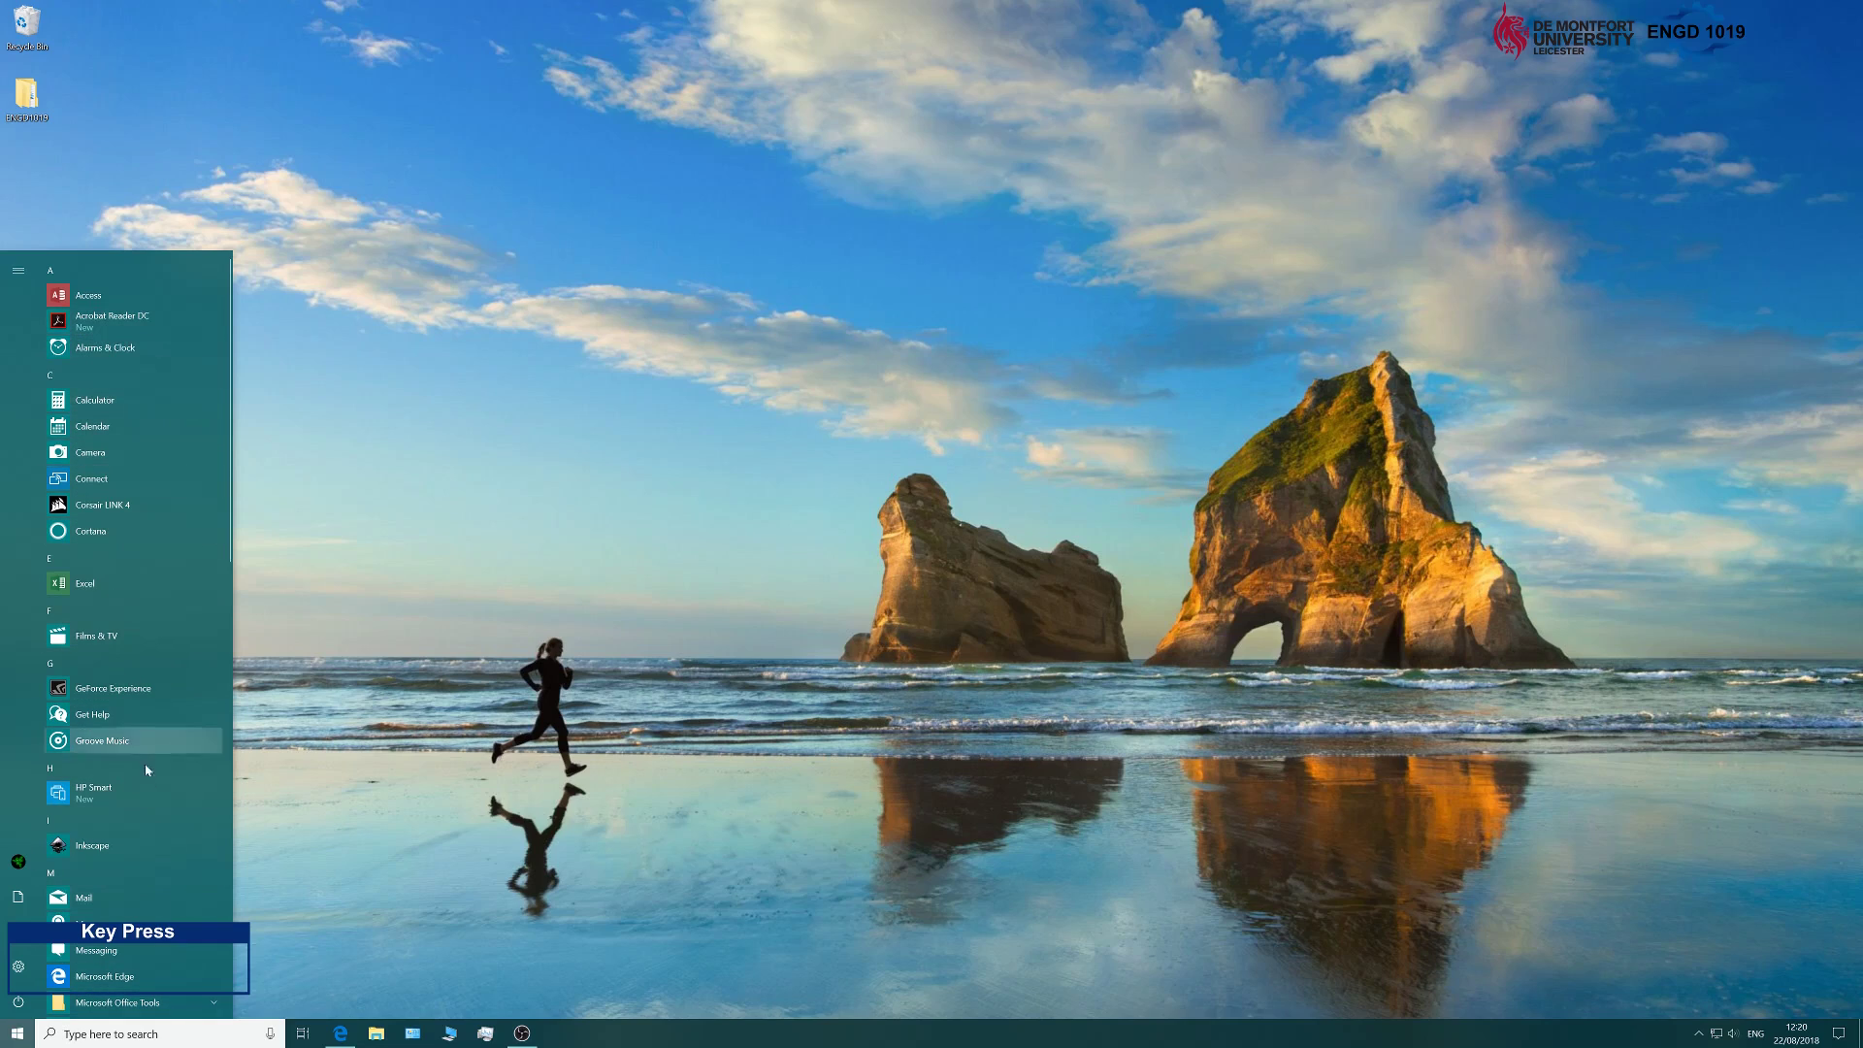
Launch Creo Parametric 5.0.0.0 from the PTC folder in the Start menu.
{"action": "scroll", "coordinate": [151, 768], "scroll_direction": "down", "scroll_amount": 5}
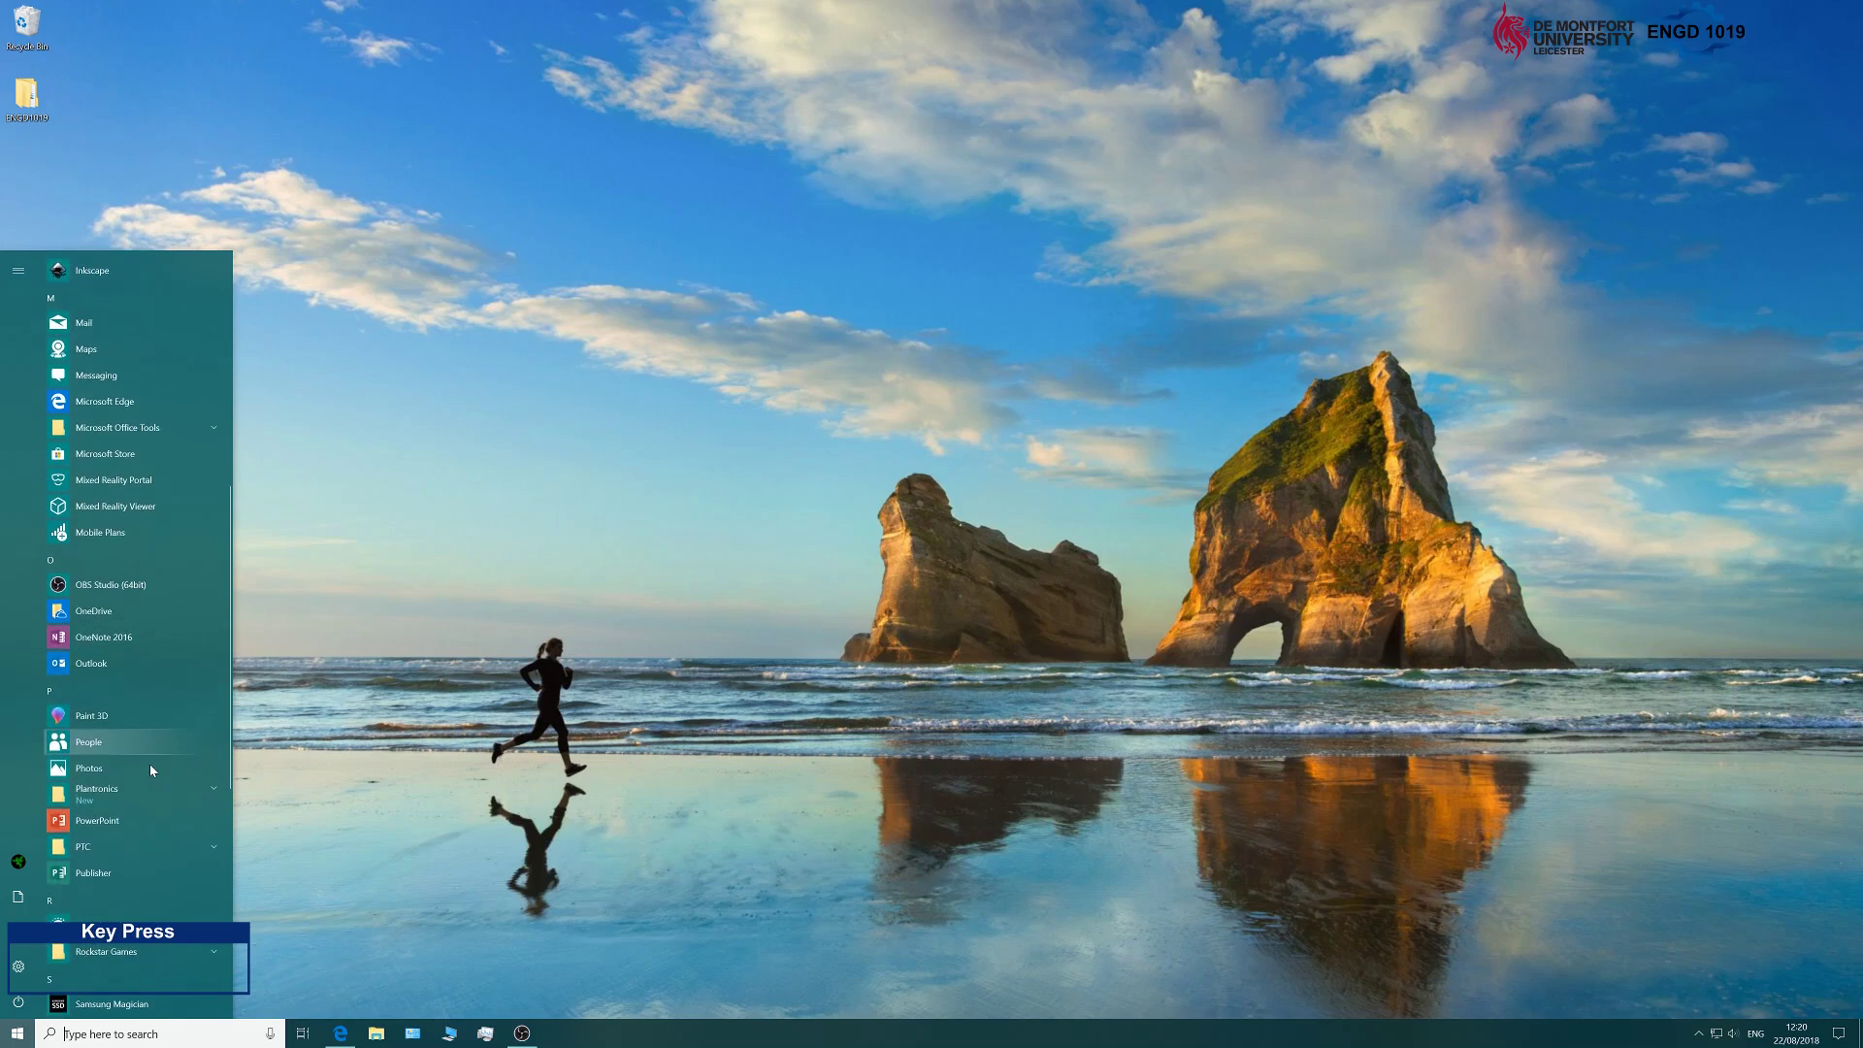
{"action": "scroll", "coordinate": [149, 765], "scroll_direction": "down", "scroll_amount": 5}
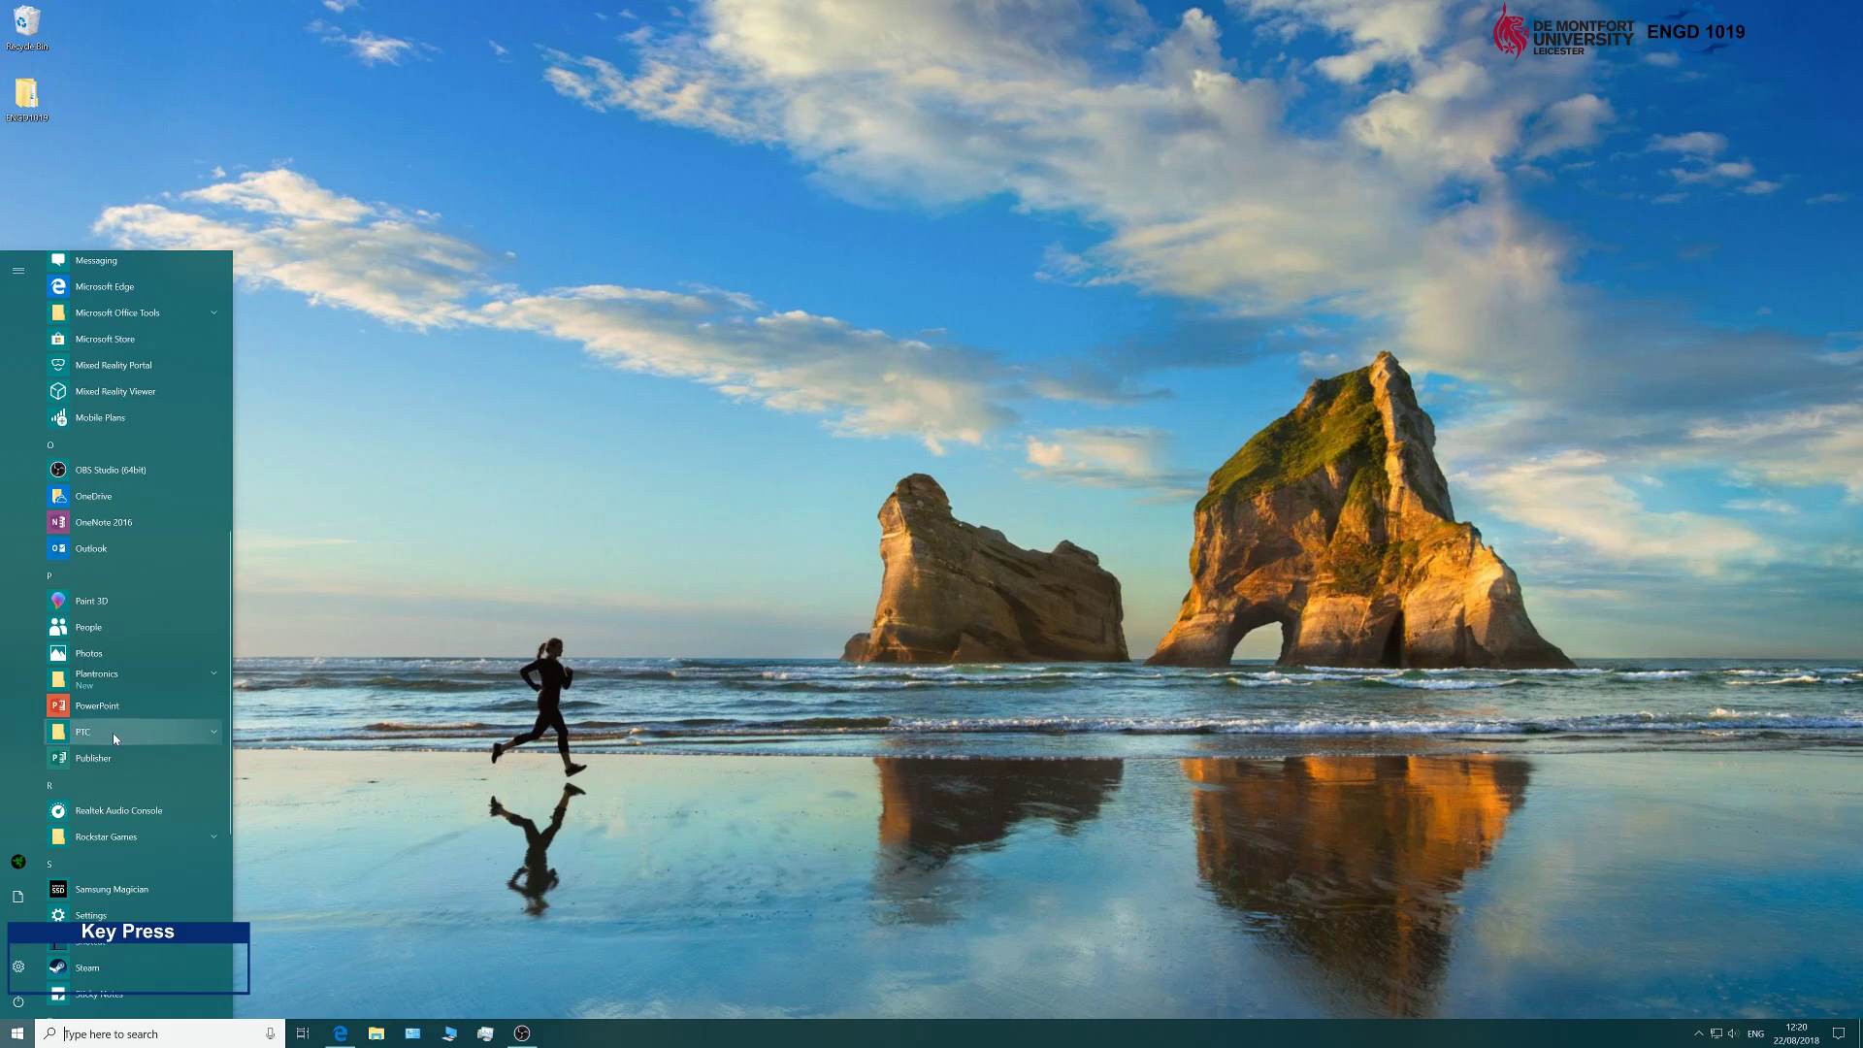
{"action": "left_click", "coordinate": [113, 734]}
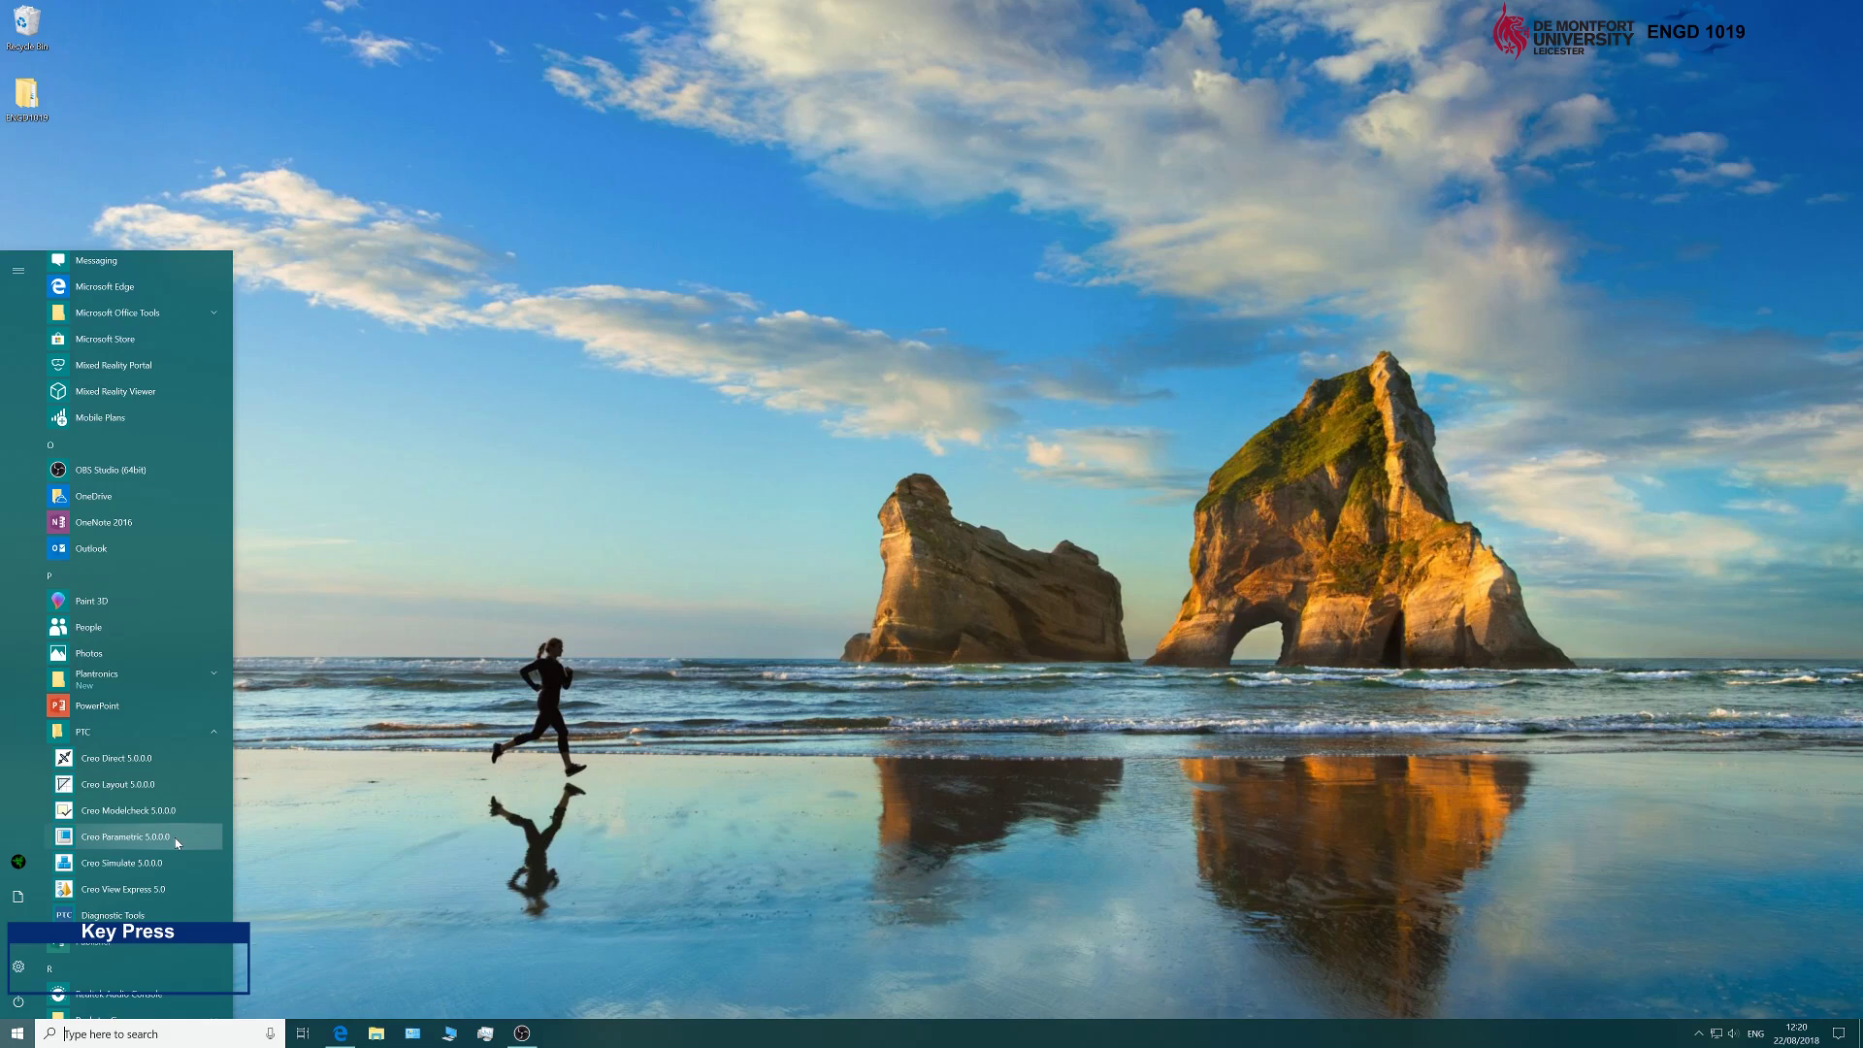
{"action": "left_click", "coordinate": [145, 836]}
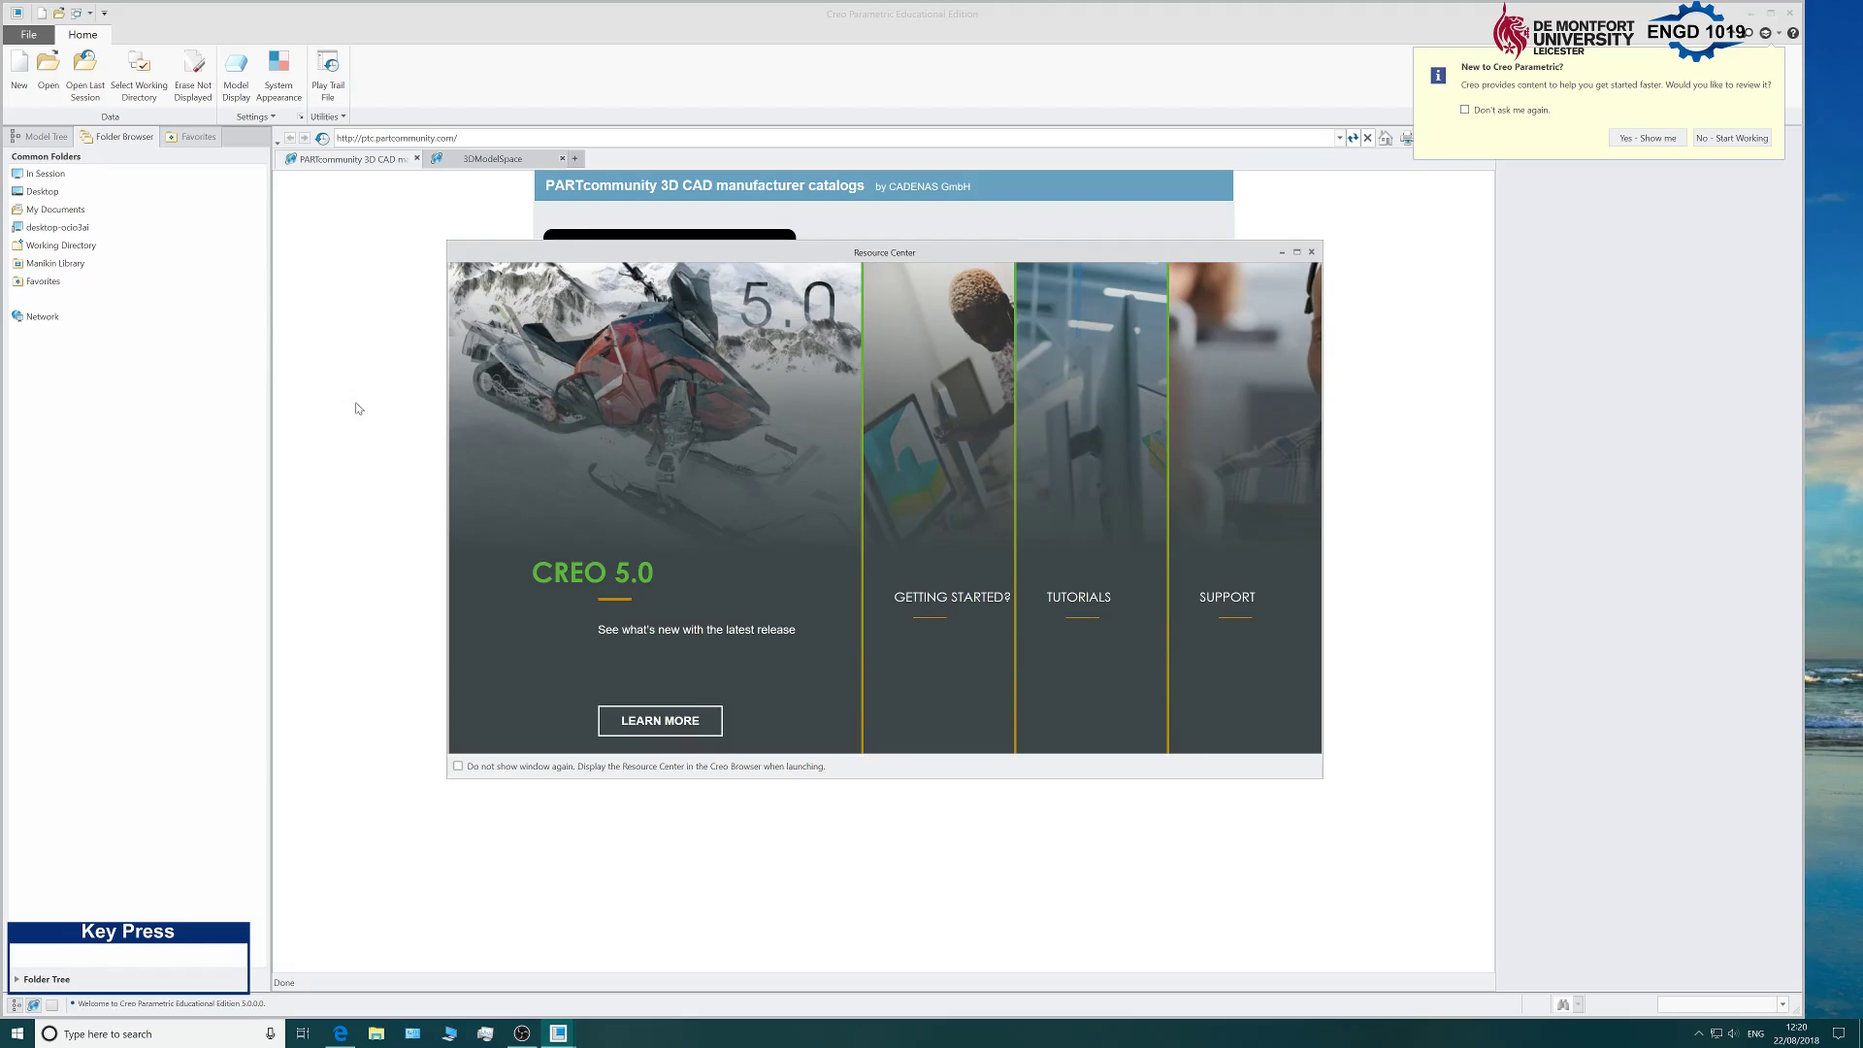
Close the Resource Center window and maximize Creo, showing the PARTcommunity catalog page.
{"action": "left_click_drag", "start_coordinate": [625, 260], "coordinate": [684, 270]}
{"action": "left_click", "coordinate": [1371, 264]}
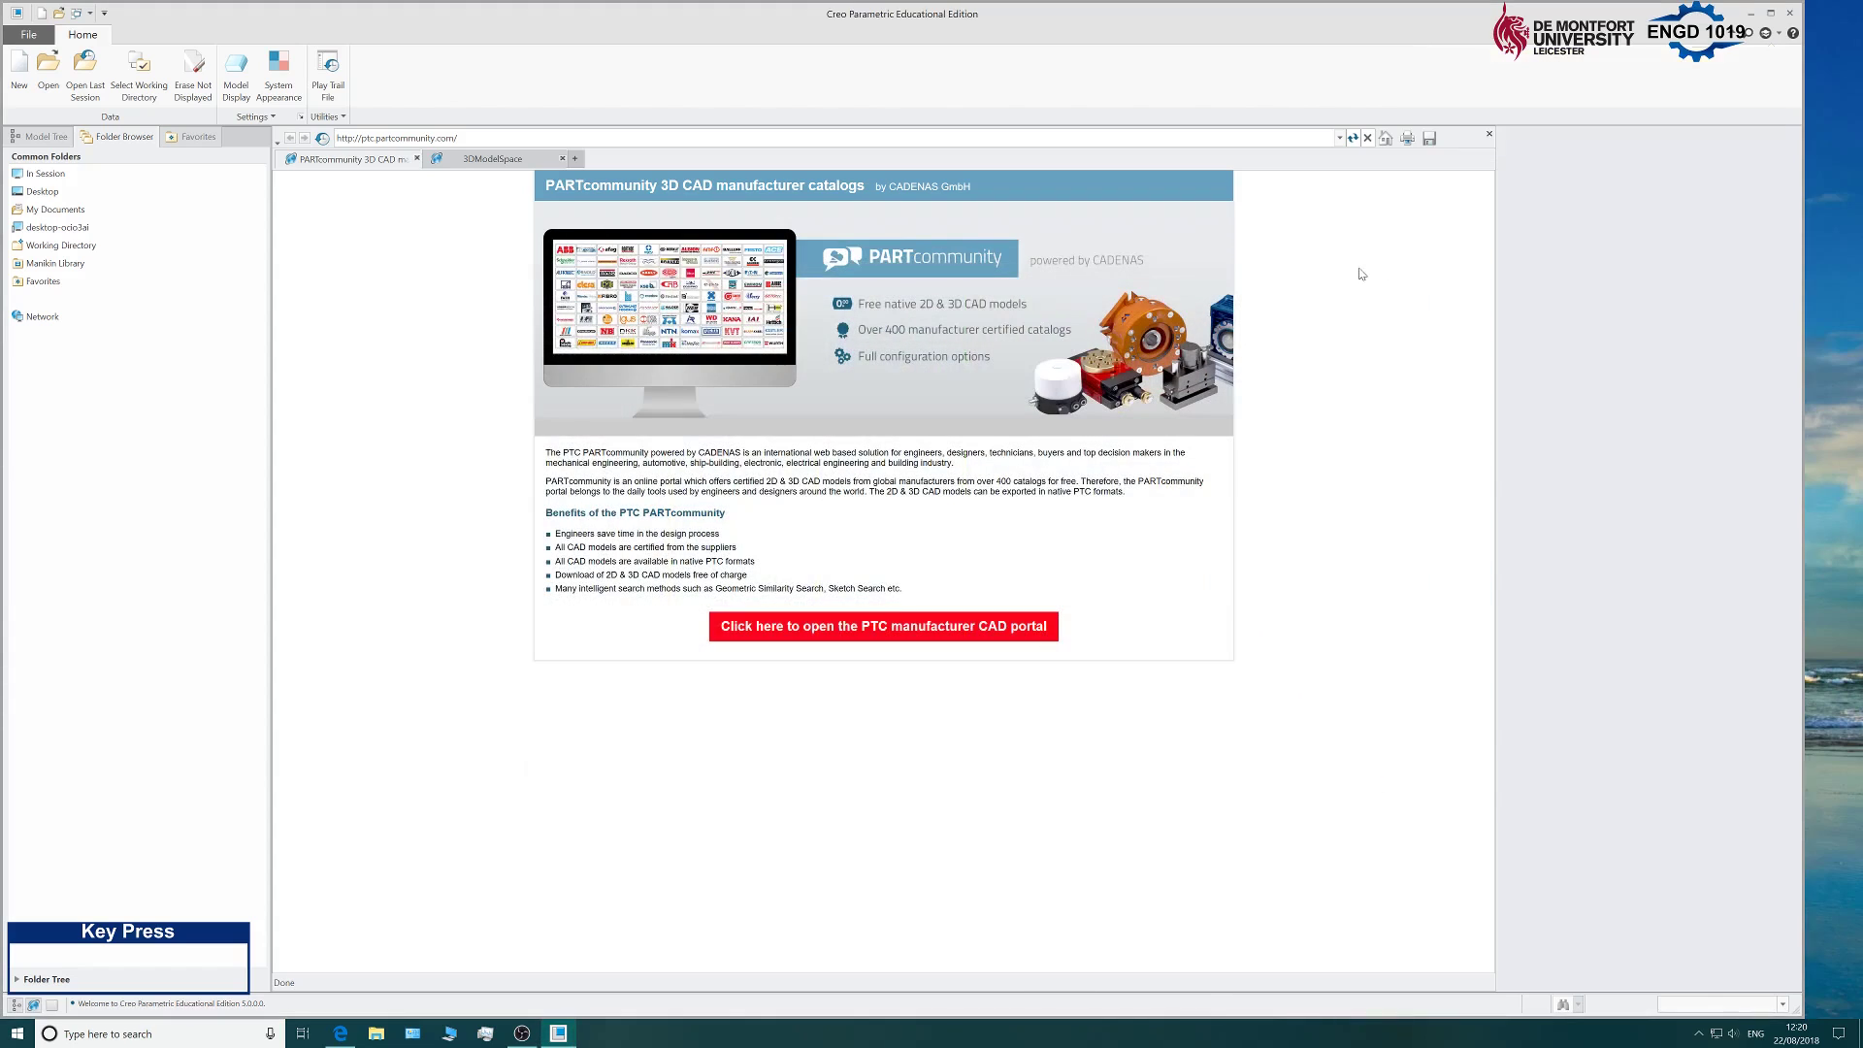
{"action": "double_click", "coordinate": [990, 28]}
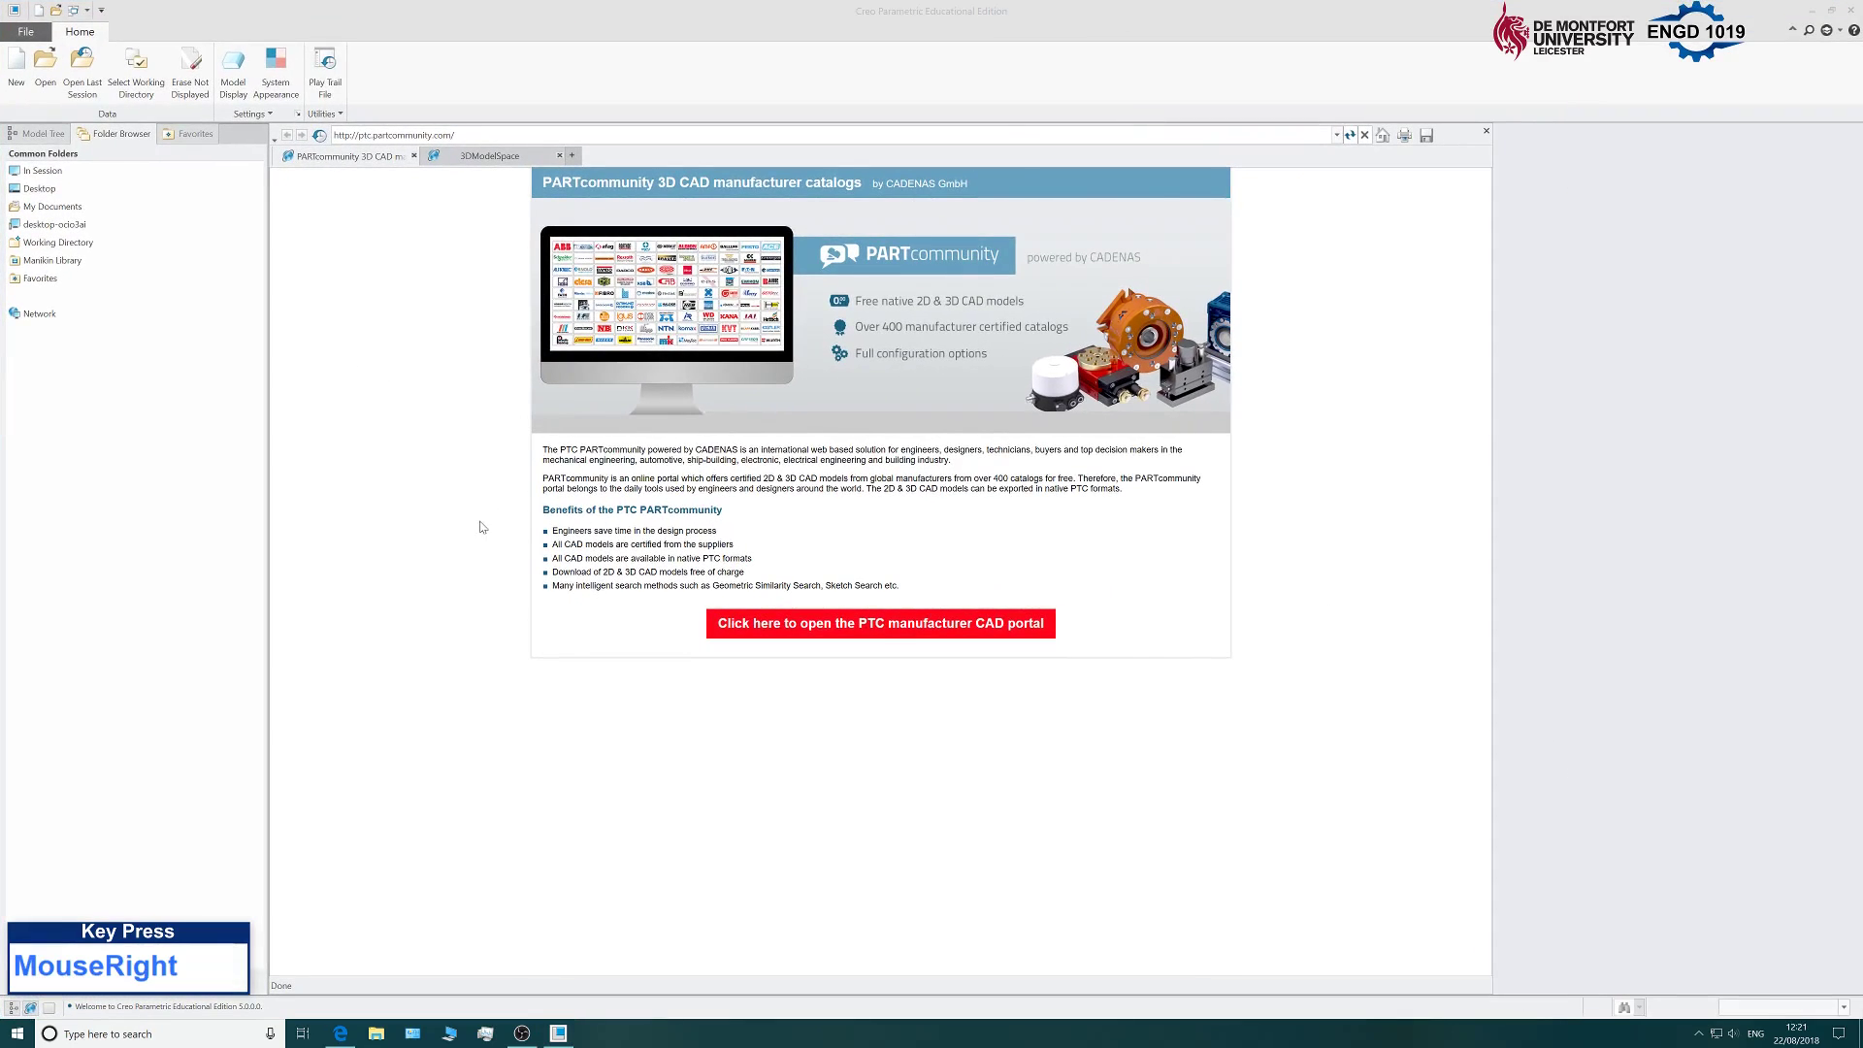
{"action": "left_click", "coordinate": [473, 530]}
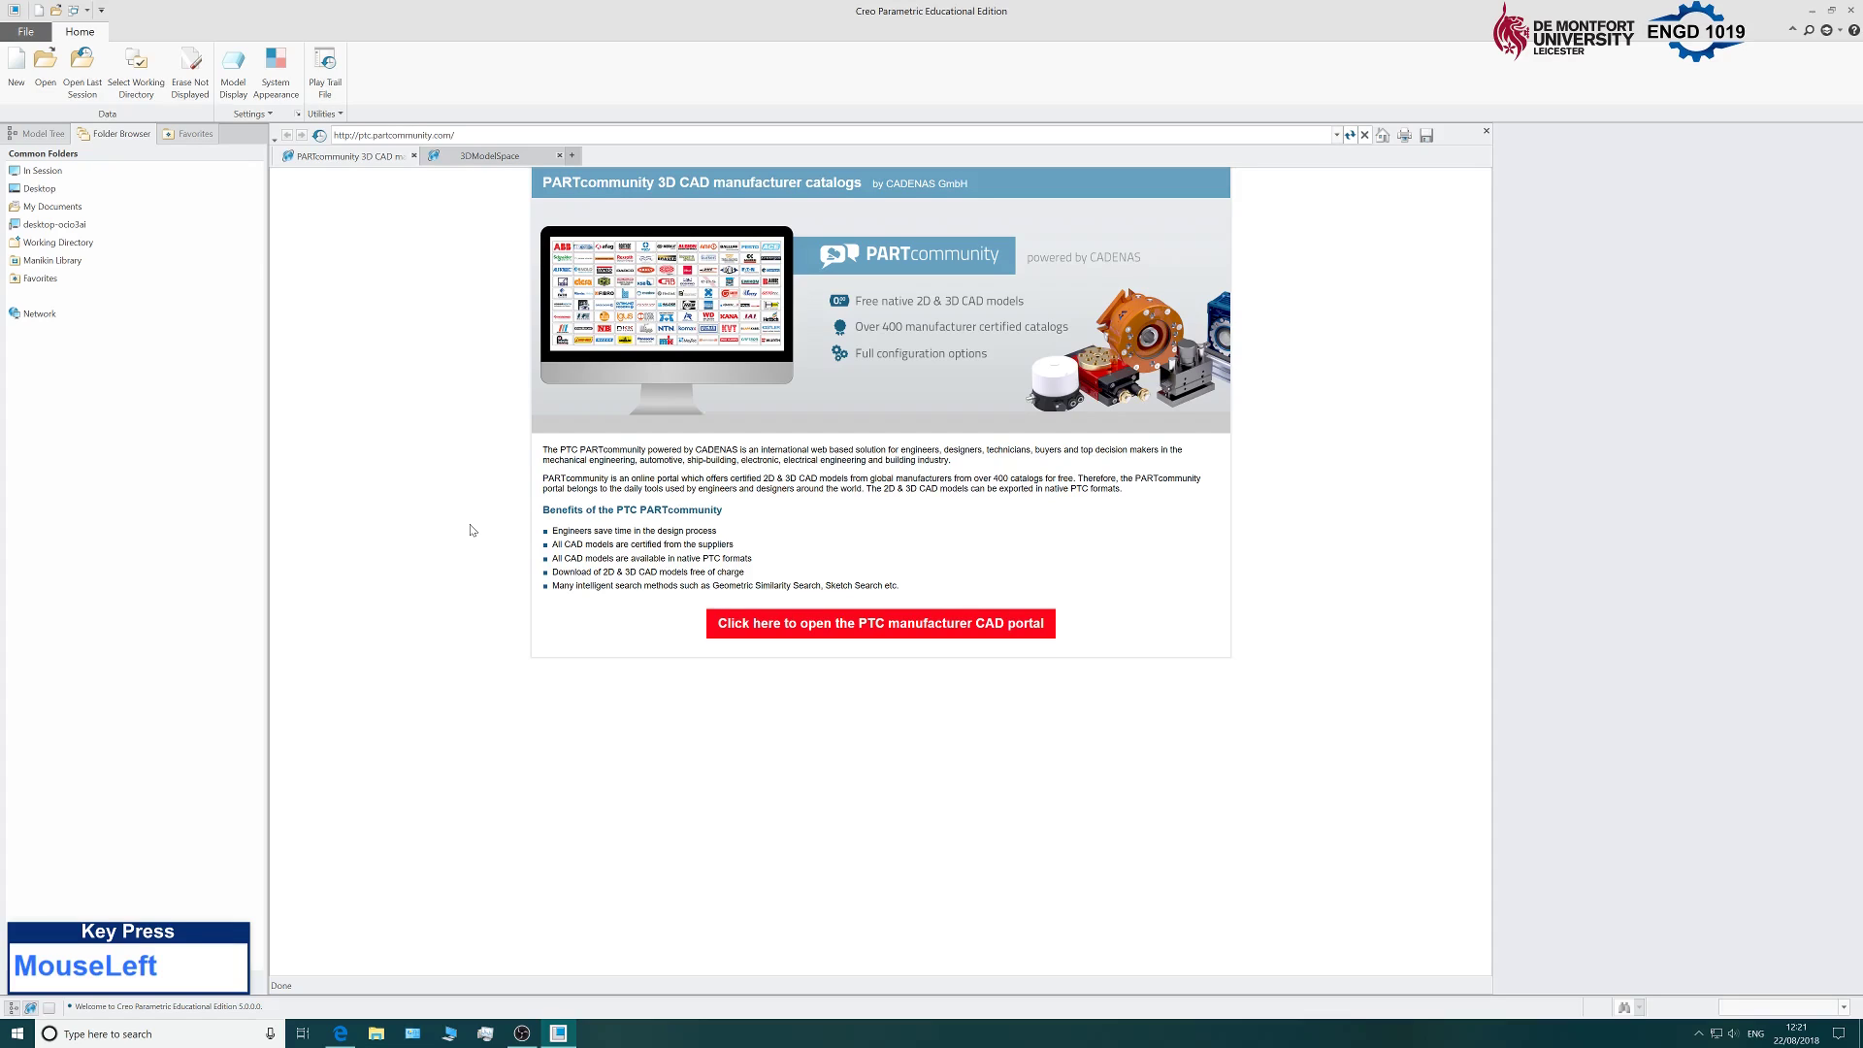
Set the working directory to the Desktop's ENGD1019\Primer folder.
{"action": "left_click", "coordinate": [137, 86]}
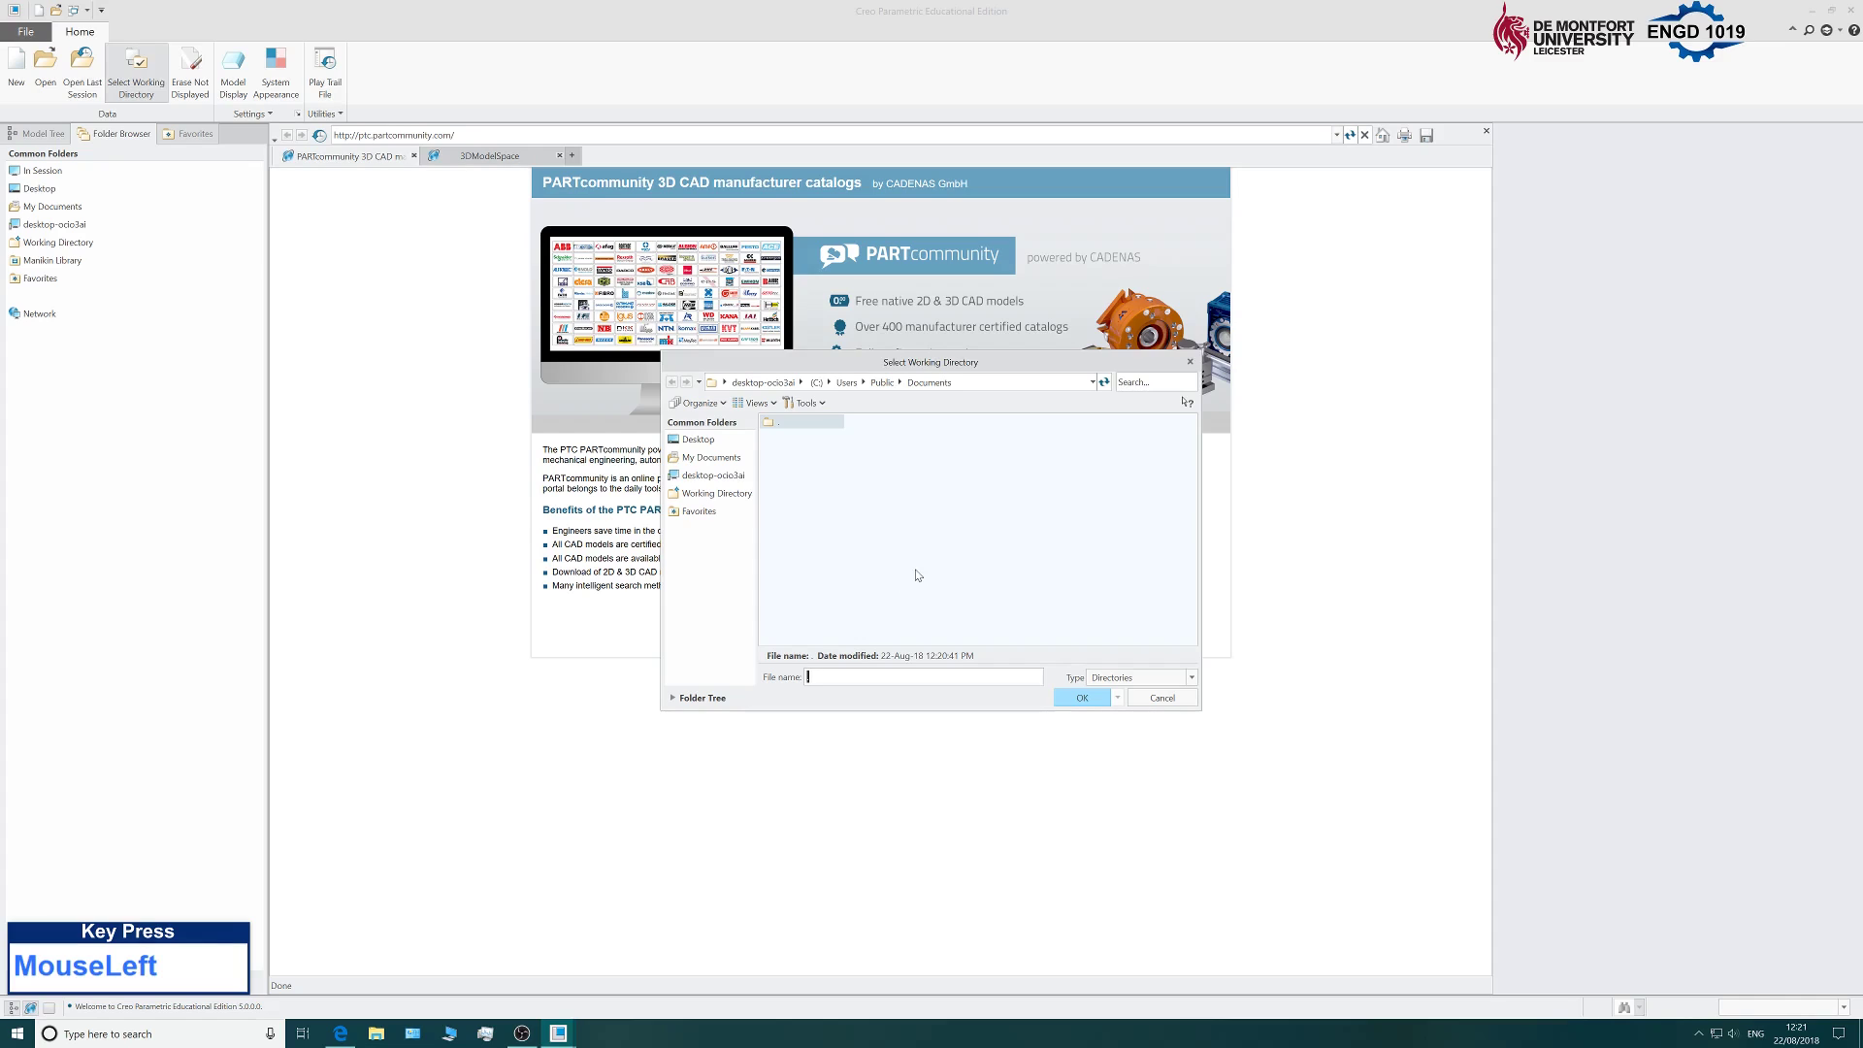
{"action": "left_click", "coordinate": [703, 441]}
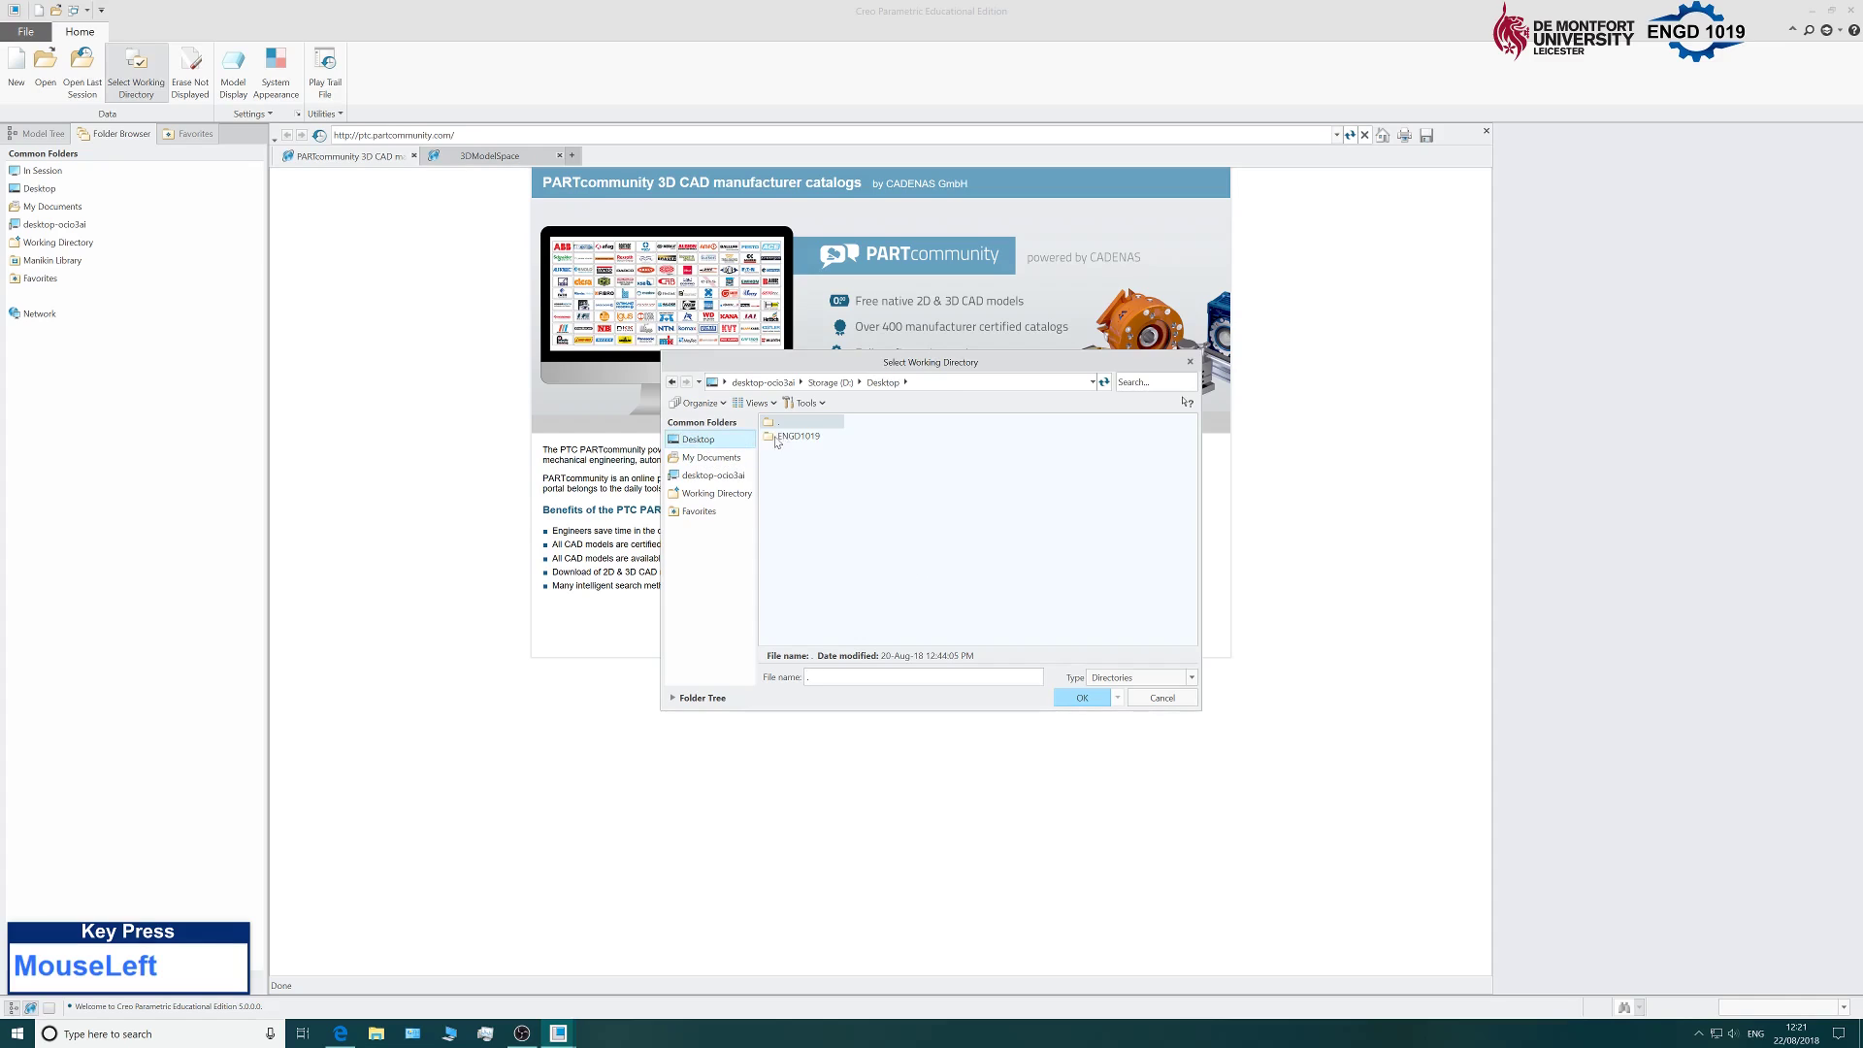
{"action": "double_click", "coordinate": [815, 438]}
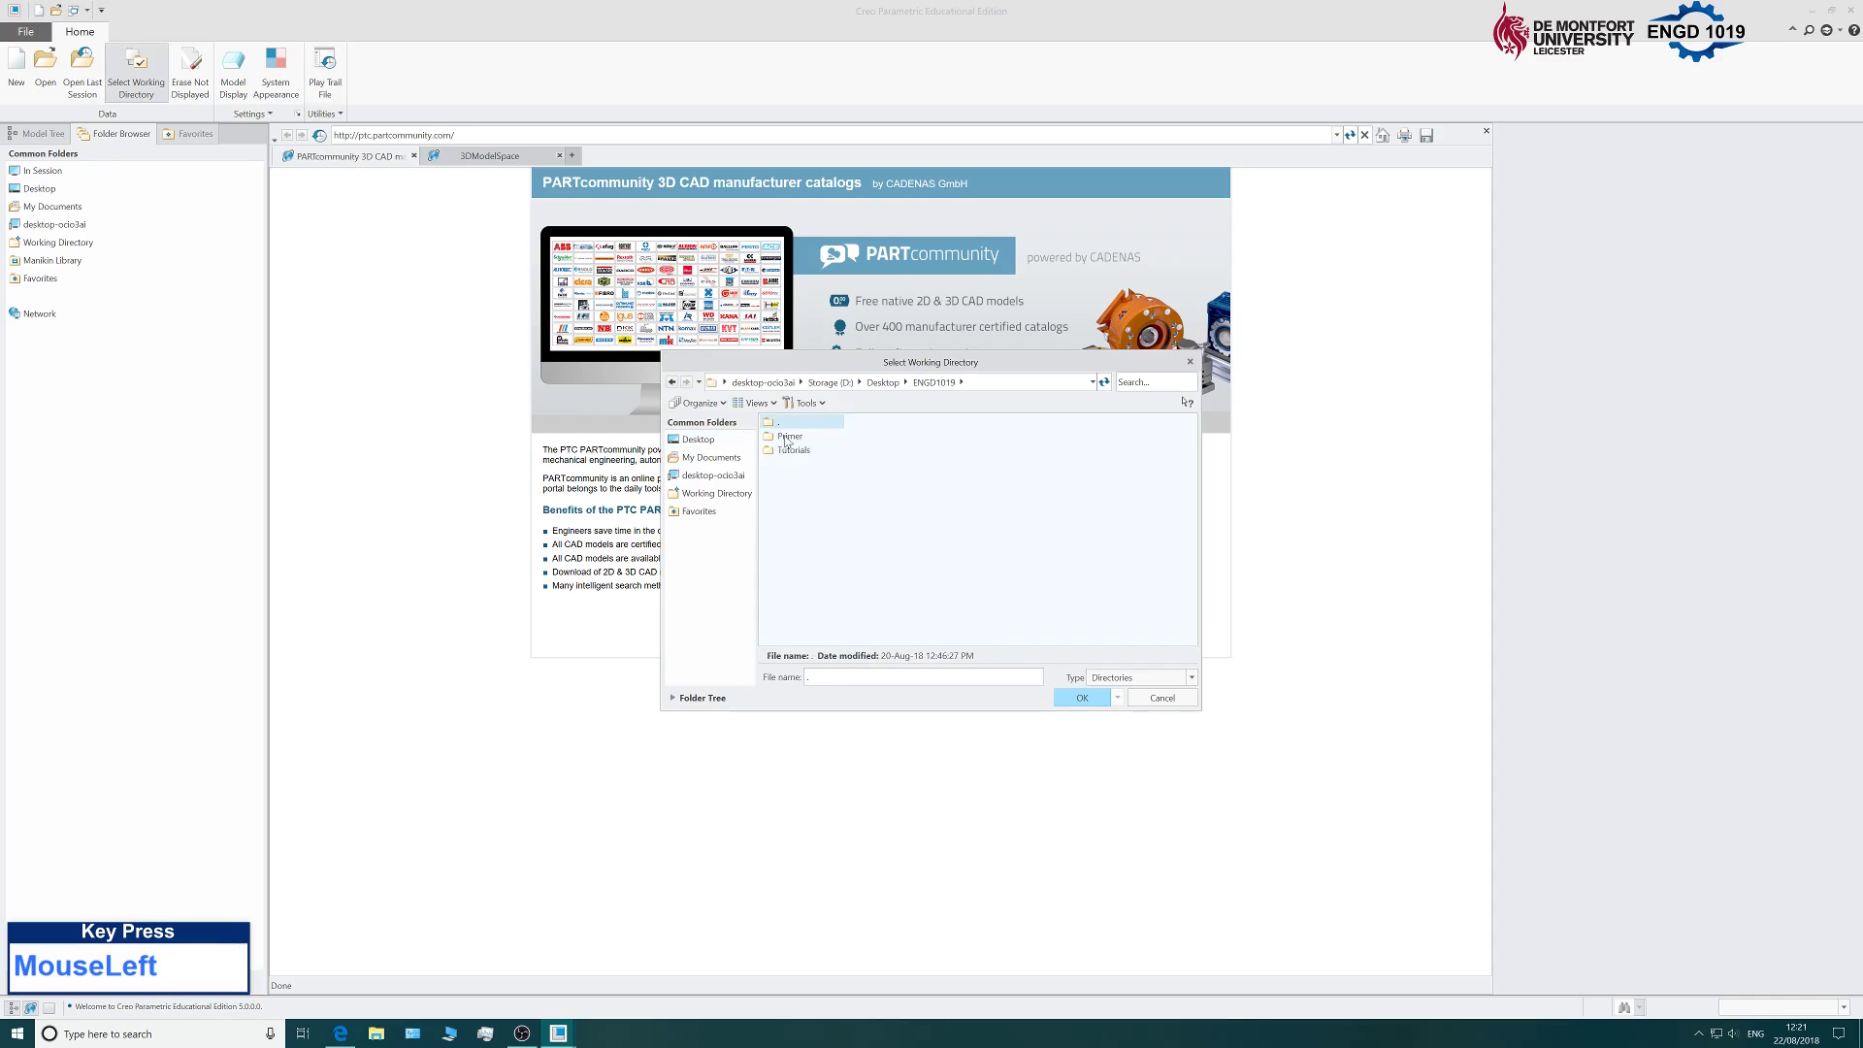
{"action": "double_click", "coordinate": [797, 439]}
{"action": "left_click", "coordinate": [1081, 698]}
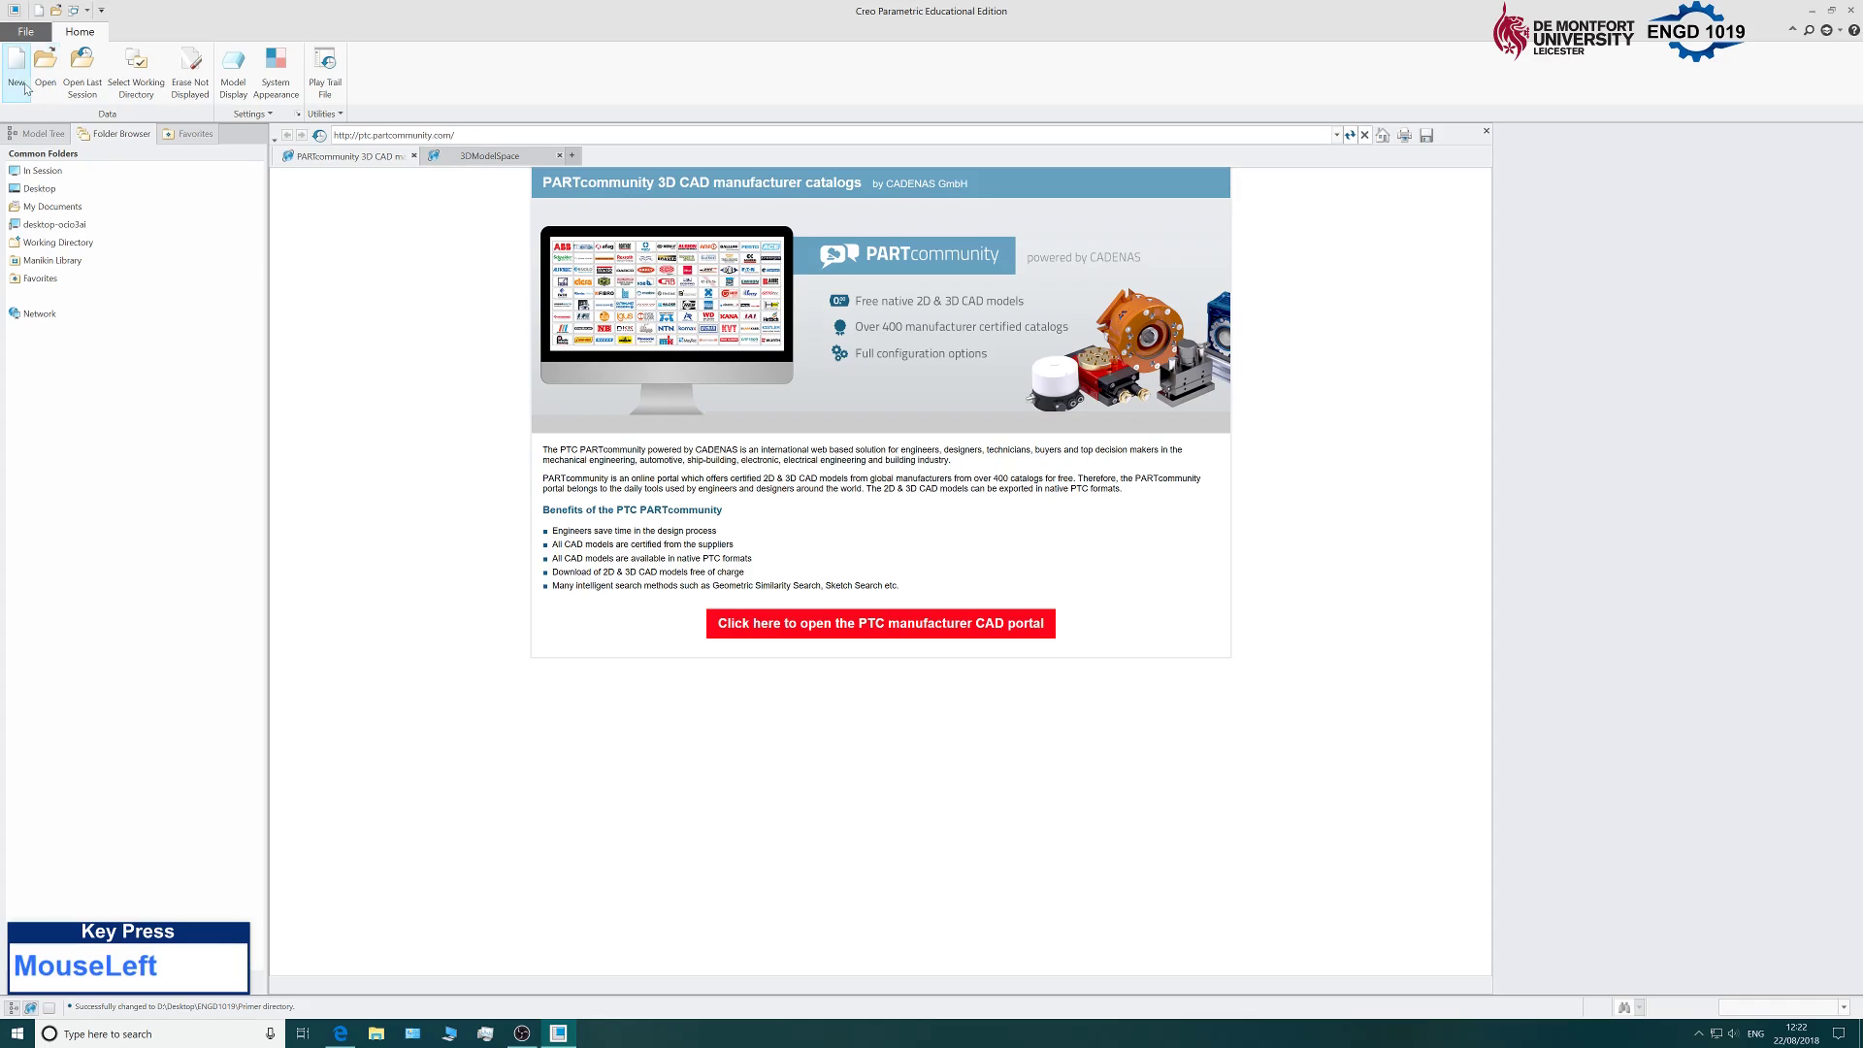
{"action": "left_click", "coordinate": [16, 73]}
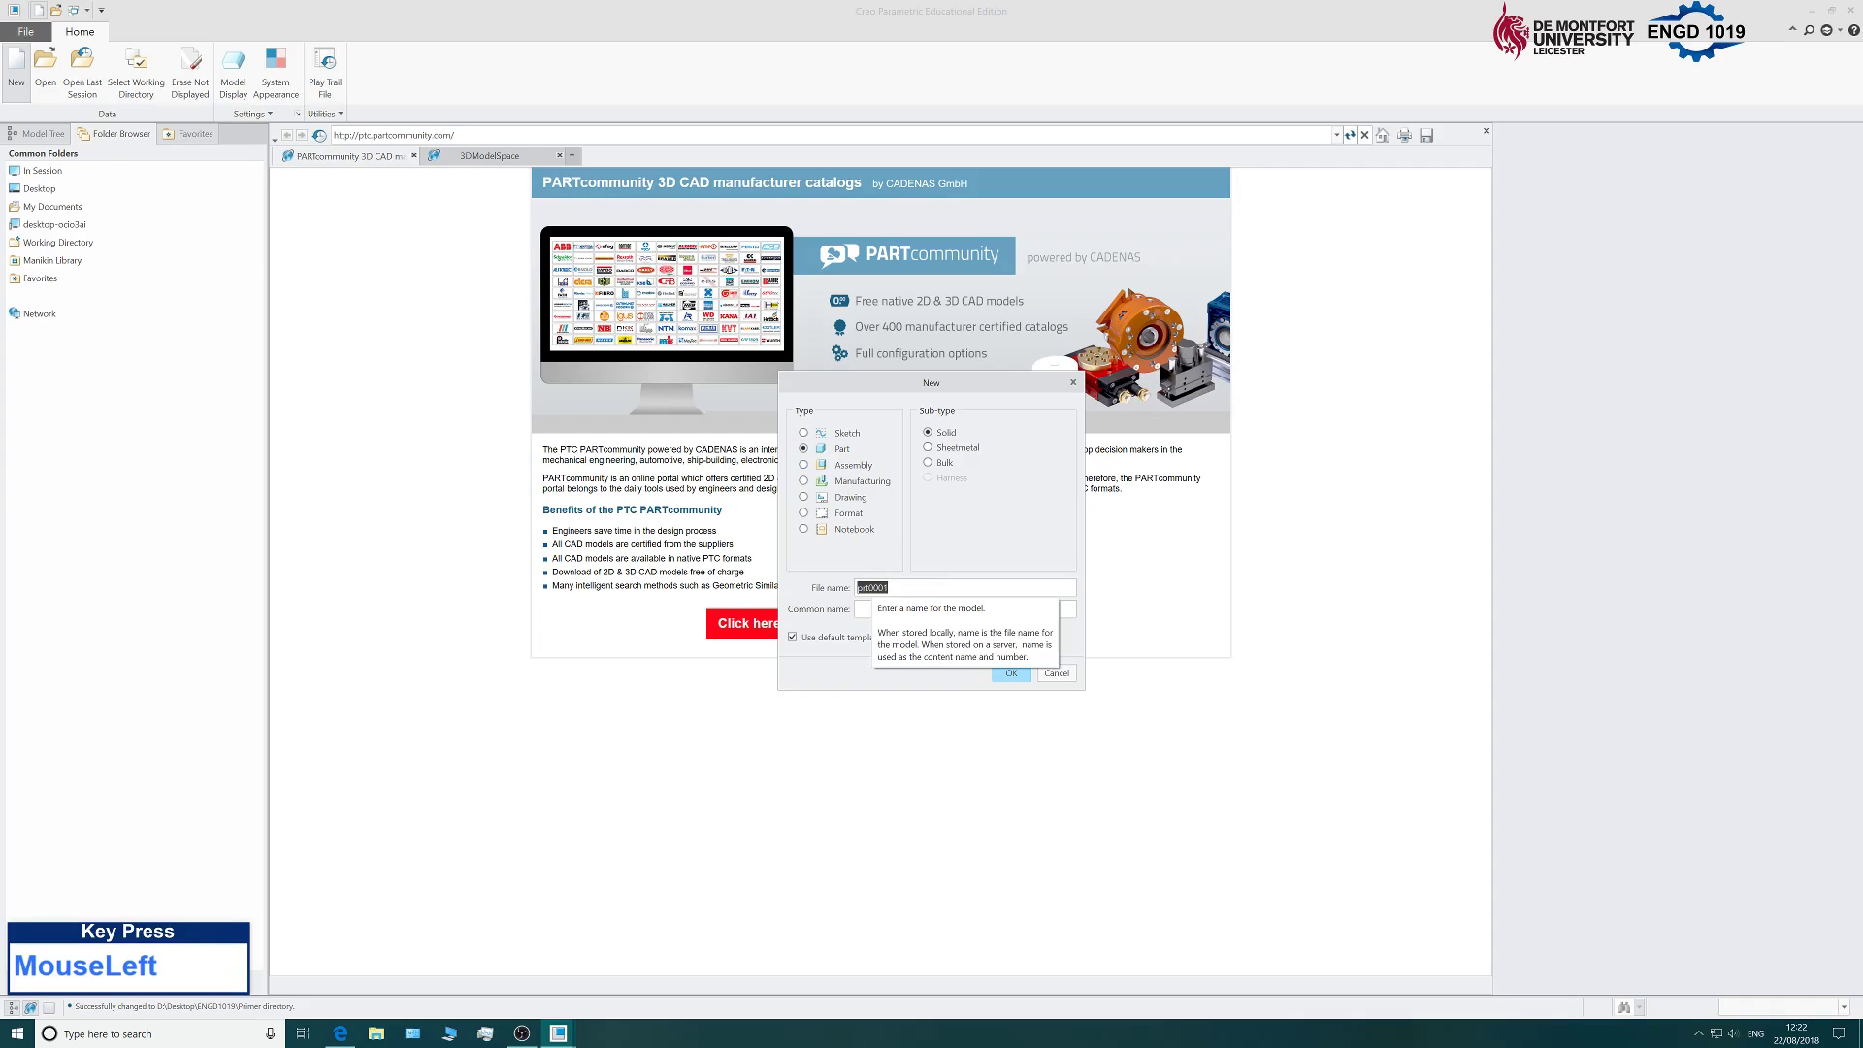
Create the solid part 'Cube' using the mmns_part_solid template instead of the default.
{"action": "type", "text": "C"}
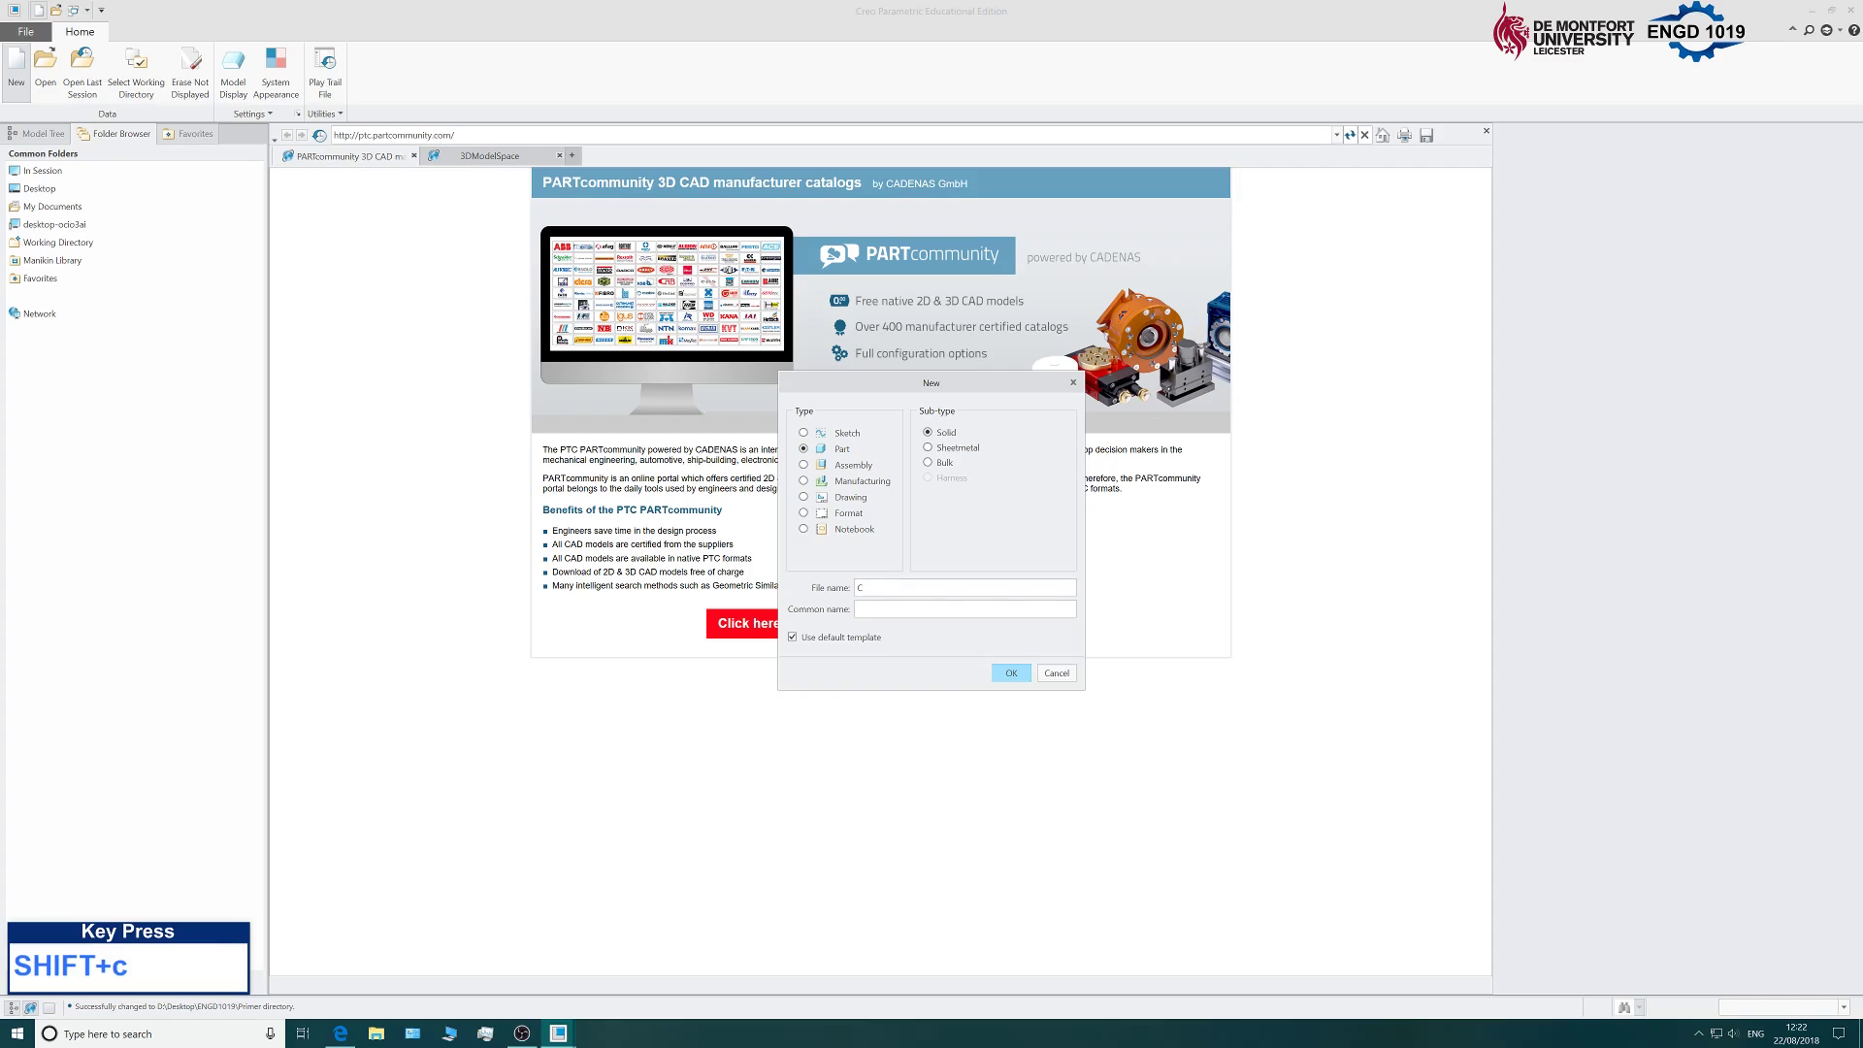
{"action": "type", "text": "ube"}
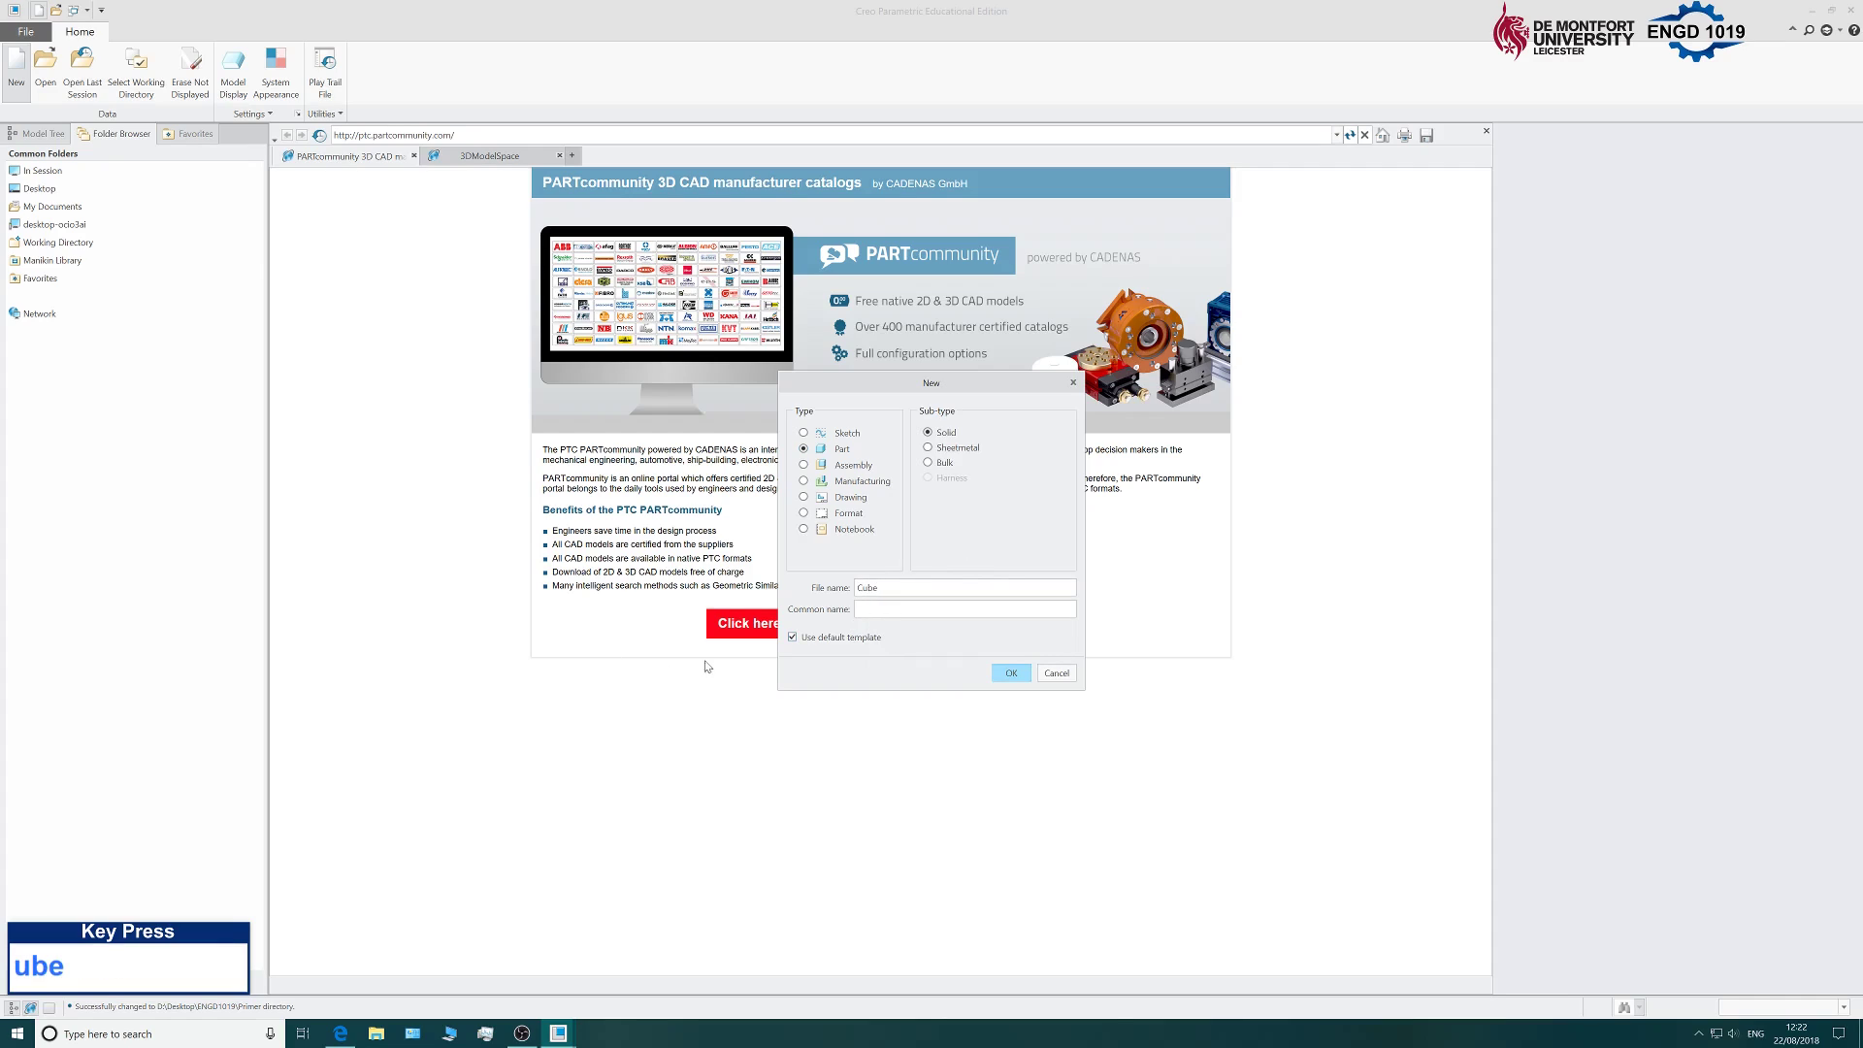
{"action": "left_click", "coordinate": [793, 639]}
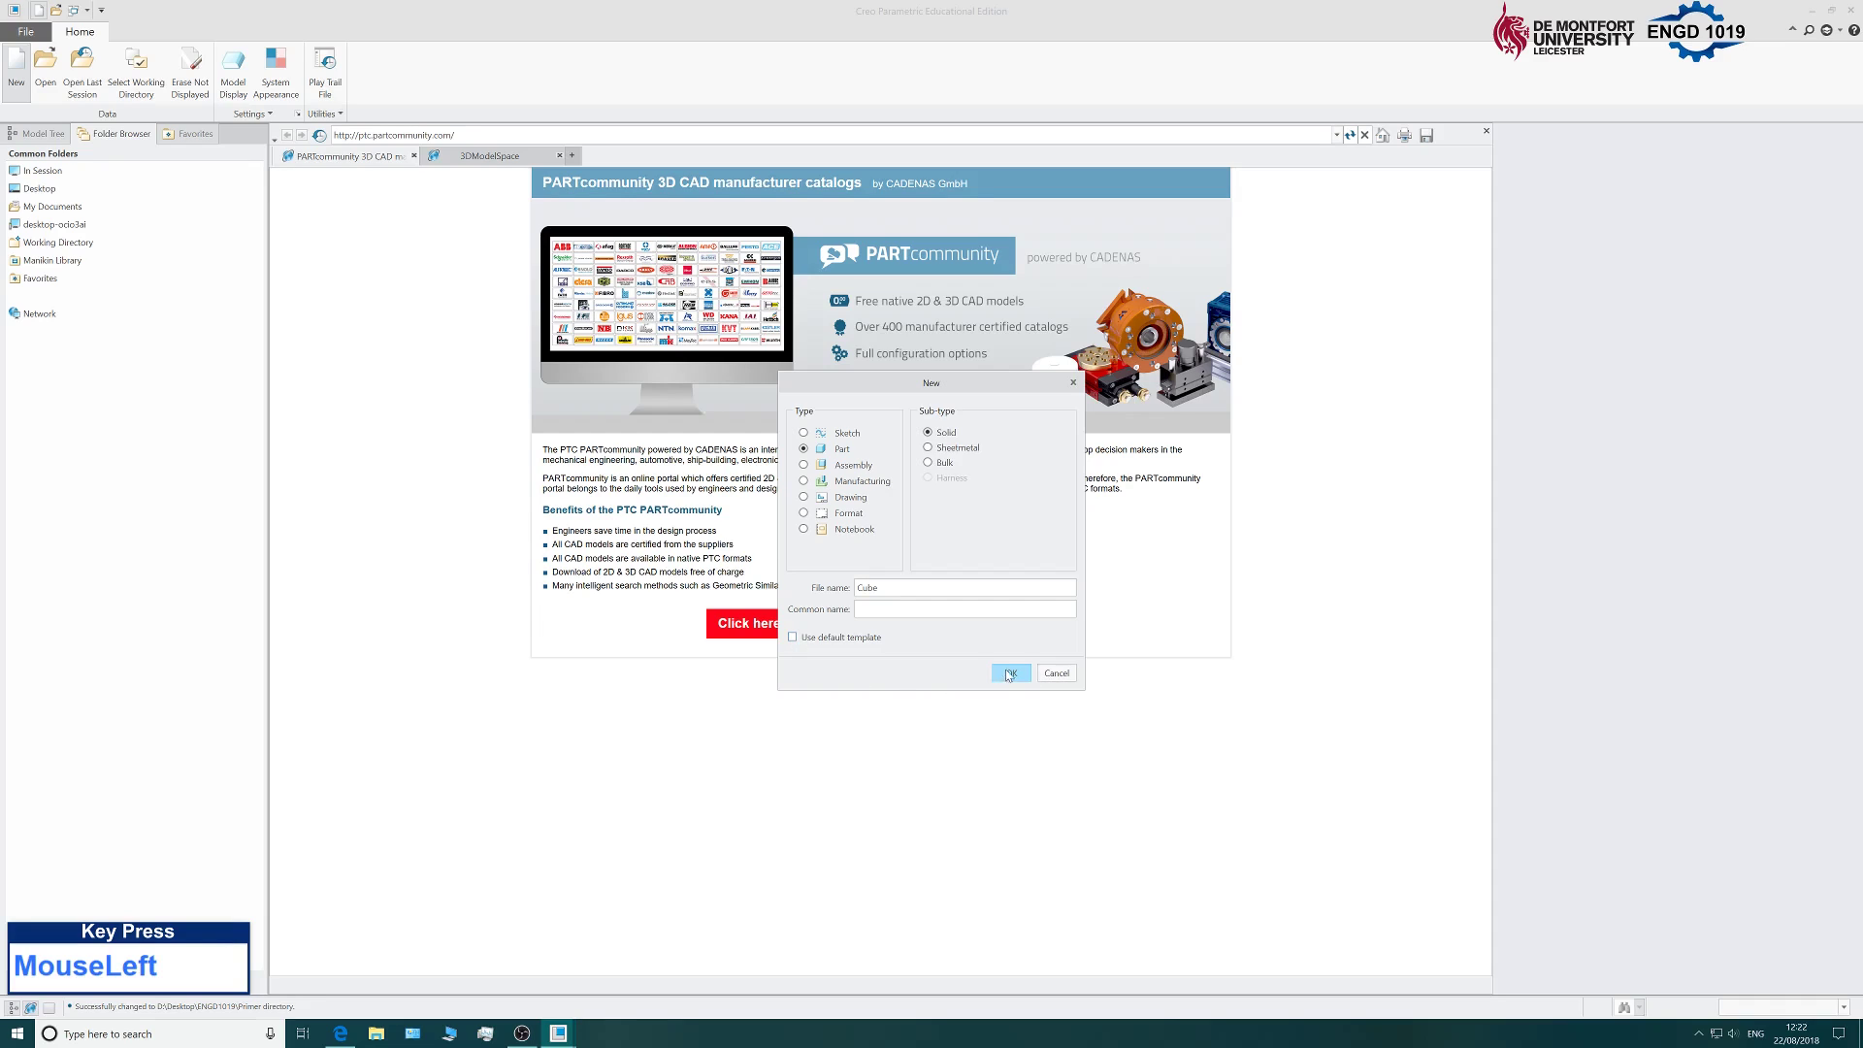
{"action": "left_click", "coordinate": [1009, 672]}
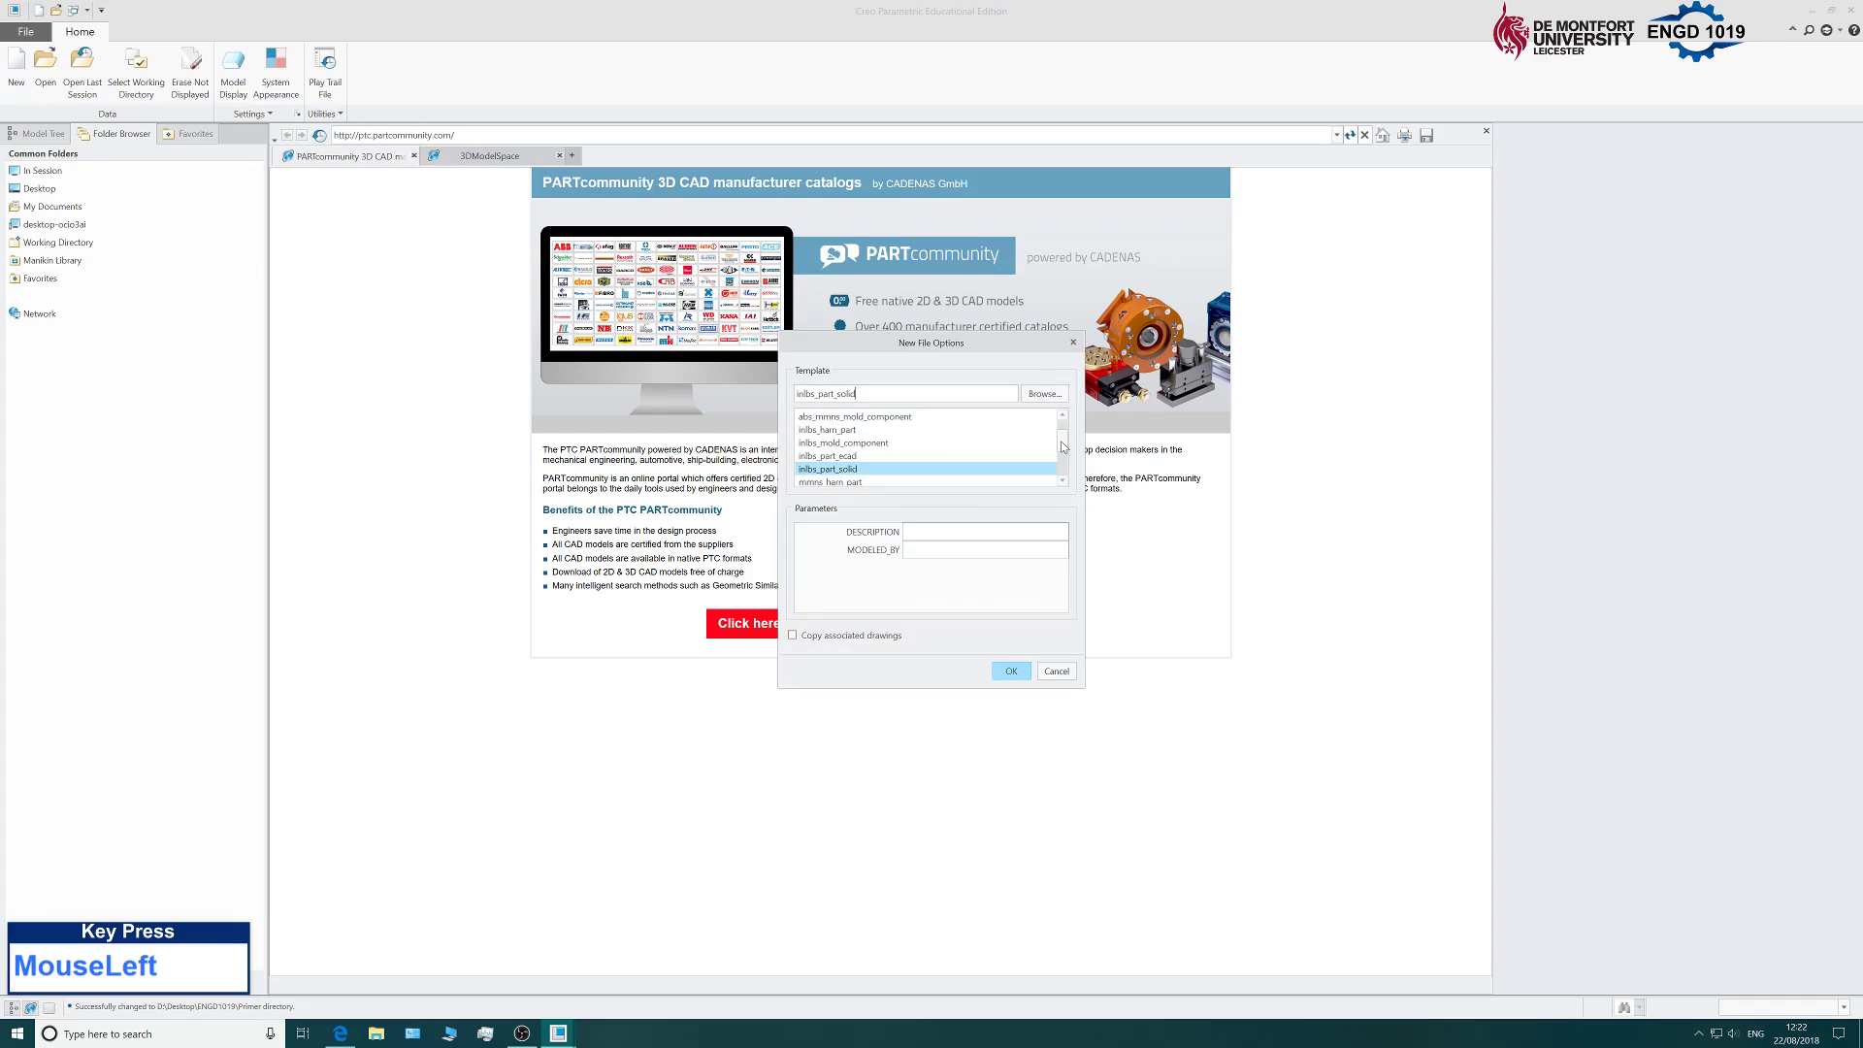
{"action": "left_click_drag", "start_coordinate": [1063, 446], "coordinate": [822, 462]}
{"action": "left_click", "coordinate": [823, 456]}
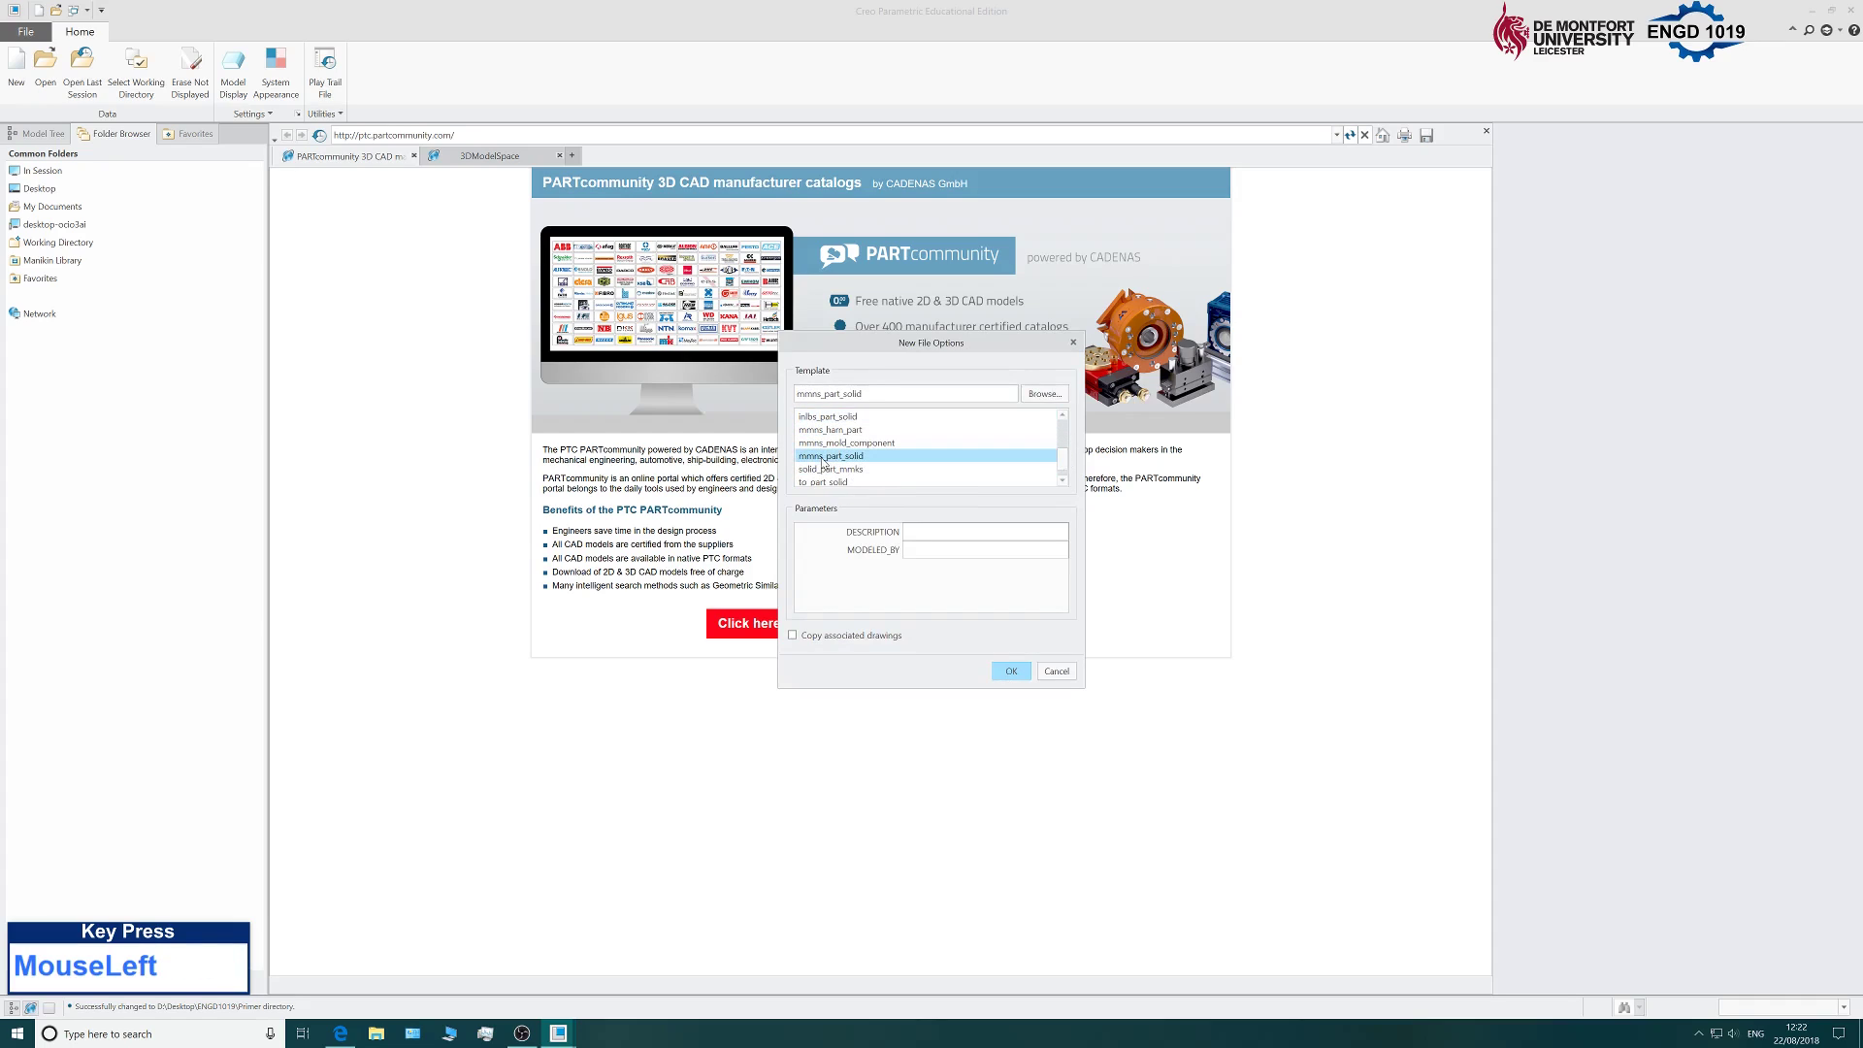
{"action": "left_click", "coordinate": [1007, 671]}
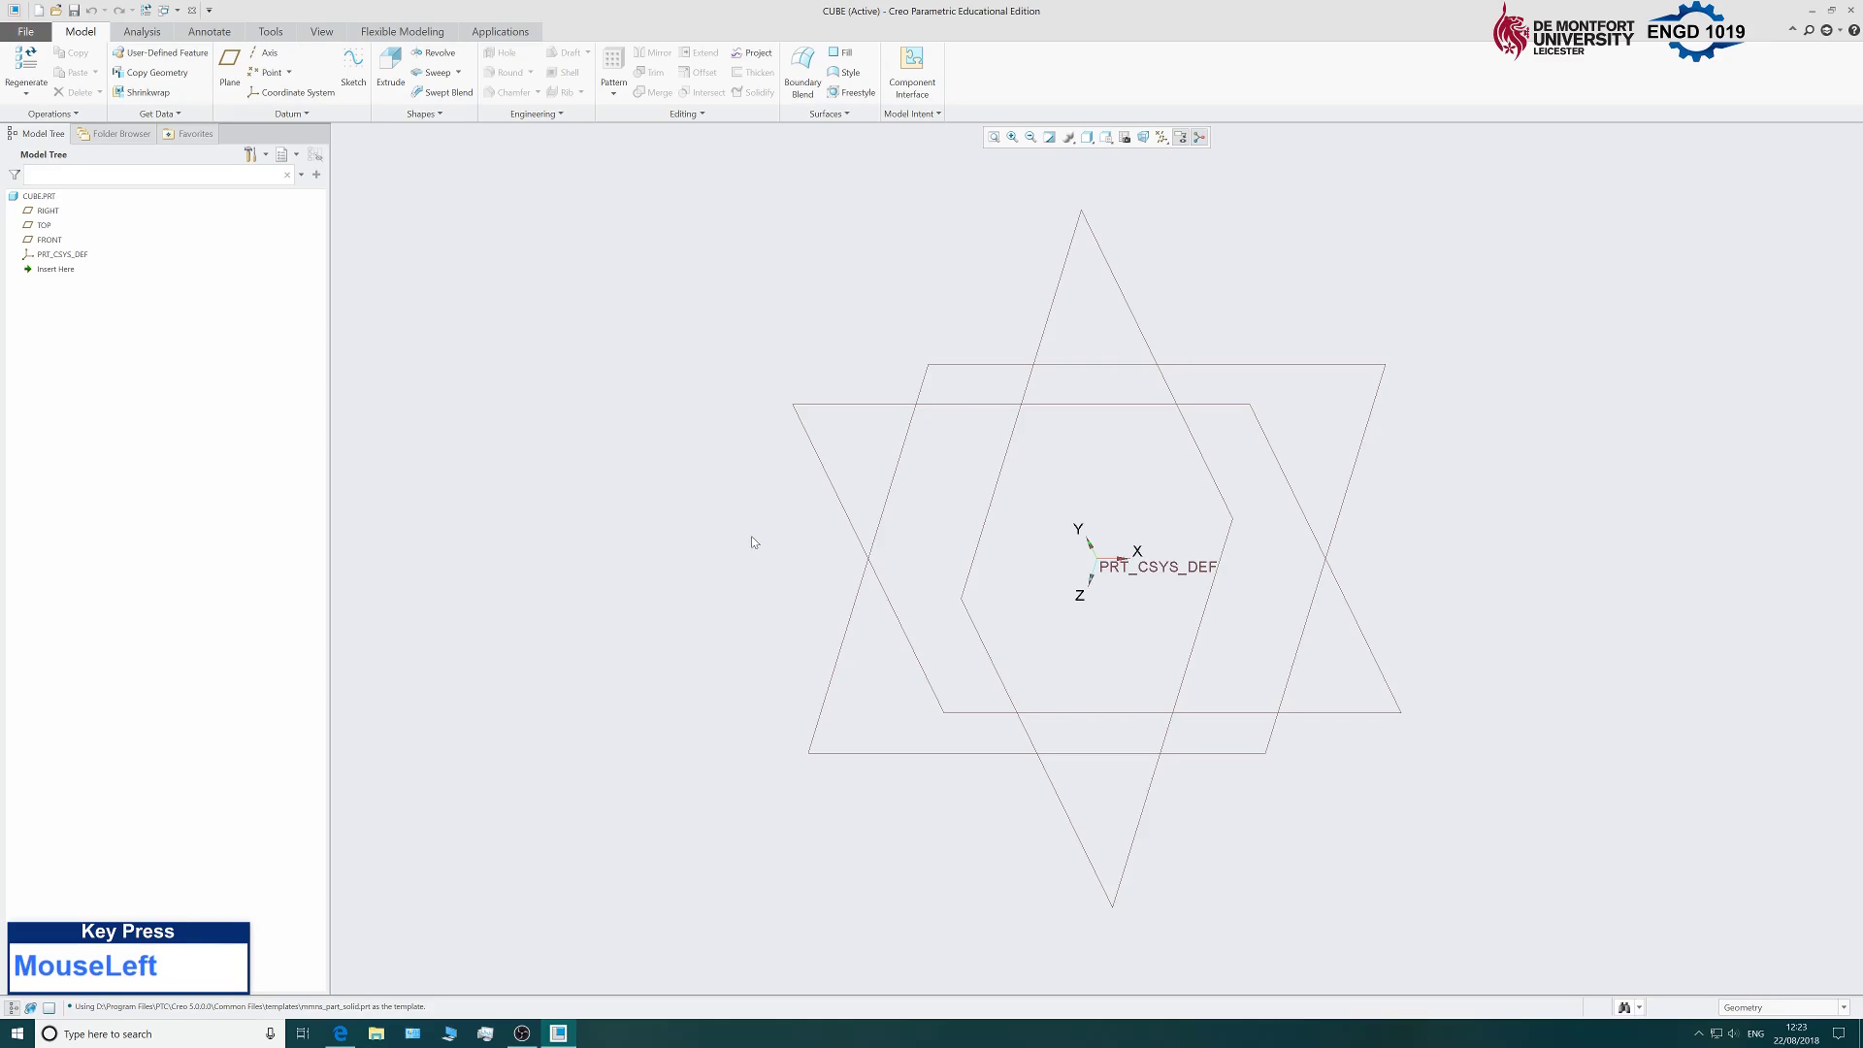
Zoom and orbit to view the RIGHT, TOP and FRONT datum planes from a new angle.
{"action": "scroll", "coordinate": [760, 538], "scroll_direction": "up", "scroll_amount": 6}
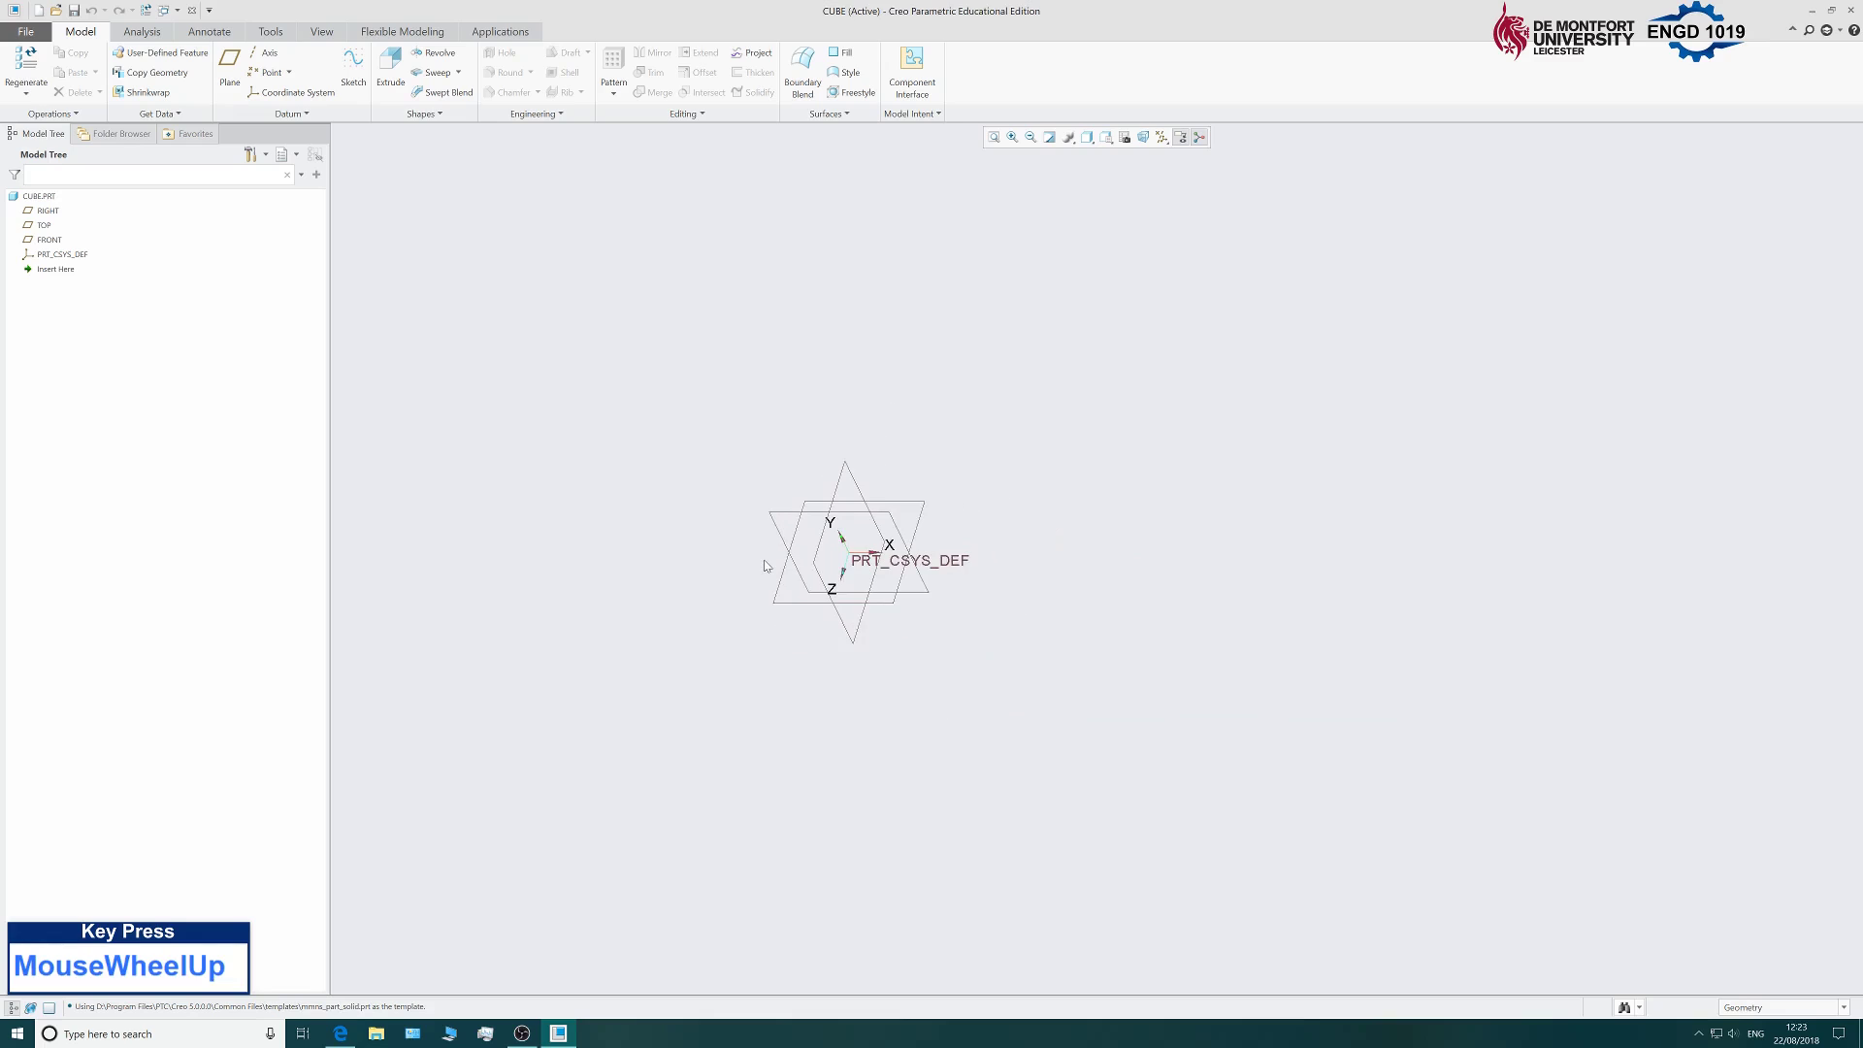
{"action": "scroll", "coordinate": [791, 572], "scroll_direction": "down", "scroll_amount": 6}
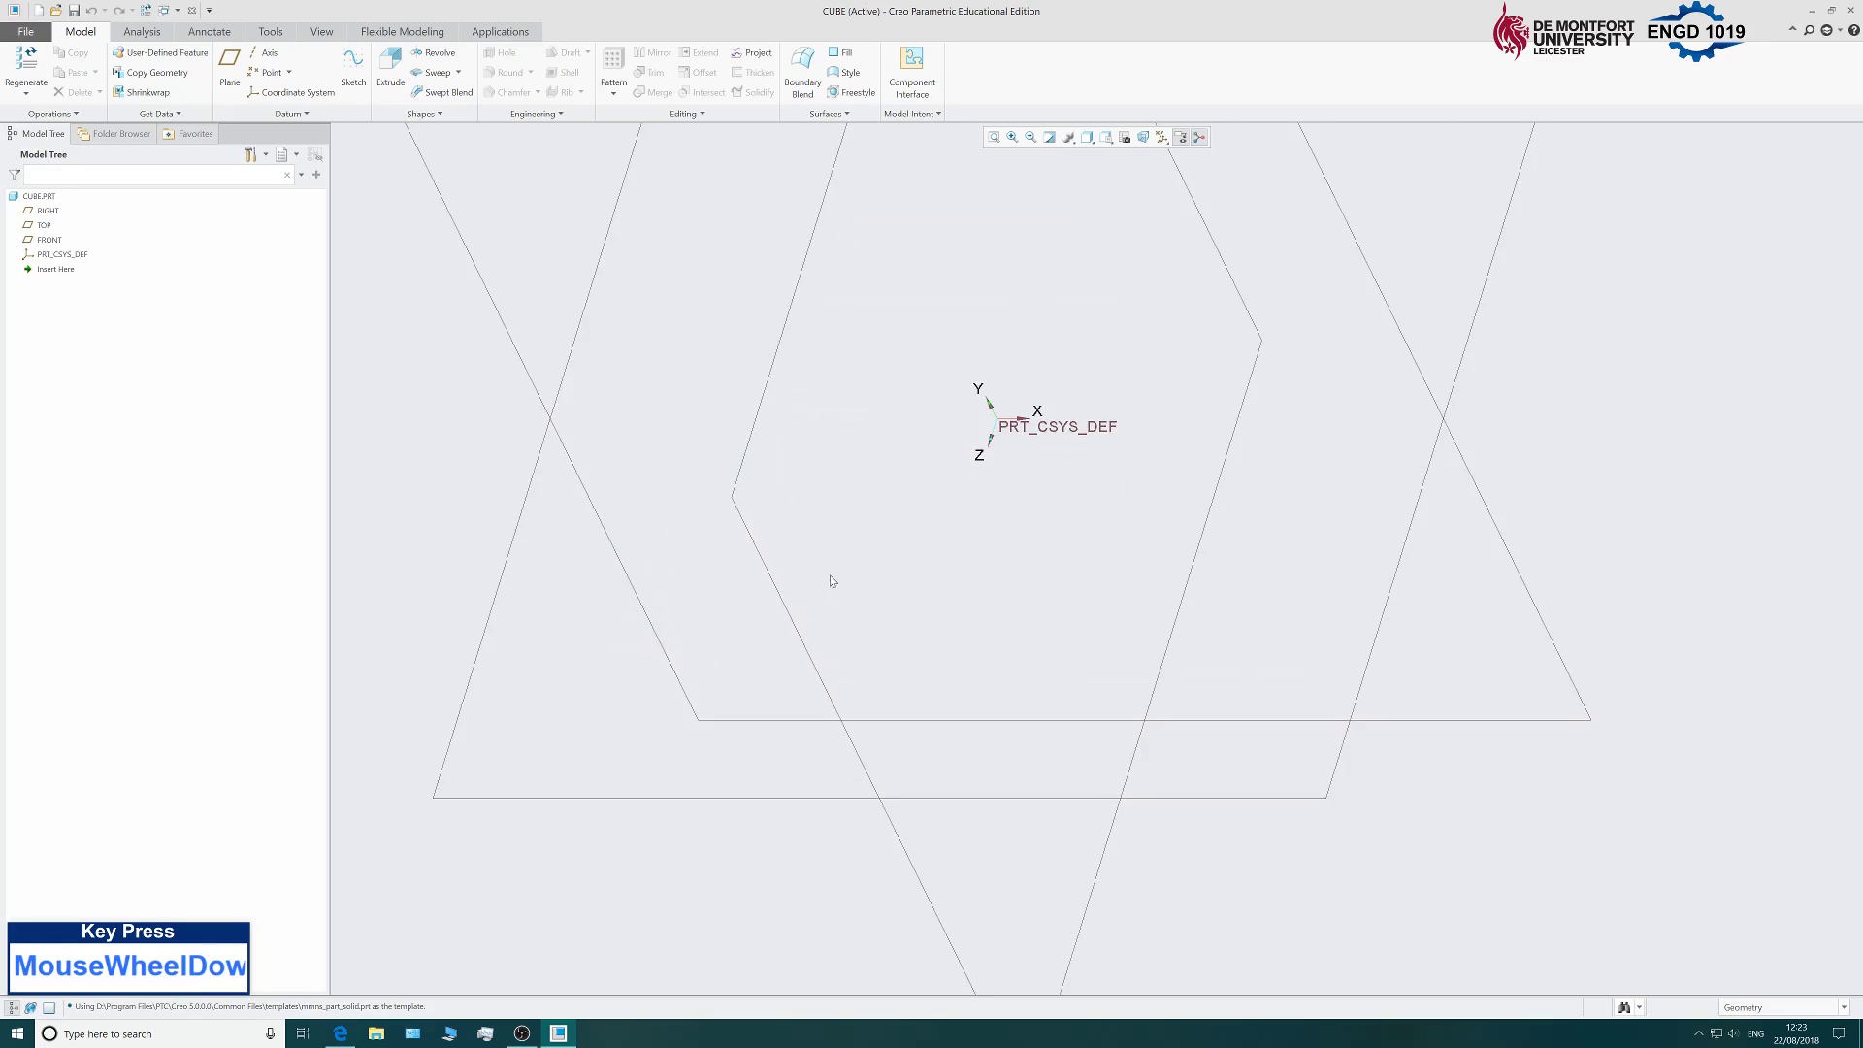
{"action": "scroll", "coordinate": [836, 580], "scroll_direction": "up", "scroll_amount": 3}
{"action": "scroll", "coordinate": [847, 536], "scroll_direction": "down", "scroll_amount": 5}
{"action": "scroll", "coordinate": [847, 538], "scroll_direction": "up", "scroll_amount": 6}
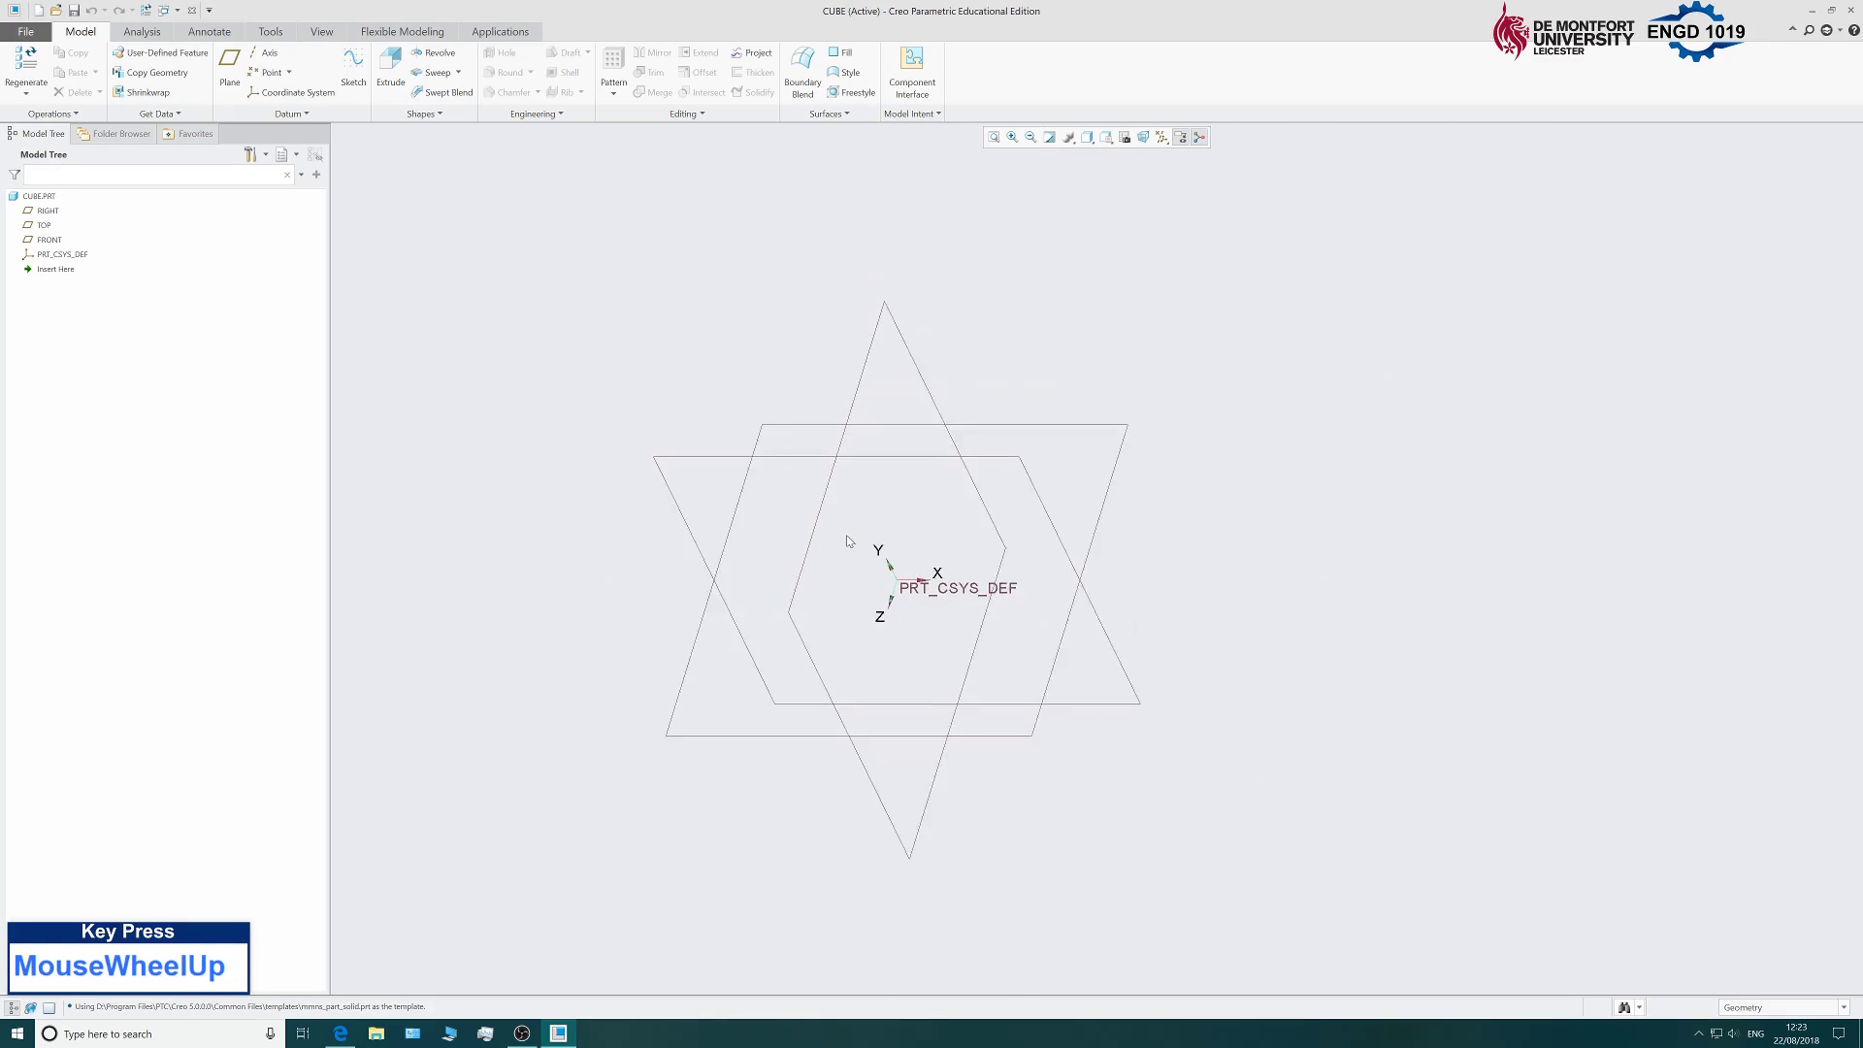
{"action": "scroll", "coordinate": [849, 543], "scroll_direction": "down", "scroll_amount": 3}
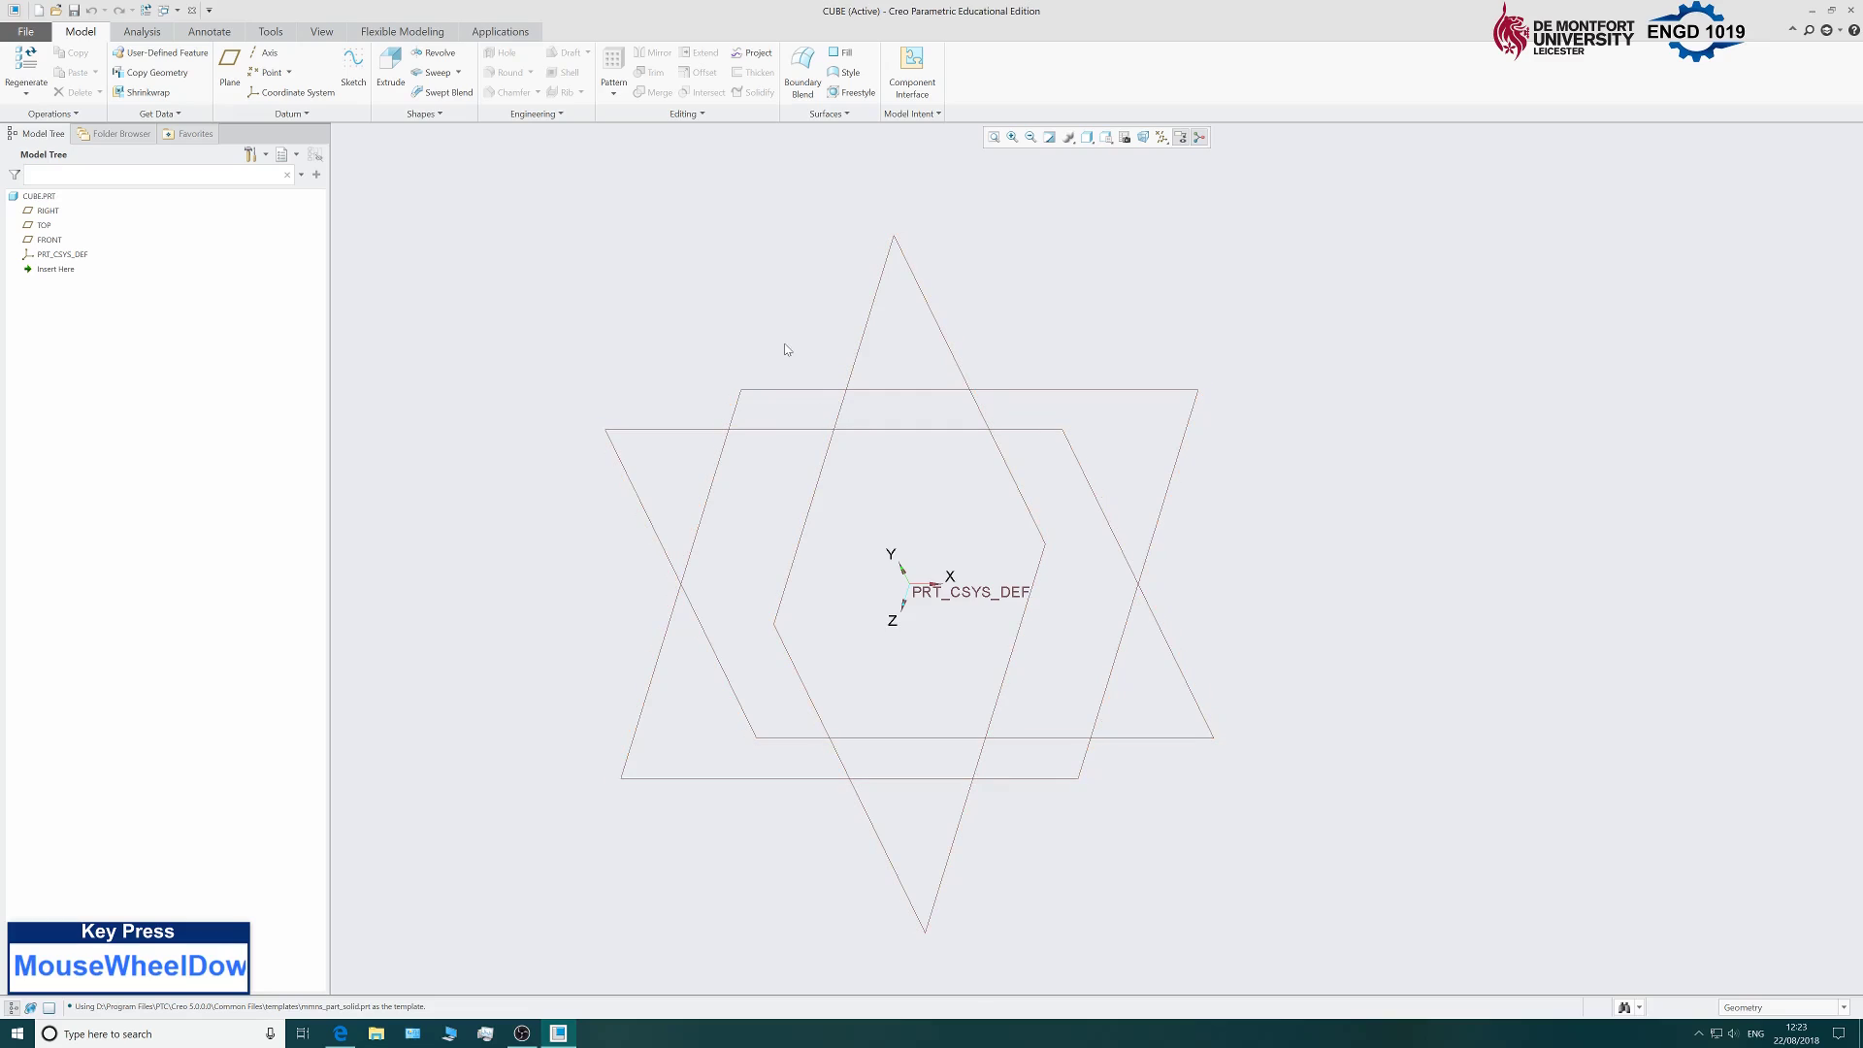
{"action": "mouse_move", "coordinate": [790, 344]}
{"action": "middle_mouse_down"}
{"action": "mouse_move", "coordinate": [857, 336]}
{"action": "mouse_move", "coordinate": [877, 366]}
{"action": "mouse_move", "coordinate": [818, 404]}
{"action": "middle_mouse_up"}
{"action": "mouse_move", "coordinate": [757, 283]}
{"action": "middle_mouse_down"}
{"action": "mouse_move", "coordinate": [782, 329]}
{"action": "mouse_move", "coordinate": [940, 366]}
{"action": "mouse_move", "coordinate": [1066, 299]}
{"action": "mouse_move", "coordinate": [978, 326]}
{"action": "middle_mouse_up"}
{"action": "middle_click_drag", "start_coordinate": [633, 330], "coordinate": [729, 340]}
{"action": "middle_click_drag", "start_coordinate": [1015, 340], "coordinate": [1153, 339]}
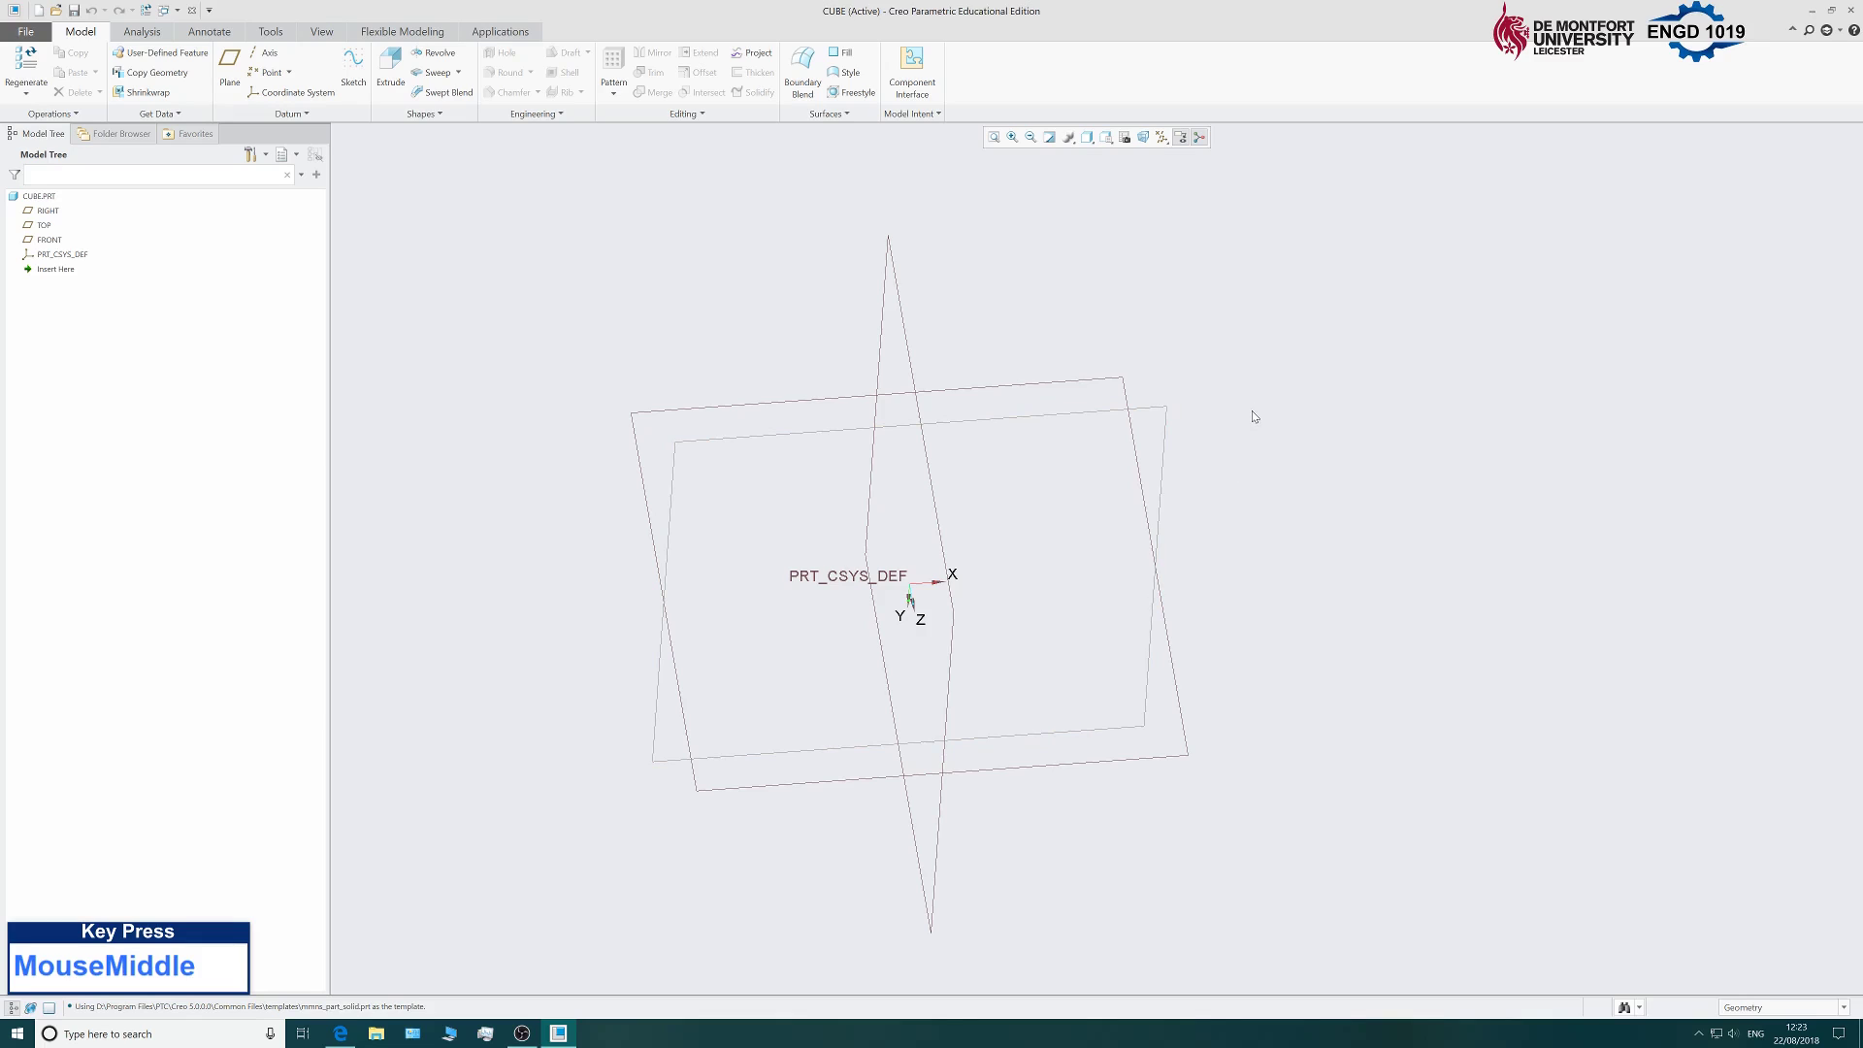
Pan and zoom so the tilted datum planes sit near the centre of the graphics area.
{"action": "middle_click_drag", "start_coordinate": [1253, 415], "coordinate": [1344, 386], "text": "shift"}
{"action": "middle_click_drag", "start_coordinate": [1270, 499], "coordinate": [1372, 420], "text": "shift"}
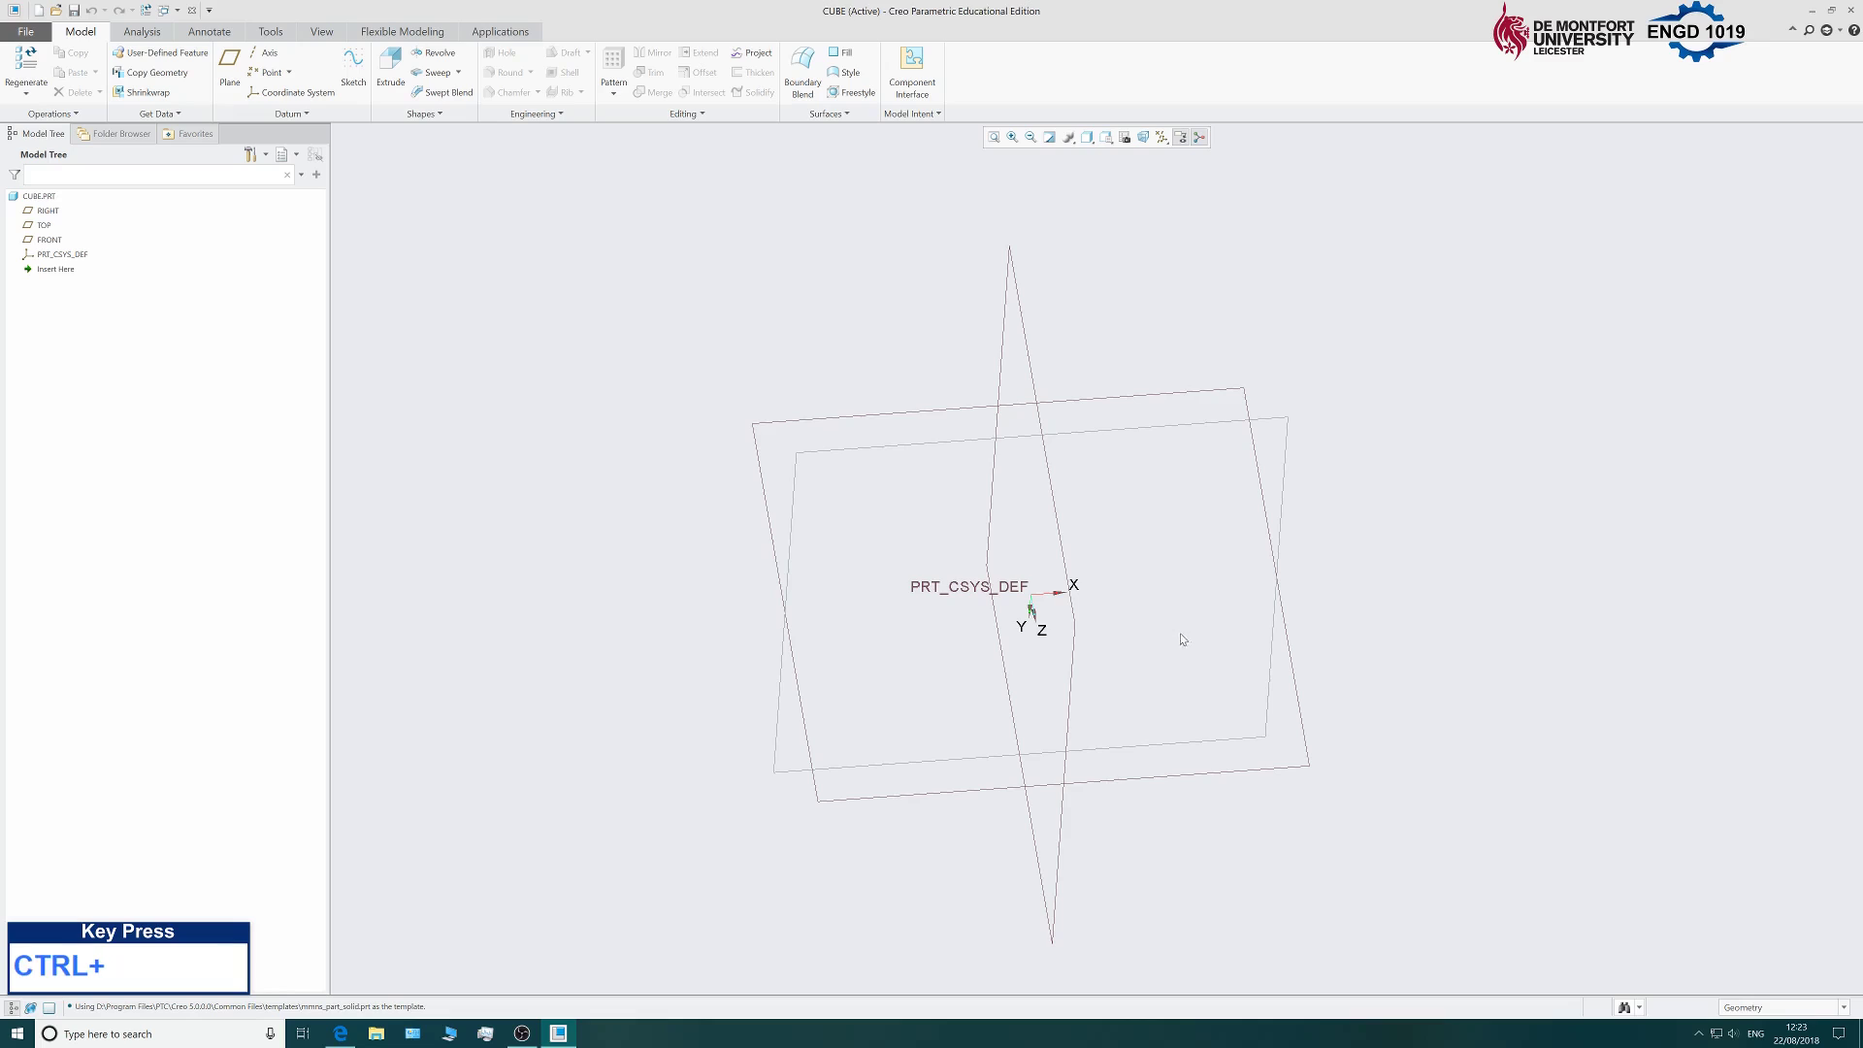
{"action": "middle_click_drag", "start_coordinate": [1367, 433], "coordinate": [1247, 494], "text": "ctrl"}
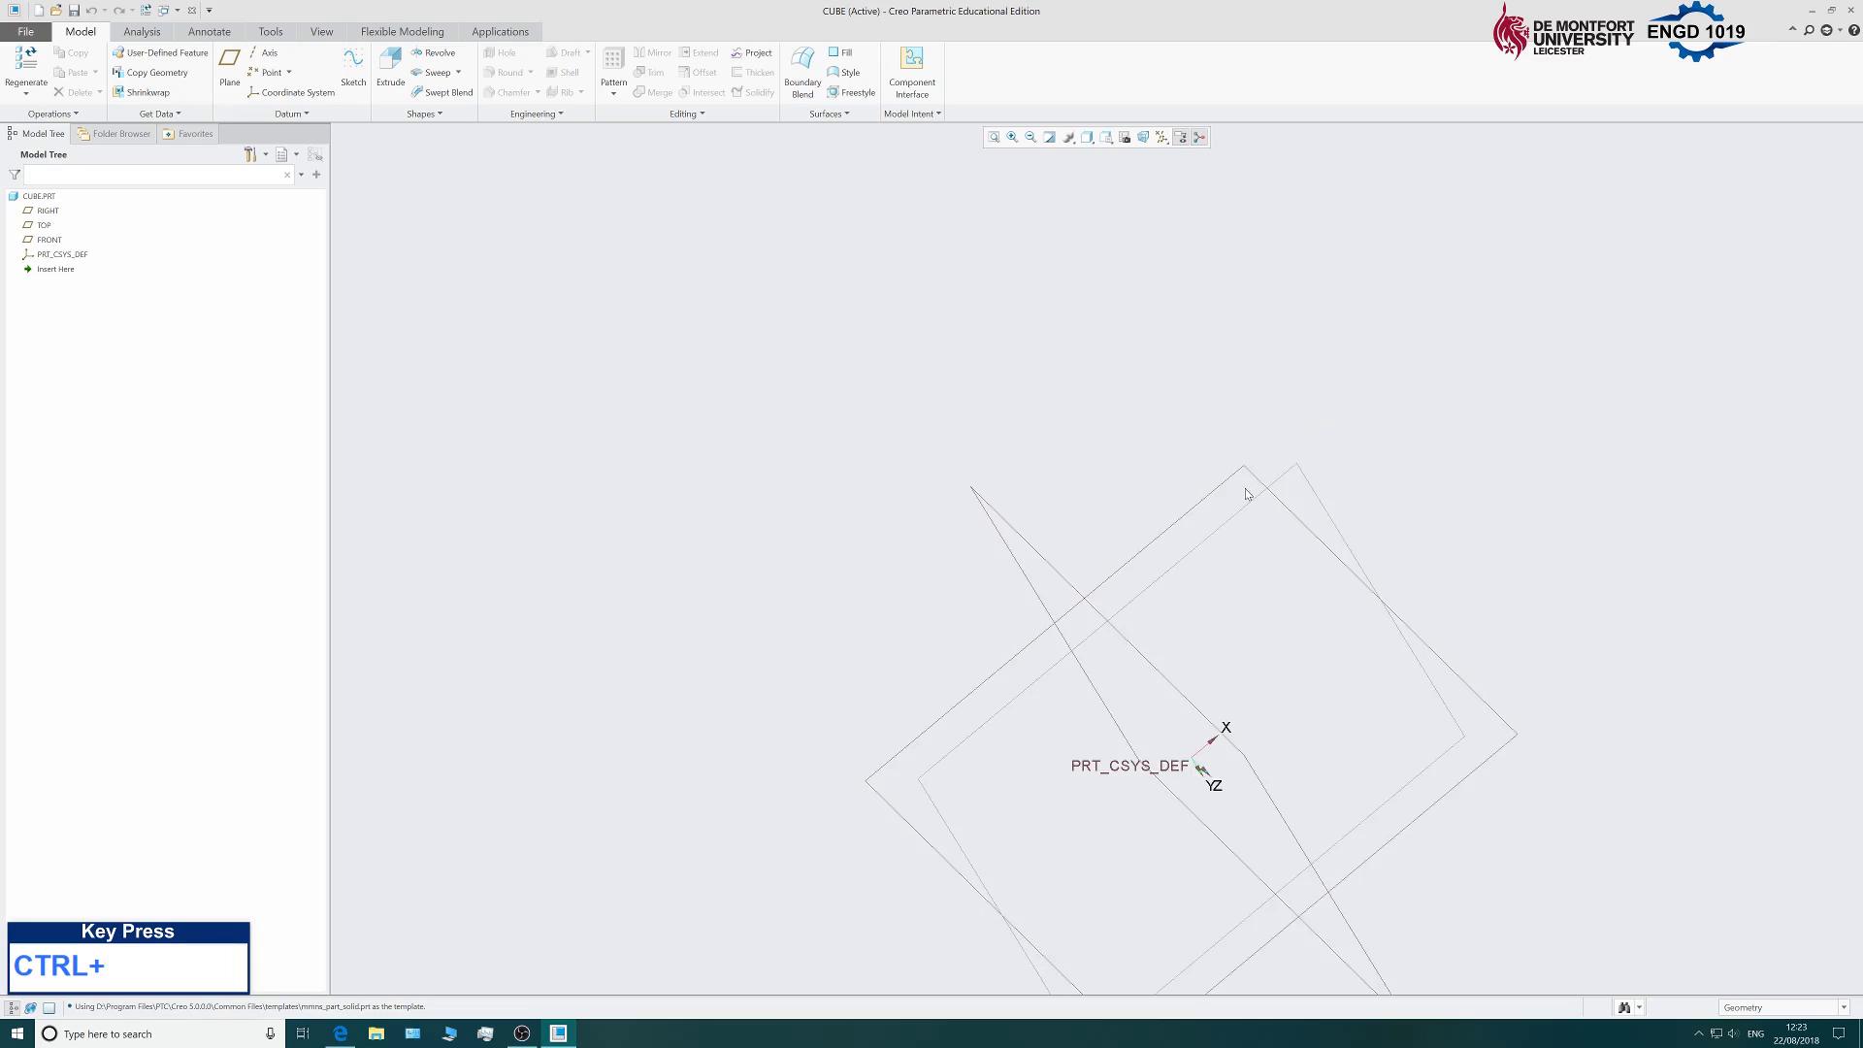
{"action": "scroll", "coordinate": [1184, 553], "scroll_direction": "up", "scroll_amount": 4}
{"action": "scroll", "coordinate": [1171, 582], "scroll_direction": "down", "scroll_amount": 2}
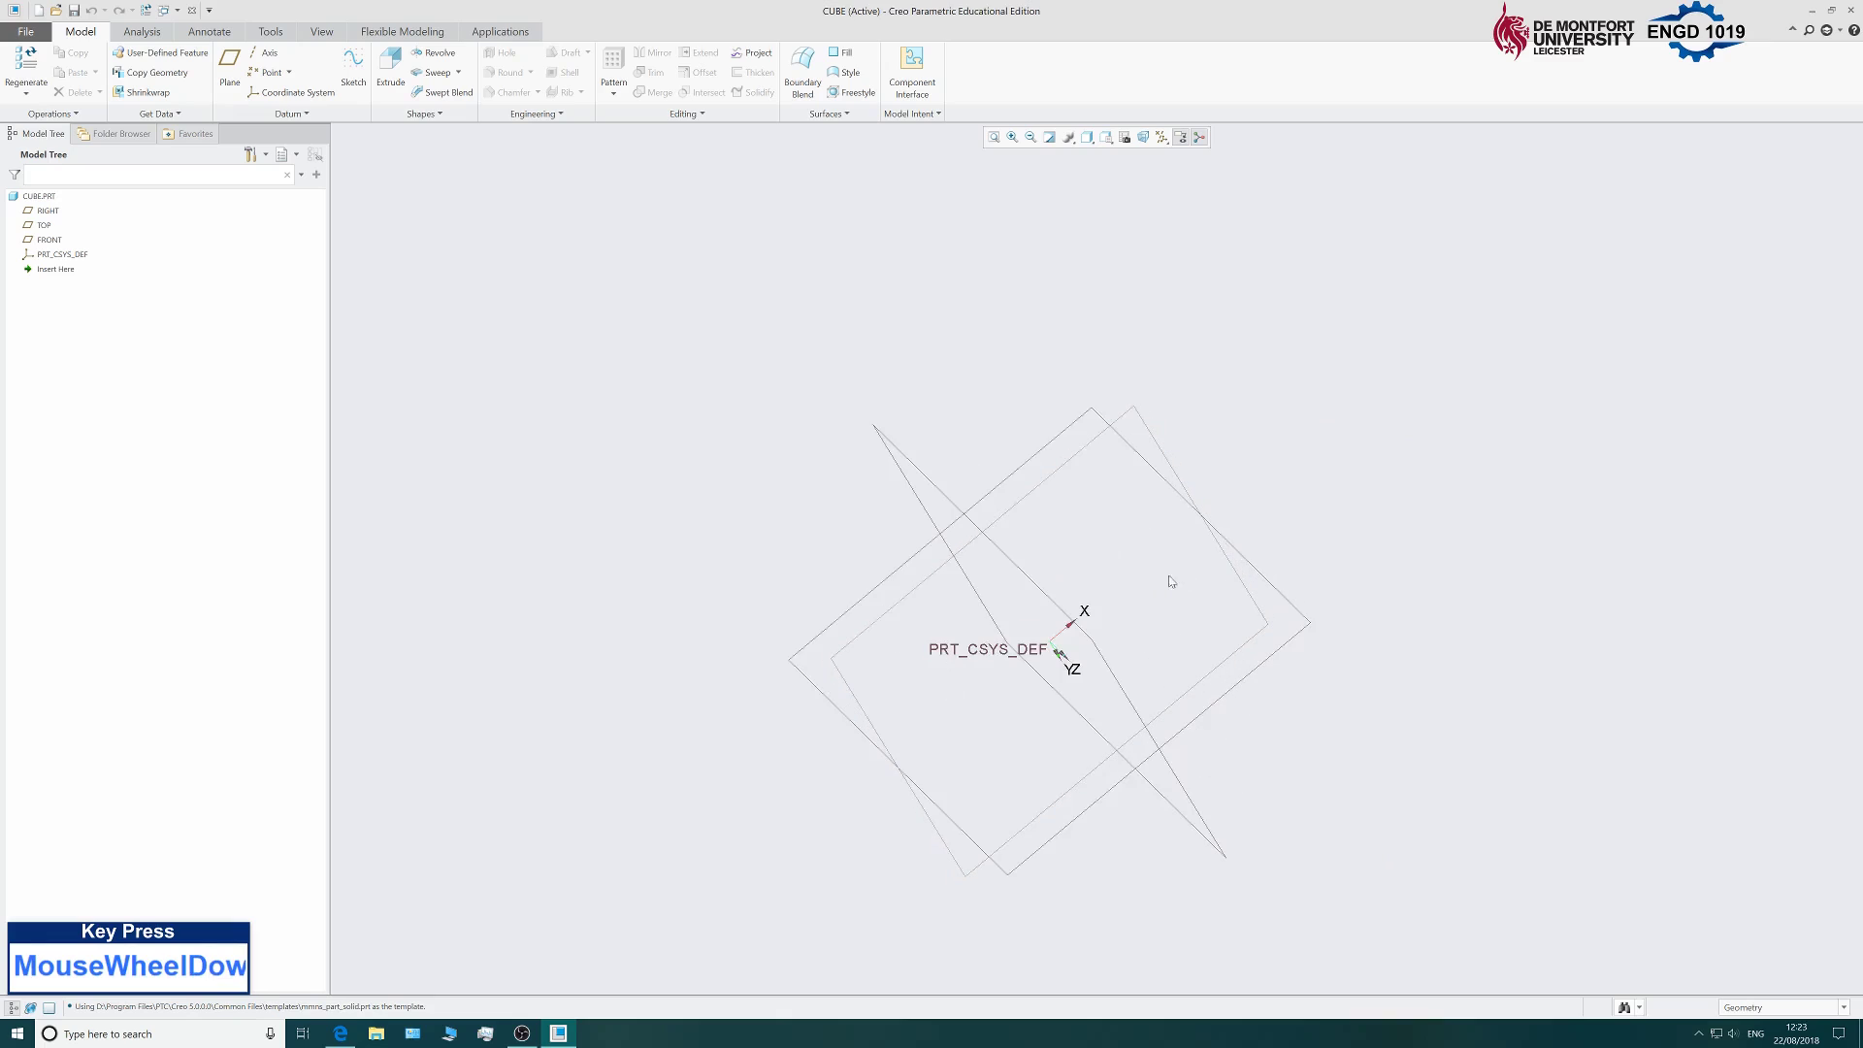
{"action": "scroll", "coordinate": [936, 635], "scroll_direction": "up", "scroll_amount": 4}
{"action": "scroll", "coordinate": [912, 630], "scroll_direction": "down", "scroll_amount": 6}
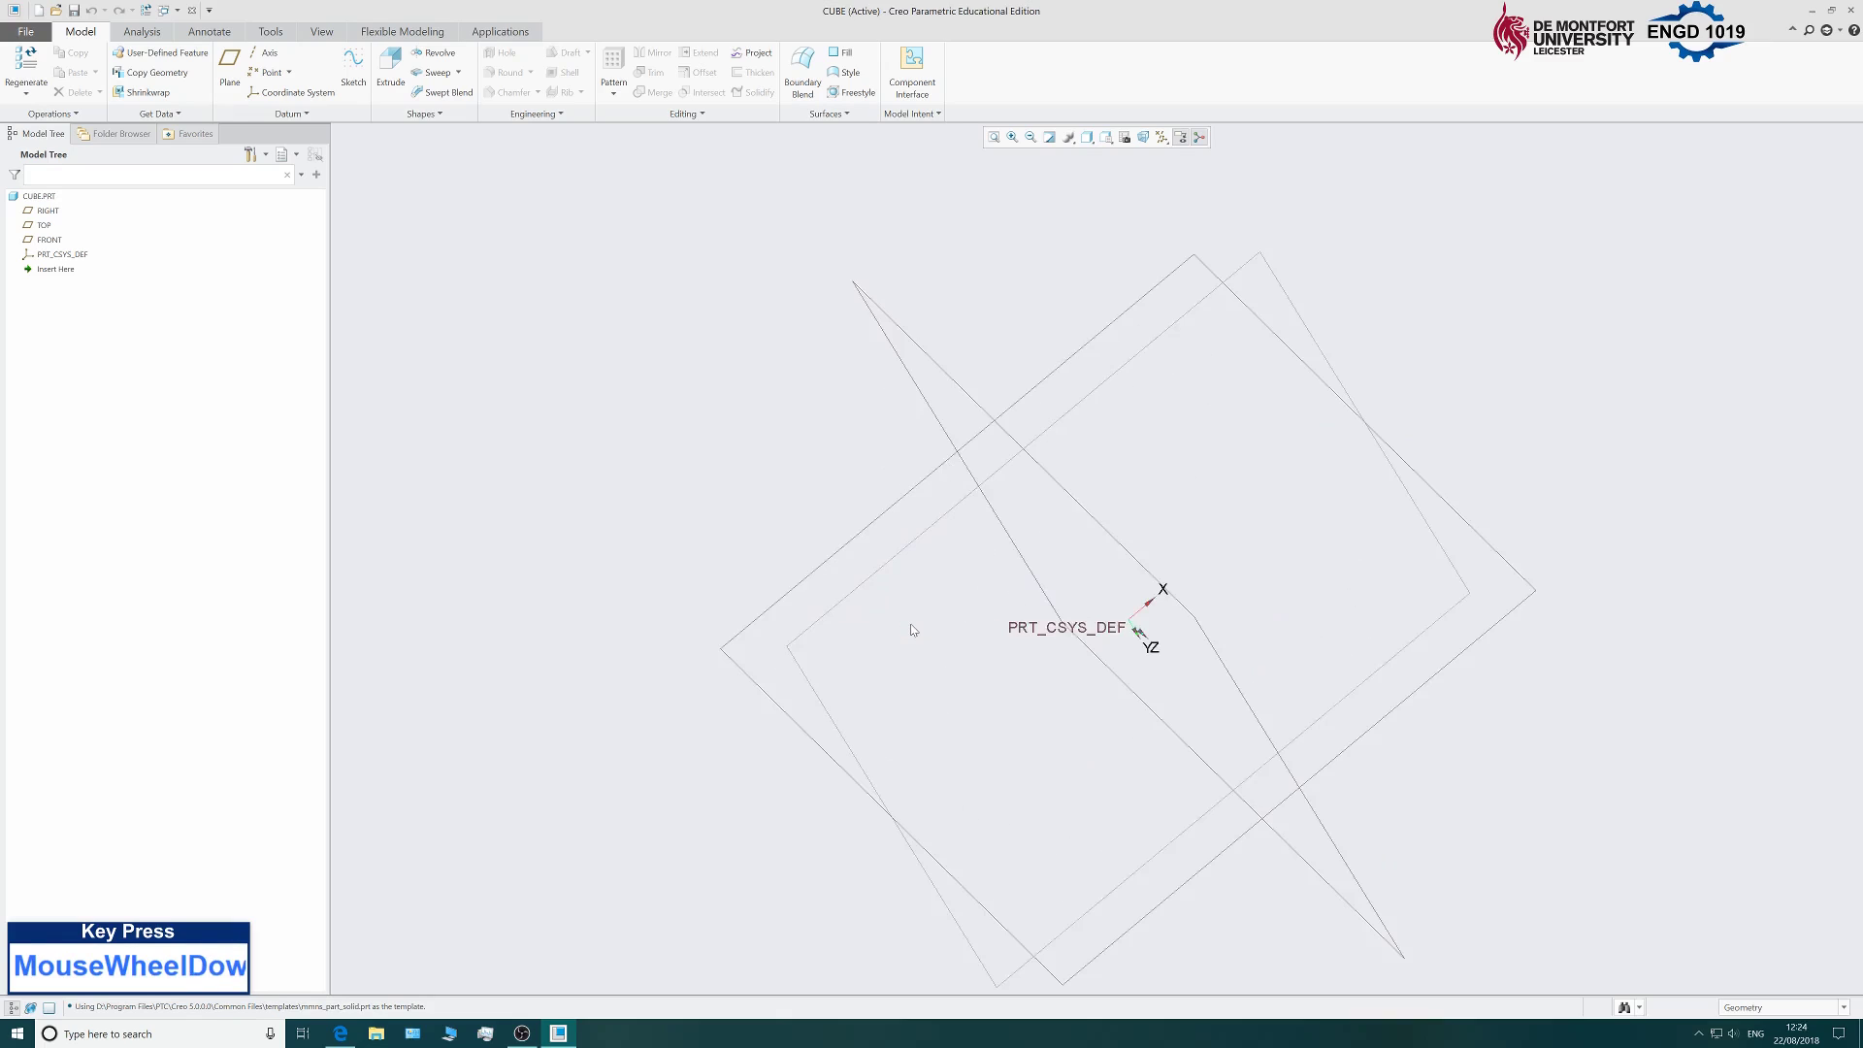
{"action": "scroll", "coordinate": [912, 630], "scroll_direction": "up", "scroll_amount": 3}
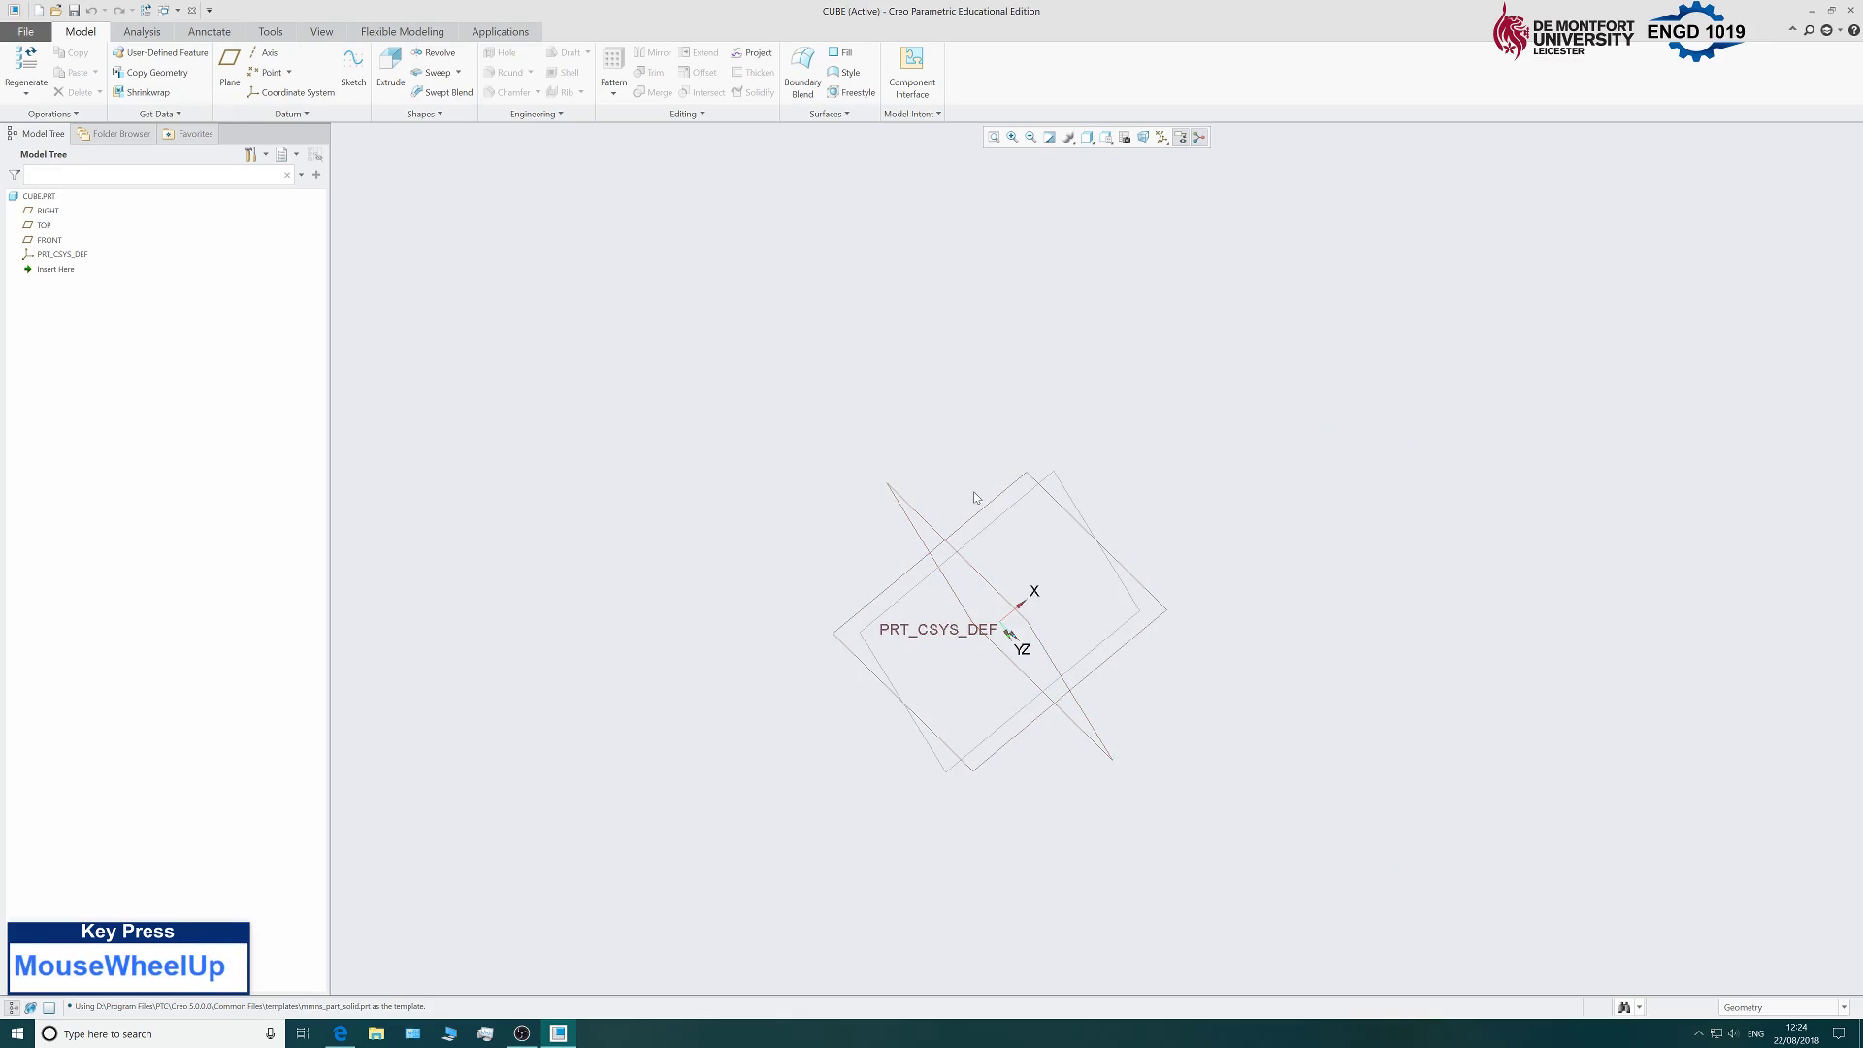
{"action": "middle_click_drag", "start_coordinate": [1292, 517], "coordinate": [1292, 658], "text": "ctrl"}
{"action": "scroll", "coordinate": [978, 702], "scroll_direction": "up", "scroll_amount": 4}
{"action": "scroll", "coordinate": [925, 742], "scroll_direction": "down", "scroll_amount": 4}
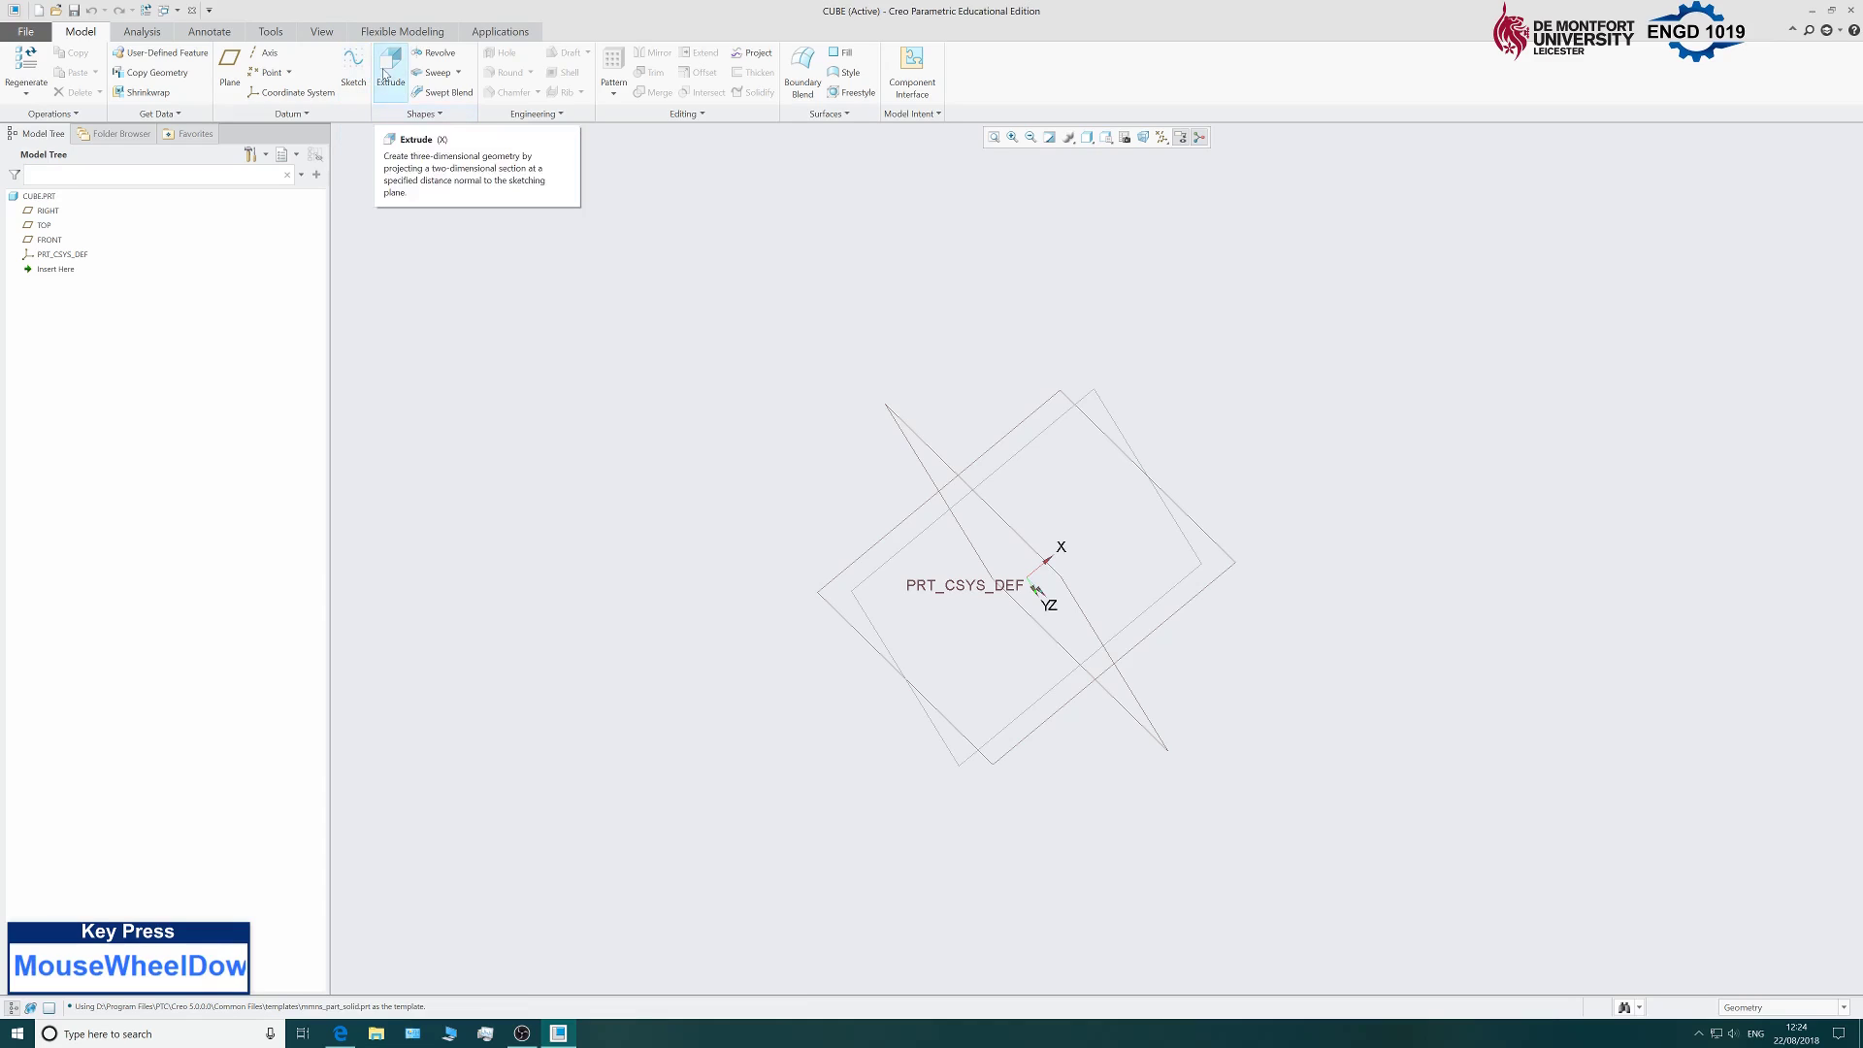
Start Sketch 1 on the TOP plane with RIGHT as the orientation reference.
{"action": "left_click", "coordinate": [355, 85]}
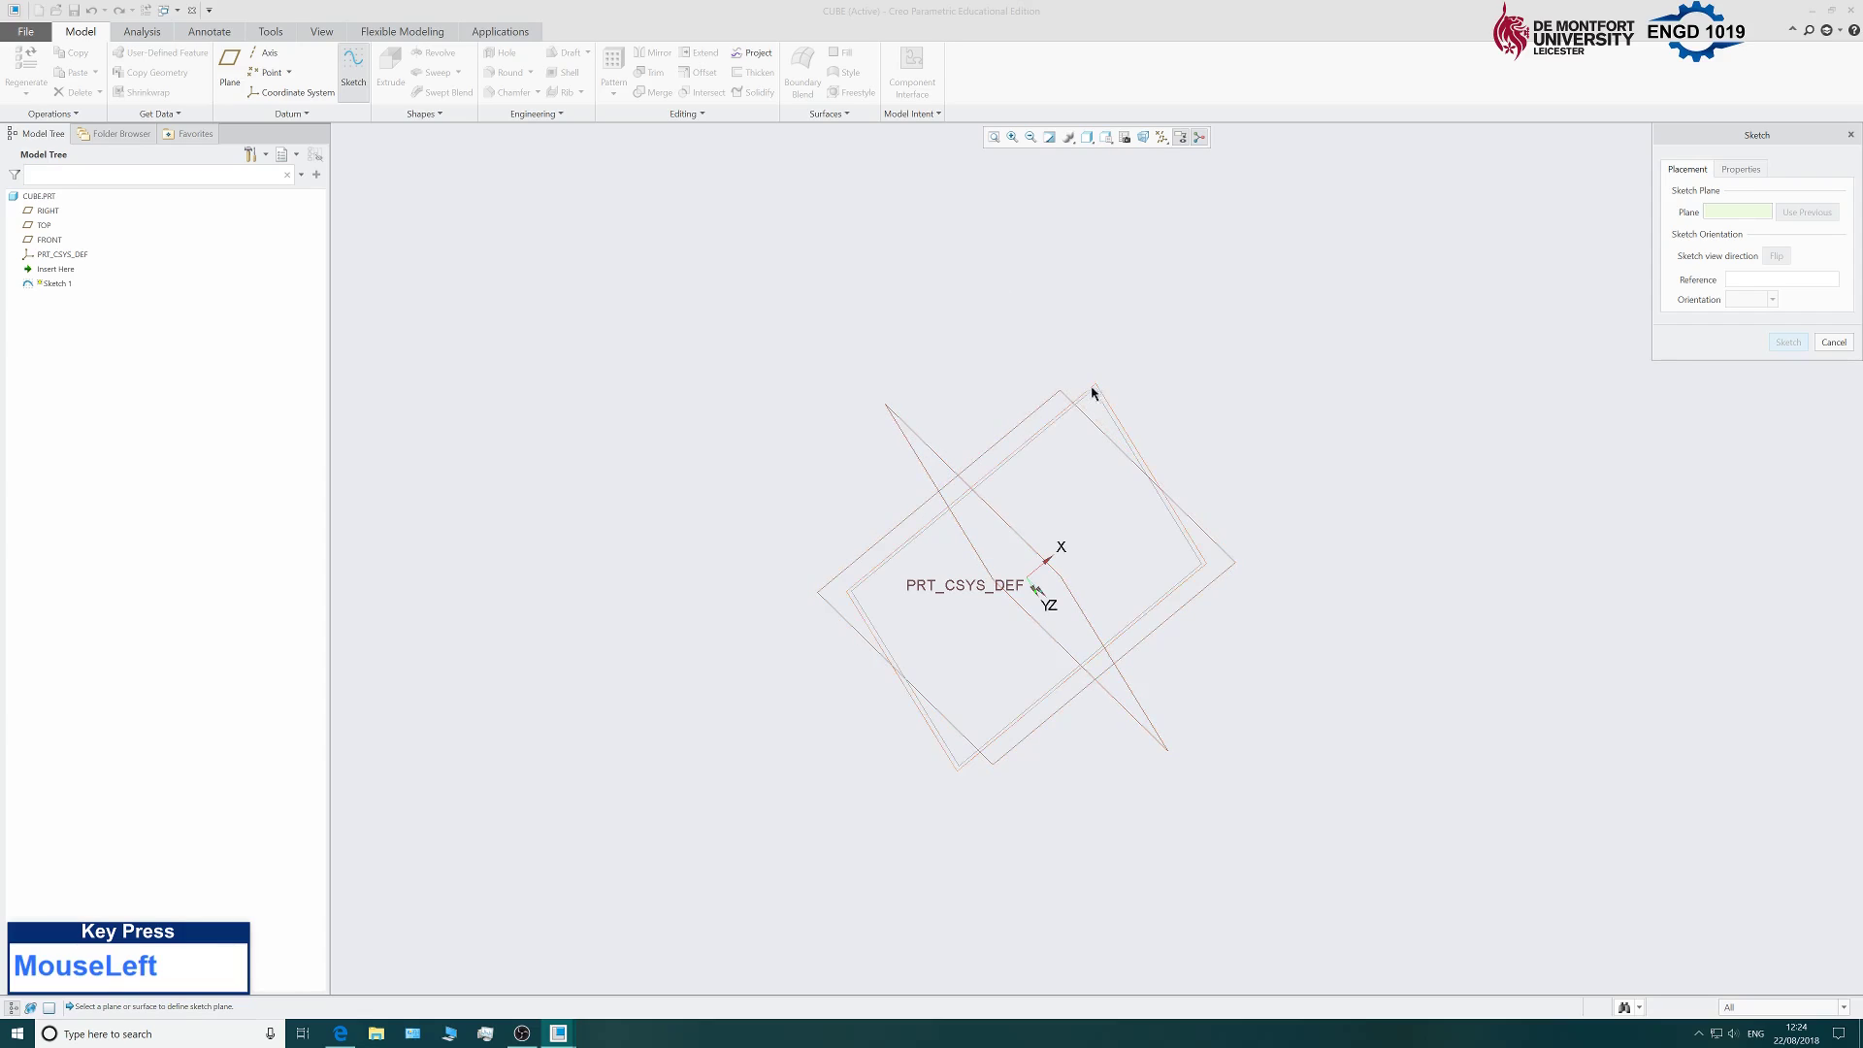
{"action": "left_click", "coordinate": [1035, 409]}
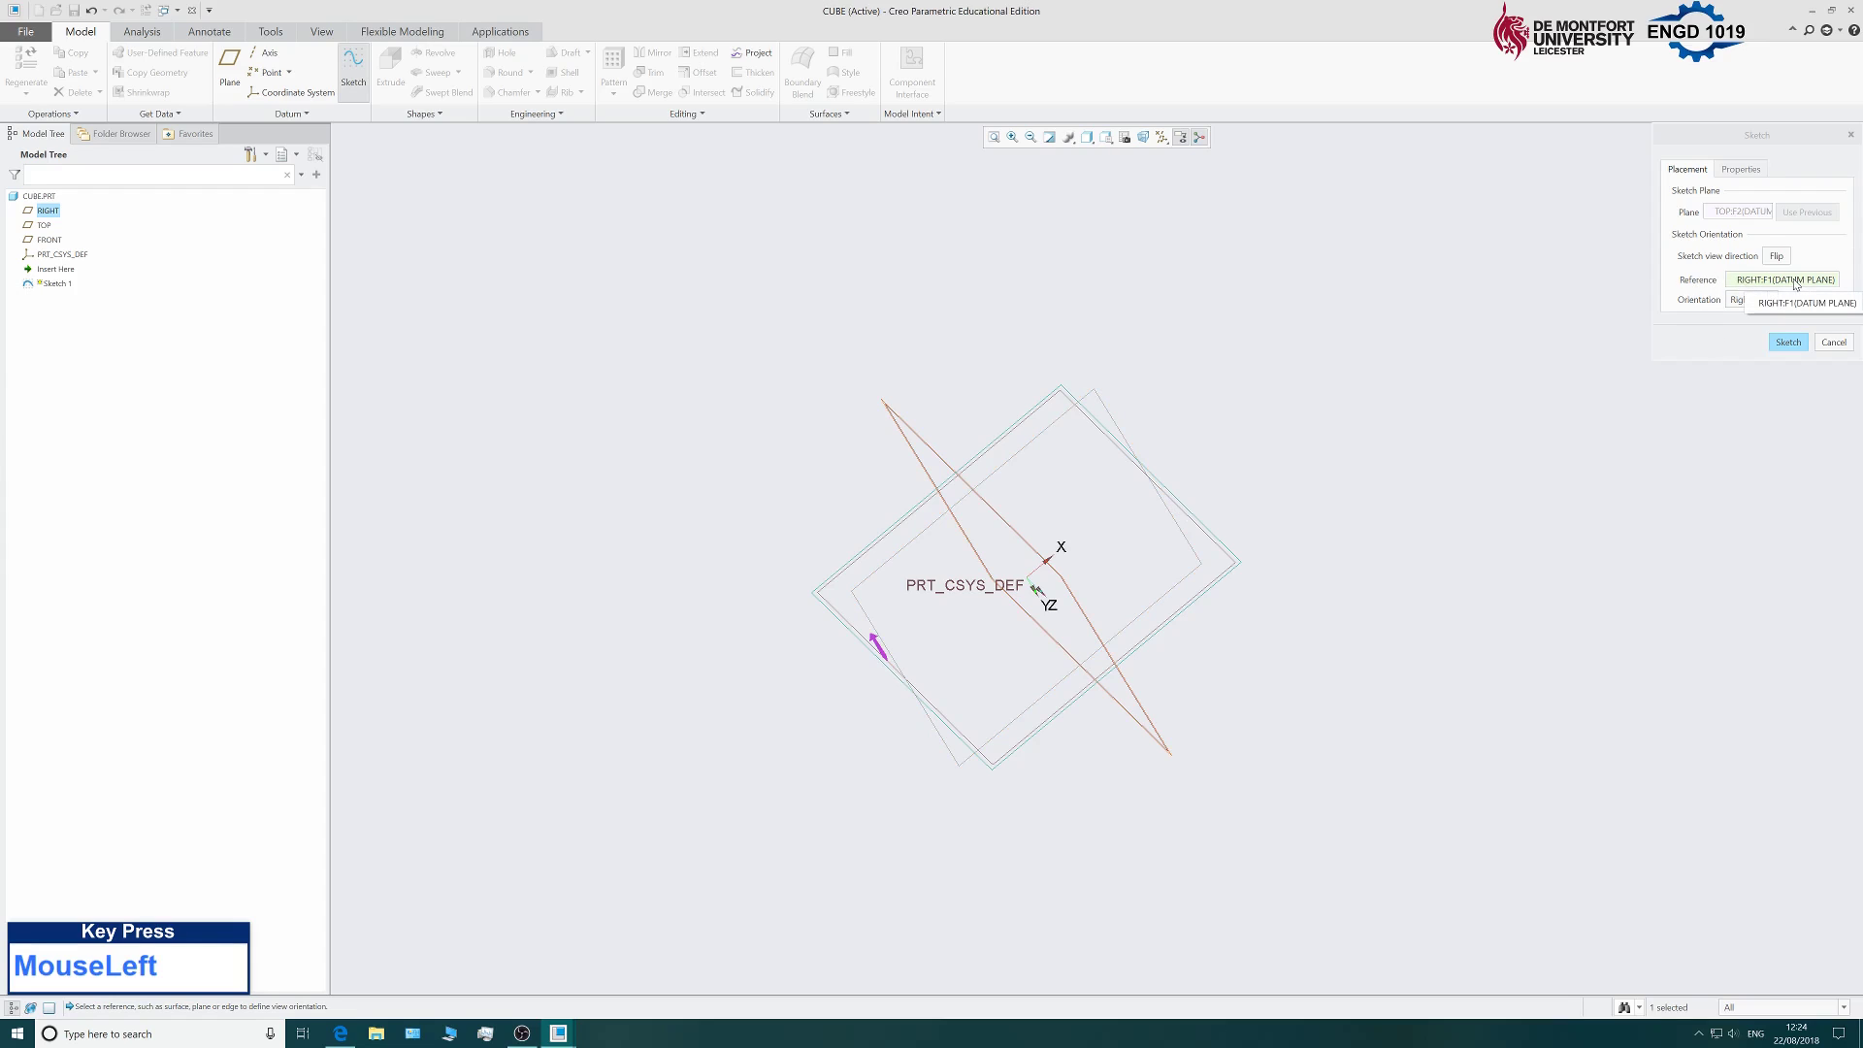
{"action": "left_click", "coordinate": [1788, 342]}
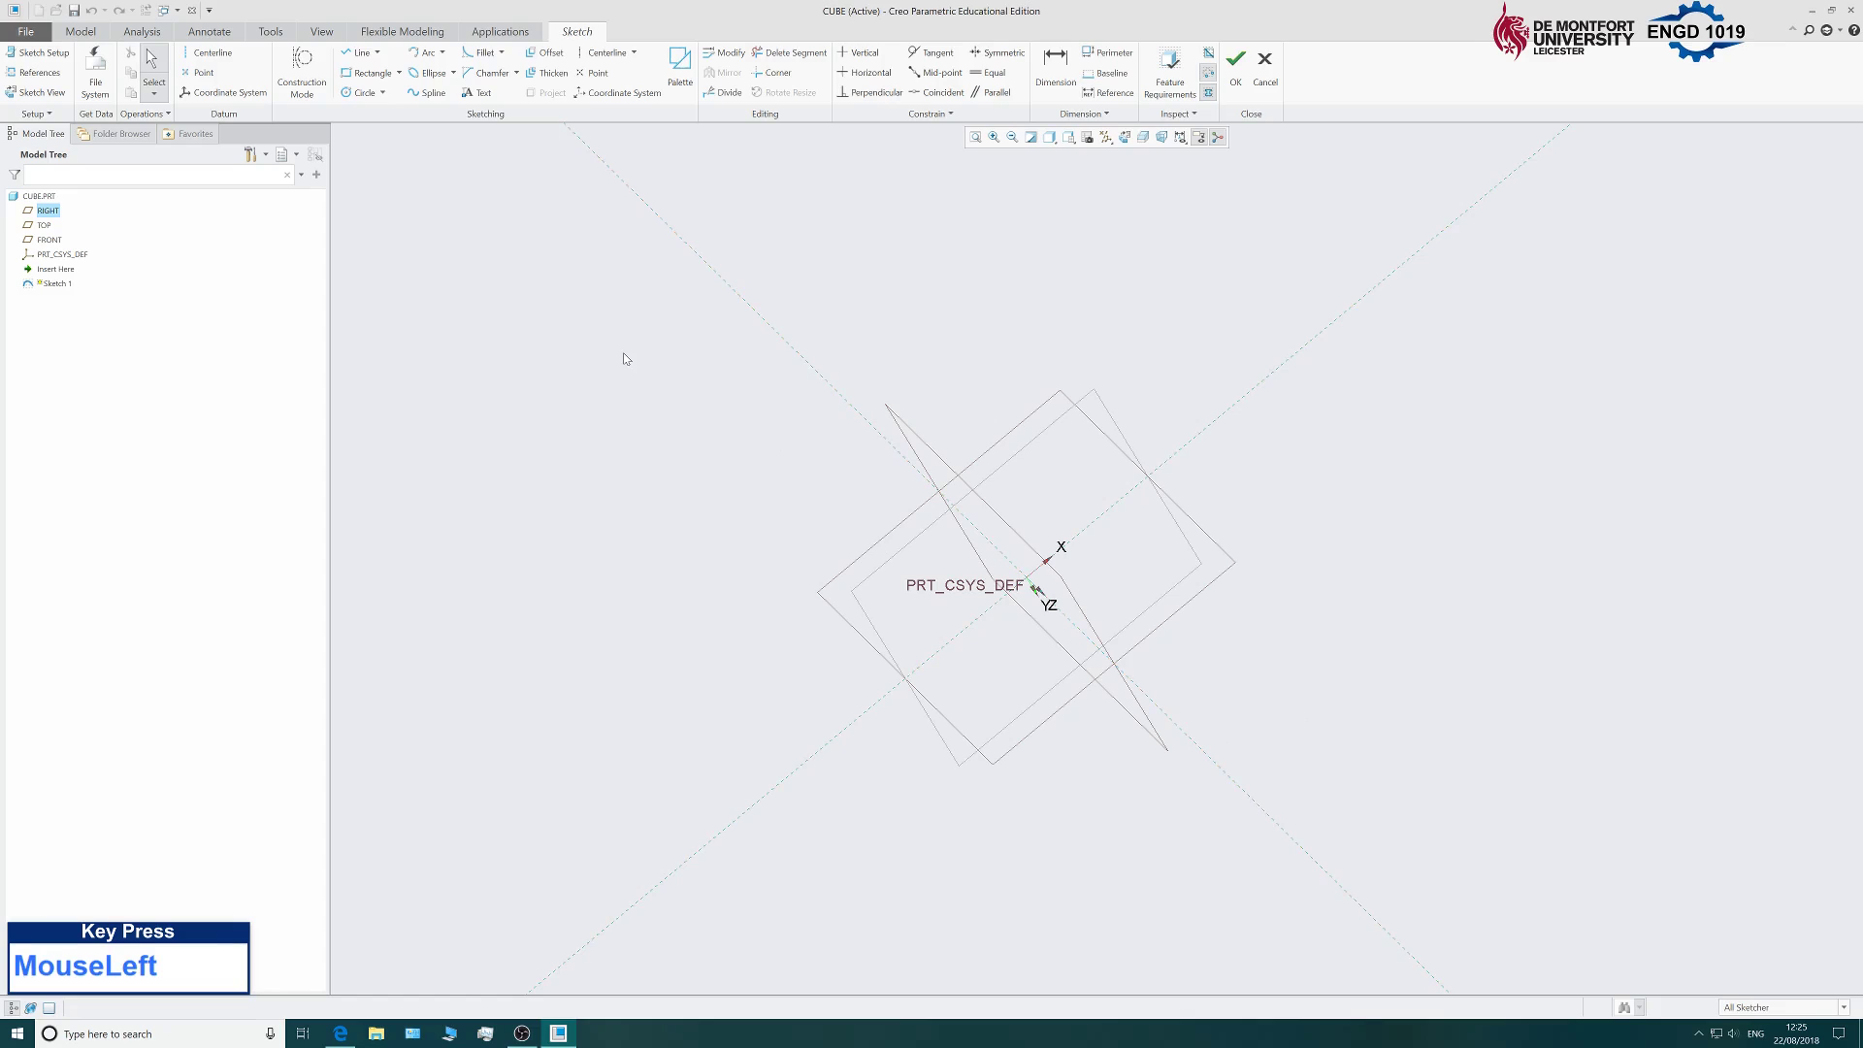
Turn the TOP sketch plane parallel to the screen with Sketch View.
{"action": "scroll", "coordinate": [699, 558], "scroll_direction": "up", "scroll_amount": 2}
{"action": "scroll", "coordinate": [891, 664], "scroll_direction": "down", "scroll_amount": 2}
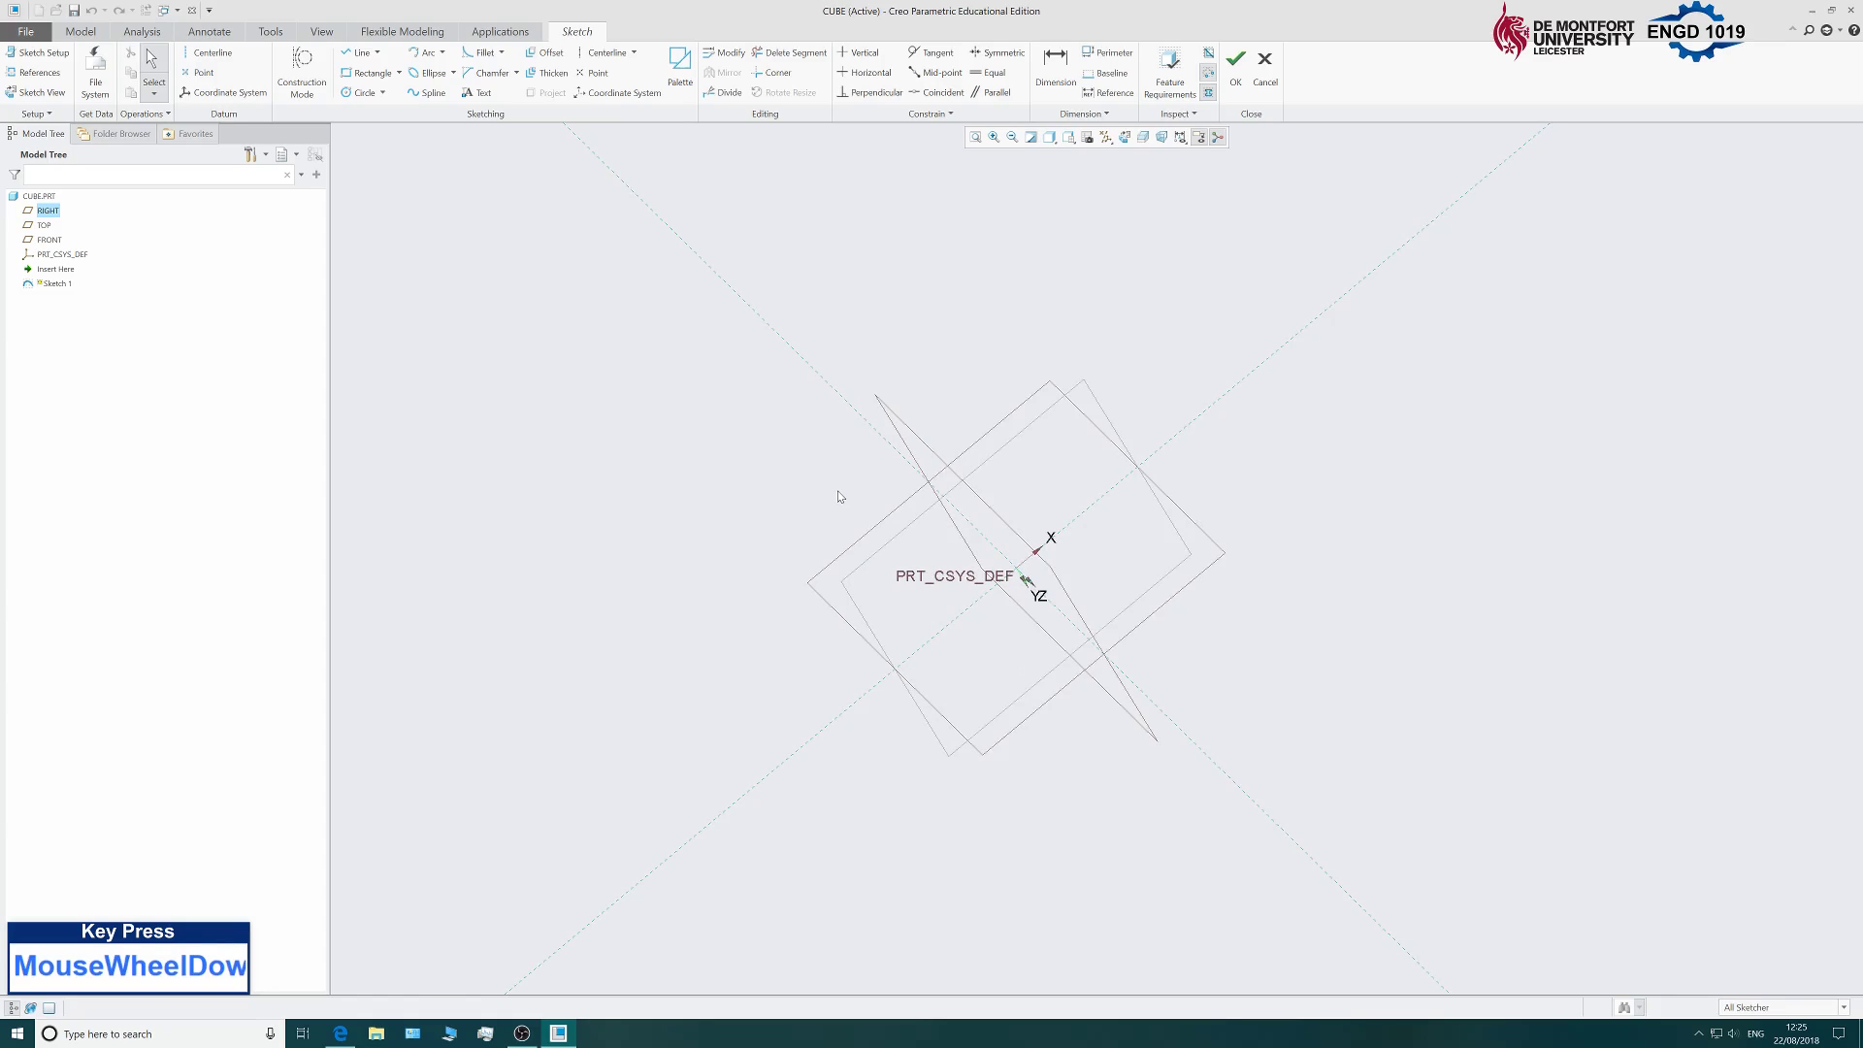
{"action": "left_click", "coordinate": [52, 97]}
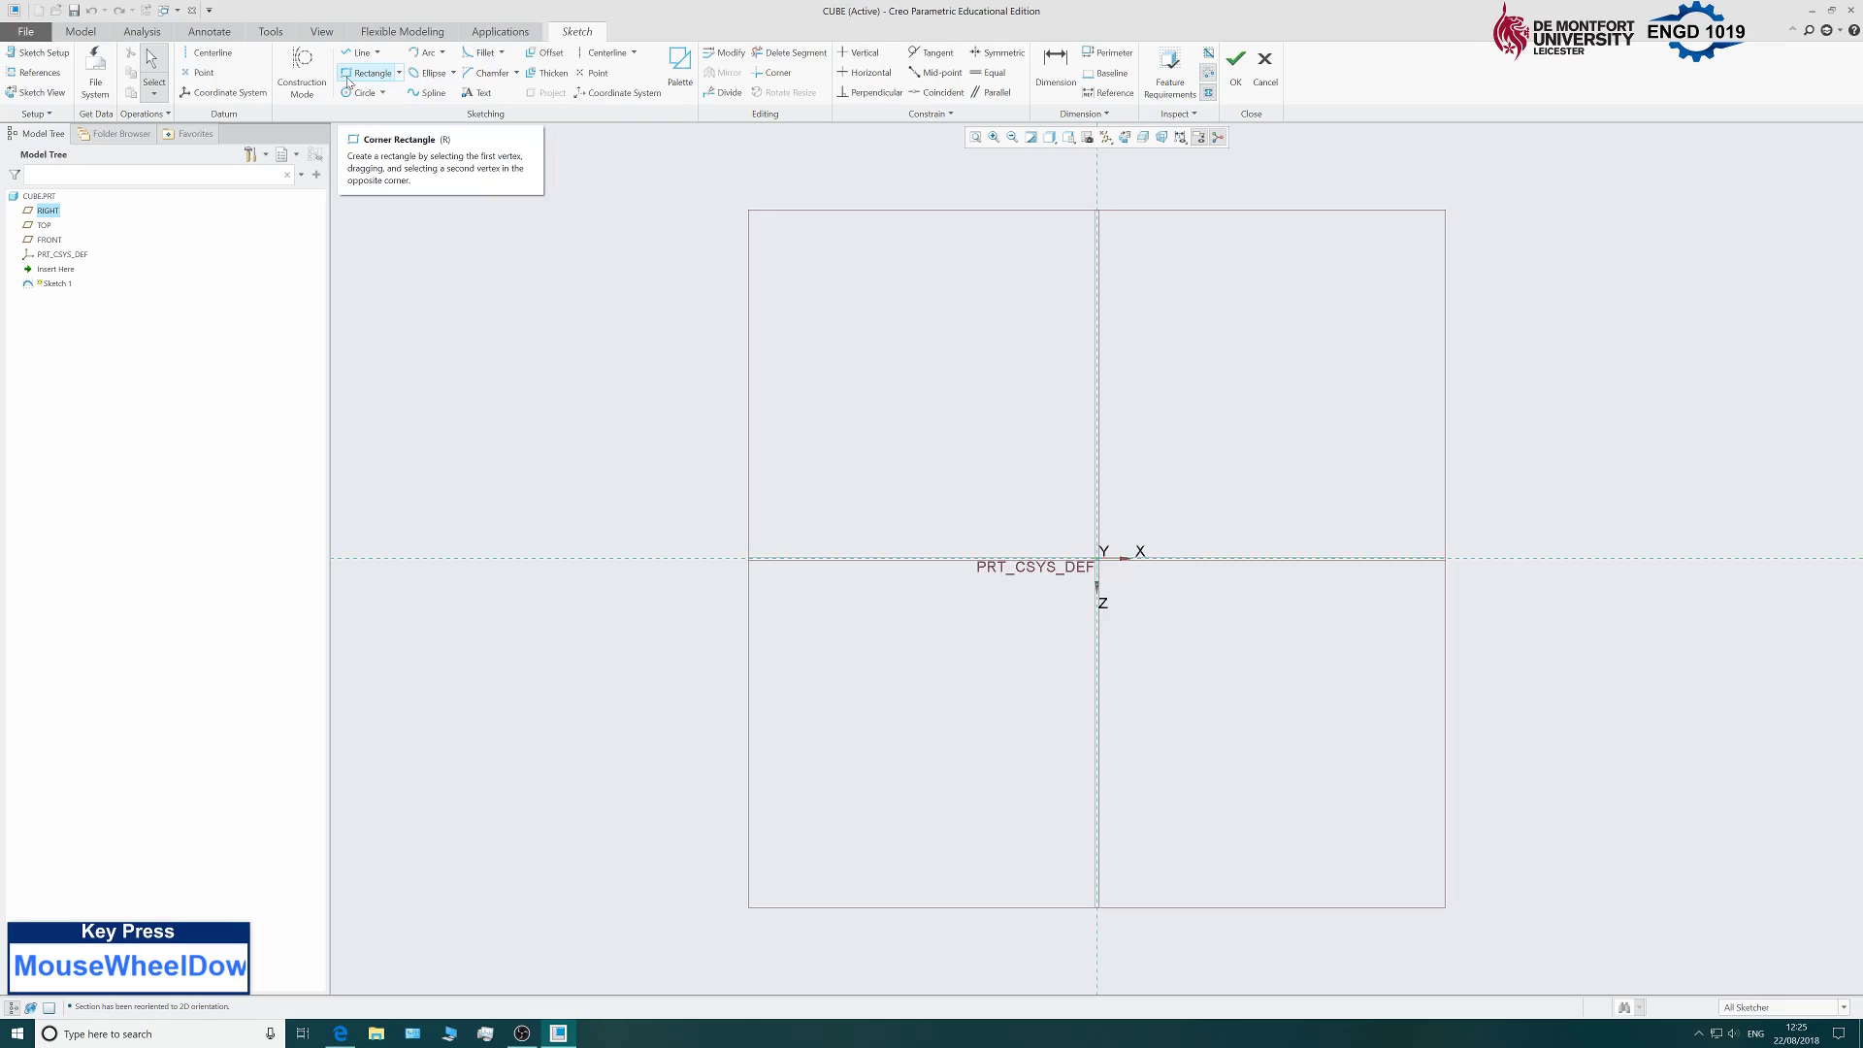
Draw a centre-rectangle square on the origin, with a weak 163.47 width.
{"action": "left_click", "coordinate": [399, 74]}
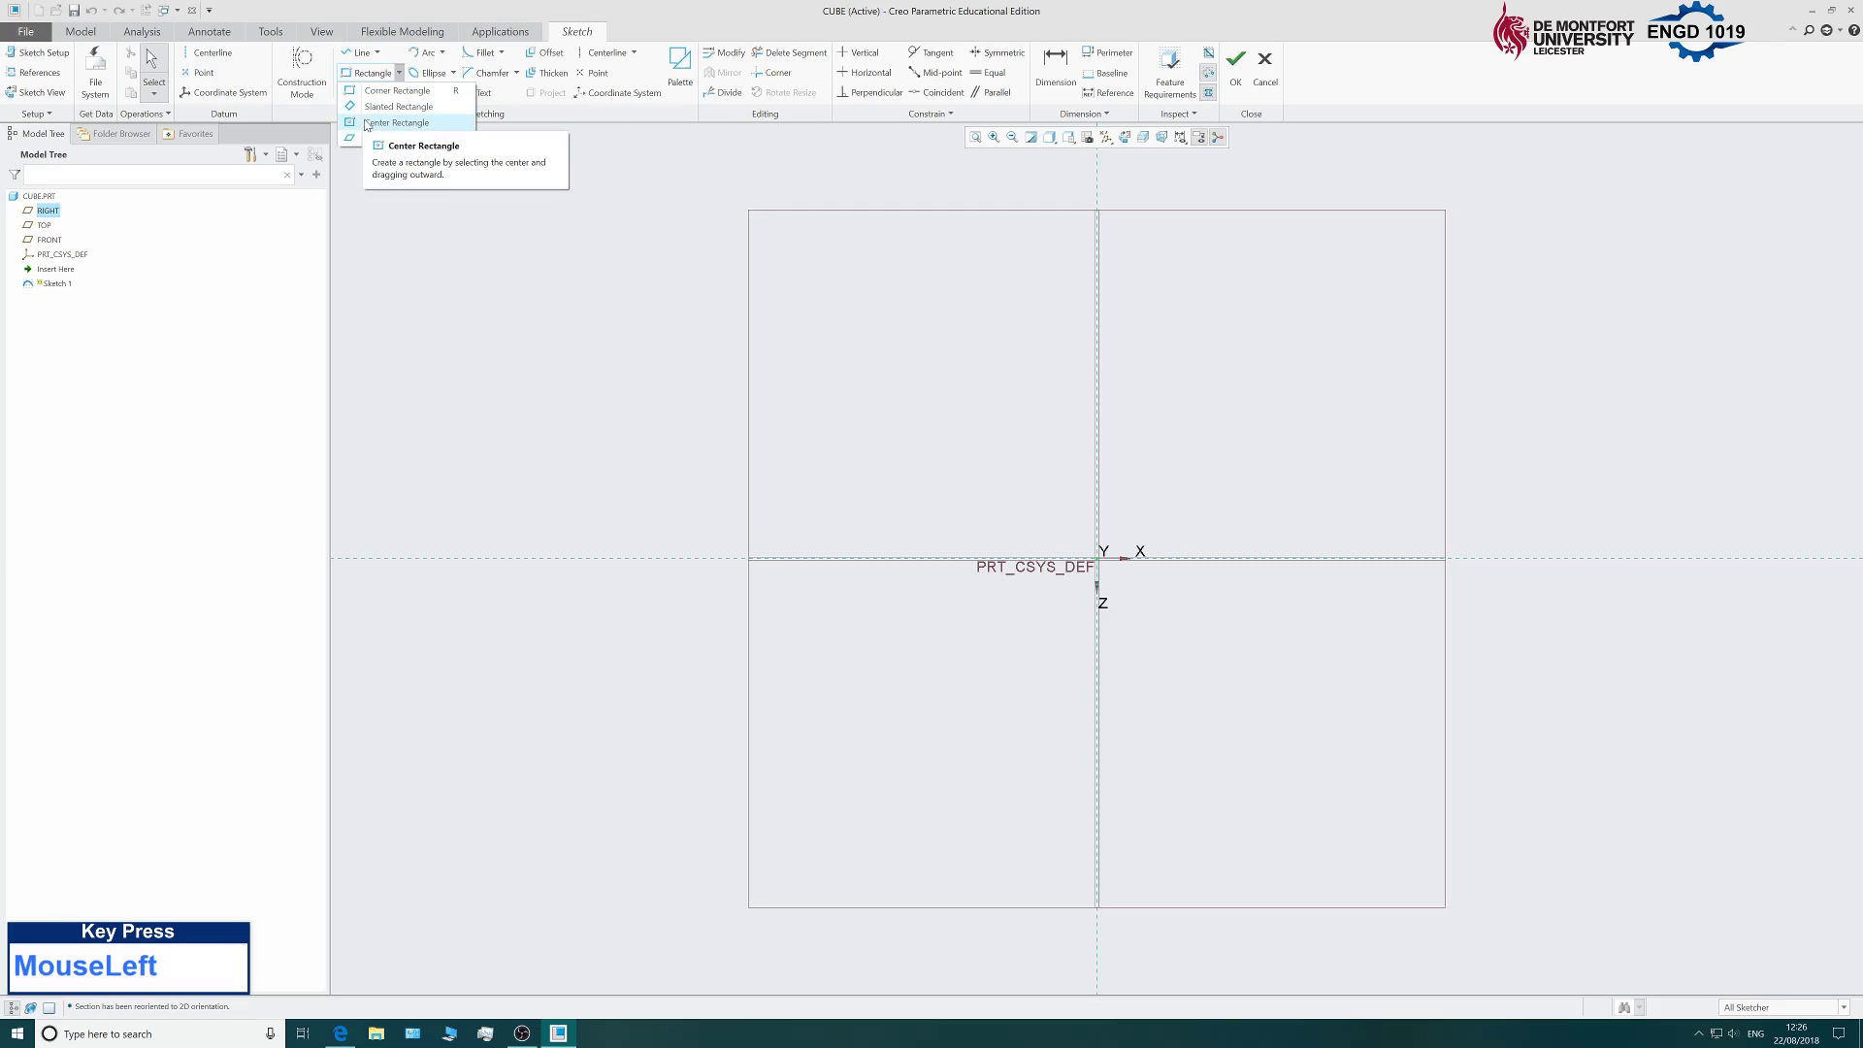
{"action": "left_click", "coordinate": [424, 124]}
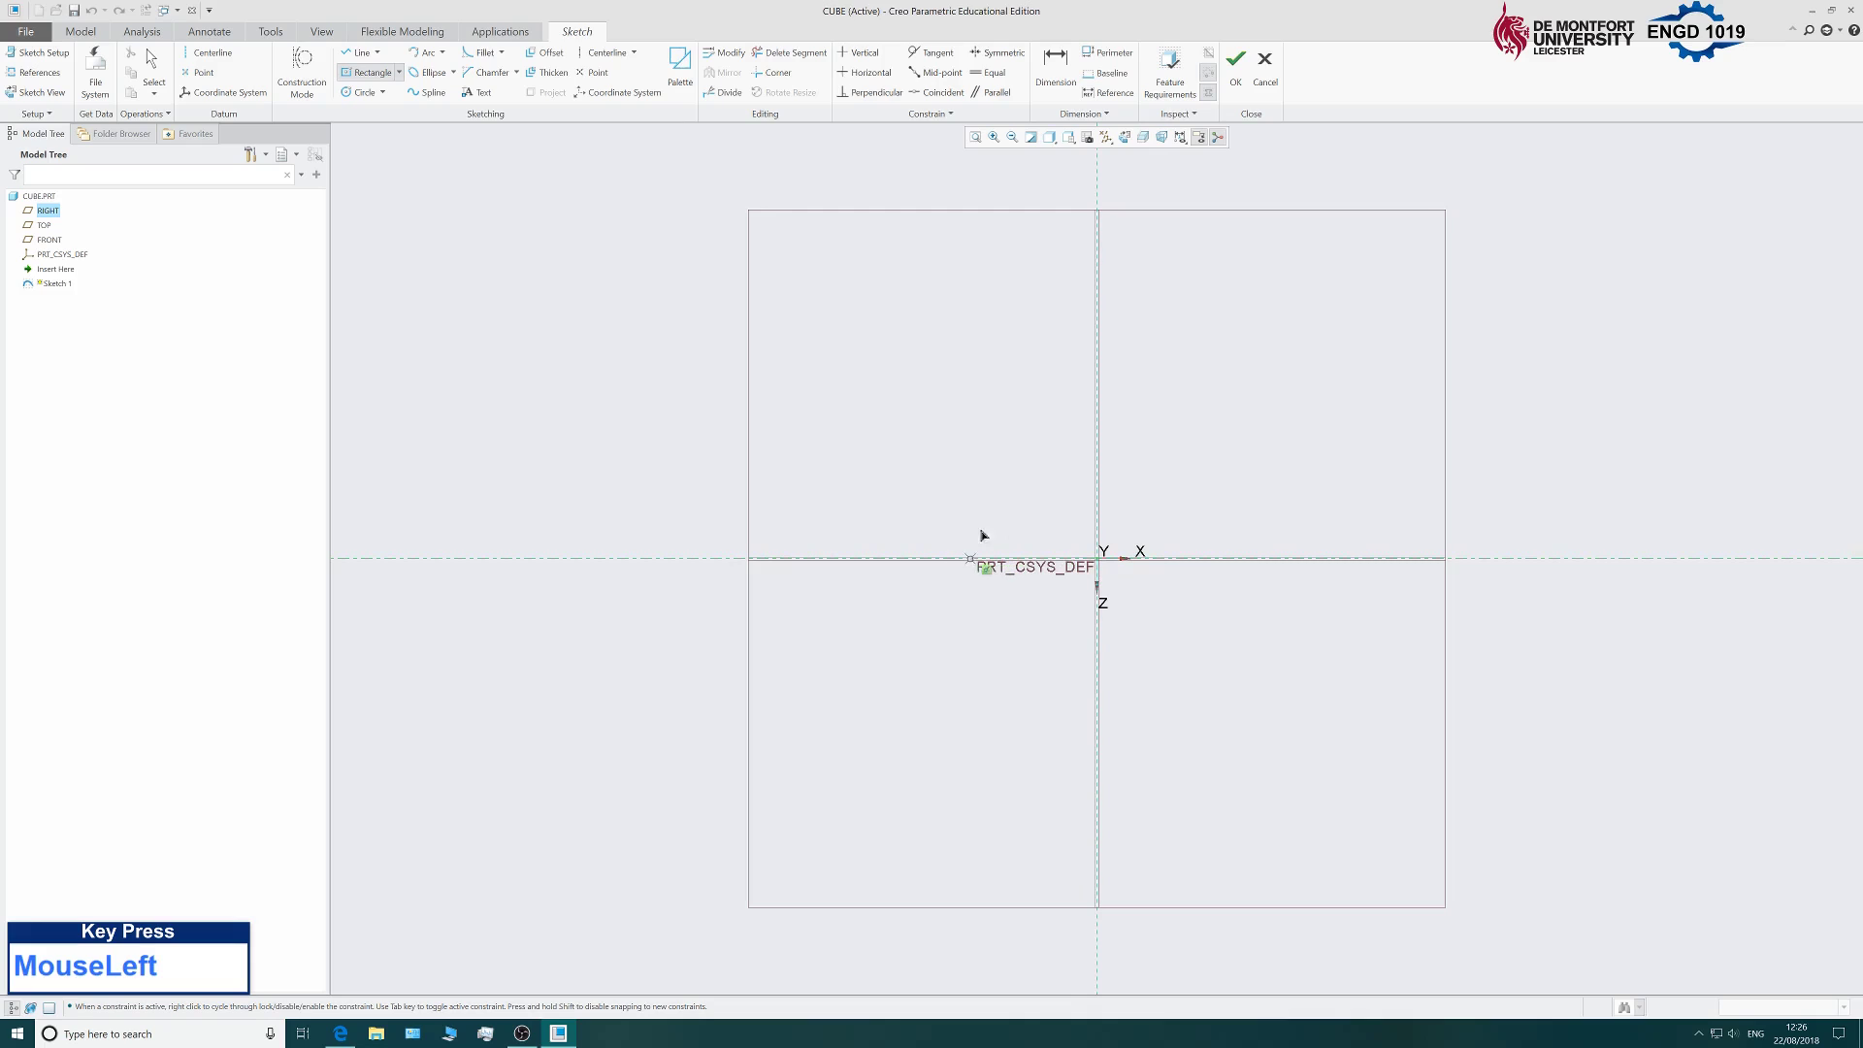
{"action": "left_click", "coordinate": [1025, 506]}
{"action": "left_click", "coordinate": [1104, 573]}
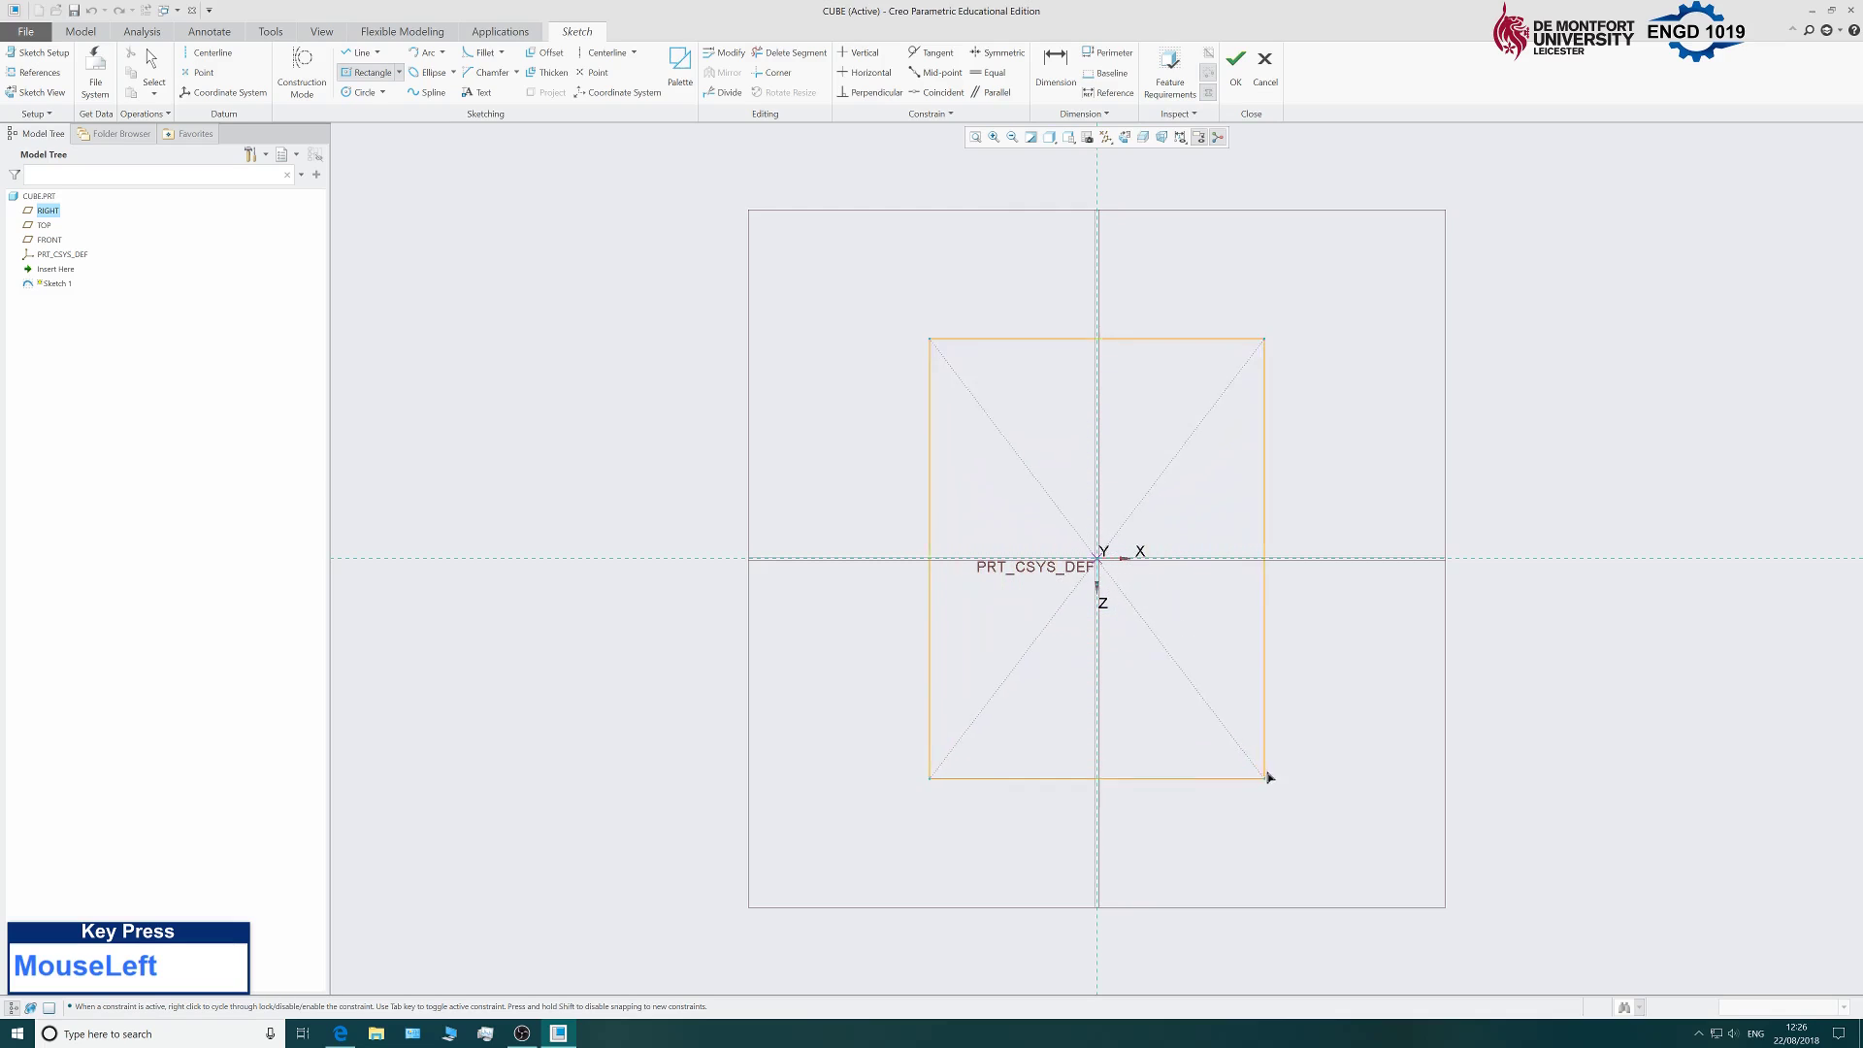
{"action": "left_click", "coordinate": [1210, 672]}
{"action": "left_click", "coordinate": [1157, 558]}
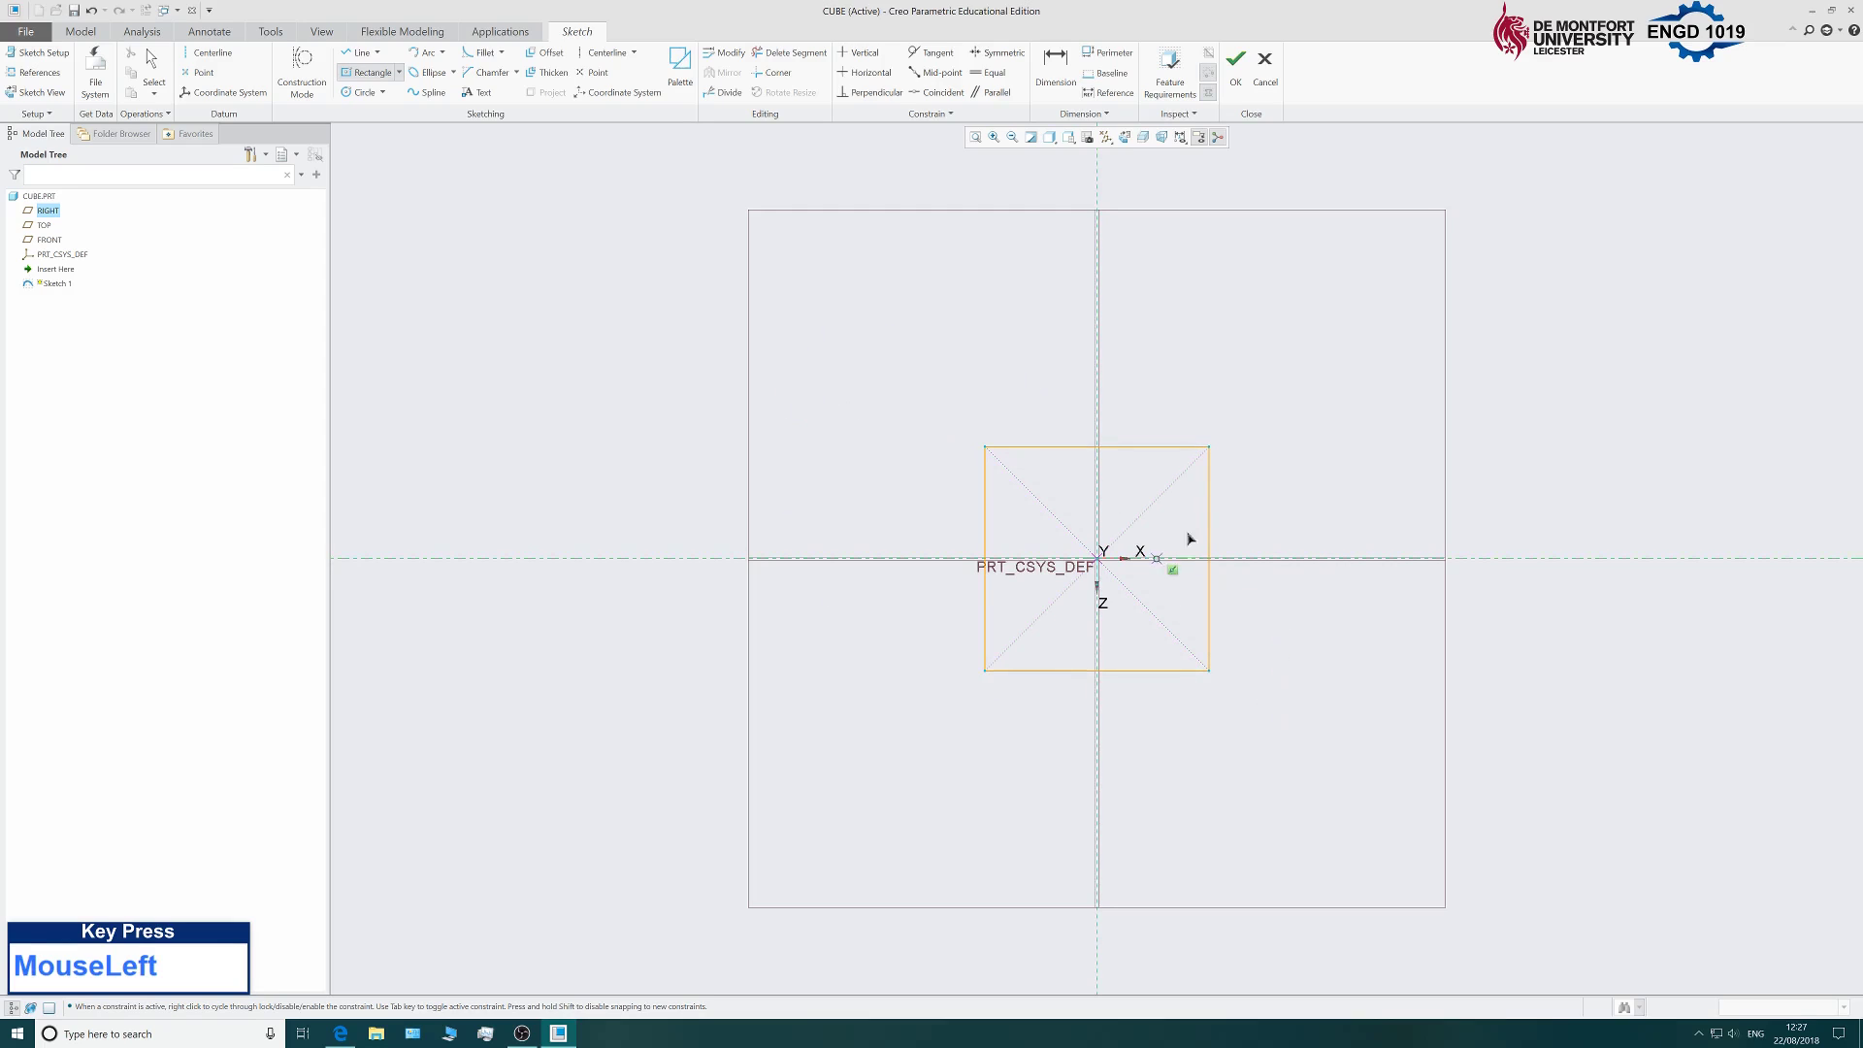
End the Center Rectangle tool, keeping the square's weak 163.47 width.
{"action": "middle_click", "coordinate": [1299, 431]}
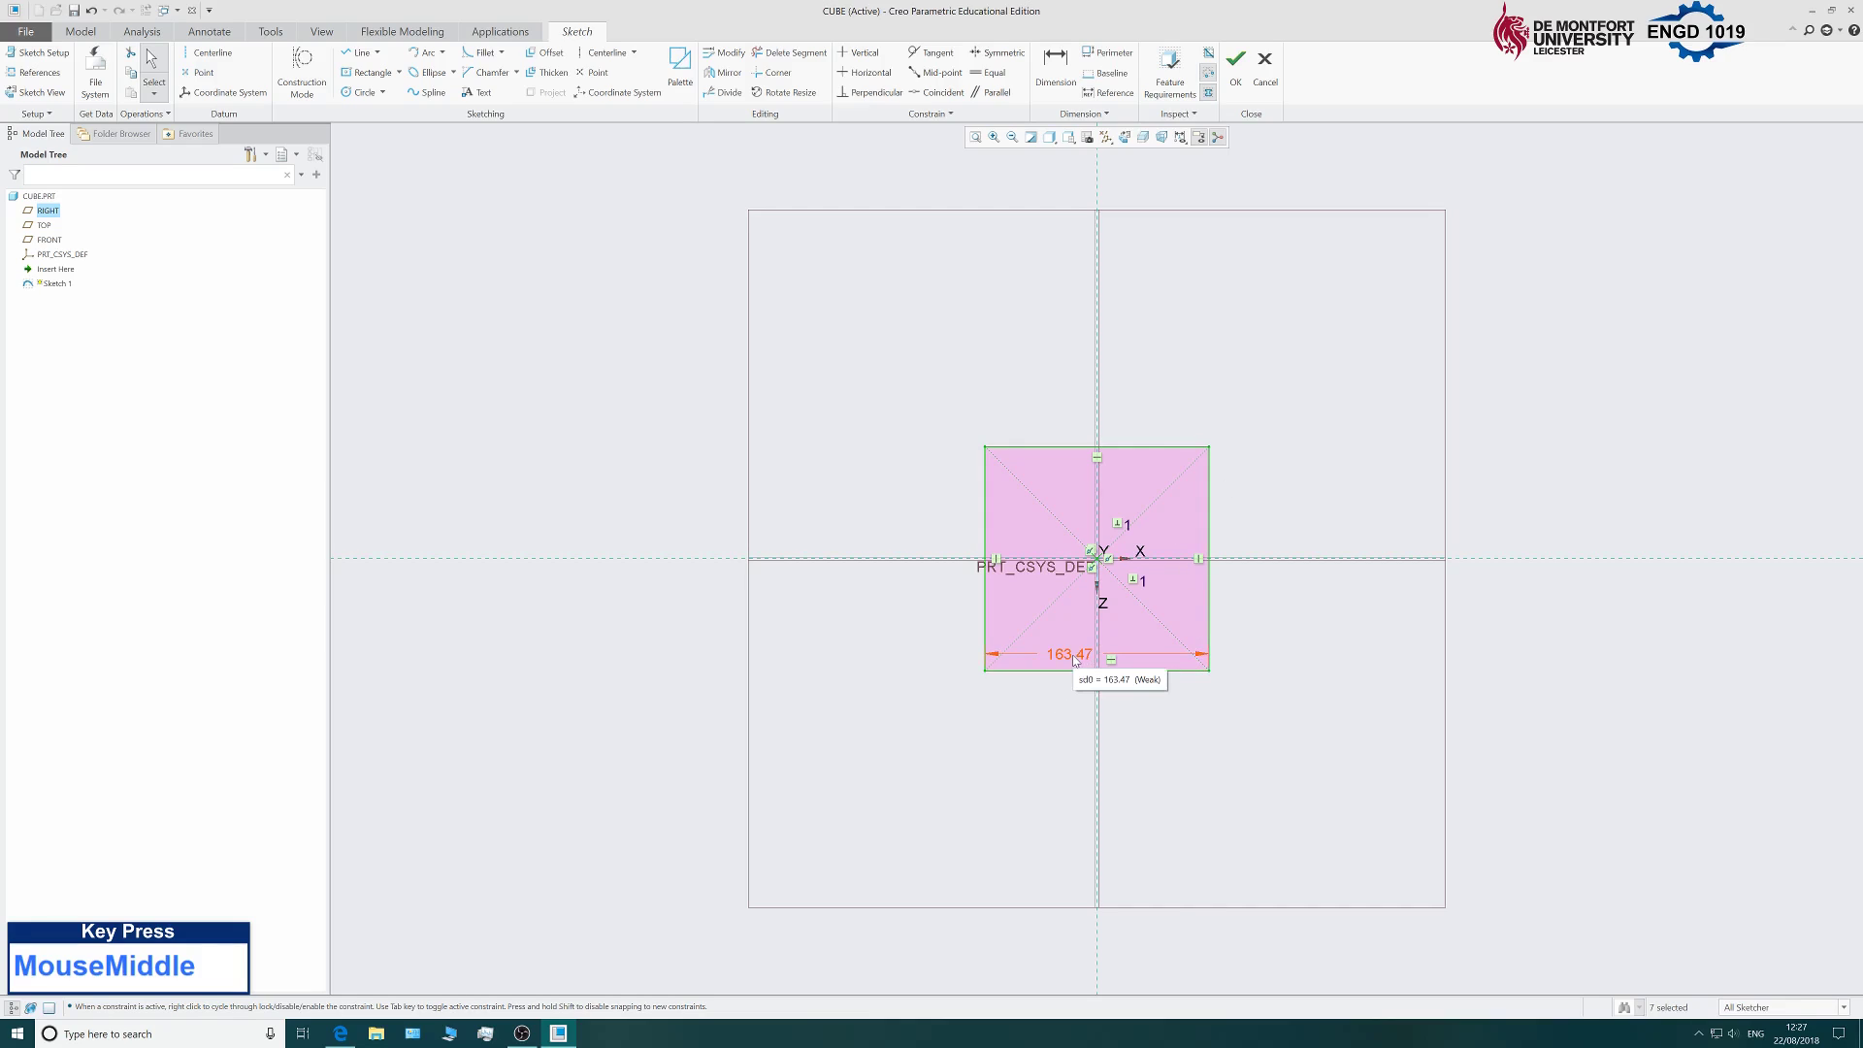
Place the square's width dimension below it, set it to 30, and accept Sketch 1.
{"action": "left_click", "coordinate": [1068, 659]}
{"action": "left_click_drag", "start_coordinate": [1068, 659], "coordinate": [1055, 735]}
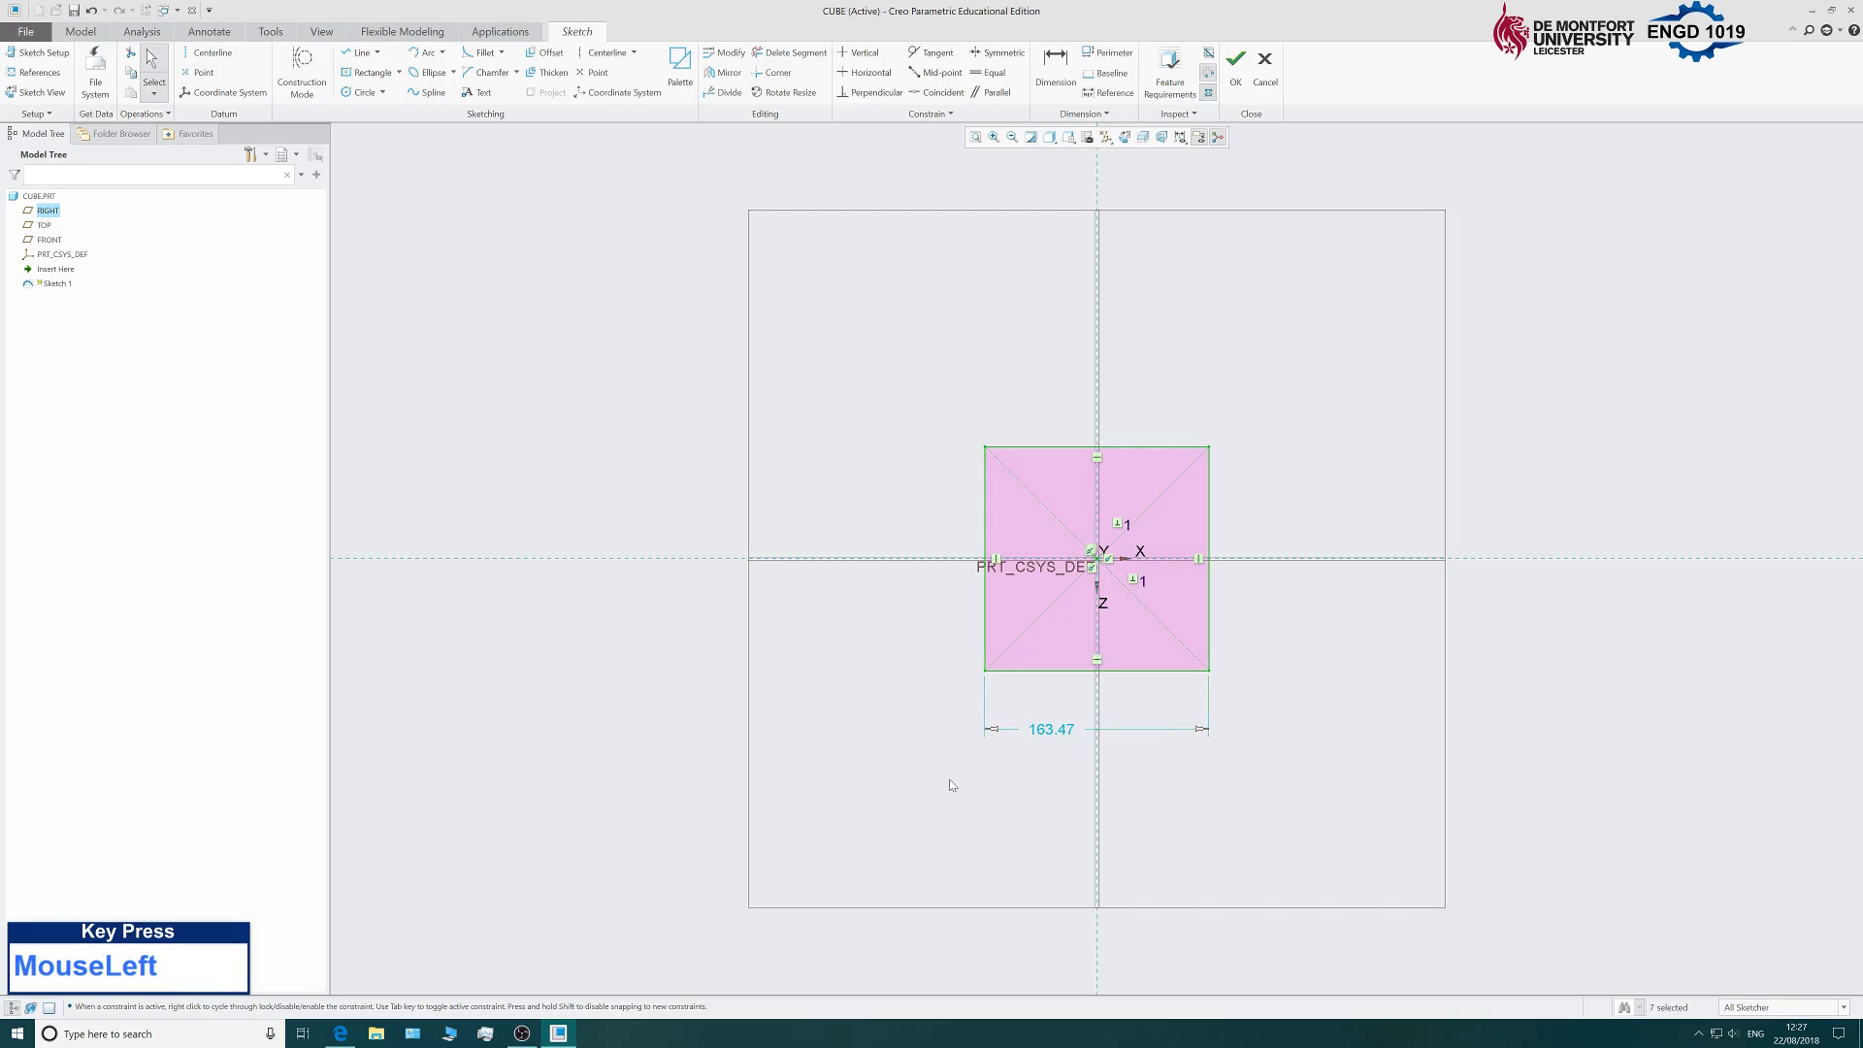
{"action": "double_click", "coordinate": [1056, 731]}
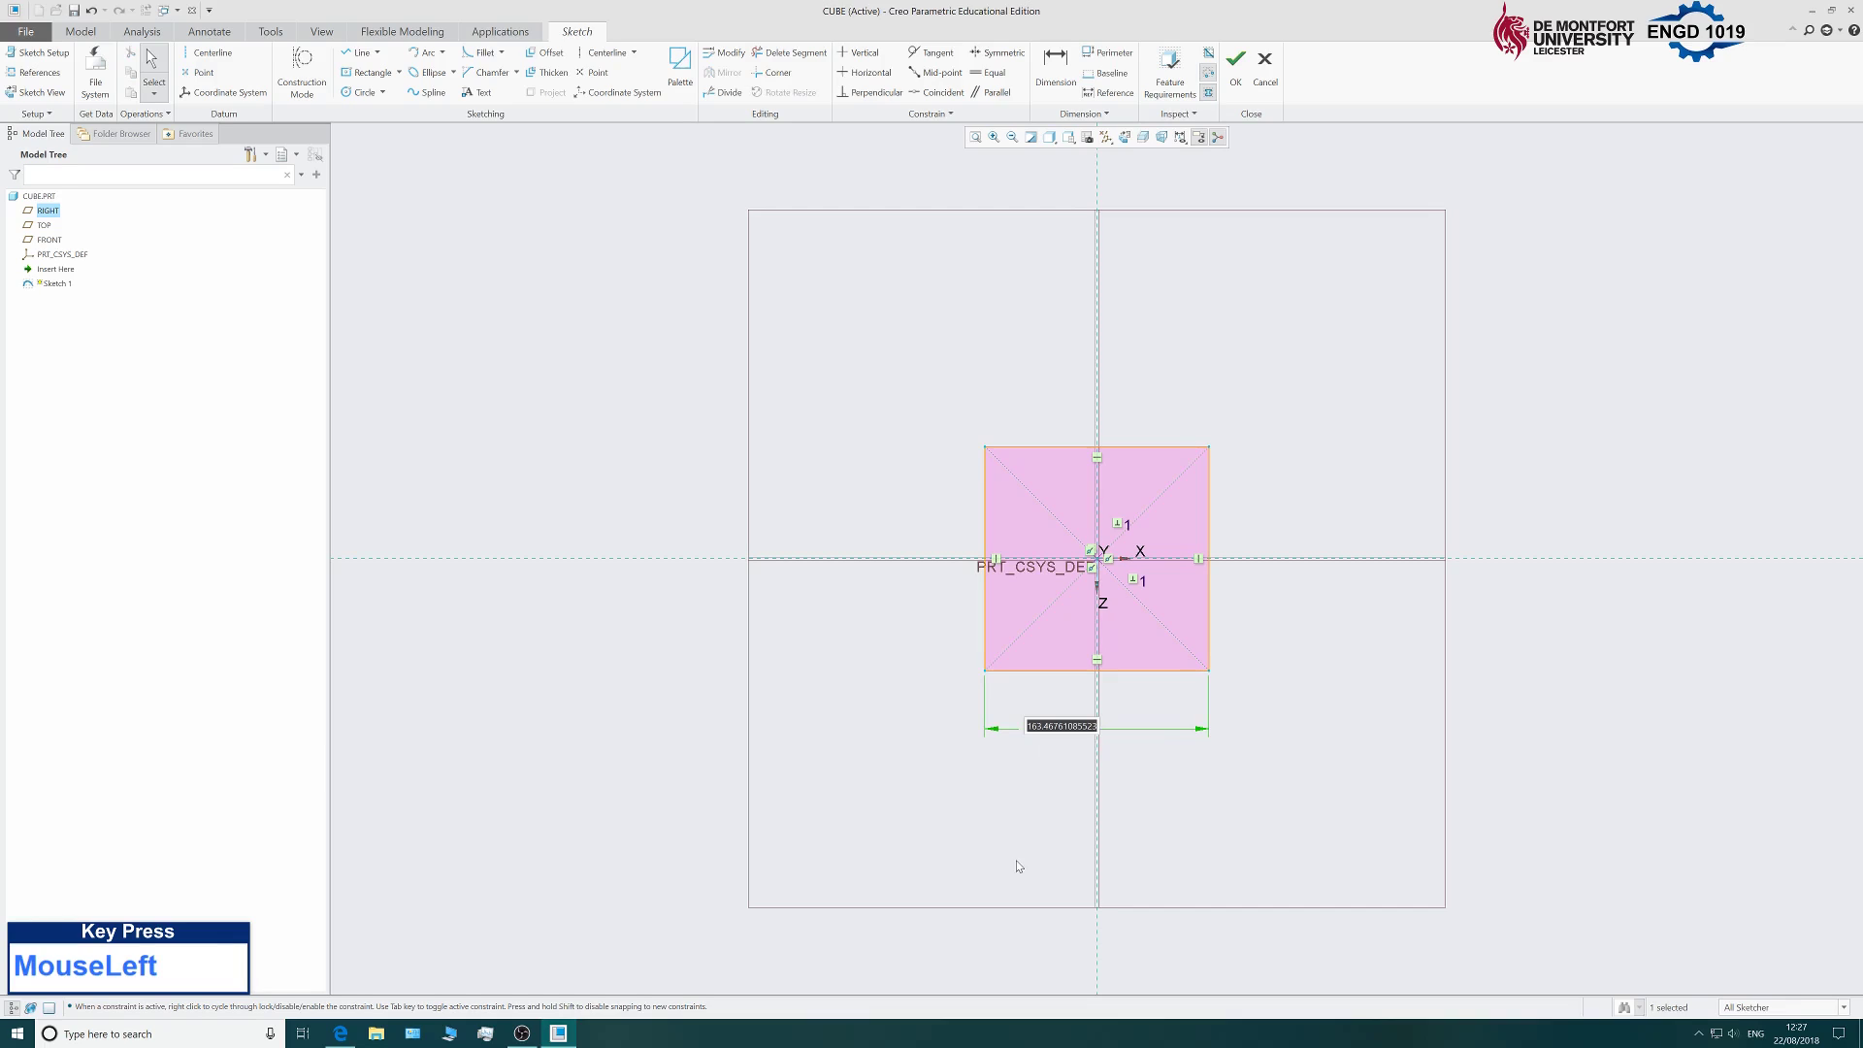
{"action": "type", "text": "30"}
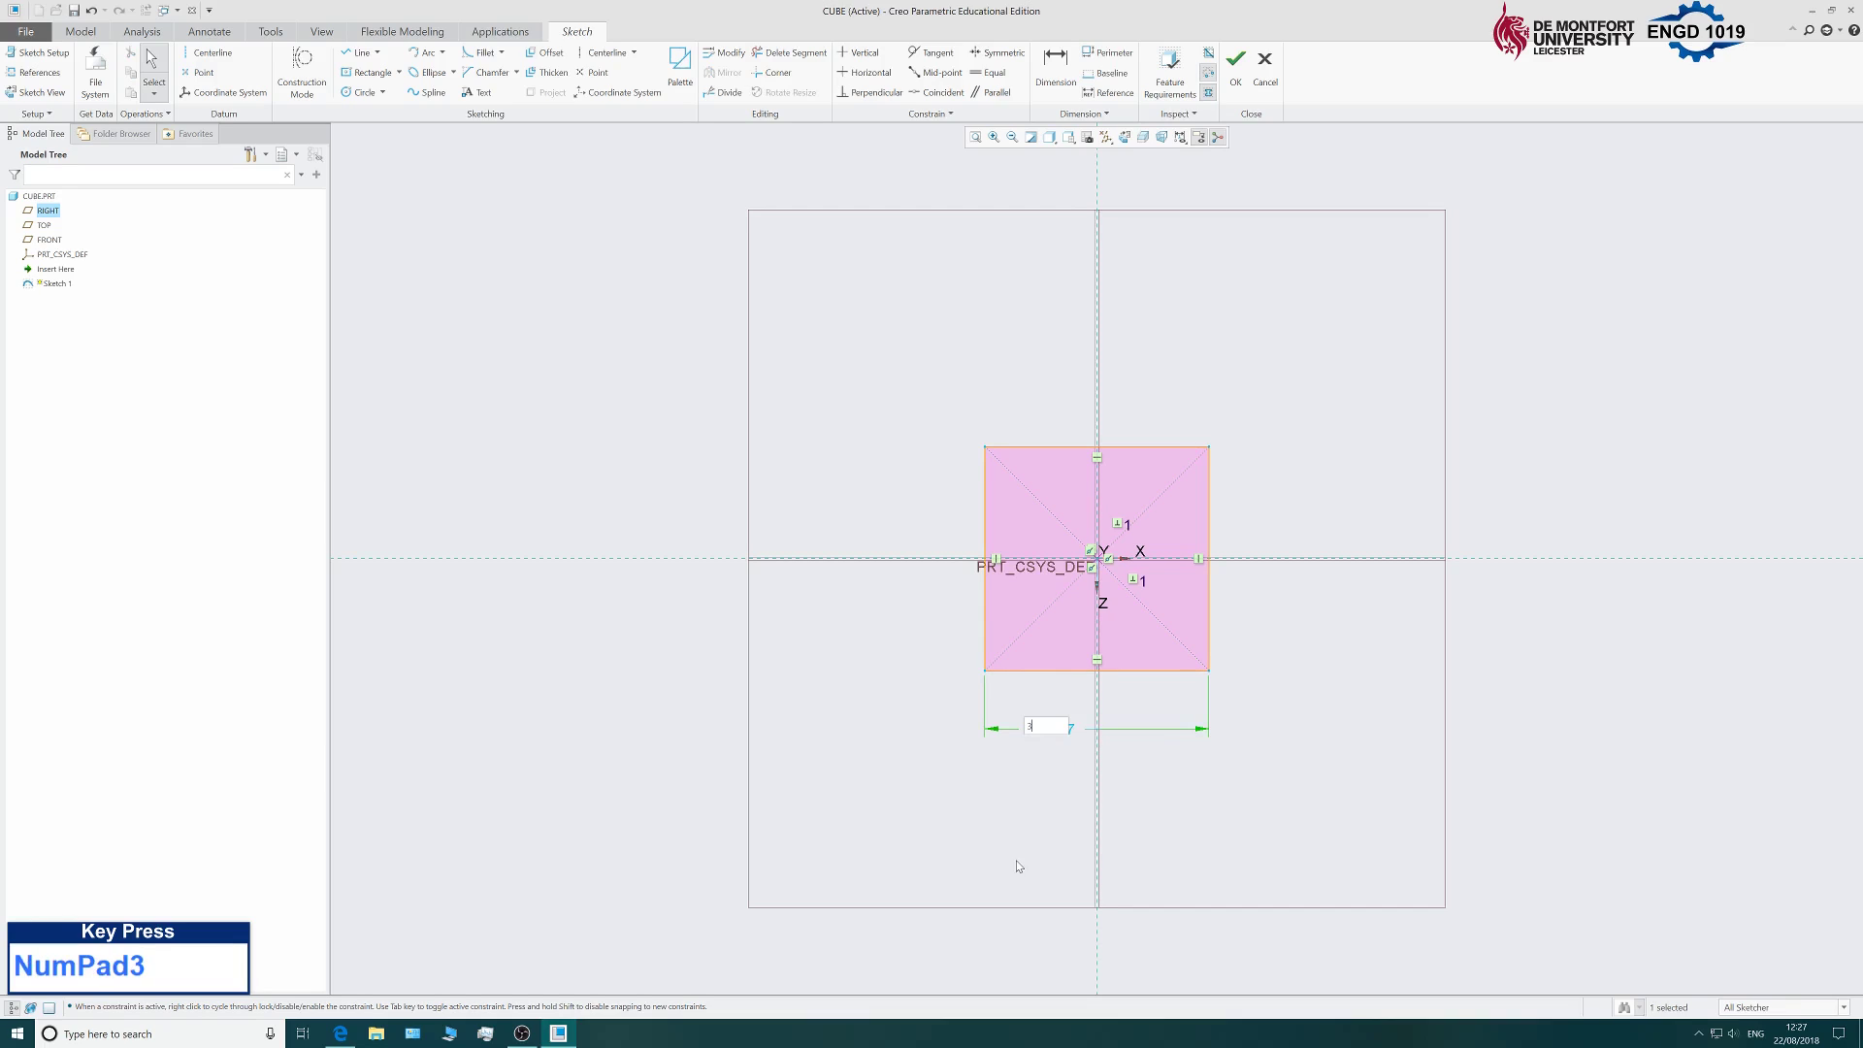
{"action": "key", "text": "Return"}
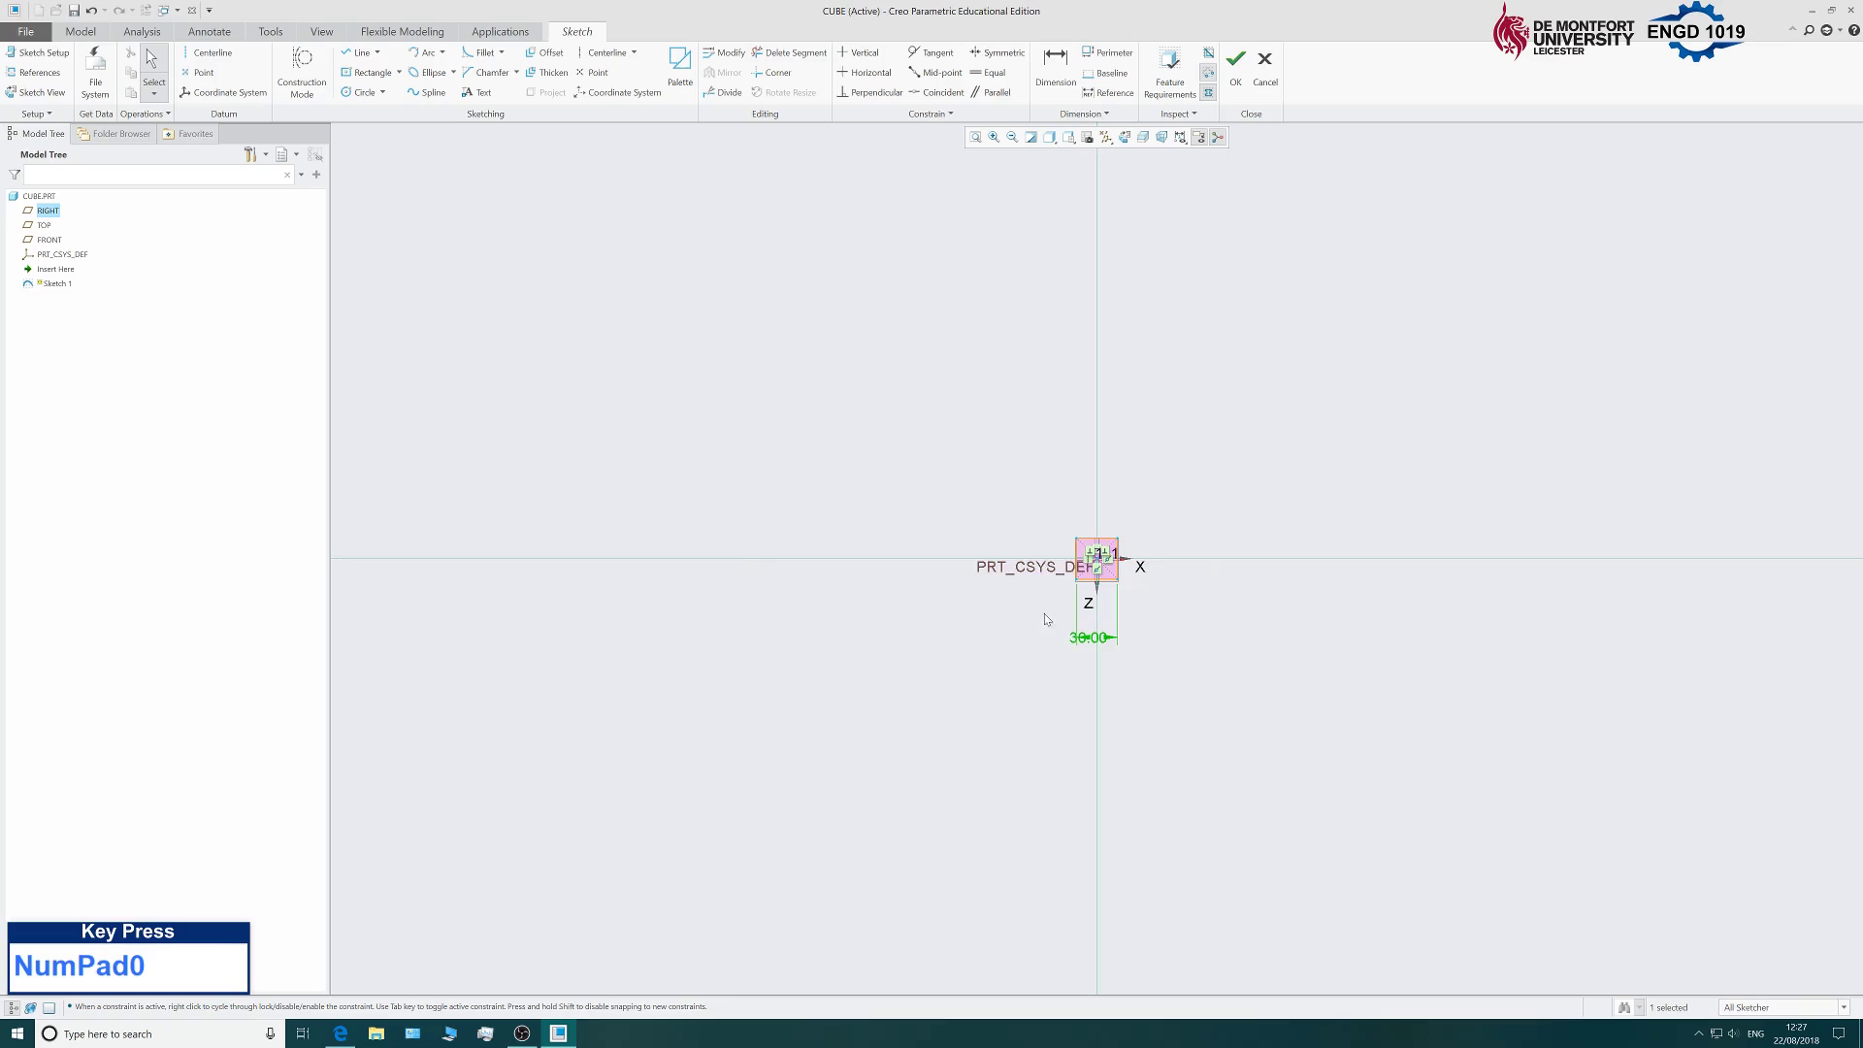
{"action": "scroll", "coordinate": [1045, 618], "scroll_direction": "up", "scroll_amount": 1}
{"action": "scroll", "coordinate": [1116, 573], "scroll_direction": "down", "scroll_amount": 7}
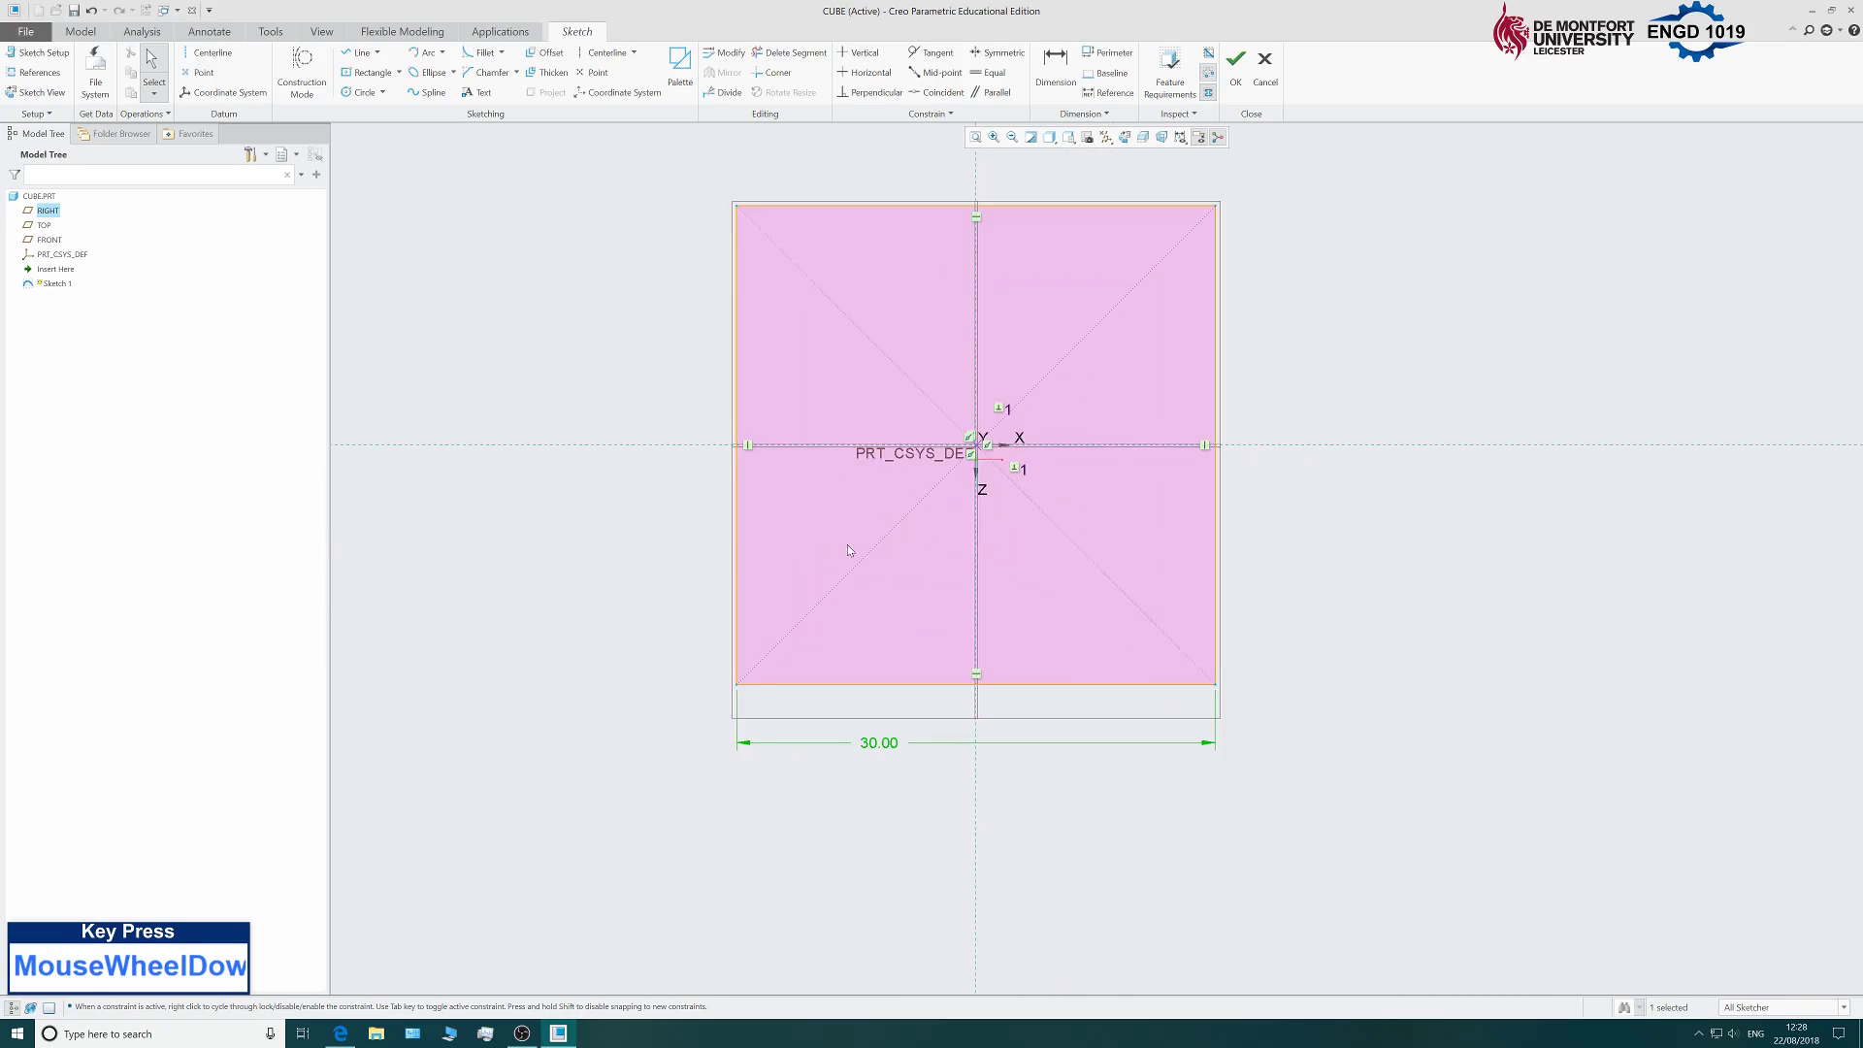
{"action": "scroll", "coordinate": [847, 544], "scroll_direction": "up", "scroll_amount": 5}
{"action": "scroll", "coordinate": [868, 417], "scroll_direction": "down", "scroll_amount": 3}
{"action": "scroll", "coordinate": [640, 756], "scroll_direction": "down", "scroll_amount": 1}
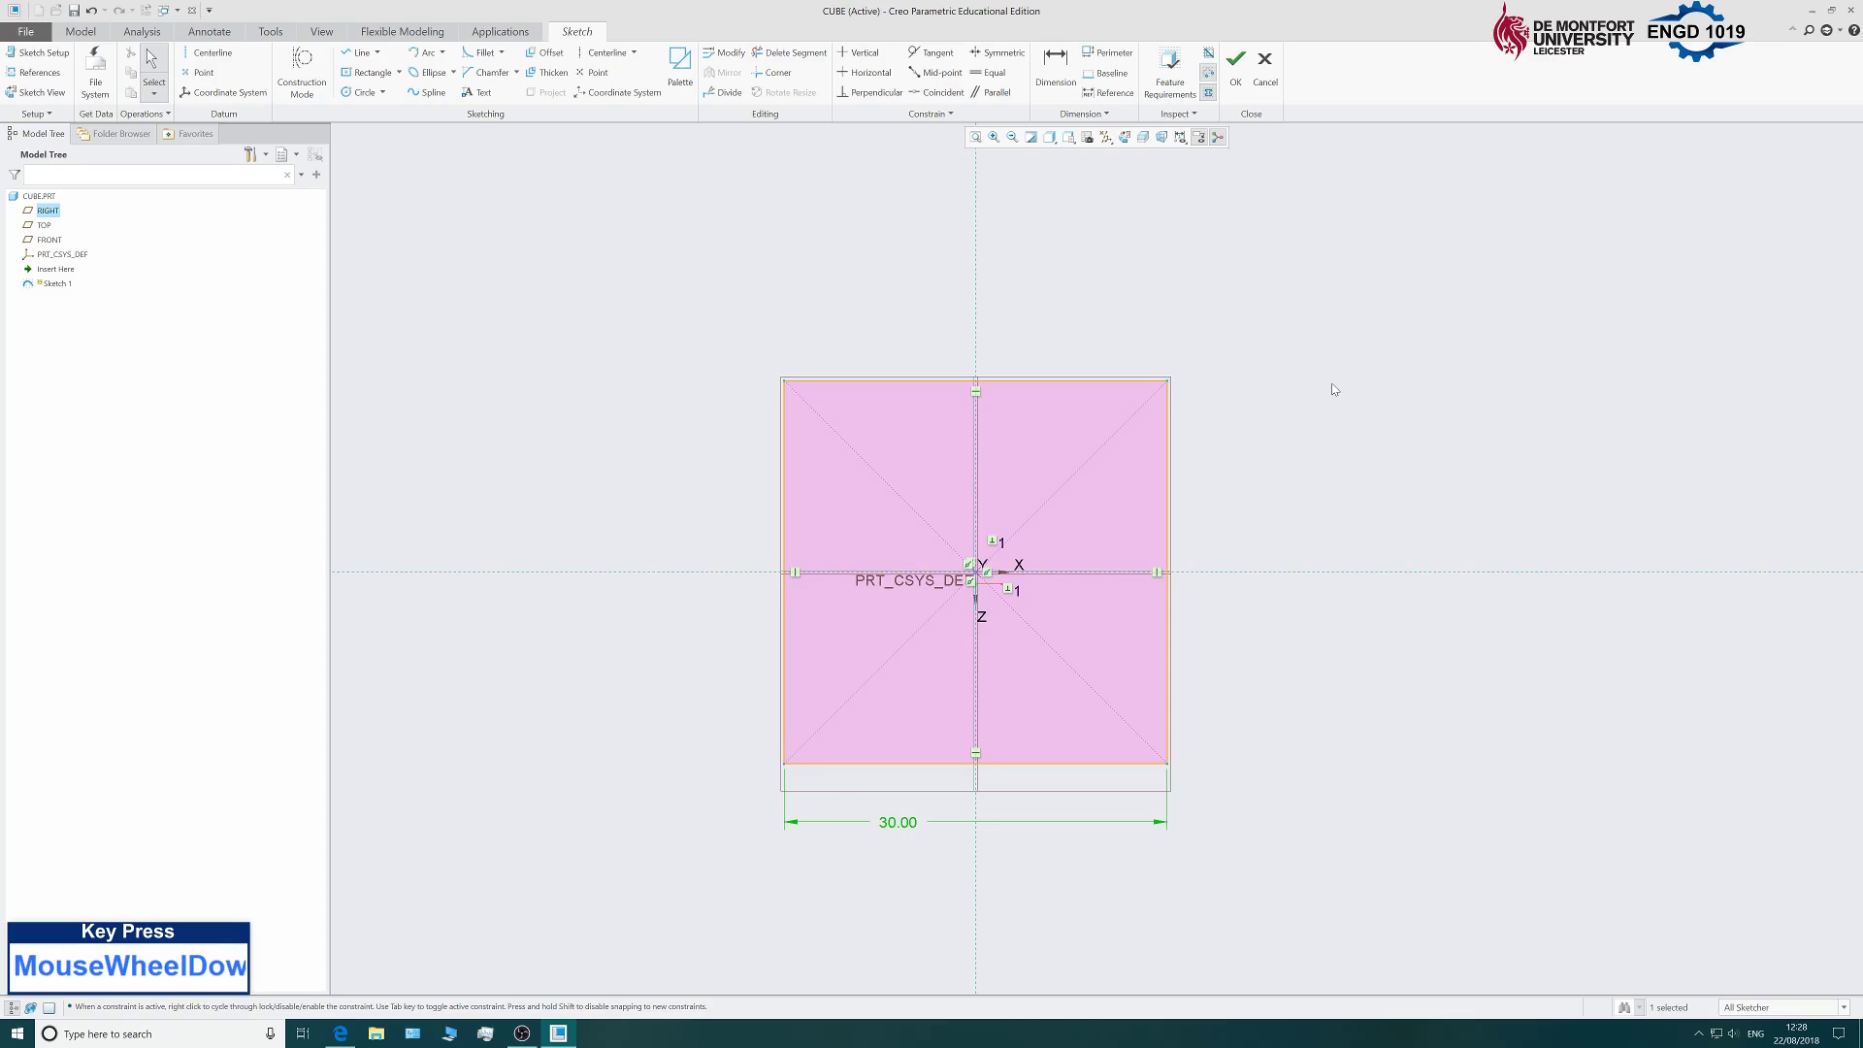
{"action": "left_click", "coordinate": [1236, 68]}
Orbit to a 3D view, select Sketch 1 in the Model Tree and start an Extrude.
{"action": "left_click", "coordinate": [585, 515]}
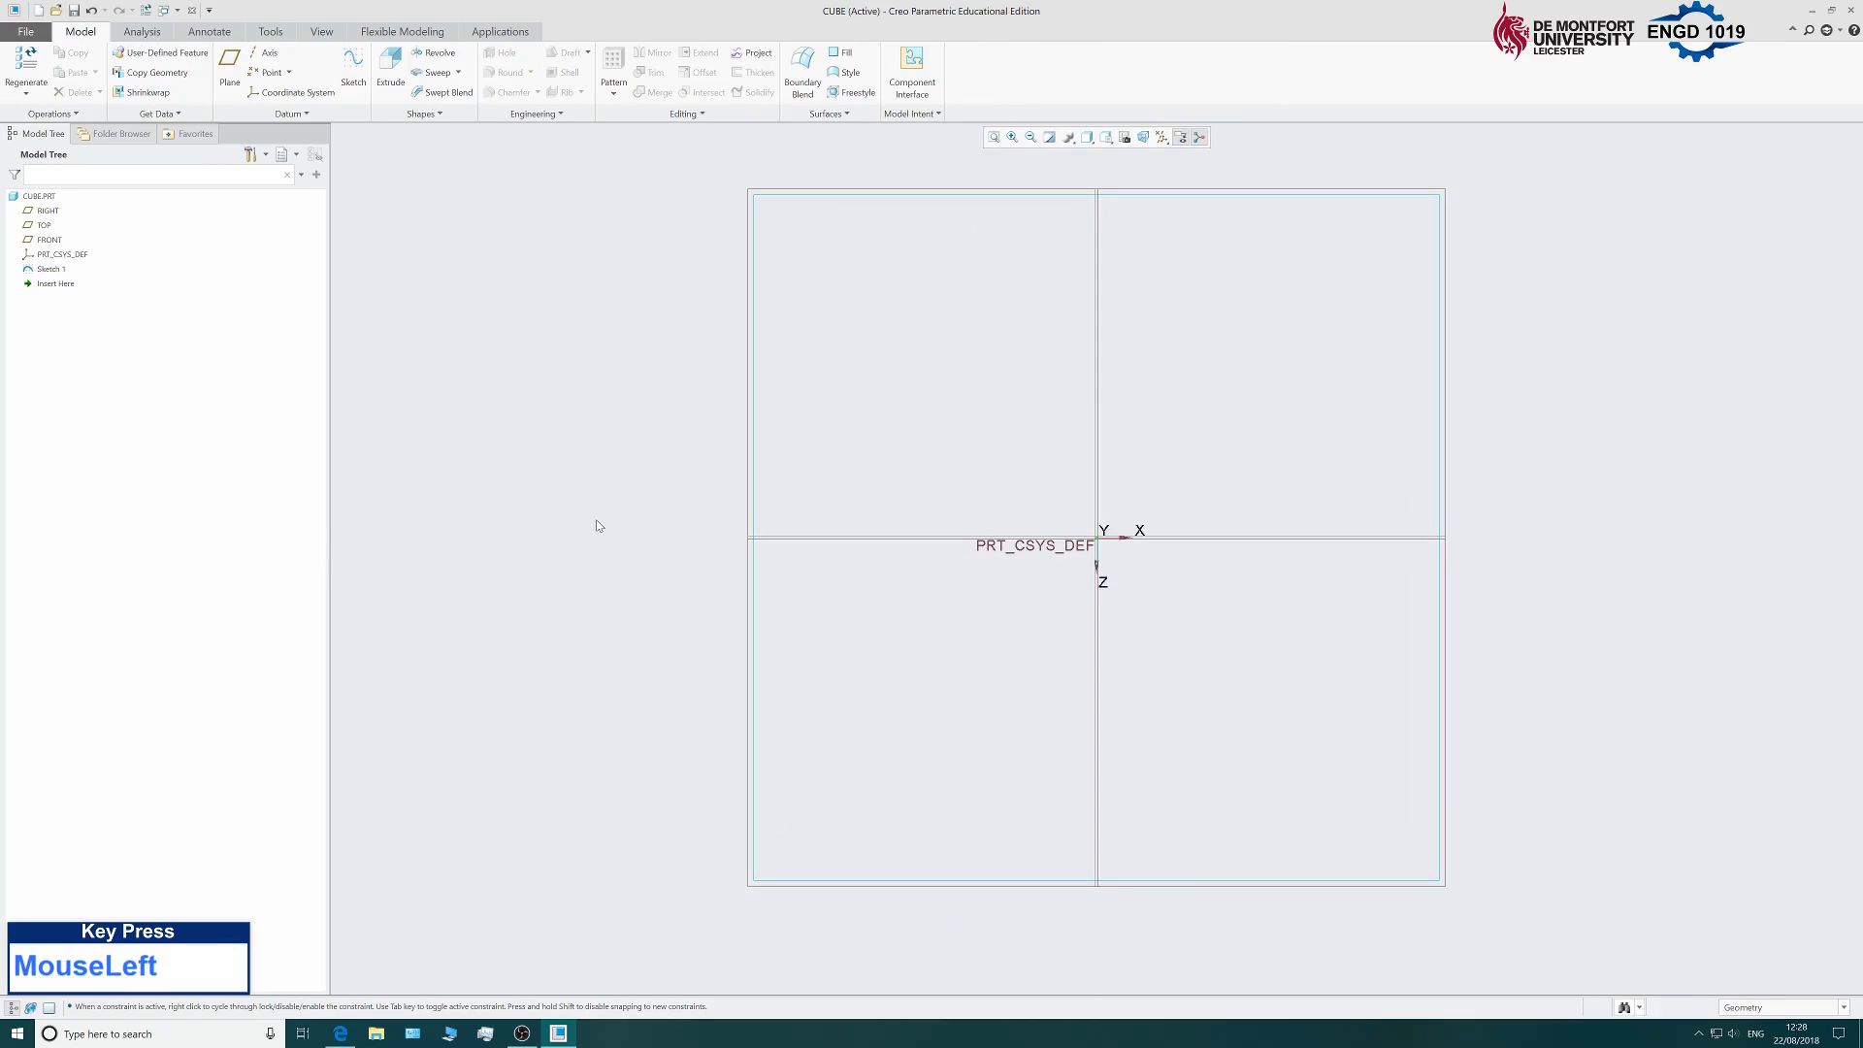
{"action": "scroll", "coordinate": [572, 538], "scroll_direction": "up", "scroll_amount": 3}
{"action": "mouse_move", "coordinate": [937, 589]}
{"action": "middle_mouse_down"}
{"action": "mouse_move", "coordinate": [959, 518]}
{"action": "mouse_move", "coordinate": [870, 449]}
{"action": "mouse_move", "coordinate": [899, 412]}
{"action": "mouse_move", "coordinate": [911, 515]}
{"action": "mouse_move", "coordinate": [932, 441]}
{"action": "mouse_move", "coordinate": [778, 482]}
{"action": "mouse_move", "coordinate": [886, 441]}
{"action": "mouse_move", "coordinate": [886, 479]}
{"action": "mouse_move", "coordinate": [911, 474]}
{"action": "middle_mouse_up"}
{"action": "scroll", "coordinate": [860, 586], "scroll_direction": "up", "scroll_amount": 2}
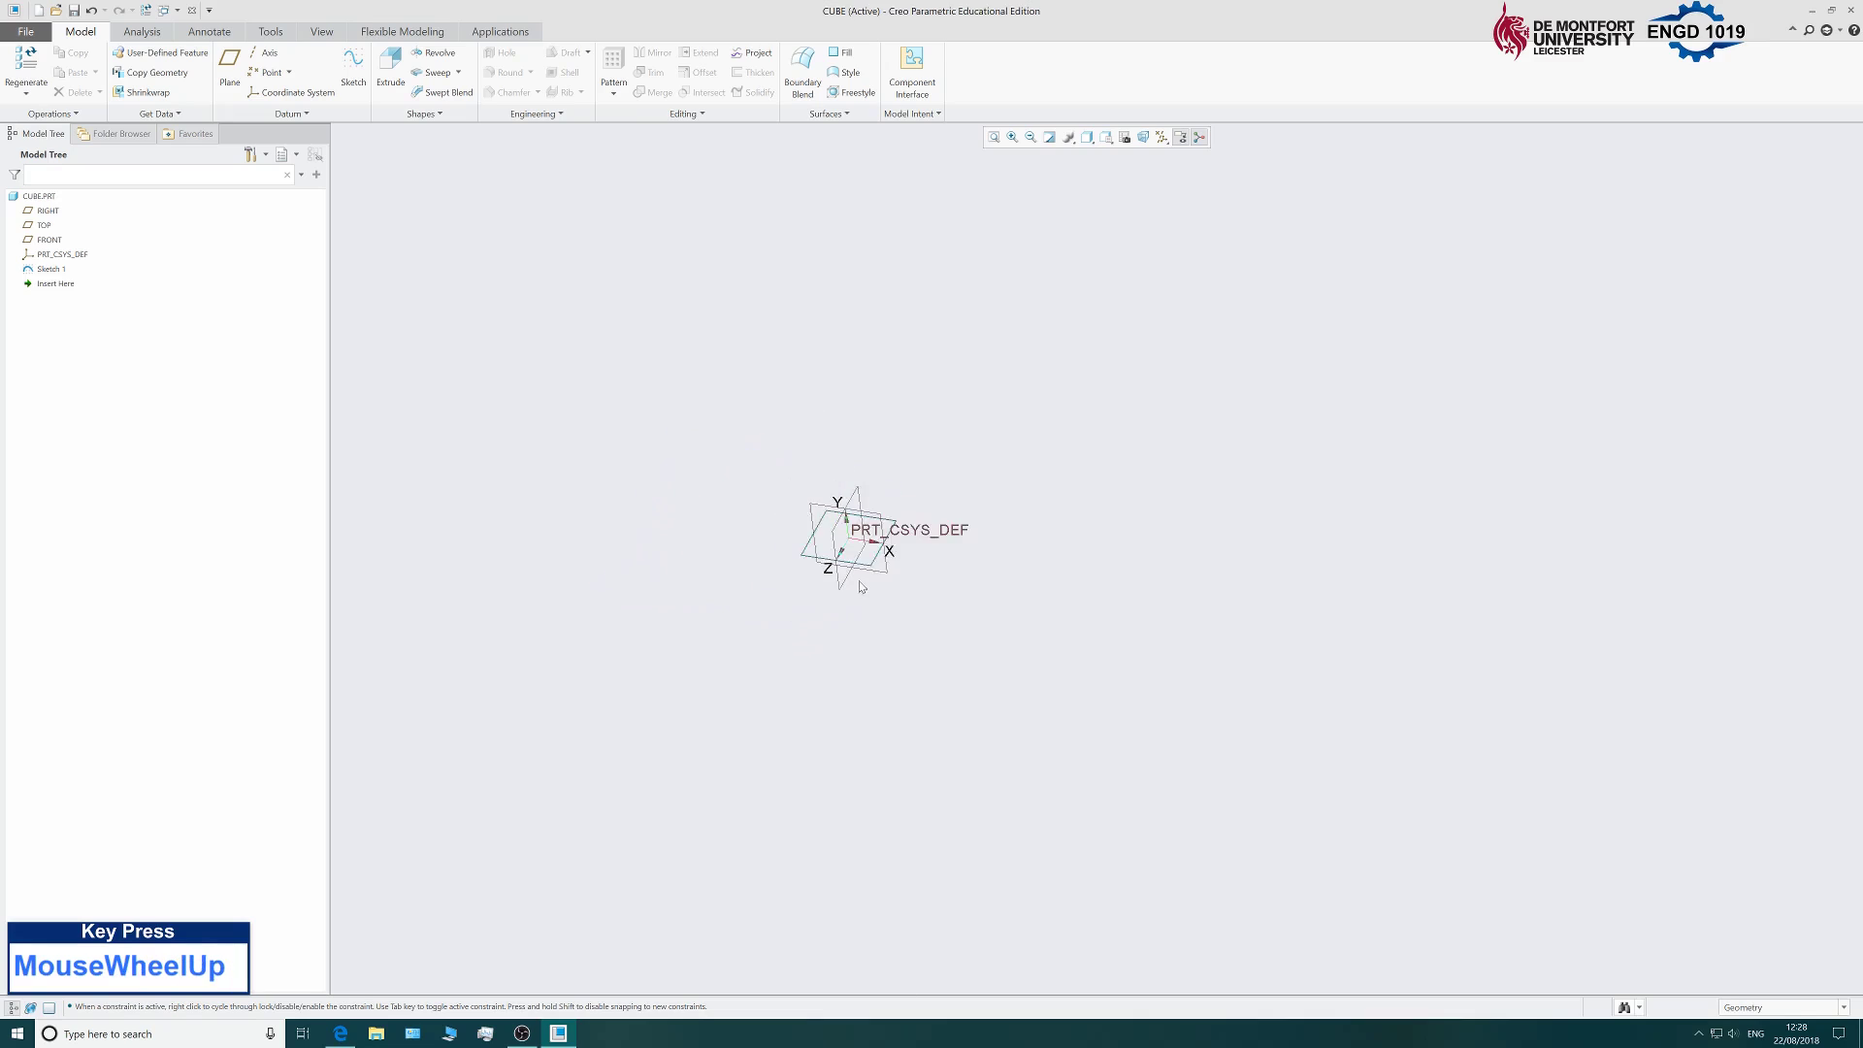
{"action": "scroll", "coordinate": [860, 586], "scroll_direction": "down", "scroll_amount": 3}
{"action": "scroll", "coordinate": [704, 559], "scroll_direction": "down", "scroll_amount": 1}
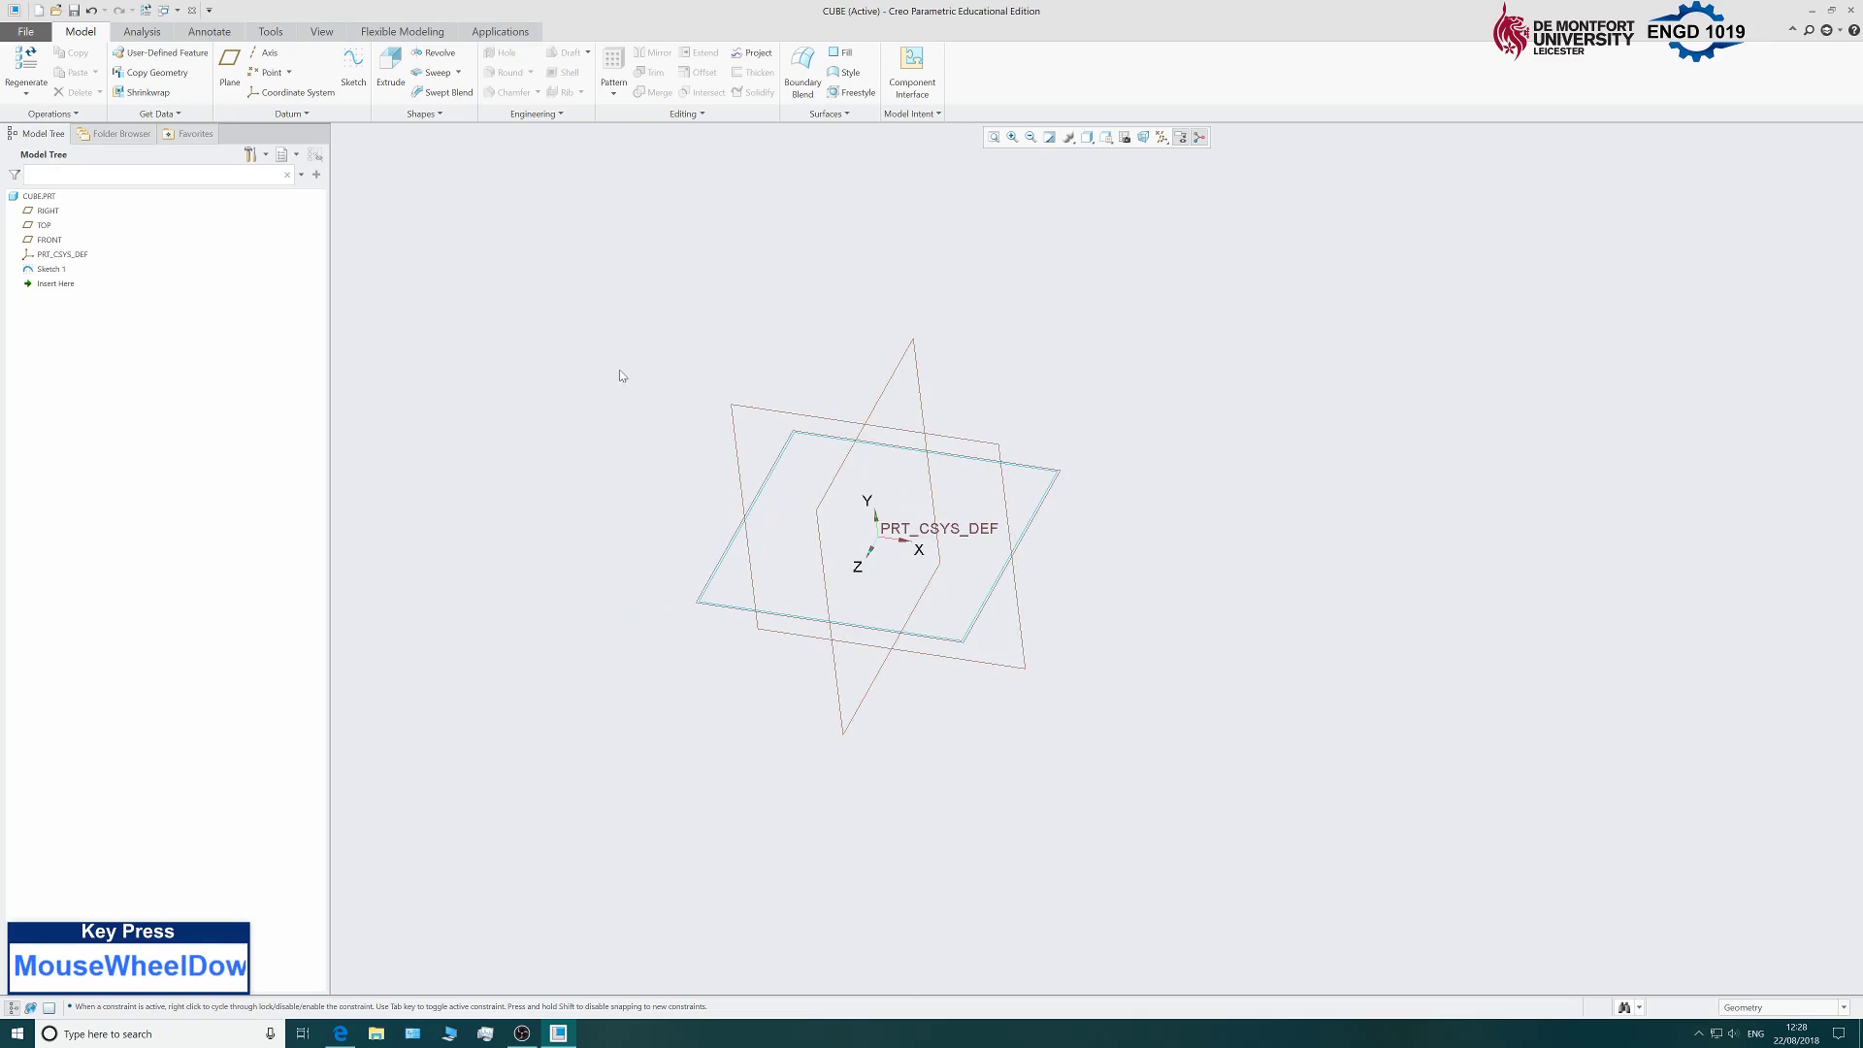
{"action": "left_click", "coordinate": [50, 269]}
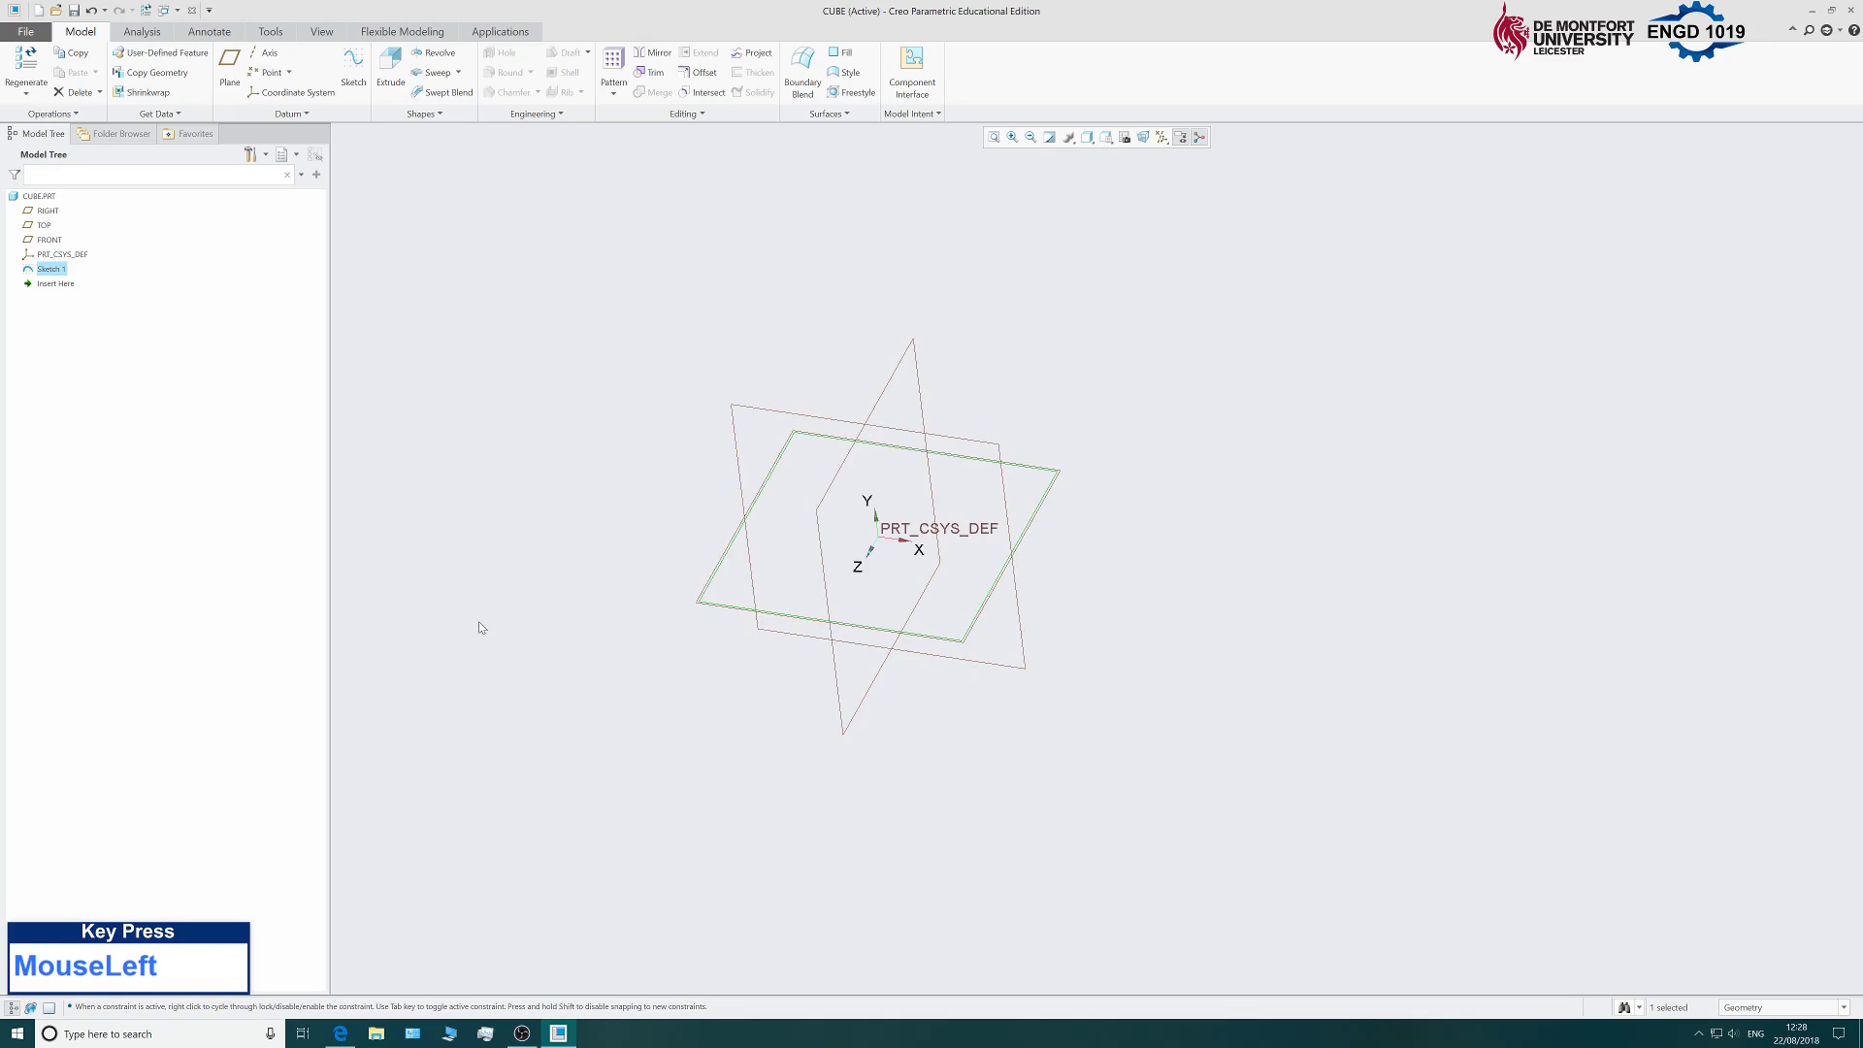
{"action": "left_click", "coordinate": [390, 66]}
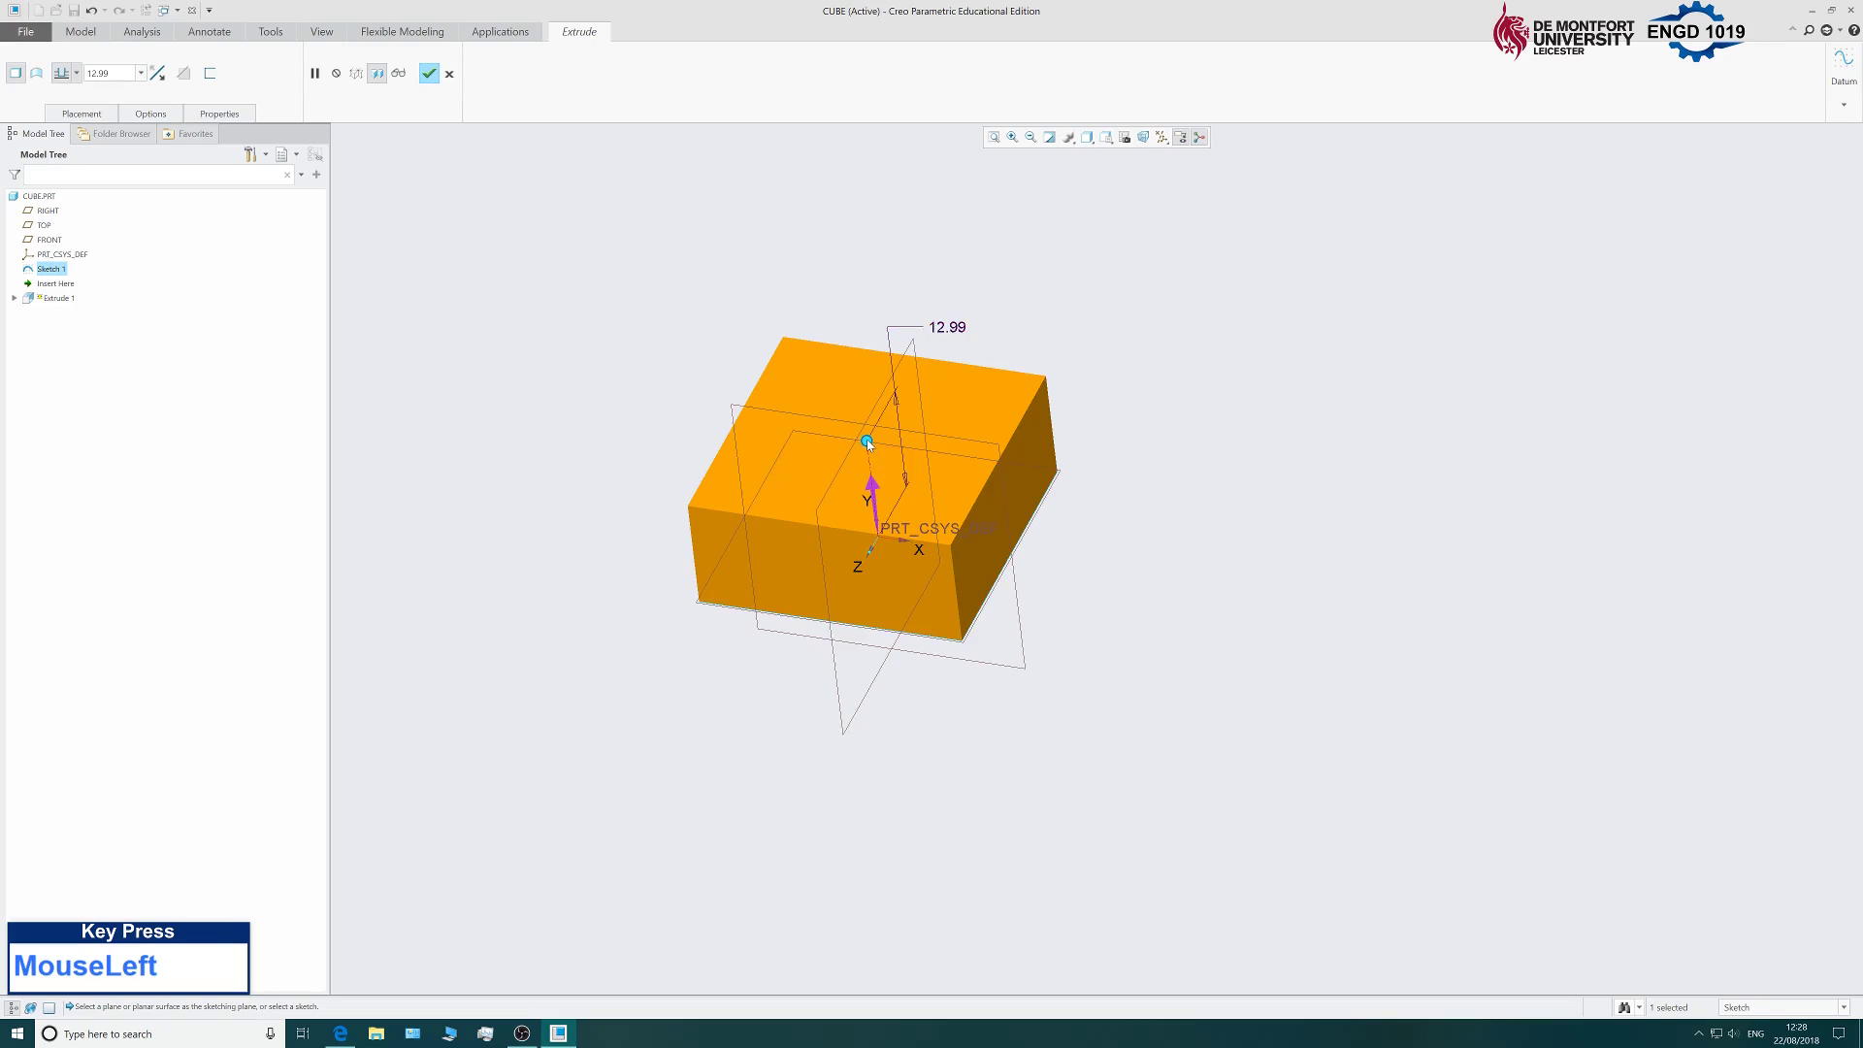
Set the extrusion depth to 30.
{"action": "left_click_drag", "start_coordinate": [868, 443], "coordinate": [878, 348]}
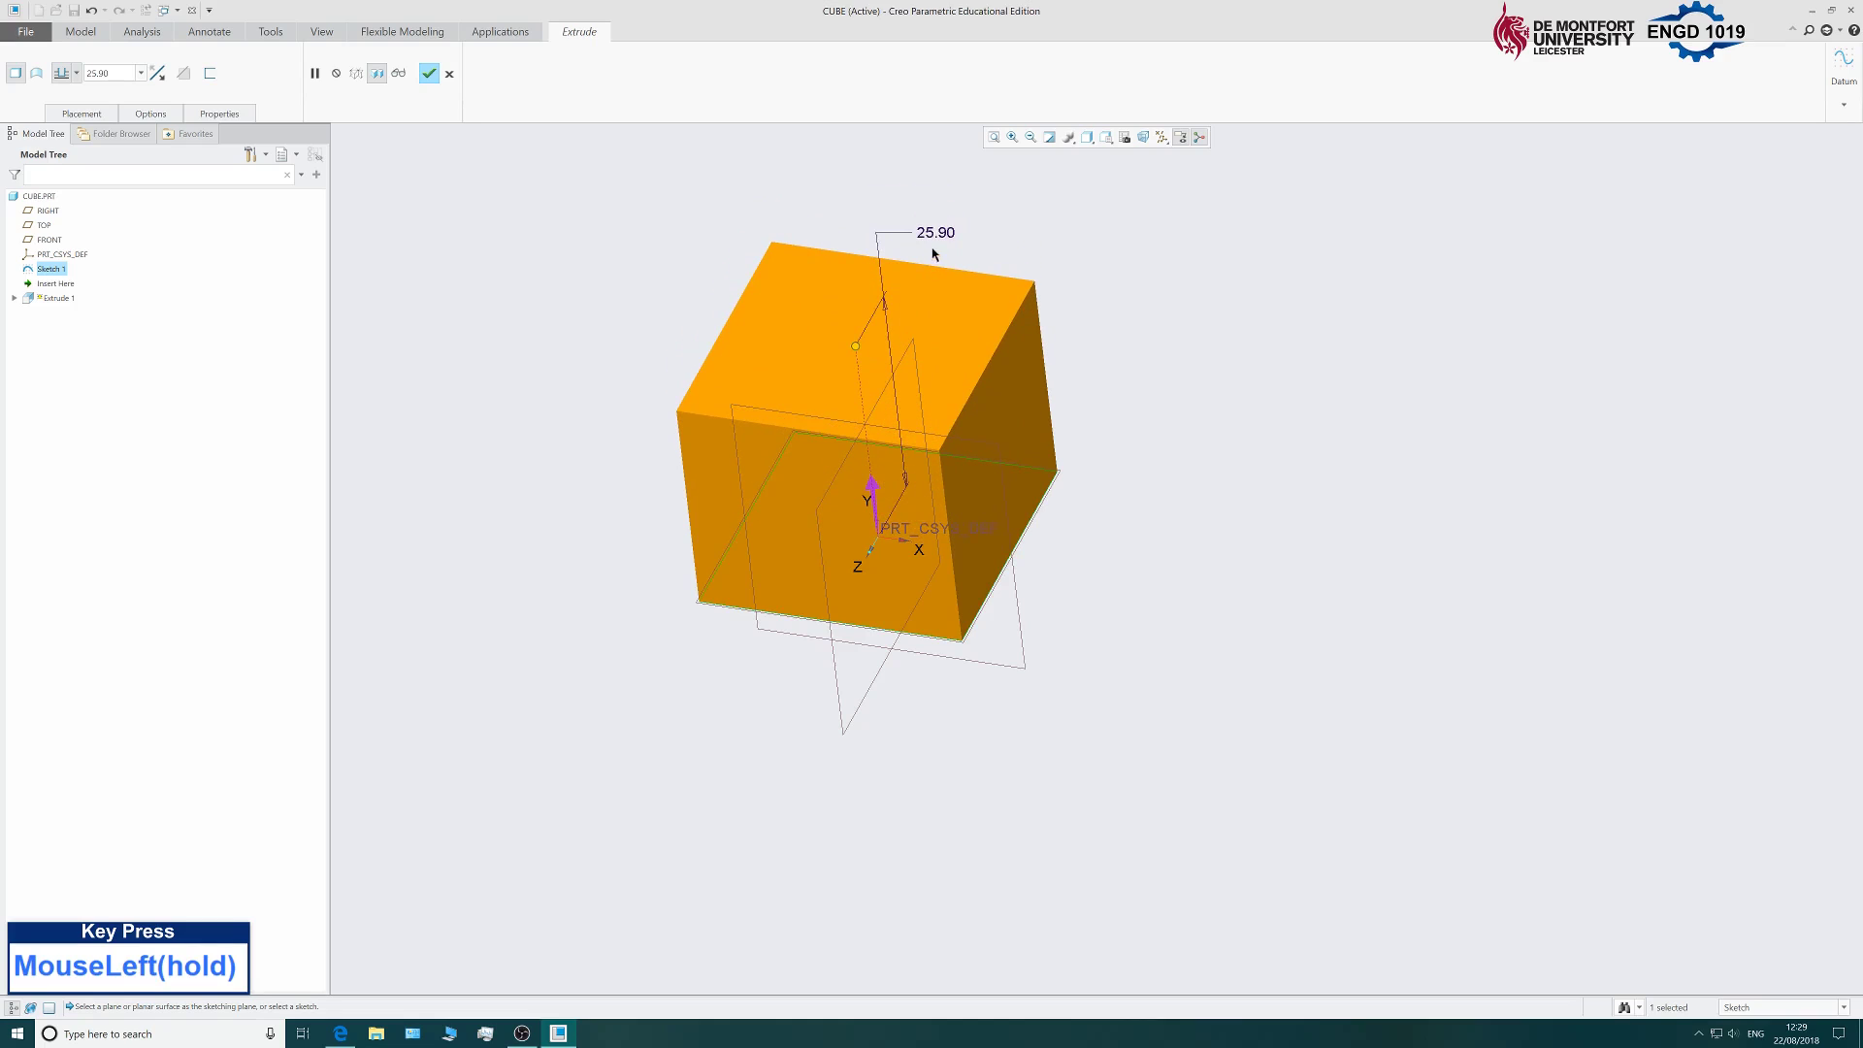
{"action": "double_click", "coordinate": [933, 233]}
{"action": "type", "text": "25"}
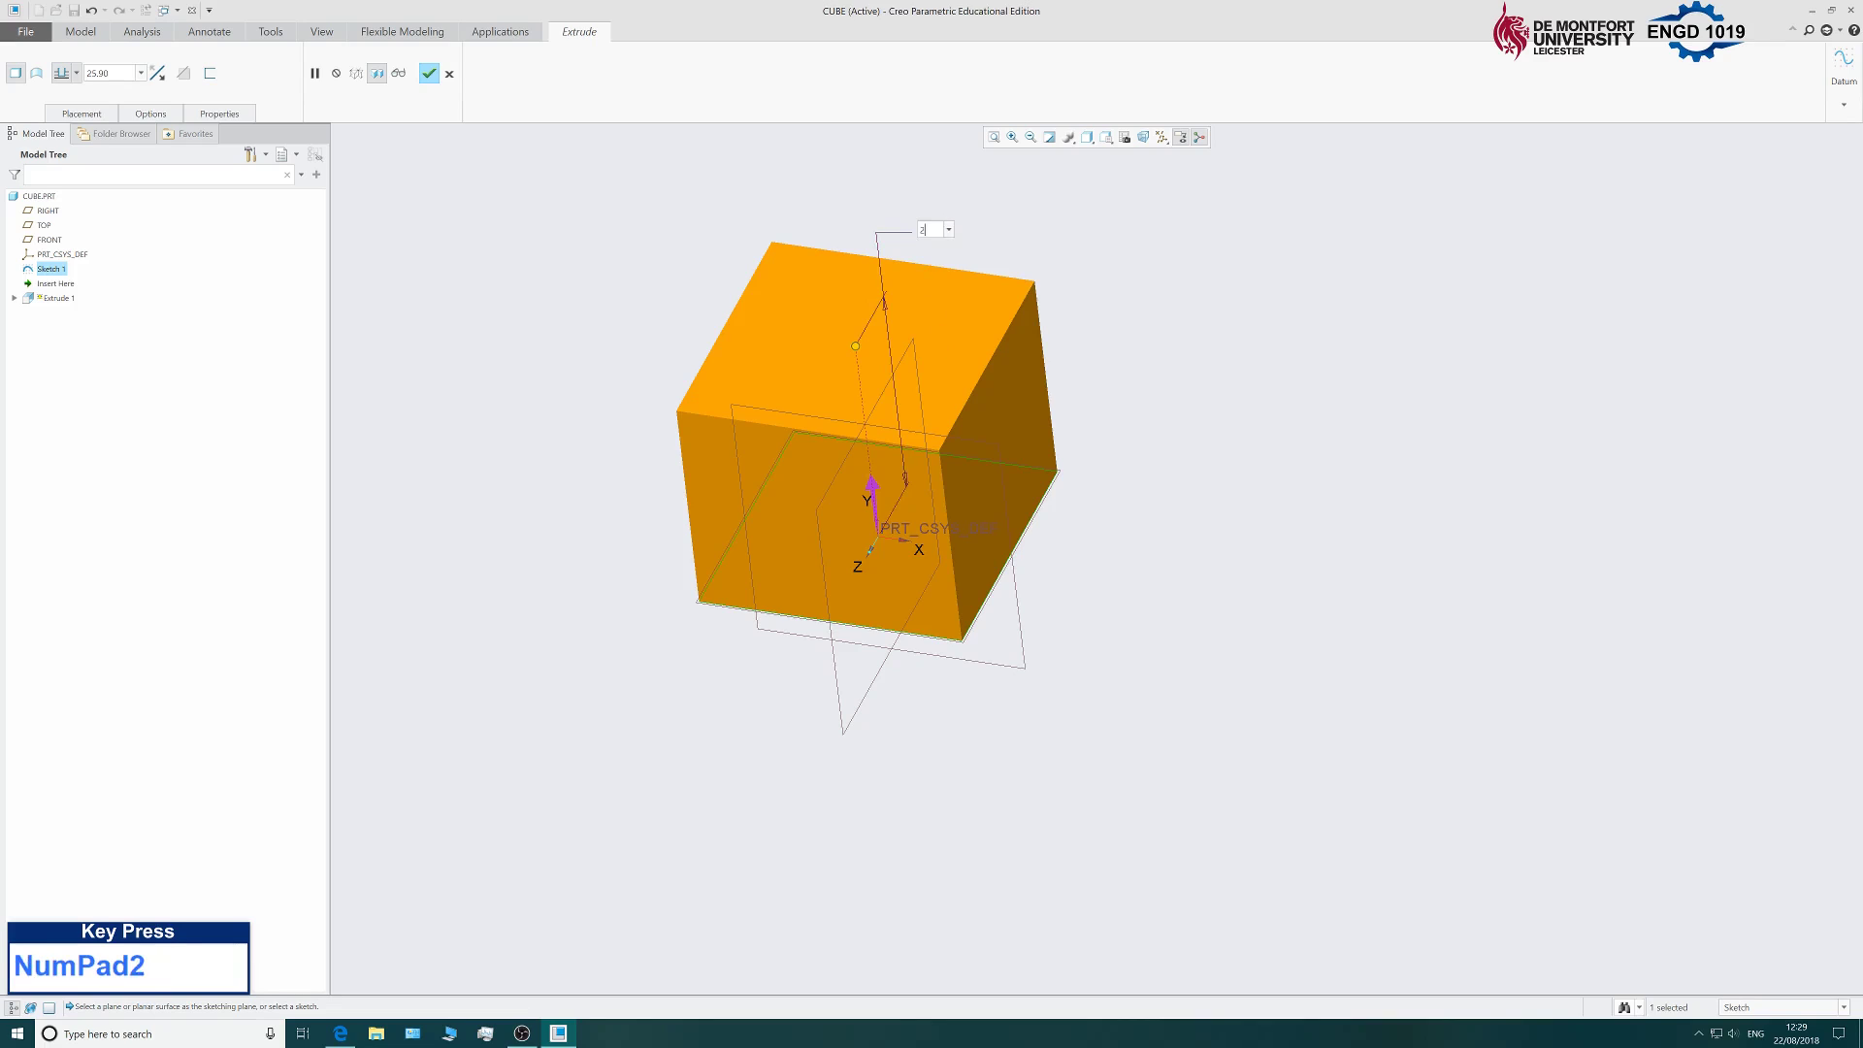
{"action": "key", "text": "Return"}
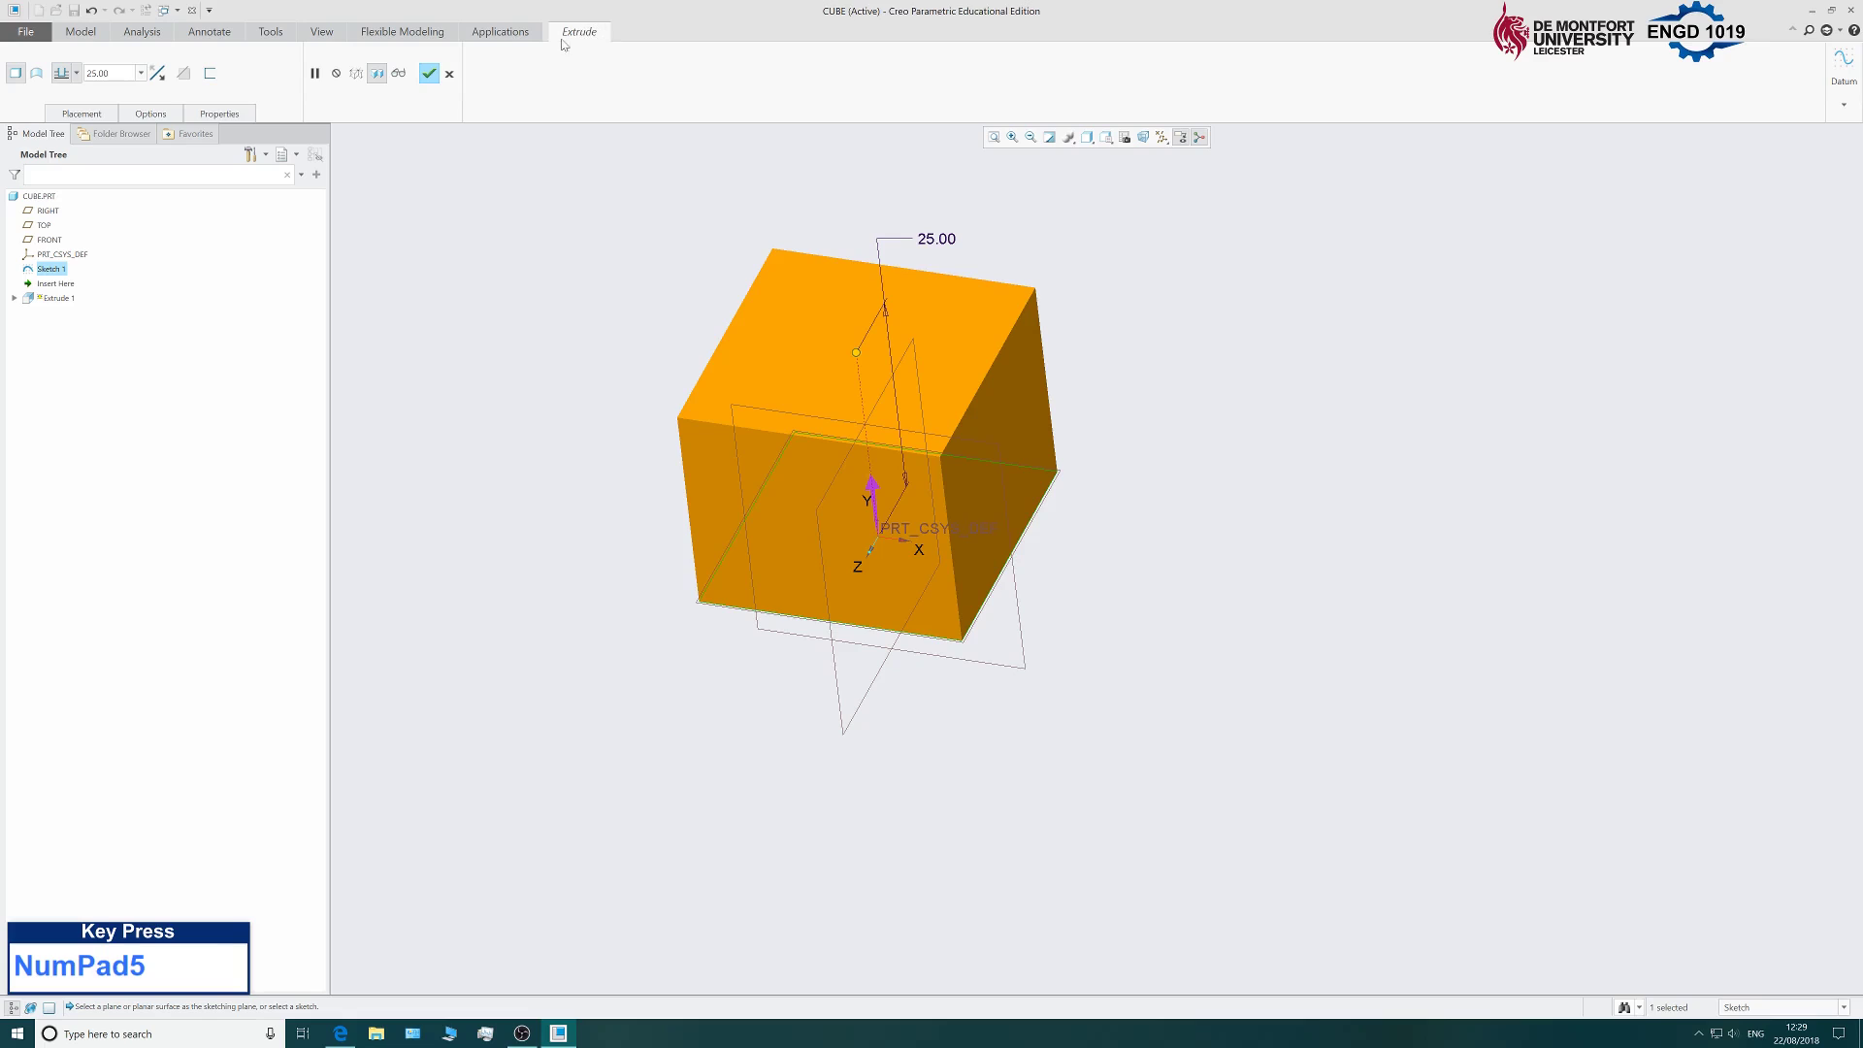
{"action": "left_click", "coordinate": [100, 73]}
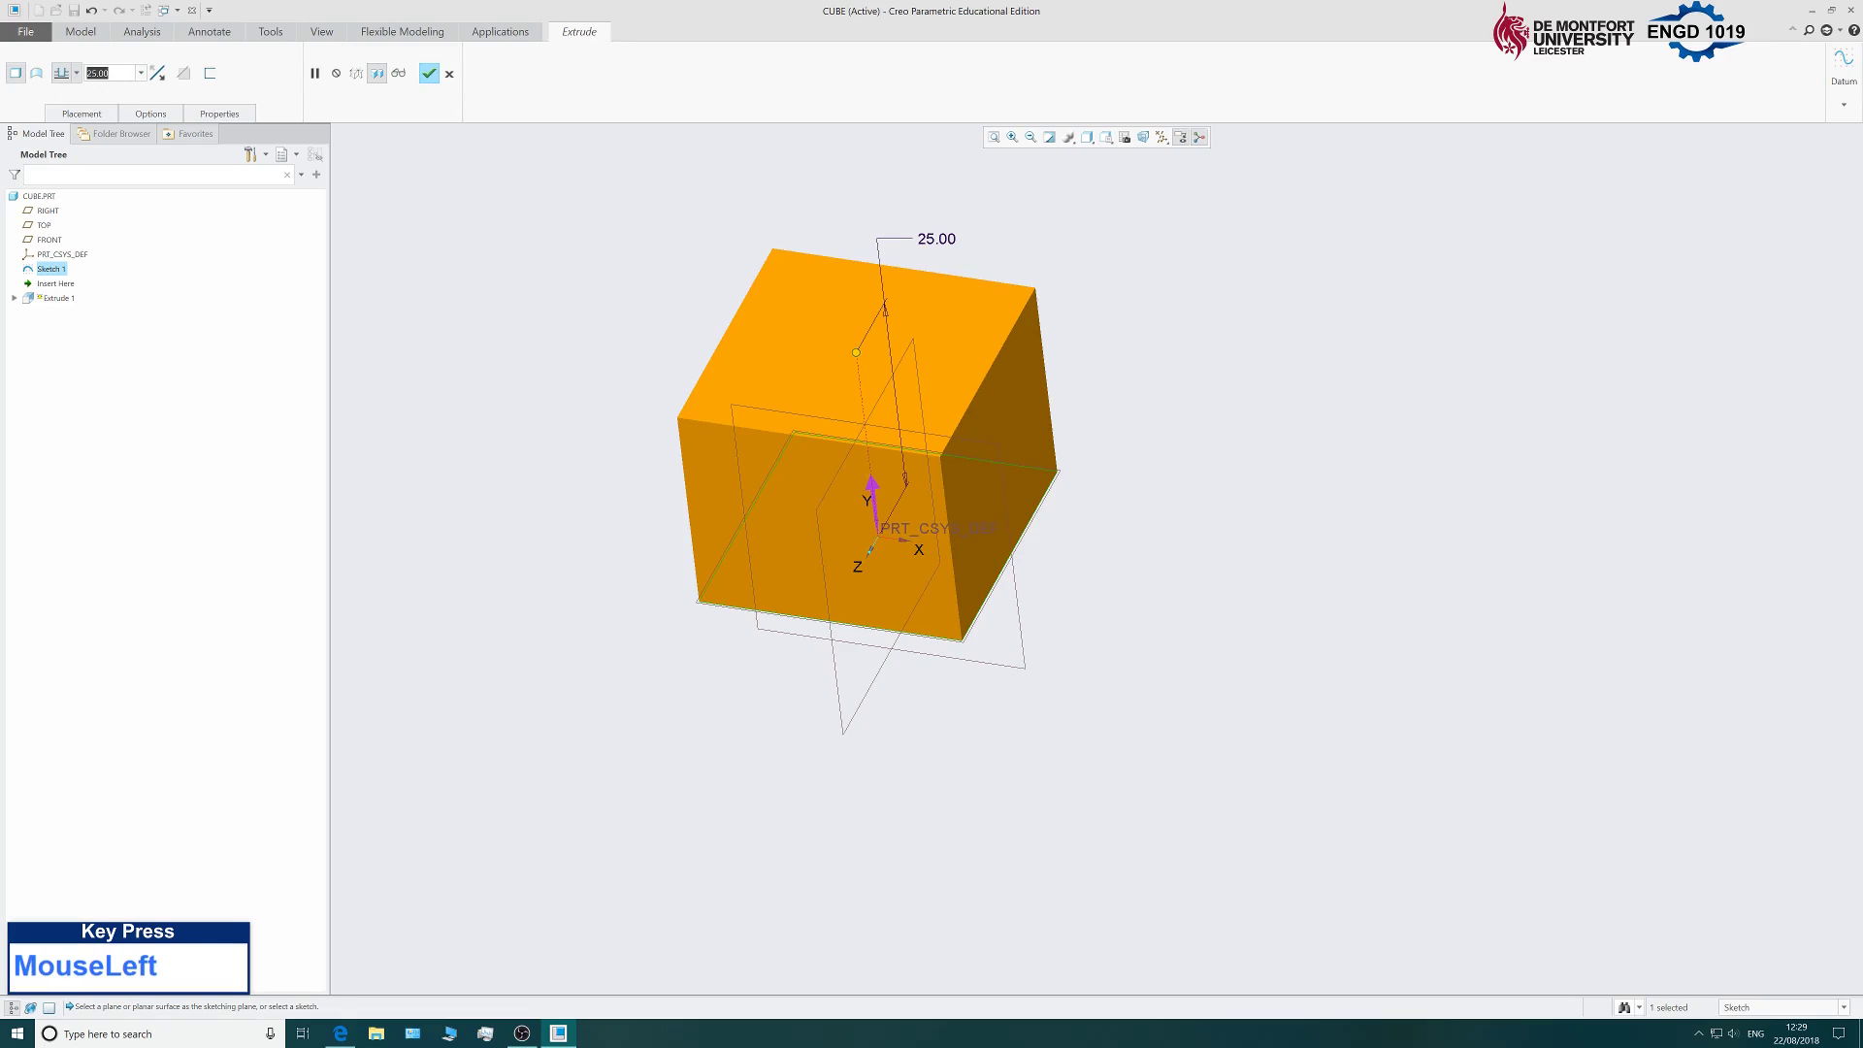
{"action": "type", "text": "30"}
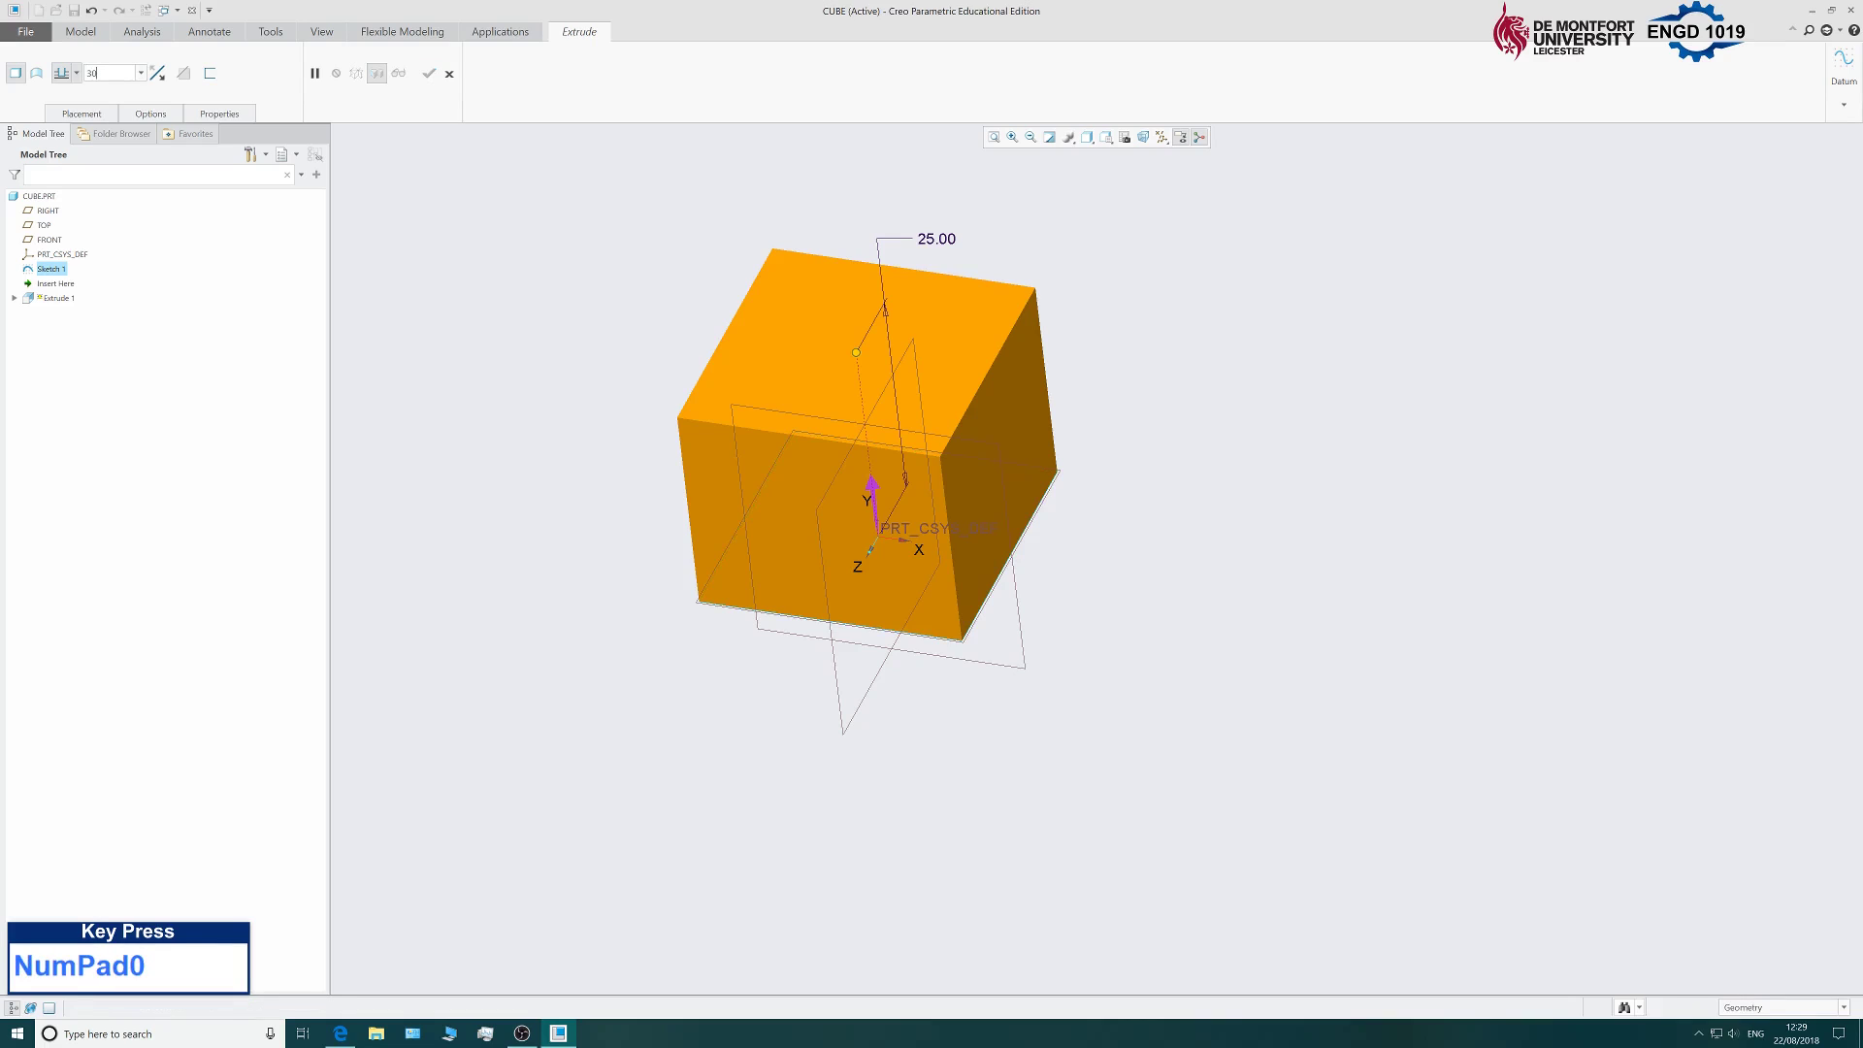
{"action": "left_click", "coordinate": [1180, 425]}
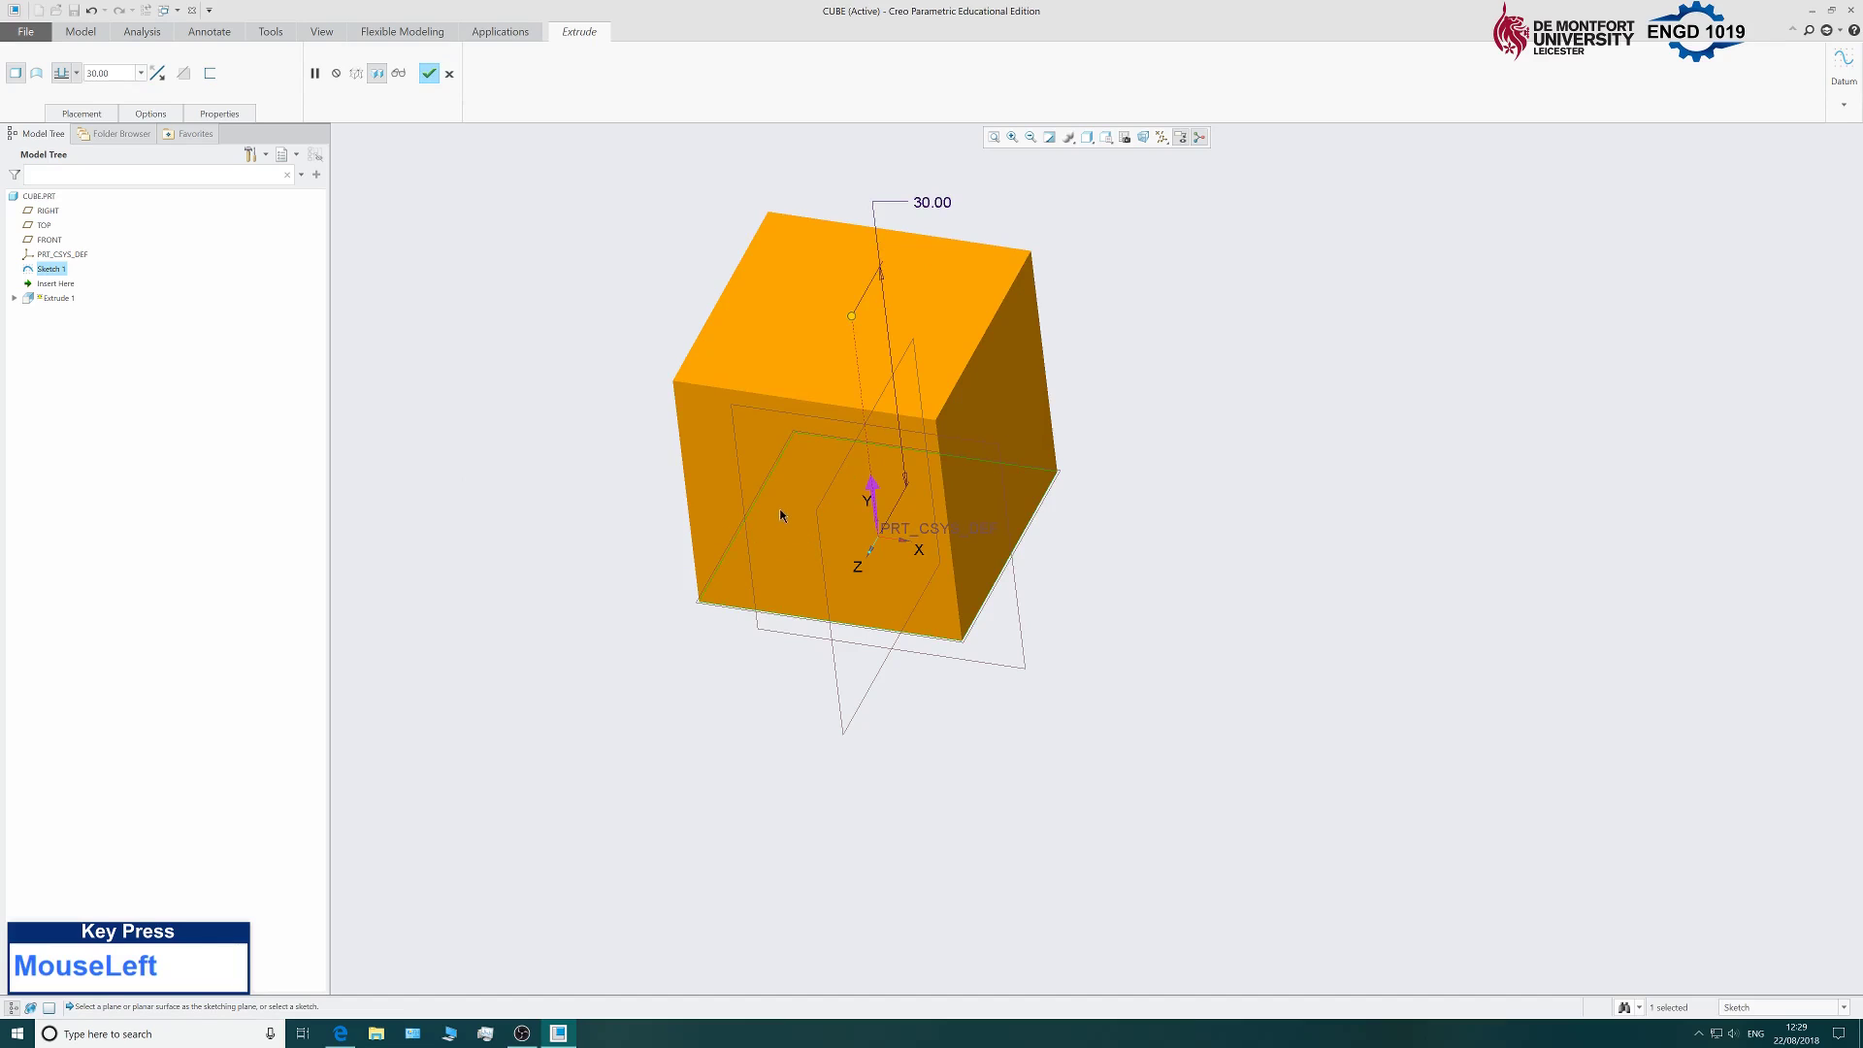
Make the extrusion symmetric about the sketch plane and complete Extrude 1.
{"action": "left_click", "coordinate": [76, 73]}
{"action": "left_click", "coordinate": [61, 117]}
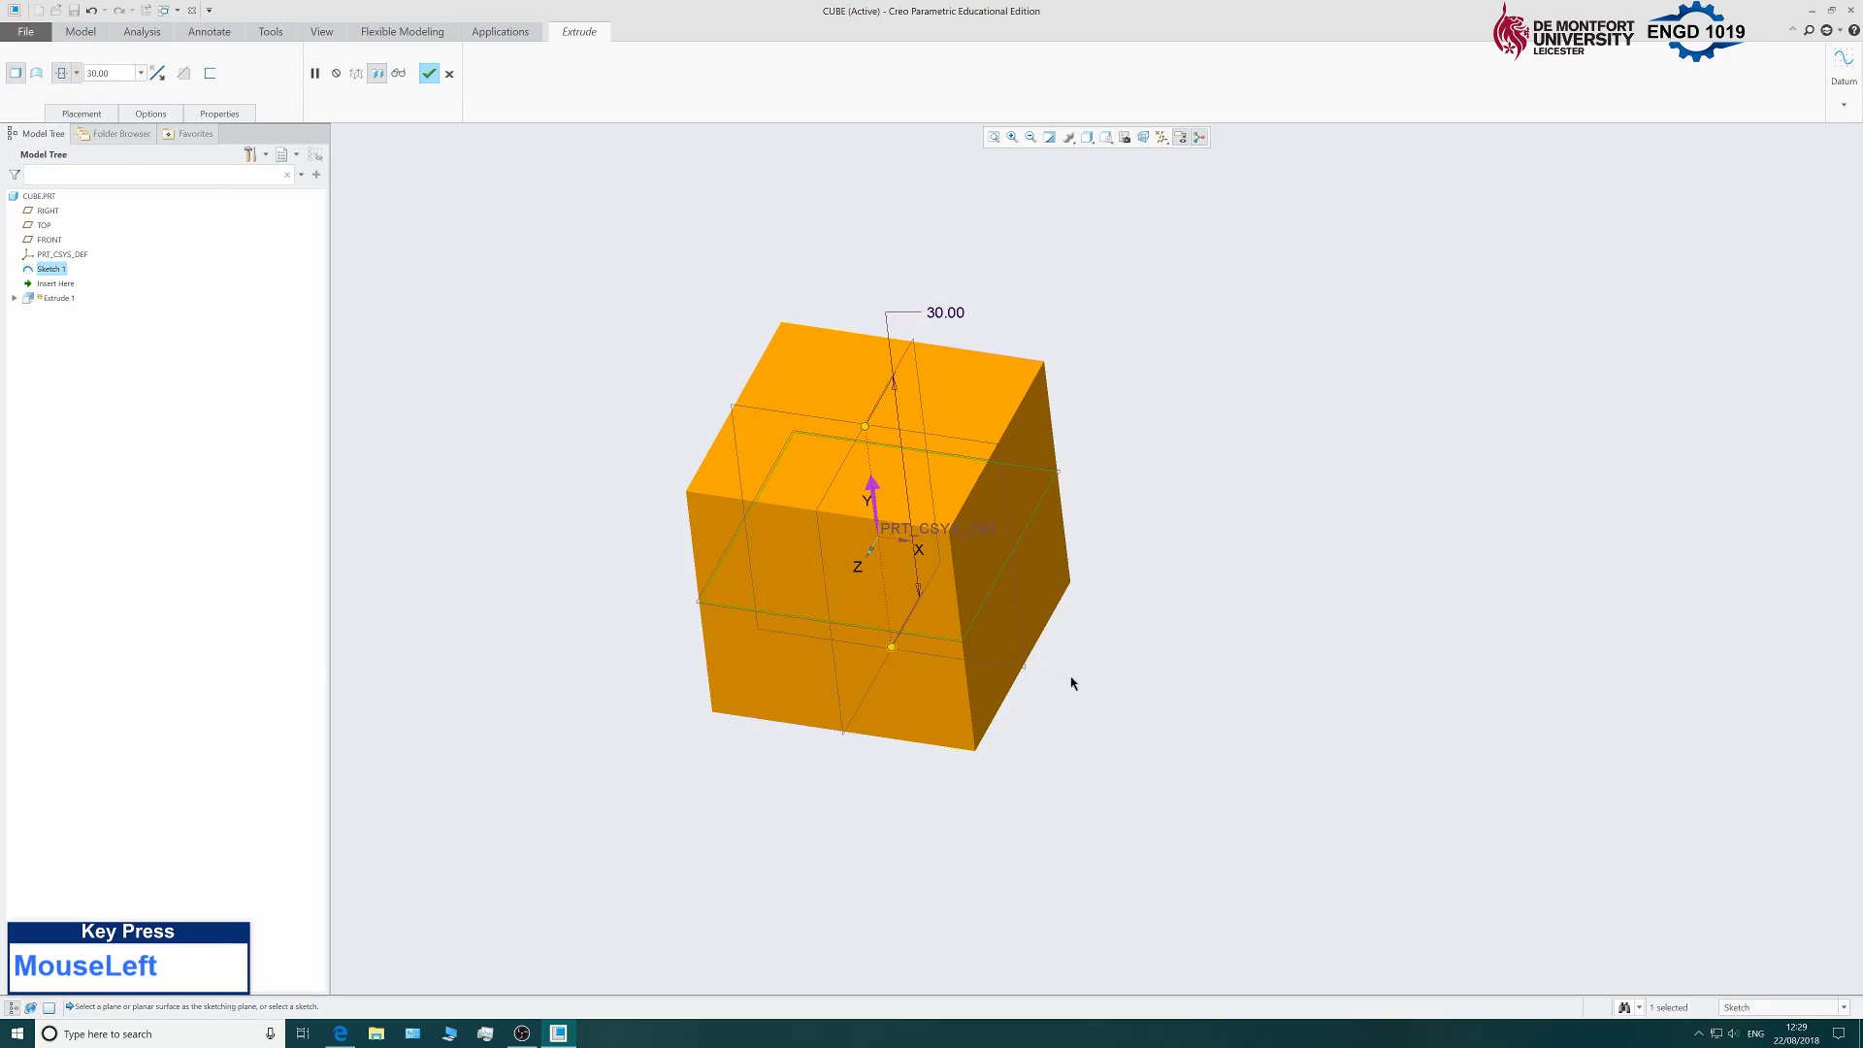
{"action": "middle_click_drag", "start_coordinate": [1172, 724], "coordinate": [1180, 664]}
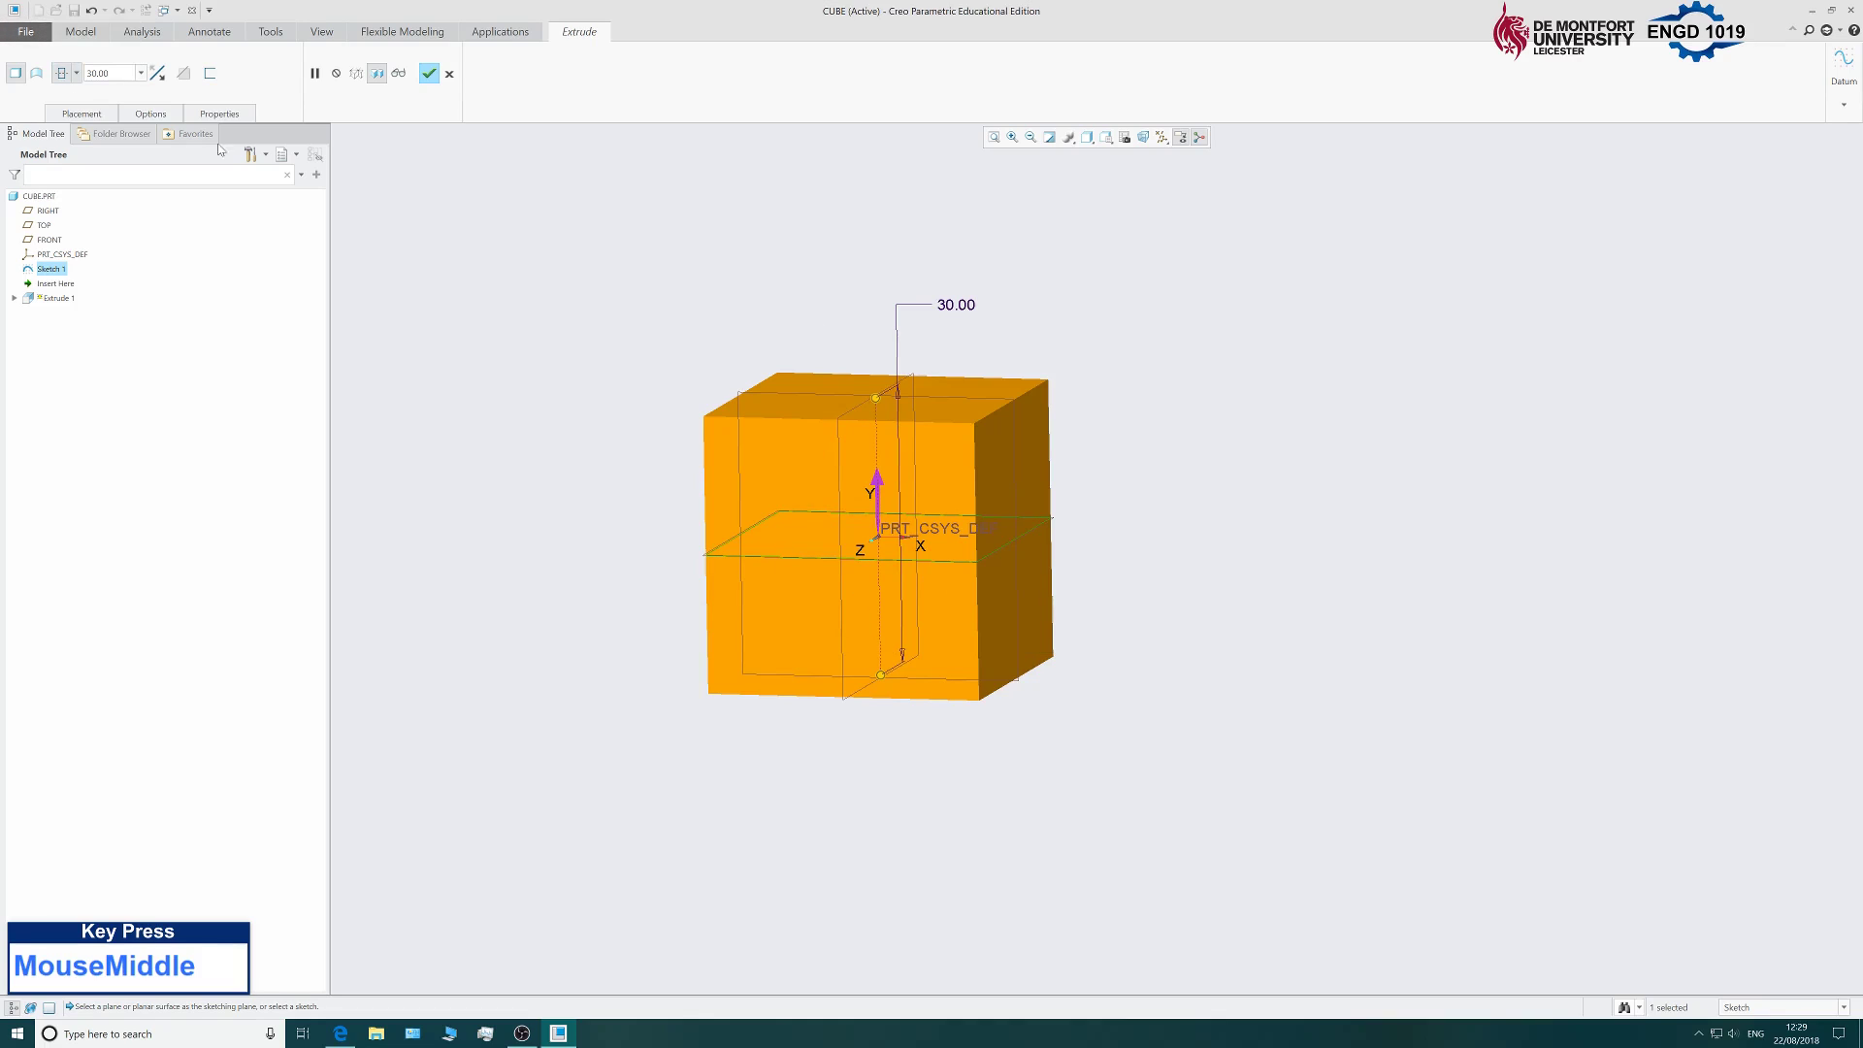
{"action": "left_click", "coordinate": [429, 75]}
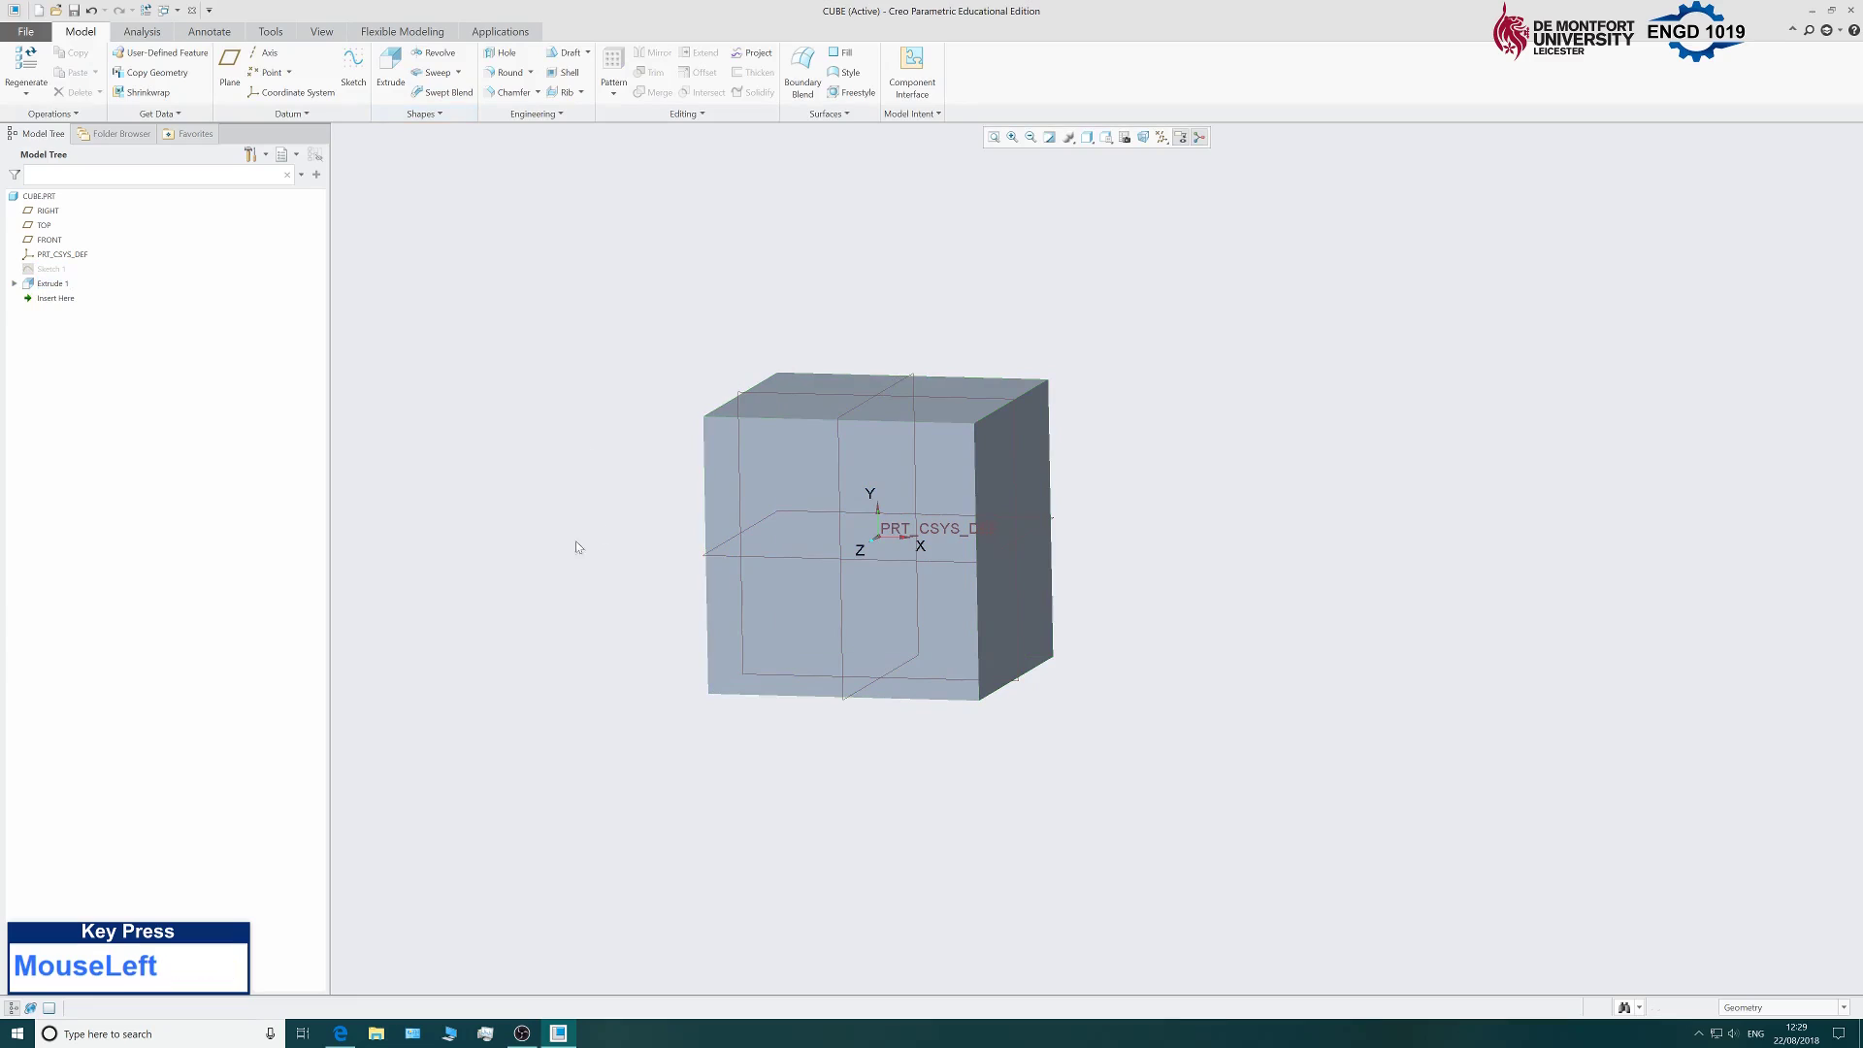
{"action": "scroll", "coordinate": [1035, 713], "scroll_direction": "up", "scroll_amount": 5}
{"action": "scroll", "coordinate": [980, 679], "scroll_direction": "down", "scroll_amount": 6}
{"action": "scroll", "coordinate": [837, 649], "scroll_direction": "up", "scroll_amount": 5}
{"action": "scroll", "coordinate": [830, 649], "scroll_direction": "down", "scroll_amount": 5}
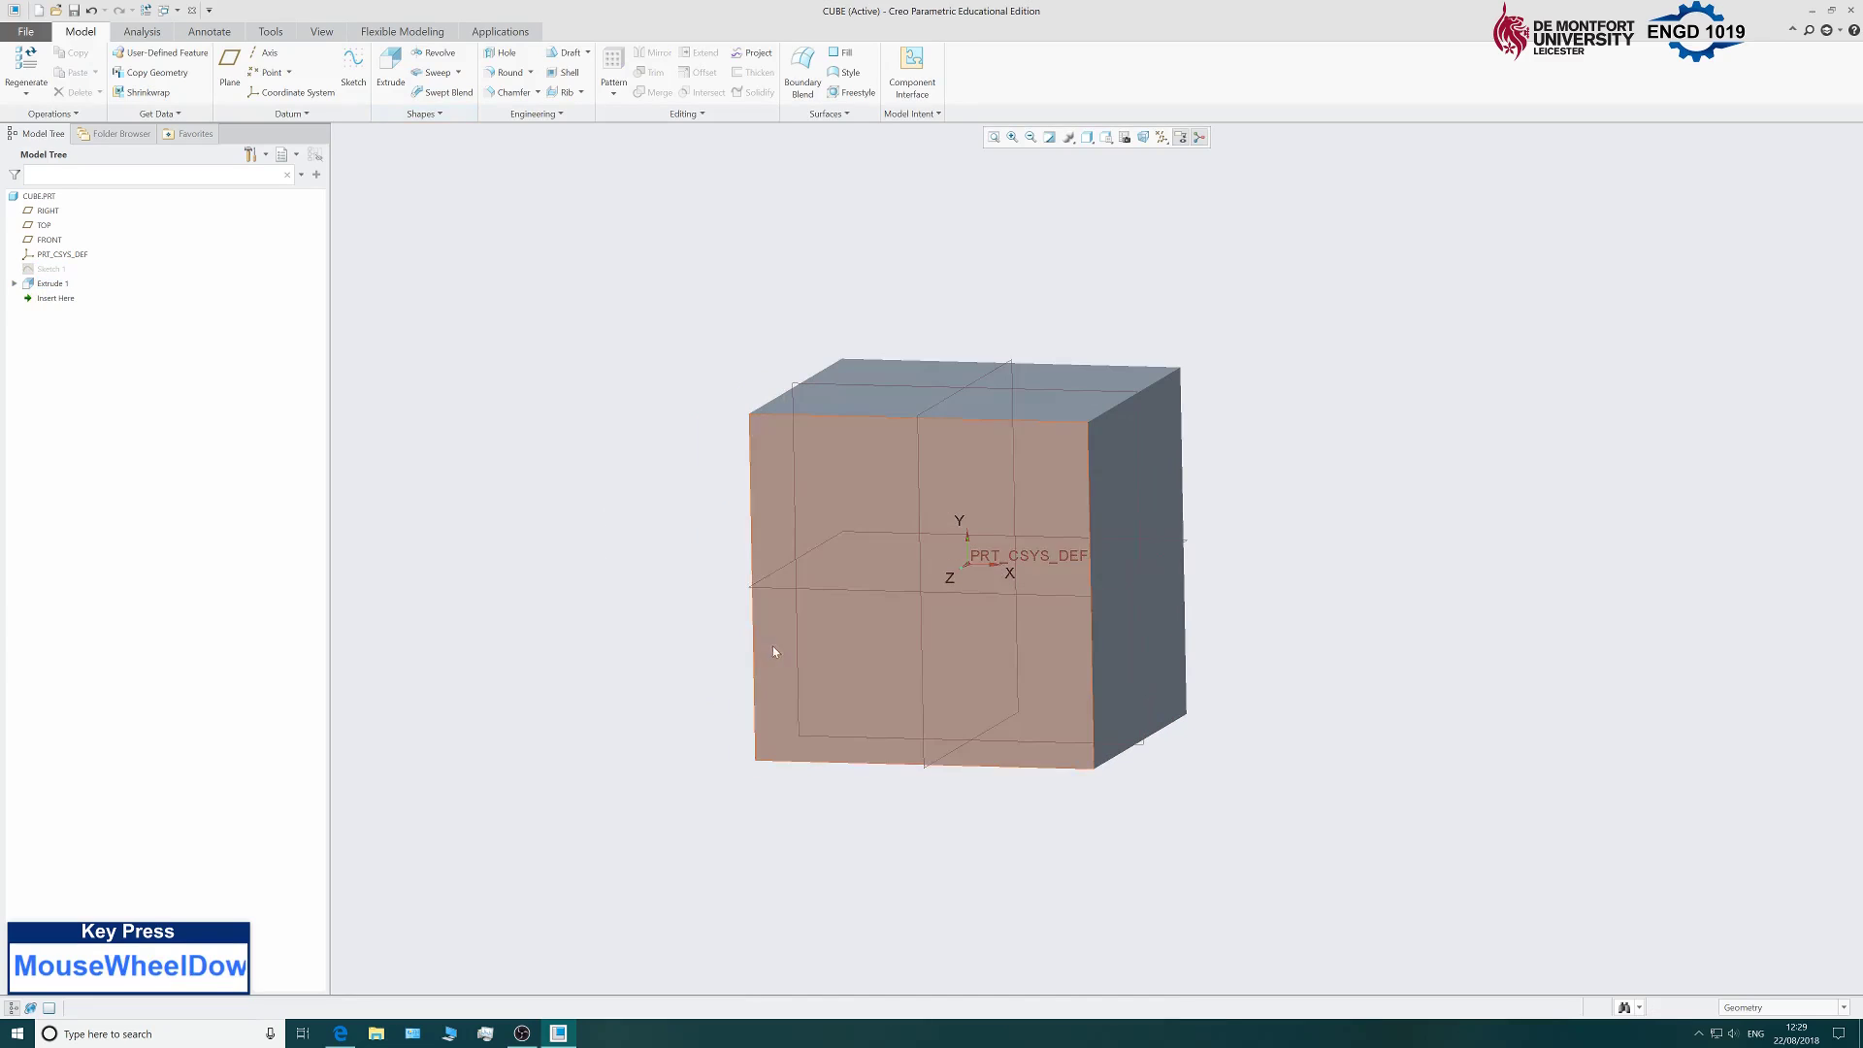
{"action": "middle_click_drag", "start_coordinate": [730, 390], "coordinate": [1003, 462]}
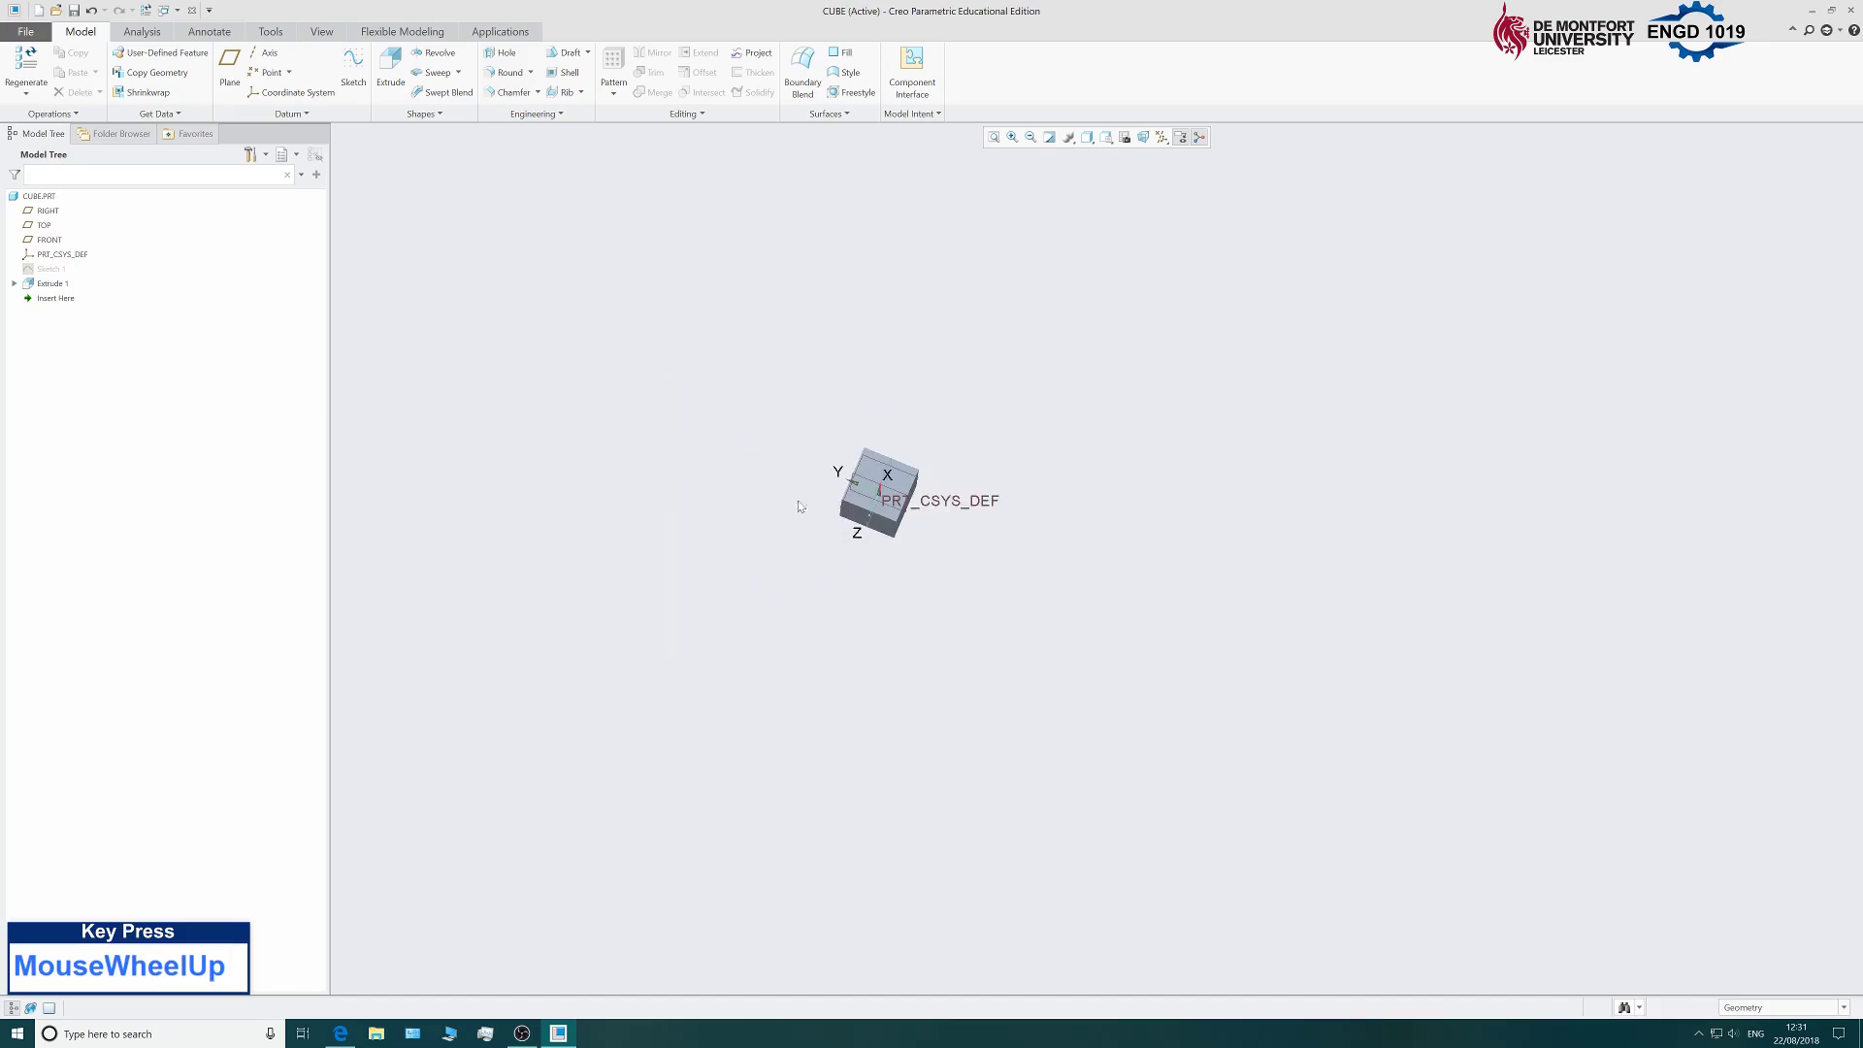
{"action": "scroll", "coordinate": [1208, 484], "scroll_direction": "down", "scroll_amount": 3}
{"action": "scroll", "coordinate": [1209, 484], "scroll_direction": "down", "scroll_amount": 3}
{"action": "middle_click_drag", "start_coordinate": [645, 362], "coordinate": [715, 403]}
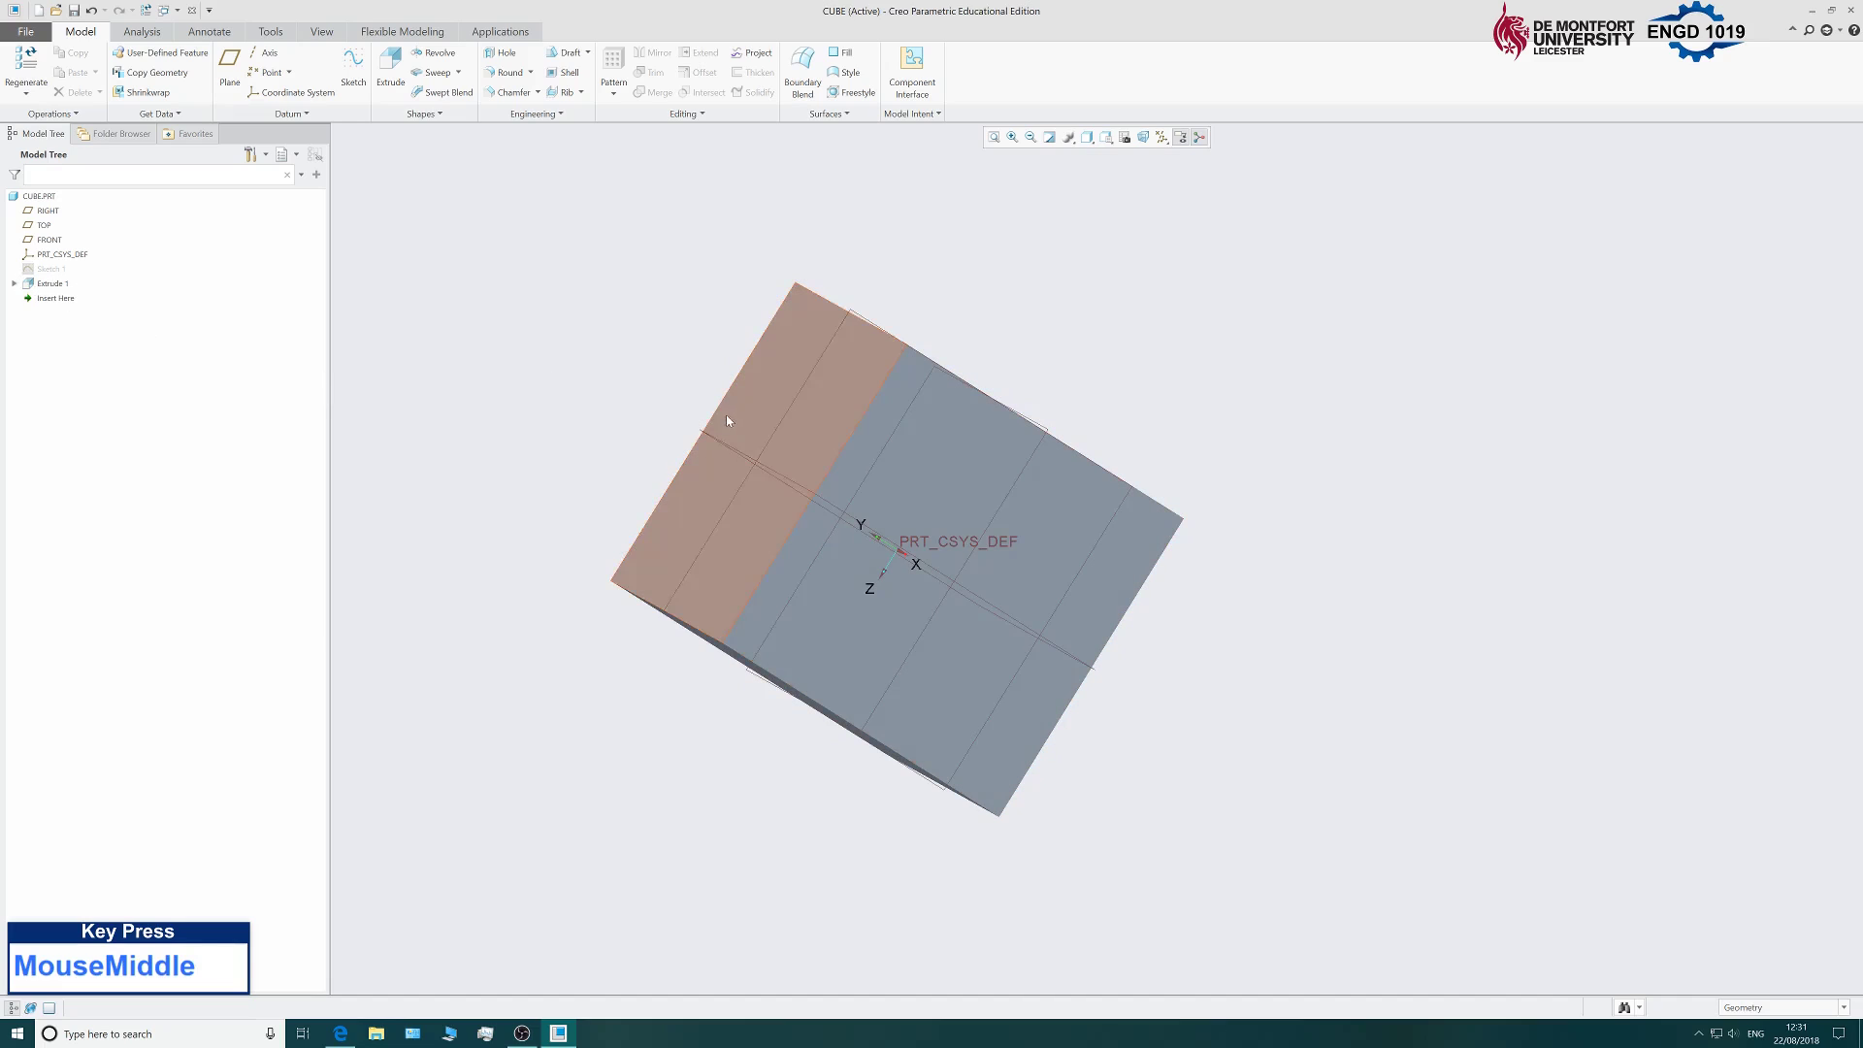
{"action": "middle_click_drag", "start_coordinate": [524, 416], "coordinate": [615, 387]}
{"action": "scroll", "coordinate": [540, 445], "scroll_direction": "down", "scroll_amount": 5}
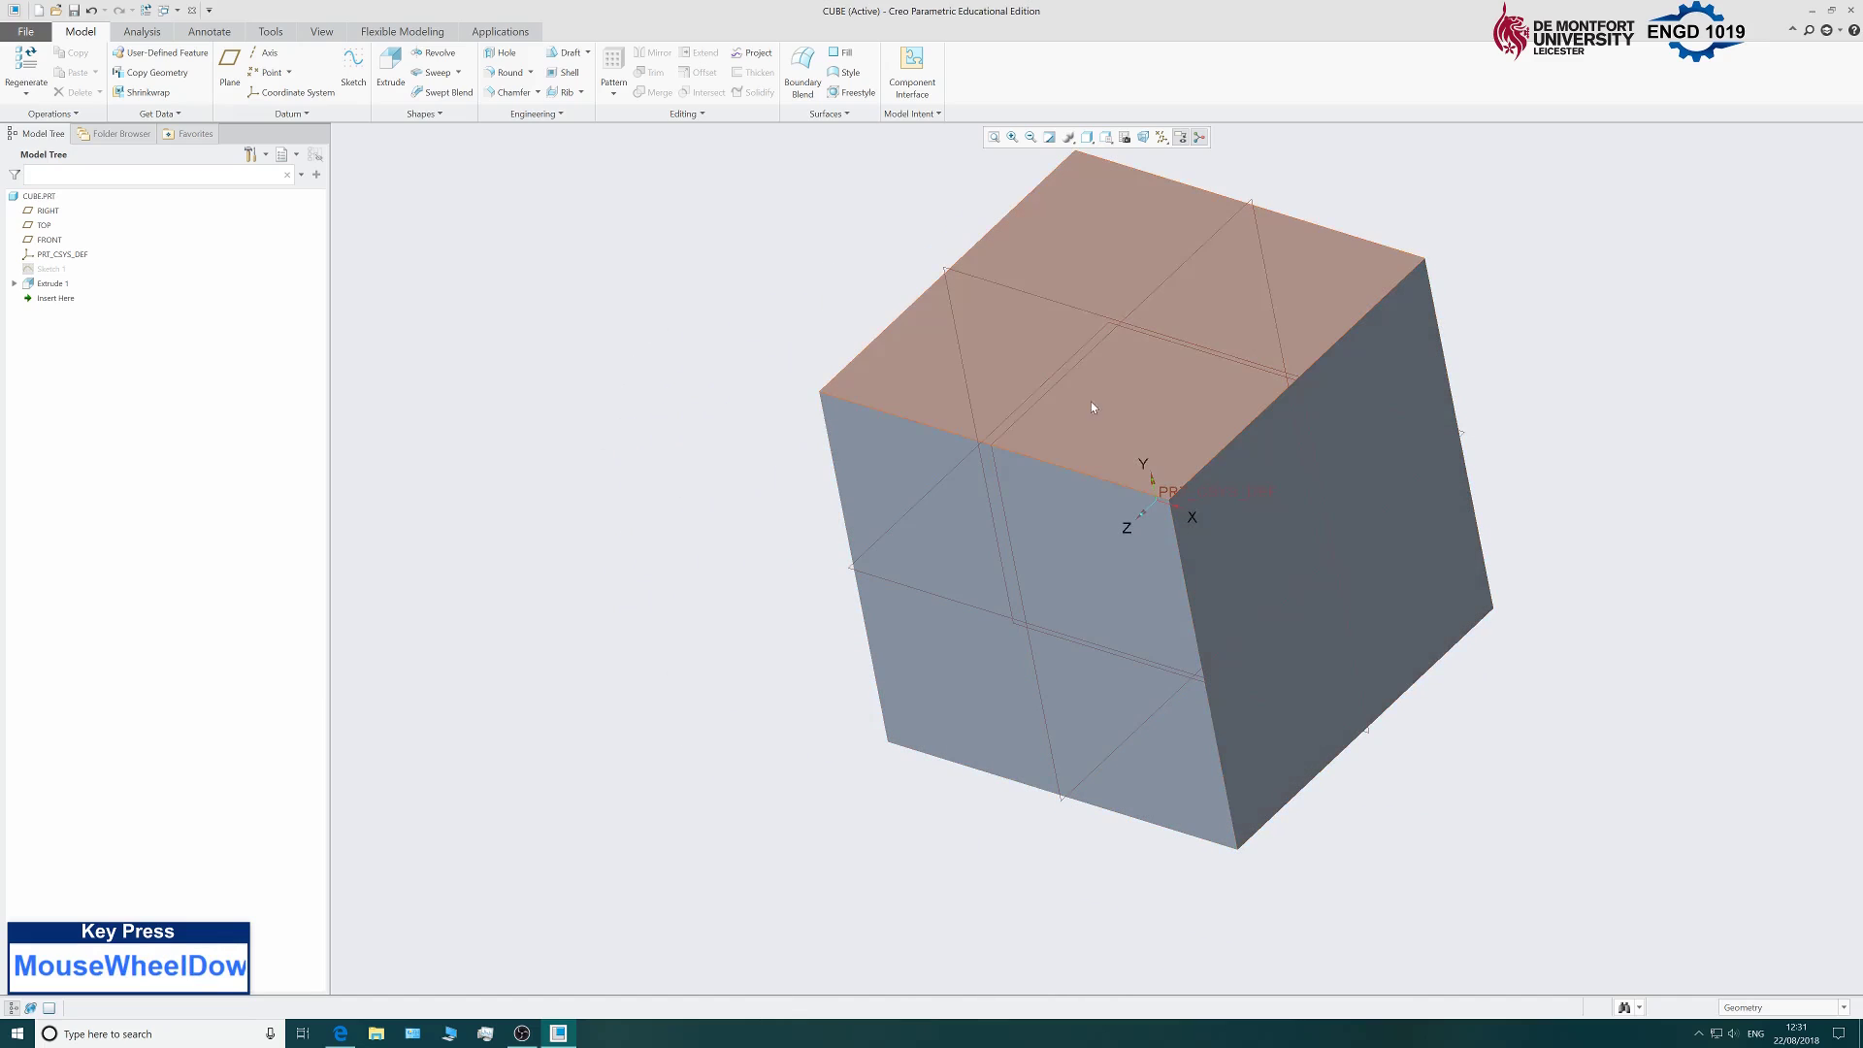
{"action": "scroll", "coordinate": [604, 582], "scroll_direction": "up", "scroll_amount": 5}
{"action": "scroll", "coordinate": [468, 513], "scroll_direction": "down", "scroll_amount": 4}
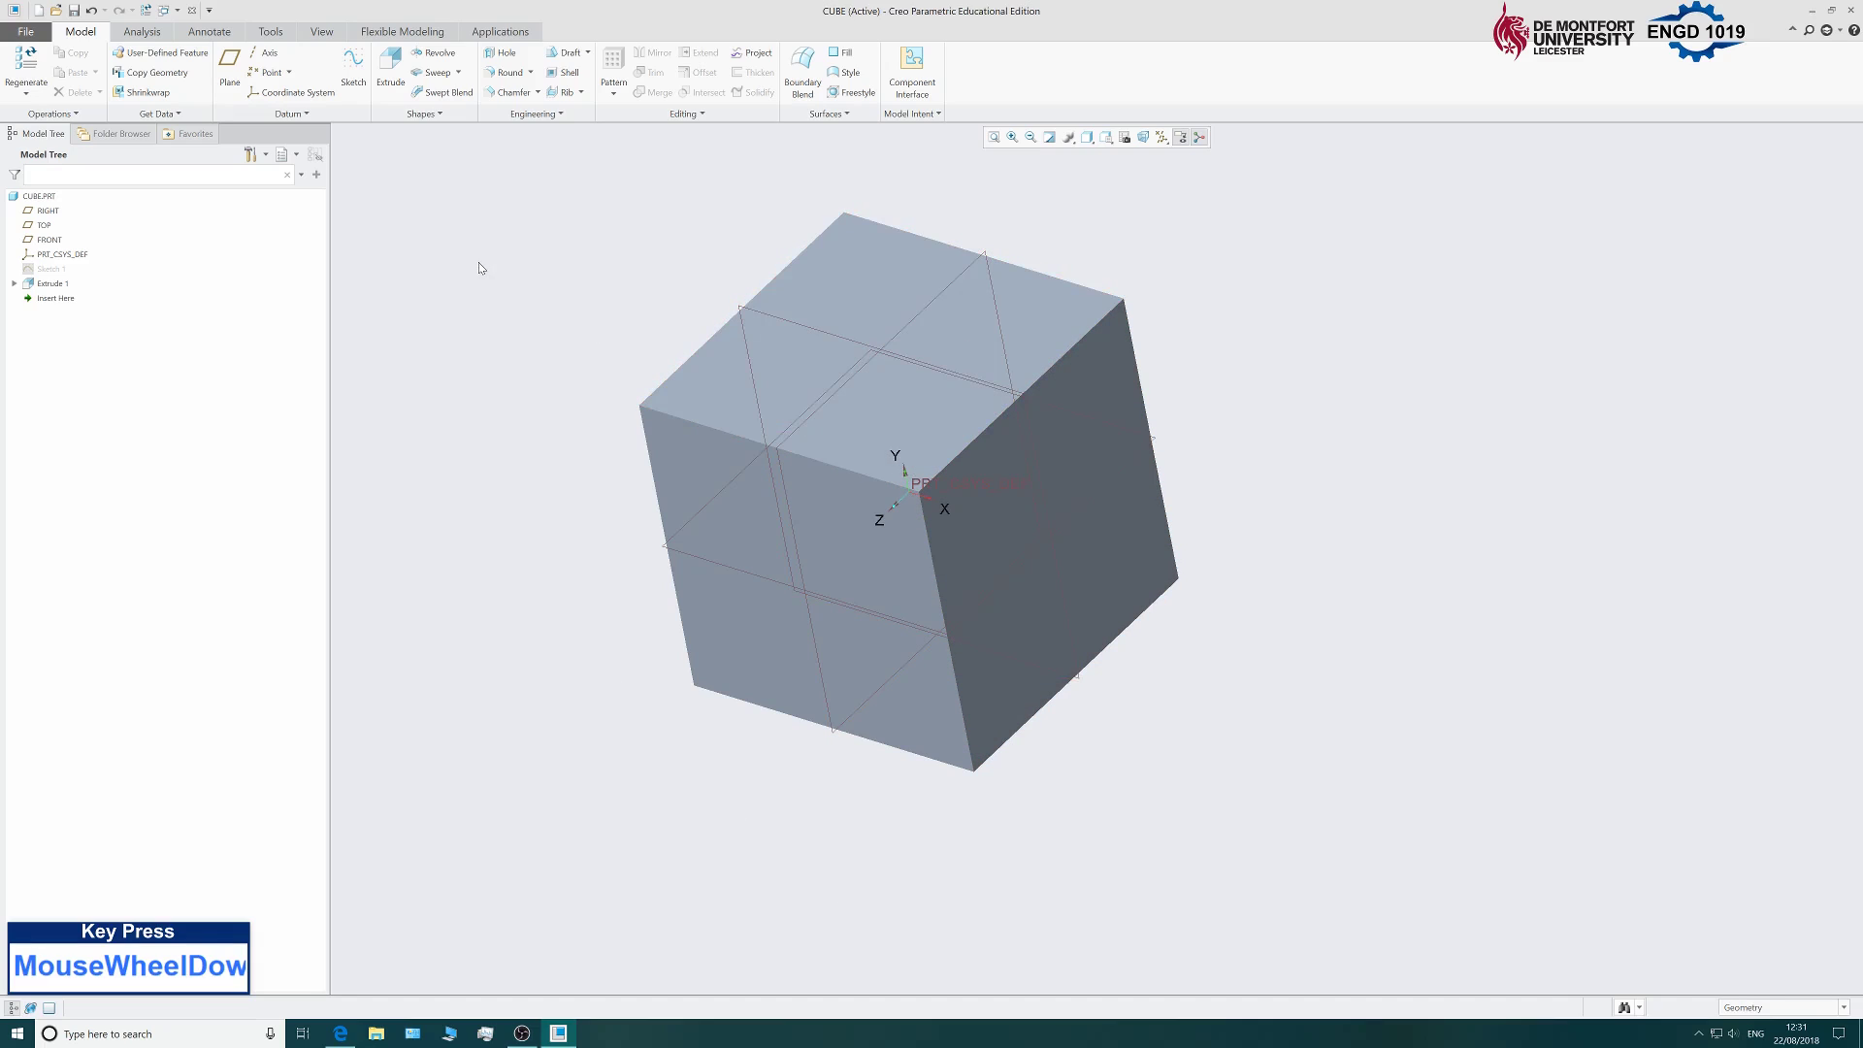
Start a new sketch placed on the cube's front face.
{"action": "left_click", "coordinate": [361, 85]}
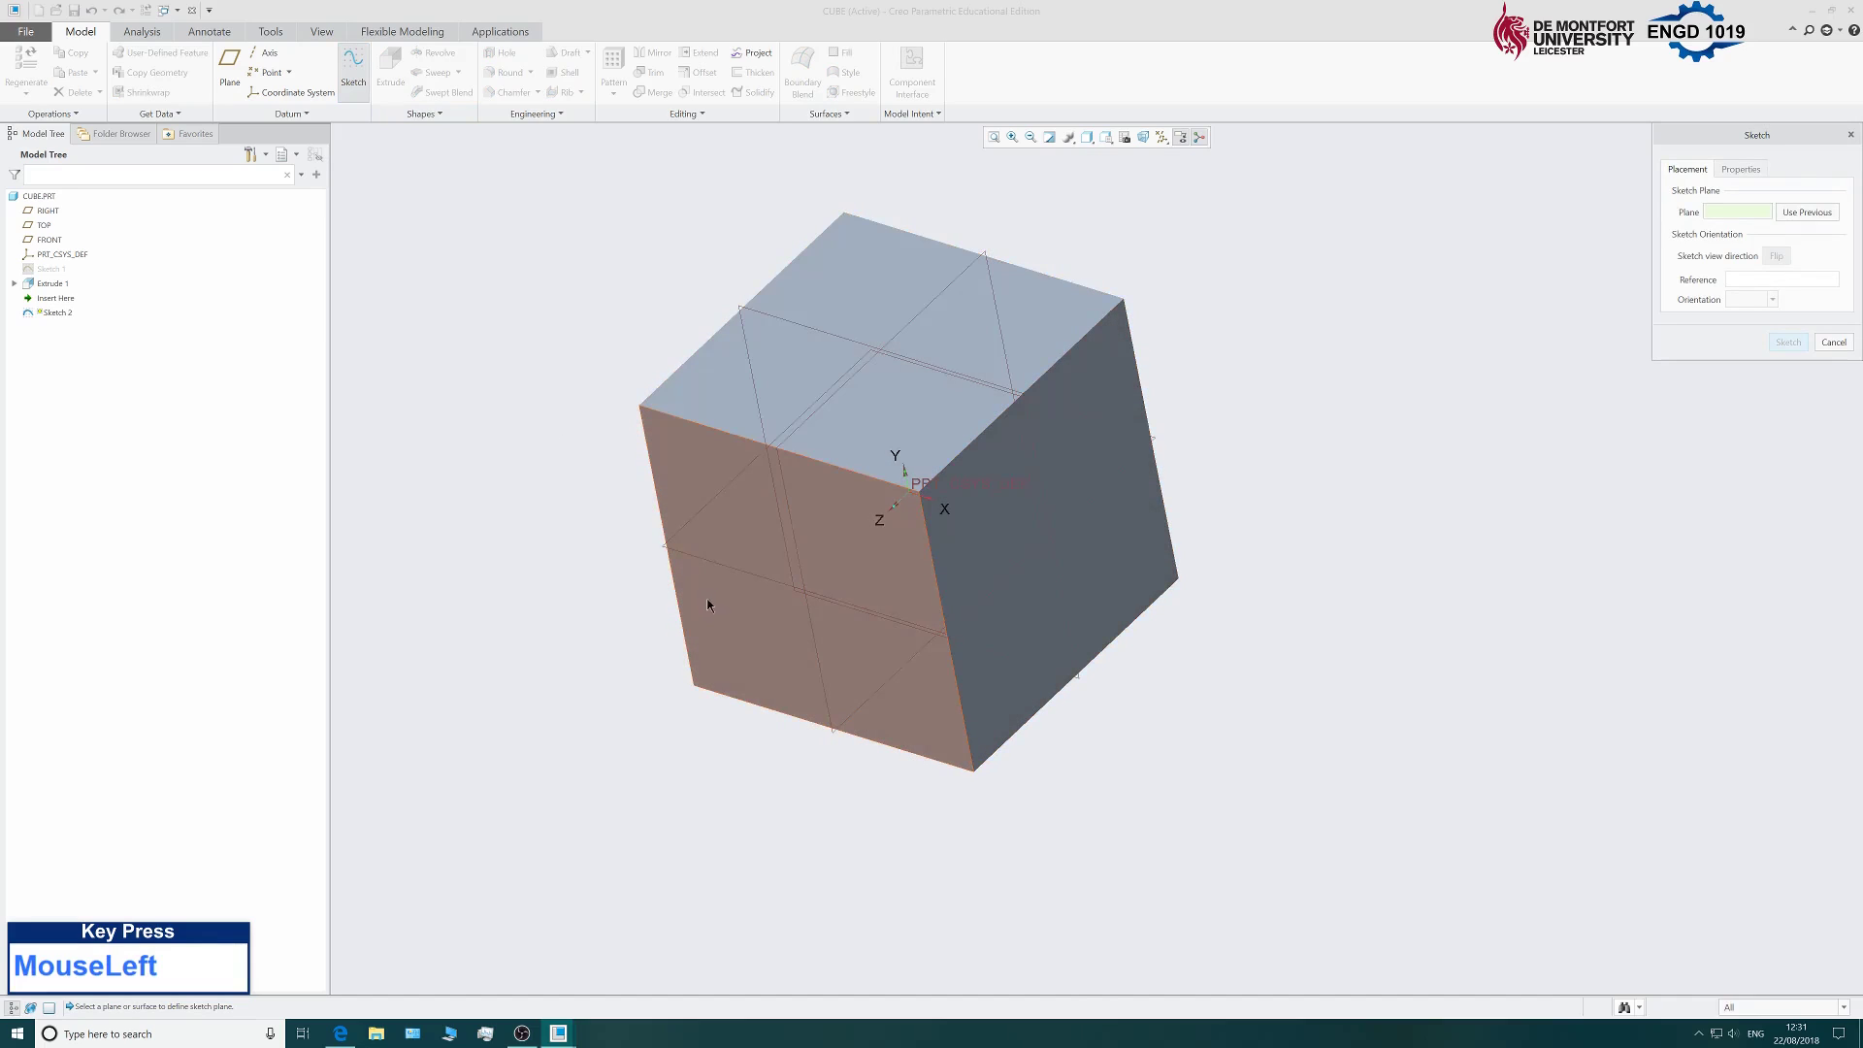
{"action": "scroll", "coordinate": [584, 626], "scroll_direction": "down", "scroll_amount": 2}
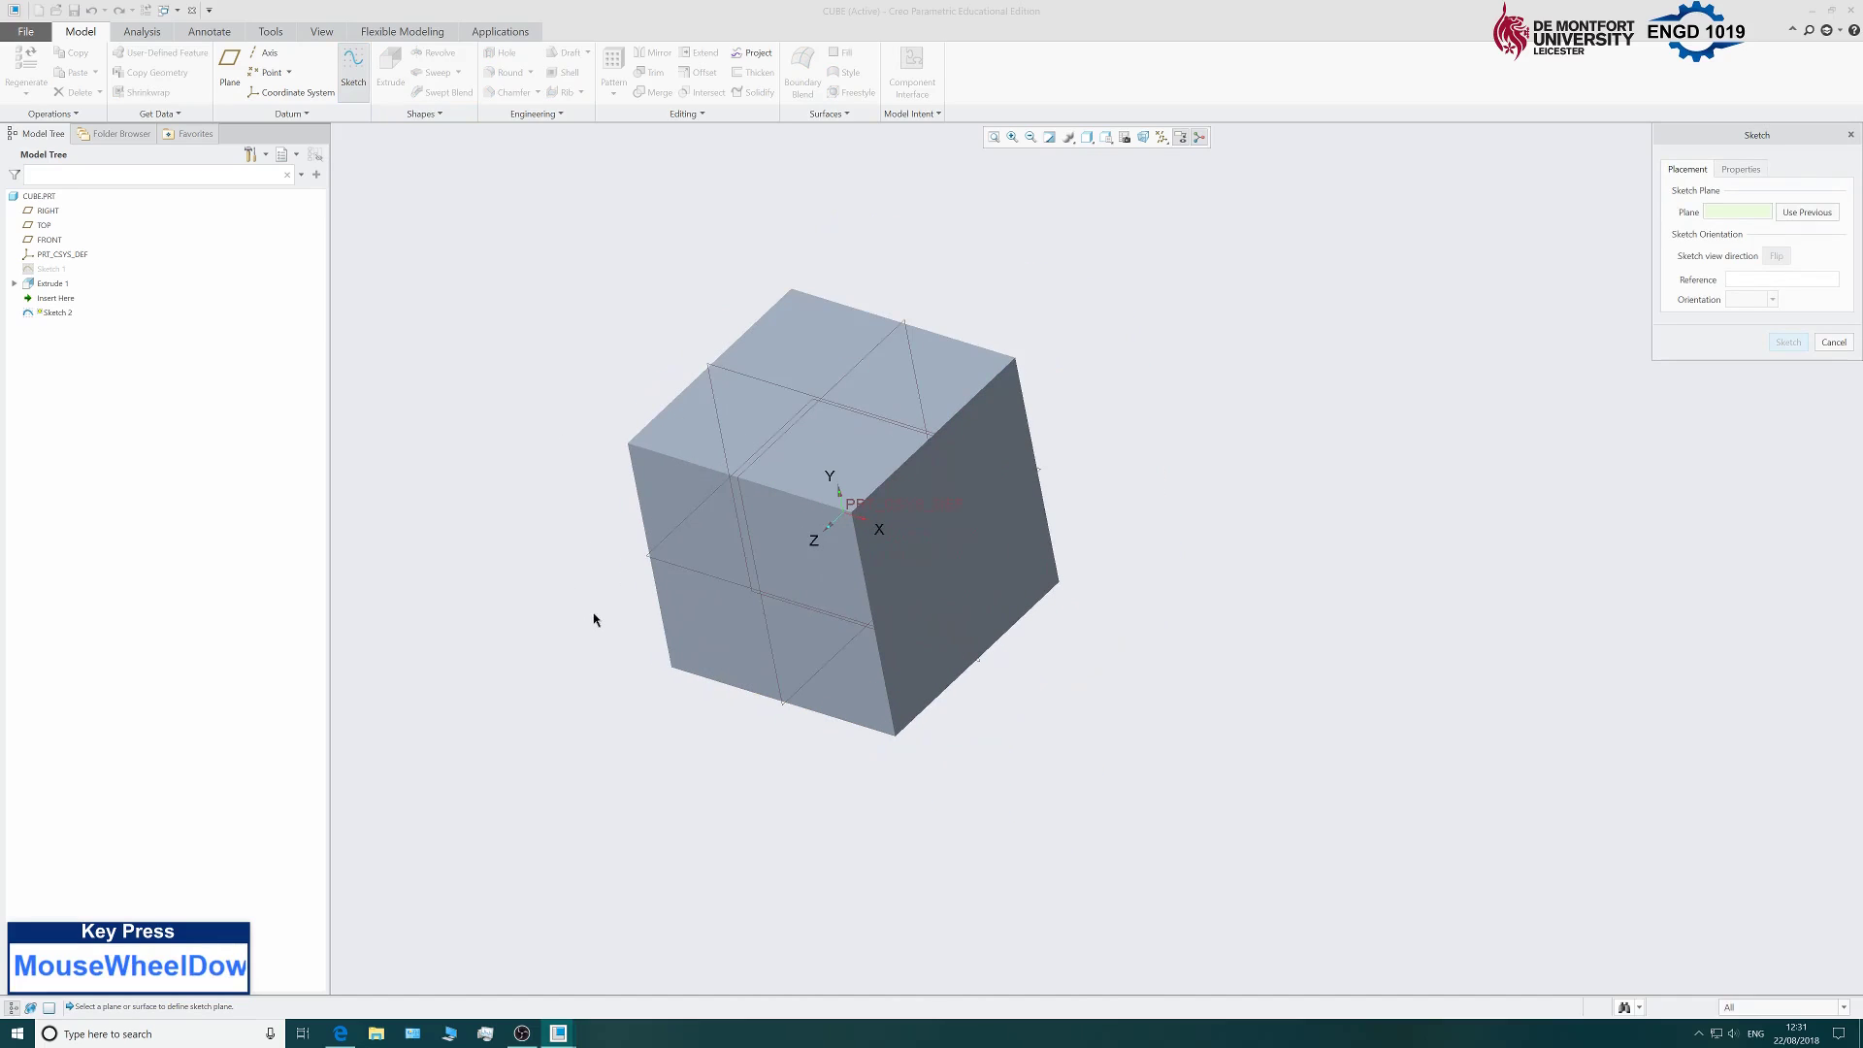
{"action": "left_click", "coordinate": [672, 489]}
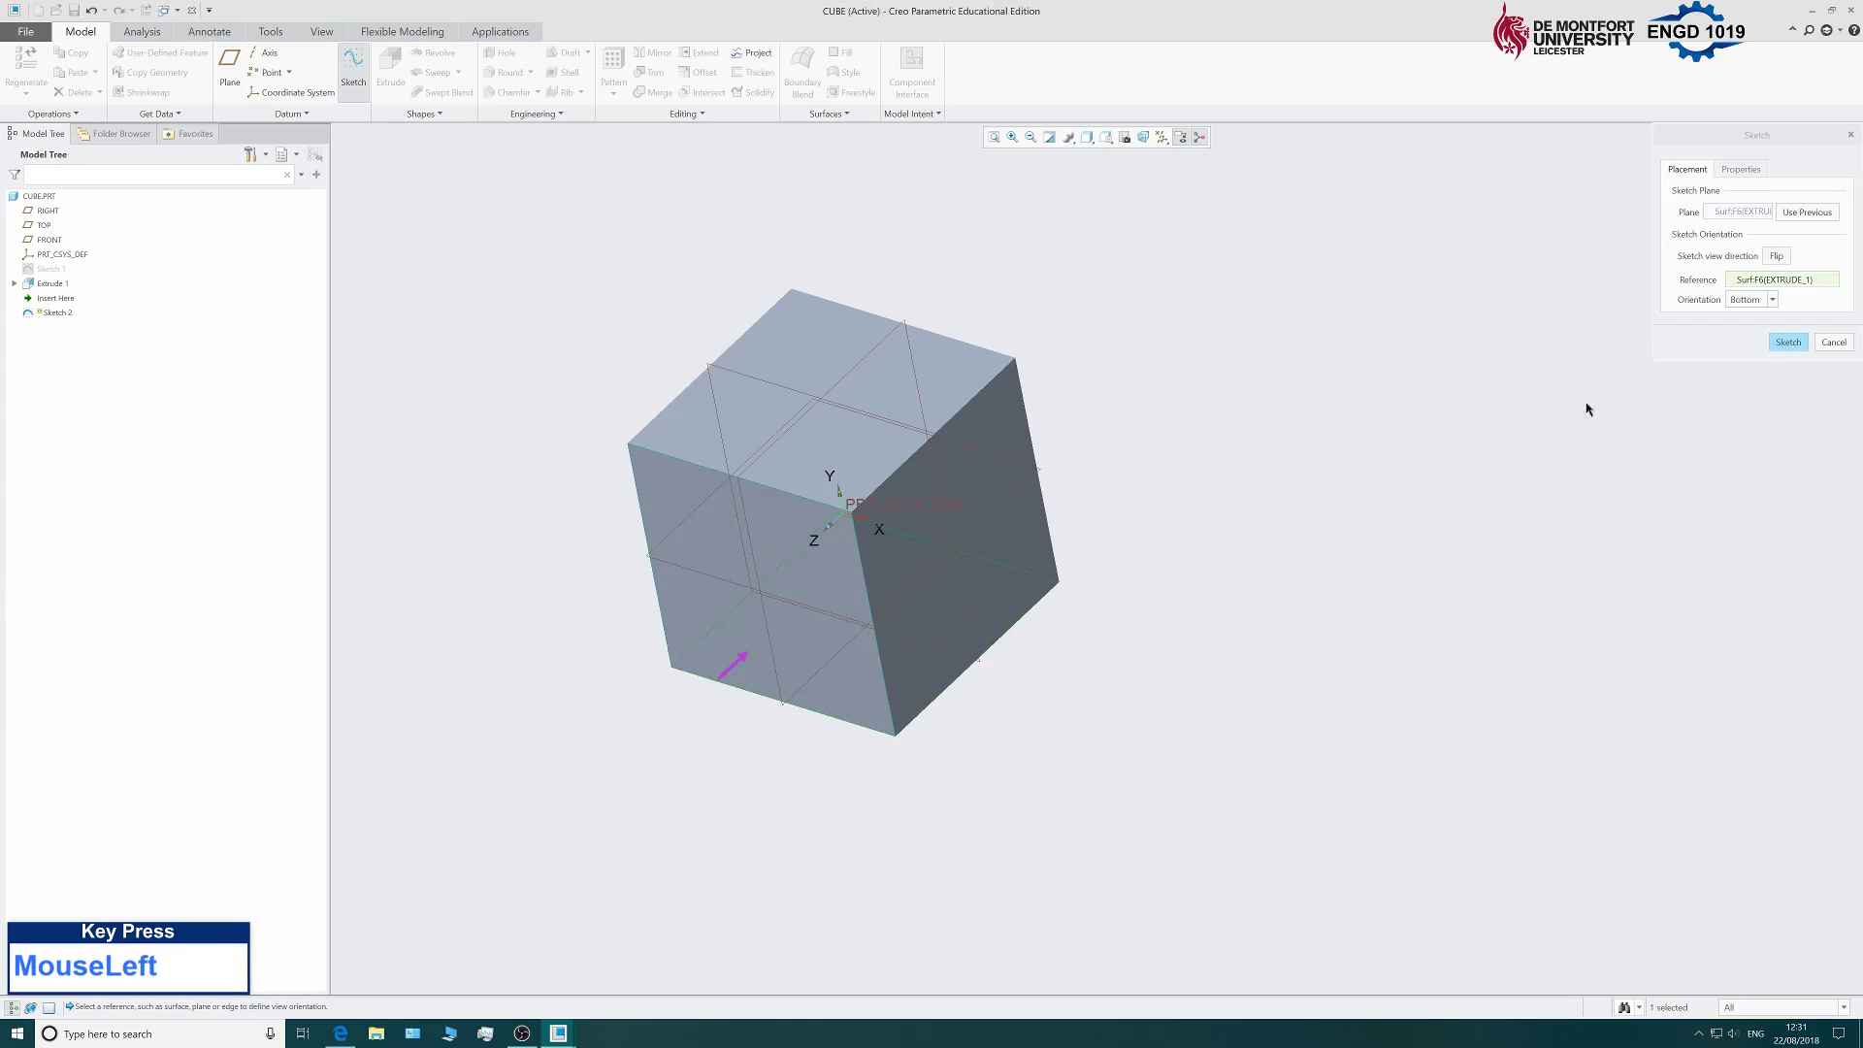
{"action": "left_click", "coordinate": [1791, 345]}
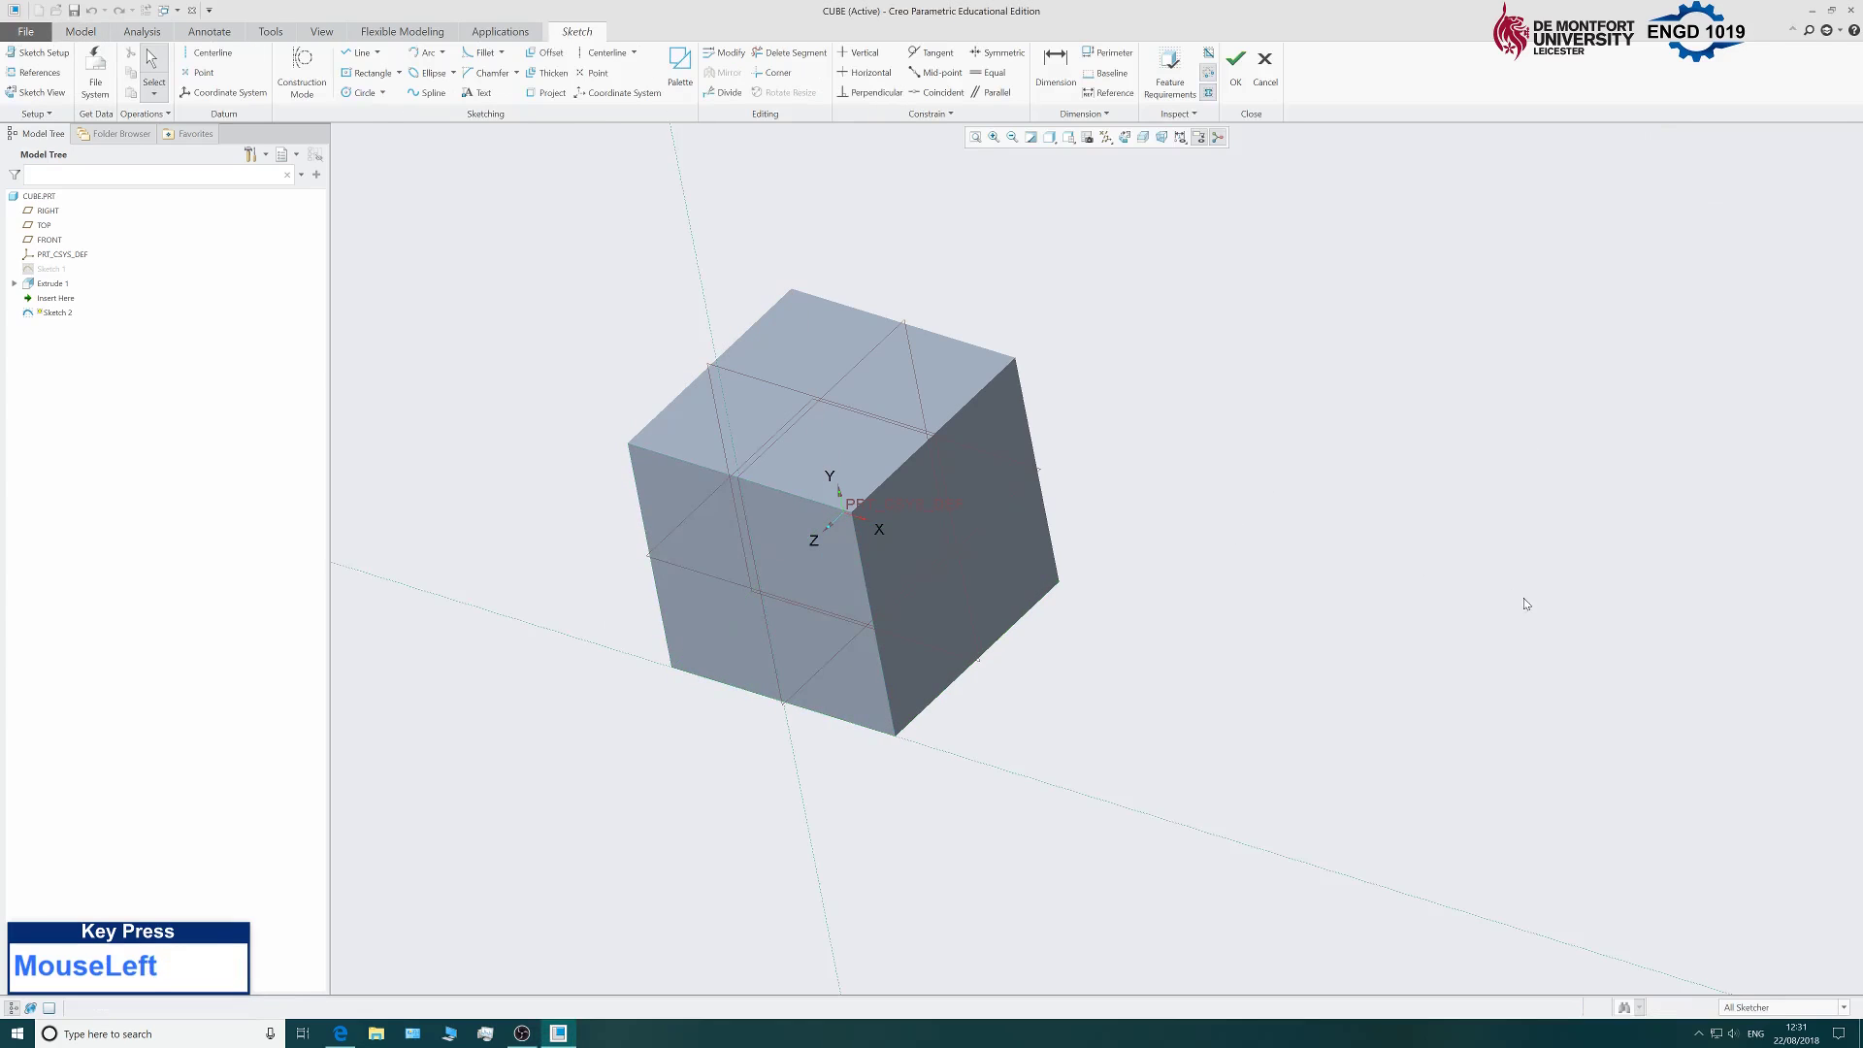
Orient the view so the sketch plane faces the screen straight on.
{"action": "scroll", "coordinate": [1223, 643], "scroll_direction": "down", "scroll_amount": 2}
{"action": "mouse_move", "coordinate": [806, 522]}
{"action": "middle_mouse_down"}
{"action": "mouse_move", "coordinate": [865, 478]}
{"action": "mouse_move", "coordinate": [907, 478]}
{"action": "mouse_move", "coordinate": [864, 467]}
{"action": "mouse_move", "coordinate": [1085, 667]}
{"action": "middle_mouse_up"}
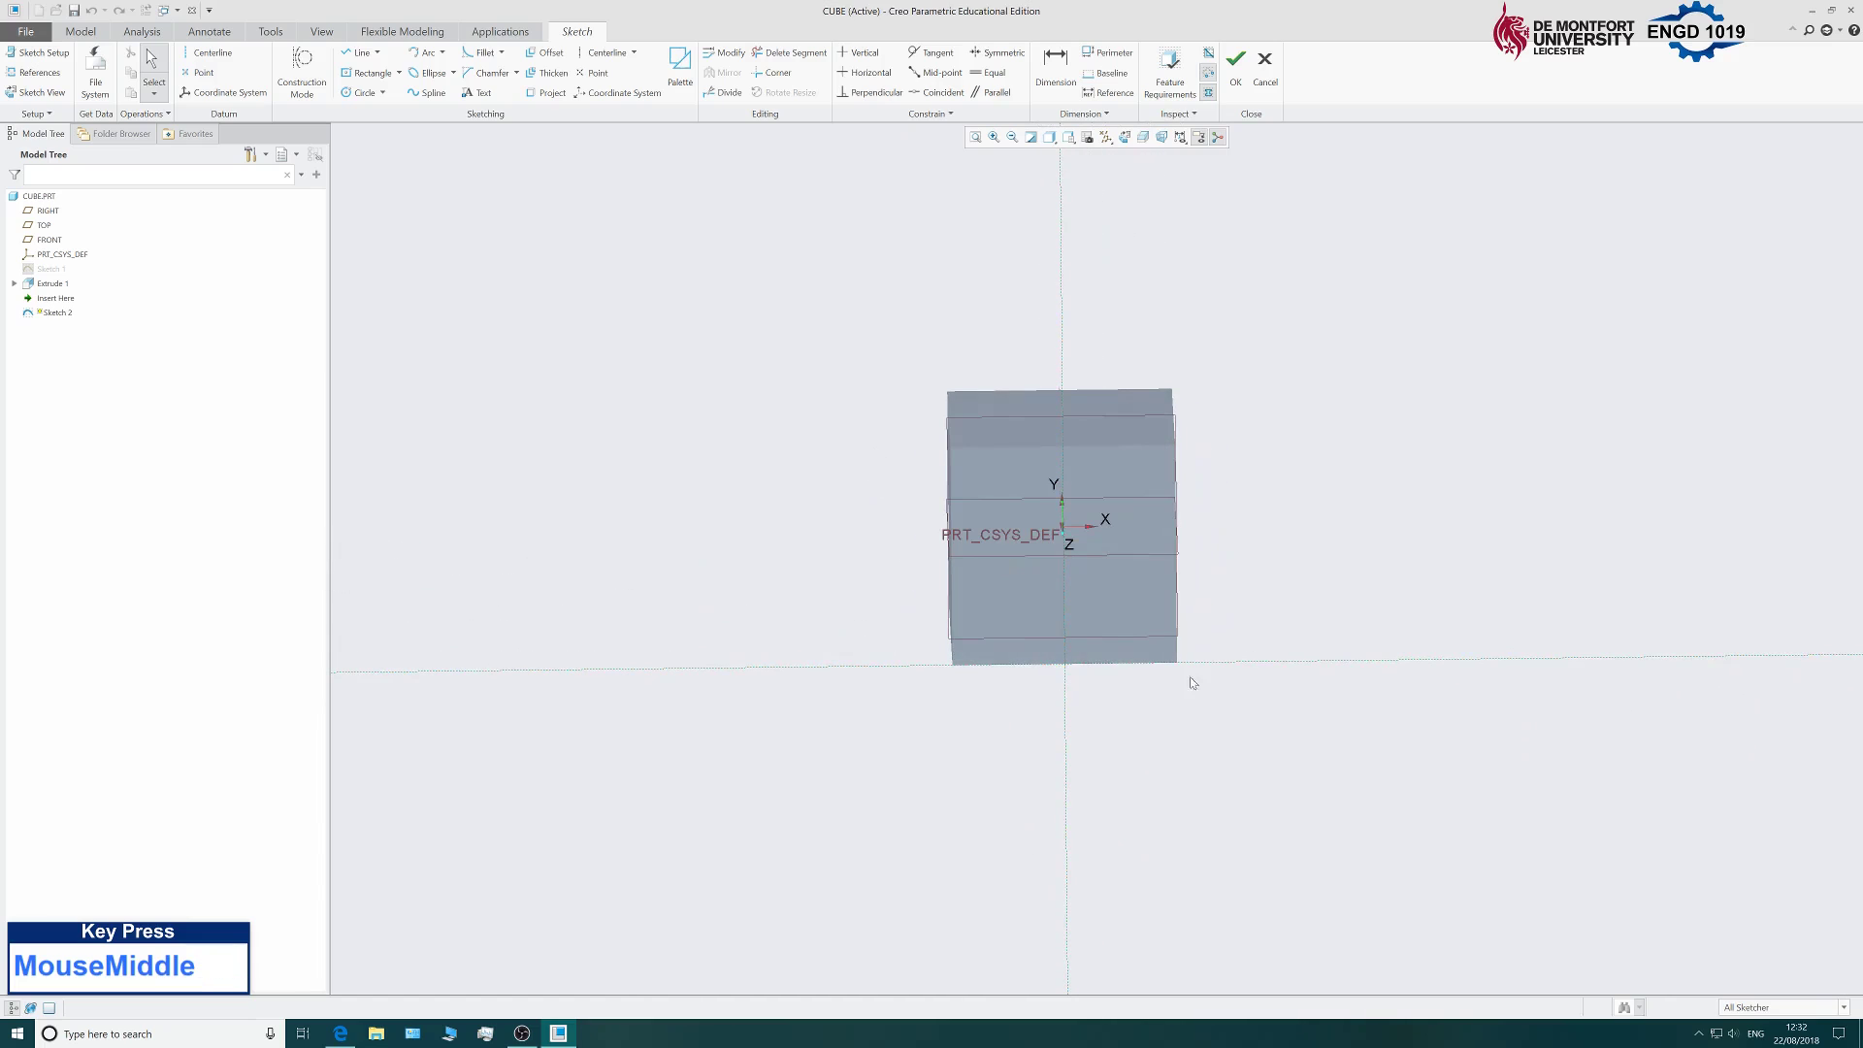
{"action": "scroll", "coordinate": [762, 602], "scroll_direction": "down", "scroll_amount": 3}
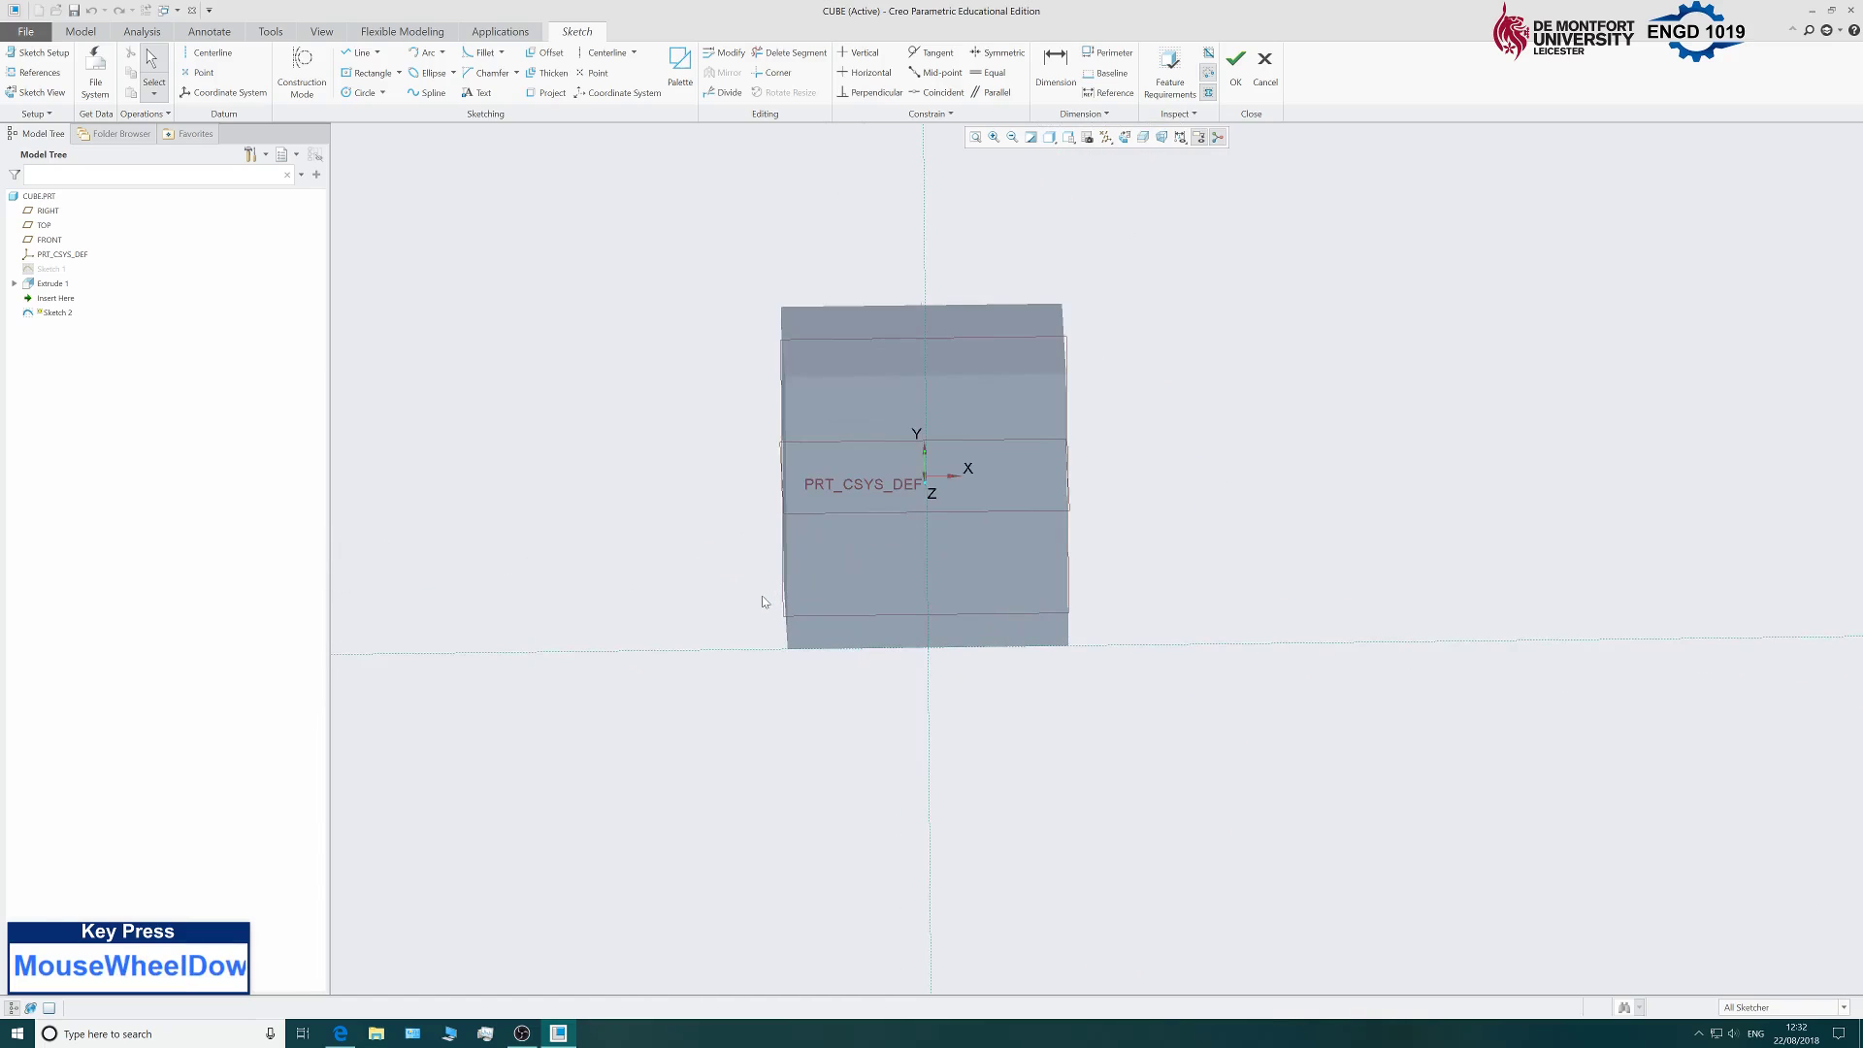
{"action": "scroll", "coordinate": [665, 606], "scroll_direction": "up", "scroll_amount": 3}
{"action": "scroll", "coordinate": [645, 611], "scroll_direction": "down", "scroll_amount": 4}
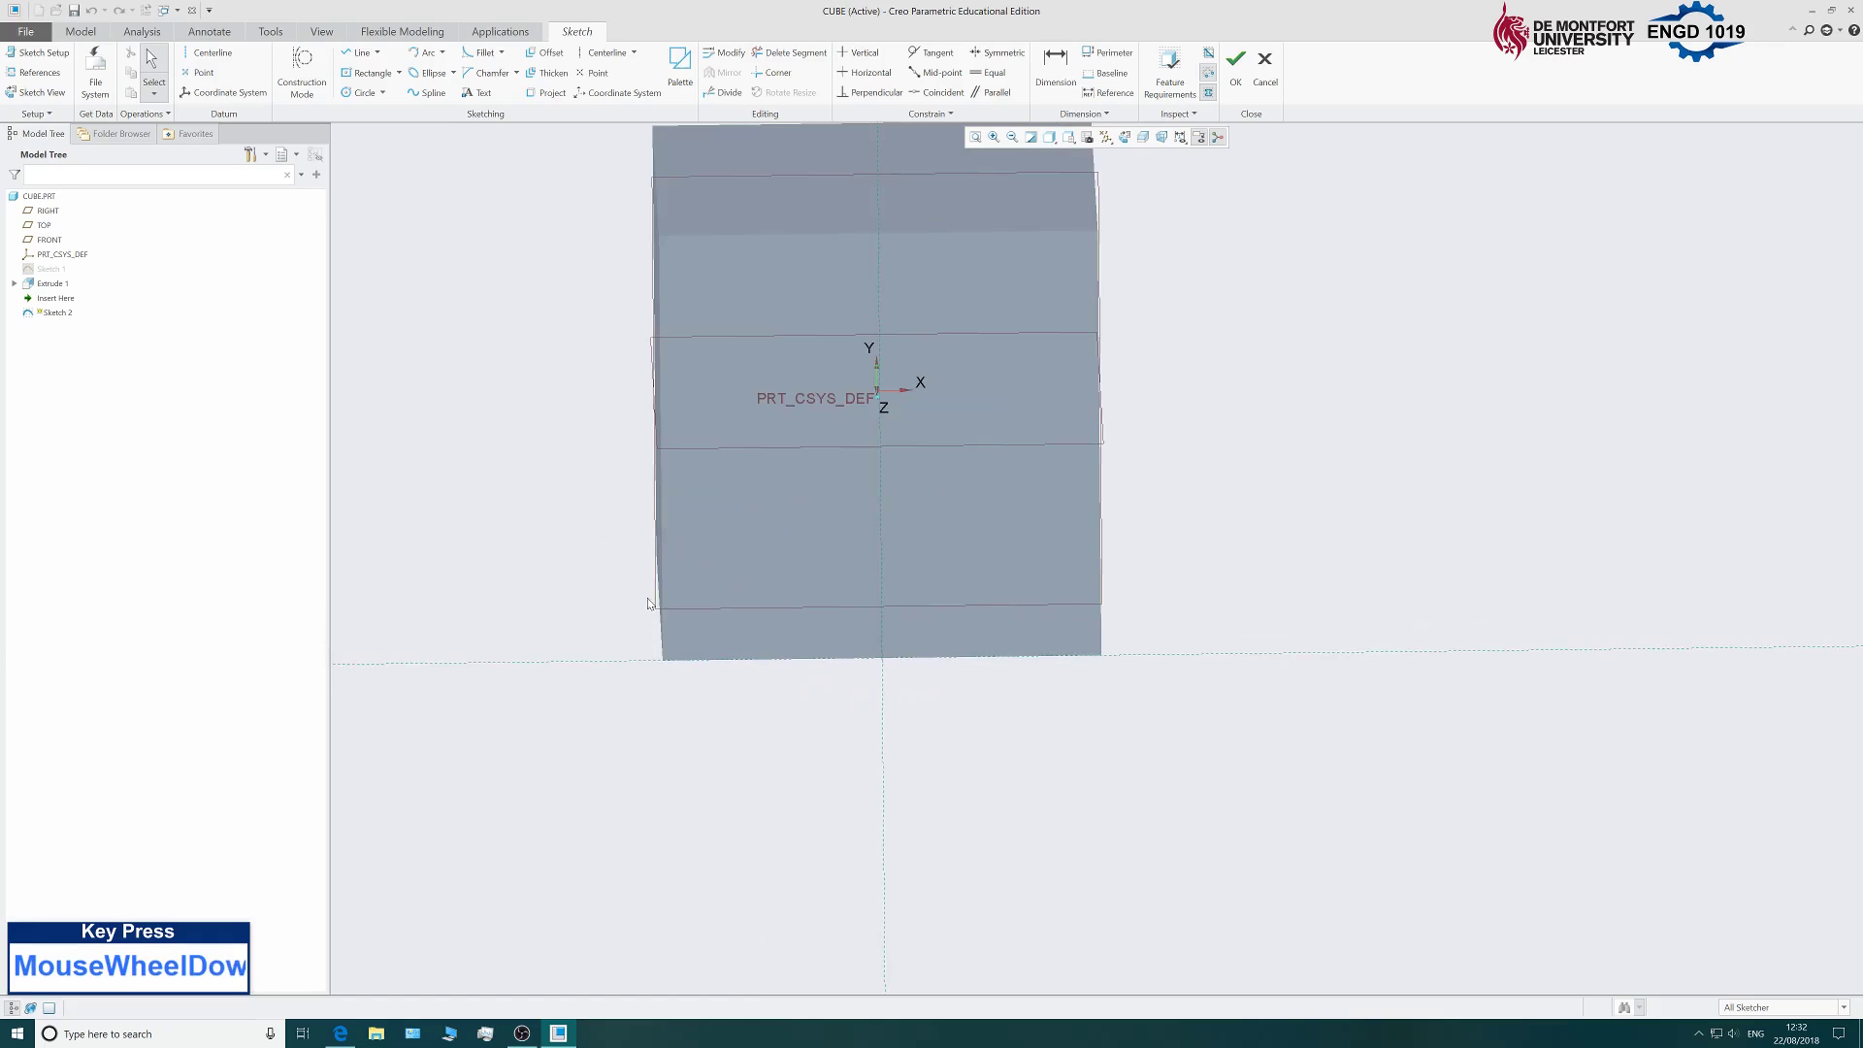
{"action": "scroll", "coordinate": [624, 616], "scroll_direction": "up", "scroll_amount": 3}
{"action": "scroll", "coordinate": [635, 599], "scroll_direction": "down", "scroll_amount": 2}
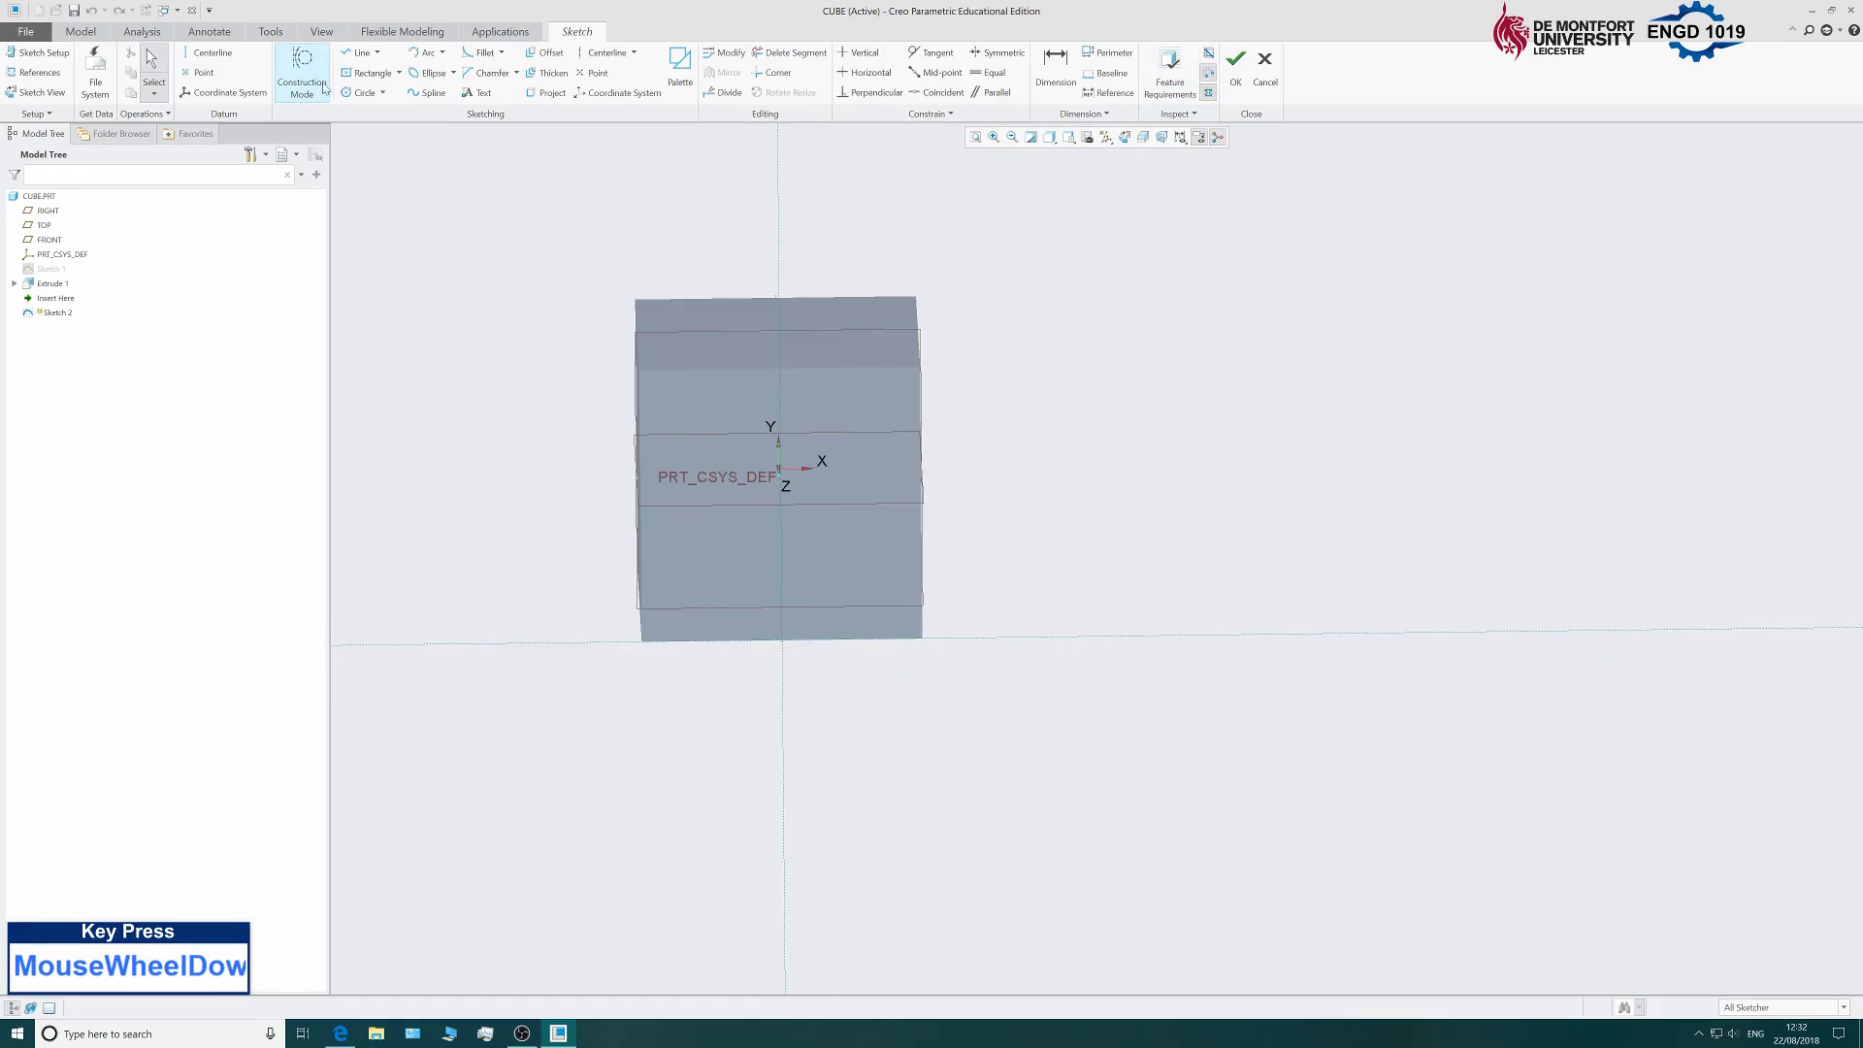
{"action": "left_click", "coordinate": [1126, 139]}
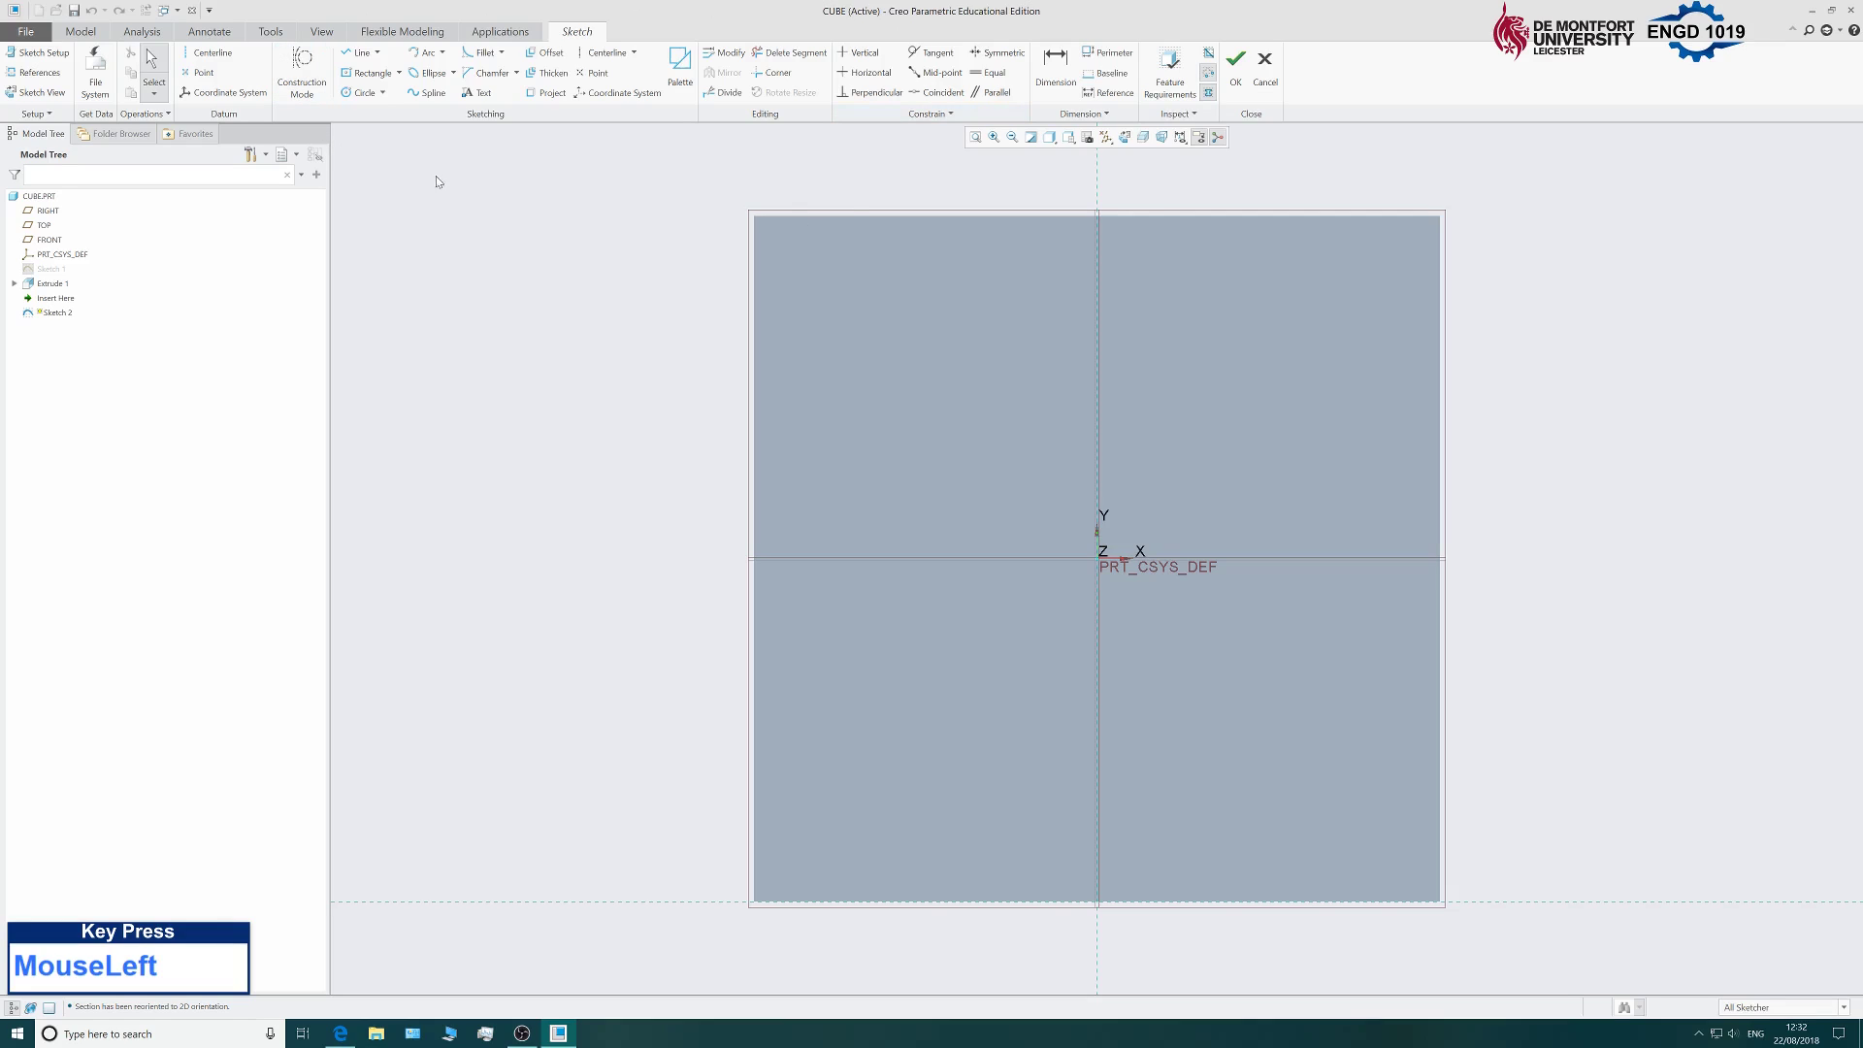
Draw a construction line from the square's lower-left corner to its upper-right corner.
{"action": "left_click", "coordinate": [307, 91]}
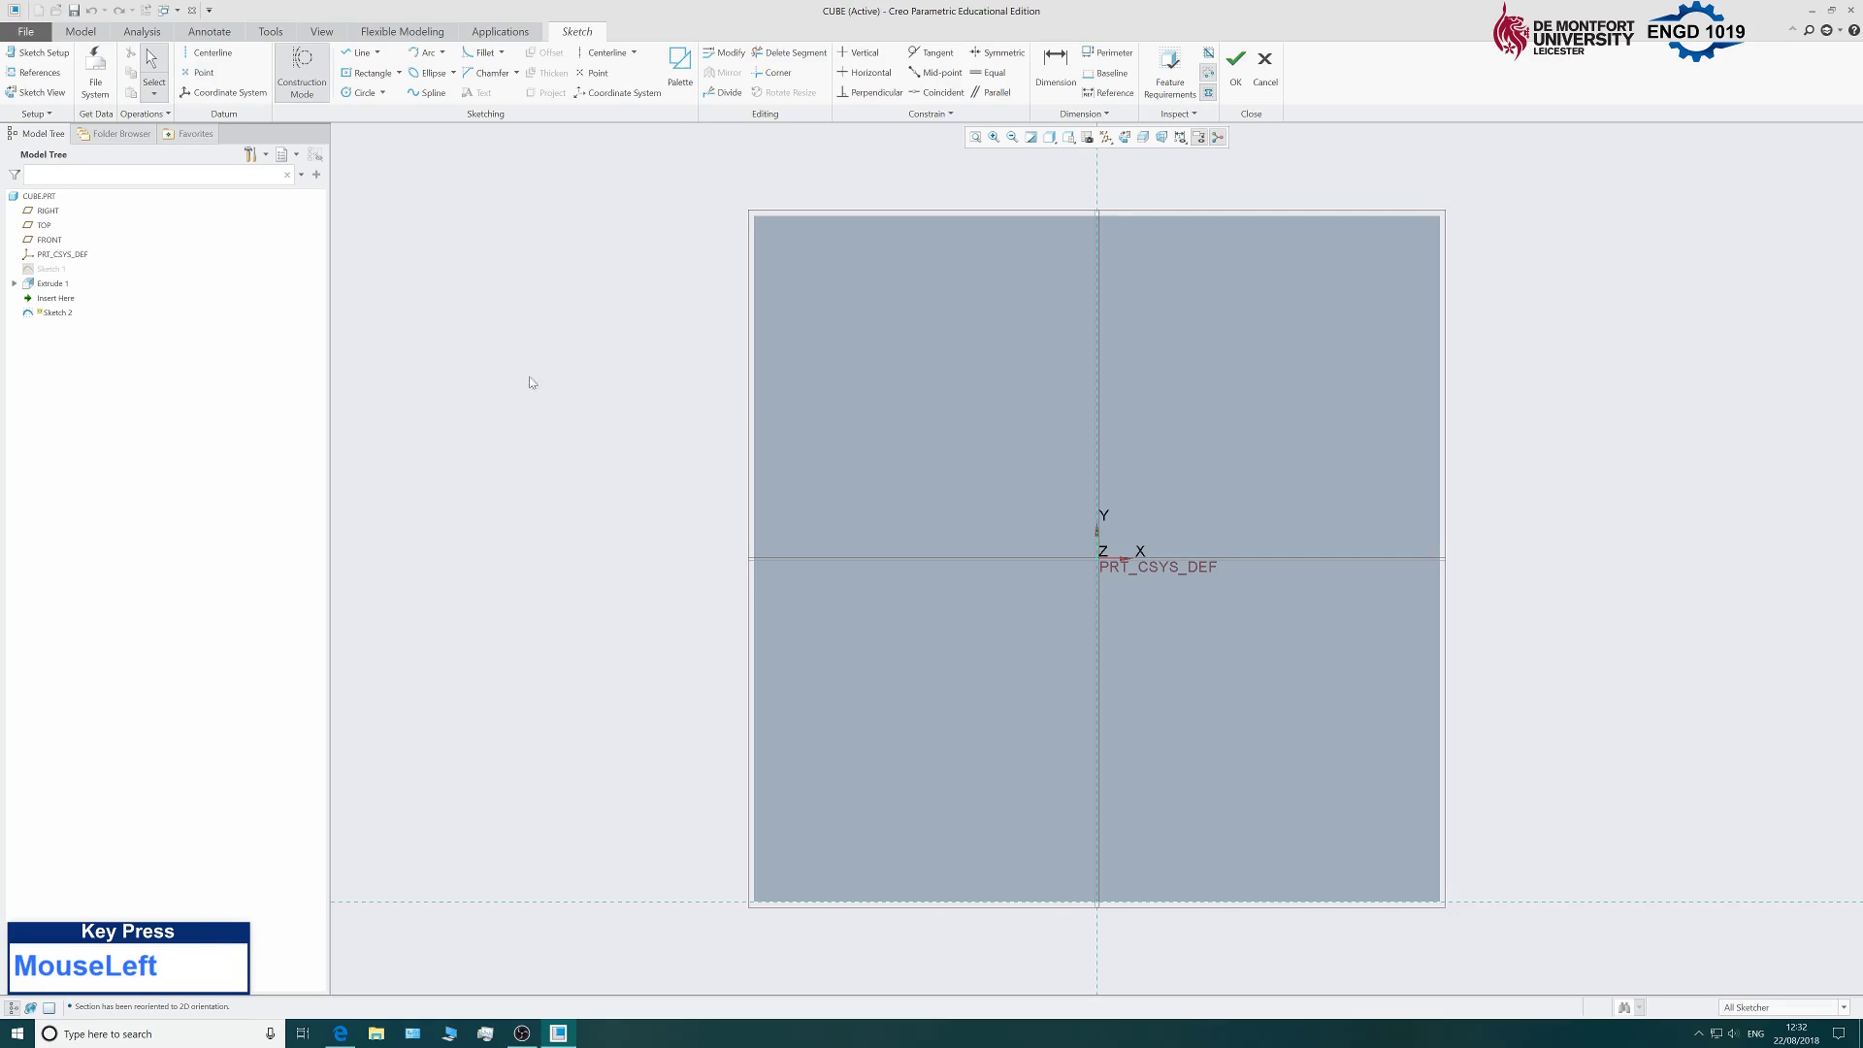
{"action": "left_click", "coordinate": [356, 58]}
{"action": "left_click", "coordinate": [763, 899]}
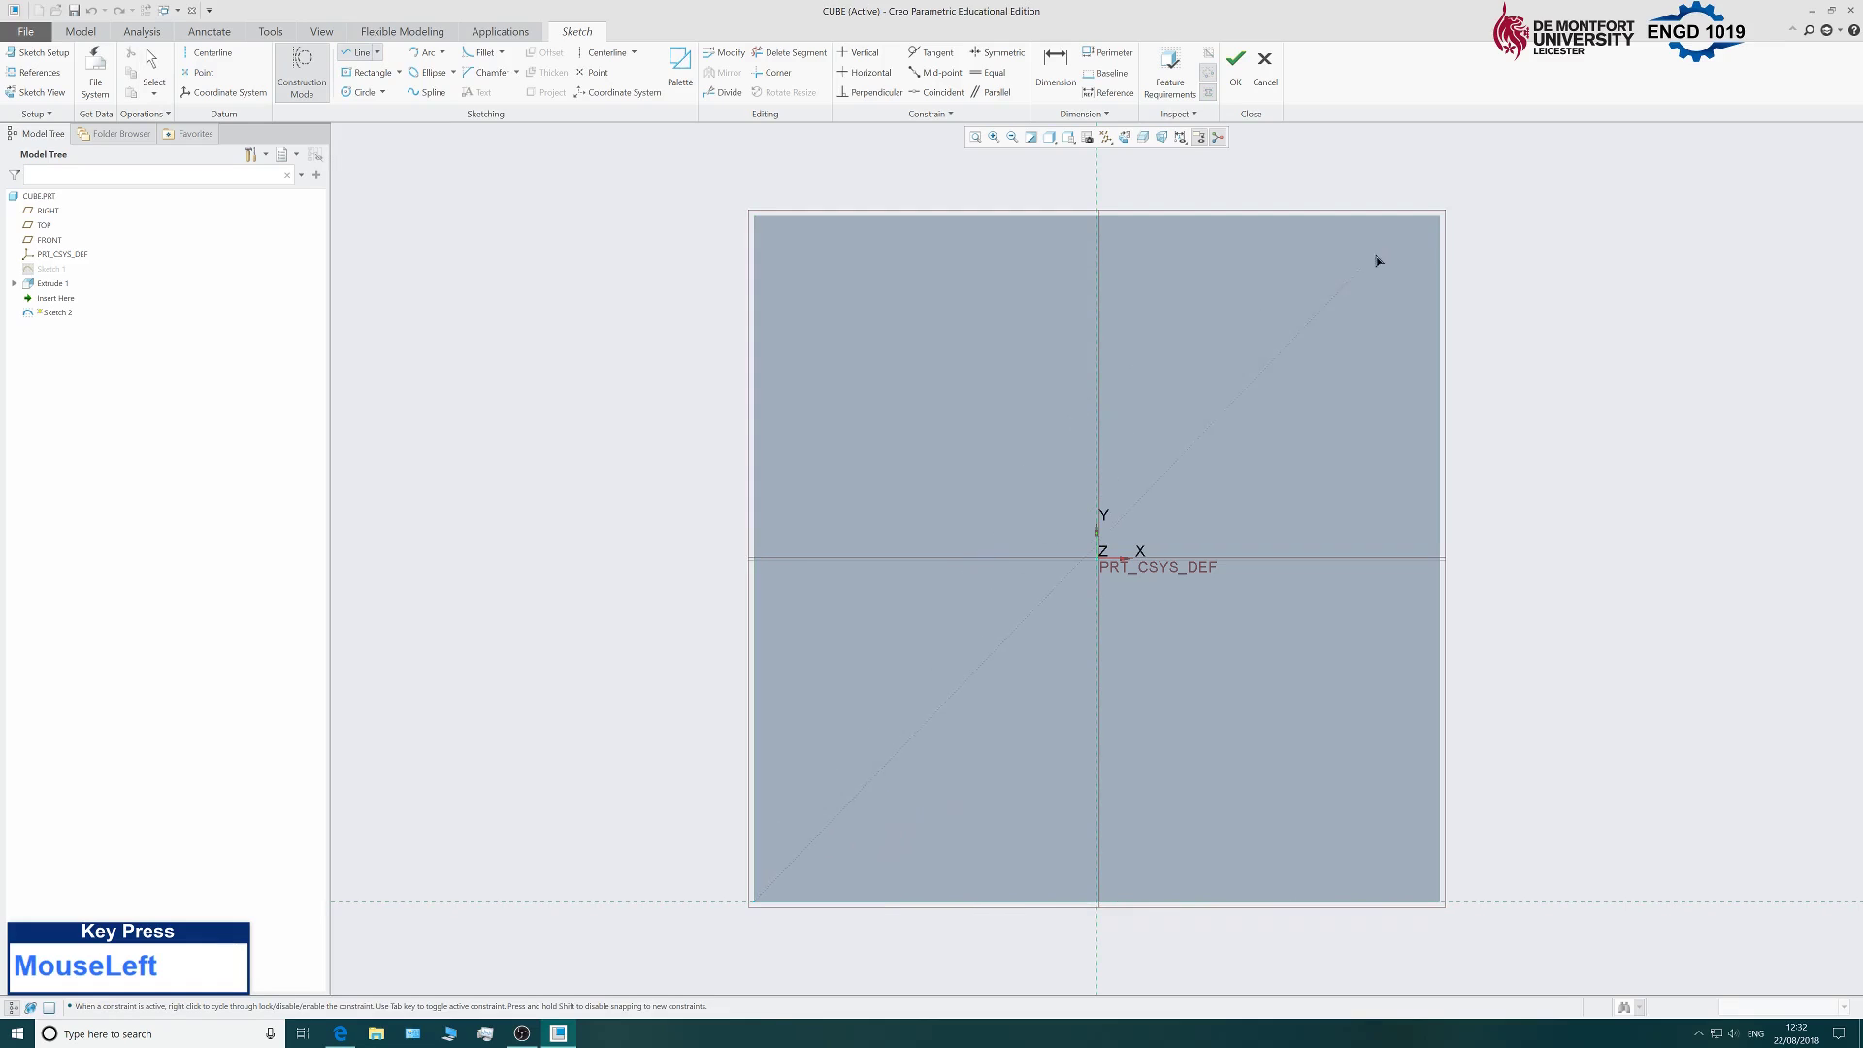
{"action": "left_click", "coordinate": [1442, 226]}
{"action": "middle_click", "coordinate": [1534, 416]}
Turn Construction Mode off and end the Line tool.
{"action": "scroll", "coordinate": [1283, 596], "scroll_direction": "up", "scroll_amount": 3}
{"action": "scroll", "coordinate": [1283, 596], "scroll_direction": "down", "scroll_amount": 2}
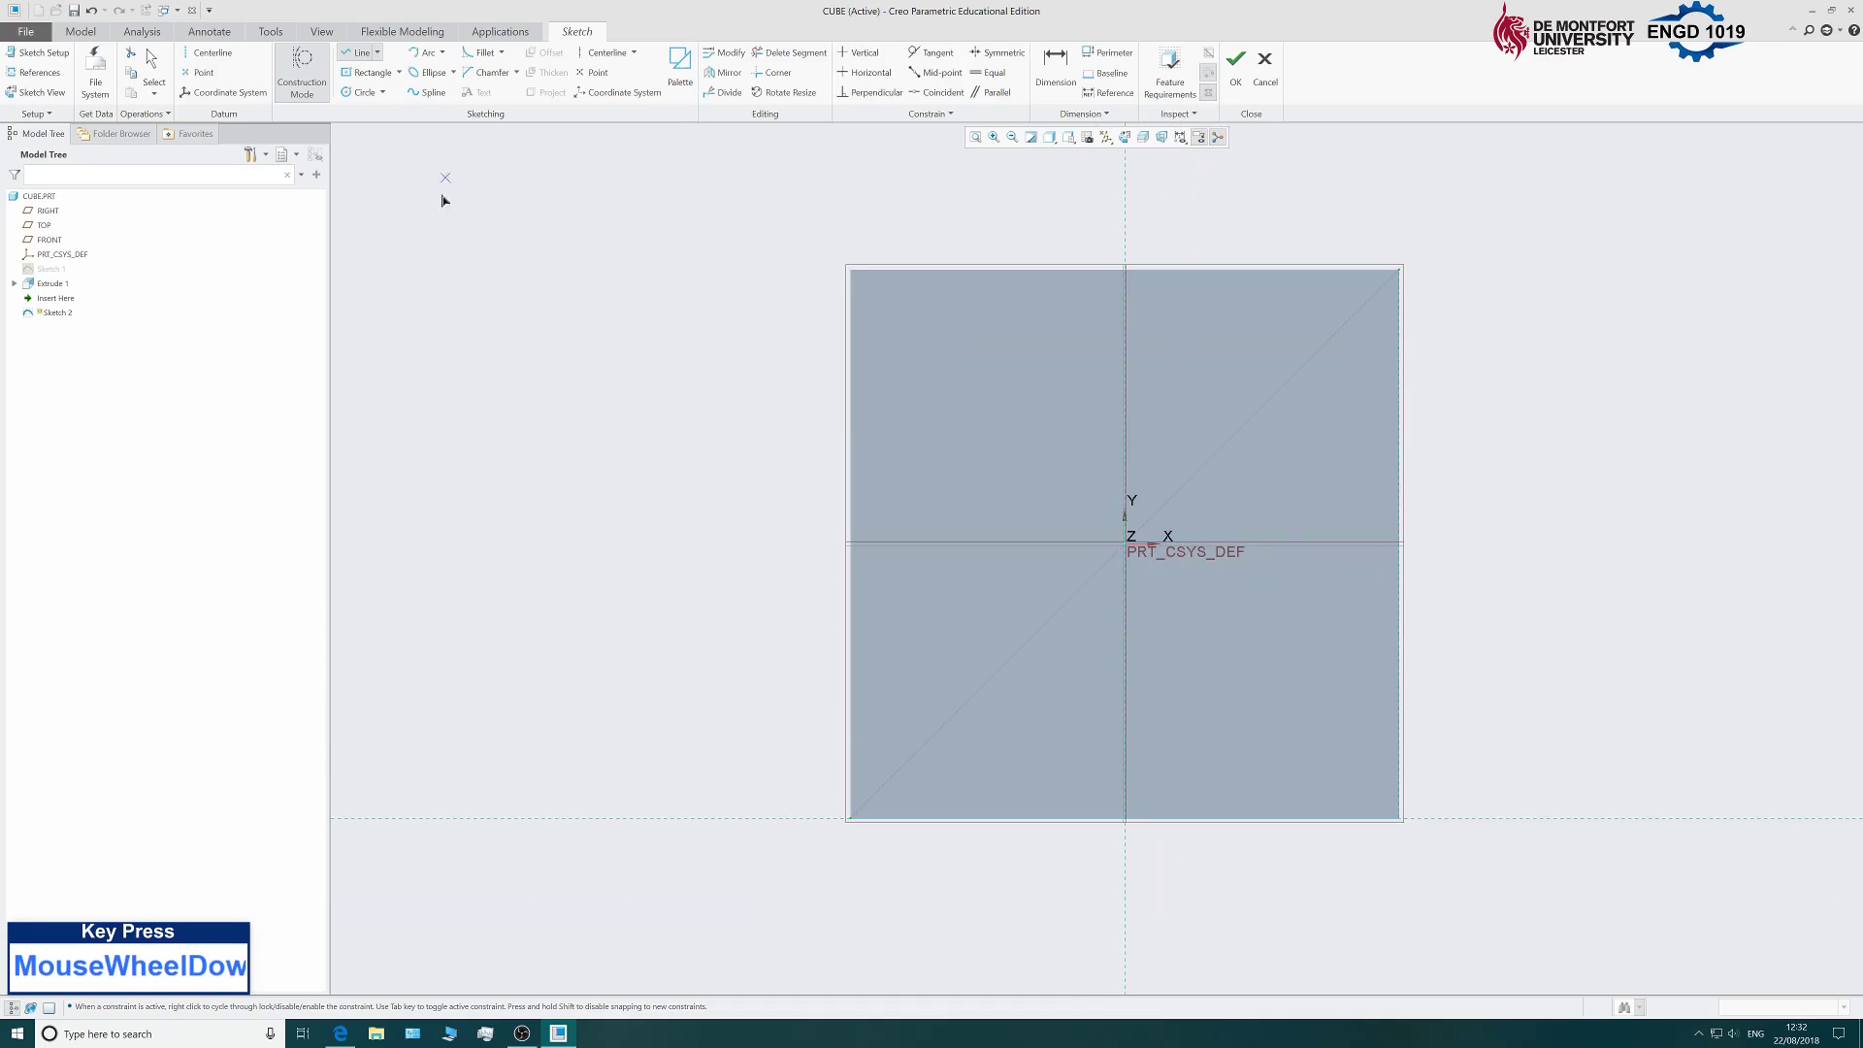
{"action": "left_click", "coordinate": [553, 249]}
{"action": "middle_click", "coordinate": [608, 287]}
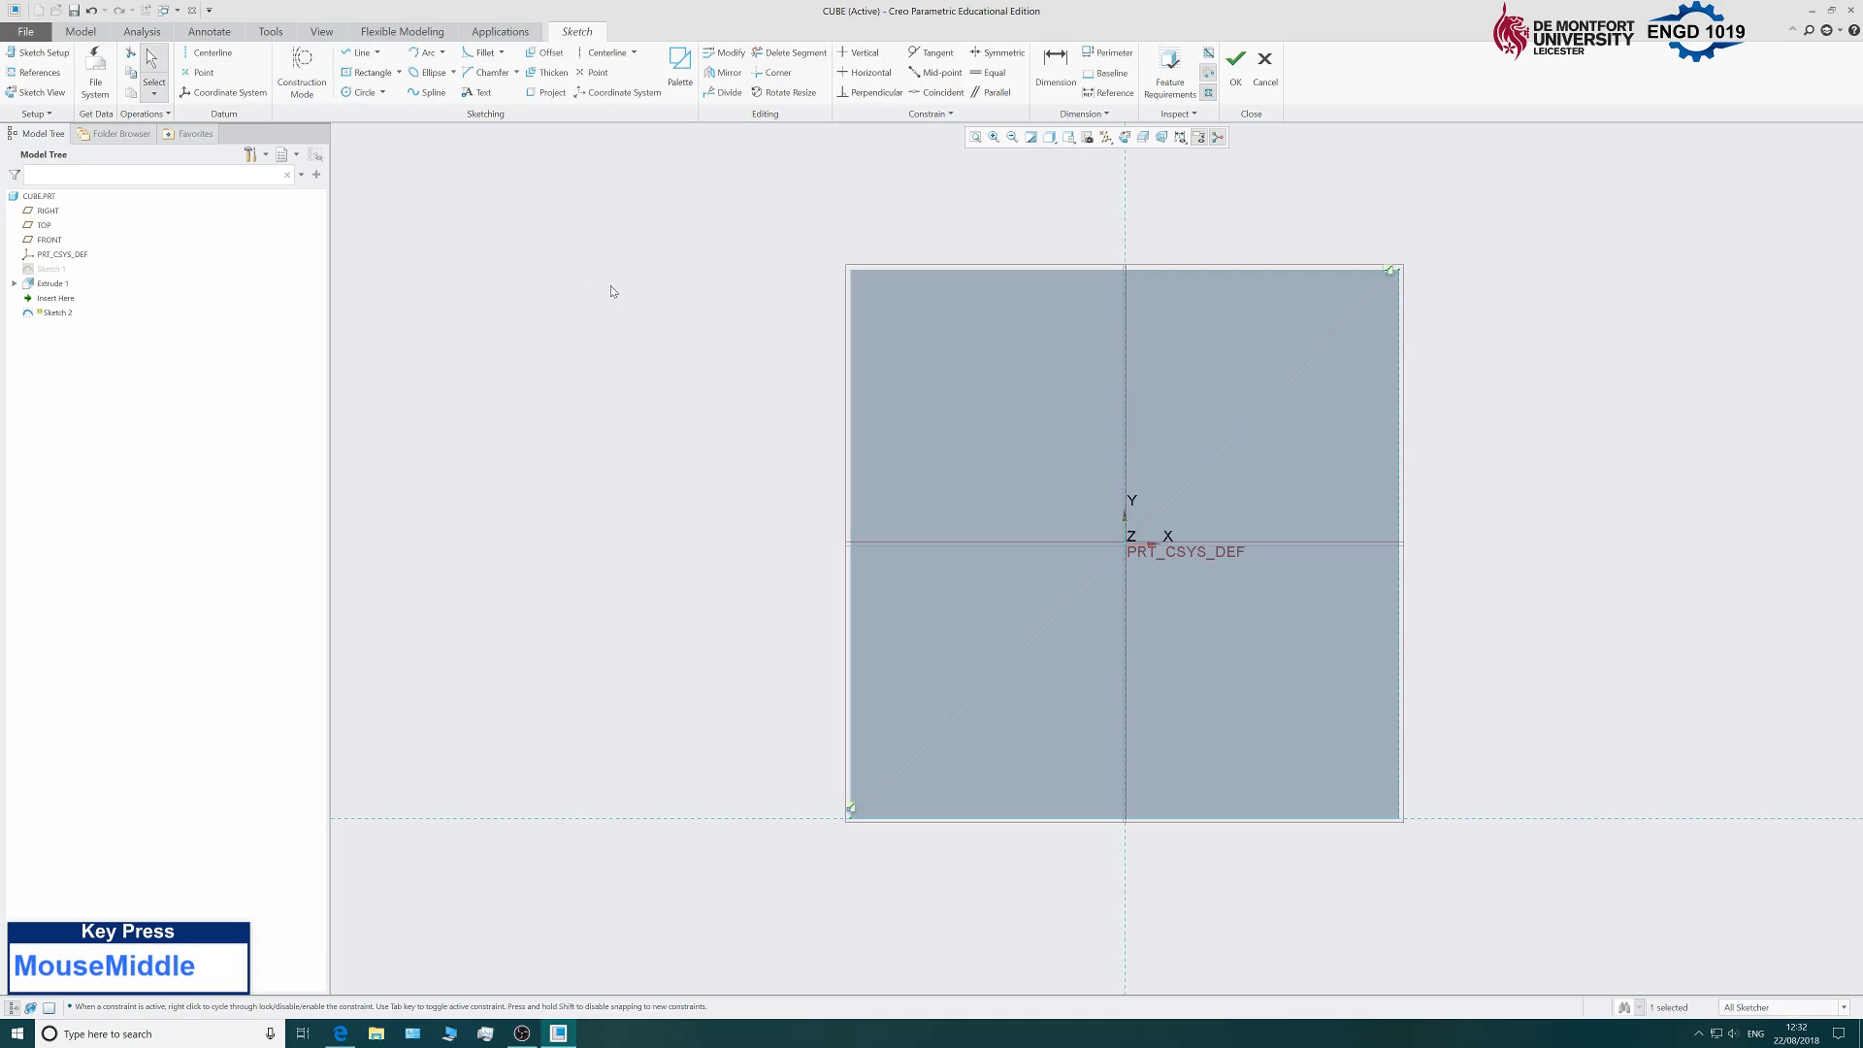
{"action": "scroll", "coordinate": [718, 471], "scroll_direction": "down", "scroll_amount": 2}
{"action": "scroll", "coordinate": [492, 505], "scroll_direction": "down", "scroll_amount": 2}
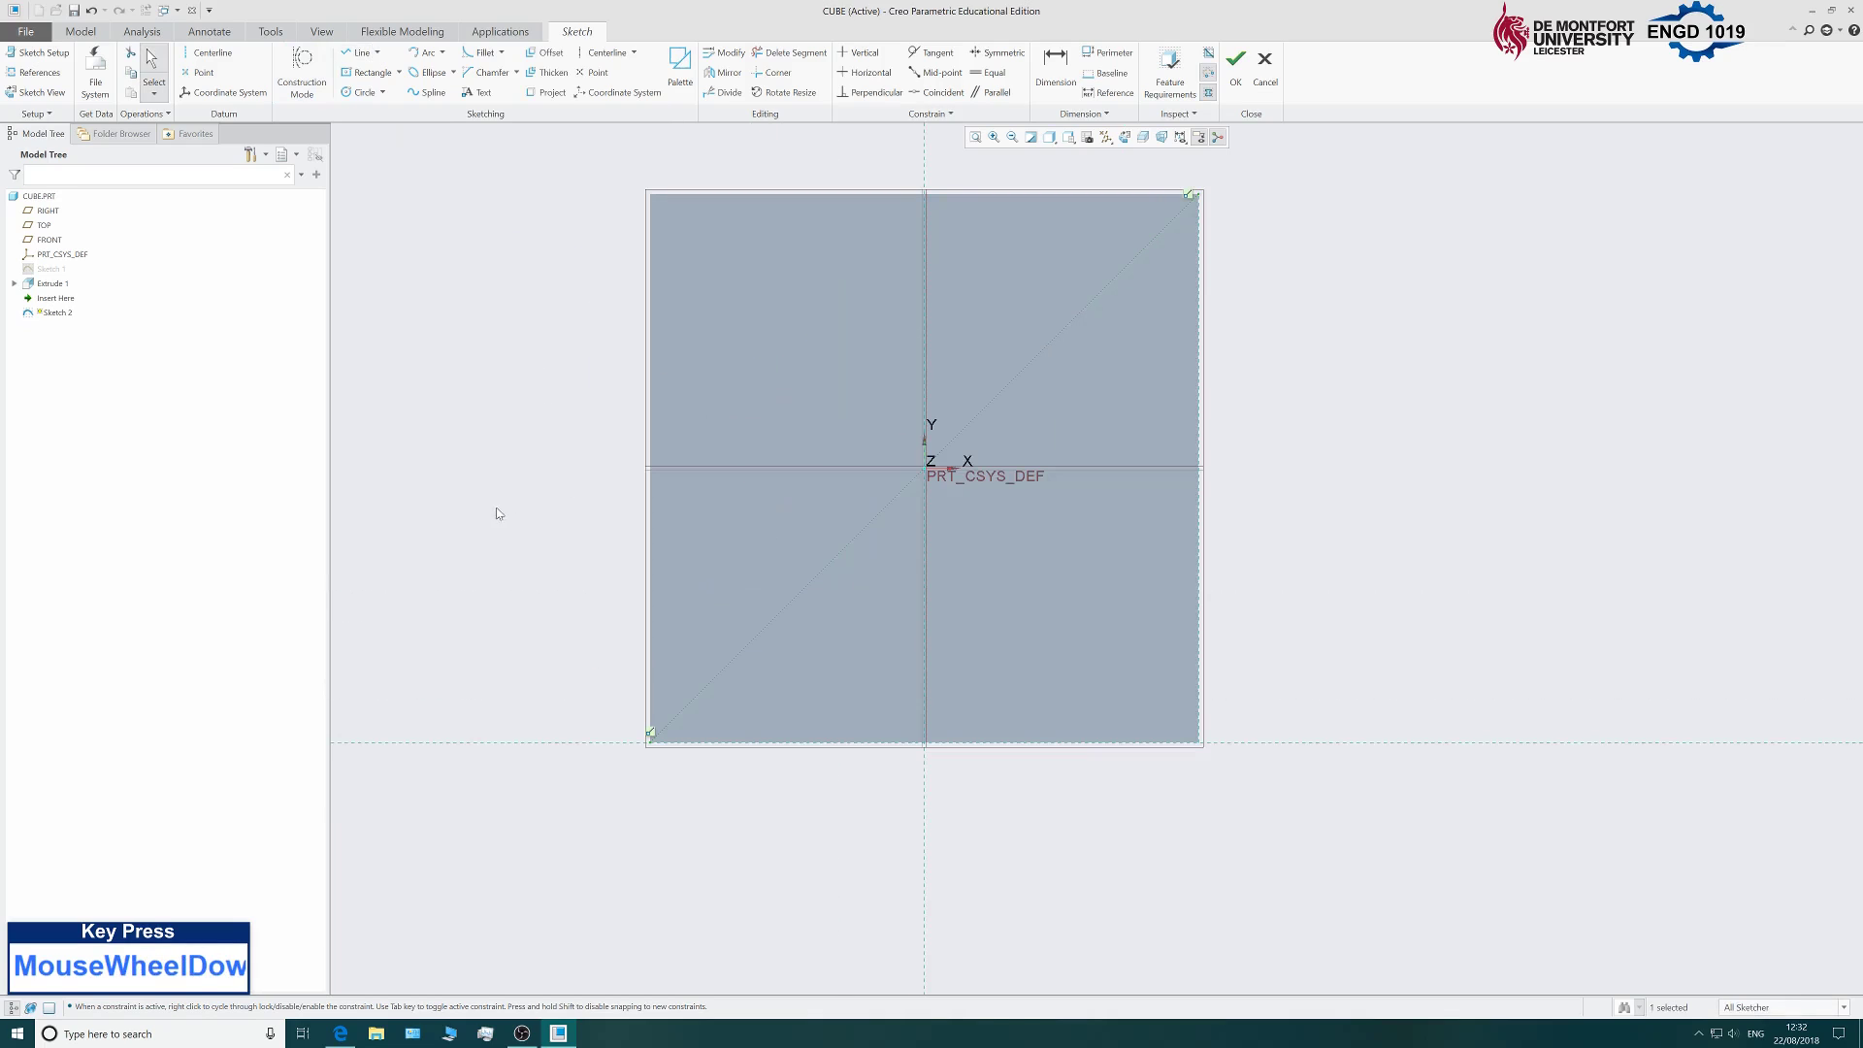
{"action": "scroll", "coordinate": [804, 621], "scroll_direction": "up", "scroll_amount": 3}
{"action": "scroll", "coordinate": [805, 618], "scroll_direction": "down", "scroll_amount": 4}
{"action": "scroll", "coordinate": [870, 616], "scroll_direction": "up", "scroll_amount": 3}
{"action": "scroll", "coordinate": [912, 599], "scroll_direction": "down", "scroll_amount": 2}
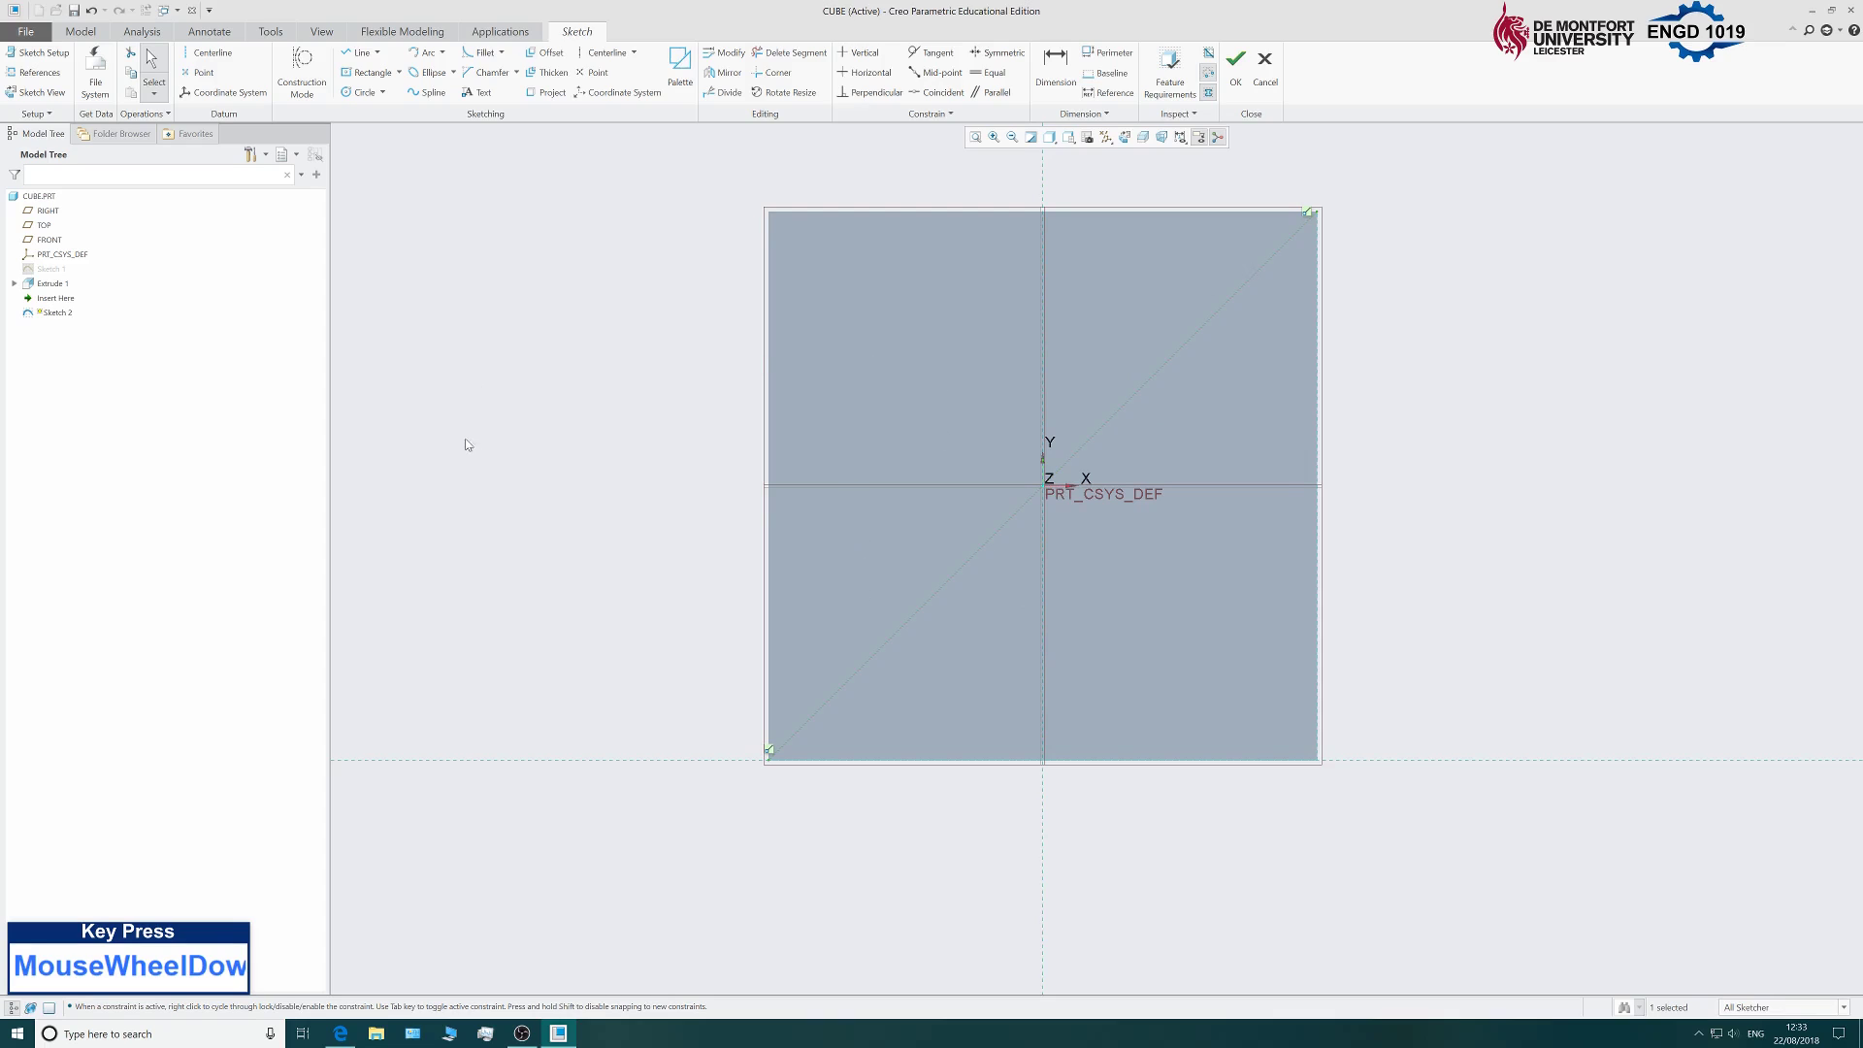
Draw a circle at the face's centre and set its diameter to 8.
{"action": "left_click", "coordinate": [365, 93]}
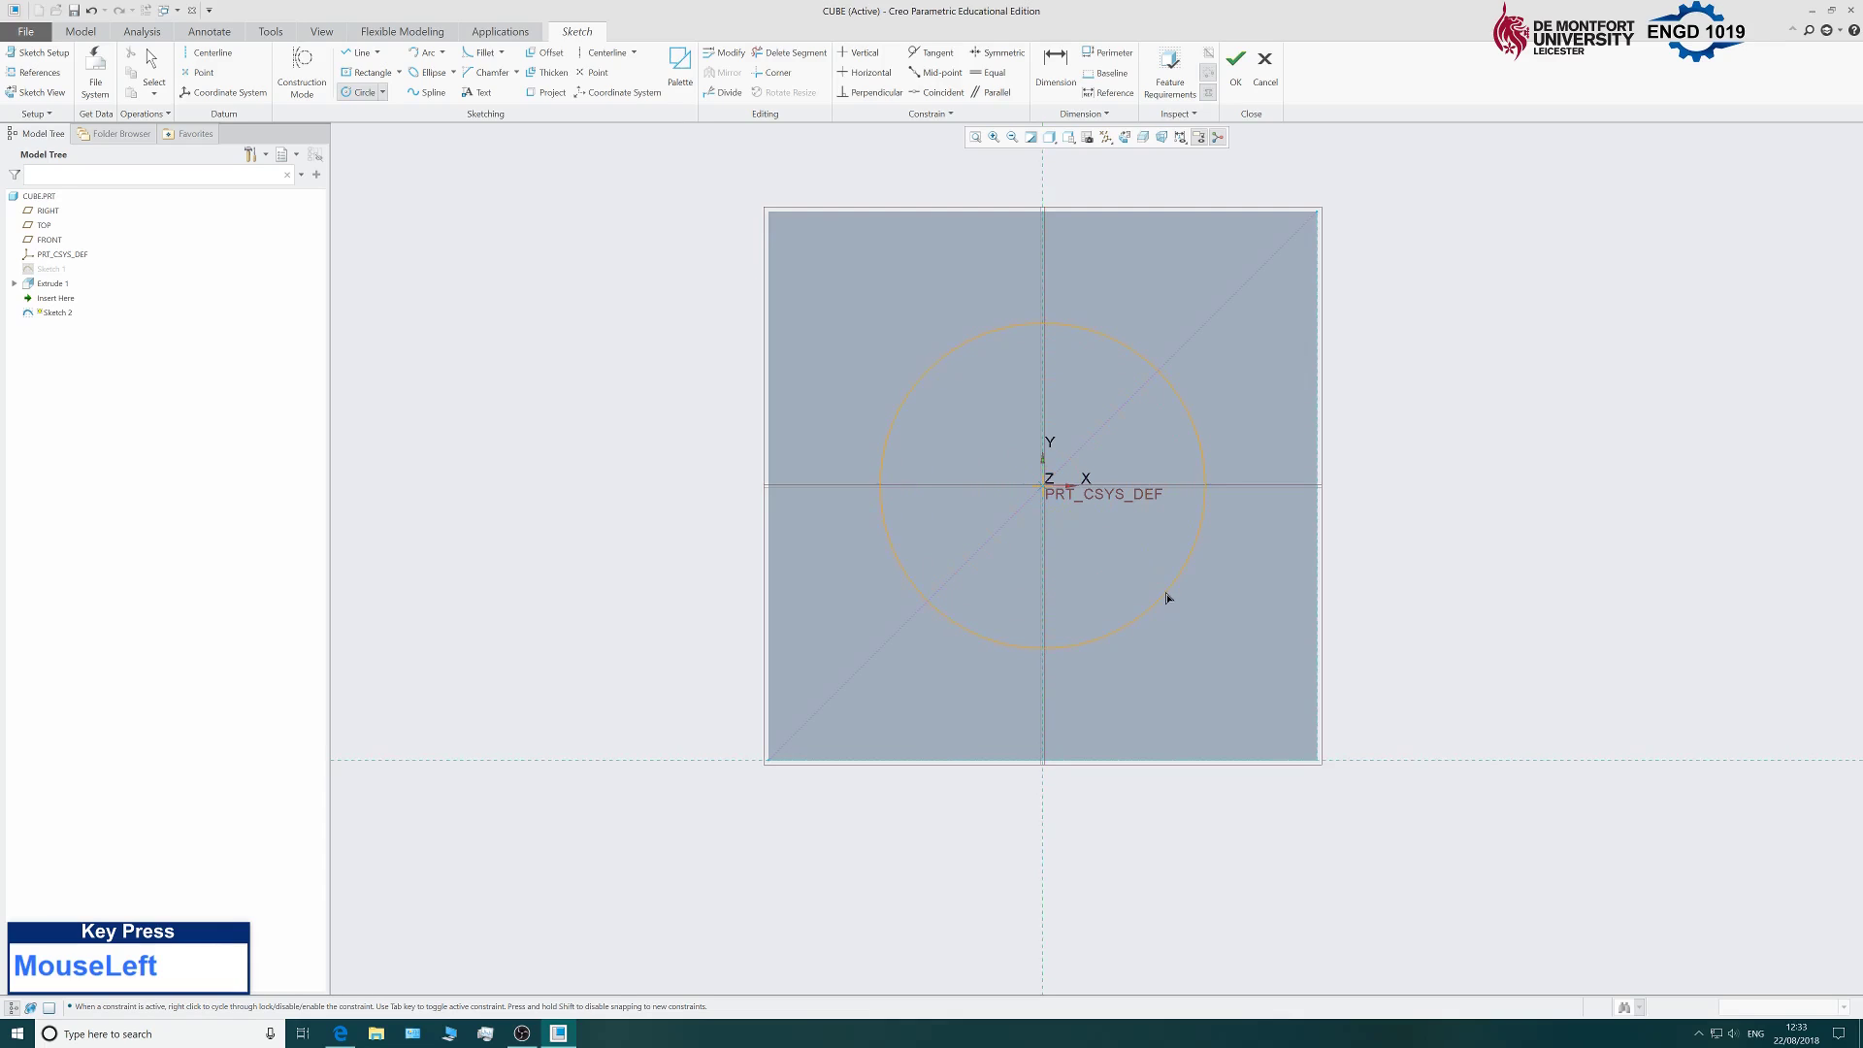
{"action": "left_click", "coordinate": [1167, 594]}
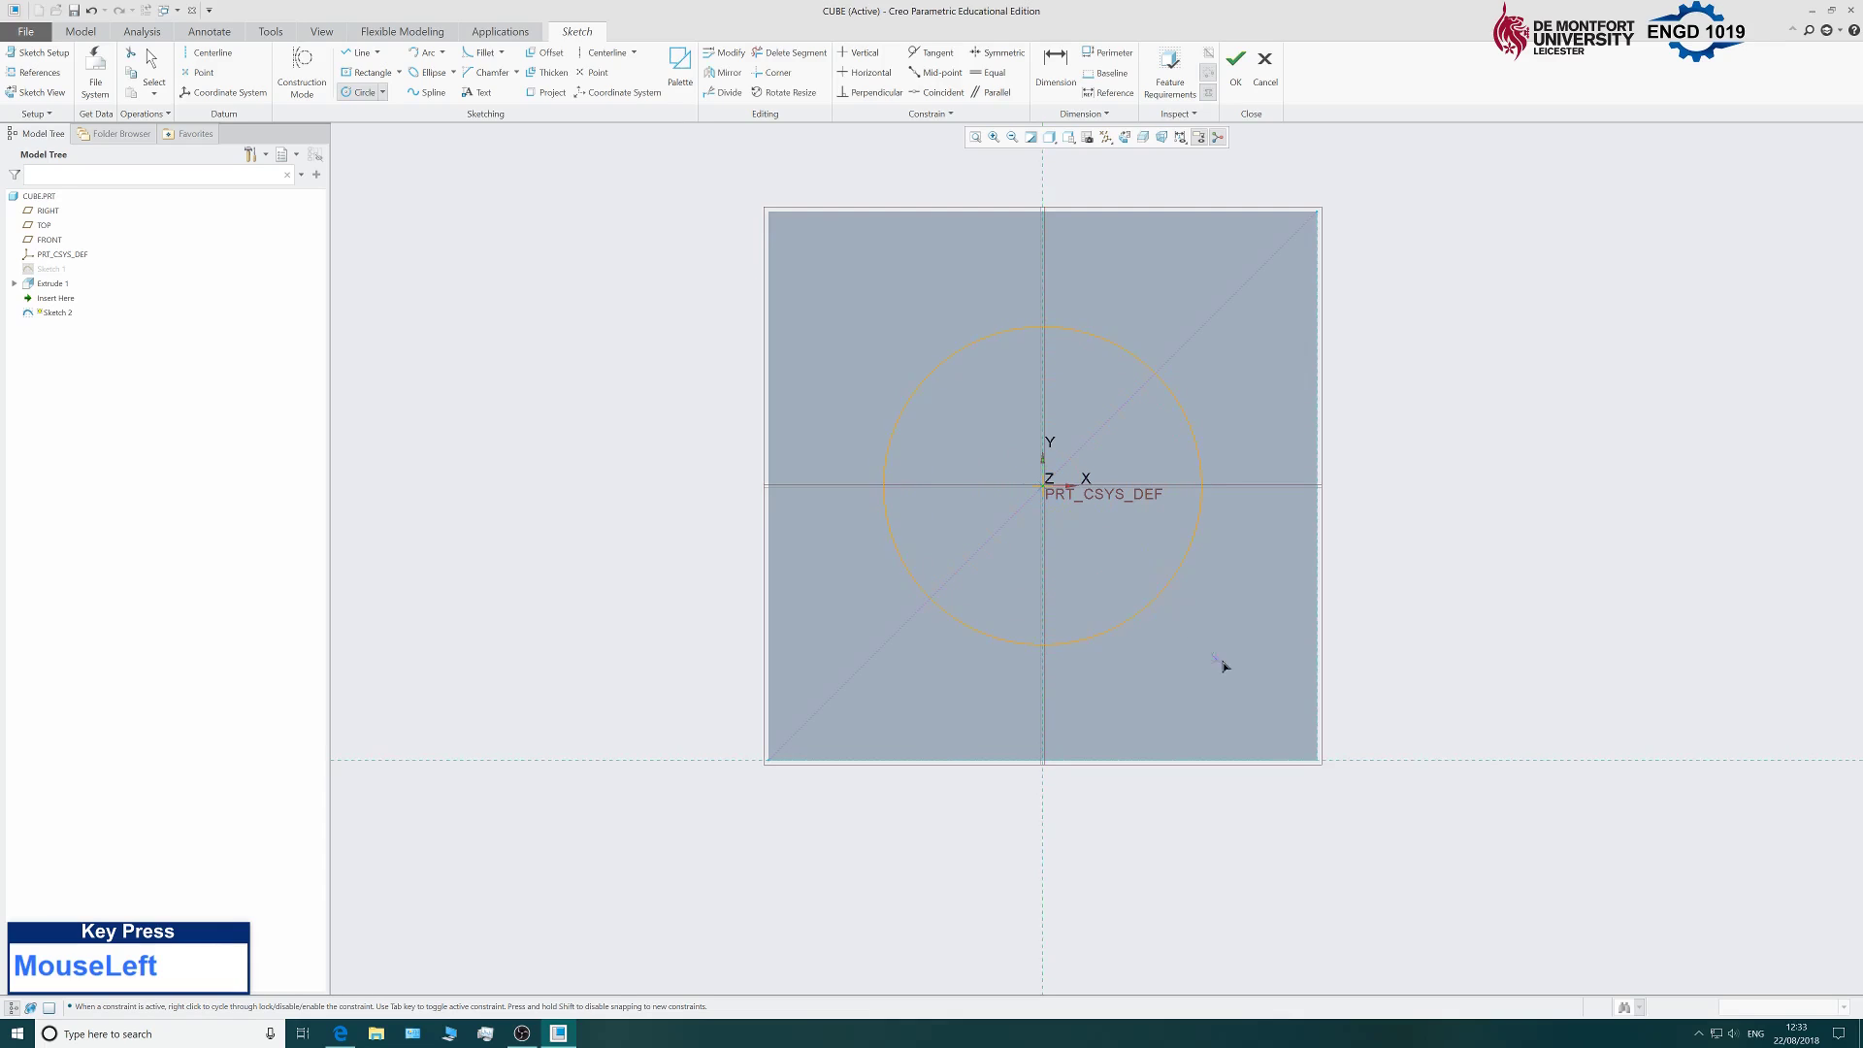
{"action": "middle_click", "coordinate": [1259, 573]}
{"action": "double_click", "coordinate": [846, 336]}
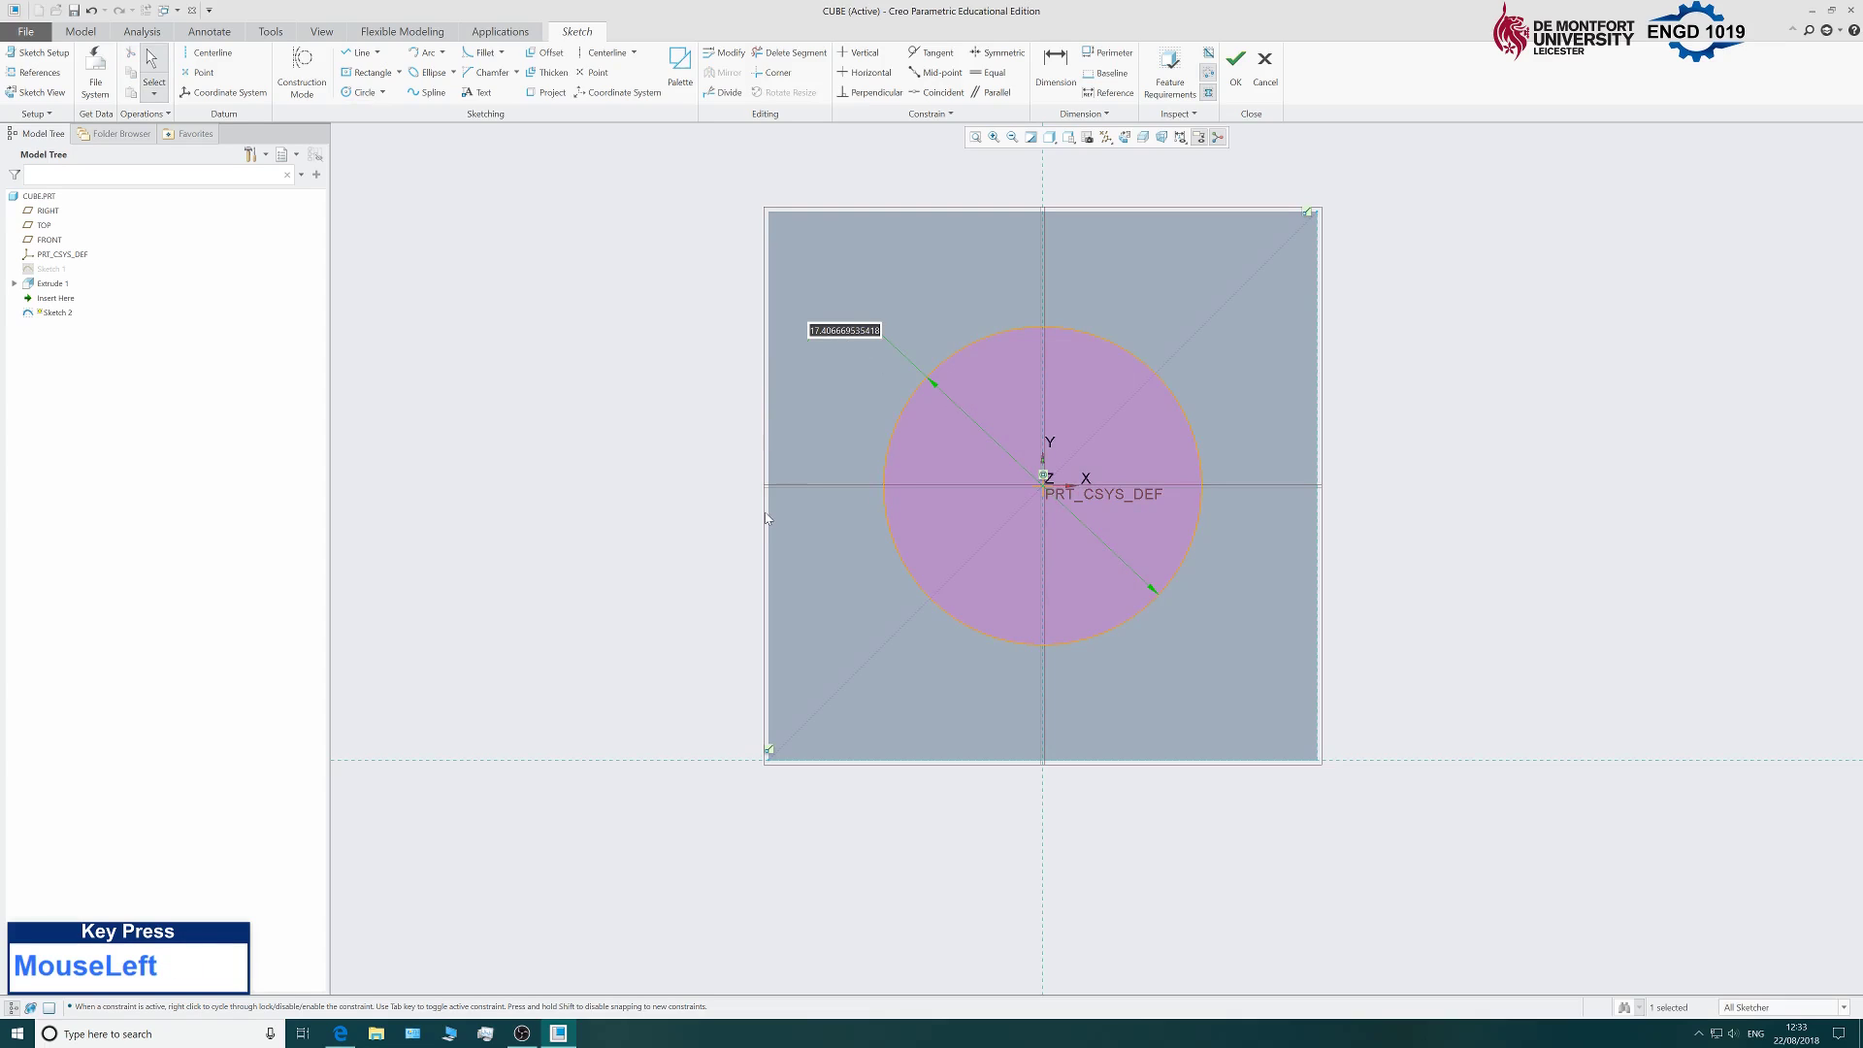
{"action": "type", "text": "8"}
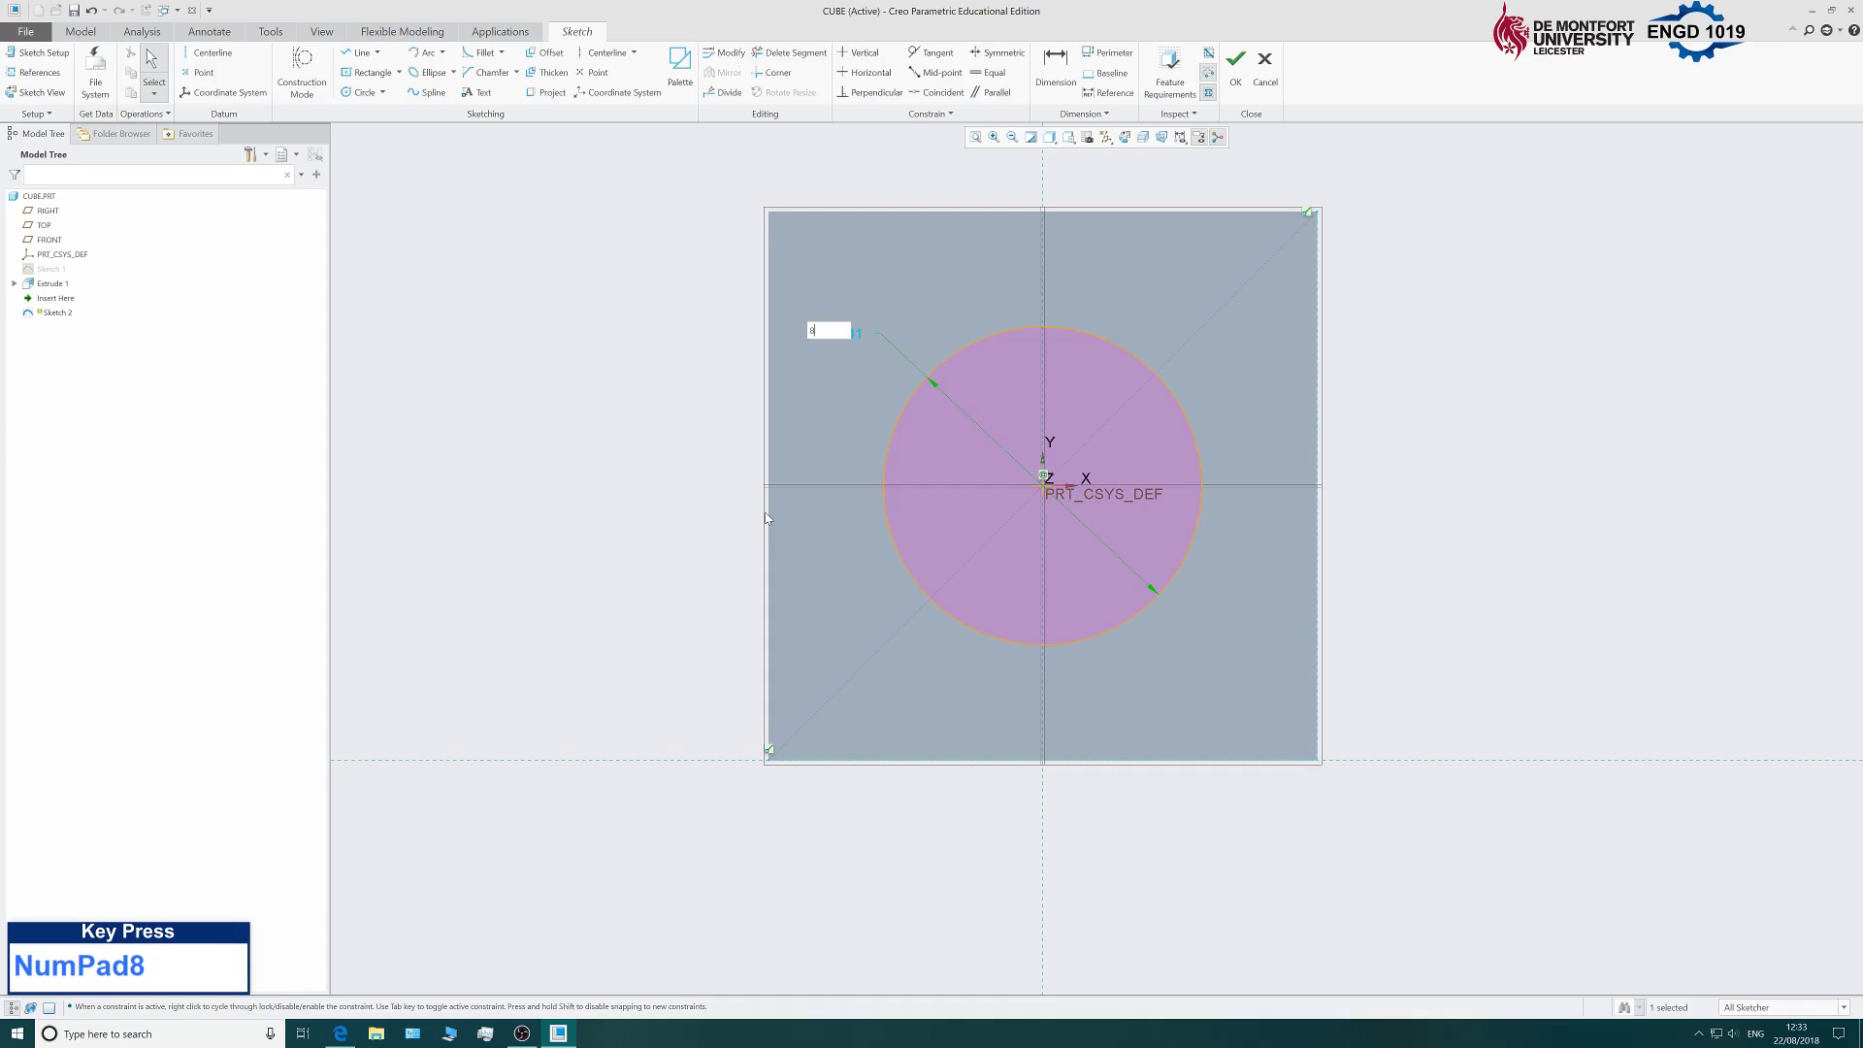
{"action": "middle_click", "coordinate": [766, 519]}
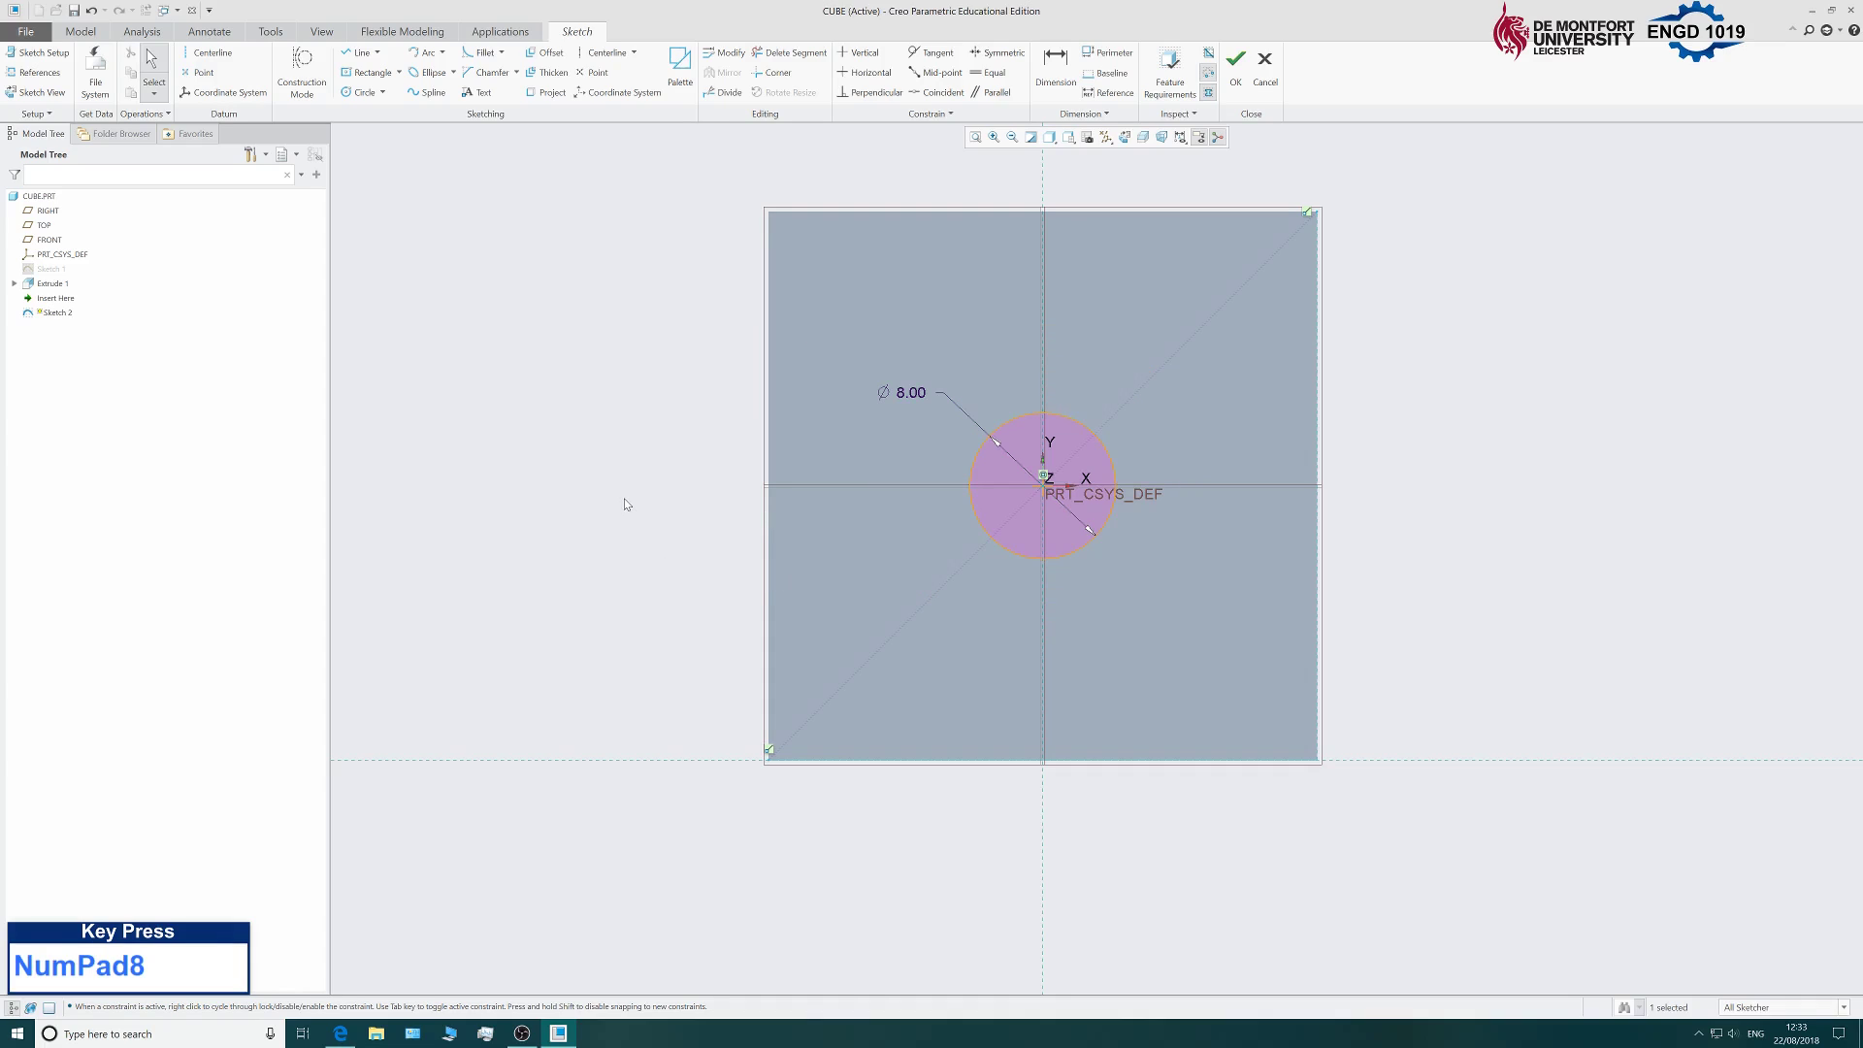
Accept Sketch 2 and return to the CUBE part.
{"action": "mouse_move", "coordinate": [628, 508]}
{"action": "middle_mouse_down"}
{"action": "mouse_move", "coordinate": [673, 499]}
{"action": "mouse_move", "coordinate": [682, 528]}
{"action": "middle_mouse_up"}
{"action": "scroll", "coordinate": [708, 505], "scroll_direction": "down", "scroll_amount": 3}
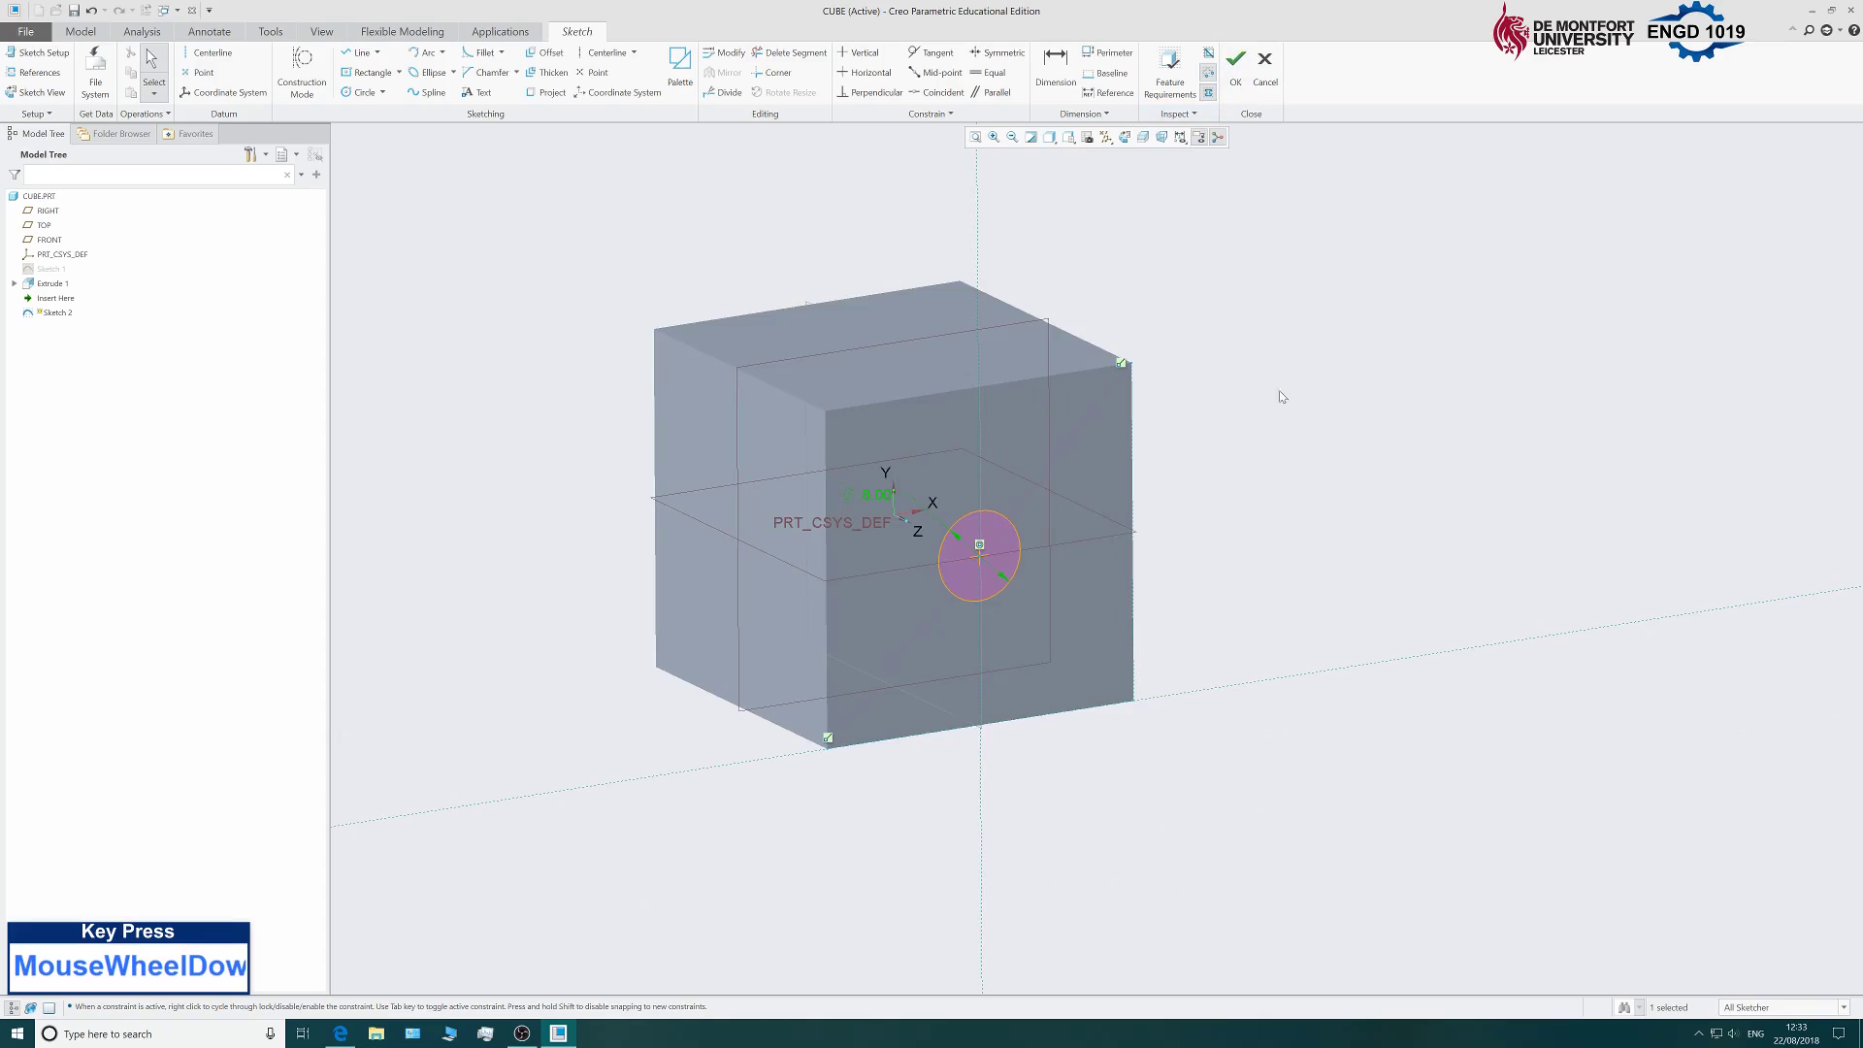
{"action": "left_click", "coordinate": [1235, 66]}
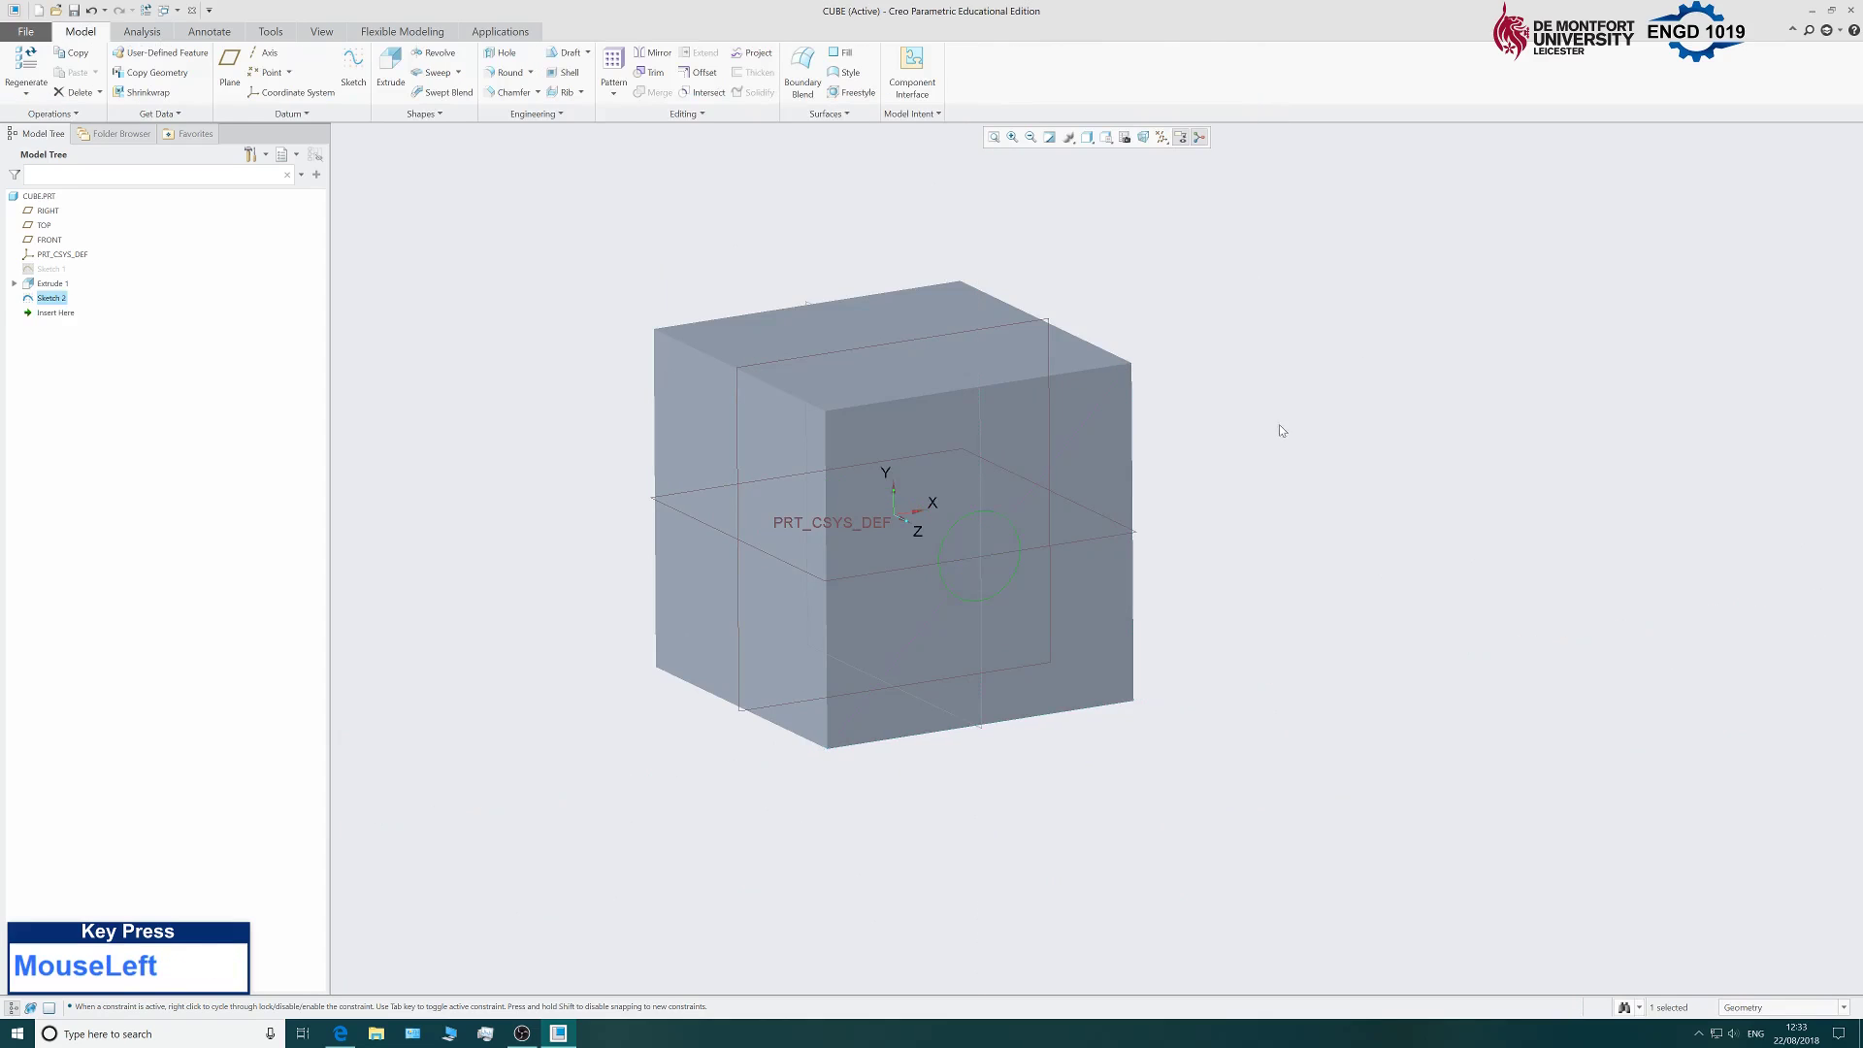
{"action": "scroll", "coordinate": [854, 519], "scroll_direction": "up", "scroll_amount": 3}
{"action": "scroll", "coordinate": [778, 522], "scroll_direction": "down", "scroll_amount": 3}
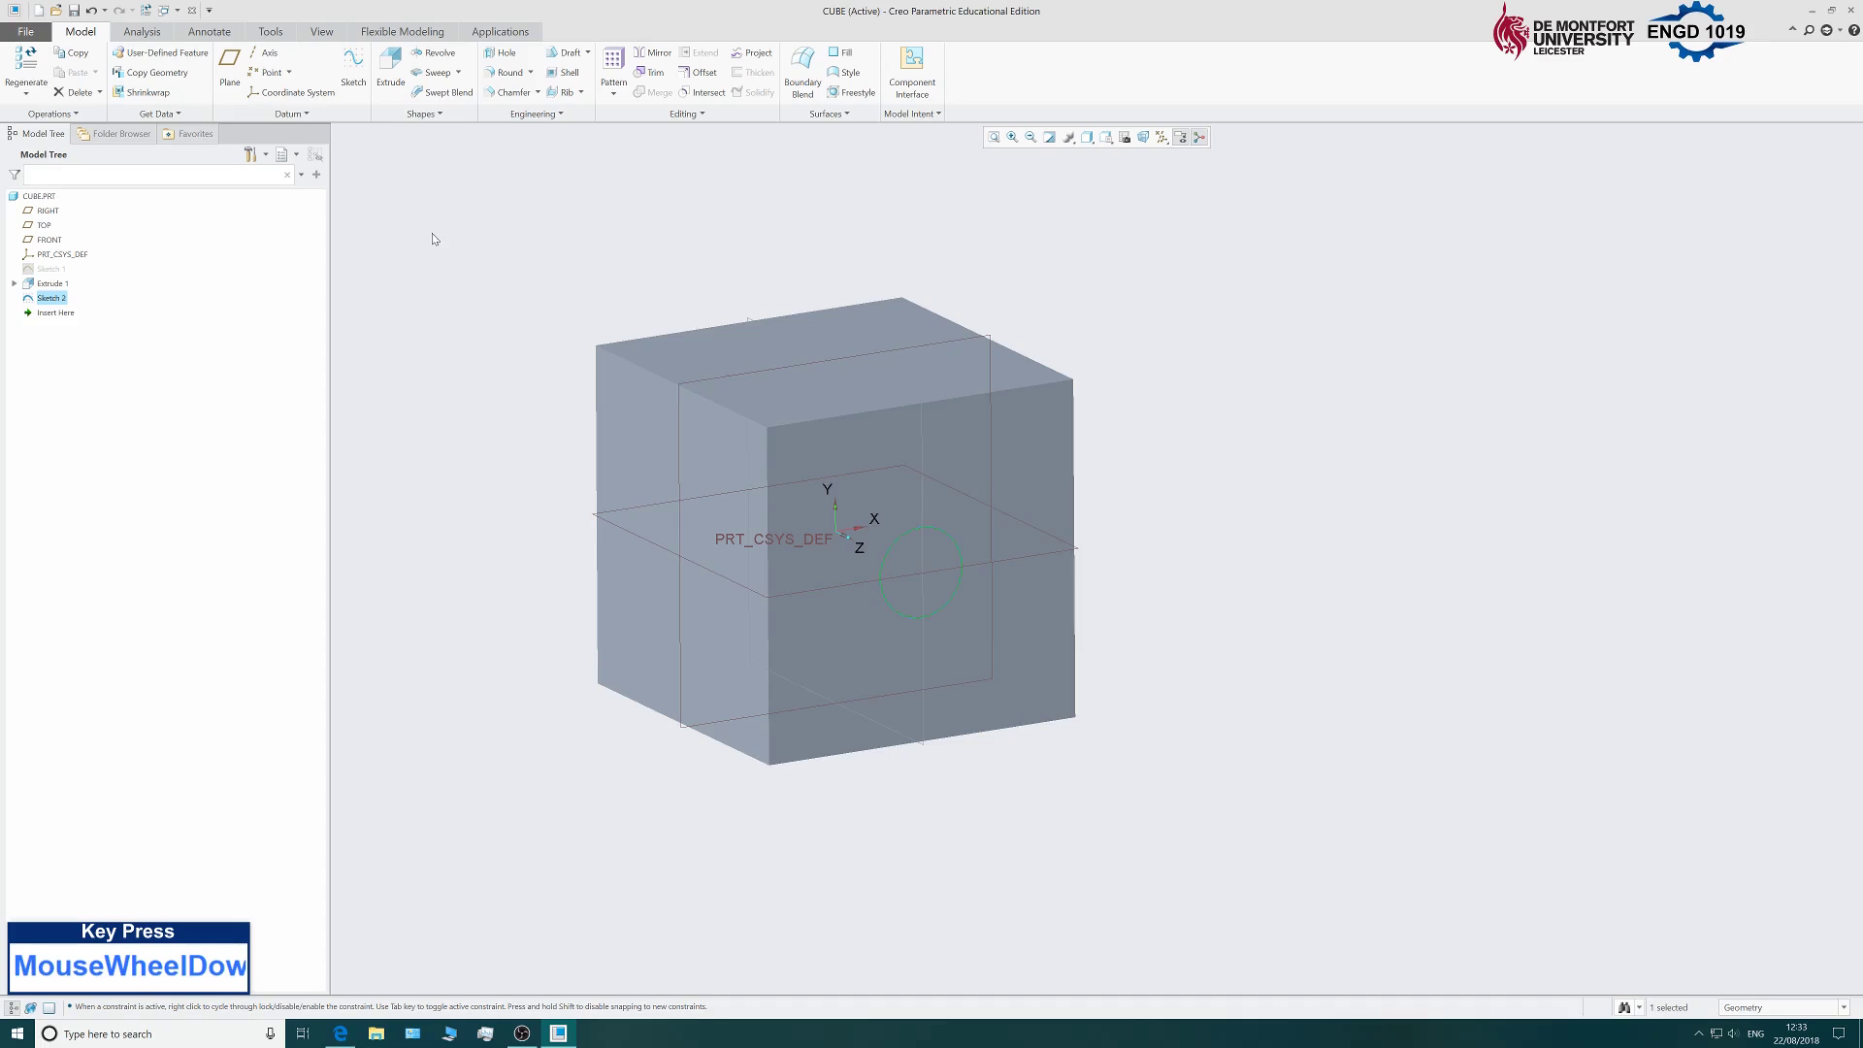
Extrude the circle sketch, flipped into the cube as a cut.
{"action": "left_click", "coordinate": [392, 88]}
{"action": "scroll", "coordinate": [799, 685], "scroll_direction": "up", "scroll_amount": 1}
{"action": "scroll", "coordinate": [698, 711], "scroll_direction": "down", "scroll_amount": 1}
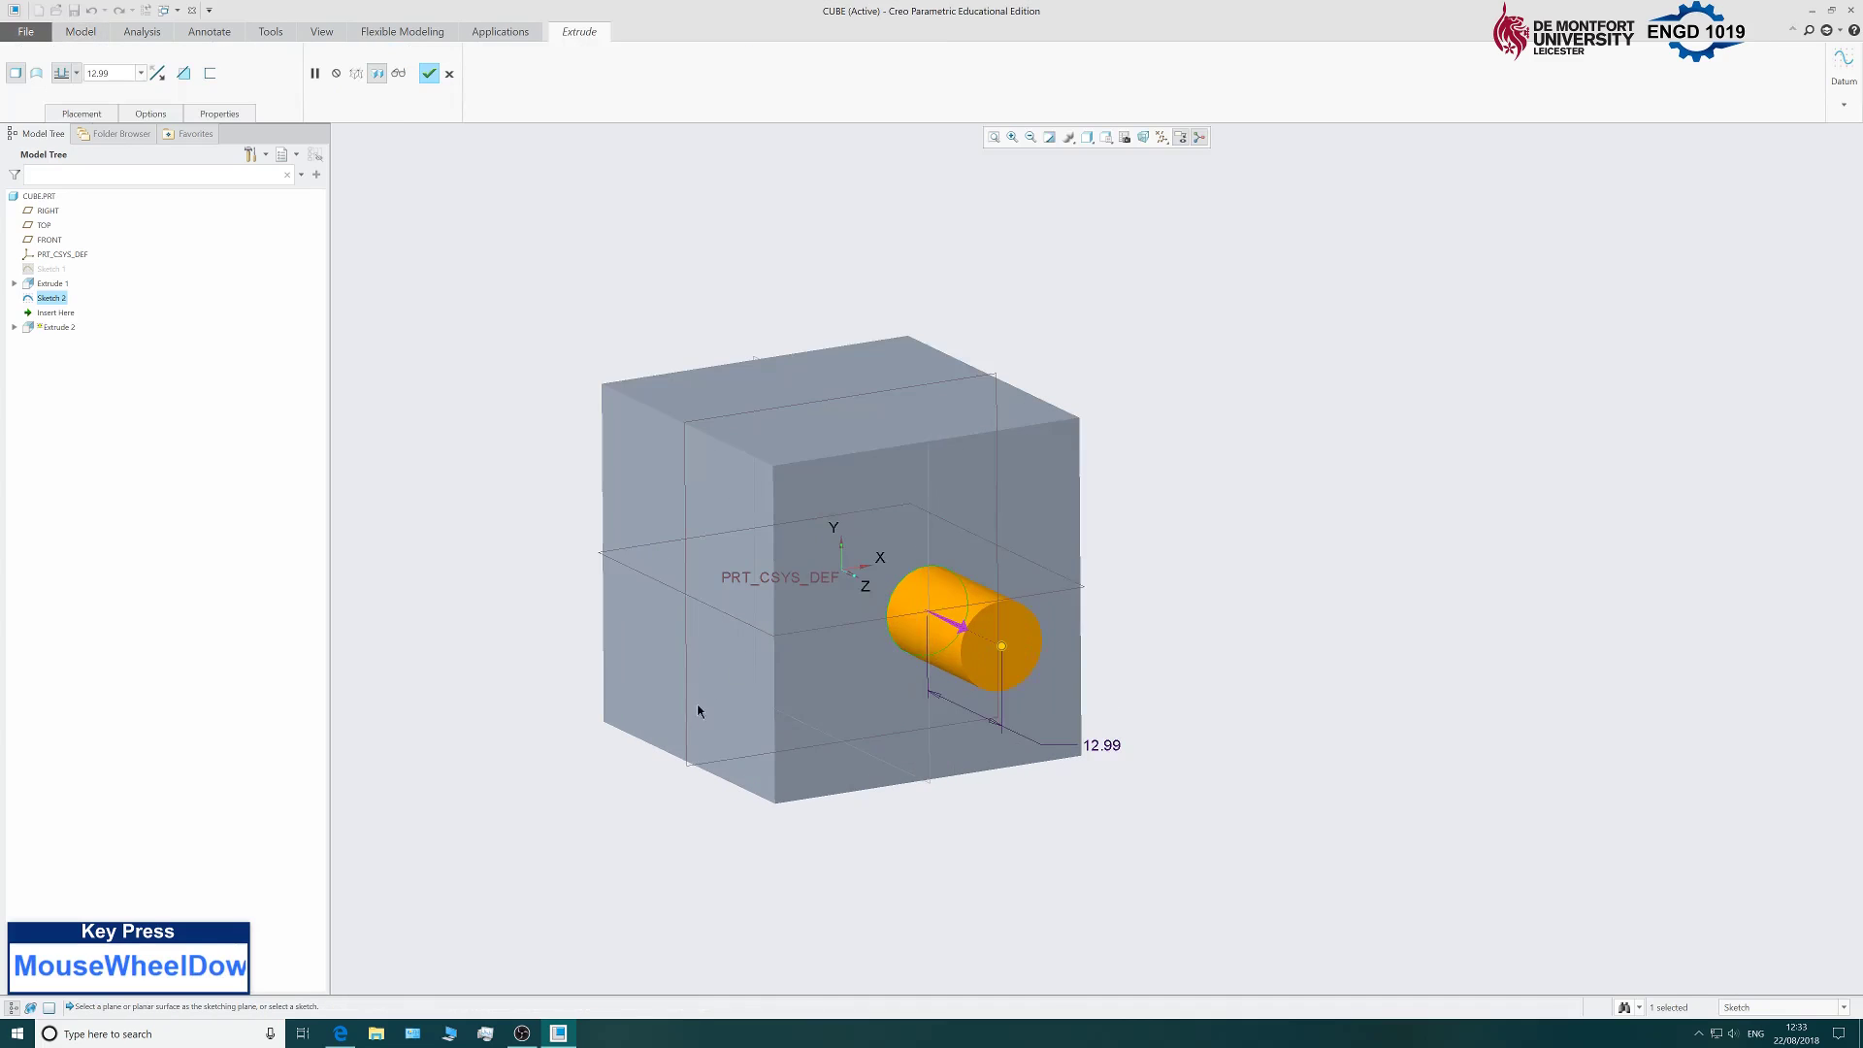
{"action": "middle_click_drag", "start_coordinate": [552, 574], "coordinate": [943, 667]}
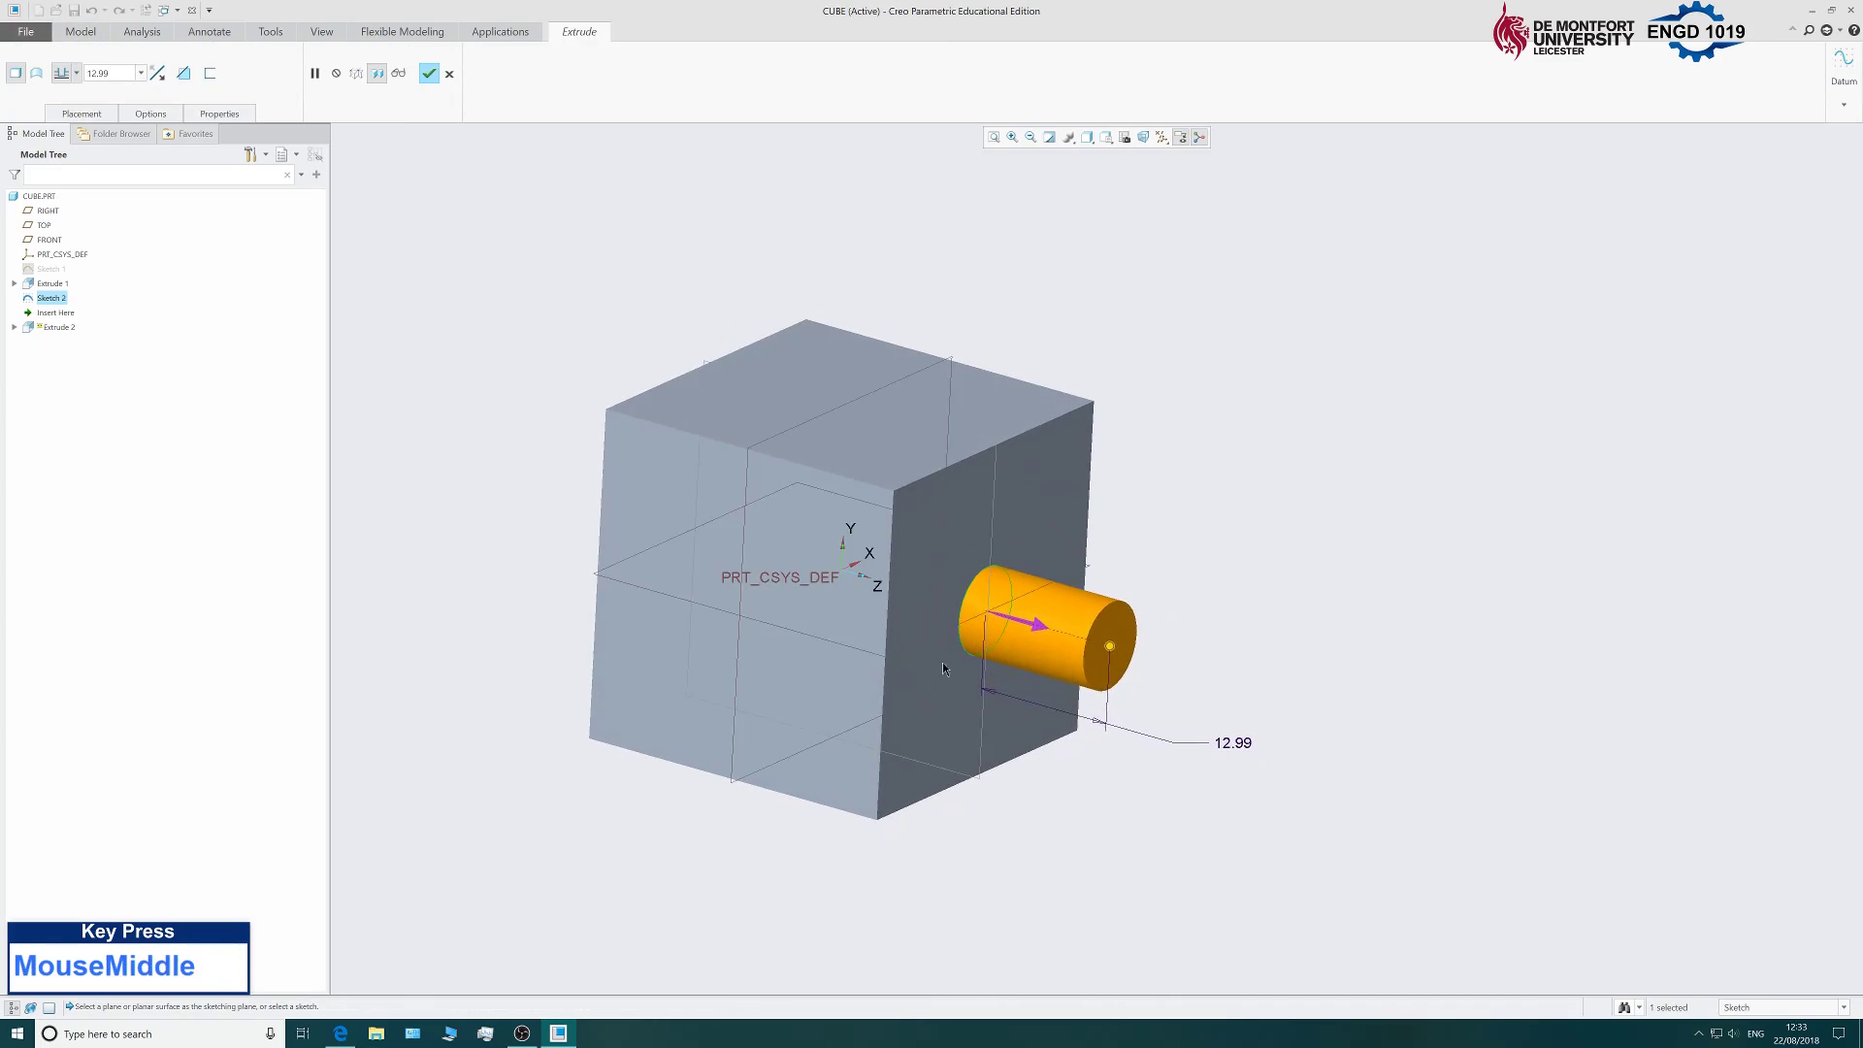
{"action": "left_click", "coordinate": [1034, 625]}
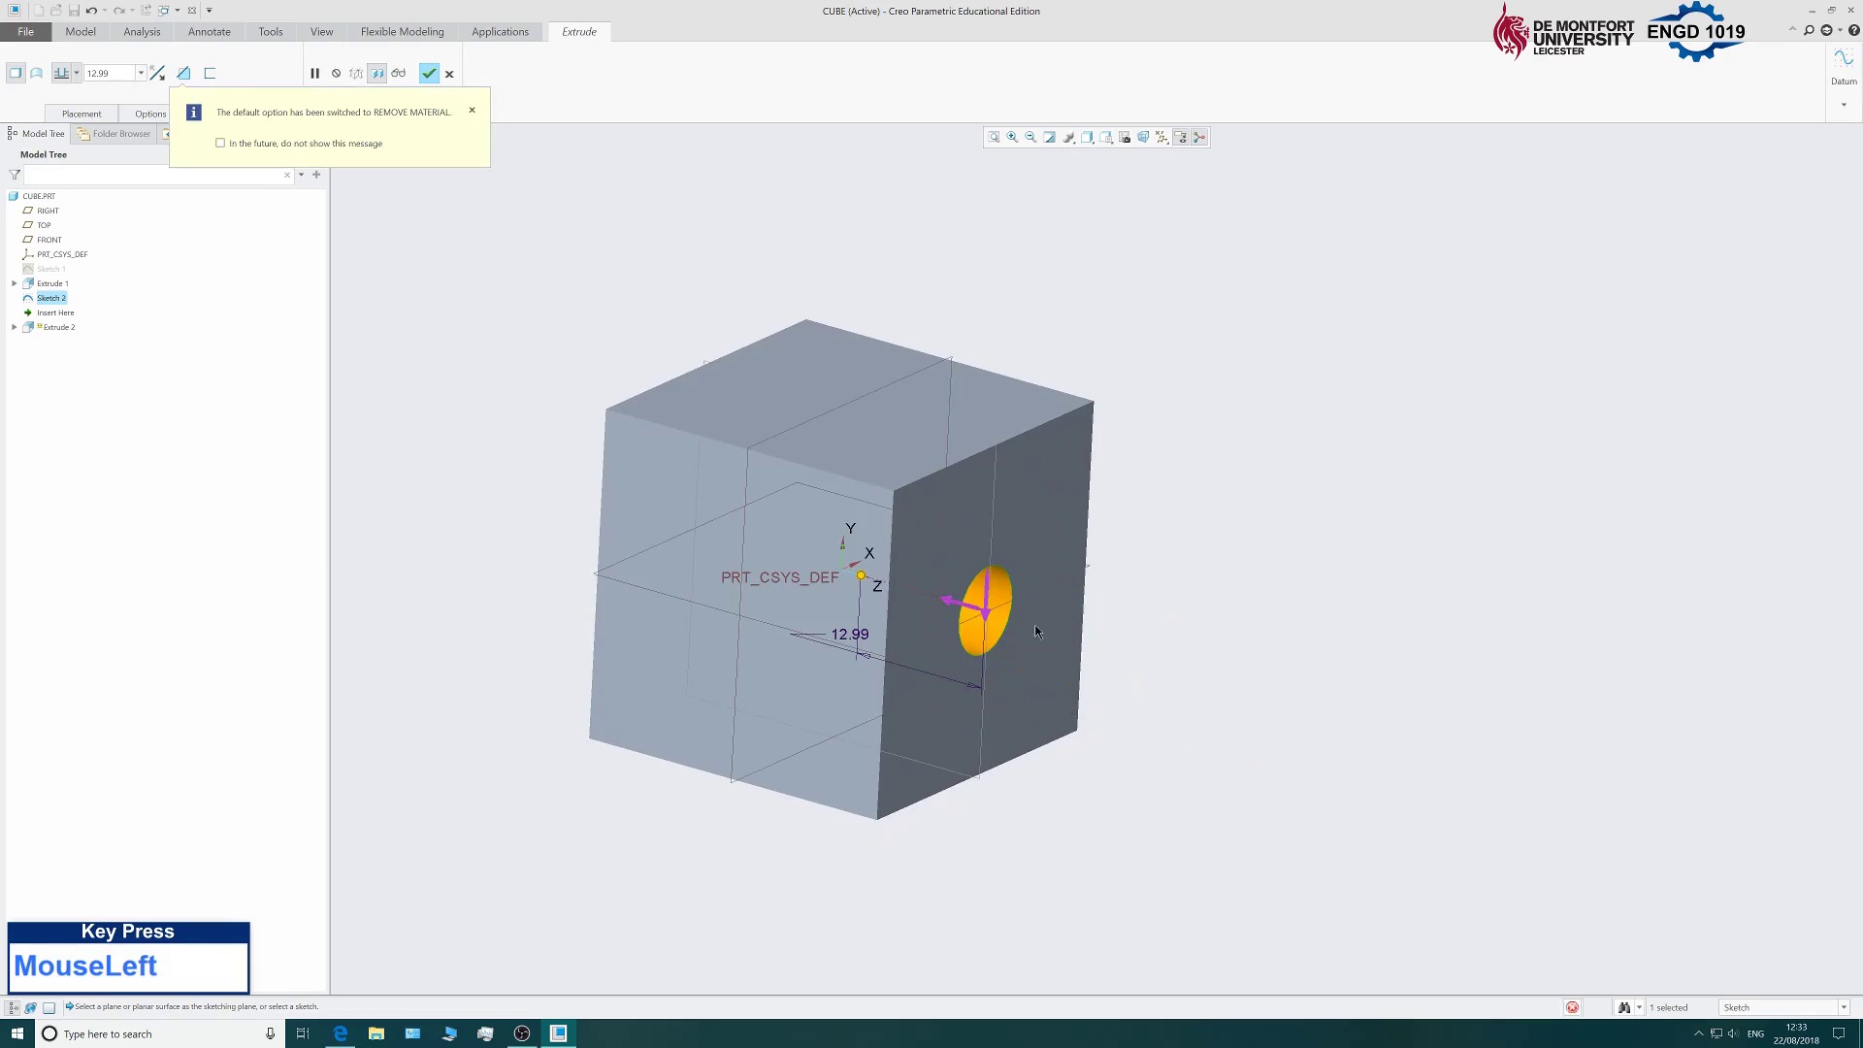
{"action": "middle_click_drag", "start_coordinate": [1294, 657], "coordinate": [1436, 586]}
Deepen the cut to 25 into the cube.
{"action": "left_click_drag", "start_coordinate": [863, 571], "coordinate": [580, 579]}
{"action": "mouse_move", "coordinate": [524, 499]}
{"action": "middle_mouse_down"}
{"action": "mouse_move", "coordinate": [637, 491]}
{"action": "mouse_move", "coordinate": [540, 499]}
{"action": "mouse_move", "coordinate": [528, 524]}
{"action": "middle_mouse_up"}
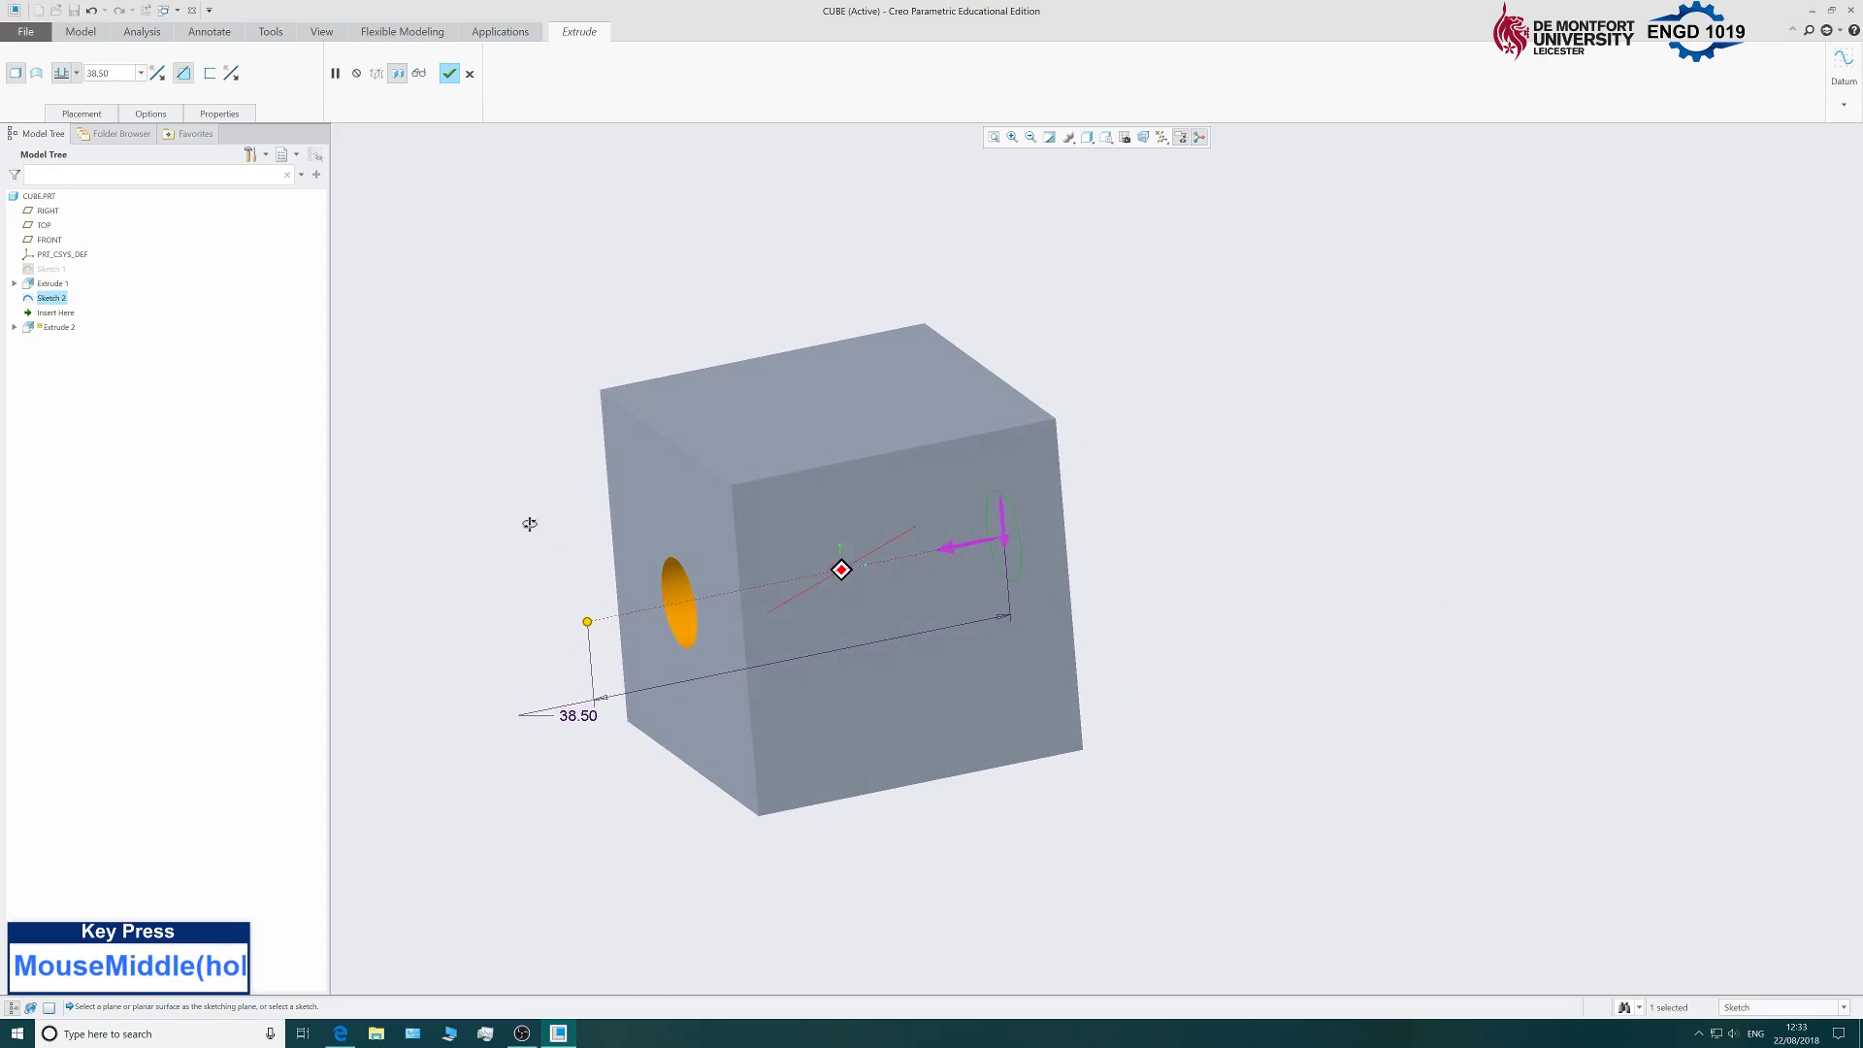
{"action": "double_click", "coordinate": [574, 714]}
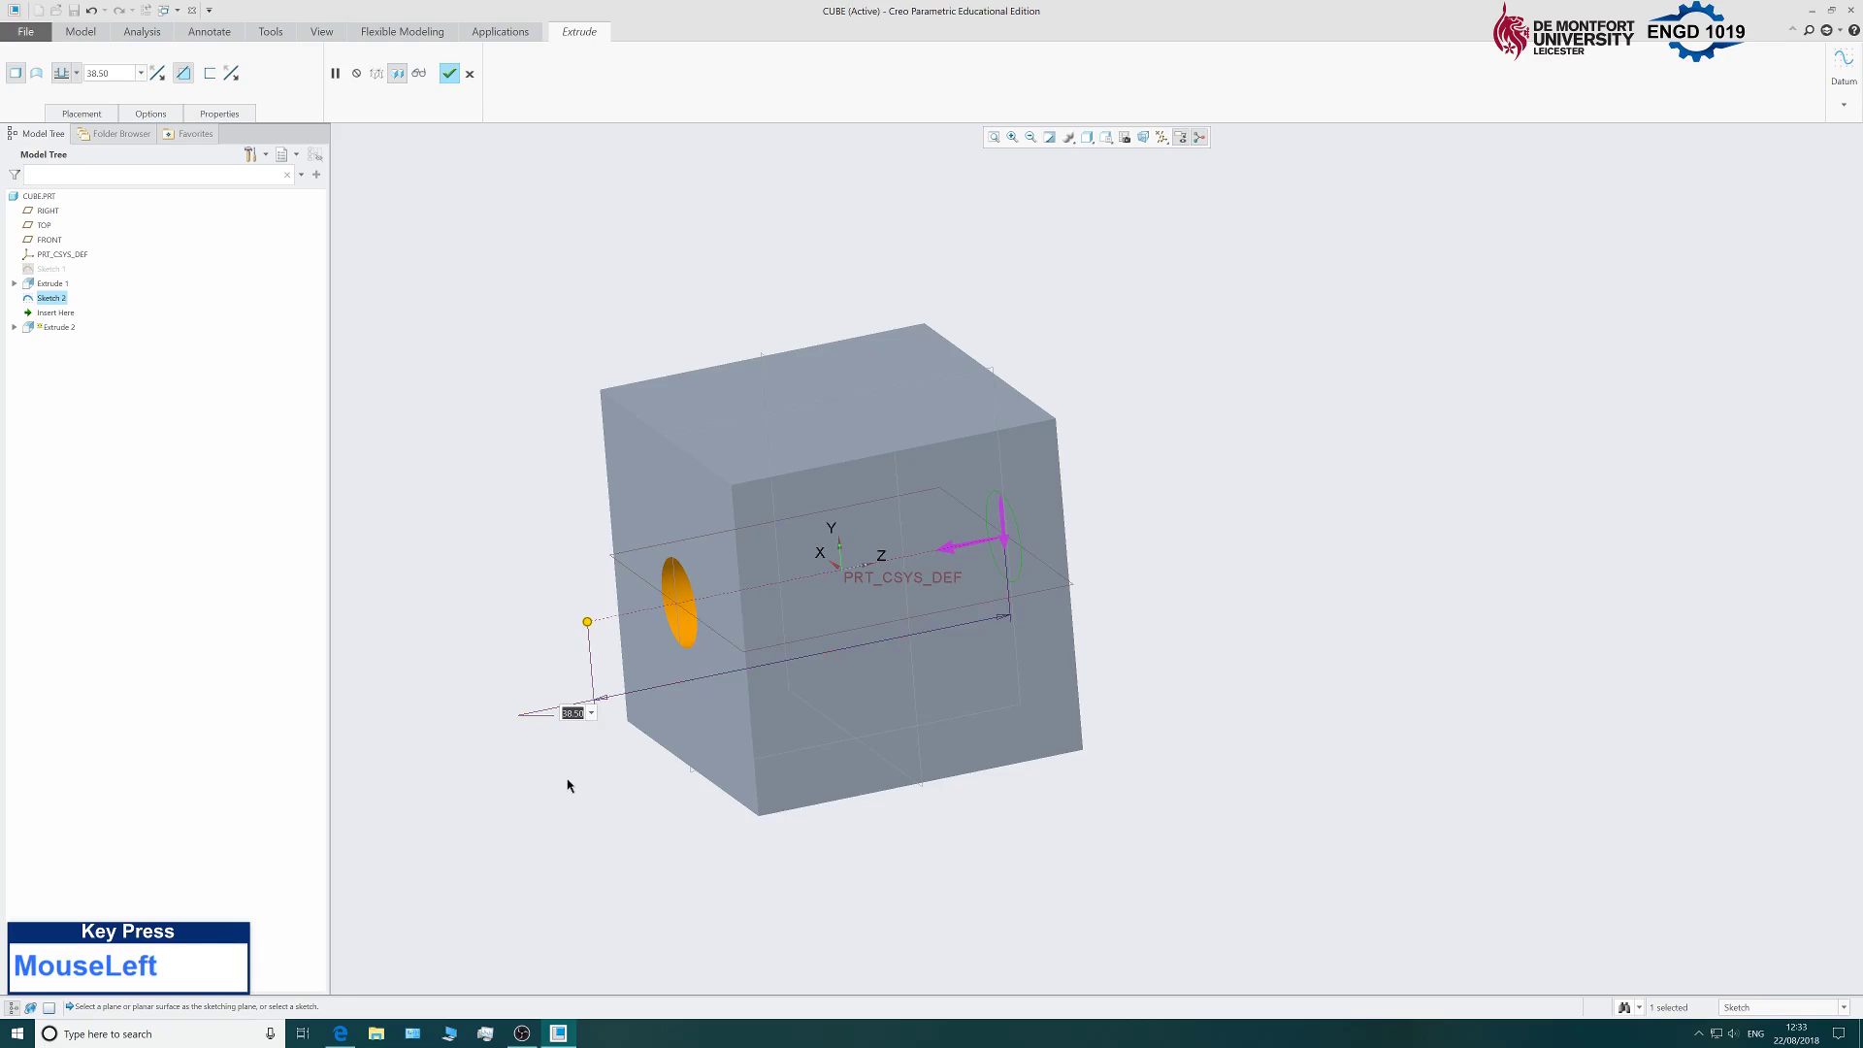
{"action": "type", "text": "25"}
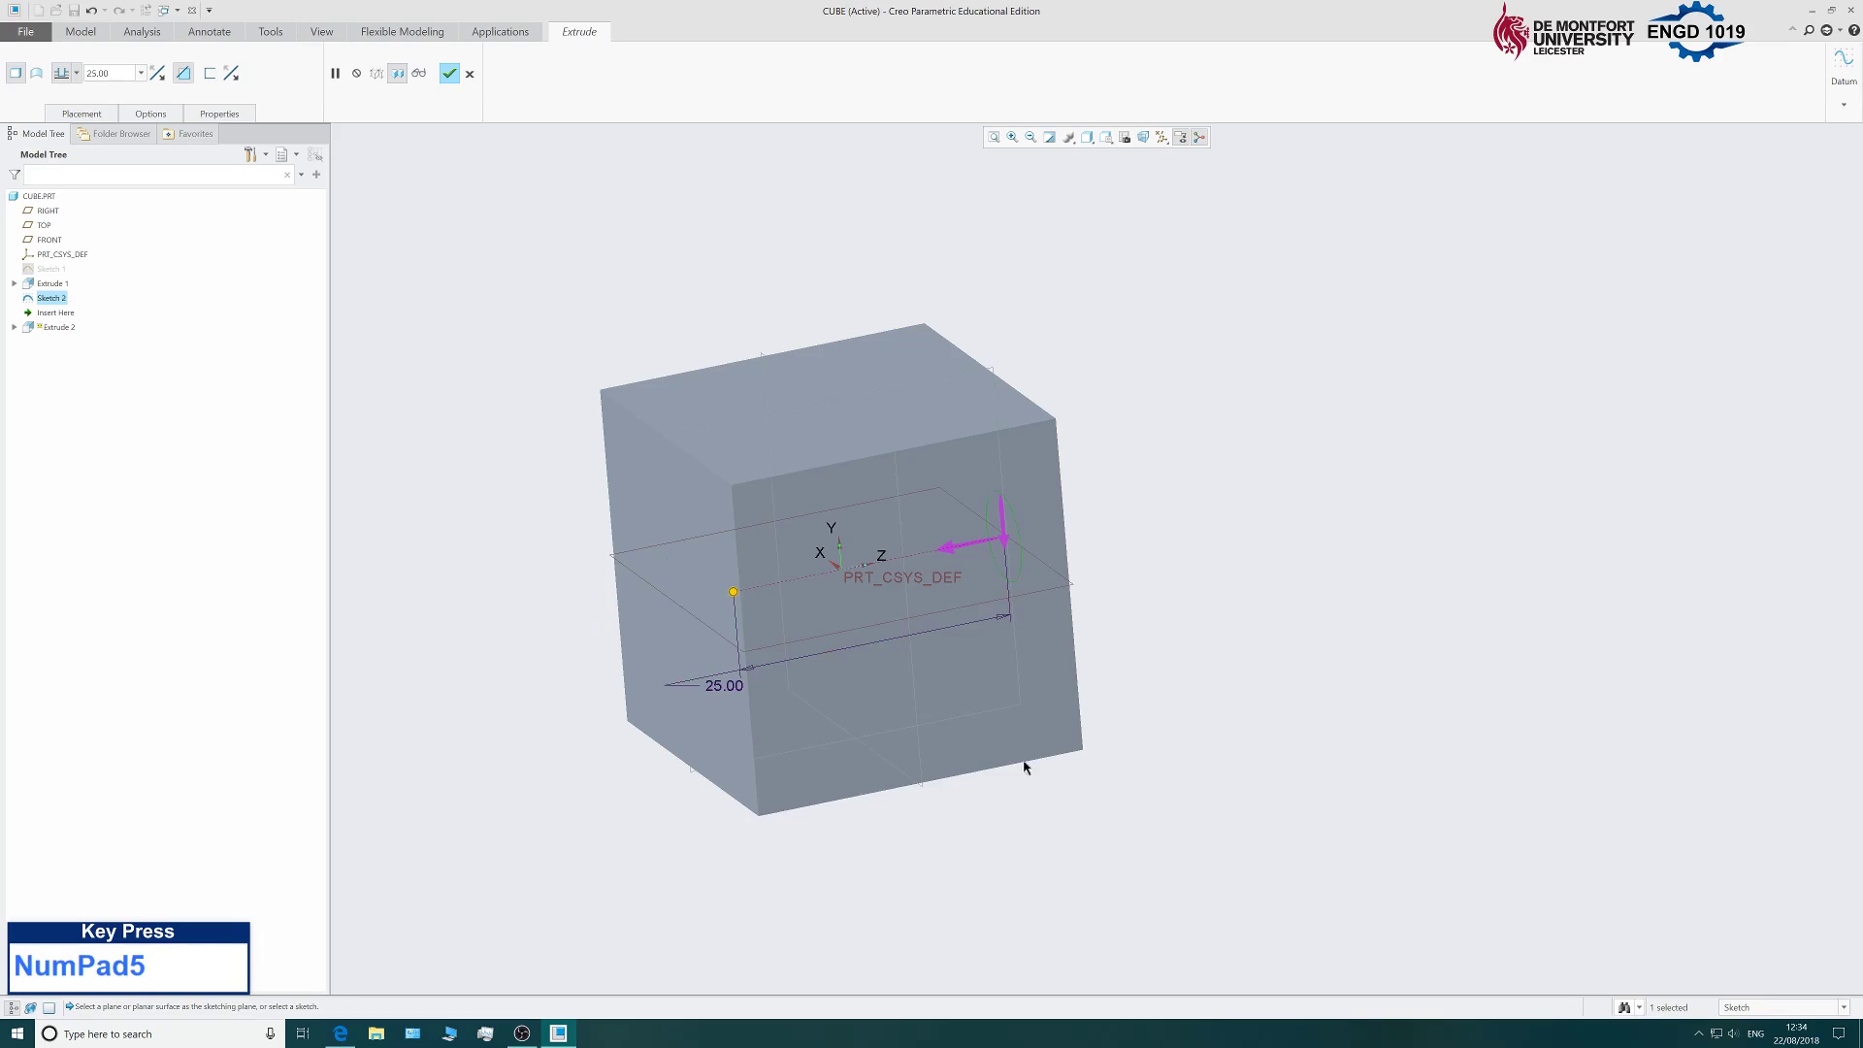
{"action": "middle_click_drag", "start_coordinate": [1023, 761], "coordinate": [1114, 638]}
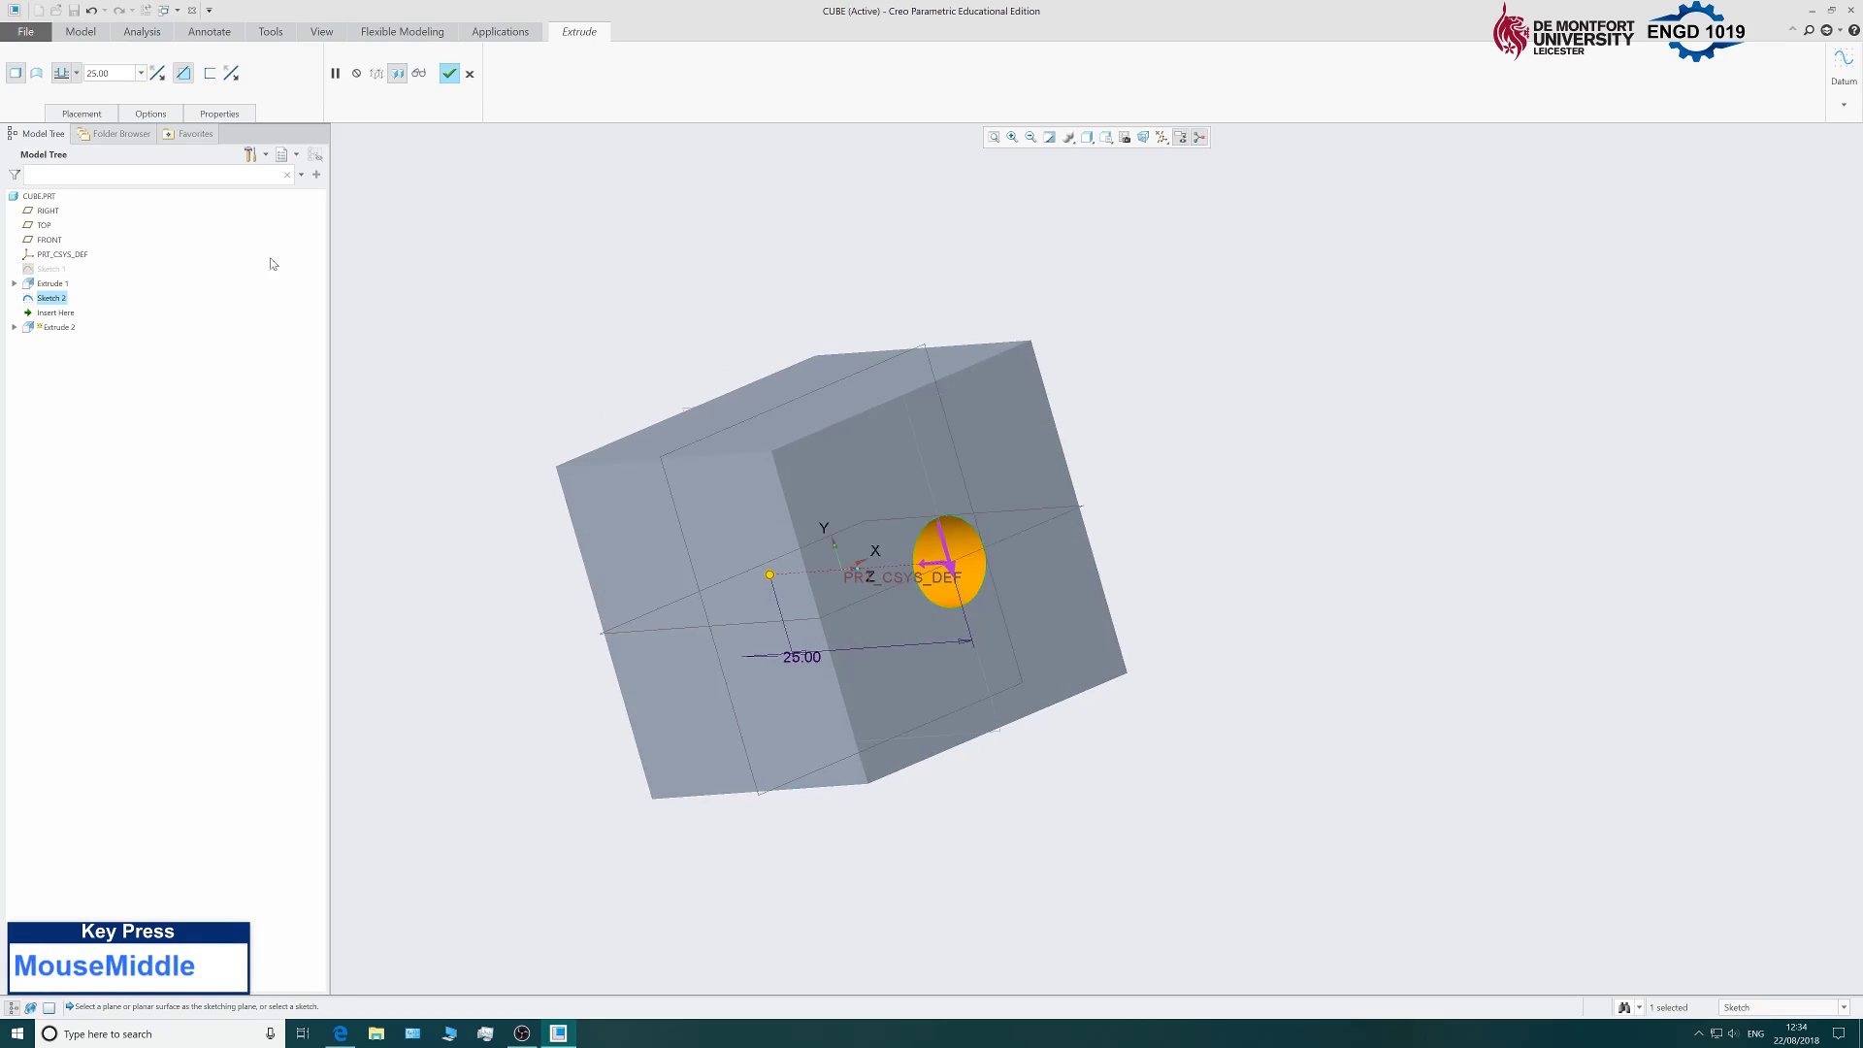
Change the cut depth to Through All and complete Extrude 2.
{"action": "left_click", "coordinate": [77, 74]}
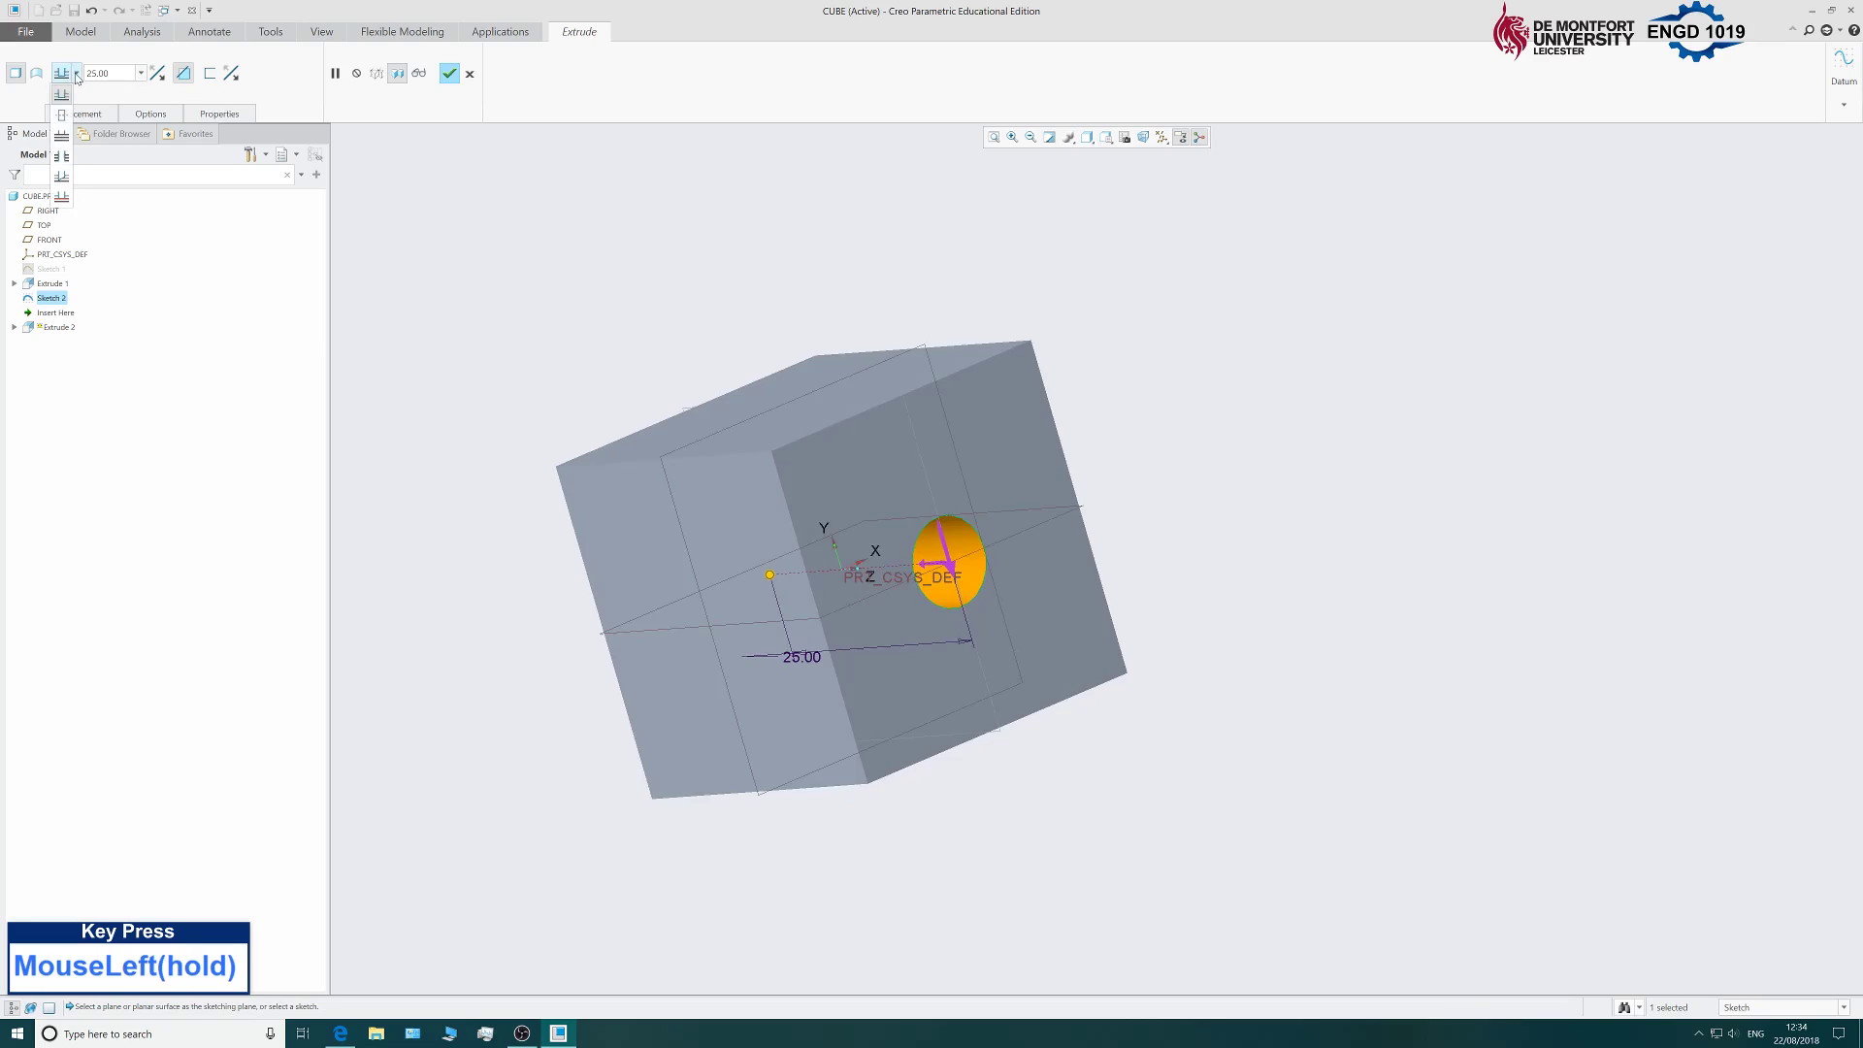
{"action": "left_click", "coordinate": [64, 165]}
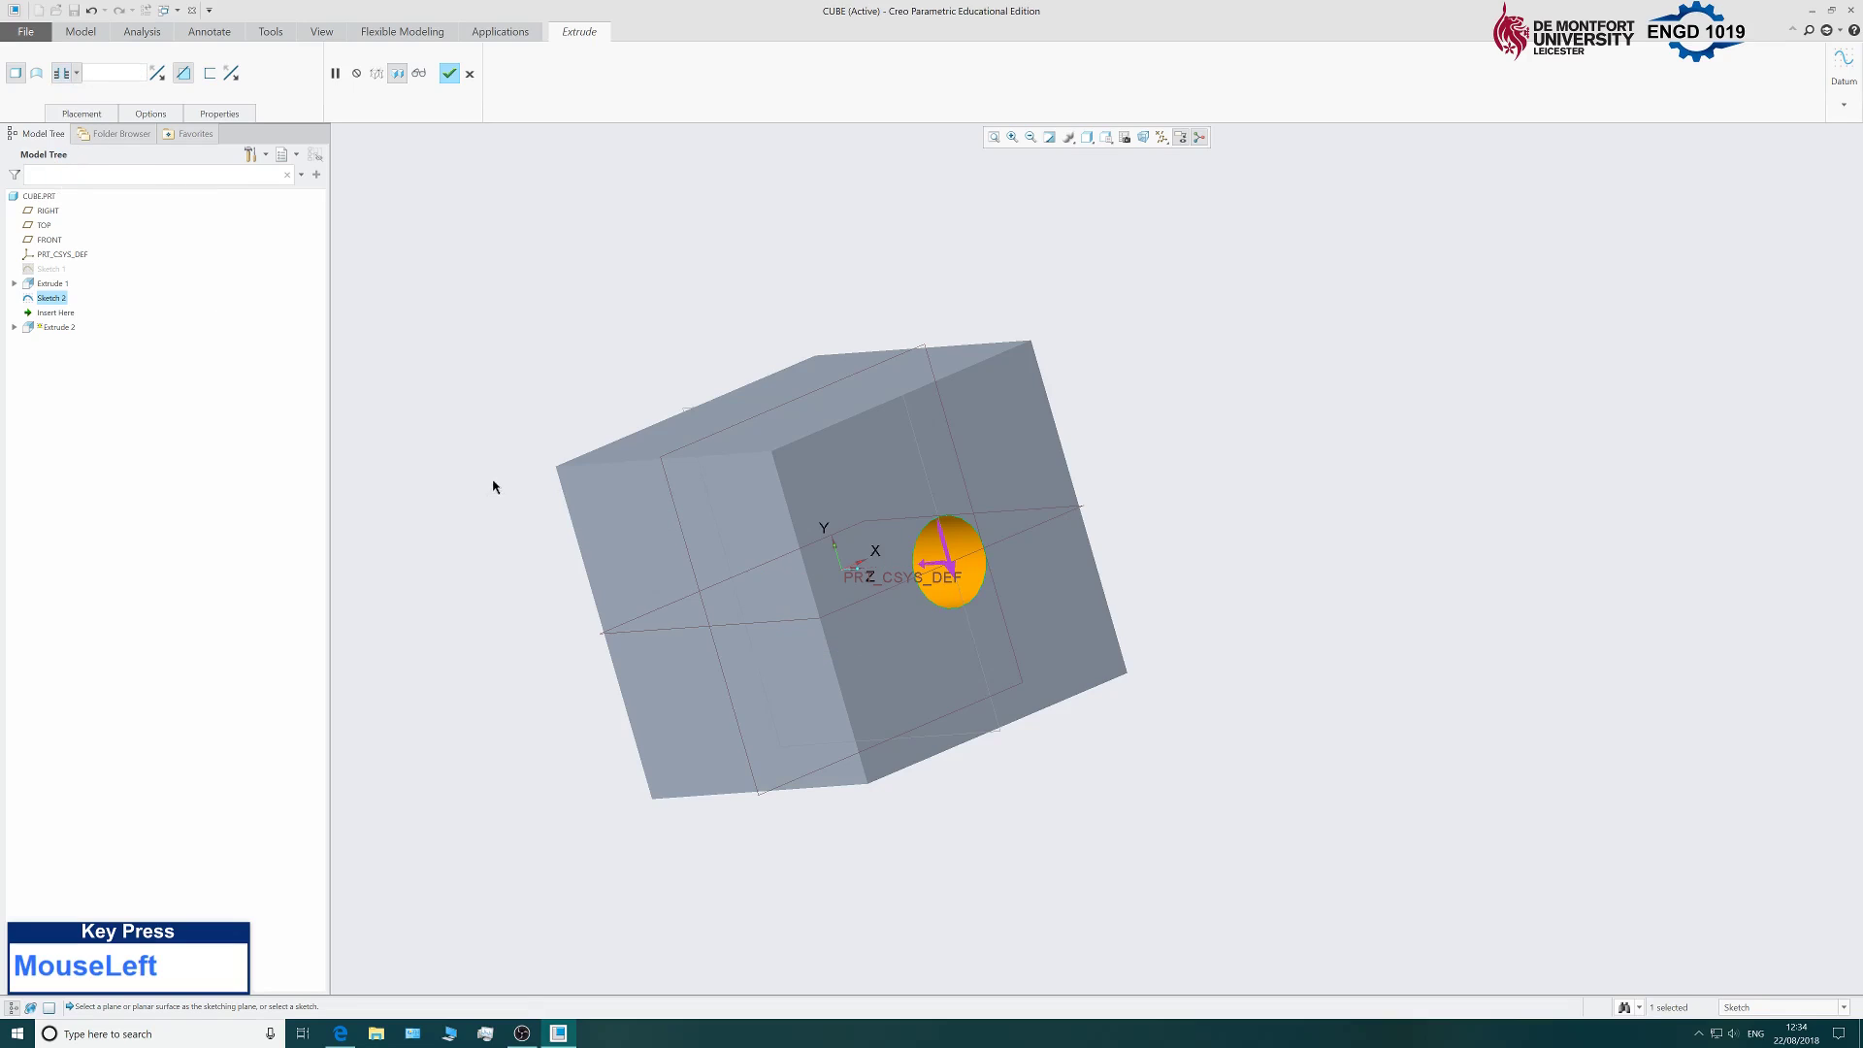
{"action": "middle_click_drag", "start_coordinate": [465, 418], "coordinate": [650, 395]}
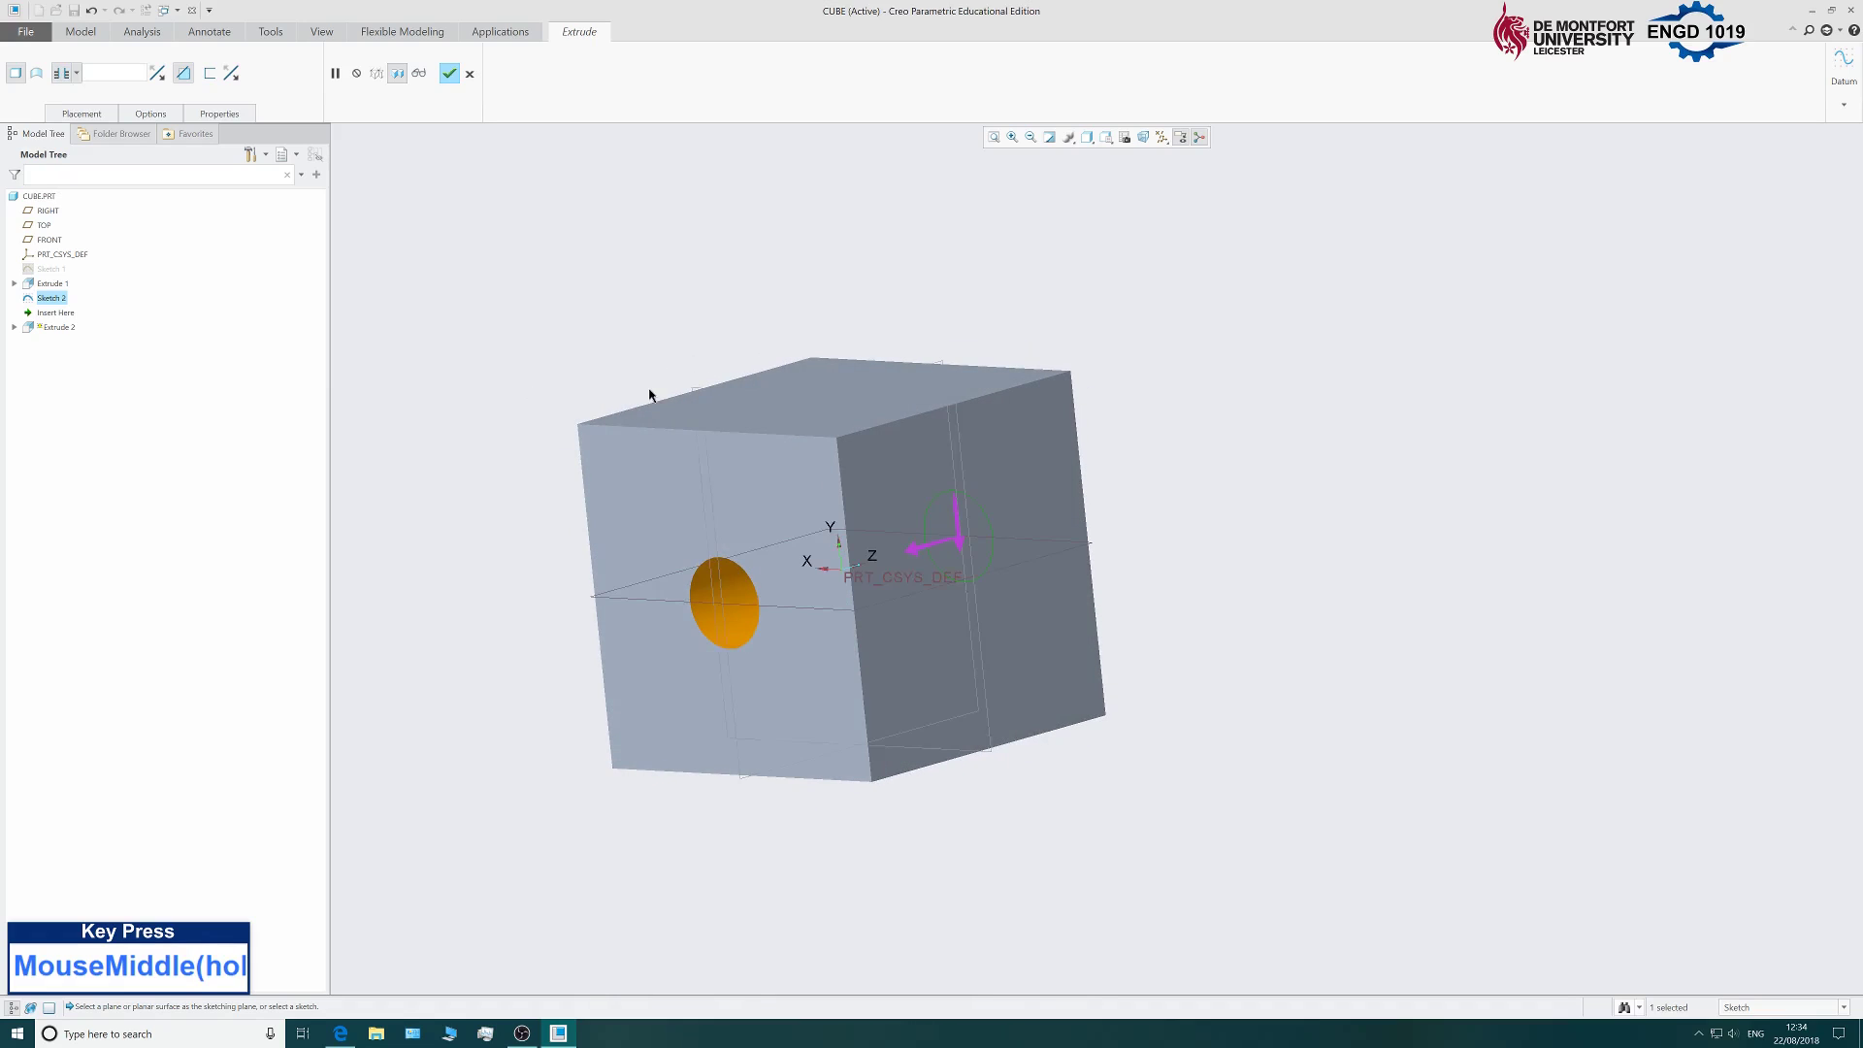
{"action": "left_click", "coordinate": [450, 74]}
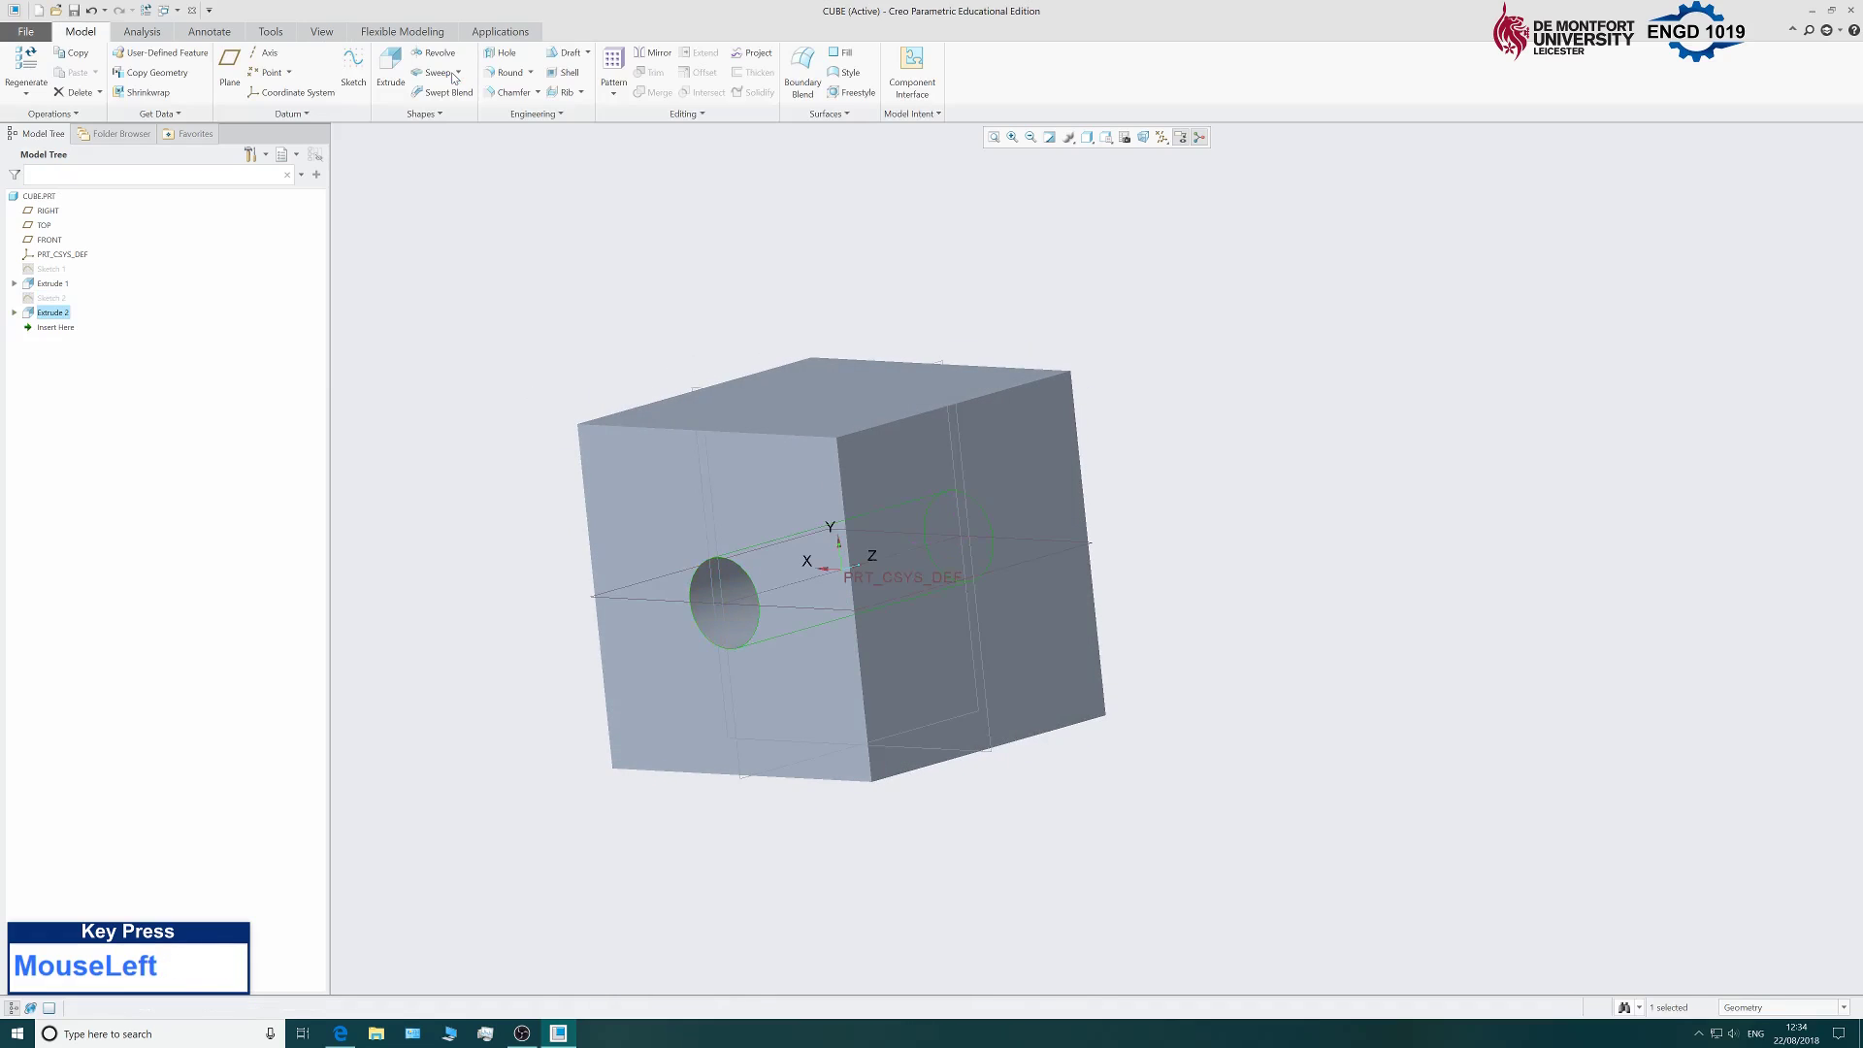
Start Sketch 3 on the cube's front face and orient it face-on with Sketch View.
{"action": "middle_click_drag", "start_coordinate": [1287, 352], "coordinate": [1219, 388]}
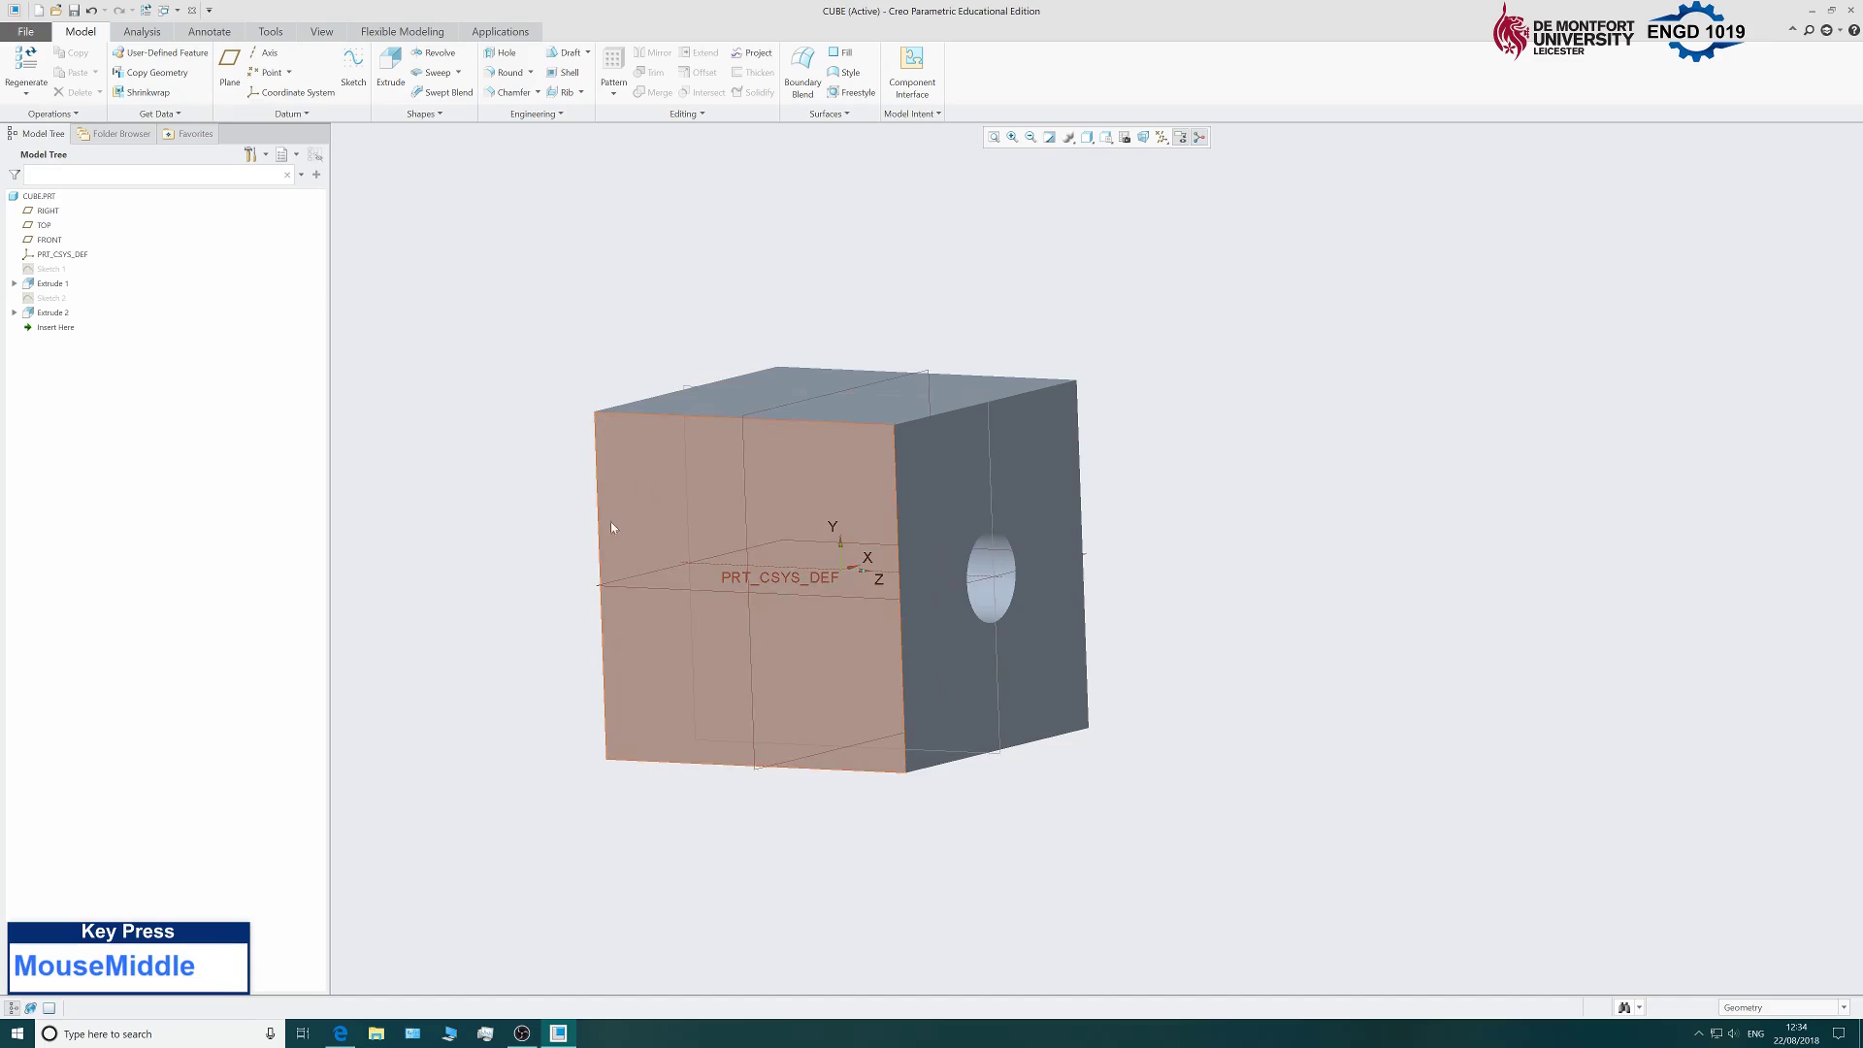
{"action": "left_click", "coordinate": [356, 64]}
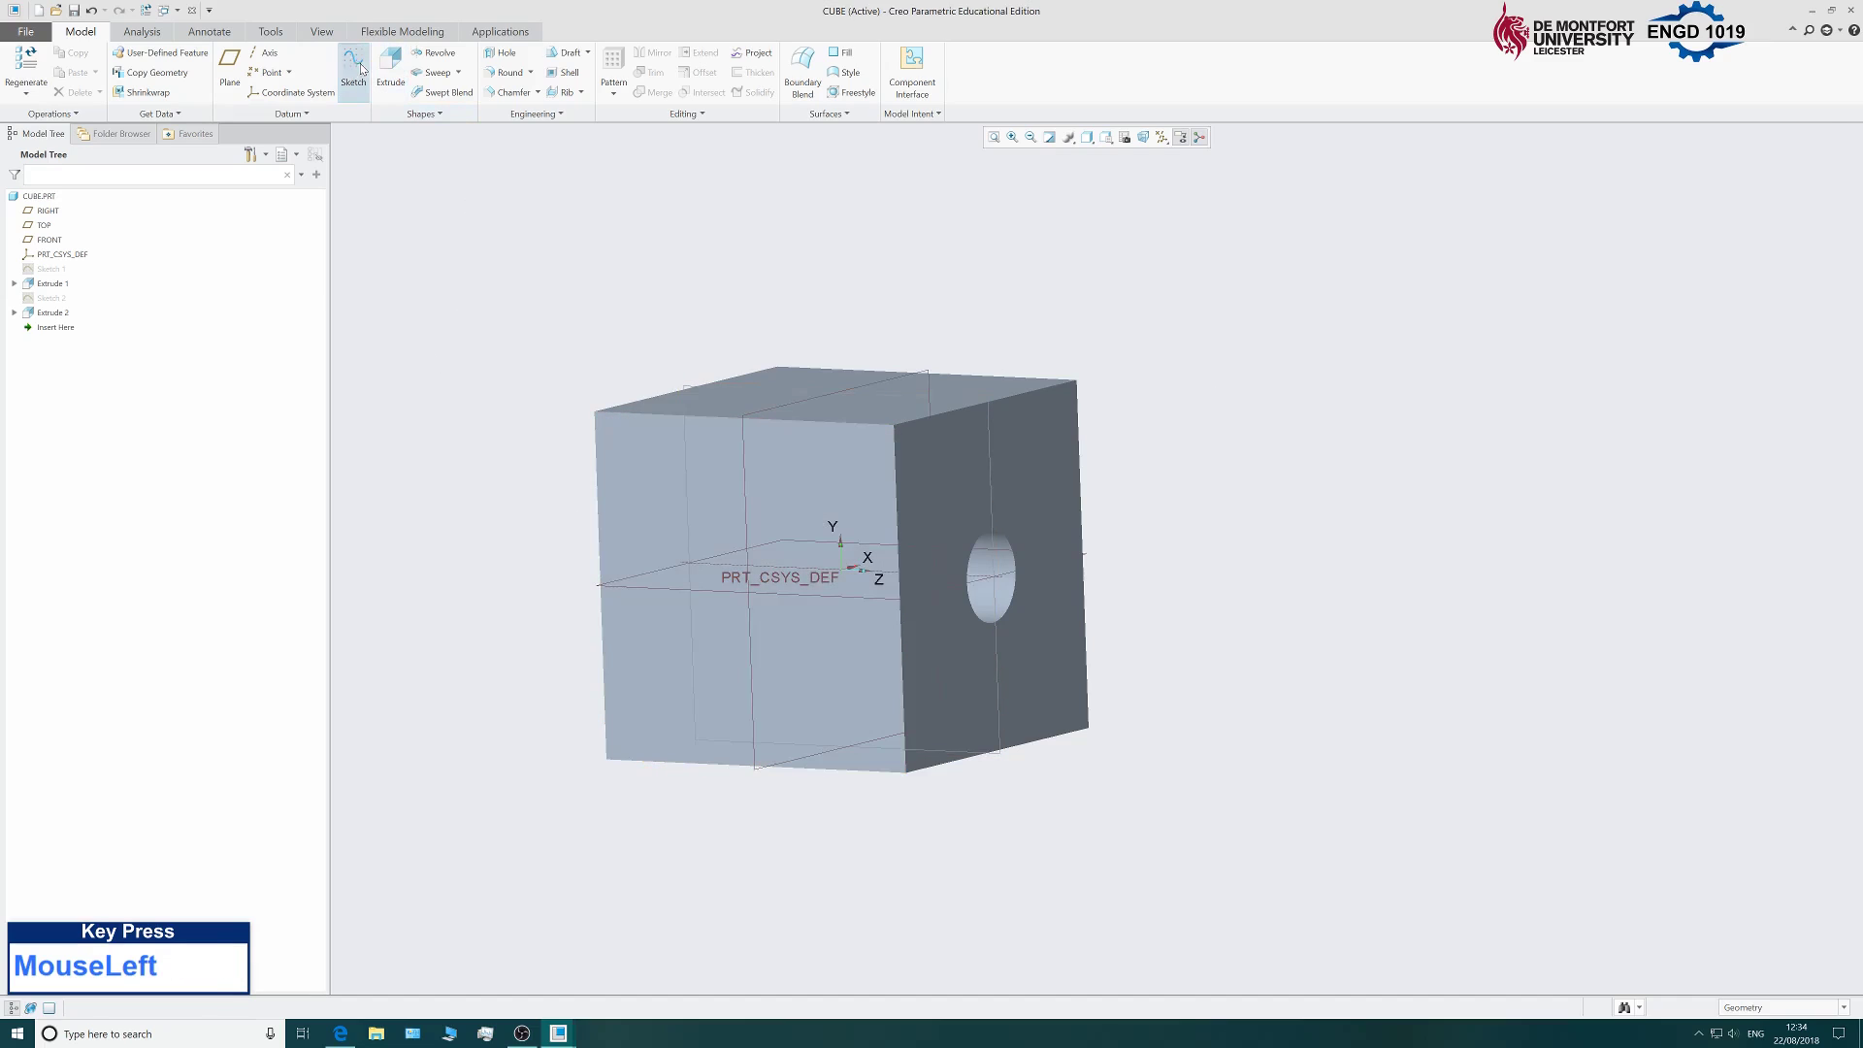
{"action": "left_click", "coordinate": [636, 497]}
{"action": "left_click", "coordinate": [1781, 345]}
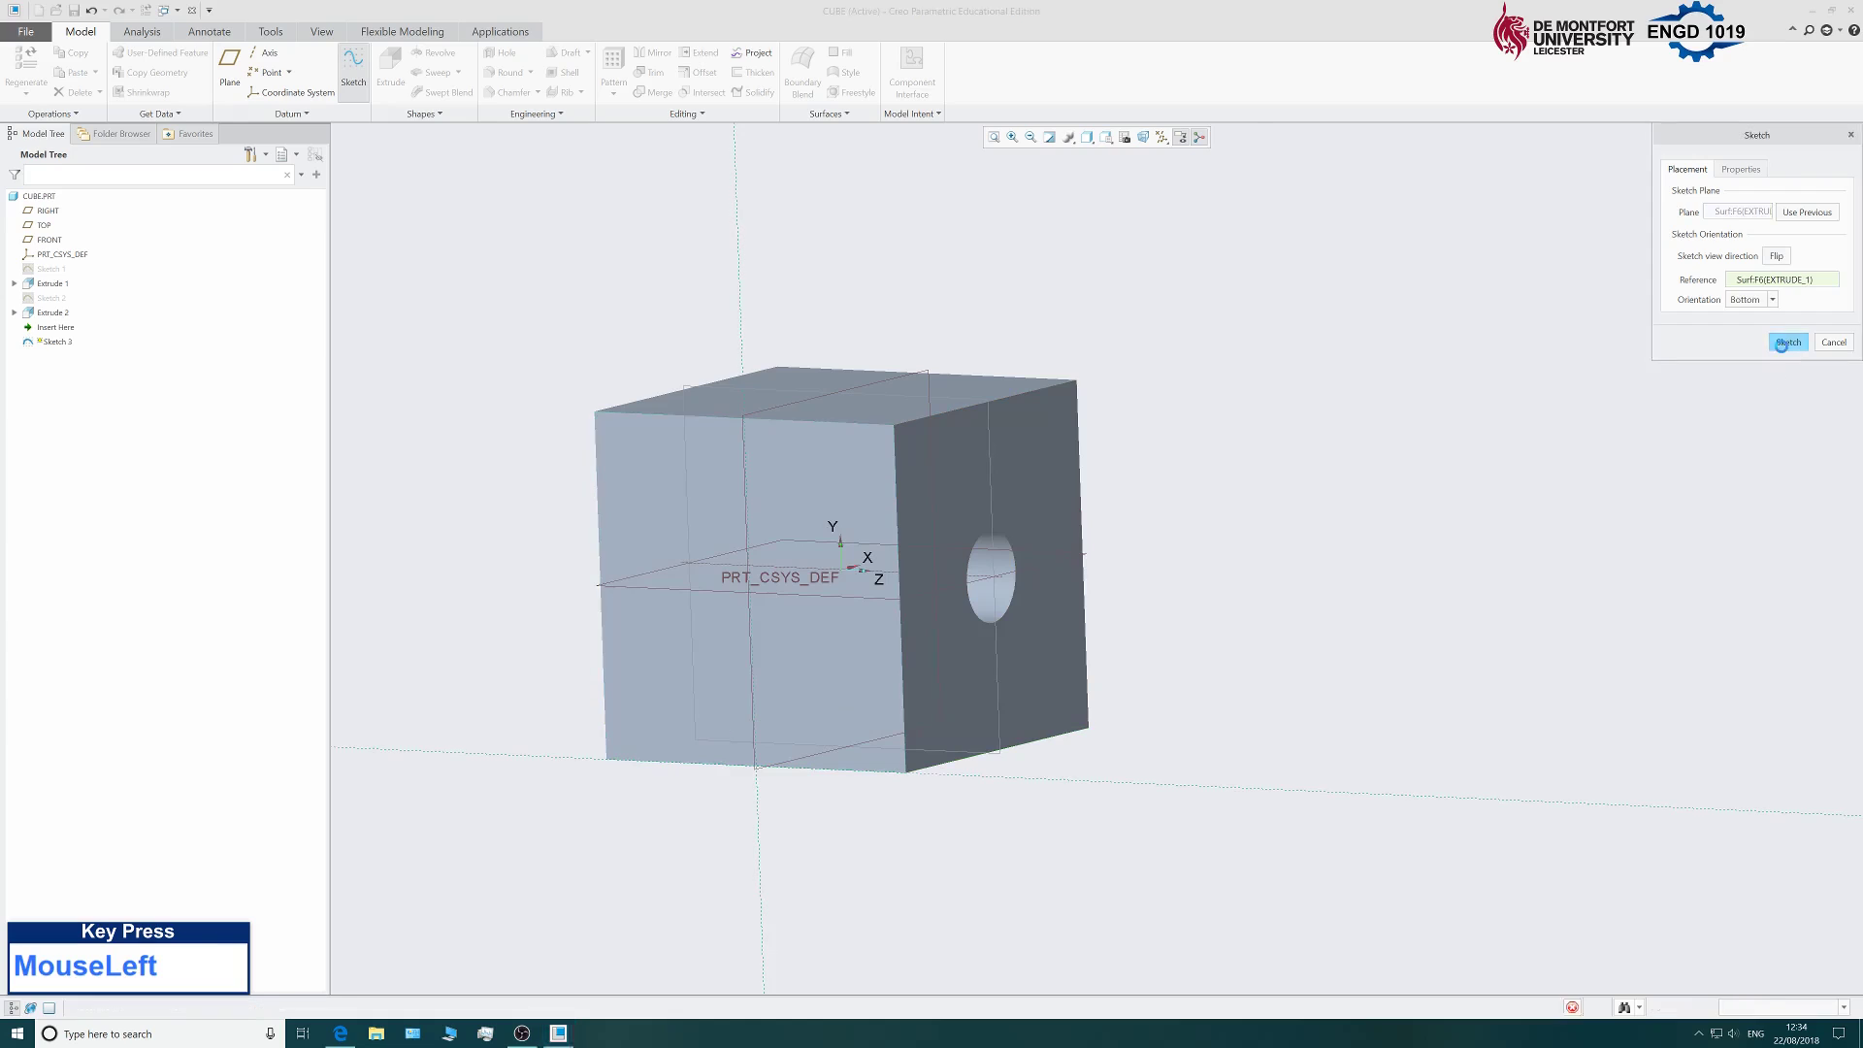
{"action": "scroll", "coordinate": [873, 694], "scroll_direction": "up", "scroll_amount": 3}
{"action": "scroll", "coordinate": [710, 738], "scroll_direction": "down", "scroll_amount": 5}
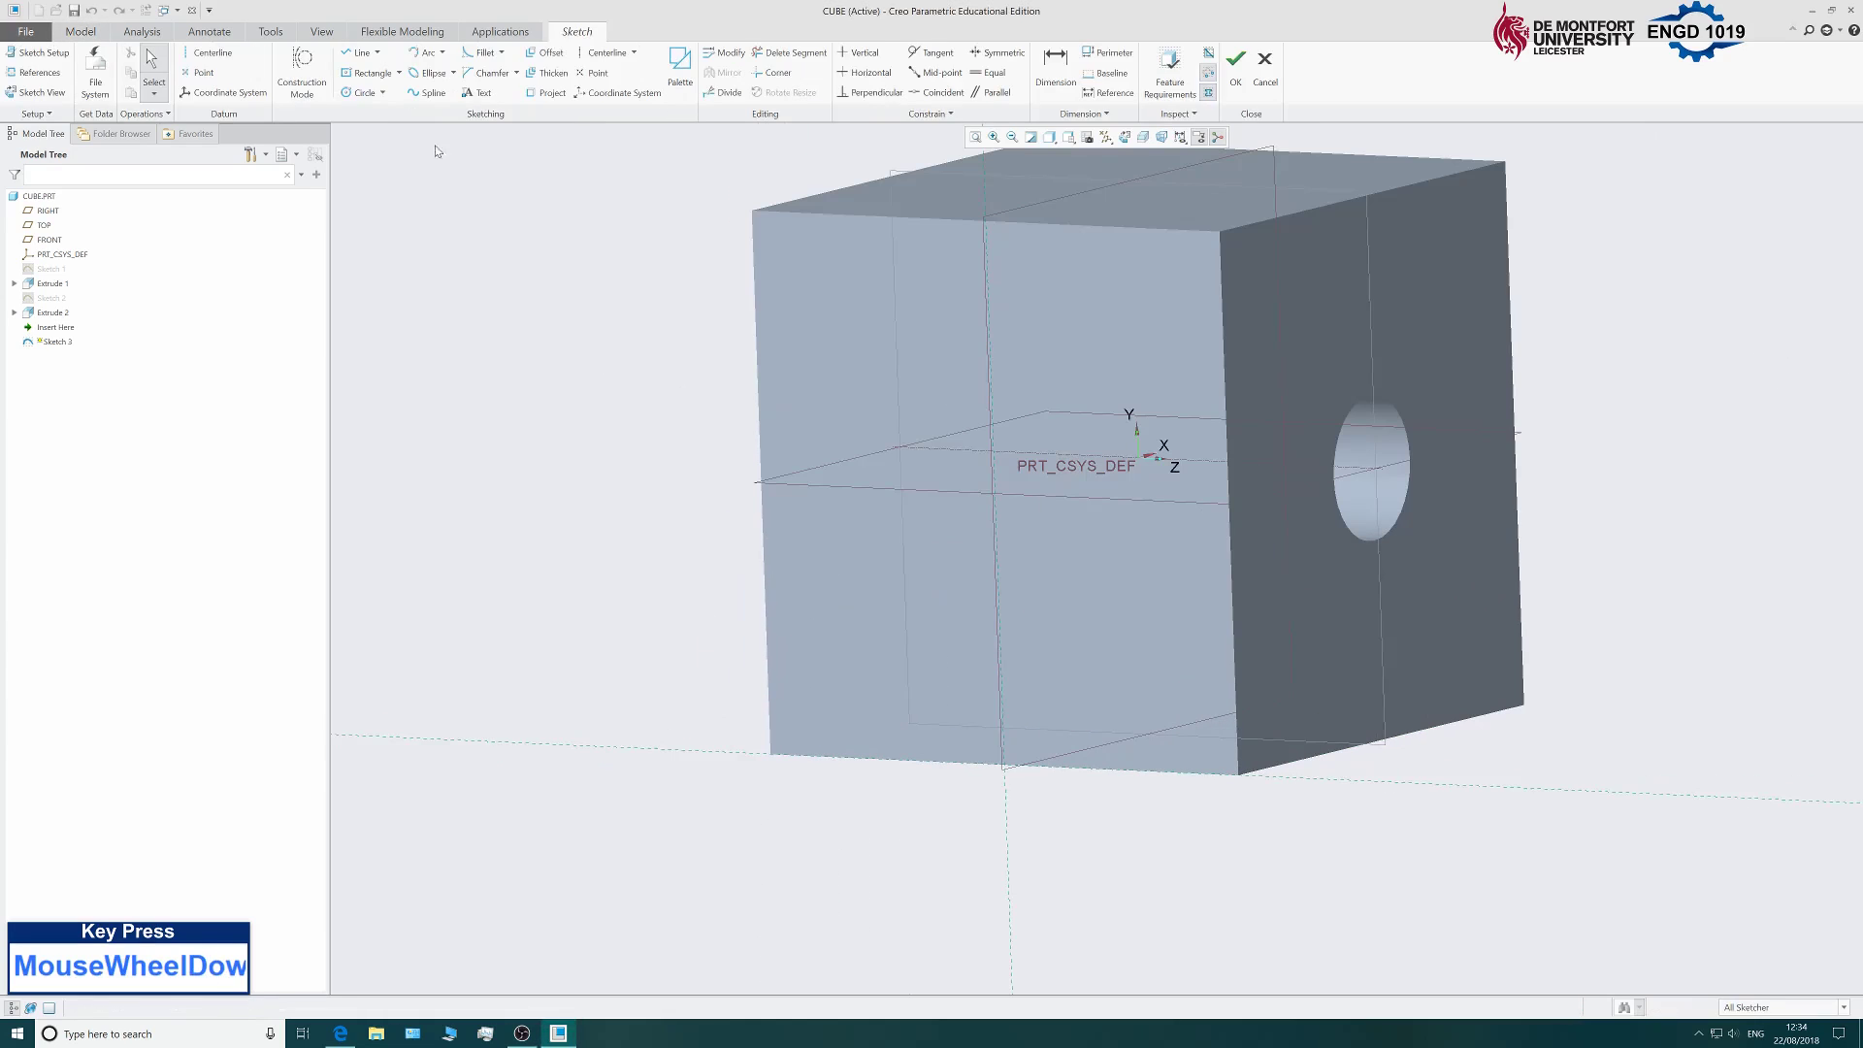
{"action": "left_click", "coordinate": [1125, 136]}
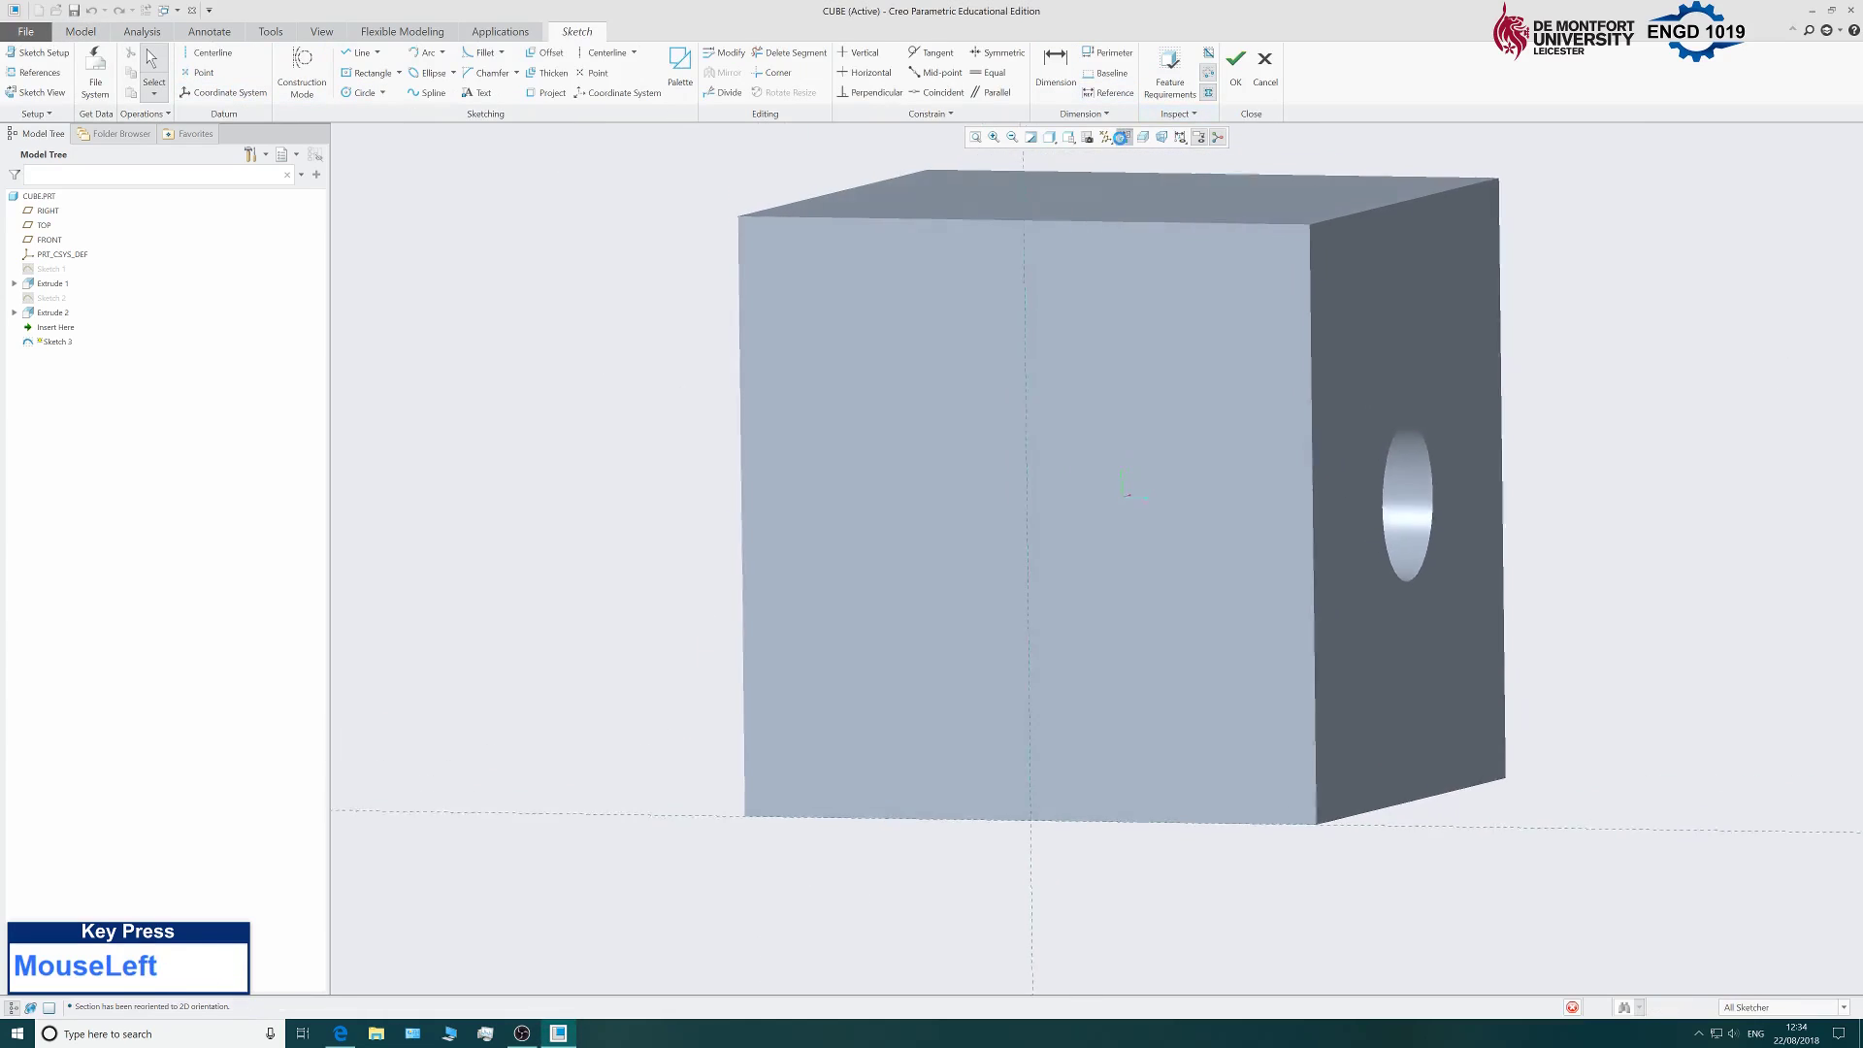
Draw a construction diagonal from the top-left to the bottom-right corner.
{"action": "left_click", "coordinate": [301, 72]}
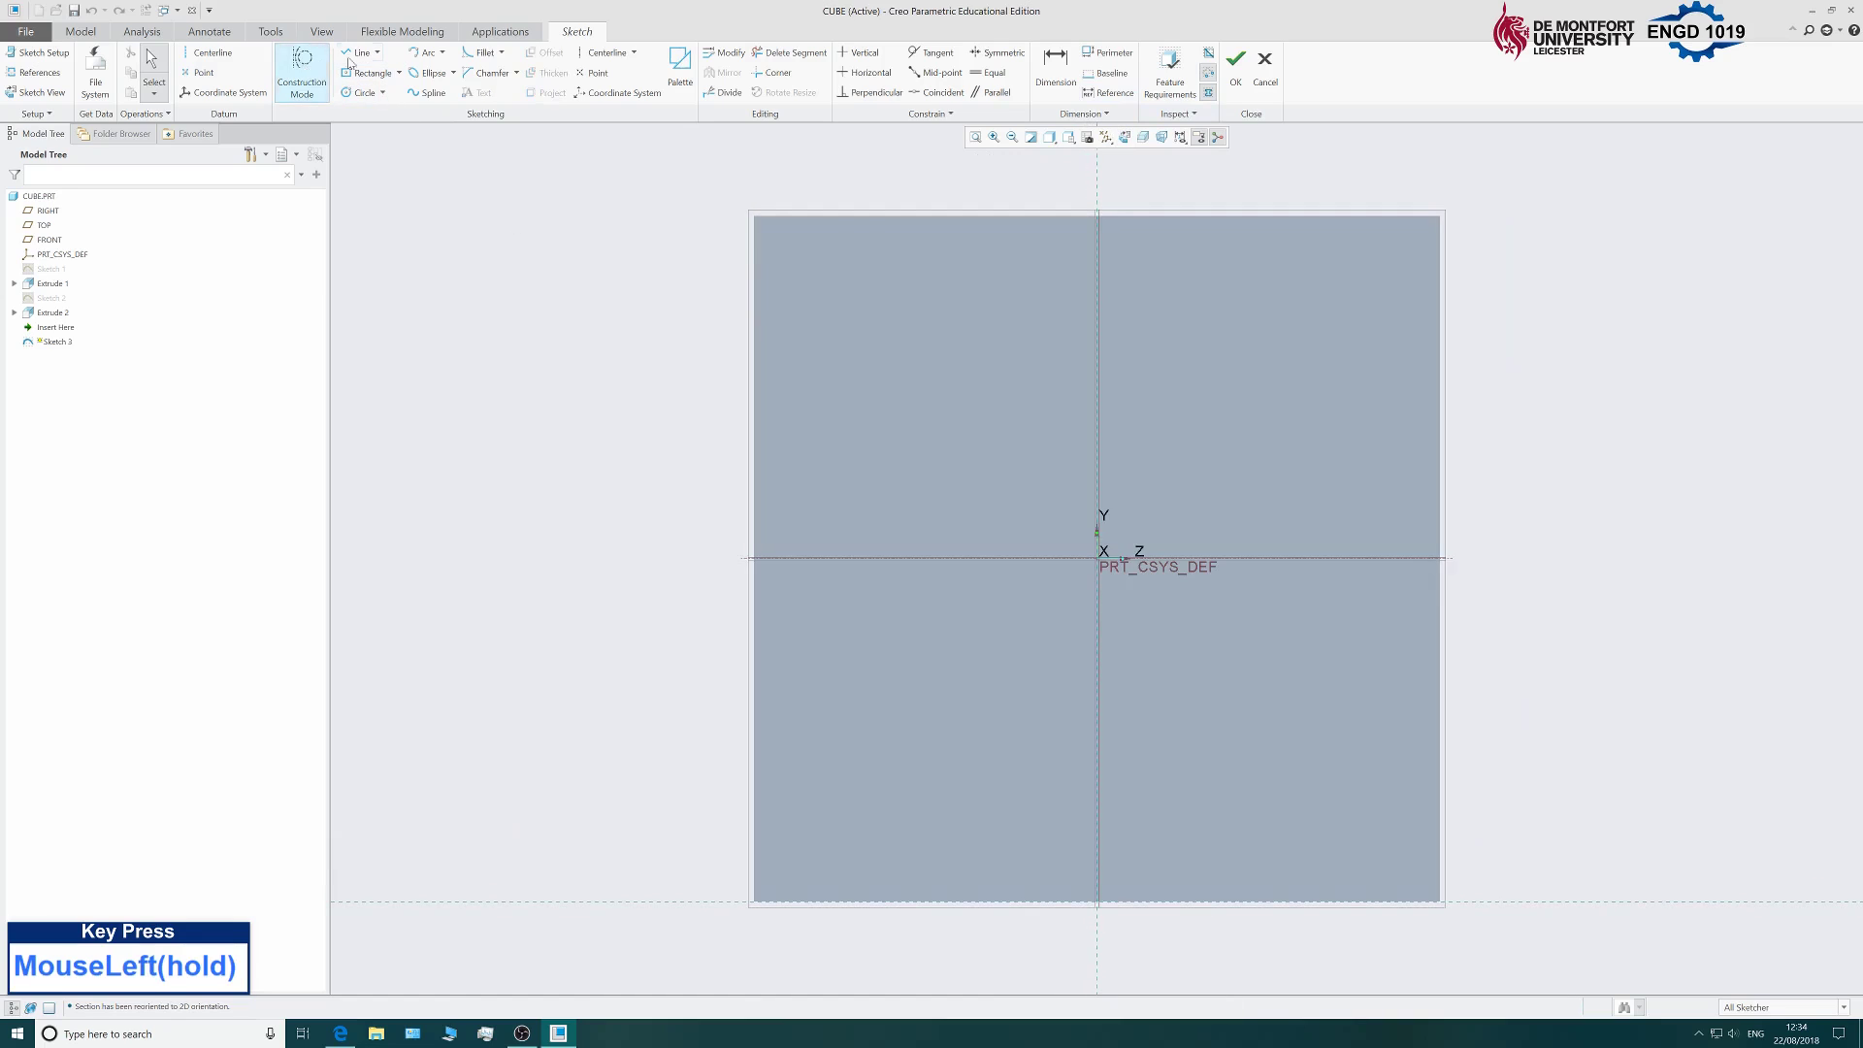
{"action": "left_click", "coordinate": [362, 54]}
{"action": "left_click", "coordinate": [757, 218]}
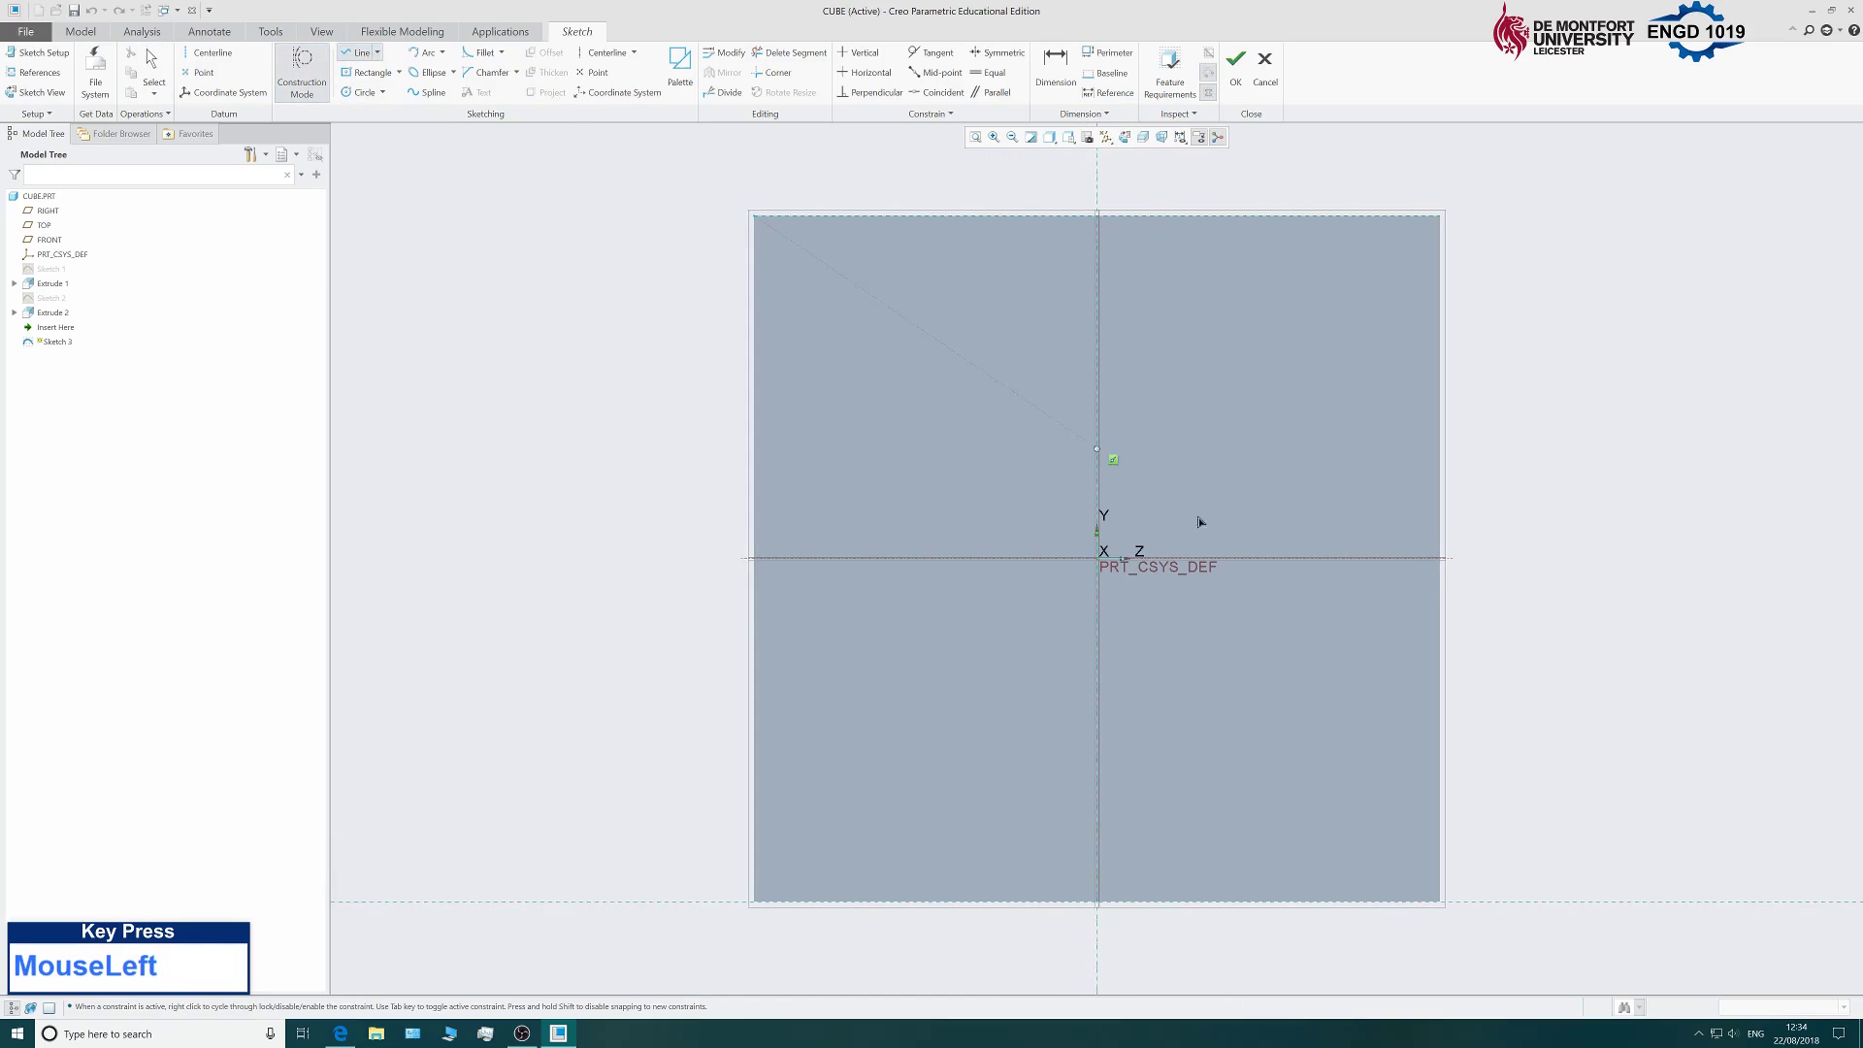
{"action": "left_click", "coordinate": [1439, 900]}
{"action": "middle_click", "coordinate": [1556, 628]}
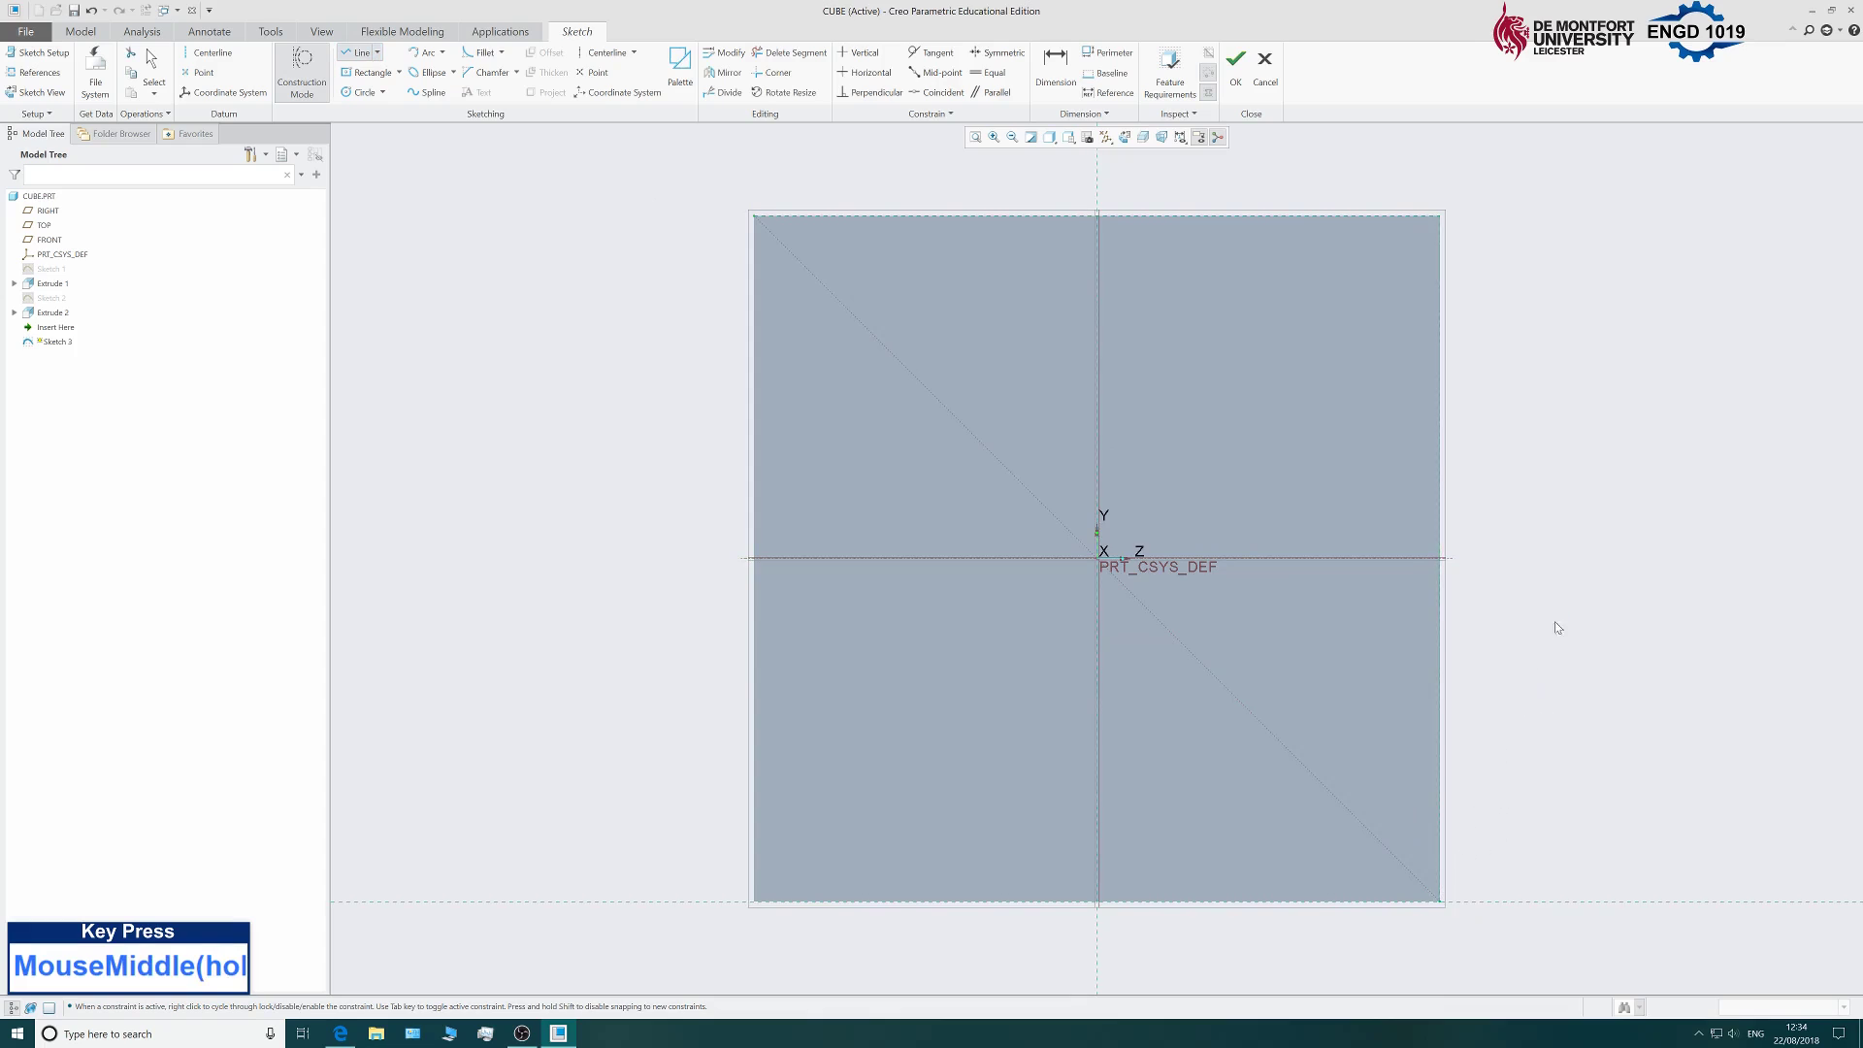
{"action": "middle_click", "coordinate": [1574, 596]}
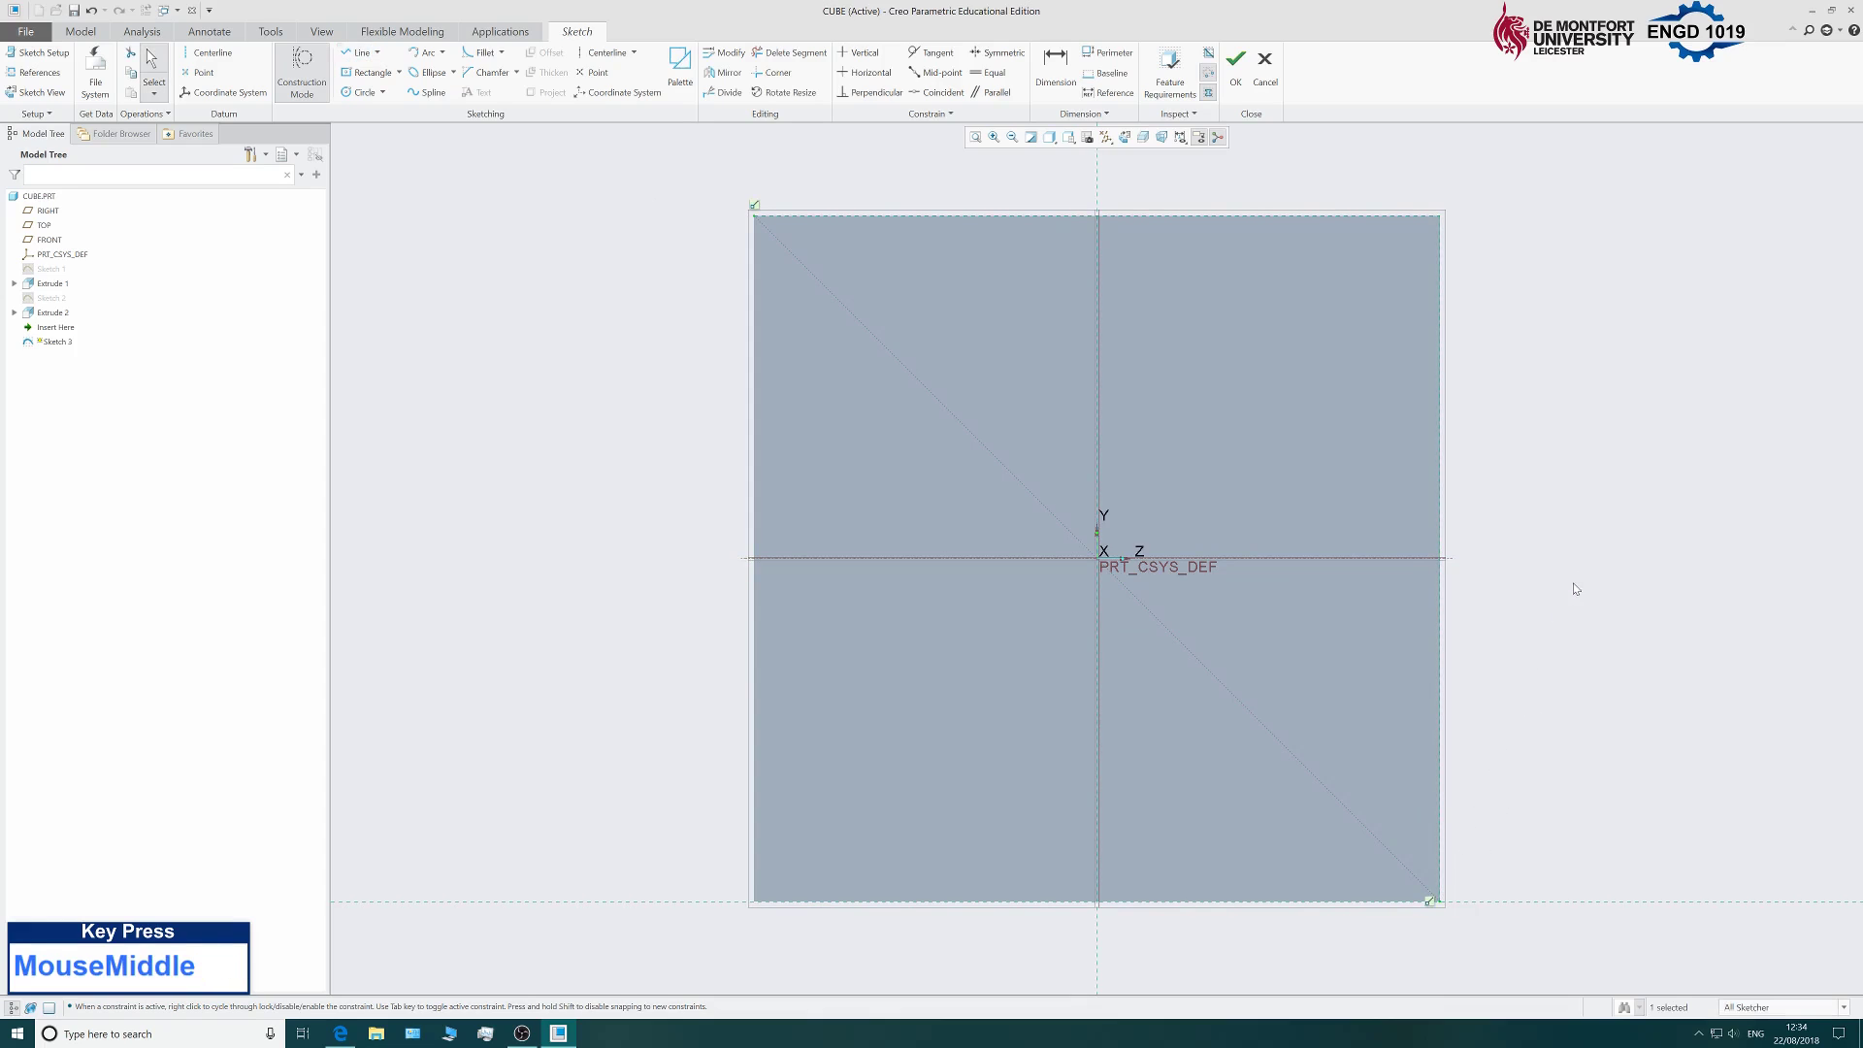
Add a construction circle of radius 7.42 centred on the origin, then select it.
{"action": "left_click", "coordinate": [358, 93]}
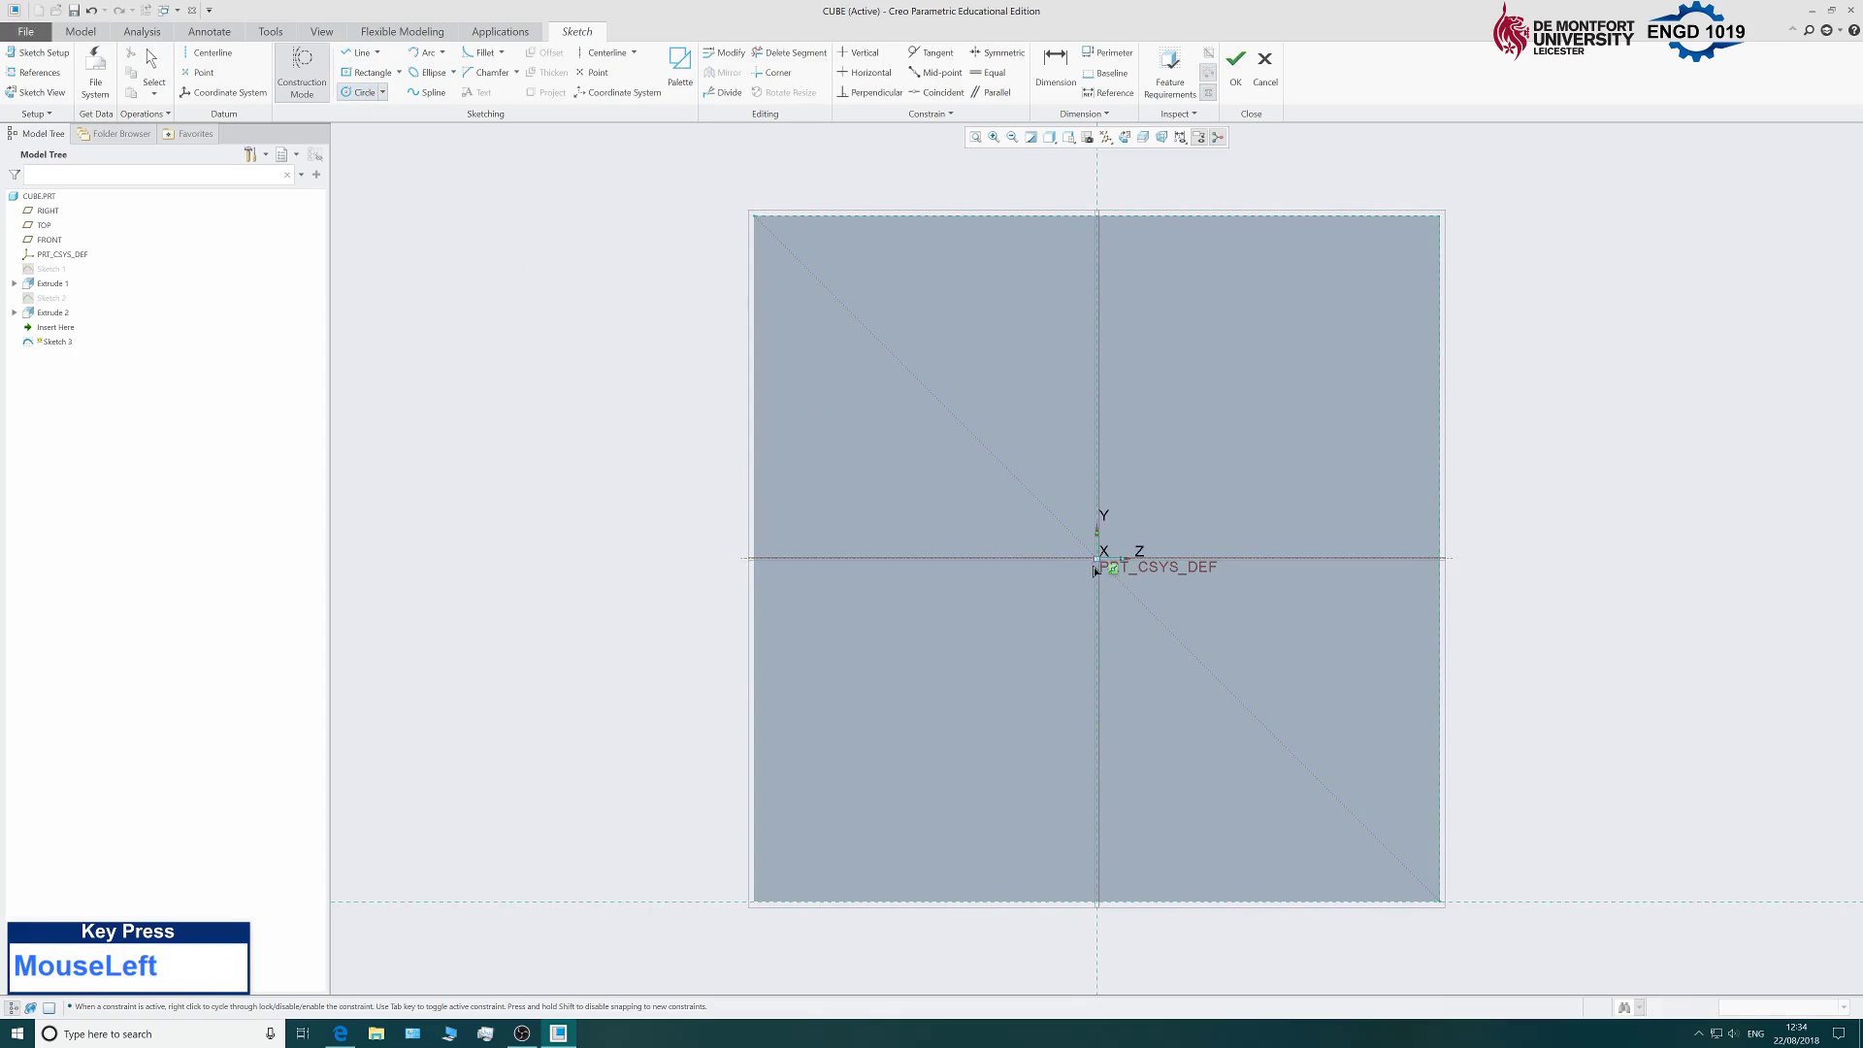
{"action": "left_click", "coordinate": [1240, 467]}
{"action": "middle_click", "coordinate": [1263, 377]}
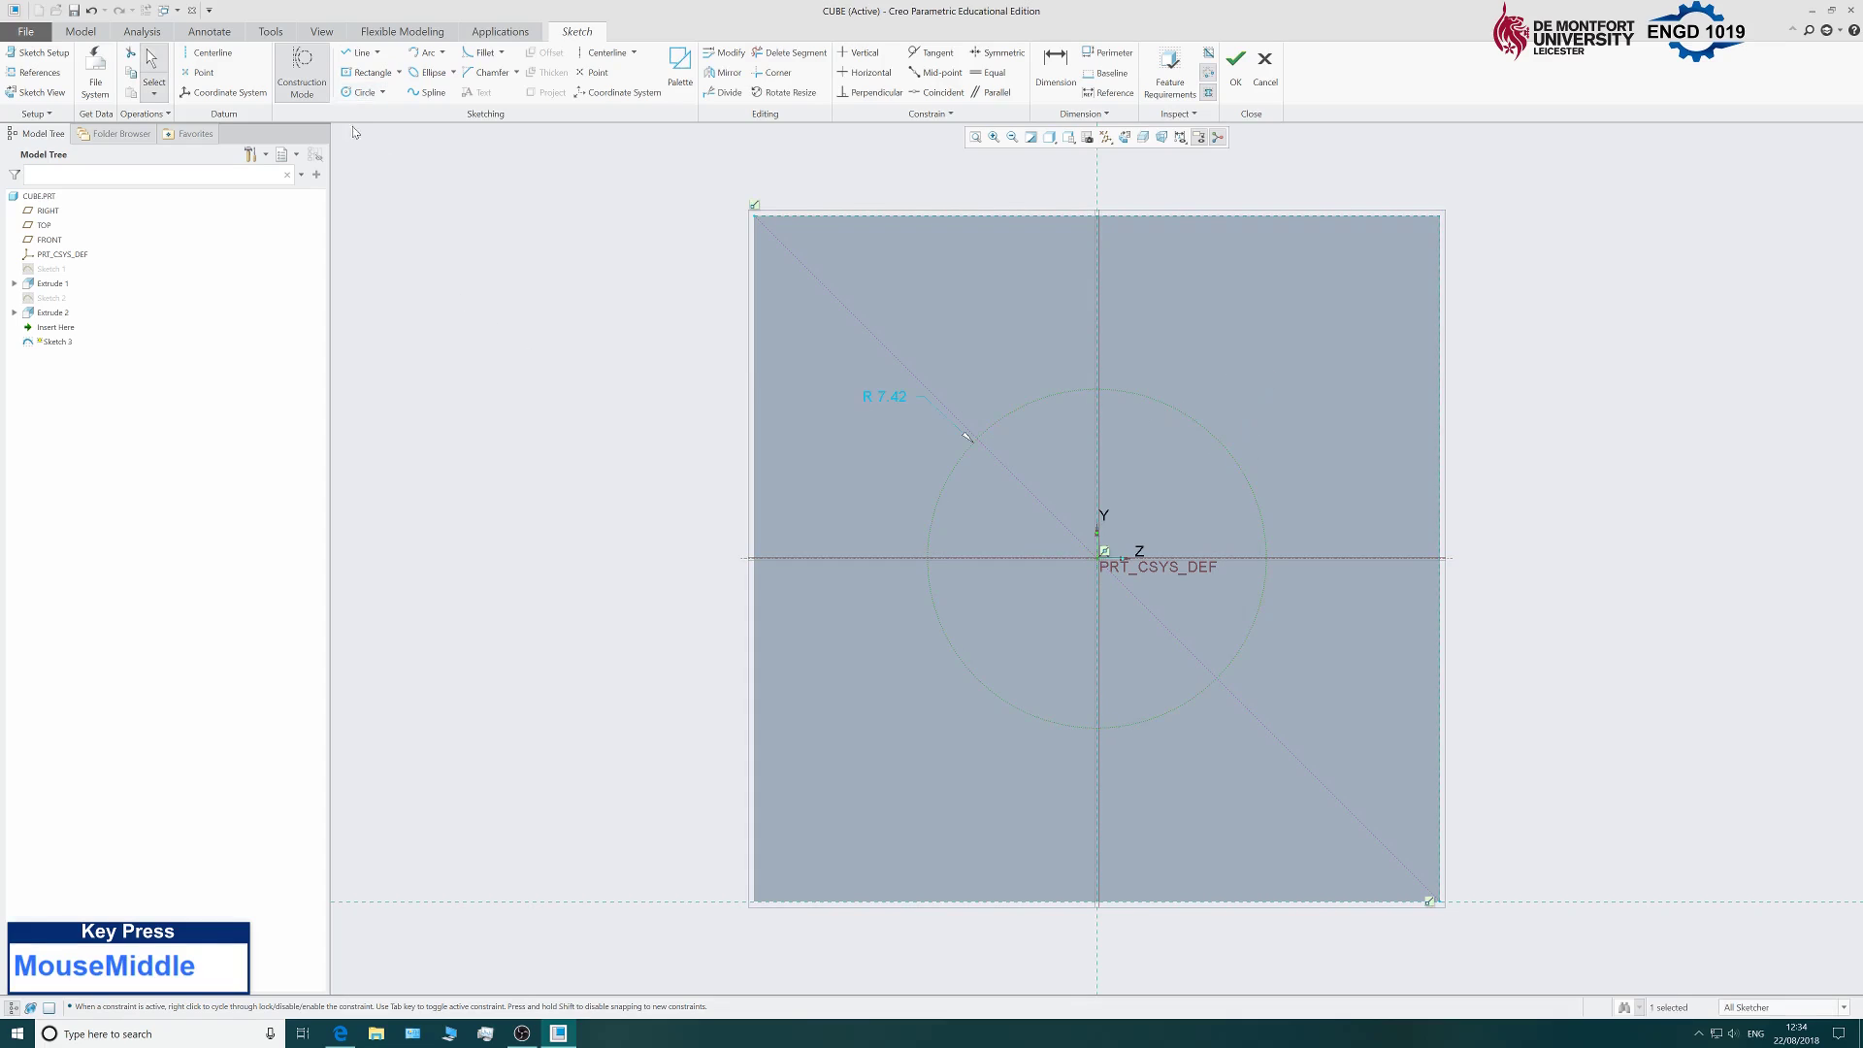
{"action": "left_click", "coordinate": [443, 261]}
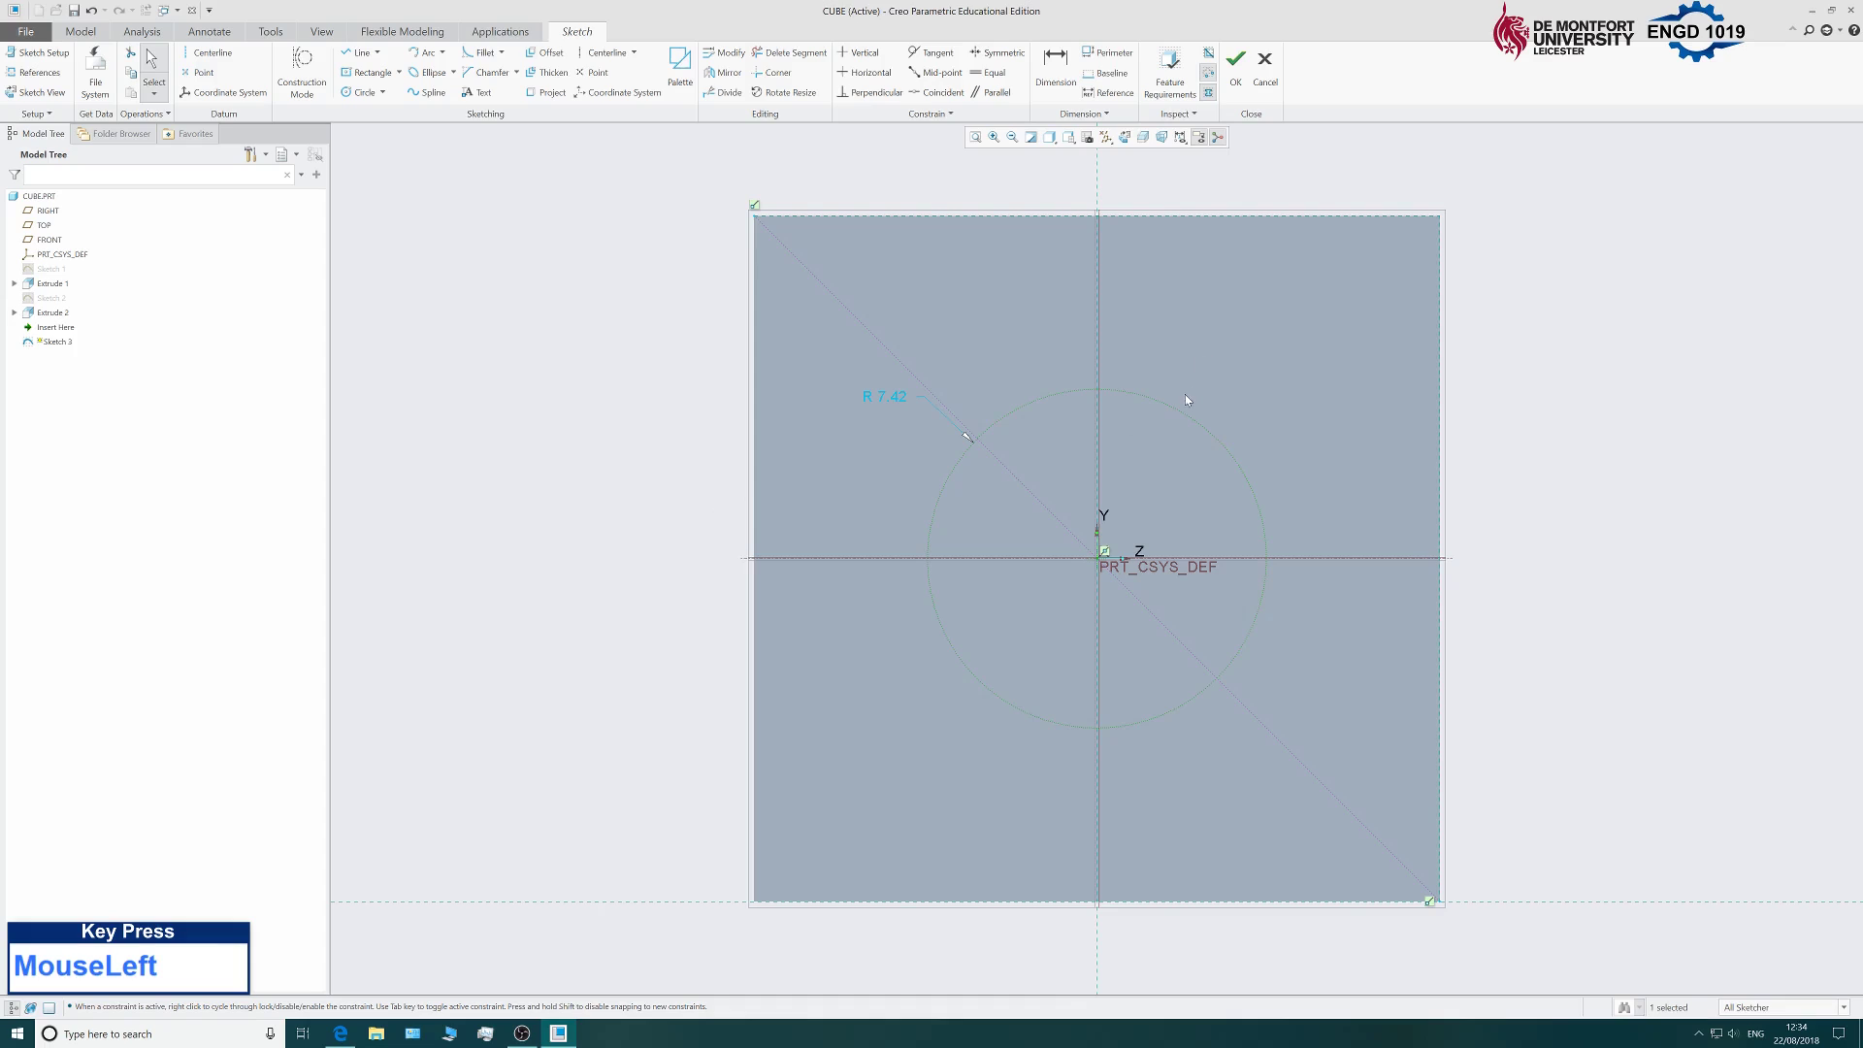
{"action": "left_click", "coordinate": [1058, 396]}
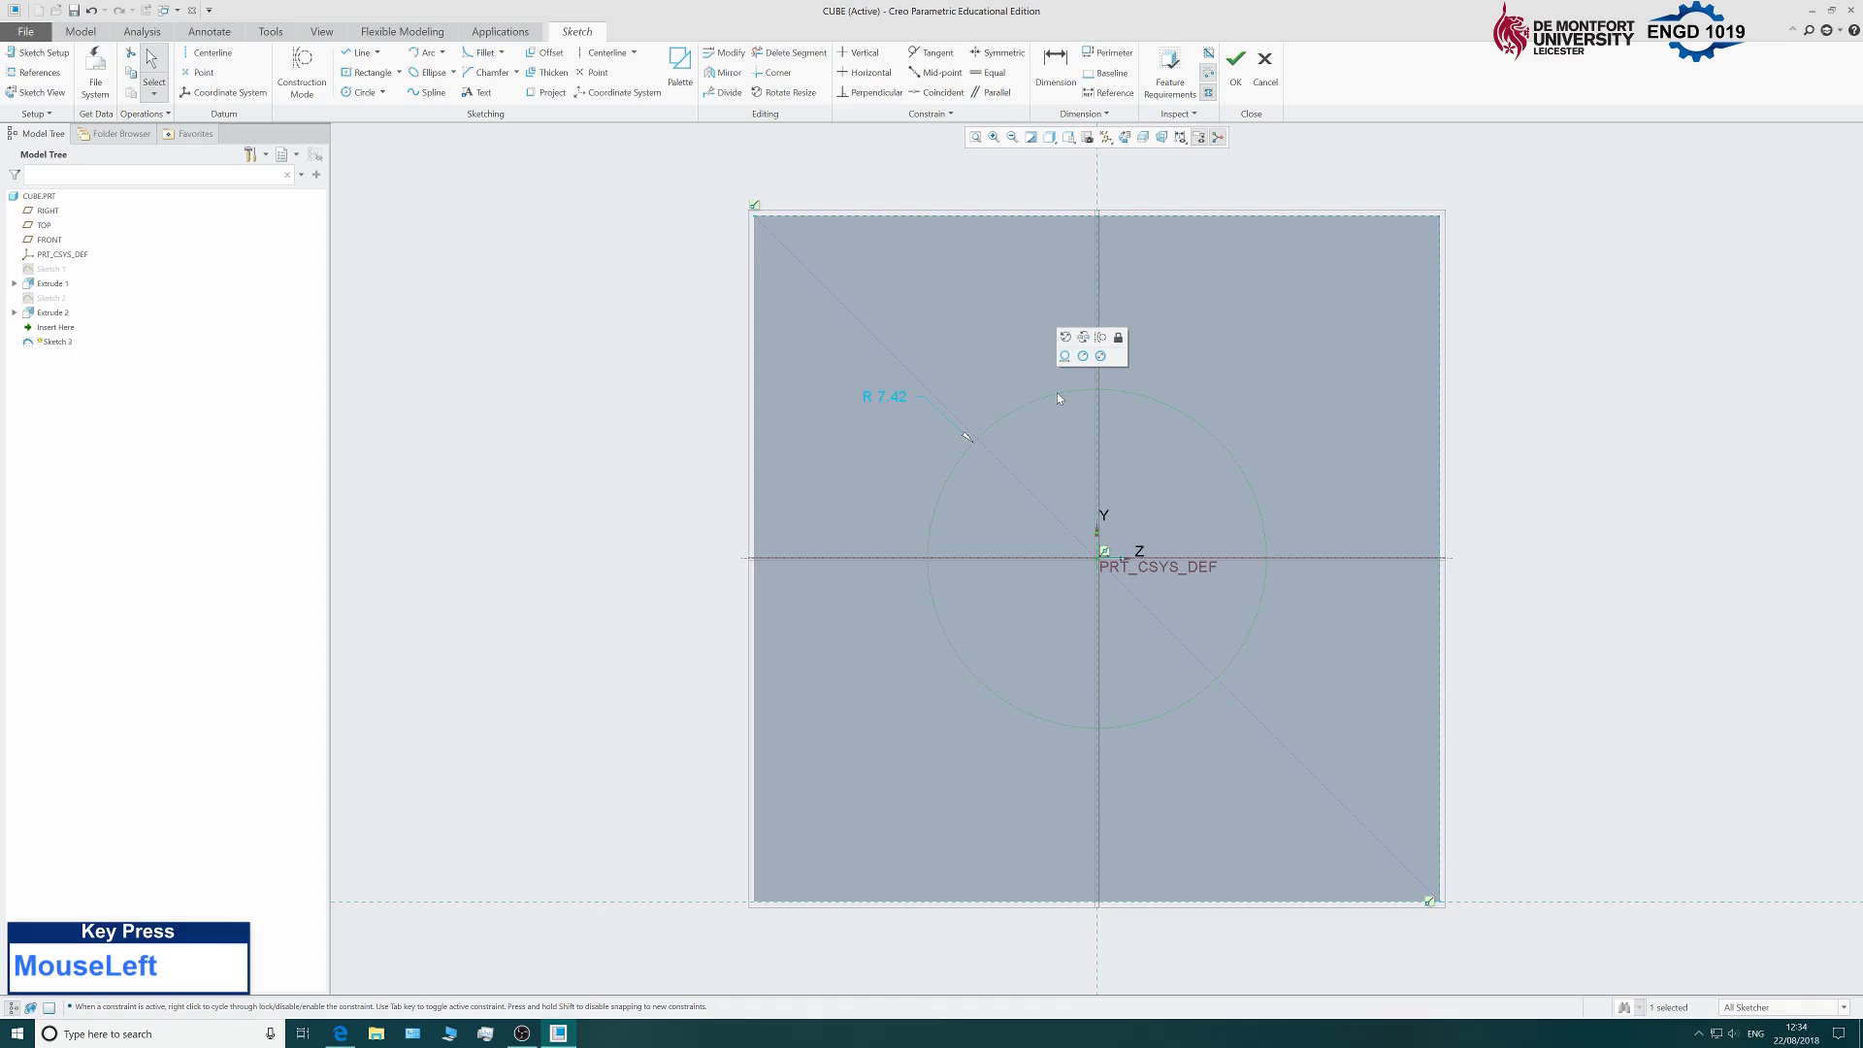
Convert the construction circle to regular geometry and reposition its R 7.42 dimension.
{"action": "left_click", "coordinate": [1102, 338]}
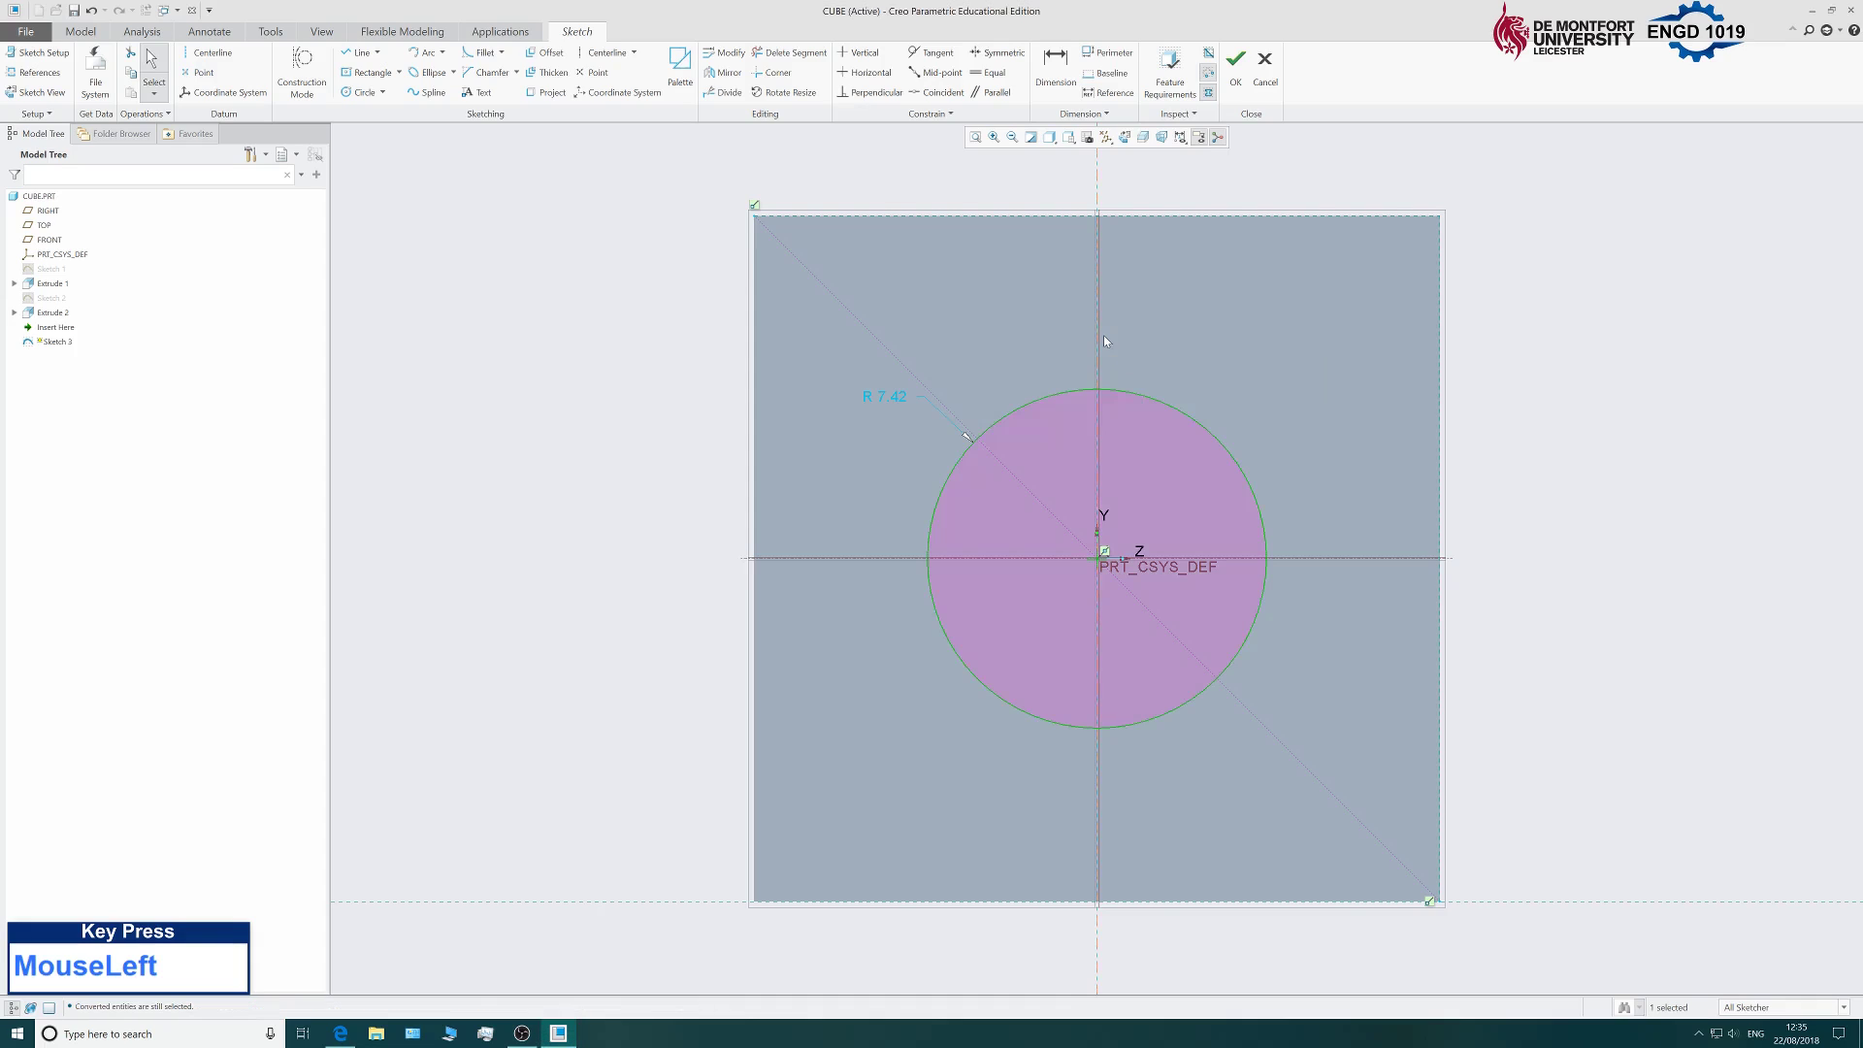
{"action": "left_click", "coordinate": [883, 398]}
{"action": "right_click", "coordinate": [883, 398]}
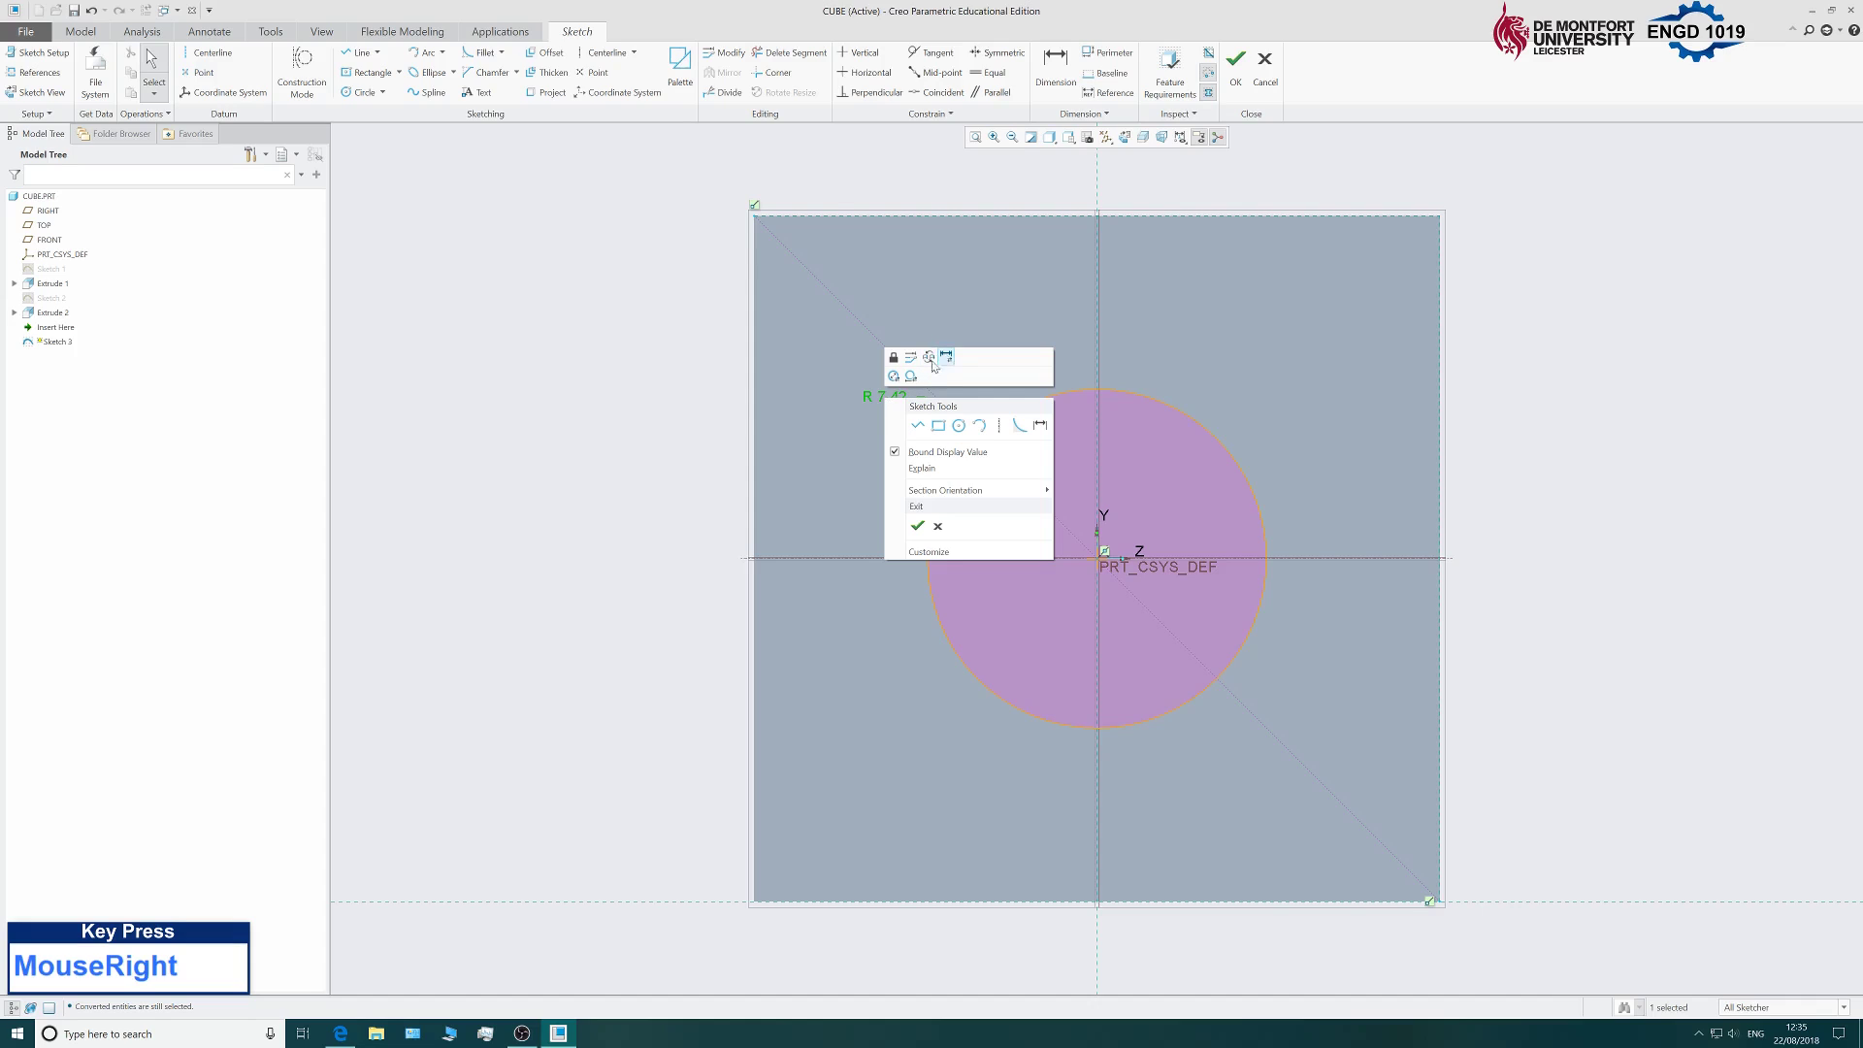
{"action": "left_click", "coordinate": [869, 394]}
{"action": "mouse_move", "coordinate": [869, 394]}
{"action": "left_mouse_down"}
{"action": "mouse_move", "coordinate": [854, 427]}
{"action": "mouse_move", "coordinate": [878, 495]}
{"action": "mouse_move", "coordinate": [892, 414]}
{"action": "mouse_move", "coordinate": [856, 419]}
{"action": "left_mouse_up"}
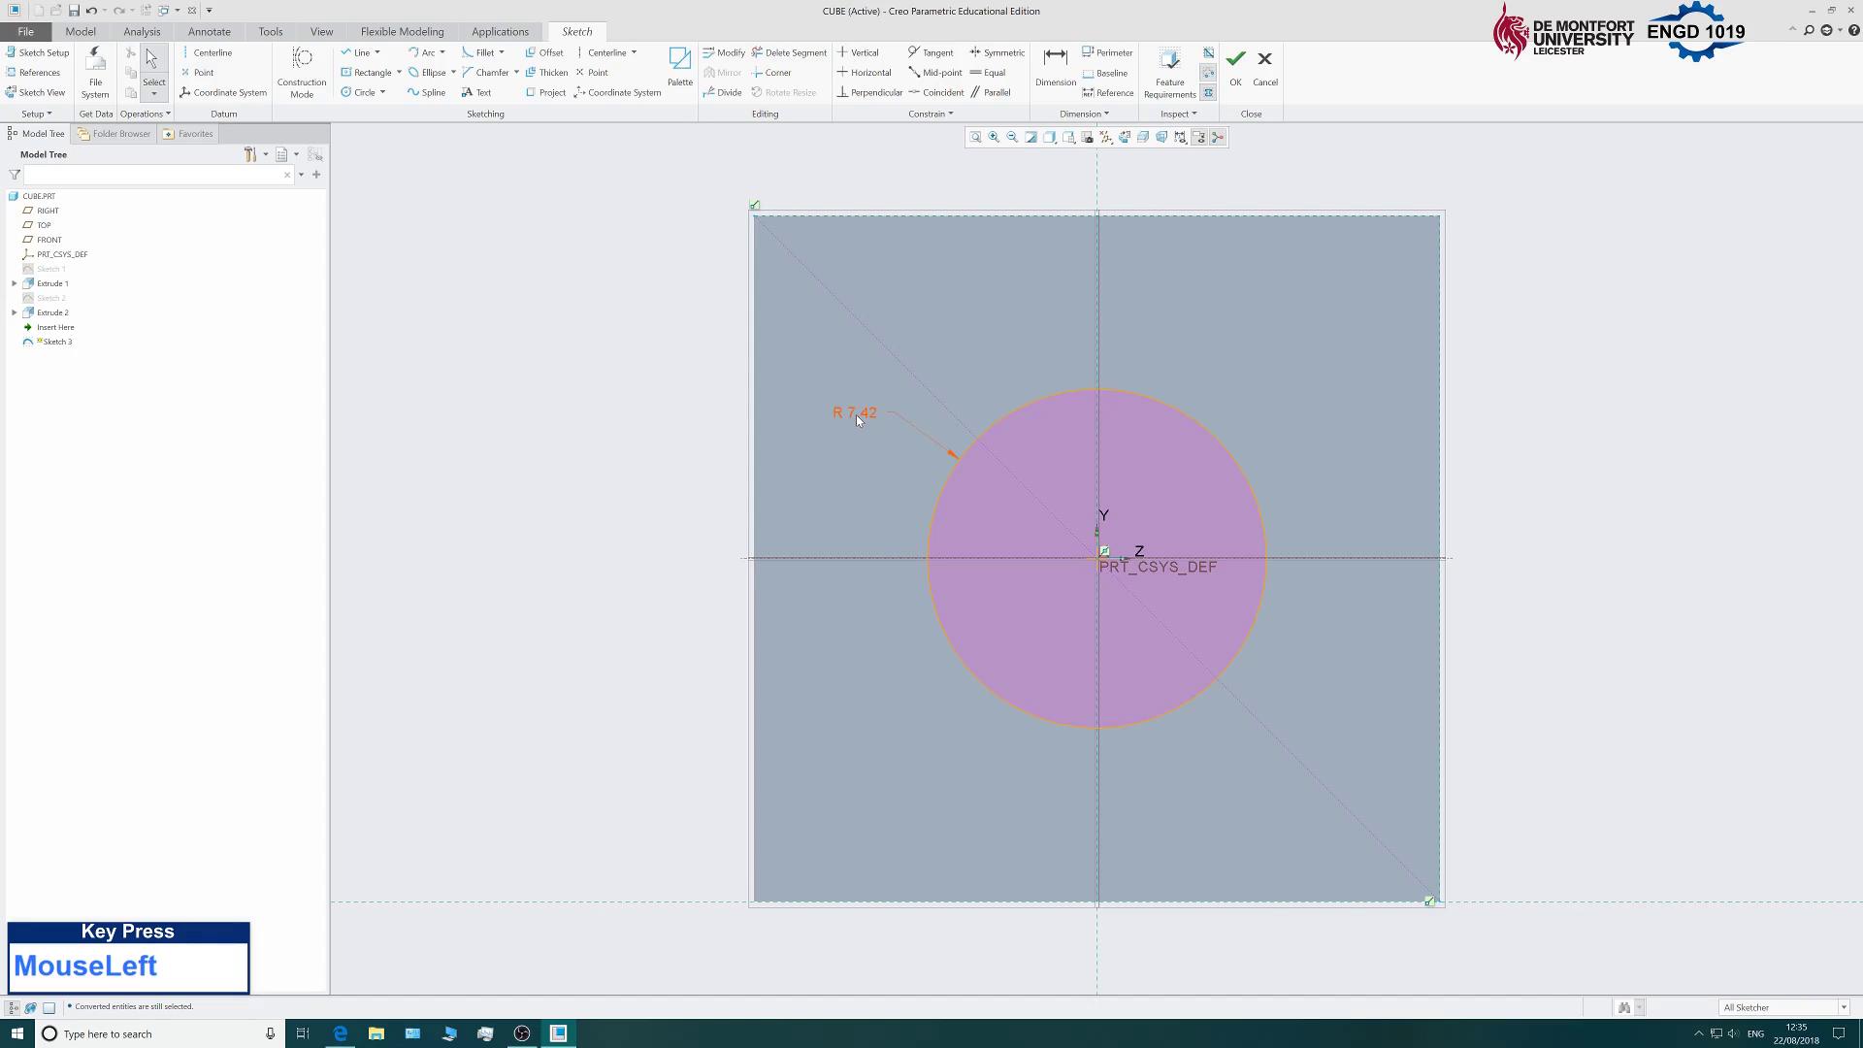
Change the radius dimension to an 8 diameter and accept Sketch 3.
{"action": "right_click", "coordinate": [856, 417]}
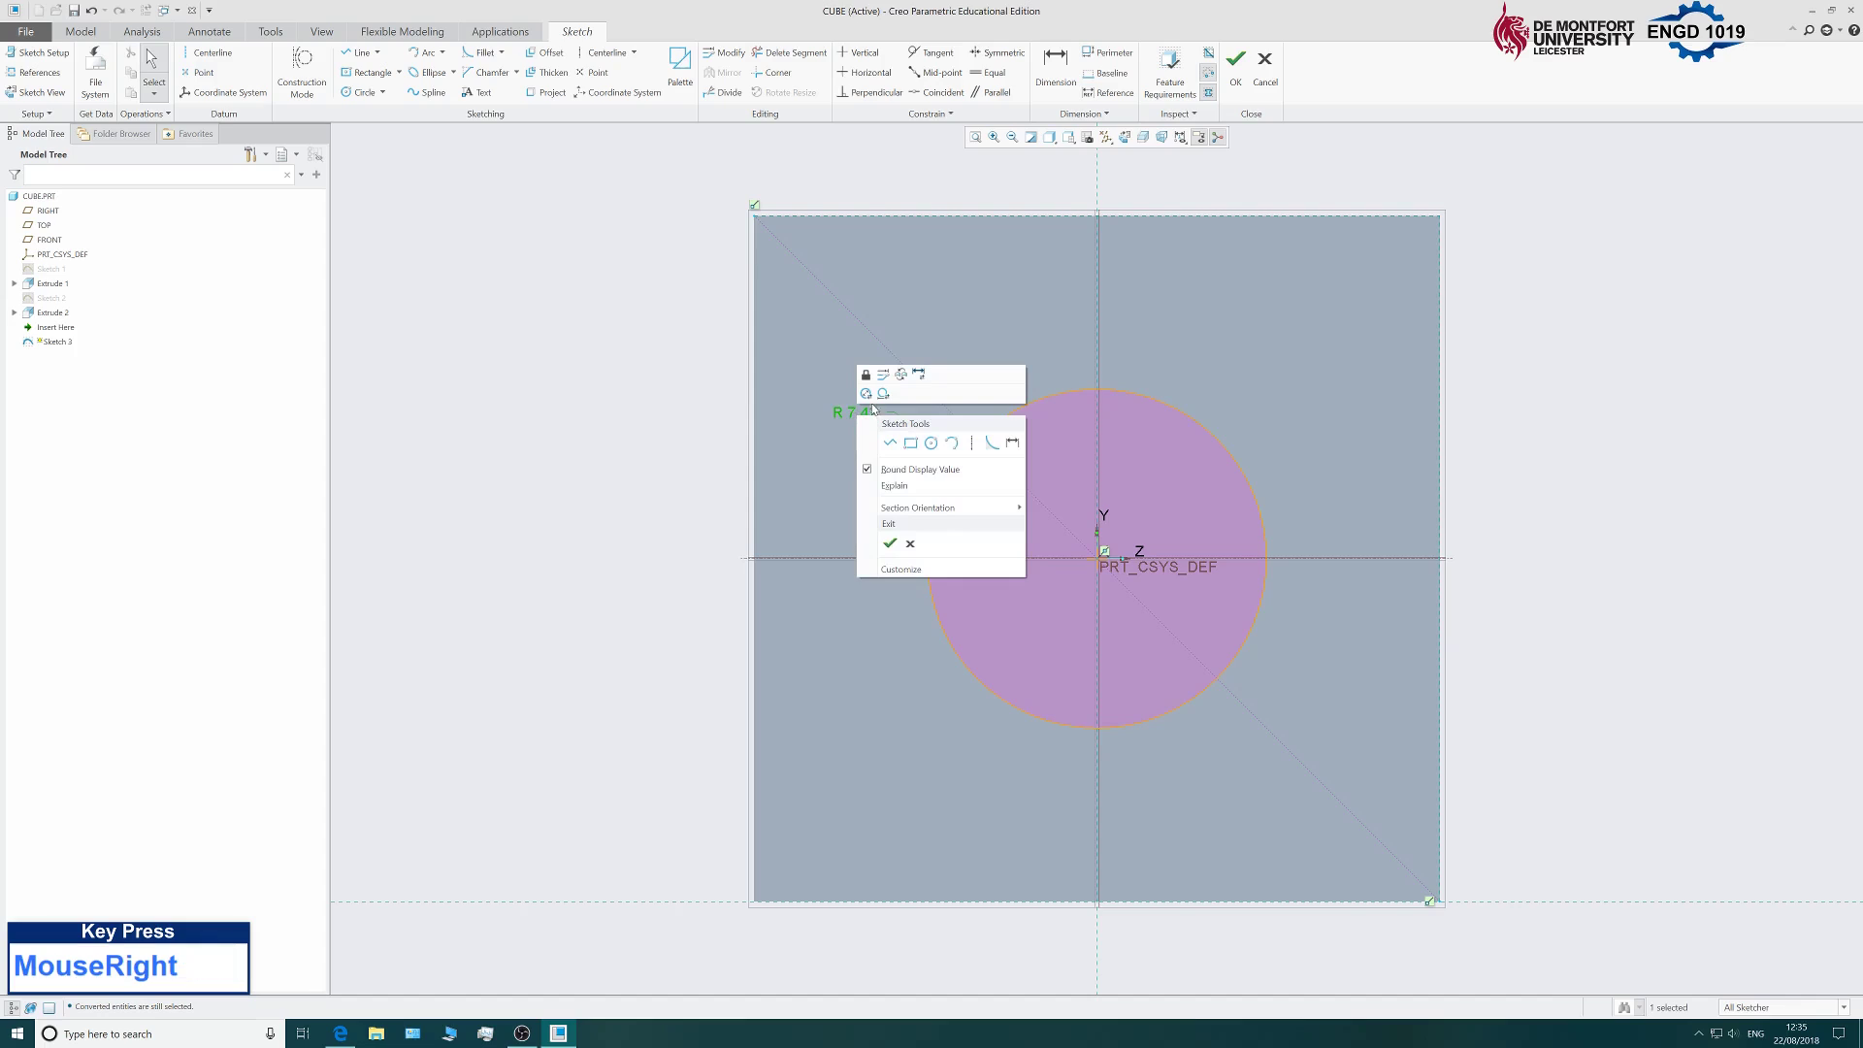
{"action": "left_click", "coordinate": [867, 393]}
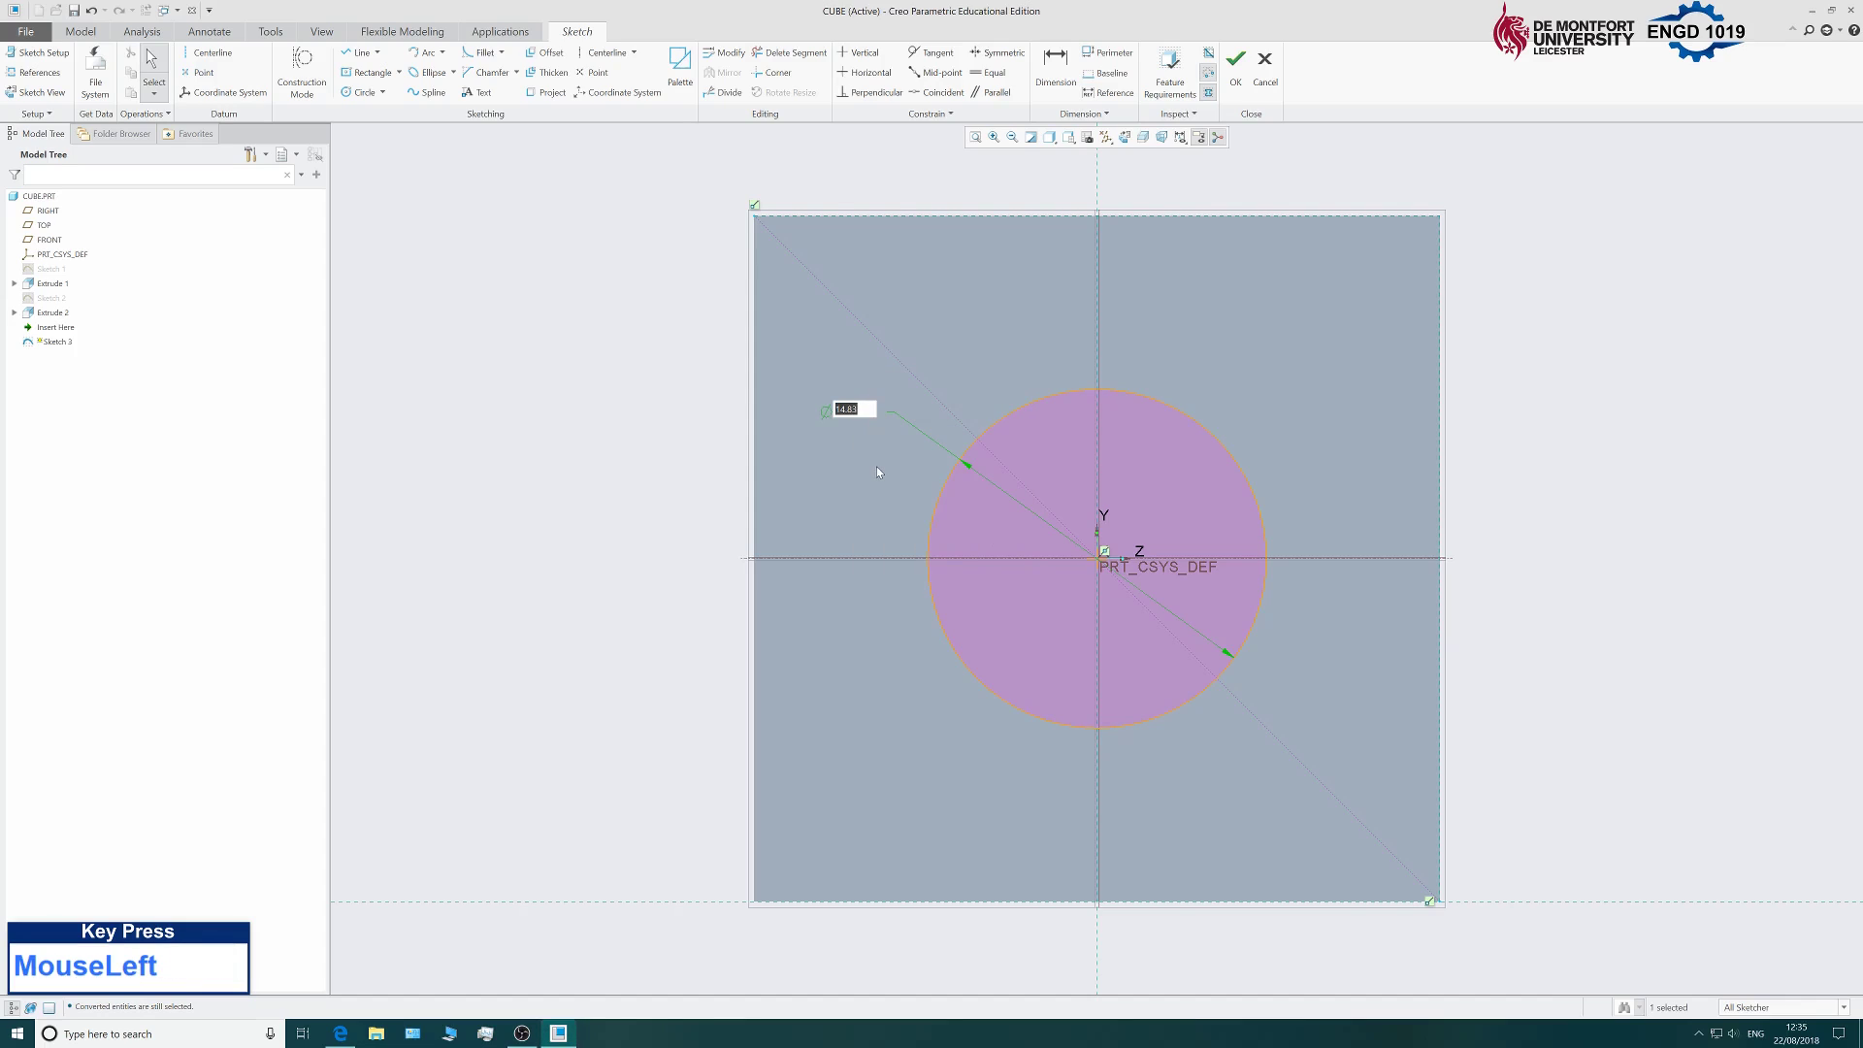
{"action": "type", "text": "8"}
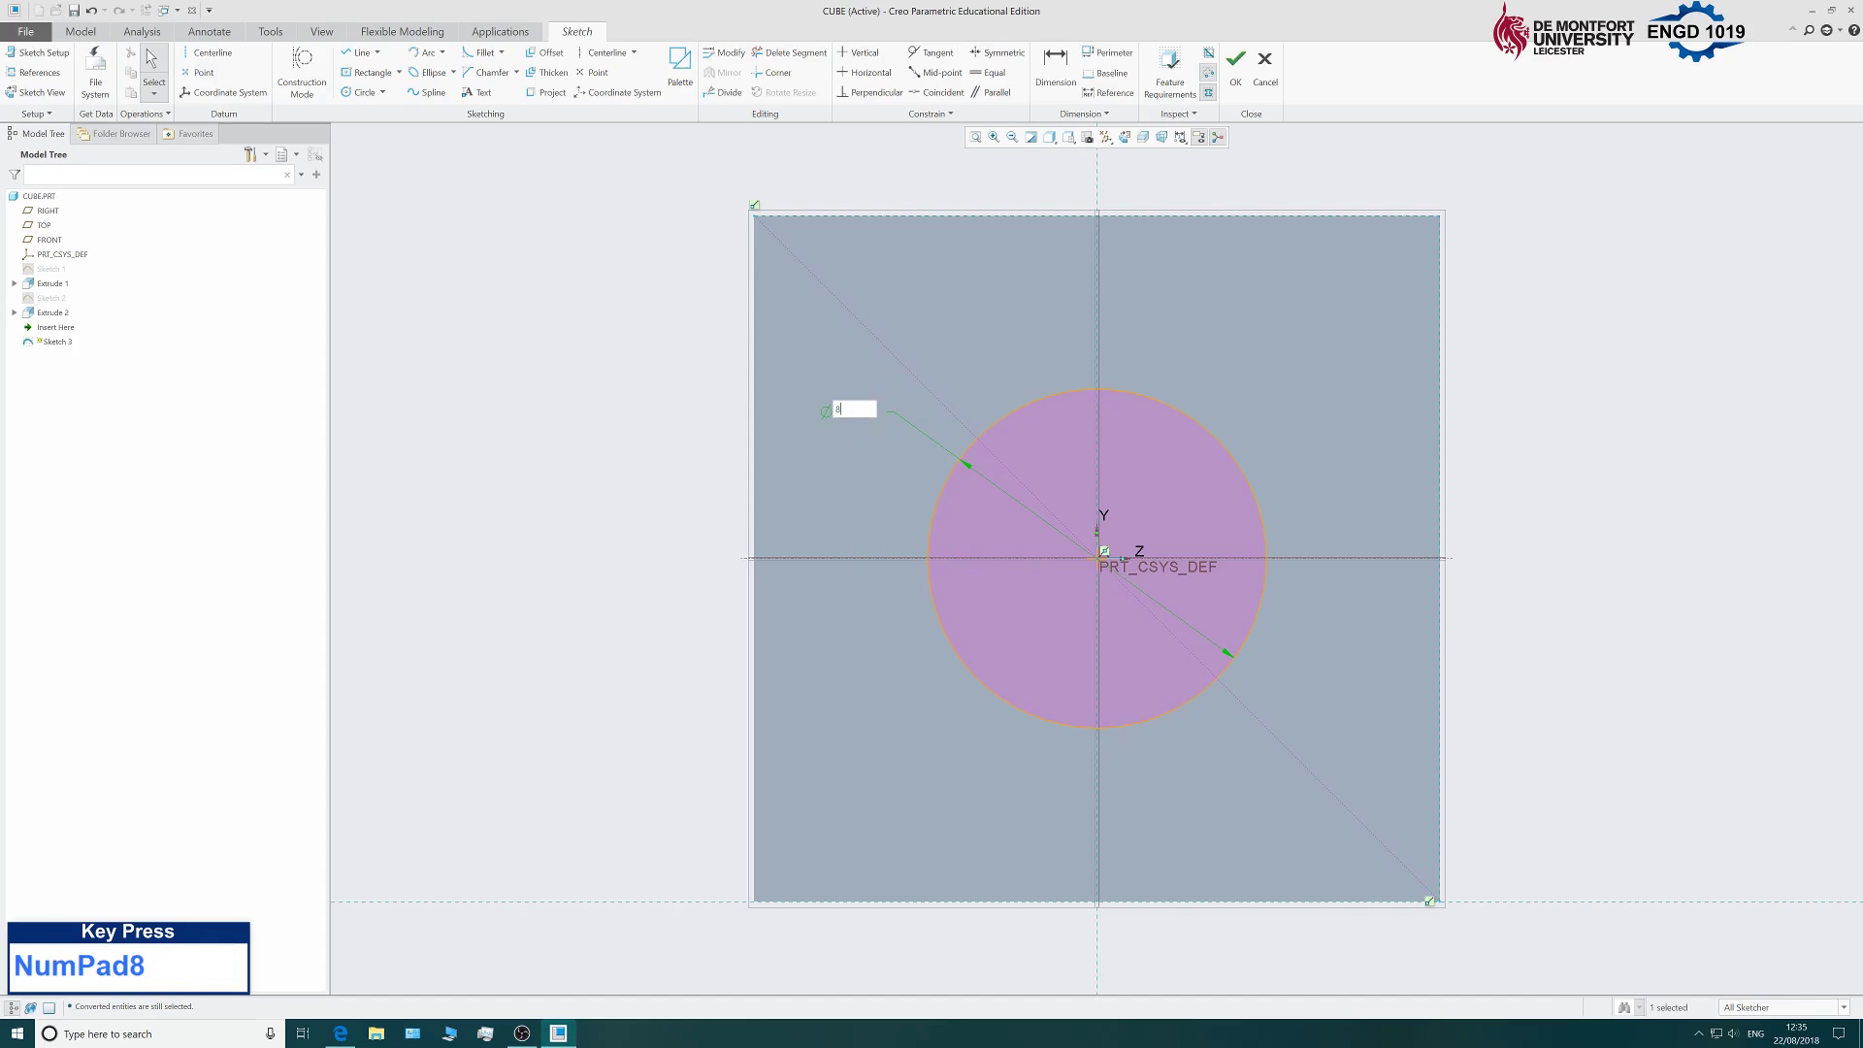
{"action": "key", "text": "Return"}
{"action": "mouse_move", "coordinate": [603, 561]}
{"action": "middle_mouse_down"}
{"action": "mouse_move", "coordinate": [769, 549]}
{"action": "mouse_move", "coordinate": [637, 566]}
{"action": "middle_mouse_up"}
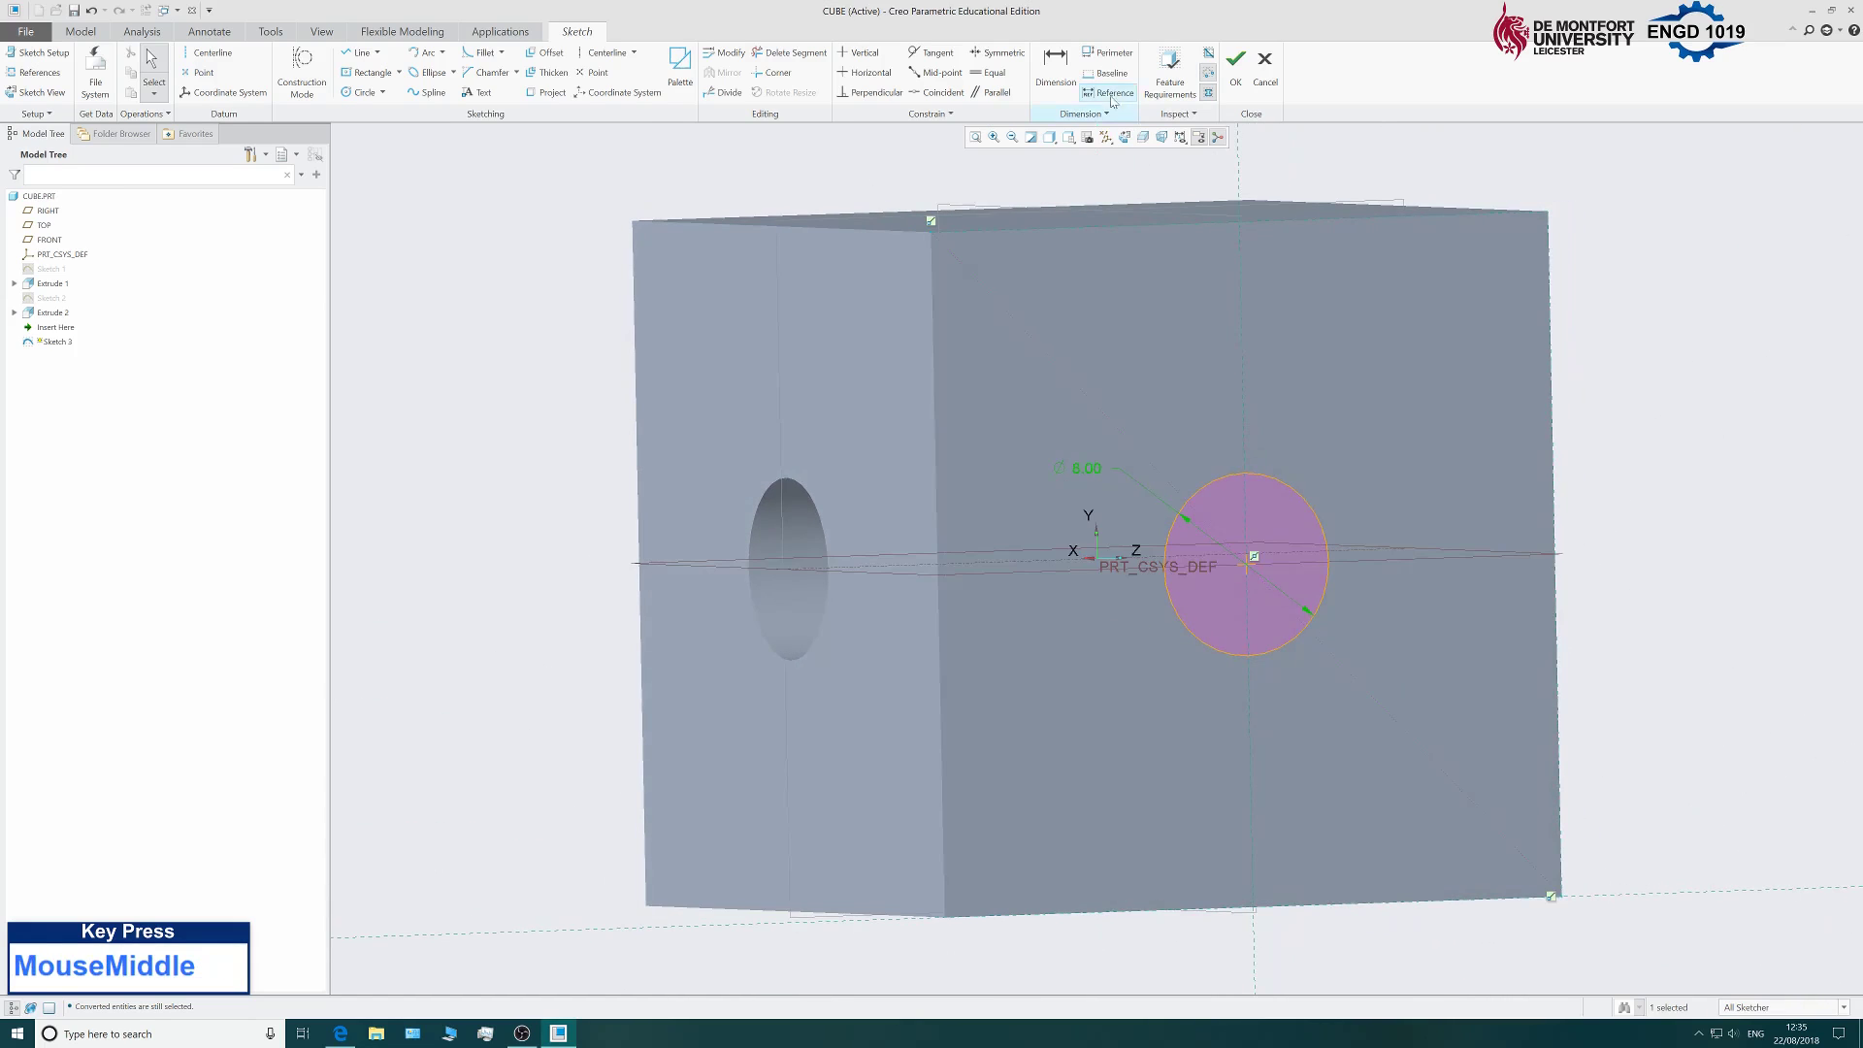
{"action": "left_click", "coordinate": [1237, 78]}
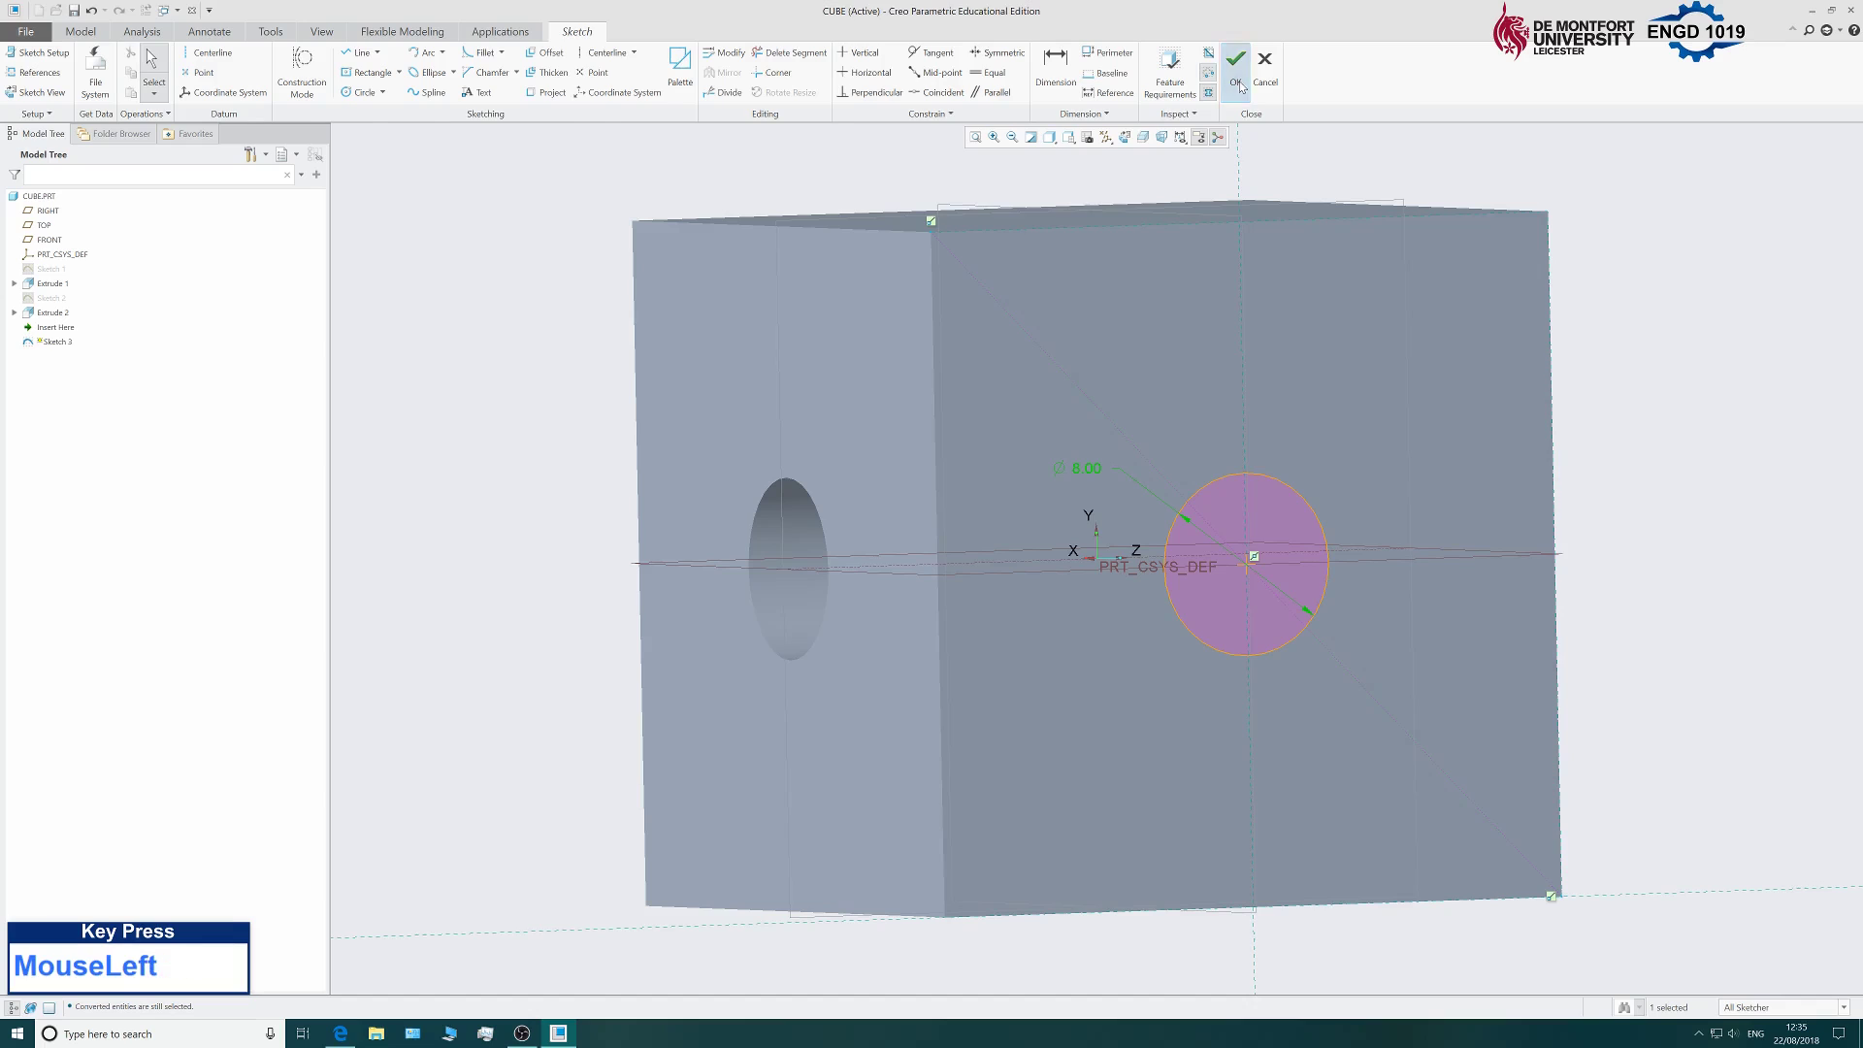
Extrude the 8 mm circle as a Through All cut, piercing an adjacent face of the cube.
{"action": "scroll", "coordinate": [689, 533], "scroll_direction": "up", "scroll_amount": 3}
{"action": "scroll", "coordinate": [689, 534], "scroll_direction": "down", "scroll_amount": 3}
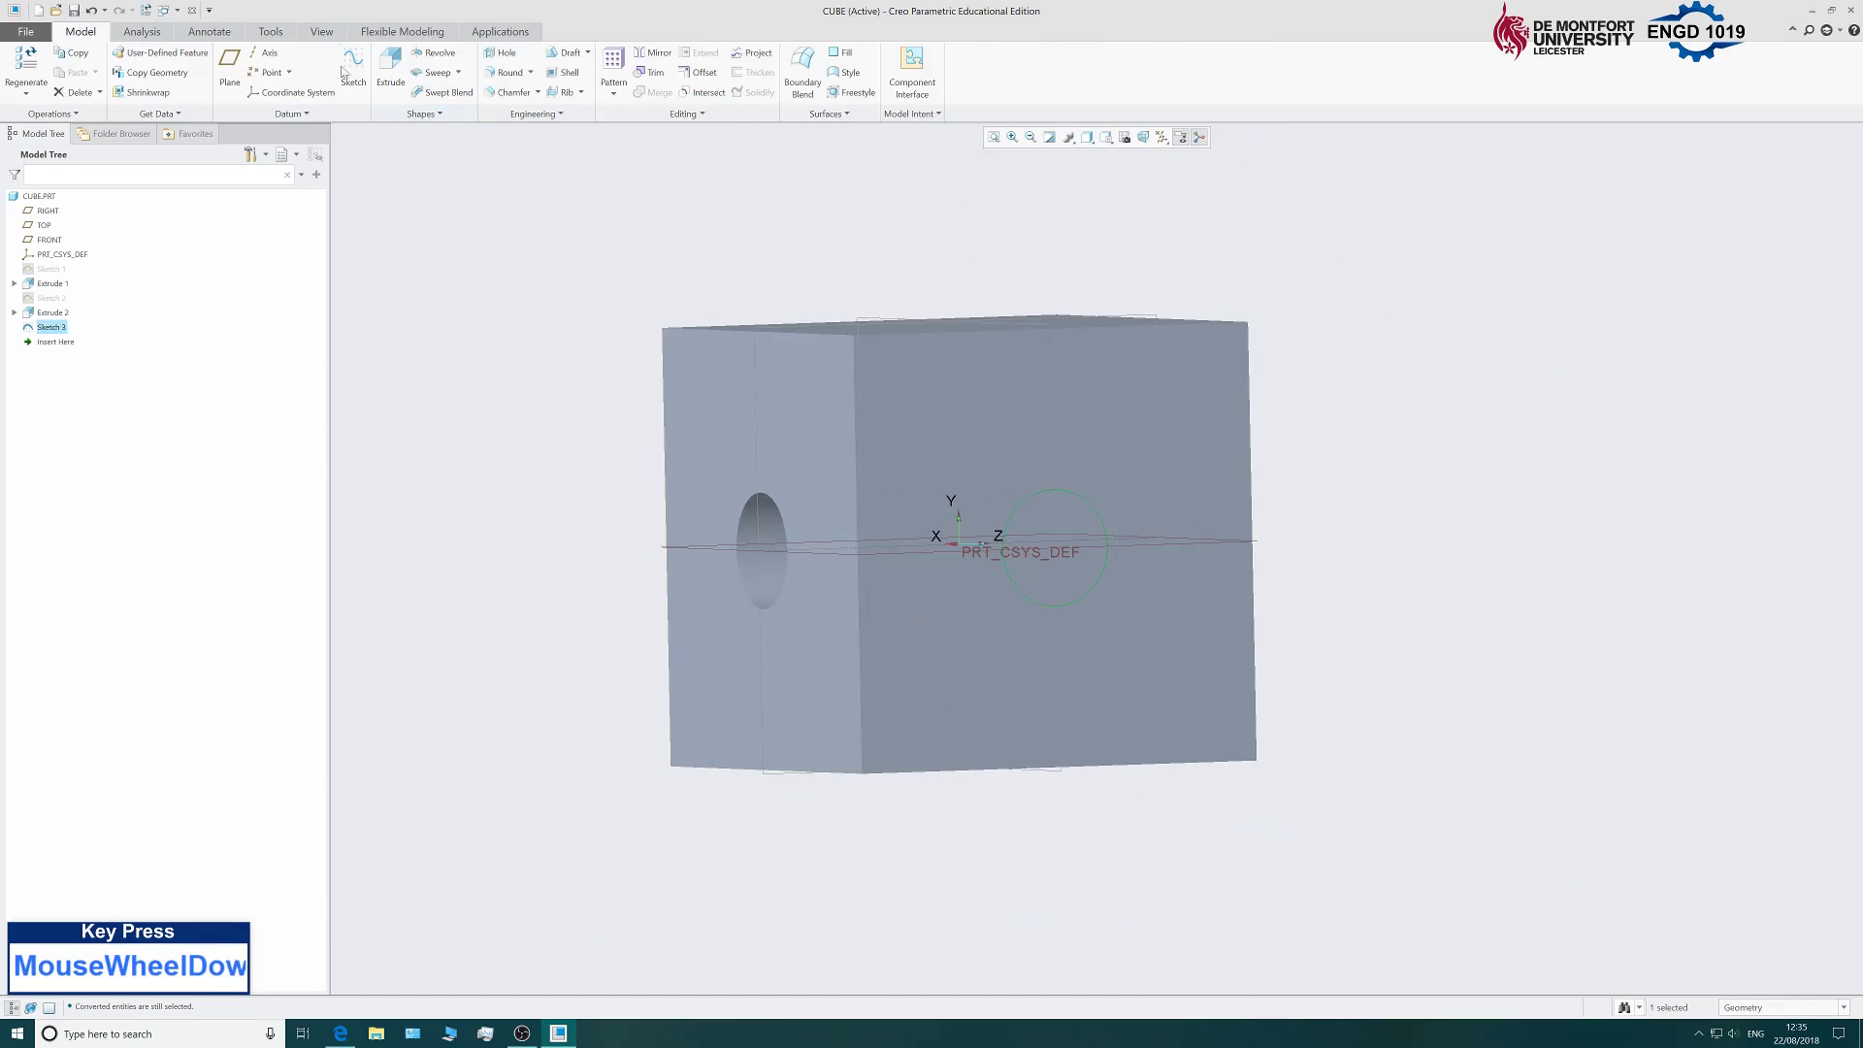
{"action": "left_click", "coordinate": [390, 66]}
{"action": "middle_click_drag", "start_coordinate": [531, 509], "coordinate": [560, 554]}
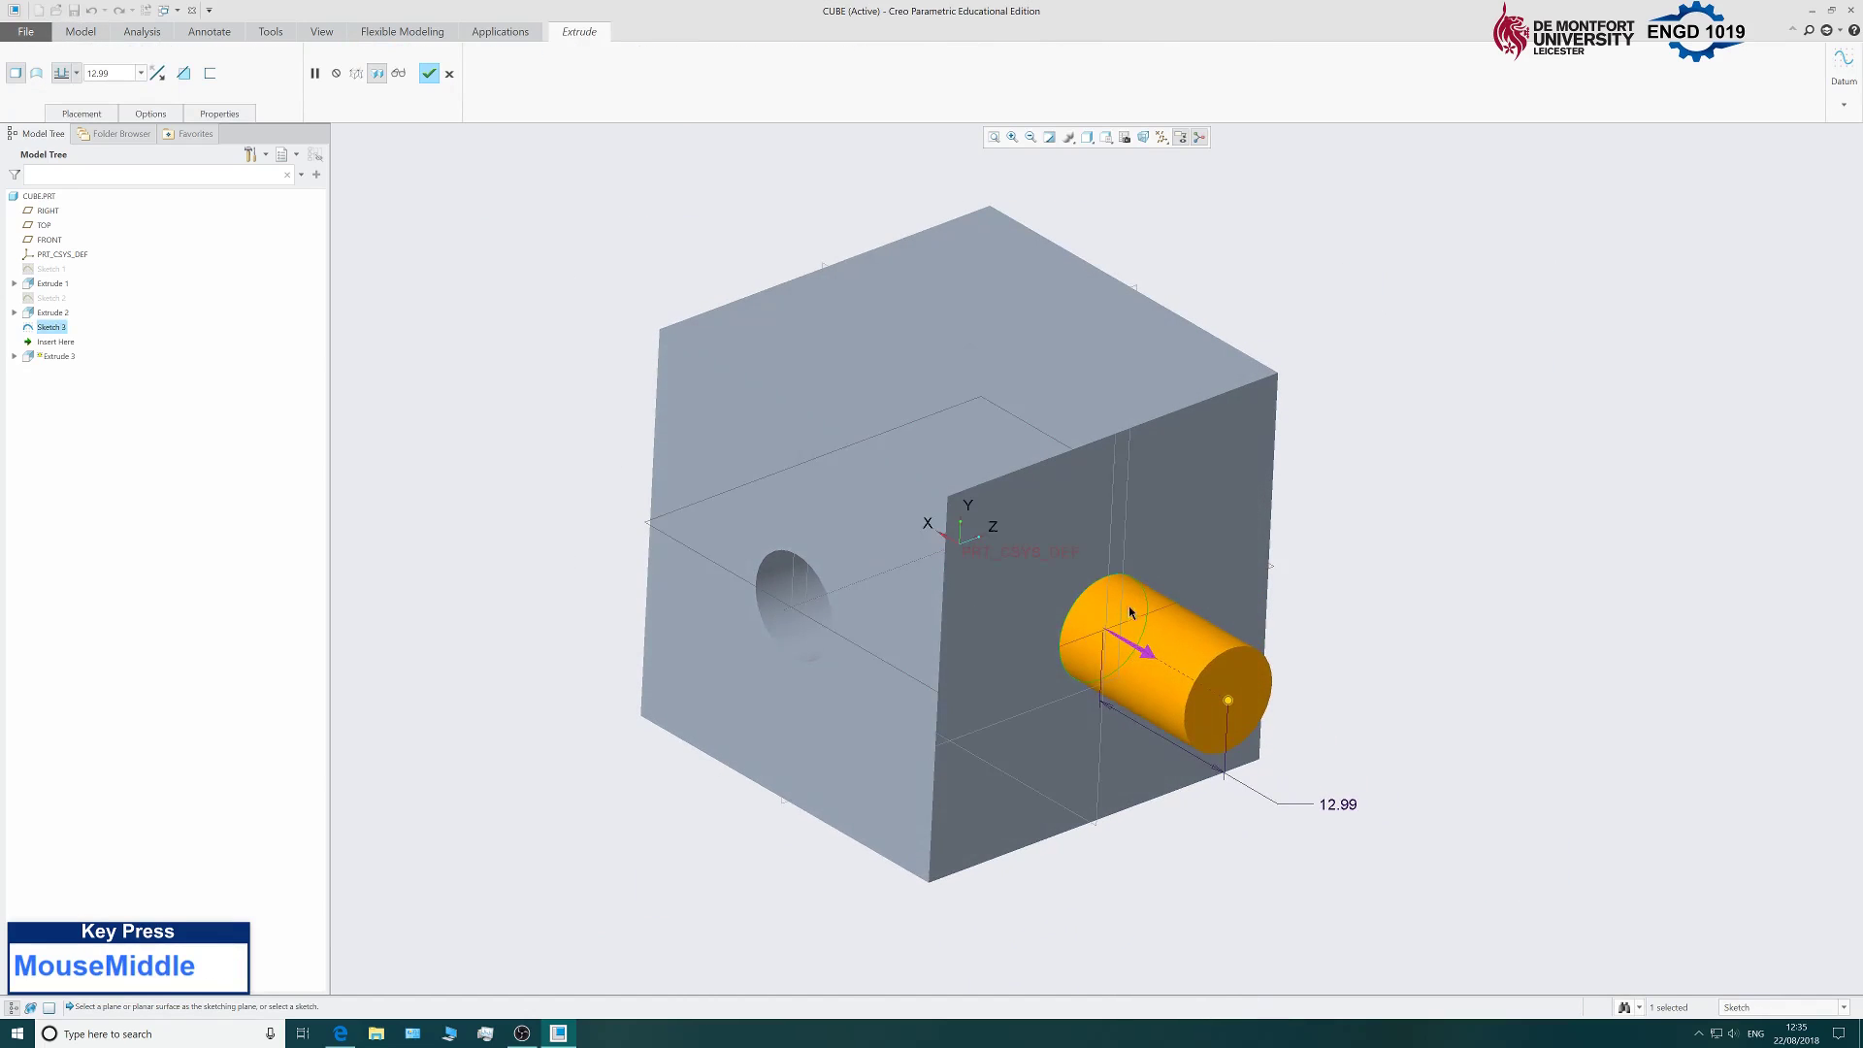
{"action": "left_click", "coordinate": [1145, 657]}
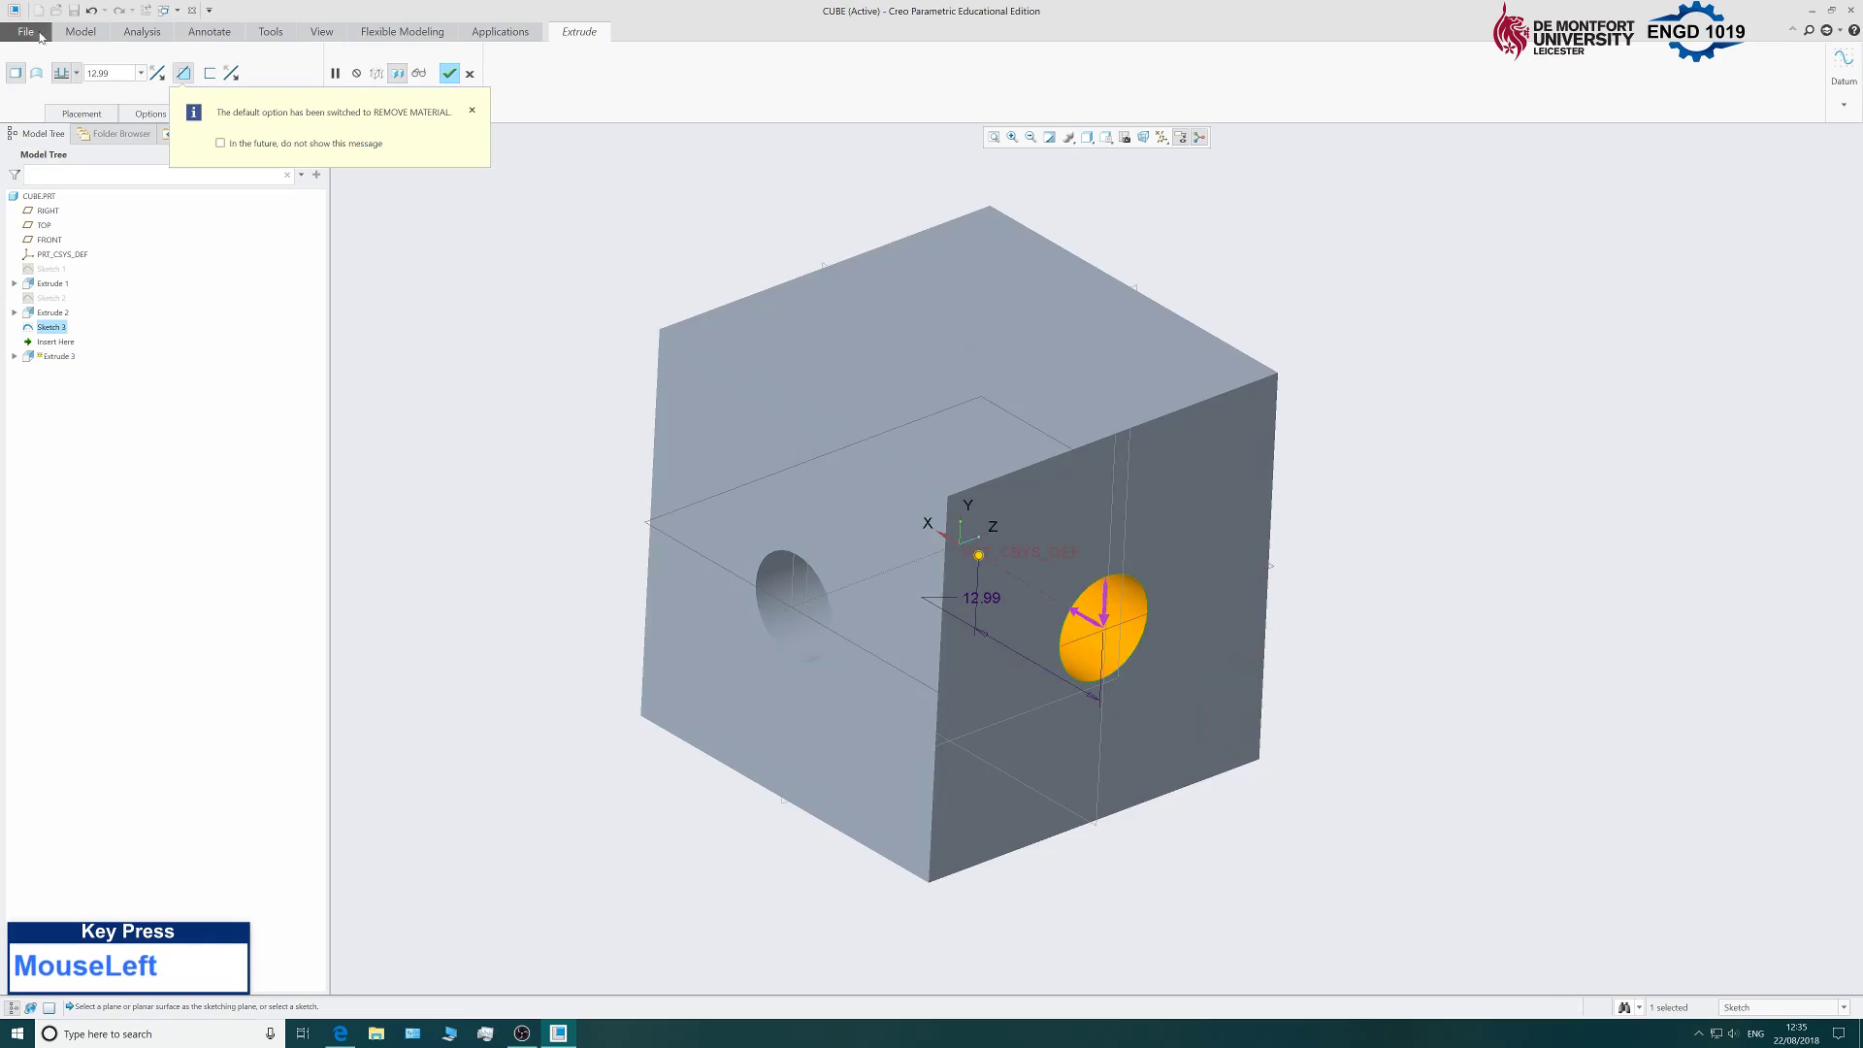
{"action": "left_click", "coordinate": [76, 73]}
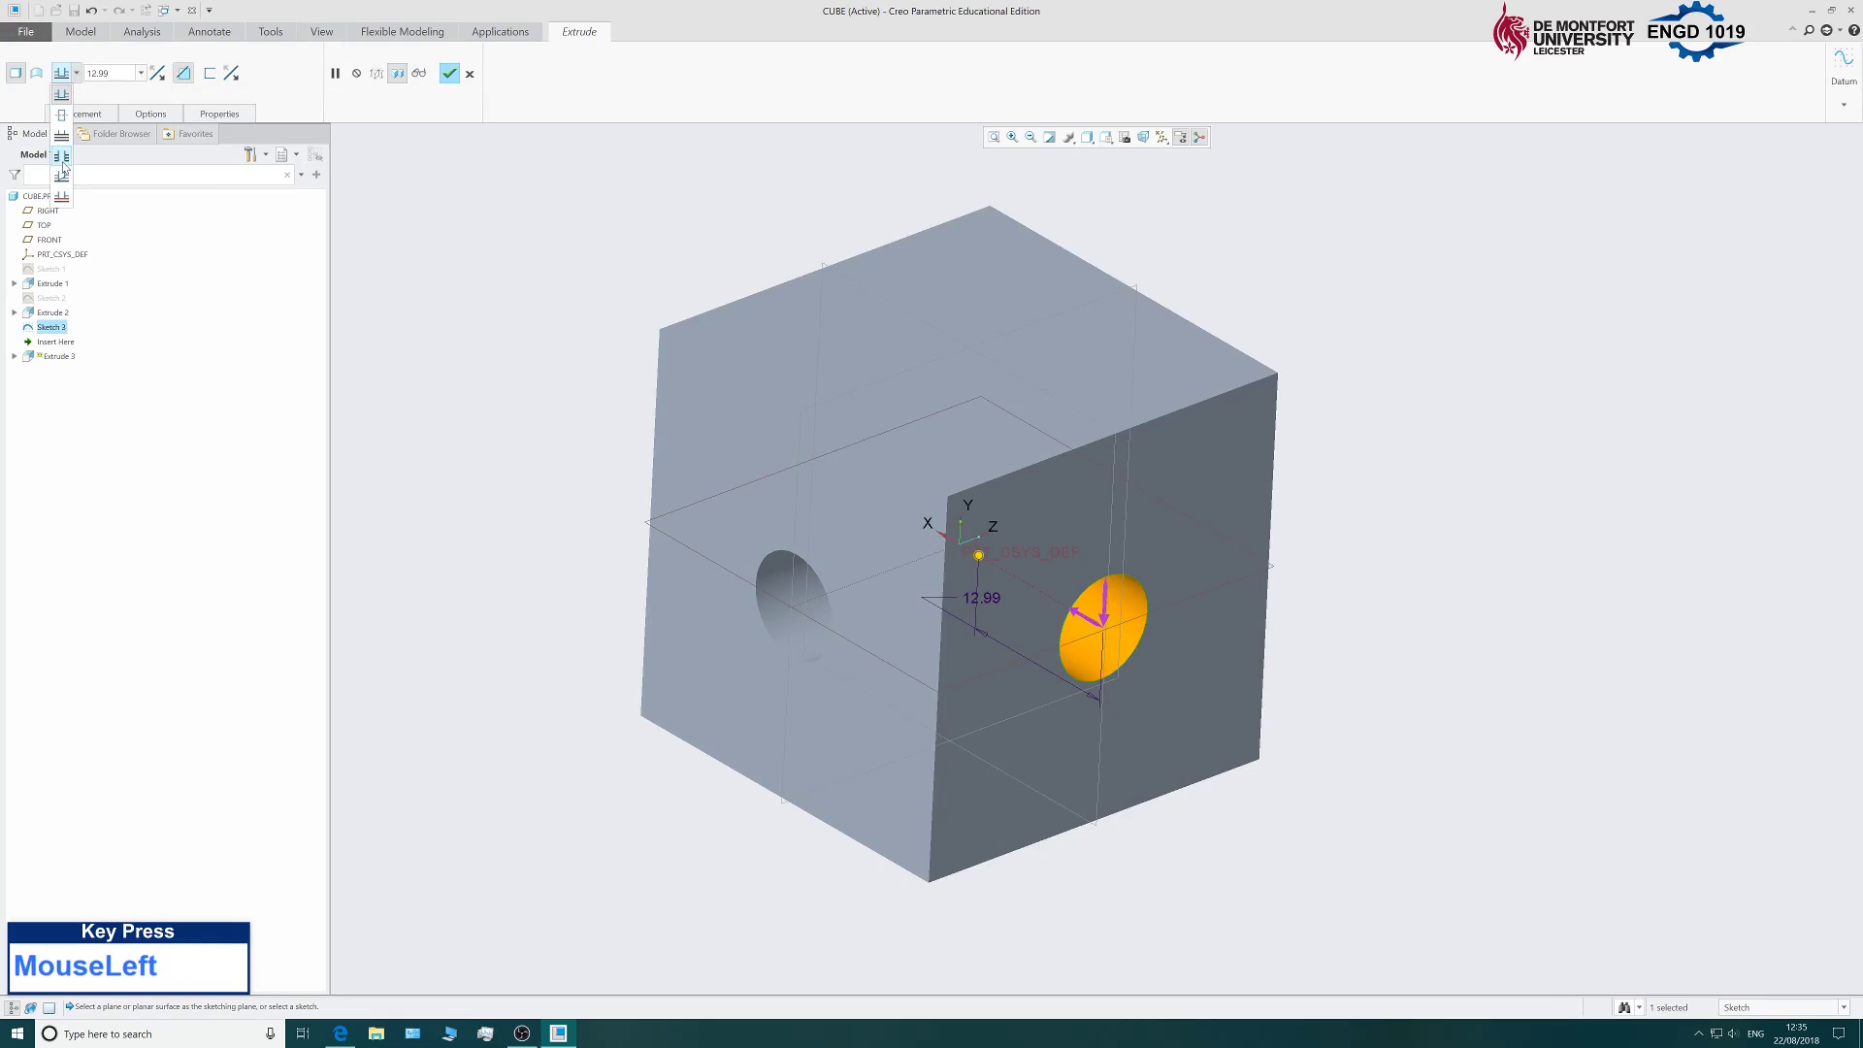
{"action": "left_click", "coordinate": [61, 160]}
{"action": "mouse_move", "coordinate": [519, 306]}
{"action": "middle_mouse_down"}
{"action": "mouse_move", "coordinate": [726, 377]}
{"action": "mouse_move", "coordinate": [708, 411]}
{"action": "mouse_move", "coordinate": [532, 358]}
{"action": "mouse_move", "coordinate": [541, 376]}
{"action": "mouse_move", "coordinate": [540, 336]}
{"action": "middle_mouse_up"}
{"action": "left_click", "coordinate": [449, 74]}
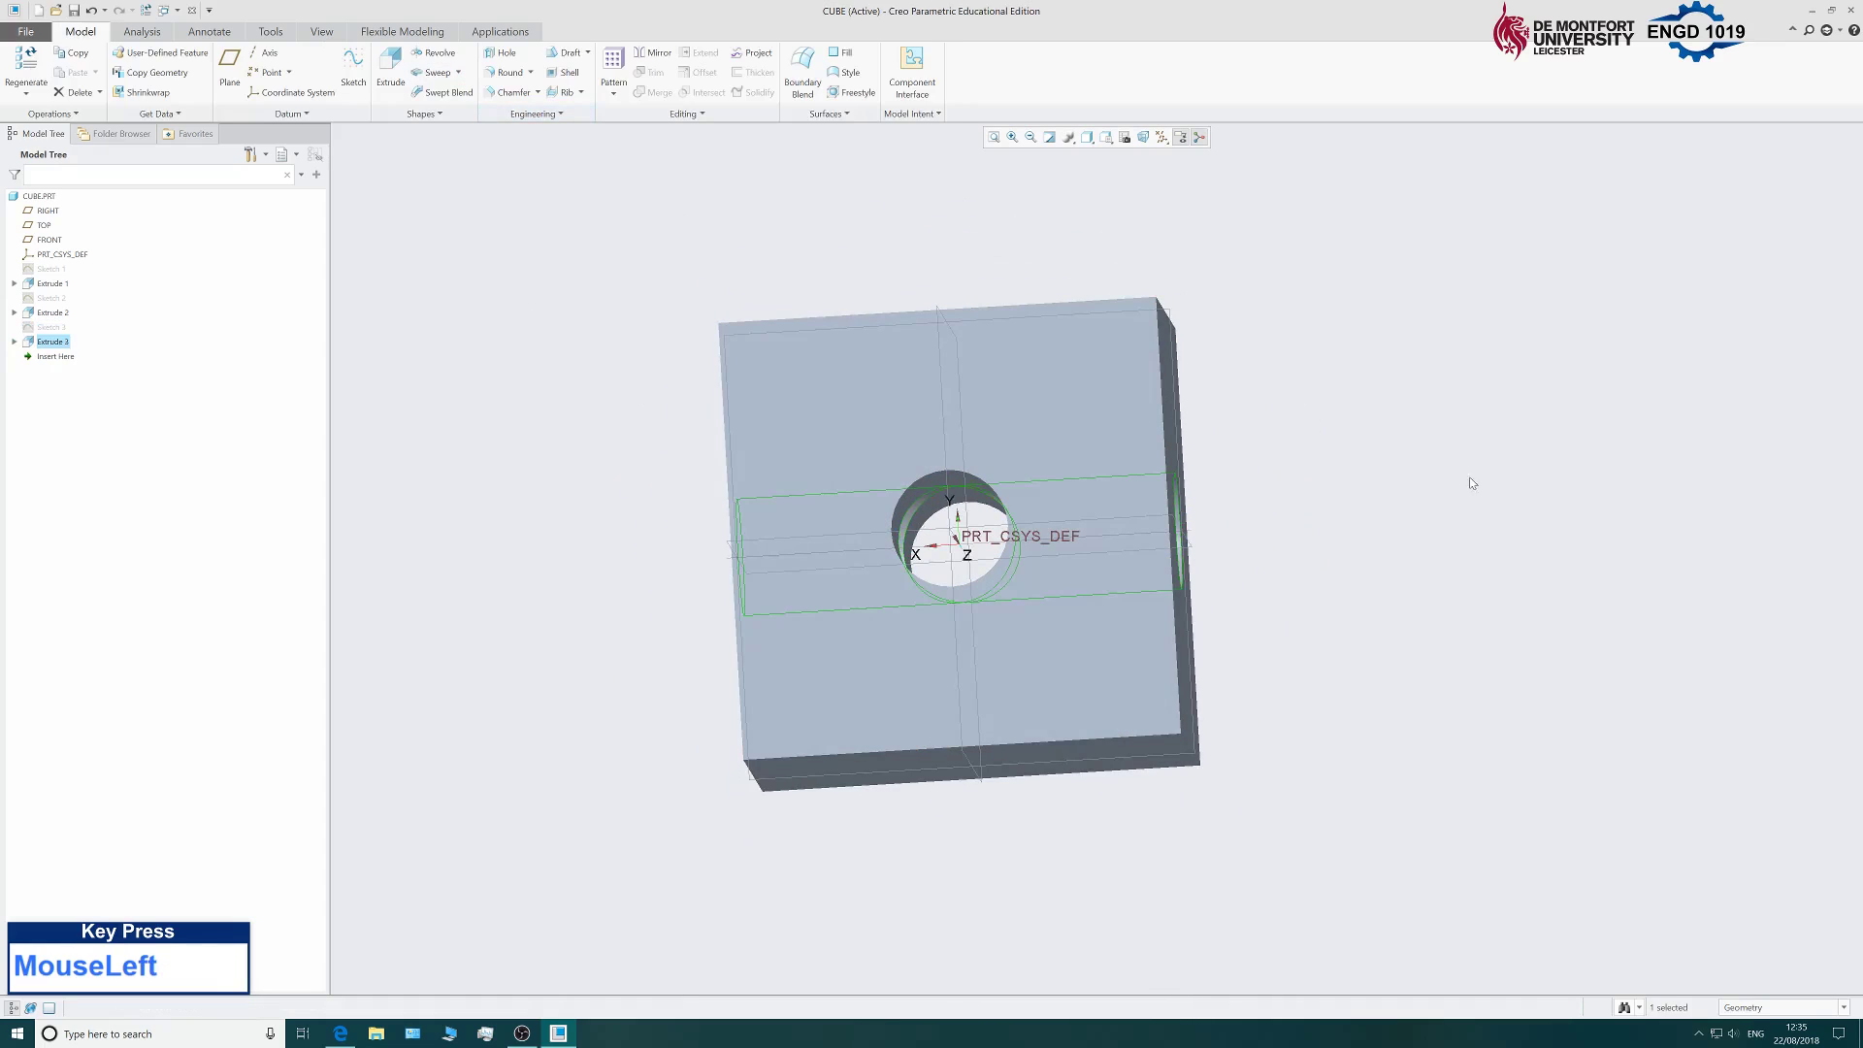
{"action": "middle_click_drag", "start_coordinate": [1369, 403], "coordinate": [1316, 485]}
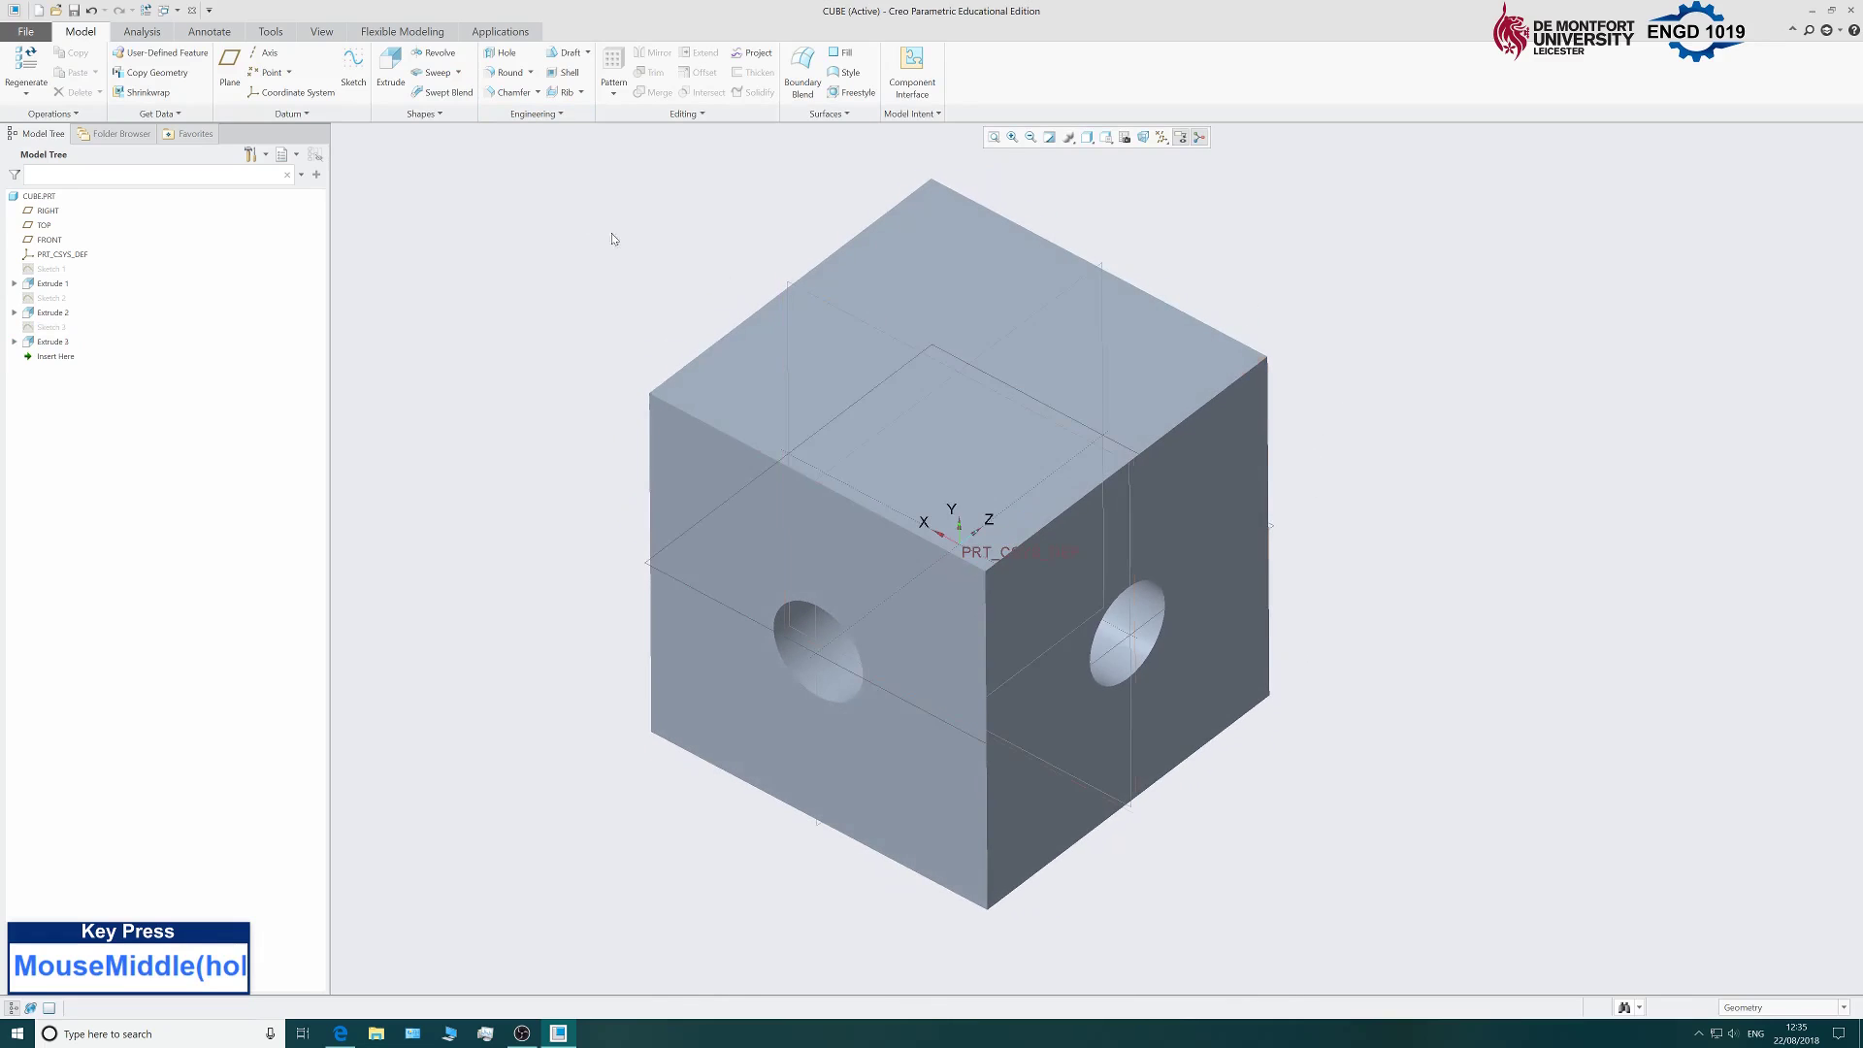
{"action": "left_click", "coordinate": [503, 54]}
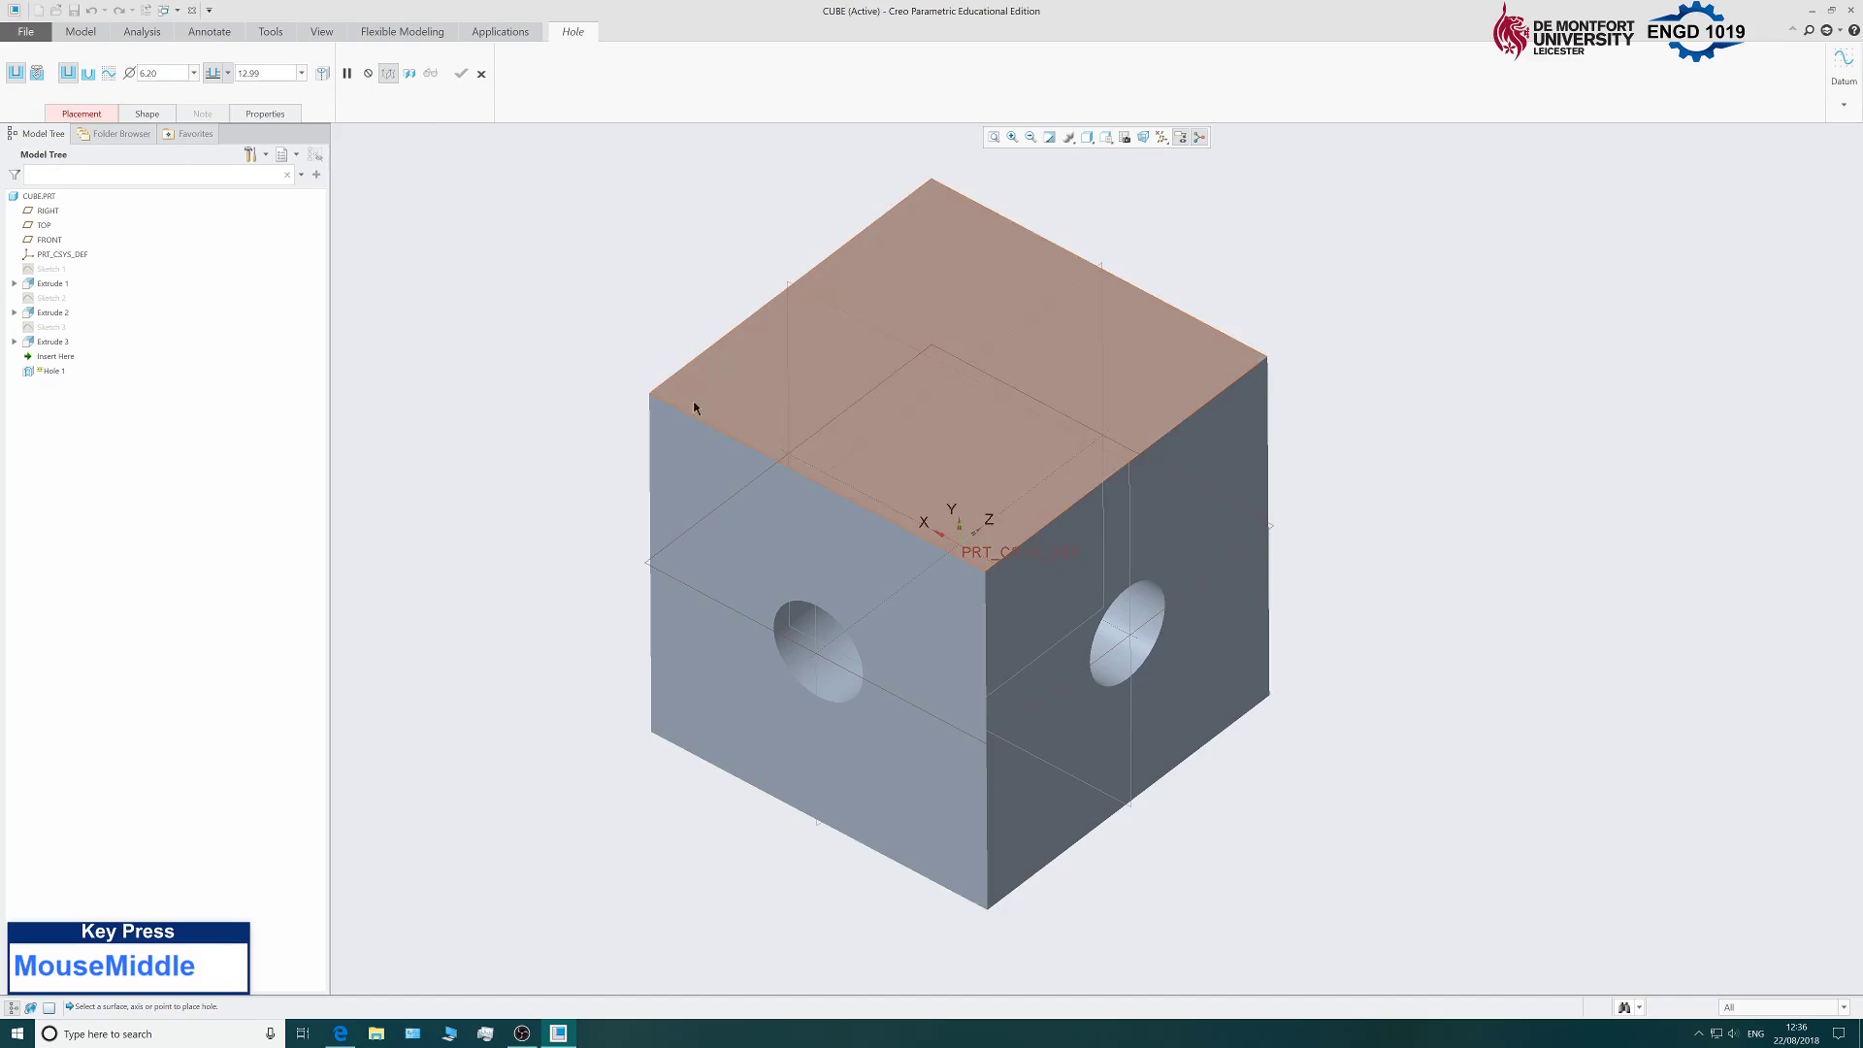
Place the hole on the cube's top face with 8 mm diameter, referencing the left face.
{"action": "left_click", "coordinate": [918, 385]}
{"action": "mouse_move", "coordinate": [620, 304]}
{"action": "middle_mouse_down"}
{"action": "mouse_move", "coordinate": [641, 230]}
{"action": "mouse_move", "coordinate": [616, 417]}
{"action": "mouse_move", "coordinate": [624, 346]}
{"action": "mouse_move", "coordinate": [732, 274]}
{"action": "mouse_move", "coordinate": [657, 295]}
{"action": "mouse_move", "coordinate": [661, 208]}
{"action": "mouse_move", "coordinate": [653, 304]}
{"action": "mouse_move", "coordinate": [607, 293]}
{"action": "middle_mouse_up"}
{"action": "double_click", "coordinate": [790, 356]}
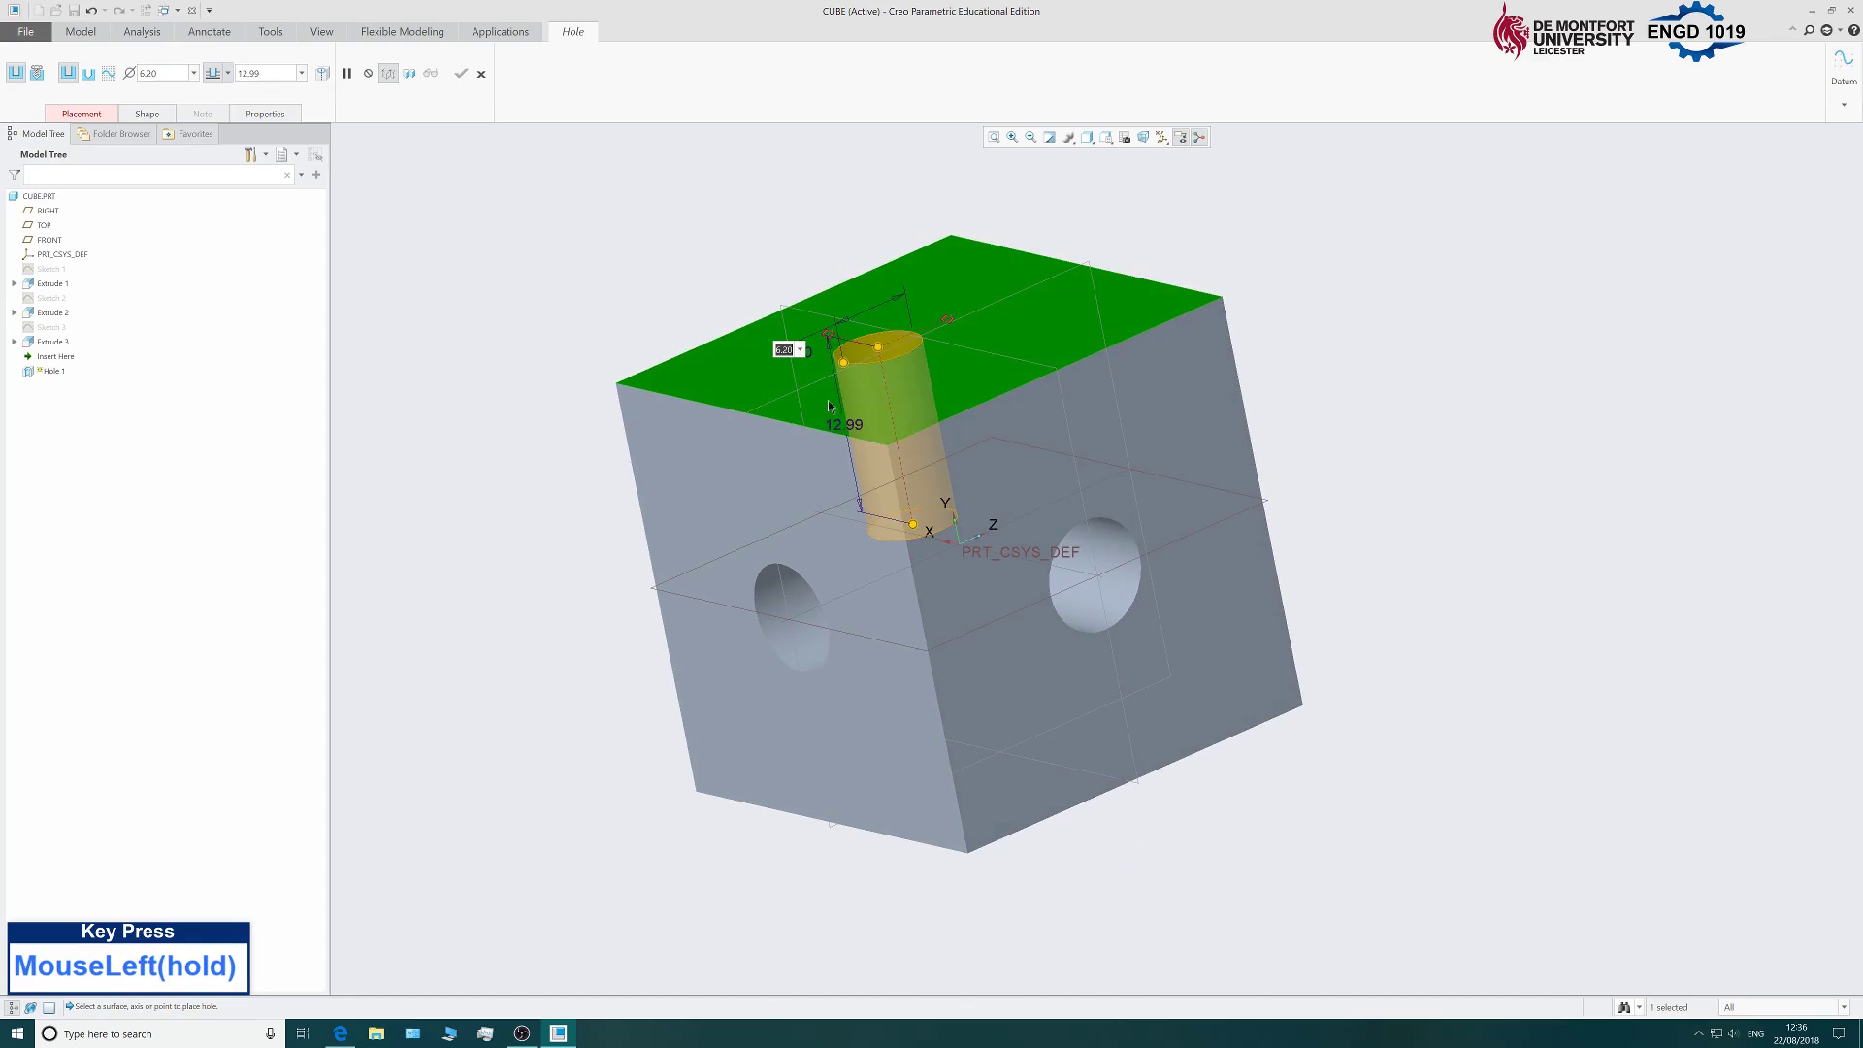
{"action": "type", "text": "8"}
{"action": "middle_click", "coordinate": [848, 419]}
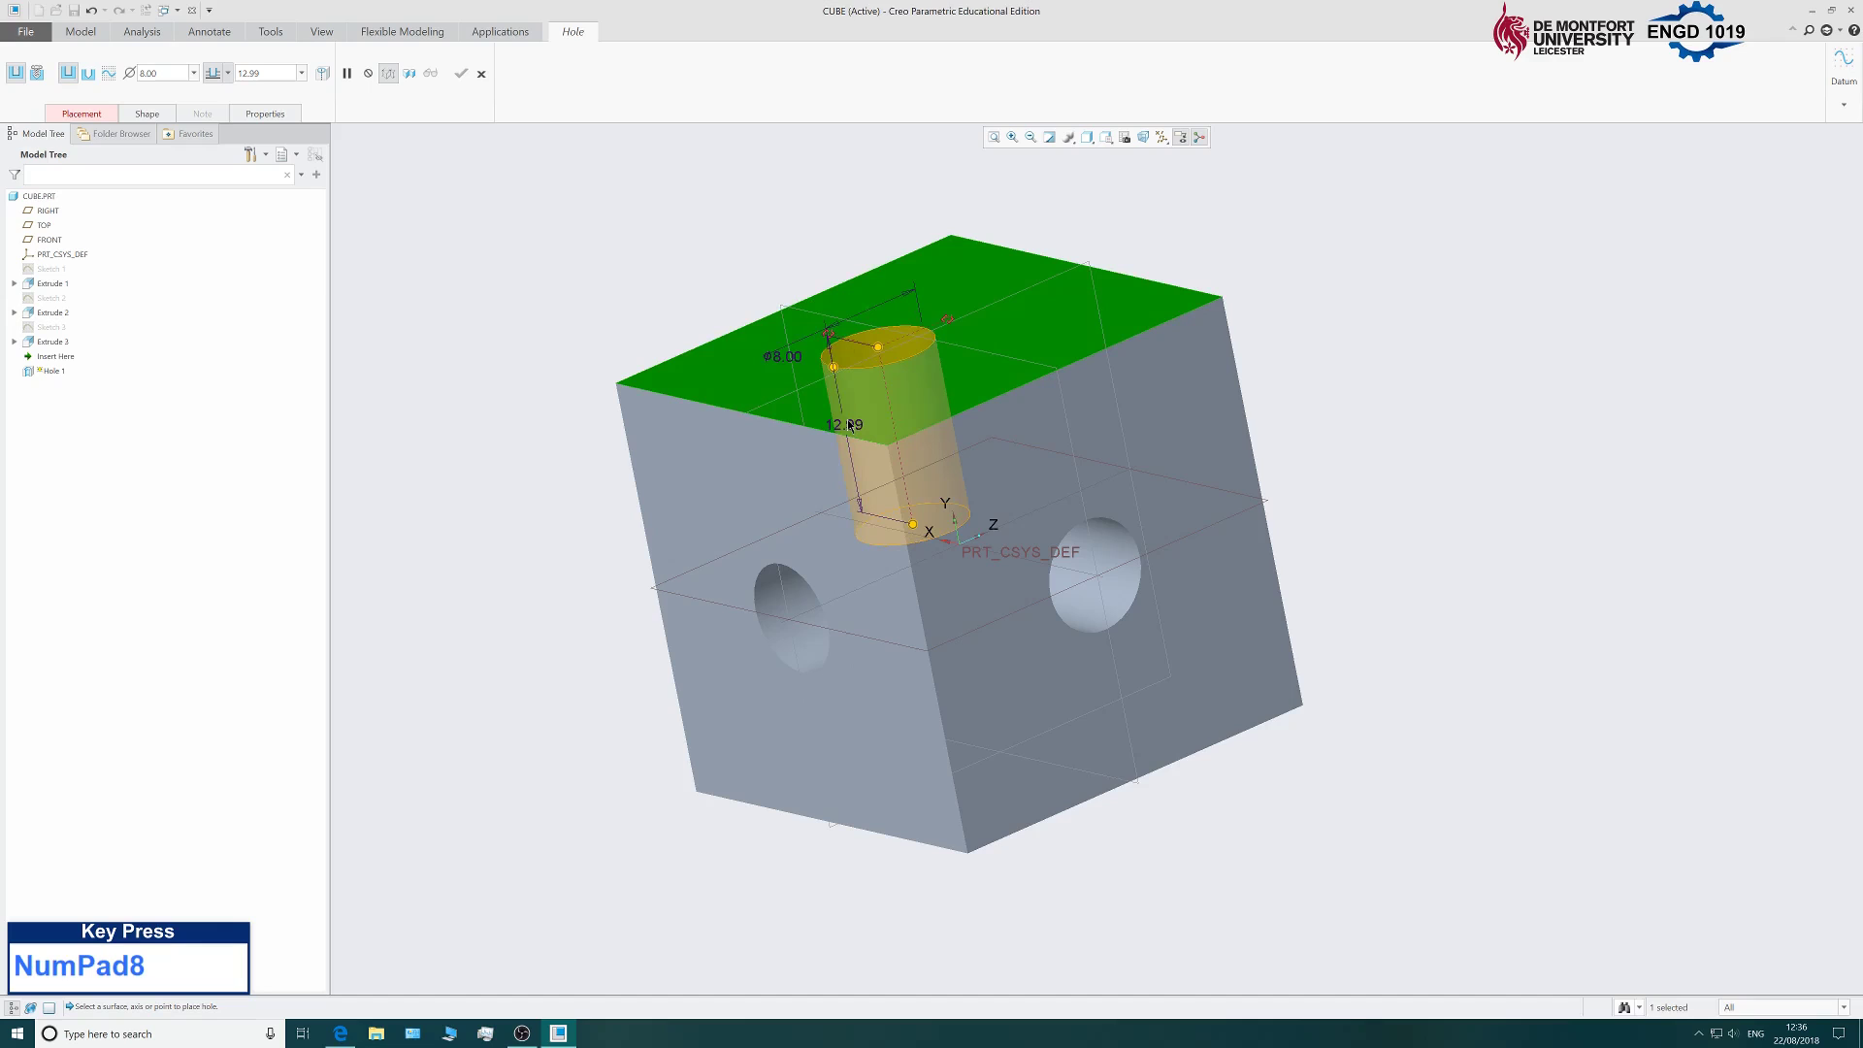
{"action": "middle_click_drag", "start_coordinate": [847, 419], "coordinate": [958, 472]}
{"action": "scroll", "coordinate": [869, 403], "scroll_direction": "down", "scroll_amount": 3}
{"action": "middle_click_drag", "start_coordinate": [712, 275], "coordinate": [872, 334]}
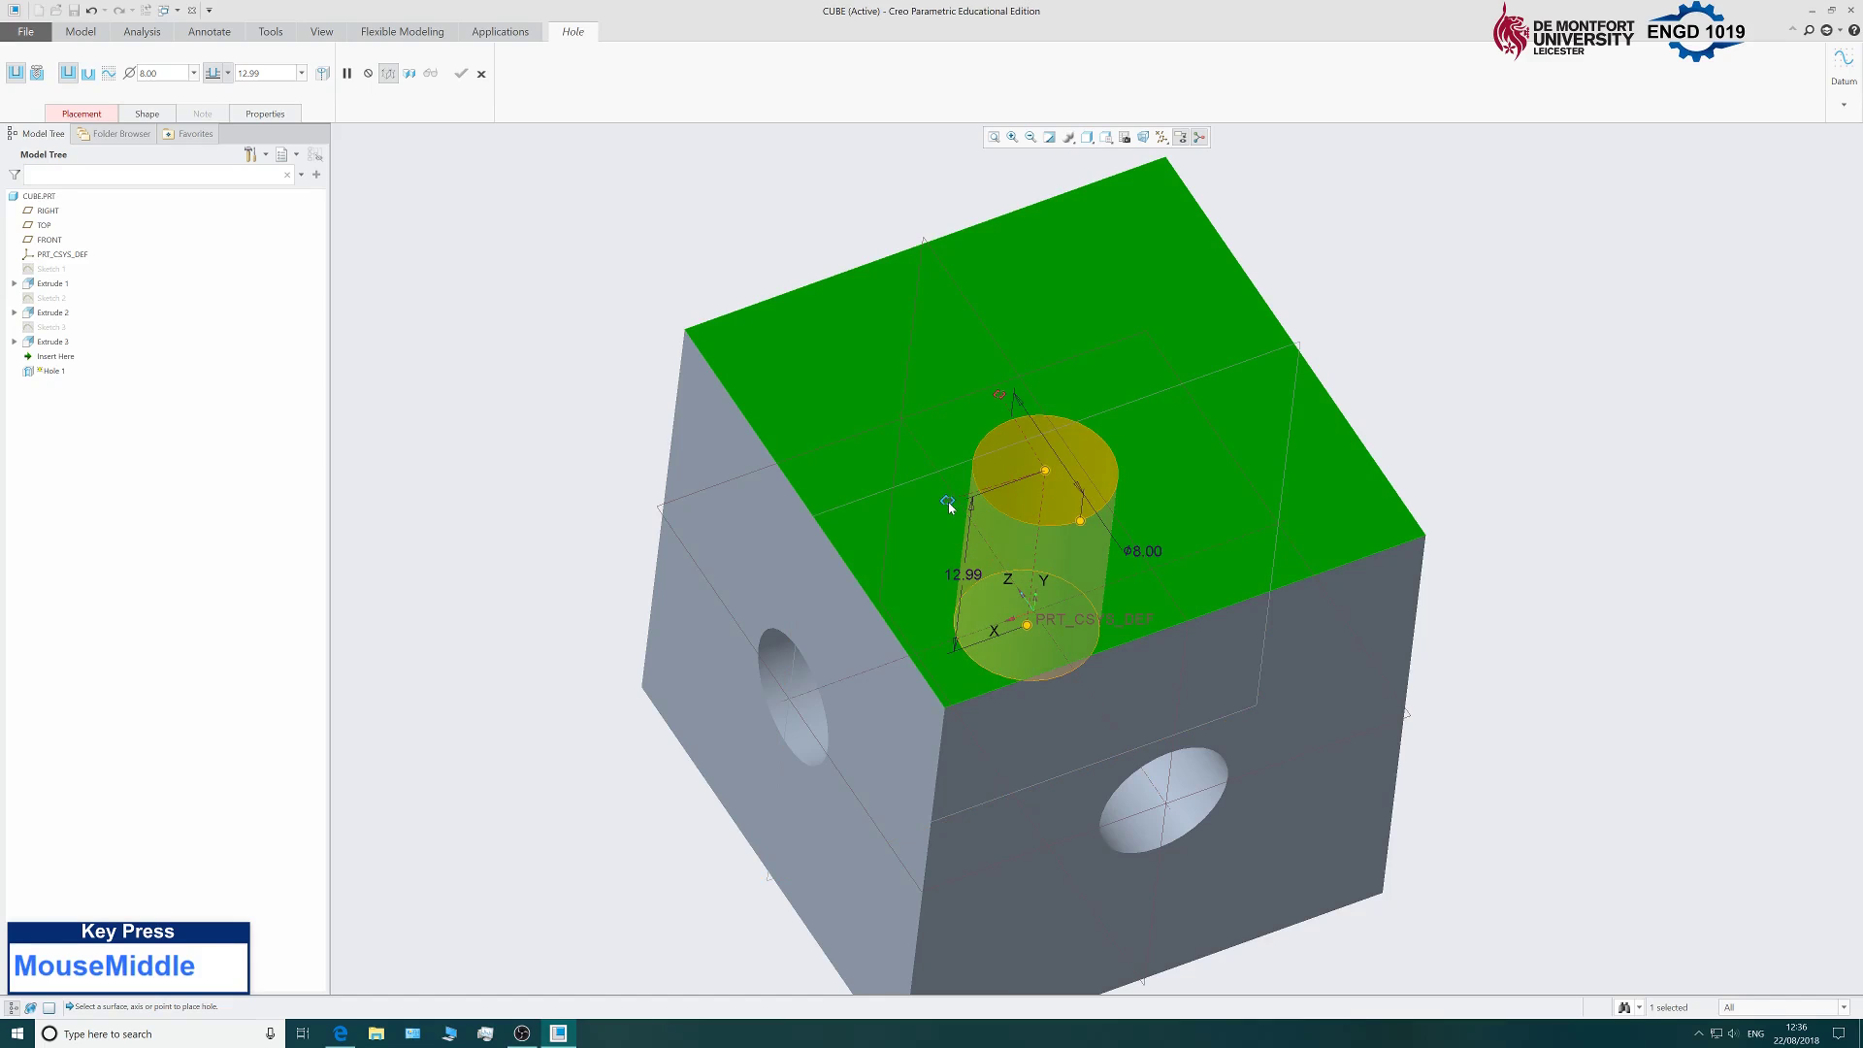
{"action": "left_click_drag", "start_coordinate": [947, 503], "coordinate": [767, 533]}
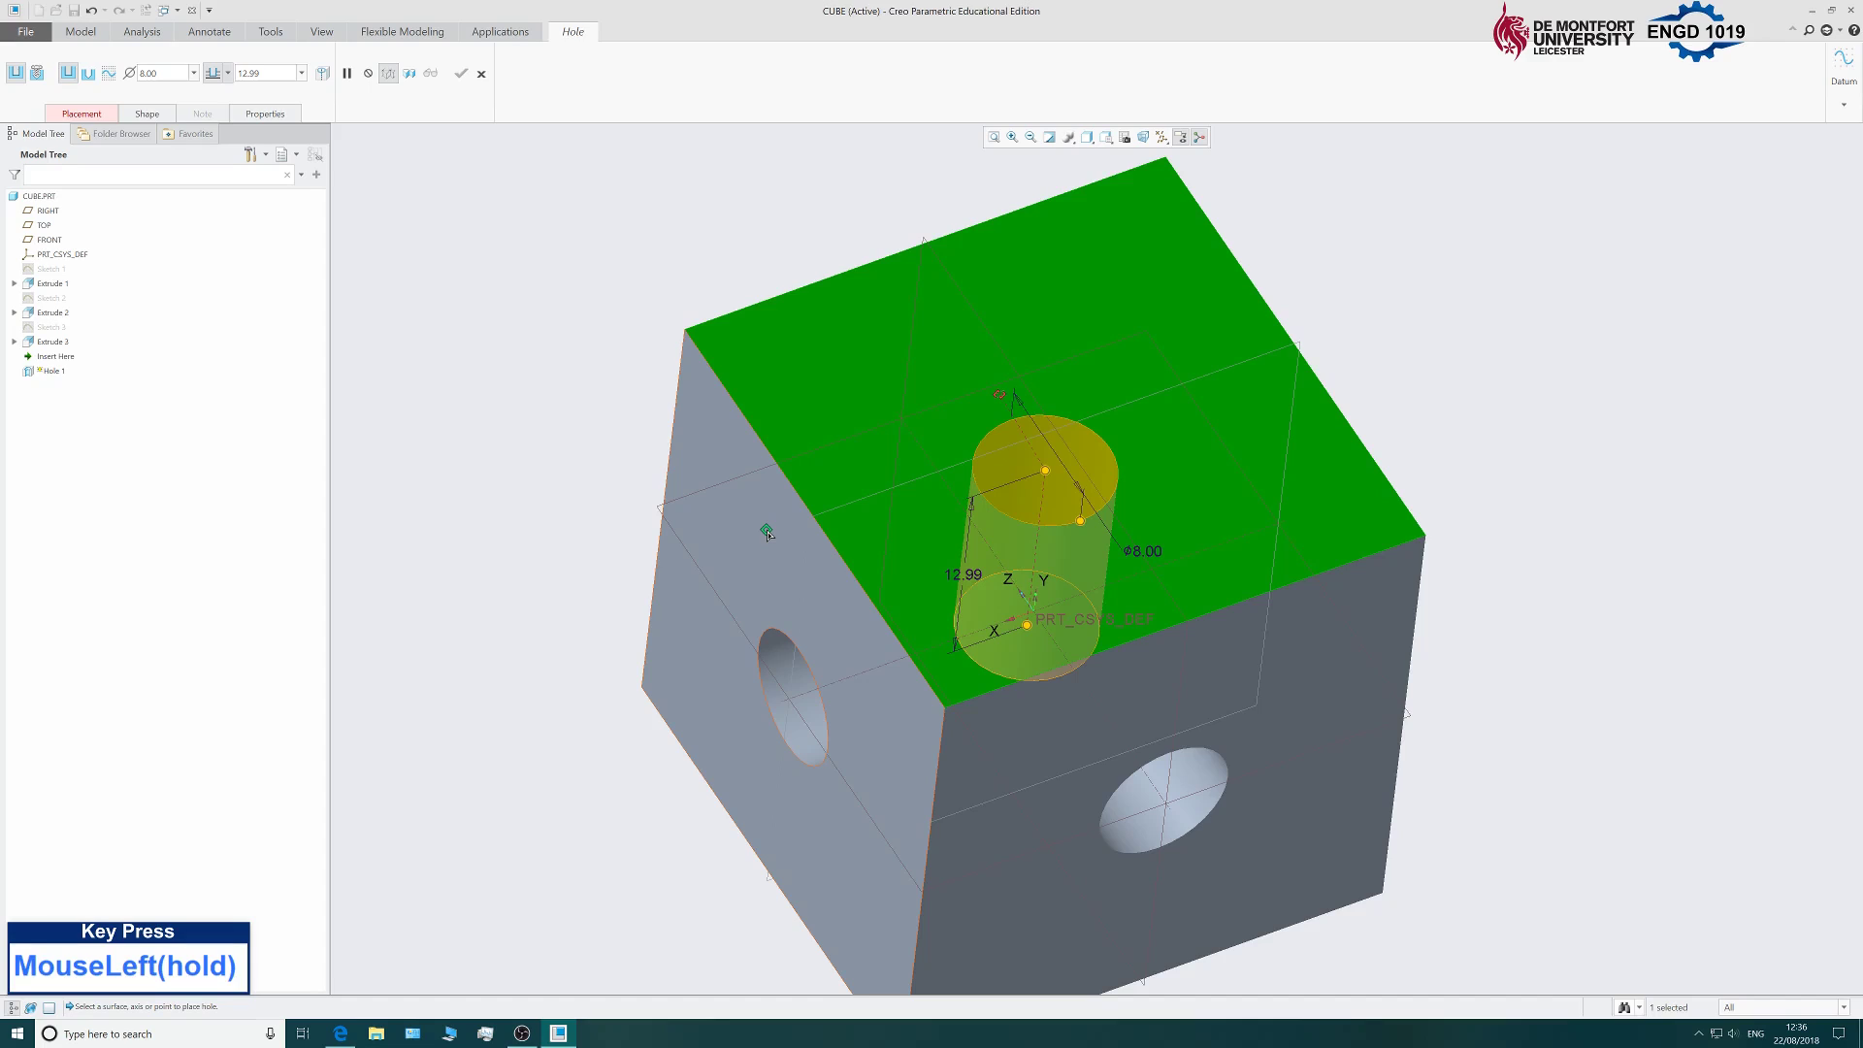
{"action": "left_click_drag", "start_coordinate": [767, 531], "coordinate": [767, 528]}
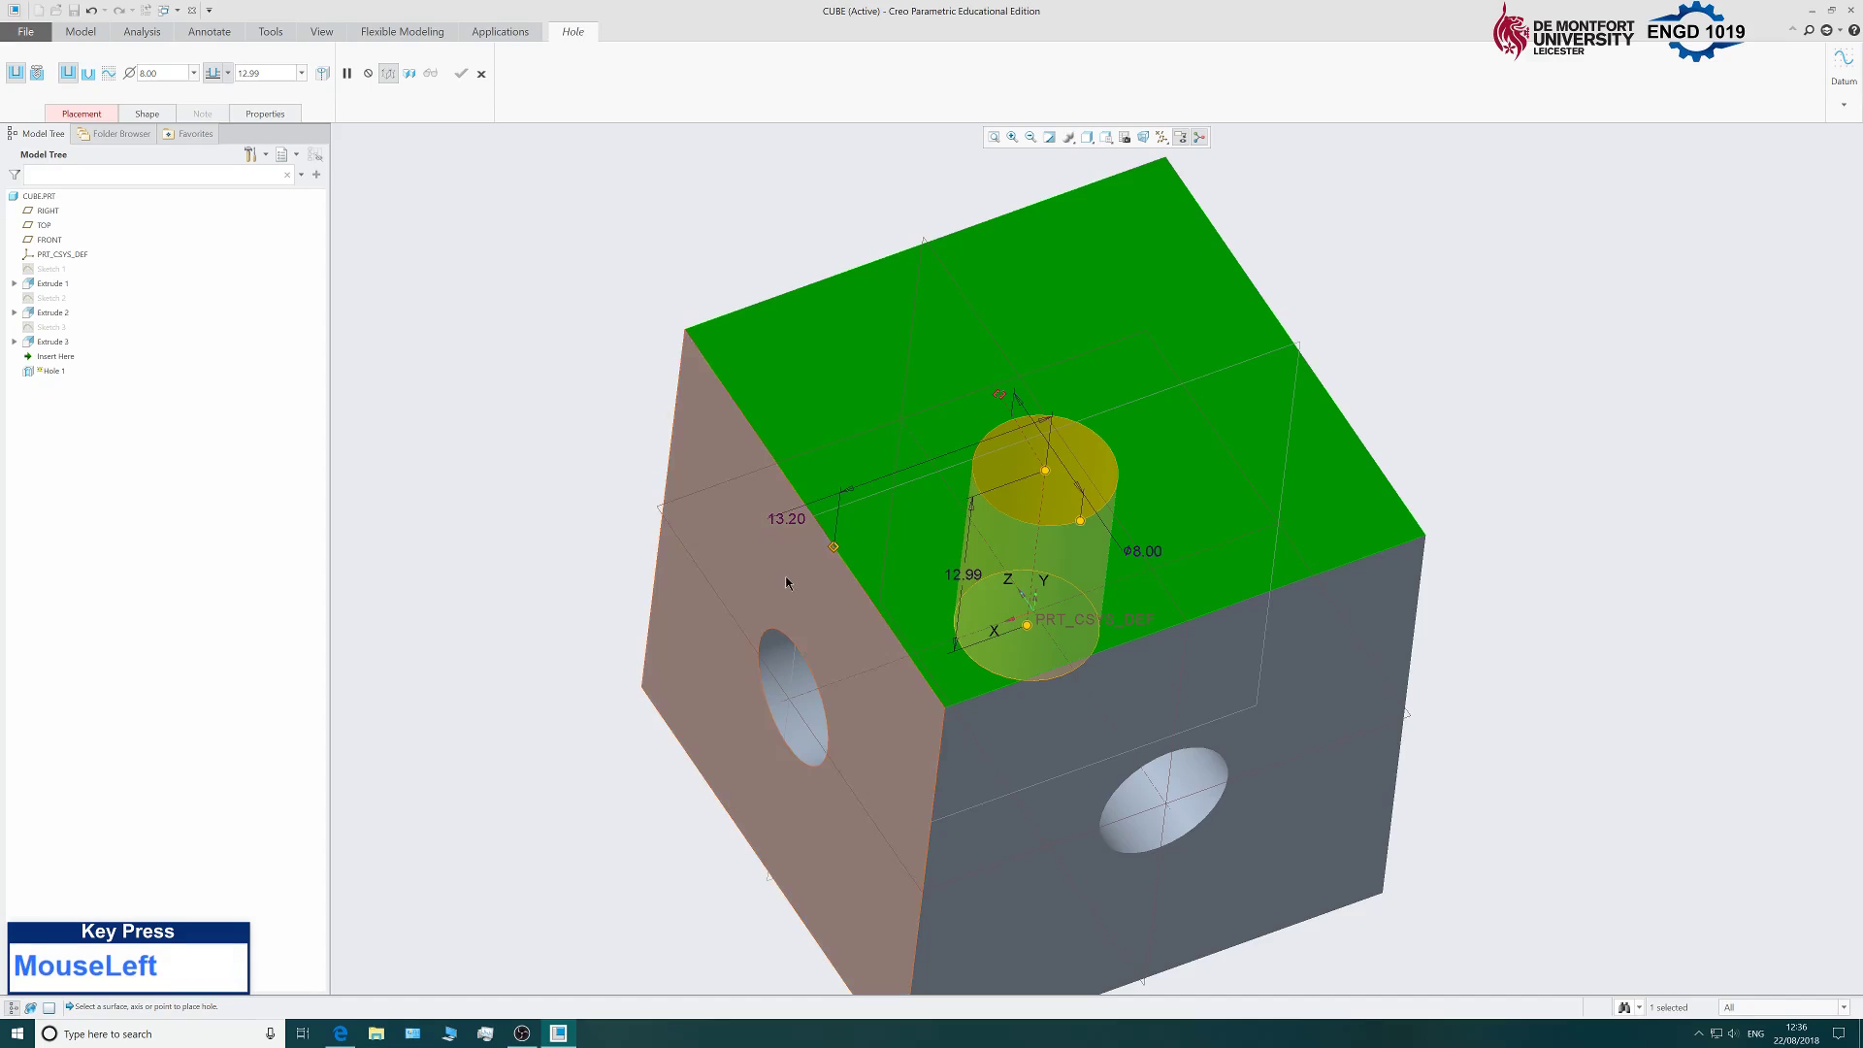
Offset the hole 15 mm from the left face and 15 mm from the adjacent side face.
{"action": "double_click", "coordinate": [786, 518]}
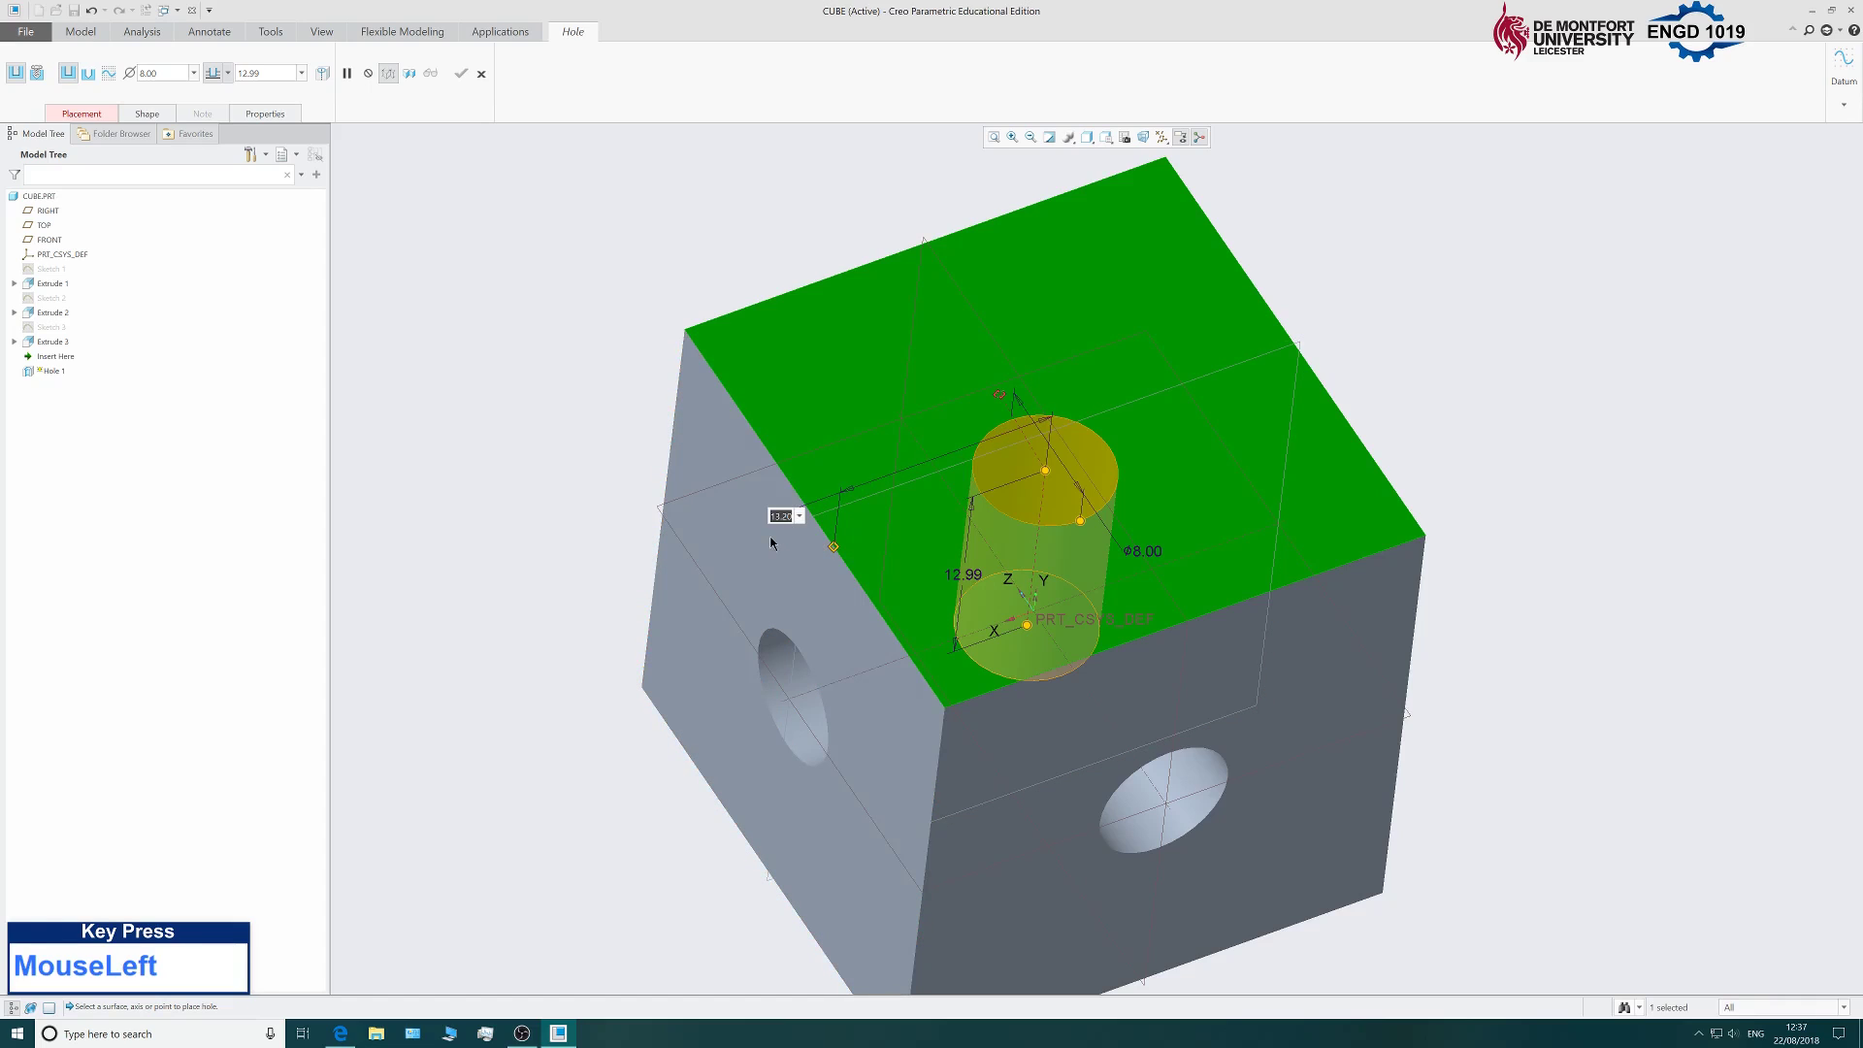
{"action": "type", "text": "15"}
{"action": "key", "text": "Return"}
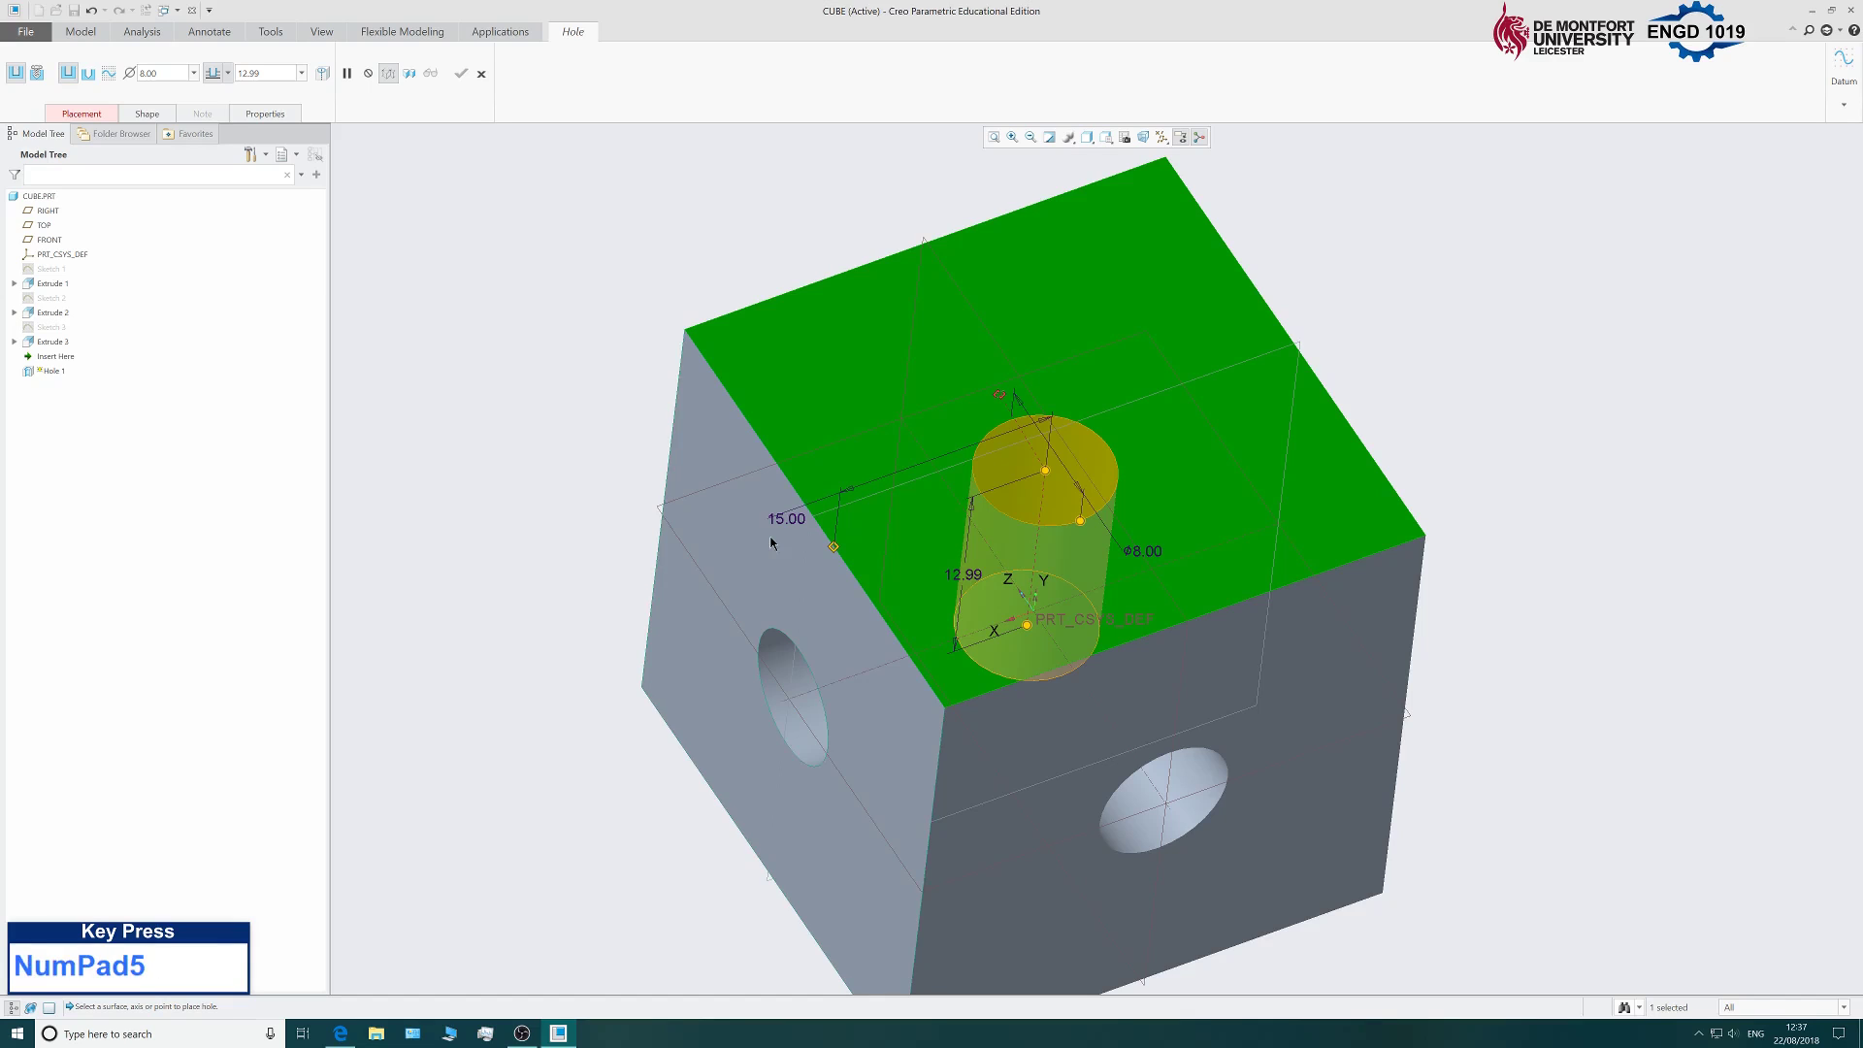
{"action": "middle_click_drag", "start_coordinate": [877, 420], "coordinate": [1013, 442]}
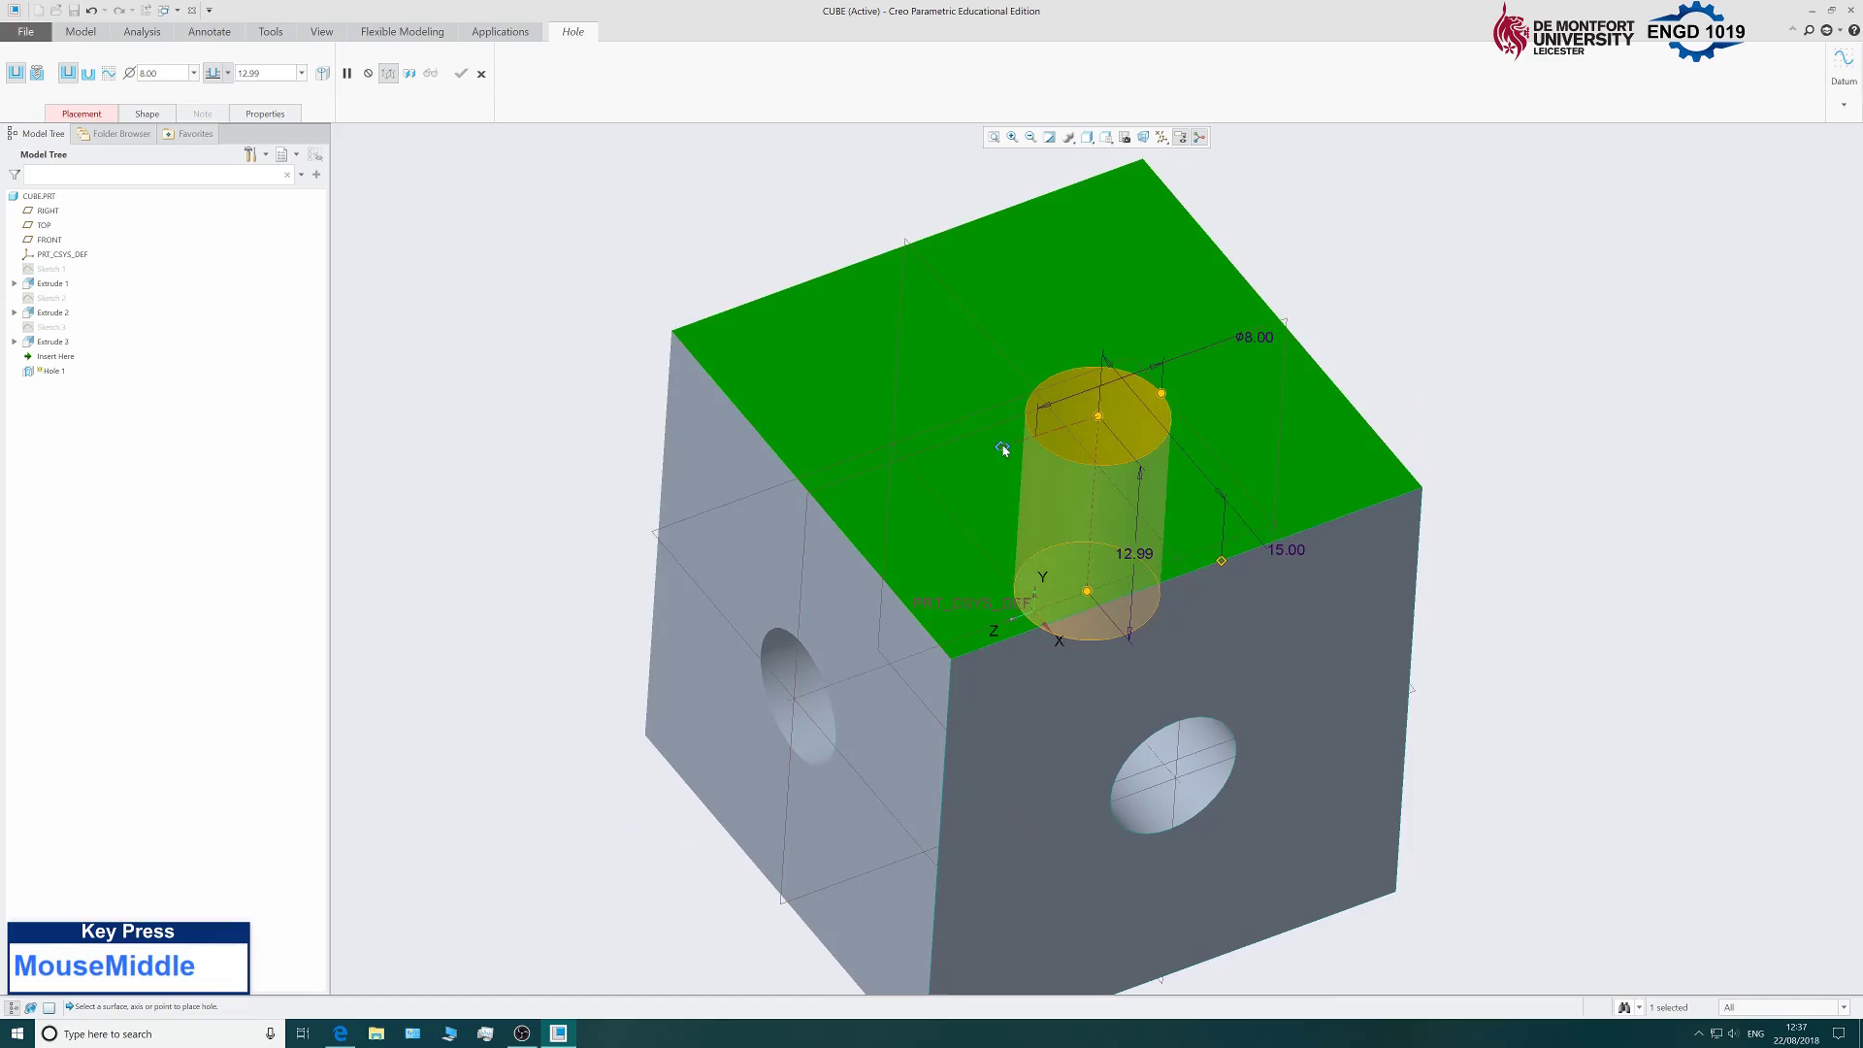
{"action": "left_click_drag", "start_coordinate": [1003, 449], "coordinate": [757, 463]}
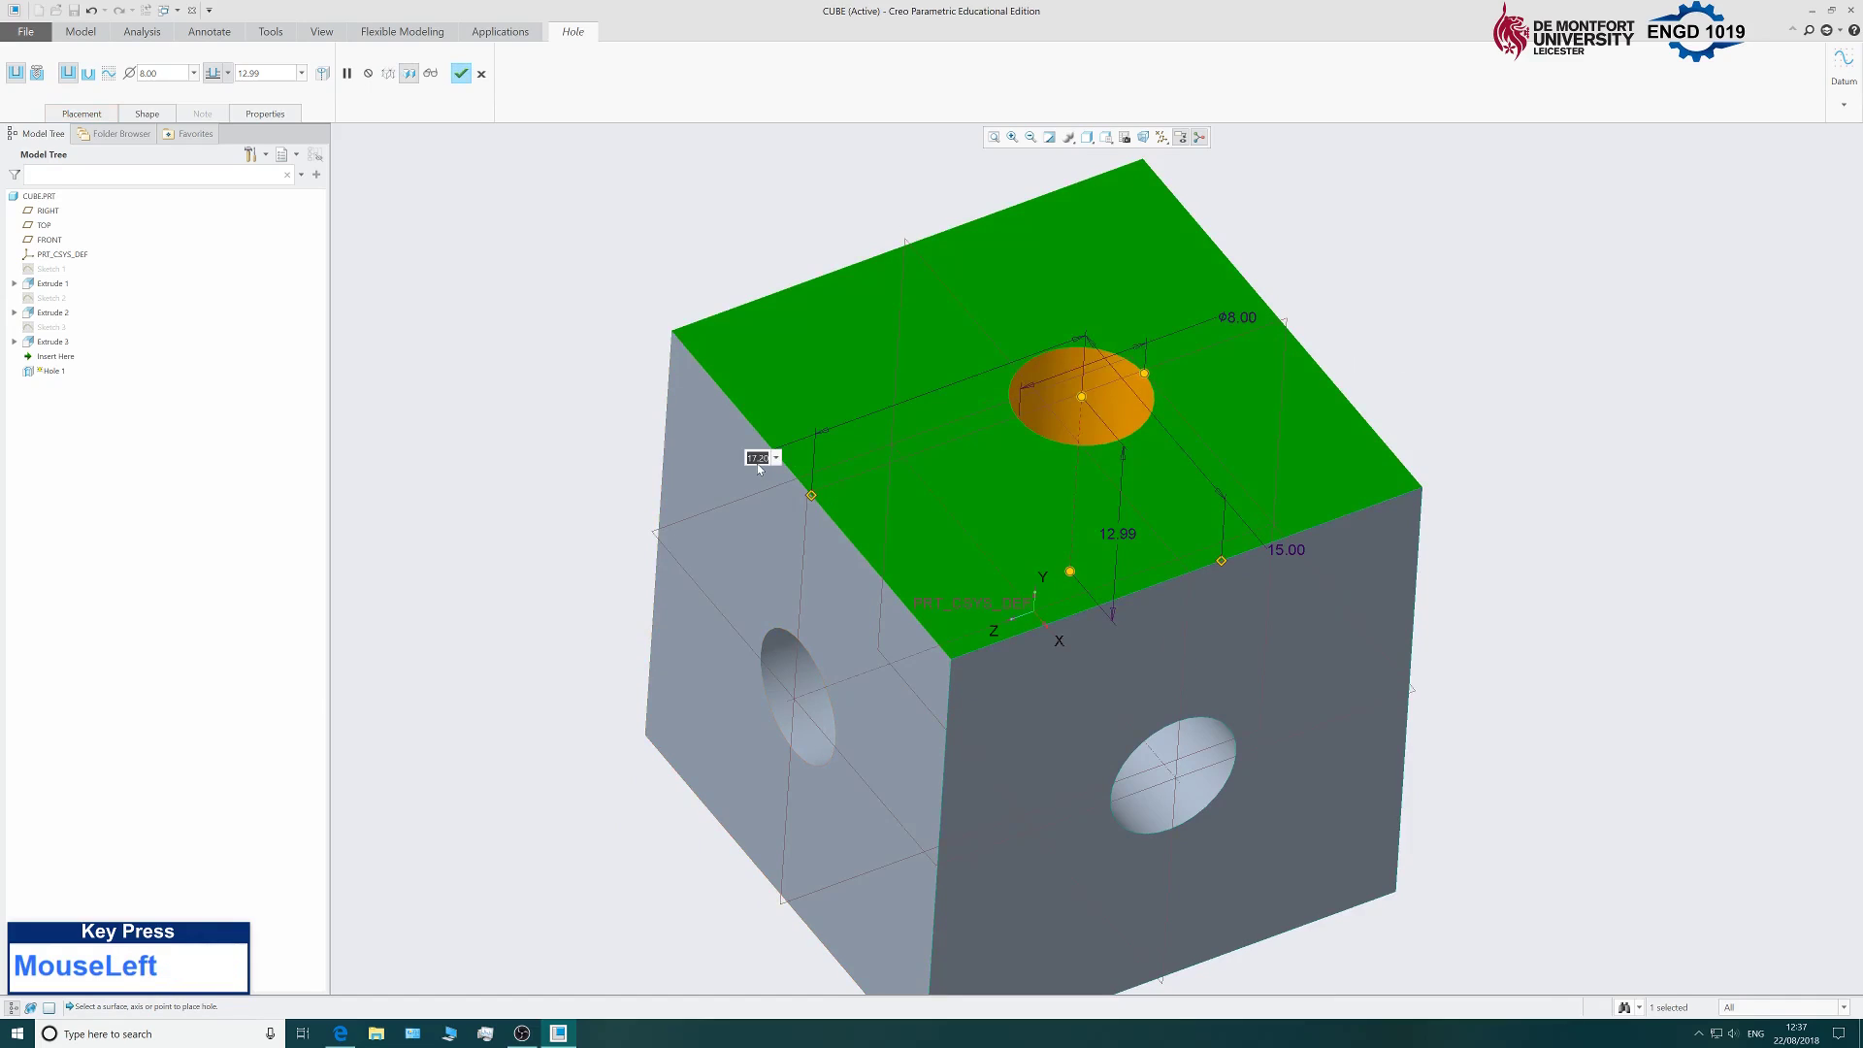
{"action": "type", "text": "15"}
{"action": "key", "text": "Return"}
Set the hole depth to Through All and finish Hole 1.
{"action": "scroll", "coordinate": [682, 554], "scroll_direction": "up", "scroll_amount": 2}
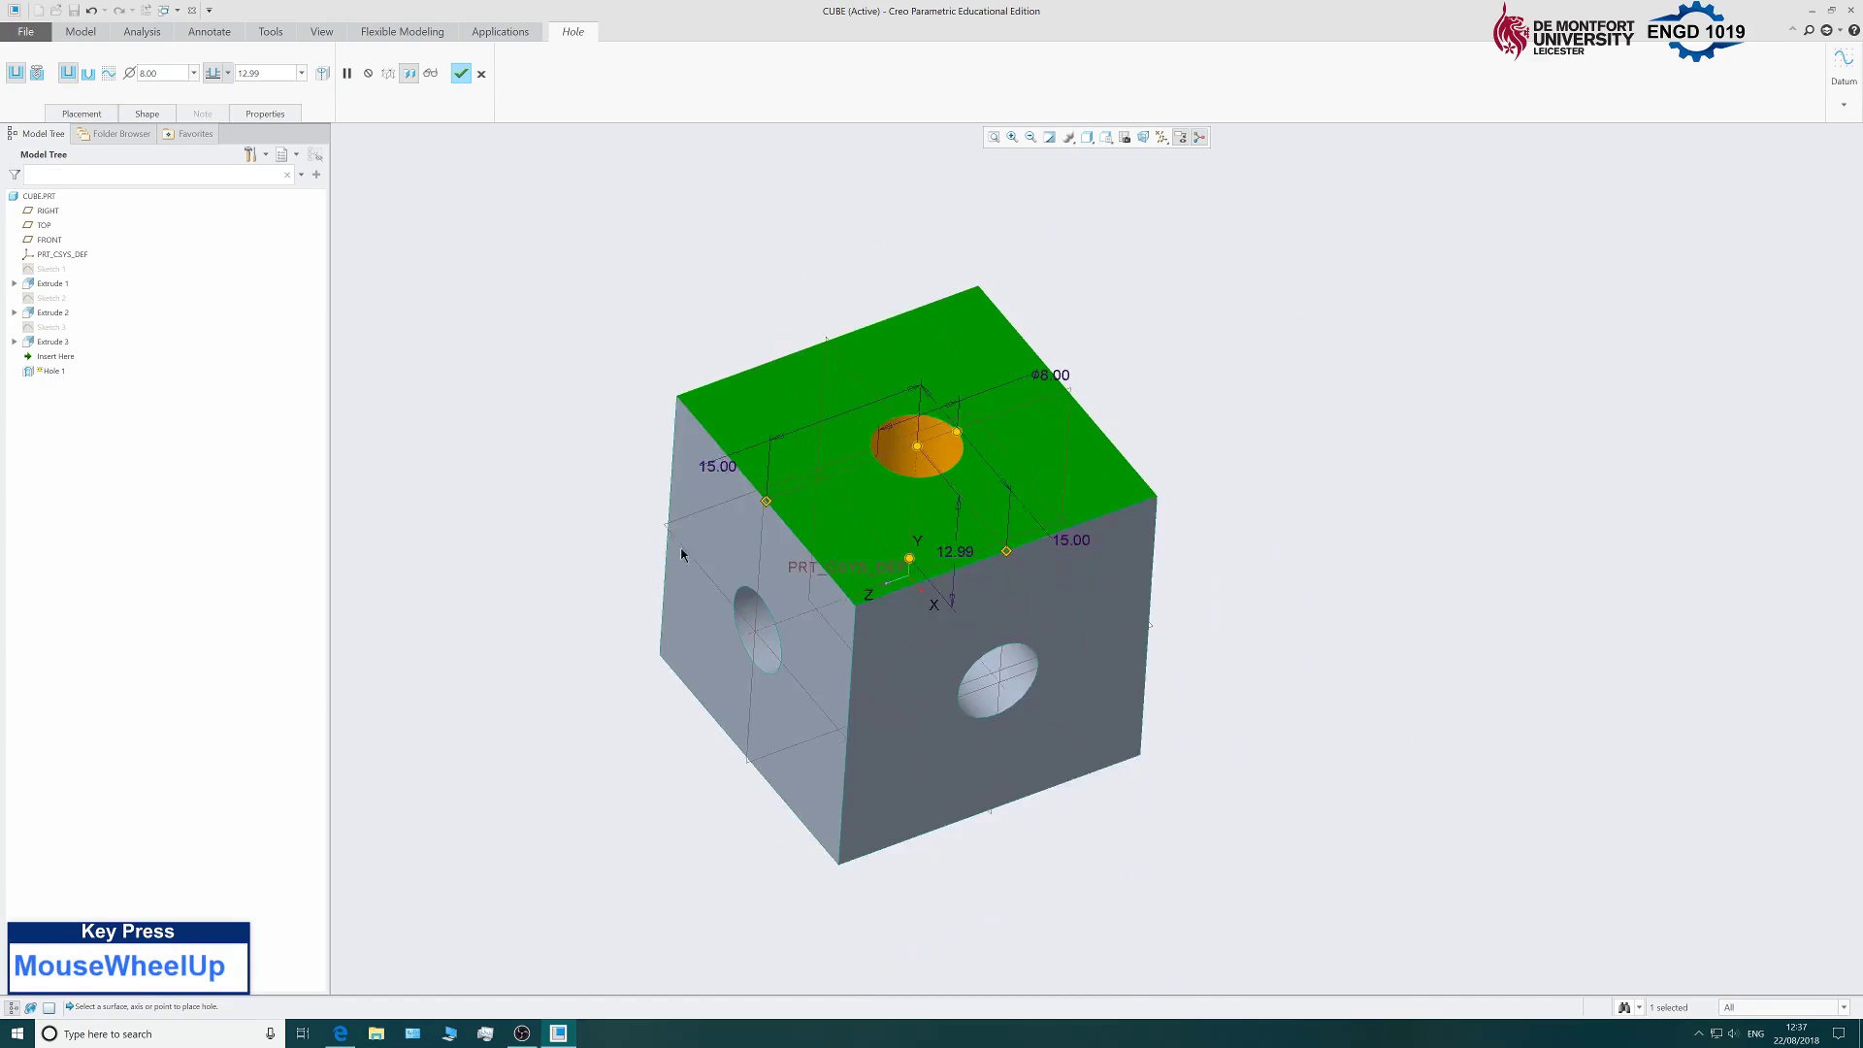
{"action": "scroll", "coordinate": [682, 554], "scroll_direction": "down", "scroll_amount": 2}
{"action": "mouse_move", "coordinate": [1475, 493]}
{"action": "middle_mouse_down"}
{"action": "mouse_move", "coordinate": [1447, 437]}
{"action": "mouse_move", "coordinate": [1336, 387]}
{"action": "mouse_move", "coordinate": [1357, 389]}
{"action": "mouse_move", "coordinate": [1331, 495]}
{"action": "mouse_move", "coordinate": [1472, 487]}
{"action": "mouse_move", "coordinate": [1450, 518]}
{"action": "middle_mouse_up"}
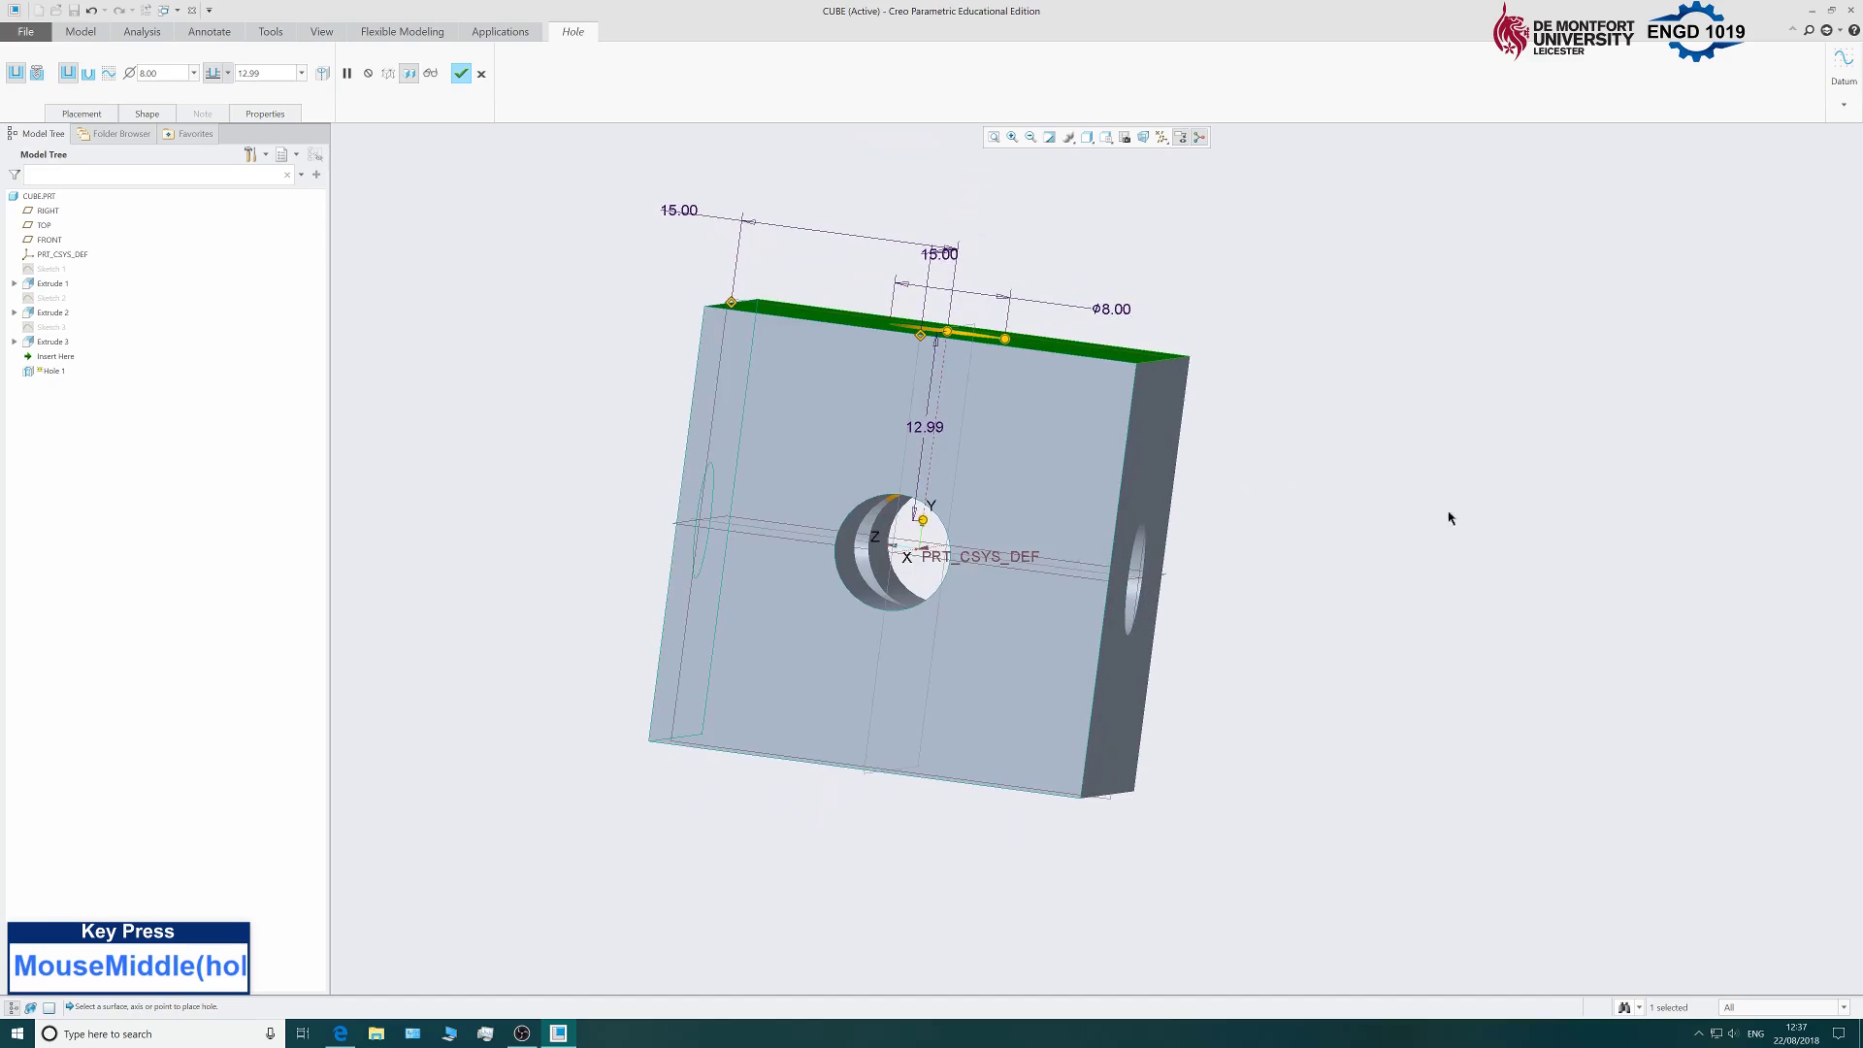
{"action": "left_click_drag", "start_coordinate": [922, 520], "coordinate": [900, 694]}
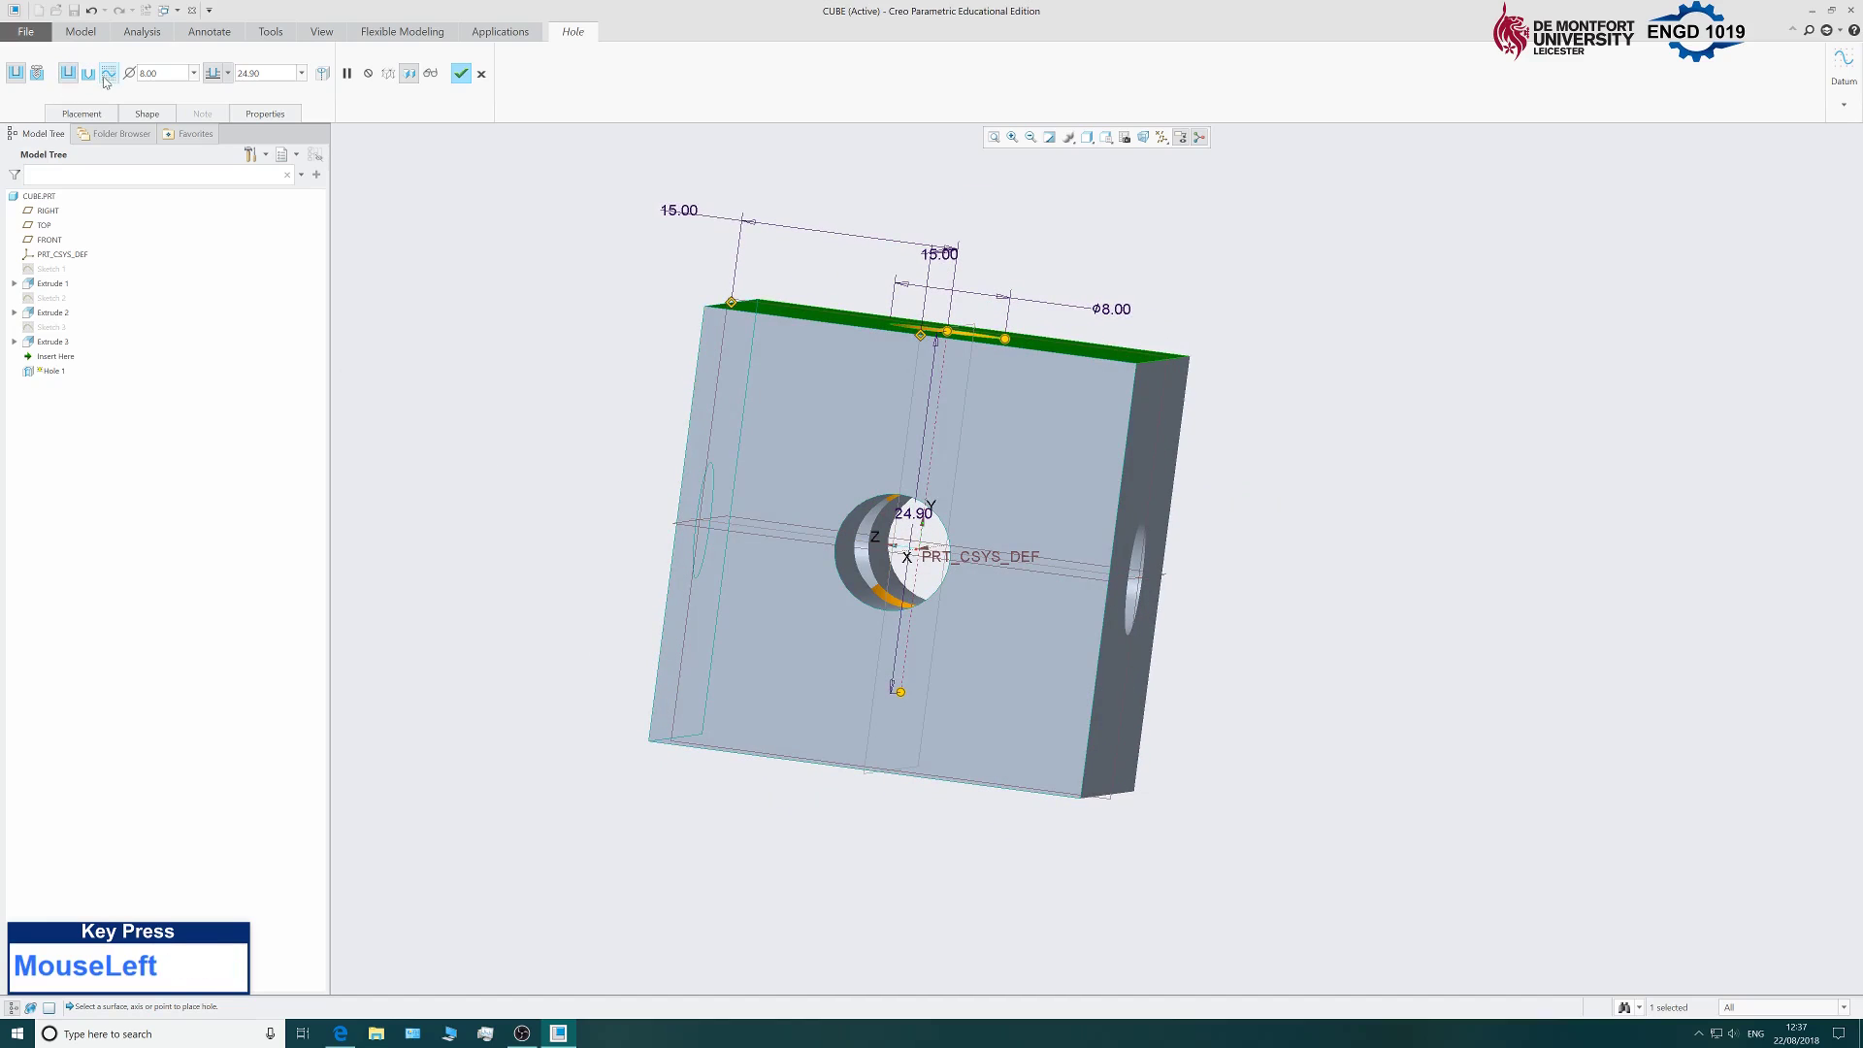
{"action": "left_click", "coordinate": [228, 73]}
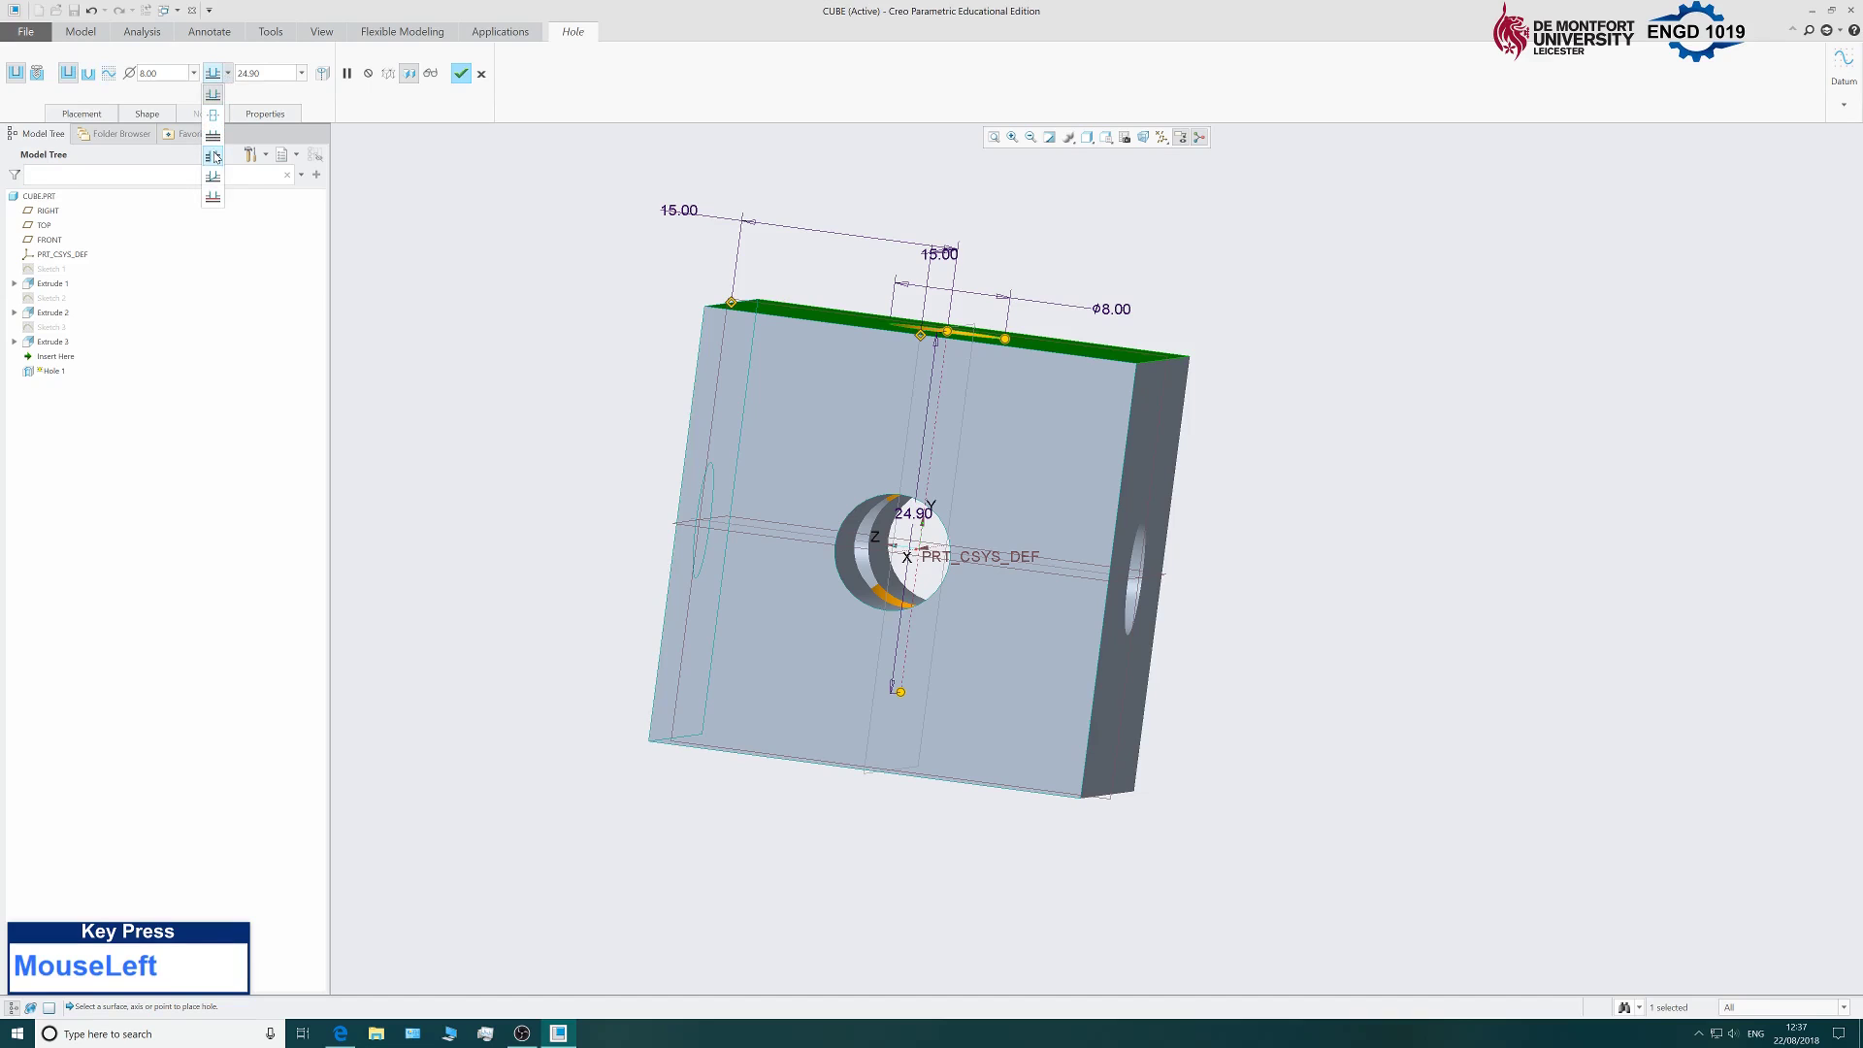
{"action": "left_click", "coordinate": [214, 156]}
{"action": "middle_click_drag", "start_coordinate": [1343, 592], "coordinate": [1242, 714]}
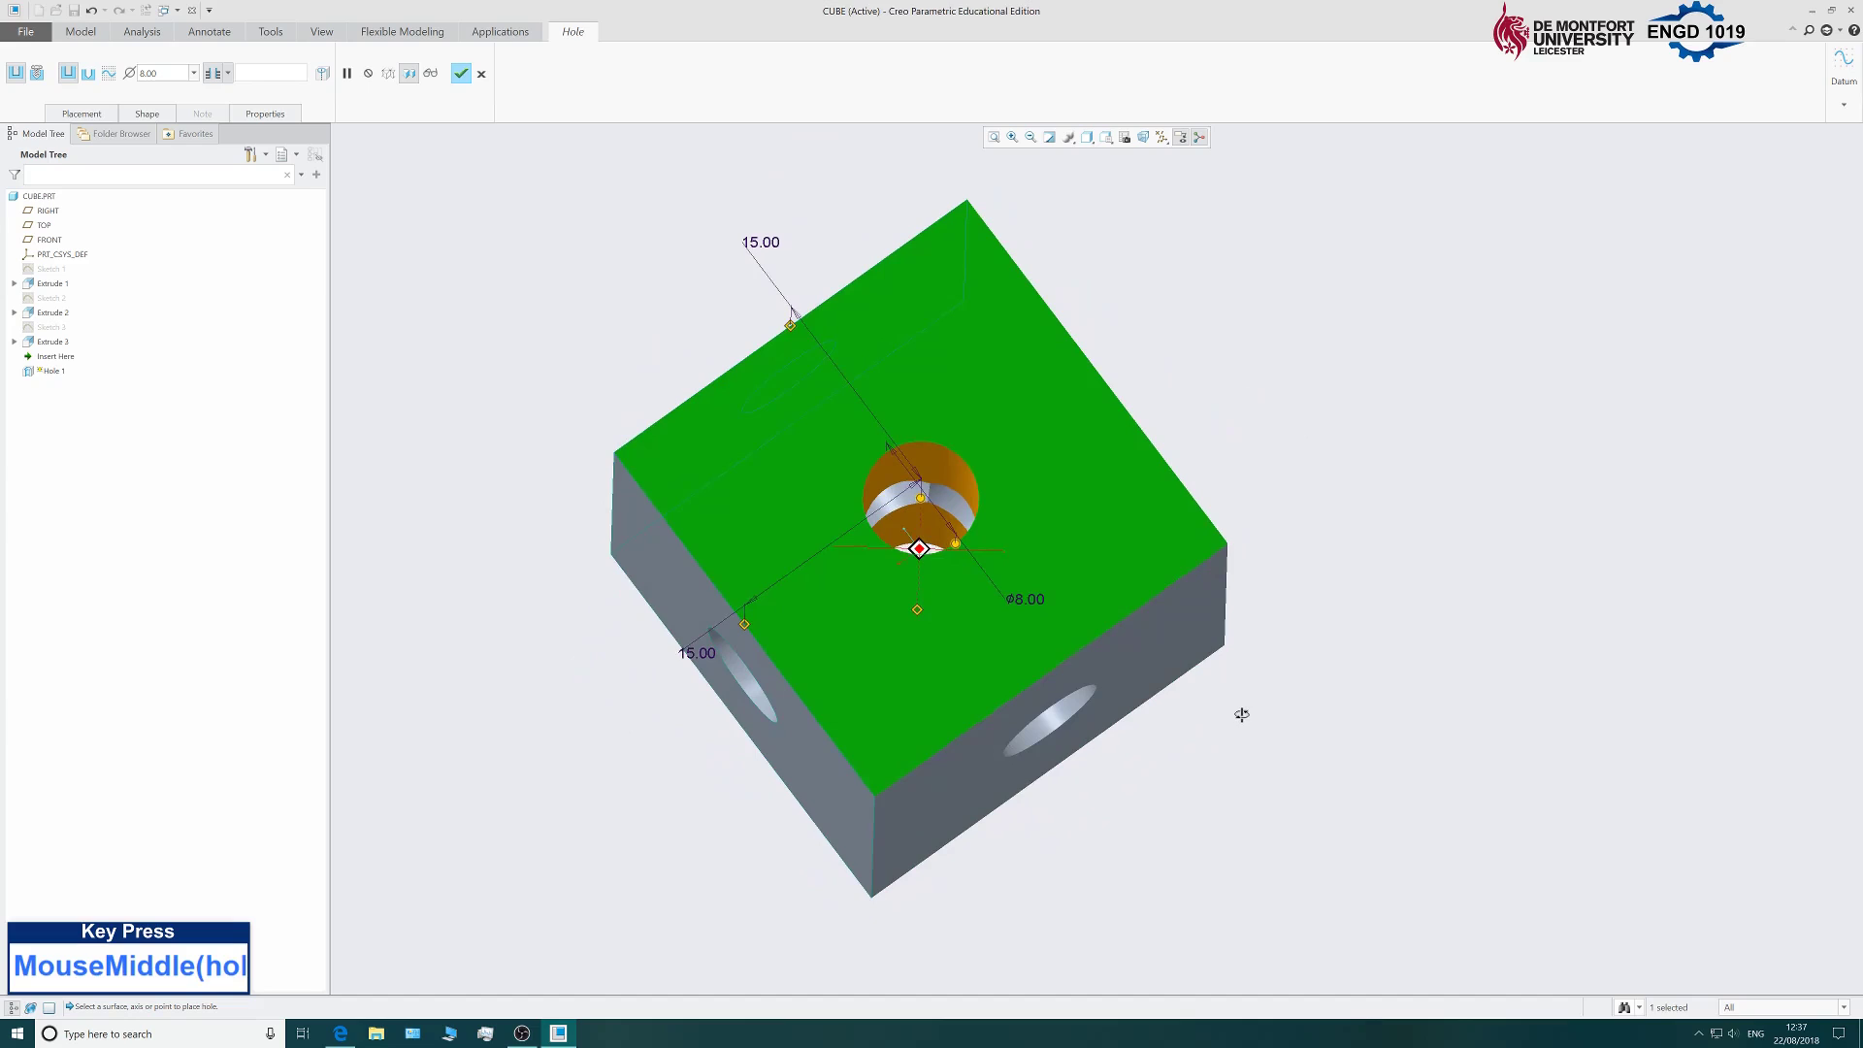
{"action": "left_click", "coordinate": [461, 73]}
{"action": "left_click", "coordinate": [527, 257]}
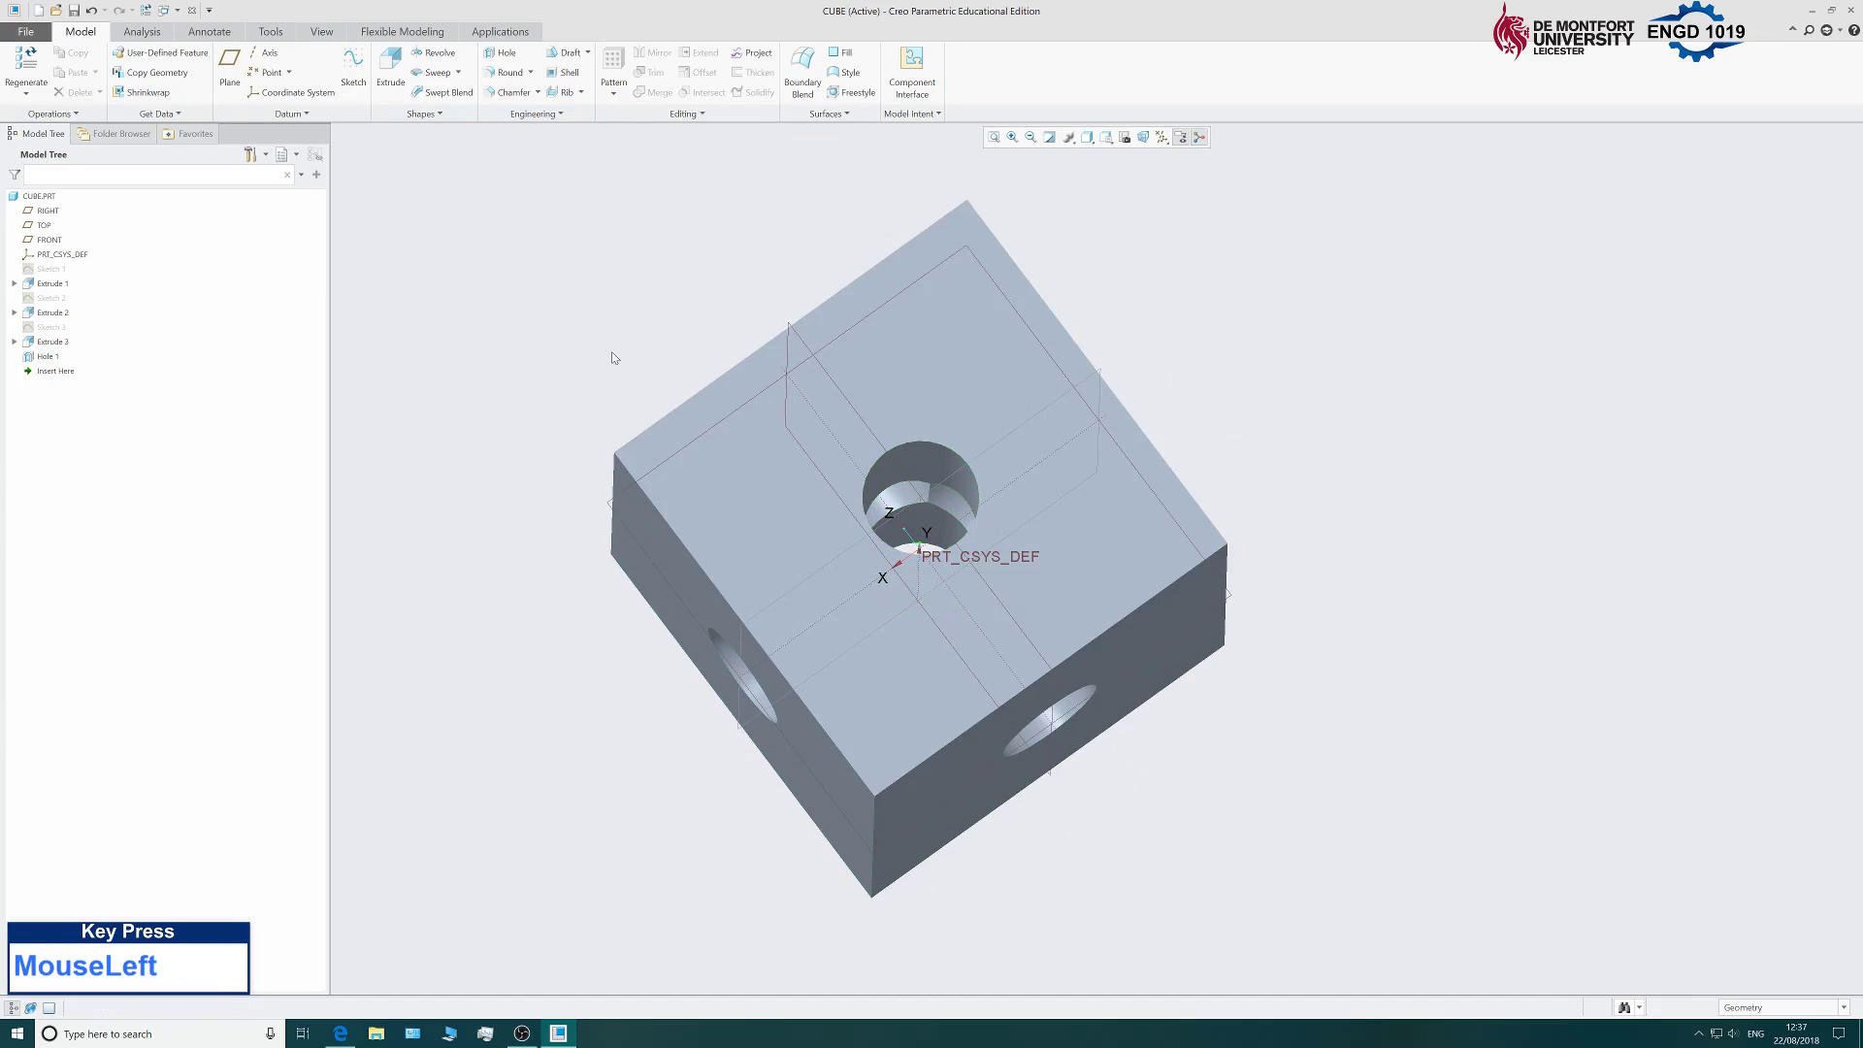
{"action": "scroll", "coordinate": [577, 386], "scroll_direction": "down", "scroll_amount": 3}
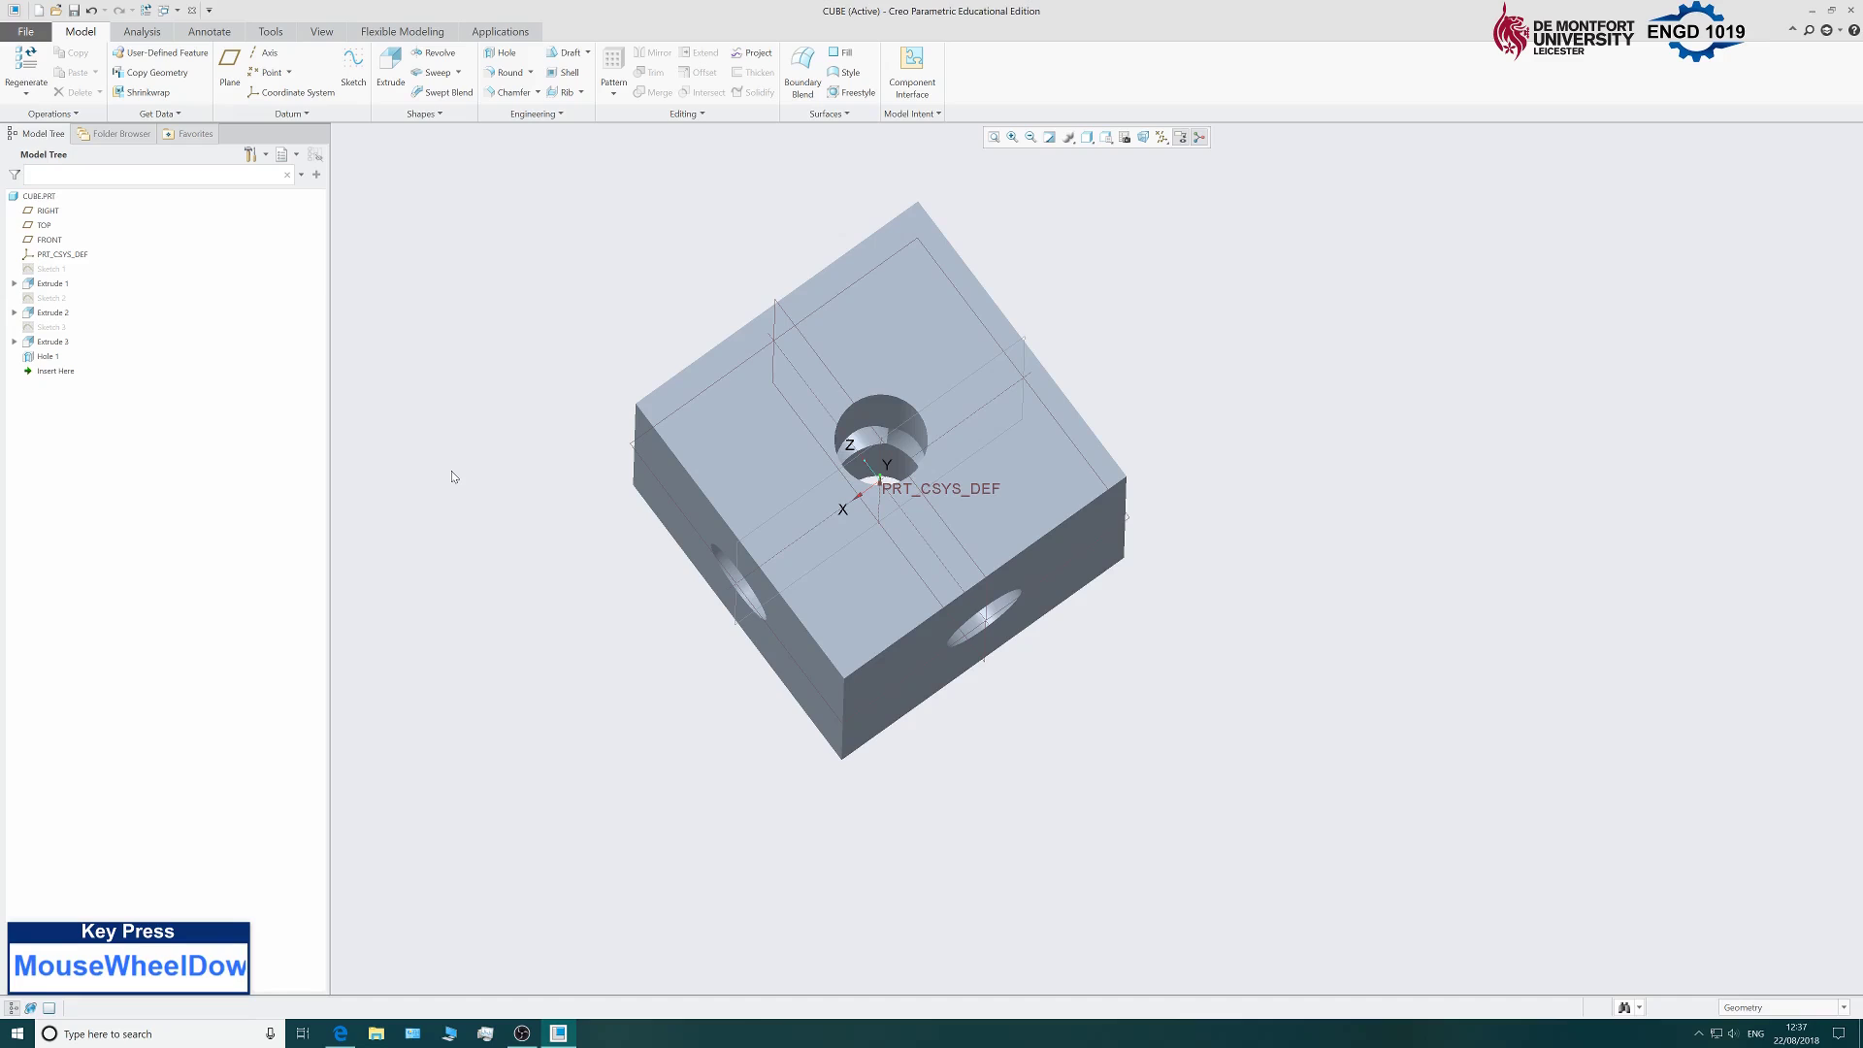
{"action": "middle_click_drag", "start_coordinate": [591, 639], "coordinate": [585, 535]}
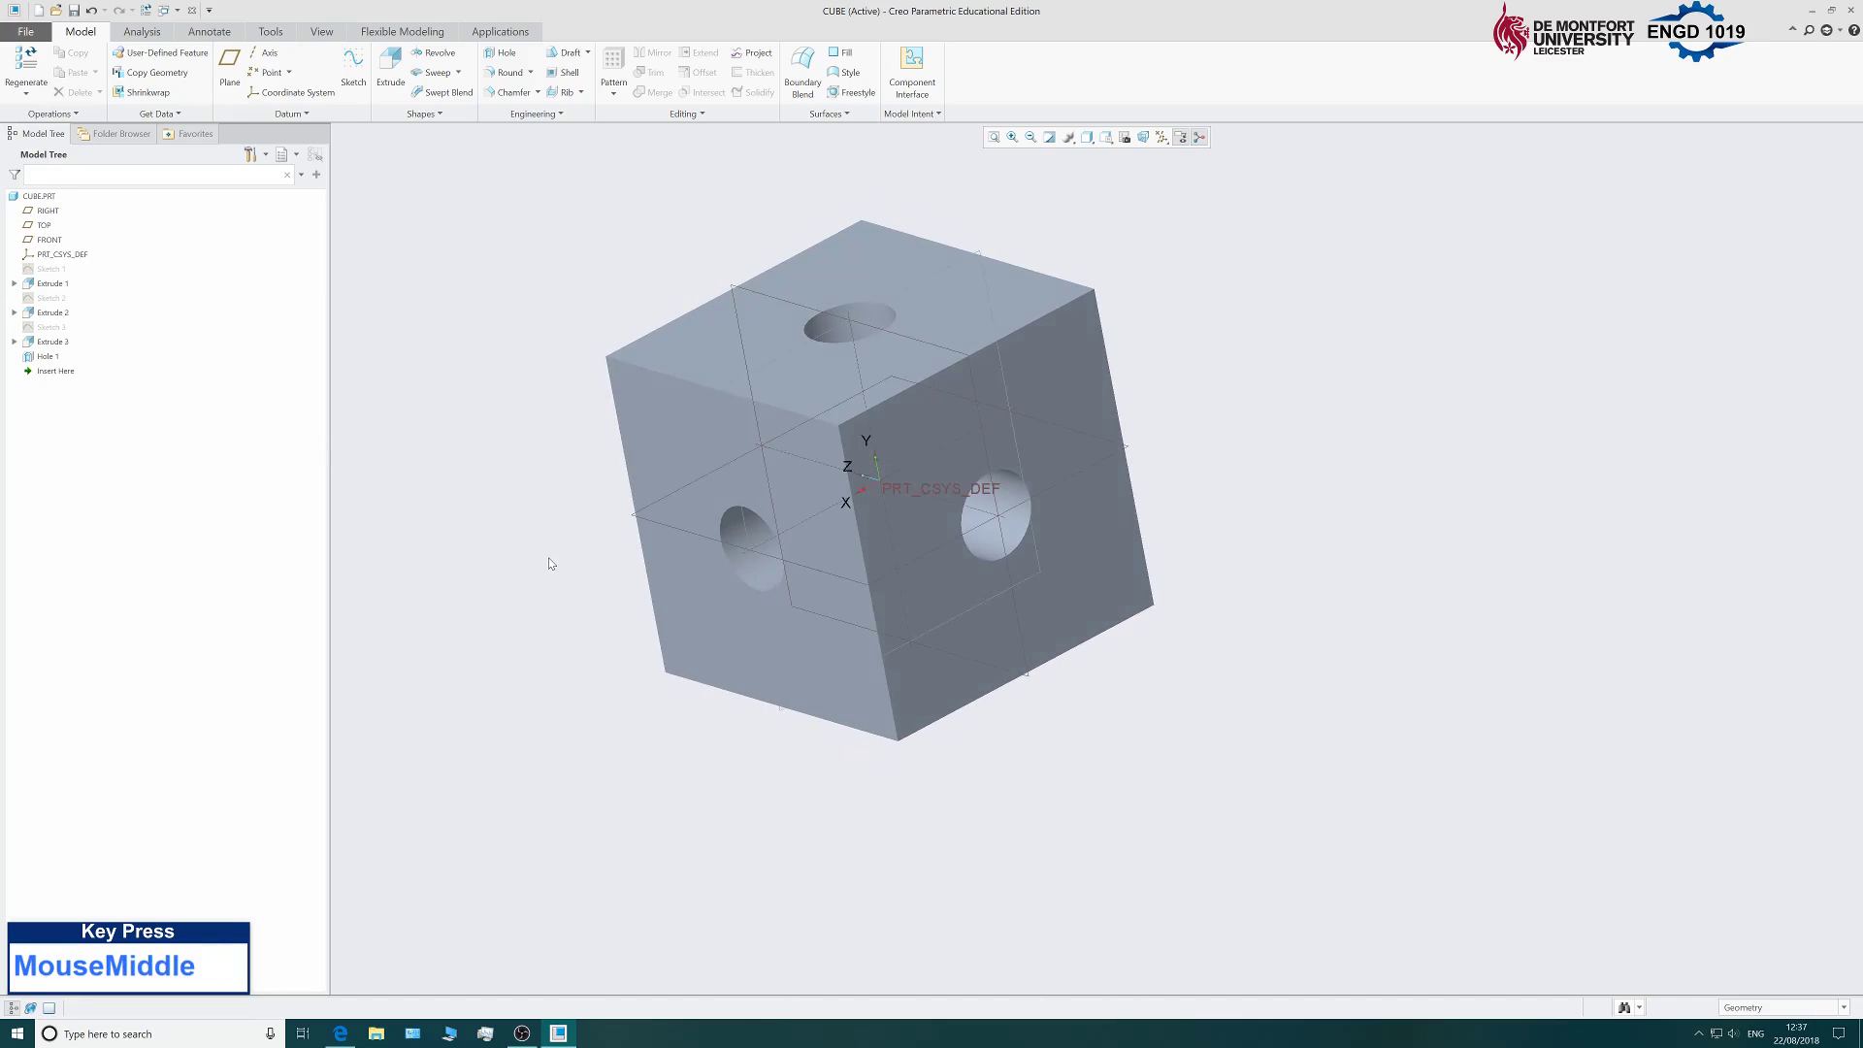
Start a 5 mm radius round on the four top edges of the cube.
{"action": "left_click", "coordinate": [506, 73]}
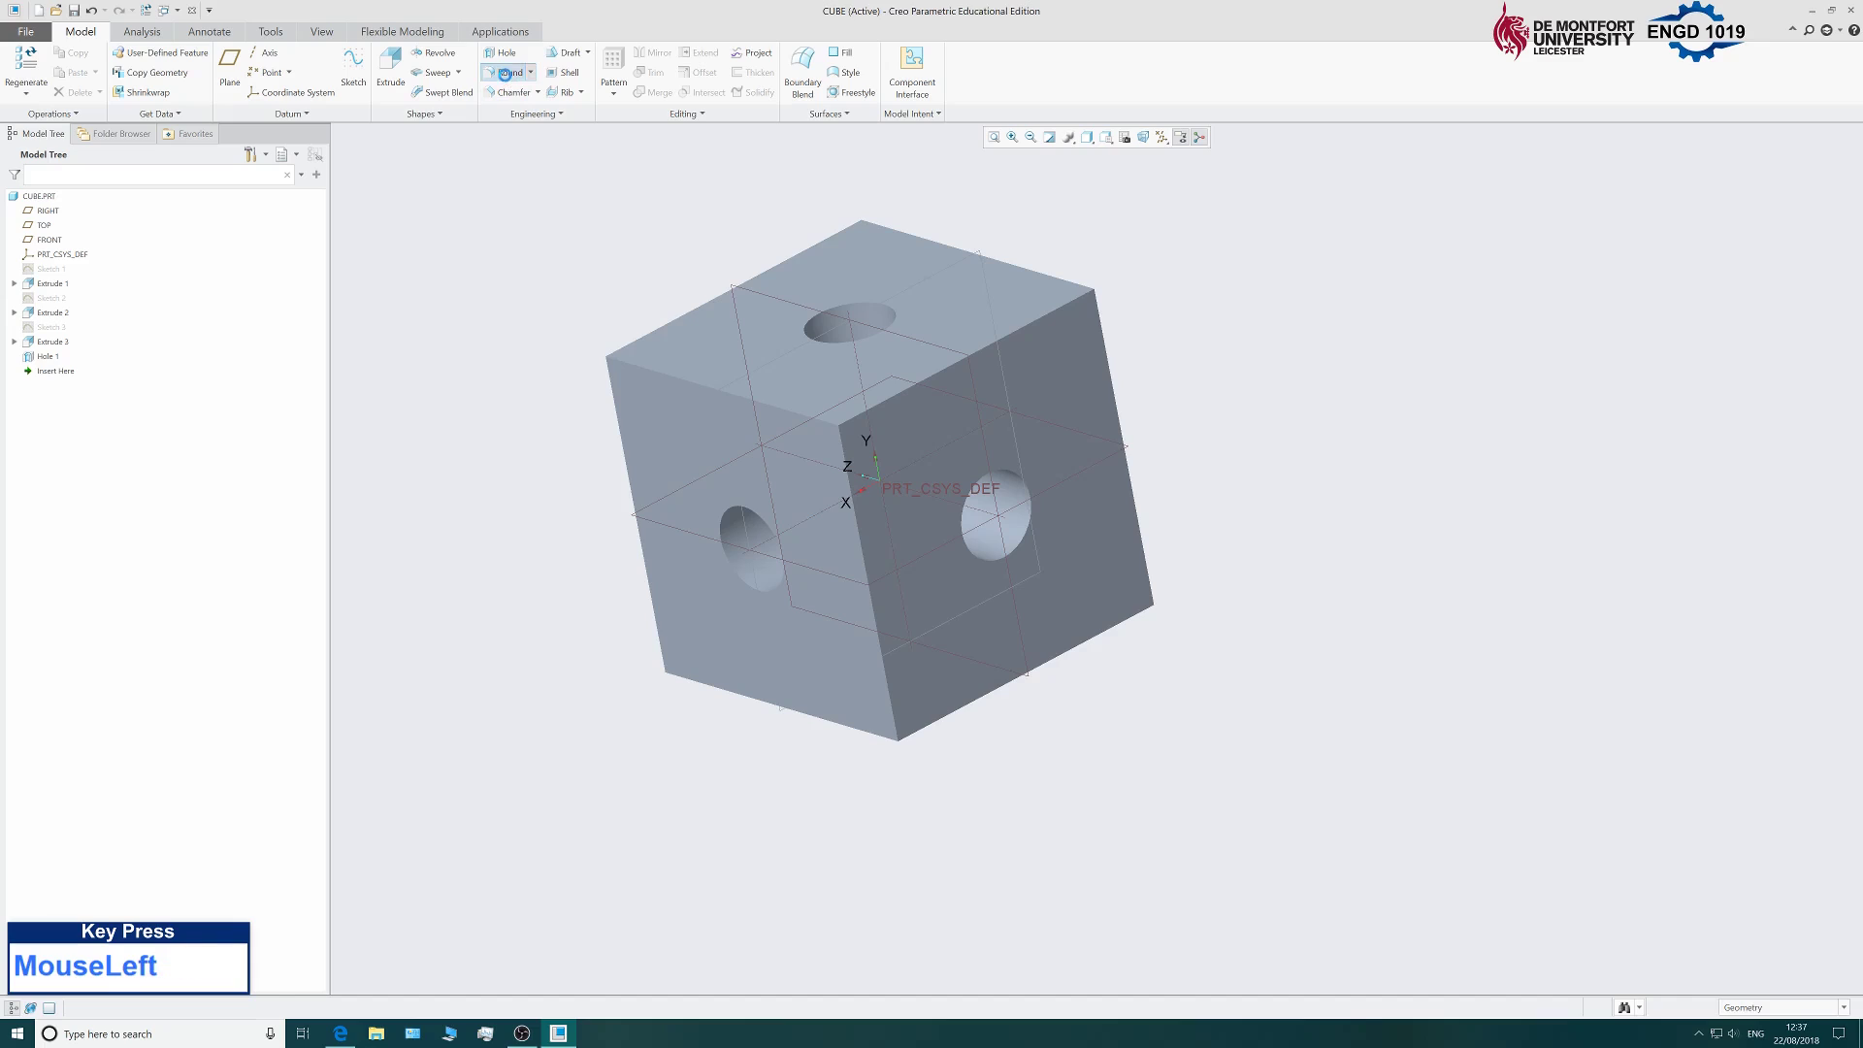
{"action": "left_click_drag", "start_coordinate": [80, 74], "coordinate": [59, 74]}
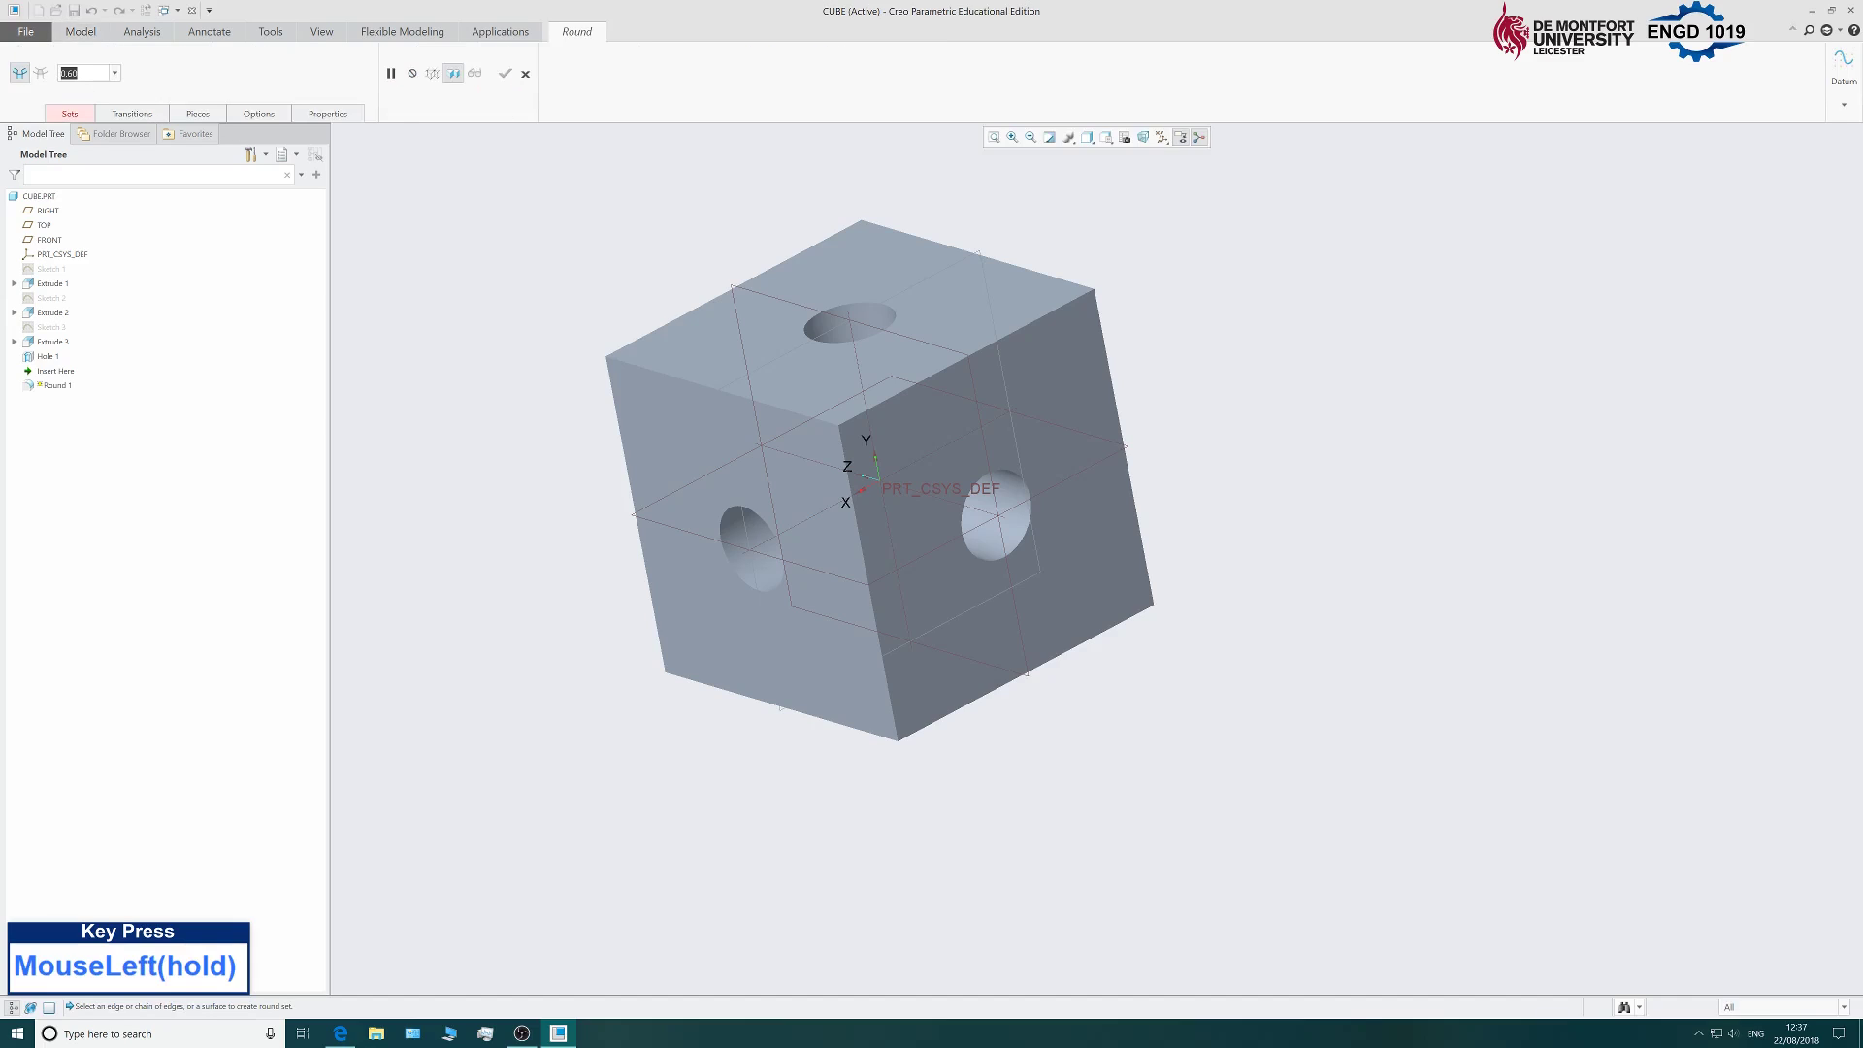
{"action": "type", "text": "5"}
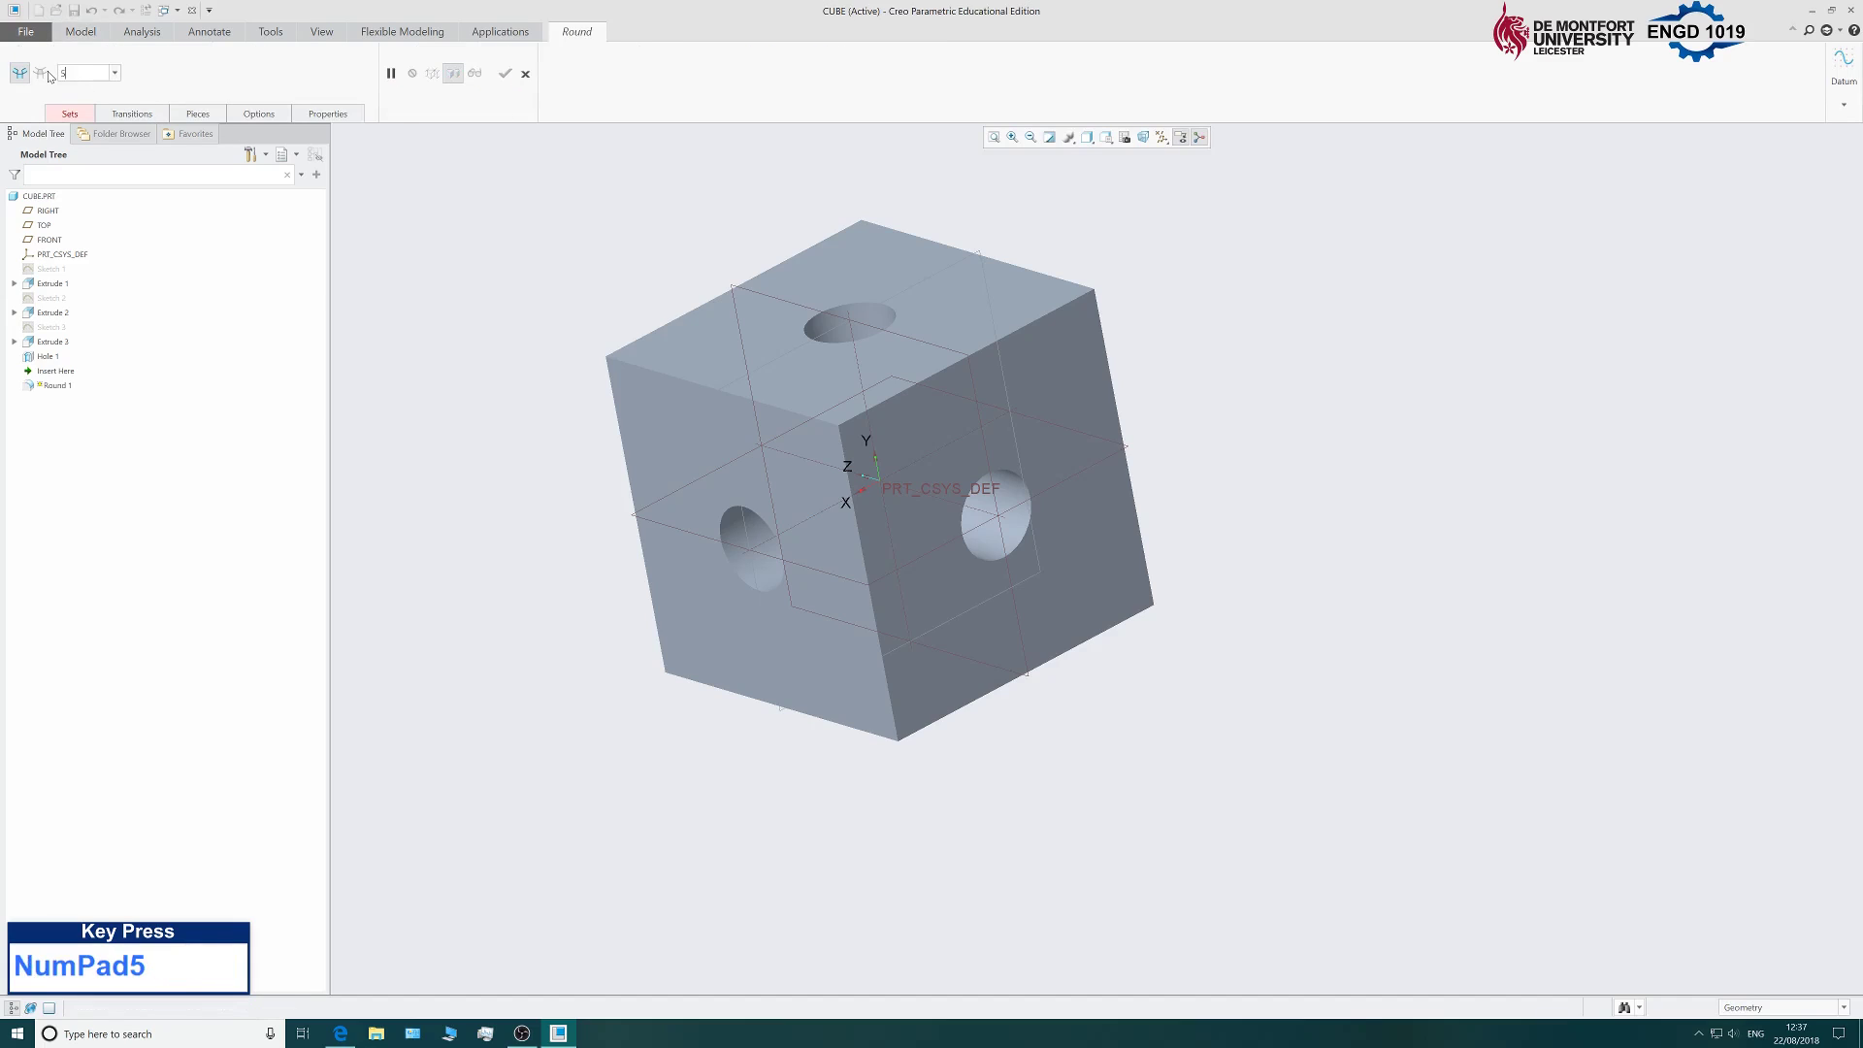
{"action": "left_click", "coordinate": [667, 377]}
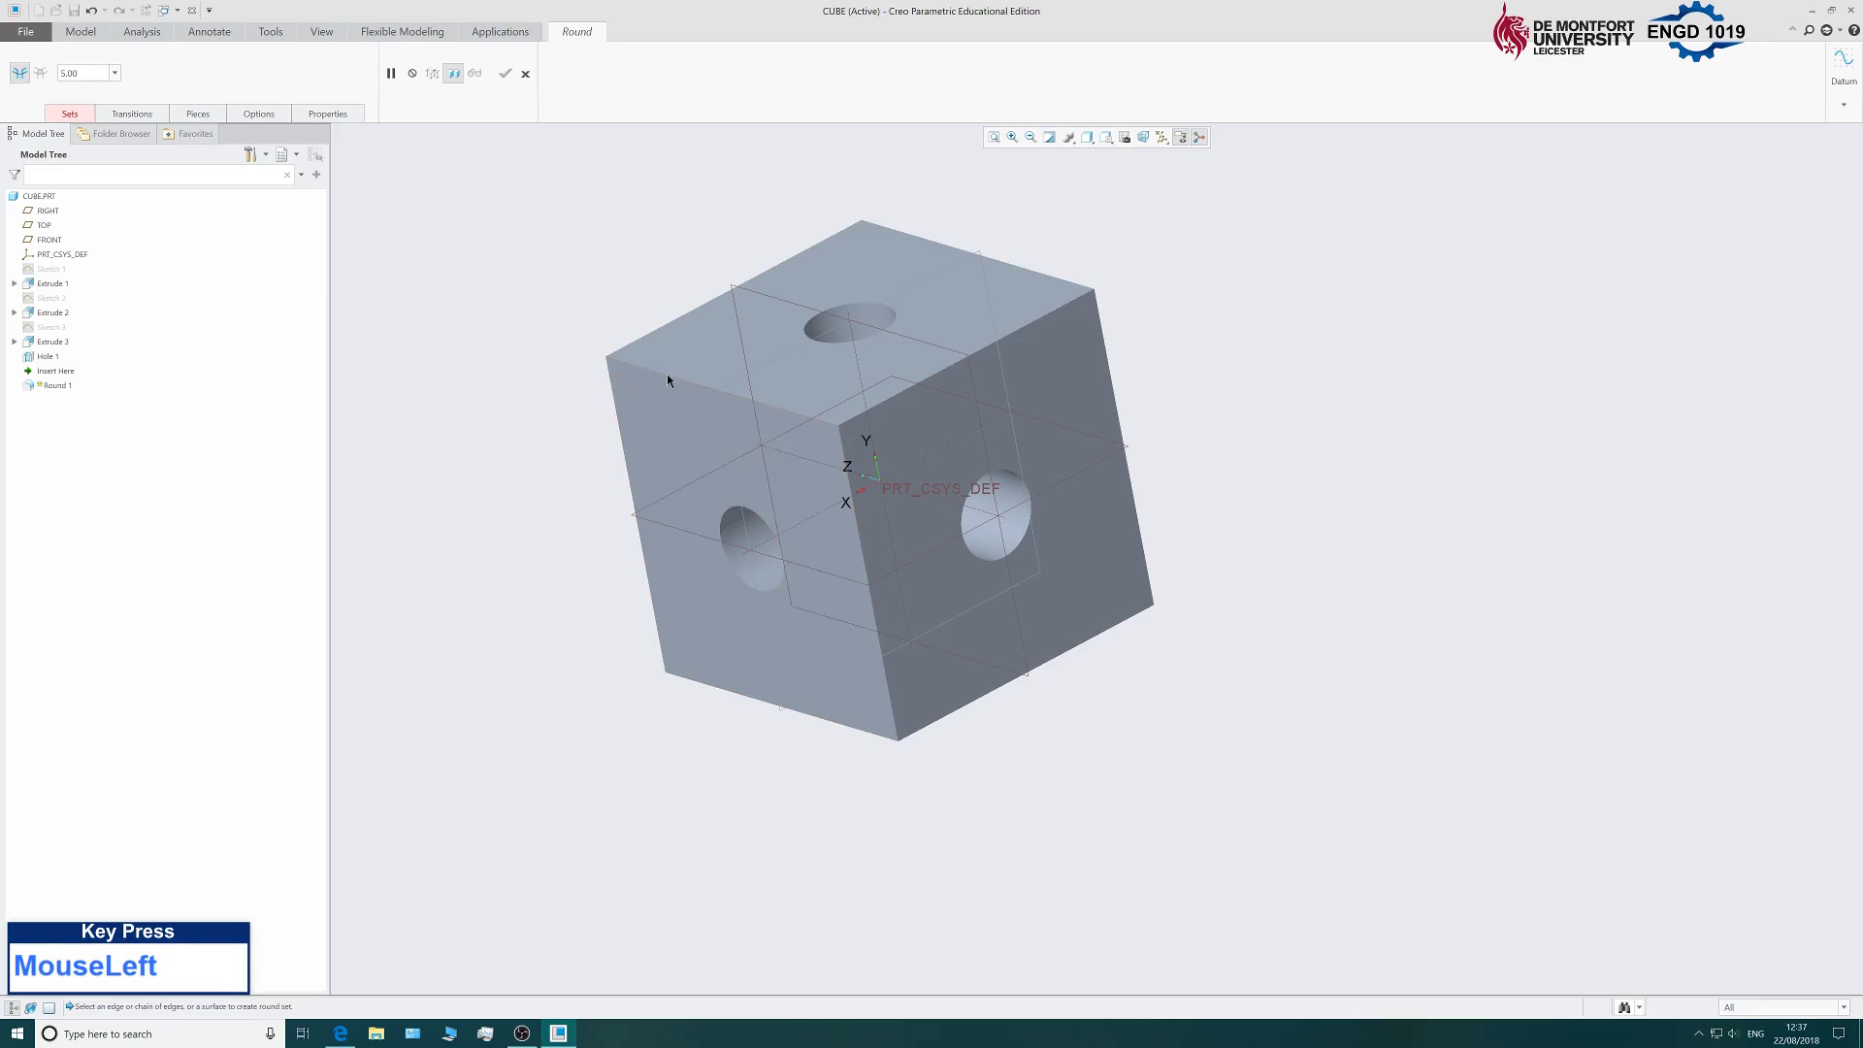
{"action": "left_click", "coordinate": [677, 385]}
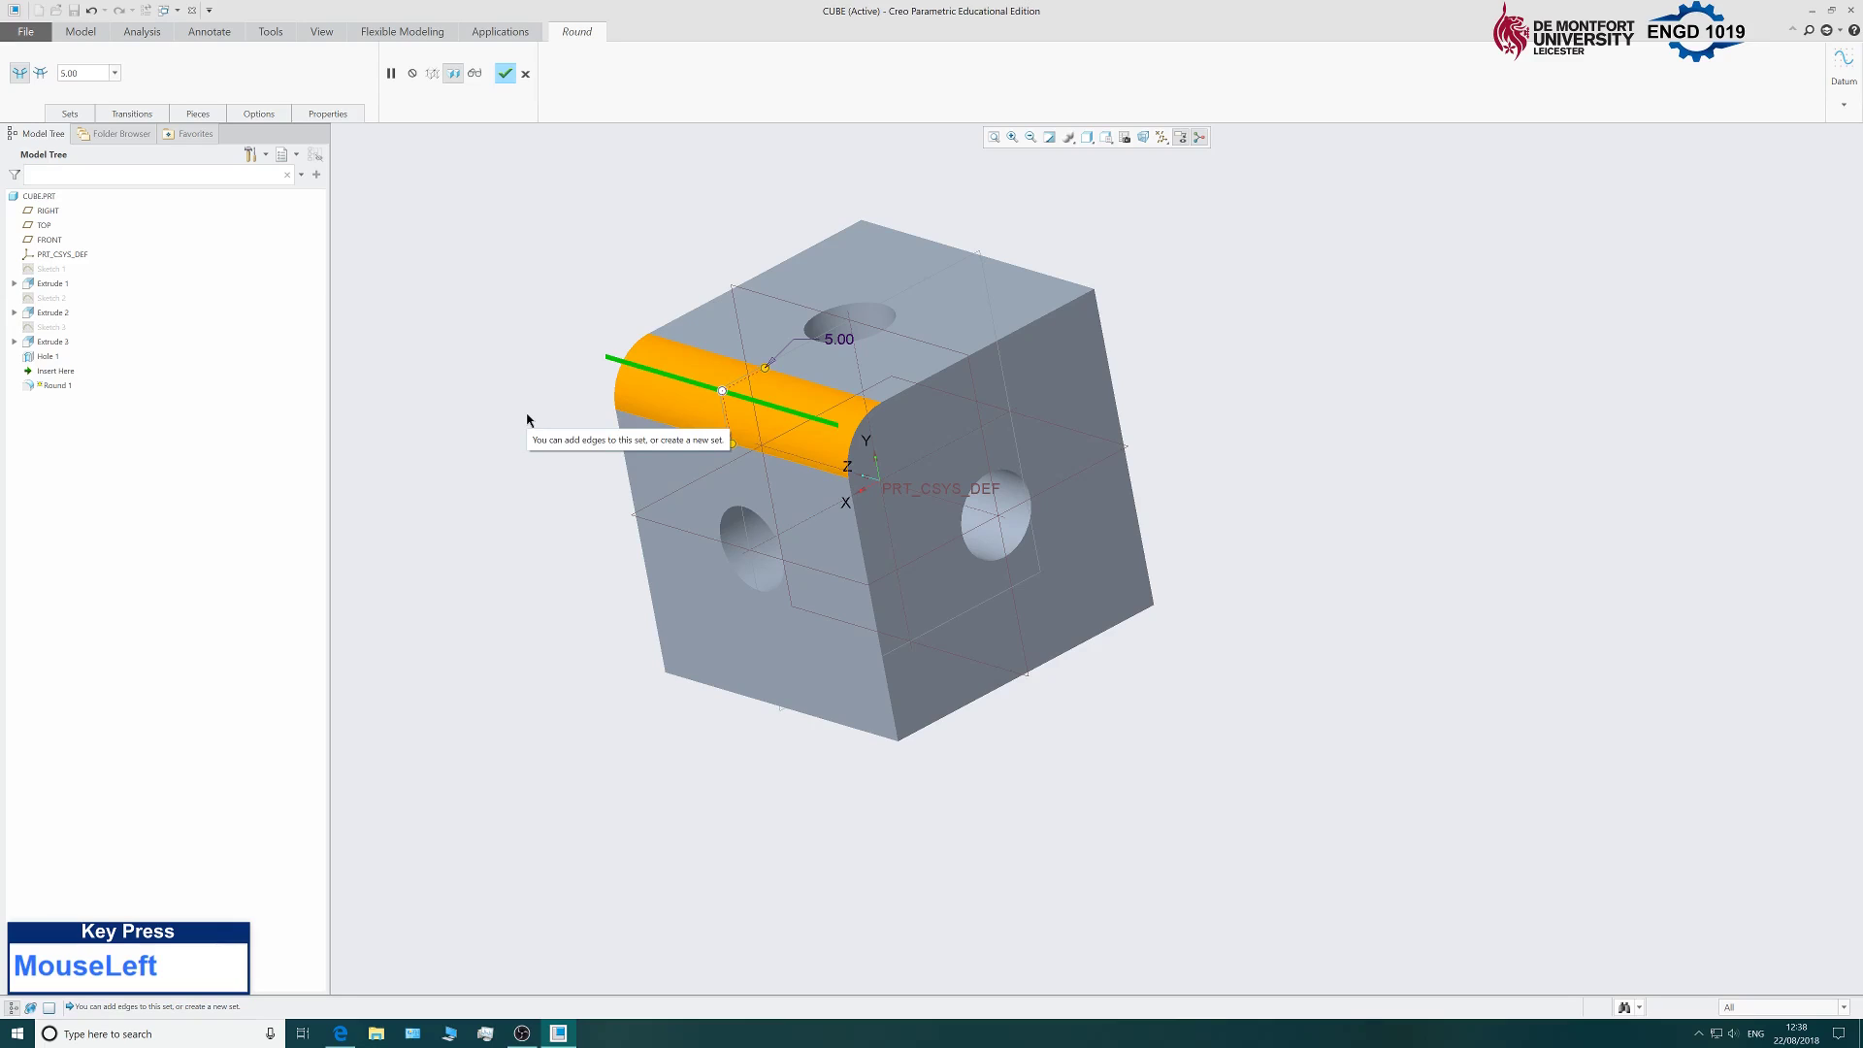
{"action": "left_click", "coordinate": [963, 363], "text": "ctrl"}
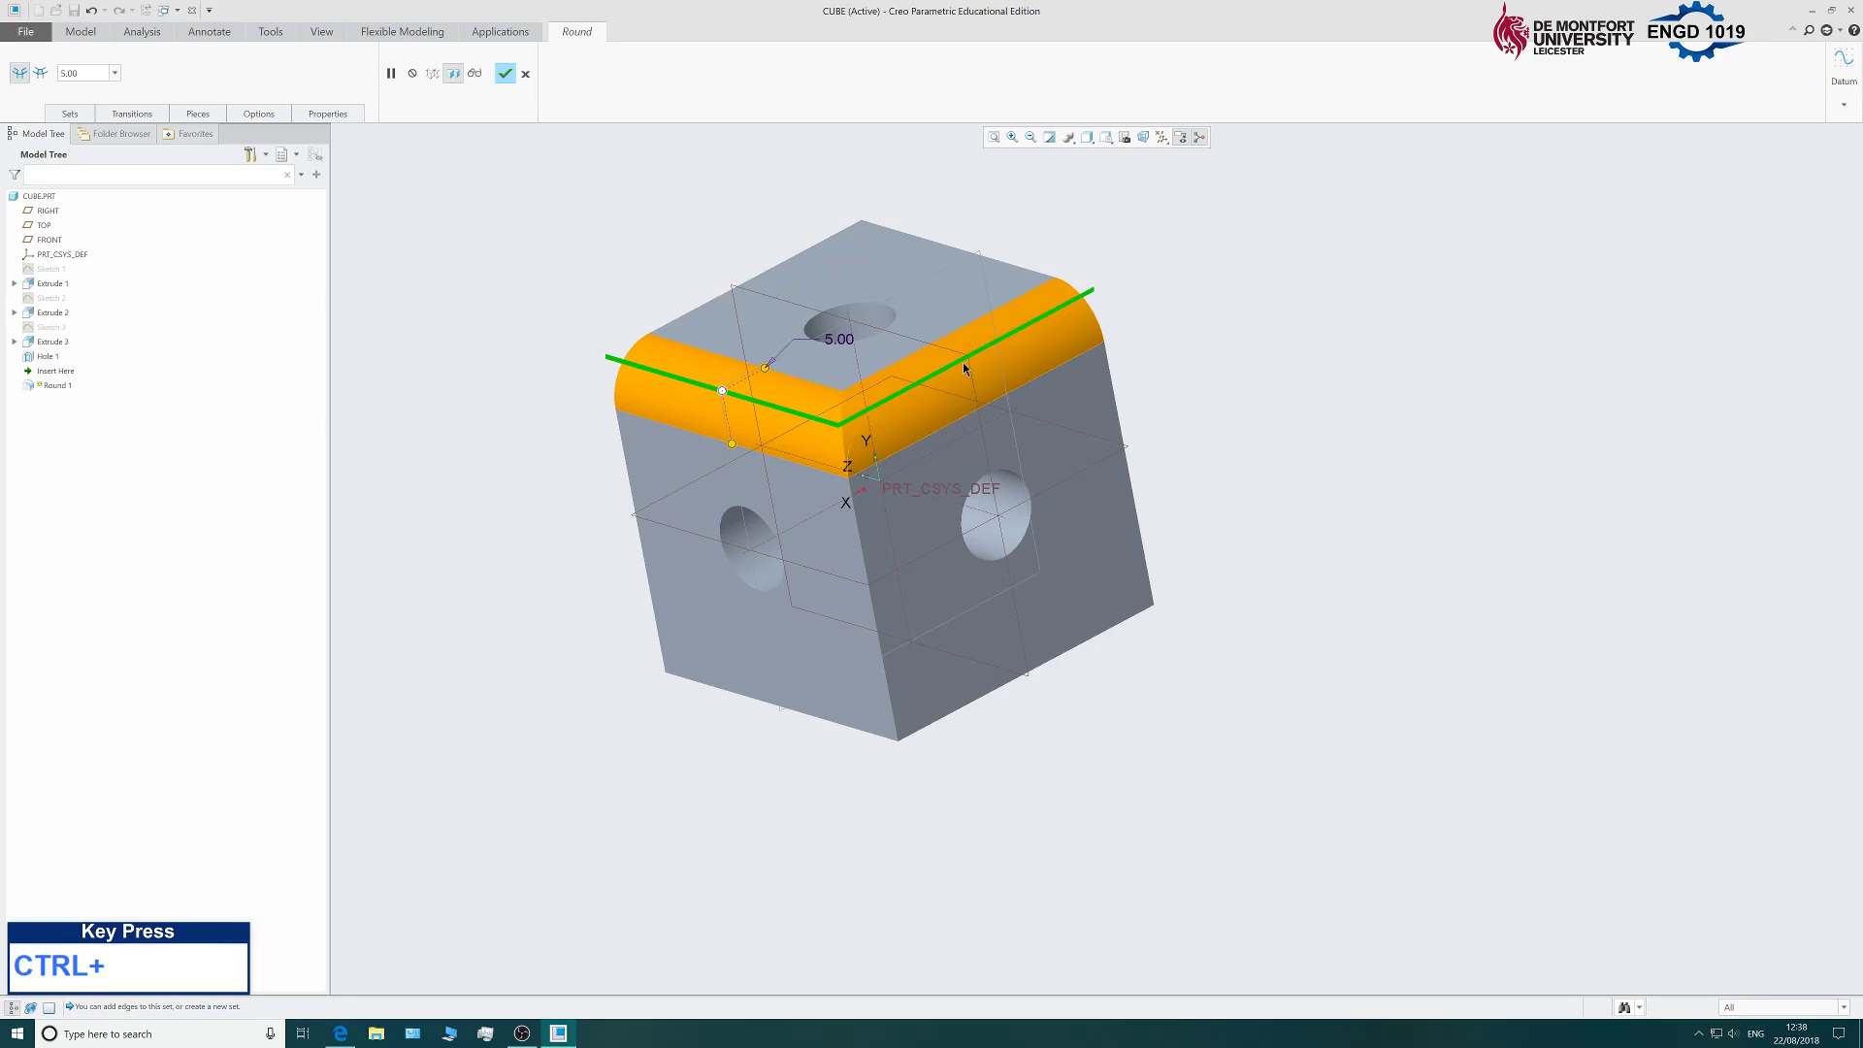
{"action": "left_click", "coordinate": [1005, 270], "text": "ctrl"}
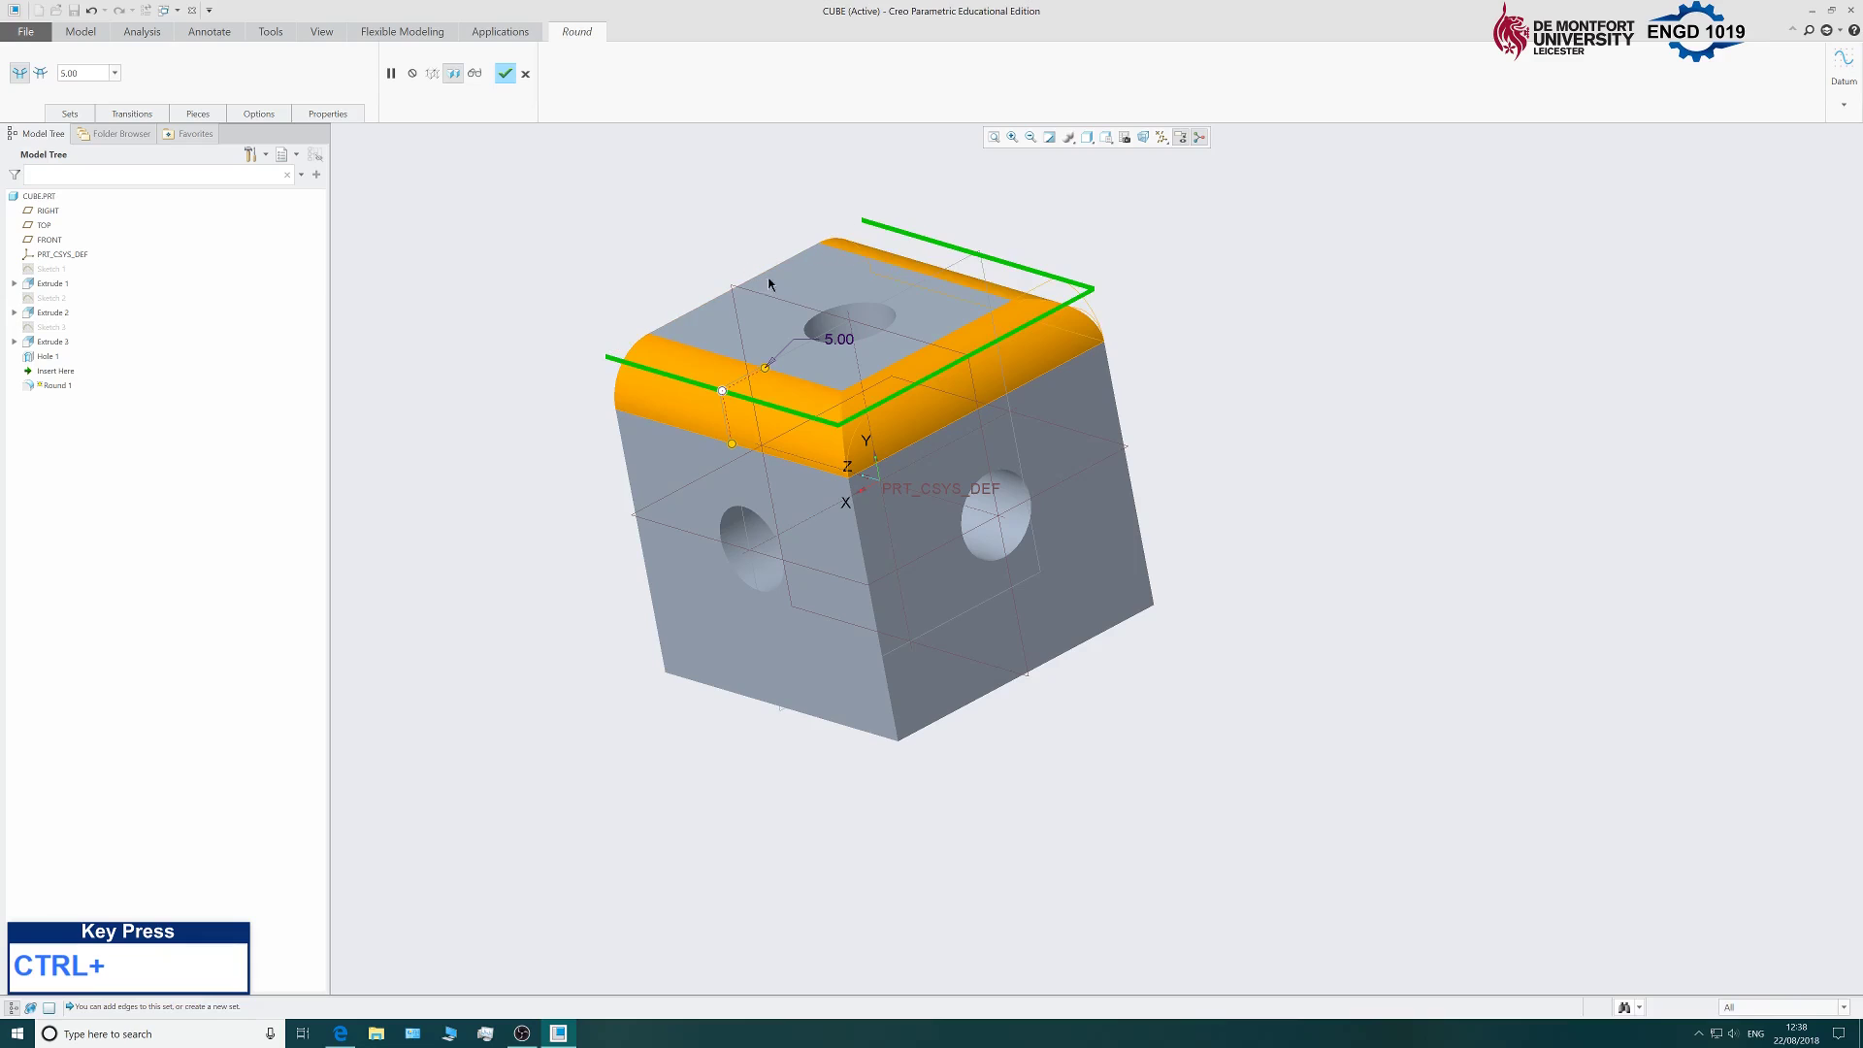
{"action": "left_click", "coordinate": [626, 346], "text": "ctrl"}
Add the bottom and vertical edges to the round and finish Round 1.
{"action": "middle_click_drag", "start_coordinate": [608, 479], "coordinate": [805, 436]}
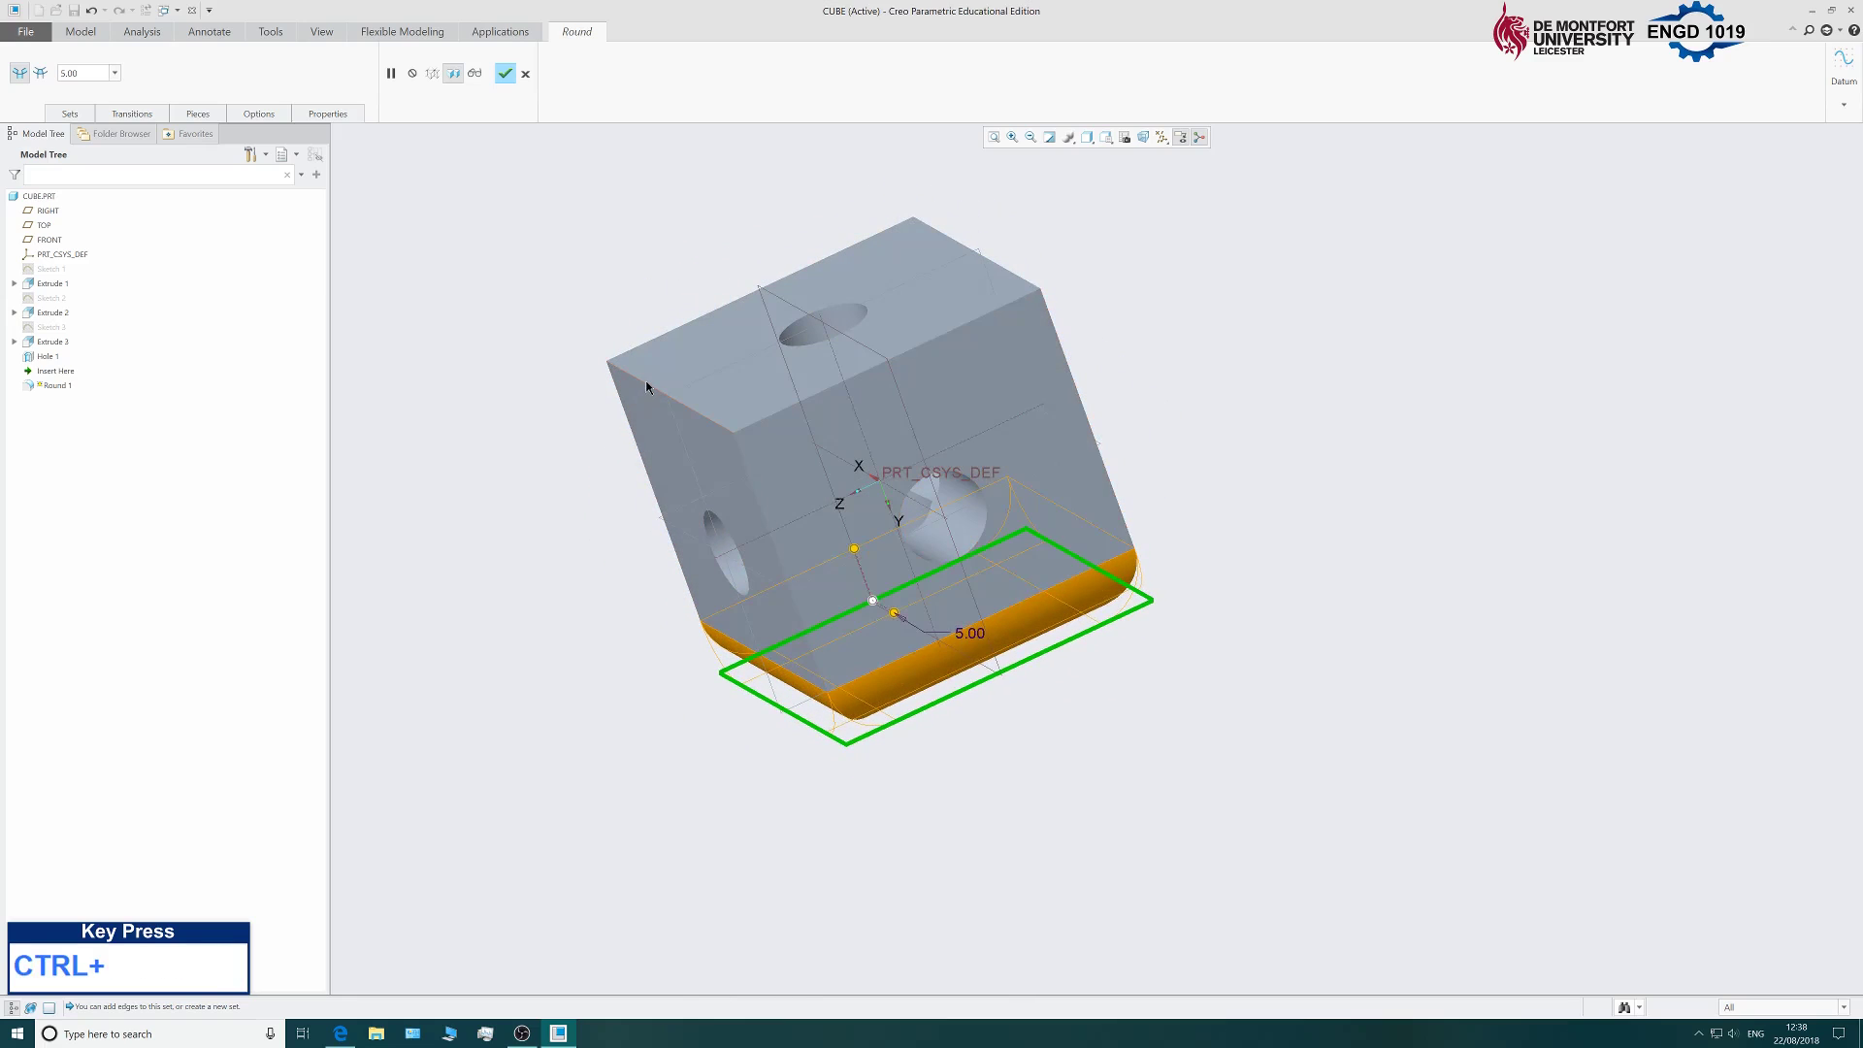
{"action": "left_click", "coordinate": [676, 320], "text": "ctrl"}
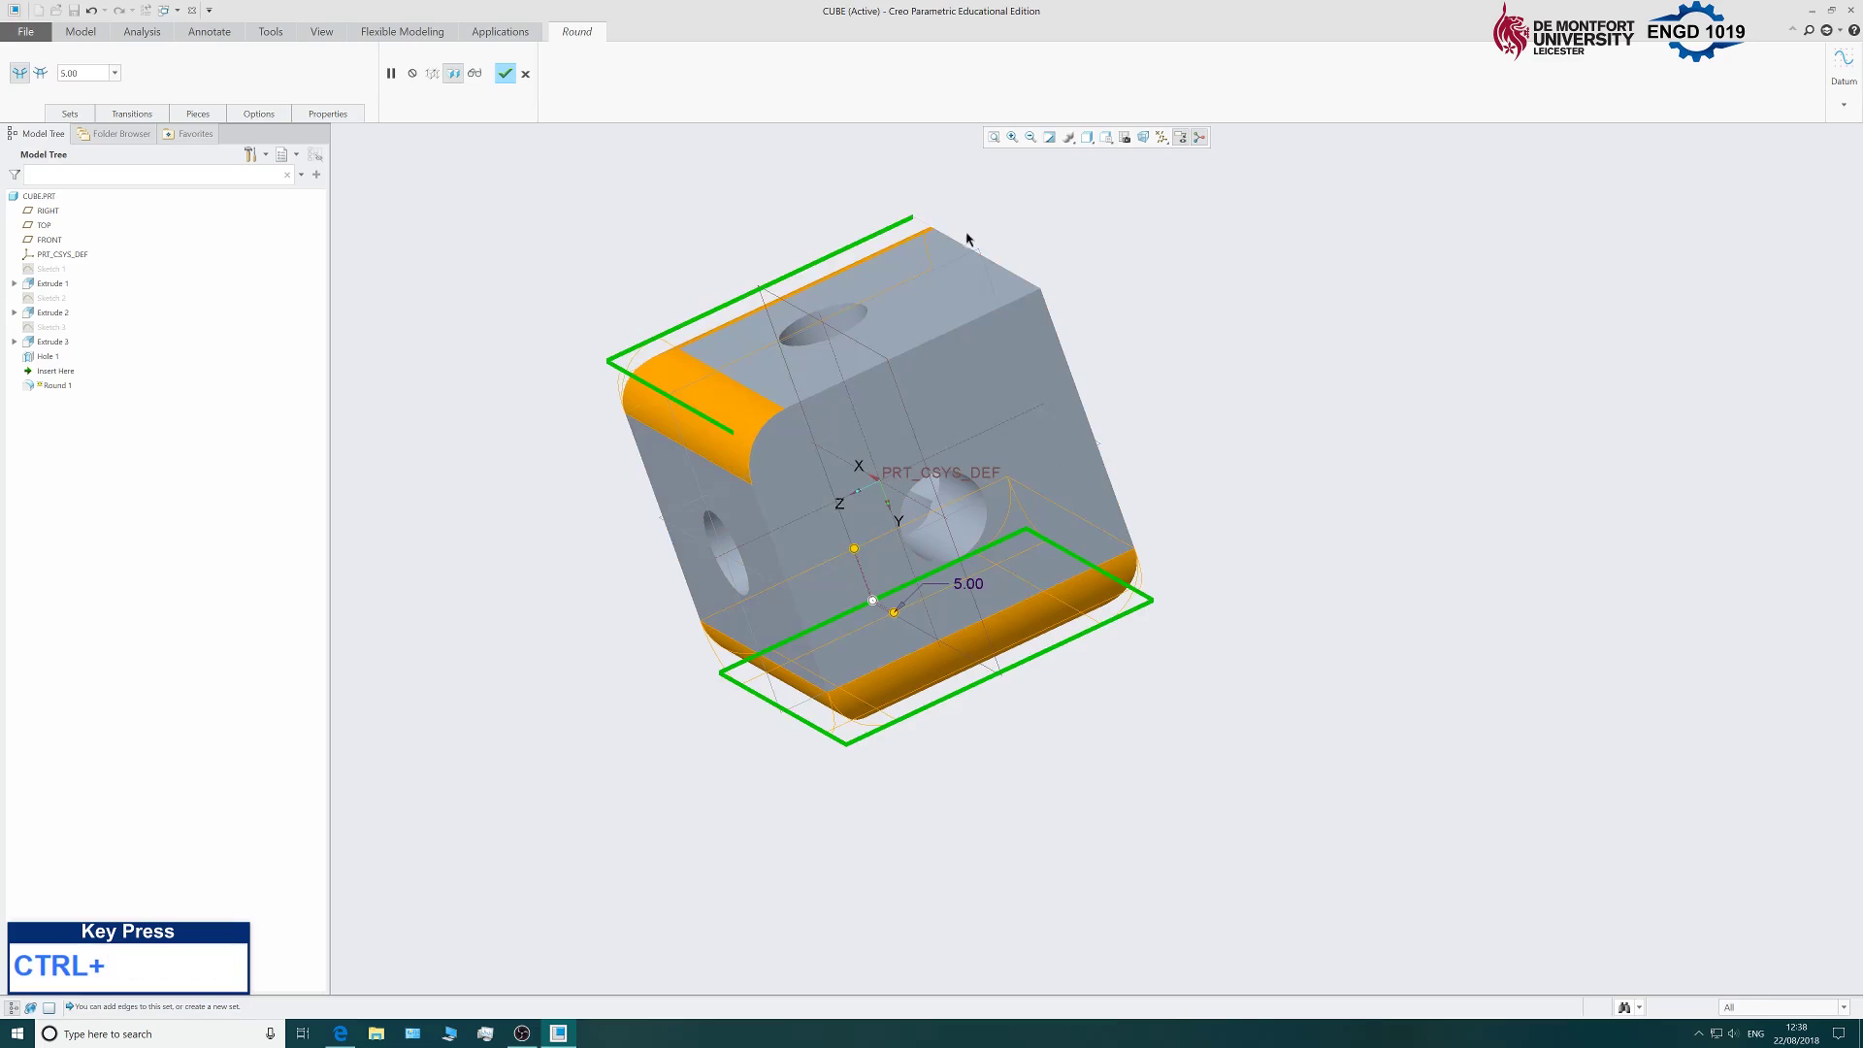
{"action": "left_click", "coordinate": [995, 260], "text": "ctrl"}
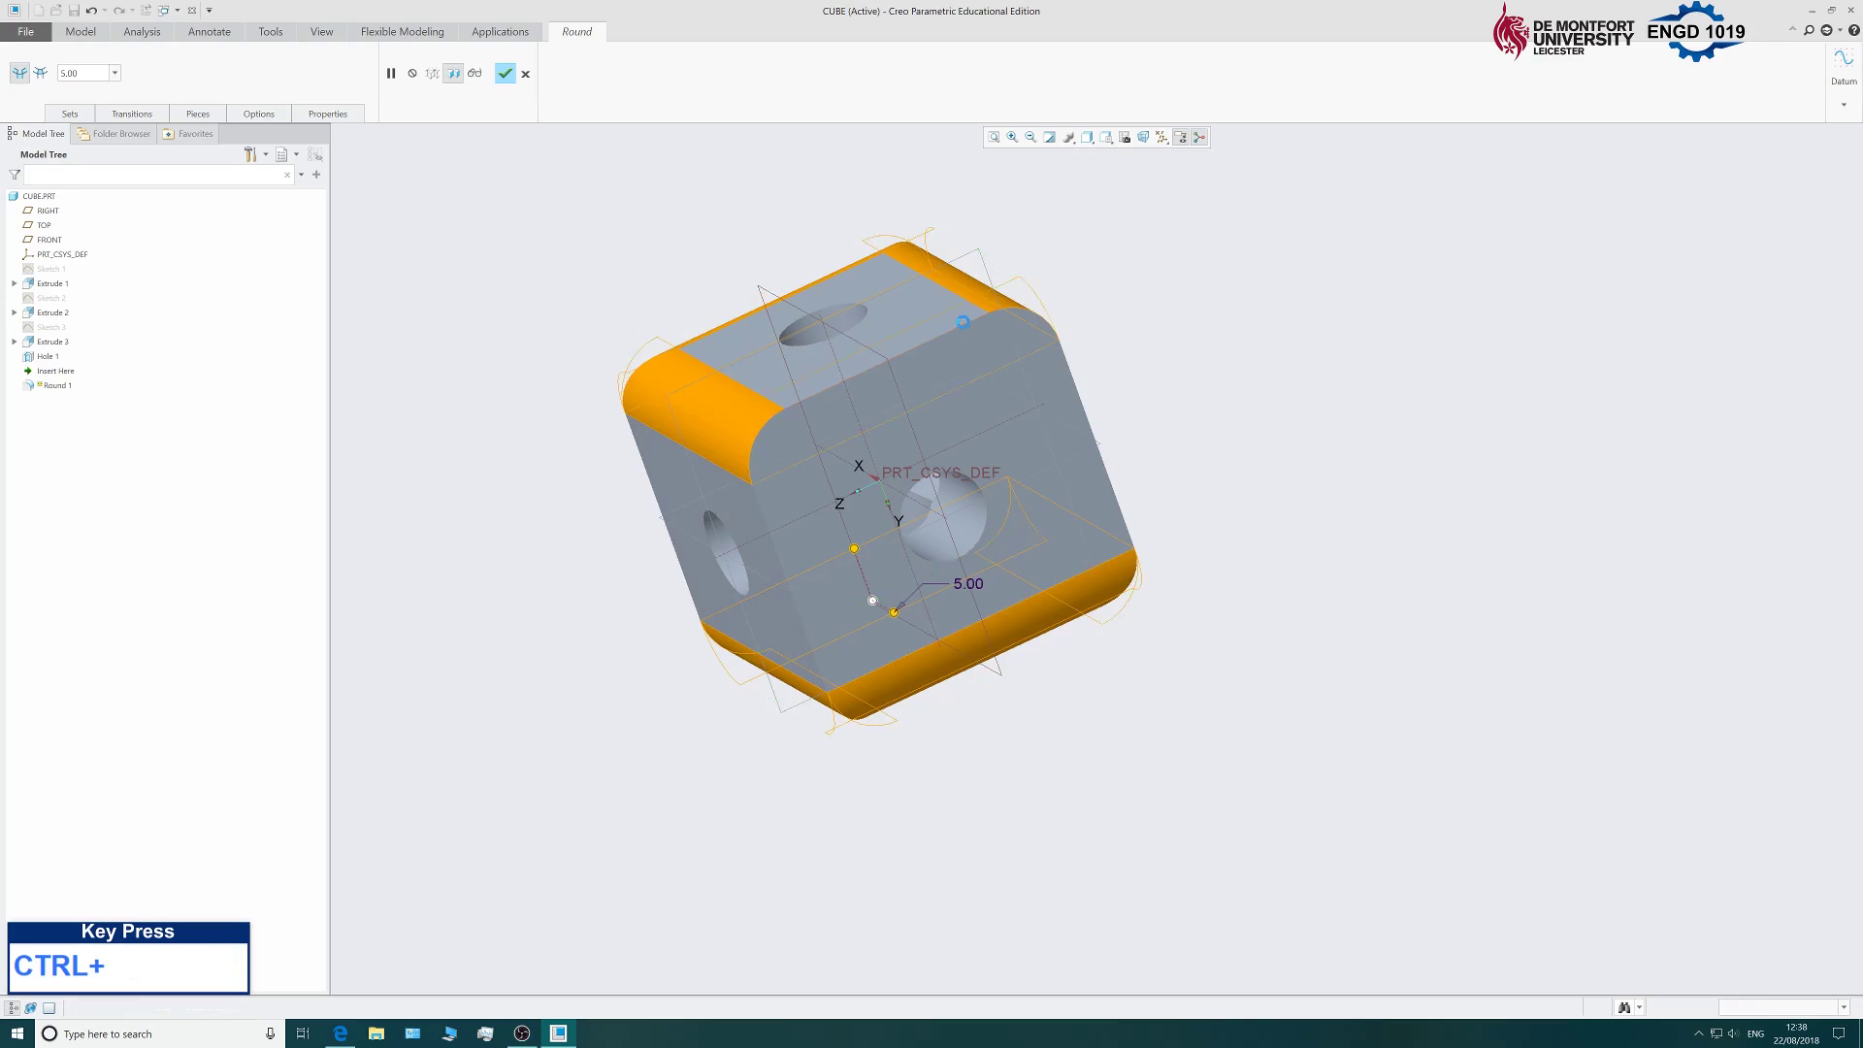
{"action": "mouse_move", "coordinate": [1385, 346]}
{"action": "middle_mouse_down"}
{"action": "mouse_move", "coordinate": [1132, 320]}
{"action": "mouse_move", "coordinate": [1343, 175]}
{"action": "mouse_move", "coordinate": [1261, 341]}
{"action": "mouse_move", "coordinate": [1352, 378]}
{"action": "mouse_move", "coordinate": [1352, 411]}
{"action": "mouse_move", "coordinate": [988, 444]}
{"action": "middle_mouse_up"}
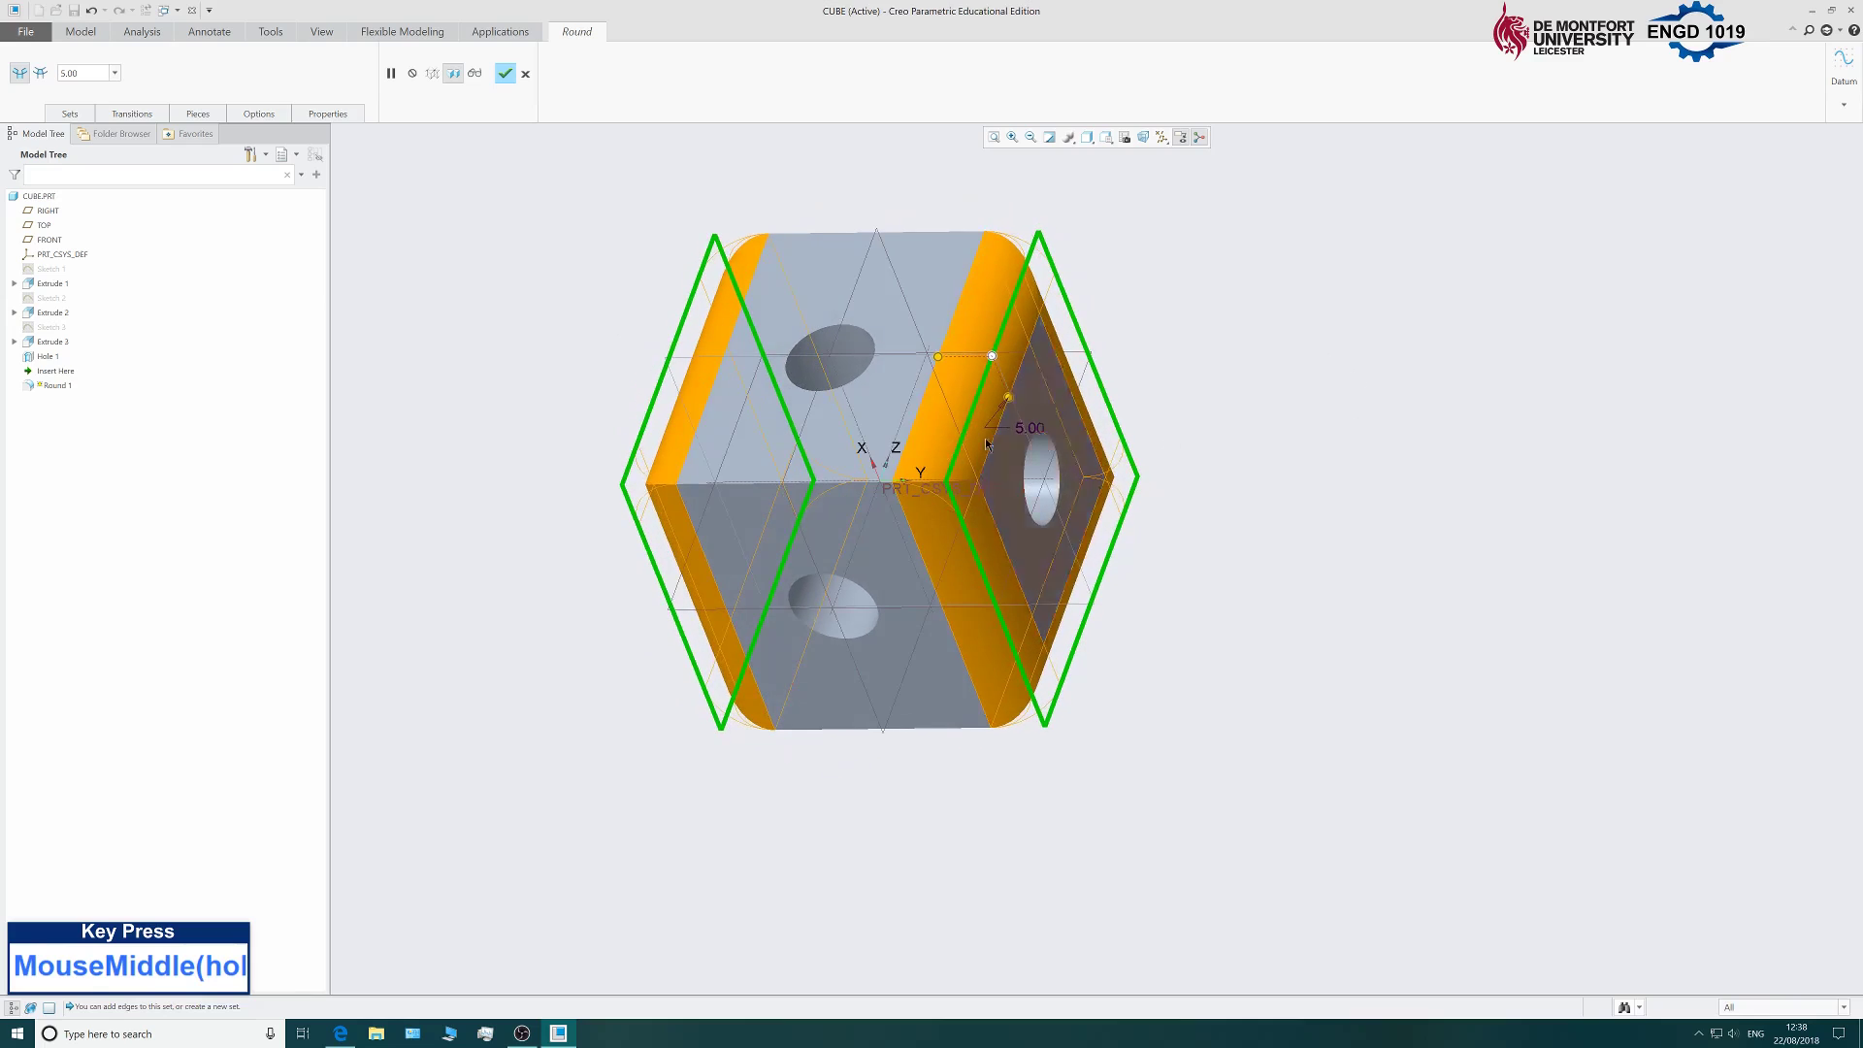
{"action": "left_click", "coordinate": [753, 484], "text": "ctrl"}
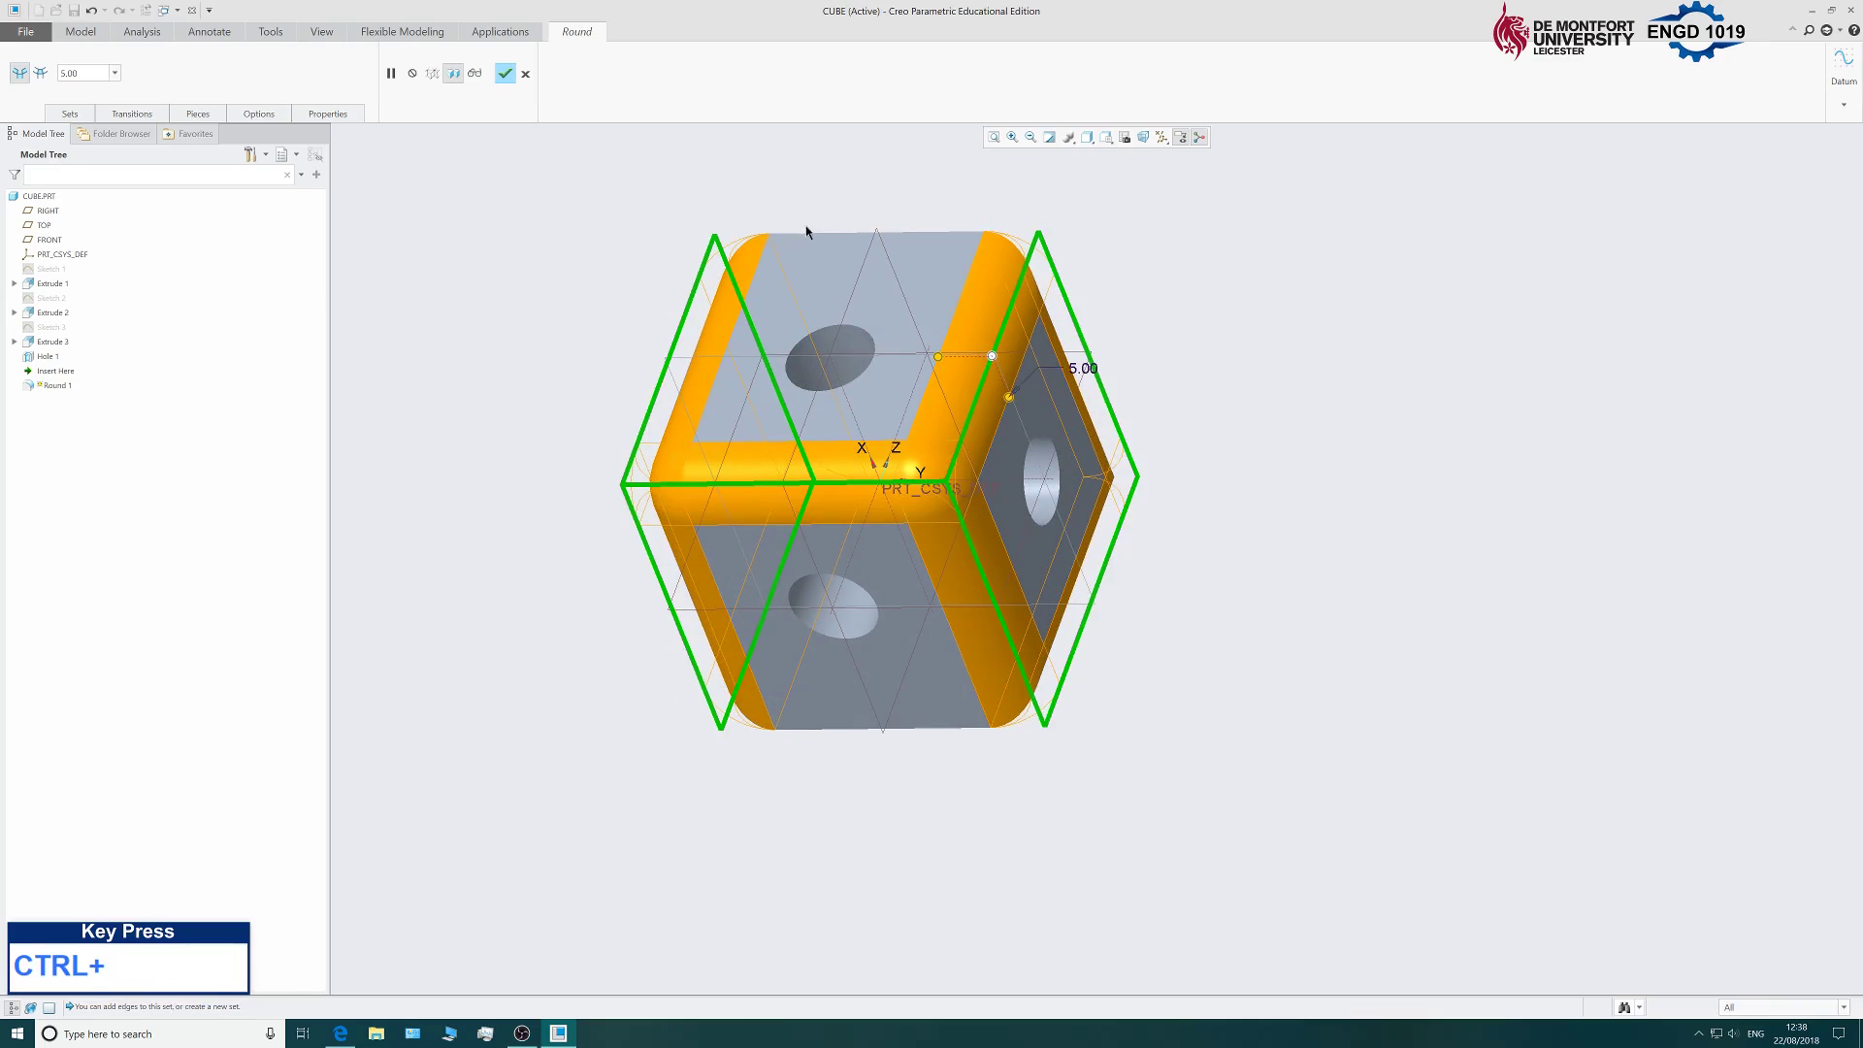
{"action": "middle_click_drag", "start_coordinate": [1344, 557], "coordinate": [1212, 361]}
{"action": "left_click", "coordinate": [1121, 410], "text": "ctrl"}
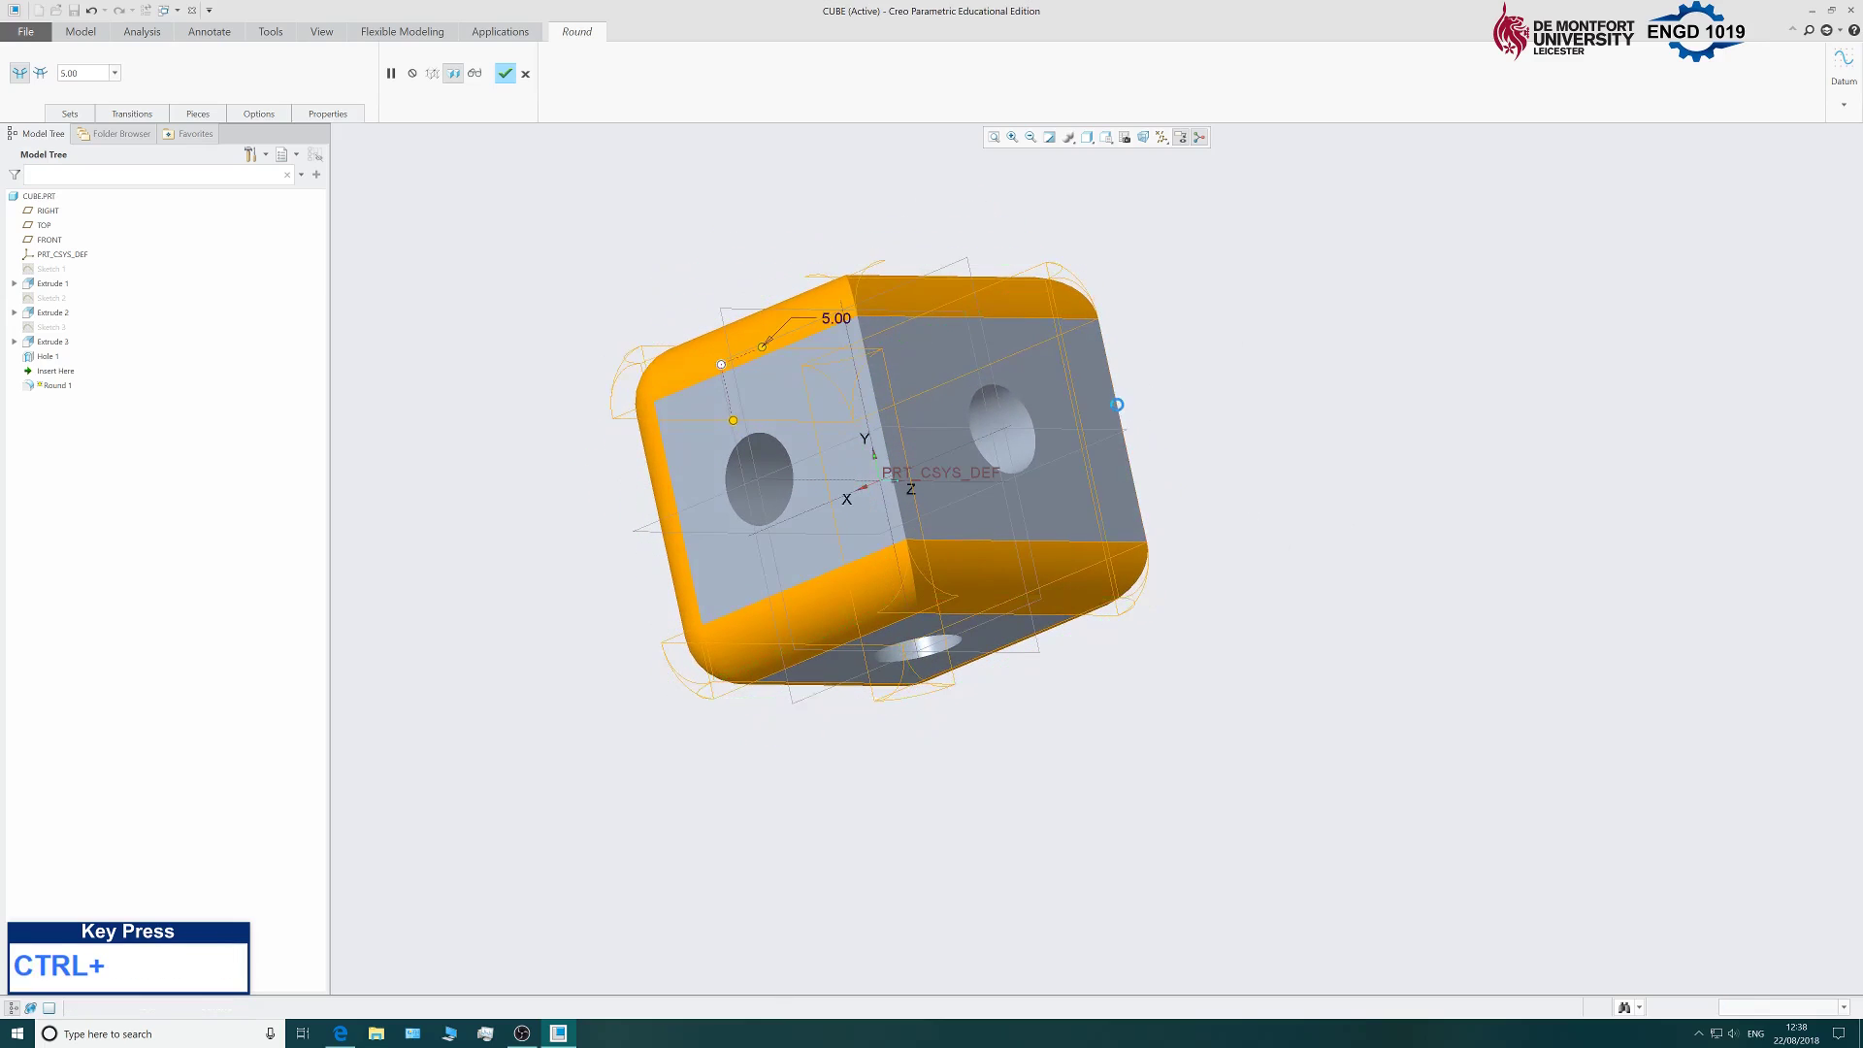
{"action": "left_click", "coordinate": [875, 399], "text": "ctrl"}
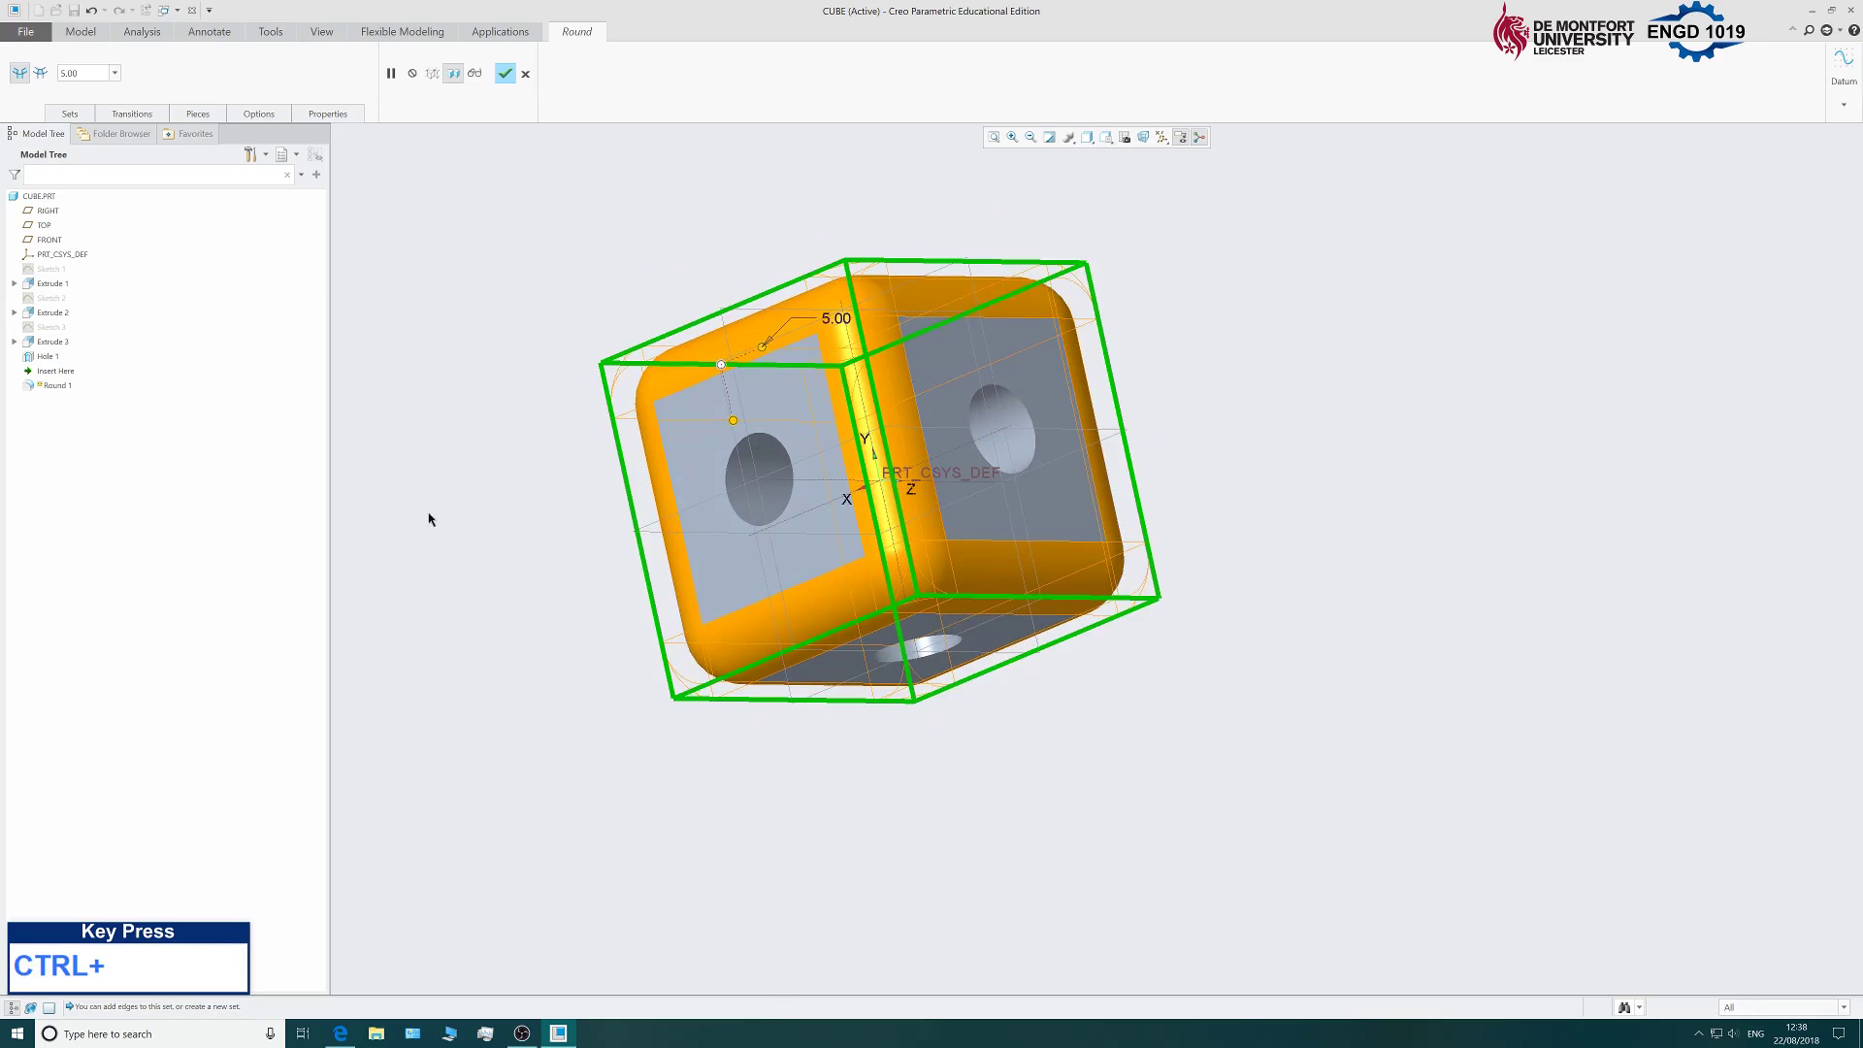
{"action": "middle_click_drag", "start_coordinate": [428, 515], "coordinate": [660, 504]}
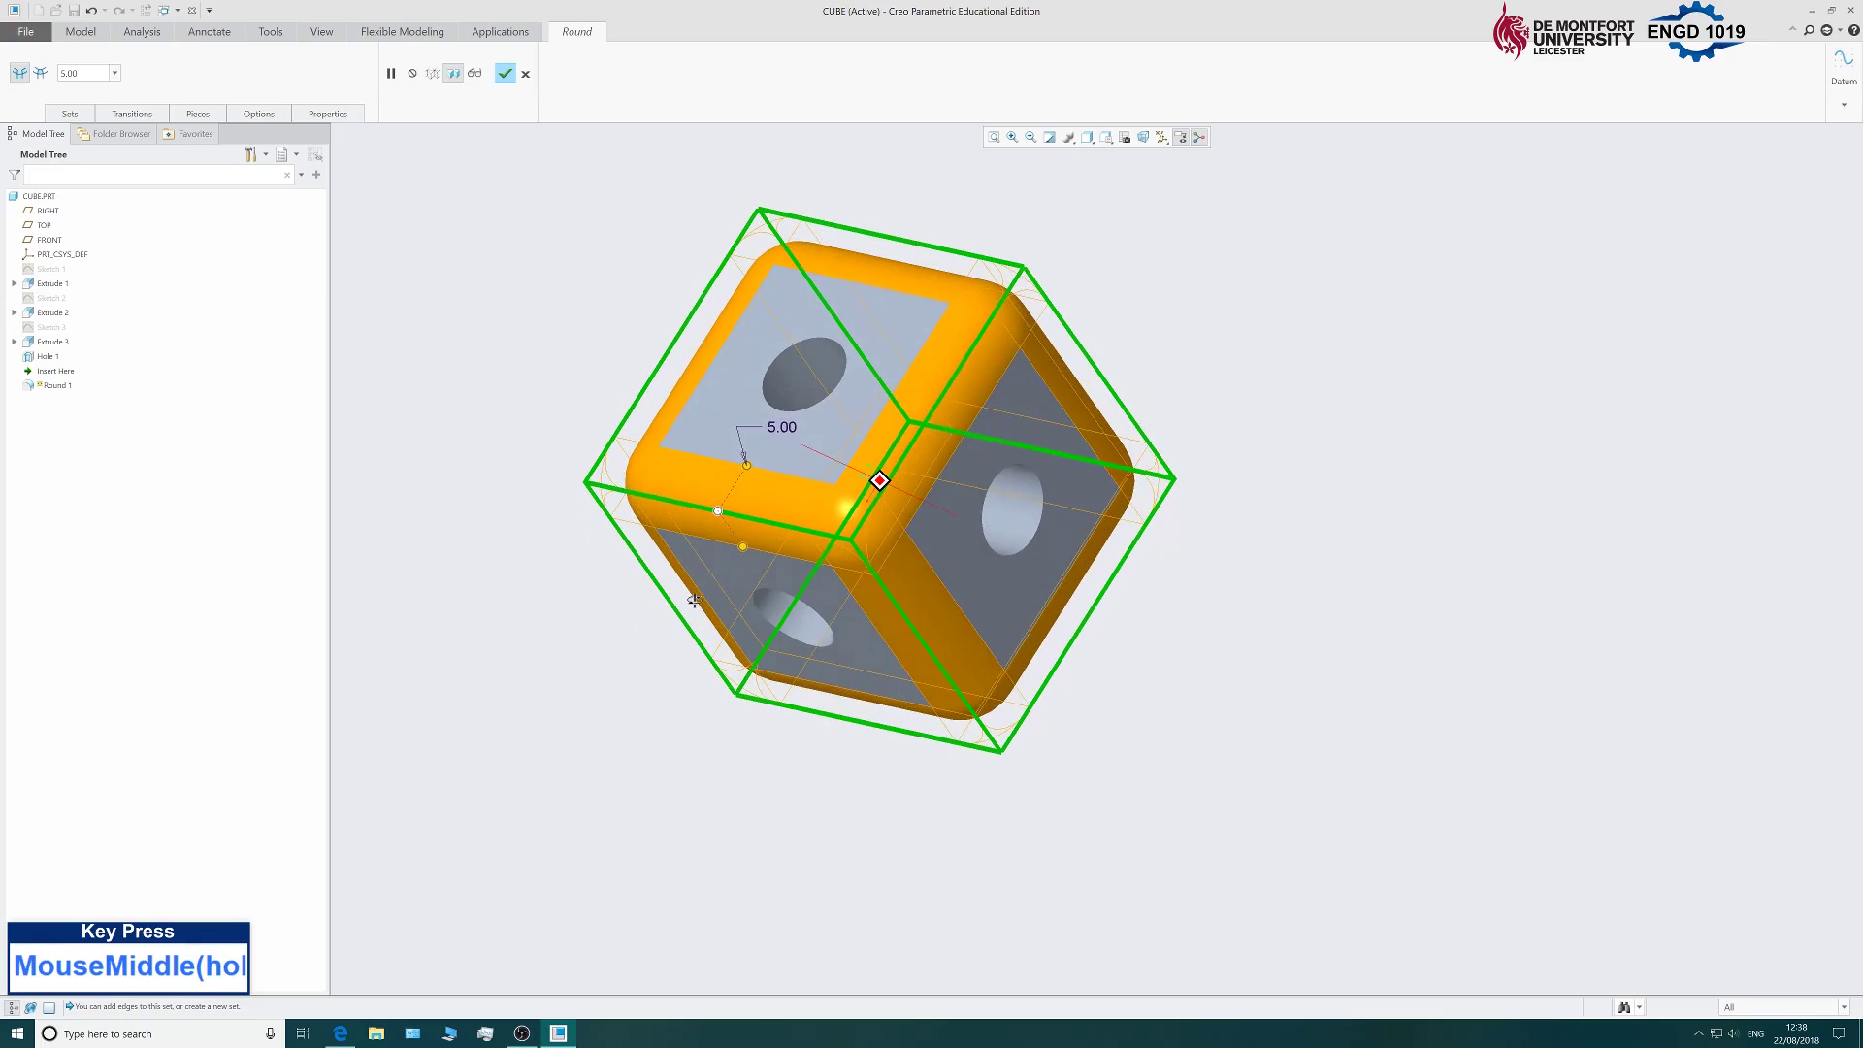
{"action": "left_click", "coordinate": [505, 74]}
{"action": "scroll", "coordinate": [540, 553], "scroll_direction": "down", "scroll_amount": 1}
{"action": "middle_click_drag", "start_coordinate": [541, 553], "coordinate": [615, 430]}
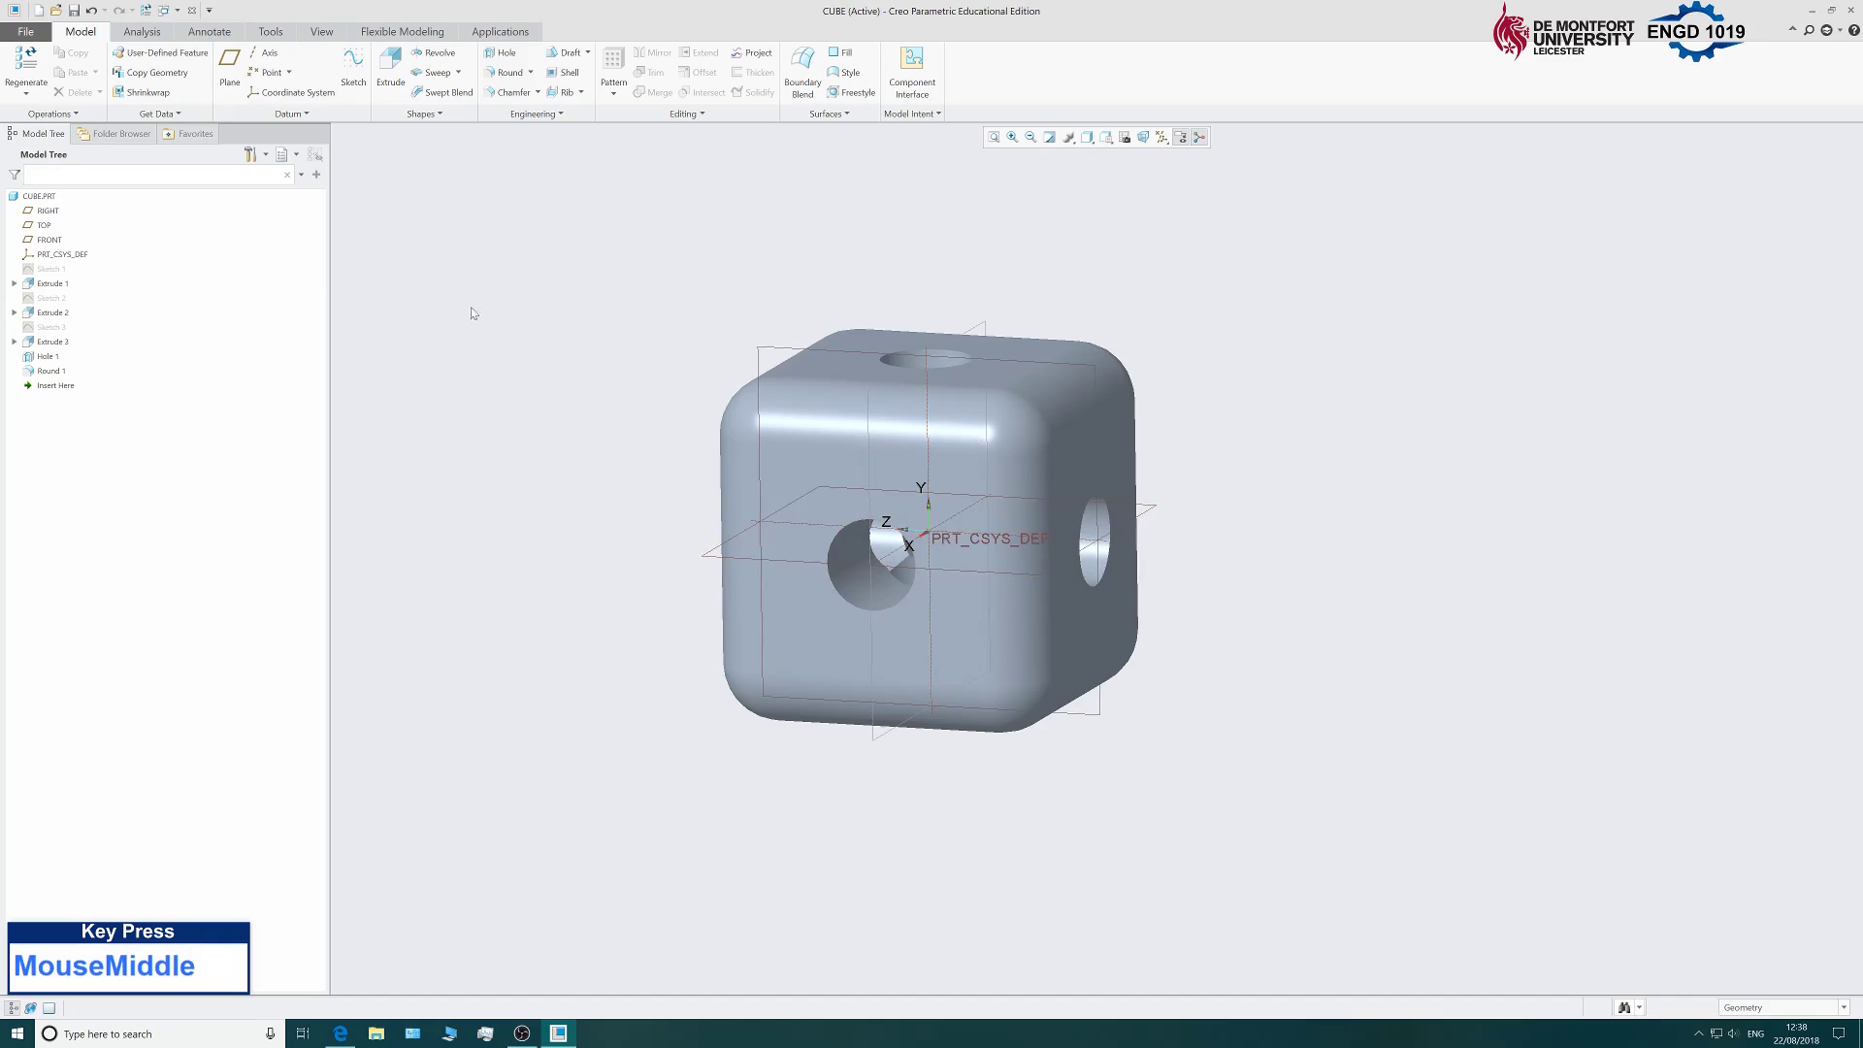
Start a 0.5 D x D chamfer on the front, top and right-face hole rims.
{"action": "left_click", "coordinate": [512, 92]}
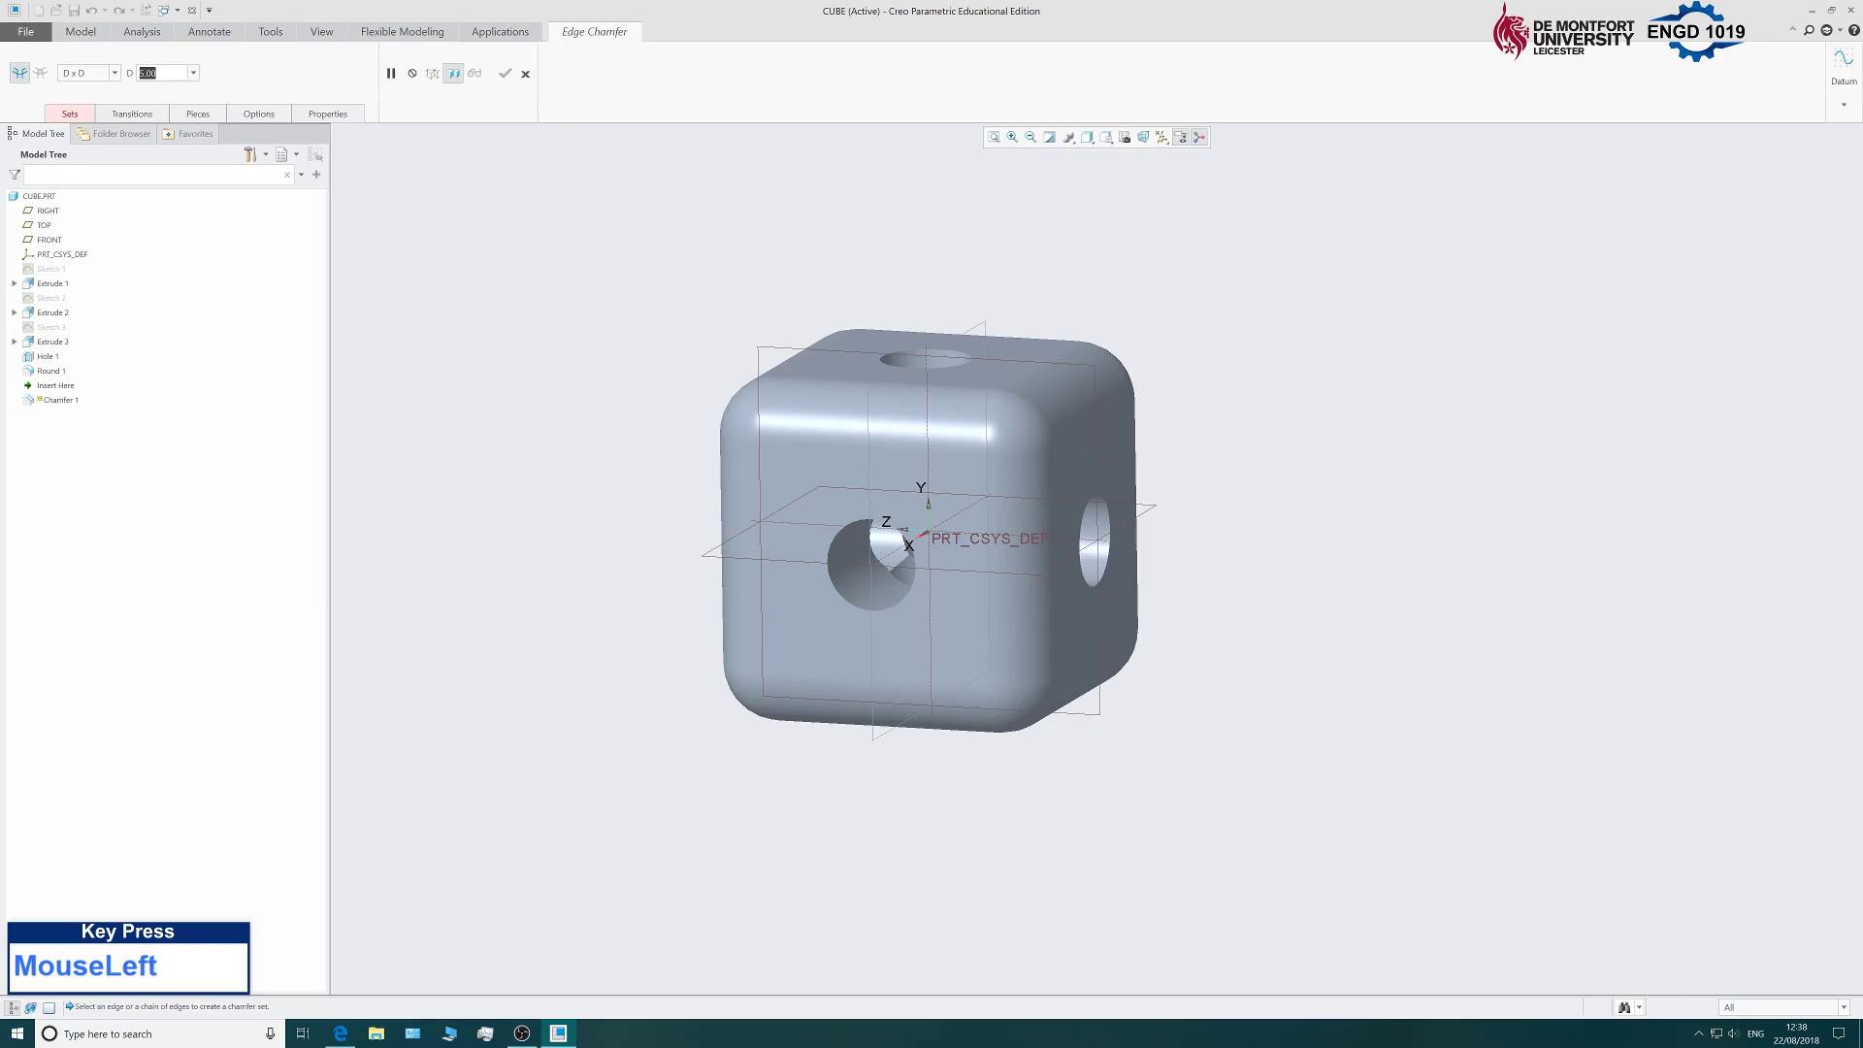
{"action": "type", "text": "0.5"}
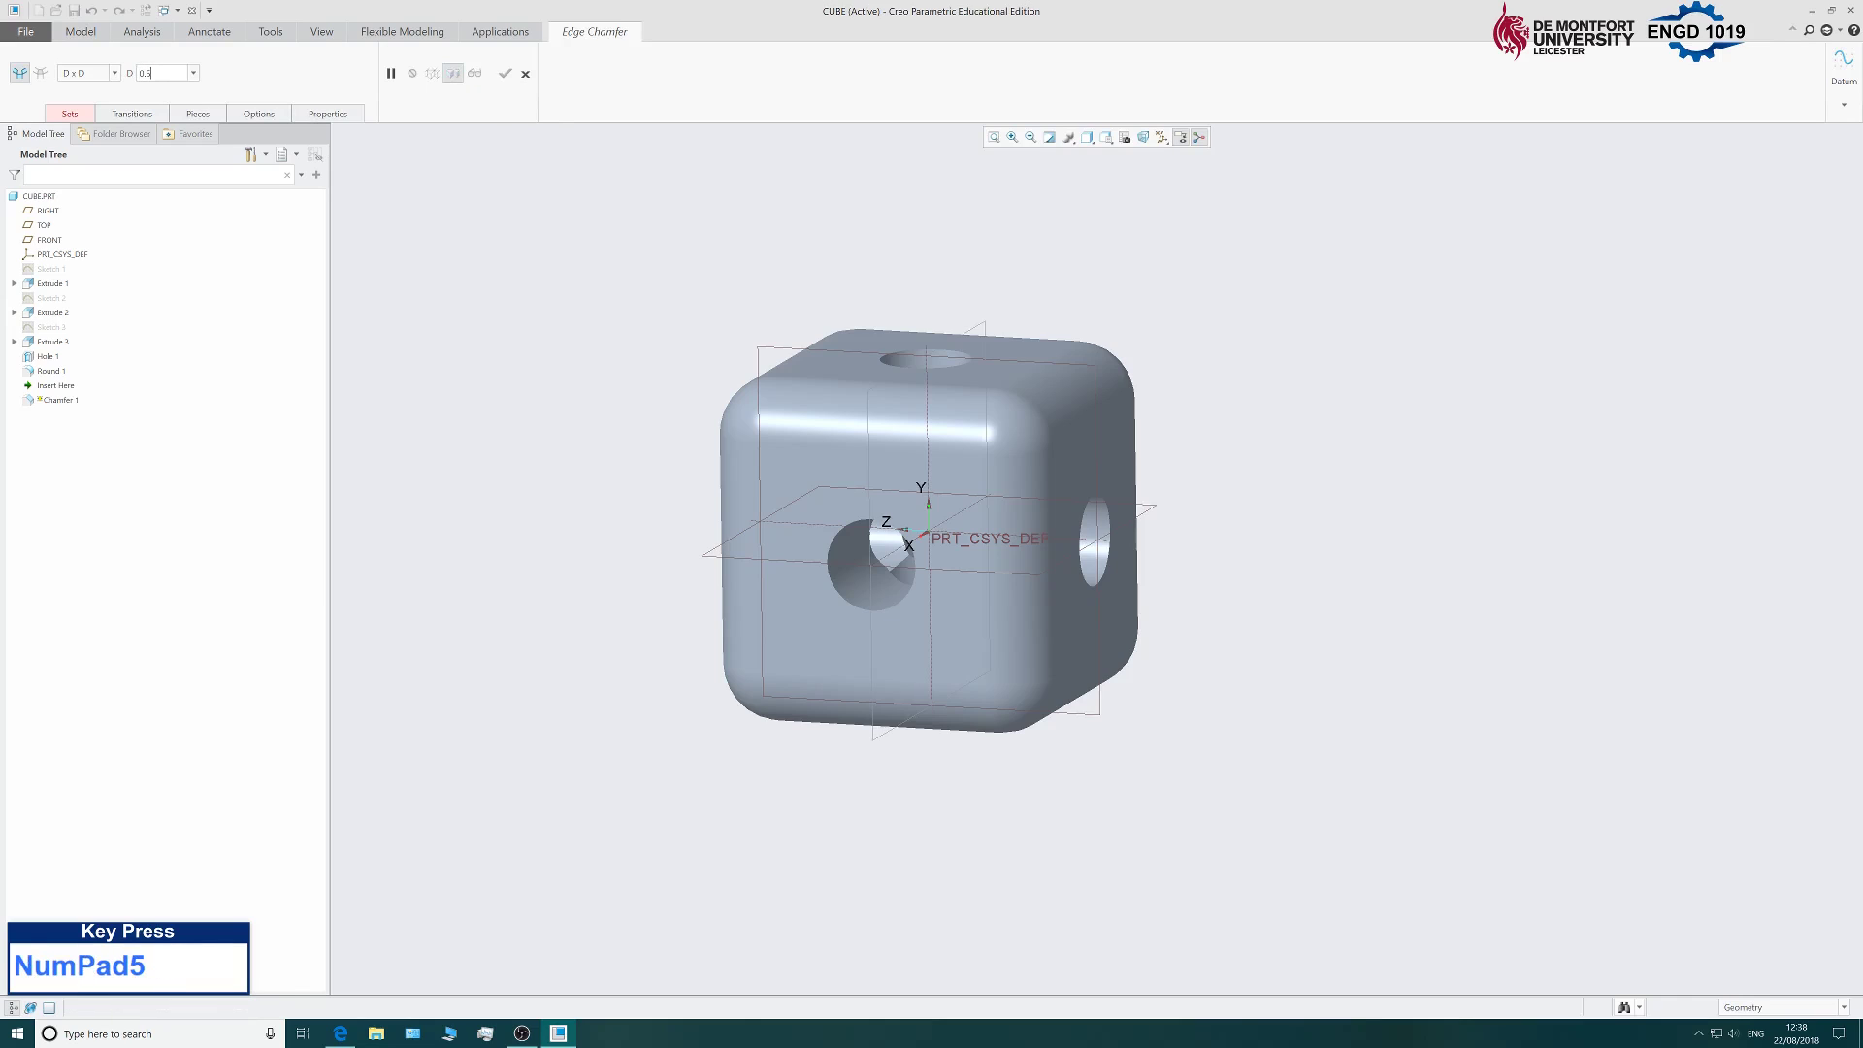
{"action": "left_click", "coordinate": [860, 612]}
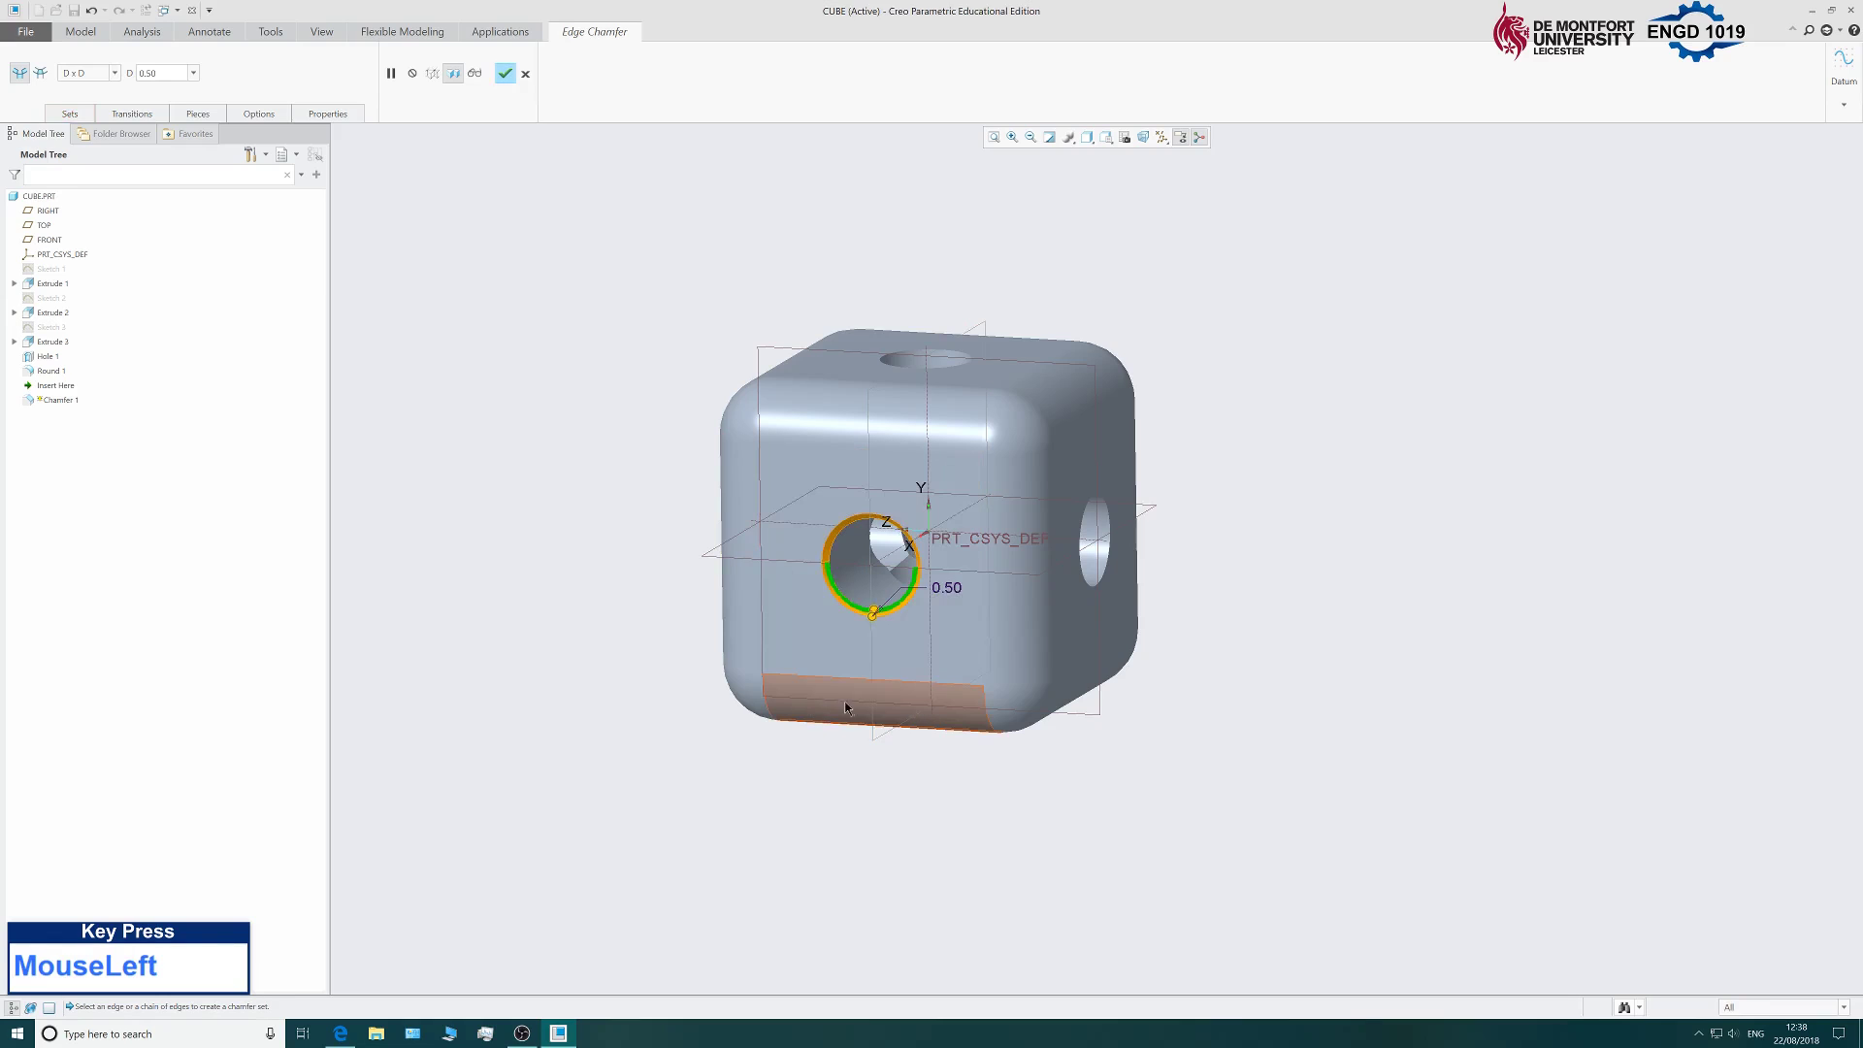
{"action": "scroll", "coordinate": [825, 555], "scroll_direction": "down", "scroll_amount": 3}
{"action": "scroll", "coordinate": [724, 695], "scroll_direction": "up", "scroll_amount": 3}
{"action": "scroll", "coordinate": [737, 616], "scroll_direction": "down", "scroll_amount": 2}
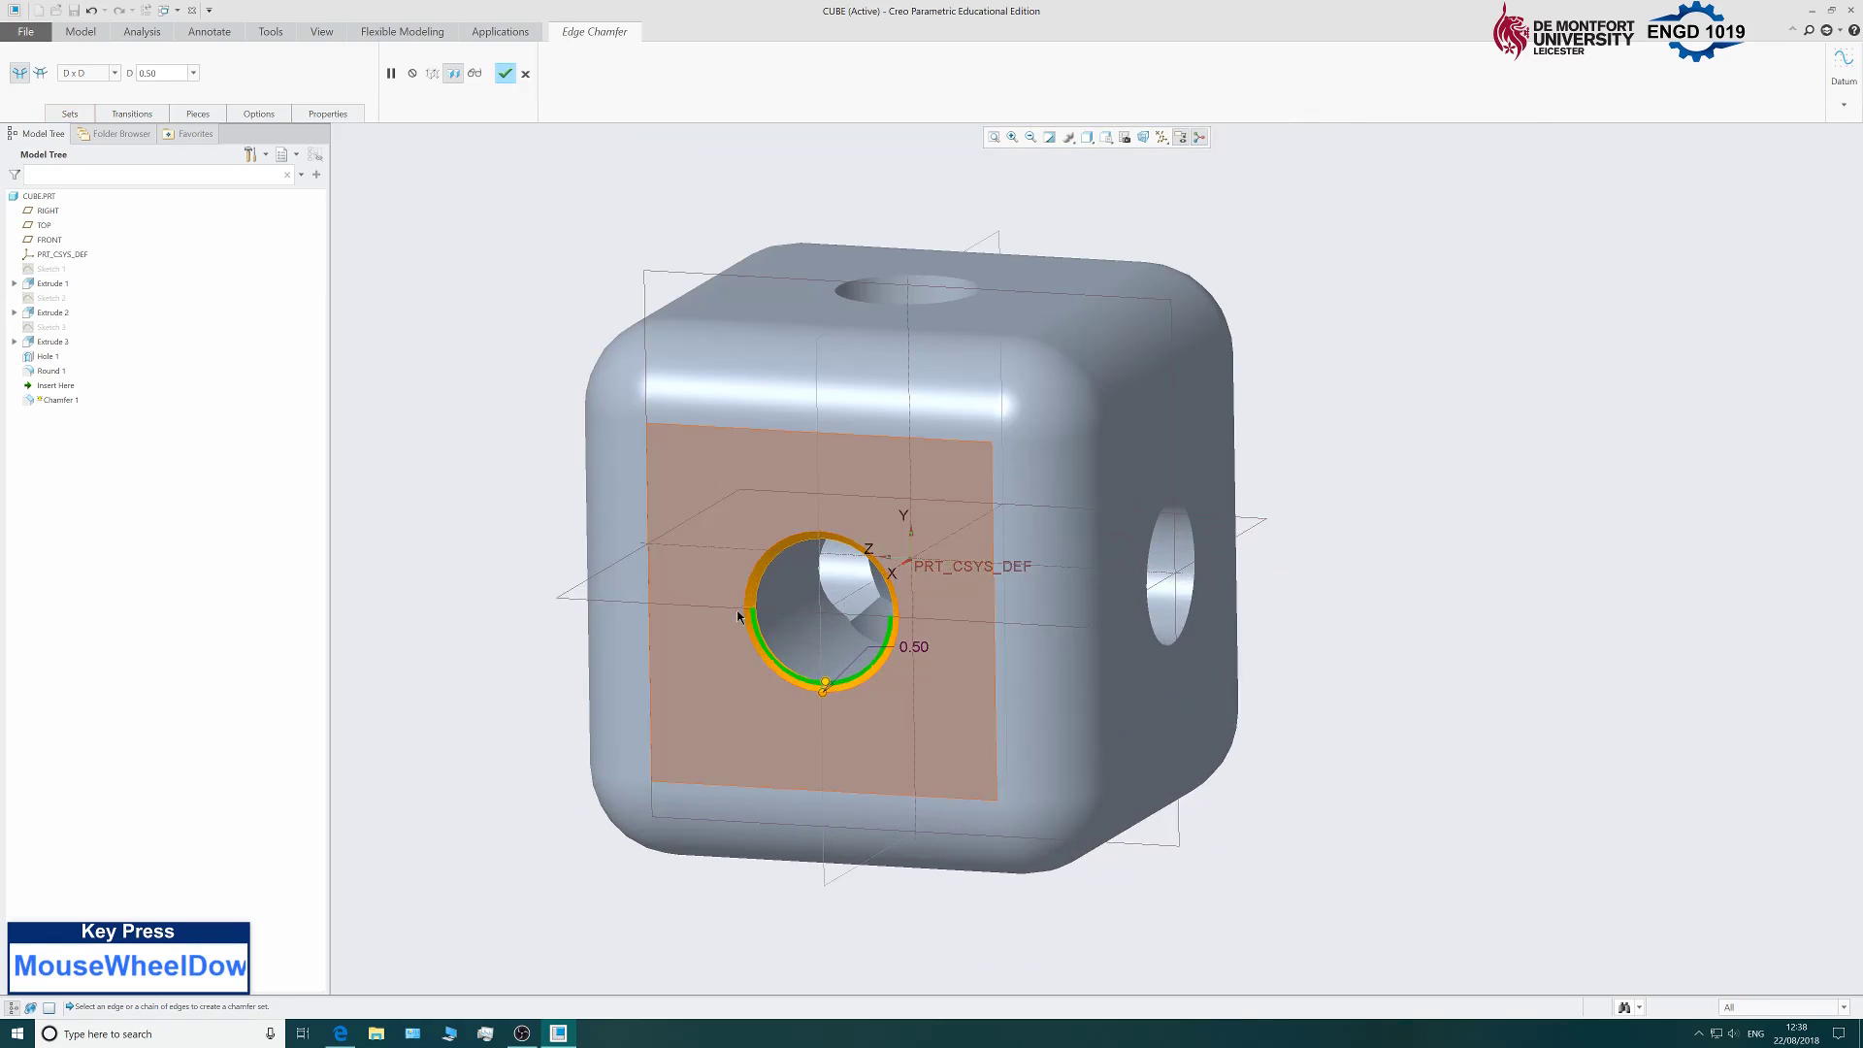
{"action": "middle_click_drag", "start_coordinate": [1526, 536], "coordinate": [1485, 540]}
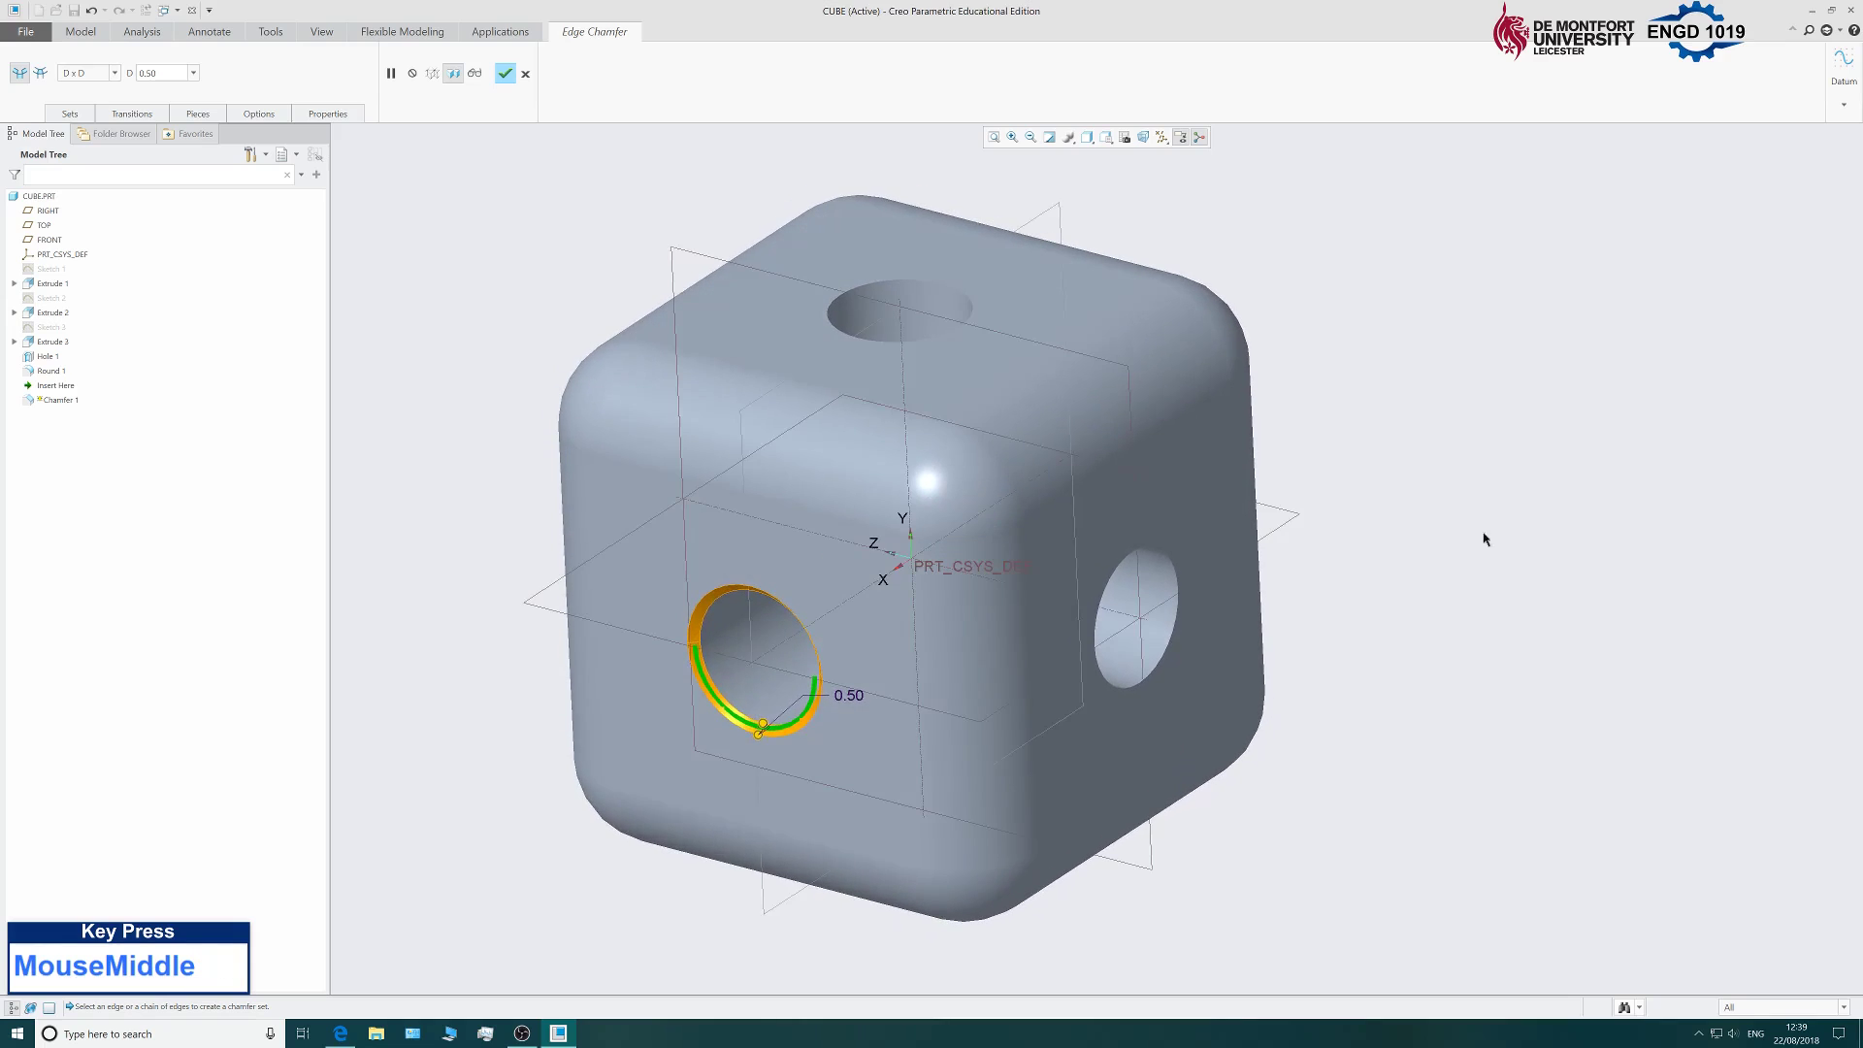
{"action": "left_click", "coordinate": [836, 301], "text": "ctrl"}
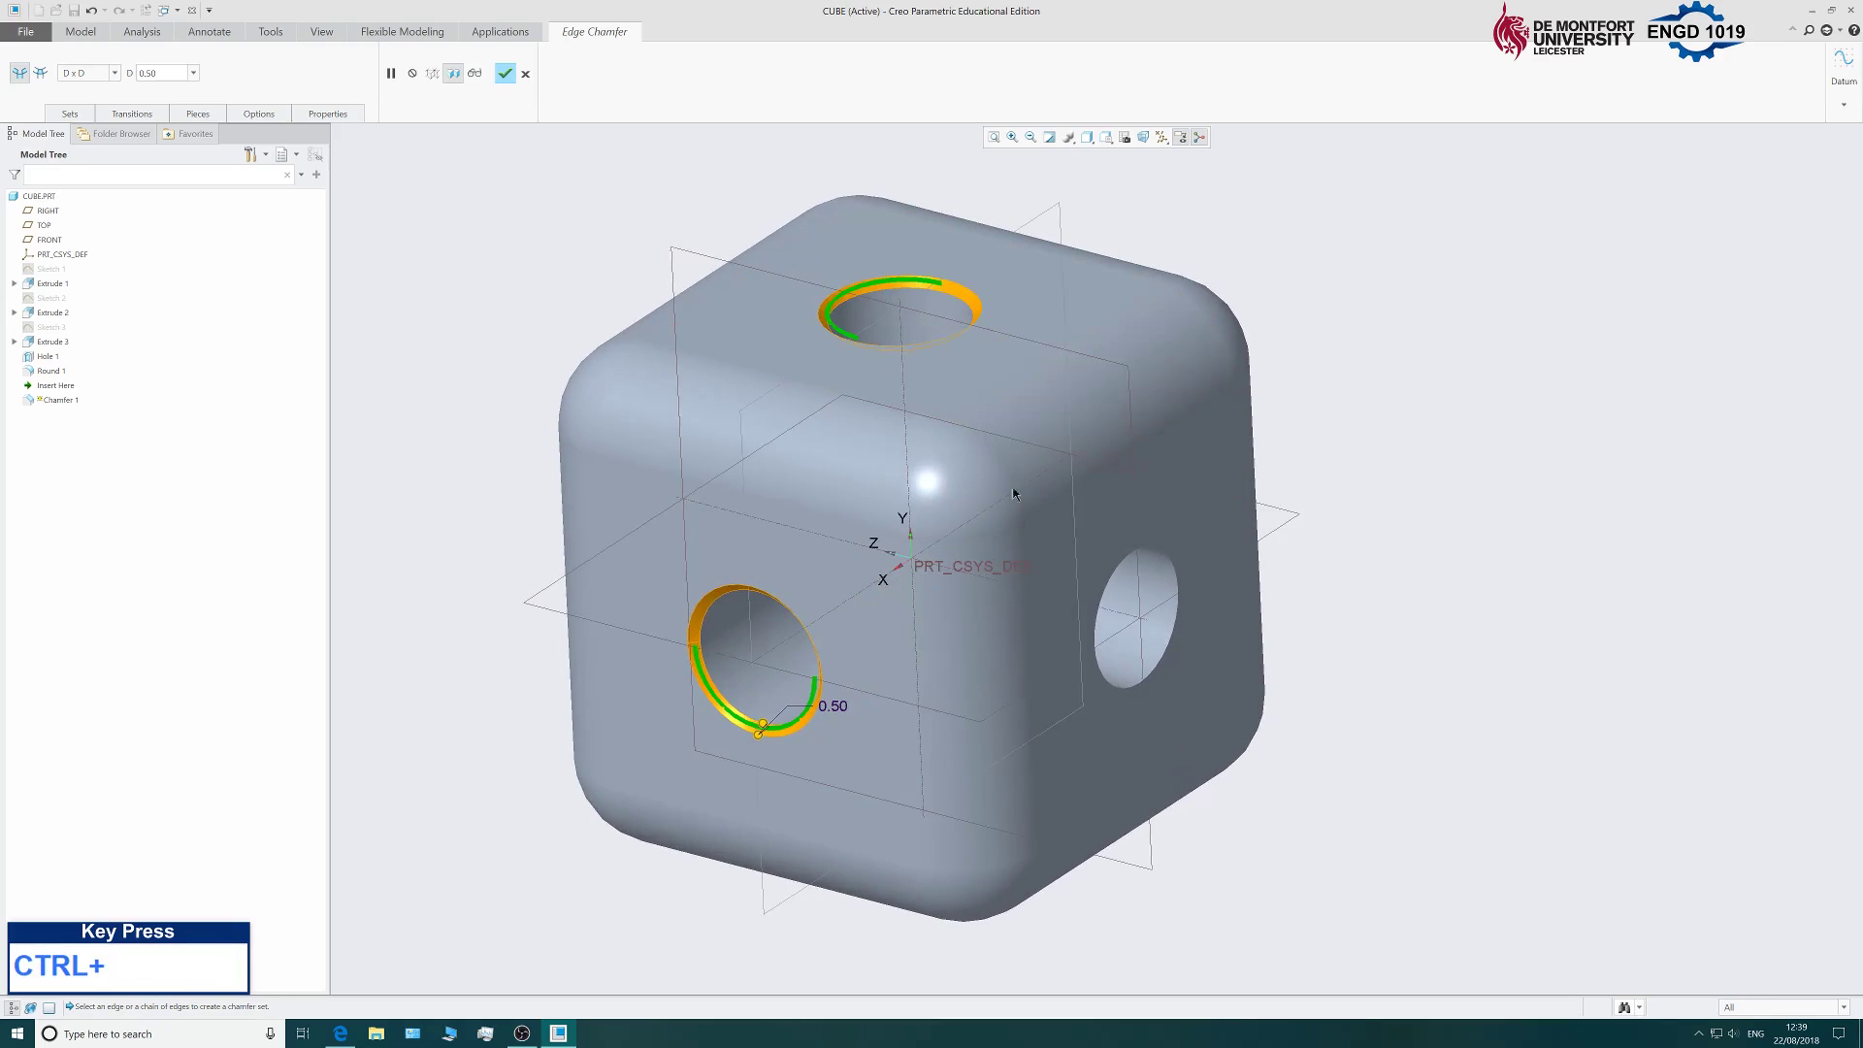
{"action": "left_click", "coordinate": [1155, 676], "text": "ctrl"}
Add the central, left-face and lower-right hole rims and finish Chamfer 1.
{"action": "middle_click_drag", "start_coordinate": [1373, 753], "coordinate": [1342, 522]}
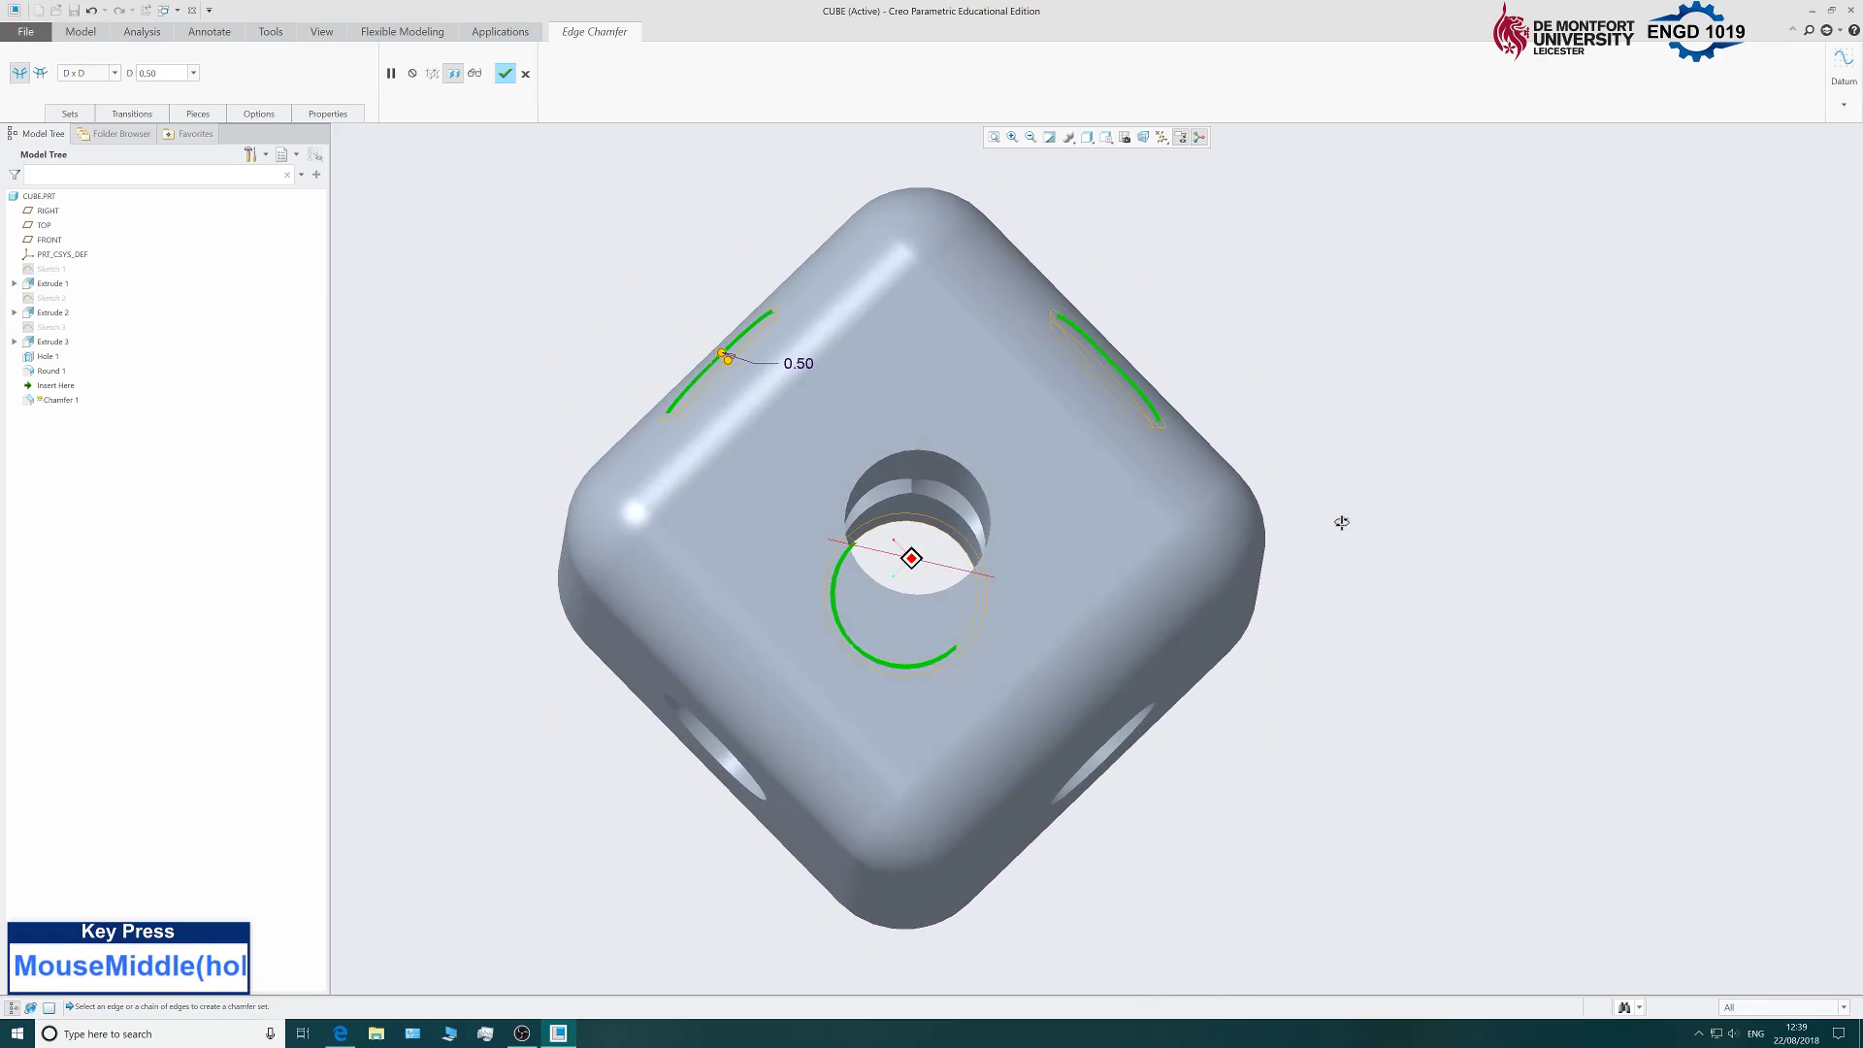
{"action": "left_click", "coordinate": [846, 525], "text": "ctrl"}
{"action": "middle_click_drag", "start_coordinate": [515, 616], "coordinate": [636, 582]}
{"action": "left_click", "coordinate": [697, 559], "text": "ctrl"}
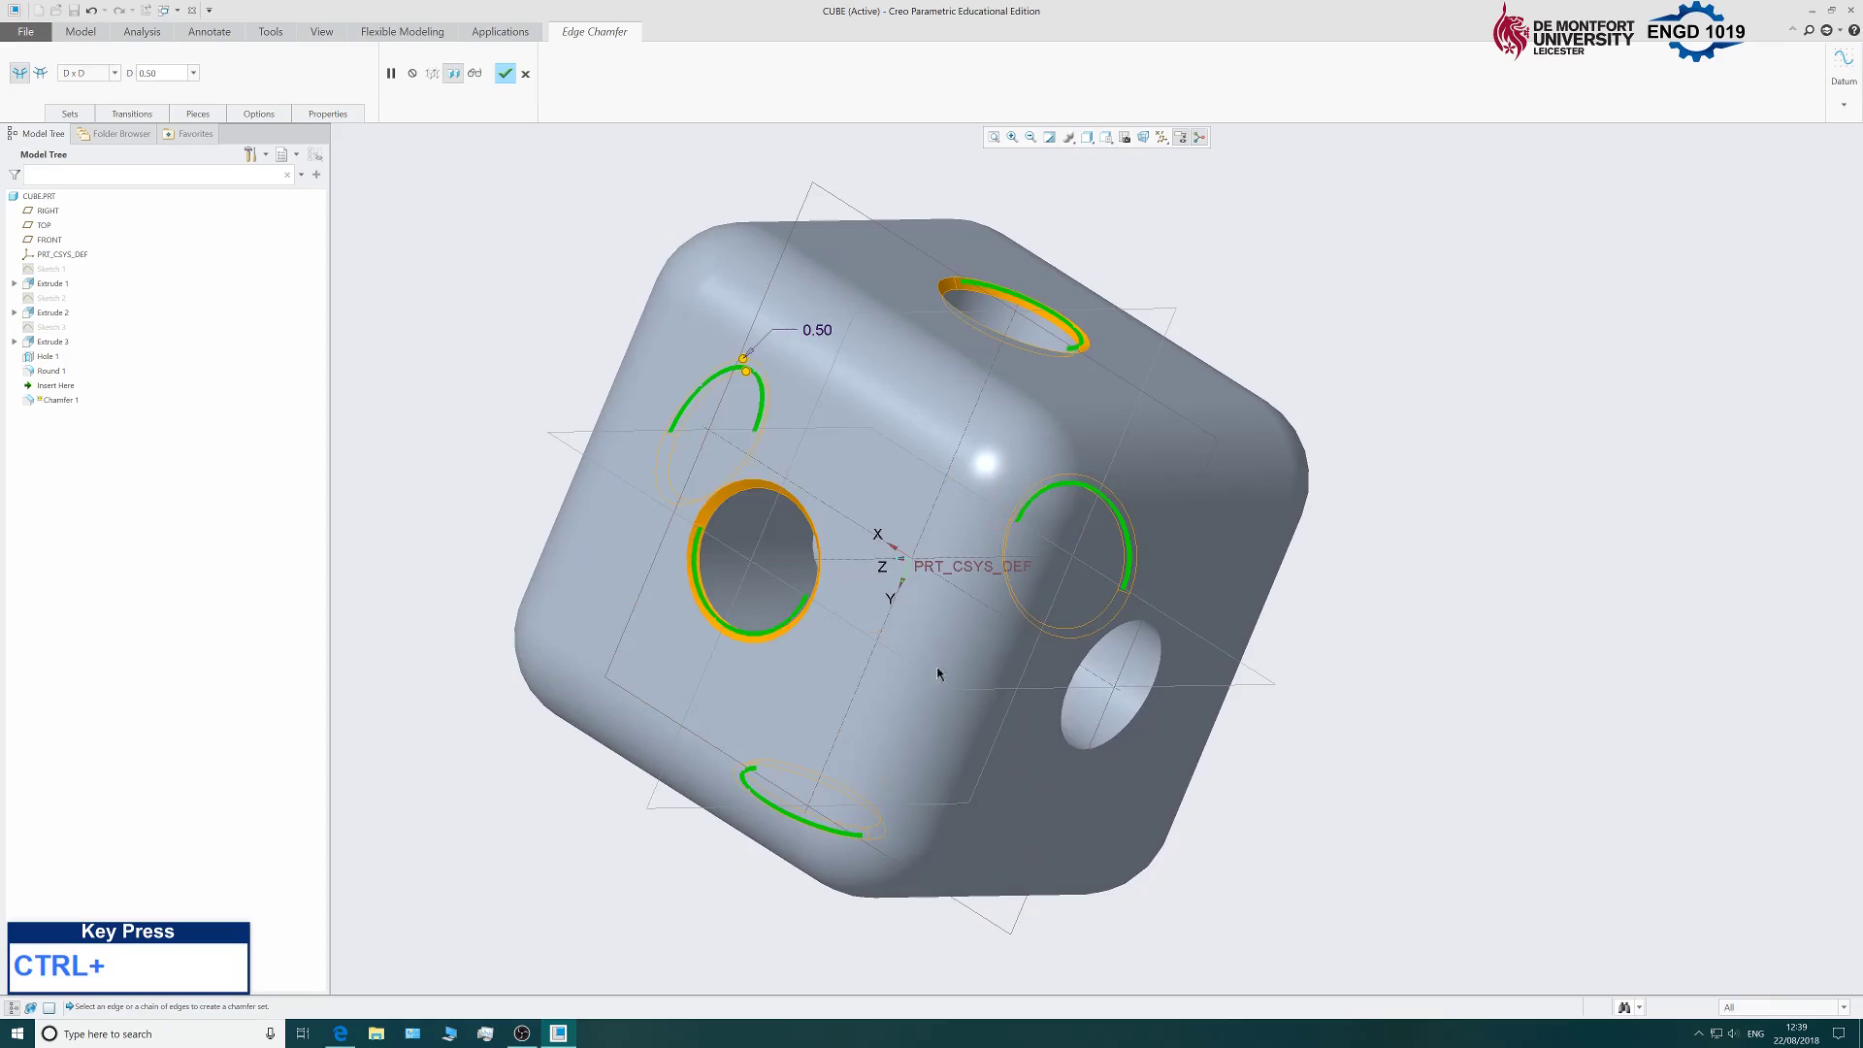
{"action": "left_click", "coordinate": [1107, 744], "text": "ctrl"}
{"action": "middle_click_drag", "start_coordinate": [1421, 640], "coordinate": [977, 508]}
{"action": "left_click", "coordinate": [505, 73]}
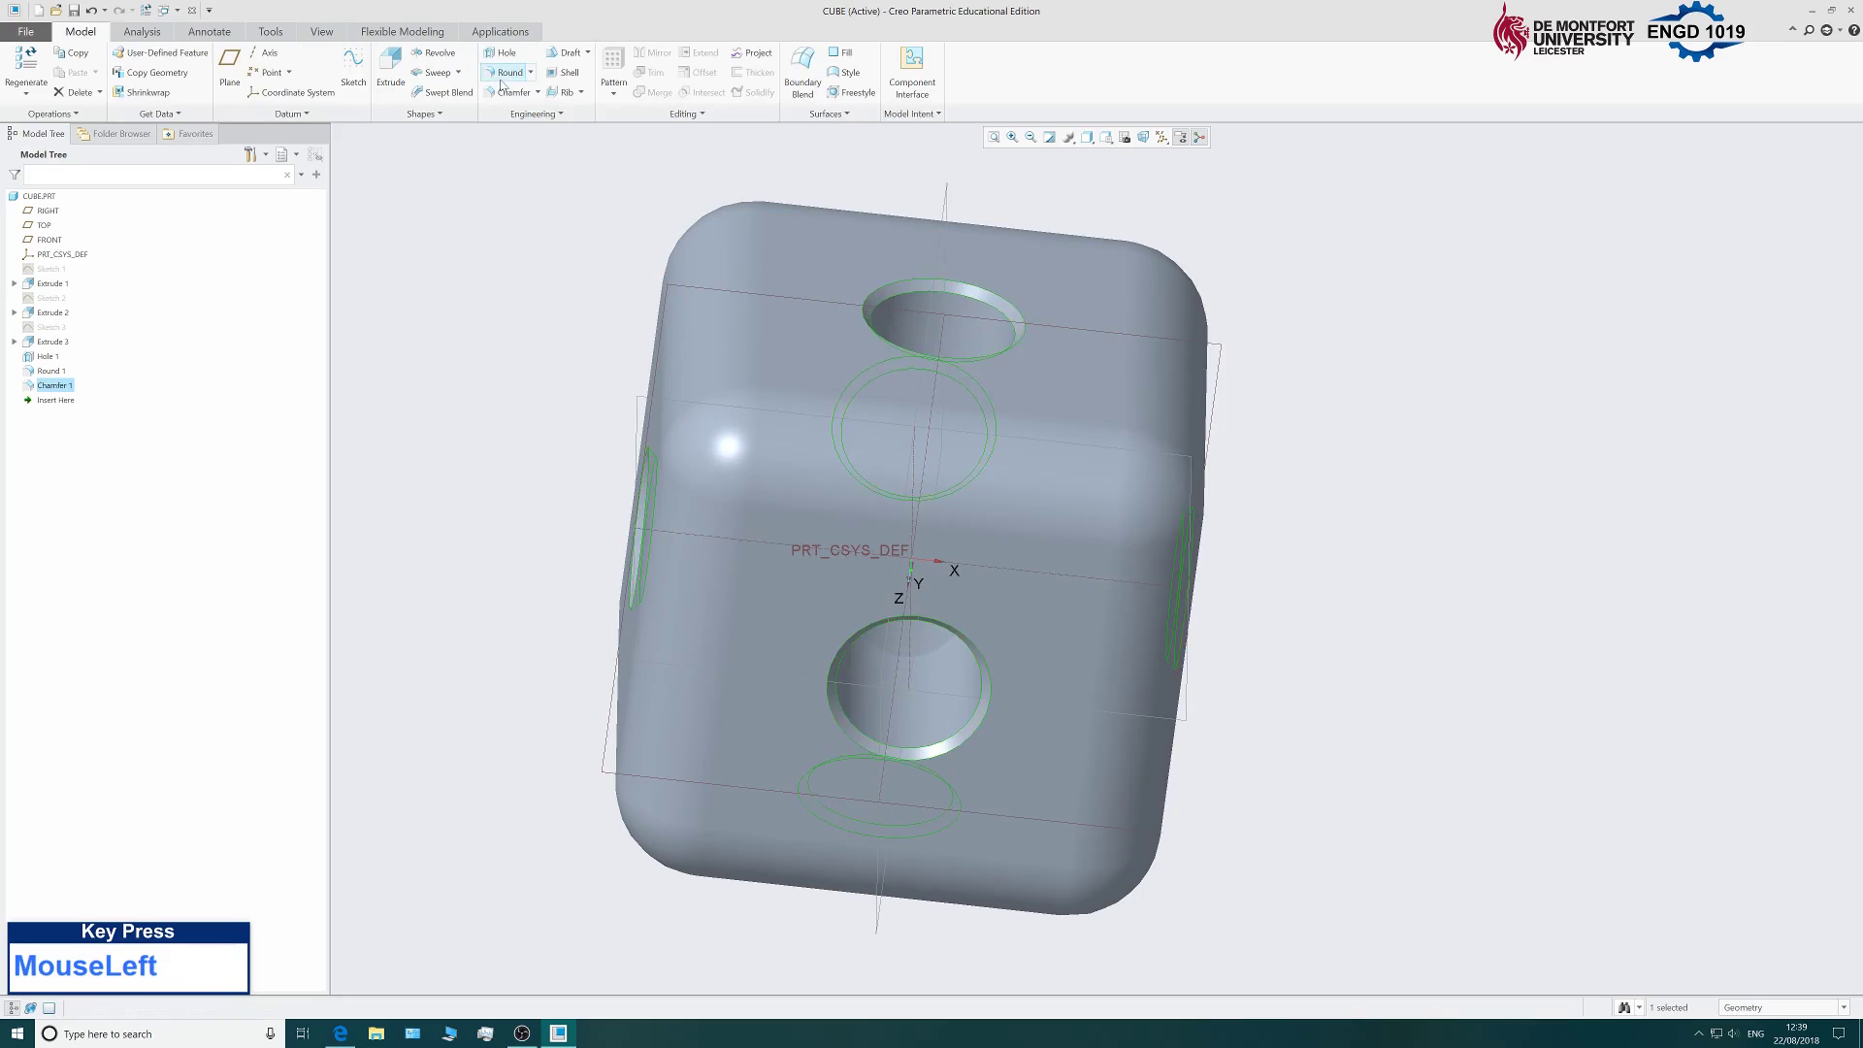
{"action": "scroll", "coordinate": [631, 504], "scroll_direction": "down", "scroll_amount": 2}
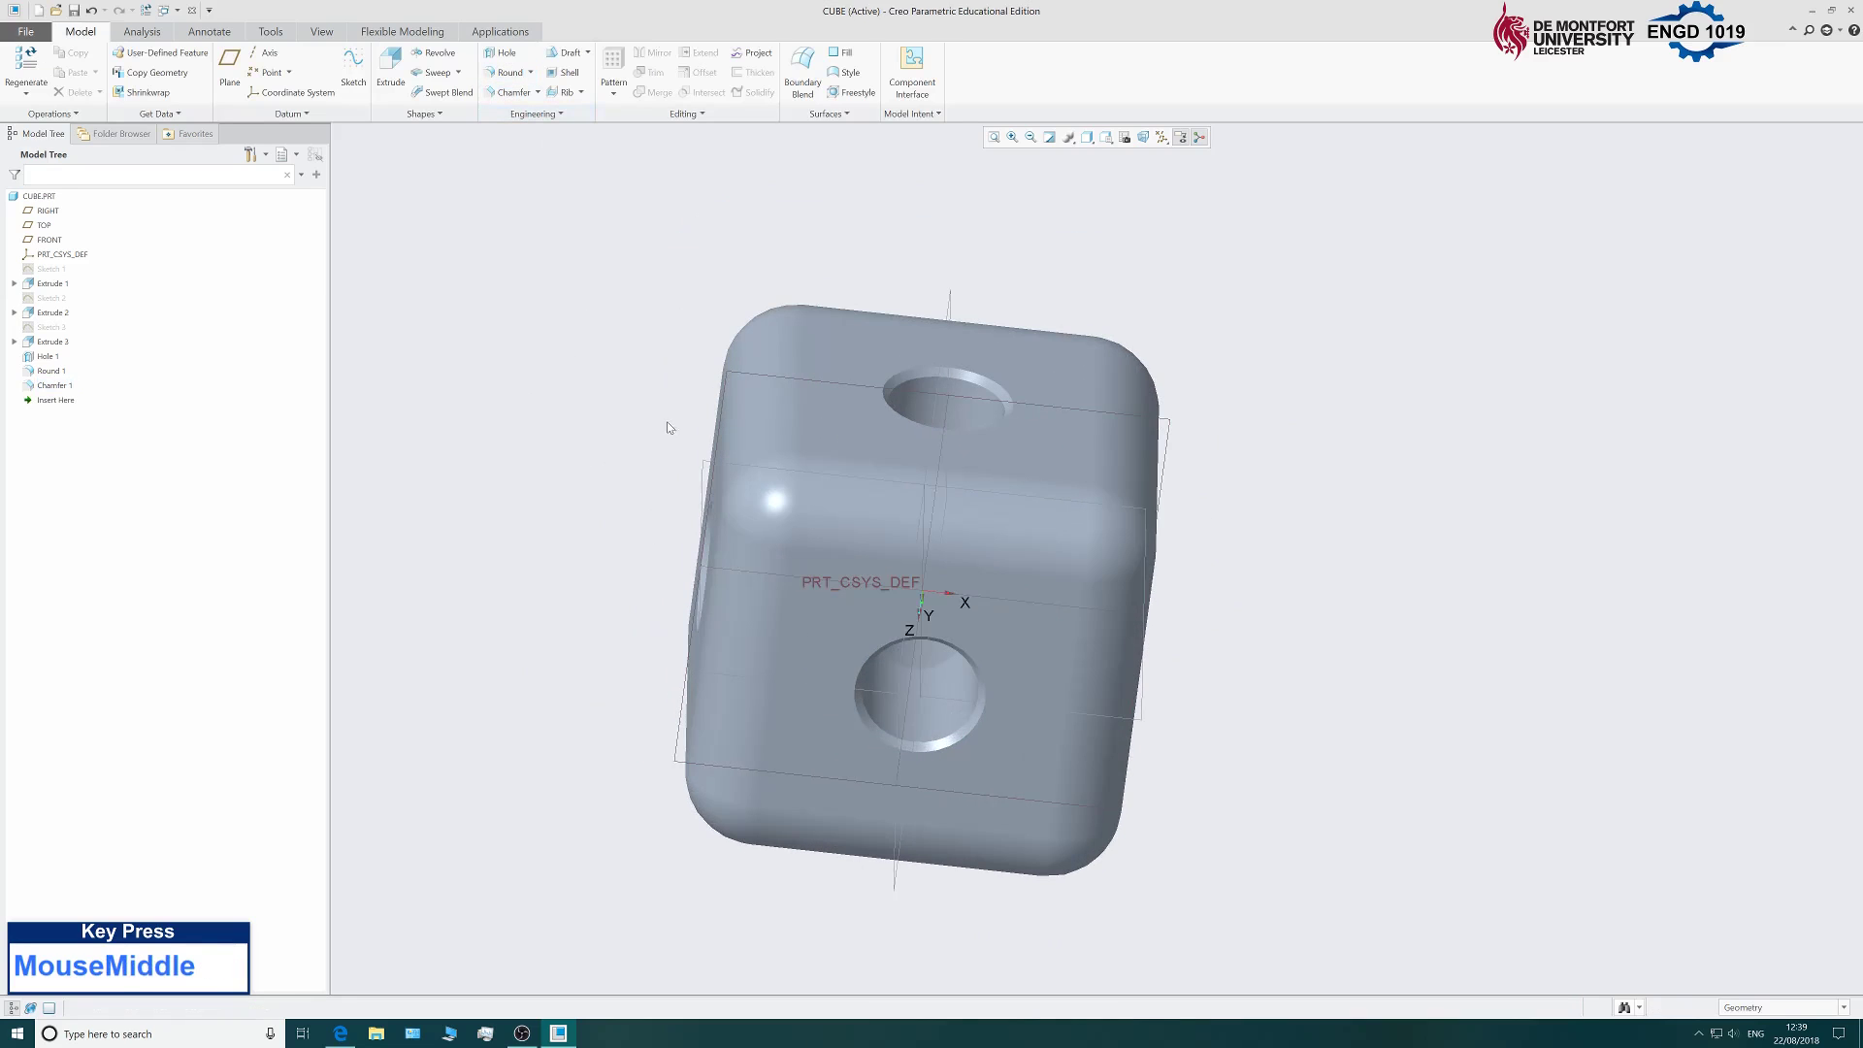
Pick the yellow swatch from the View tab's Appearances gallery.
{"action": "middle_click_drag", "start_coordinate": [667, 421], "coordinate": [731, 421]}
{"action": "scroll", "coordinate": [736, 627], "scroll_direction": "up", "scroll_amount": 2}
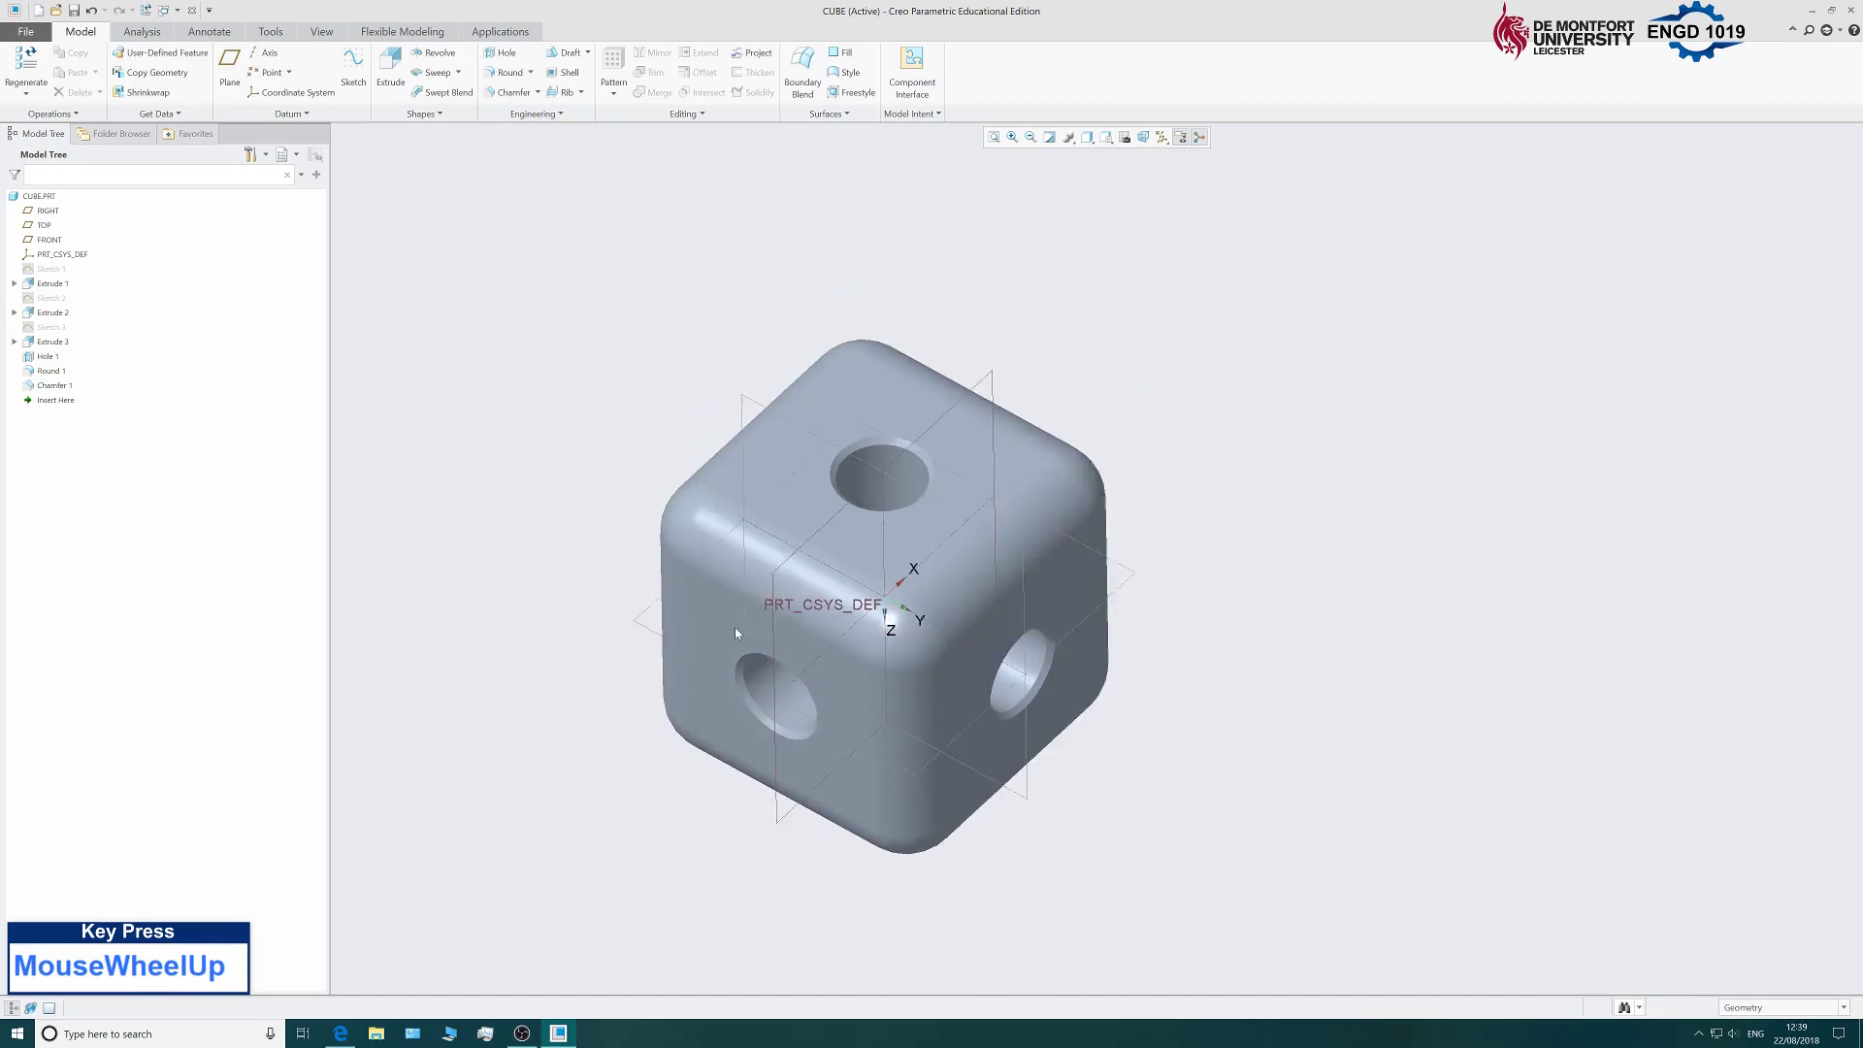
{"action": "scroll", "coordinate": [667, 601], "scroll_direction": "down", "scroll_amount": 2}
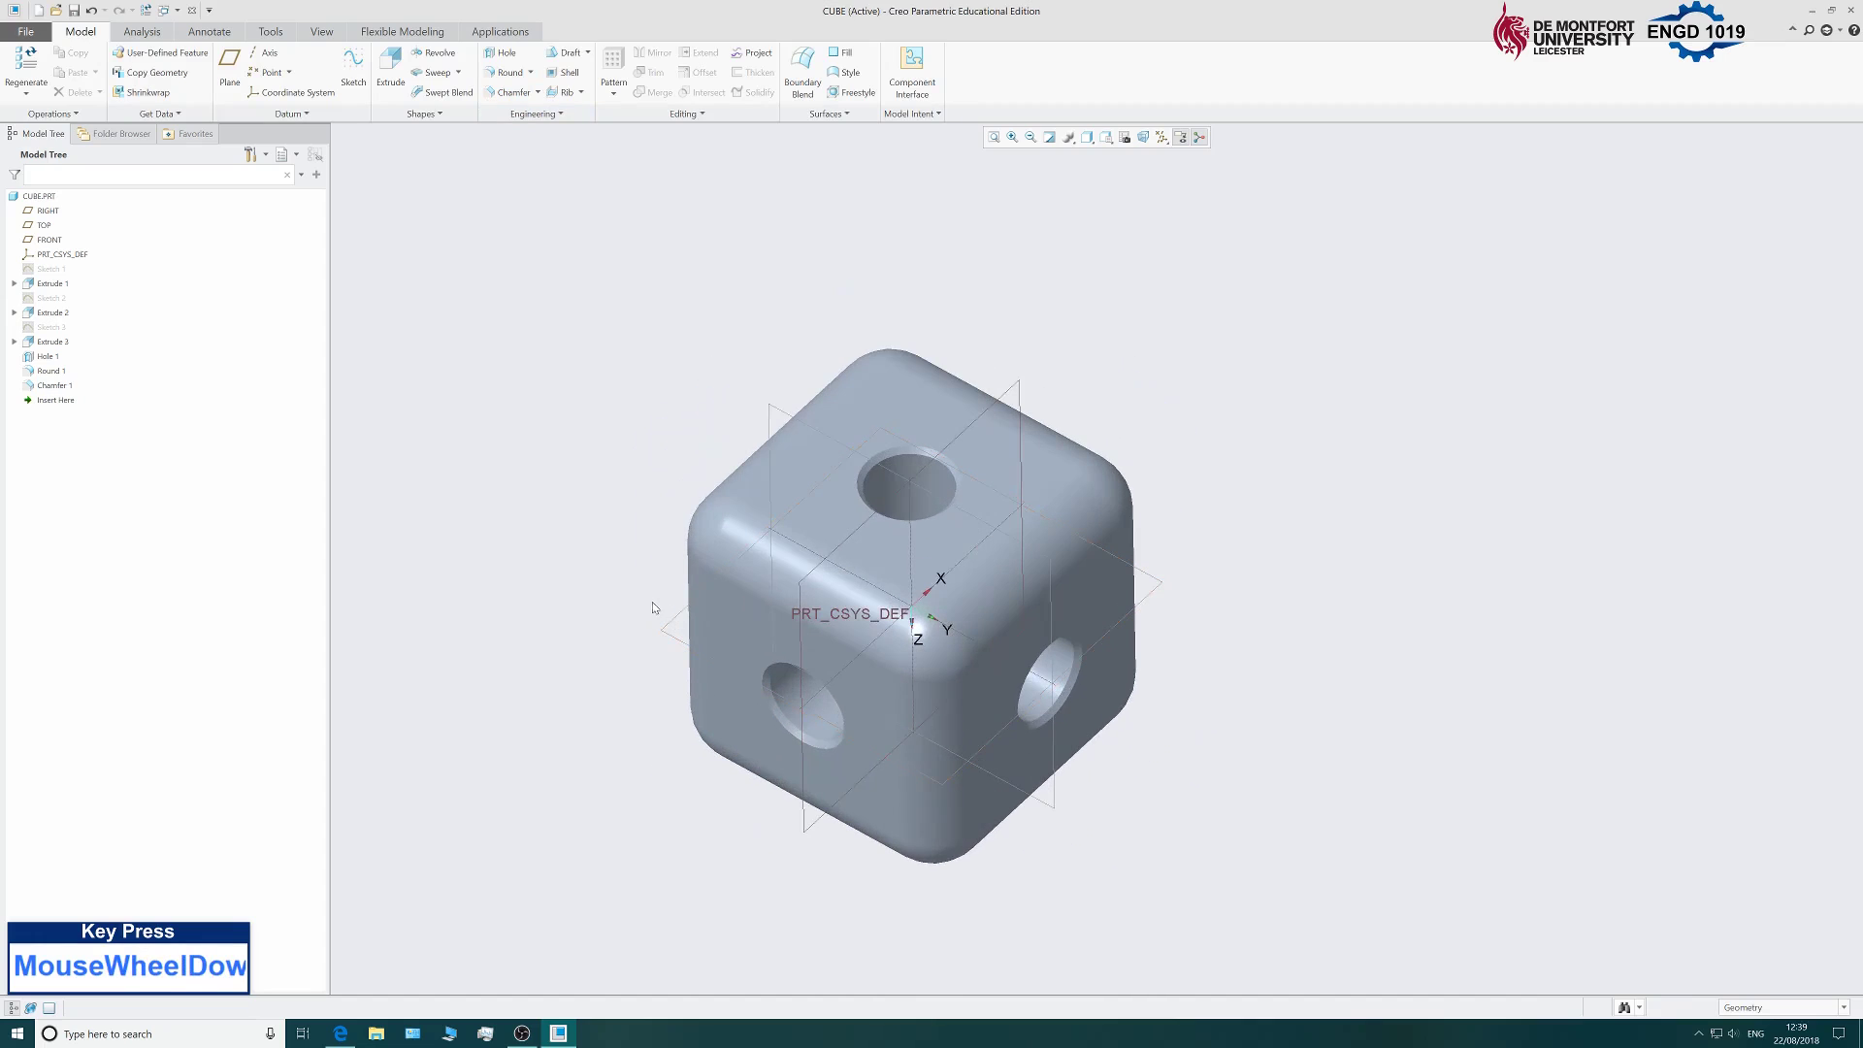
{"action": "left_click", "coordinate": [322, 34]}
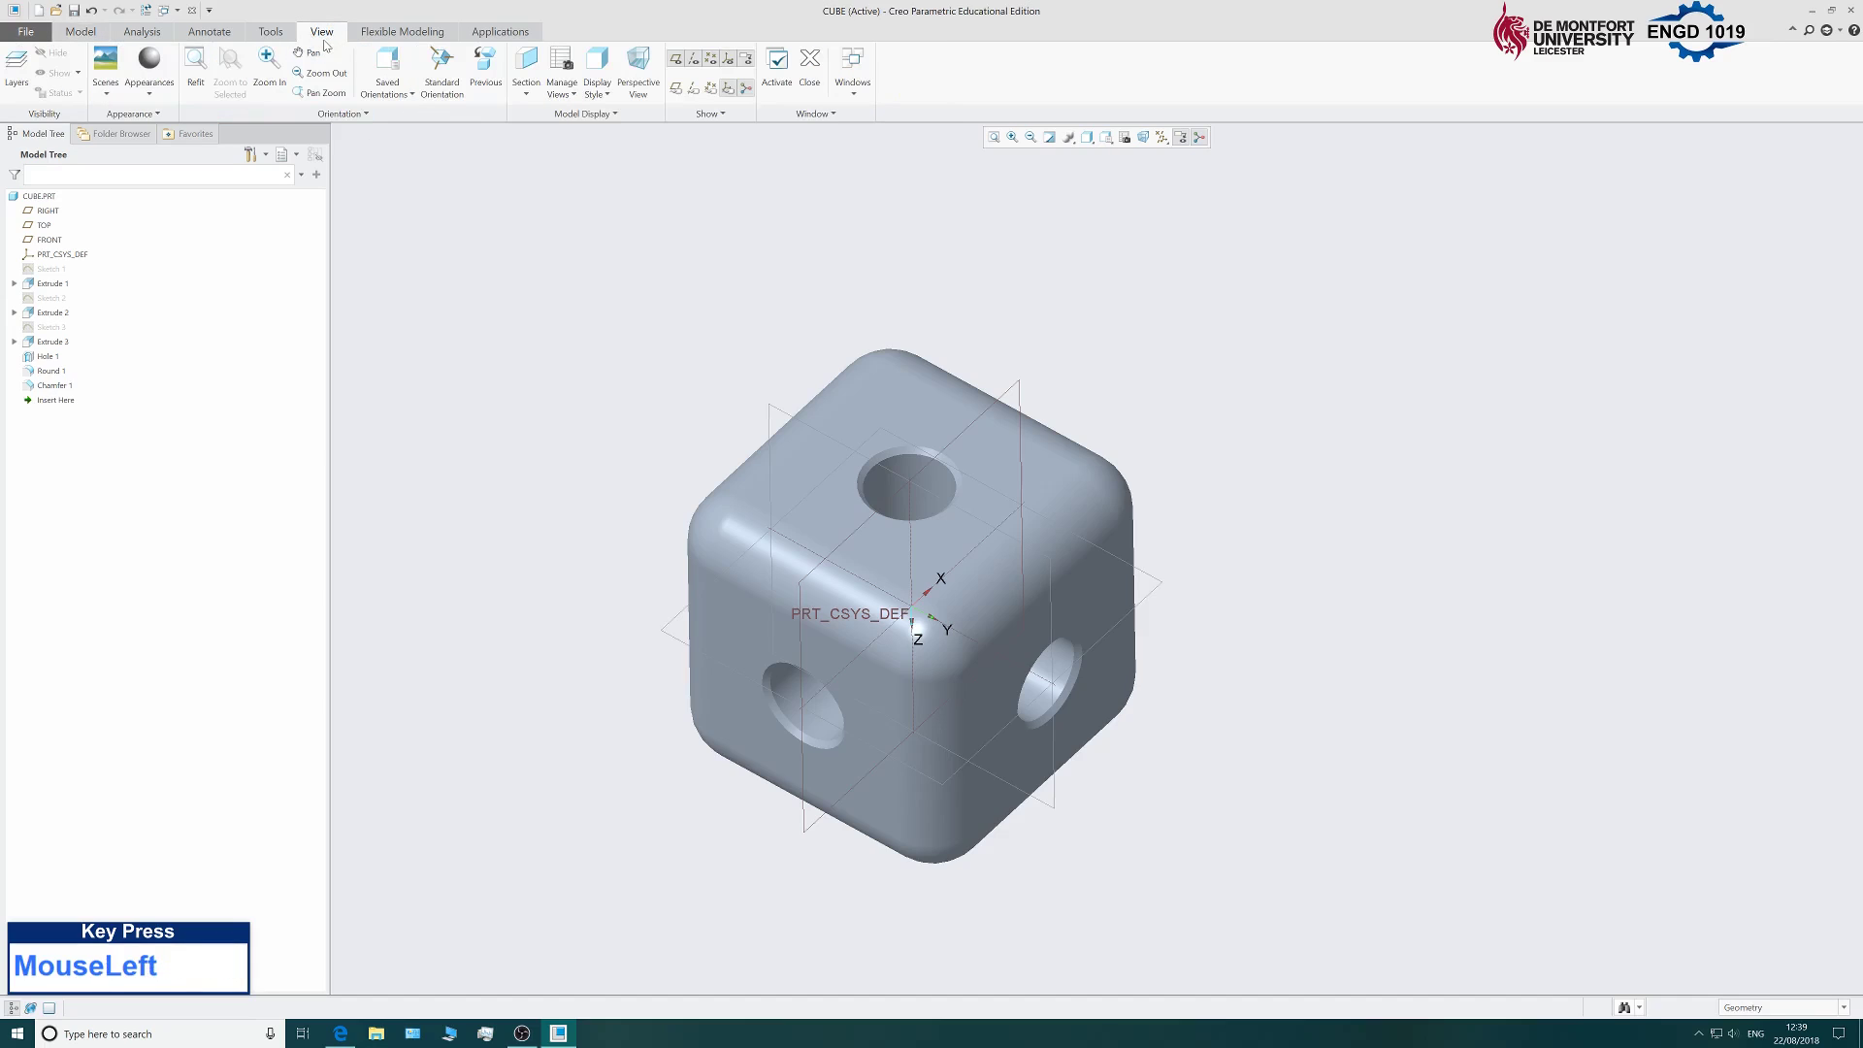
{"action": "left_click", "coordinate": [153, 92]}
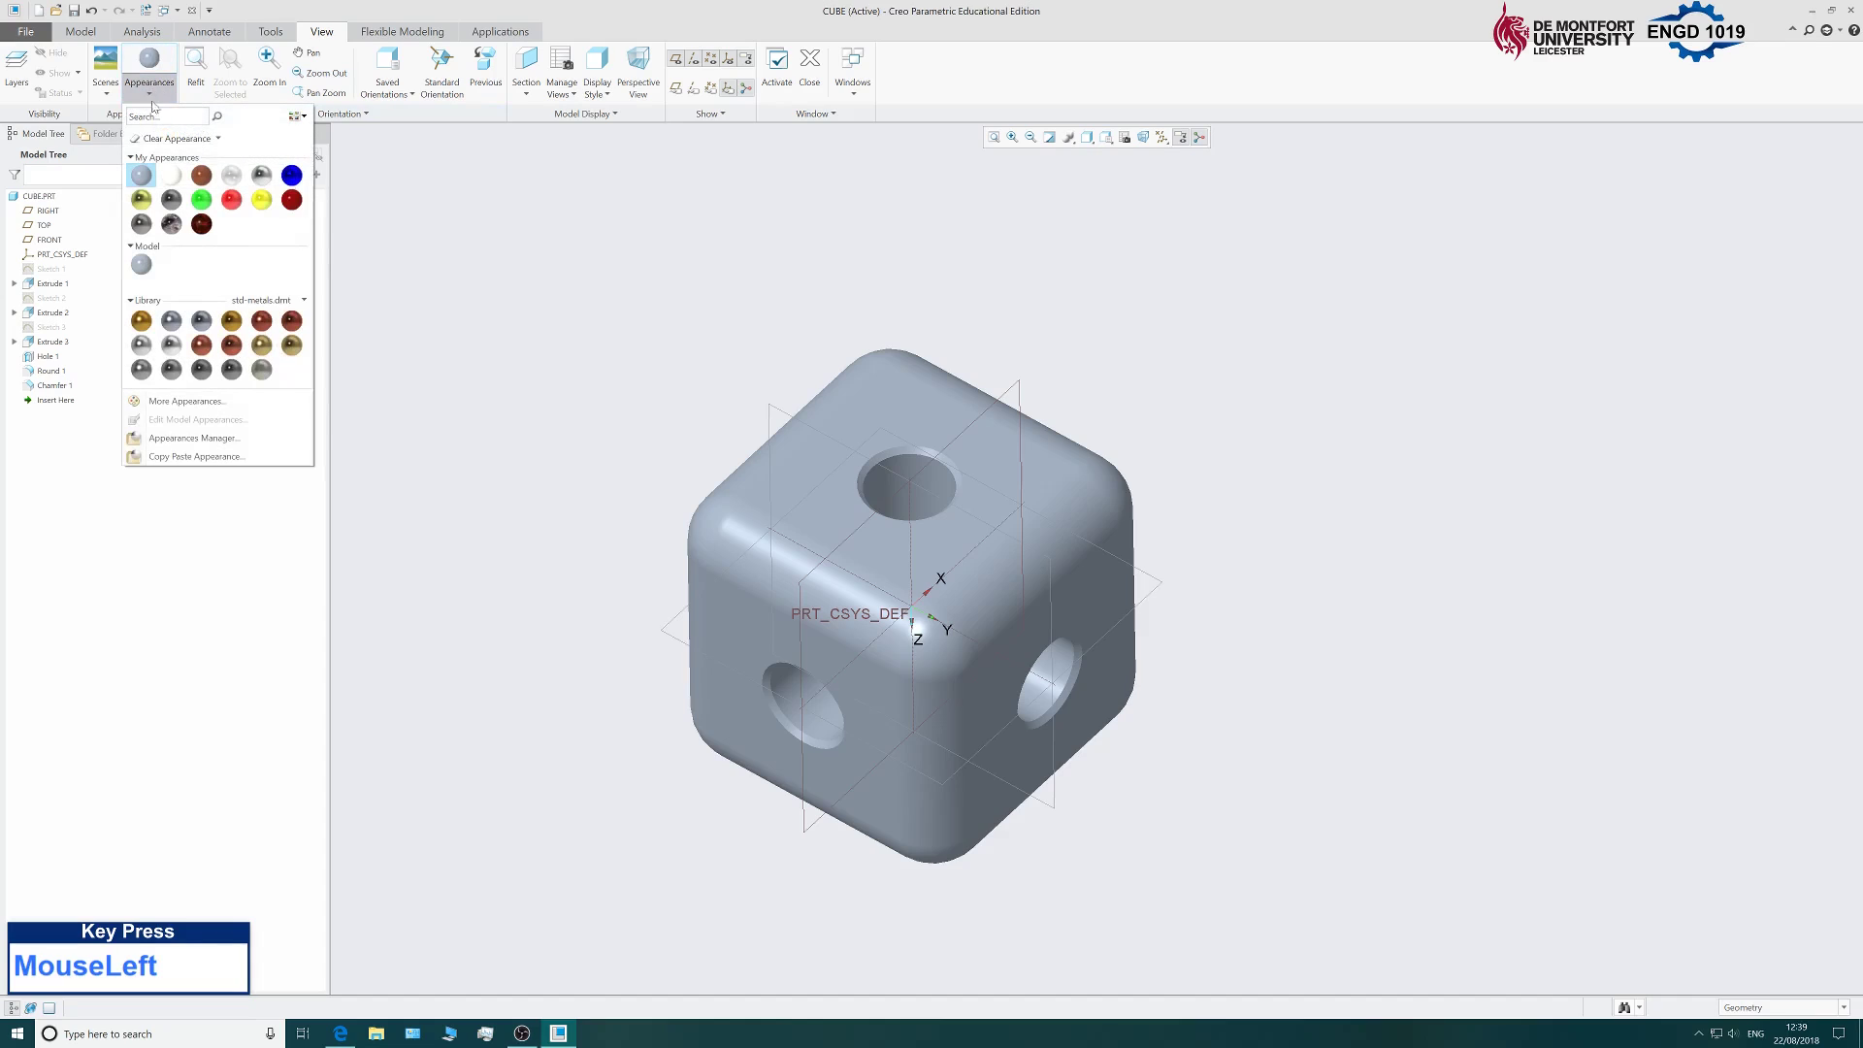
{"action": "left_click", "coordinate": [263, 201]}
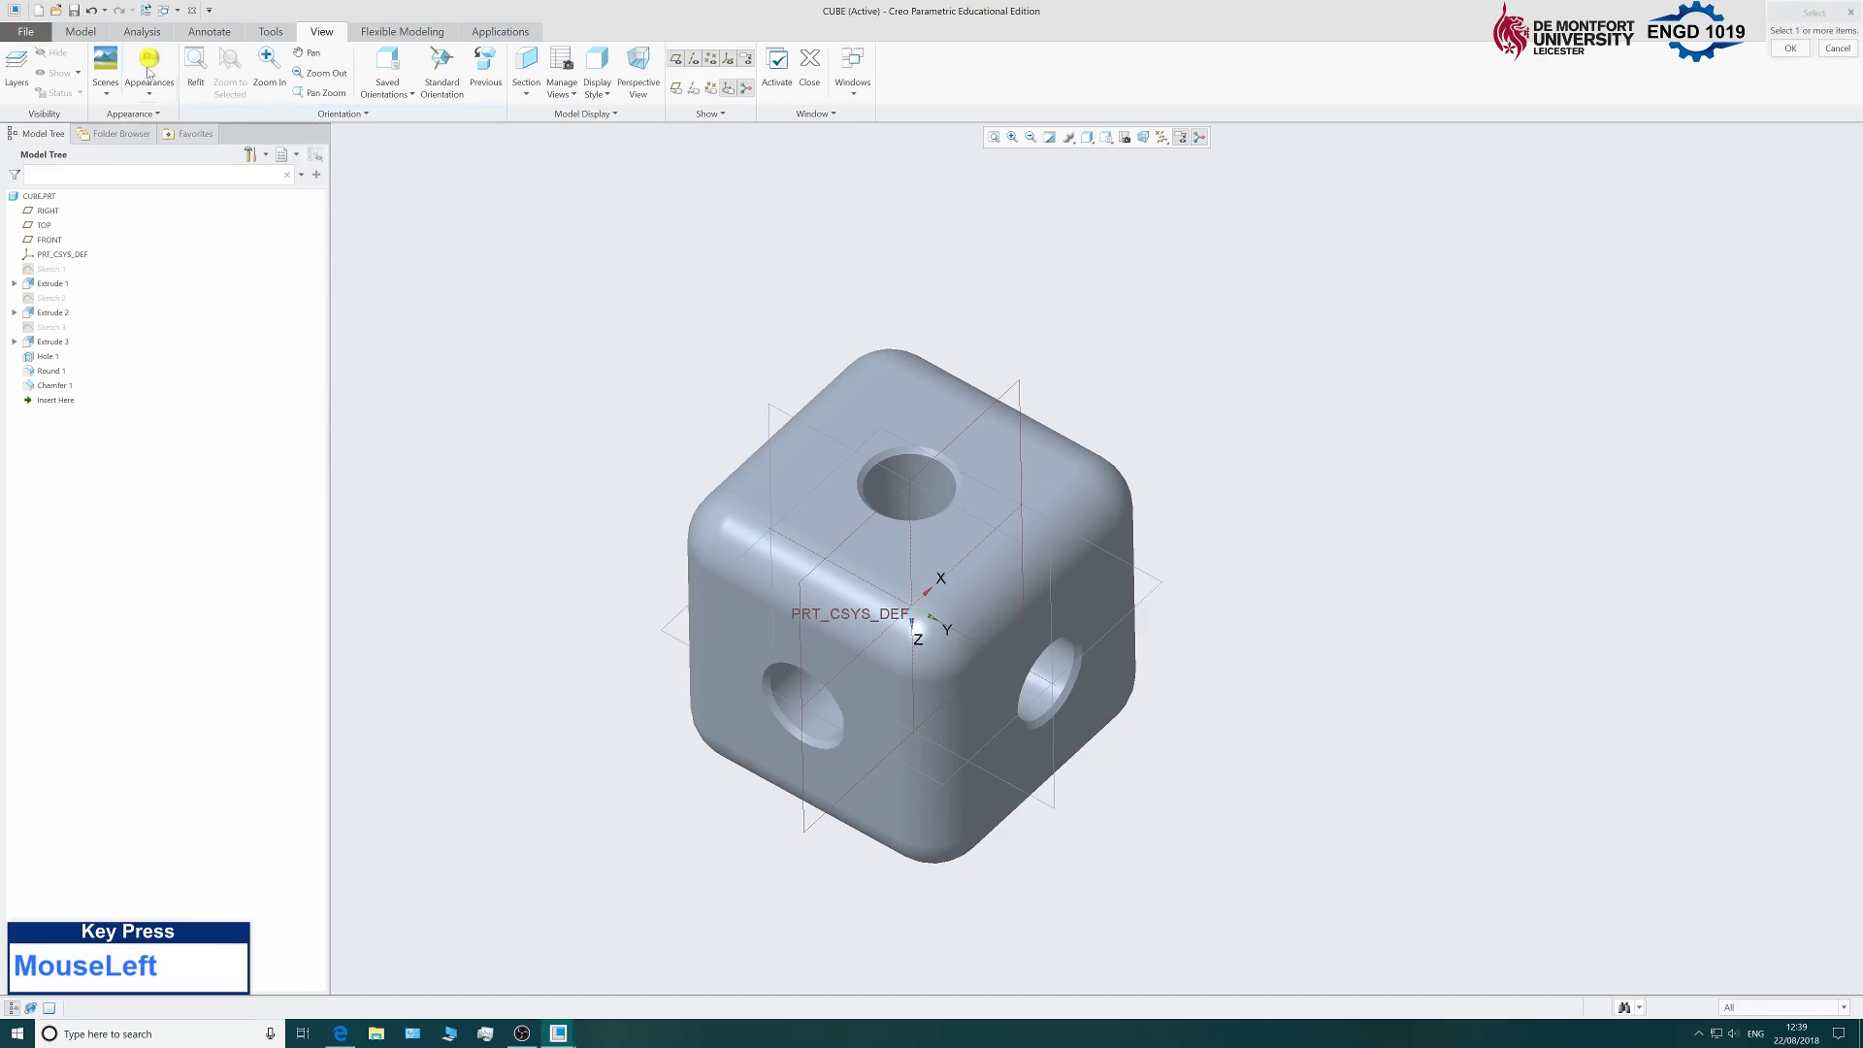
Set the selection filter to Part and apply yellow to the whole cube.
{"action": "left_click", "coordinate": [1754, 1009]}
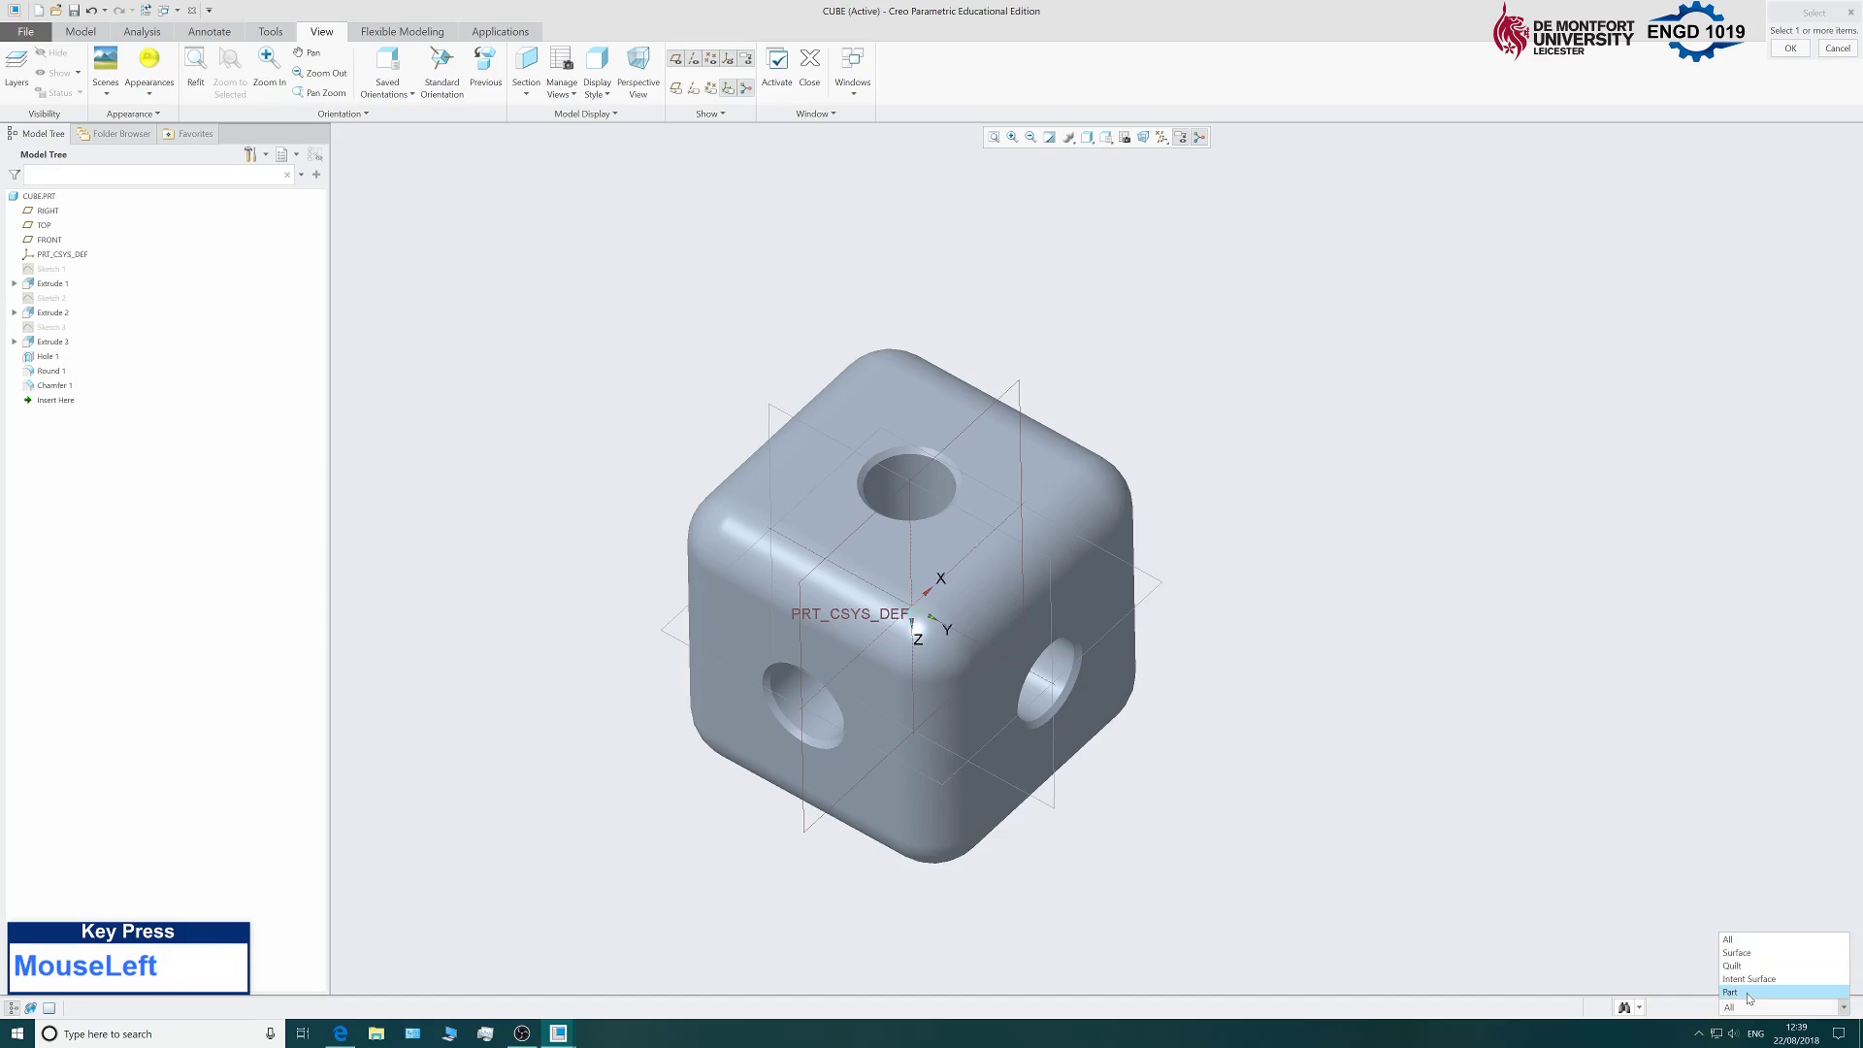
{"action": "left_click", "coordinate": [1750, 993]}
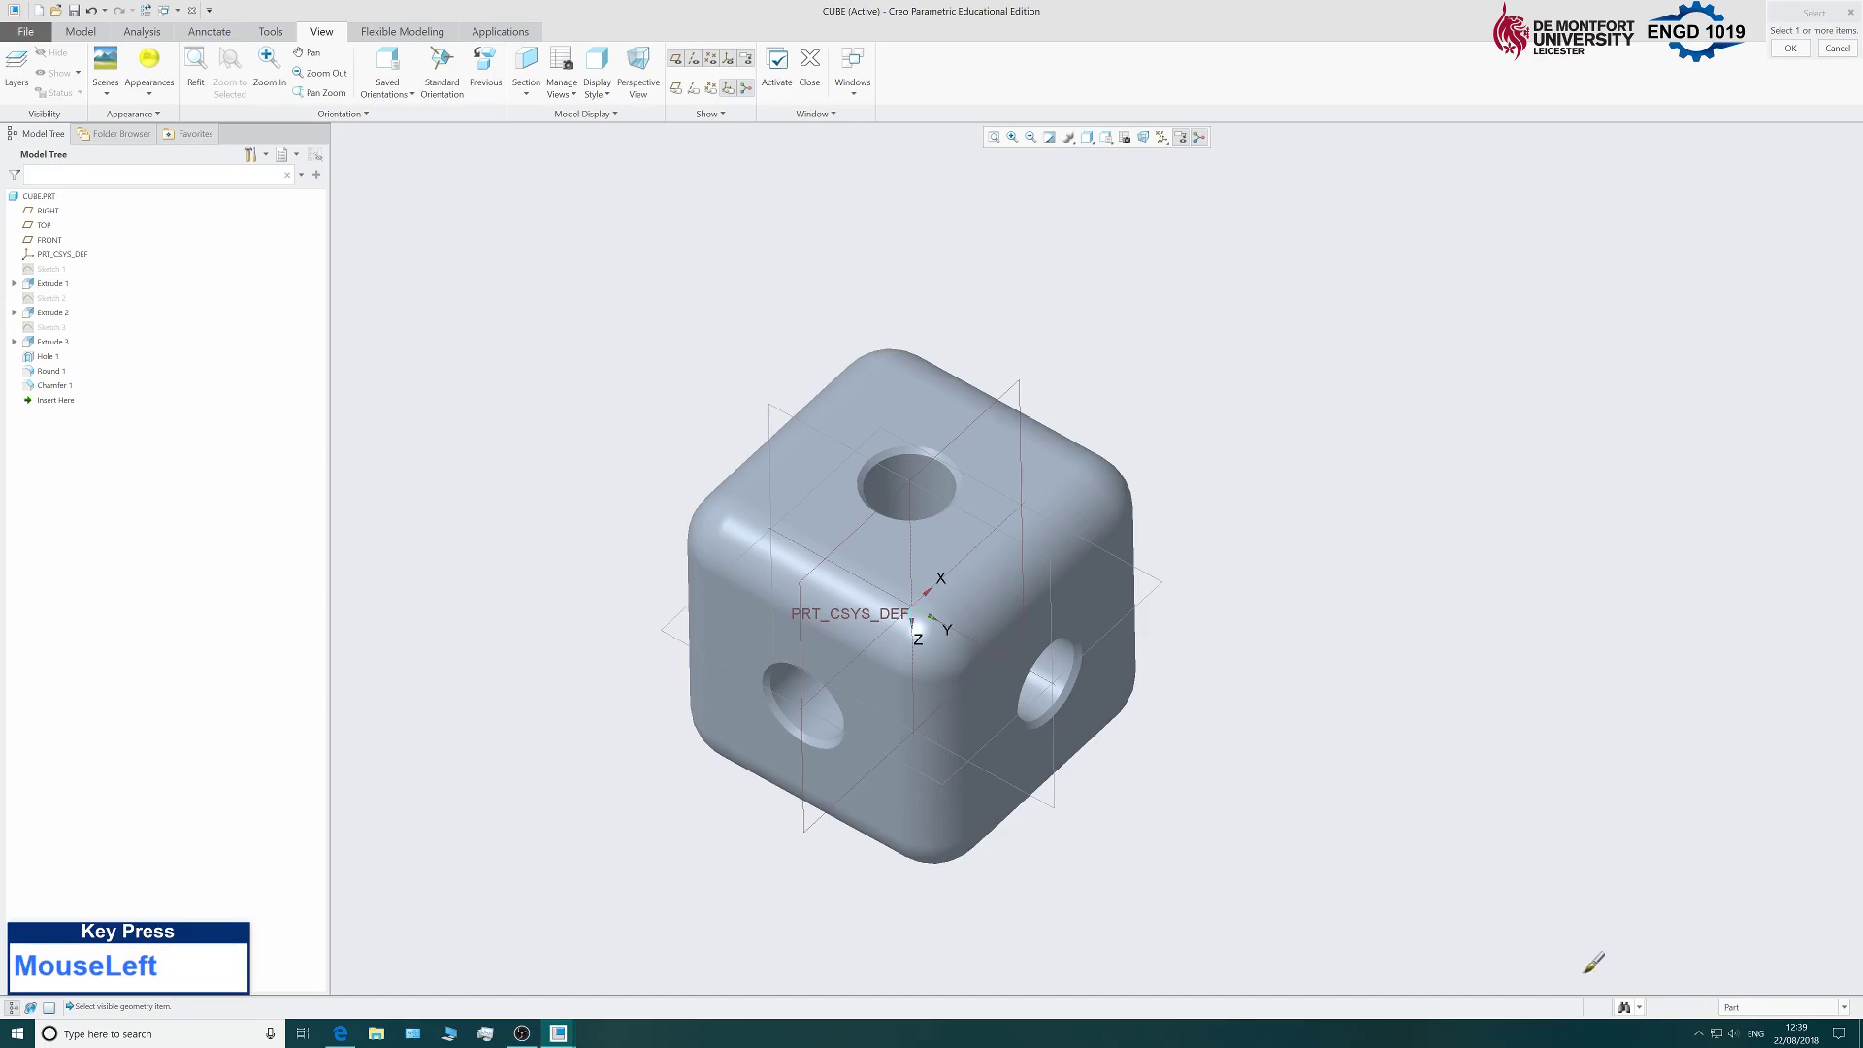
{"action": "left_click", "coordinate": [959, 524]}
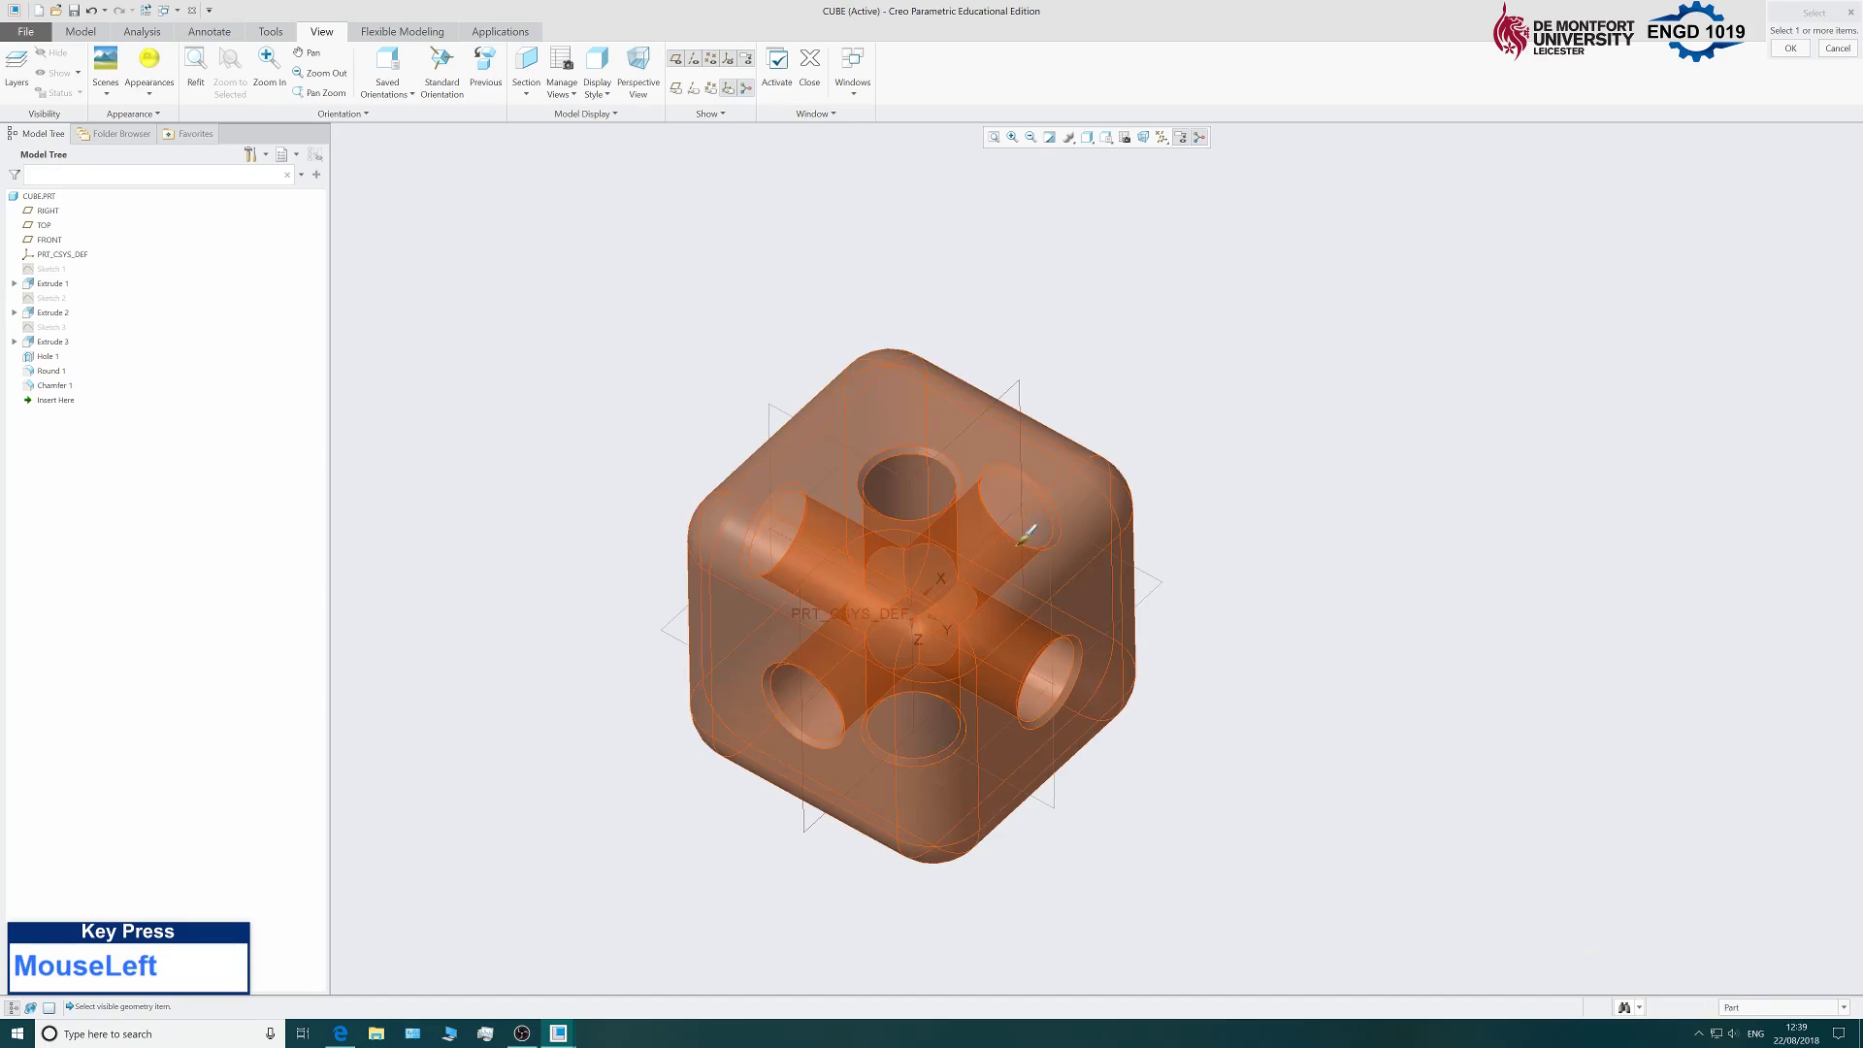
{"action": "left_click", "coordinate": [821, 452]}
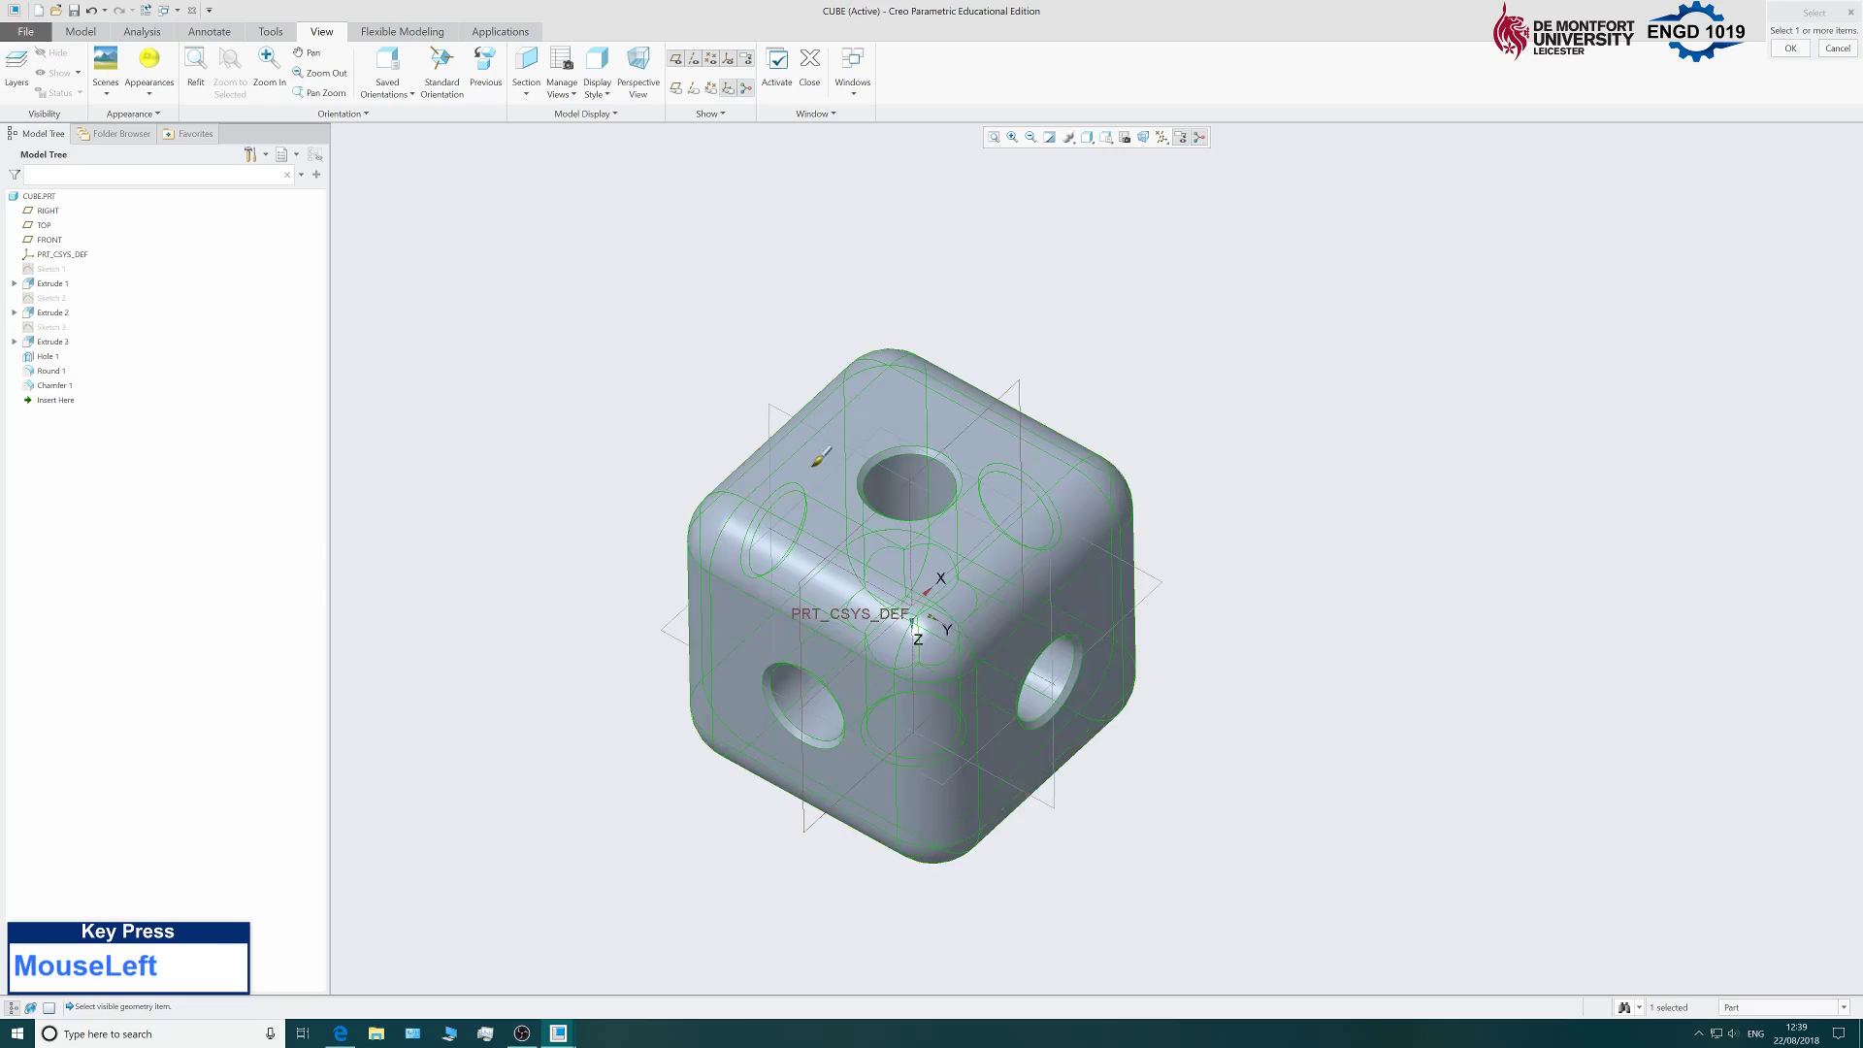
{"action": "middle_click", "coordinate": [600, 354]}
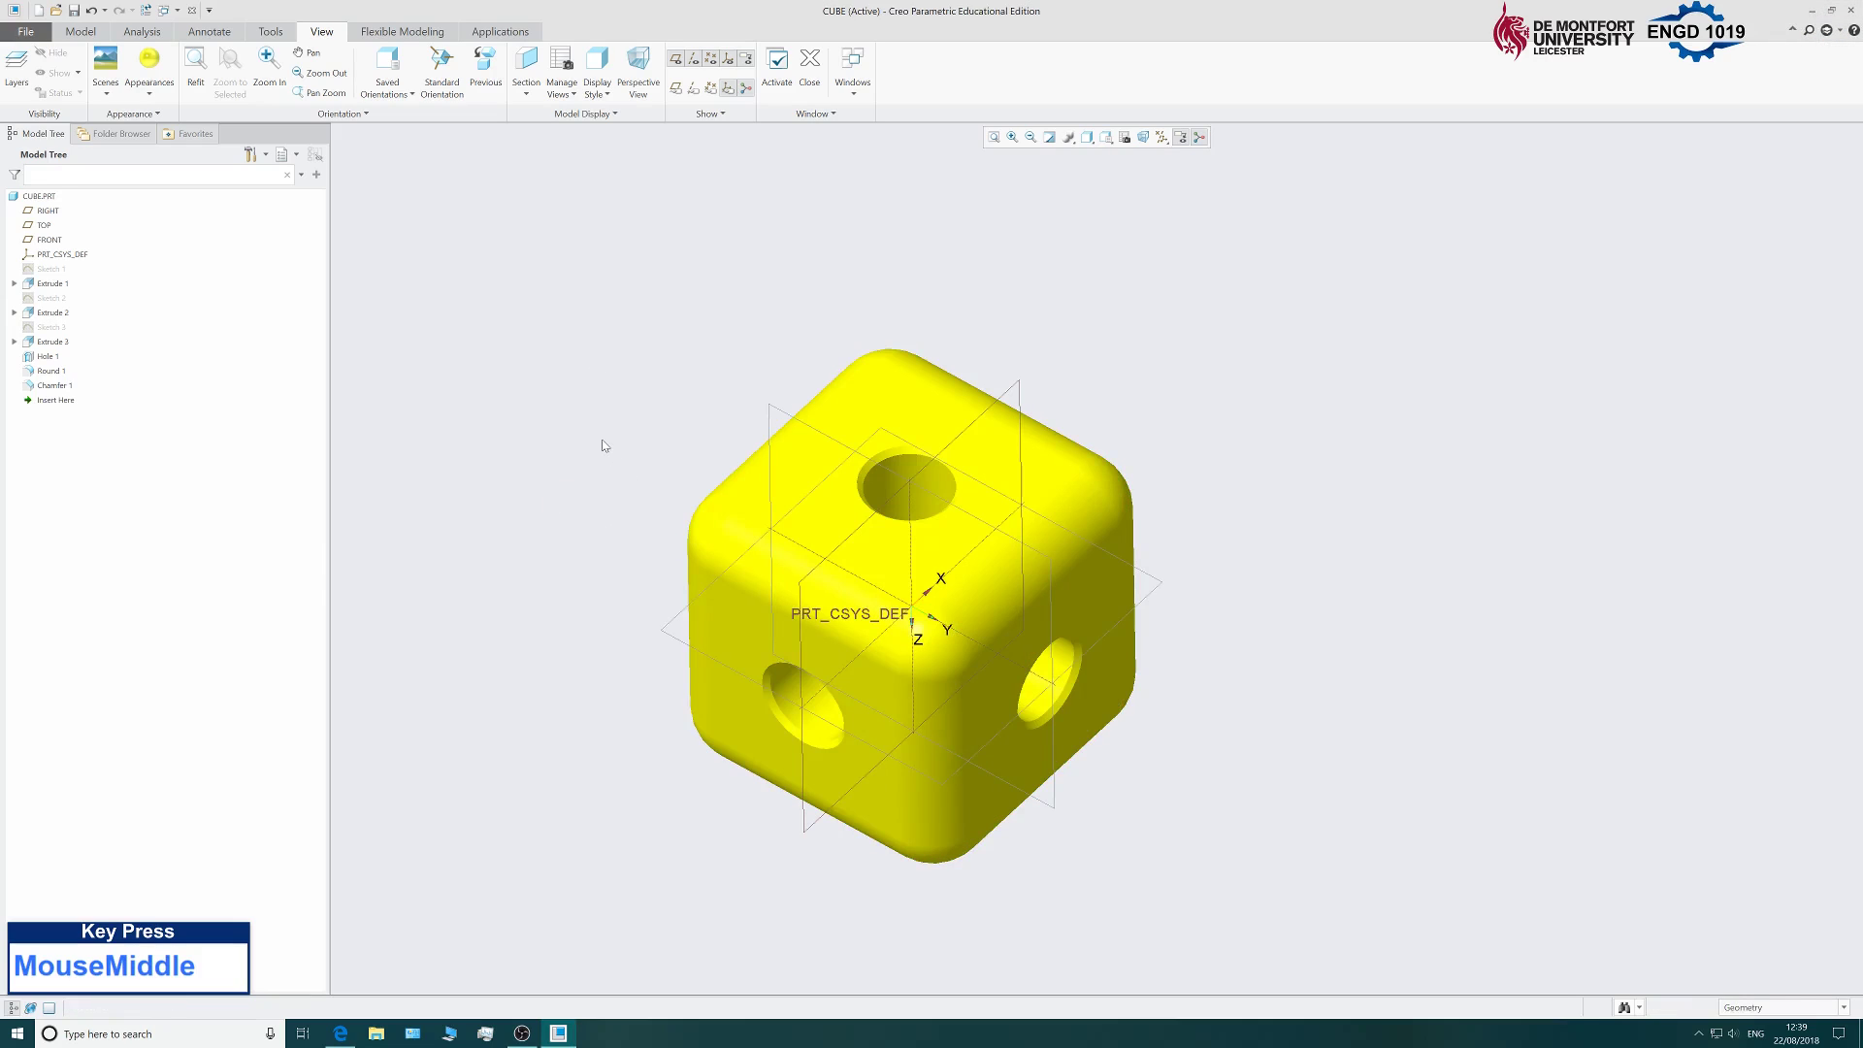
{"action": "scroll", "coordinate": [603, 445], "scroll_direction": "up", "scroll_amount": 4}
{"action": "scroll", "coordinate": [616, 568], "scroll_direction": "down", "scroll_amount": 4}
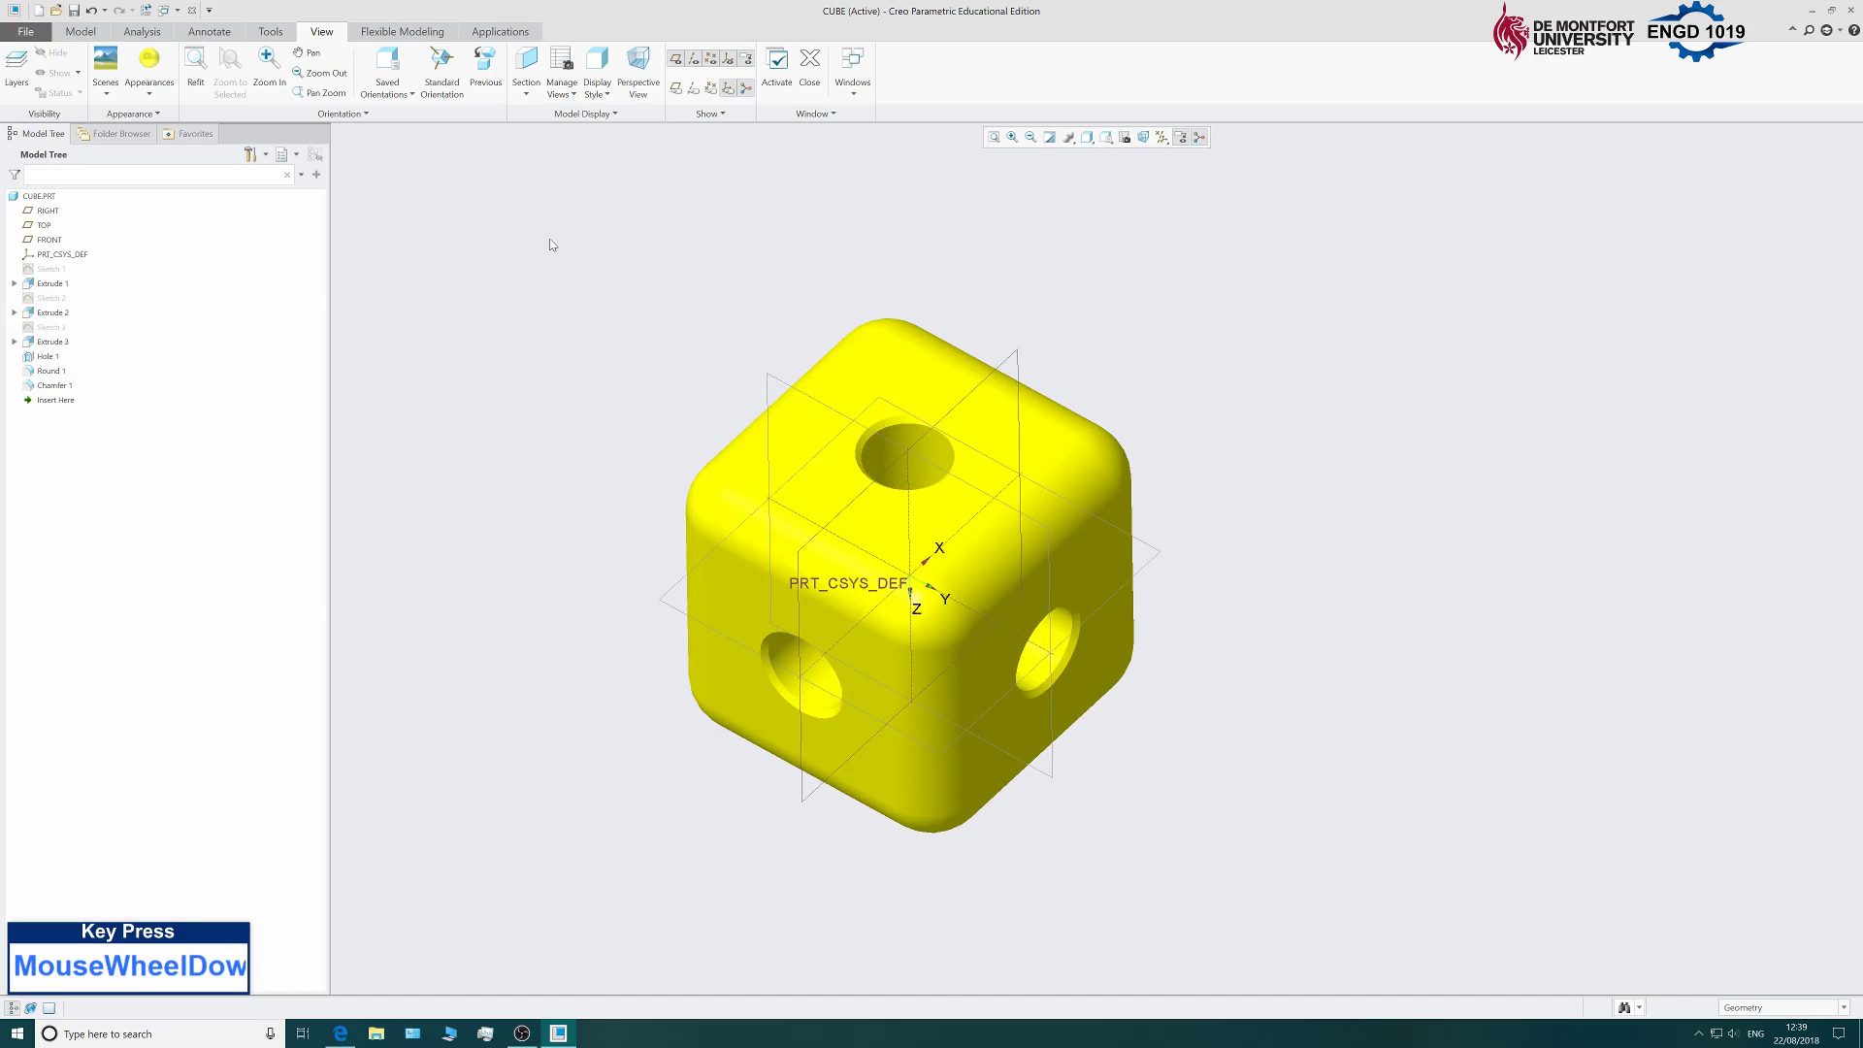
{"action": "left_click", "coordinate": [26, 31]}
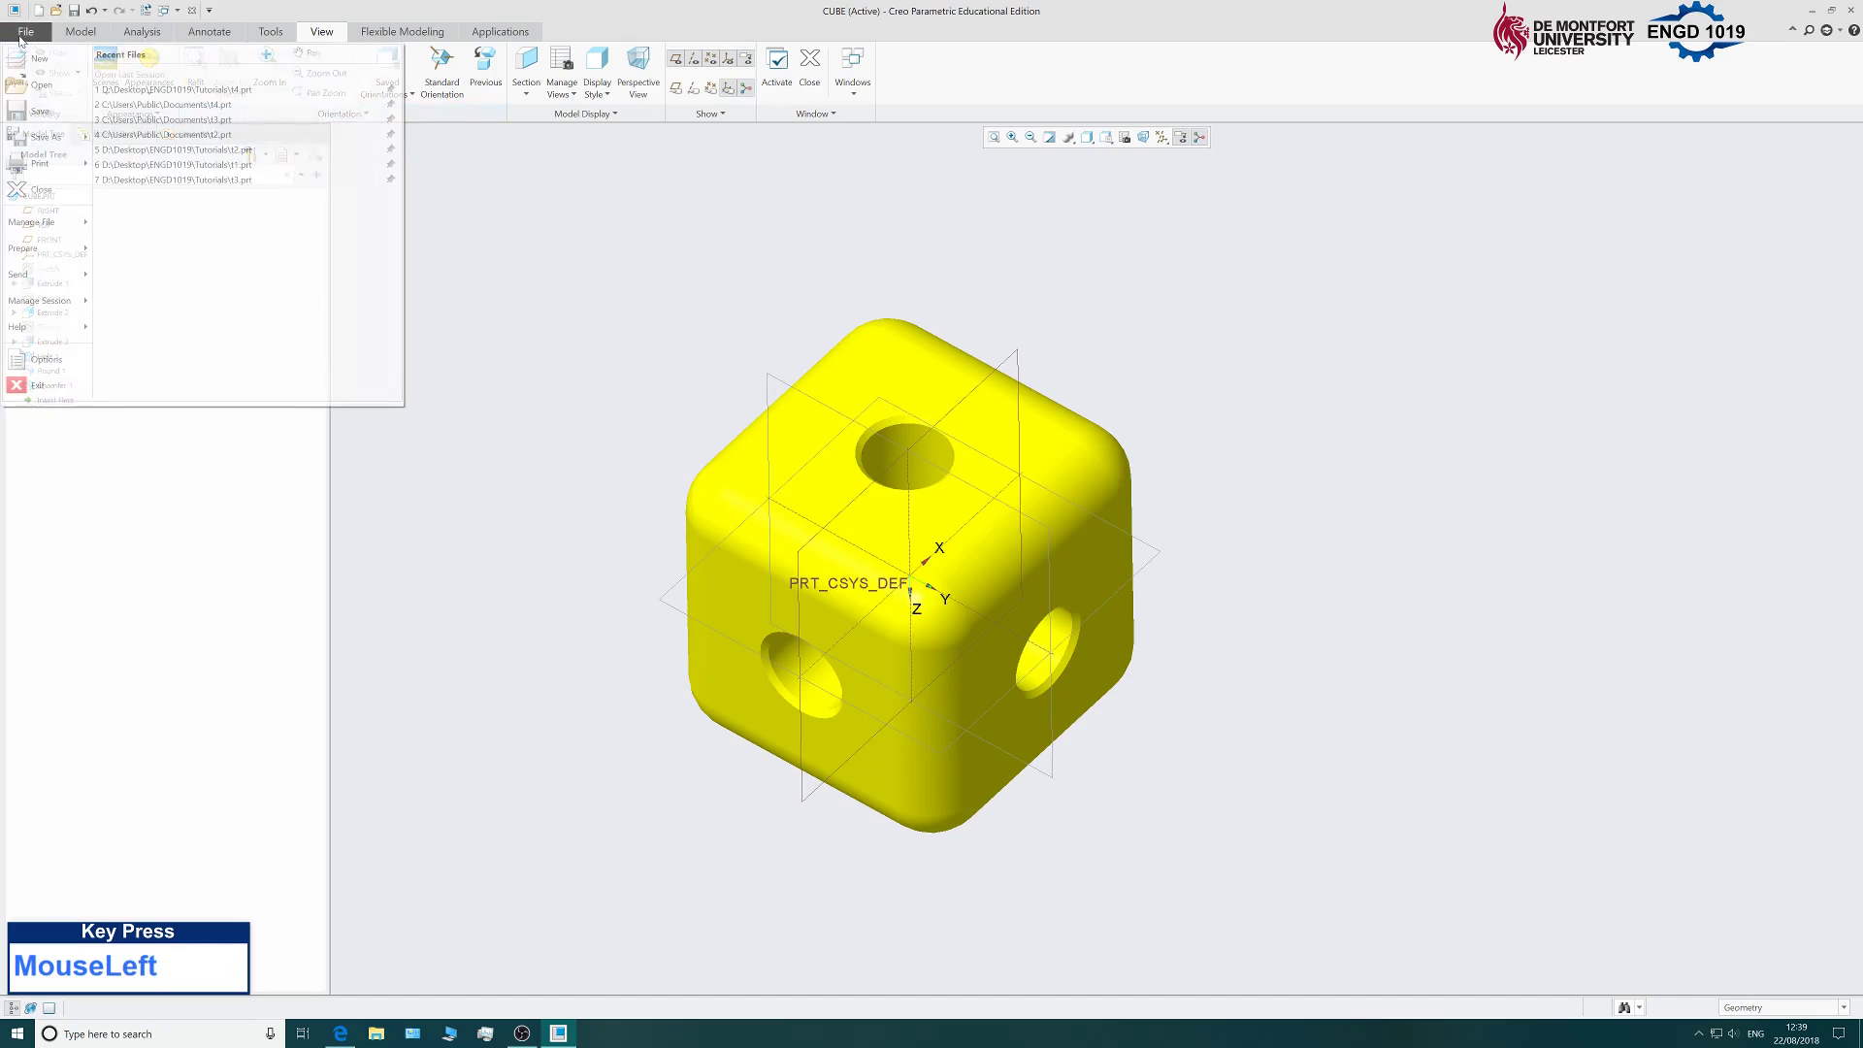
Save CUBE.PRT through File > Save, confirming the Save Object dialog.
{"action": "left_click", "coordinate": [37, 114]}
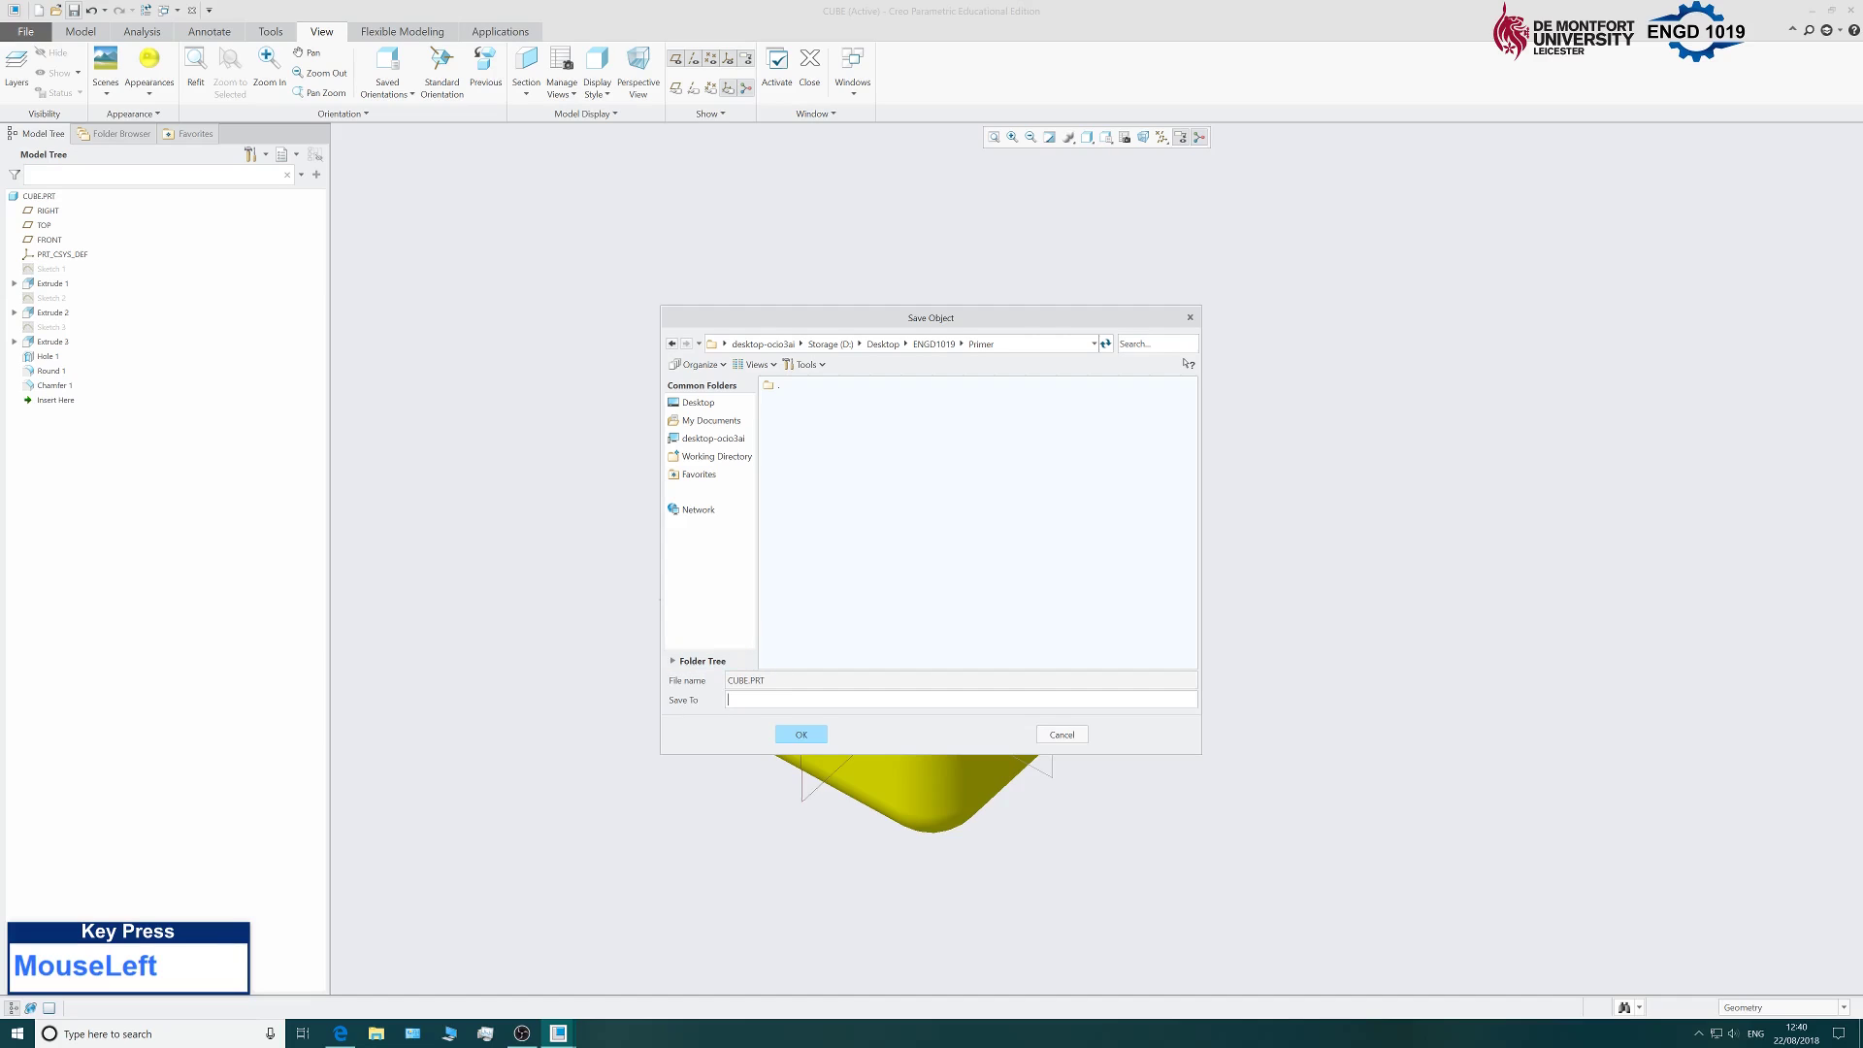
{"action": "left_click", "coordinate": [803, 735]}
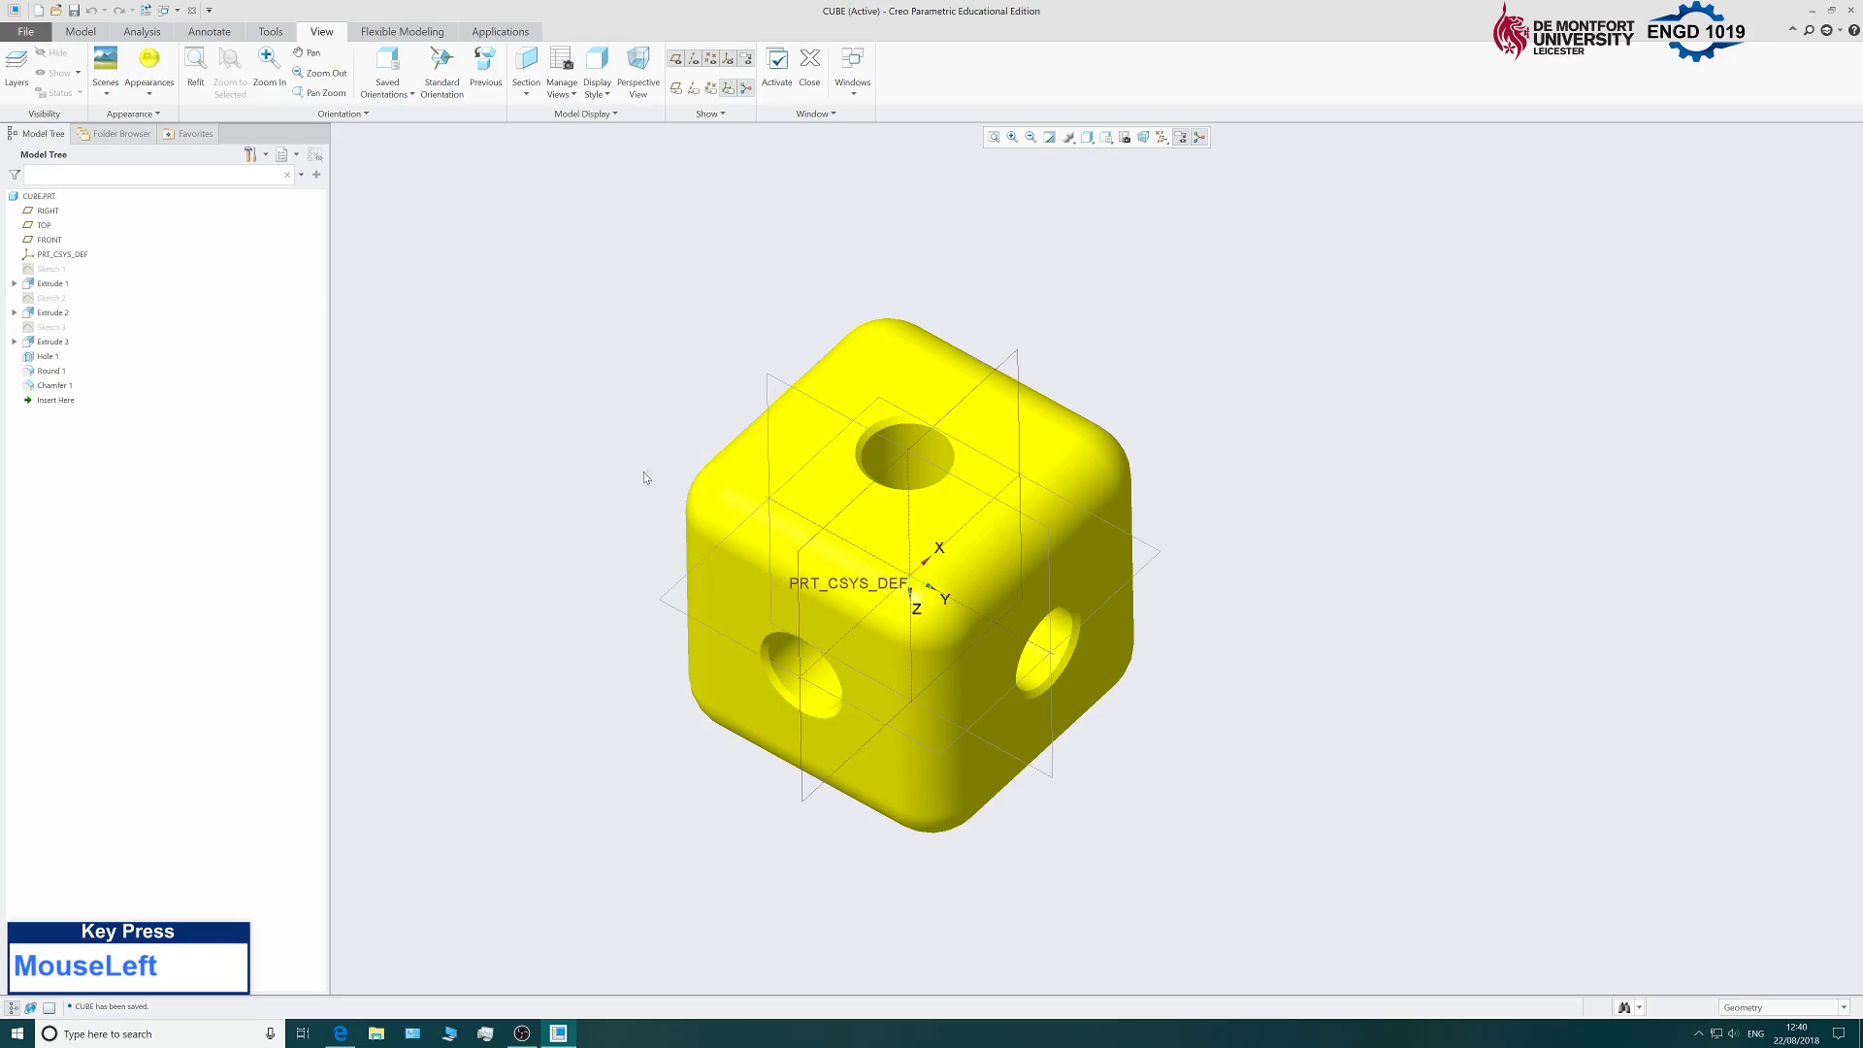
{"action": "middle_click_drag", "start_coordinate": [637, 504], "coordinate": [713, 585]}
{"action": "scroll", "coordinate": [656, 574], "scroll_direction": "down", "scroll_amount": 2}
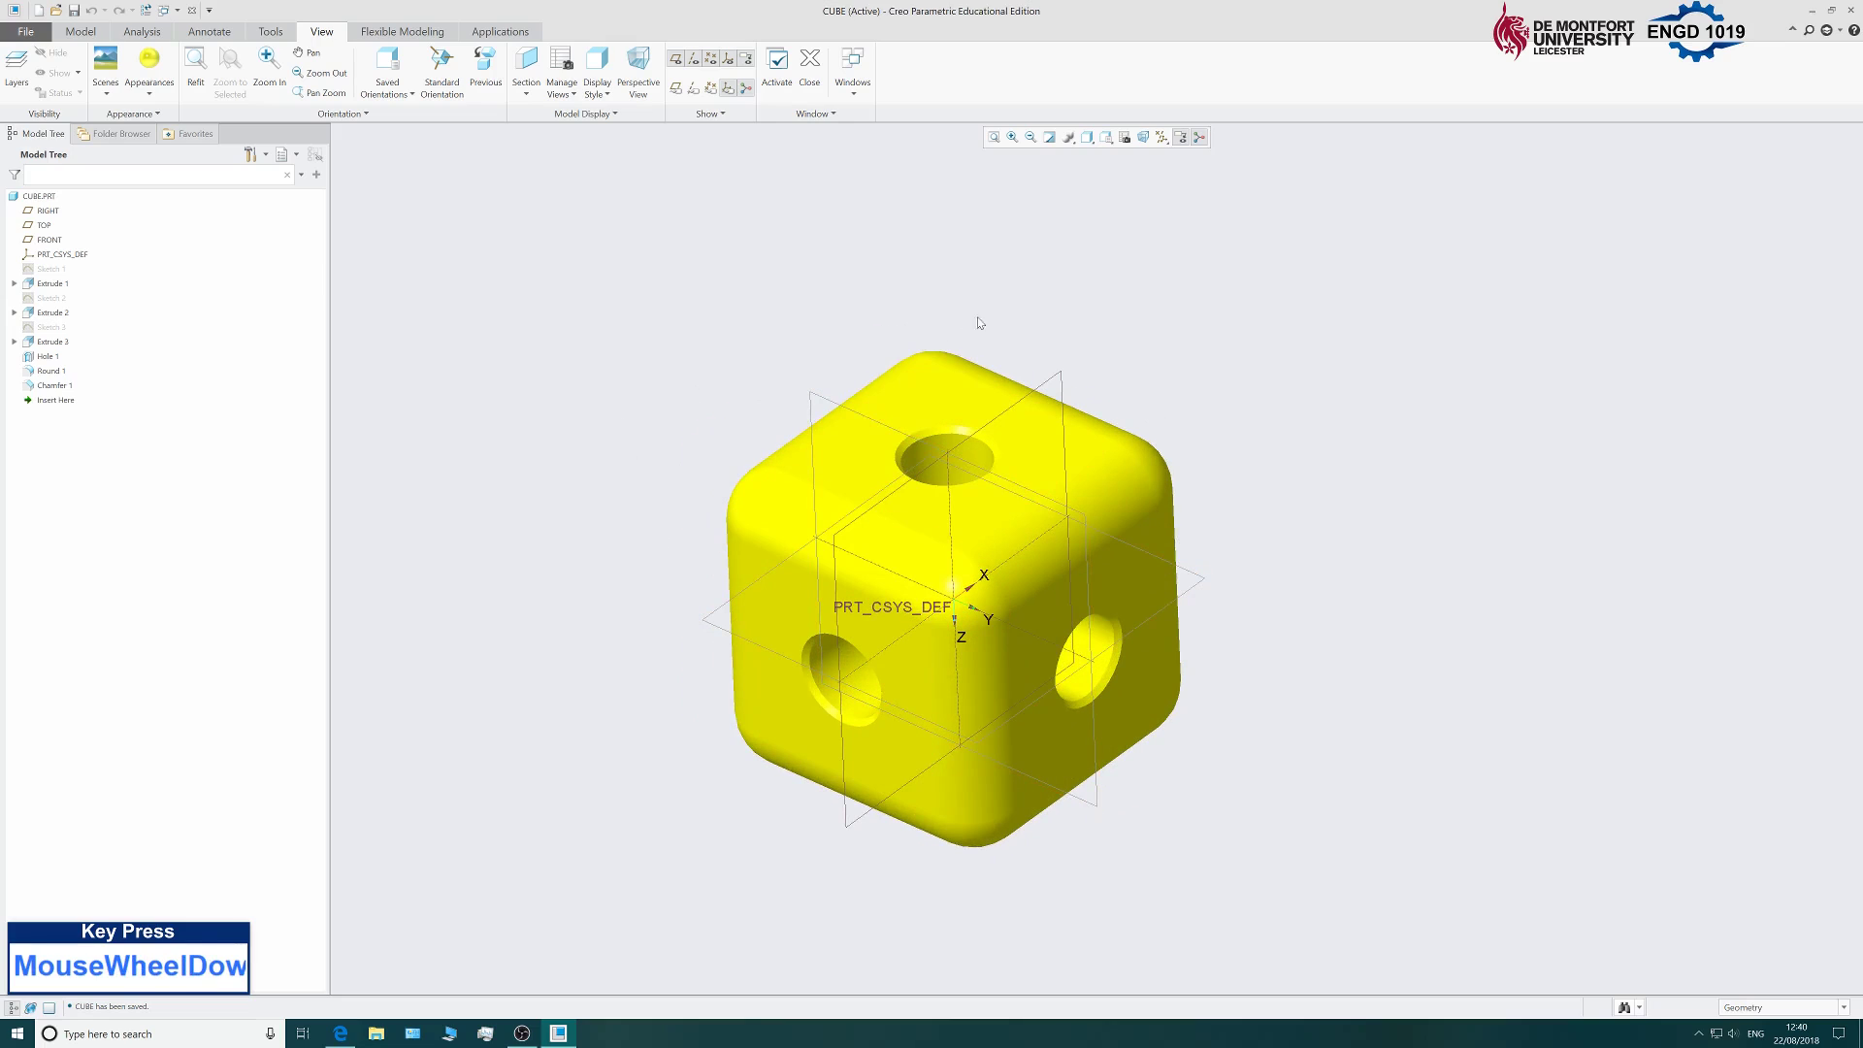
{"action": "left_click", "coordinate": [26, 32]}
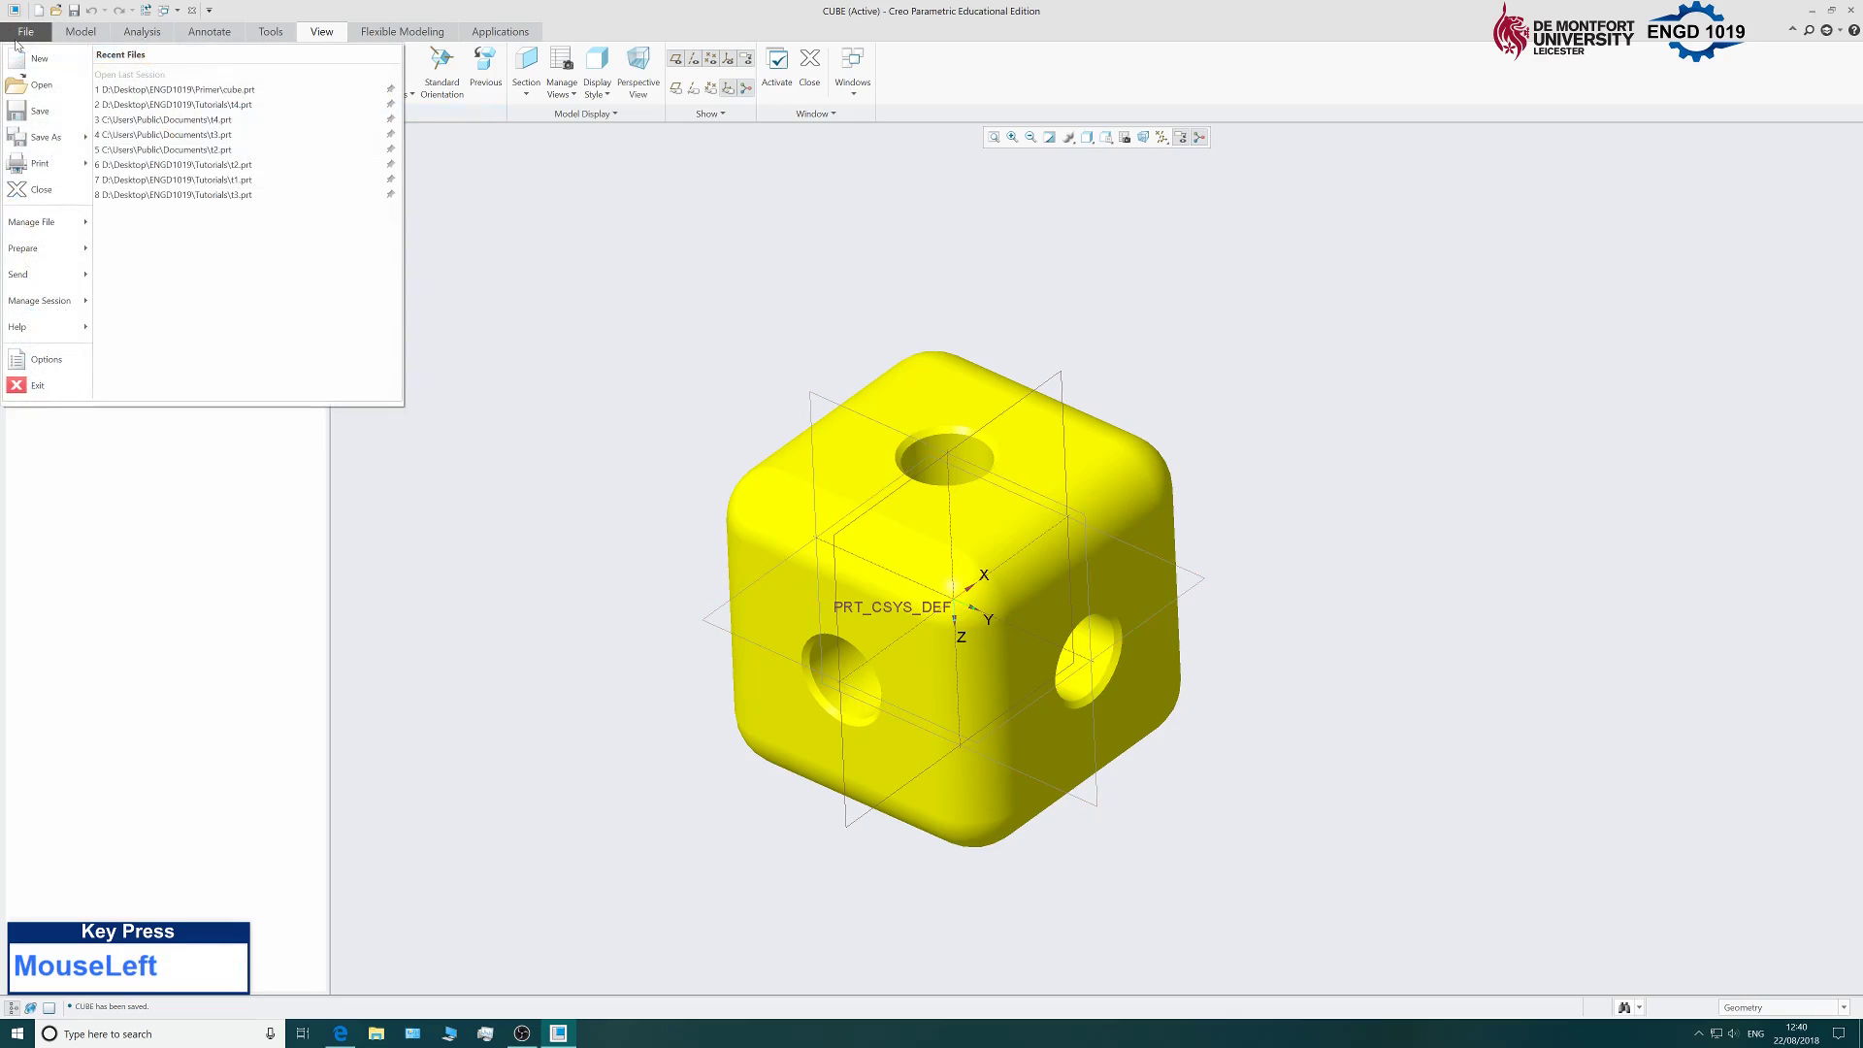
Create a new part named Strut from the mmns_part_solid template instead of the default.
{"action": "left_click", "coordinate": [39, 61]}
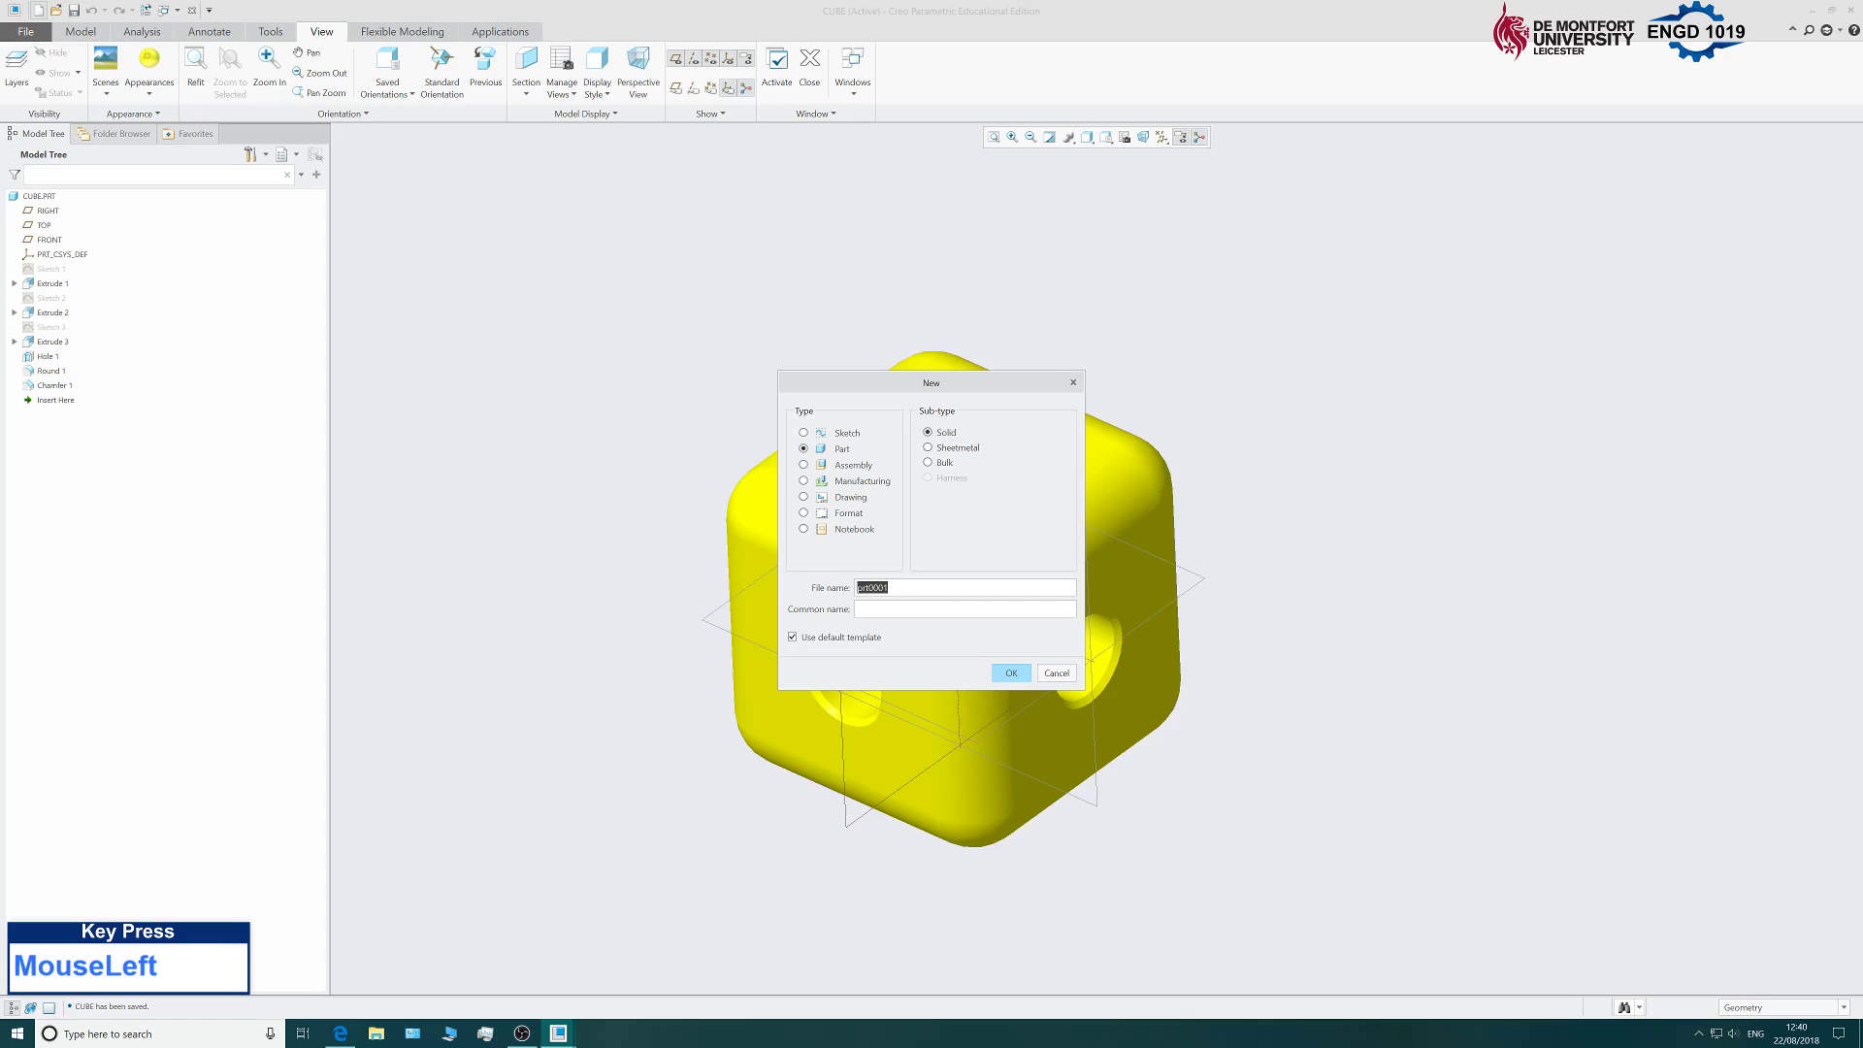
{"action": "type", "text": "Stru"}
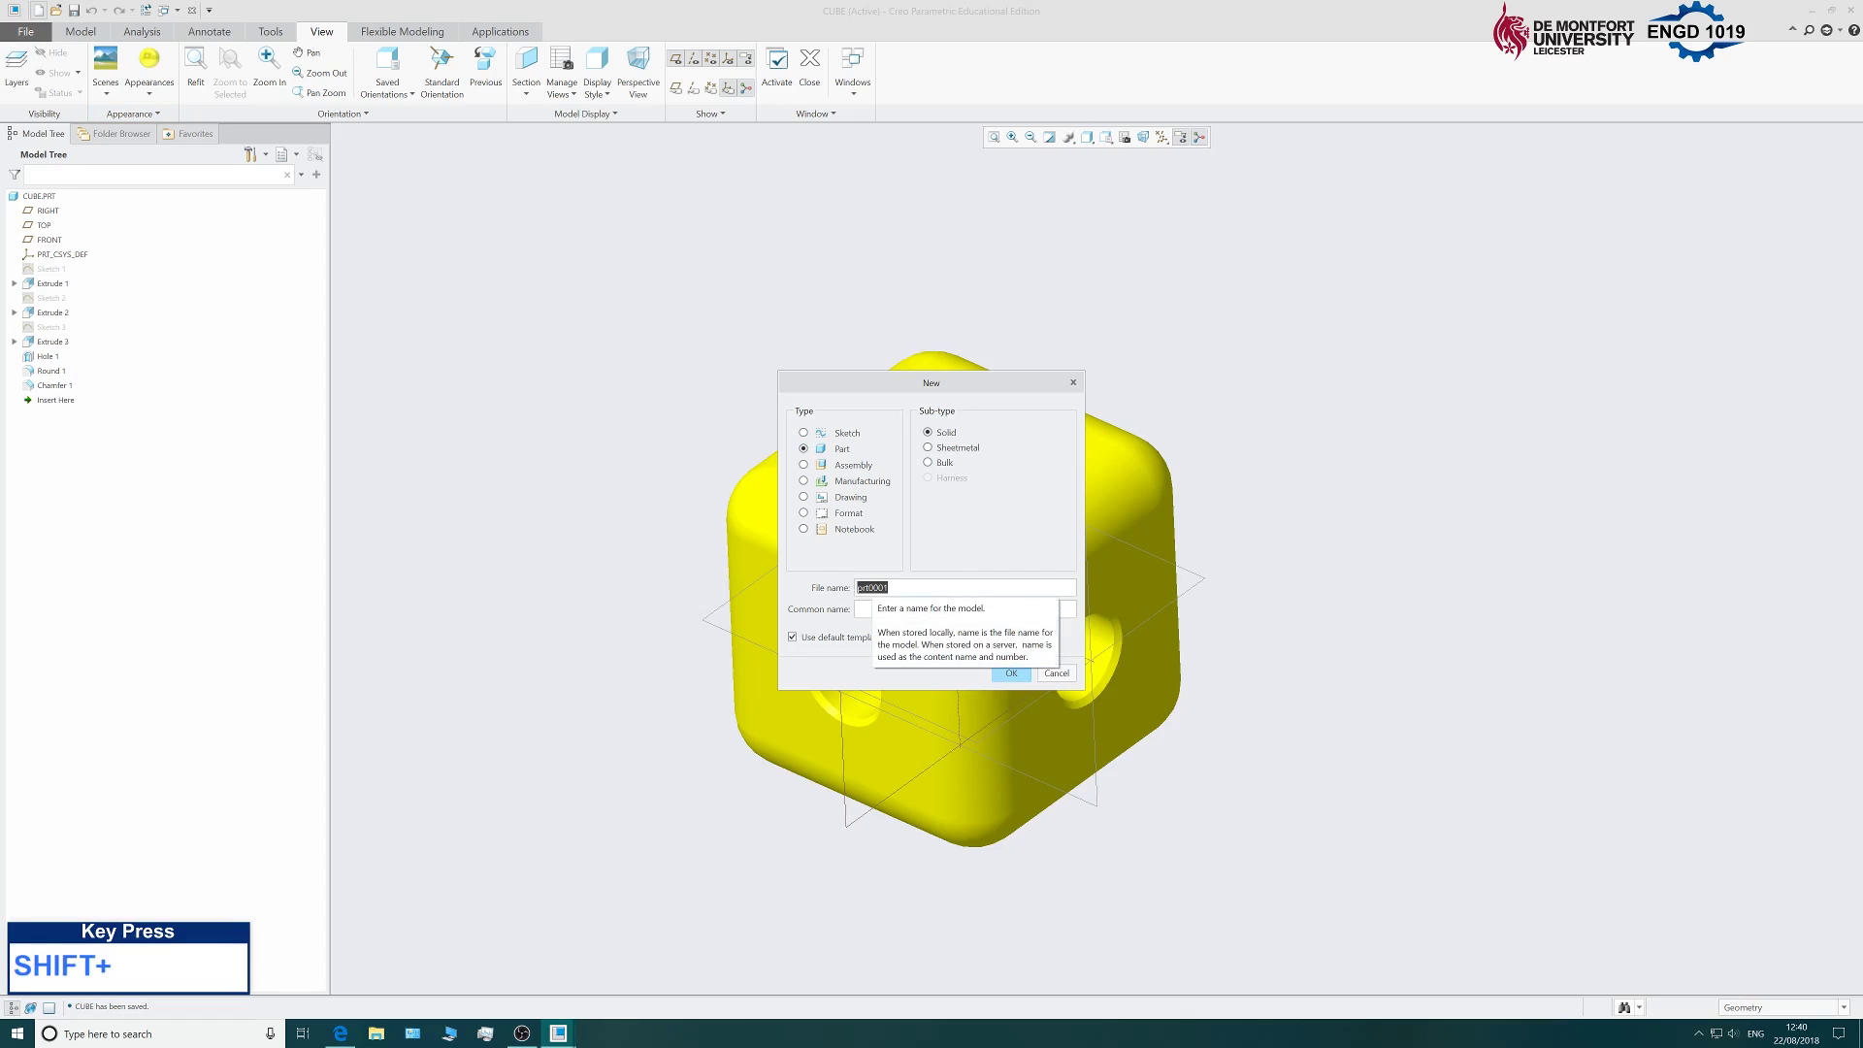
{"action": "type", "text": "t"}
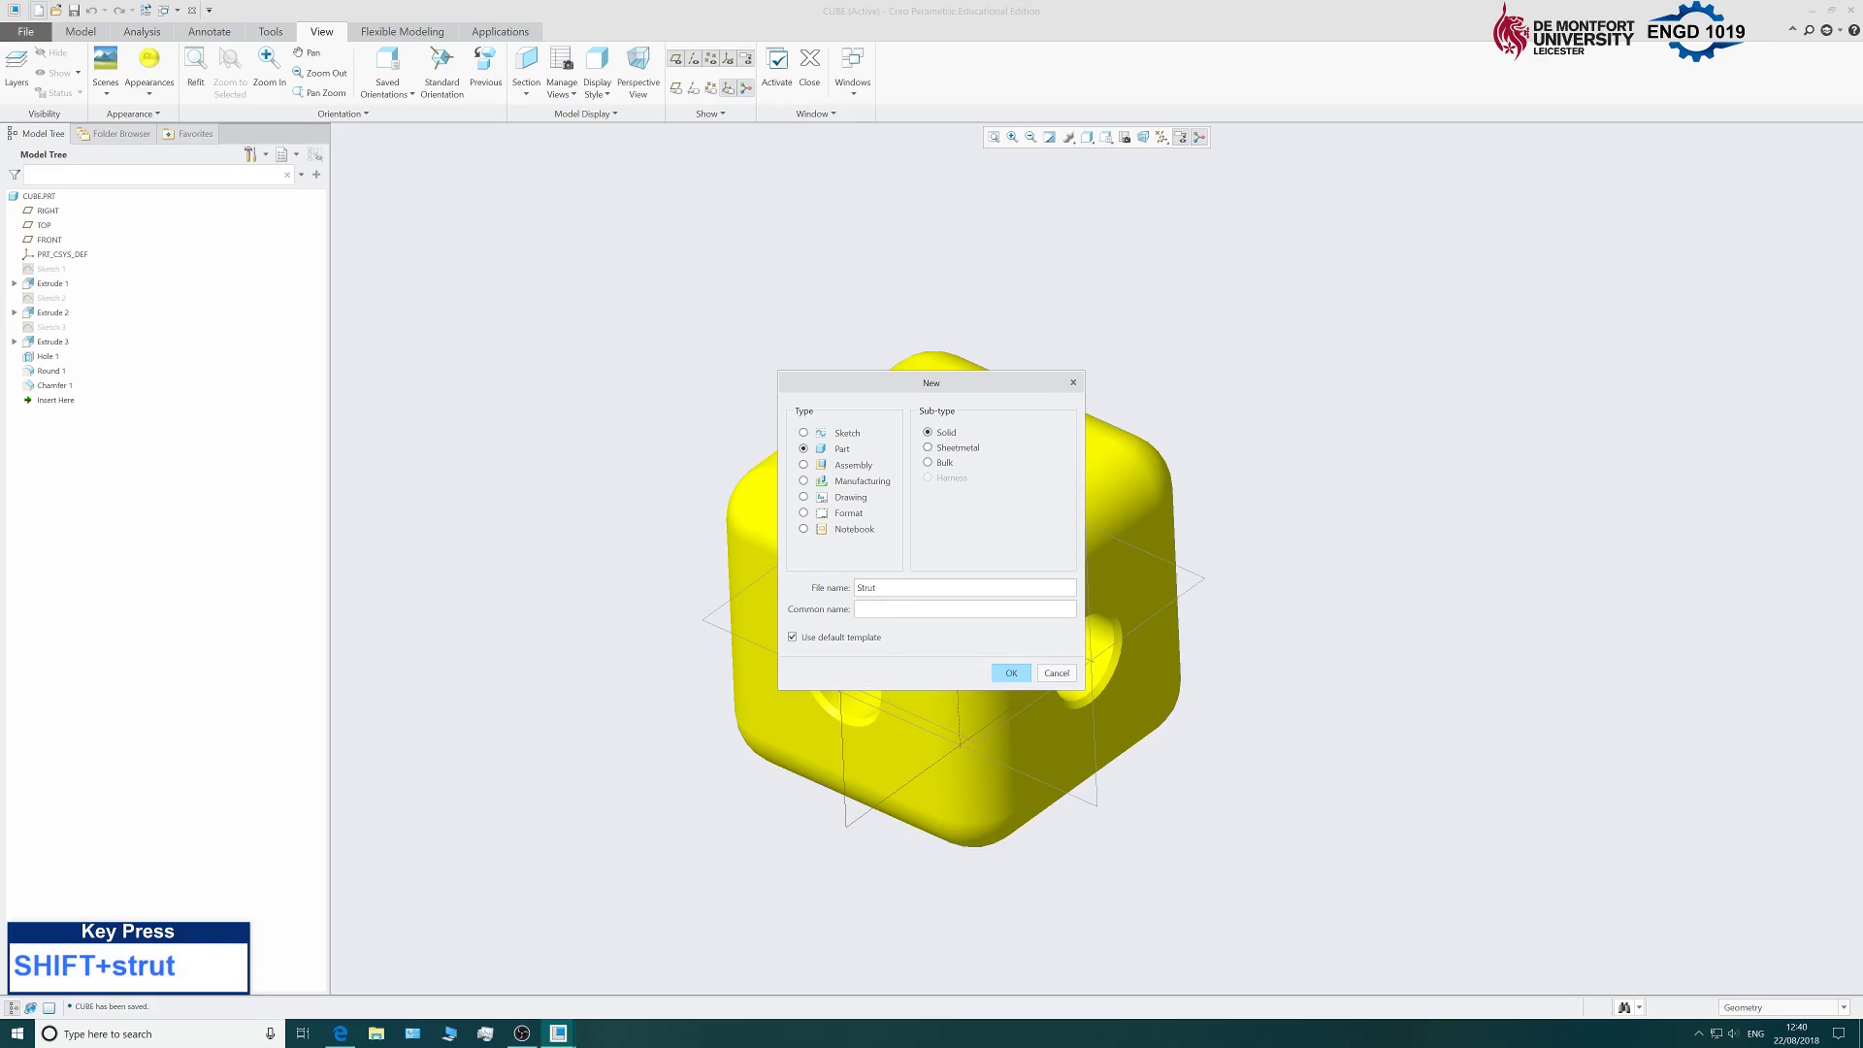
{"action": "left_click", "coordinate": [793, 639]}
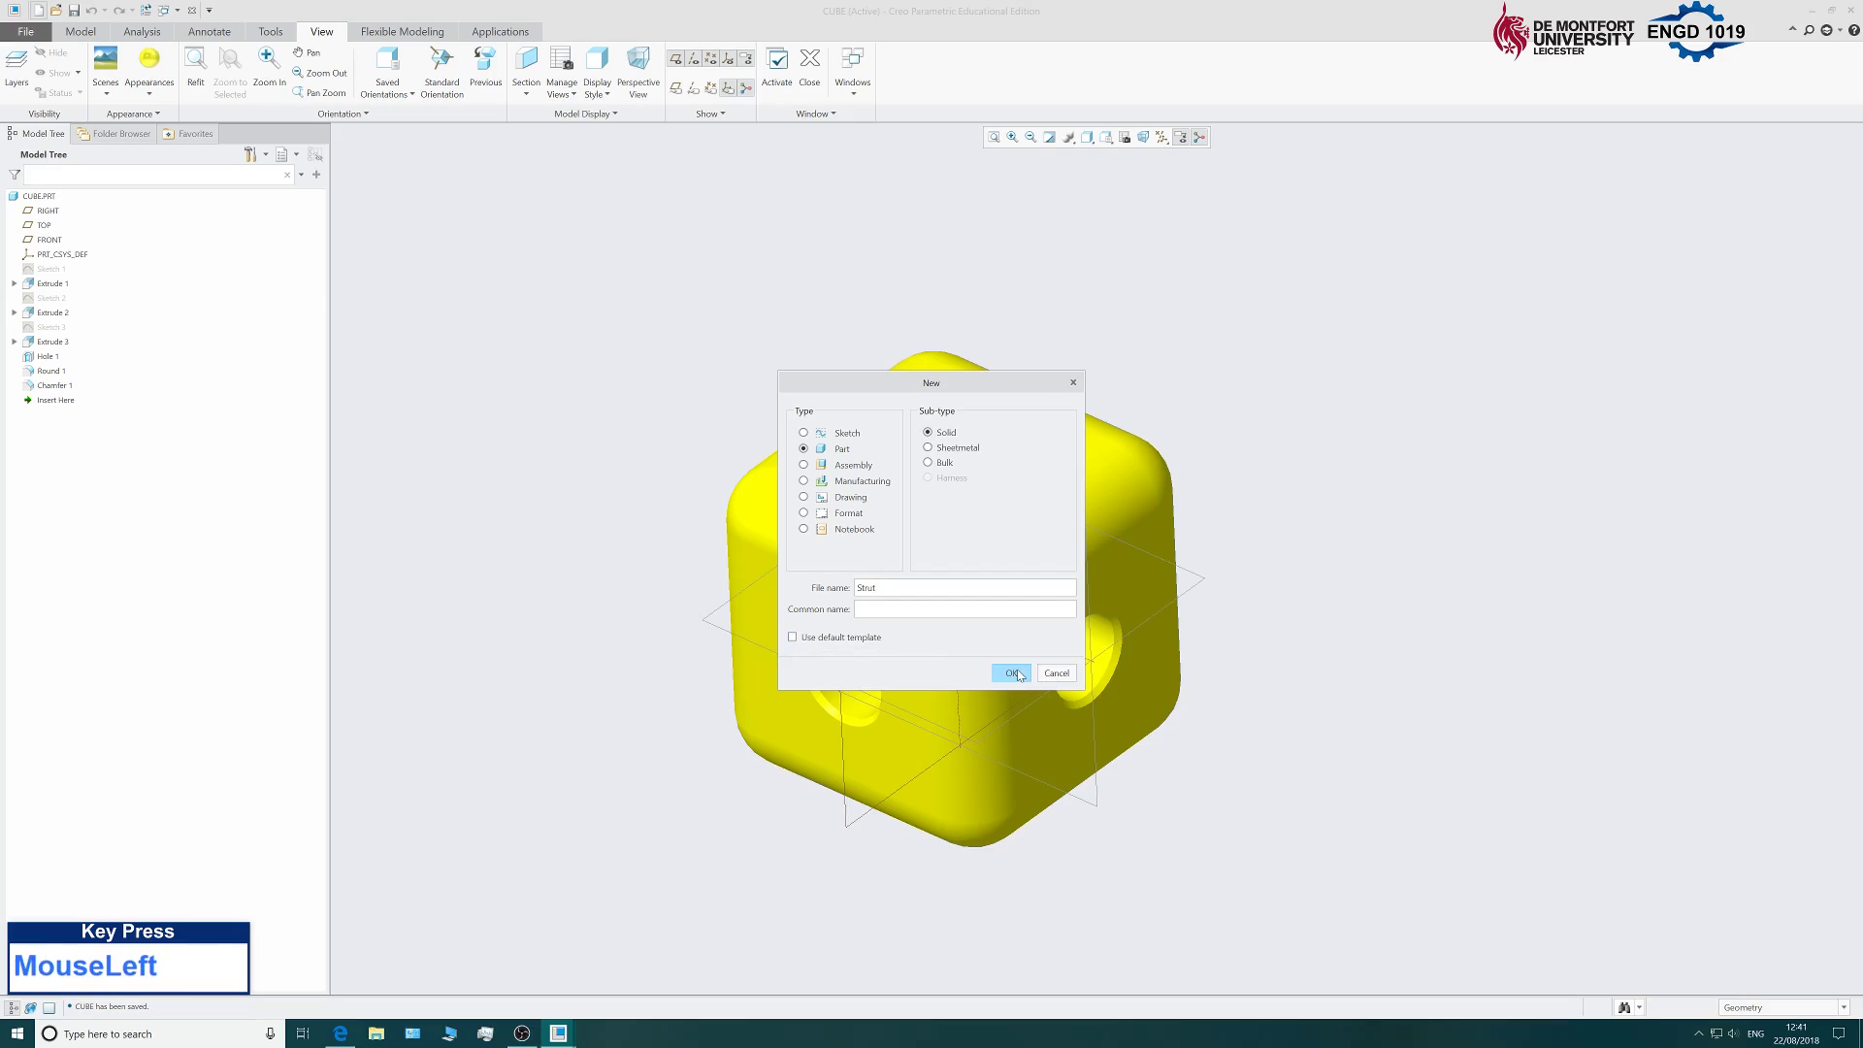
{"action": "left_click", "coordinate": [1017, 672]}
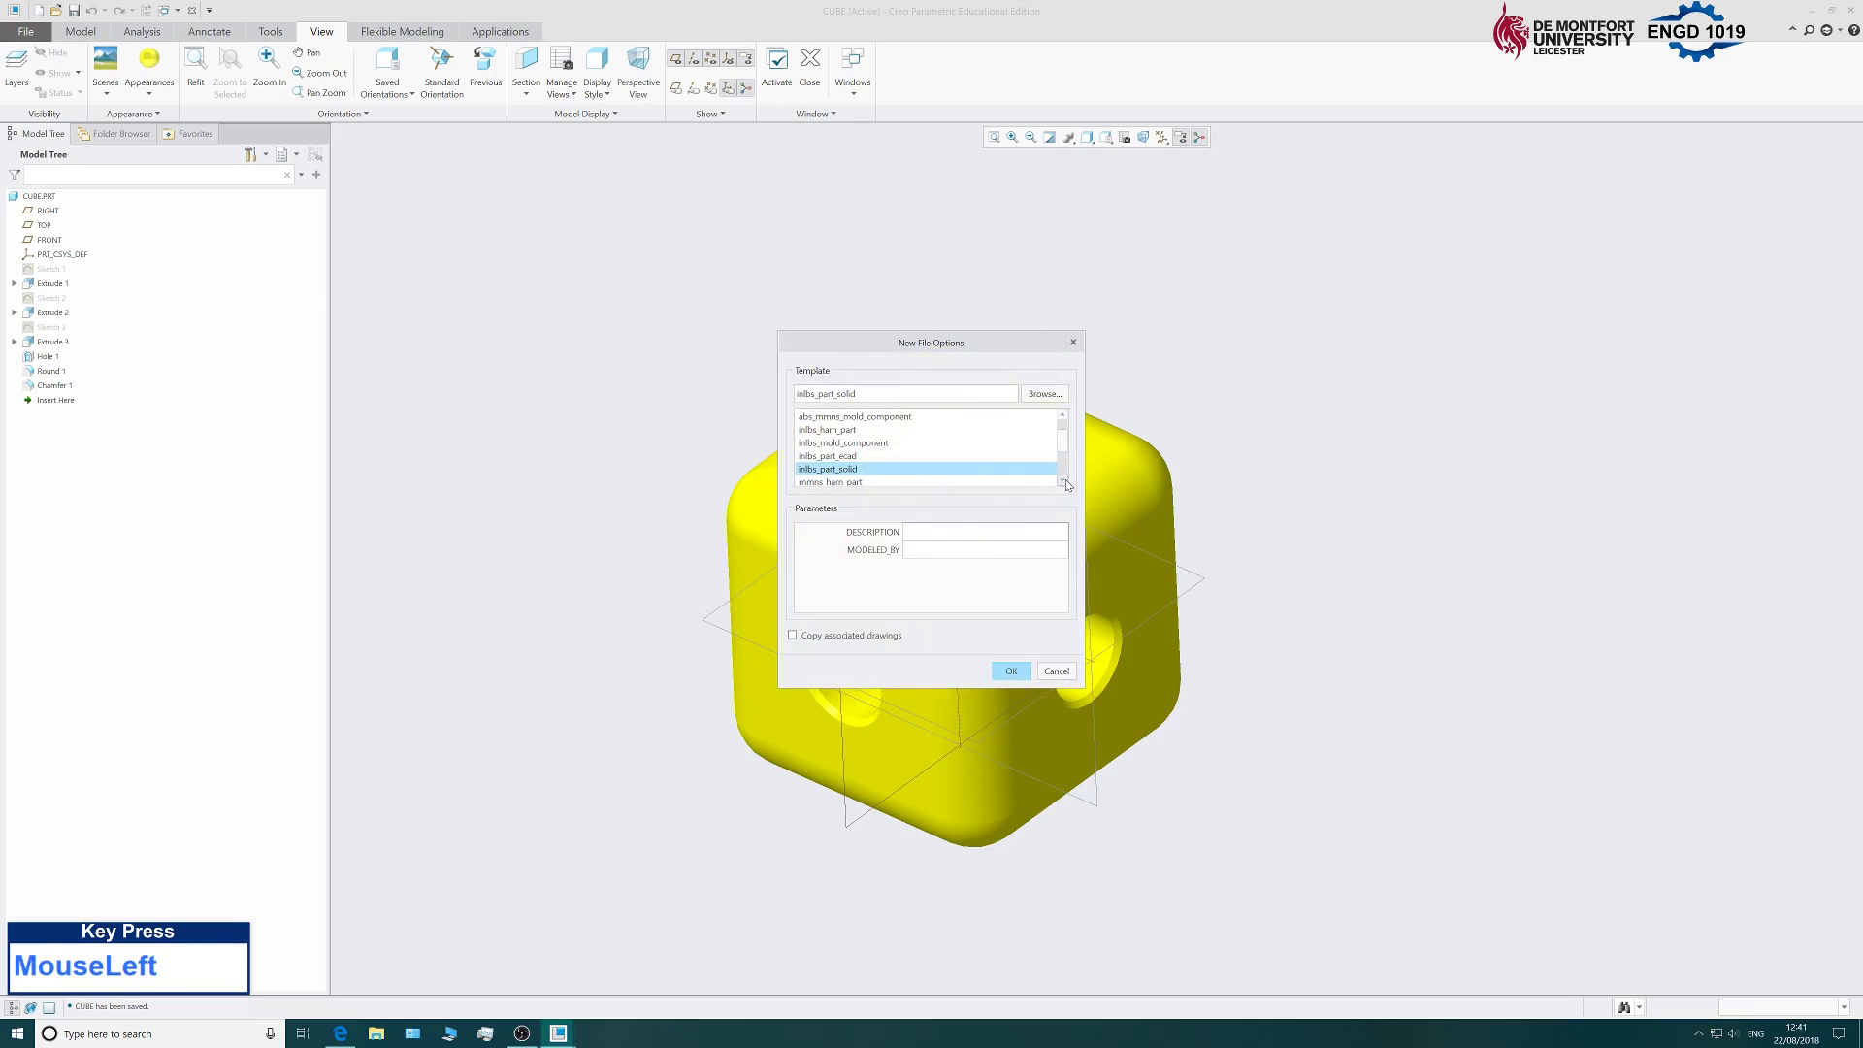
{"action": "left_click", "coordinate": [1063, 480]}
{"action": "left_click", "coordinate": [1063, 480]}
{"action": "left_click", "coordinate": [1063, 479]}
{"action": "left_click", "coordinate": [798, 470]}
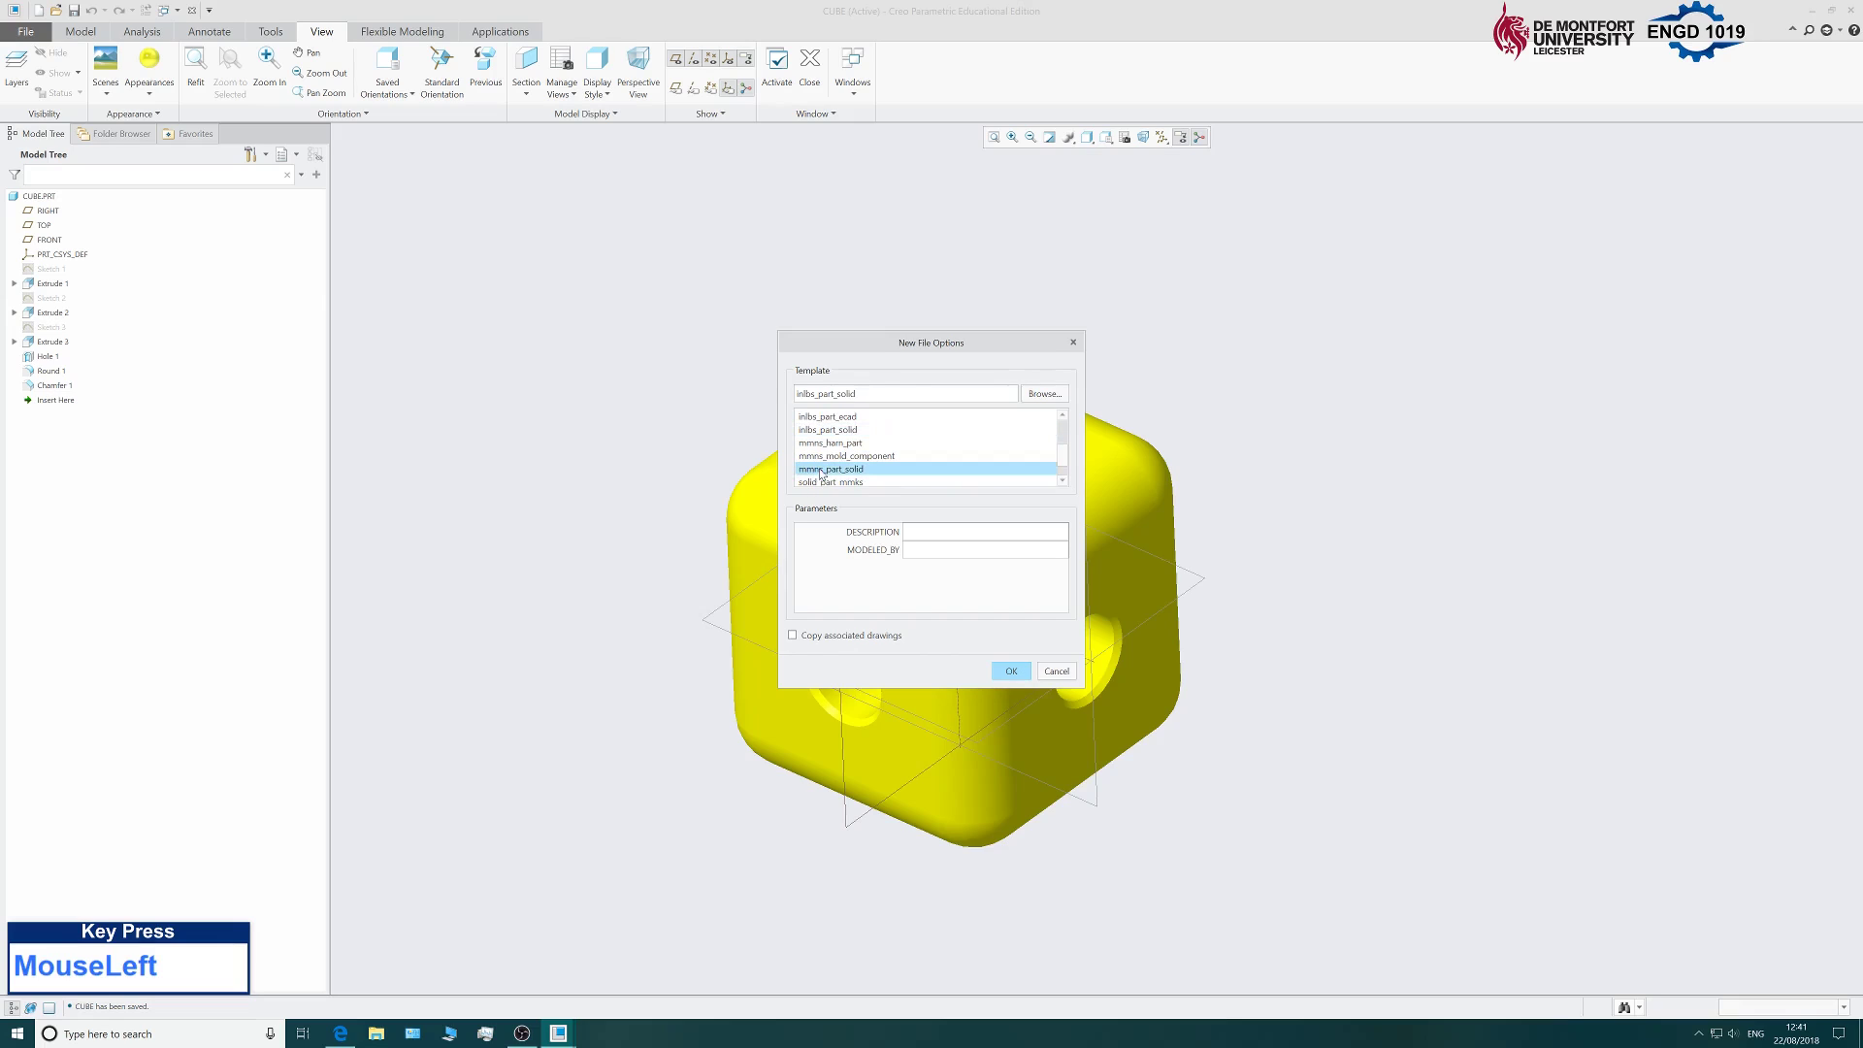
{"action": "left_click", "coordinate": [1013, 678]}
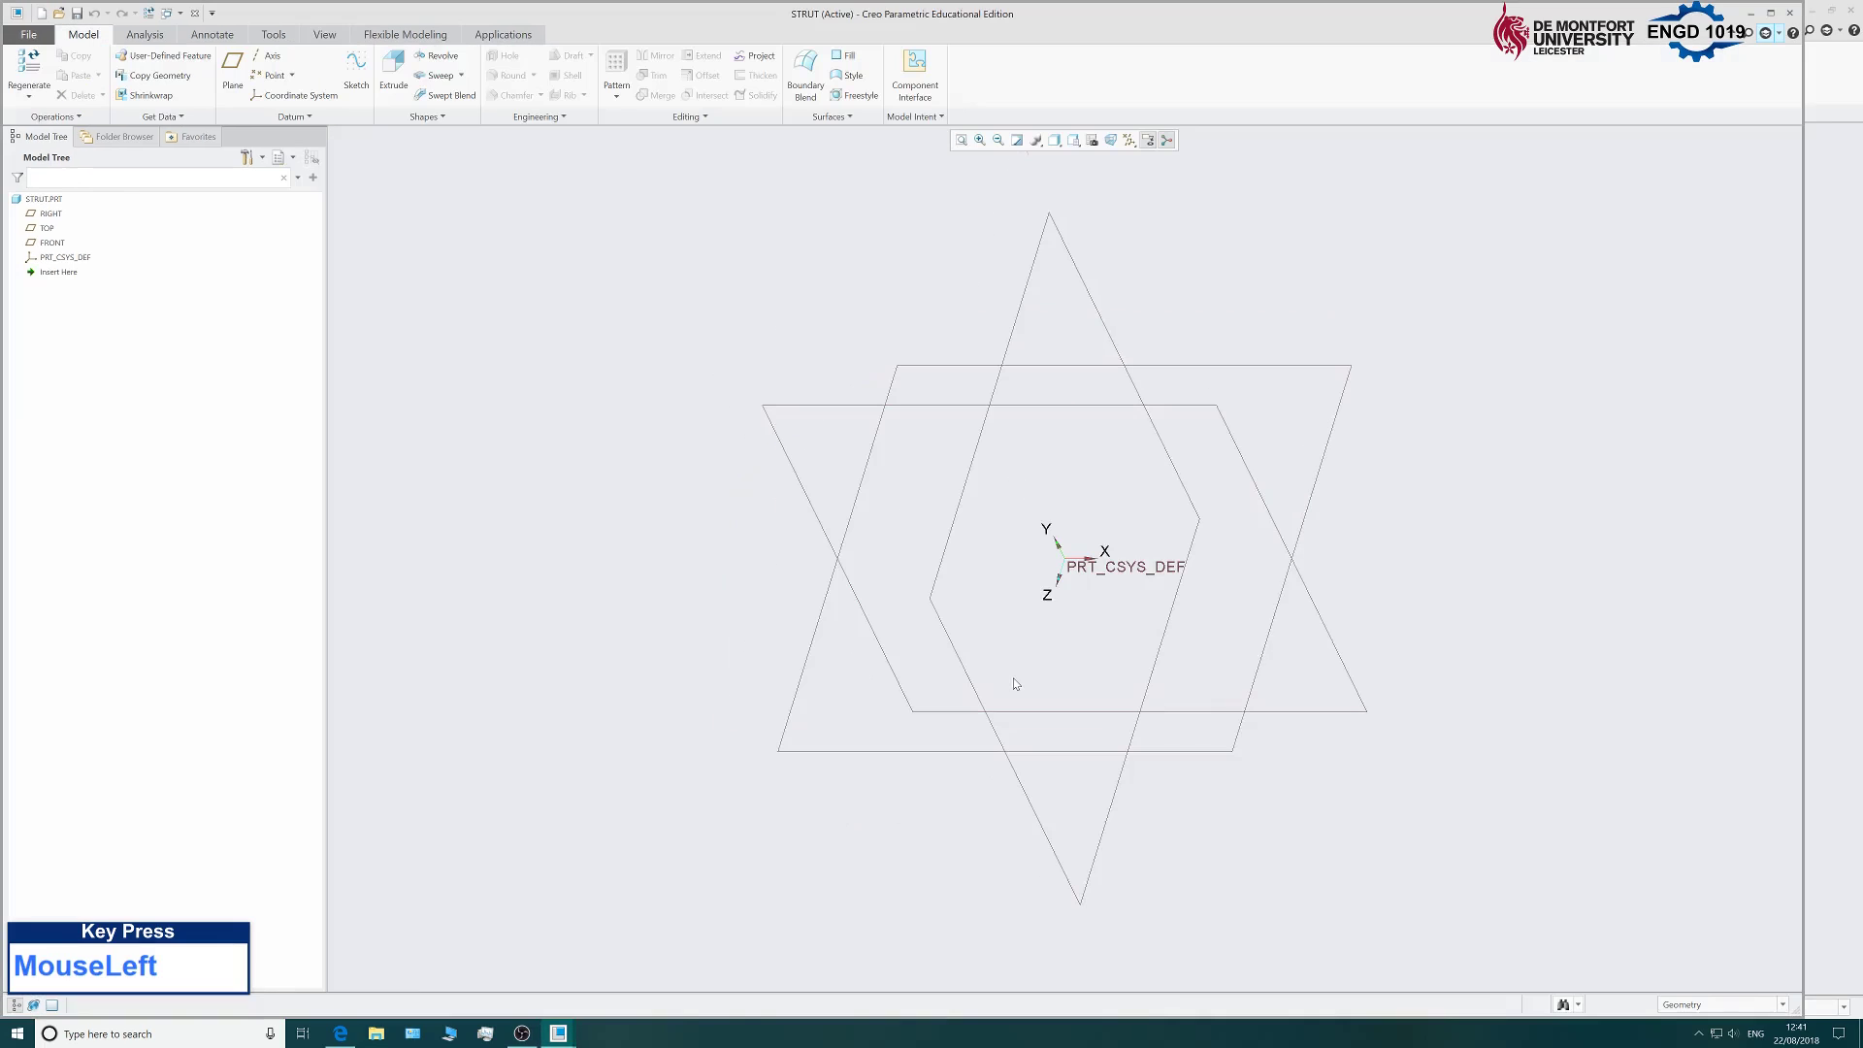
Start a sketch on the RIGHT datum plane, viewed straight on.
{"action": "mouse_move", "coordinate": [1152, 18]}
{"action": "left_mouse_down"}
{"action": "mouse_move", "coordinate": [1180, 62]}
{"action": "mouse_move", "coordinate": [1180, 1]}
{"action": "left_mouse_up"}
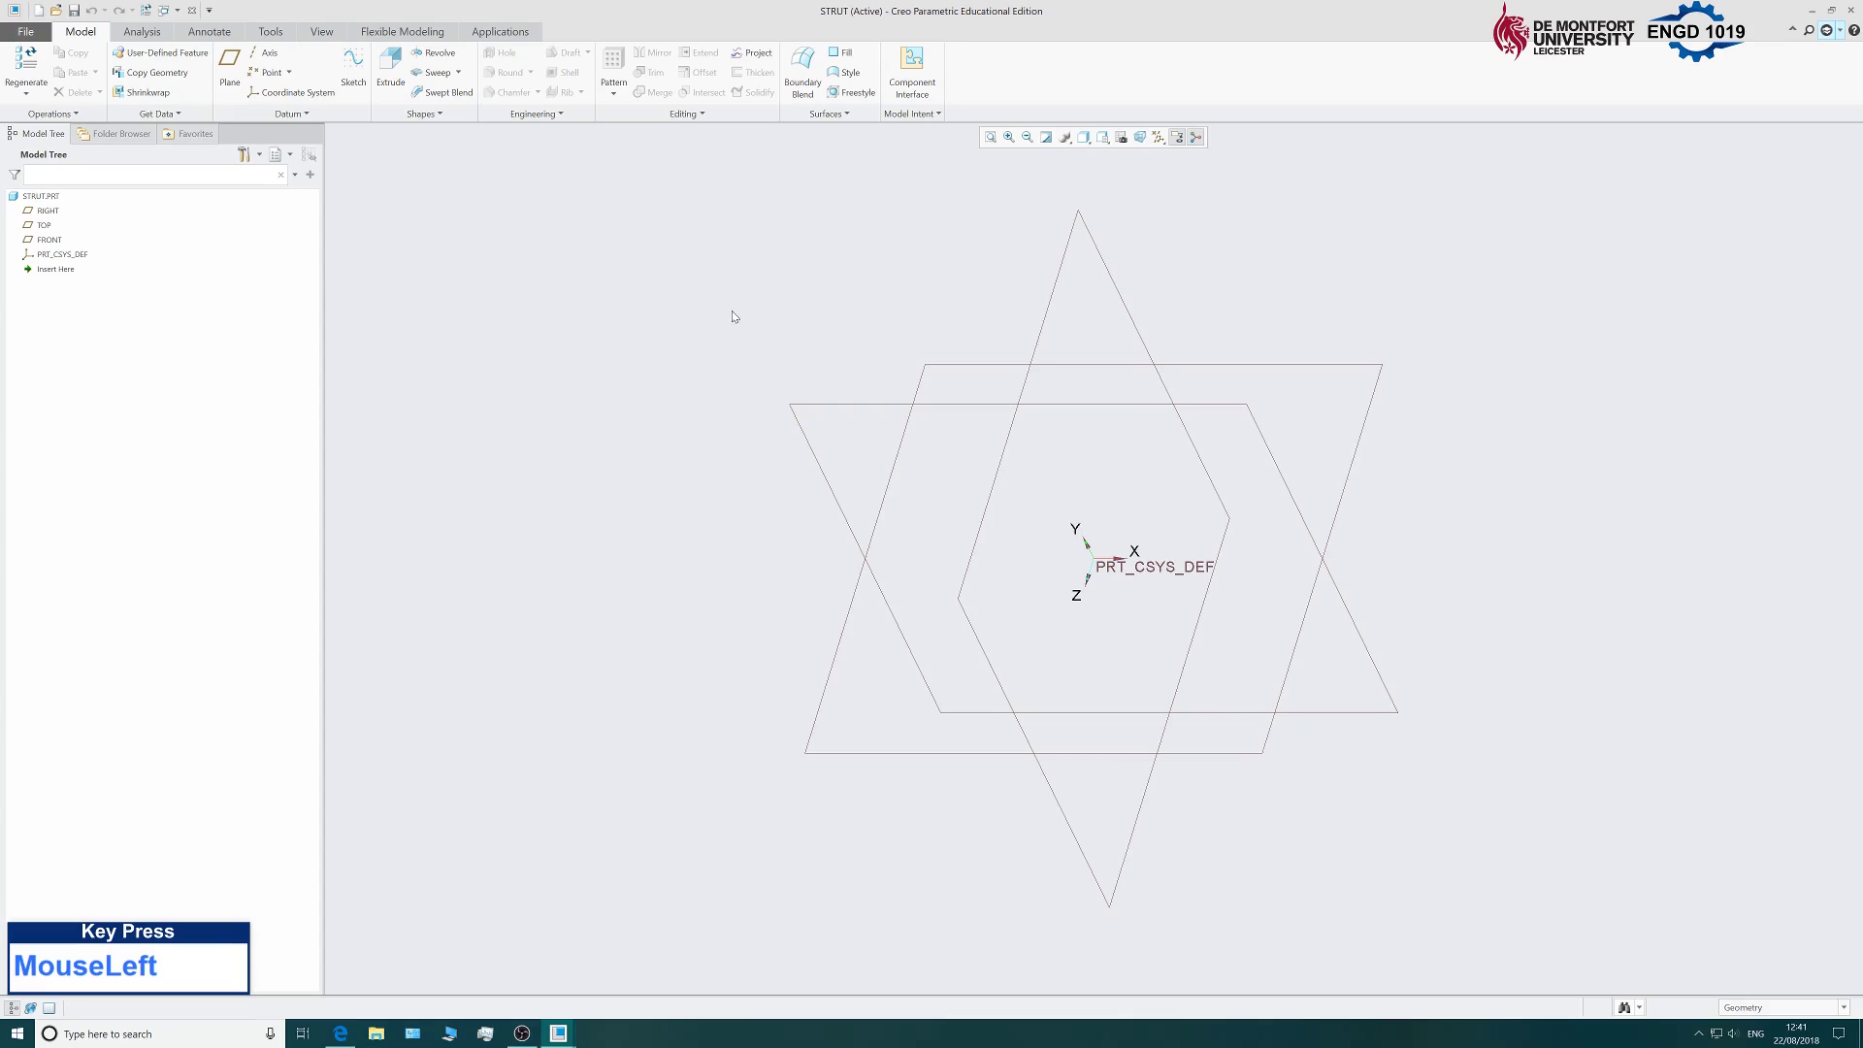
{"action": "left_click", "coordinate": [353, 75]}
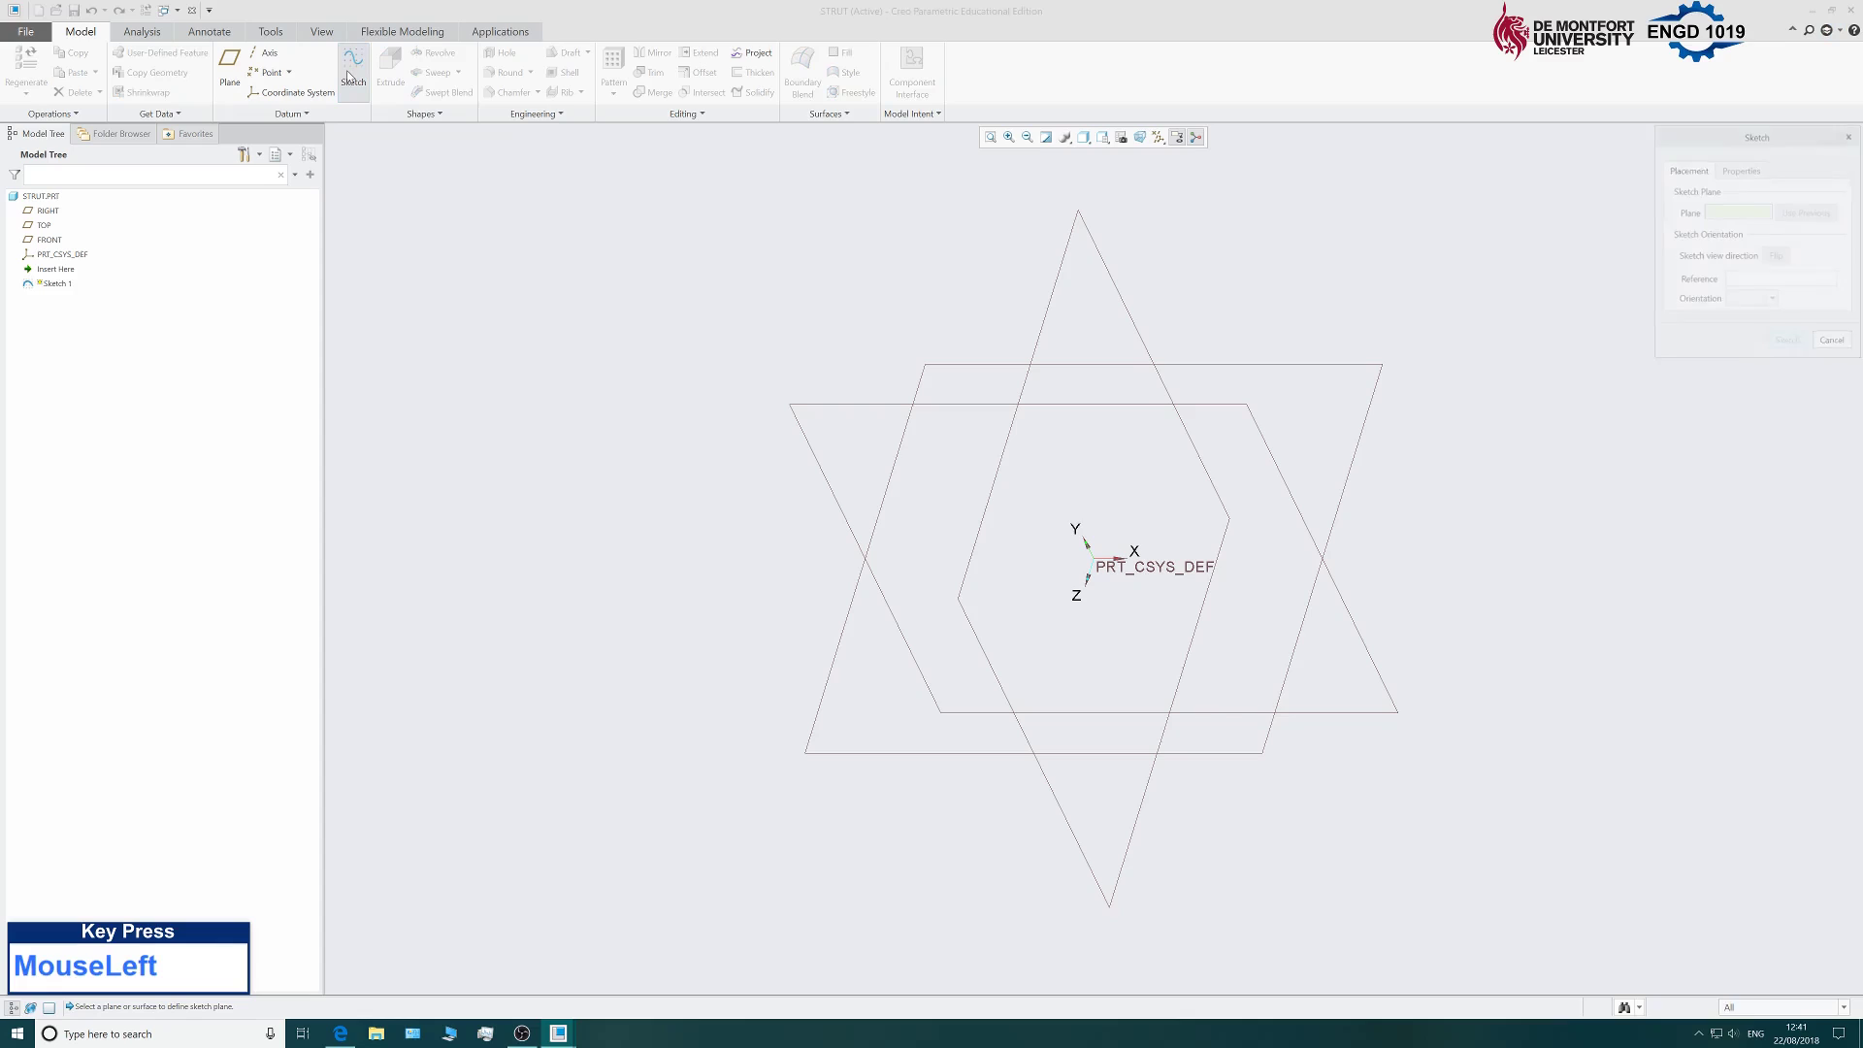
{"action": "left_click", "coordinate": [1084, 231]}
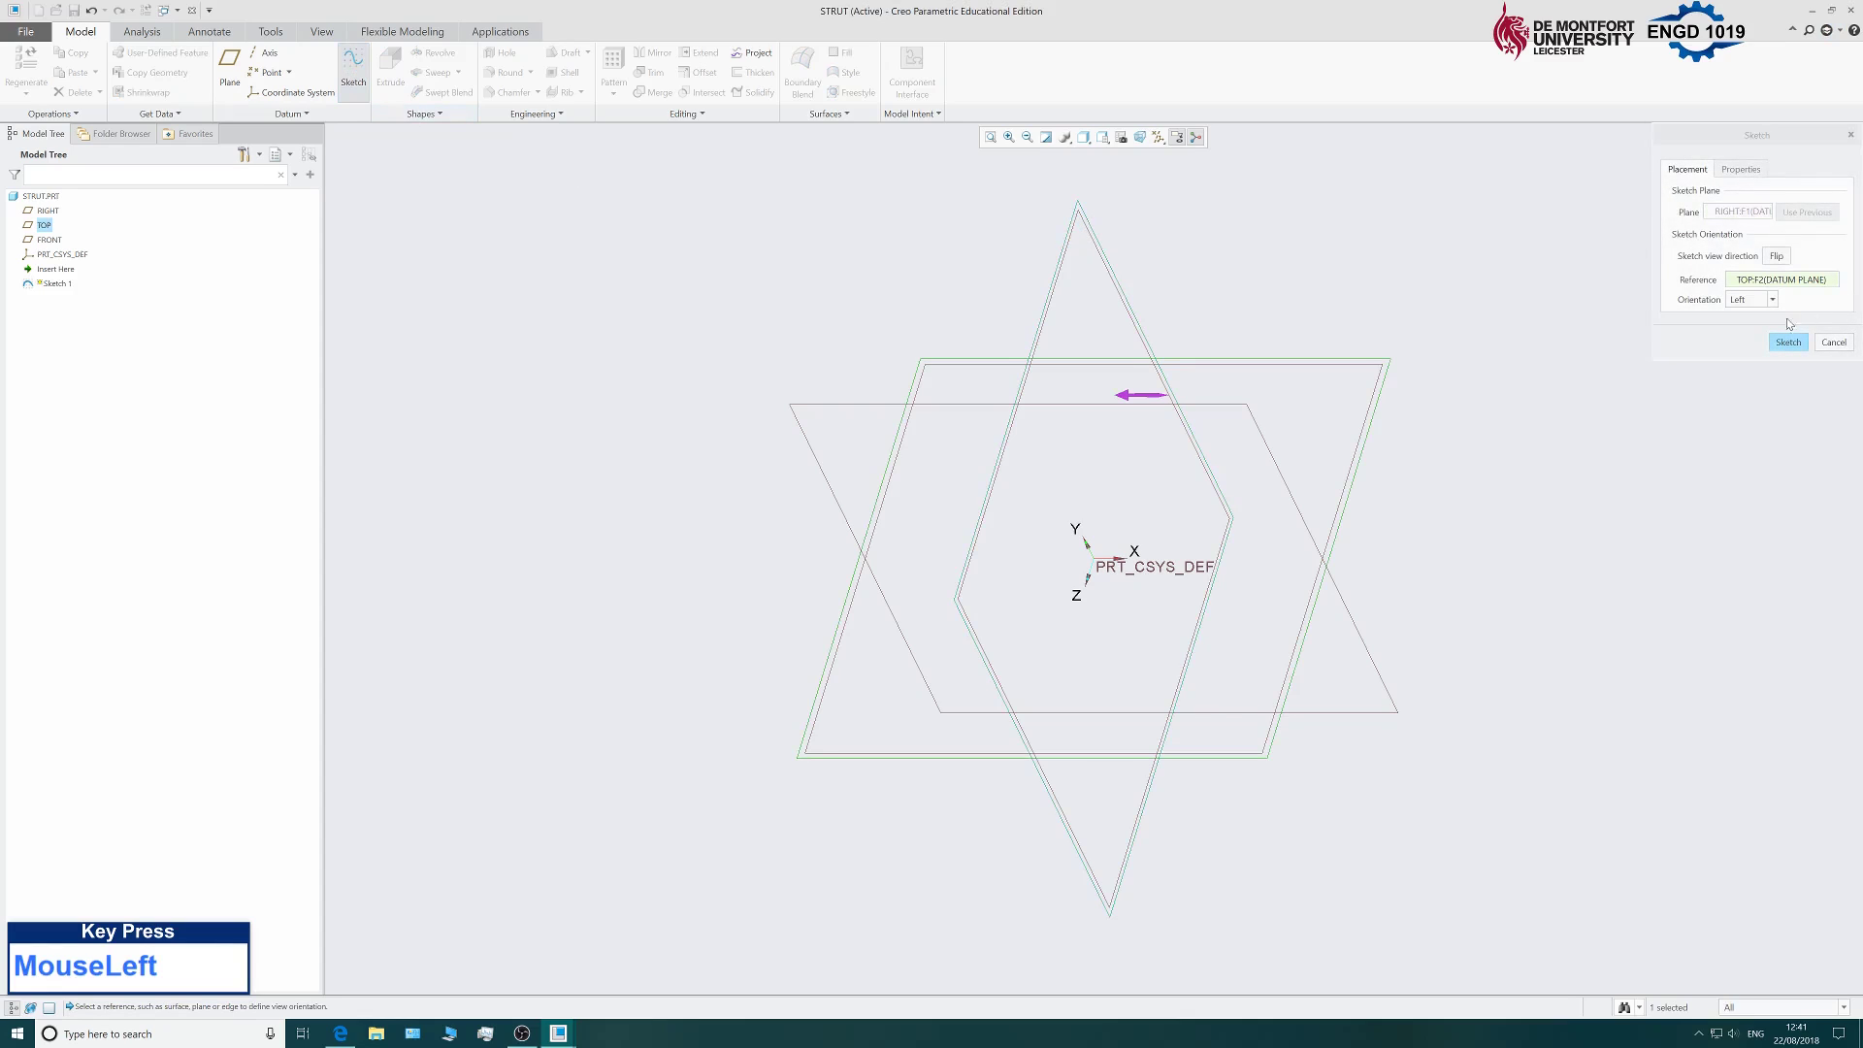
{"action": "left_click", "coordinate": [1793, 343]}
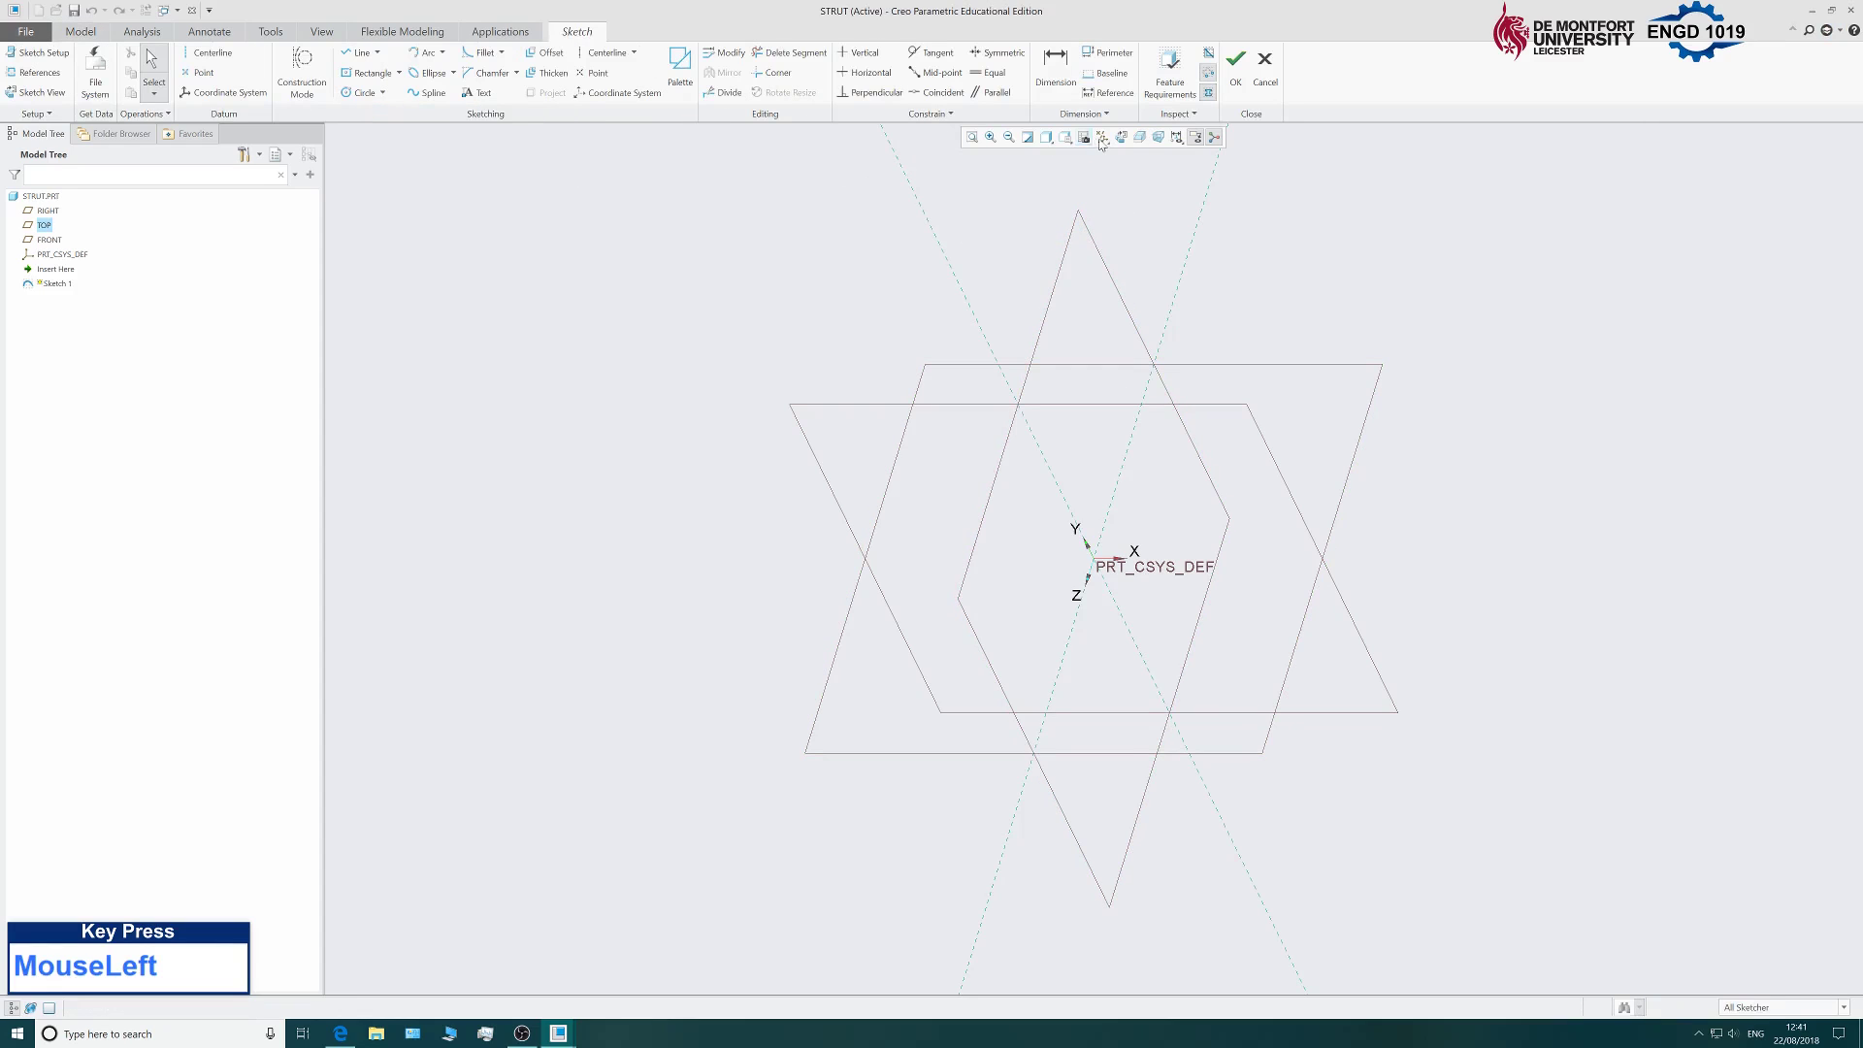
{"action": "left_click", "coordinate": [1102, 139]}
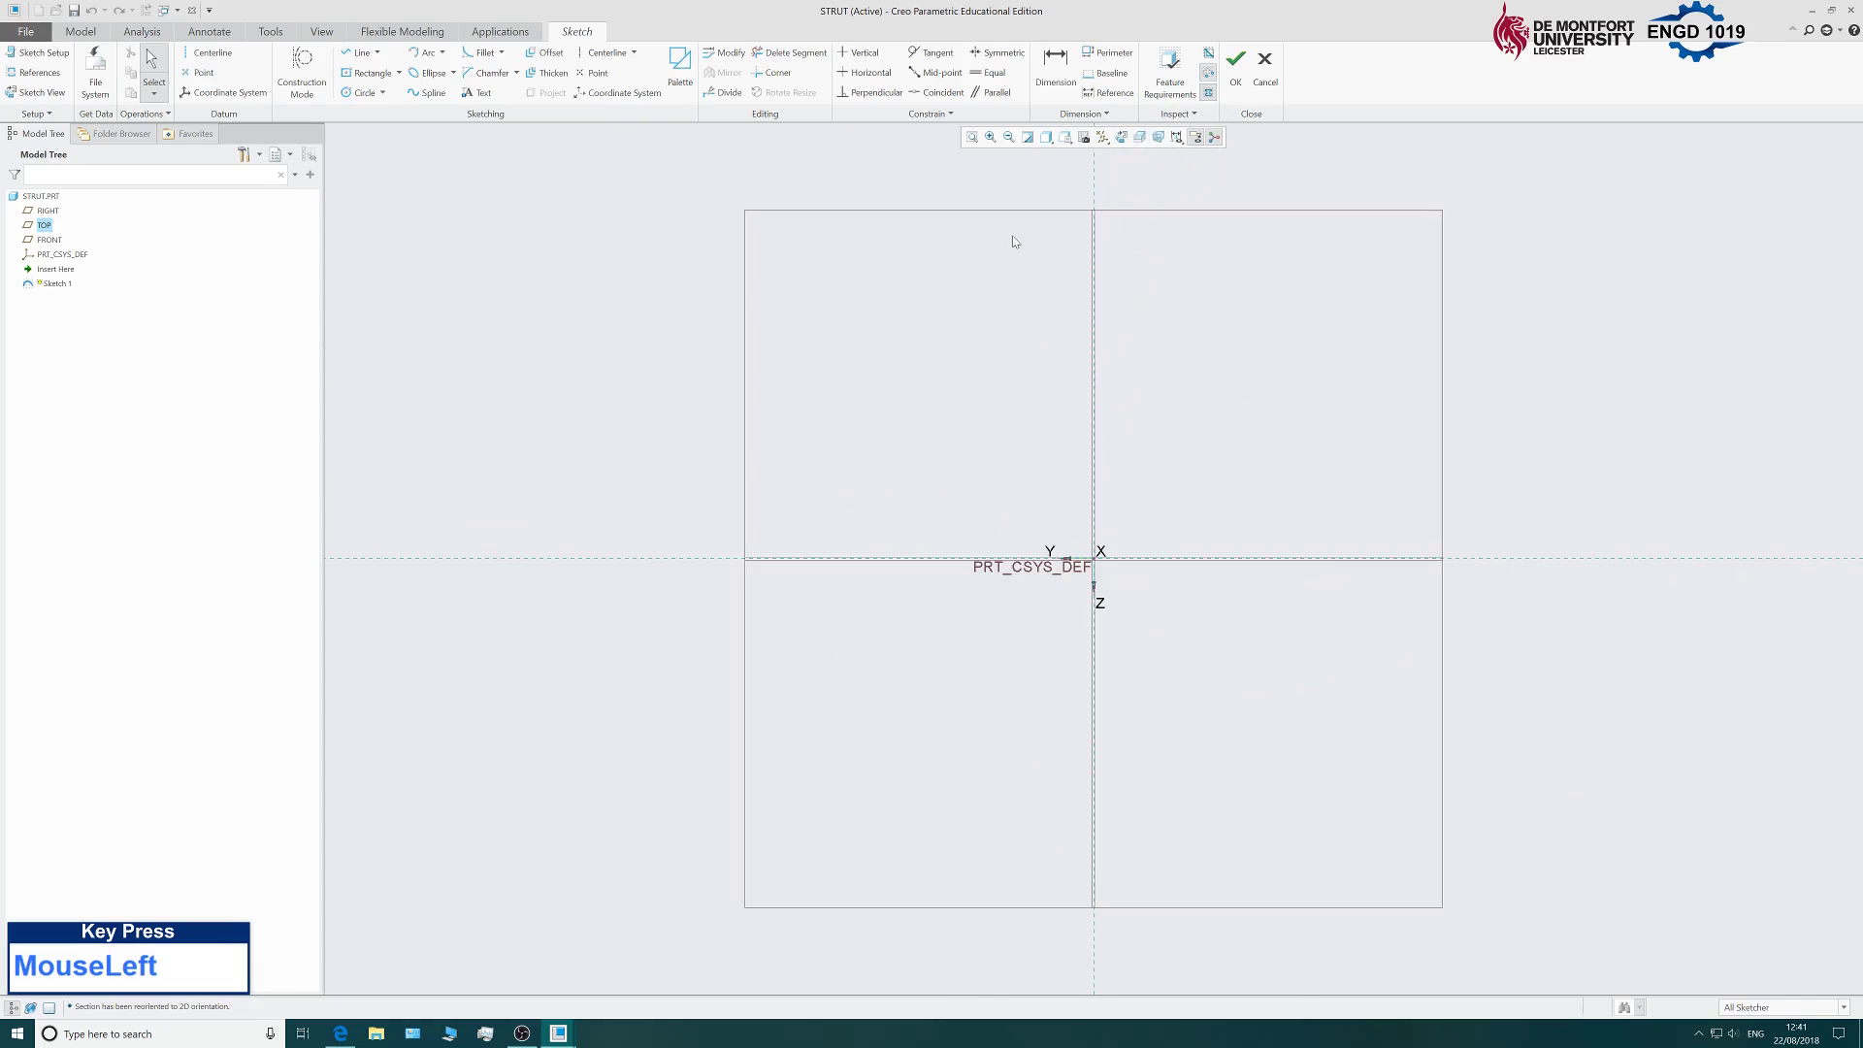
Draw an 8 mm diameter circle centred on the origin and accept Sketch 1.
{"action": "left_click", "coordinate": [364, 92]}
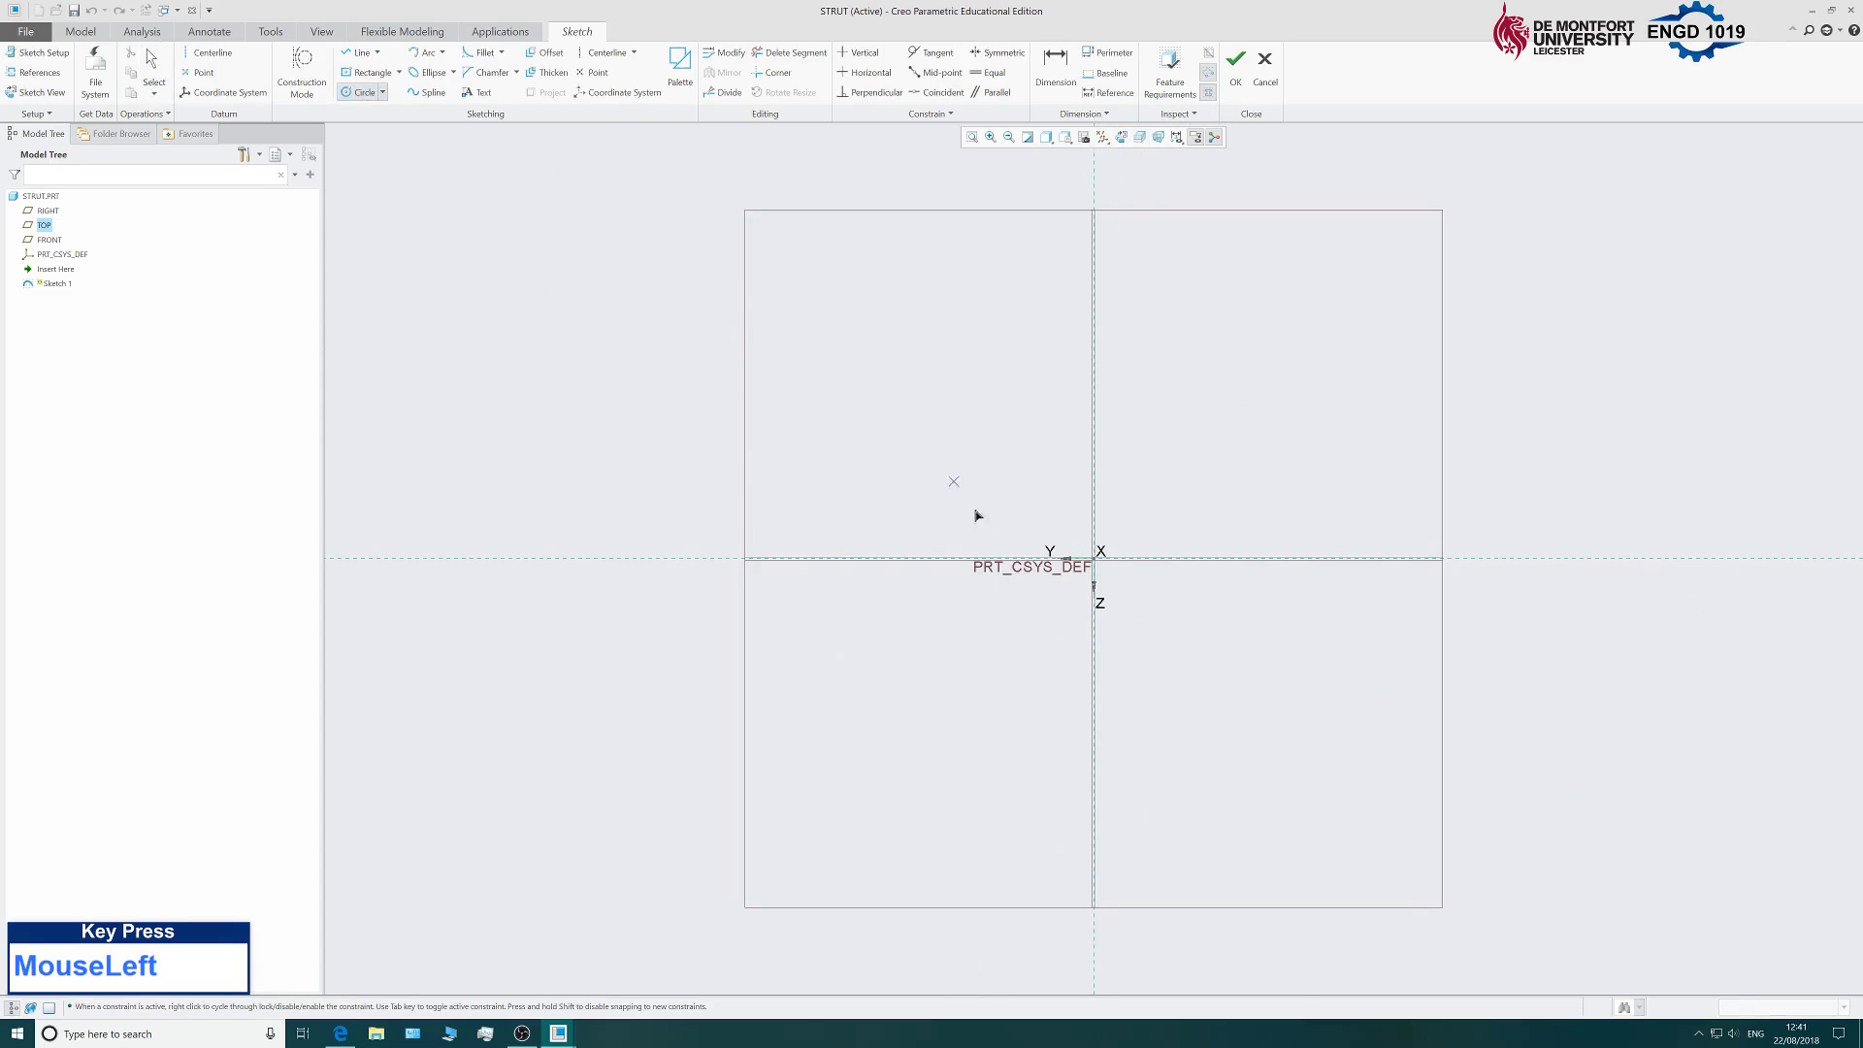
{"action": "left_click", "coordinate": [1160, 615]}
{"action": "middle_click", "coordinate": [1235, 387]}
{"action": "double_click", "coordinate": [964, 481]}
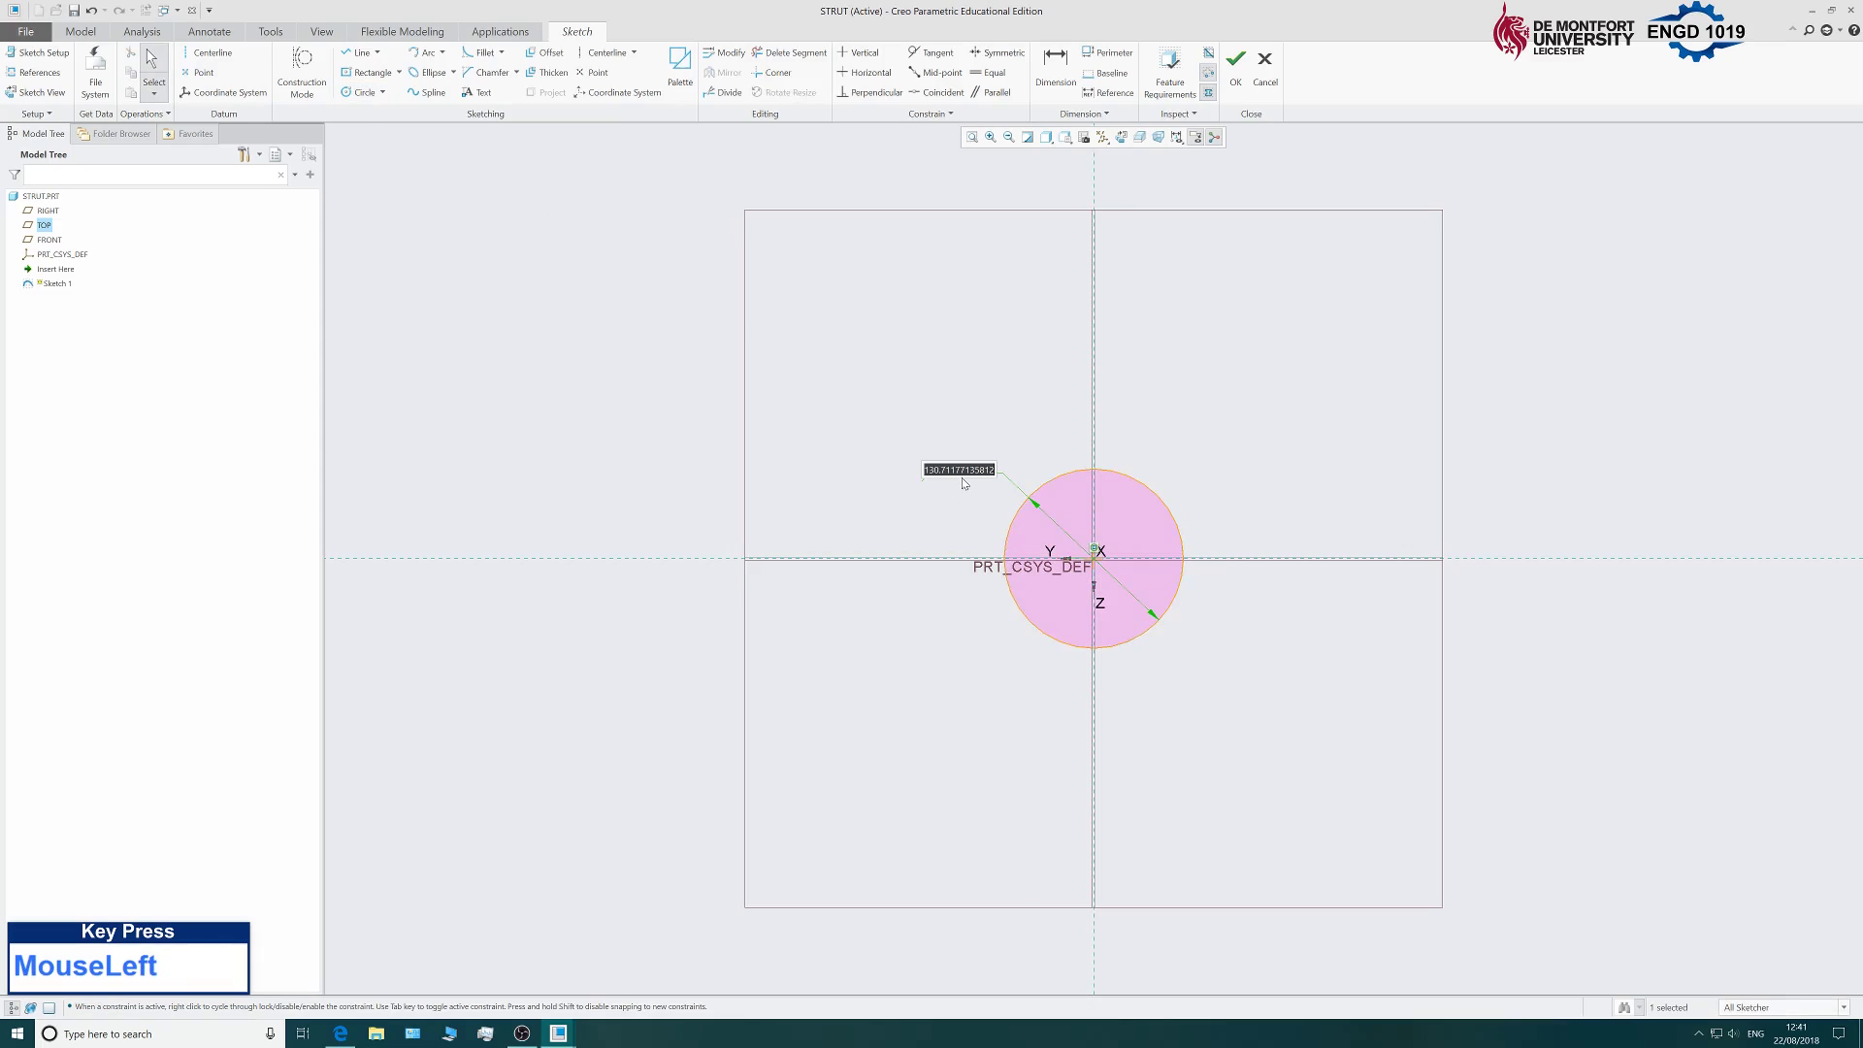
{"action": "type", "text": "8"}
{"action": "key", "text": "Return"}
{"action": "scroll", "coordinate": [1137, 553], "scroll_direction": "down", "scroll_amount": 5}
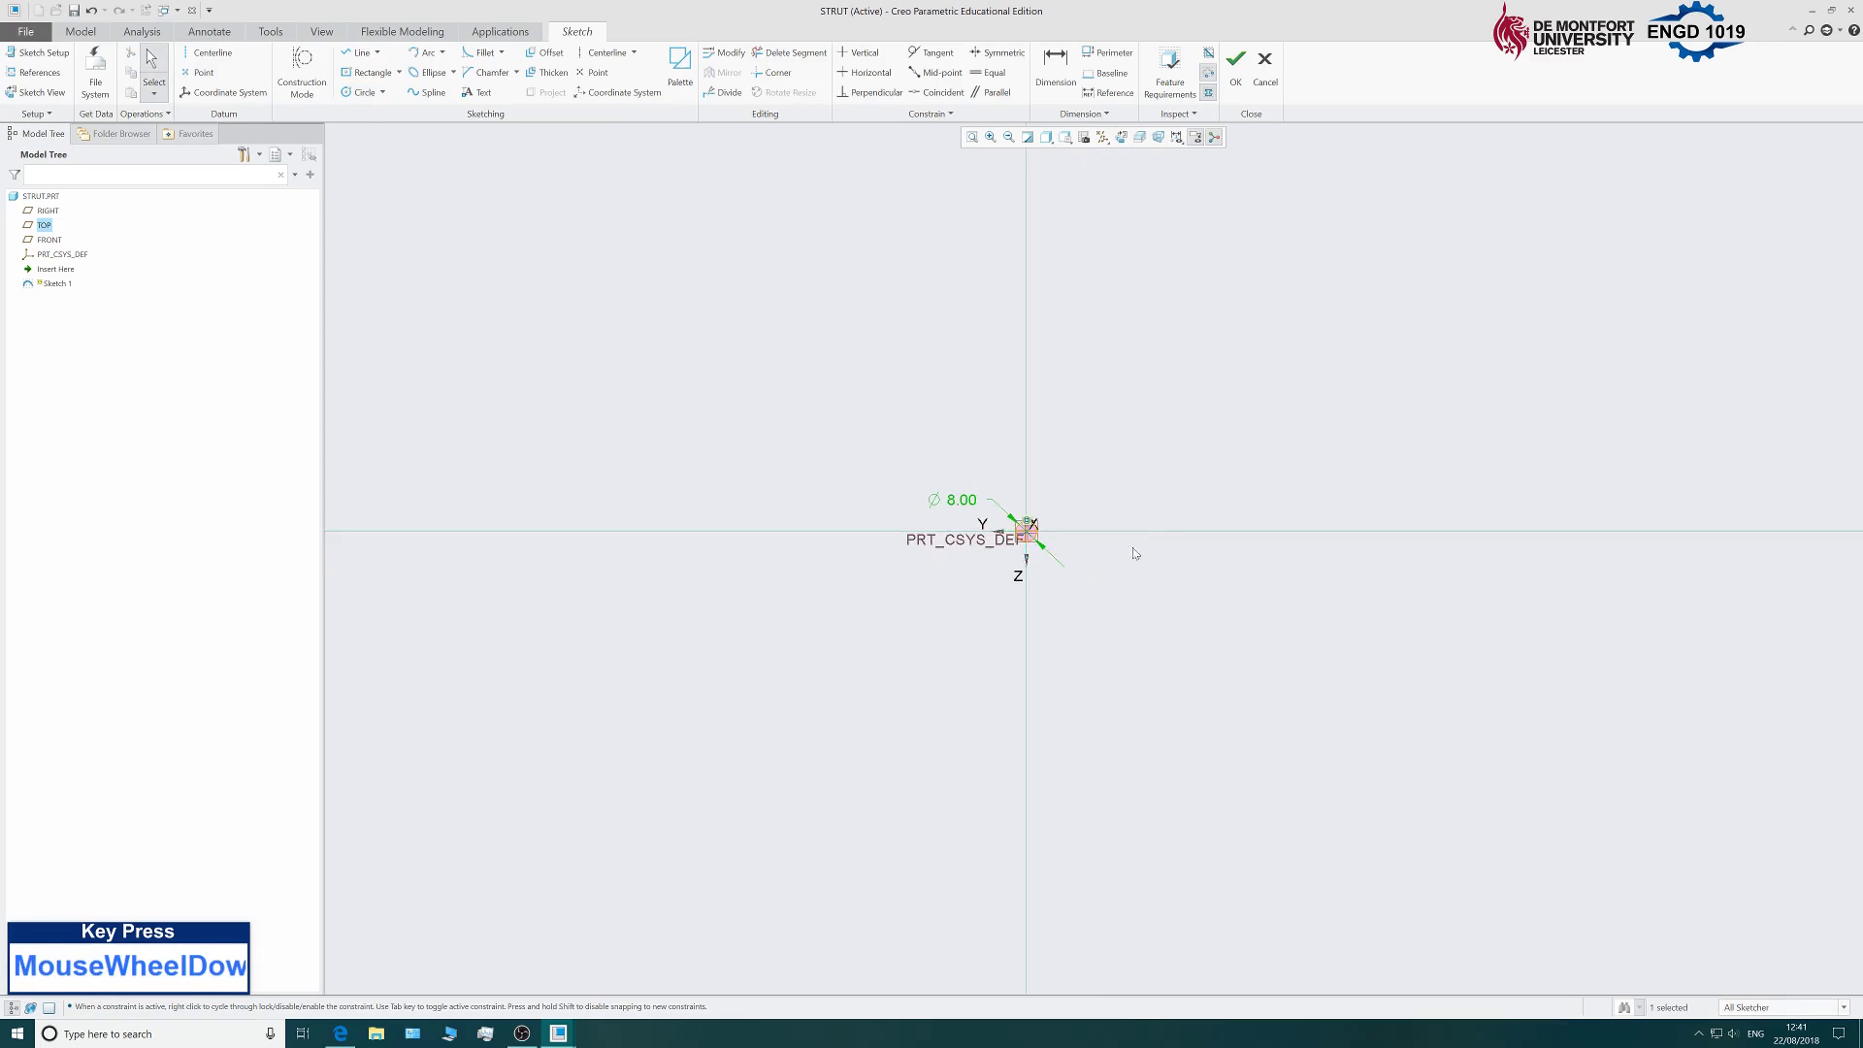
{"action": "scroll", "coordinate": [890, 504], "scroll_direction": "down", "scroll_amount": 5}
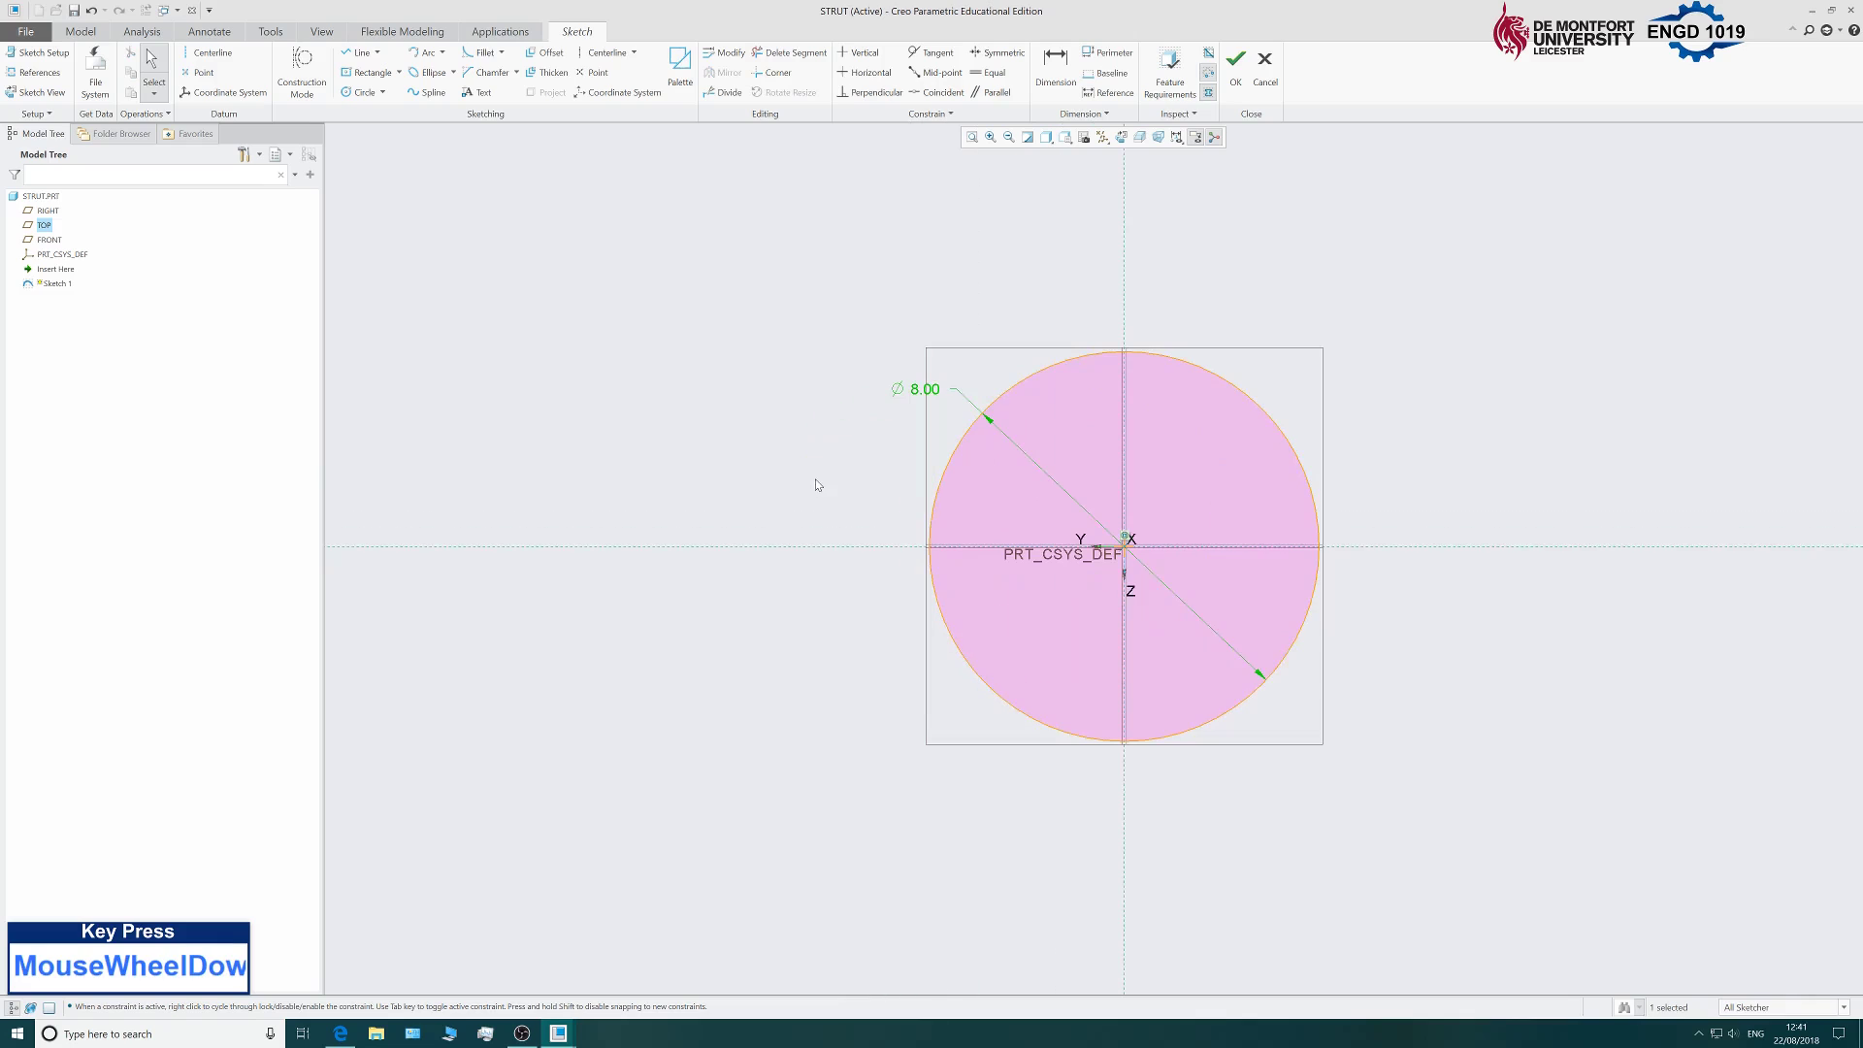
{"action": "left_click", "coordinate": [1235, 64]}
{"action": "scroll", "coordinate": [1310, 380], "scroll_direction": "up", "scroll_amount": 4}
{"action": "mouse_move", "coordinate": [1310, 428]}
{"action": "middle_mouse_down"}
{"action": "mouse_move", "coordinate": [1377, 382]}
{"action": "mouse_move", "coordinate": [1357, 391]}
{"action": "middle_mouse_up"}
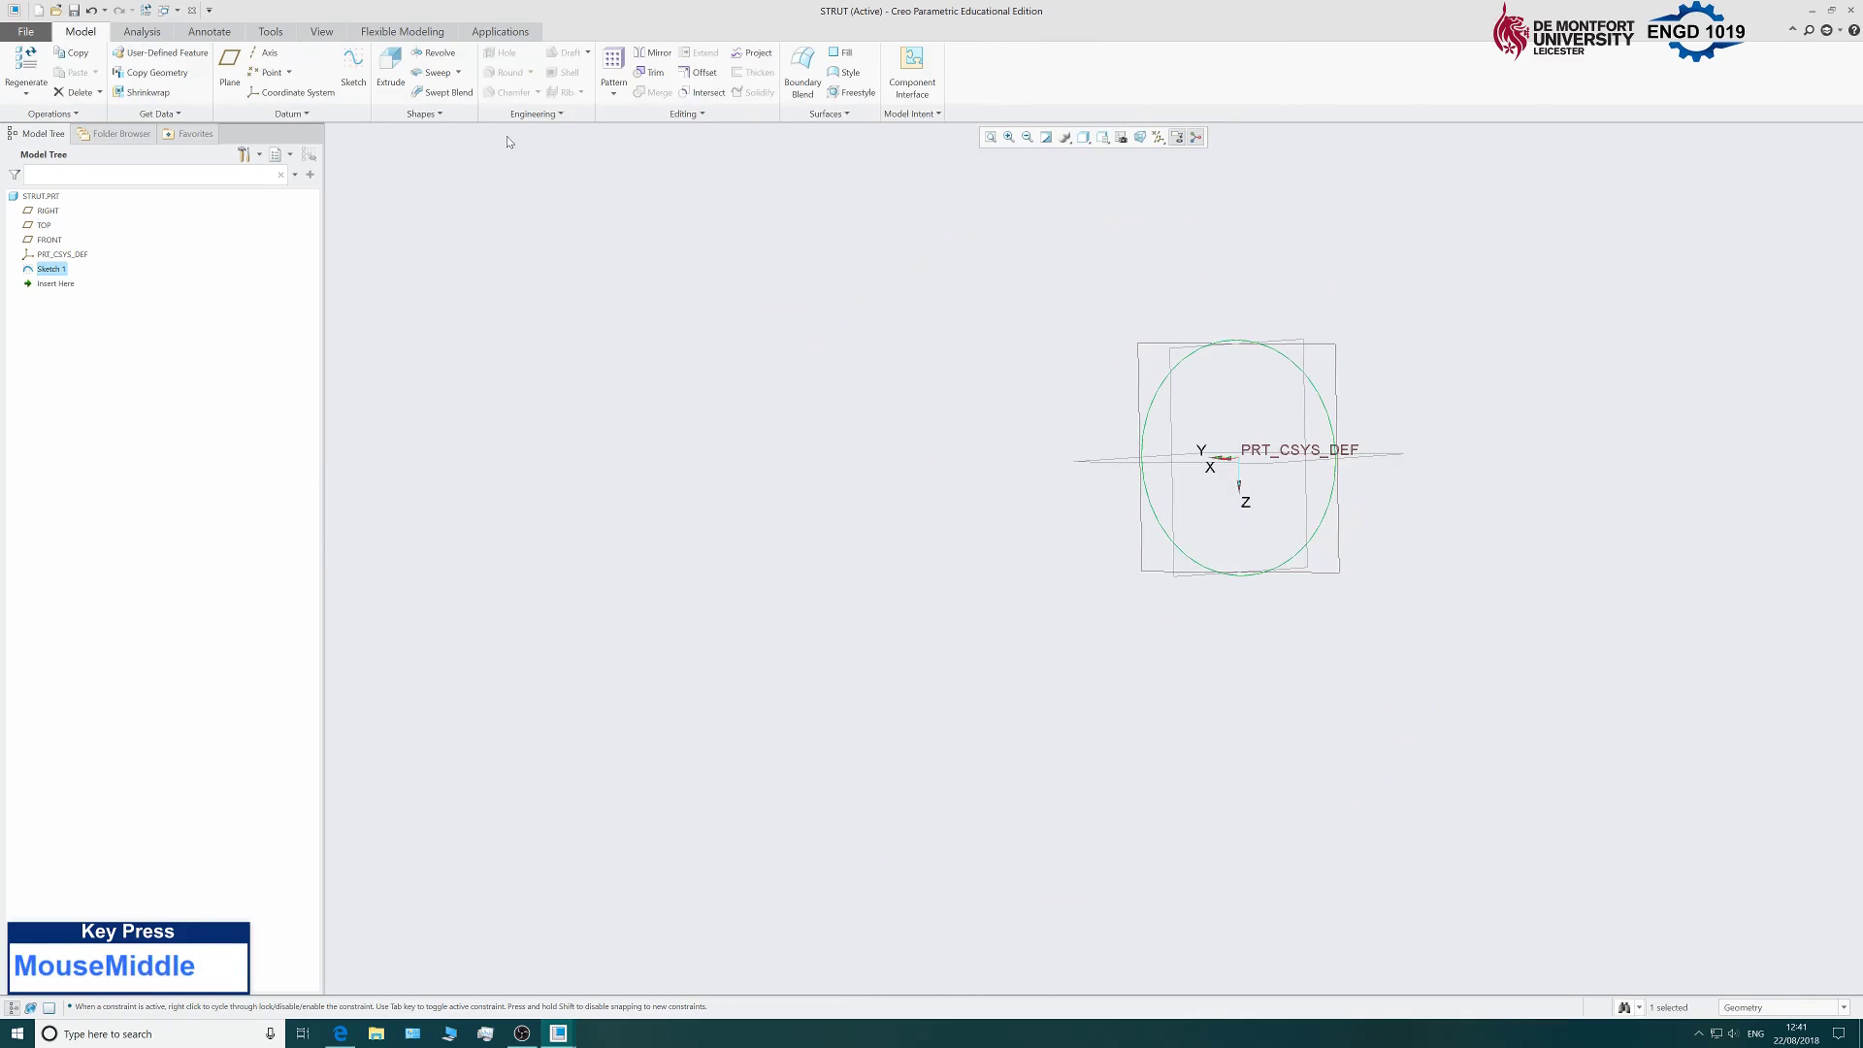
Extrude the 8 mm circle symmetrically to a 90 mm long rod.
{"action": "left_click", "coordinate": [380, 81]}
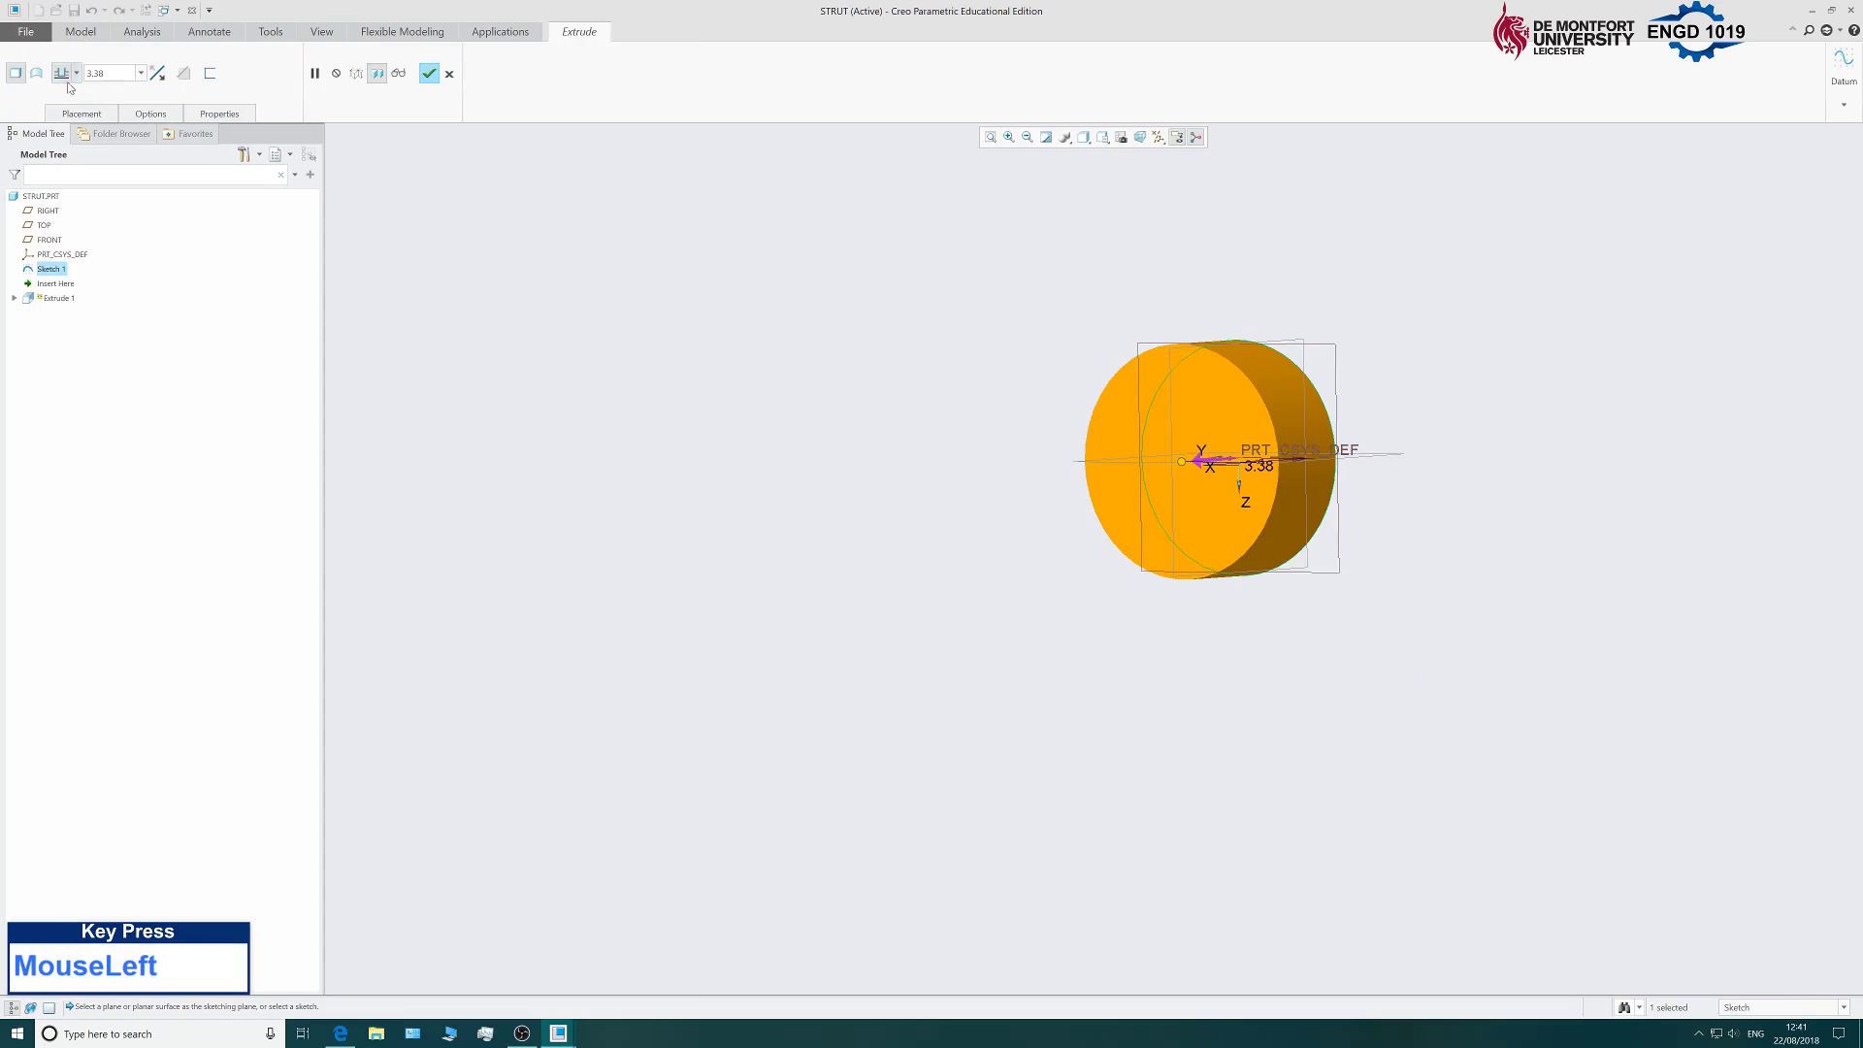
{"action": "left_click", "coordinate": [75, 73]}
{"action": "left_click", "coordinate": [62, 115]}
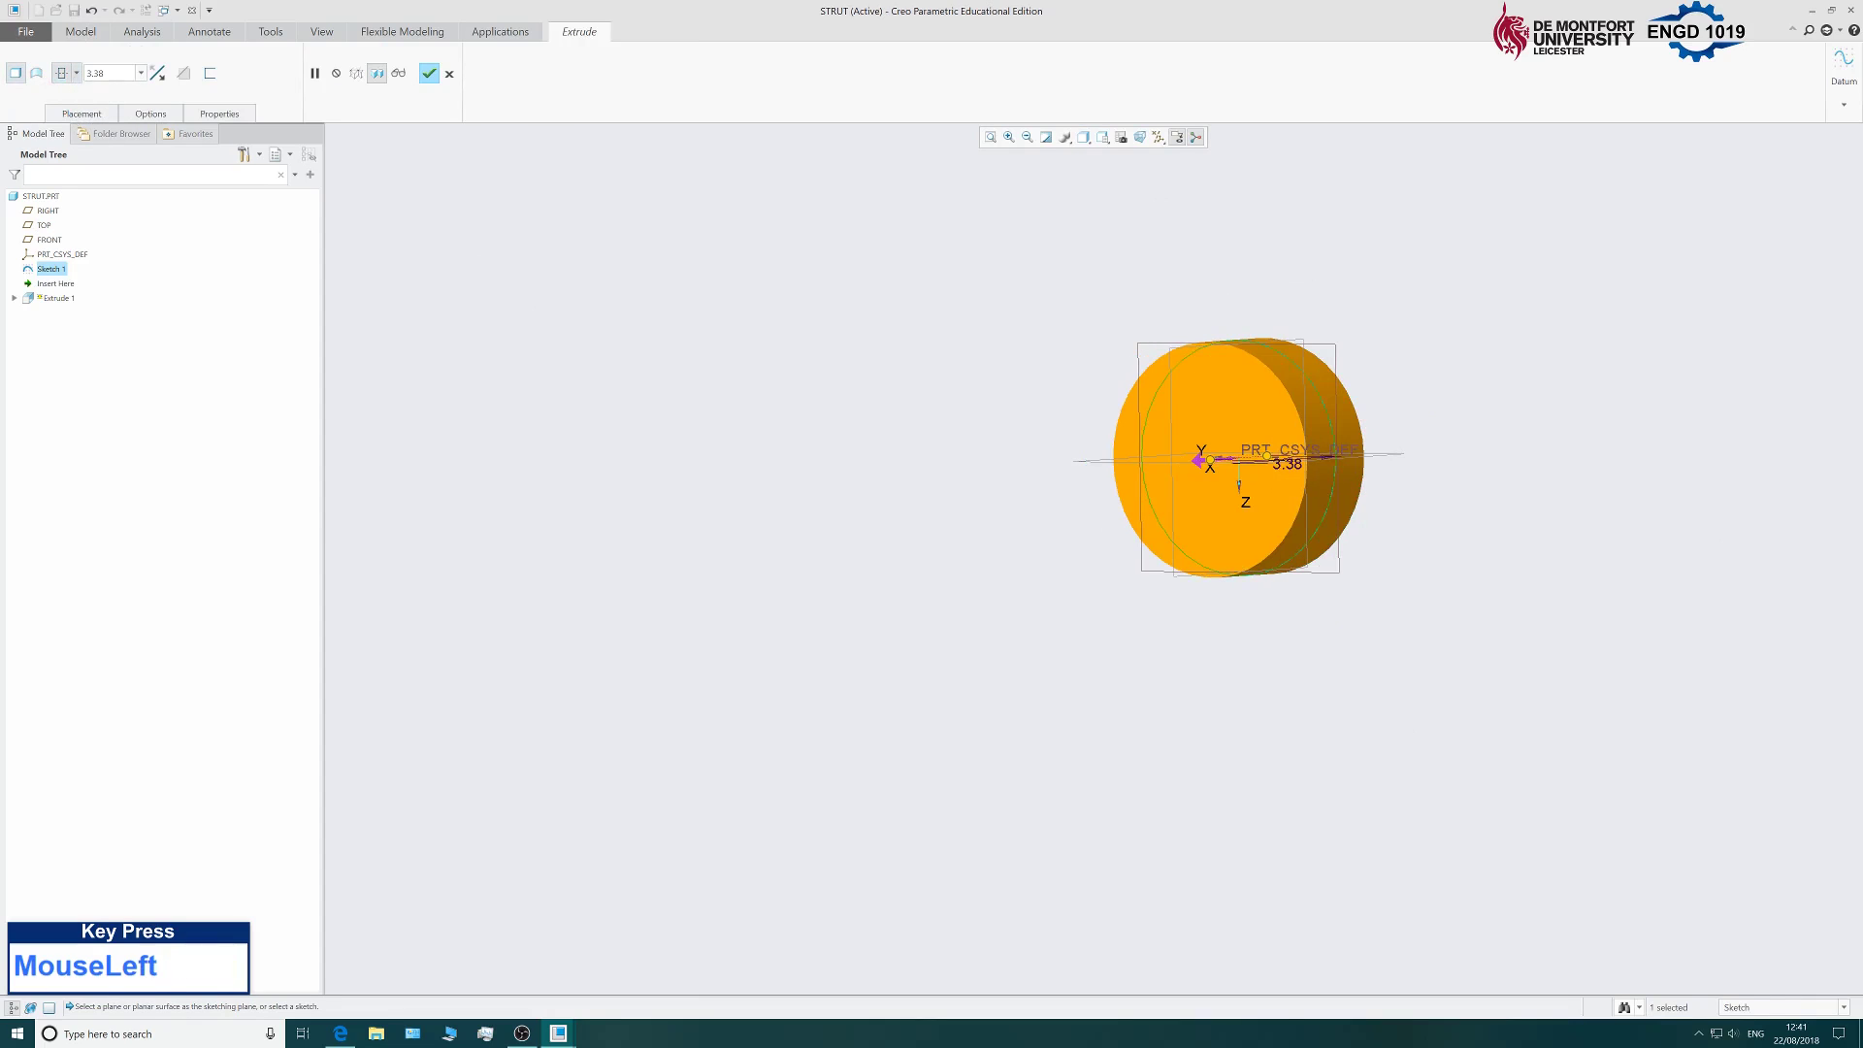
{"action": "left_click", "coordinate": [97, 72]}
{"action": "type", "text": "90"}
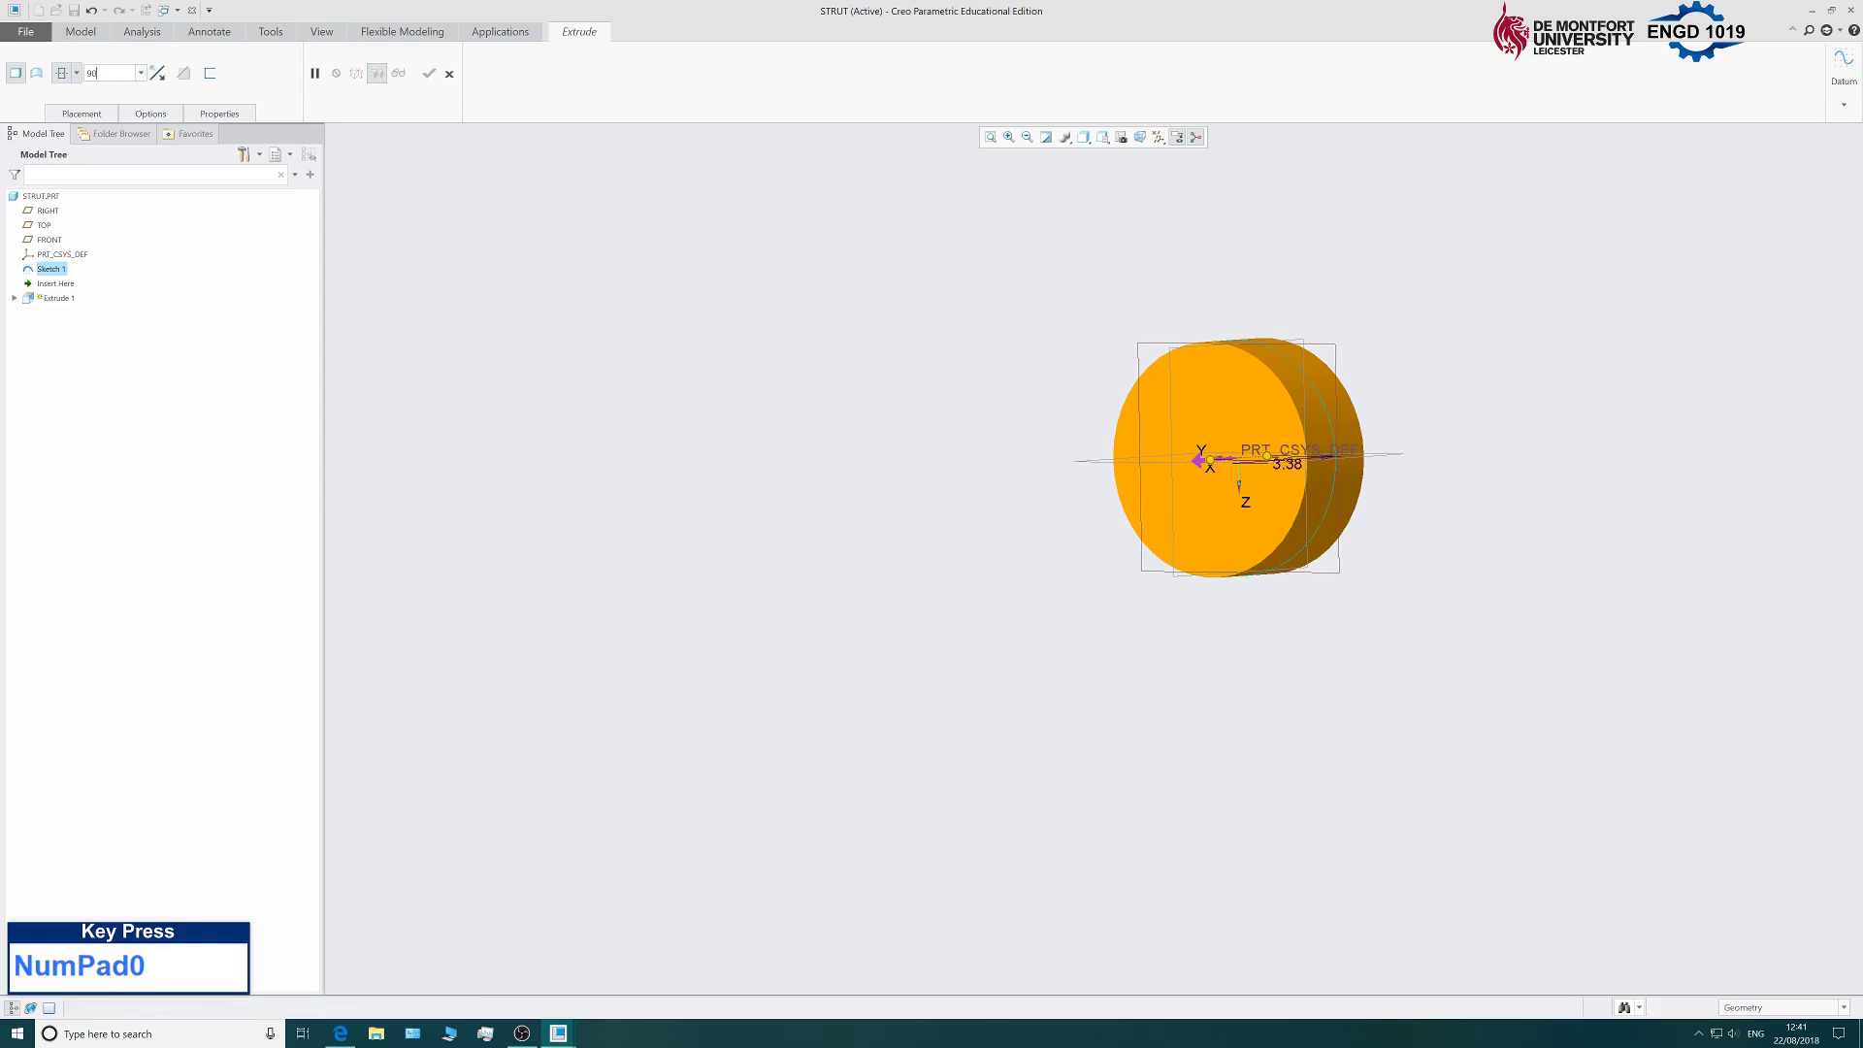
{"action": "scroll", "coordinate": [594, 499], "scroll_direction": "up", "scroll_amount": 6}
{"action": "scroll", "coordinate": [653, 544], "scroll_direction": "down", "scroll_amount": 2}
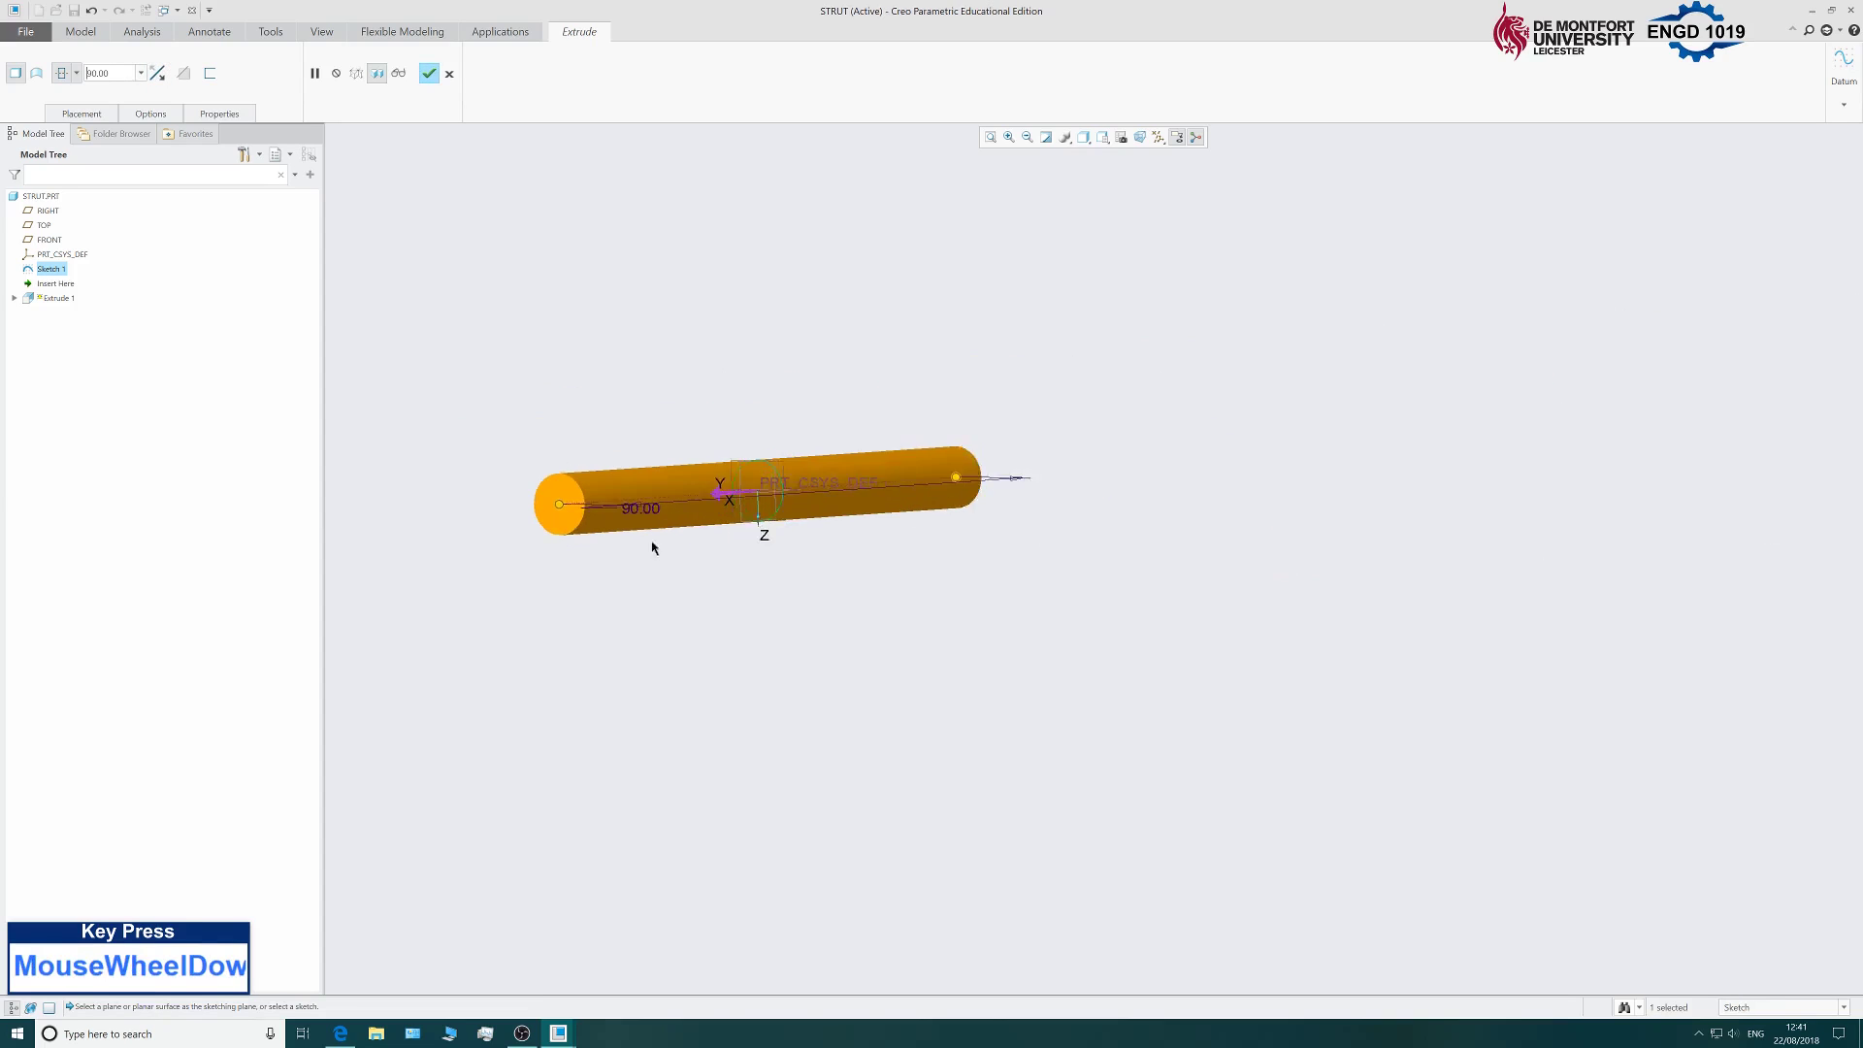
{"action": "left_click", "coordinate": [428, 74]}
{"action": "scroll", "coordinate": [658, 515], "scroll_direction": "down", "scroll_amount": 2}
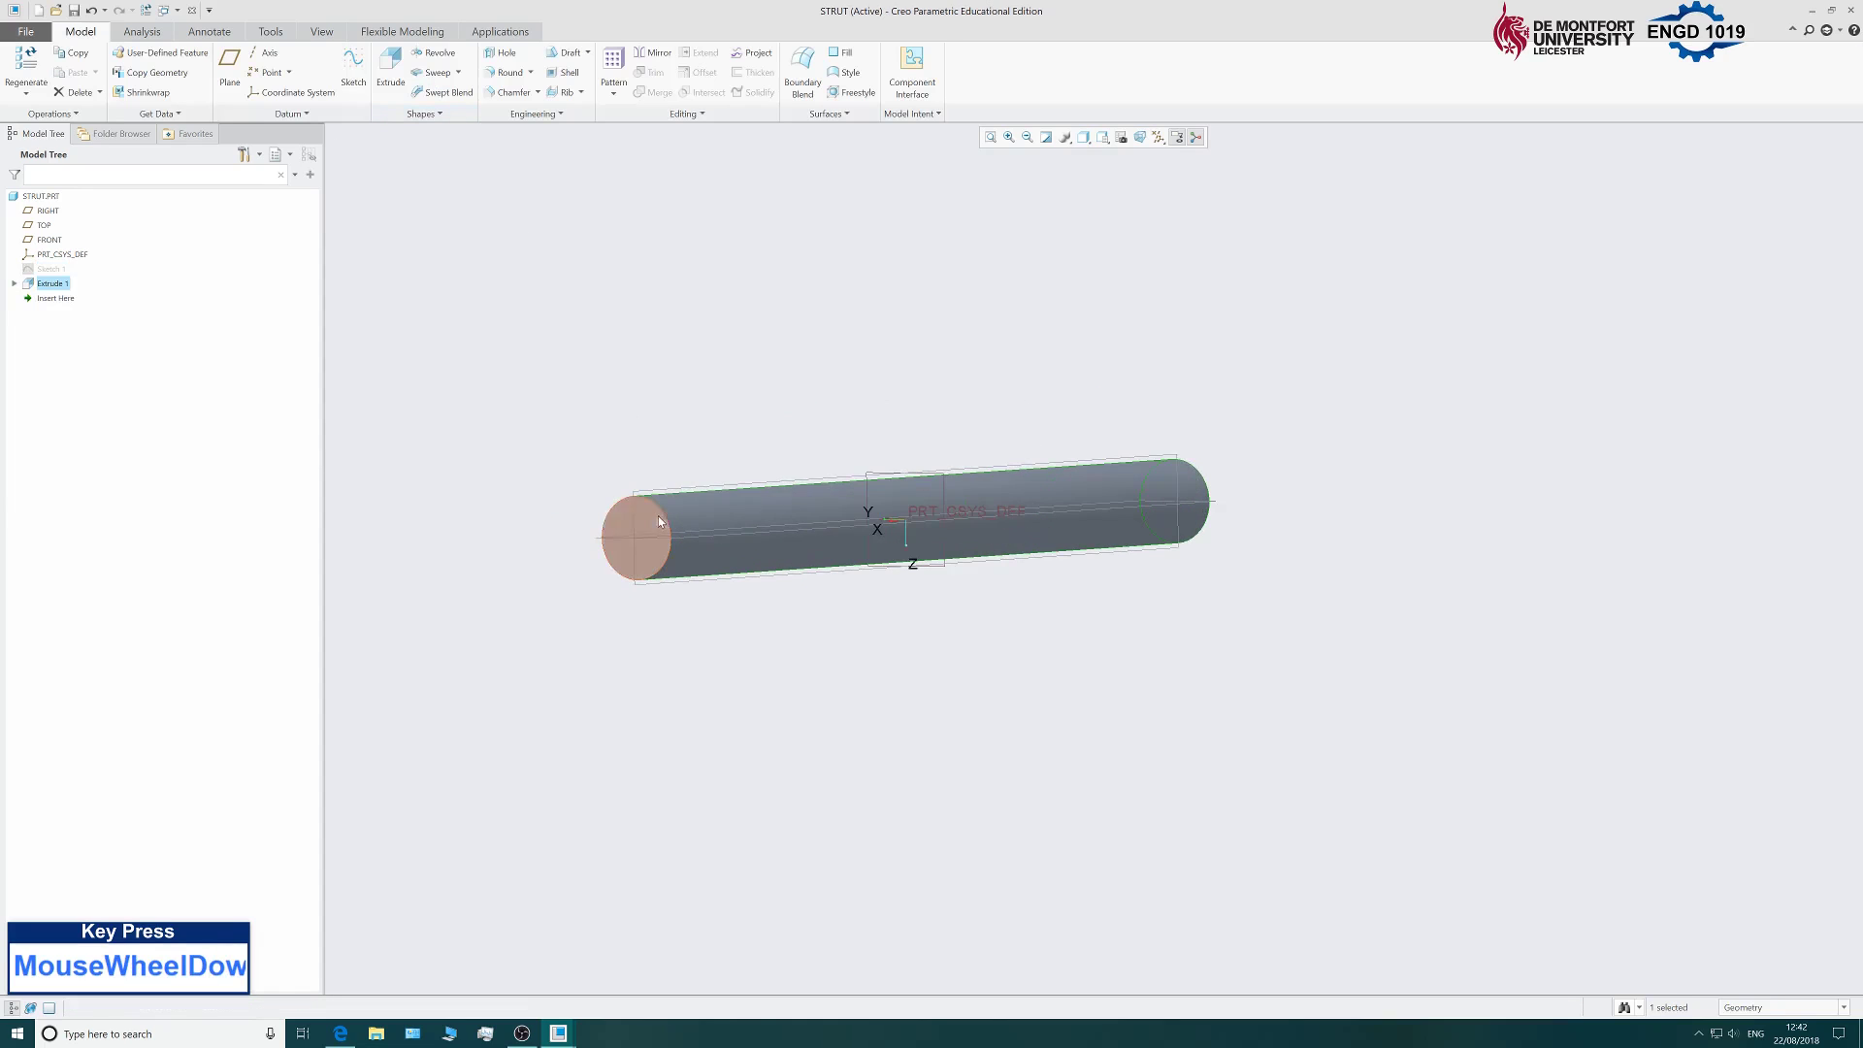
{"action": "left_click", "coordinate": [843, 378]}
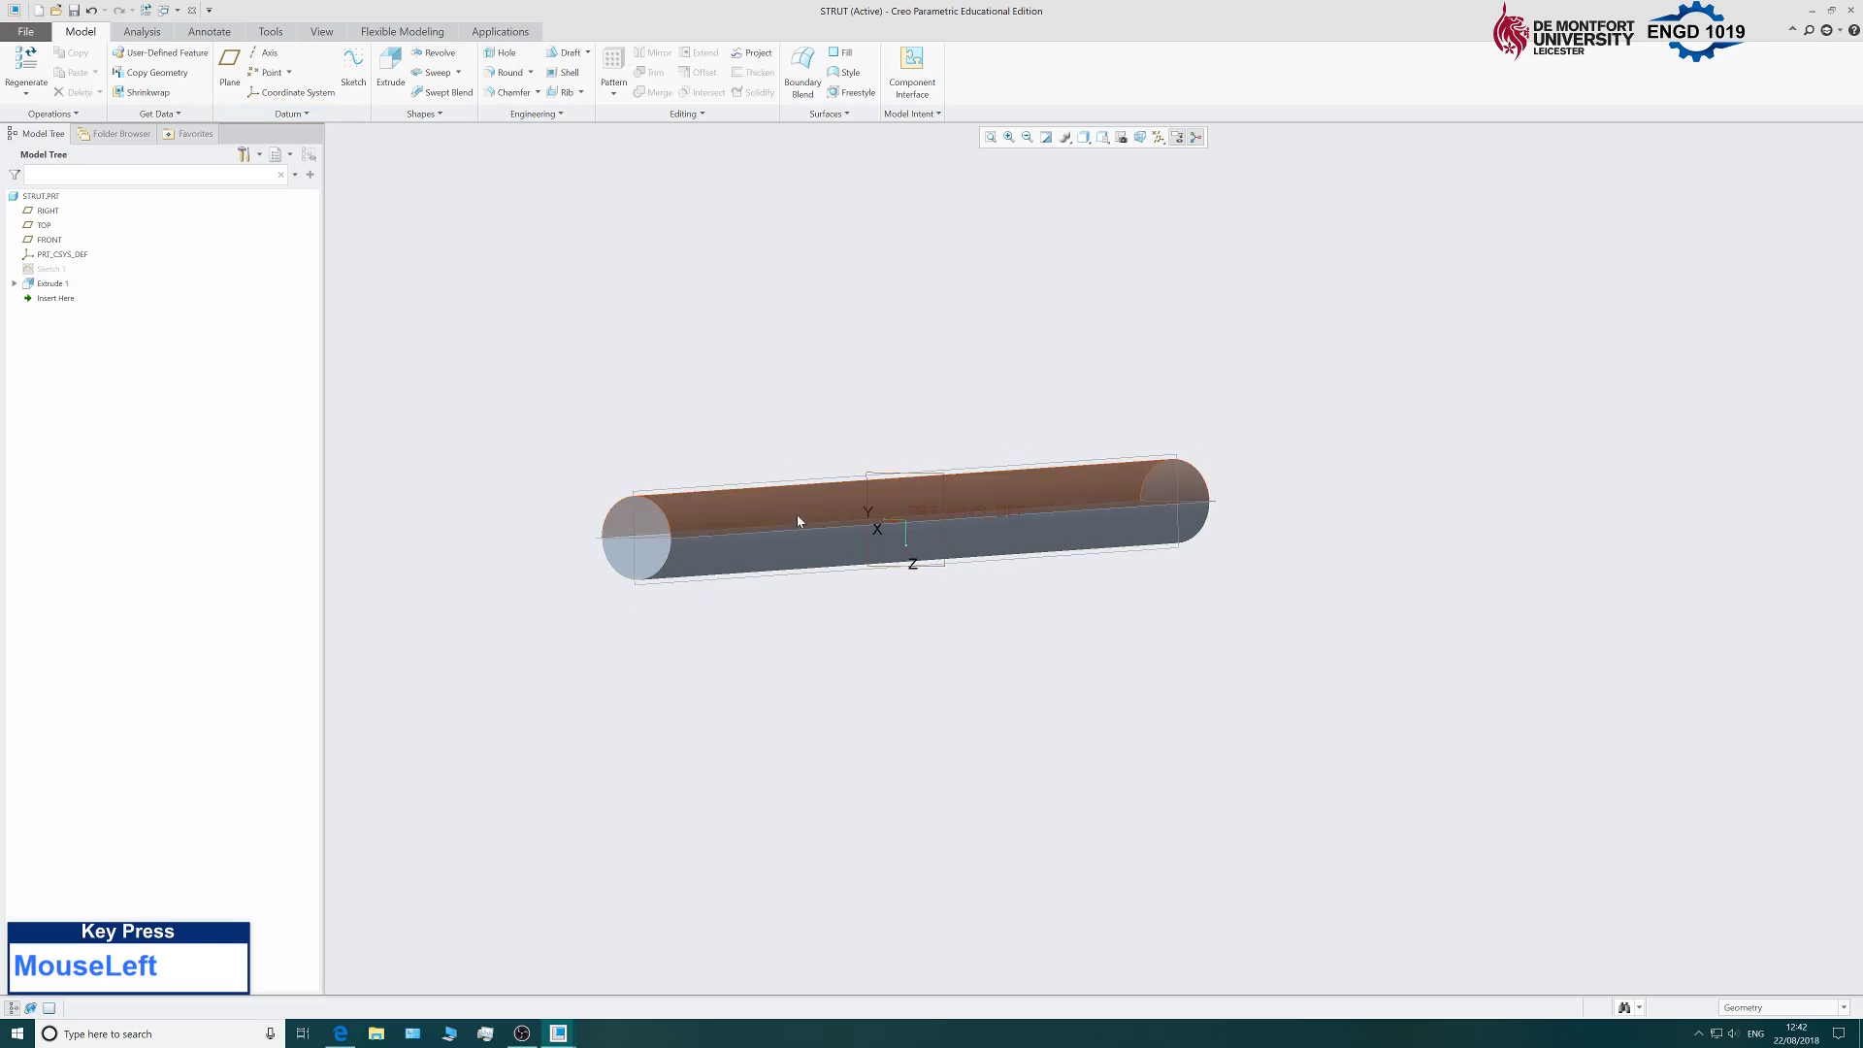
Start a new sketch on the RIGHT datum plane.
{"action": "left_click", "coordinate": [354, 70]}
{"action": "scroll", "coordinate": [957, 537], "scroll_direction": "down", "scroll_amount": 4}
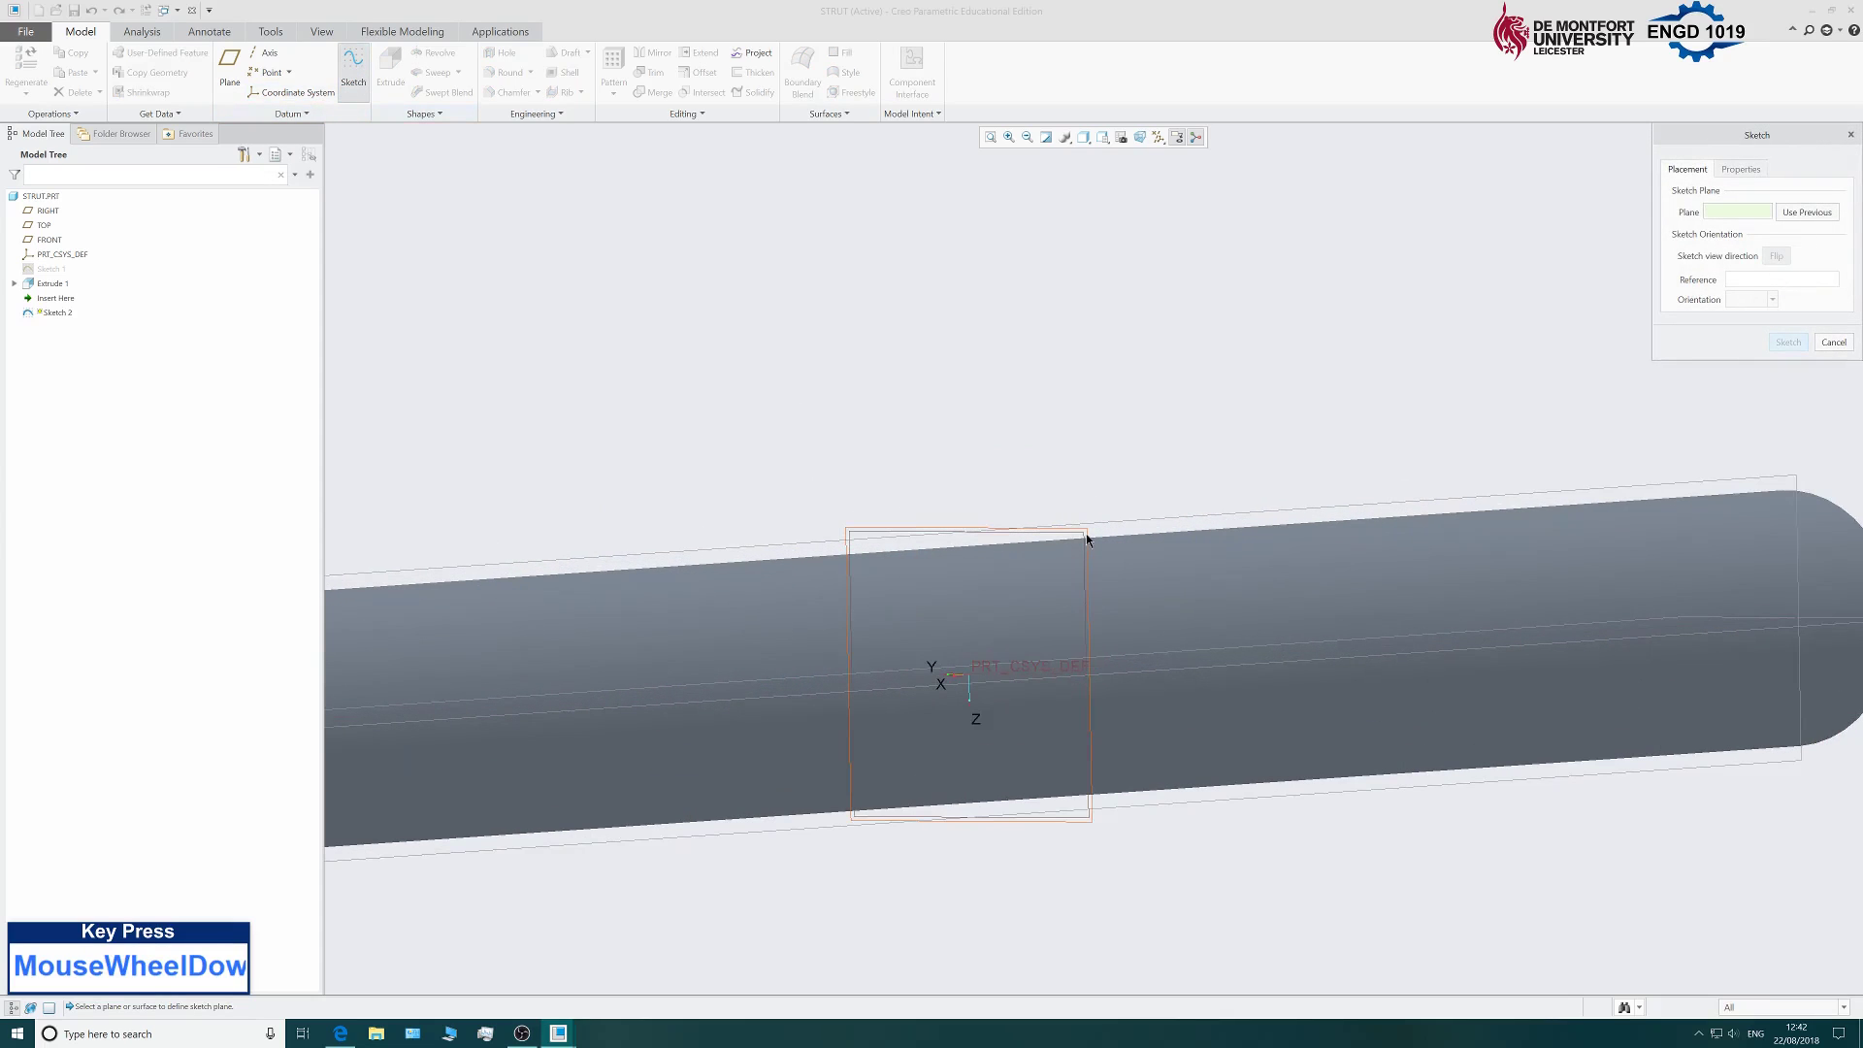
{"action": "left_click", "coordinate": [1087, 539]}
{"action": "left_click", "coordinate": [1789, 343]}
{"action": "scroll", "coordinate": [539, 199], "scroll_direction": "up", "scroll_amount": 3}
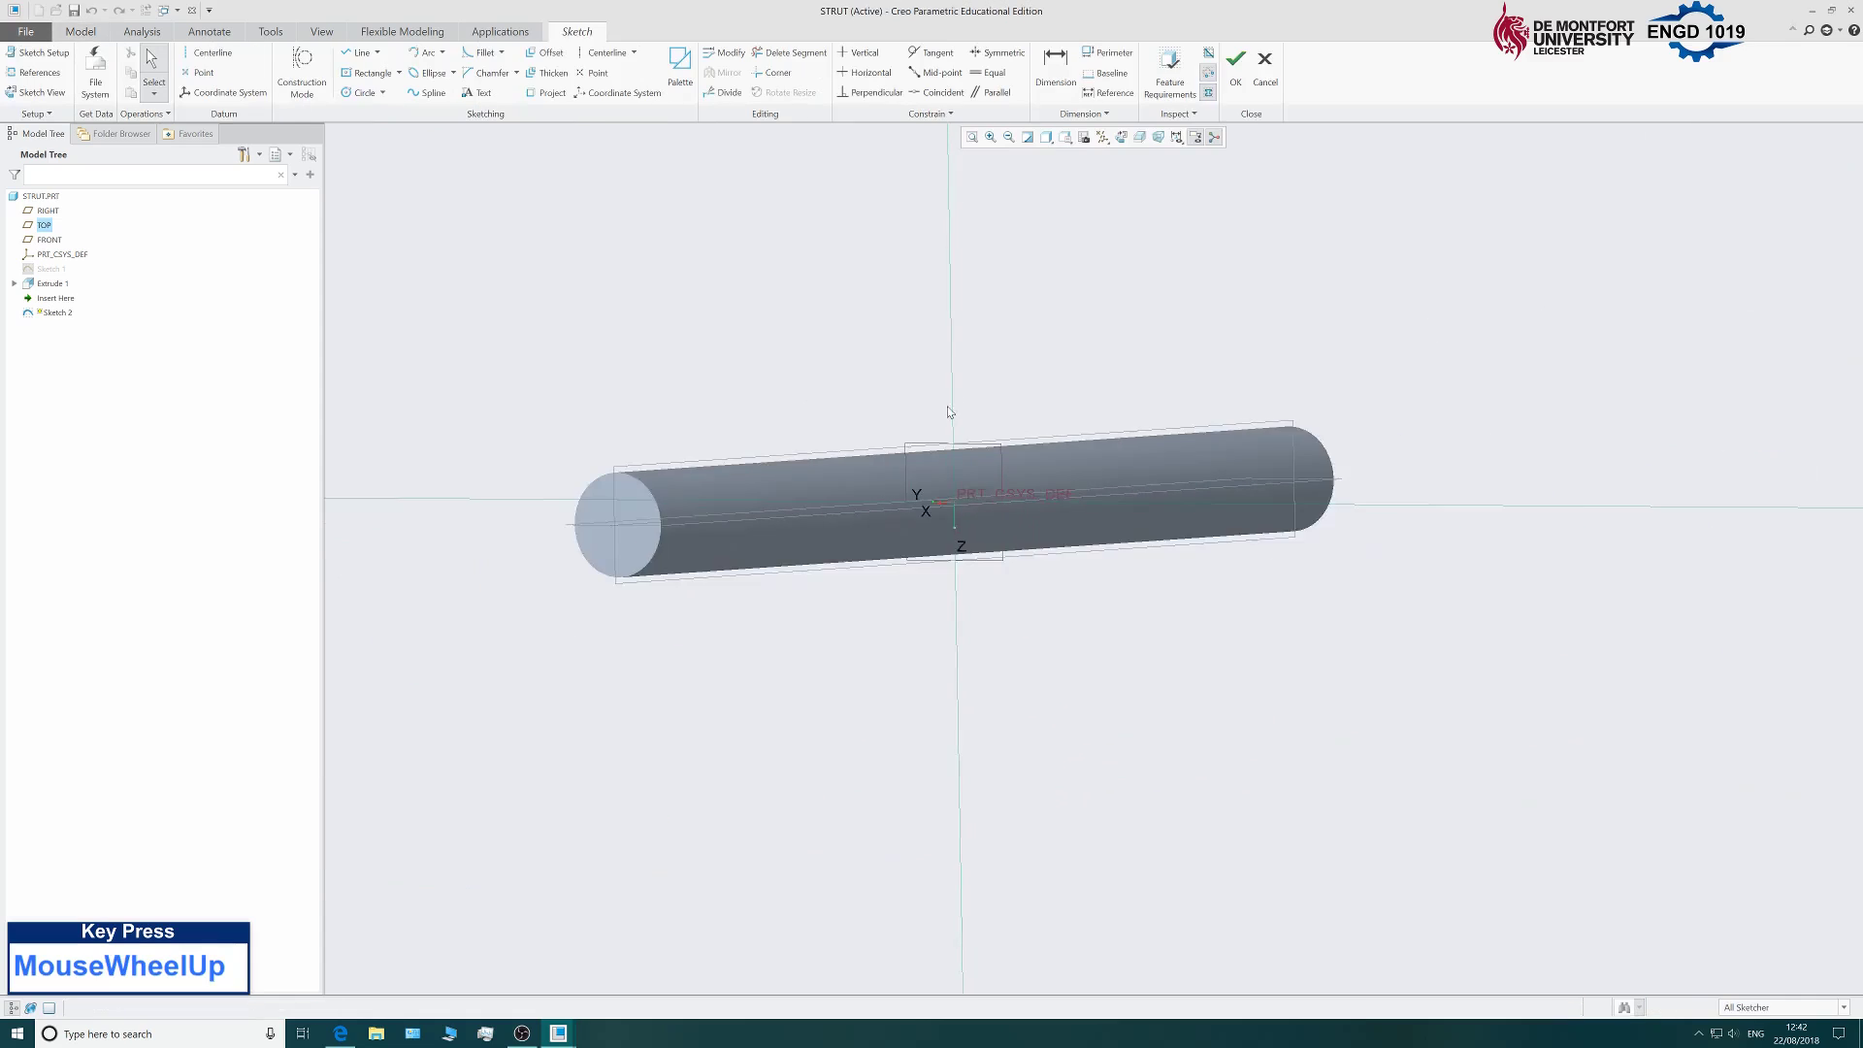
{"action": "scroll", "coordinate": [539, 199], "scroll_direction": "down", "scroll_amount": 1}
Draw a circle centred on the origin, facing the sketch plane, and set its diameter to 12.
{"action": "left_click", "coordinate": [365, 94]}
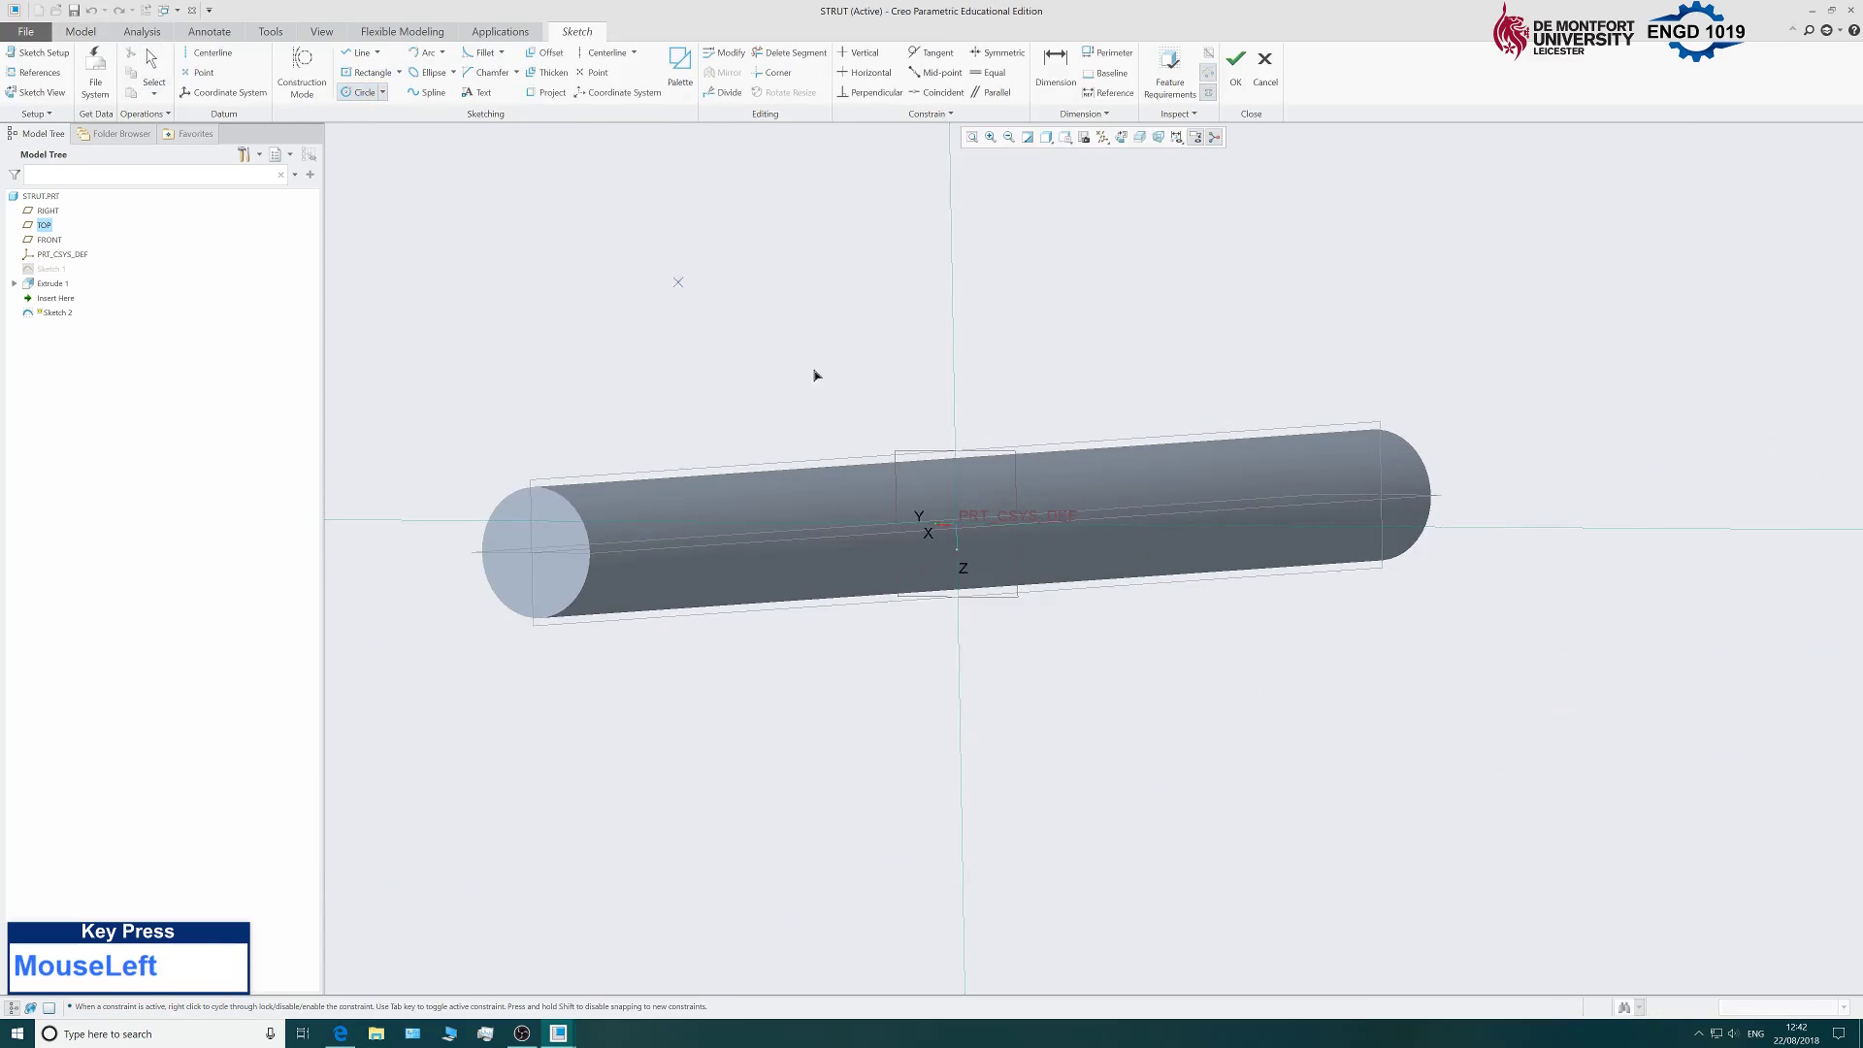
{"action": "left_click", "coordinate": [1123, 145]}
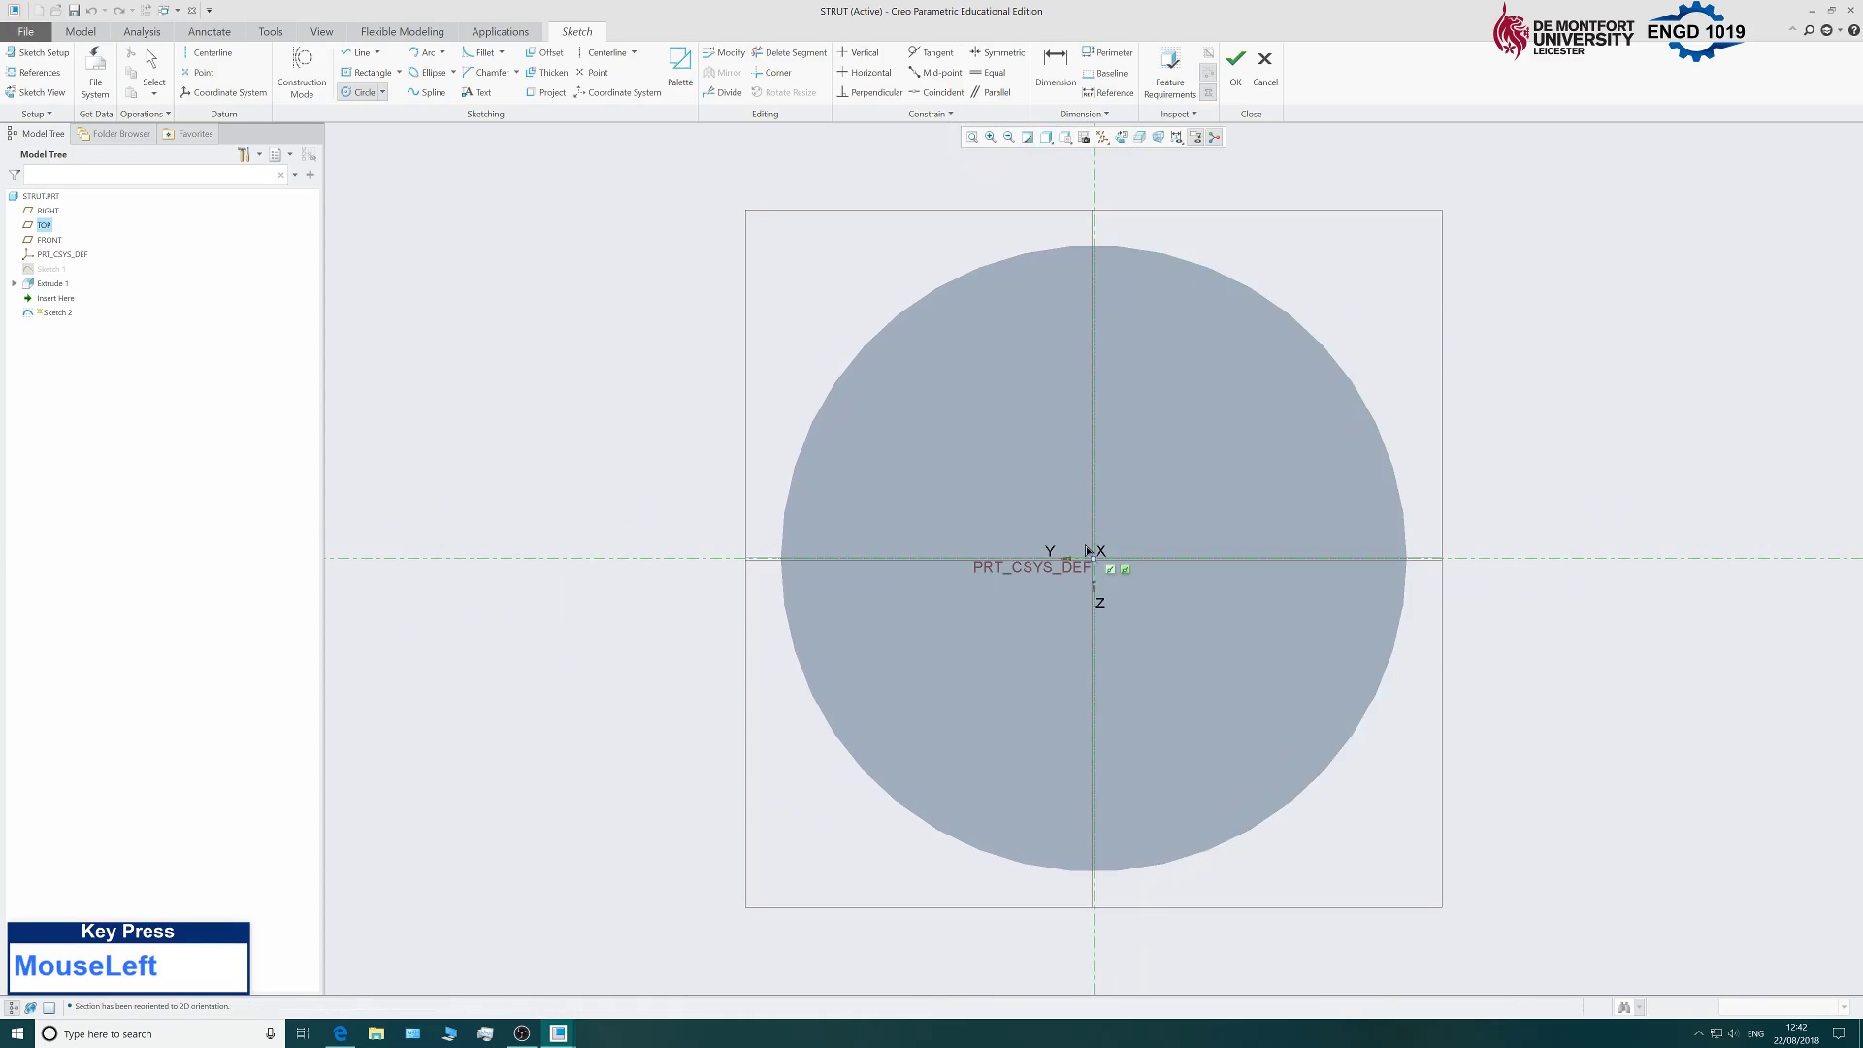
{"action": "left_click", "coordinate": [1095, 563]}
{"action": "left_click", "coordinate": [1510, 637]}
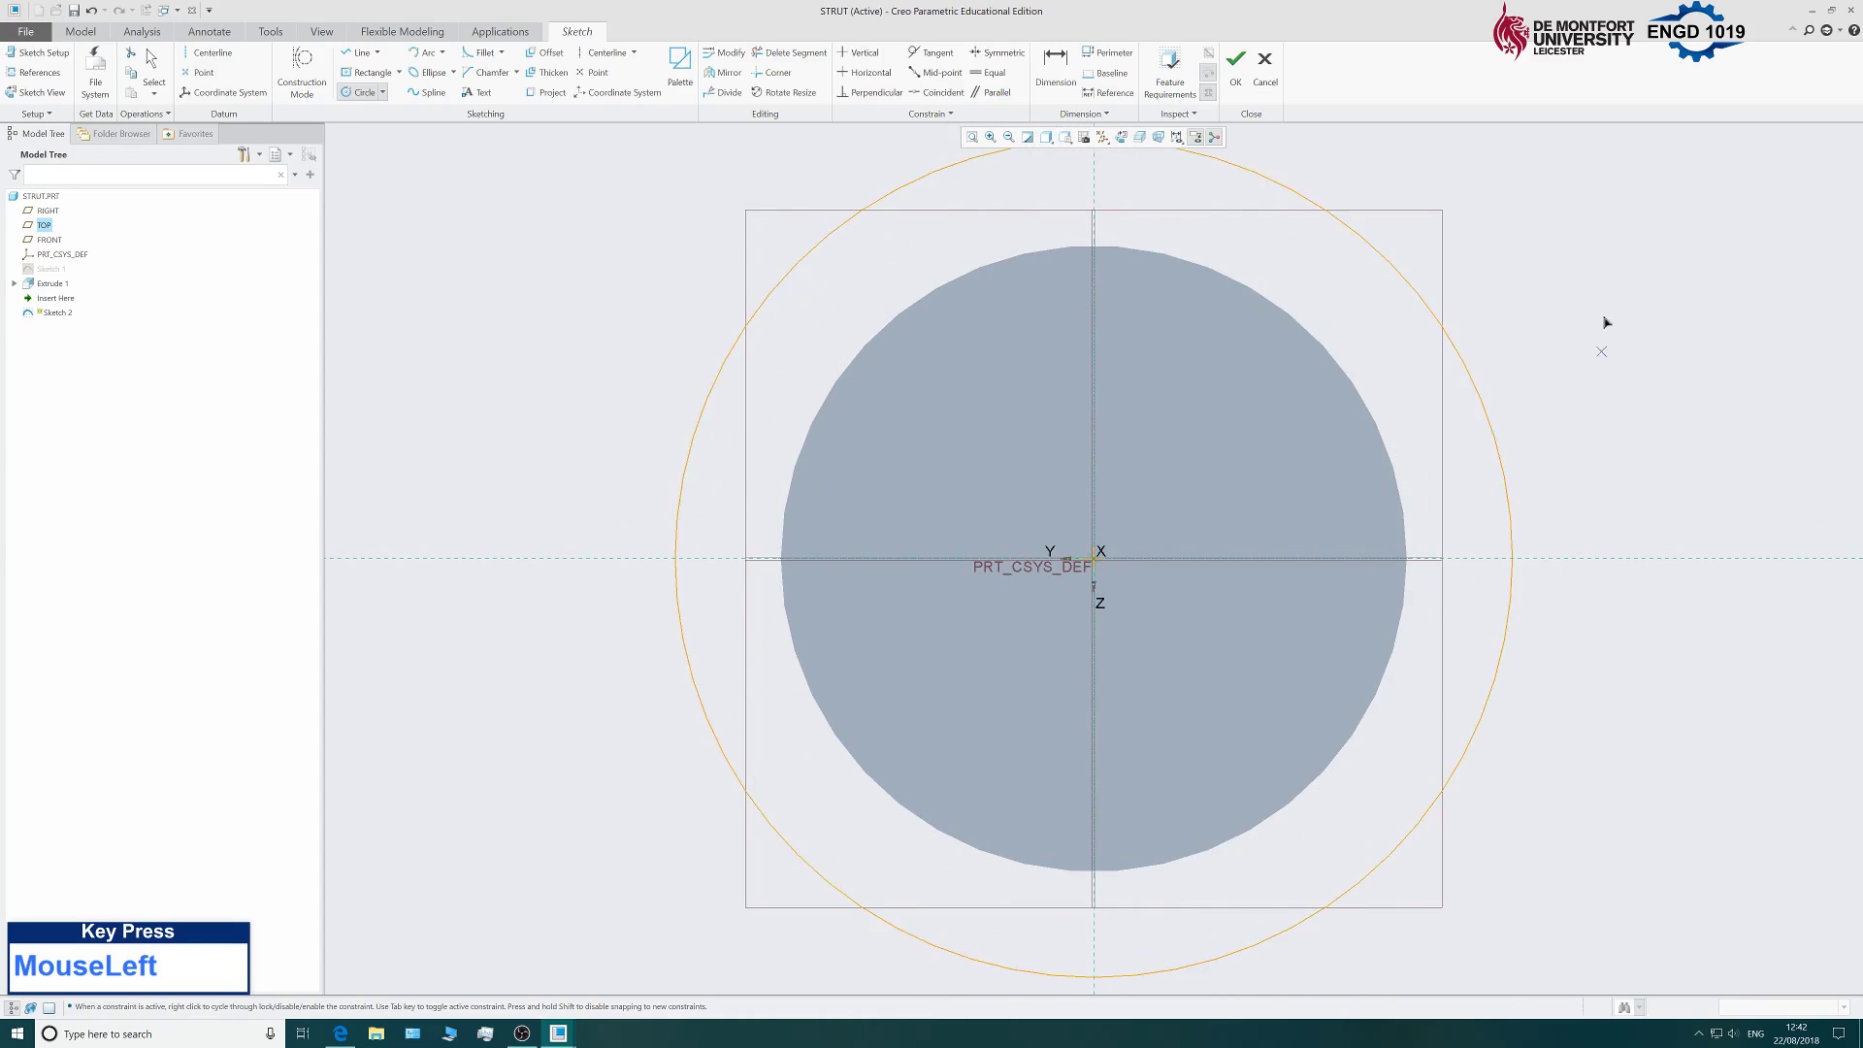
{"action": "middle_click", "coordinate": [1396, 343]}
{"action": "scroll", "coordinate": [1395, 342], "scroll_direction": "up", "scroll_amount": 5}
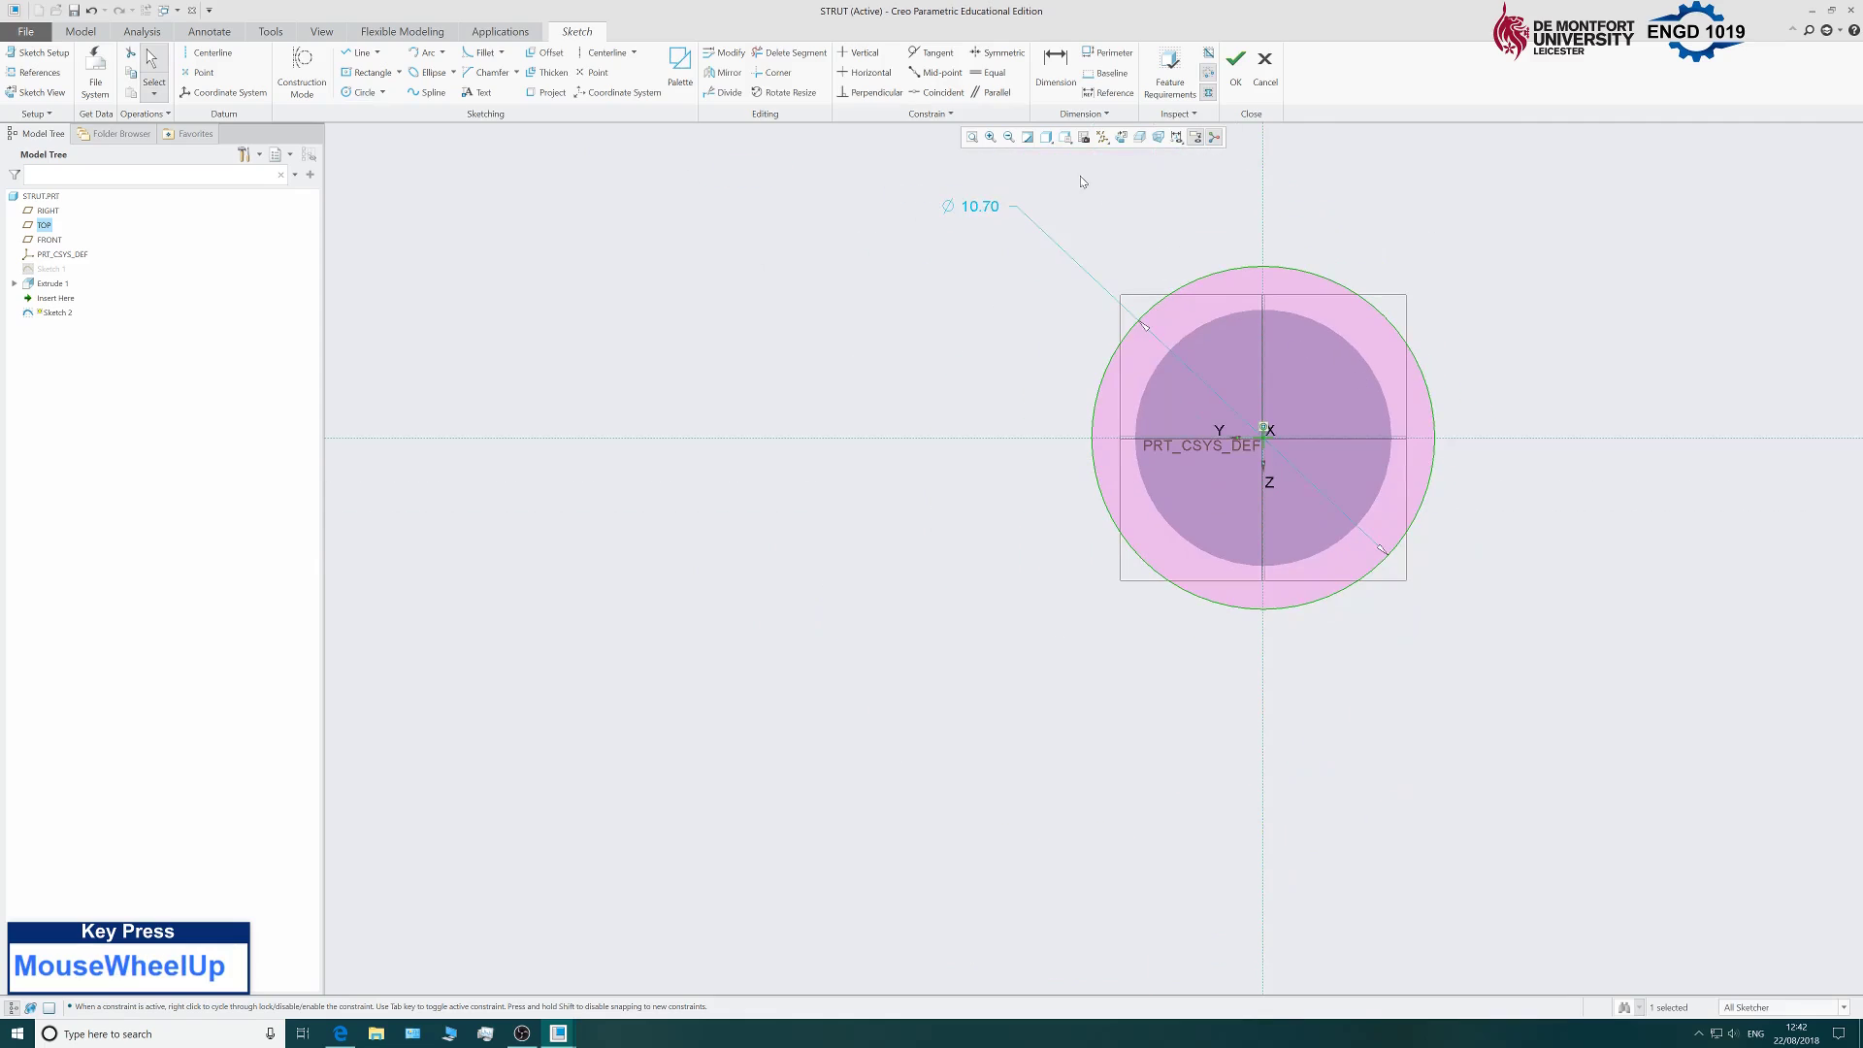
{"action": "double_click", "coordinate": [982, 206]}
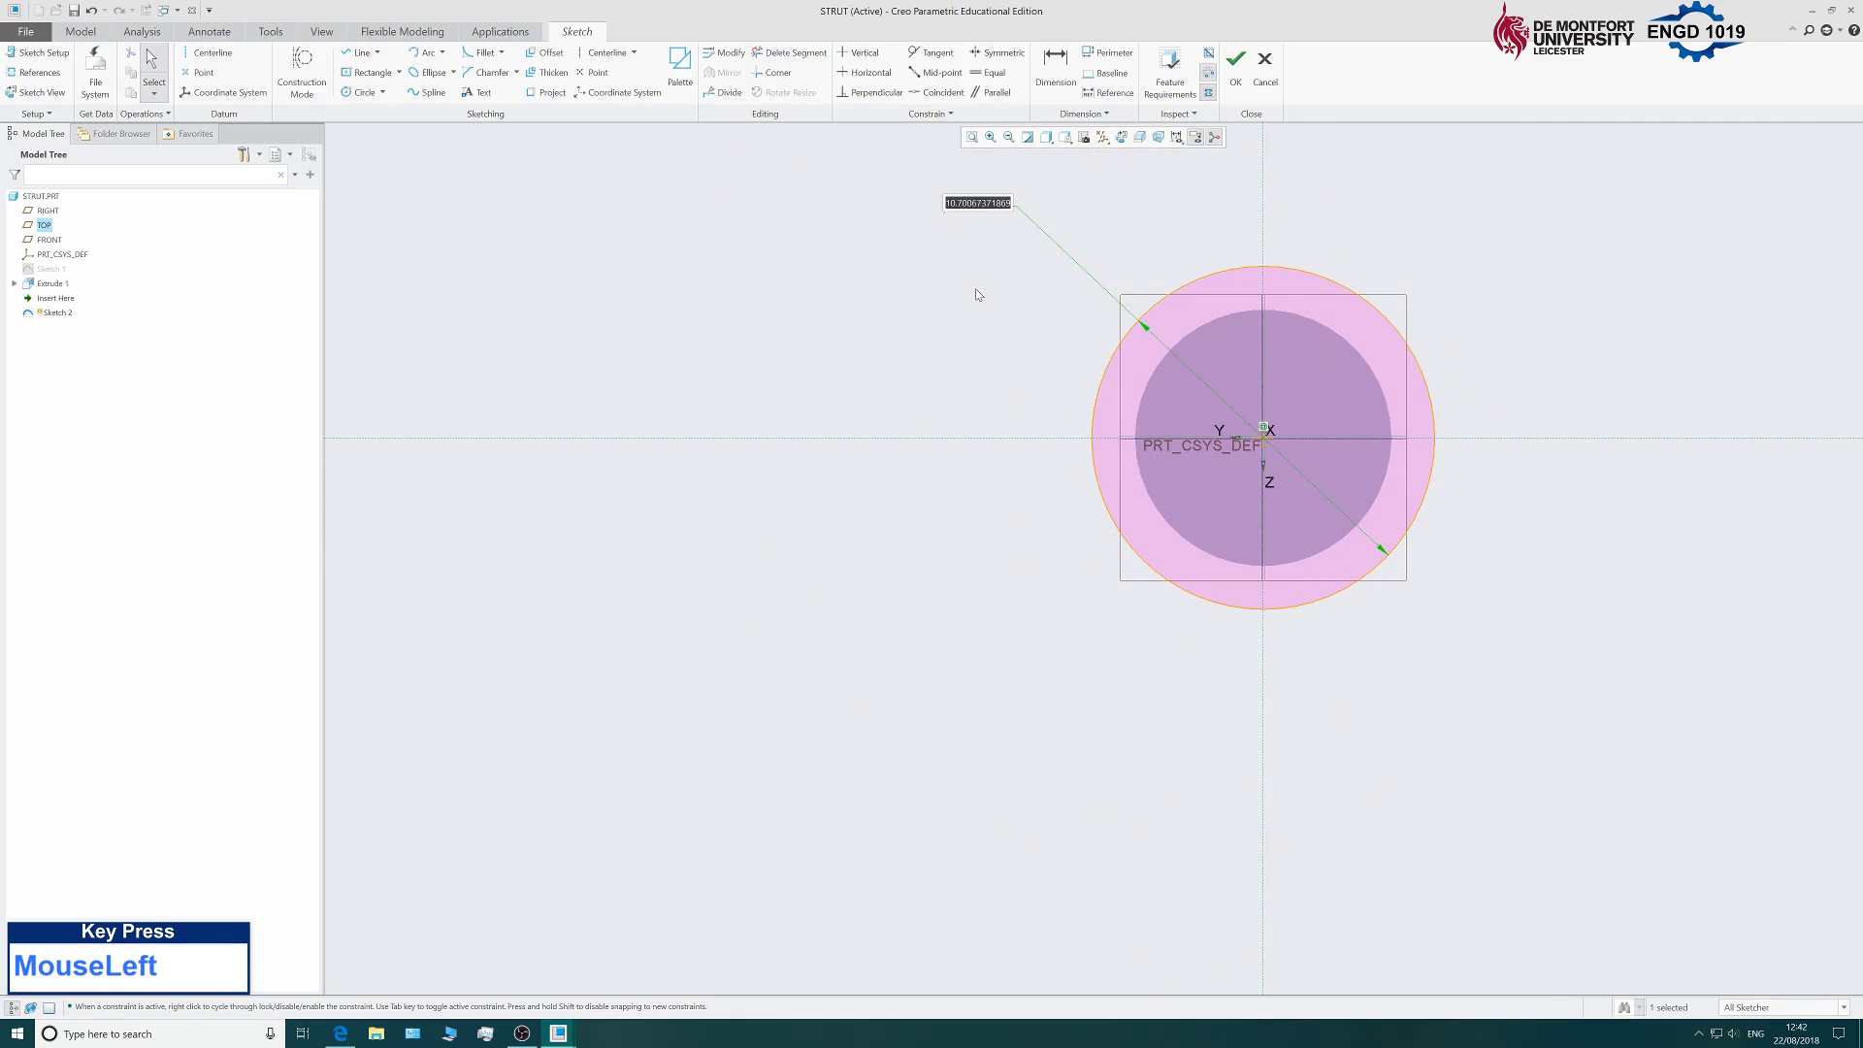
{"action": "type", "text": "12"}
{"action": "key", "text": "Return"}
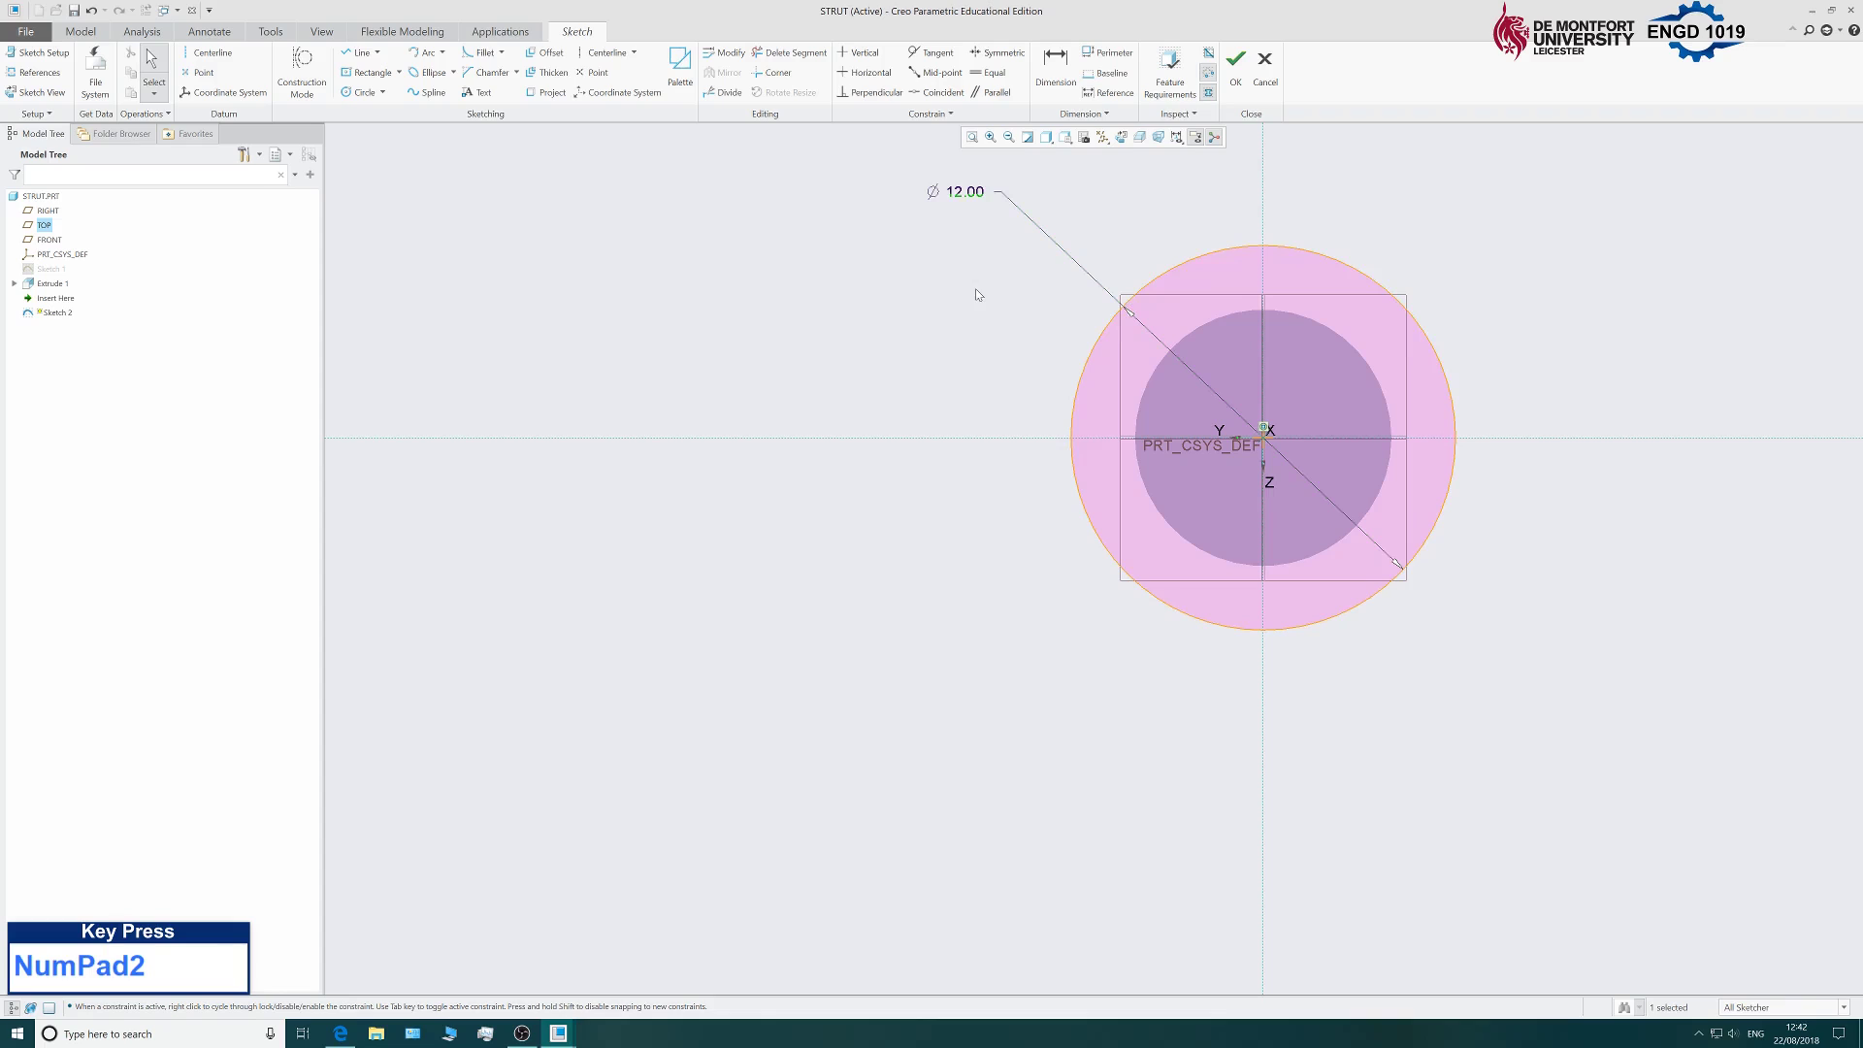
Accept Sketch 2 and orbit the rod into a 3D view.
{"action": "left_click", "coordinate": [1235, 82]}
{"action": "scroll", "coordinate": [840, 491], "scroll_direction": "up", "scroll_amount": 3}
{"action": "scroll", "coordinate": [1294, 399], "scroll_direction": "down", "scroll_amount": 2}
{"action": "mouse_move", "coordinate": [1294, 399]}
{"action": "middle_mouse_down"}
{"action": "mouse_move", "coordinate": [873, 340]}
{"action": "mouse_move", "coordinate": [541, 264]}
{"action": "middle_mouse_up"}
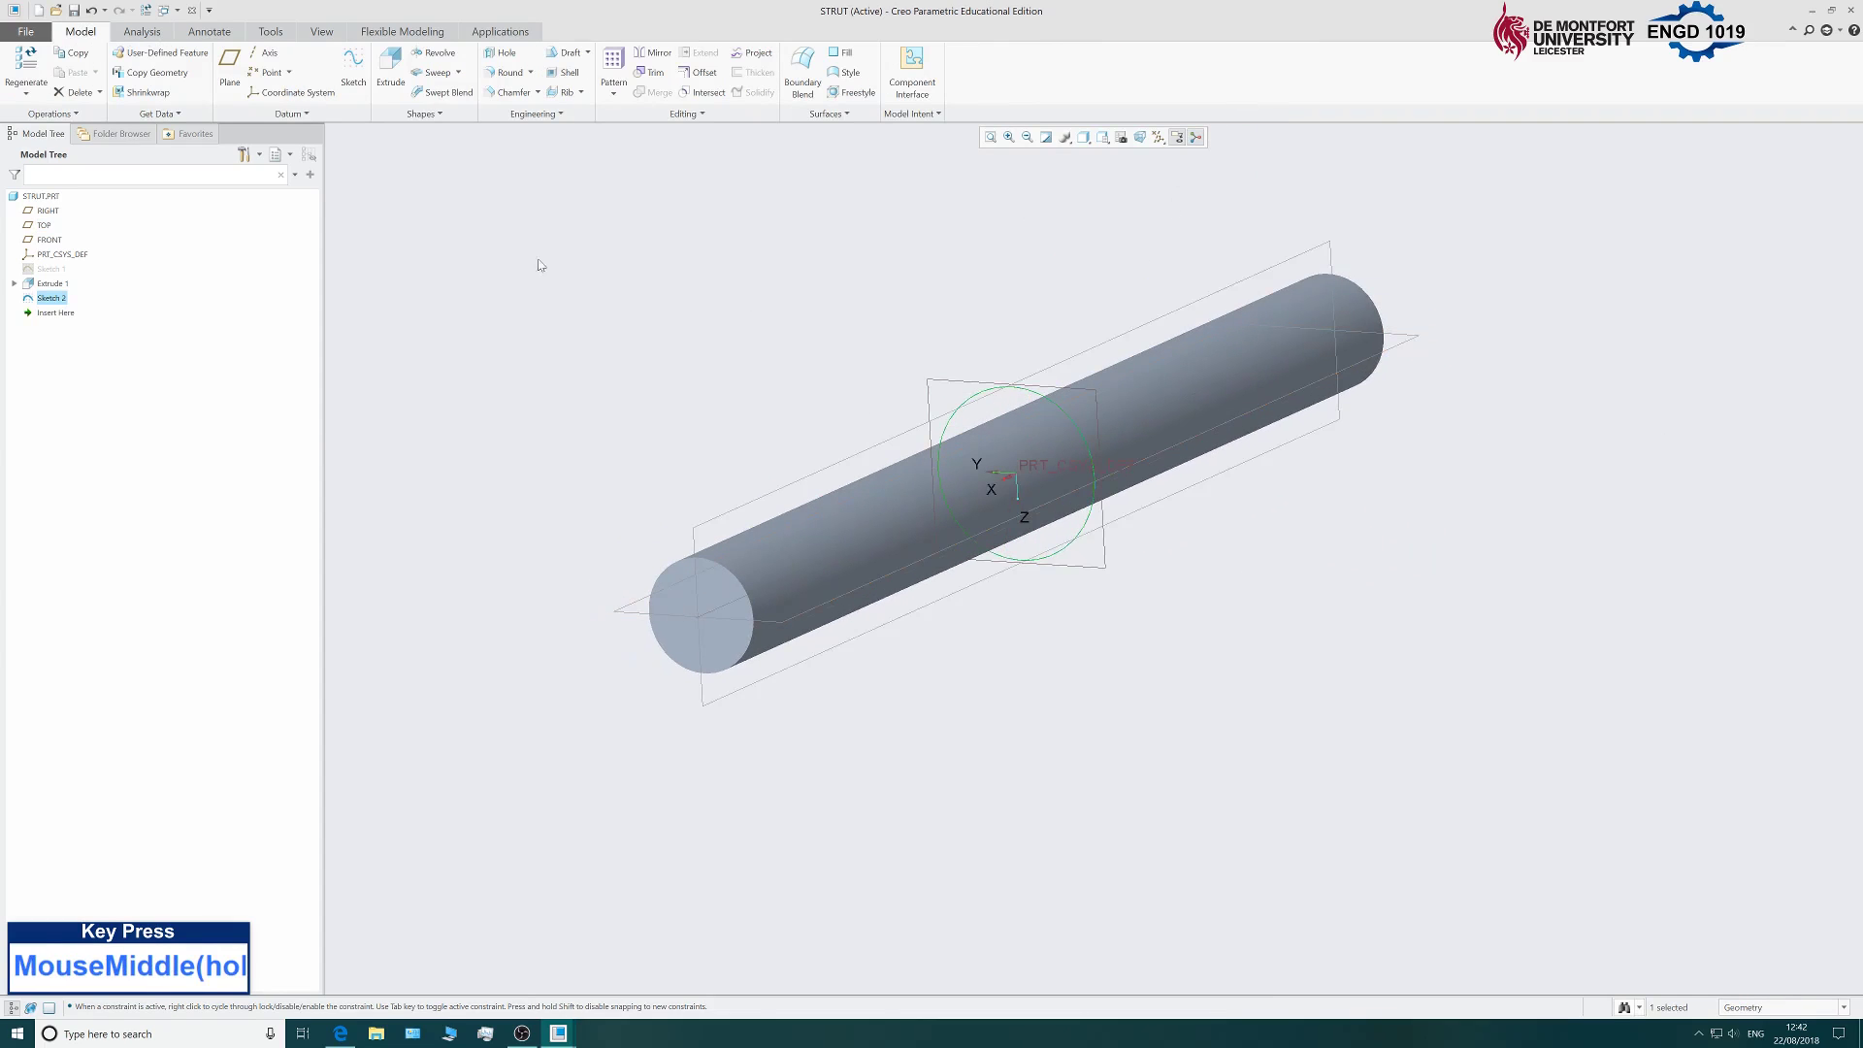
Extrude the 12 mm circle symmetrically with a 70 mm depth to form the collar.
{"action": "left_click", "coordinate": [393, 71]}
{"action": "left_click", "coordinate": [75, 74]}
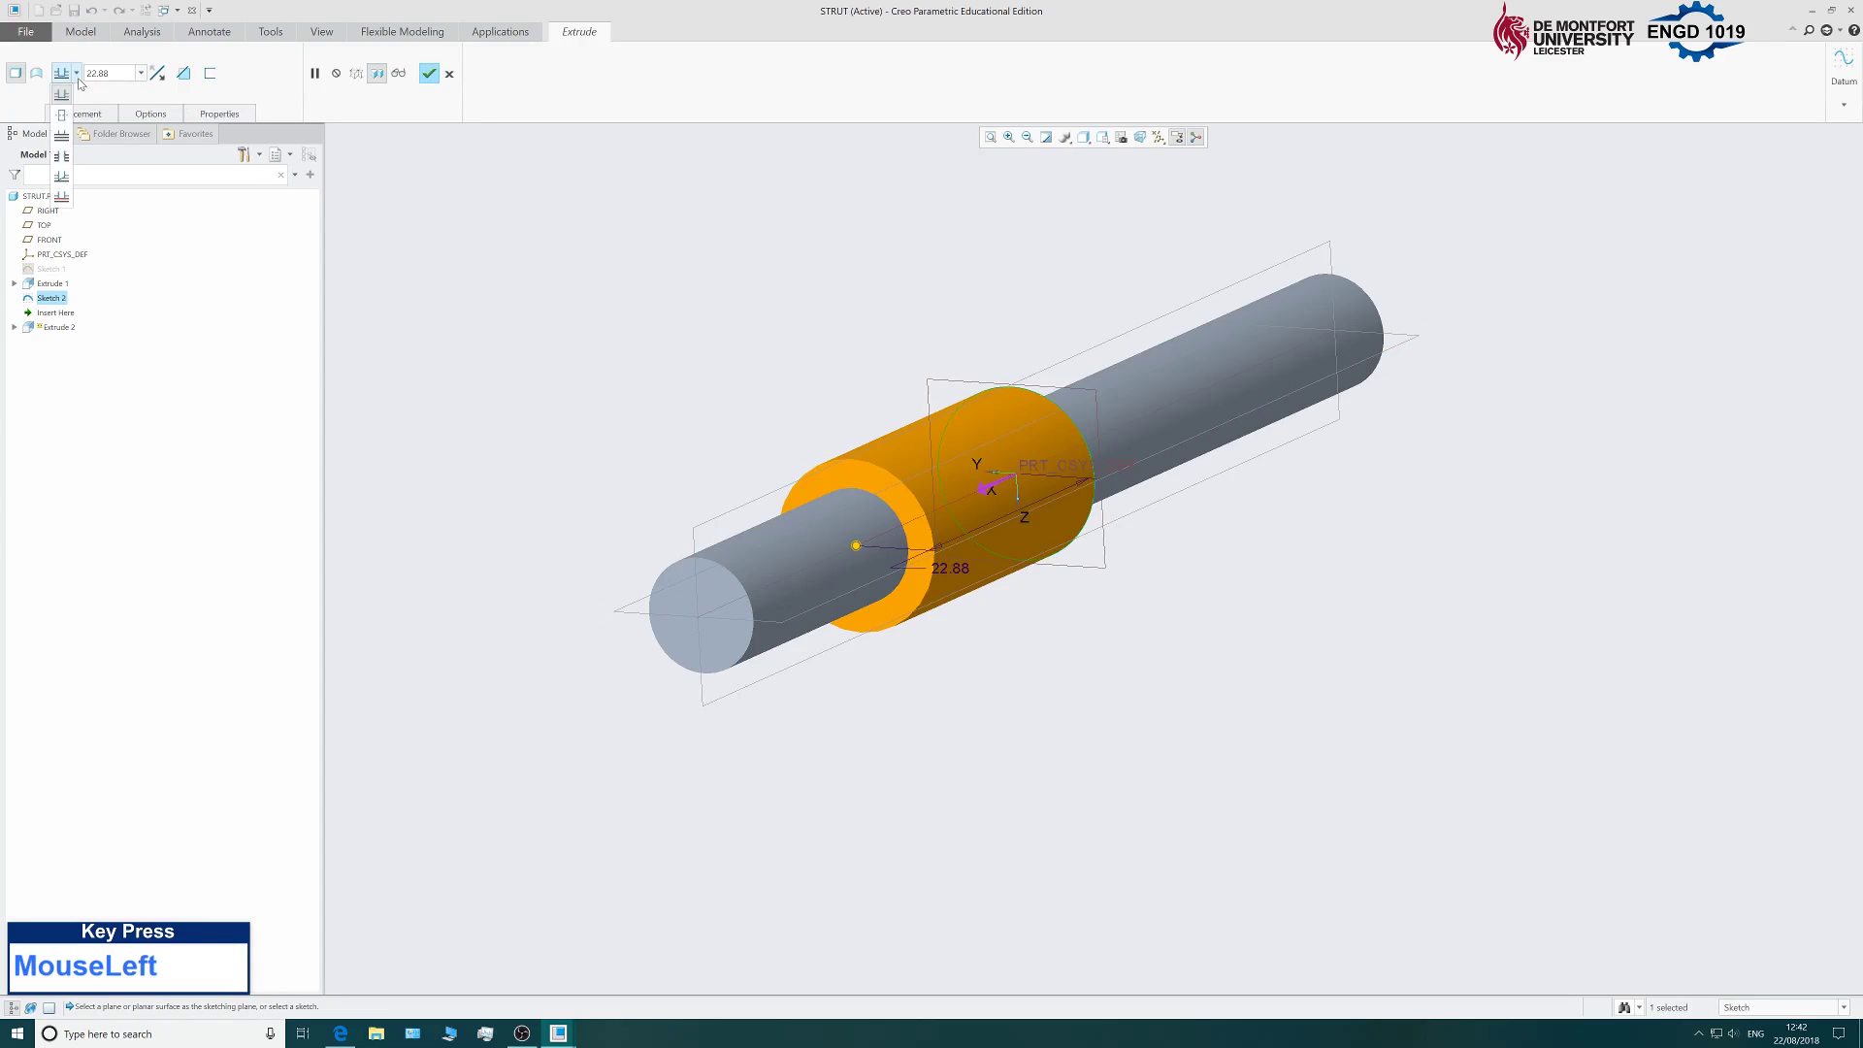
{"action": "left_click", "coordinate": [62, 116]}
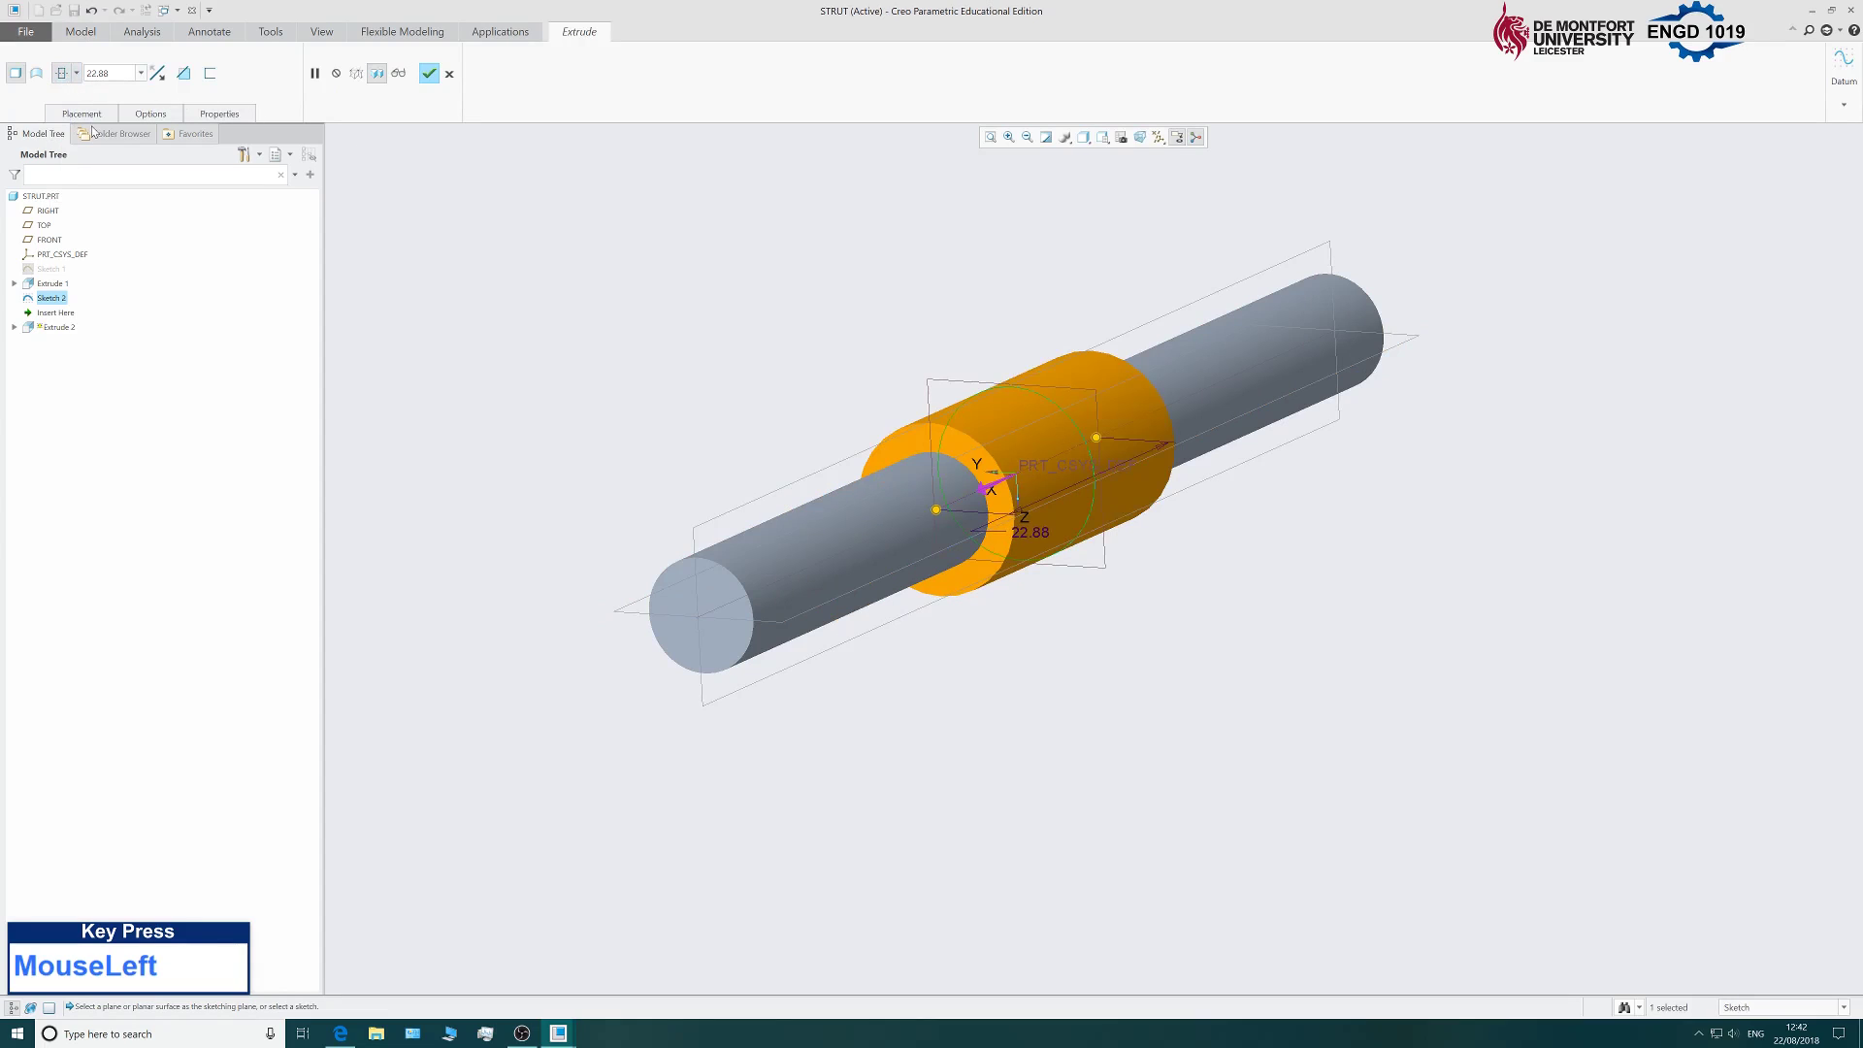
{"action": "double_click", "coordinate": [97, 73]}
{"action": "type", "text": "70"}
{"action": "key", "text": "Return"}
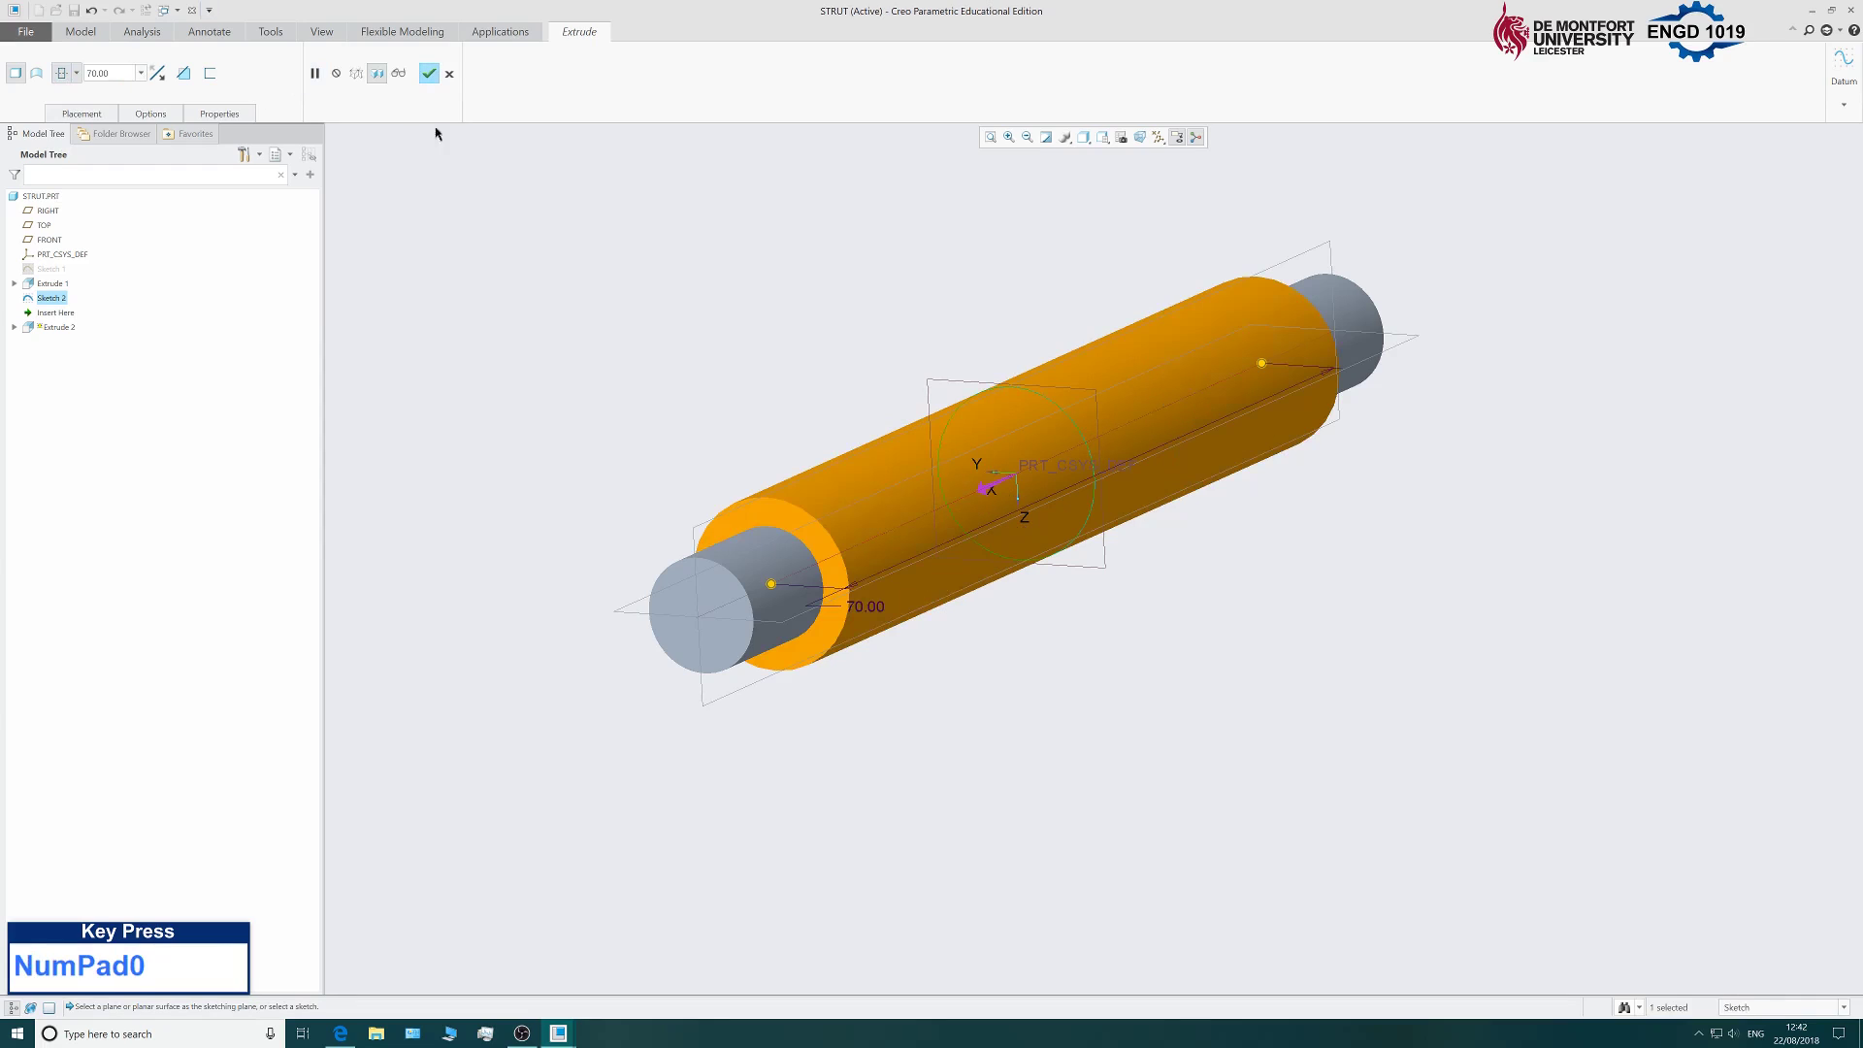
{"action": "left_click", "coordinate": [432, 77]}
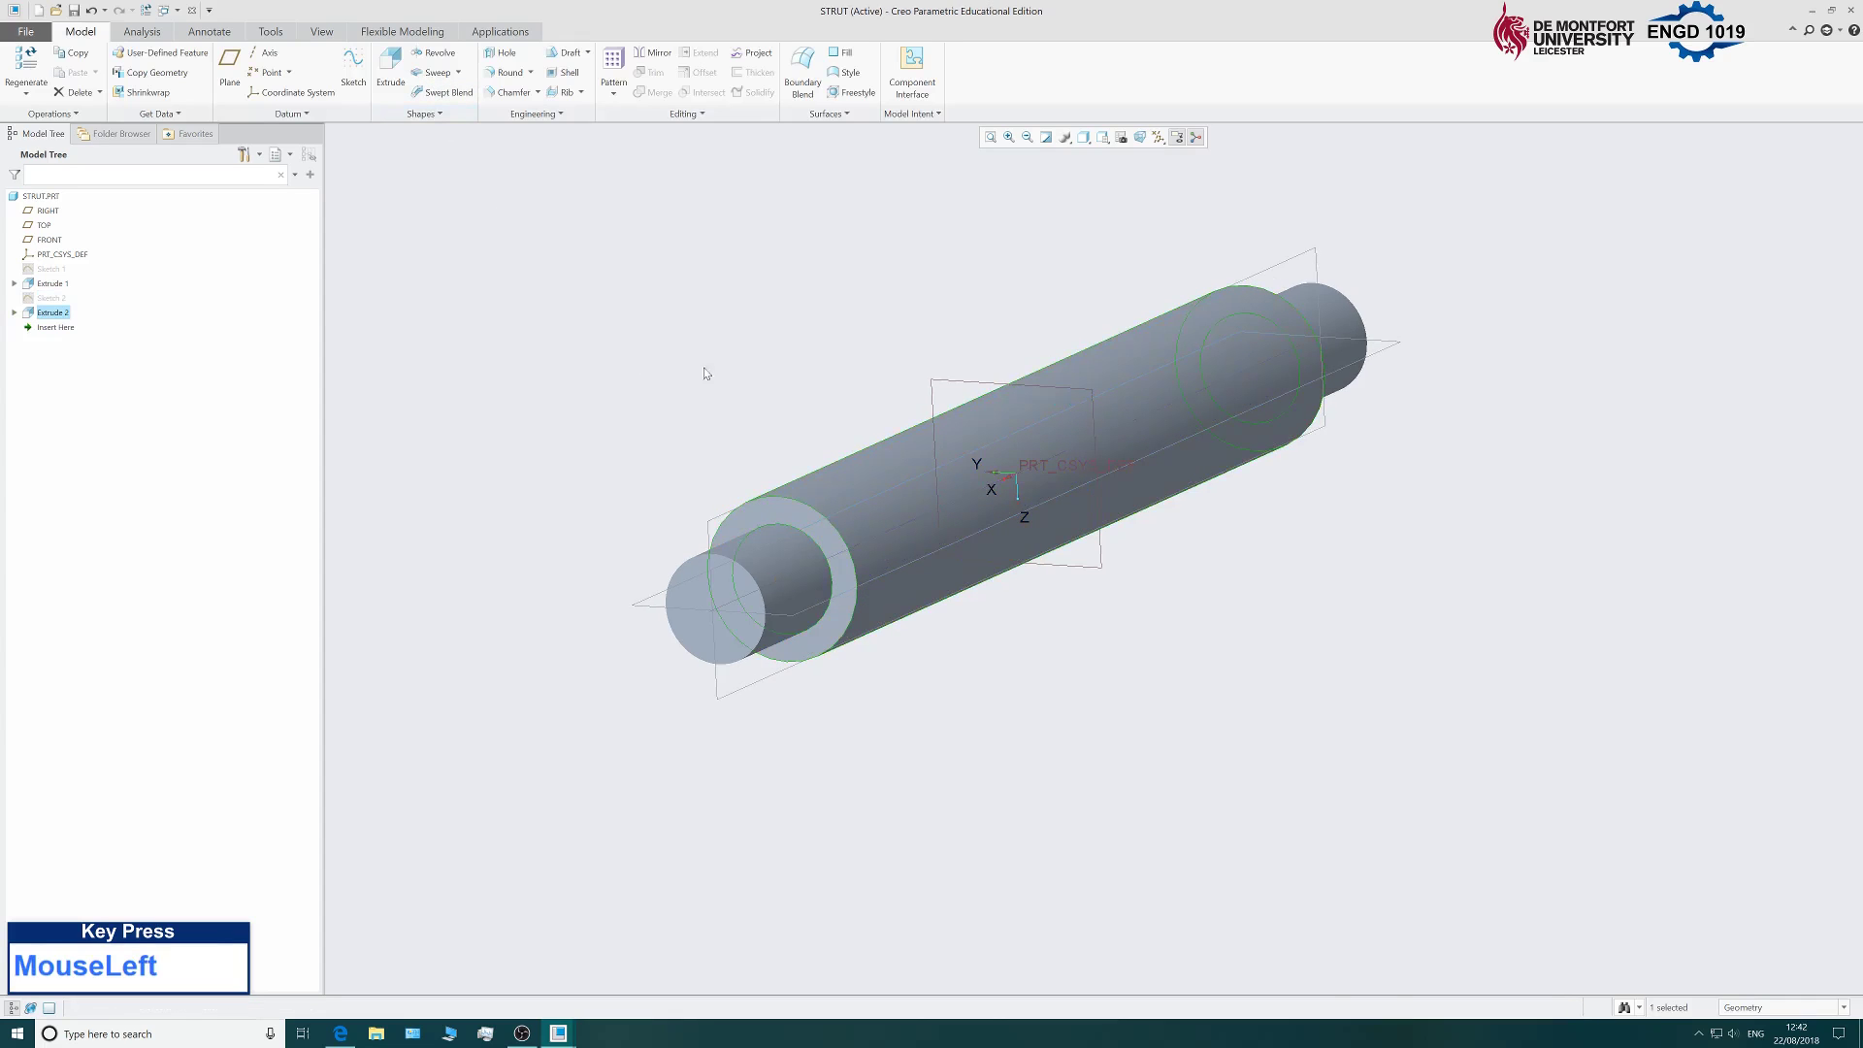
Start a sketch on the FRONT datum plane, viewed straight on.
{"action": "middle_click_drag", "start_coordinate": [856, 311], "coordinate": [848, 419]}
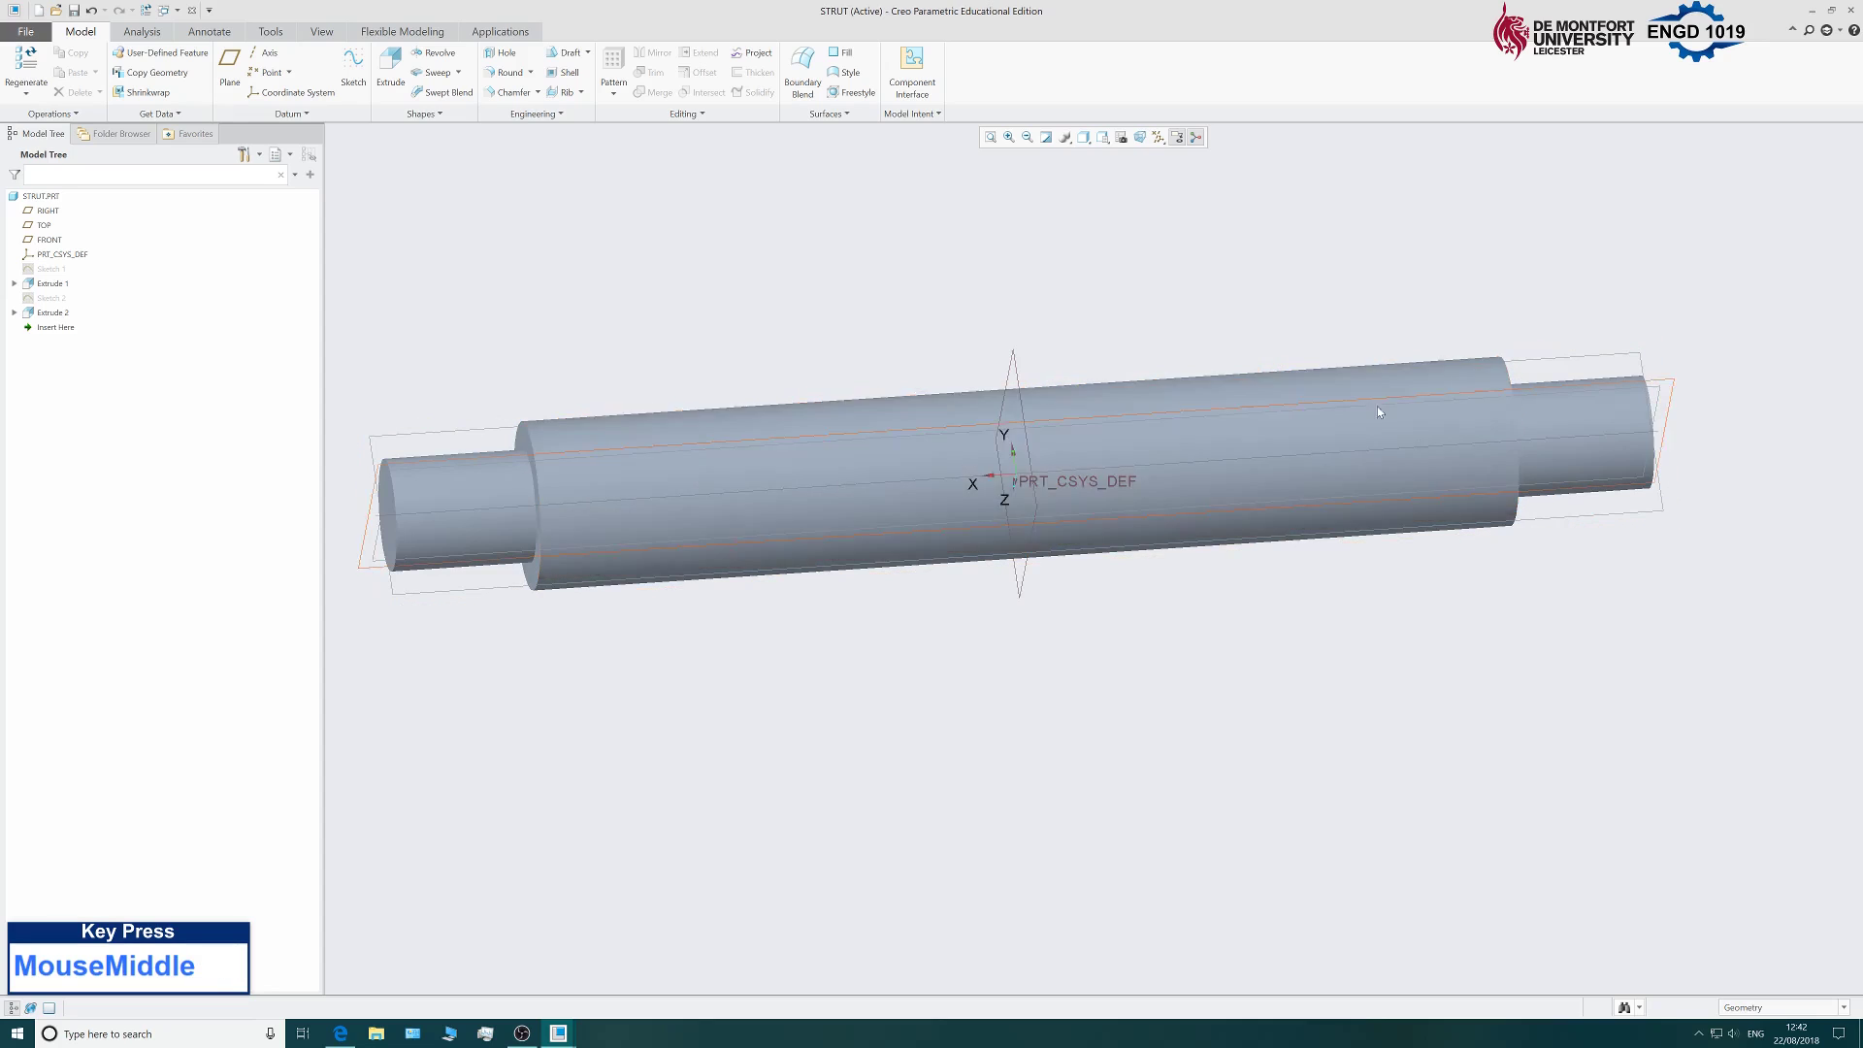
{"action": "middle_click_drag", "start_coordinate": [911, 249], "coordinate": [873, 321]}
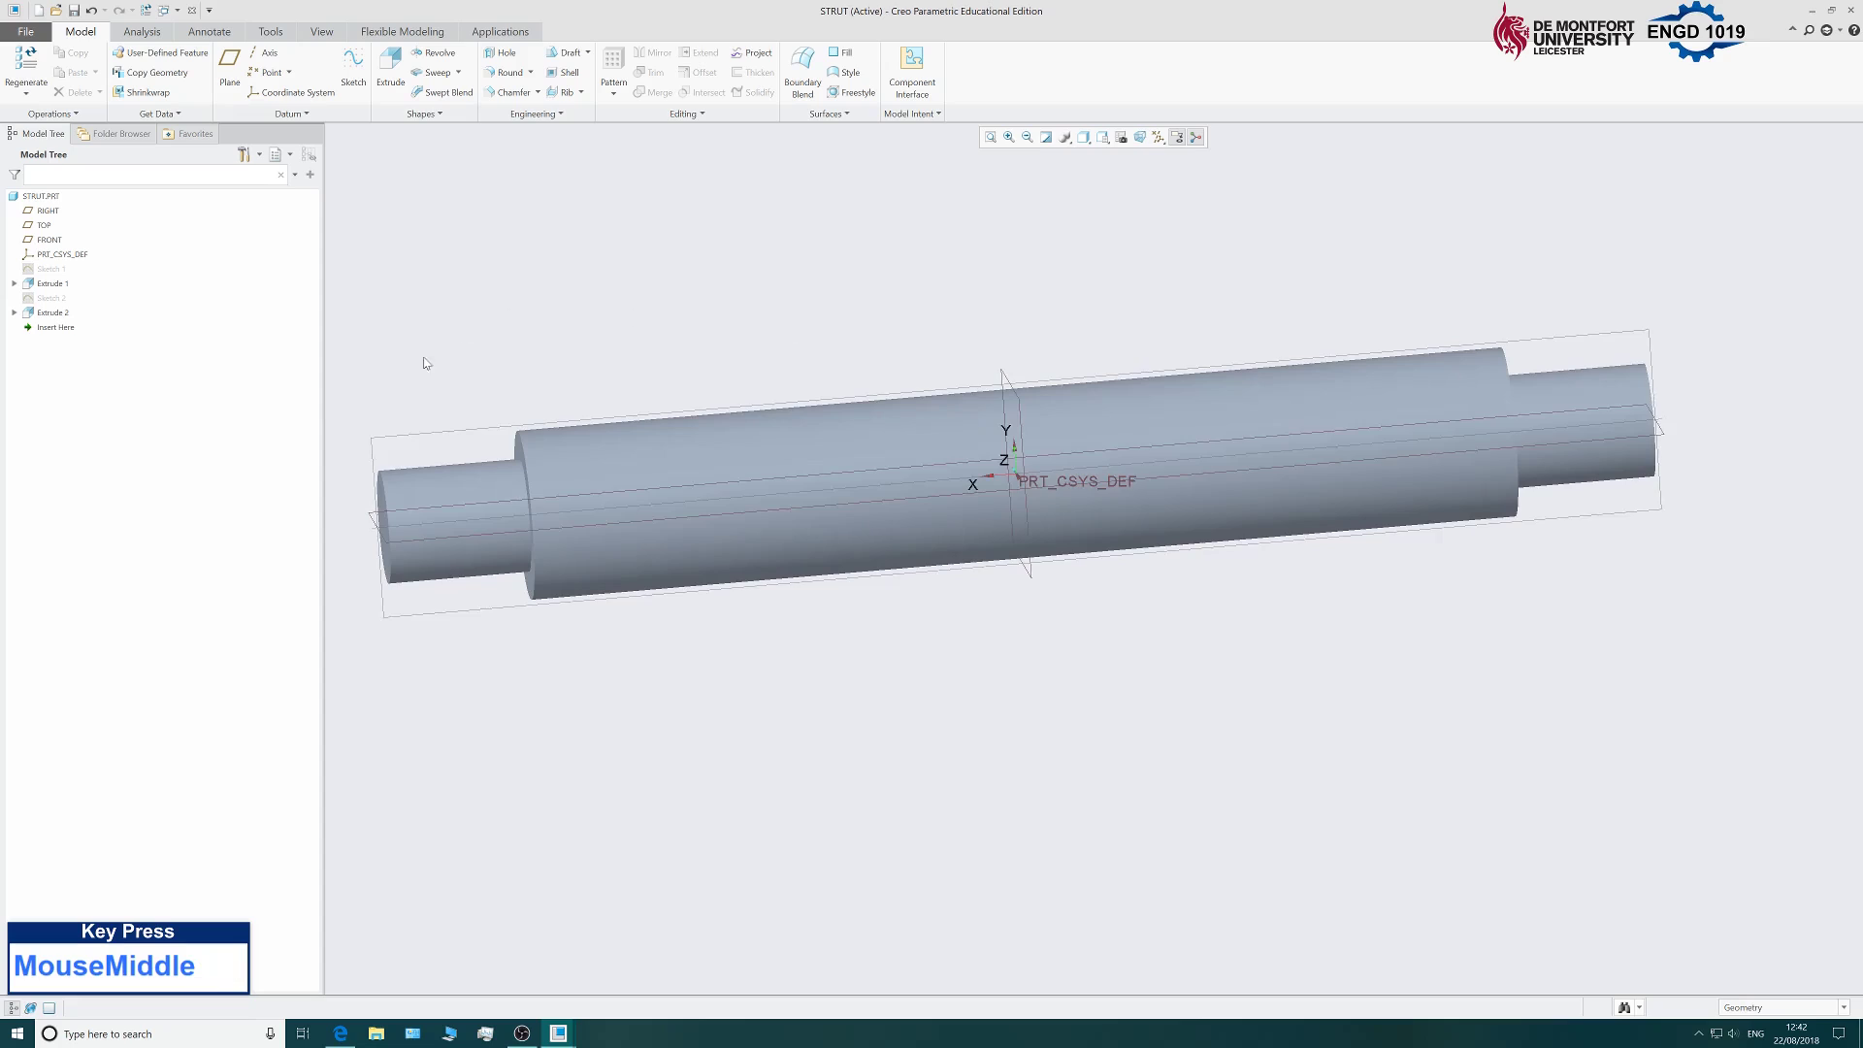
{"action": "left_click", "coordinate": [419, 436]}
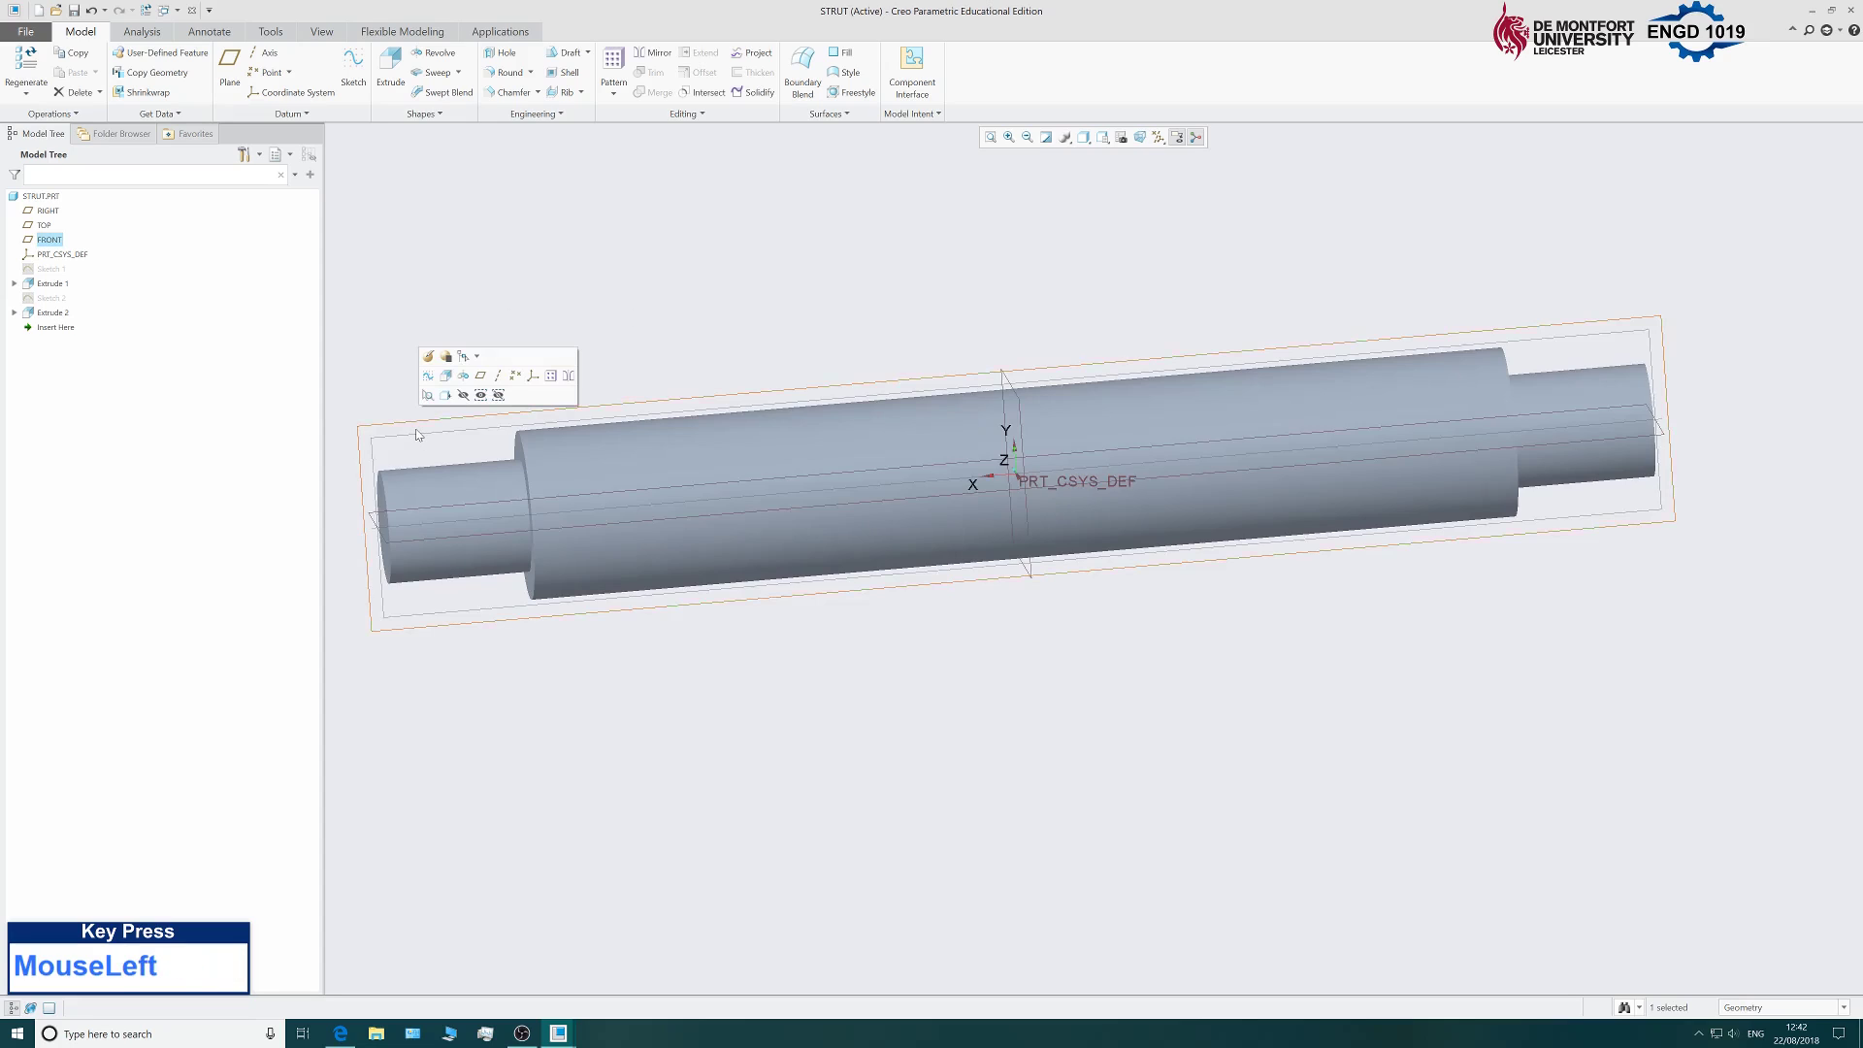
{"action": "left_click", "coordinate": [364, 75]}
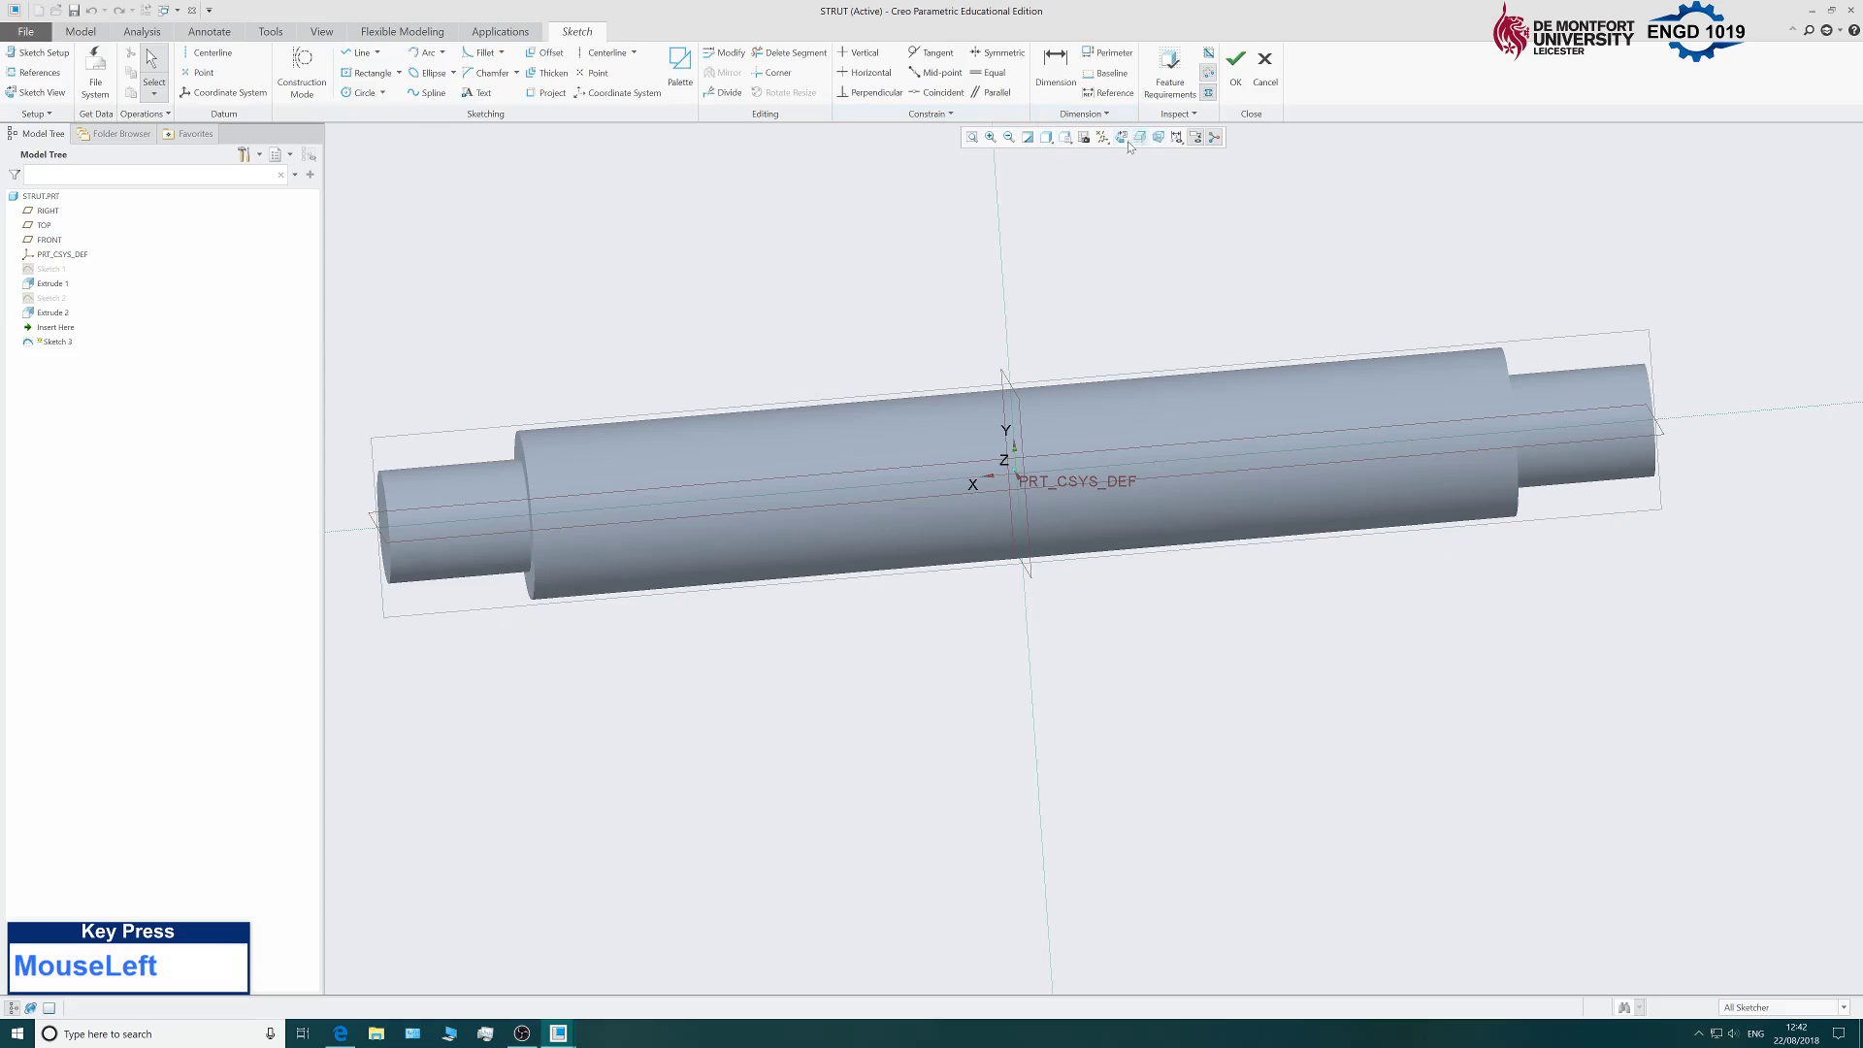
{"action": "left_click", "coordinate": [1125, 141]}
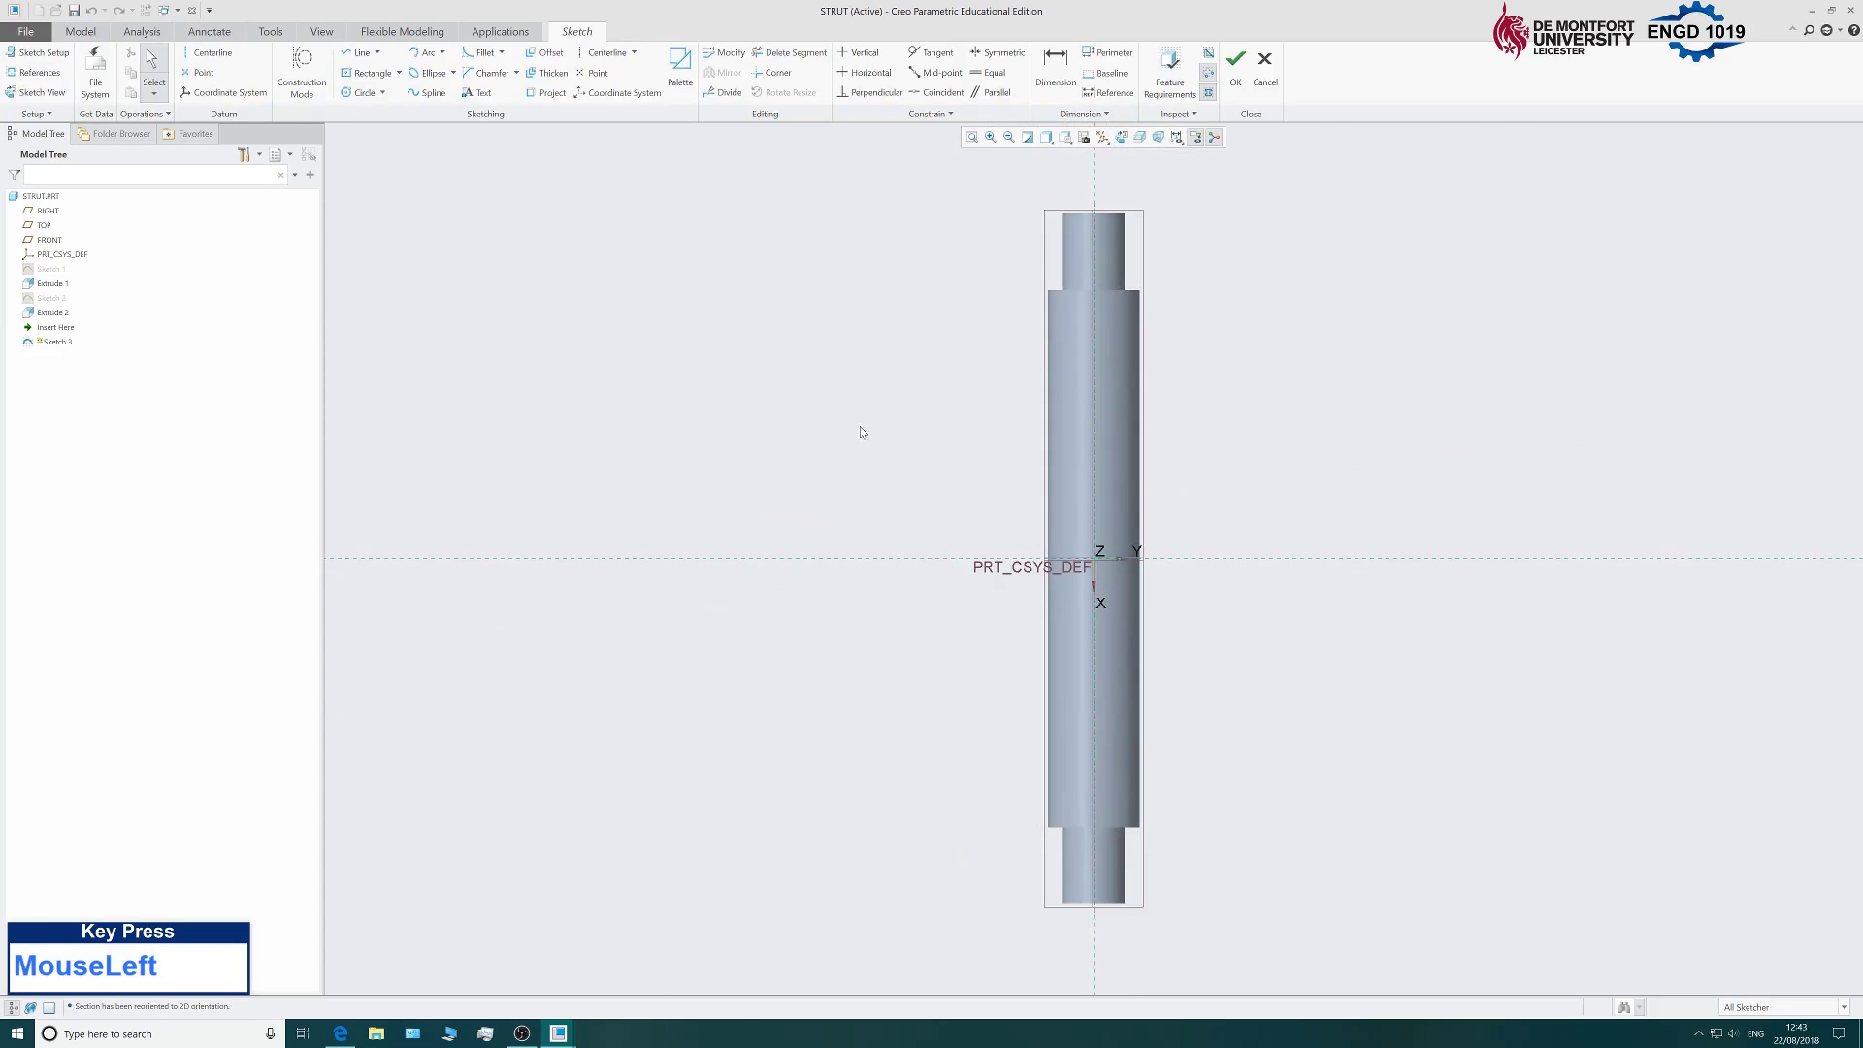
{"action": "scroll", "coordinate": [843, 490], "scroll_direction": "up", "scroll_amount": 2}
{"action": "scroll", "coordinate": [1065, 522], "scroll_direction": "down", "scroll_amount": 2}
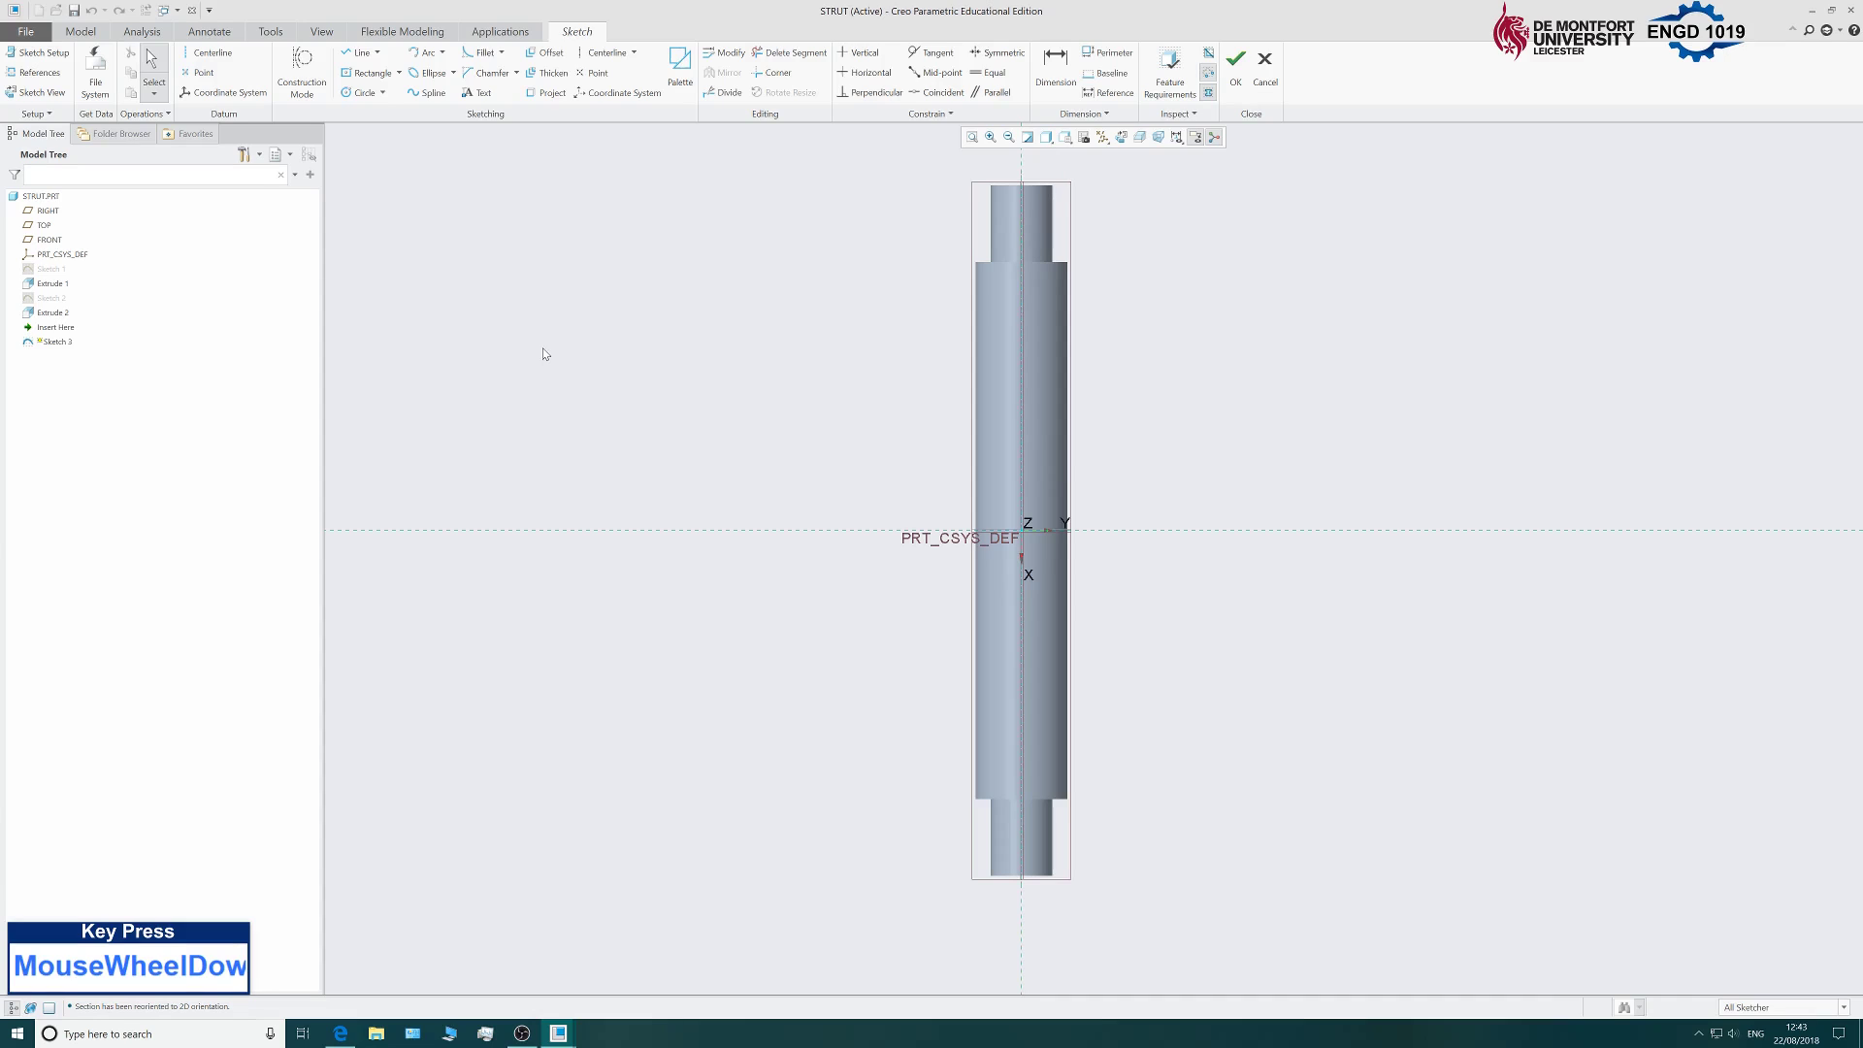
Add the strut's right silhouette edge as a sketch reference and choose the Arc tool.
{"action": "left_click", "coordinate": [40, 73]}
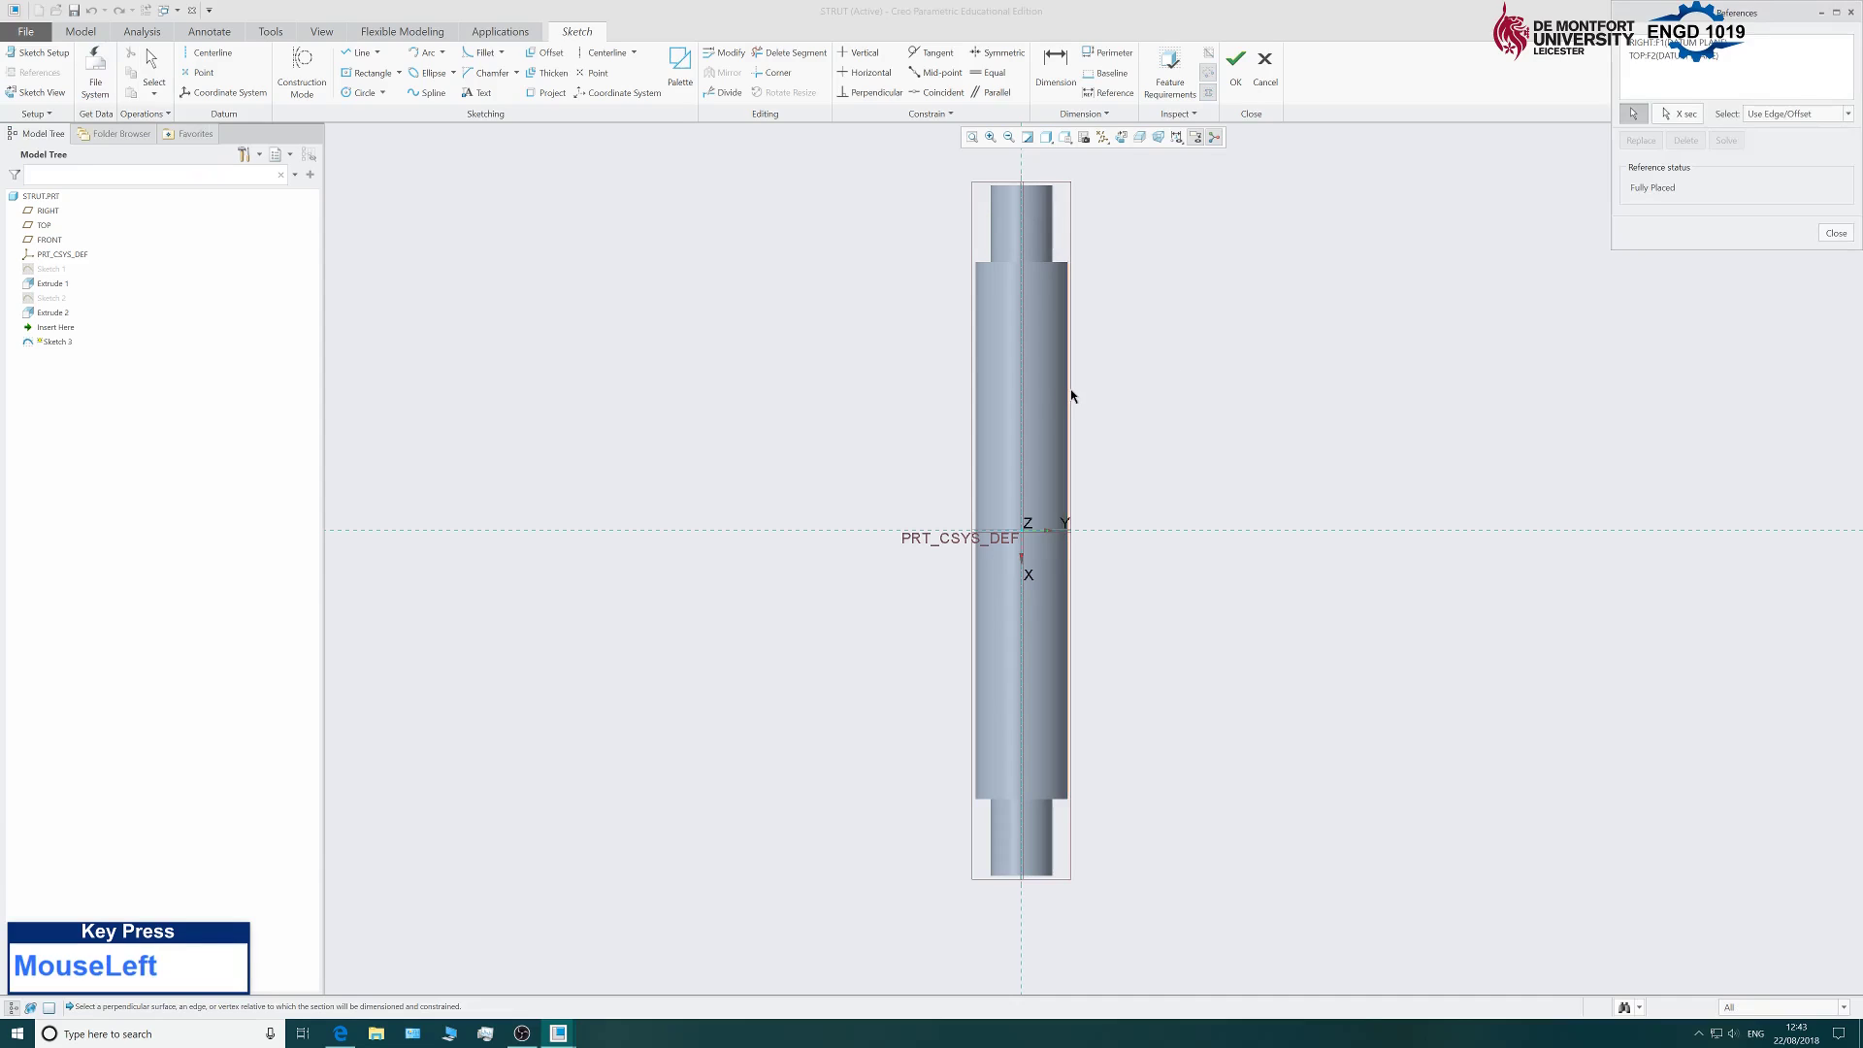
{"action": "left_click", "coordinate": [1068, 442]}
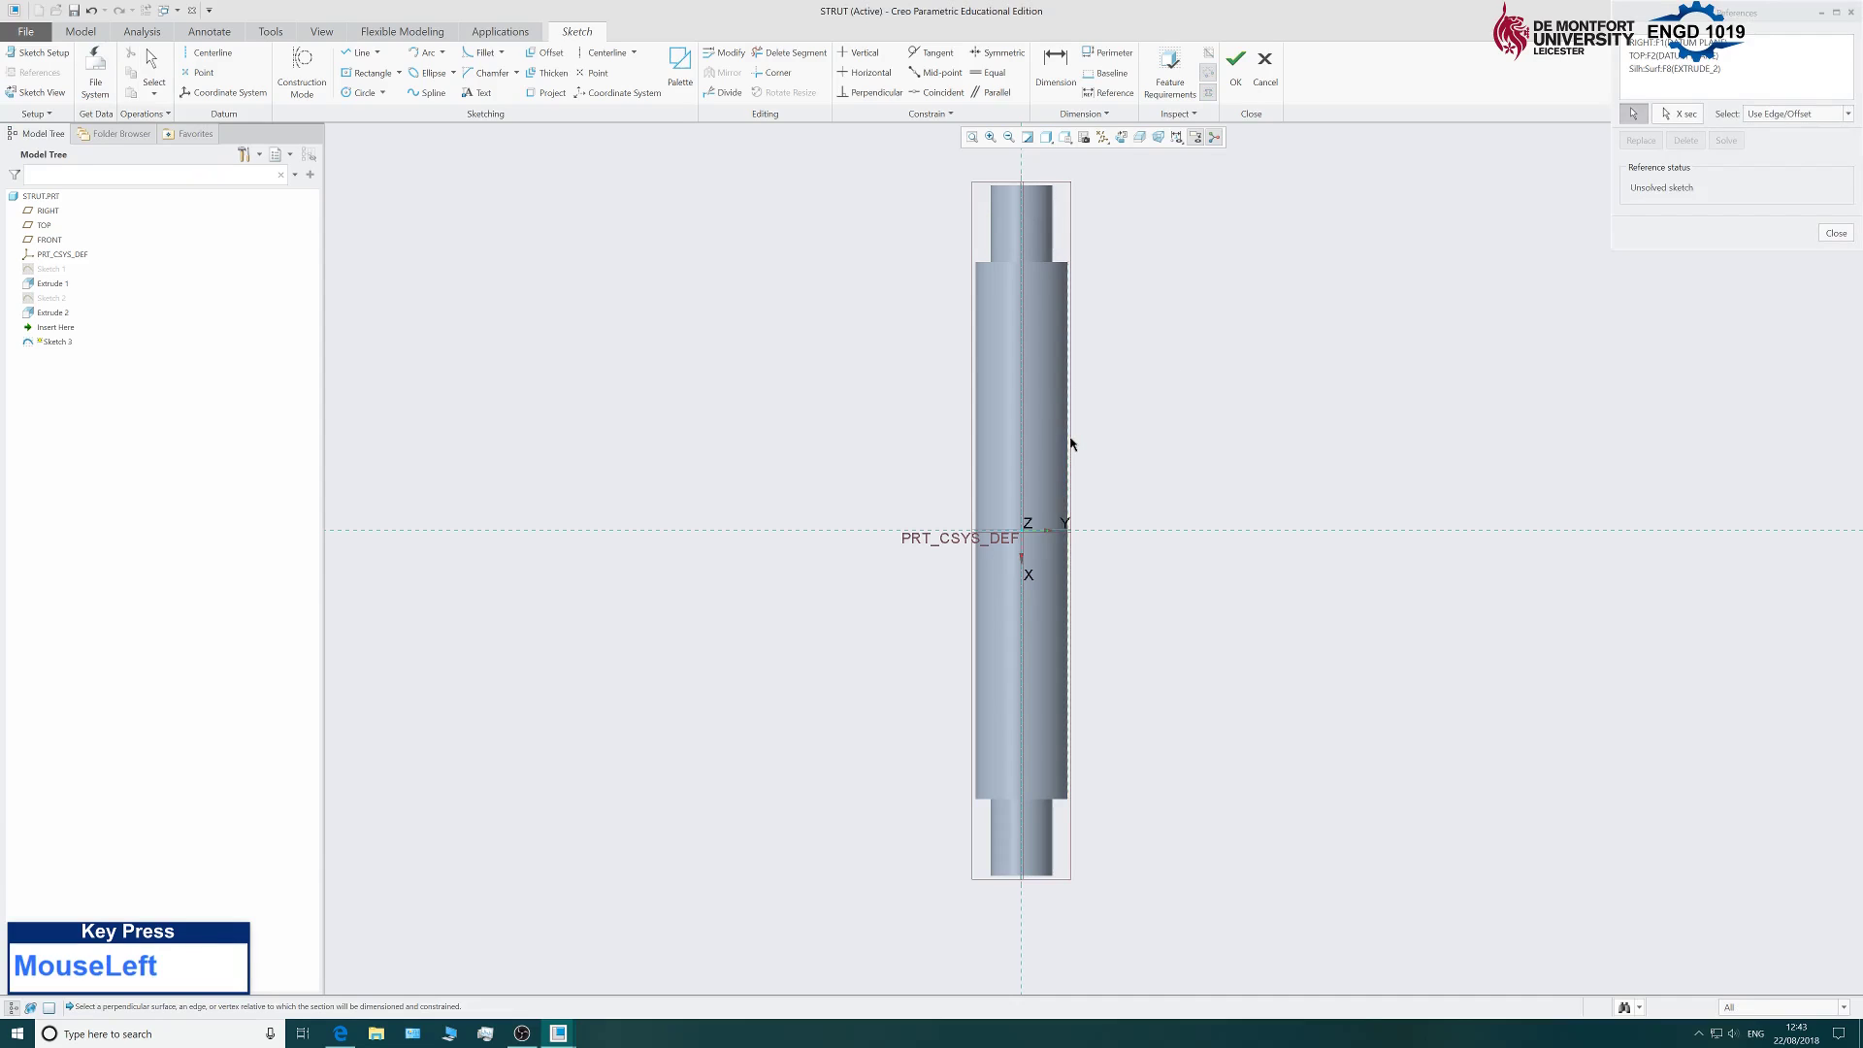
{"action": "middle_click", "coordinate": [1535, 243]}
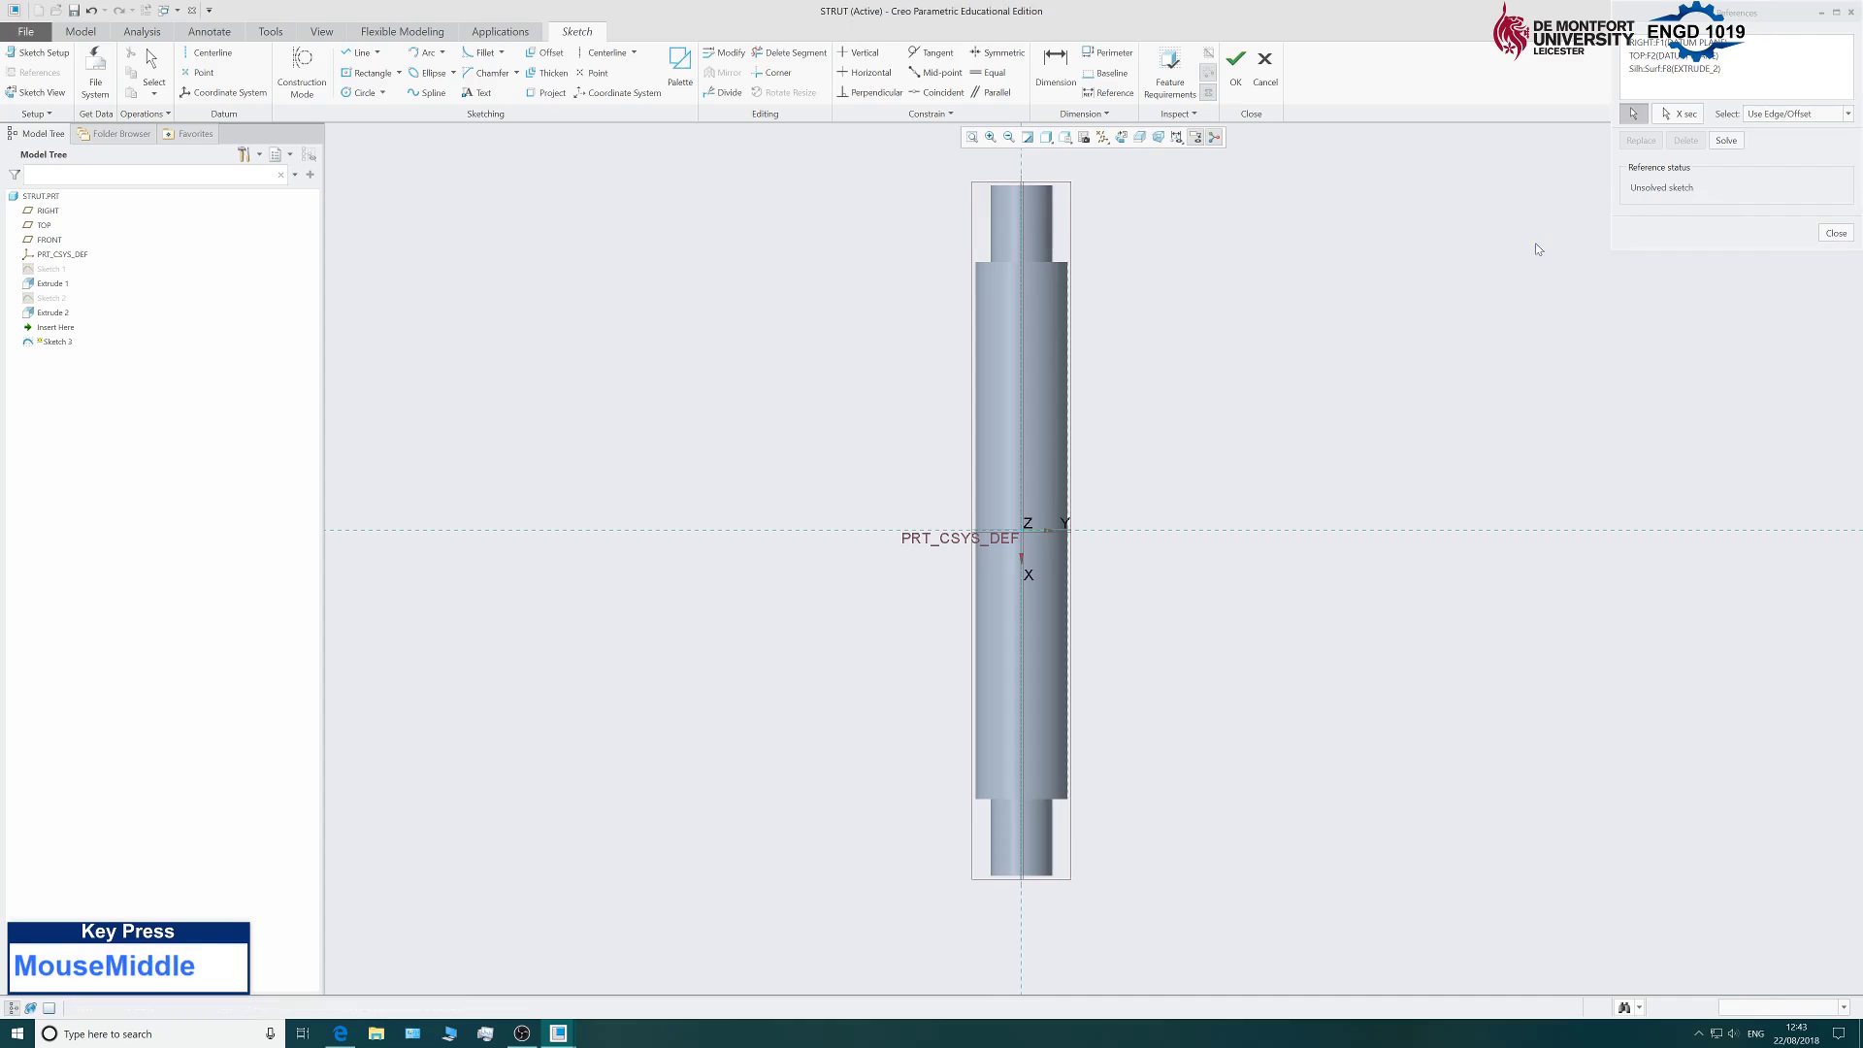
{"action": "left_click", "coordinate": [1836, 233]}
{"action": "scroll", "coordinate": [1145, 376], "scroll_direction": "up", "scroll_amount": 2}
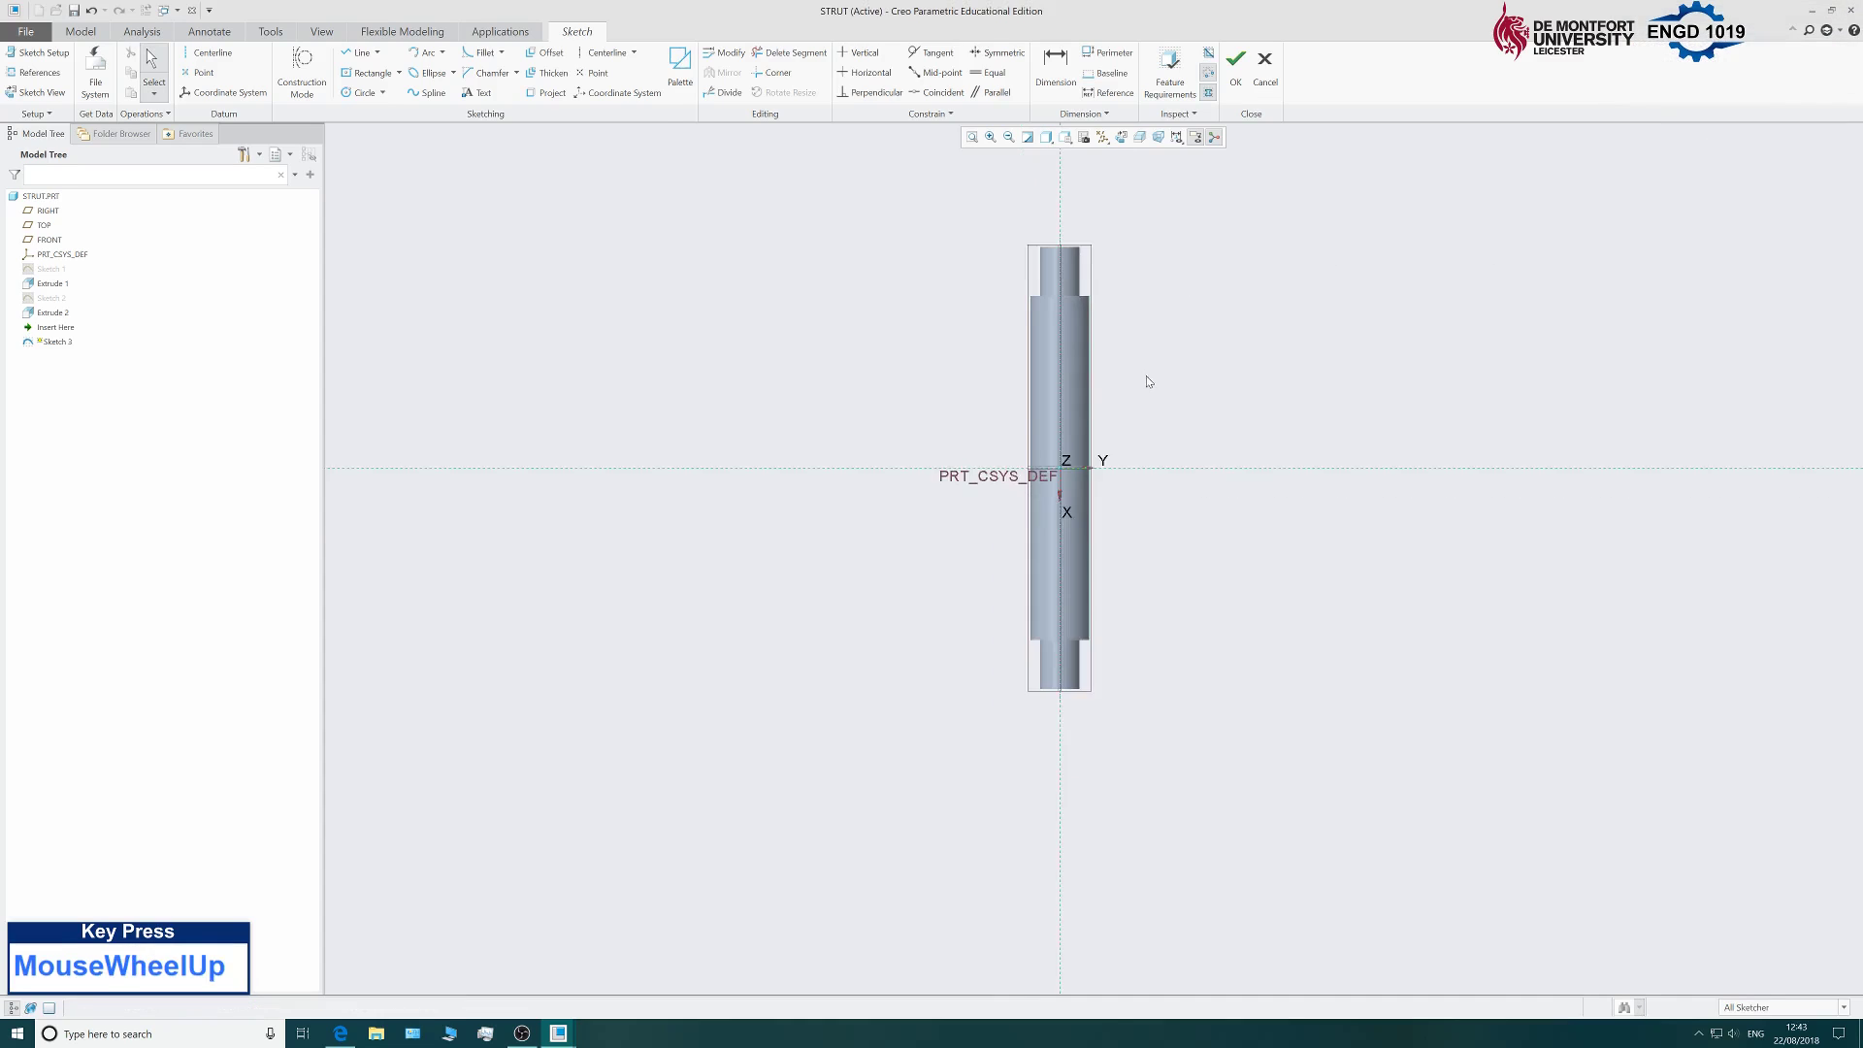
{"action": "scroll", "coordinate": [1194, 393], "scroll_direction": "down", "scroll_amount": 3}
{"action": "scroll", "coordinate": [1164, 417], "scroll_direction": "up", "scroll_amount": 2}
{"action": "scroll", "coordinate": [1112, 453], "scroll_direction": "down", "scroll_amount": 1}
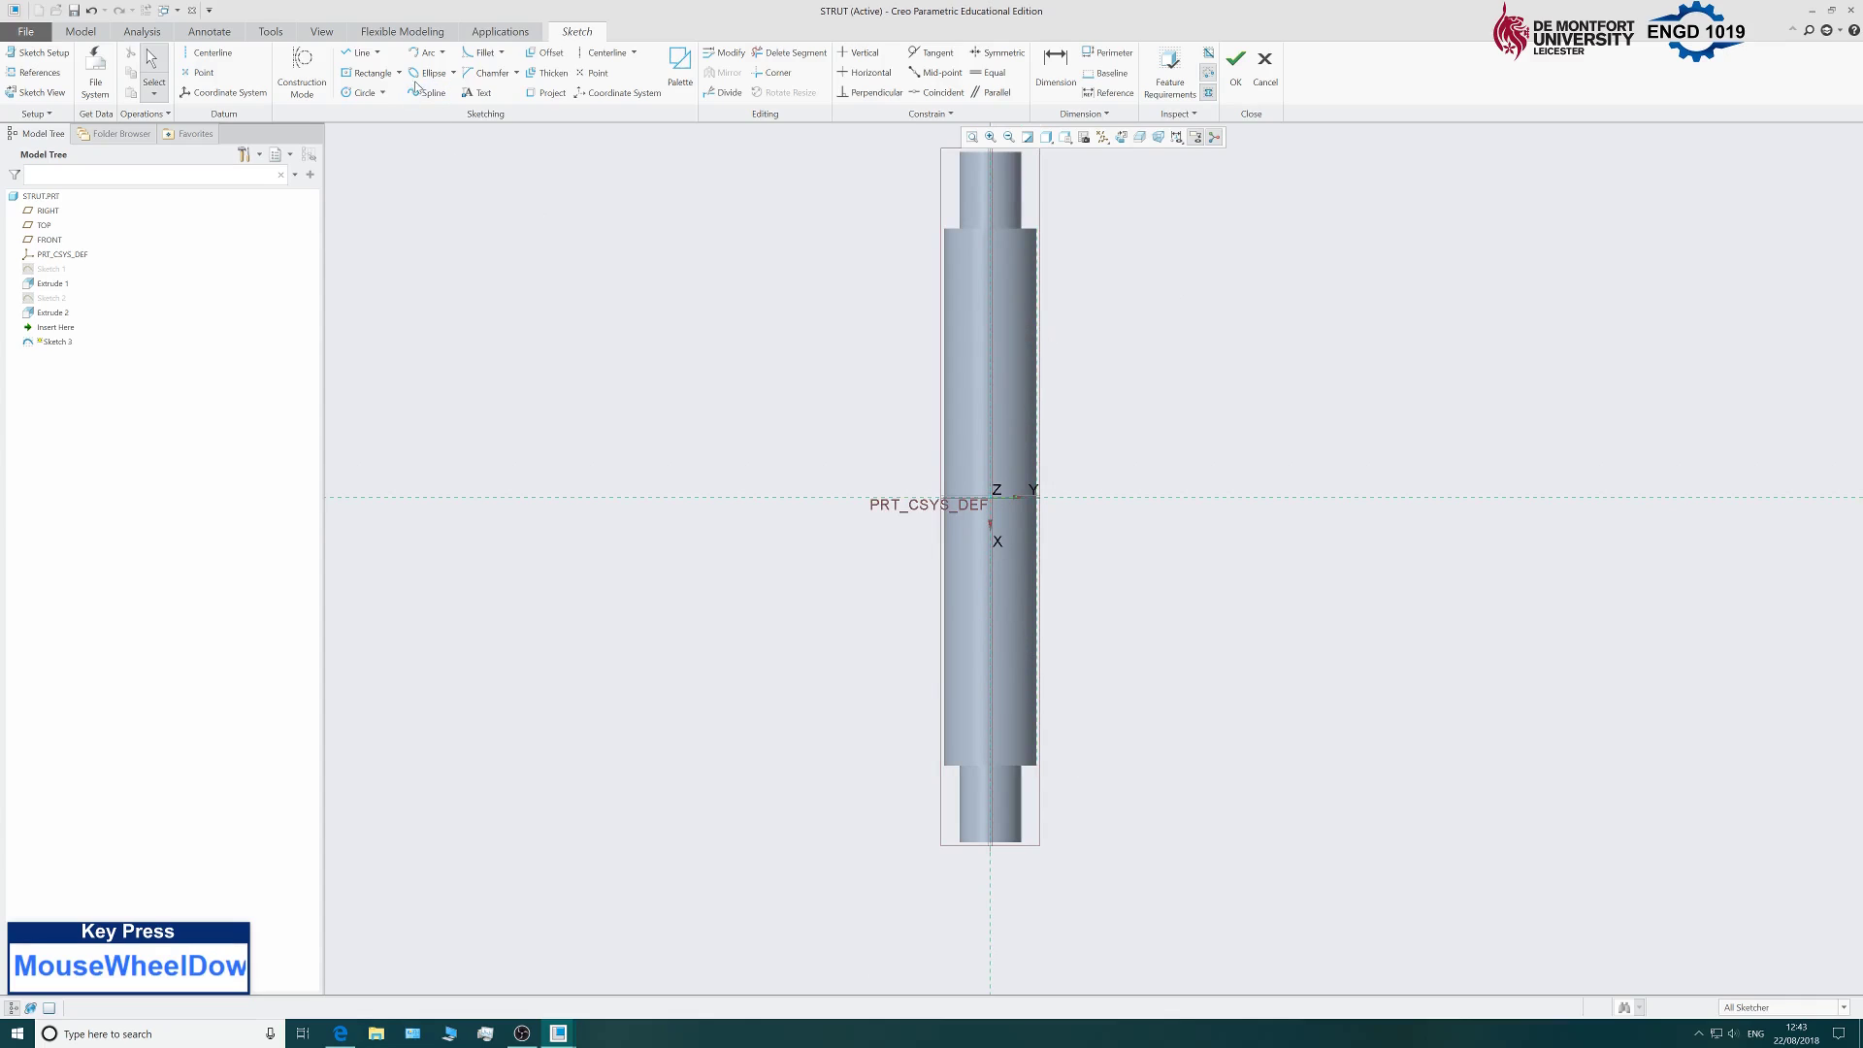
{"action": "left_click", "coordinate": [424, 56]}
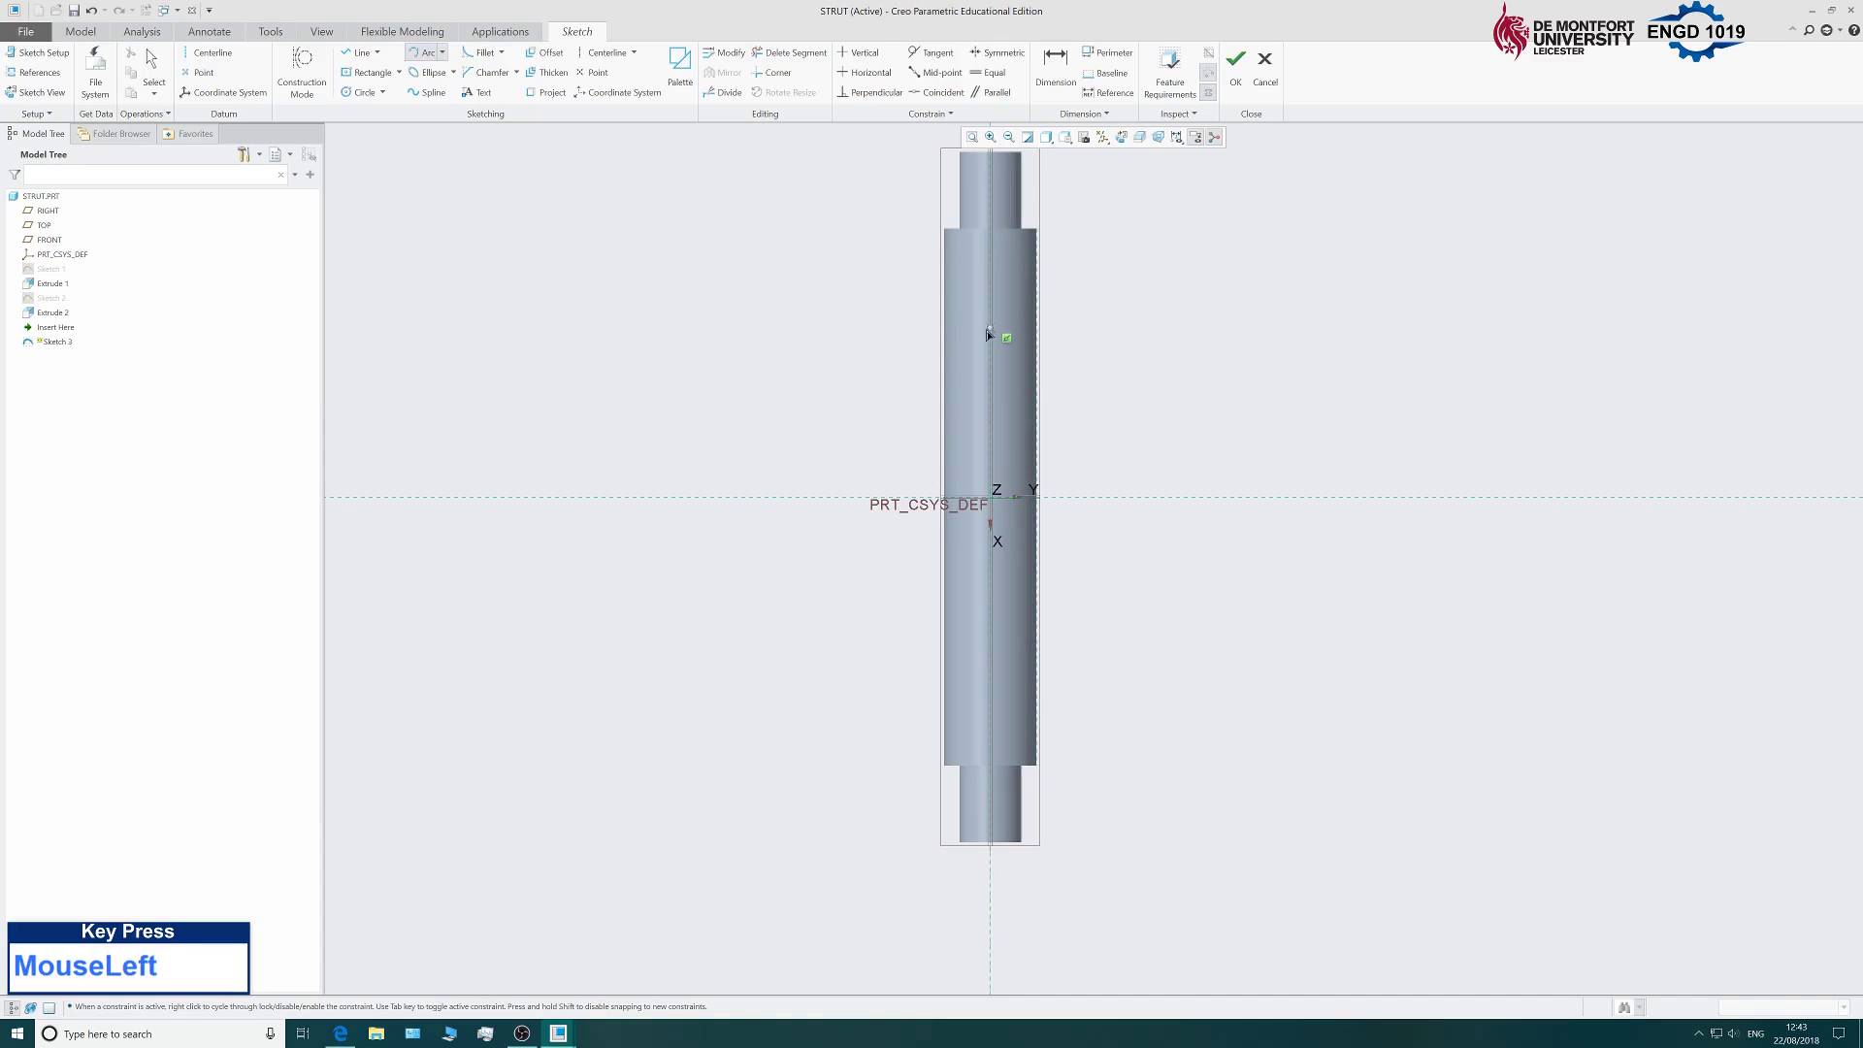
Draw a 3-point arc with both ends on the strut's right edge, curving left into it.
{"action": "left_click", "coordinate": [1037, 306]}
{"action": "left_click_drag", "start_coordinate": [1038, 671], "coordinate": [1219, 548]}
{"action": "left_click", "coordinate": [1012, 514]}
{"action": "middle_click", "coordinate": [1140, 428]}
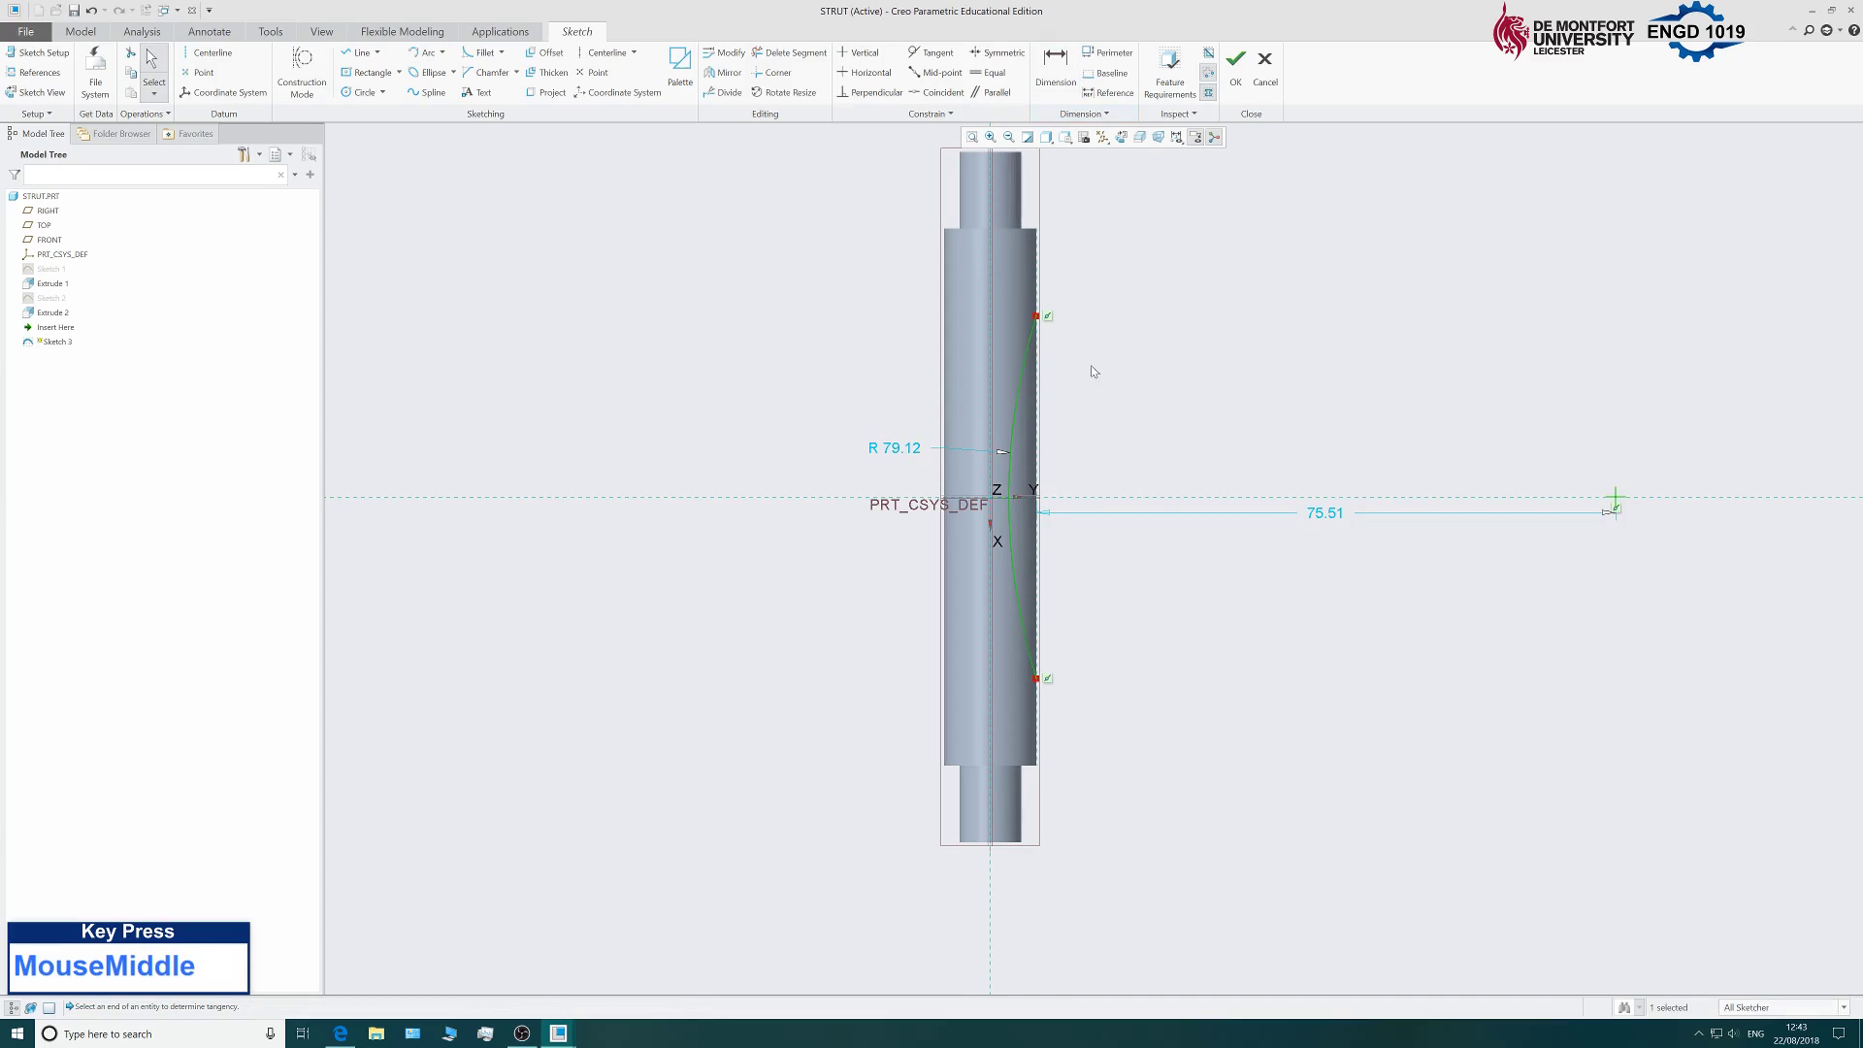
Dimension the vertical spacing between the arc's endpoints to 60.
{"action": "left_click", "coordinate": [1038, 317]}
{"action": "left_click", "coordinate": [1055, 64]}
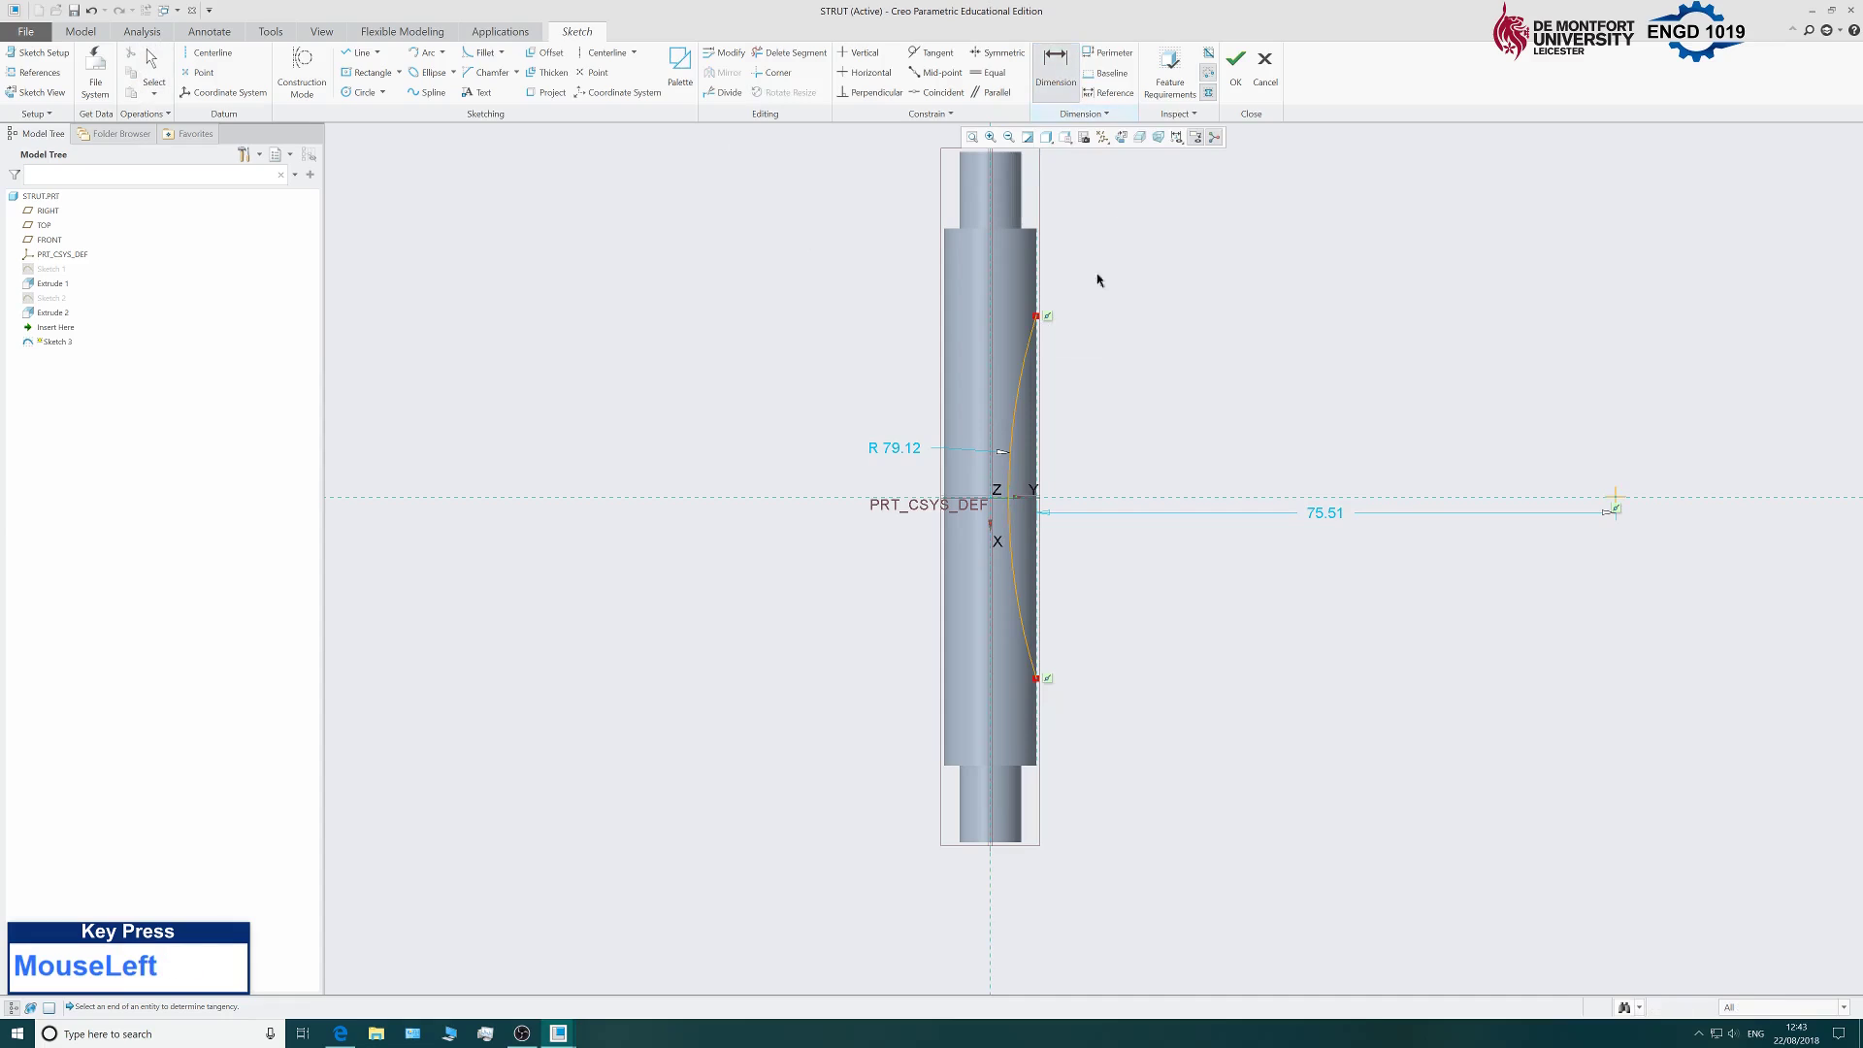
{"action": "left_click_drag", "start_coordinate": [1037, 317], "coordinate": [1085, 457]}
{"action": "left_click", "coordinate": [1084, 457]}
{"action": "left_click", "coordinate": [1057, 68]}
{"action": "middle_click", "coordinate": [1231, 293]}
{"action": "middle_click", "coordinate": [1231, 293]}
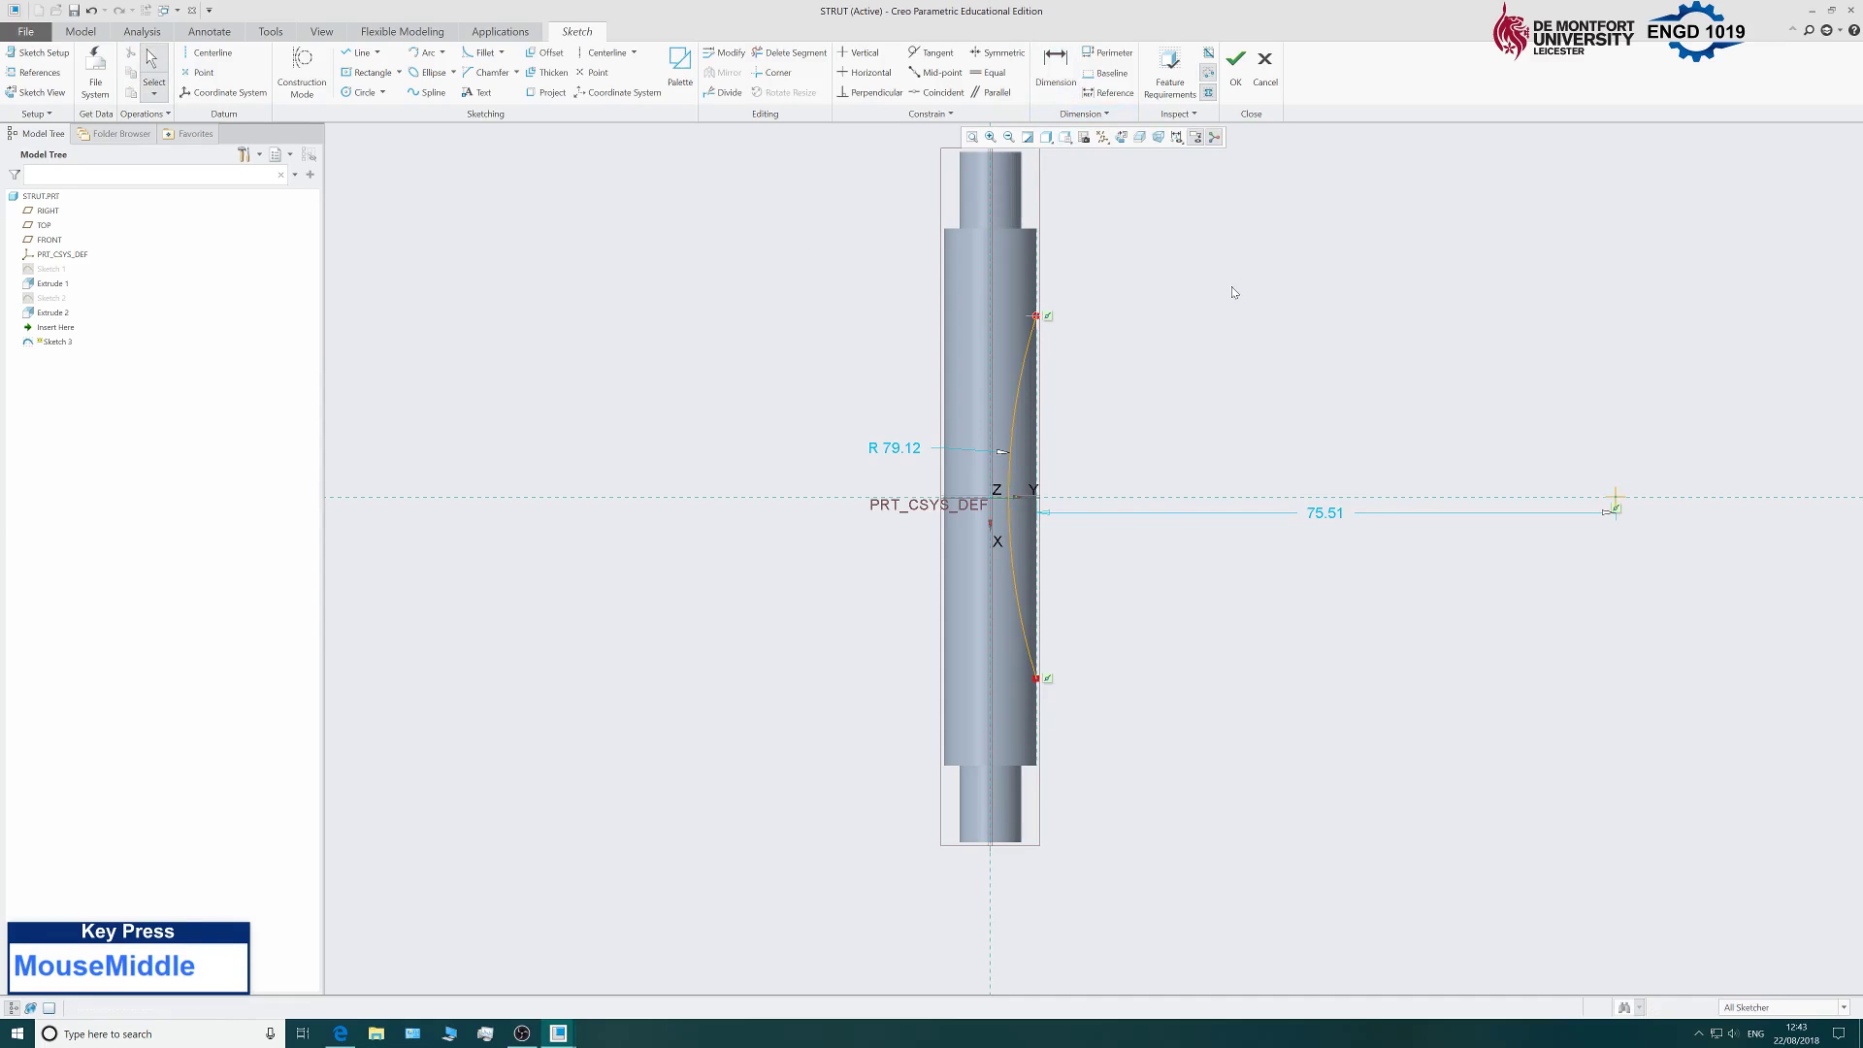
{"action": "left_click", "coordinate": [1056, 64]}
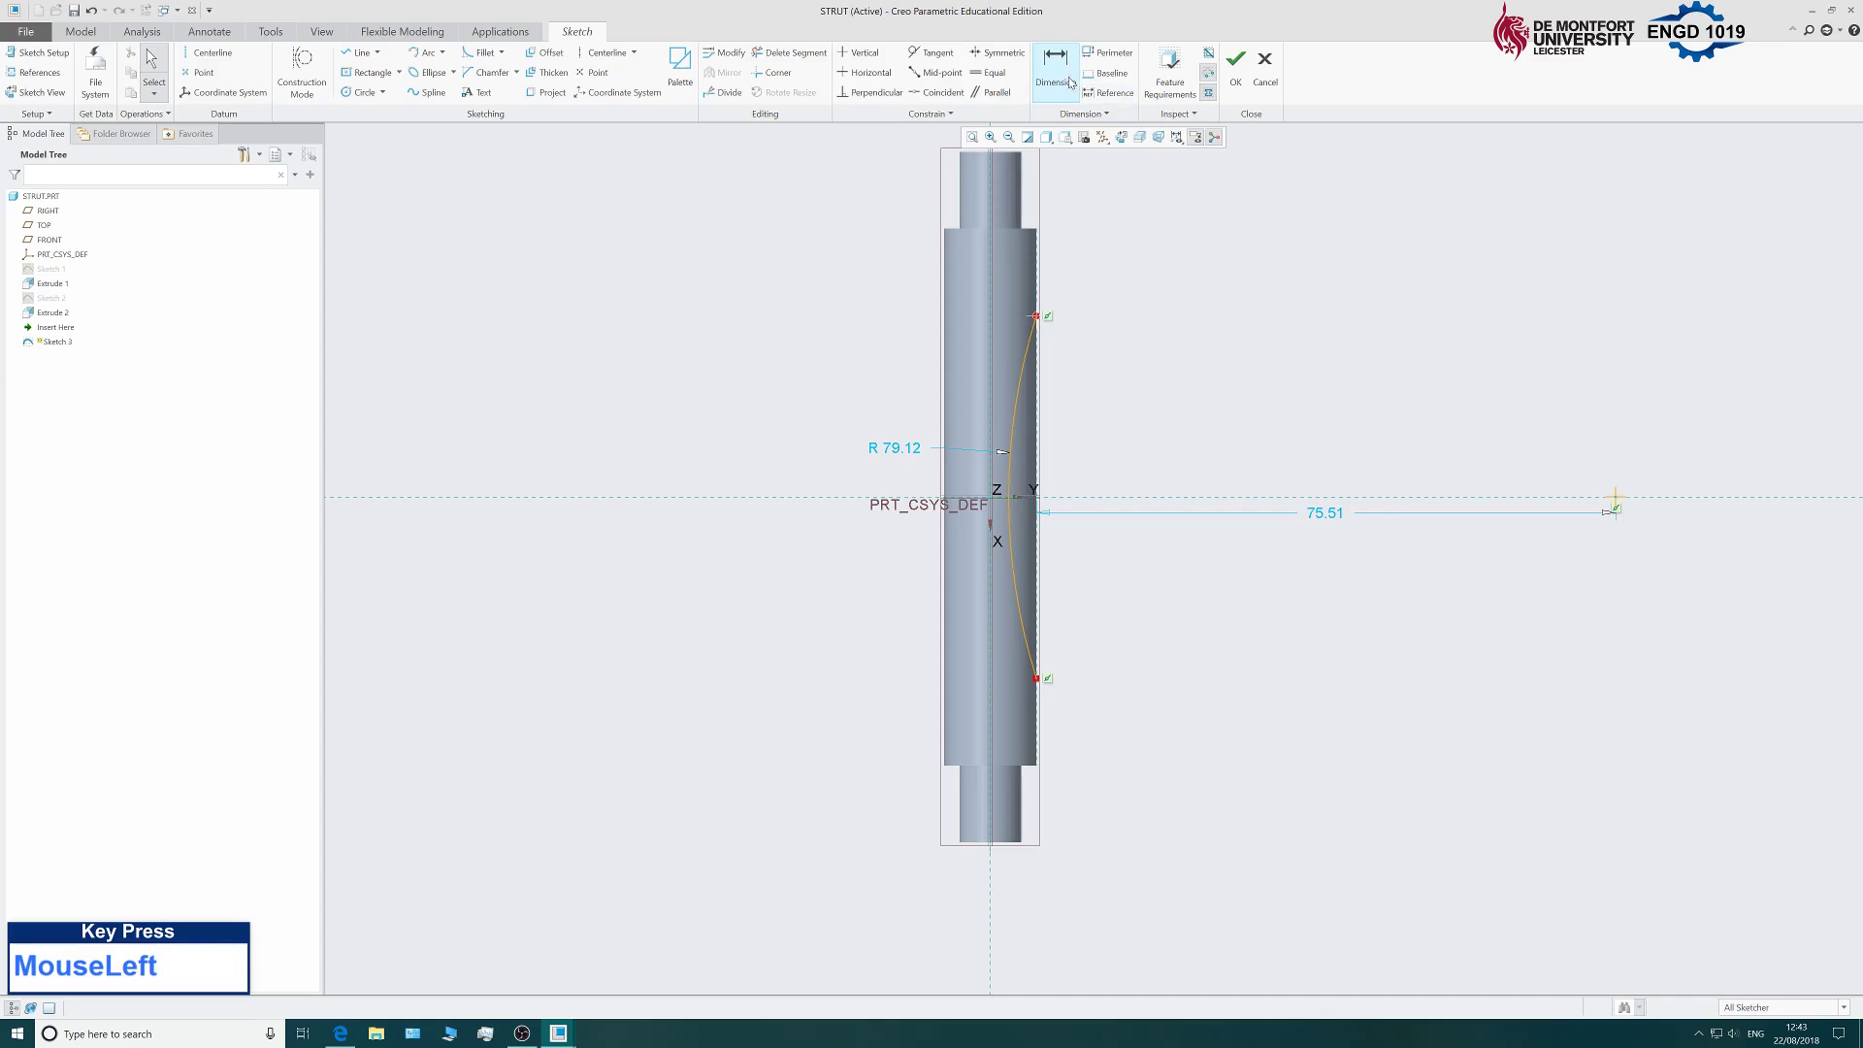
{"action": "left_click", "coordinate": [1040, 320]}
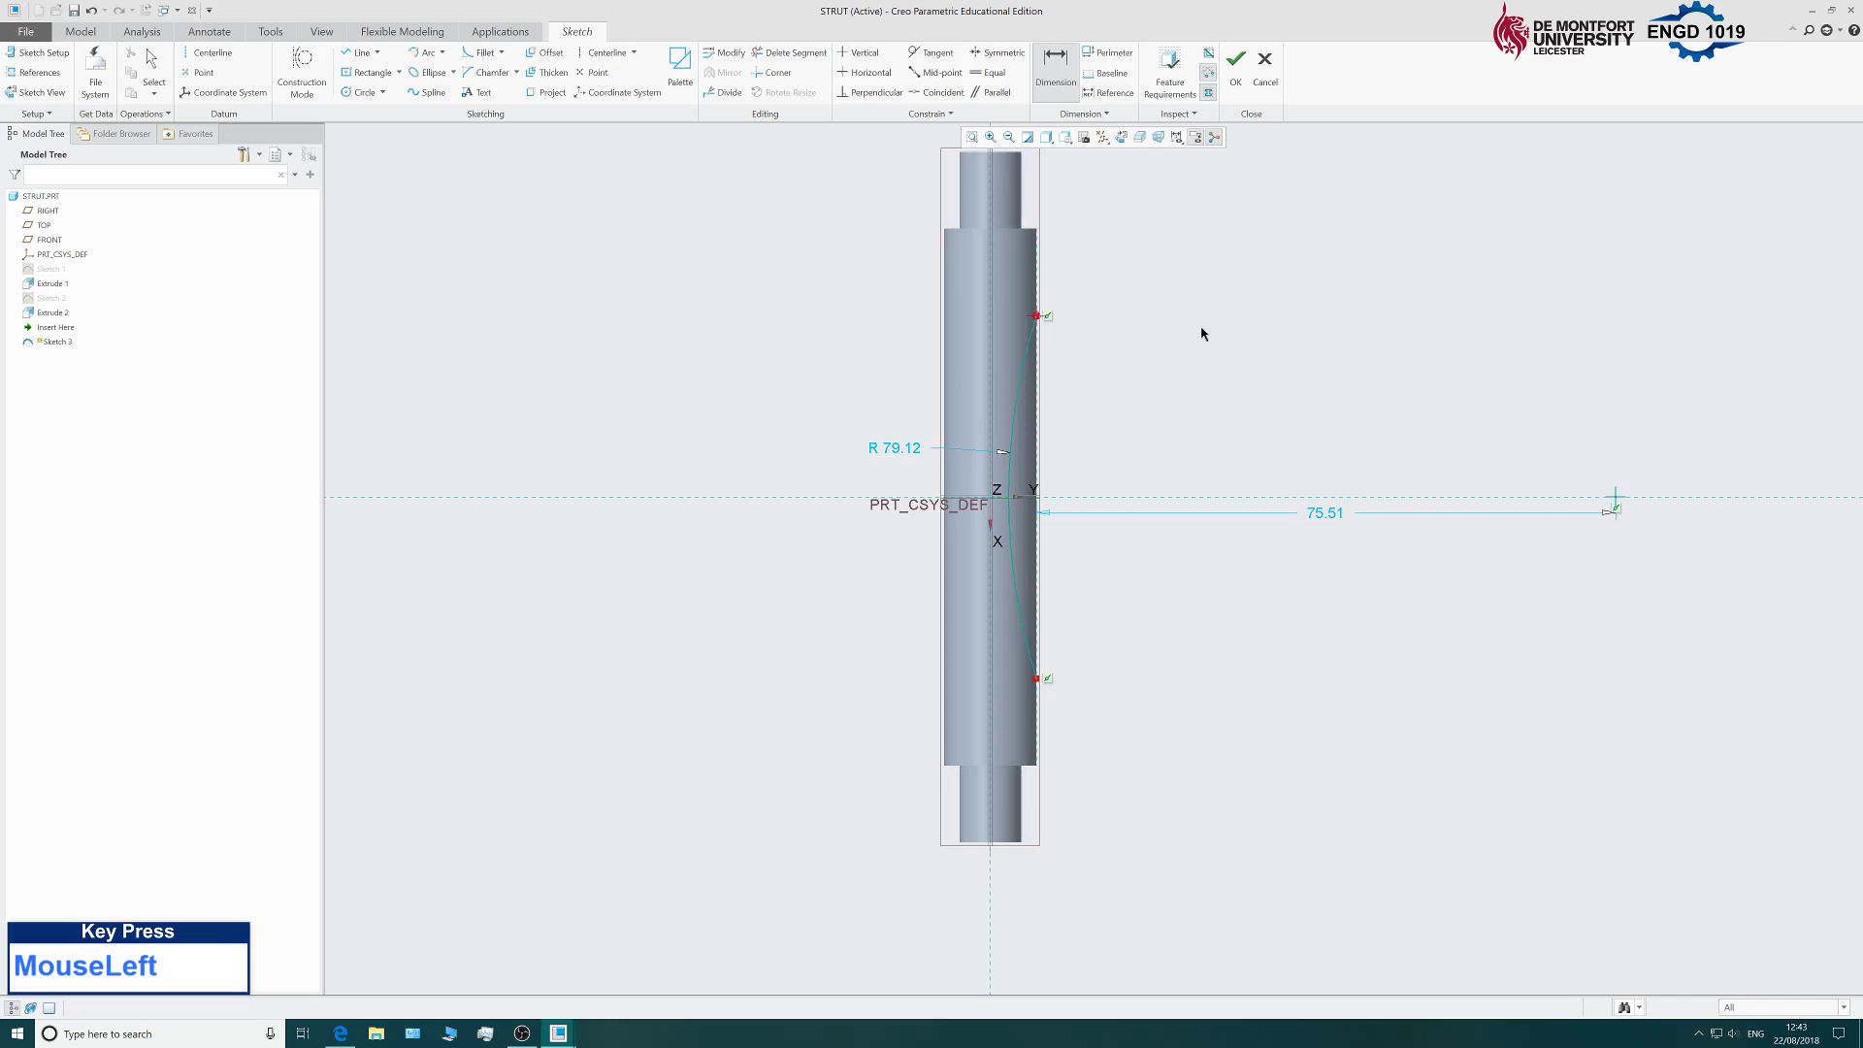
{"action": "key", "text": "ctrl"}
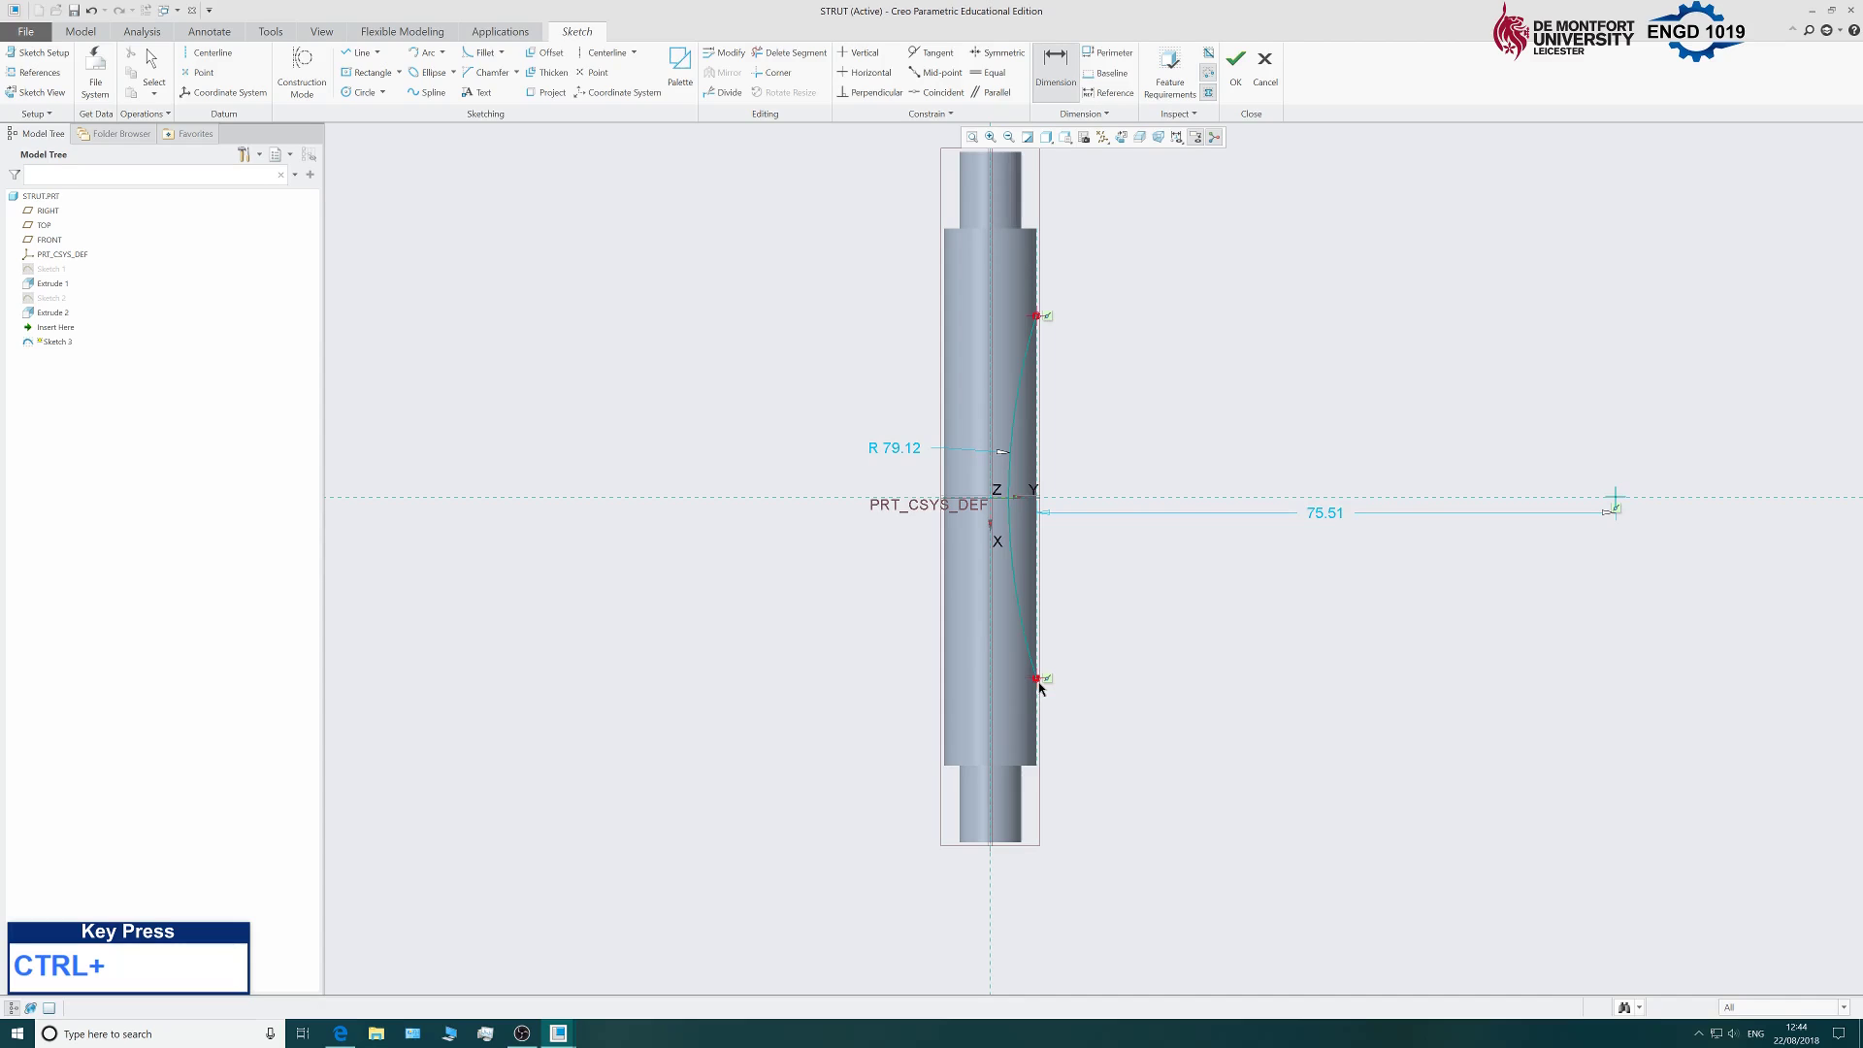
{"action": "middle_click", "coordinate": [1175, 470]}
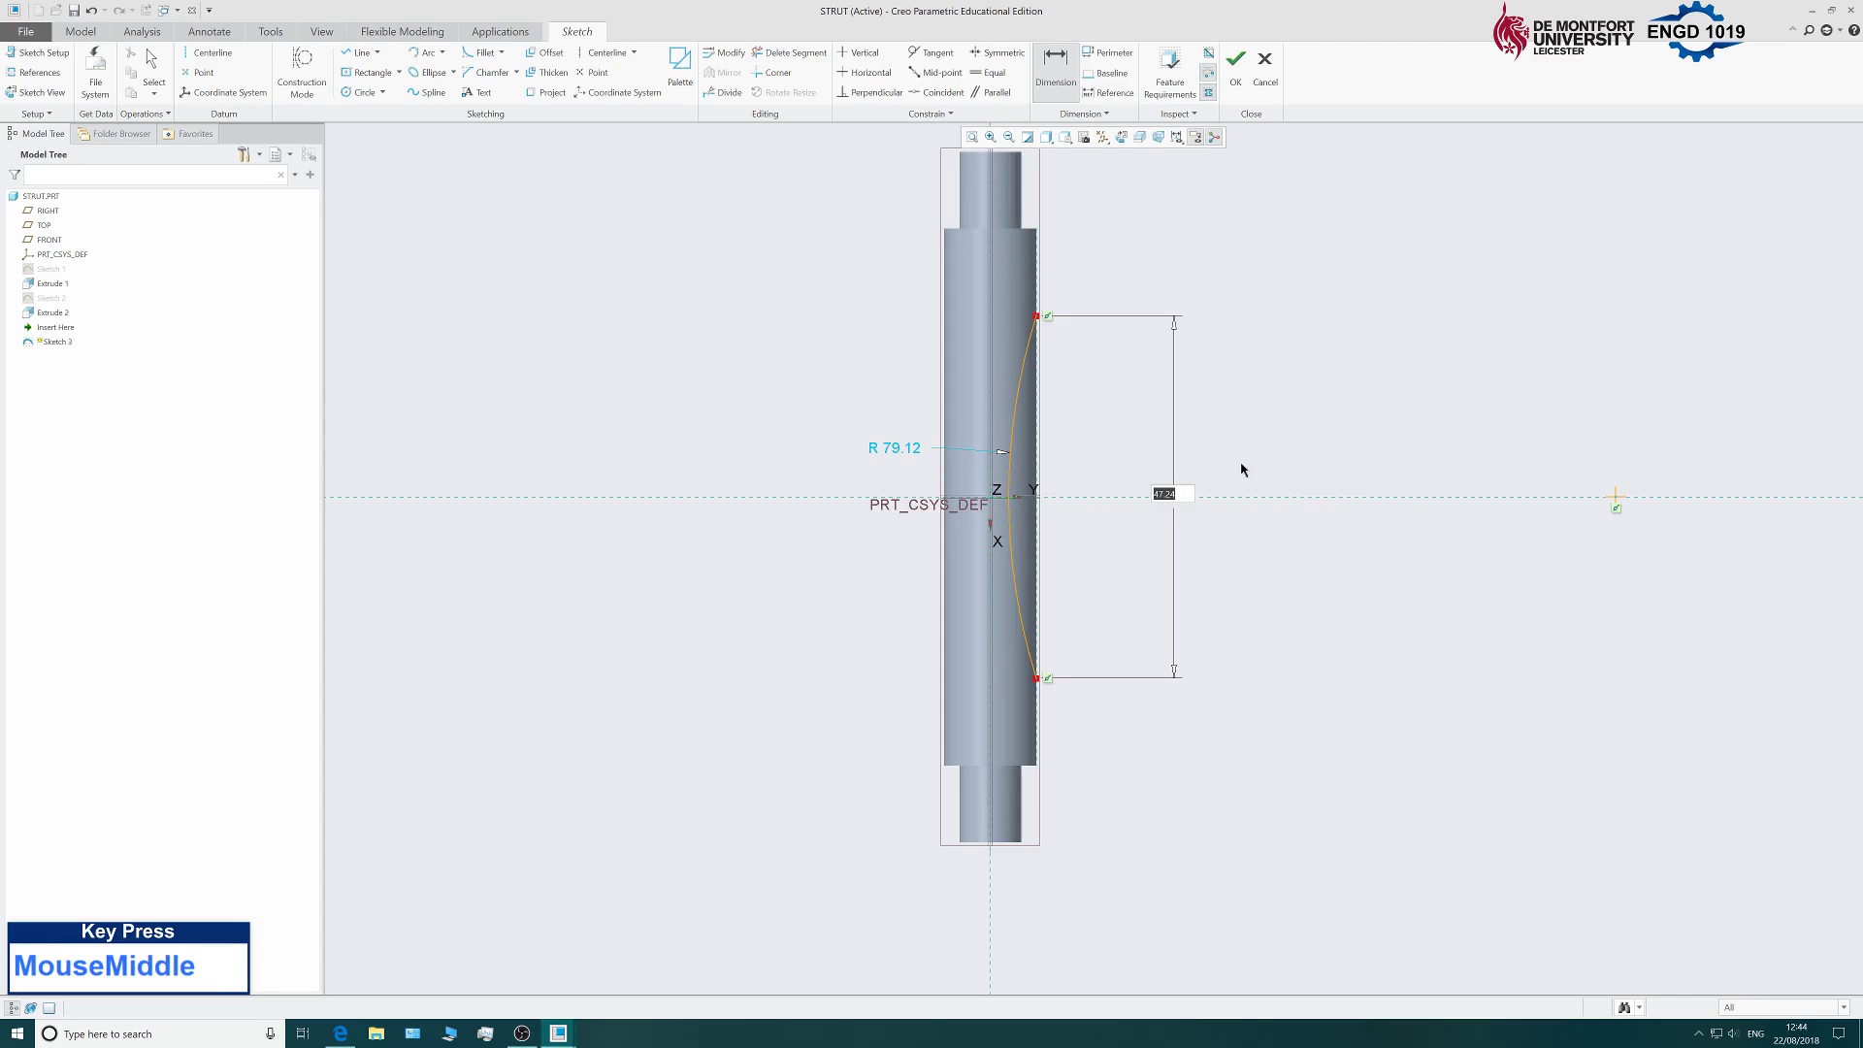
{"action": "type", "text": "60"}
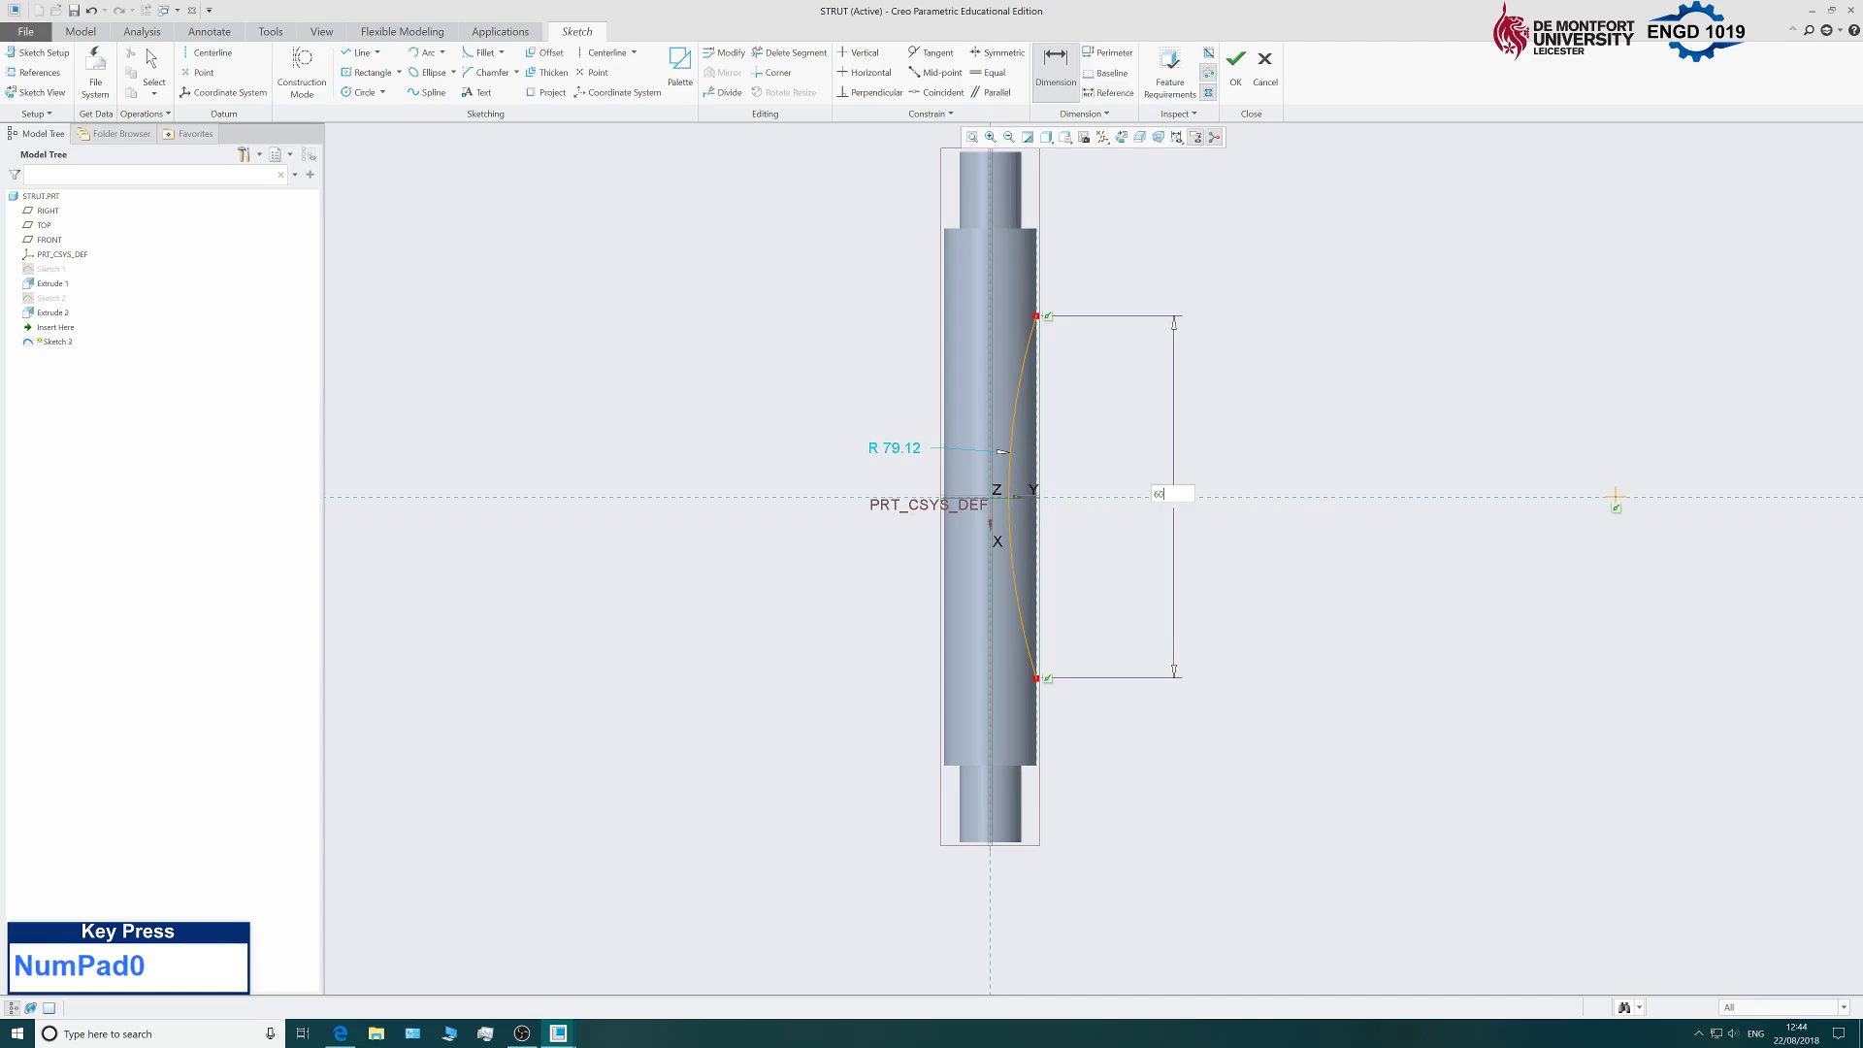
{"action": "key", "text": "Return"}
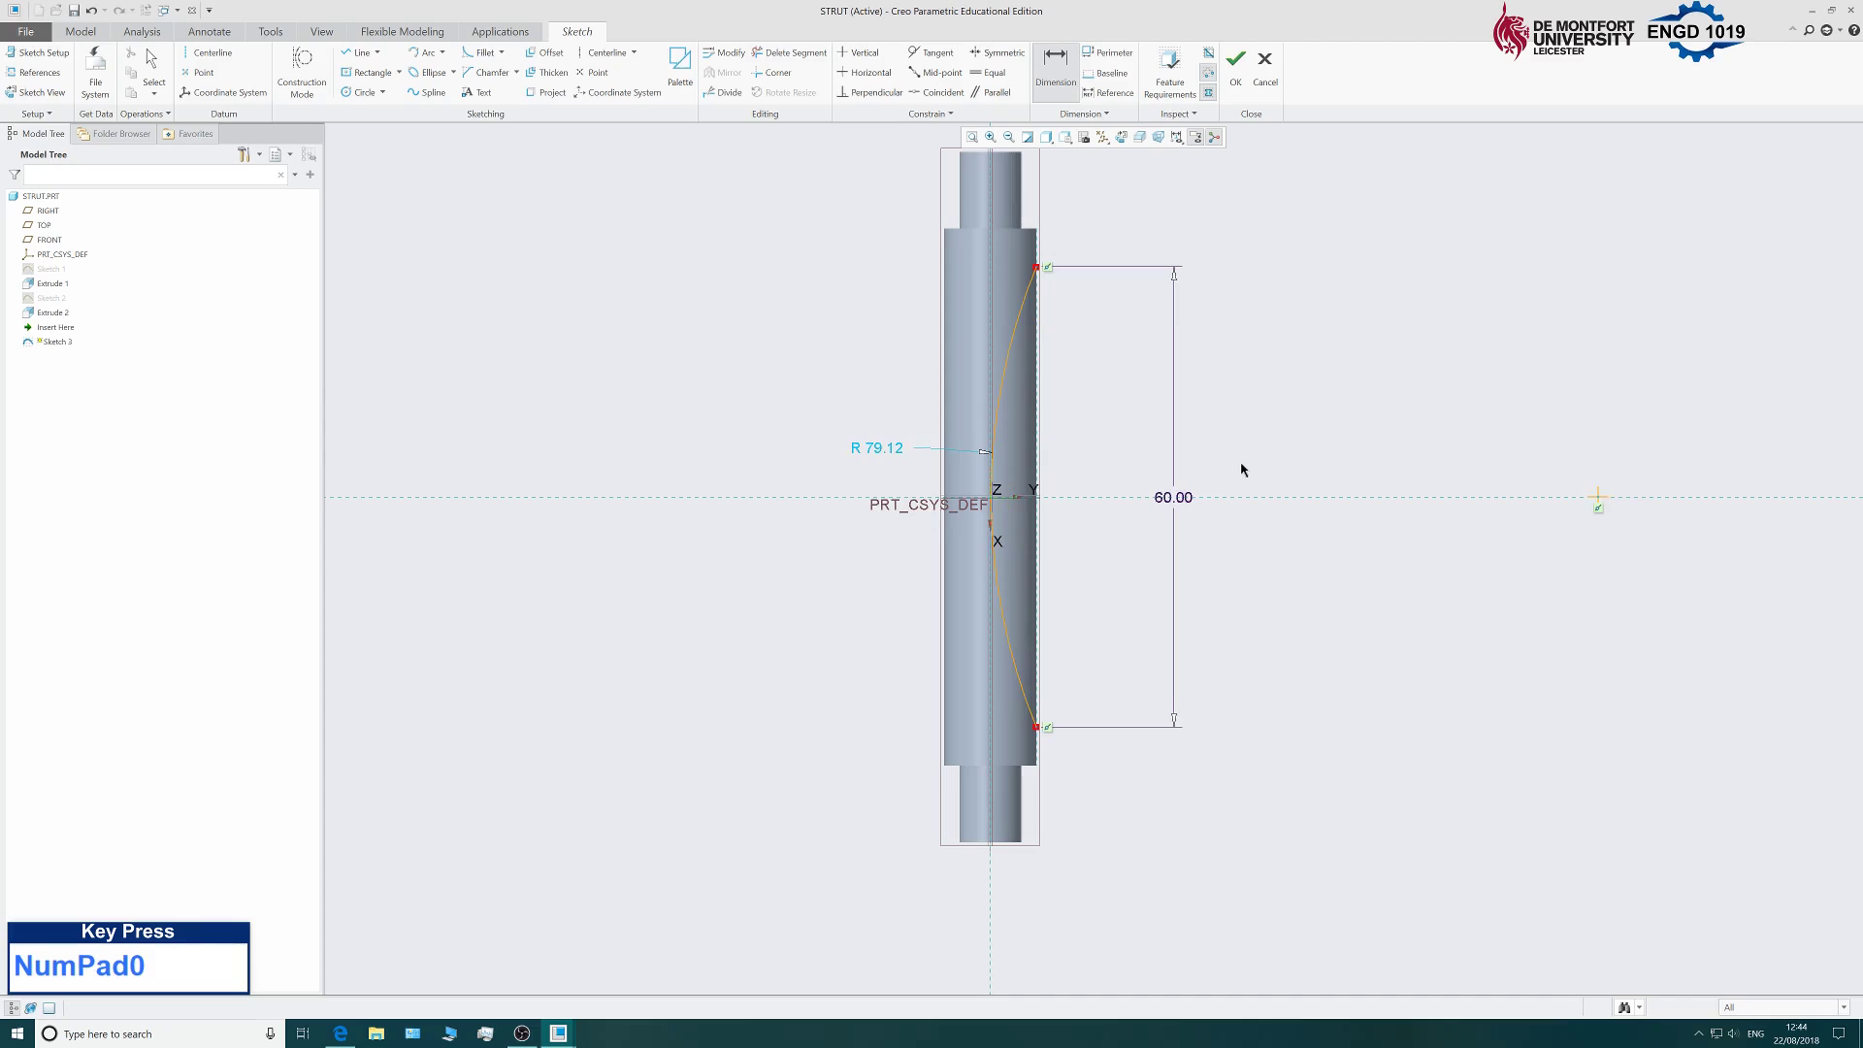
Add the arc's radius dimension and drag the arc to enlarge its radius to 108.42.
{"action": "left_click", "coordinate": [997, 490]}
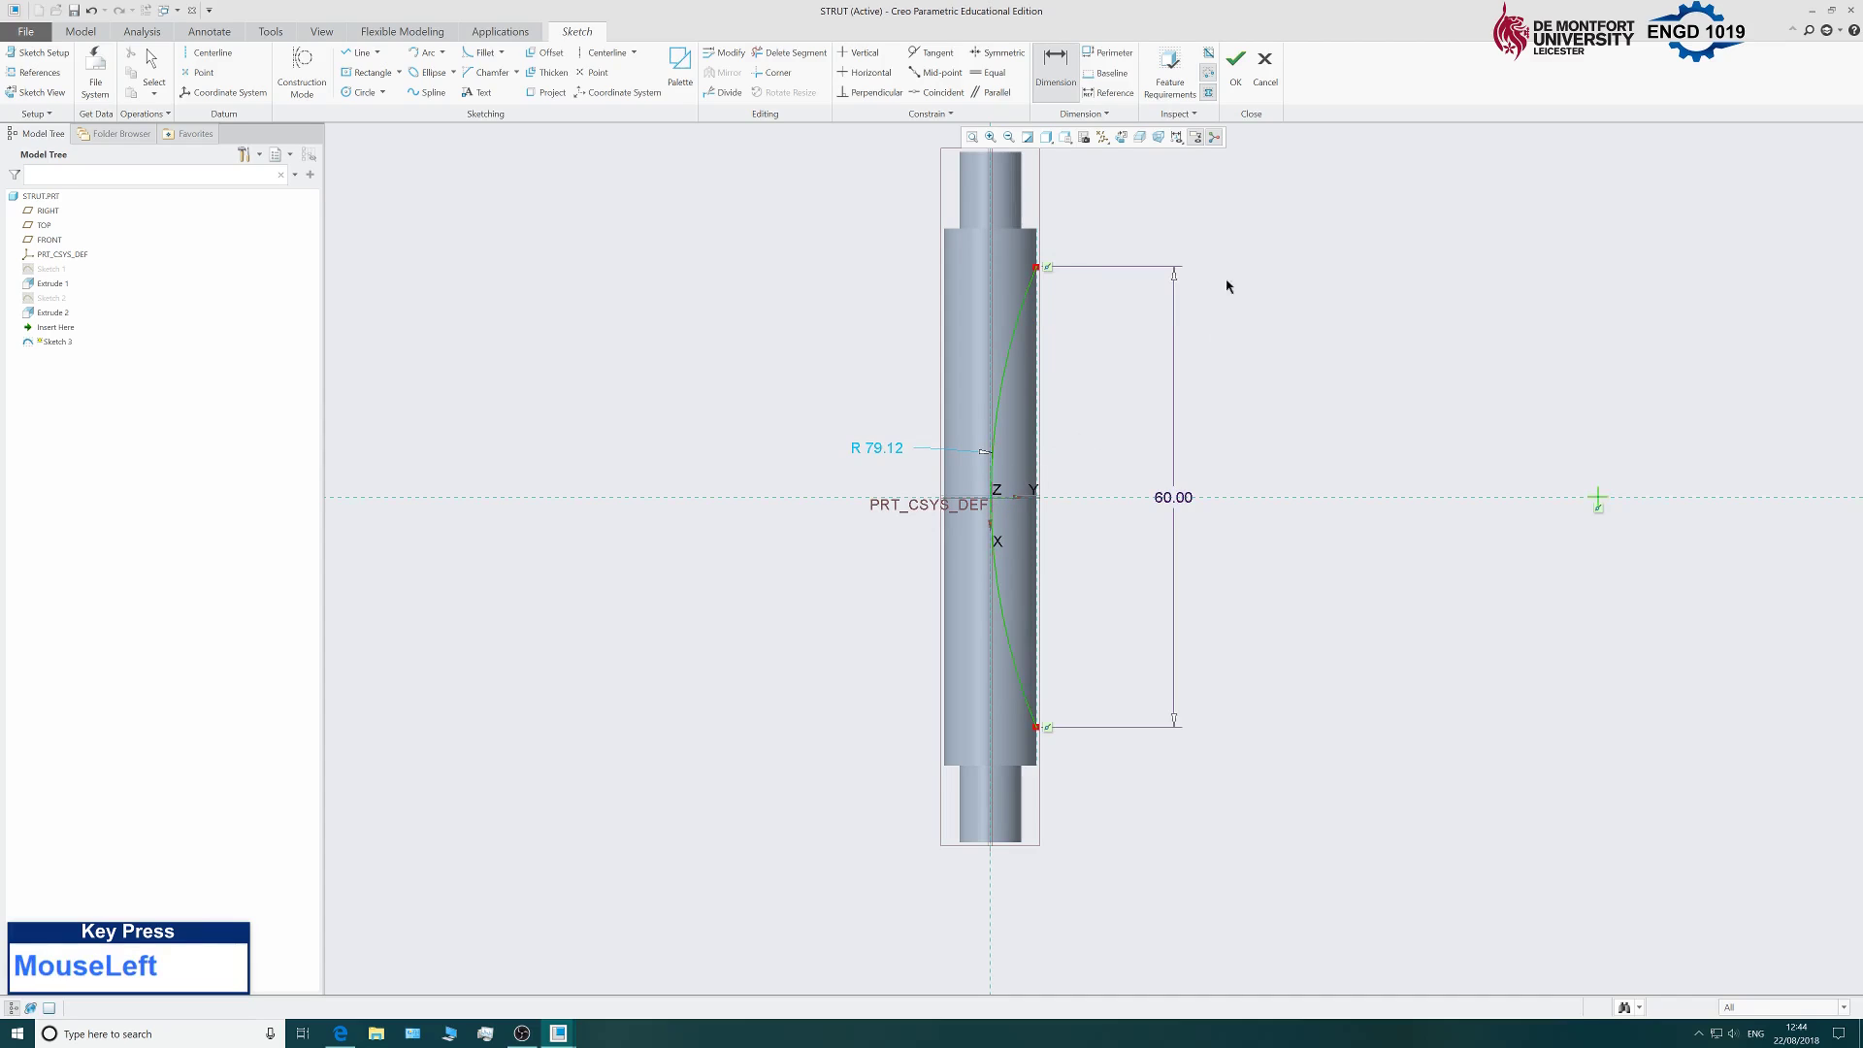
{"action": "middle_click", "coordinate": [1382, 362]}
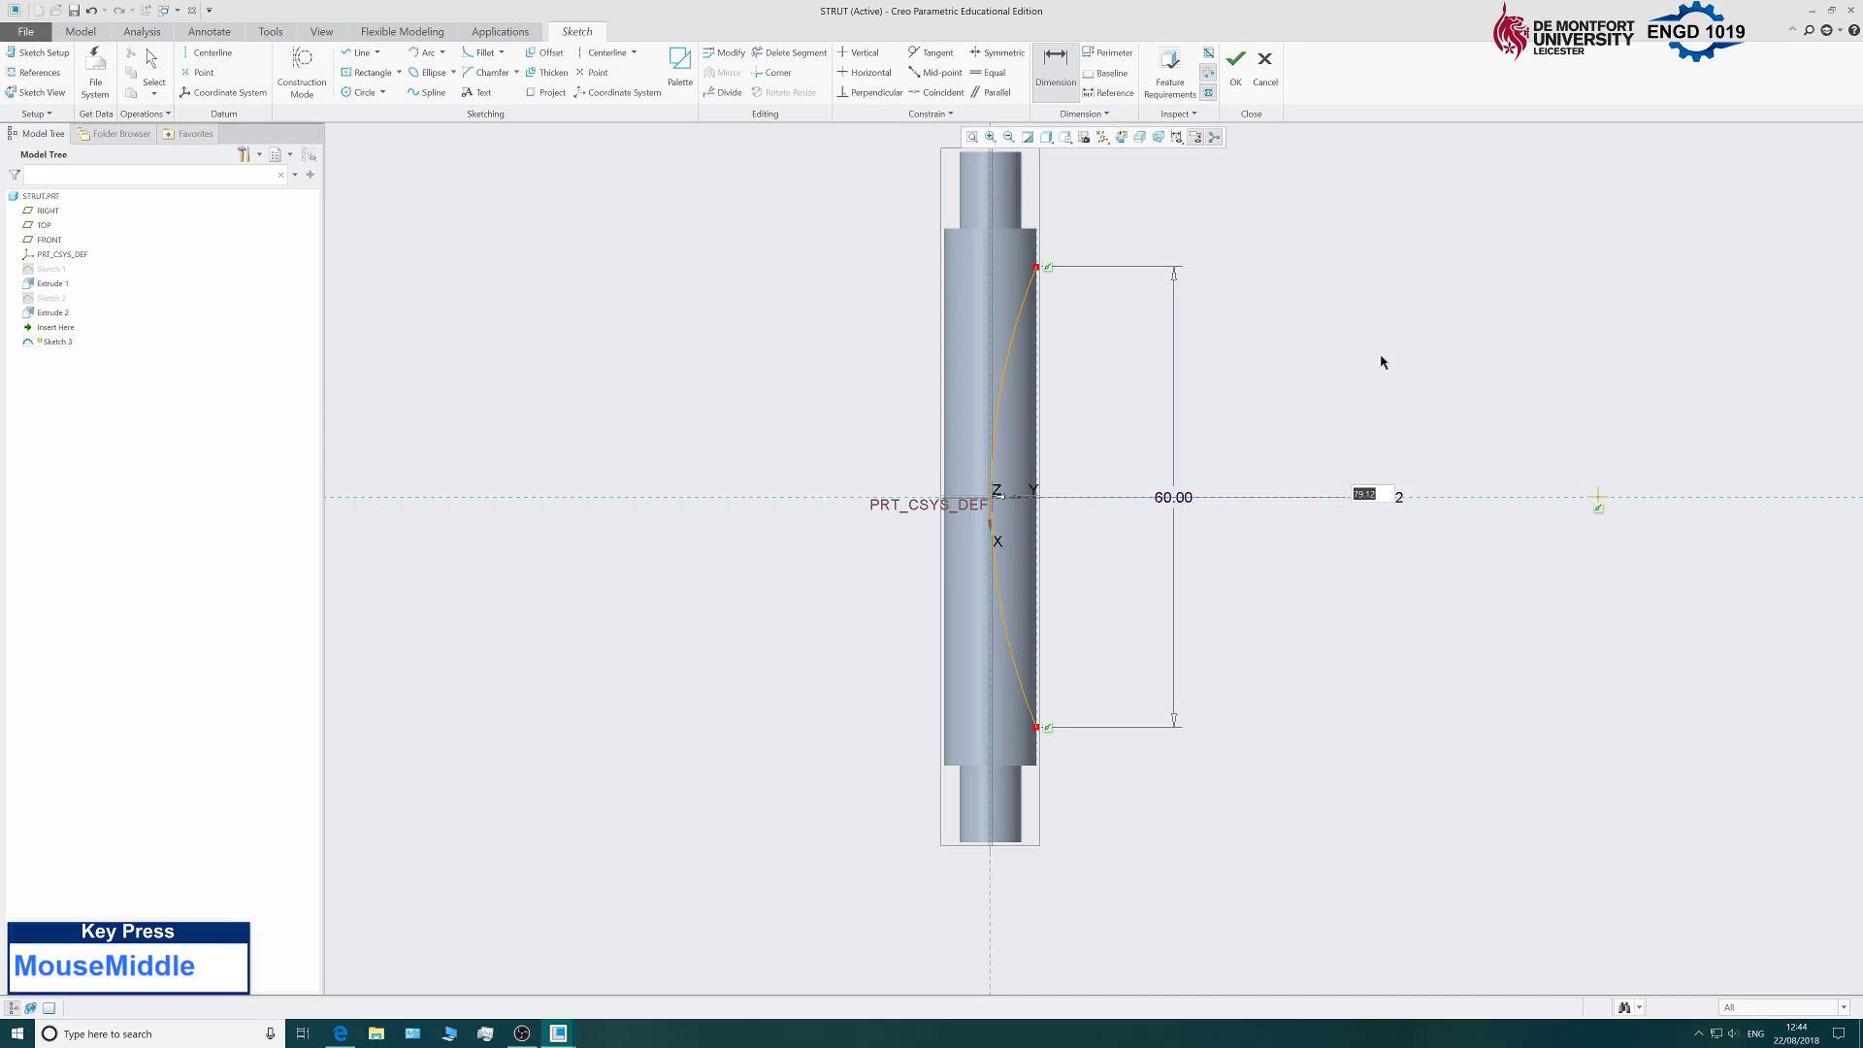
{"action": "middle_click", "coordinate": [1373, 380]}
{"action": "middle_click", "coordinate": [1386, 381]}
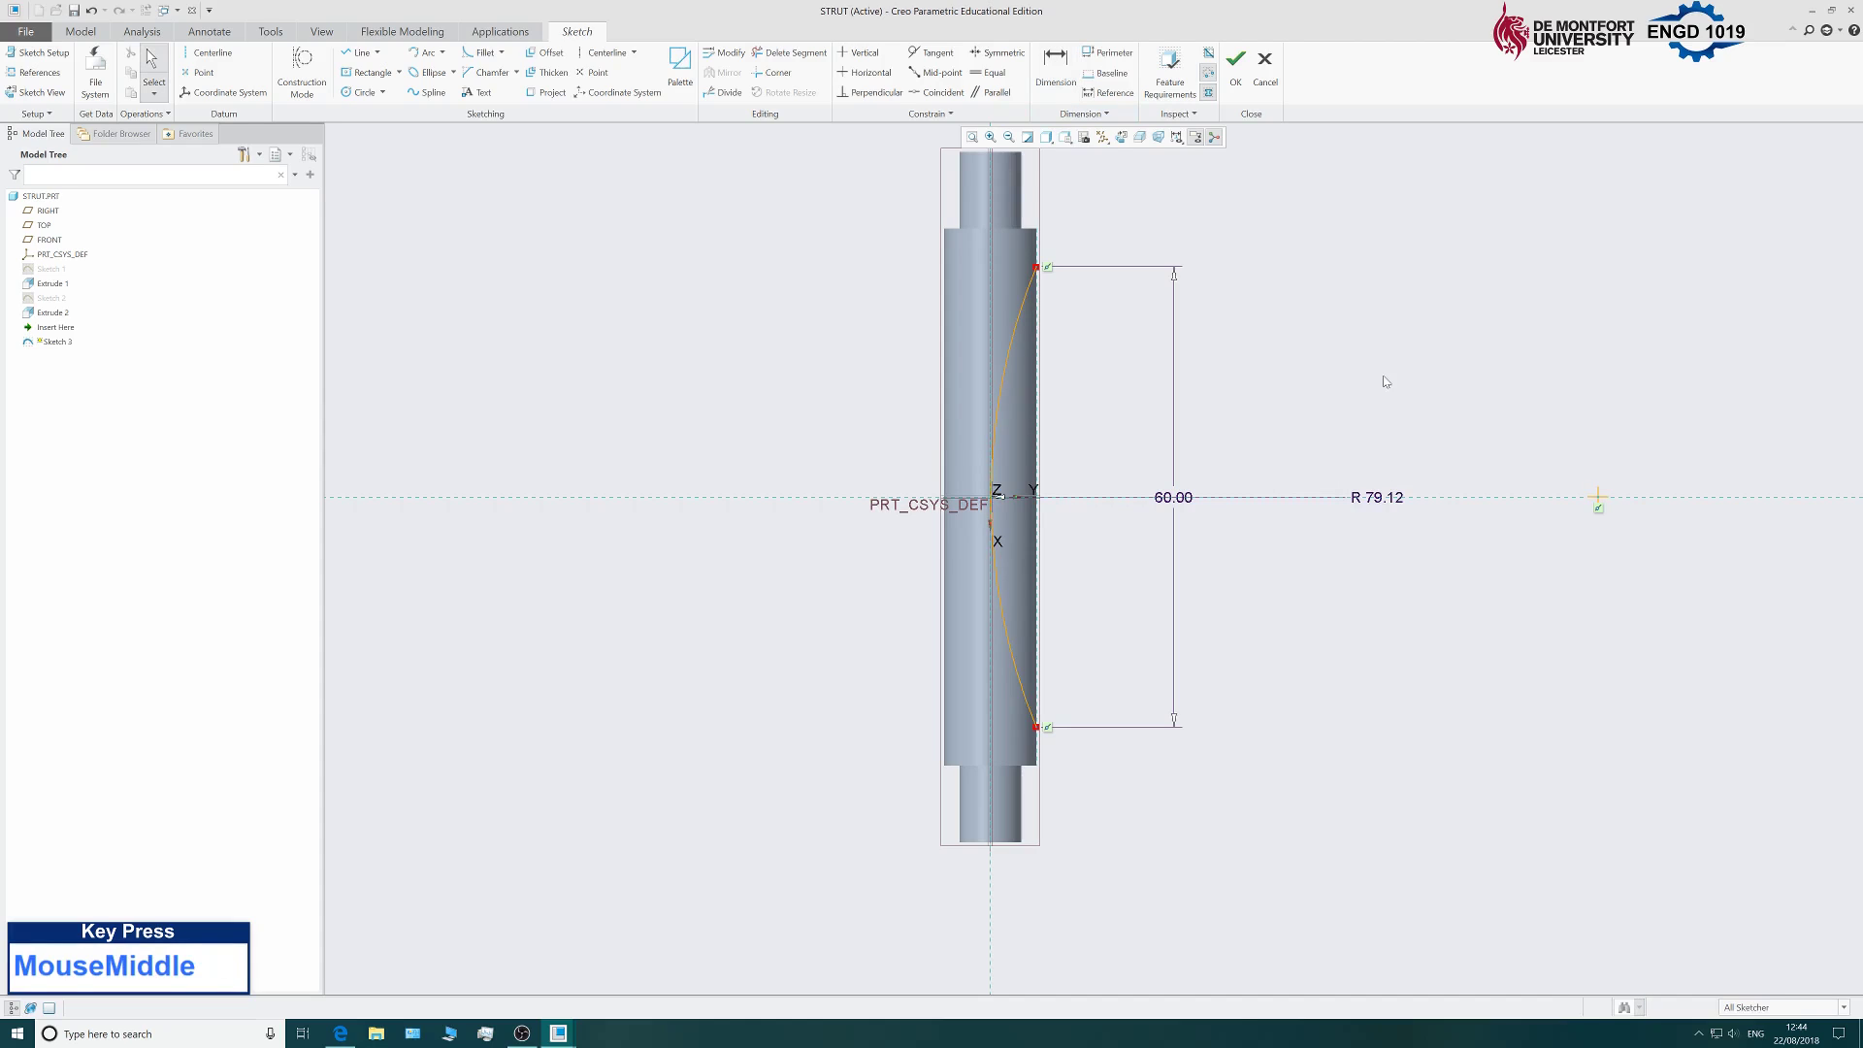
{"action": "left_click_drag", "start_coordinate": [996, 551], "coordinate": [1008, 553]}
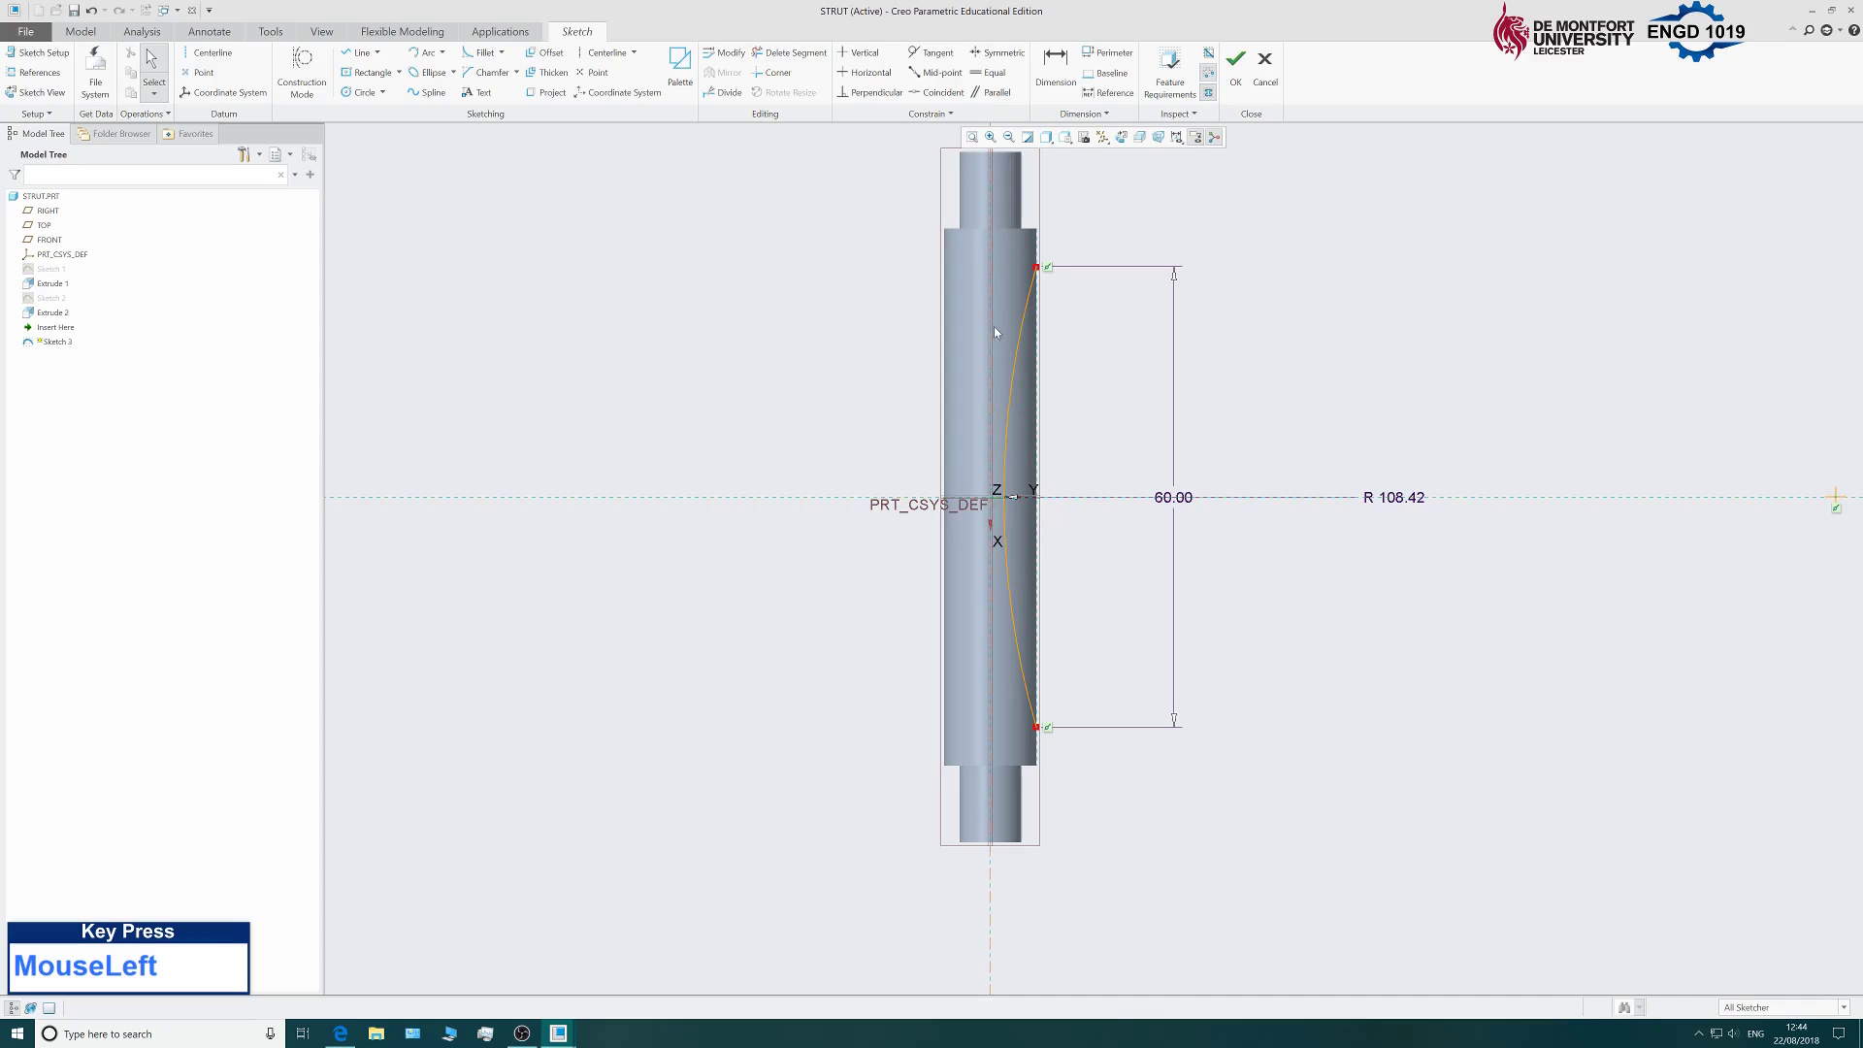
Dimension the arc to the vertical centreline (1.77), raising a conflict with the R 108.42 radius.
{"action": "left_click", "coordinate": [1071, 78]}
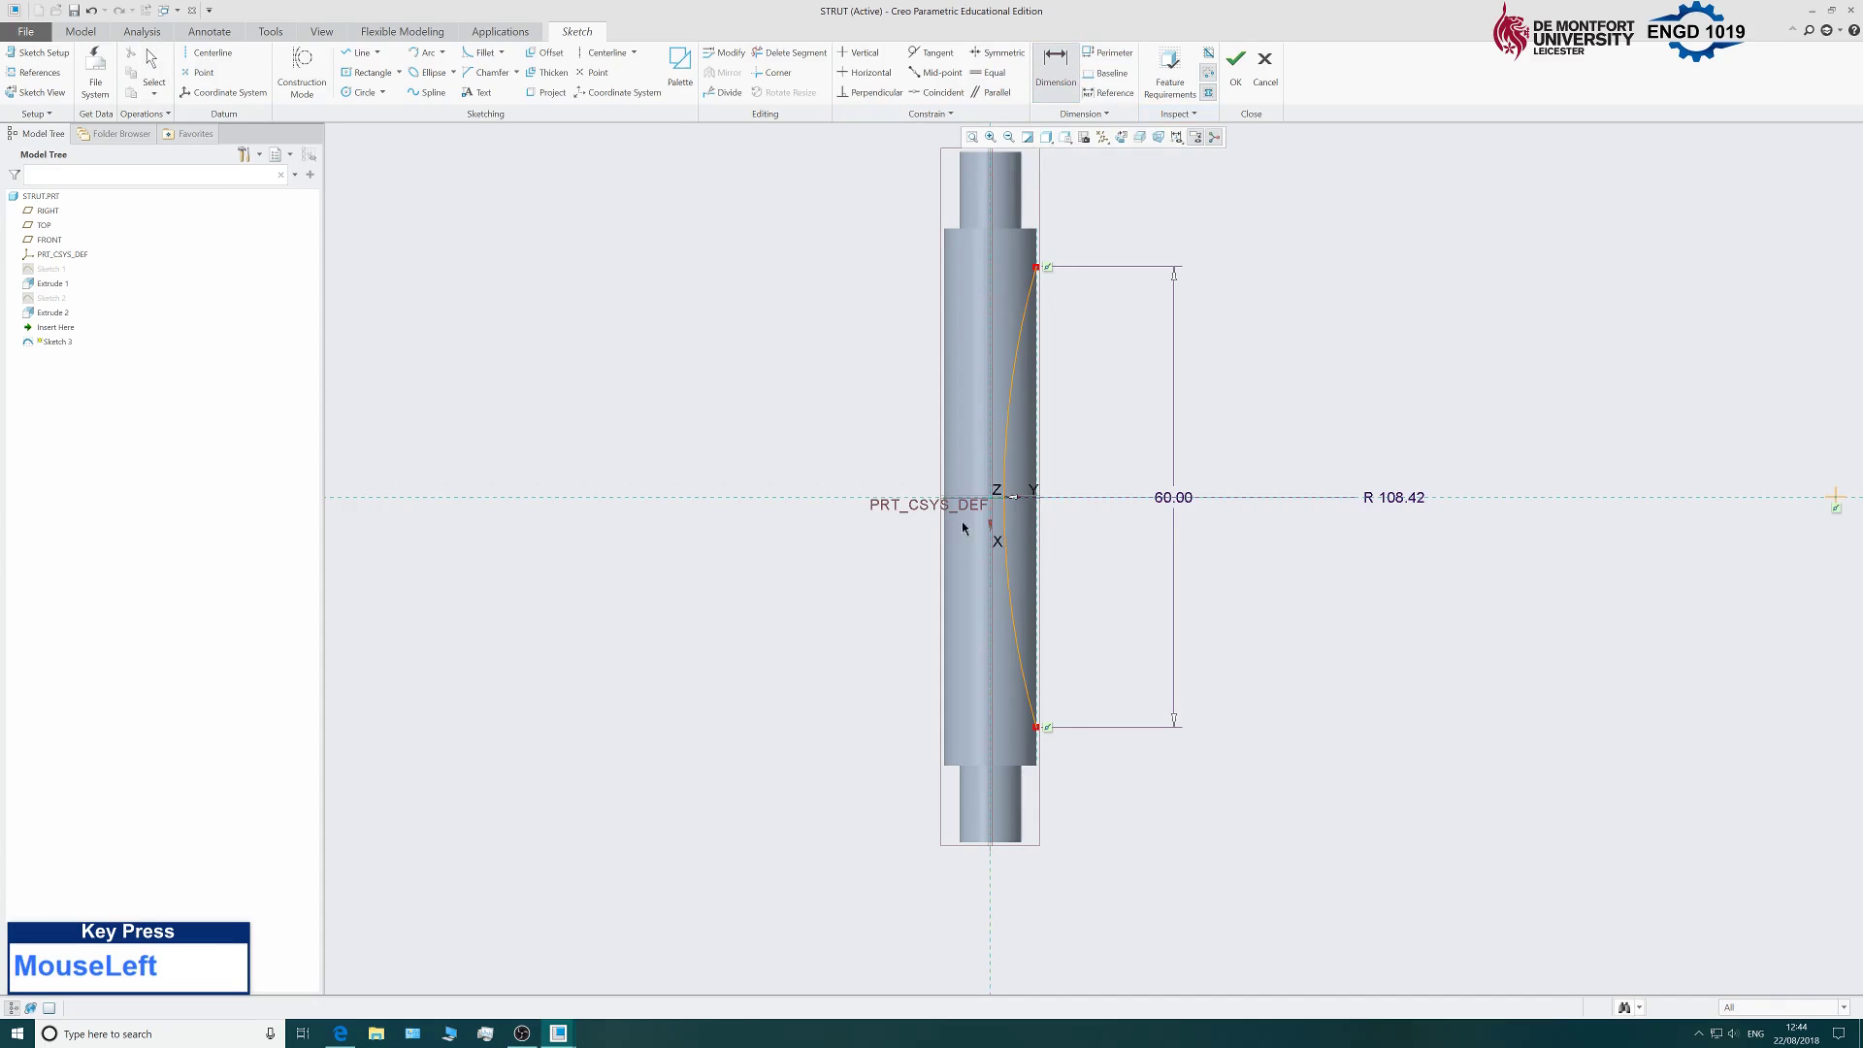
{"action": "middle_click", "coordinate": [1439, 283]}
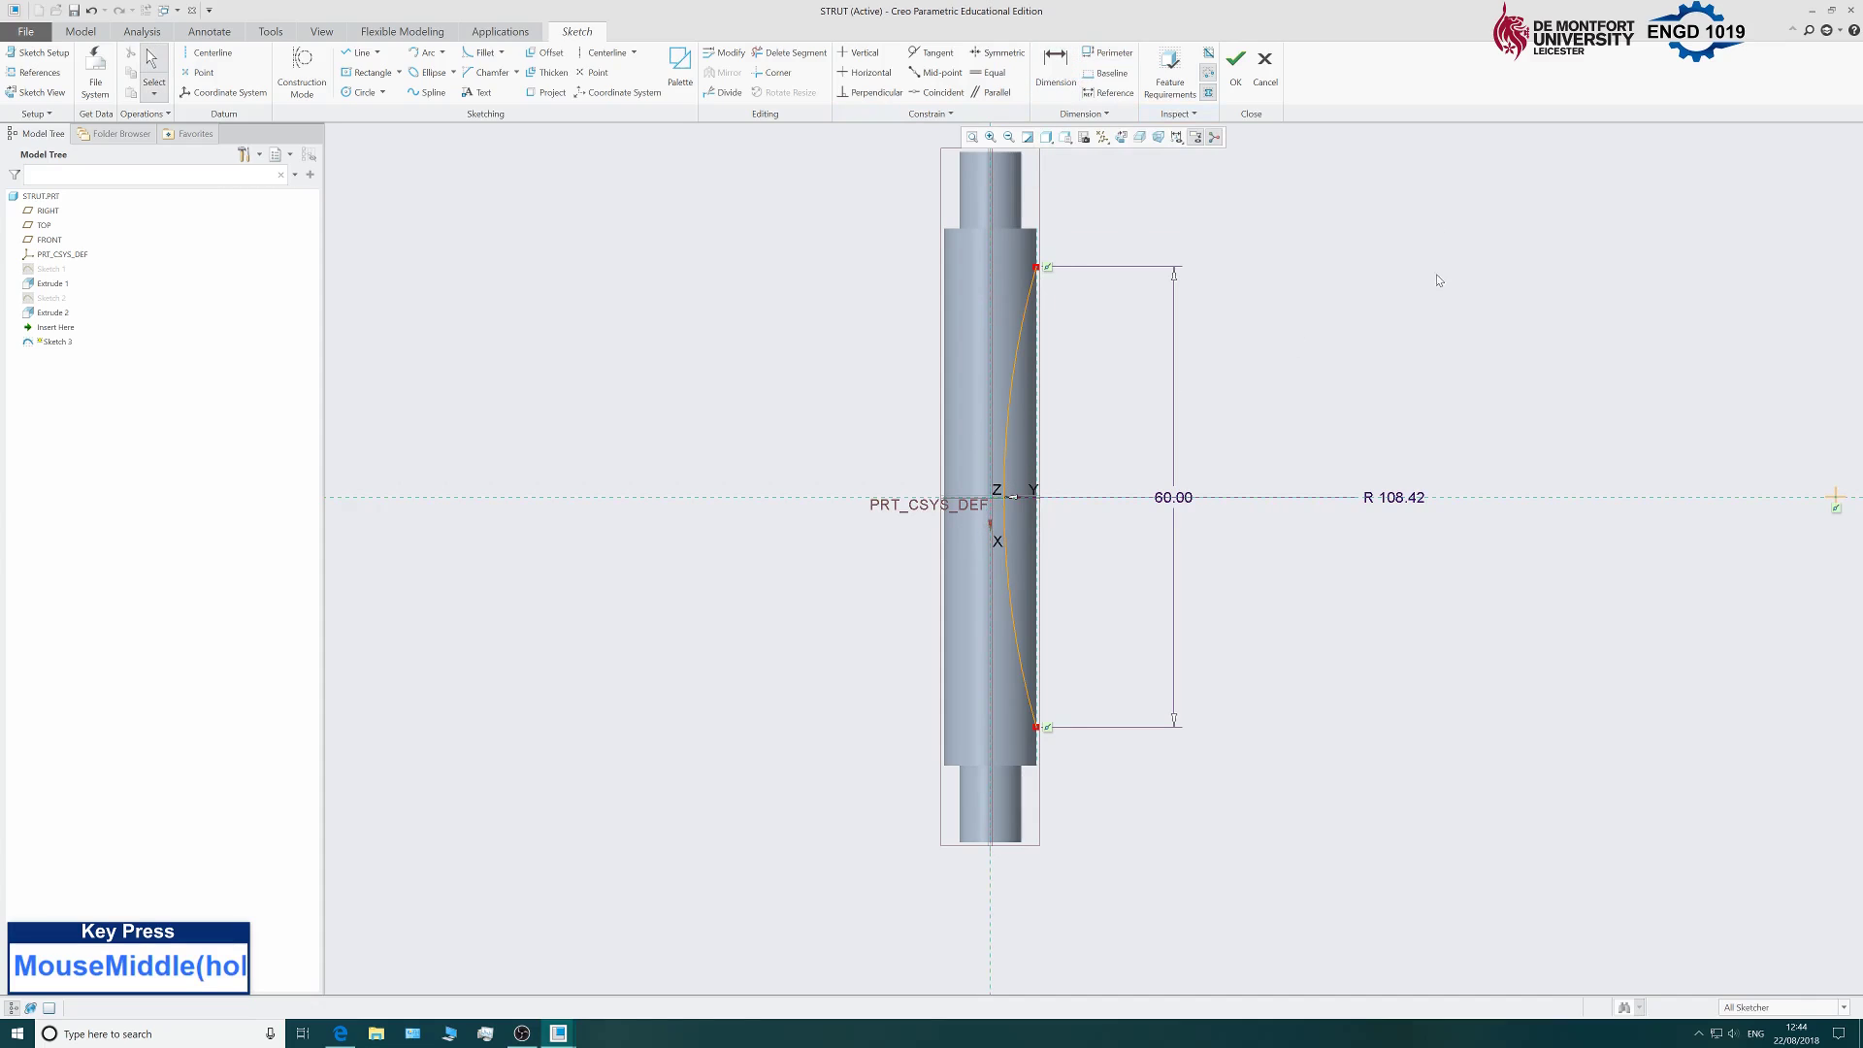
{"action": "left_click", "coordinate": [1068, 68]}
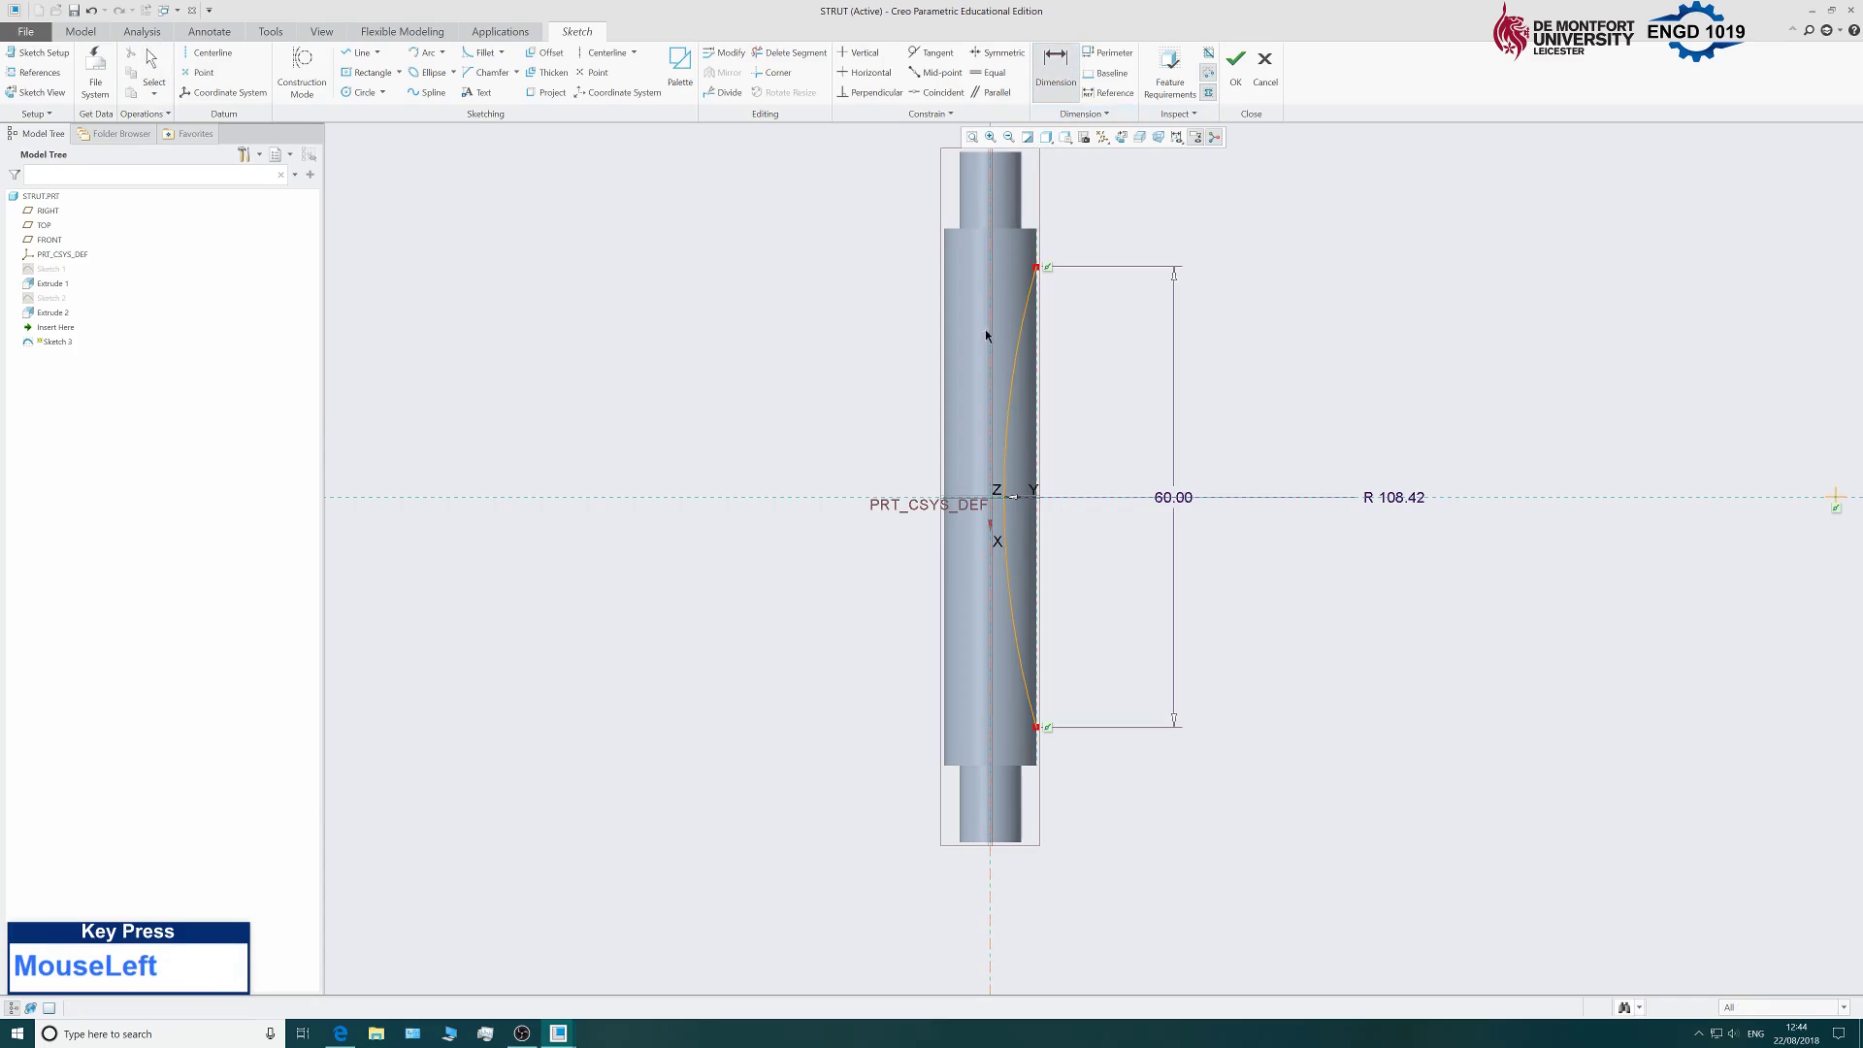
{"action": "left_click", "coordinate": [1011, 418]}
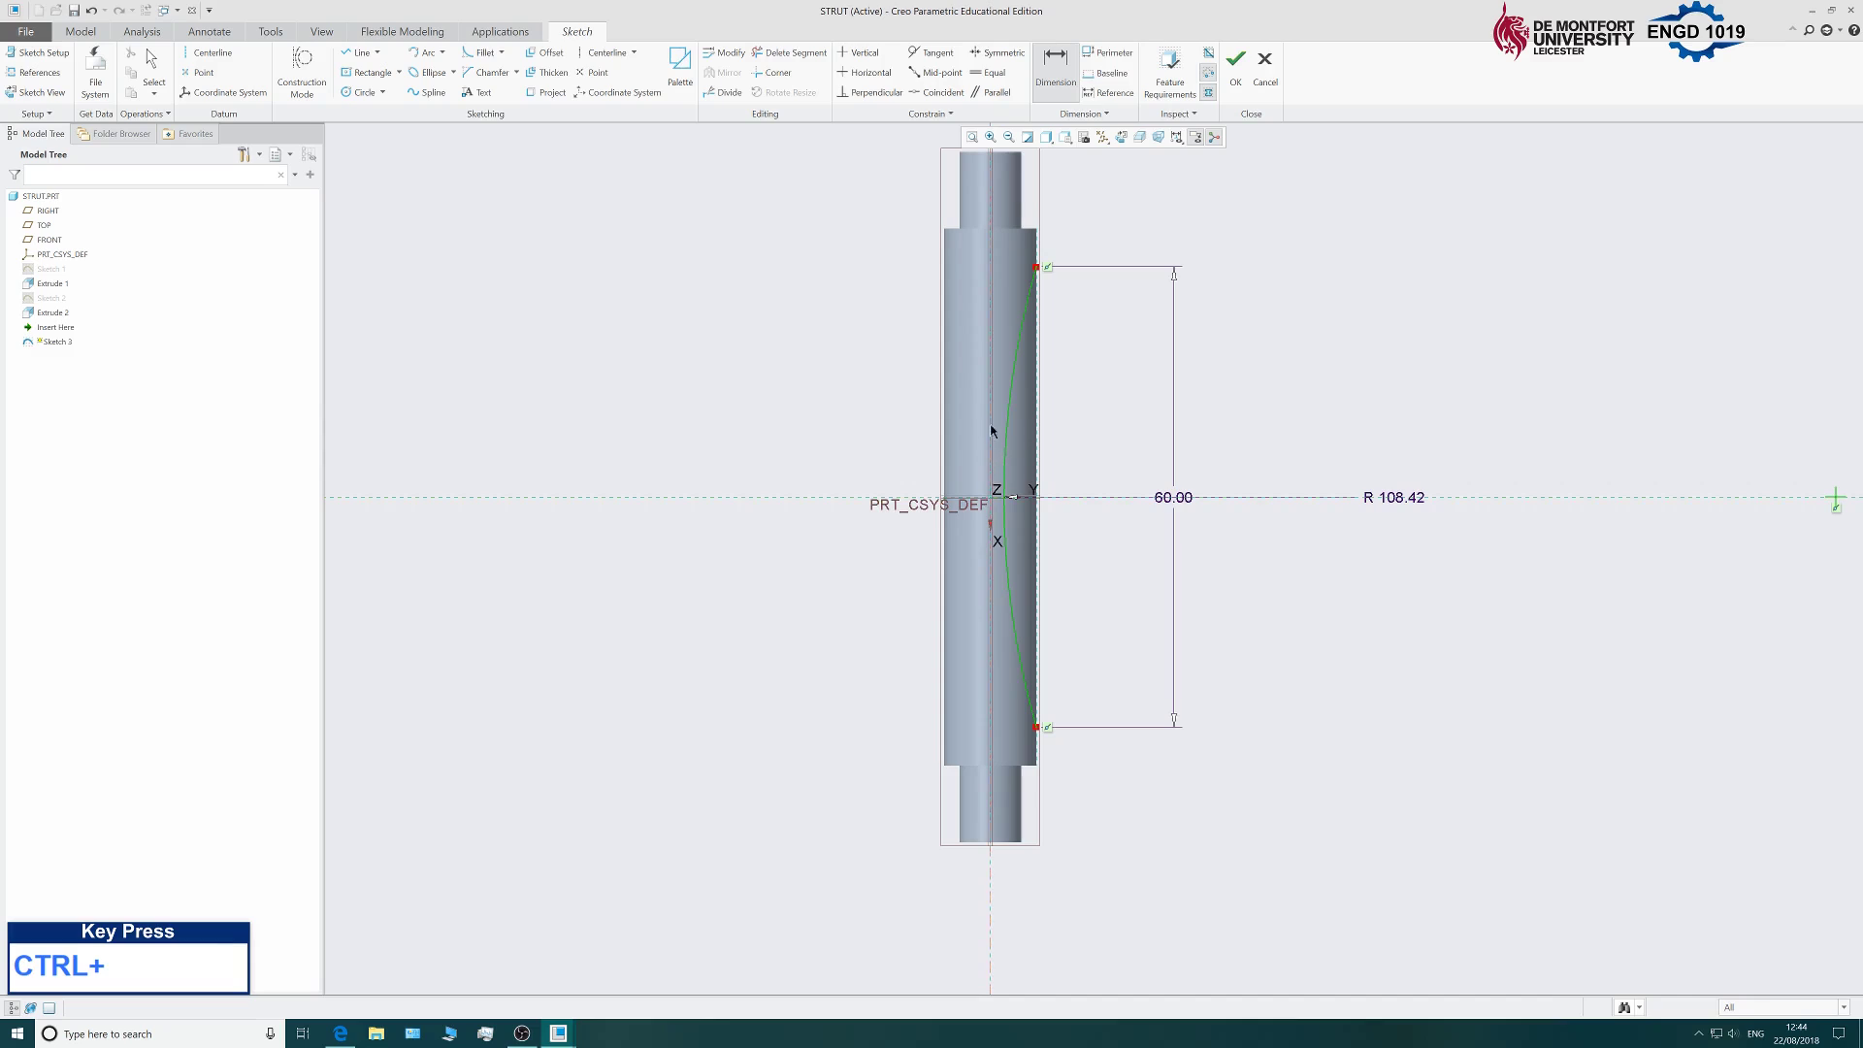
{"action": "middle_click_drag", "start_coordinate": [993, 217], "coordinate": [972, 299], "text": "ctrl"}
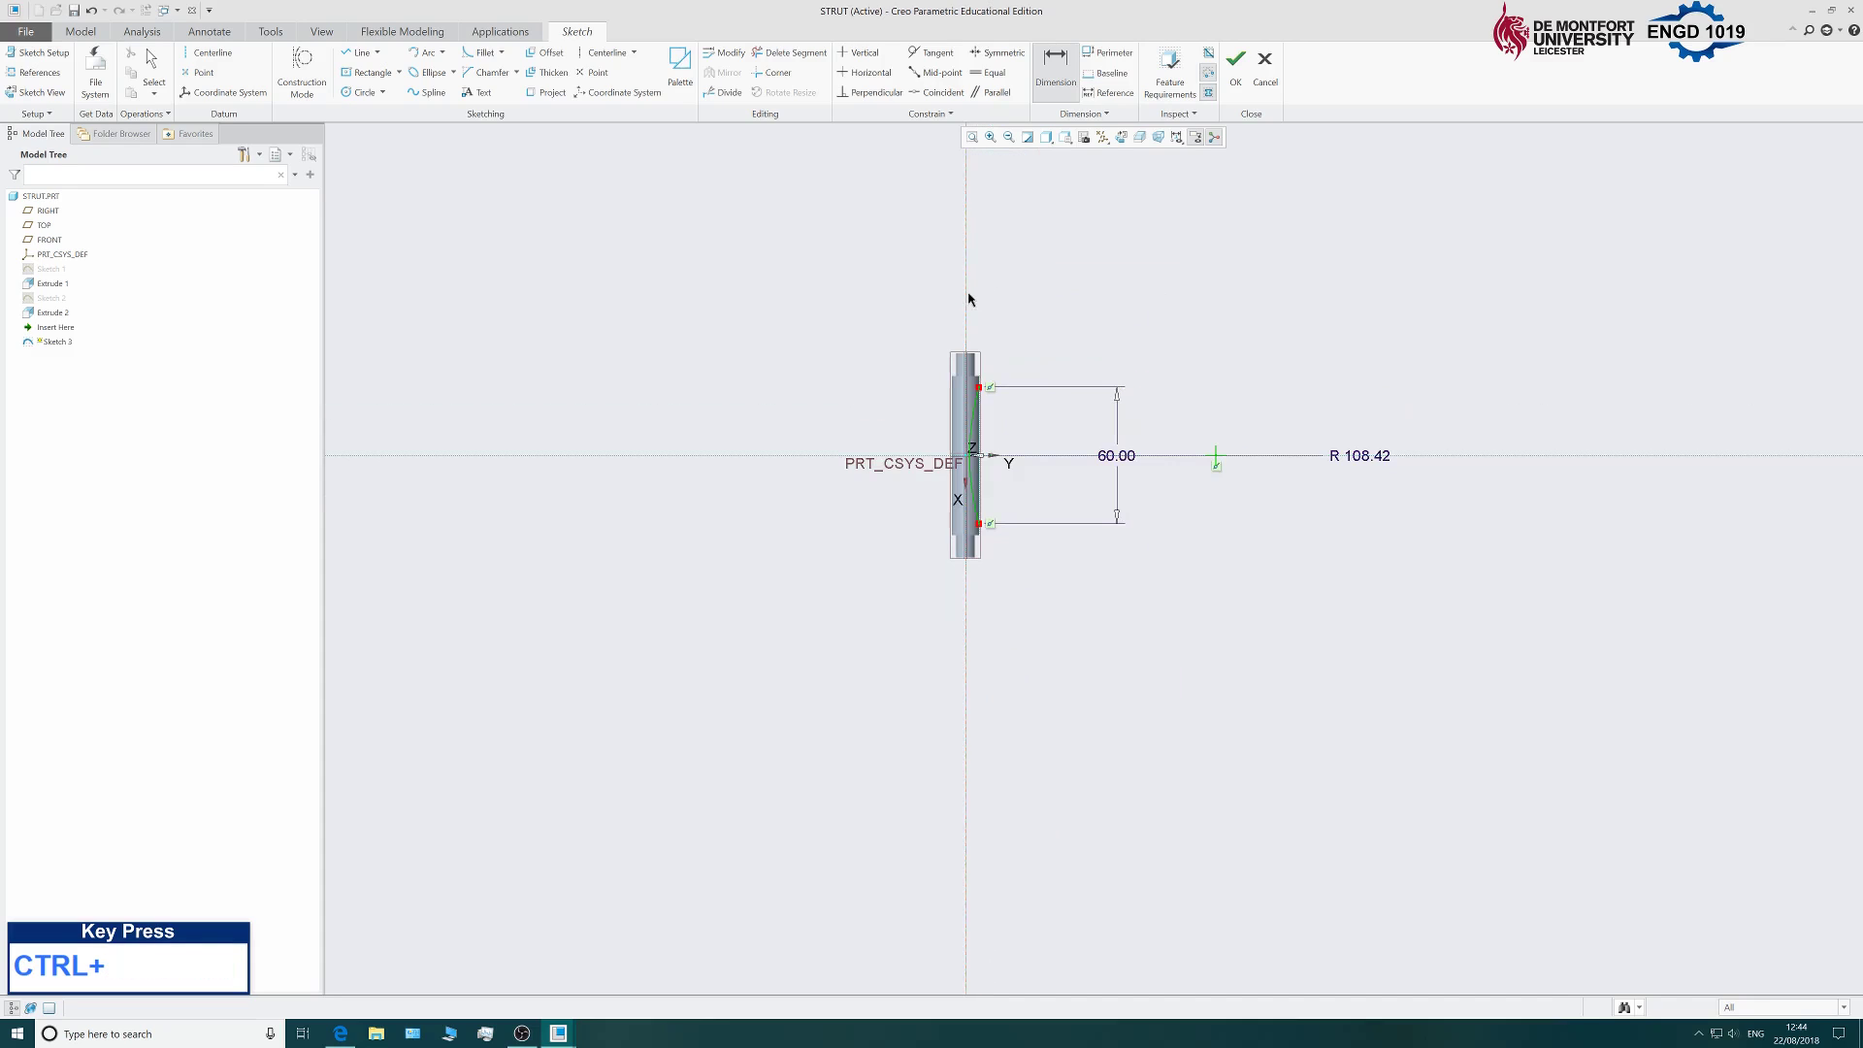
{"action": "left_click", "coordinate": [967, 310], "text": "ctrl"}
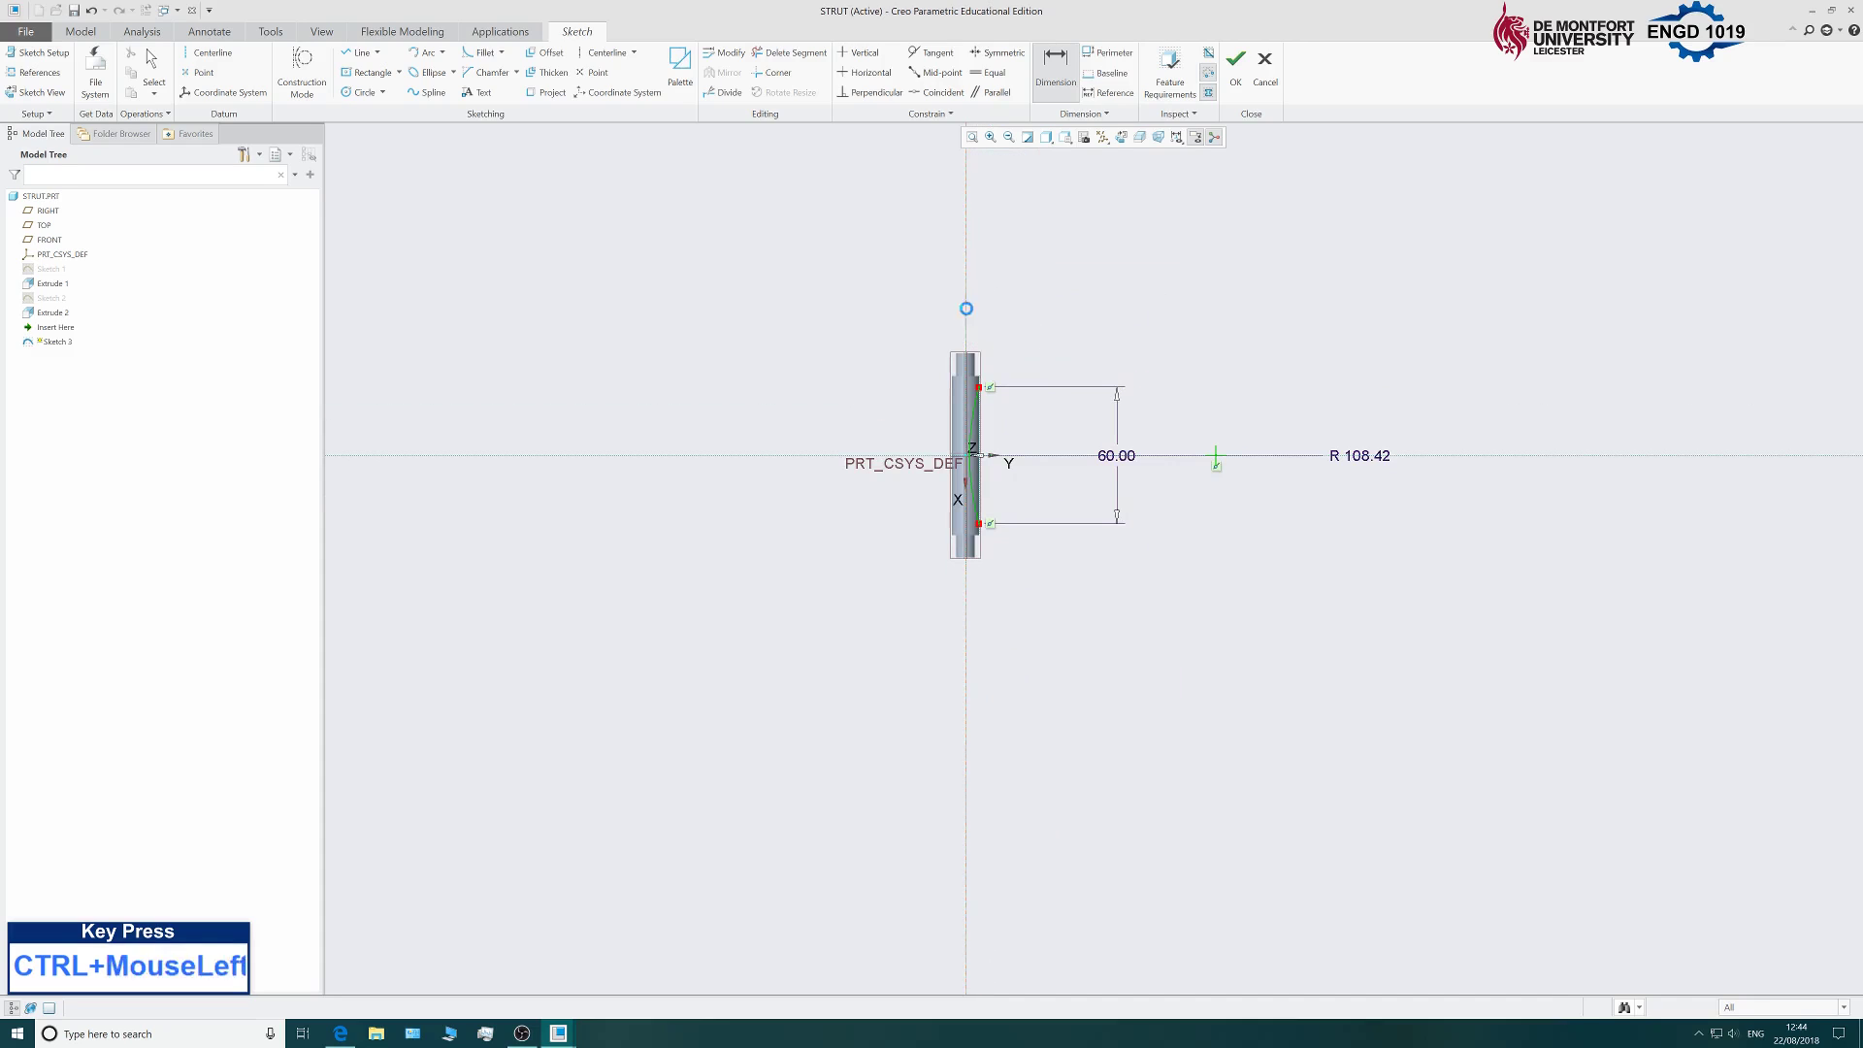
{"action": "middle_click", "coordinate": [996, 328]}
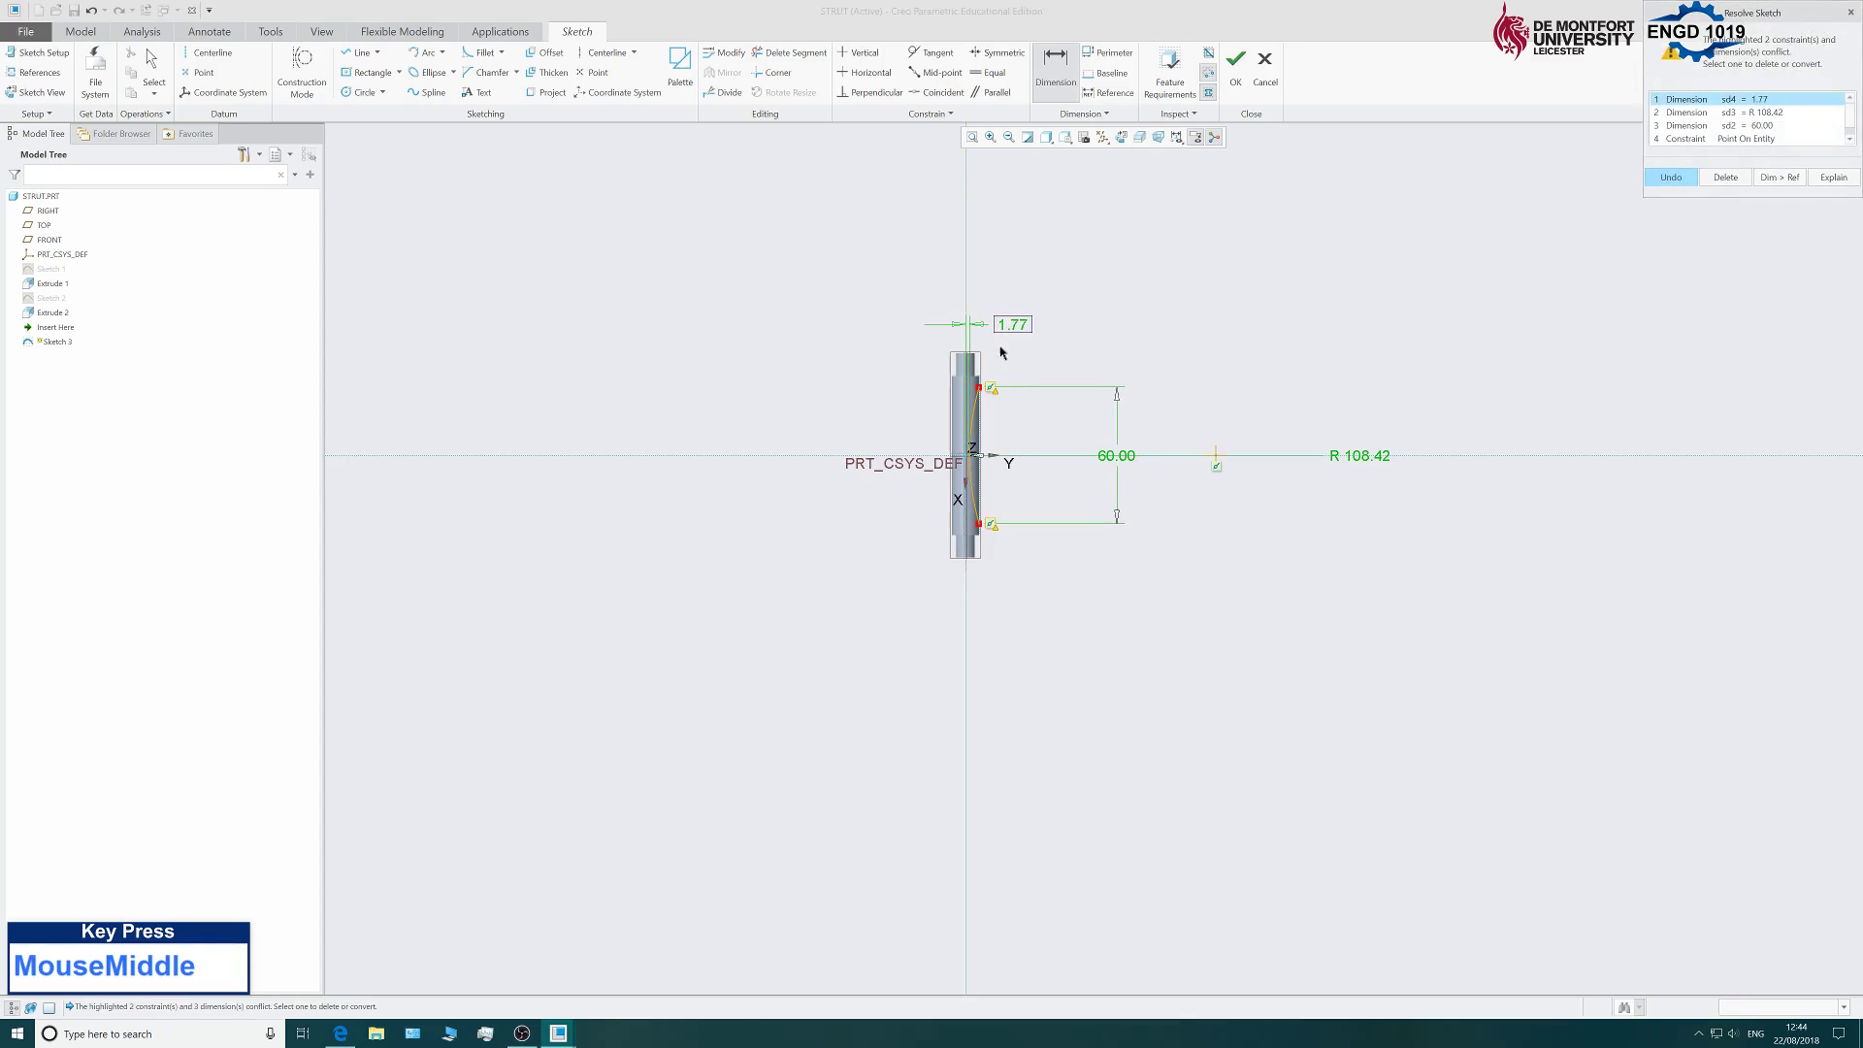
Delete the conflicting R 108.42 radius in the Resolve Sketch dialog.
{"action": "scroll", "coordinate": [1042, 407], "scroll_direction": "down", "scroll_amount": 2}
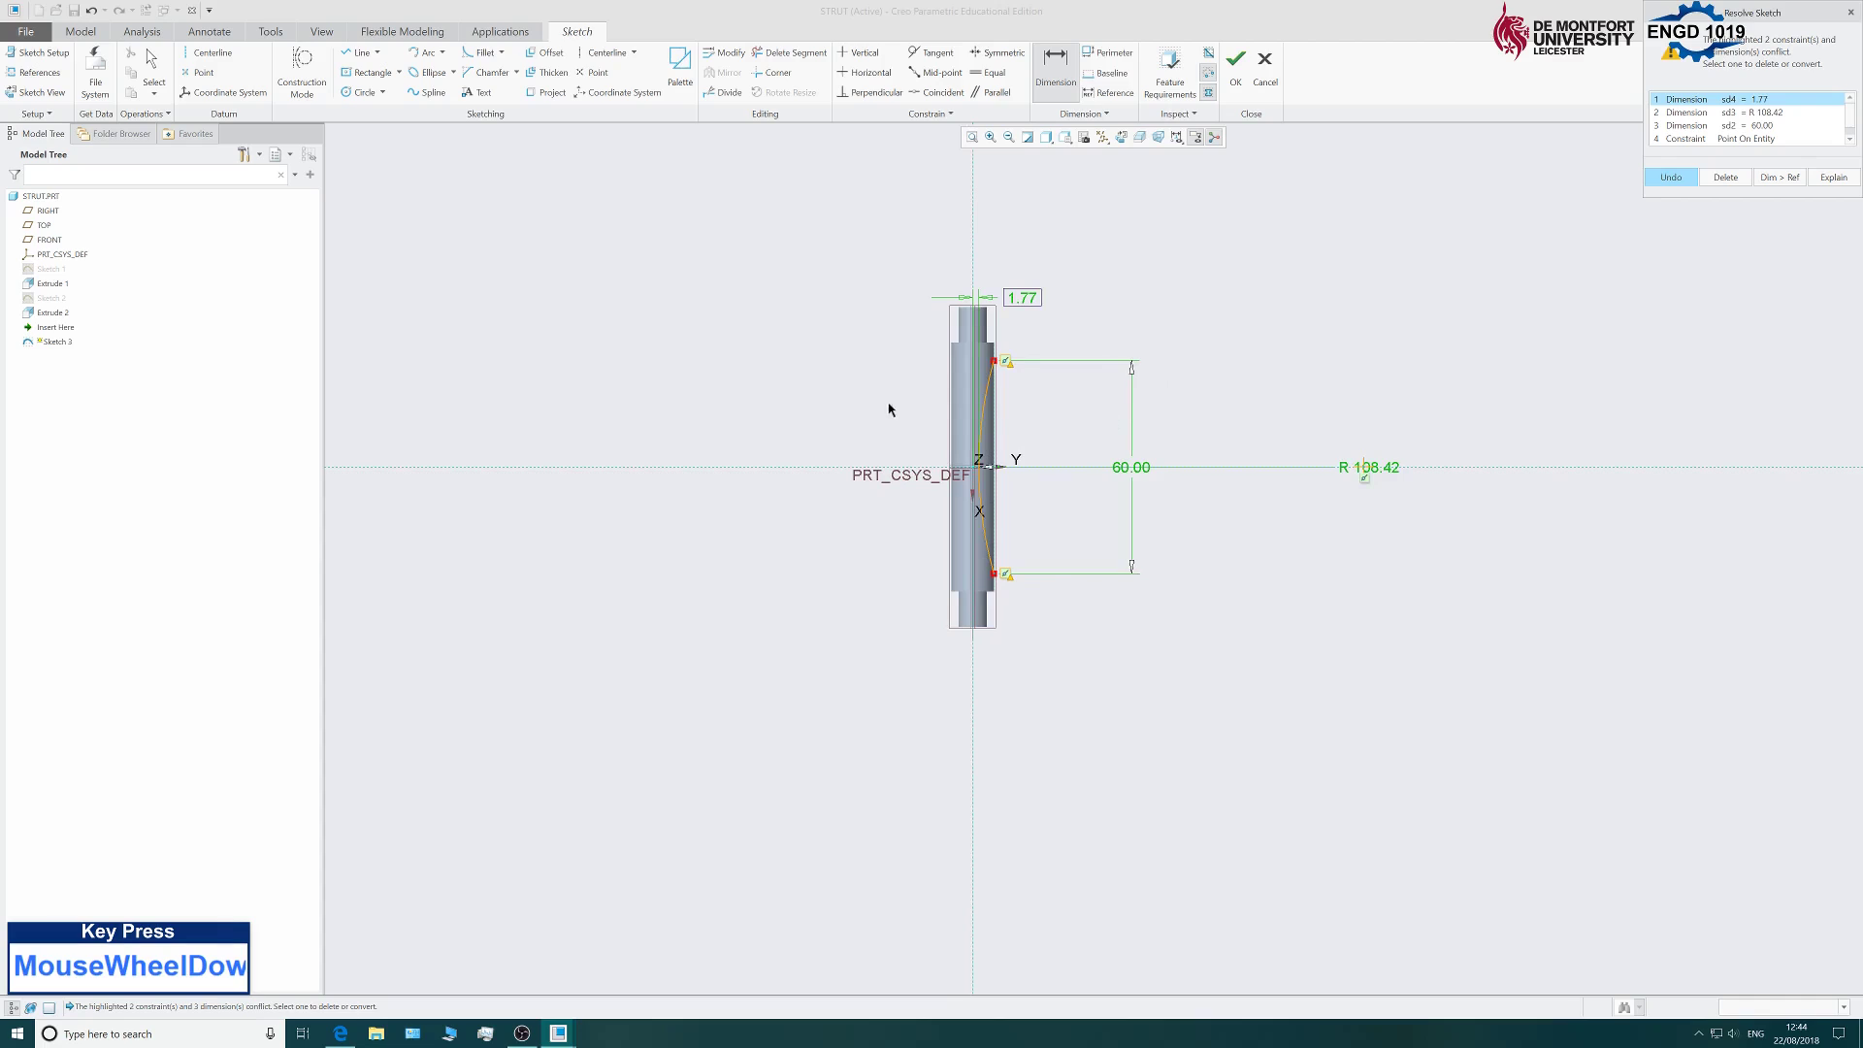
{"action": "scroll", "coordinate": [922, 409], "scroll_direction": "down", "scroll_amount": 1}
{"action": "scroll", "coordinate": [1068, 432], "scroll_direction": "down", "scroll_amount": 1}
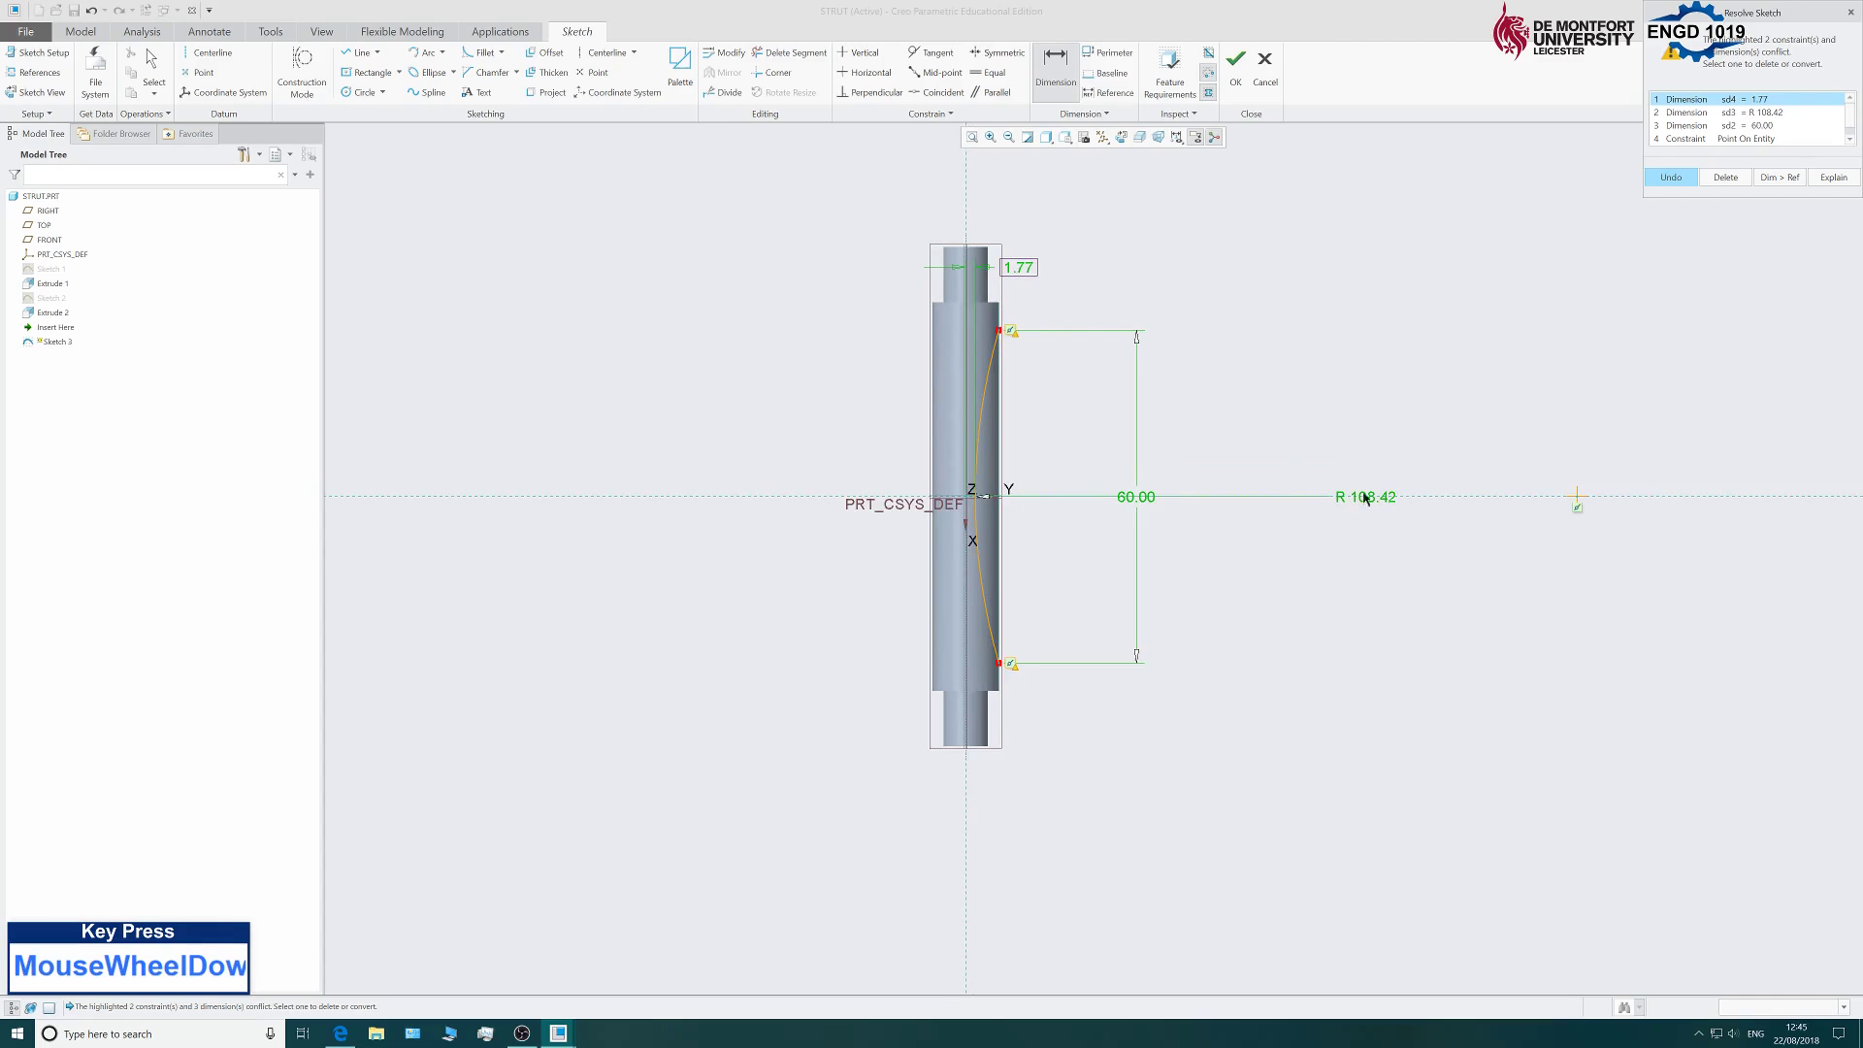
{"action": "left_click", "coordinate": [1766, 116]}
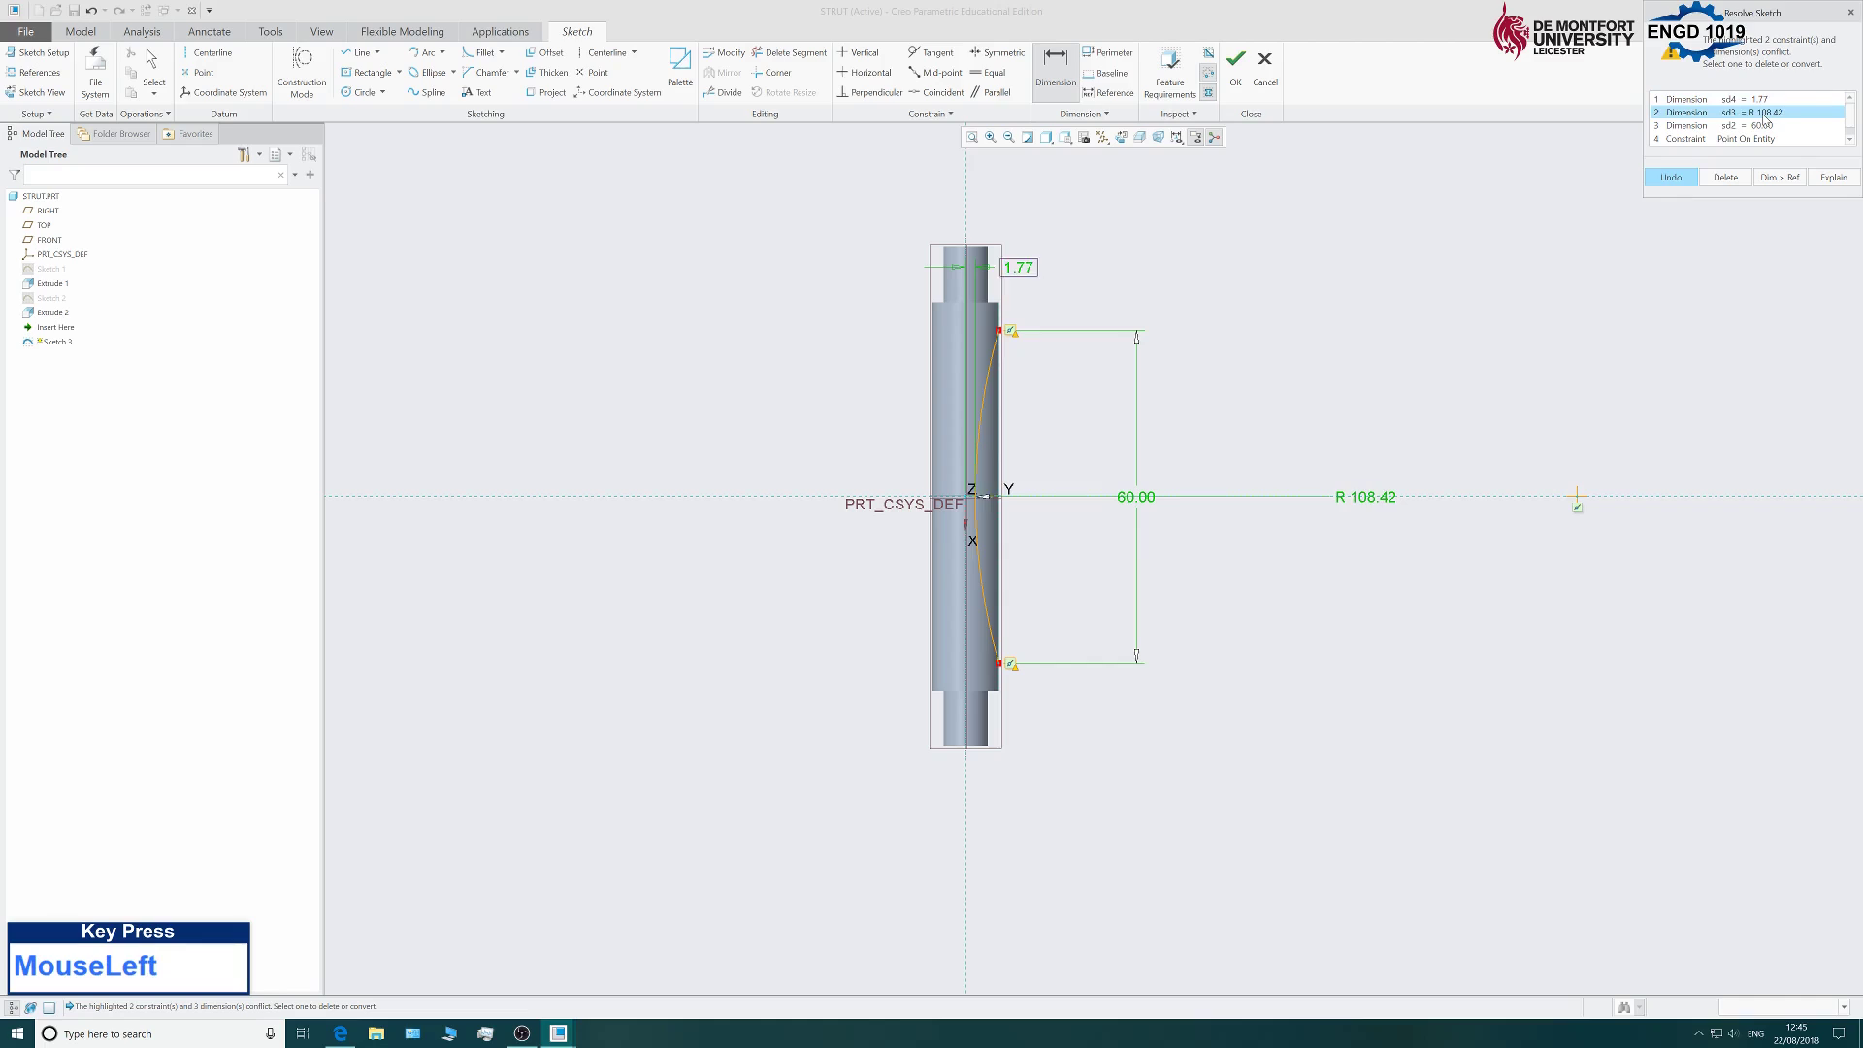
{"action": "left_click", "coordinate": [1712, 178]}
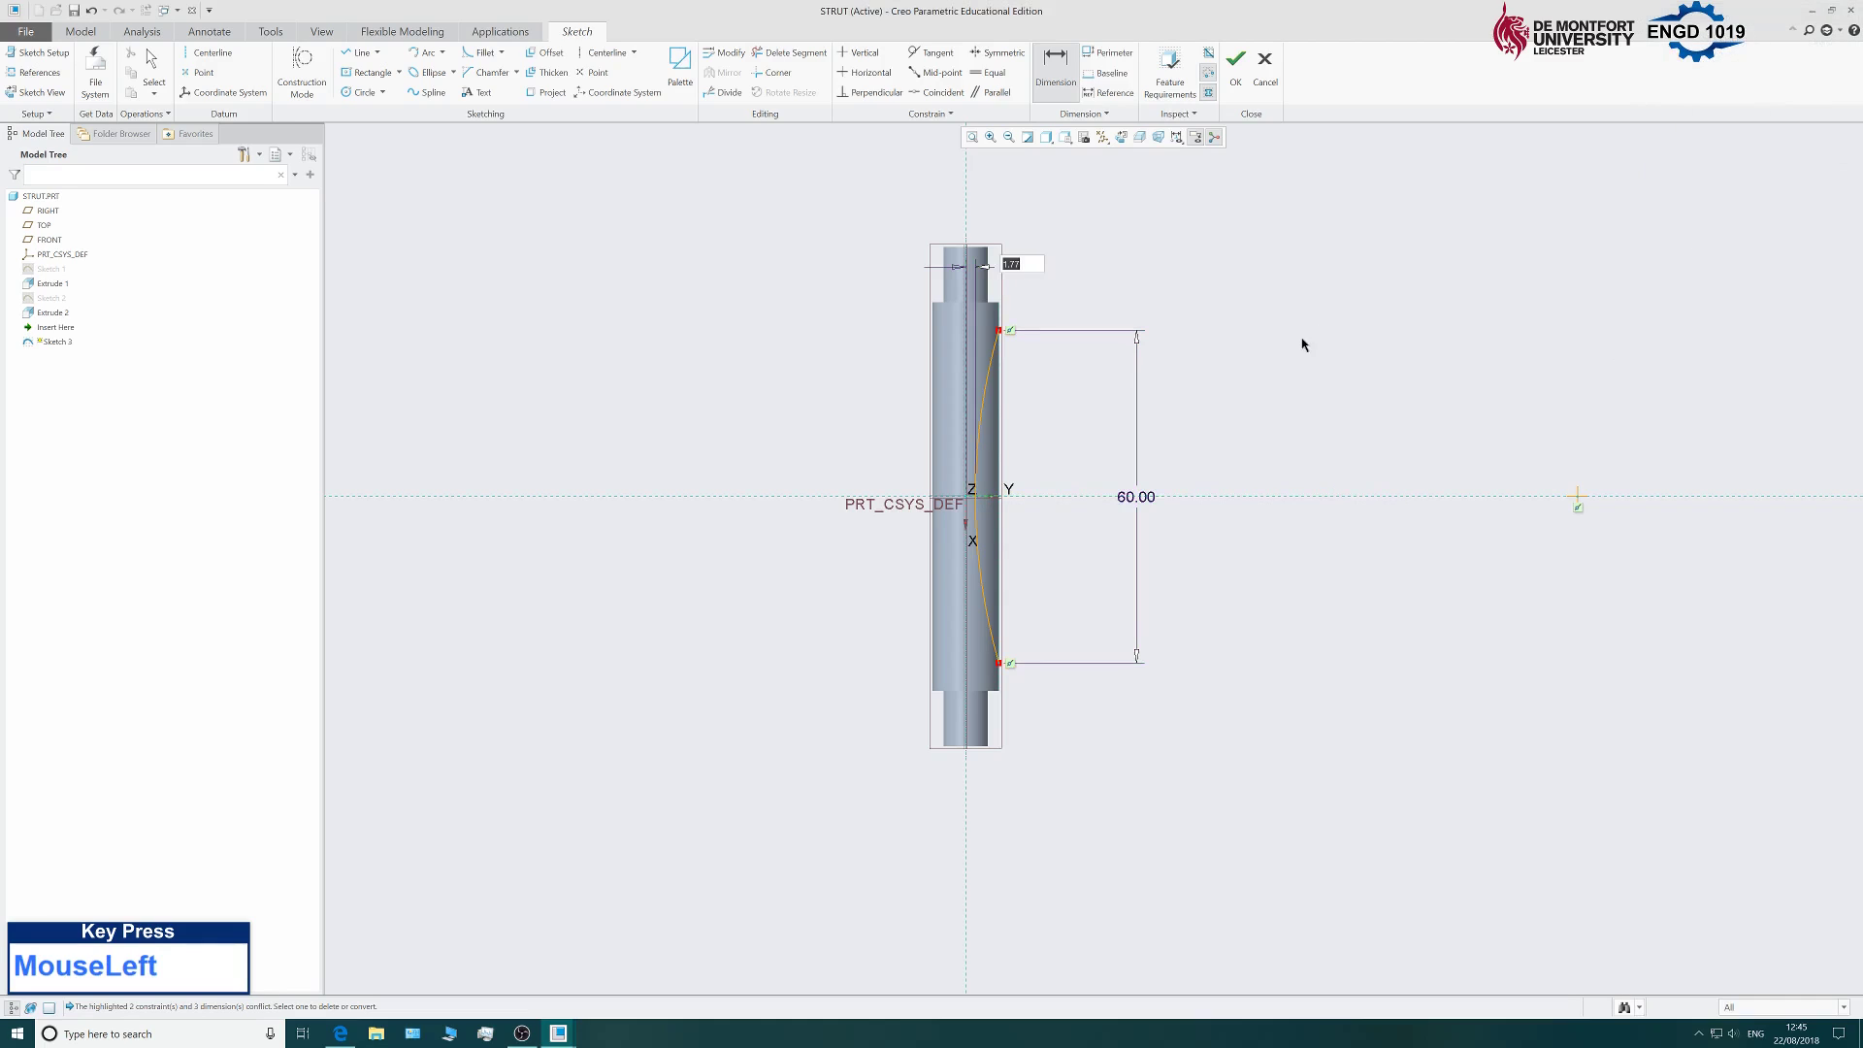
Change the arc-to-centreline offset from 1.77 to 4.00.
{"action": "type", "text": "4"}
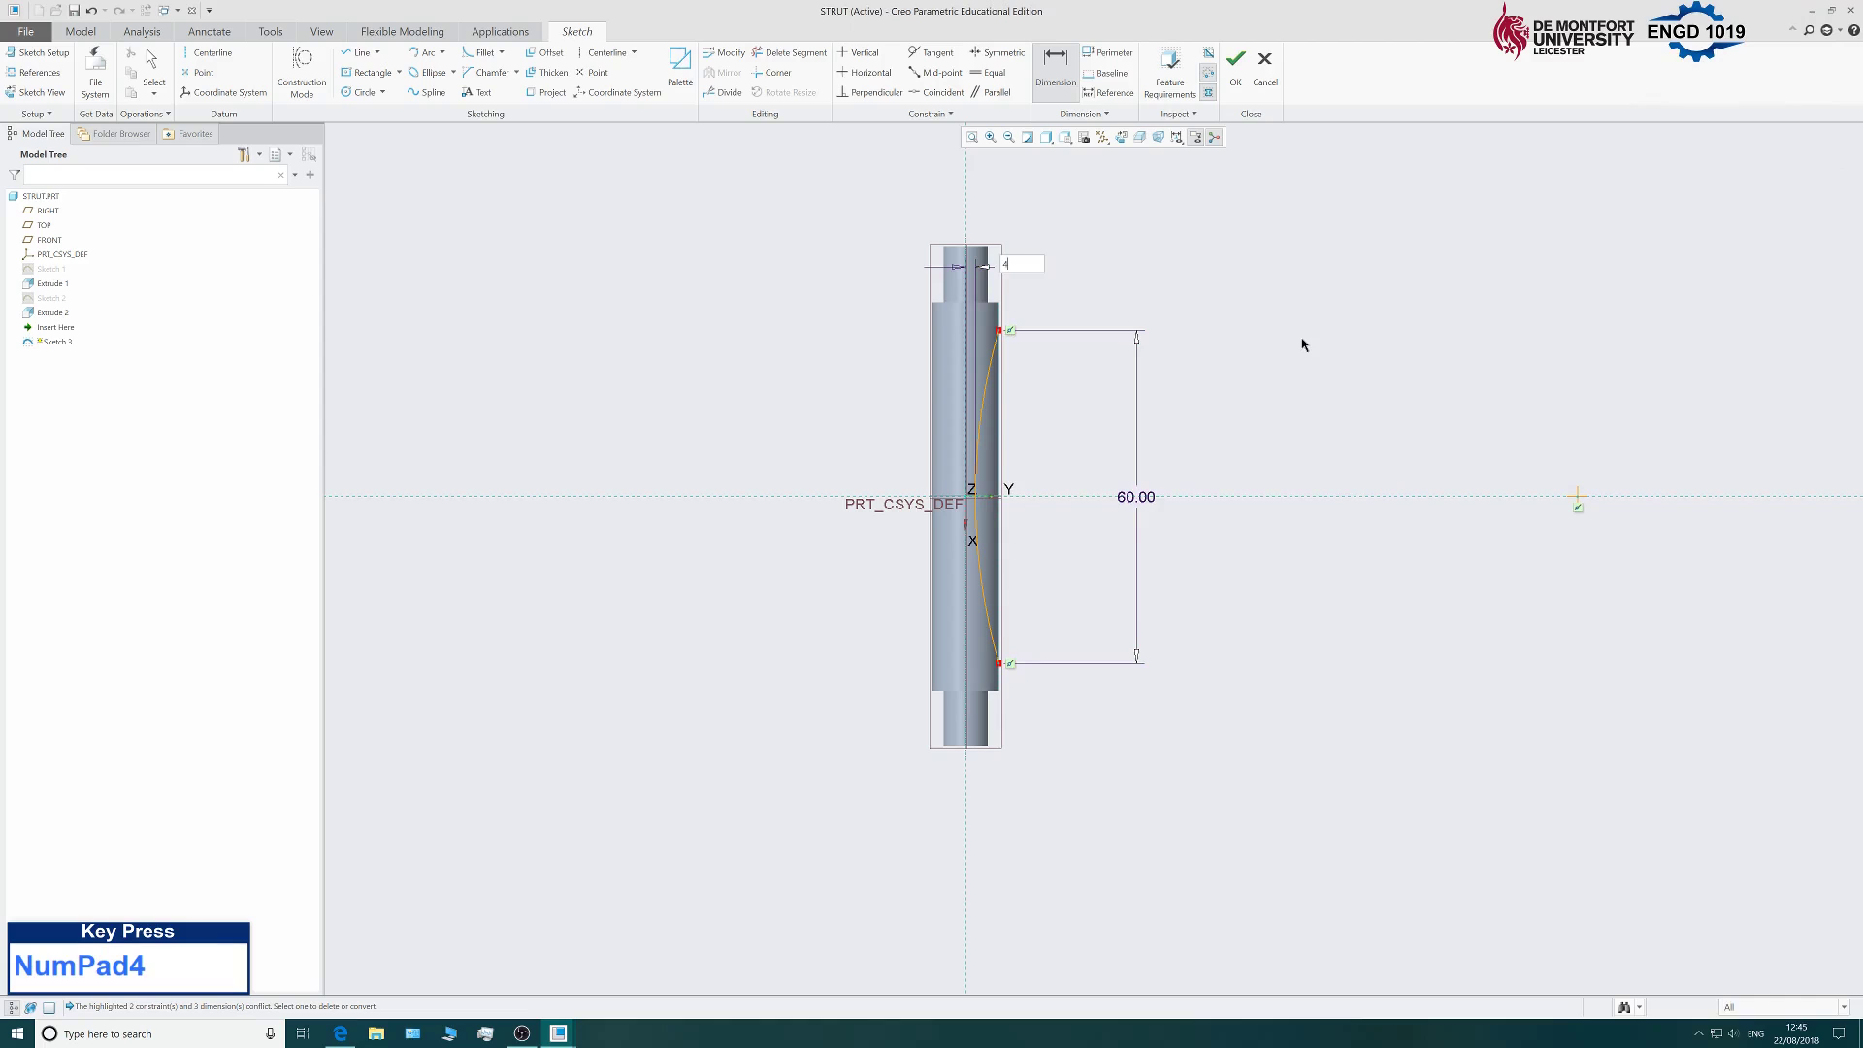
{"action": "middle_click", "coordinate": [1305, 345]}
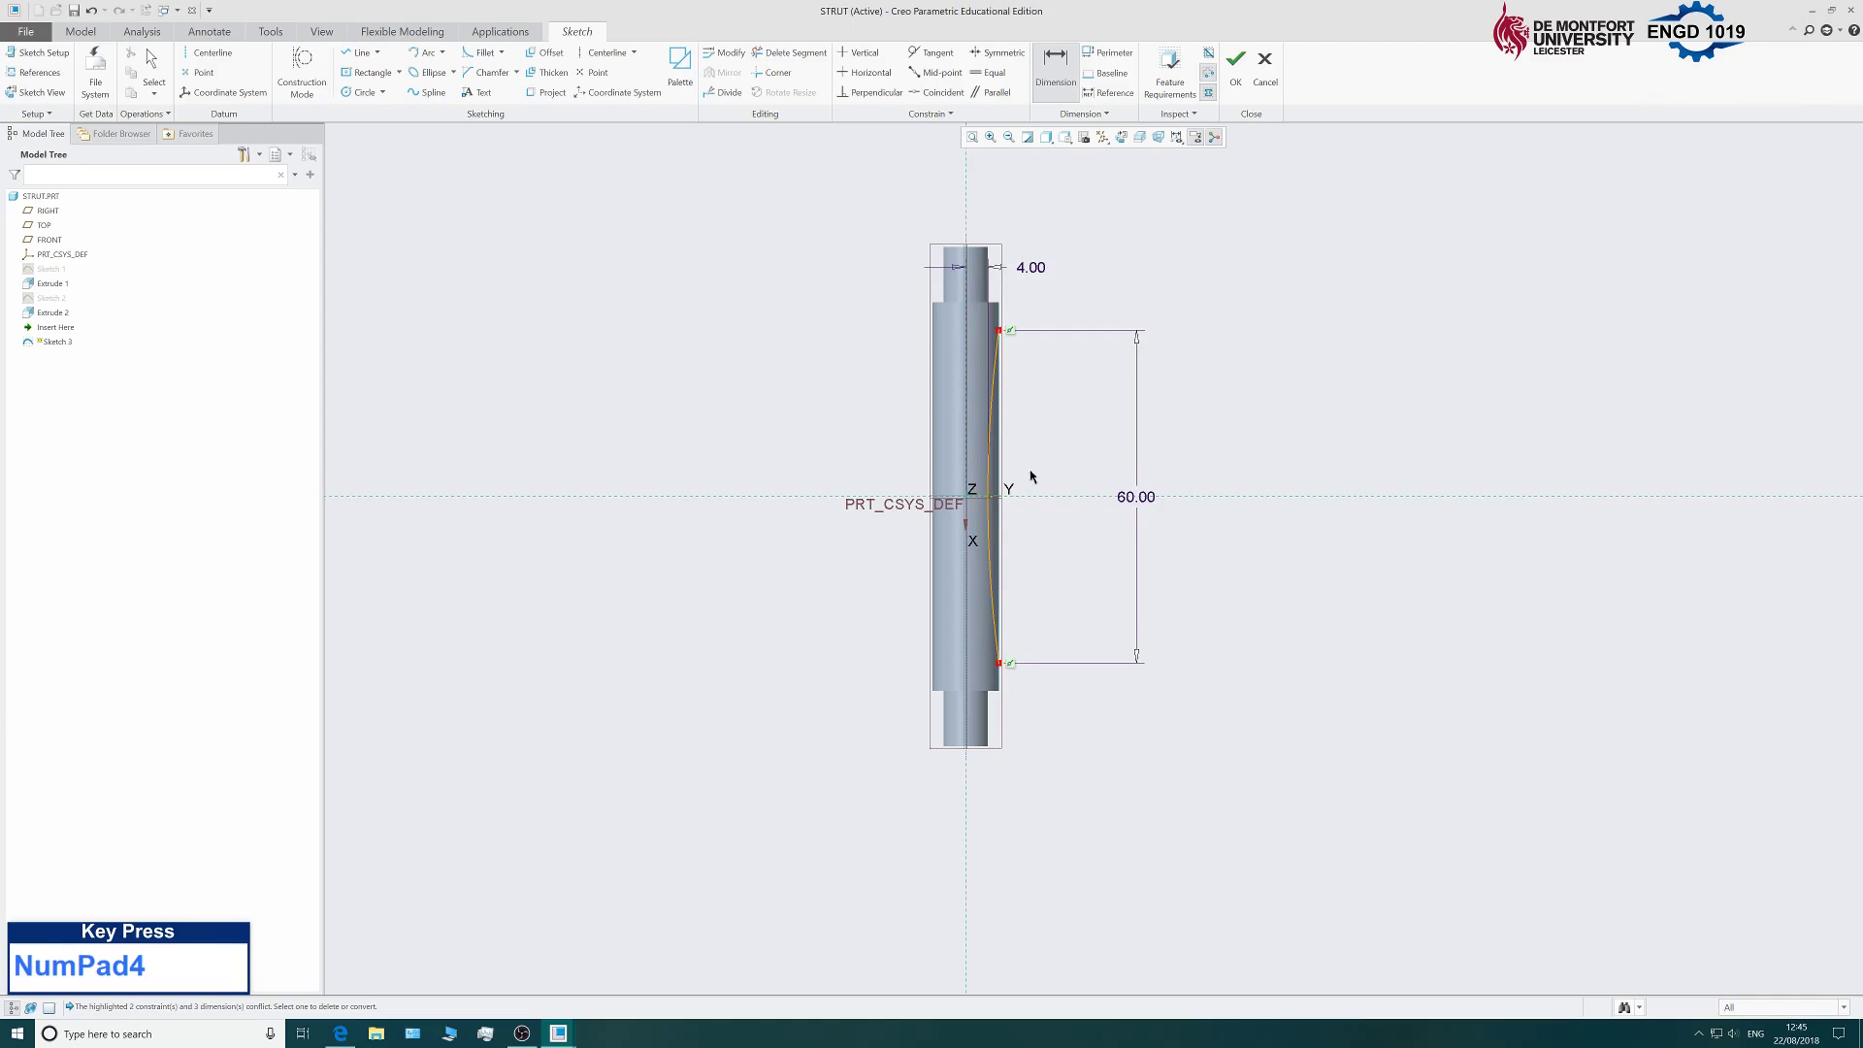
{"action": "scroll", "coordinate": [1028, 481], "scroll_direction": "down", "scroll_amount": 3}
{"action": "scroll", "coordinate": [980, 623], "scroll_direction": "up", "scroll_amount": 2}
{"action": "scroll", "coordinate": [975, 629], "scroll_direction": "down", "scroll_amount": 1}
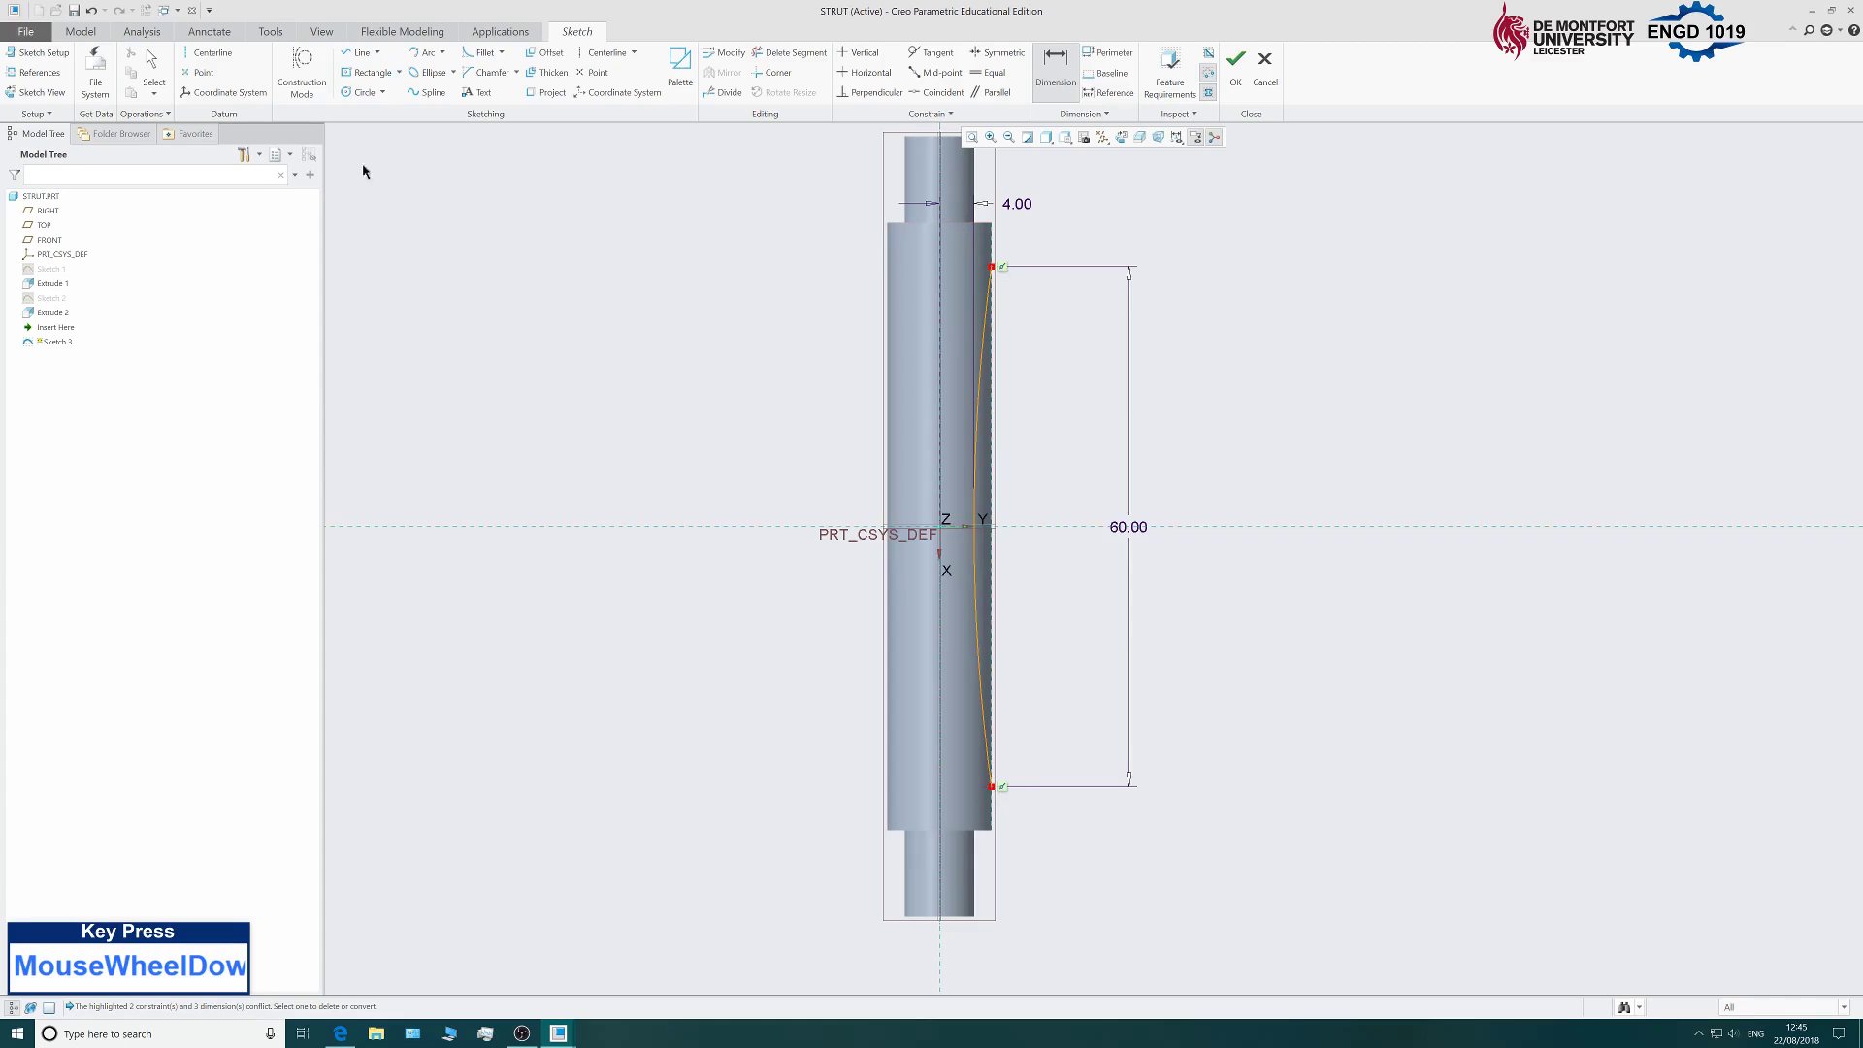
Close the curved profile with a straight line joining its top and bottom endpoints.
{"action": "left_click", "coordinate": [360, 54]}
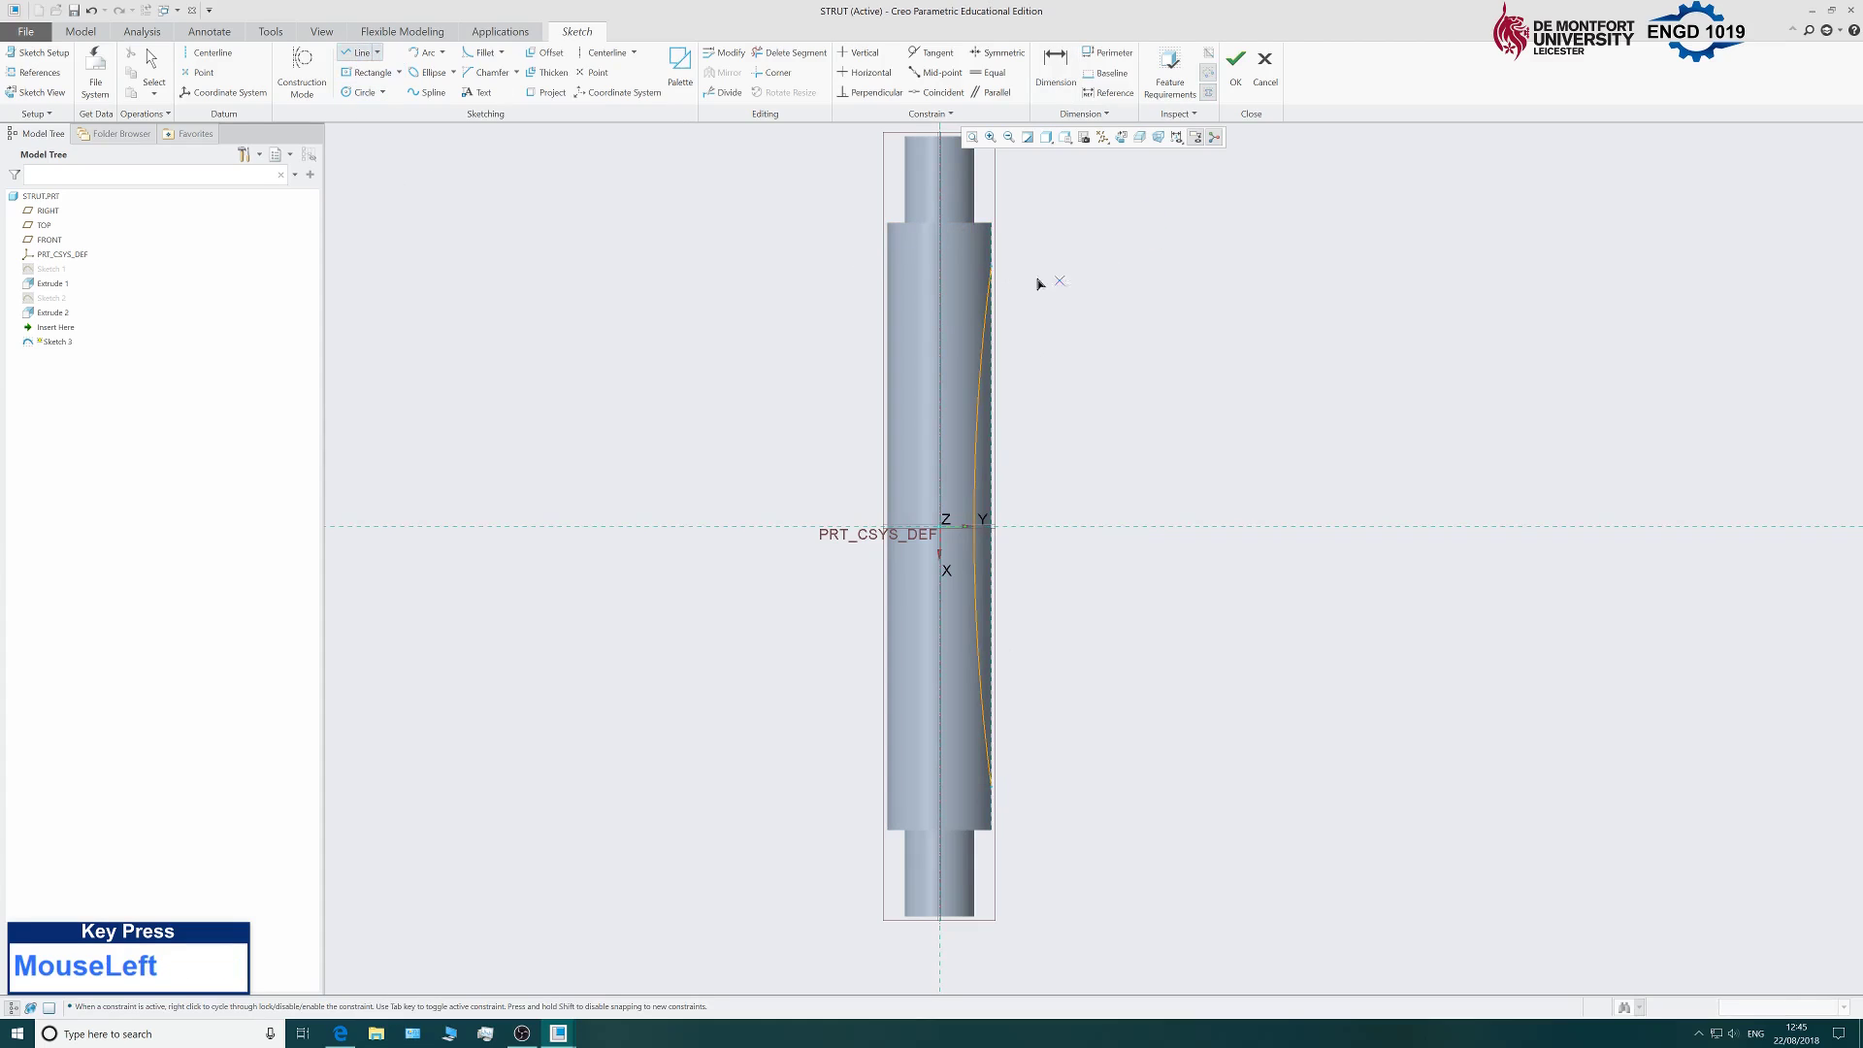
{"action": "left_click", "coordinate": [991, 270]}
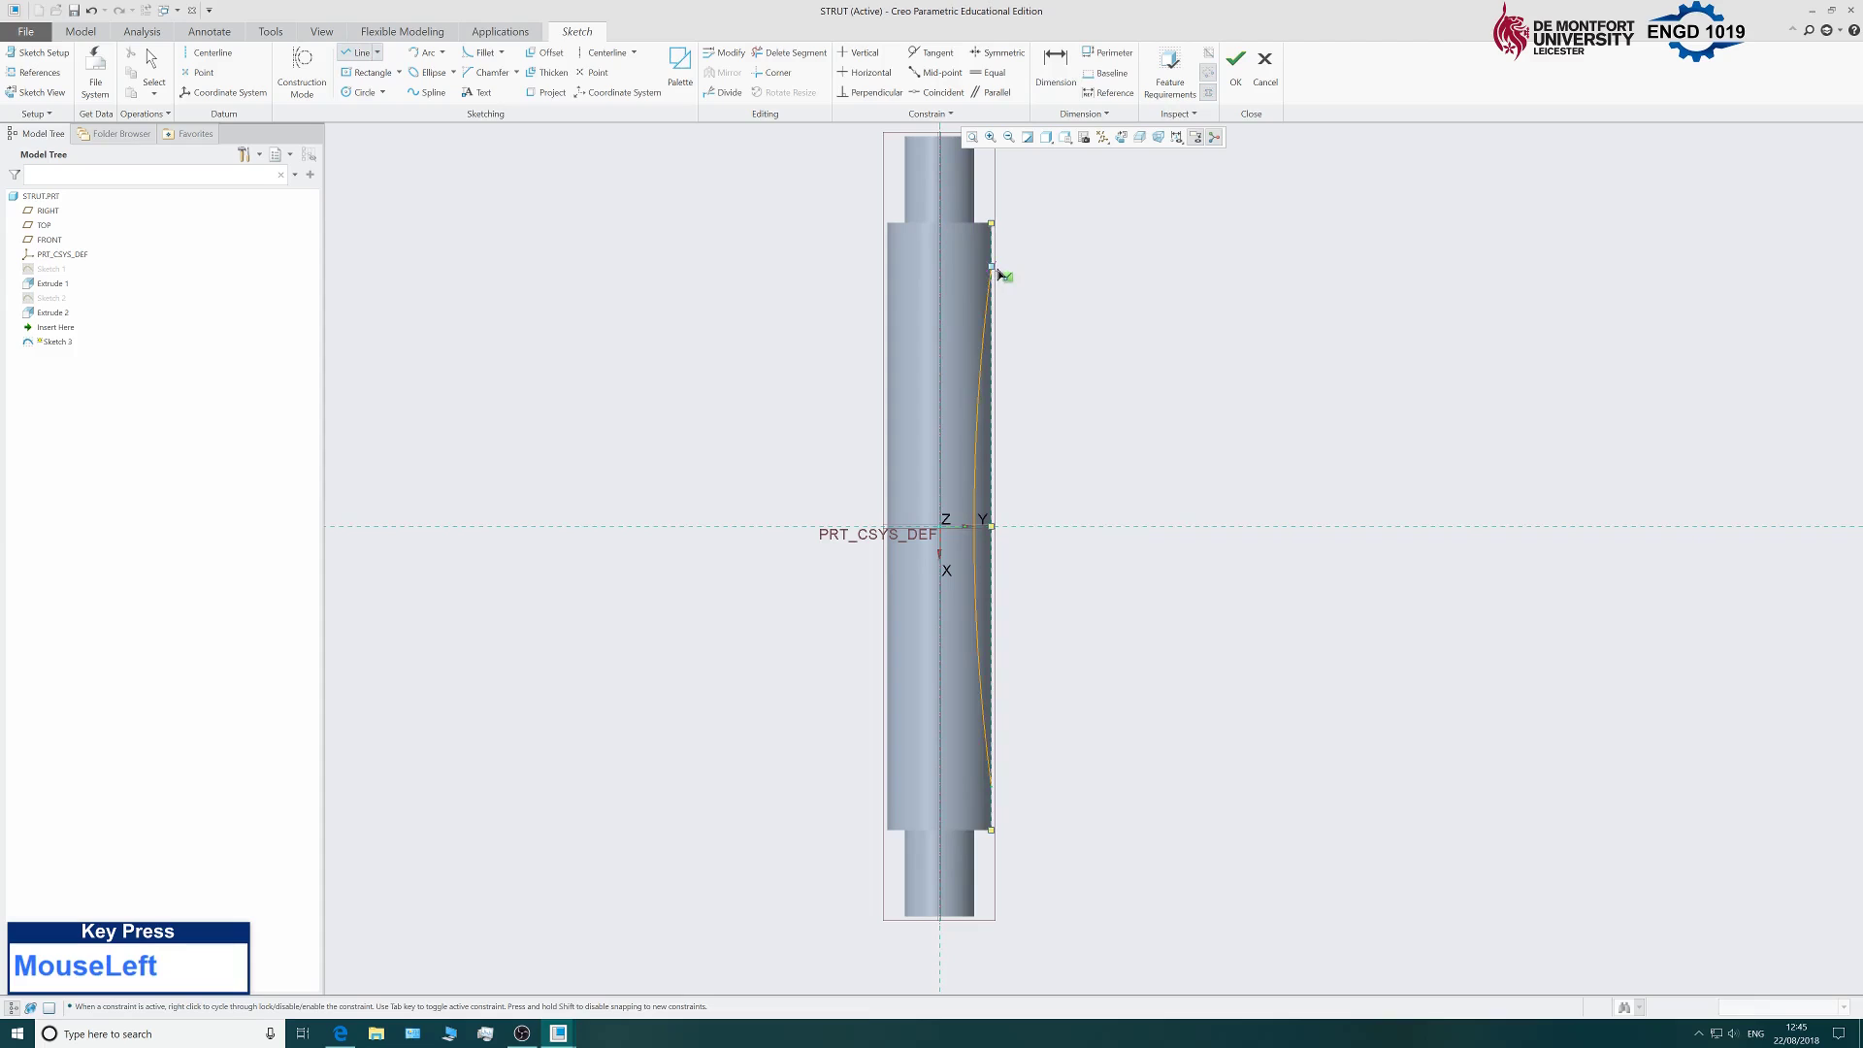
{"action": "left_click", "coordinate": [999, 788]}
{"action": "middle_click", "coordinate": [1208, 433]}
{"action": "middle_click", "coordinate": [1205, 433]}
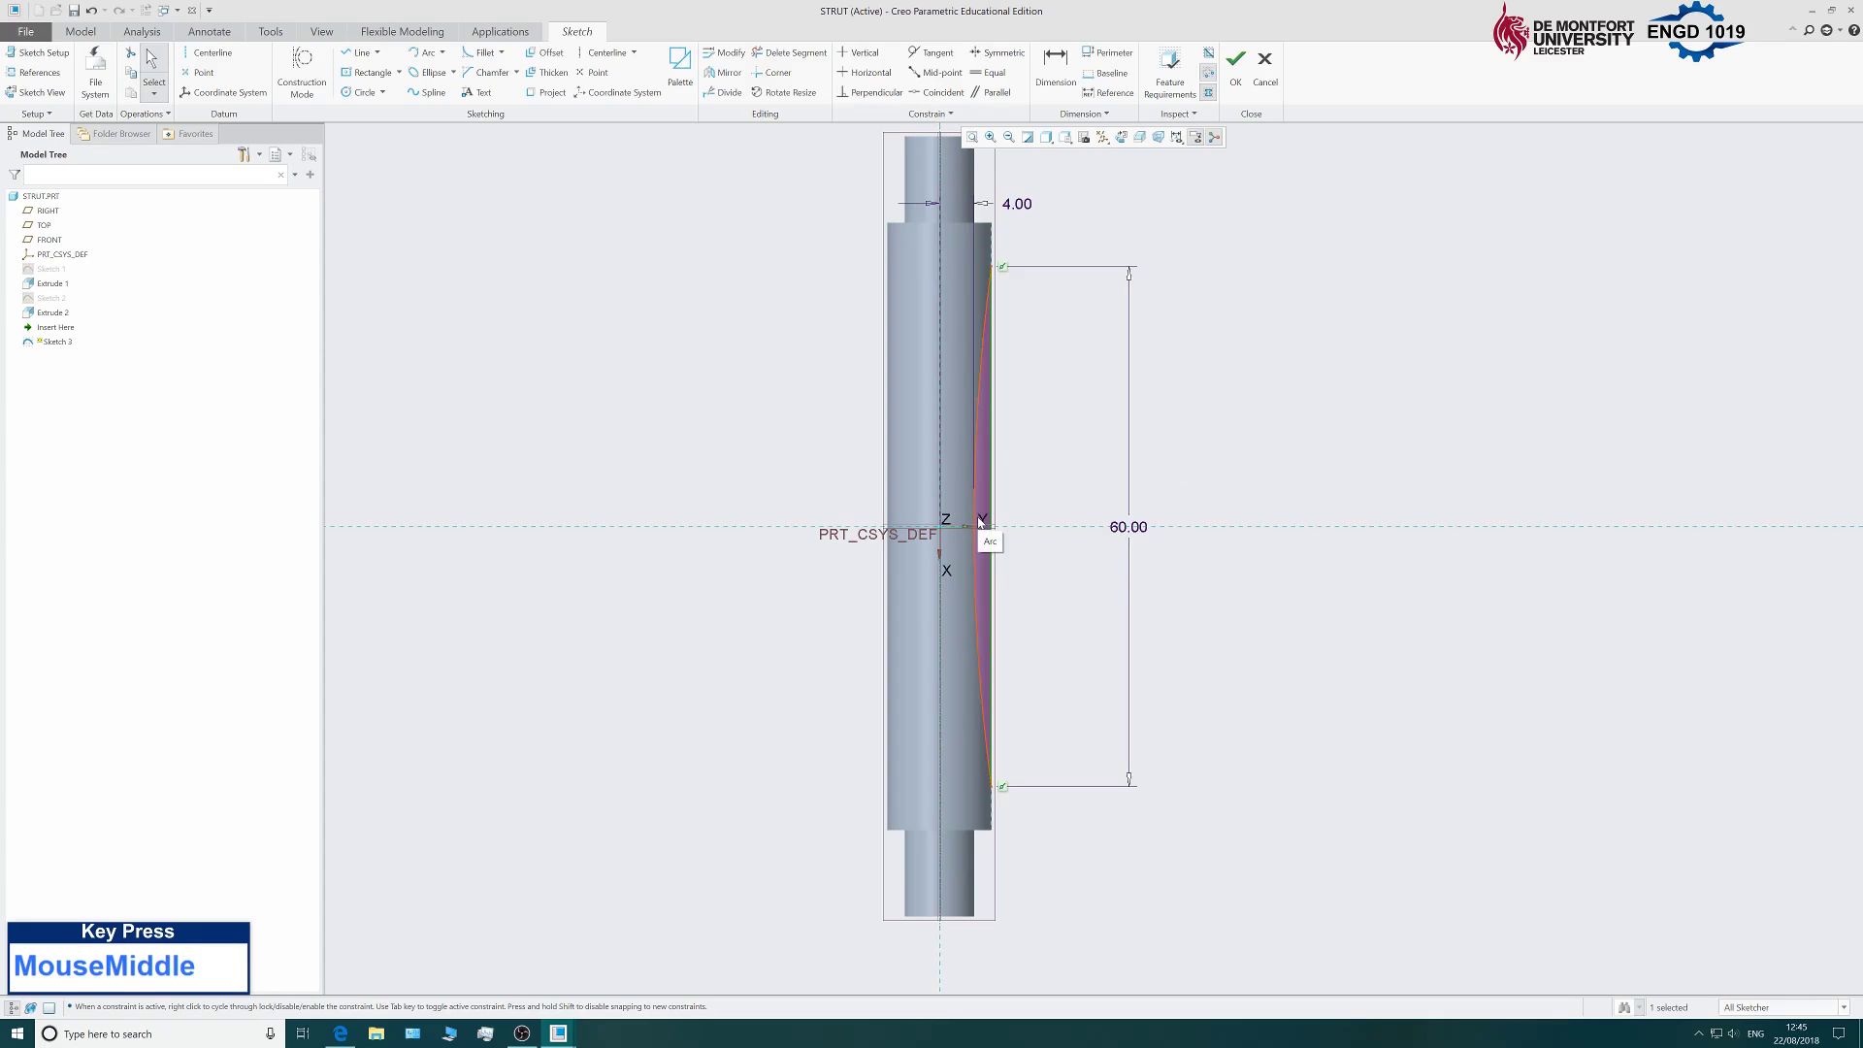
{"action": "scroll", "coordinate": [621, 534], "scroll_direction": "up", "scroll_amount": 4}
{"action": "scroll", "coordinate": [679, 543], "scroll_direction": "down", "scroll_amount": 3}
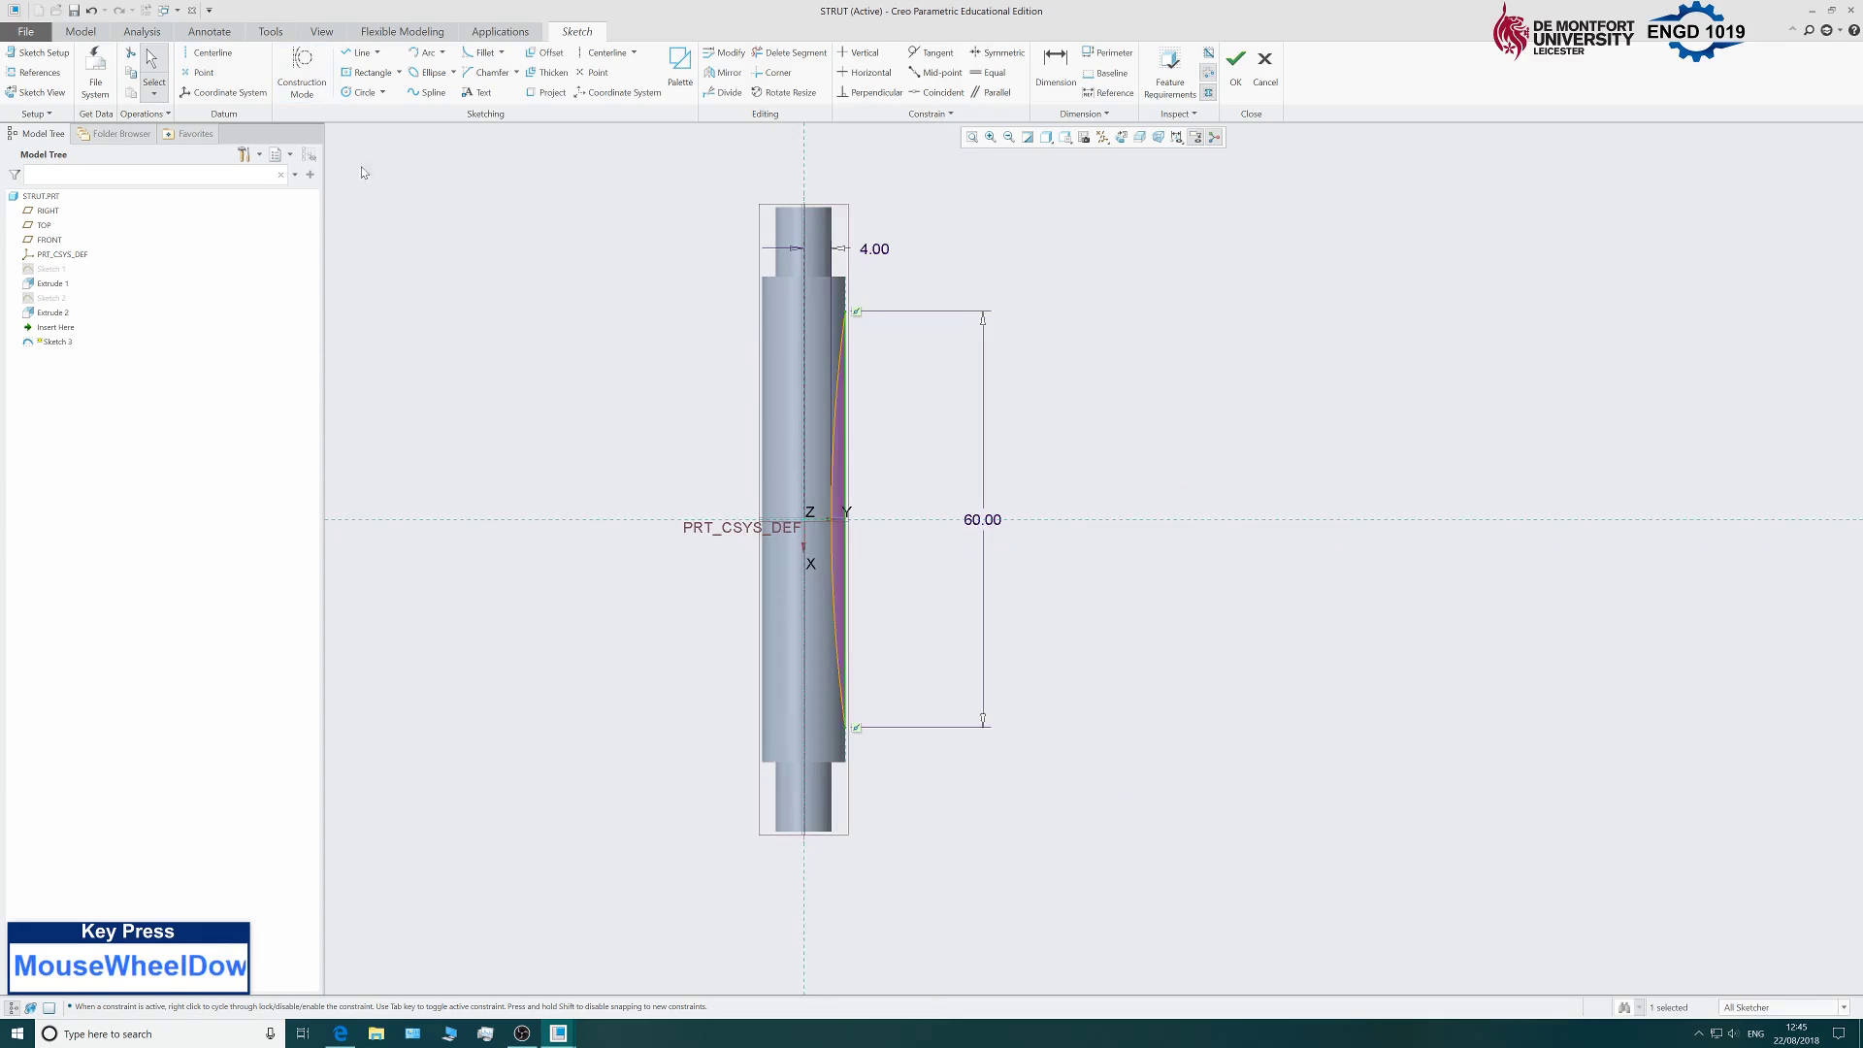
{"action": "left_click", "coordinate": [594, 326]}
{"action": "middle_click", "coordinate": [607, 338]}
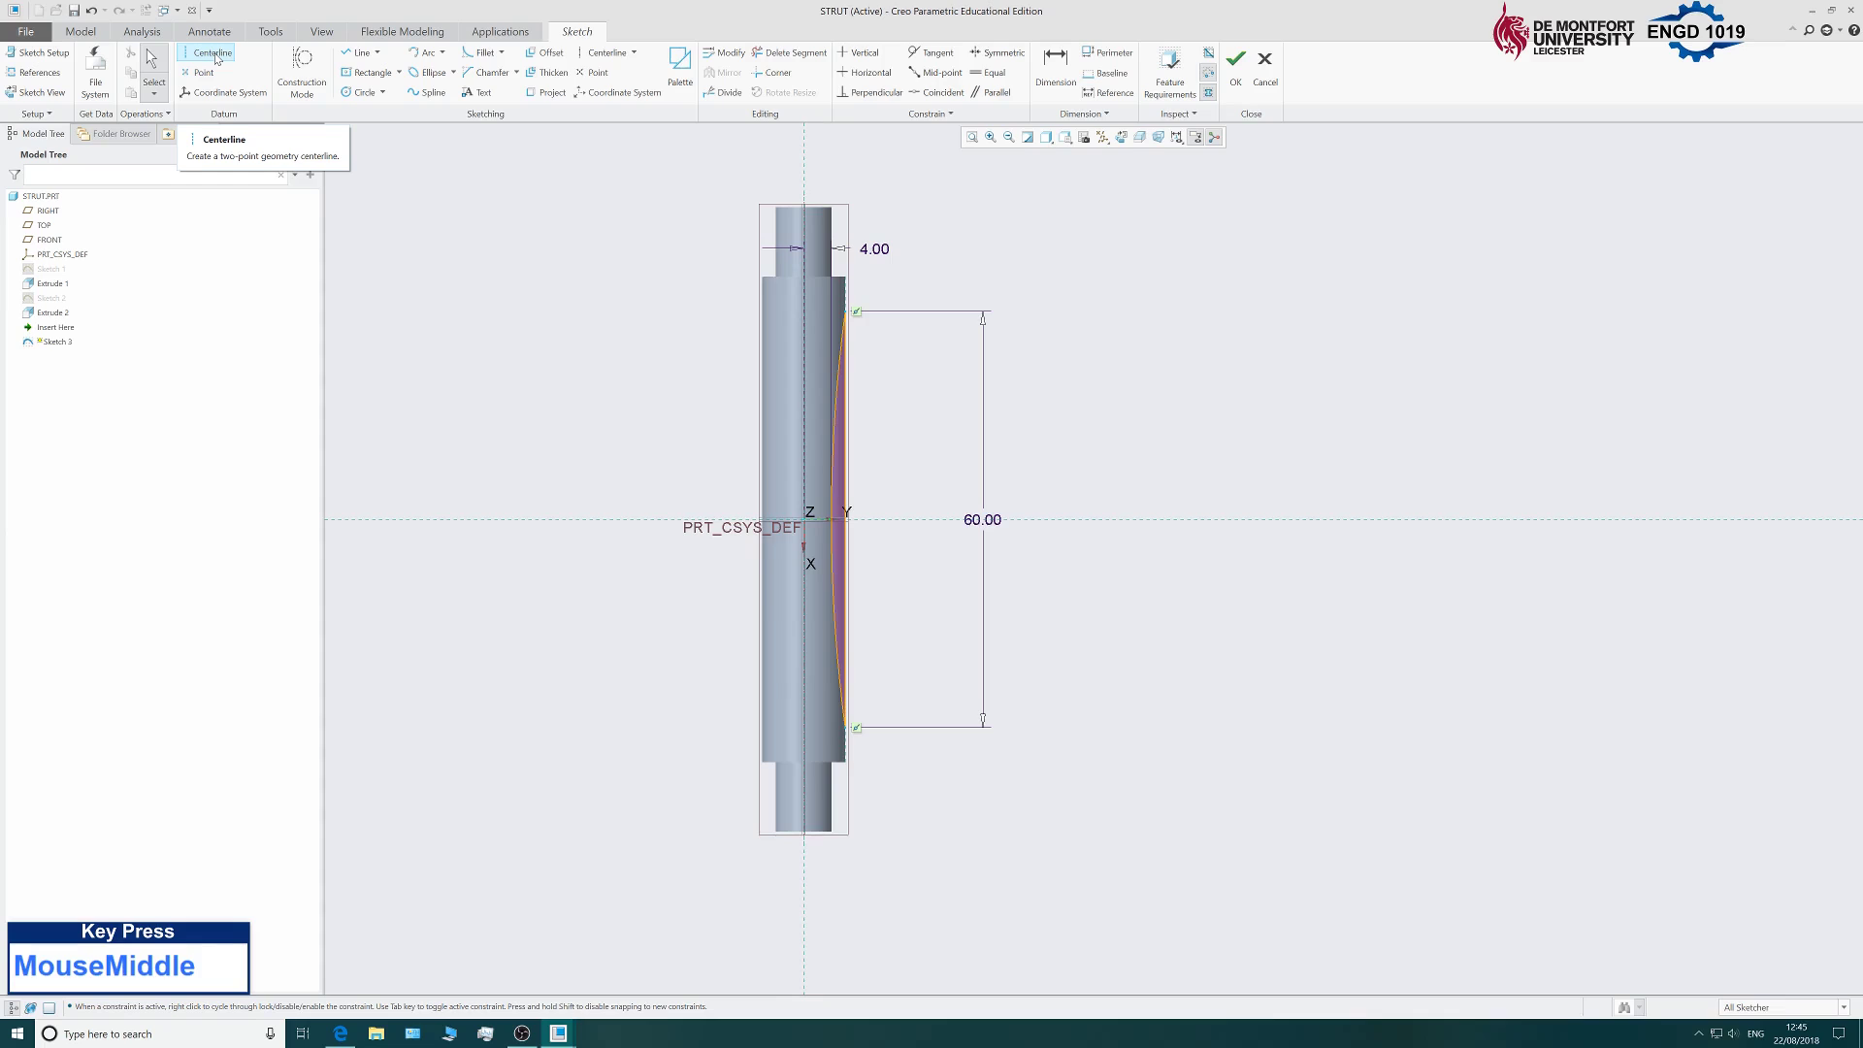
Draw a vertical centreline through the origin and finish Sketch 3.
{"action": "left_click", "coordinate": [215, 55]}
{"action": "scroll", "coordinate": [447, 408], "scroll_direction": "up", "scroll_amount": 2}
{"action": "scroll", "coordinate": [739, 466], "scroll_direction": "down", "scroll_amount": 1}
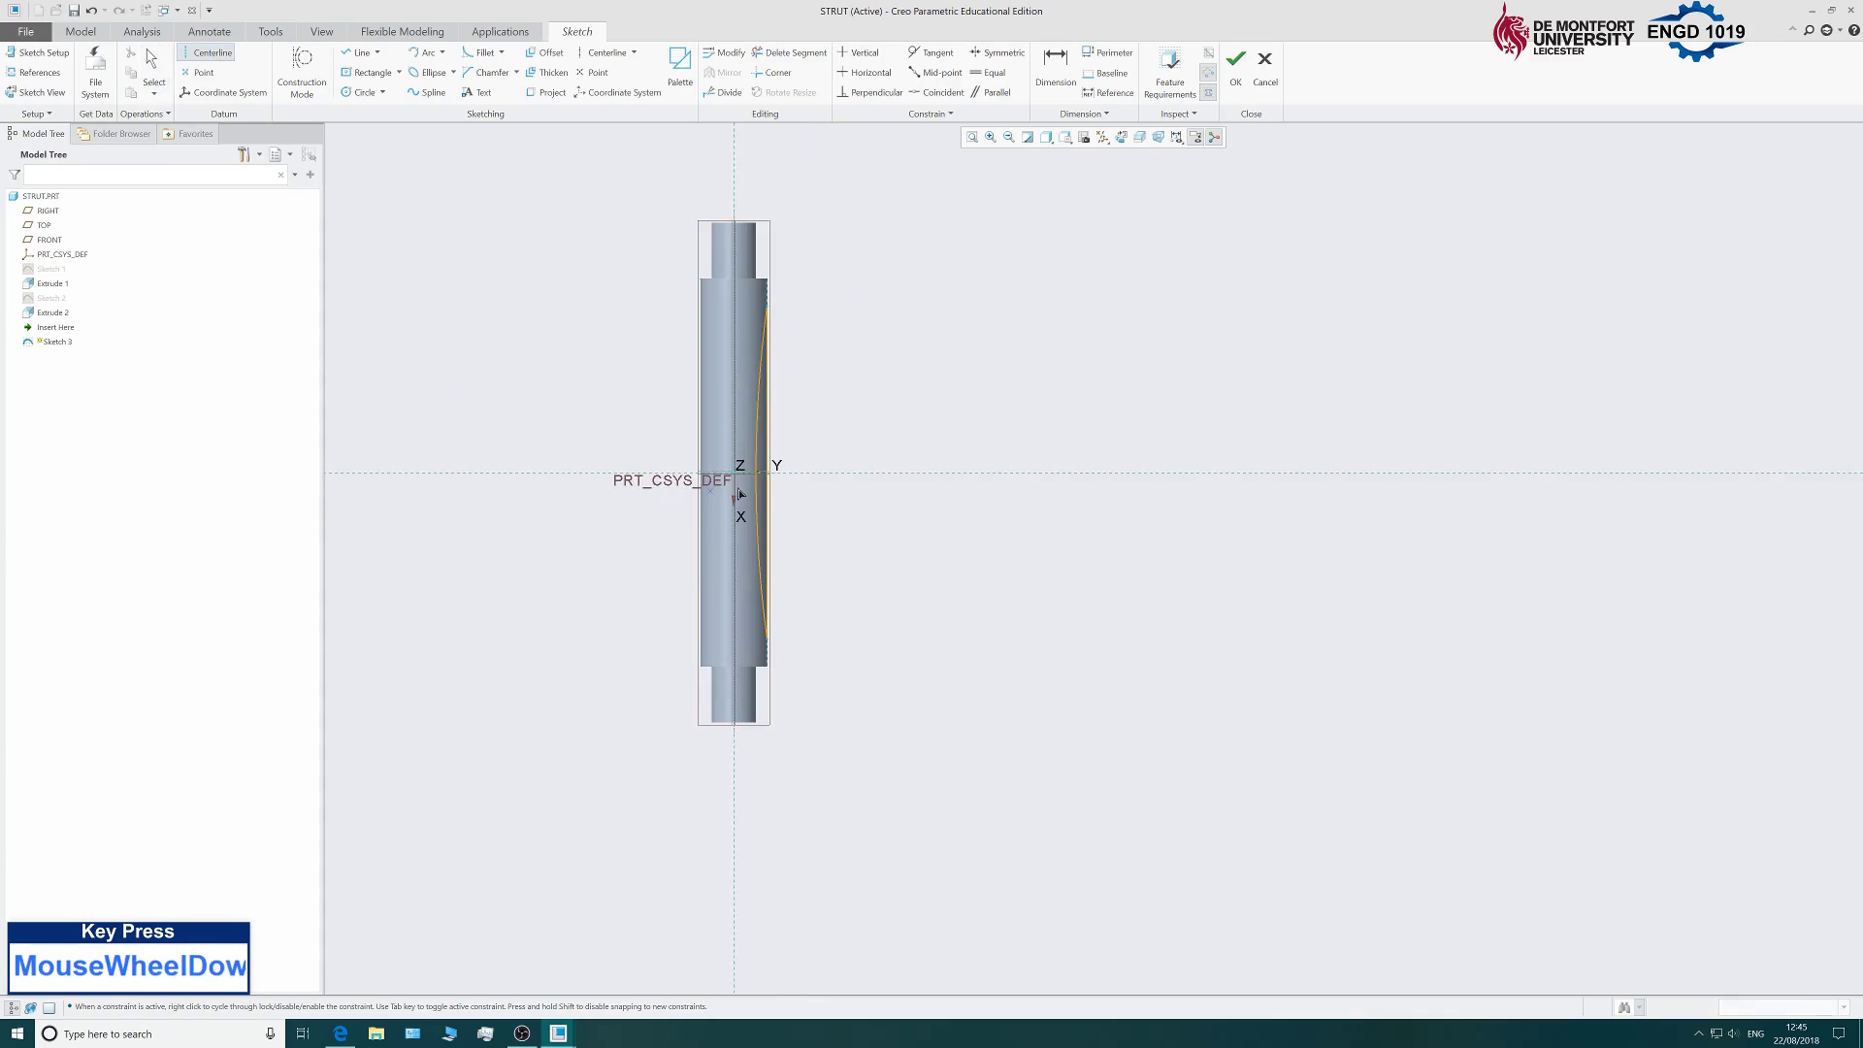
{"action": "left_click", "coordinate": [739, 478]}
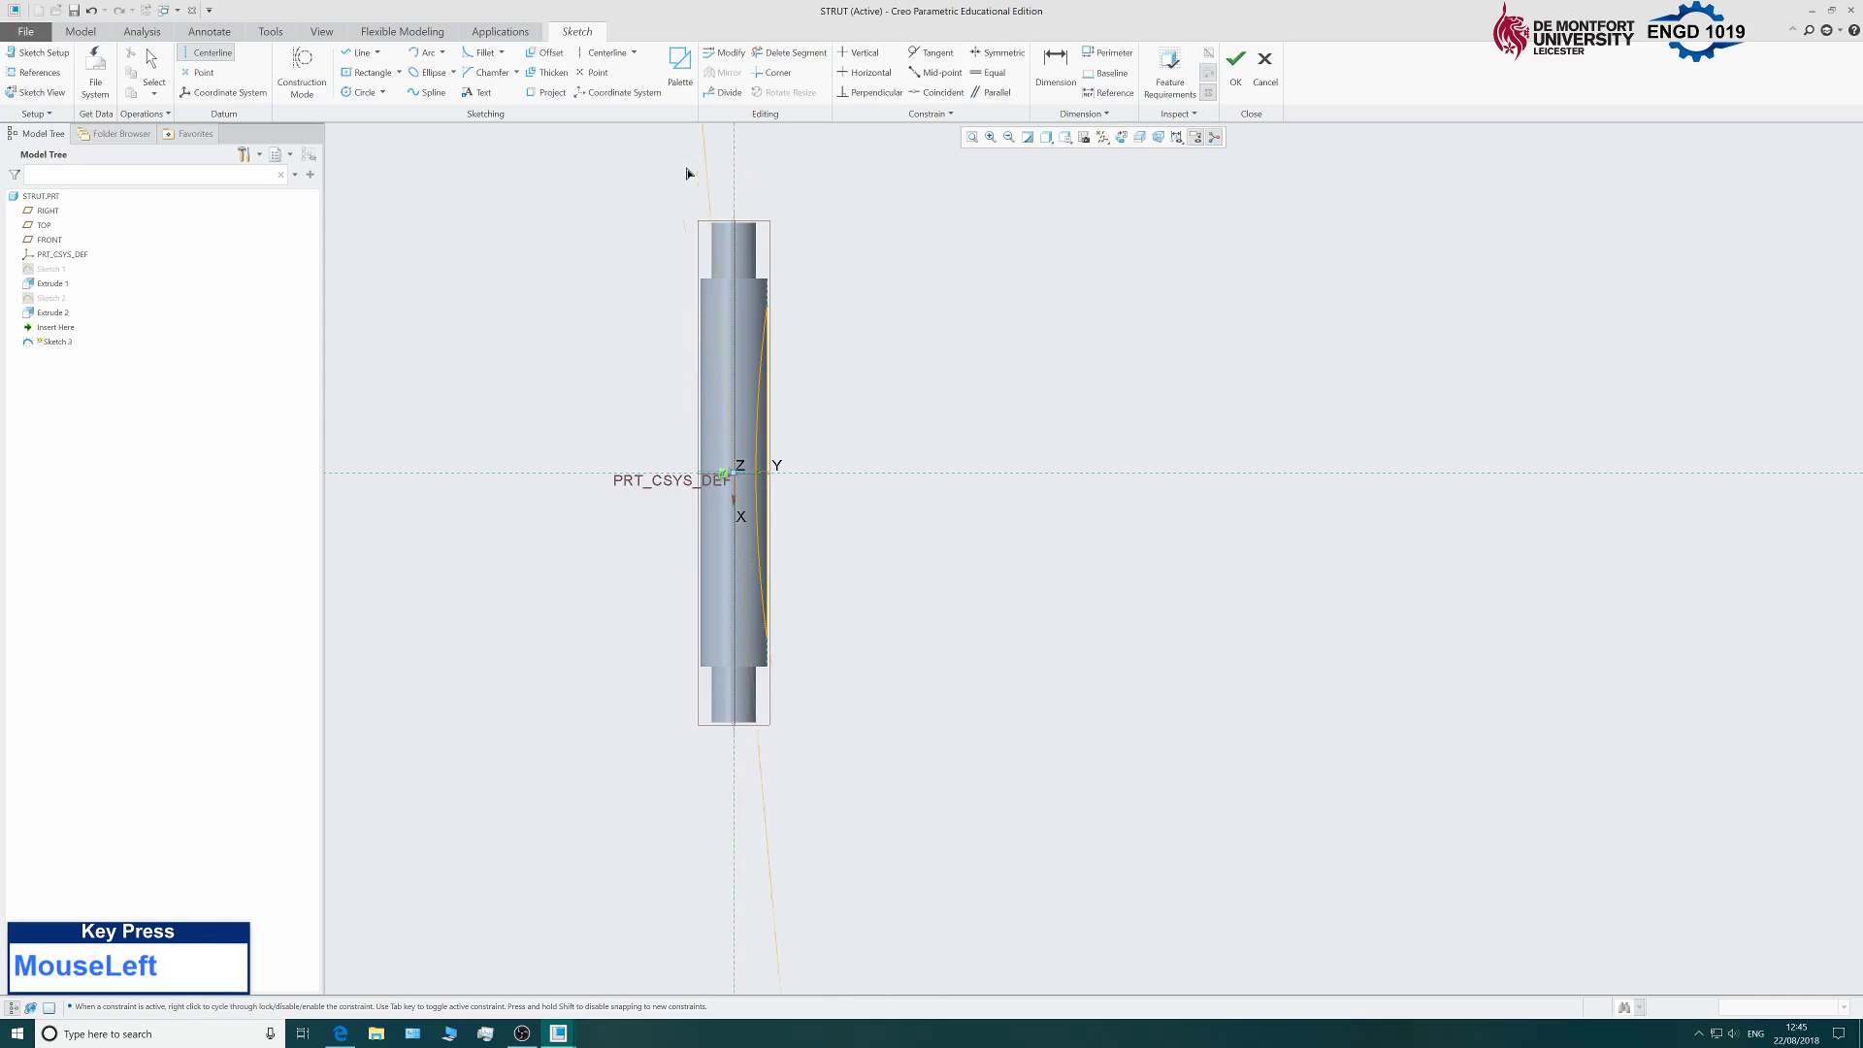
{"action": "left_click", "coordinate": [734, 165]}
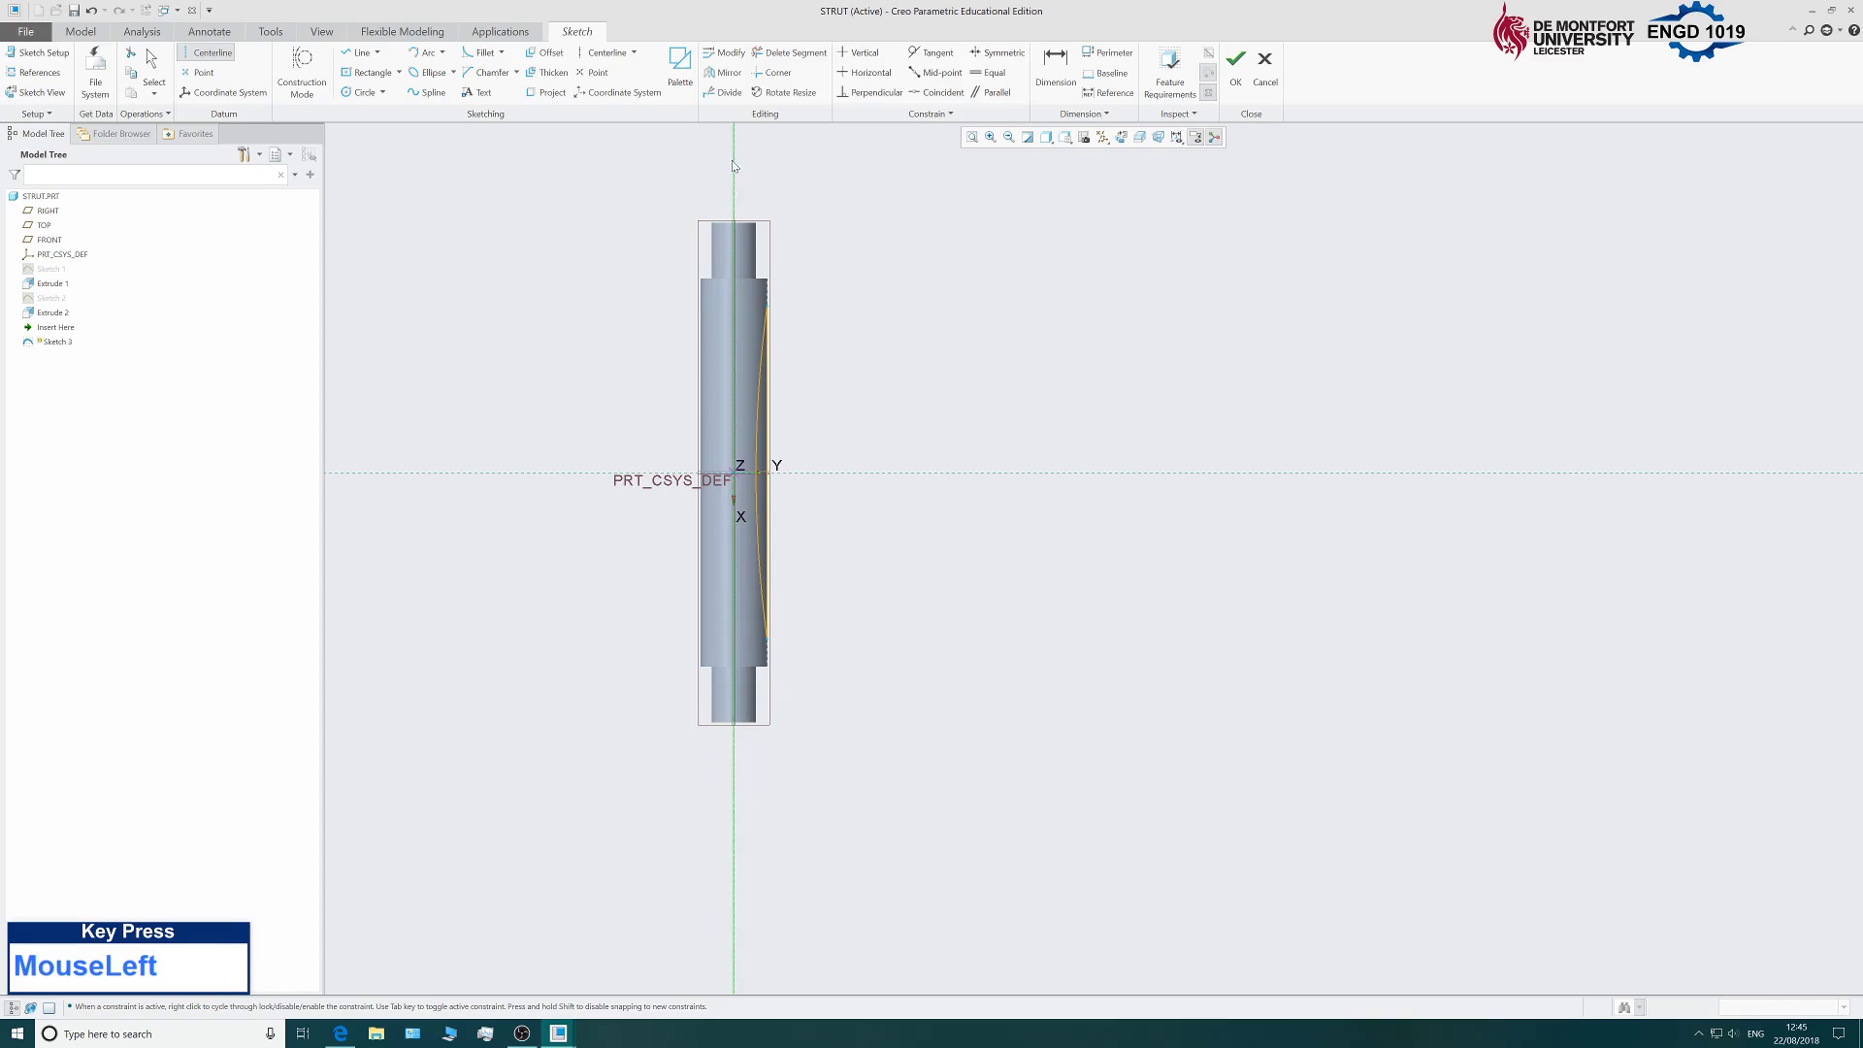
{"action": "middle_click", "coordinate": [869, 231]}
{"action": "scroll", "coordinate": [990, 436], "scroll_direction": "up", "scroll_amount": 2}
{"action": "scroll", "coordinate": [990, 437], "scroll_direction": "down", "scroll_amount": 2}
{"action": "scroll", "coordinate": [1359, 508], "scroll_direction": "up", "scroll_amount": 4}
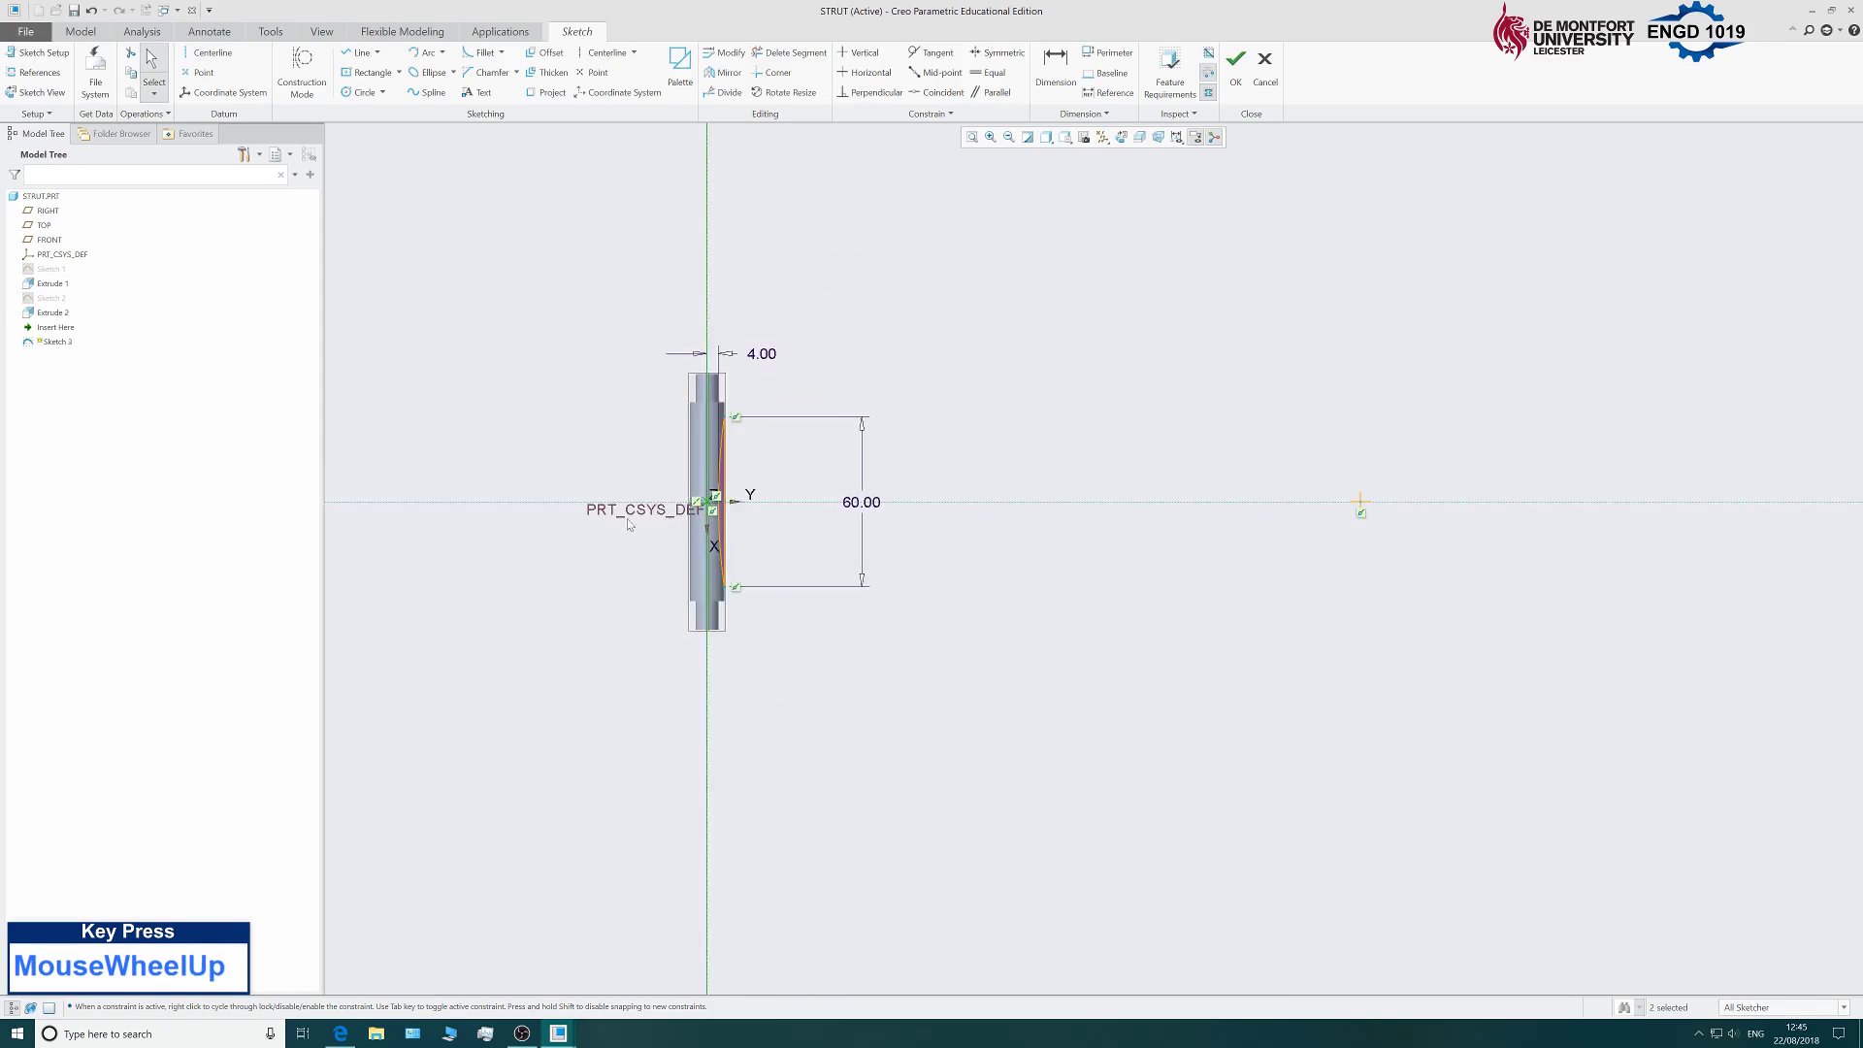
{"action": "scroll", "coordinate": [836, 412], "scroll_direction": "down", "scroll_amount": 5}
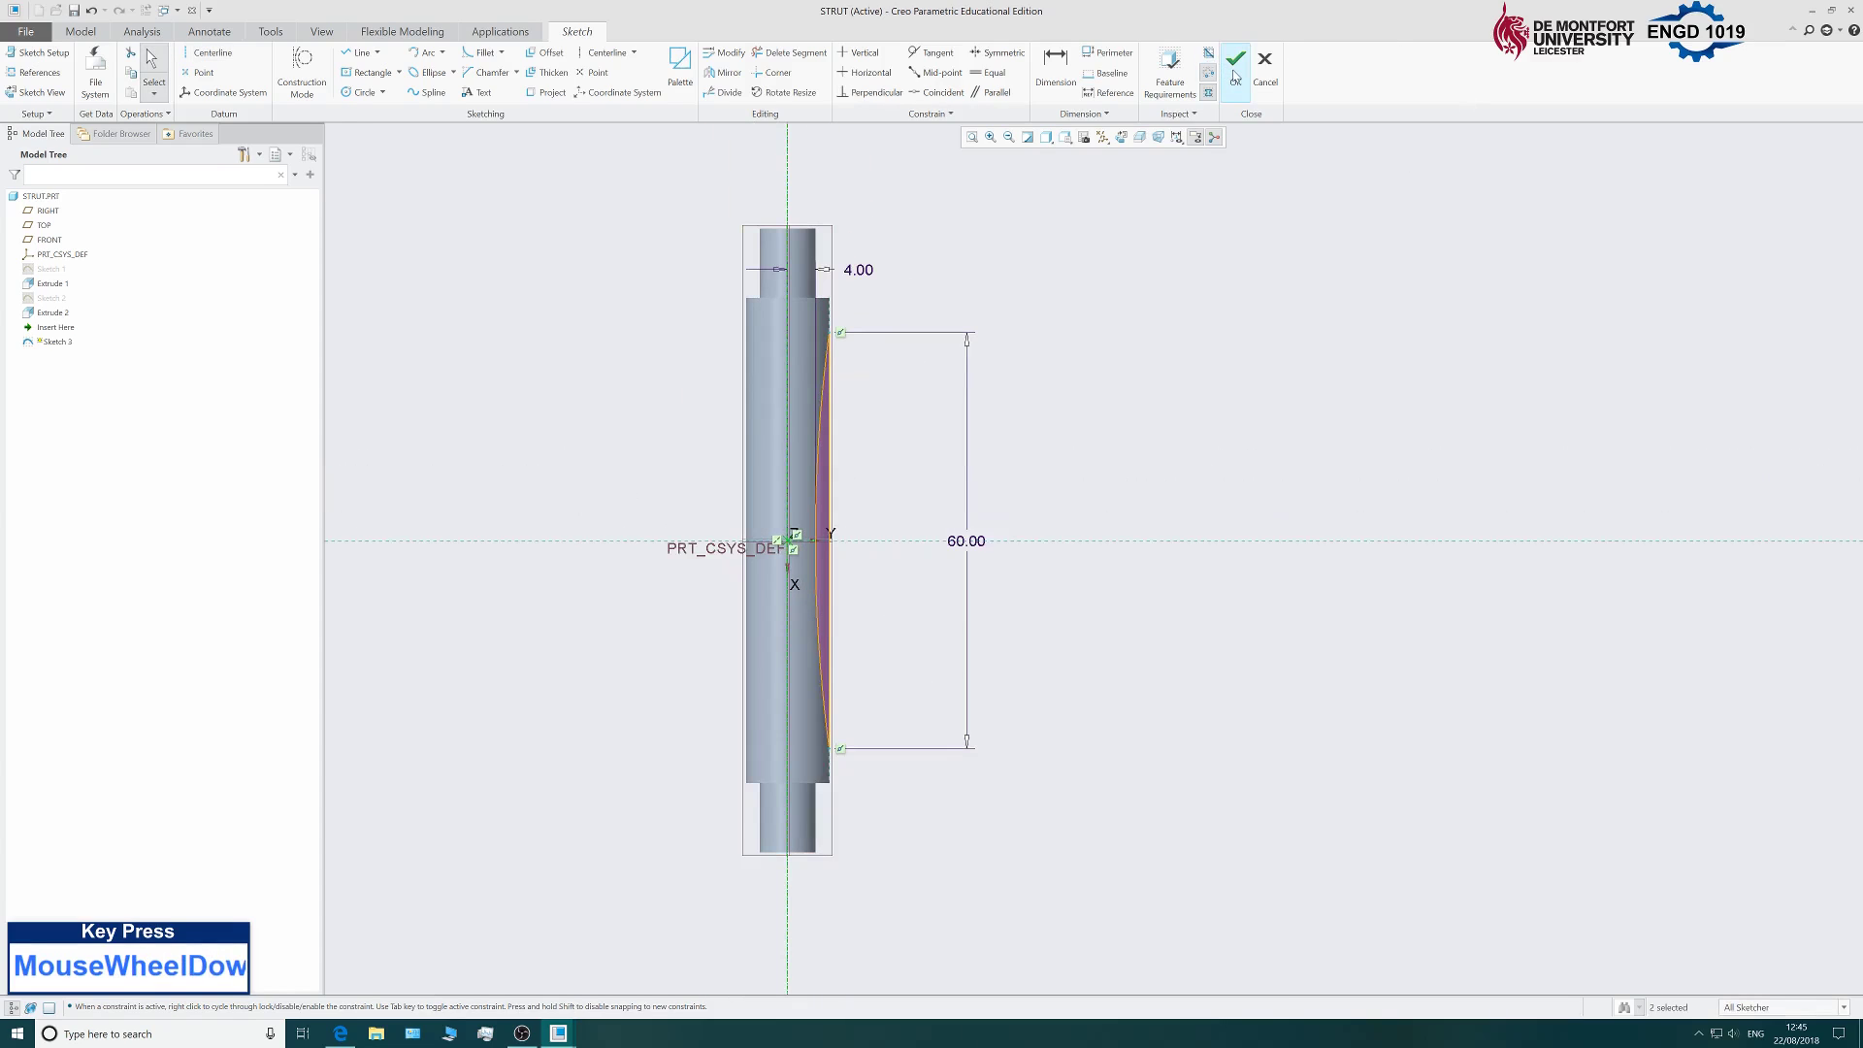
{"action": "left_click", "coordinate": [1235, 76]}
{"action": "scroll", "coordinate": [1000, 379], "scroll_direction": "up", "scroll_amount": 3}
{"action": "scroll", "coordinate": [999, 383], "scroll_direction": "down", "scroll_amount": 2}
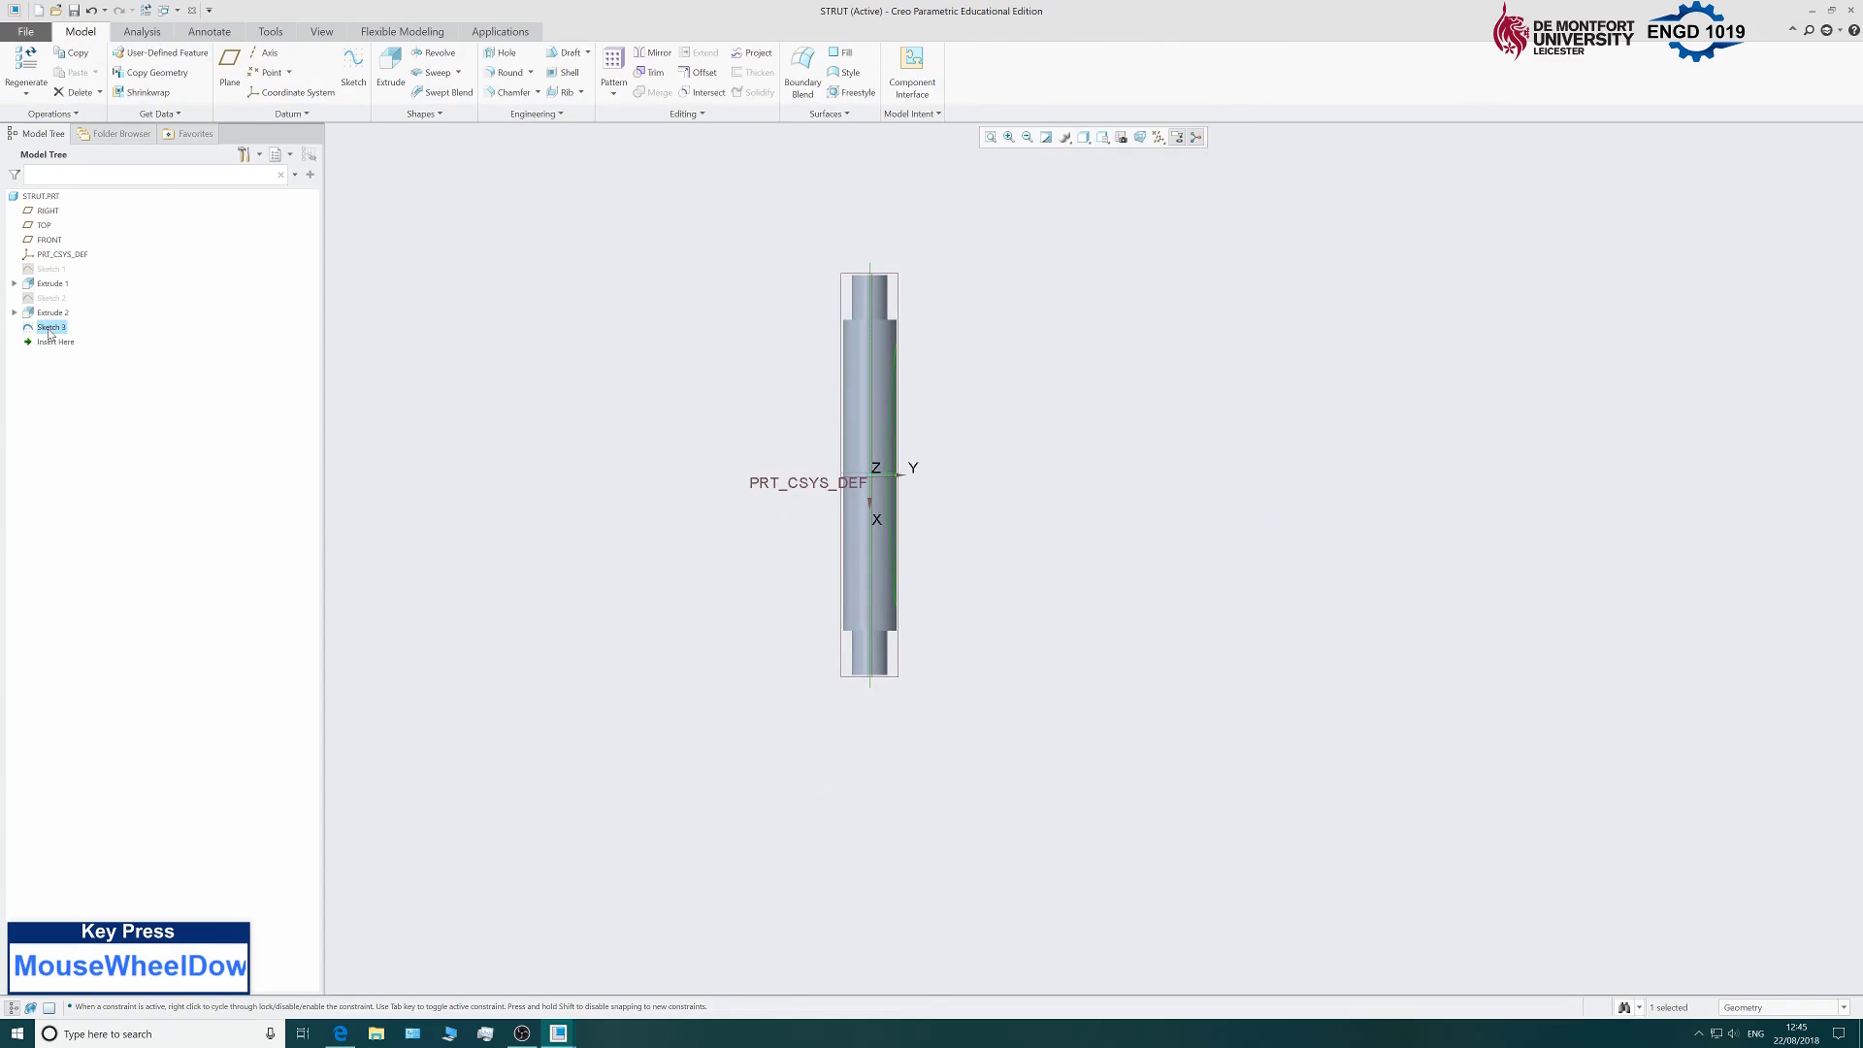
{"action": "left_click", "coordinate": [433, 59]}
{"action": "scroll", "coordinate": [746, 499], "scroll_direction": "down", "scroll_amount": 2}
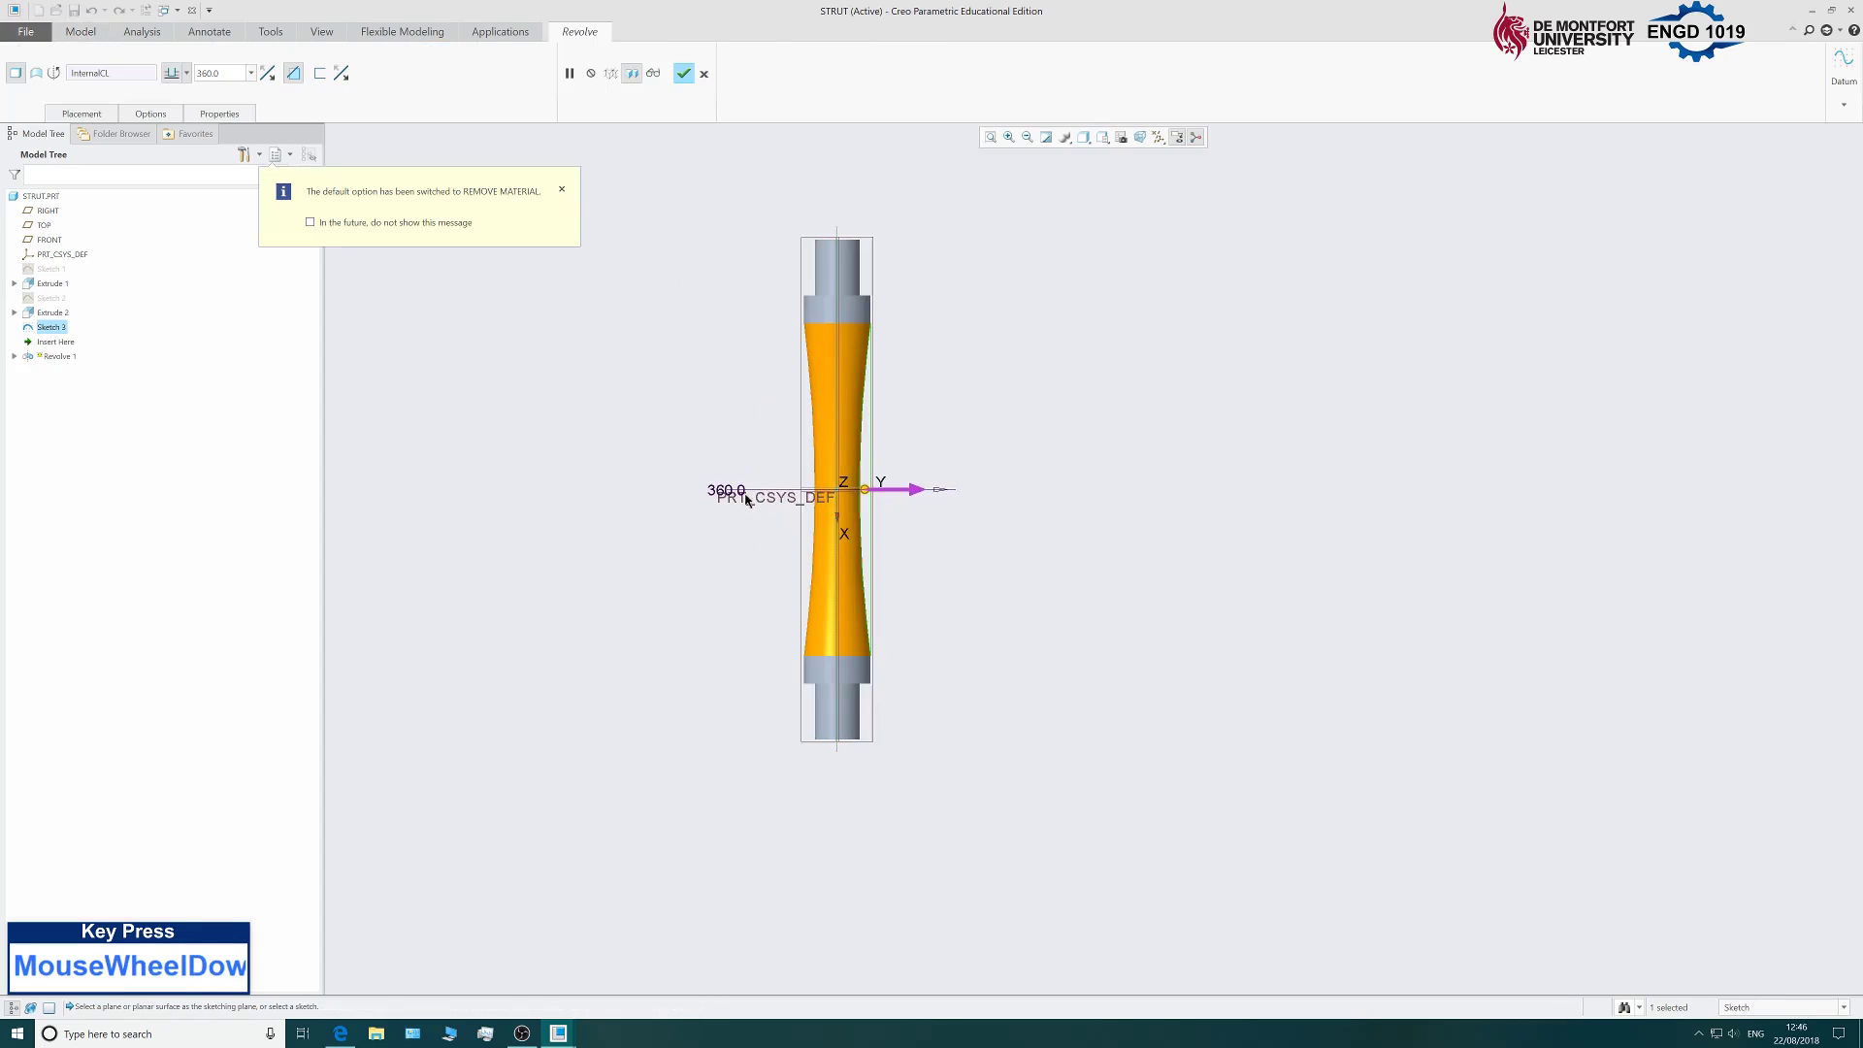
{"action": "scroll", "coordinate": [745, 500], "scroll_direction": "down", "scroll_amount": 1}
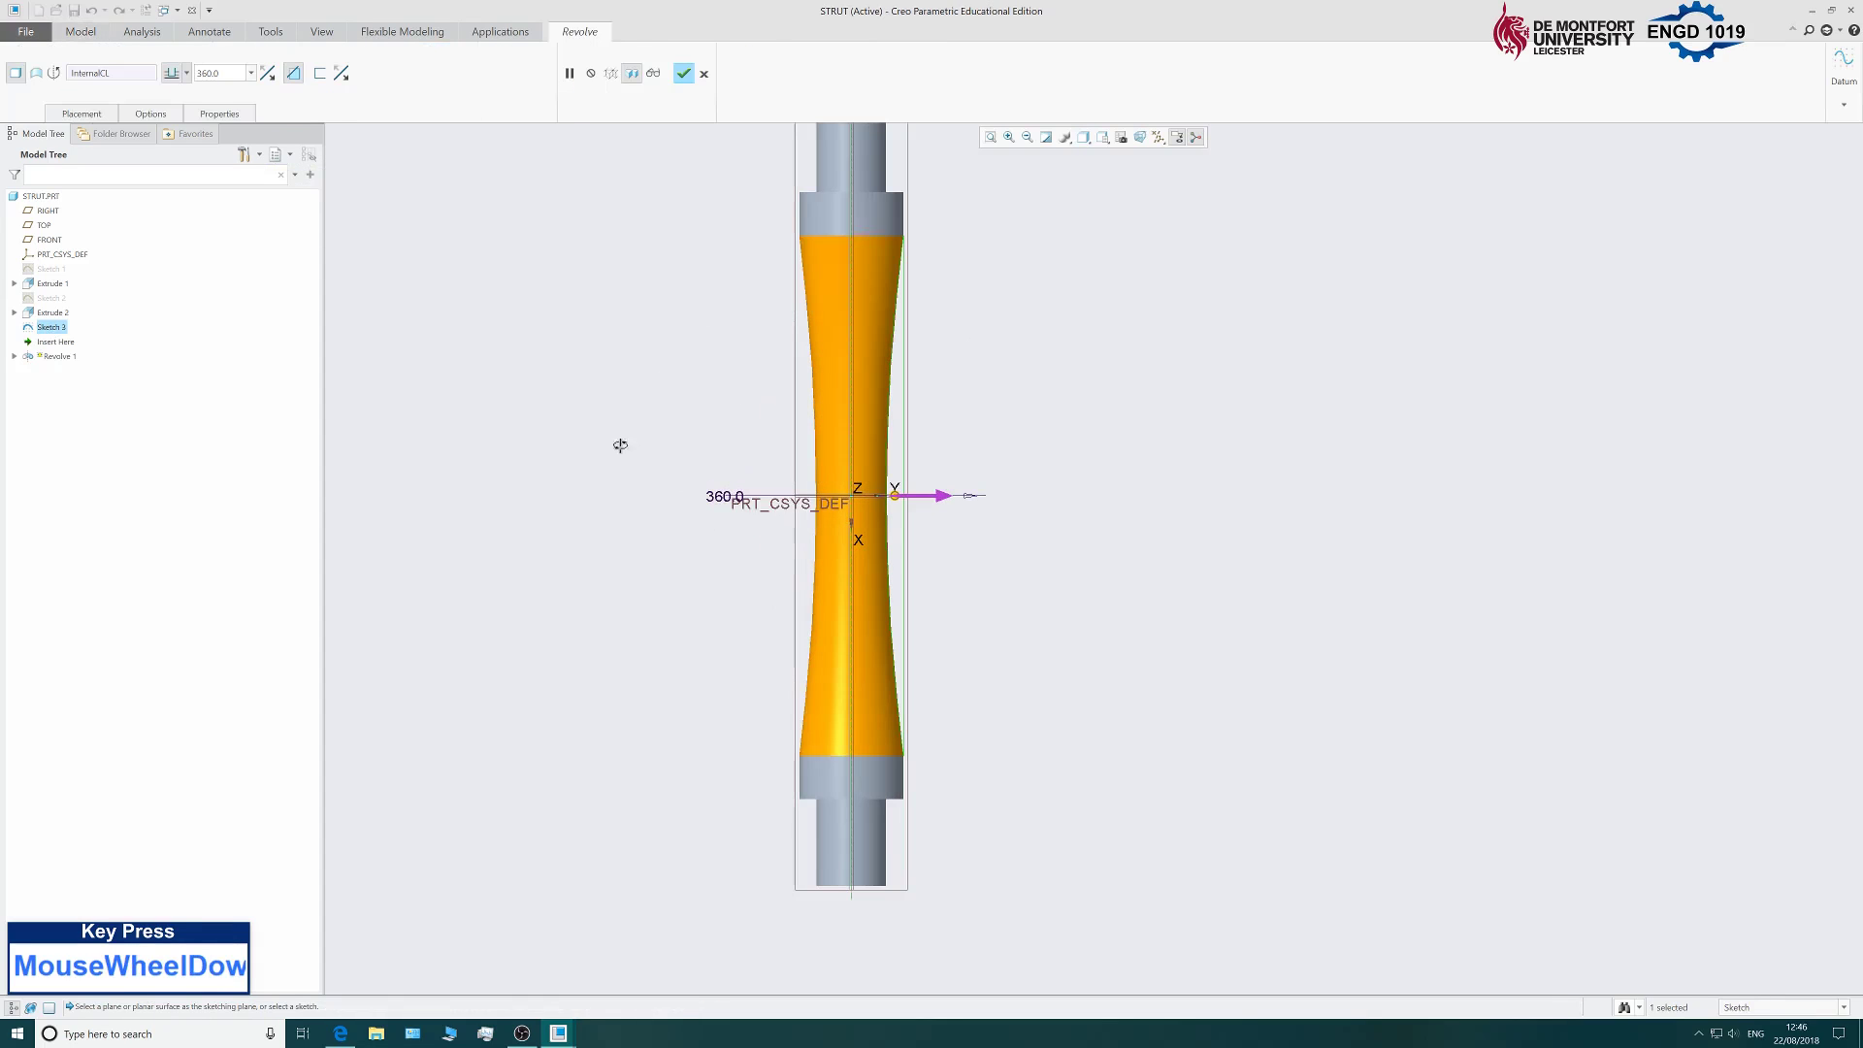
{"action": "middle_click_drag", "start_coordinate": [620, 445], "coordinate": [831, 581]}
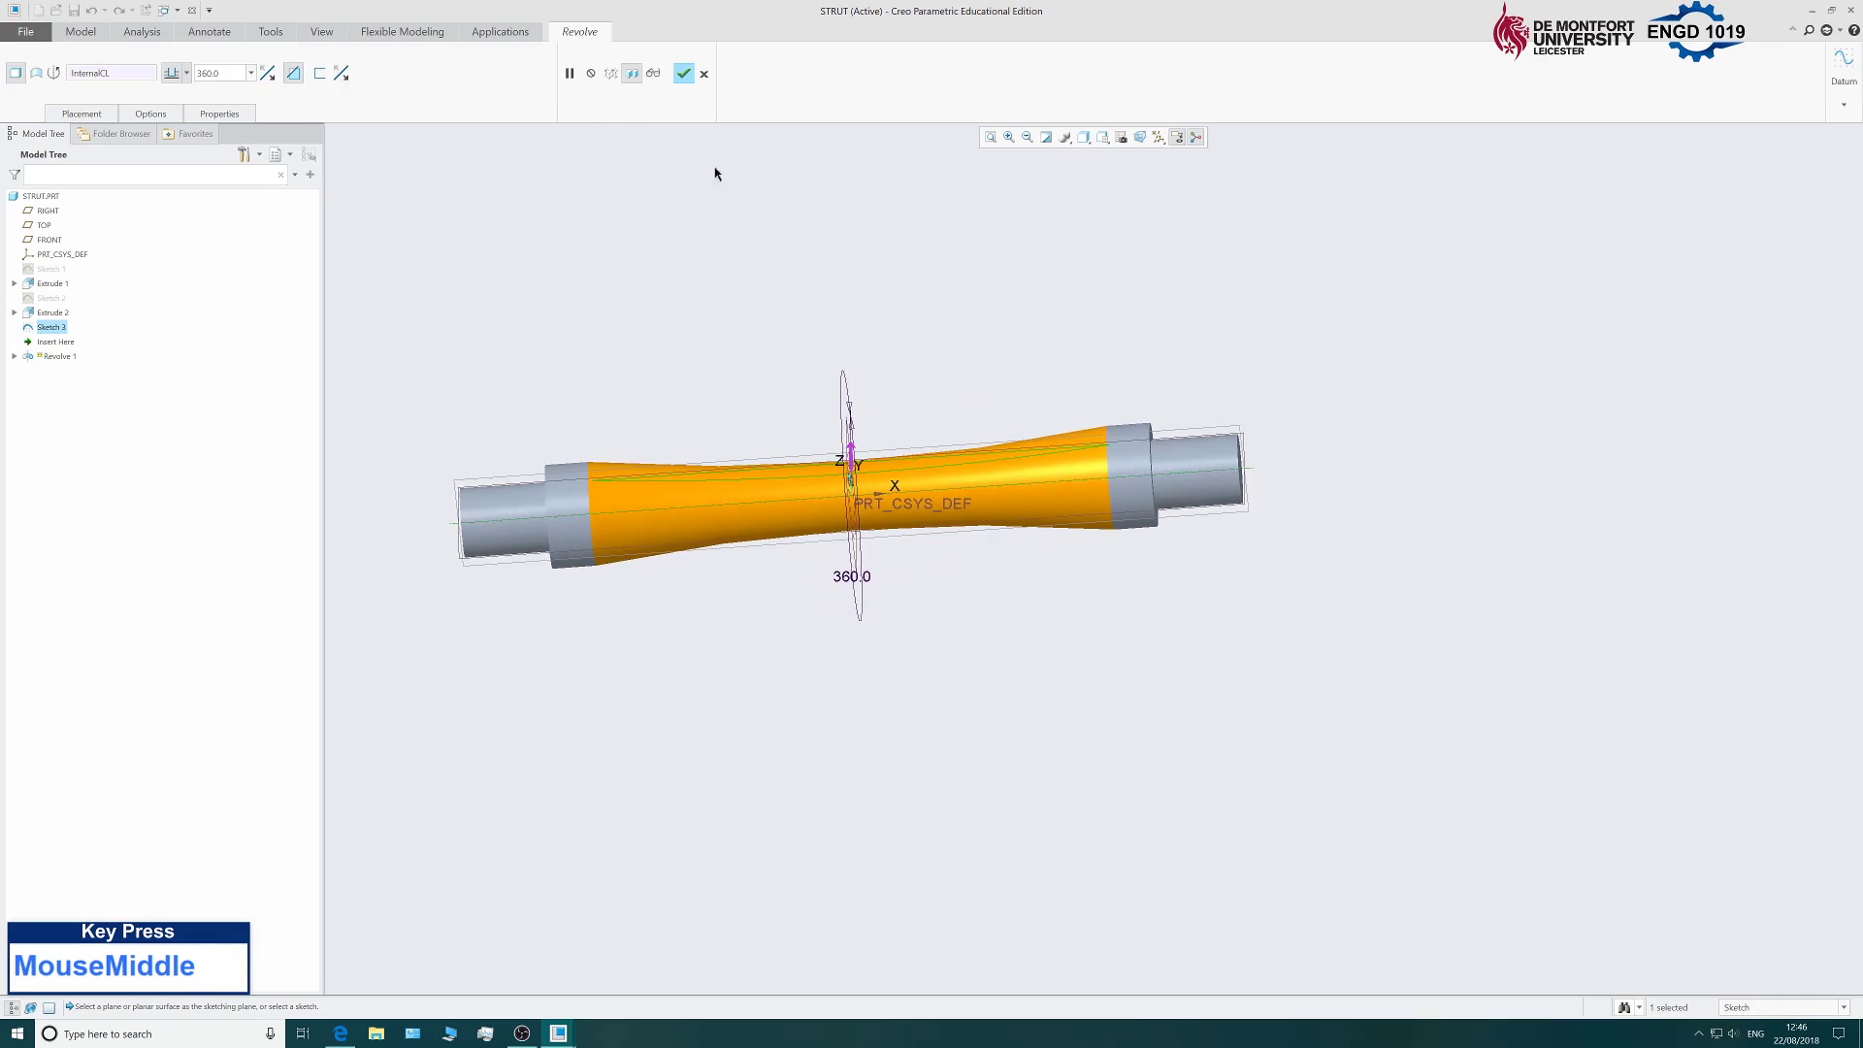
{"action": "left_click", "coordinate": [684, 74]}
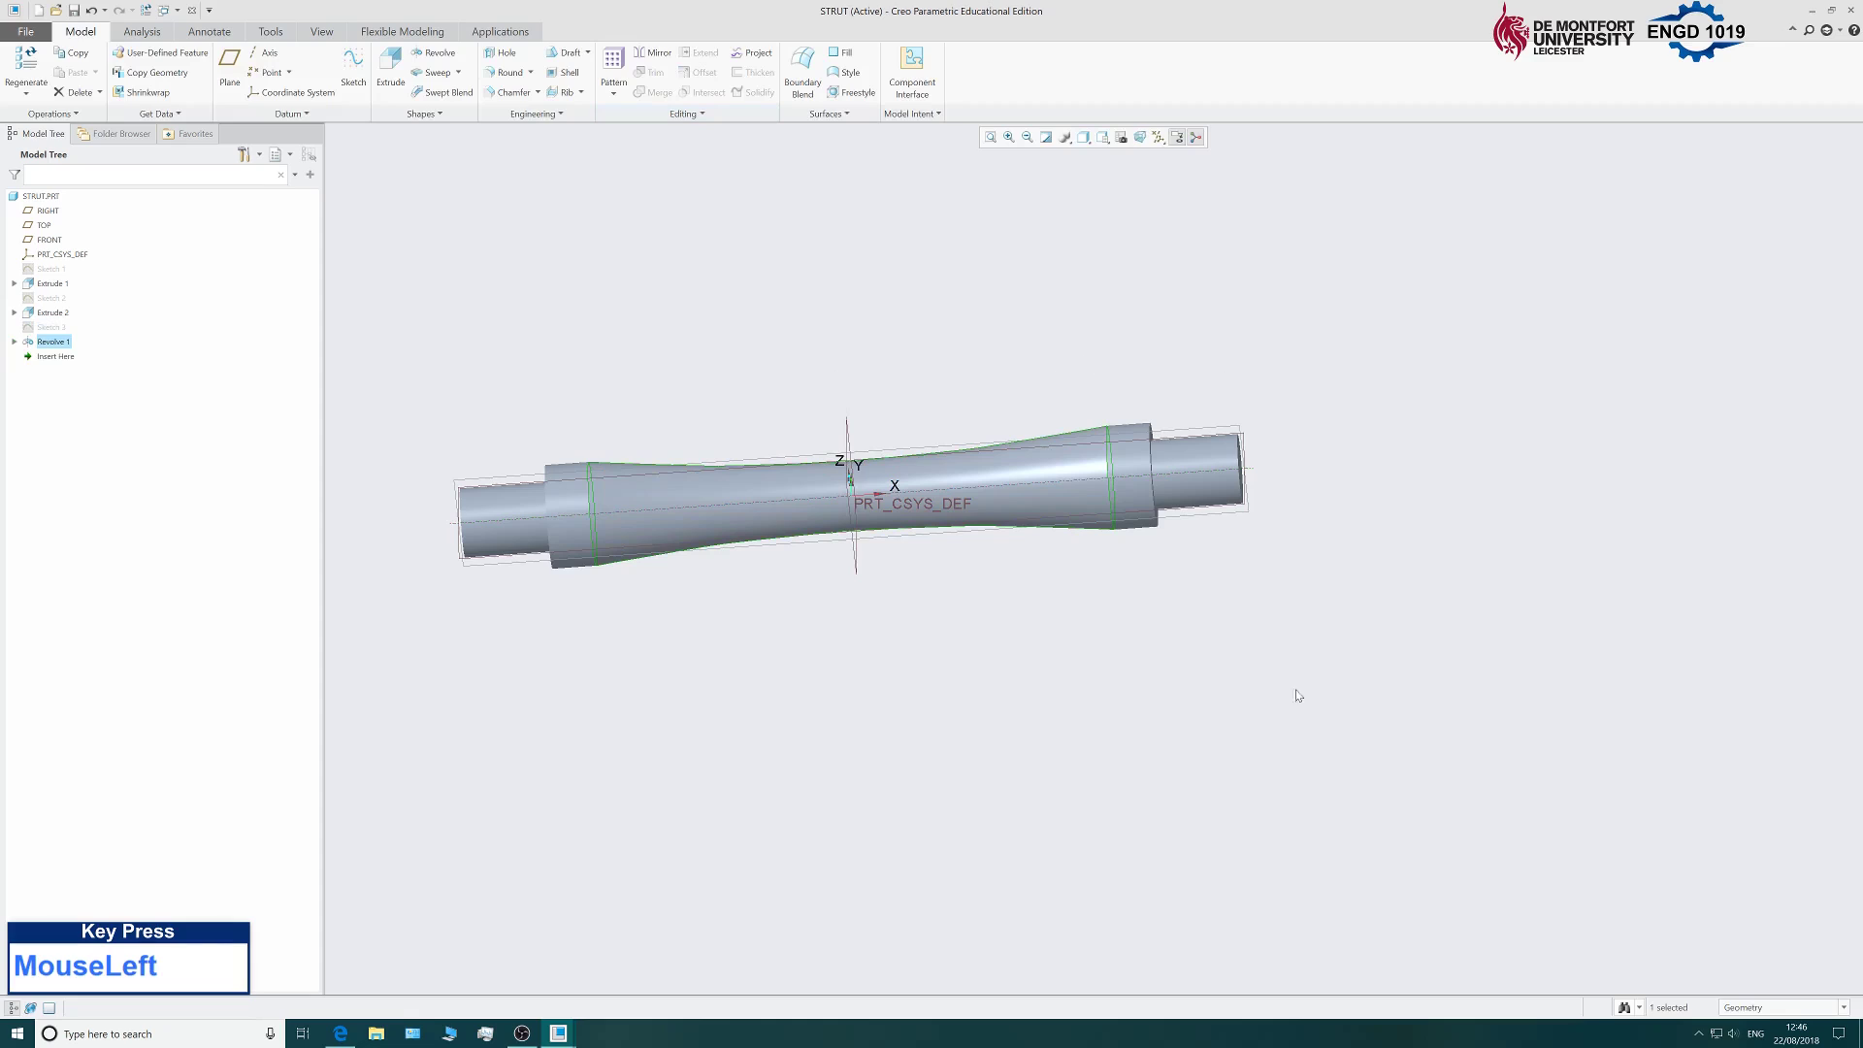
{"action": "scroll", "coordinate": [1106, 697], "scroll_direction": "up", "scroll_amount": 1}
{"action": "scroll", "coordinate": [942, 655], "scroll_direction": "down", "scroll_amount": 1}
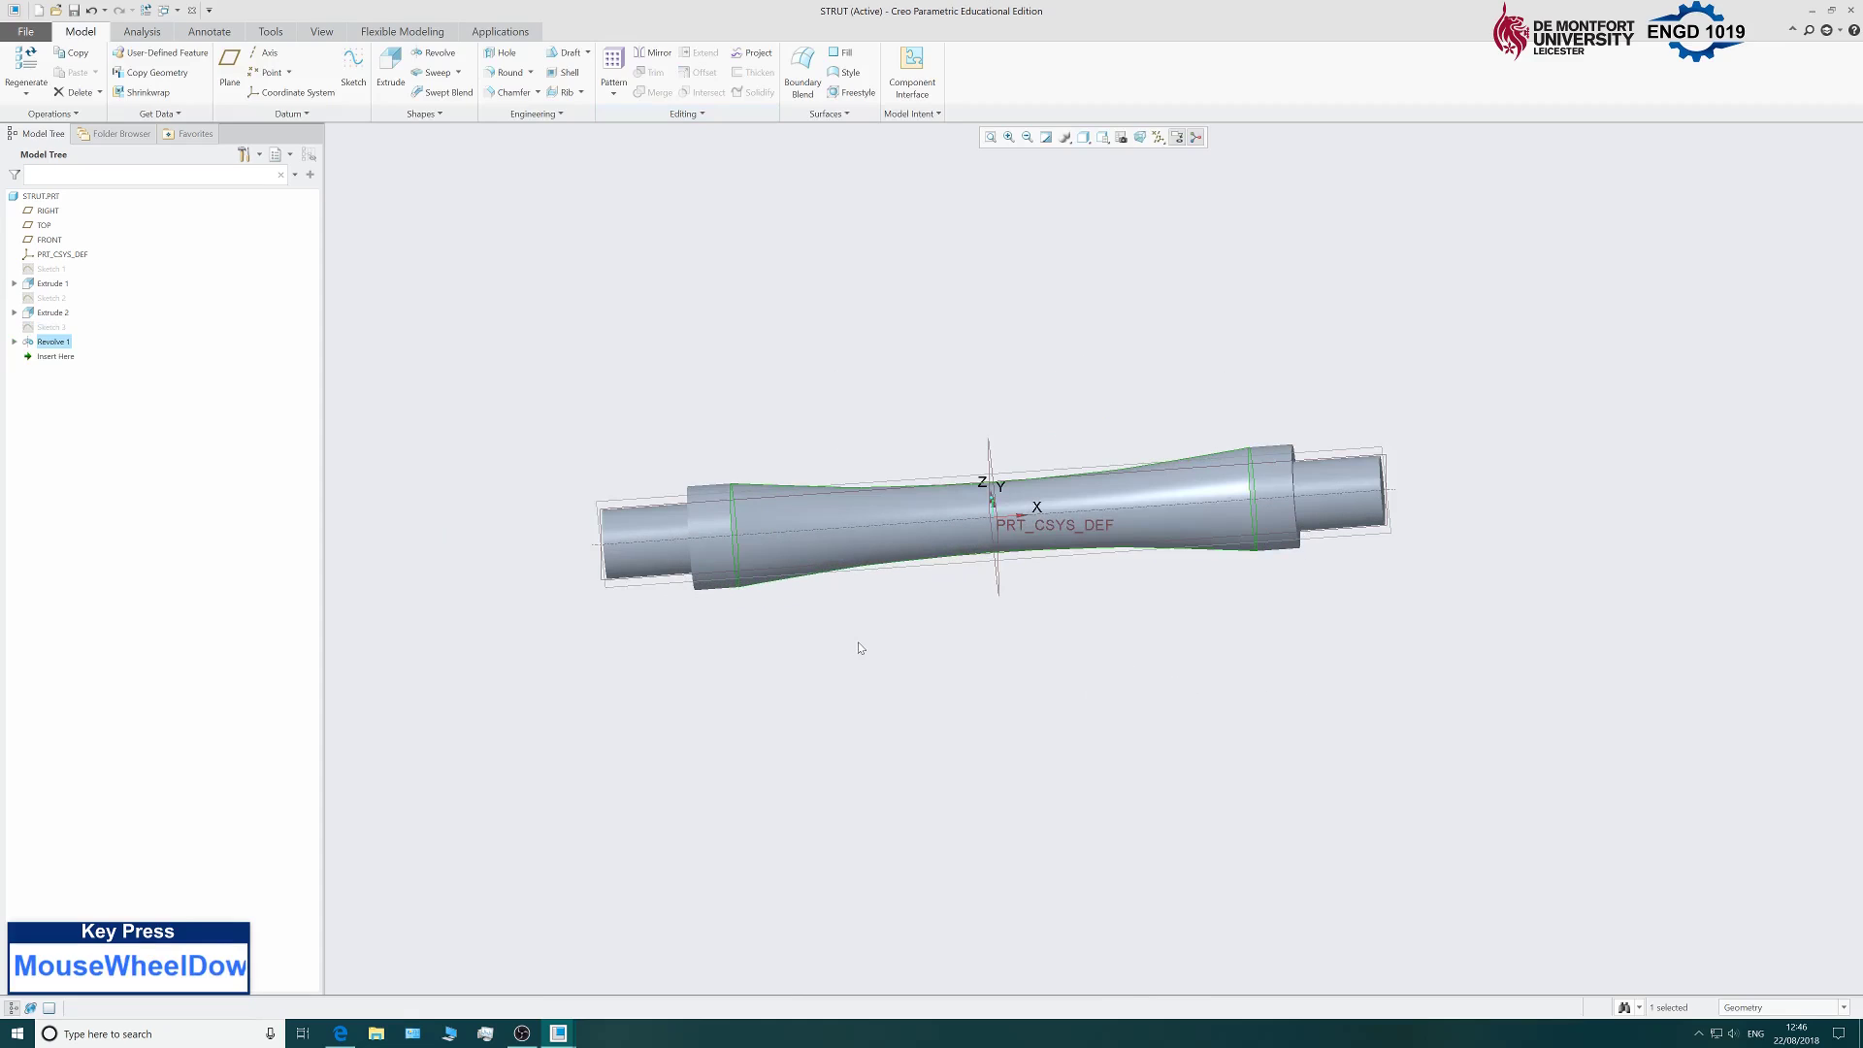
{"action": "left_click", "coordinate": [602, 399]}
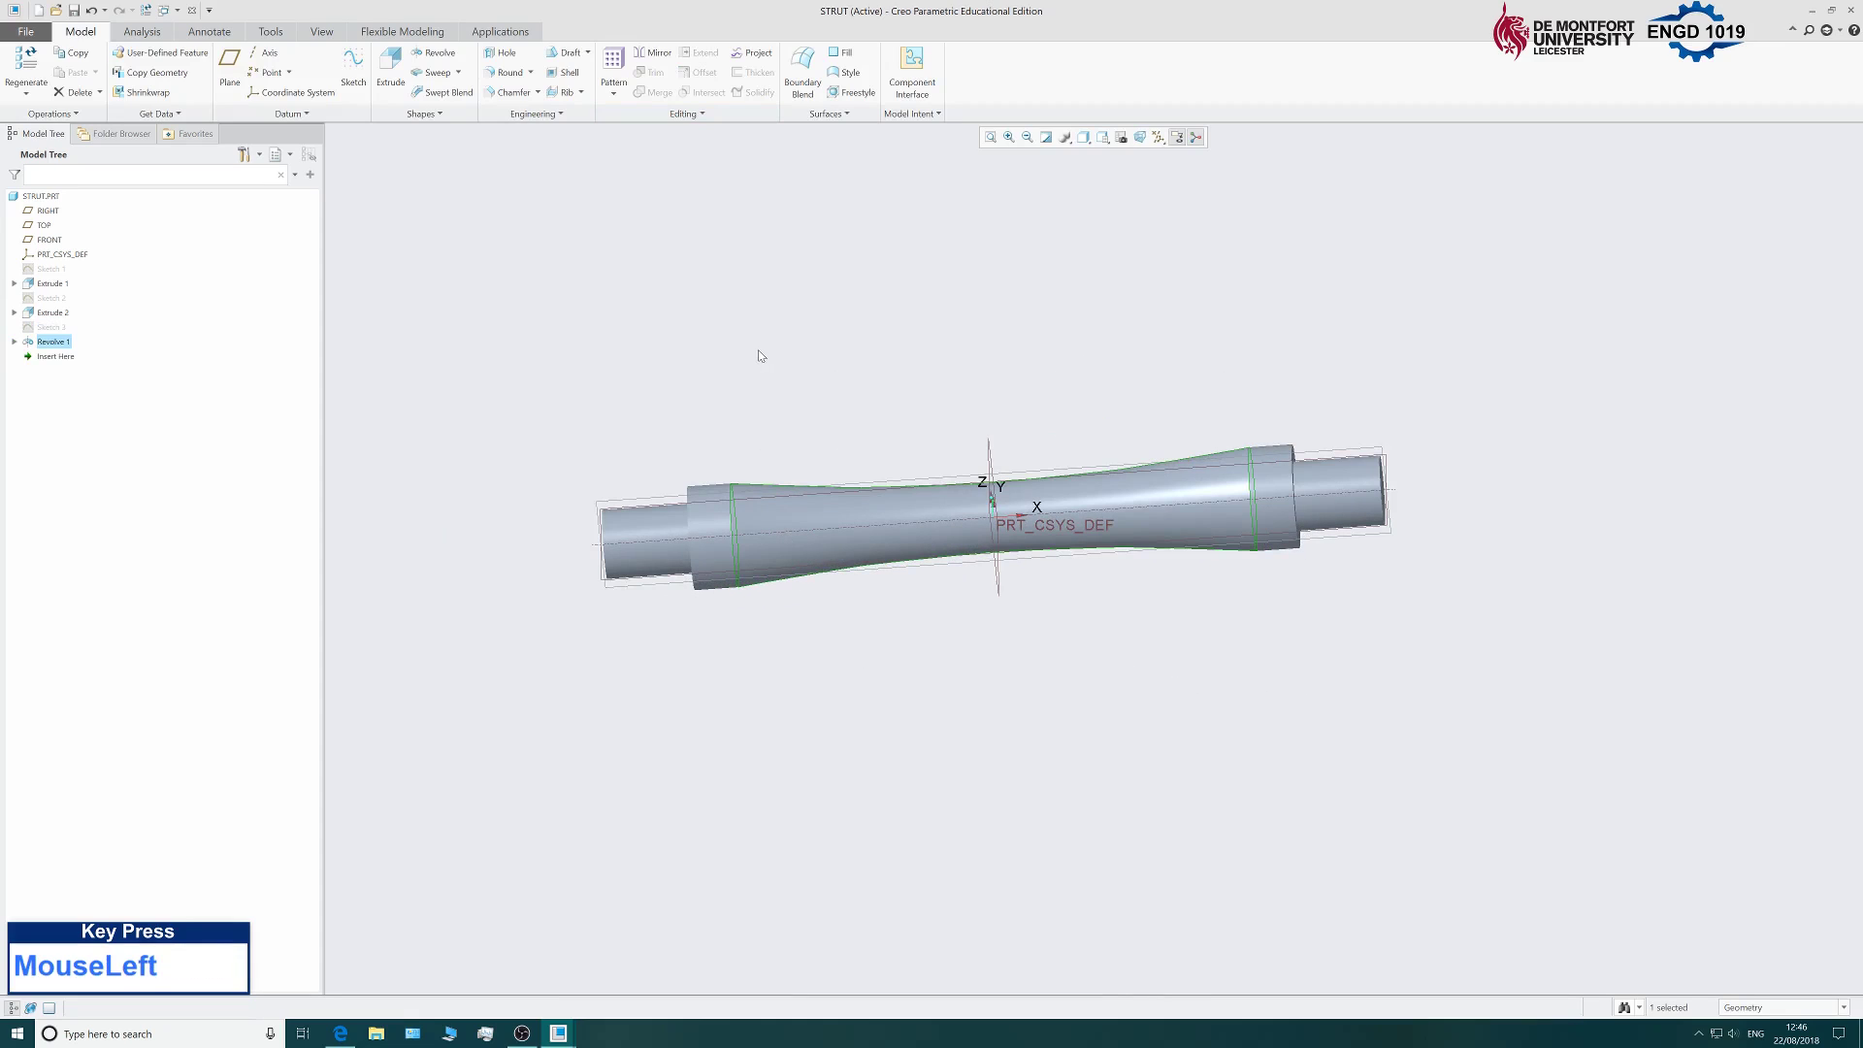
{"action": "middle_click_drag", "start_coordinate": [602, 399], "coordinate": [664, 371]}
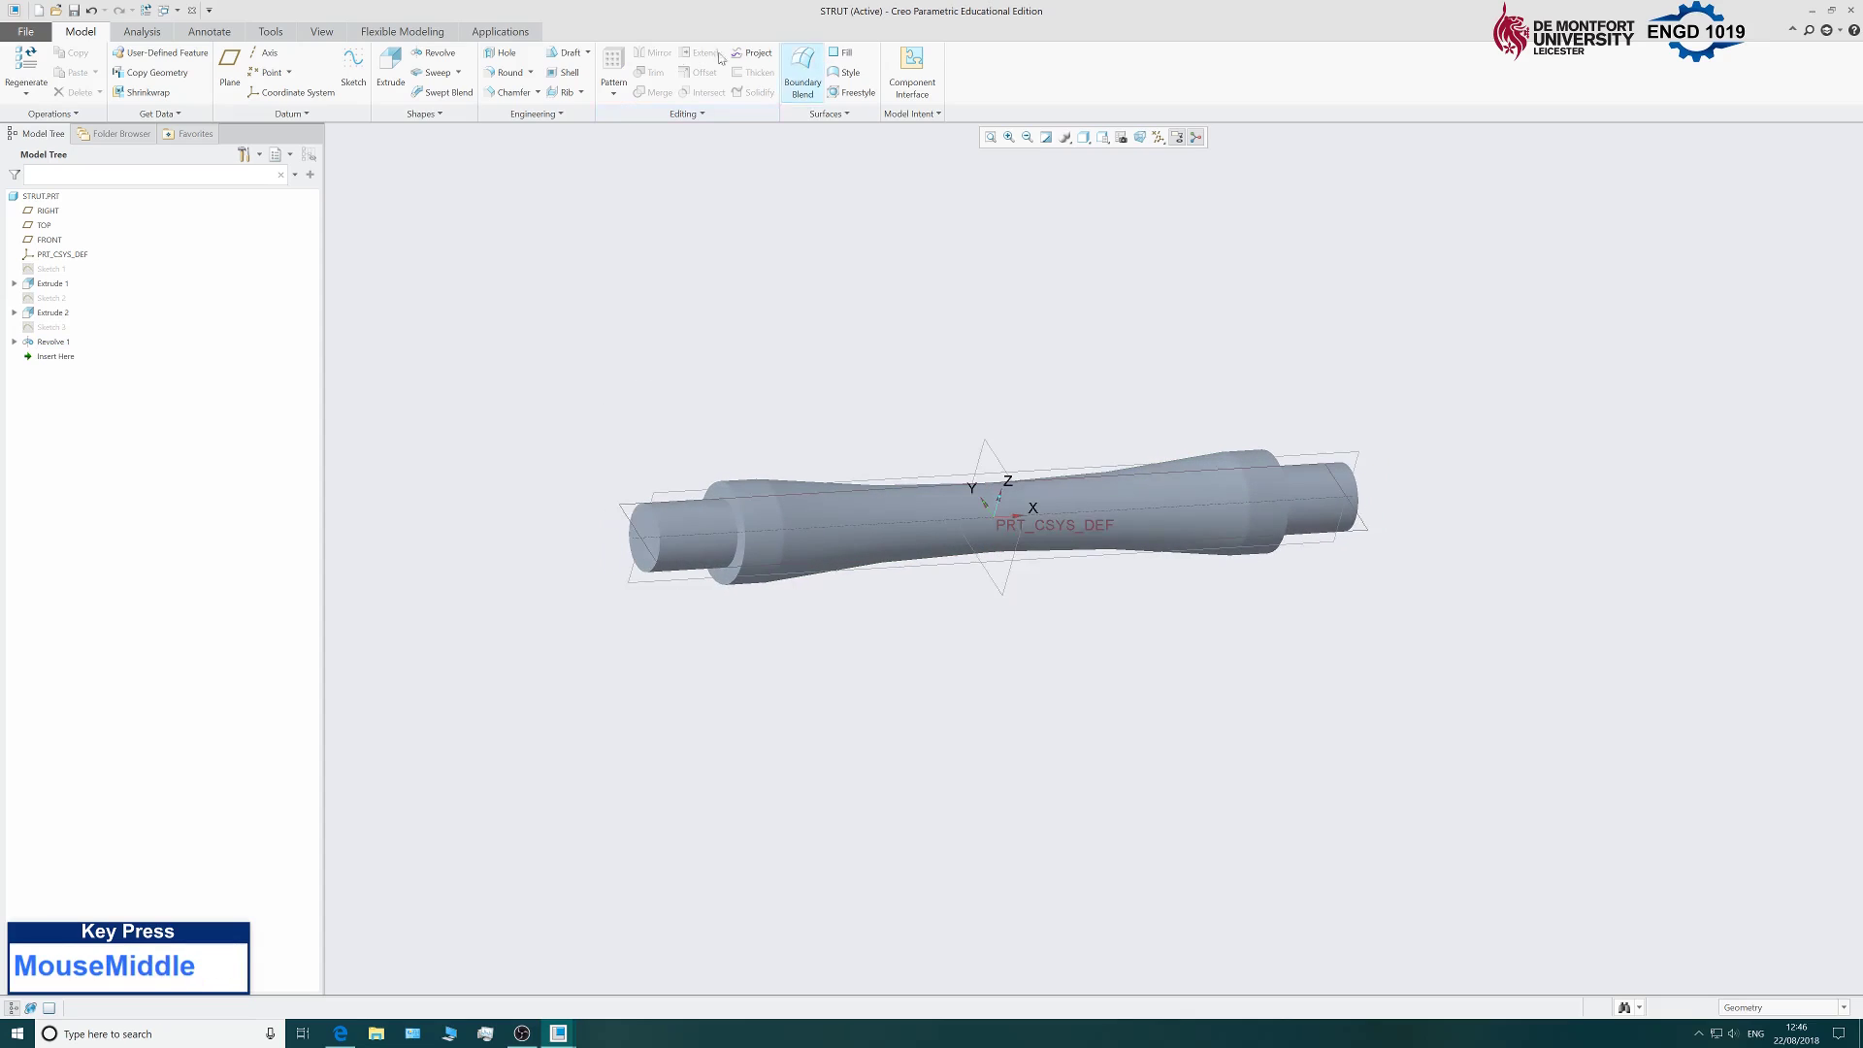
Chamfer the strut's two shoulder edges and two end edges at D = 0.50.
{"action": "left_click", "coordinate": [512, 90]}
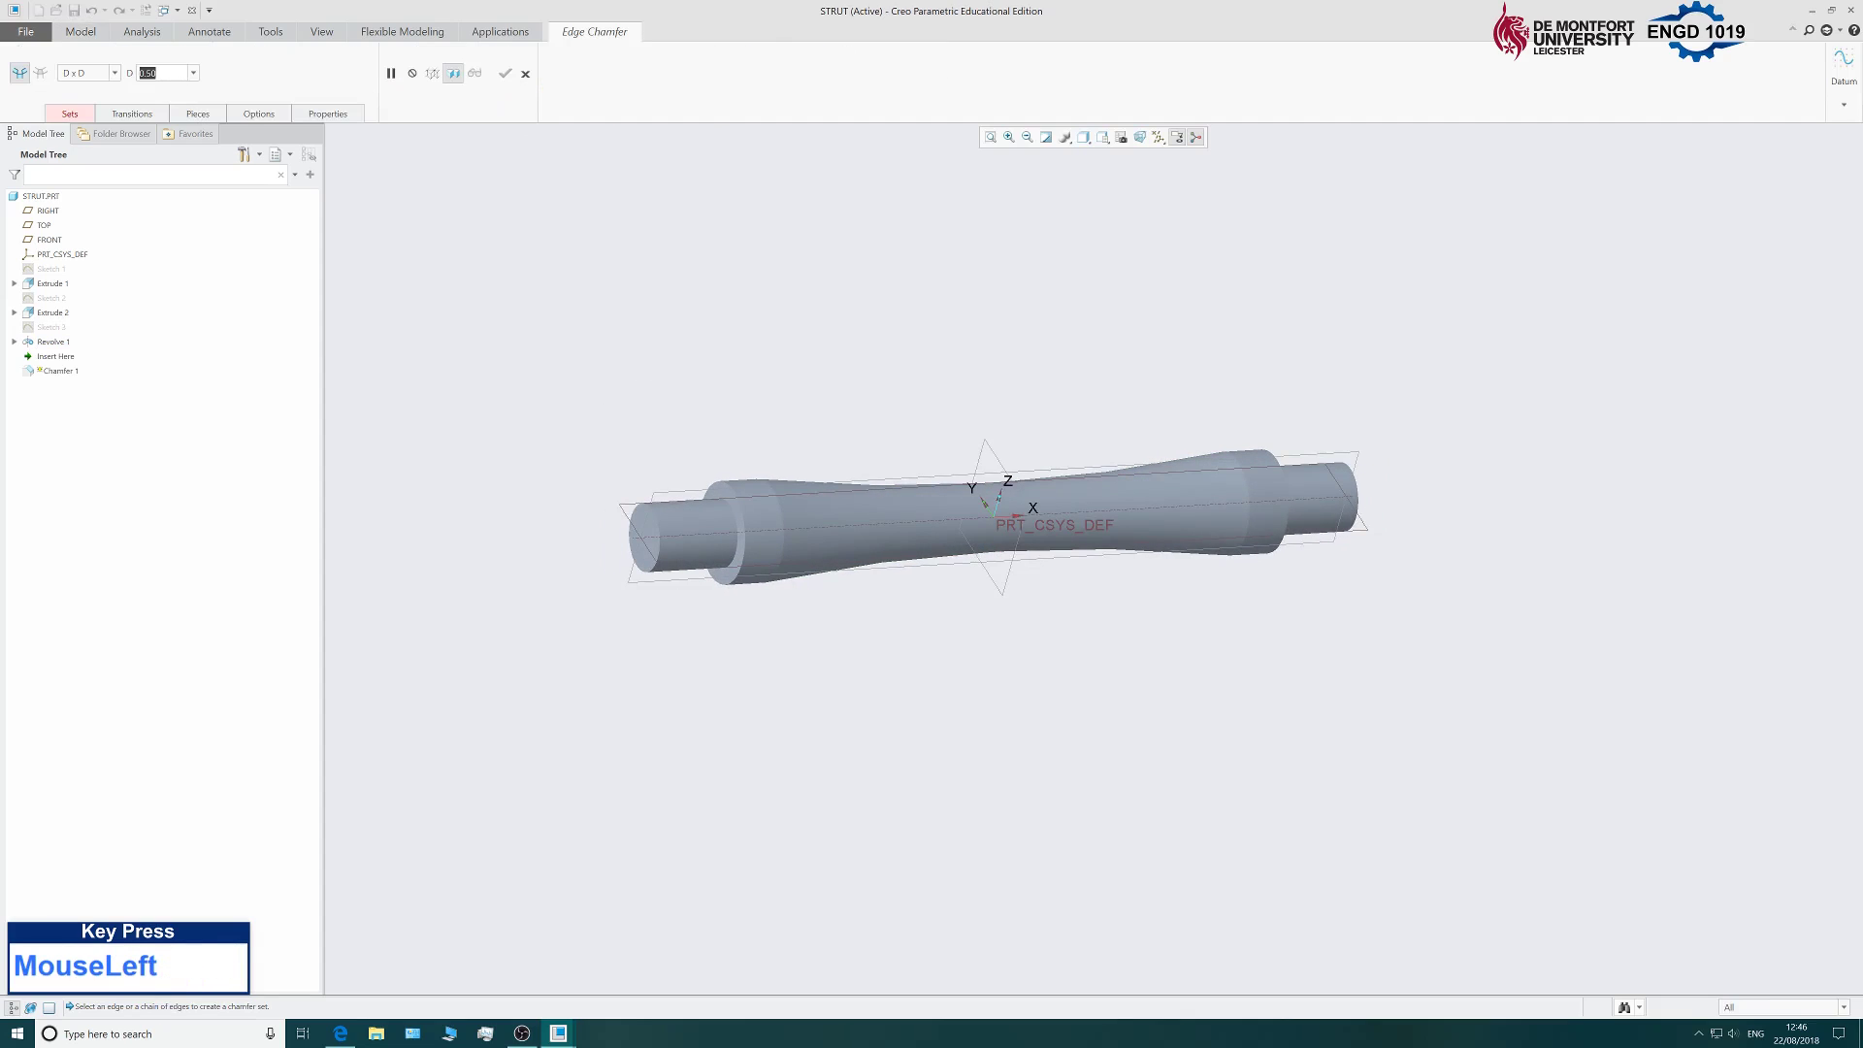
{"action": "type", "text": "0.5"}
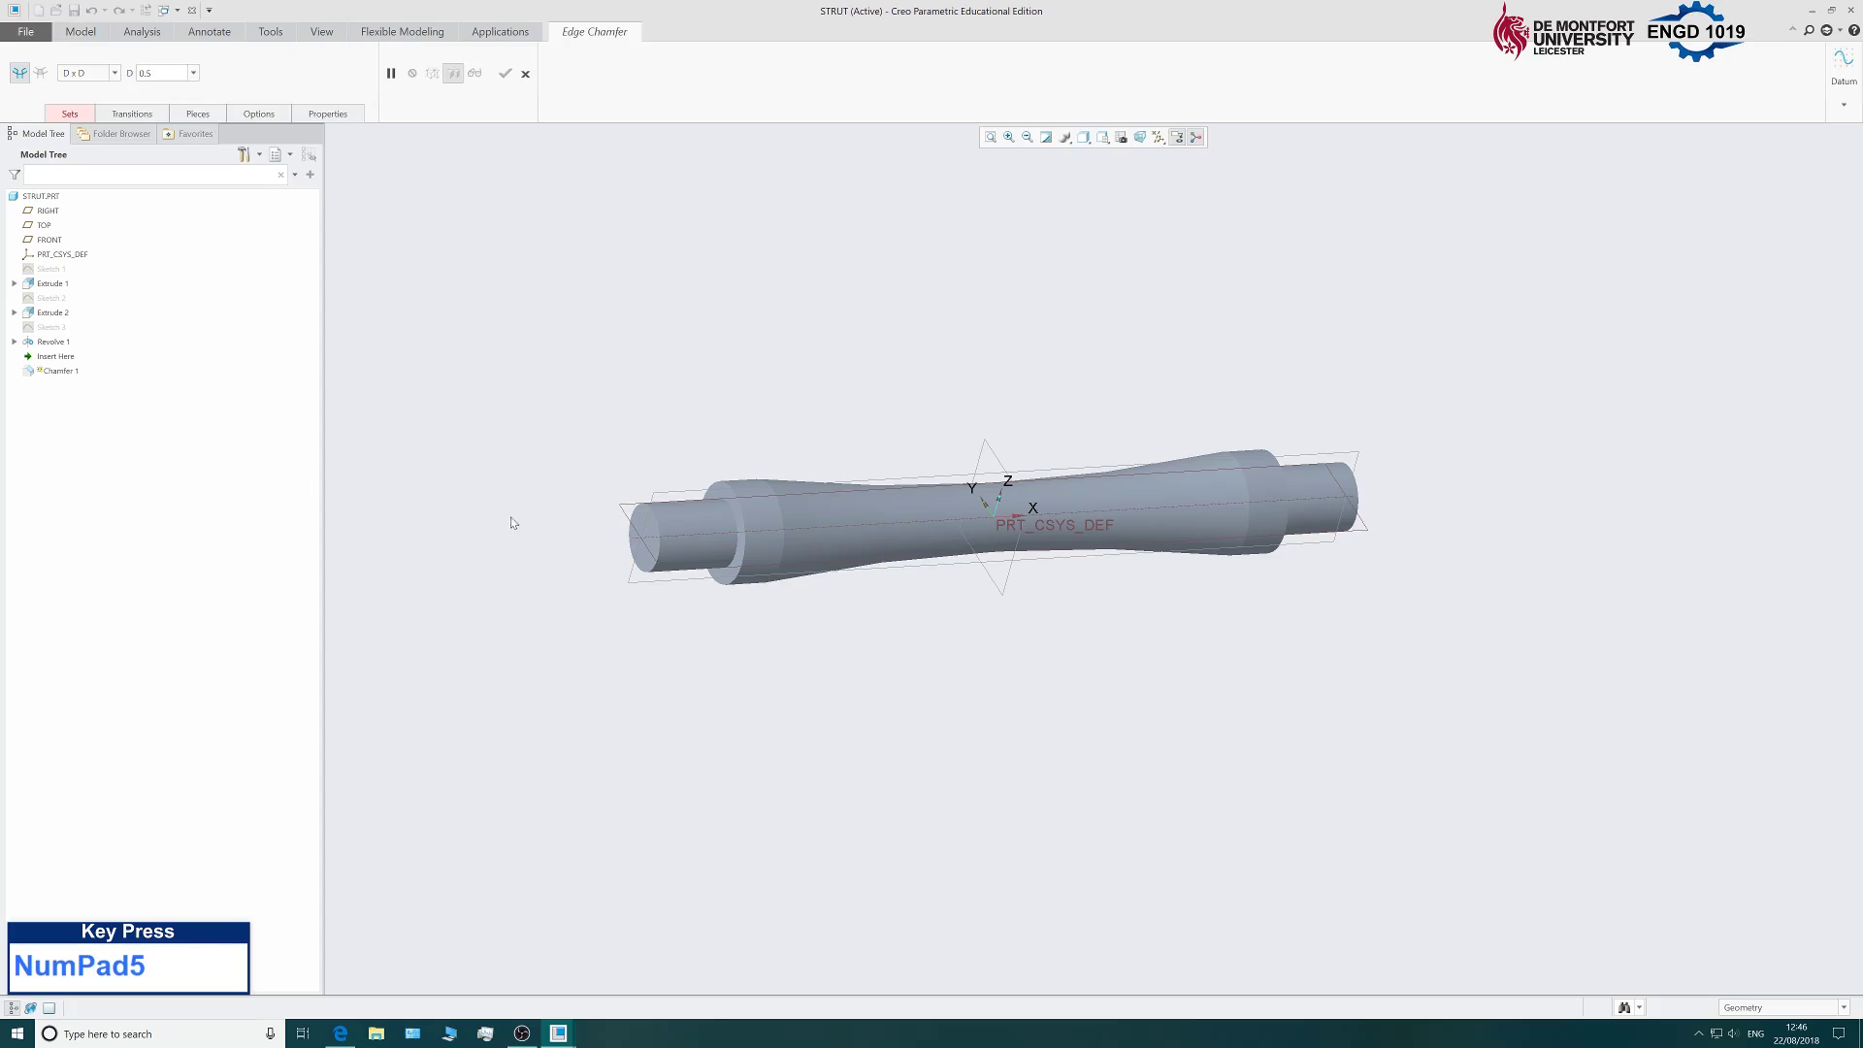
{"action": "scroll", "coordinate": [661, 493], "scroll_direction": "down", "scroll_amount": 1}
{"action": "left_click", "coordinate": [746, 492]}
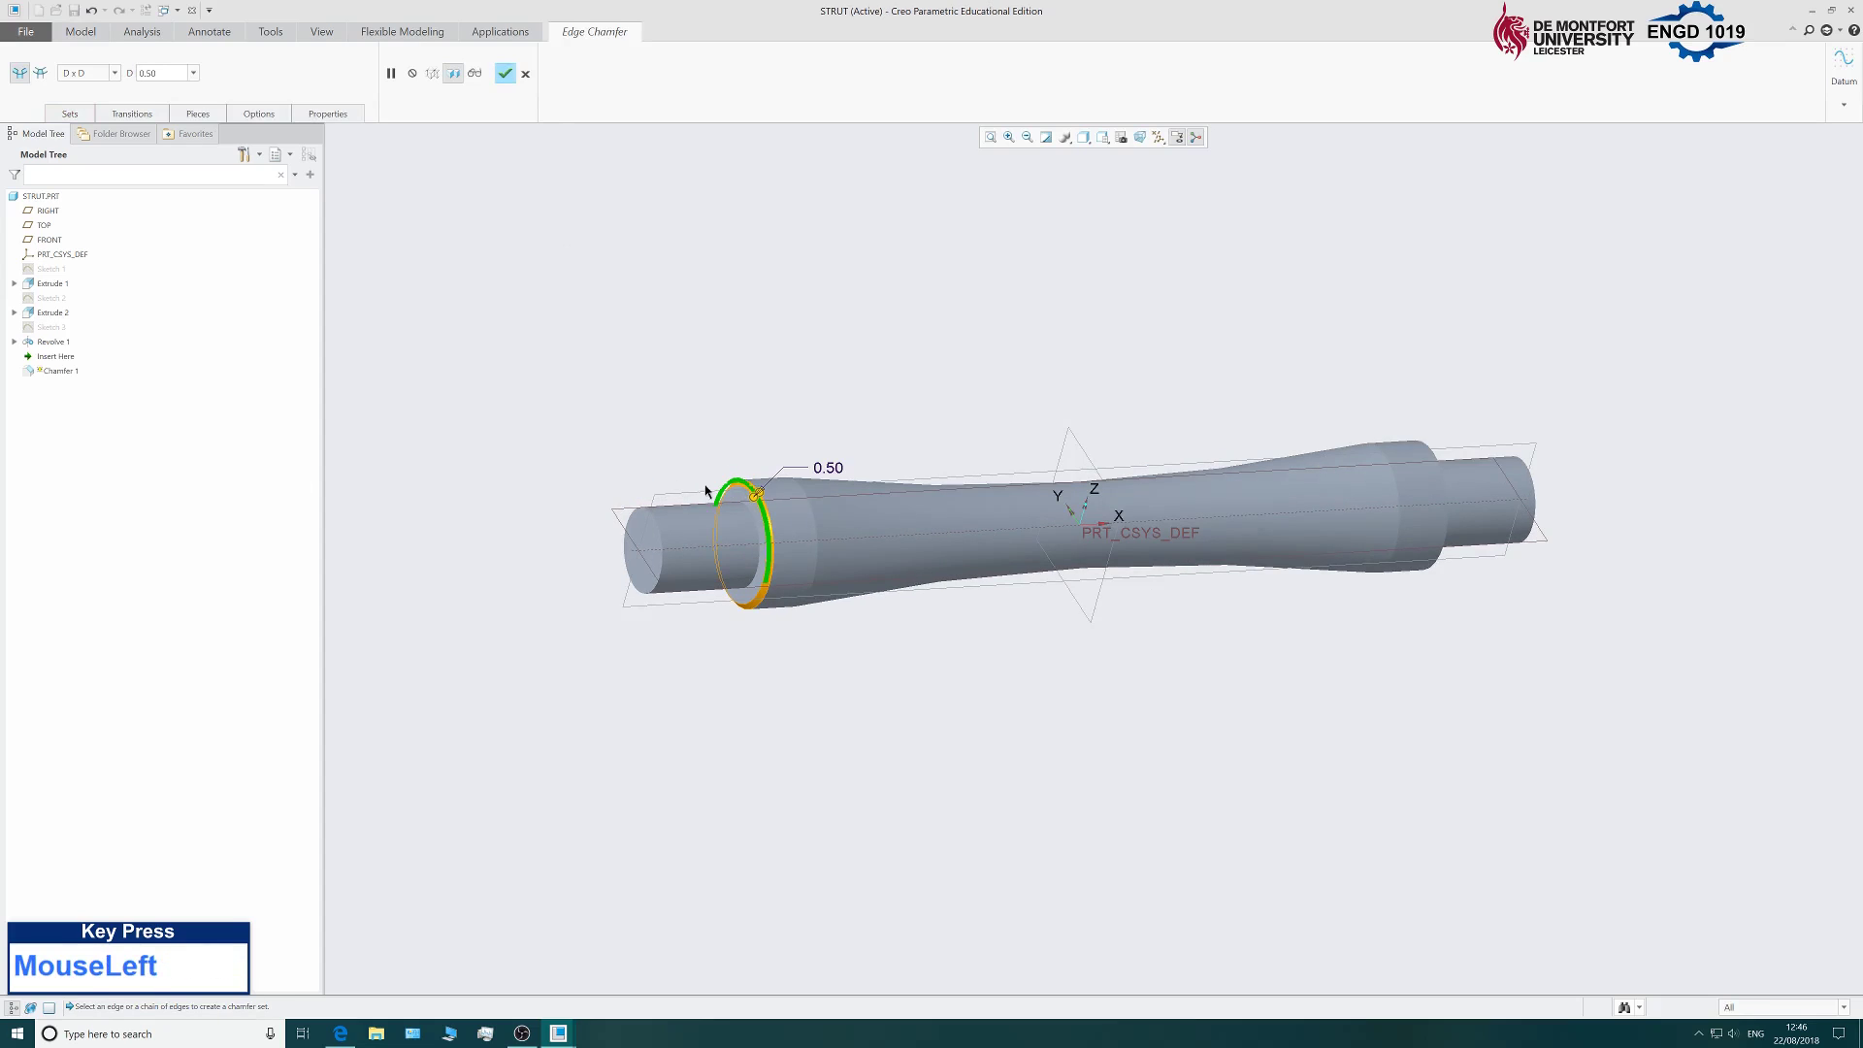
{"action": "left_click", "coordinate": [653, 516], "text": "ctrl"}
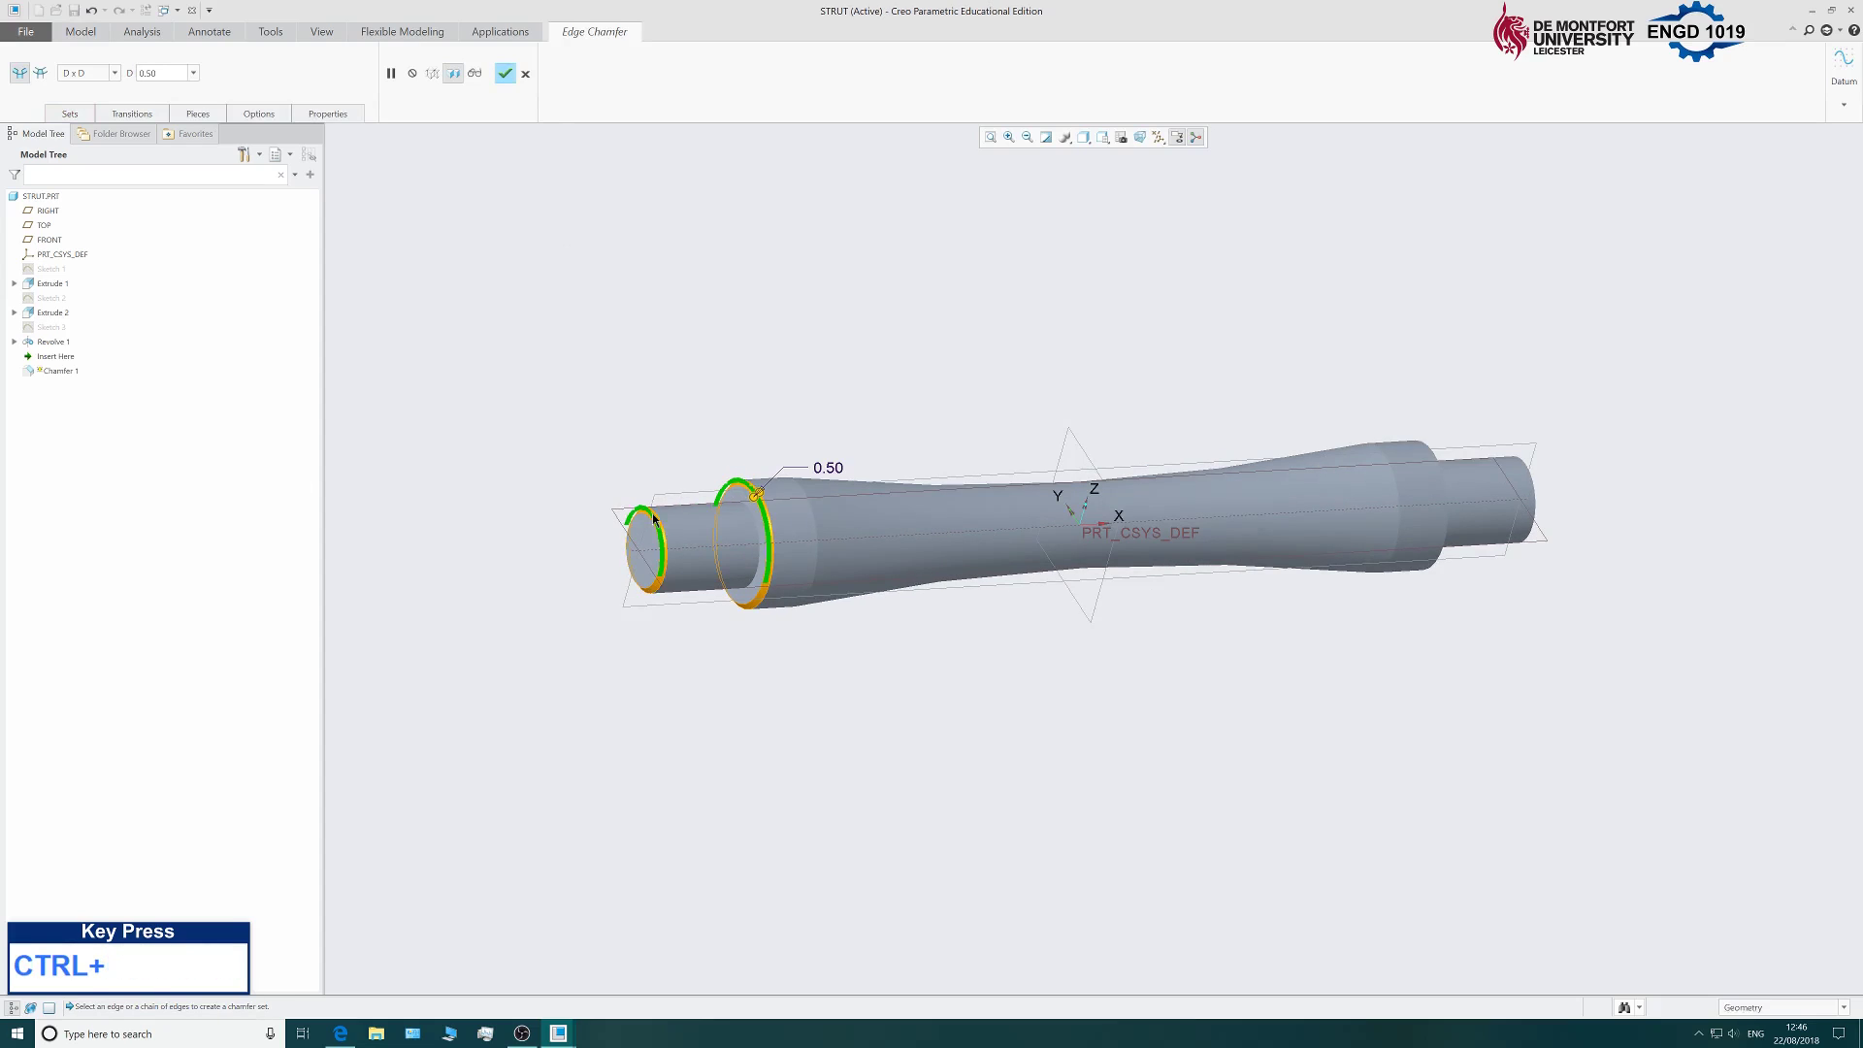
{"action": "left_click", "coordinate": [1436, 451], "text": "ctrl"}
{"action": "scroll", "coordinate": [877, 504], "scroll_direction": "down", "scroll_amount": 1}
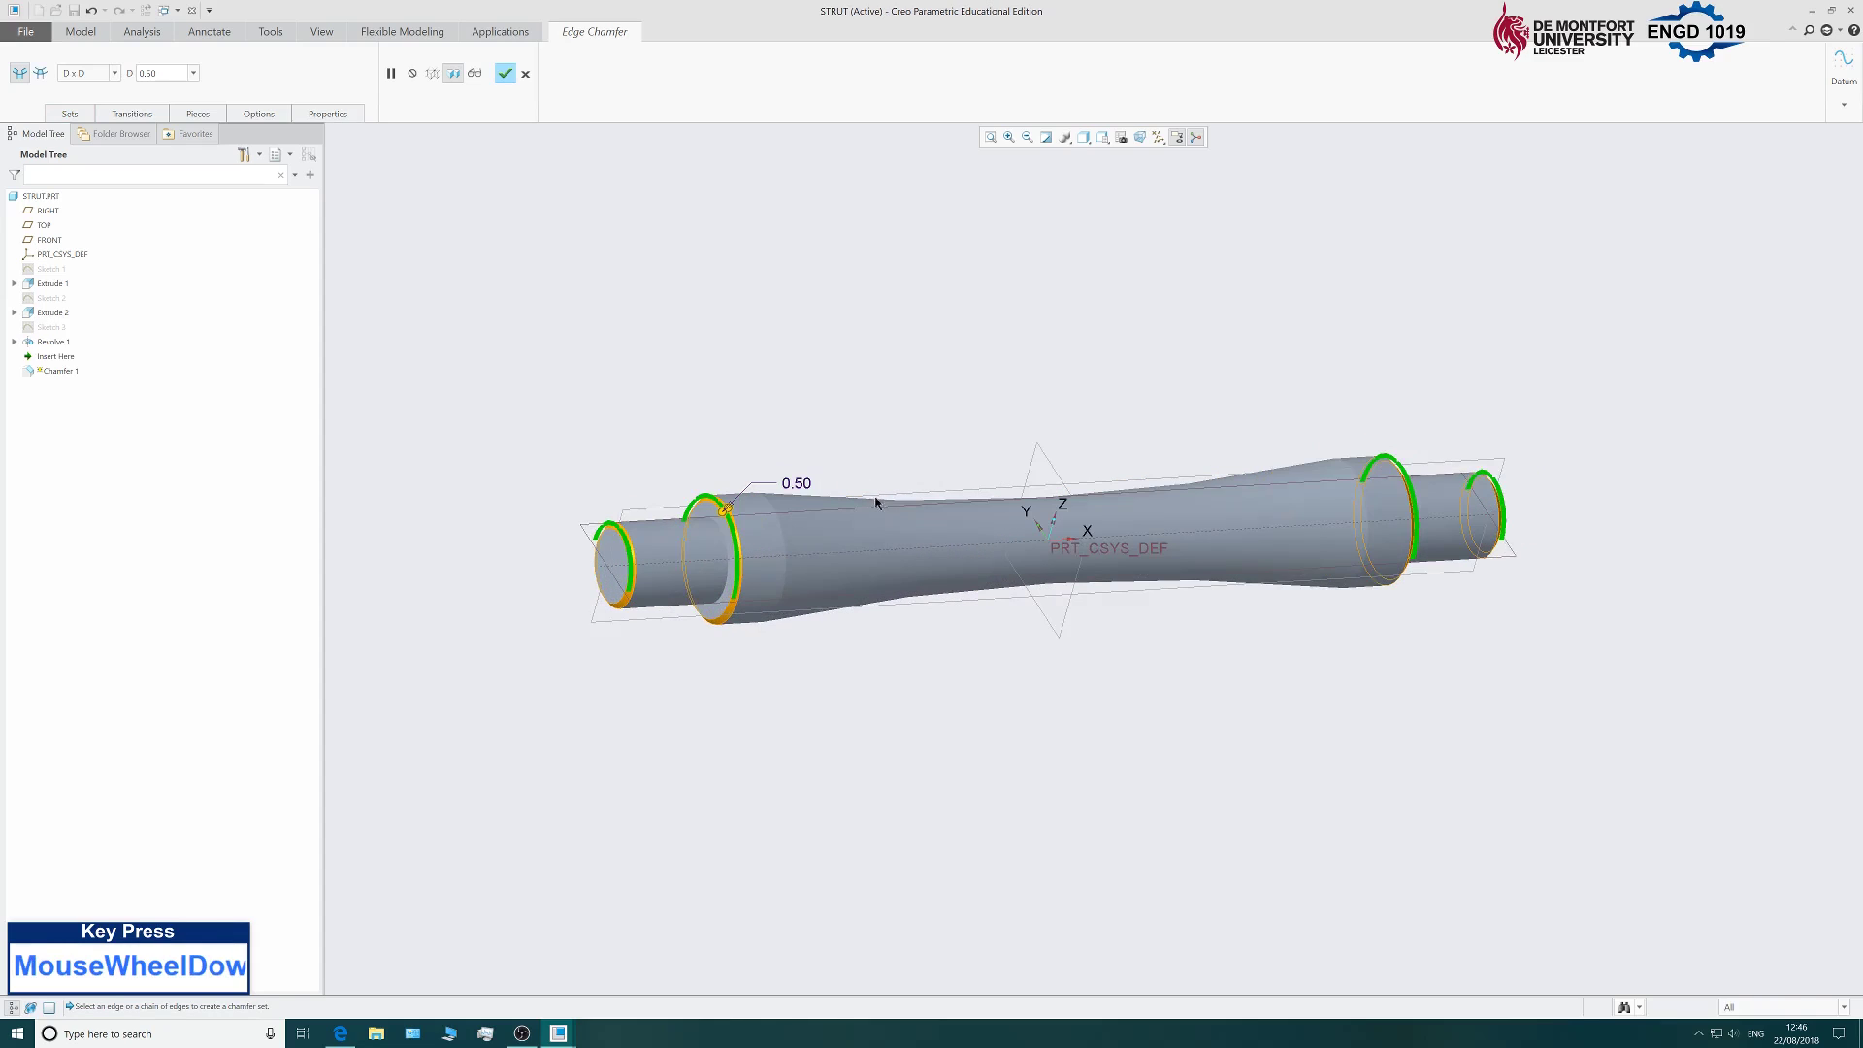
{"action": "left_click", "coordinate": [505, 76]}
{"action": "scroll", "coordinate": [886, 415], "scroll_direction": "up", "scroll_amount": 3}
{"action": "scroll", "coordinate": [892, 414], "scroll_direction": "down", "scroll_amount": 3}
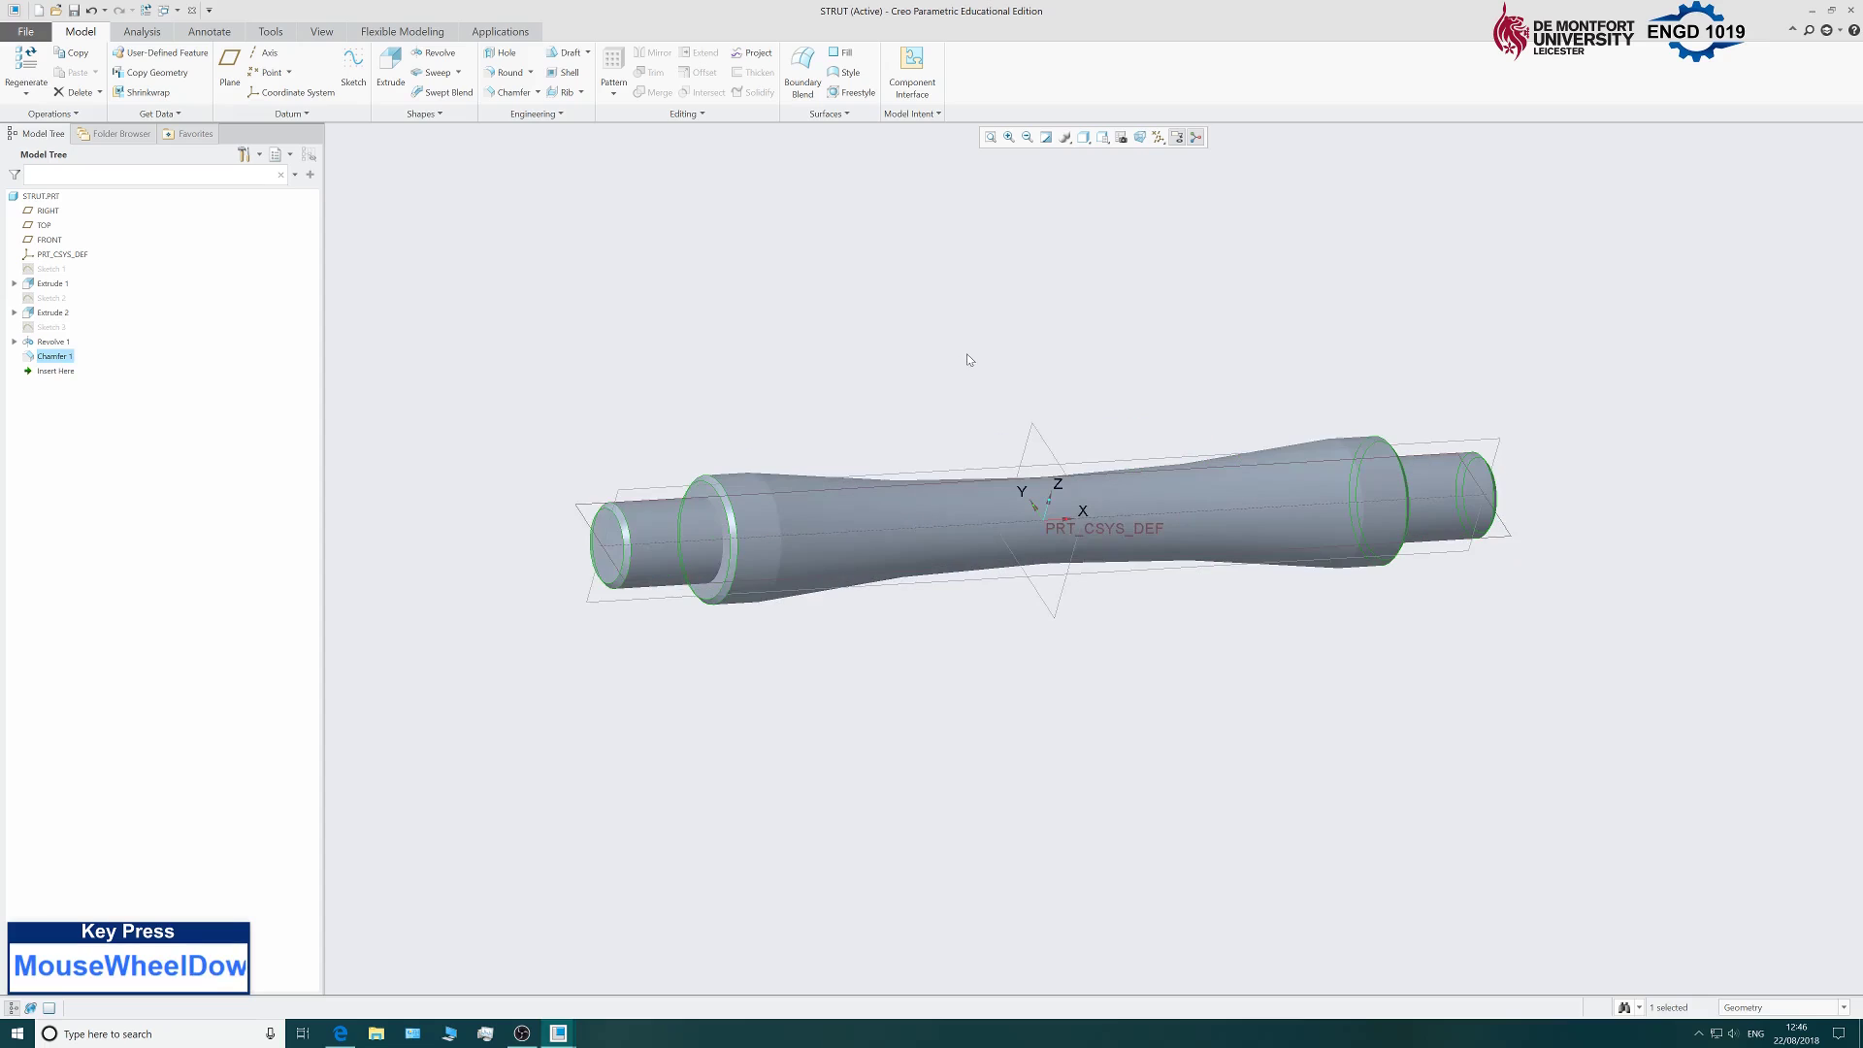
{"action": "mouse_move", "coordinate": [976, 351]}
{"action": "middle_mouse_down"}
{"action": "mouse_move", "coordinate": [1028, 329]}
{"action": "mouse_move", "coordinate": [961, 341]}
{"action": "mouse_move", "coordinate": [960, 360]}
{"action": "middle_mouse_up"}
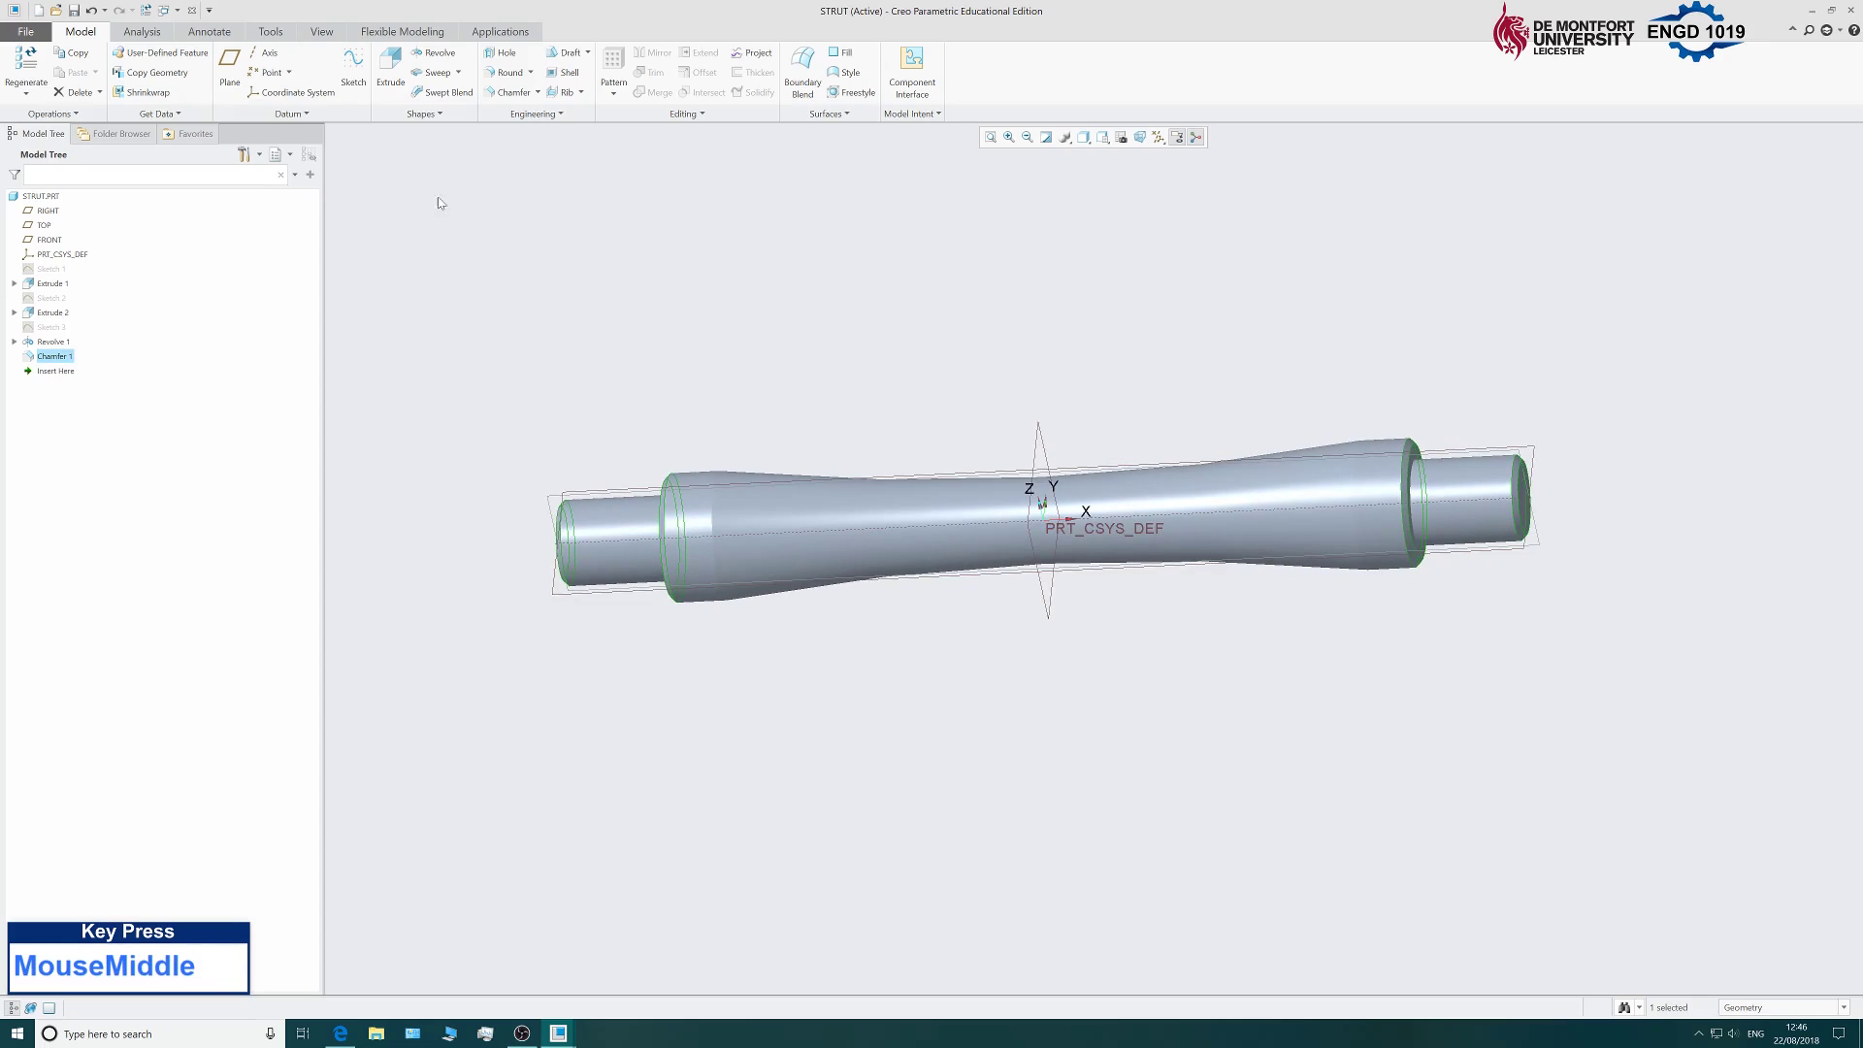
Choose green from the Appearances gallery on the View tab.
{"action": "left_click", "coordinate": [321, 32]}
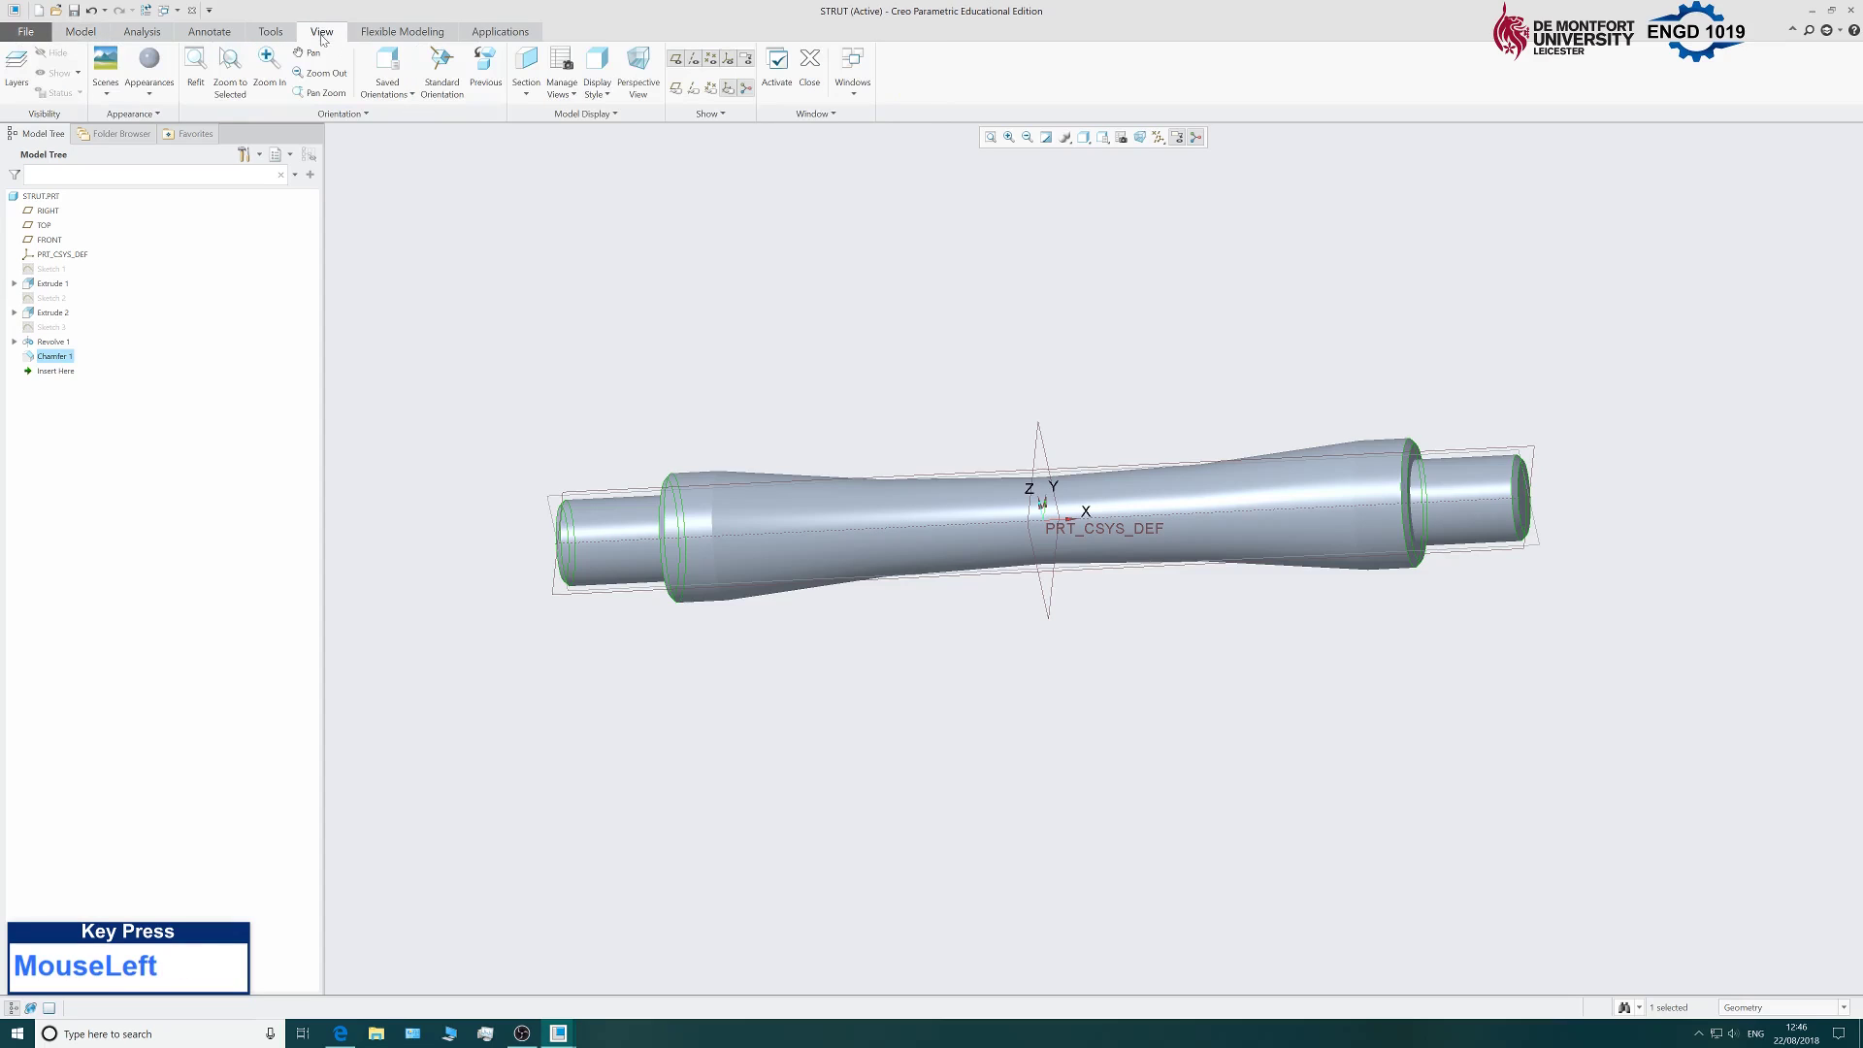
{"action": "left_click", "coordinate": [146, 94]}
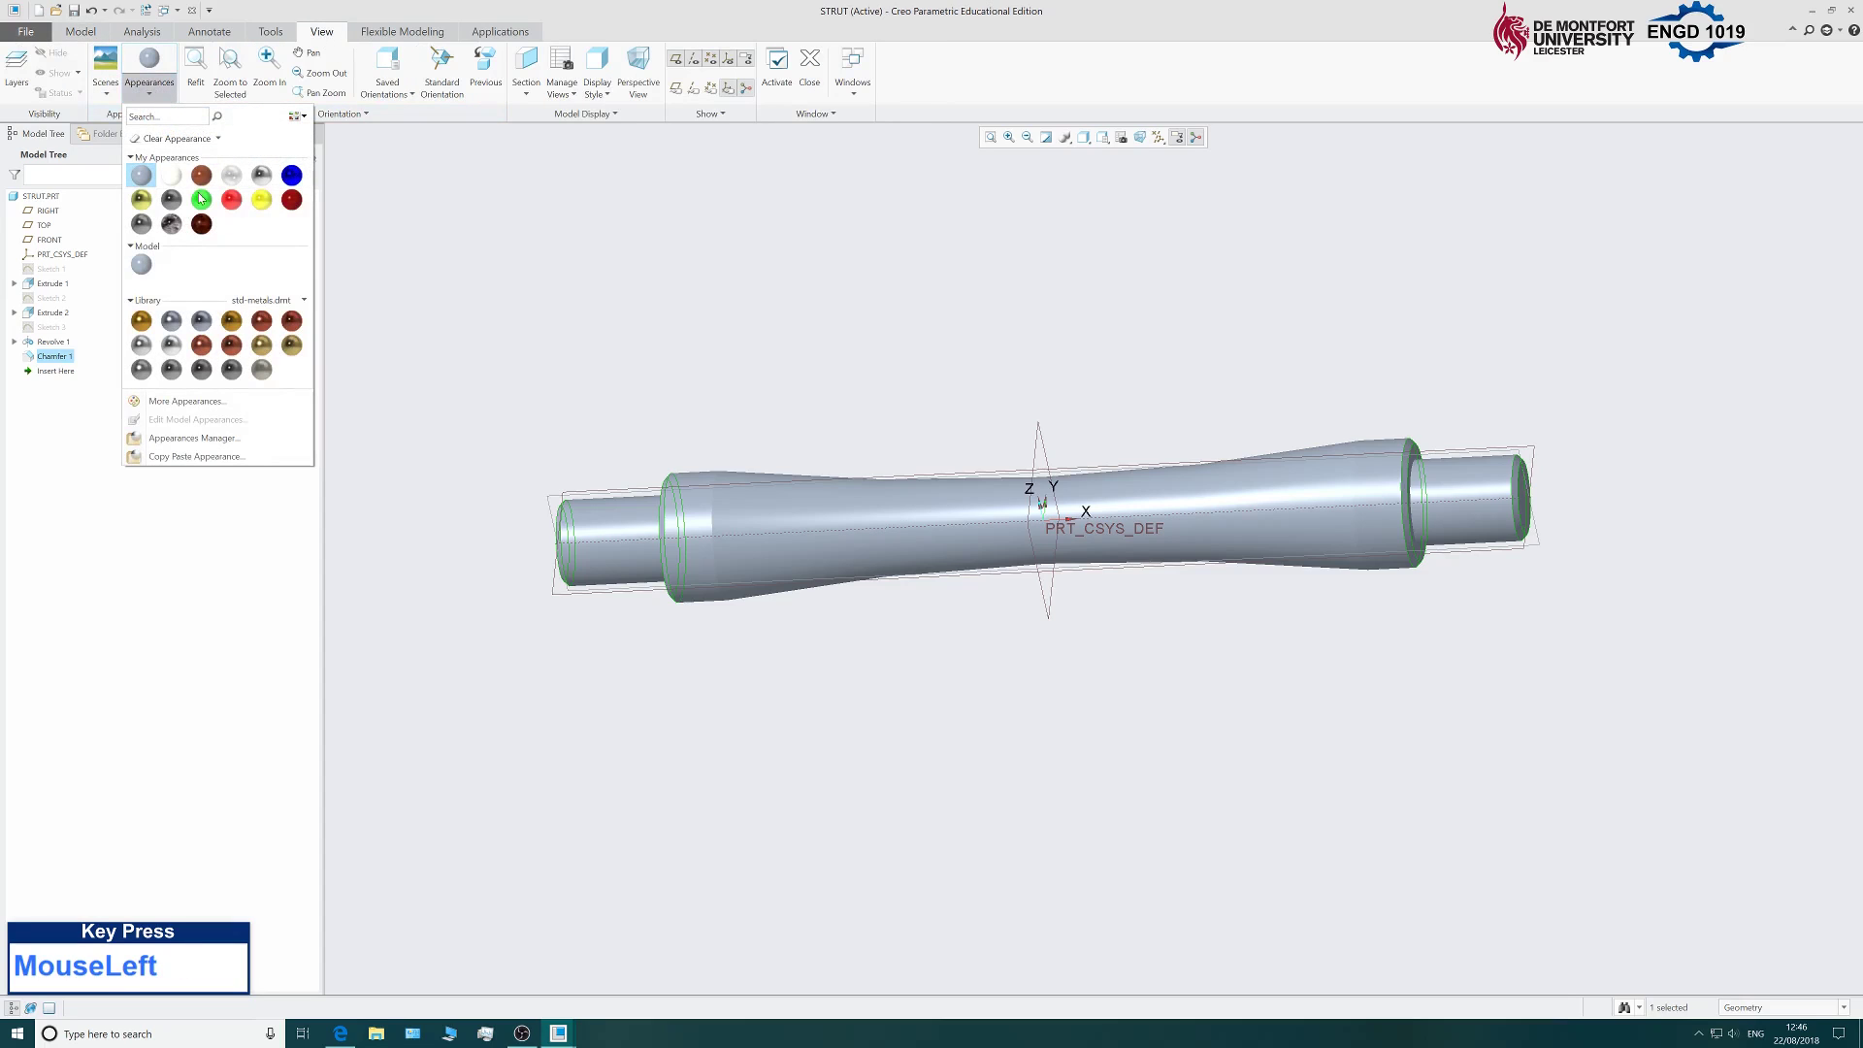
{"action": "left_click", "coordinate": [203, 200]}
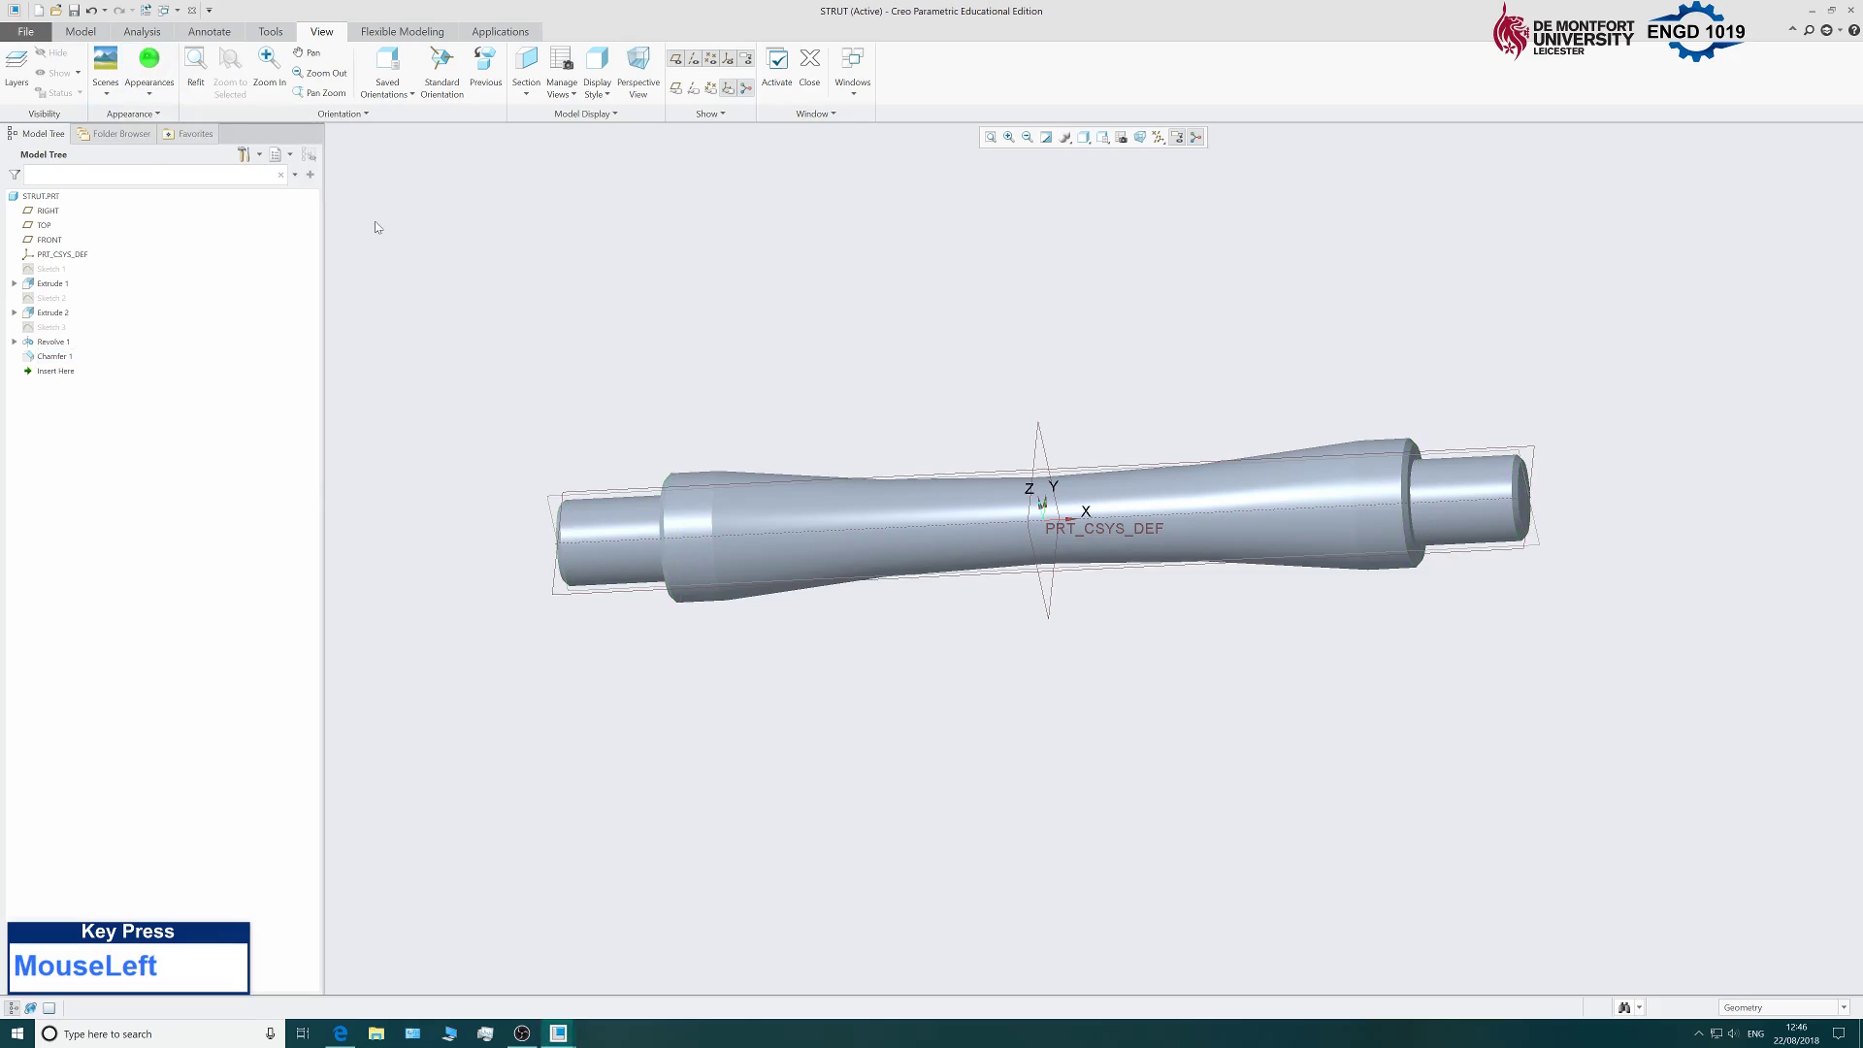
{"action": "left_click", "coordinate": [1744, 1006]}
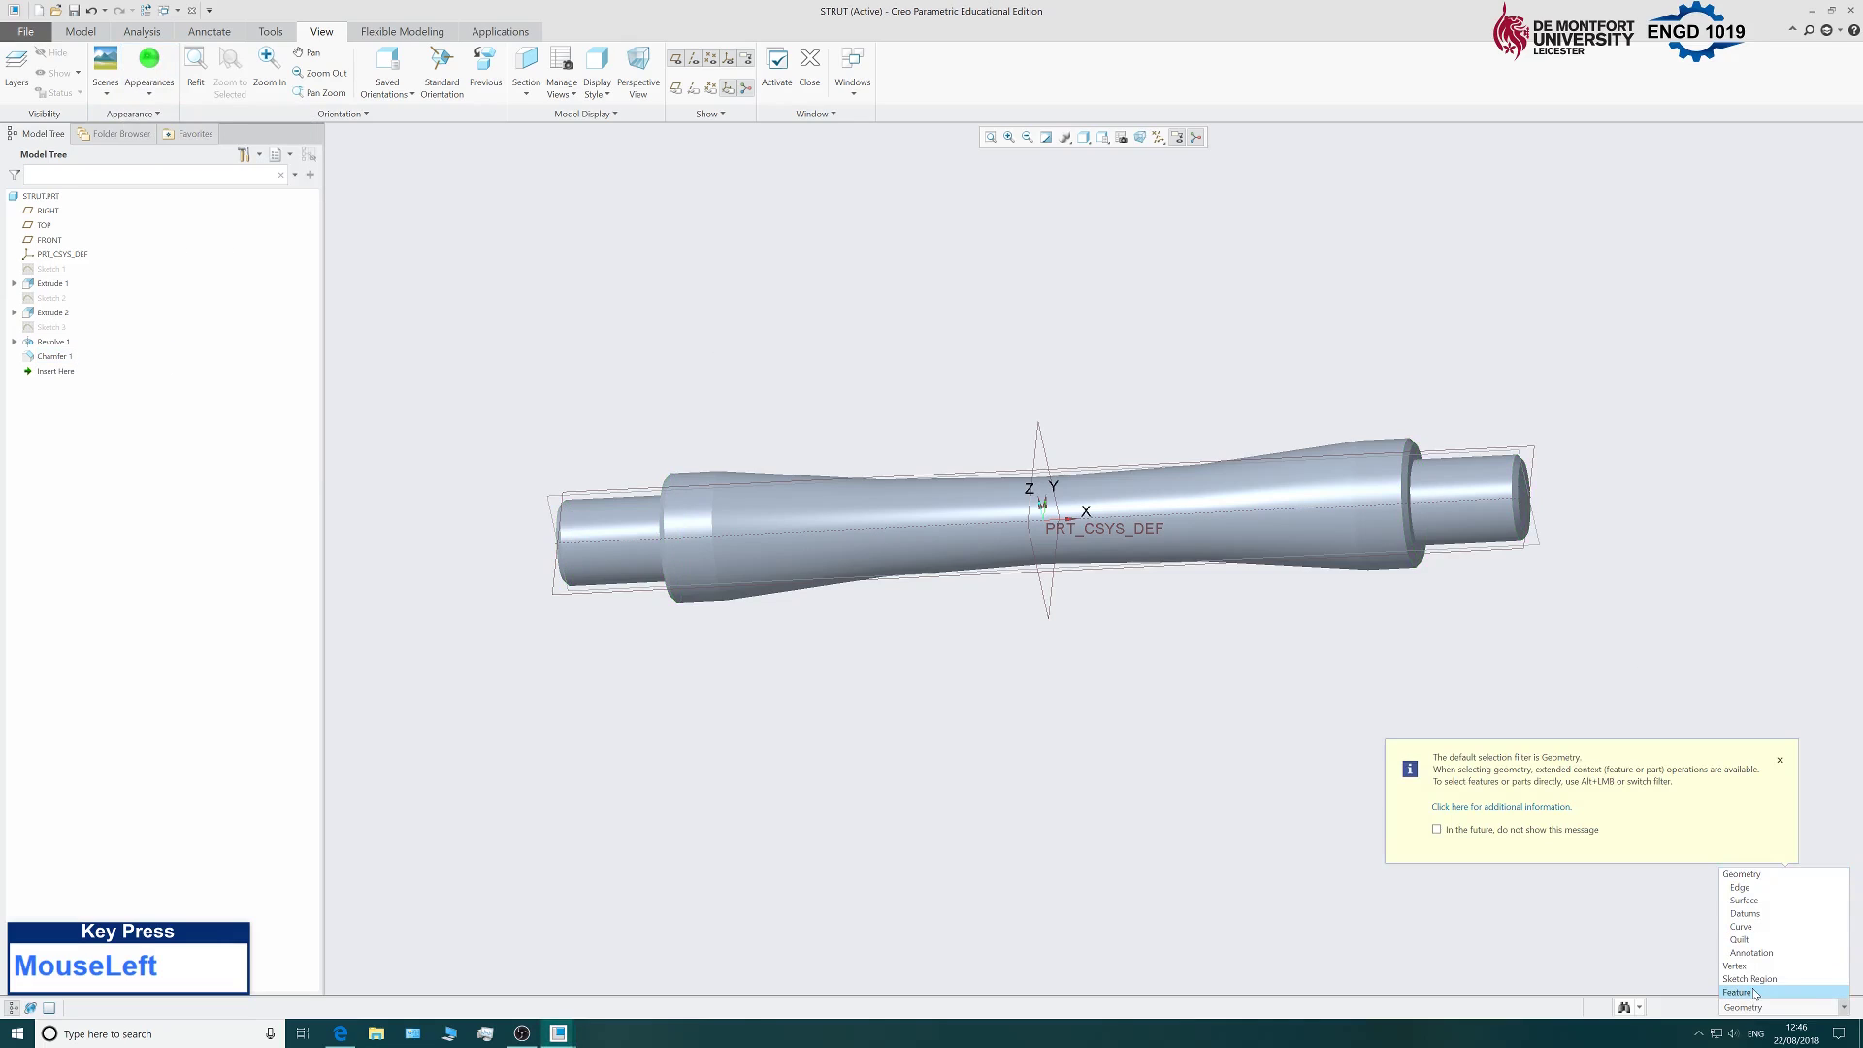
{"action": "scroll", "coordinate": [1761, 901], "scroll_direction": "down", "scroll_amount": 7}
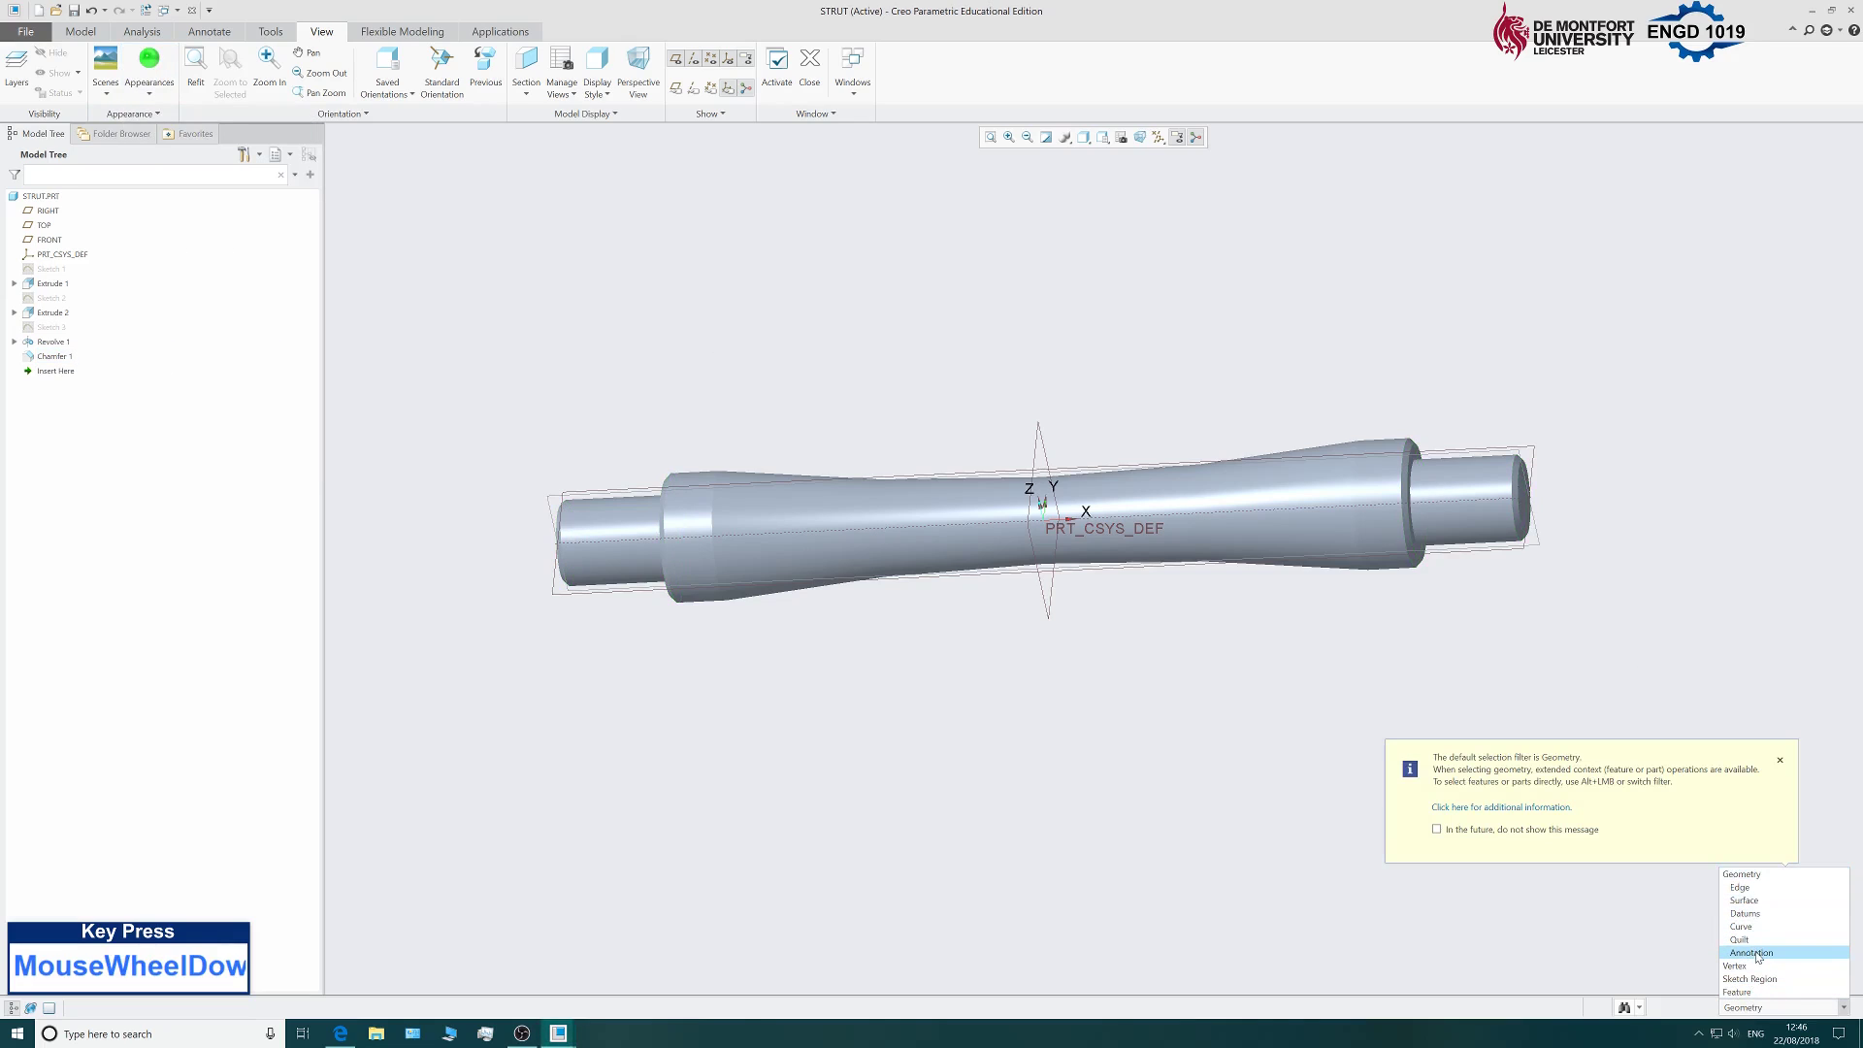
{"action": "scroll", "coordinate": [1762, 901], "scroll_direction": "up", "scroll_amount": 1}
{"action": "left_click", "coordinate": [1623, 959]}
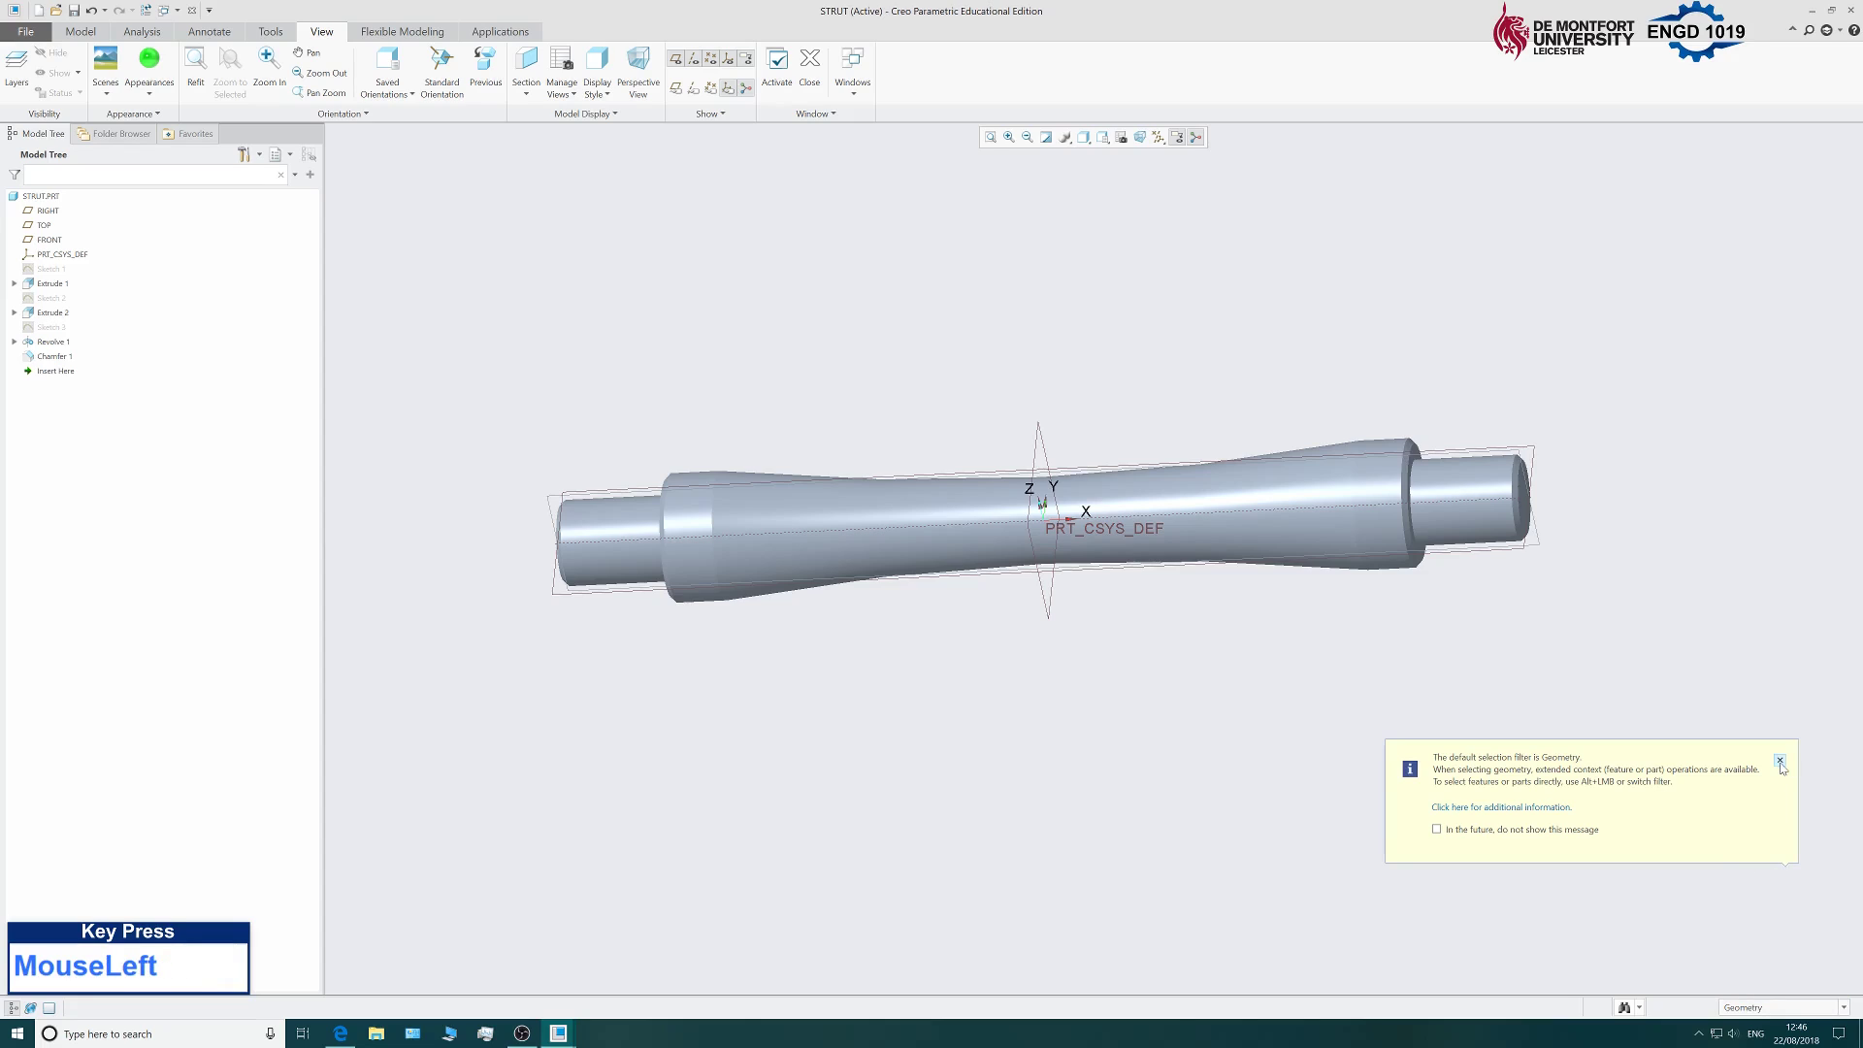
{"action": "left_click", "coordinate": [1780, 761]}
Apply the green appearance to the whole strut using the Part selection filter.
{"action": "left_click", "coordinate": [148, 60]}
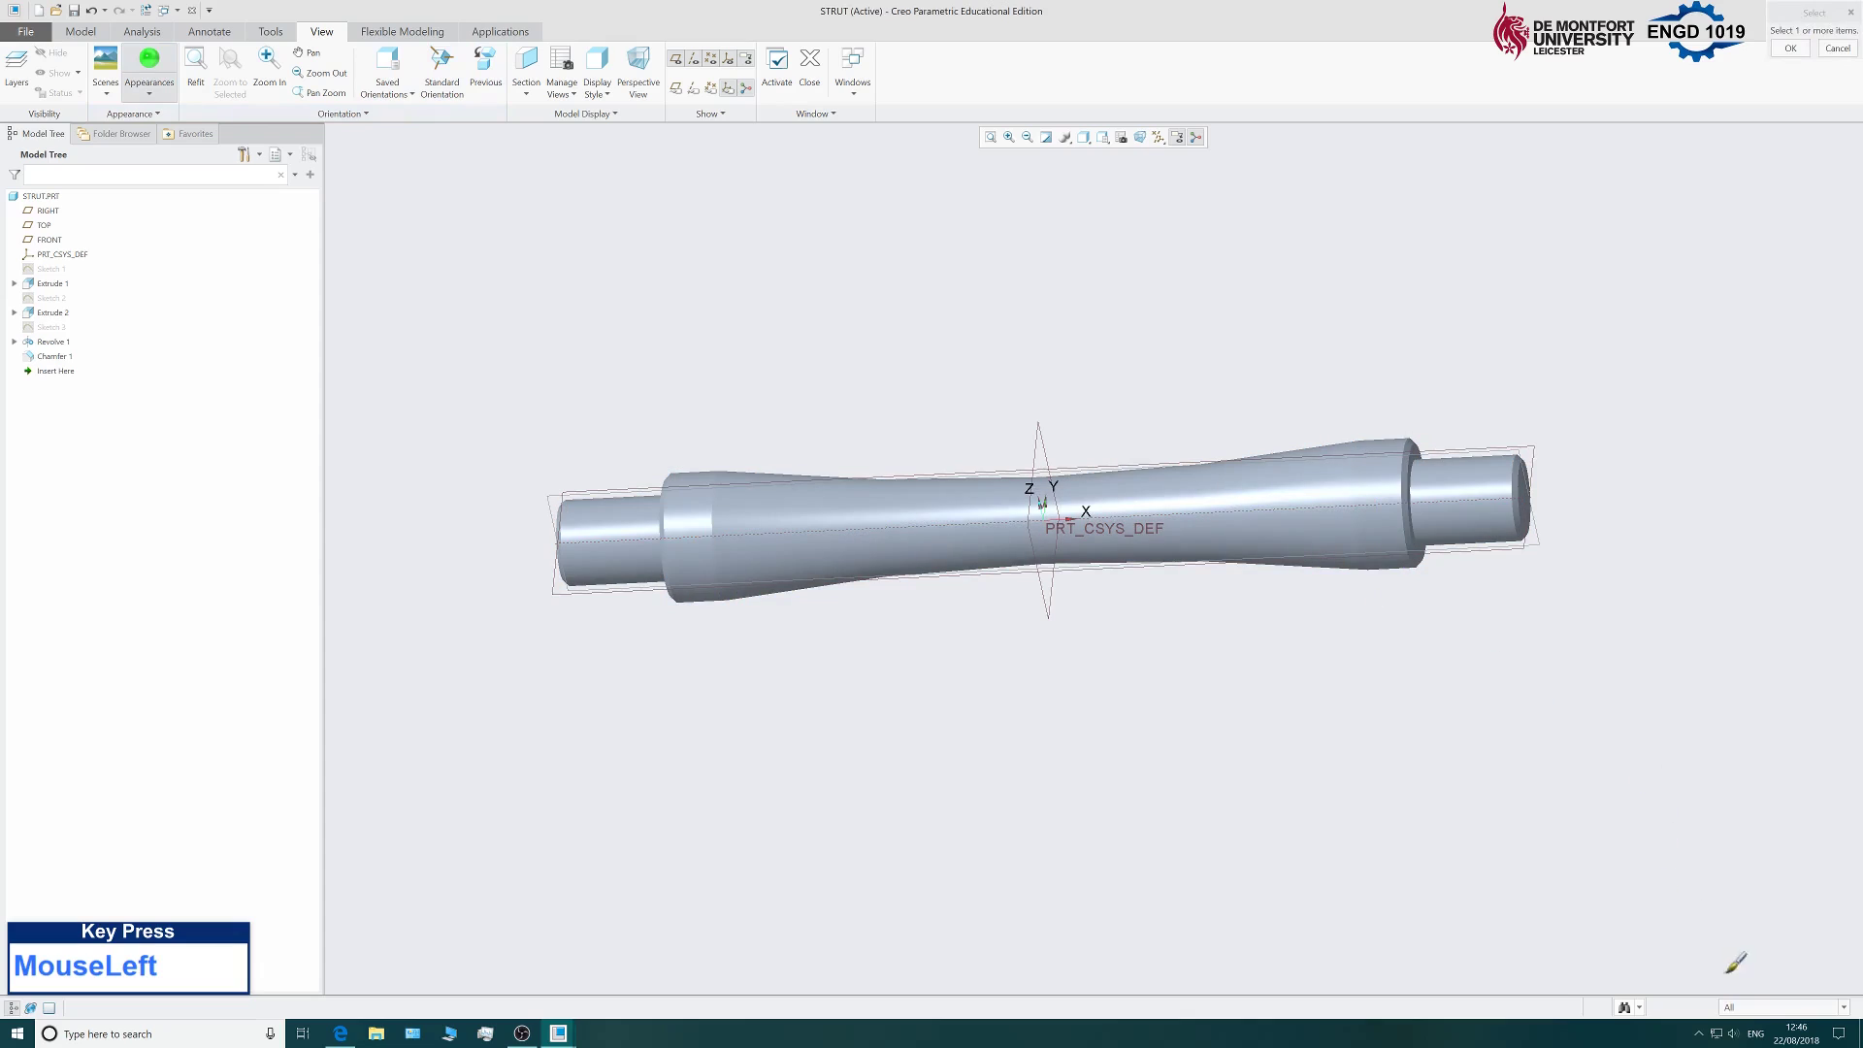
{"action": "left_click", "coordinate": [1742, 1007]}
{"action": "left_click", "coordinate": [1732, 992]}
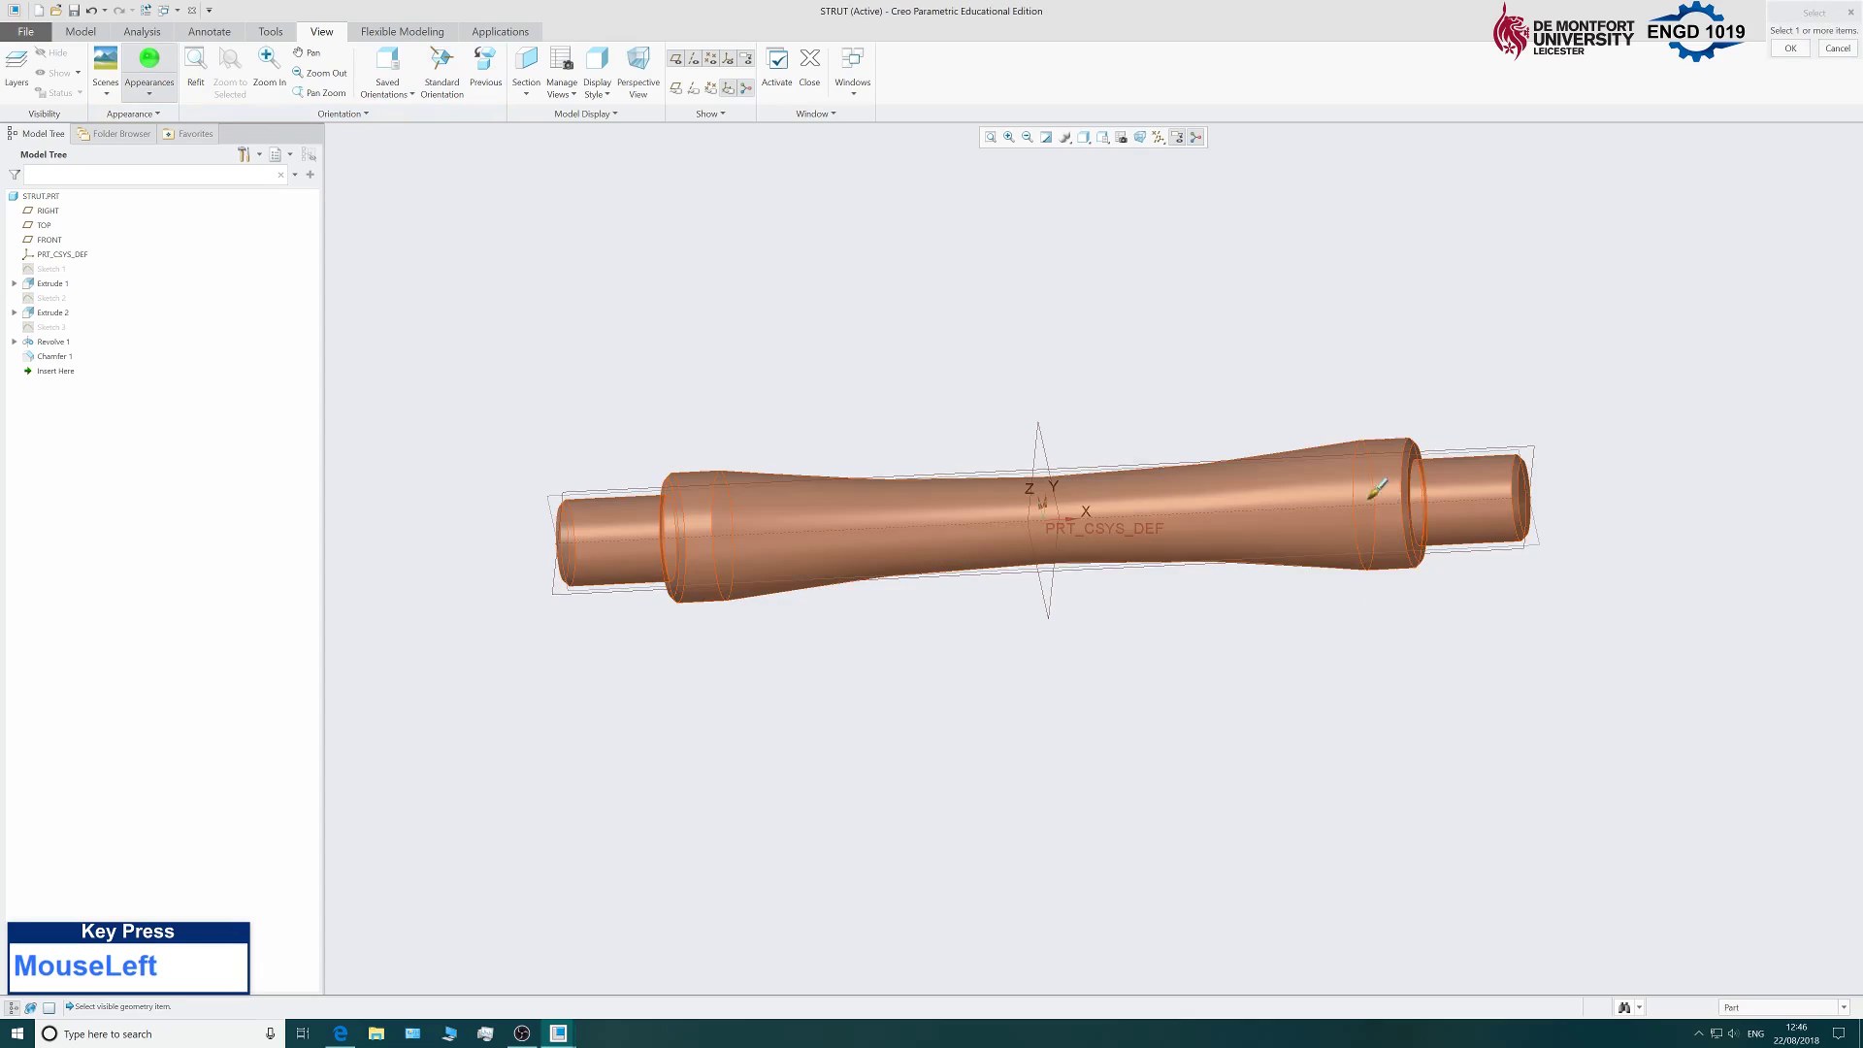
{"action": "left_click", "coordinate": [1335, 478]}
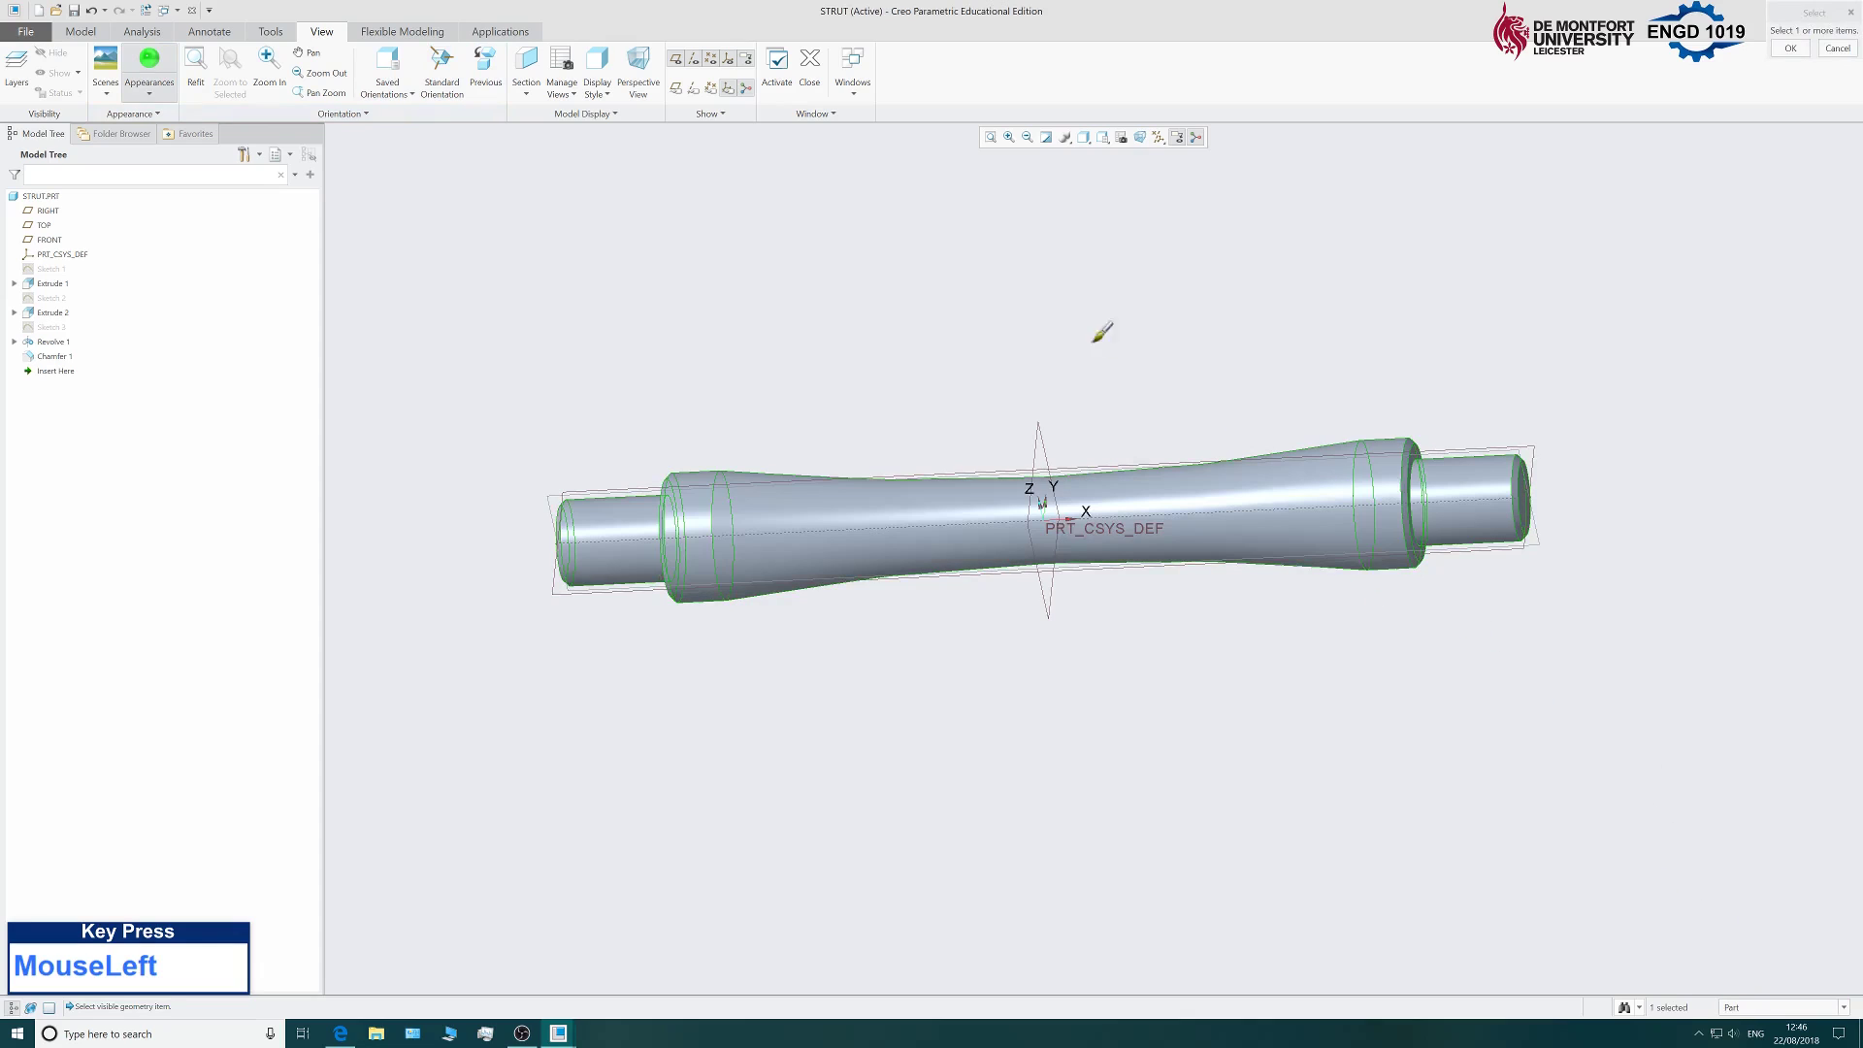
{"action": "middle_click", "coordinate": [1027, 293]}
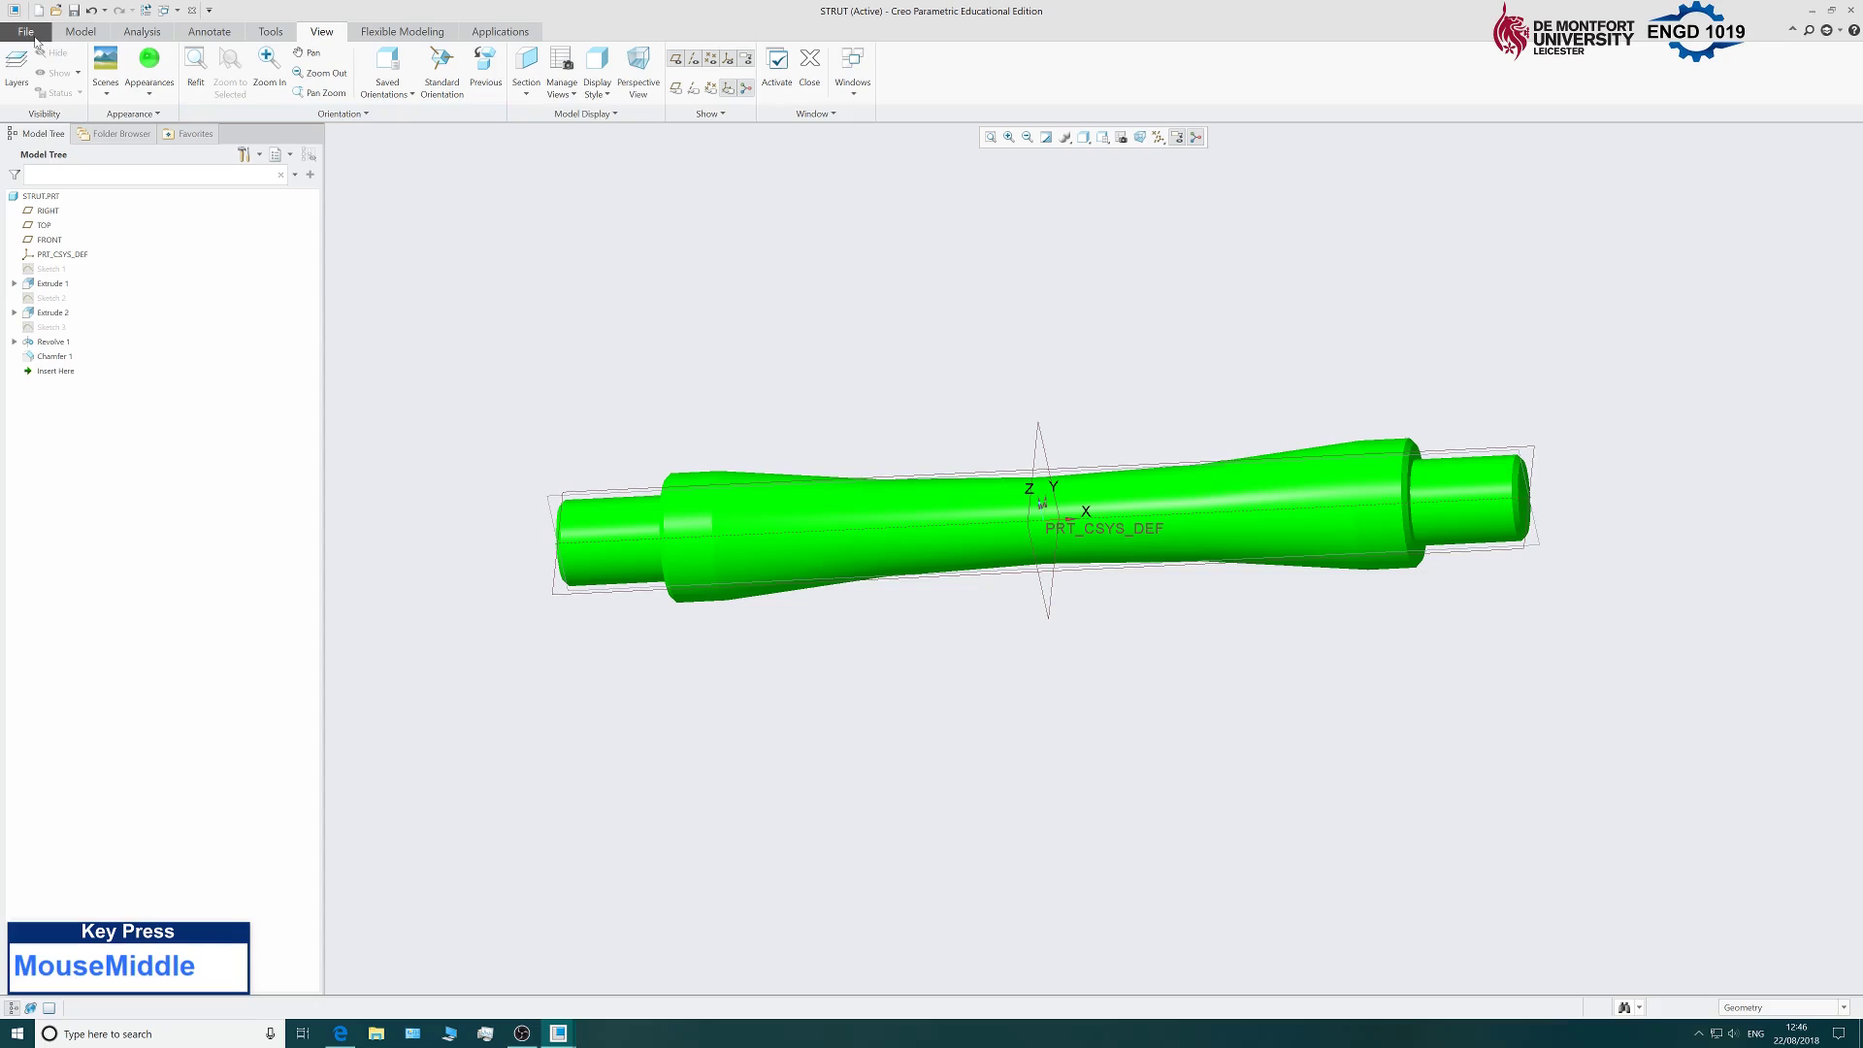
{"action": "mouse_move", "coordinate": [1112, 338]}
{"action": "middle_mouse_down"}
{"action": "mouse_move", "coordinate": [1032, 380]}
{"action": "mouse_move", "coordinate": [771, 291]}
{"action": "middle_mouse_up"}
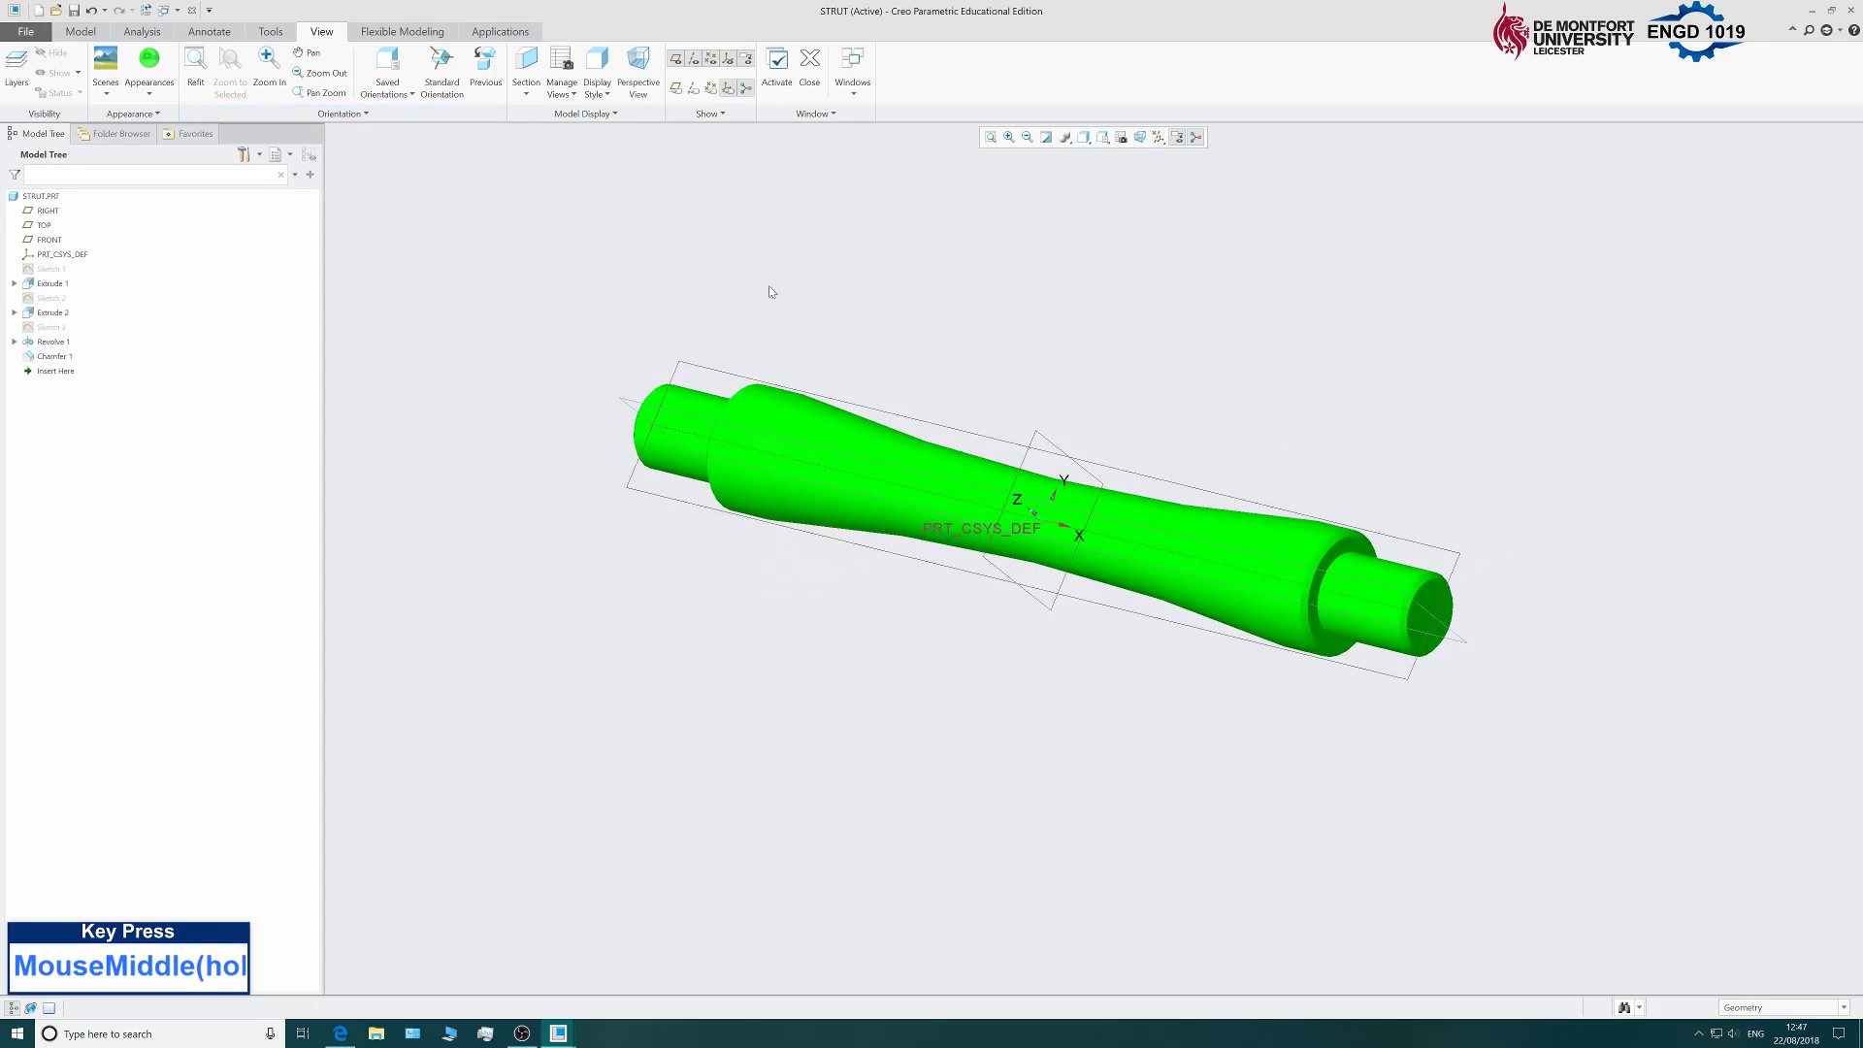
{"action": "left_click", "coordinate": [26, 31]}
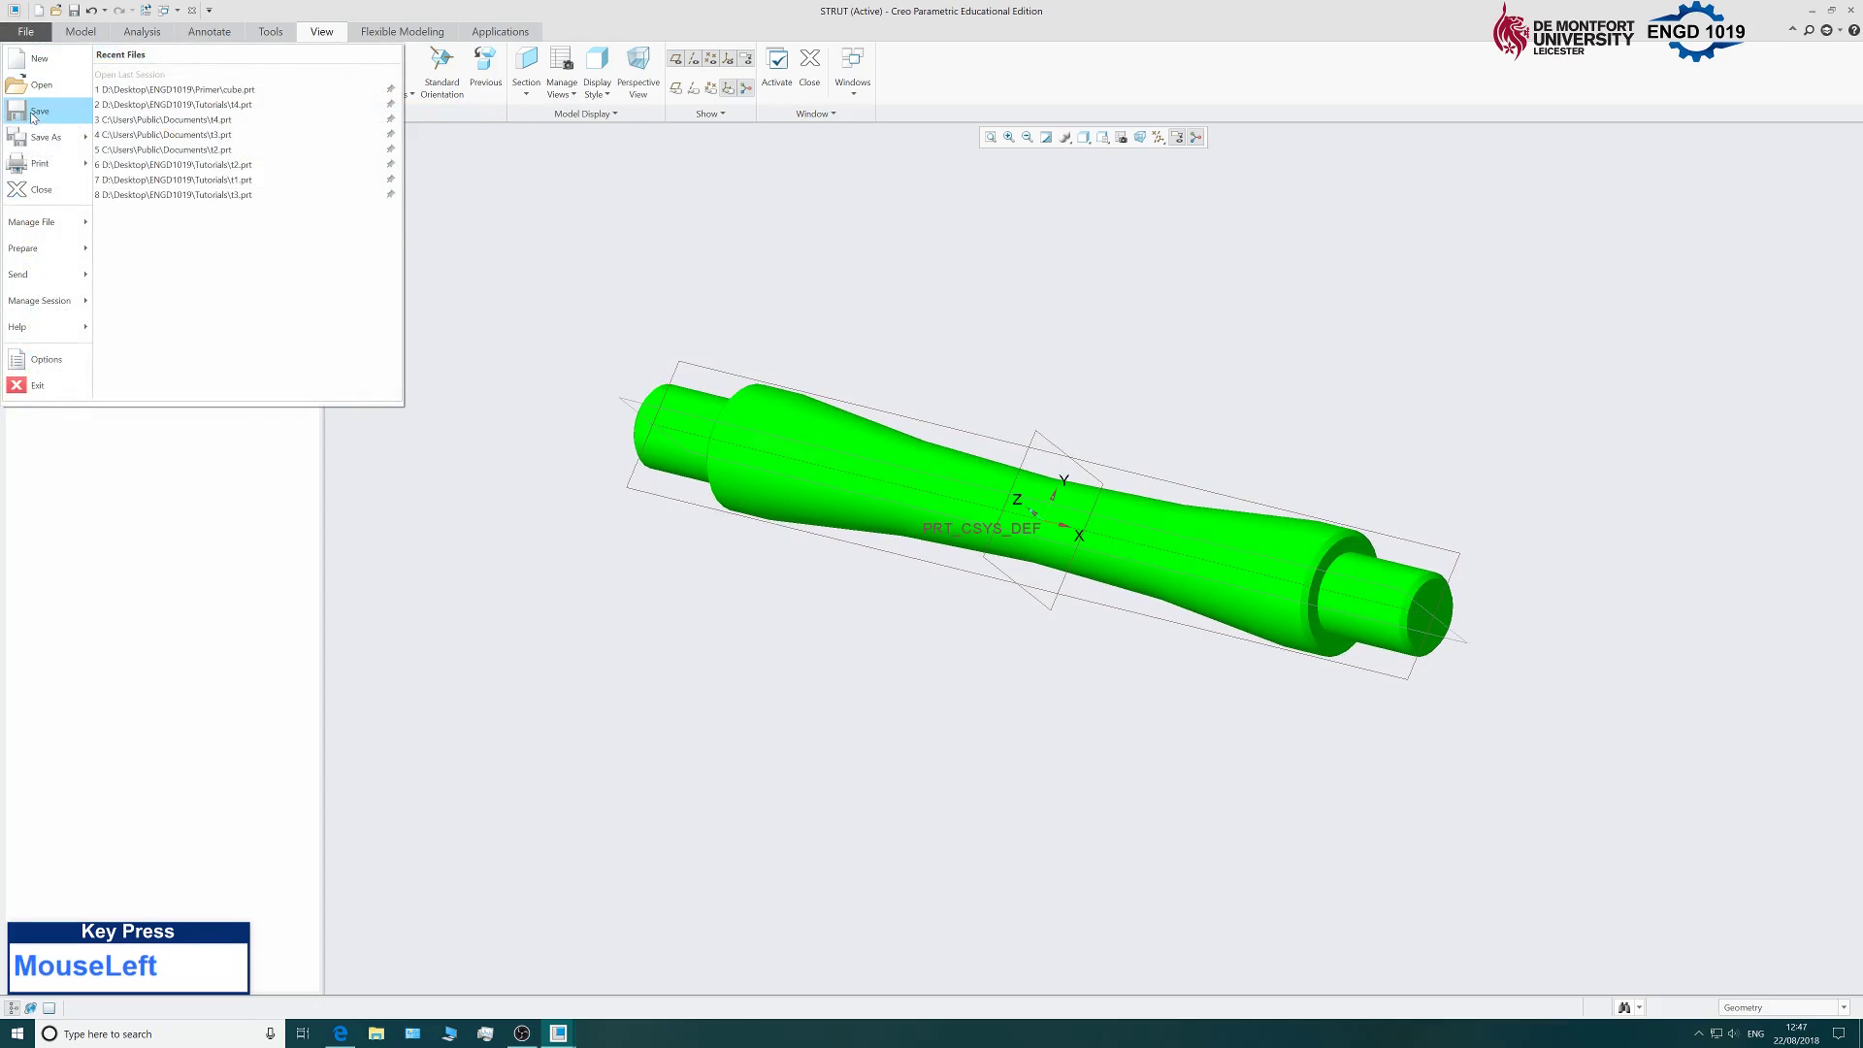
Save STRUT to the Primer folder, then switch to the CUBE window and back.
{"action": "left_click", "coordinate": [29, 113]}
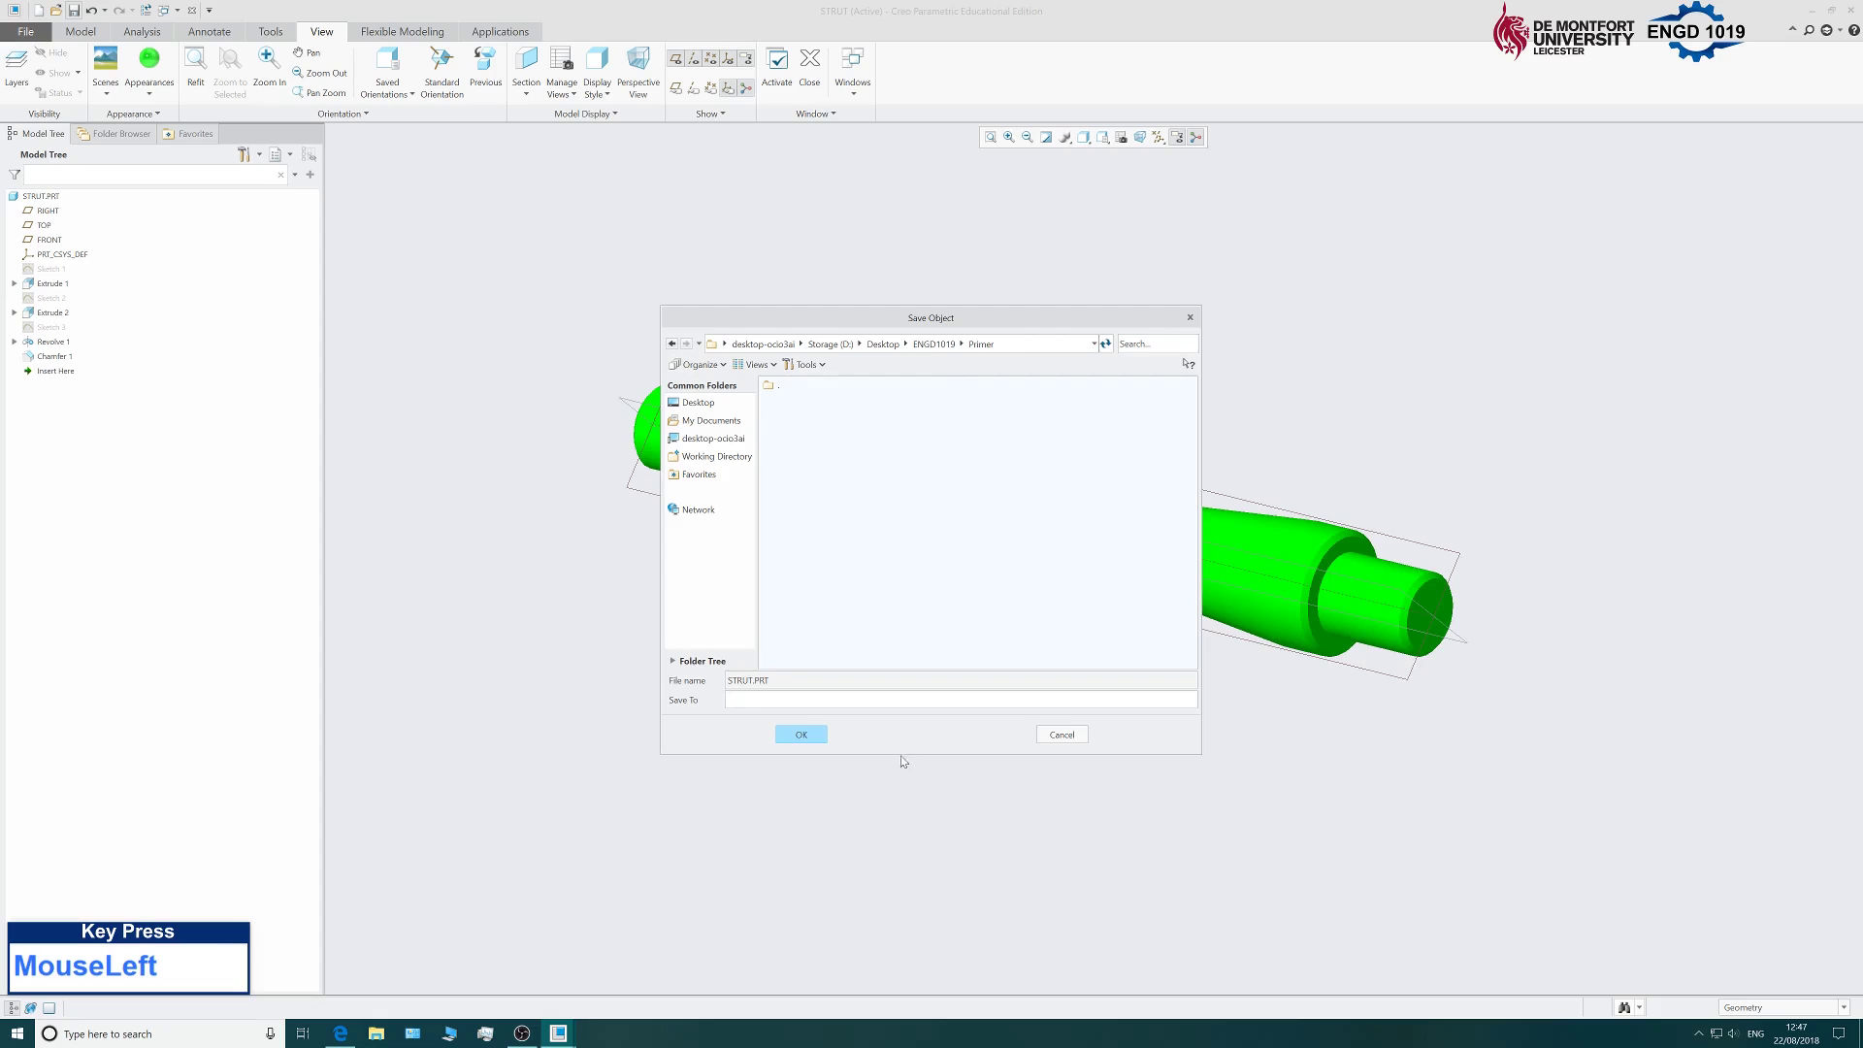
{"action": "left_click", "coordinate": [810, 736]}
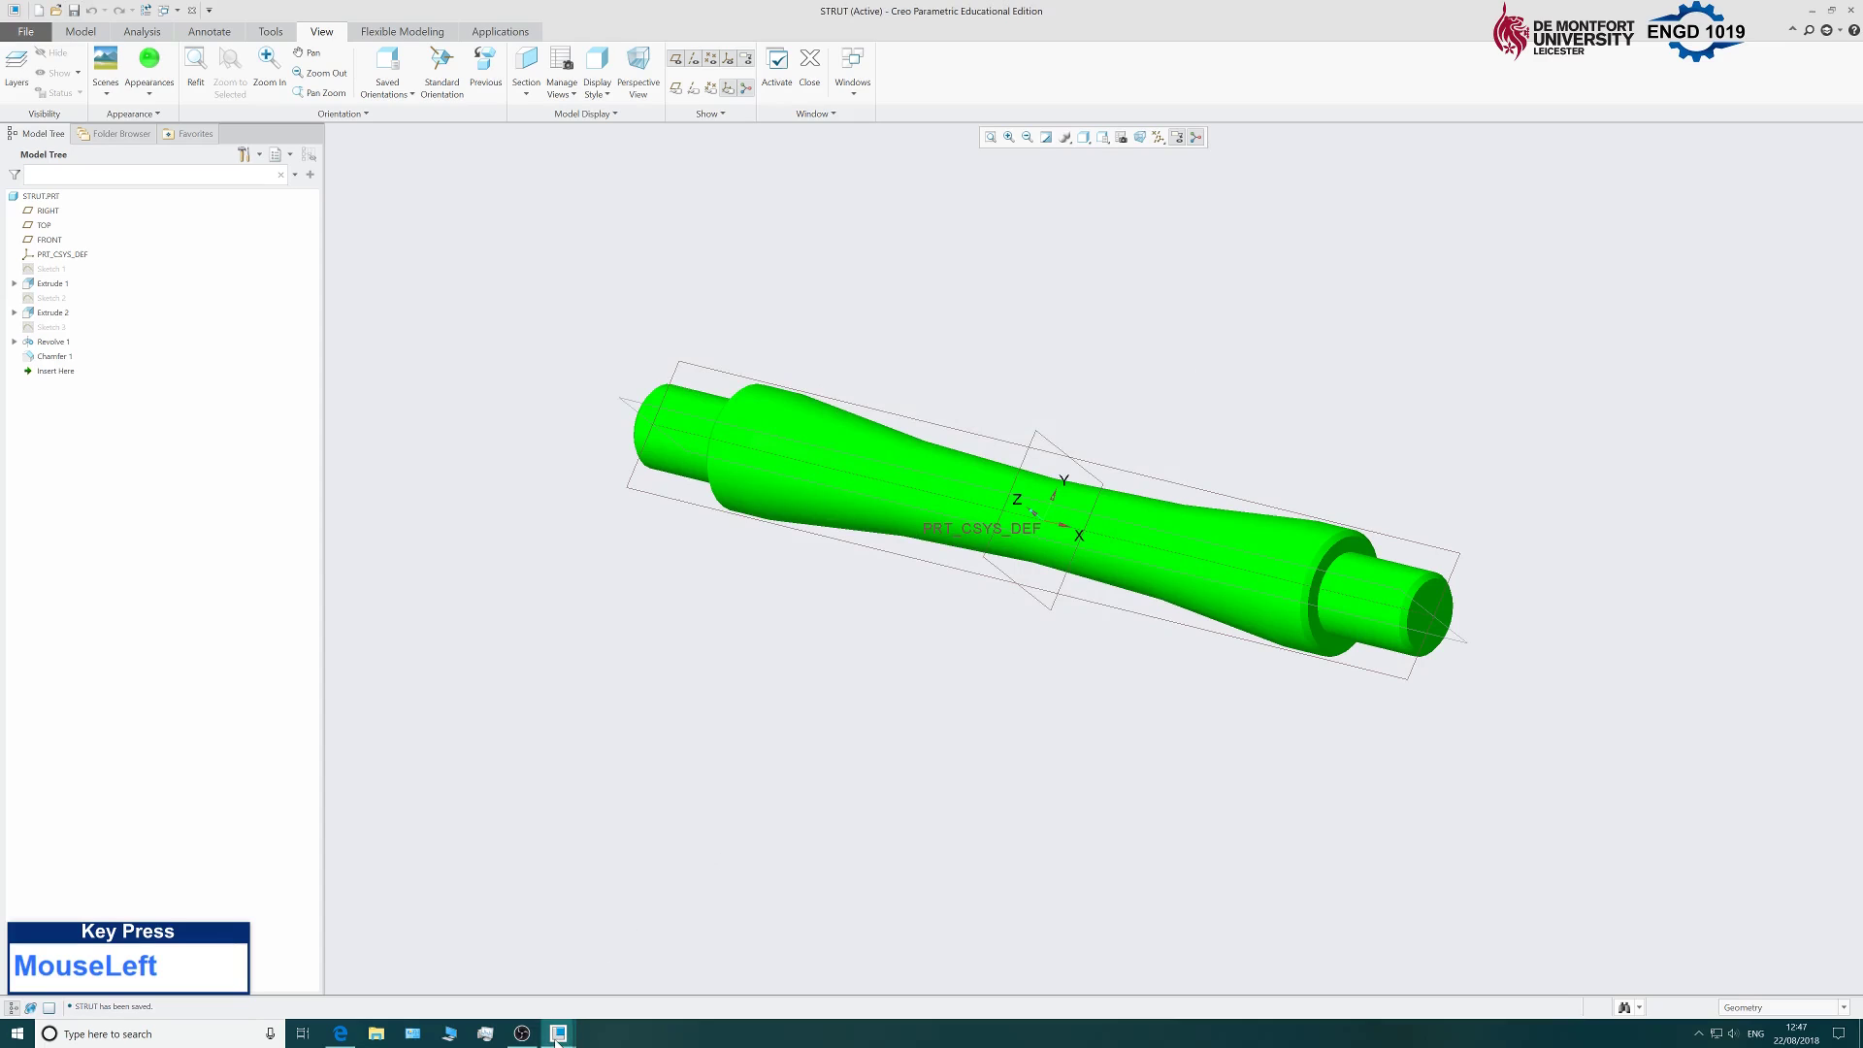
{"action": "mouse_move", "coordinate": [557, 1039]}
{"action": "left_click", "coordinate": [539, 990]}
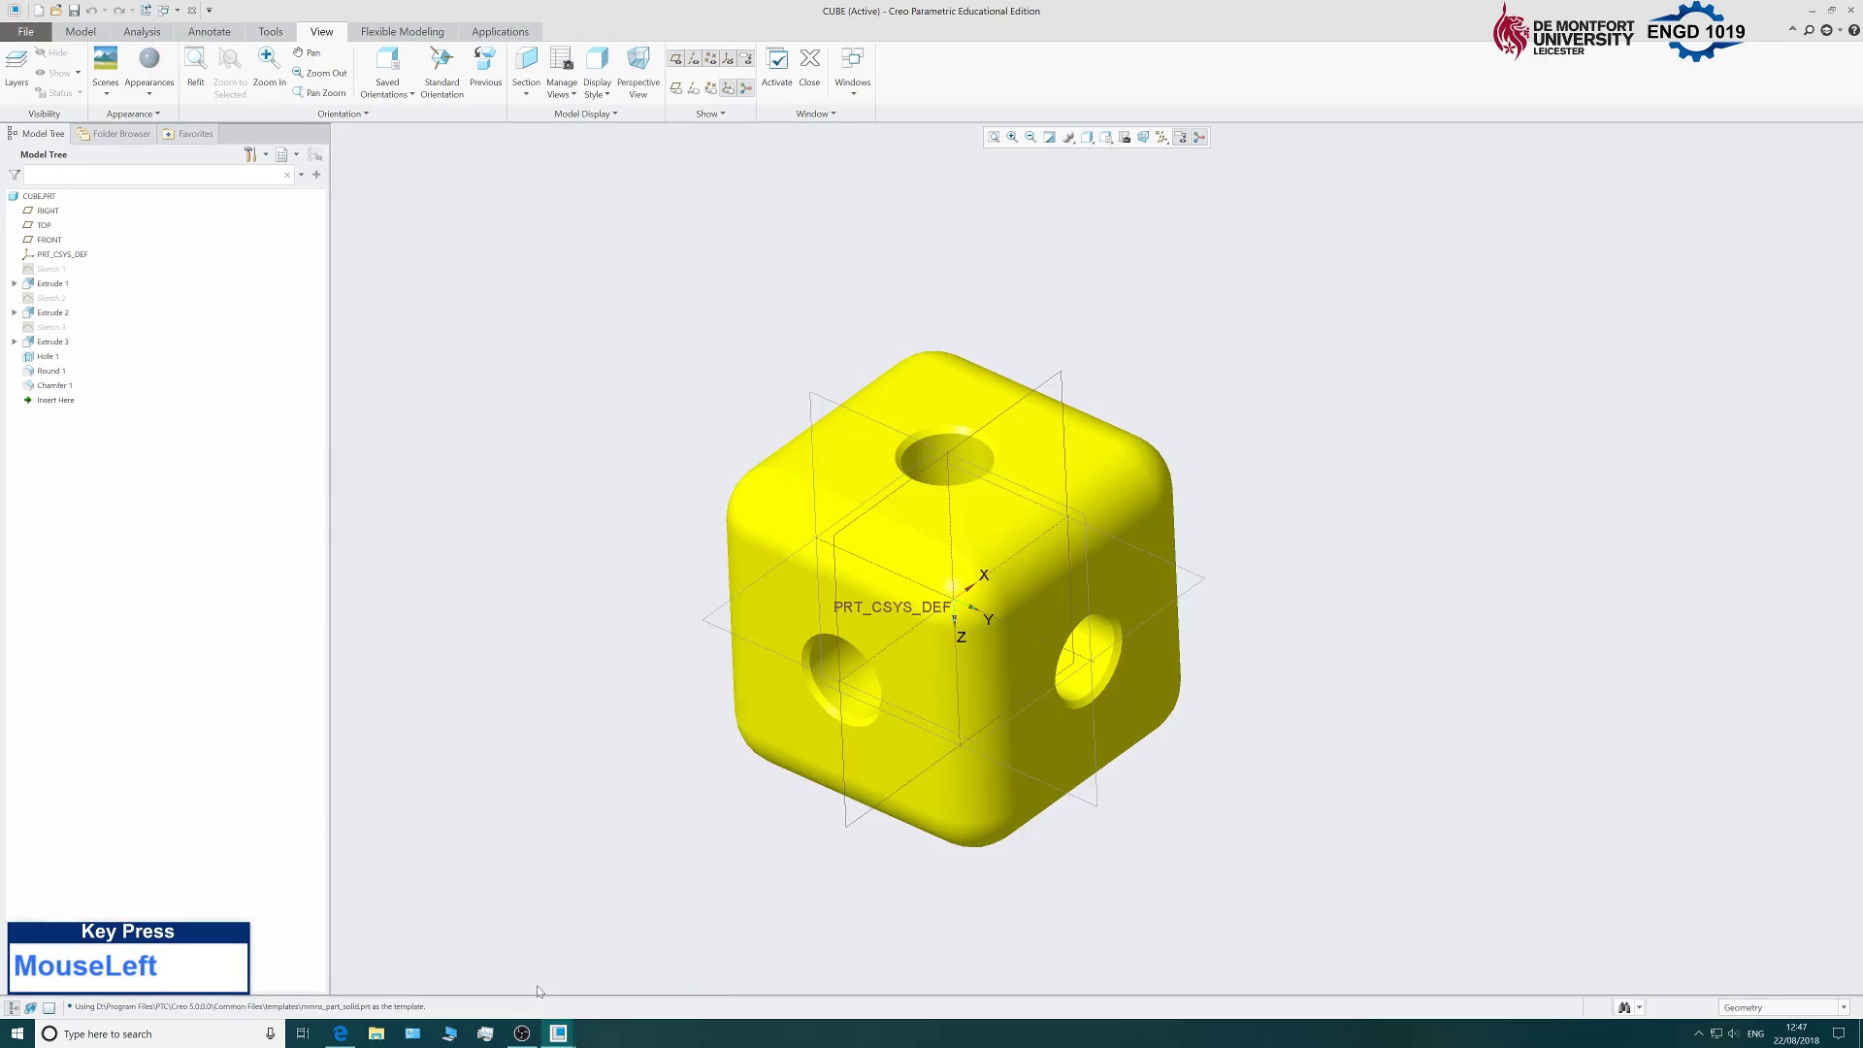
{"action": "left_click", "coordinate": [627, 989]}
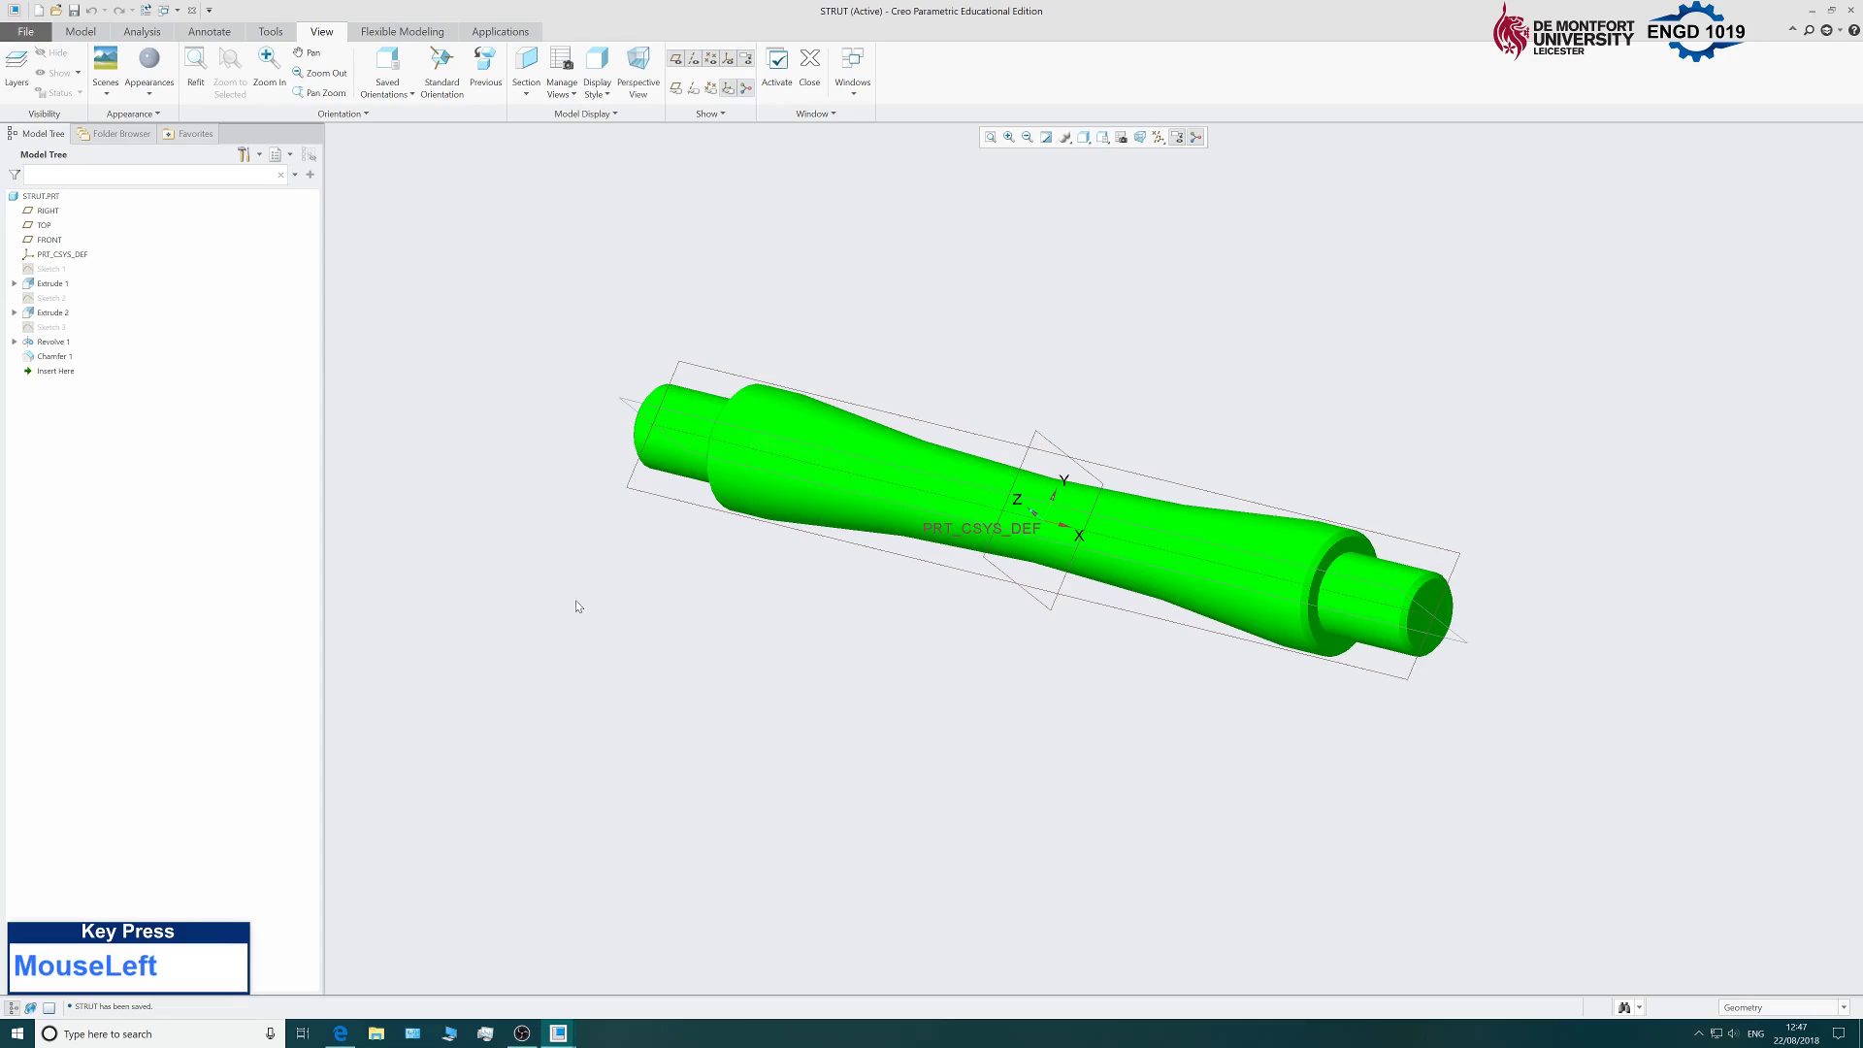
Create a new assembly named primer using the mmns_asm_design metric template.
{"action": "left_click", "coordinate": [31, 35]}
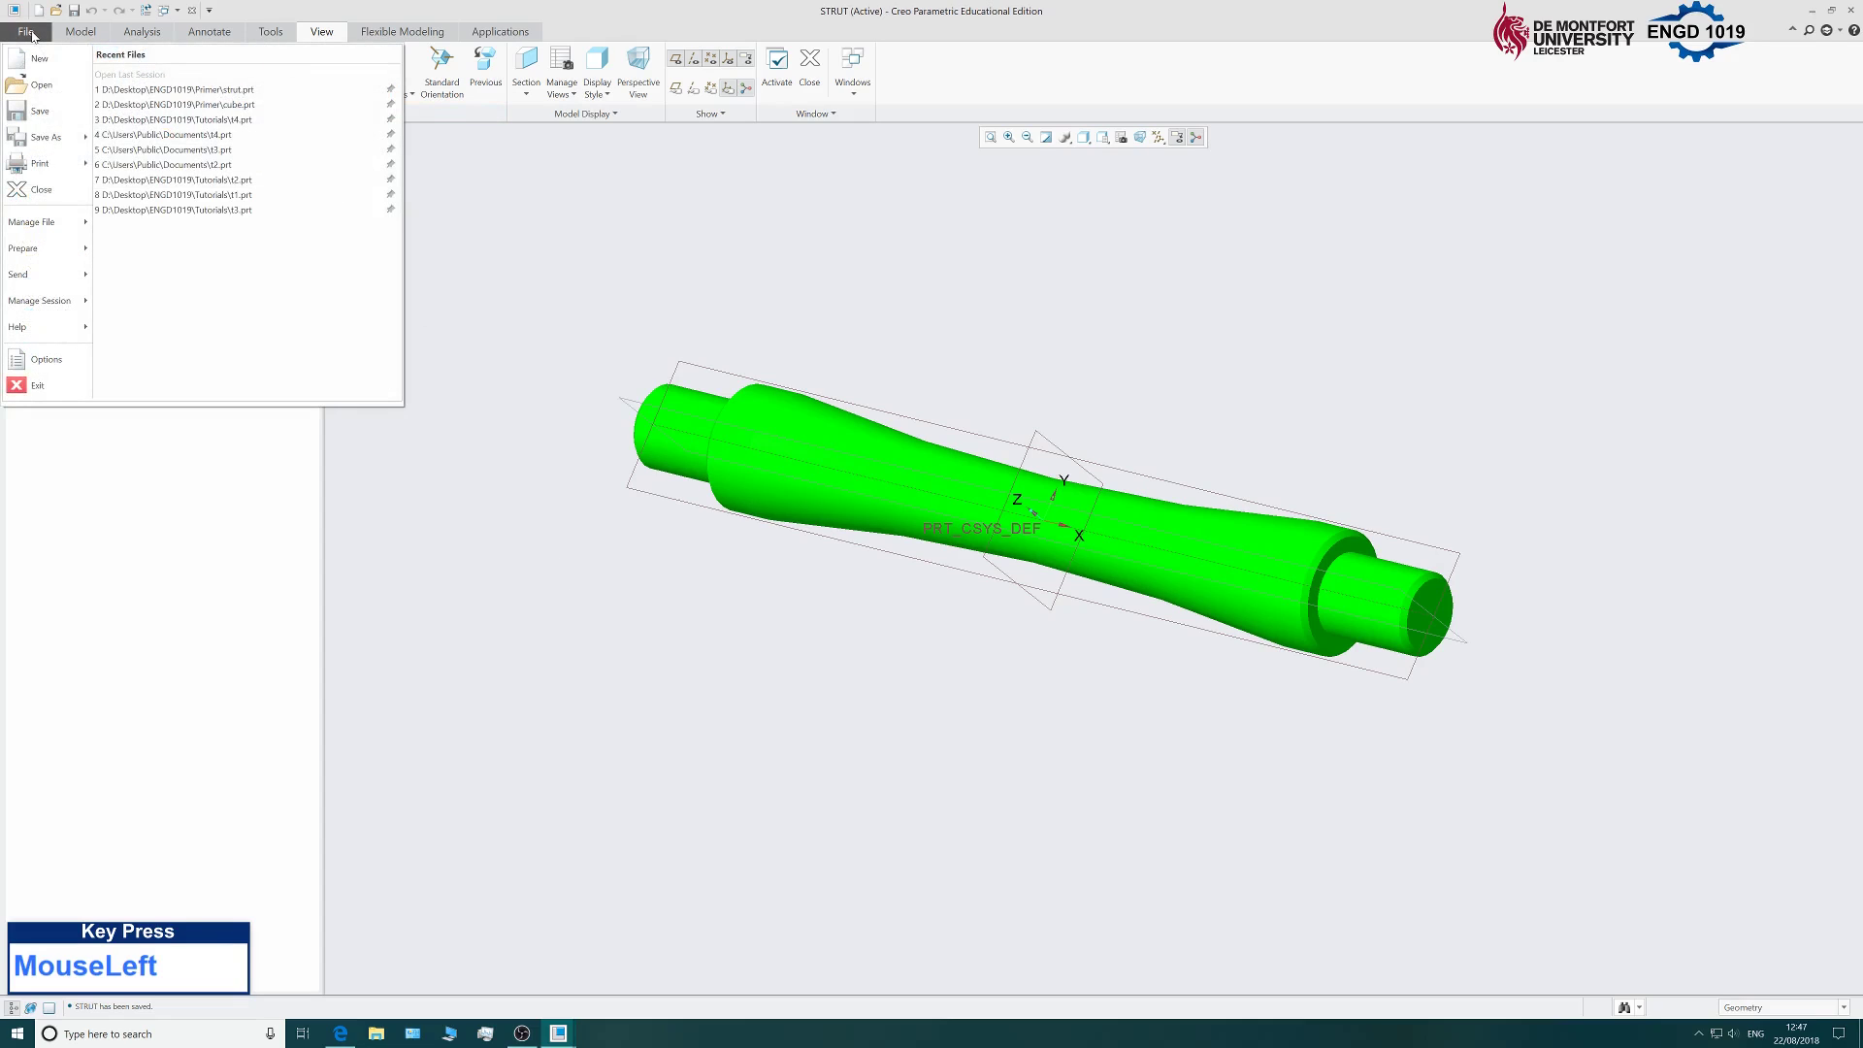
{"action": "left_click", "coordinate": [41, 68]}
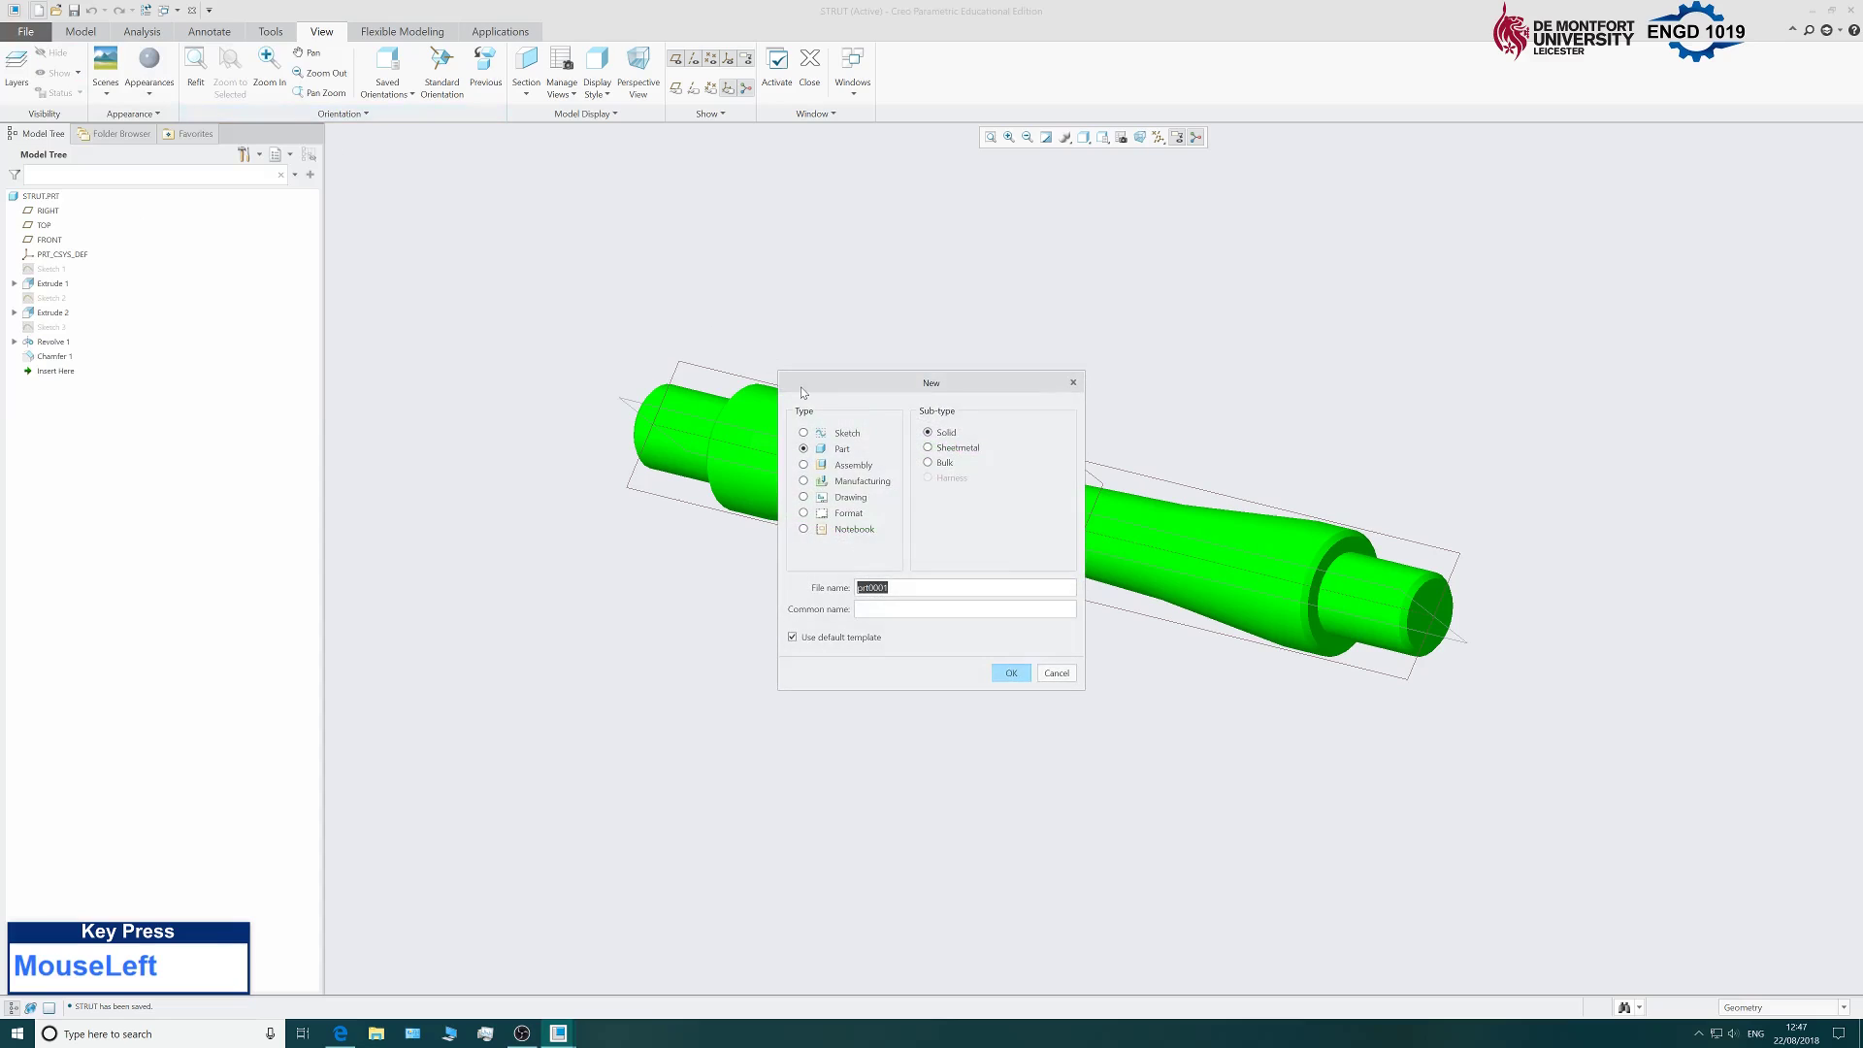
{"action": "left_click", "coordinate": [818, 470]}
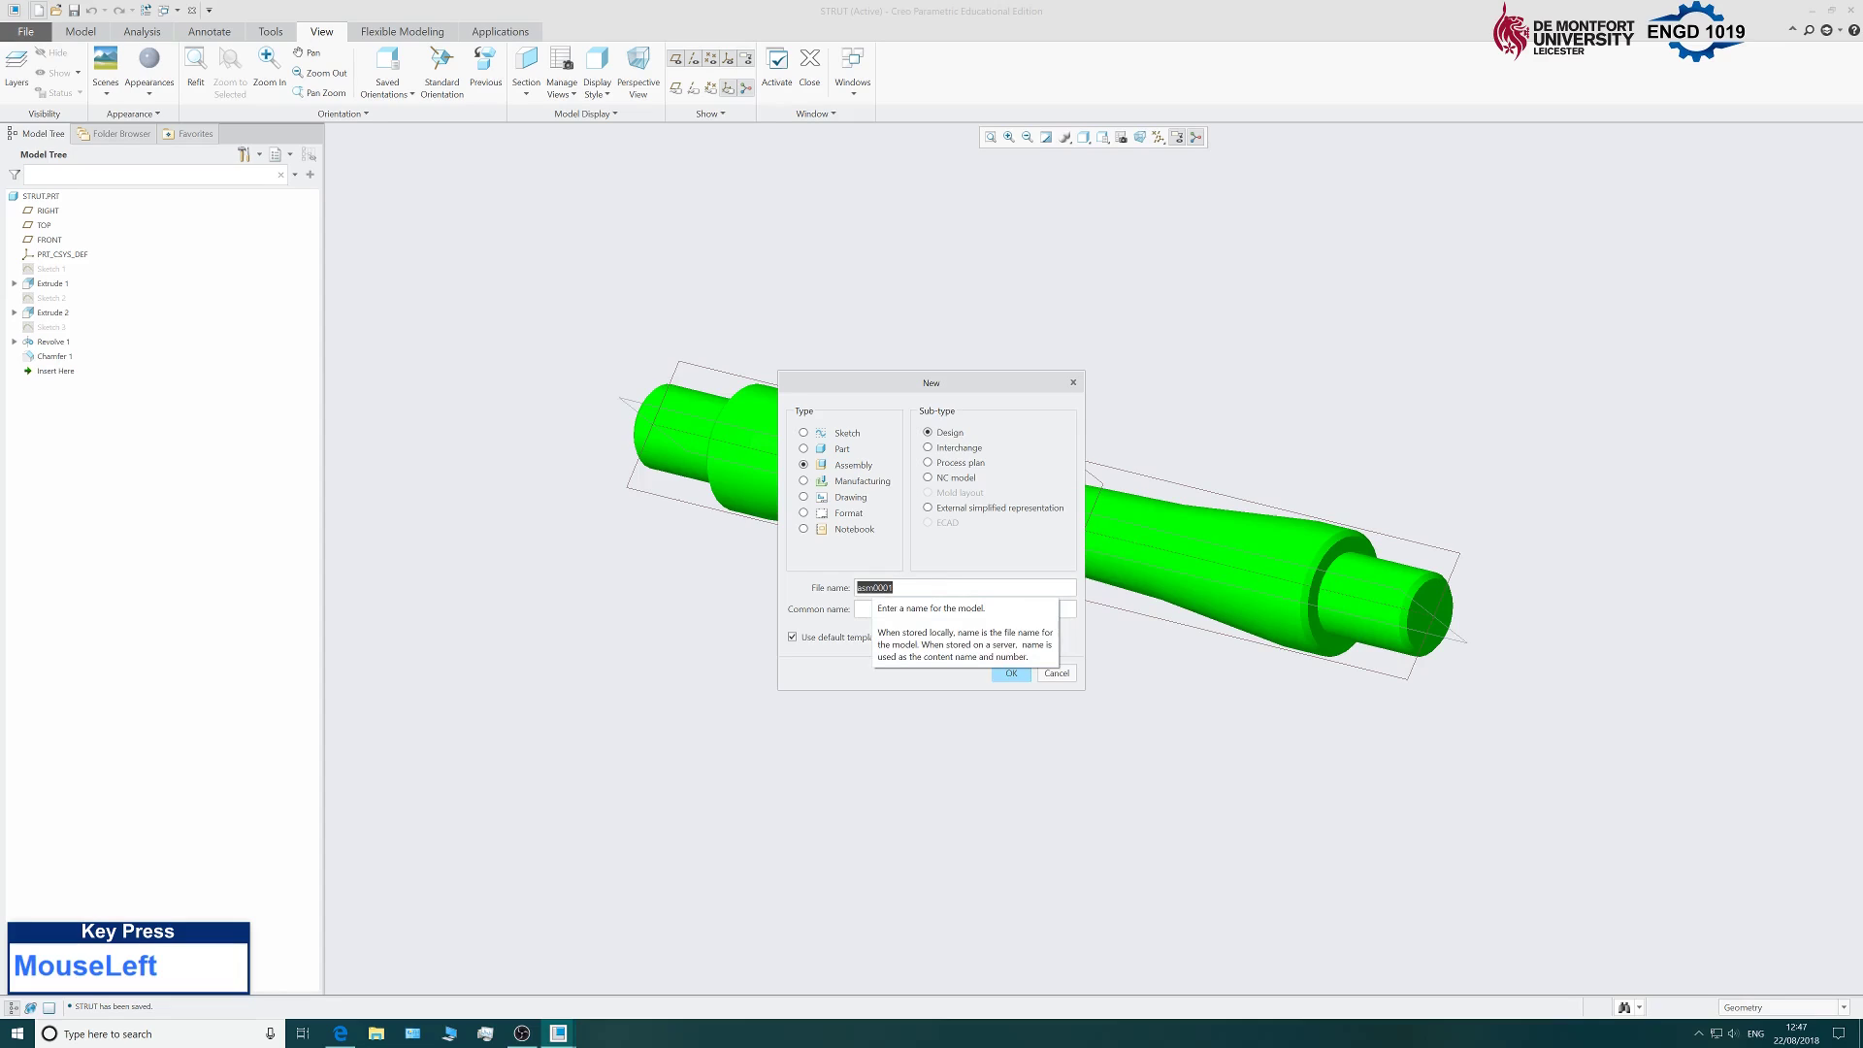
{"action": "type", "text": "primer"}
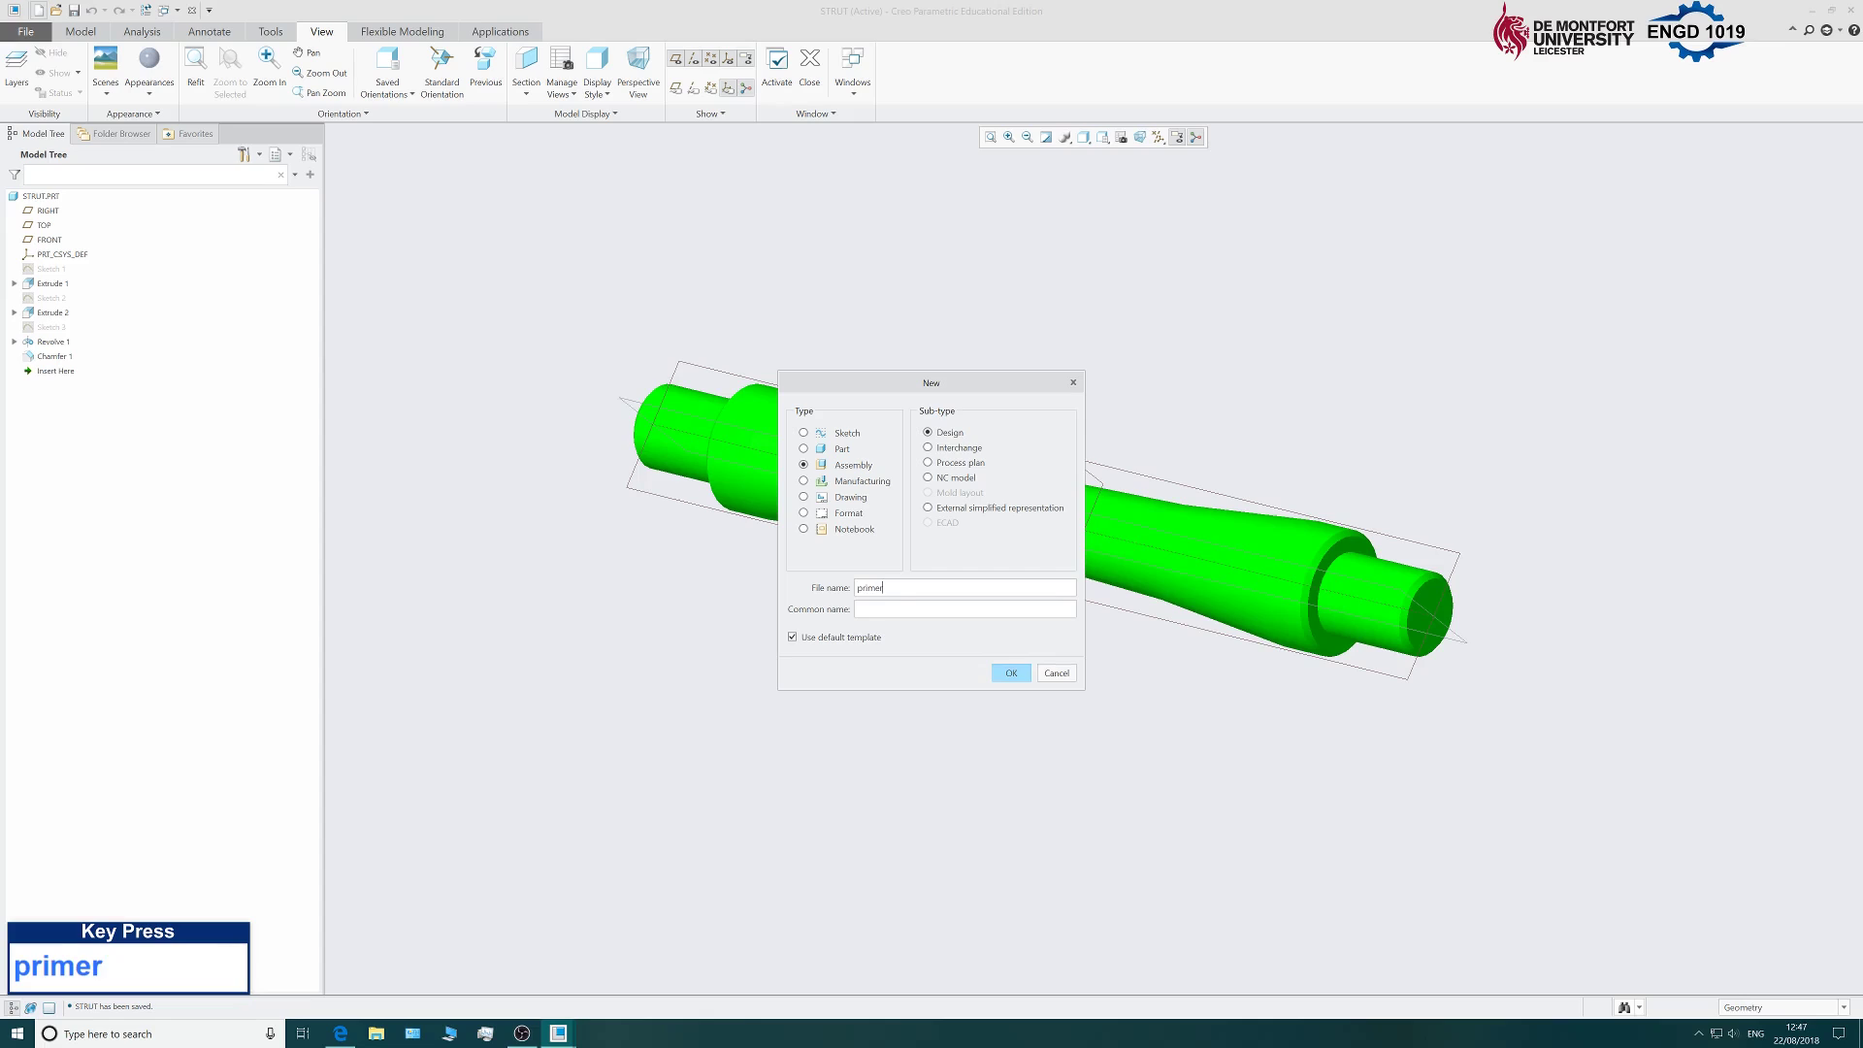
{"action": "left_click", "coordinate": [793, 637]}
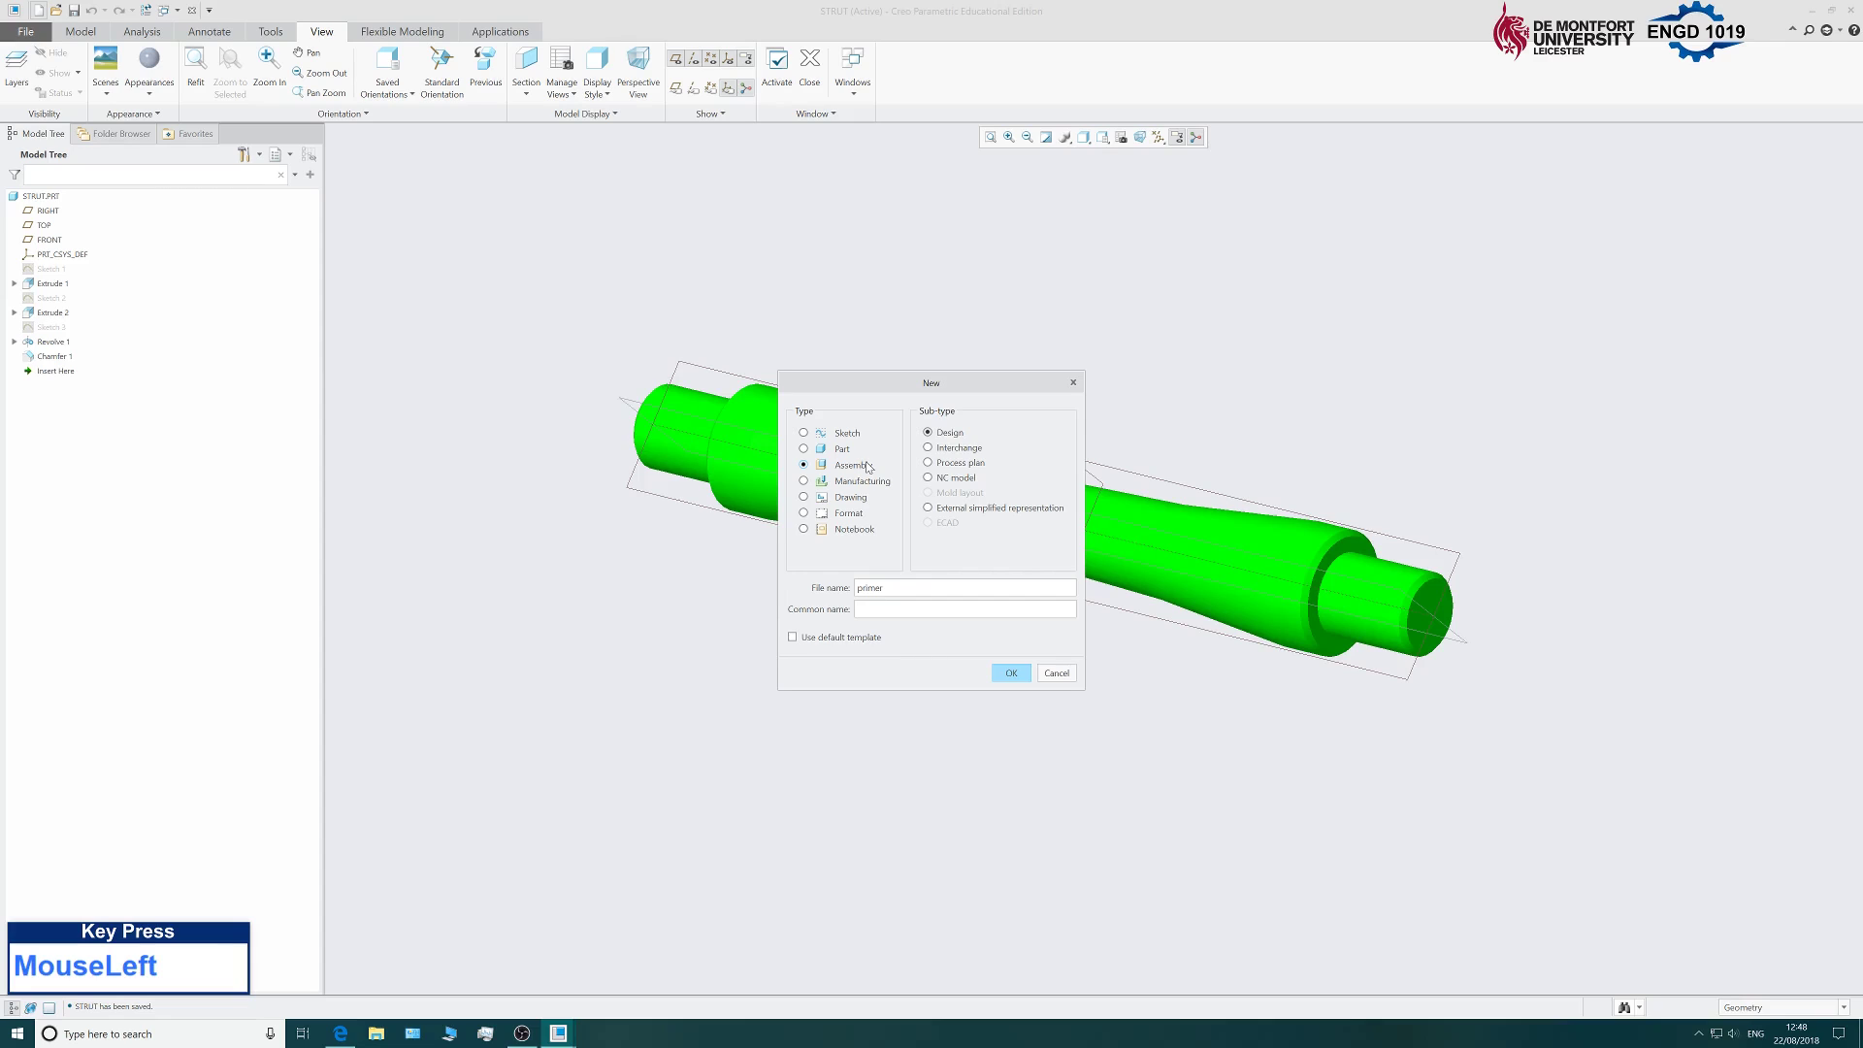
{"action": "left_click", "coordinate": [1012, 672]}
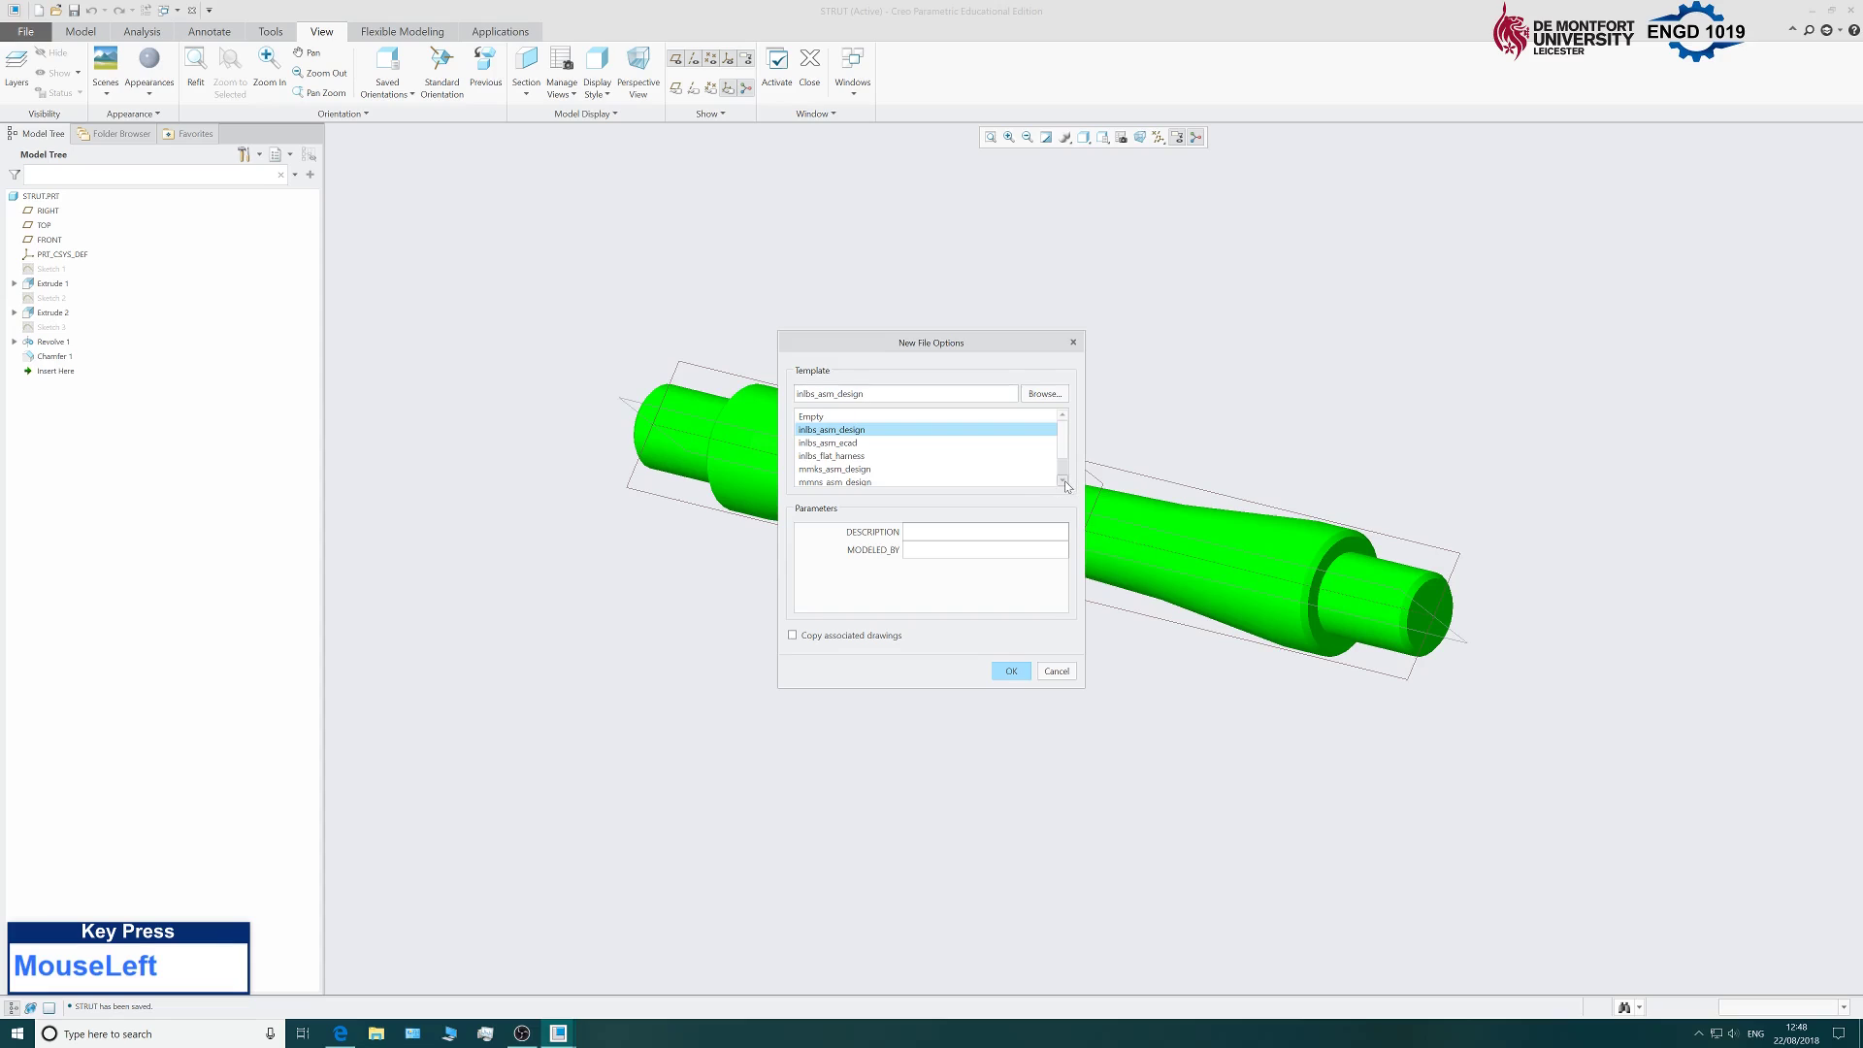
{"action": "left_click", "coordinate": [1064, 480]}
{"action": "left_click", "coordinate": [1064, 481]}
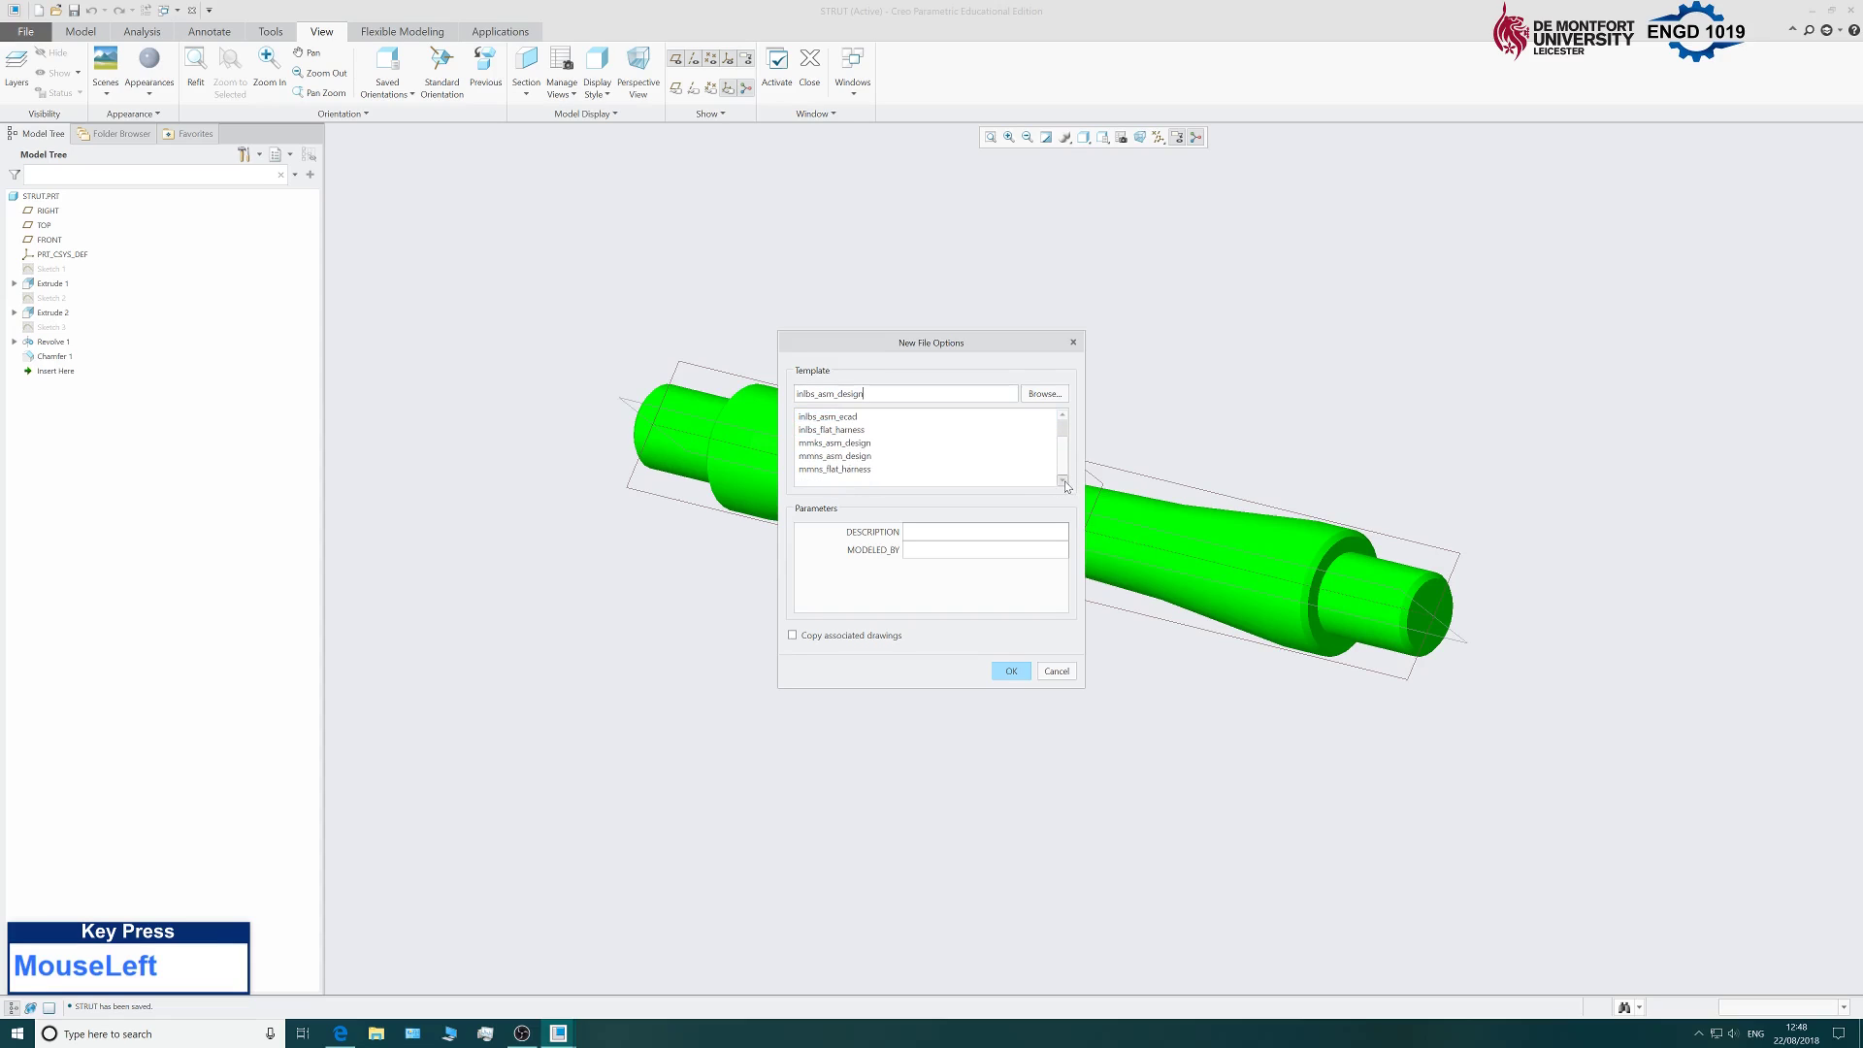
{"action": "left_click", "coordinate": [828, 458]}
{"action": "left_click", "coordinate": [1011, 671]}
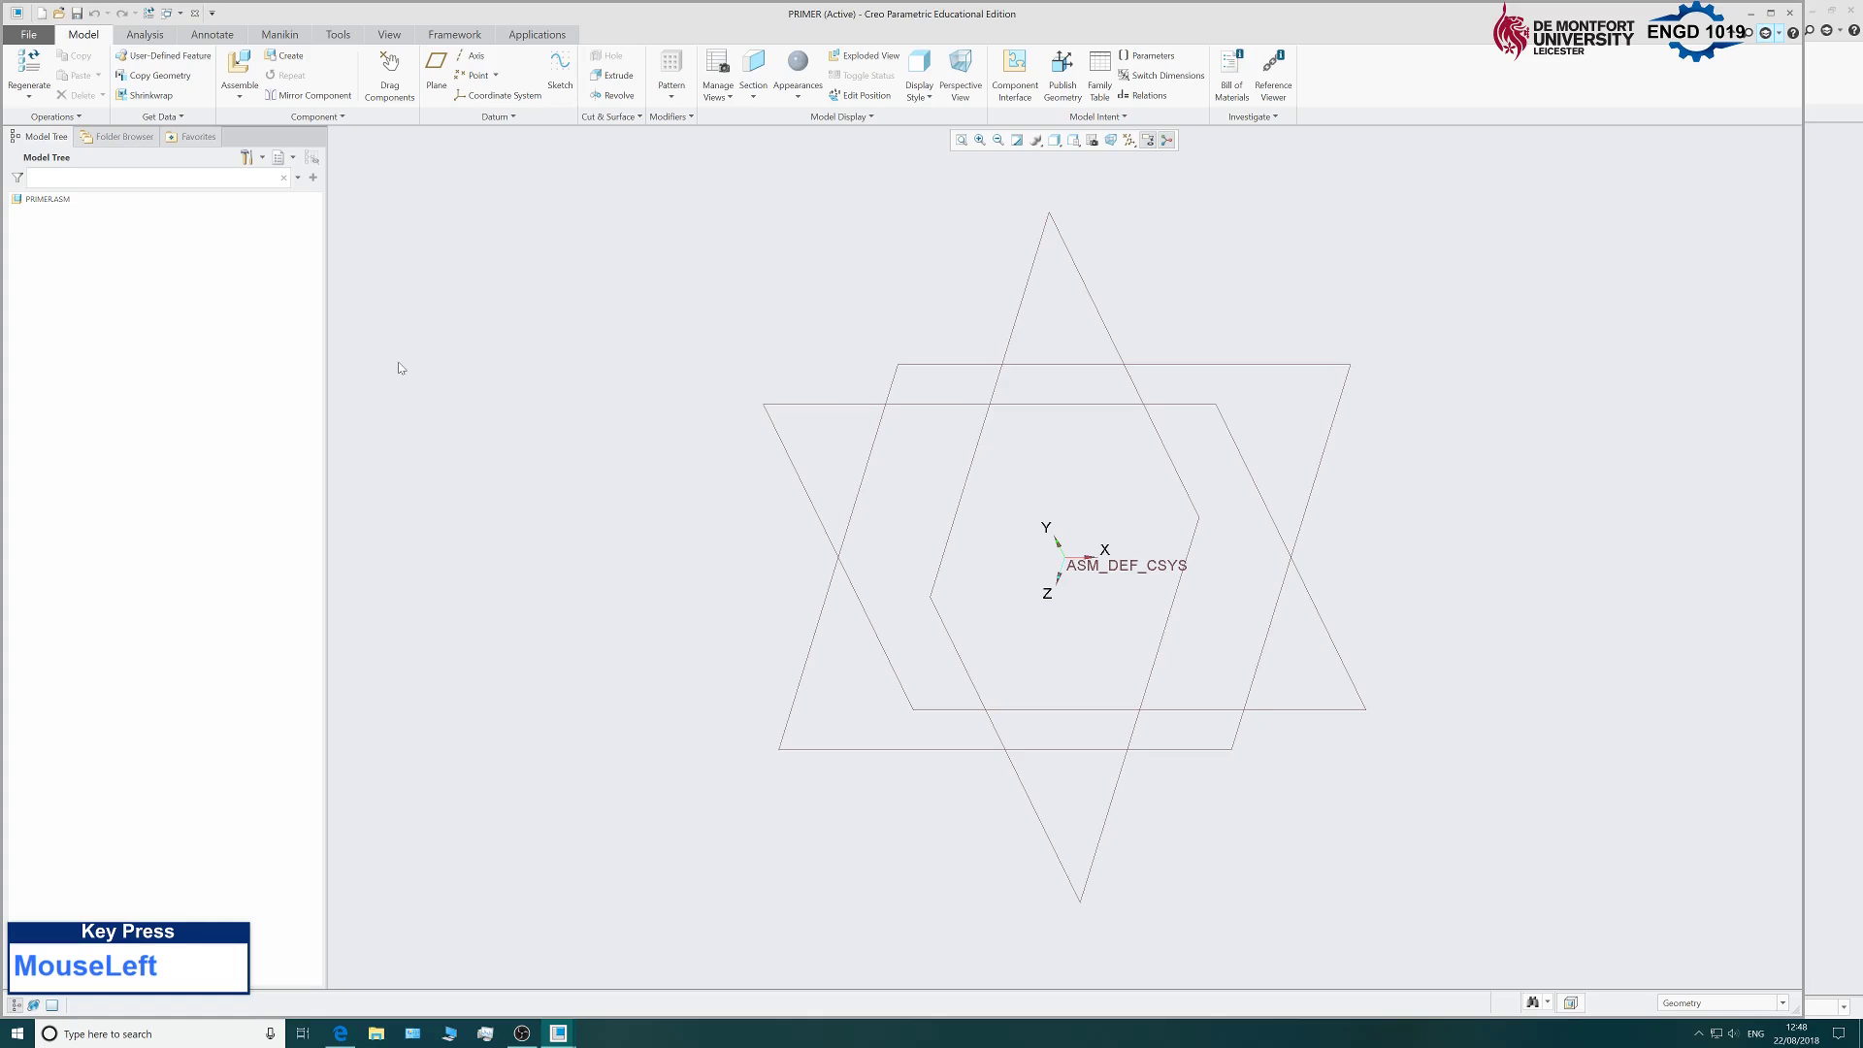
Maximize the window and load cube.prt into the assembly.
{"action": "double_click", "coordinate": [1192, 26]}
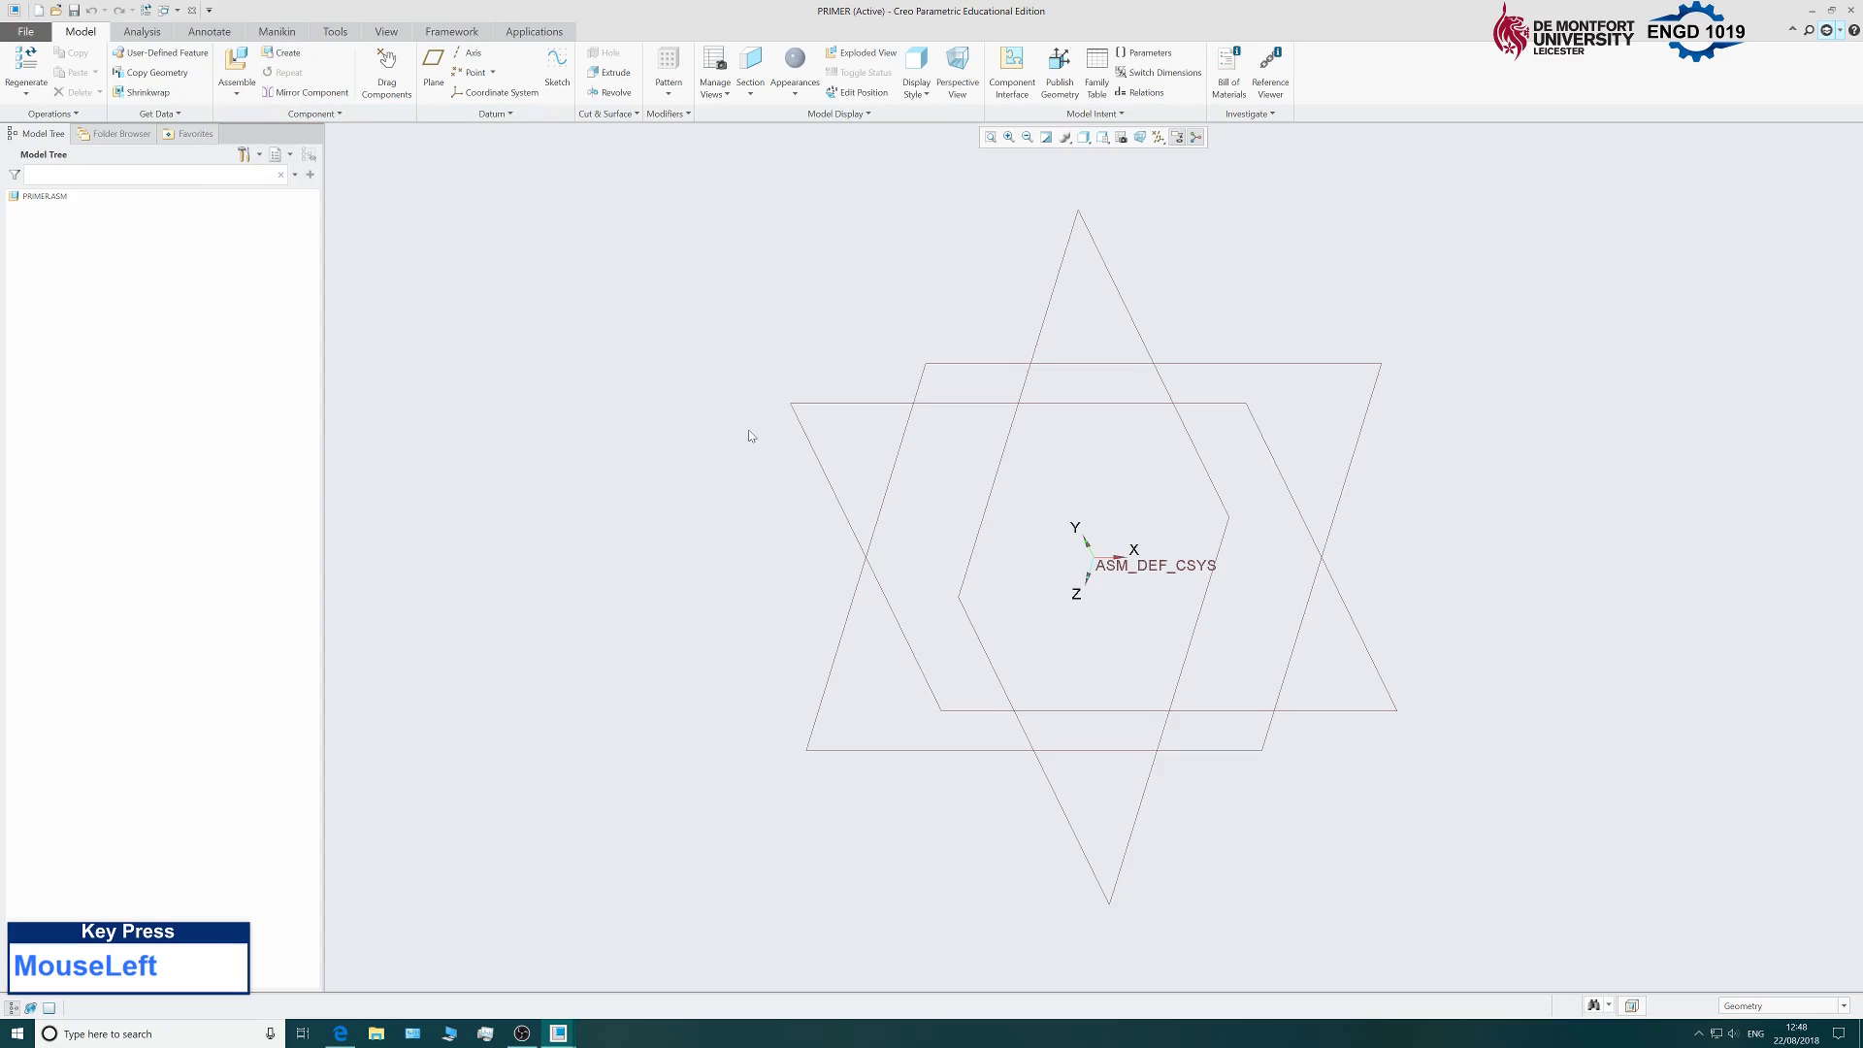
{"action": "left_click", "coordinate": [238, 61]}
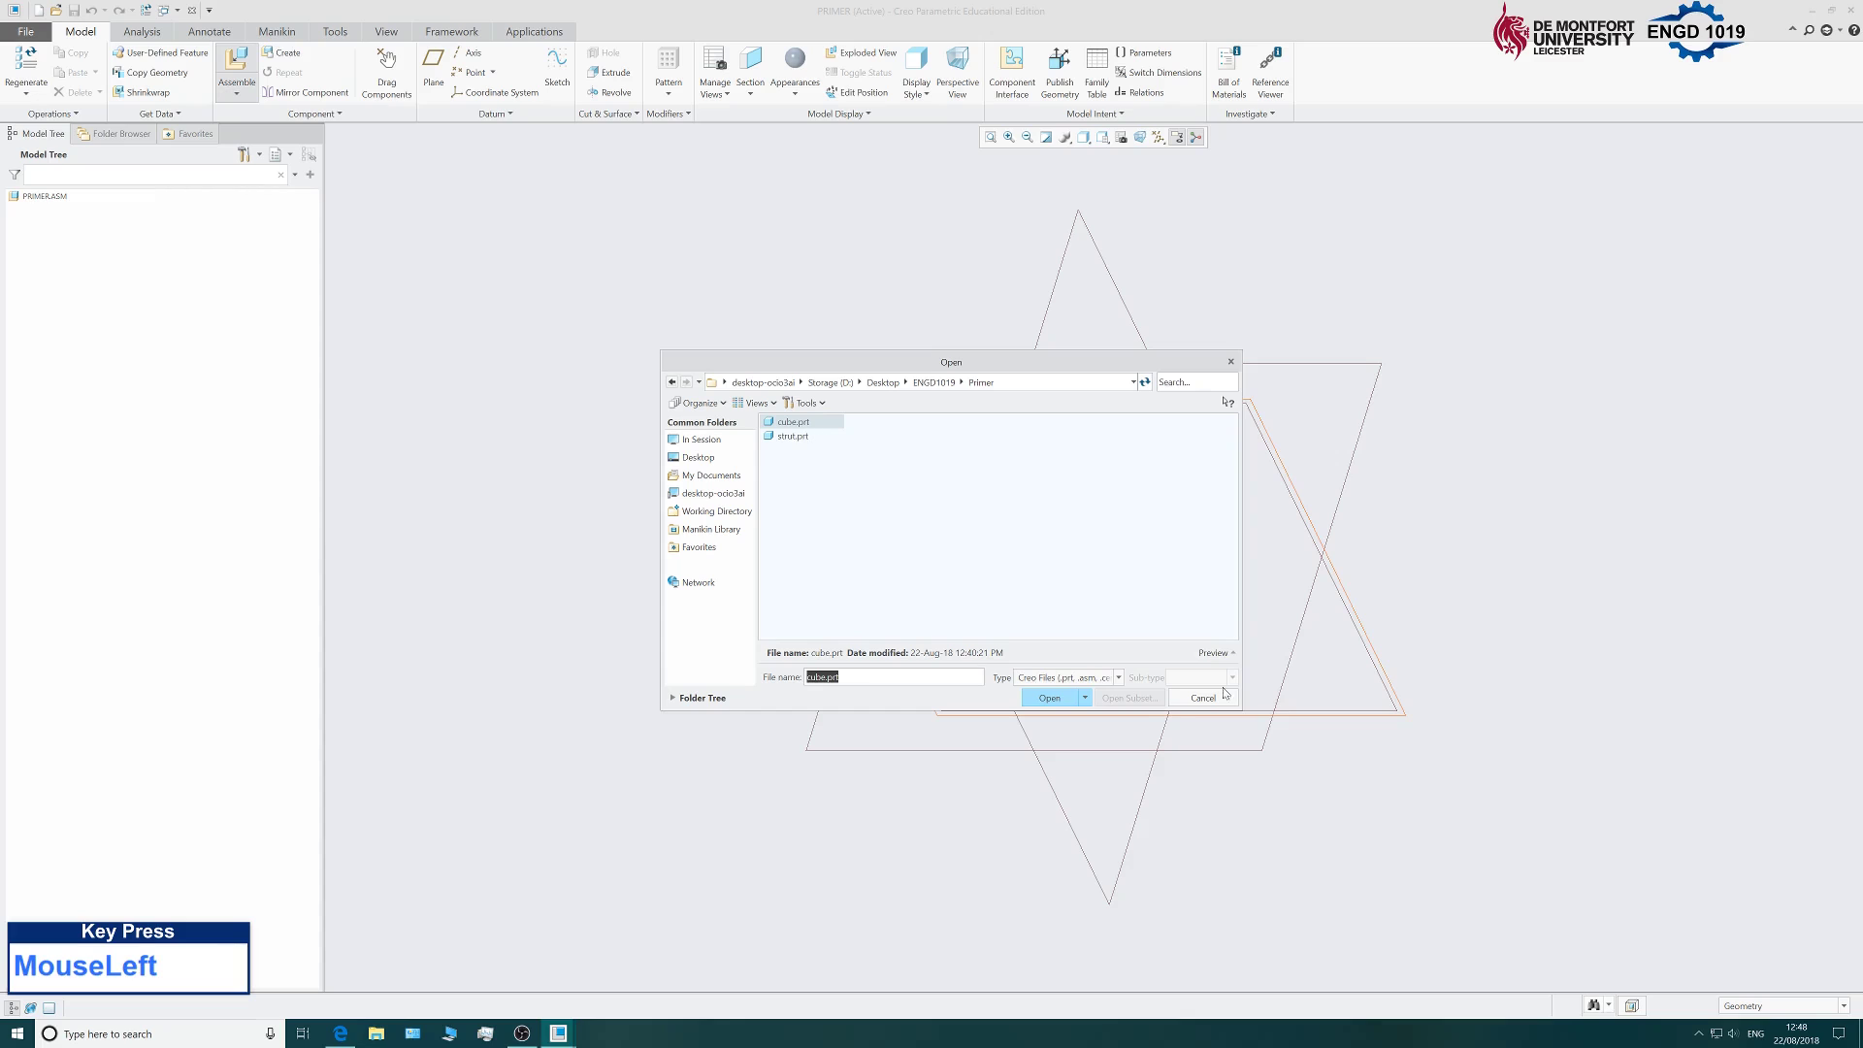
{"action": "left_click", "coordinate": [1050, 698]}
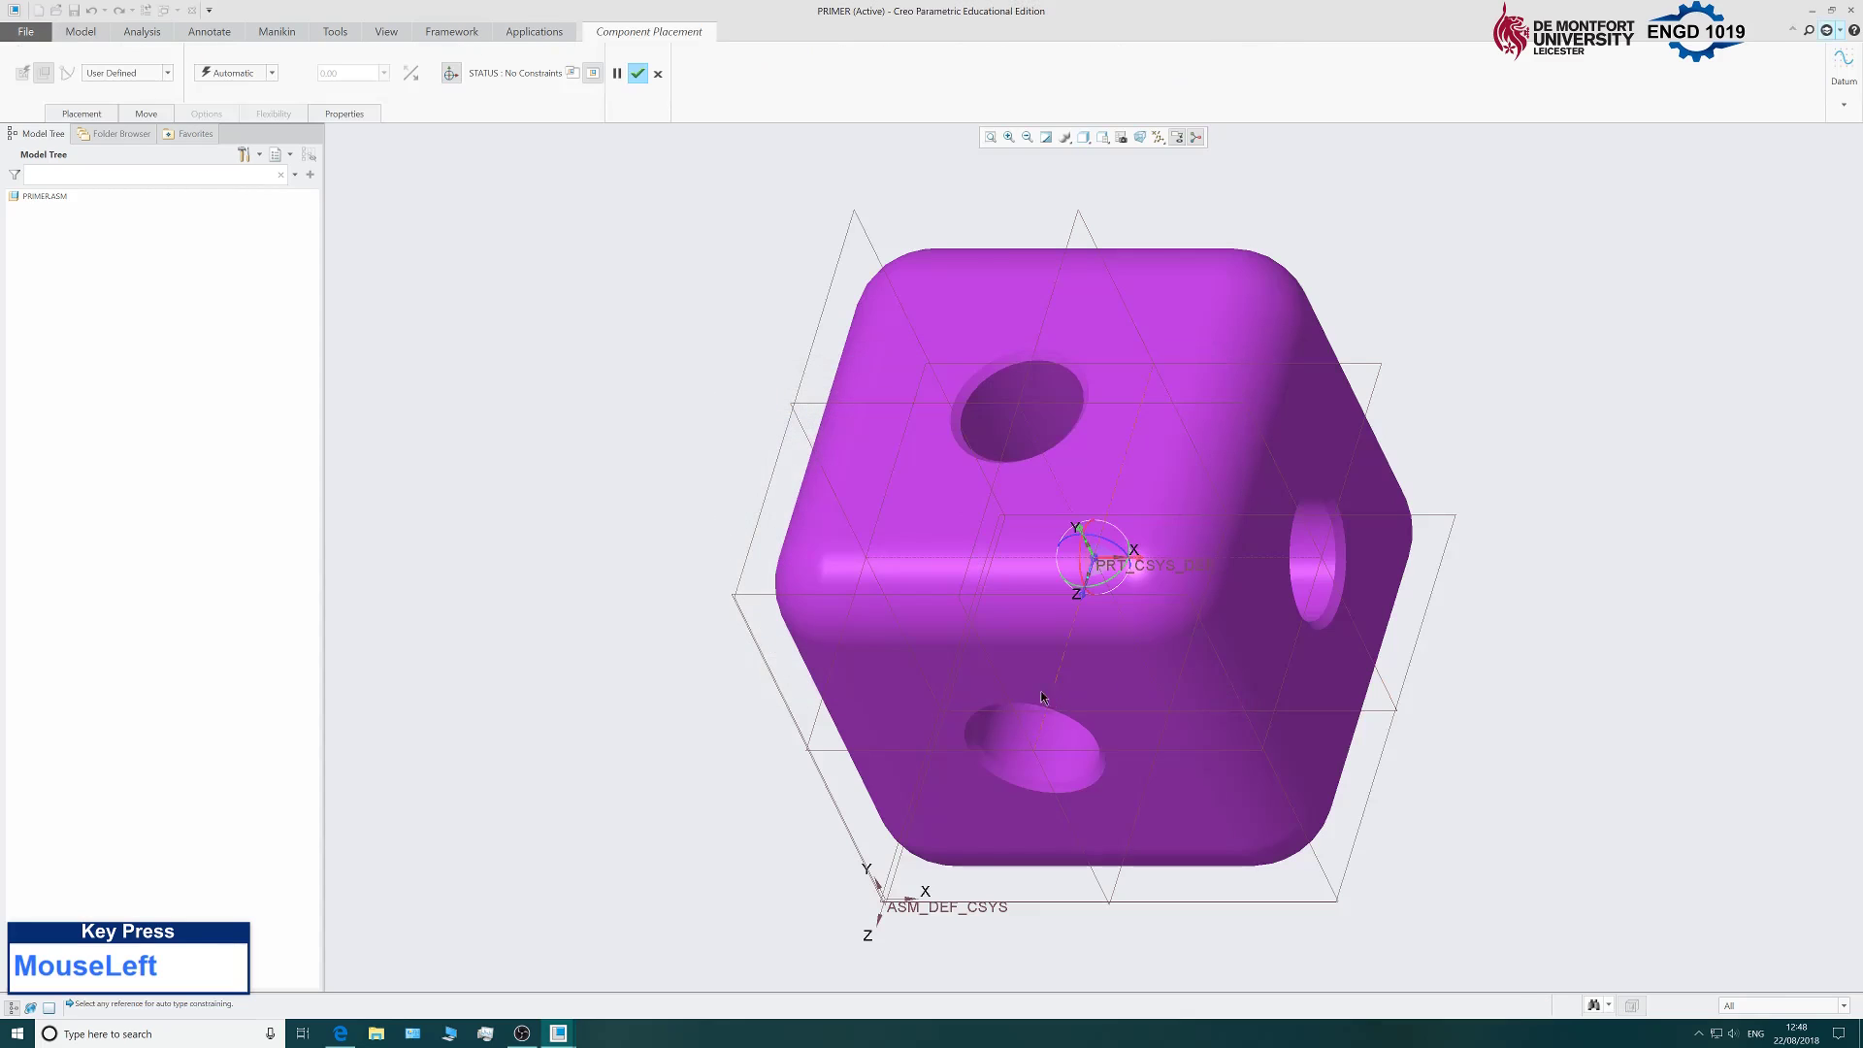
{"action": "scroll", "coordinate": [749, 716], "scroll_direction": "up", "scroll_amount": 5}
{"action": "scroll", "coordinate": [719, 706], "scroll_direction": "down", "scroll_amount": 3}
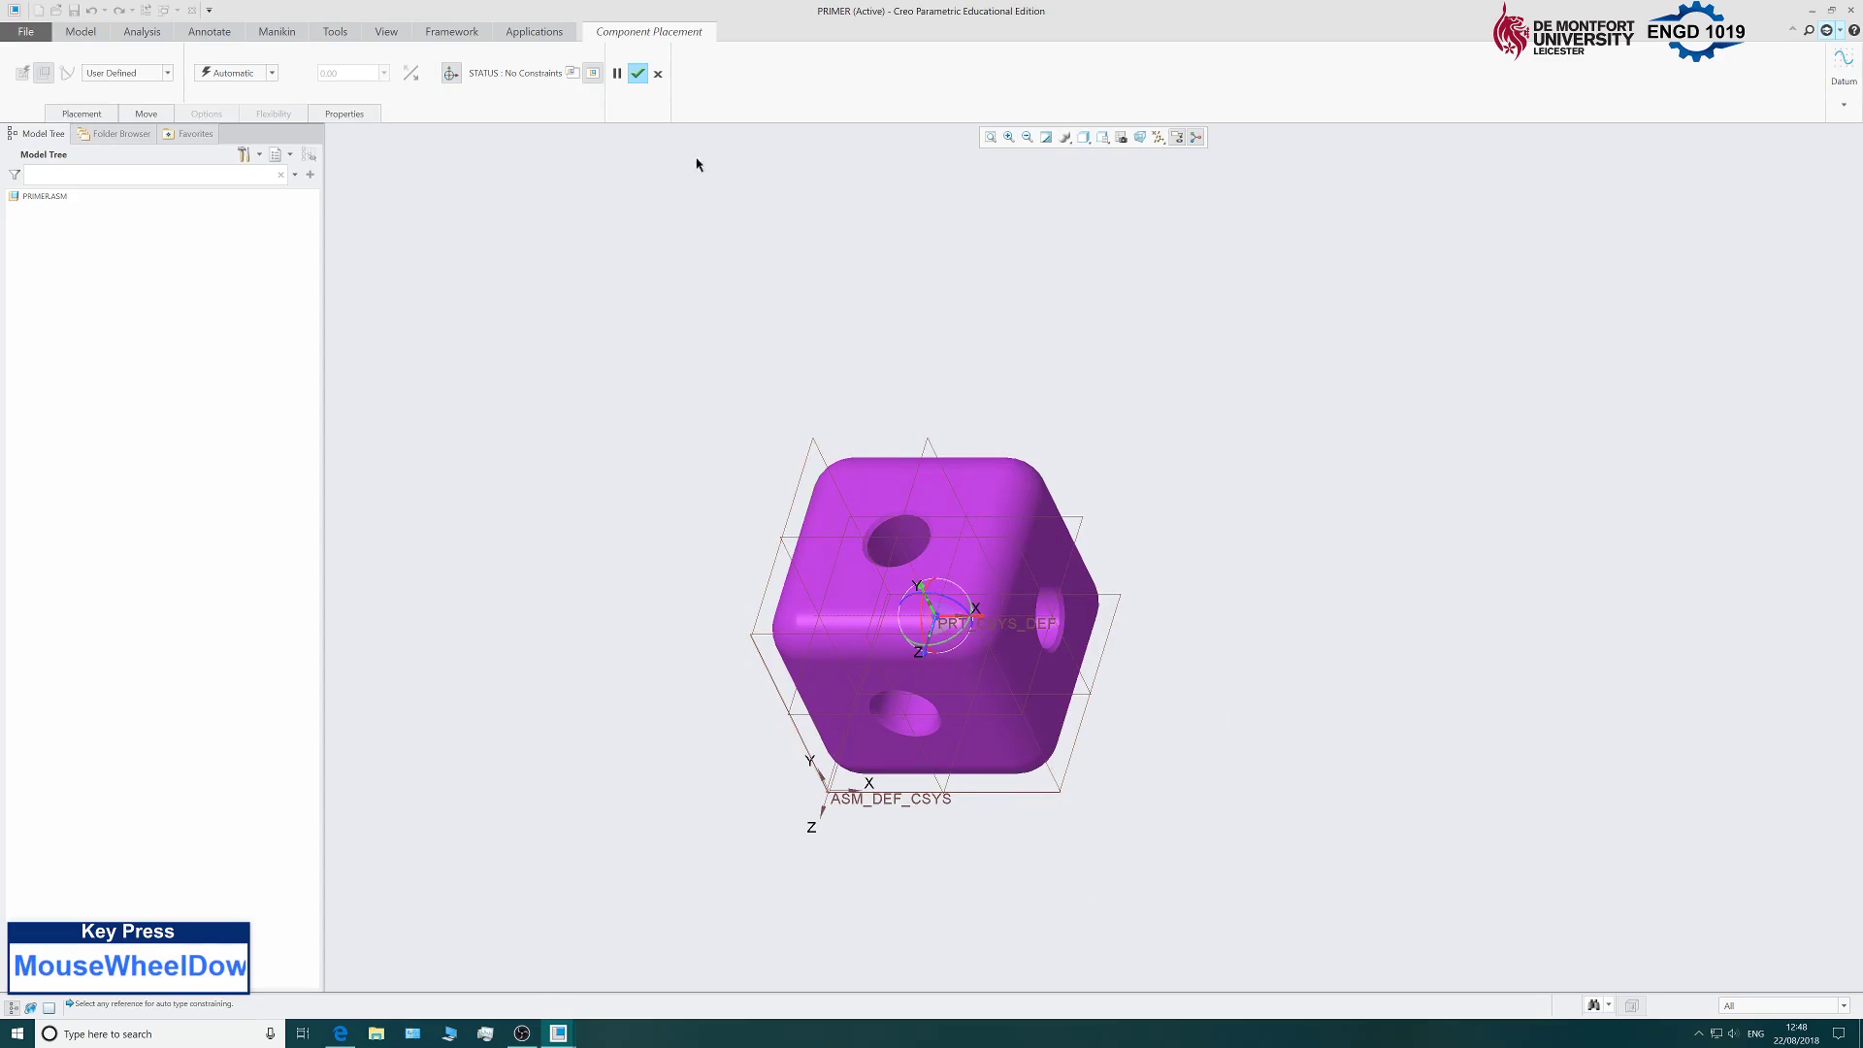
Fix the cube at the assembly origin with a Default constraint and finish placement.
{"action": "left_click", "coordinate": [168, 74]}
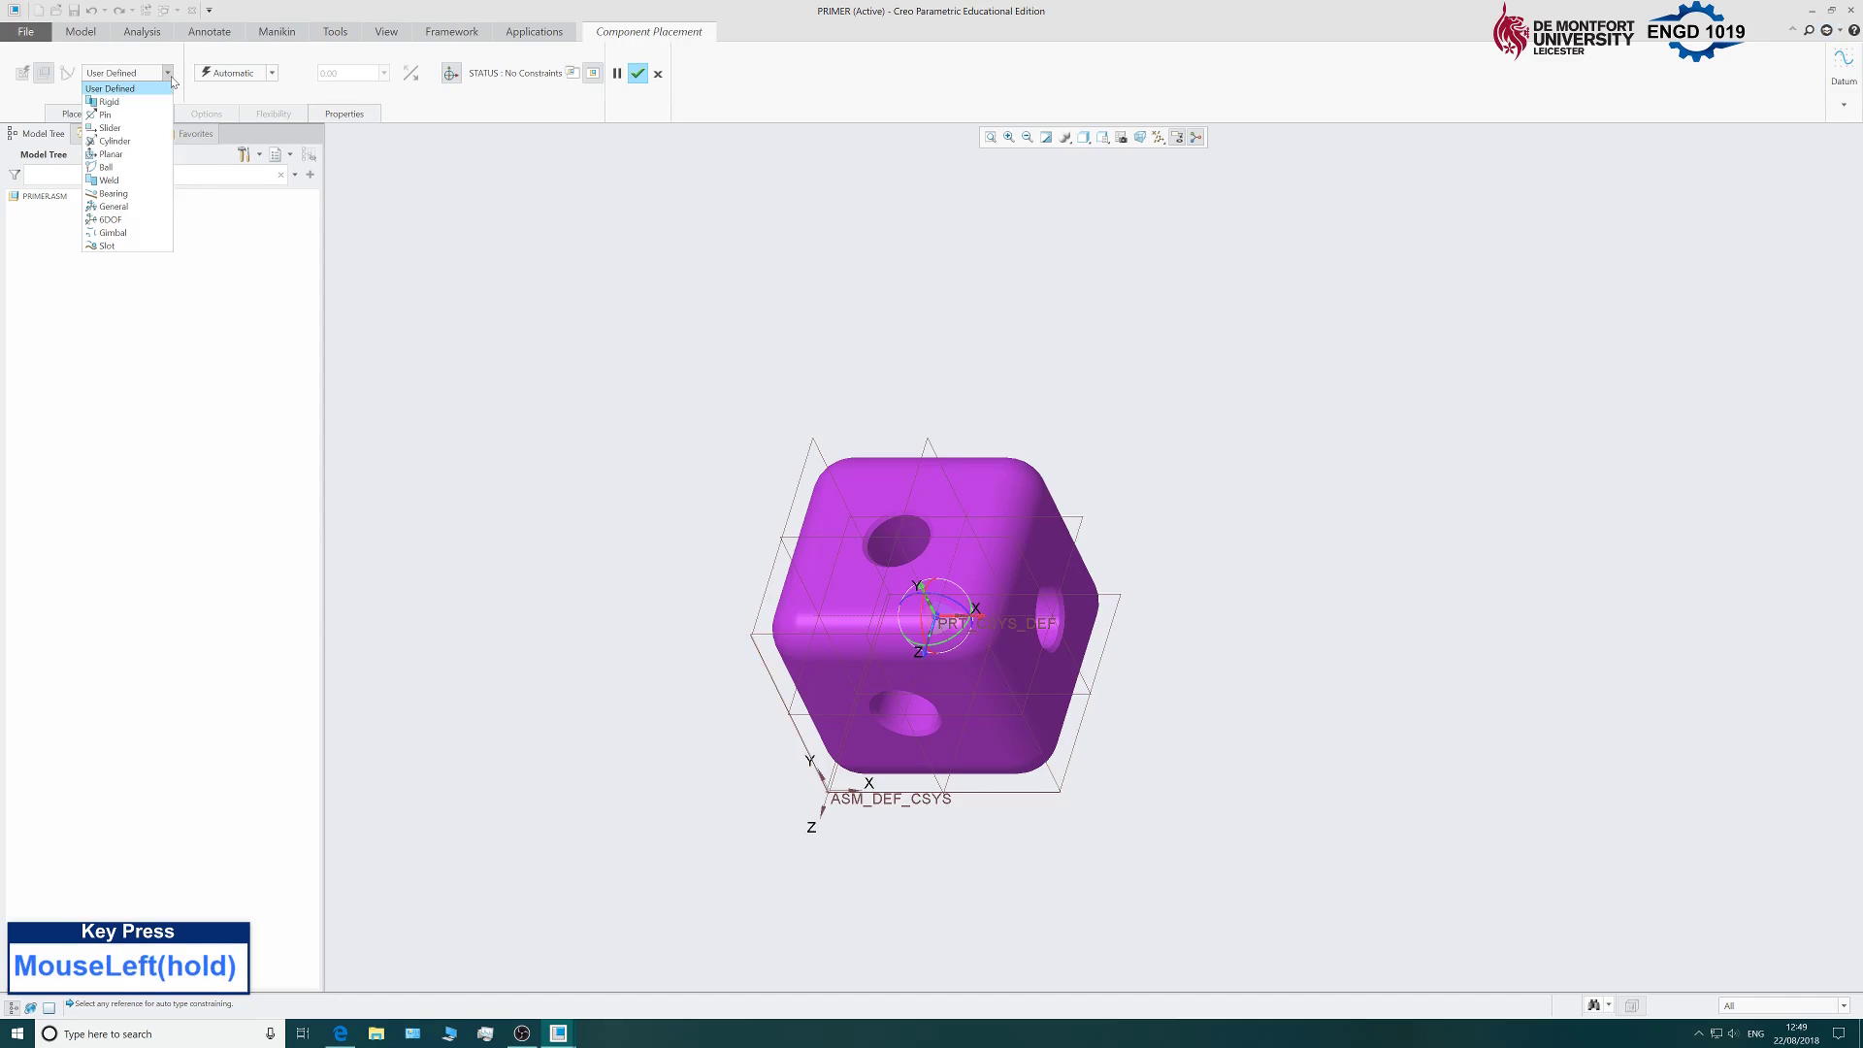
{"action": "left_click", "coordinate": [172, 78]}
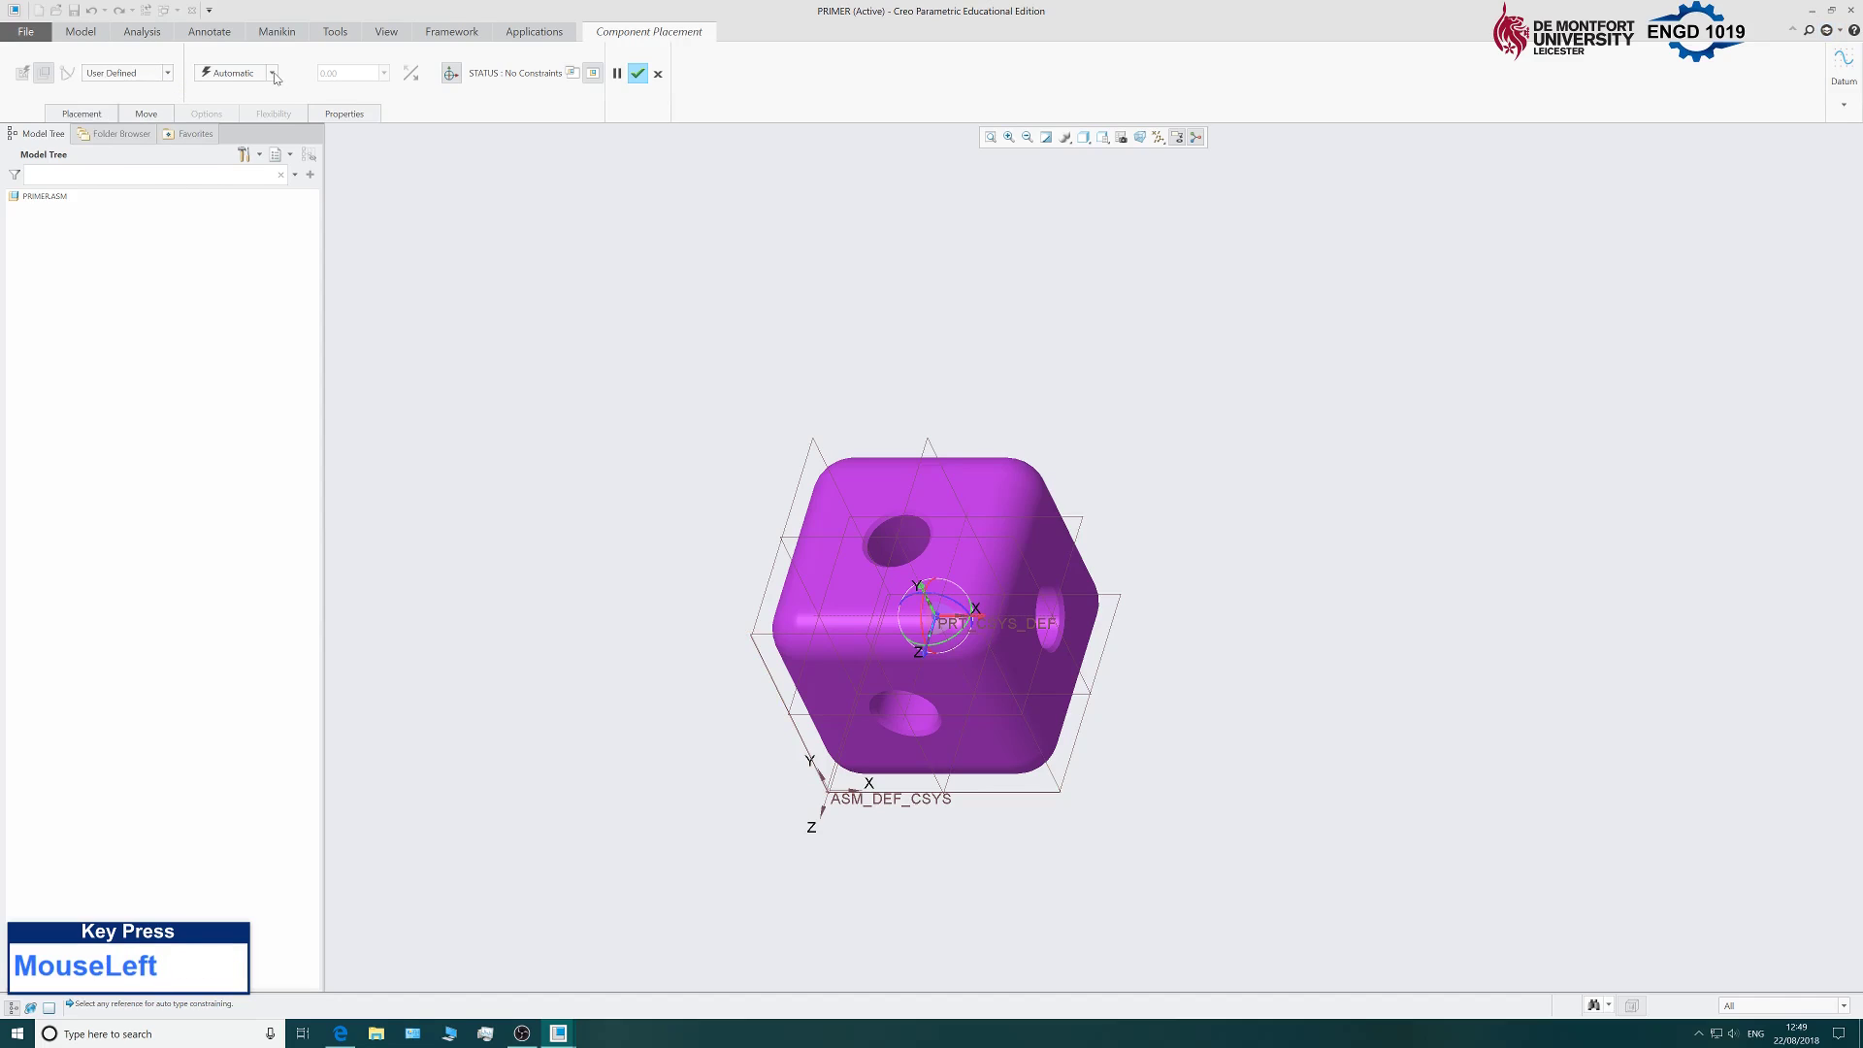
{"action": "left_click", "coordinate": [272, 75]}
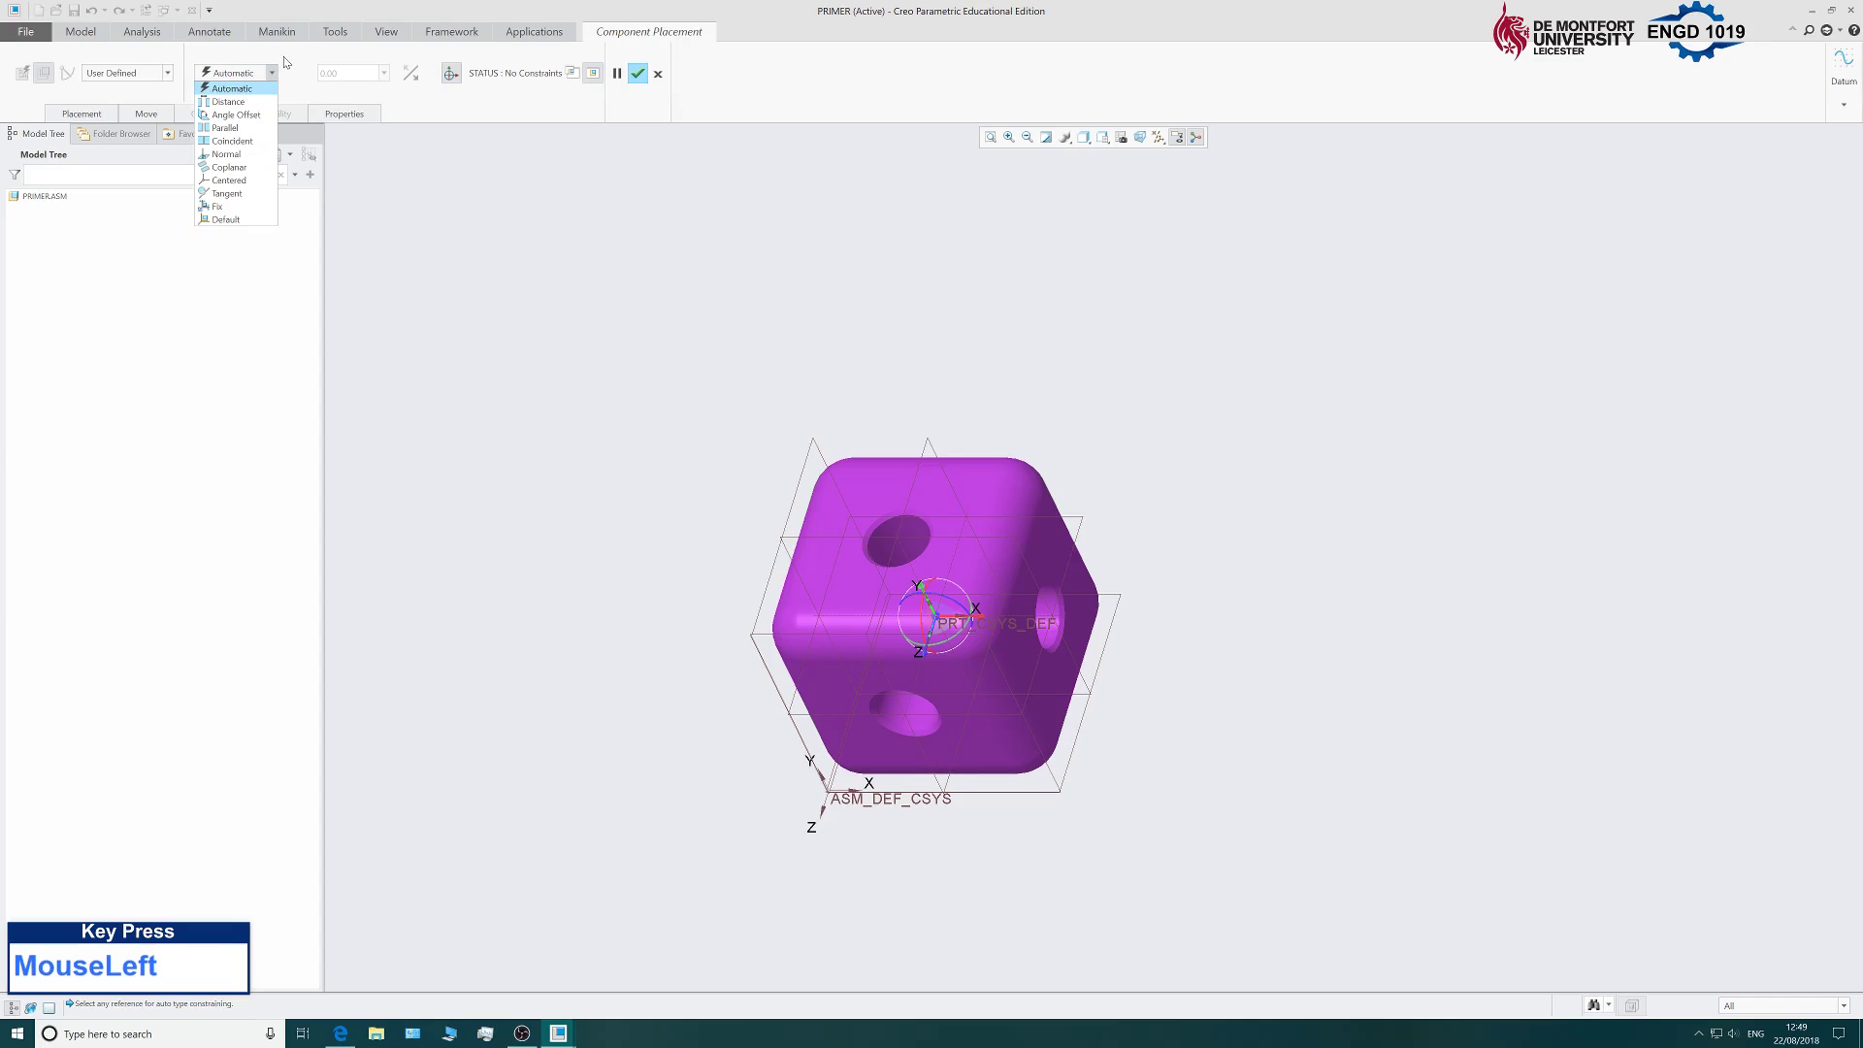
{"action": "left_click", "coordinate": [232, 220]}
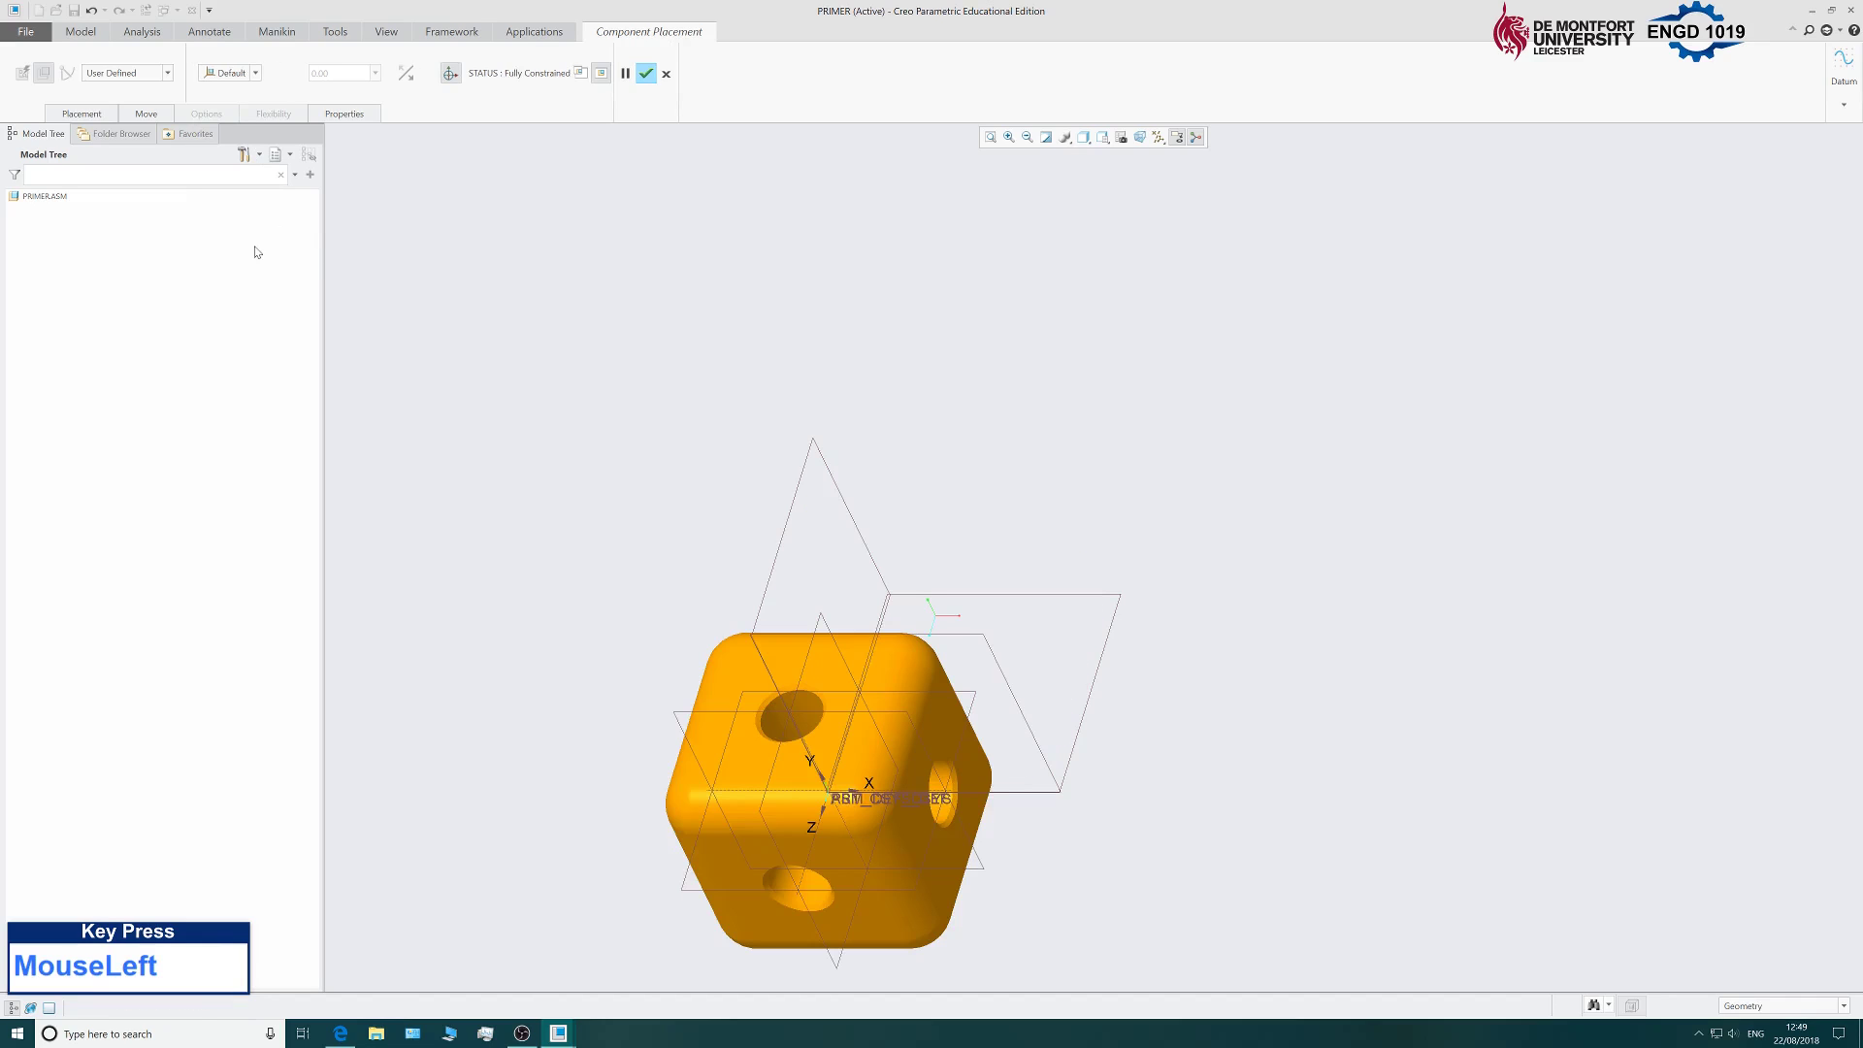
{"action": "scroll", "coordinate": [893, 533], "scroll_direction": "up", "scroll_amount": 2}
{"action": "scroll", "coordinate": [893, 534], "scroll_direction": "down", "scroll_amount": 4}
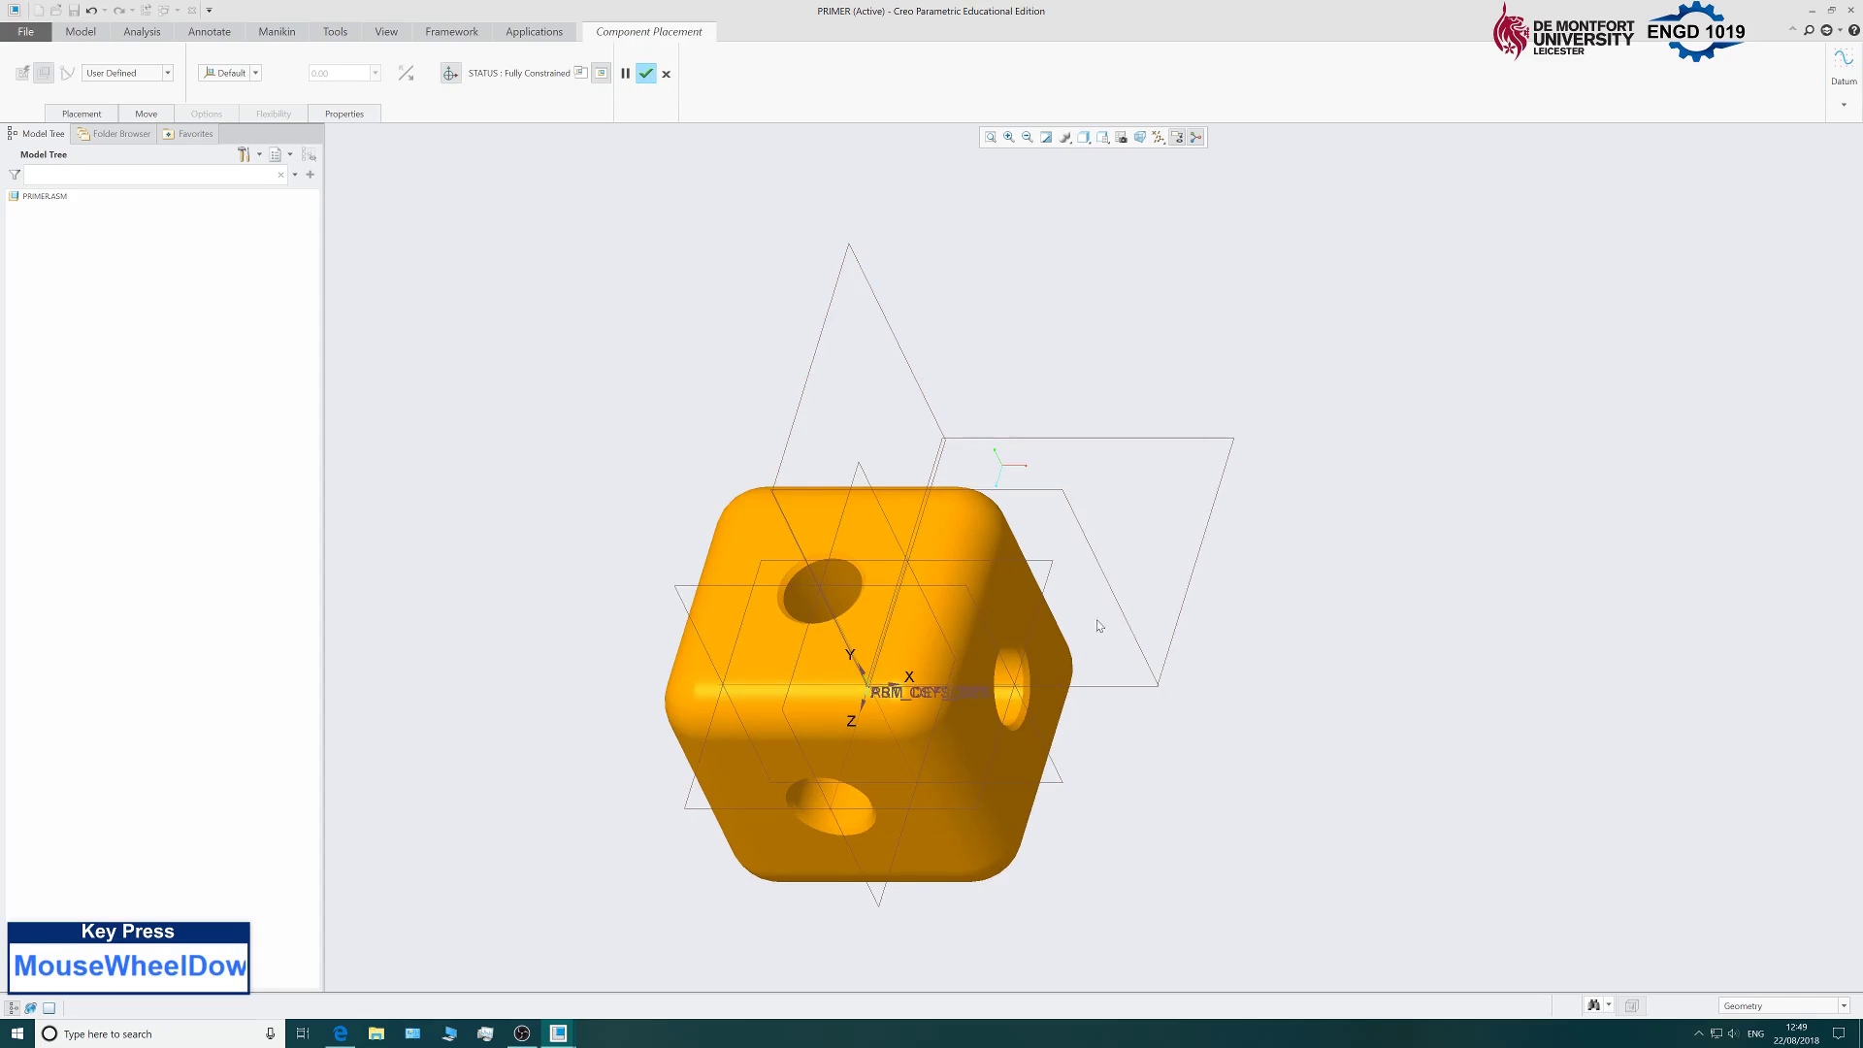
{"action": "left_click", "coordinate": [646, 75]}
{"action": "scroll", "coordinate": [679, 437], "scroll_direction": "up", "scroll_amount": 3}
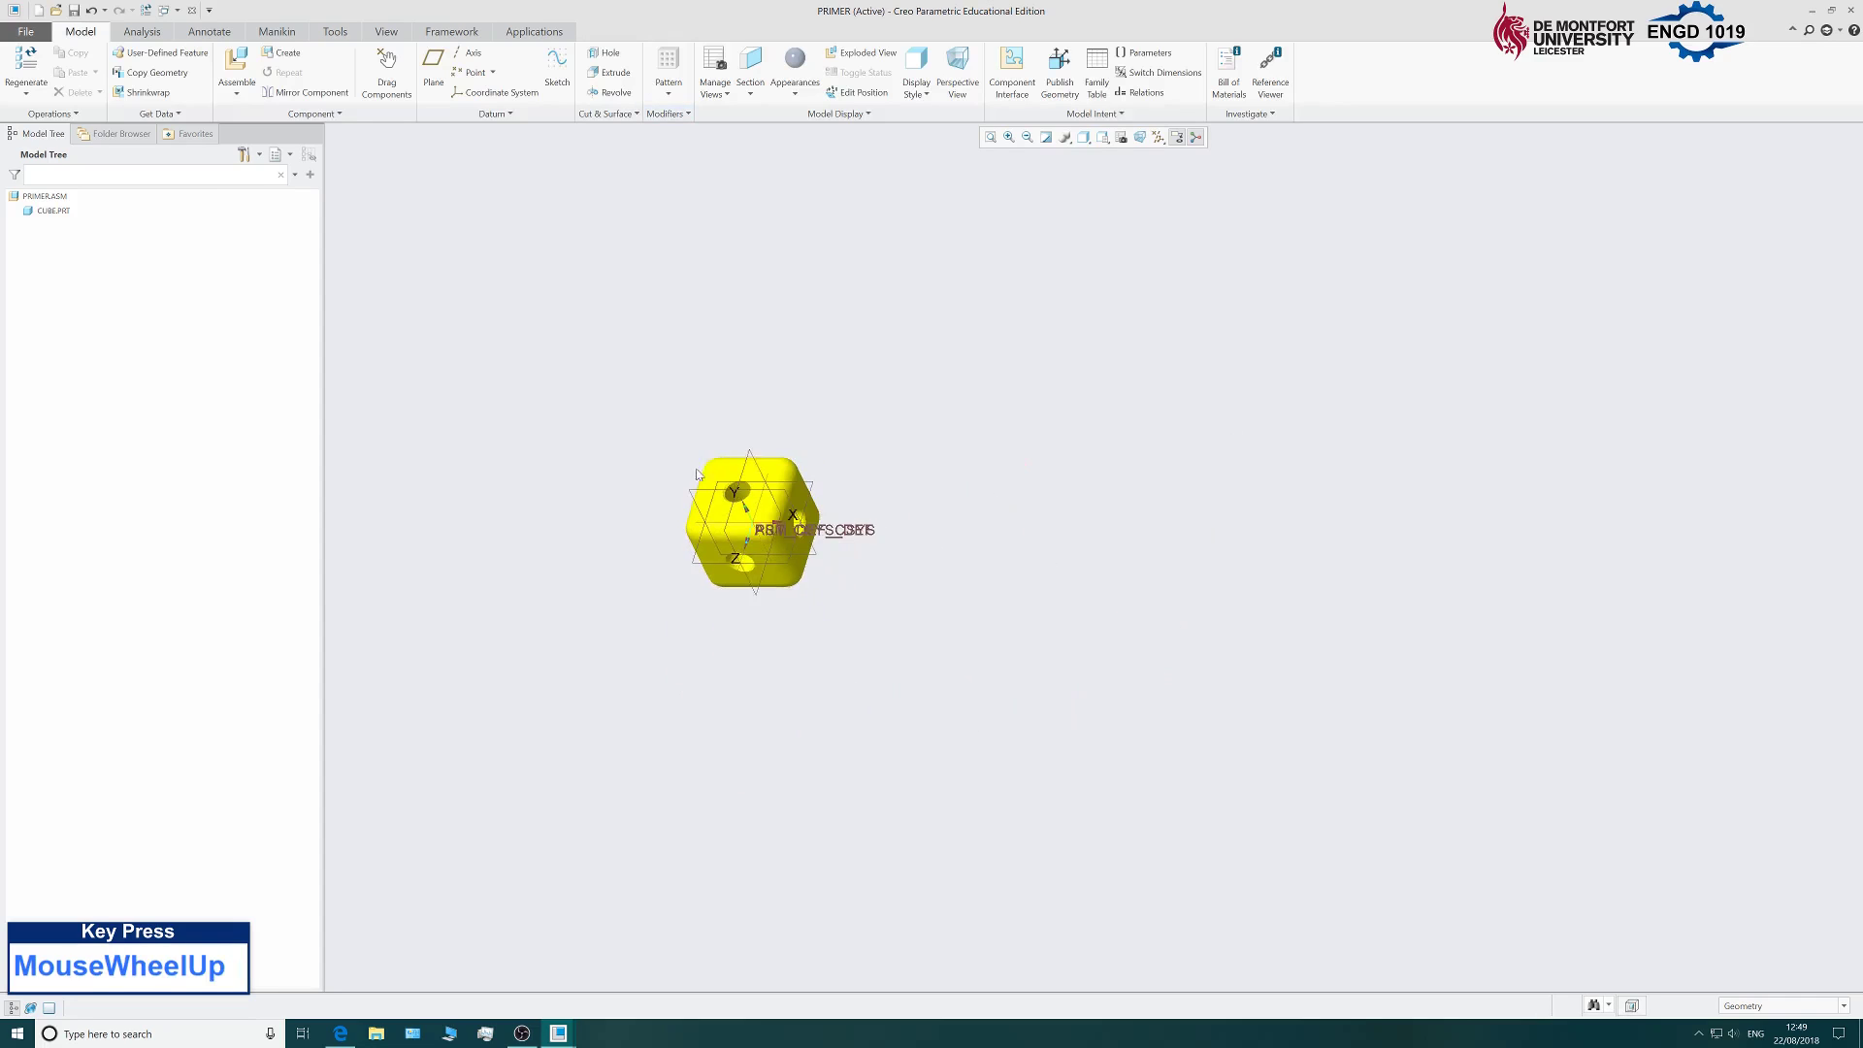
{"action": "scroll", "coordinate": [650, 542], "scroll_direction": "down", "scroll_amount": 2}
{"action": "scroll", "coordinate": [669, 522], "scroll_direction": "up", "scroll_amount": 2}
{"action": "scroll", "coordinate": [679, 481], "scroll_direction": "down", "scroll_amount": 2}
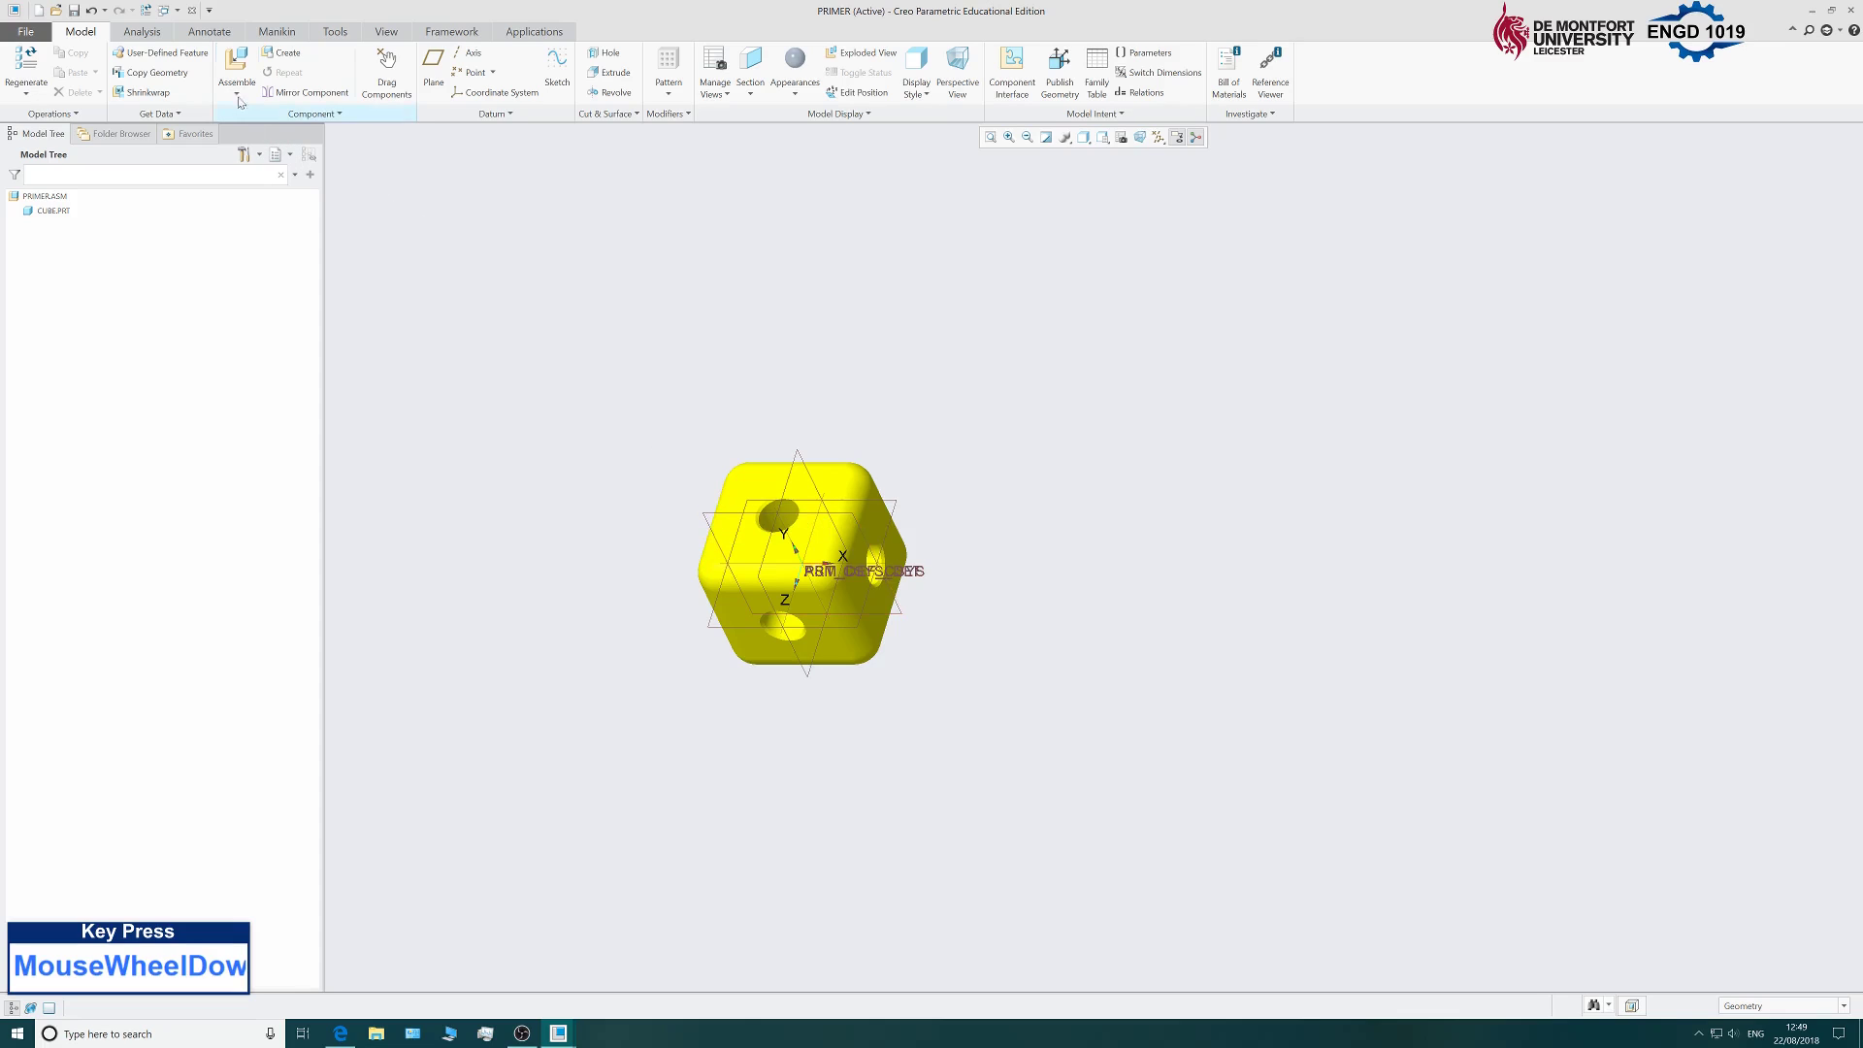
{"action": "left_click", "coordinate": [239, 65]}
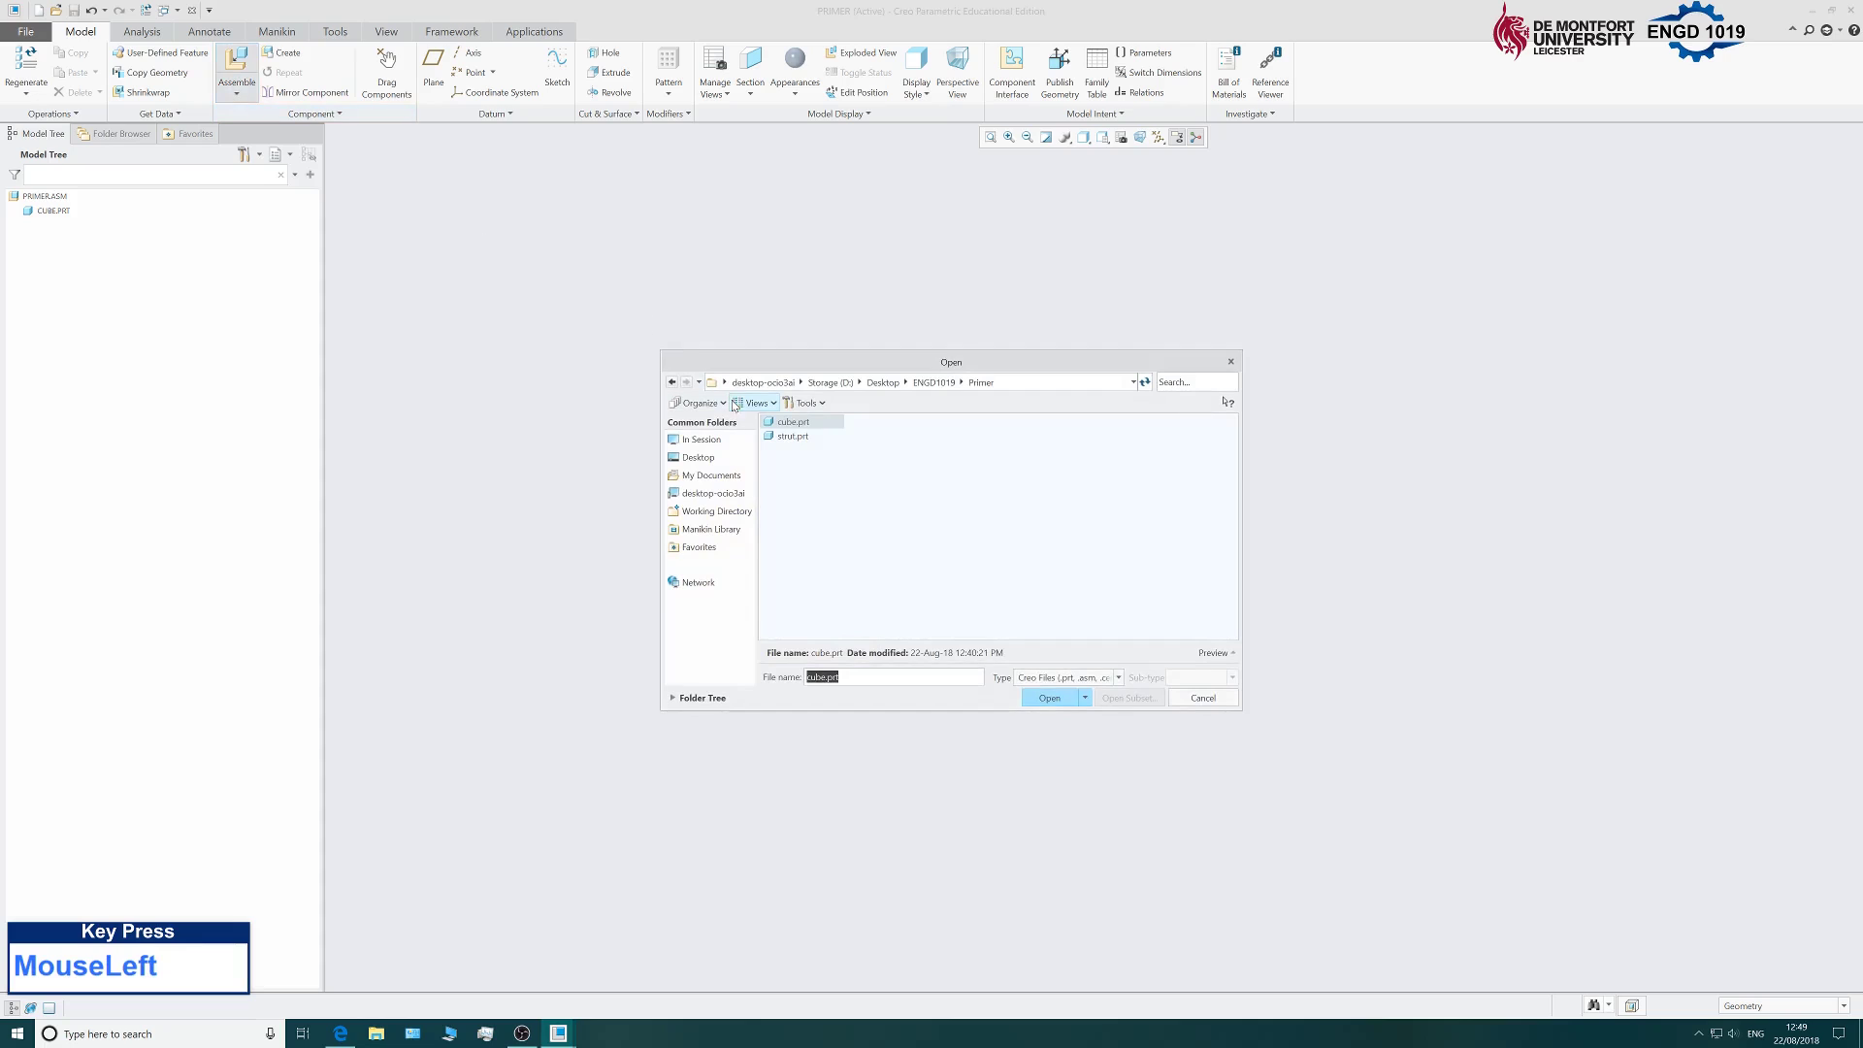
Load strut.prt, move it beside the cube, and show its Placement settings.
{"action": "left_click", "coordinate": [799, 439]}
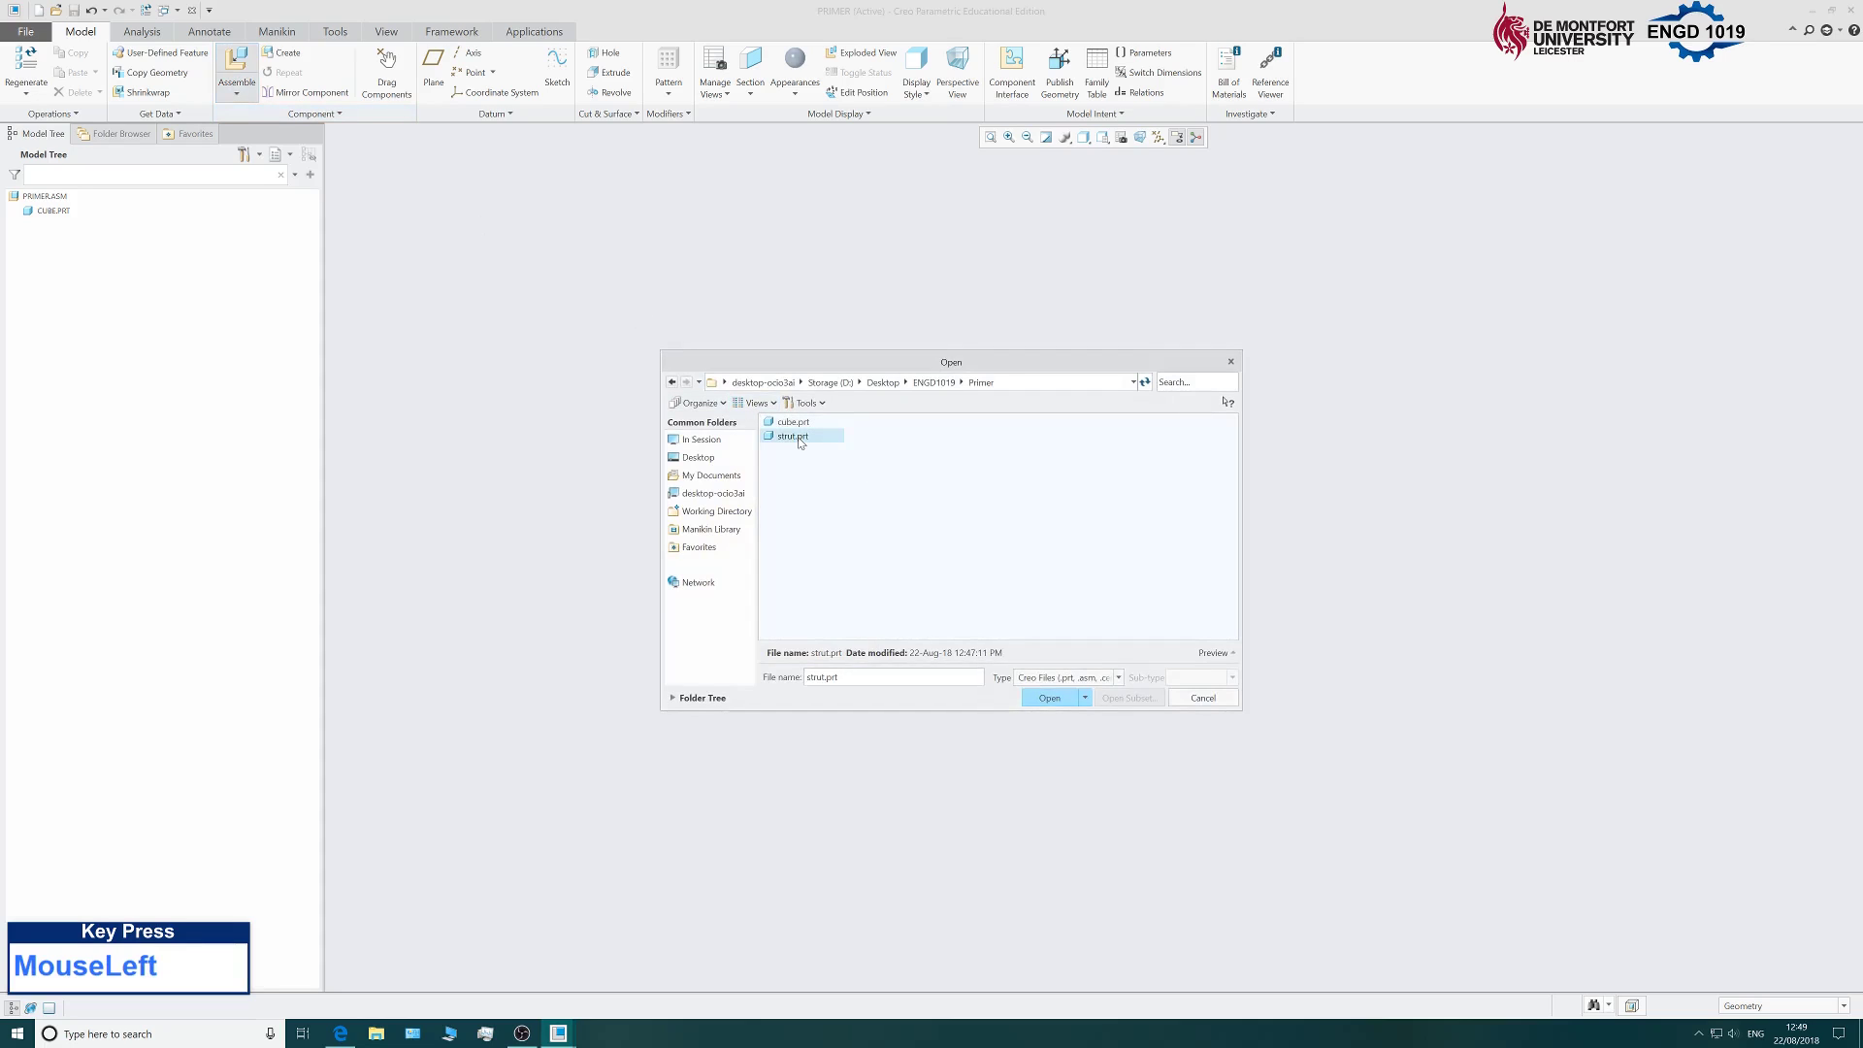
{"action": "left_click", "coordinate": [1053, 699]}
{"action": "scroll", "coordinate": [867, 687], "scroll_direction": "up", "scroll_amount": 2}
{"action": "scroll", "coordinate": [902, 641], "scroll_direction": "down", "scroll_amount": 3}
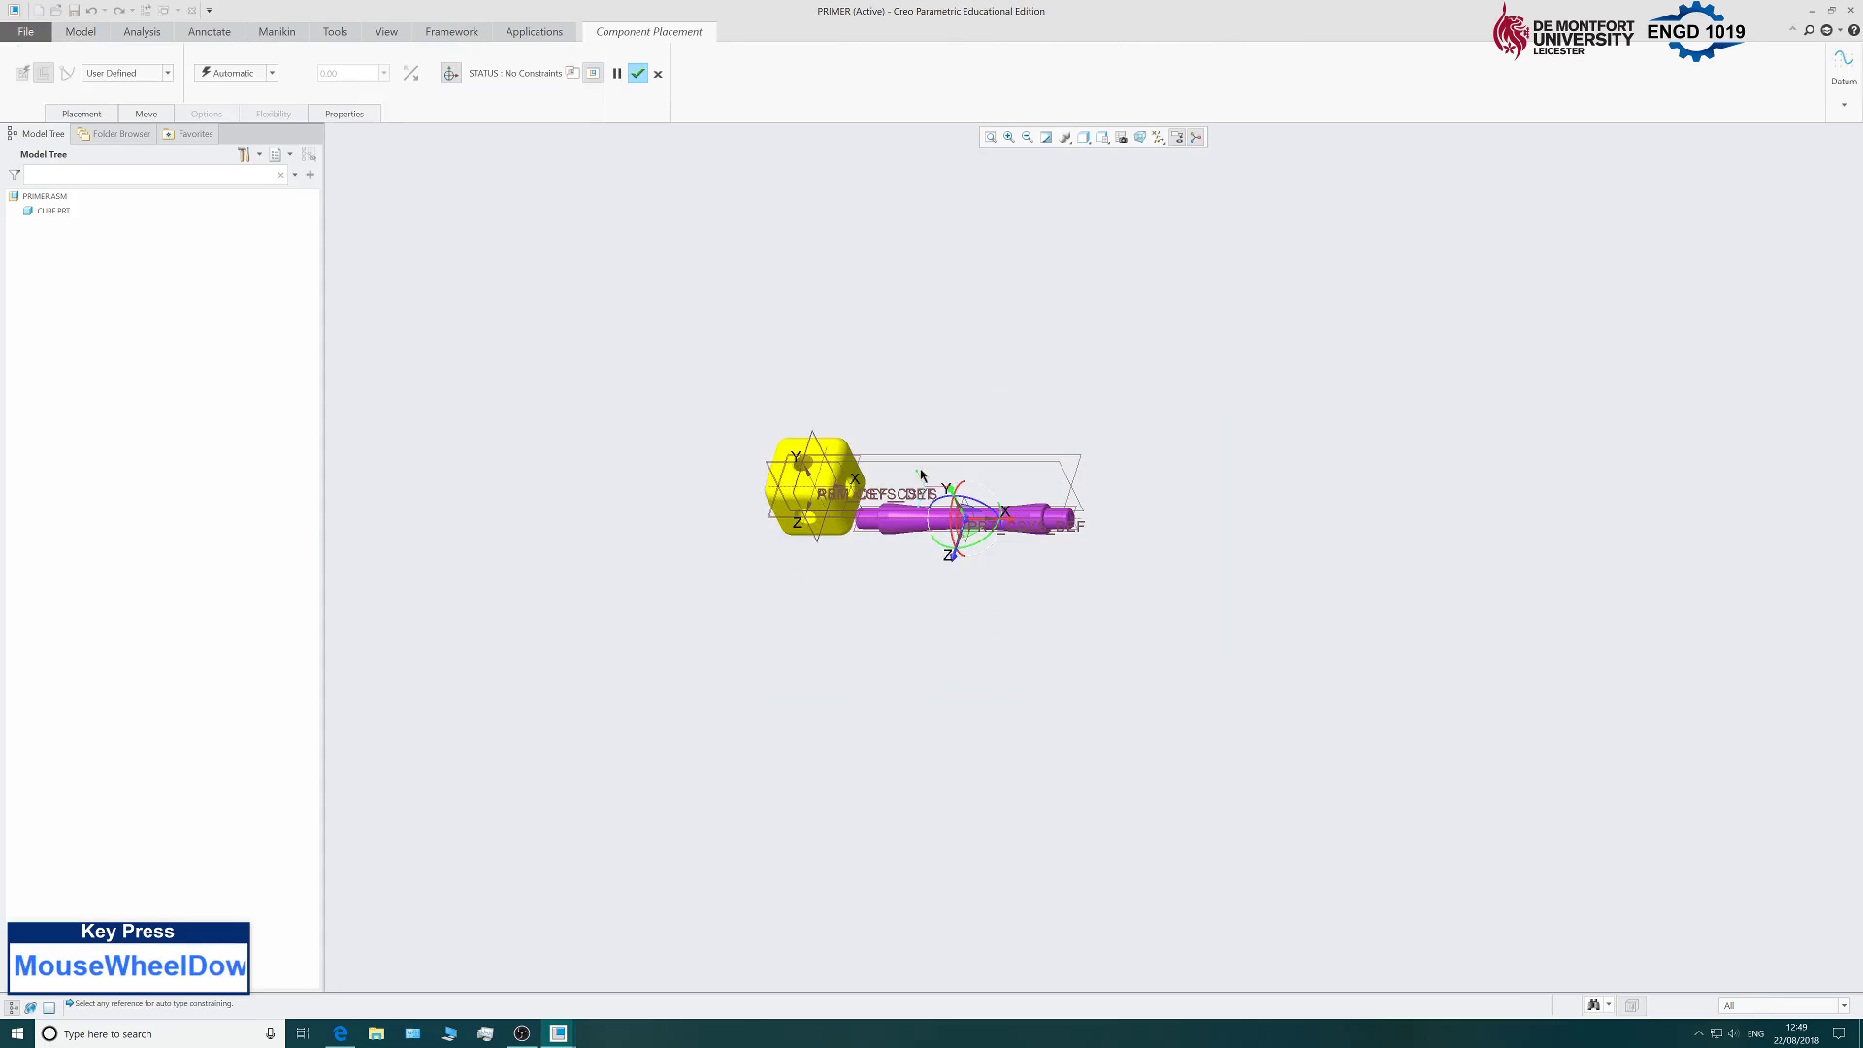
{"action": "scroll", "coordinate": [1024, 617], "scroll_direction": "down", "scroll_amount": 2}
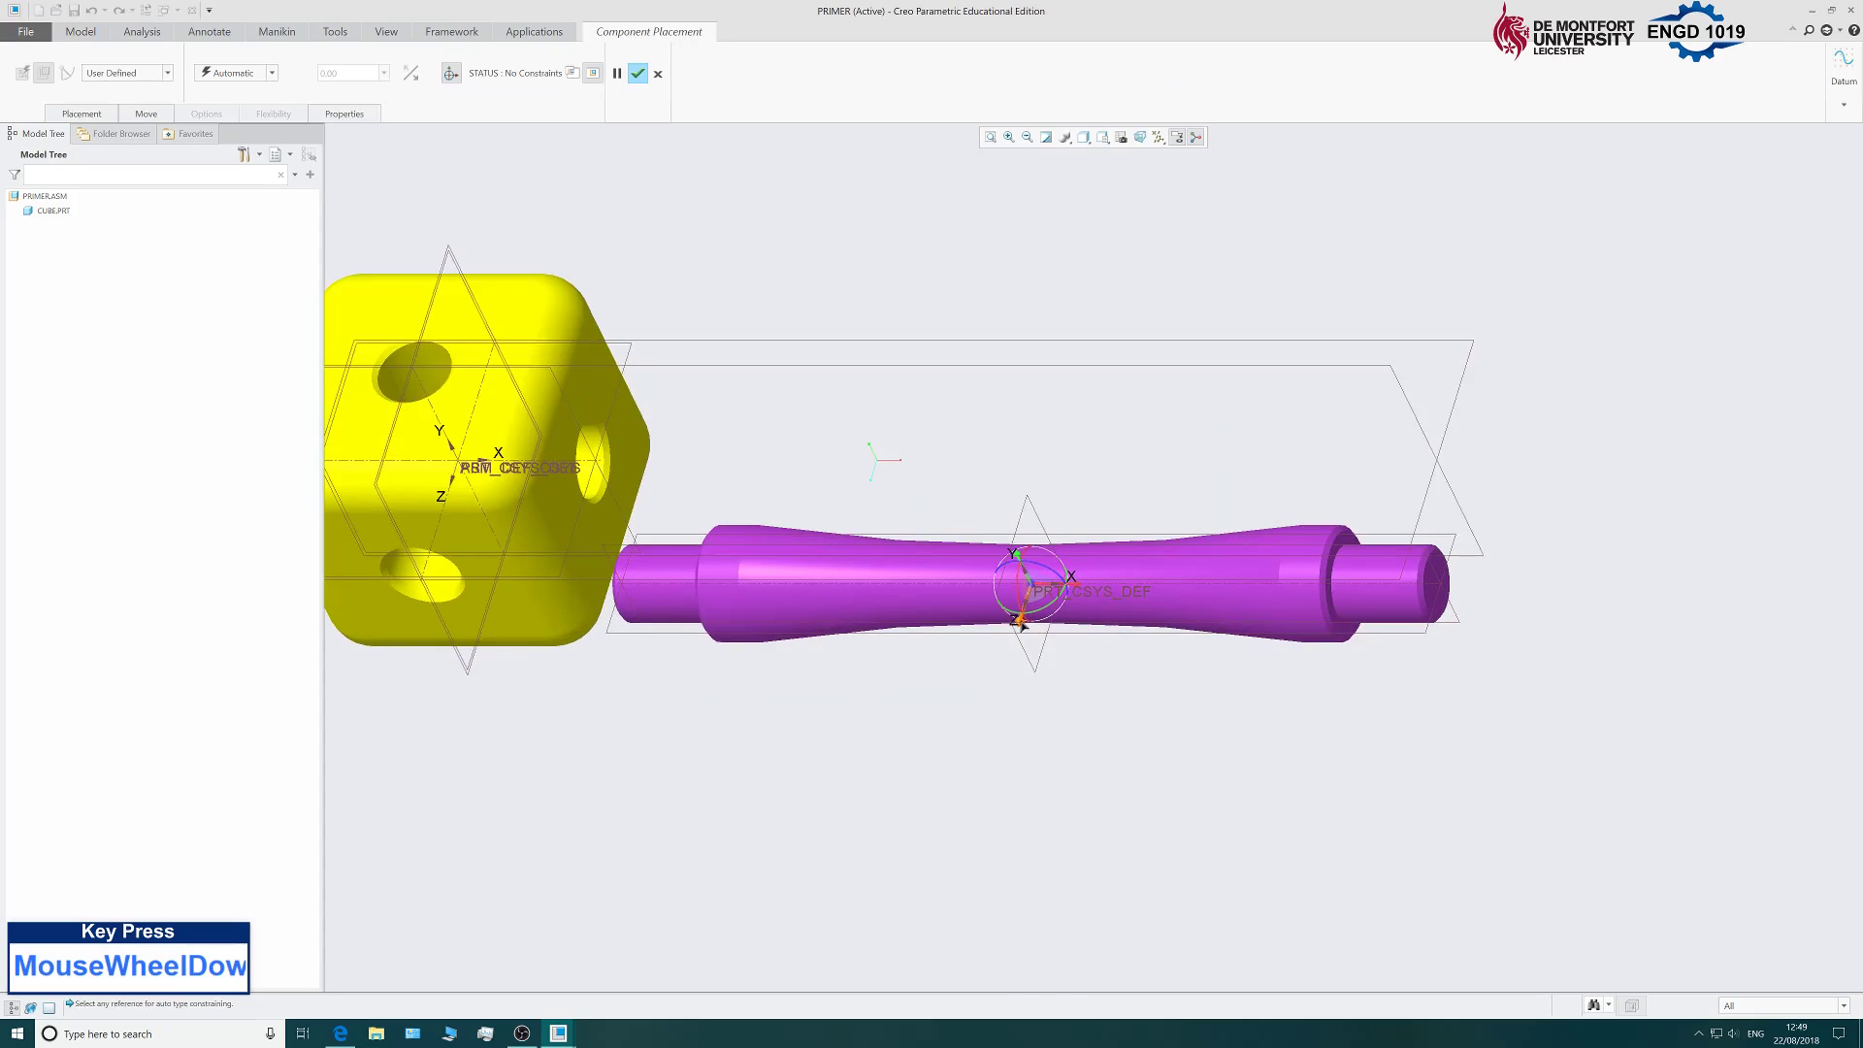
{"action": "left_click_drag", "start_coordinate": [1020, 624], "coordinate": [1103, 425]}
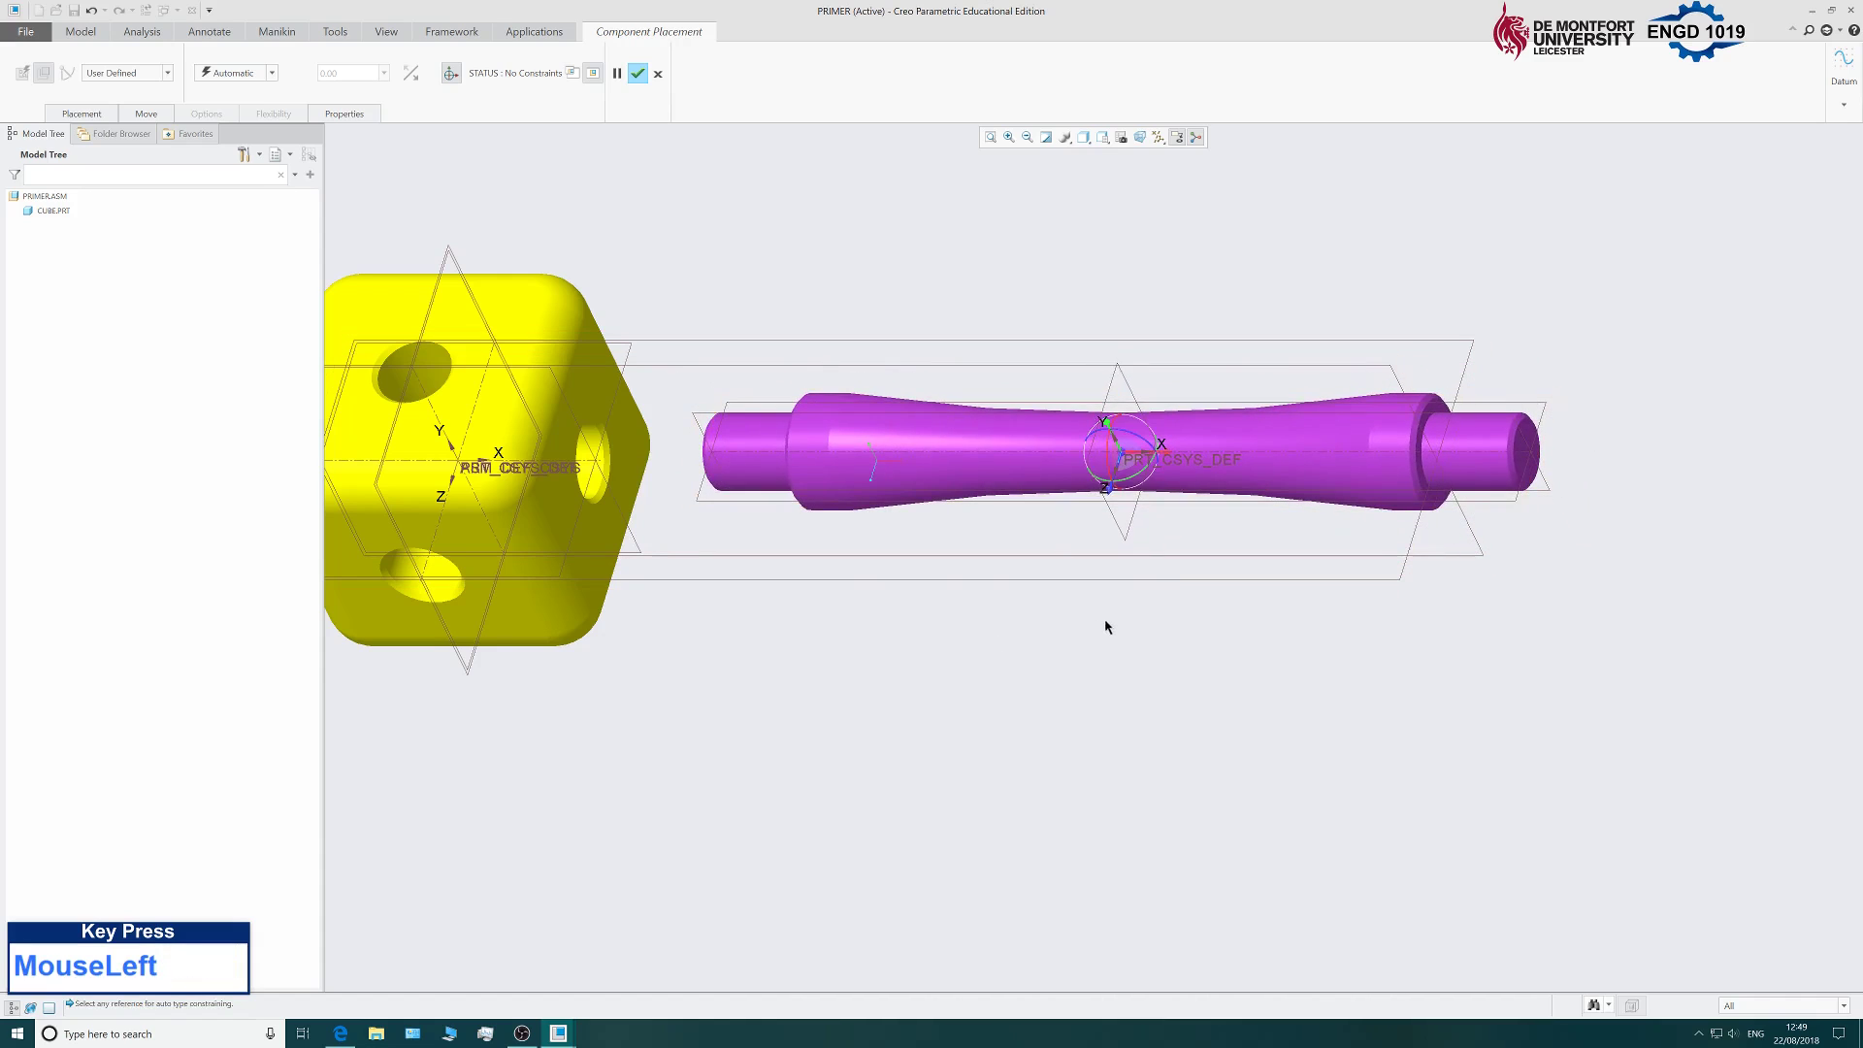
{"action": "middle_click_drag", "start_coordinate": [1106, 626], "coordinate": [1077, 570]}
{"action": "scroll", "coordinate": [1072, 644], "scroll_direction": "up", "scroll_amount": 3}
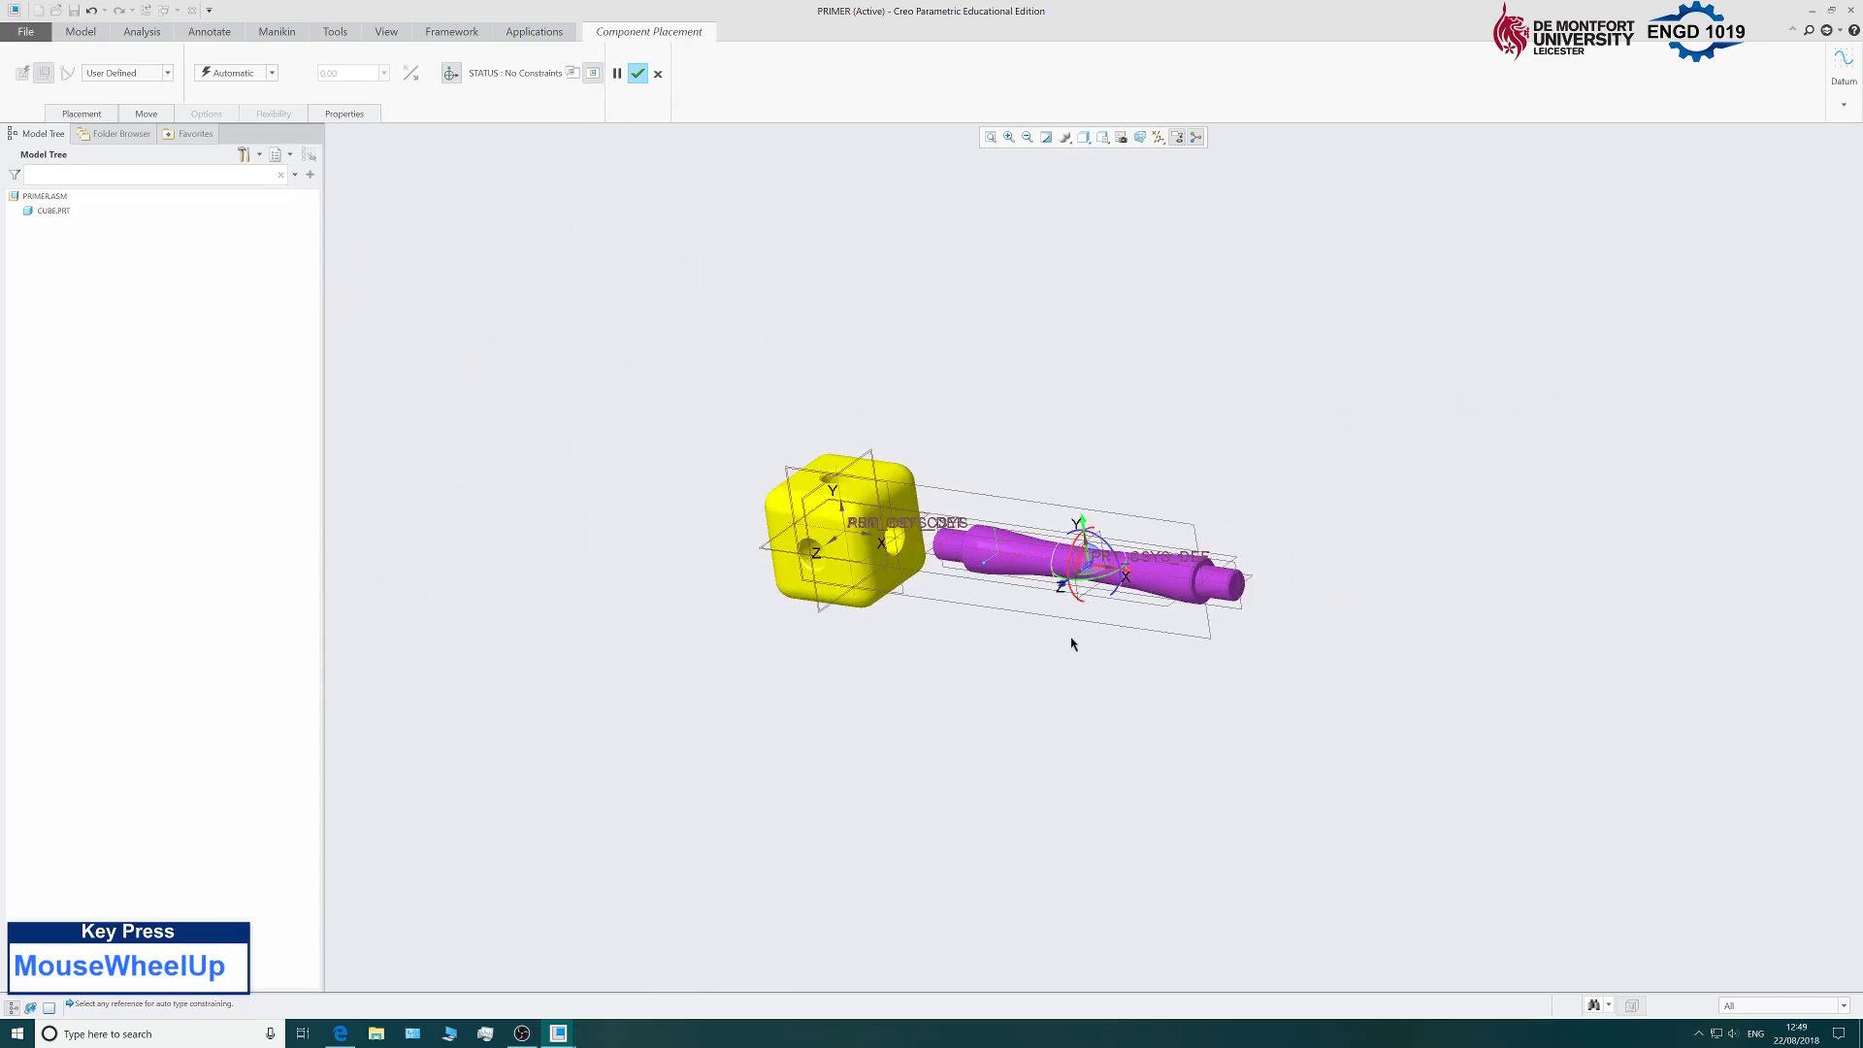
{"action": "scroll", "coordinate": [766, 573], "scroll_direction": "down", "scroll_amount": 5}
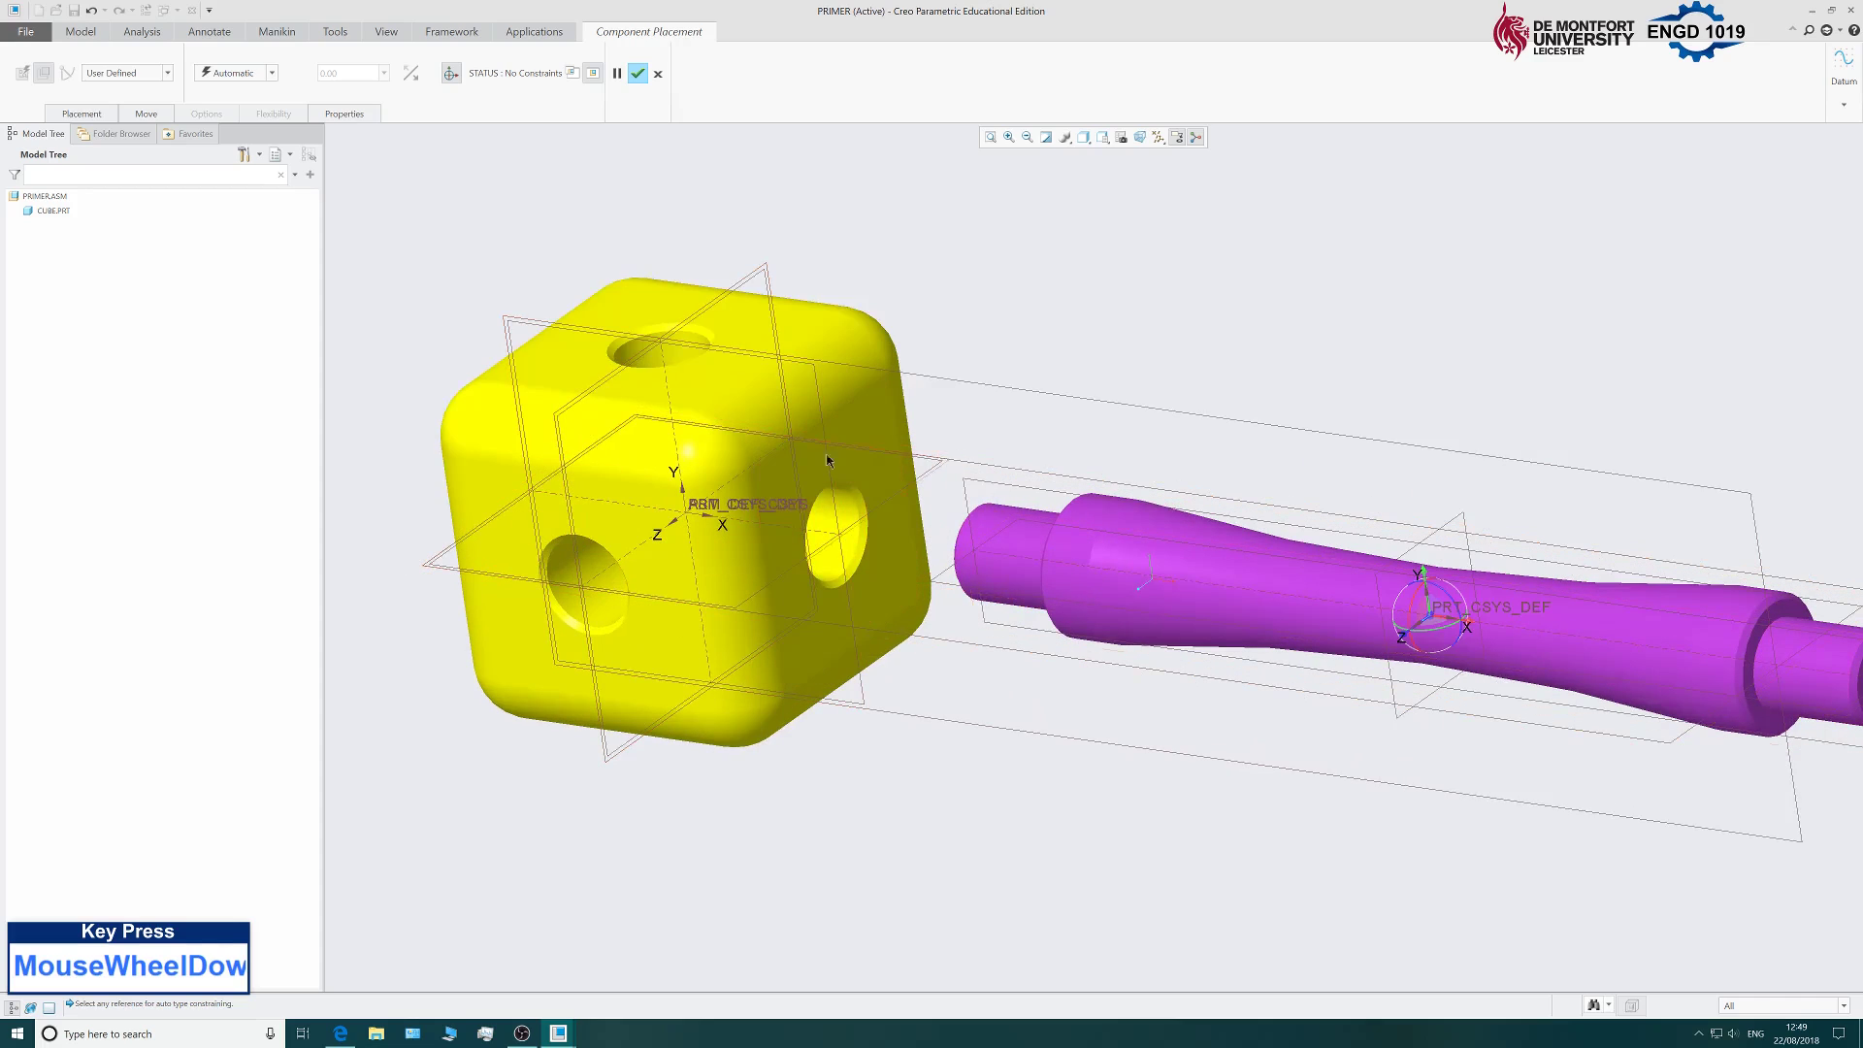
{"action": "left_click", "coordinate": [81, 115]}
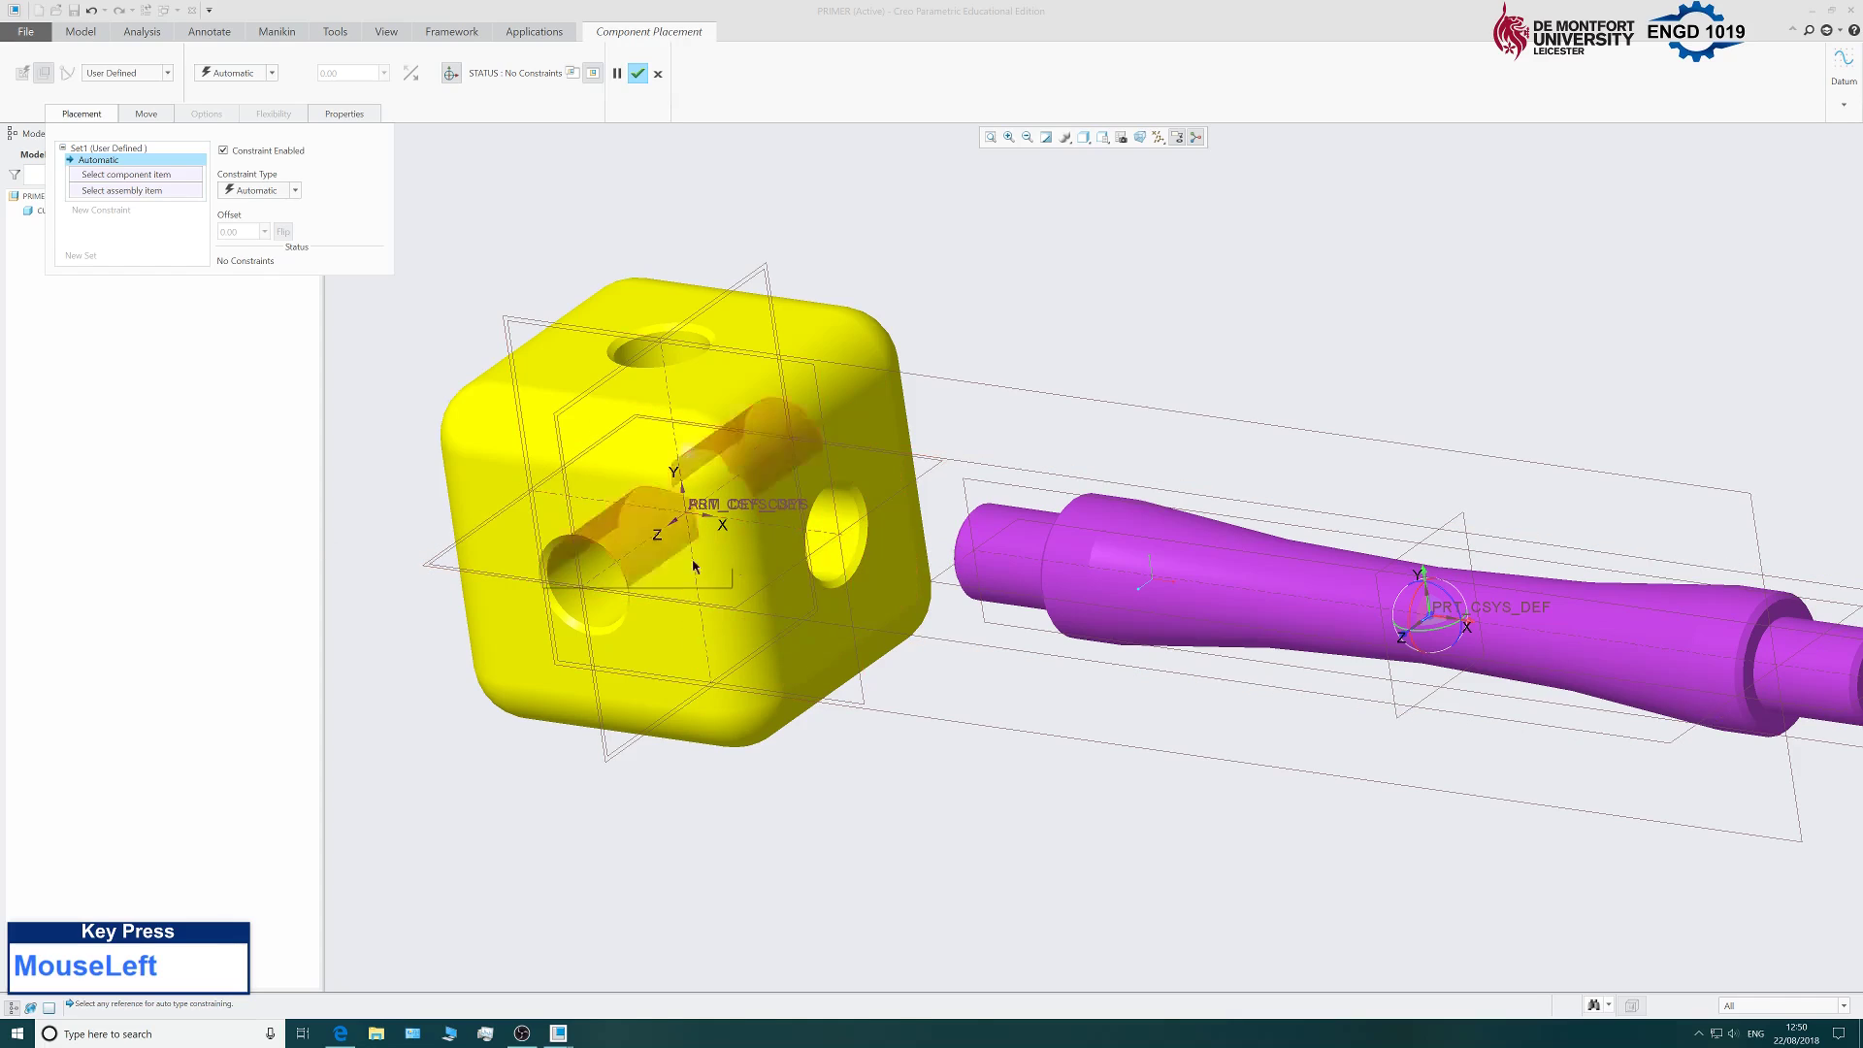
Align the strut's axis with the yellow cube's hole axis.
{"action": "left_click", "coordinate": [1058, 608]}
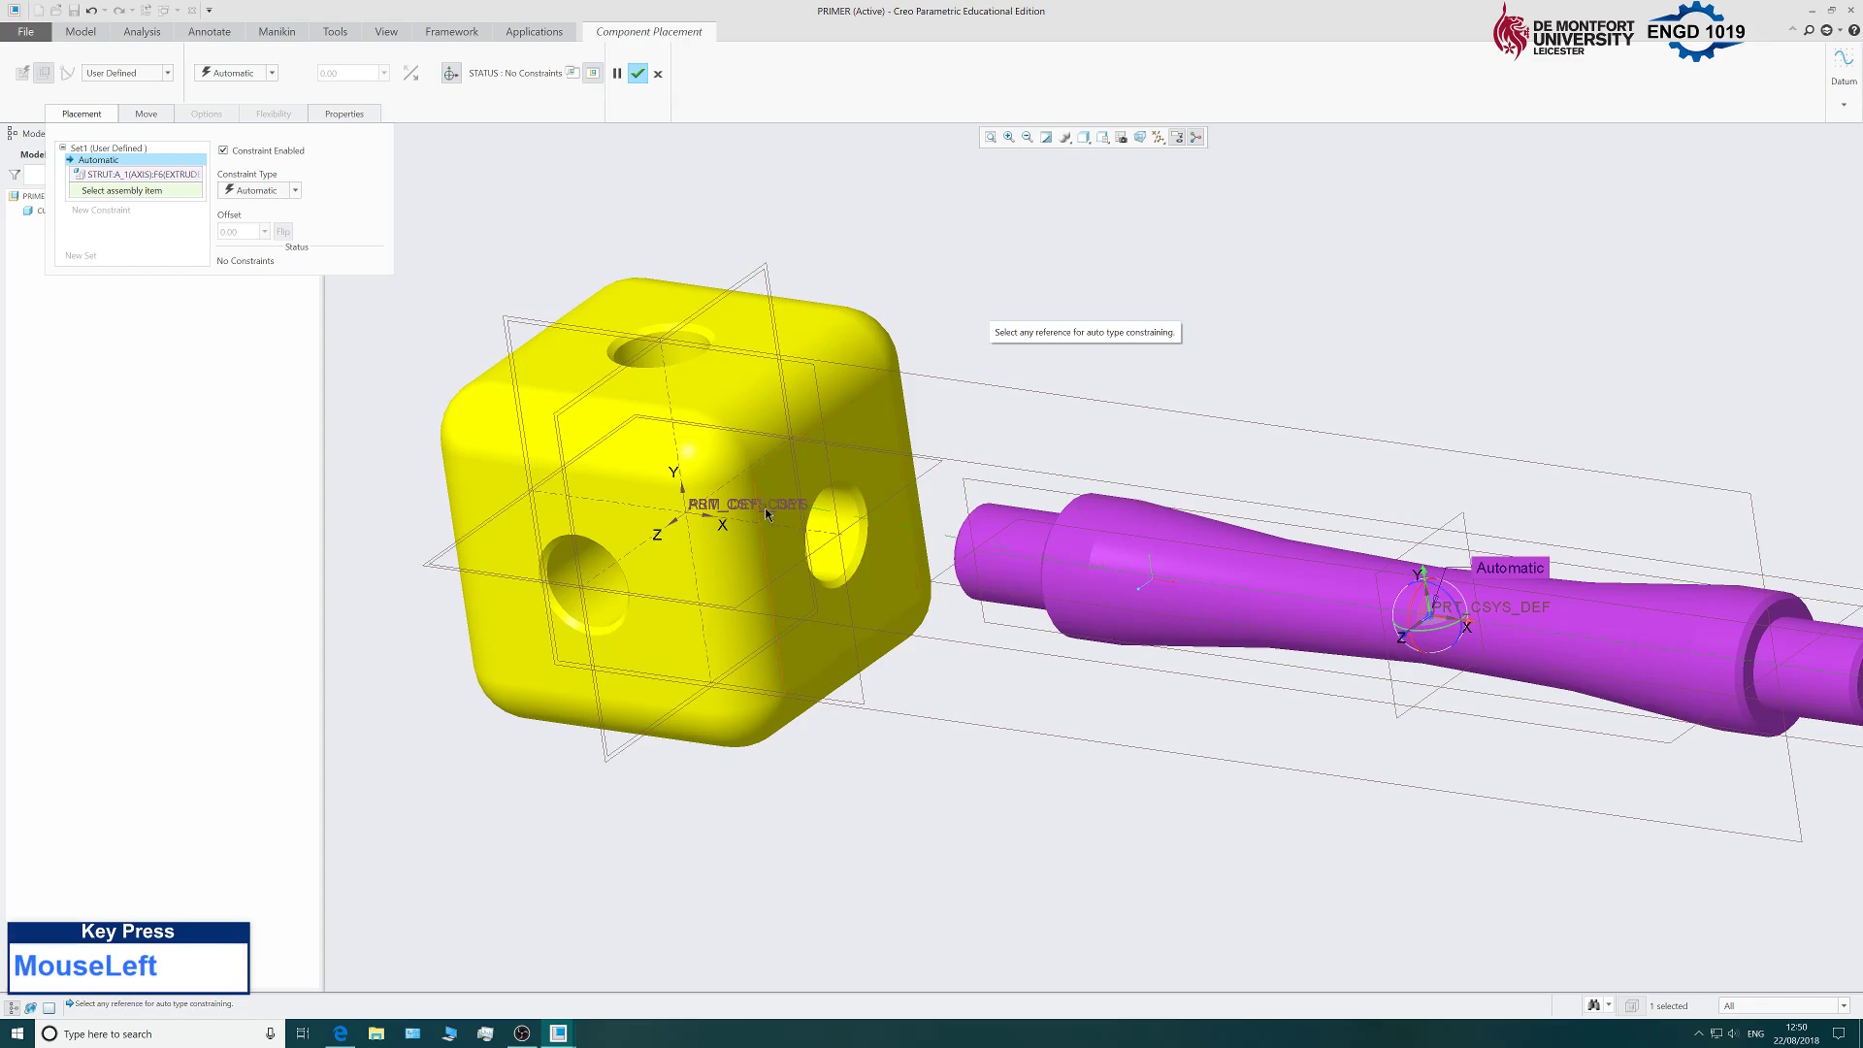
{"action": "left_click", "coordinate": [781, 528]}
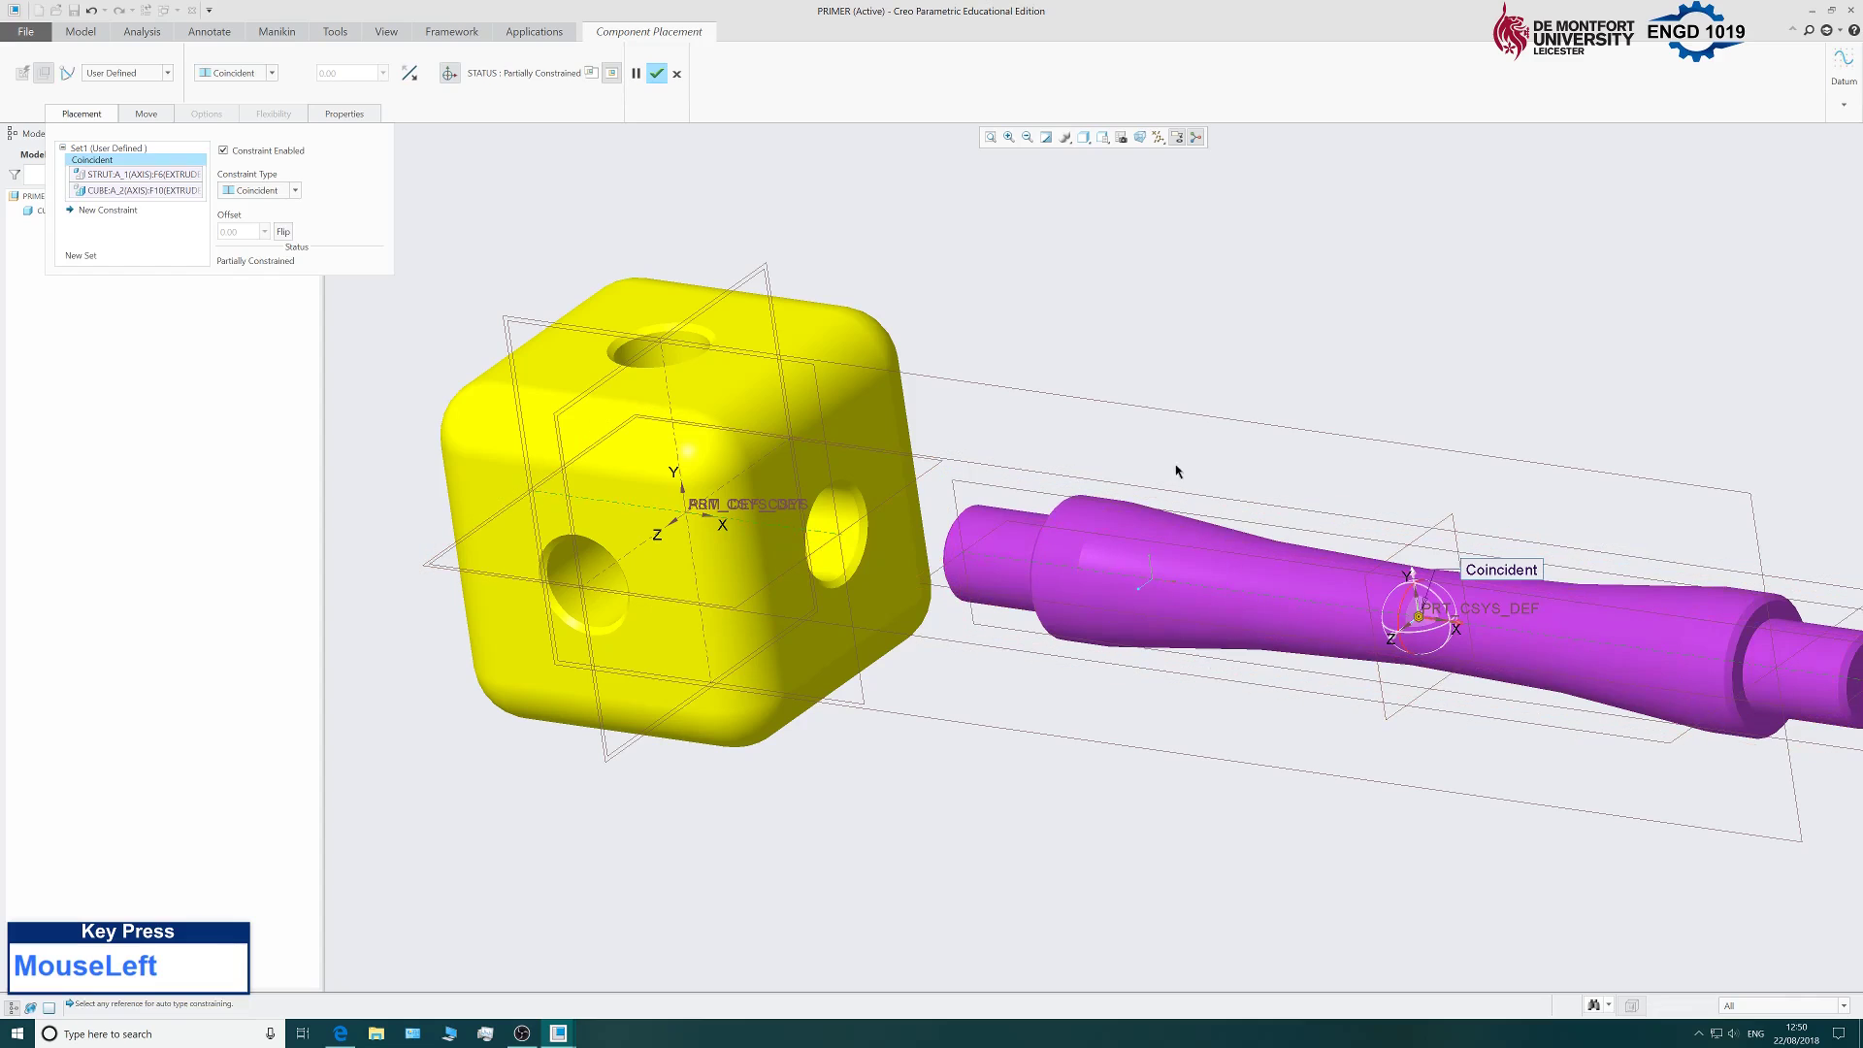
{"action": "middle_click_drag", "start_coordinate": [1393, 395], "coordinate": [1501, 387]}
{"action": "scroll", "coordinate": [1223, 443], "scroll_direction": "up", "scroll_amount": 4}
{"action": "scroll", "coordinate": [1025, 473], "scroll_direction": "down", "scroll_amount": 3}
{"action": "scroll", "coordinate": [1023, 472], "scroll_direction": "down", "scroll_amount": 2}
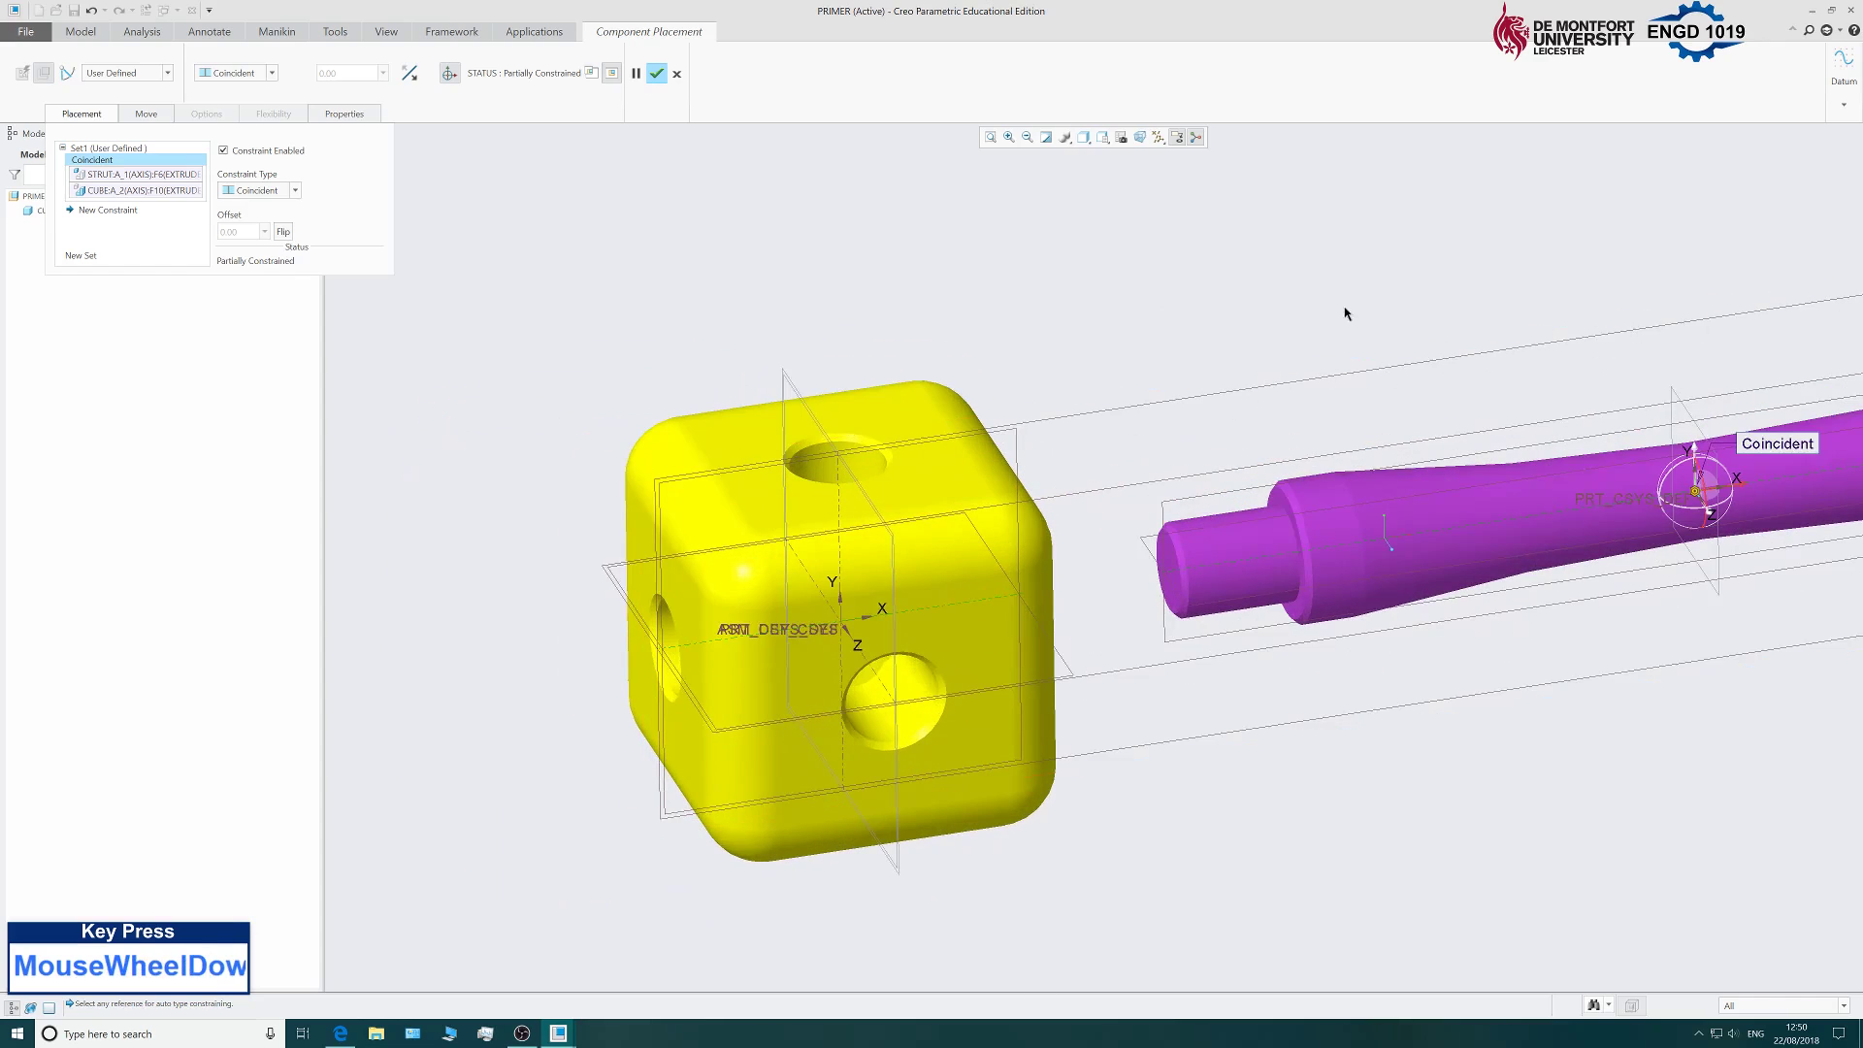
{"action": "middle_click_drag", "start_coordinate": [1324, 300], "coordinate": [1070, 492]}
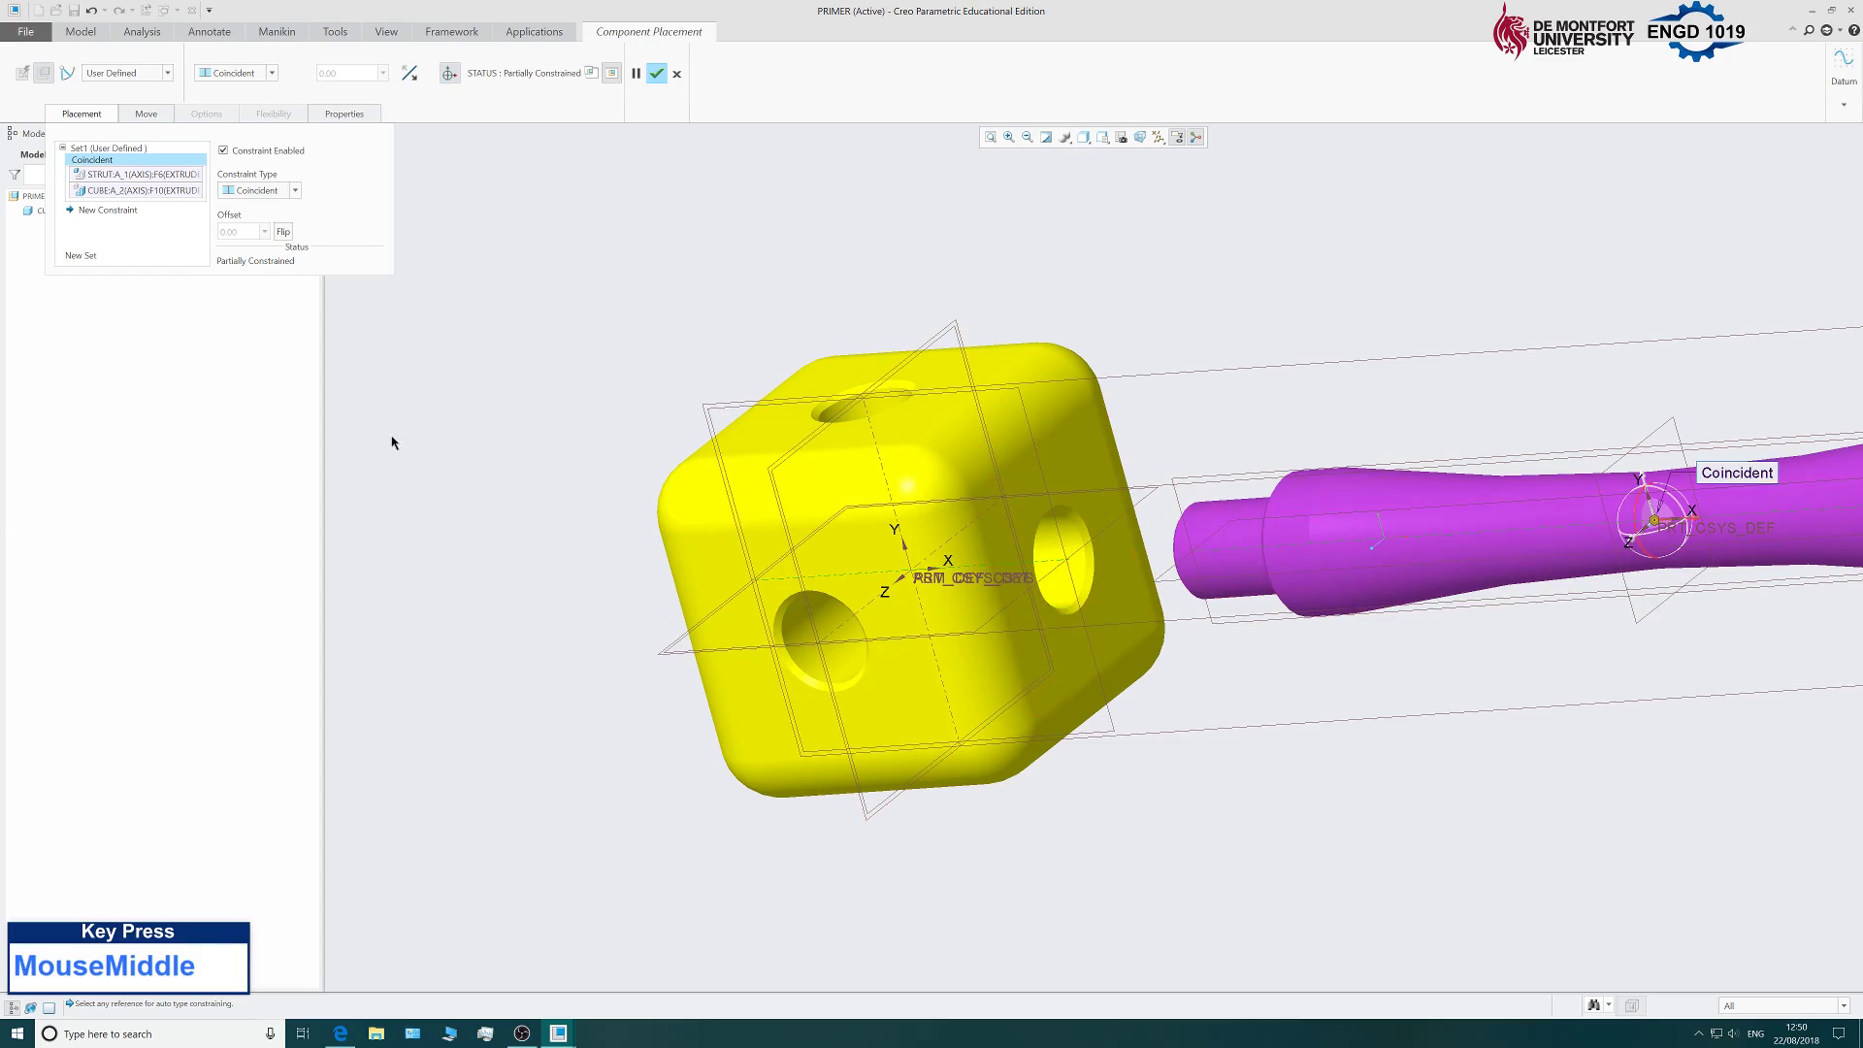
Add a second constraint mating the strut's shoulder face to the cube face.
{"action": "left_click", "coordinate": [87, 211]}
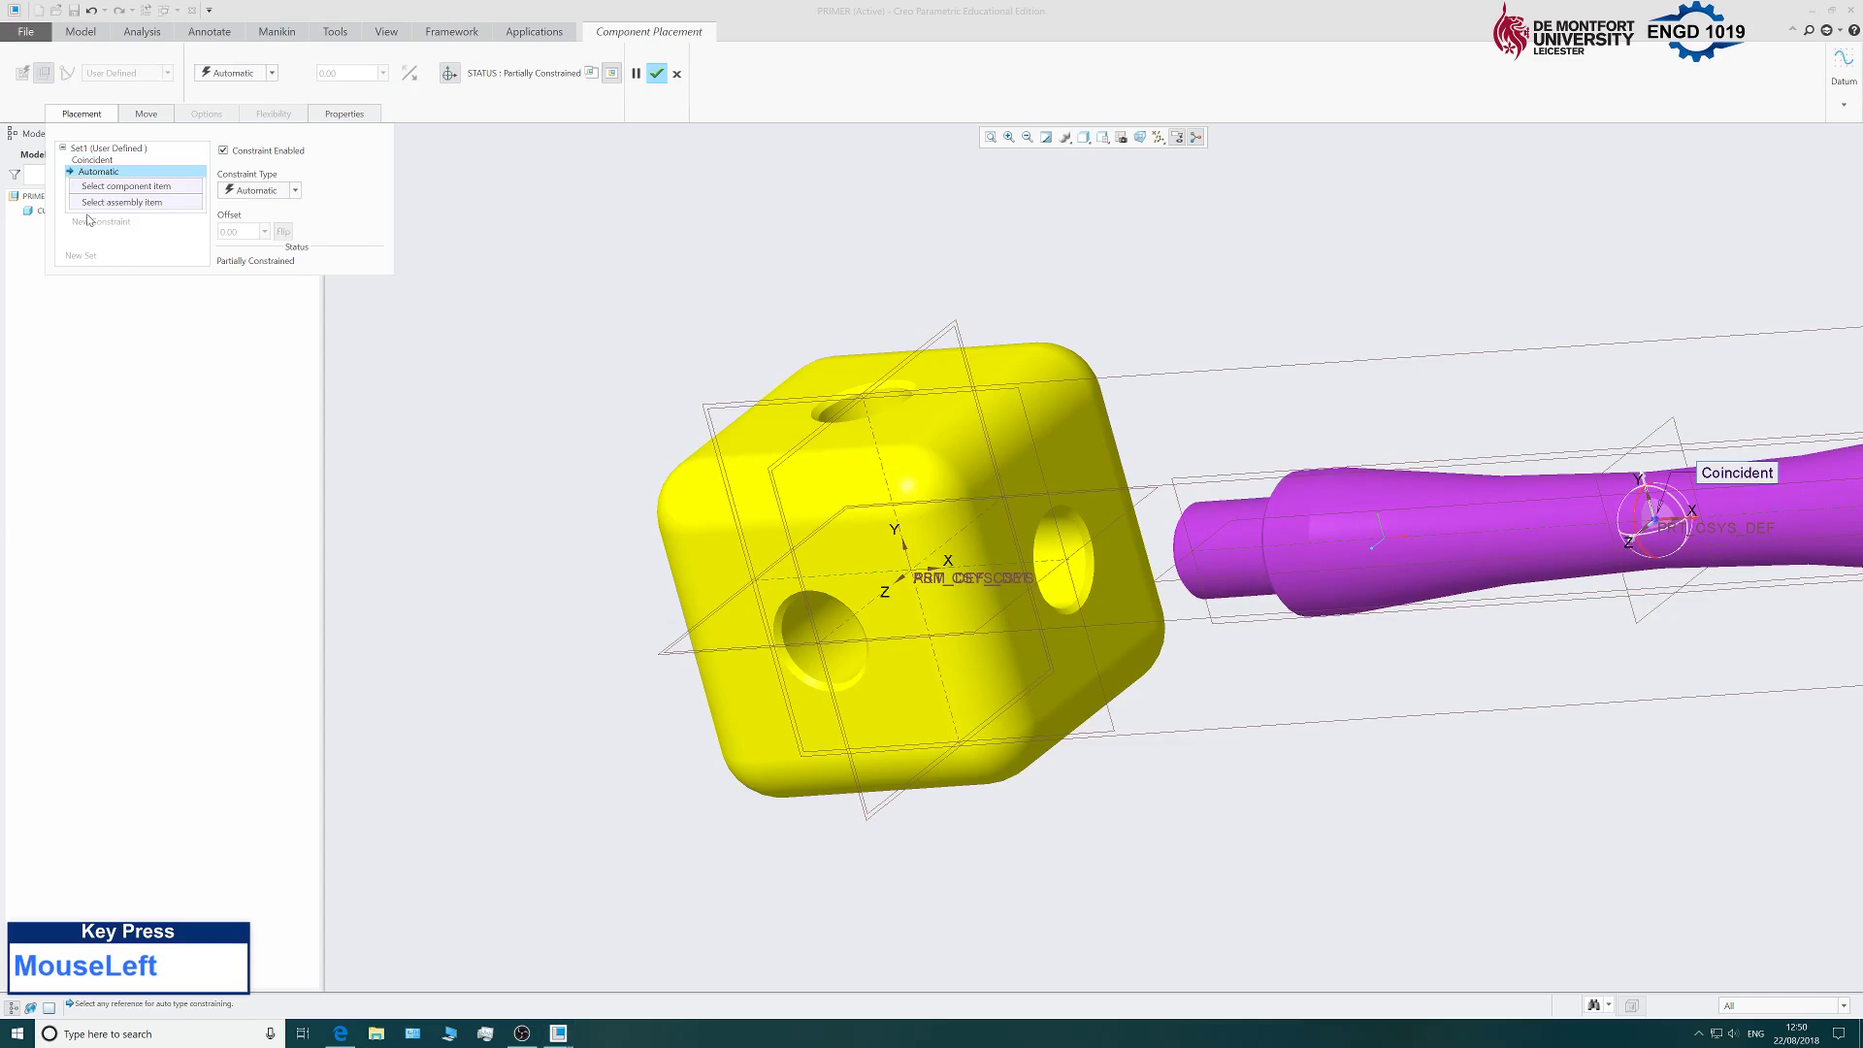
{"action": "middle_click_drag", "start_coordinate": [724, 275], "coordinate": [794, 254]}
{"action": "scroll", "coordinate": [1252, 475], "scroll_direction": "down", "scroll_amount": 5}
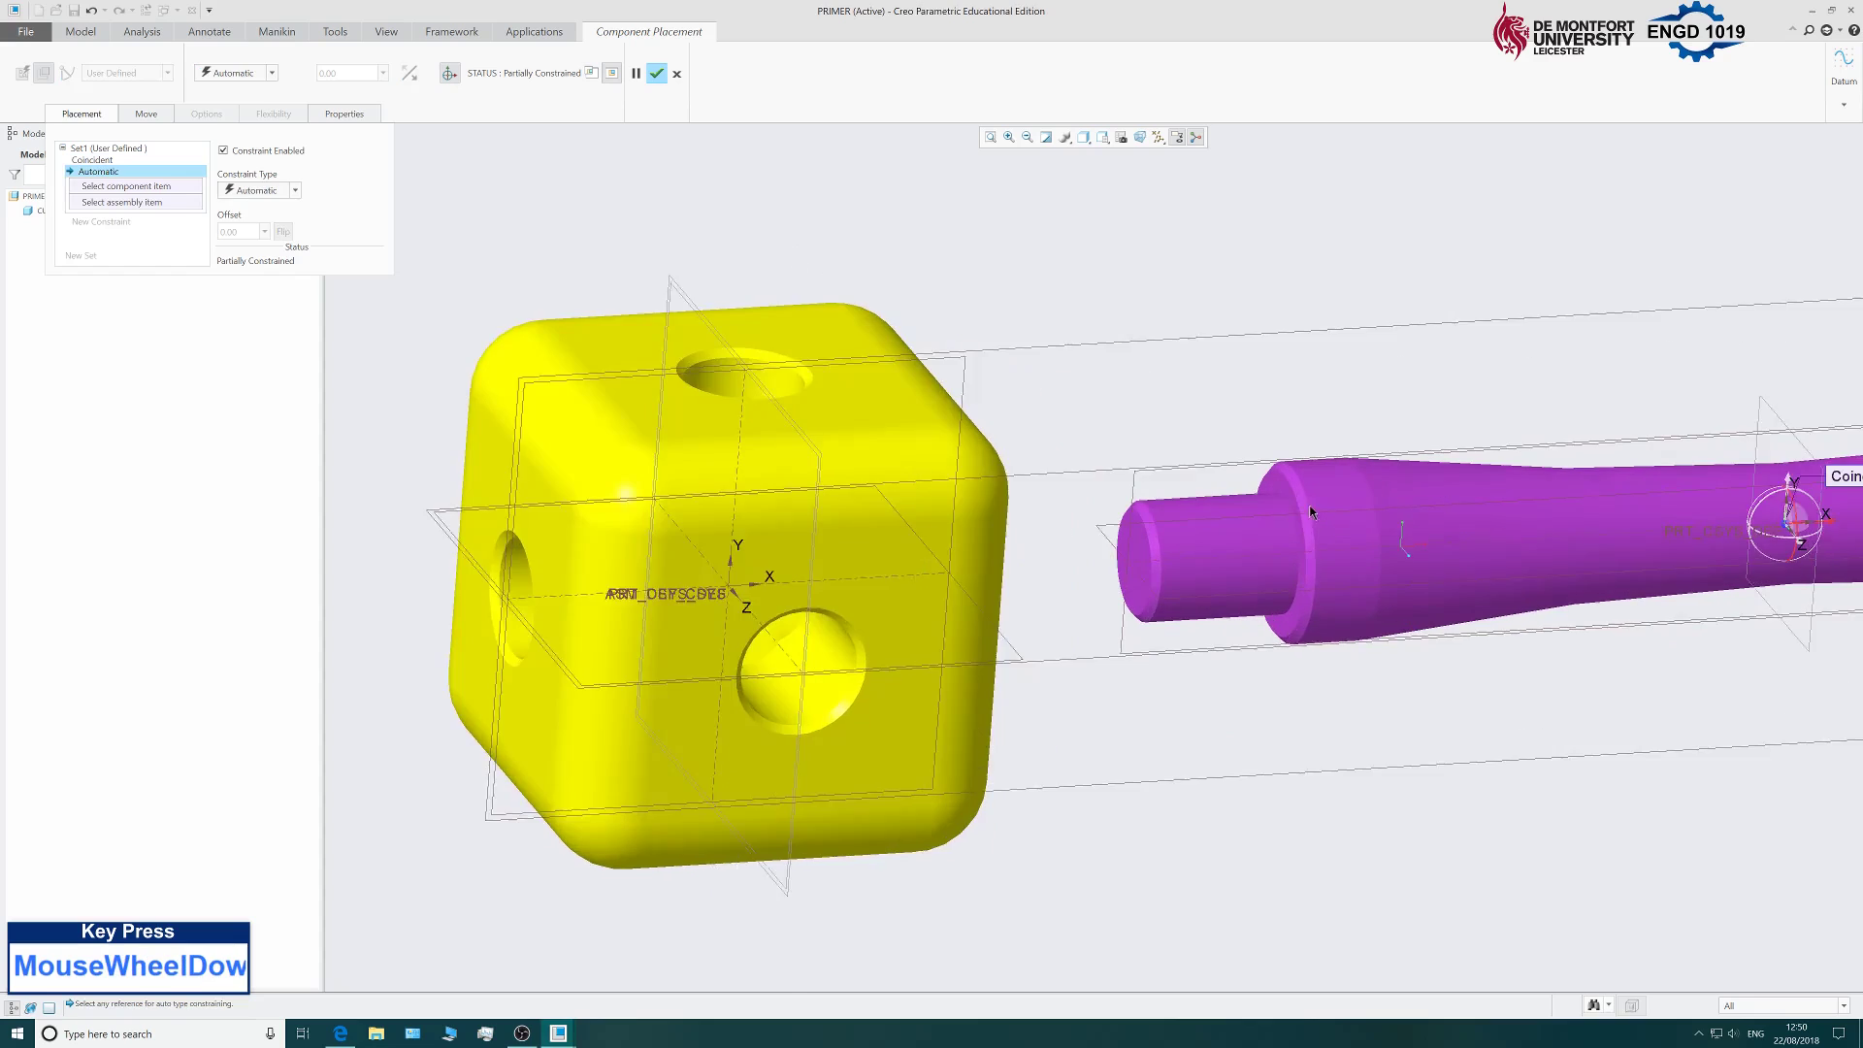
{"action": "left_click", "coordinate": [1261, 482]}
{"action": "middle_click_drag", "start_coordinate": [1242, 383], "coordinate": [1132, 335]}
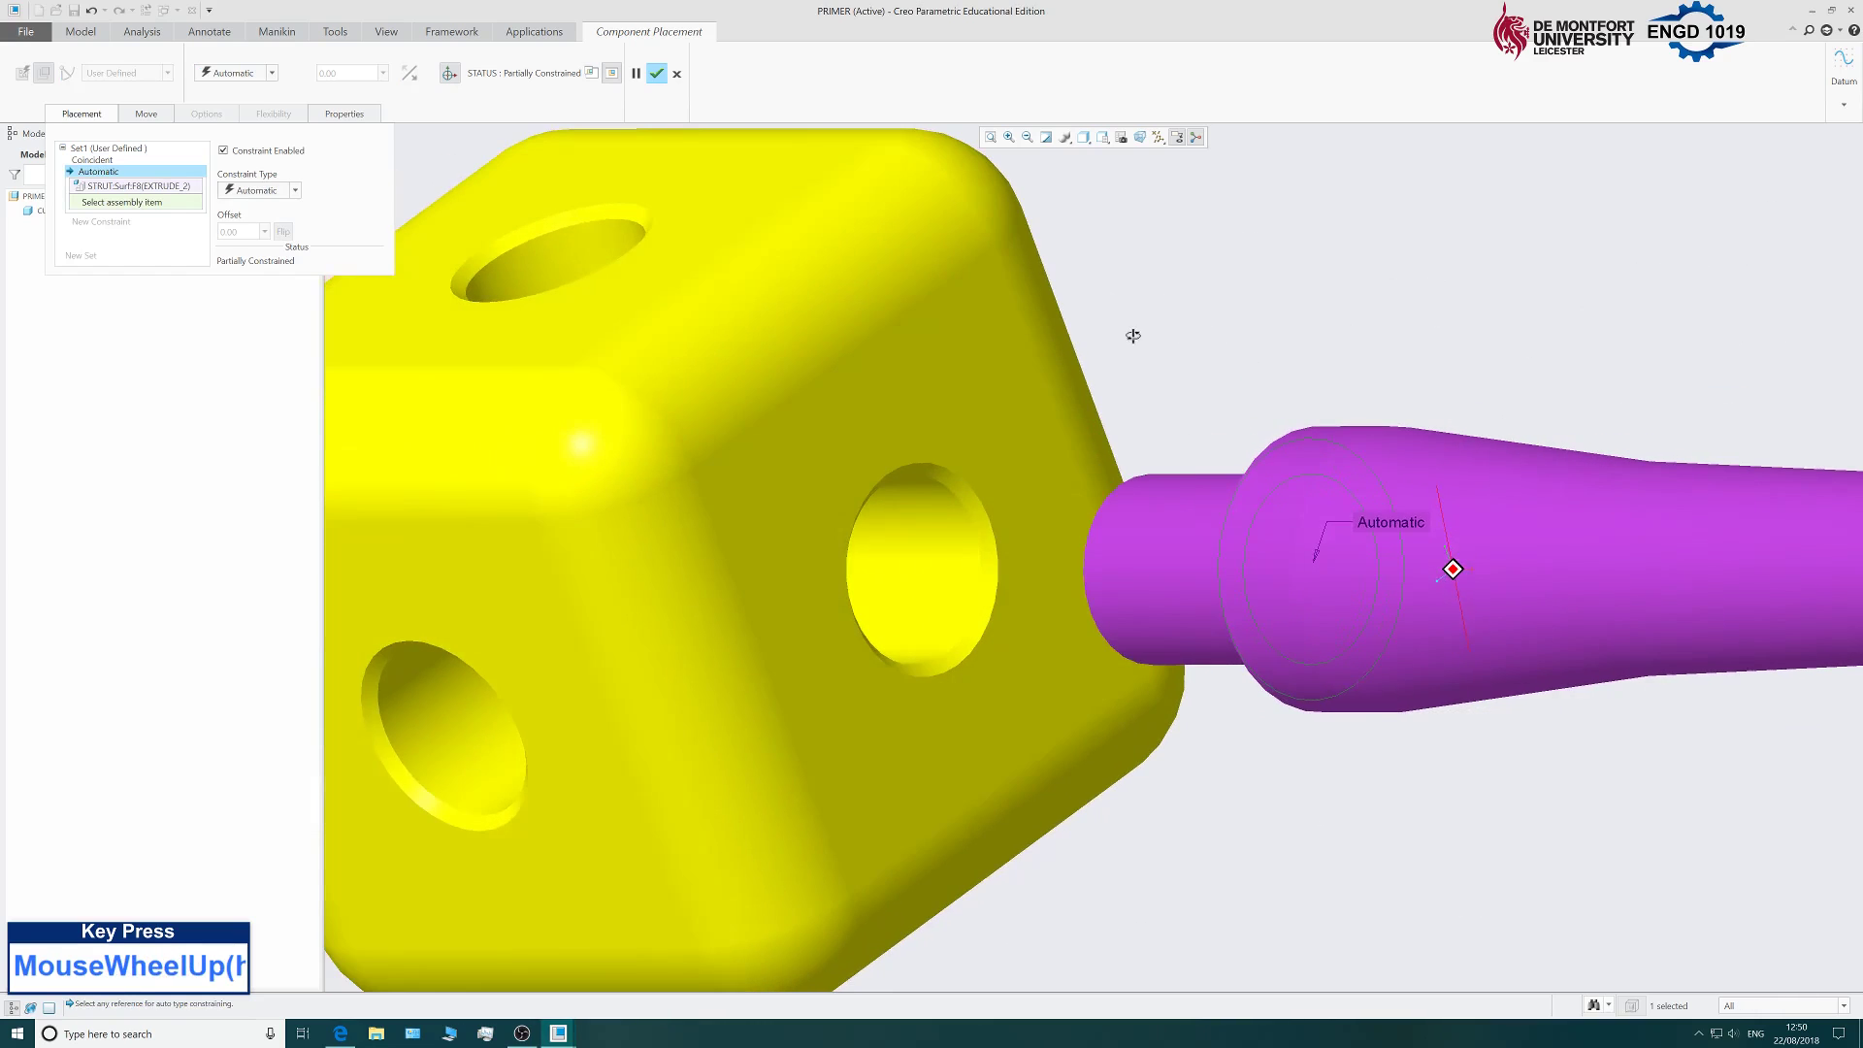
{"action": "left_click", "coordinate": [951, 363]}
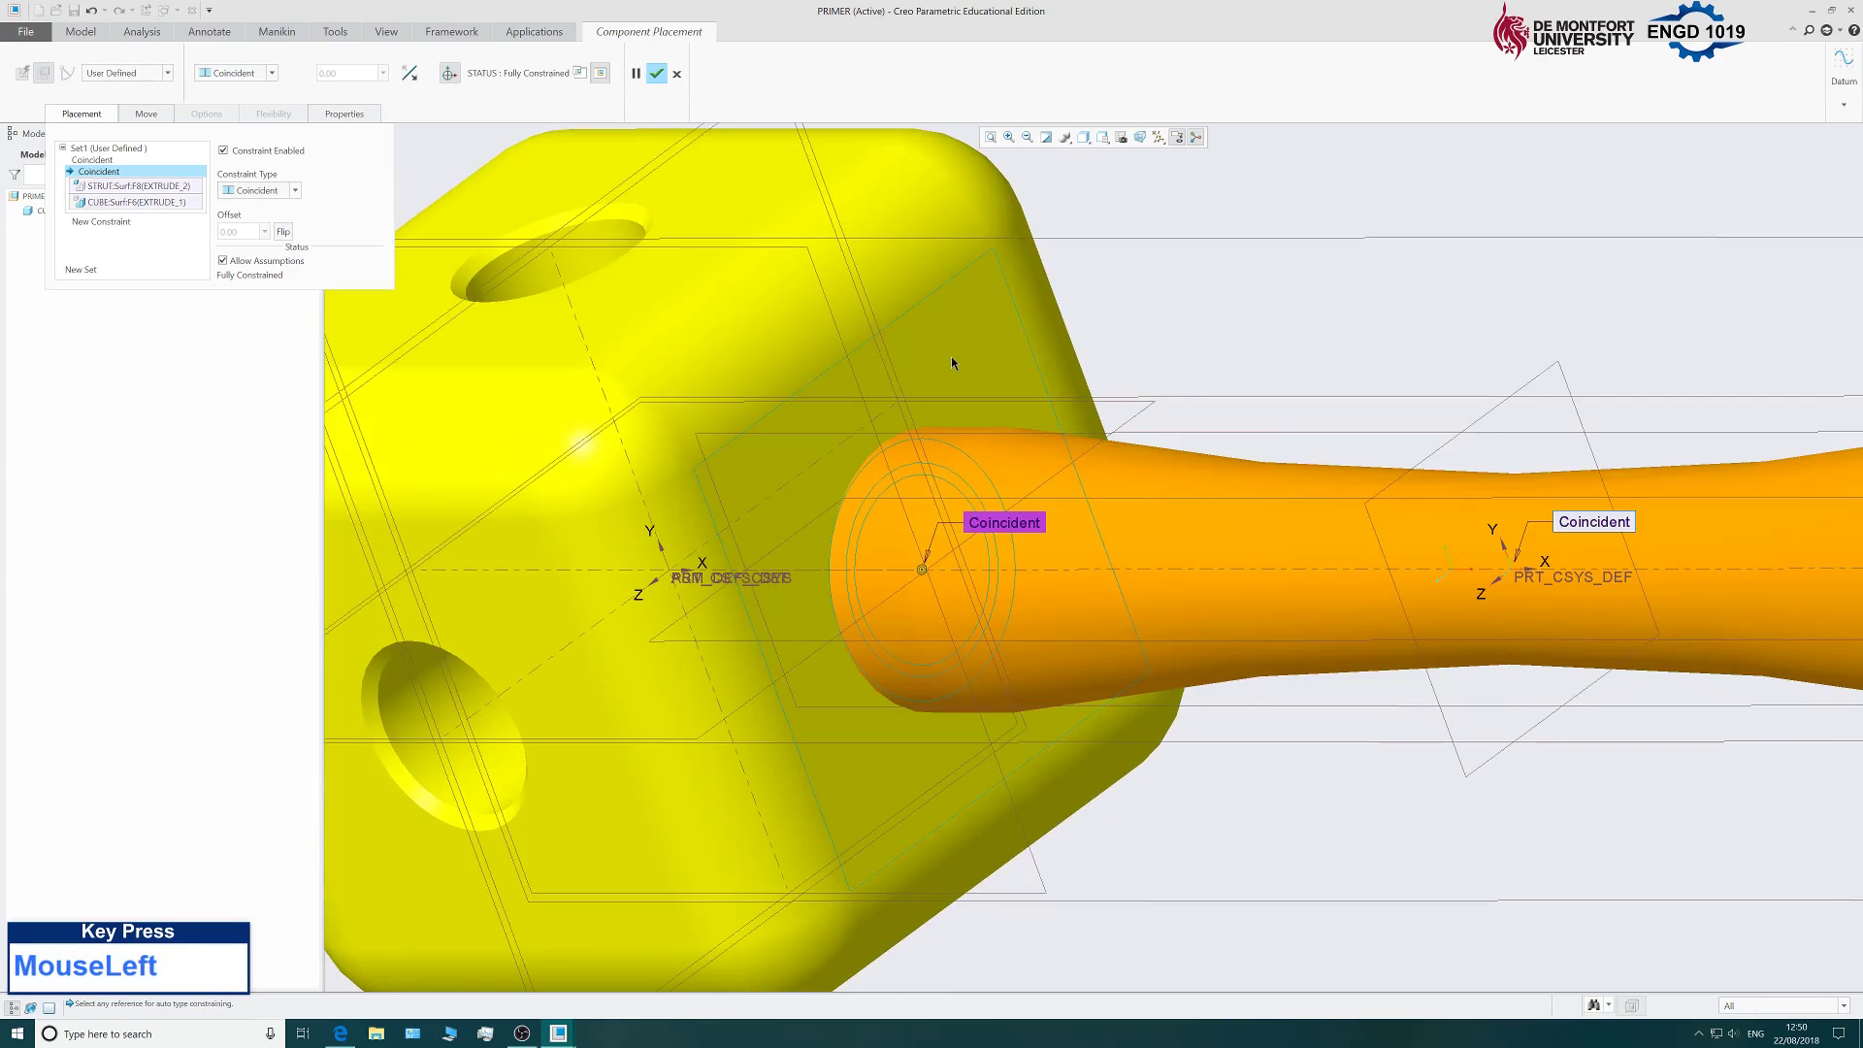
{"action": "scroll", "coordinate": [951, 363], "scroll_direction": "up", "scroll_amount": 4}
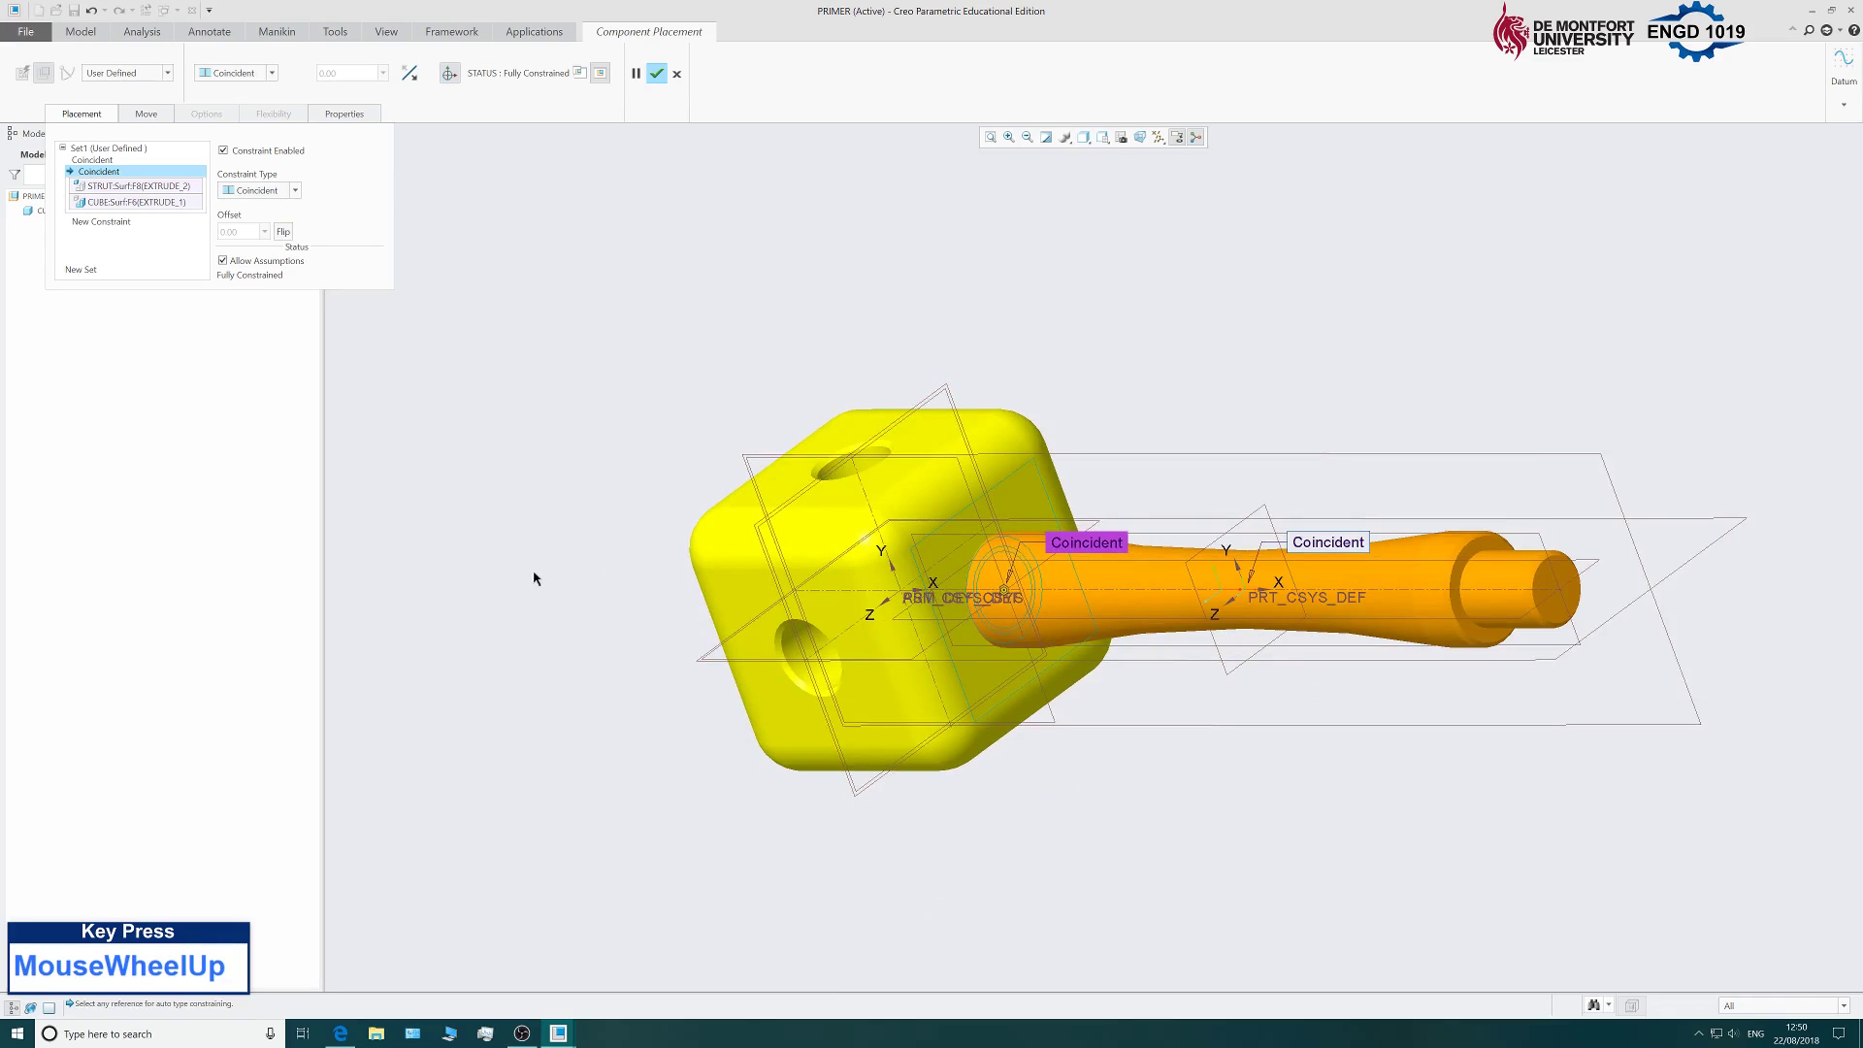
{"action": "middle_click_drag", "start_coordinate": [533, 578], "coordinate": [649, 541]}
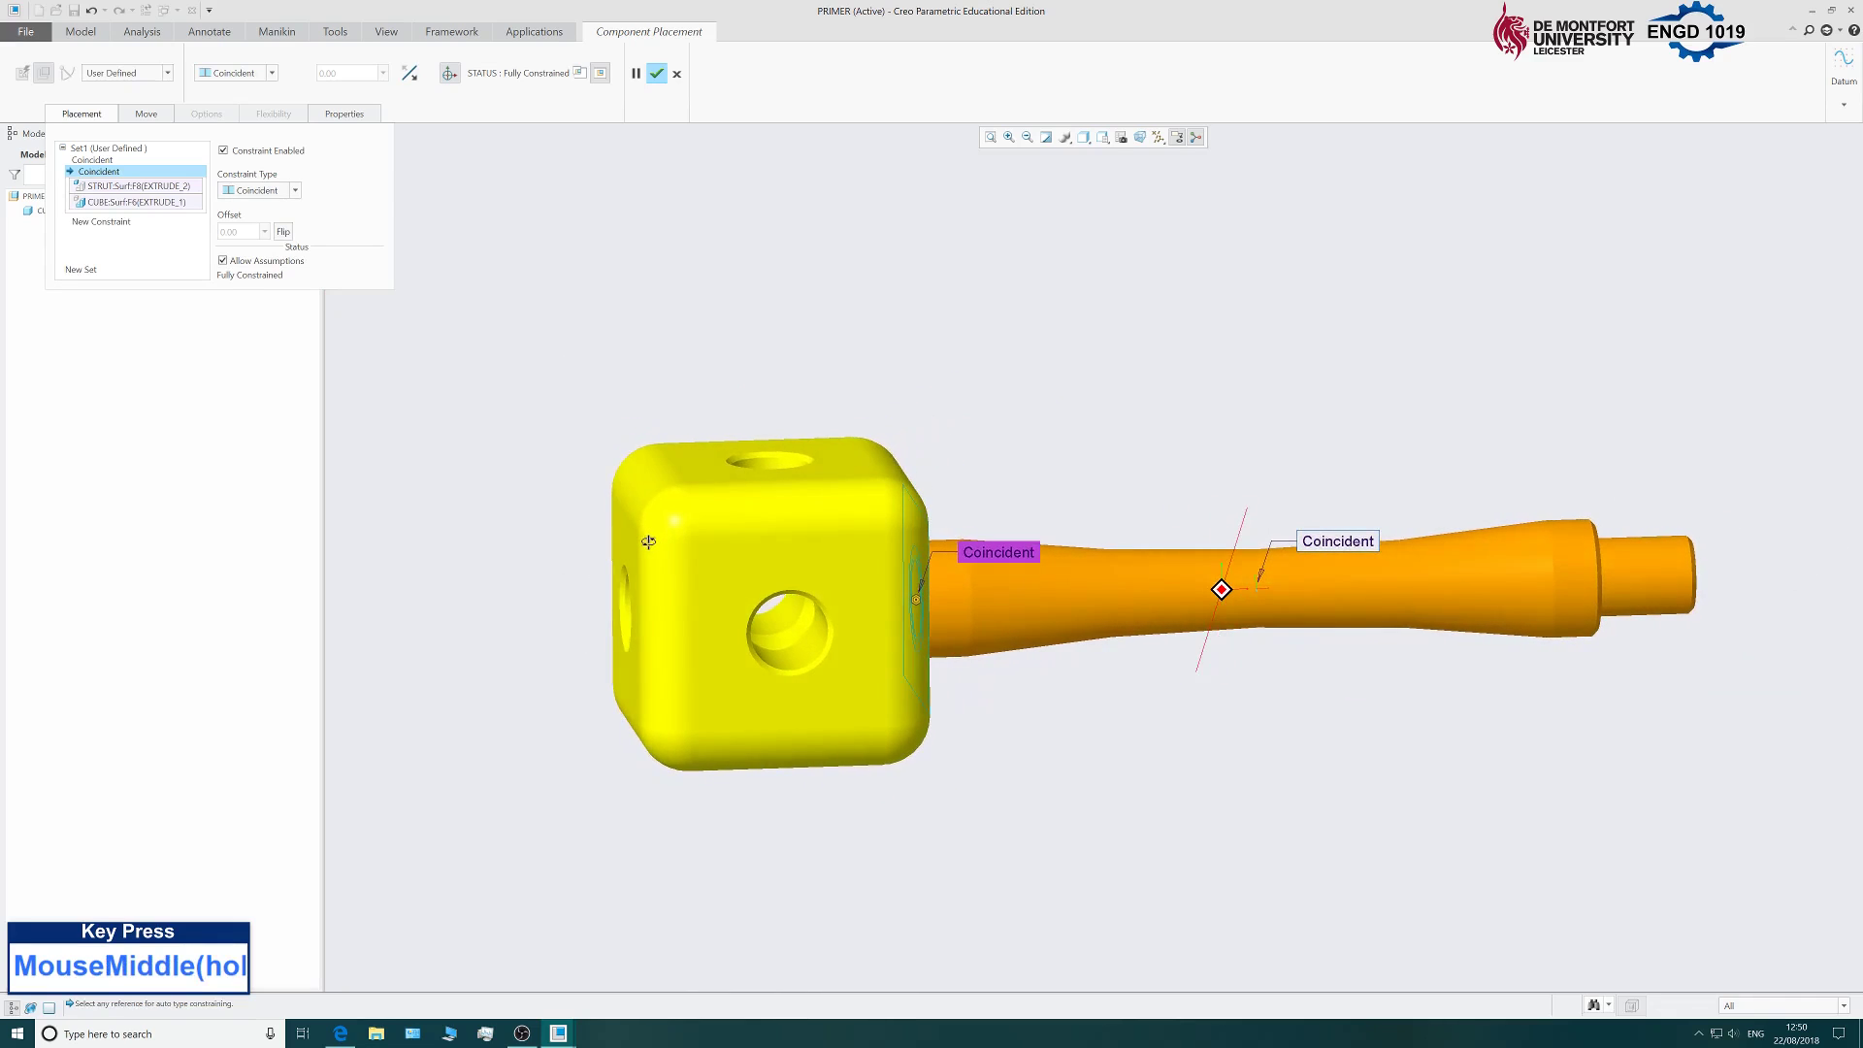
Try a Distance offset of 10 on that constraint, then revert it to Coincident.
{"action": "left_click", "coordinate": [295, 190]}
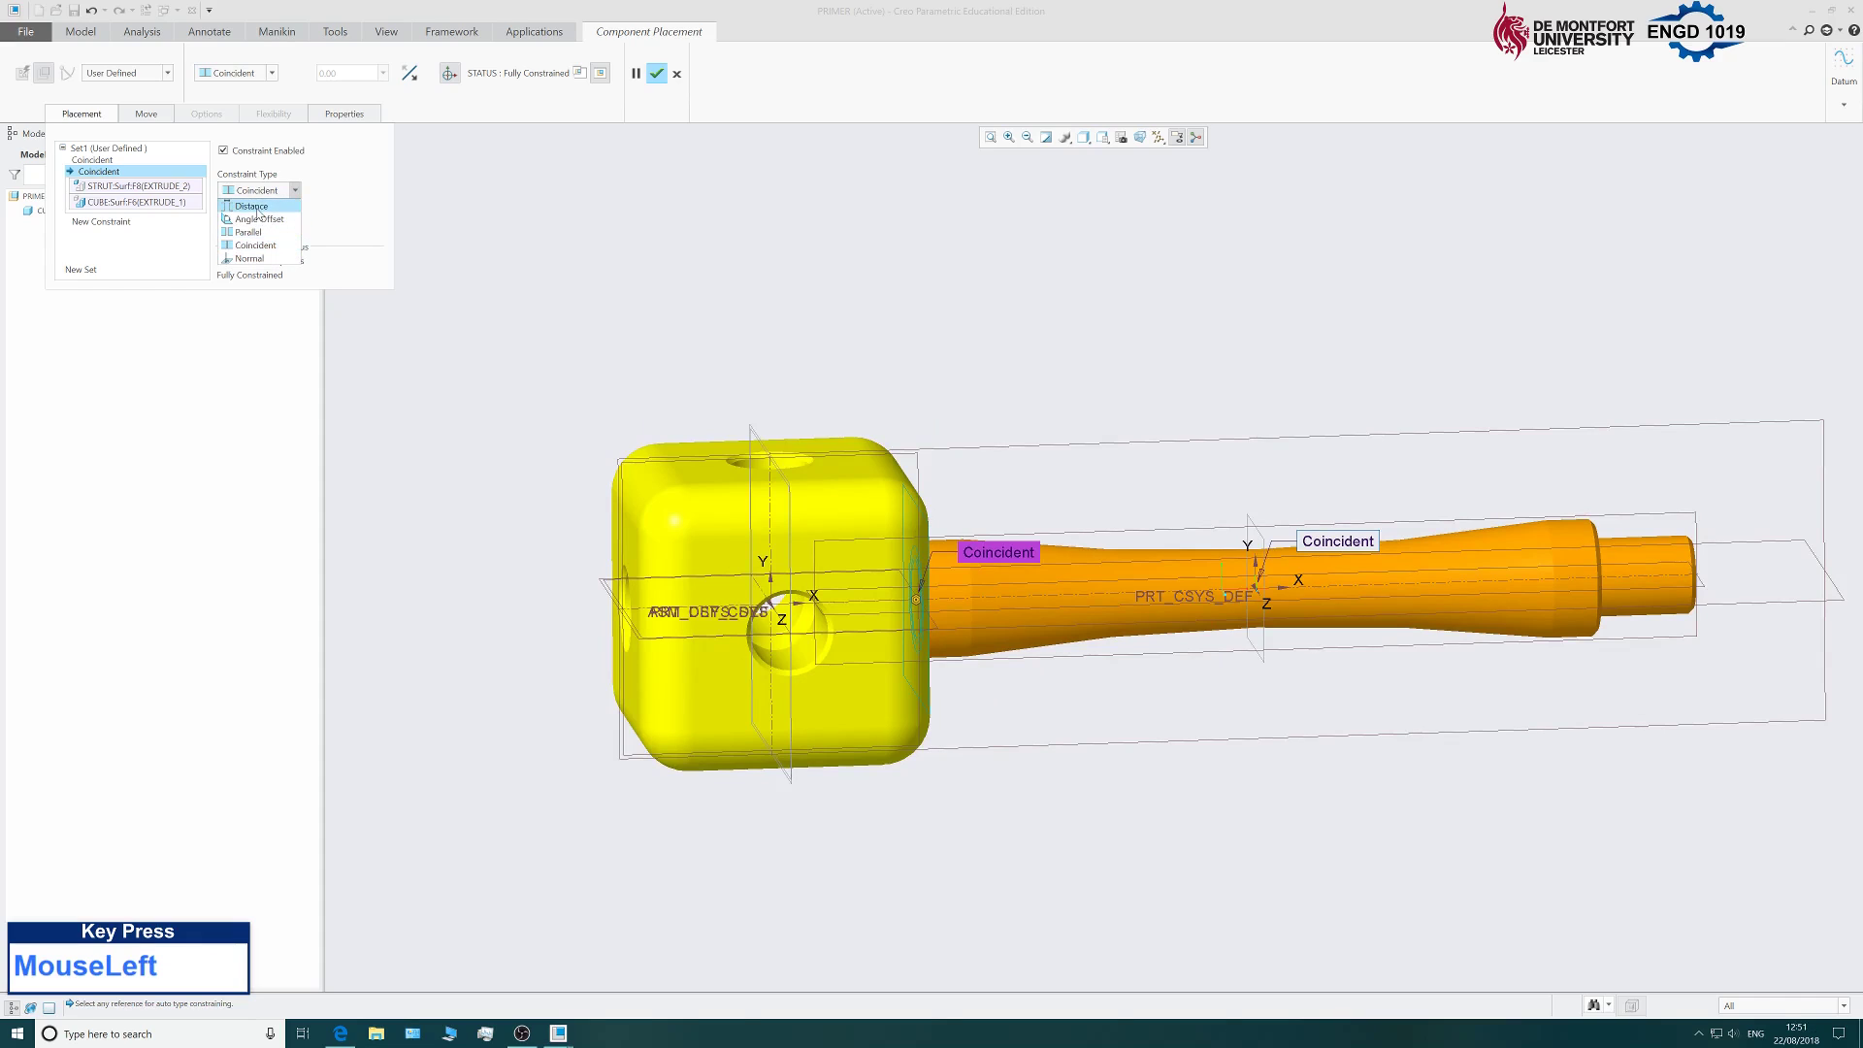
{"action": "left_click", "coordinate": [252, 207]}
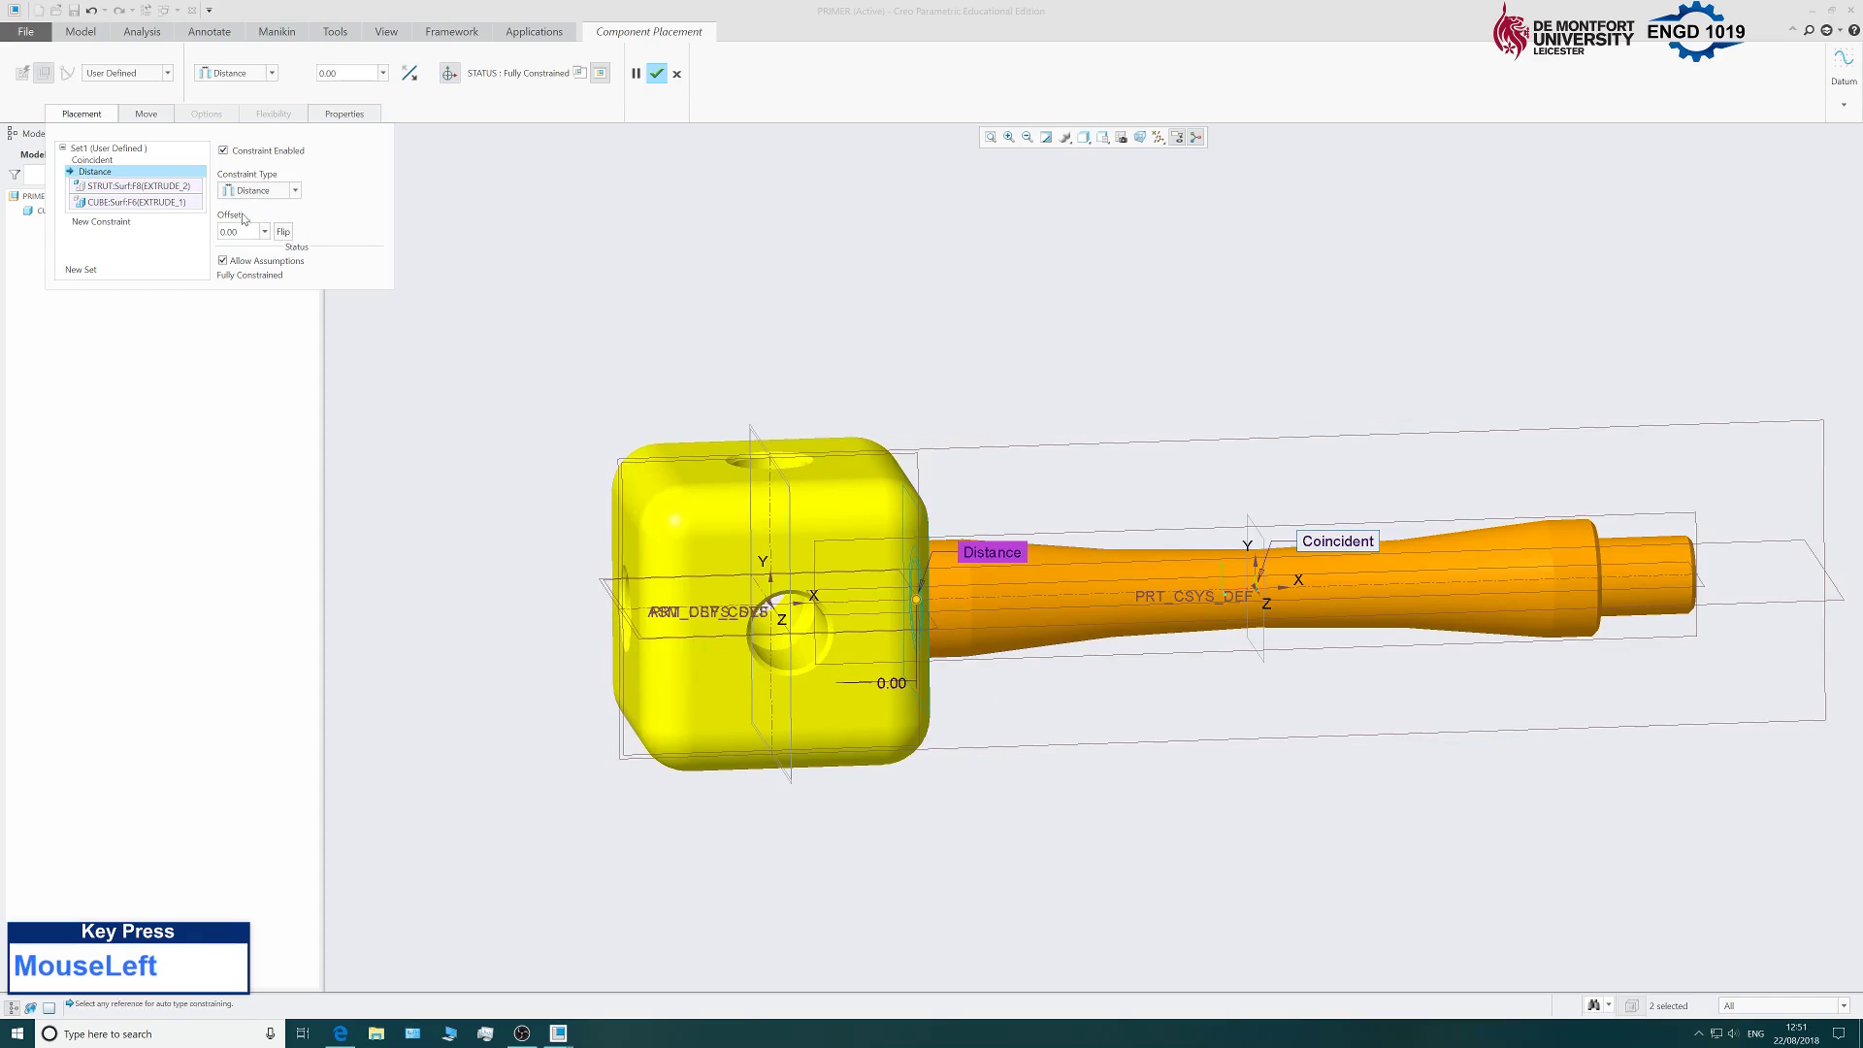
{"action": "left_click", "coordinate": [233, 231]}
{"action": "type", "text": "10"}
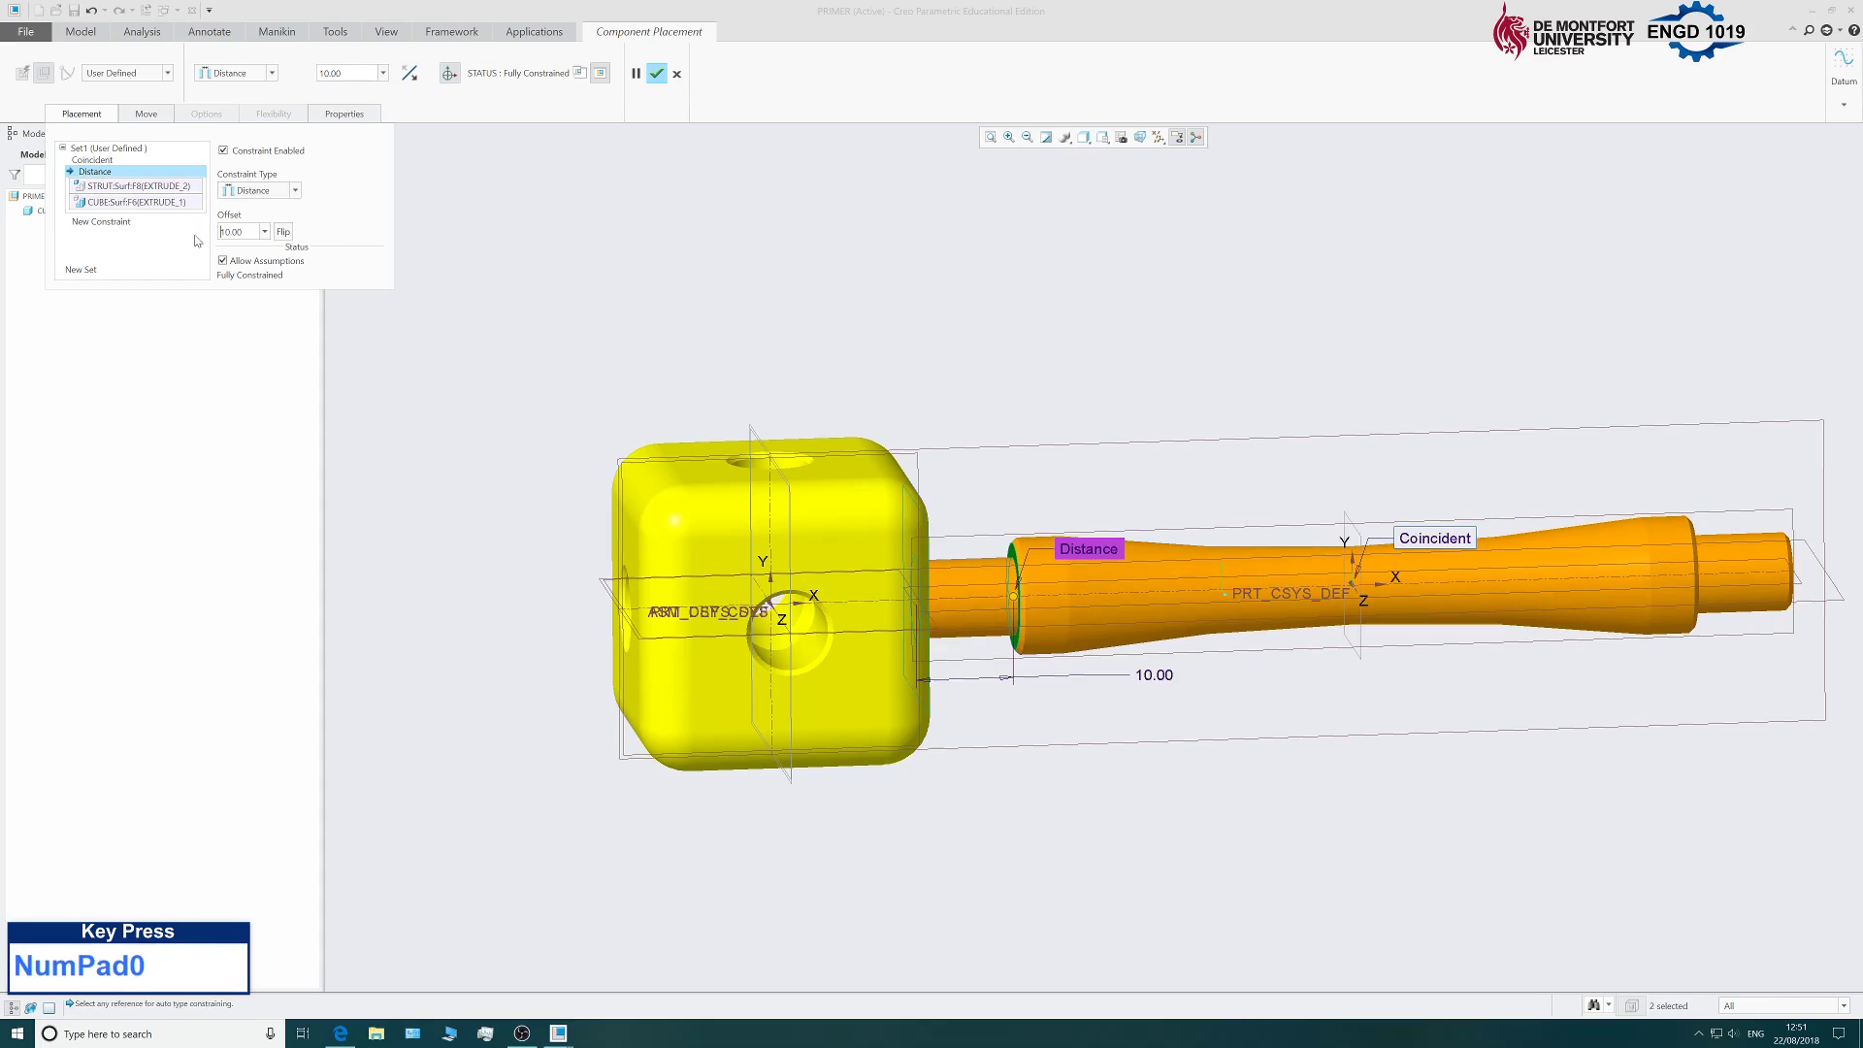
{"action": "left_click", "coordinate": [279, 191]}
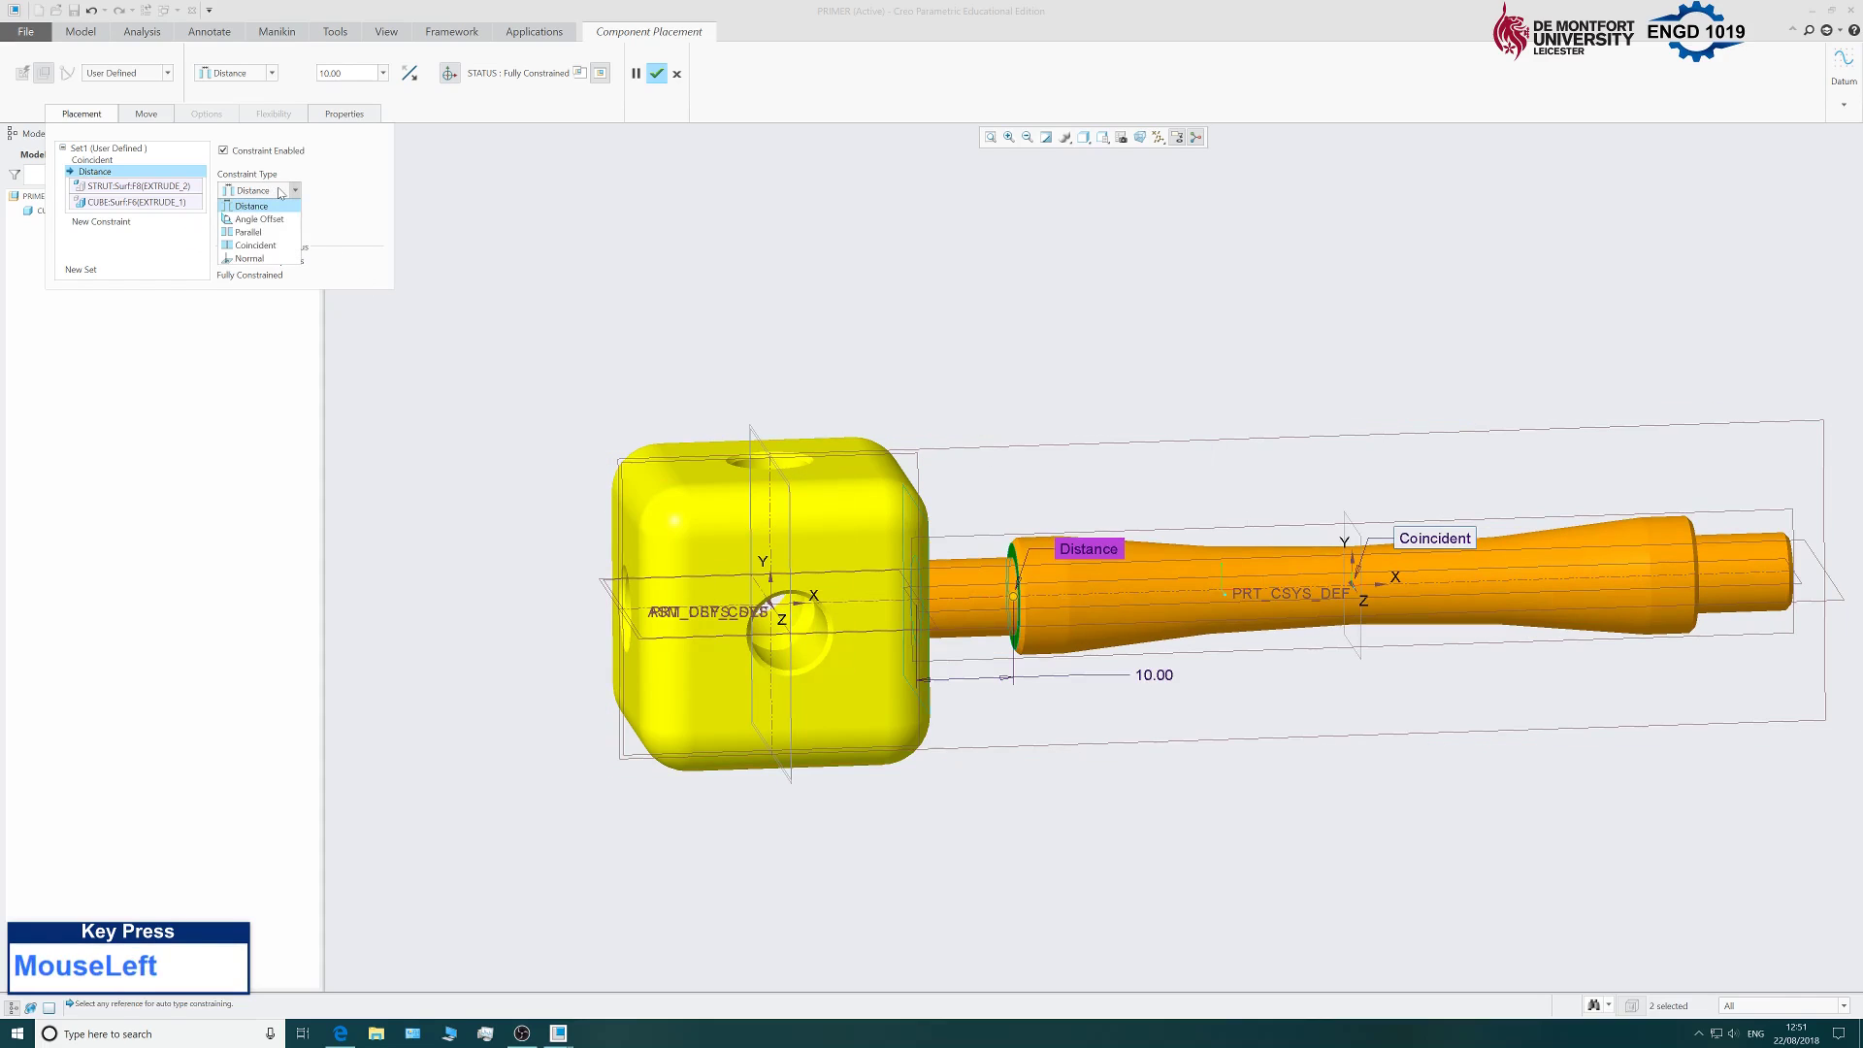
{"action": "left_click", "coordinate": [270, 252]}
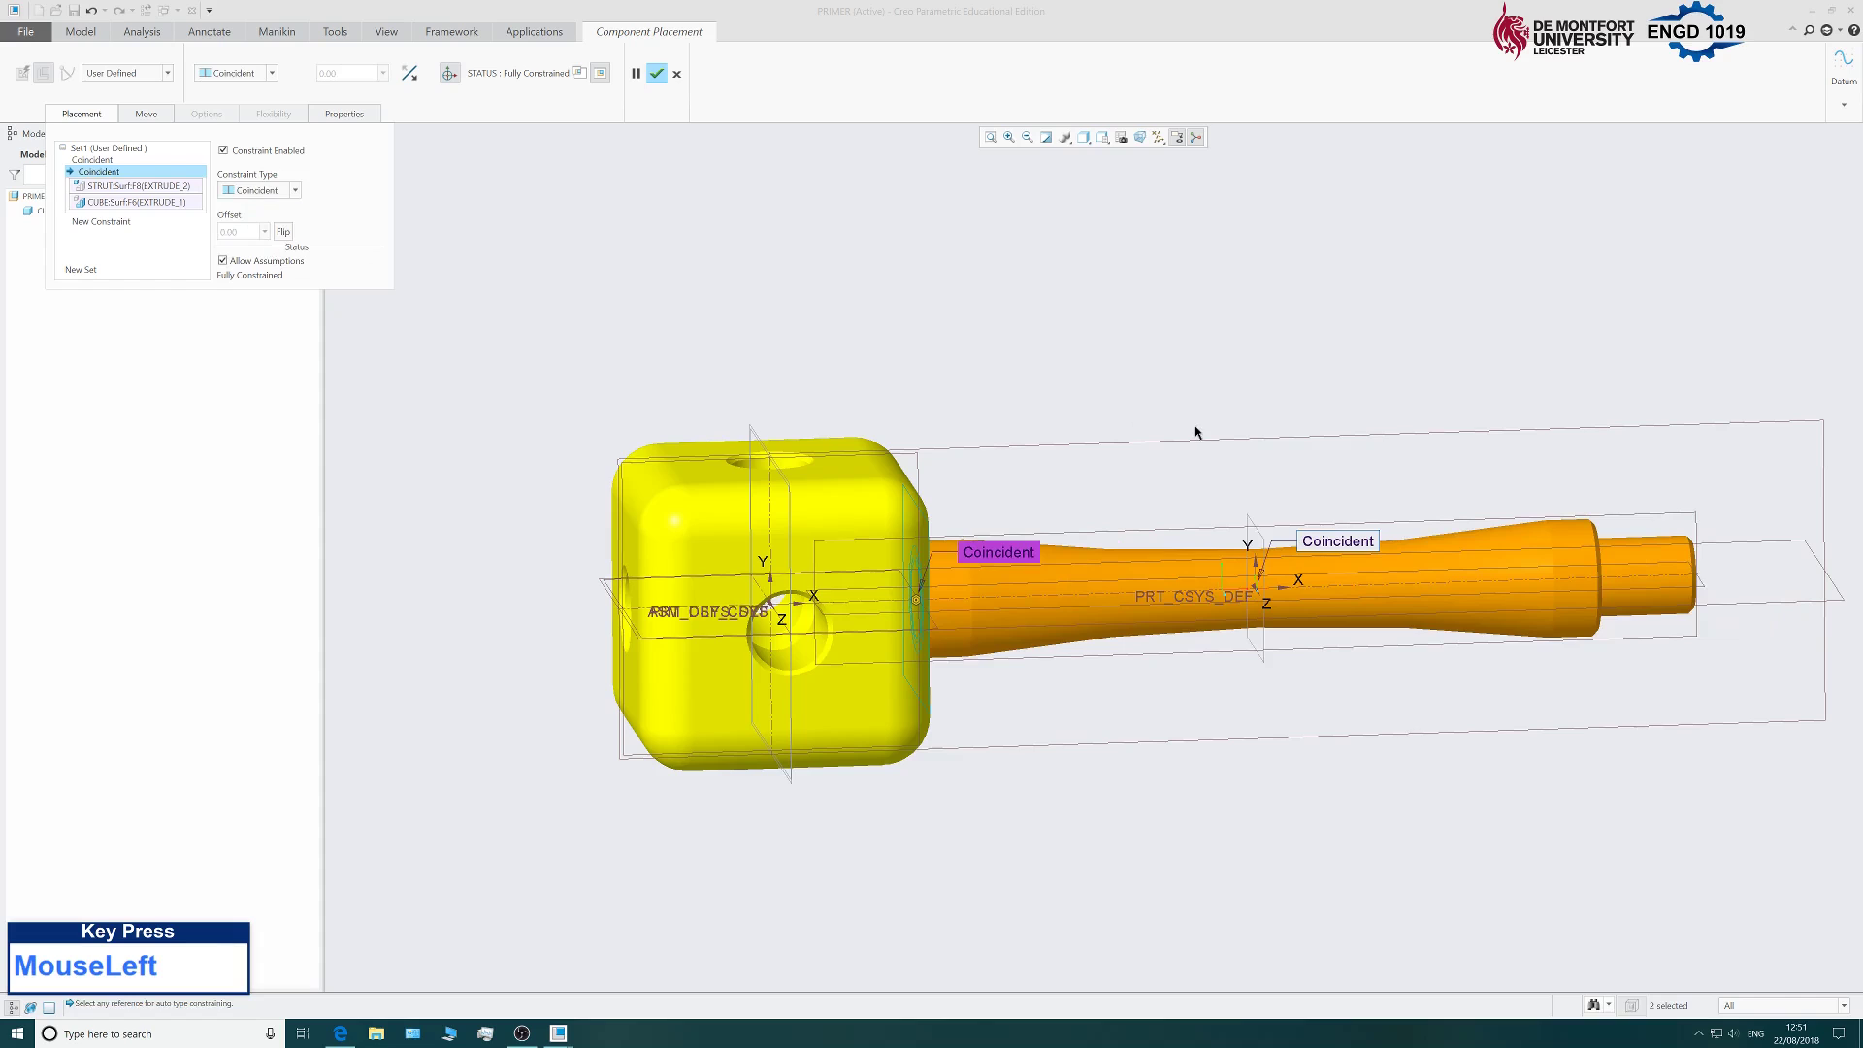
Confirm the strut's placement and orbit the assembly to inspect it.
{"action": "scroll", "coordinate": [1196, 434], "scroll_direction": "up", "scroll_amount": 2}
{"action": "scroll", "coordinate": [894, 447], "scroll_direction": "down", "scroll_amount": 3}
{"action": "middle_click_drag", "start_coordinate": [894, 447], "coordinate": [1039, 420]}
{"action": "scroll", "coordinate": [1048, 437], "scroll_direction": "up", "scroll_amount": 1}
{"action": "scroll", "coordinate": [1063, 449], "scroll_direction": "down", "scroll_amount": 2}
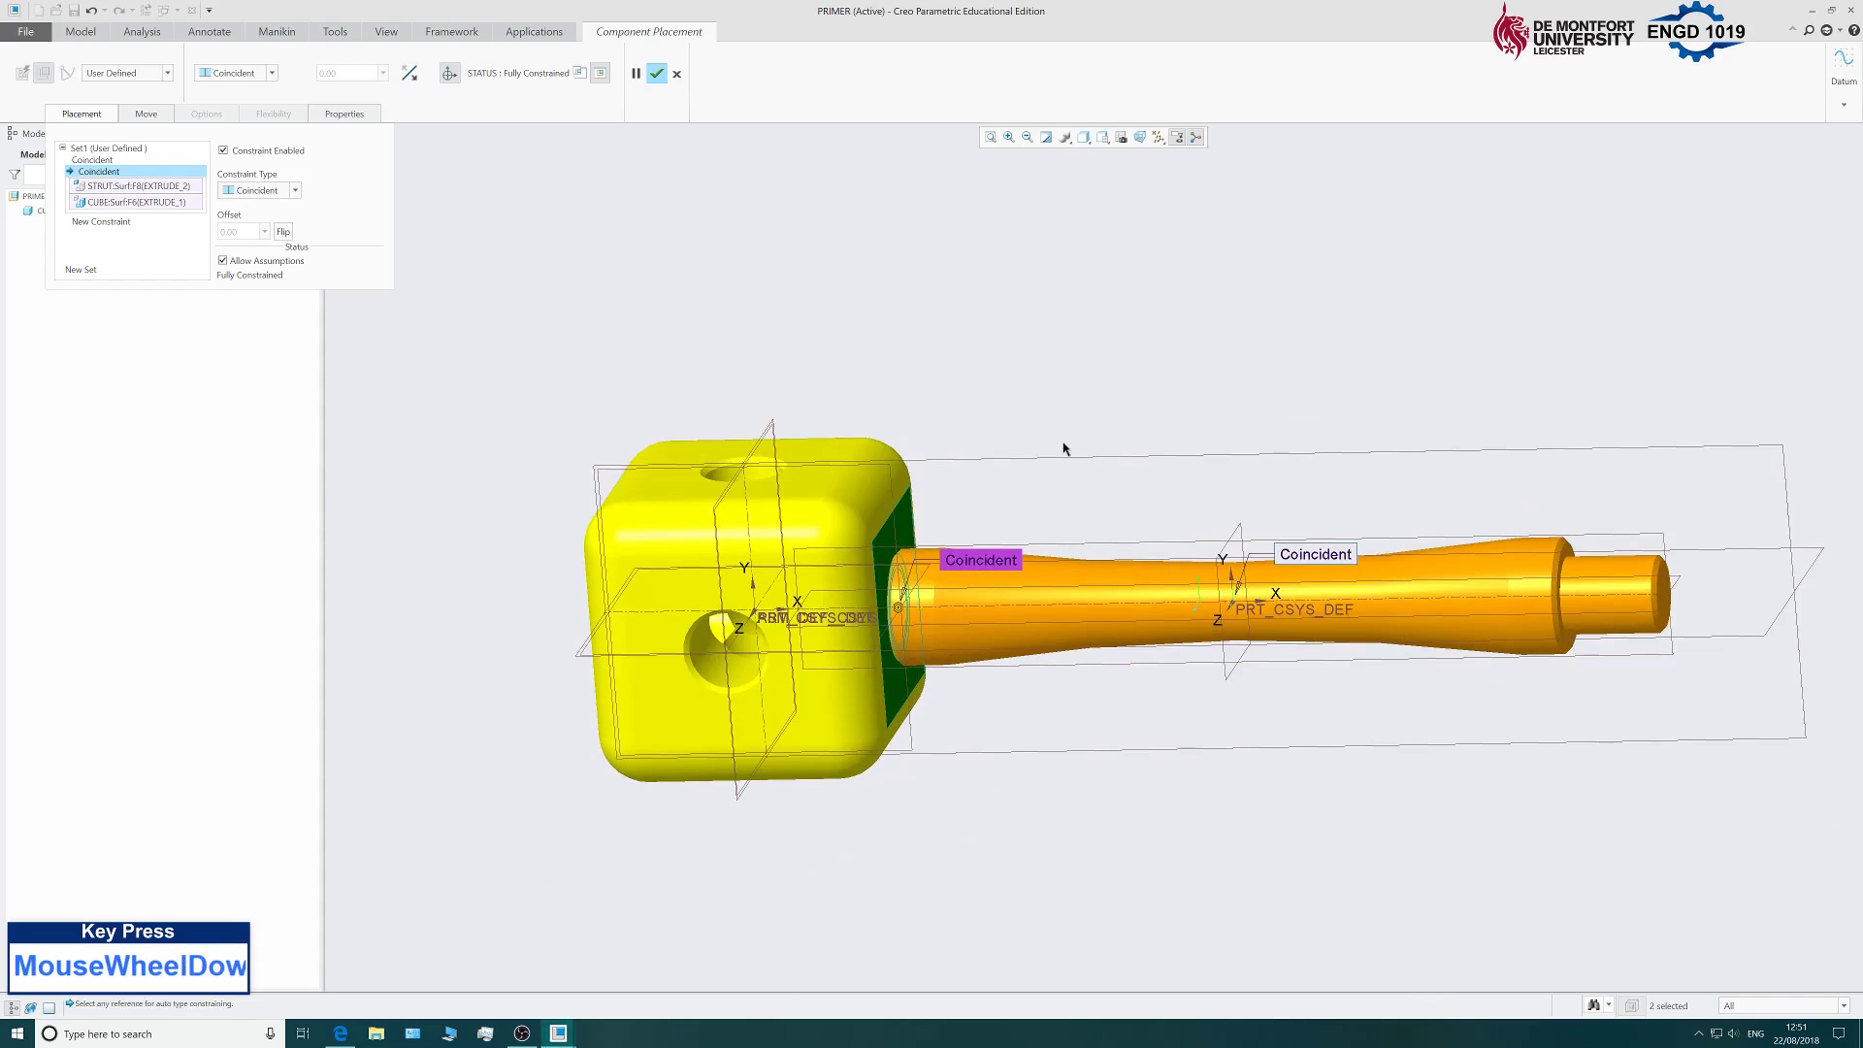
{"action": "left_click", "coordinate": [656, 76]}
{"action": "scroll", "coordinate": [1209, 434], "scroll_direction": "down", "scroll_amount": 3}
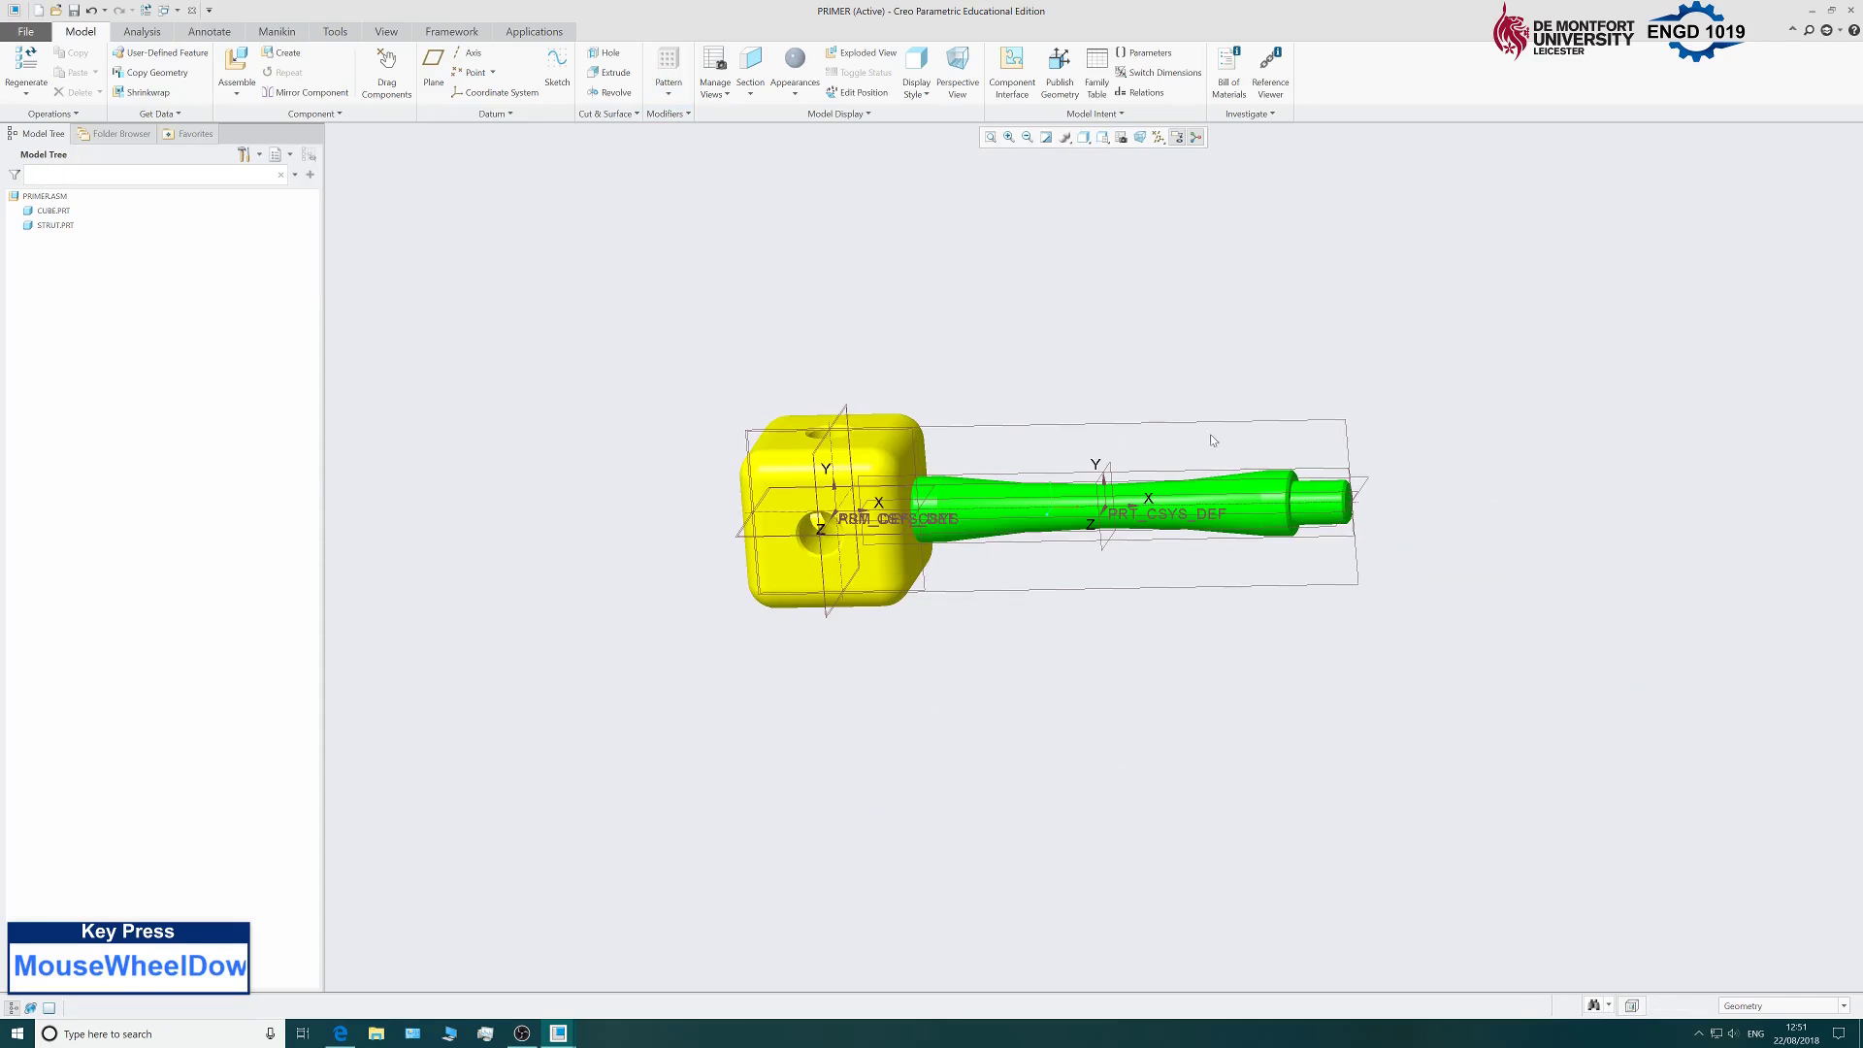
{"action": "middle_click_drag", "start_coordinate": [1209, 434], "coordinate": [1219, 315]}
{"action": "scroll", "coordinate": [1204, 335], "scroll_direction": "up", "scroll_amount": 1}
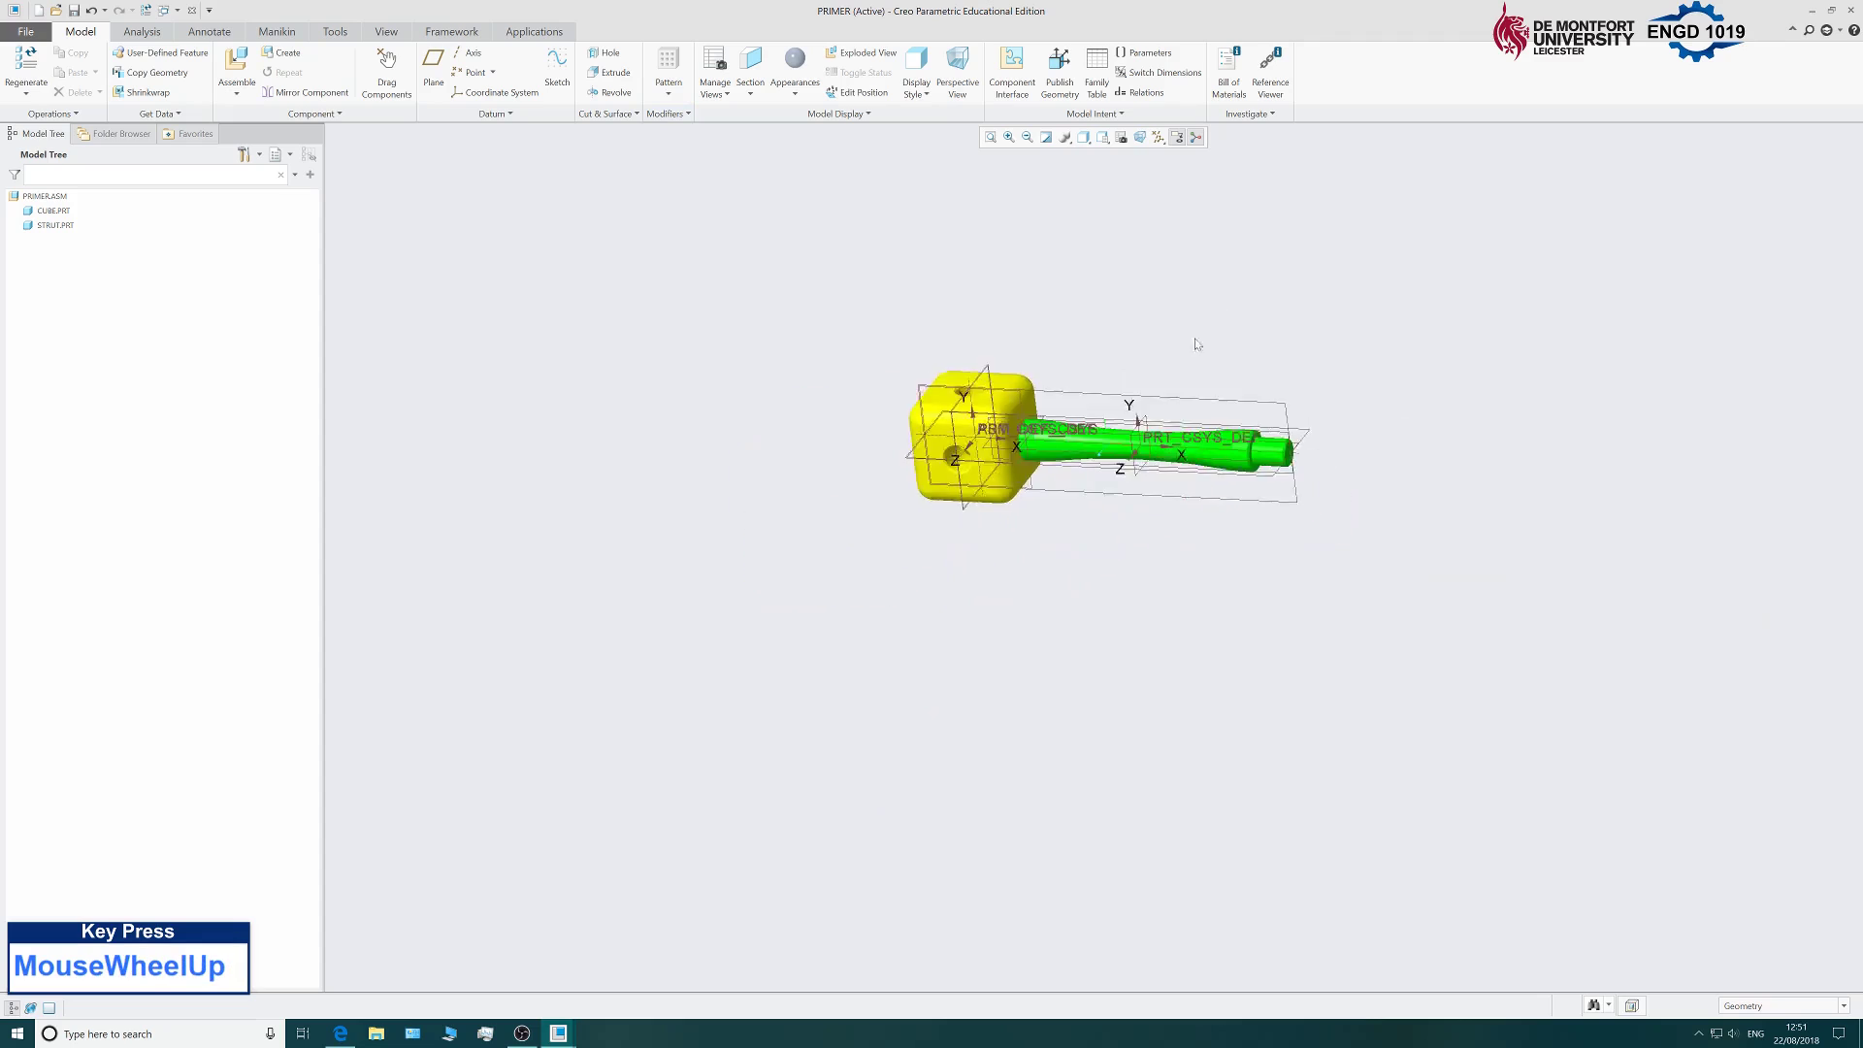
{"action": "scroll", "coordinate": [1173, 300], "scroll_direction": "down", "scroll_amount": 1}
{"action": "scroll", "coordinate": [1052, 445], "scroll_direction": "up", "scroll_amount": 3}
{"action": "scroll", "coordinate": [876, 709], "scroll_direction": "down", "scroll_amount": 2}
{"action": "mouse_move", "coordinate": [877, 709]}
{"action": "middle_mouse_down"}
{"action": "mouse_move", "coordinate": [894, 624]}
{"action": "mouse_move", "coordinate": [781, 642]}
{"action": "mouse_move", "coordinate": [788, 660]}
{"action": "middle_mouse_up"}
{"action": "scroll", "coordinate": [788, 655], "scroll_direction": "up", "scroll_amount": 3}
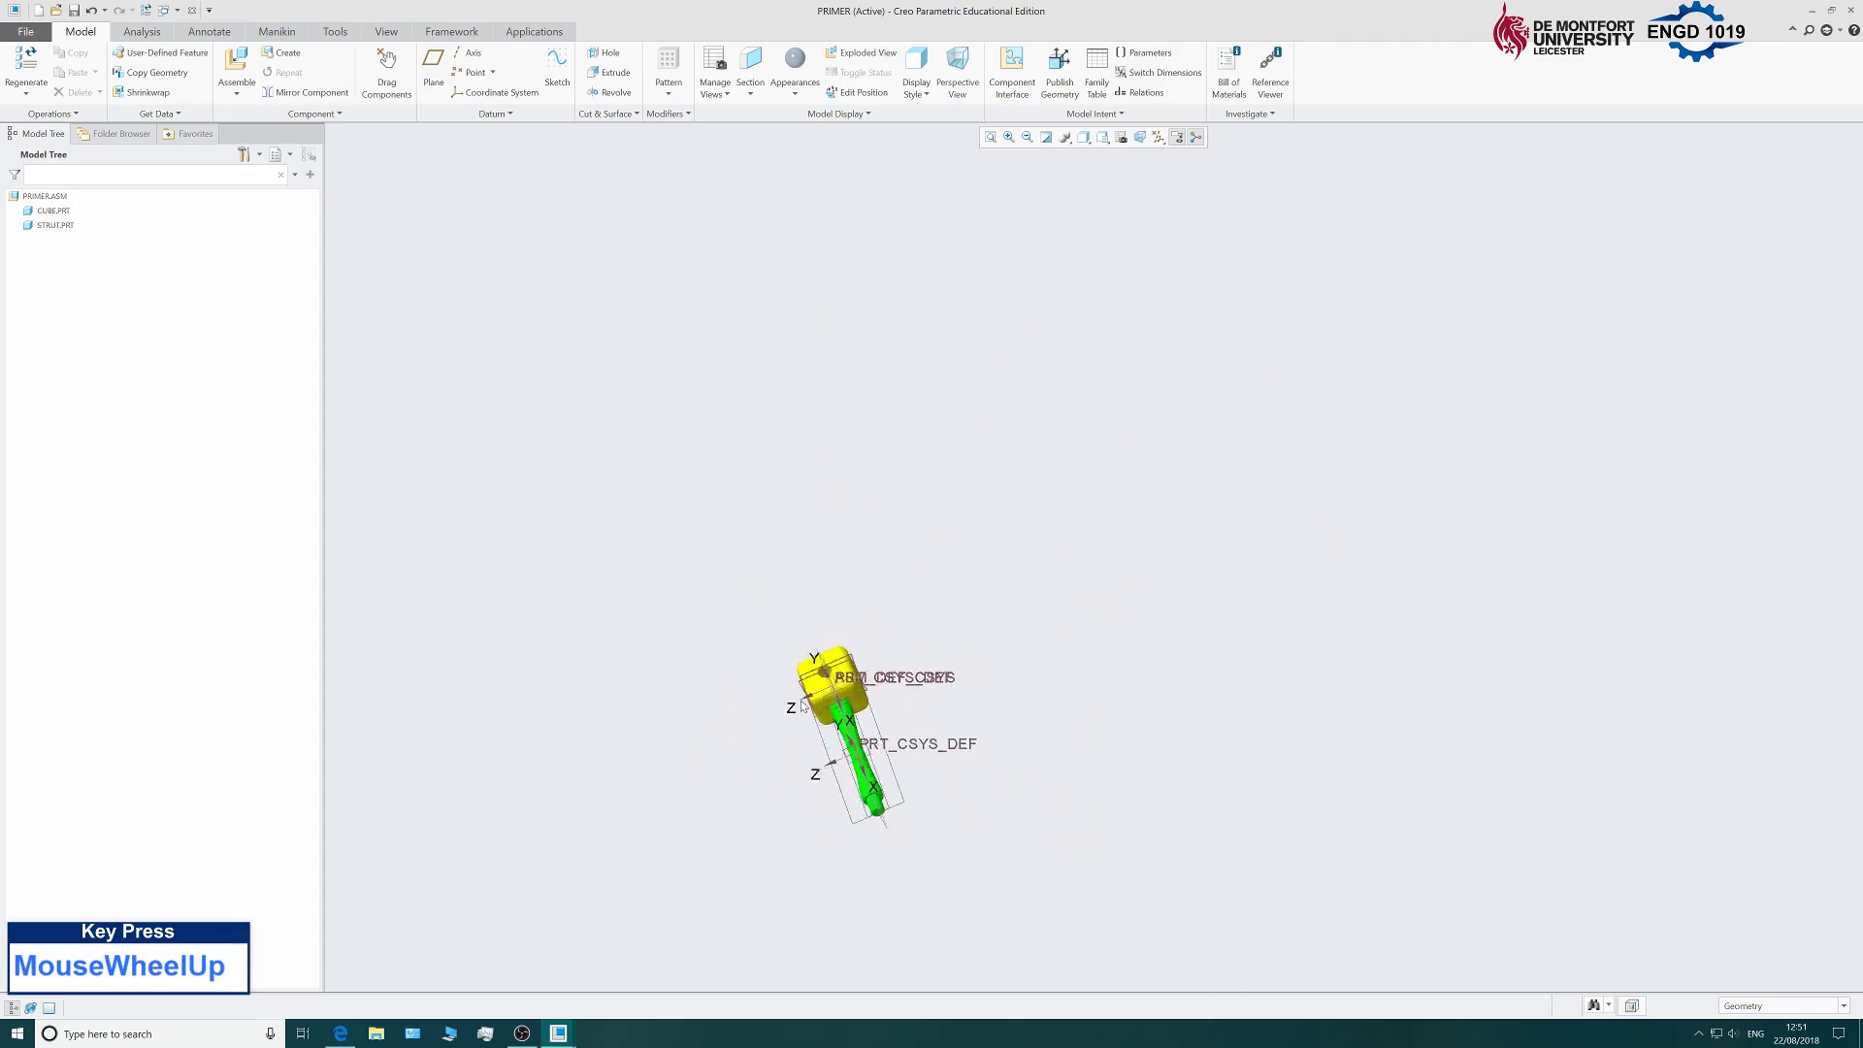
{"action": "scroll", "coordinate": [924, 779], "scroll_direction": "down", "scroll_amount": 2}
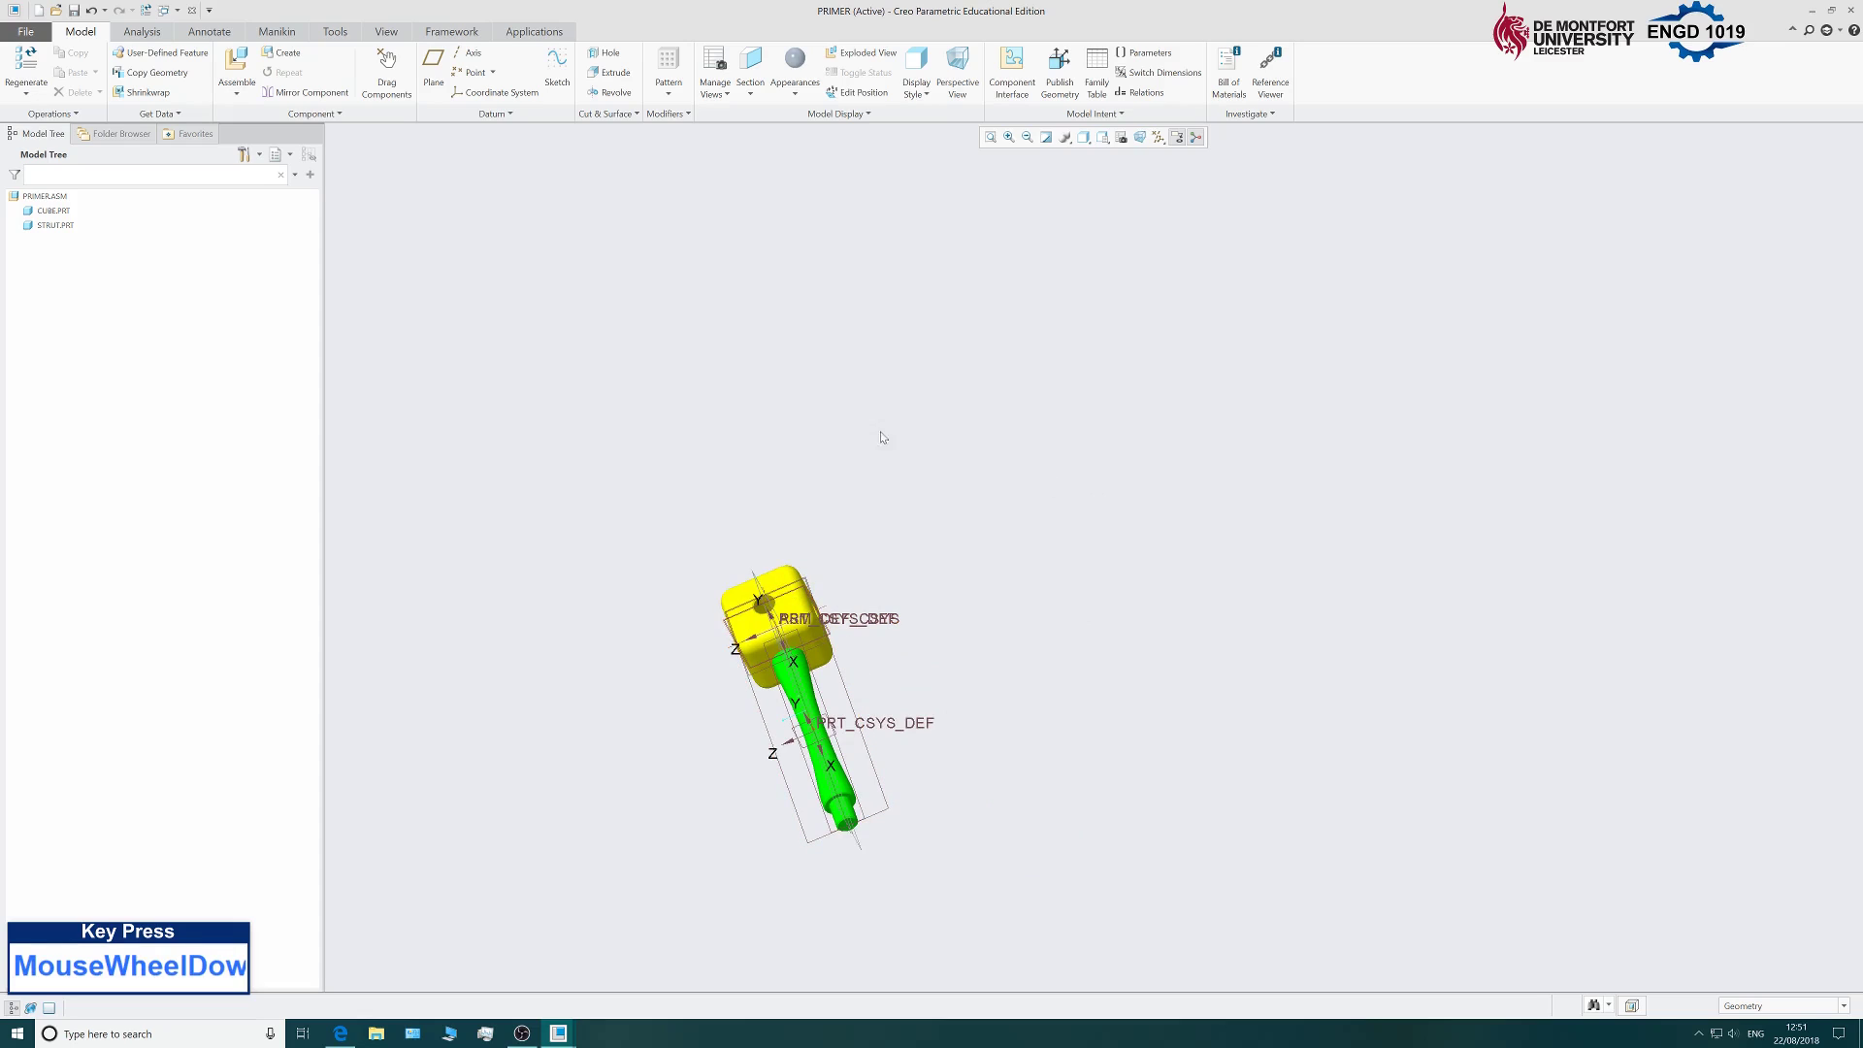
Bring a second strut into the assembly and drag it above the yellow cube.
{"action": "left_click", "coordinate": [242, 68]}
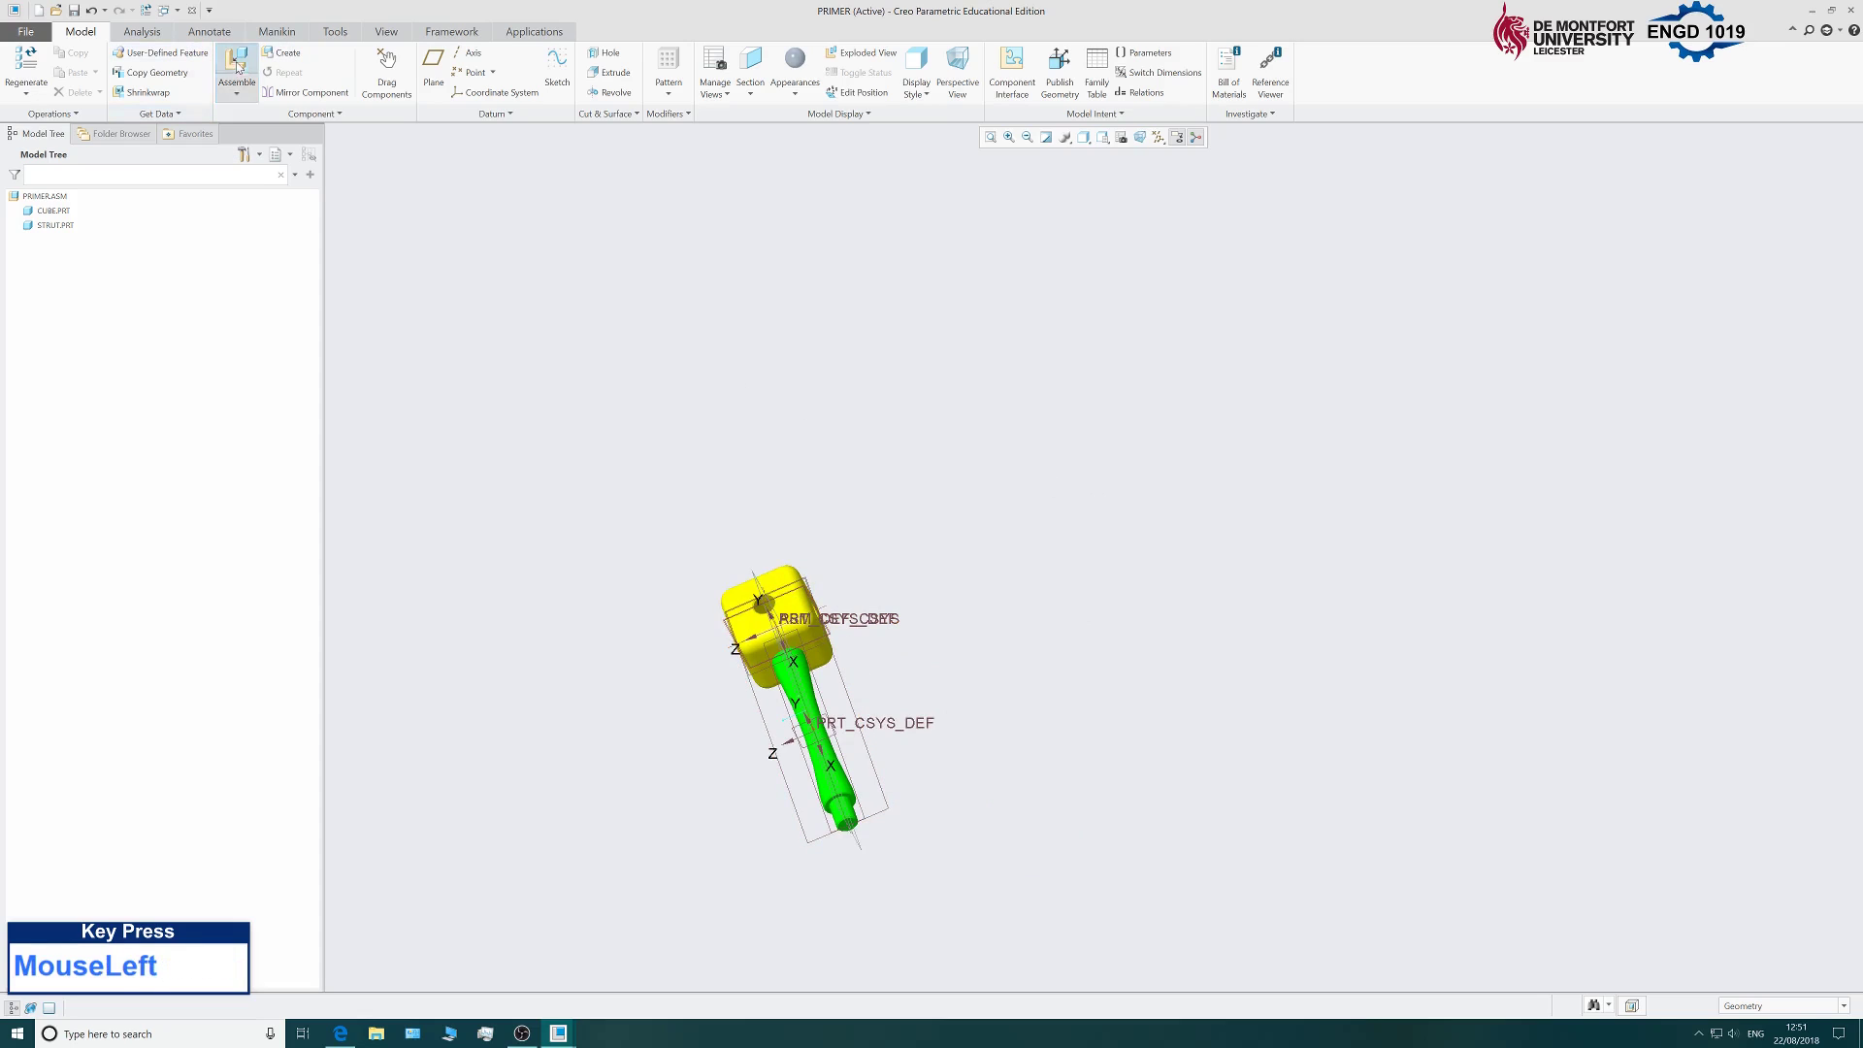
{"action": "left_click", "coordinate": [1053, 698]}
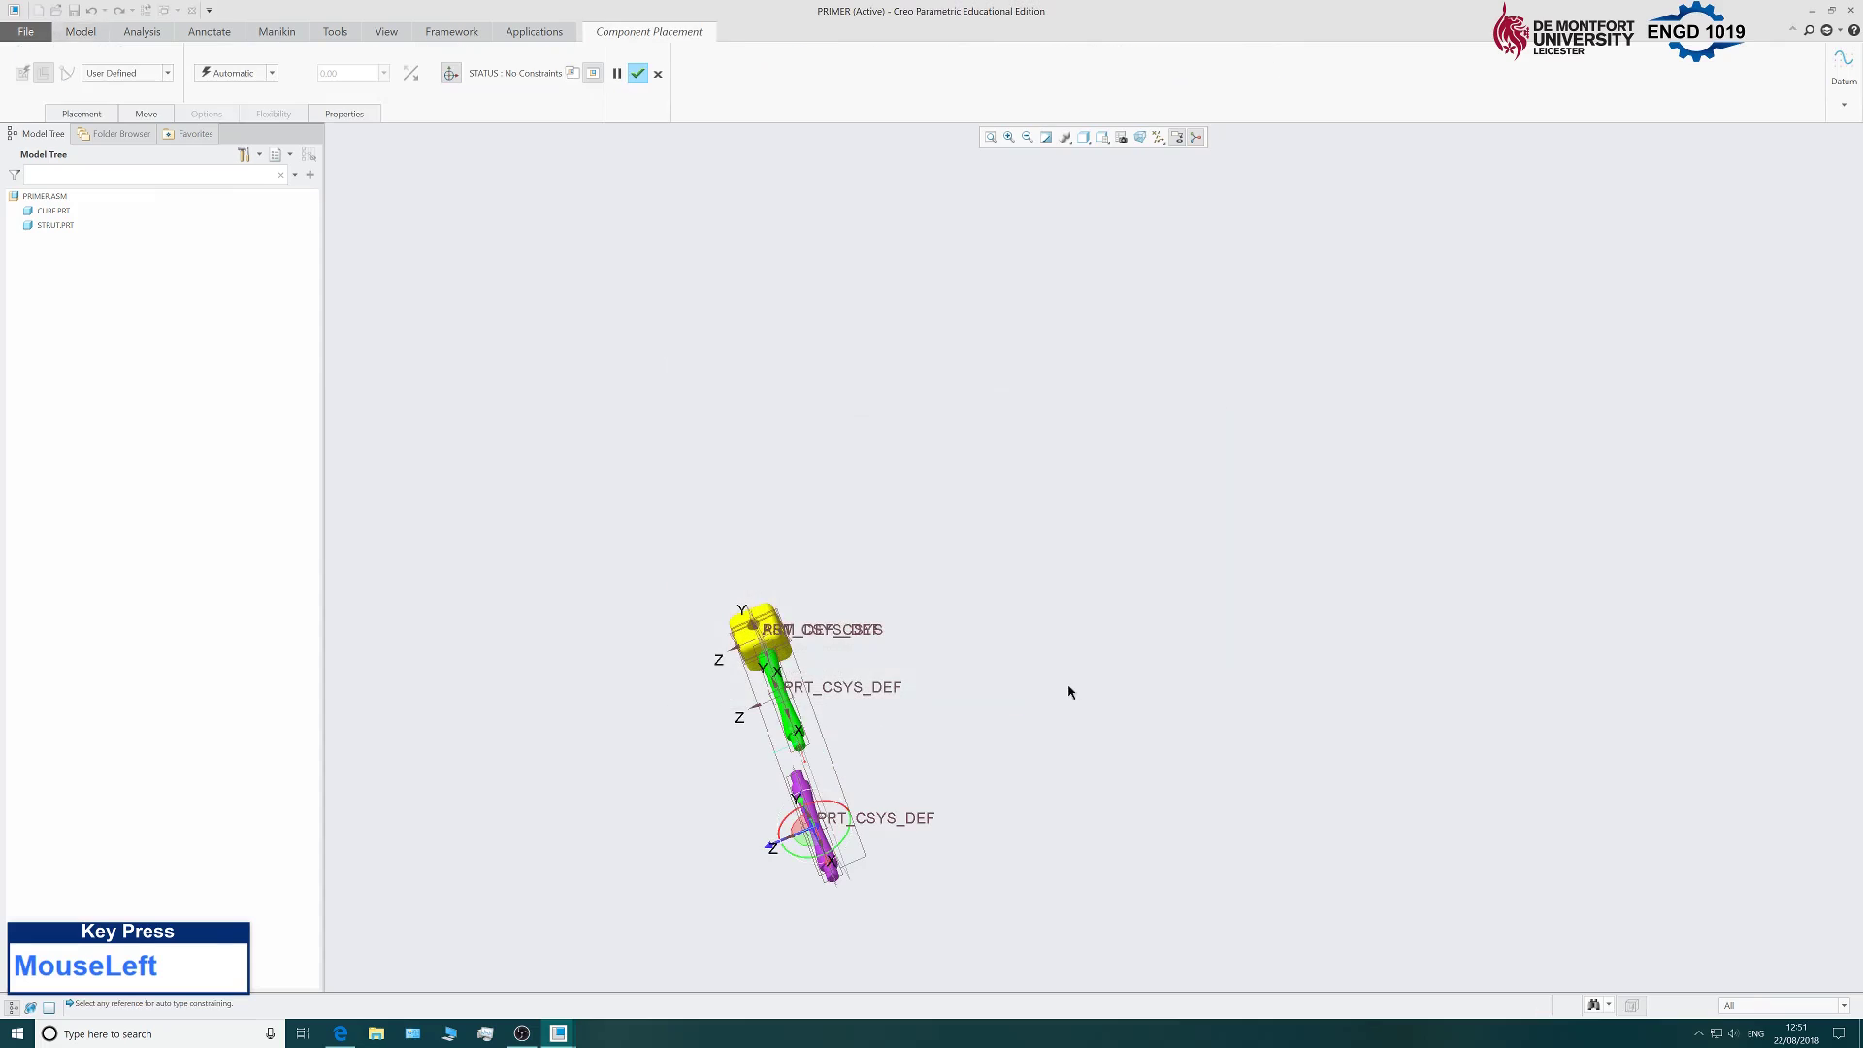
{"action": "scroll", "coordinate": [776, 839], "scroll_direction": "down", "scroll_amount": 3}
{"action": "left_click_drag", "start_coordinate": [828, 773], "coordinate": [1208, 668]}
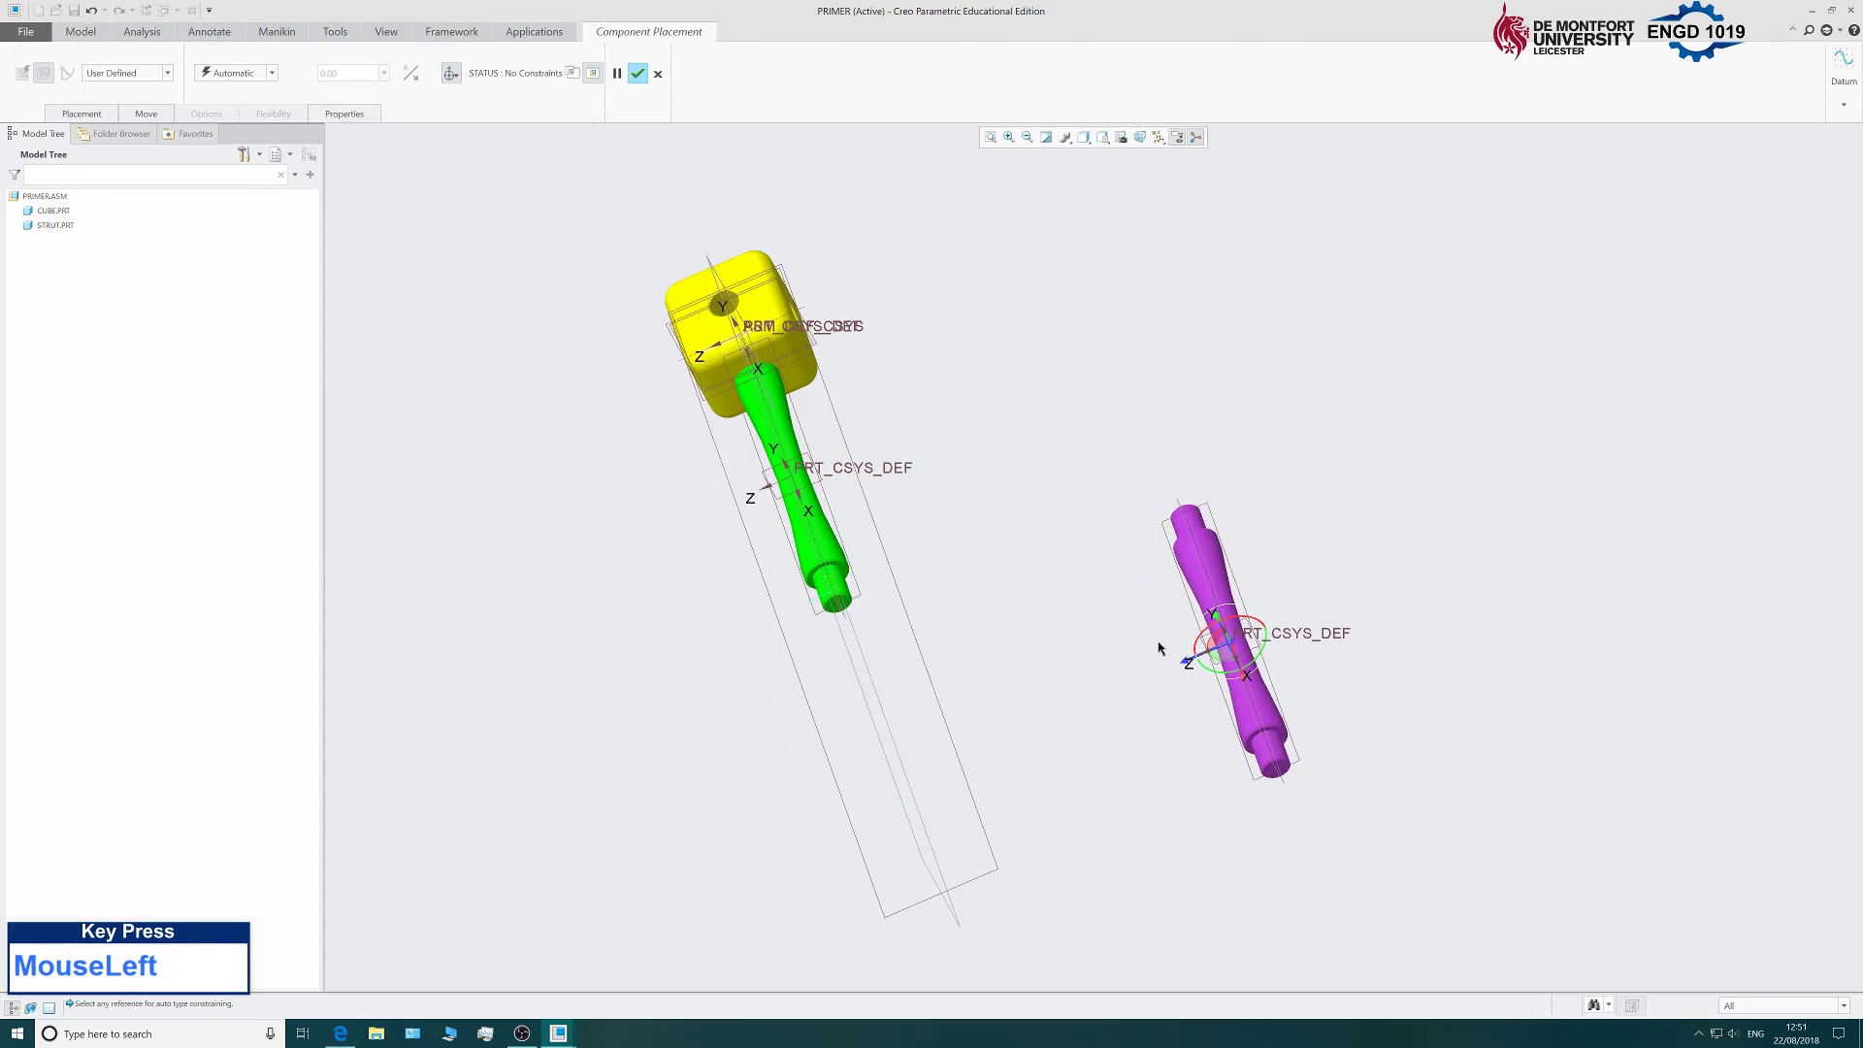
{"action": "middle_click_drag", "start_coordinate": [1075, 671], "coordinate": [1185, 632]}
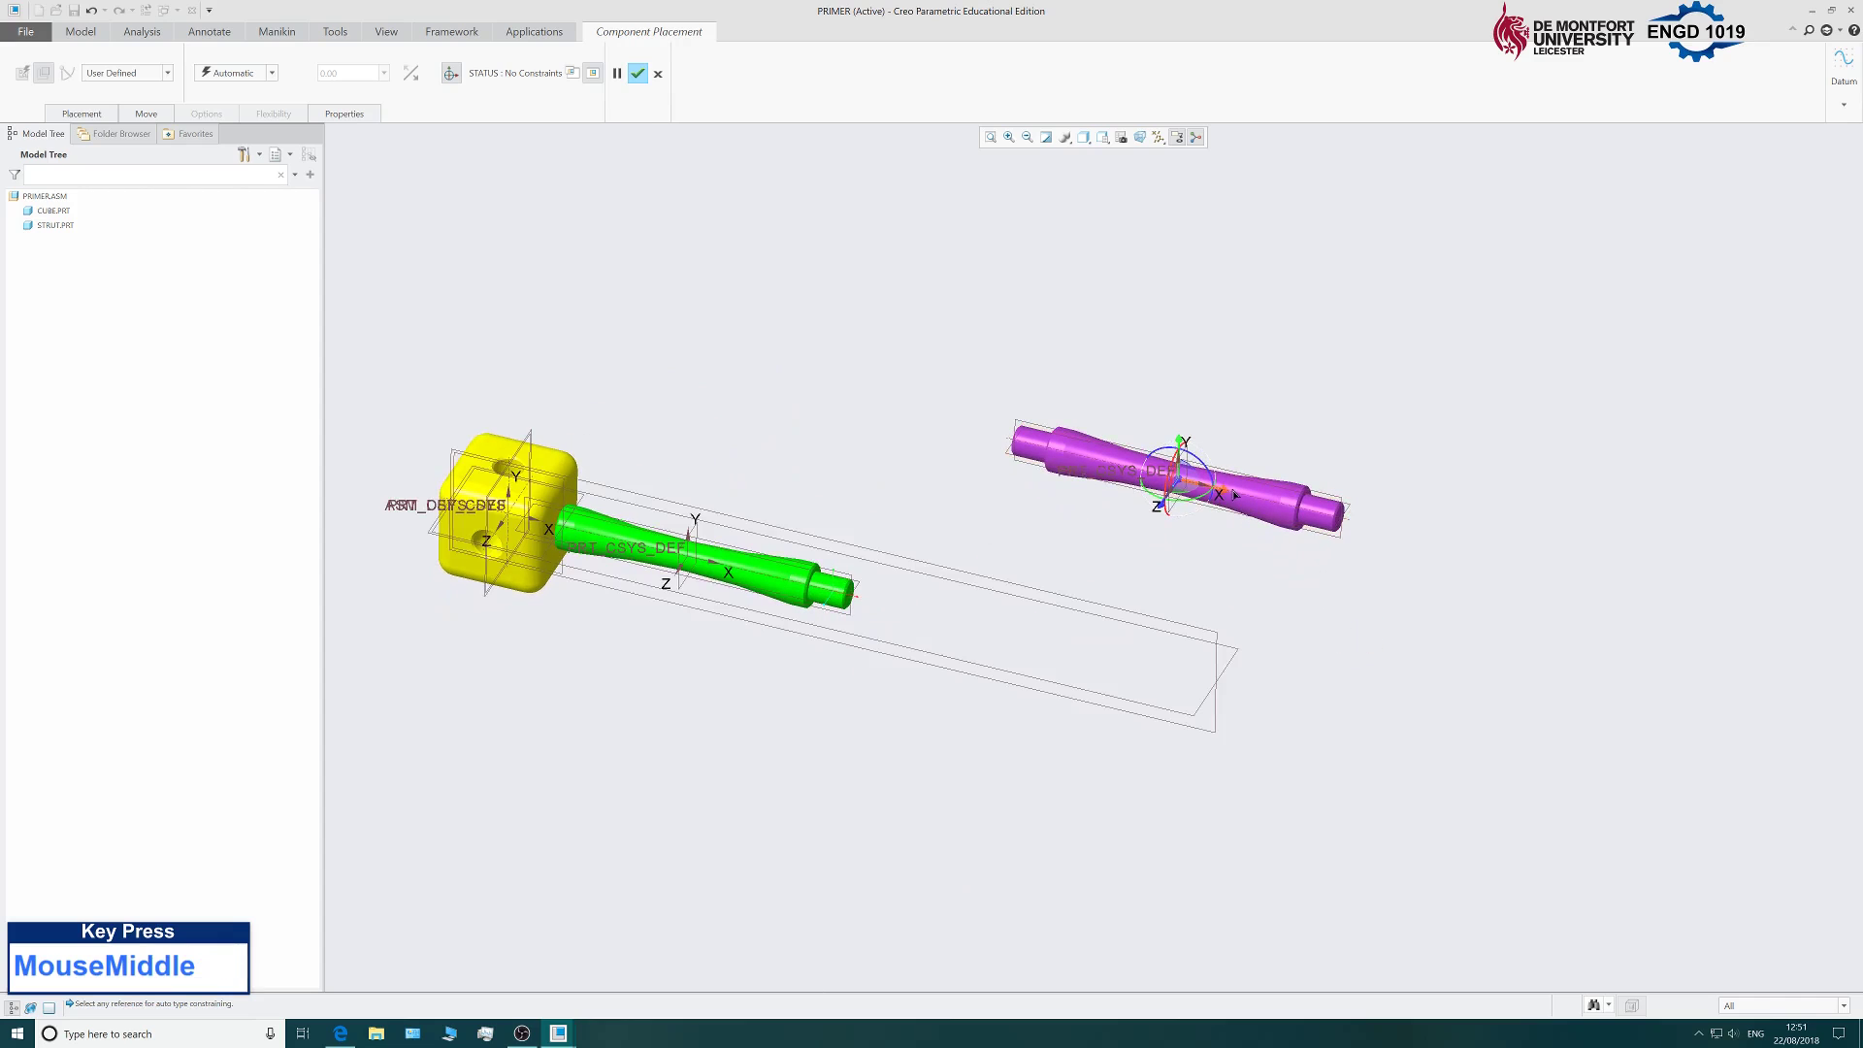
{"action": "left_click_drag", "start_coordinate": [1213, 490], "coordinate": [824, 394]}
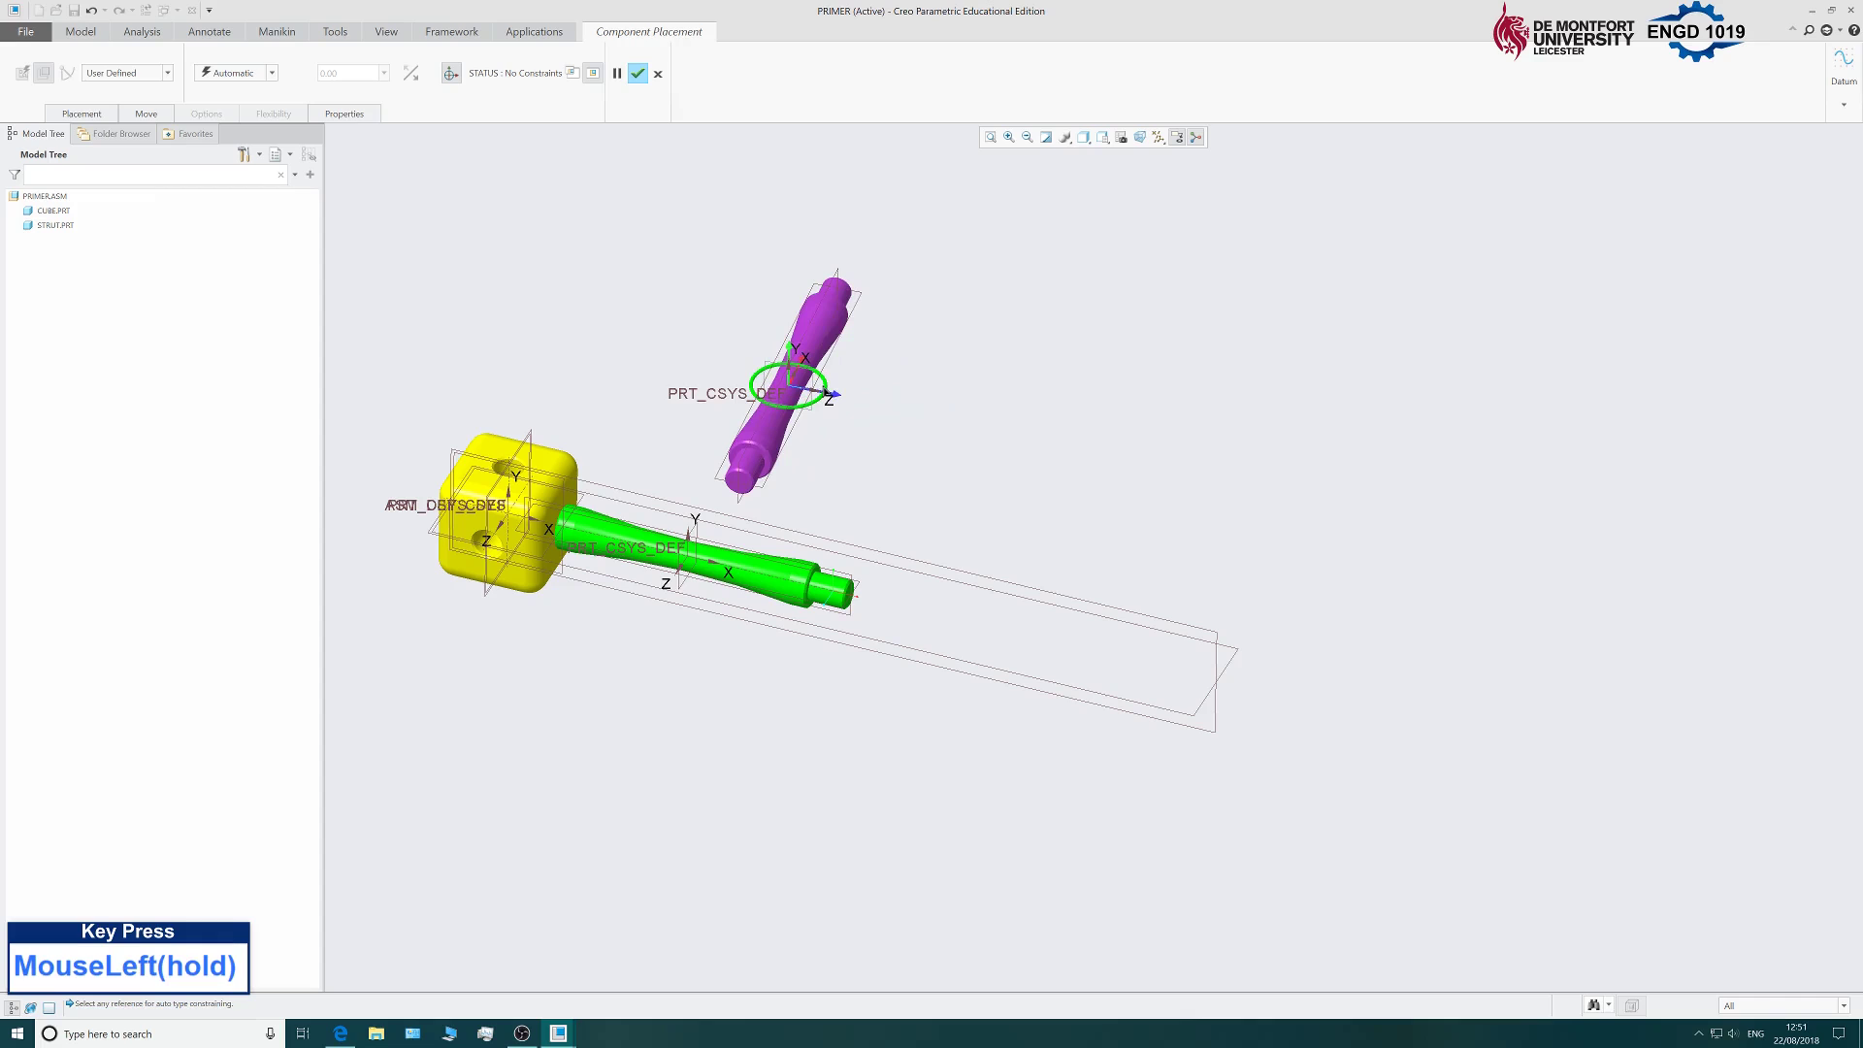
{"action": "left_click_drag", "start_coordinate": [822, 392], "coordinate": [648, 361]}
{"action": "middle_click_drag", "start_coordinate": [653, 364], "coordinate": [1106, 515]}
Align the new strut's axis with the cube's hole axis.
{"action": "scroll", "coordinate": [1074, 554], "scroll_direction": "up", "scroll_amount": 3}
{"action": "scroll", "coordinate": [1085, 419], "scroll_direction": "down", "scroll_amount": 4}
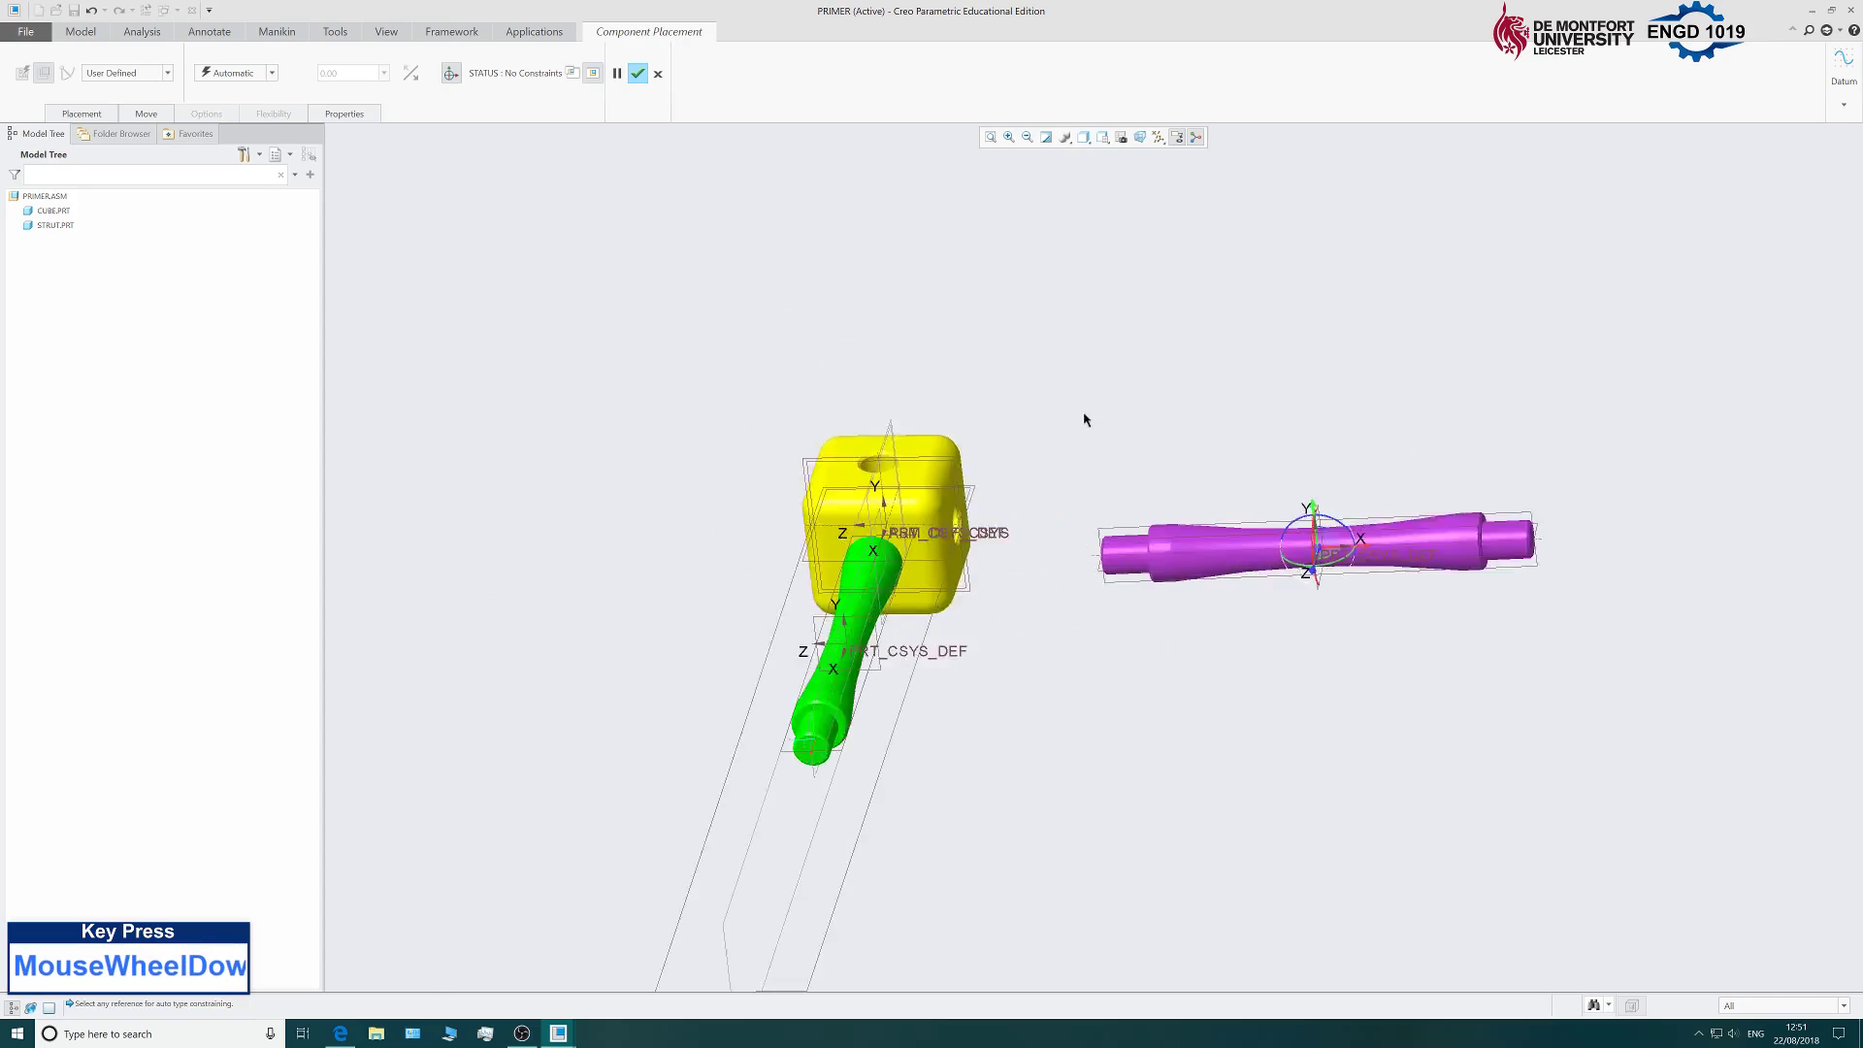
{"action": "scroll", "coordinate": [1085, 419], "scroll_direction": "down", "scroll_amount": 3}
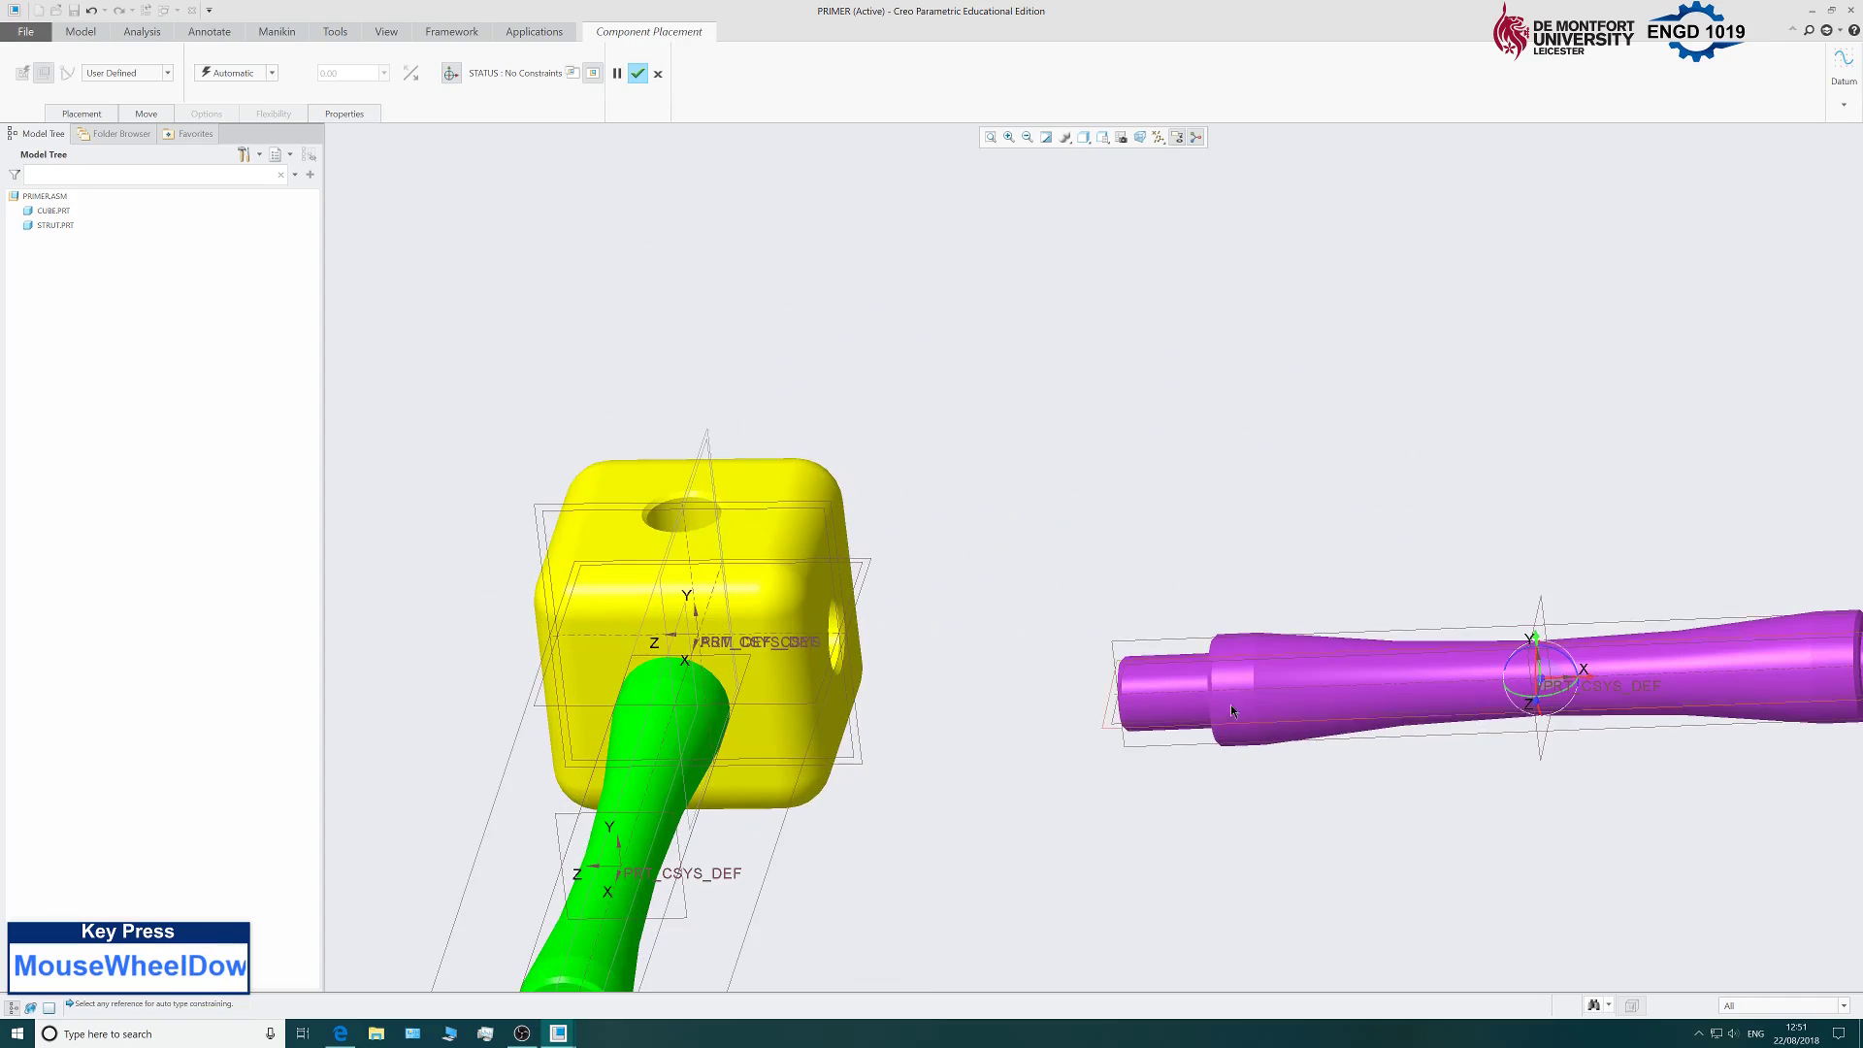
{"action": "left_click", "coordinate": [81, 114]}
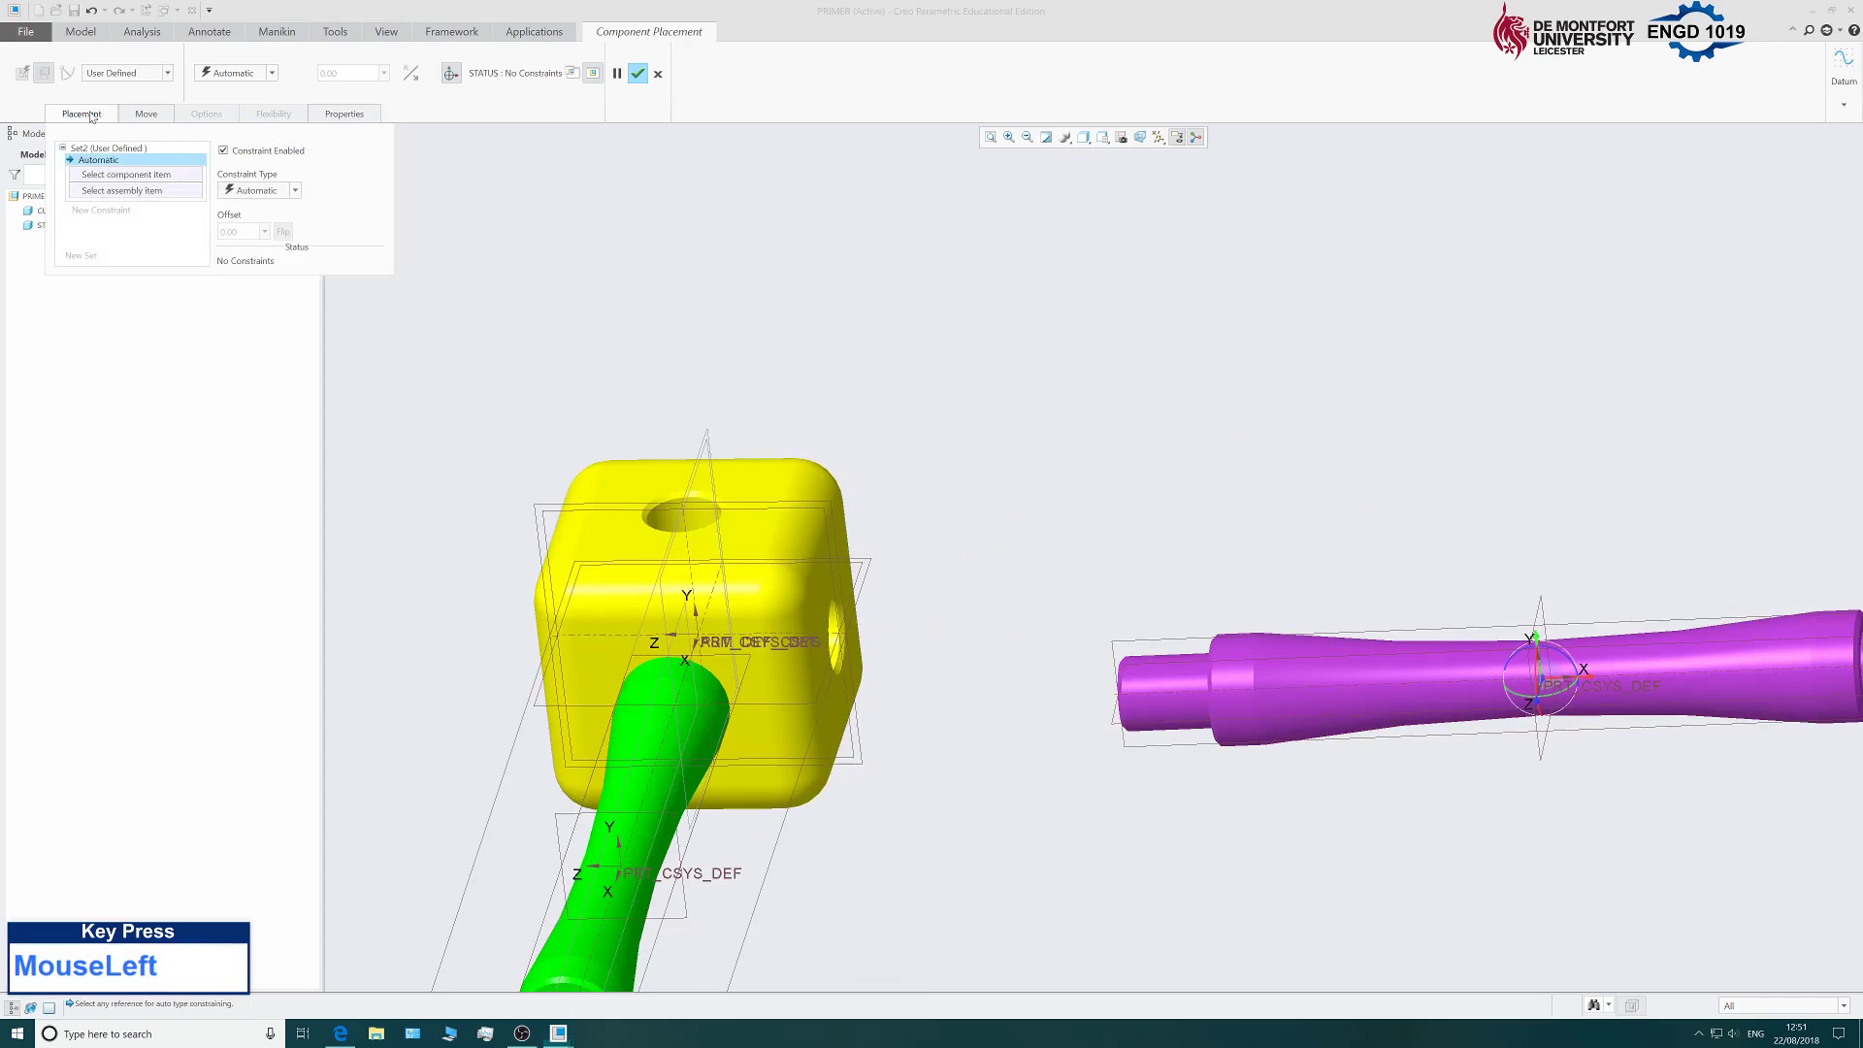
{"action": "left_click", "coordinate": [1191, 700]}
{"action": "scroll", "coordinate": [832, 642], "scroll_direction": "down", "scroll_amount": 4}
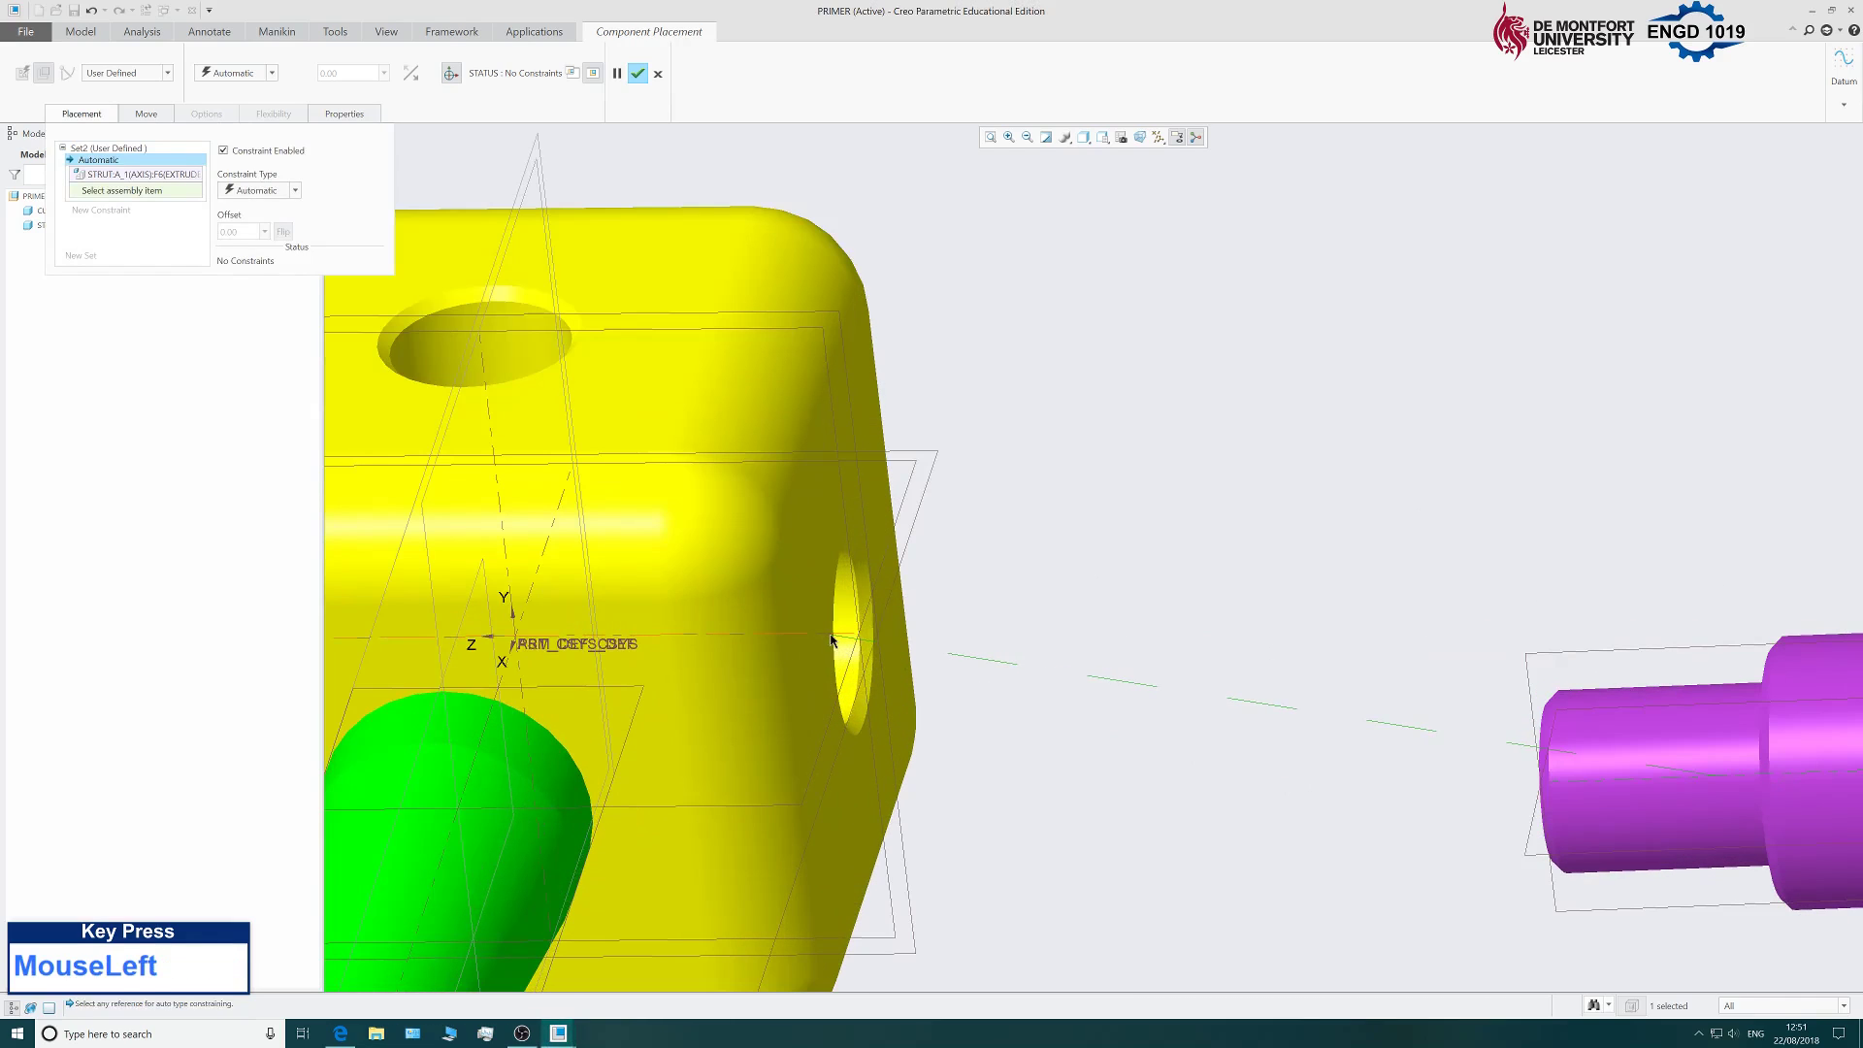
{"action": "left_click", "coordinate": [832, 640]}
{"action": "scroll", "coordinate": [1001, 601], "scroll_direction": "up", "scroll_amount": 5}
{"action": "middle_click_drag", "start_coordinate": [1436, 613], "coordinate": [1398, 601]}
Add a constraint mating the strut's shoulder face against the cube's hole face.
{"action": "left_click", "coordinate": [112, 213]}
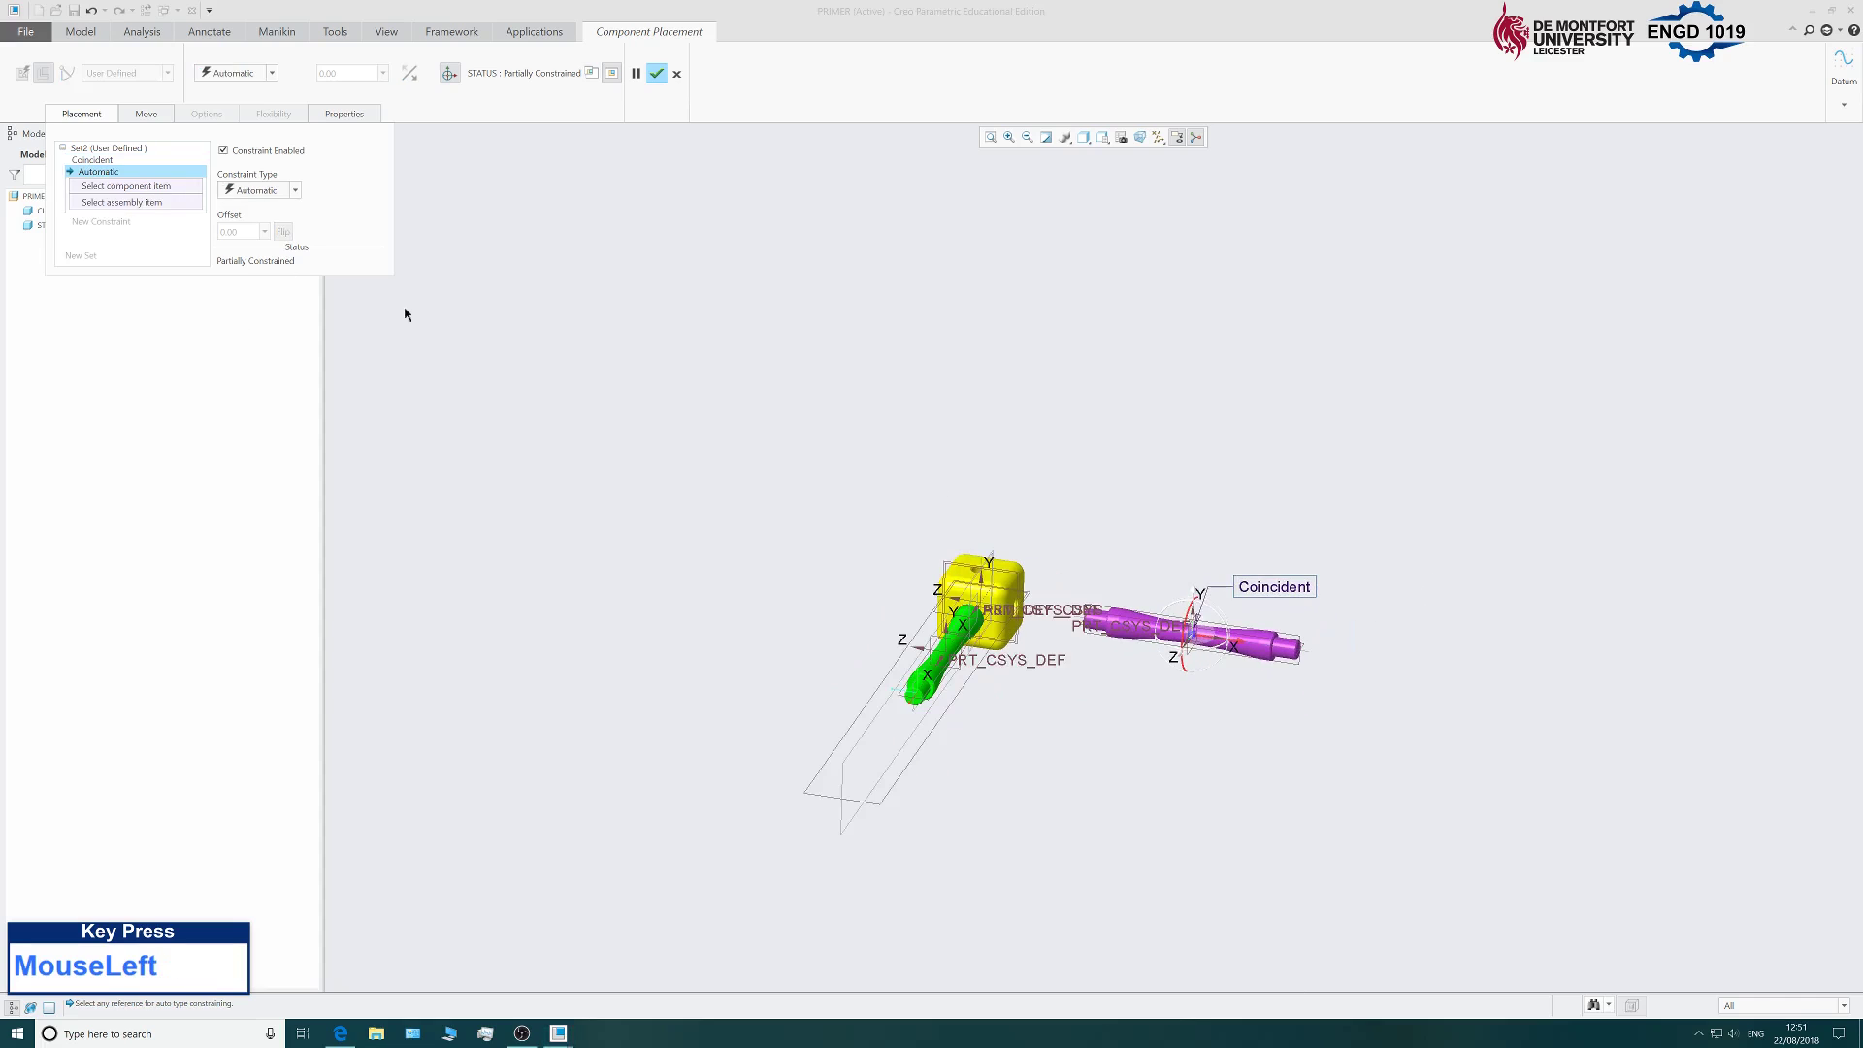
{"action": "scroll", "coordinate": [899, 537], "scroll_direction": "down", "scroll_amount": 5}
{"action": "middle_click_drag", "start_coordinate": [899, 537], "coordinate": [999, 644]}
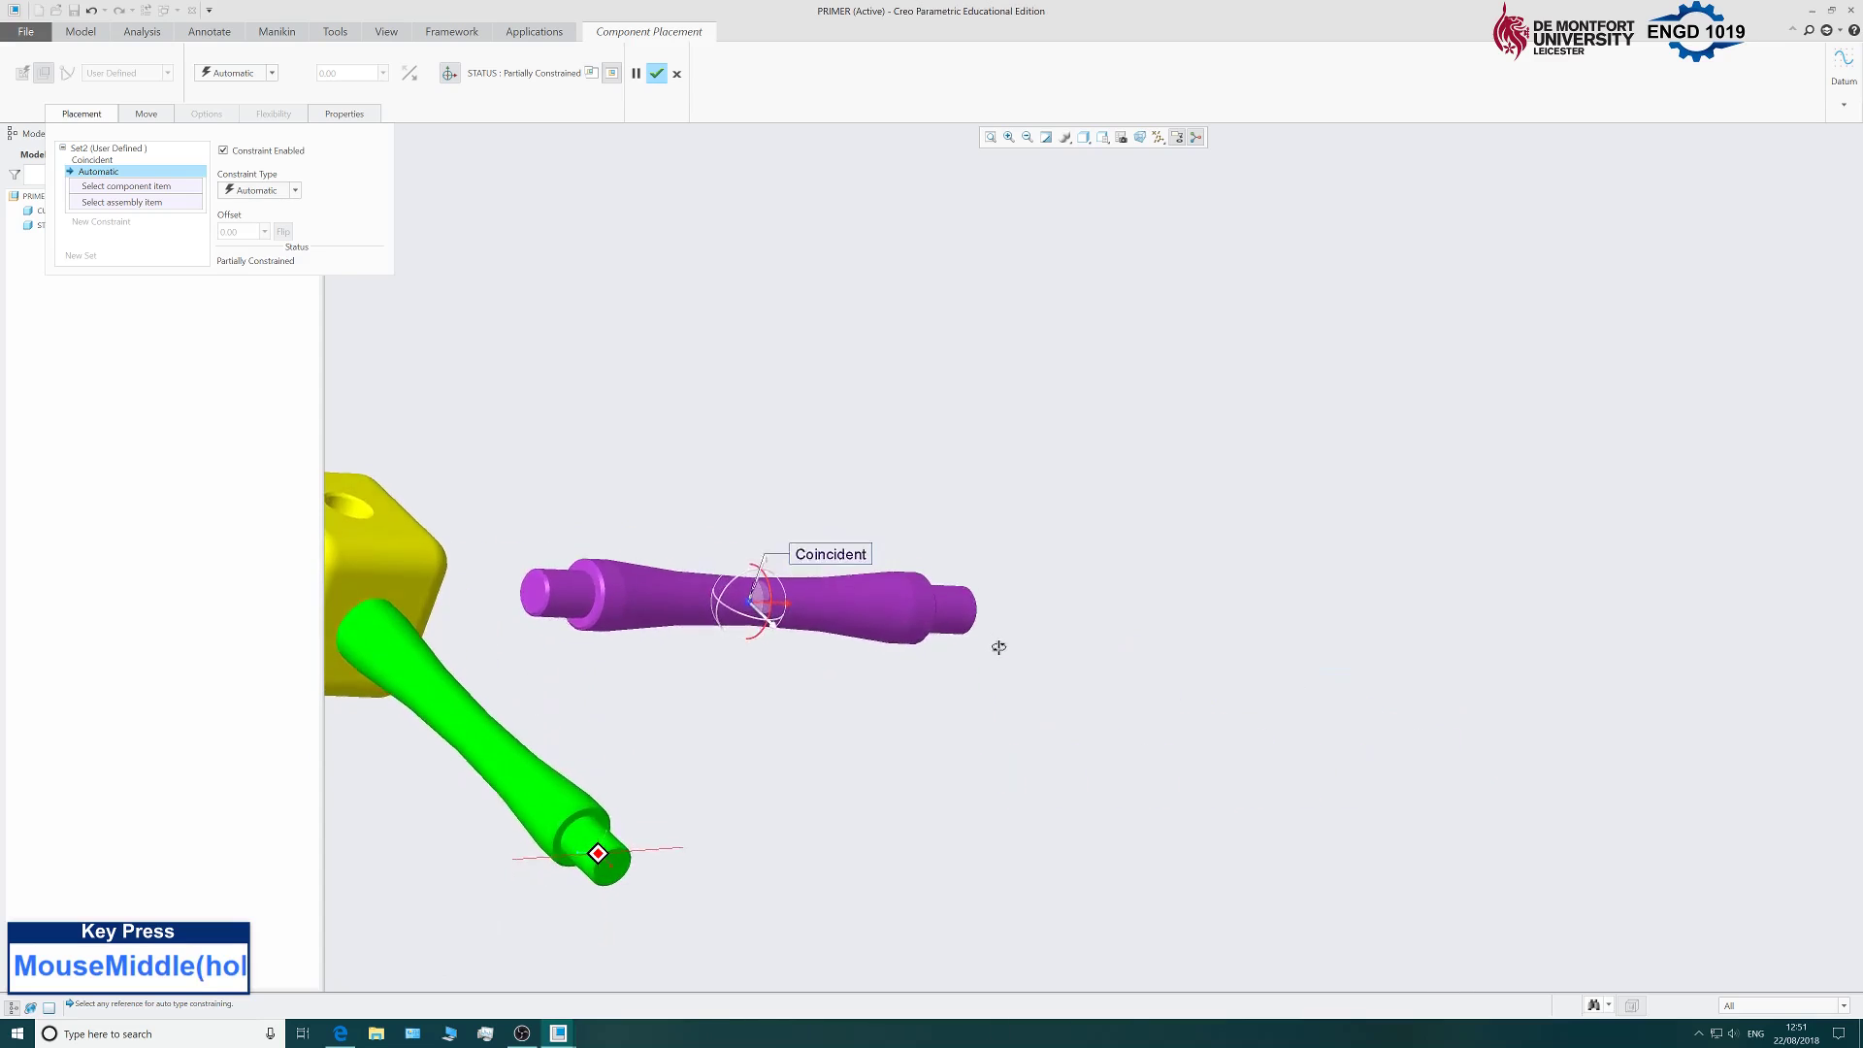
{"action": "scroll", "coordinate": [999, 644], "scroll_direction": "up", "scroll_amount": 5}
{"action": "scroll", "coordinate": [825, 648], "scroll_direction": "down", "scroll_amount": 10}
{"action": "left_click", "coordinate": [896, 580]}
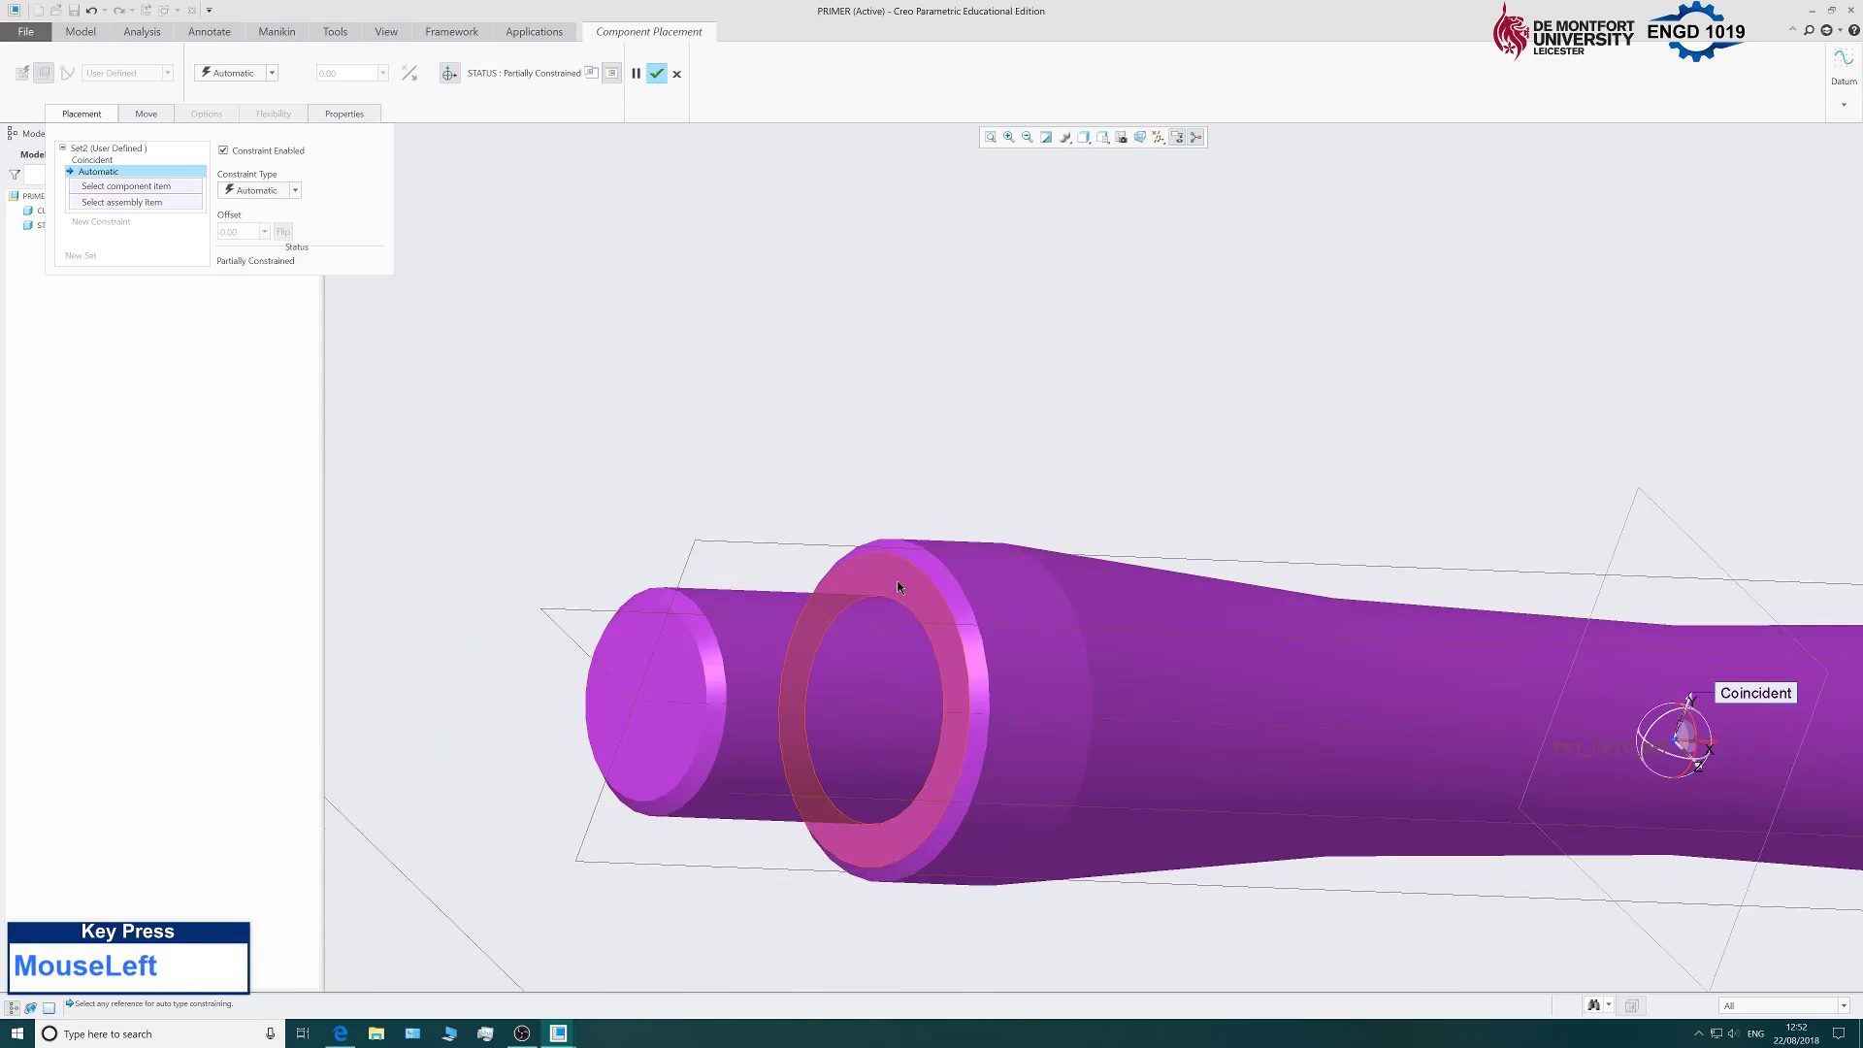
{"action": "scroll", "coordinate": [1039, 449], "scroll_direction": "up", "scroll_amount": 3}
{"action": "middle_click_drag", "start_coordinate": [1039, 449], "coordinate": [923, 408]}
{"action": "scroll", "coordinate": [924, 499], "scroll_direction": "up", "scroll_amount": 2}
{"action": "scroll", "coordinate": [1081, 545], "scroll_direction": "down", "scroll_amount": 6}
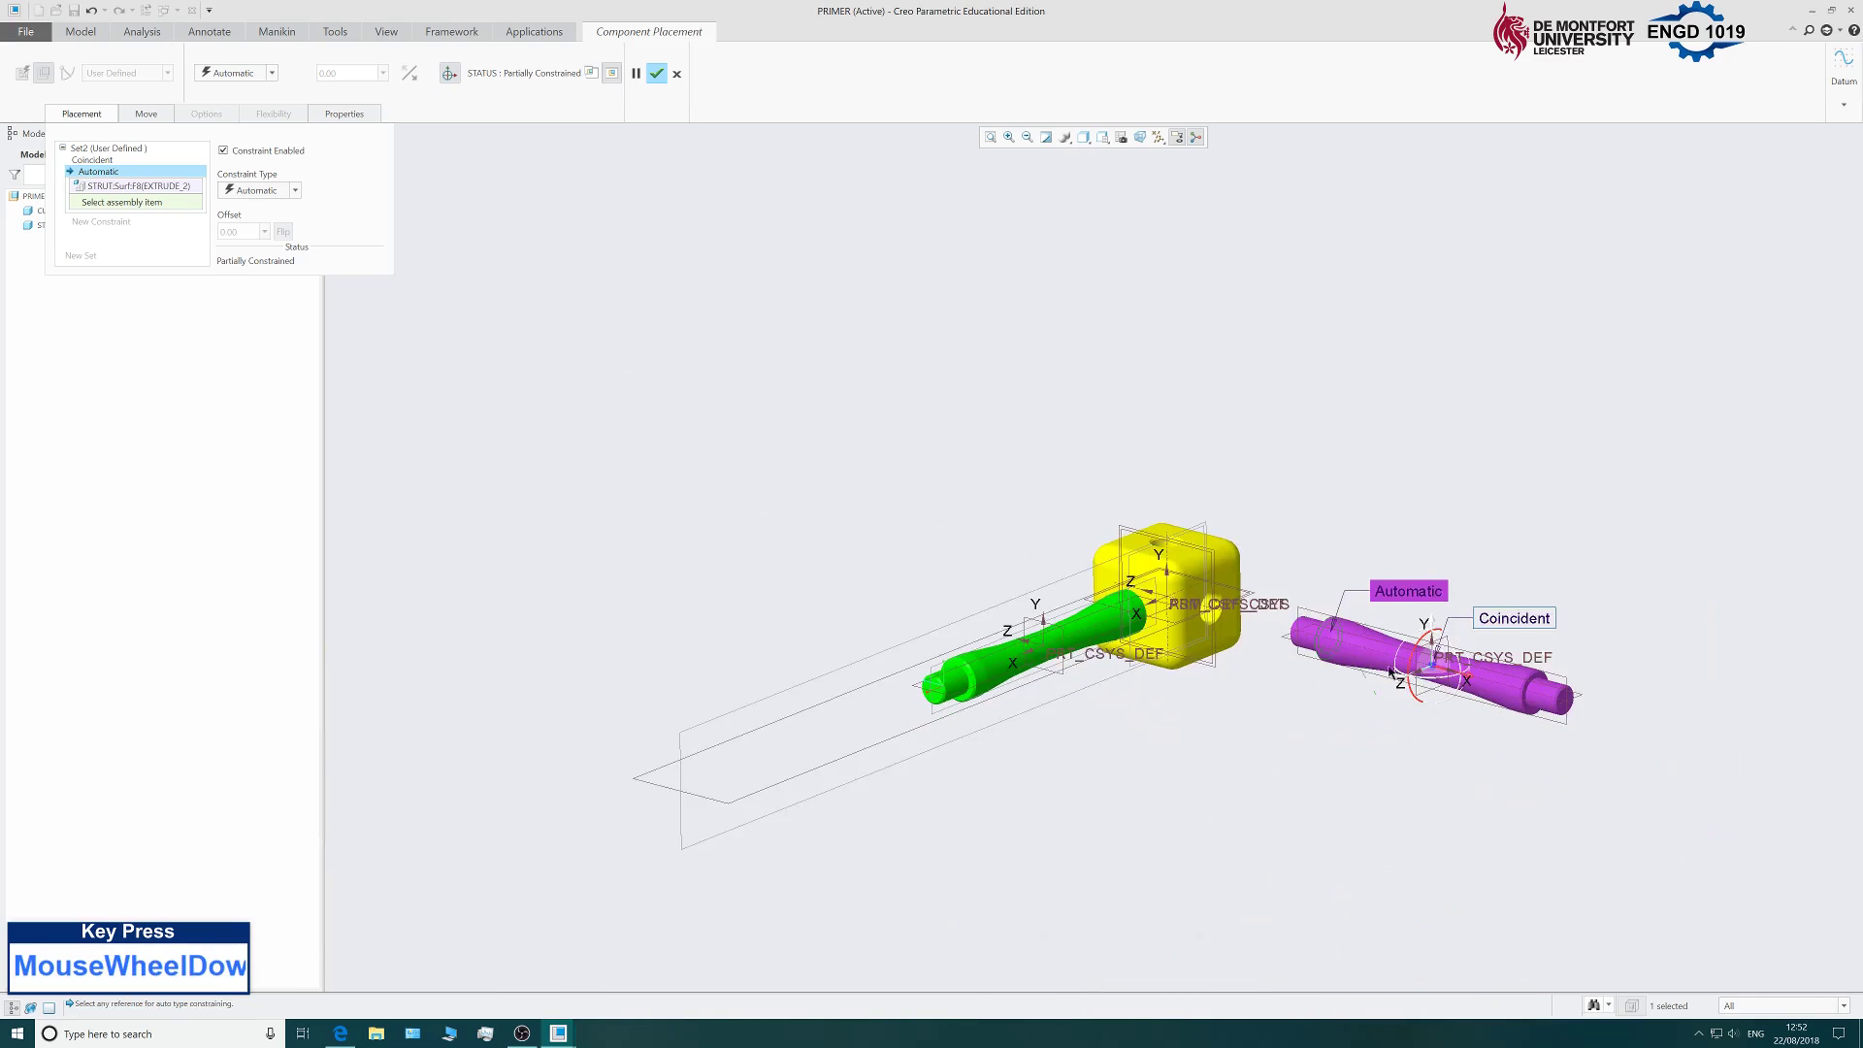
{"action": "left_click", "coordinate": [1031, 482]}
{"action": "scroll", "coordinate": [1031, 482], "scroll_direction": "up", "scroll_amount": 5}
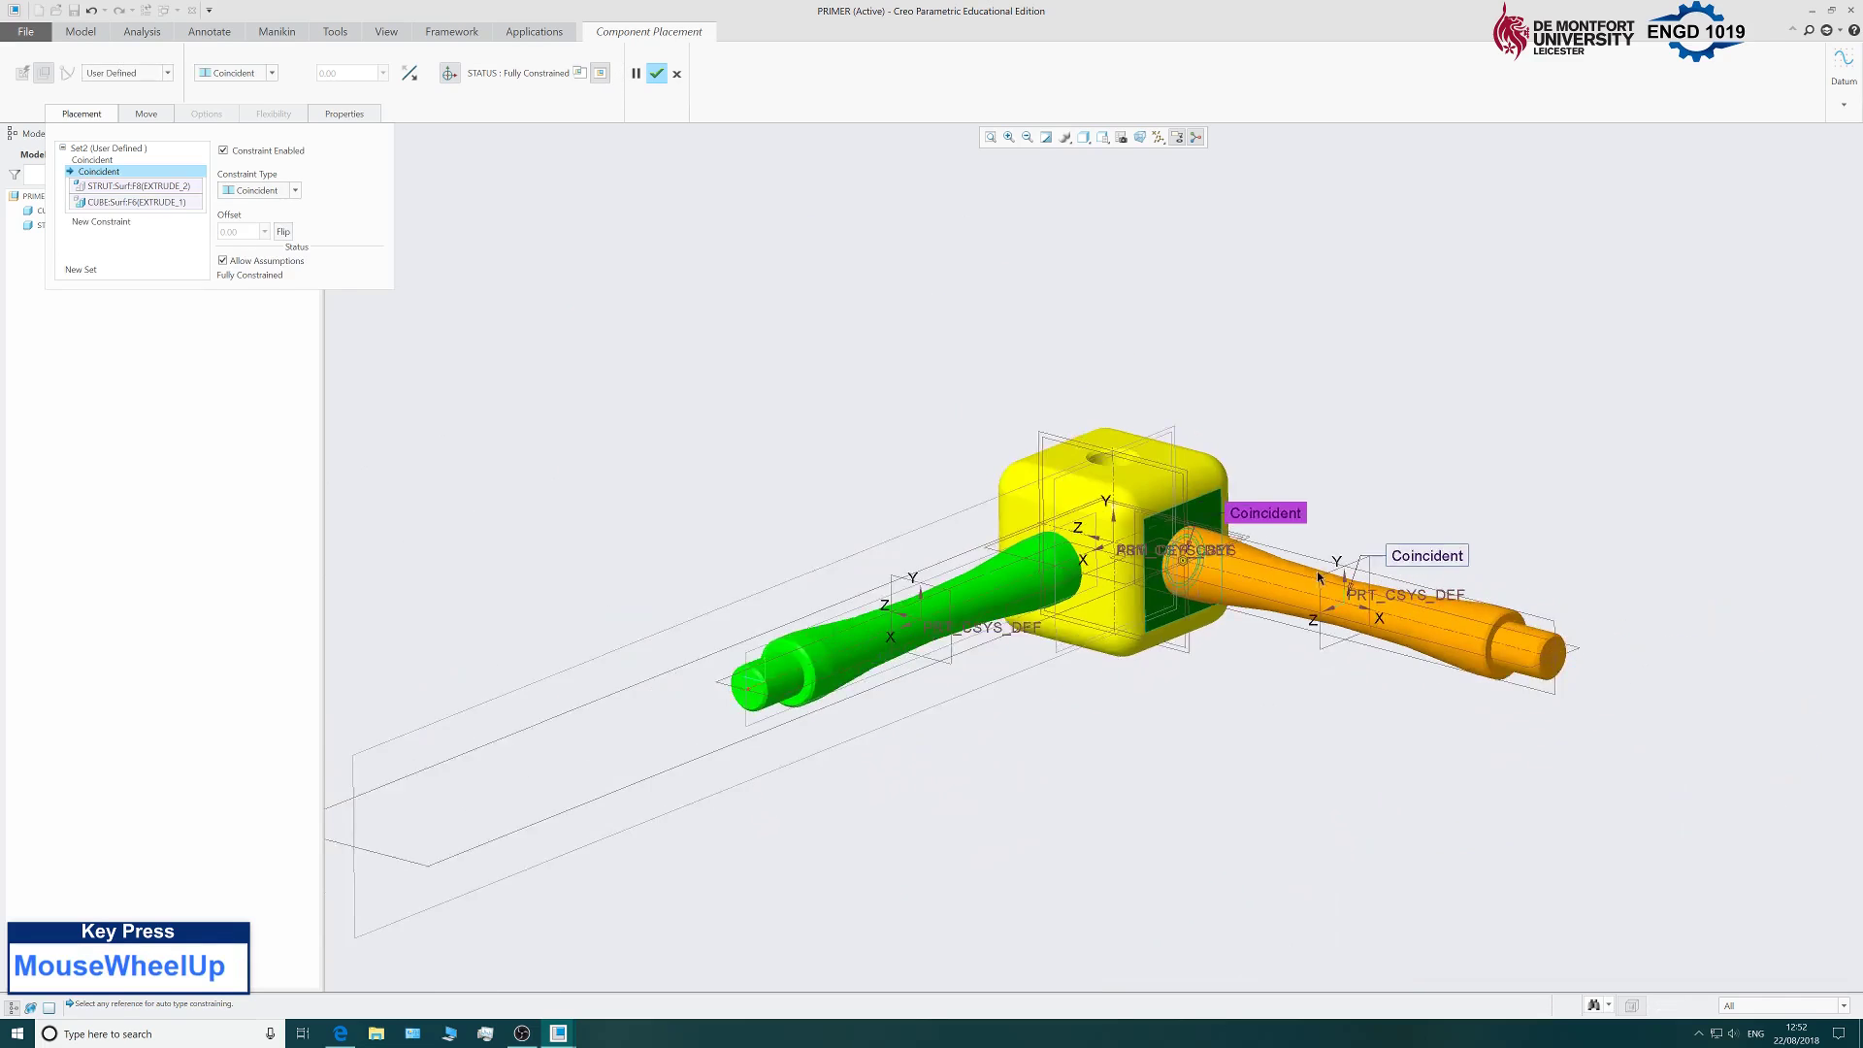
{"action": "scroll", "coordinate": [803, 524], "scroll_direction": "down", "scroll_amount": 3}
{"action": "scroll", "coordinate": [1044, 589], "scroll_direction": "up", "scroll_amount": 3}
{"action": "scroll", "coordinate": [1044, 589], "scroll_direction": "down", "scroll_amount": 3}
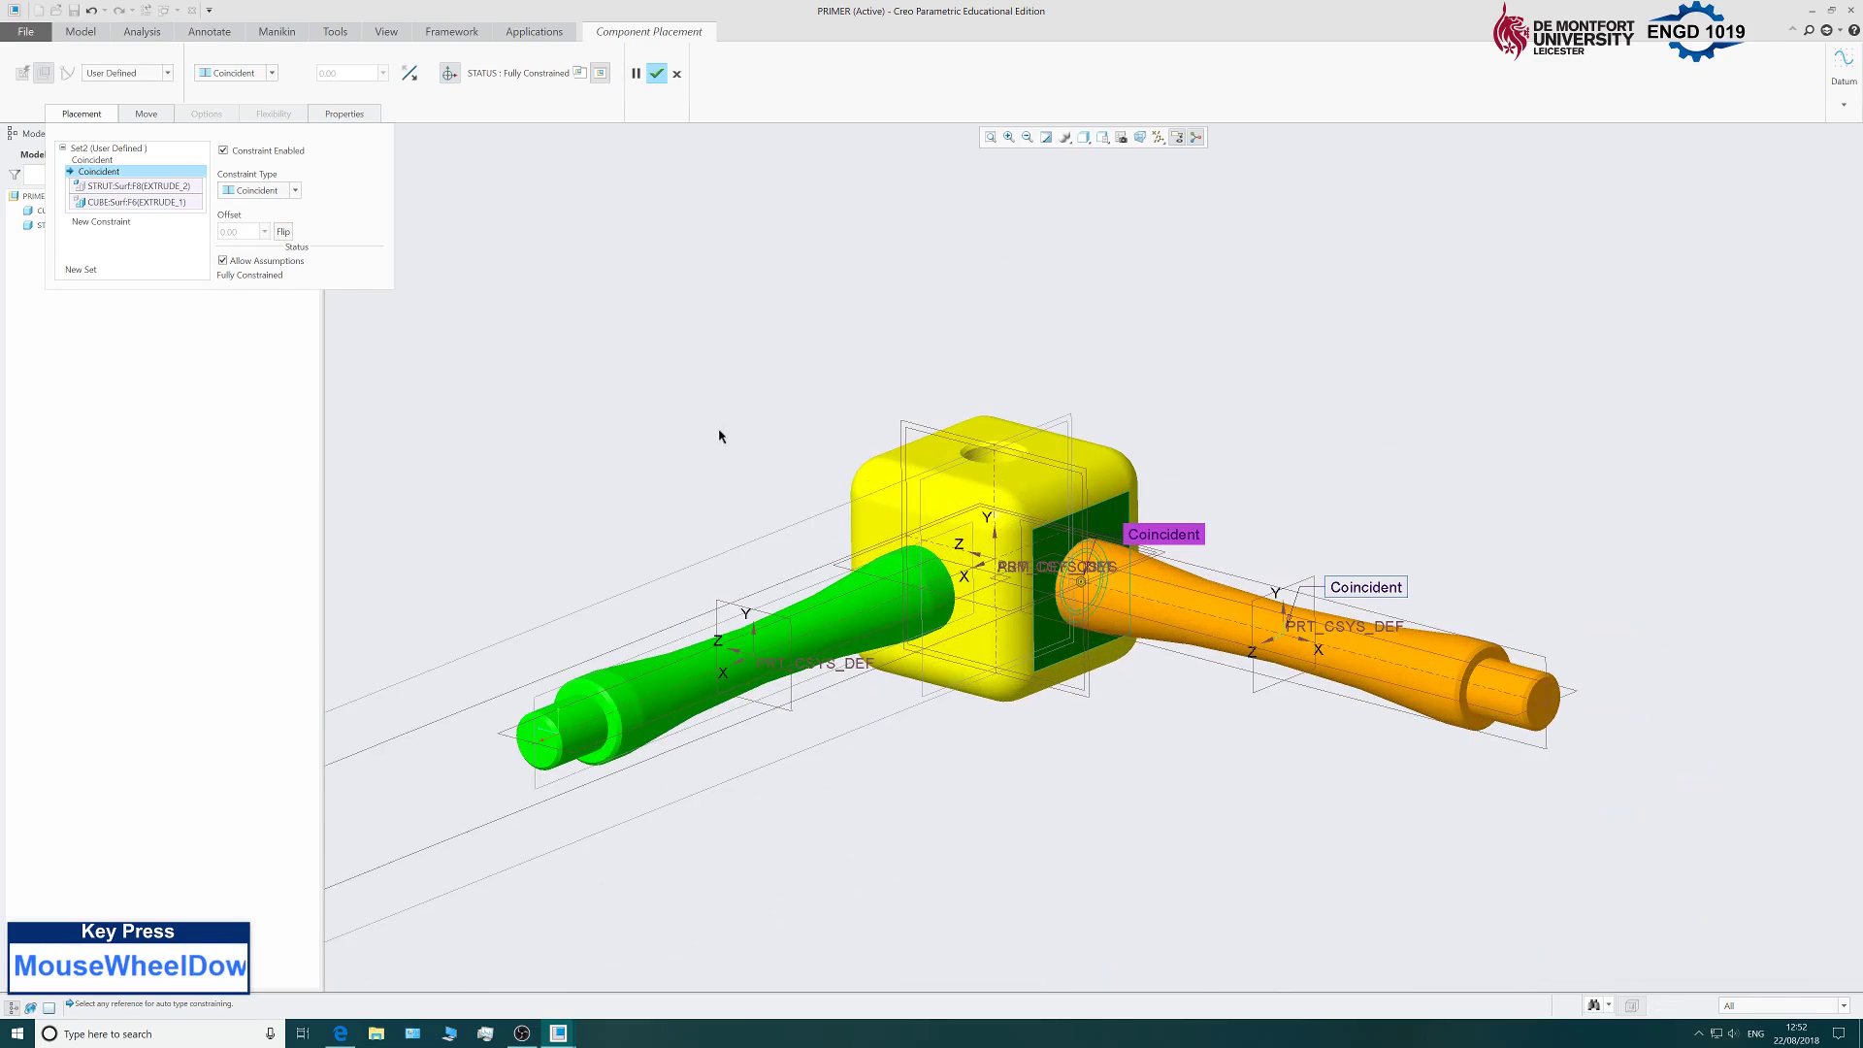
{"action": "middle_click_drag", "start_coordinate": [719, 428], "coordinate": [805, 466]}
{"action": "scroll", "coordinate": [812, 474], "scroll_direction": "up", "scroll_amount": 2}
{"action": "scroll", "coordinate": [680, 322], "scroll_direction": "down", "scroll_amount": 2}
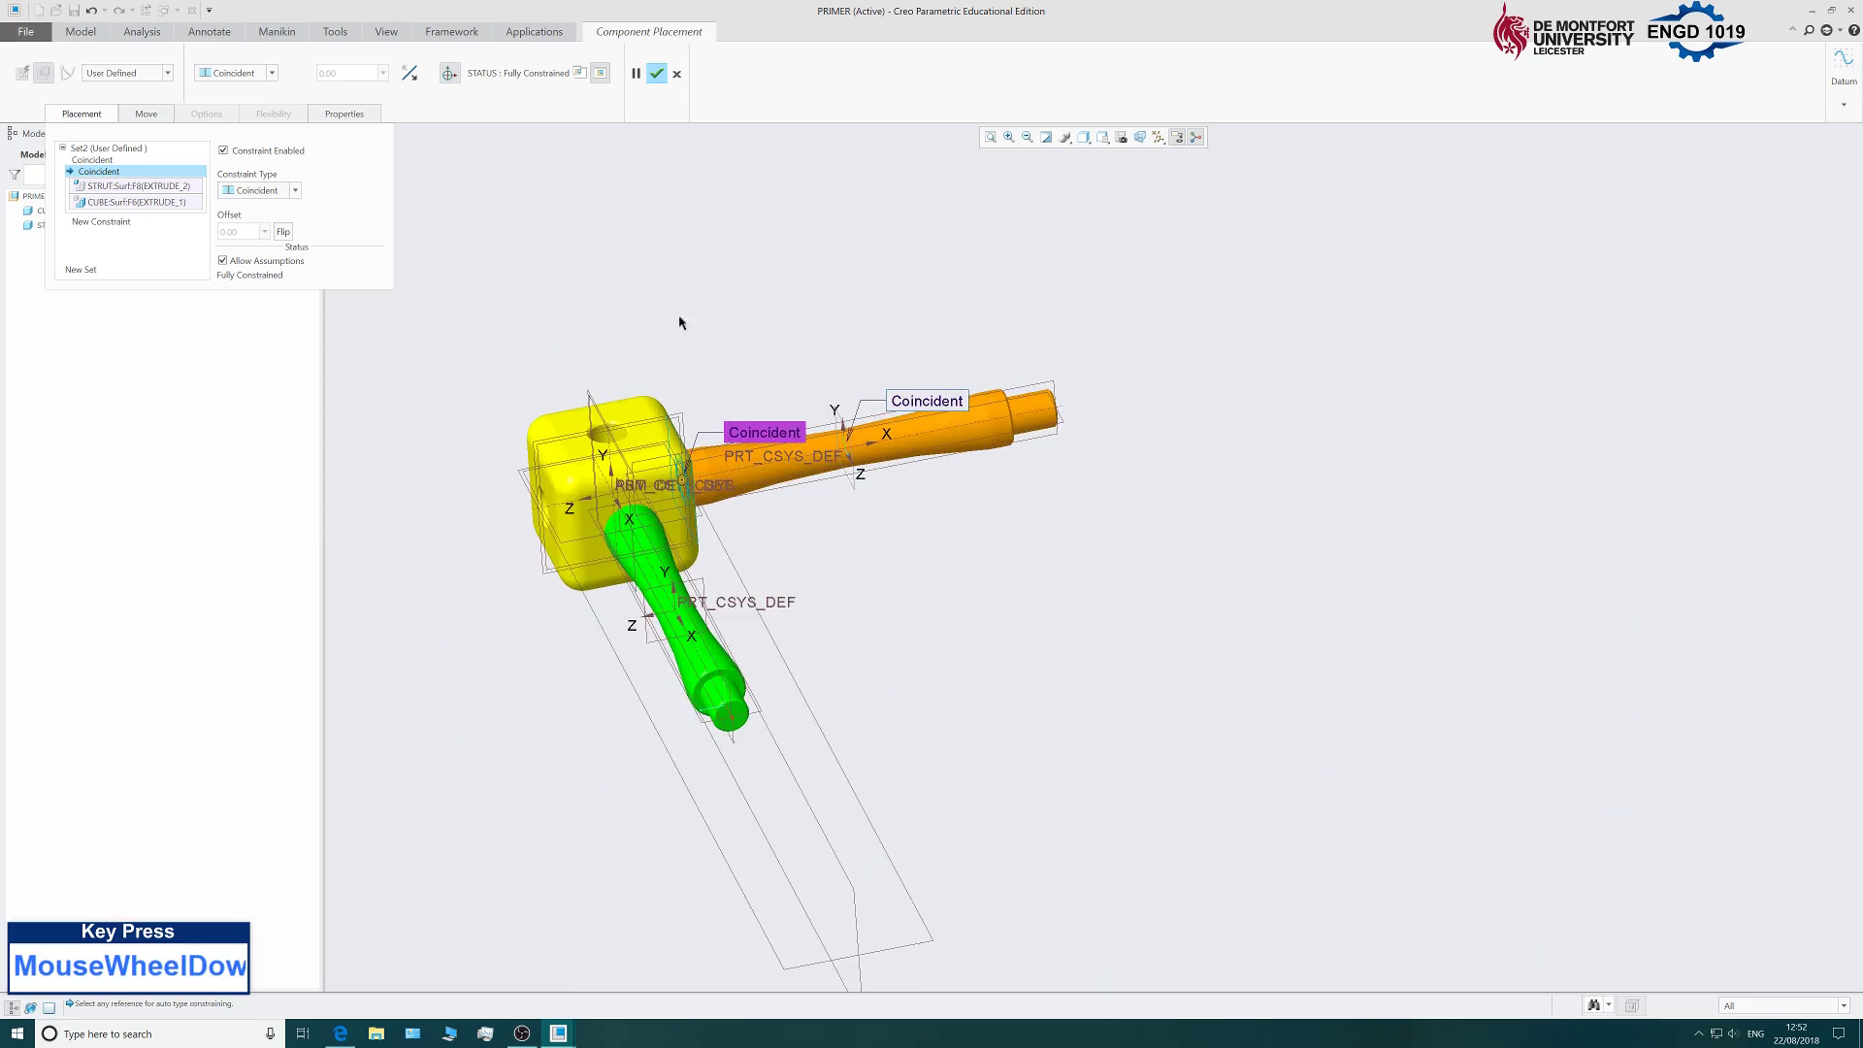
Confirm the second strut's placement and orbit the assembly to check it.
{"action": "left_click", "coordinate": [654, 74]}
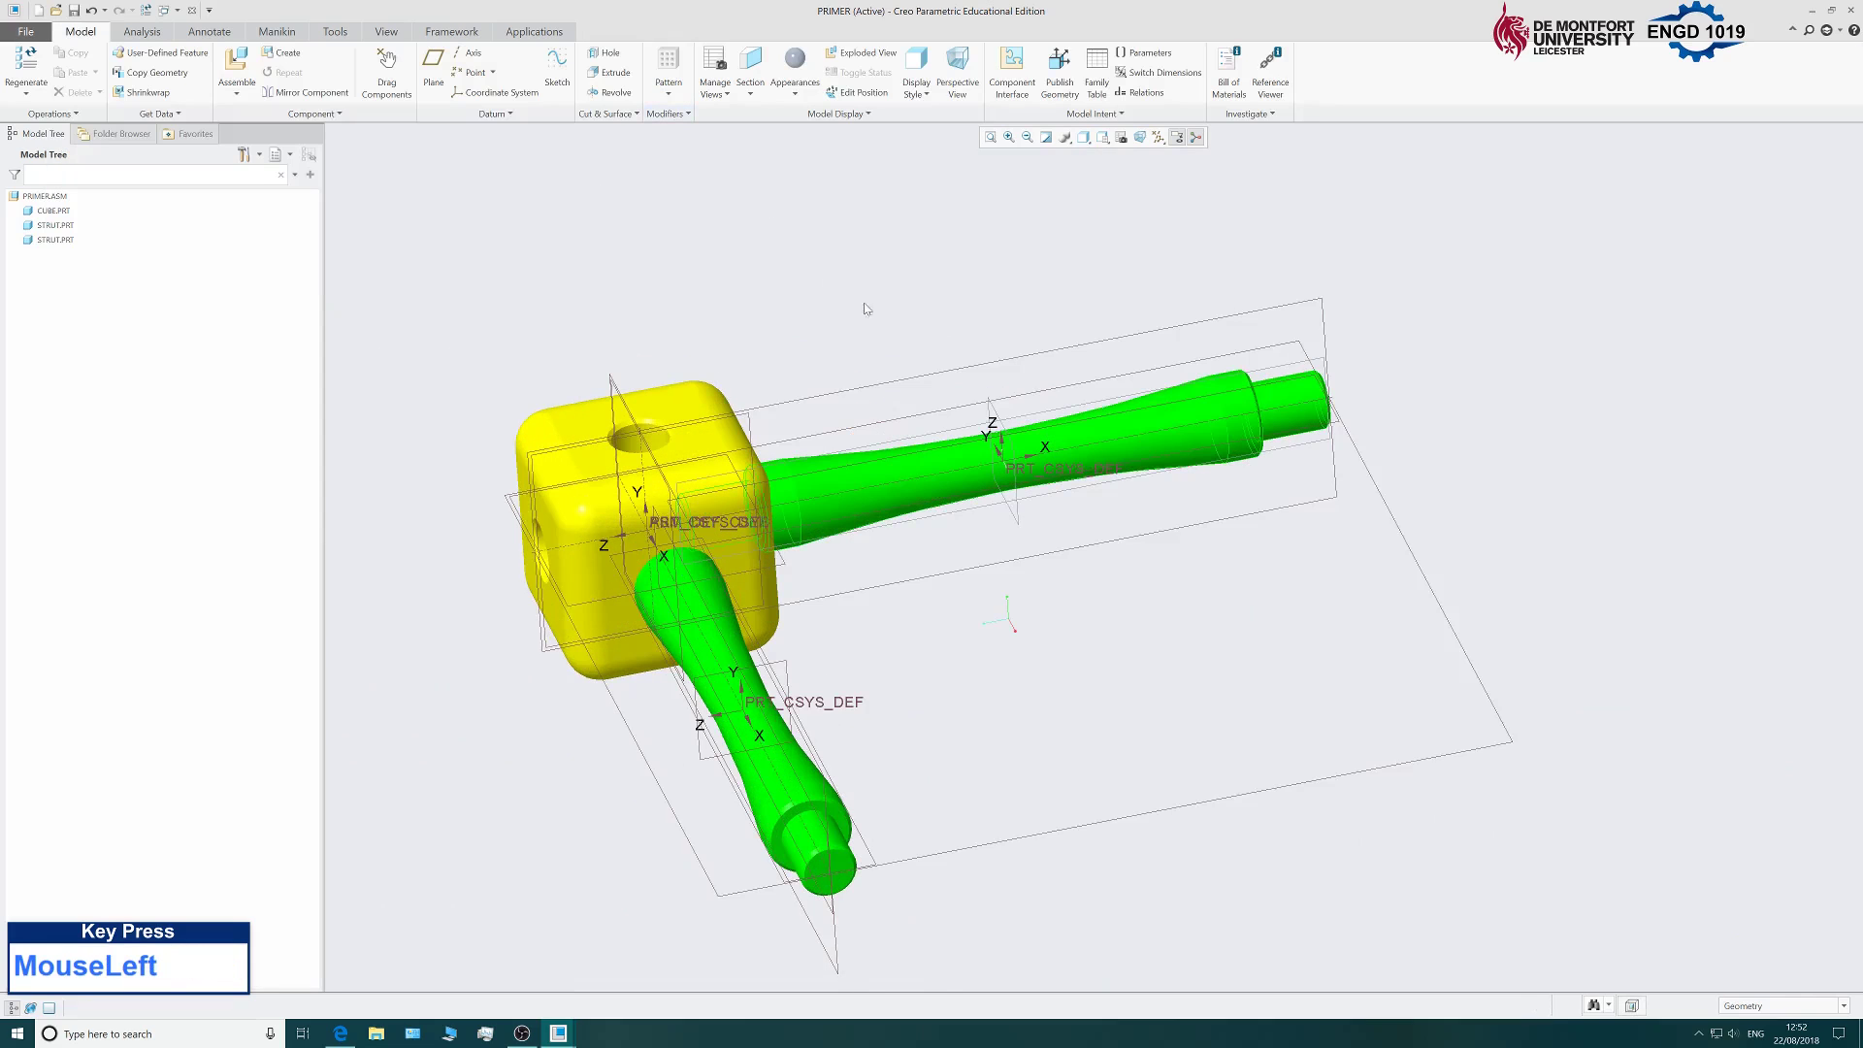
{"action": "scroll", "coordinate": [867, 309], "scroll_direction": "up", "scroll_amount": 2}
{"action": "scroll", "coordinate": [966, 291], "scroll_direction": "down", "scroll_amount": 2}
{"action": "middle_click_drag", "start_coordinate": [961, 287], "coordinate": [1041, 320]}
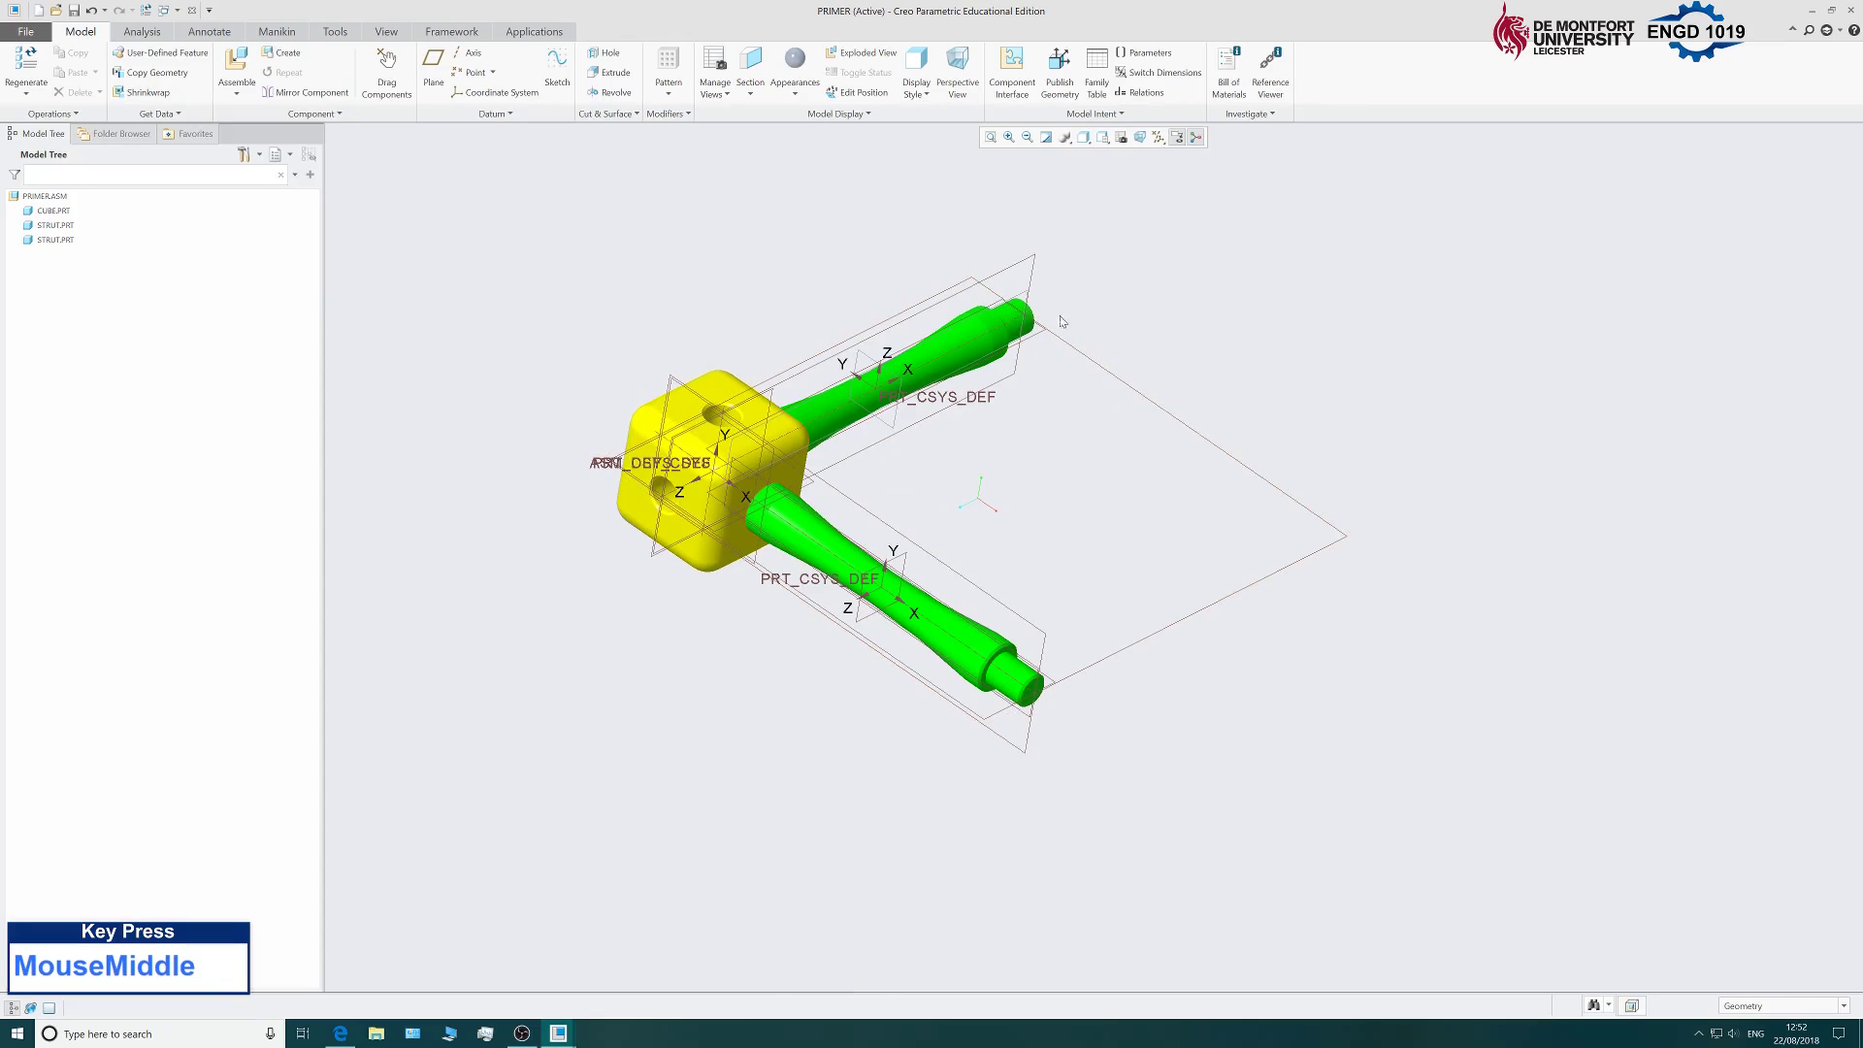
Insert cube.prt and align its hole with a strut's free end.
{"action": "left_click", "coordinate": [243, 65]}
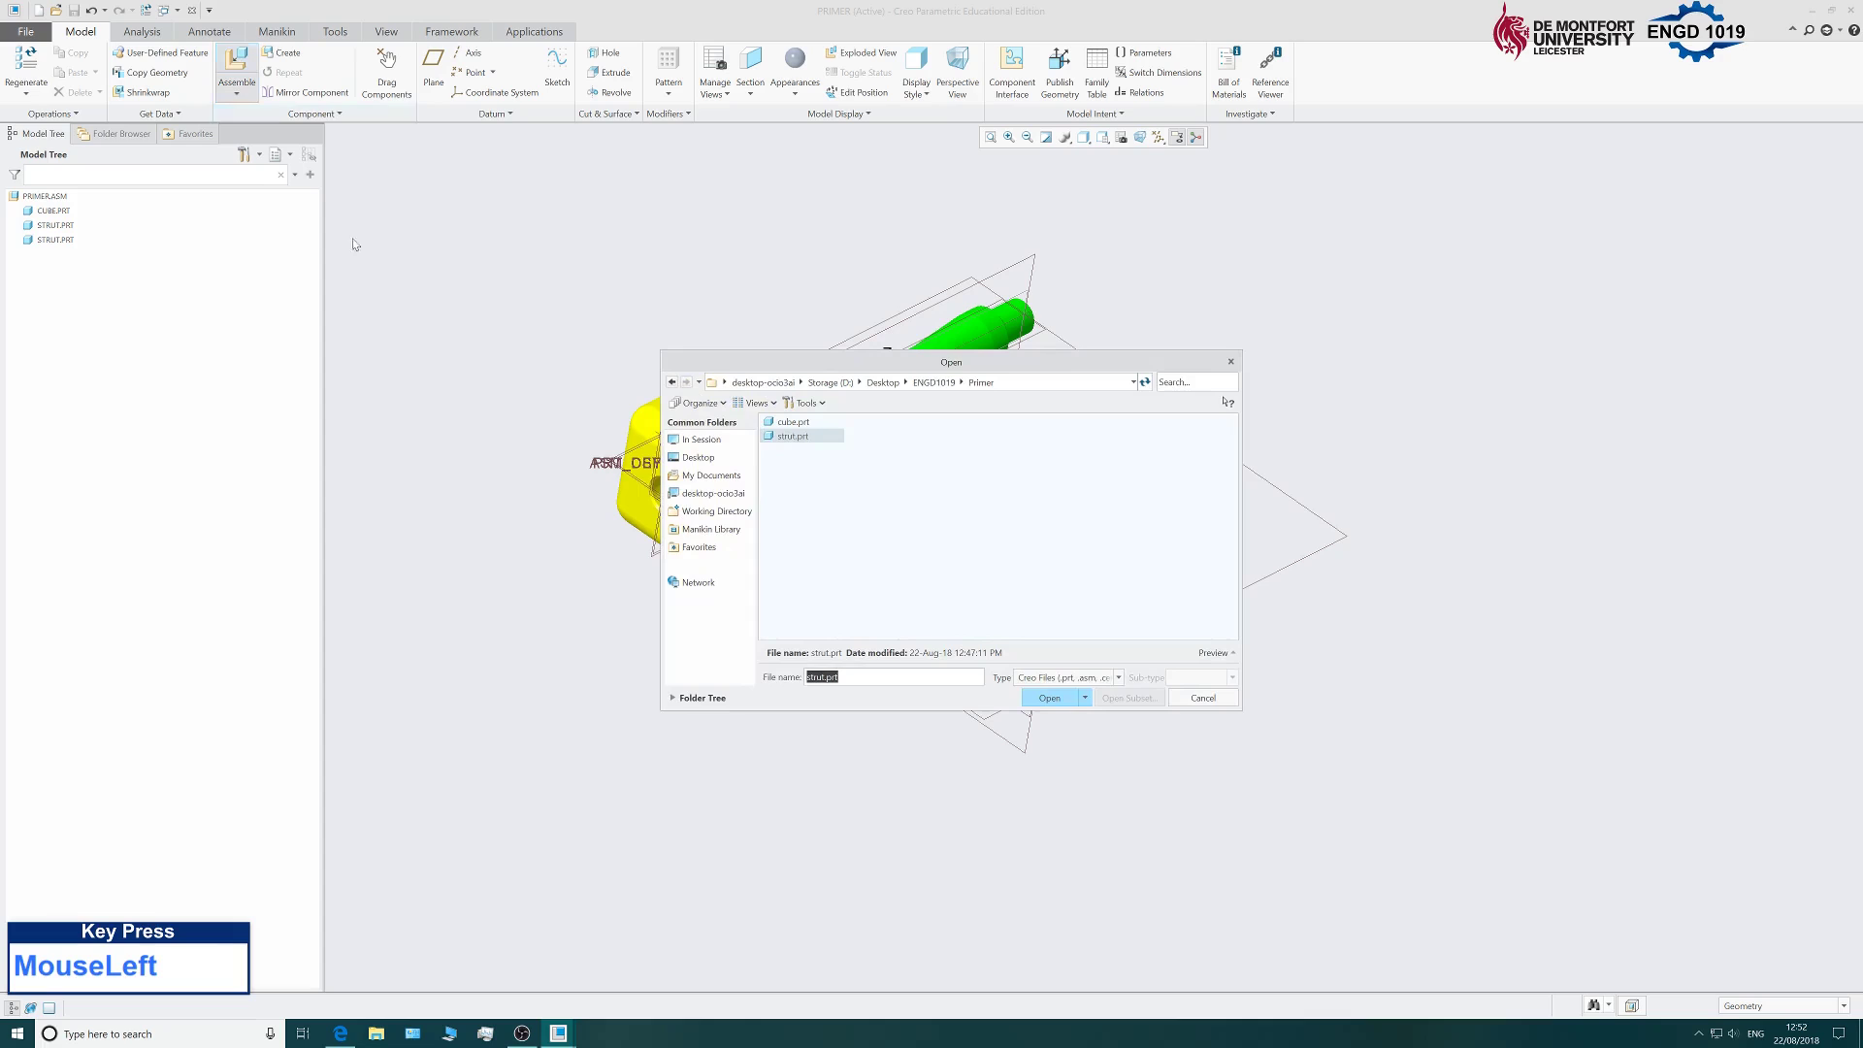
{"action": "left_click", "coordinate": [781, 424]}
{"action": "left_click", "coordinate": [1049, 698]}
{"action": "scroll", "coordinate": [612, 615], "scroll_direction": "up", "scroll_amount": 2}
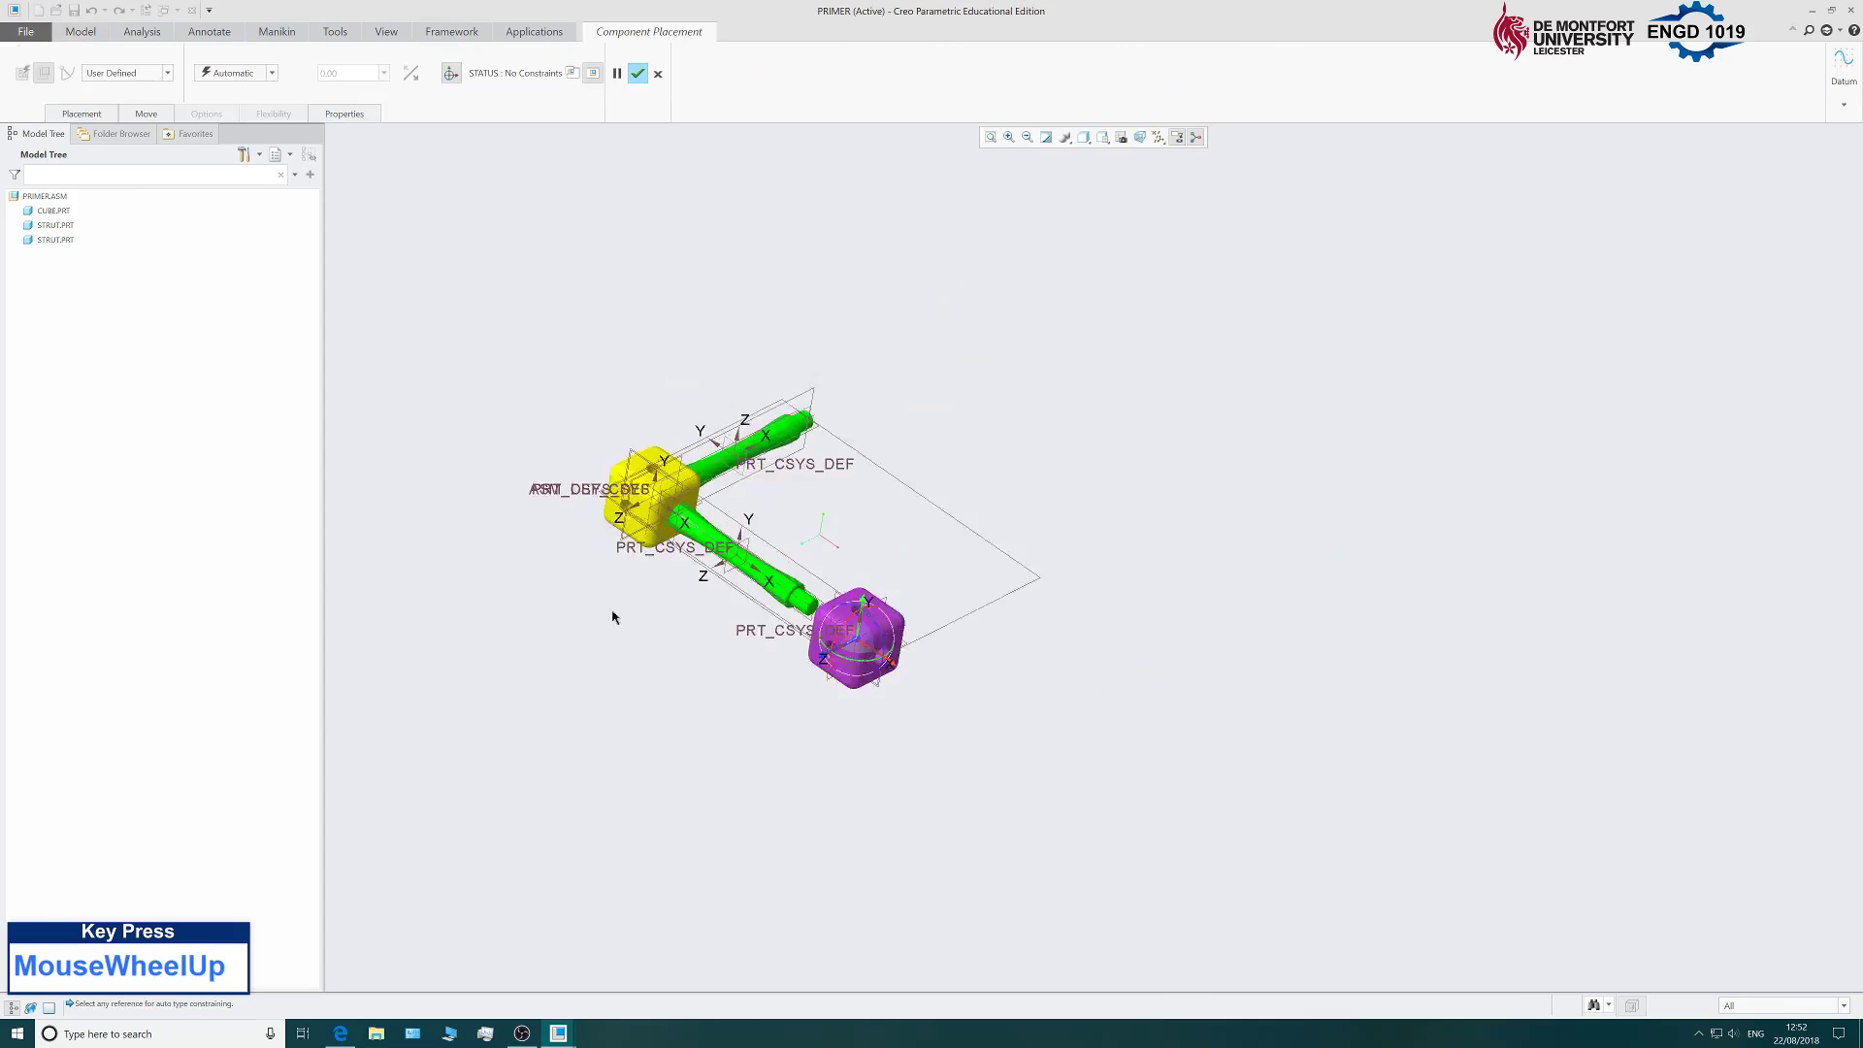
{"action": "scroll", "coordinate": [784, 693], "scroll_direction": "down", "scroll_amount": 5}
{"action": "middle_click_drag", "start_coordinate": [784, 694], "coordinate": [980, 516]}
{"action": "scroll", "coordinate": [1131, 504], "scroll_direction": "down", "scroll_amount": 3}
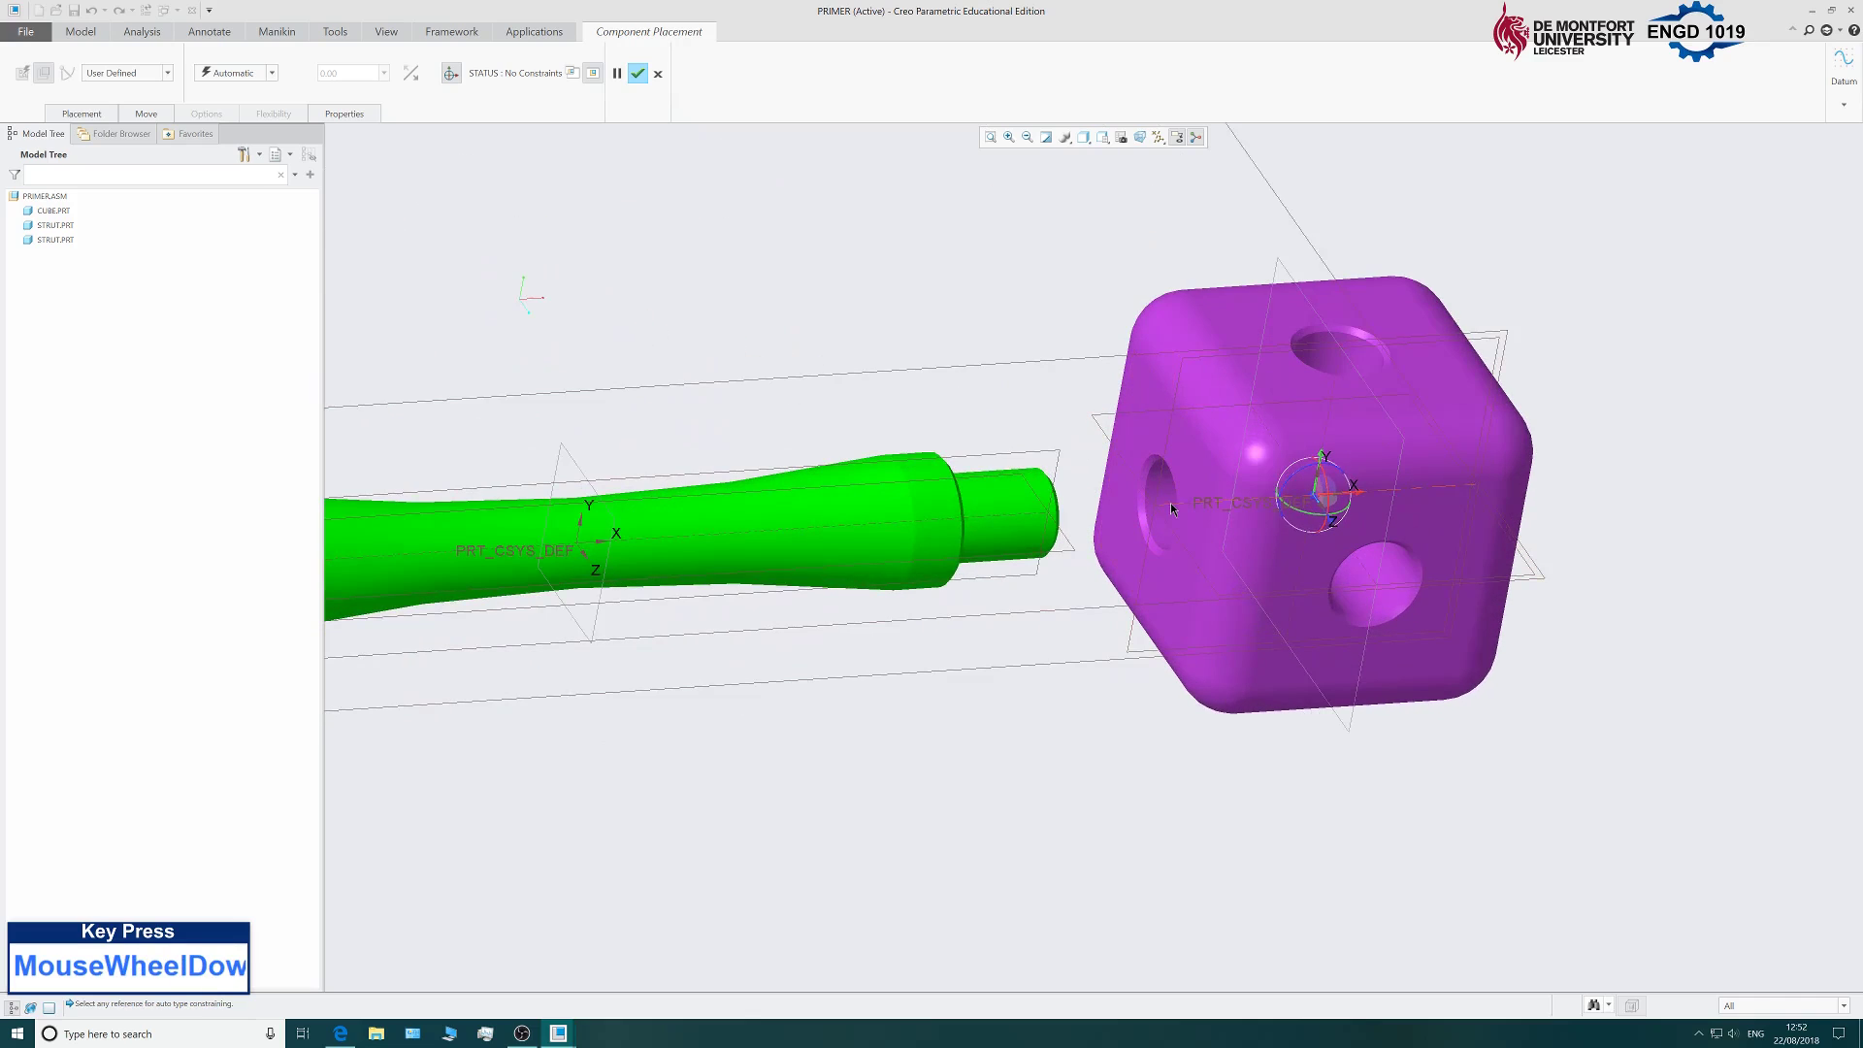
{"action": "left_click", "coordinate": [1171, 502]}
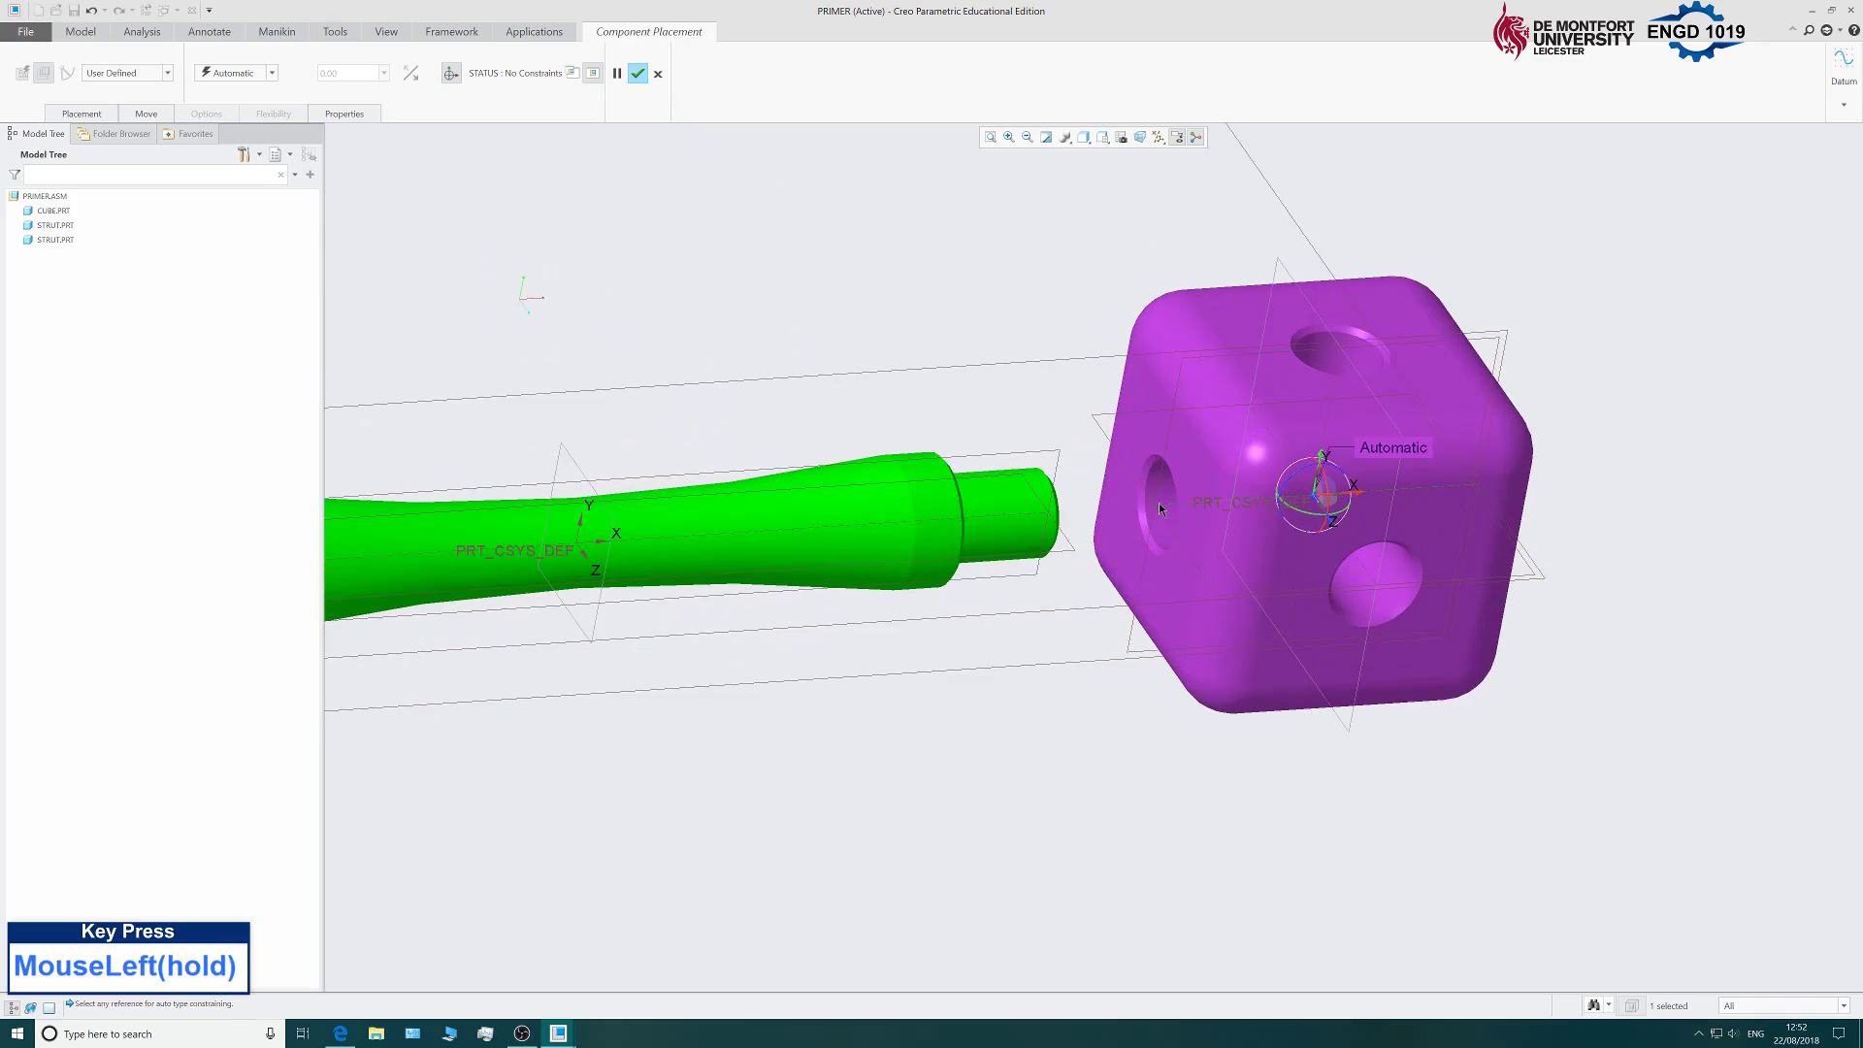
{"action": "left_click", "coordinate": [1019, 516]}
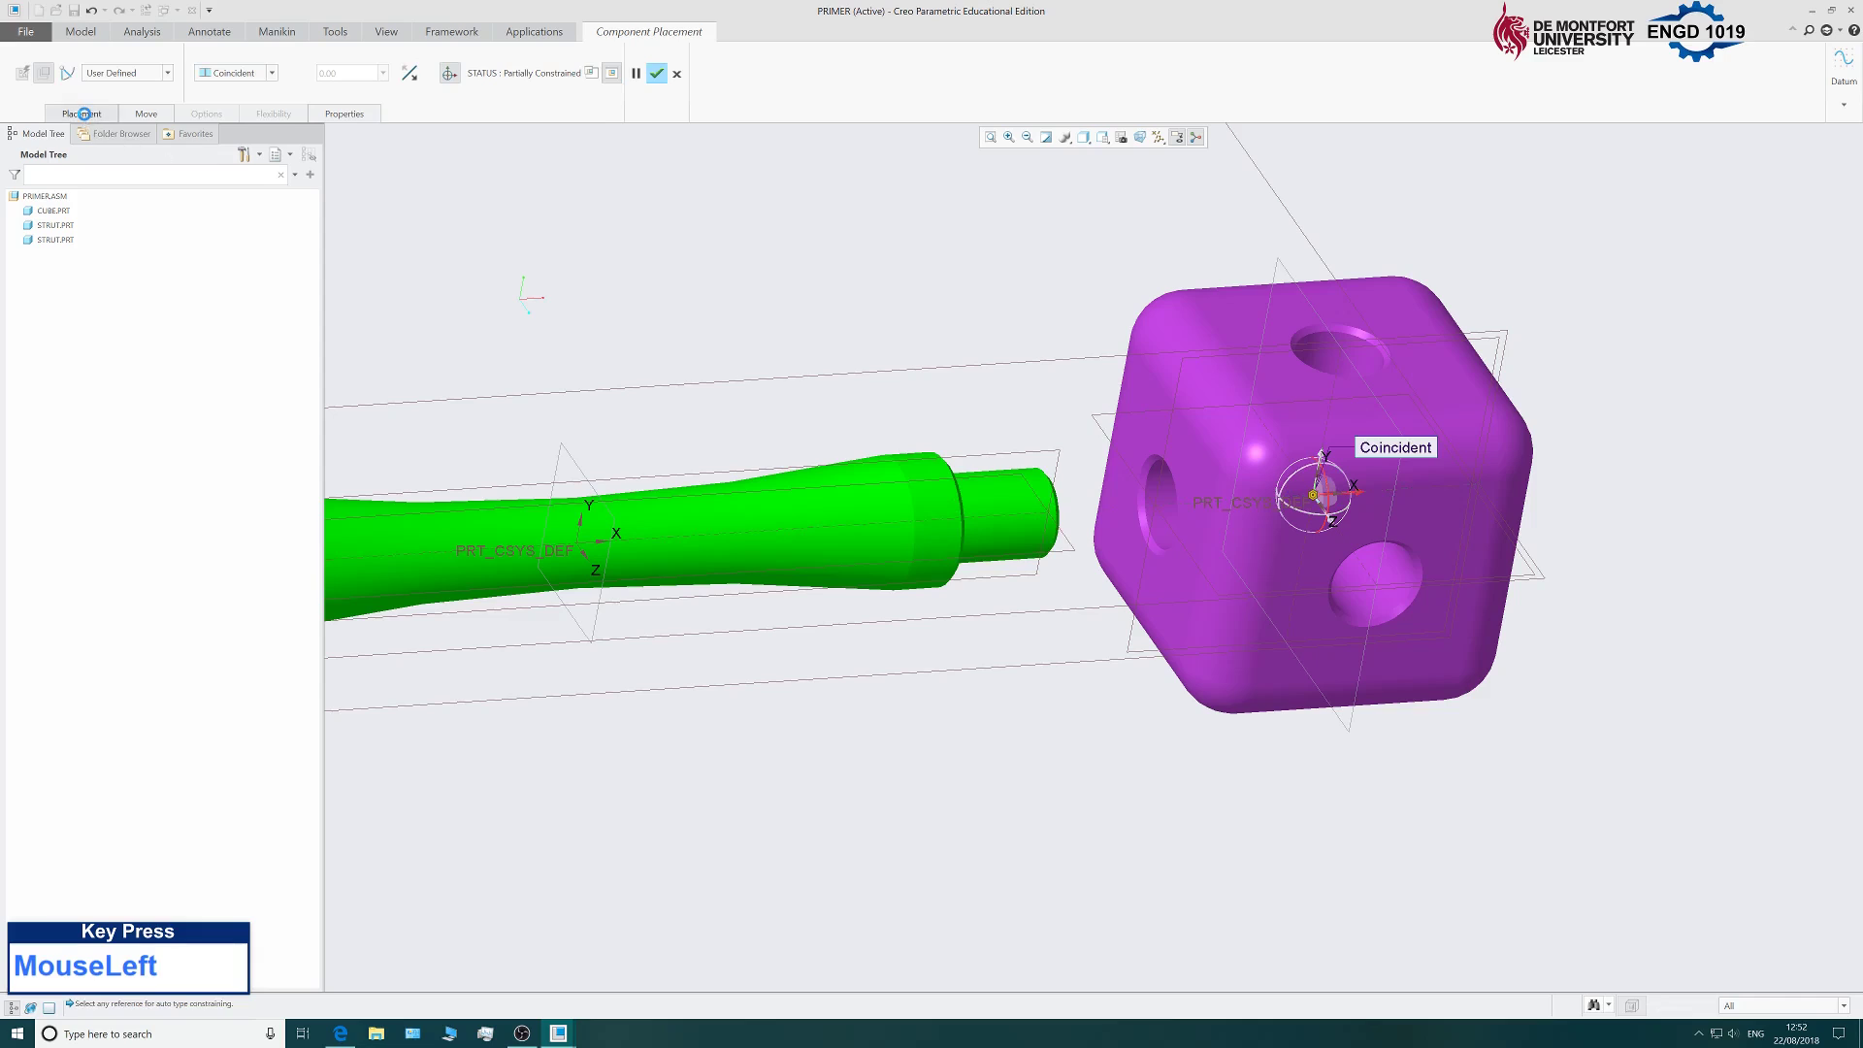
Seat the cube's face against the strut end and confirm the placement.
{"action": "left_click", "coordinate": [84, 114]}
{"action": "left_click", "coordinate": [101, 211]}
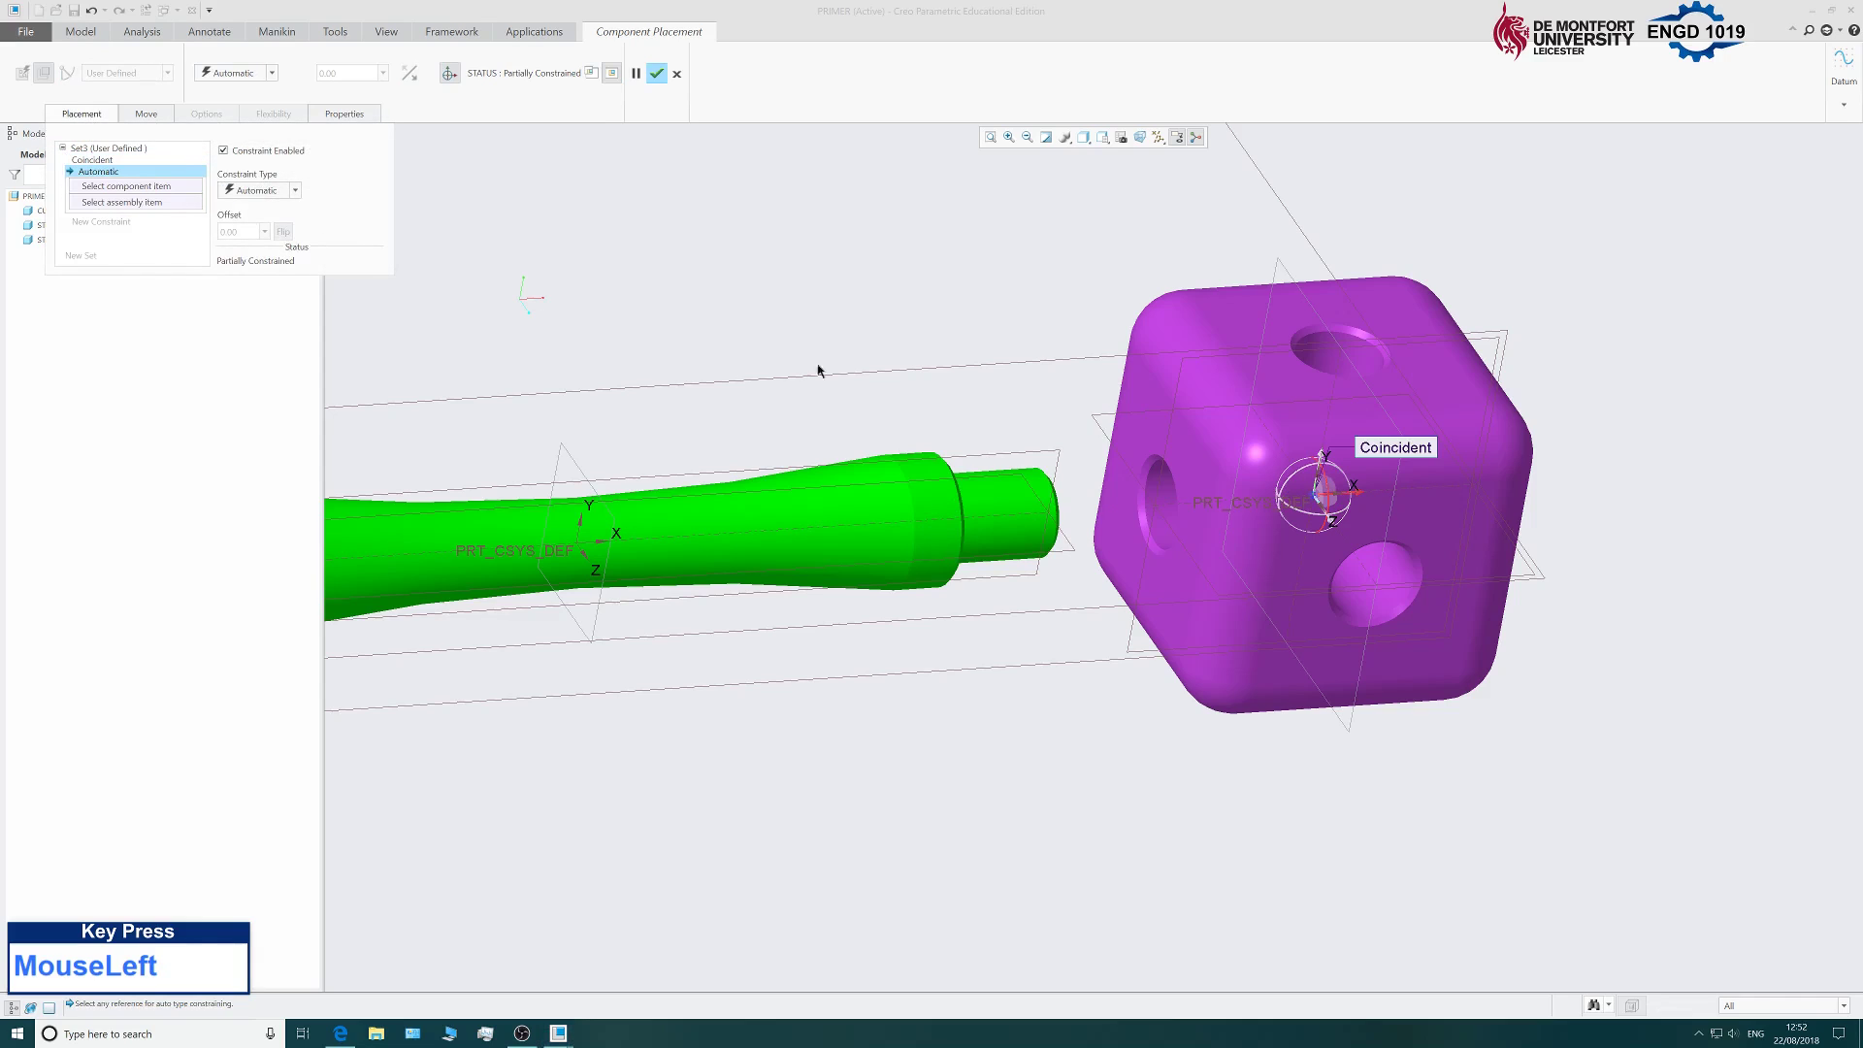
{"action": "left_click", "coordinate": [1146, 443]}
{"action": "middle_click_drag", "start_coordinate": [1145, 443], "coordinate": [549, 458]}
{"action": "scroll", "coordinate": [549, 458], "scroll_direction": "down", "scroll_amount": 3}
{"action": "left_click", "coordinate": [549, 458]}
{"action": "scroll", "coordinate": [971, 514], "scroll_direction": "up", "scroll_amount": 6}
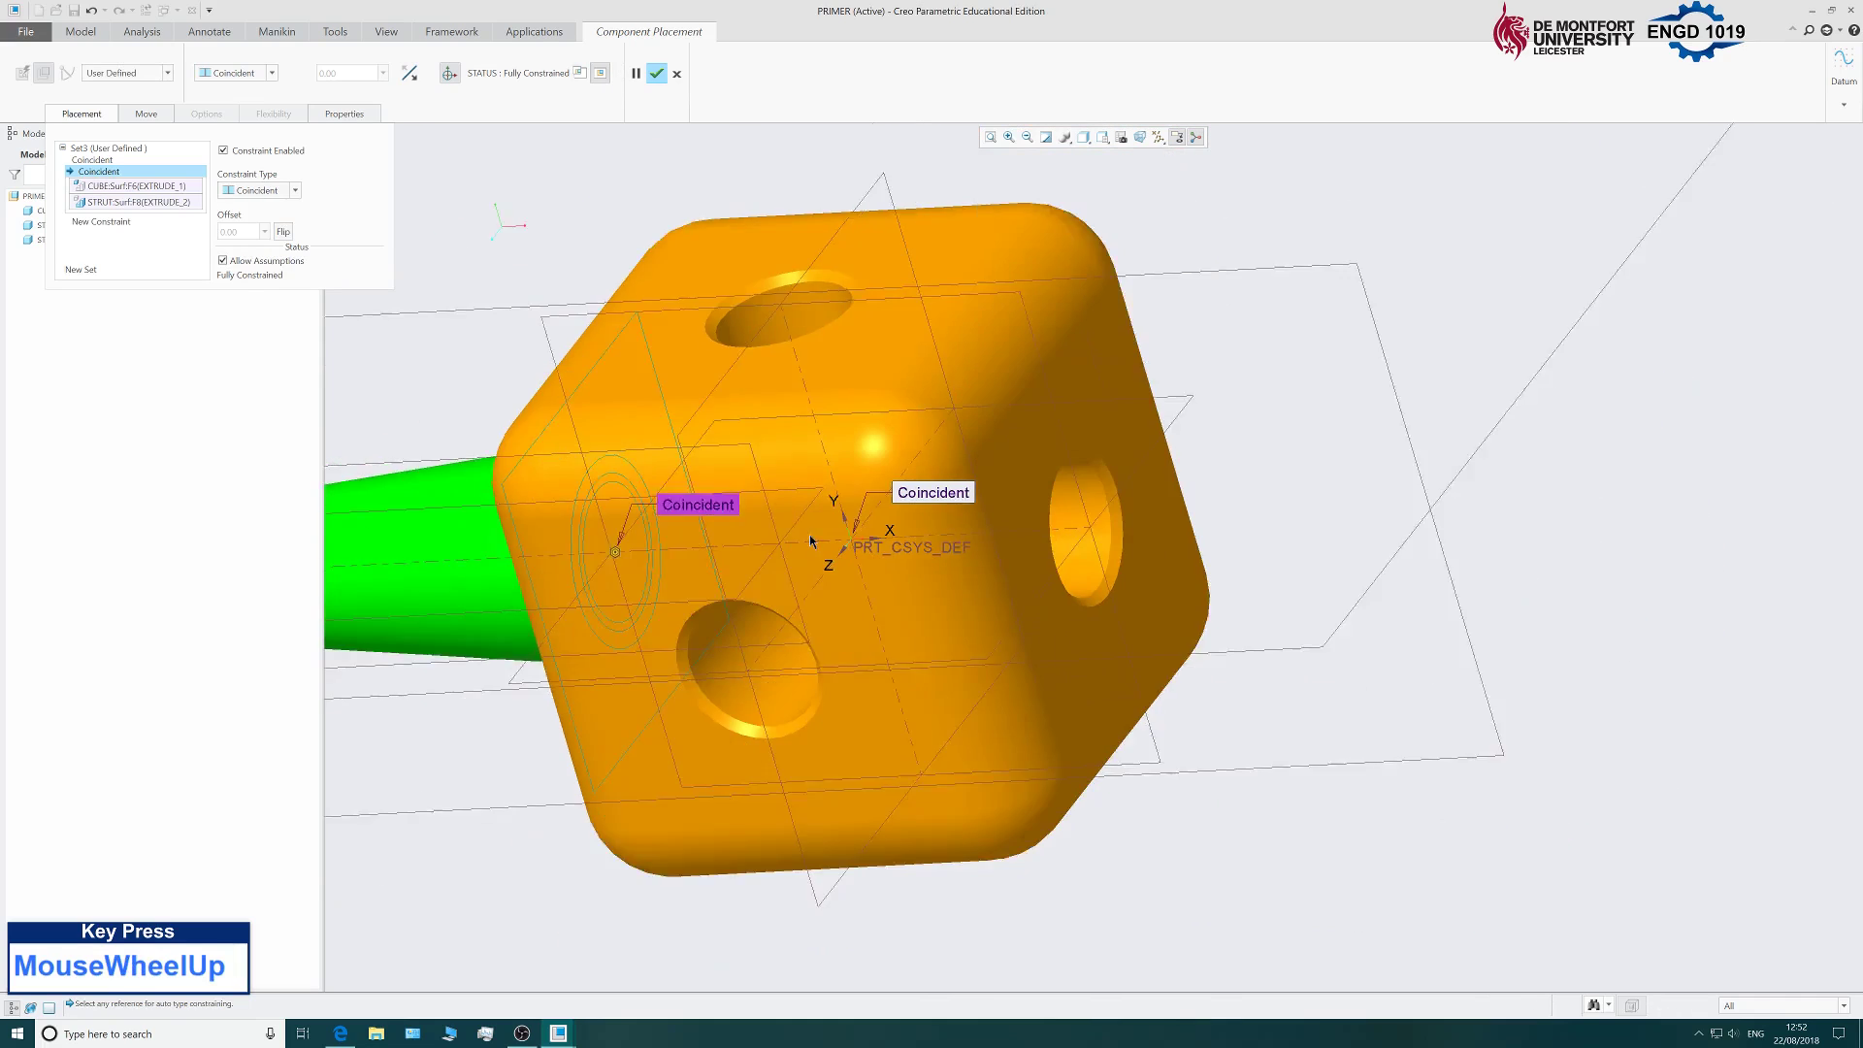
{"action": "scroll", "coordinate": [900, 488], "scroll_direction": "down", "scroll_amount": 1}
{"action": "scroll", "coordinate": [900, 488], "scroll_direction": "down", "scroll_amount": 3}
{"action": "middle_click_drag", "start_coordinate": [1112, 488], "coordinate": [948, 514]}
{"action": "left_click", "coordinate": [656, 76]}
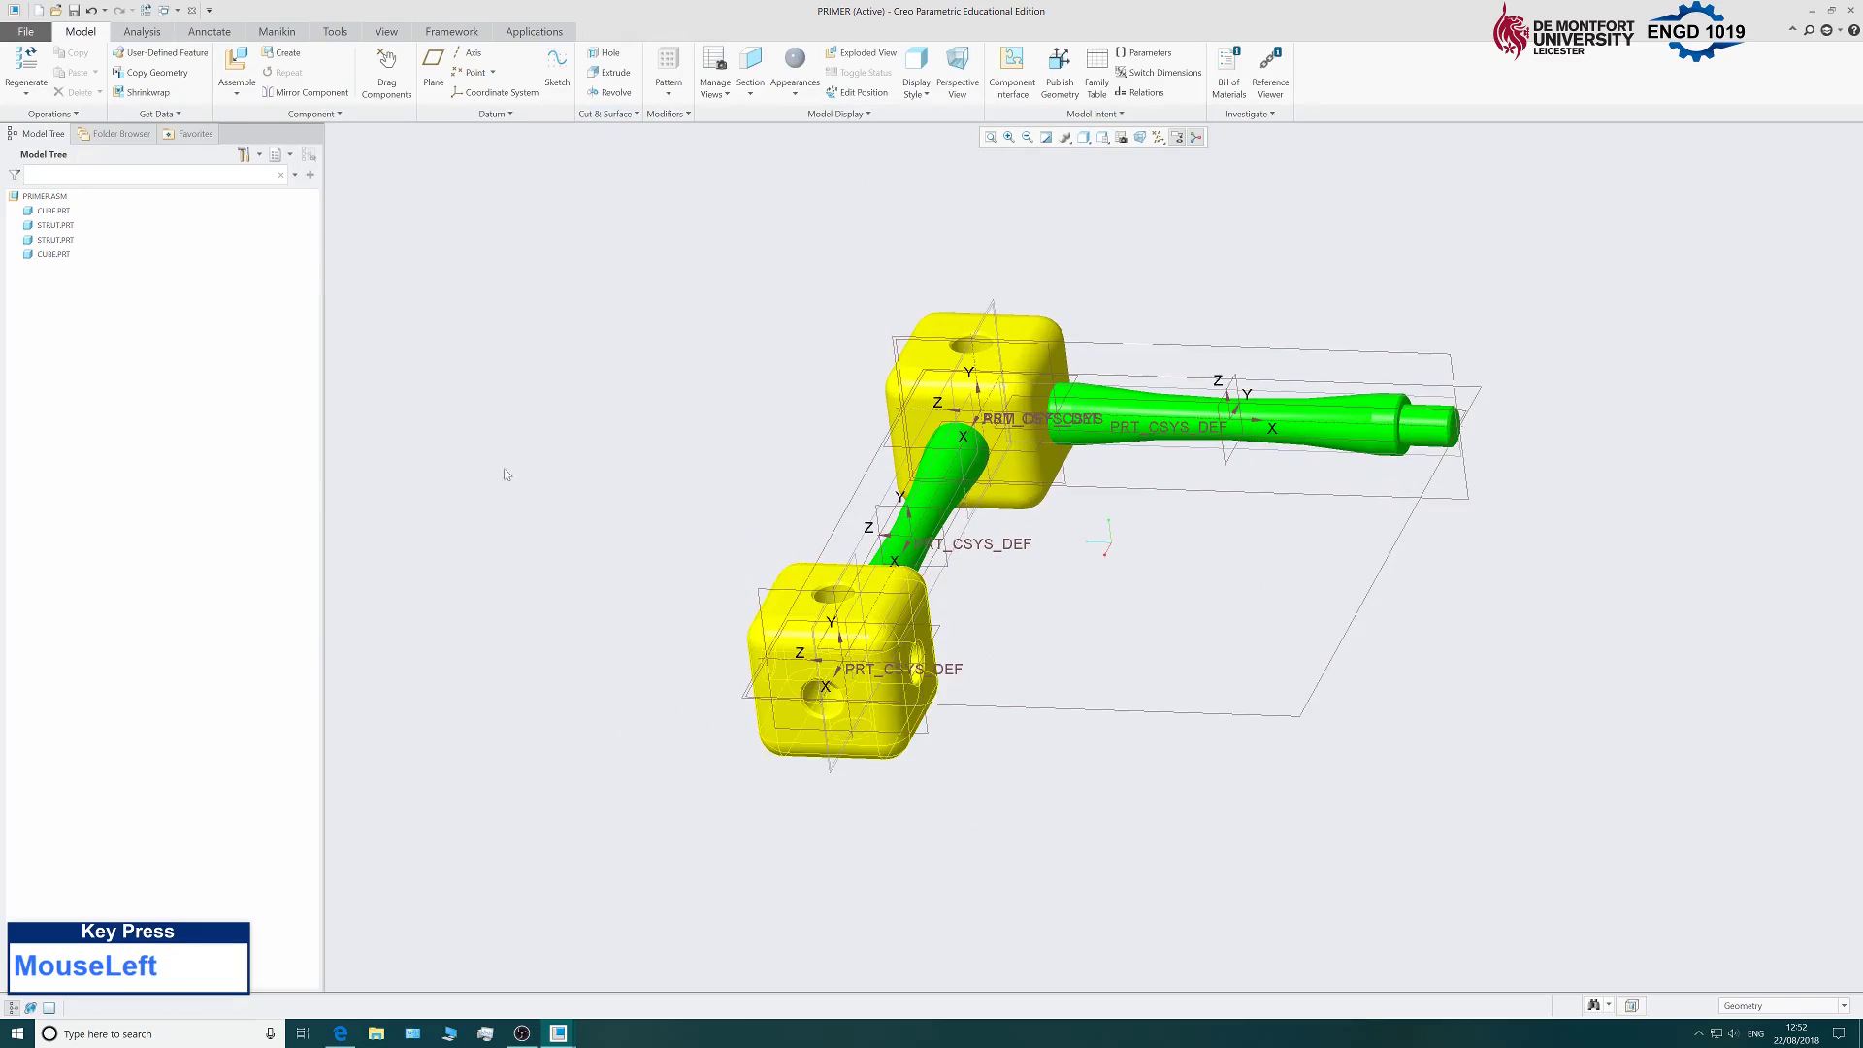
{"action": "scroll", "coordinate": [709, 497], "scroll_direction": "down", "scroll_amount": 2}
Insert another cube.prt and drag it off to the right of the assembly.
{"action": "left_click", "coordinate": [237, 63]}
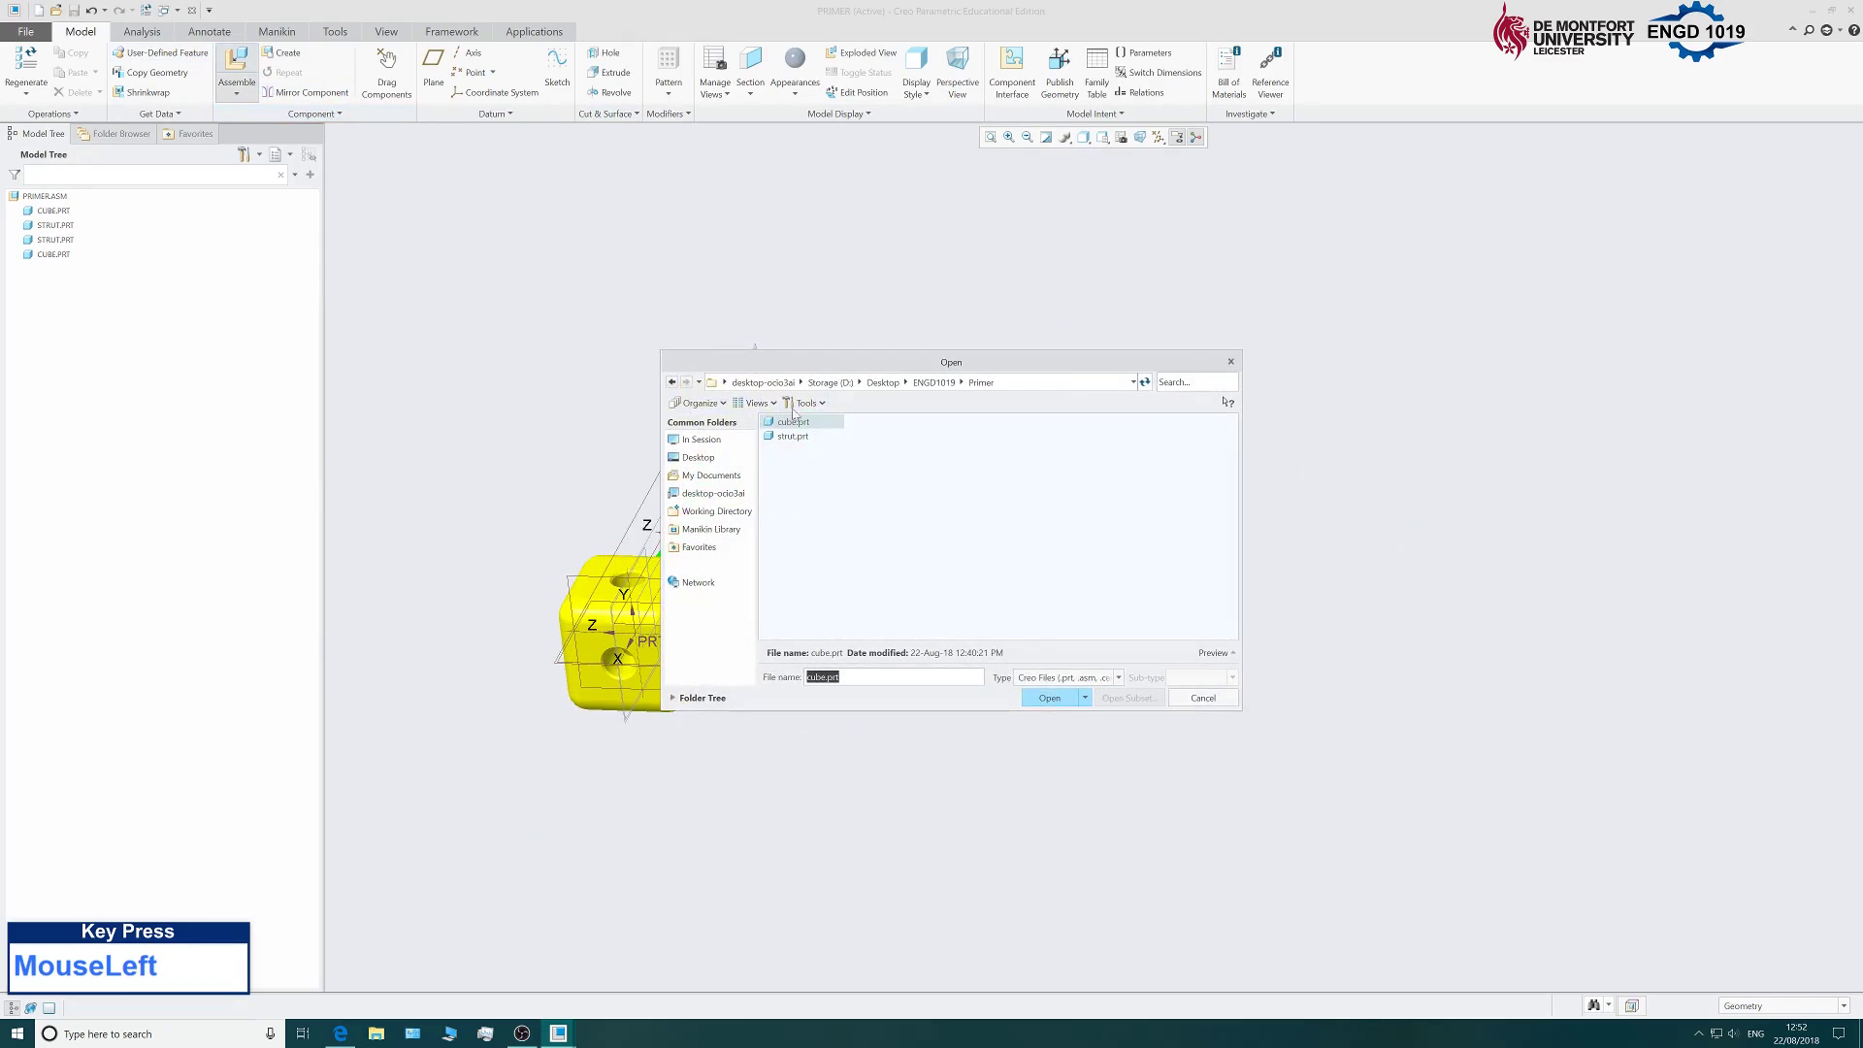
{"action": "left_click", "coordinate": [1061, 708]}
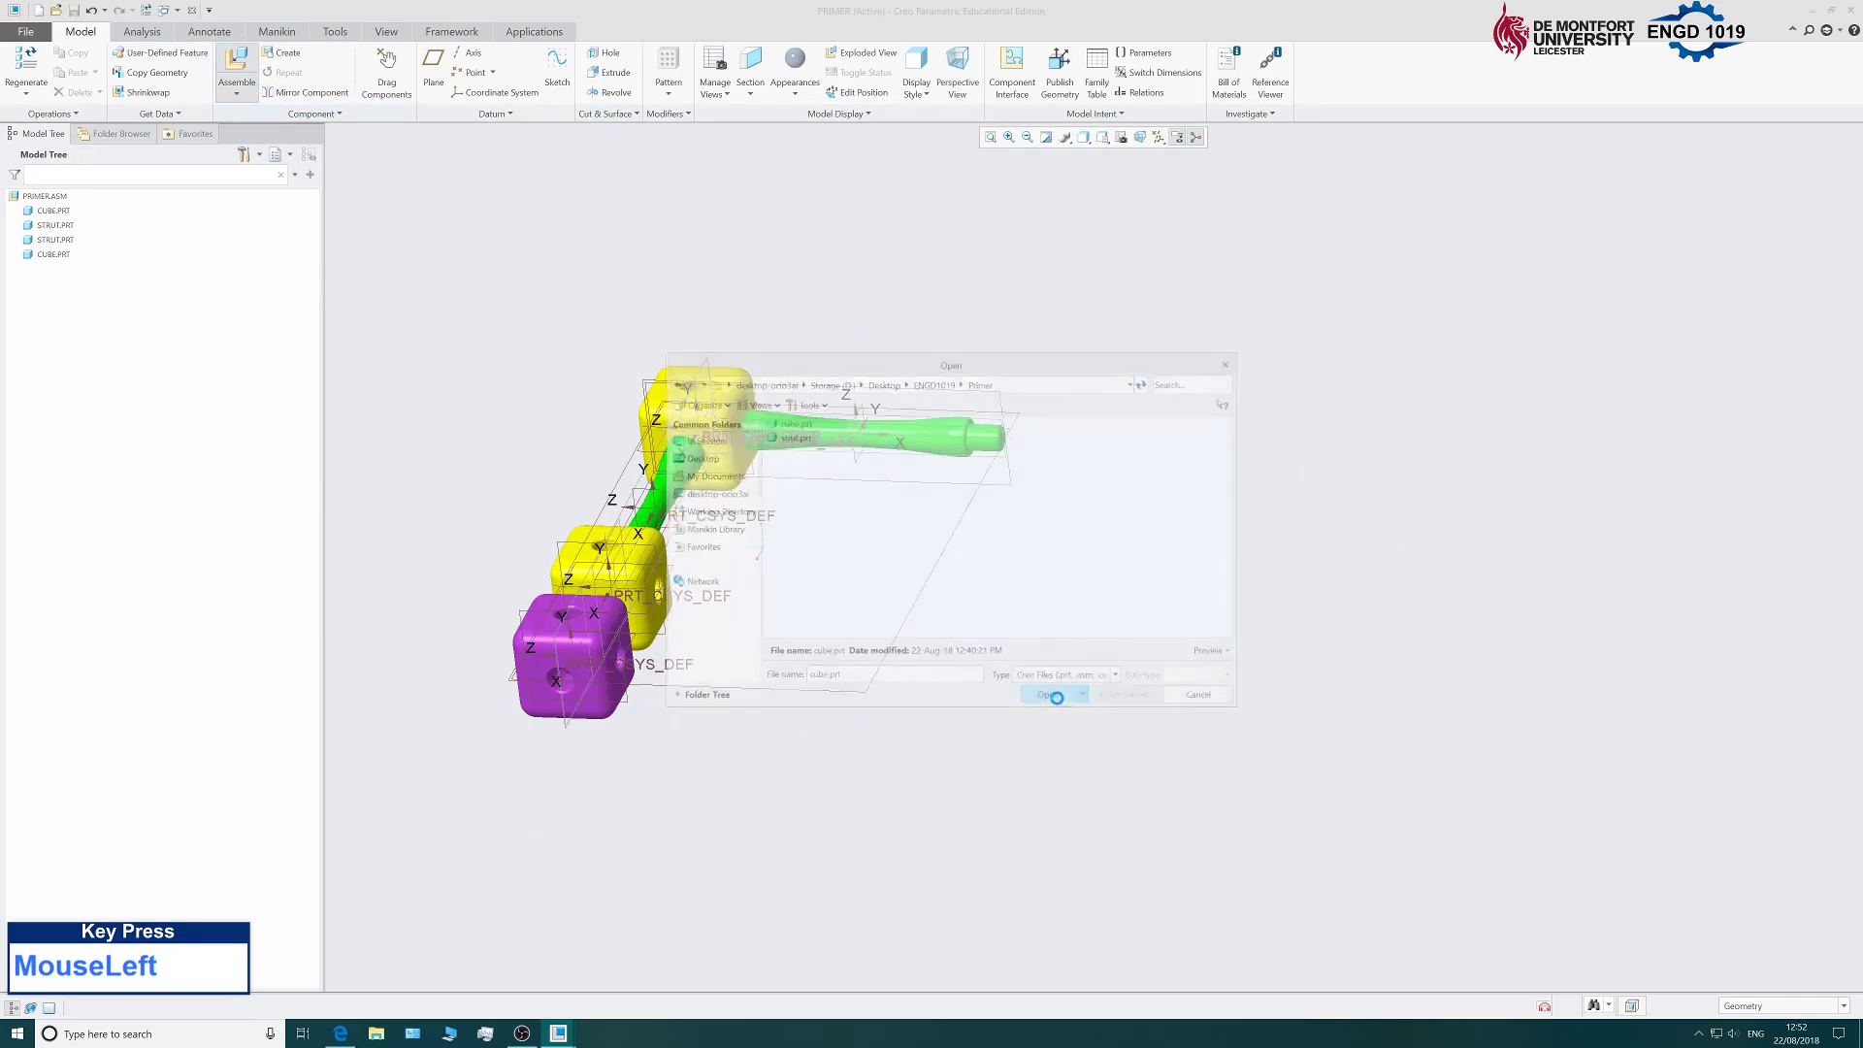
{"action": "scroll", "coordinate": [757, 636], "scroll_direction": "down", "scroll_amount": 2}
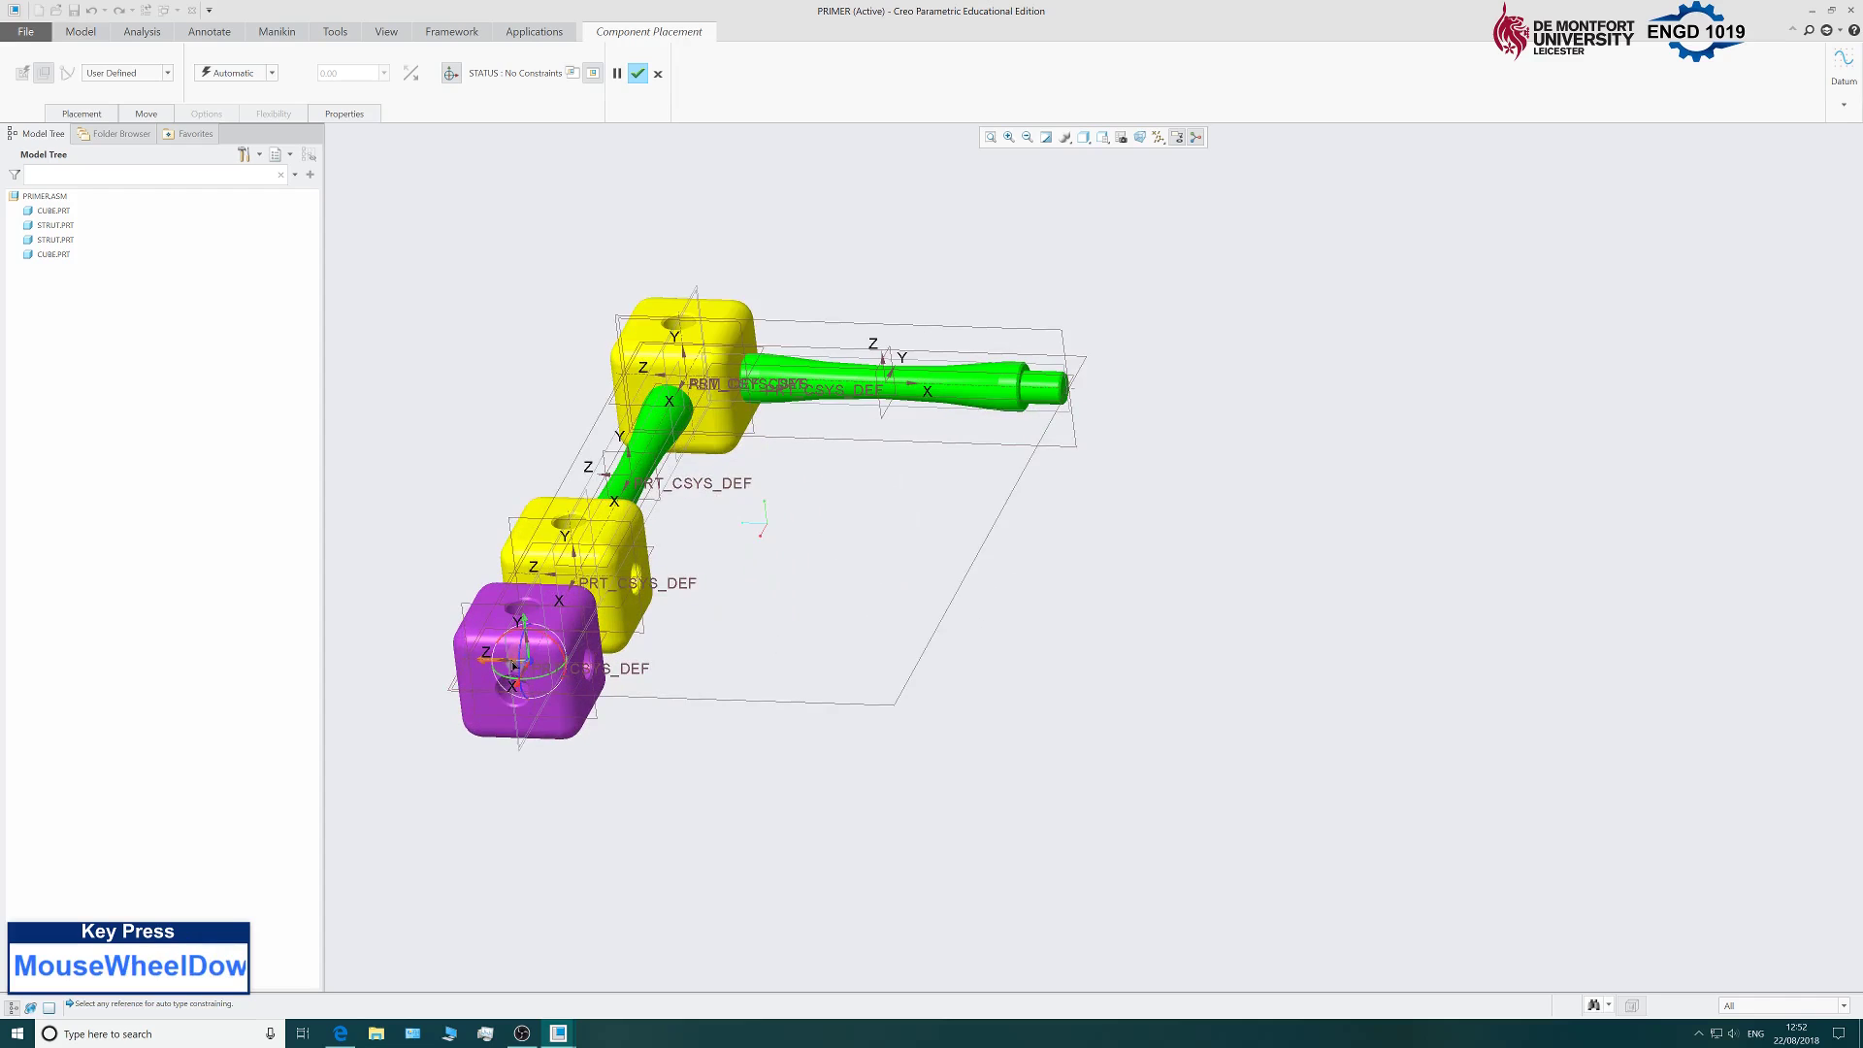
{"action": "left_click_drag", "start_coordinate": [485, 665], "coordinate": [1073, 494]}
{"action": "middle_click_drag", "start_coordinate": [869, 520], "coordinate": [766, 520]}
{"action": "scroll", "coordinate": [1019, 485], "scroll_direction": "up", "scroll_amount": 3}
{"action": "scroll", "coordinate": [1013, 500], "scroll_direction": "down", "scroll_amount": 6}
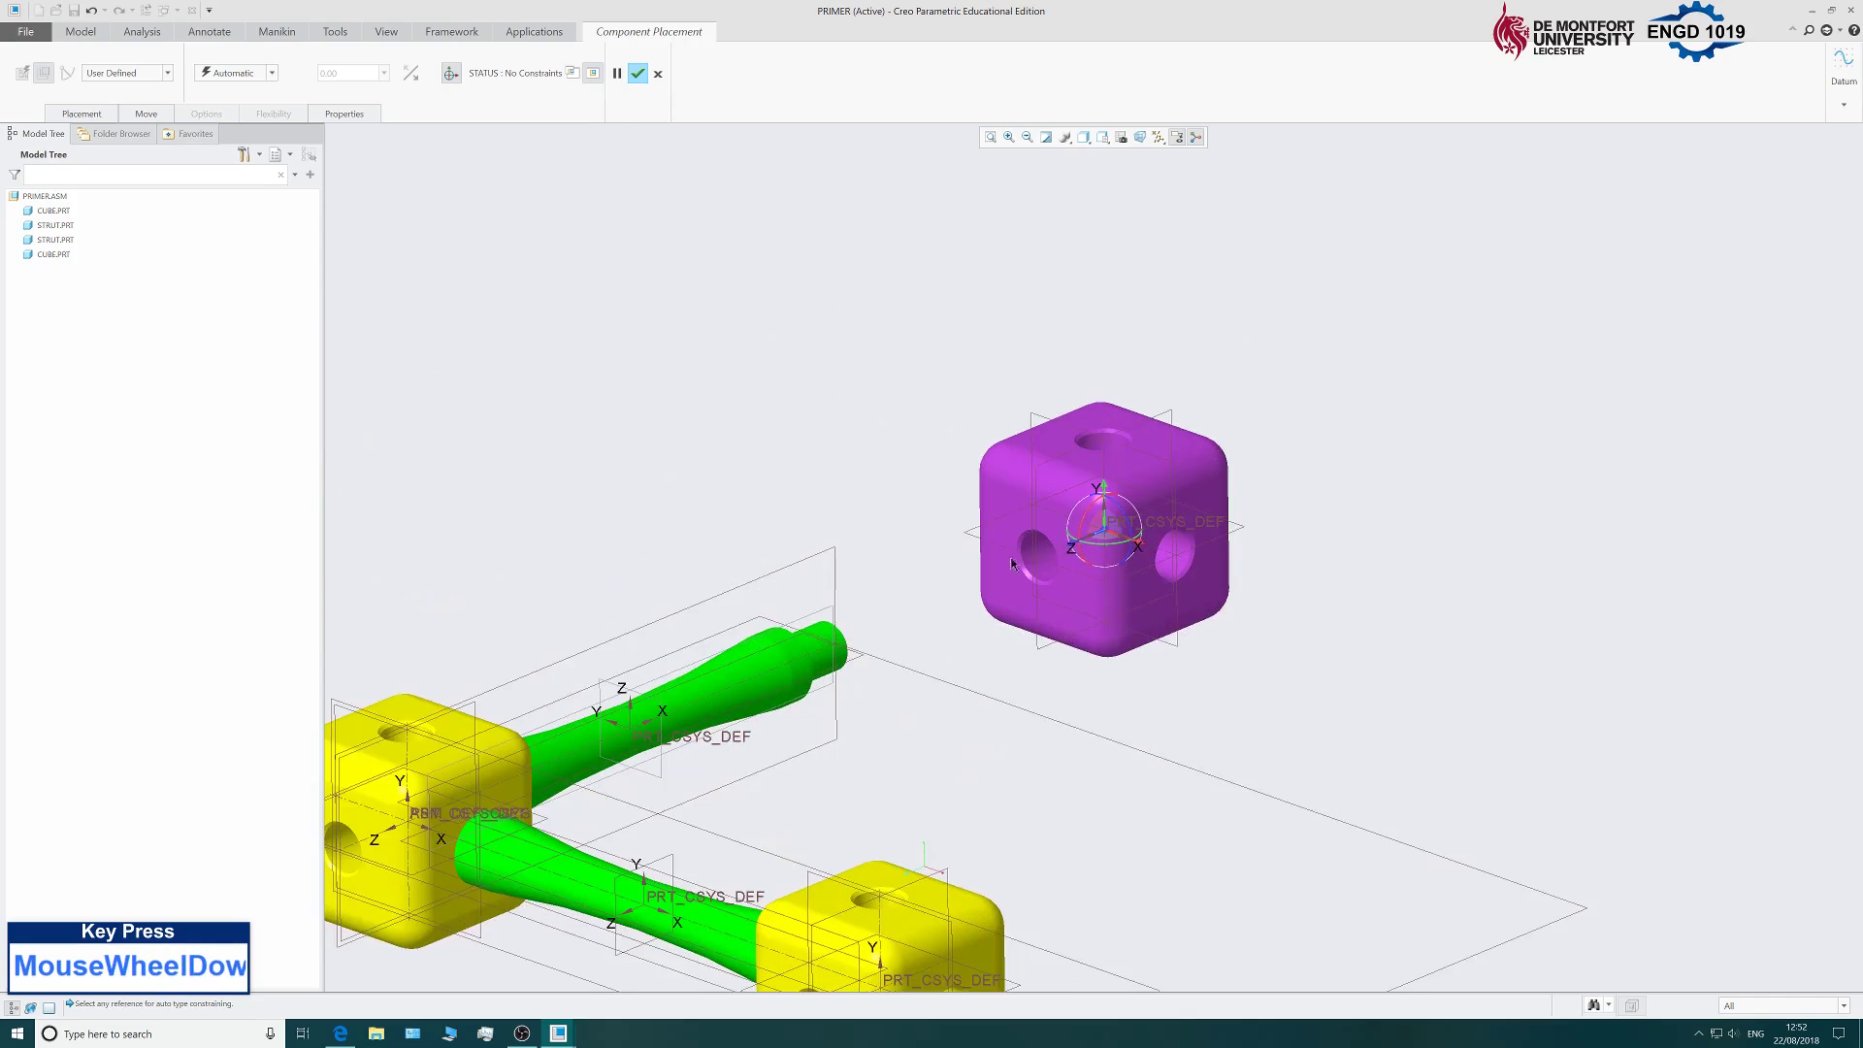
Align the new cube's hole with the other strut's free end.
{"action": "left_click", "coordinate": [982, 516]}
{"action": "scroll", "coordinate": [891, 611], "scroll_direction": "up", "scroll_amount": 4}
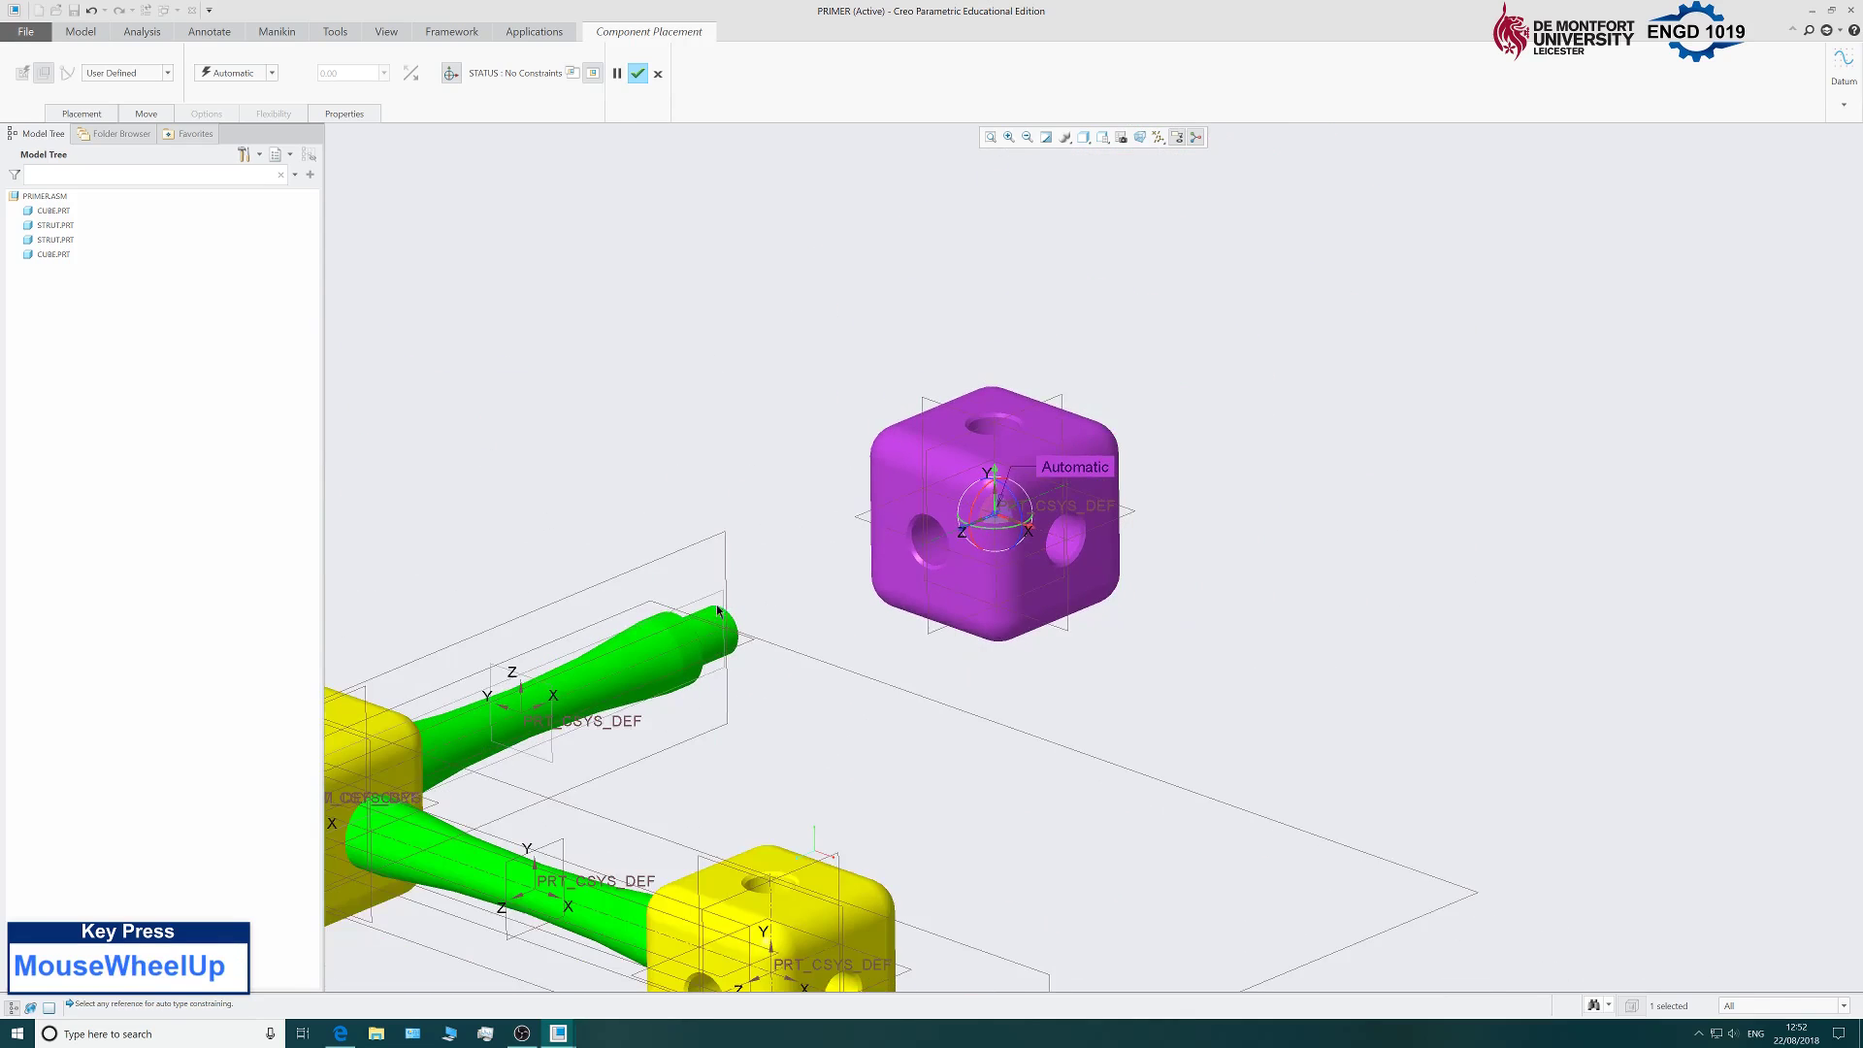
{"action": "scroll", "coordinate": [709, 640], "scroll_direction": "down", "scroll_amount": 2}
{"action": "left_click", "coordinate": [732, 627]}
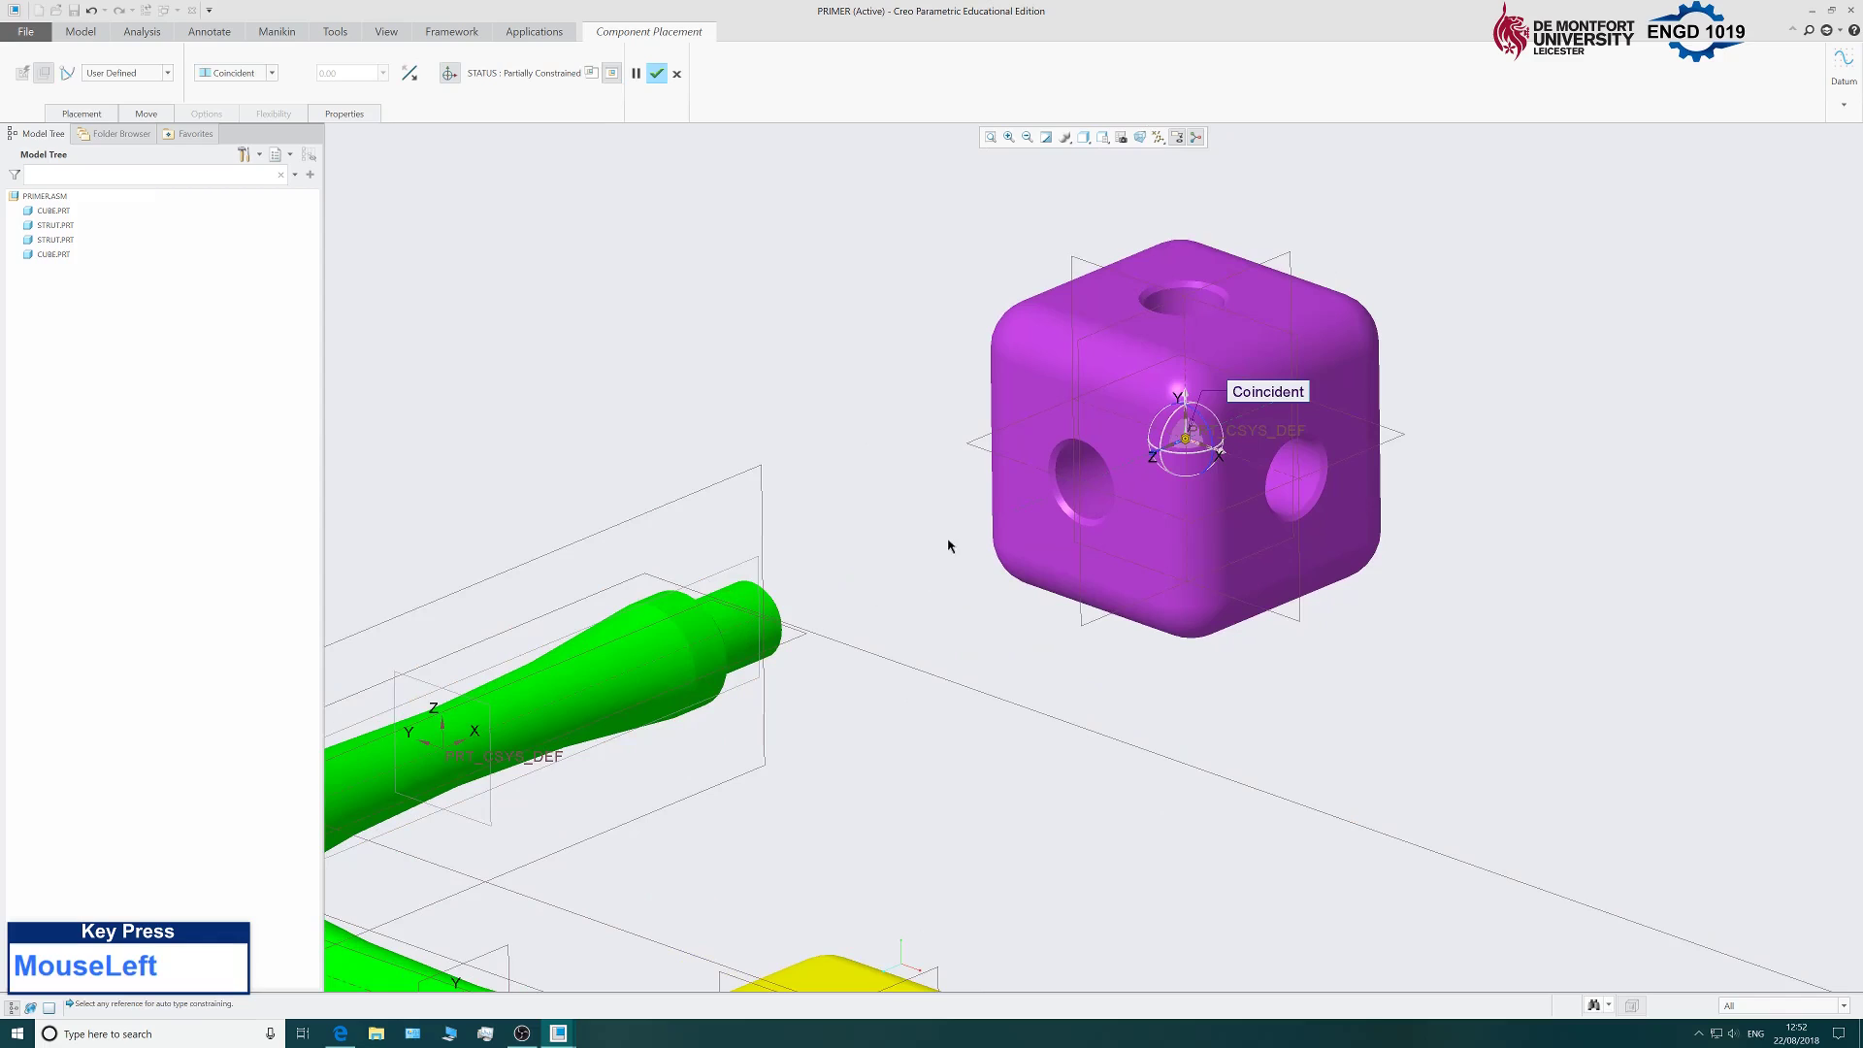
Mate the cube face to the strut's shoulder with a Coincident constraint.
{"action": "left_click", "coordinate": [87, 115]}
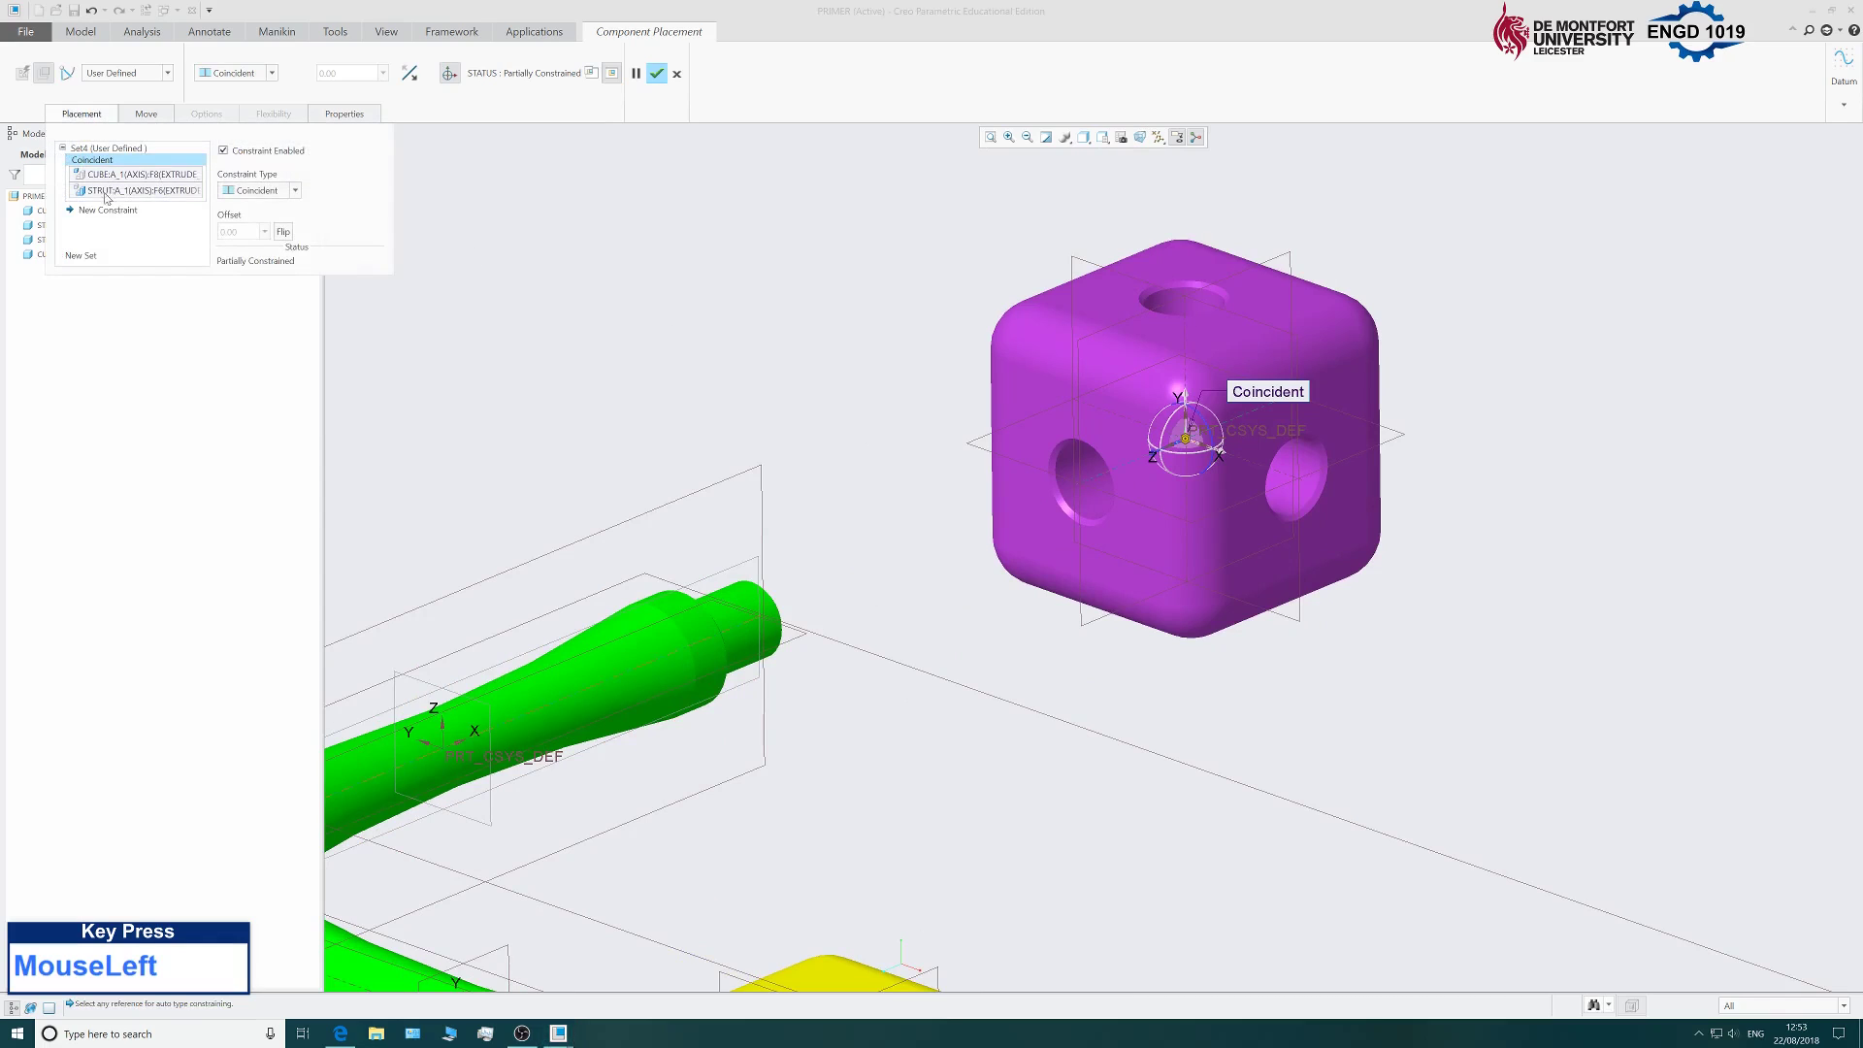
{"action": "left_click", "coordinate": [1059, 430]}
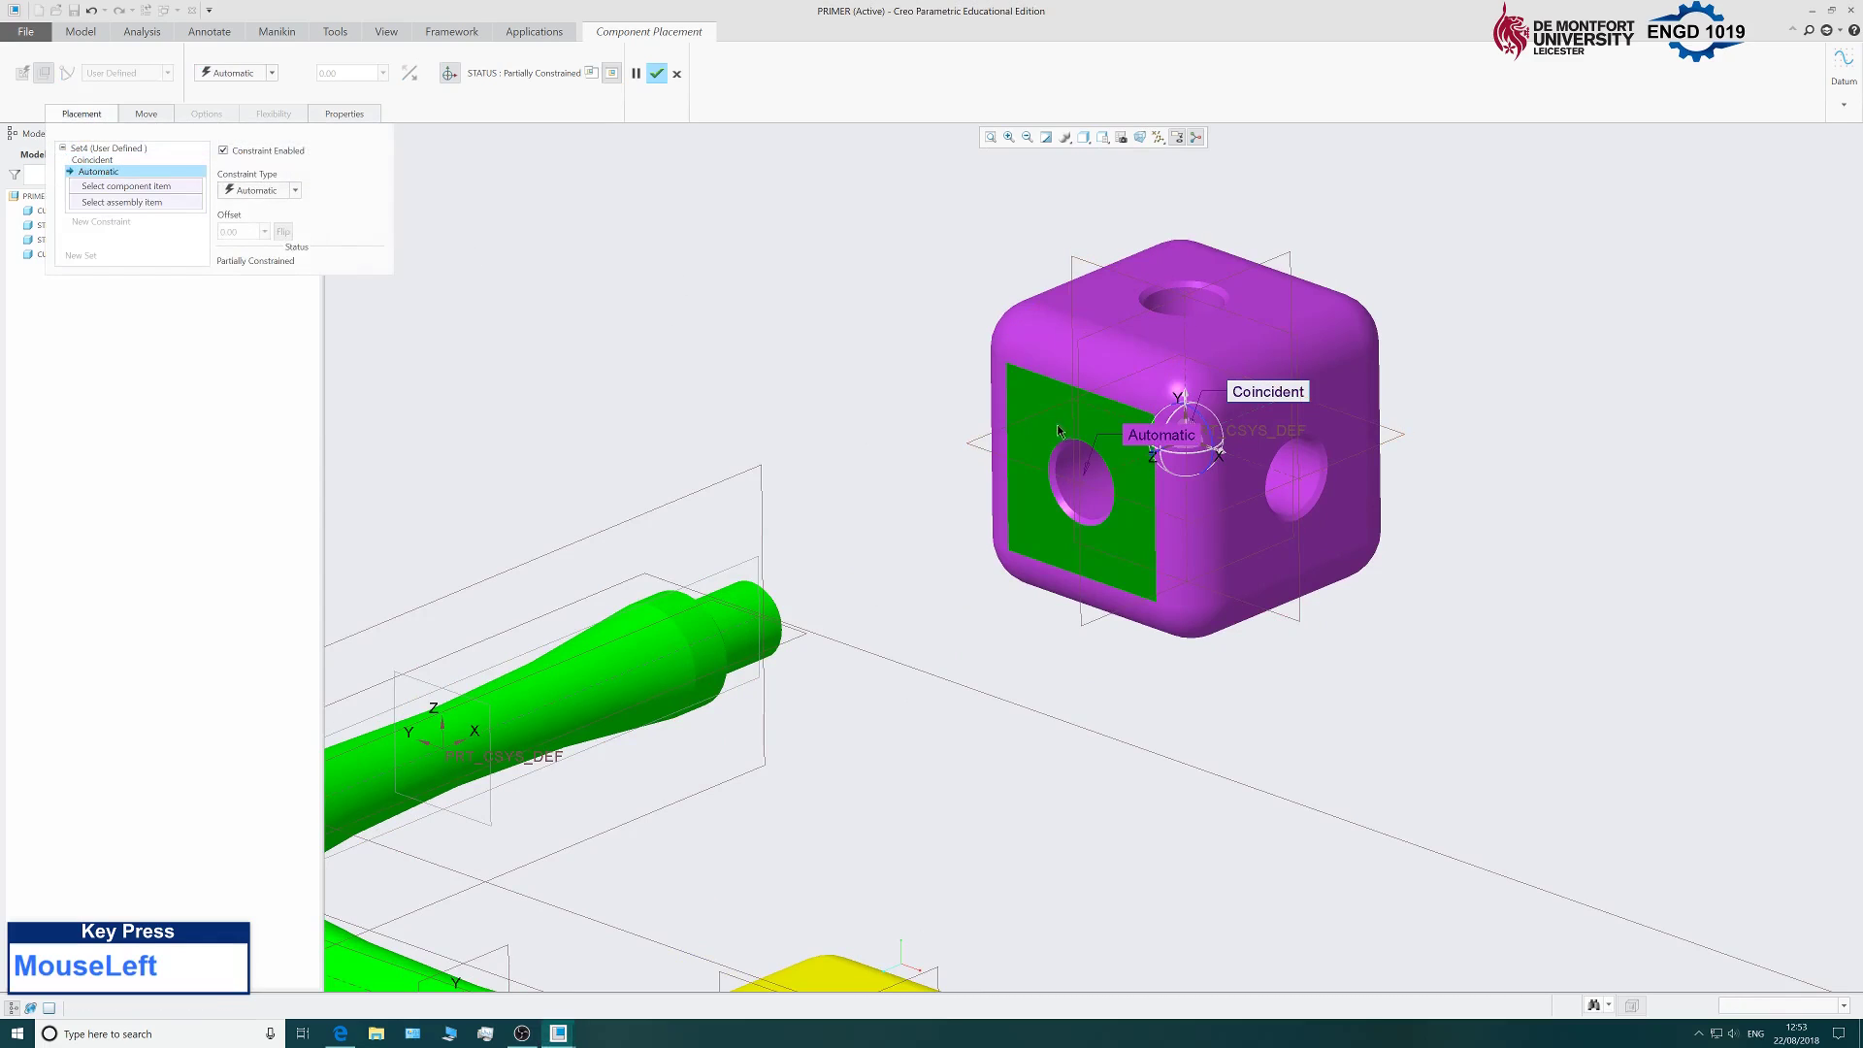
{"action": "middle_click_drag", "start_coordinate": [890, 440], "coordinate": [799, 446]}
{"action": "scroll", "coordinate": [781, 491], "scroll_direction": "up", "scroll_amount": 2}
{"action": "scroll", "coordinate": [1068, 486], "scroll_direction": "down", "scroll_amount": 6}
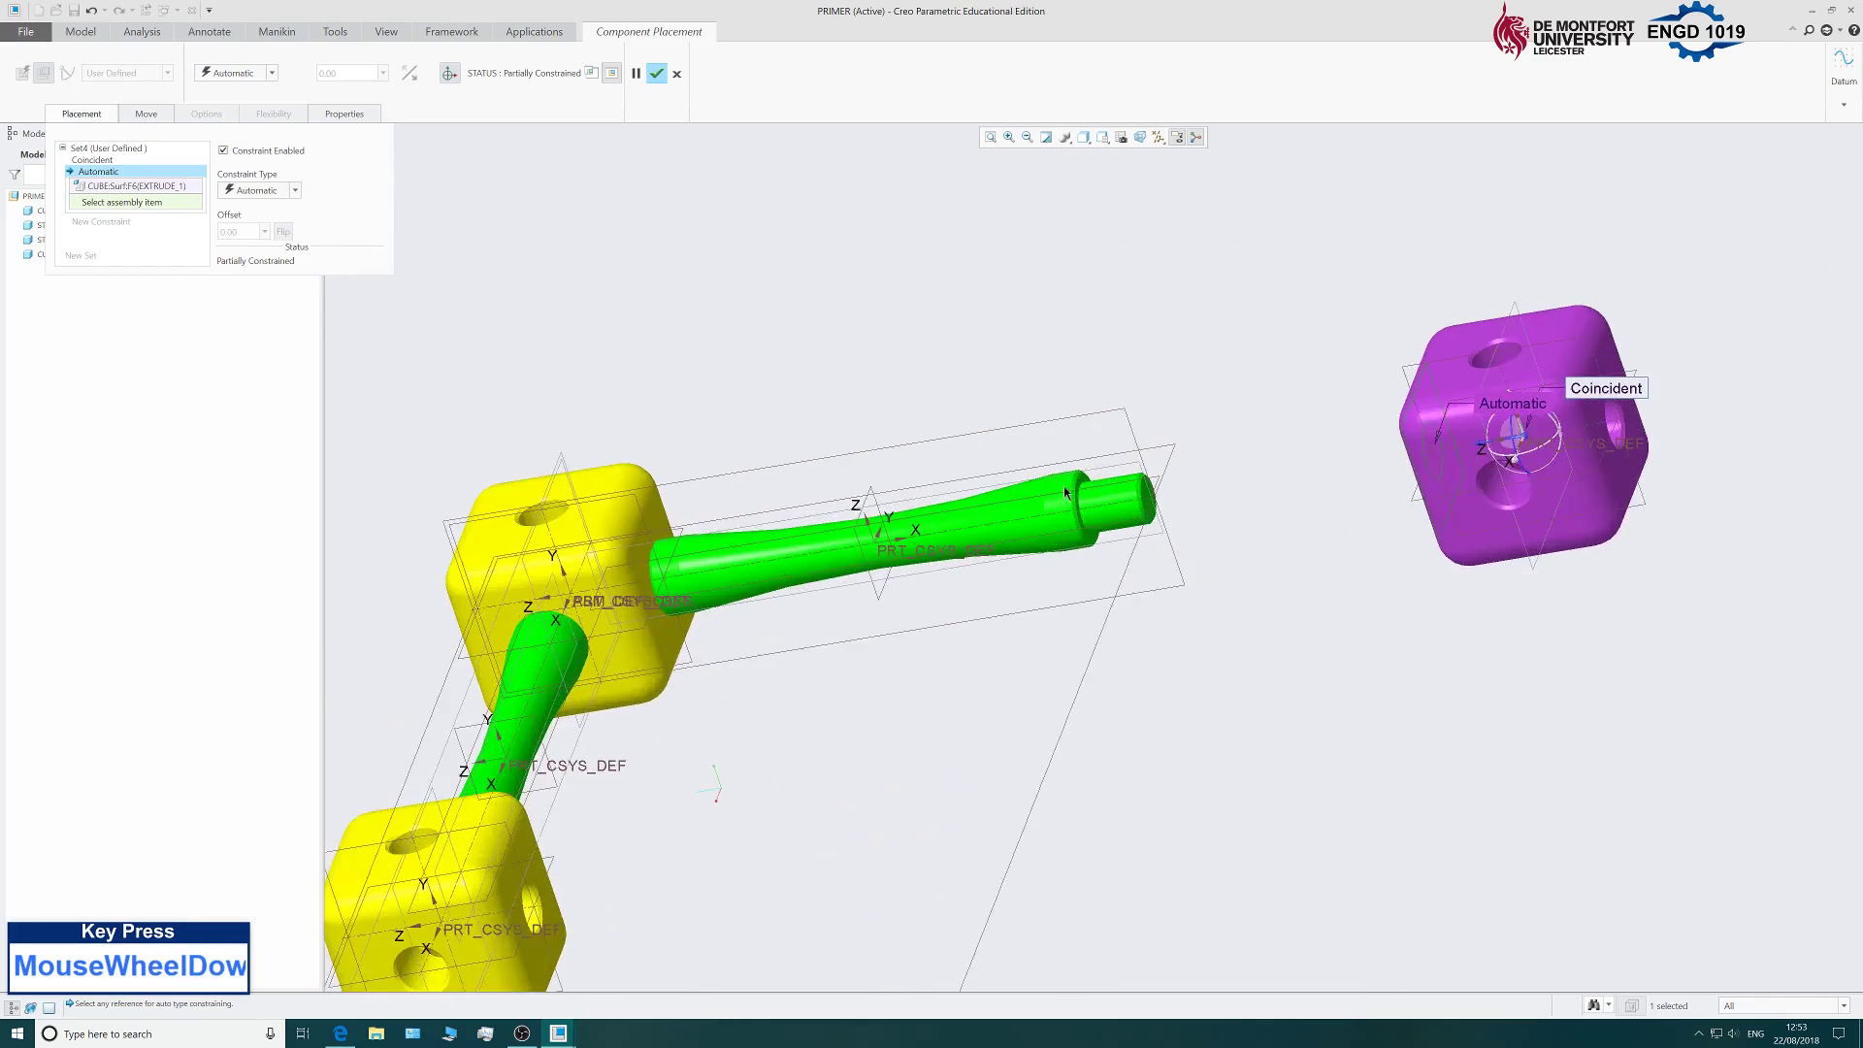
{"action": "left_click", "coordinate": [1091, 466]}
{"action": "scroll", "coordinate": [1092, 471], "scroll_direction": "up", "scroll_amount": 6}
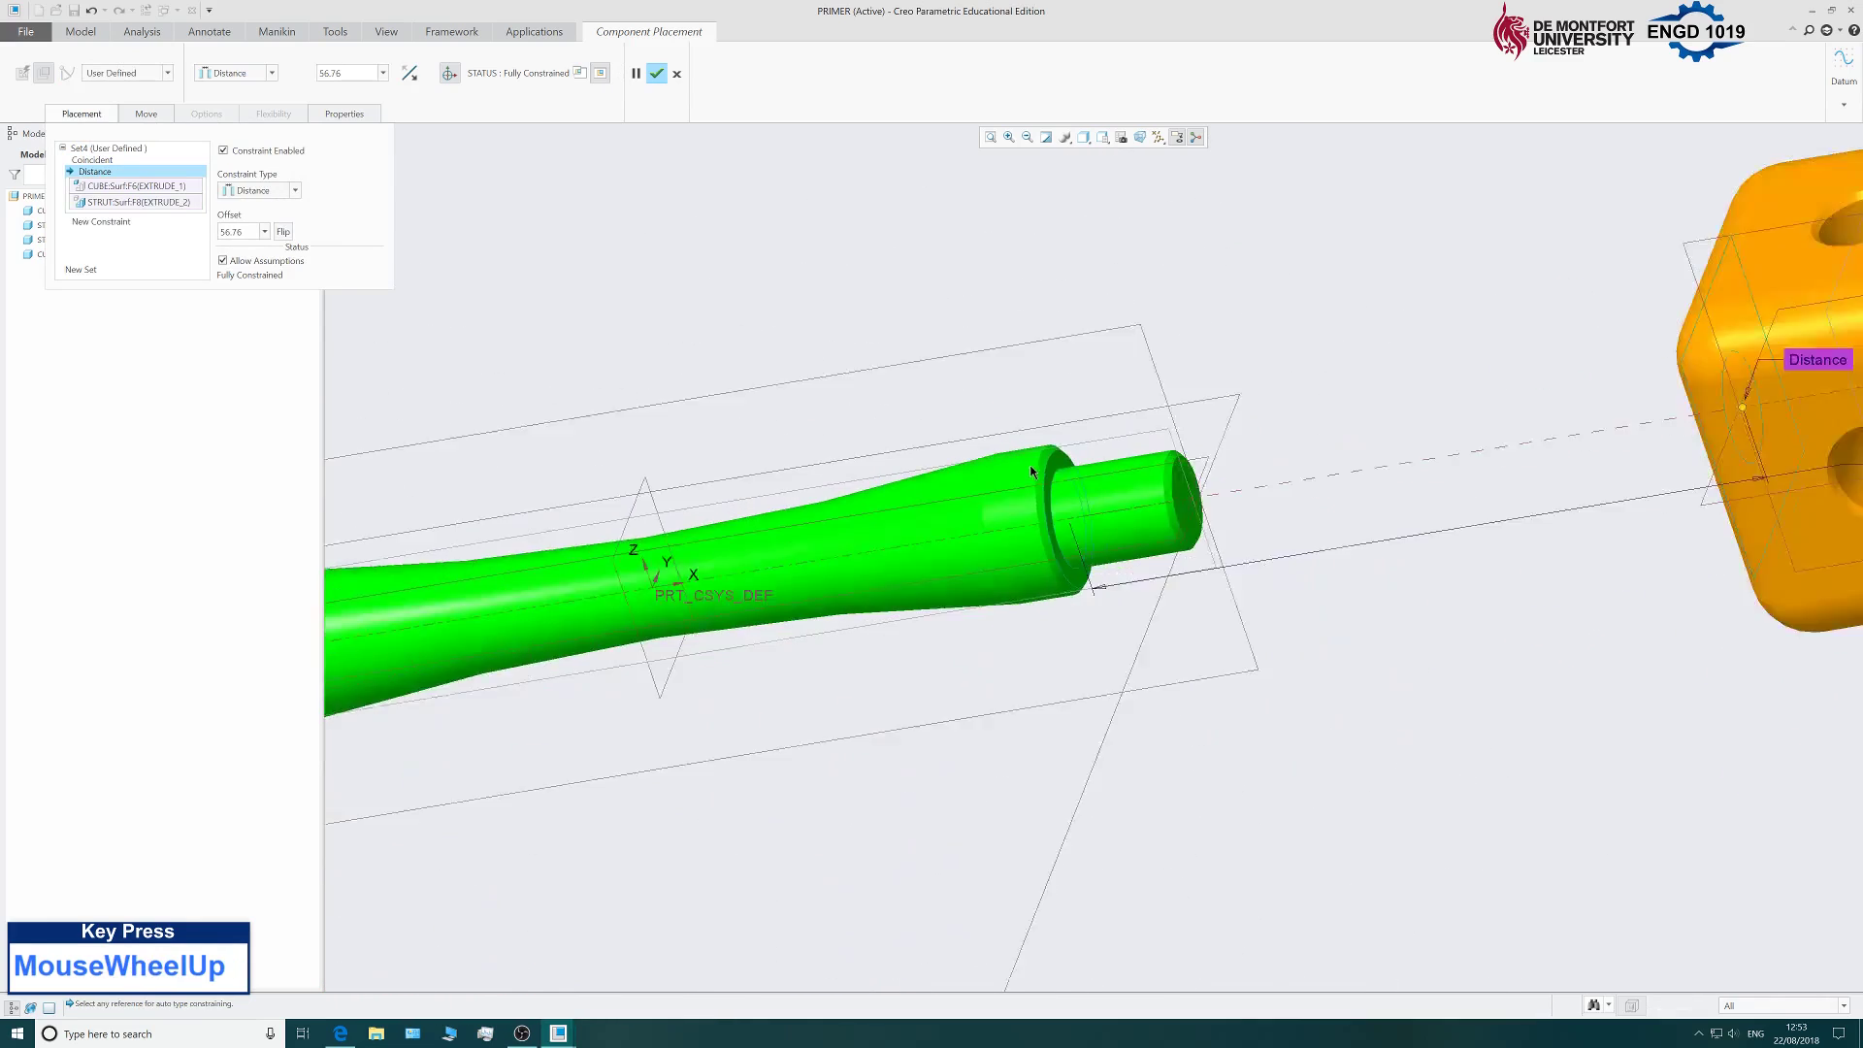
{"action": "mouse_move", "coordinate": [1268, 624]}
{"action": "middle_mouse_down"}
{"action": "mouse_move", "coordinate": [1226, 603]}
{"action": "mouse_move", "coordinate": [1264, 607]}
{"action": "mouse_move", "coordinate": [1252, 616]}
{"action": "middle_mouse_up"}
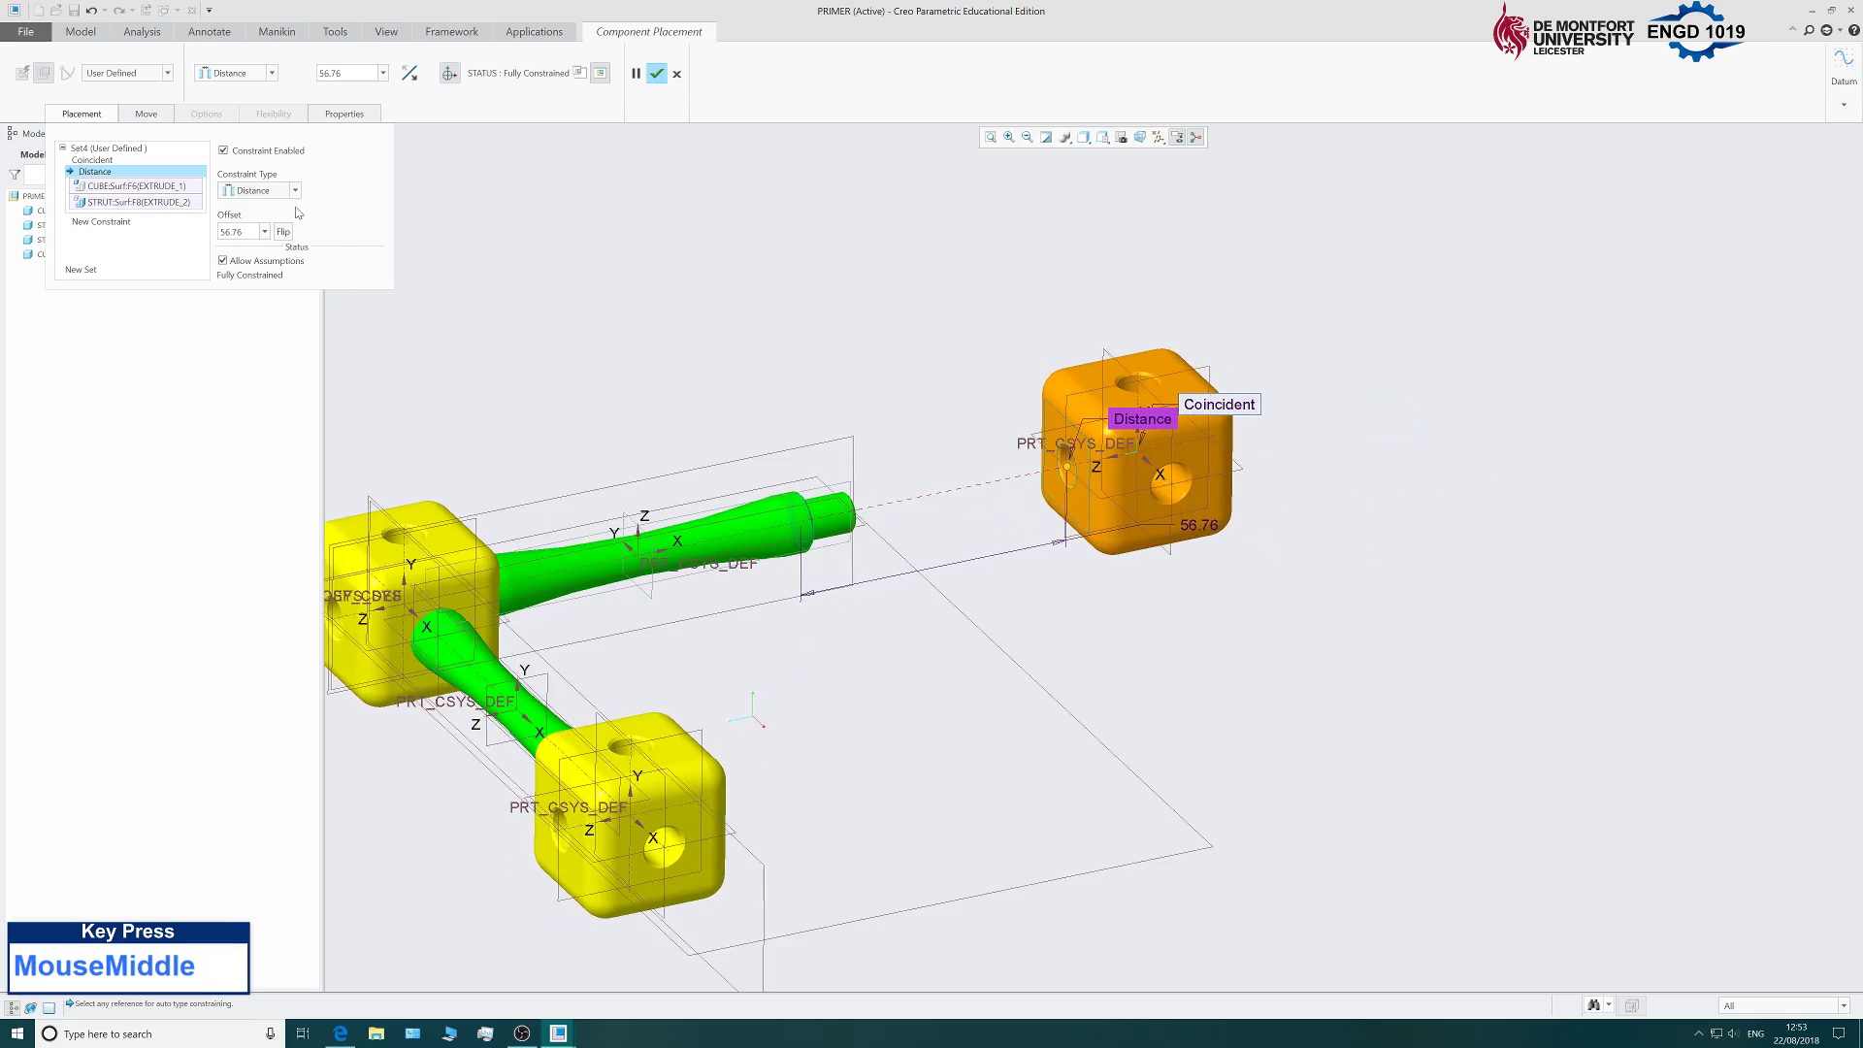
{"action": "left_click", "coordinate": [262, 193]}
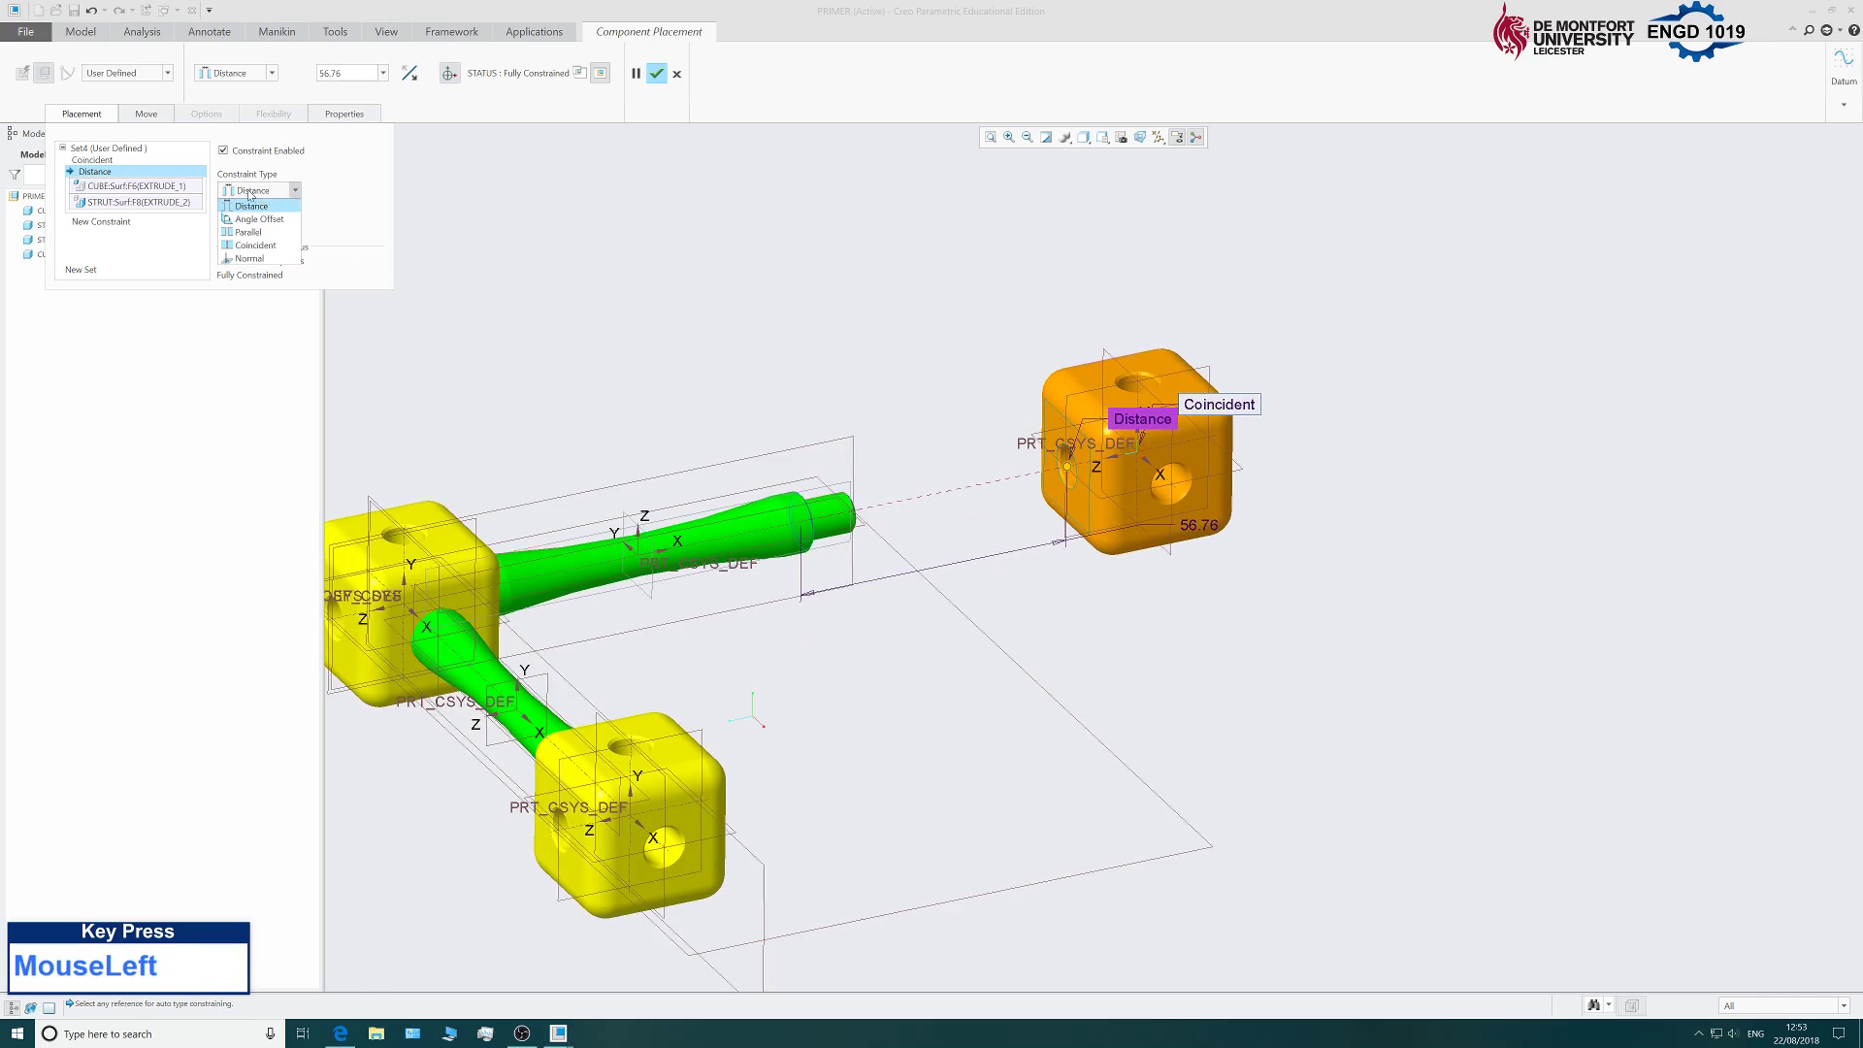
{"action": "left_click", "coordinate": [256, 246]}
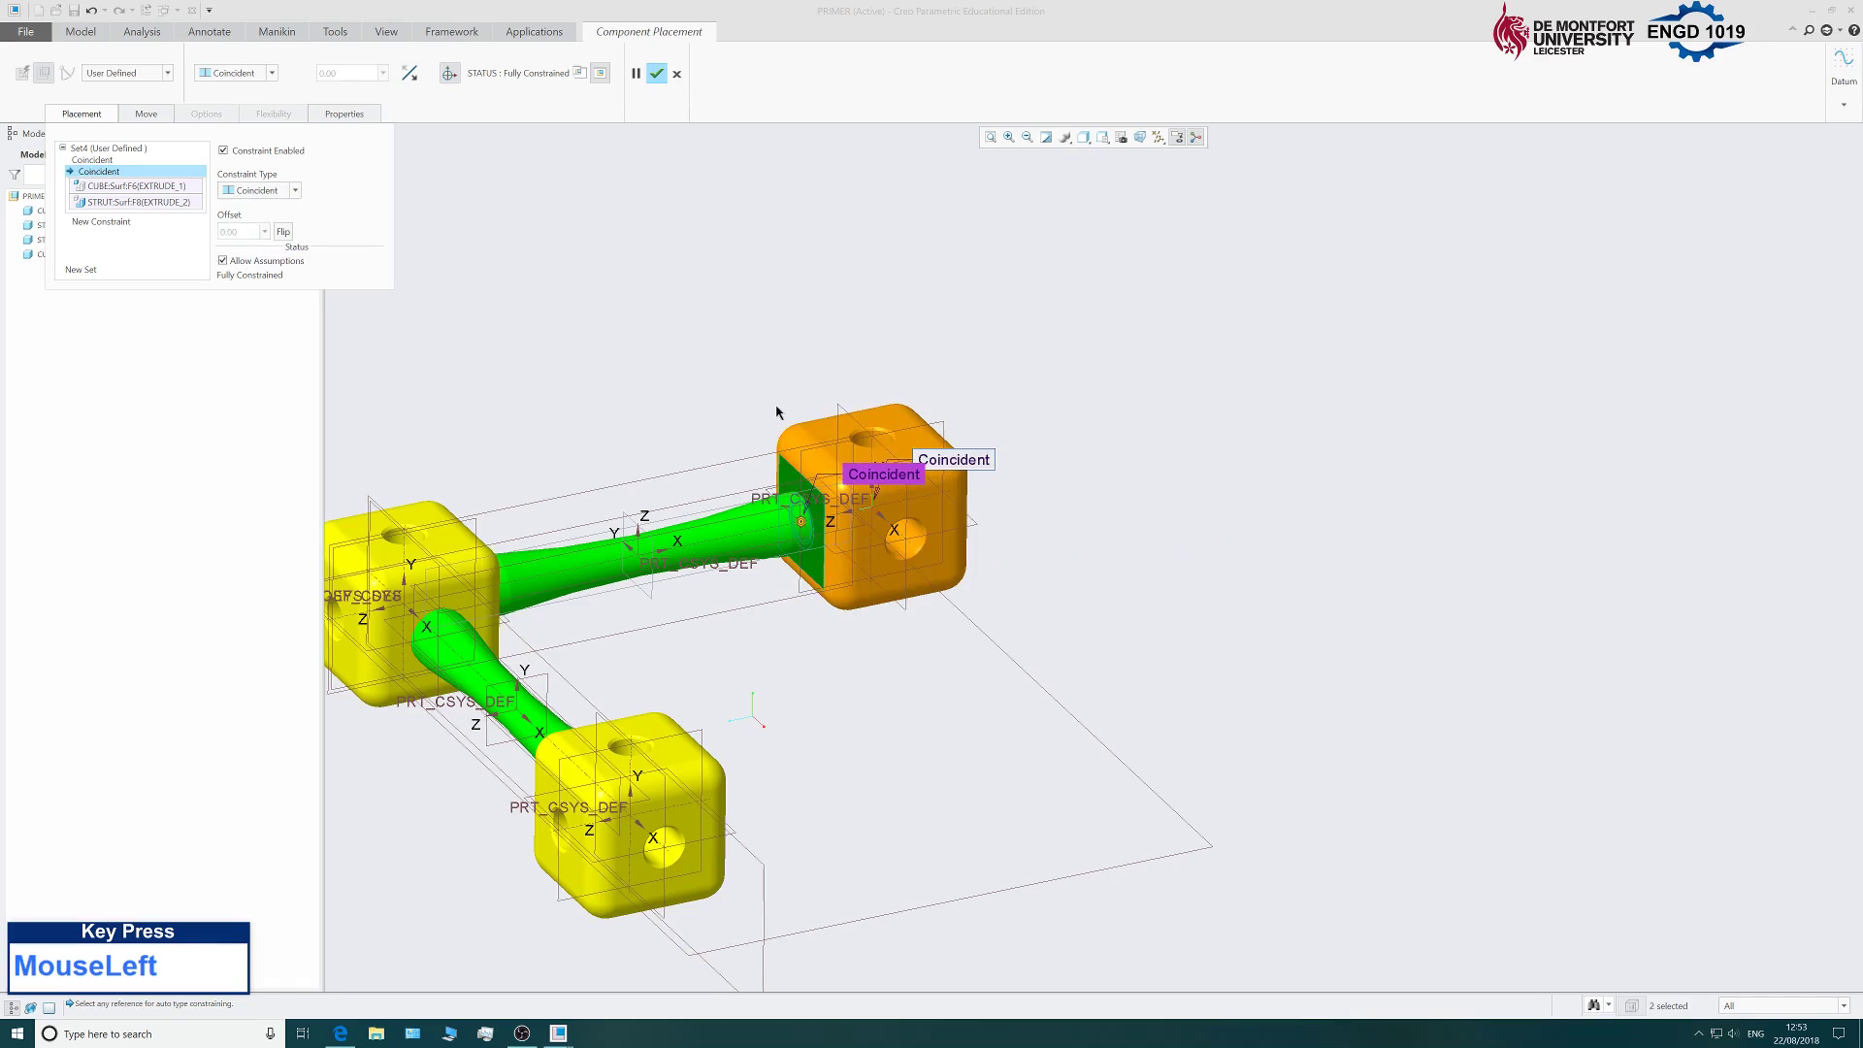
Confirm the third cube's placement on the strut.
{"action": "middle_click", "coordinate": [671, 83]}
{"action": "left_click", "coordinate": [597, 28]}
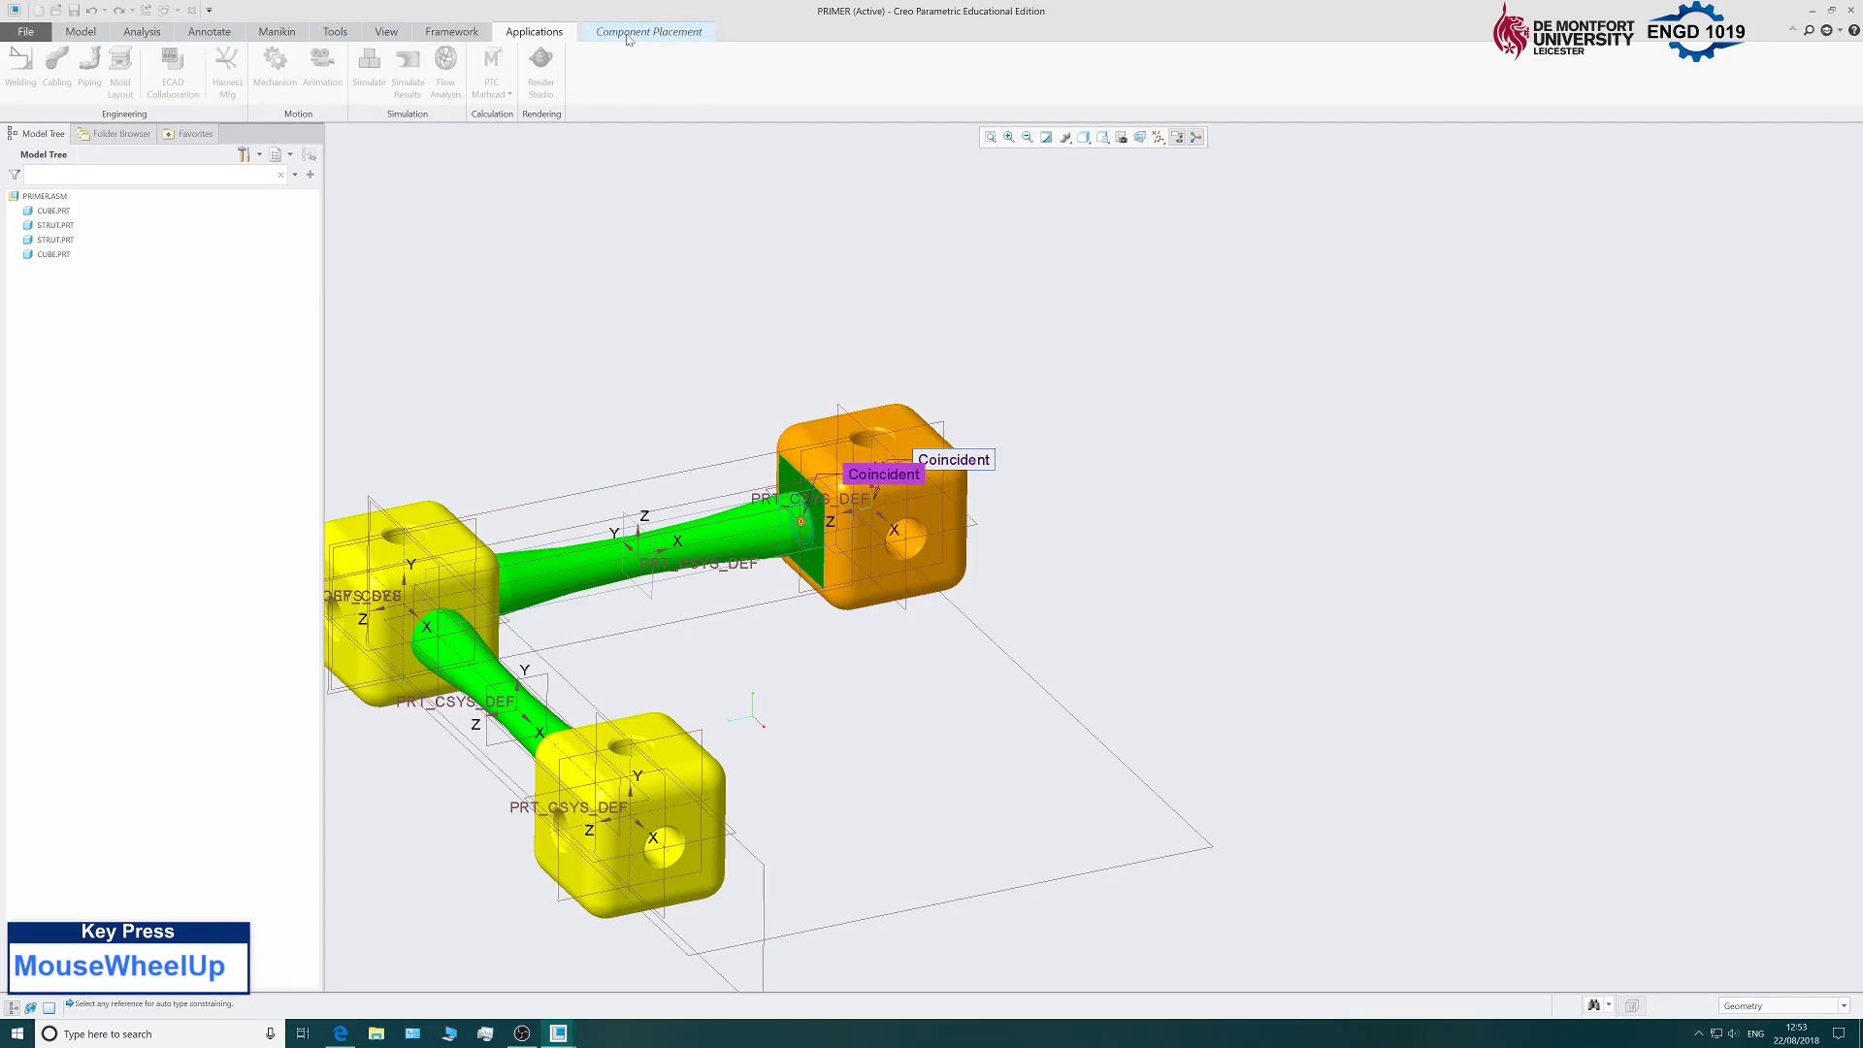
{"action": "left_click", "coordinate": [654, 74]}
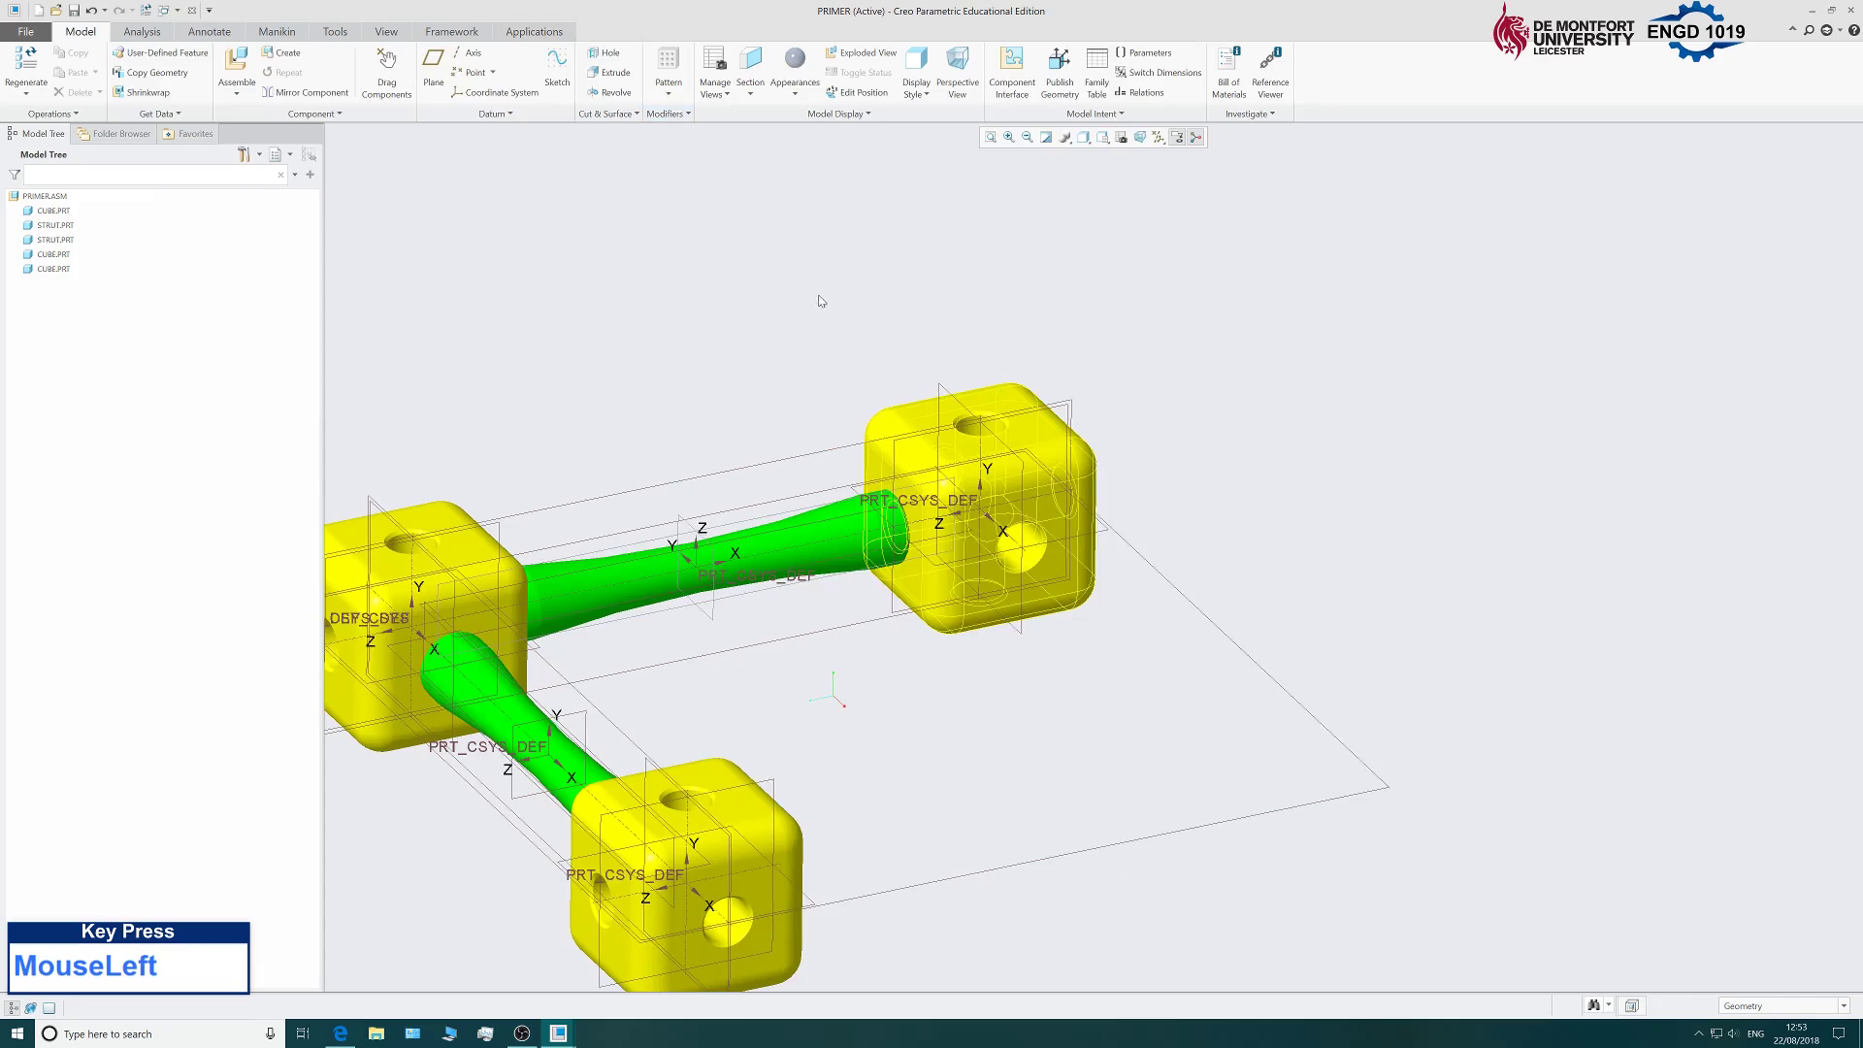
{"action": "scroll", "coordinate": [820, 301], "scroll_direction": "down", "scroll_amount": 2}
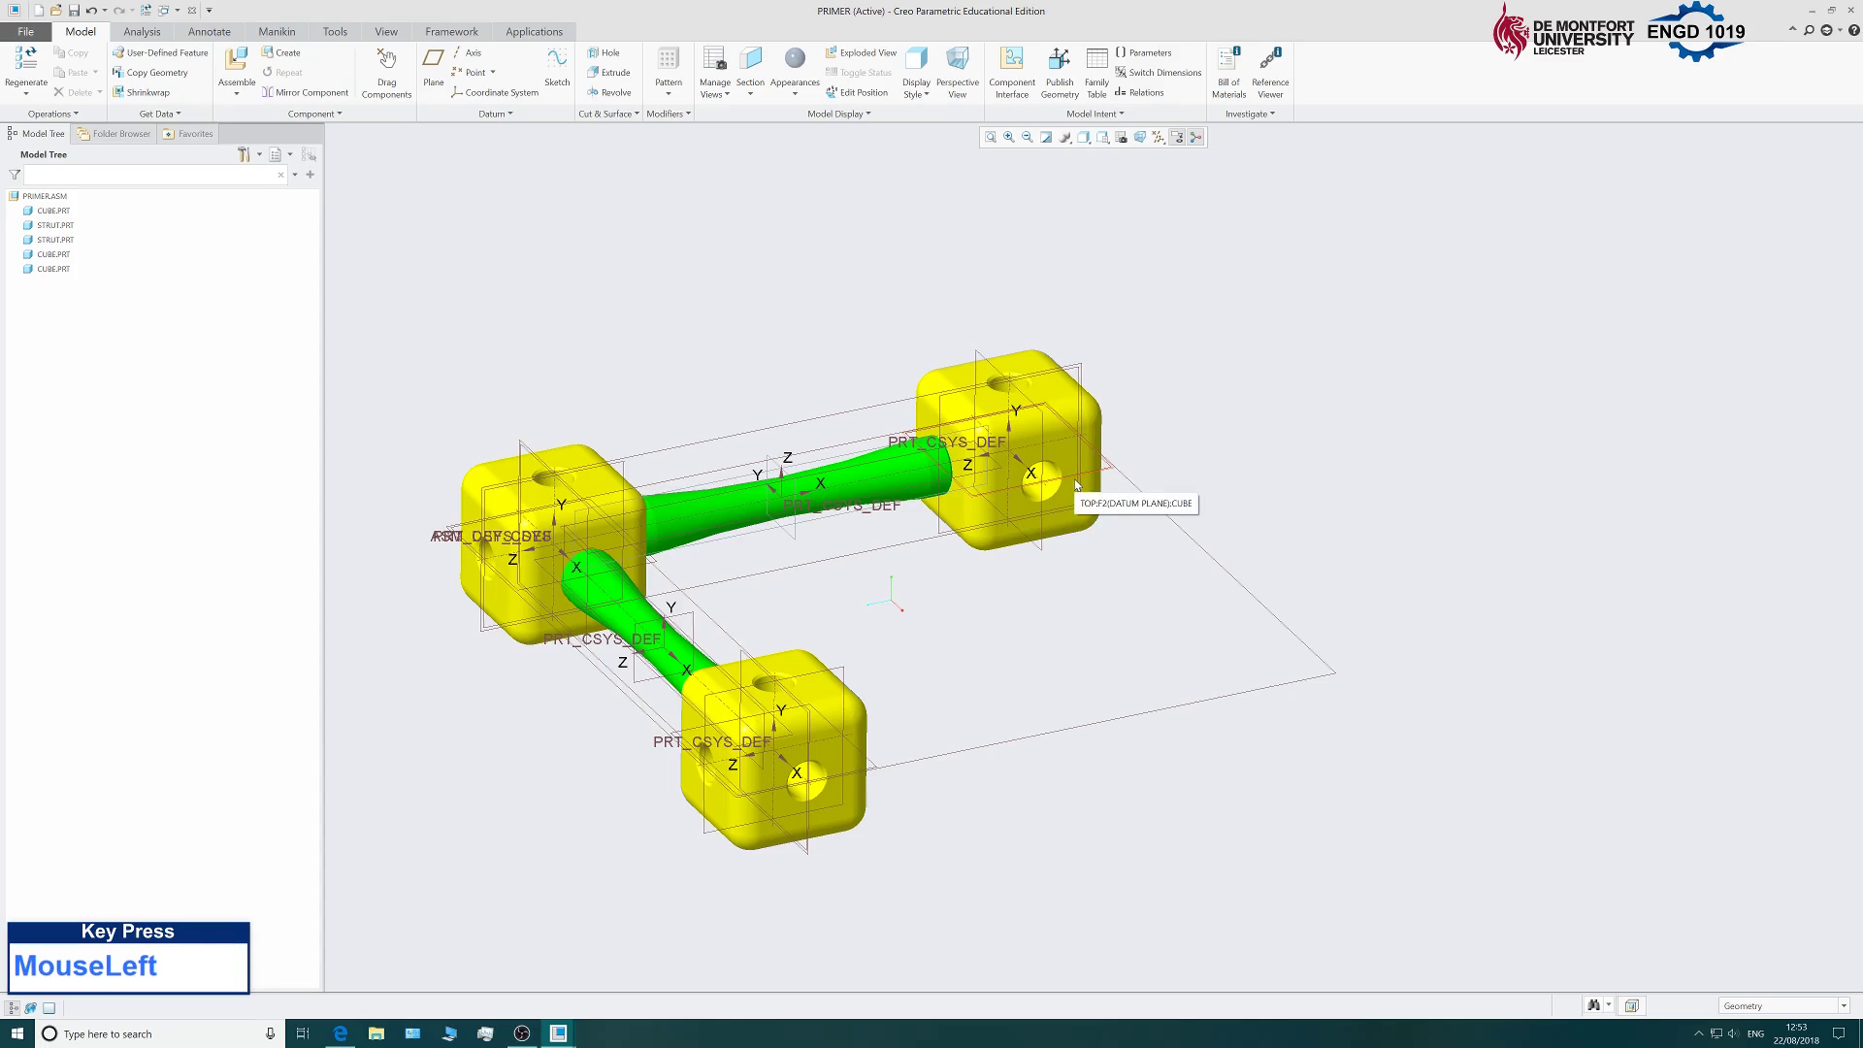
{"action": "left_click", "coordinate": [238, 62]}
Load strut.prt and drag the new strut toward the top cube.
{"action": "left_click", "coordinate": [794, 438]}
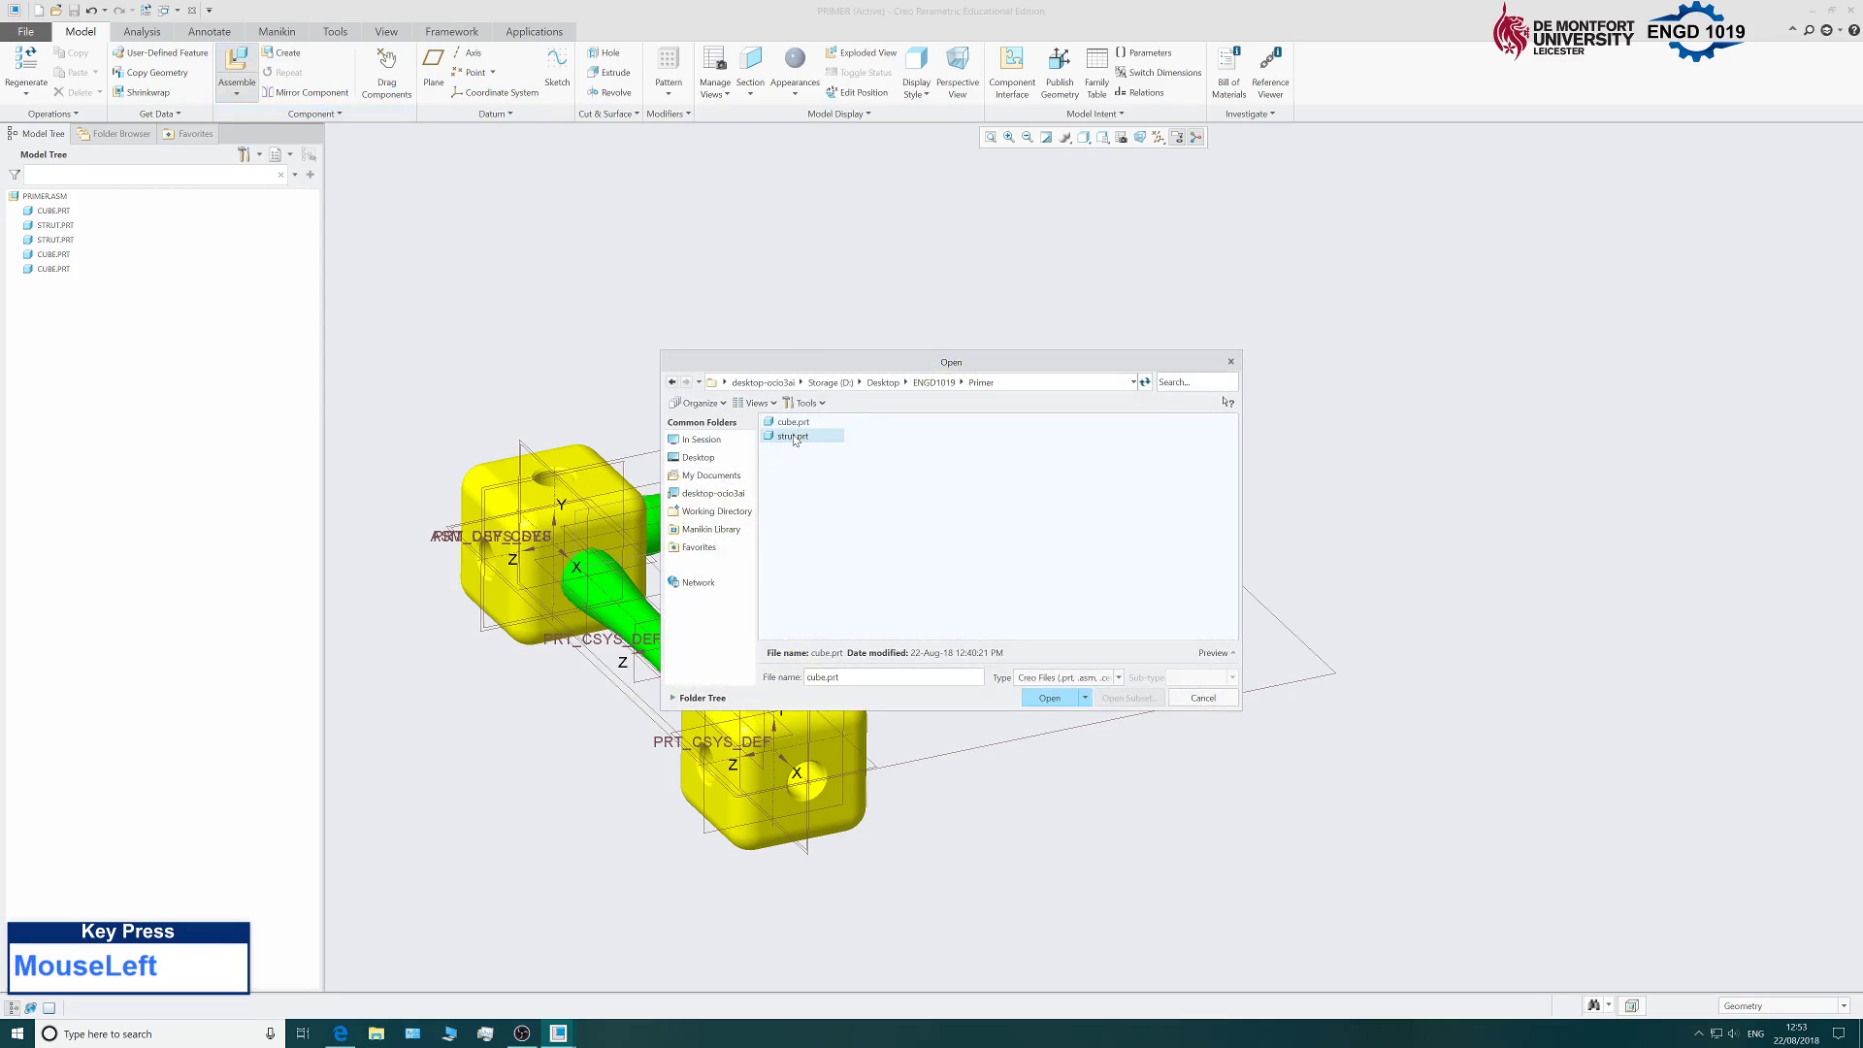
{"action": "left_click", "coordinate": [1056, 697]}
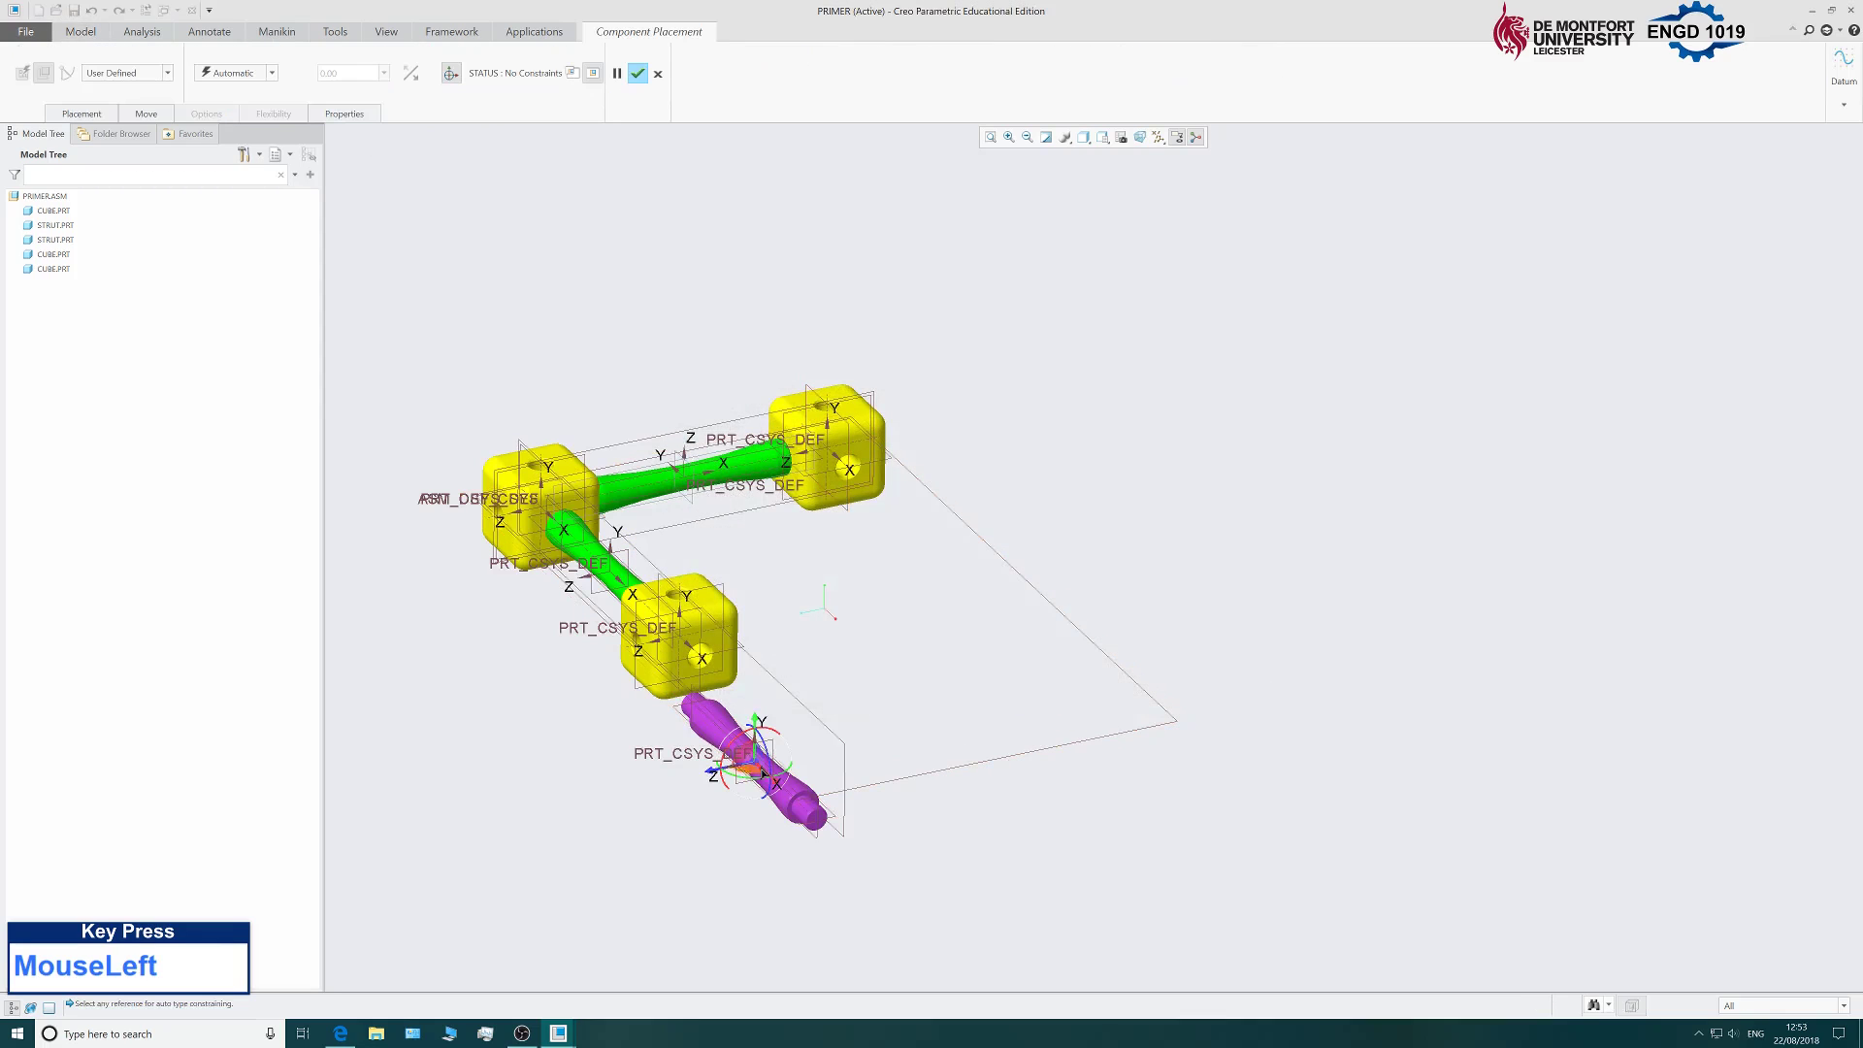
{"action": "left_click_drag", "start_coordinate": [717, 781], "coordinate": [927, 583]}
{"action": "mouse_move", "coordinate": [927, 583]}
{"action": "middle_mouse_down"}
{"action": "mouse_move", "coordinate": [919, 487]}
{"action": "mouse_move", "coordinate": [863, 576]}
{"action": "mouse_move", "coordinate": [903, 591]}
{"action": "middle_mouse_up"}
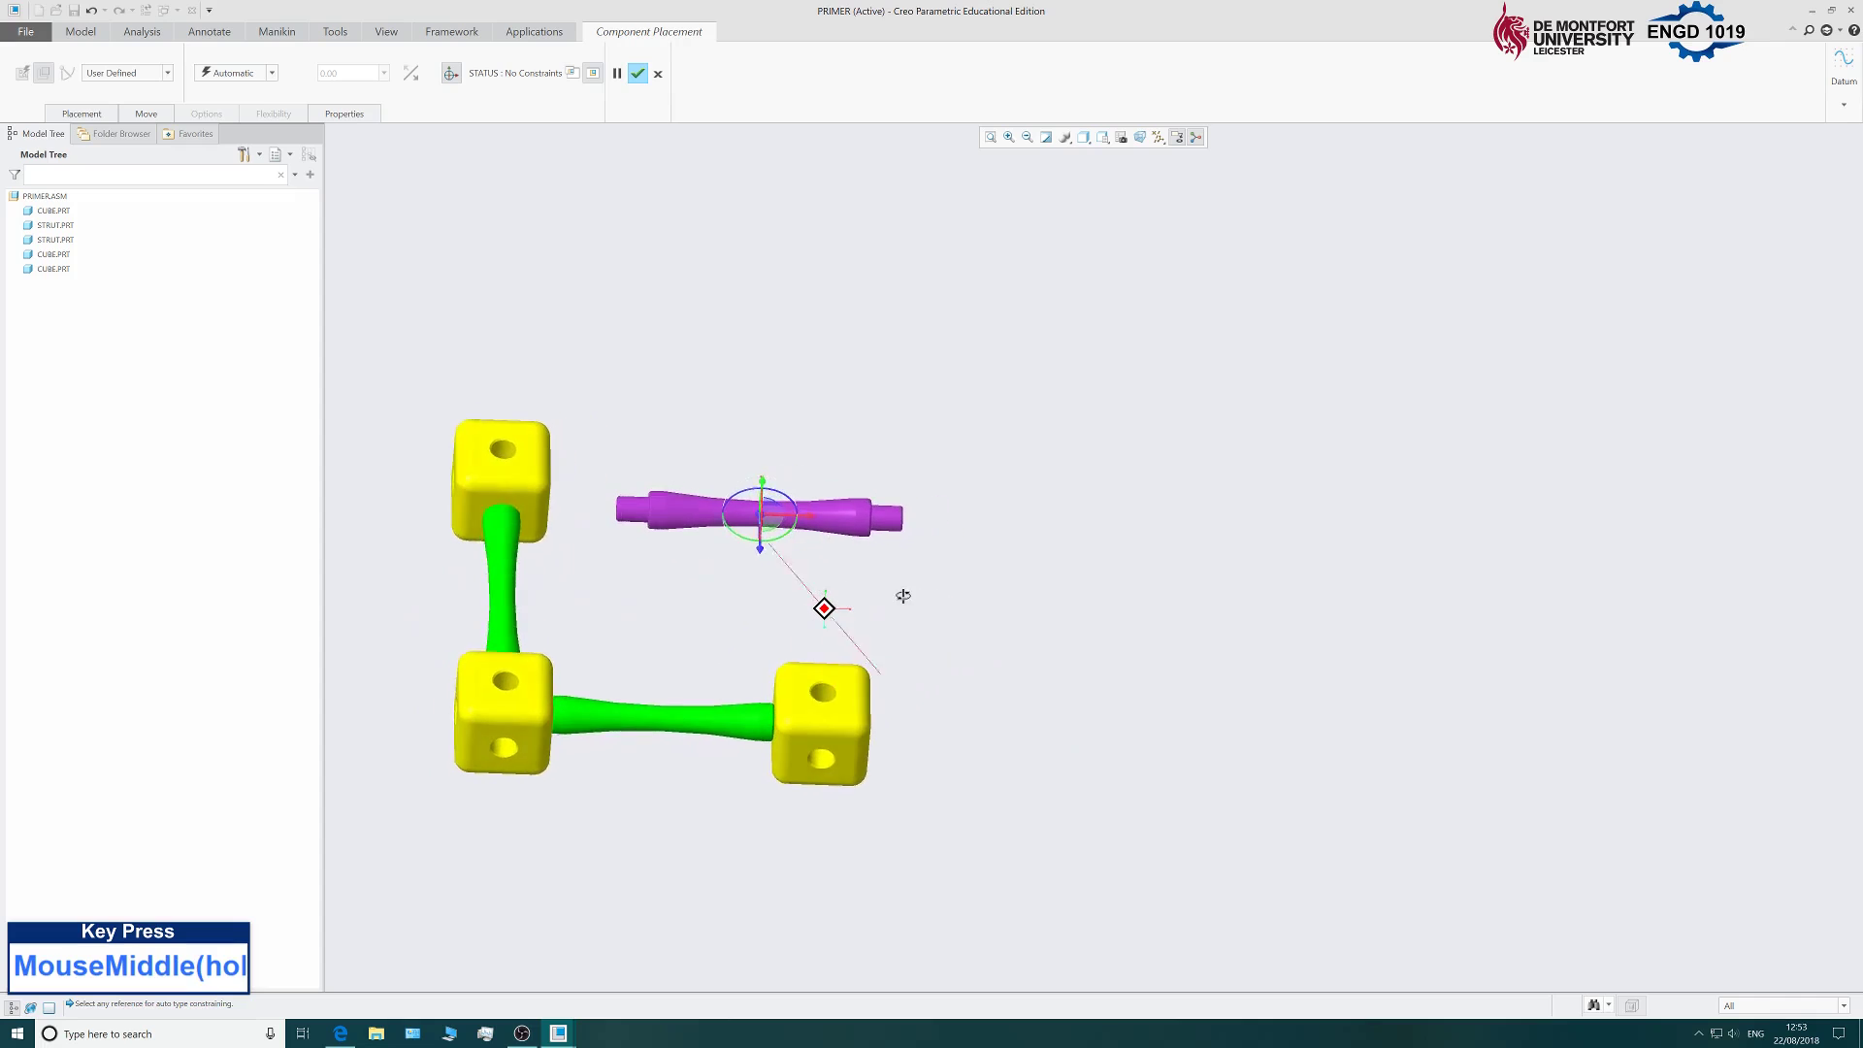
{"action": "scroll", "coordinate": [671, 520], "scroll_direction": "down", "scroll_amount": 6}
Make the strut's axis coincident with the top cube's side-hole axis.
{"action": "left_click", "coordinate": [636, 517]}
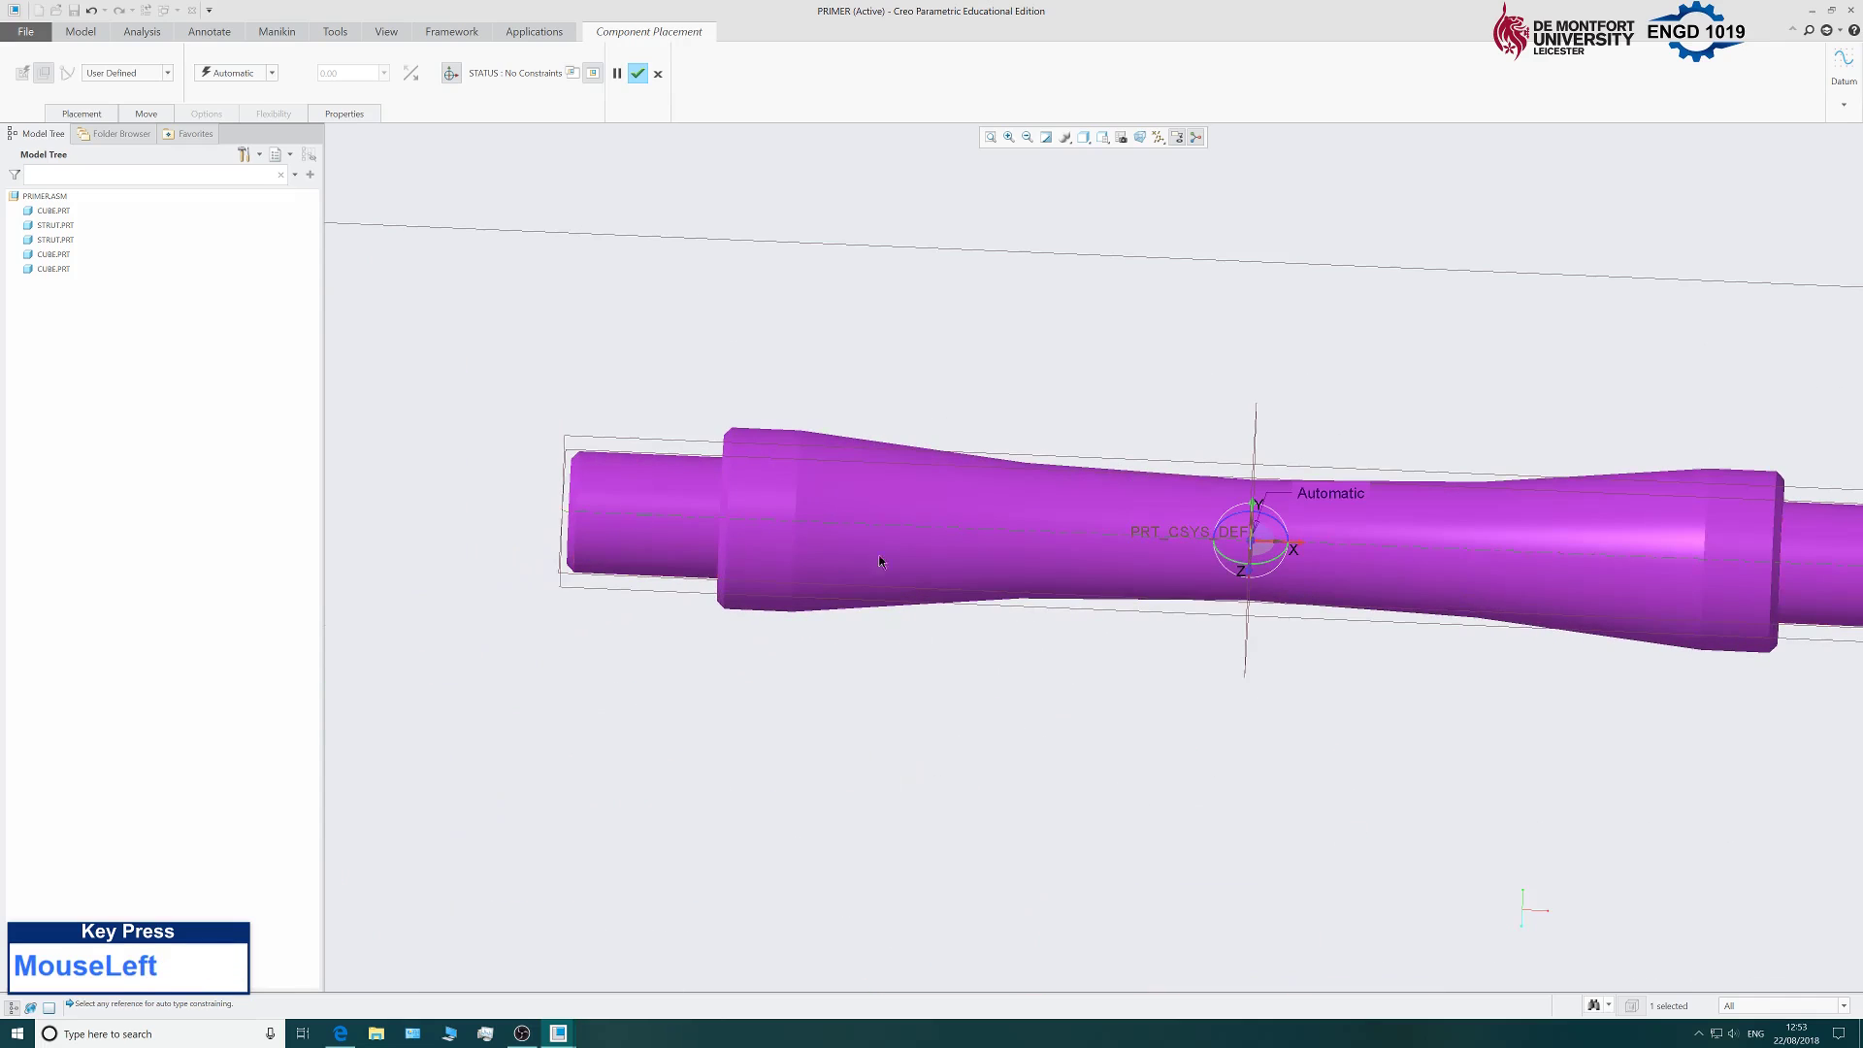
{"action": "scroll", "coordinate": [770, 545], "scroll_direction": "up", "scroll_amount": 5}
{"action": "middle_click_drag", "start_coordinate": [769, 544], "coordinate": [764, 489]}
{"action": "scroll", "coordinate": [861, 490], "scroll_direction": "down", "scroll_amount": 3}
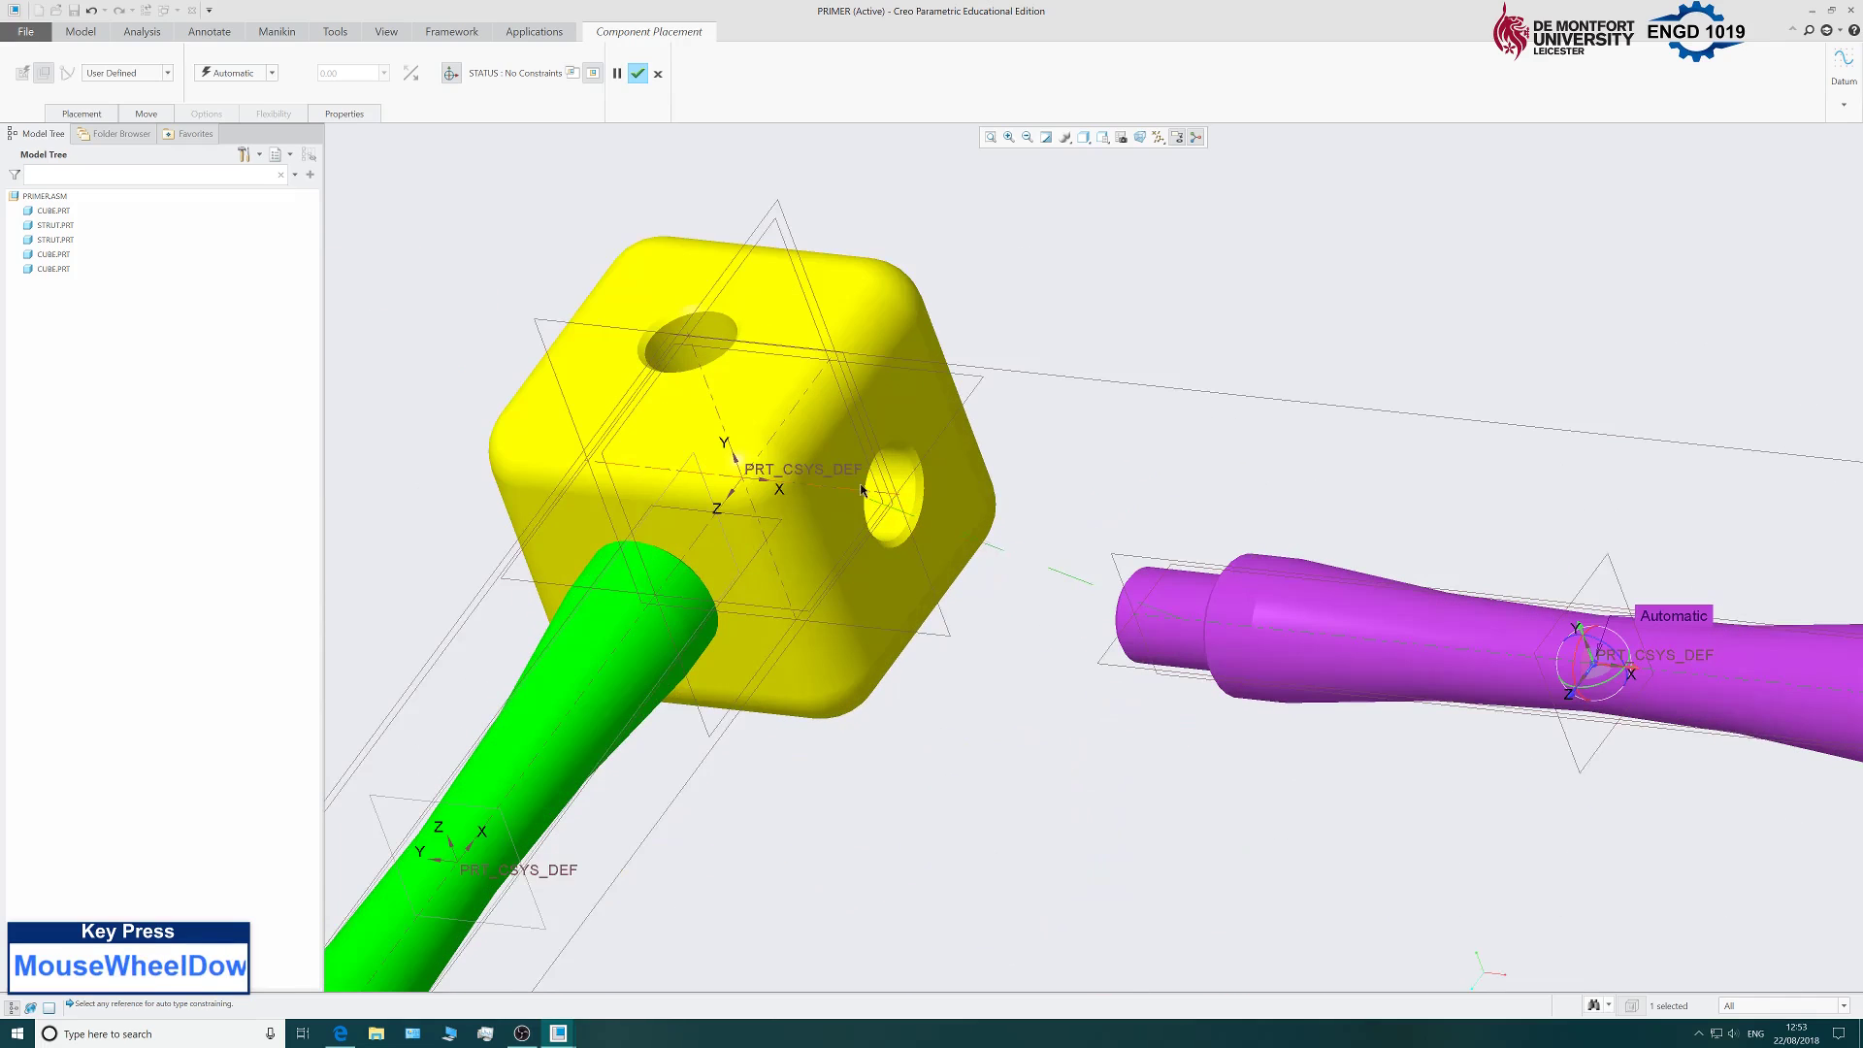
{"action": "left_click", "coordinate": [867, 496]}
{"action": "scroll", "coordinate": [867, 496], "scroll_direction": "up", "scroll_amount": 4}
{"action": "scroll", "coordinate": [1065, 616], "scroll_direction": "down", "scroll_amount": 3}
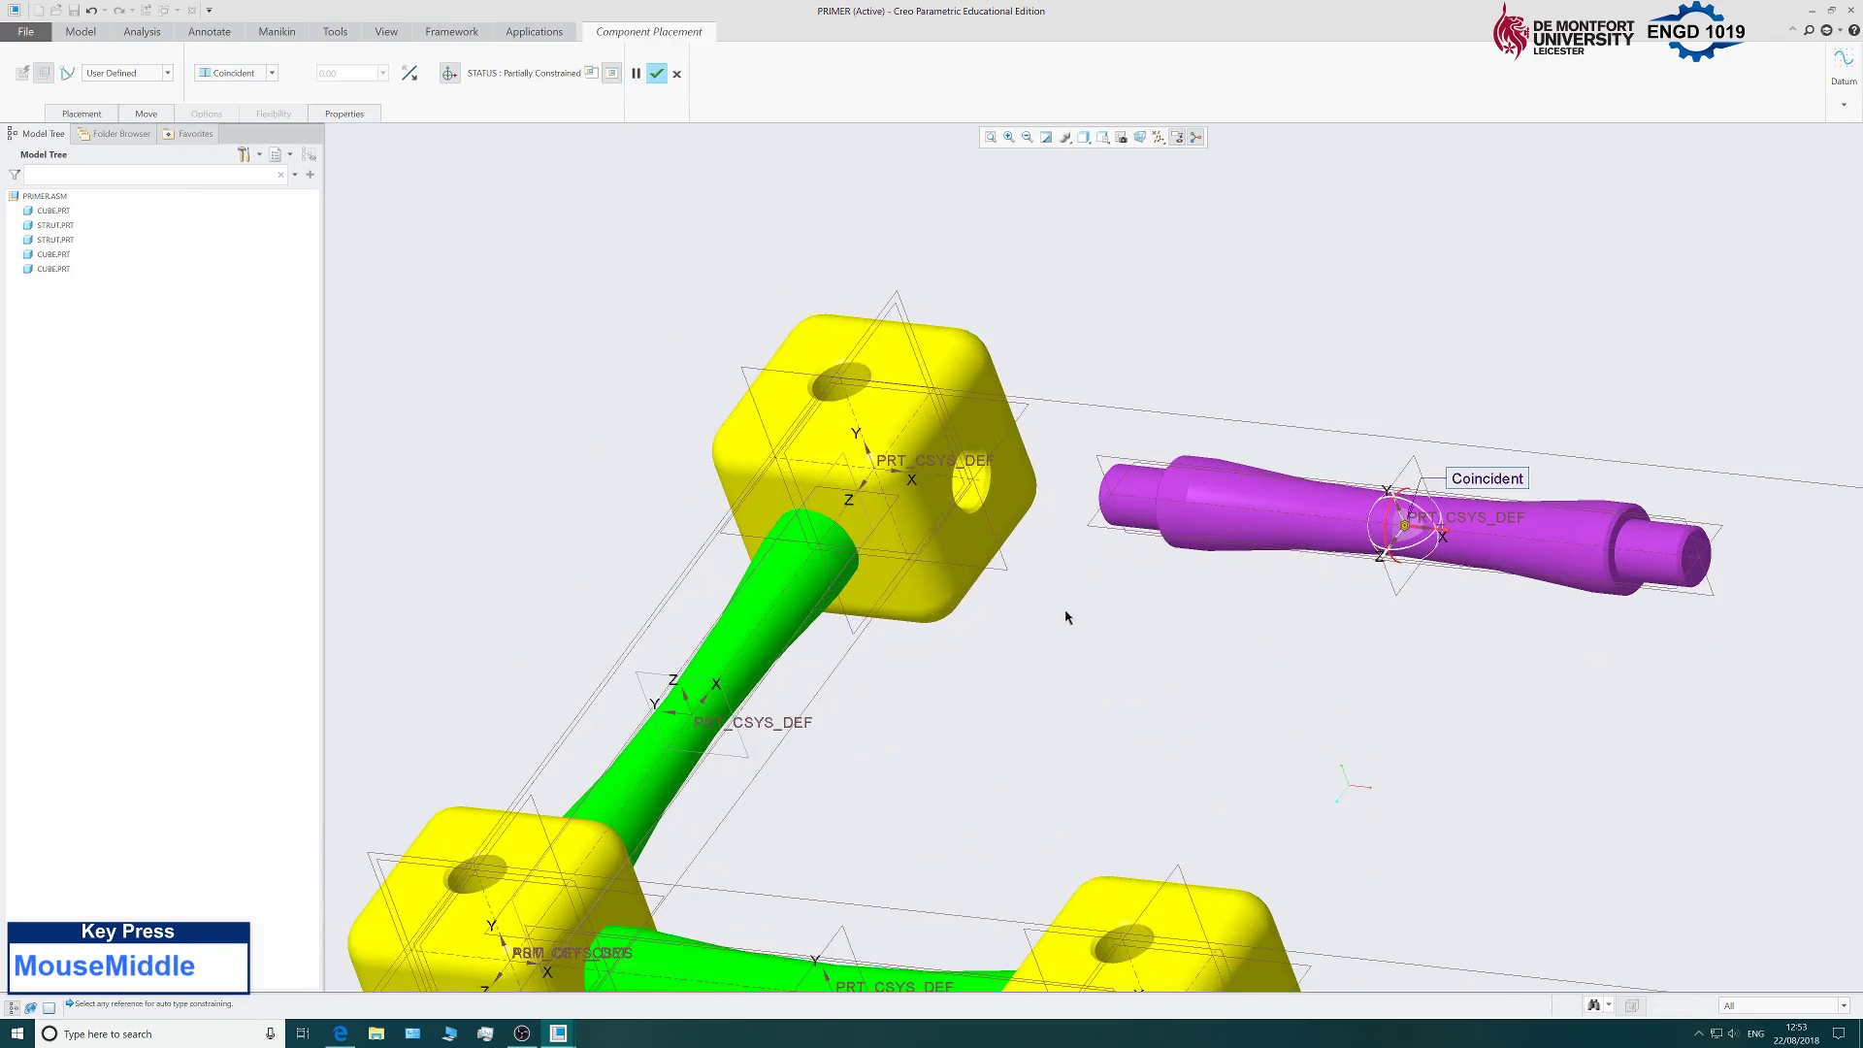
{"action": "middle_click_drag", "start_coordinate": [1064, 615], "coordinate": [1149, 607]}
Add a second constraint mating the strut's shoulder face to the cube face.
{"action": "left_click", "coordinate": [82, 113]}
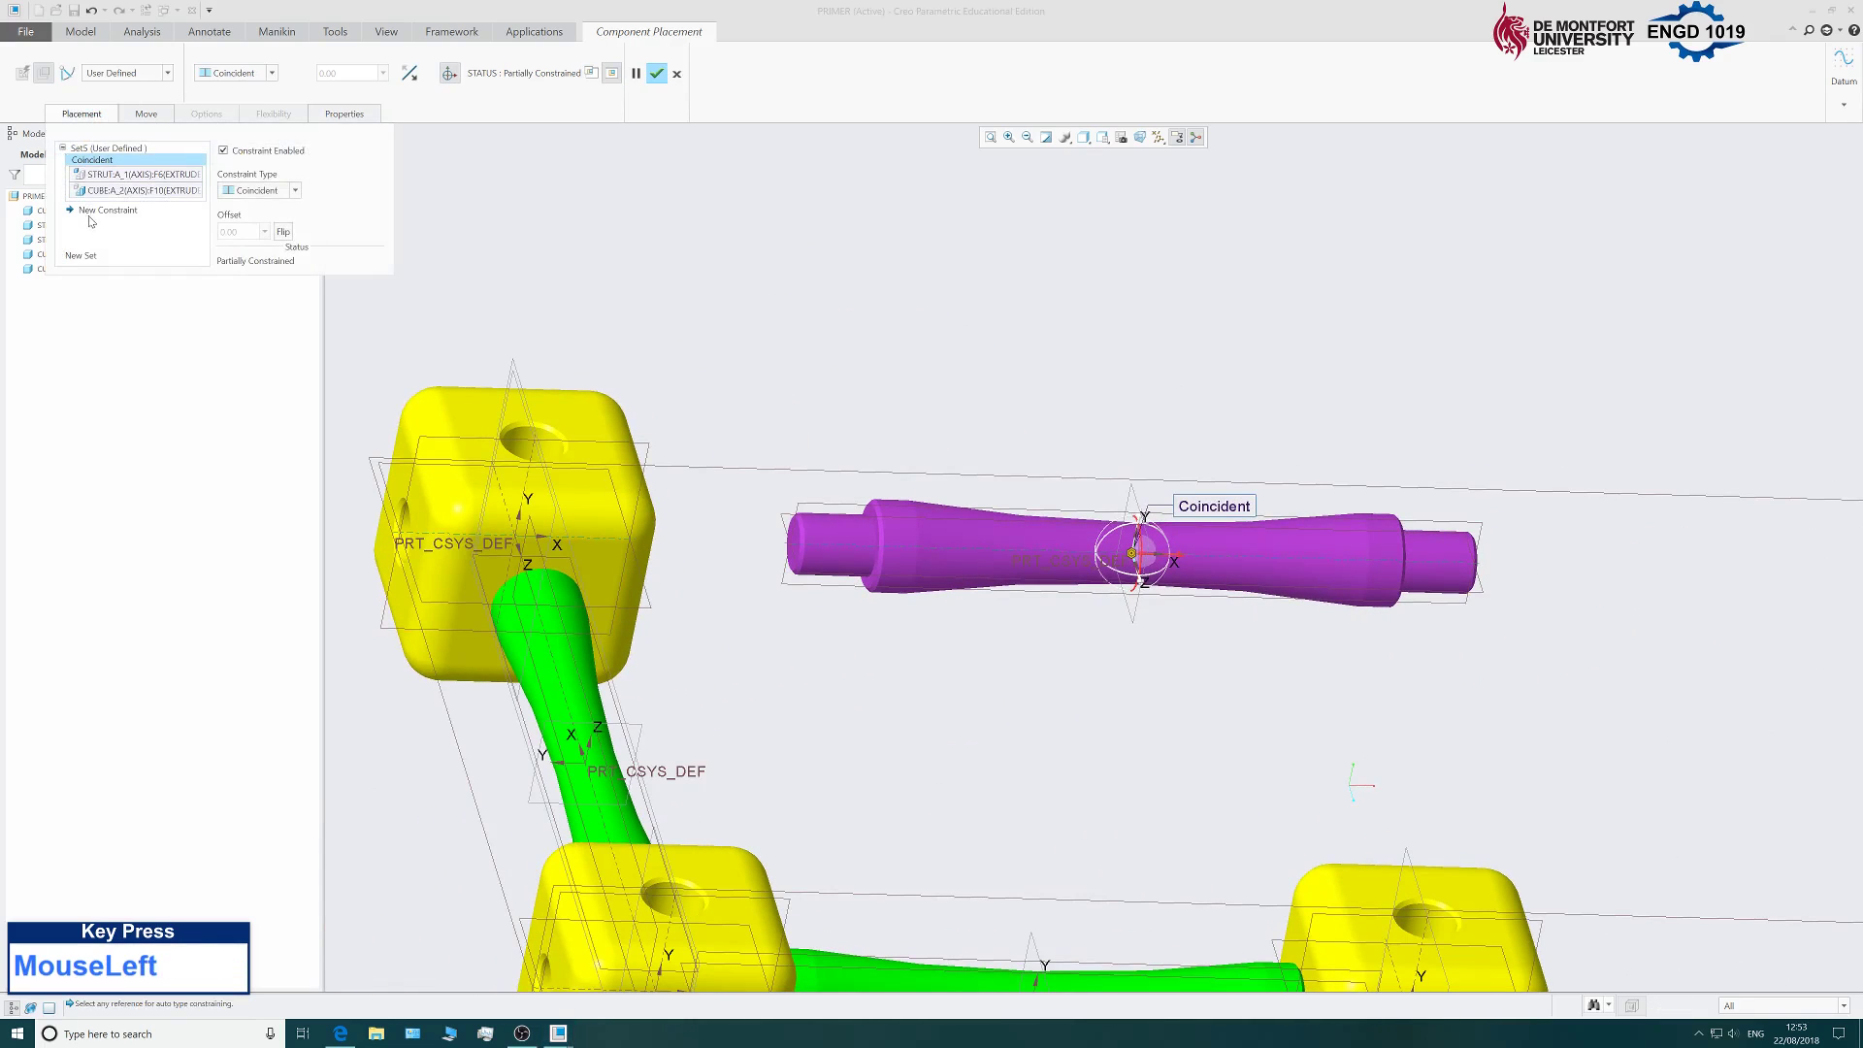
{"action": "left_click", "coordinate": [97, 217]}
{"action": "middle_click_drag", "start_coordinate": [621, 282], "coordinate": [790, 383]}
{"action": "scroll", "coordinate": [817, 531], "scroll_direction": "down", "scroll_amount": 3}
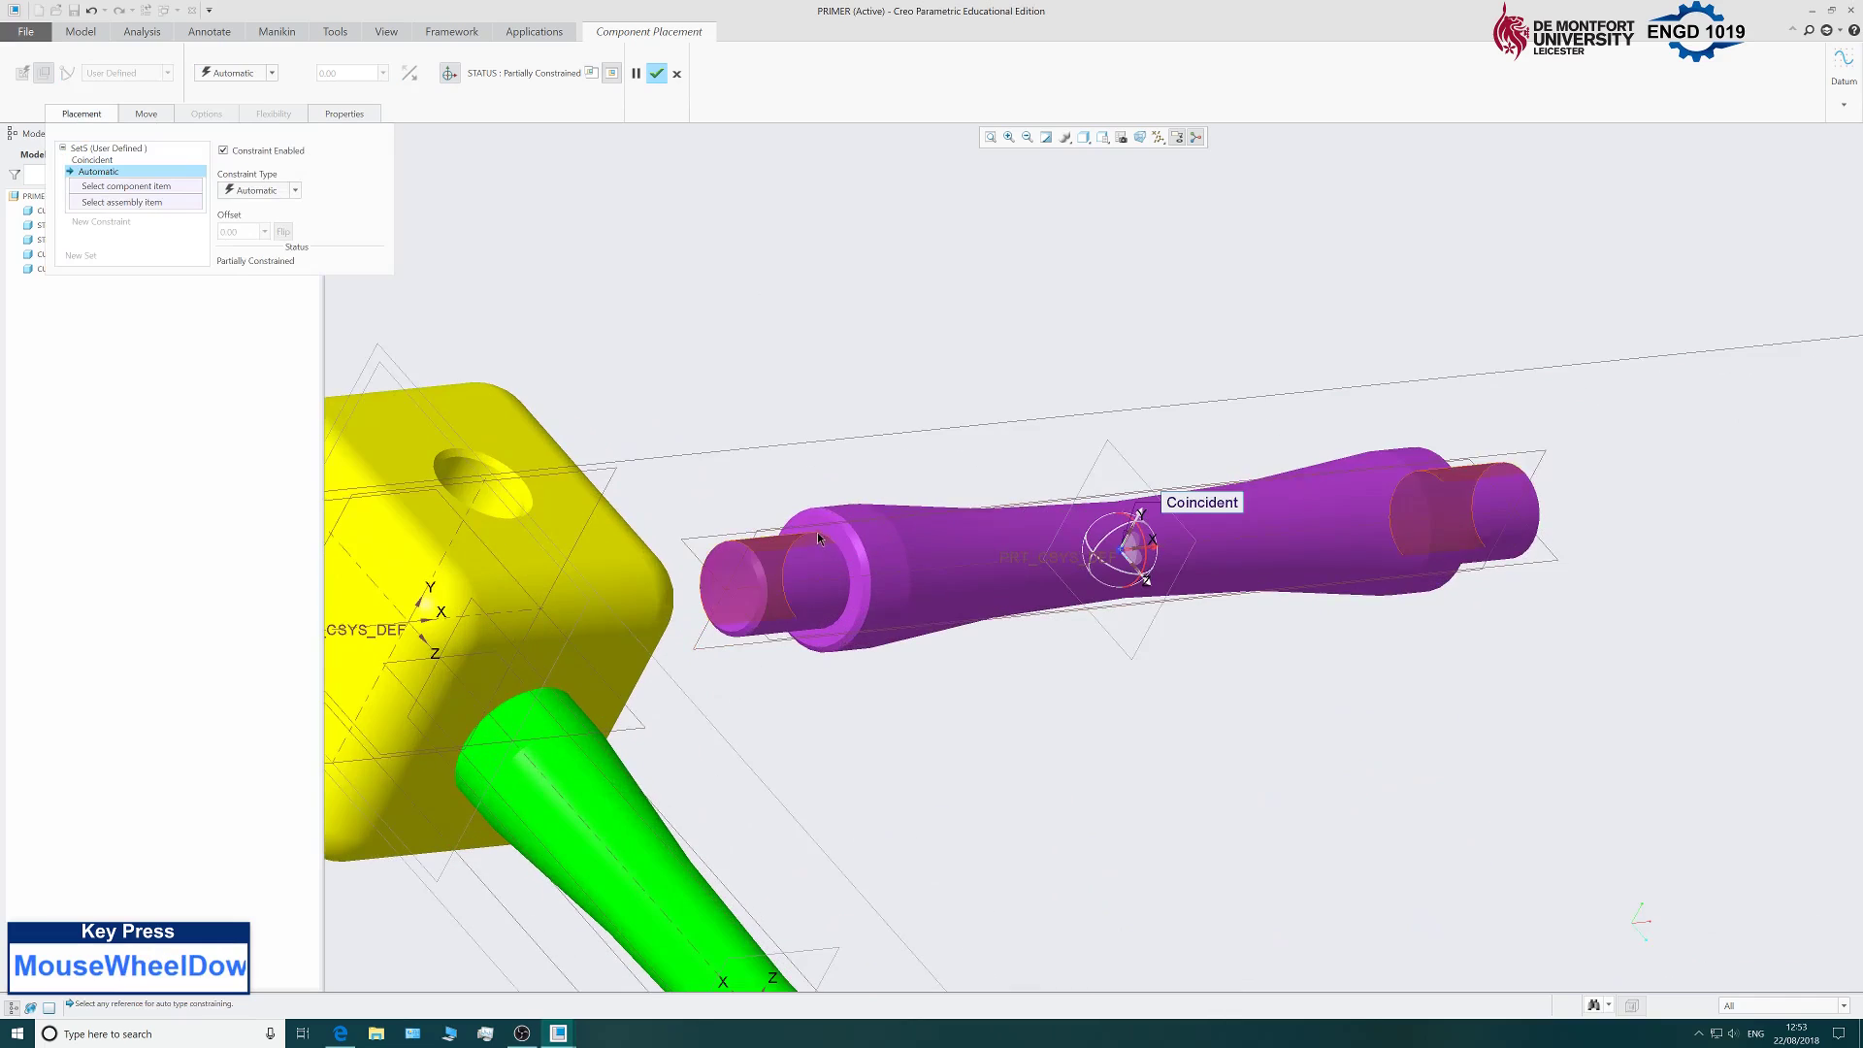
{"action": "scroll", "coordinate": [811, 523], "scroll_direction": "down", "scroll_amount": 2}
{"action": "left_click", "coordinate": [893, 567]}
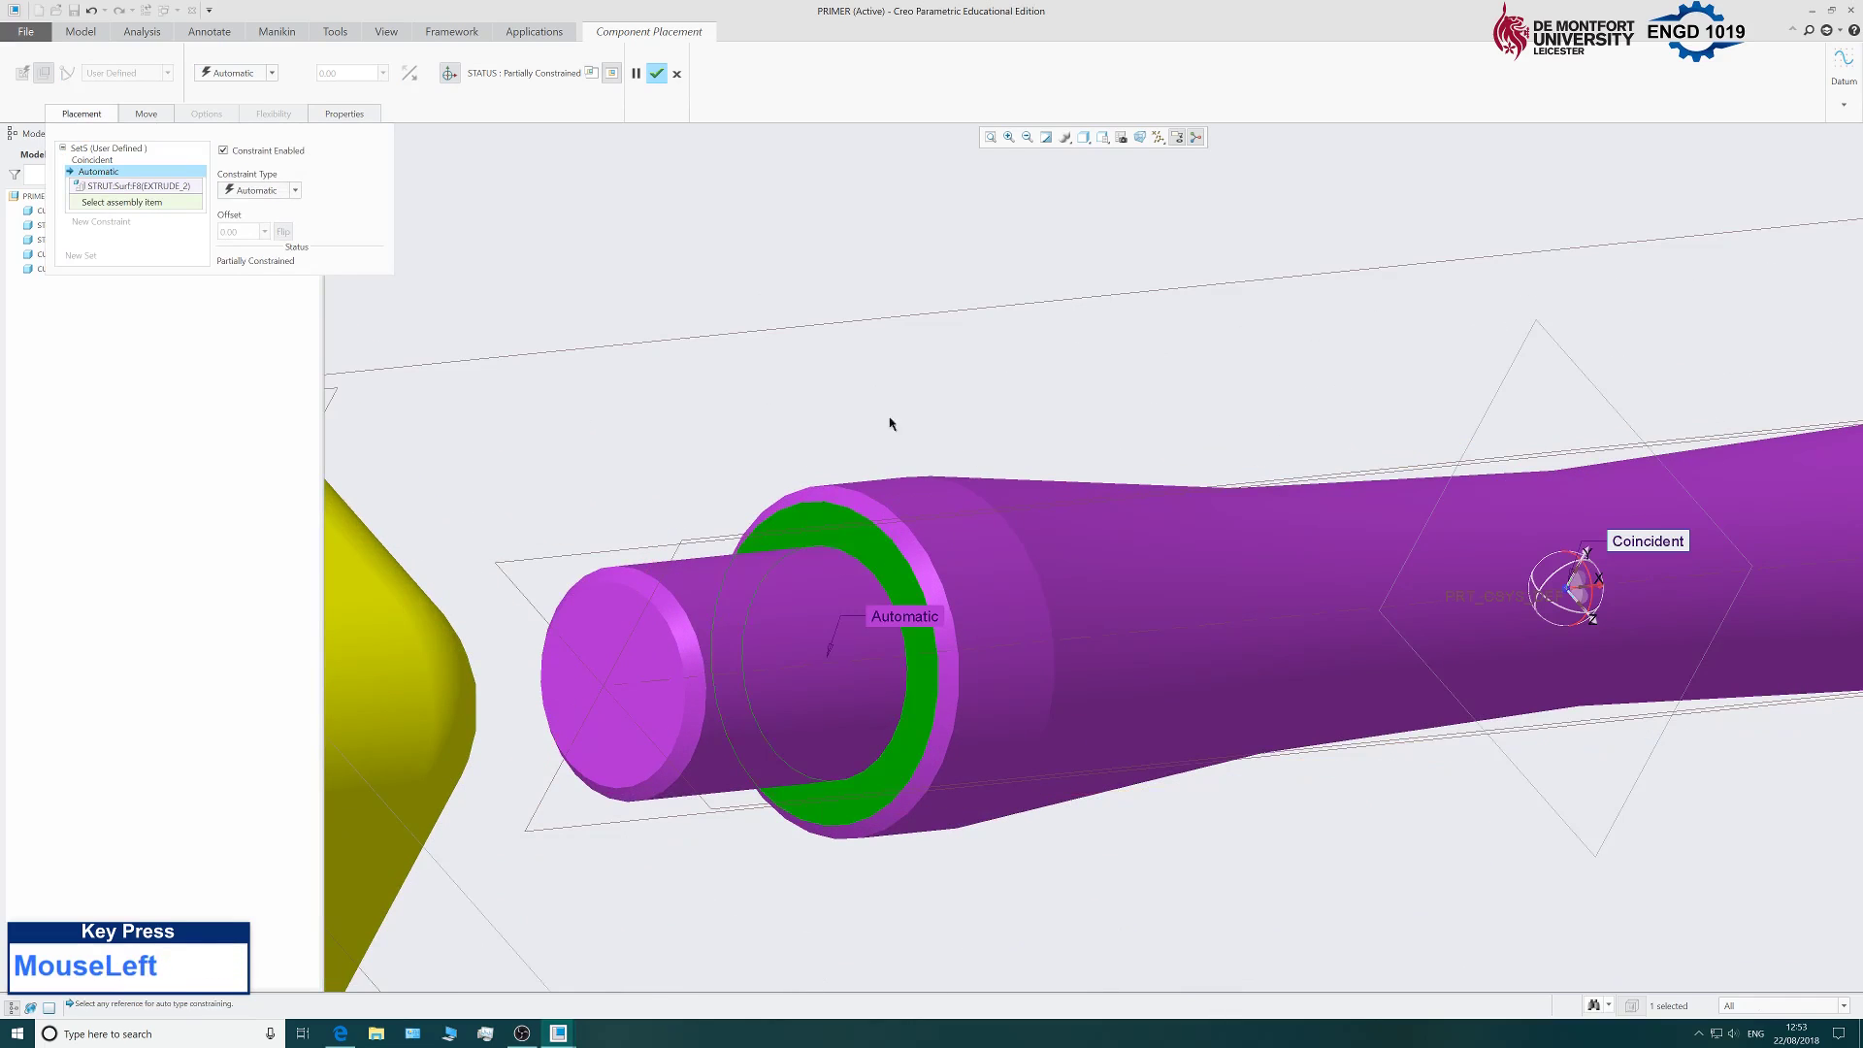
{"action": "scroll", "coordinate": [893, 388], "scroll_direction": "up", "scroll_amount": 3}
{"action": "scroll", "coordinate": [894, 348], "scroll_direction": "up", "scroll_amount": 3}
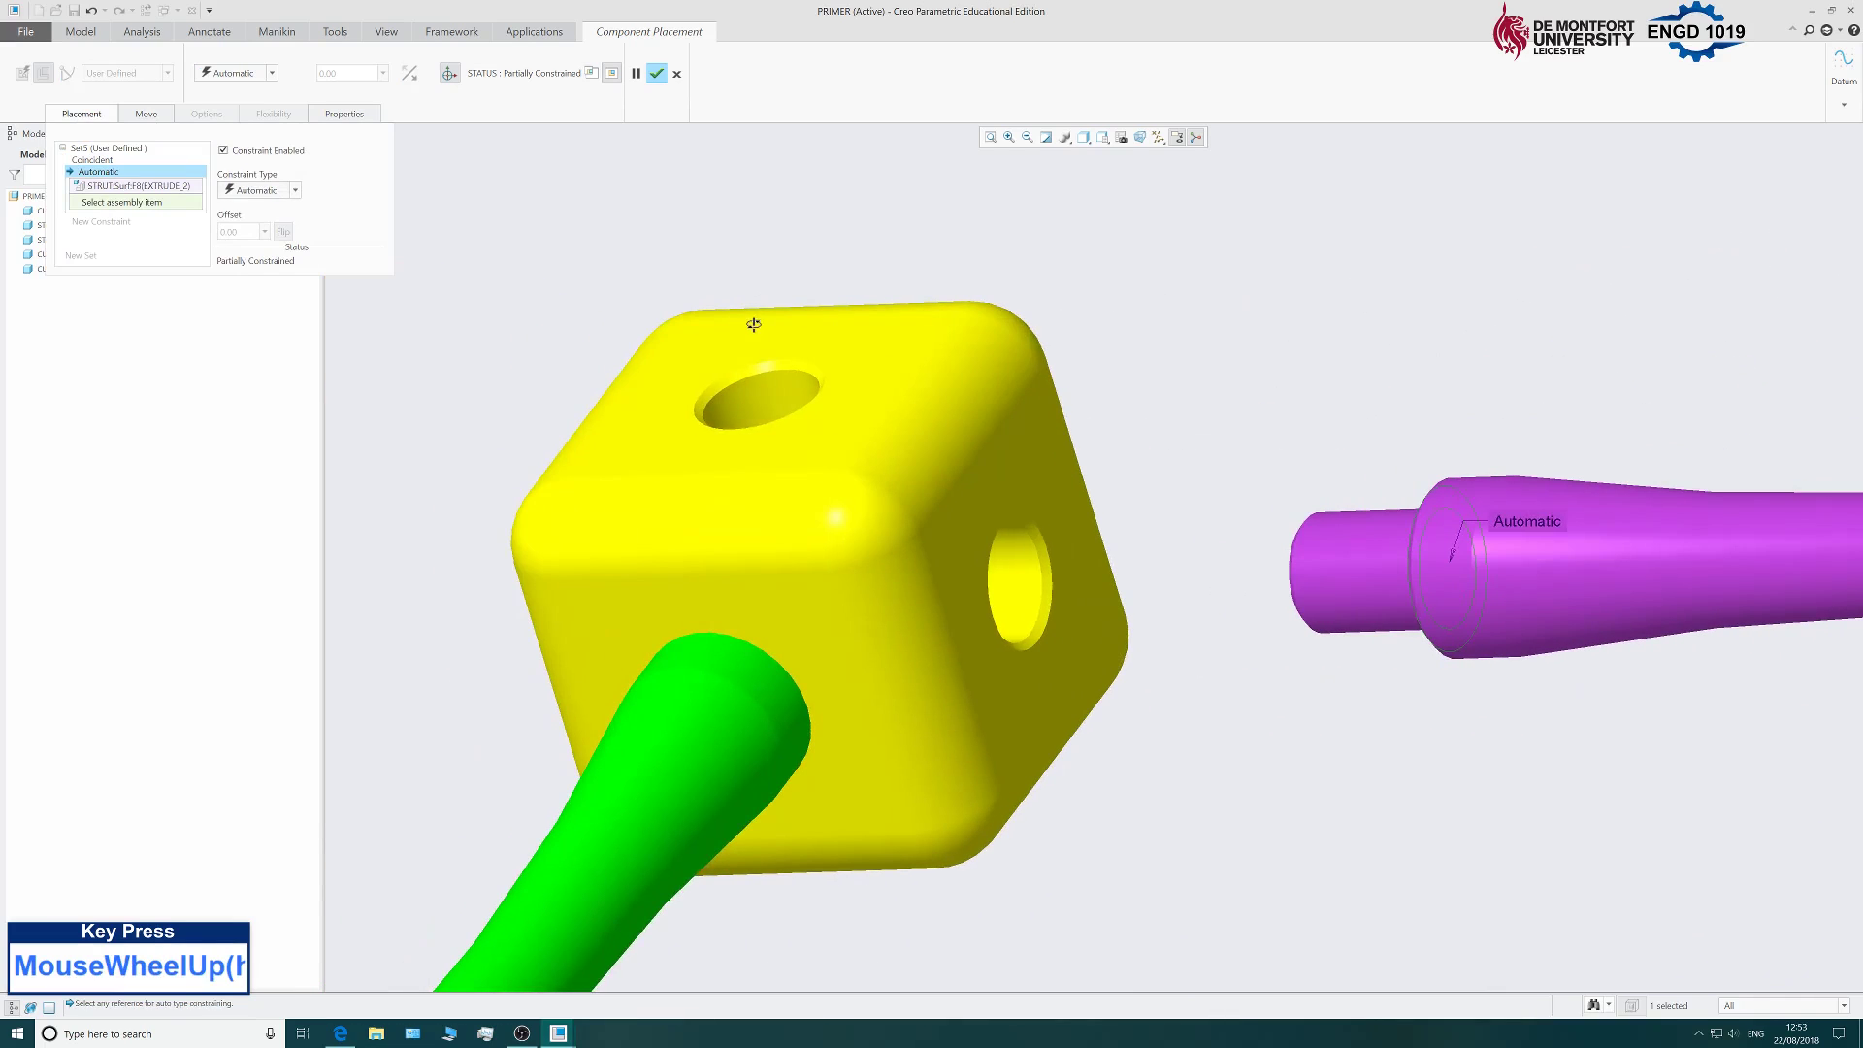
{"action": "left_click", "coordinate": [962, 522]}
{"action": "scroll", "coordinate": [1000, 320], "scroll_direction": "up", "scroll_amount": 4}
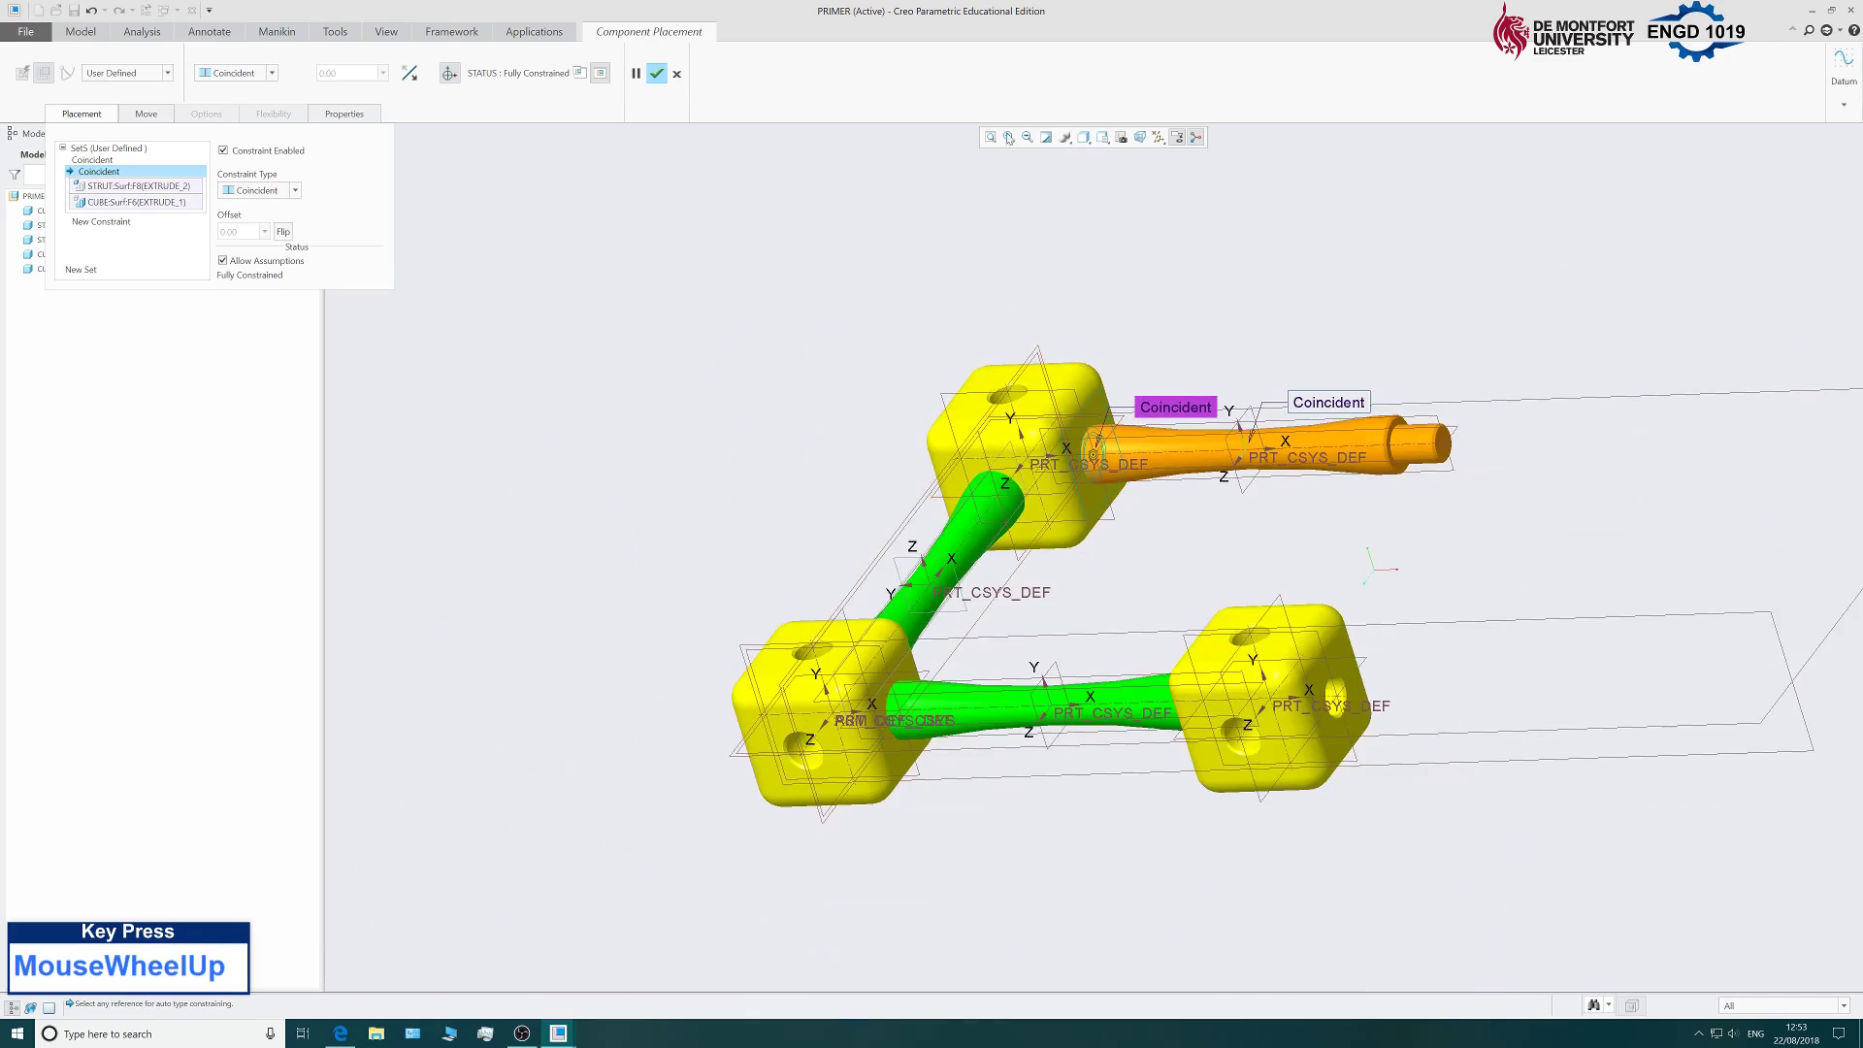
Accept the strut's placement and clear the selection.
{"action": "left_click", "coordinate": [657, 73]}
{"action": "scroll", "coordinate": [1381, 511], "scroll_direction": "up", "scroll_amount": 3}
{"action": "scroll", "coordinate": [1381, 511], "scroll_direction": "down", "scroll_amount": 1}
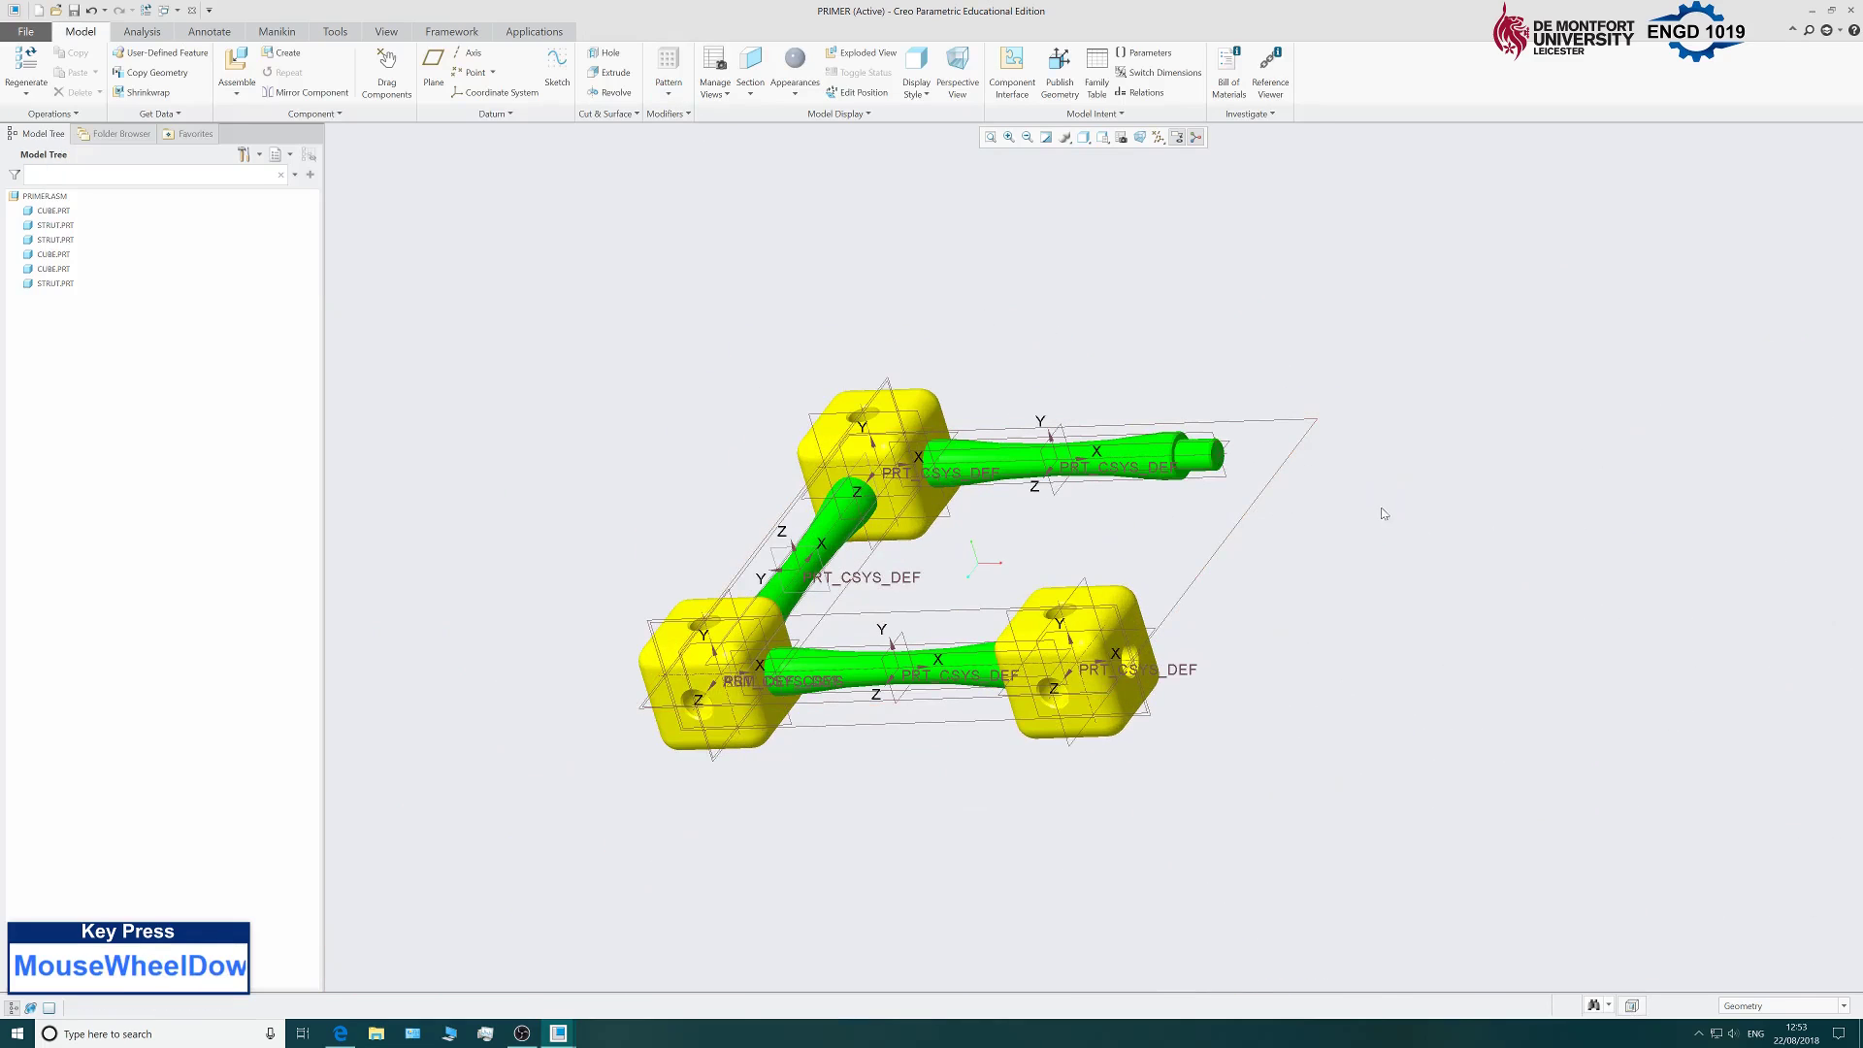
{"action": "left_click", "coordinate": [1429, 511]}
Add another strut.prt and drag it beside the lower cube.
{"action": "mouse_move", "coordinate": [1381, 558]}
{"action": "middle_mouse_down"}
{"action": "mouse_move", "coordinate": [1302, 553]}
{"action": "mouse_move", "coordinate": [1363, 571]}
{"action": "middle_mouse_up"}
{"action": "left_click", "coordinate": [246, 74]}
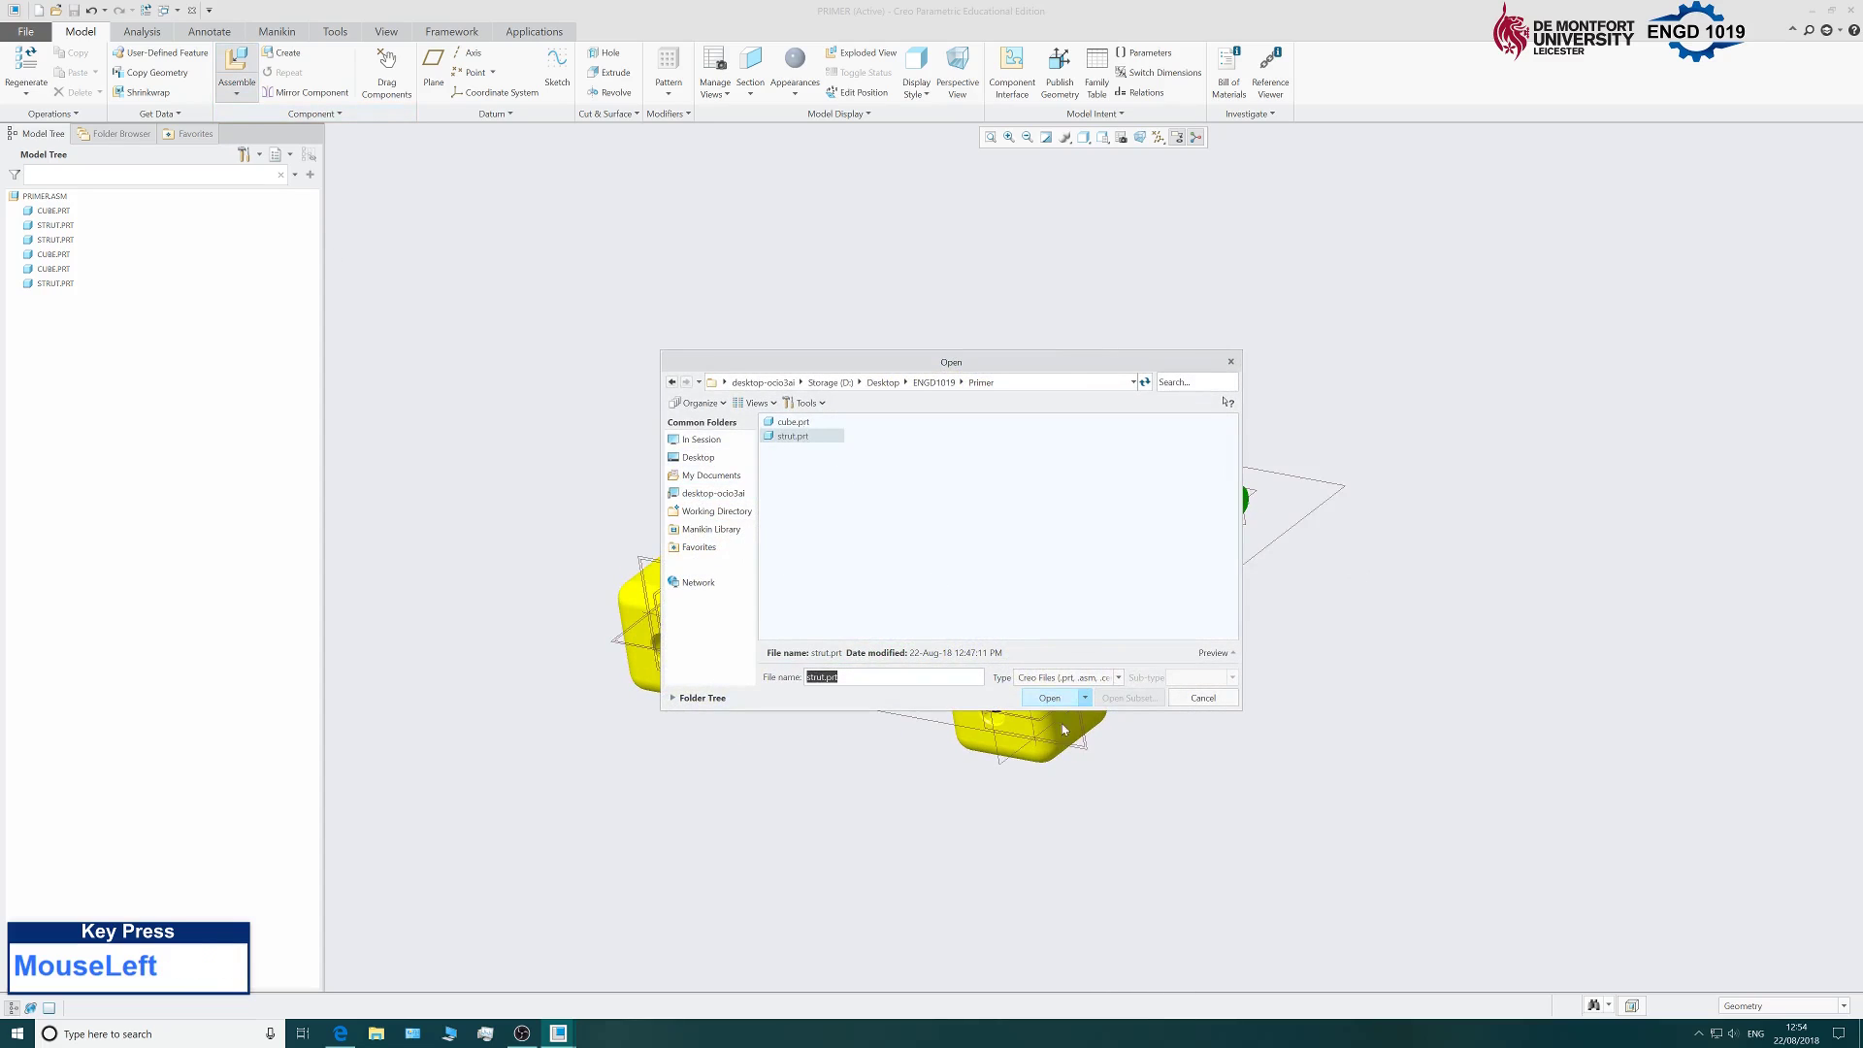
{"action": "left_click", "coordinate": [1047, 699]}
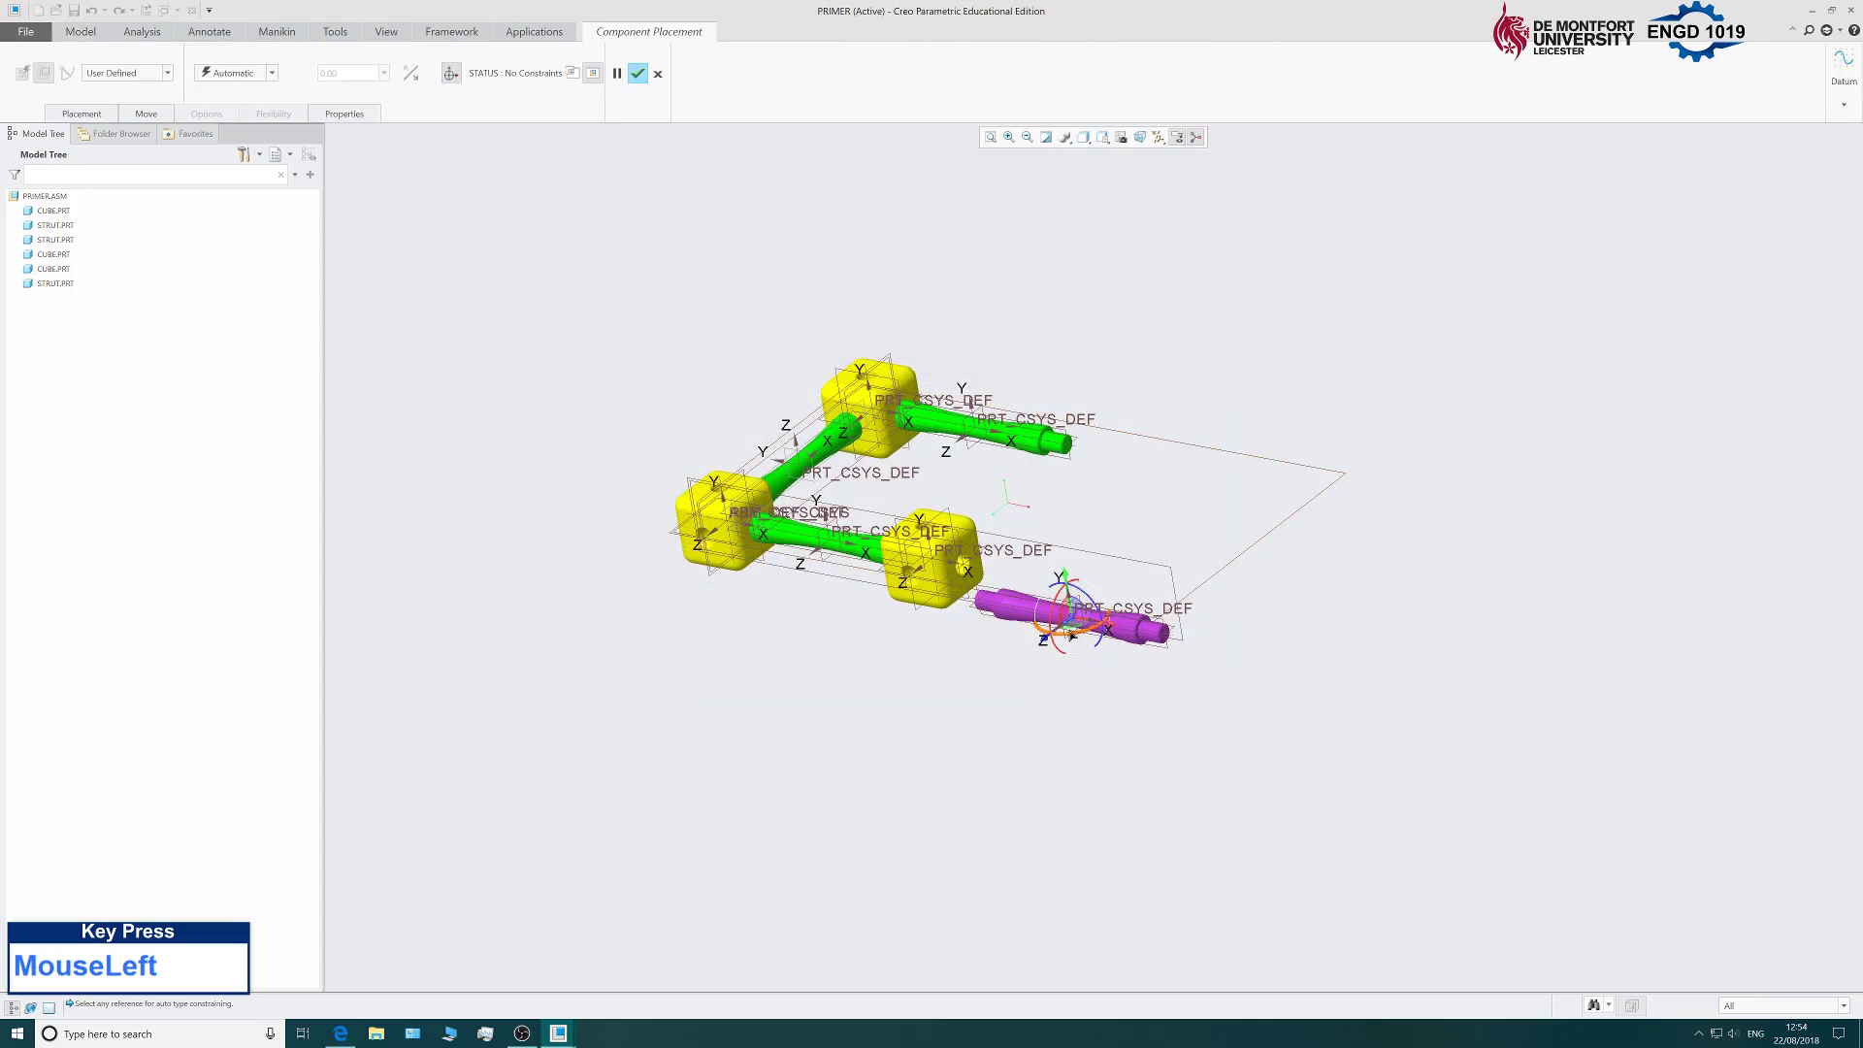
{"action": "left_click_drag", "start_coordinate": [1072, 636], "coordinate": [1111, 505]}
{"action": "middle_click_drag", "start_coordinate": [1112, 506], "coordinate": [981, 649]}
{"action": "scroll", "coordinate": [988, 582], "scroll_direction": "down", "scroll_amount": 4}
{"action": "scroll", "coordinate": [987, 582], "scroll_direction": "down", "scroll_amount": 2}
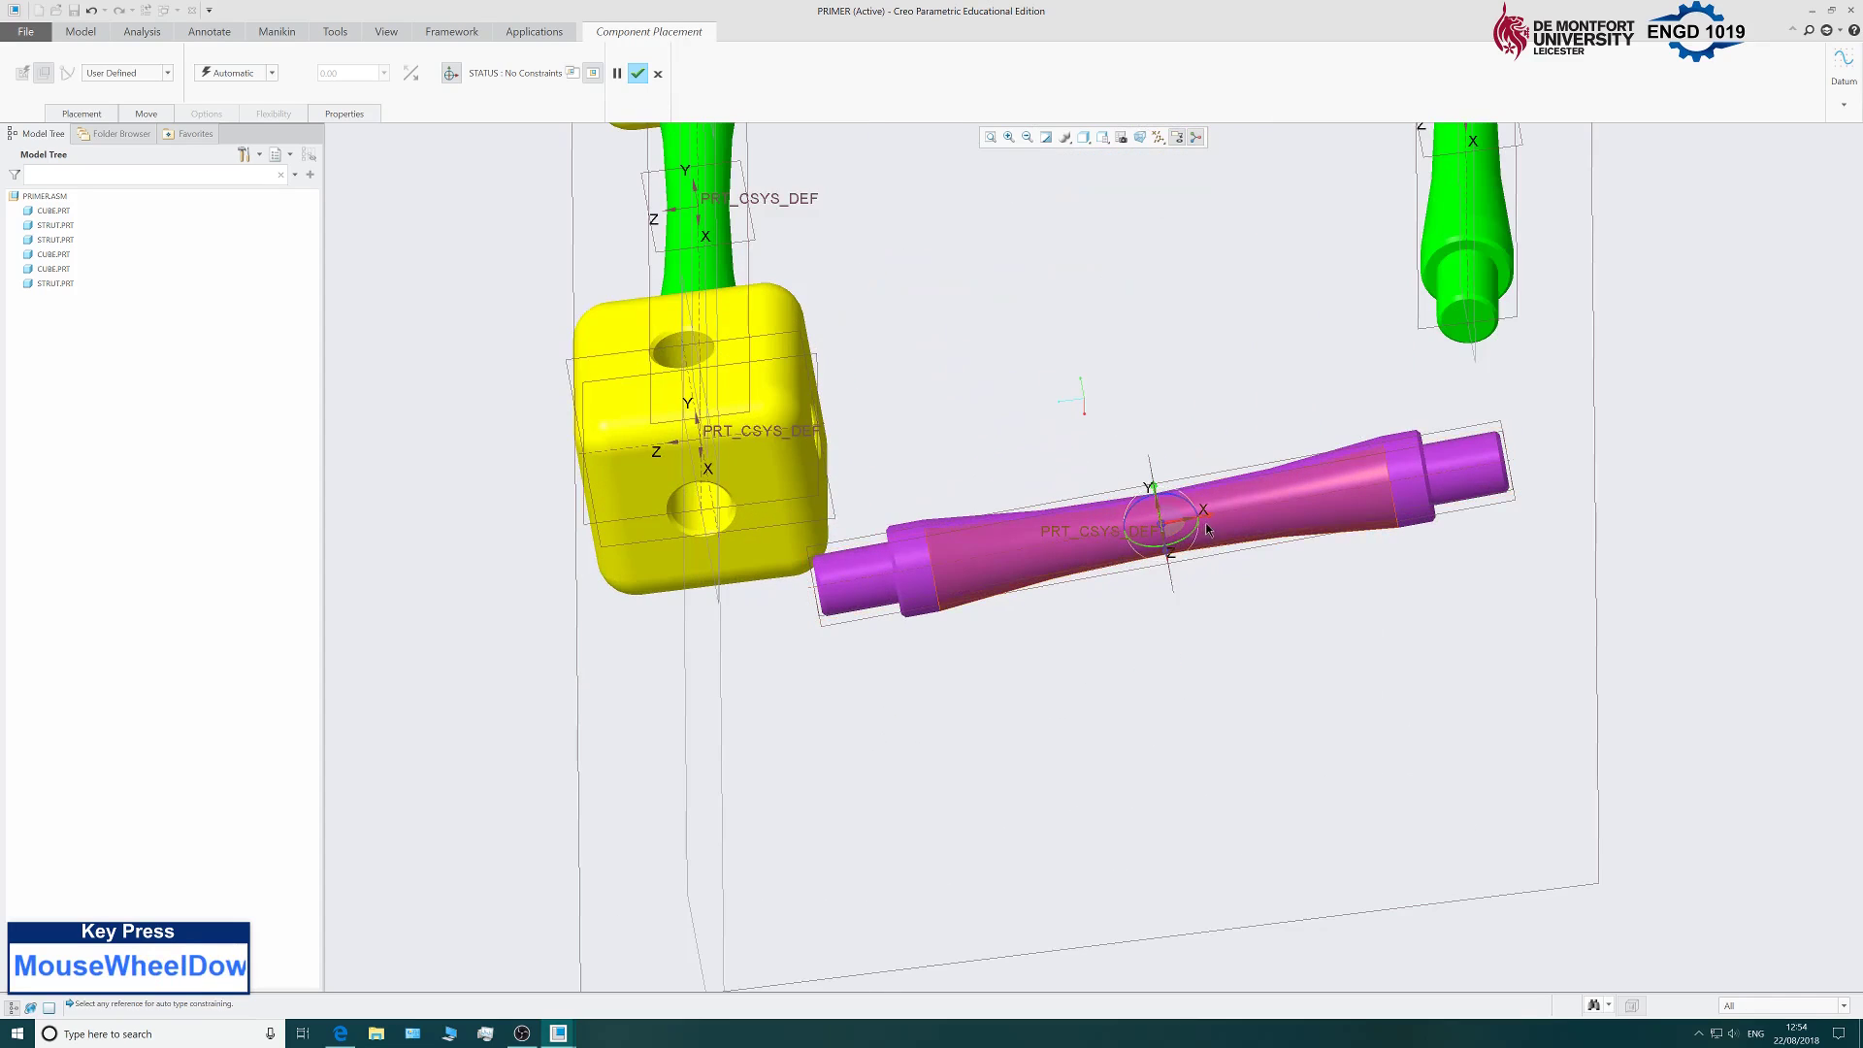
{"action": "left_click_drag", "start_coordinate": [1208, 529], "coordinate": [258, 66]}
Make the strut's axis coincident with the cube's side-hole axis.
{"action": "left_click", "coordinate": [153, 115]}
{"action": "left_click", "coordinate": [102, 115]}
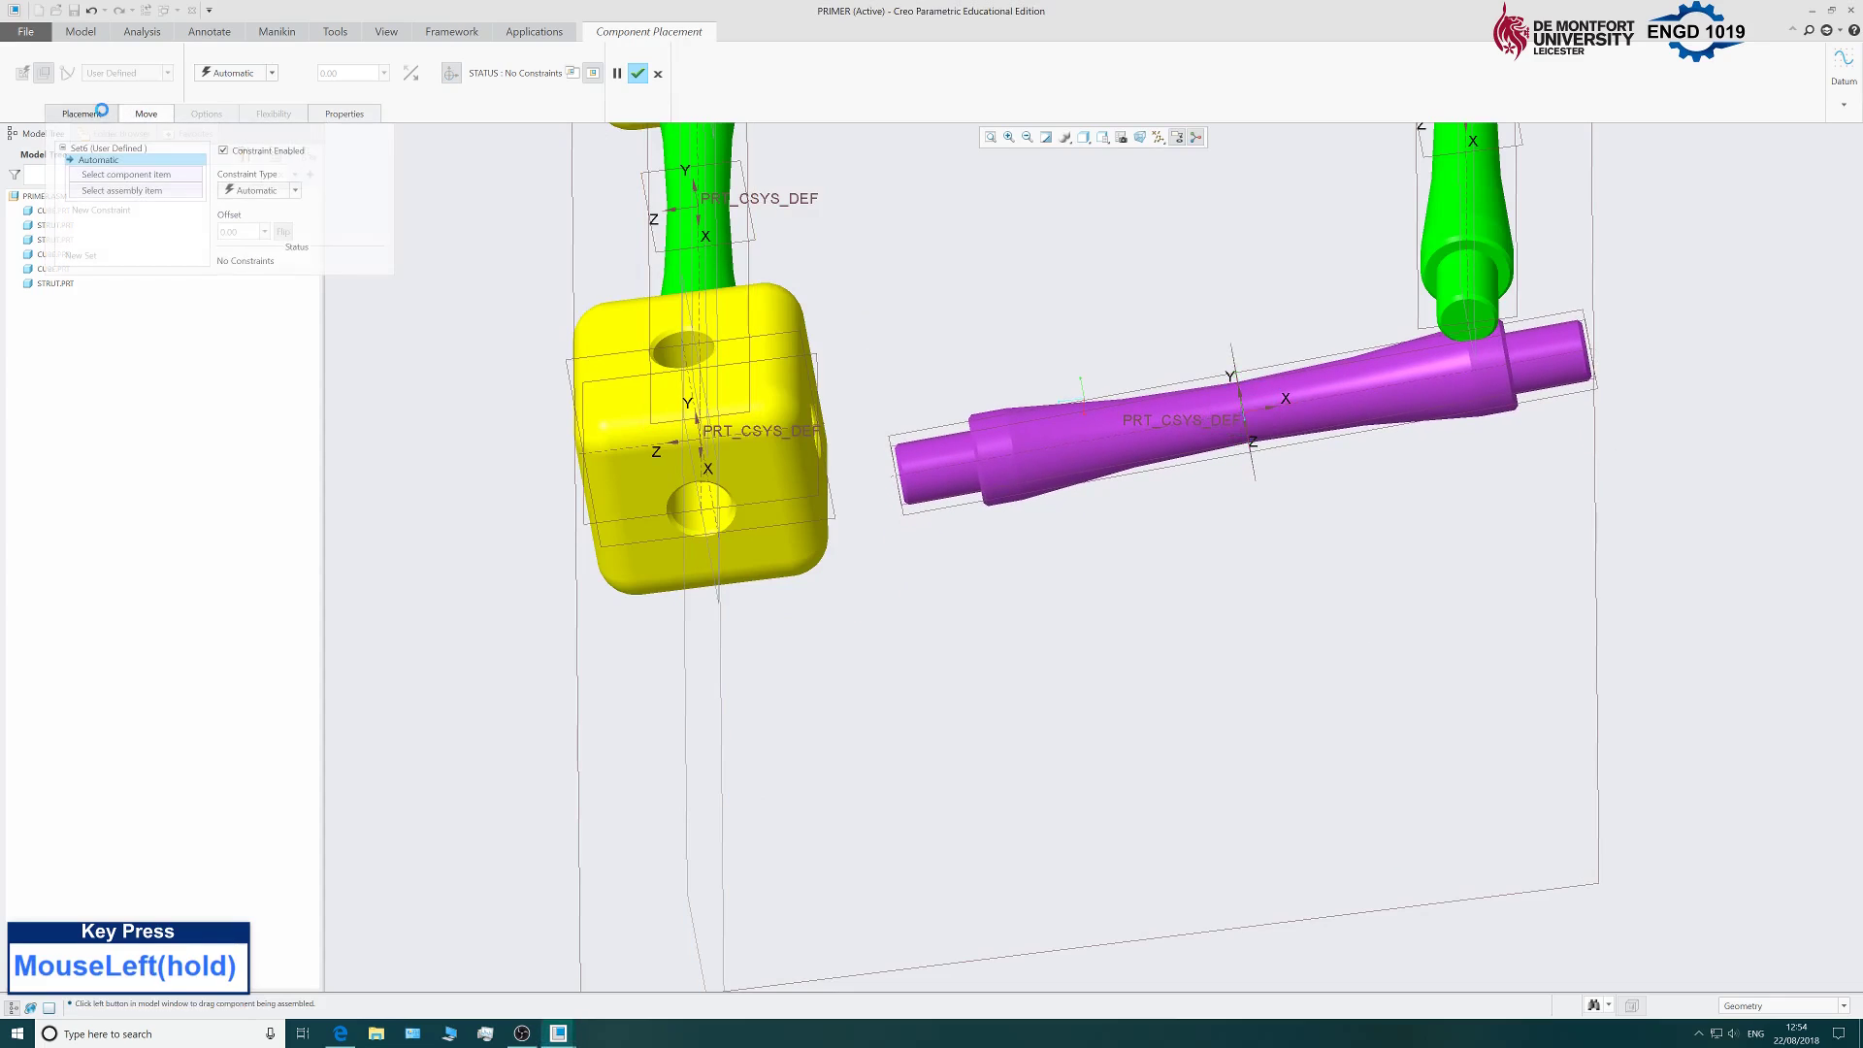
{"action": "scroll", "coordinate": [975, 475], "scroll_direction": "down", "scroll_amount": 3}
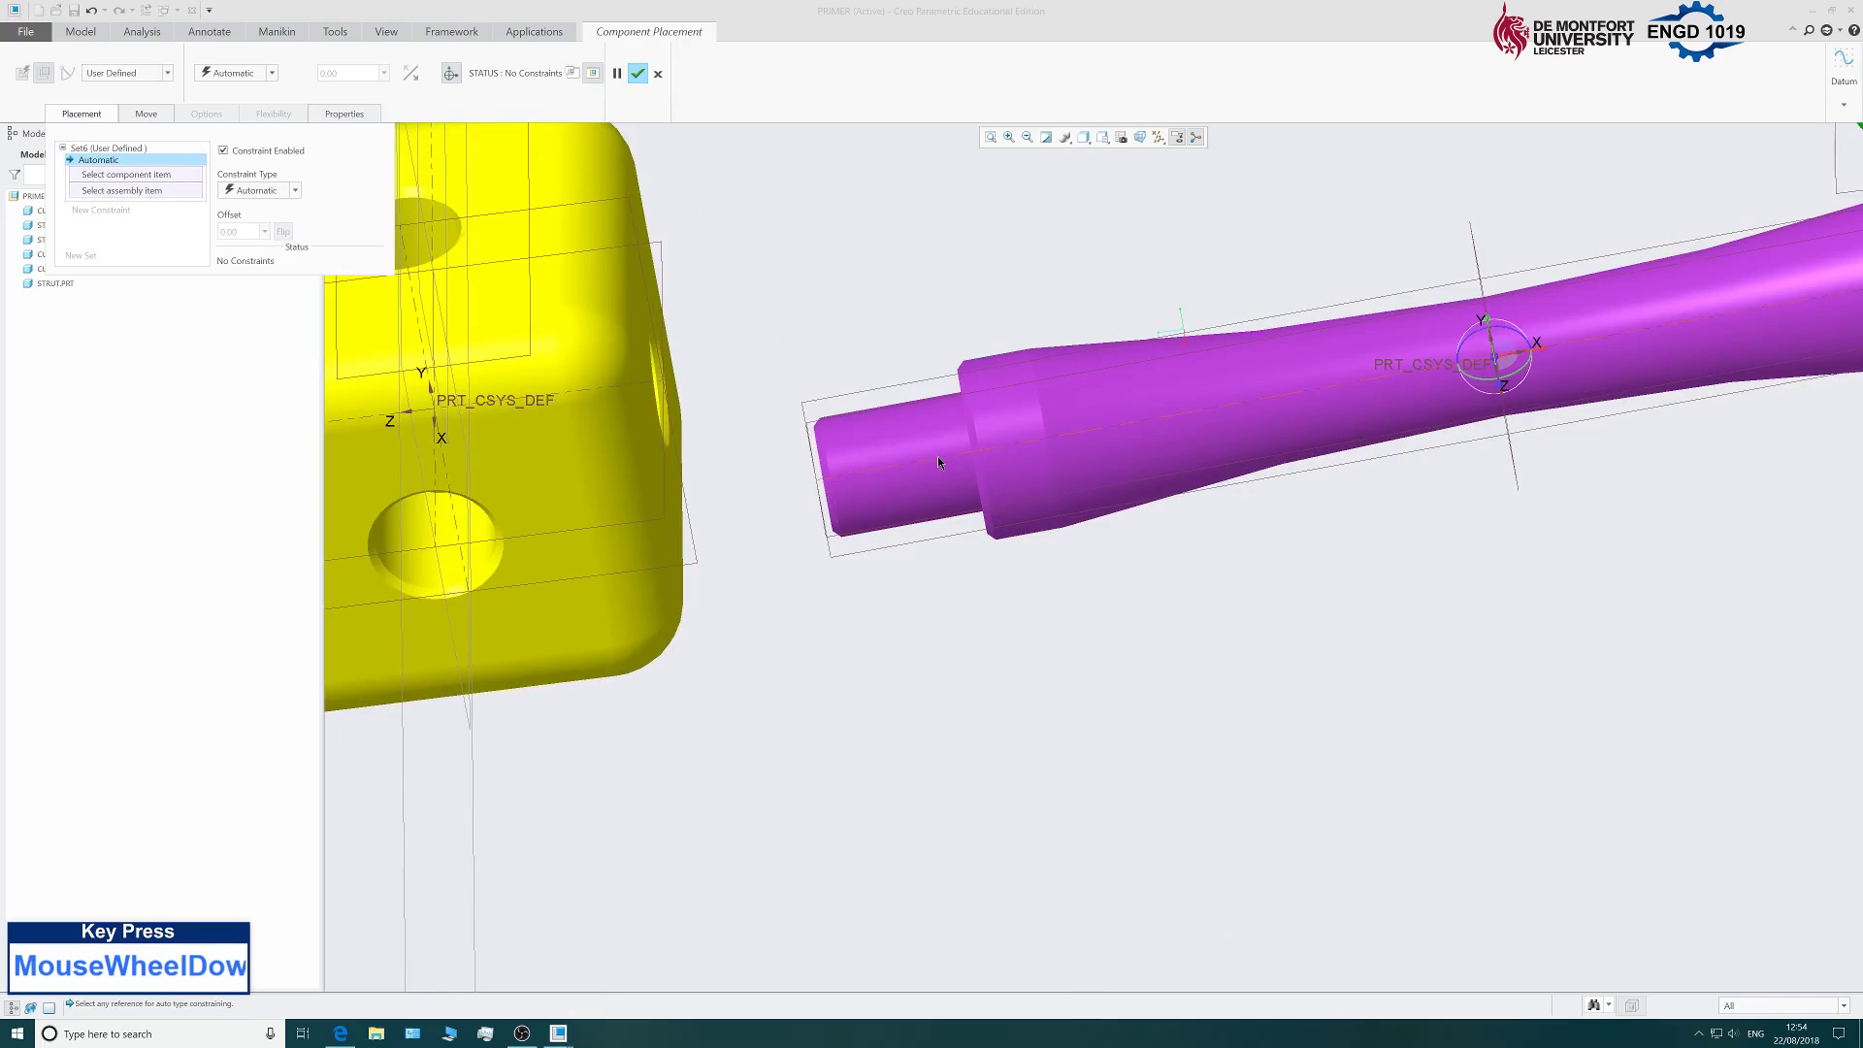
{"action": "left_click", "coordinate": [938, 459]}
{"action": "left_click", "coordinate": [638, 385]}
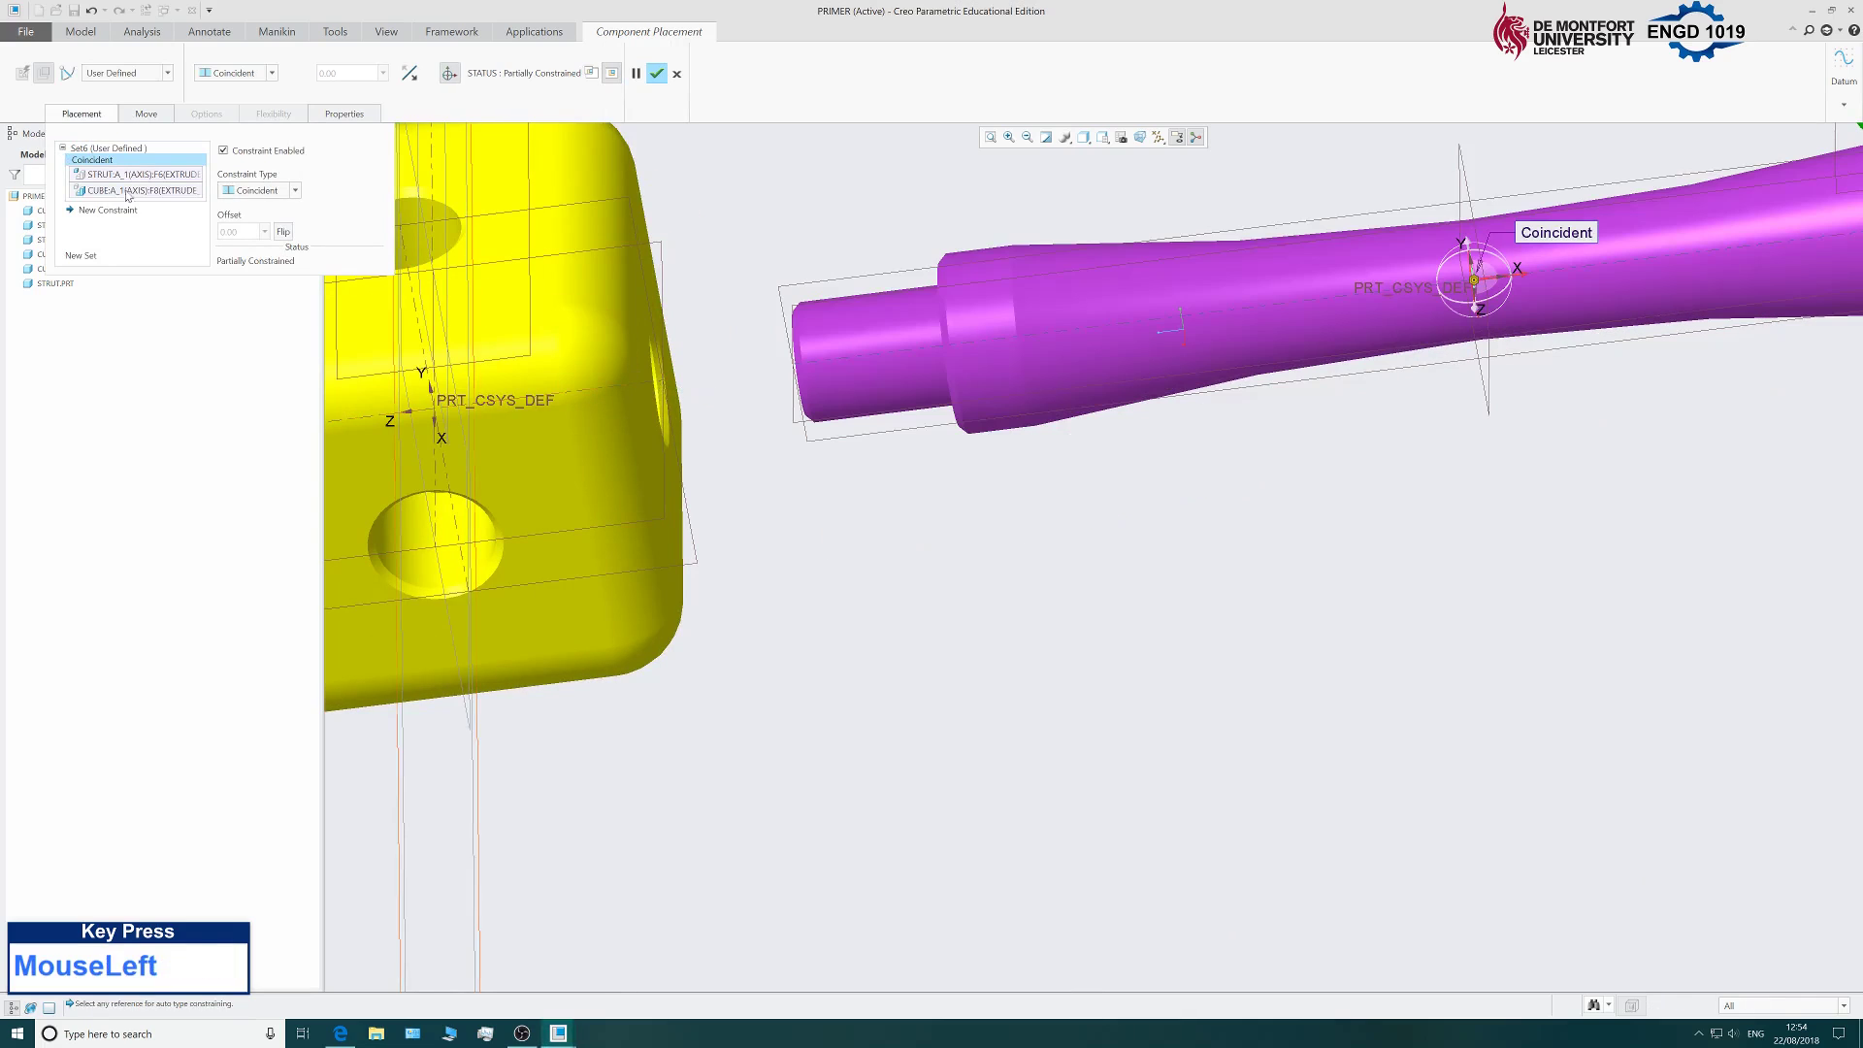
Seat the strut's shoulder against the cube face and accept the placement.
{"action": "middle_click_drag", "start_coordinate": [893, 562], "coordinate": [999, 537]}
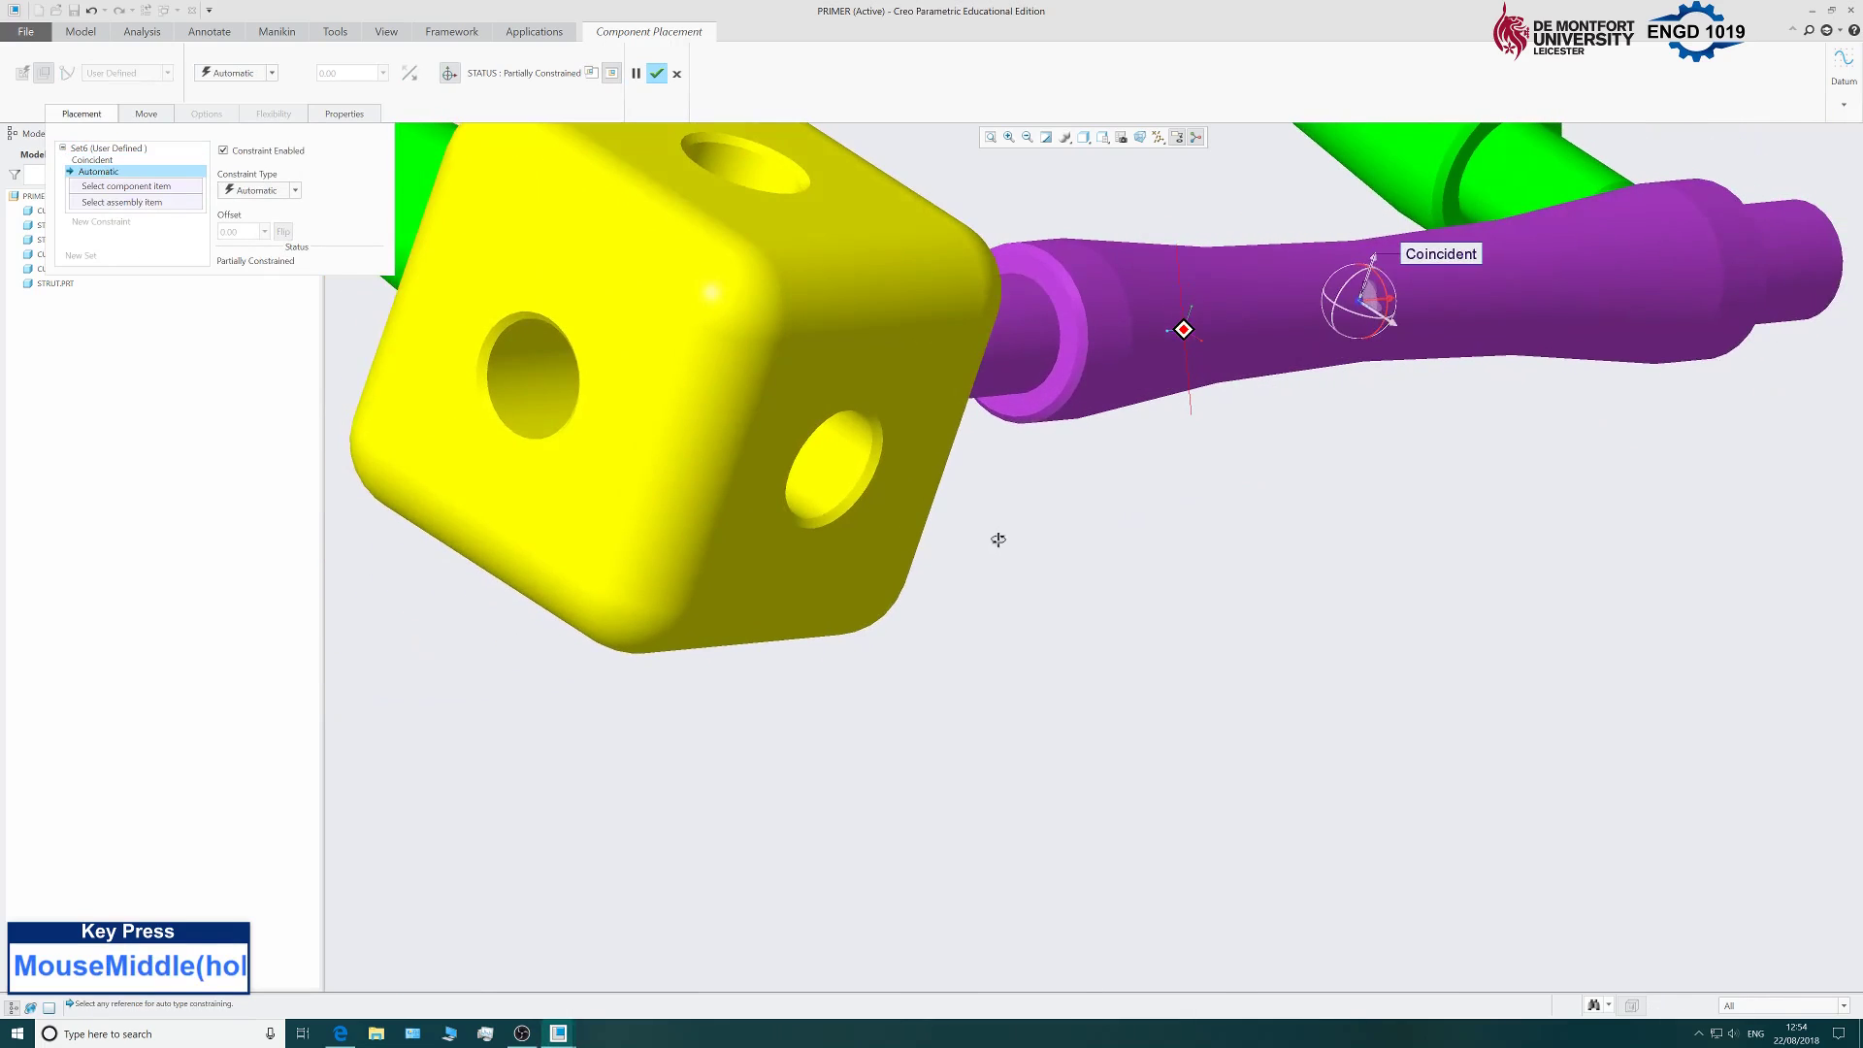
{"action": "scroll", "coordinate": [1041, 404], "scroll_direction": "down", "scroll_amount": 3}
{"action": "left_click", "coordinate": [1044, 398]}
{"action": "middle_click_drag", "start_coordinate": [1161, 569], "coordinate": [993, 533]}
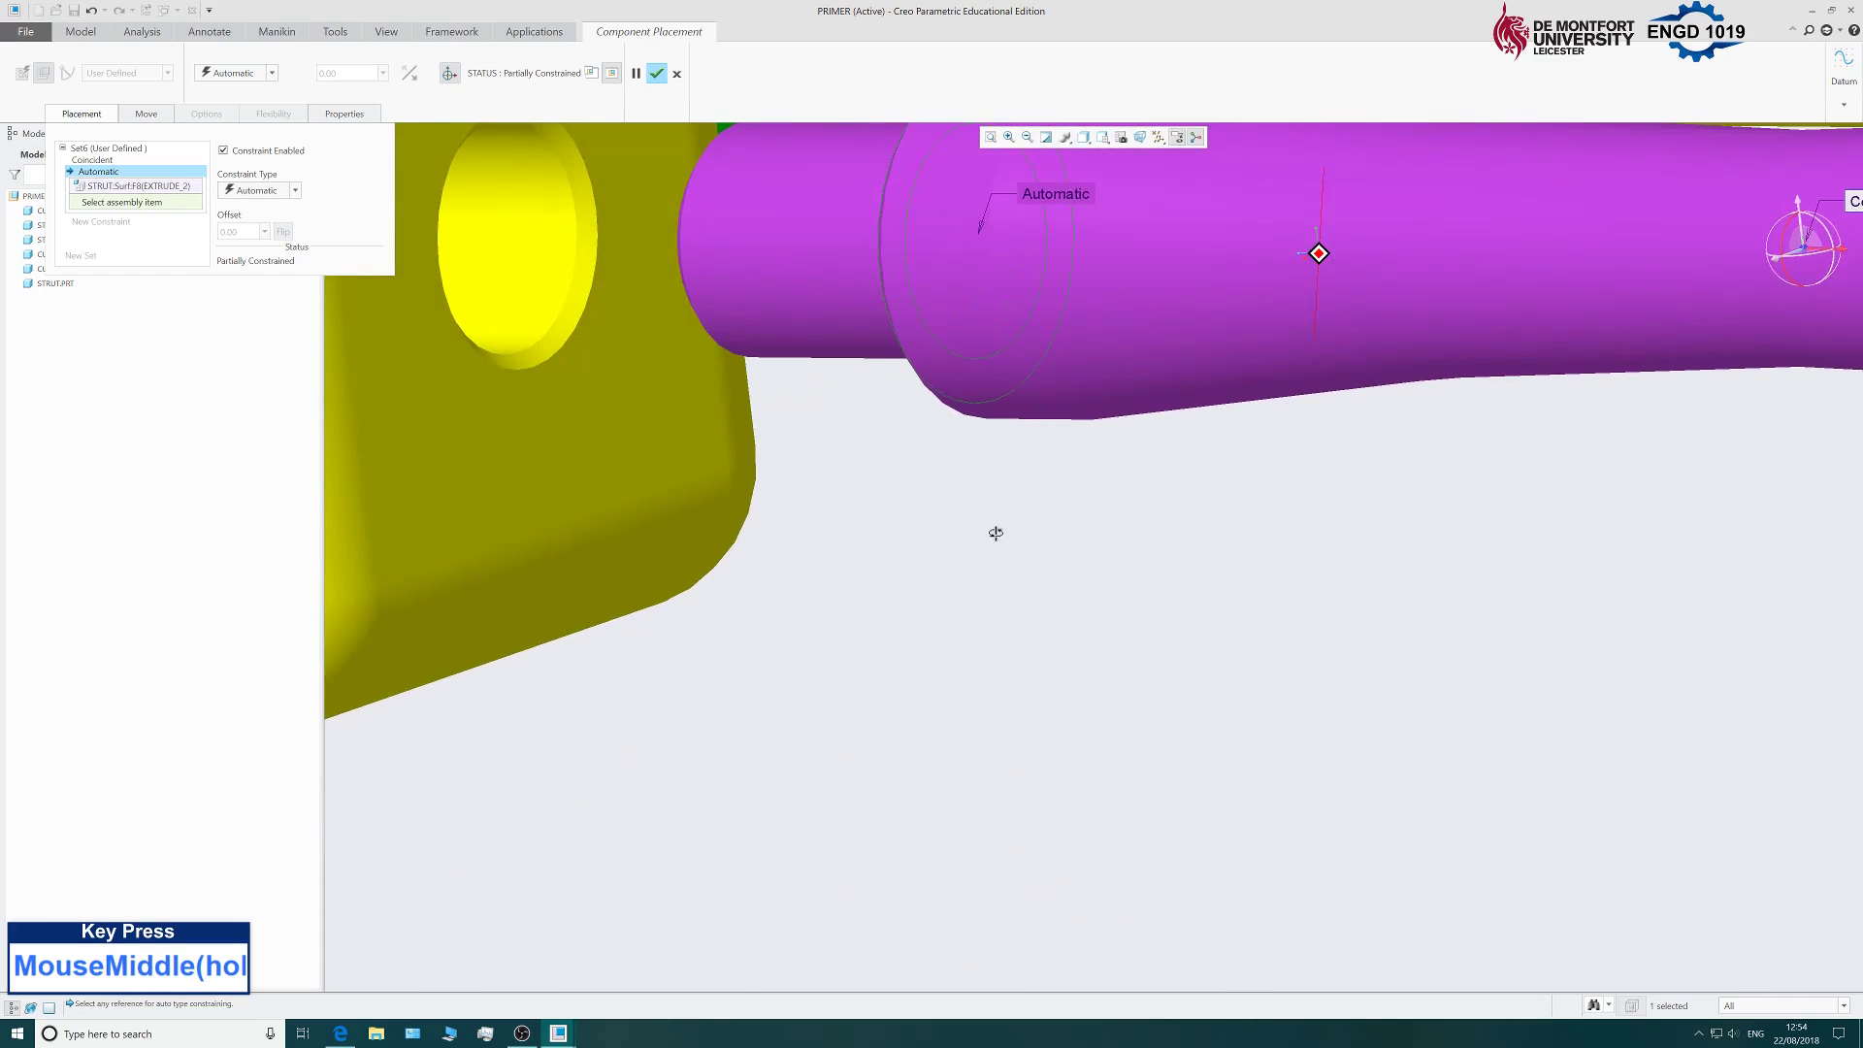
{"action": "left_click", "coordinate": [486, 445]}
{"action": "scroll", "coordinate": [915, 597], "scroll_direction": "up", "scroll_amount": 4}
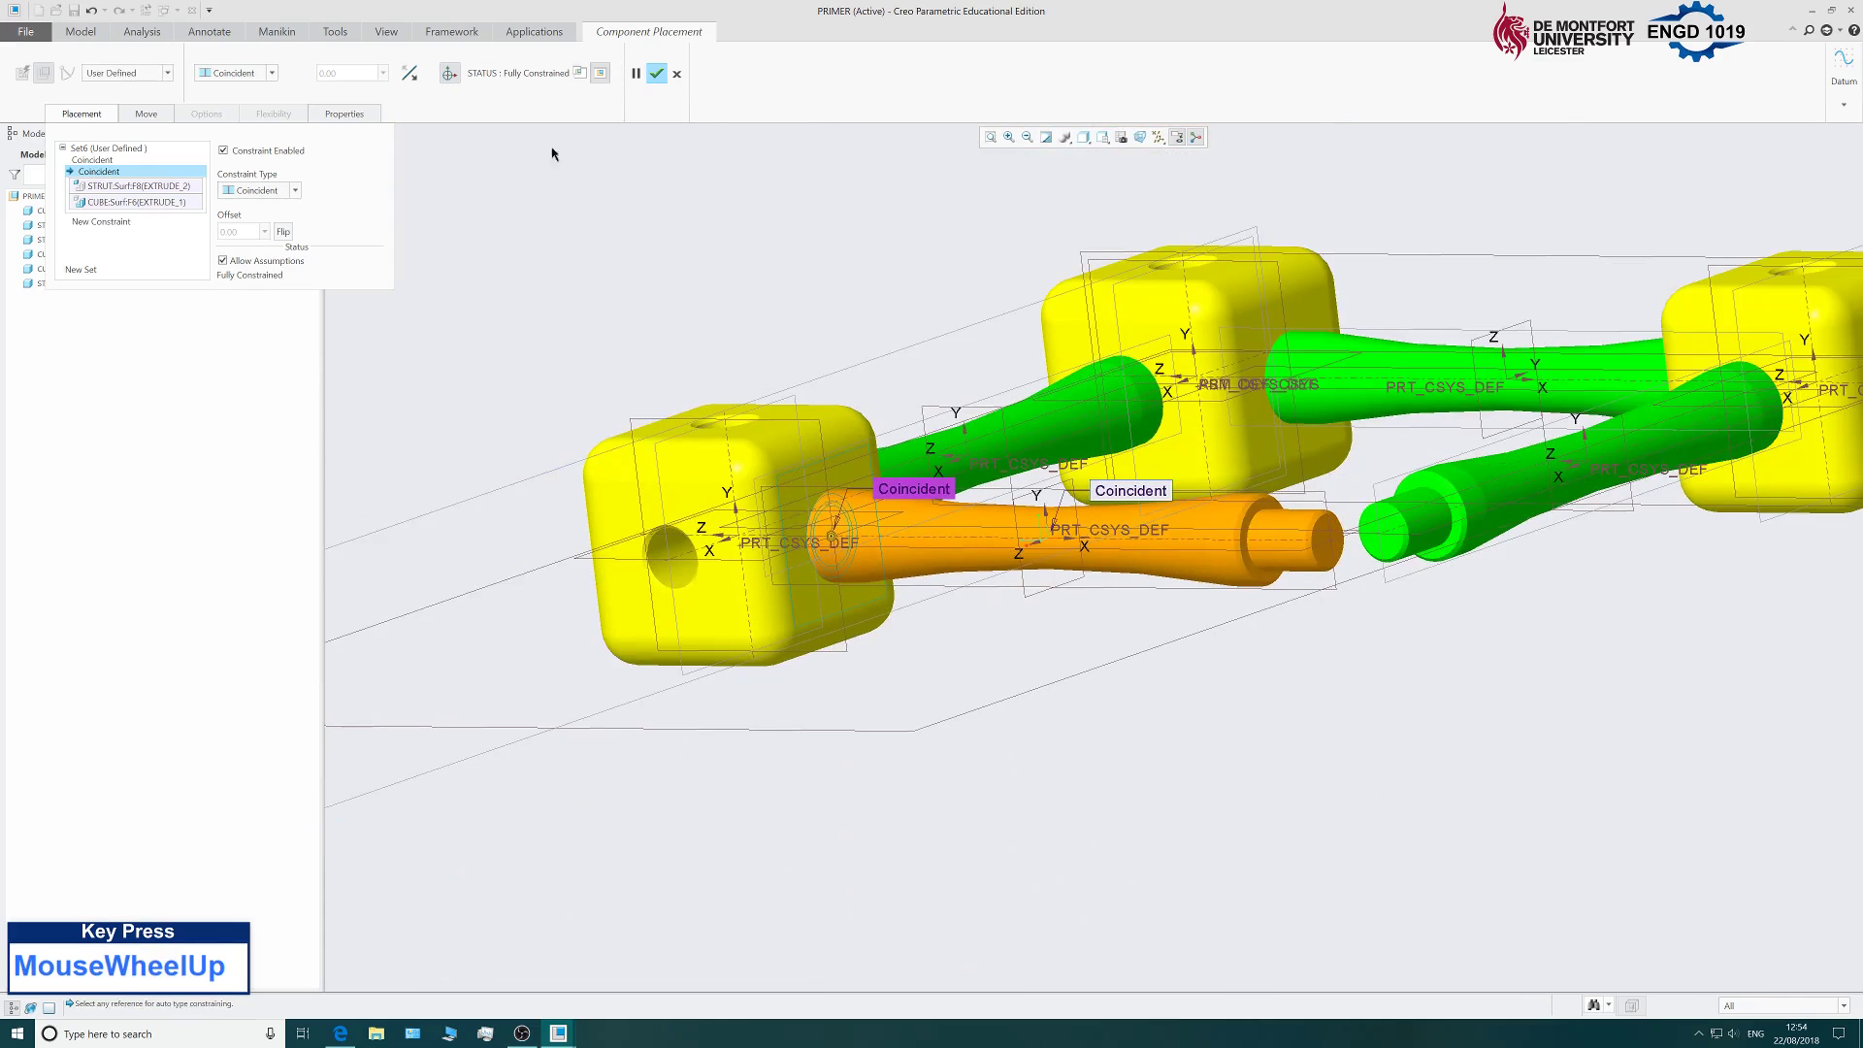
{"action": "middle_click_drag", "start_coordinate": [870, 304], "coordinate": [683, 105]}
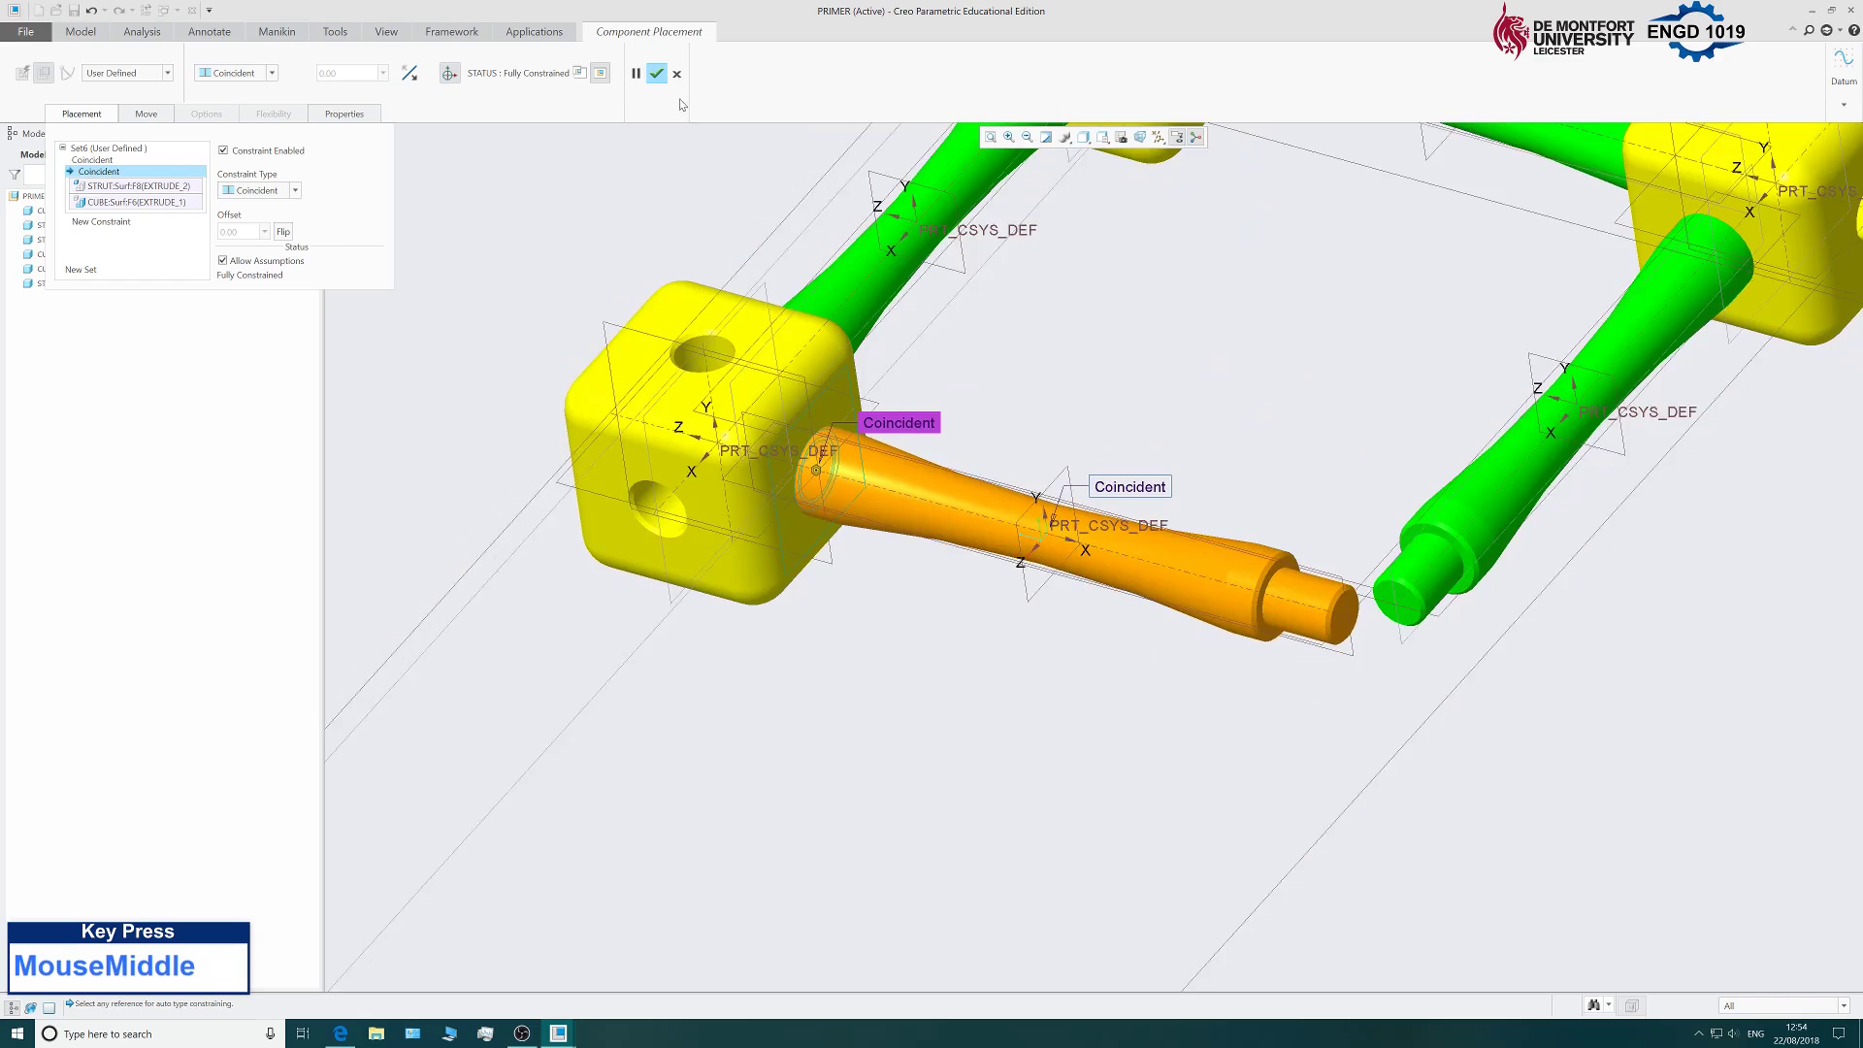
{"action": "left_click", "coordinate": [660, 75]}
{"action": "scroll", "coordinate": [889, 506], "scroll_direction": "up", "scroll_amount": 4}
{"action": "scroll", "coordinate": [889, 506], "scroll_direction": "down", "scroll_amount": 3}
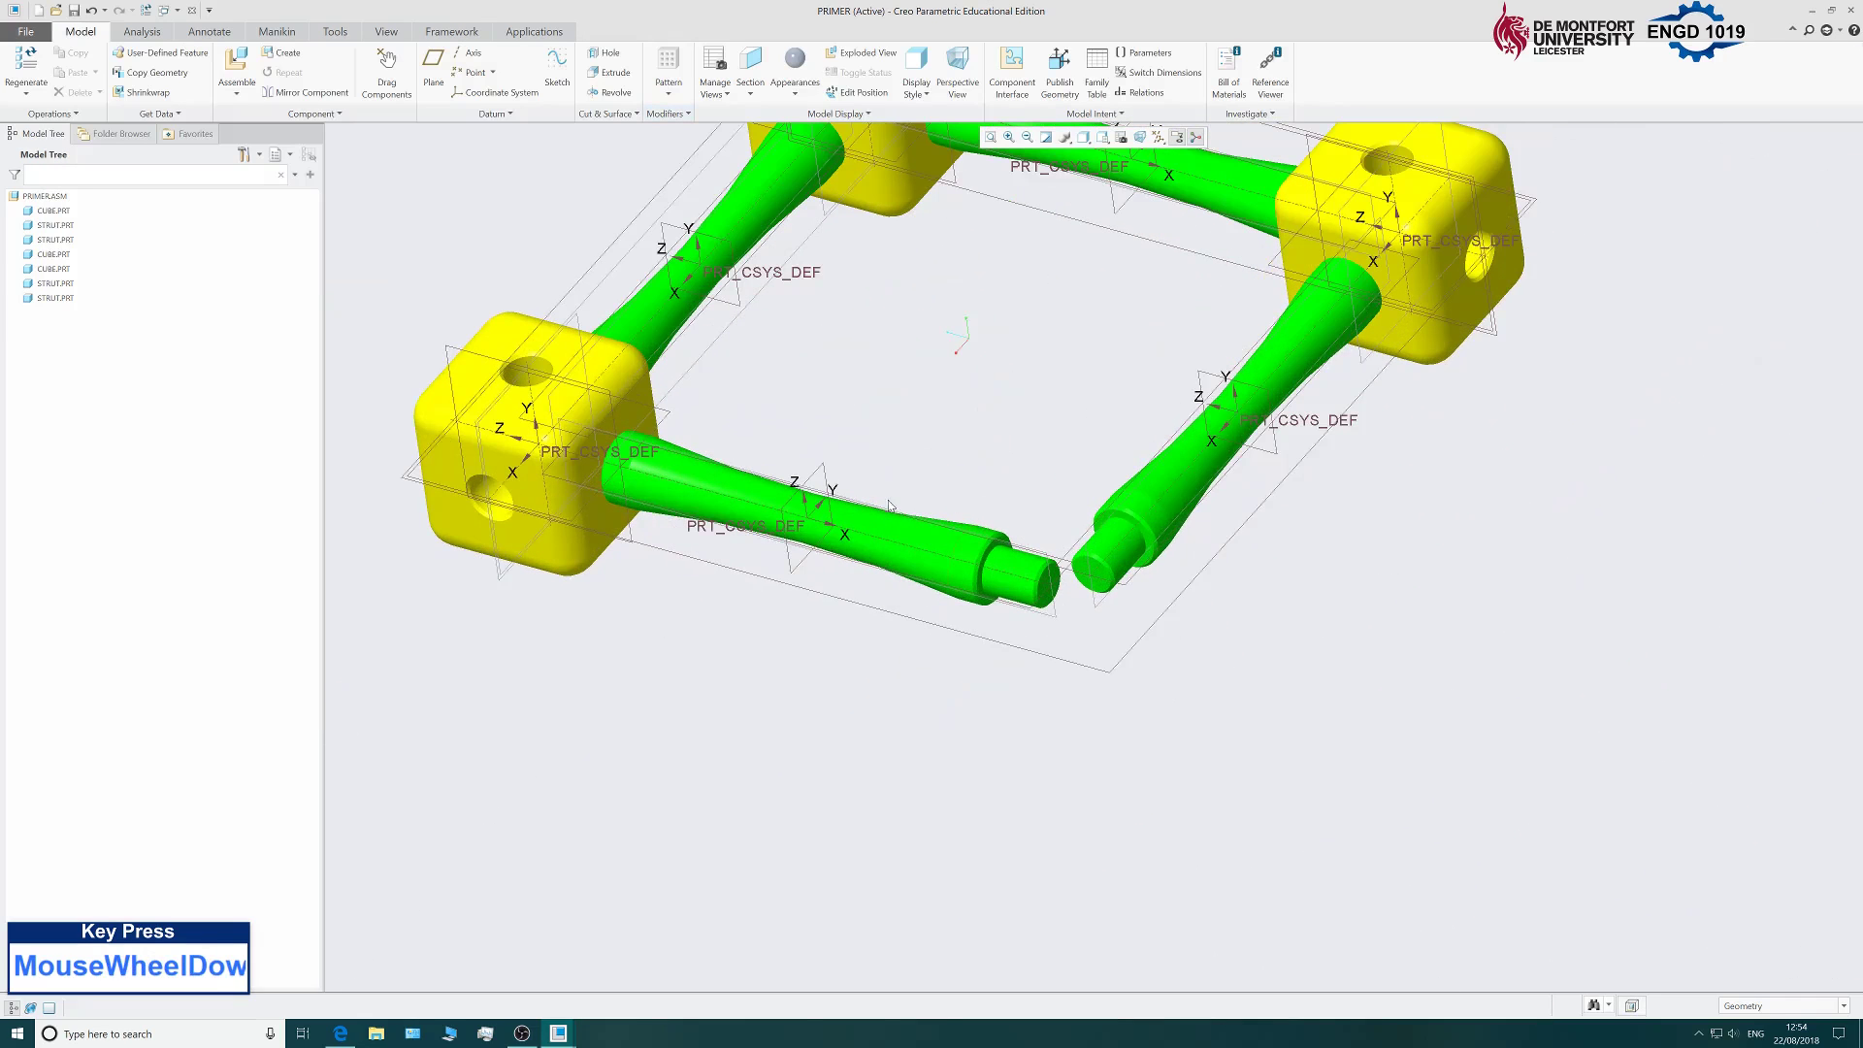
Add cube.prt and drag the new cube near the two open strut ends.
{"action": "left_click", "coordinate": [236, 63]}
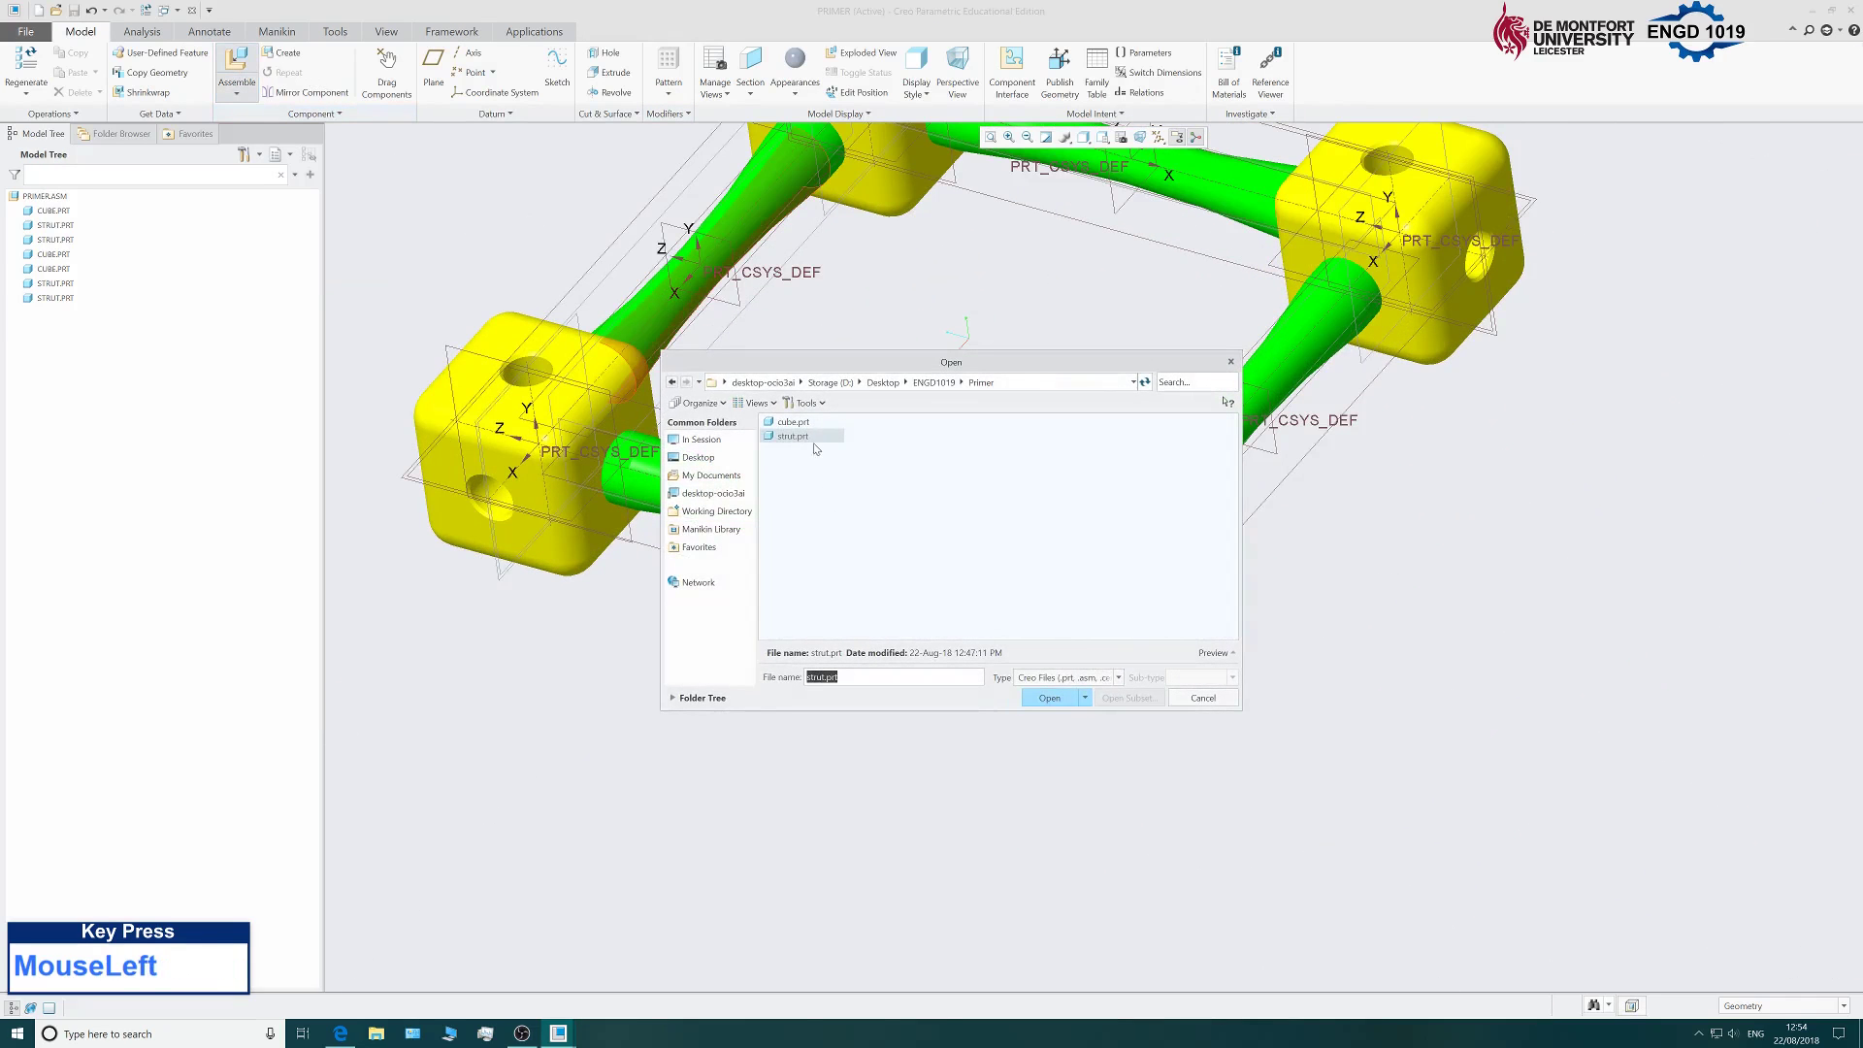
{"action": "left_click", "coordinate": [1051, 698]}
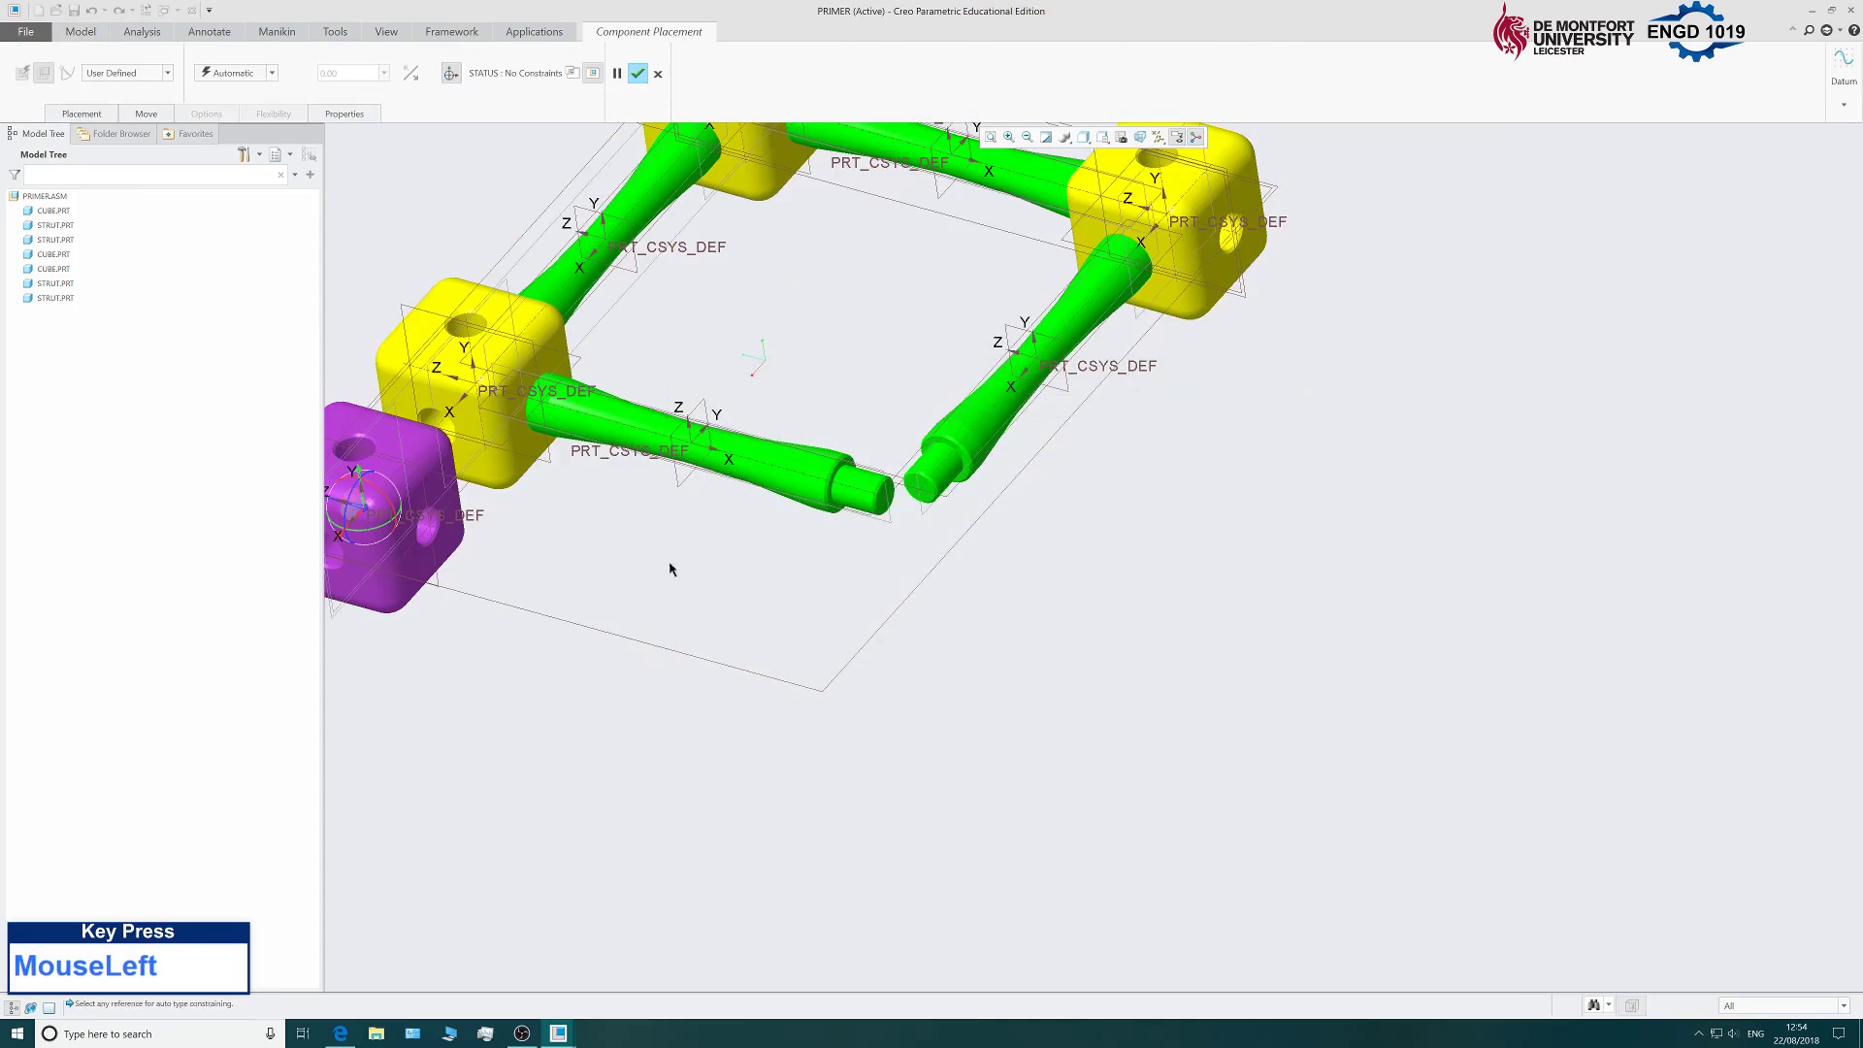
{"action": "left_click_drag", "start_coordinate": [341, 506], "coordinate": [776, 632]}
{"action": "middle_click_drag", "start_coordinate": [1197, 690], "coordinate": [1407, 695]}
{"action": "scroll", "coordinate": [1300, 621], "scroll_direction": "up", "scroll_amount": 5}
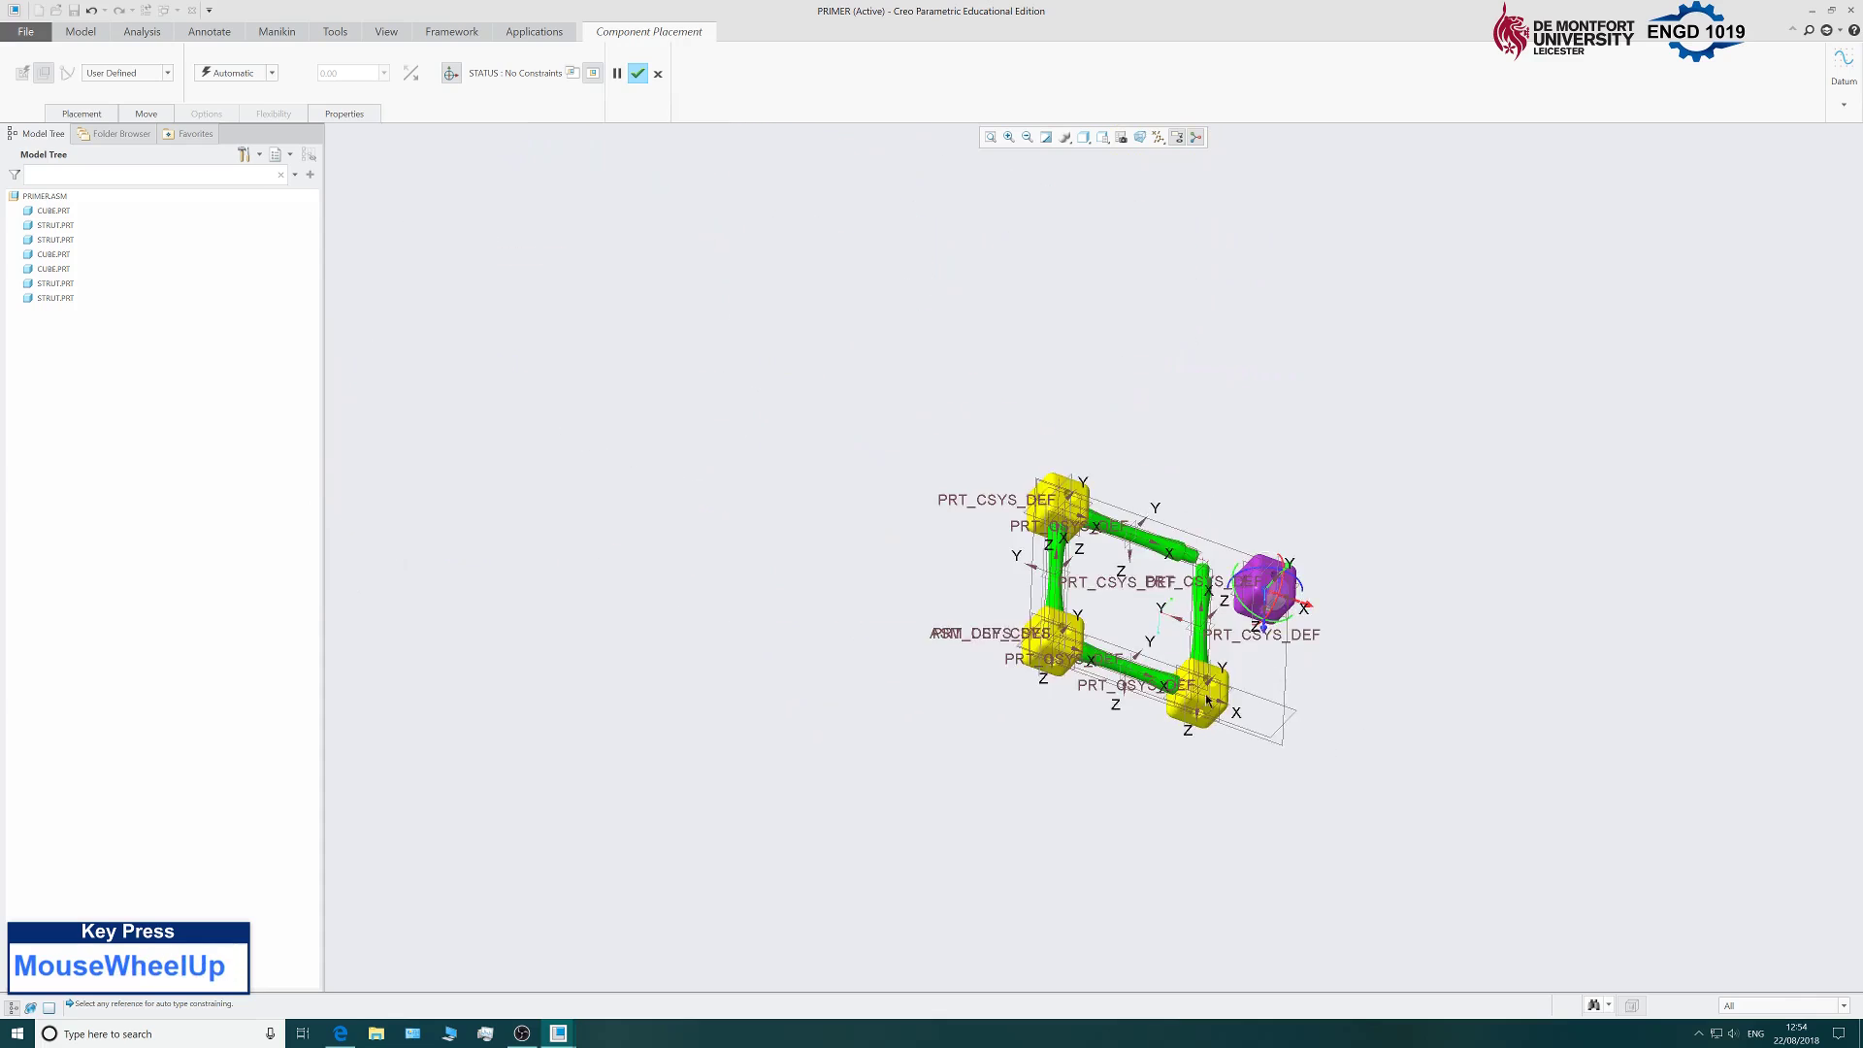
{"action": "scroll", "coordinate": [1293, 622], "scroll_direction": "down", "scroll_amount": 8}
Align the new cube's hole with the first strut end.
{"action": "left_click", "coordinate": [1295, 620]}
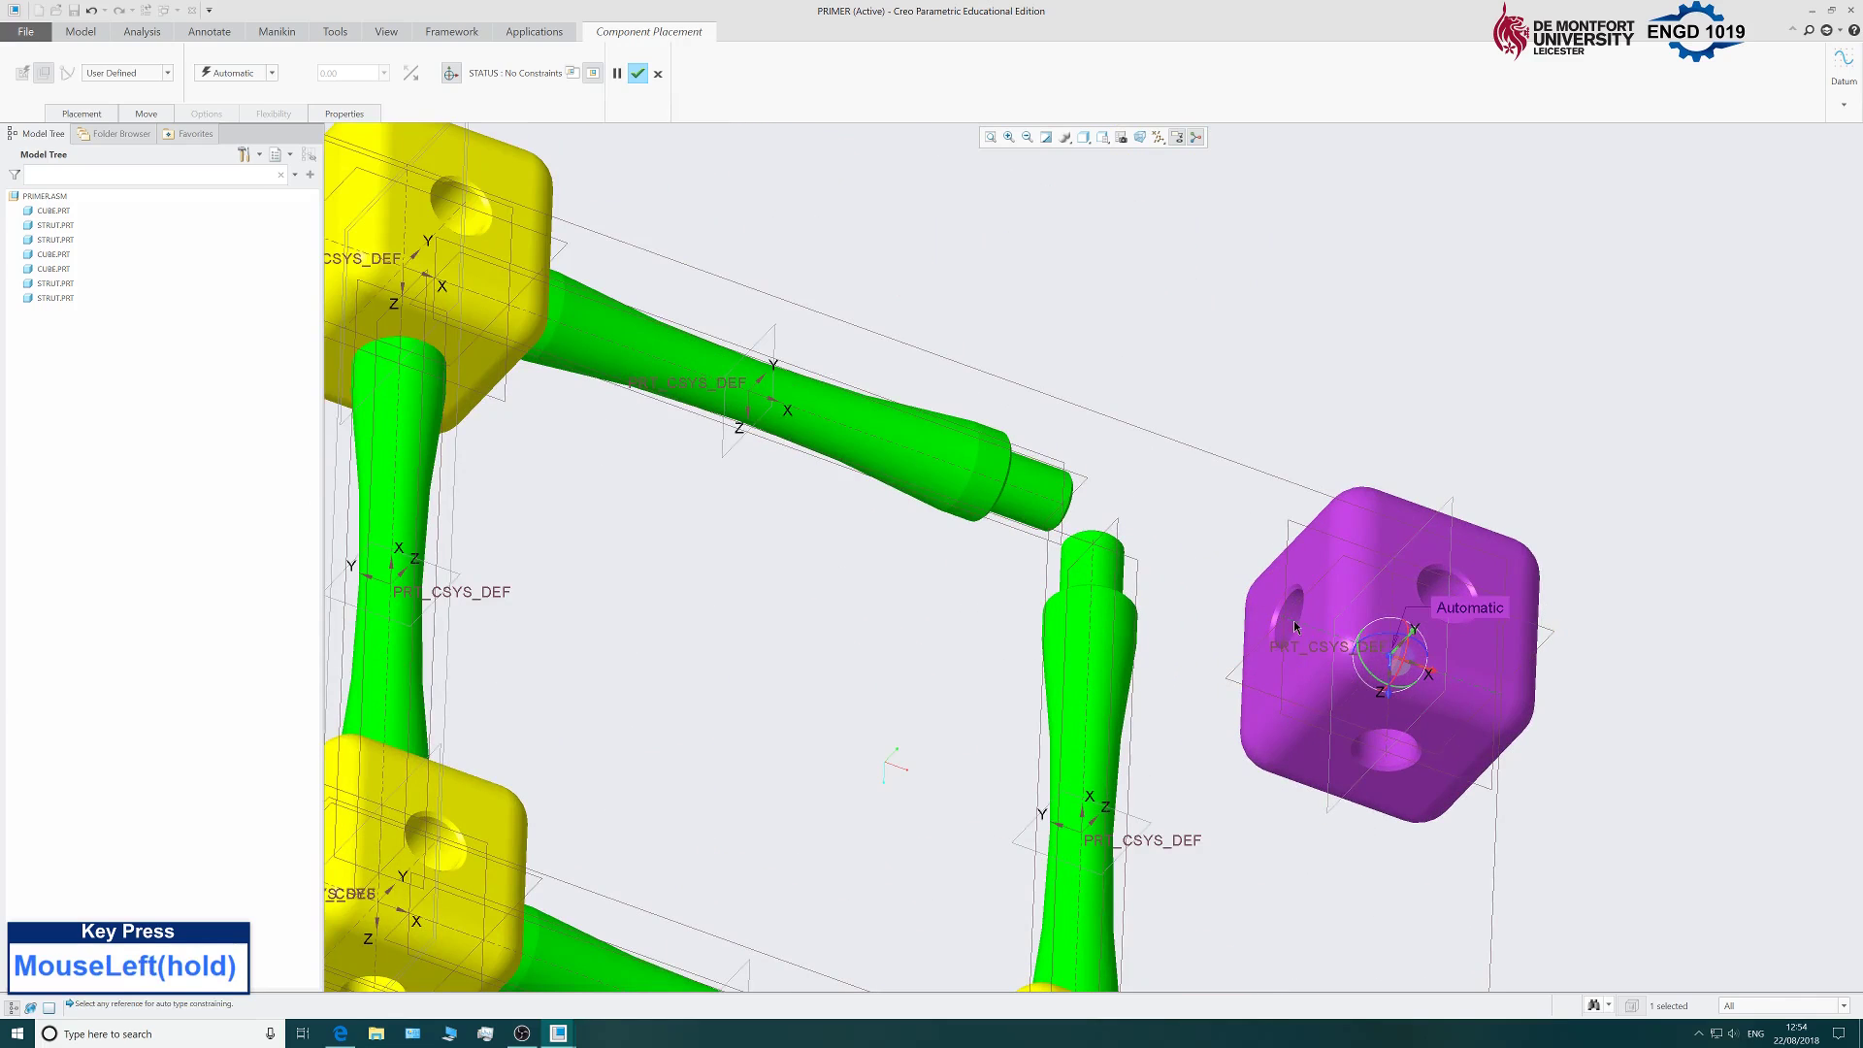
{"action": "left_click", "coordinate": [1033, 493]}
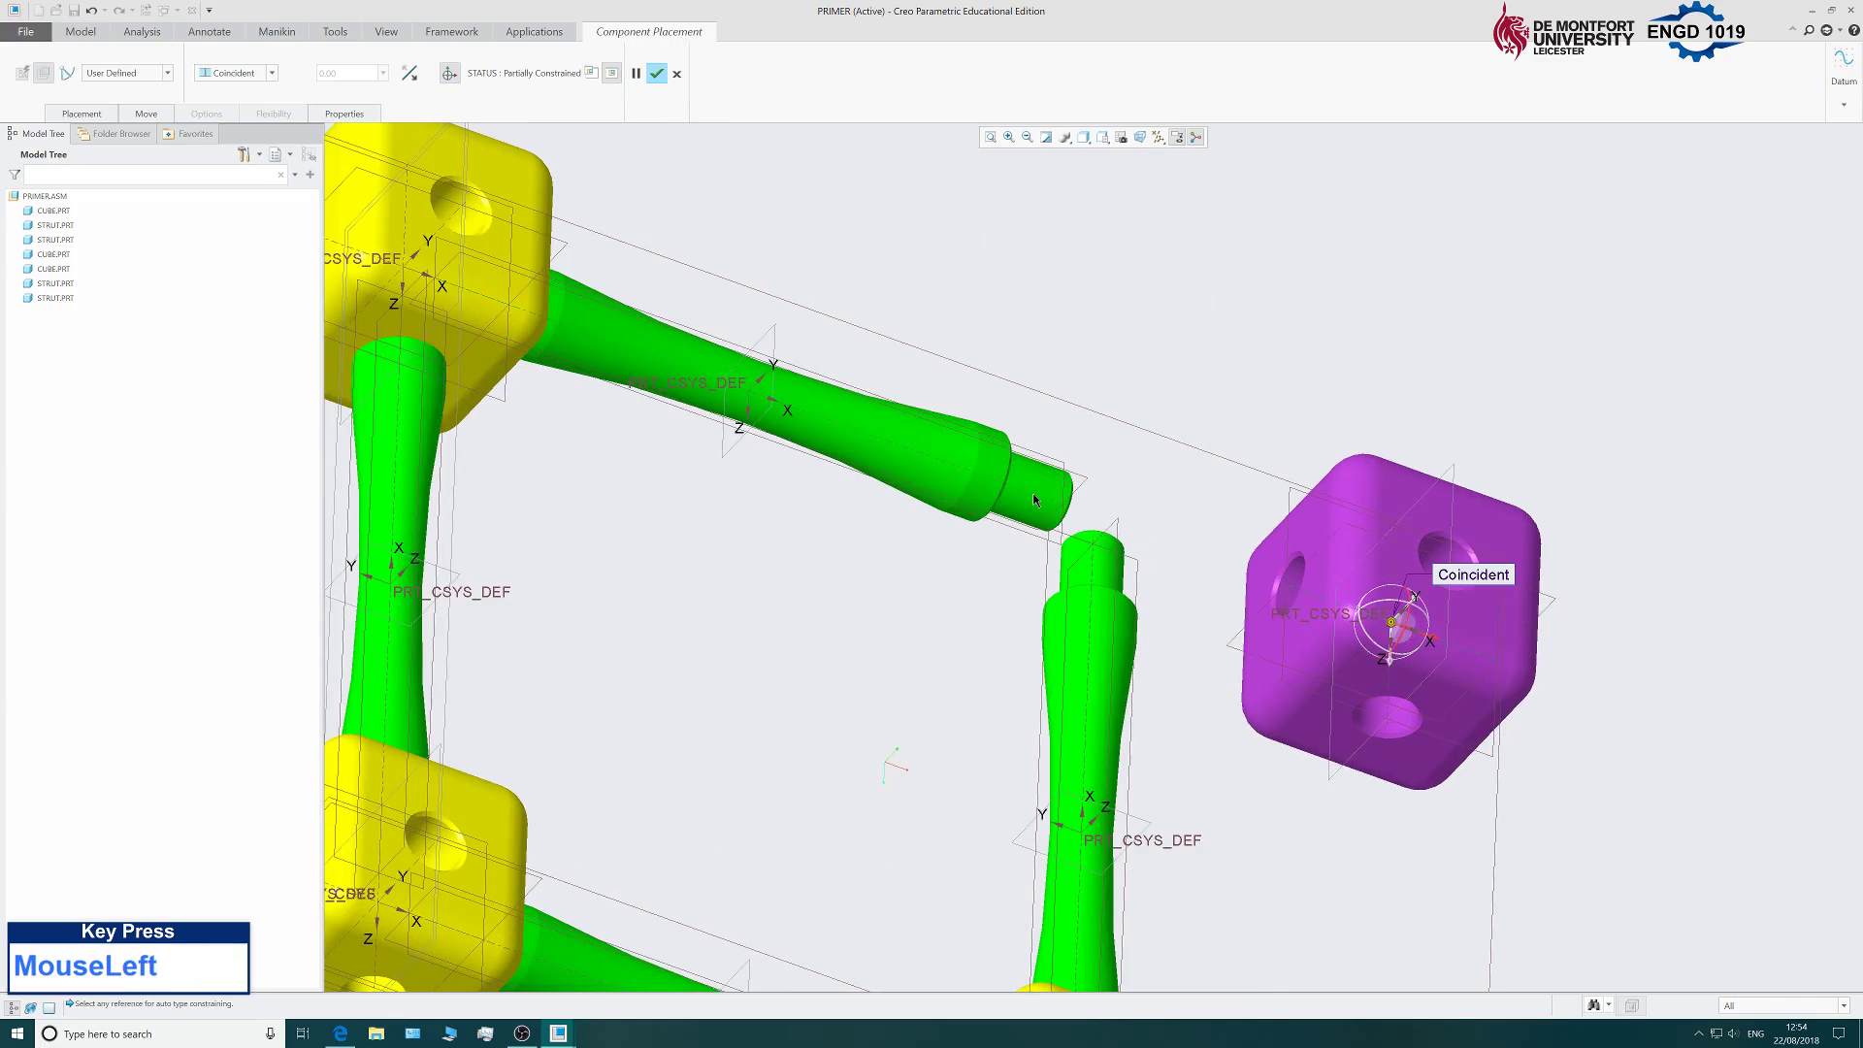
{"action": "middle_click_drag", "start_coordinate": [1483, 852], "coordinate": [1483, 830]}
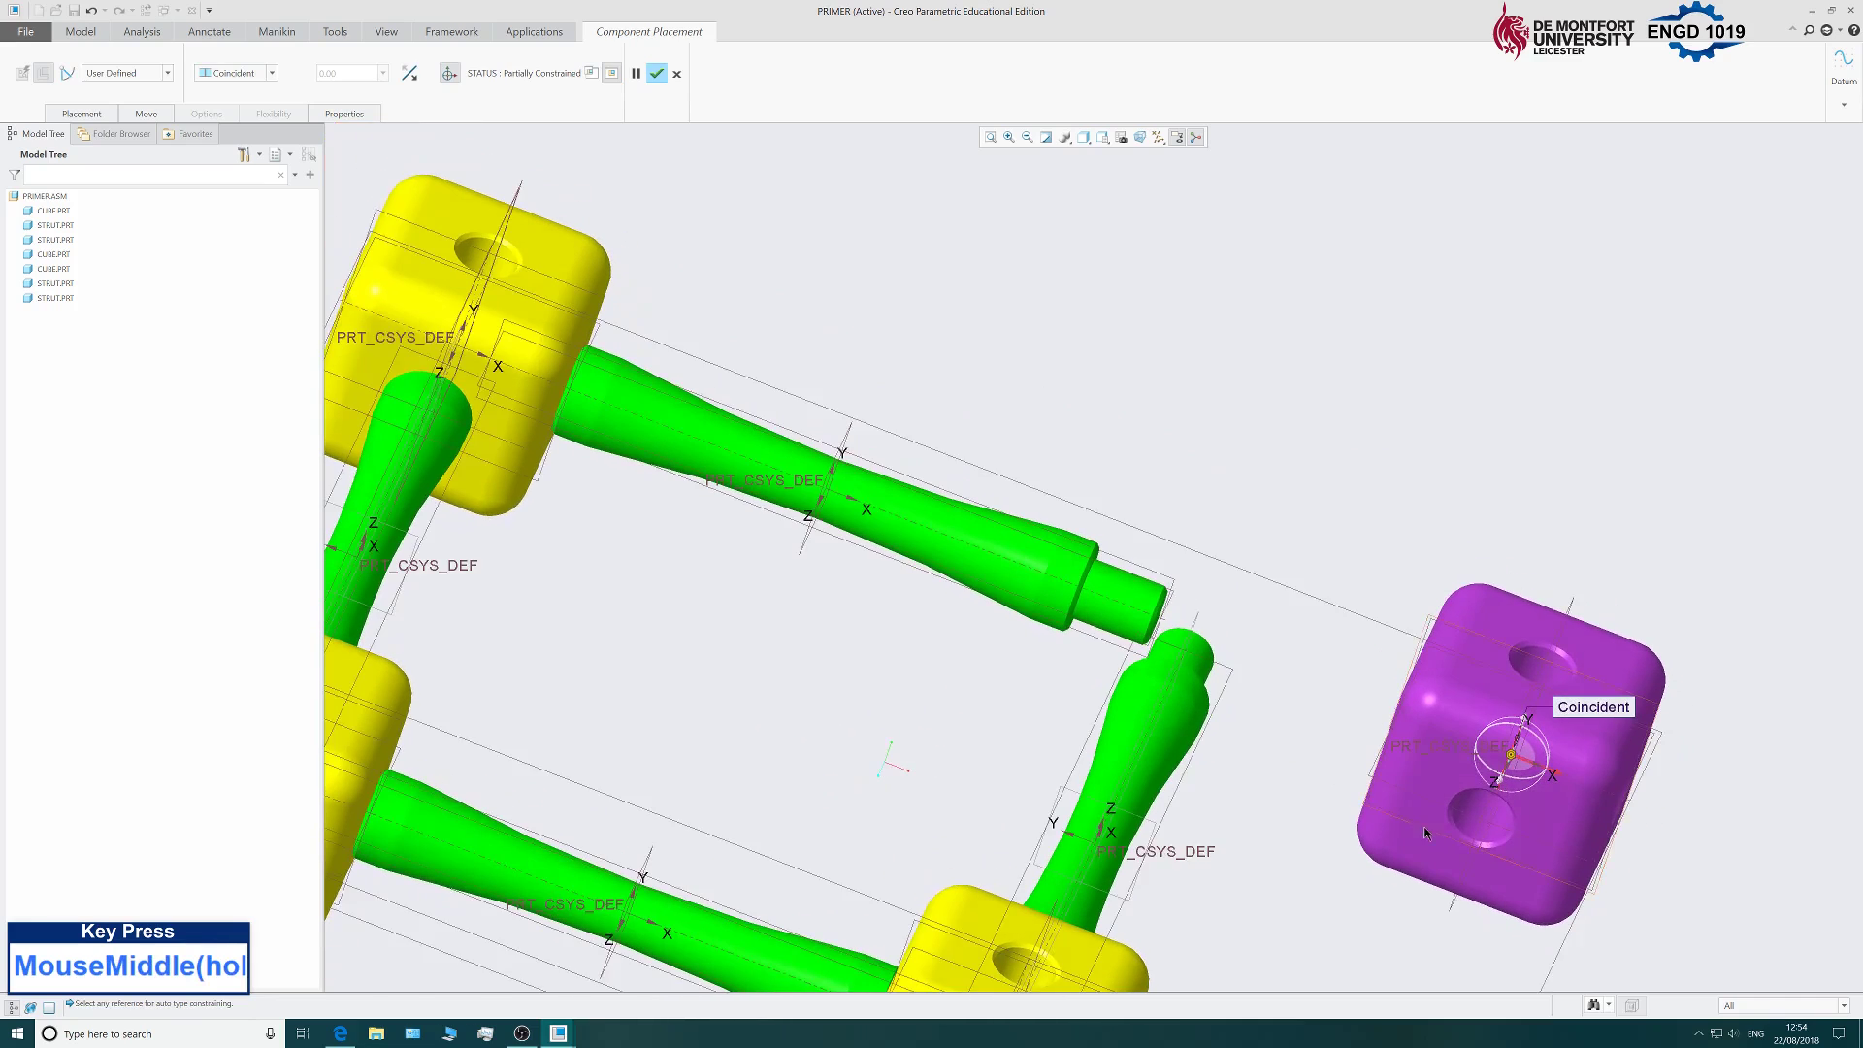
{"action": "scroll", "coordinate": [1483, 826], "scroll_direction": "down", "scroll_amount": 3}
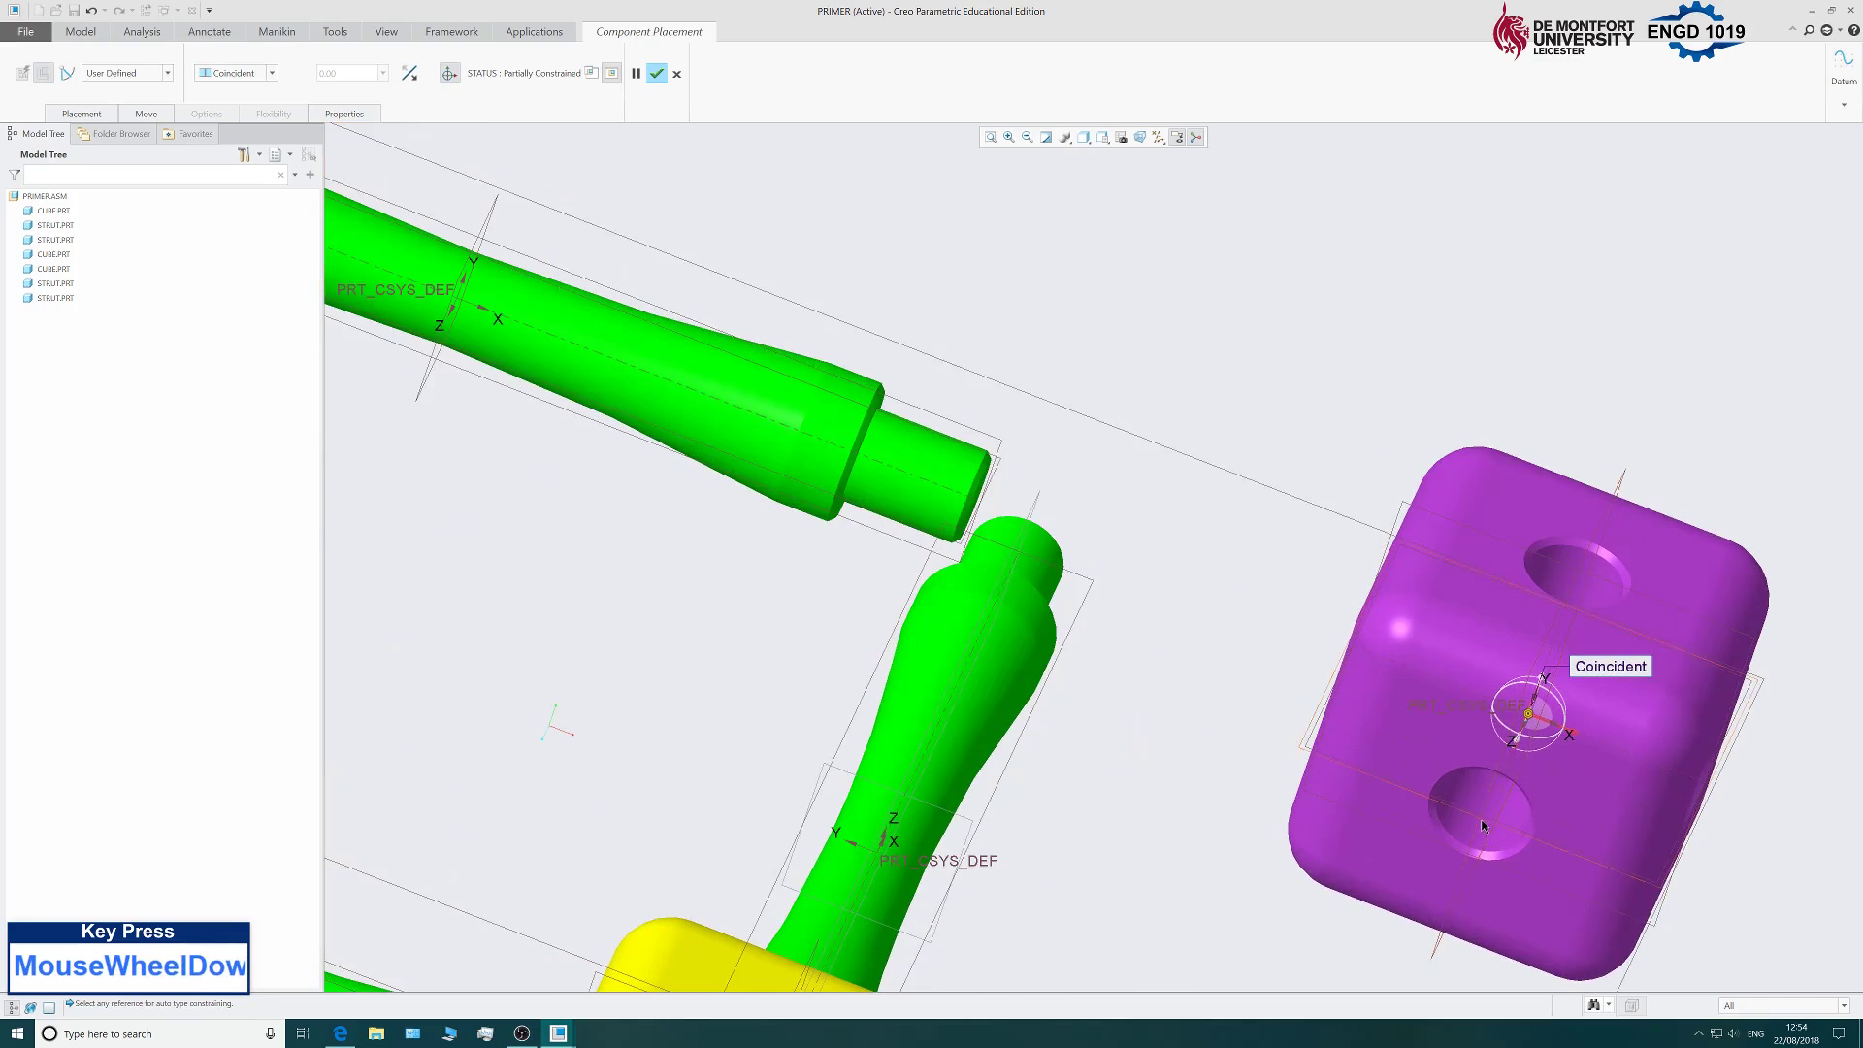
Add a second constraint making the cube's hole axis Coincident with the other strut axis.
{"action": "left_click", "coordinate": [94, 116]}
{"action": "left_click", "coordinate": [114, 212]}
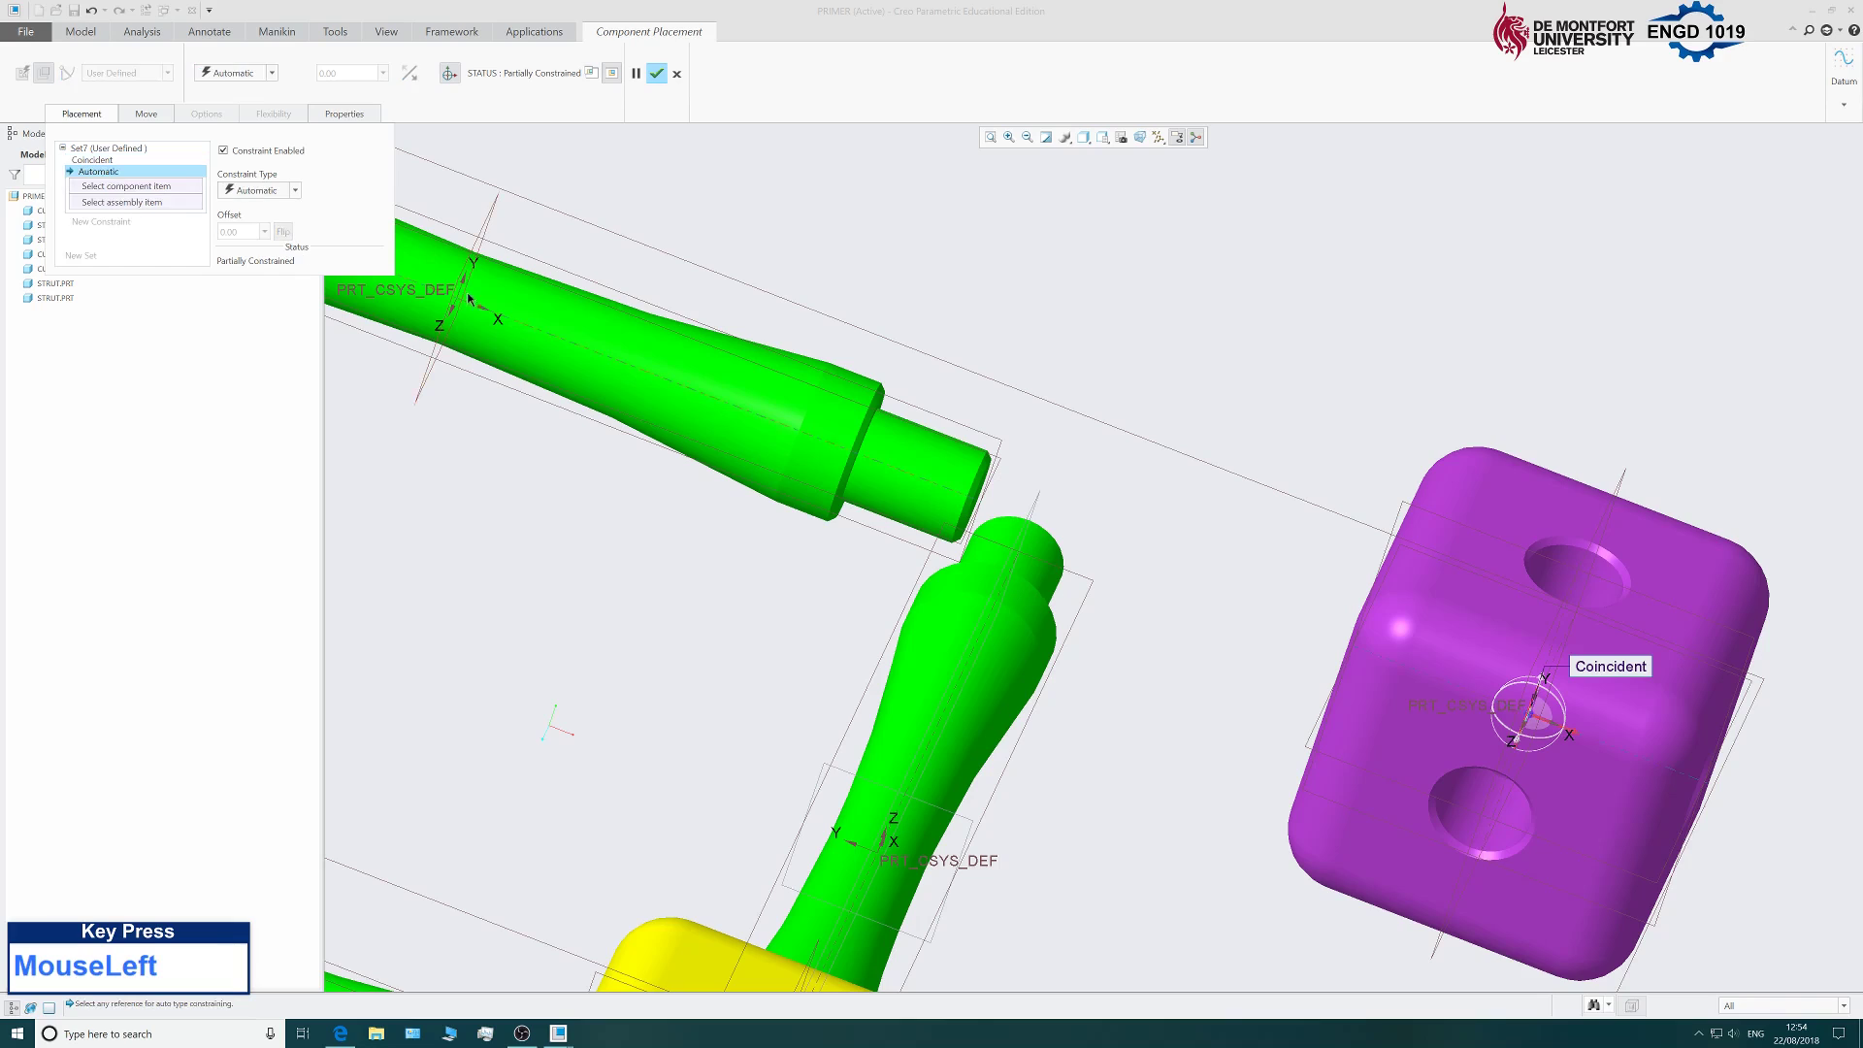
{"action": "scroll", "coordinate": [1003, 578], "scroll_direction": "down", "scroll_amount": 5}
{"action": "middle_click_drag", "start_coordinate": [821, 571], "coordinate": [1019, 637]}
{"action": "left_click", "coordinate": [603, 553]}
{"action": "scroll", "coordinate": [932, 749], "scroll_direction": "up", "scroll_amount": 2}
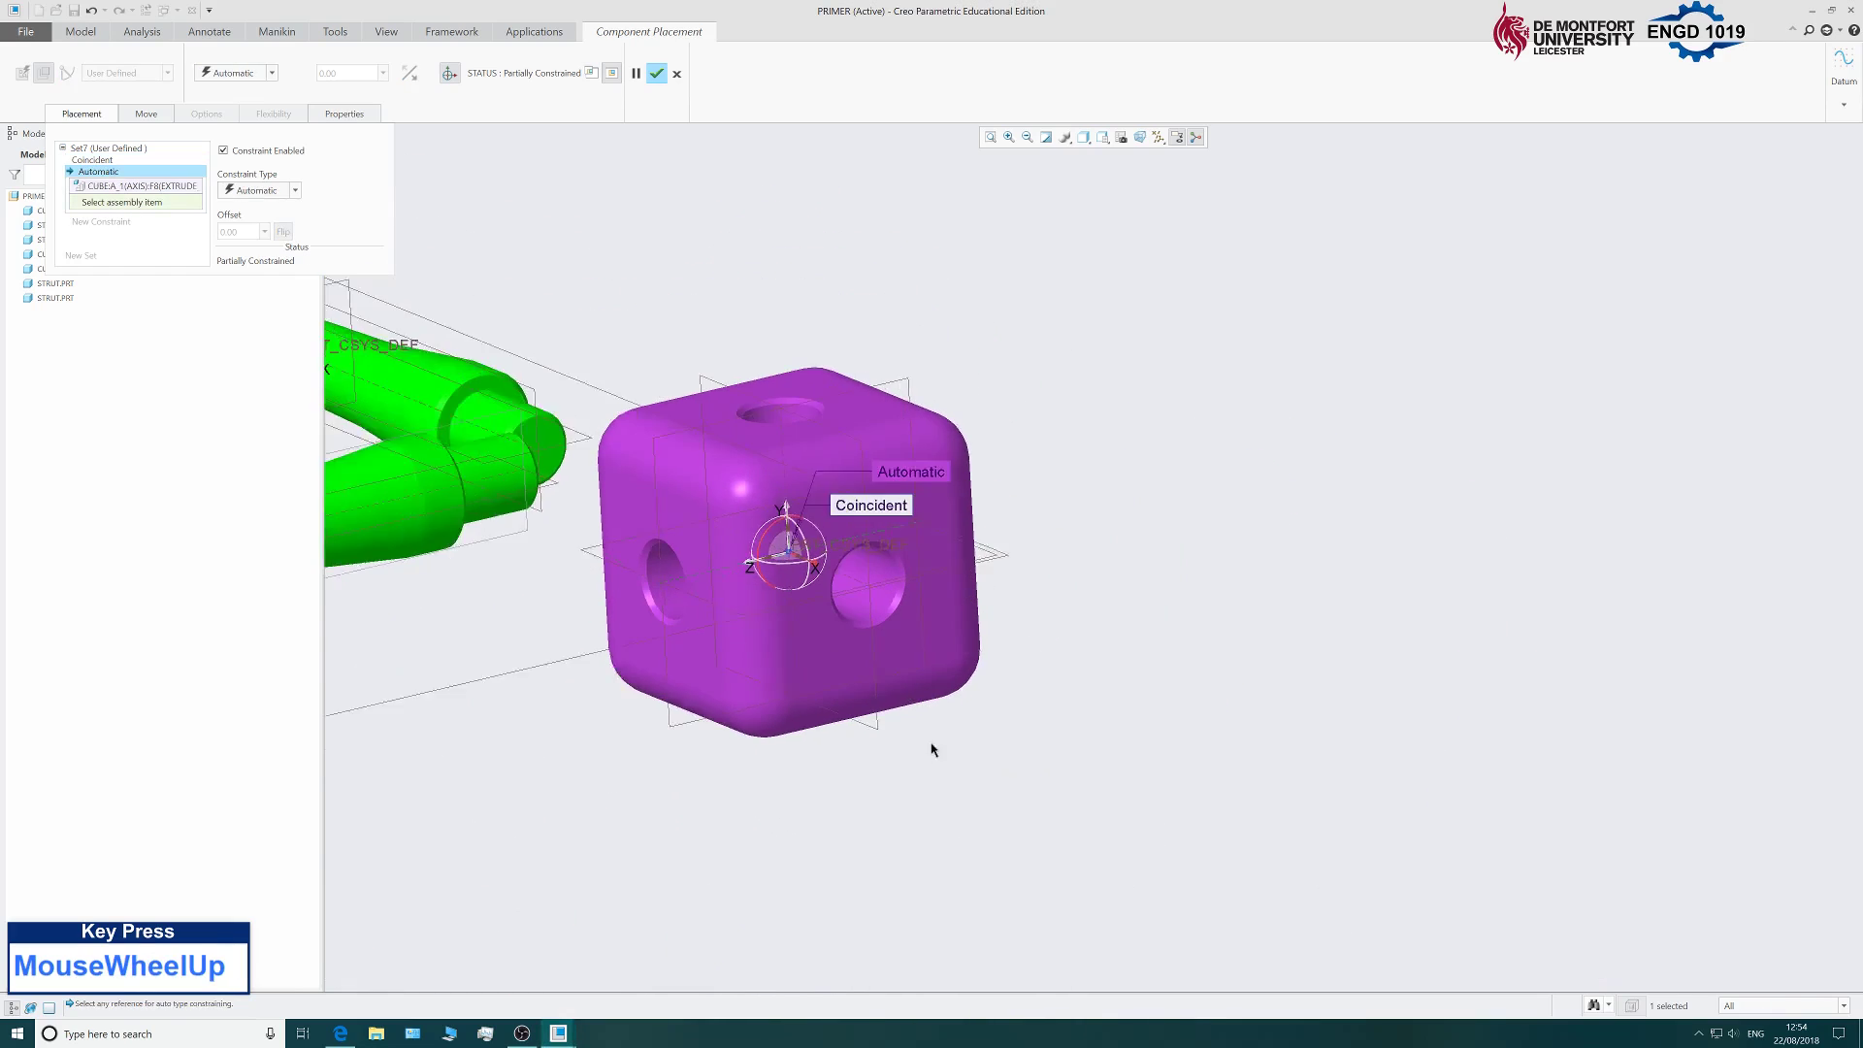
{"action": "scroll", "coordinate": [635, 541], "scroll_direction": "down", "scroll_amount": 4}
{"action": "left_click", "coordinate": [612, 561]}
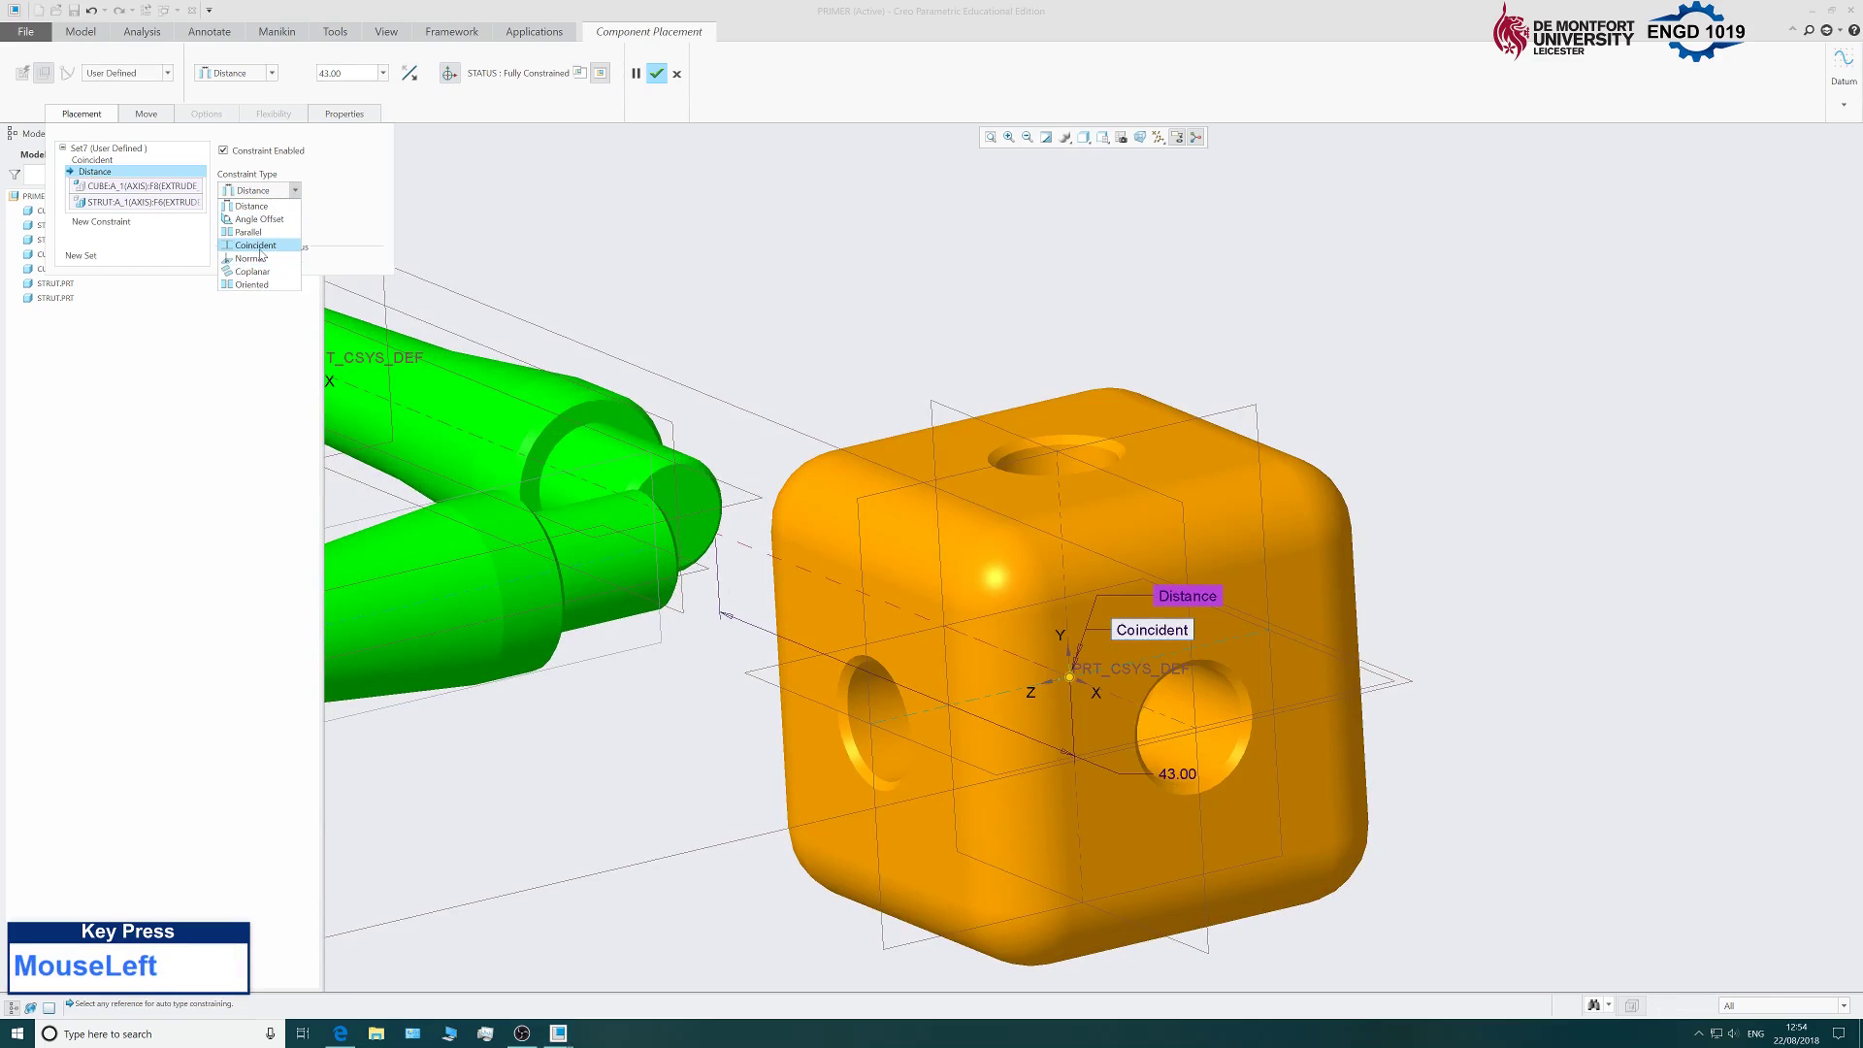
{"action": "left_click", "coordinate": [254, 256]}
{"action": "scroll", "coordinate": [1110, 658], "scroll_direction": "up", "scroll_amount": 4}
Check the closed square frame and confirm the fourth cube's placement.
{"action": "middle_click_drag", "start_coordinate": [731, 552], "coordinate": [891, 737]}
{"action": "scroll", "coordinate": [889, 765], "scroll_direction": "down", "scroll_amount": 2}
{"action": "scroll", "coordinate": [889, 766], "scroll_direction": "down", "scroll_amount": 1}
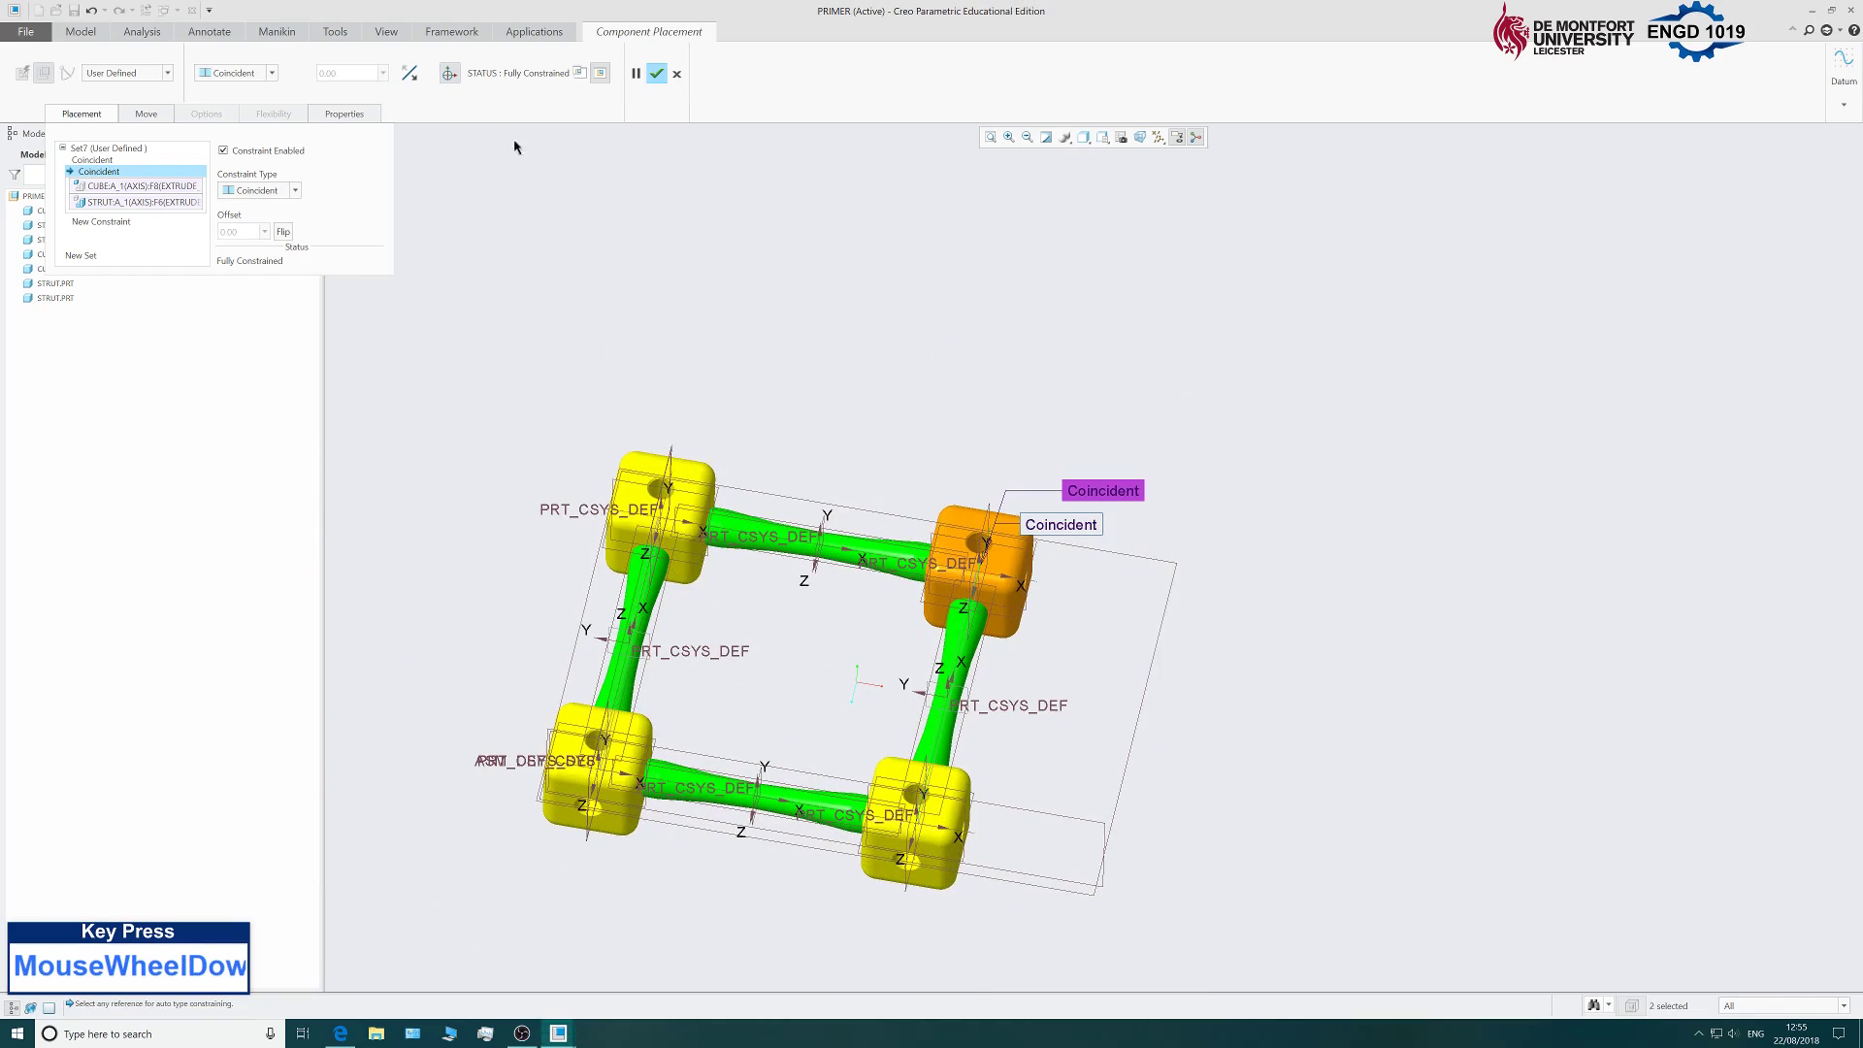
{"action": "left_click", "coordinate": [657, 73]}
{"action": "scroll", "coordinate": [840, 504], "scroll_direction": "down", "scroll_amount": 1}
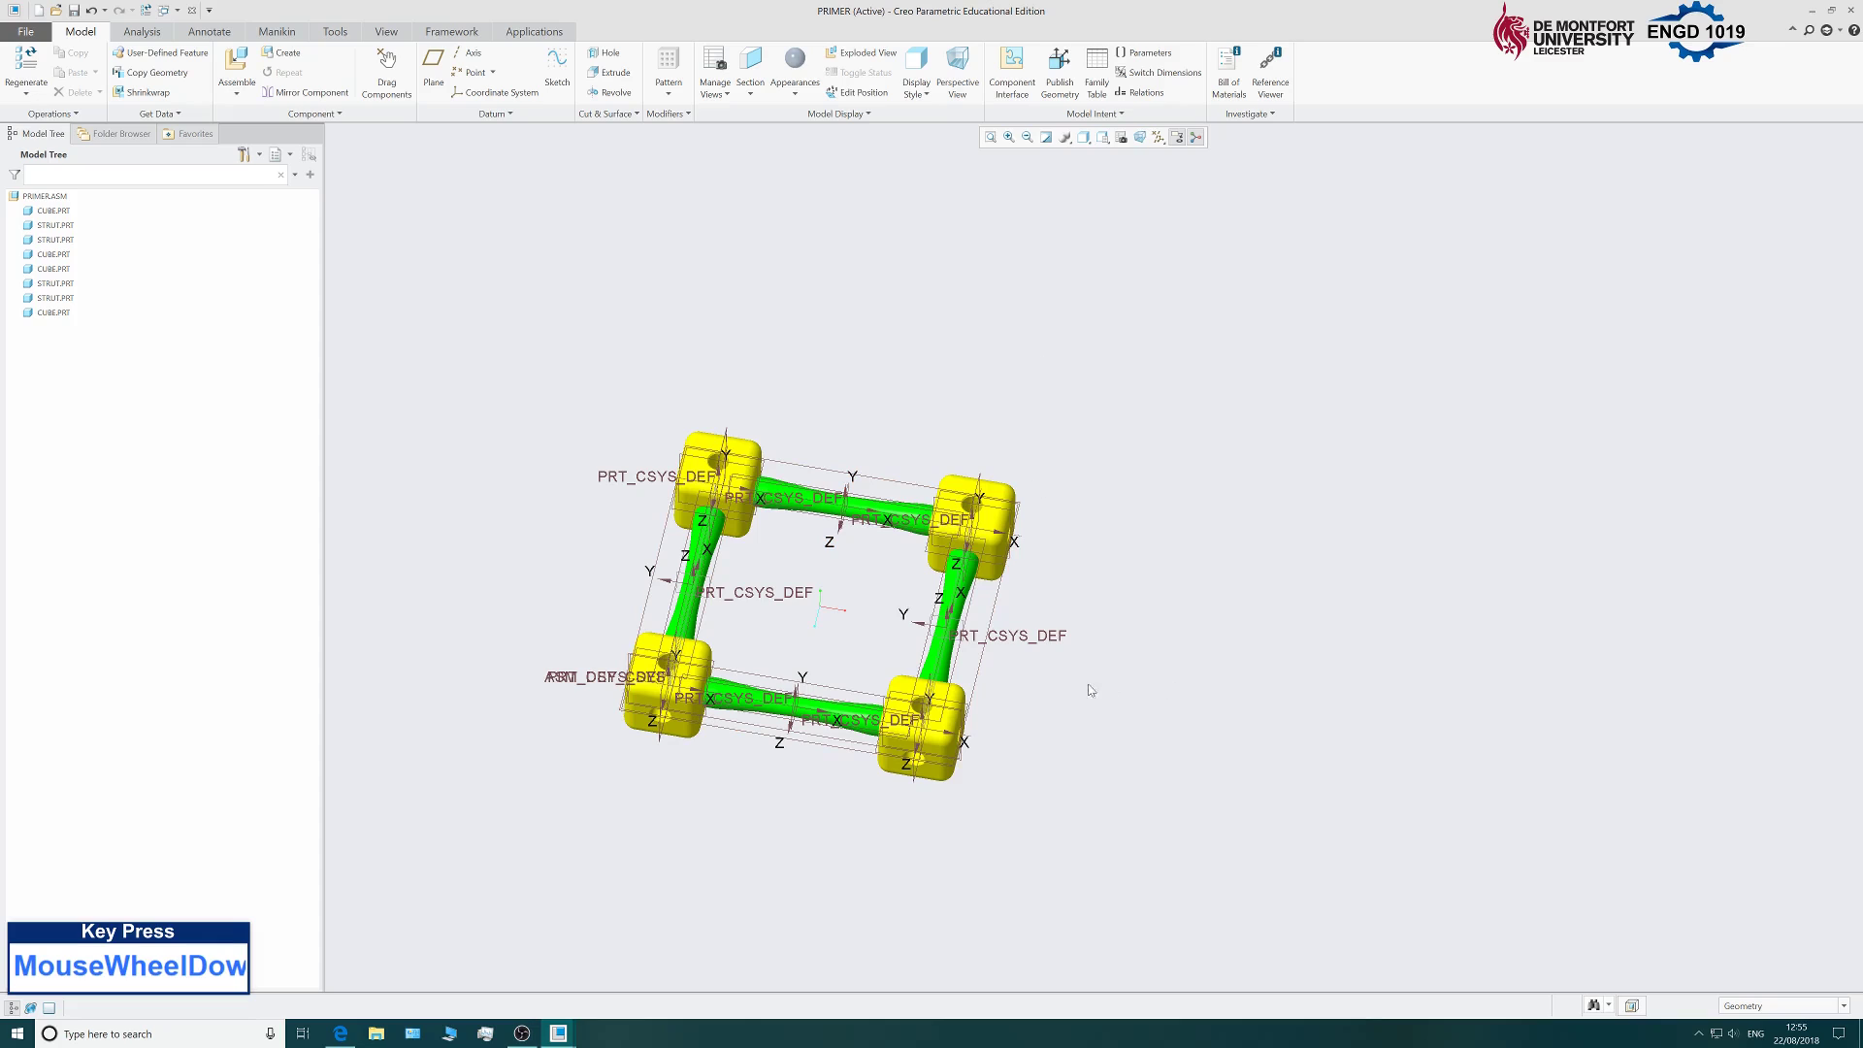
Orbit PRIMER to an oblique side view and open the Assemble file dialog.
{"action": "scroll", "coordinate": [621, 686], "scroll_direction": "down", "scroll_amount": 3}
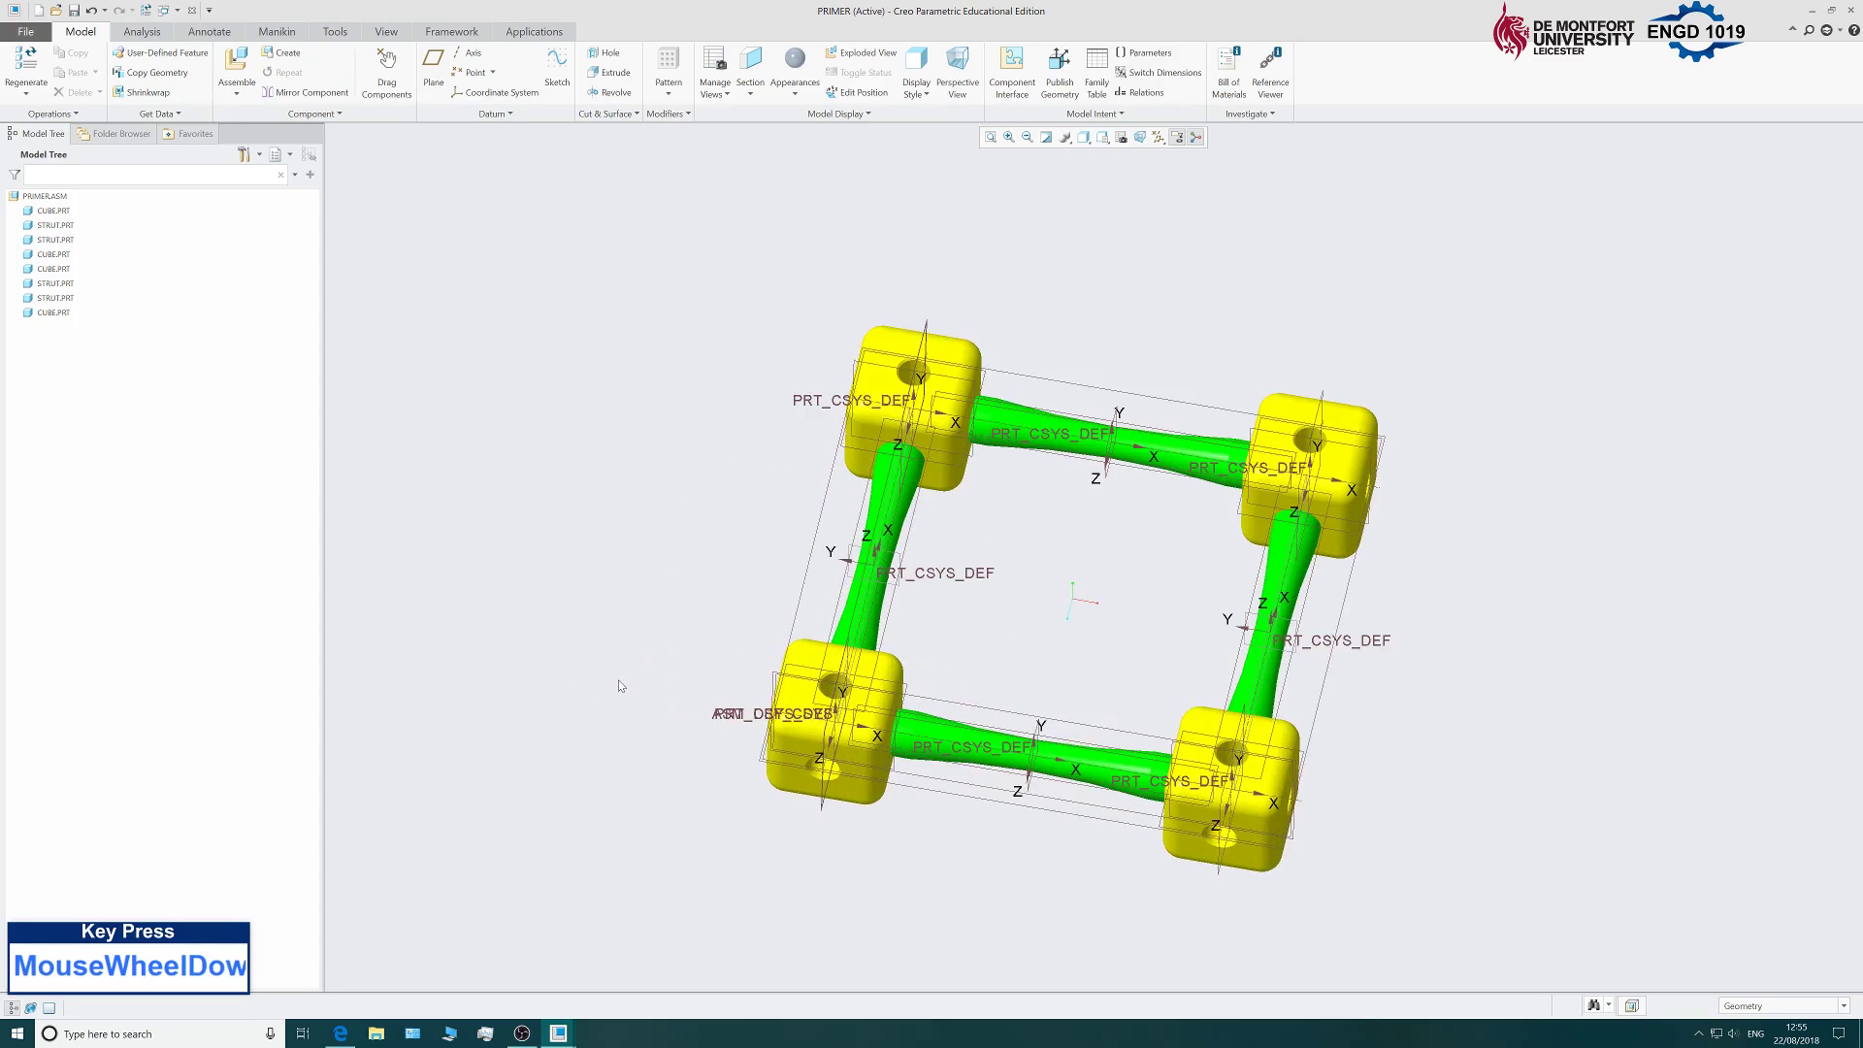
{"action": "scroll", "coordinate": [669, 606], "scroll_direction": "up", "scroll_amount": 4}
{"action": "scroll", "coordinate": [904, 704], "scroll_direction": "down", "scroll_amount": 4}
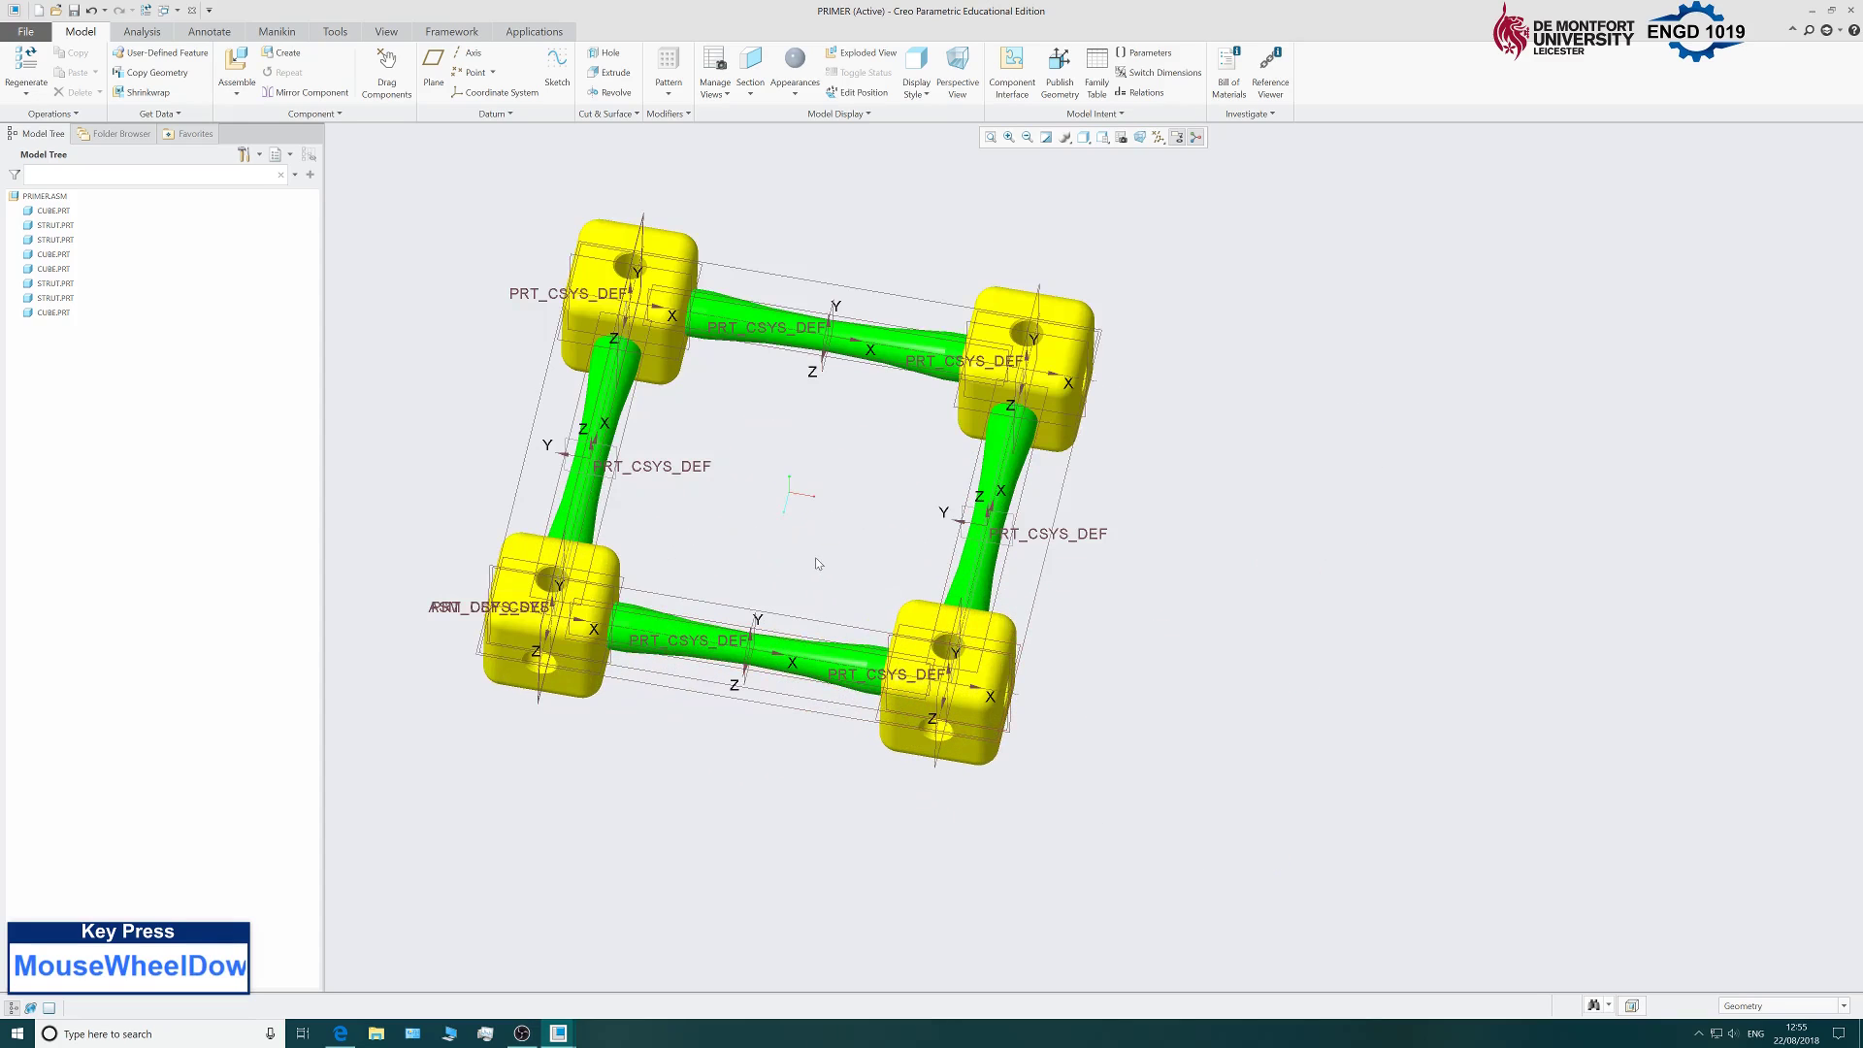
{"action": "middle_click_drag", "start_coordinate": [585, 565], "coordinate": [527, 469]}
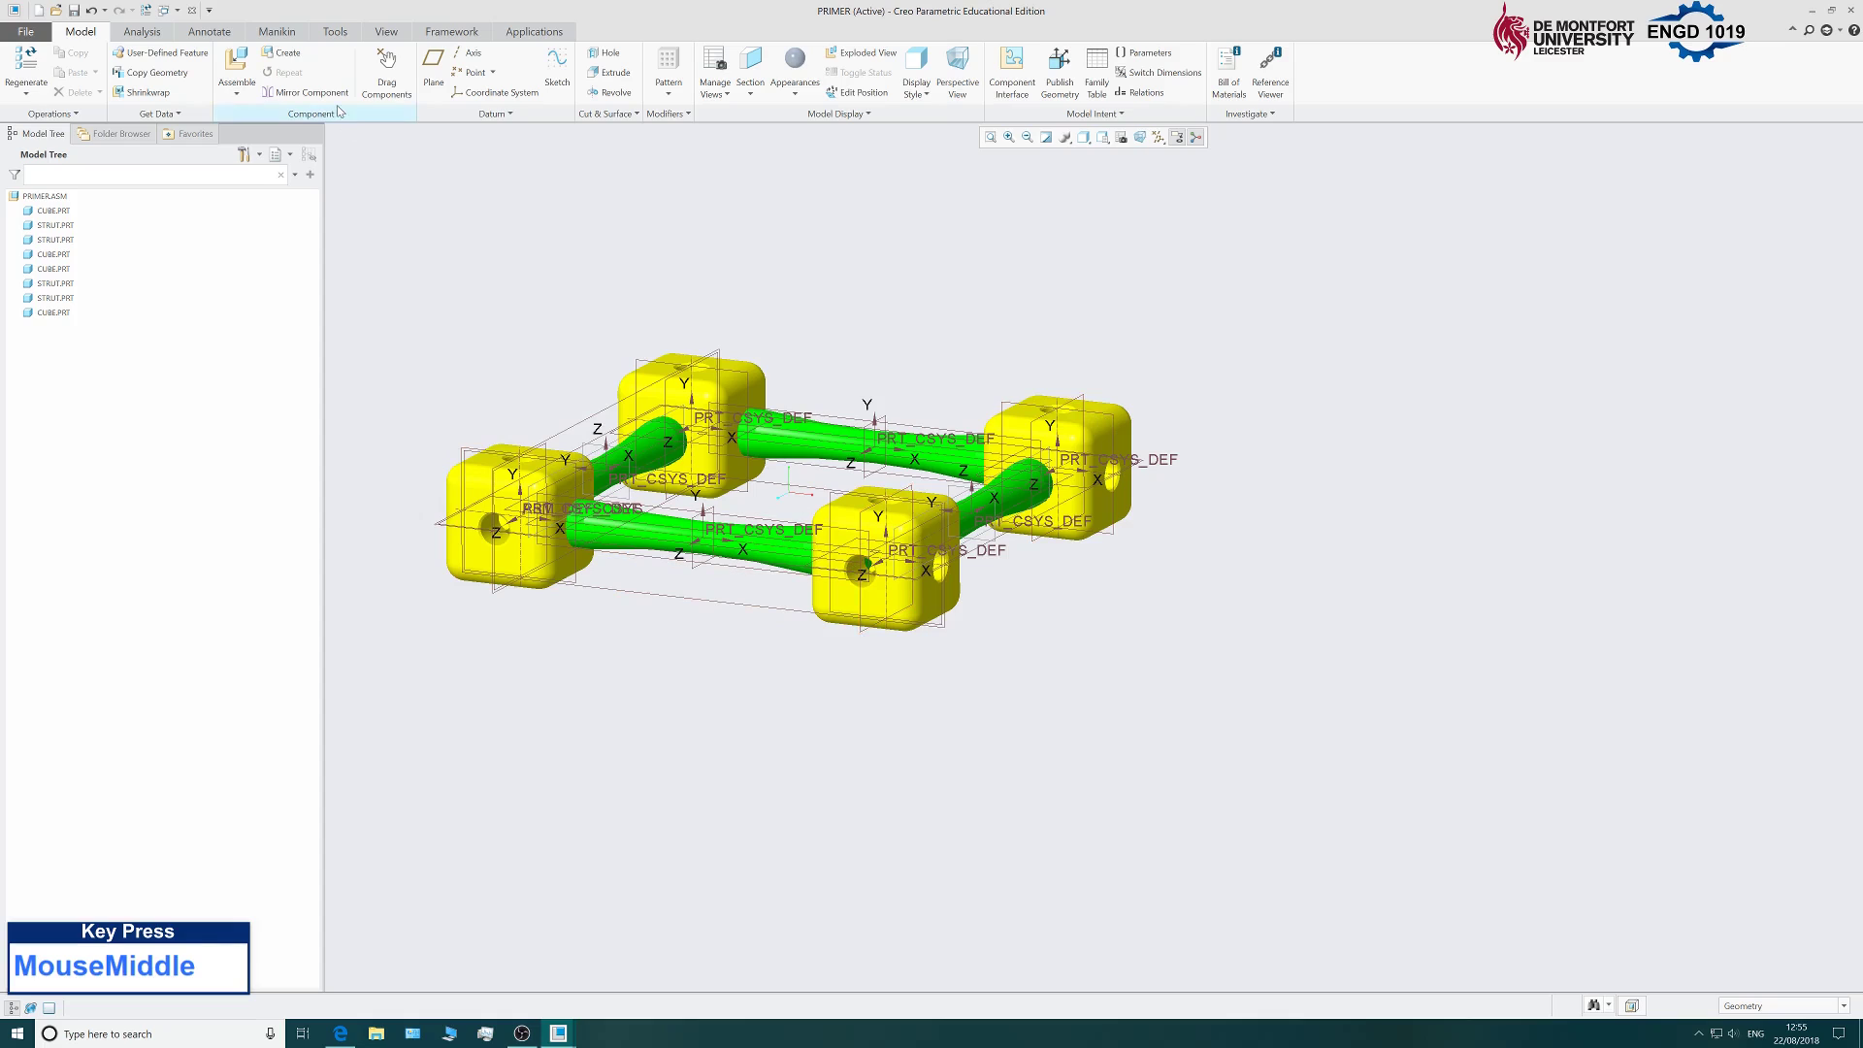
{"action": "left_click", "coordinate": [243, 70]}
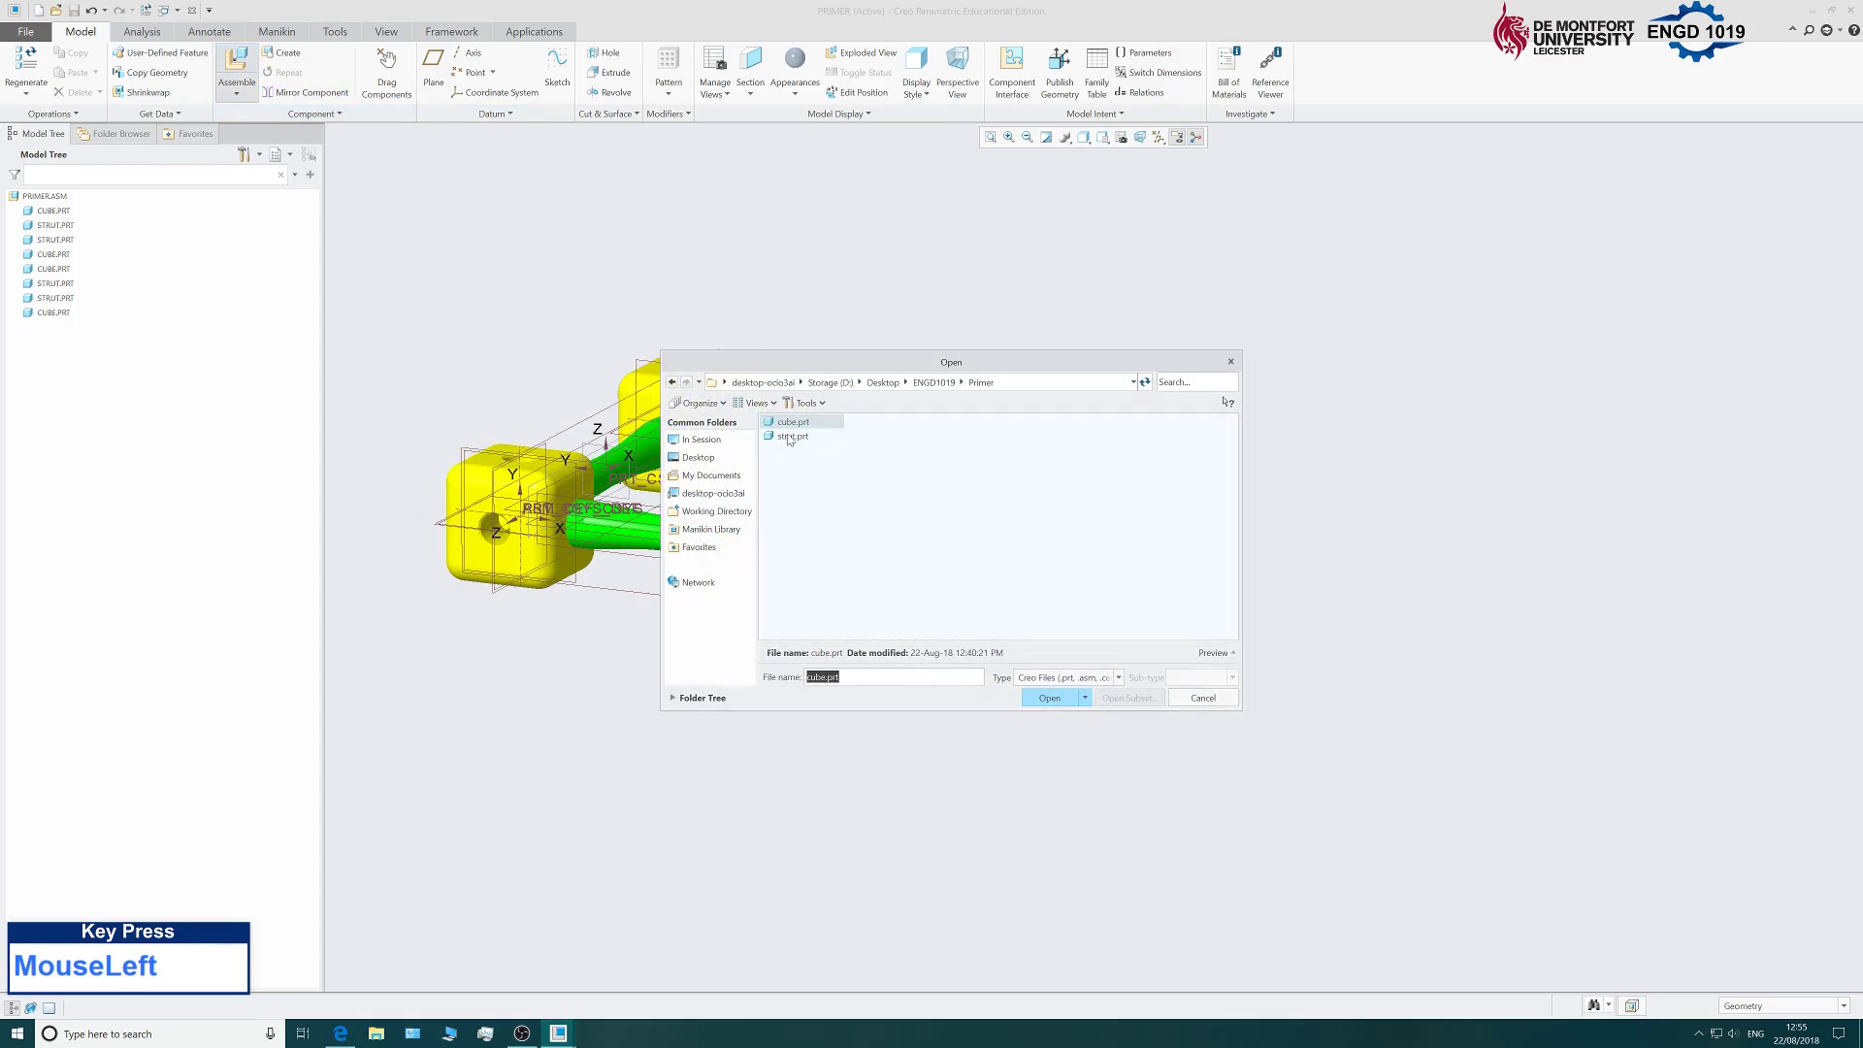
Load strut.prt and rotate the new strut to stand upright.
{"action": "left_click", "coordinate": [791, 438]}
{"action": "left_click", "coordinate": [1054, 699]}
{"action": "scroll", "coordinate": [846, 549], "scroll_direction": "up", "scroll_amount": 3}
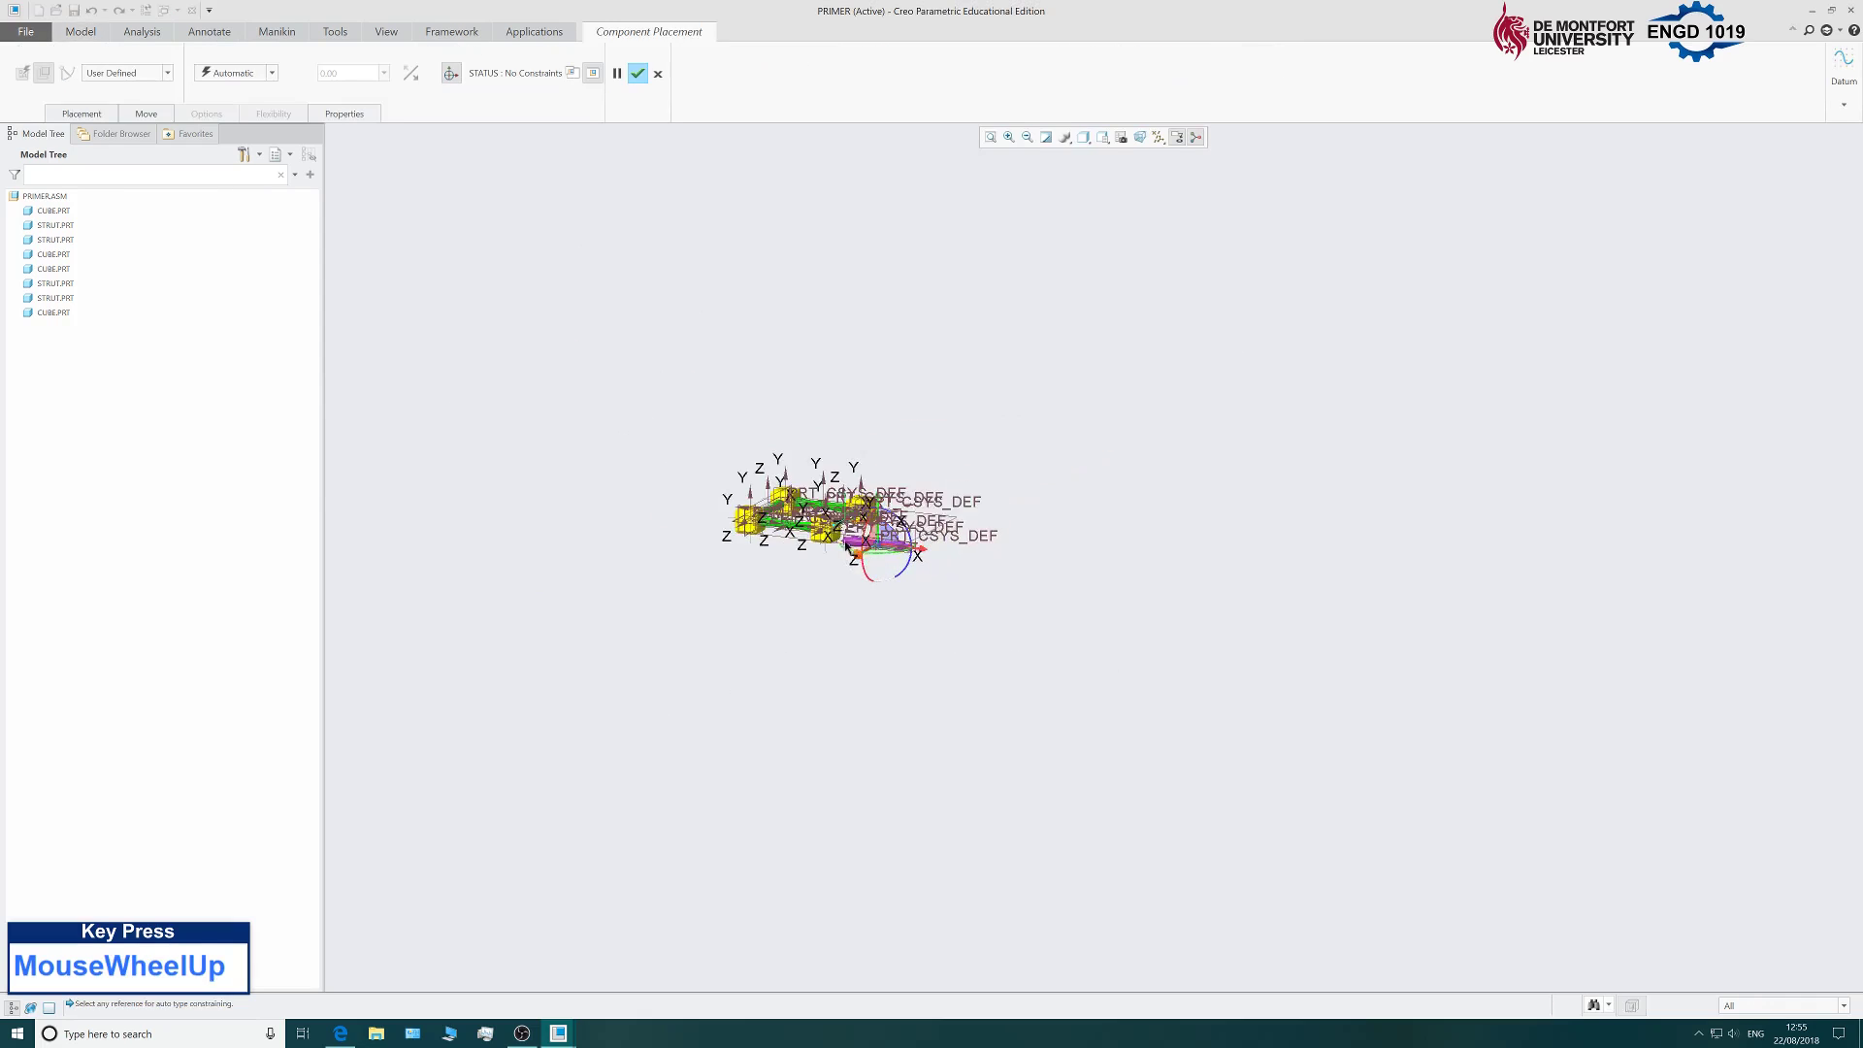
{"action": "scroll", "coordinate": [846, 549], "scroll_direction": "down", "scroll_amount": 5}
{"action": "left_click_drag", "start_coordinate": [1001, 573], "coordinate": [677, 246]}
{"action": "scroll", "coordinate": [873, 582], "scroll_direction": "up", "scroll_amount": 3}
{"action": "scroll", "coordinate": [986, 596], "scroll_direction": "down", "scroll_amount": 2}
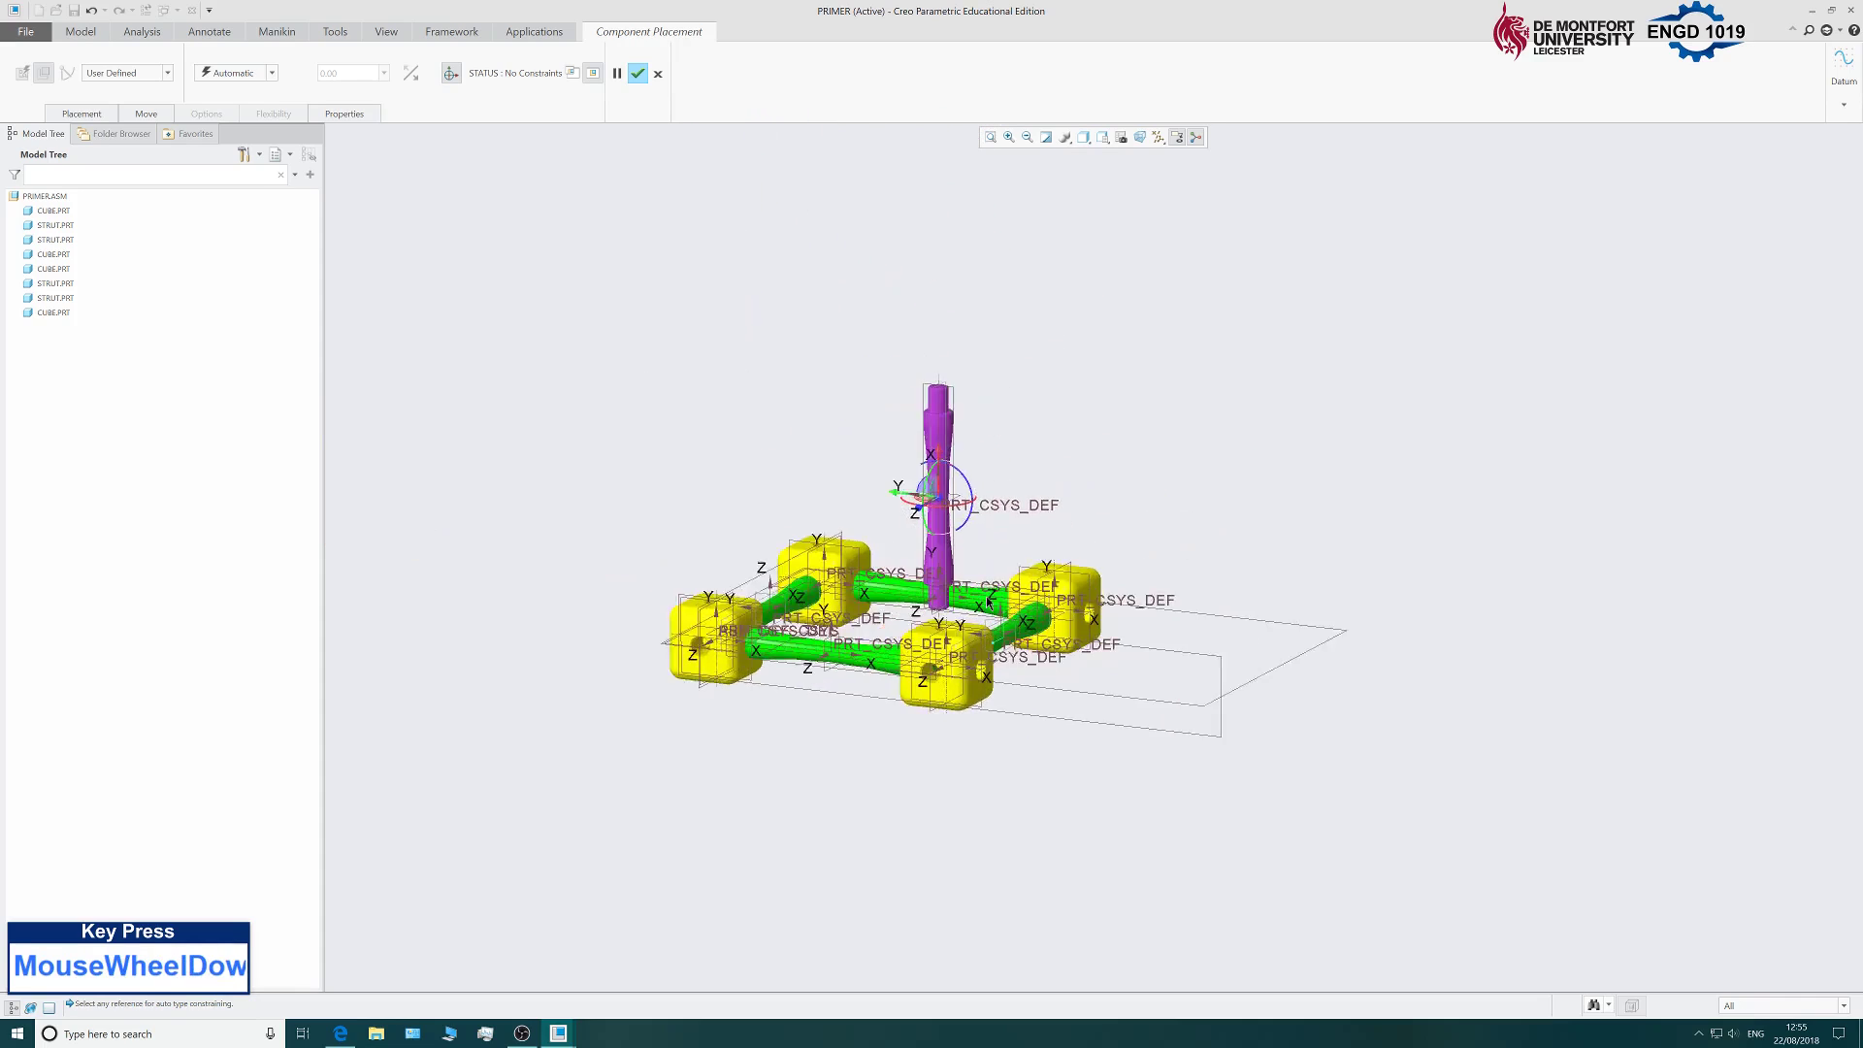
{"action": "scroll", "coordinate": [986, 596], "scroll_direction": "down", "scroll_amount": 3}
{"action": "scroll", "coordinate": [877, 606], "scroll_direction": "down", "scroll_amount": 3}
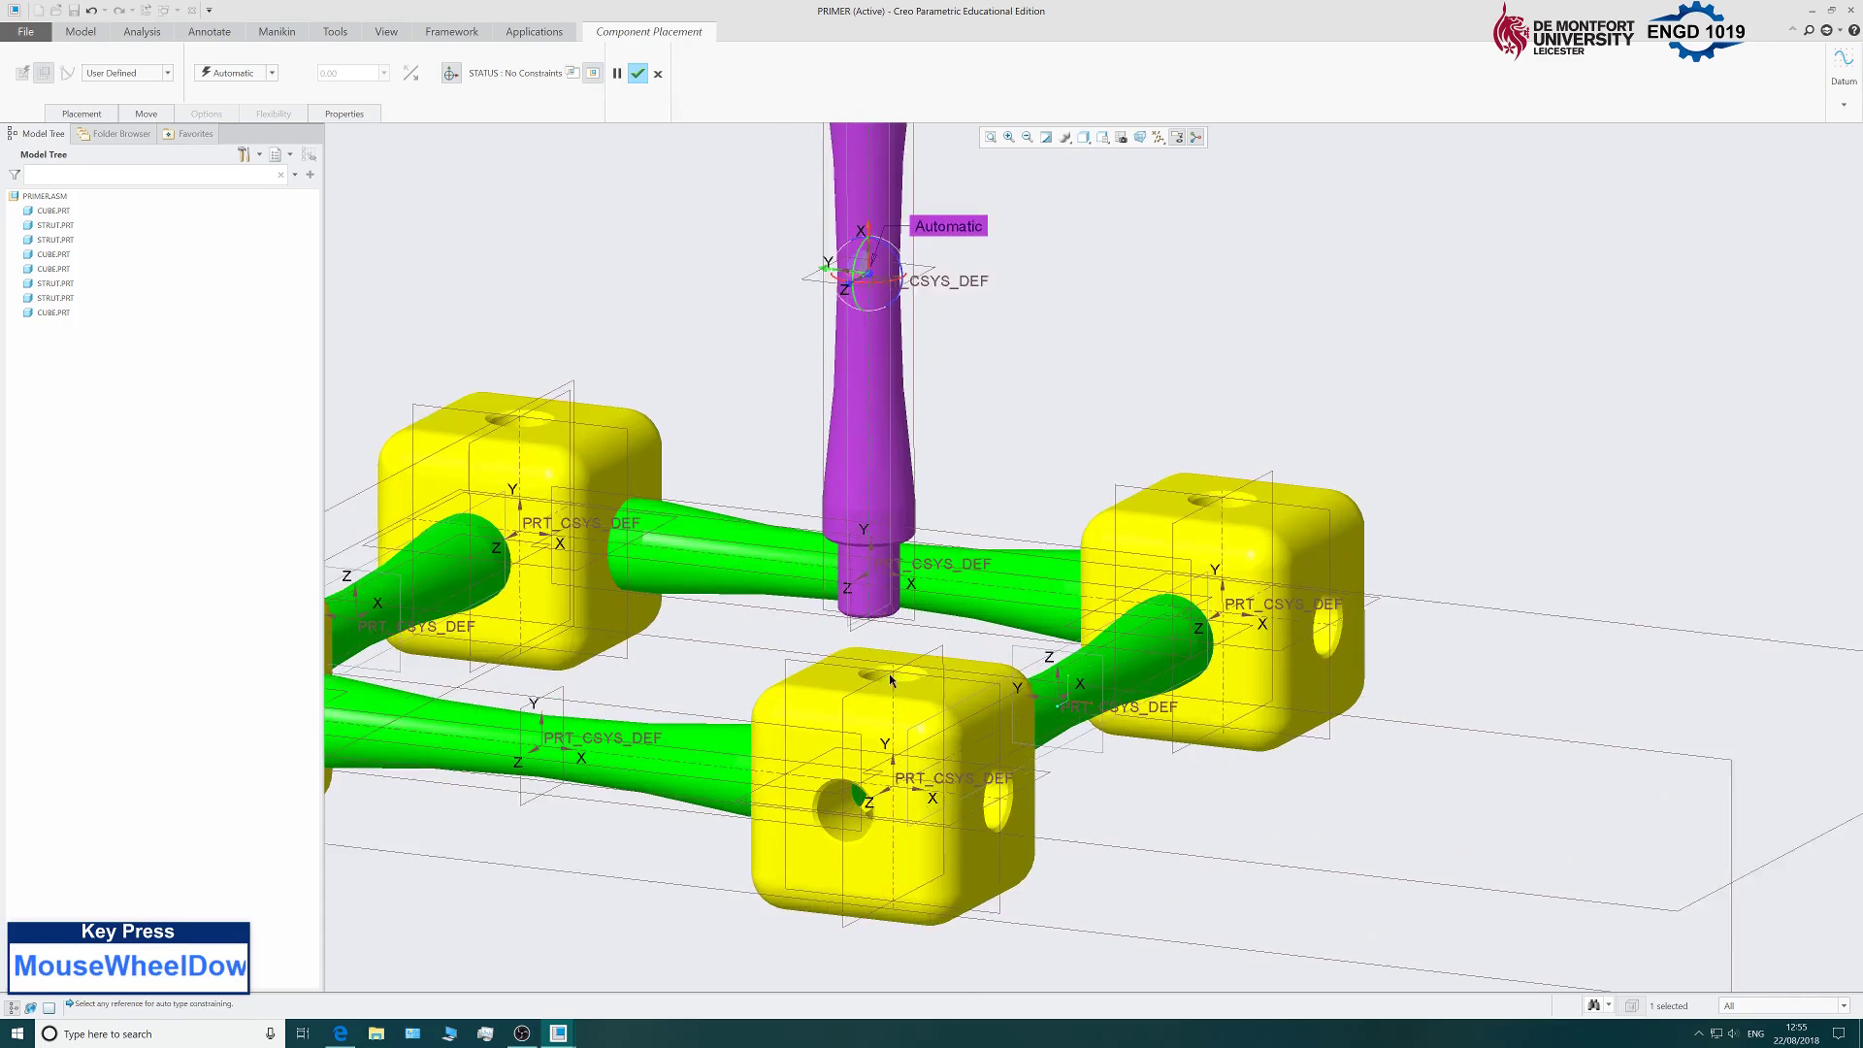
Align the strut with the nearest cube's top hole and add a second constraint.
{"action": "left_click", "coordinate": [895, 680]}
{"action": "left_click", "coordinate": [82, 113]}
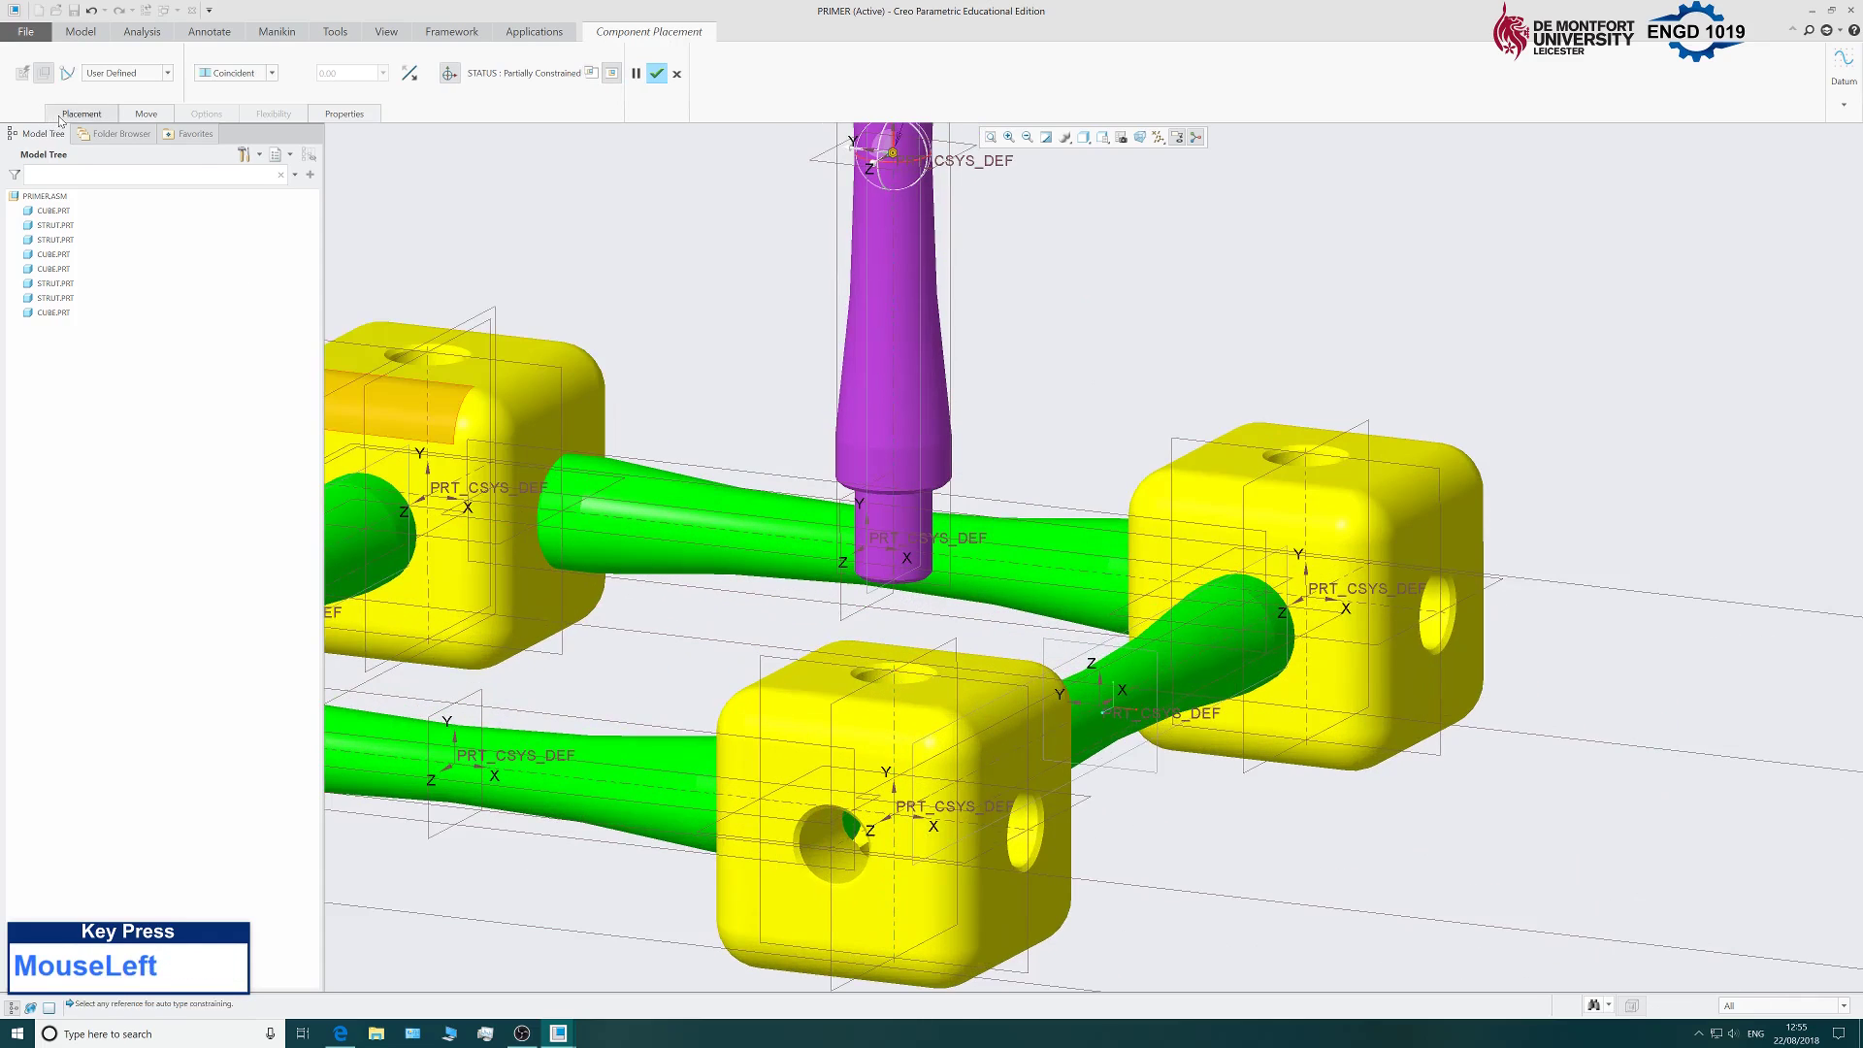
{"action": "left_click", "coordinate": [93, 206]}
{"action": "middle_click_drag", "start_coordinate": [633, 442], "coordinate": [694, 379]}
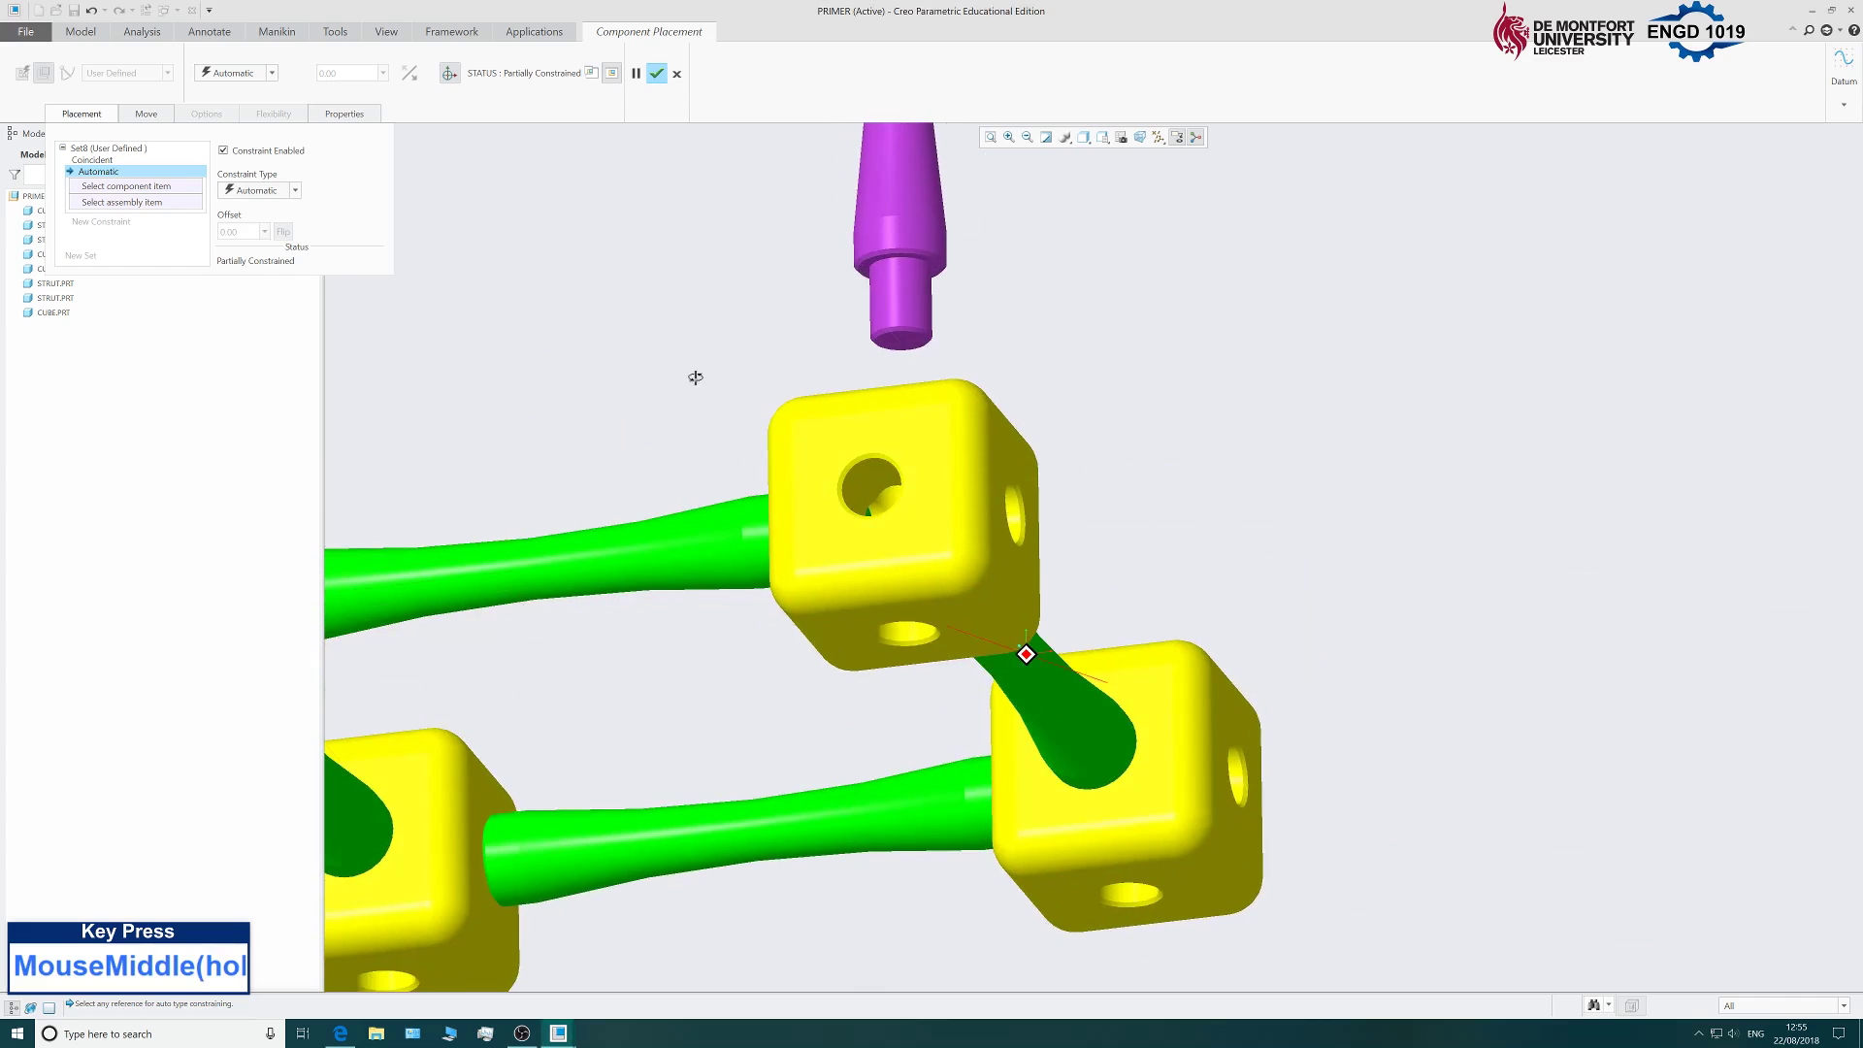
{"action": "scroll", "coordinate": [853, 278], "scroll_direction": "down", "scroll_amount": 5}
Mate the strut's shoulder face to the cube's top face and confirm placement.
{"action": "left_click", "coordinate": [995, 306]}
{"action": "scroll", "coordinate": [695, 466], "scroll_direction": "up", "scroll_amount": 5}
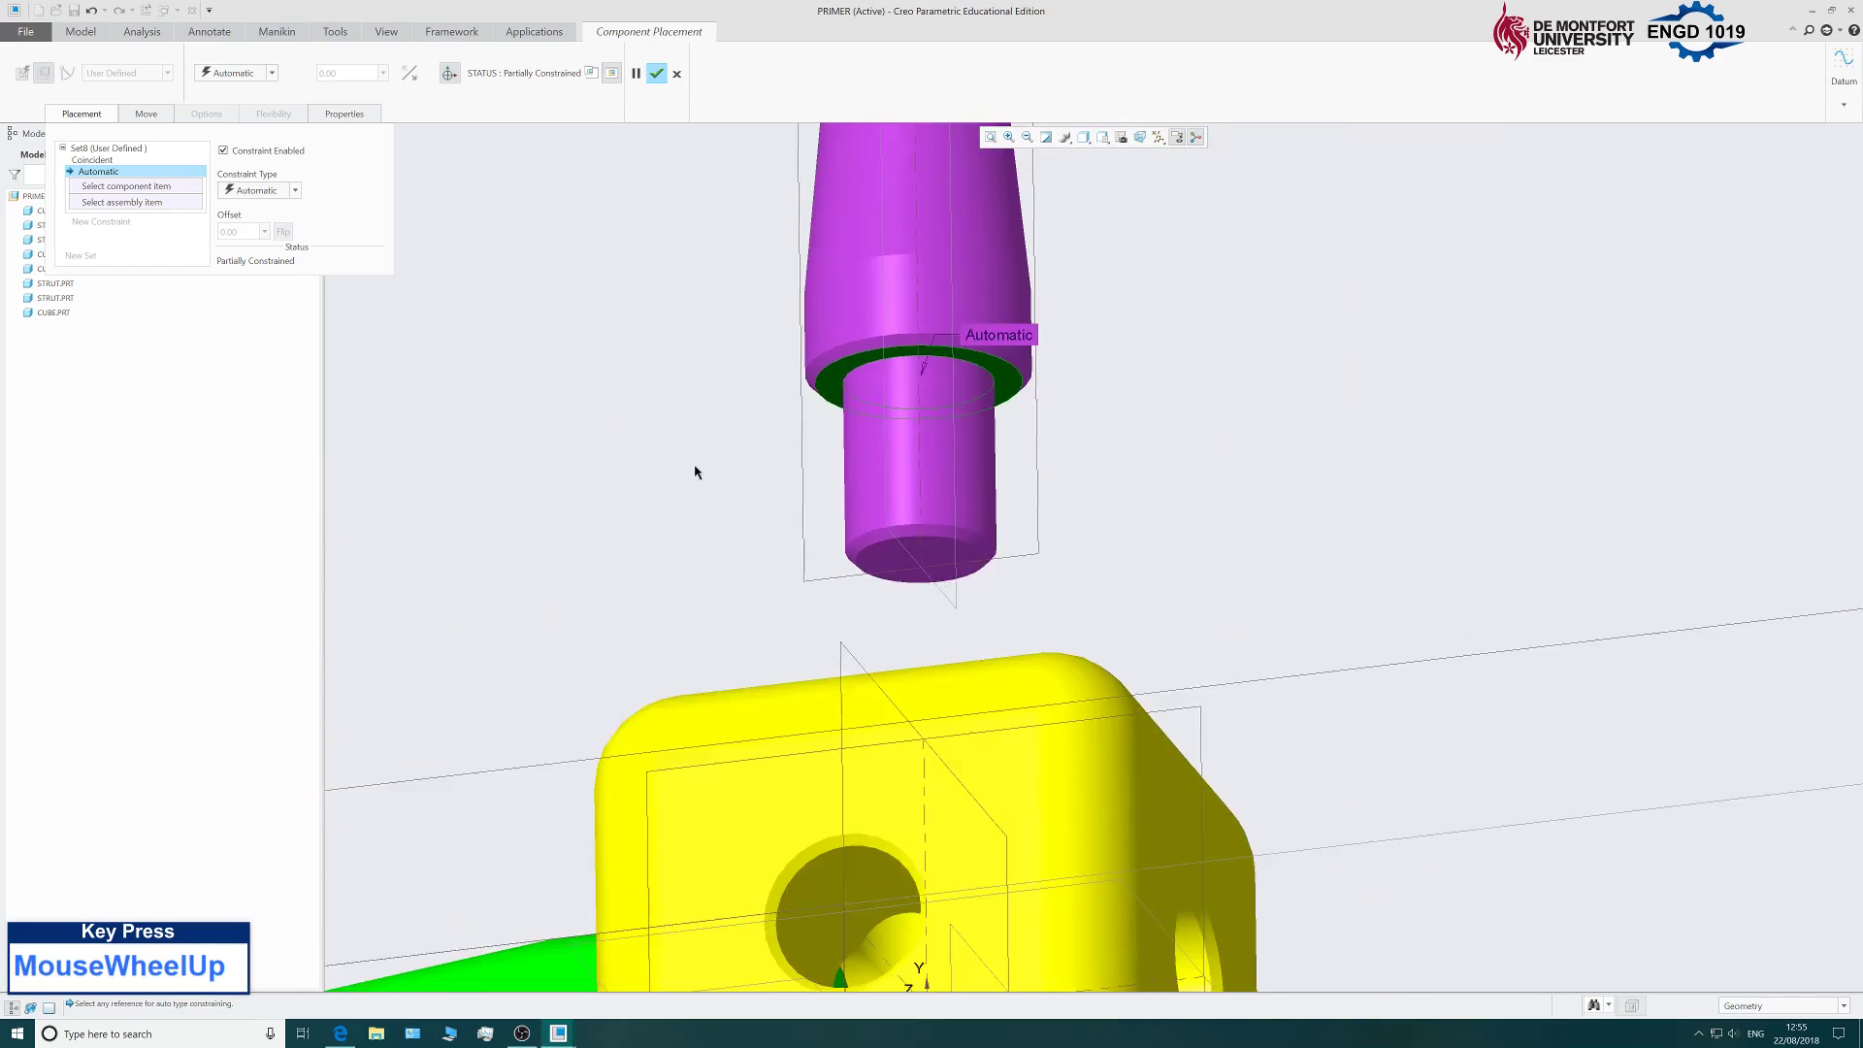
{"action": "middle_click_drag", "start_coordinate": [695, 466], "coordinate": [626, 784]}
{"action": "scroll", "coordinate": [630, 796], "scroll_direction": "down", "scroll_amount": 3}
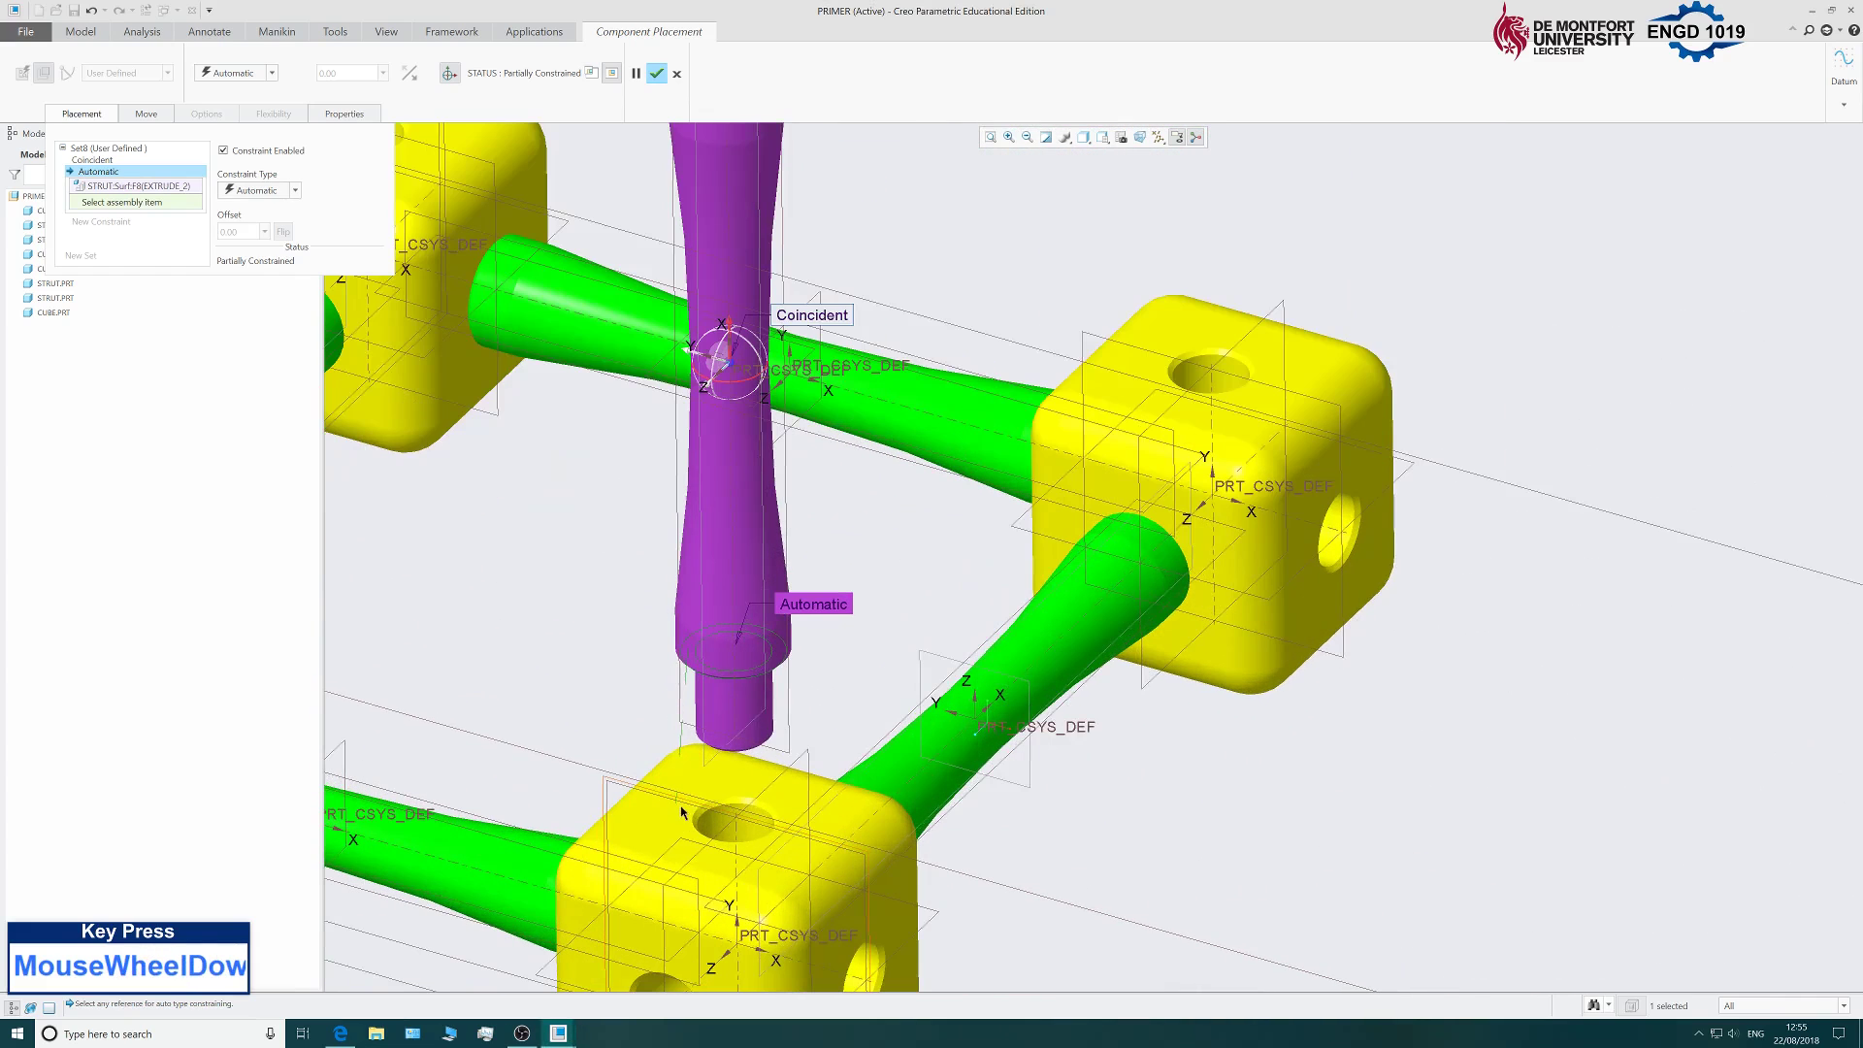
{"action": "left_click", "coordinate": [654, 831]}
{"action": "scroll", "coordinate": [742, 438], "scroll_direction": "up", "scroll_amount": 4}
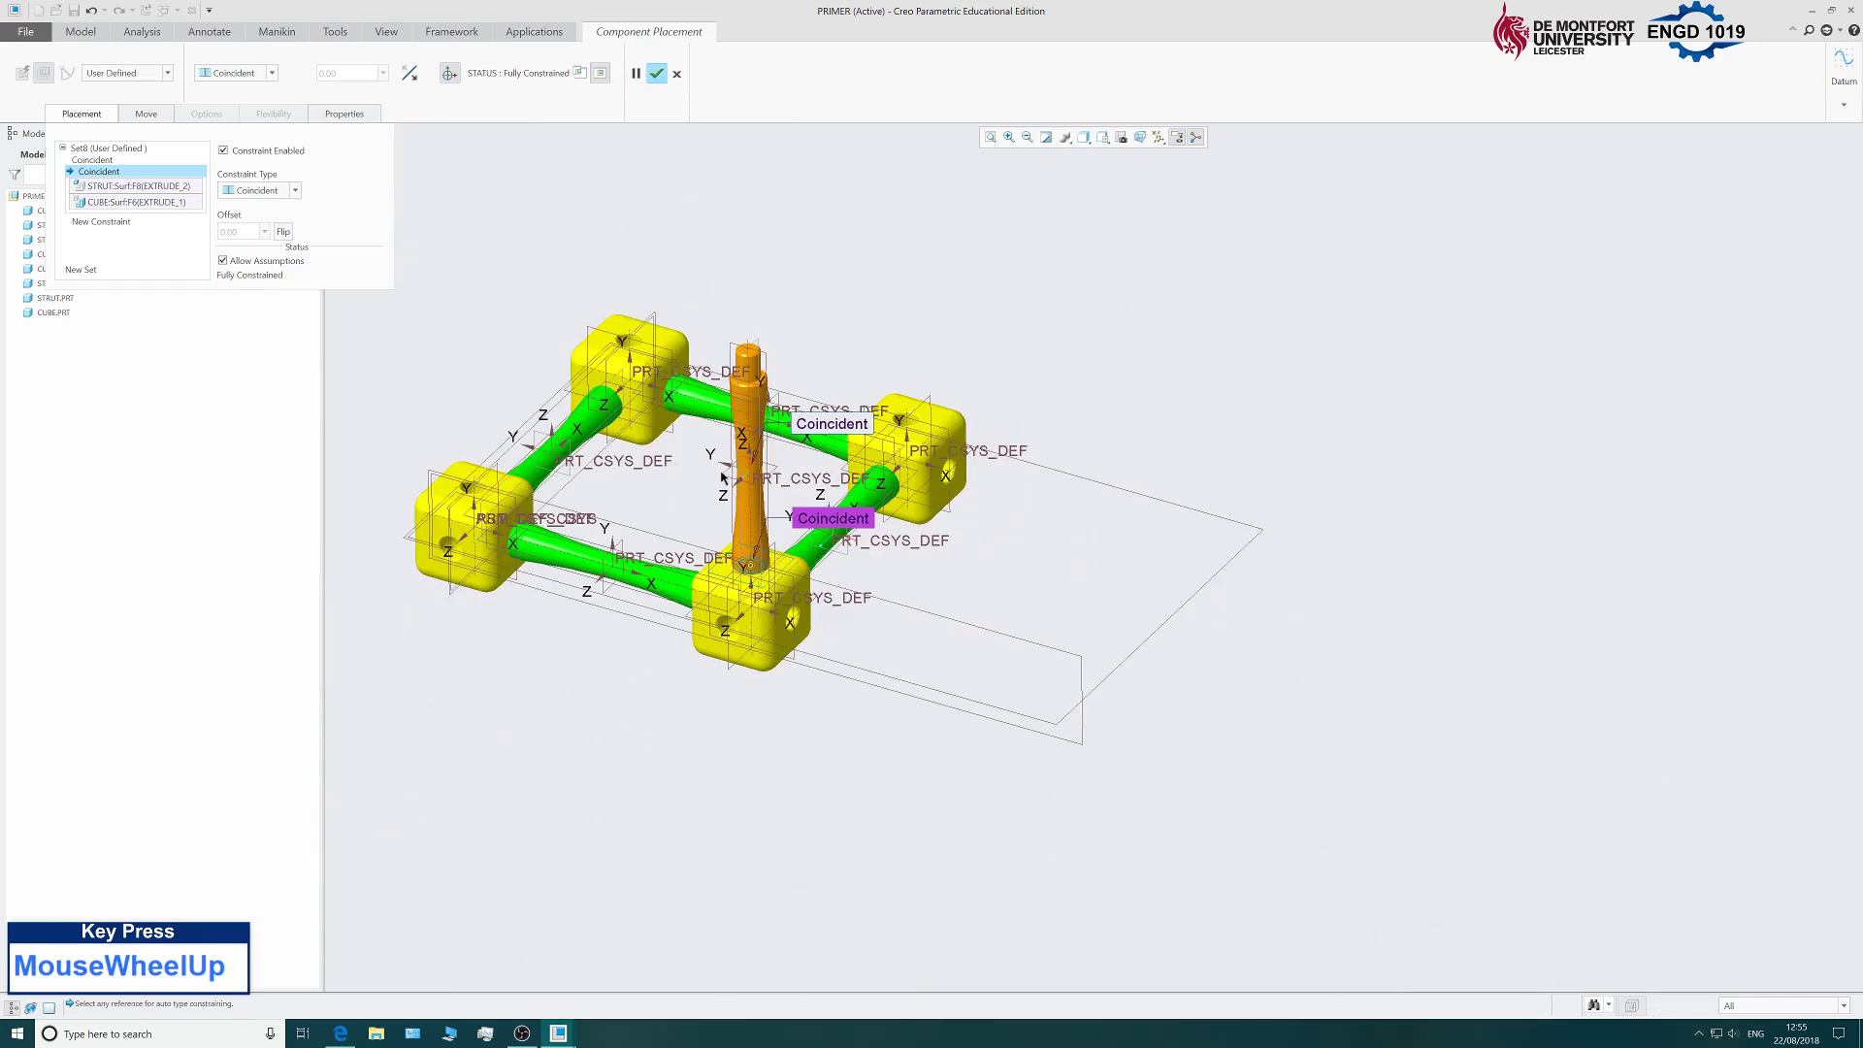
{"action": "scroll", "coordinate": [1086, 486], "scroll_direction": "up", "scroll_amount": 2}
{"action": "scroll", "coordinate": [1024, 551], "scroll_direction": "down", "scroll_amount": 2}
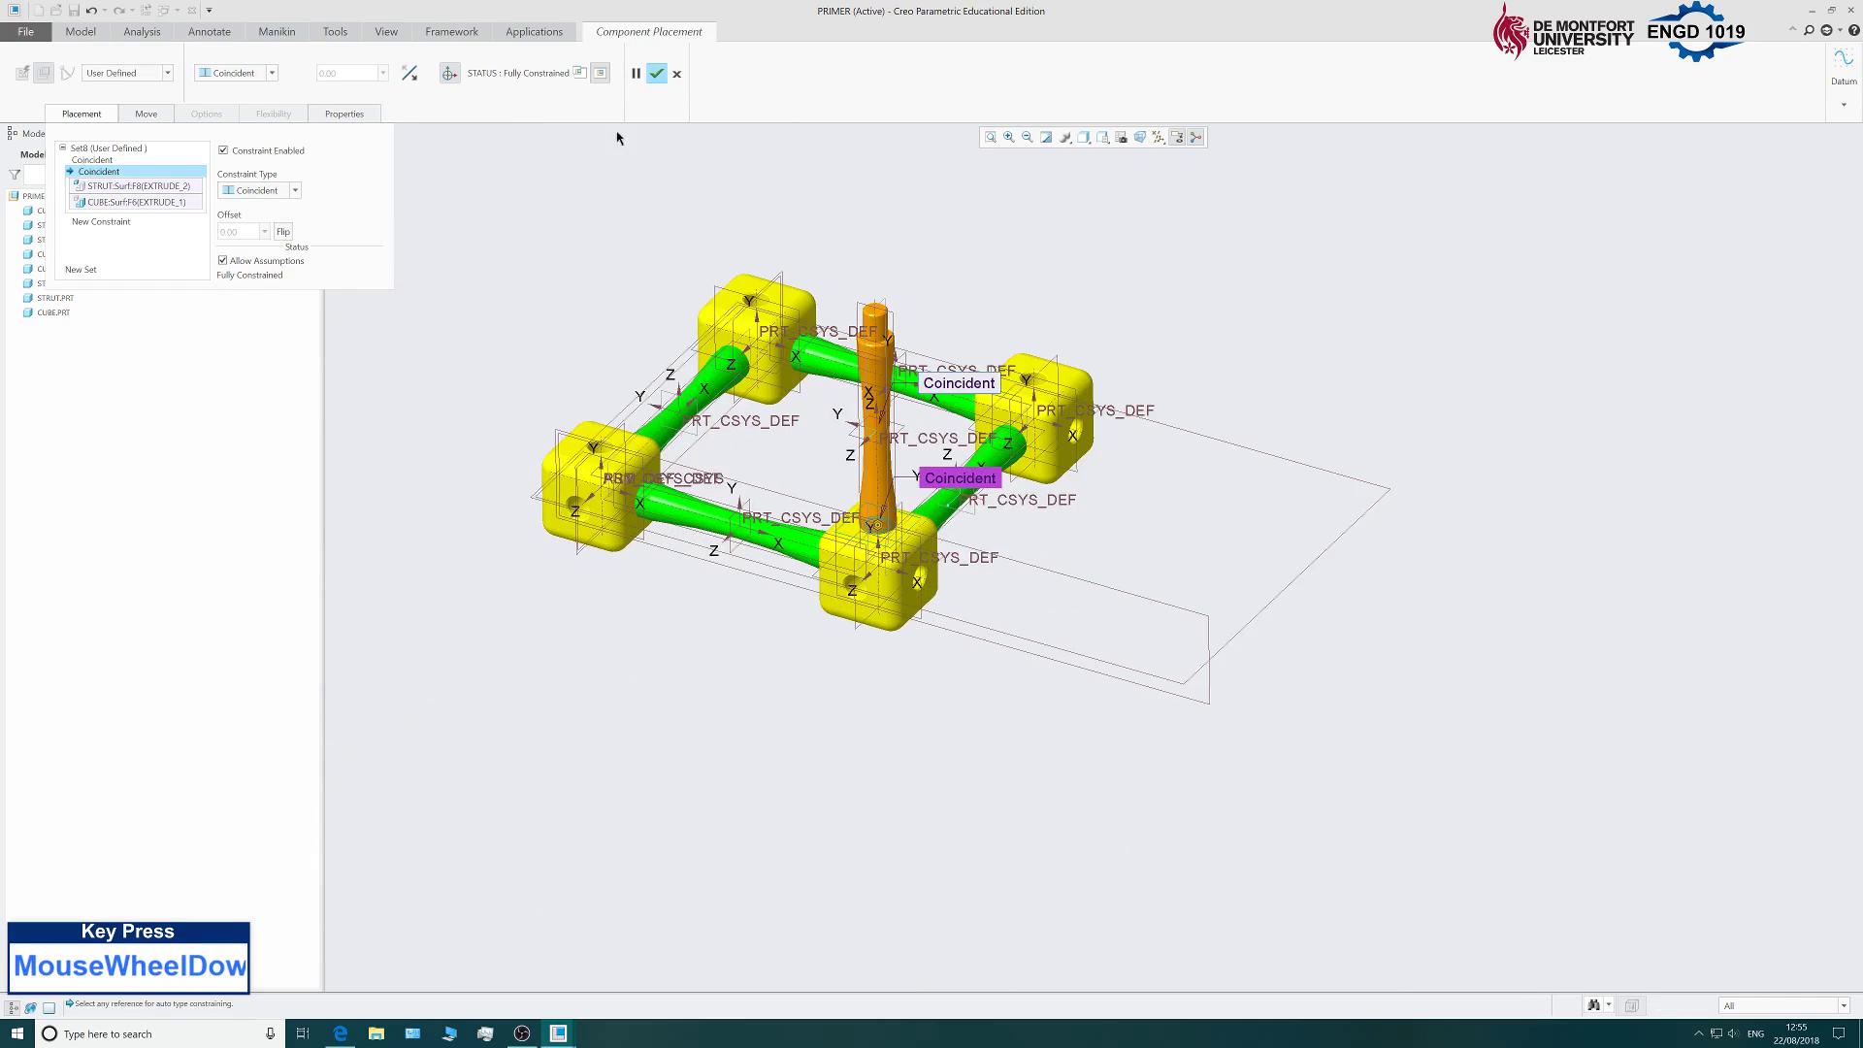
{"action": "left_click", "coordinate": [656, 73]}
Add another strut.prt and rotate it to stand upright.
{"action": "scroll", "coordinate": [775, 447], "scroll_direction": "up", "scroll_amount": 3}
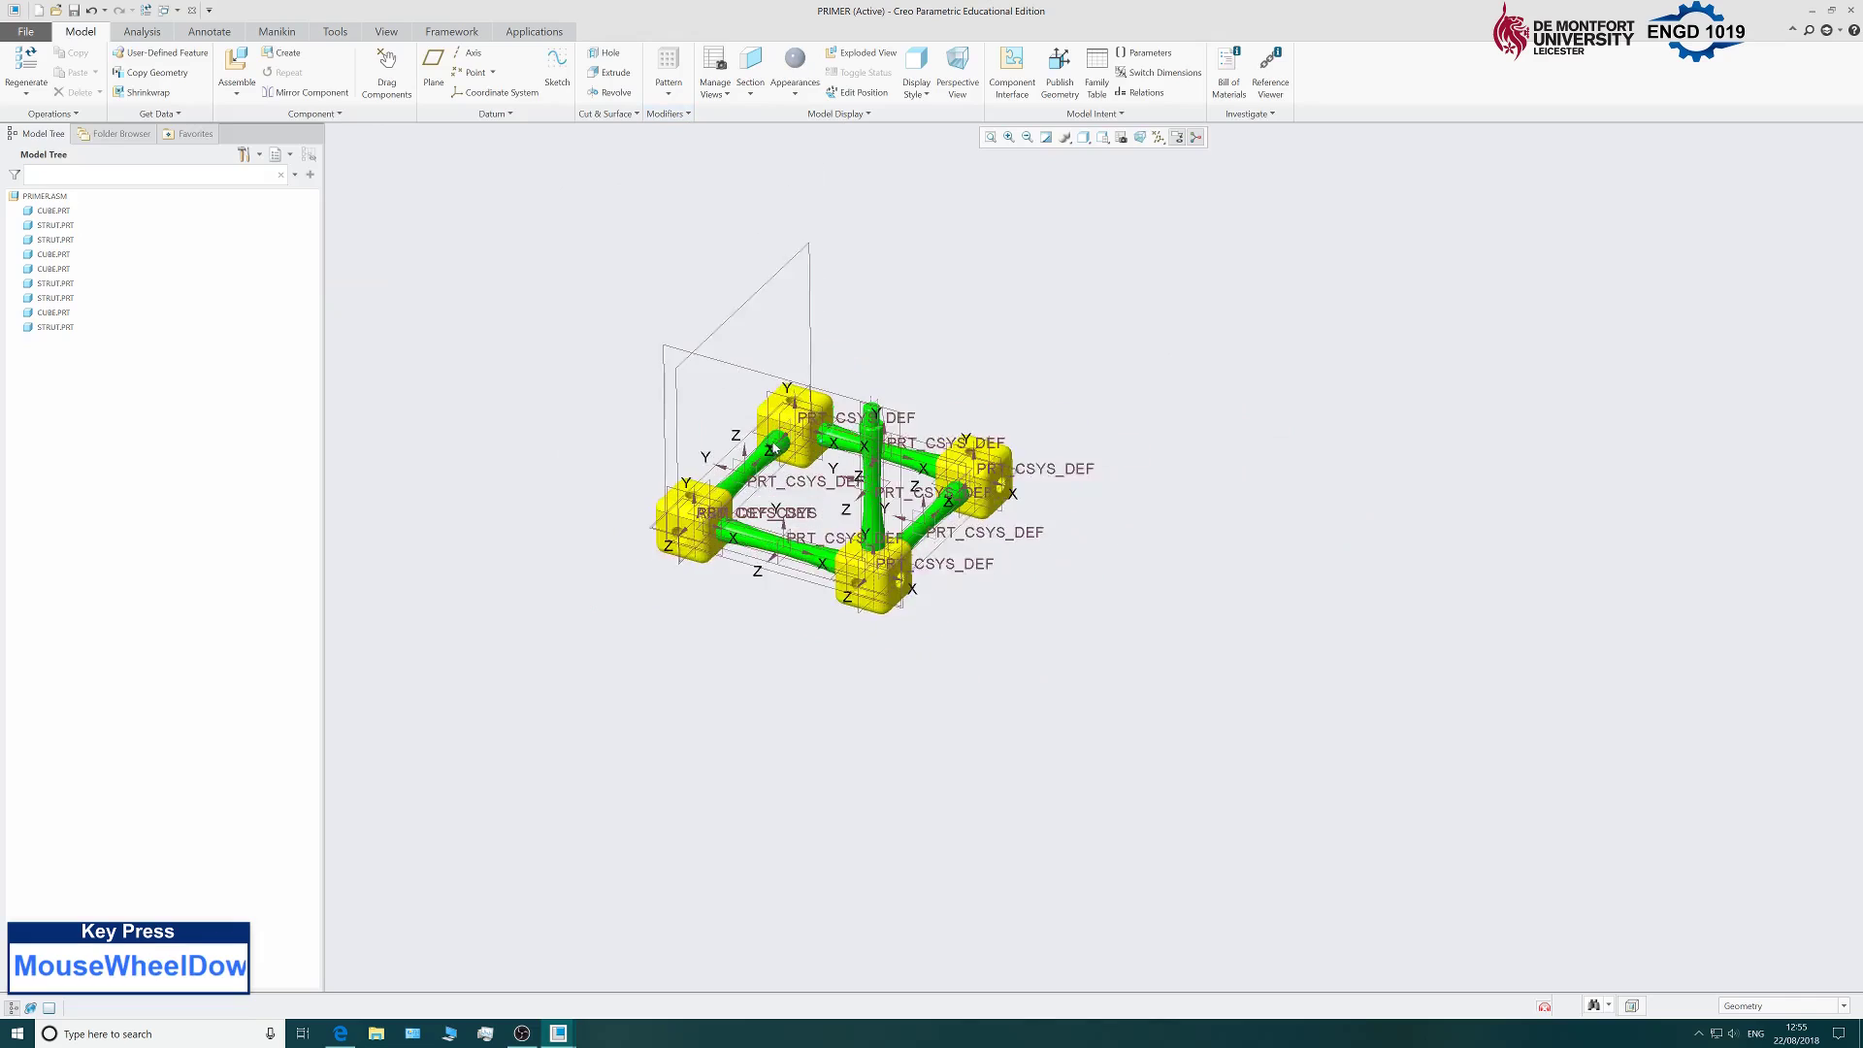
{"action": "scroll", "coordinate": [775, 447], "scroll_direction": "down", "scroll_amount": 2}
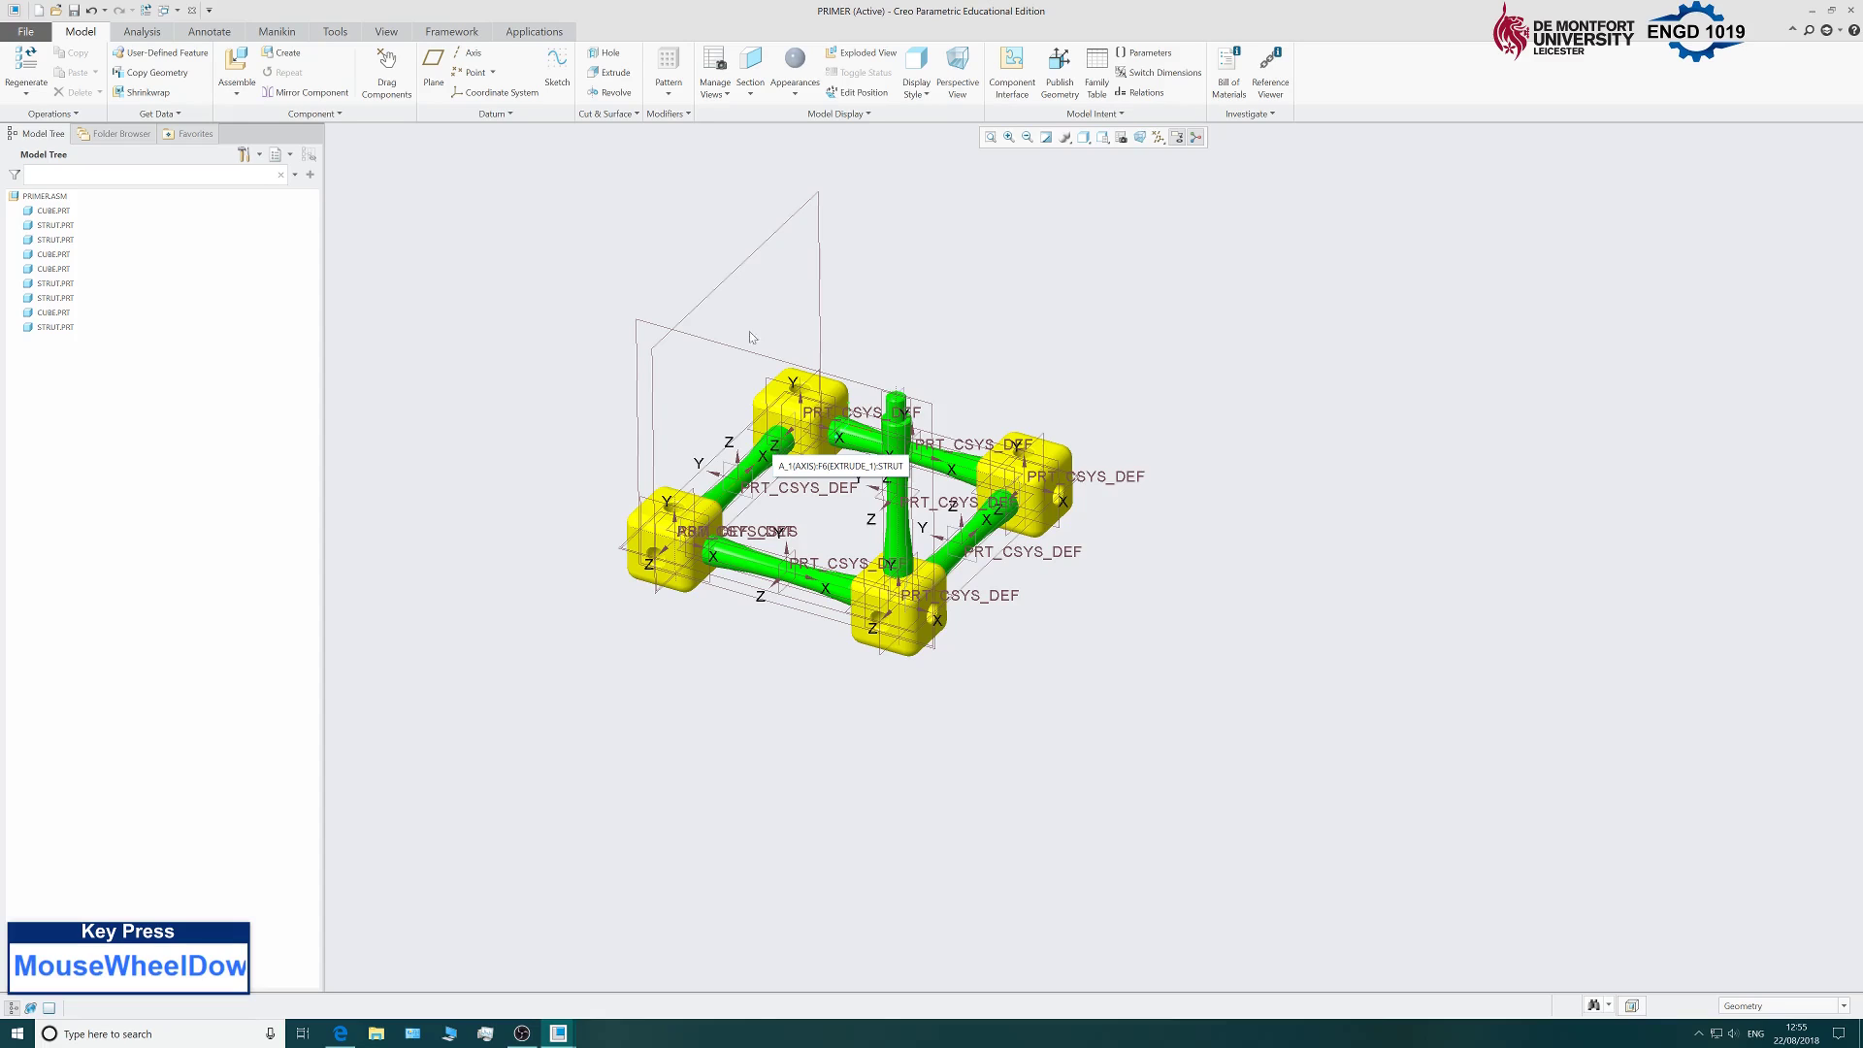
{"action": "left_click", "coordinate": [237, 66]}
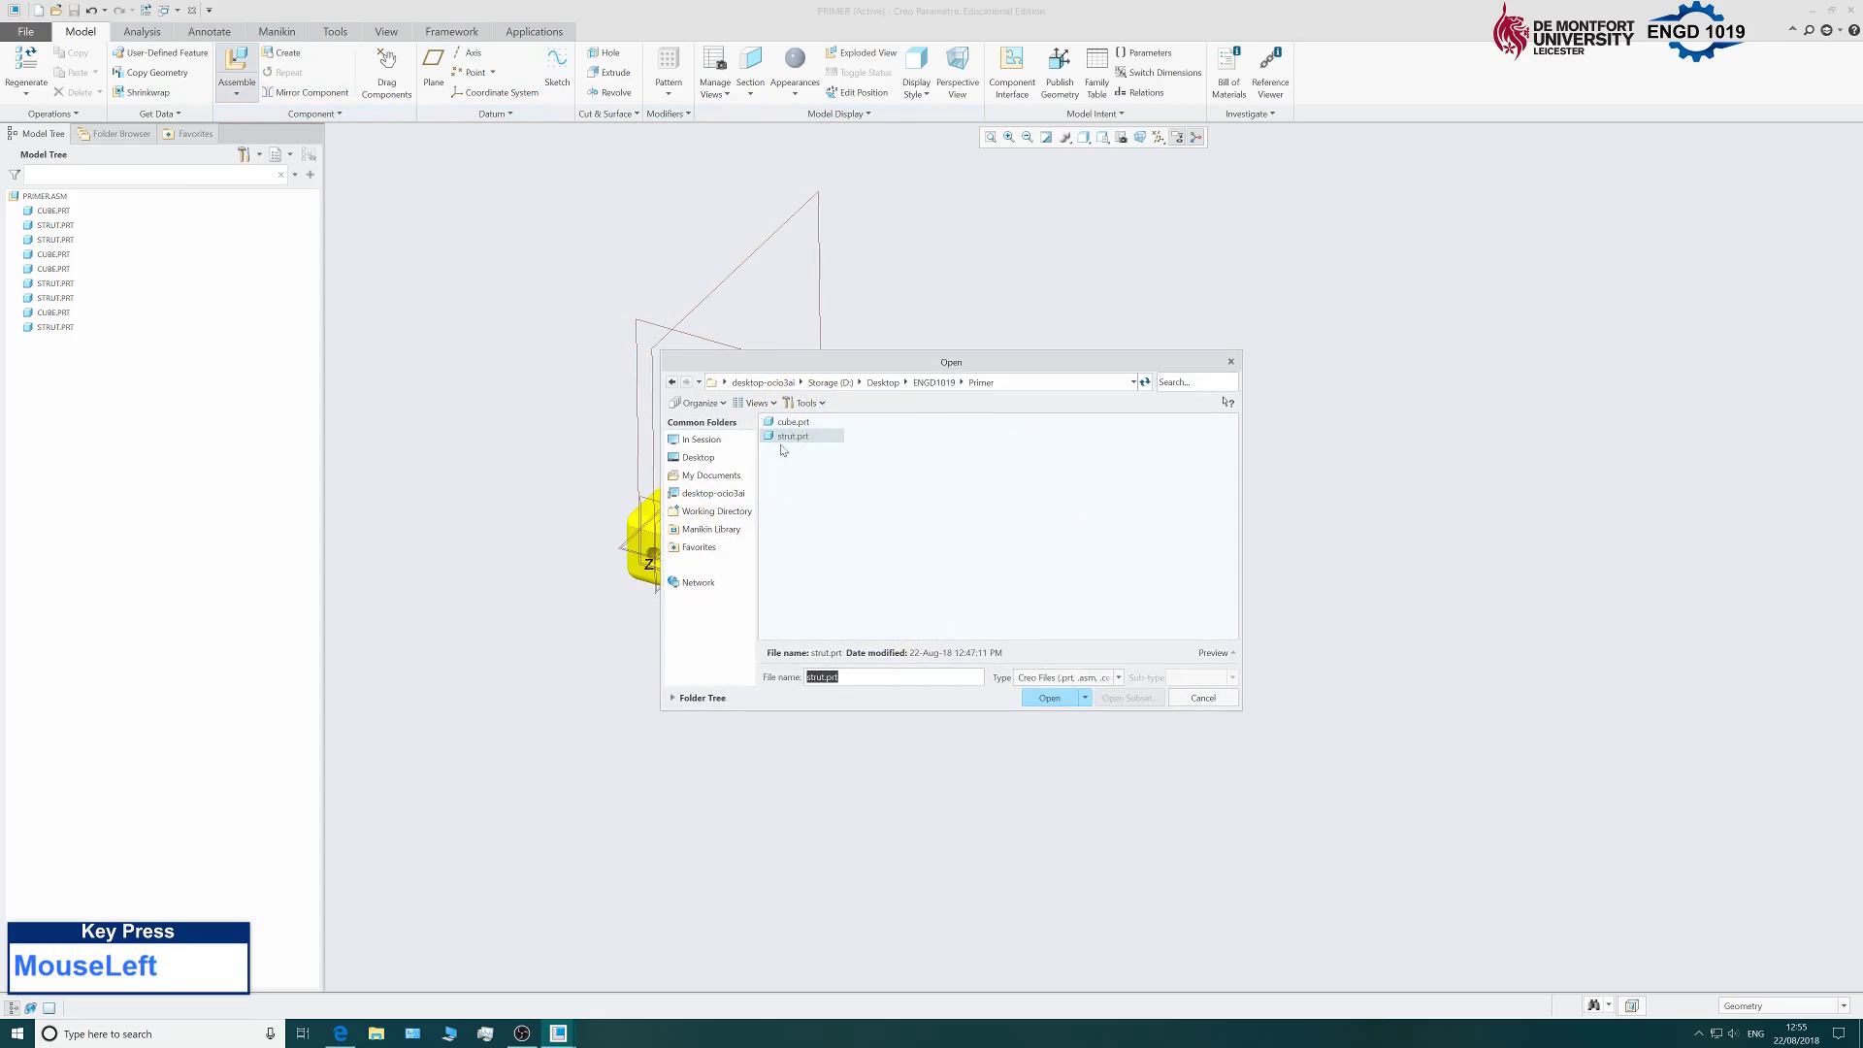
{"action": "left_click", "coordinate": [1047, 698]}
{"action": "scroll", "coordinate": [1037, 675], "scroll_direction": "down", "scroll_amount": 3}
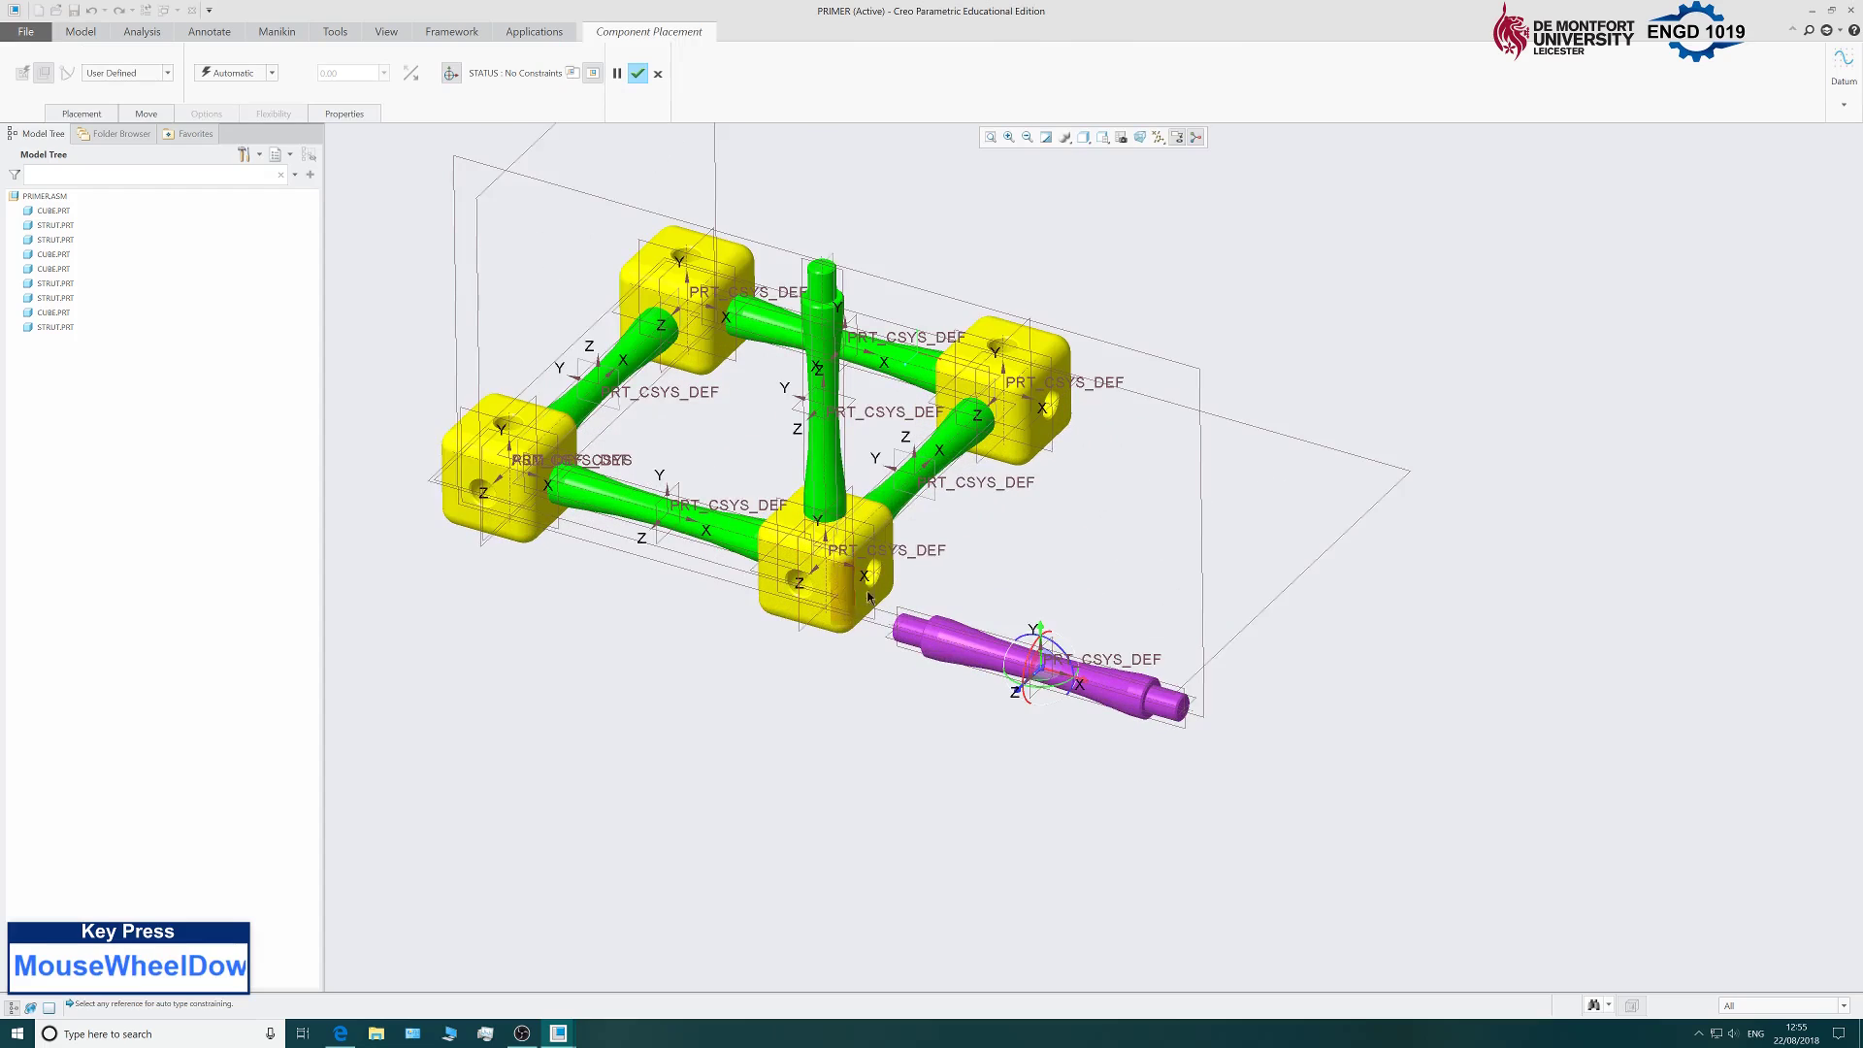
{"action": "left_click_drag", "start_coordinate": [1075, 672], "coordinate": [1045, 380]}
{"action": "scroll", "coordinate": [1045, 560], "scroll_direction": "down", "scroll_amount": 2}
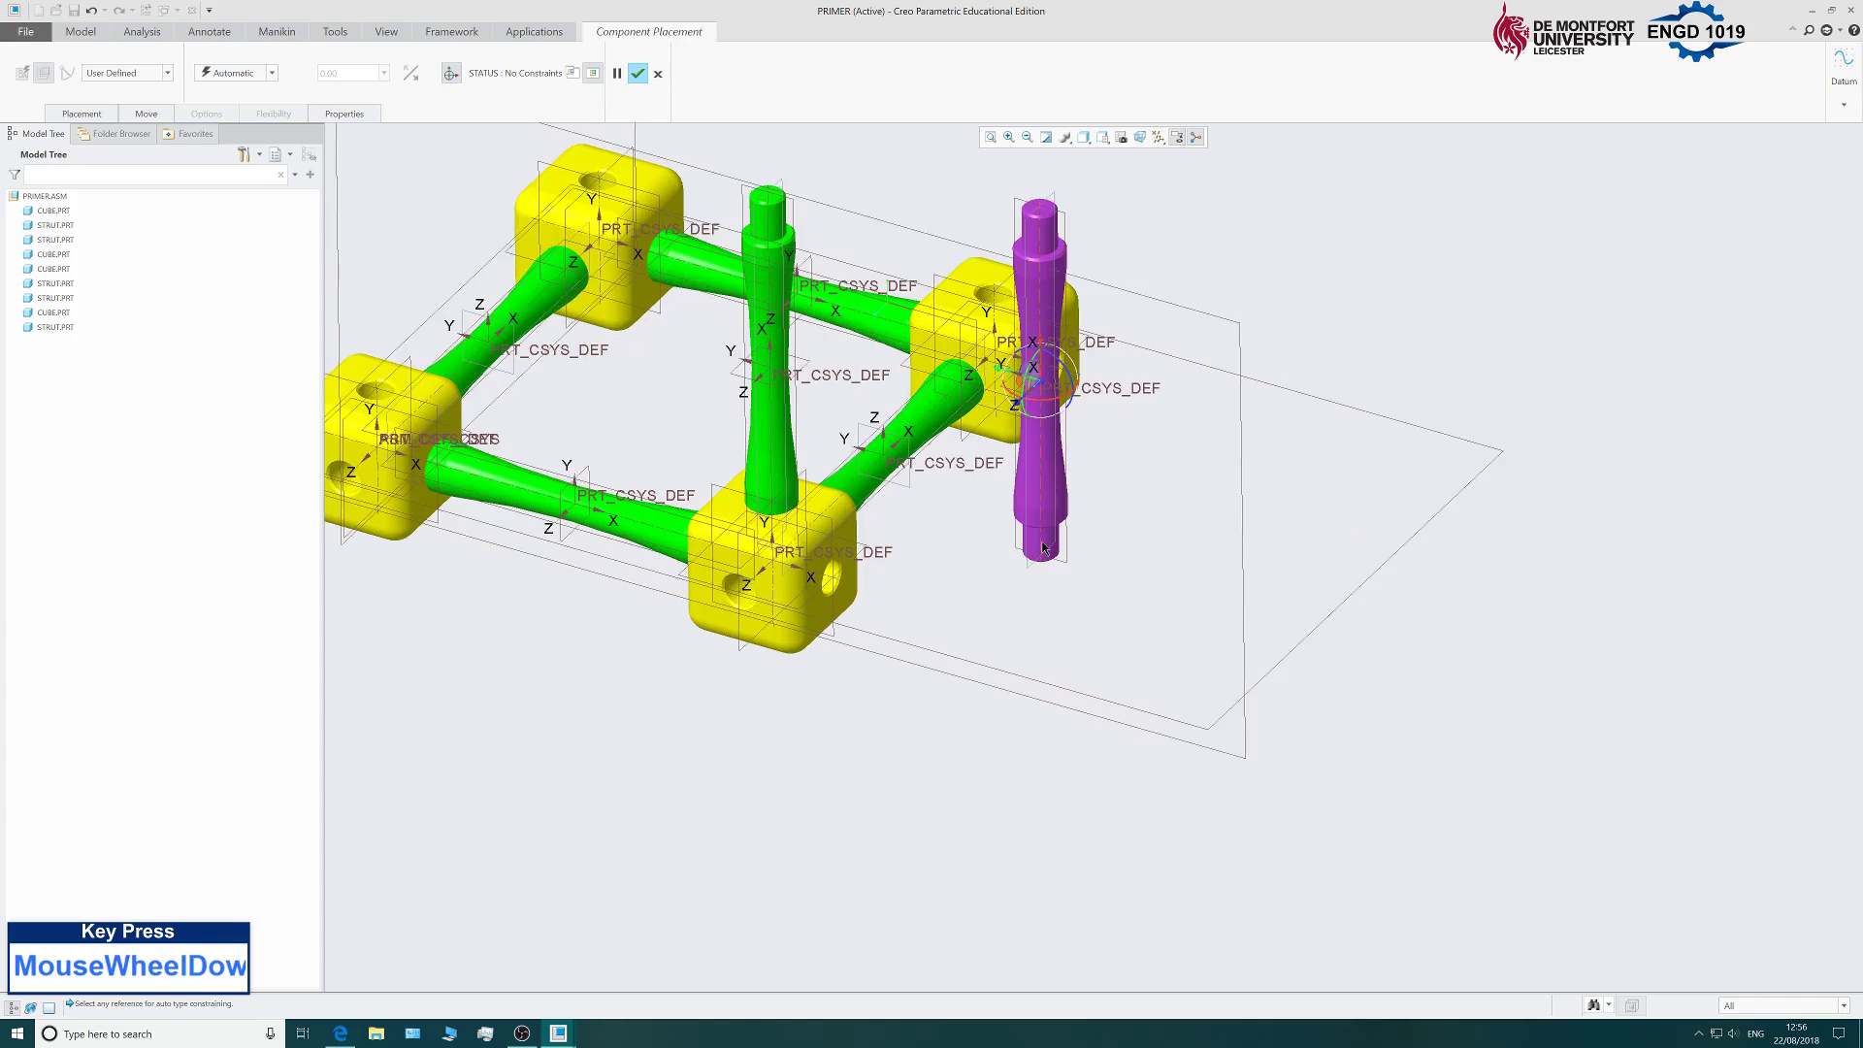
Constrain the strut to the left cube's top hole as Coincident instead of Distance.
{"action": "left_click", "coordinate": [1043, 545]}
{"action": "scroll", "coordinate": [1049, 558], "scroll_direction": "up", "scroll_amount": 3}
{"action": "scroll", "coordinate": [674, 482], "scroll_direction": "down", "scroll_amount": 6}
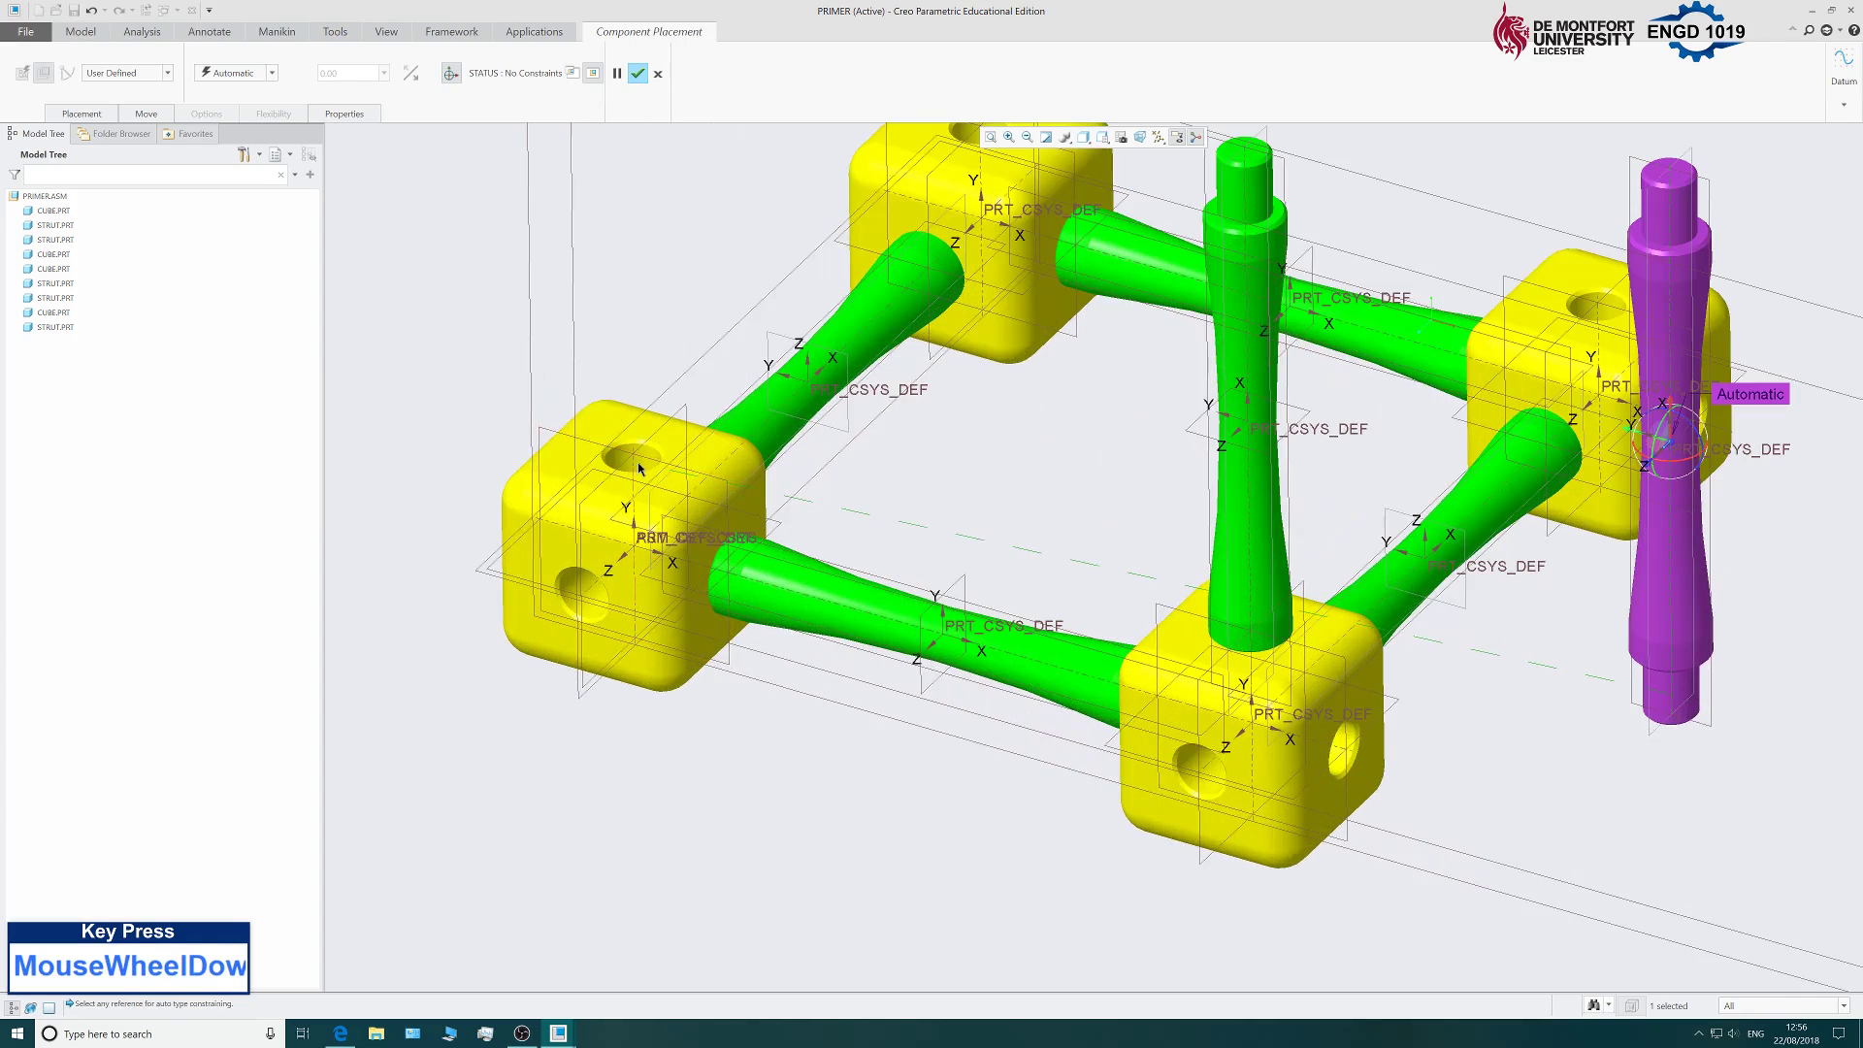
{"action": "left_click", "coordinate": [639, 469]}
{"action": "scroll", "coordinate": [846, 514], "scroll_direction": "up", "scroll_amount": 3}
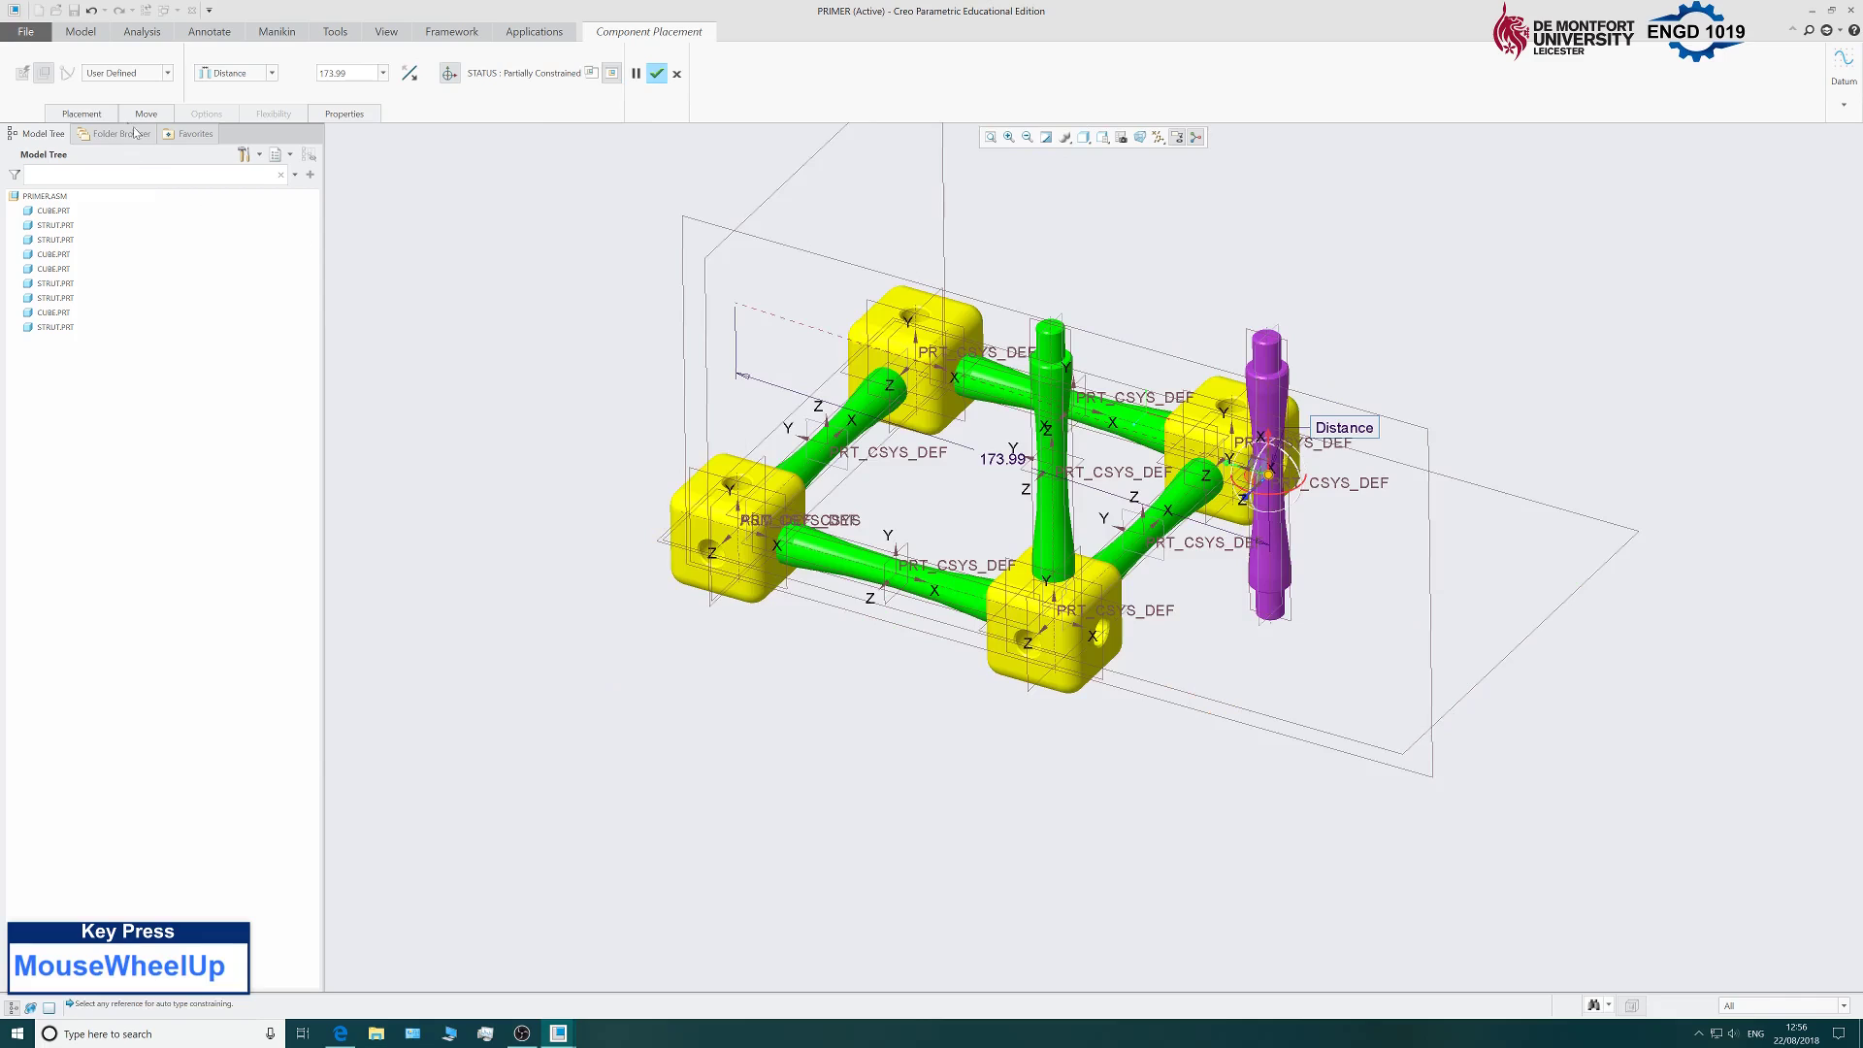
{"action": "left_click", "coordinate": [82, 113]}
{"action": "left_click", "coordinate": [263, 190]}
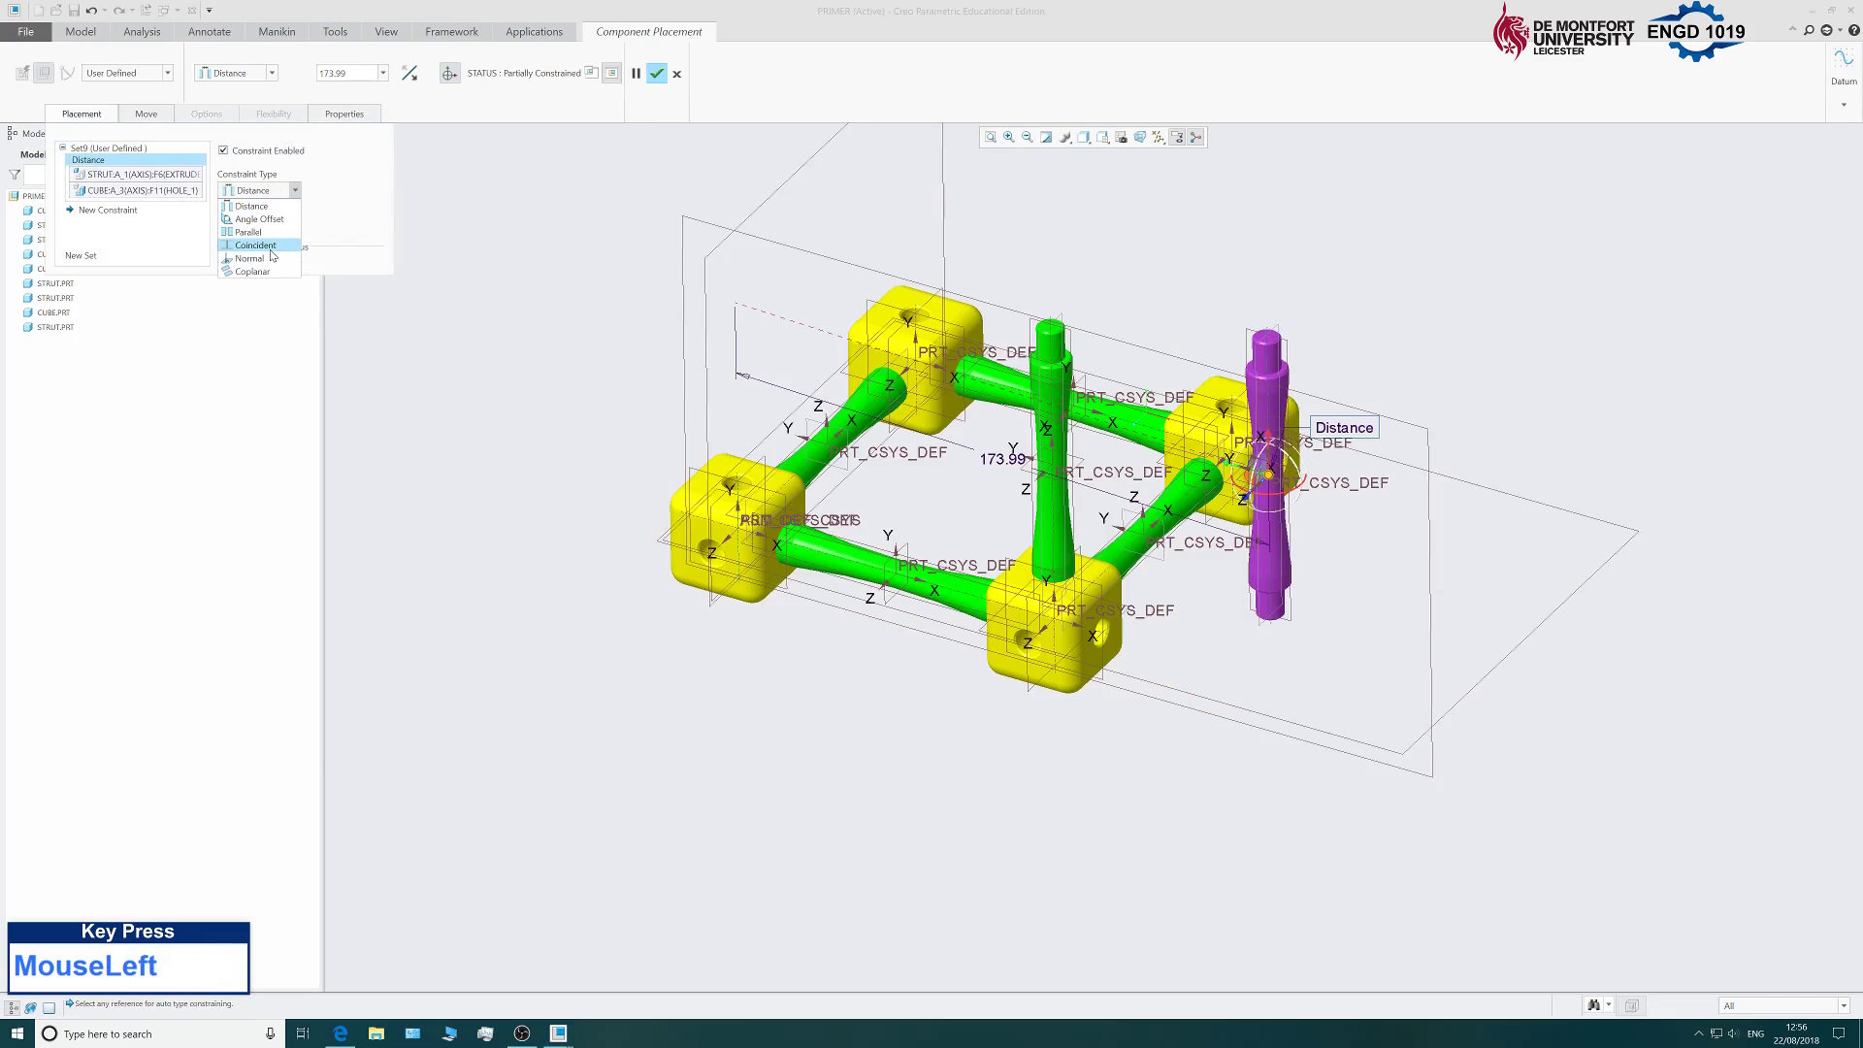
{"action": "left_click", "coordinate": [255, 246]}
Seat the strut's shoulder on the left cube's top face and confirm placement.
{"action": "left_click", "coordinate": [91, 211]}
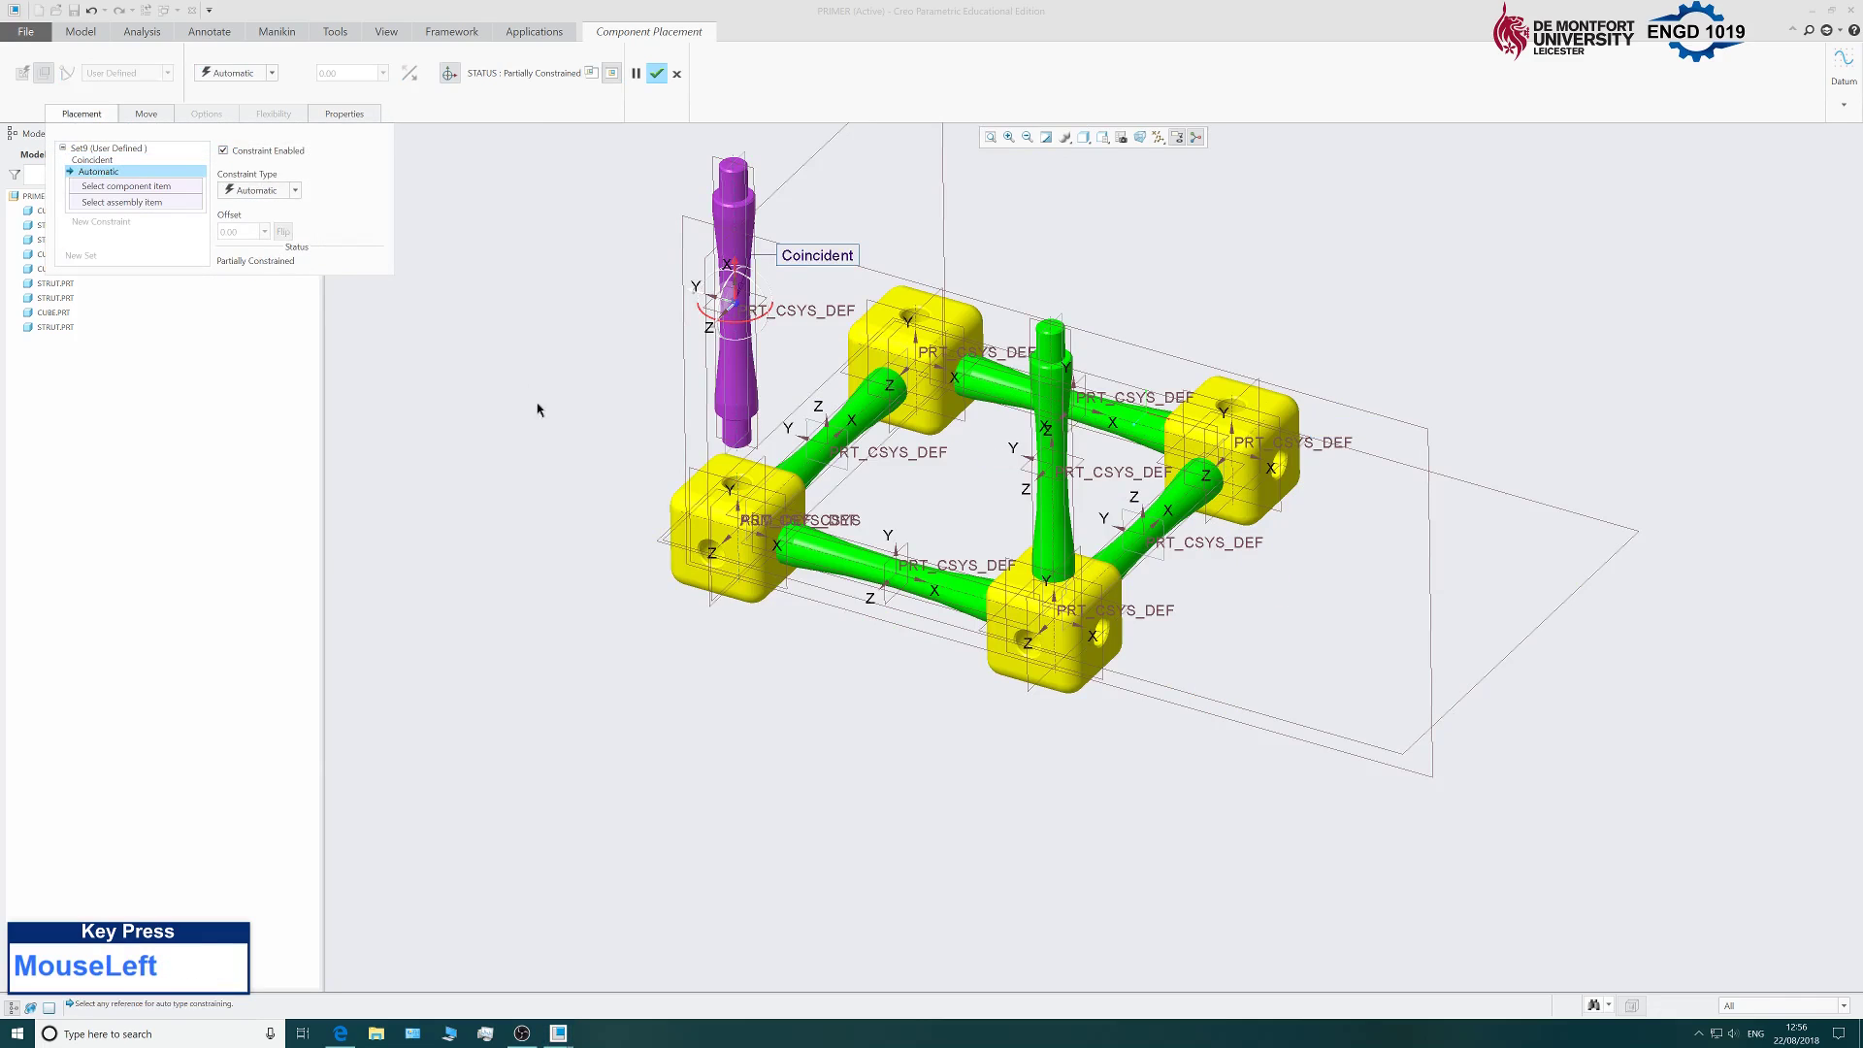
{"action": "middle_click_drag", "start_coordinate": [537, 408], "coordinate": [679, 398]}
{"action": "scroll", "coordinate": [816, 415], "scroll_direction": "down", "scroll_amount": 5}
{"action": "left_click", "coordinate": [807, 410]}
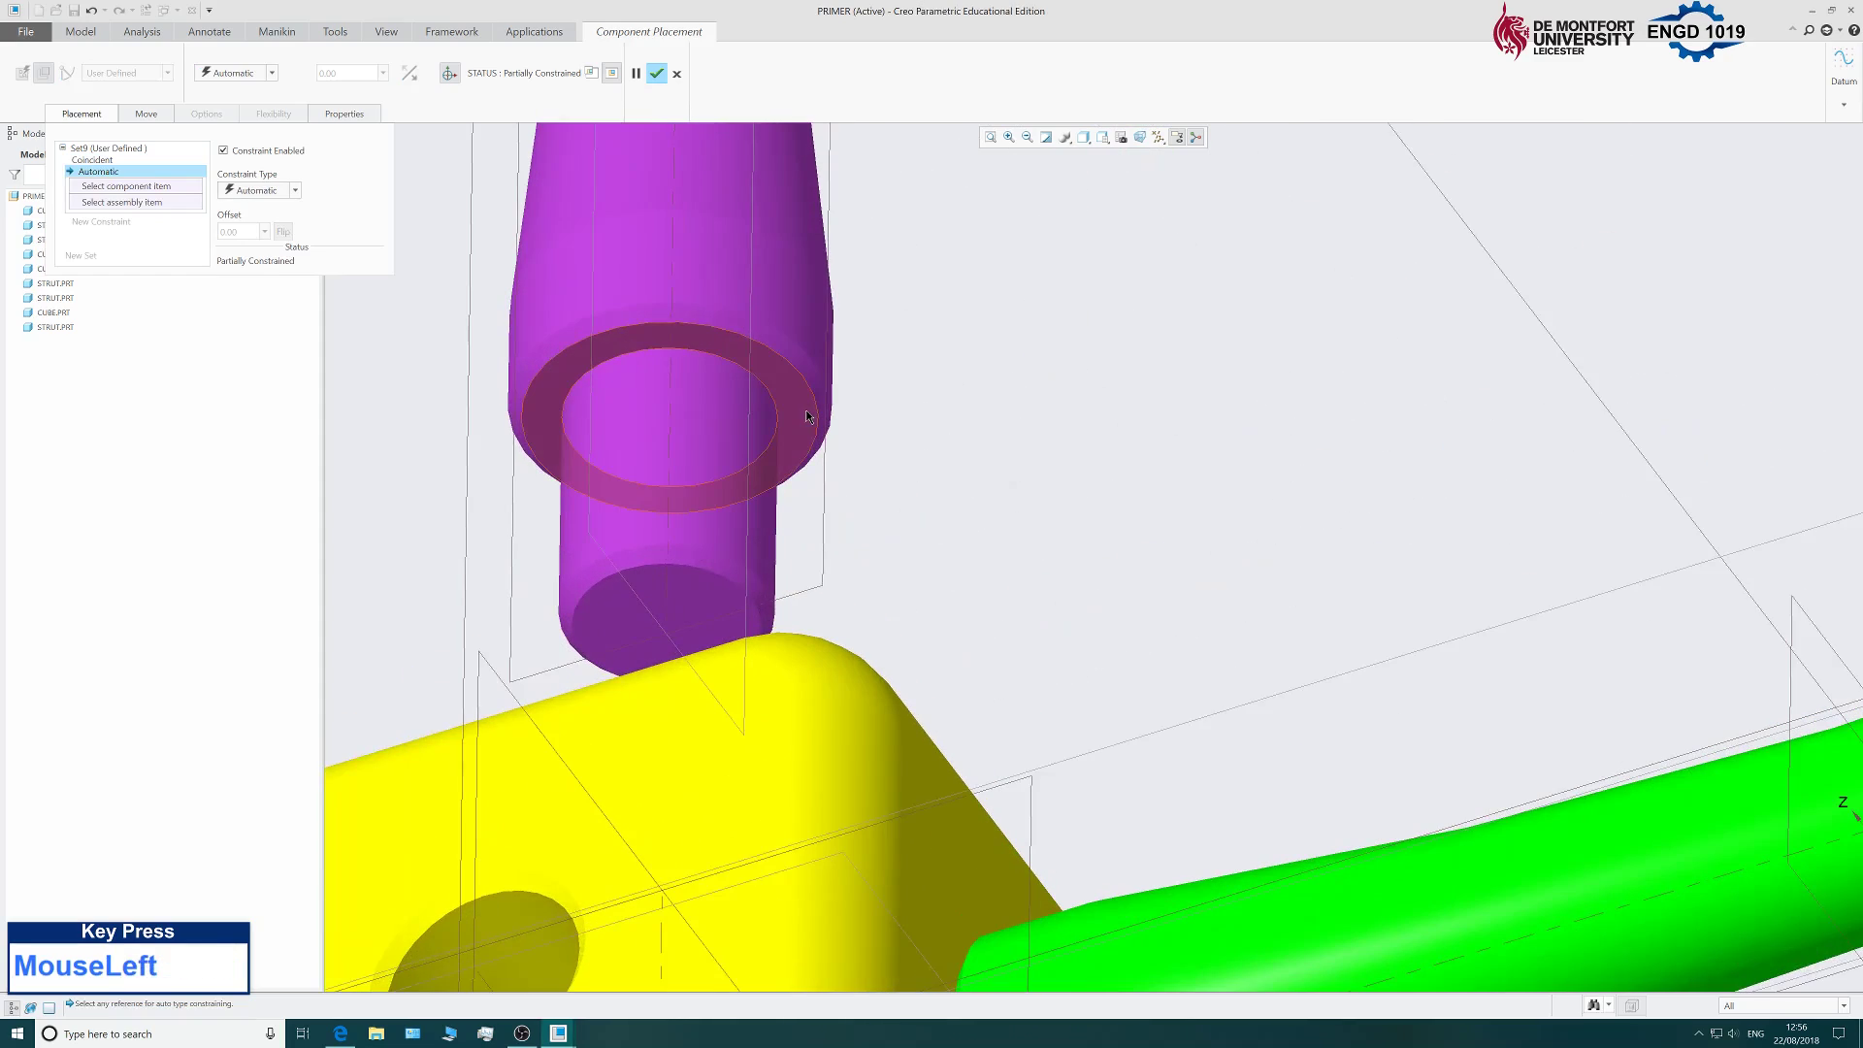
{"action": "scroll", "coordinate": [807, 409], "scroll_direction": "up", "scroll_amount": 5}
{"action": "middle_click_drag", "start_coordinate": [1003, 470], "coordinate": [973, 583]}
{"action": "scroll", "coordinate": [971, 580], "scroll_direction": "down", "scroll_amount": 3}
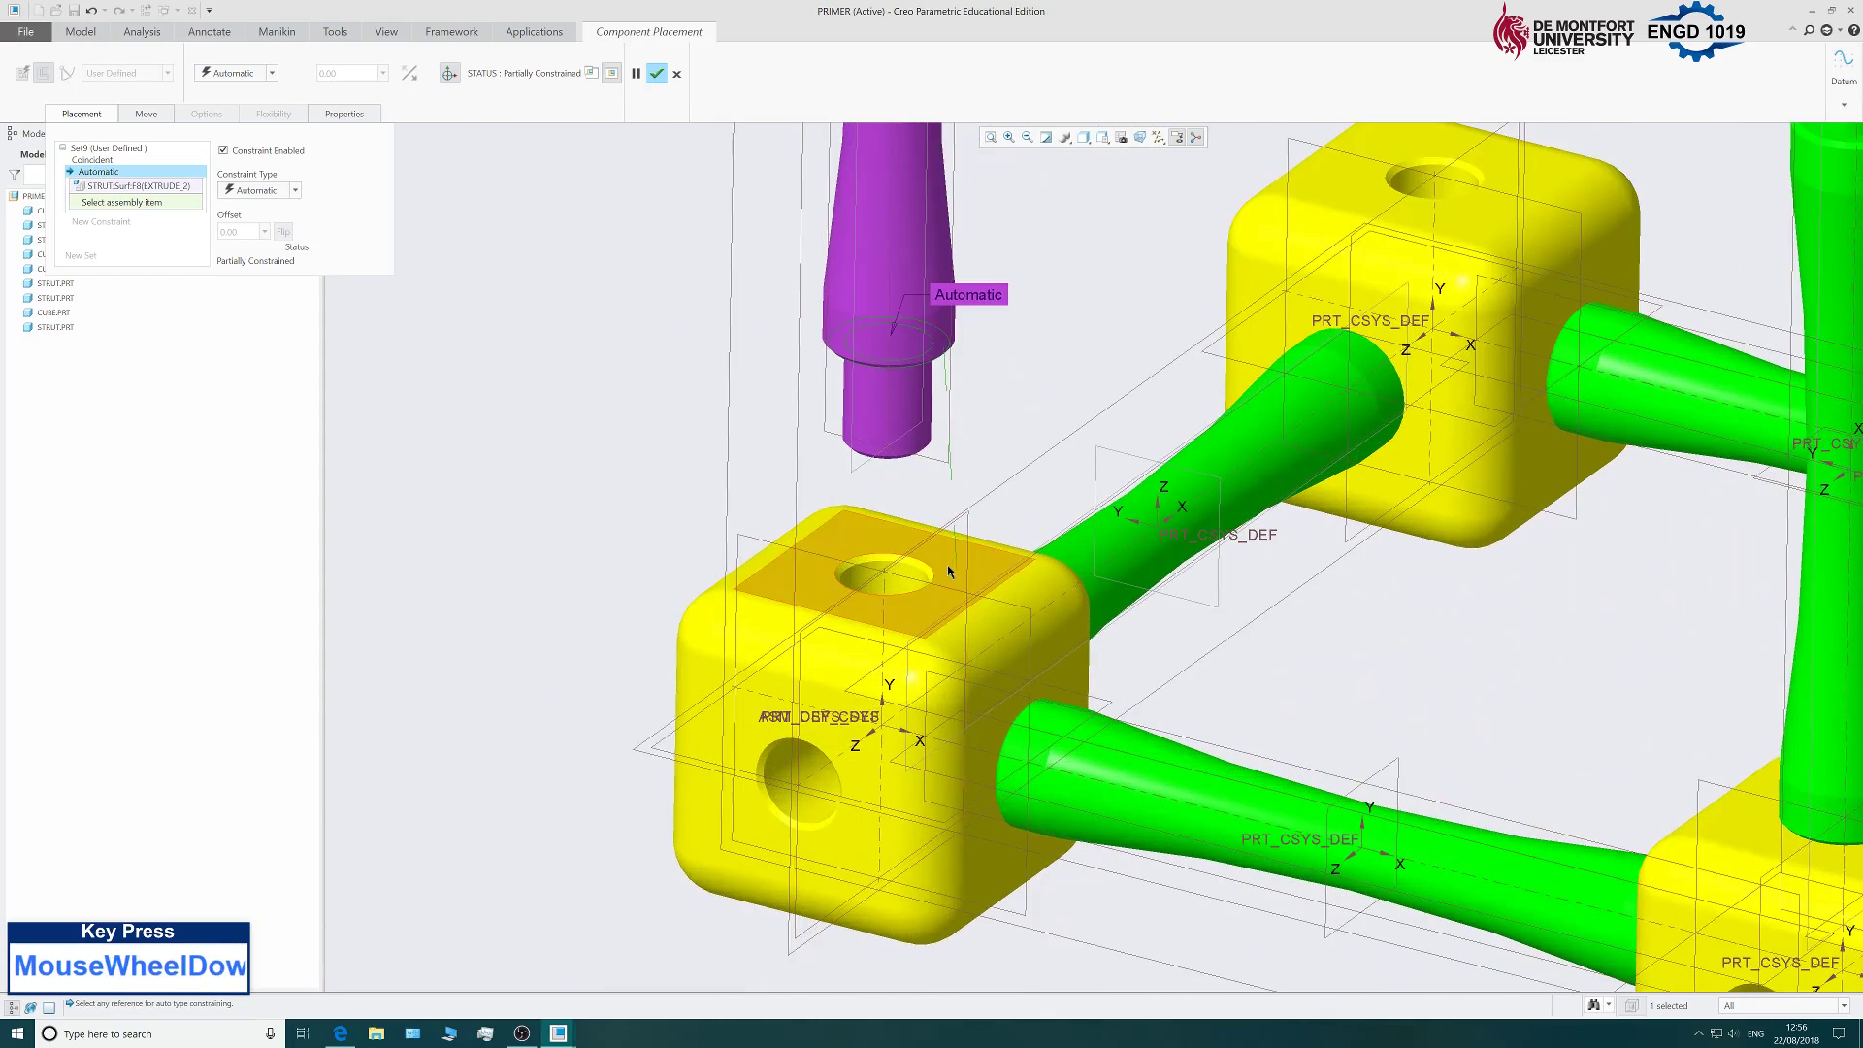
{"action": "left_click", "coordinate": [948, 568]}
{"action": "scroll", "coordinate": [655, 409], "scroll_direction": "up", "scroll_amount": 5}
{"action": "scroll", "coordinate": [650, 403], "scroll_direction": "down", "scroll_amount": 3}
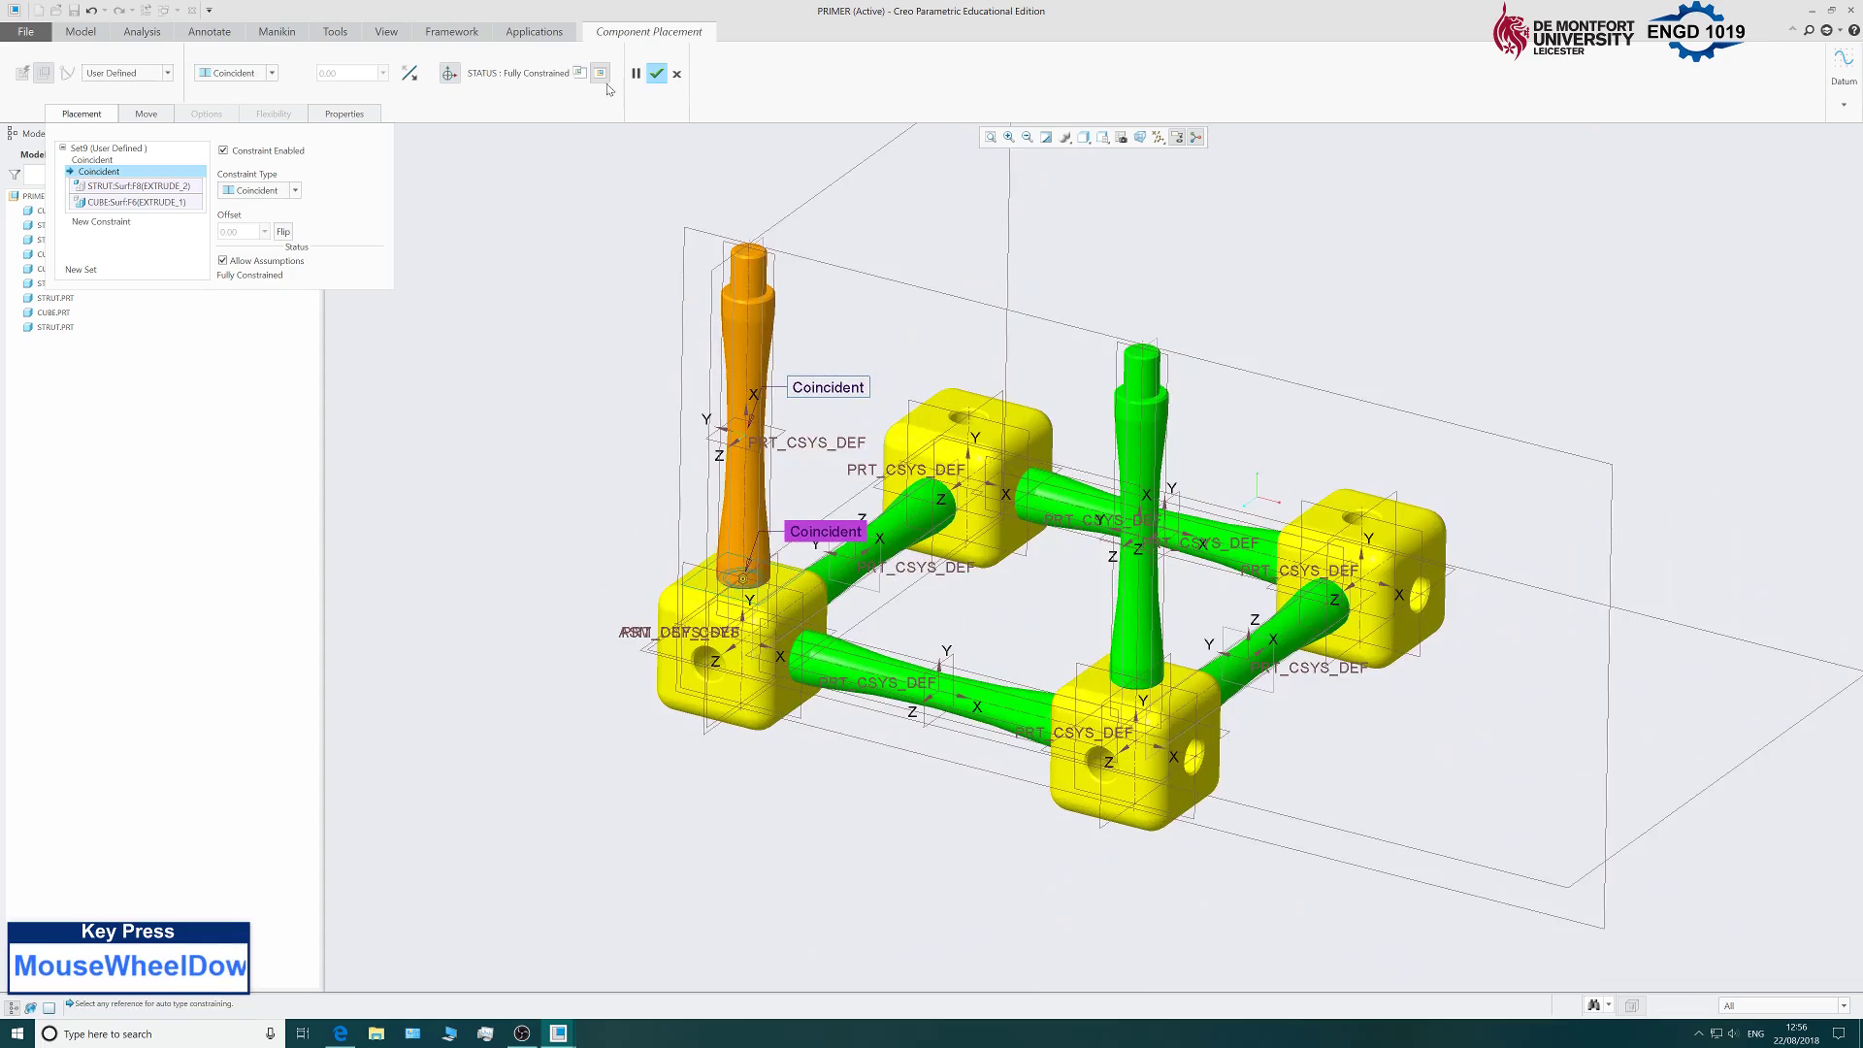
{"action": "left_click", "coordinate": [655, 74]}
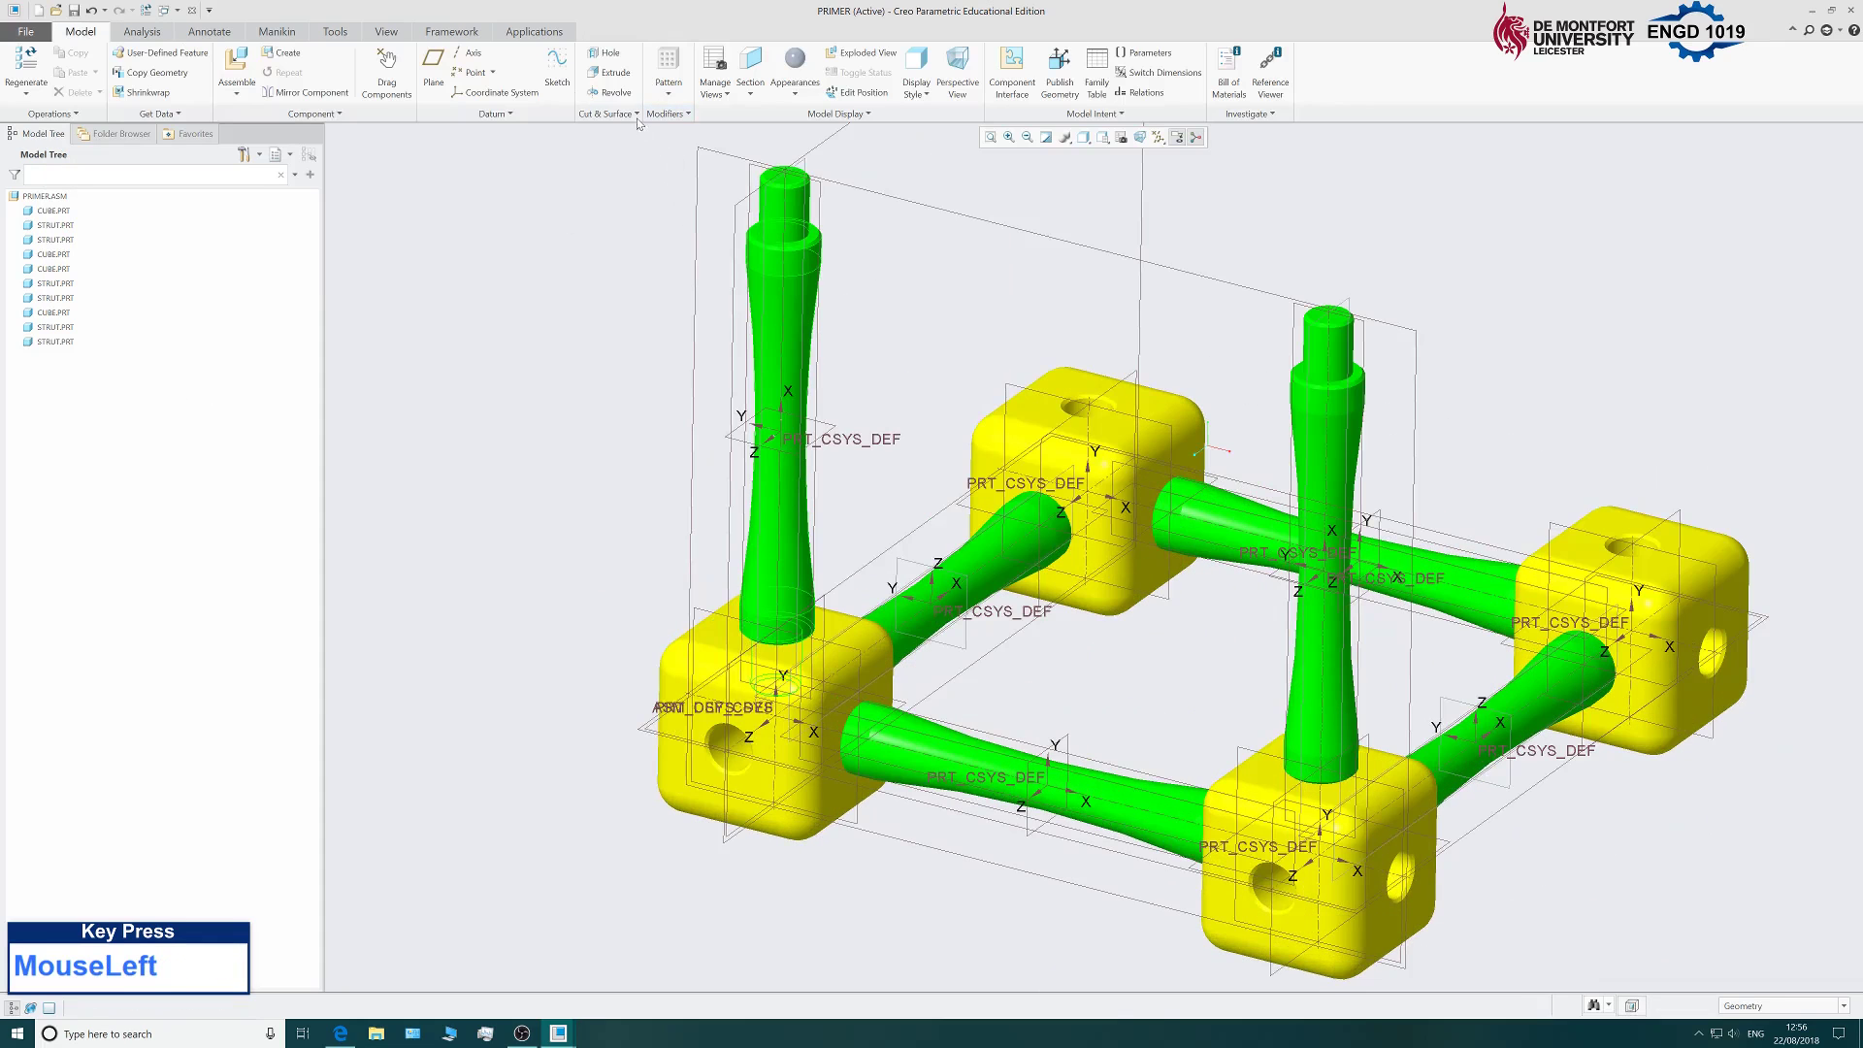
Insert strut.prt into the assembly, rotate it upright and move it toward the third cube.
{"action": "left_click", "coordinate": [237, 64]}
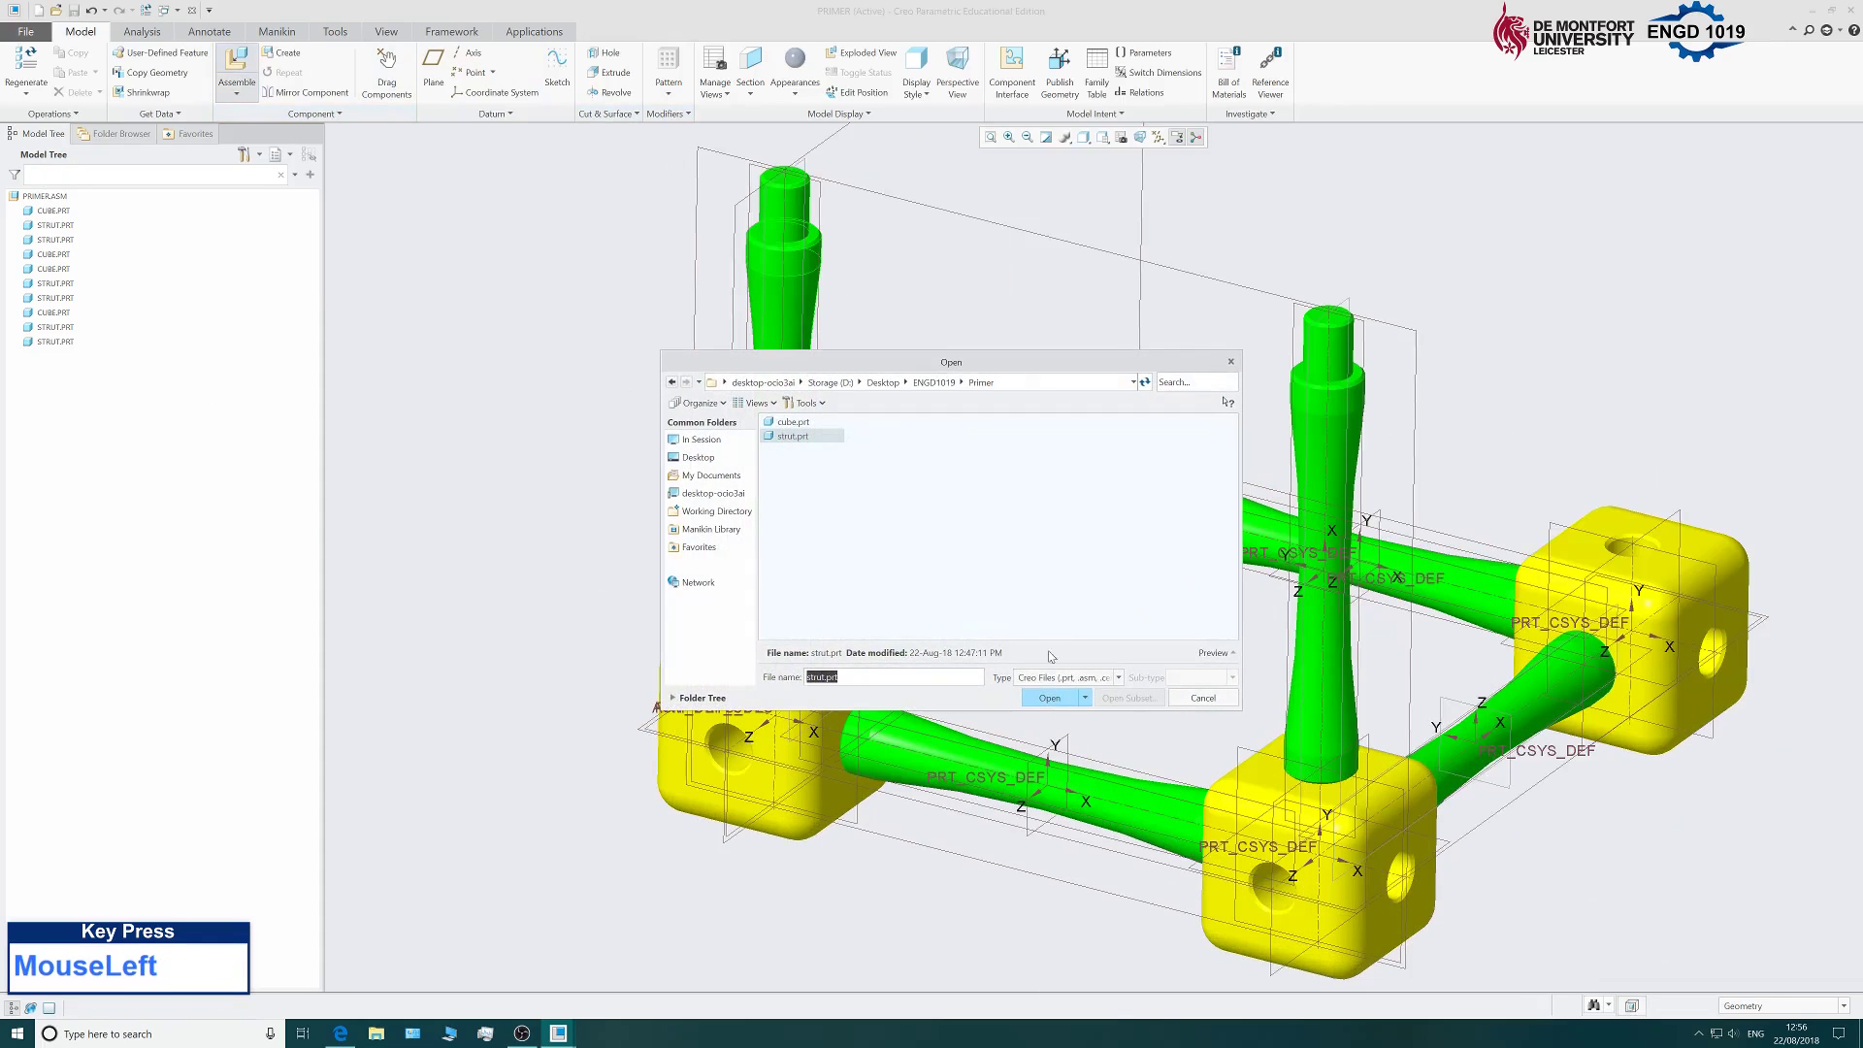
{"action": "left_click", "coordinate": [1050, 697]}
{"action": "scroll", "coordinate": [925, 647], "scroll_direction": "down", "scroll_amount": 3}
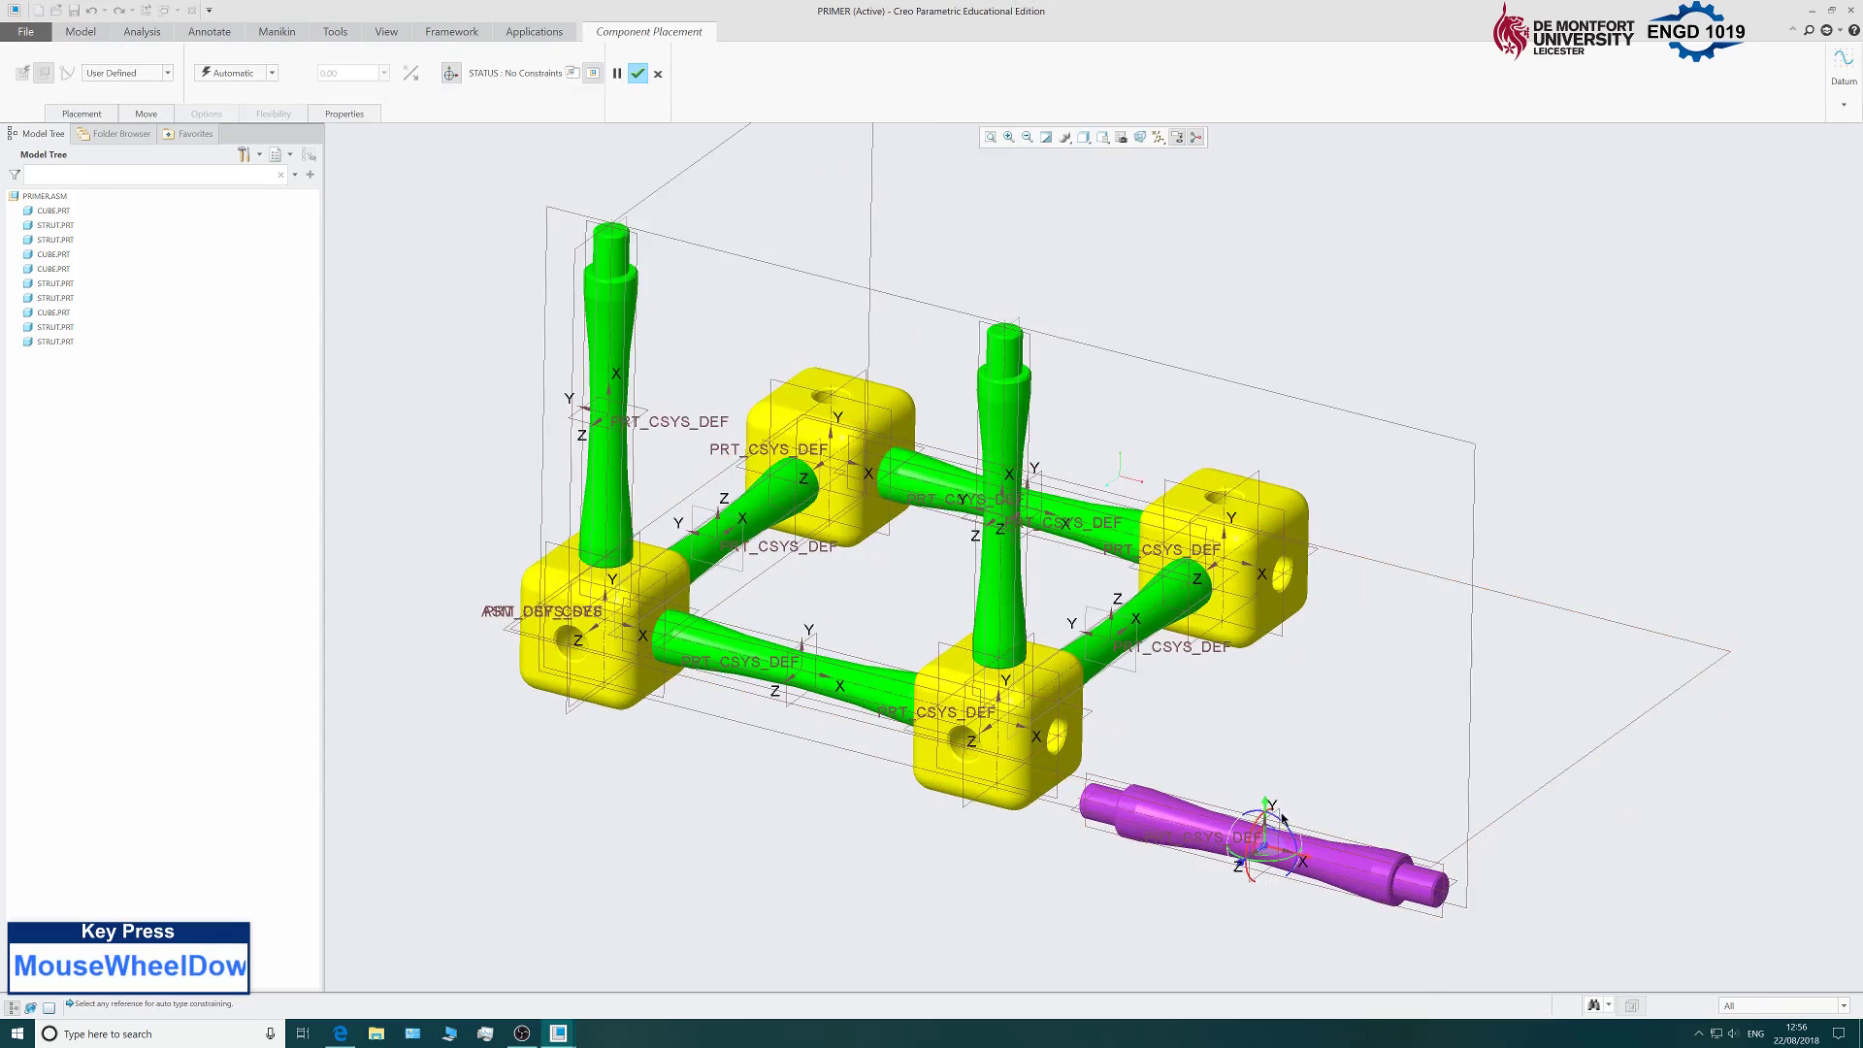
{"action": "left_click_drag", "start_coordinate": [1283, 819], "coordinate": [898, 238]}
{"action": "middle_click_drag", "start_coordinate": [886, 528], "coordinate": [1107, 578]}
{"action": "scroll", "coordinate": [1179, 482], "scroll_direction": "down", "scroll_amount": 3}
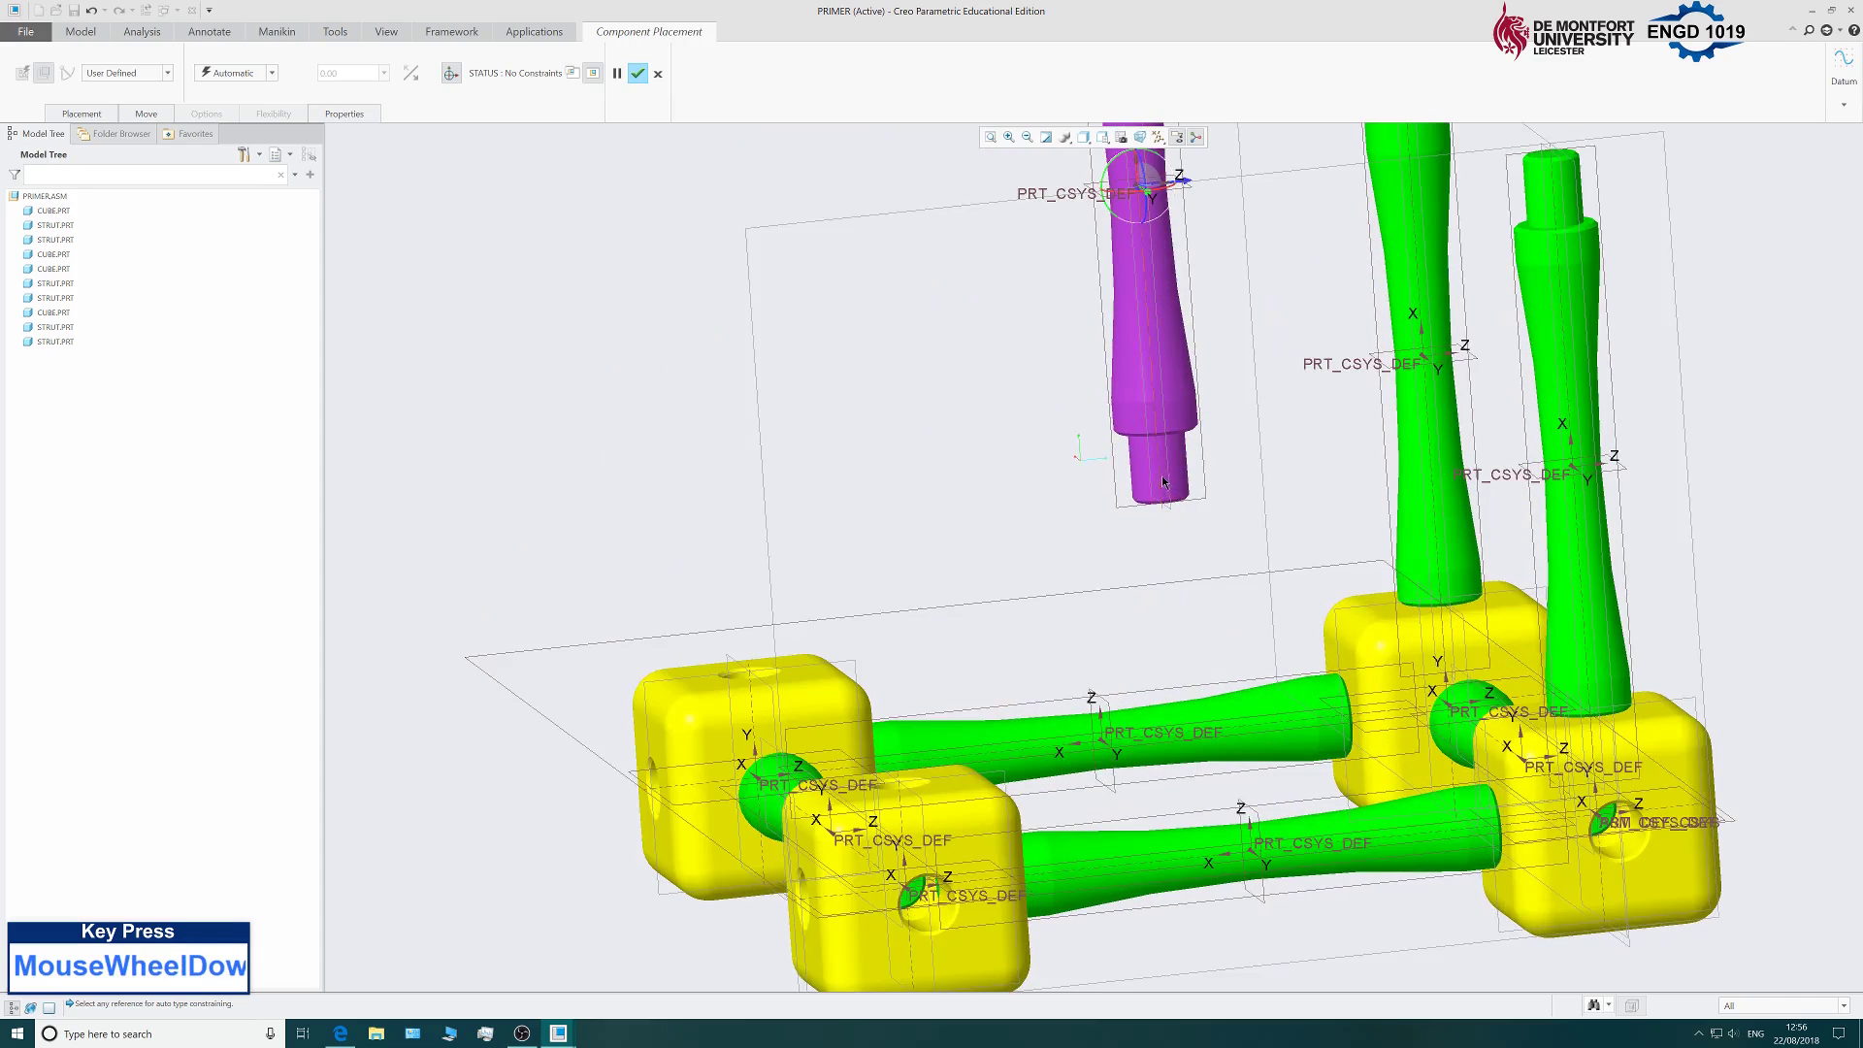
Constrain the strut's axis Coincident with the cube's top hole, changing it from Distance.
{"action": "left_click", "coordinate": [1165, 483]}
{"action": "scroll", "coordinate": [922, 767], "scroll_direction": "down", "scroll_amount": 3}
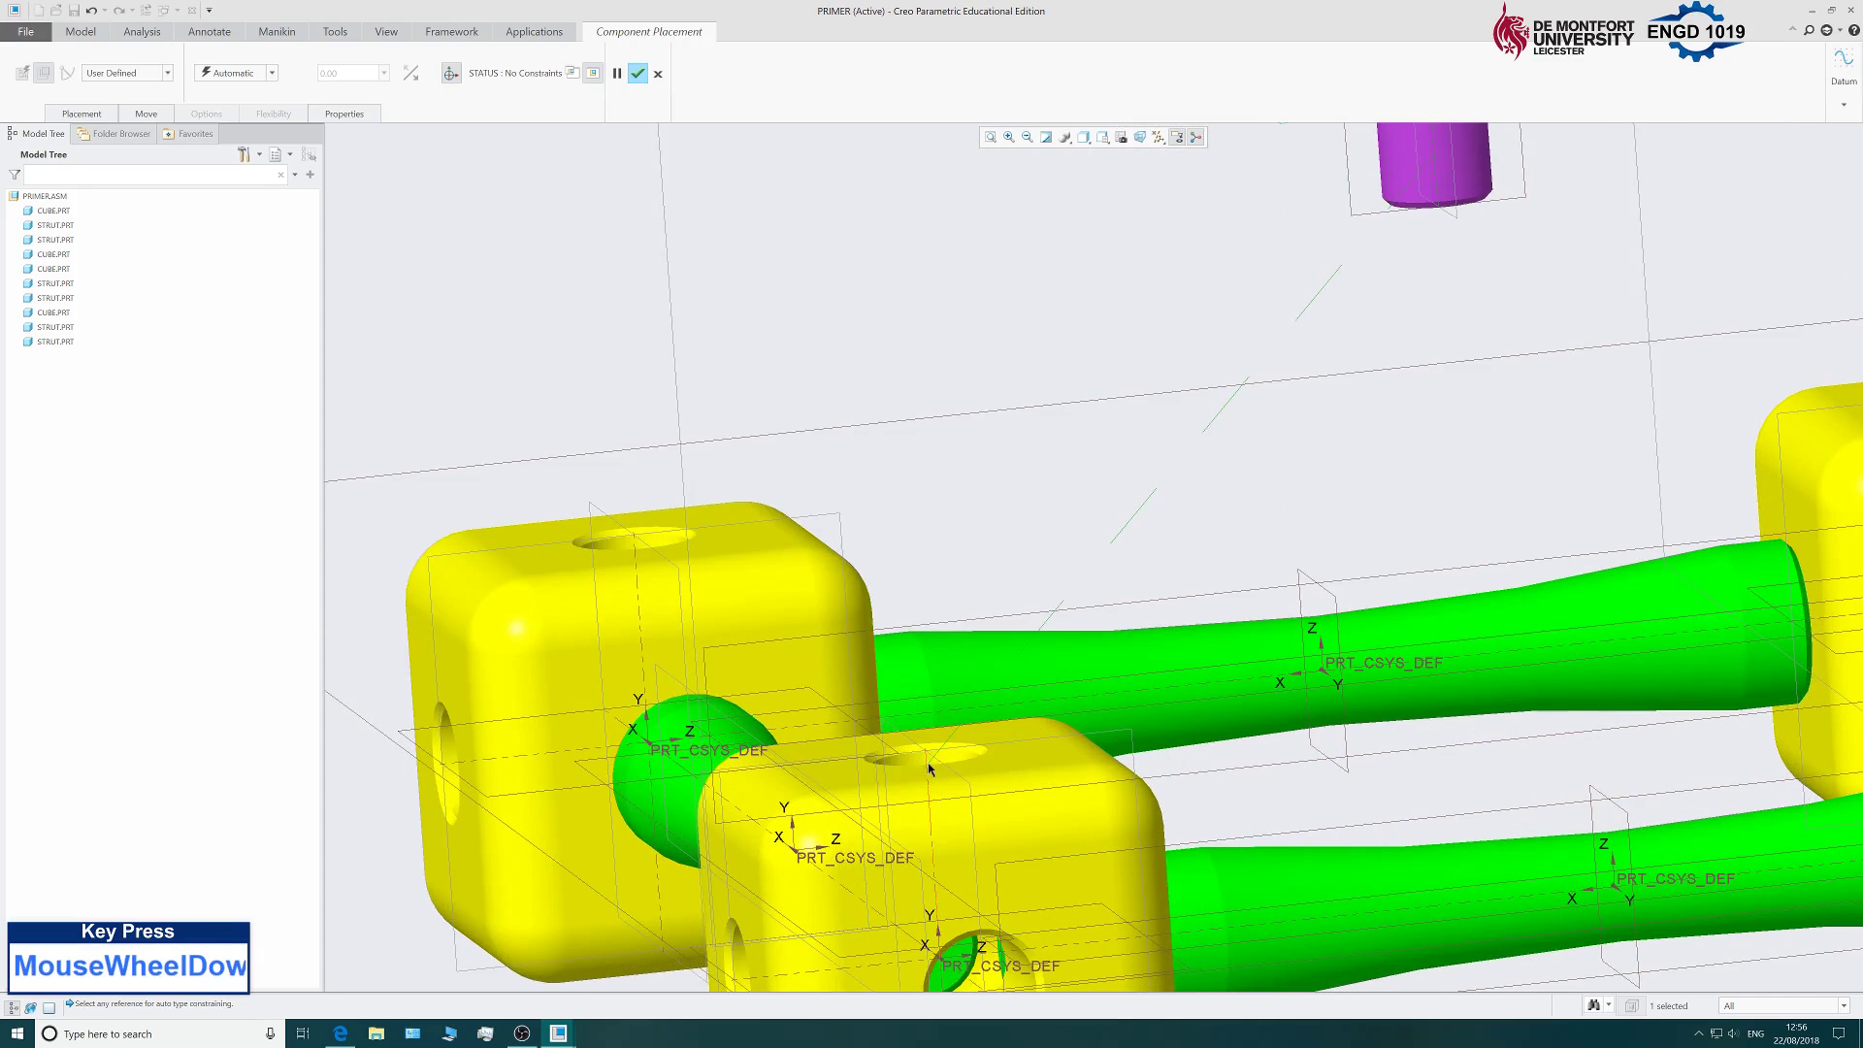
{"action": "left_click", "coordinate": [927, 761]}
{"action": "scroll", "coordinate": [927, 760], "scroll_direction": "up", "scroll_amount": 5}
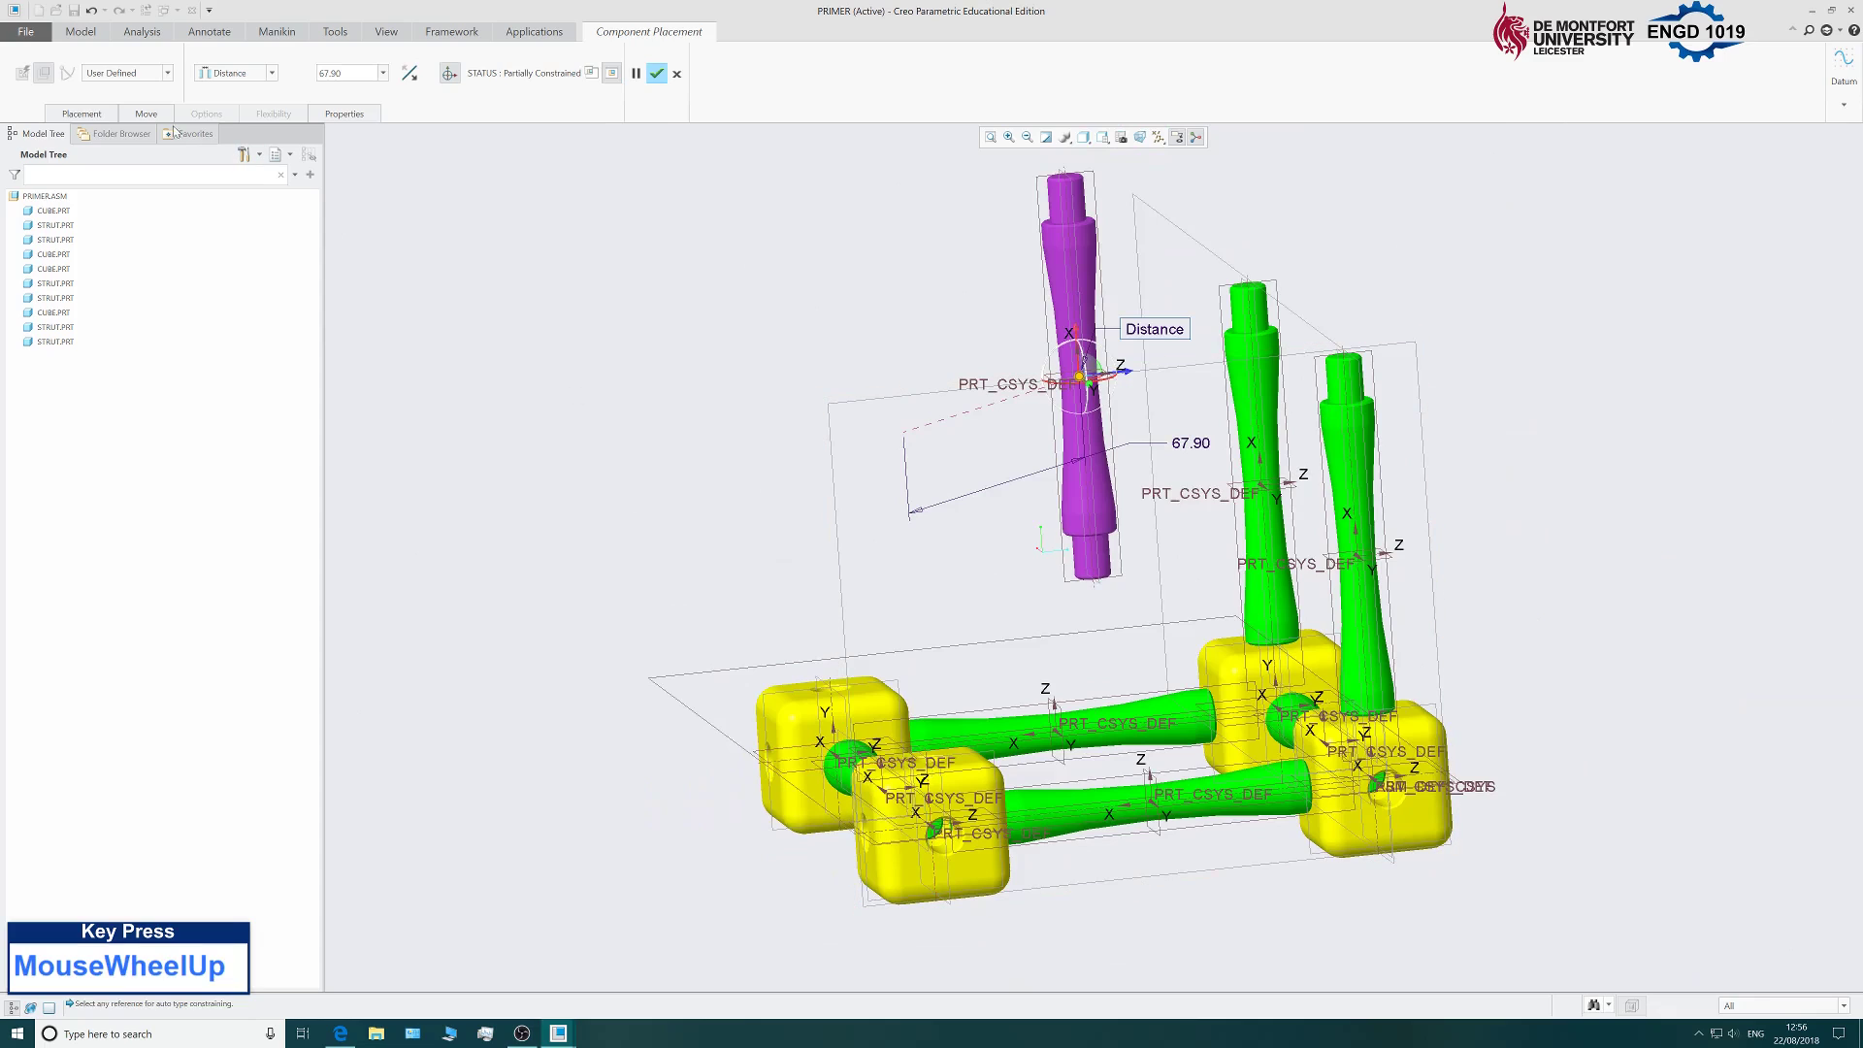
{"action": "left_click", "coordinate": [81, 115]}
{"action": "left_click", "coordinate": [254, 194]}
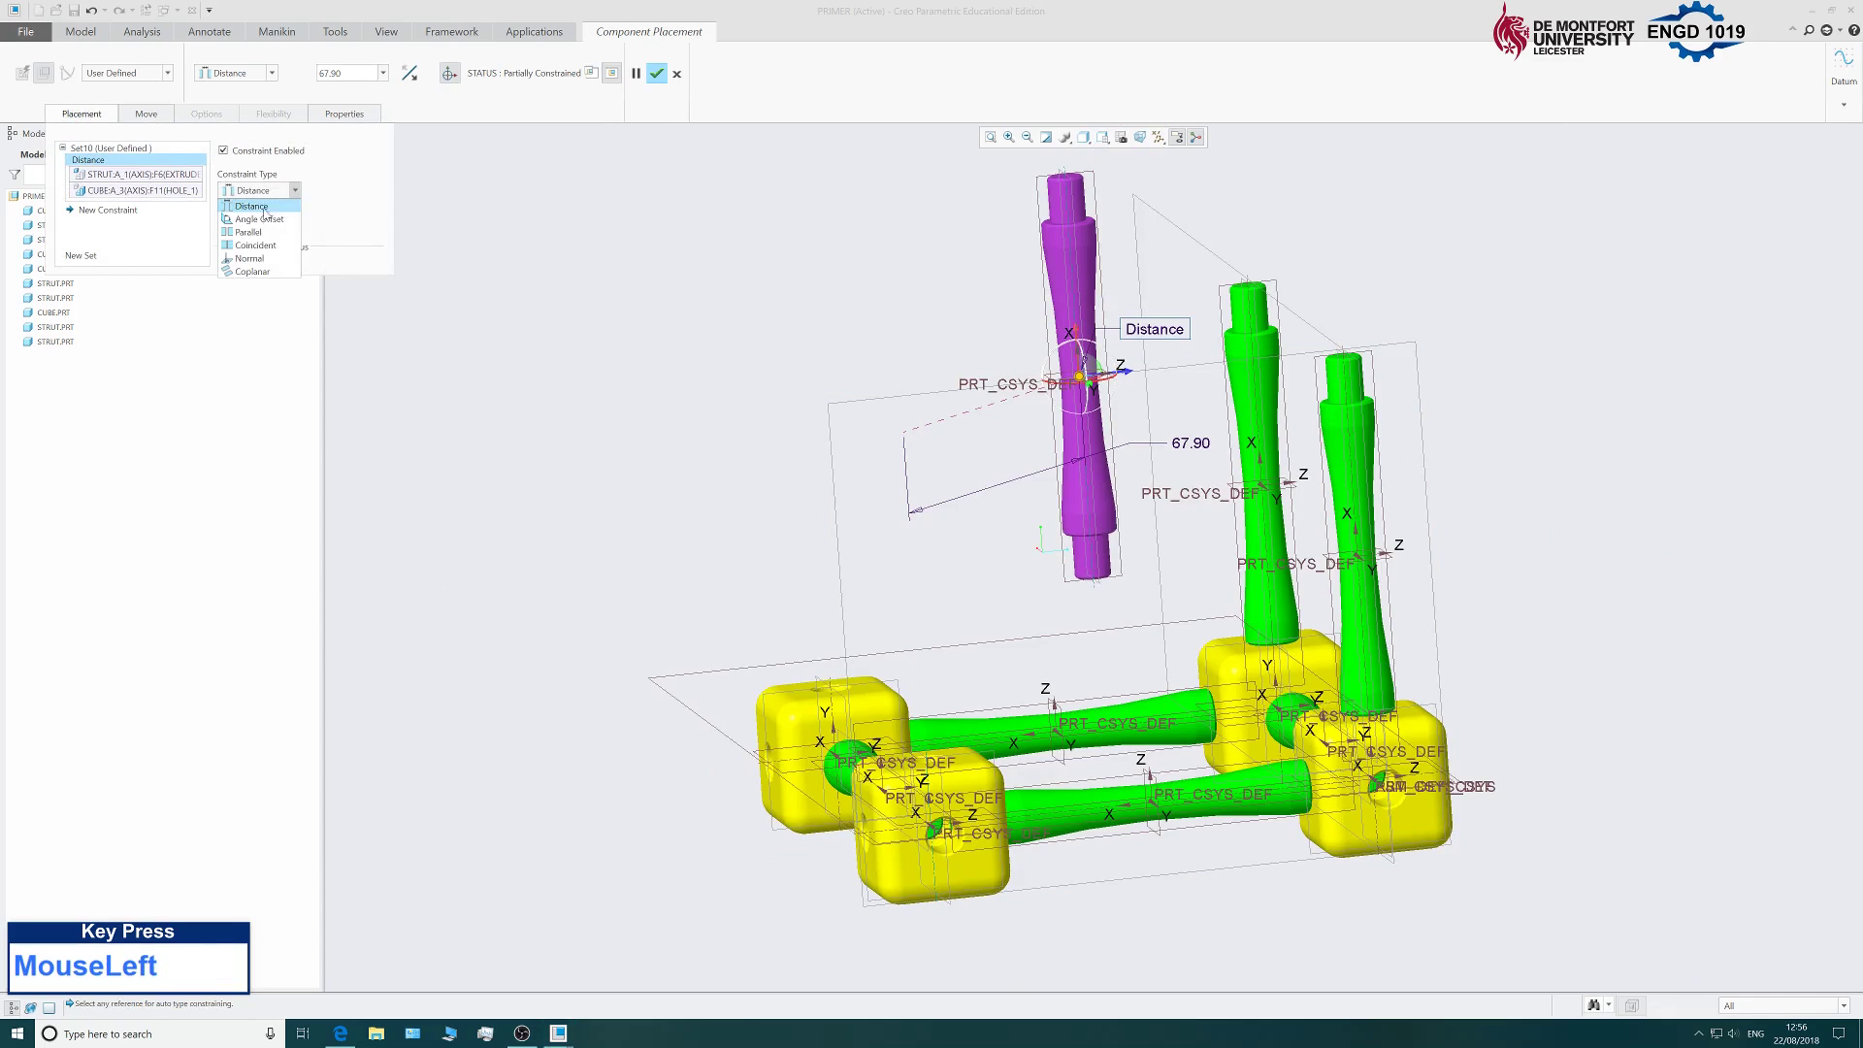
{"action": "left_click", "coordinate": [250, 250]}
Add a Coincident constraint seating the strut's shoulder on the cube's top face and confirm.
{"action": "left_click", "coordinate": [106, 210]}
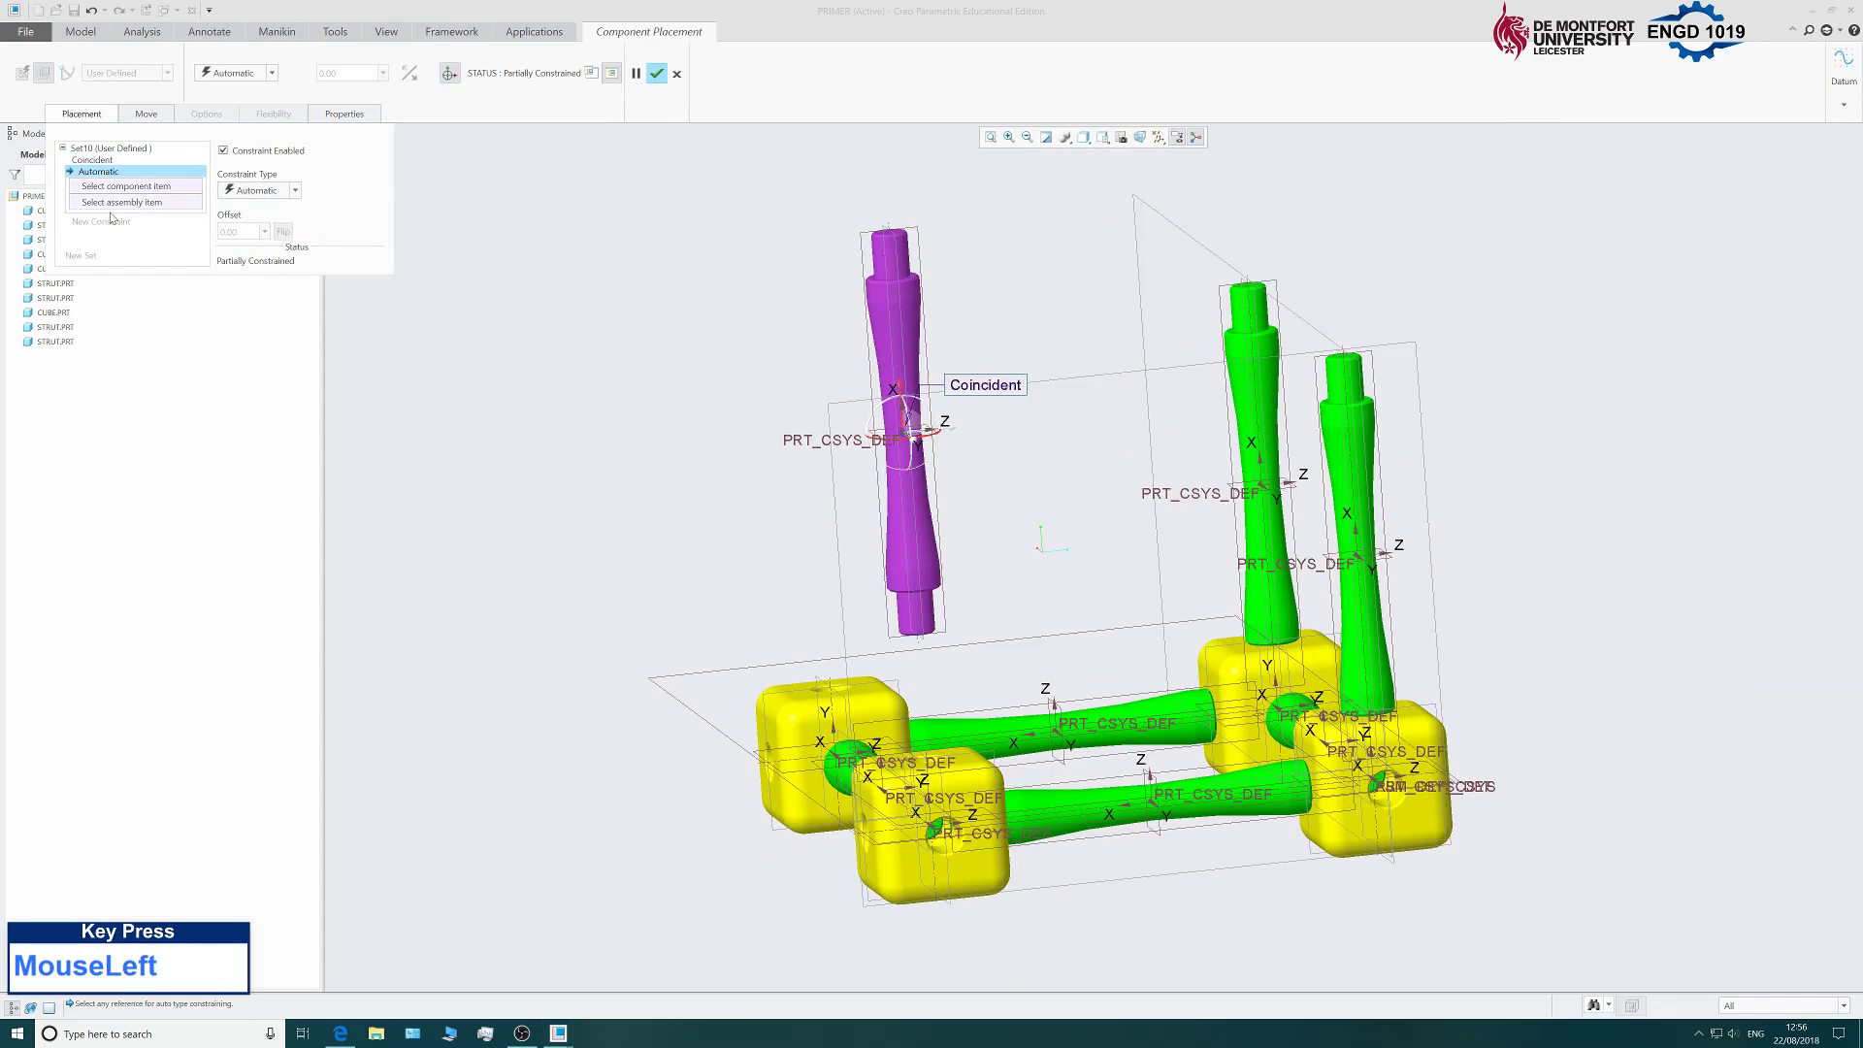
{"action": "middle_click_drag", "start_coordinate": [799, 510], "coordinate": [790, 469]}
{"action": "scroll", "coordinate": [837, 306], "scroll_direction": "down", "scroll_amount": 5}
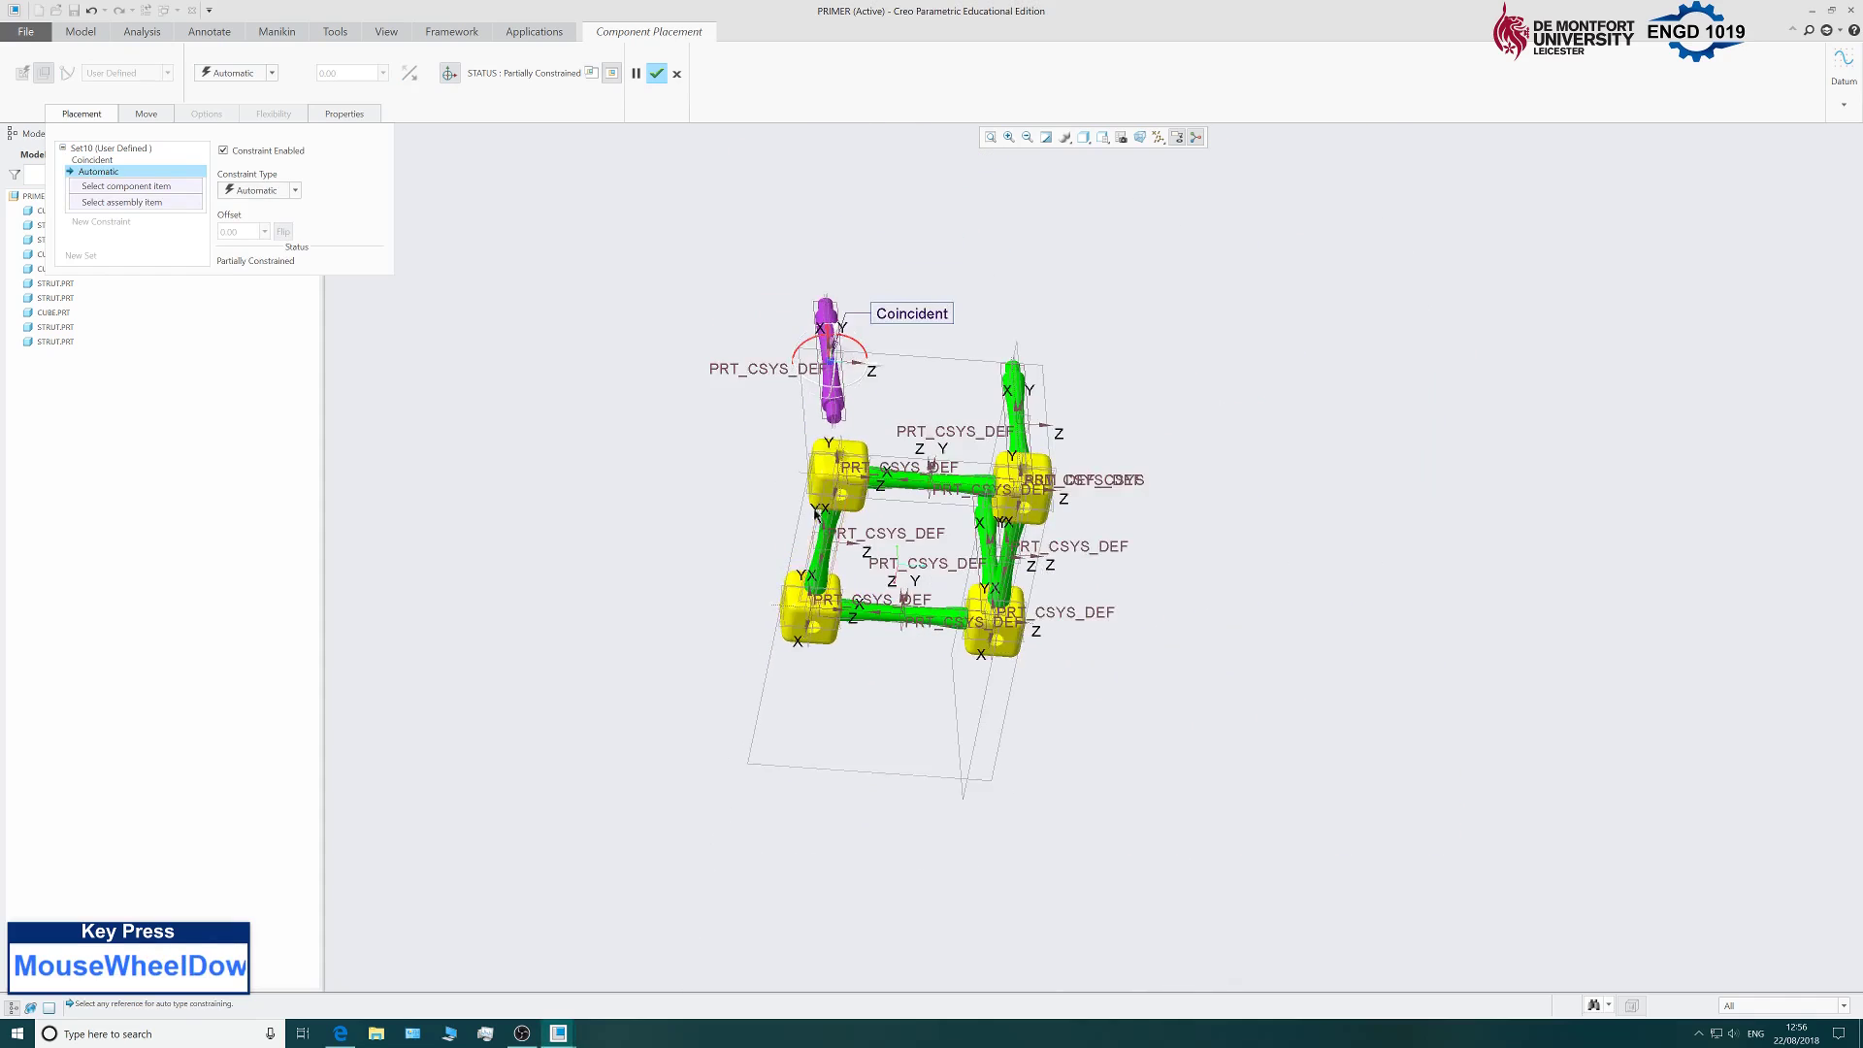
{"action": "left_click", "coordinate": [850, 321]}
{"action": "scroll", "coordinate": [715, 408], "scroll_direction": "up", "scroll_amount": 5}
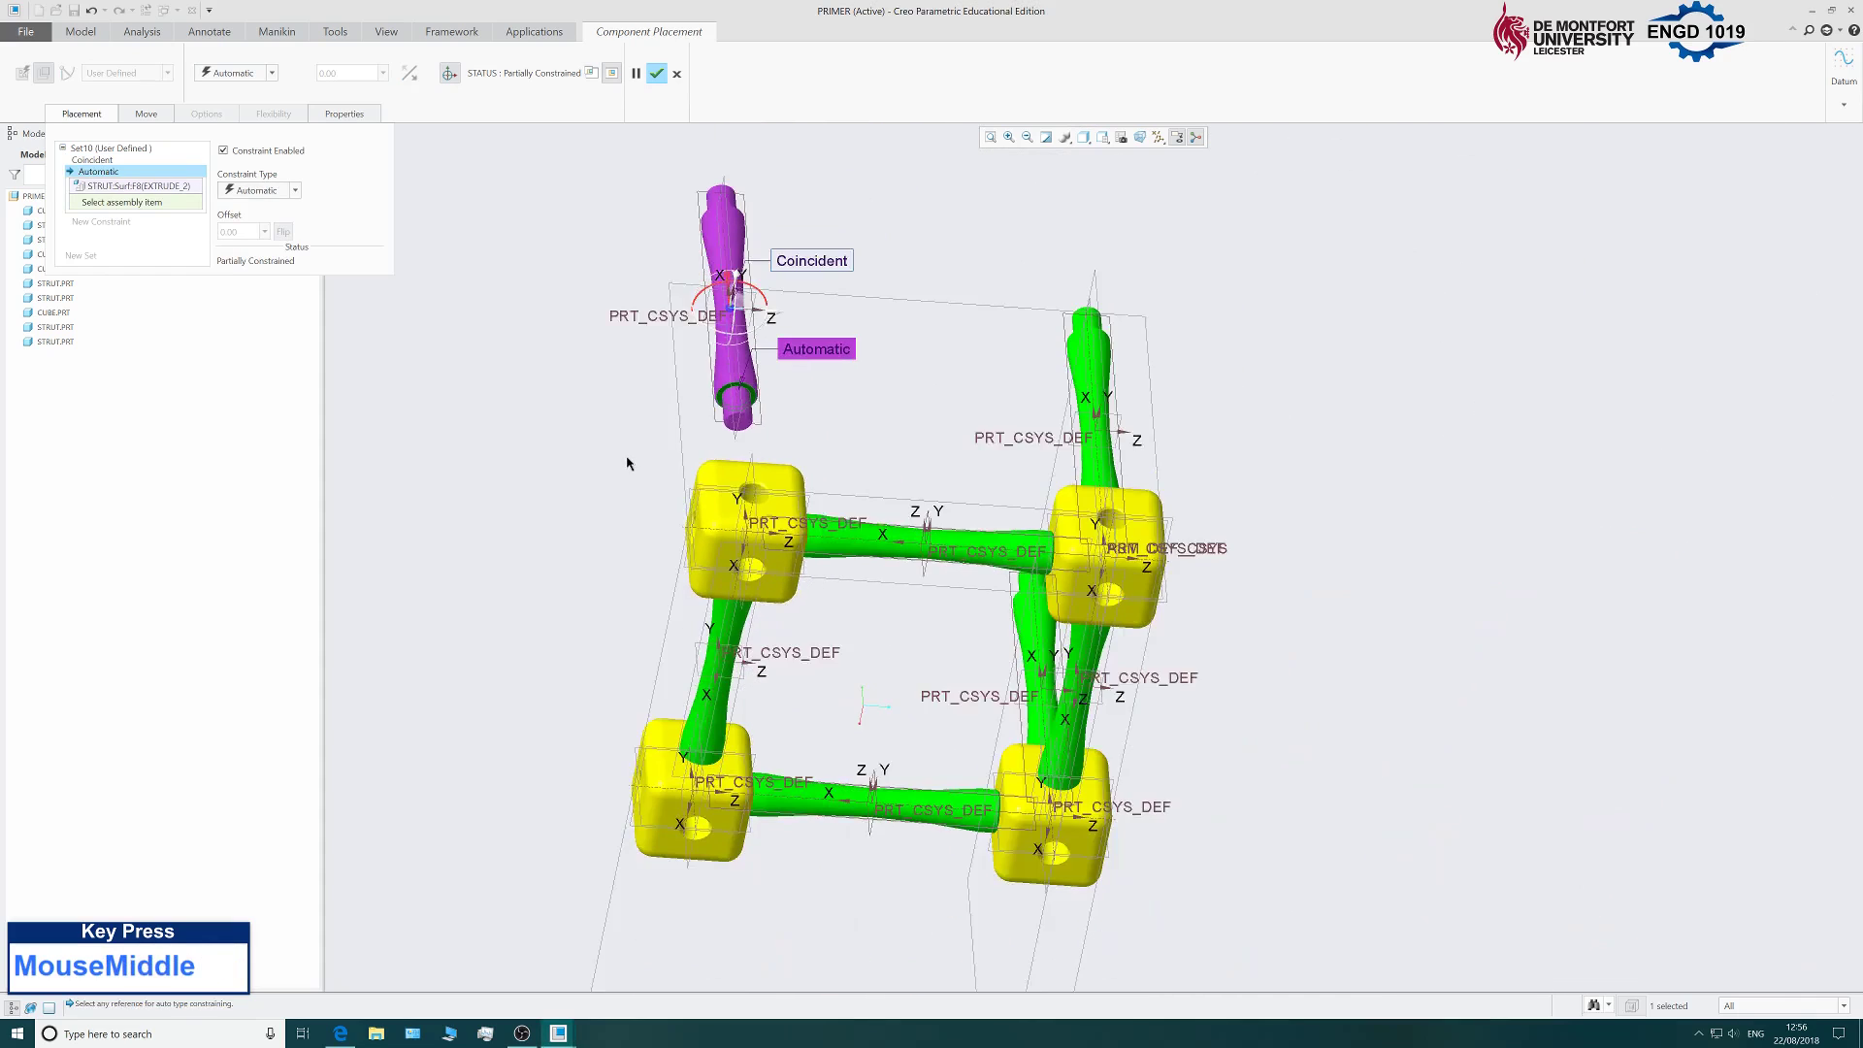
{"action": "middle_click_drag", "start_coordinate": [632, 457], "coordinate": [628, 591]}
{"action": "scroll", "coordinate": [628, 591], "scroll_direction": "up", "scroll_amount": 2}
{"action": "scroll", "coordinate": [677, 736], "scroll_direction": "down", "scroll_amount": 6}
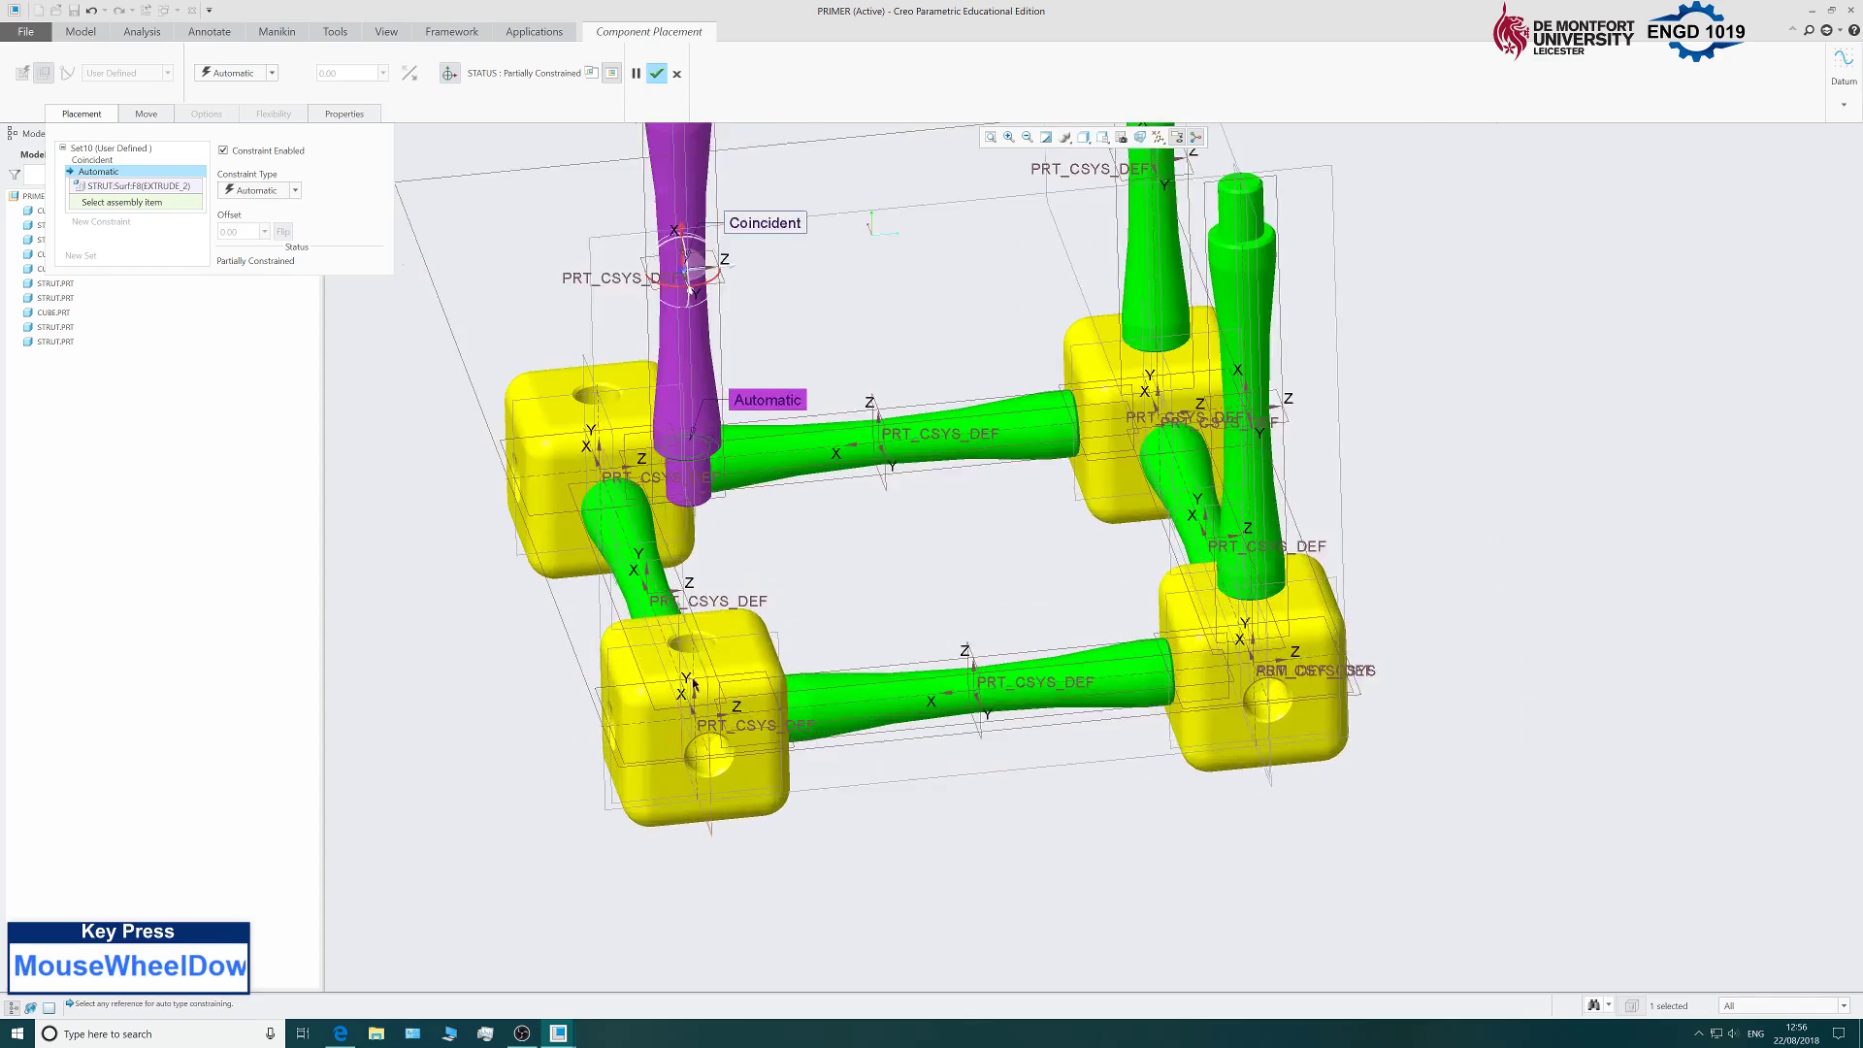
{"action": "left_click", "coordinate": [762, 642]}
{"action": "scroll", "coordinate": [872, 636], "scroll_direction": "up", "scroll_amount": 4}
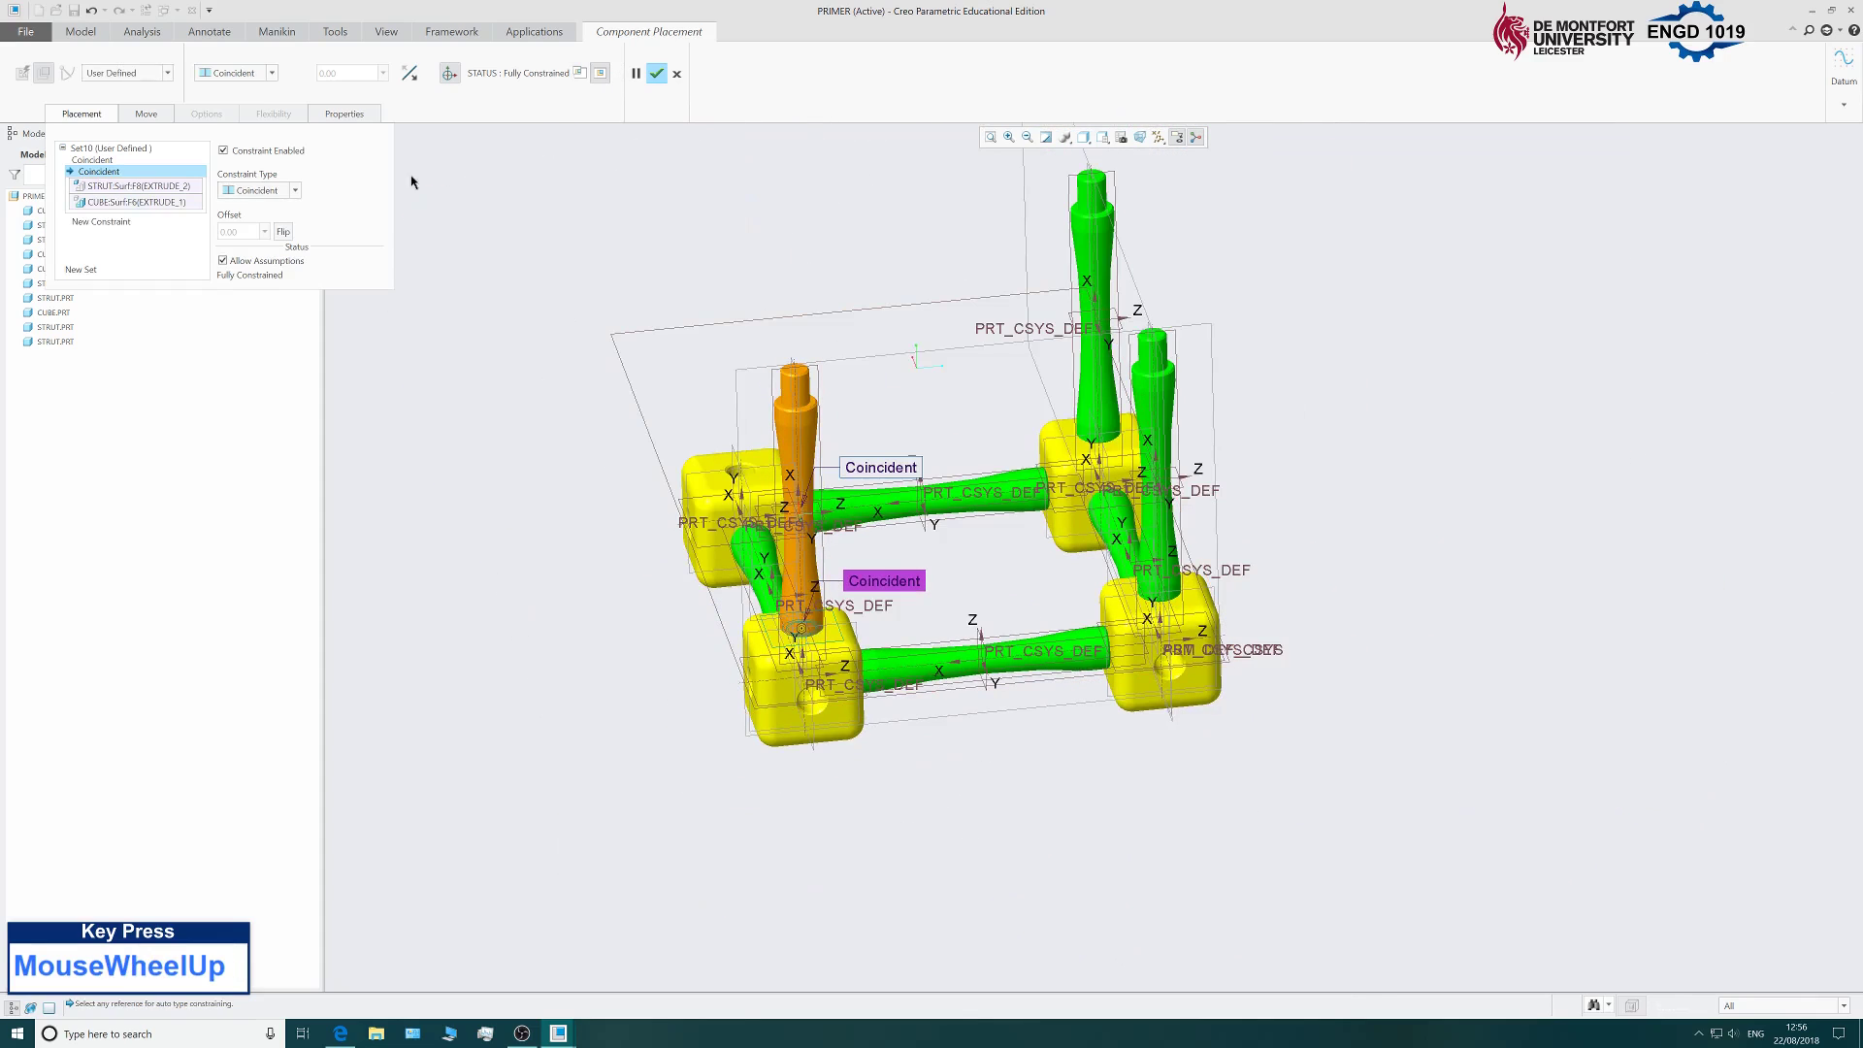
{"action": "left_click", "coordinate": [657, 73]}
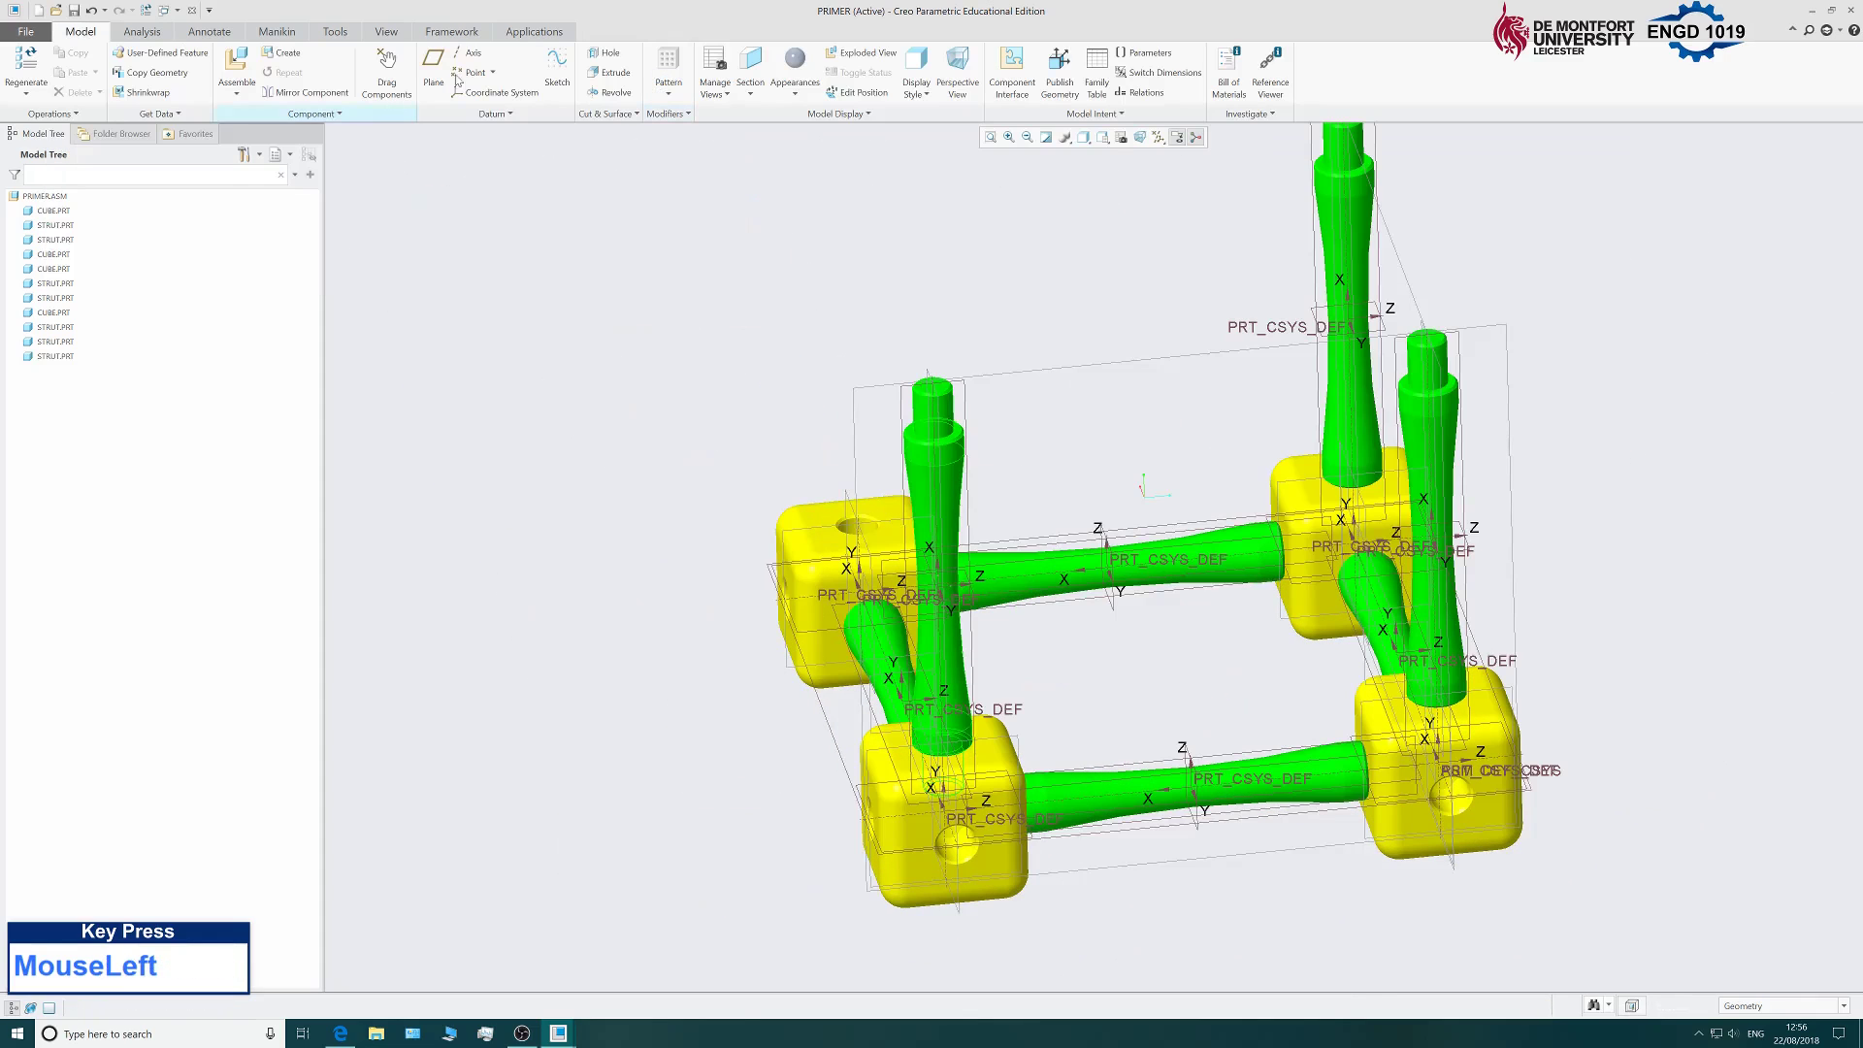
Insert another strut.prt, slide it toward the rear-left cube and rotate it upright.
{"action": "left_click", "coordinate": [233, 64]}
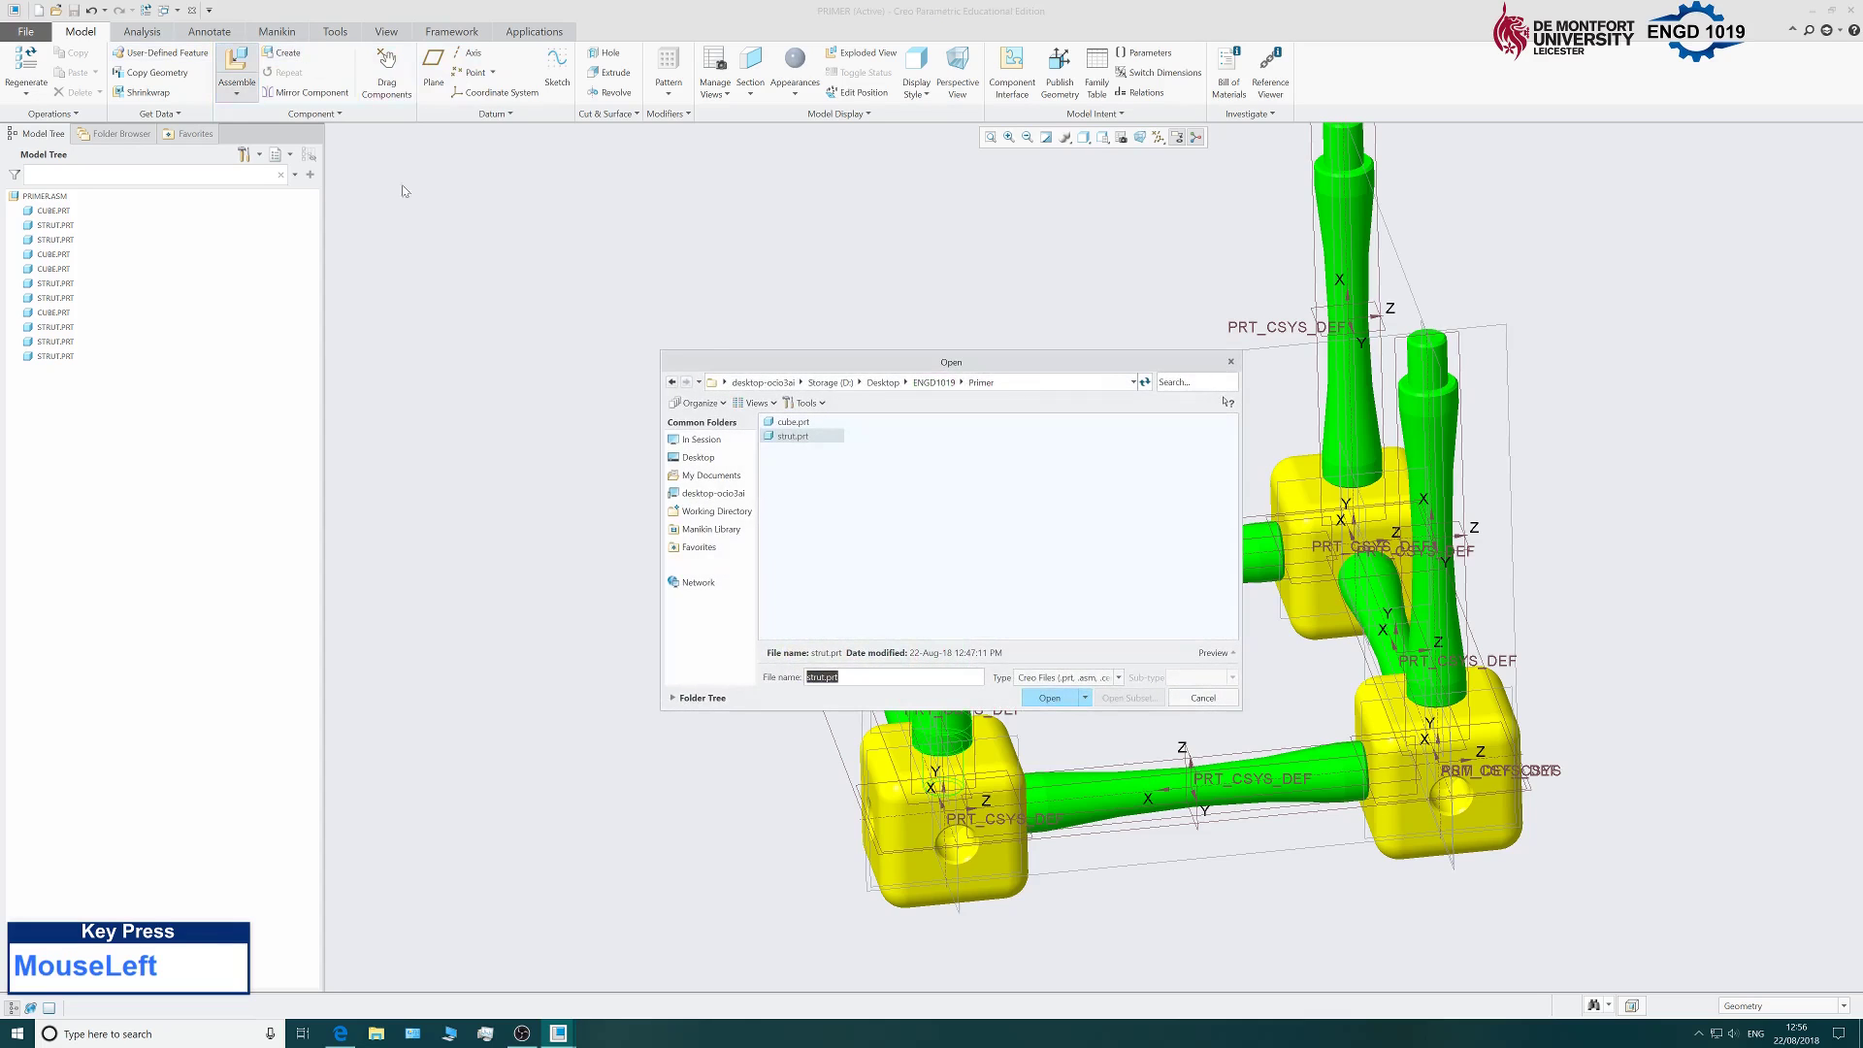
{"action": "left_click", "coordinate": [1048, 698]}
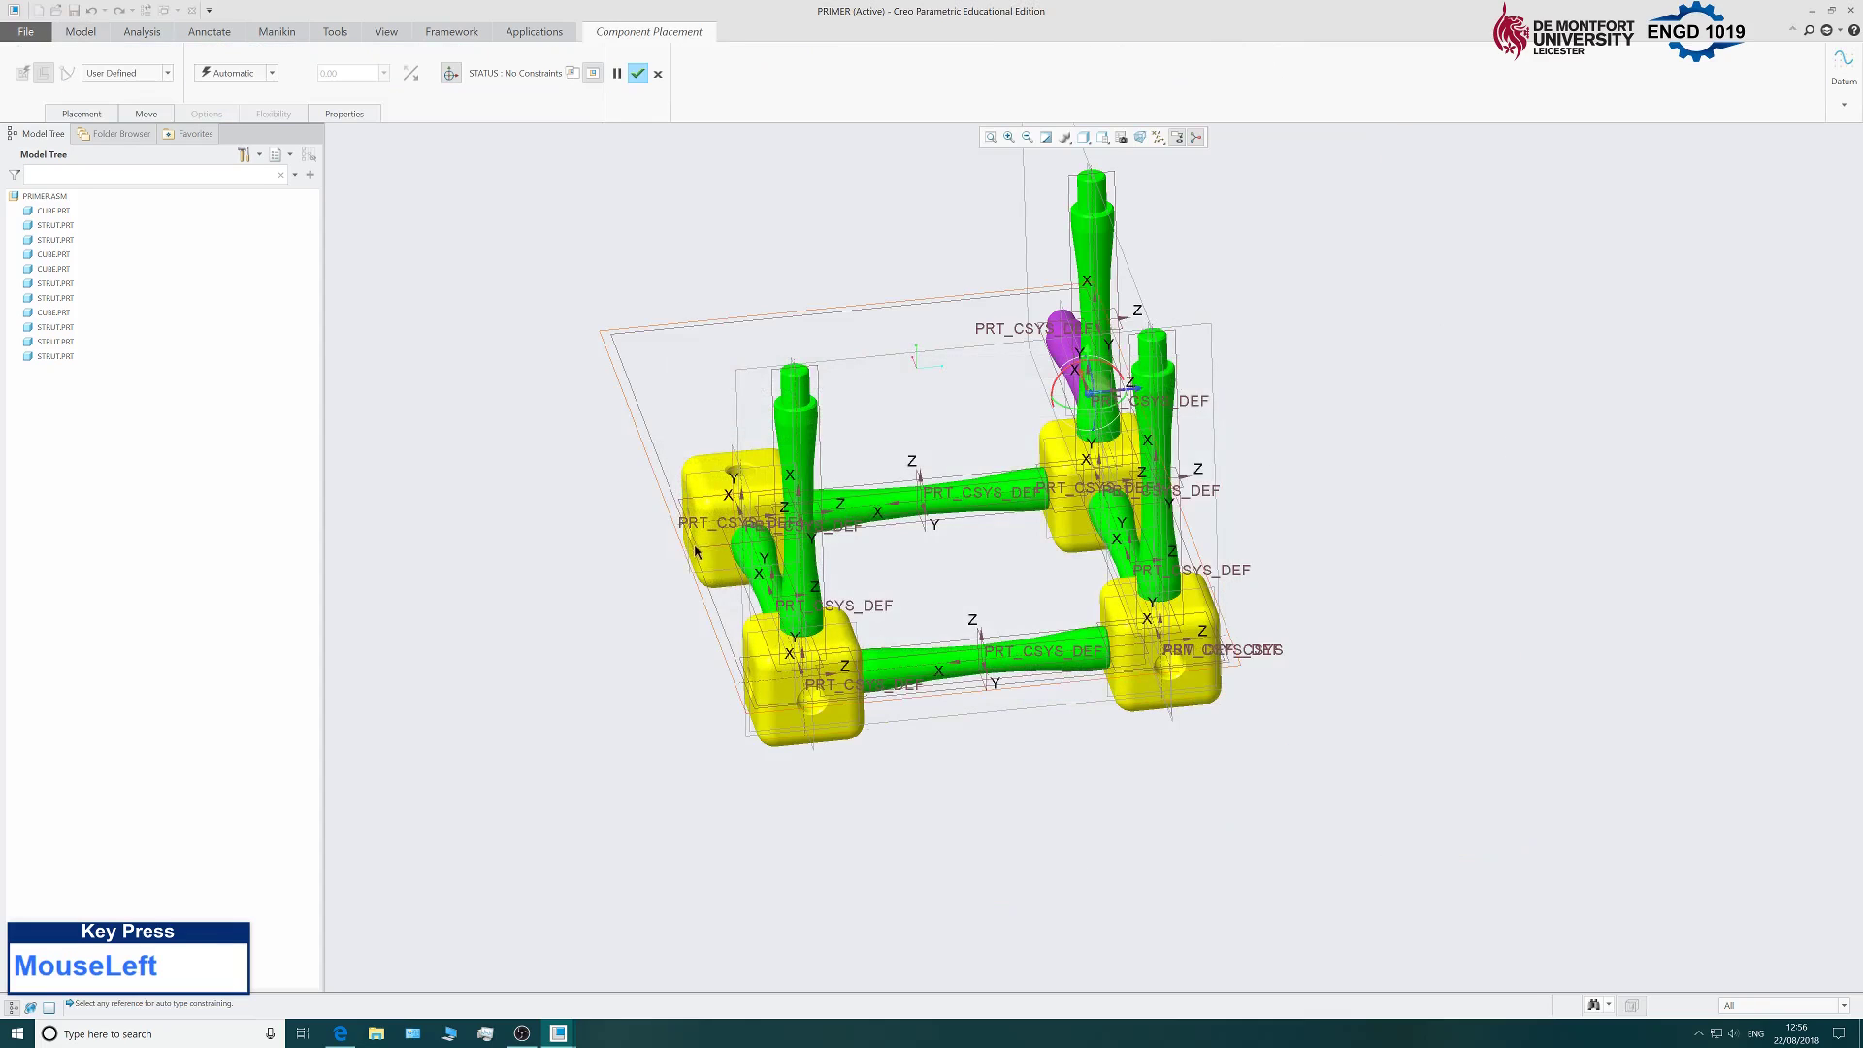
{"action": "scroll", "coordinate": [653, 499], "scroll_direction": "down", "scroll_amount": 3}
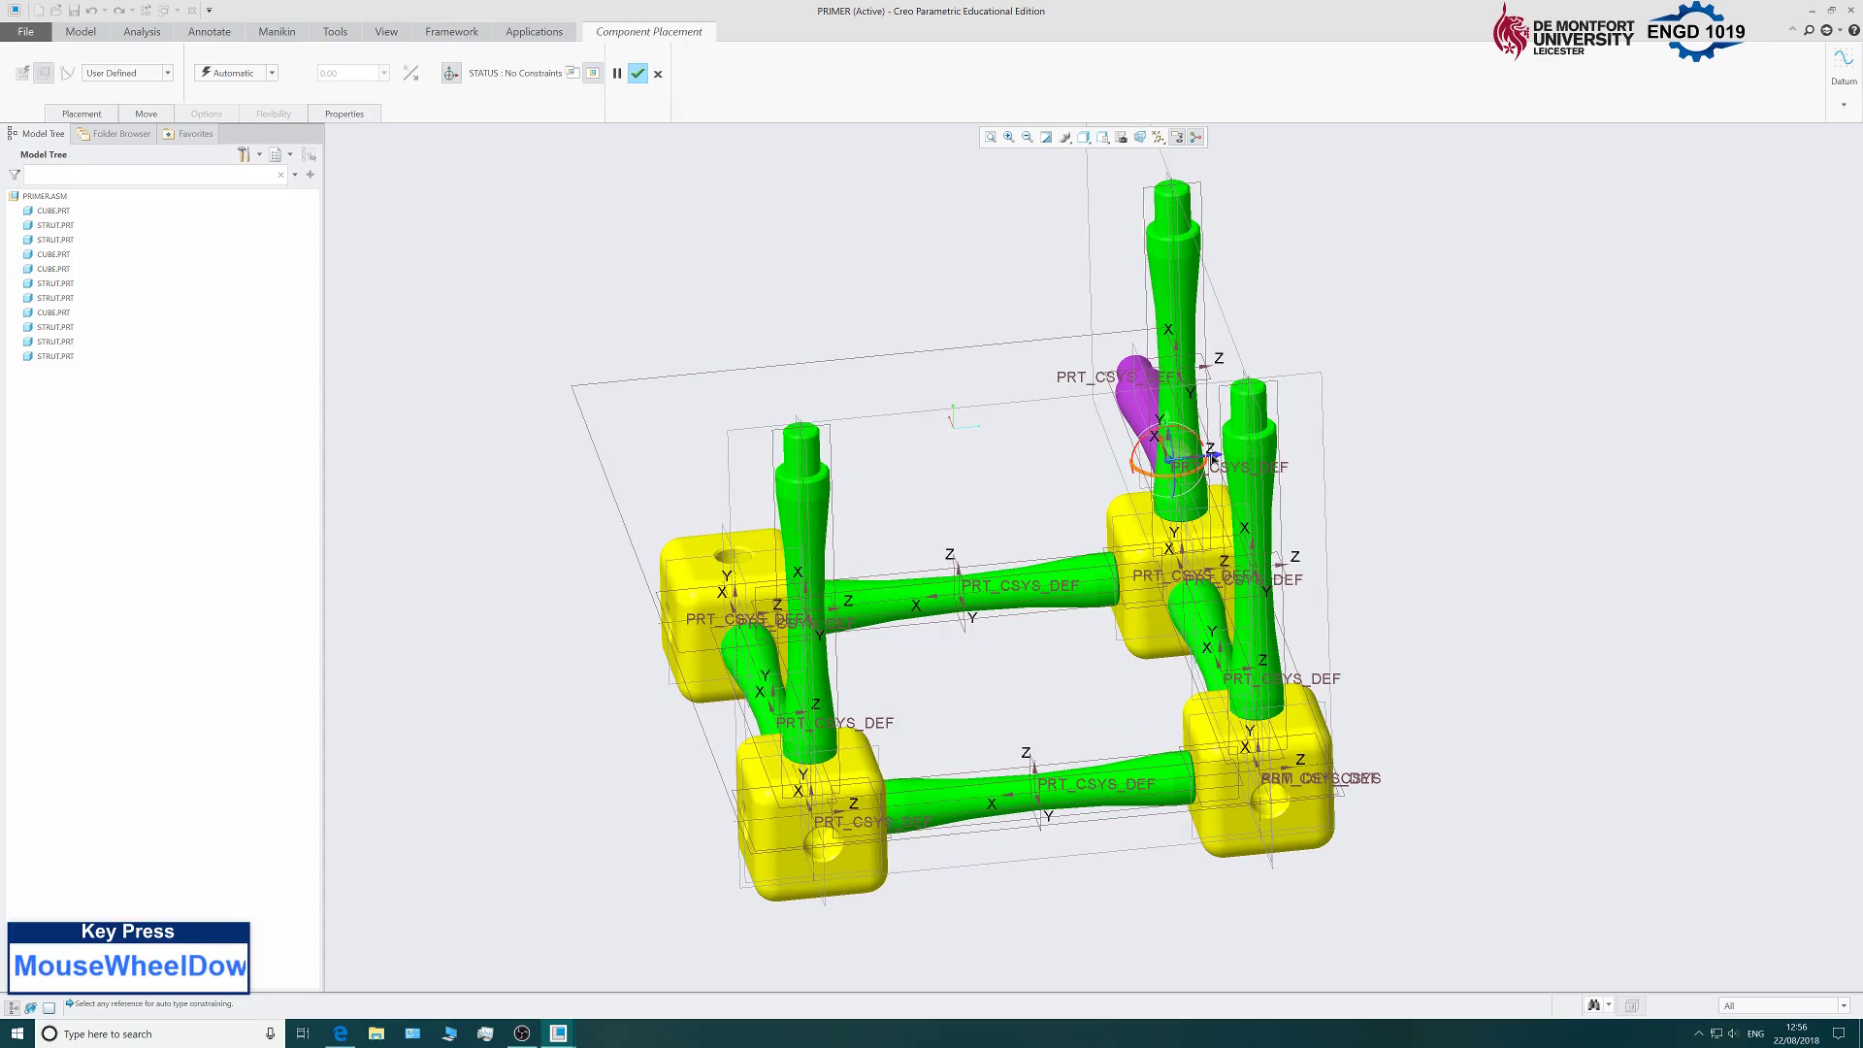
{"action": "left_click_drag", "start_coordinate": [1211, 458], "coordinate": [703, 453]}
{"action": "middle_click_drag", "start_coordinate": [526, 649], "coordinate": [710, 602]}
{"action": "left_click_drag", "start_coordinate": [691, 650], "coordinate": [1051, 373]}
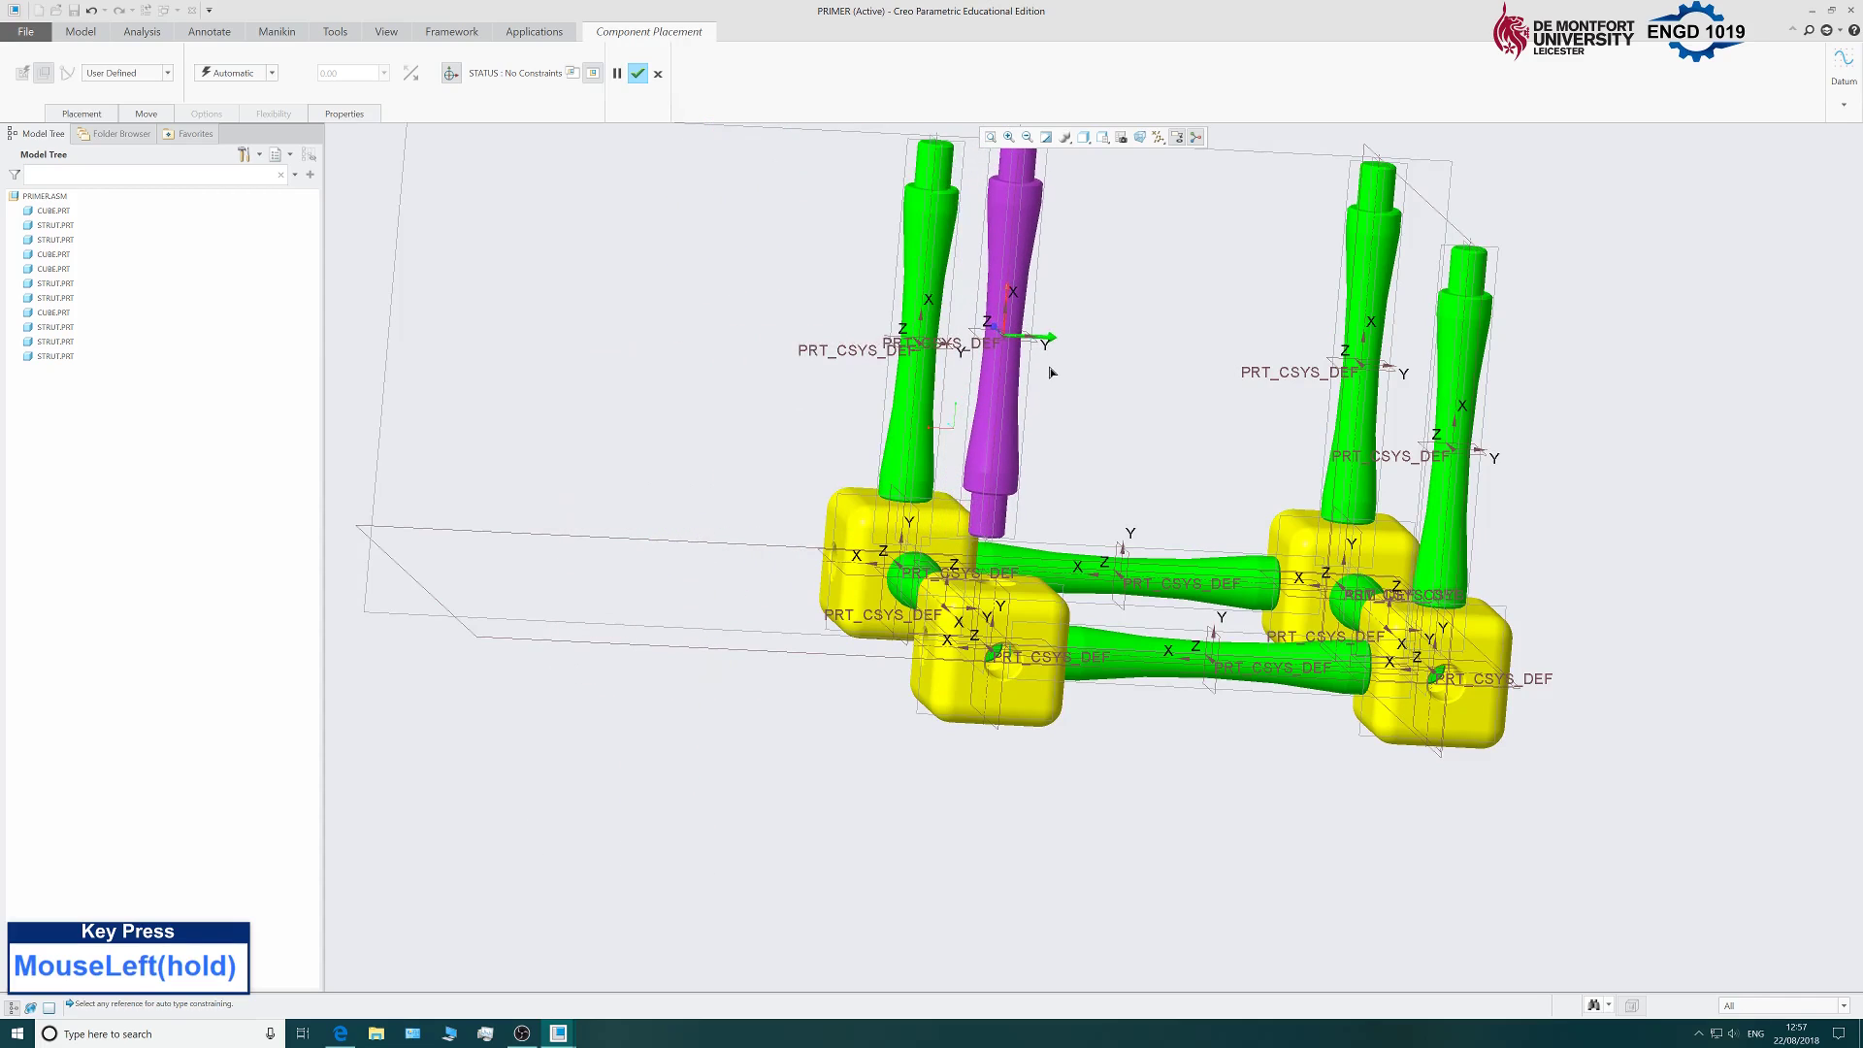
Align the new strut's axis Coincident with the cube's top hole axis.
{"action": "left_click", "coordinate": [82, 113]}
{"action": "scroll", "coordinate": [994, 517], "scroll_direction": "down", "scroll_amount": 3}
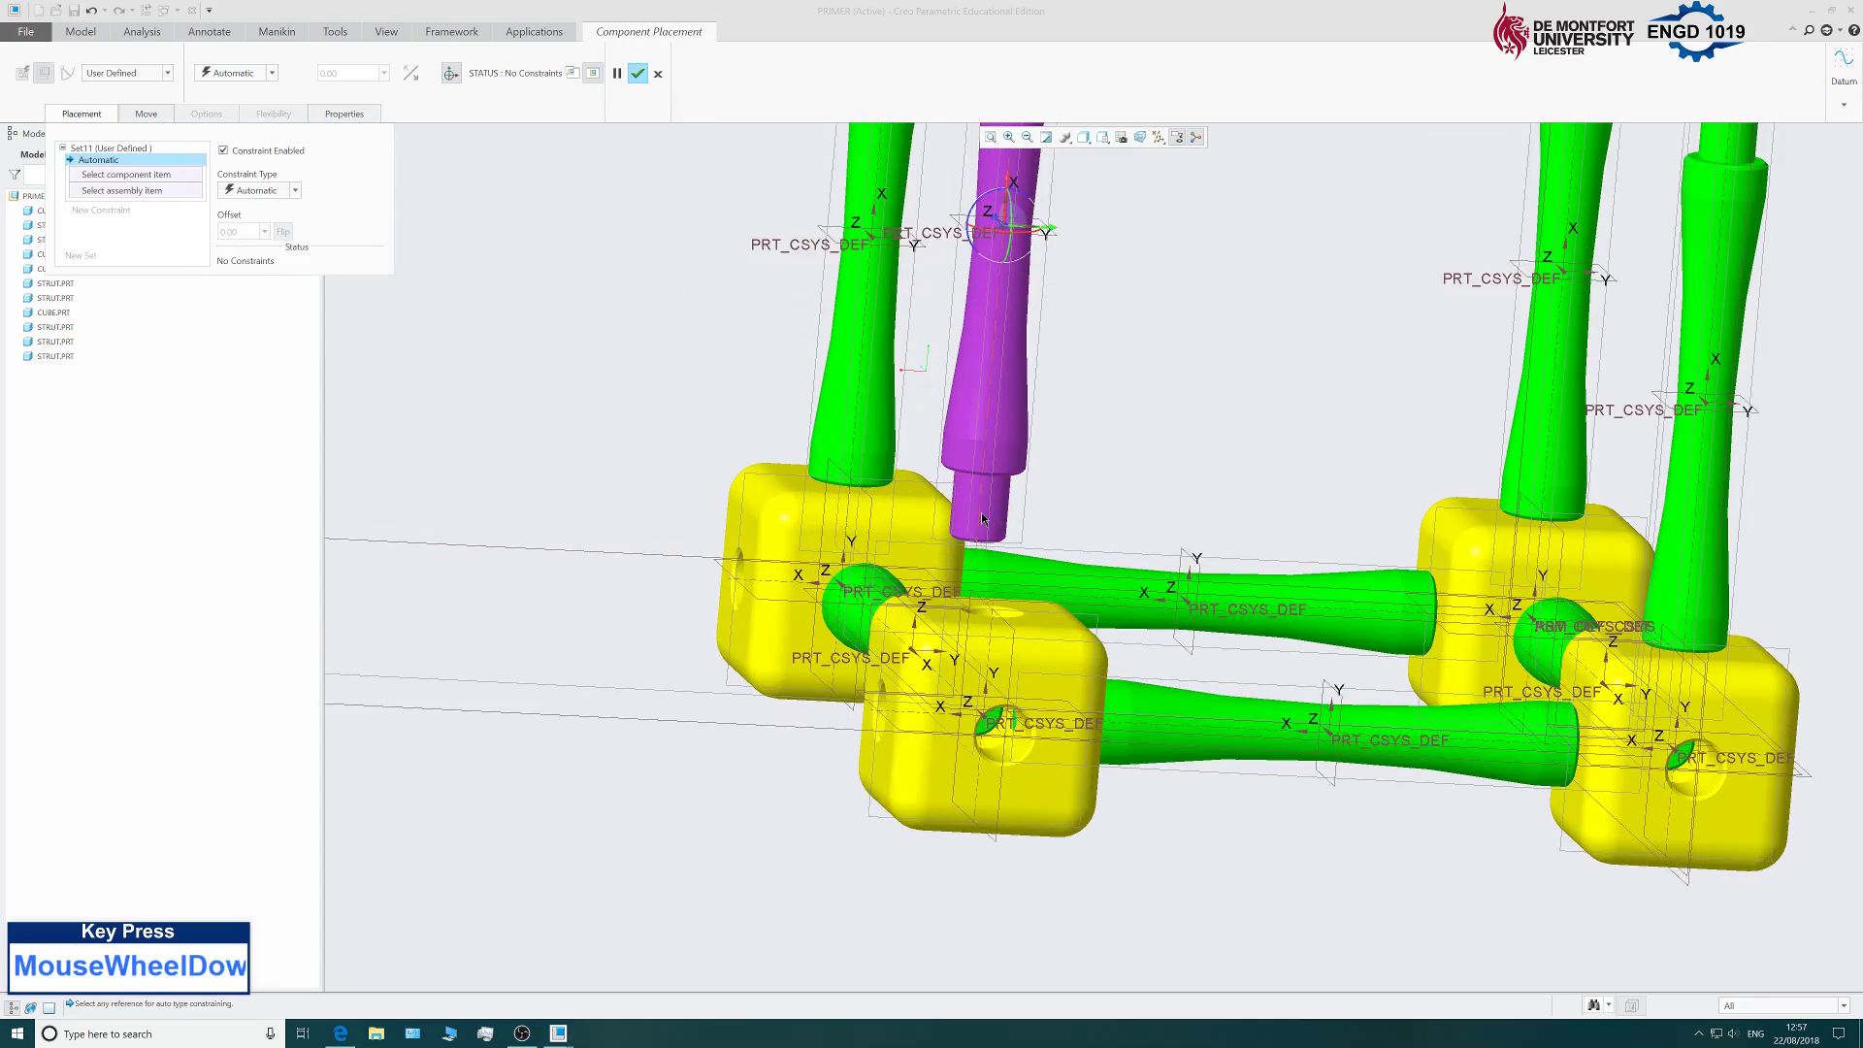
{"action": "left_click", "coordinate": [982, 519]}
{"action": "scroll", "coordinate": [996, 619], "scroll_direction": "down", "scroll_amount": 3}
{"action": "left_click", "coordinate": [1012, 623]}
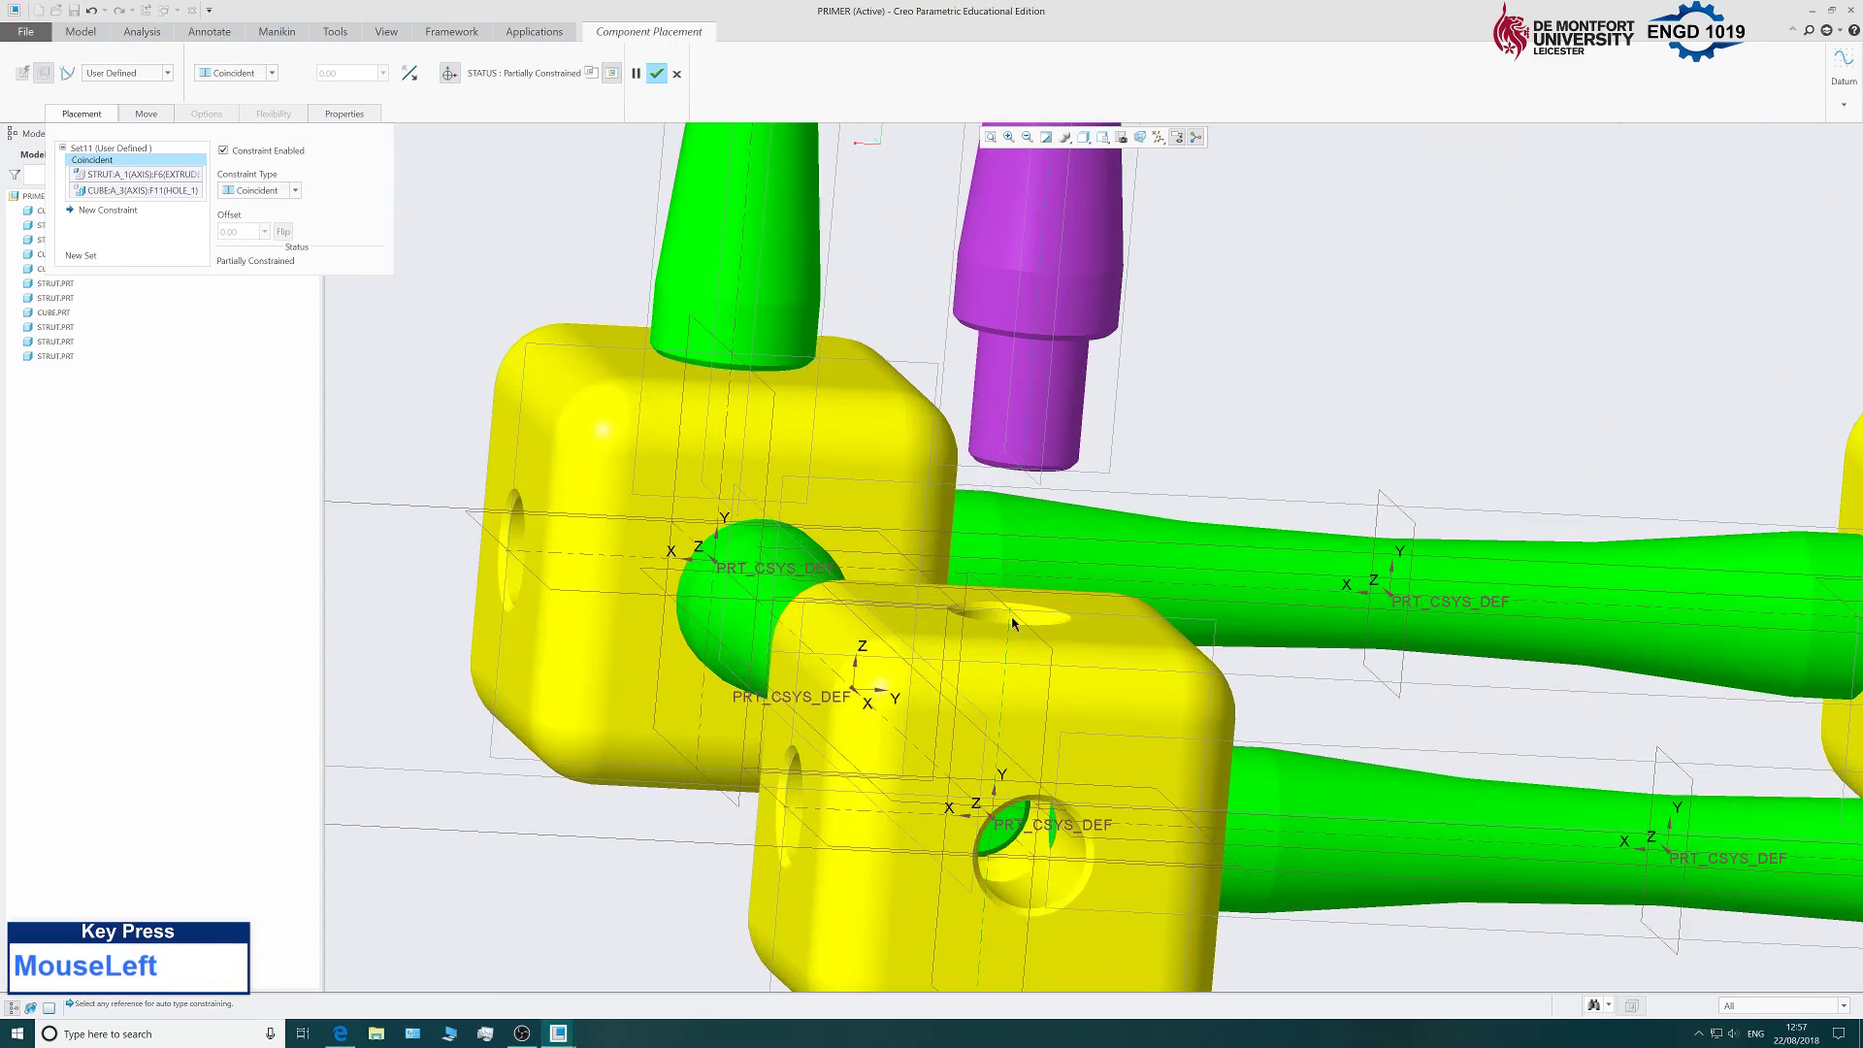
Add a second Coincident constraint seating the strut's shoulder on the cube's top face.
{"action": "left_click", "coordinate": [109, 210]}
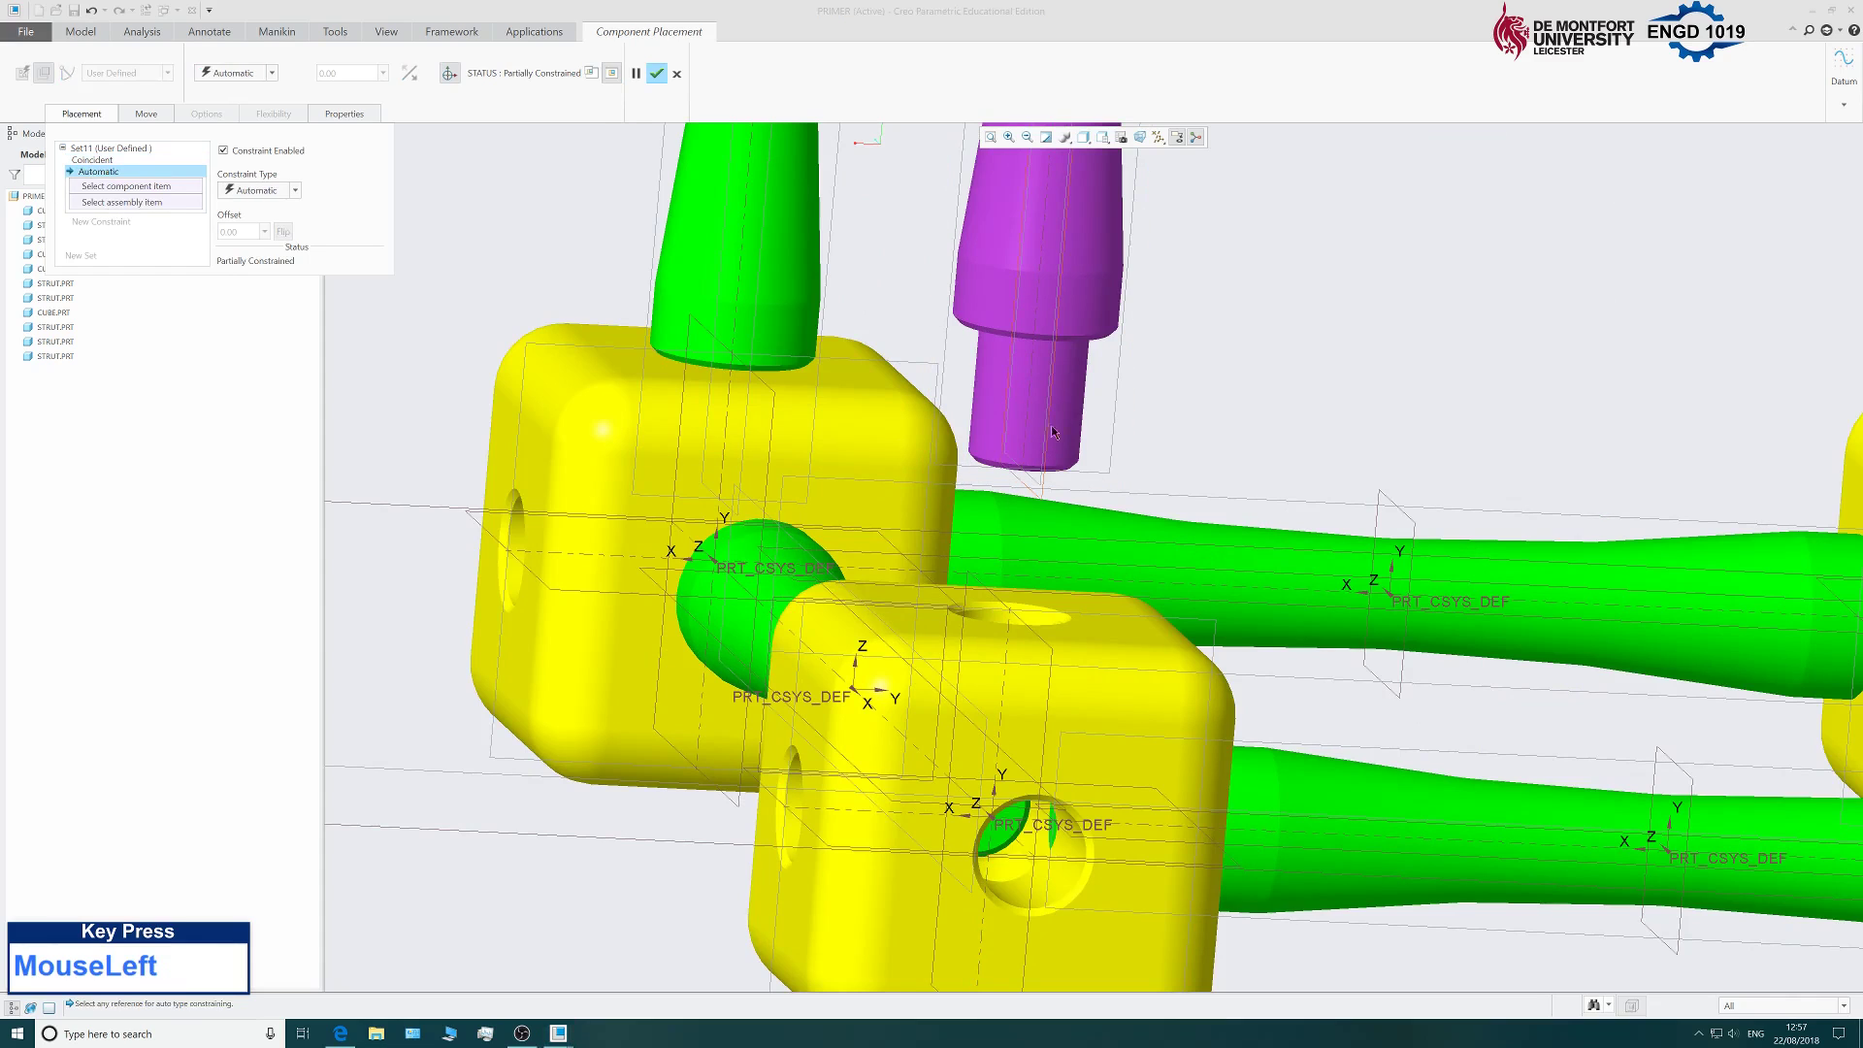
{"action": "middle_click_drag", "start_coordinate": [1053, 432], "coordinate": [970, 485]}
{"action": "scroll", "coordinate": [971, 485], "scroll_direction": "up", "scroll_amount": 3}
{"action": "scroll", "coordinate": [900, 526], "scroll_direction": "down", "scroll_amount": 6}
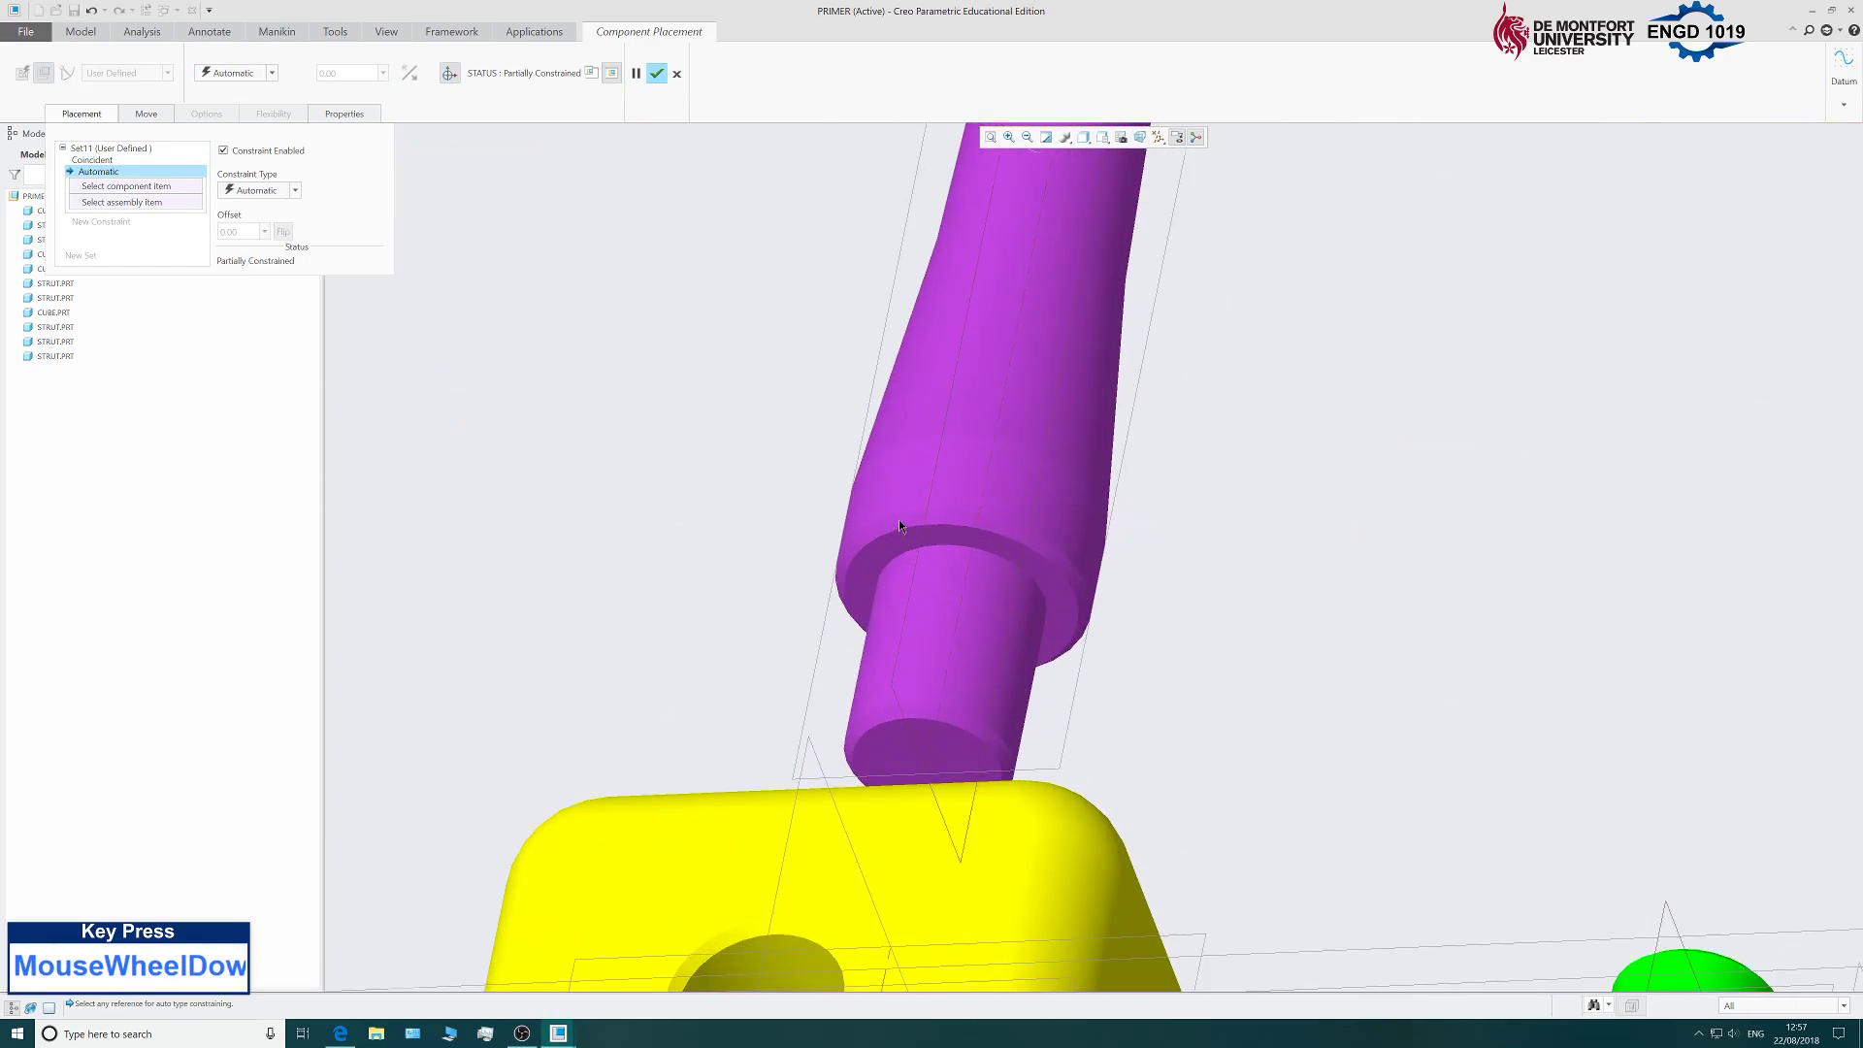
{"action": "left_click", "coordinate": [898, 529]}
{"action": "scroll", "coordinate": [755, 568], "scroll_direction": "up", "scroll_amount": 4}
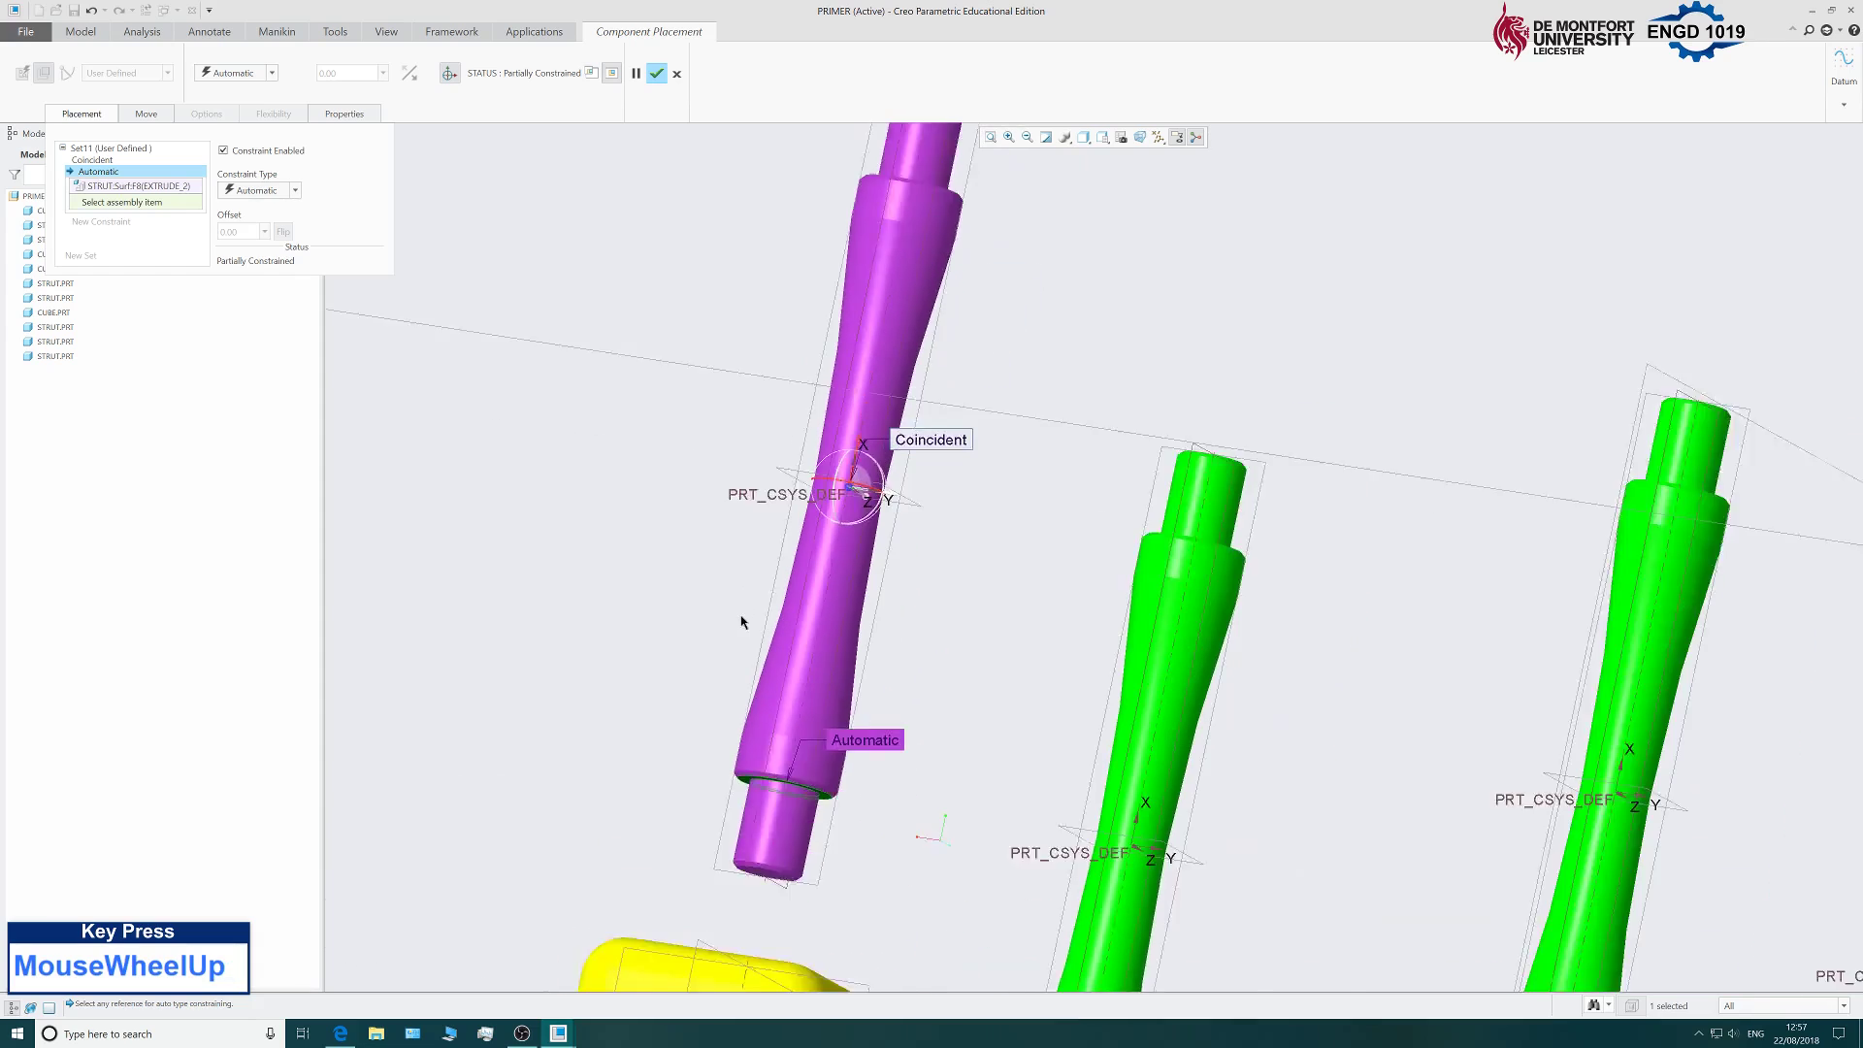
{"action": "scroll", "coordinate": [743, 621], "scroll_direction": "up", "scroll_amount": 4}
{"action": "middle_click_drag", "start_coordinate": [752, 640], "coordinate": [716, 802]}
{"action": "scroll", "coordinate": [716, 802], "scroll_direction": "down", "scroll_amount": 2}
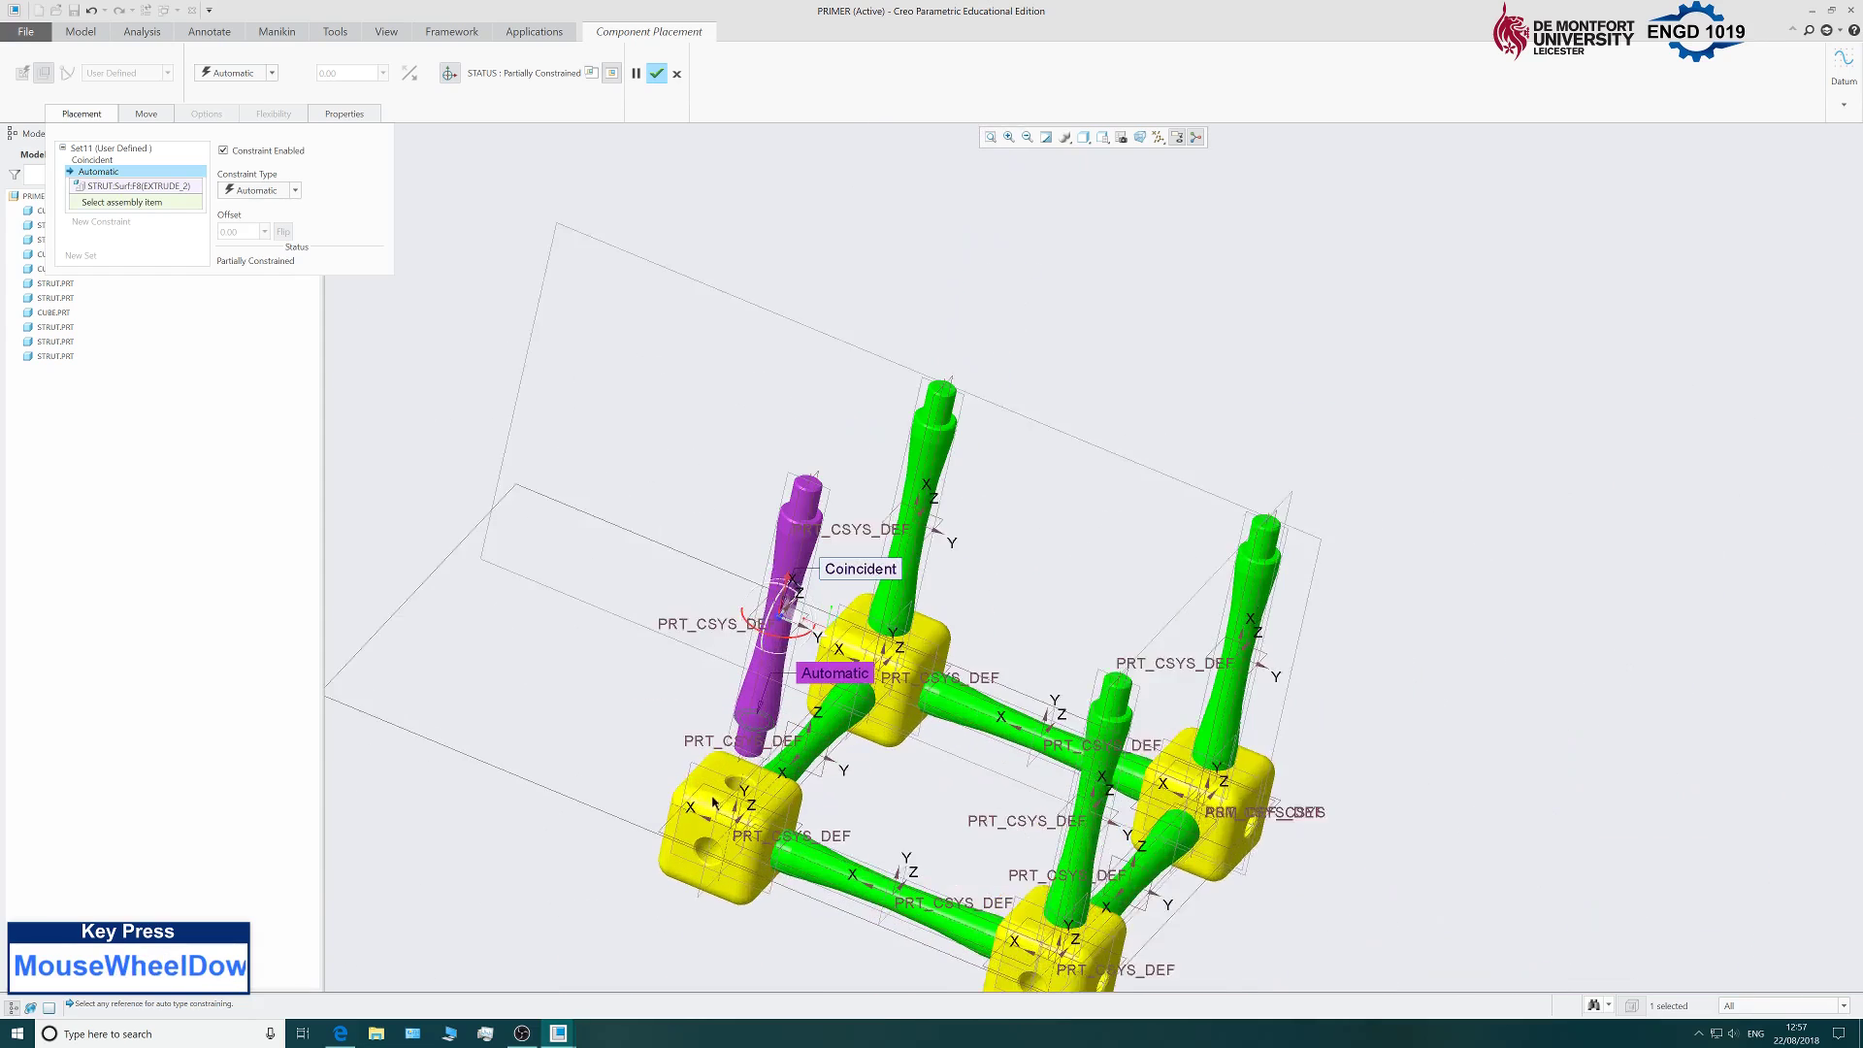
{"action": "scroll", "coordinate": [715, 802], "scroll_direction": "down", "scroll_amount": 3}
{"action": "left_click", "coordinate": [738, 763]}
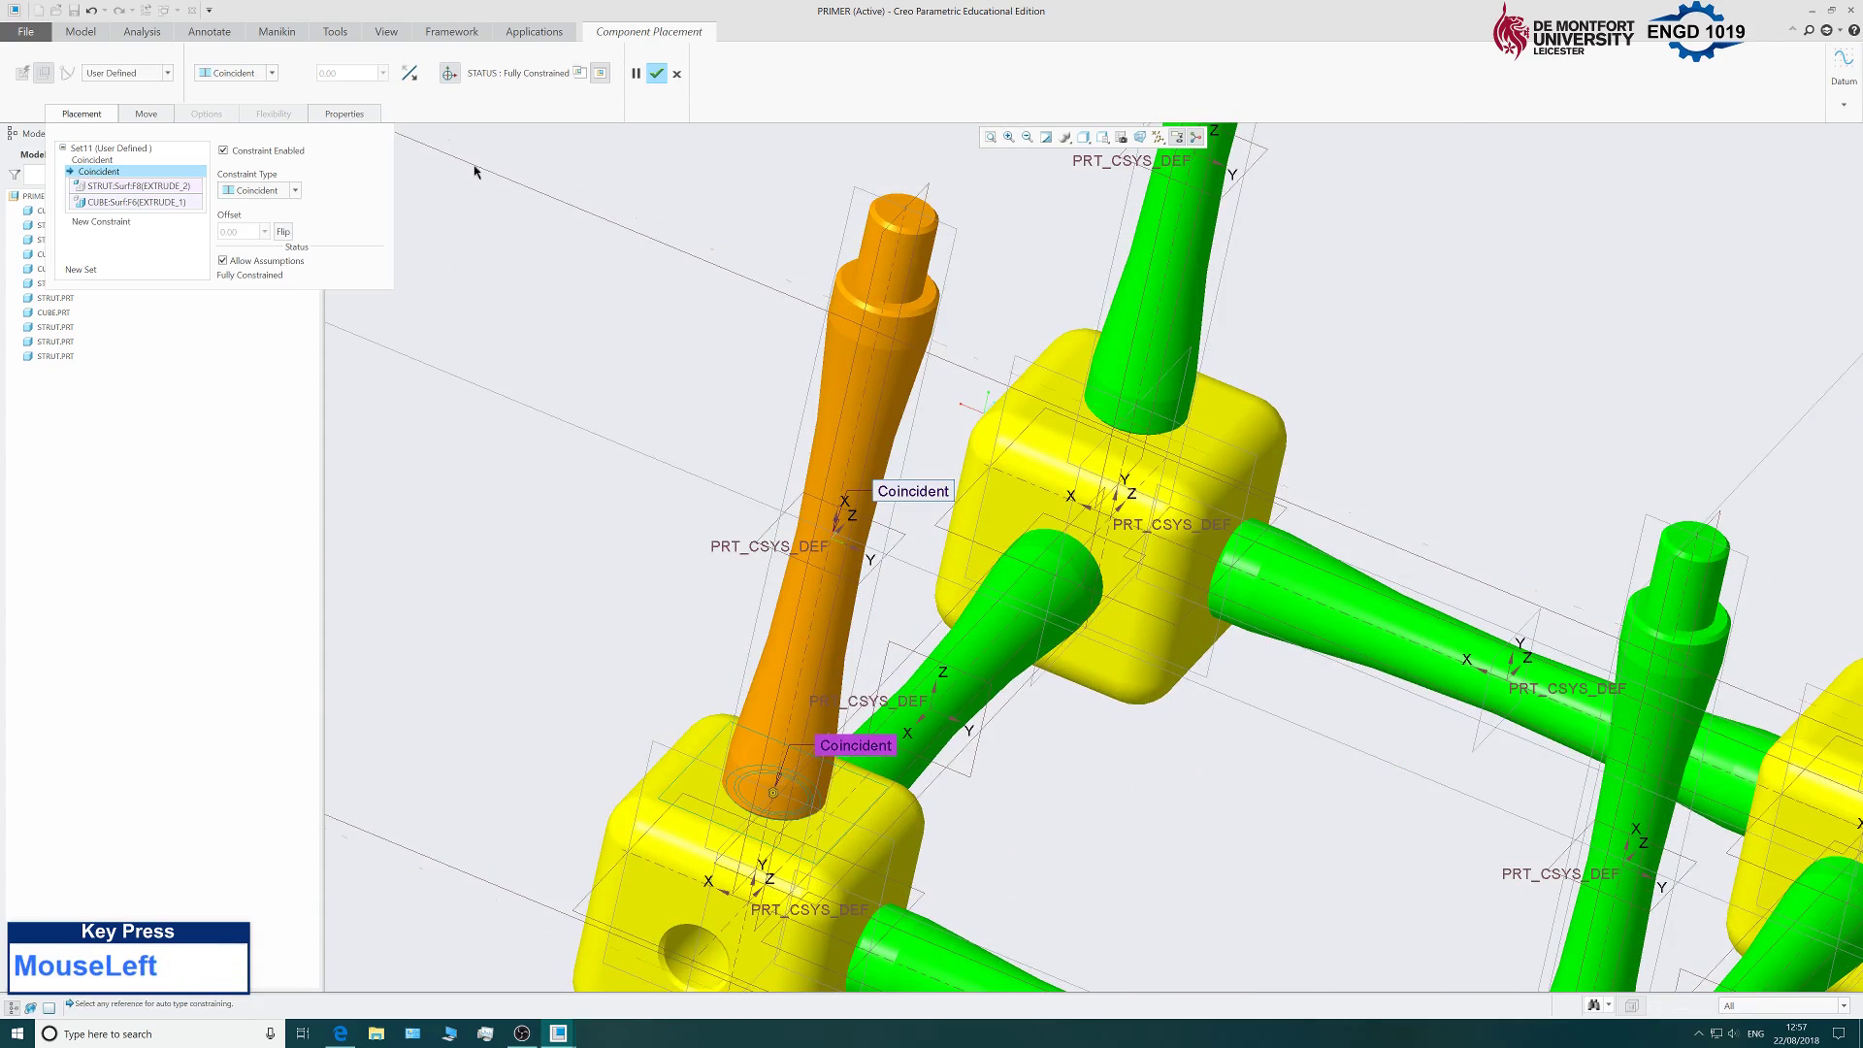
Confirm the eighth strut's placement and zoom to review the finished frame.
{"action": "left_click", "coordinate": [657, 75]}
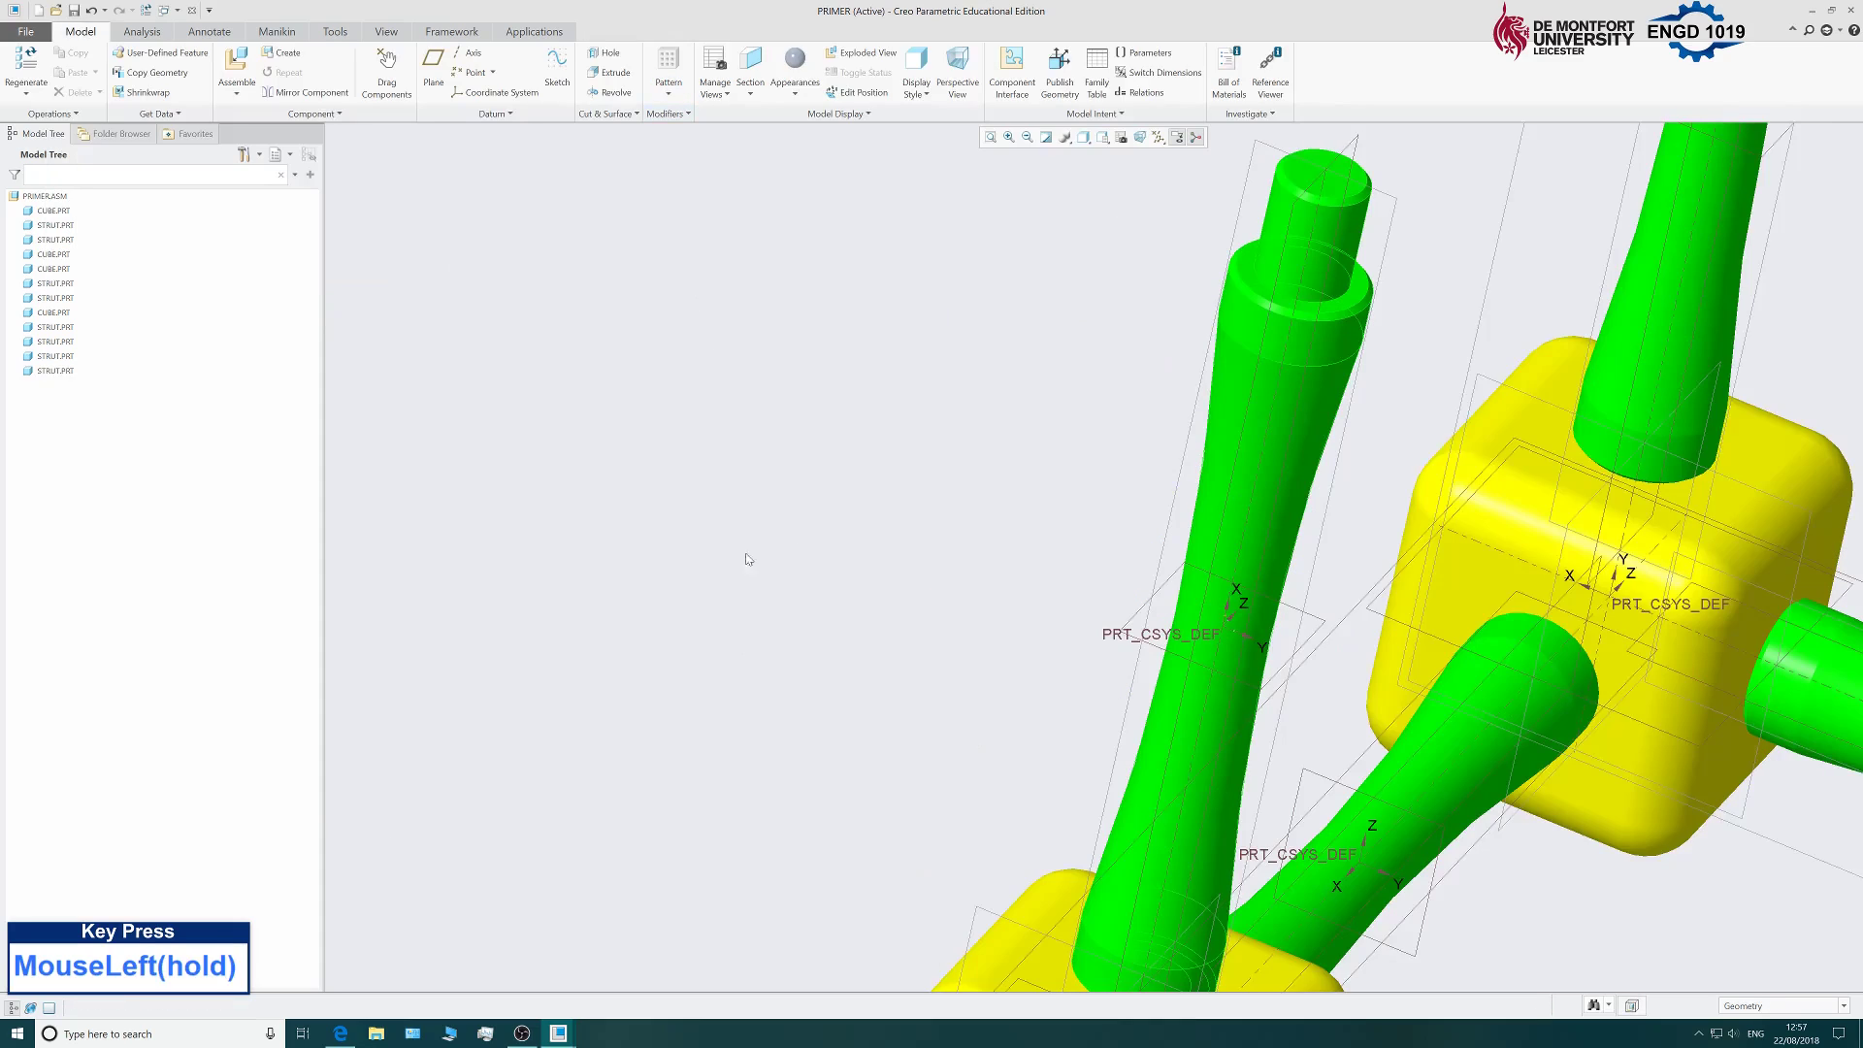
{"action": "scroll", "coordinate": [748, 557], "scroll_direction": "up", "scroll_amount": 5}
{"action": "scroll", "coordinate": [748, 557], "scroll_direction": "down", "scroll_amount": 2}
{"action": "scroll", "coordinate": [898, 435], "scroll_direction": "down", "scroll_amount": 2}
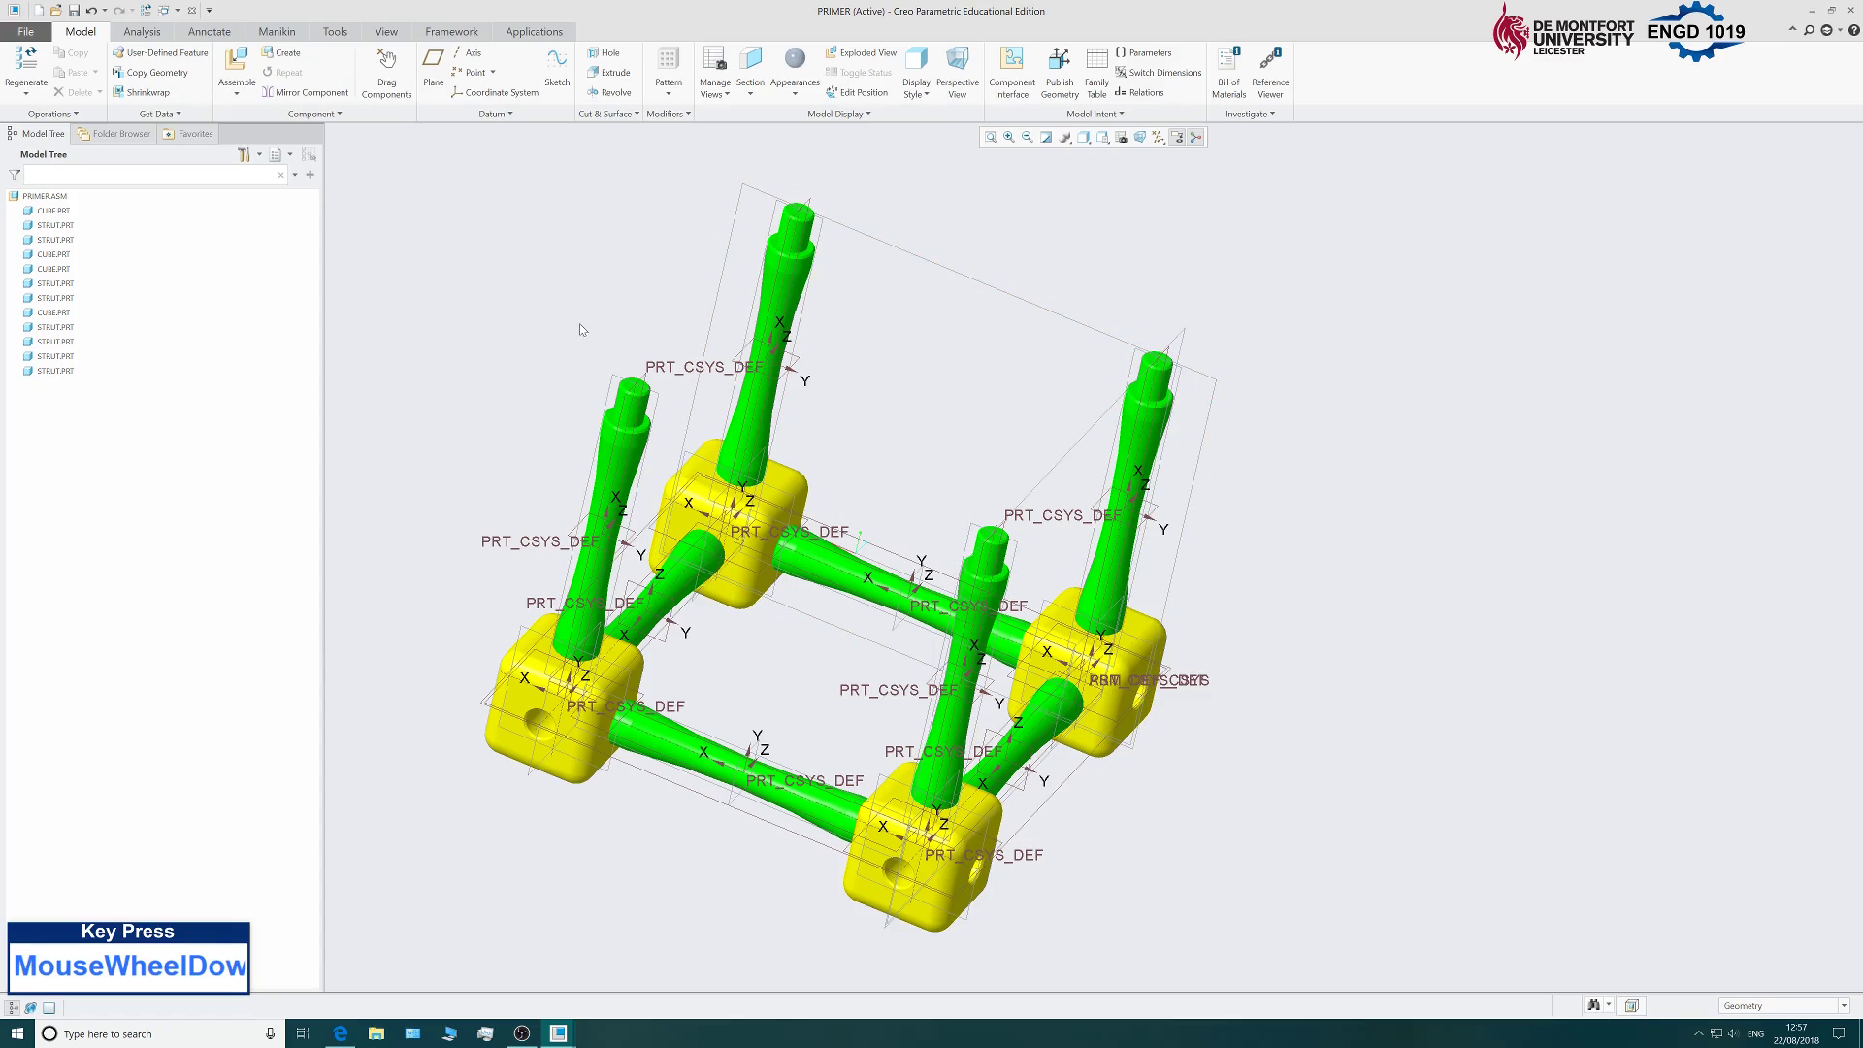
Assemble cube.prt and drag it up above the left-corner upright strut.
{"action": "left_click", "coordinate": [237, 64]}
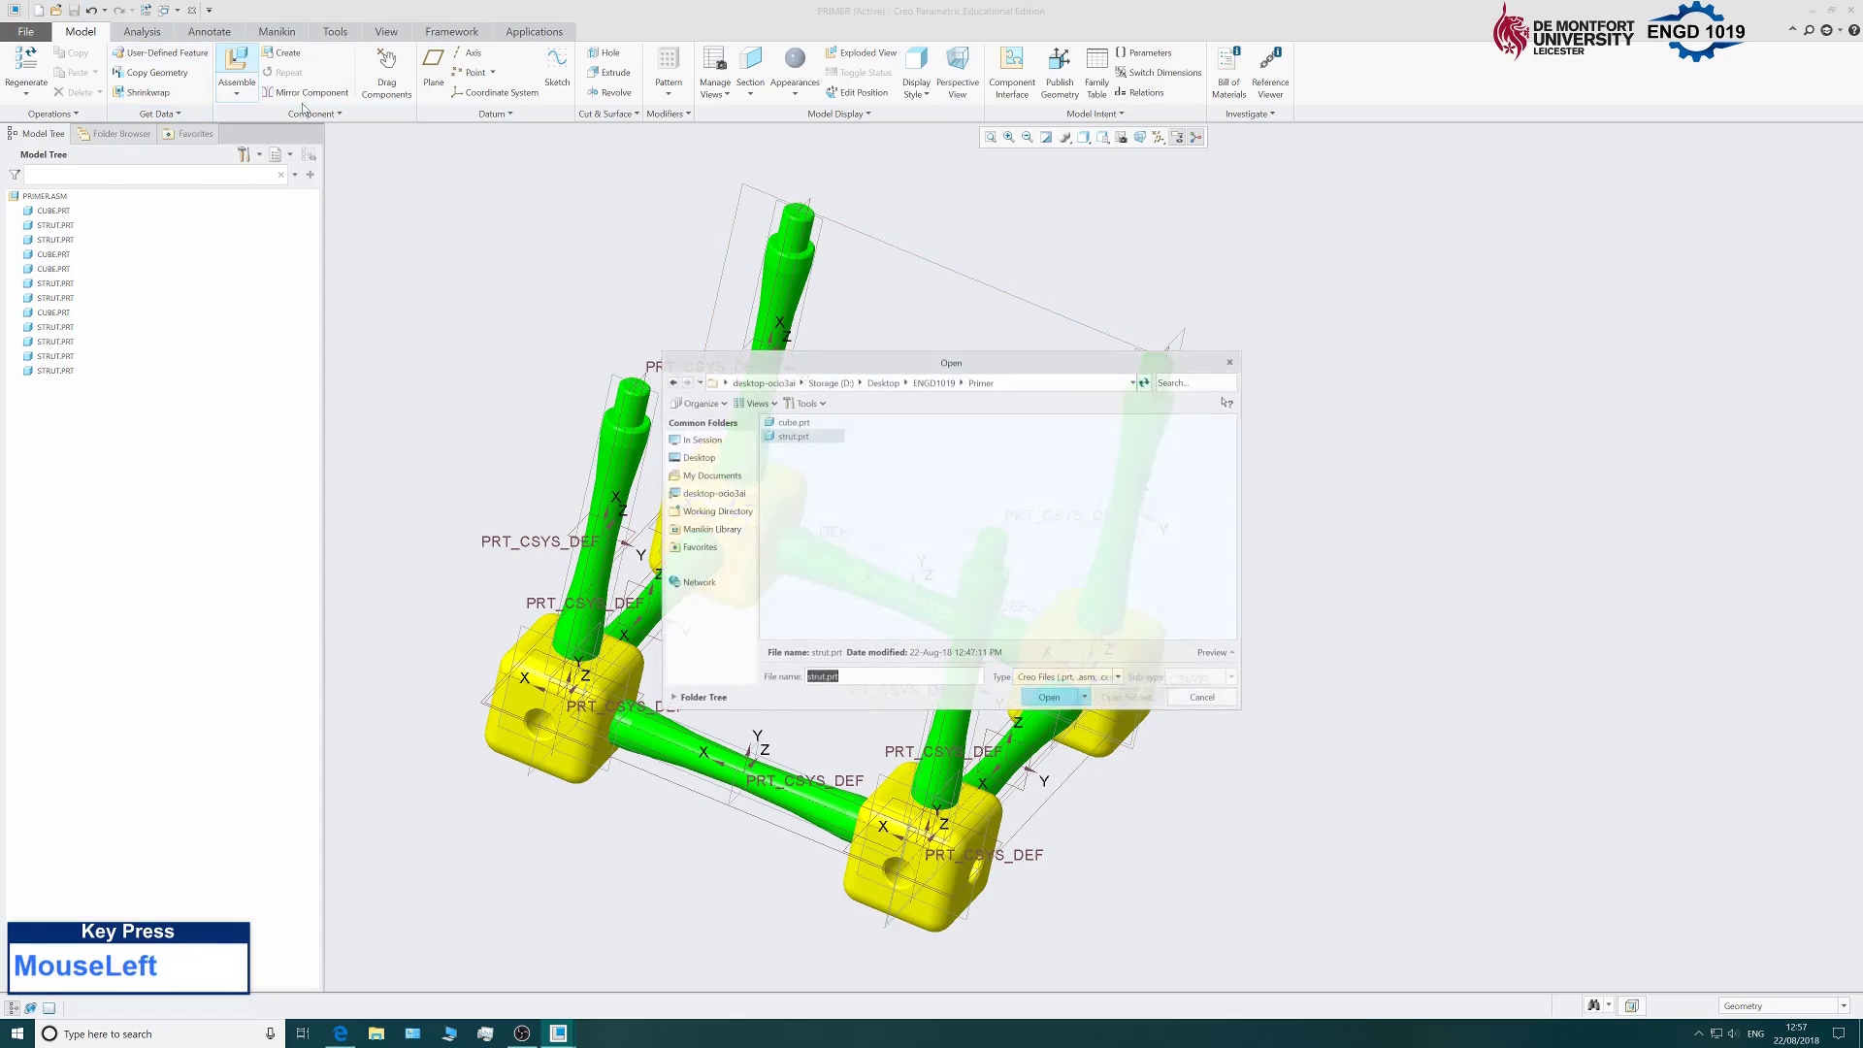
{"action": "left_click", "coordinate": [1062, 702]}
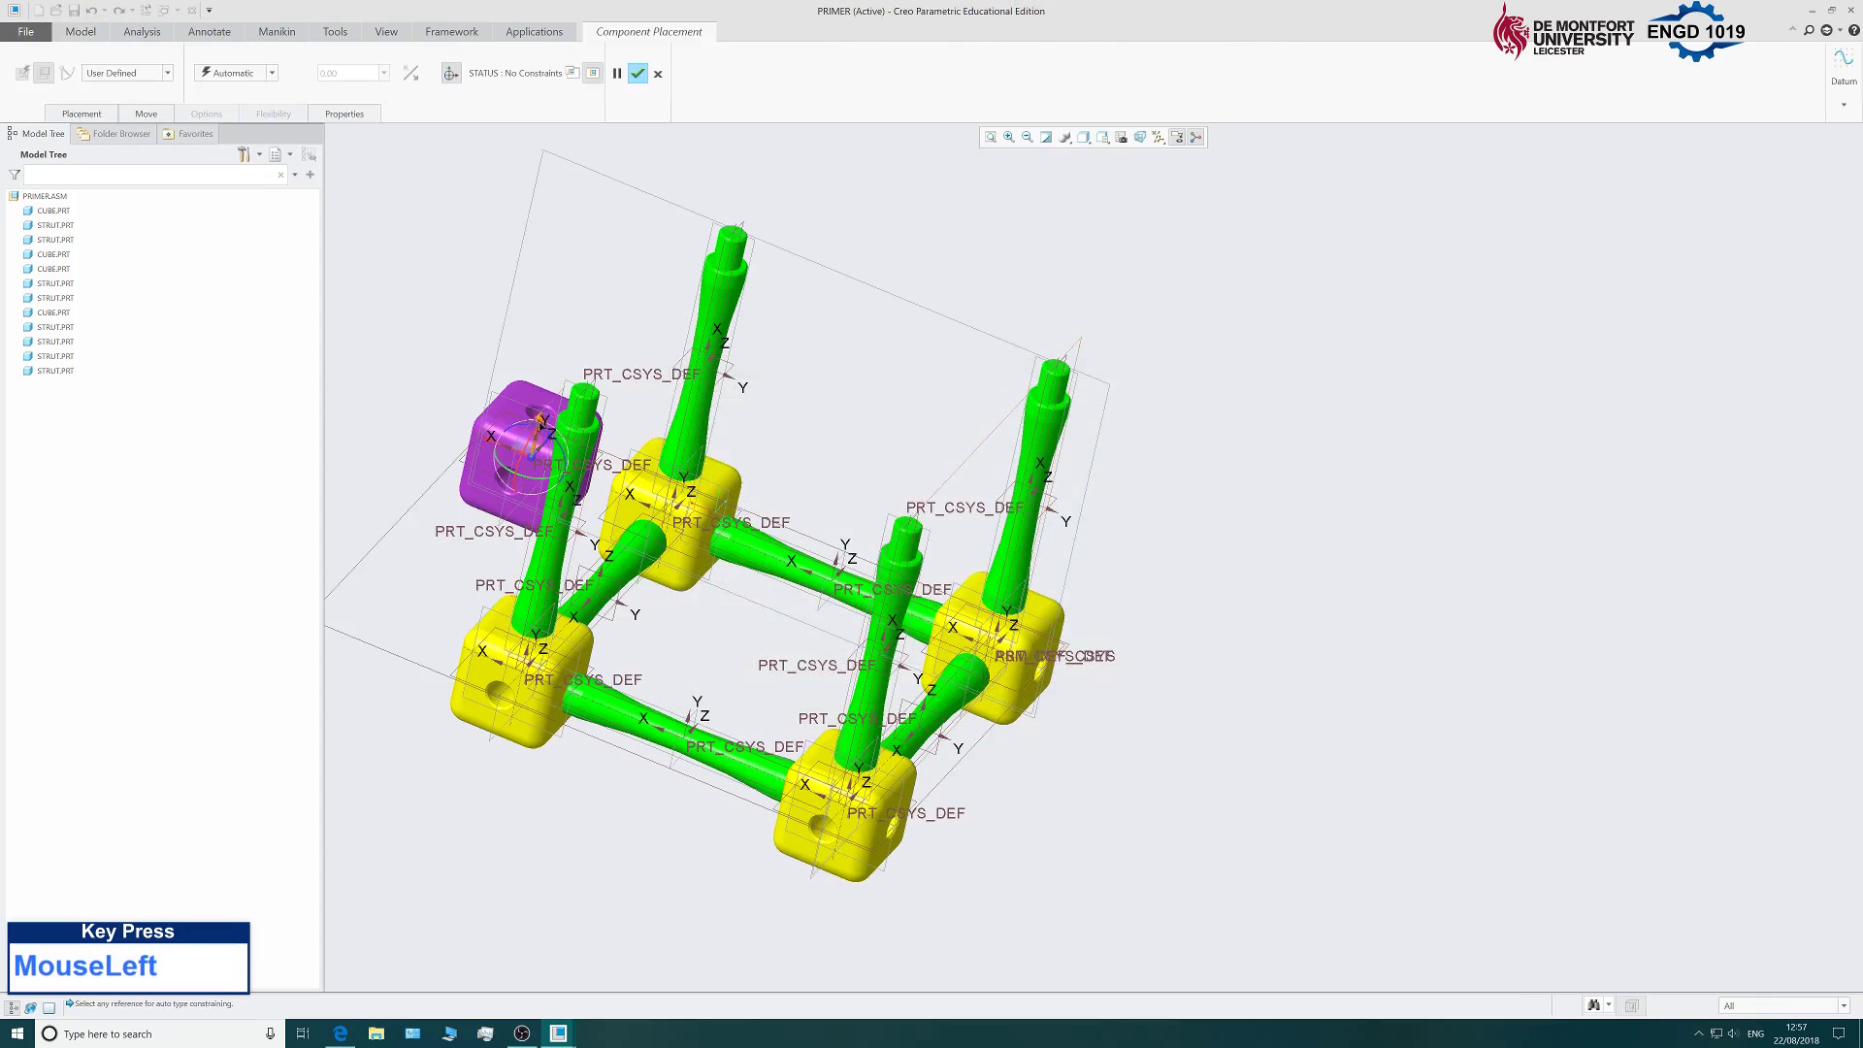
{"action": "left_click_drag", "start_coordinate": [540, 418], "coordinate": [627, 100]}
{"action": "scroll", "coordinate": [628, 271], "scroll_direction": "up", "scroll_amount": 6}
{"action": "scroll", "coordinate": [588, 206], "scroll_direction": "down", "scroll_amount": 8}
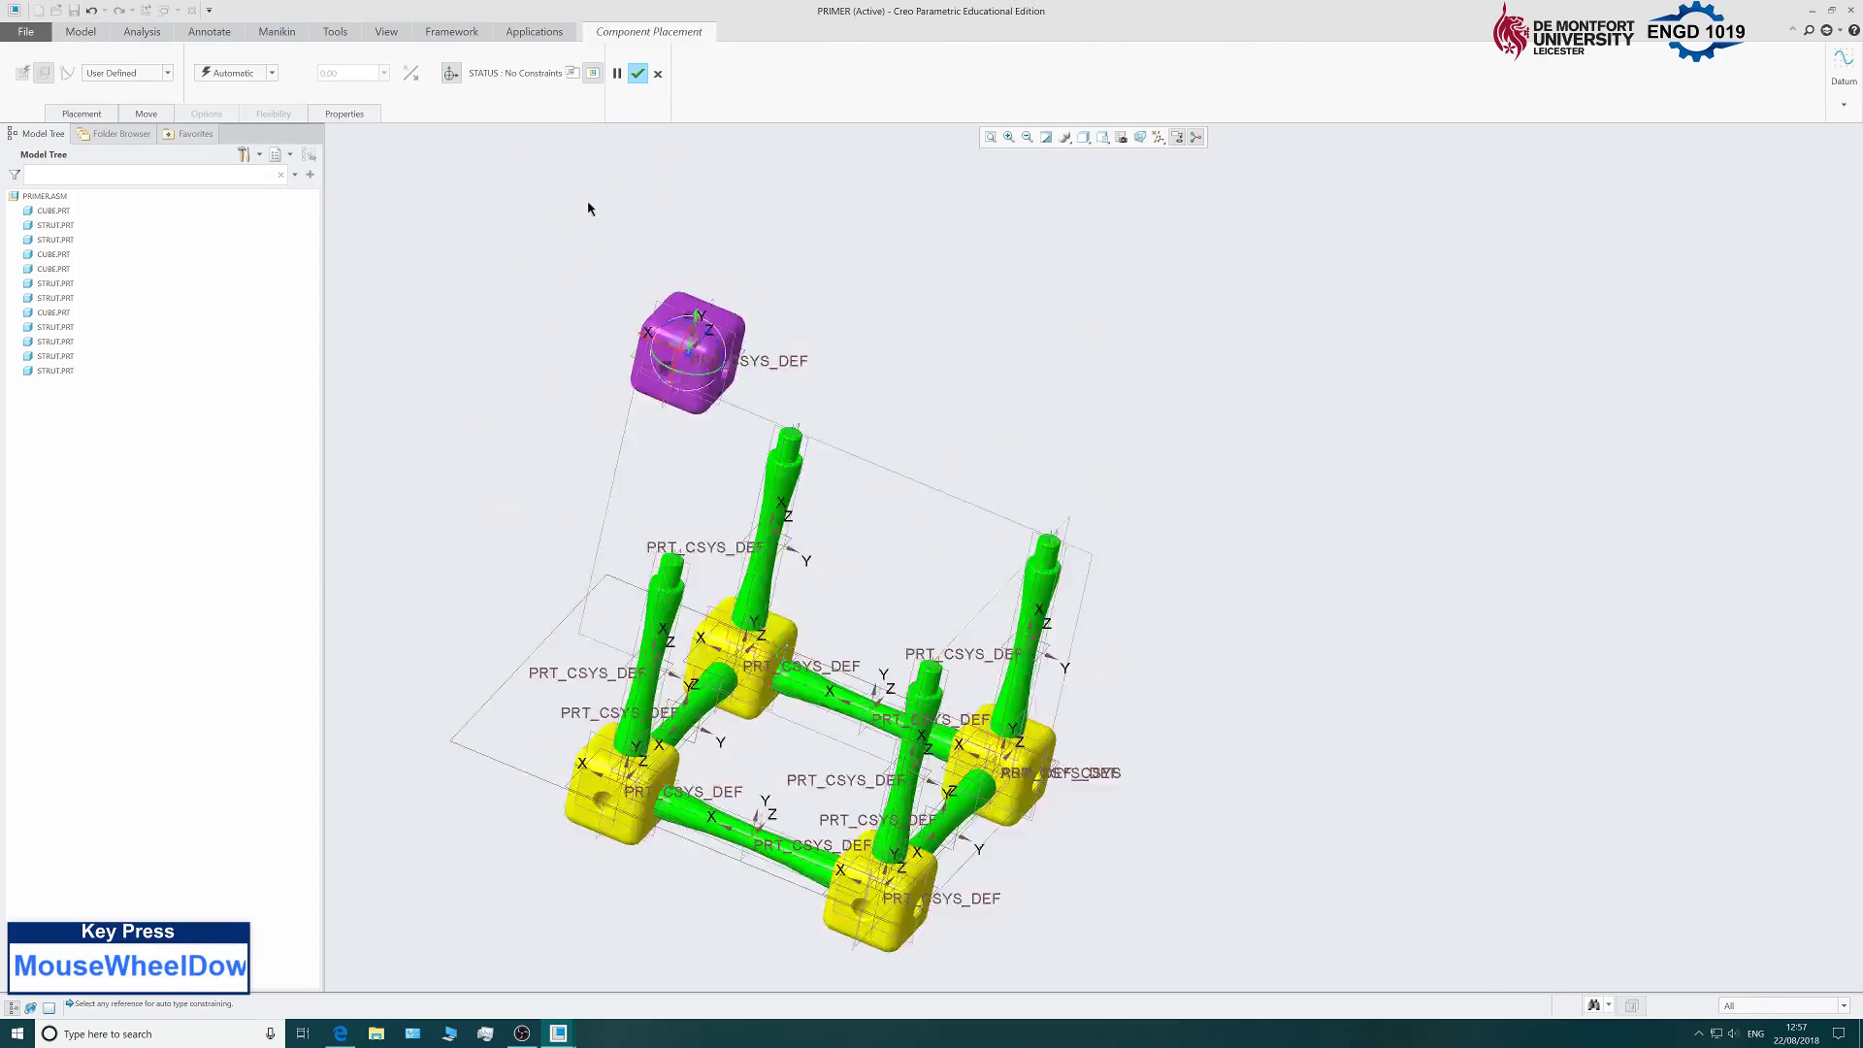
{"action": "scroll", "coordinate": [811, 568], "scroll_direction": "down", "scroll_amount": 3}
{"action": "left_click_drag", "start_coordinate": [726, 439], "coordinate": [1053, 559]}
{"action": "middle_click_drag", "start_coordinate": [1269, 803], "coordinate": [1290, 761]}
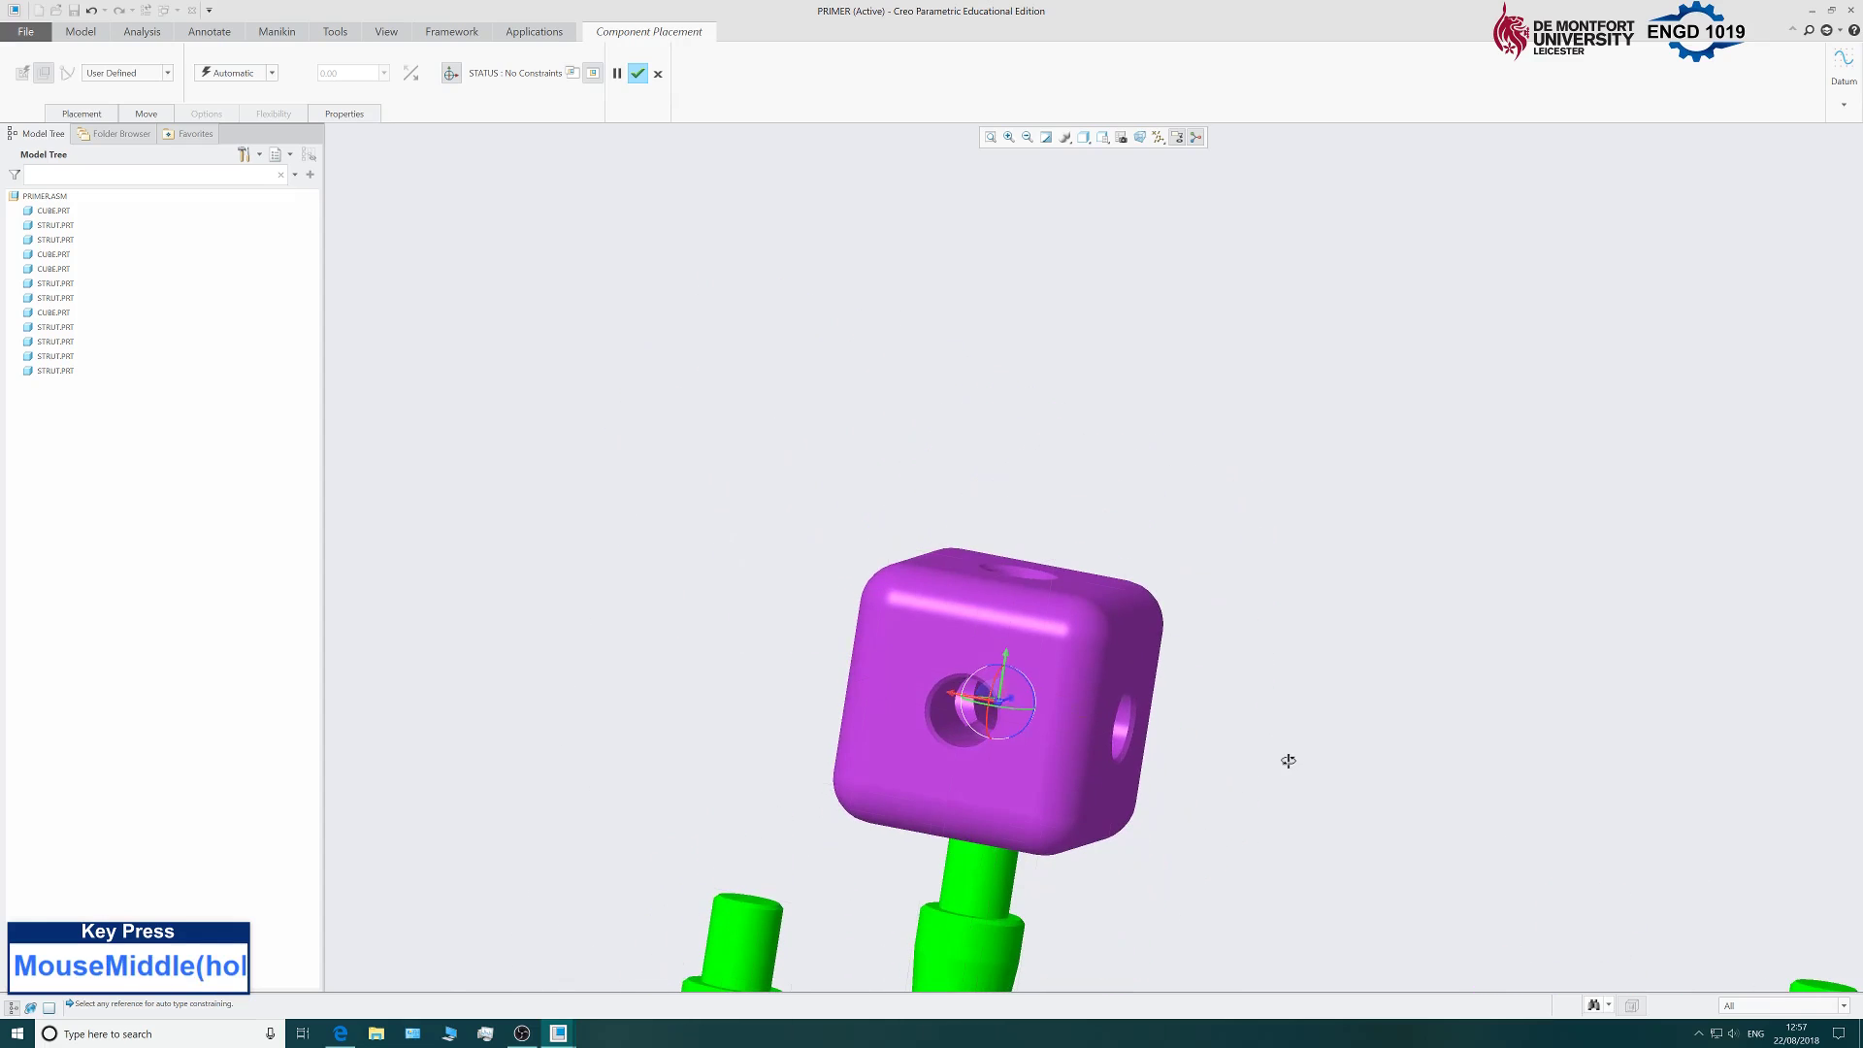
{"action": "left_click_drag", "start_coordinate": [1009, 660], "coordinate": [1032, 529]}
{"action": "scroll", "coordinate": [1022, 766], "scroll_direction": "up", "scroll_amount": 5}
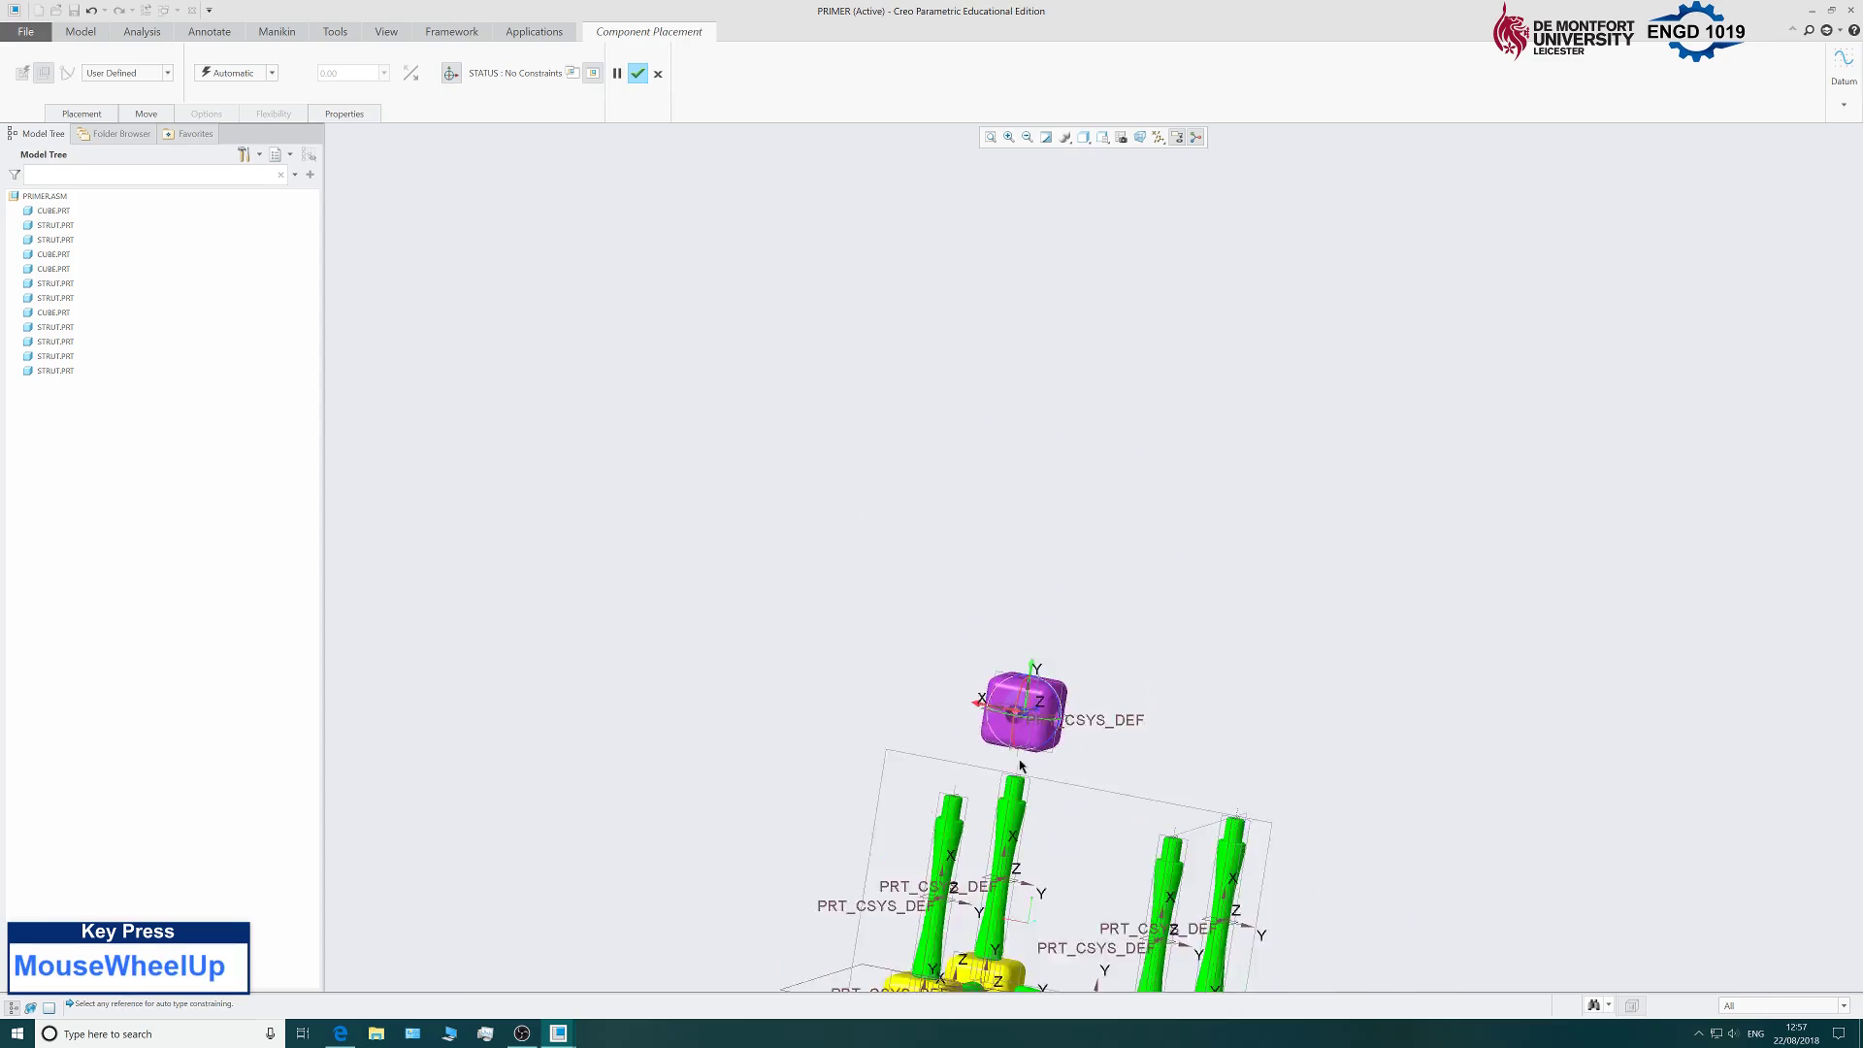
{"action": "scroll", "coordinate": [1057, 913], "scroll_direction": "down", "scroll_amount": 4}
{"action": "scroll", "coordinate": [948, 618], "scroll_direction": "up", "scroll_amount": 4}
{"action": "middle_click_drag", "start_coordinate": [948, 618], "coordinate": [1073, 520]}
{"action": "scroll", "coordinate": [656, 493], "scroll_direction": "down", "scroll_amount": 4}
{"action": "scroll", "coordinate": [657, 498], "scroll_direction": "down", "scroll_amount": 2}
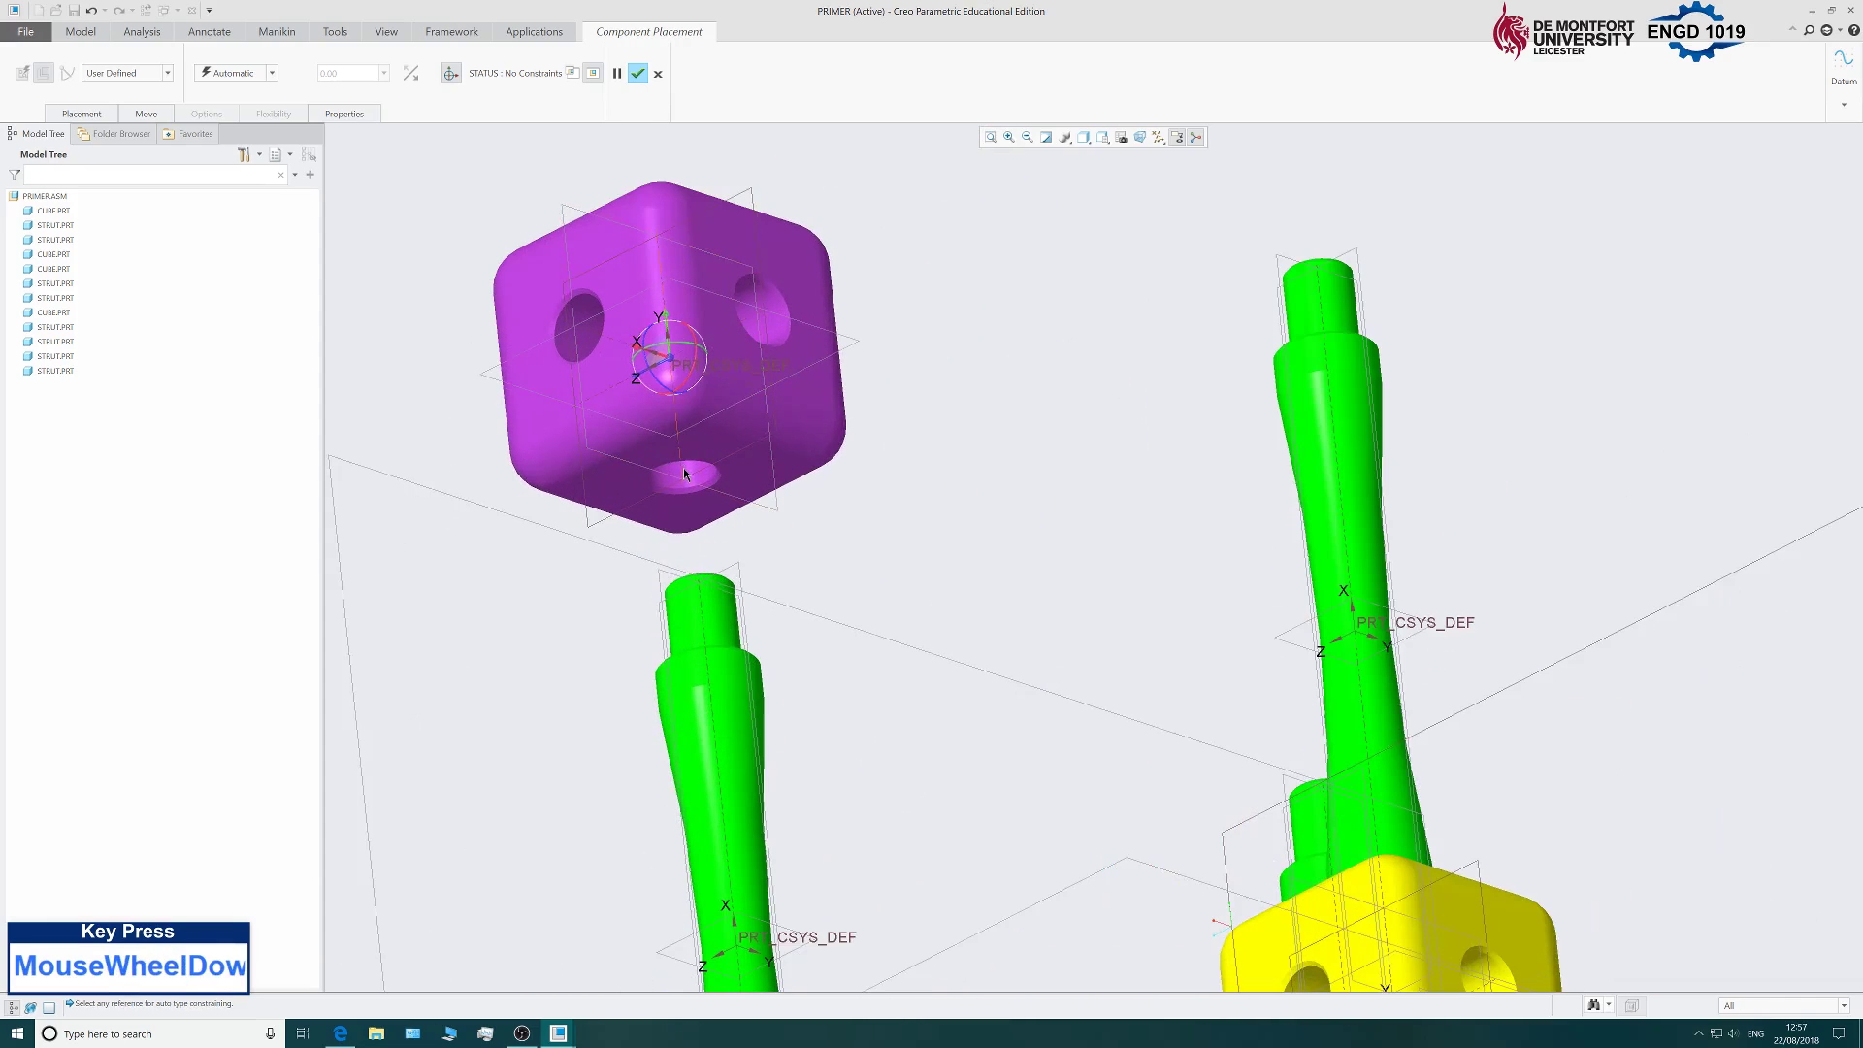
Make the cube's bottom hole axis Coincident with the strut's axis.
{"action": "left_click", "coordinate": [83, 115]}
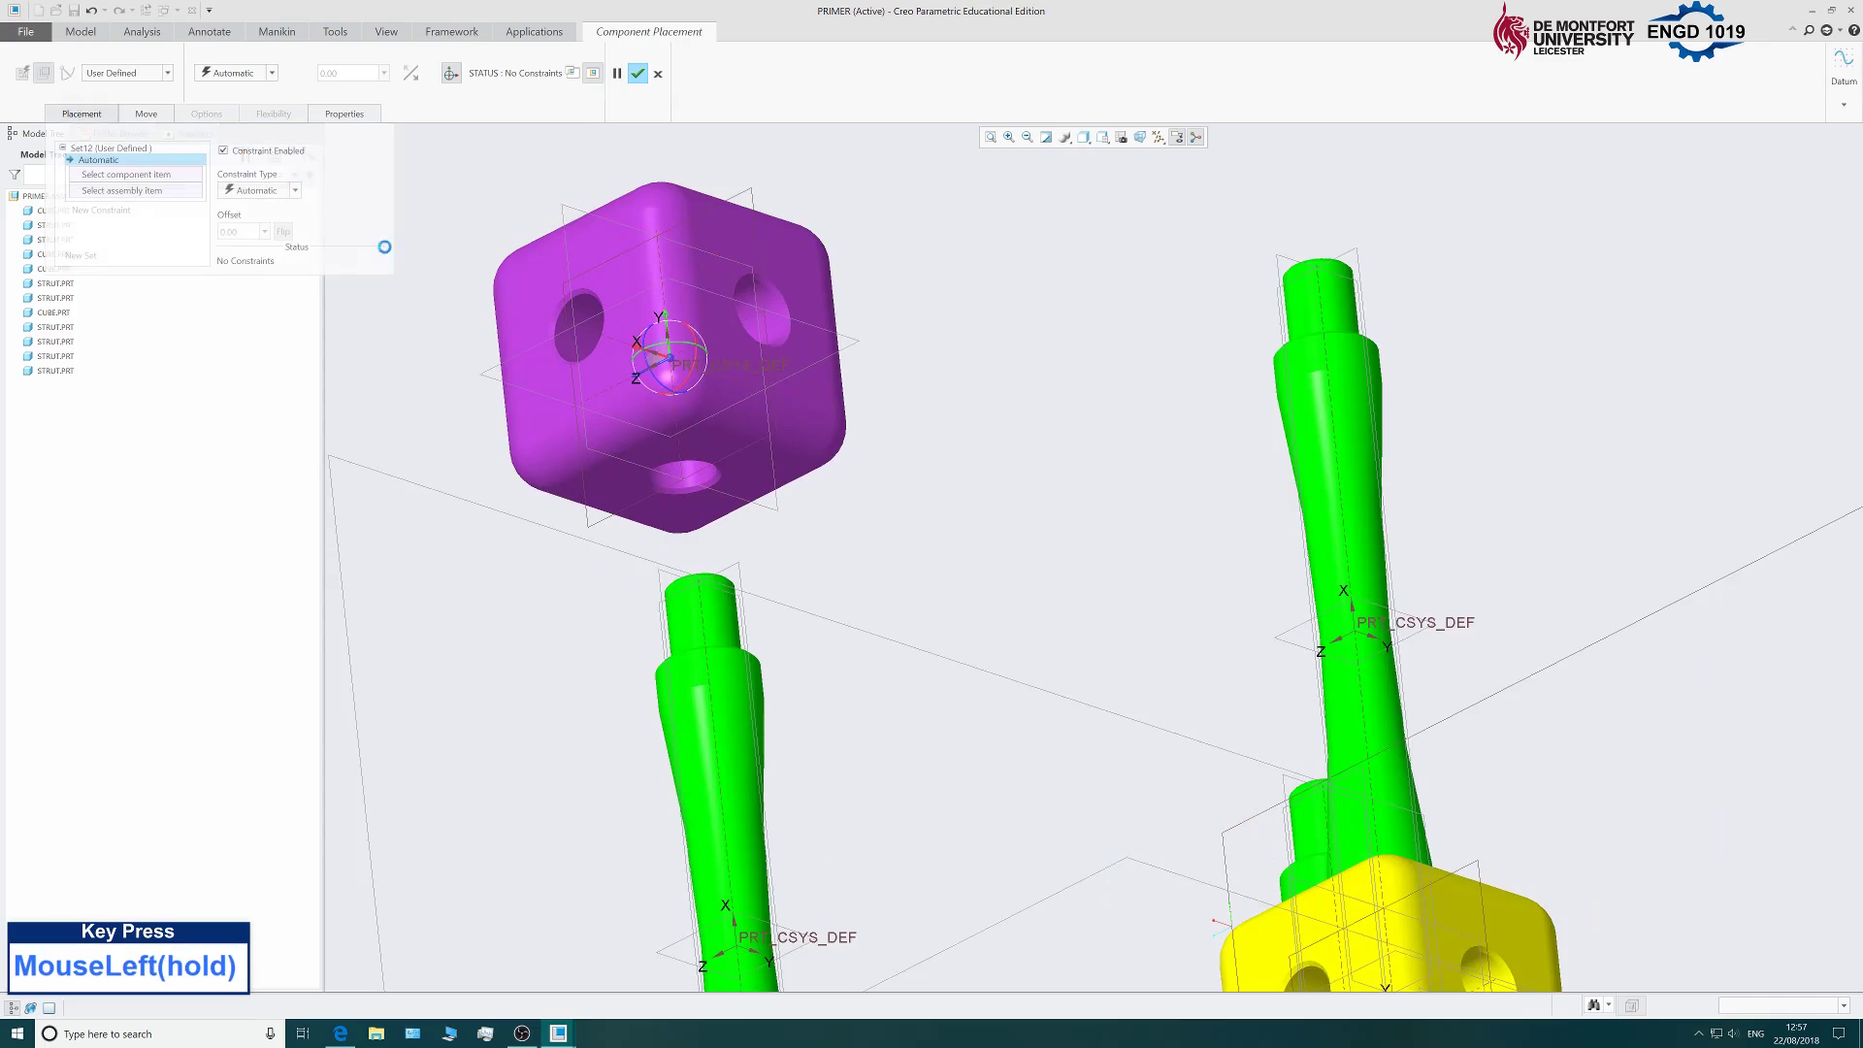
{"action": "left_click", "coordinate": [683, 472]}
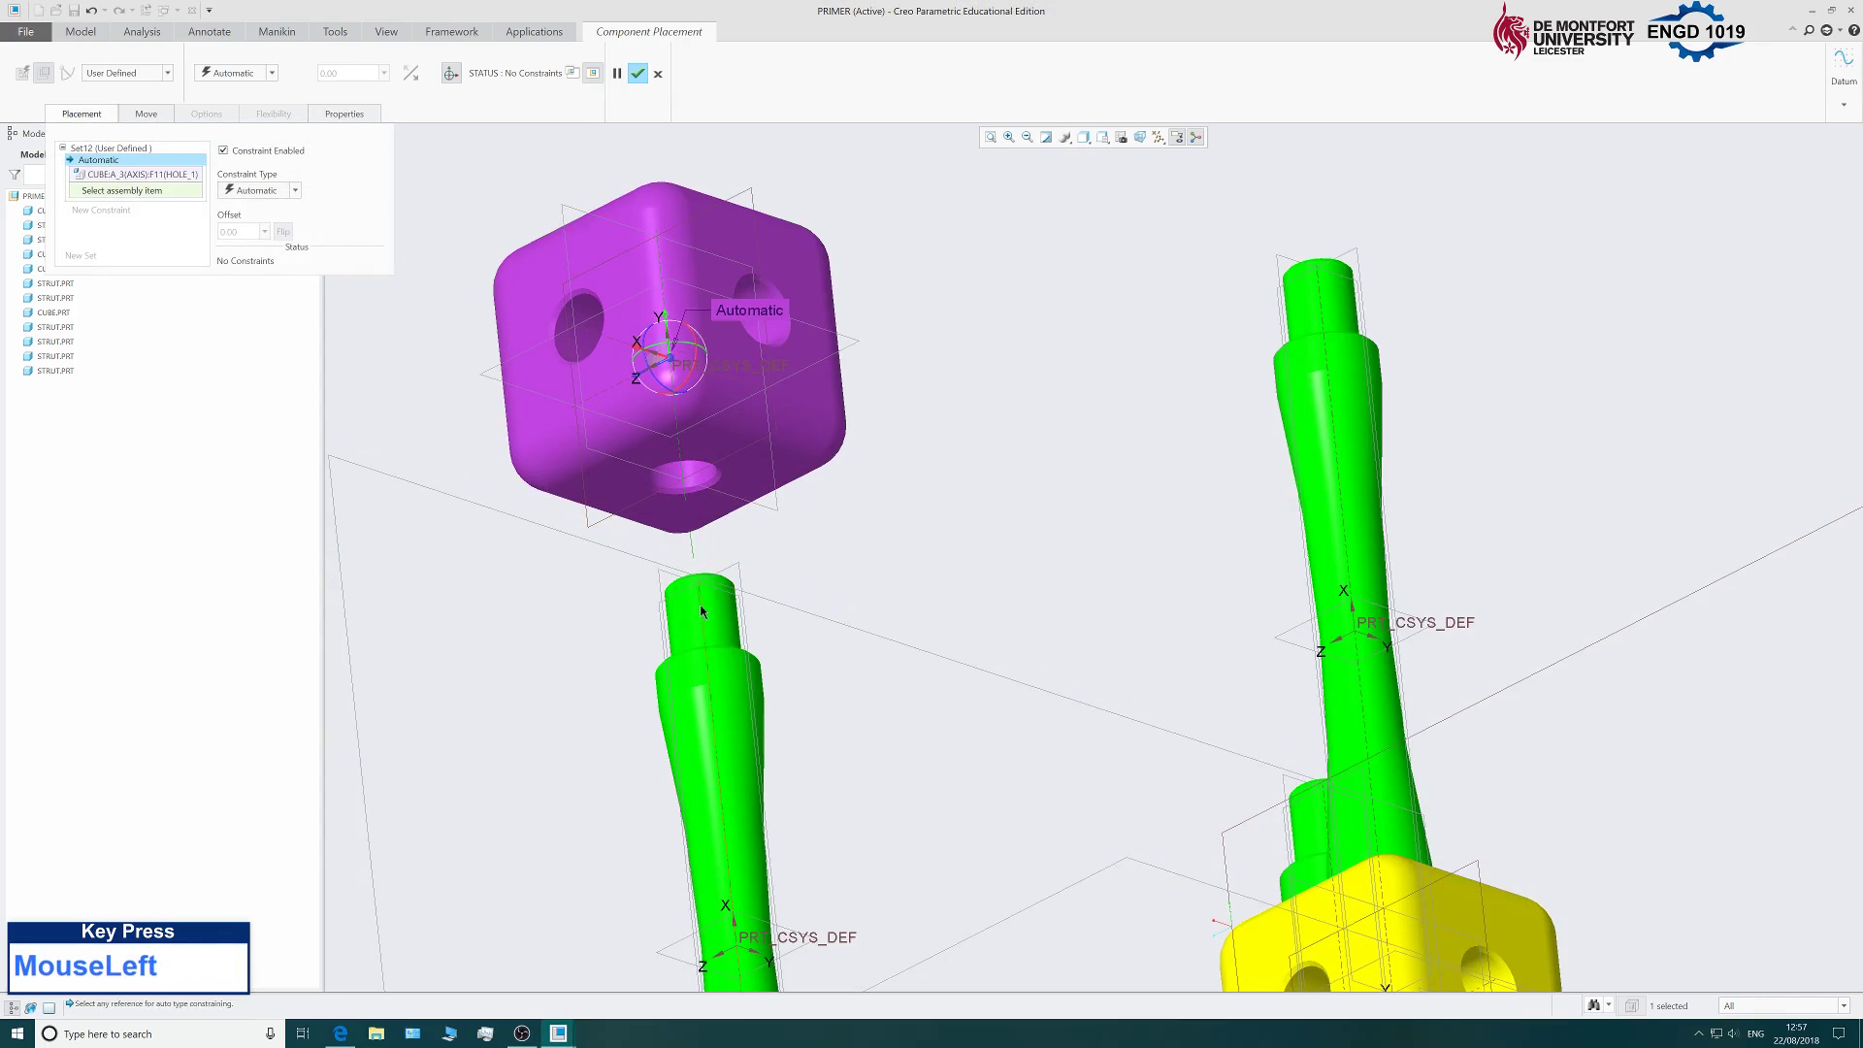
{"action": "left_click", "coordinate": [702, 611]}
Add a Coincident constraint seating the cube's bottom face on the strut top and confirm.
{"action": "left_click", "coordinate": [127, 211]}
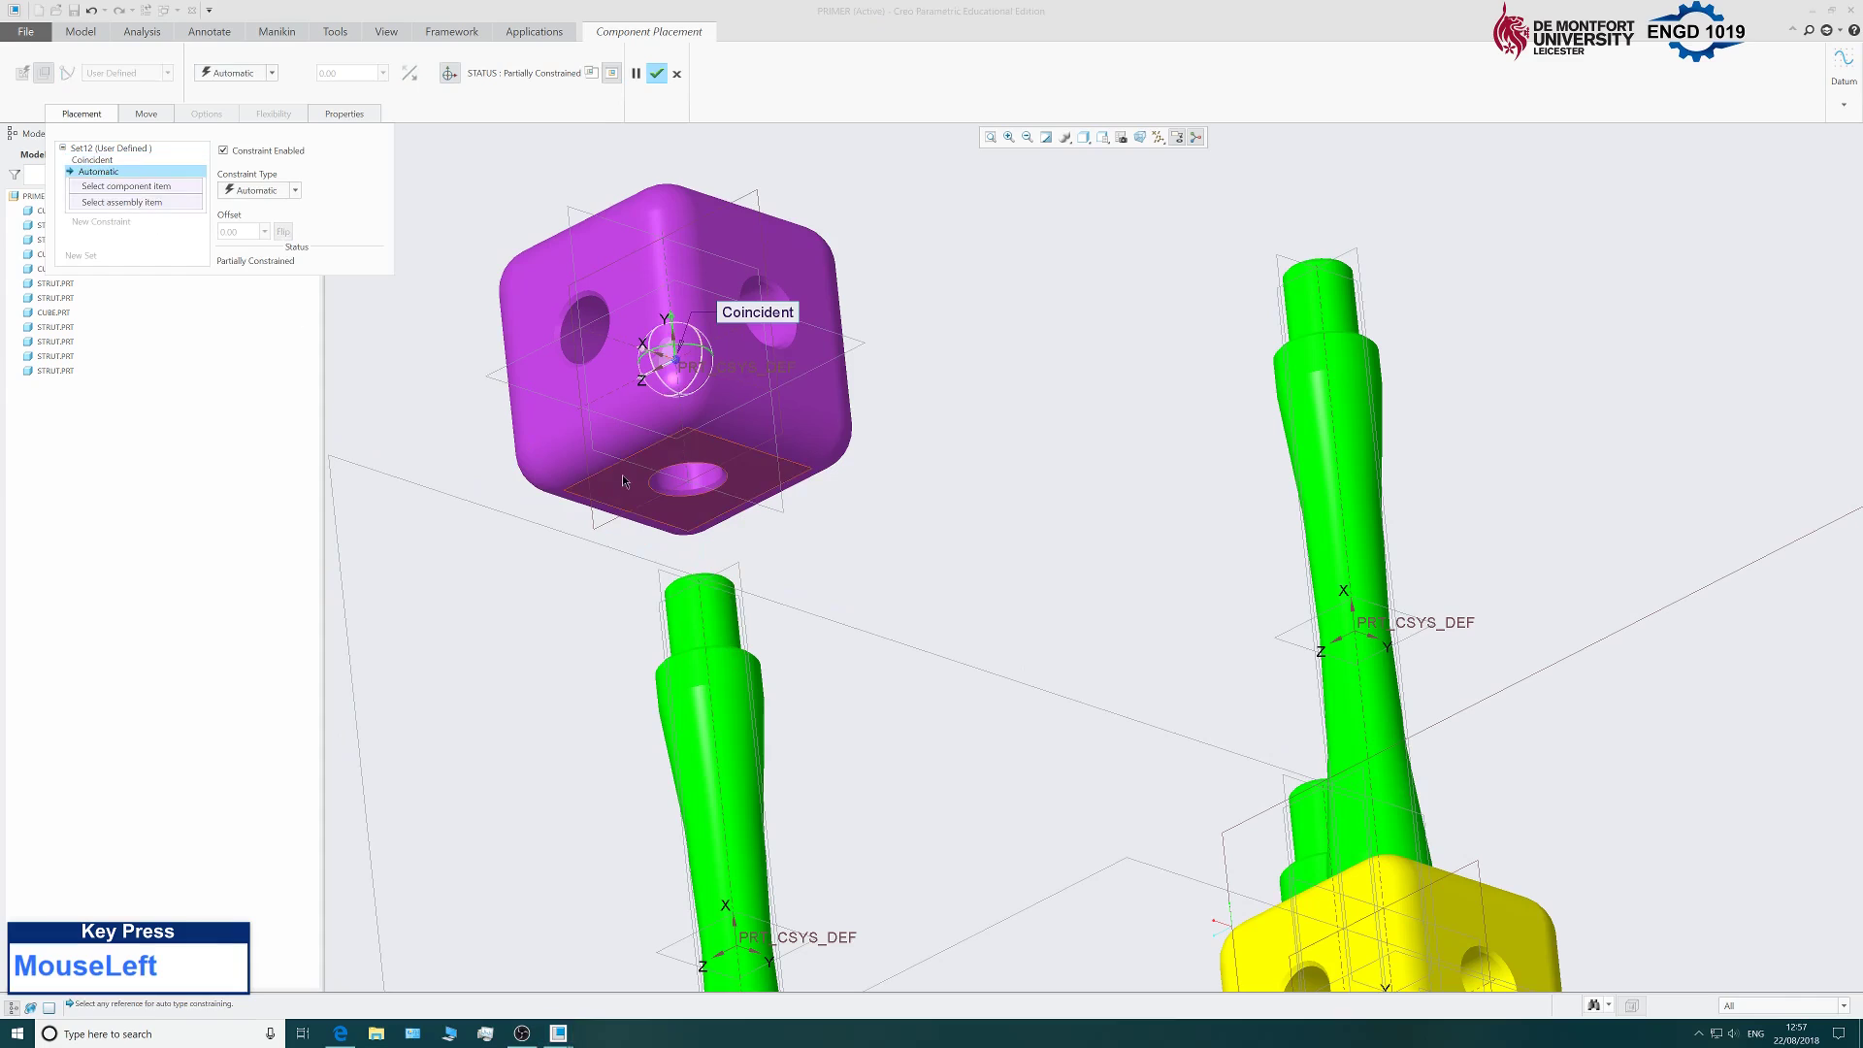
{"action": "left_click", "coordinate": [627, 481]}
{"action": "scroll", "coordinate": [639, 519], "scroll_direction": "up", "scroll_amount": 3}
{"action": "middle_click_drag", "start_coordinate": [638, 519], "coordinate": [615, 679]}
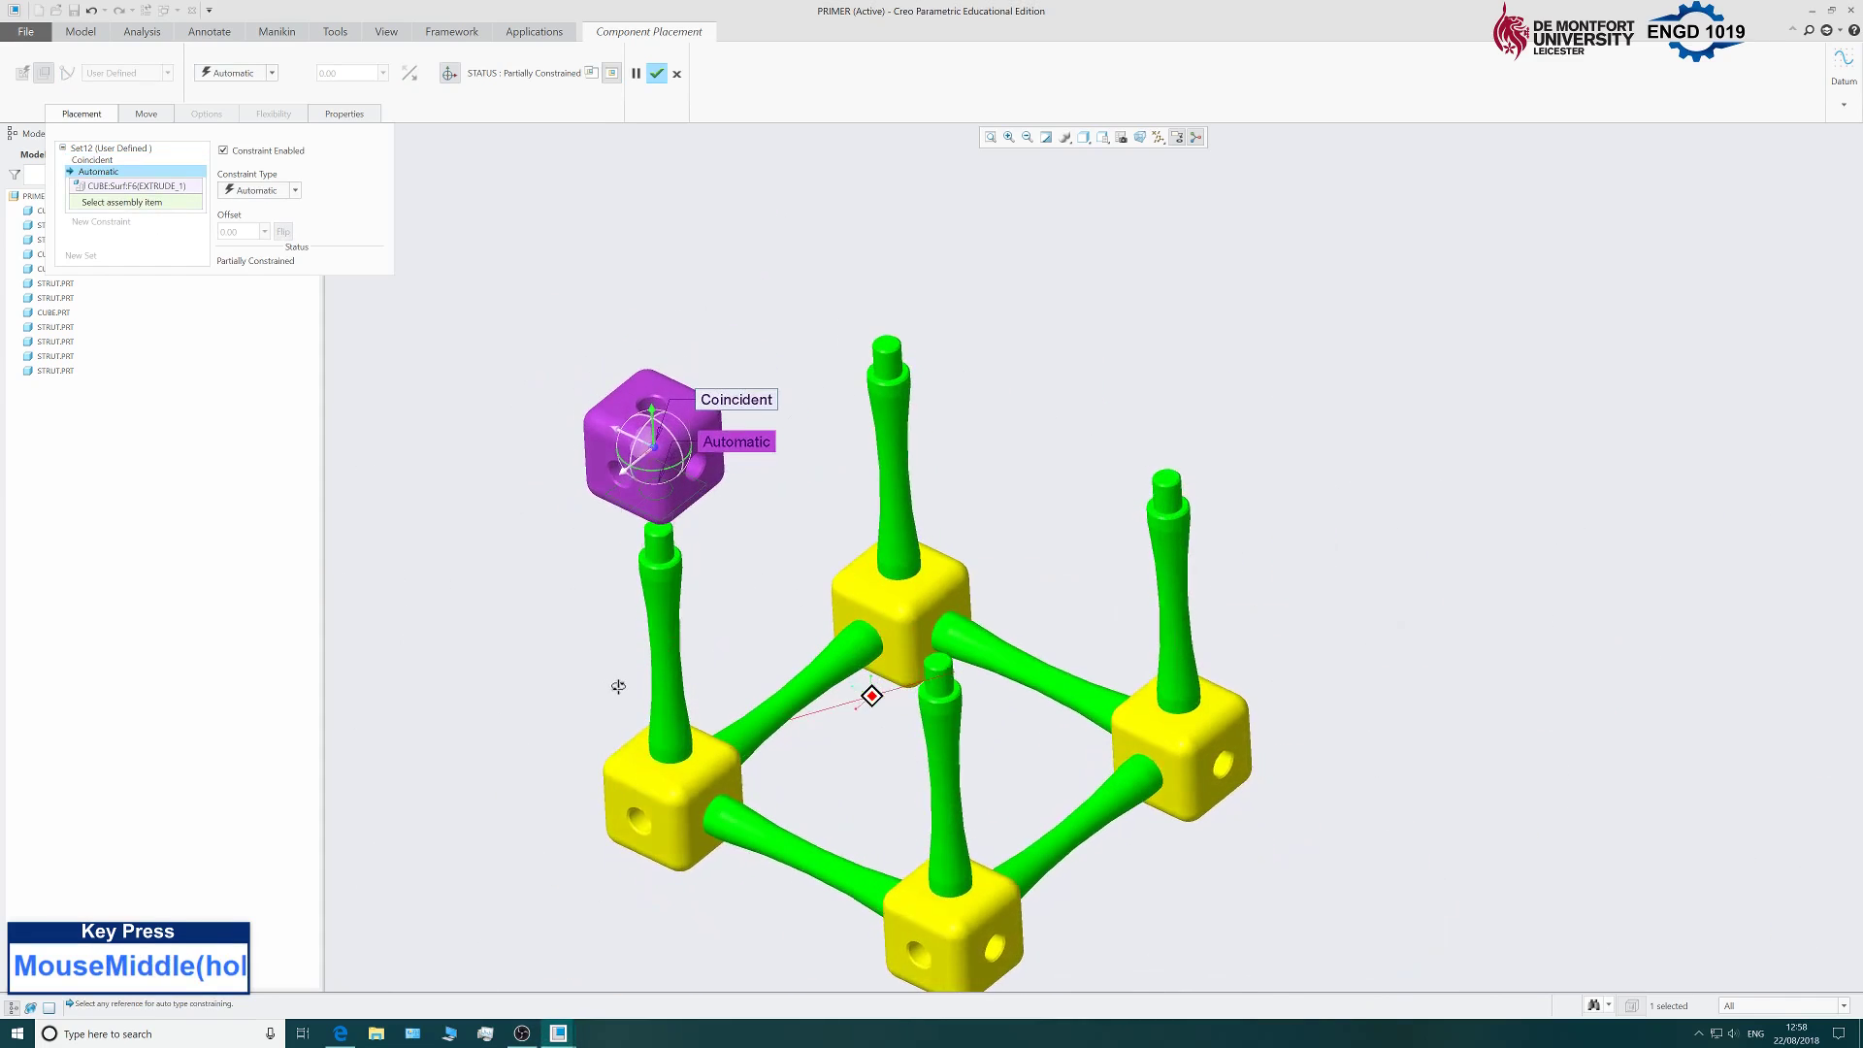
{"action": "scroll", "coordinate": [667, 509], "scroll_direction": "down", "scroll_amount": 6}
{"action": "left_click", "coordinate": [671, 507]}
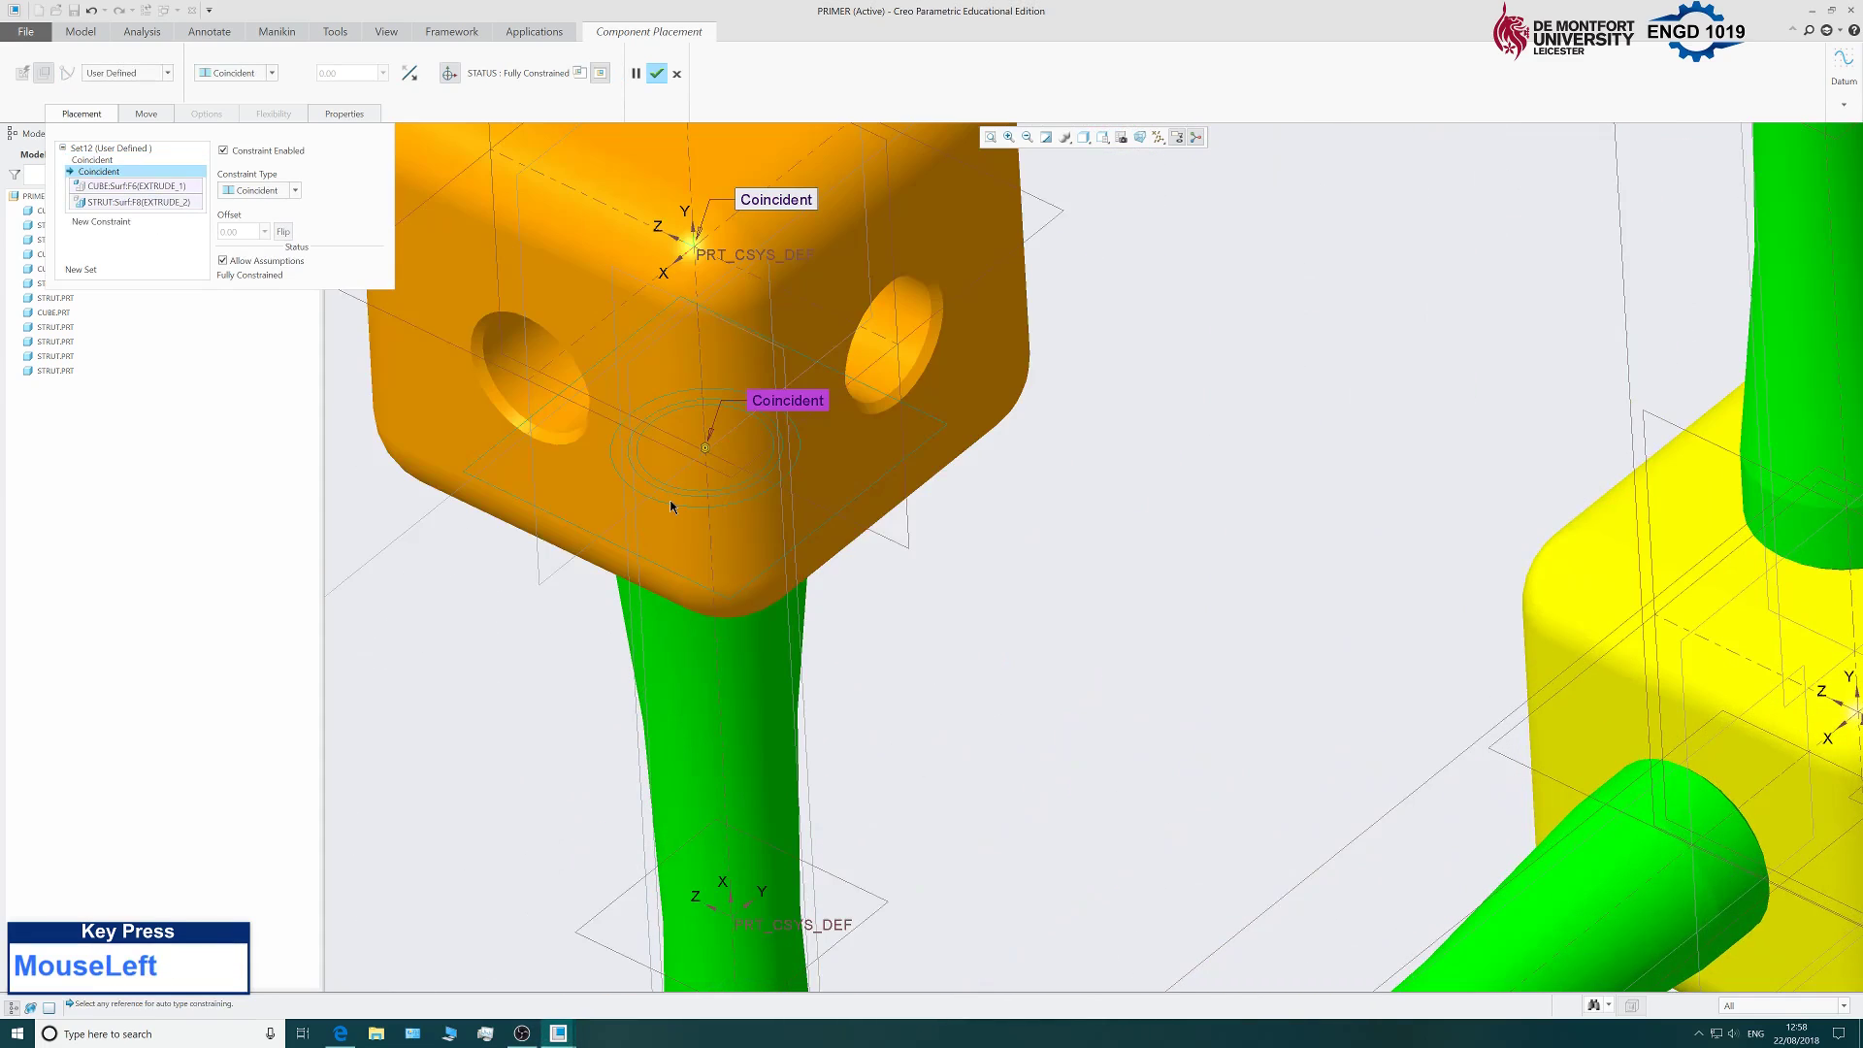
{"action": "scroll", "coordinate": [670, 507], "scroll_direction": "up", "scroll_amount": 5}
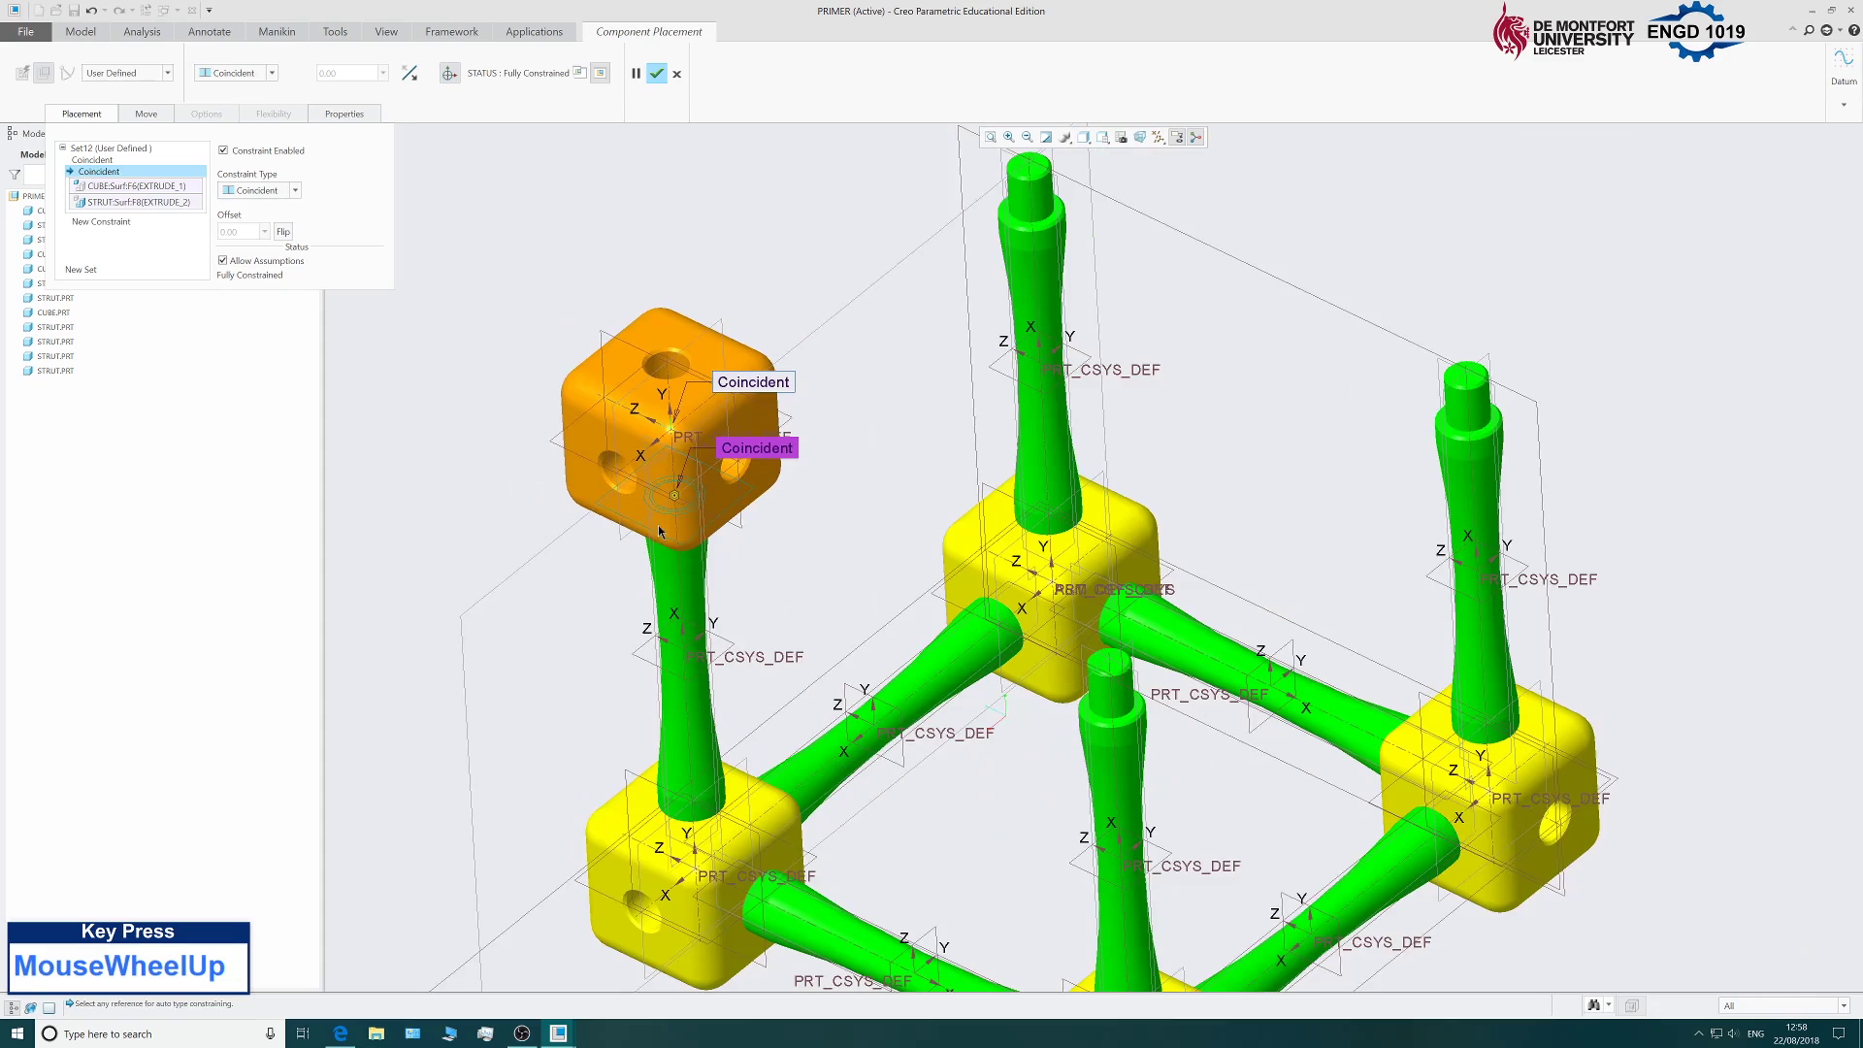
{"action": "left_click", "coordinate": [657, 74]}
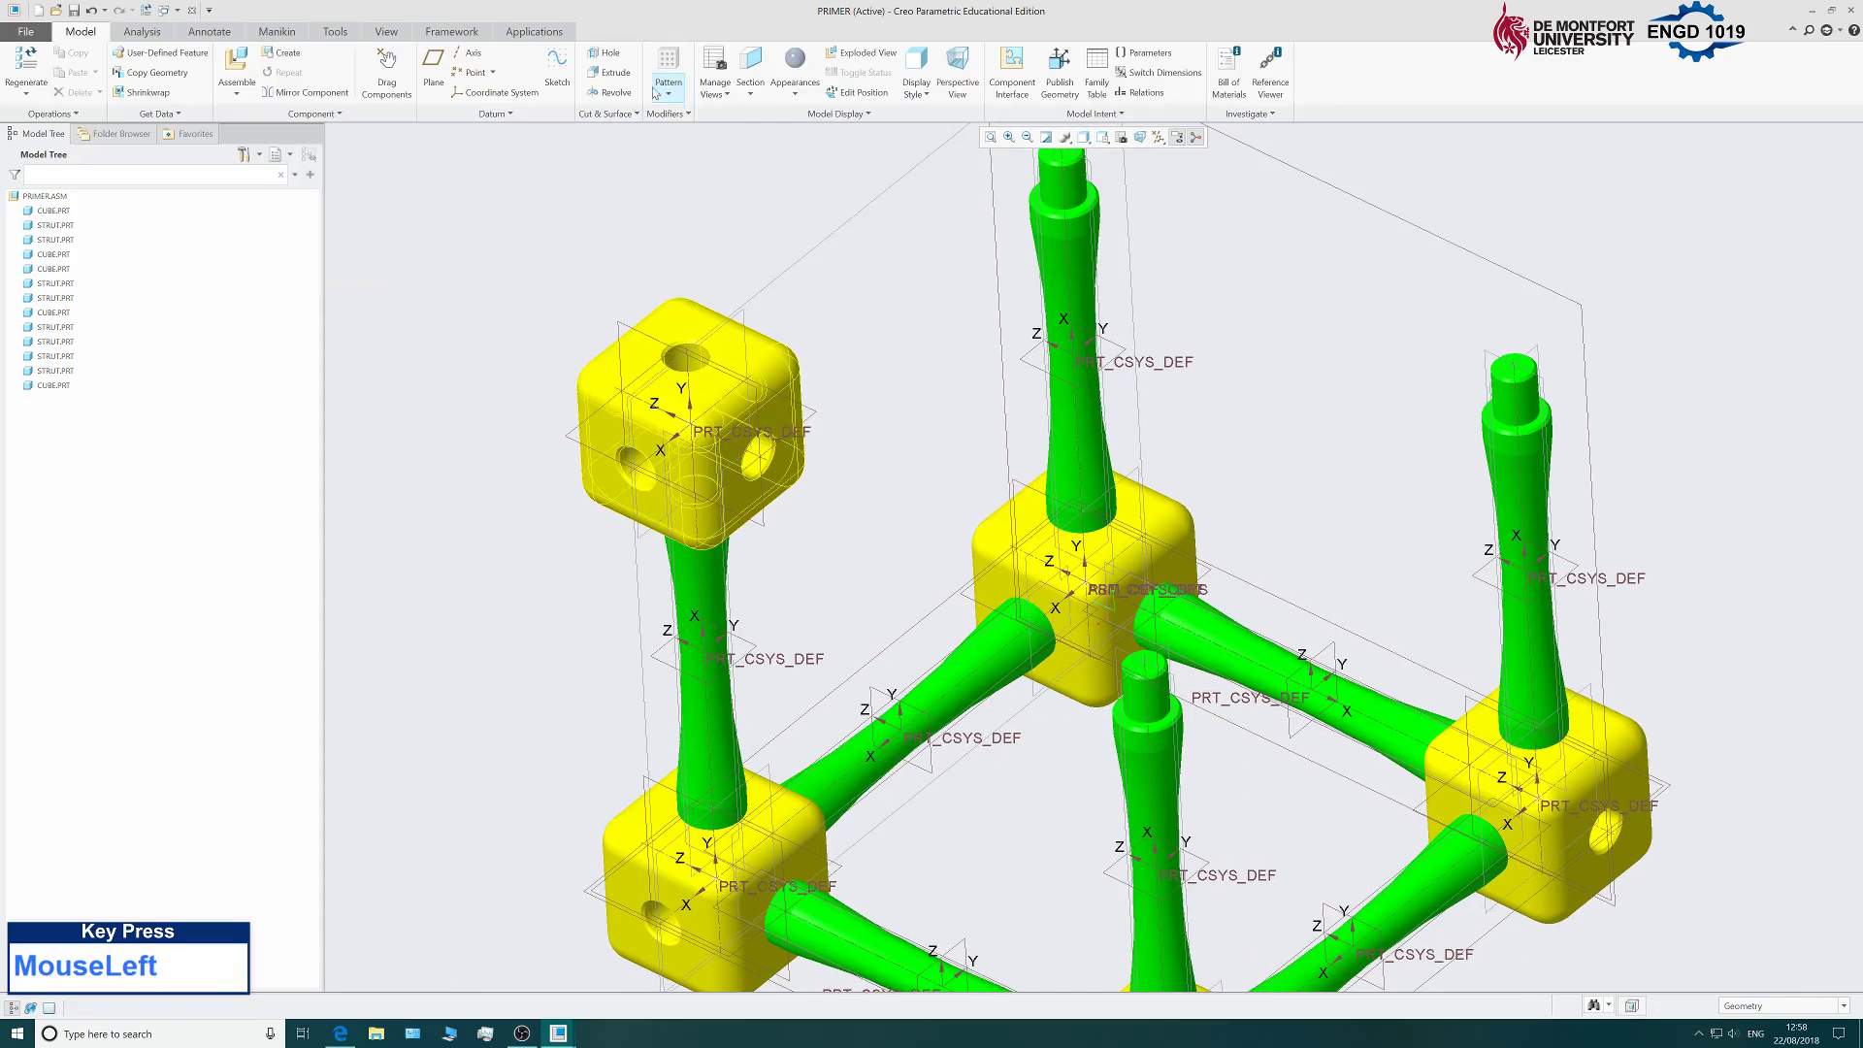
Assemble another cube.prt and move it up toward the rear cube's upright strut.
{"action": "scroll", "coordinate": [619, 396], "scroll_direction": "down", "scroll_amount": 1}
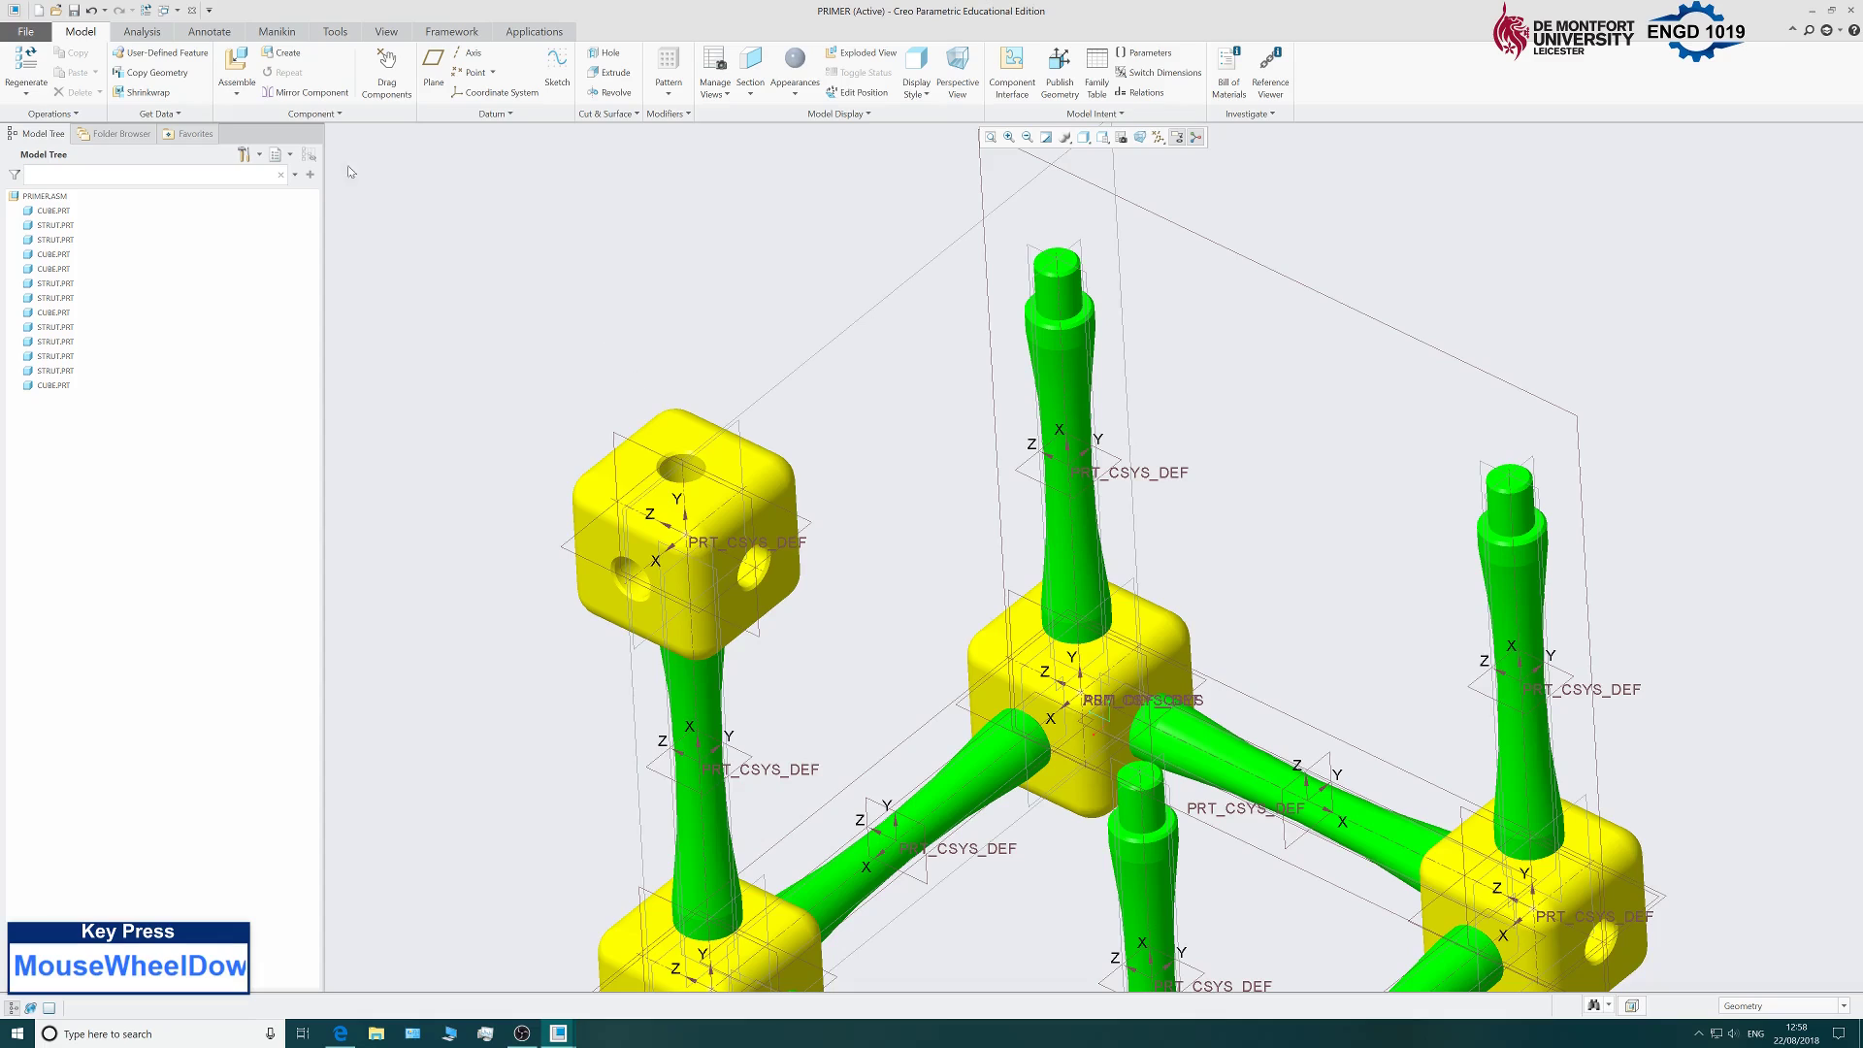
{"action": "left_click", "coordinate": [237, 64]}
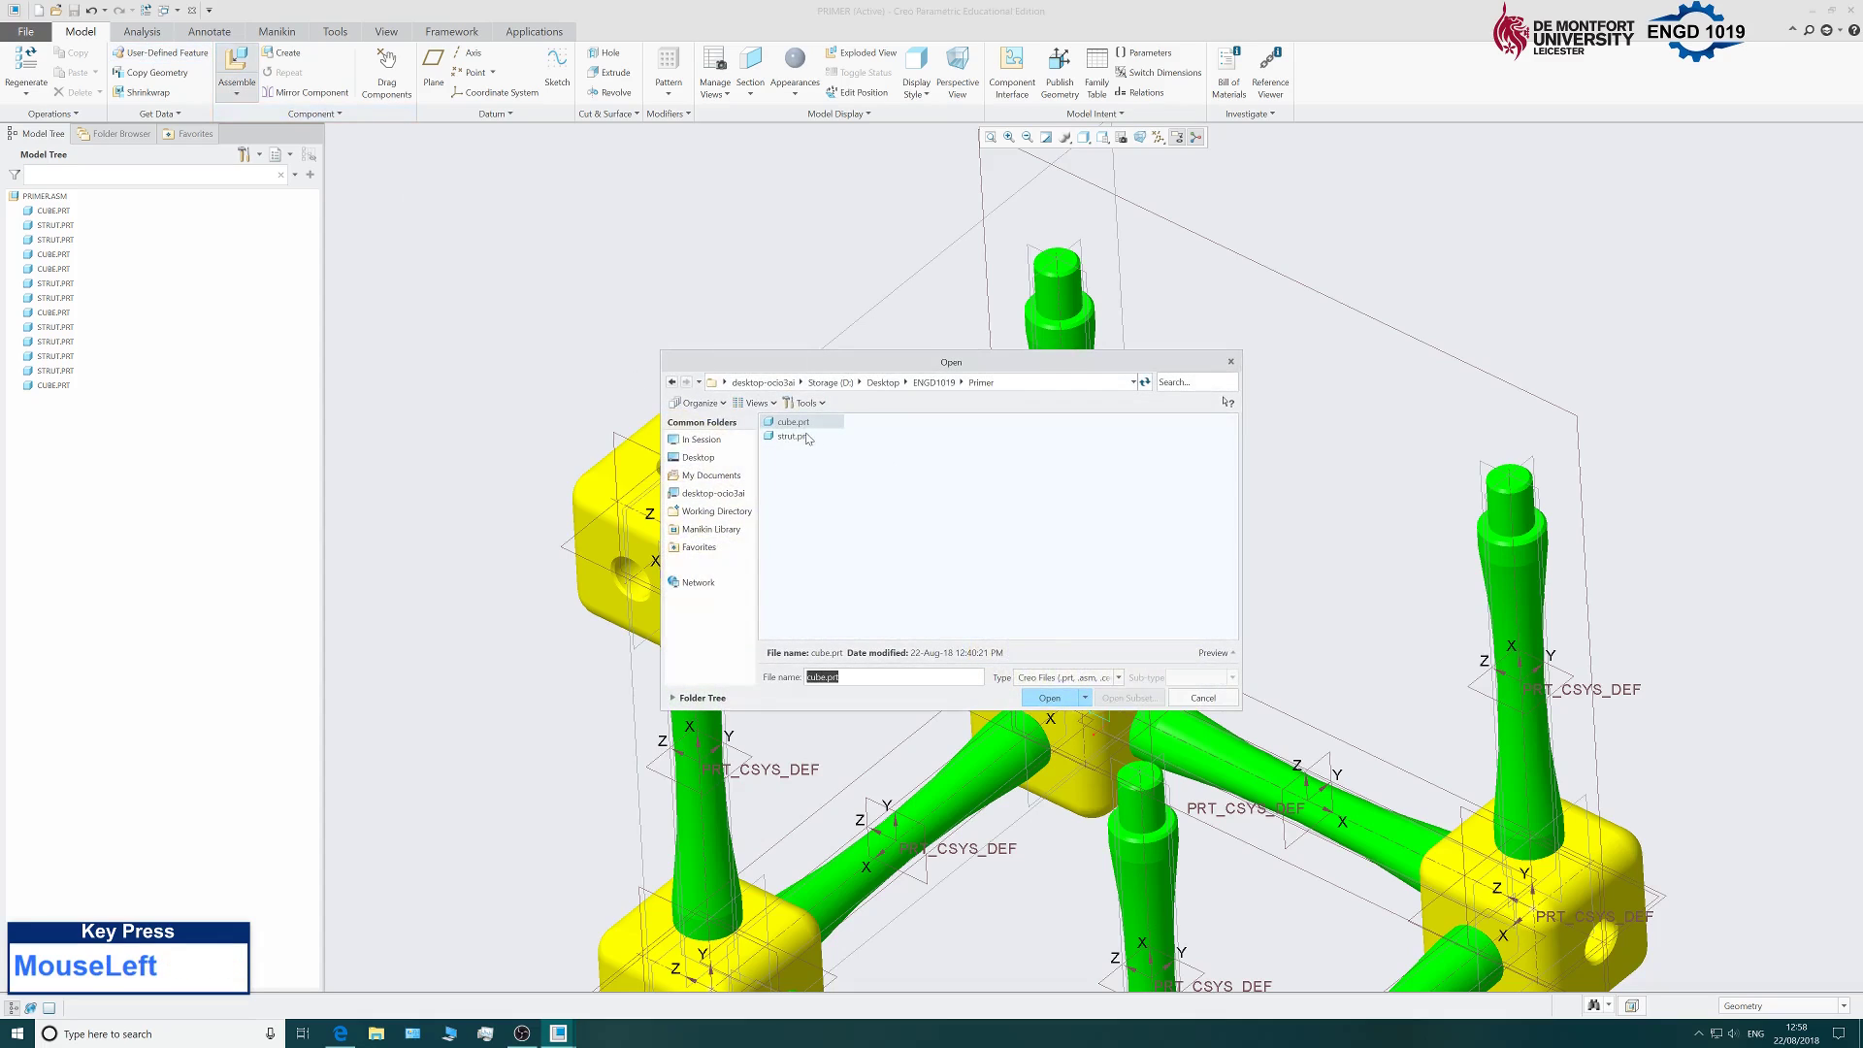
{"action": "left_click", "coordinate": [1050, 698]}
{"action": "scroll", "coordinate": [796, 803], "scroll_direction": "up", "scroll_amount": 3}
{"action": "scroll", "coordinate": [796, 803], "scroll_direction": "down", "scroll_amount": 2}
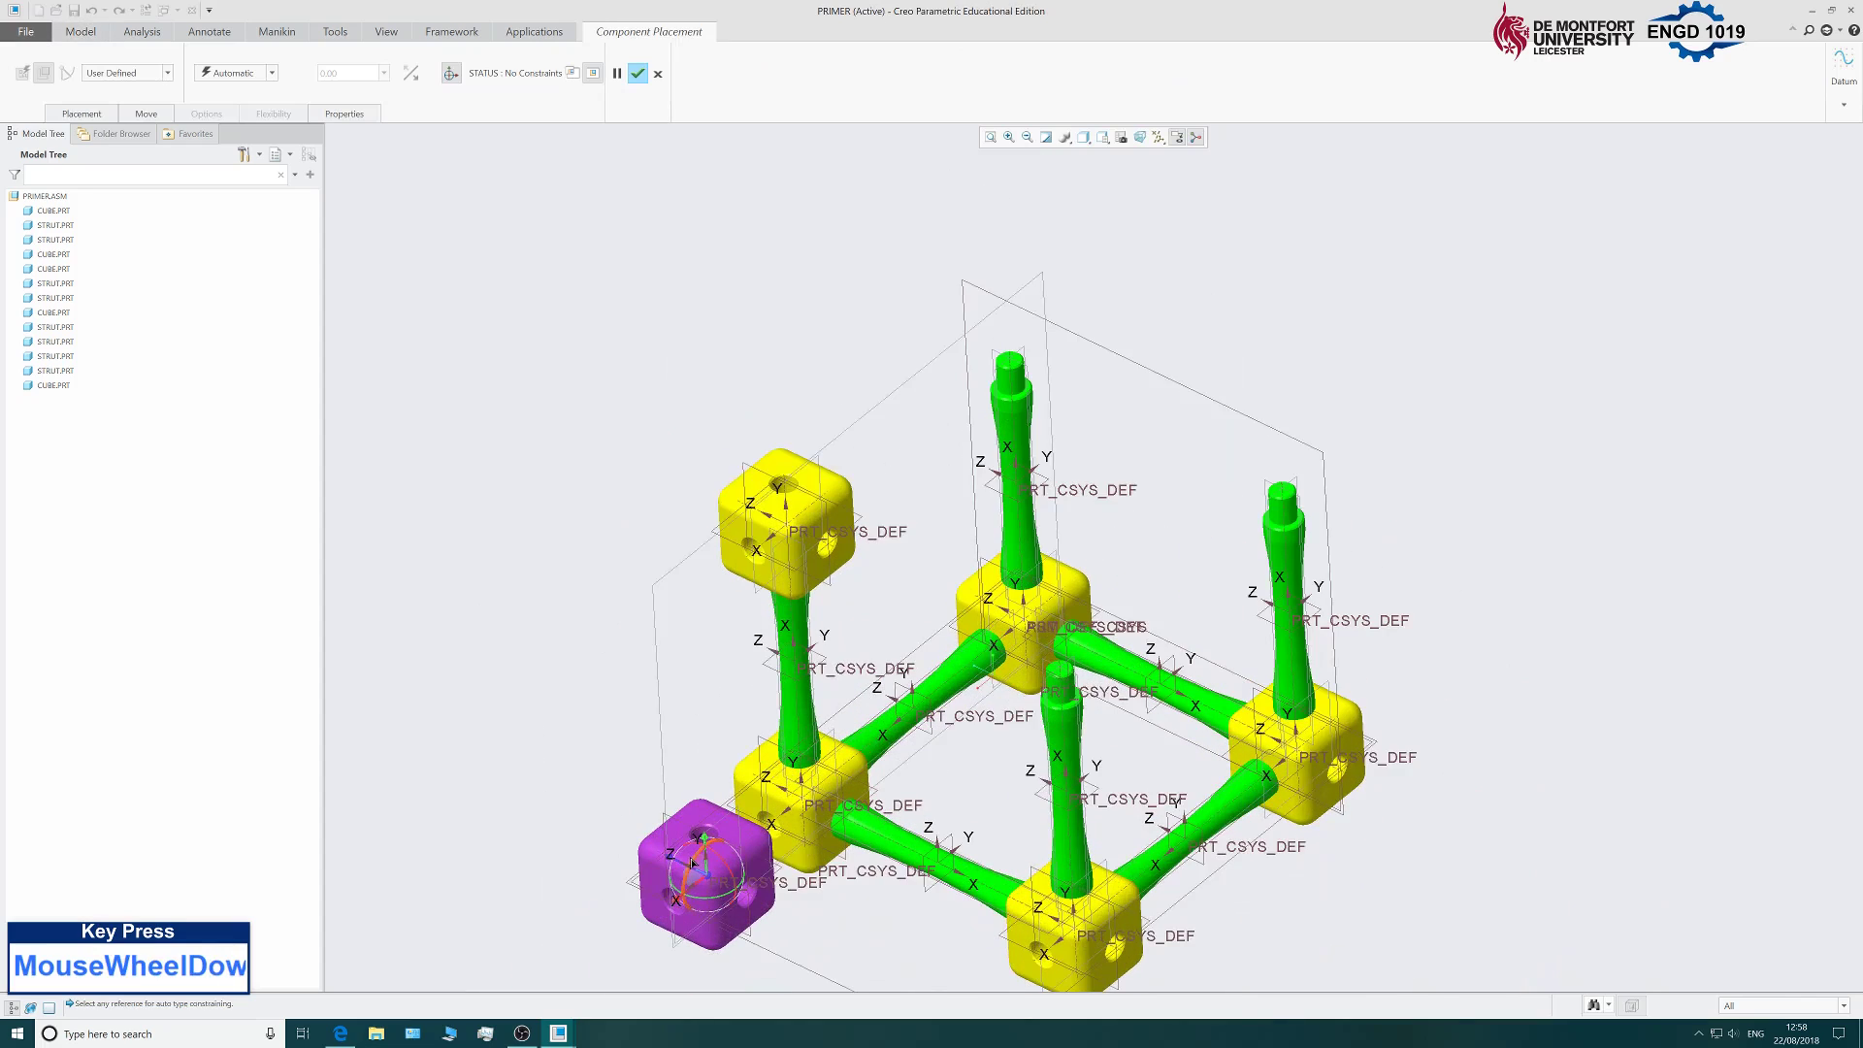
{"action": "scroll", "coordinate": [692, 863], "scroll_direction": "down", "scroll_amount": 1}
{"action": "left_click_drag", "start_coordinate": [692, 863], "coordinate": [644, 280]}
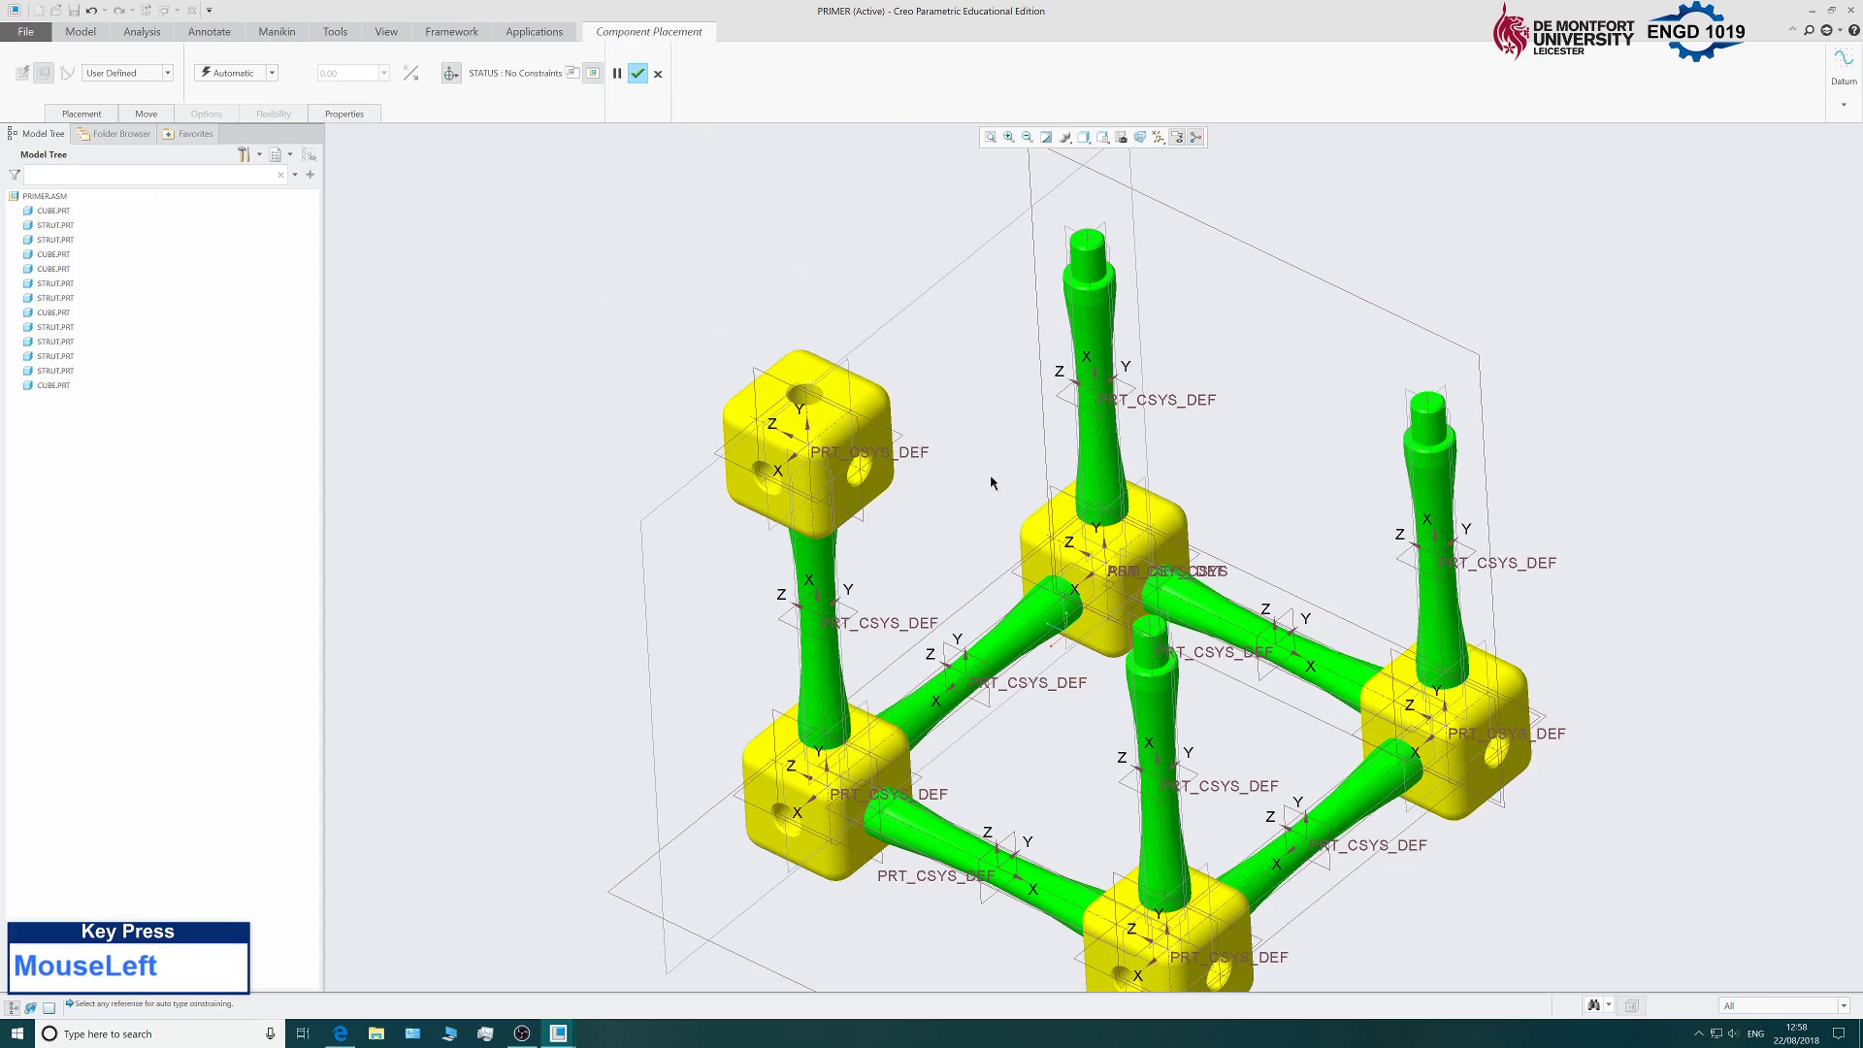
{"action": "scroll", "coordinate": [990, 481], "scroll_direction": "up", "scroll_amount": 5}
{"action": "scroll", "coordinate": [964, 505], "scroll_direction": "down", "scroll_amount": 8}
{"action": "scroll", "coordinate": [1115, 616], "scroll_direction": "up", "scroll_amount": 3}
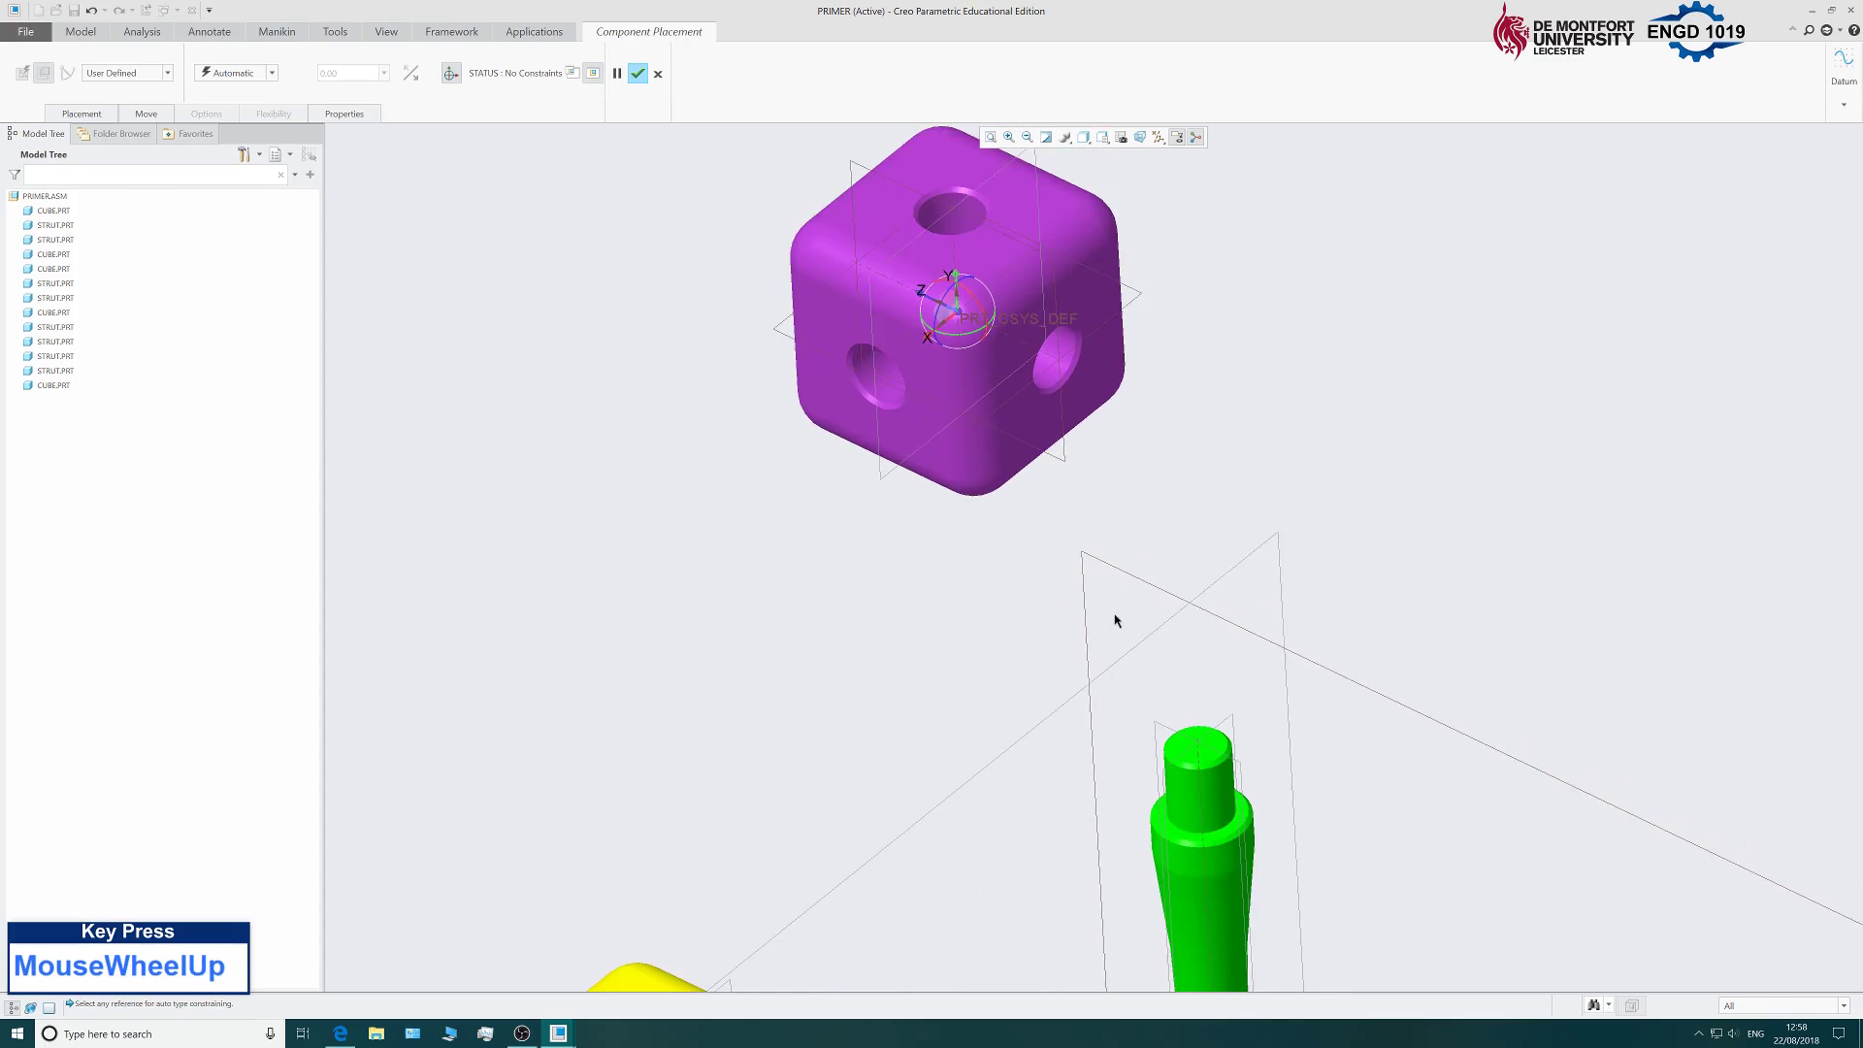
{"action": "middle_click_drag", "start_coordinate": [1115, 616], "coordinate": [1110, 516]}
{"action": "scroll", "coordinate": [1003, 575], "scroll_direction": "down", "scroll_amount": 4}
{"action": "scroll", "coordinate": [1003, 575], "scroll_direction": "down", "scroll_amount": 1}
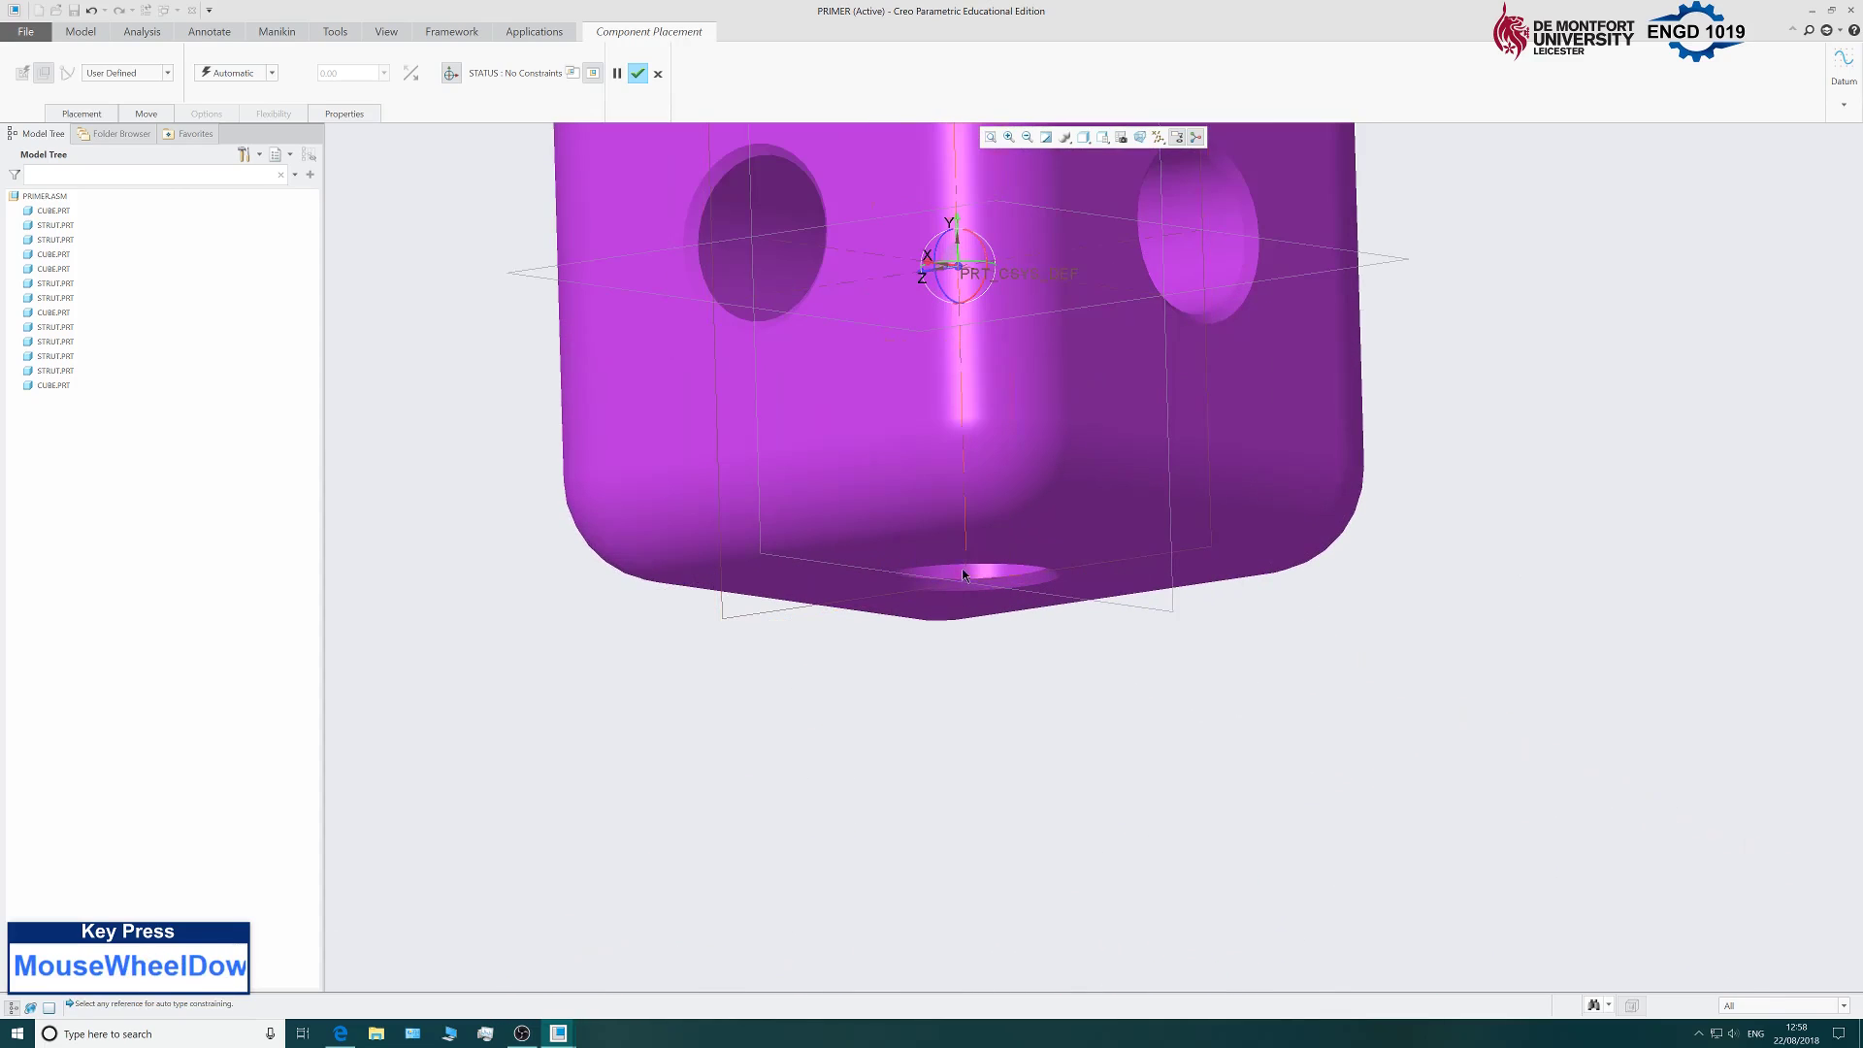
Constrain the cube's bottom hole axis Coincident with the strut's axis.
{"action": "left_click", "coordinate": [966, 574]}
{"action": "scroll", "coordinate": [953, 578], "scroll_direction": "up", "scroll_amount": 5}
{"action": "scroll", "coordinate": [1057, 657], "scroll_direction": "up", "scroll_amount": 2}
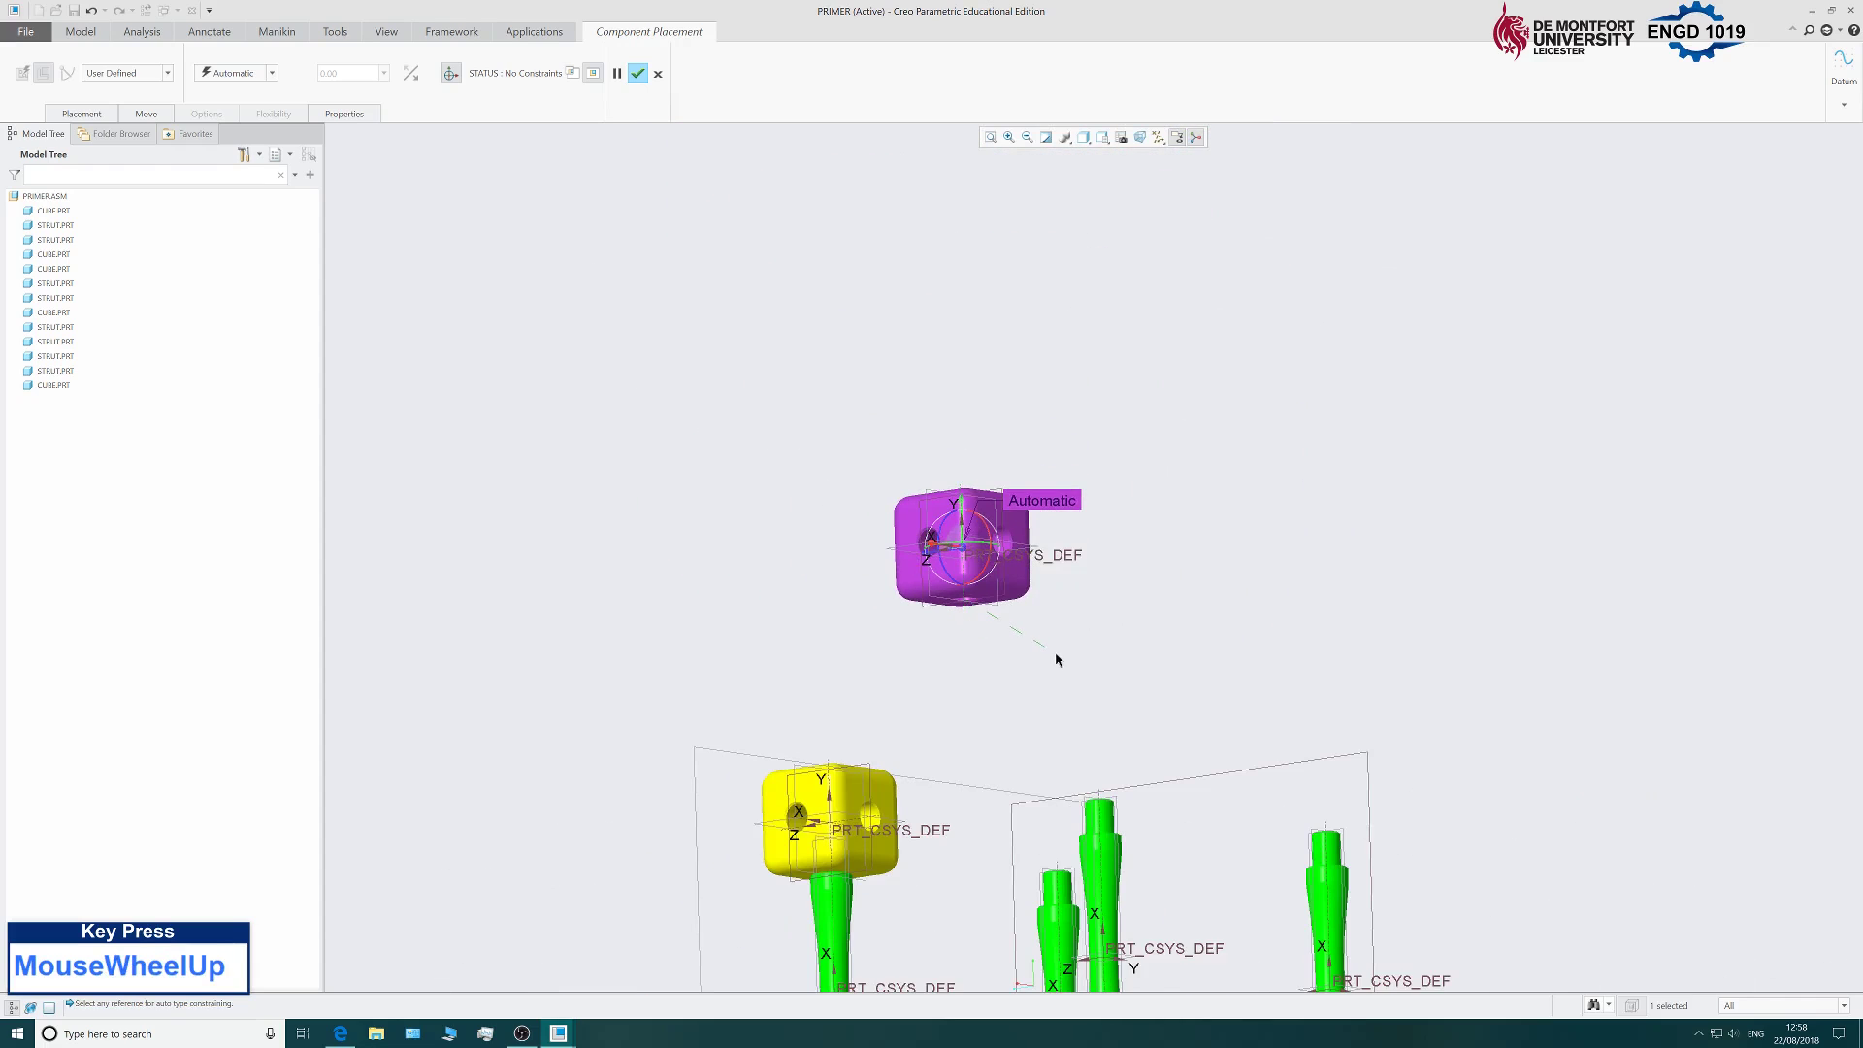
{"action": "middle_click_drag", "start_coordinate": [1056, 657], "coordinate": [1038, 691]}
{"action": "scroll", "coordinate": [1034, 696], "scroll_direction": "down", "scroll_amount": 3}
{"action": "left_click", "coordinate": [1034, 702]}
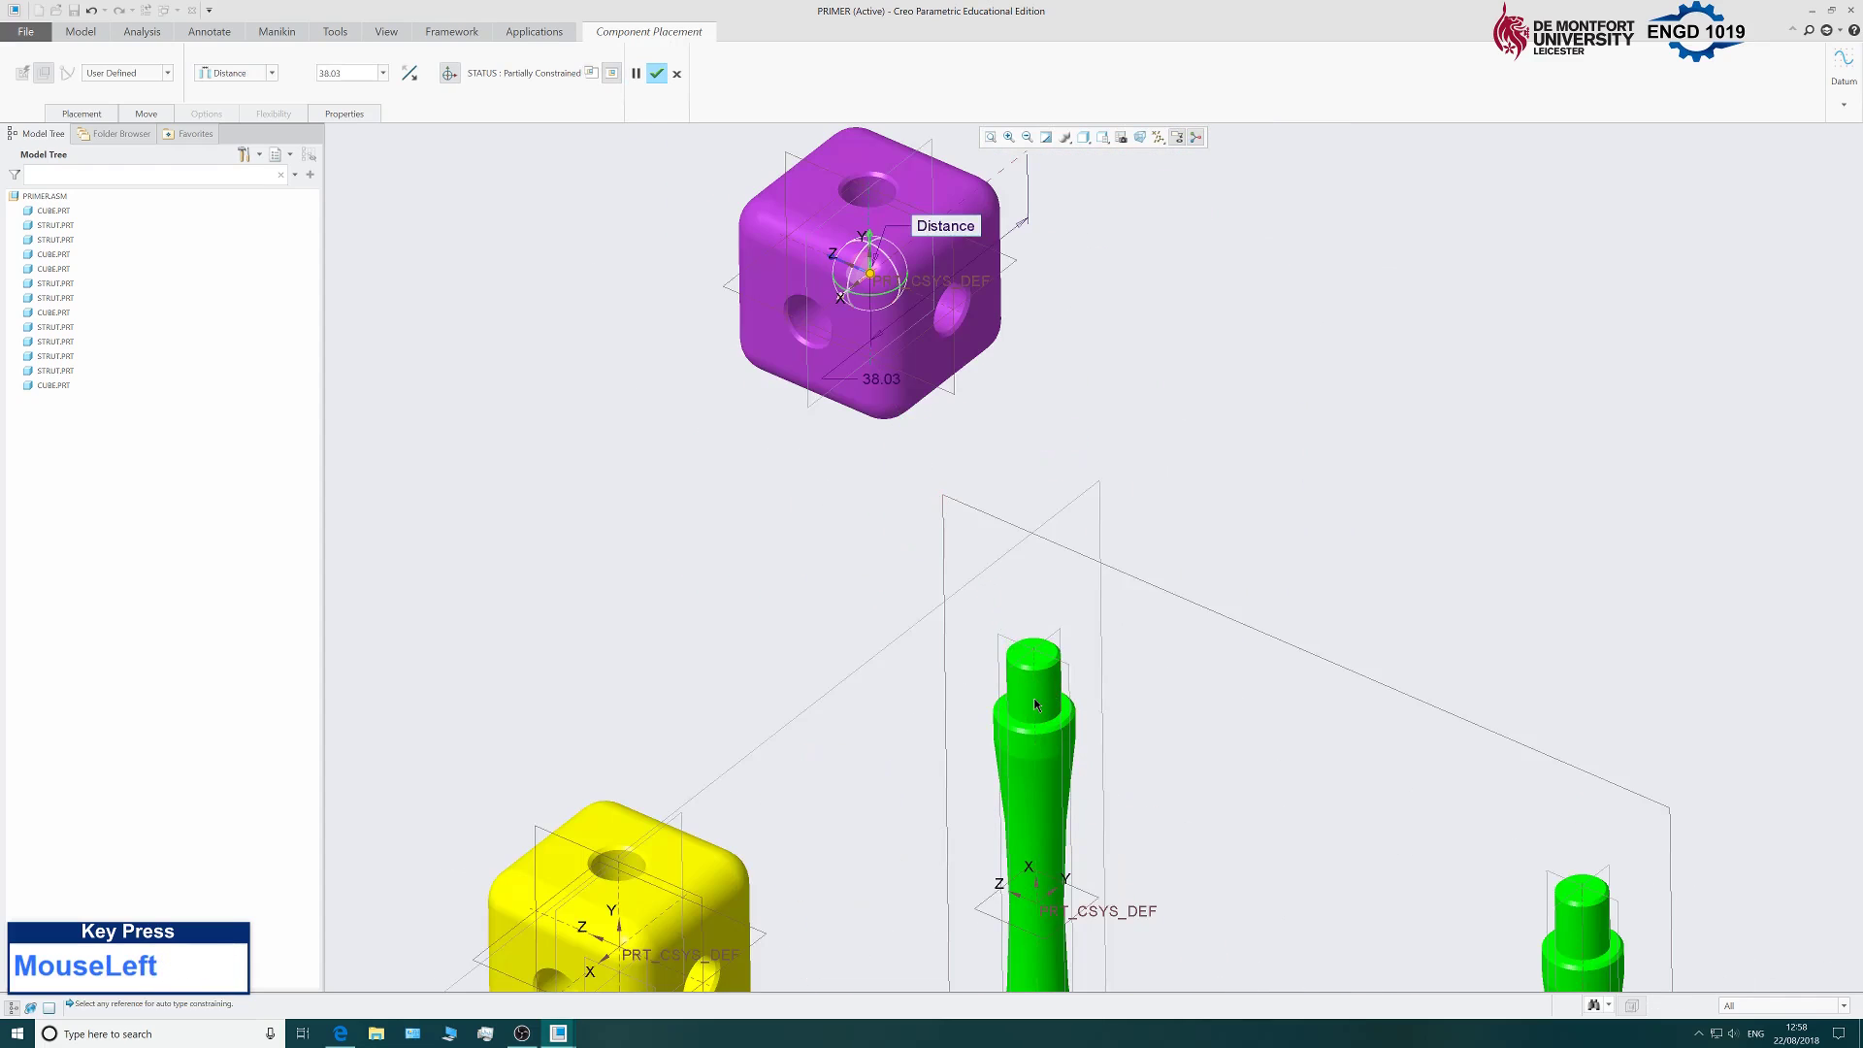
{"action": "left_click", "coordinate": [77, 112]}
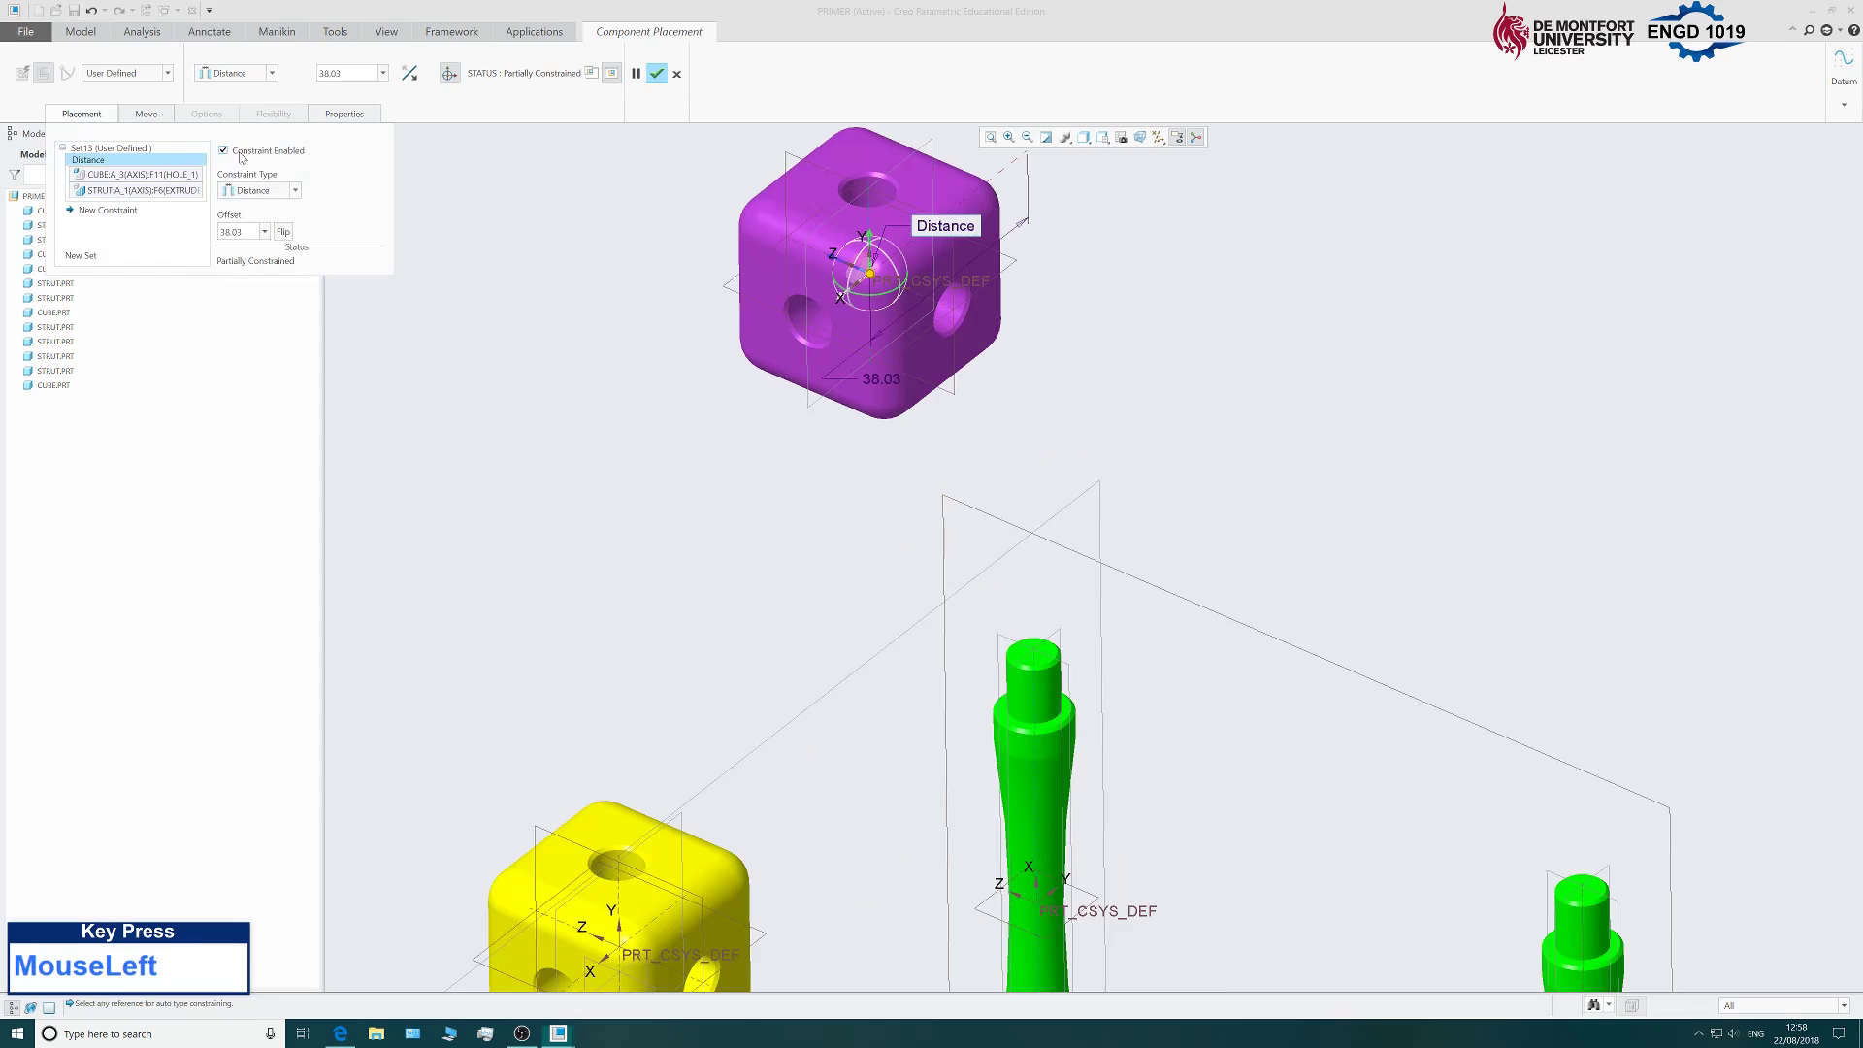
{"action": "left_click", "coordinate": [271, 192]}
{"action": "left_click", "coordinate": [254, 250]}
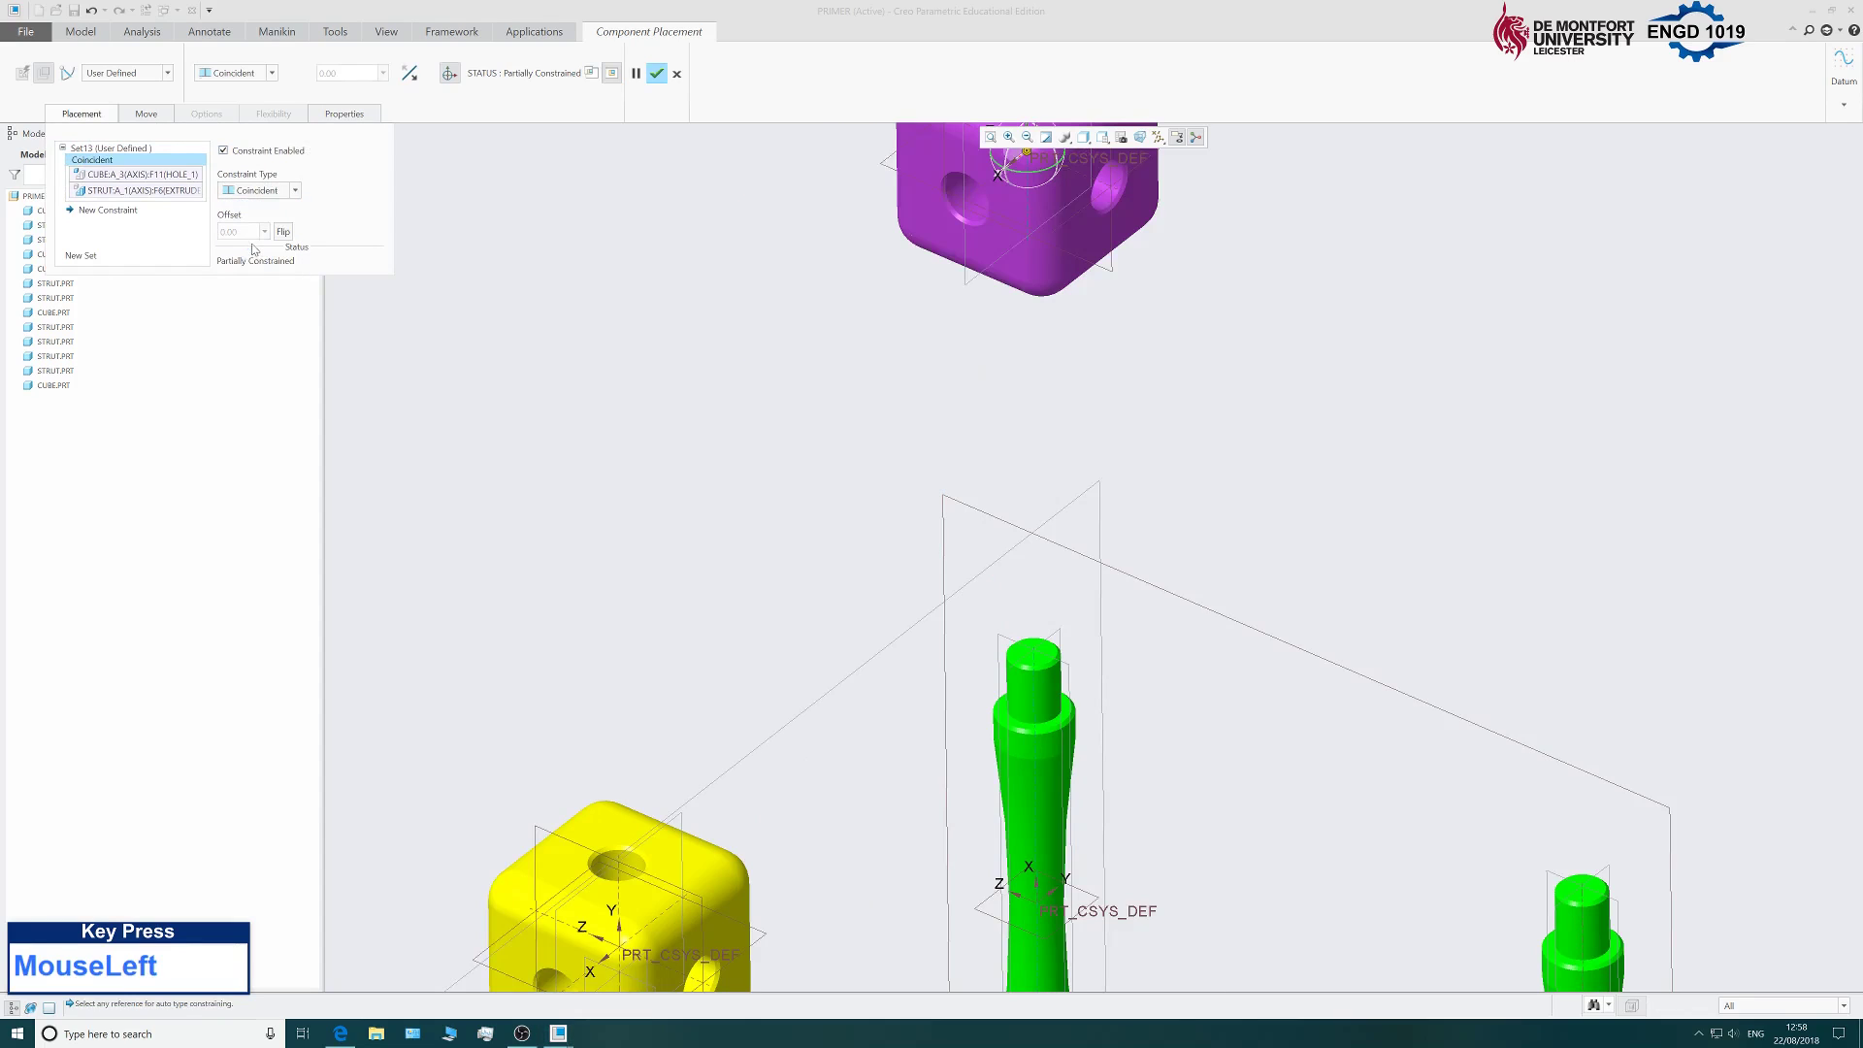
Add a Coincident constraint putting the cube's bottom face flush on the strut top and confirm.
{"action": "left_click", "coordinate": [123, 209]}
{"action": "middle_click_drag", "start_coordinate": [1014, 521], "coordinate": [1090, 416]}
{"action": "scroll", "coordinate": [1013, 680], "scroll_direction": "down", "scroll_amount": 4}
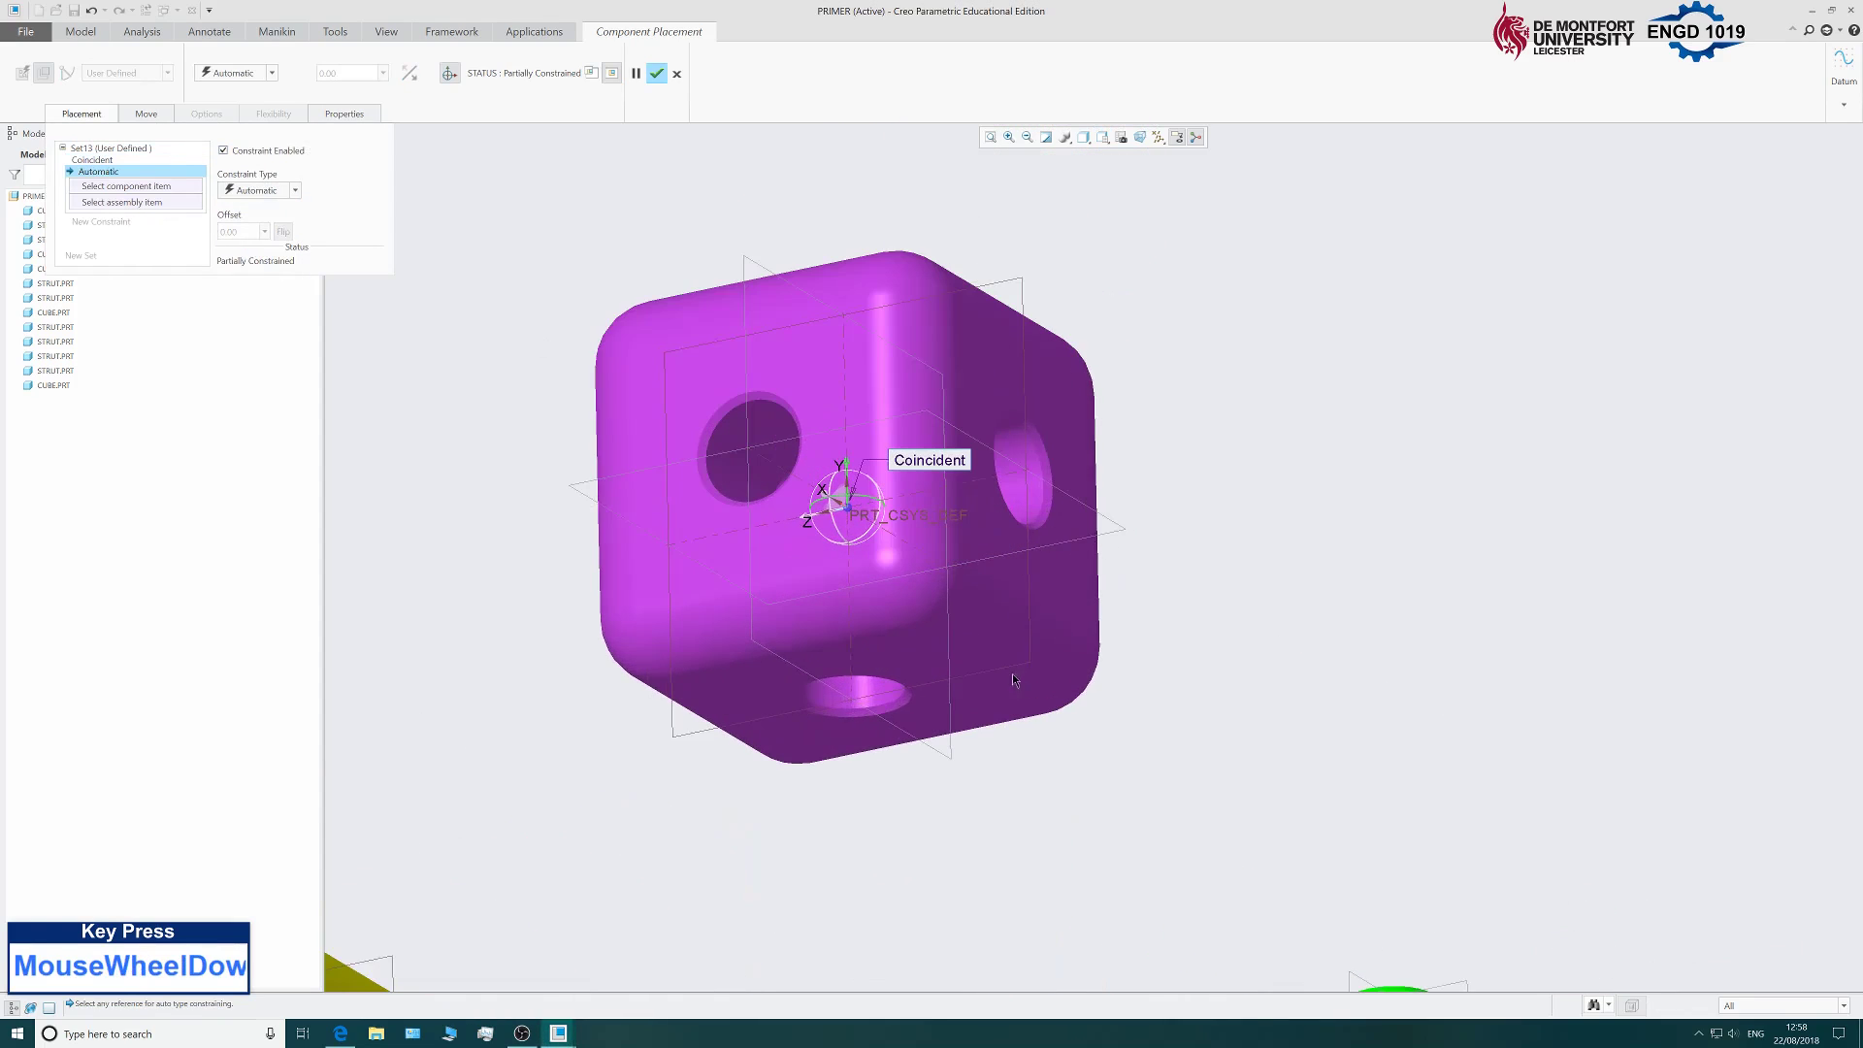
{"action": "left_click", "coordinate": [964, 707]}
{"action": "scroll", "coordinate": [956, 621], "scroll_direction": "up", "scroll_amount": 3}
{"action": "middle_click_drag", "start_coordinate": [943, 543], "coordinate": [950, 521]}
{"action": "scroll", "coordinate": [950, 521], "scroll_direction": "down", "scroll_amount": 4}
{"action": "left_click", "coordinate": [946, 543]}
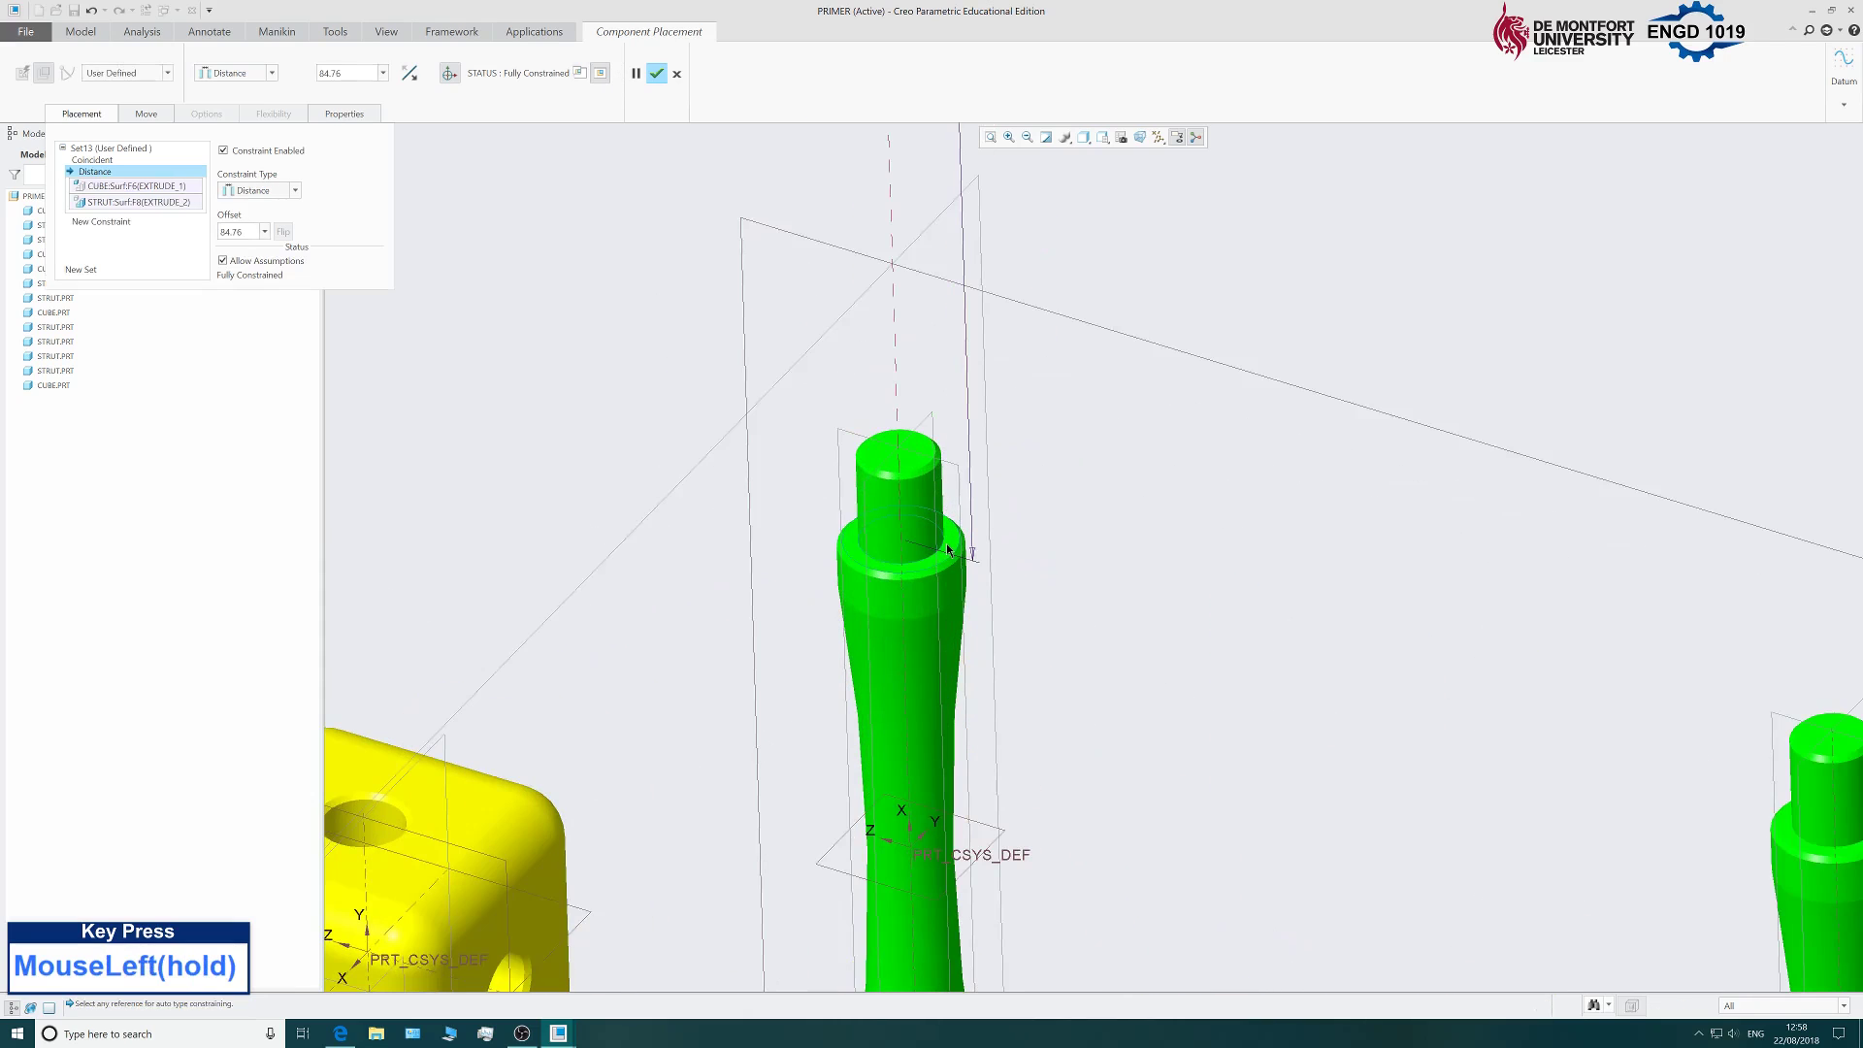
{"action": "scroll", "coordinate": [927, 527], "scroll_direction": "up", "scroll_amount": 1}
{"action": "scroll", "coordinate": [927, 527], "scroll_direction": "up", "scroll_amount": 3}
{"action": "left_click", "coordinate": [252, 188]}
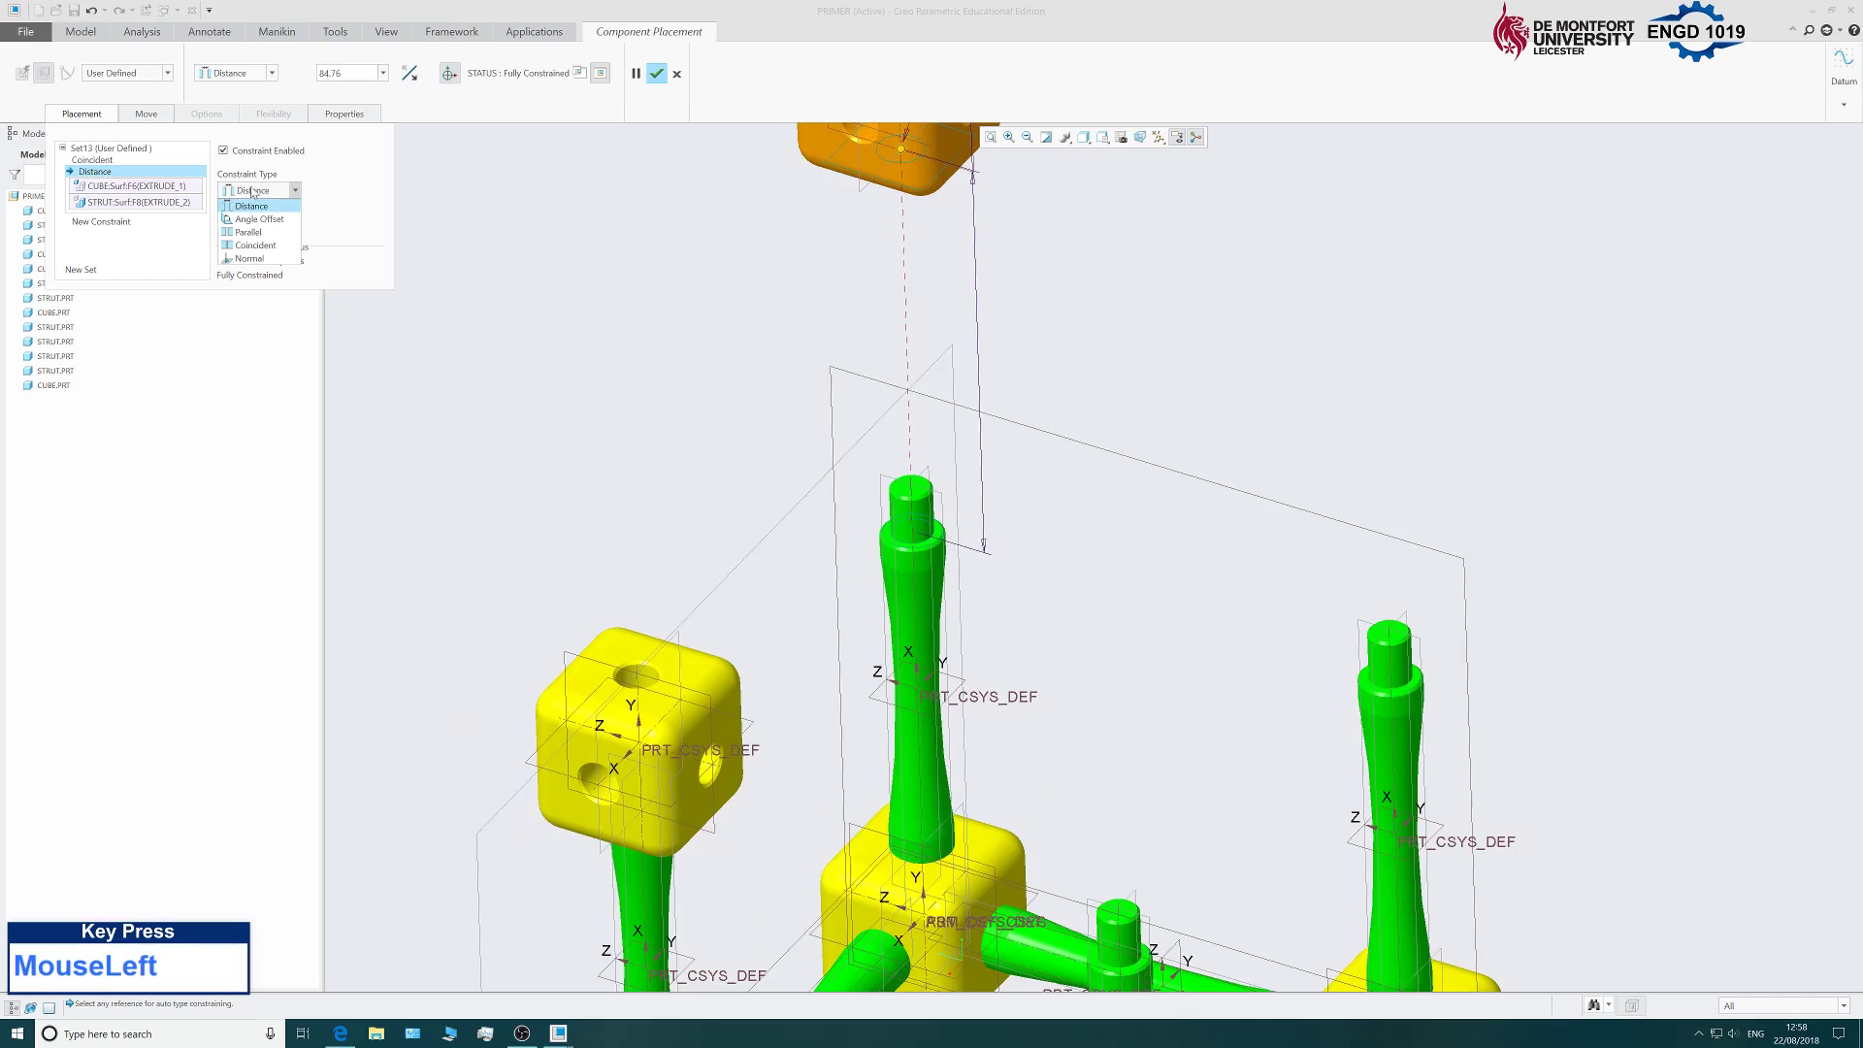
{"action": "left_click", "coordinate": [267, 250]}
{"action": "left_click", "coordinate": [657, 75]}
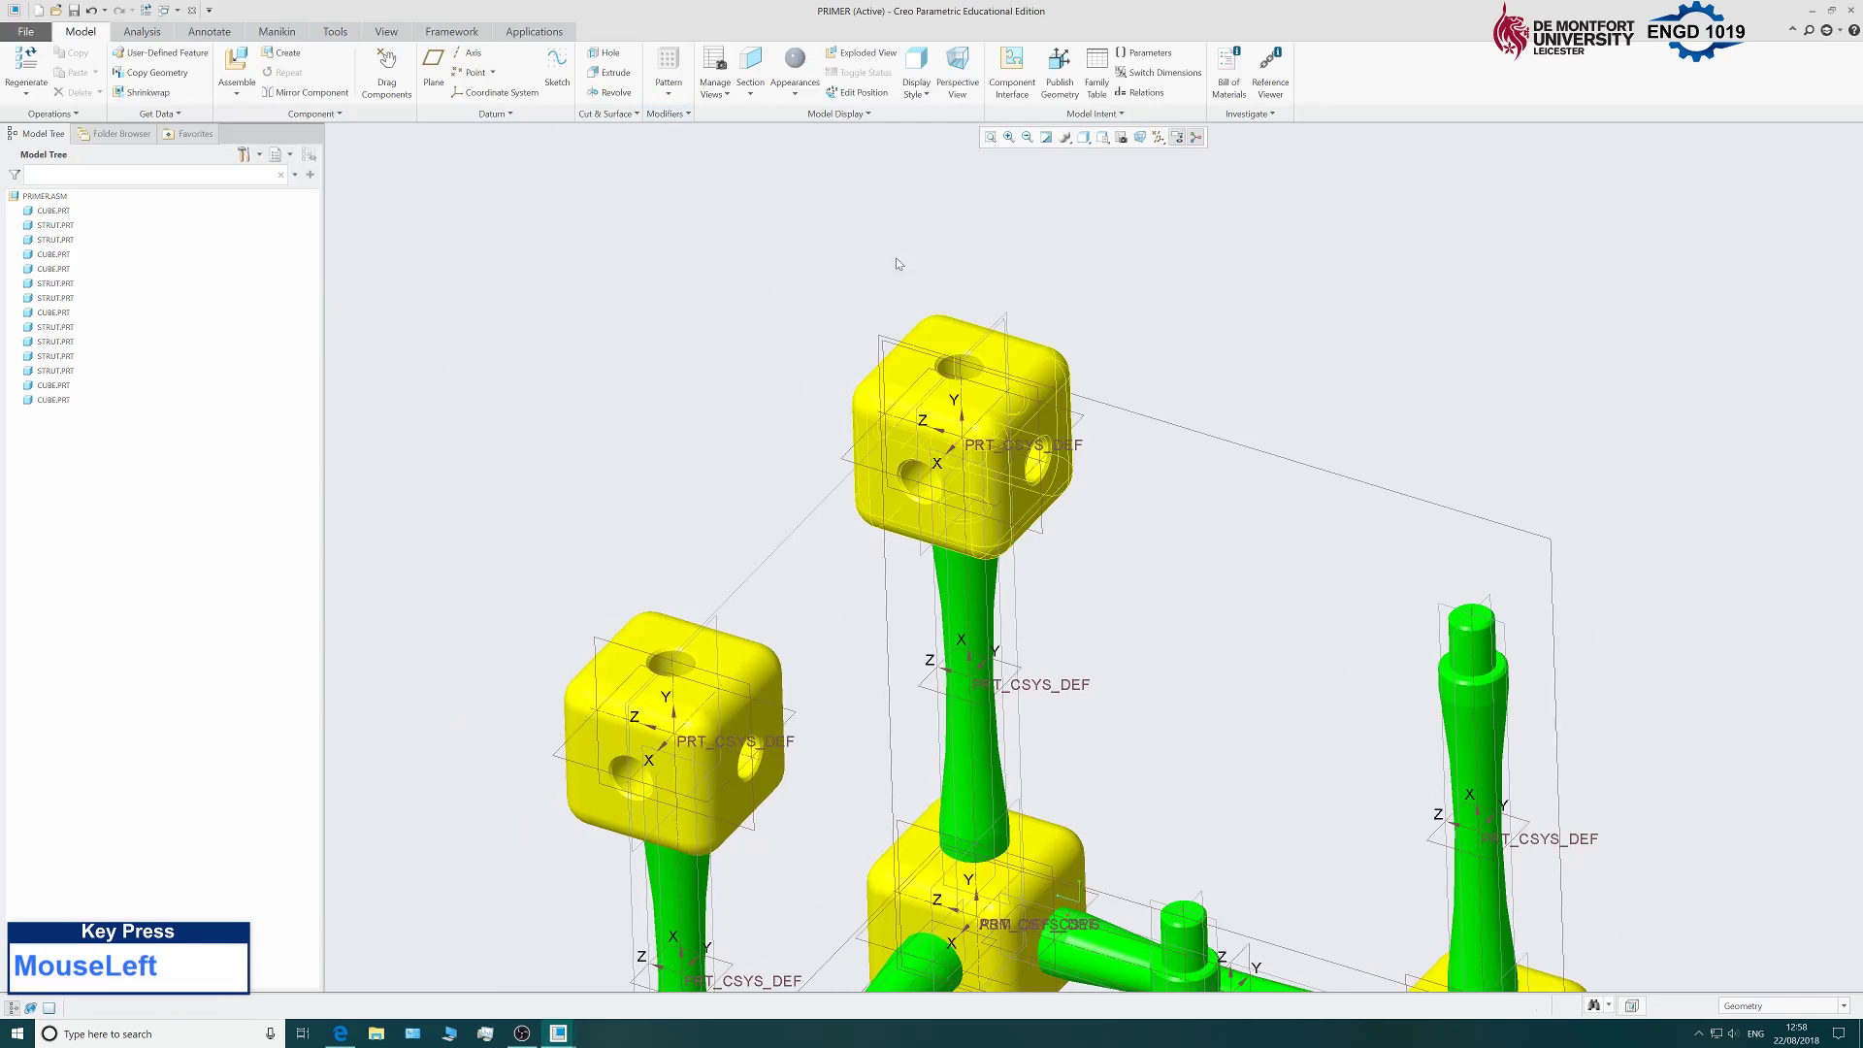
{"action": "scroll", "coordinate": [686, 291], "scroll_direction": "down", "scroll_amount": 4}
Assemble another cube.prt and drag it down onto the right-hand upright strut.
{"action": "middle_click_drag", "start_coordinate": [686, 291], "coordinate": [602, 248]}
{"action": "left_click", "coordinate": [235, 59]}
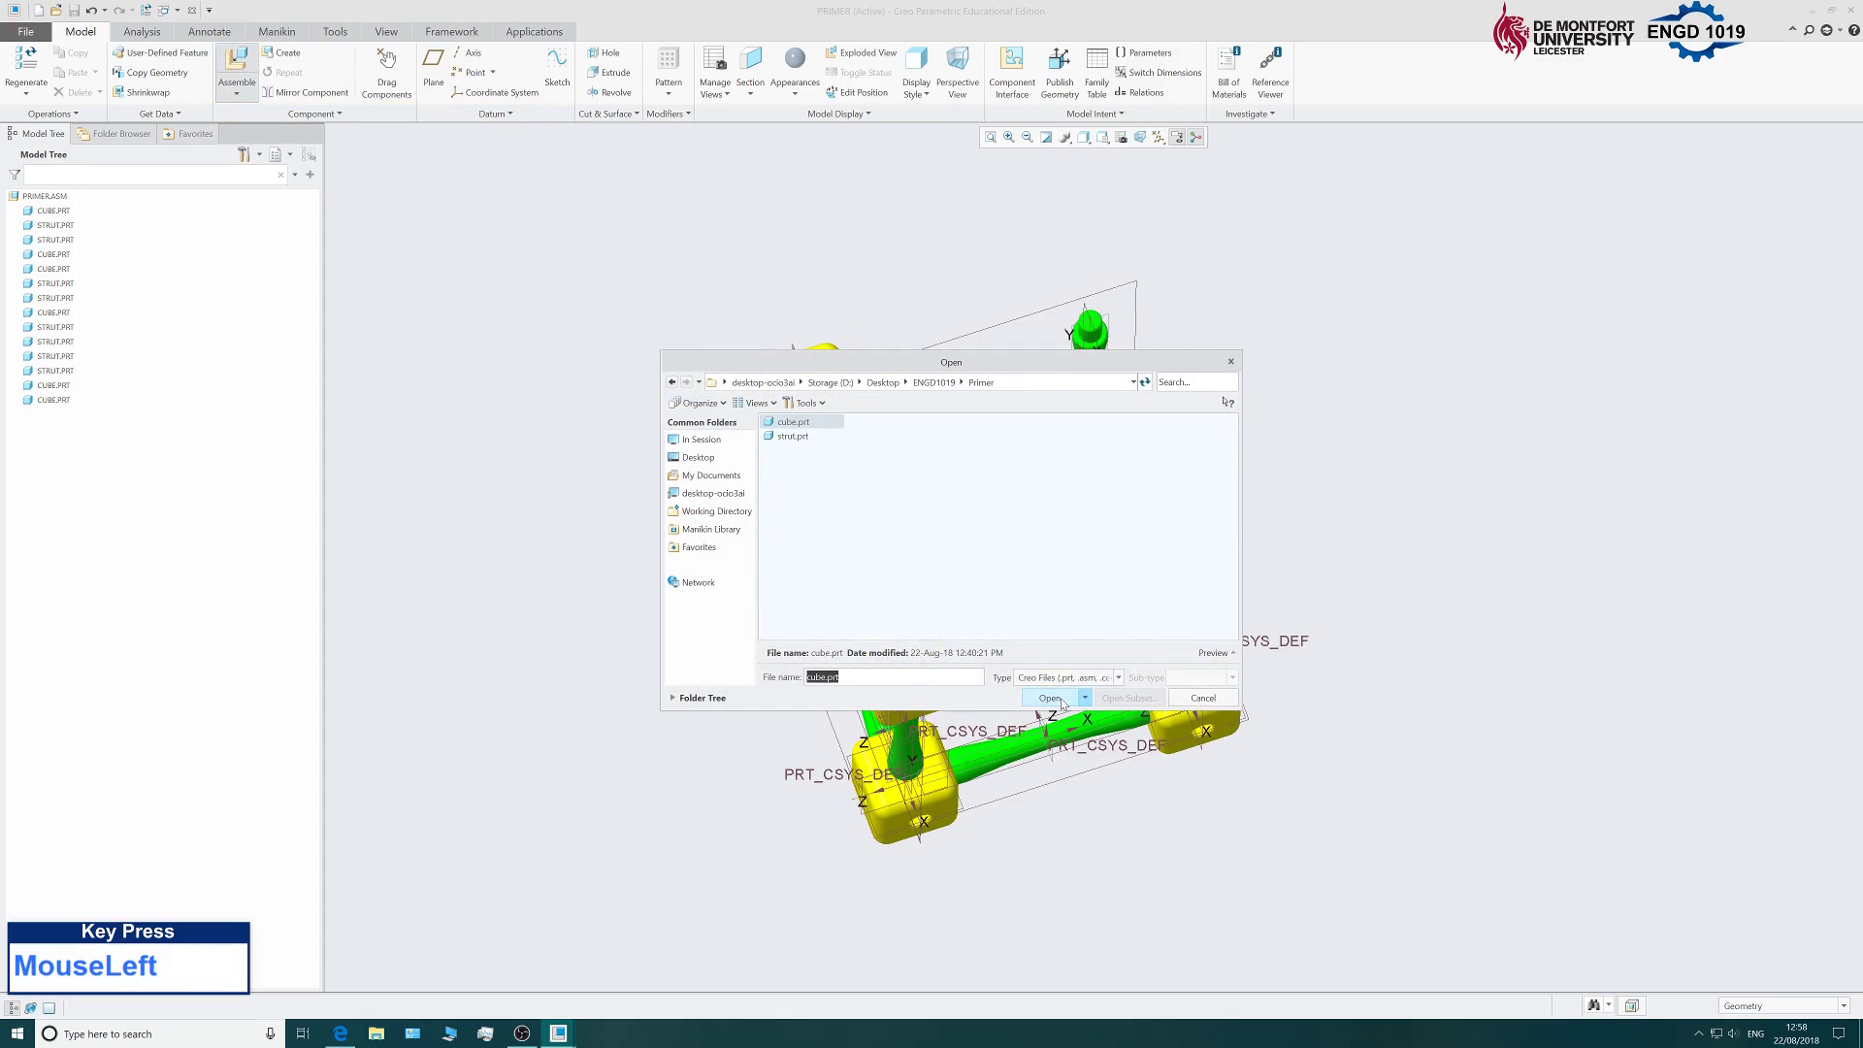
{"action": "left_click", "coordinate": [1050, 699]}
{"action": "scroll", "coordinate": [920, 769], "scroll_direction": "up", "scroll_amount": 2}
{"action": "scroll", "coordinate": [920, 770], "scroll_direction": "down", "scroll_amount": 3}
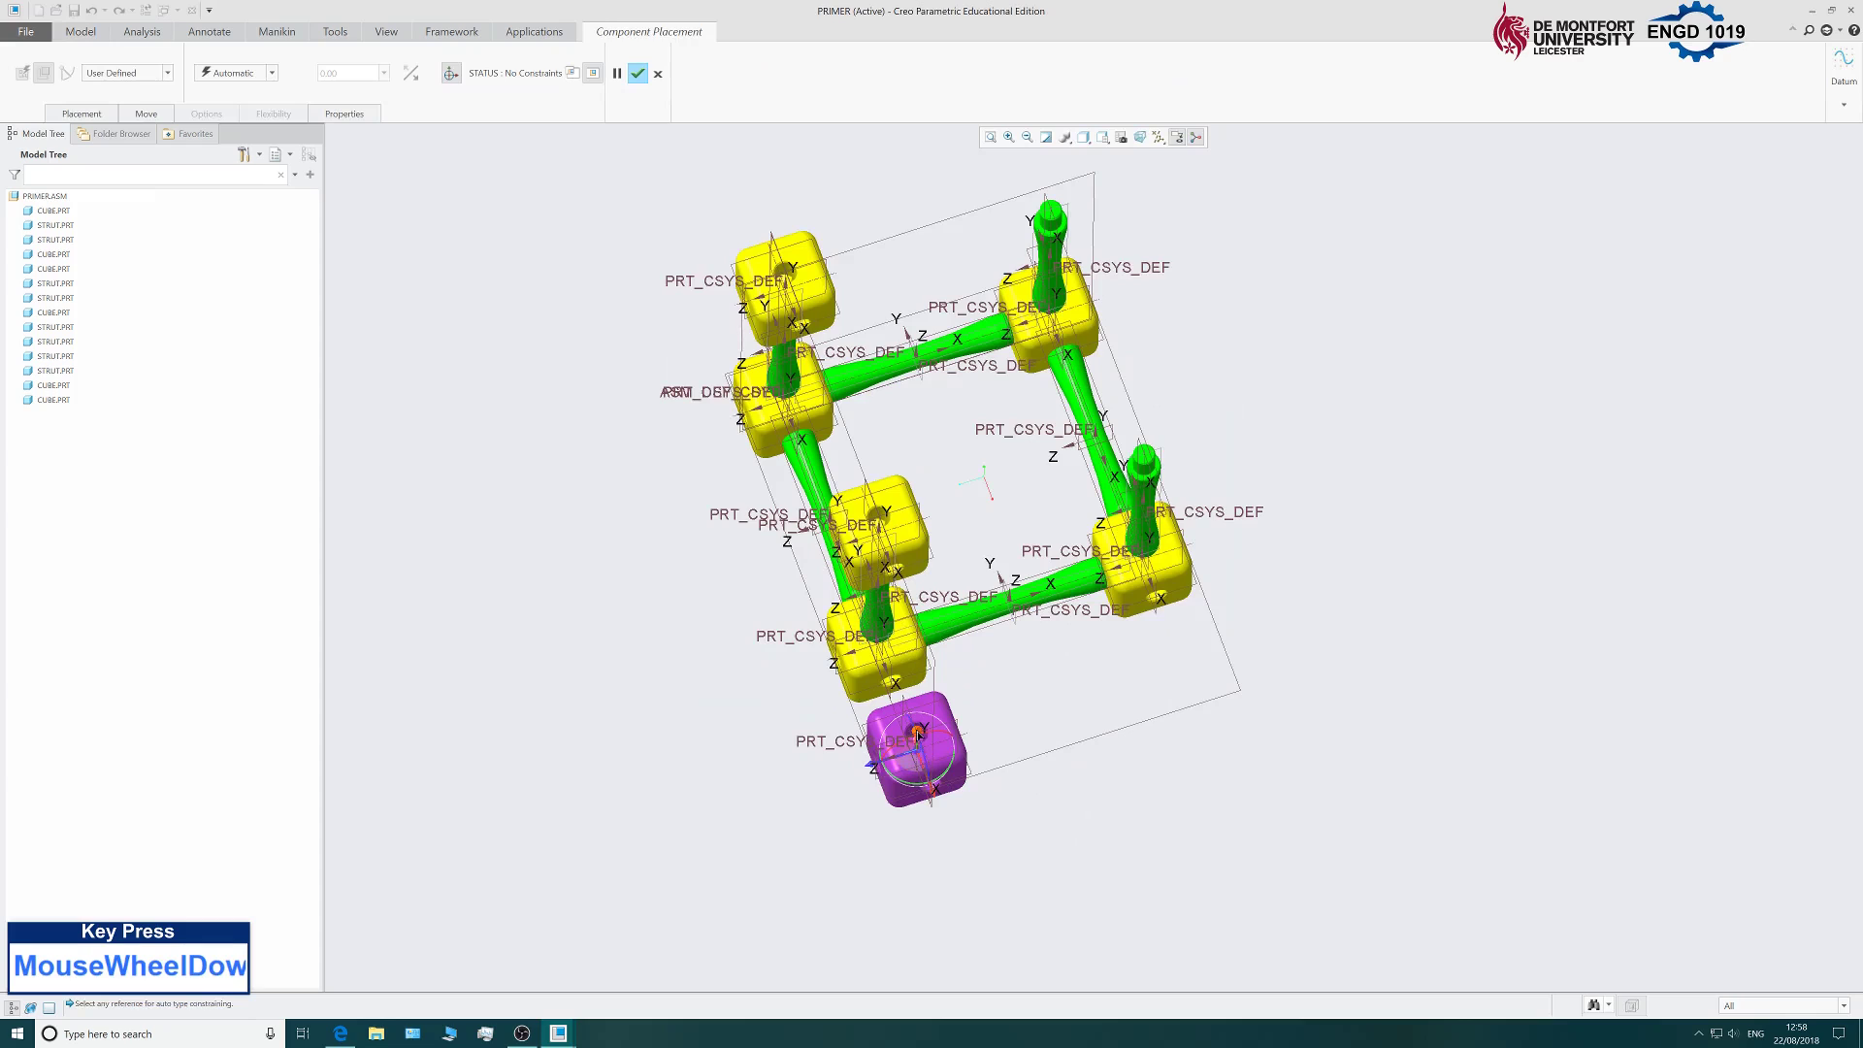
{"action": "left_click_drag", "start_coordinate": [920, 735], "coordinate": [1133, 442]}
{"action": "middle_click_drag", "start_coordinate": [1376, 567], "coordinate": [1343, 504]}
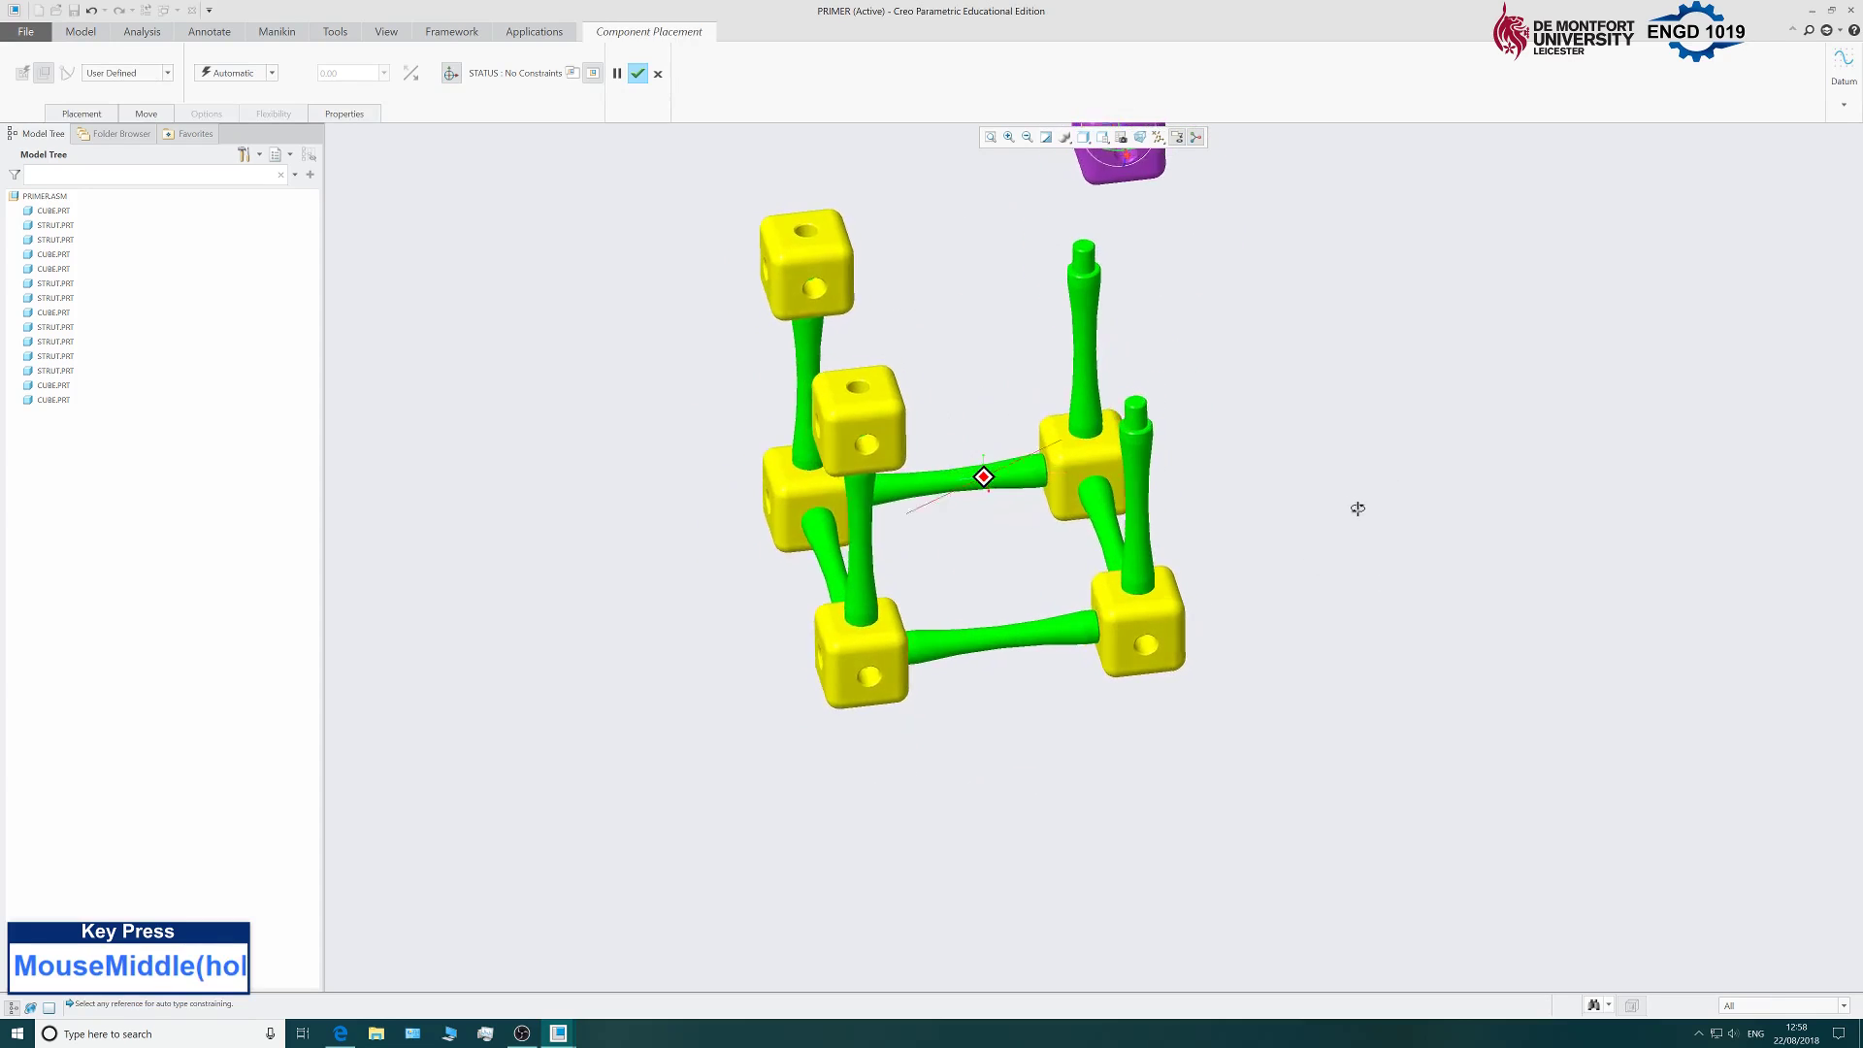
{"action": "scroll", "coordinate": [1281, 320], "scroll_direction": "down", "scroll_amount": 4}
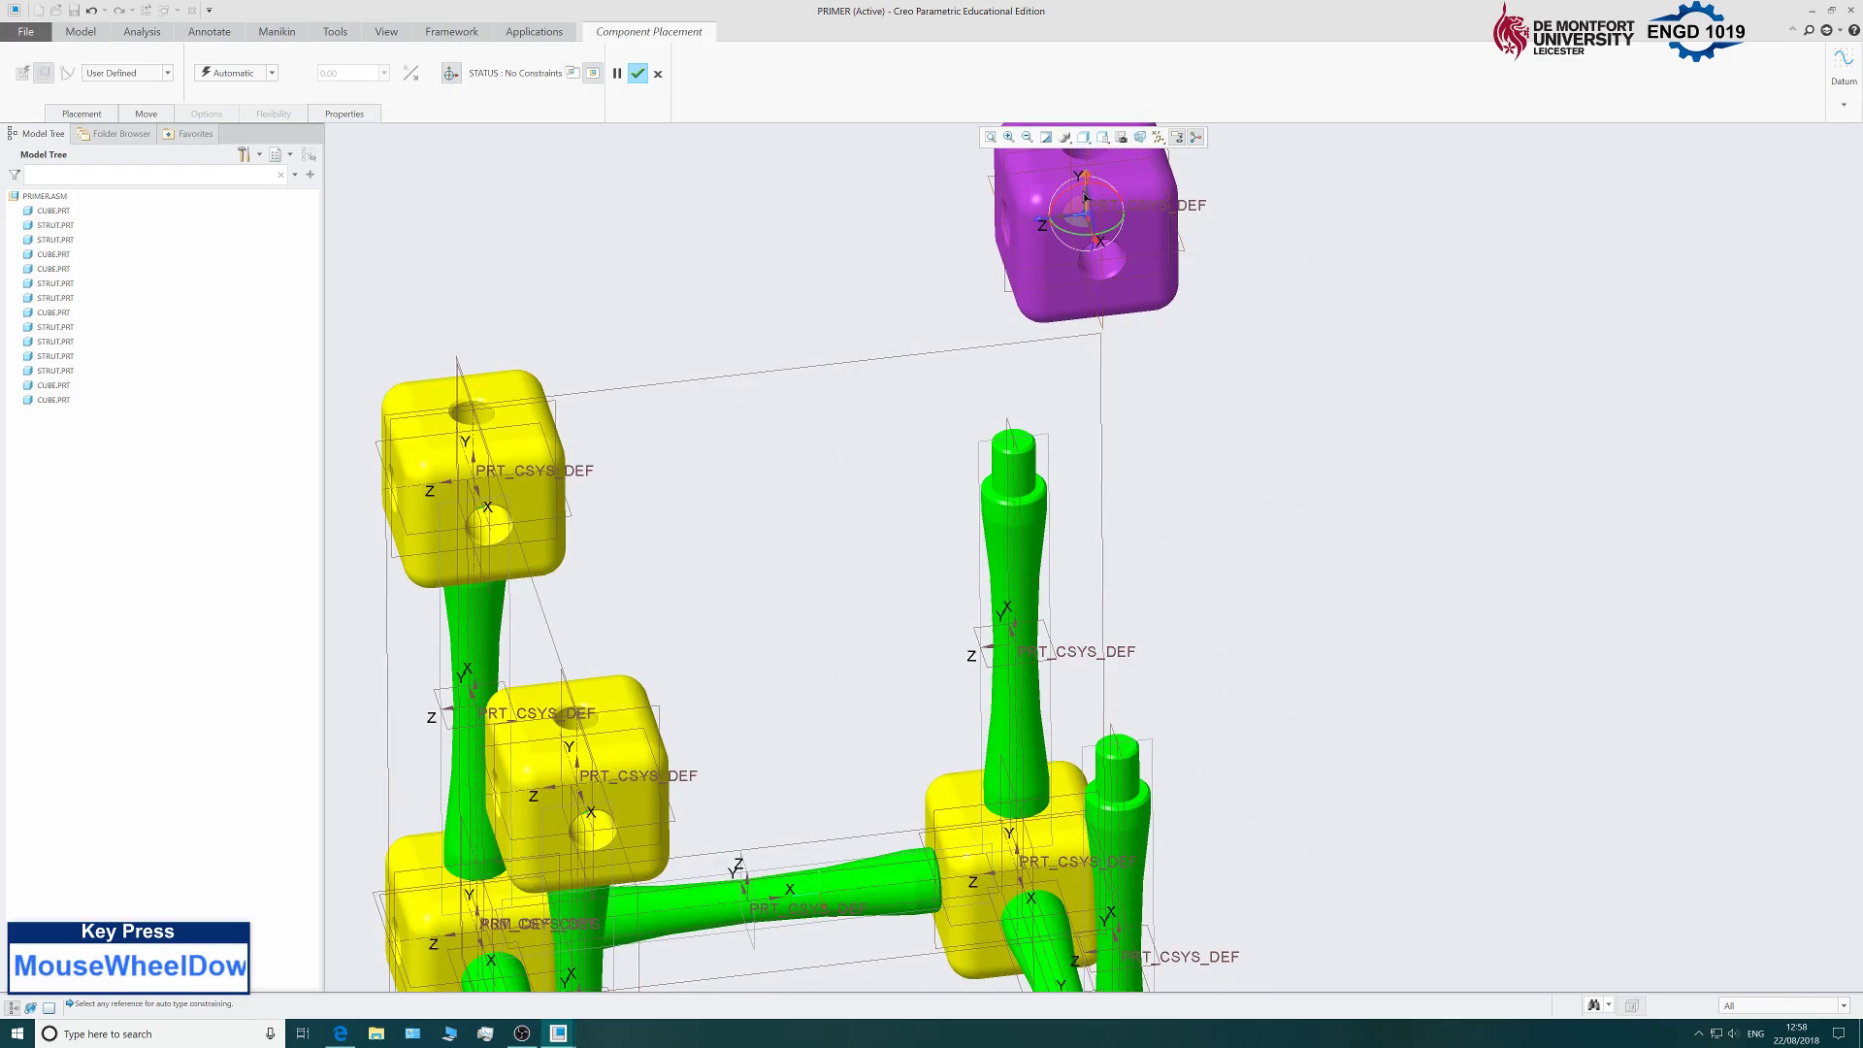
{"action": "left_click_drag", "start_coordinate": [1086, 180], "coordinate": [1096, 496]}
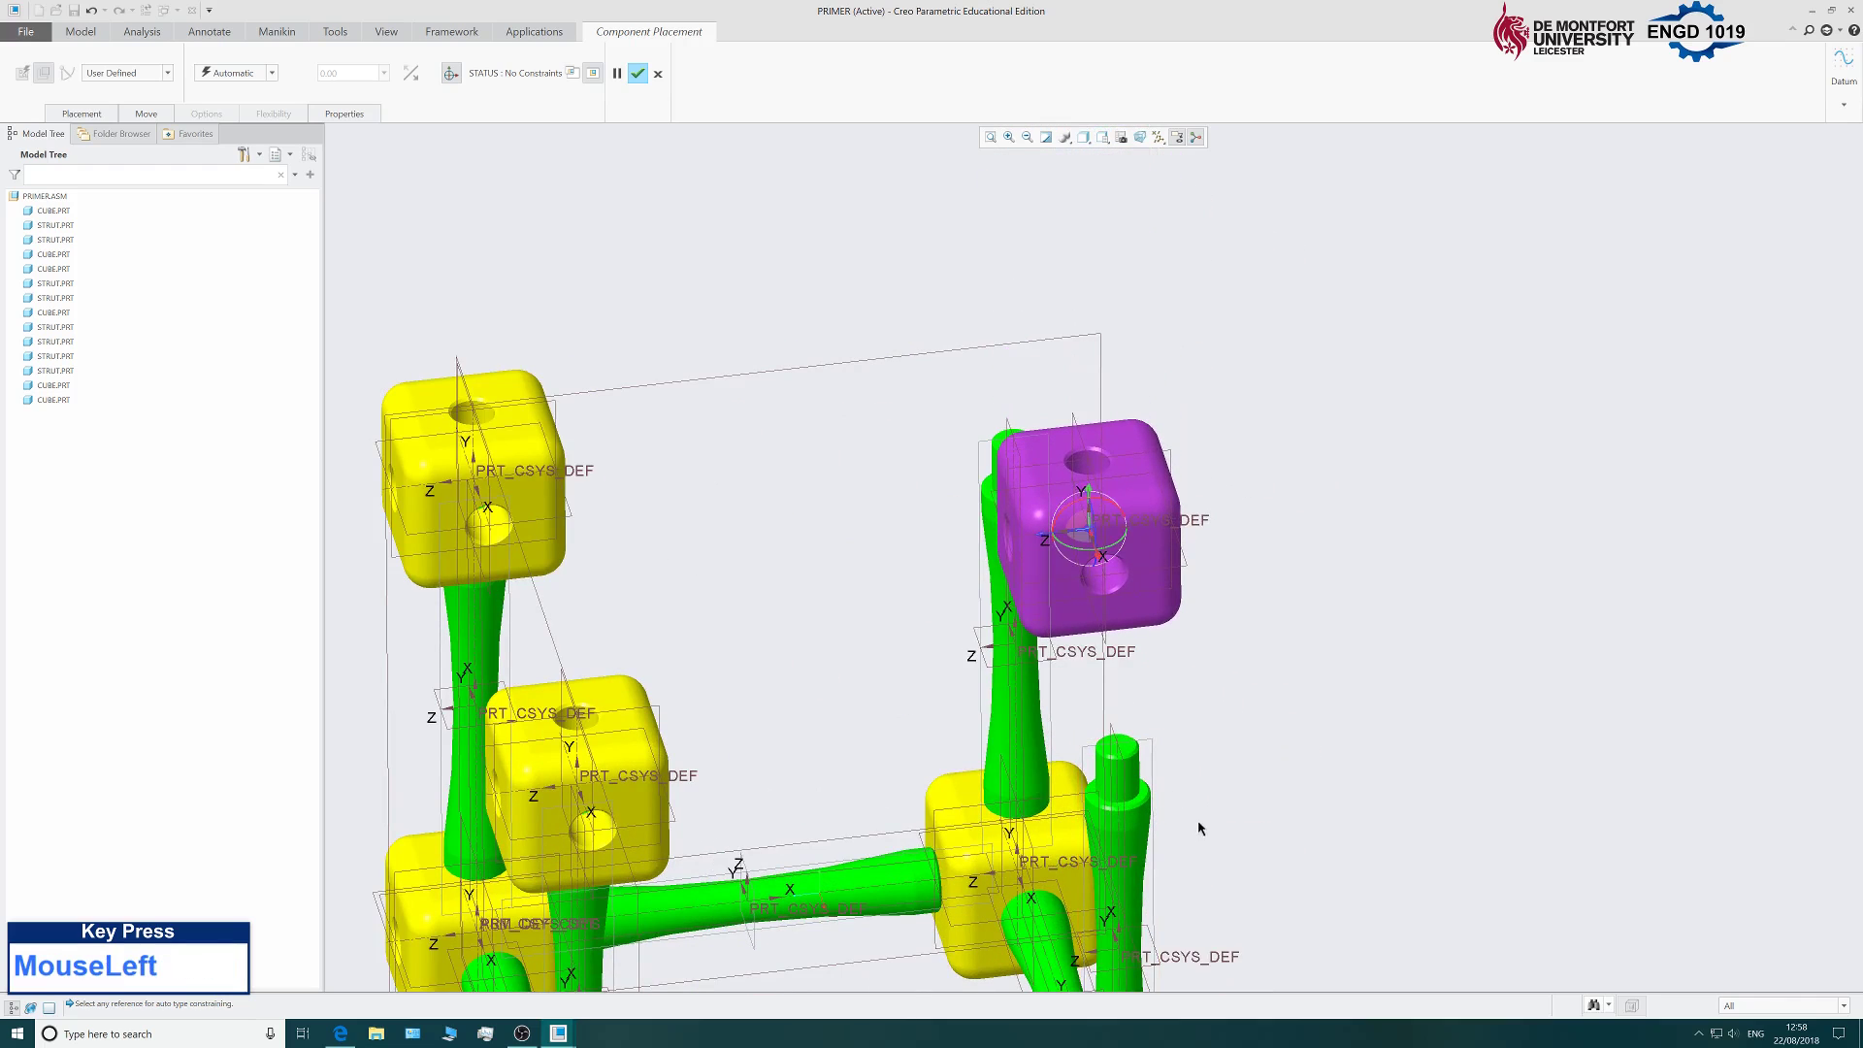
{"action": "middle_click_drag", "start_coordinate": [1201, 829], "coordinate": [1201, 706]}
{"action": "scroll", "coordinate": [1085, 189], "scroll_direction": "down", "scroll_amount": 3}
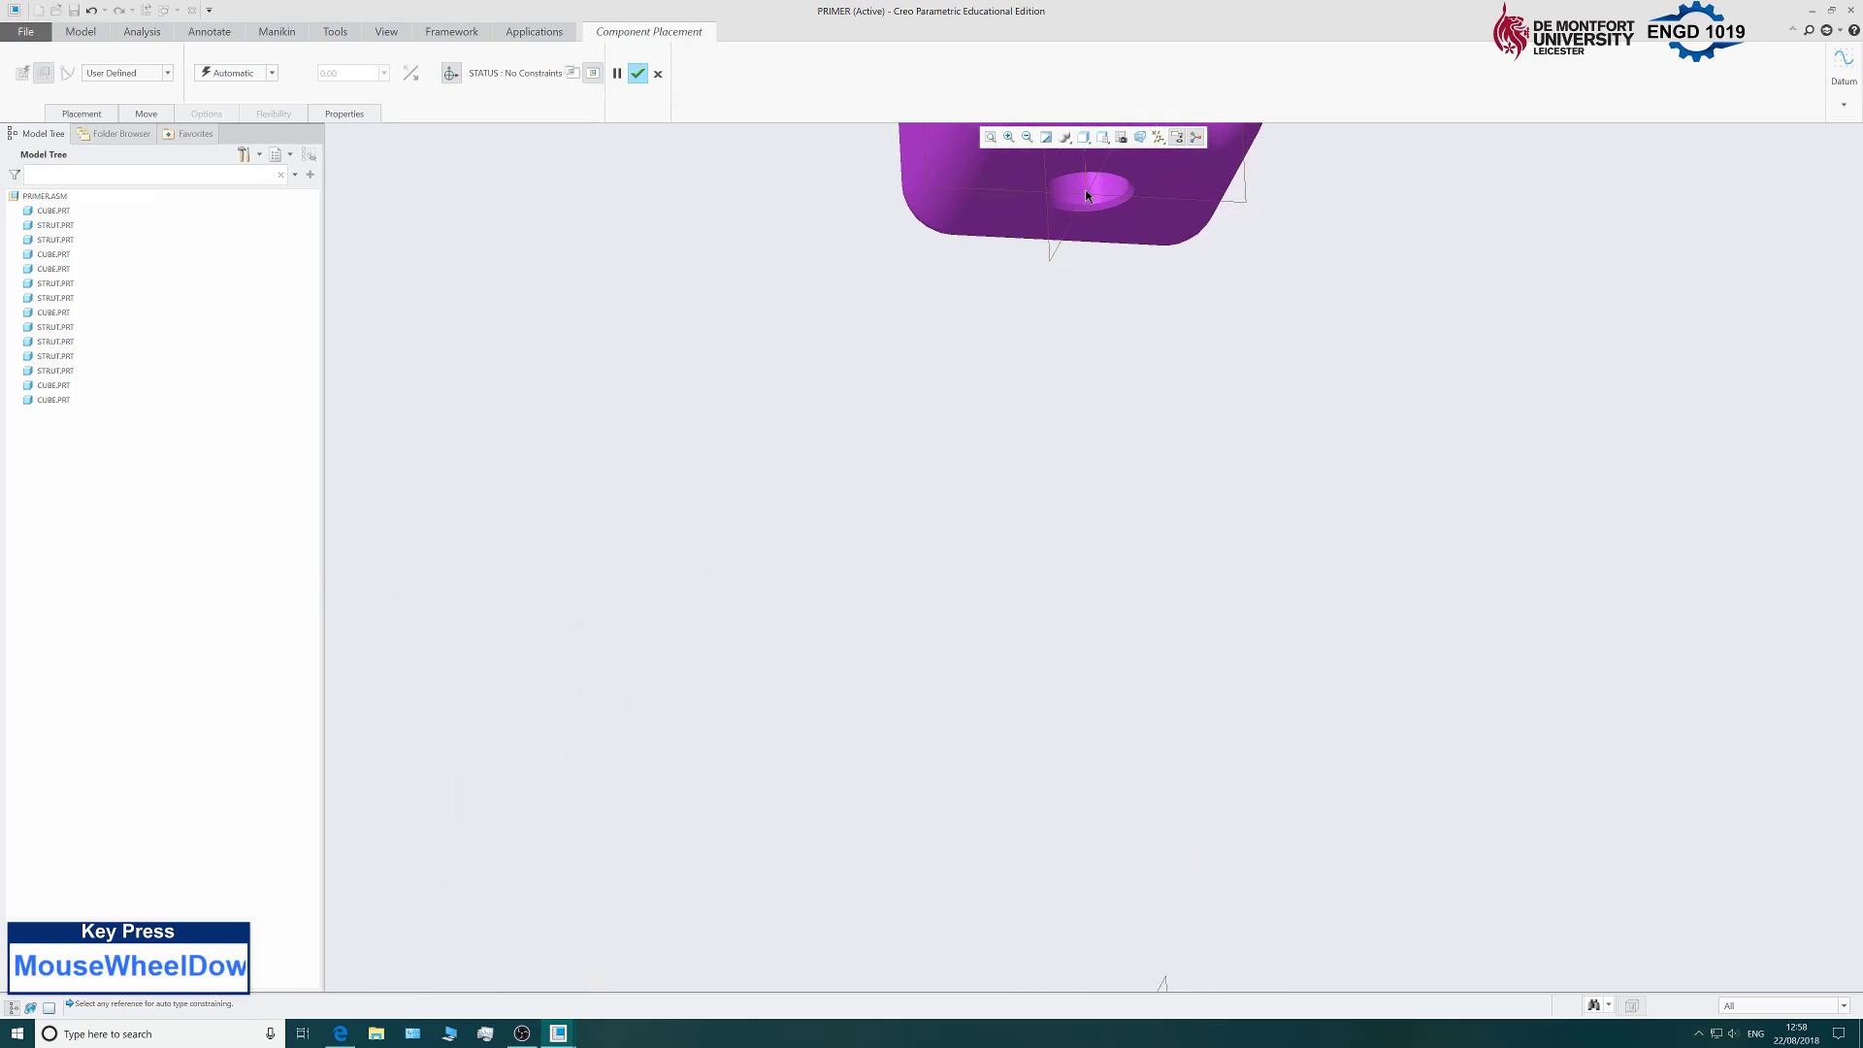
Make the cube's hole axis Coincident with the right strut's axis.
{"action": "left_click", "coordinate": [1086, 200]}
{"action": "scroll", "coordinate": [1086, 200], "scroll_direction": "up", "scroll_amount": 3}
{"action": "middle_click_drag", "start_coordinate": [1052, 395], "coordinate": [1058, 597]}
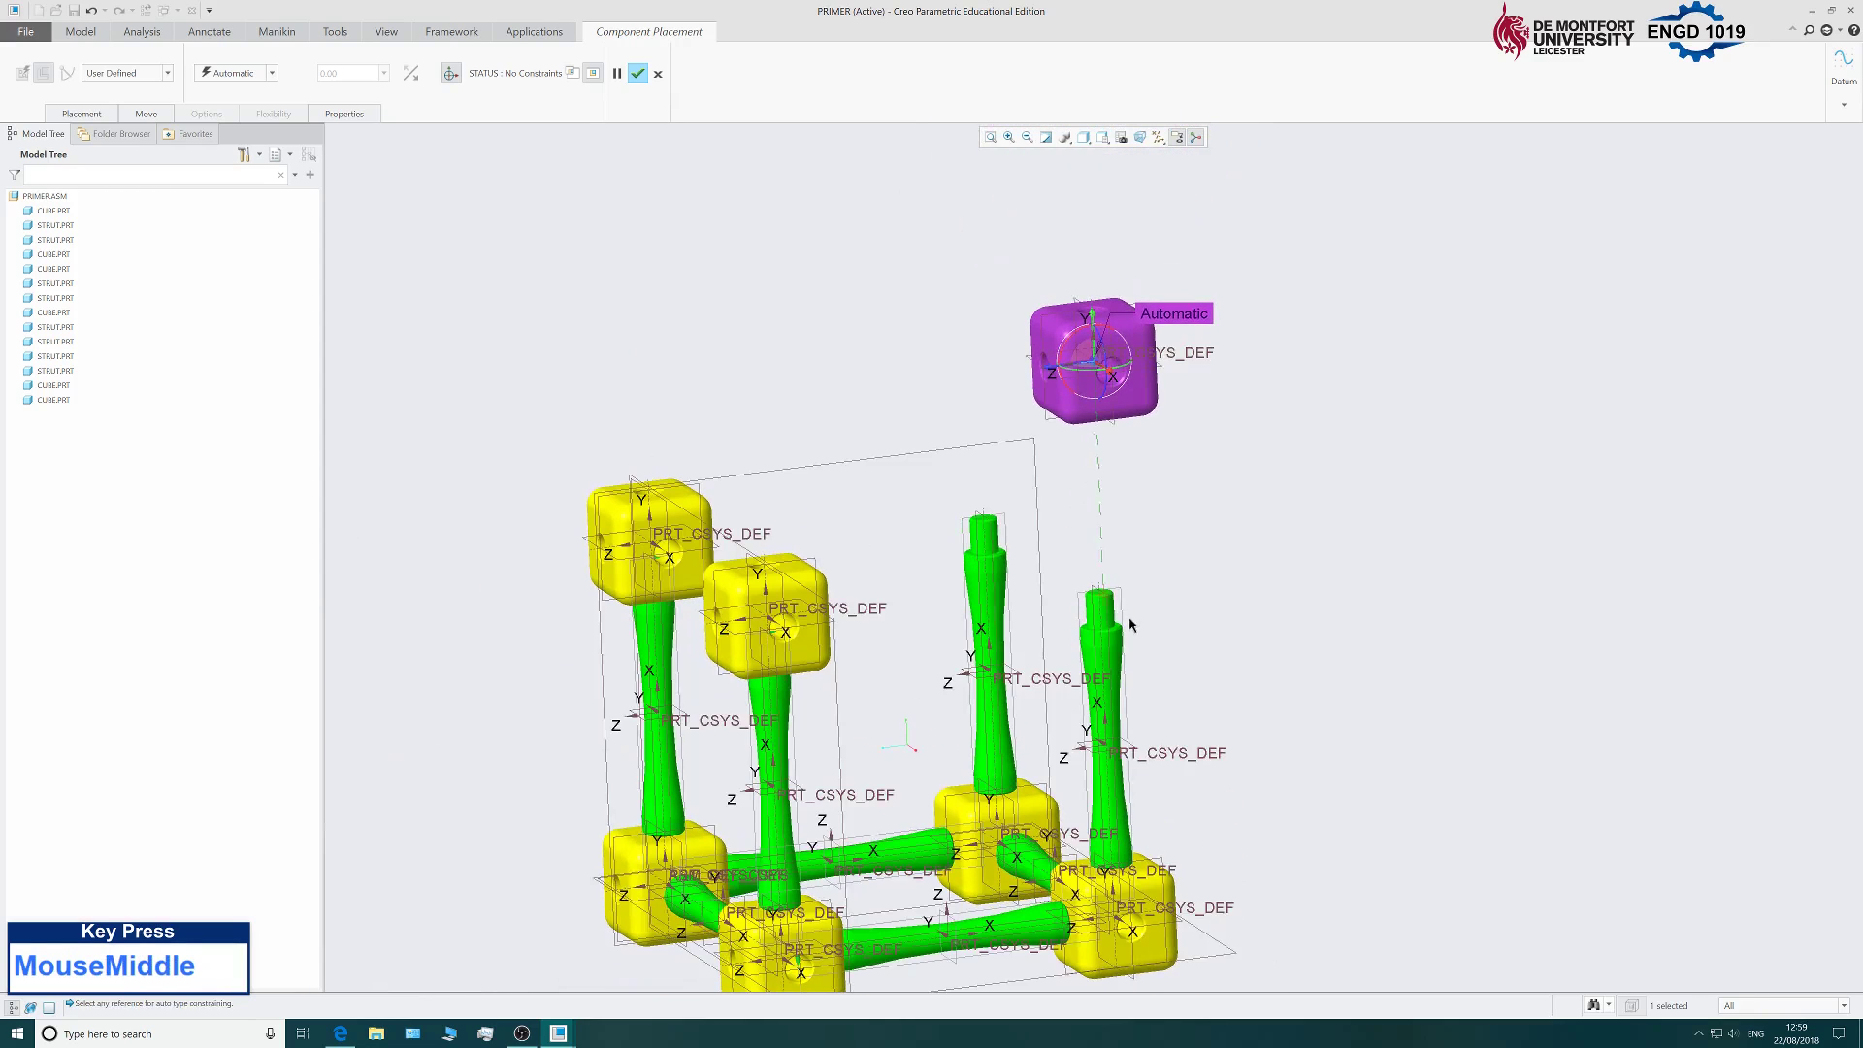
{"action": "scroll", "coordinate": [1058, 599], "scroll_direction": "down", "scroll_amount": 5}
{"action": "left_click", "coordinate": [1033, 604]}
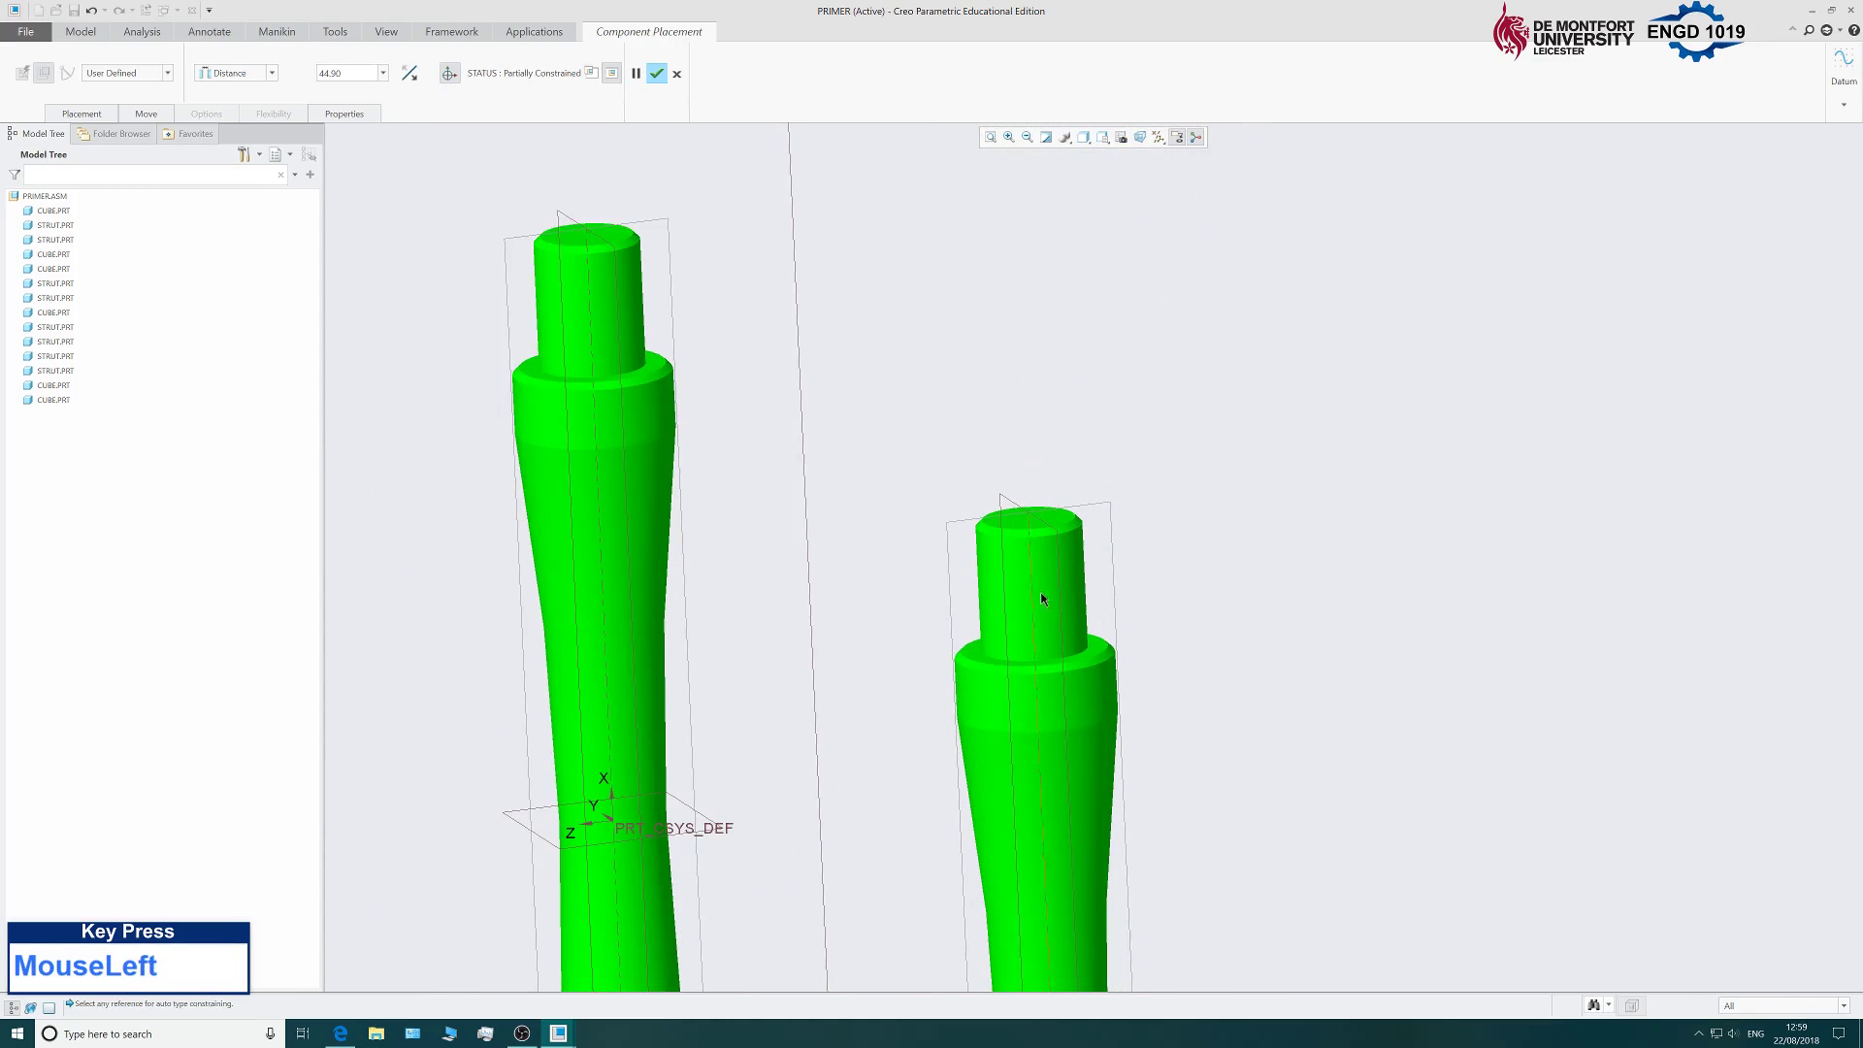
{"action": "scroll", "coordinate": [1090, 543], "scroll_direction": "up", "scroll_amount": 5}
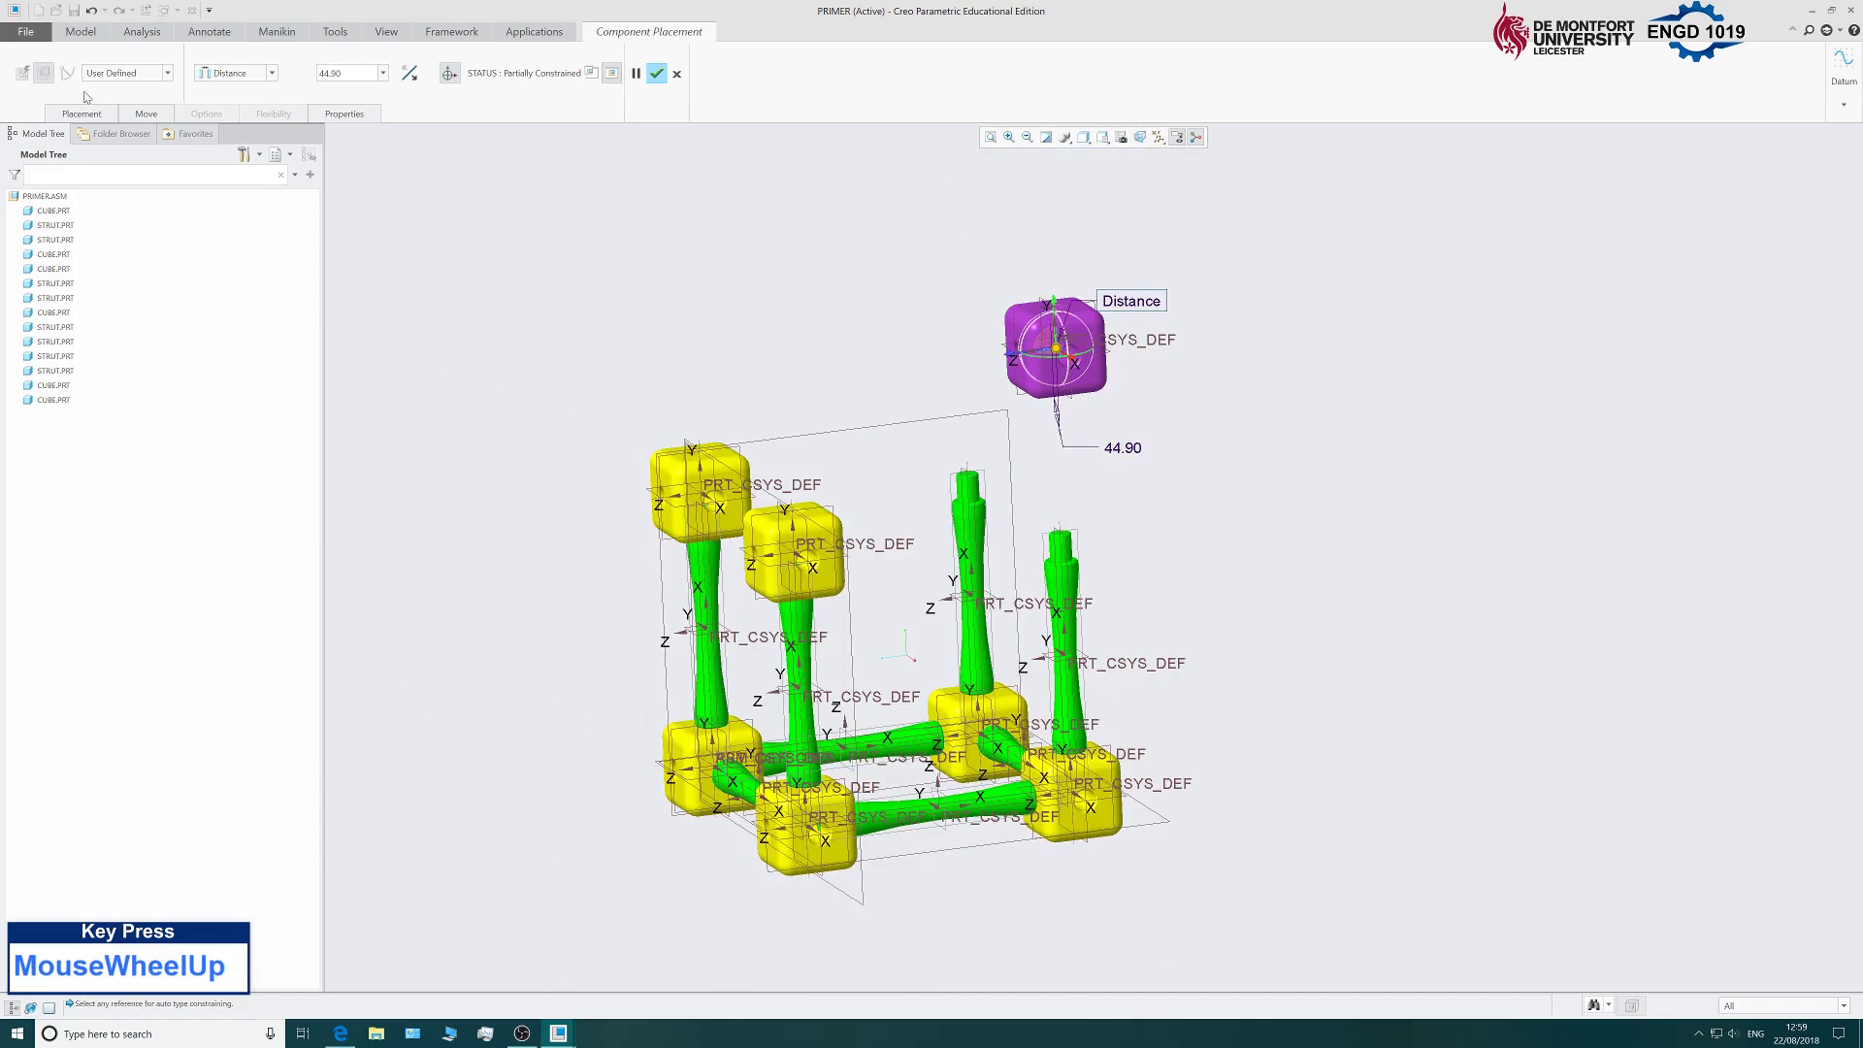
{"action": "left_click", "coordinate": [82, 114]}
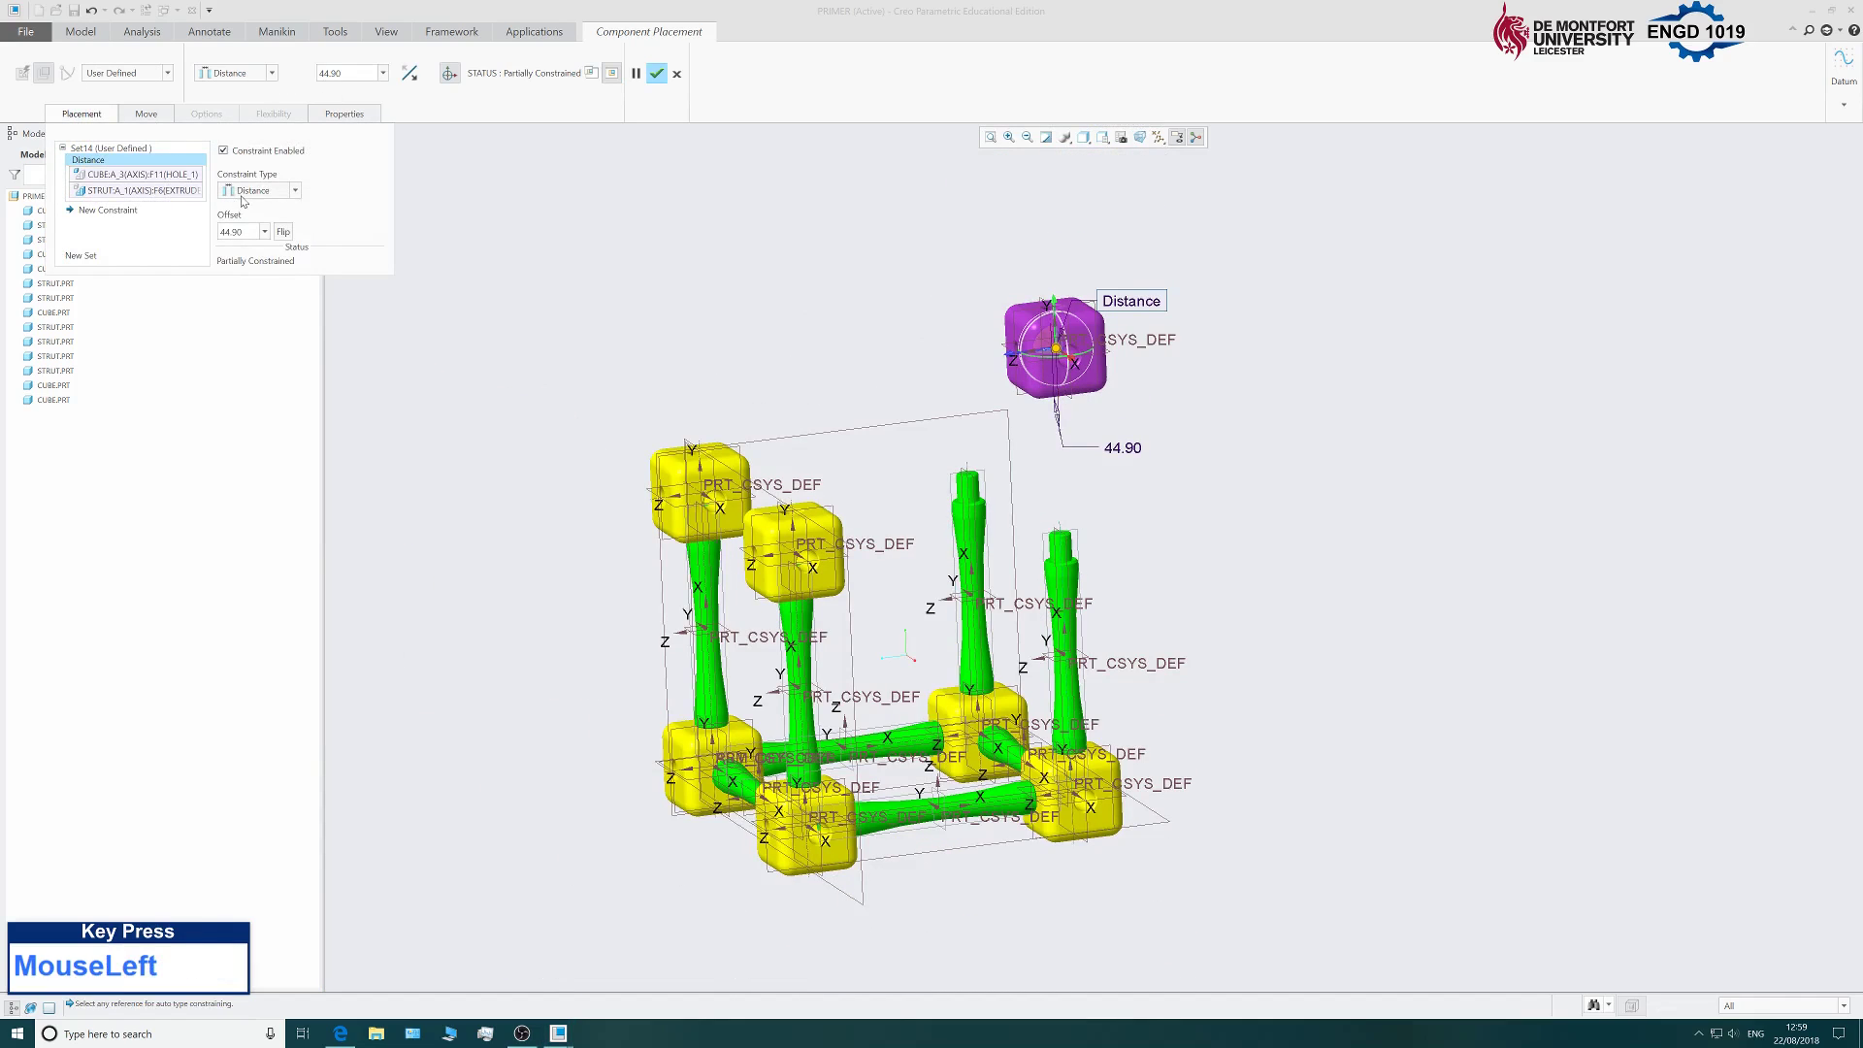
{"action": "left_click", "coordinate": [242, 192]}
{"action": "left_click", "coordinate": [260, 245]}
Add a Coincident constraint mating the cube's bottom face to the strut shoulder.
{"action": "left_click", "coordinate": [136, 211]}
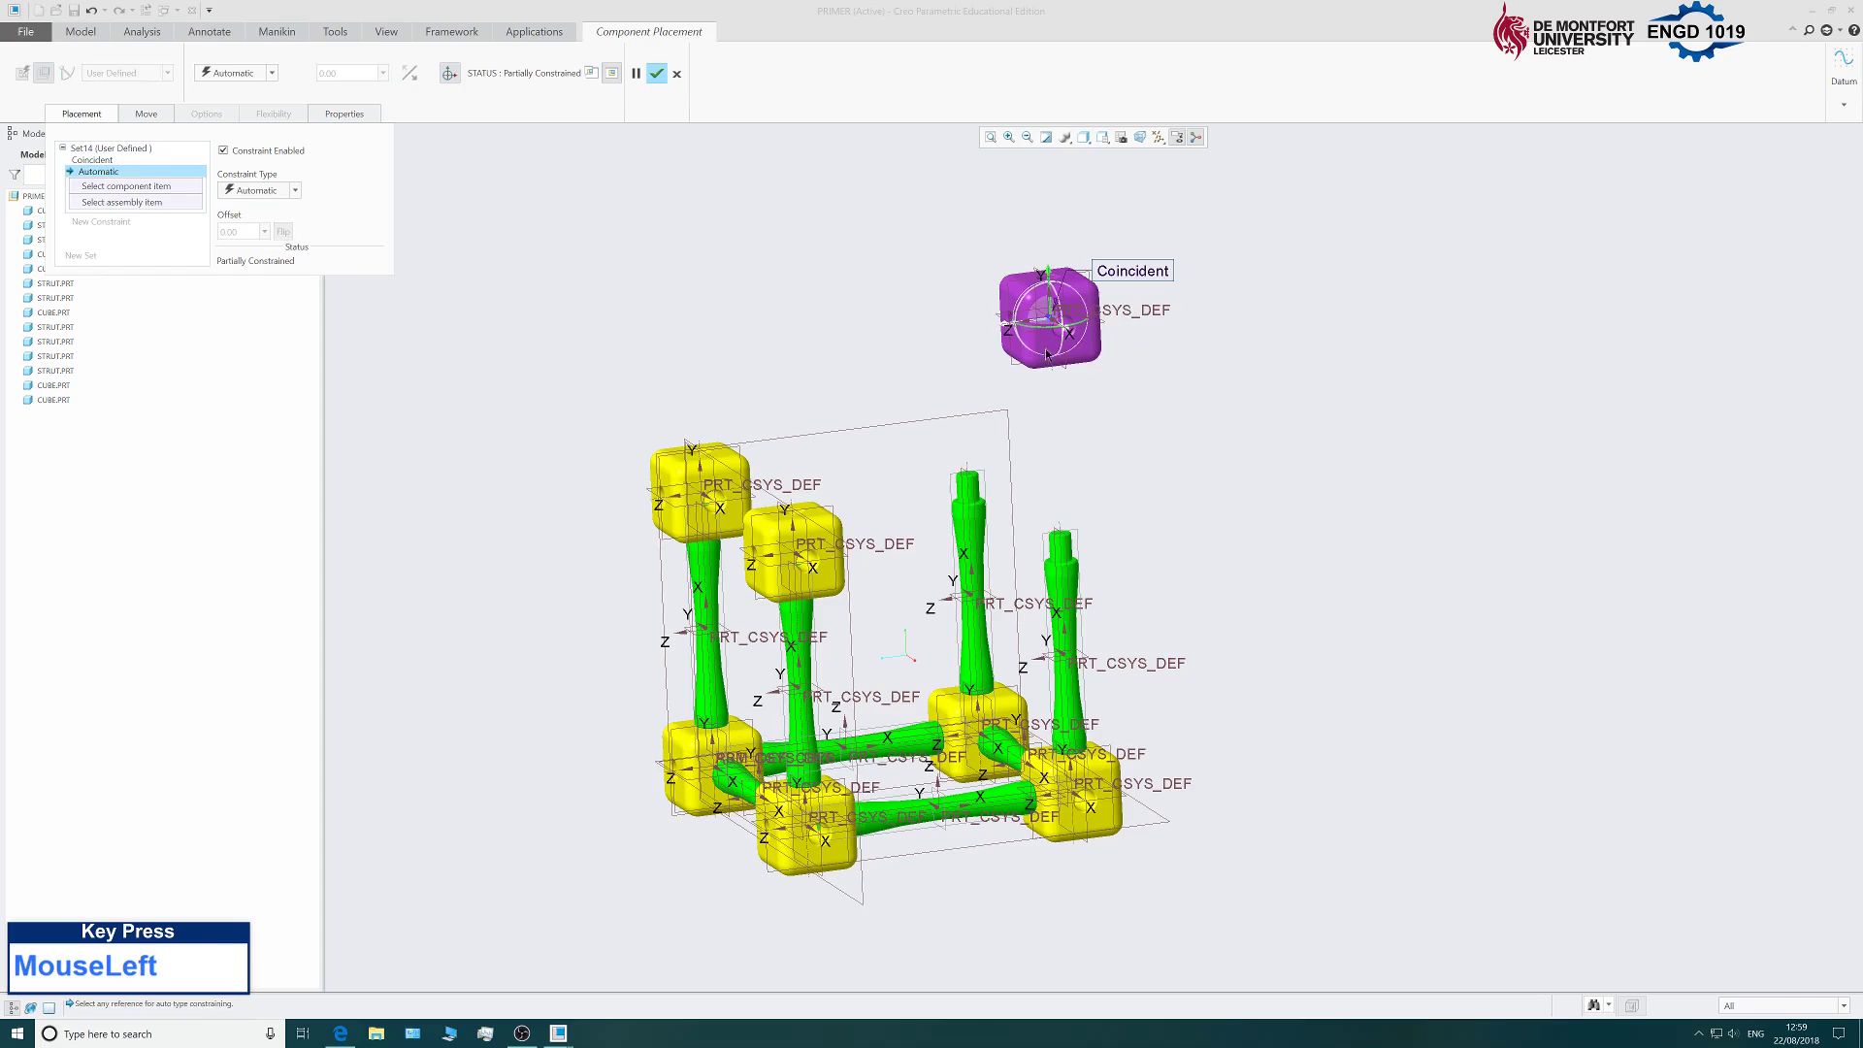
{"action": "scroll", "coordinate": [1048, 354], "scroll_direction": "down", "scroll_amount": 5}
{"action": "middle_click_drag", "start_coordinate": [1144, 407], "coordinate": [1078, 427]}
{"action": "left_click", "coordinate": [1086, 413]}
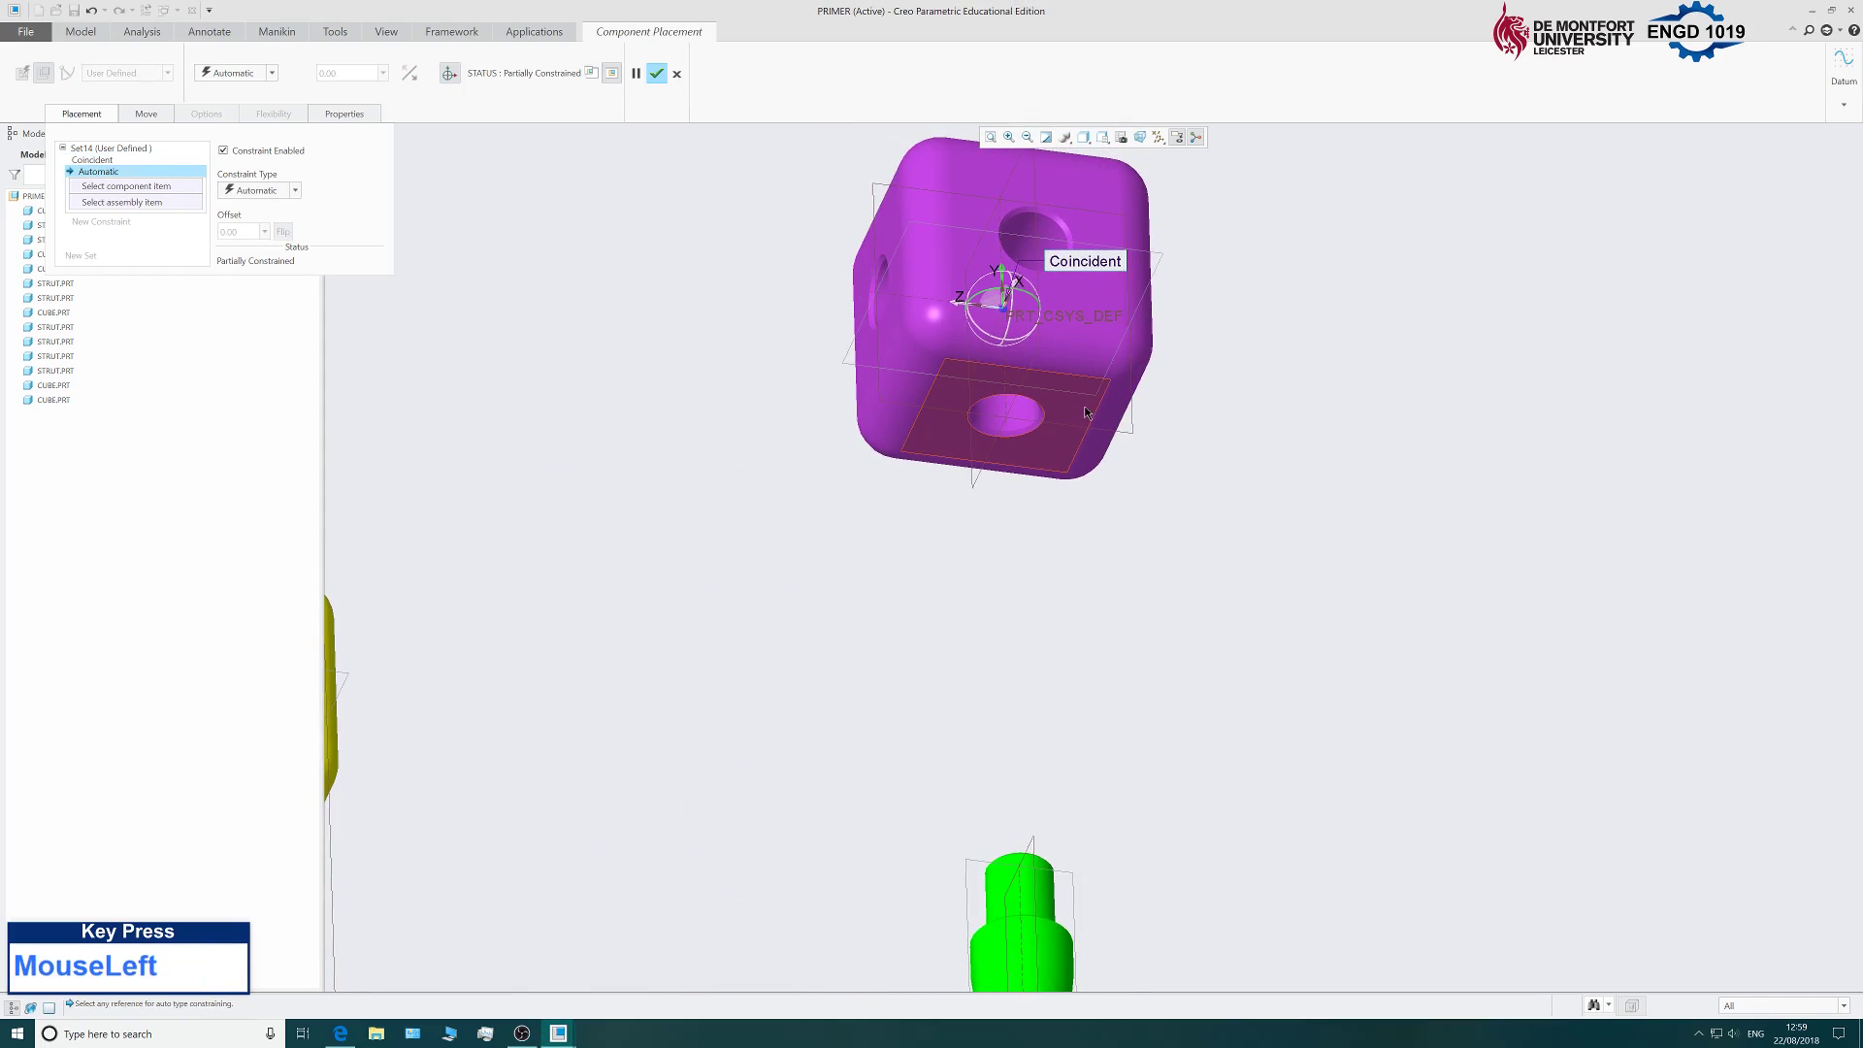
{"action": "scroll", "coordinate": [1190, 520], "scroll_direction": "up", "scroll_amount": 3}
{"action": "middle_click_drag", "start_coordinate": [1190, 520], "coordinate": [1150, 776]}
{"action": "scroll", "coordinate": [1142, 832], "scroll_direction": "down", "scroll_amount": 1}
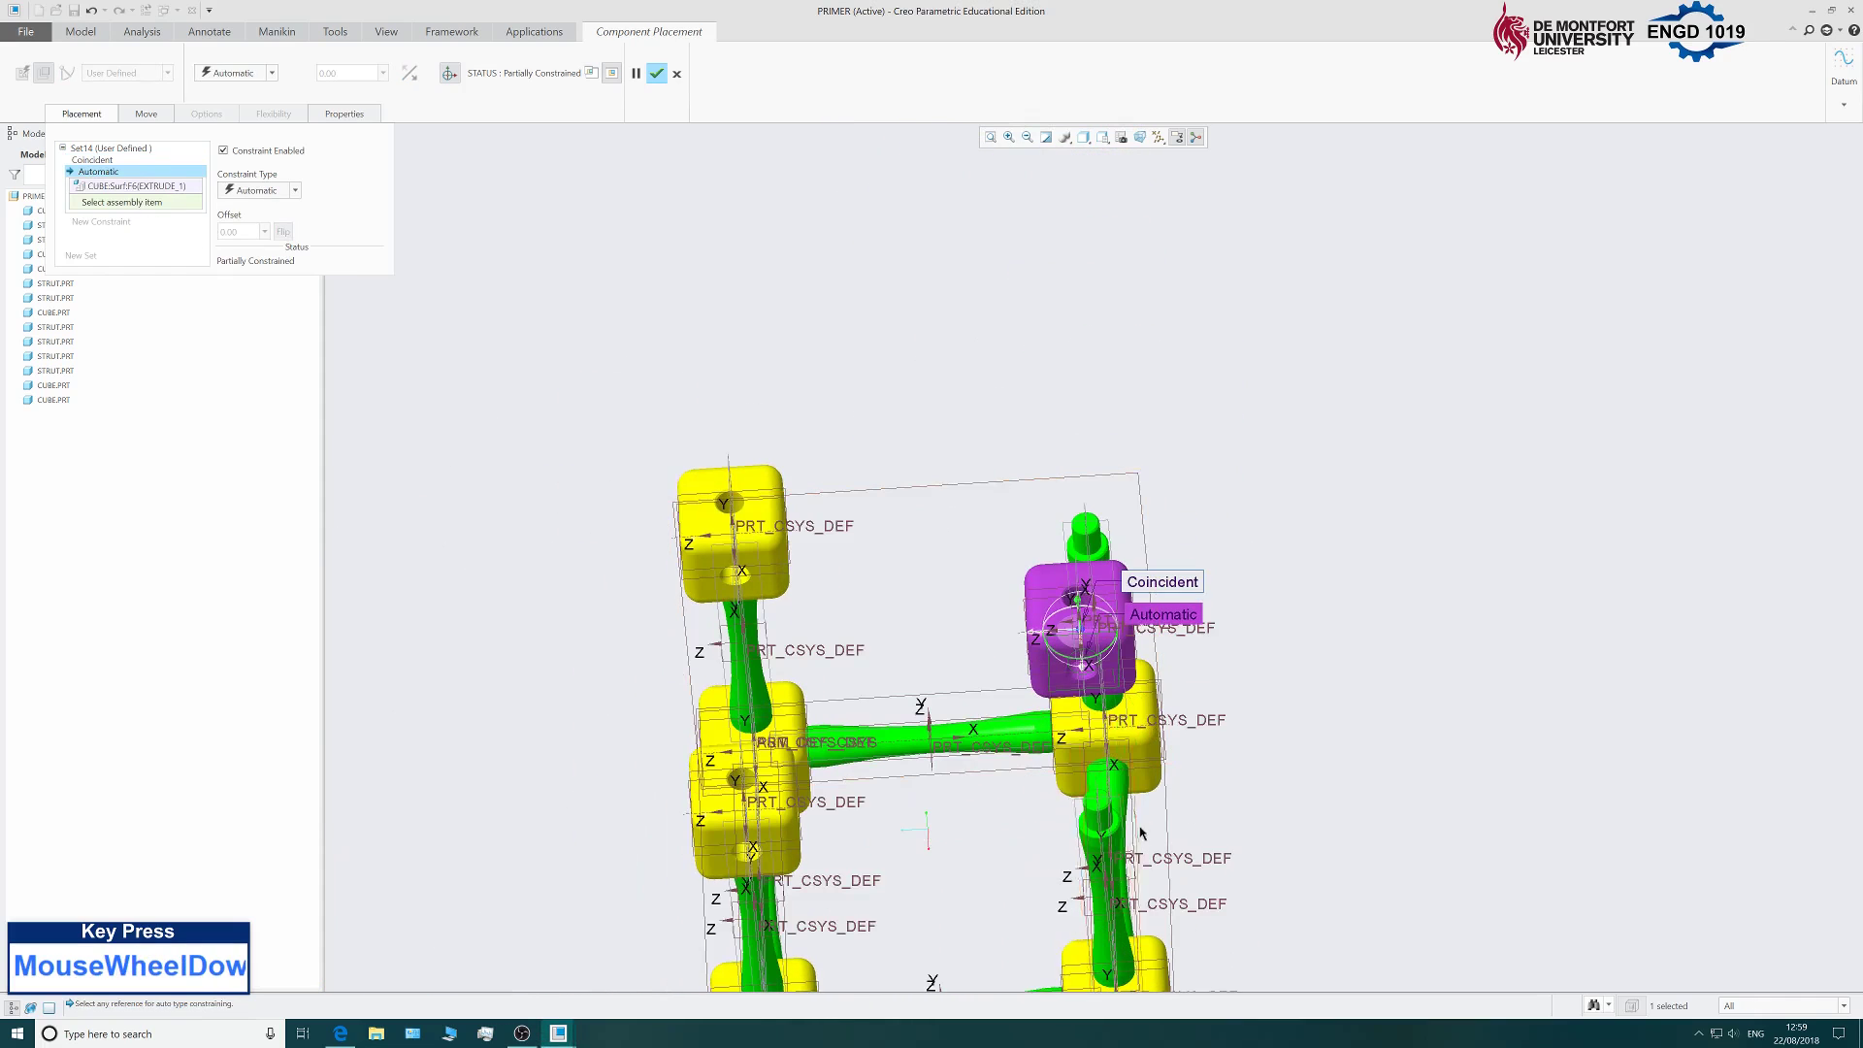
{"action": "scroll", "coordinate": [1142, 833], "scroll_direction": "down", "scroll_amount": 4}
{"action": "left_click", "coordinate": [1065, 813]}
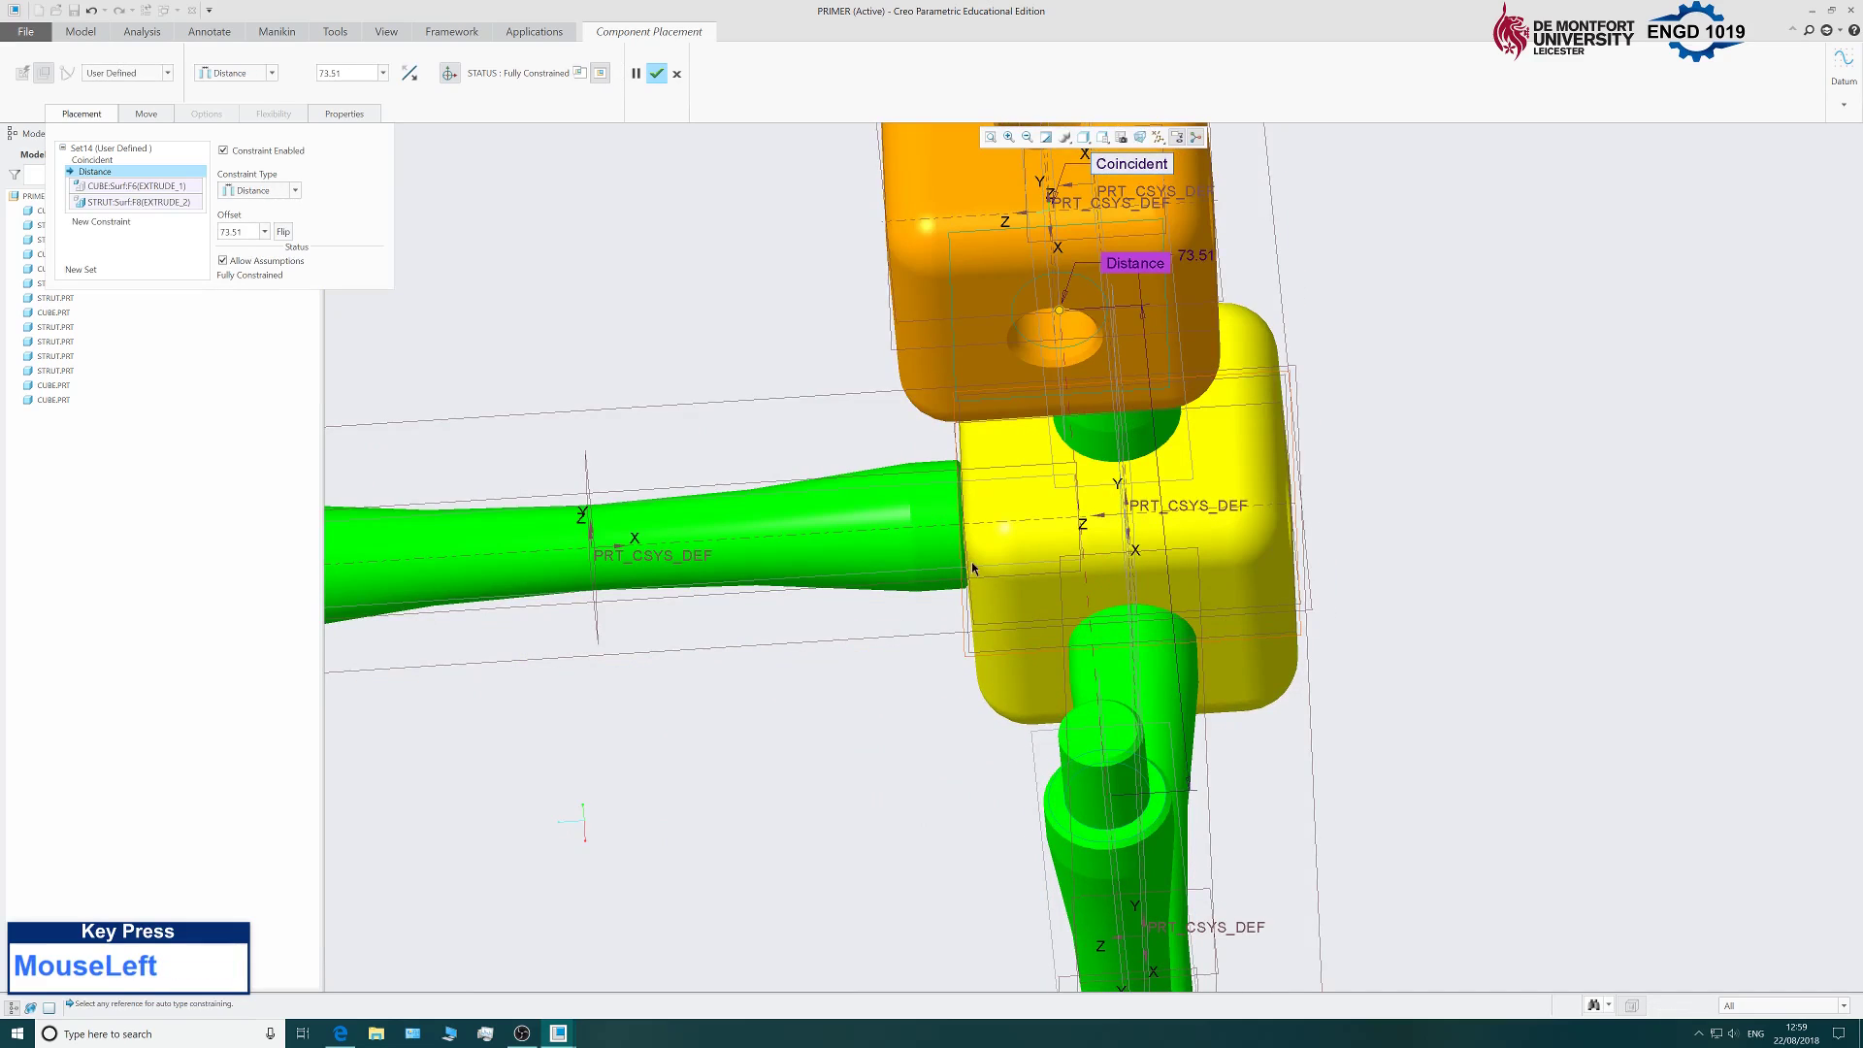
{"action": "left_click", "coordinate": [252, 192]}
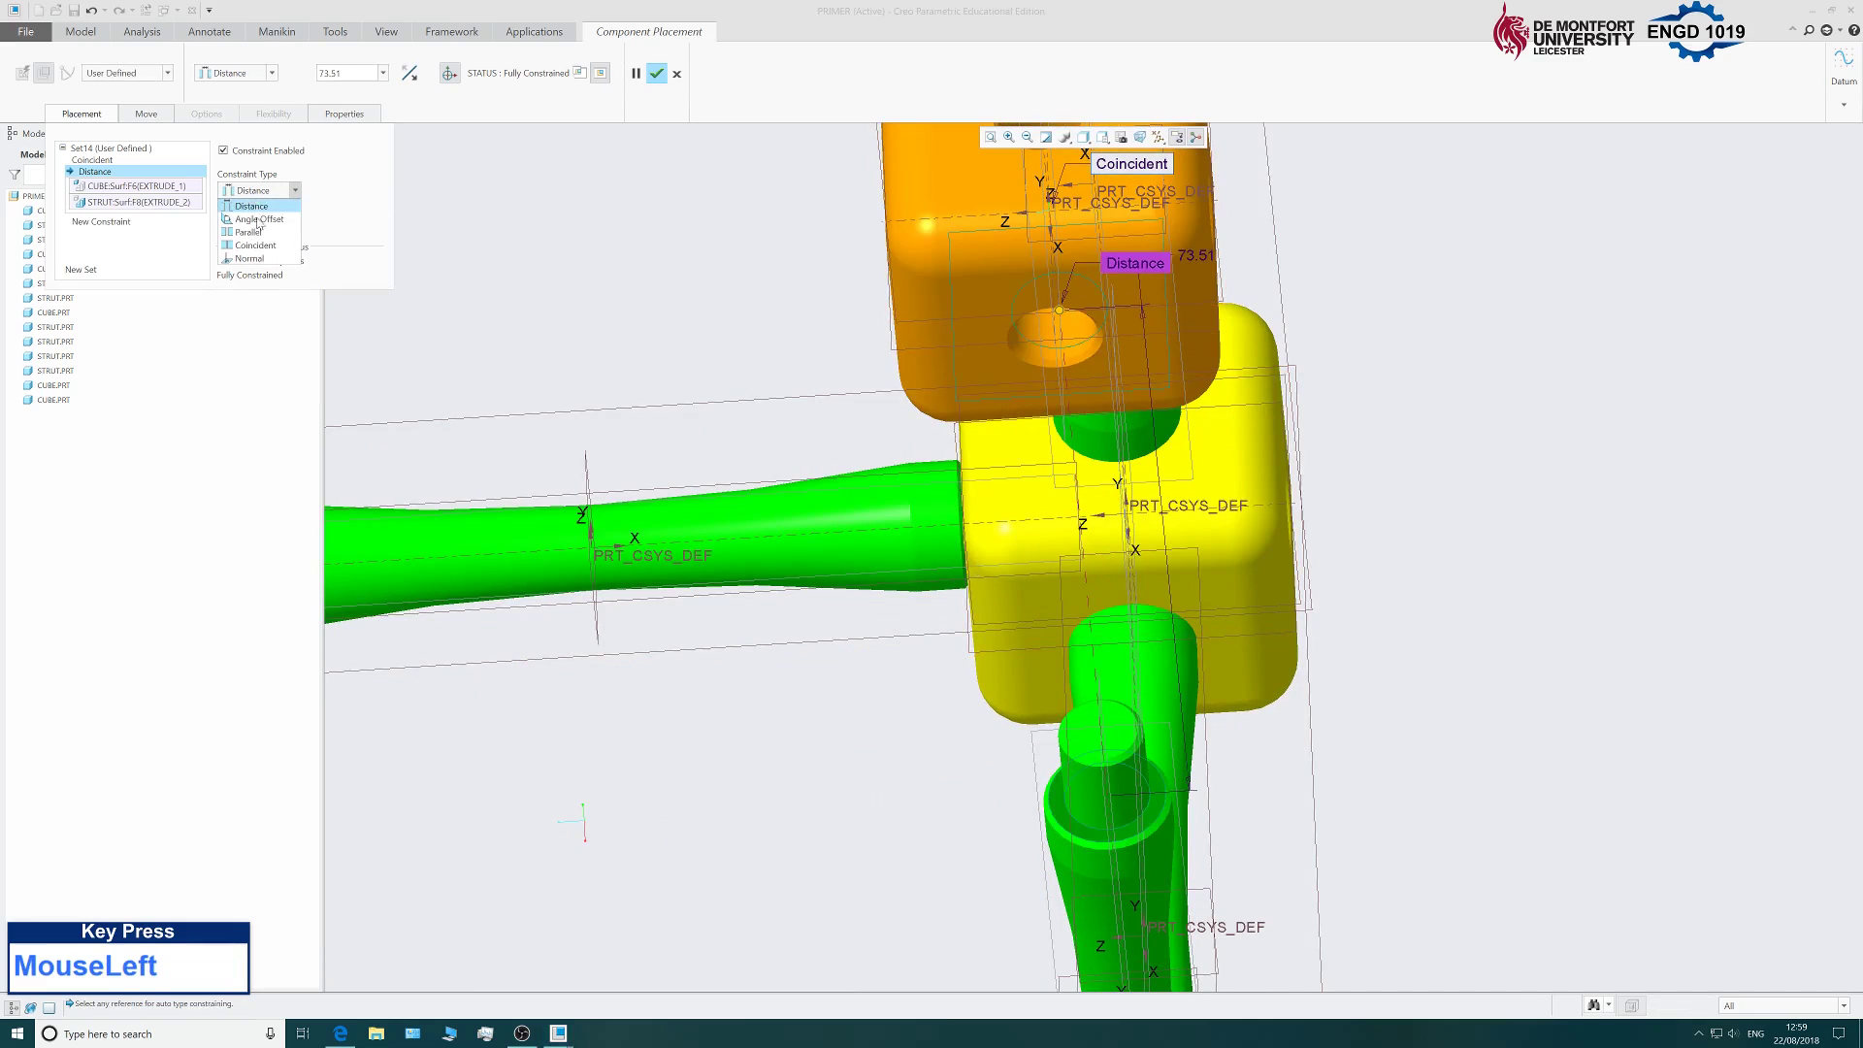
{"action": "left_click", "coordinate": [257, 252]}
Check the cube's seating on the strut and confirm its placement.
{"action": "scroll", "coordinate": [815, 400], "scroll_direction": "up", "scroll_amount": 4}
{"action": "scroll", "coordinate": [815, 400], "scroll_direction": "down", "scroll_amount": 2}
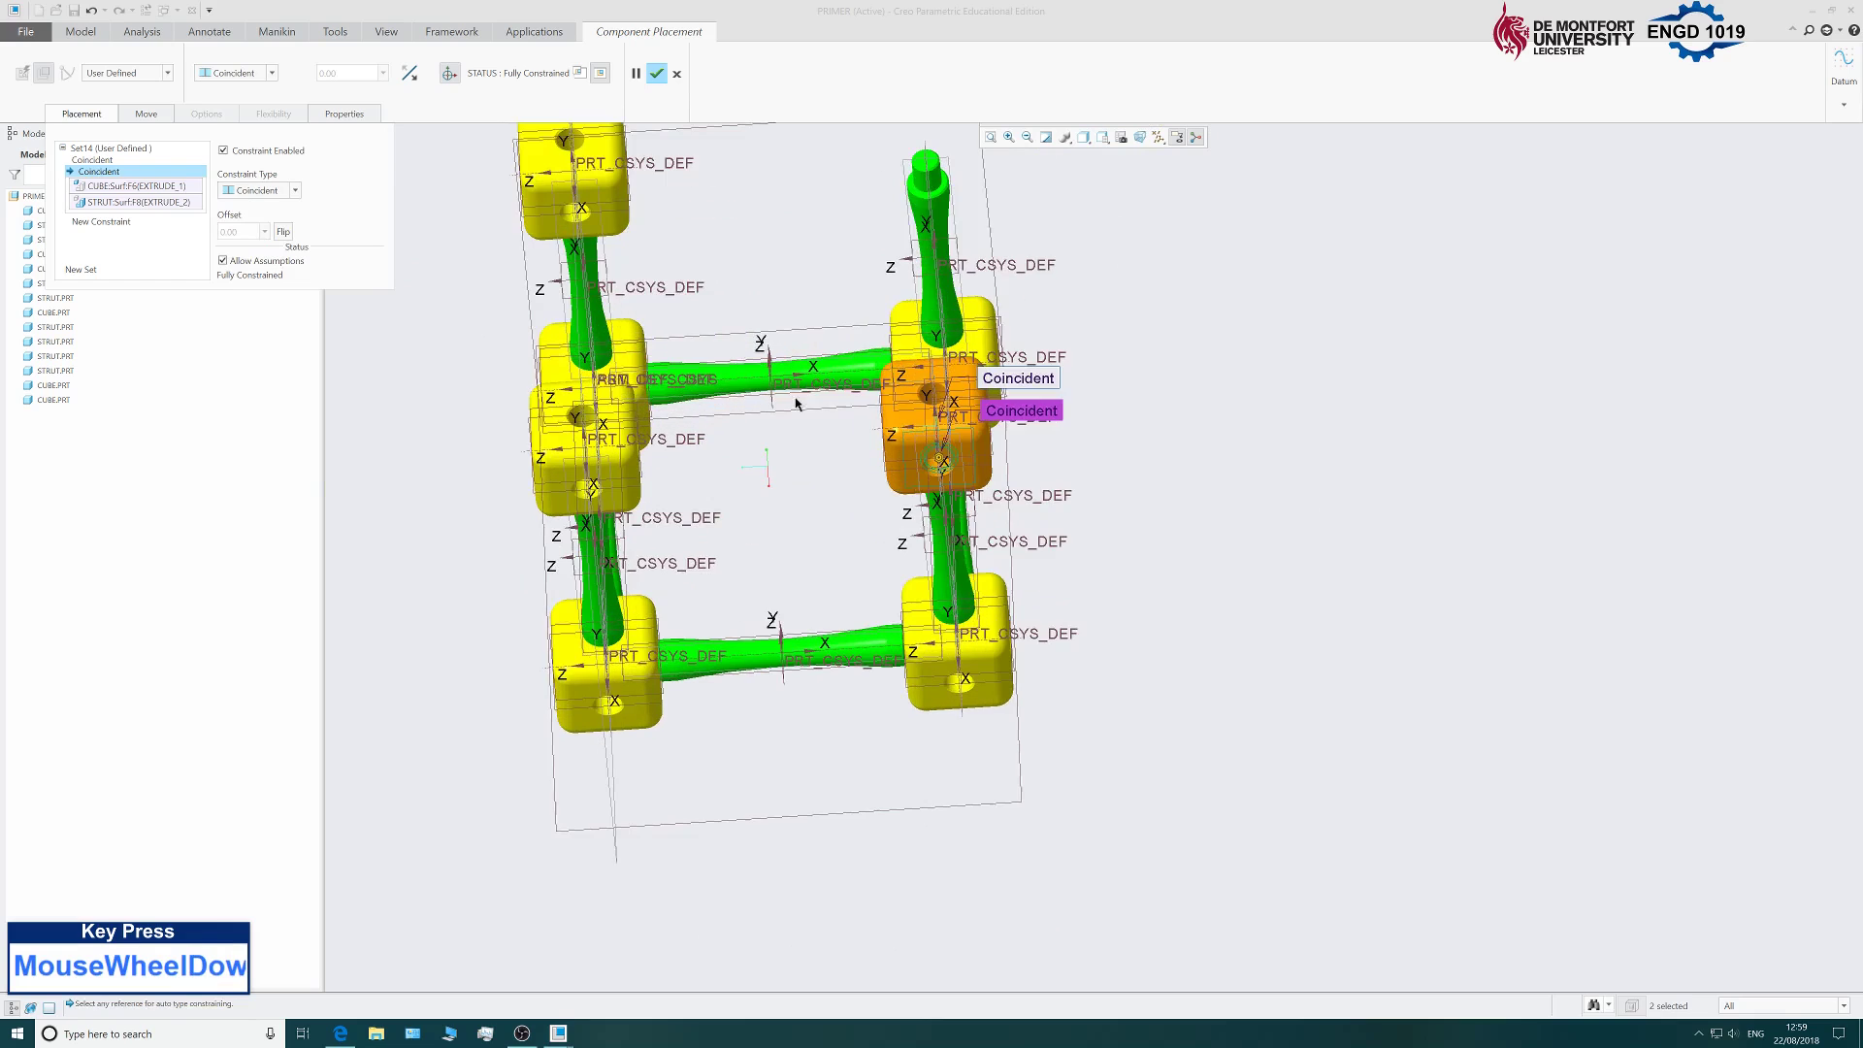
{"action": "mouse_move", "coordinate": [1246, 460]}
{"action": "middle_mouse_down"}
{"action": "mouse_move", "coordinate": [1202, 391]}
{"action": "mouse_move", "coordinate": [1047, 411]}
{"action": "middle_mouse_up"}
{"action": "left_click", "coordinate": [657, 73]}
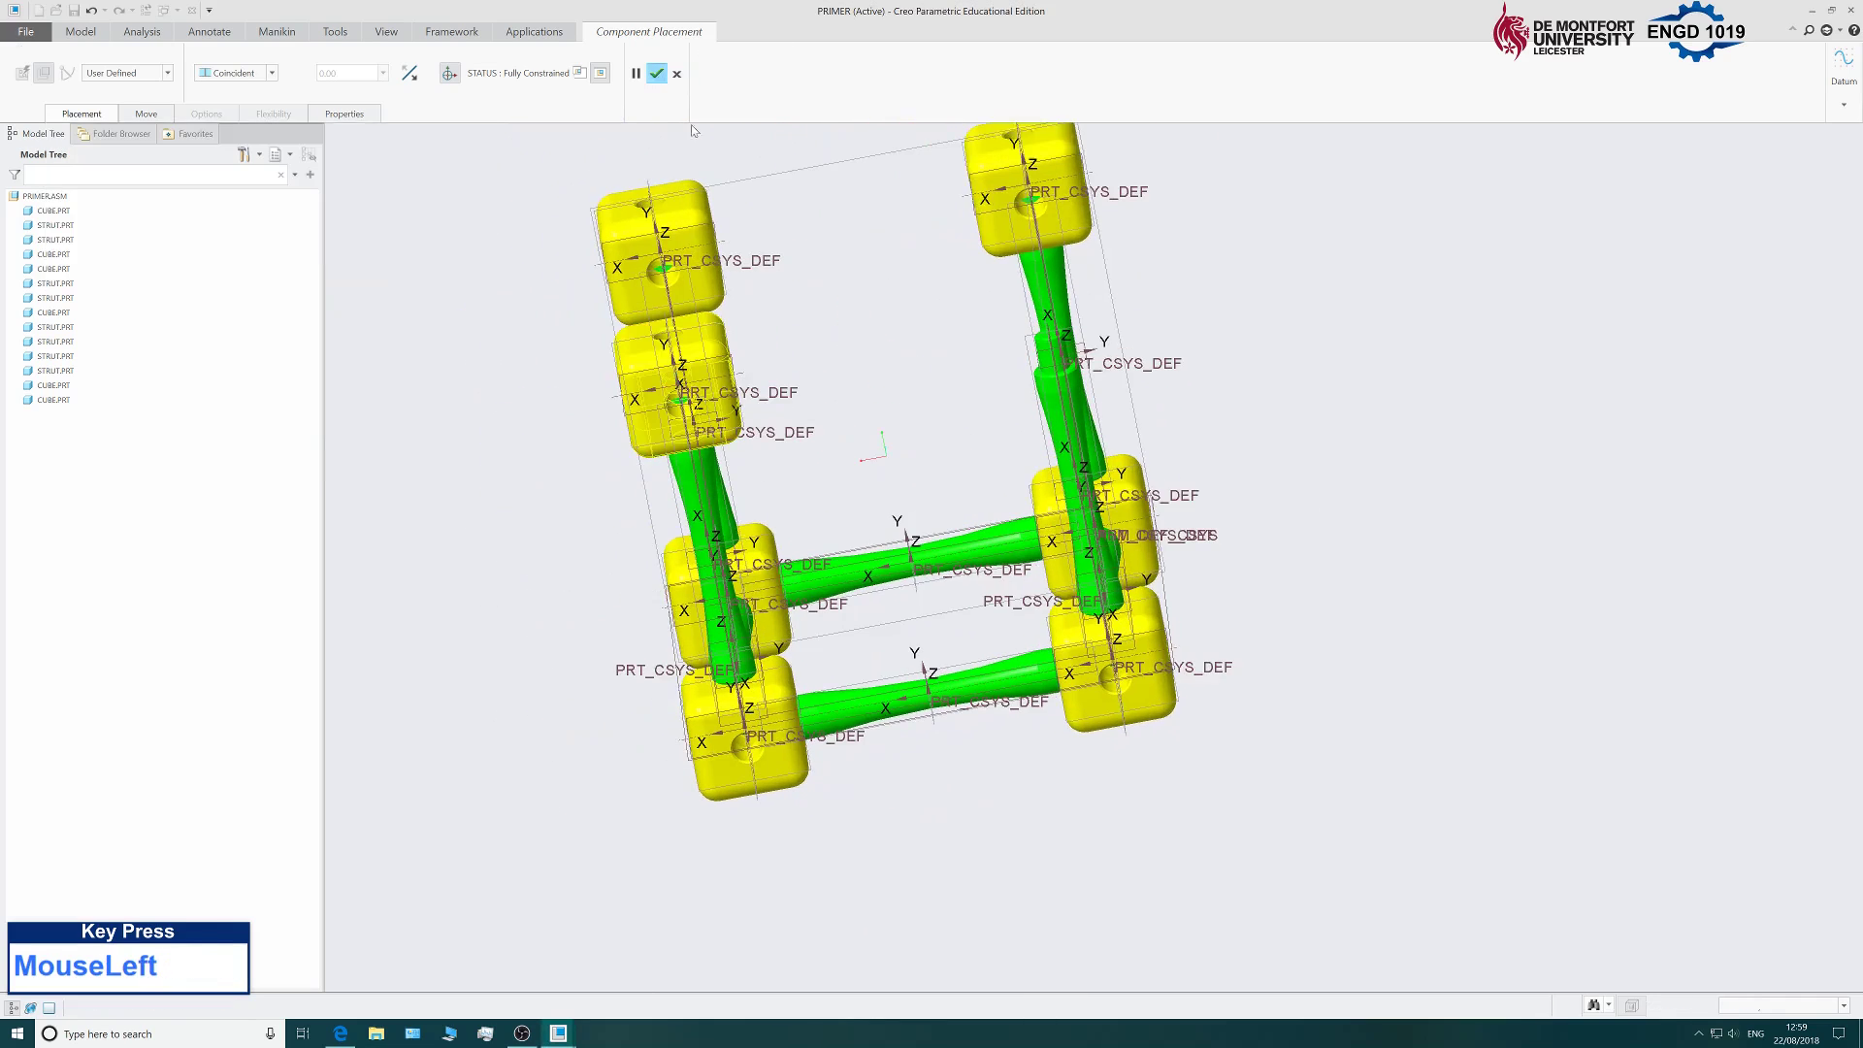
{"action": "scroll", "coordinate": [691, 136], "scroll_direction": "up", "scroll_amount": 3}
{"action": "scroll", "coordinate": [691, 194], "scroll_direction": "down", "scroll_amount": 2}
Assemble cube.prt, rotating and moving it with the dragger above the front strut.
{"action": "left_click", "coordinate": [234, 61]}
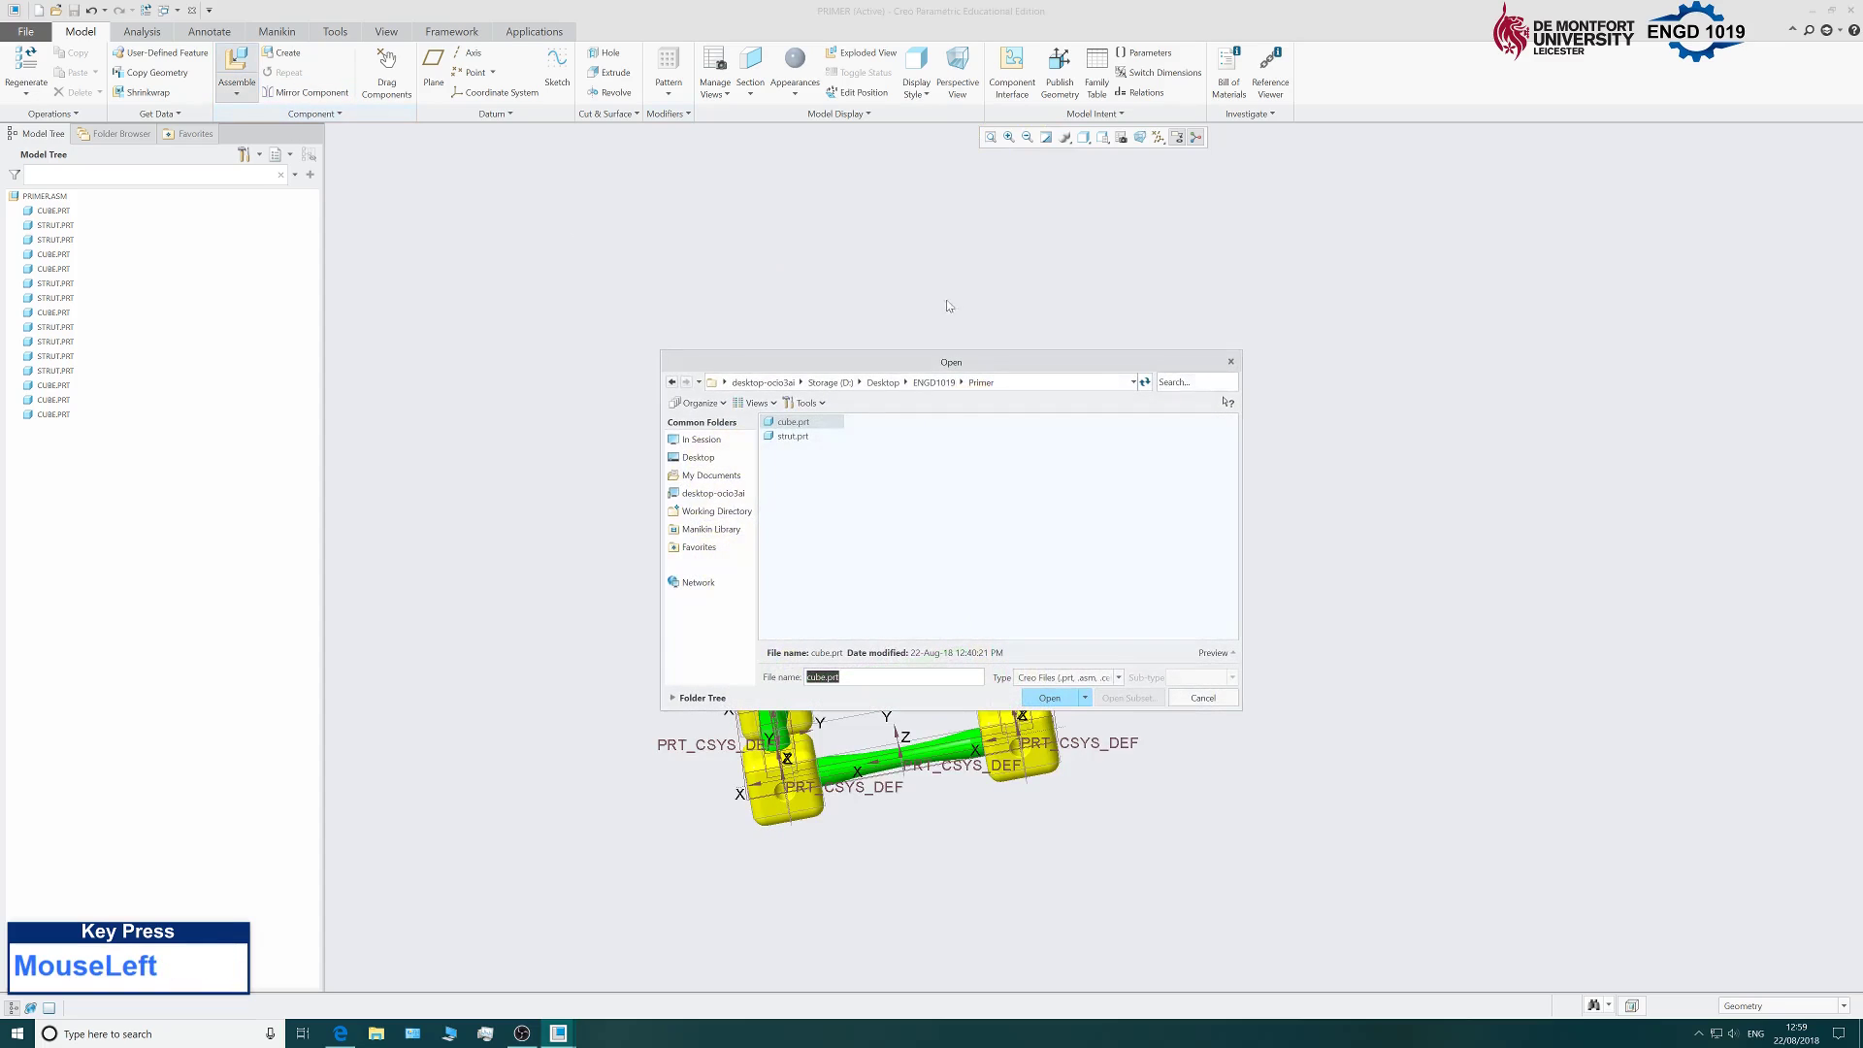
{"action": "left_click", "coordinate": [1052, 697]}
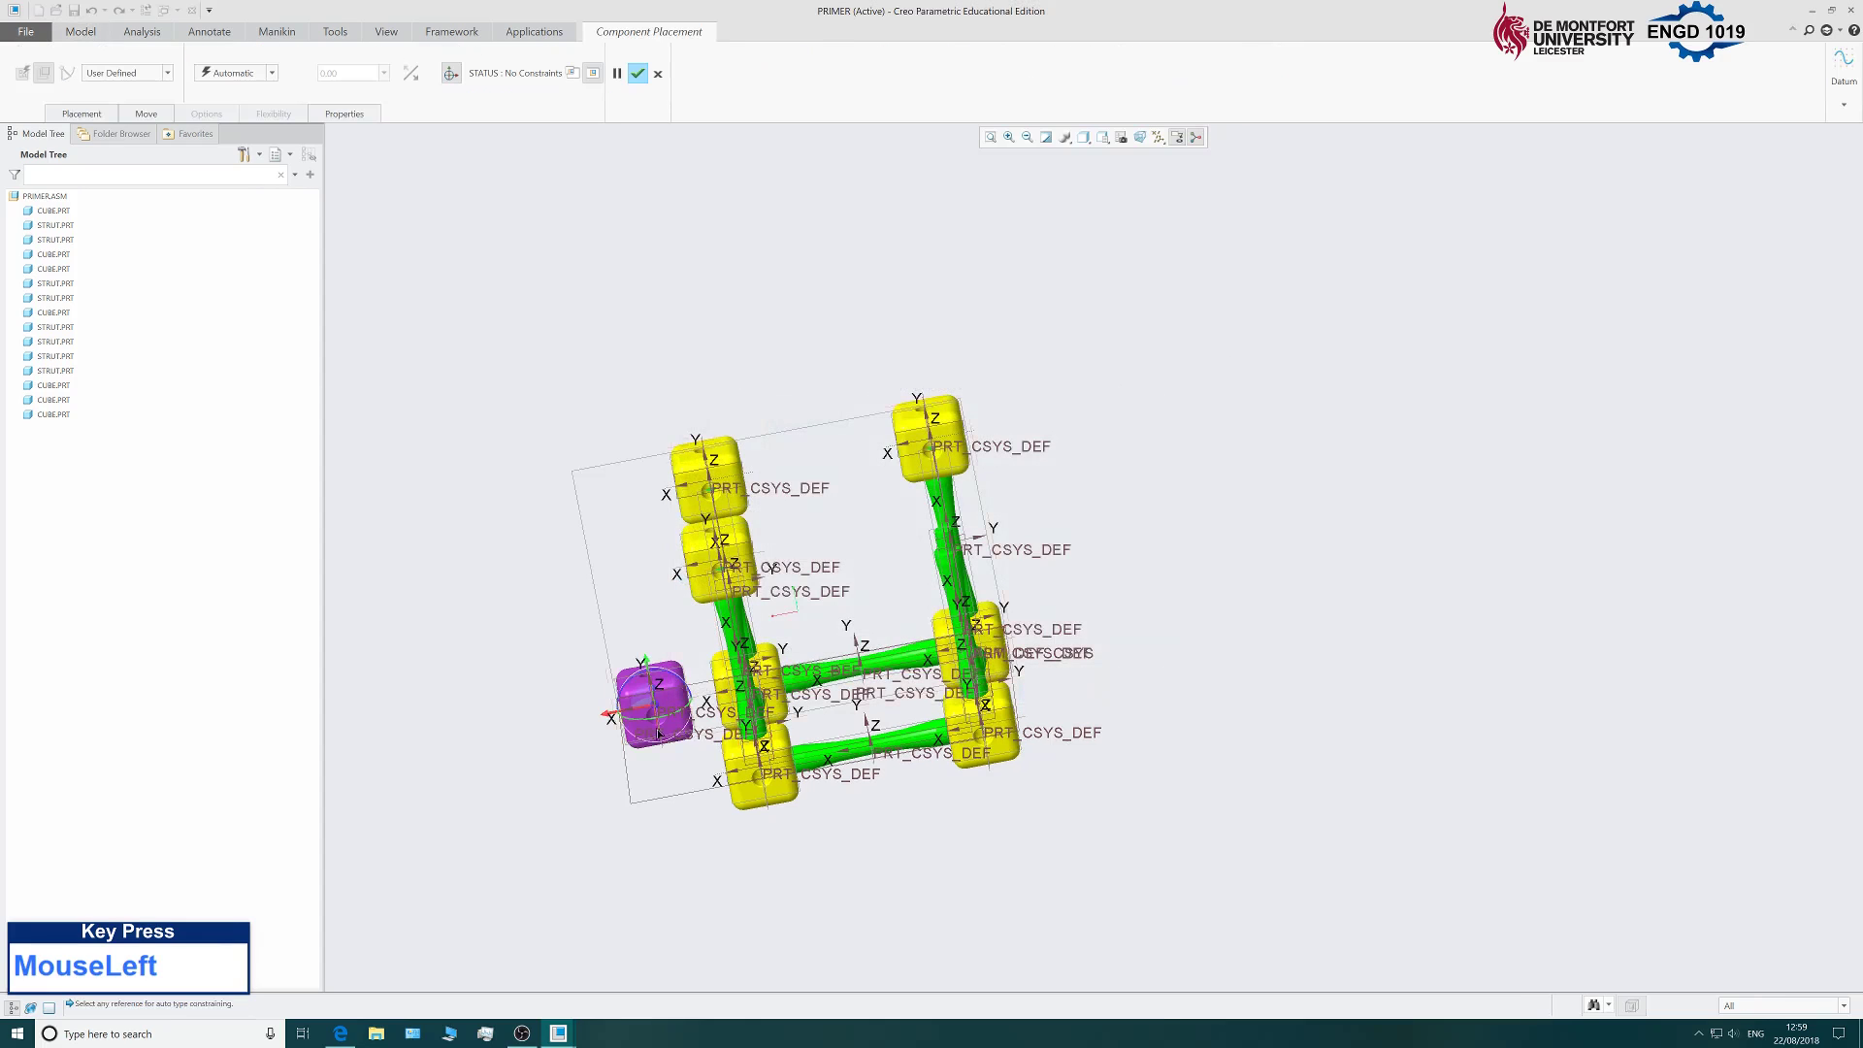
{"action": "left_click_drag", "start_coordinate": [621, 718], "coordinate": [1035, 330]}
{"action": "middle_click_drag", "start_coordinate": [1196, 533], "coordinate": [1103, 620]}
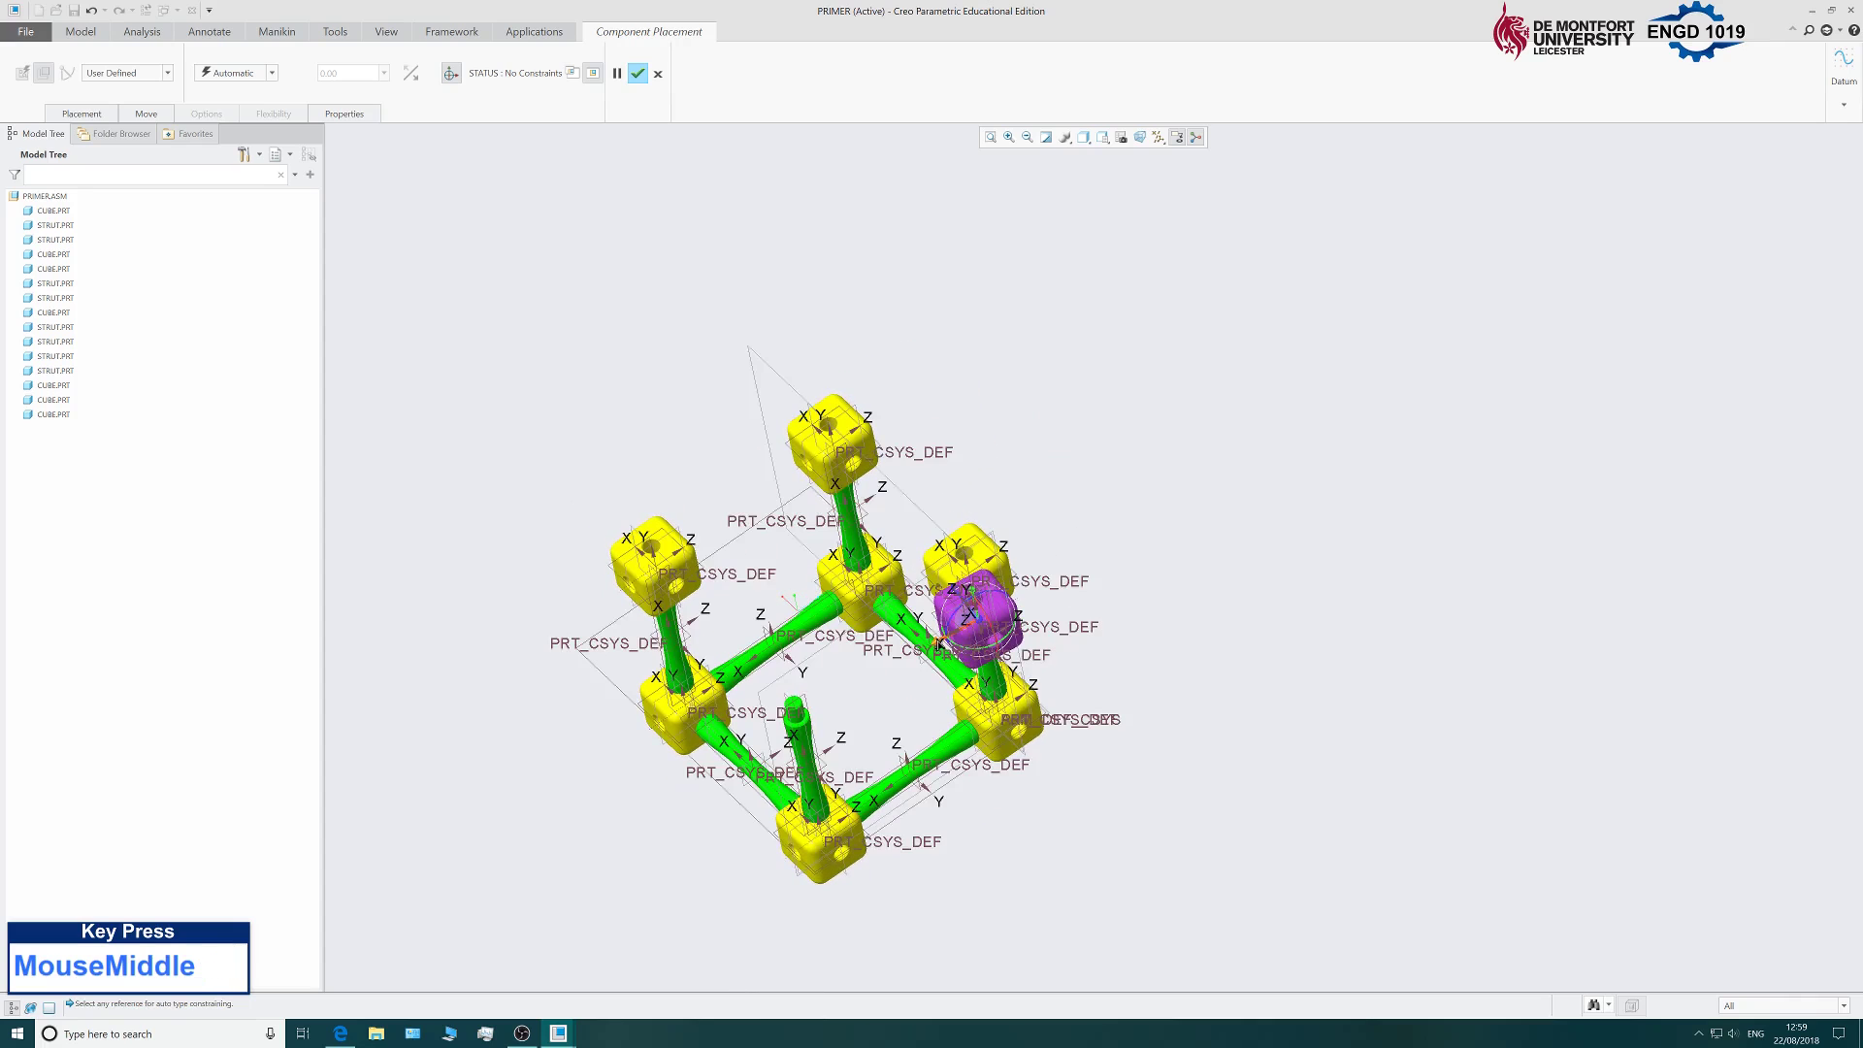
{"action": "left_click_drag", "start_coordinate": [939, 644], "coordinate": [776, 734]}
Reorient the view toward the upright struts and show the cube's Placement settings.
{"action": "middle_click_drag", "start_coordinate": [941, 873], "coordinate": [1019, 799]}
{"action": "left_click", "coordinate": [996, 467]}
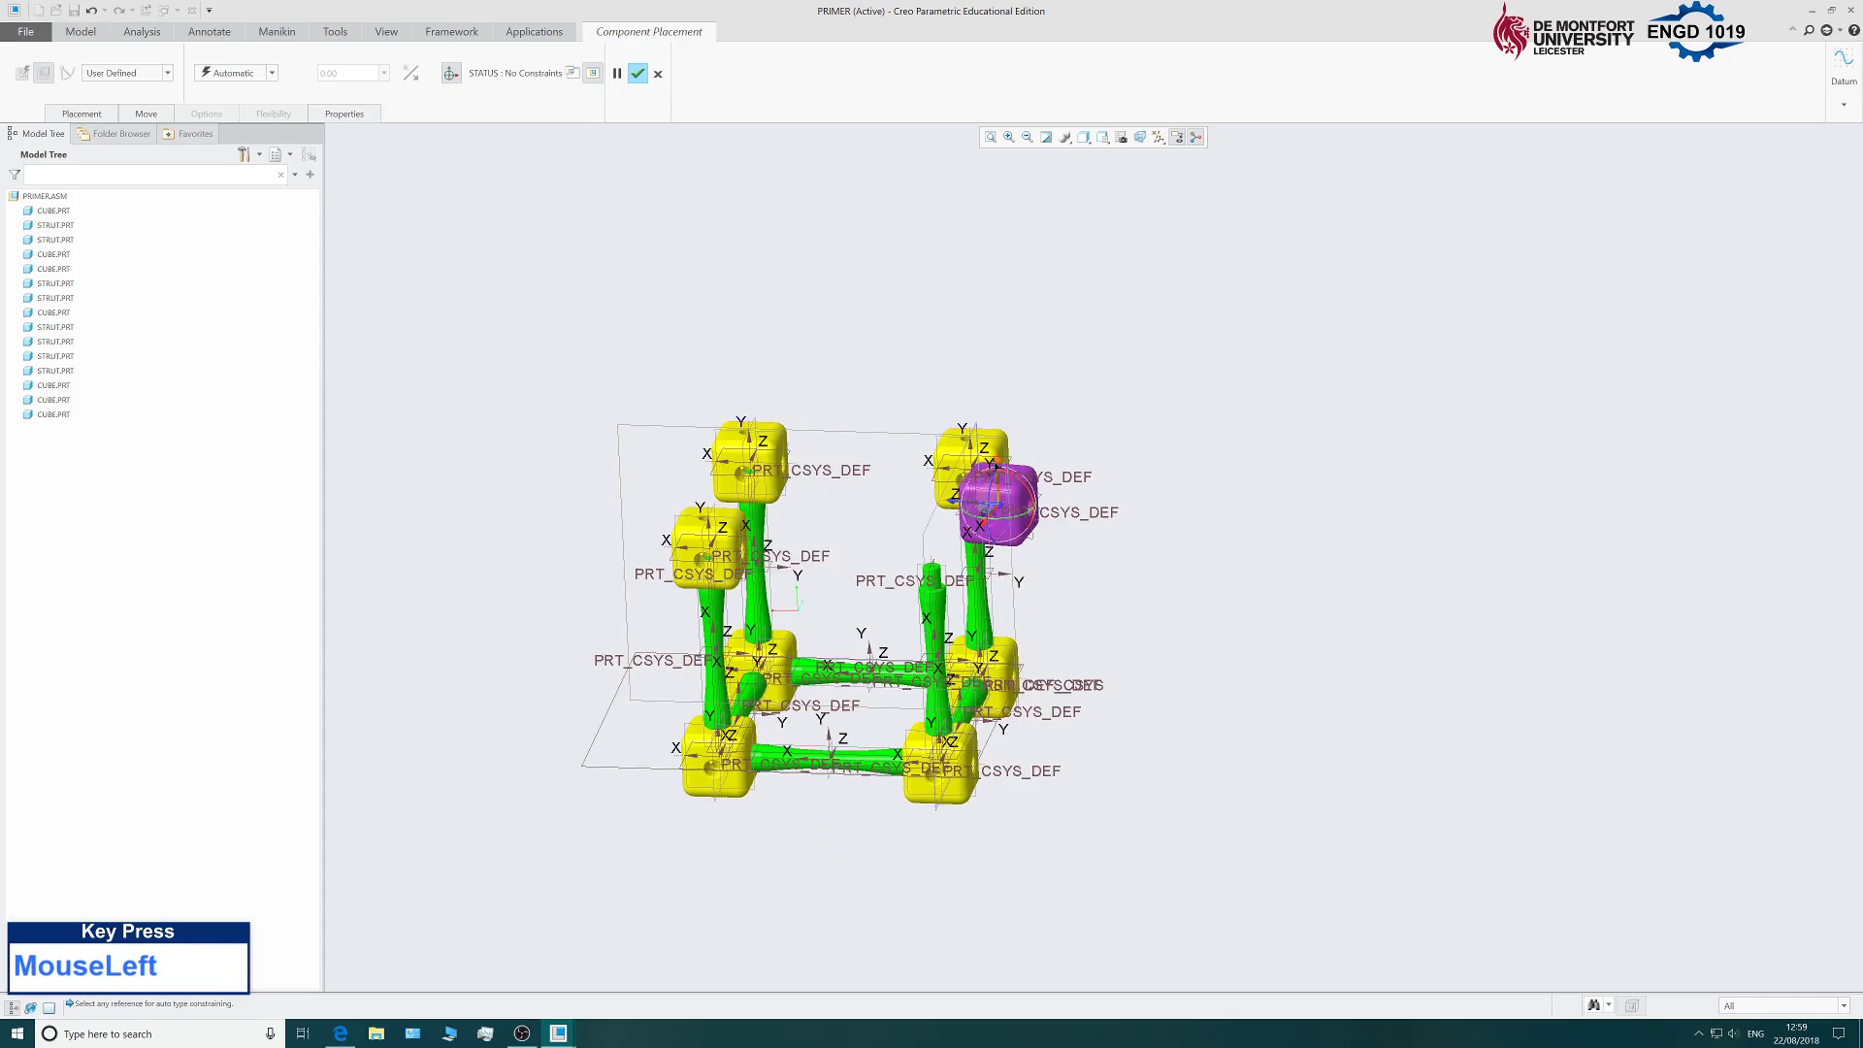
{"action": "scroll", "coordinate": [1019, 540], "scroll_direction": "down", "scroll_amount": 5}
{"action": "middle_click_drag", "start_coordinate": [1115, 641], "coordinate": [1125, 550]}
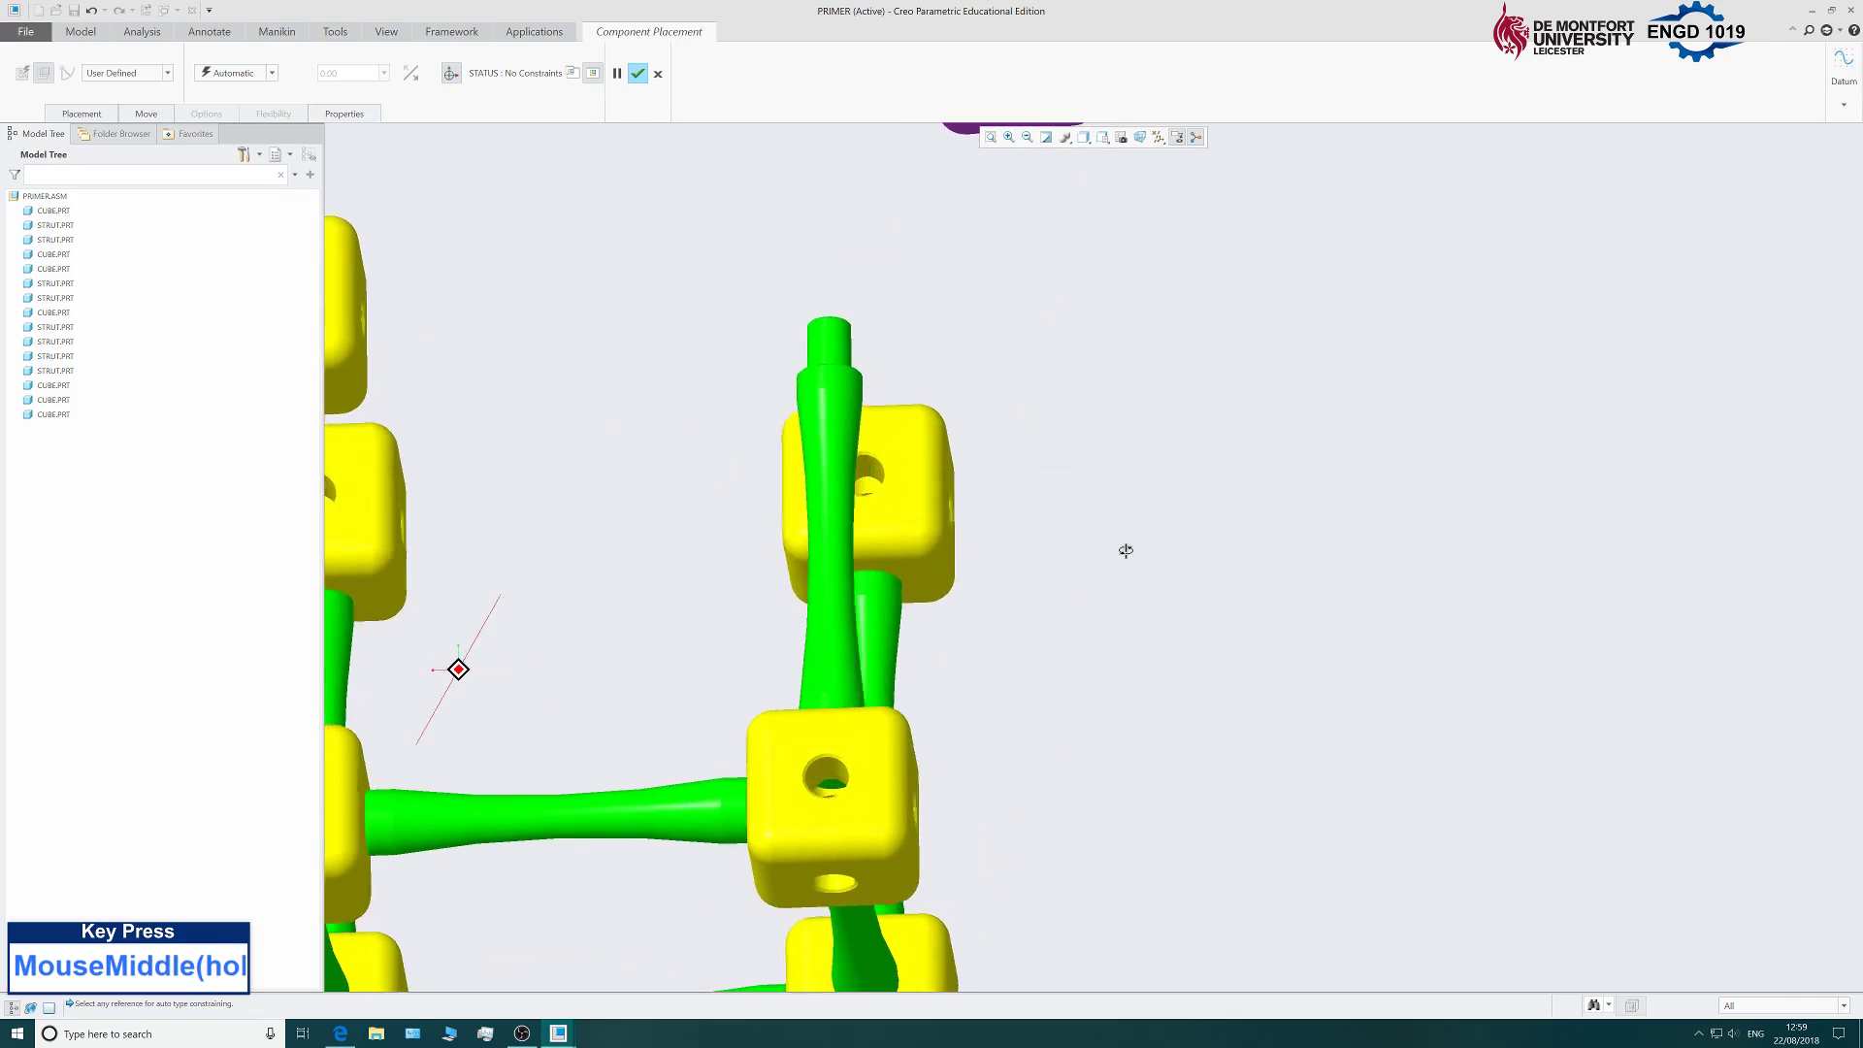
{"action": "scroll", "coordinate": [1126, 550], "scroll_direction": "up", "scroll_amount": 5}
{"action": "scroll", "coordinate": [1090, 507], "scroll_direction": "down", "scroll_amount": 5}
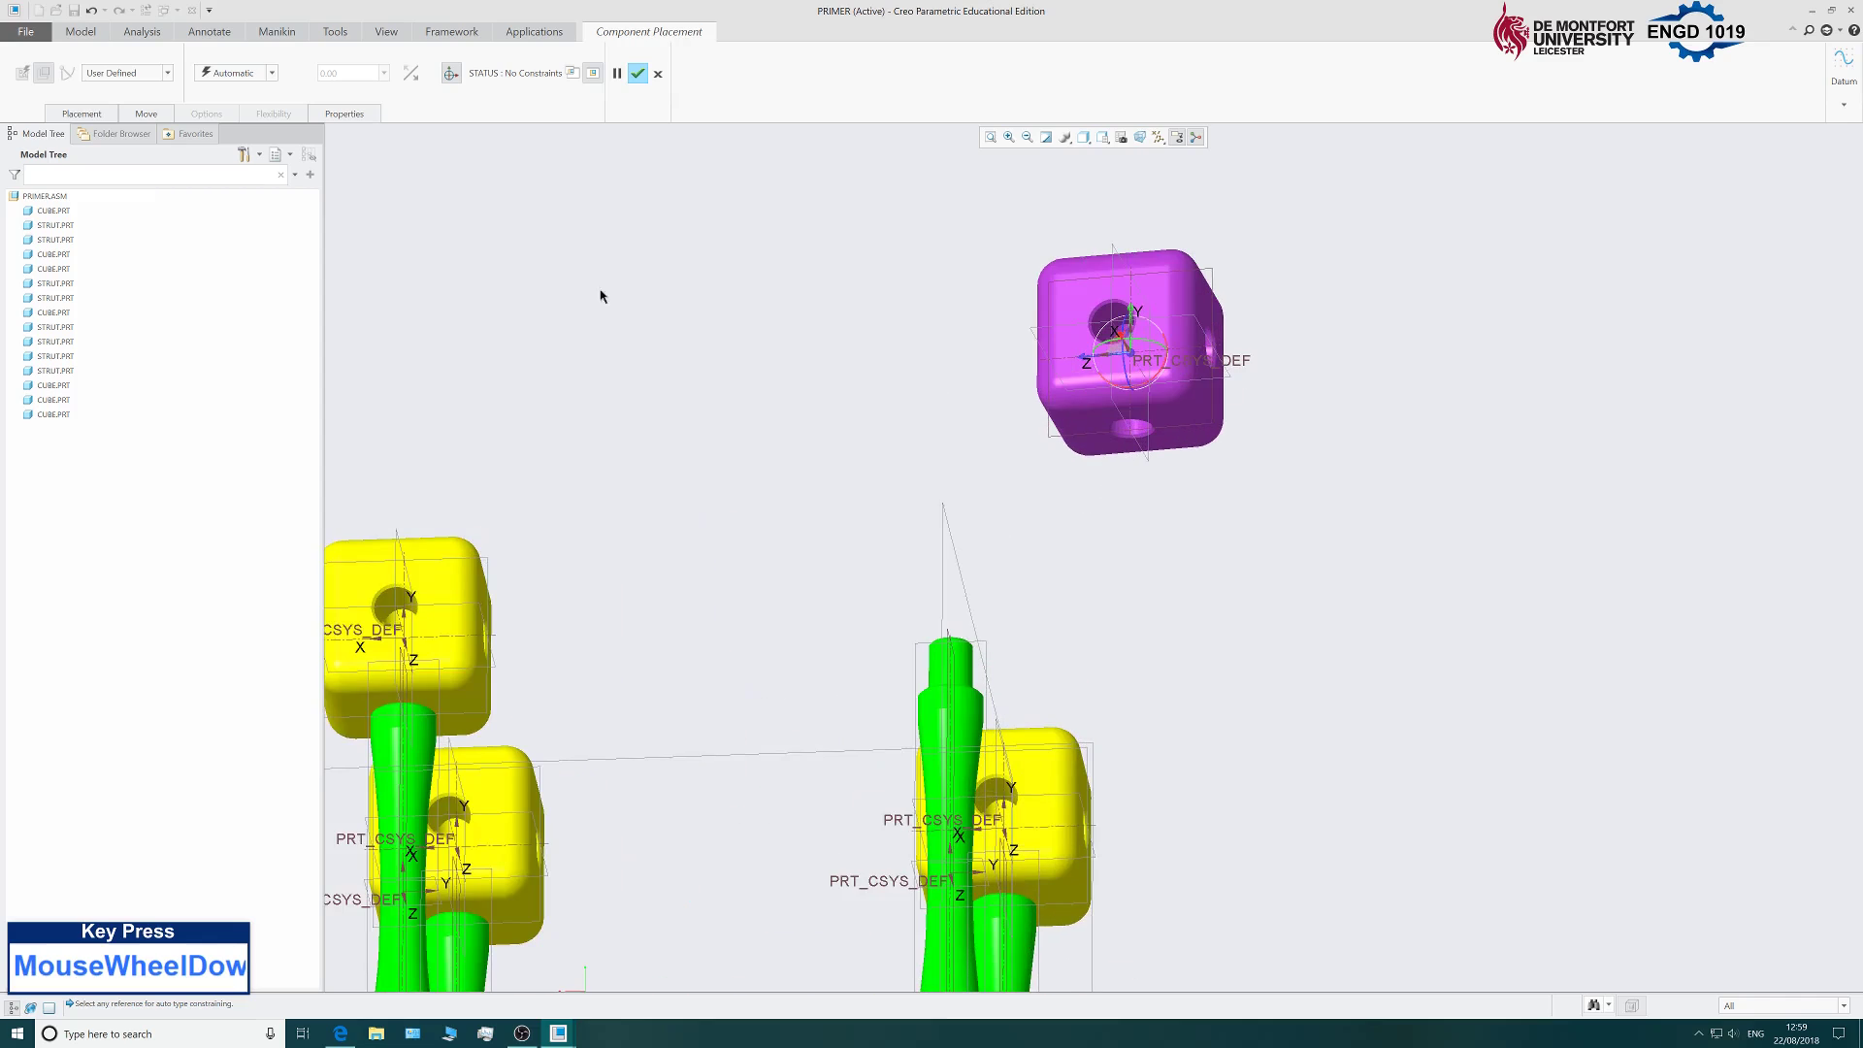
{"action": "left_click", "coordinate": [82, 113]}
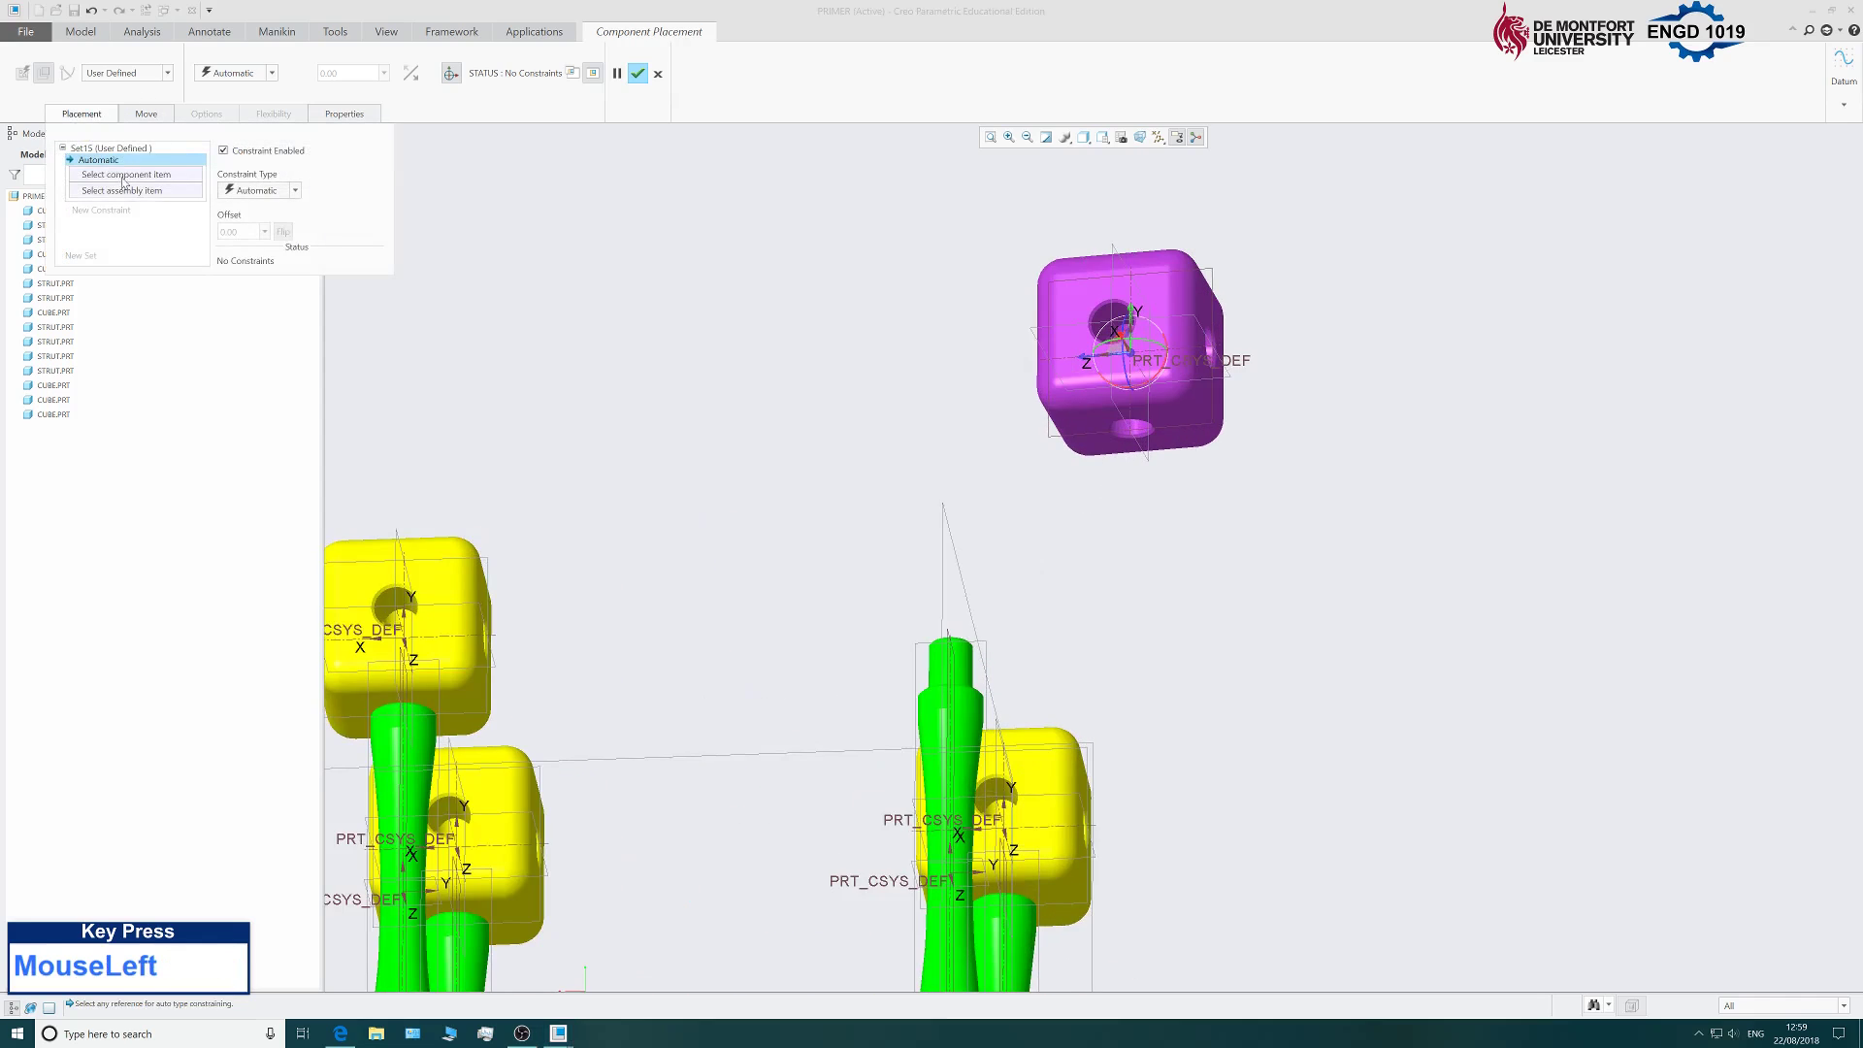
Constrain the cube's hole axis Coincident with the central strut's axis.
{"action": "scroll", "coordinate": [1103, 376], "scroll_direction": "down", "scroll_amount": 4}
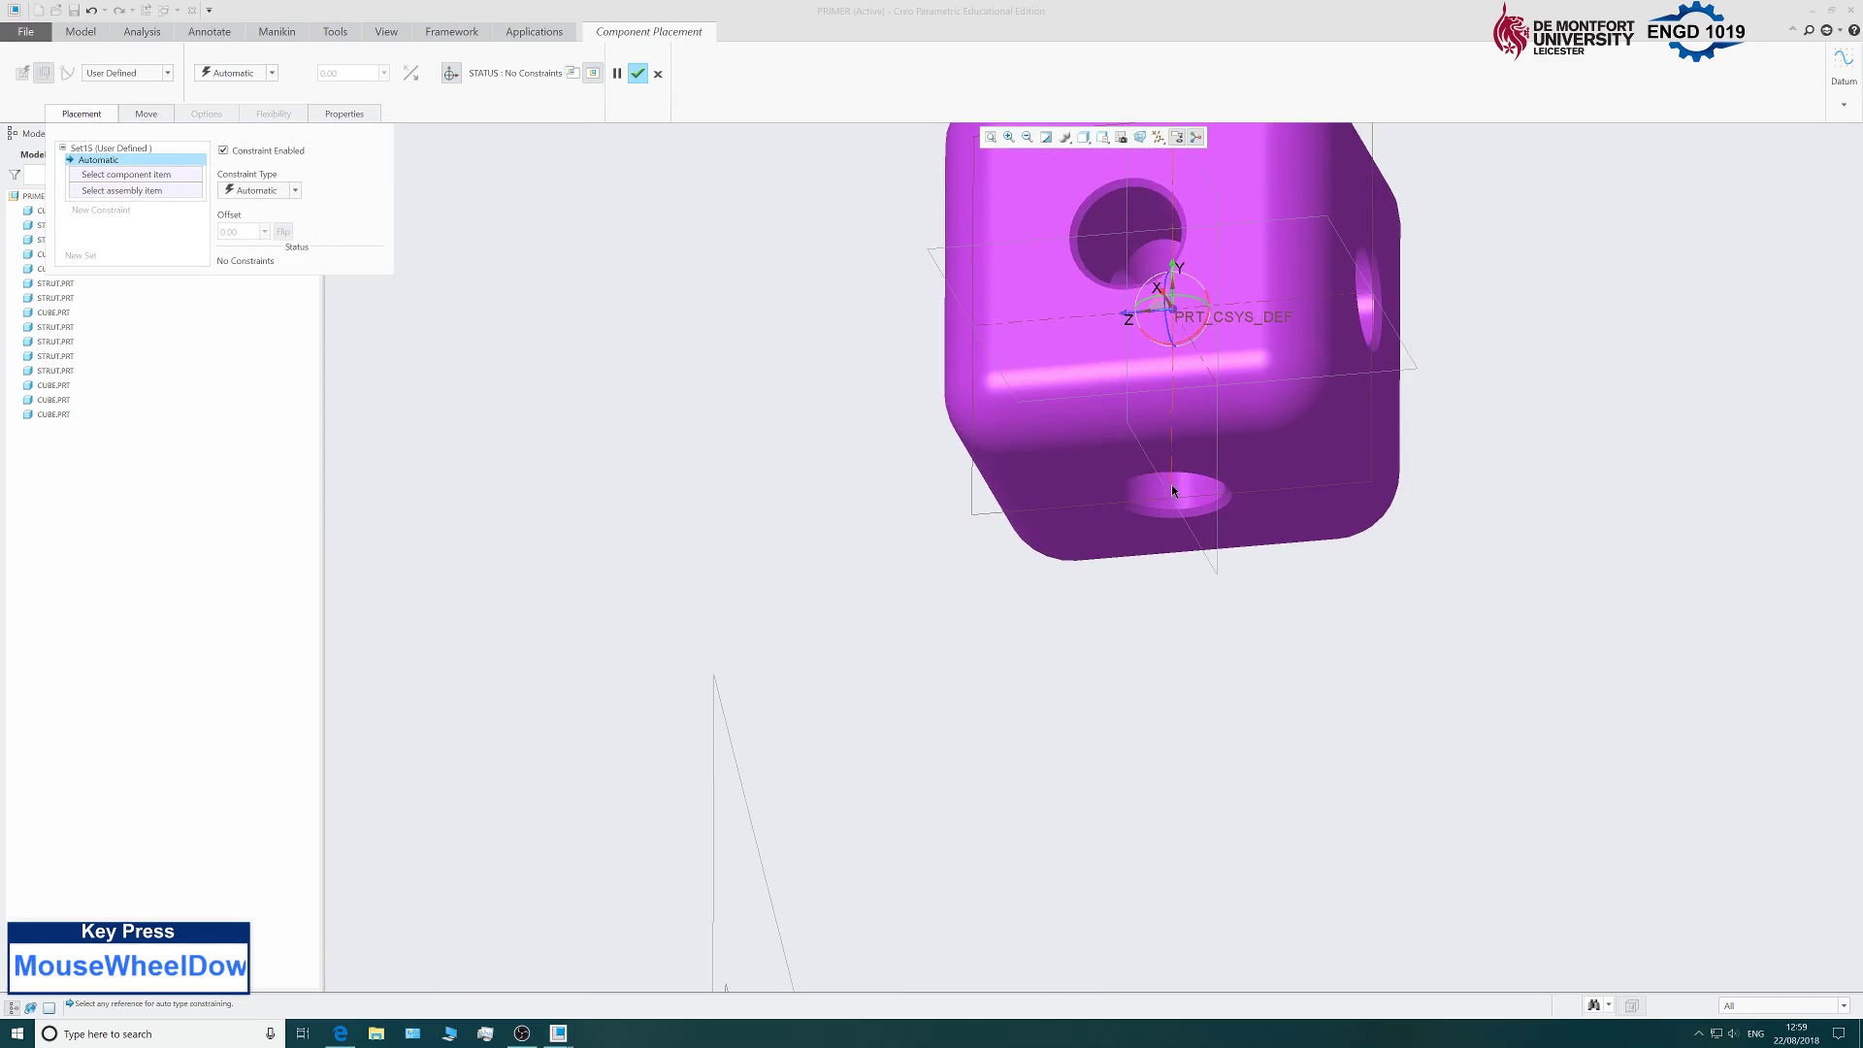
{"action": "left_click", "coordinate": [1172, 496]}
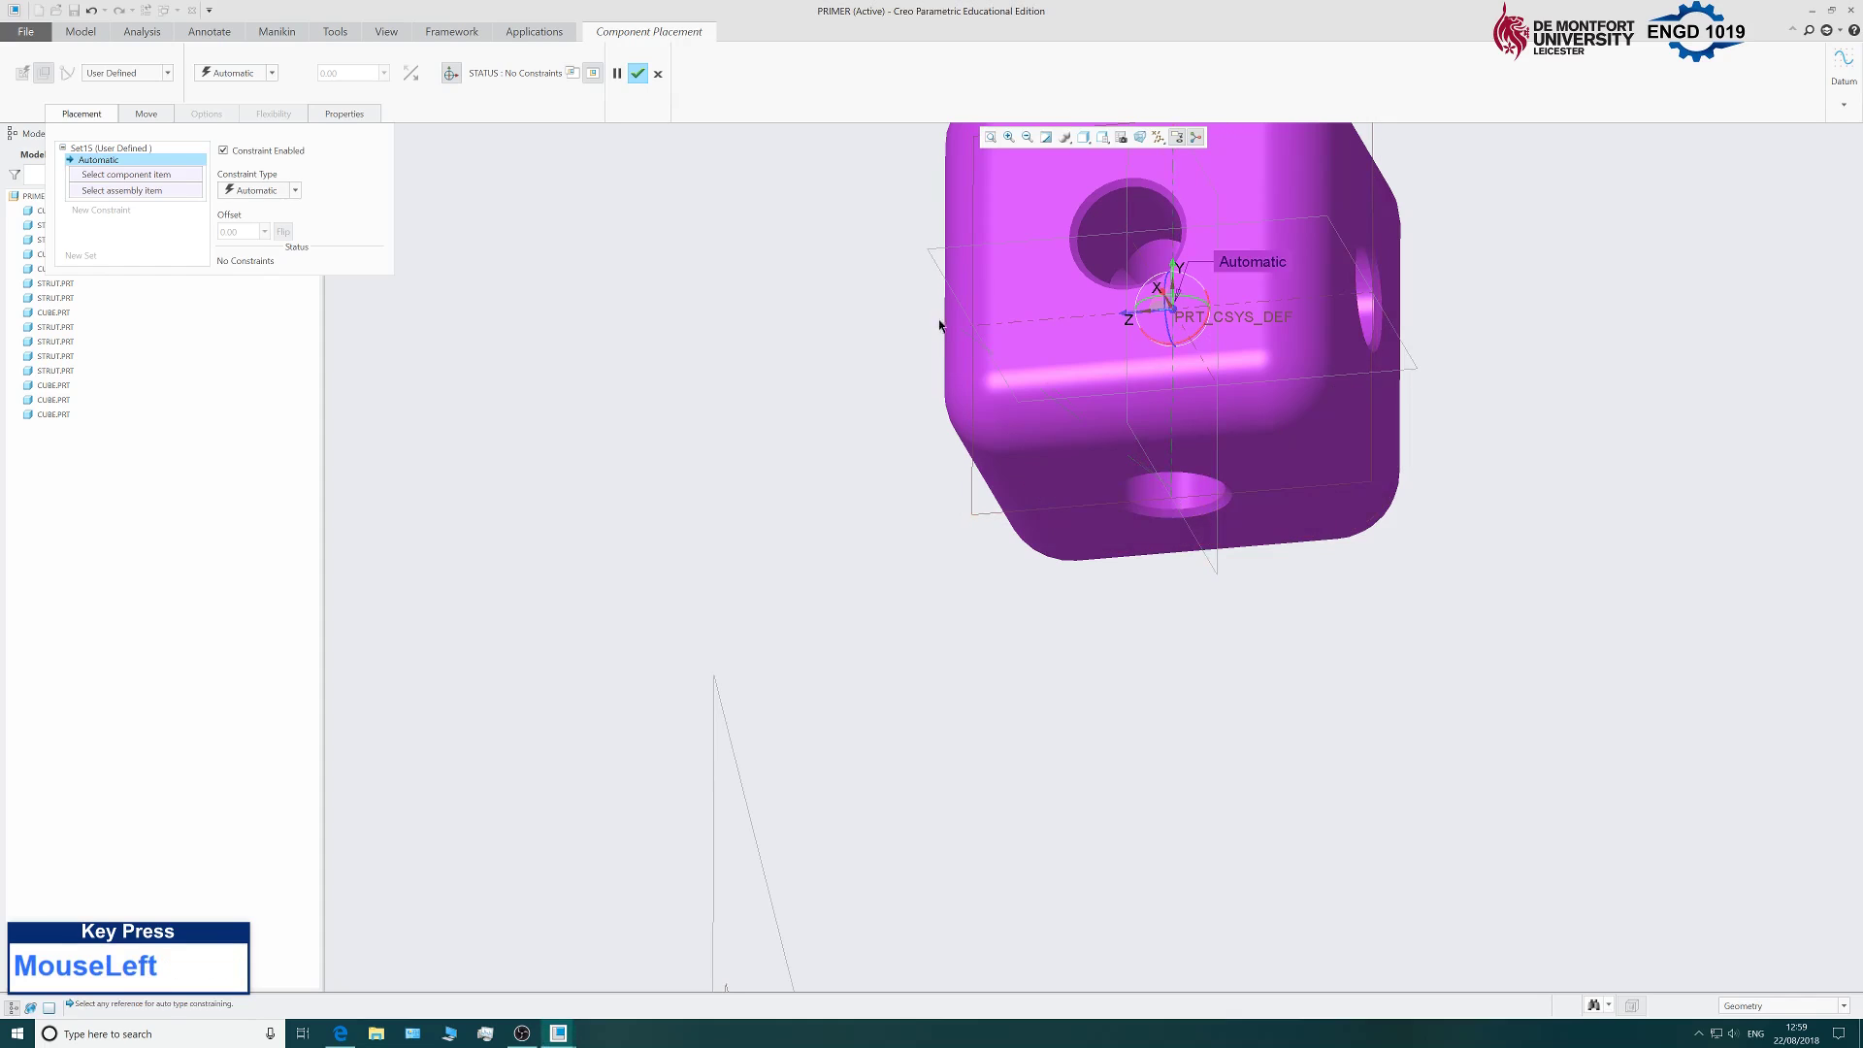
{"action": "scroll", "coordinate": [872, 554], "scroll_direction": "up", "scroll_amount": 3}
{"action": "middle_click_drag", "start_coordinate": [898, 630], "coordinate": [854, 699]}
{"action": "scroll", "coordinate": [854, 699], "scroll_direction": "up", "scroll_amount": 3}
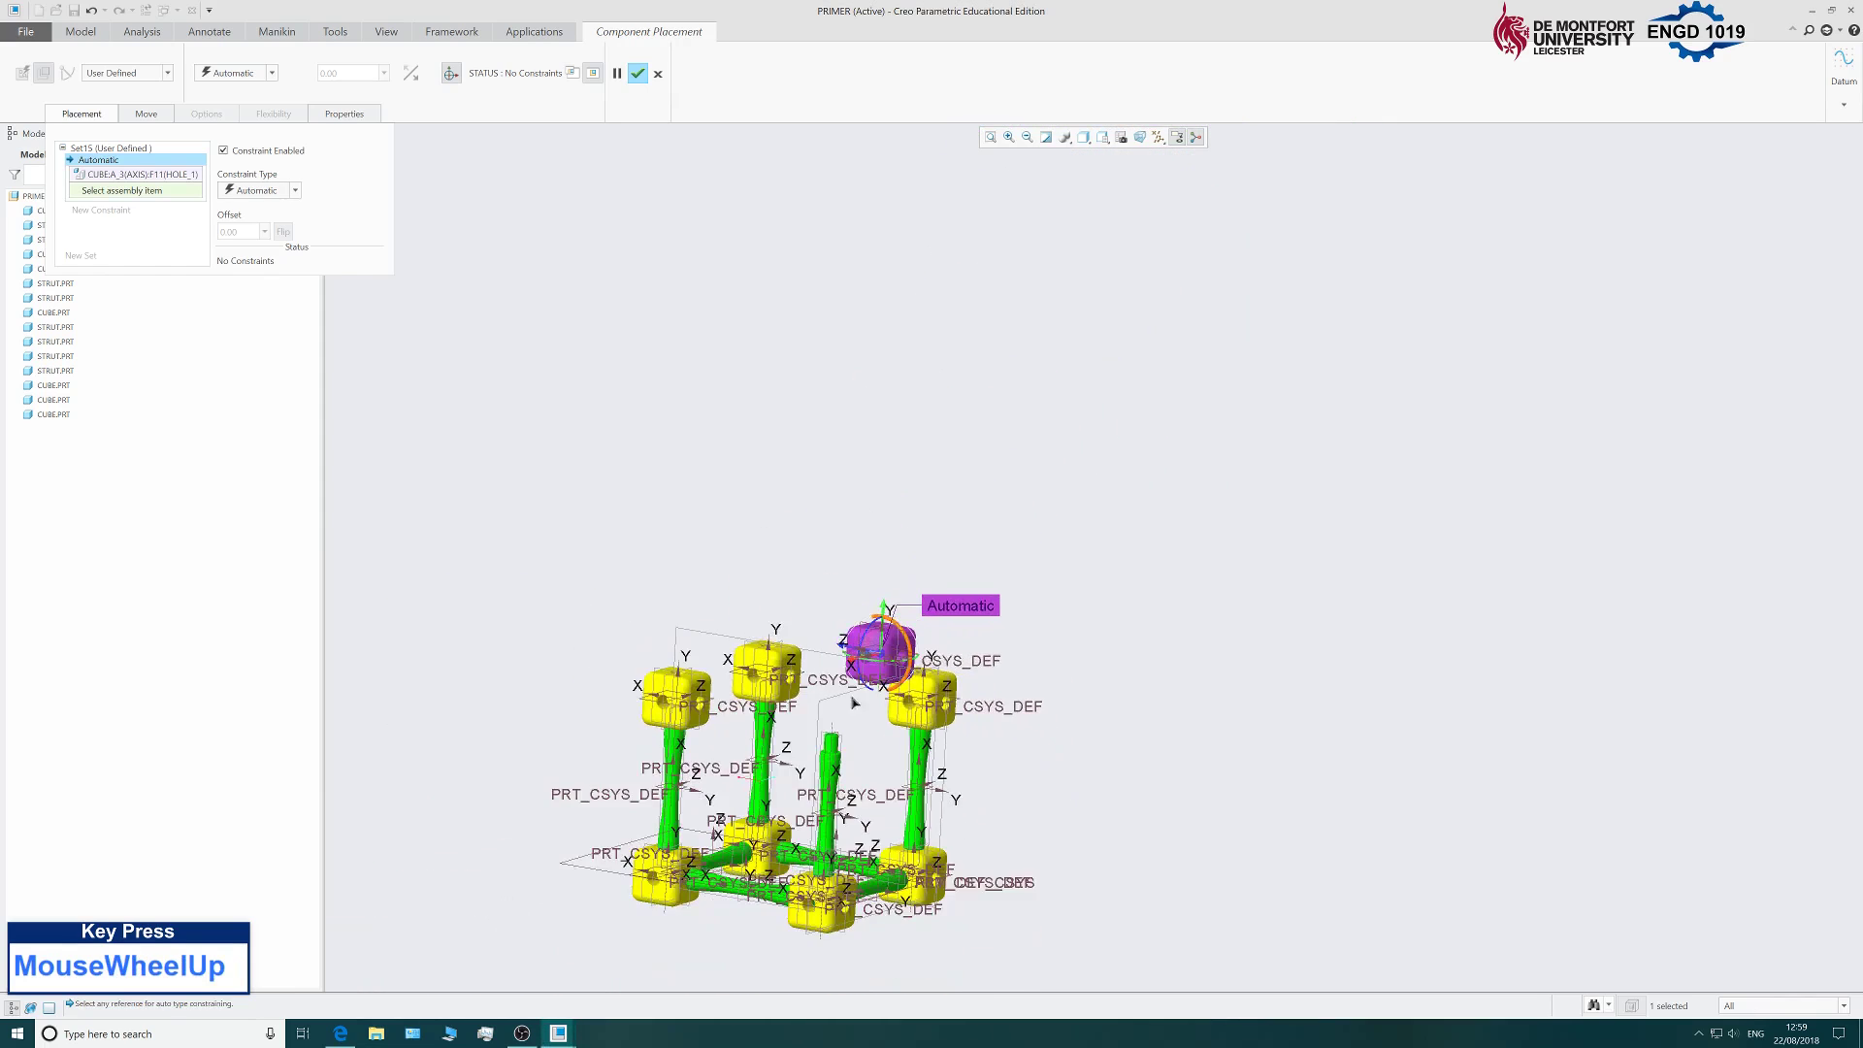
{"action": "scroll", "coordinate": [827, 760], "scroll_direction": "down", "scroll_amount": 5}
{"action": "left_click", "coordinate": [850, 719]}
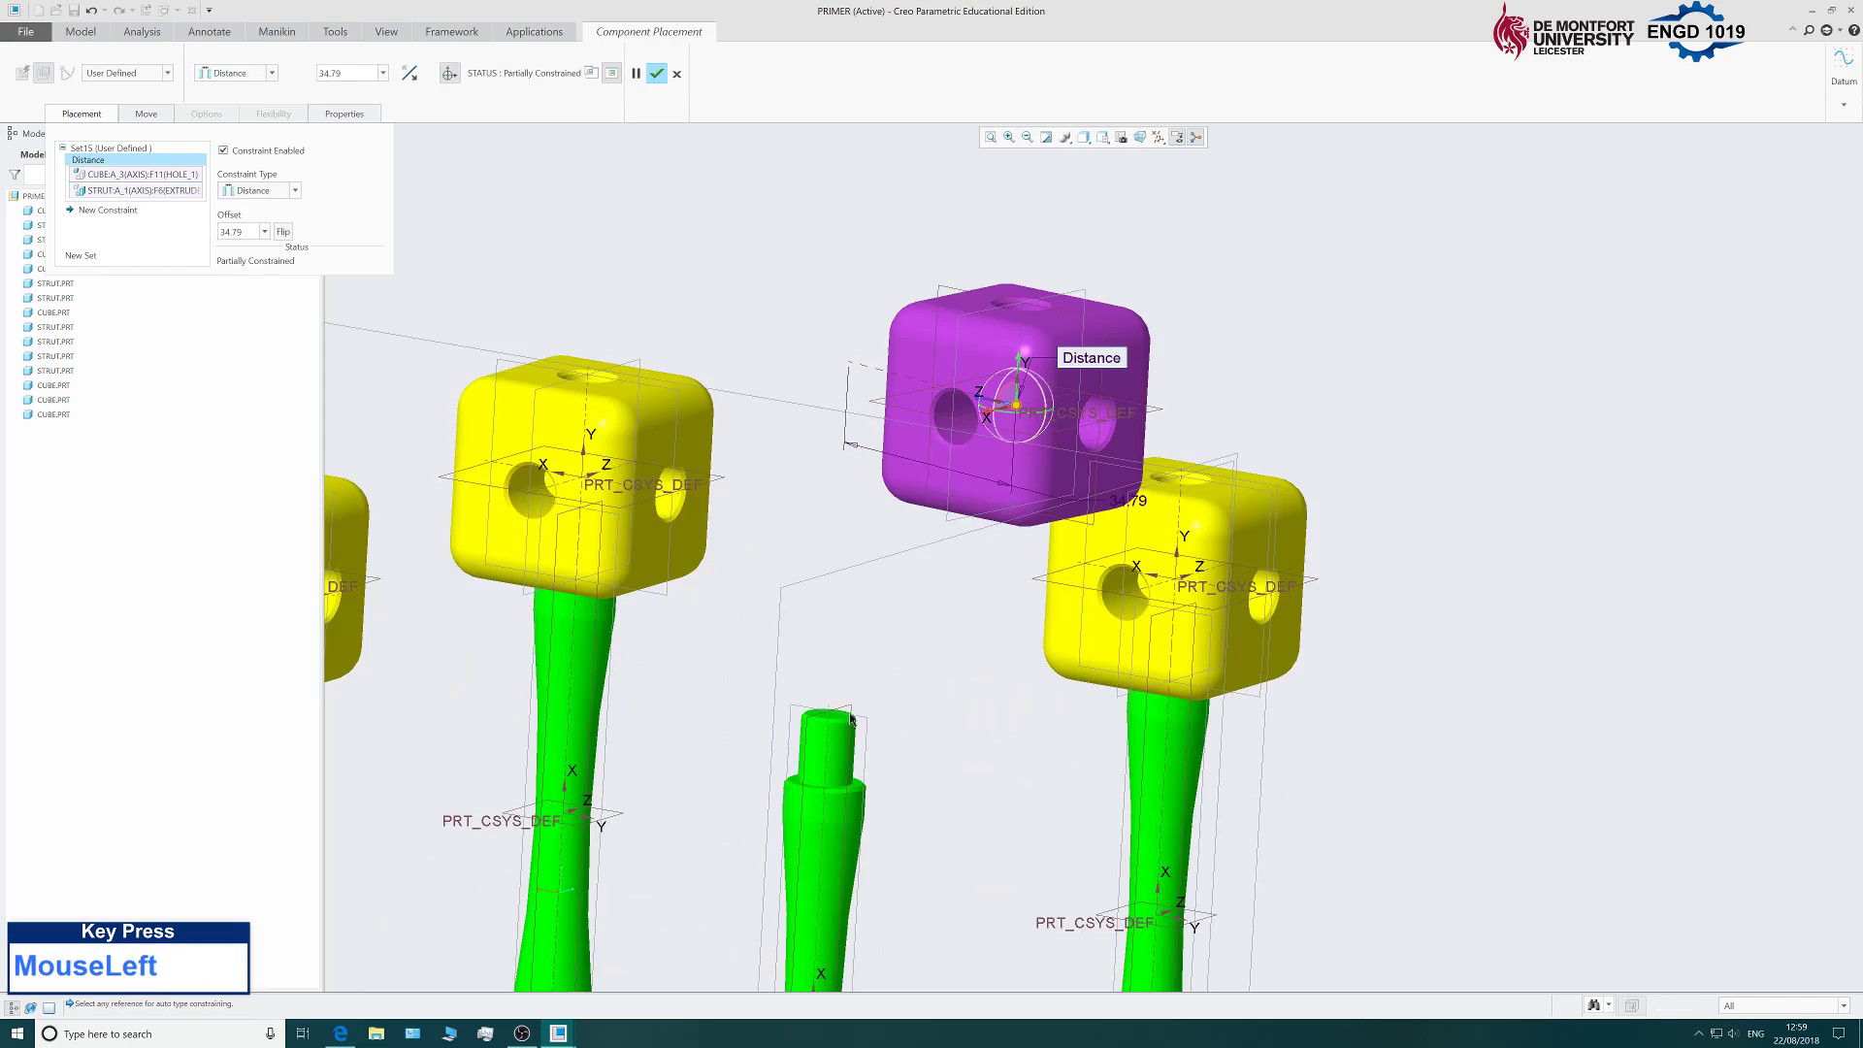
{"action": "left_click", "coordinate": [257, 191]}
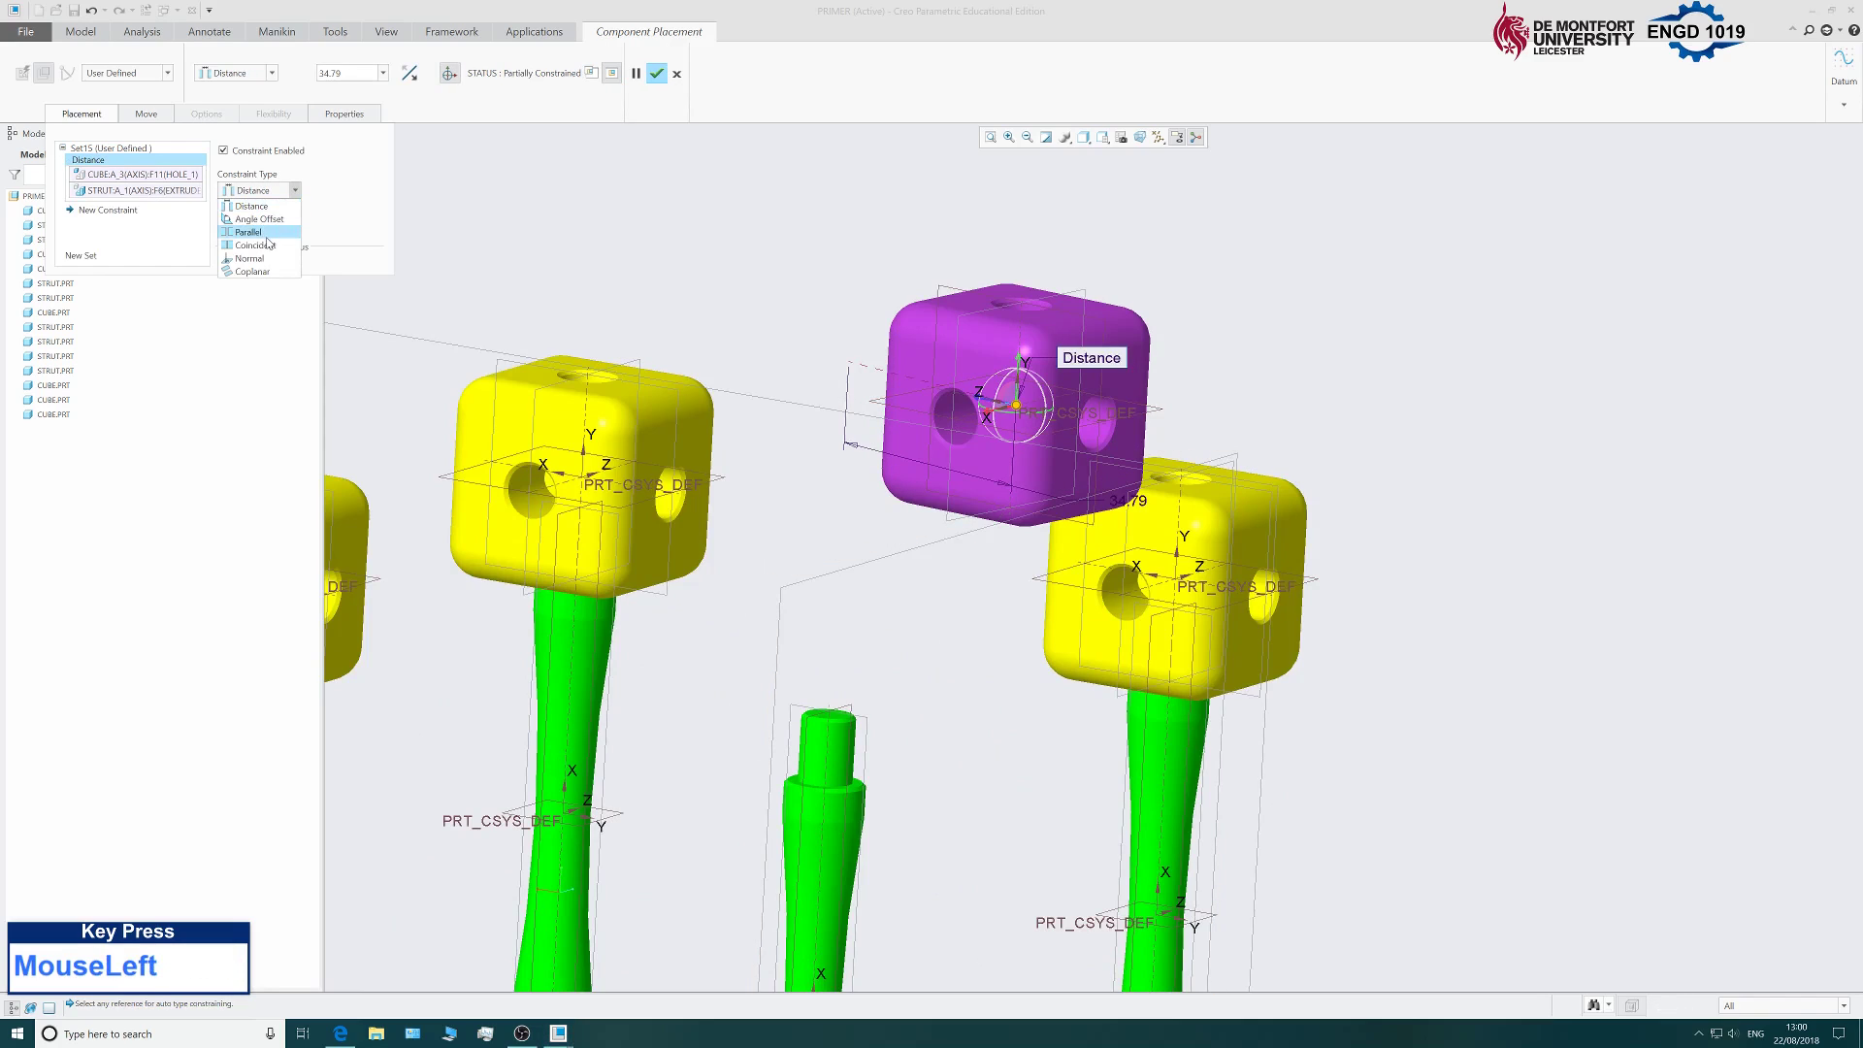
{"action": "left_click", "coordinate": [256, 246]}
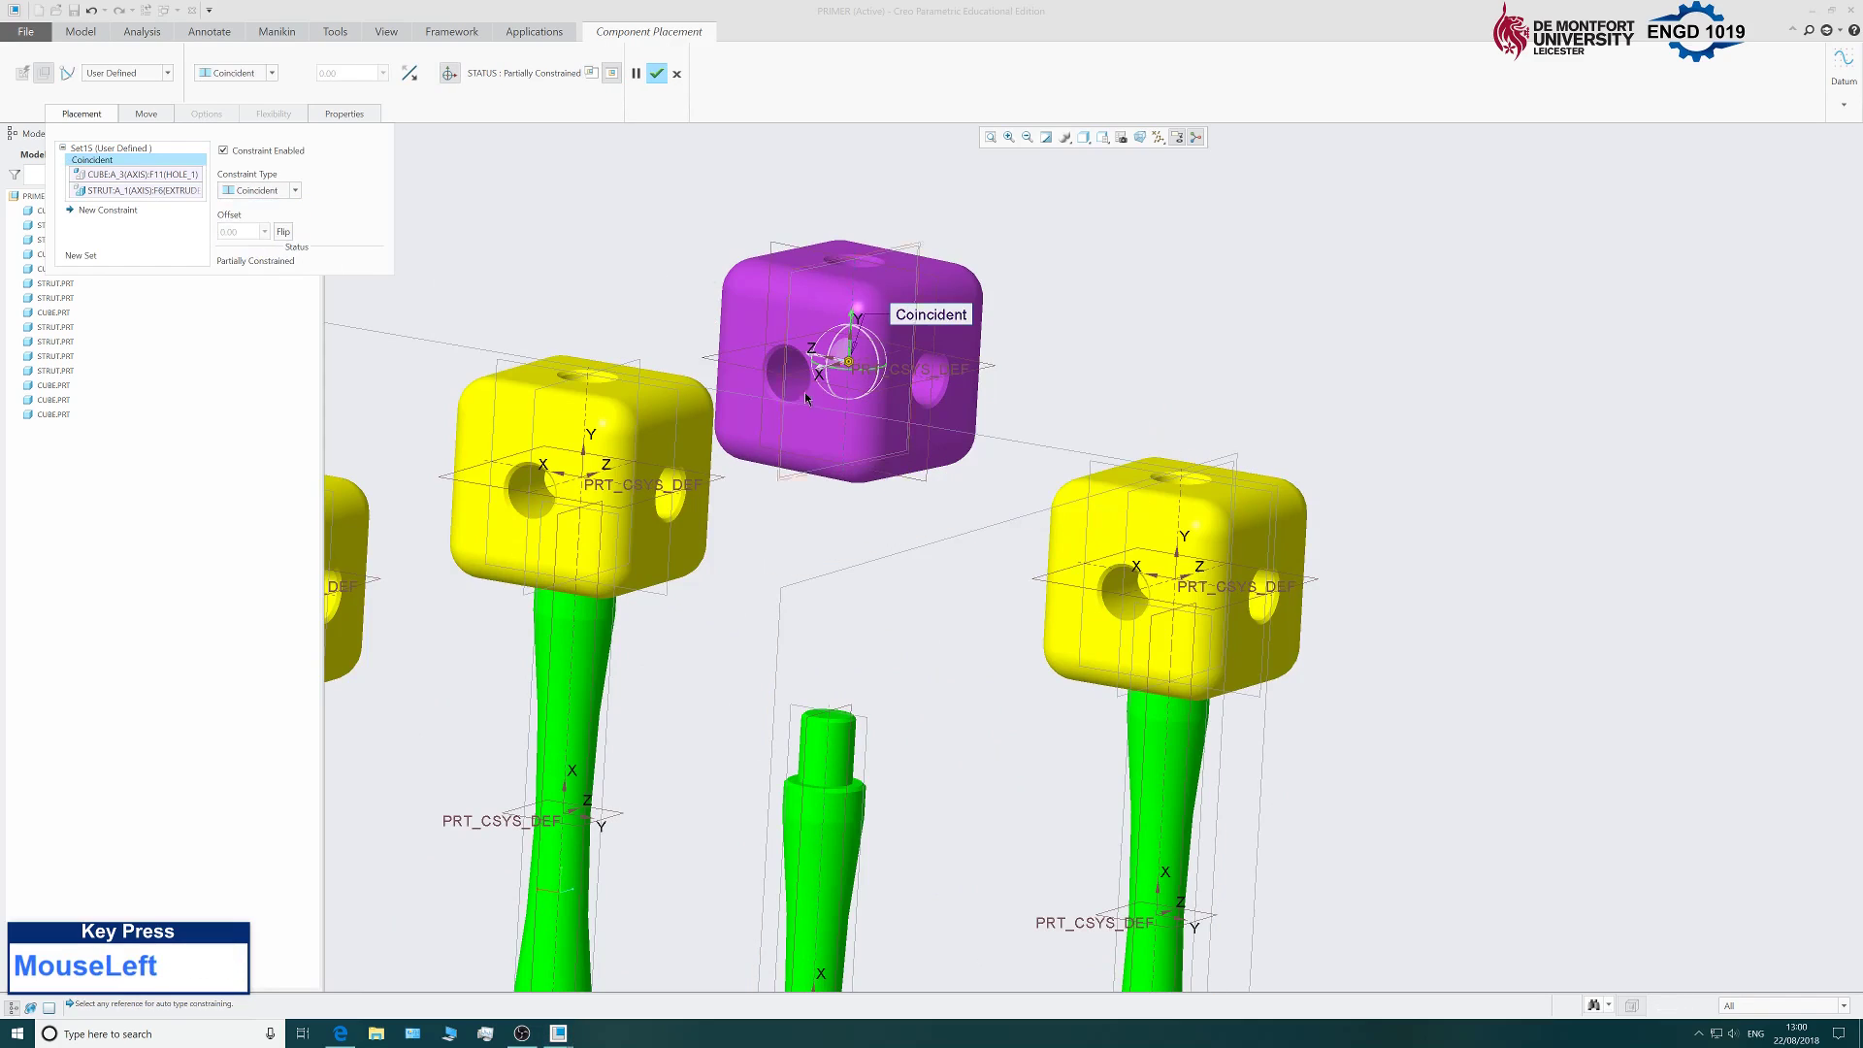
Add a Coincident constraint seating the cube's bottom face on the strut's top surface.
{"action": "scroll", "coordinate": [805, 395], "scroll_direction": "down", "scroll_amount": 3}
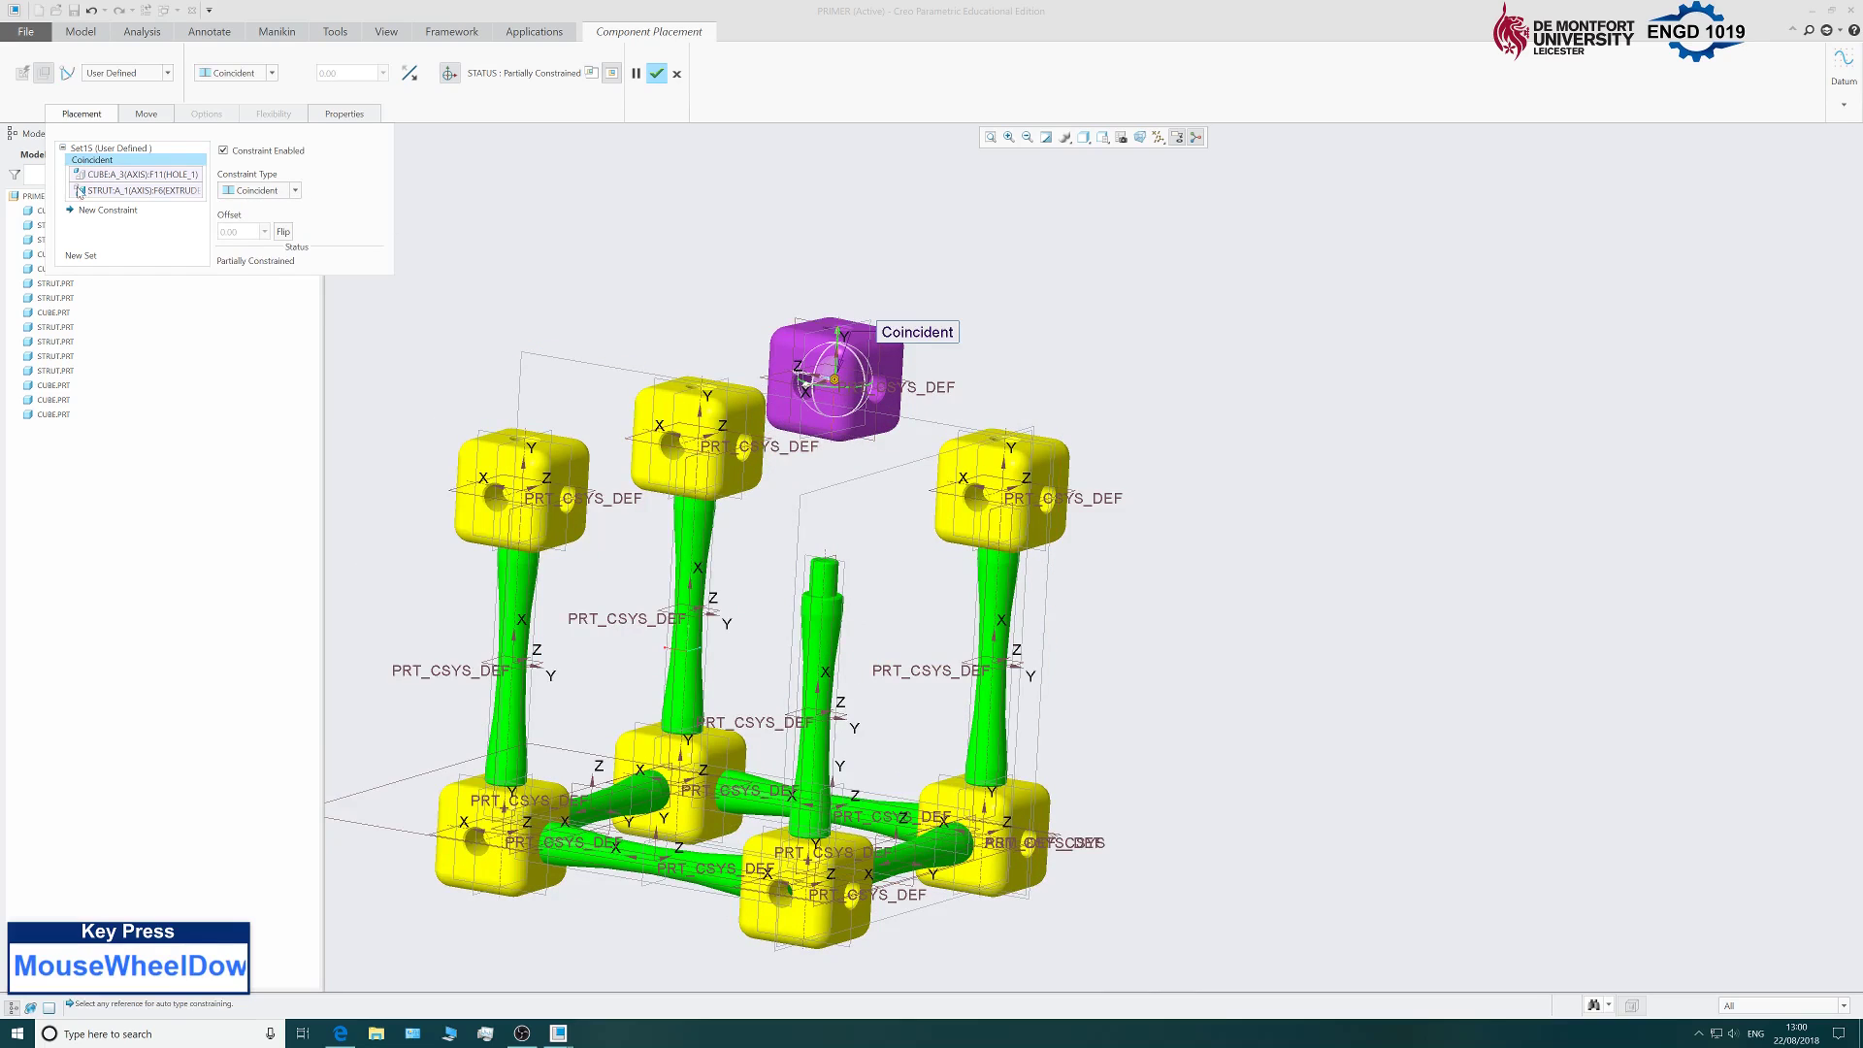
{"action": "left_click", "coordinate": [109, 210]}
{"action": "middle_click_drag", "start_coordinate": [885, 540], "coordinate": [935, 542]}
{"action": "scroll", "coordinate": [893, 296], "scroll_direction": "down", "scroll_amount": 4}
{"action": "scroll", "coordinate": [893, 296], "scroll_direction": "down", "scroll_amount": 1}
{"action": "left_click", "coordinate": [857, 223]}
{"action": "scroll", "coordinate": [932, 397], "scroll_direction": "up", "scroll_amount": 6}
{"action": "scroll", "coordinate": [852, 638], "scroll_direction": "down", "scroll_amount": 5}
{"action": "left_click", "coordinate": [857, 632]}
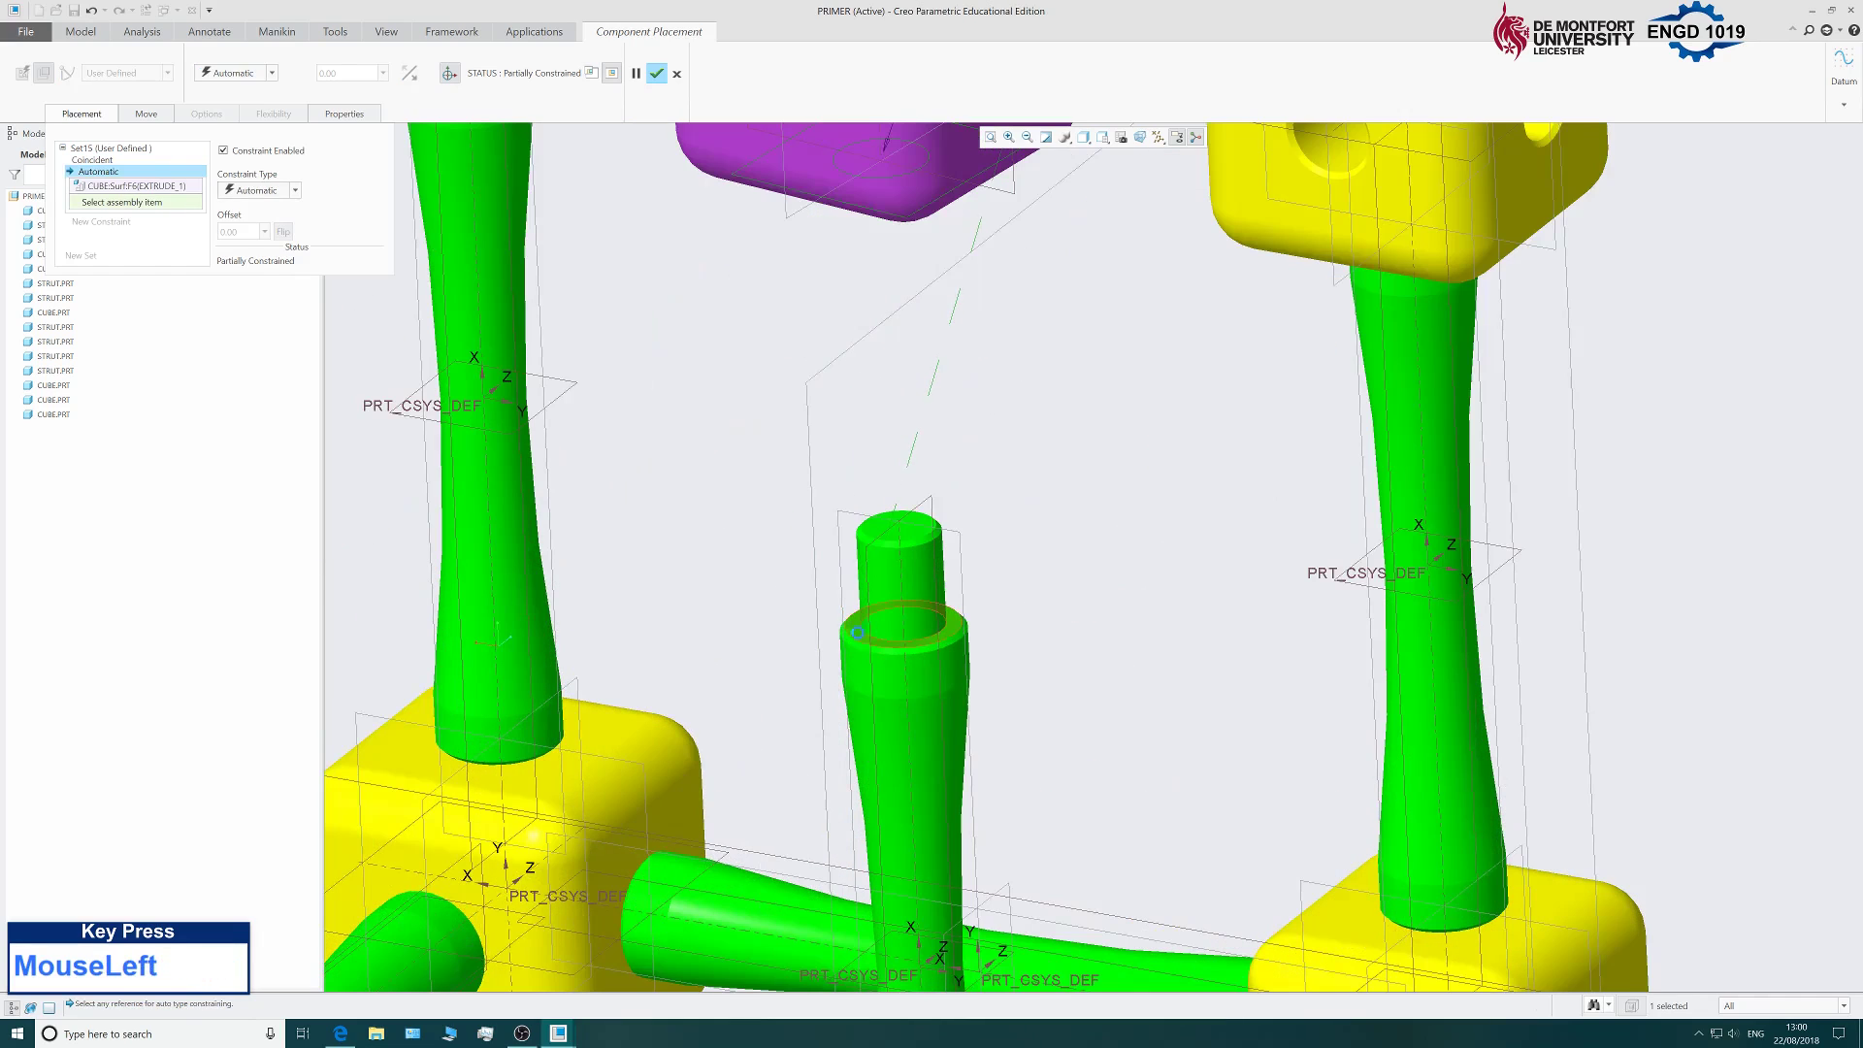
{"action": "left_click", "coordinate": [242, 191]}
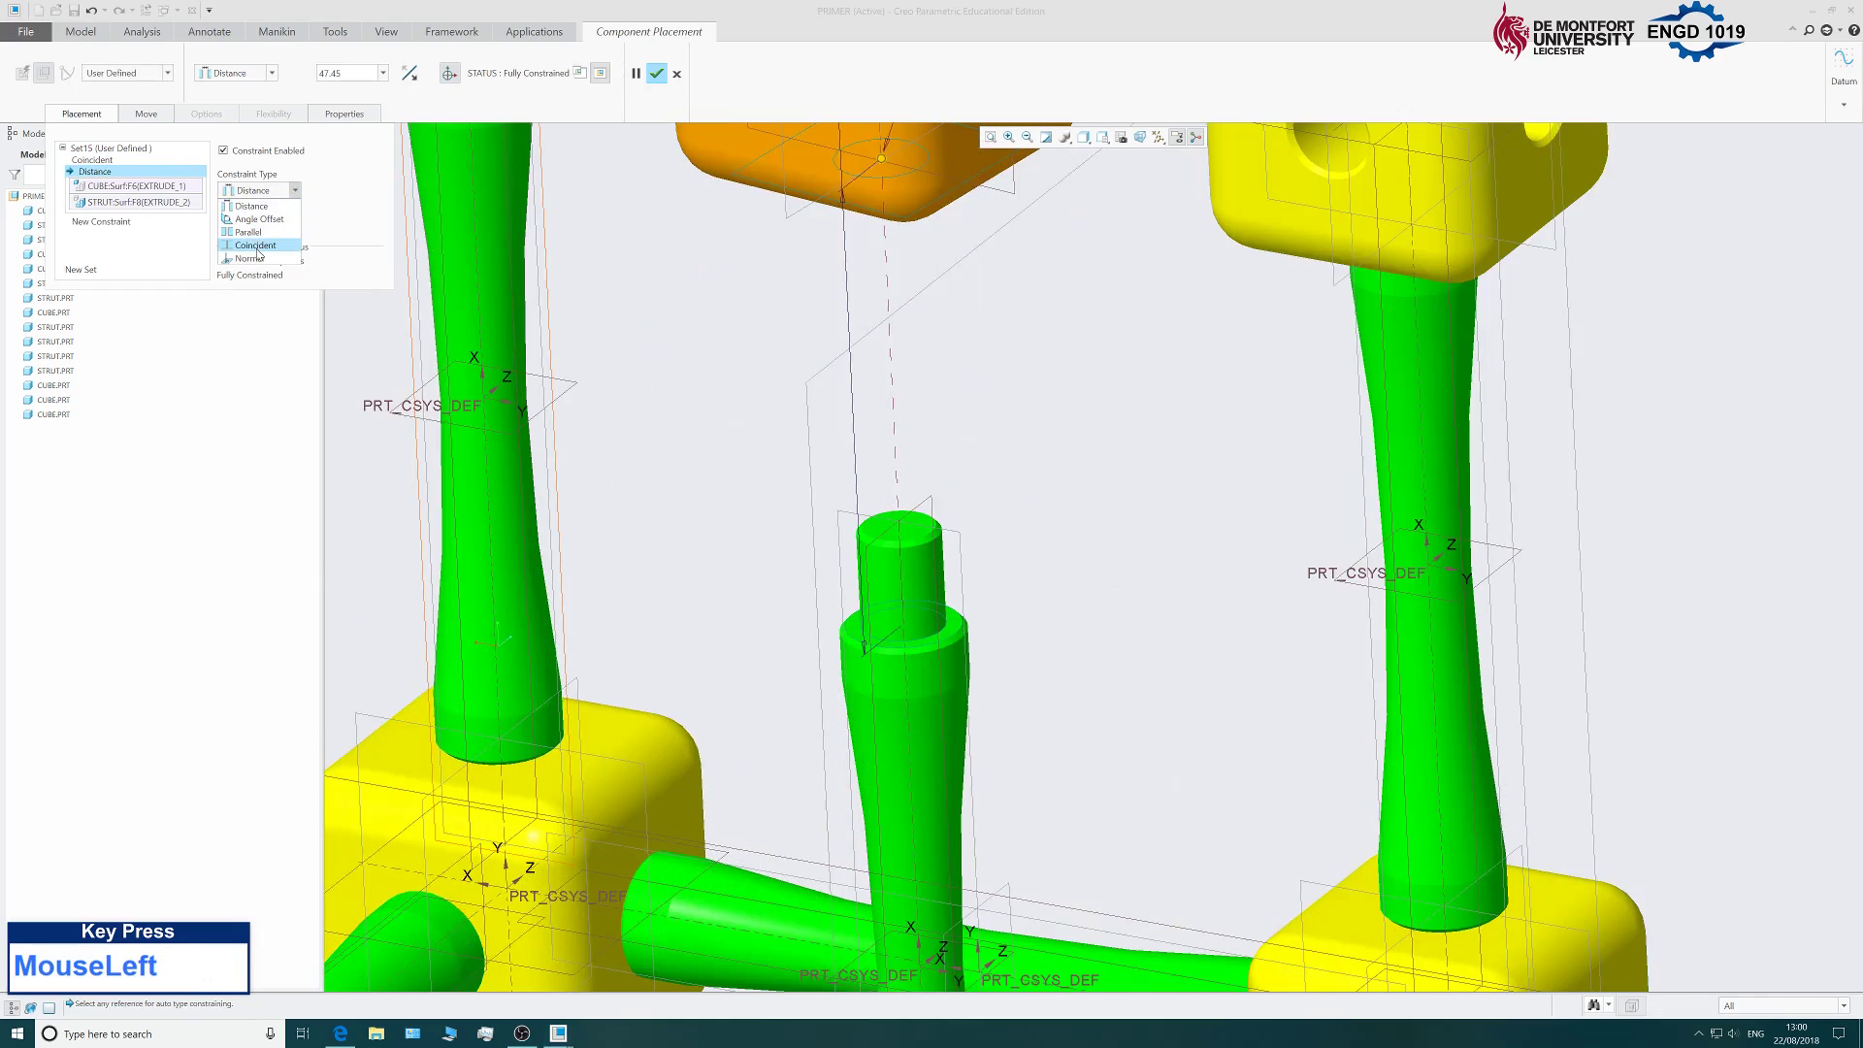
{"action": "left_click", "coordinate": [256, 246]}
{"action": "scroll", "coordinate": [873, 485], "scroll_direction": "up", "scroll_amount": 6}
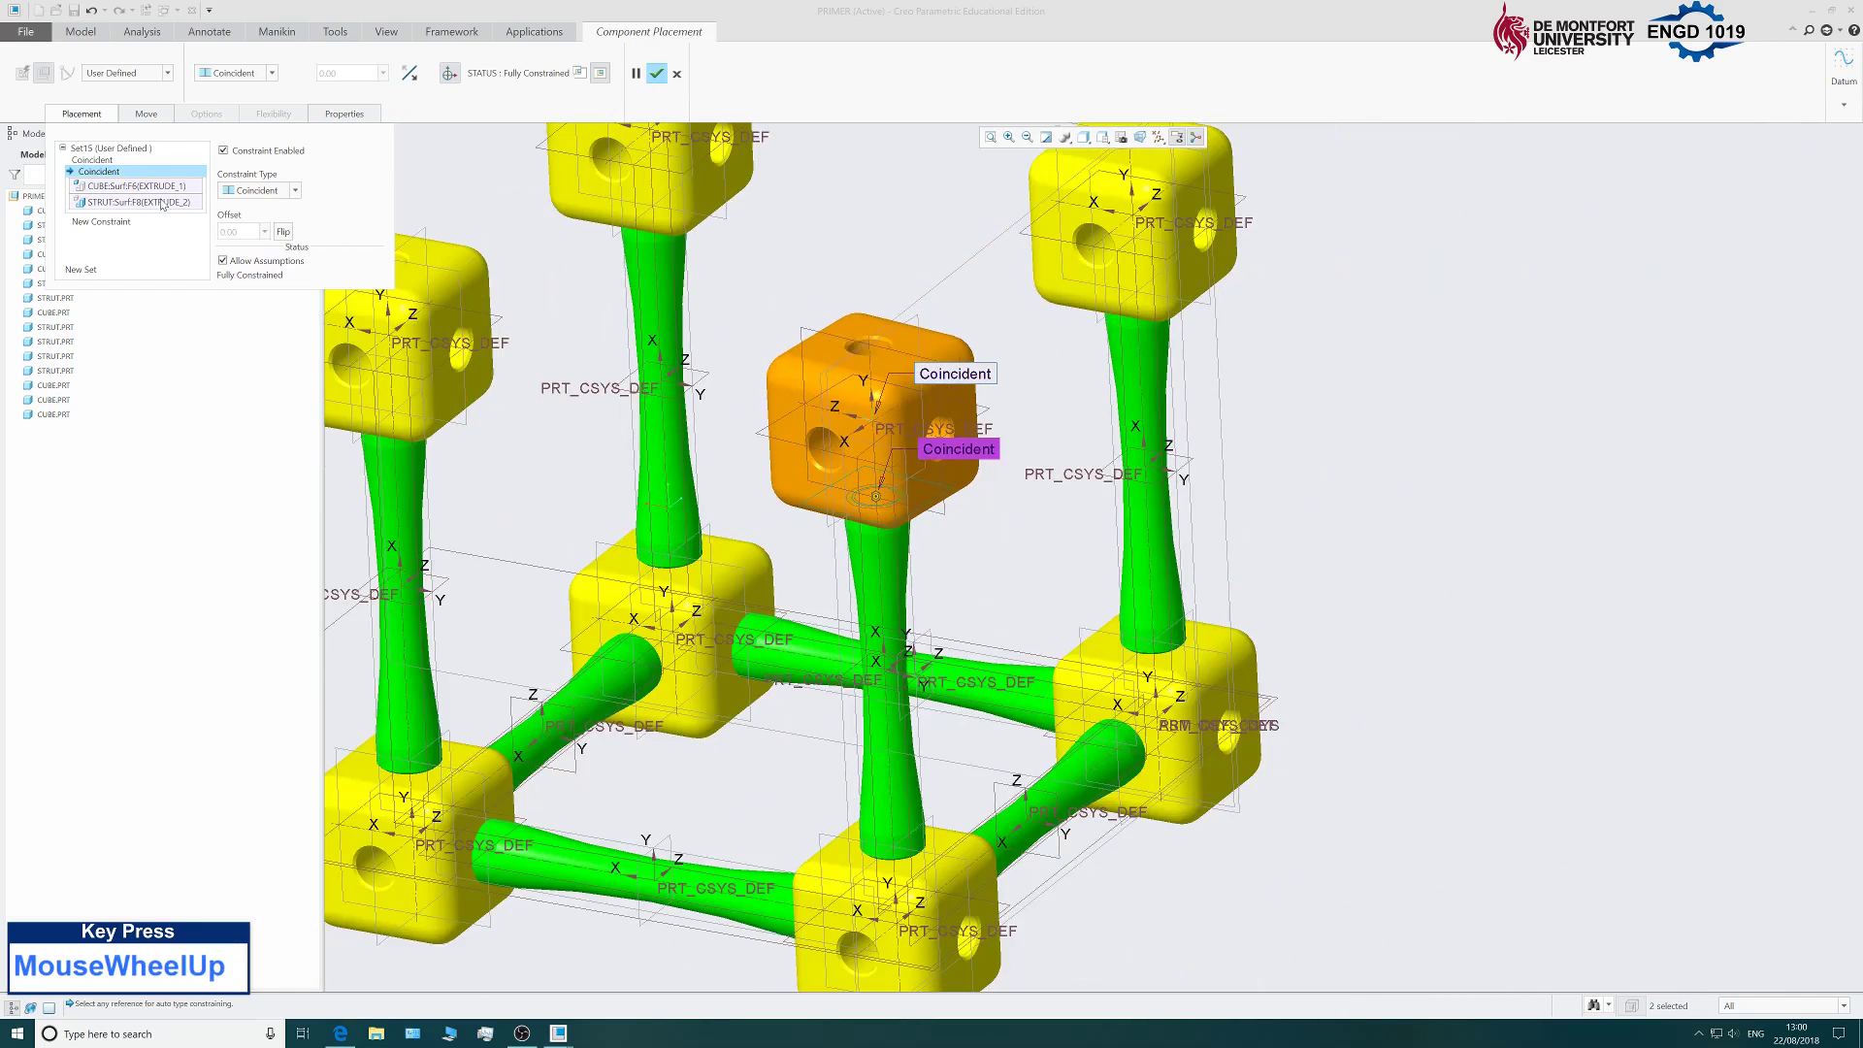
{"action": "left_click", "coordinate": [127, 223]}
{"action": "left_click", "coordinate": [270, 191]}
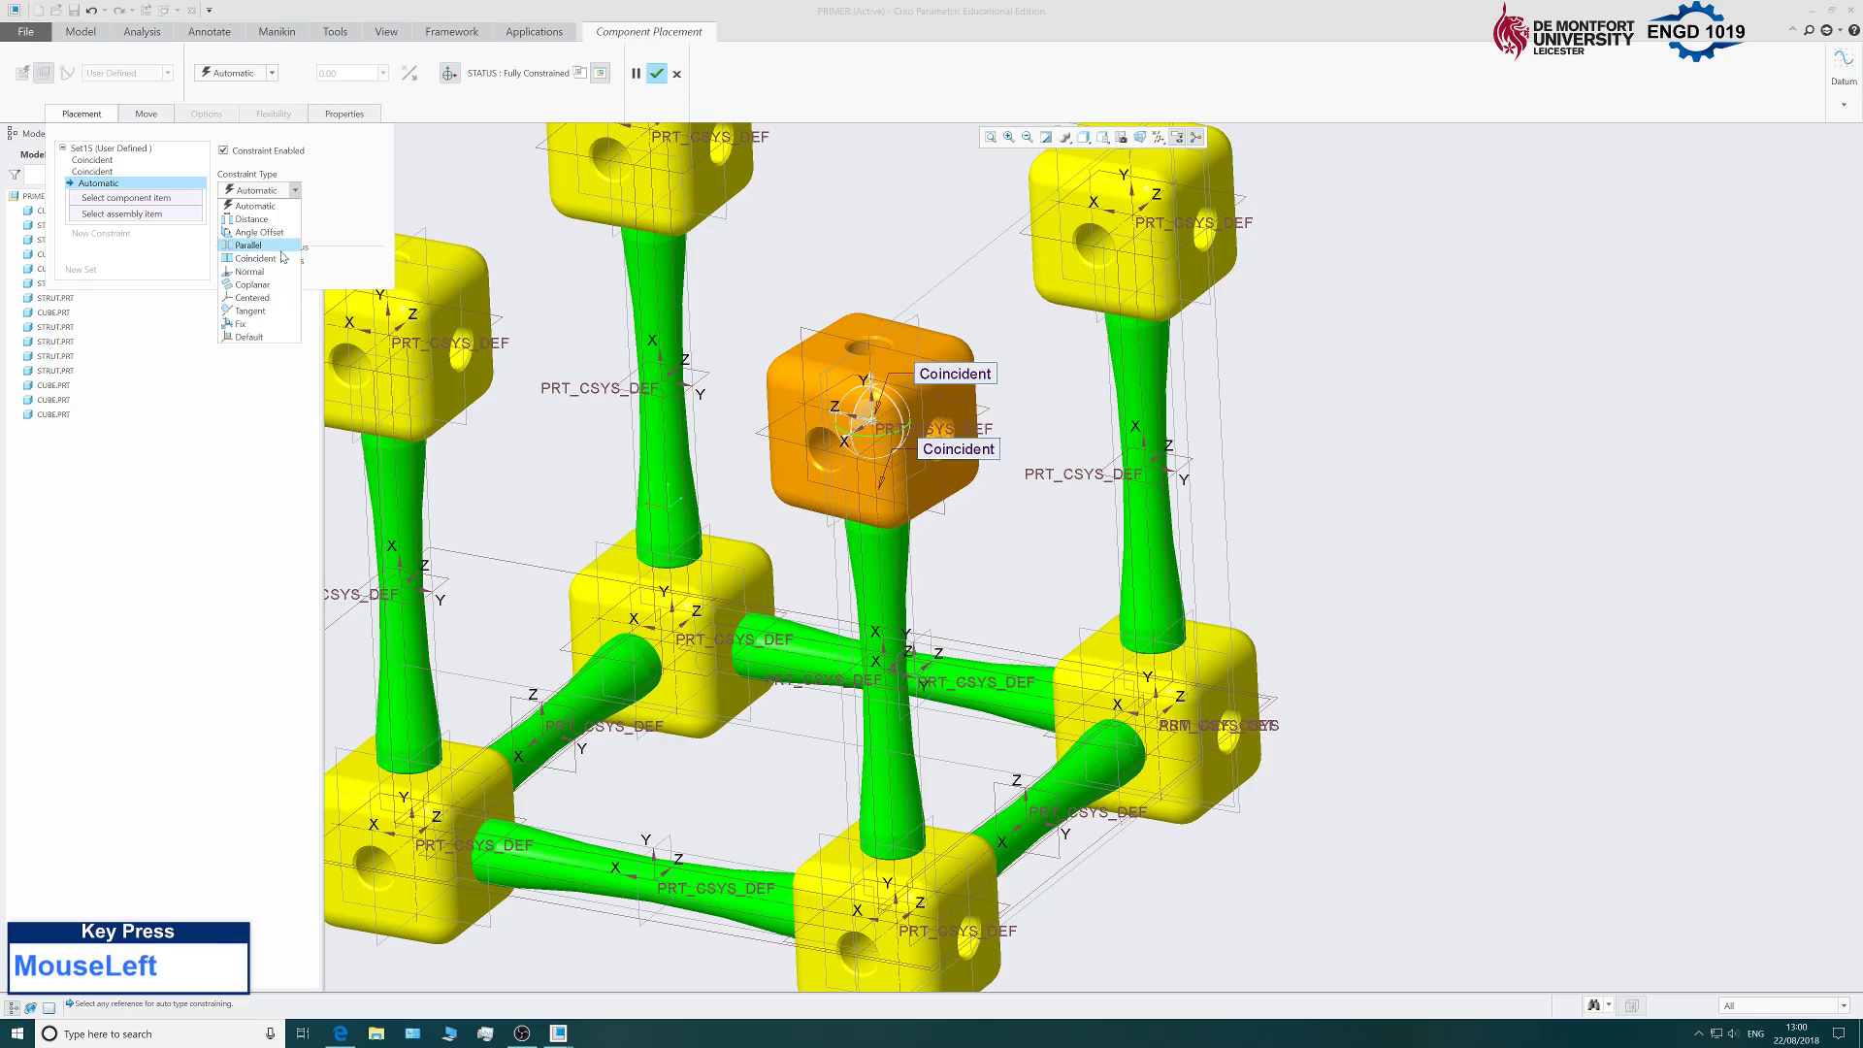
Try a Parallel constraint between the cube face and the strut's datum plane, then delete it as invalid.
{"action": "left_click", "coordinate": [275, 249]}
{"action": "middle_click_drag", "start_coordinate": [715, 379], "coordinate": [1091, 489]}
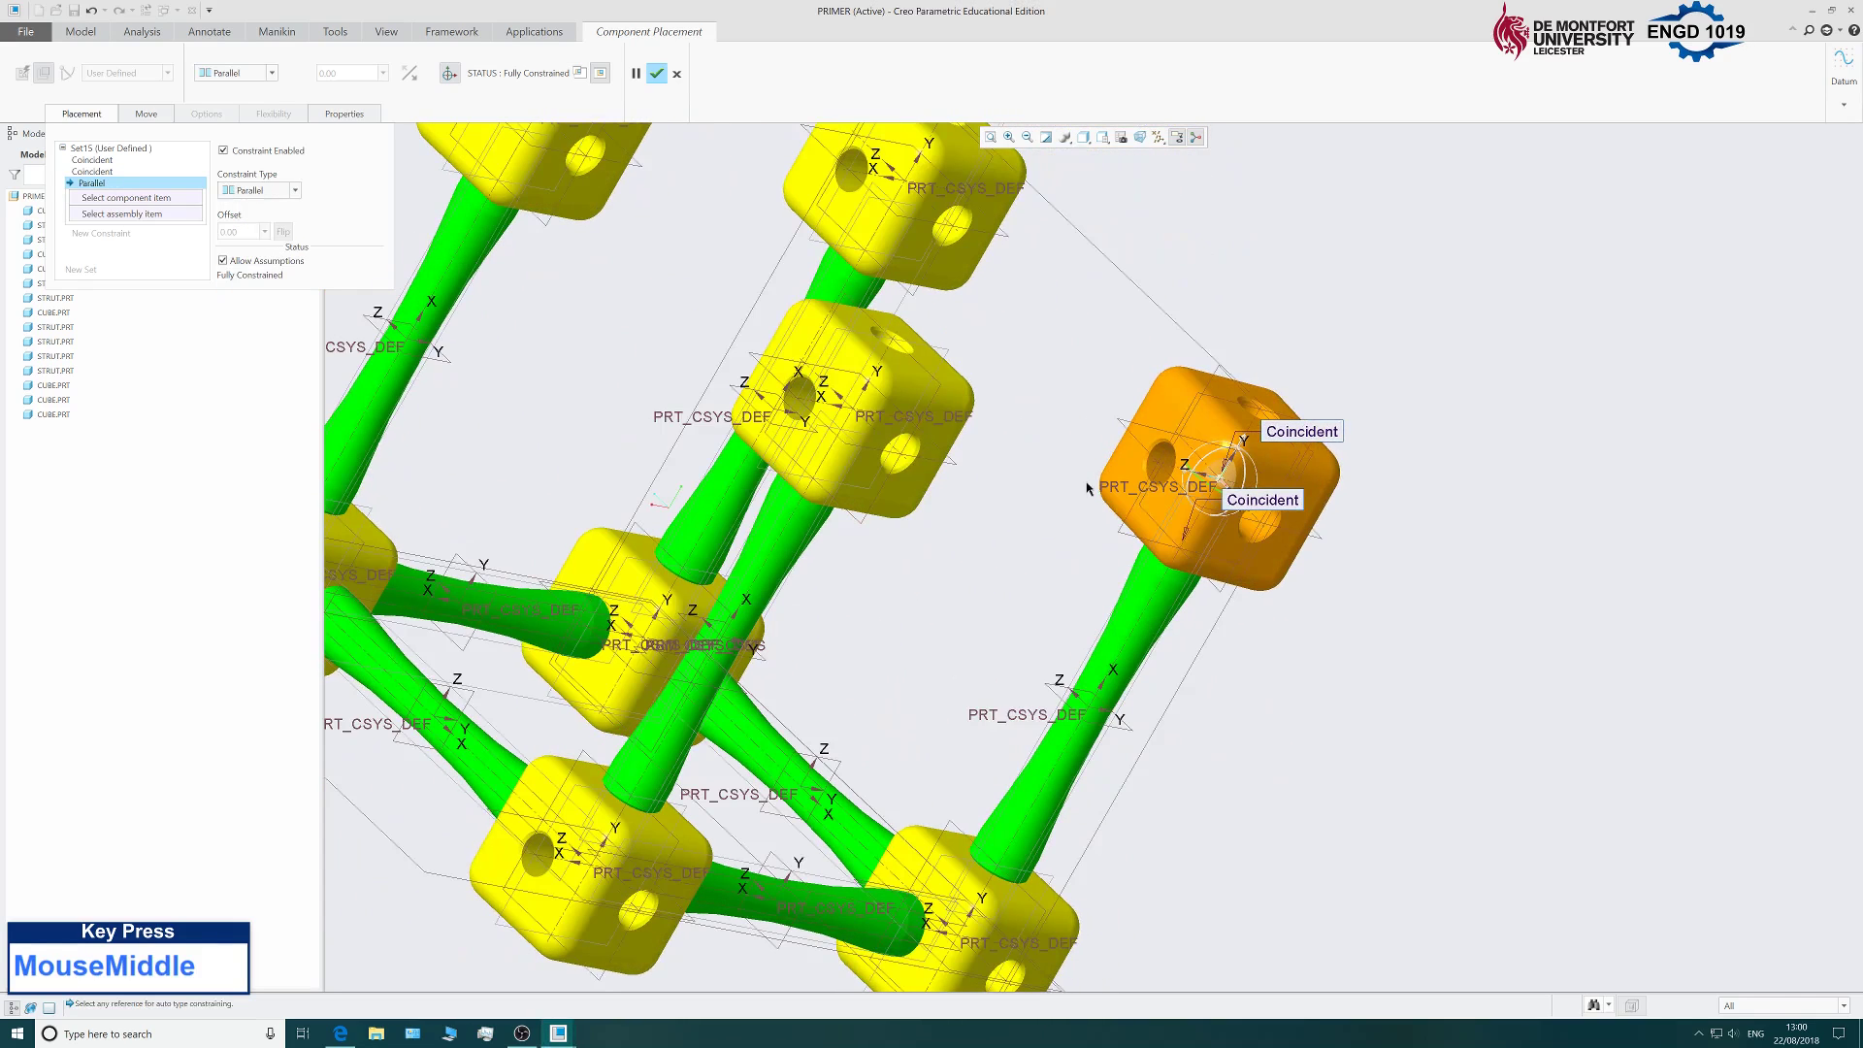
{"action": "left_click", "coordinate": [1129, 486]}
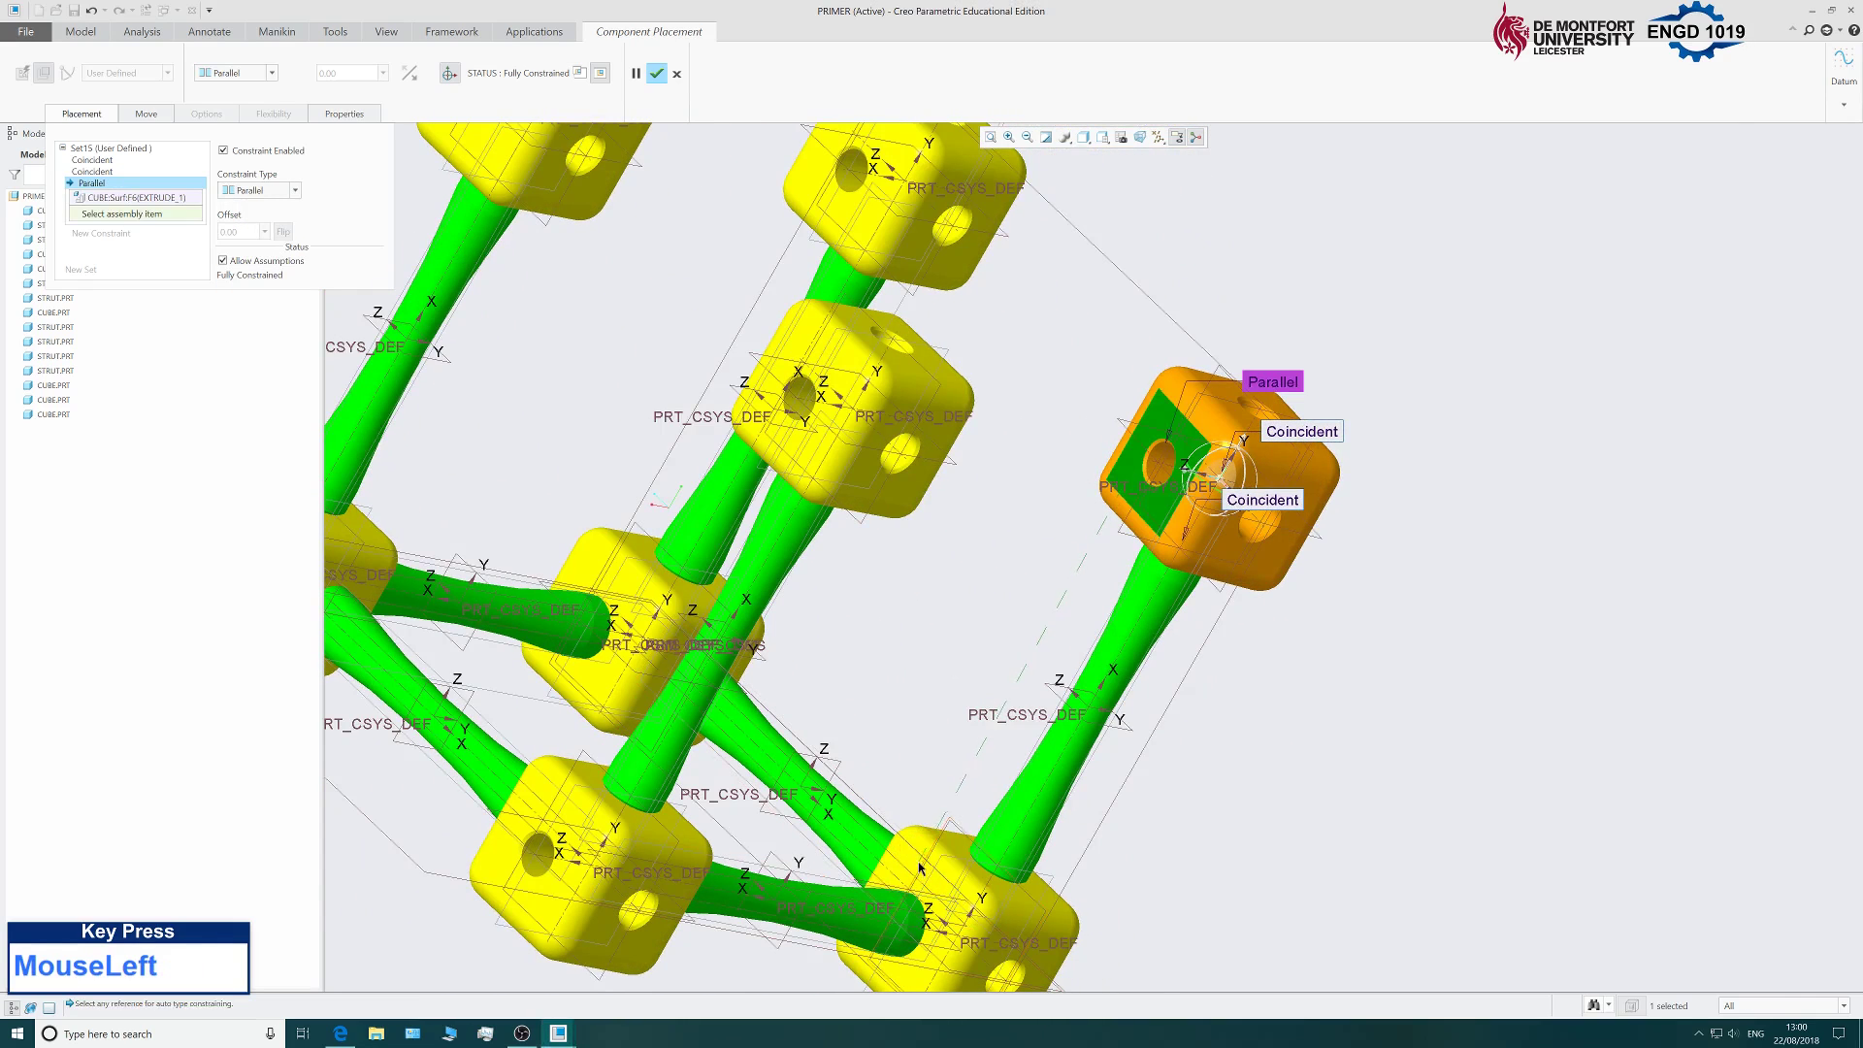
{"action": "scroll", "coordinate": [920, 866], "scroll_direction": "down", "scroll_amount": 3}
{"action": "left_click", "coordinate": [923, 826]}
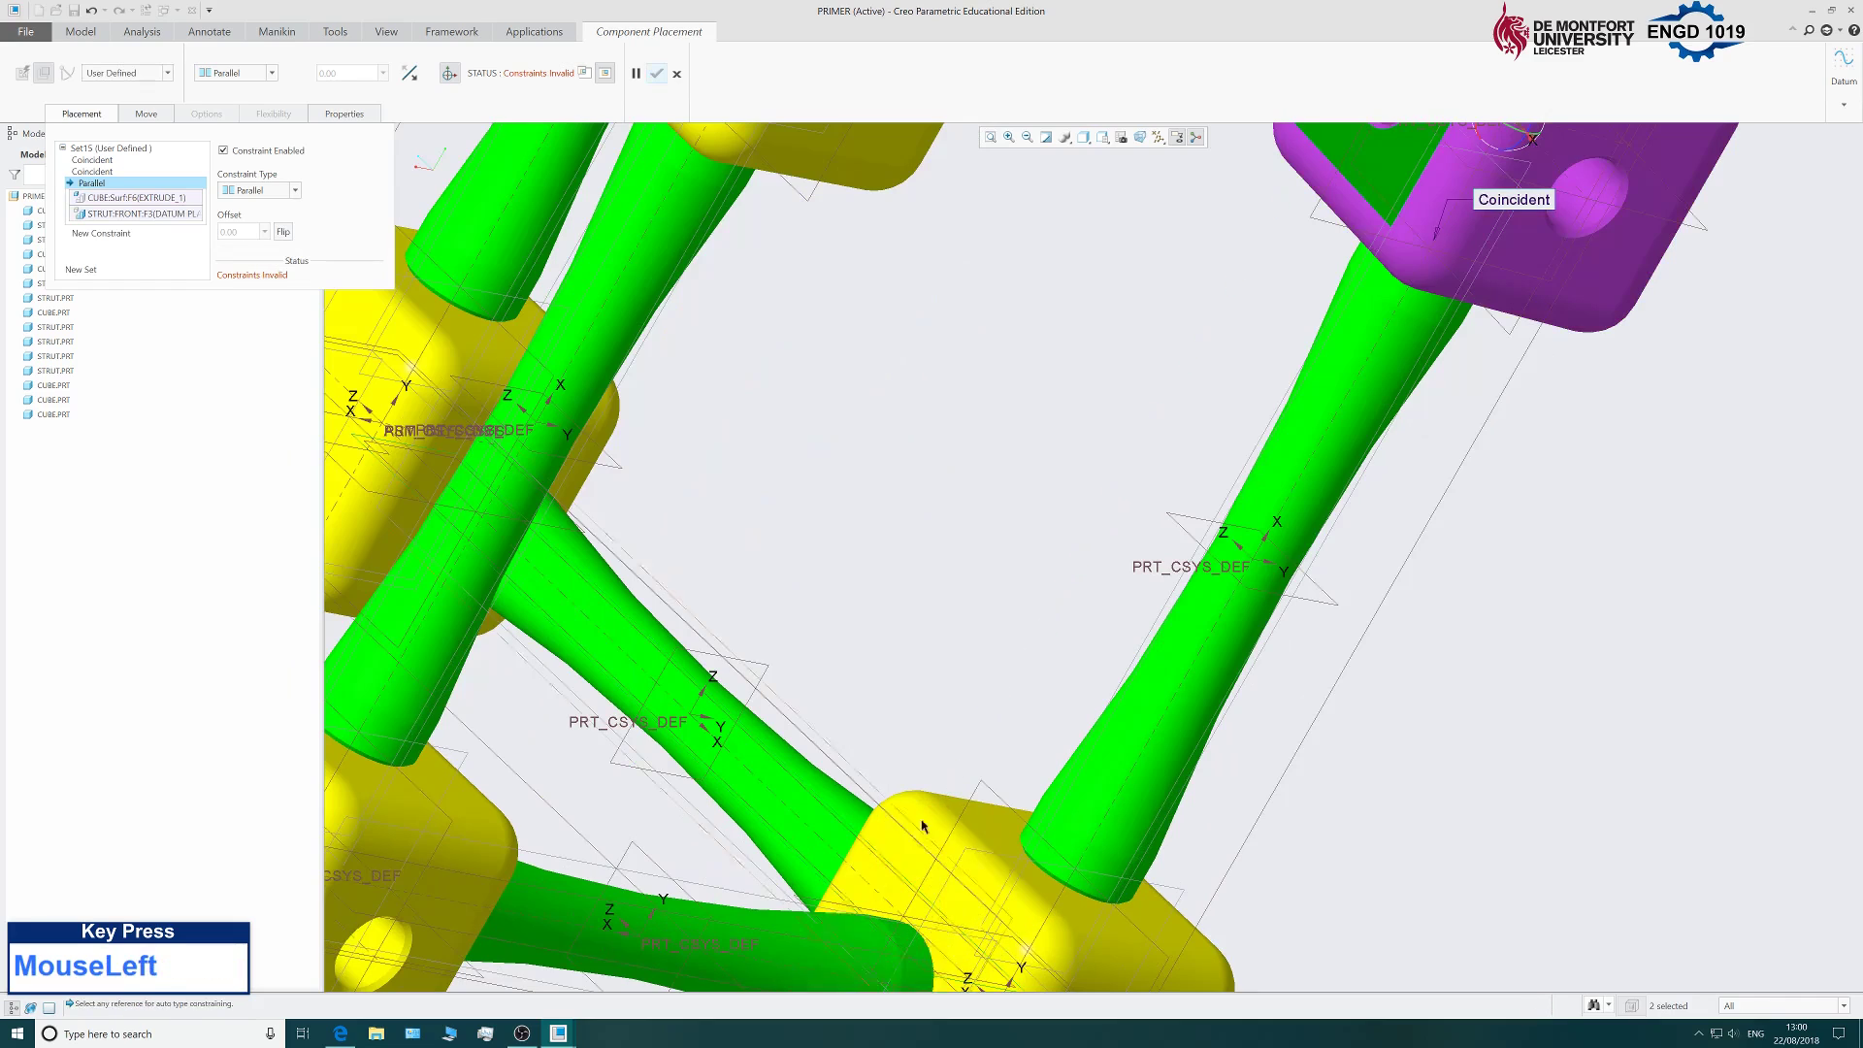
{"action": "scroll", "coordinate": [923, 826], "scroll_direction": "up", "scroll_amount": 5}
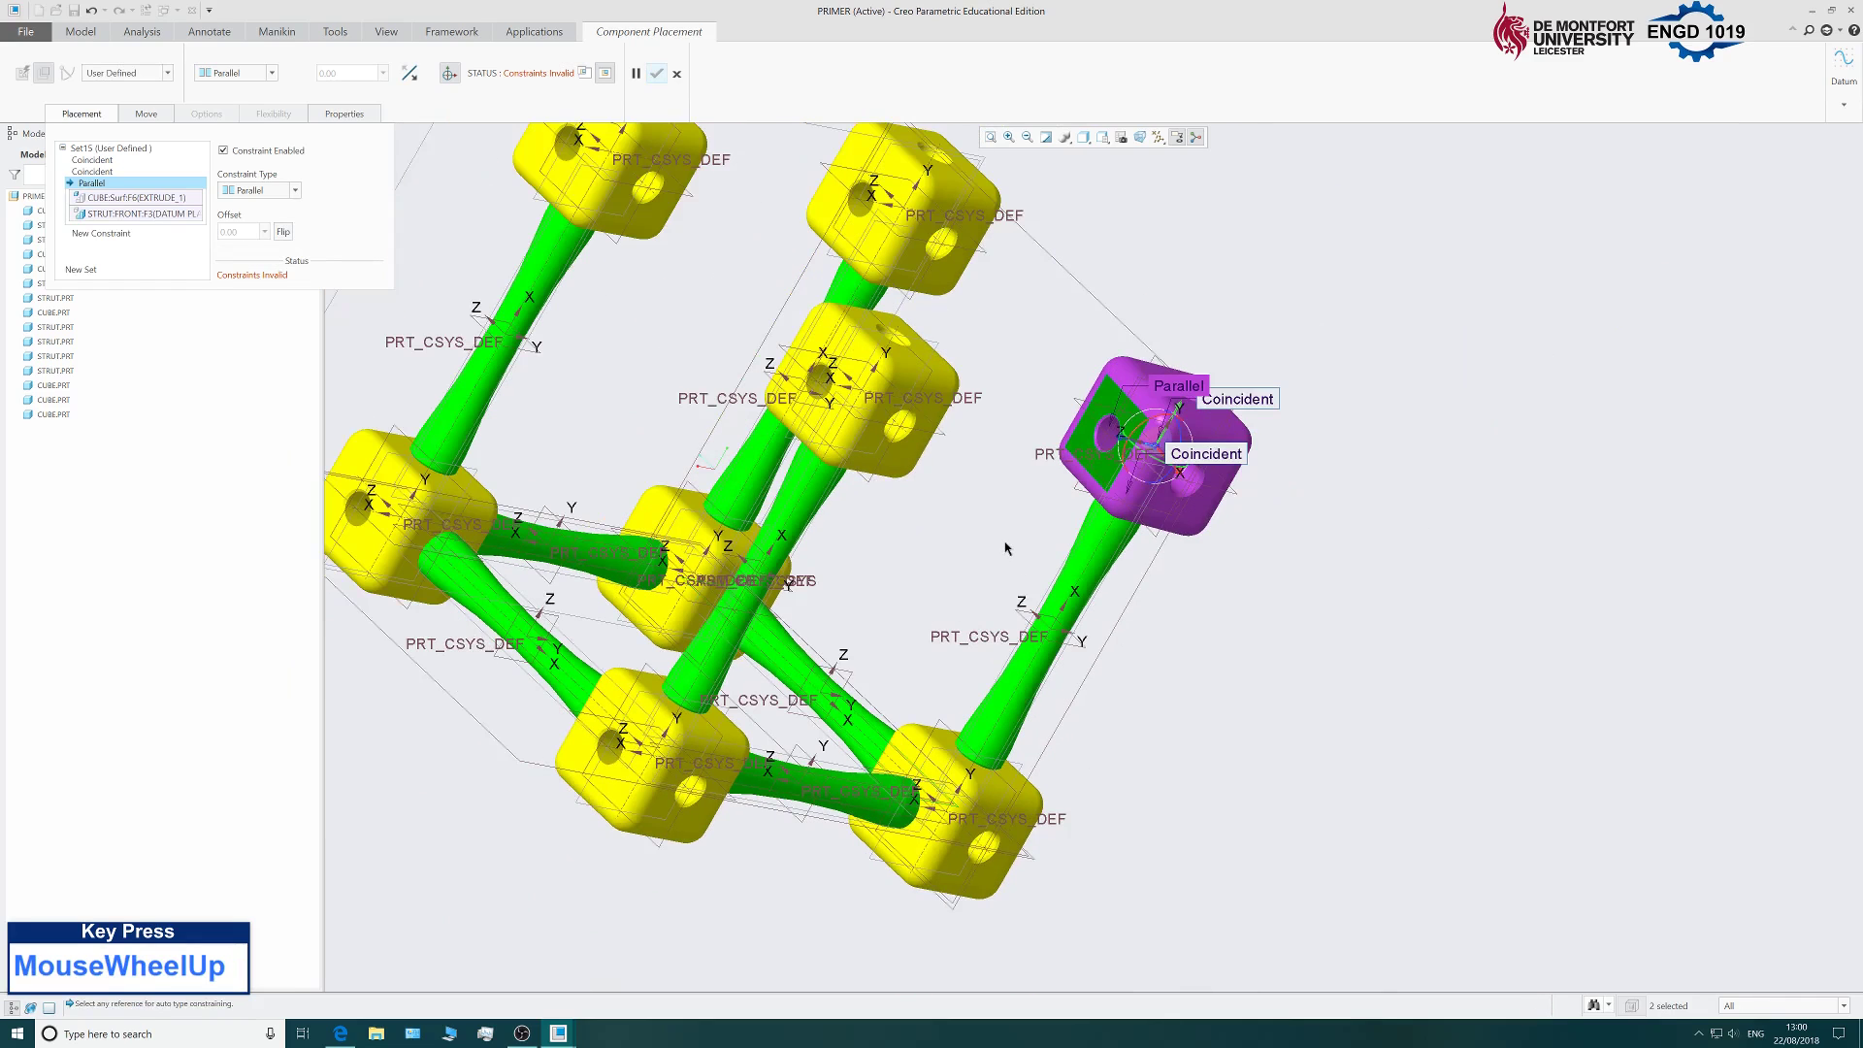
{"action": "right_click", "coordinate": [117, 189]}
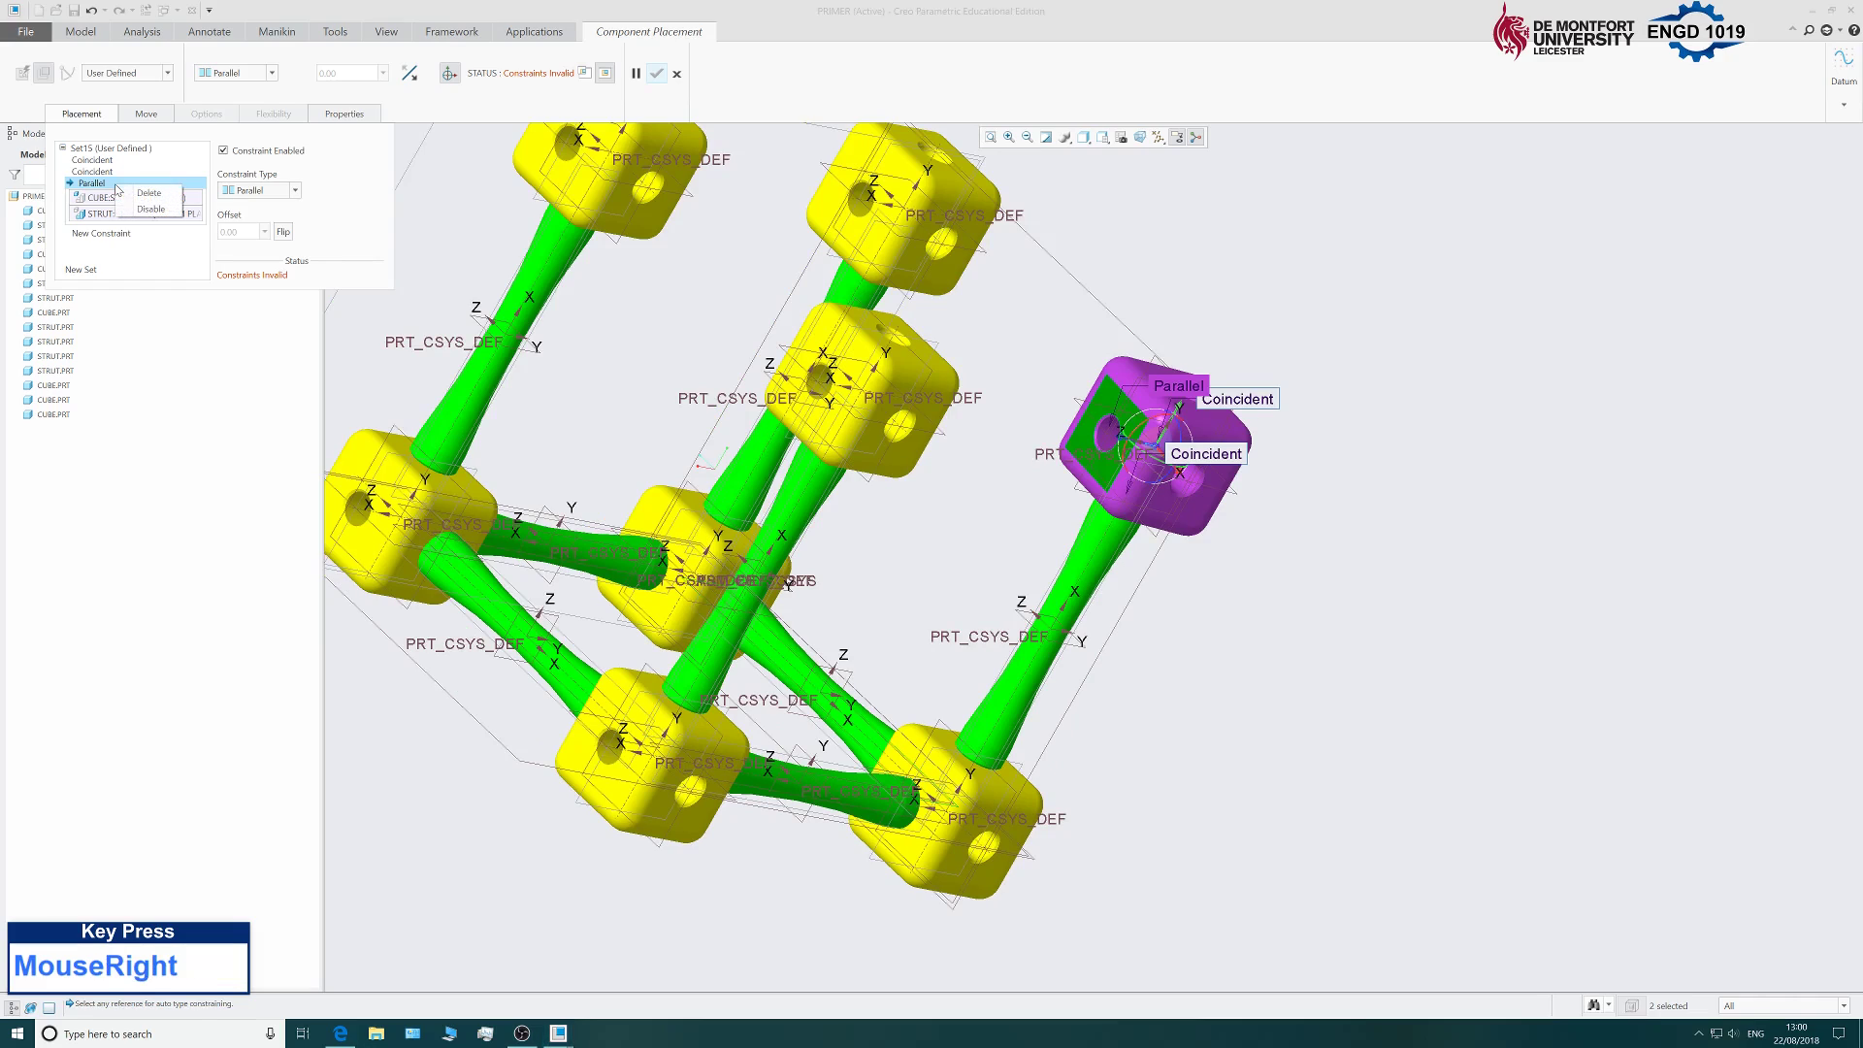
{"action": "left_click", "coordinate": [147, 193]}
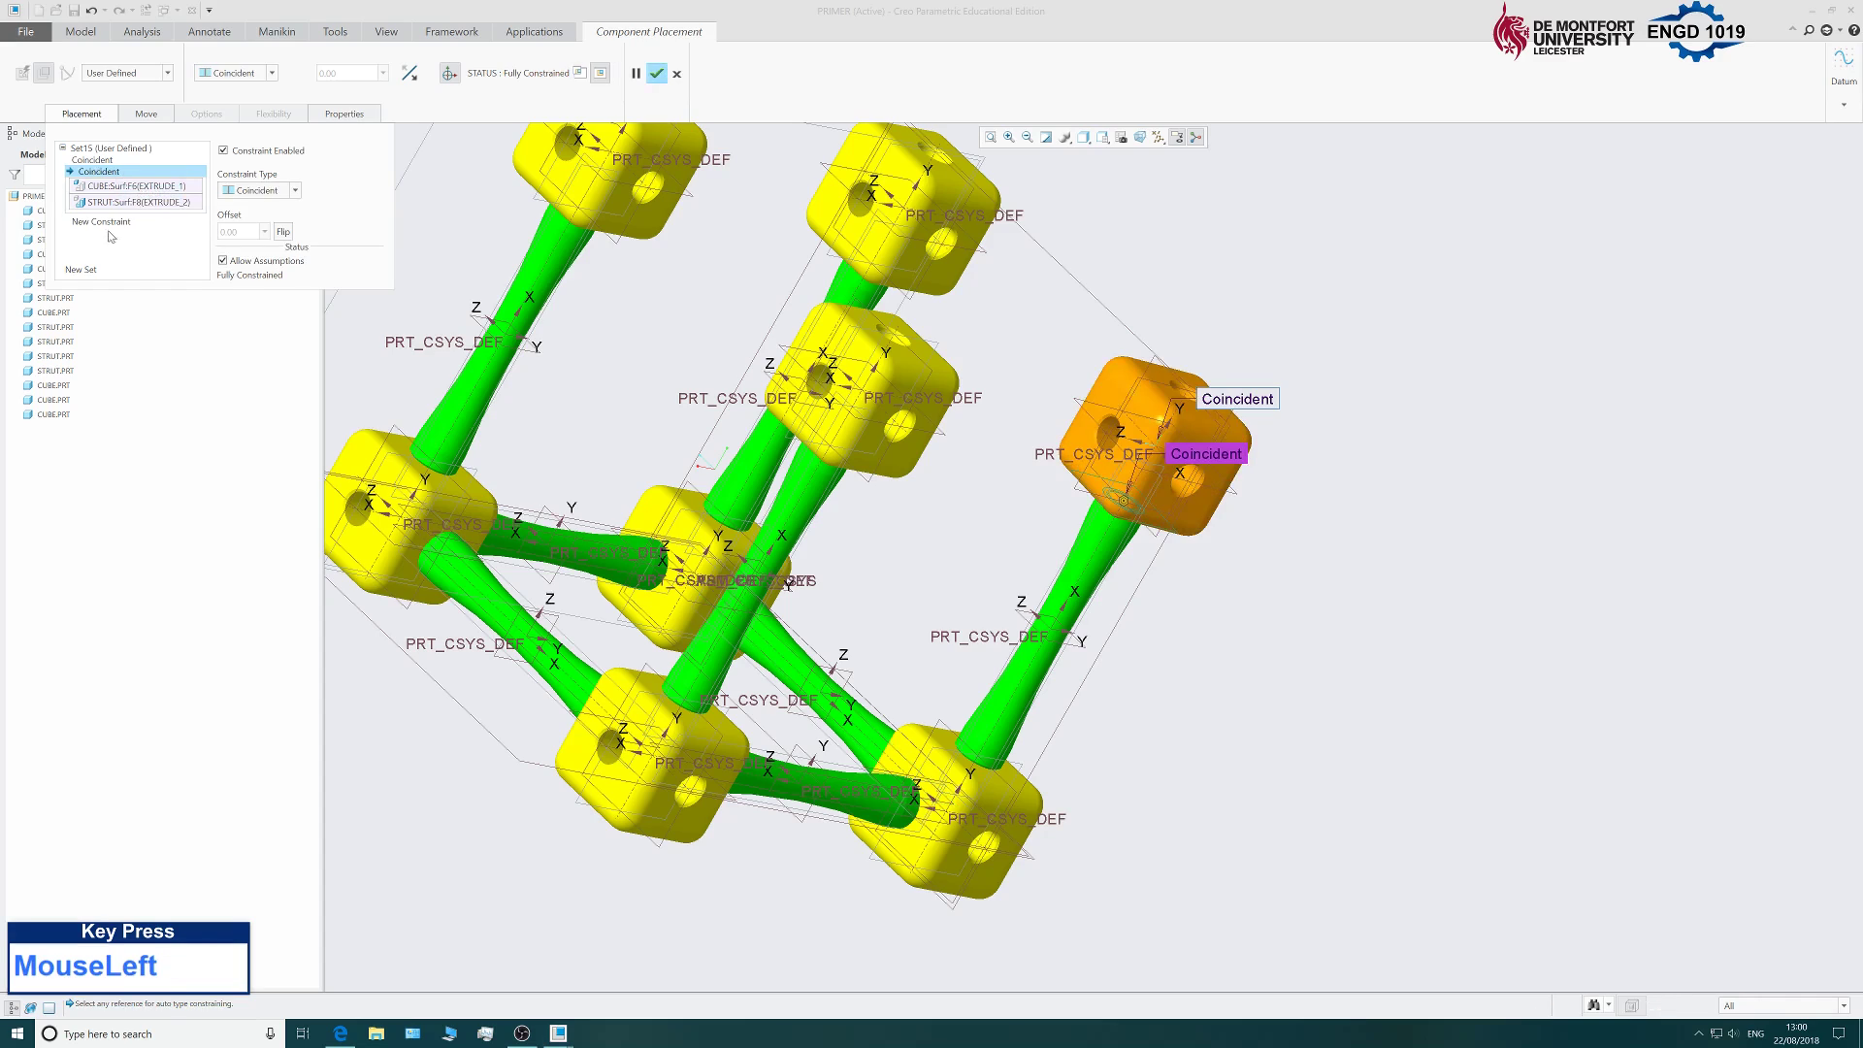
Add a Coincident constraint between the orange cube's side face and the neighbouring yellow cube's face.
{"action": "left_click", "coordinate": [101, 222]}
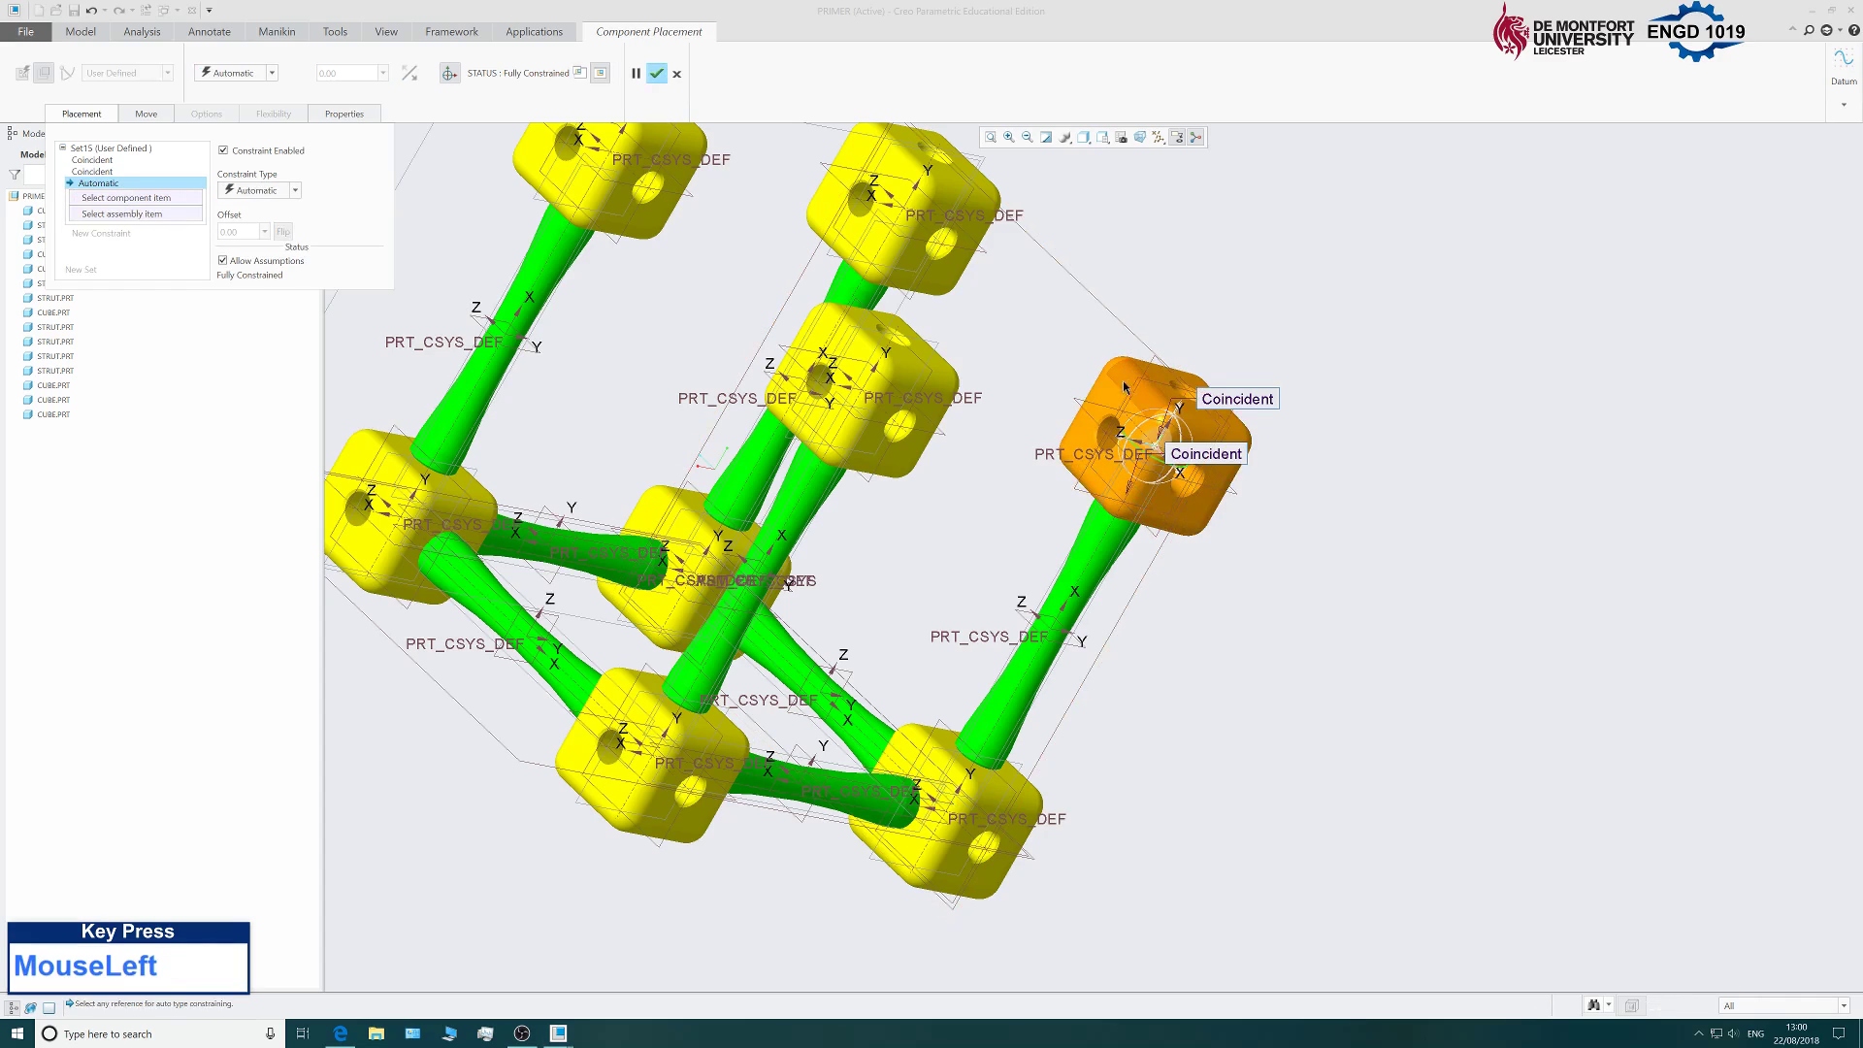
{"action": "middle_click_drag", "start_coordinate": [1333, 607], "coordinate": [1085, 326]}
{"action": "scroll", "coordinate": [1085, 326], "scroll_direction": "down", "scroll_amount": 3}
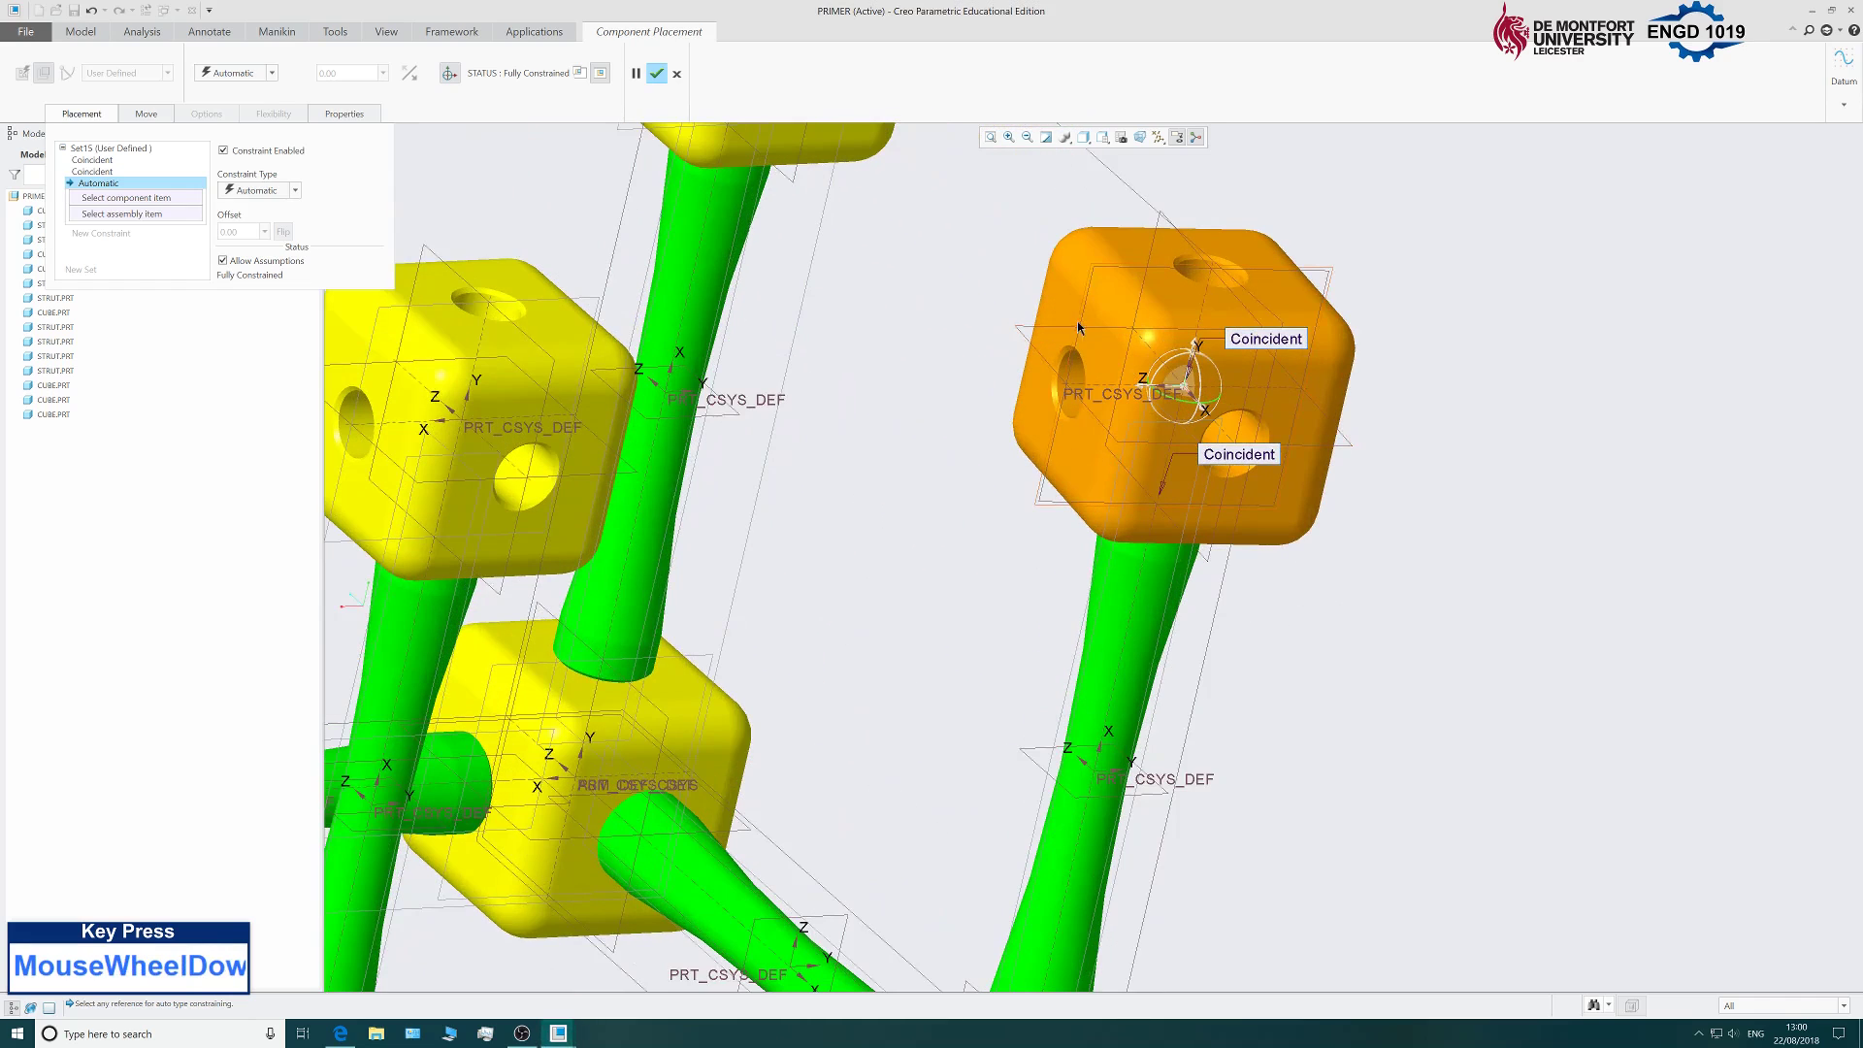
{"action": "scroll", "coordinate": [1068, 315], "scroll_direction": "up", "scroll_amount": 3}
{"action": "scroll", "coordinate": [1058, 328], "scroll_direction": "down", "scroll_amount": 2}
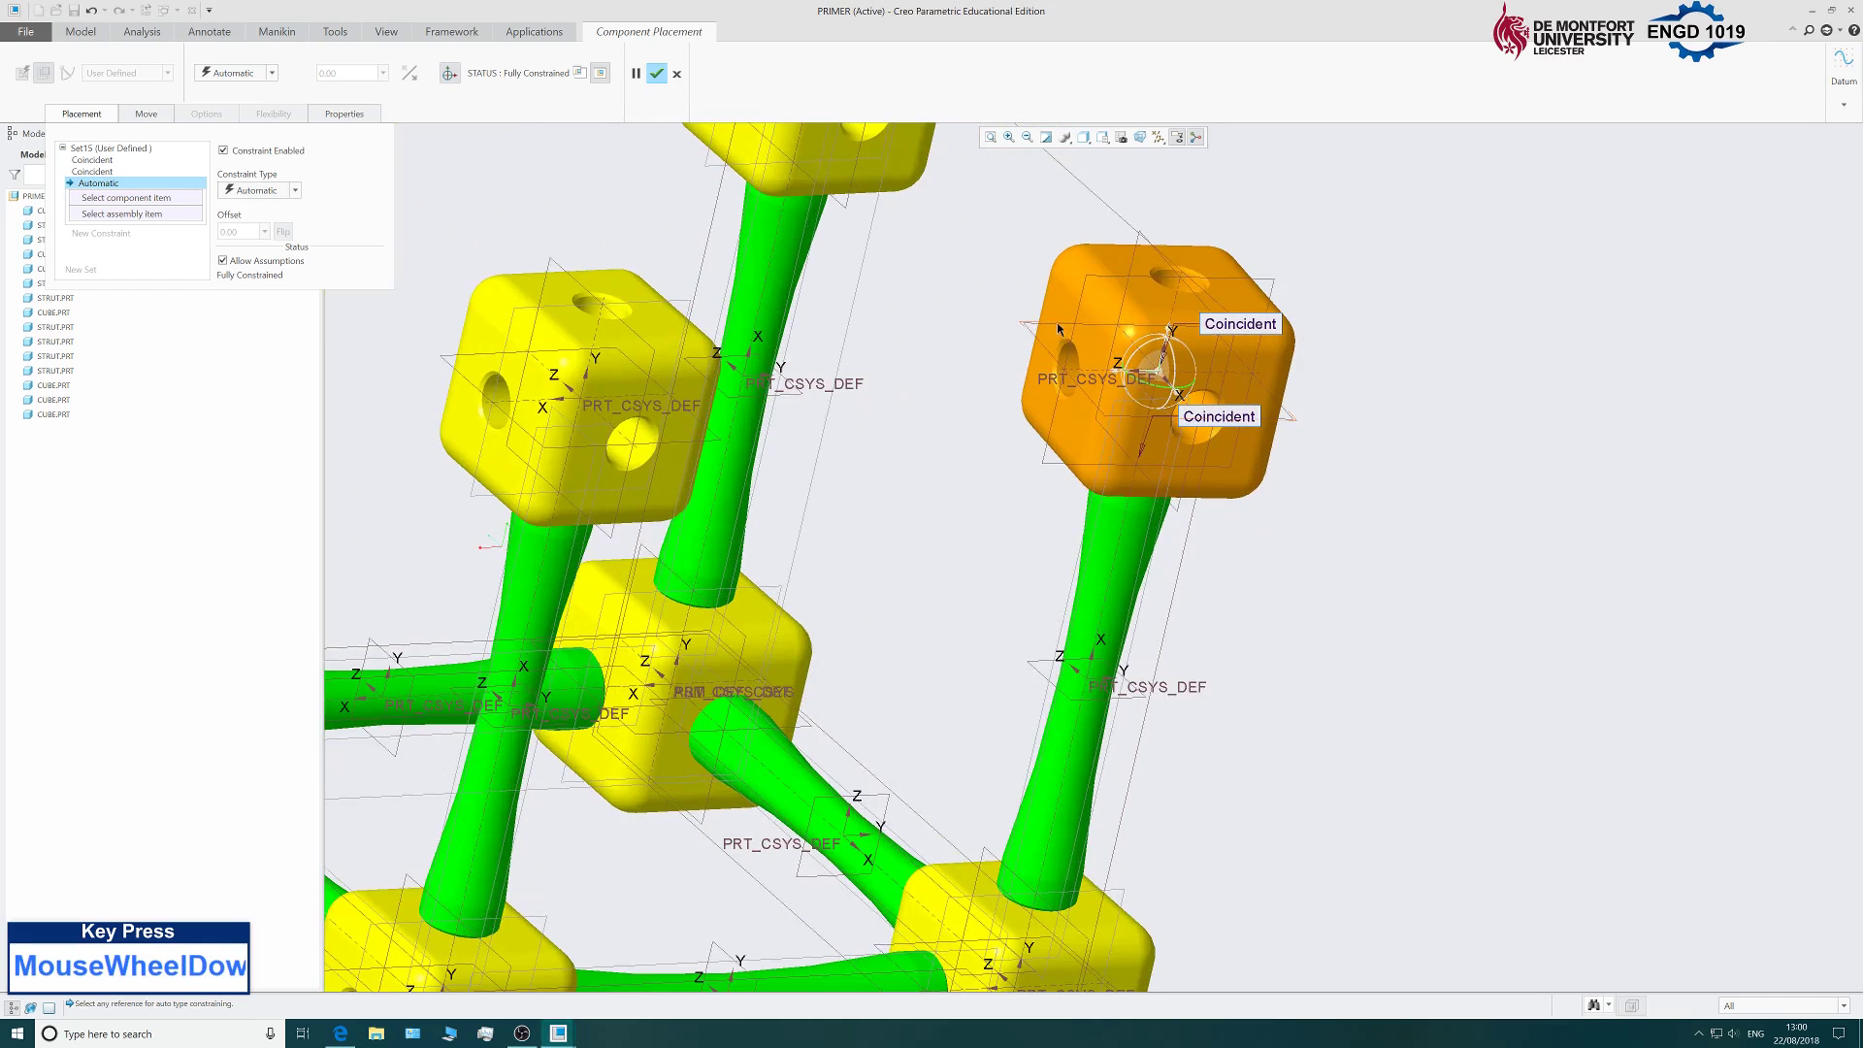
{"action": "left_click", "coordinate": [1060, 319]}
{"action": "scroll", "coordinate": [1034, 417], "scroll_direction": "up", "scroll_amount": 3}
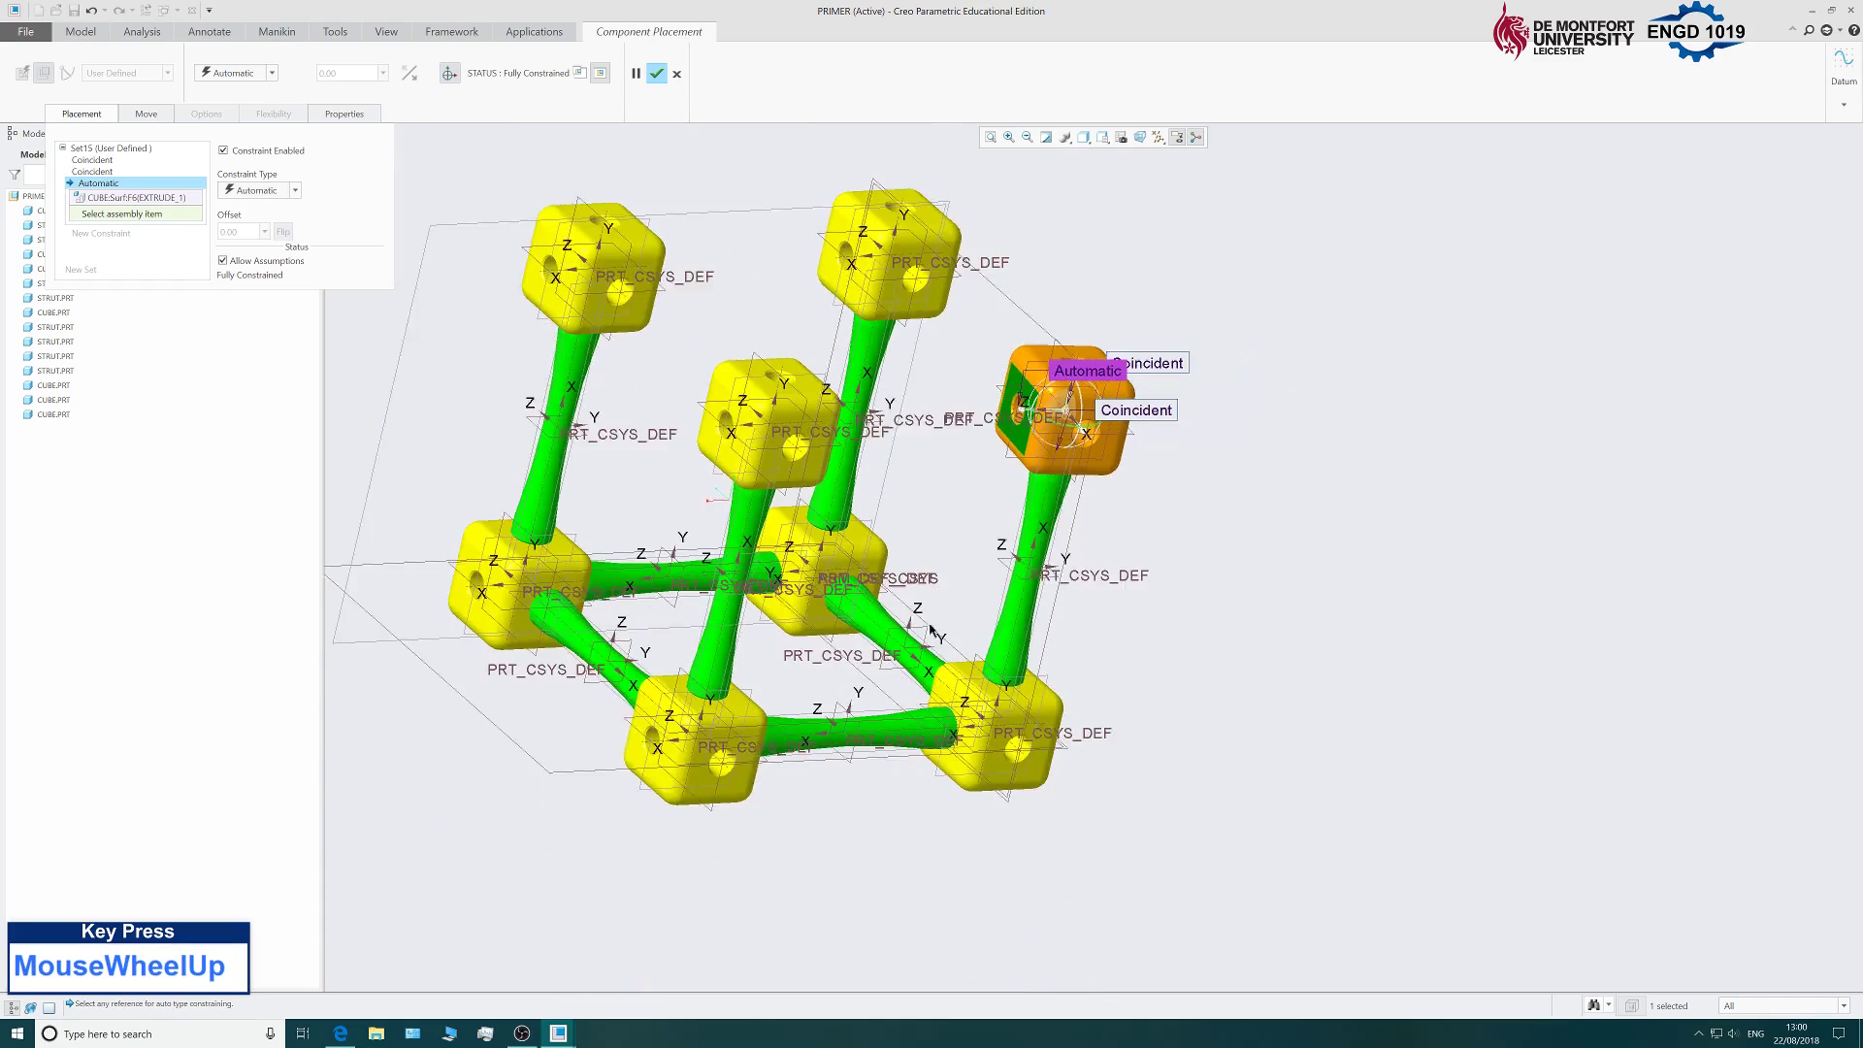
{"action": "scroll", "coordinate": [951, 675], "scroll_direction": "down", "scroll_amount": 2}
{"action": "scroll", "coordinate": [952, 675], "scroll_direction": "down", "scroll_amount": 4}
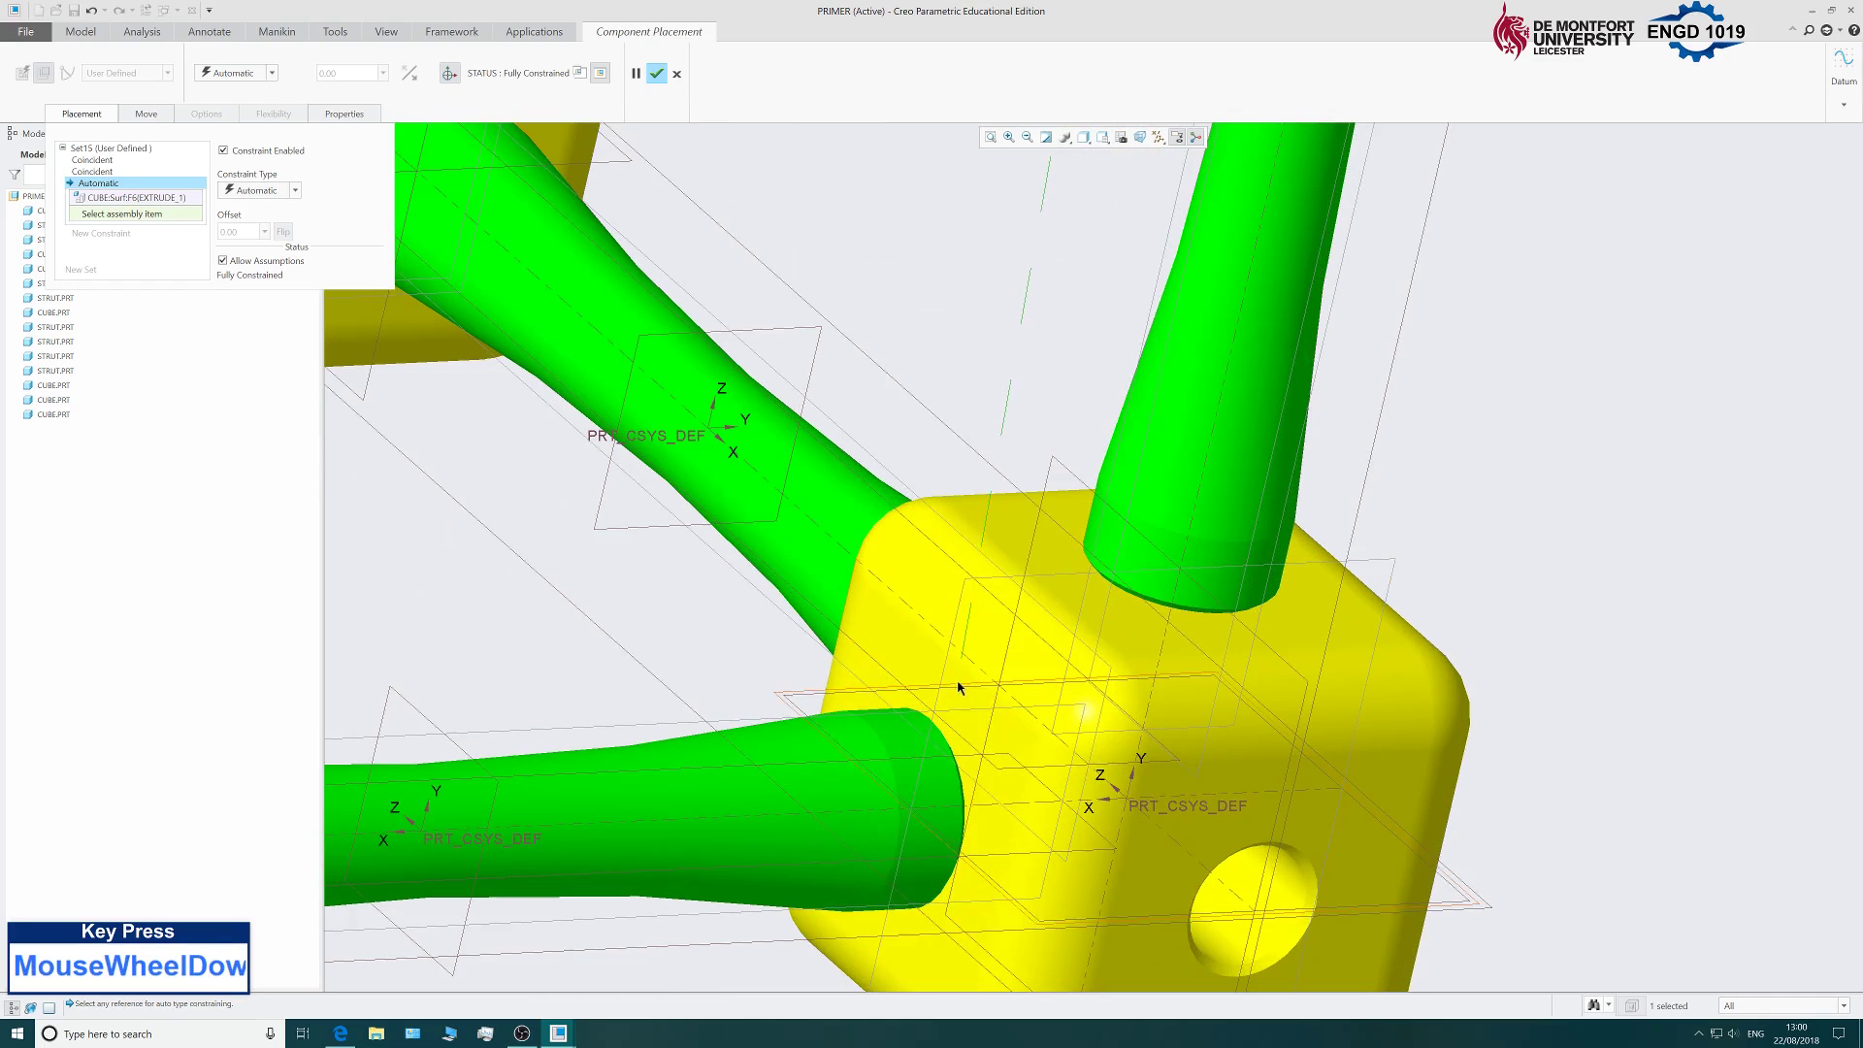
{"action": "left_click", "coordinate": [912, 665]}
Confirm the cube's placement and view the frame from an isometric angle.
{"action": "scroll", "coordinate": [917, 583], "scroll_direction": "up", "scroll_amount": 5}
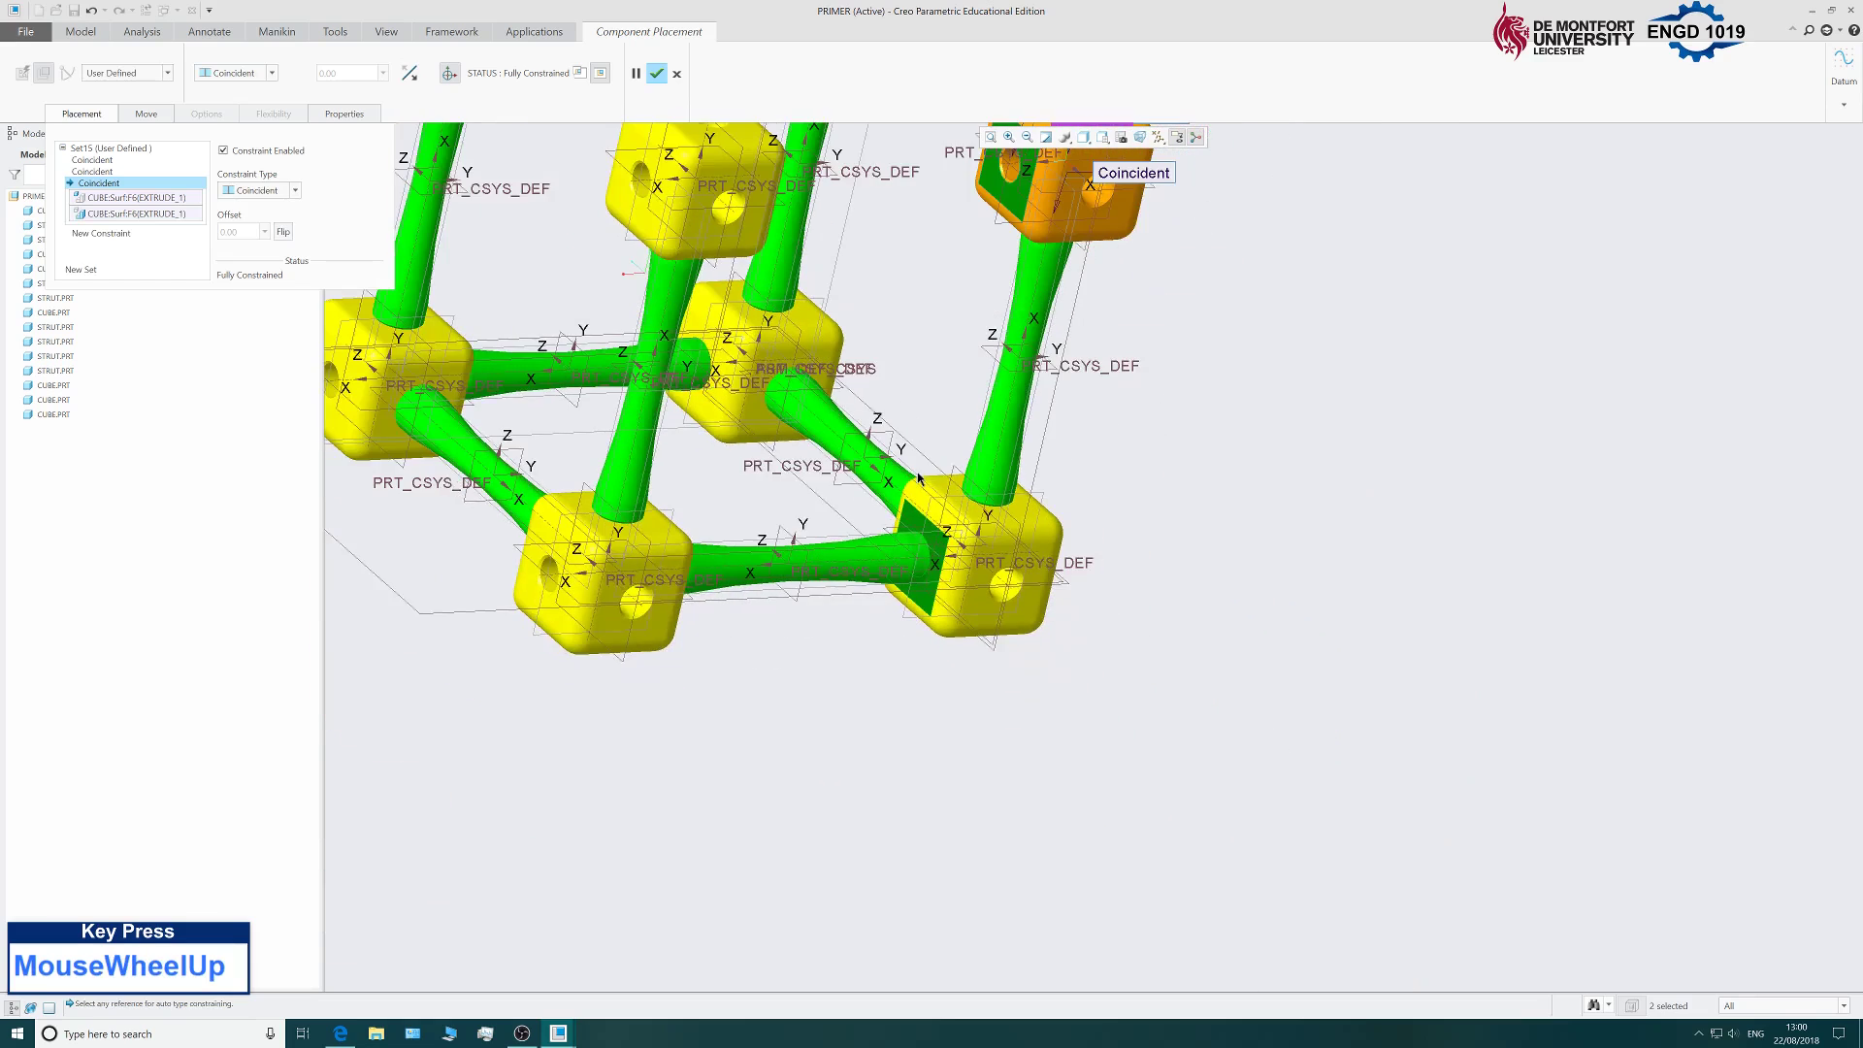
{"action": "scroll", "coordinate": [922, 476], "scroll_direction": "down", "scroll_amount": 3}
{"action": "middle_click_drag", "start_coordinate": [922, 475], "coordinate": [1228, 511]}
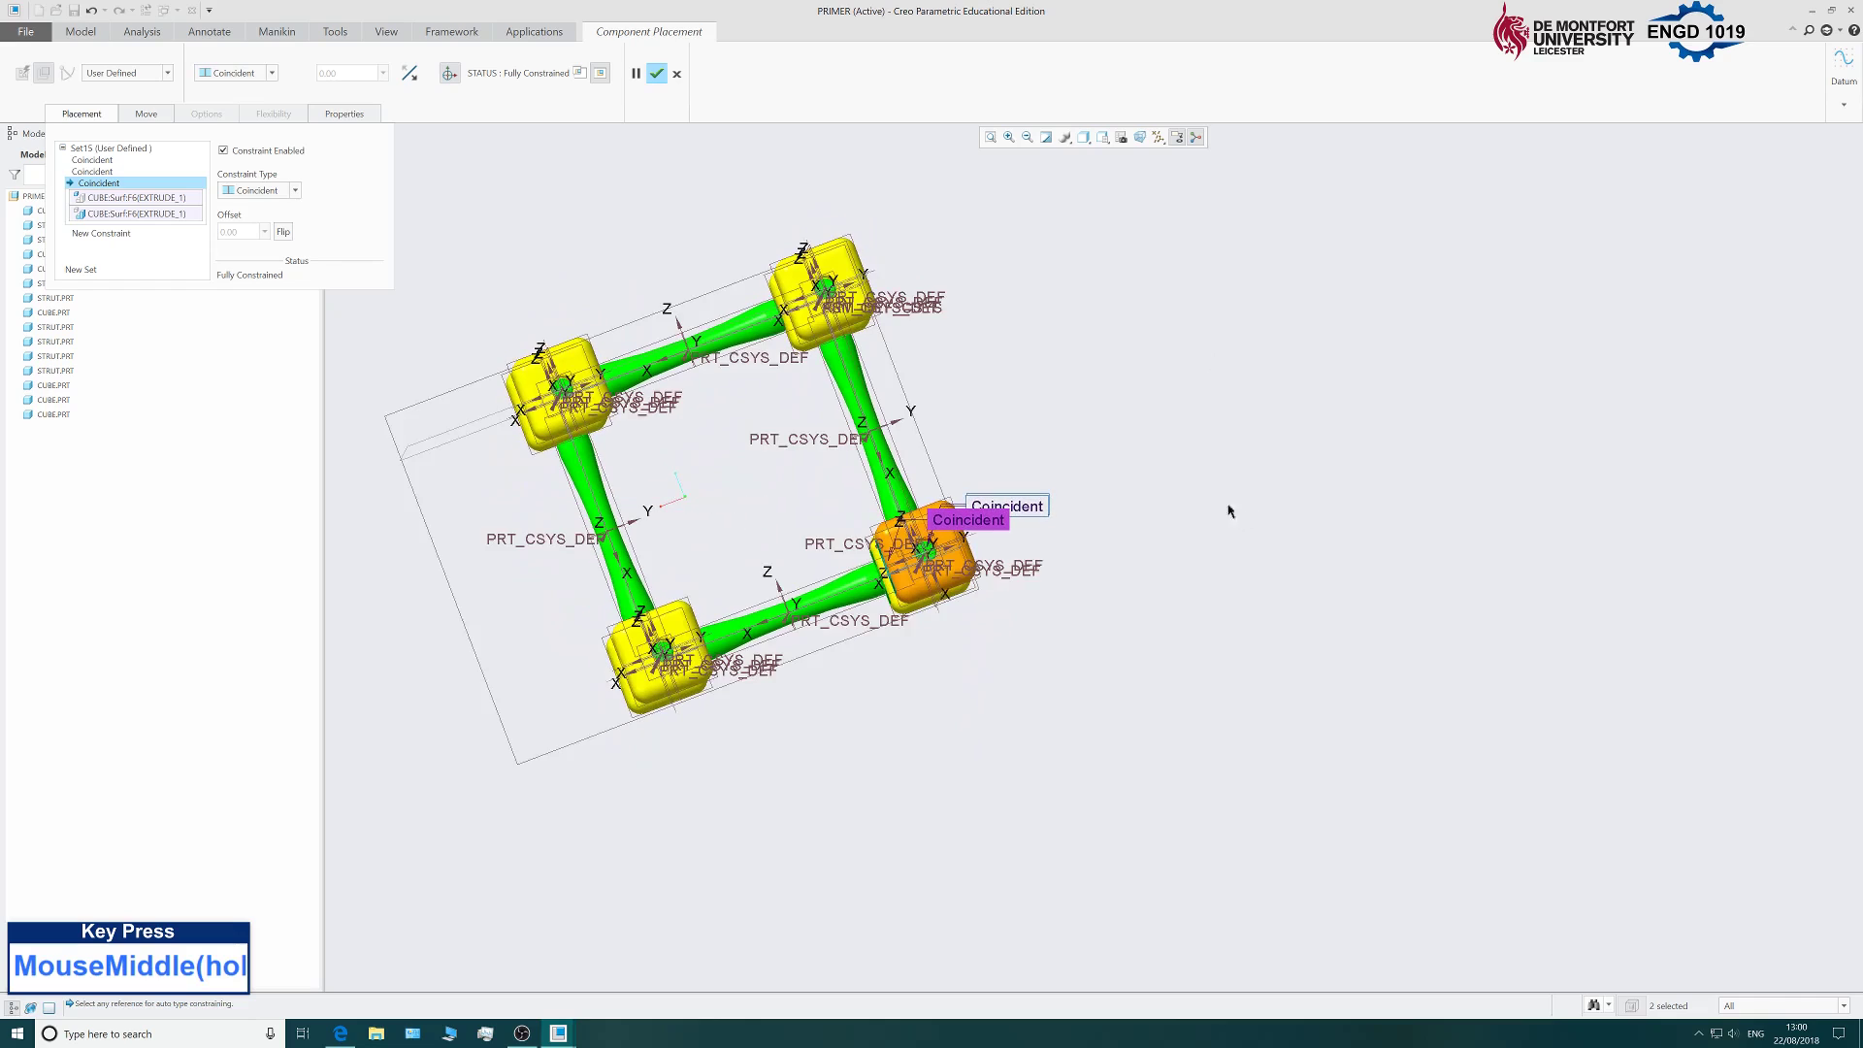
{"action": "left_click", "coordinate": [657, 74]}
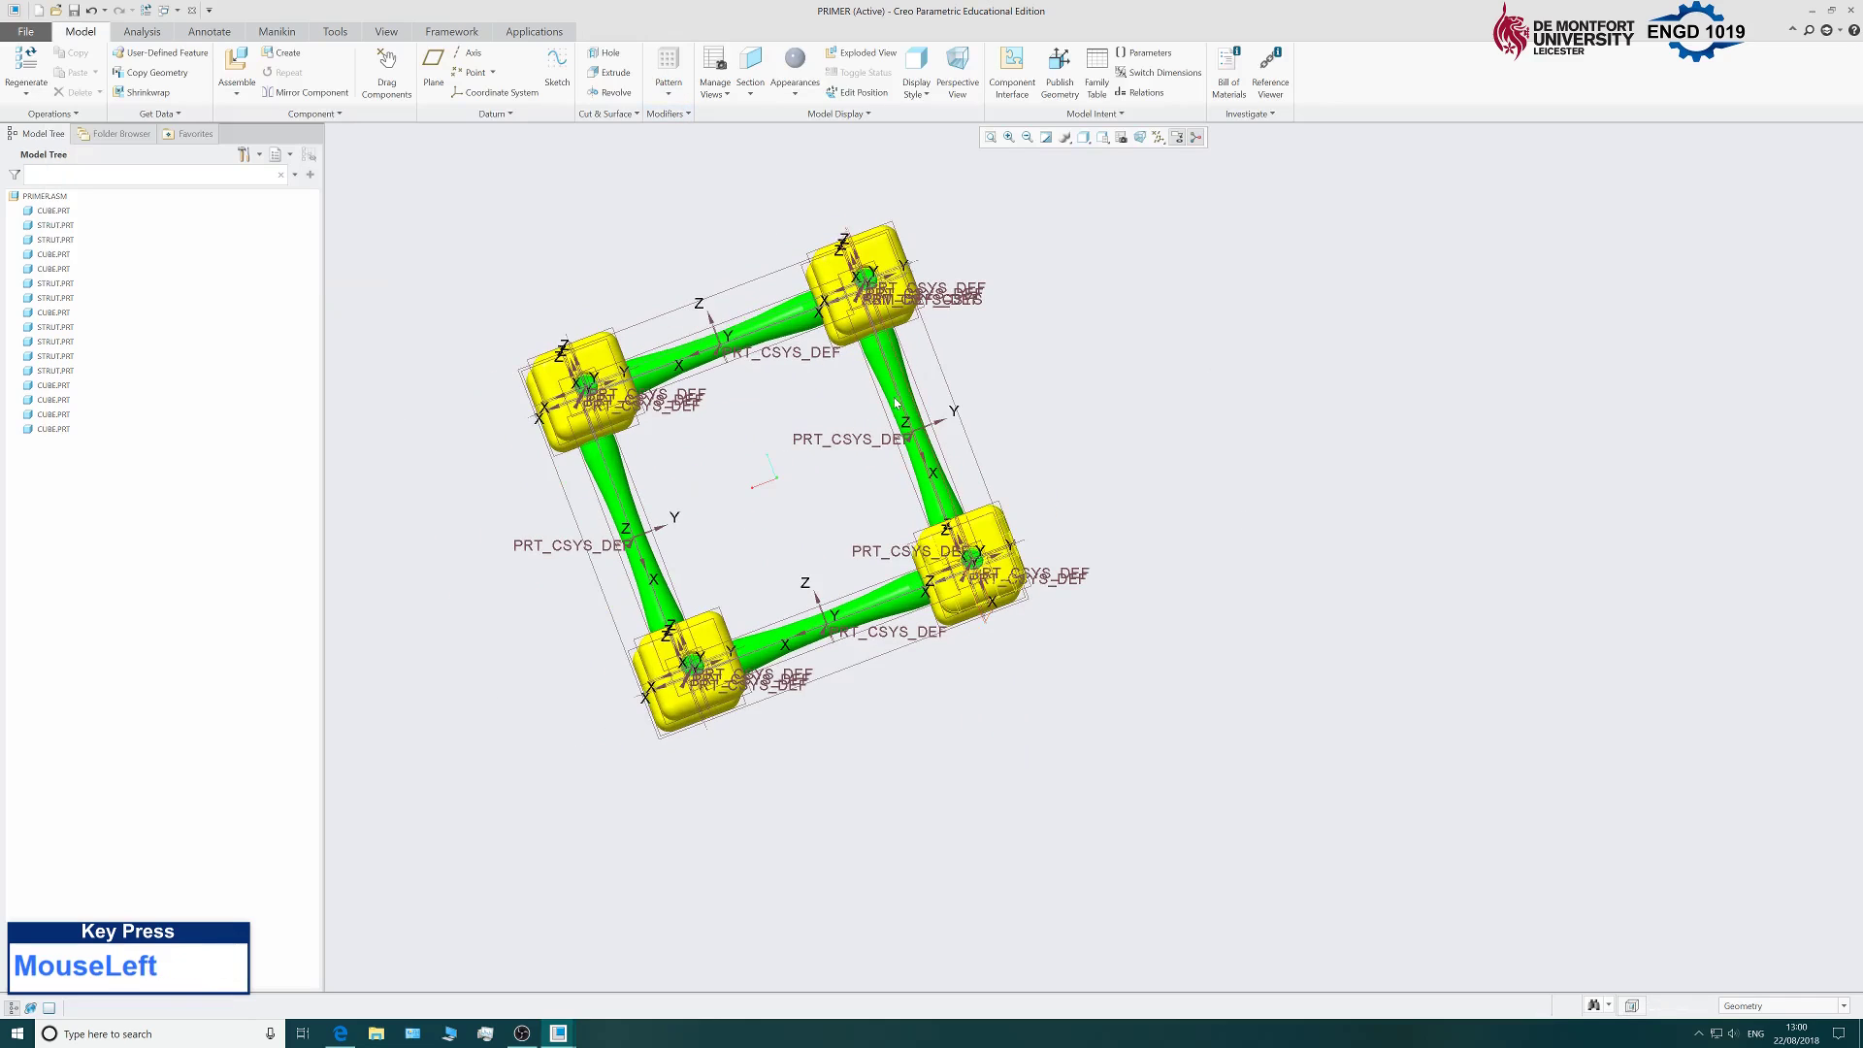
{"action": "middle_click_drag", "start_coordinate": [1106, 417], "coordinate": [1214, 297]}
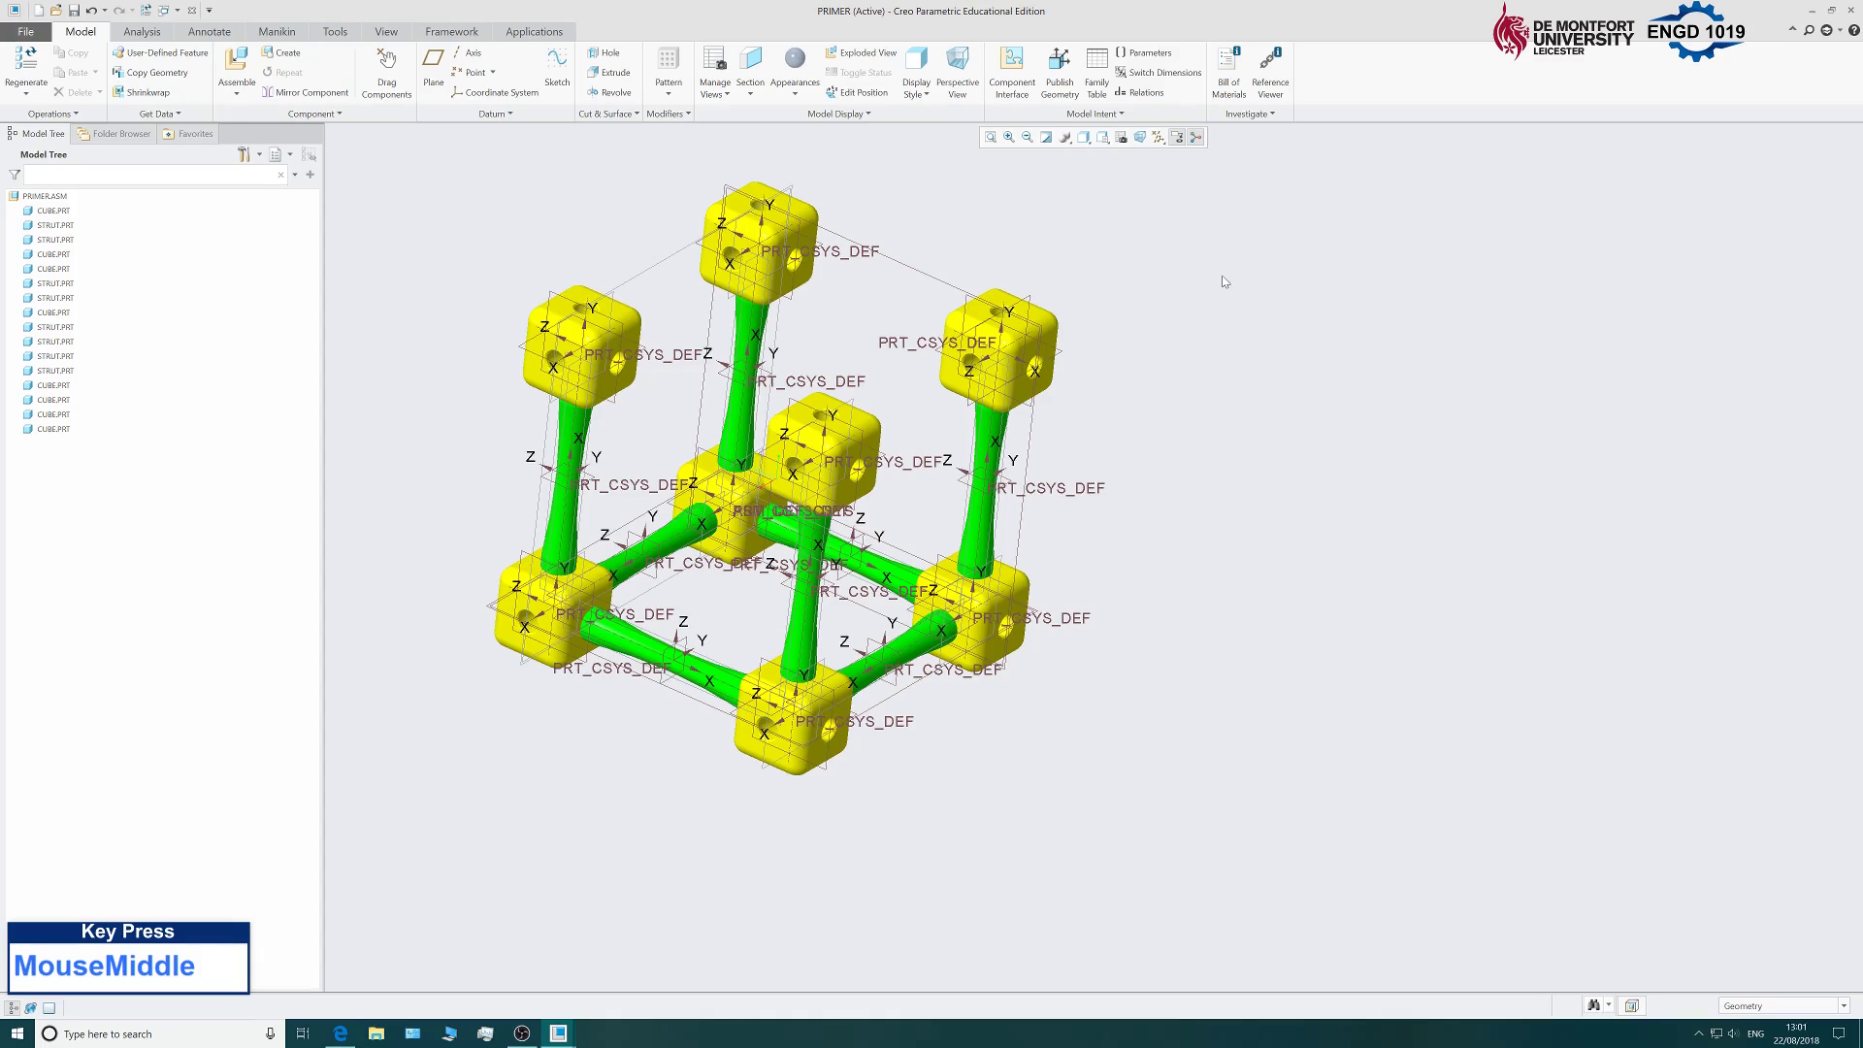
Bring strut.prt into the assembly and position it in the upper middle of the frame.
{"action": "left_click", "coordinate": [236, 64]}
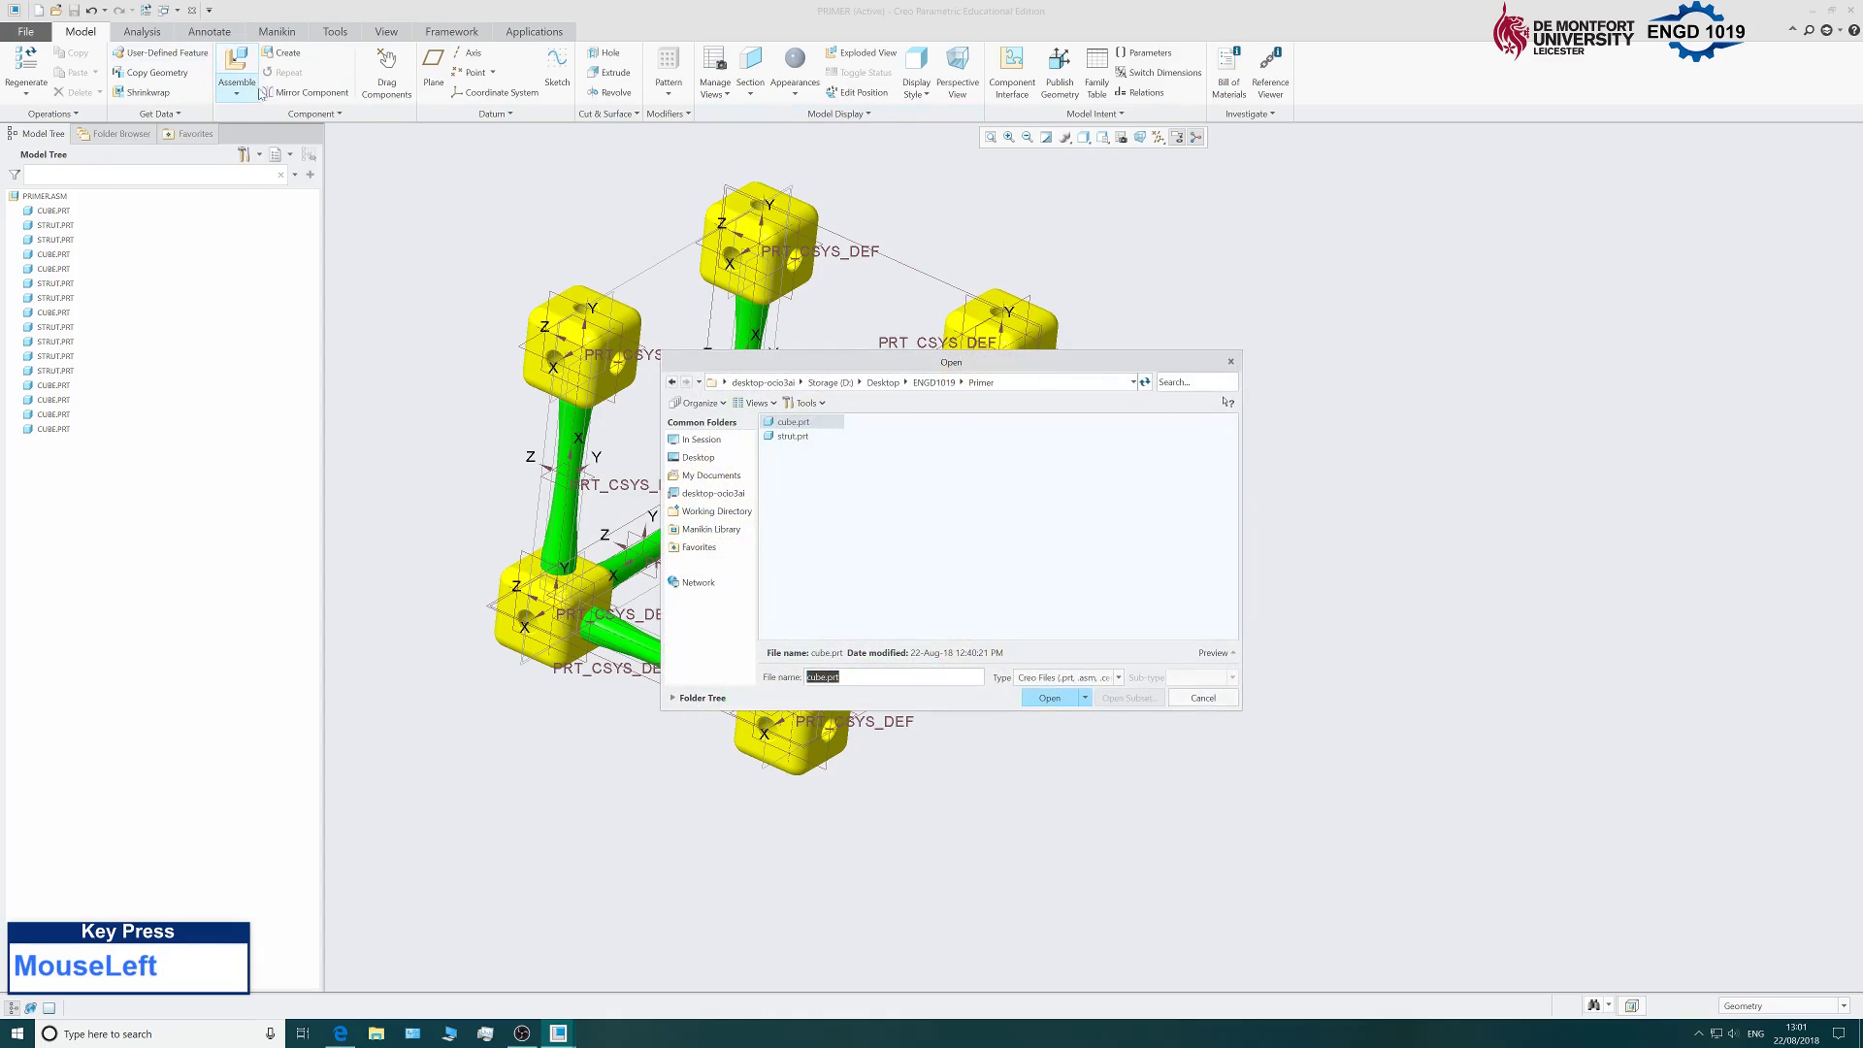
{"action": "left_click", "coordinate": [1052, 695]}
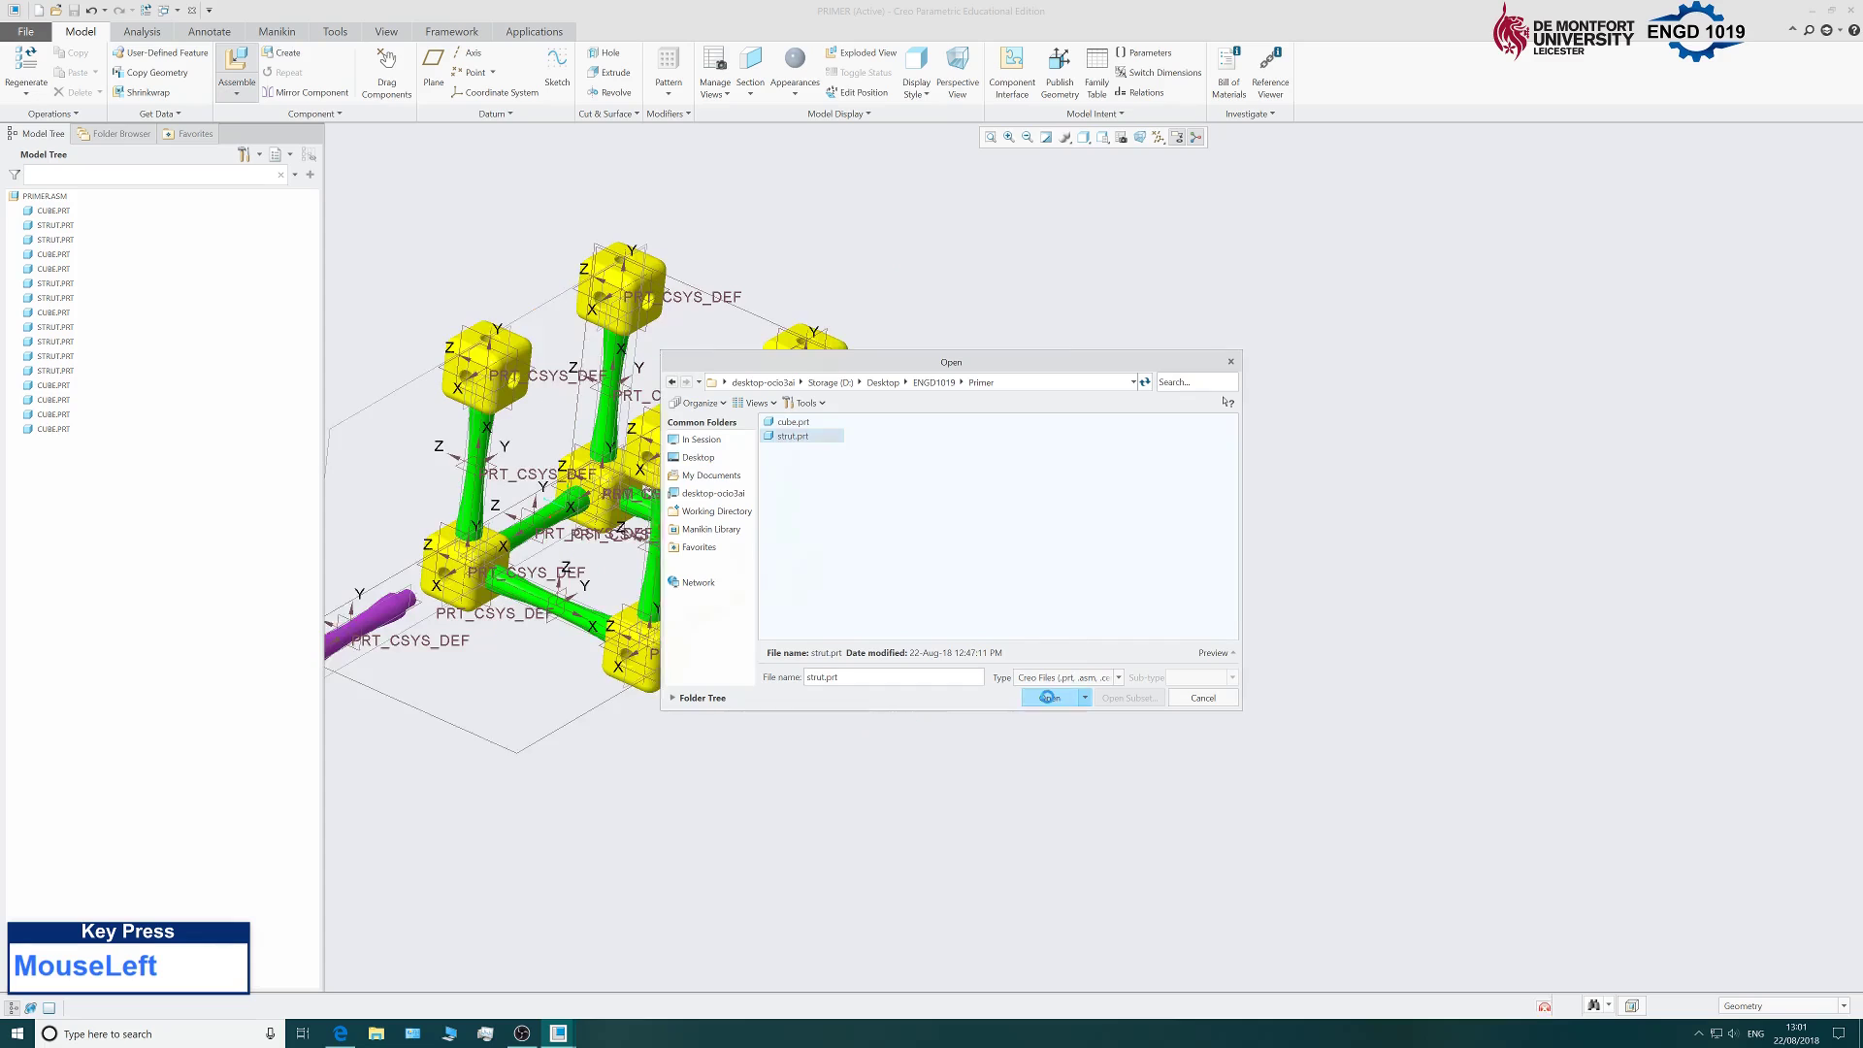
{"action": "scroll", "coordinate": [791, 580], "scroll_direction": "down", "scroll_amount": 3}
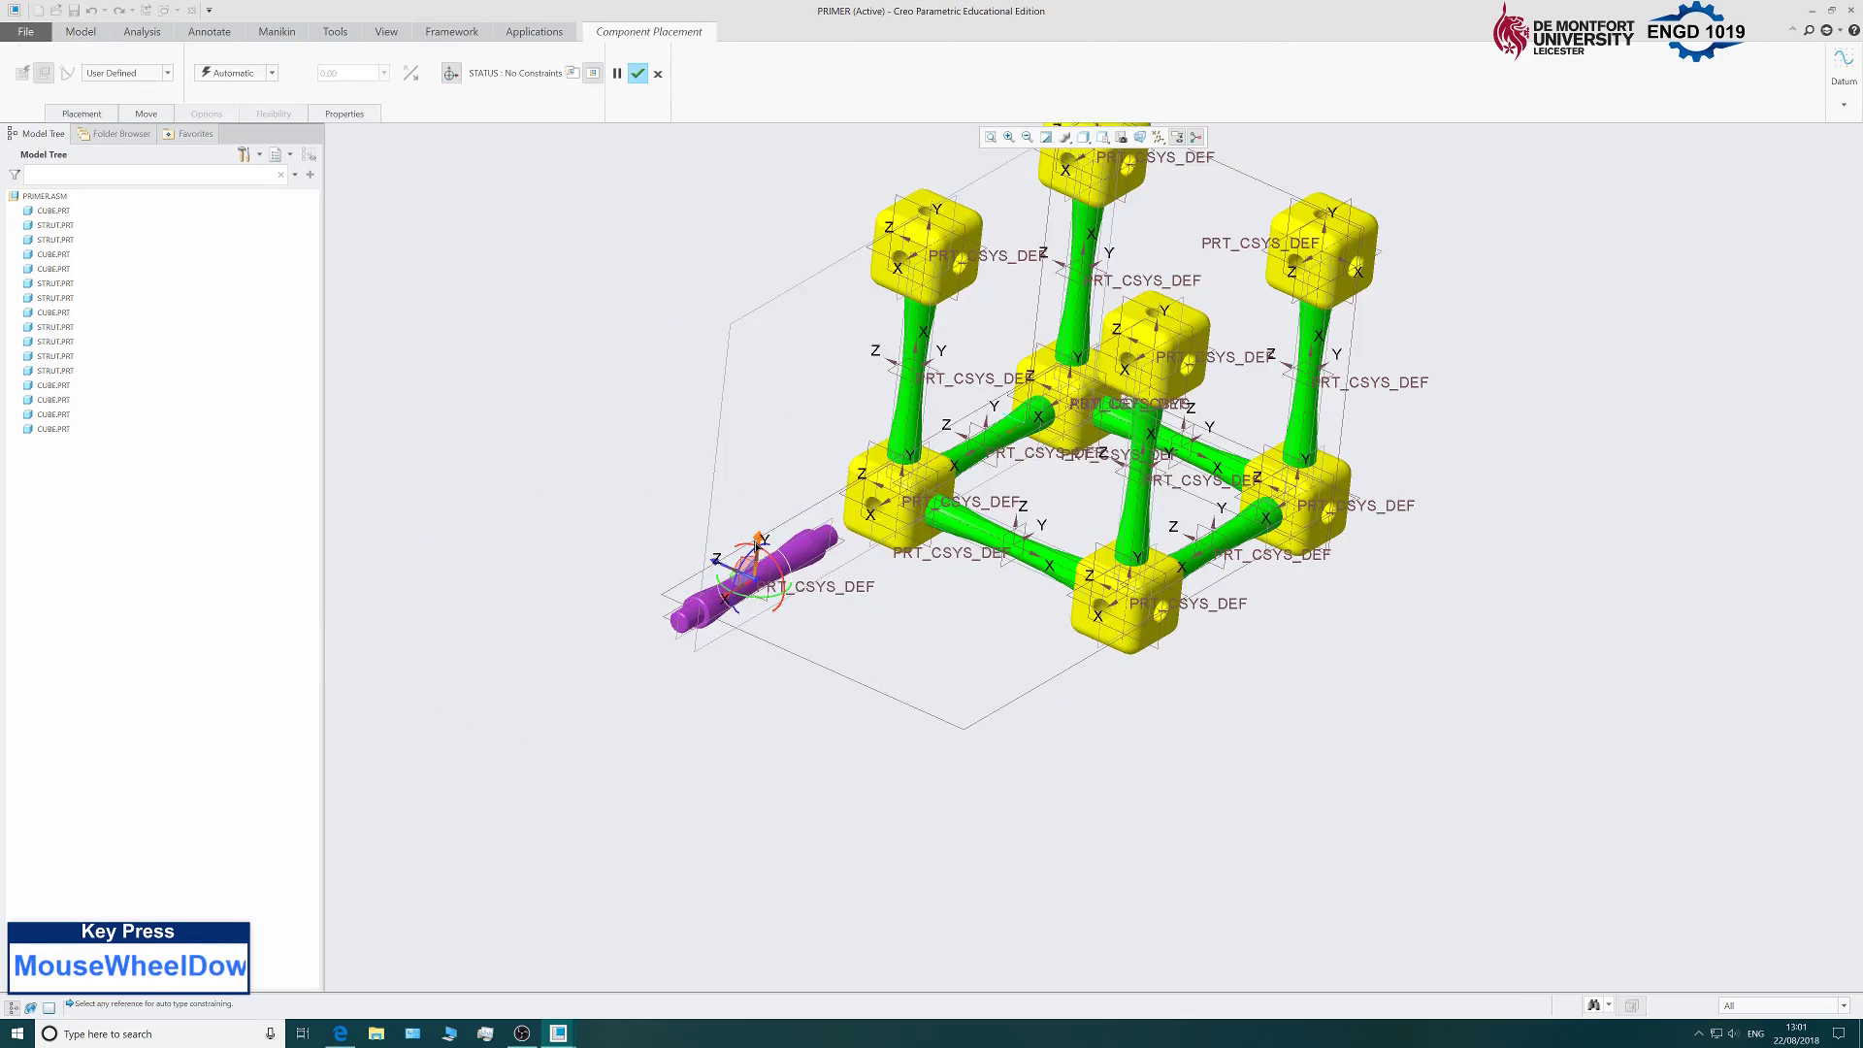
{"action": "left_click_drag", "start_coordinate": [758, 548], "coordinate": [792, 190]}
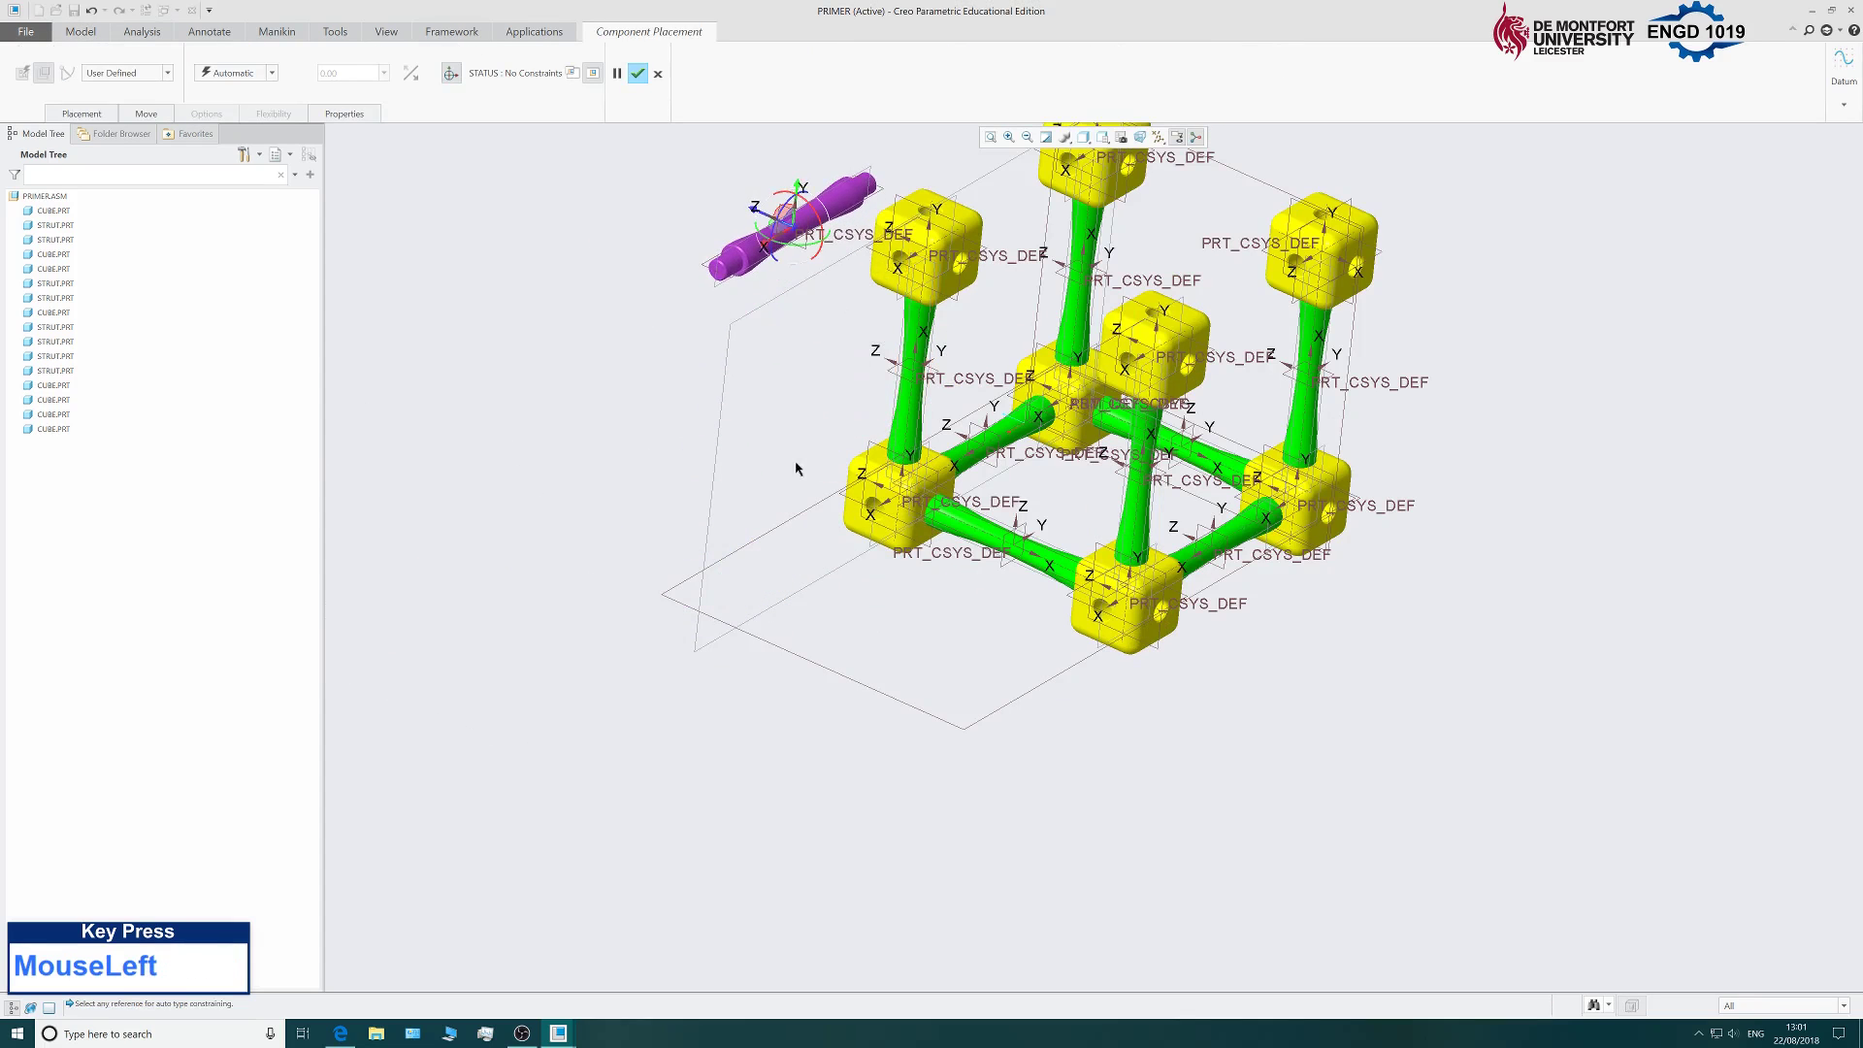
{"action": "middle_click_drag", "start_coordinate": [796, 468], "coordinate": [1301, 422]}
{"action": "left_click", "coordinate": [1318, 417]}
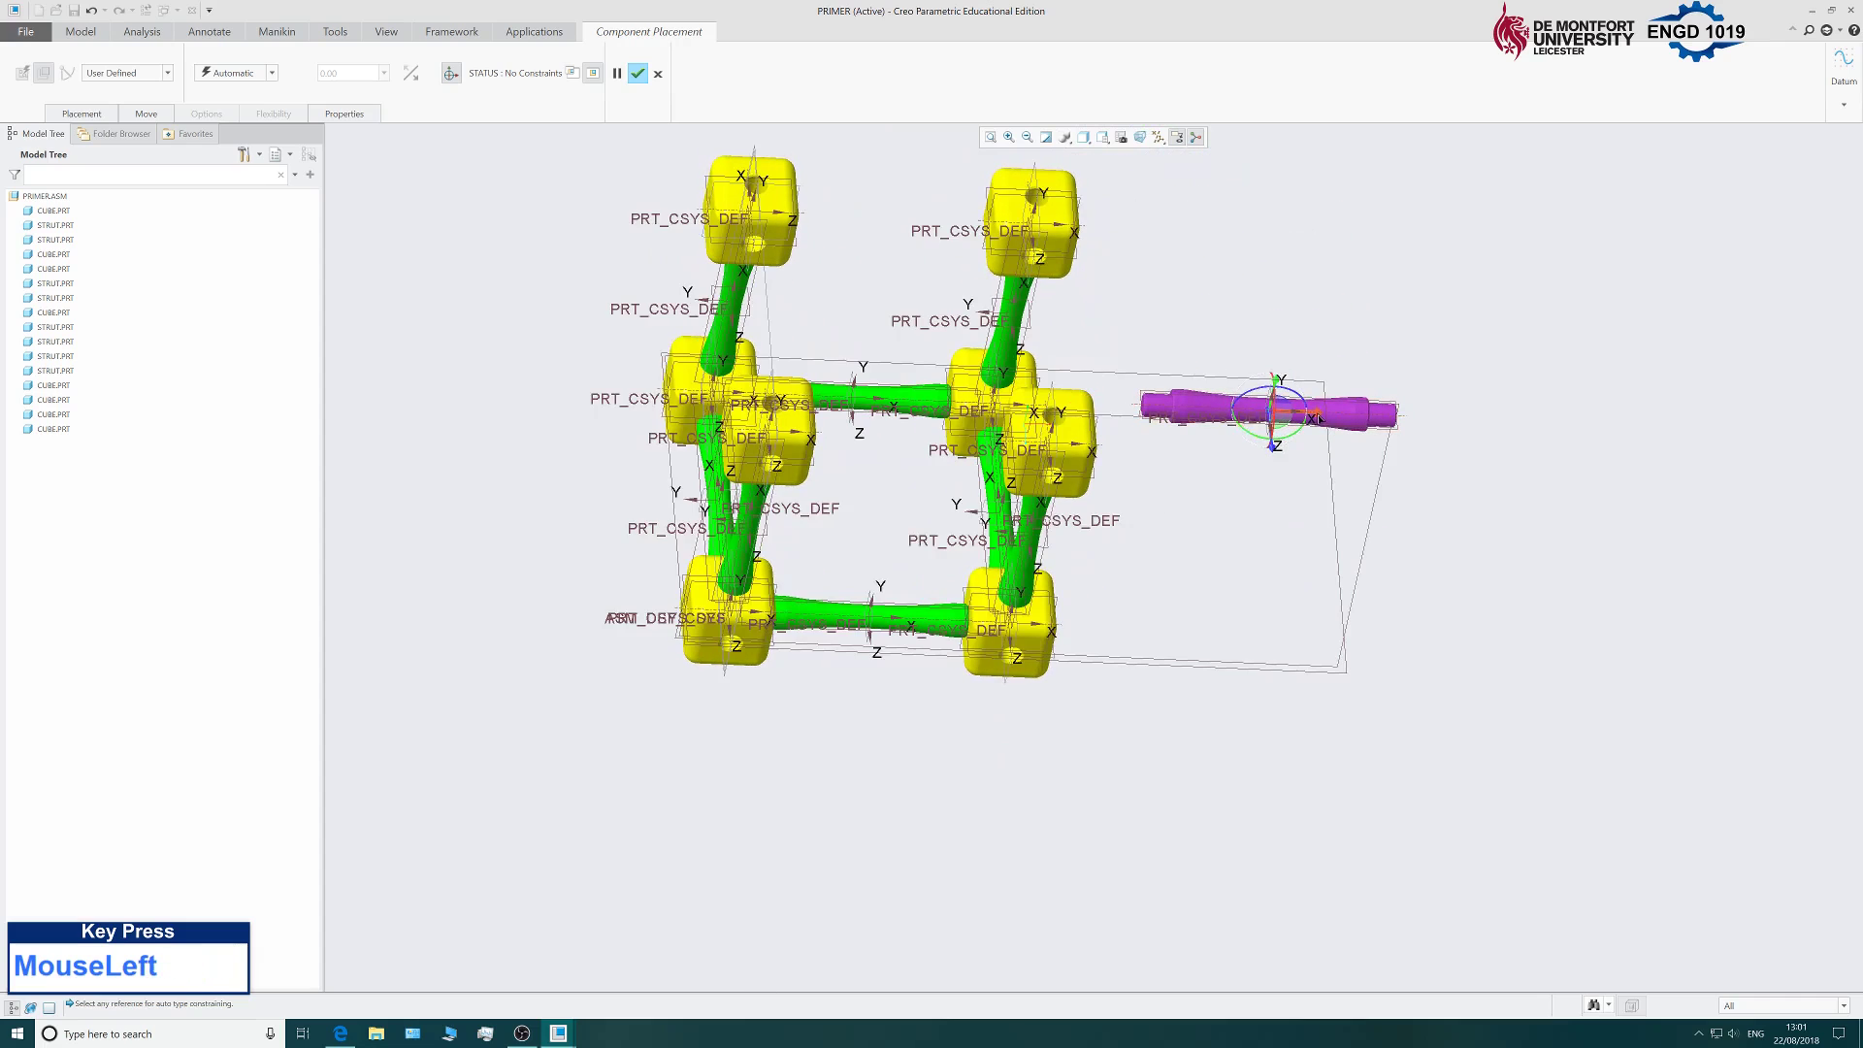
{"action": "left_click_drag", "start_coordinate": [1318, 417], "coordinate": [874, 485]}
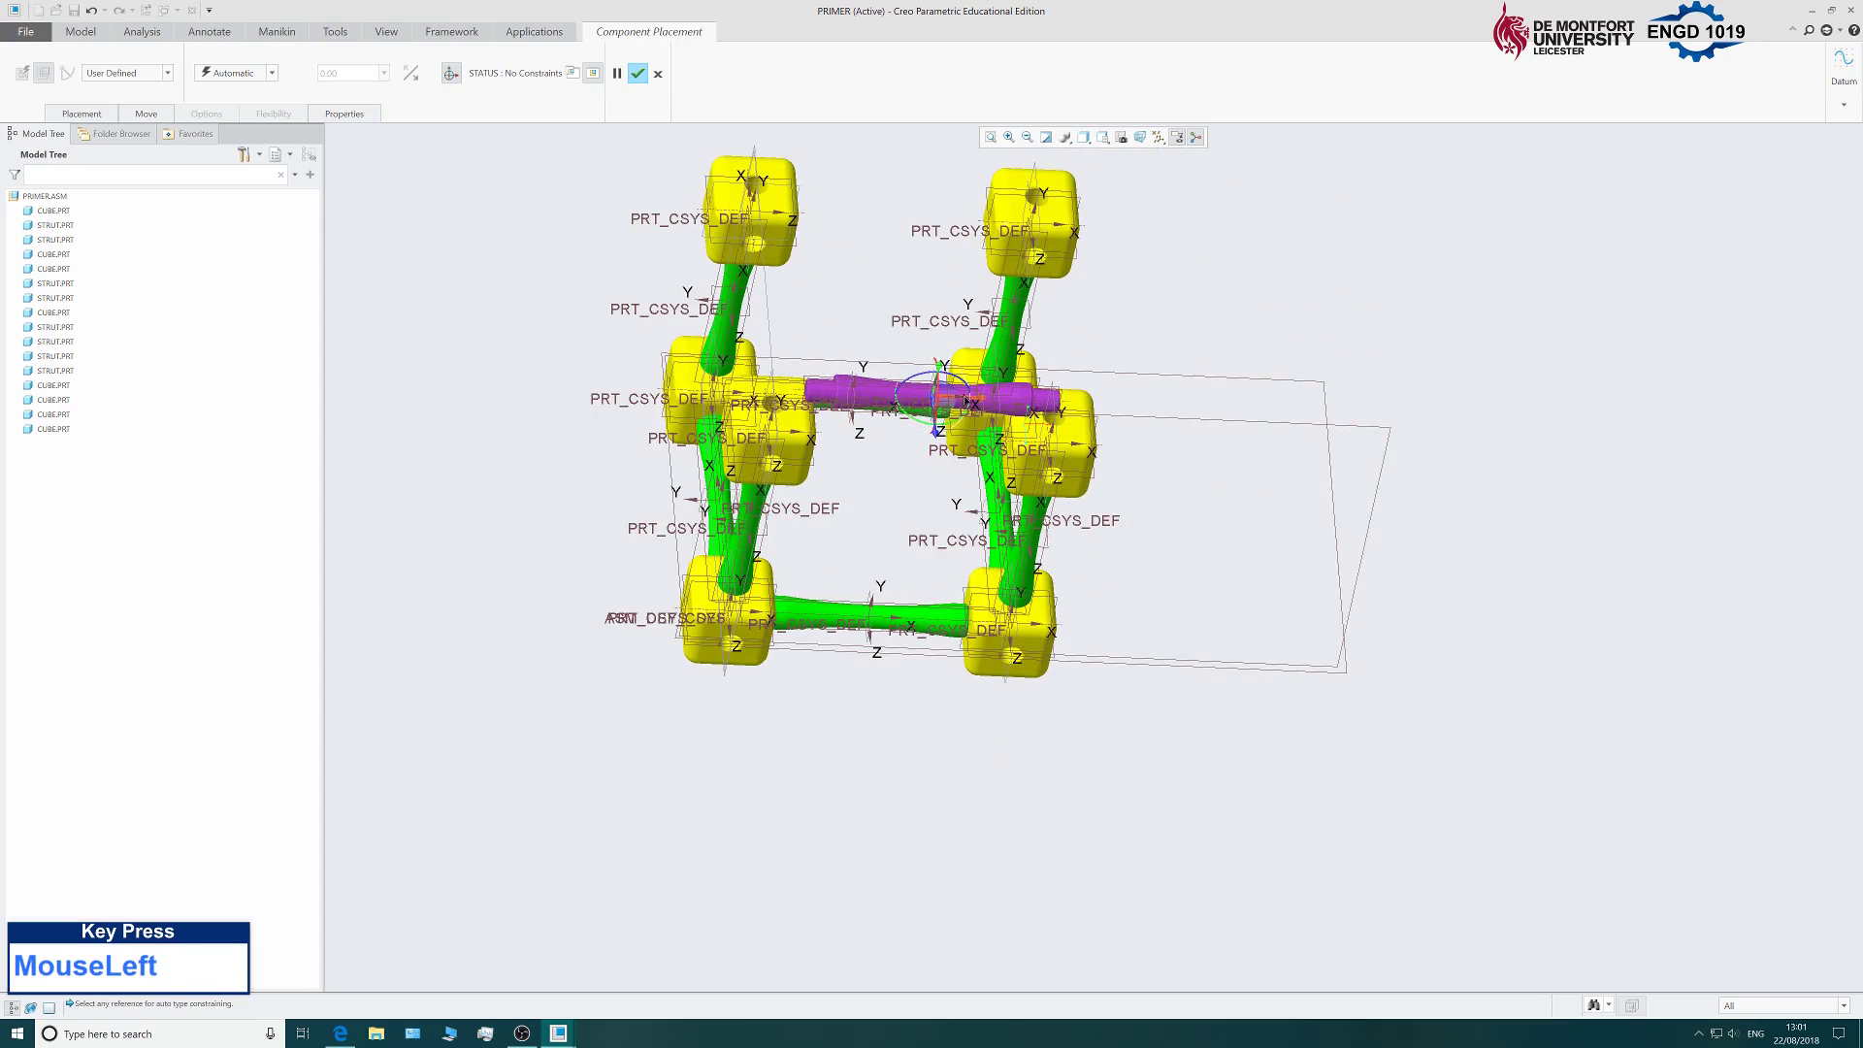
{"action": "left_click_drag", "start_coordinate": [967, 400], "coordinate": [1045, 403]}
{"action": "middle_click_drag", "start_coordinate": [1348, 483], "coordinate": [1297, 443]}
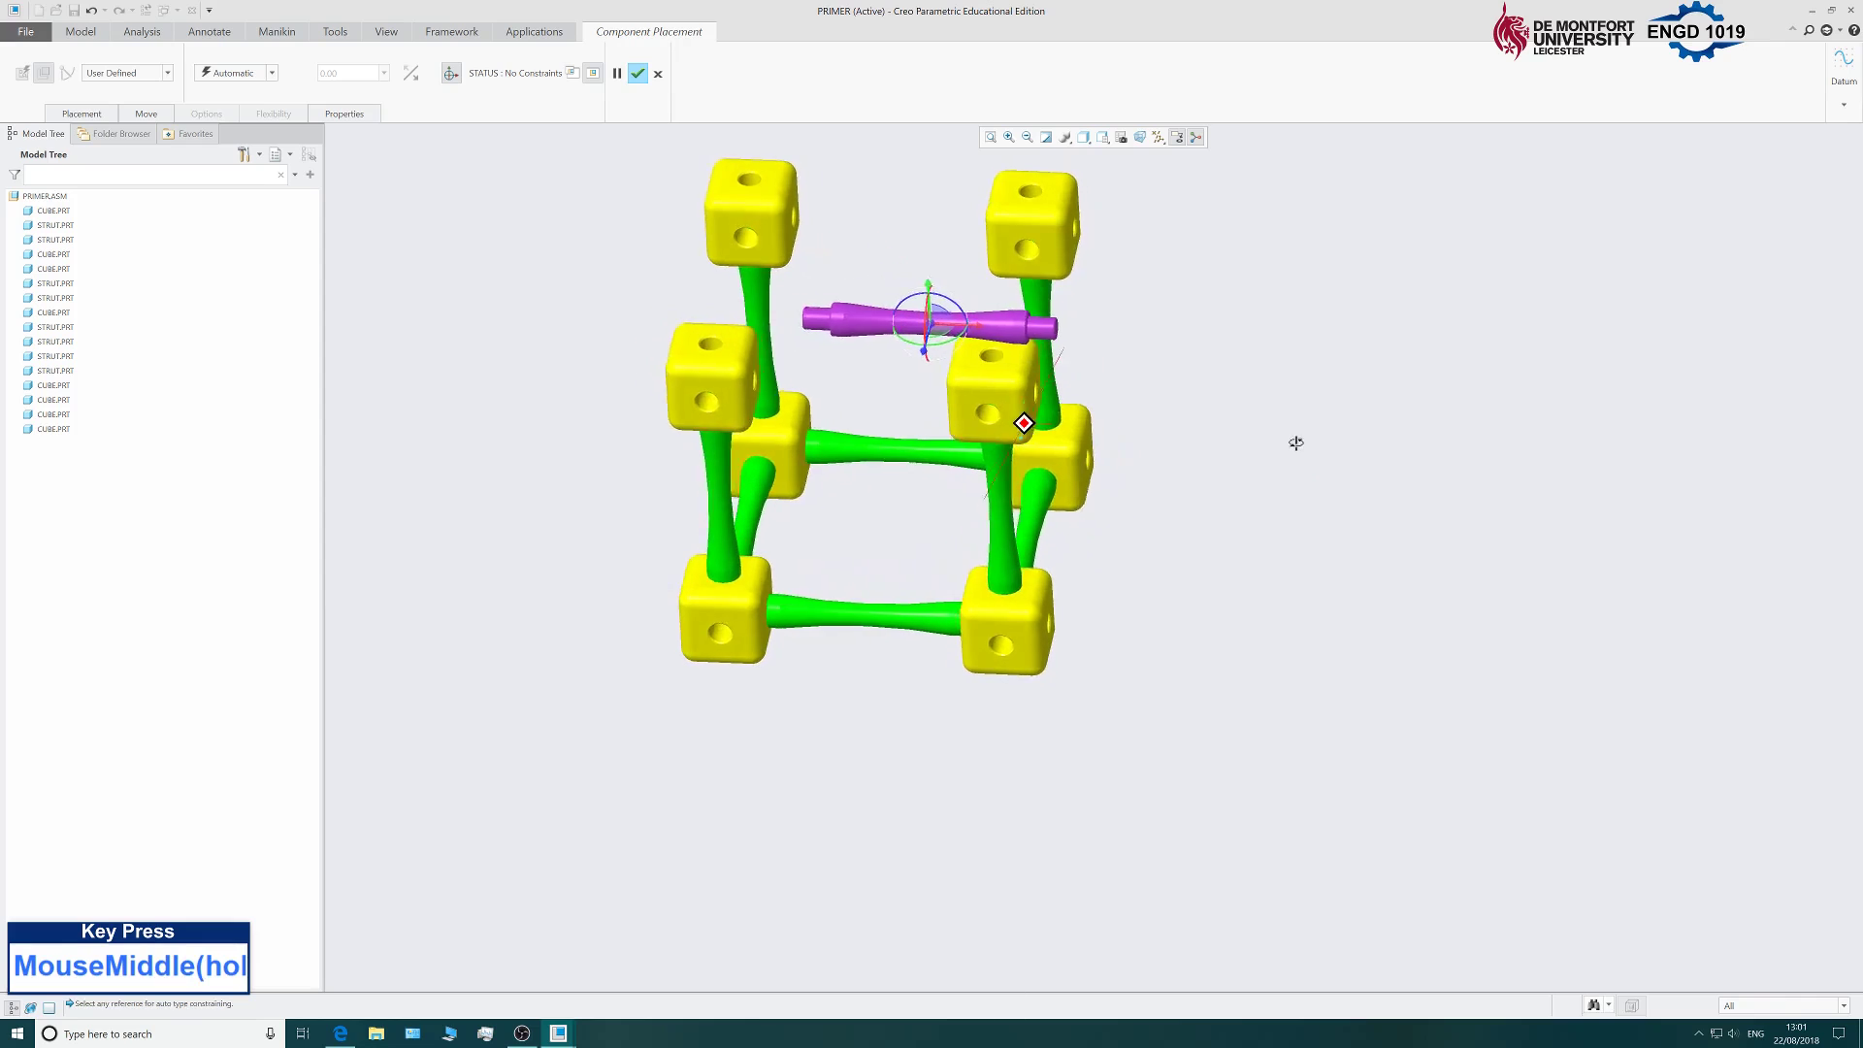
{"action": "scroll", "coordinate": [812, 316], "scroll_direction": "down", "scroll_amount": 3}
Snap the strut's left end onto the first cube.
{"action": "left_click", "coordinate": [823, 327]}
{"action": "scroll", "coordinate": [678, 451], "scroll_direction": "down", "scroll_amount": 1}
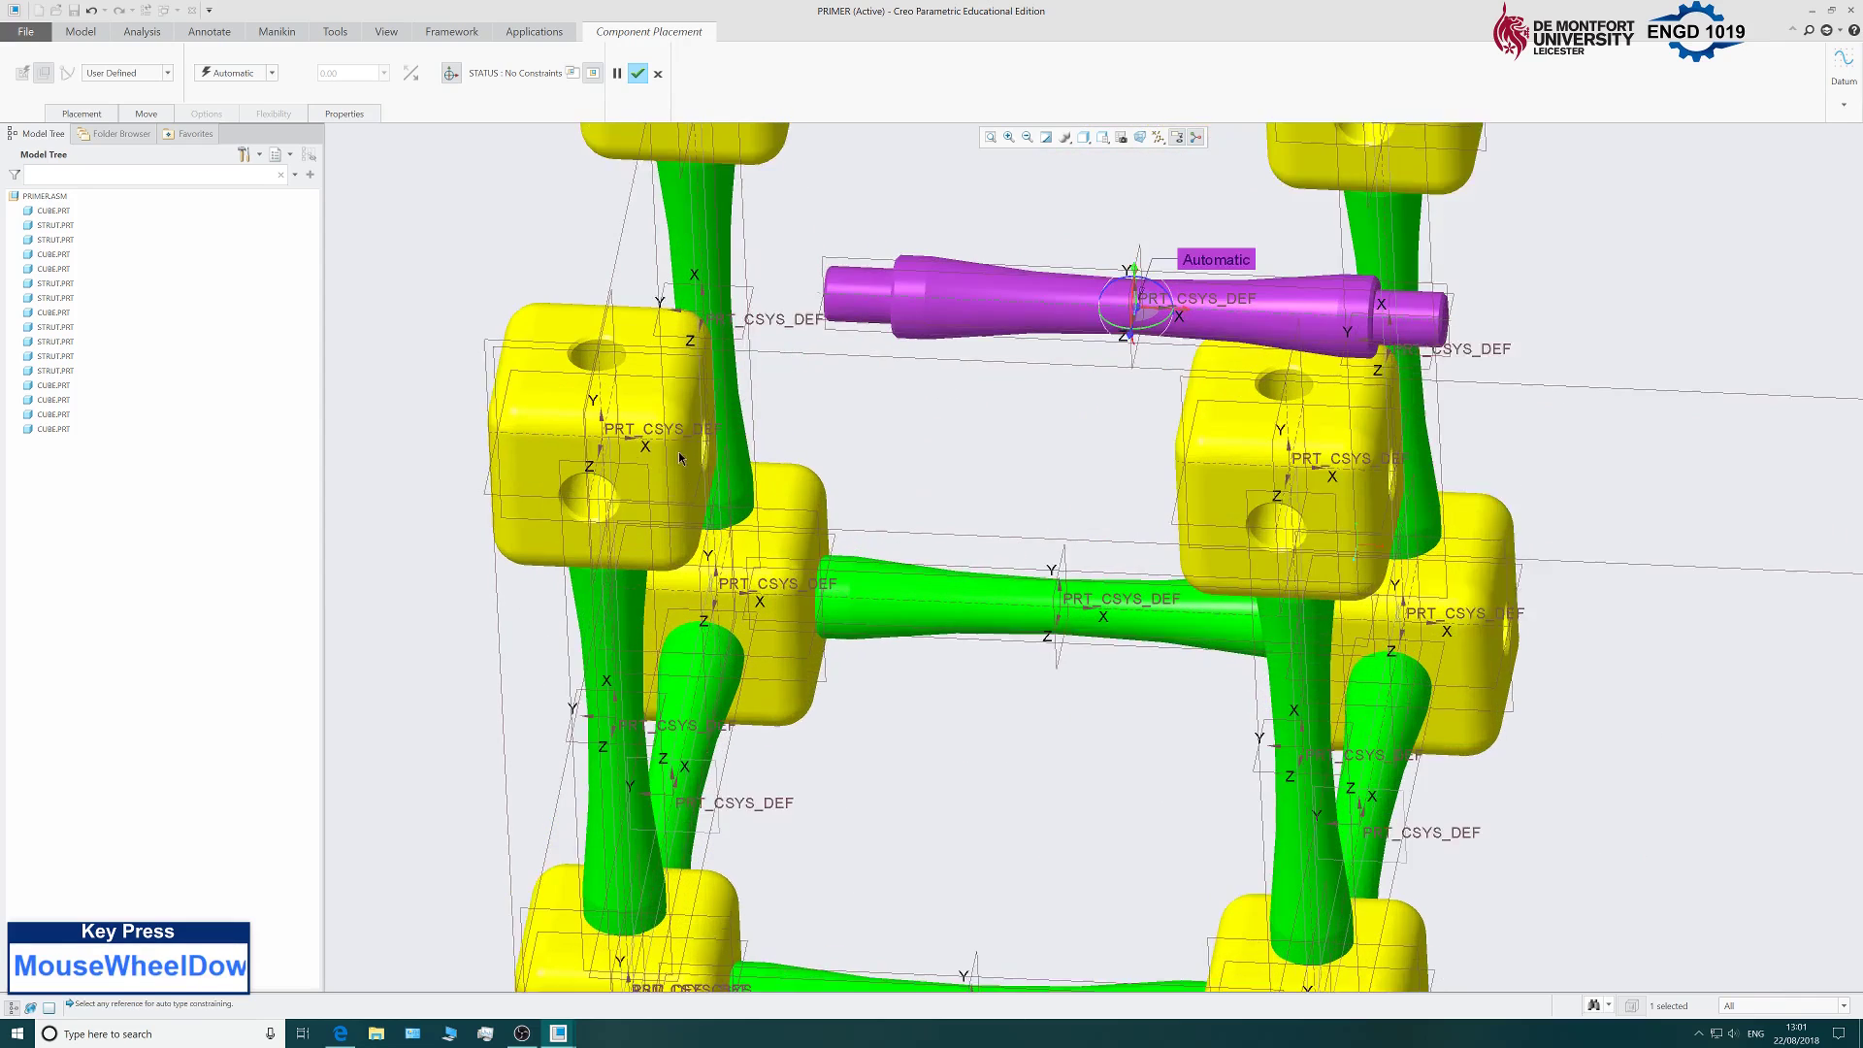
{"action": "scroll", "coordinate": [678, 451], "scroll_direction": "down", "scroll_amount": 1}
{"action": "left_click", "coordinate": [695, 432]}
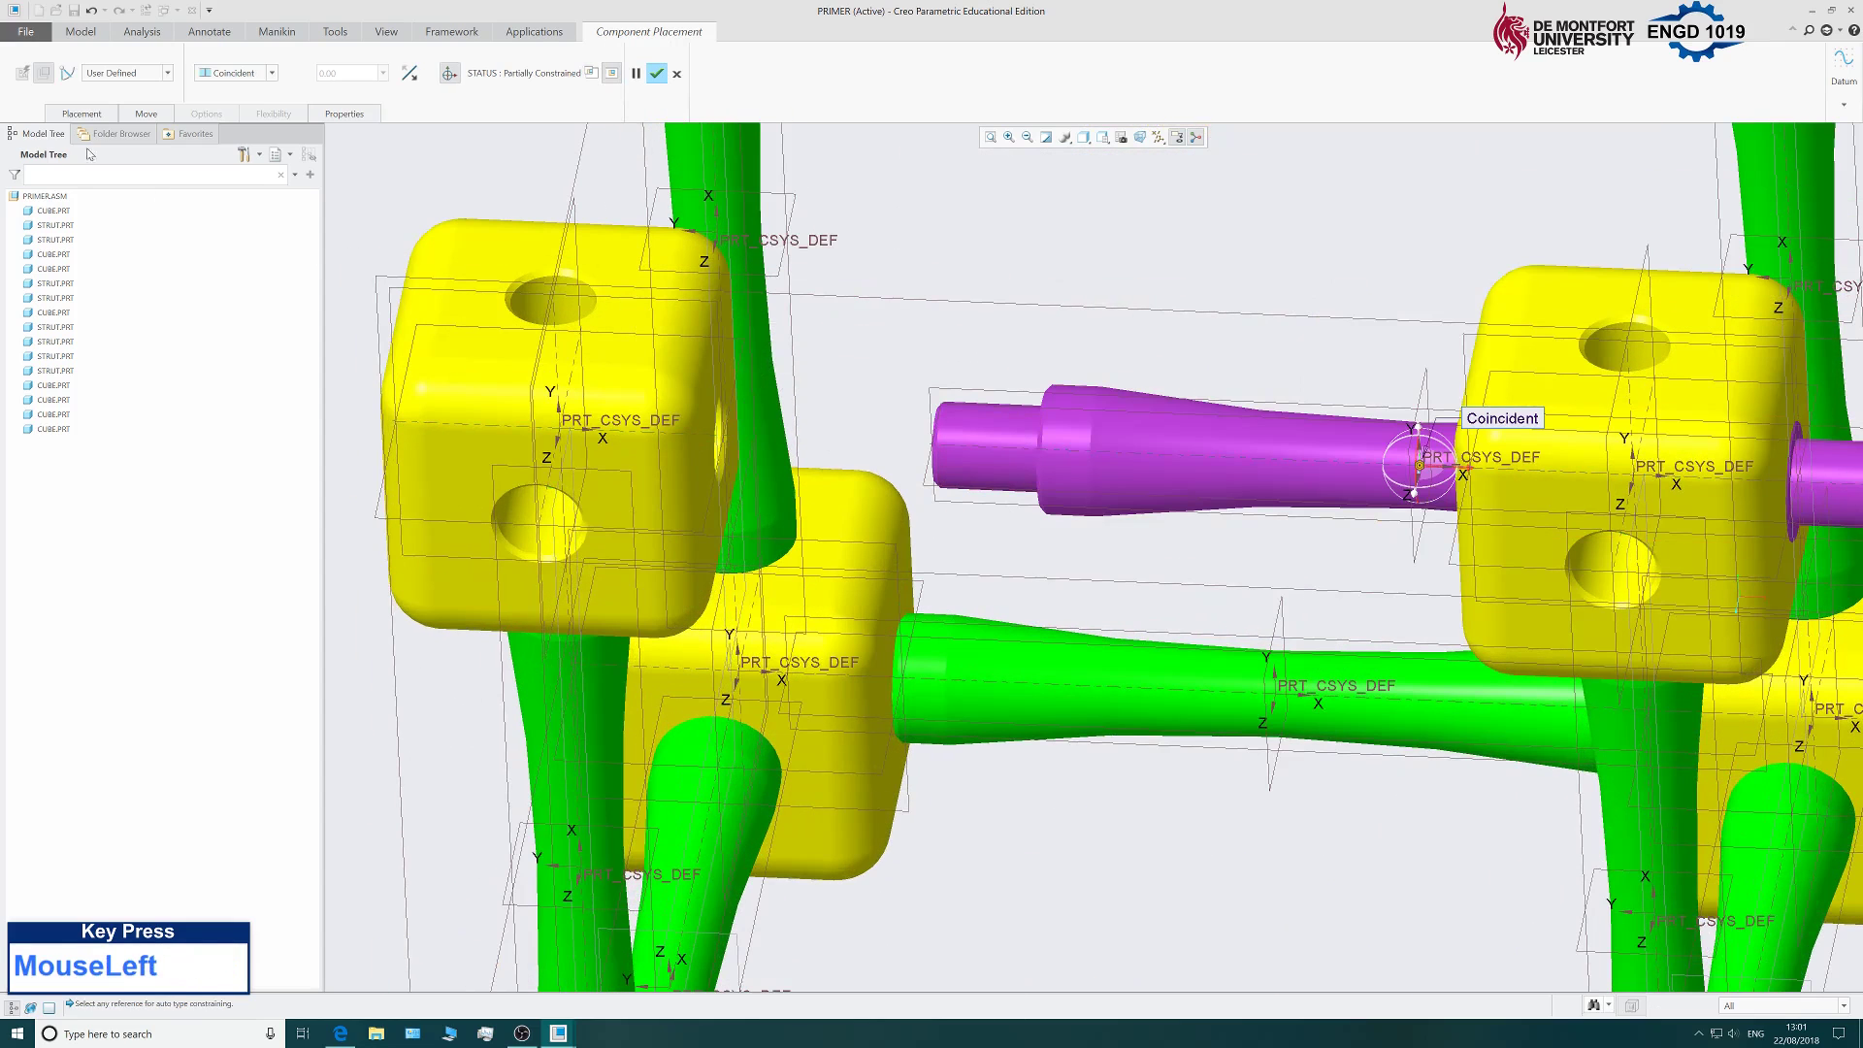
{"action": "left_click", "coordinate": [93, 117]}
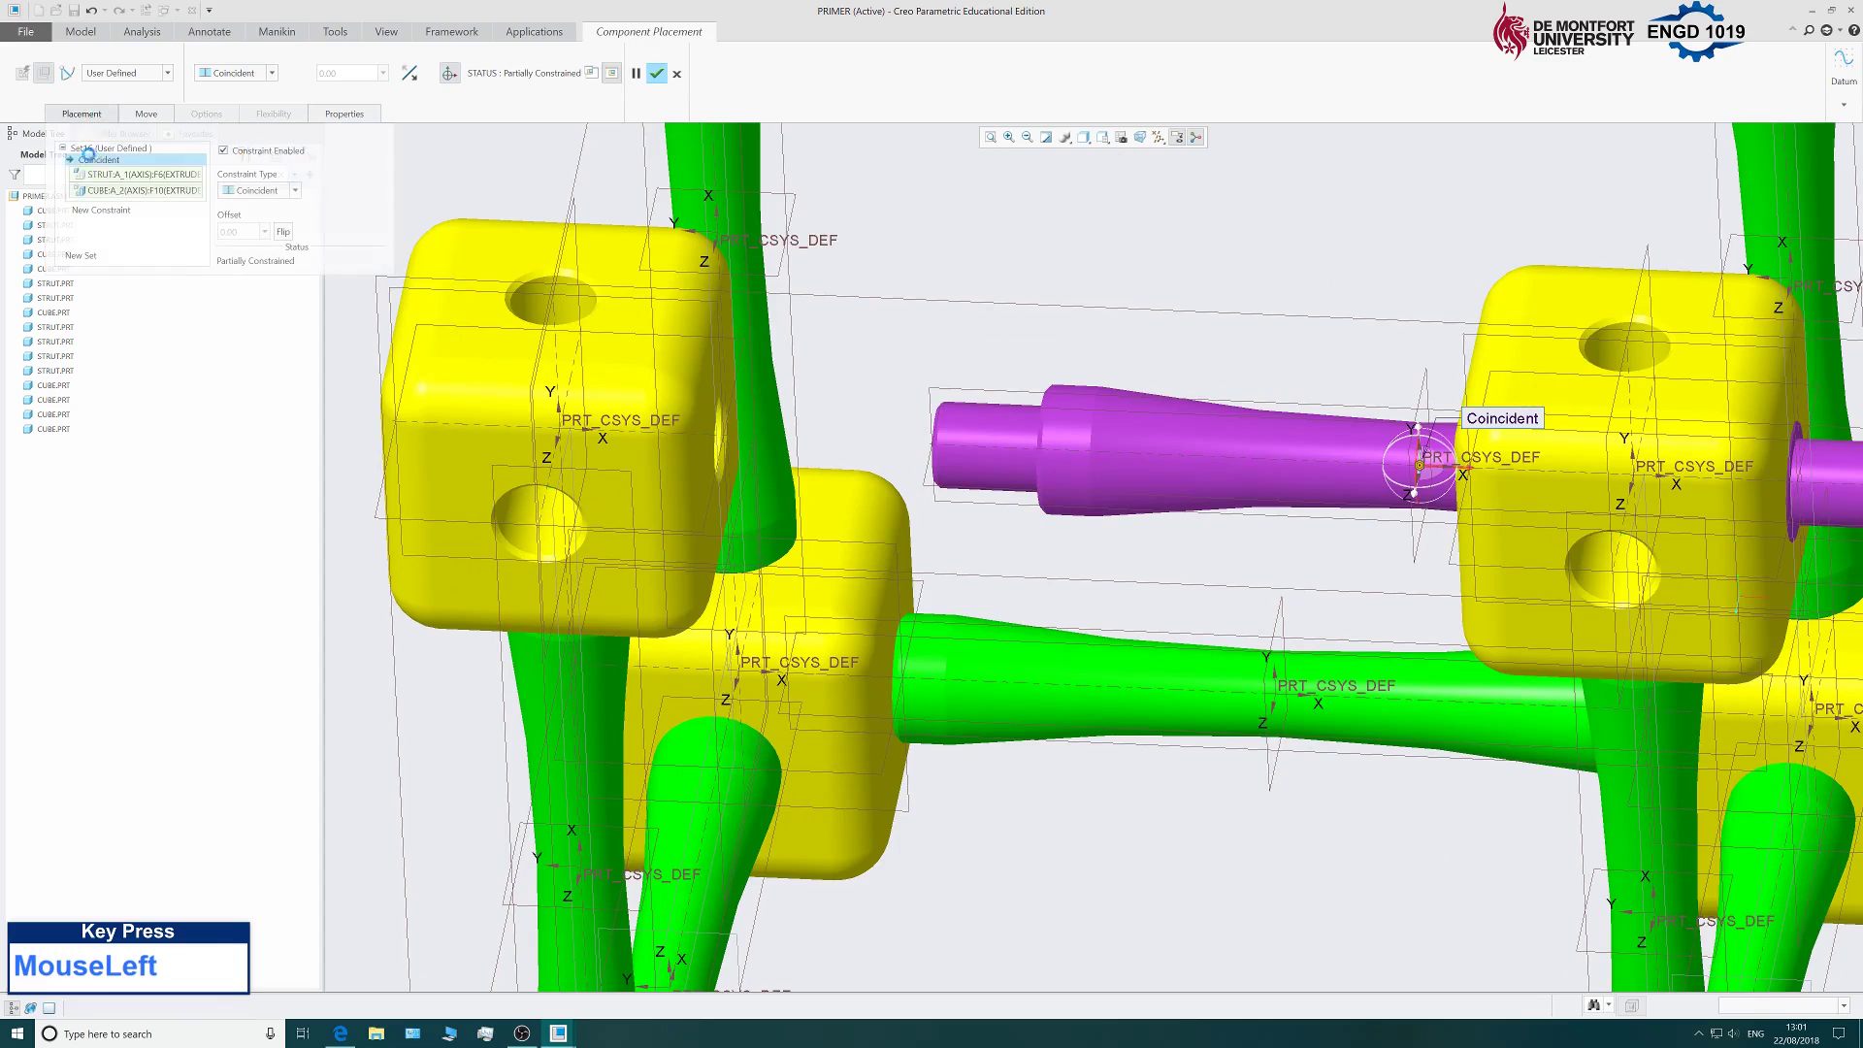
Seat the strut's other ring surface coincident against the receiving cube's face.
{"action": "left_click", "coordinate": [101, 221]}
{"action": "middle_click_drag", "start_coordinate": [743, 592], "coordinate": [1455, 423]}
{"action": "scroll", "coordinate": [1455, 423], "scroll_direction": "down", "scroll_amount": 3}
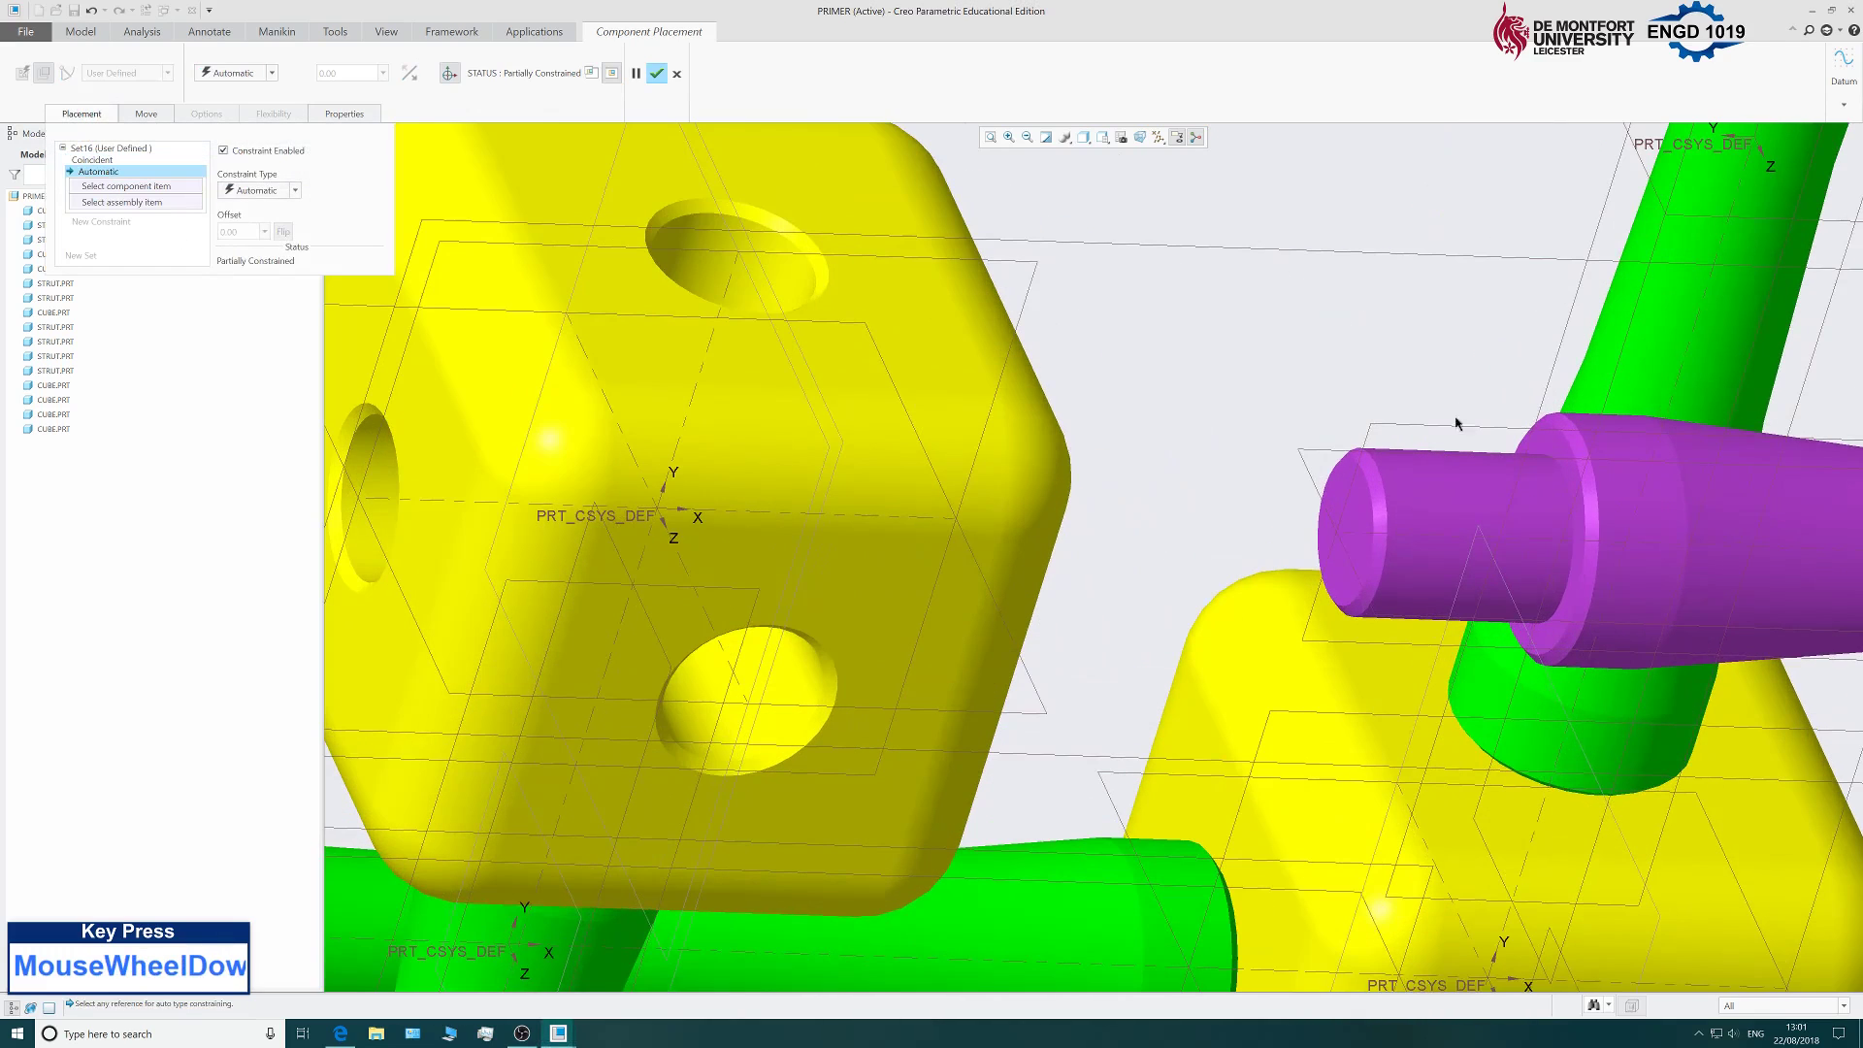
{"action": "left_click", "coordinate": [1564, 450]}
{"action": "scroll", "coordinate": [1302, 393], "scroll_direction": "up", "scroll_amount": 2}
{"action": "middle_click_drag", "start_coordinate": [1302, 393], "coordinate": [1053, 417]}
{"action": "scroll", "coordinate": [1053, 418], "scroll_direction": "up", "scroll_amount": 2}
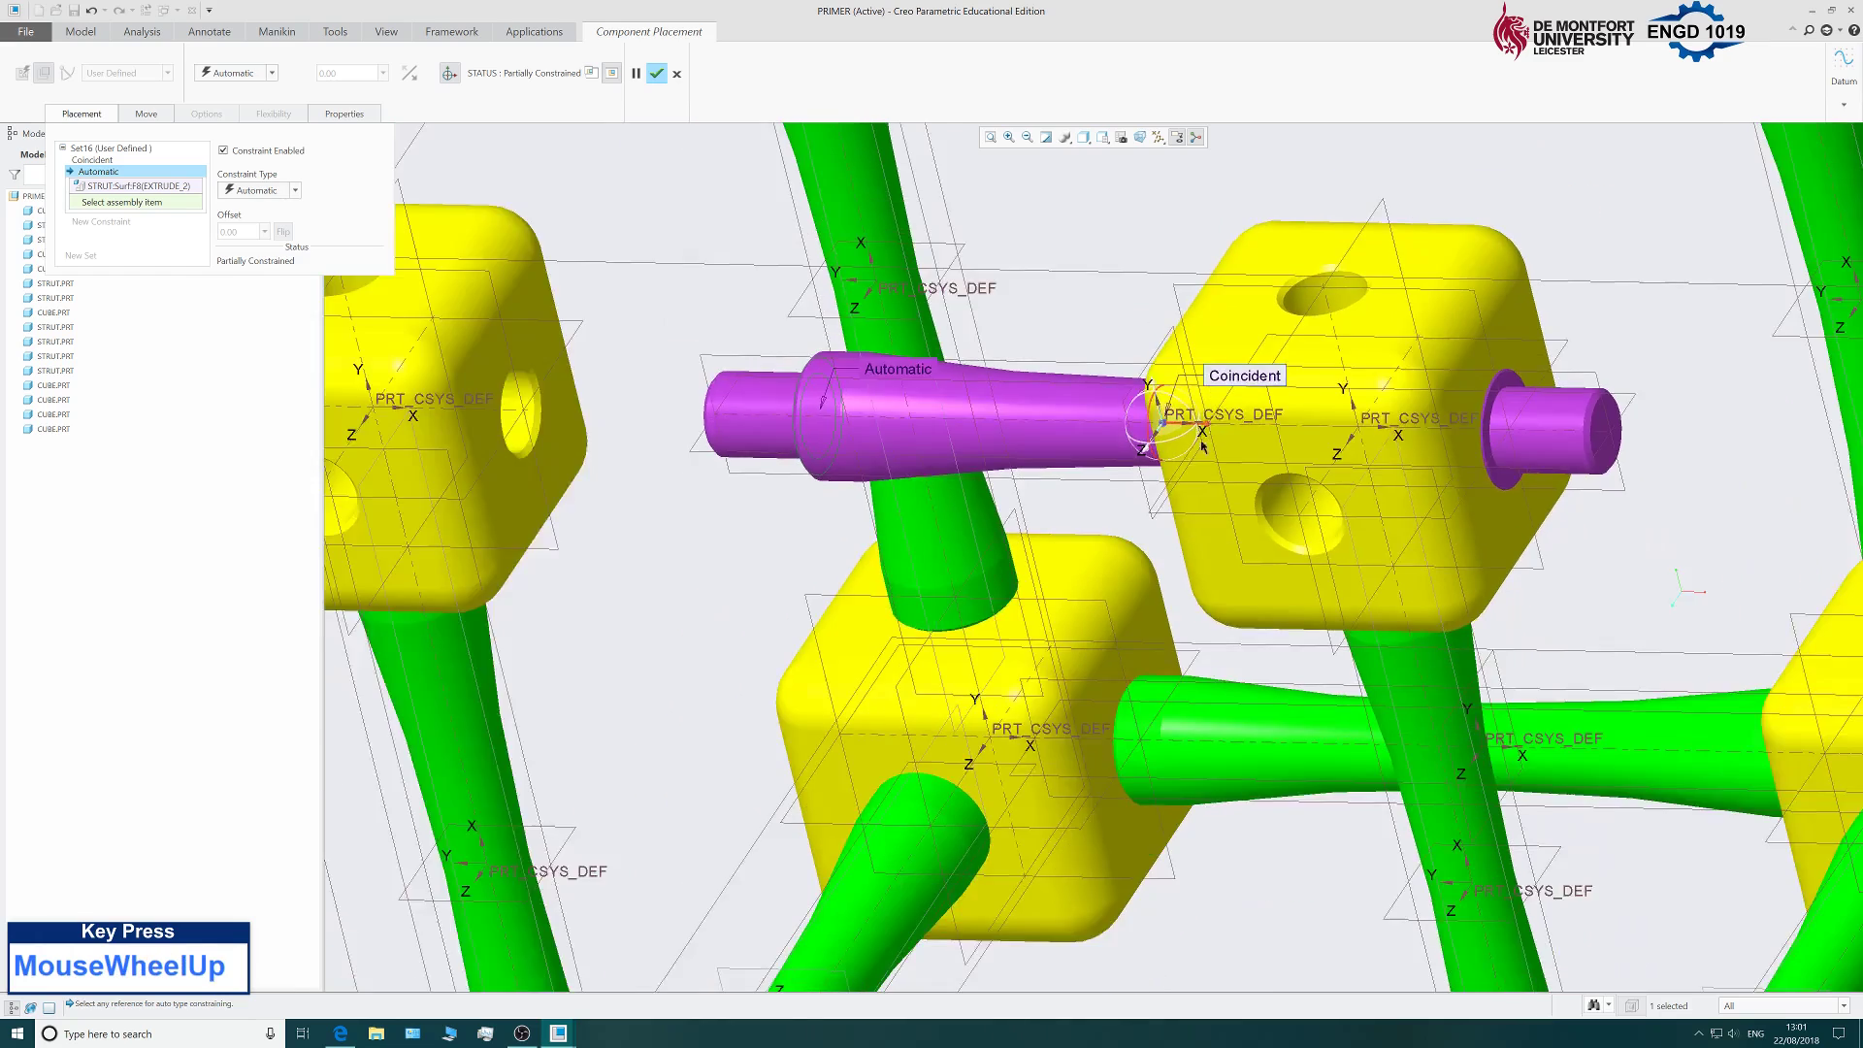
{"action": "scroll", "coordinate": [831, 407], "scroll_direction": "down", "scroll_amount": 2}
{"action": "left_click", "coordinate": [539, 476]}
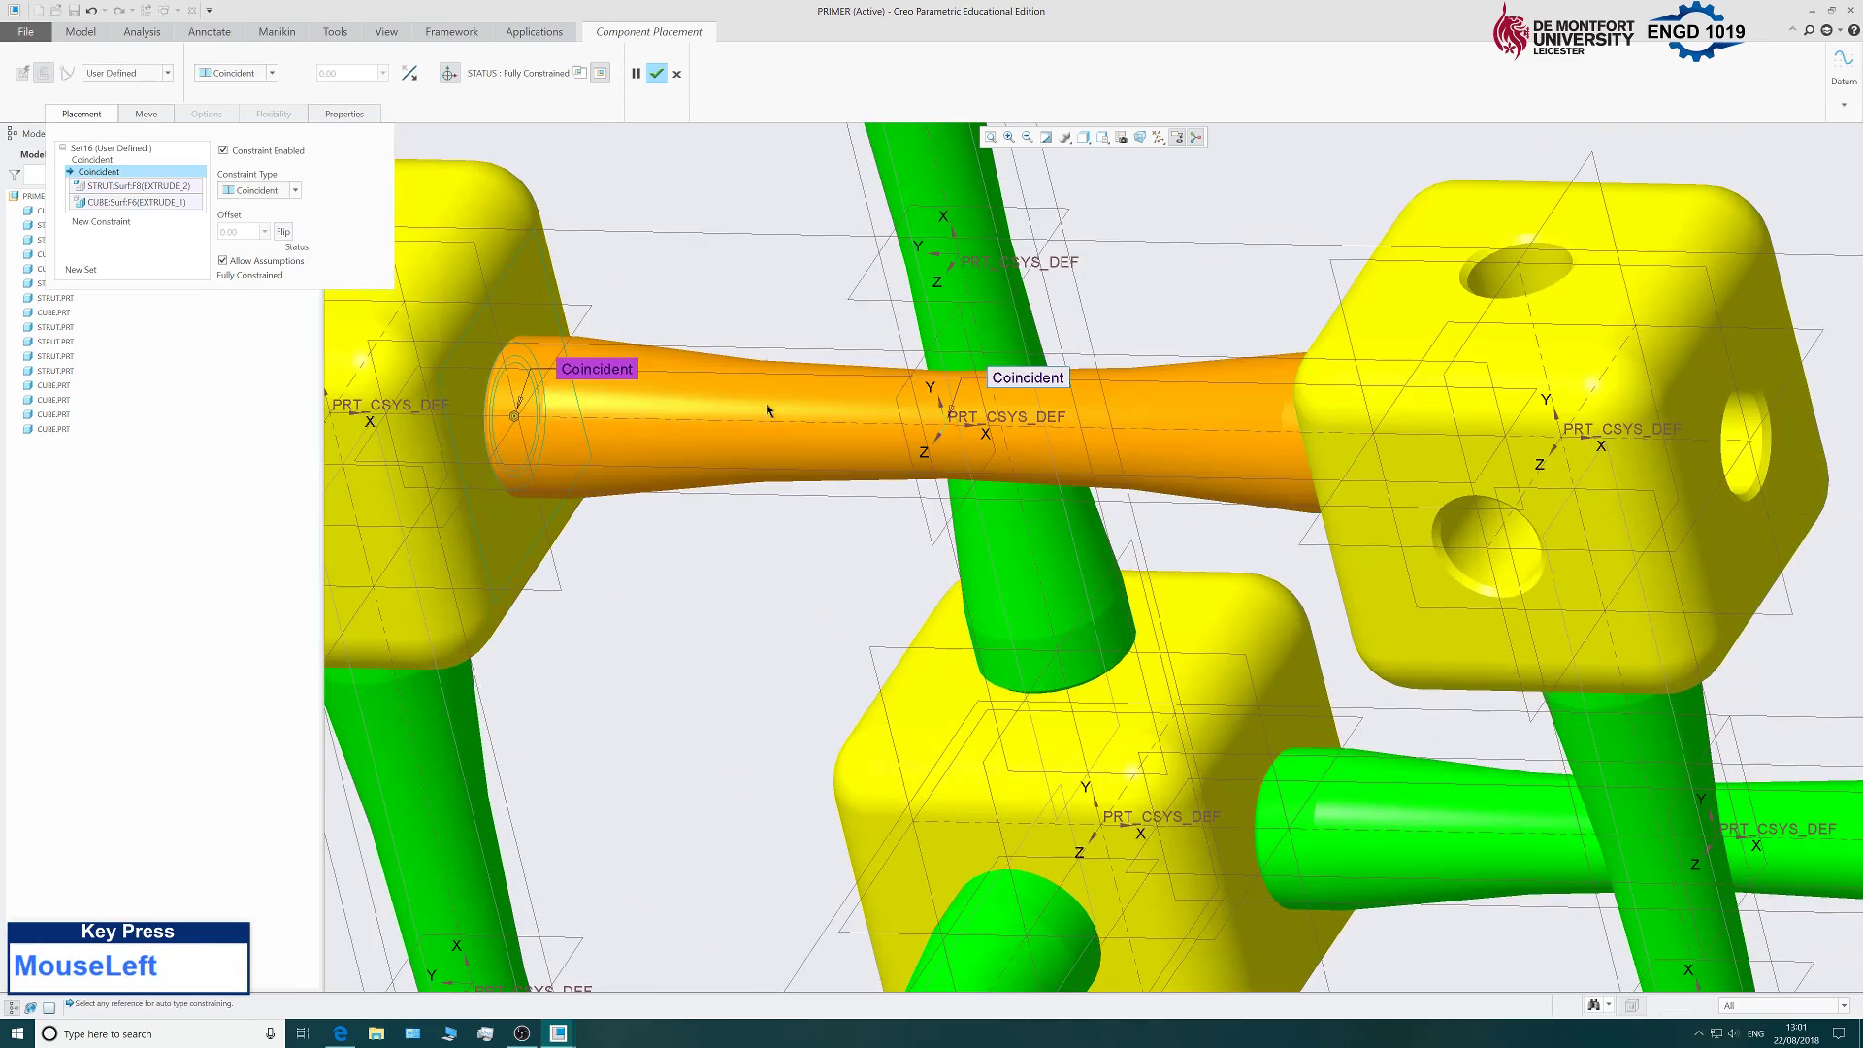
{"action": "scroll", "coordinate": [953, 365], "scroll_direction": "up", "scroll_amount": 3}
Check the strut's fit and confirm its placement.
{"action": "middle_click_drag", "start_coordinate": [953, 365], "coordinate": [1028, 291]}
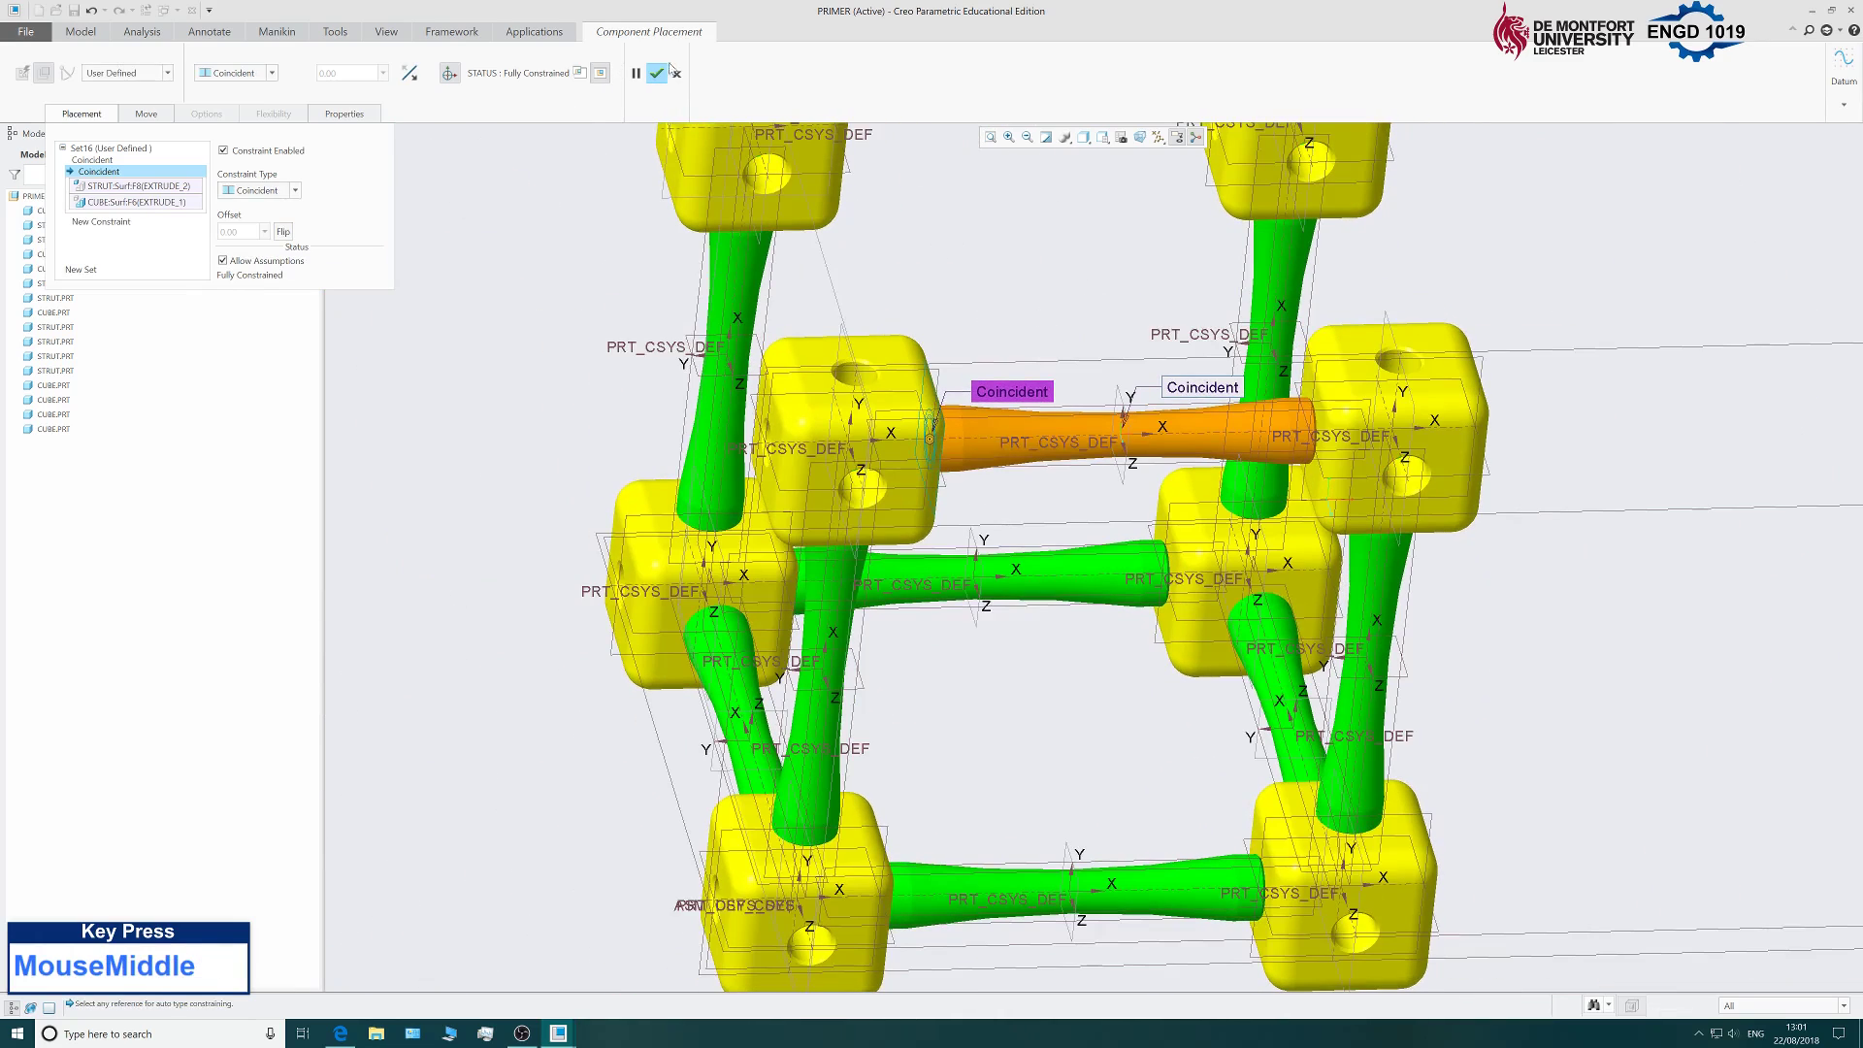
{"action": "left_click", "coordinate": [658, 74]}
{"action": "scroll", "coordinate": [475, 233], "scroll_direction": "down", "scroll_amount": 2}
{"action": "scroll", "coordinate": [475, 233], "scroll_direction": "up", "scroll_amount": 2}
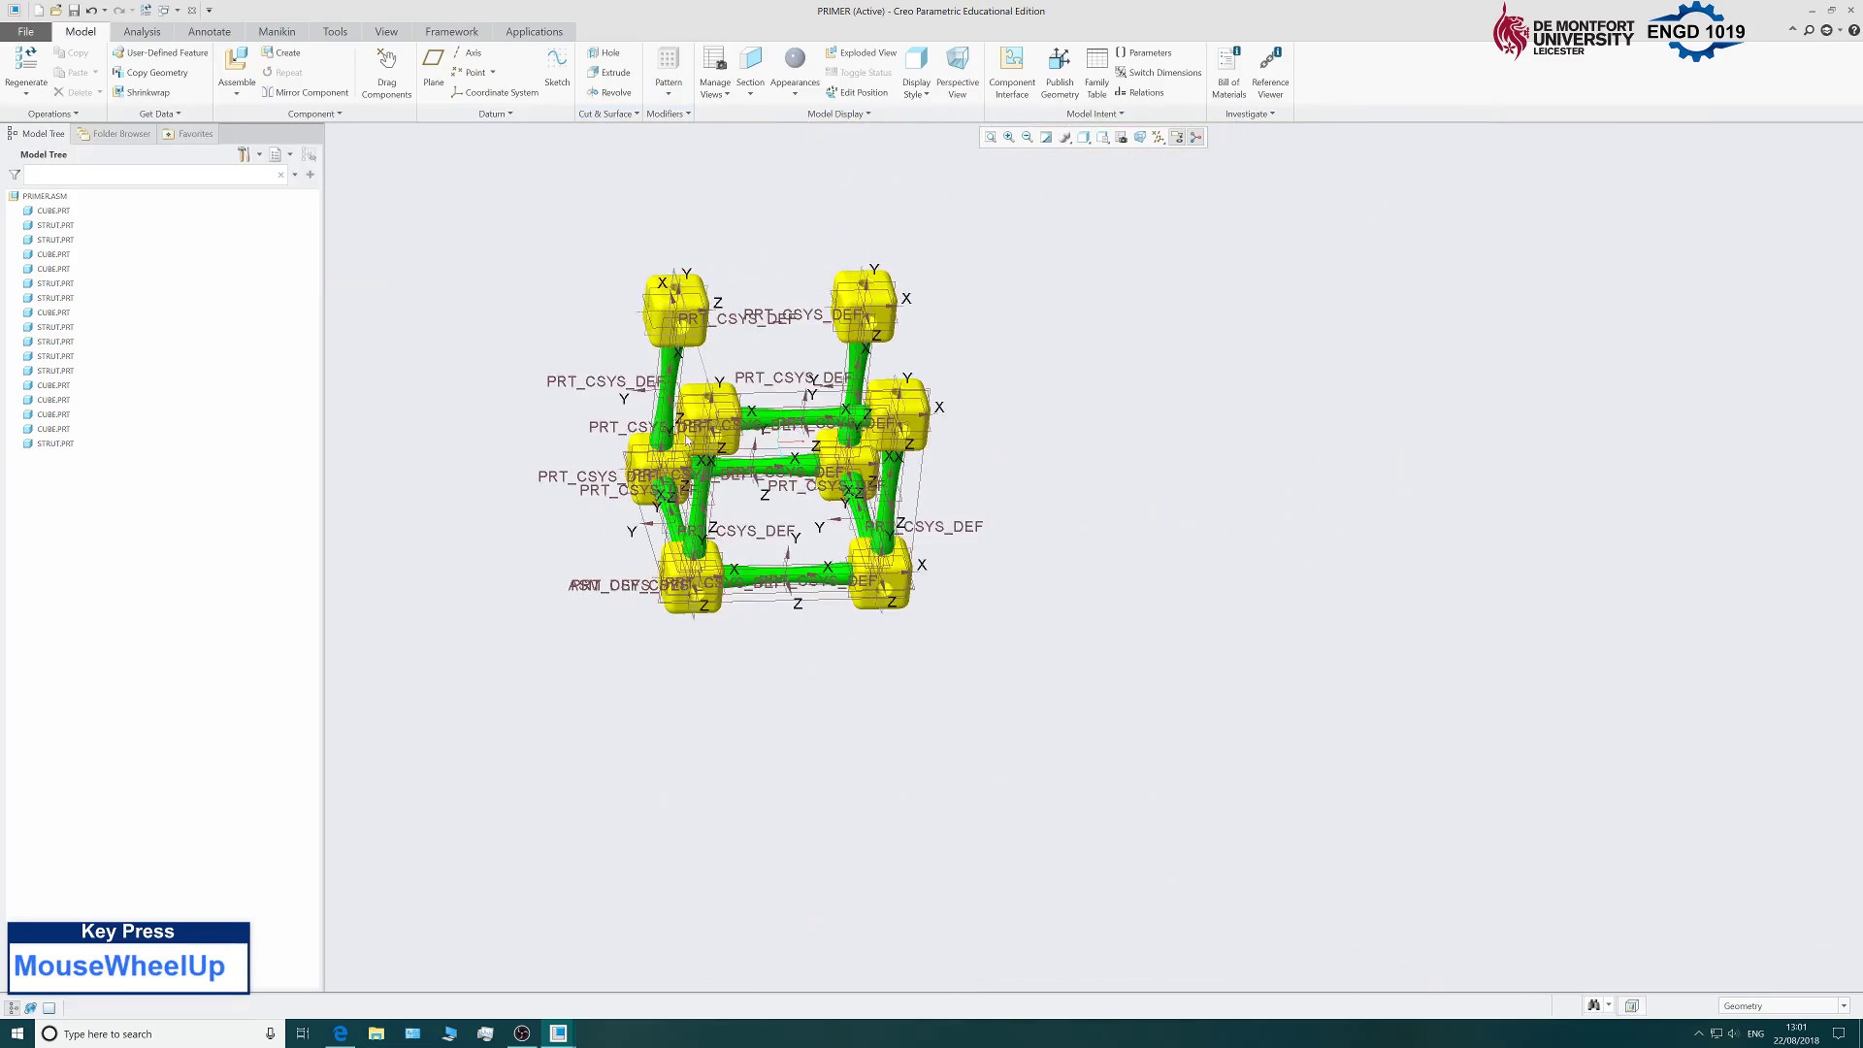
{"action": "scroll", "coordinate": [475, 233], "scroll_direction": "down", "scroll_amount": 3}
Bring in another strut.prt and move it up toward the frame.
{"action": "left_click", "coordinate": [236, 66]}
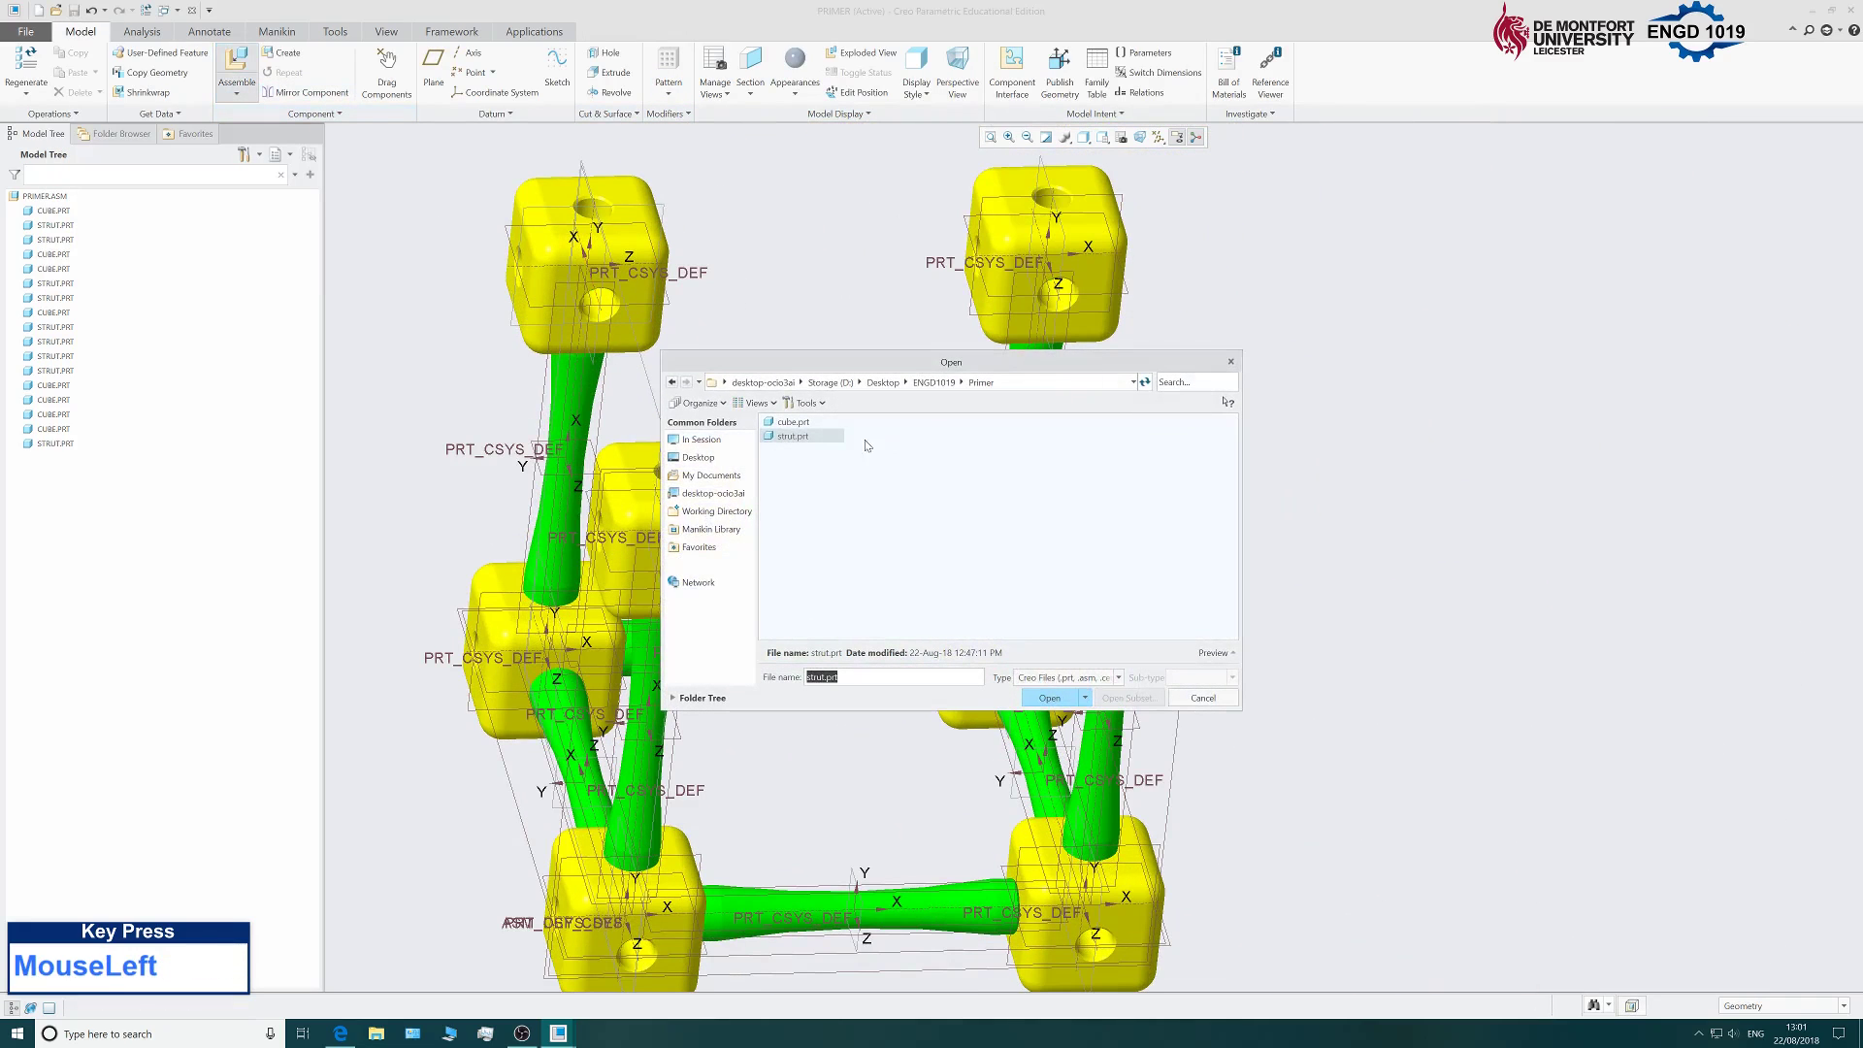
{"action": "left_click", "coordinate": [1047, 699]}
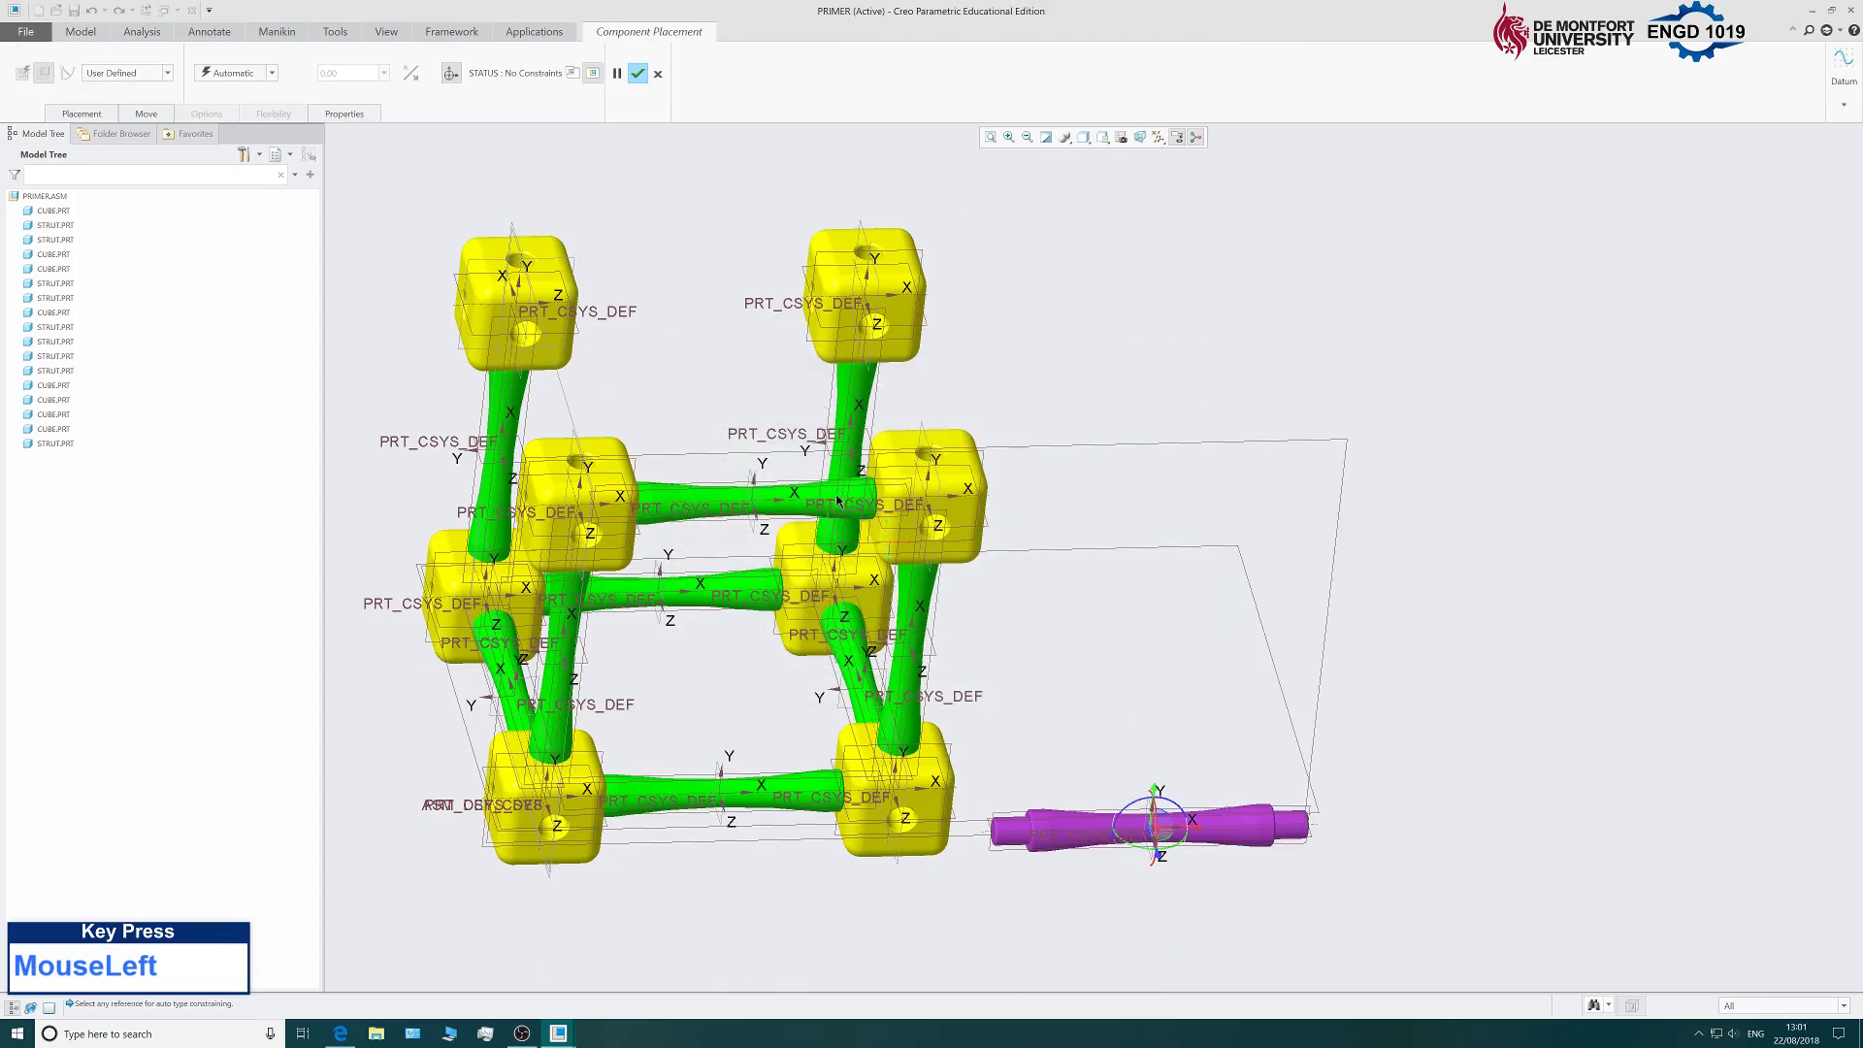
{"action": "left_click_drag", "start_coordinate": [1059, 770], "coordinate": [1110, 339]}
{"action": "scroll", "coordinate": [1079, 389], "scroll_direction": "down", "scroll_amount": 2}
Make the strut's axis coincident with the cube hole's axis.
{"action": "left_click", "coordinate": [1080, 388]}
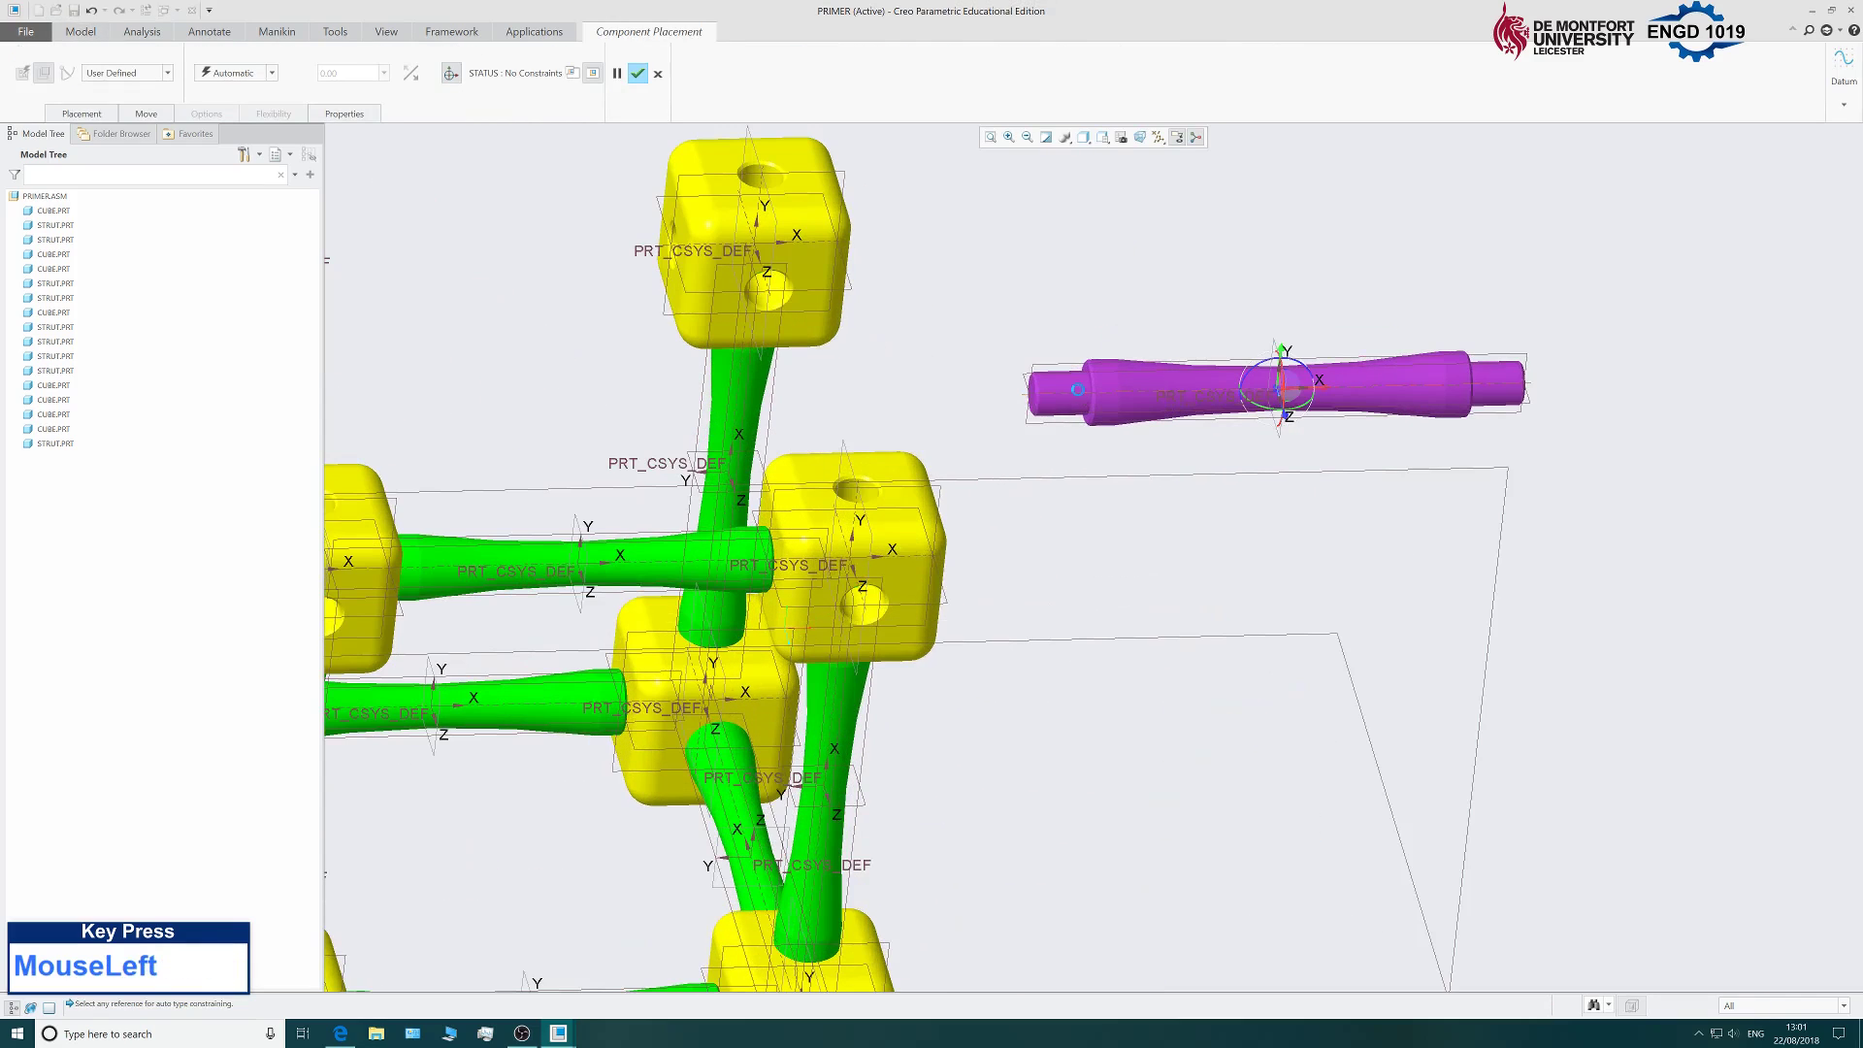
{"action": "scroll", "coordinate": [1077, 427], "scroll_direction": "up", "scroll_amount": 3}
{"action": "scroll", "coordinate": [1020, 448], "scroll_direction": "down", "scroll_amount": 2}
{"action": "middle_click", "coordinate": [1020, 448]}
{"action": "middle_click_drag", "start_coordinate": [1020, 447], "coordinate": [990, 383]}
{"action": "scroll", "coordinate": [990, 379], "scroll_direction": "down", "scroll_amount": 3}
{"action": "left_click", "coordinate": [982, 380]}
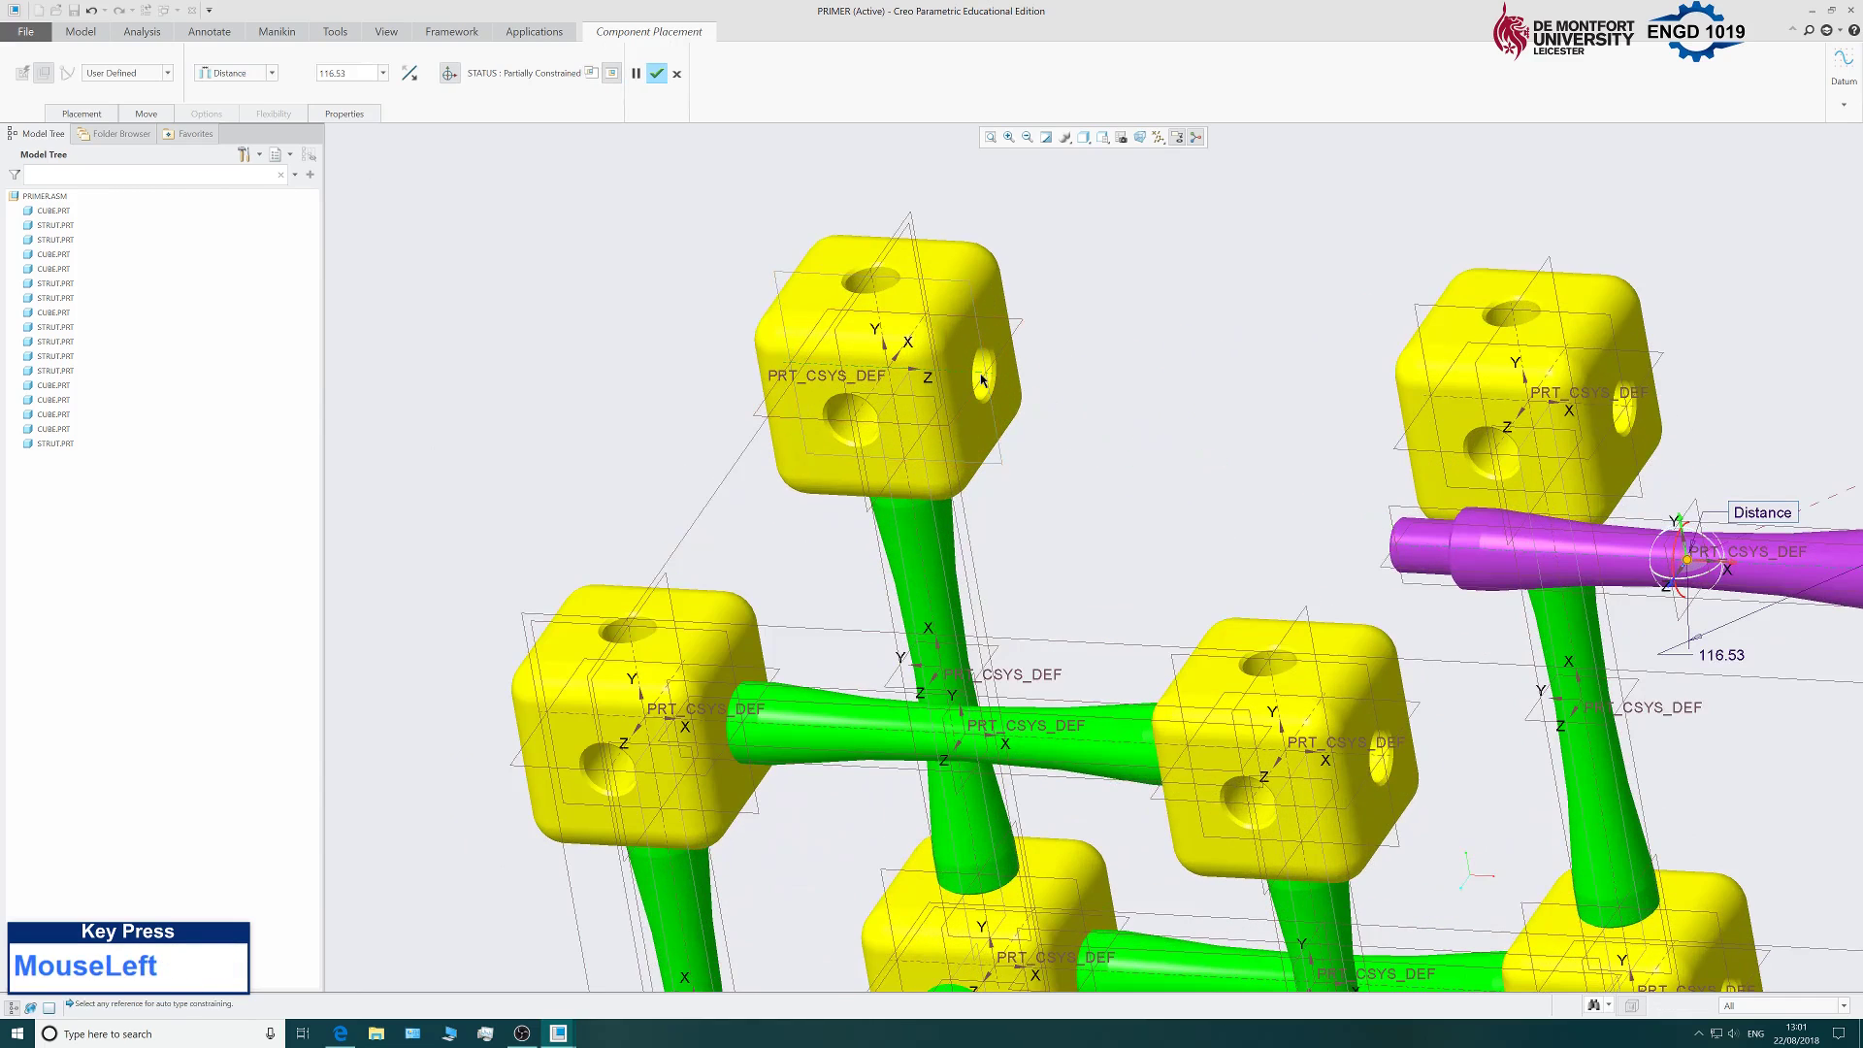
{"action": "left_click", "coordinate": [72, 115]}
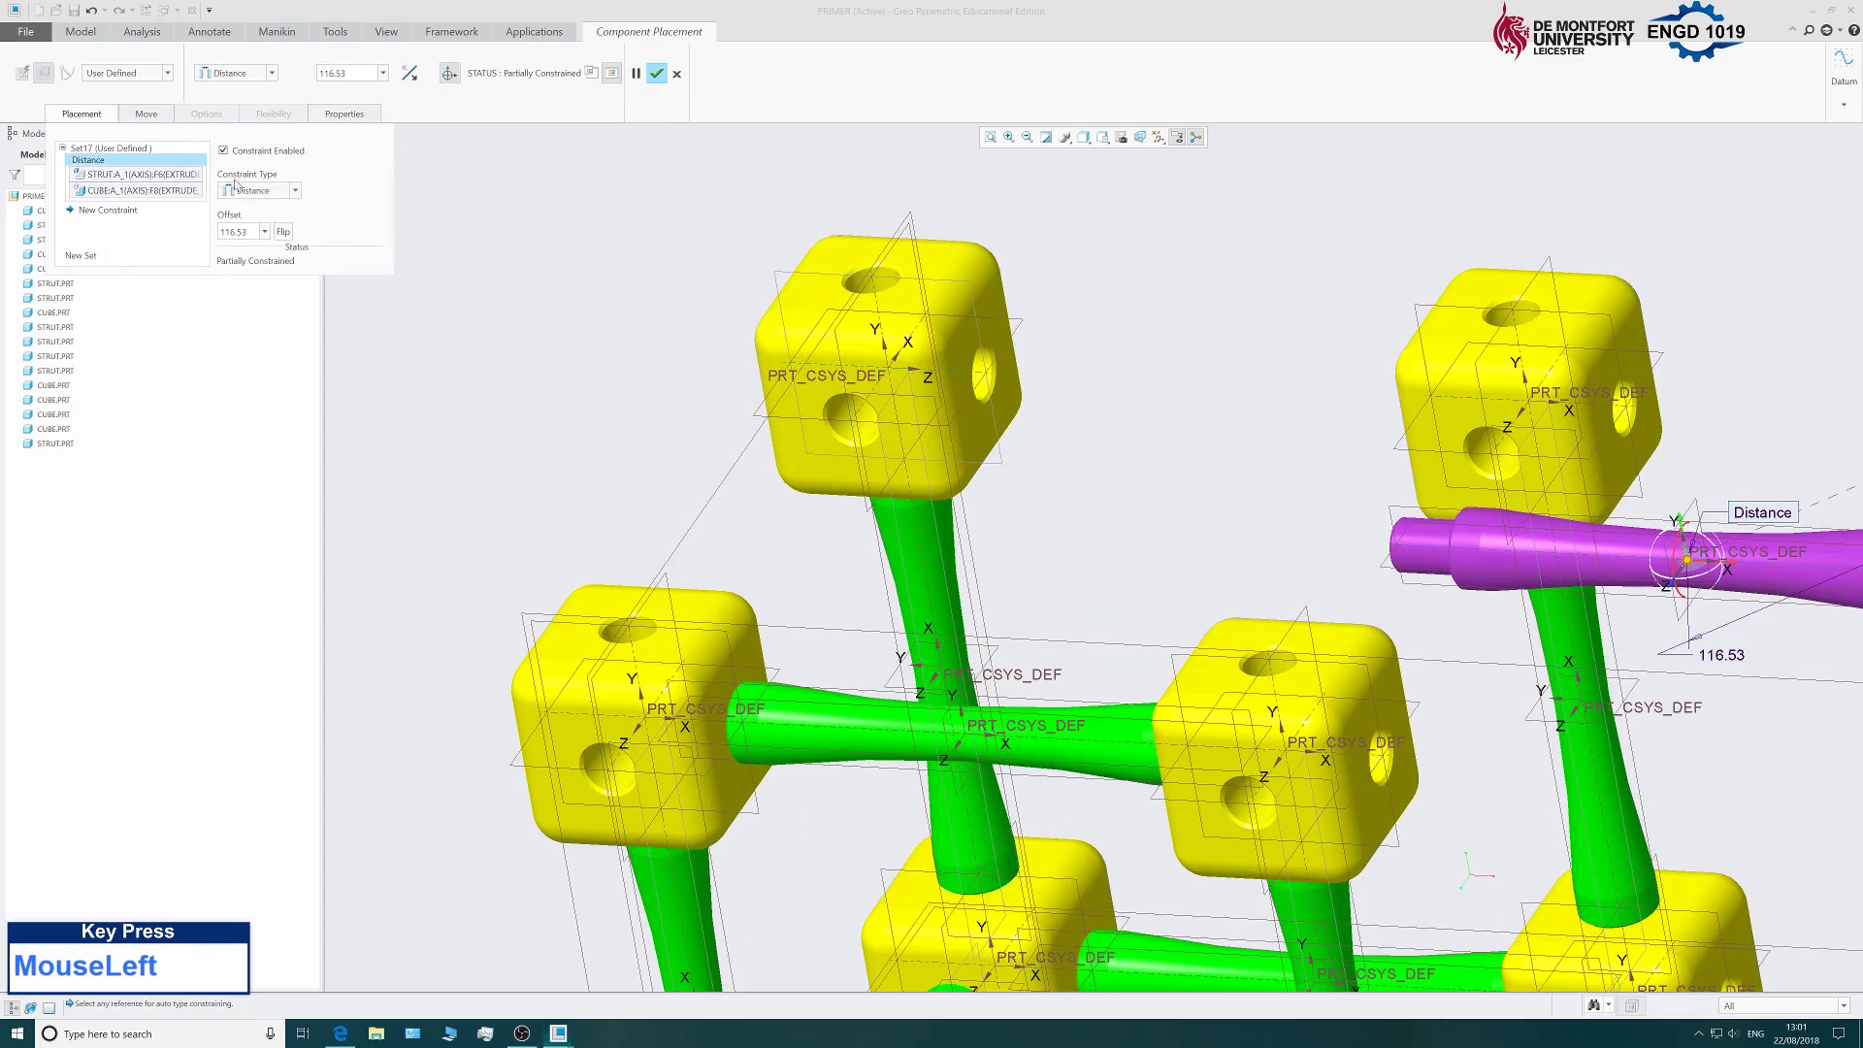
{"action": "left_click", "coordinate": [262, 190]}
{"action": "left_click", "coordinate": [262, 250]}
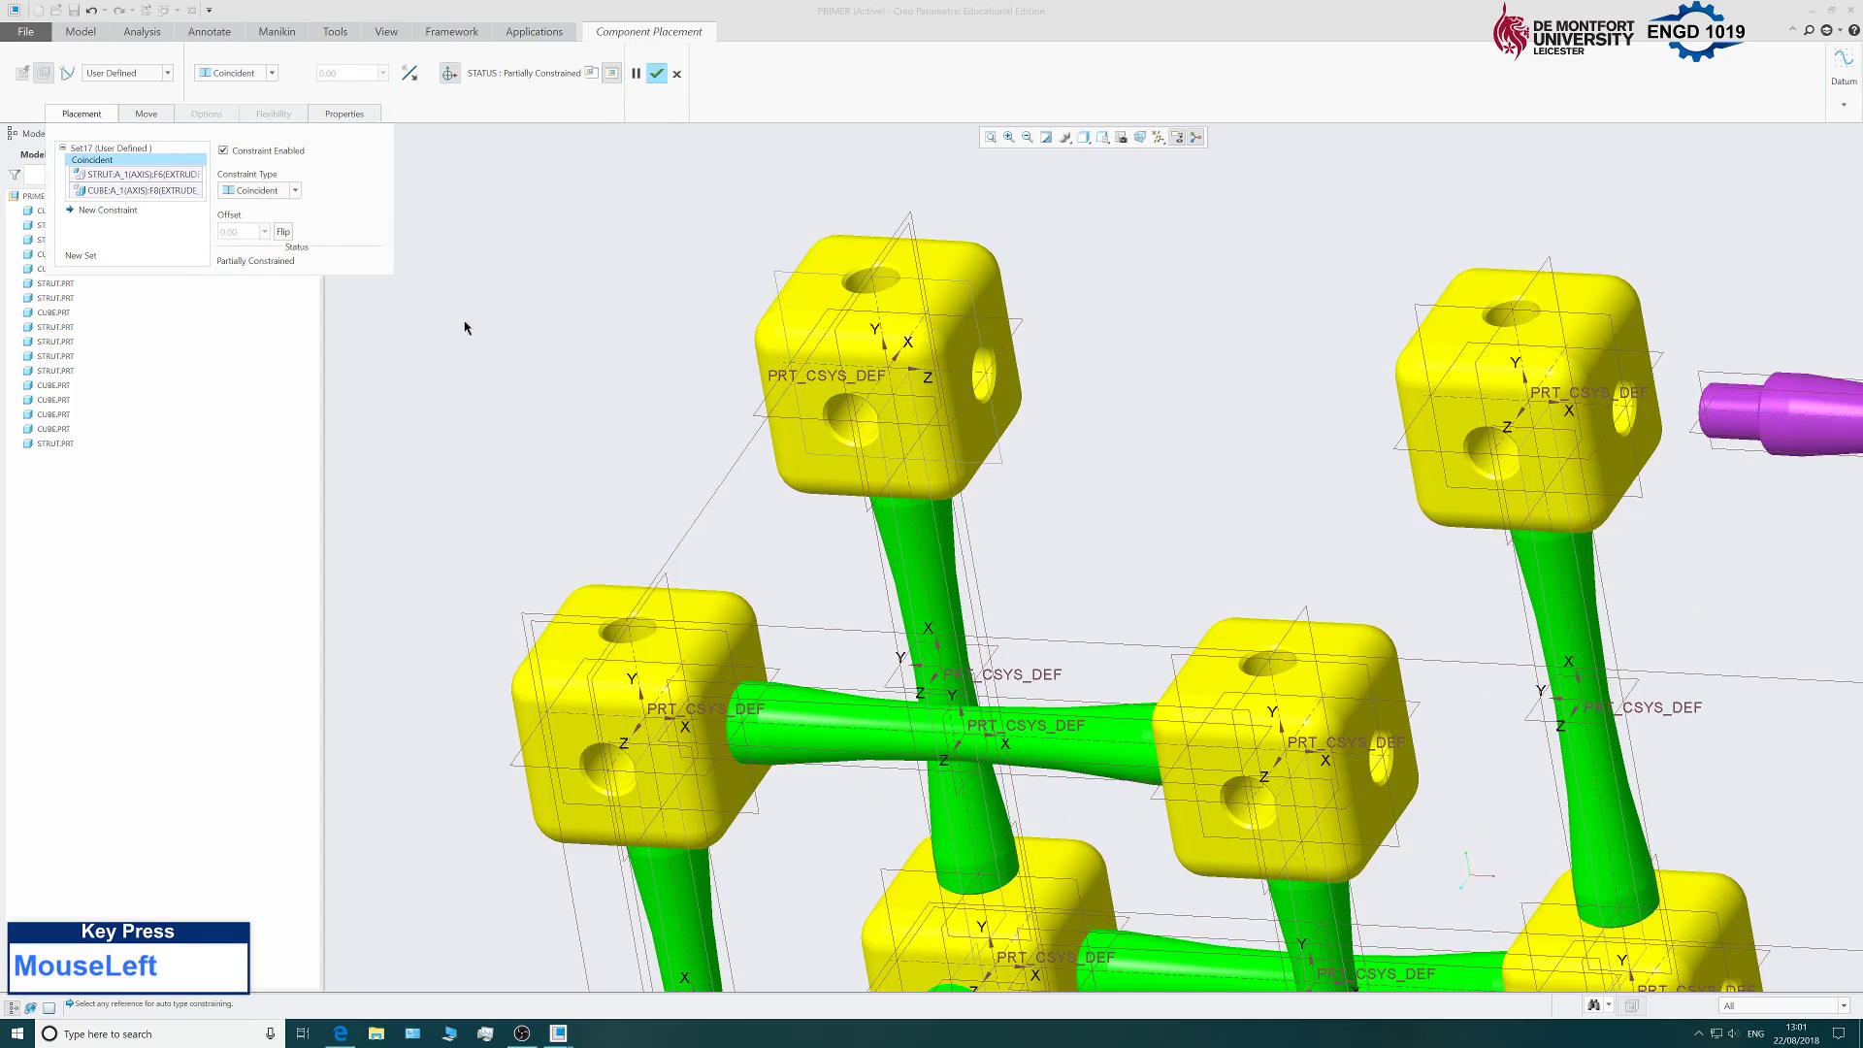
Make the strut's end face coincident with the cube face and confirm the placement.
{"action": "left_click", "coordinate": [112, 213]}
{"action": "middle_click_drag", "start_coordinate": [621, 301], "coordinate": [870, 427]}
{"action": "scroll", "coordinate": [1631, 415], "scroll_direction": "down", "scroll_amount": 3}
{"action": "left_click", "coordinate": [1631, 415]}
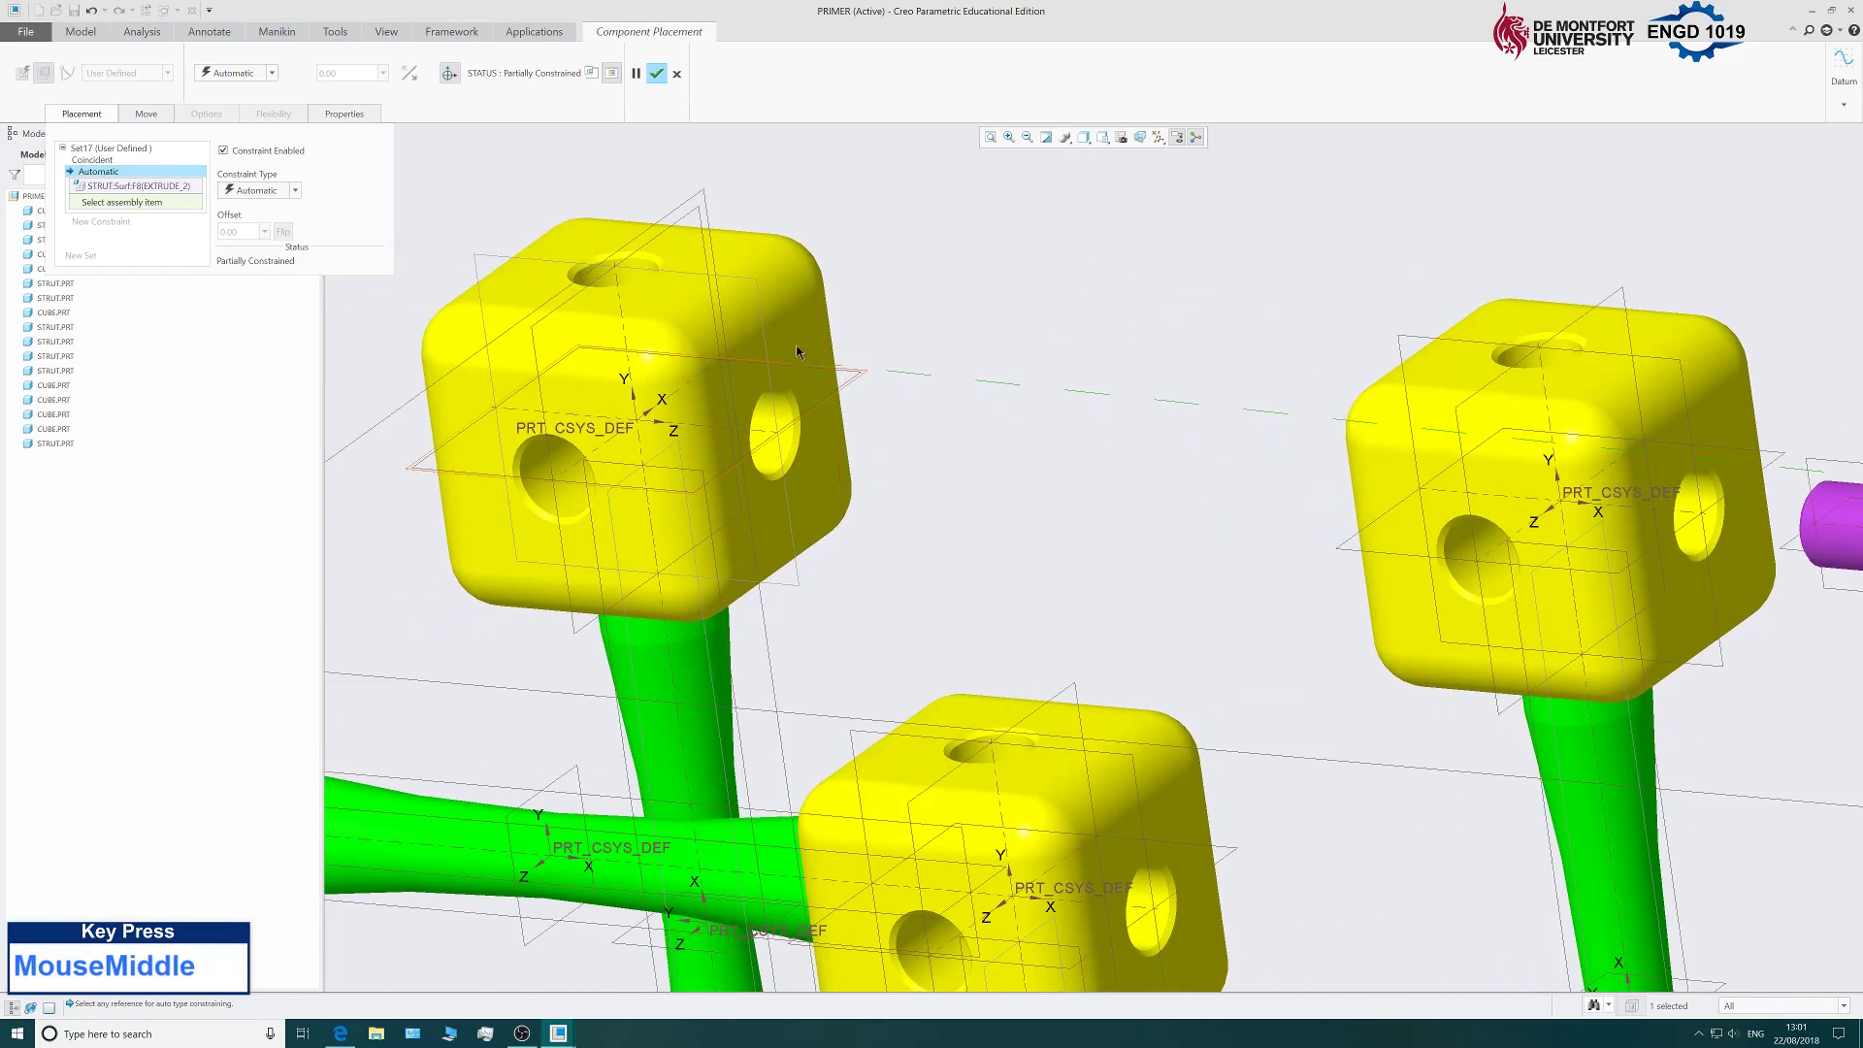
{"action": "left_click", "coordinate": [861, 383]}
{"action": "left_click", "coordinate": [295, 191]}
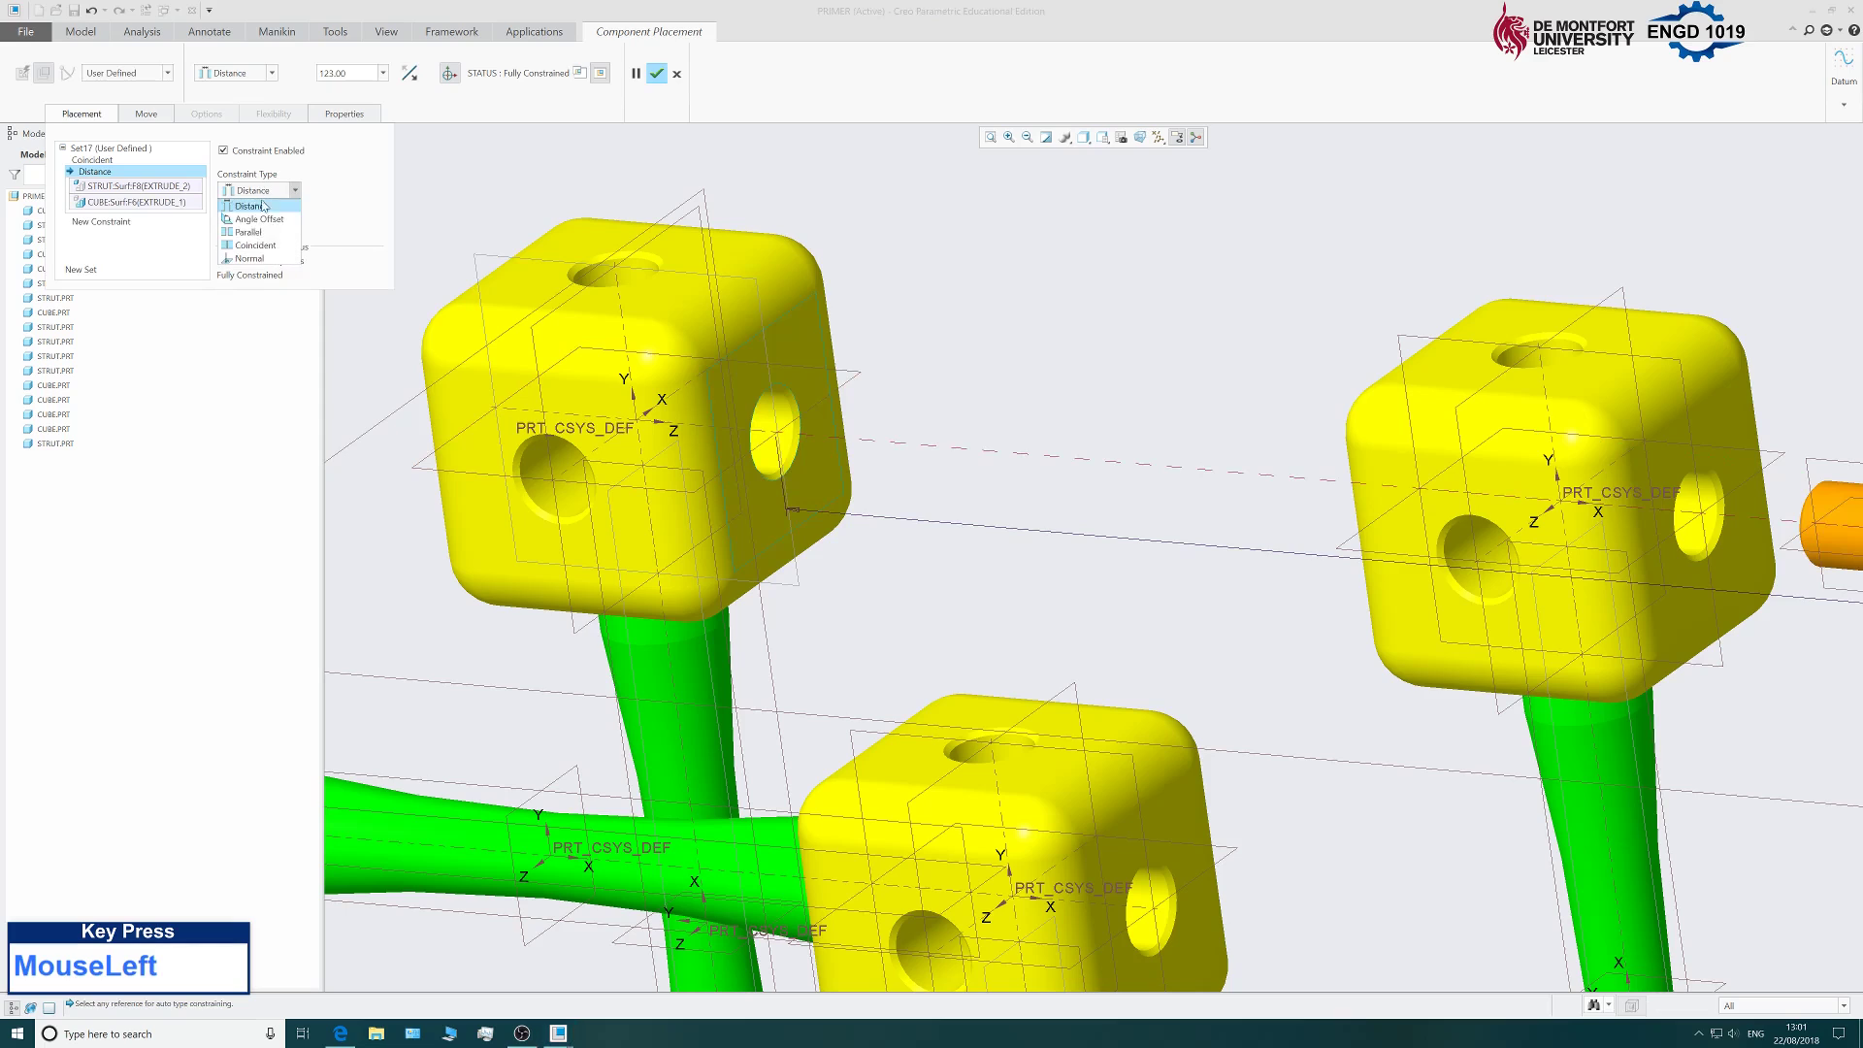
{"action": "left_click", "coordinate": [251, 243]}
{"action": "scroll", "coordinate": [870, 436], "scroll_direction": "up", "scroll_amount": 3}
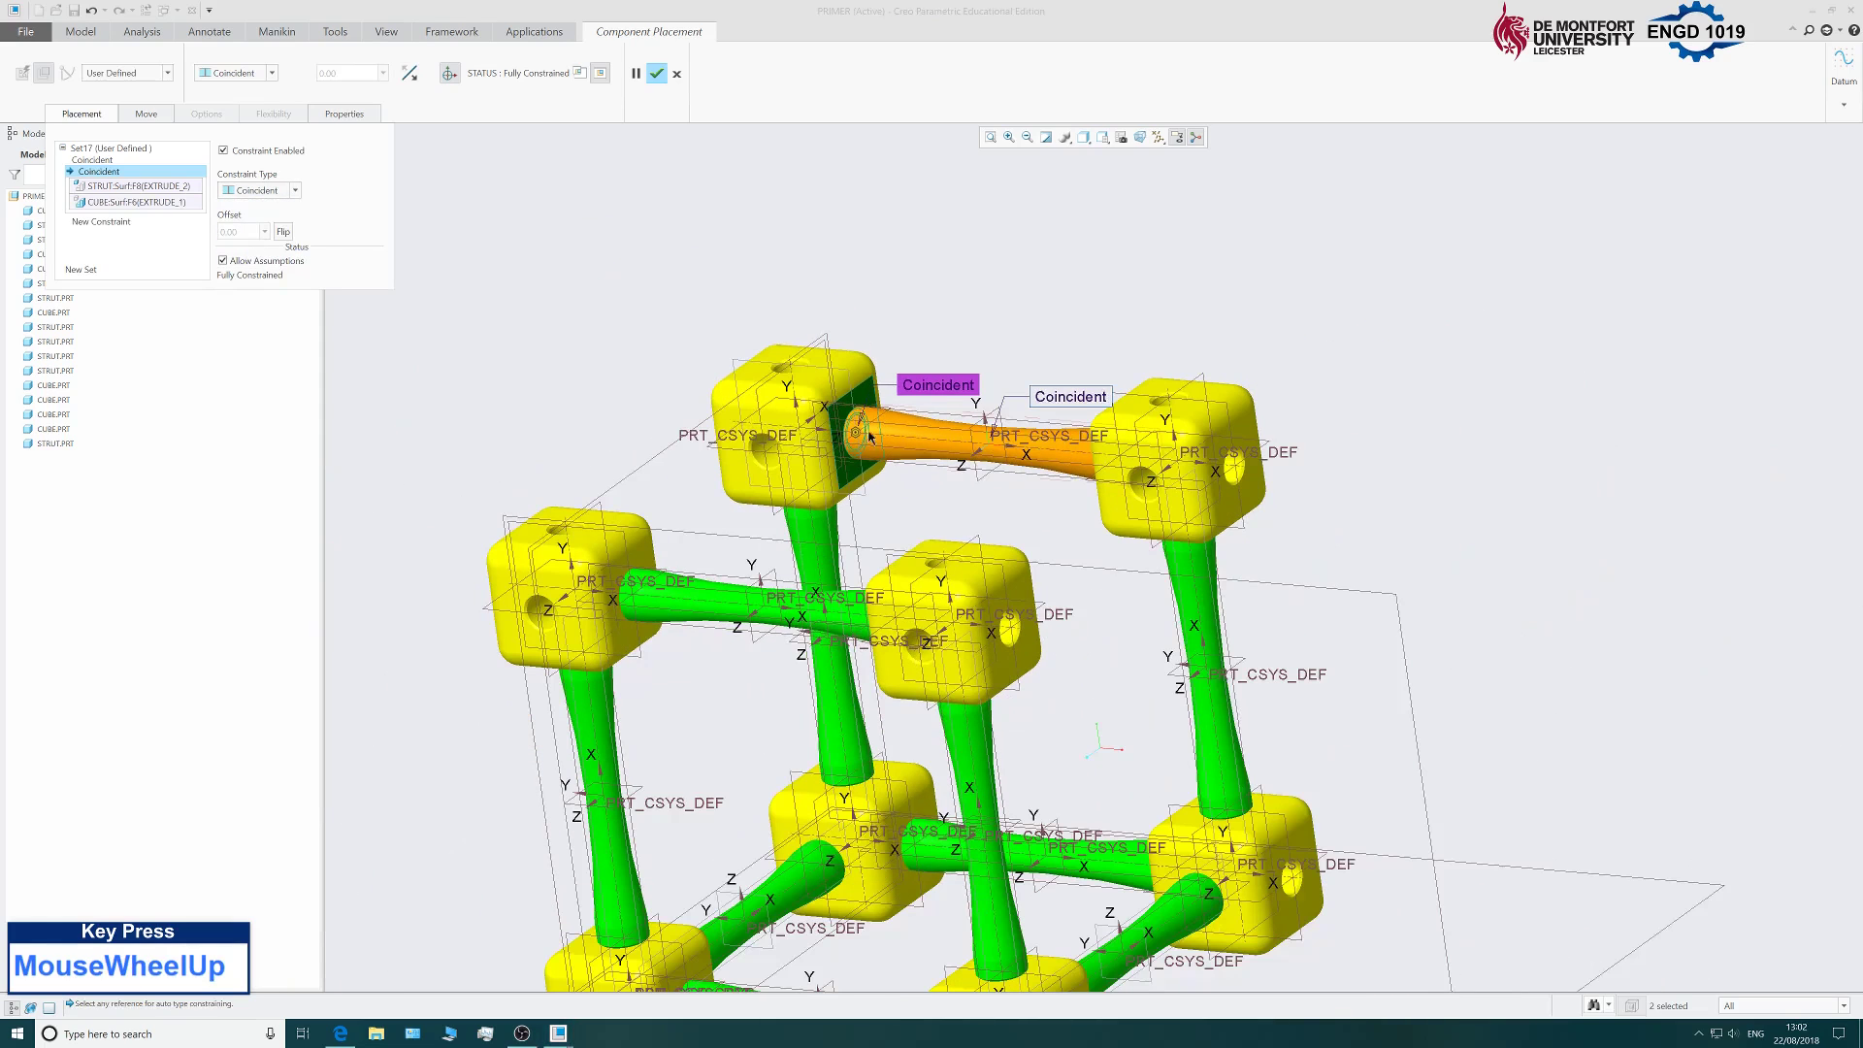
{"action": "left_click", "coordinate": [655, 74]}
{"action": "scroll", "coordinate": [432, 485], "scroll_direction": "up", "scroll_amount": 4}
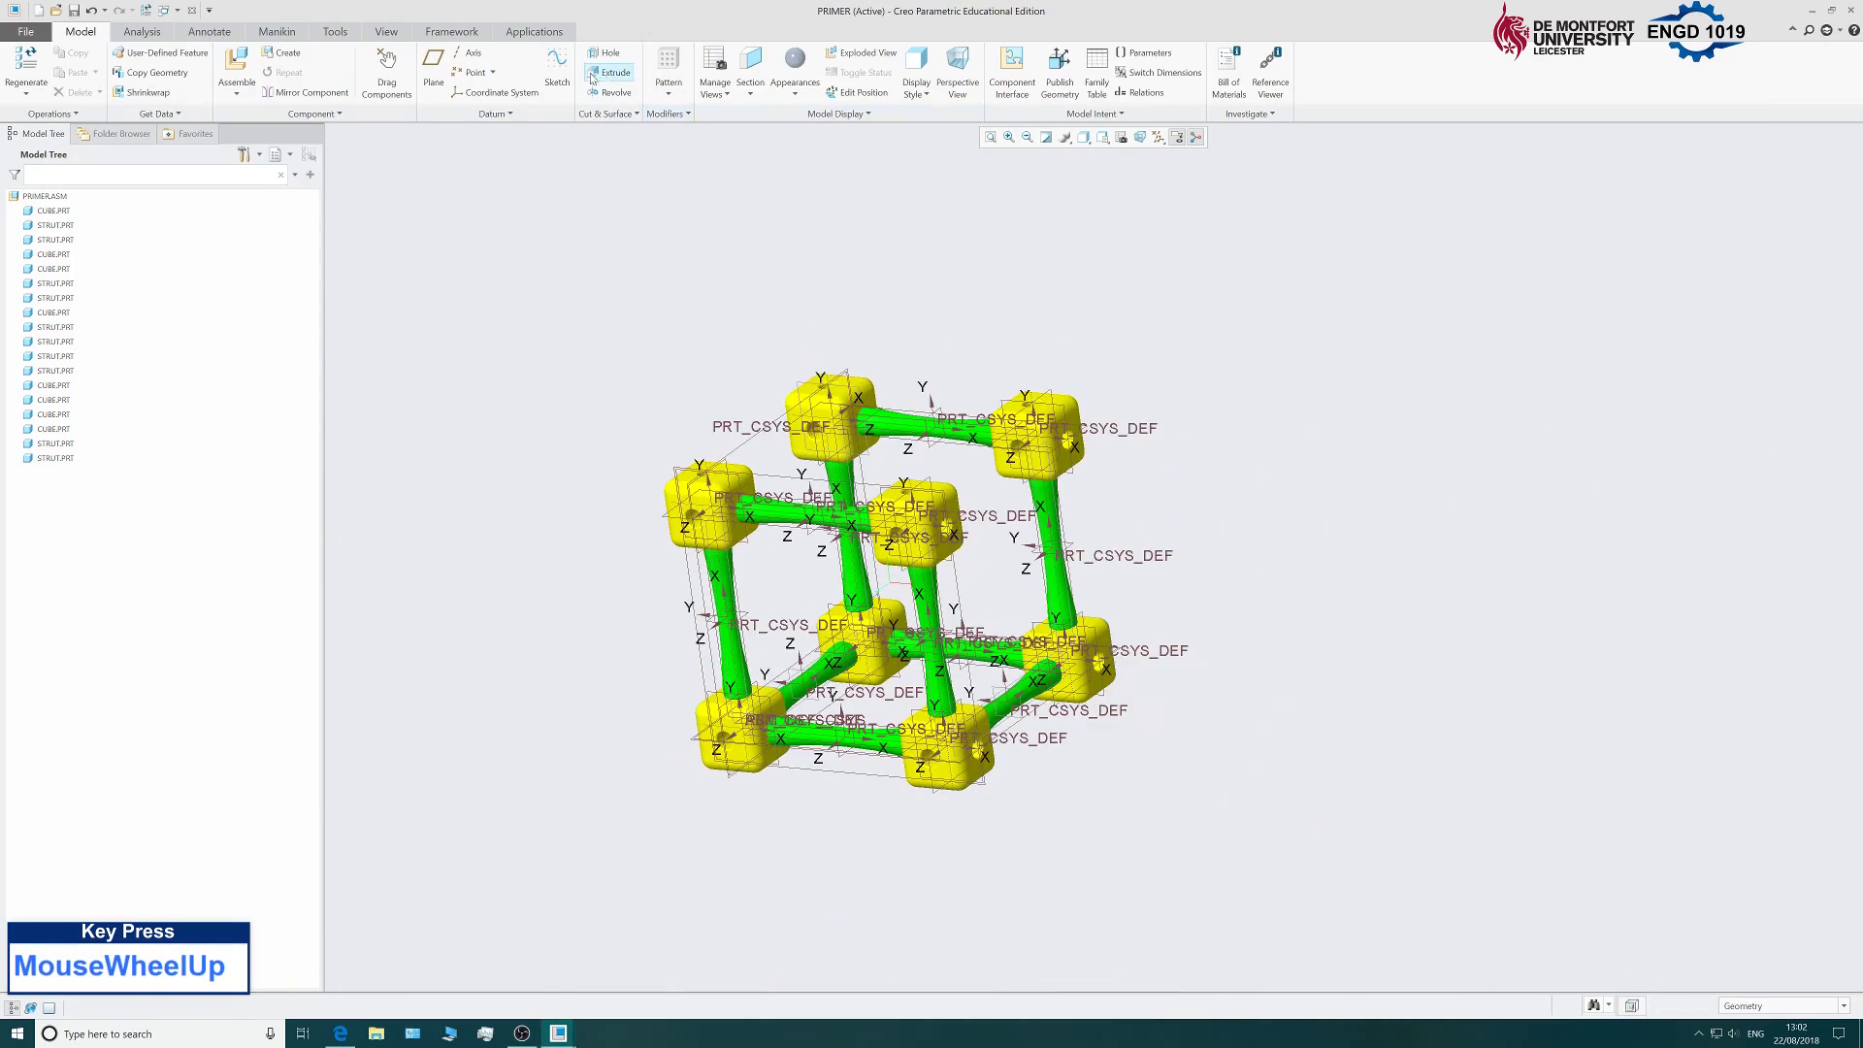
Bring in another strut.prt, reorient it and move it above the frame.
{"action": "left_click", "coordinate": [236, 66]}
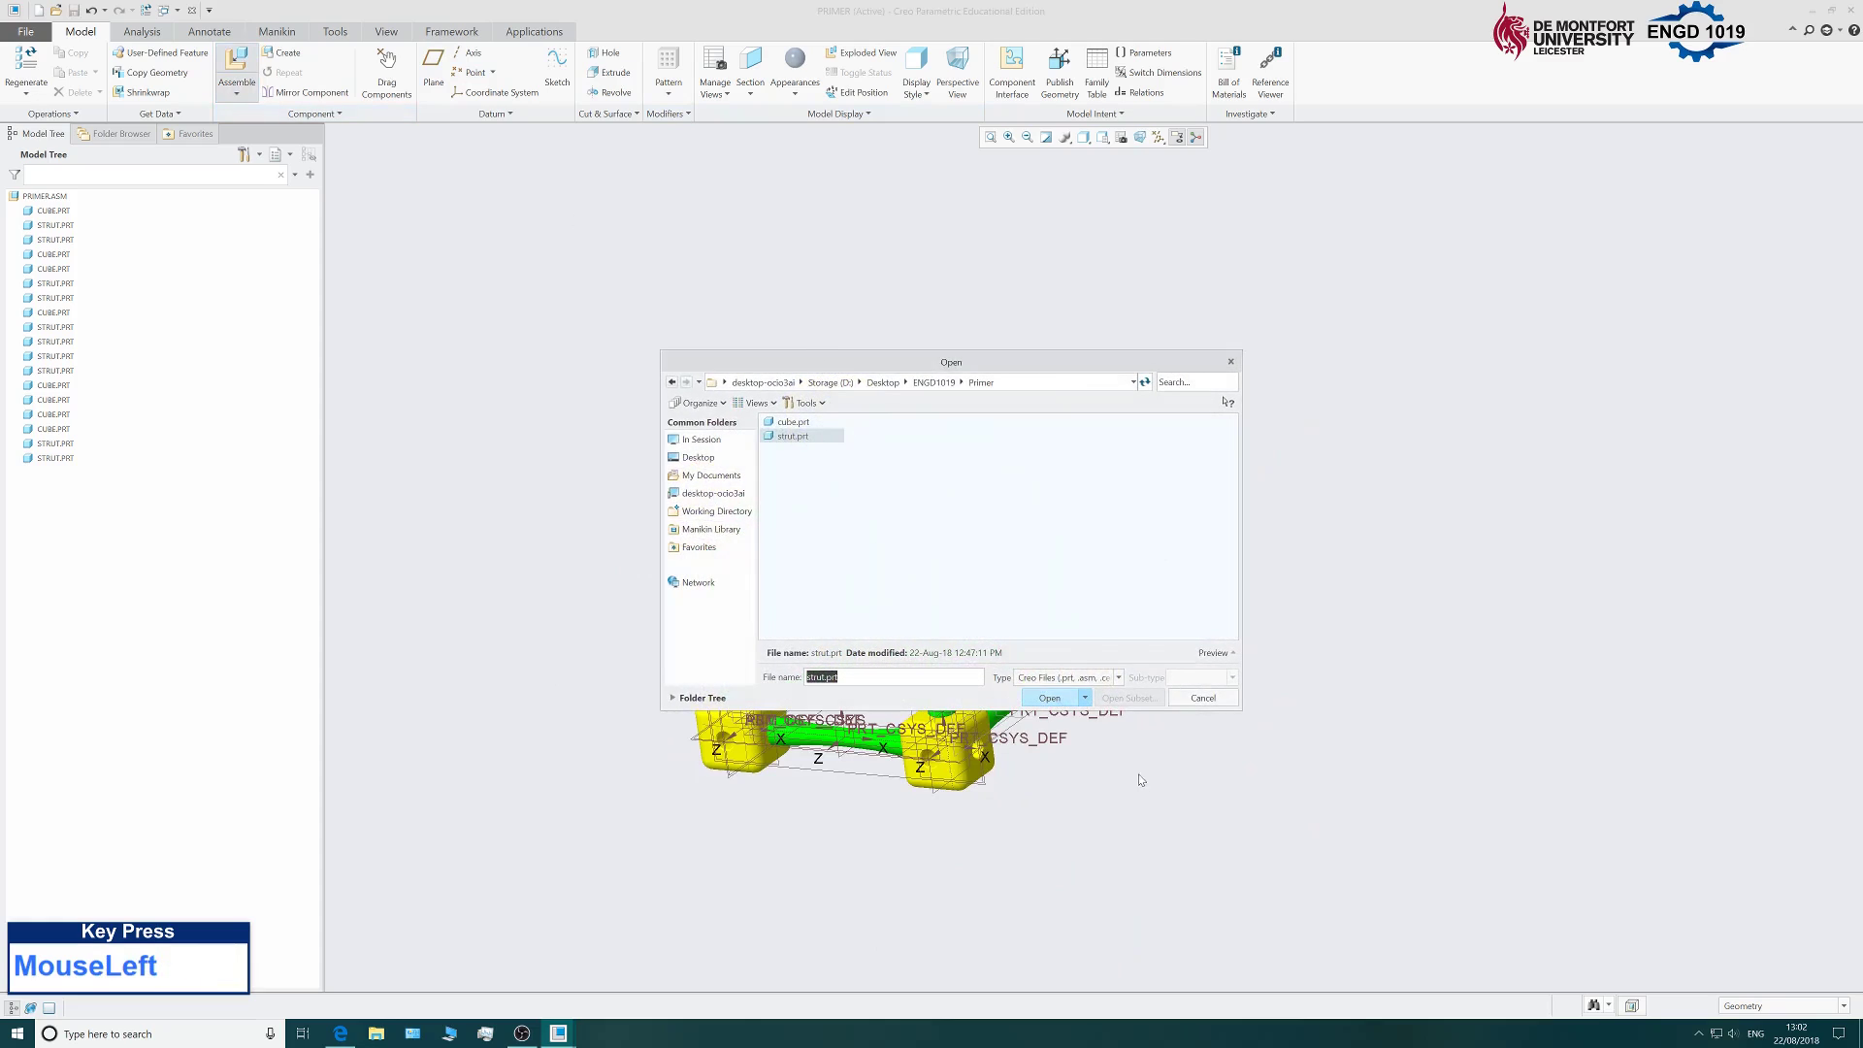
{"action": "left_click", "coordinate": [1050, 699]}
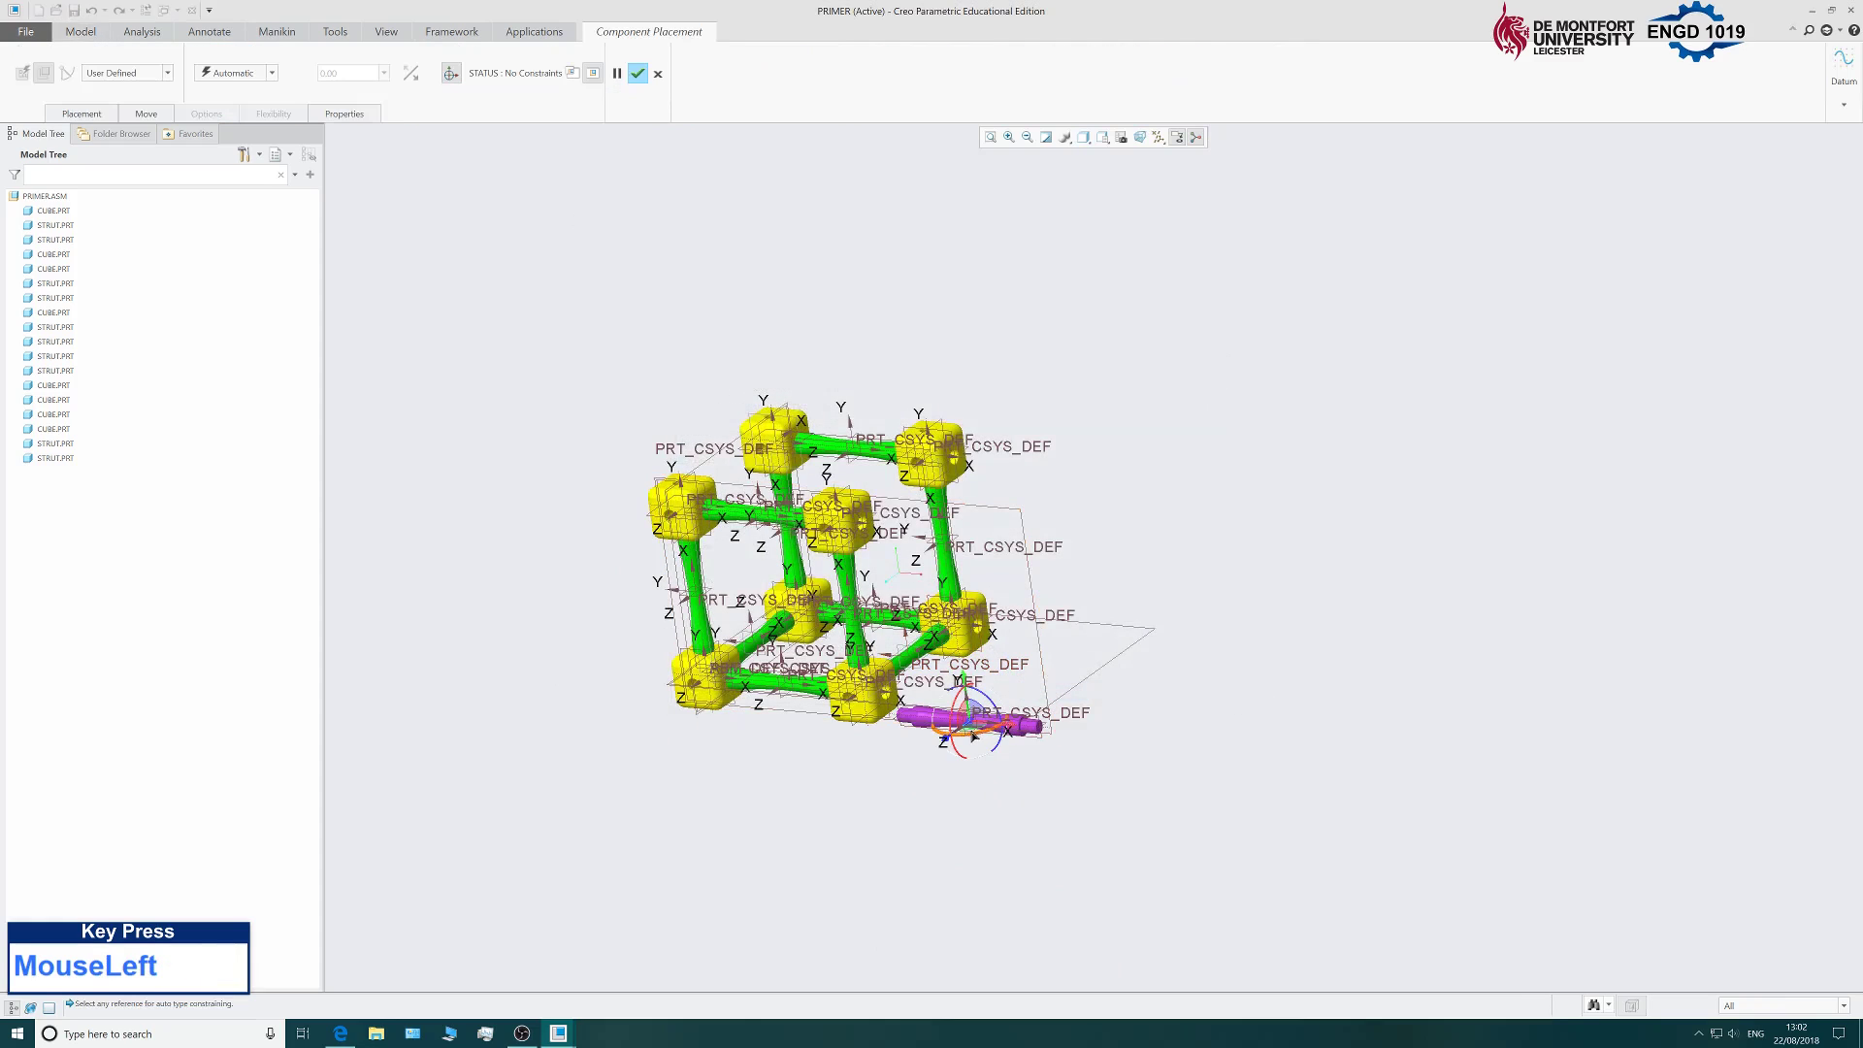
{"action": "left_click_drag", "start_coordinate": [971, 734], "coordinate": [1014, 722]}
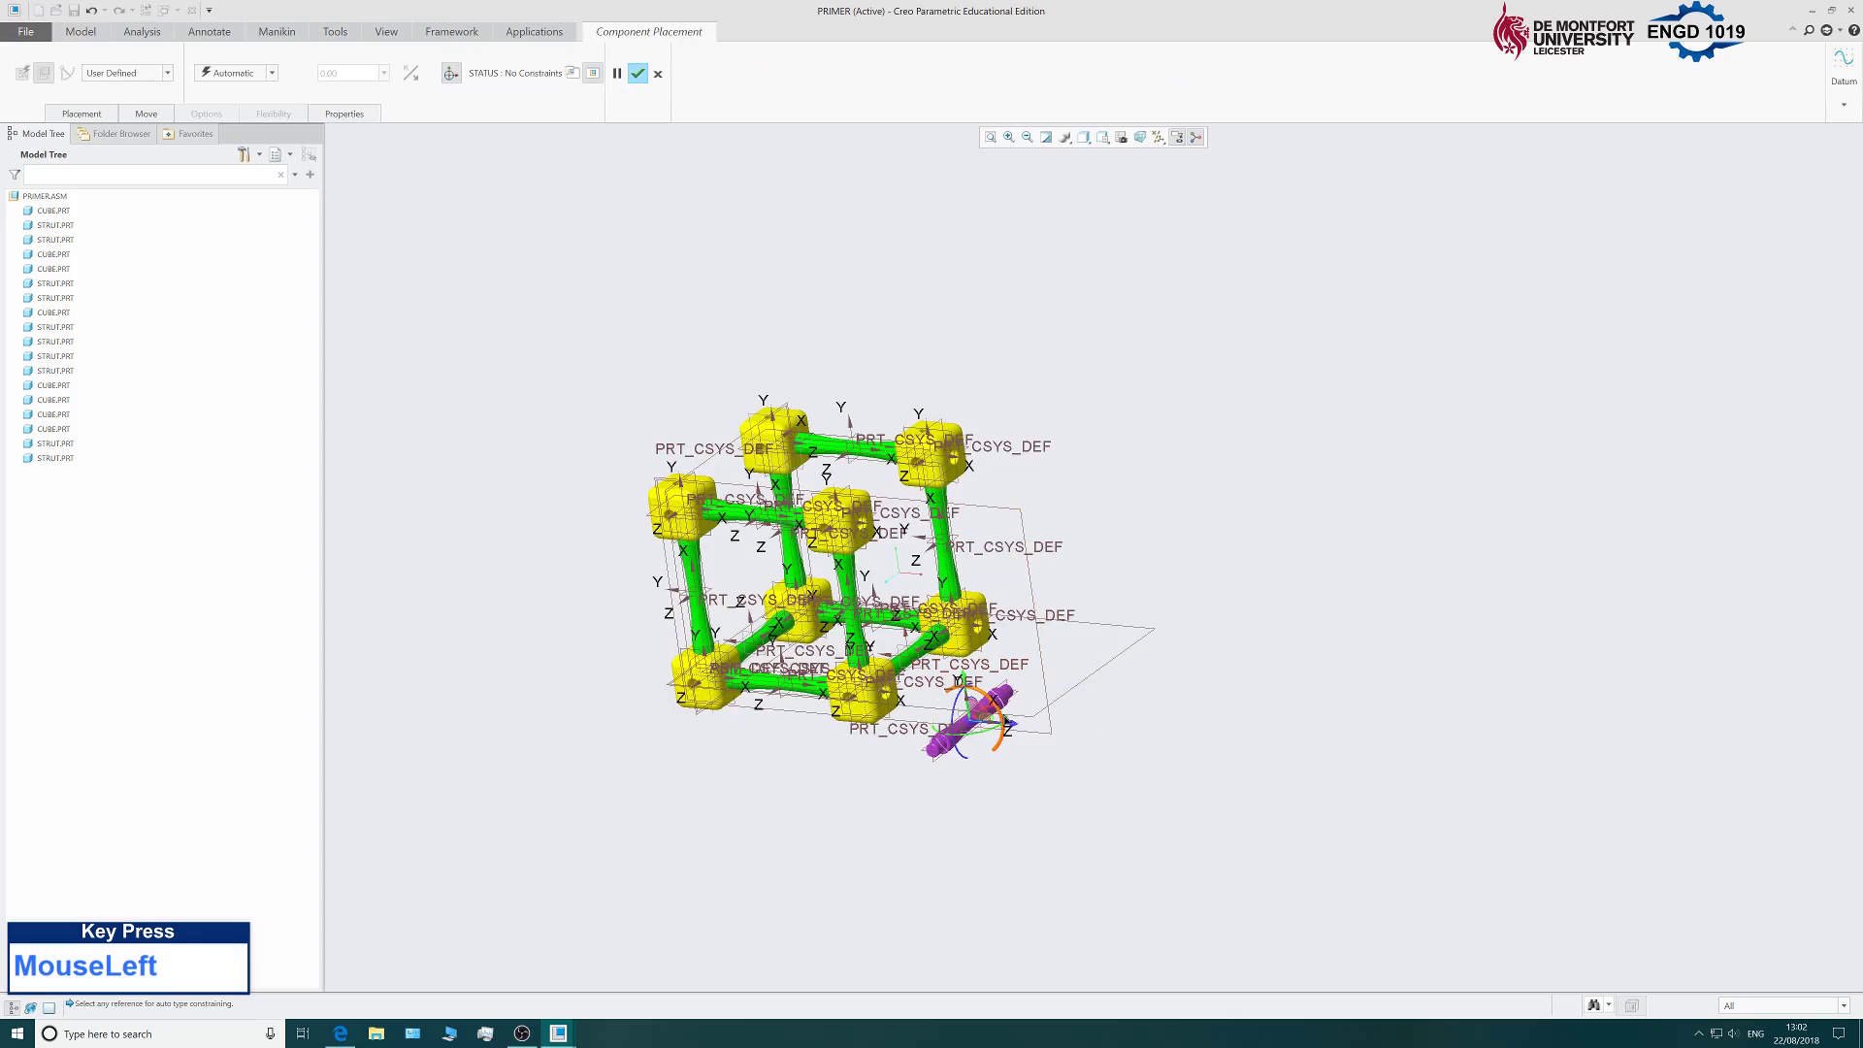
{"action": "scroll", "coordinate": [967, 734], "scroll_direction": "down", "scroll_amount": 3}
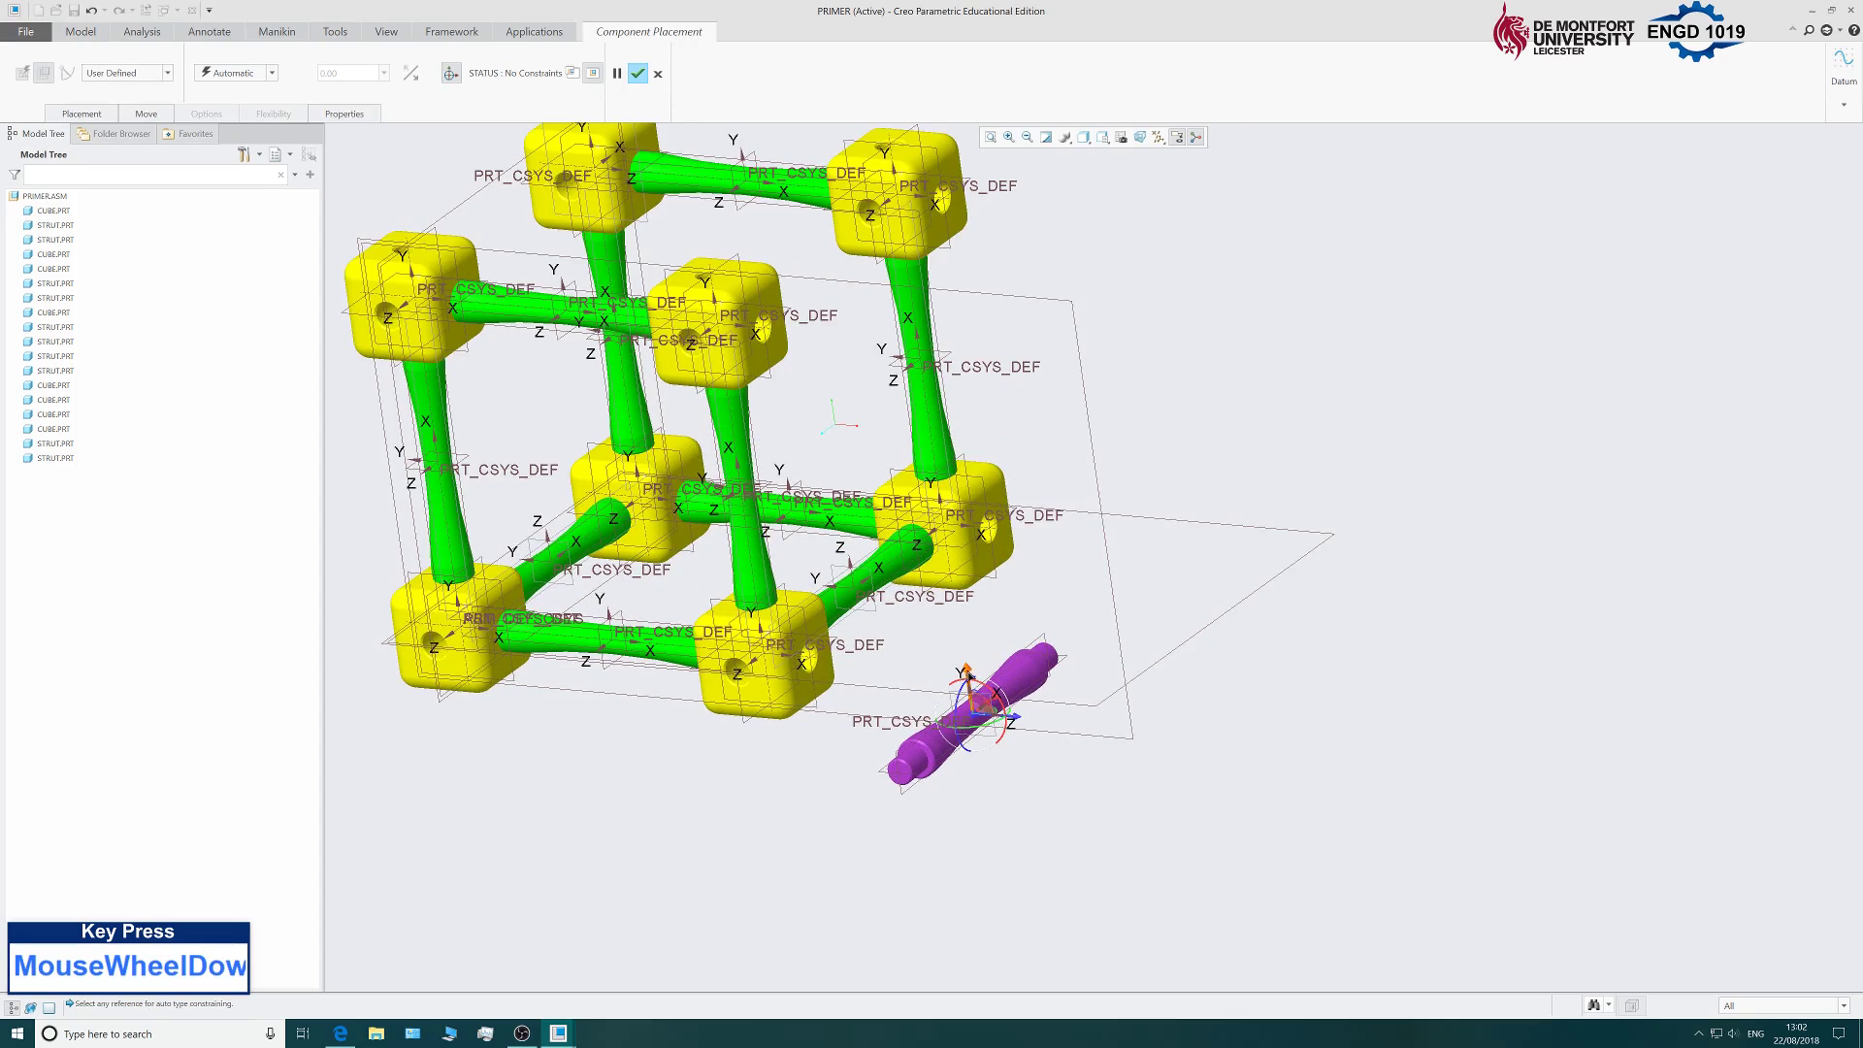
{"action": "left_click_drag", "start_coordinate": [969, 674], "coordinate": [931, 286]}
{"action": "middle_click_drag", "start_coordinate": [1169, 532], "coordinate": [1295, 566]}
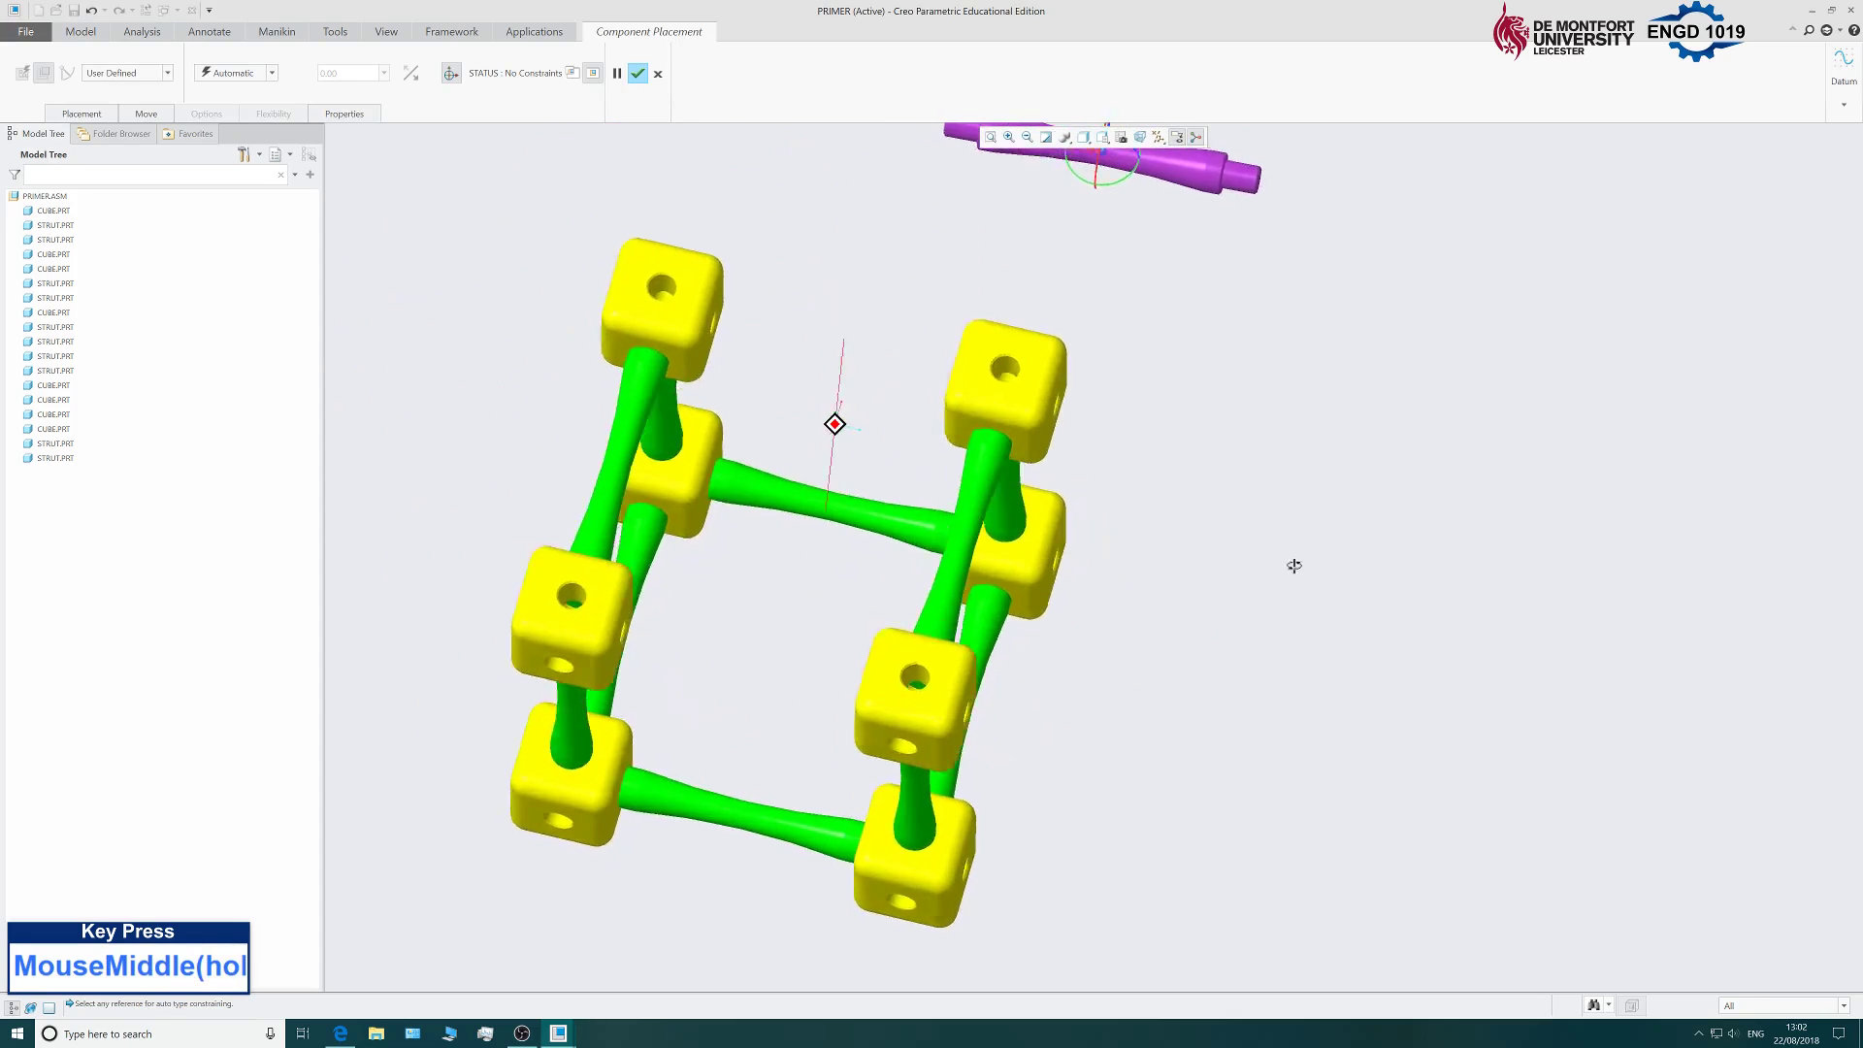
{"action": "scroll", "coordinate": [1250, 343], "scroll_direction": "up", "scroll_amount": 3}
{"action": "scroll", "coordinate": [953, 512], "scroll_direction": "down", "scroll_amount": 6}
Align the strut's axis coincident with the target cube hole's axis.
{"action": "left_click", "coordinate": [1072, 592]}
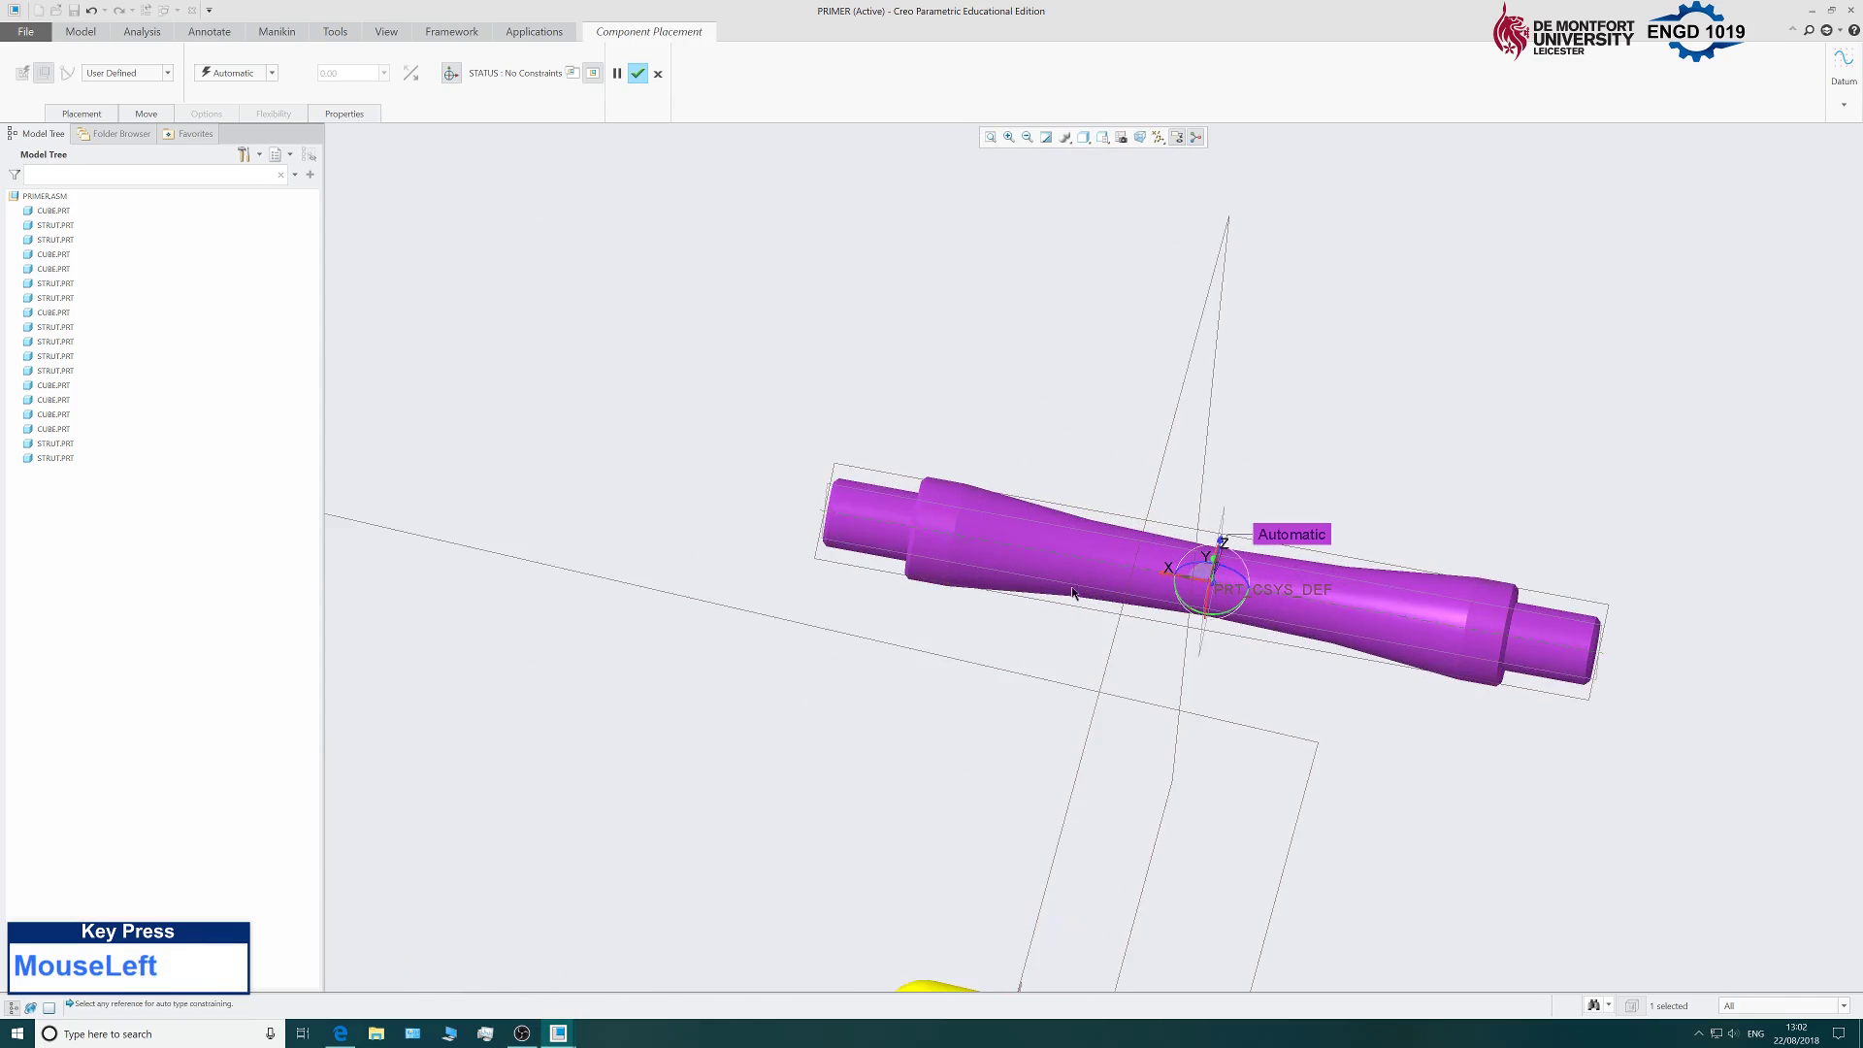
{"action": "scroll", "coordinate": [744, 761], "scroll_direction": "up", "scroll_amount": 5}
{"action": "middle_click_drag", "start_coordinate": [824, 732], "coordinate": [707, 751]}
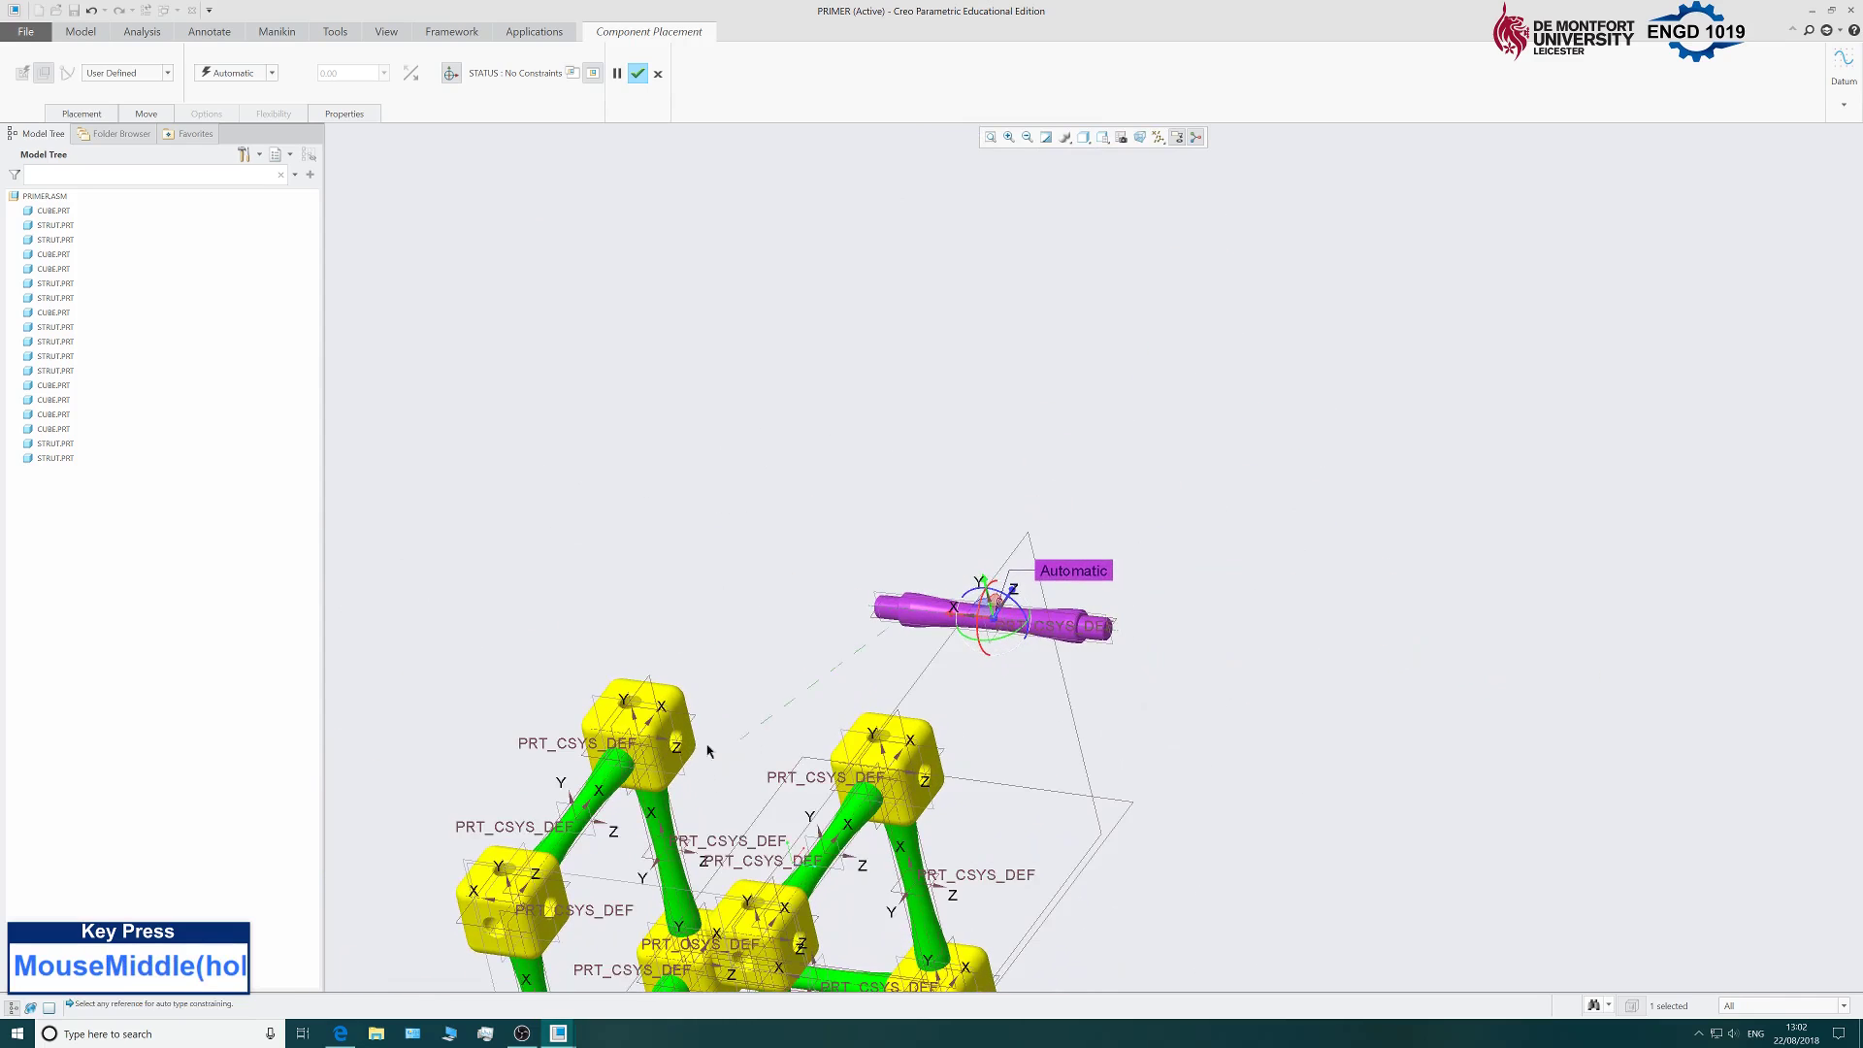
{"action": "scroll", "coordinate": [708, 750], "scroll_direction": "down", "scroll_amount": 8}
{"action": "left_click", "coordinate": [677, 736]}
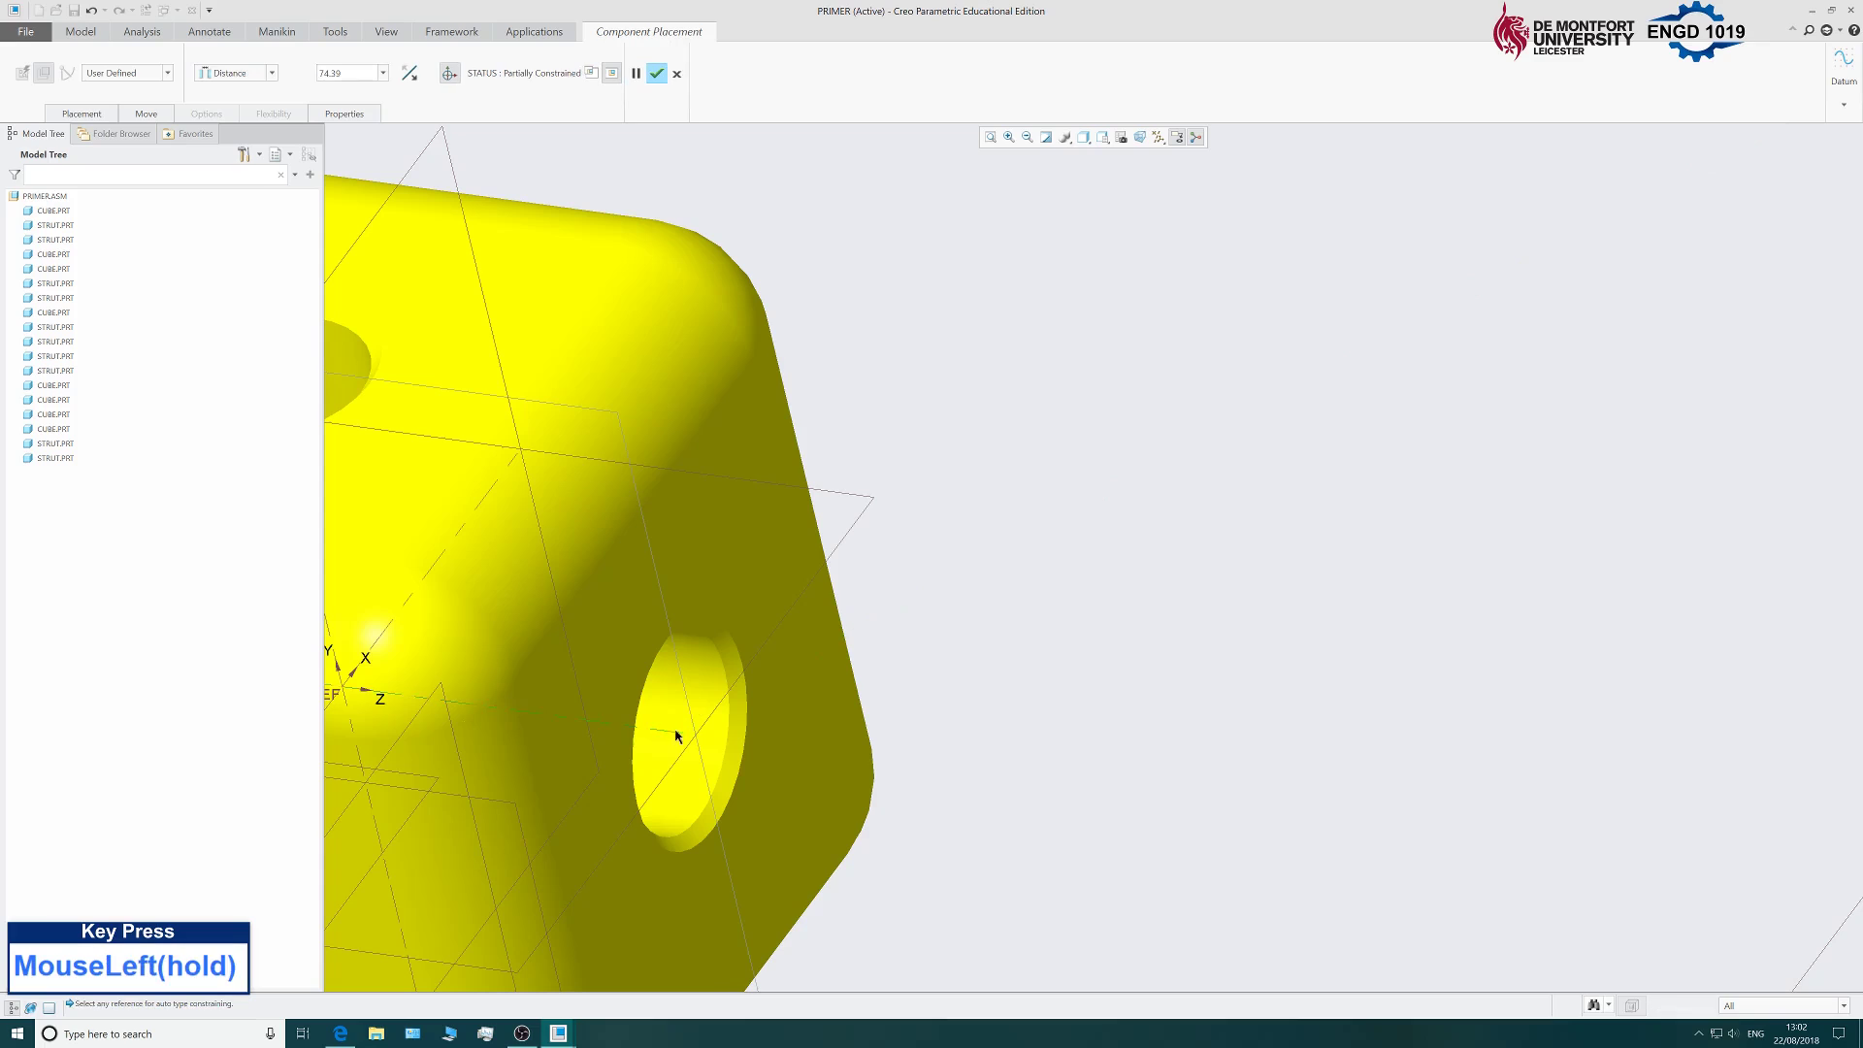
{"action": "scroll", "coordinate": [835, 685], "scroll_direction": "up", "scroll_amount": 6}
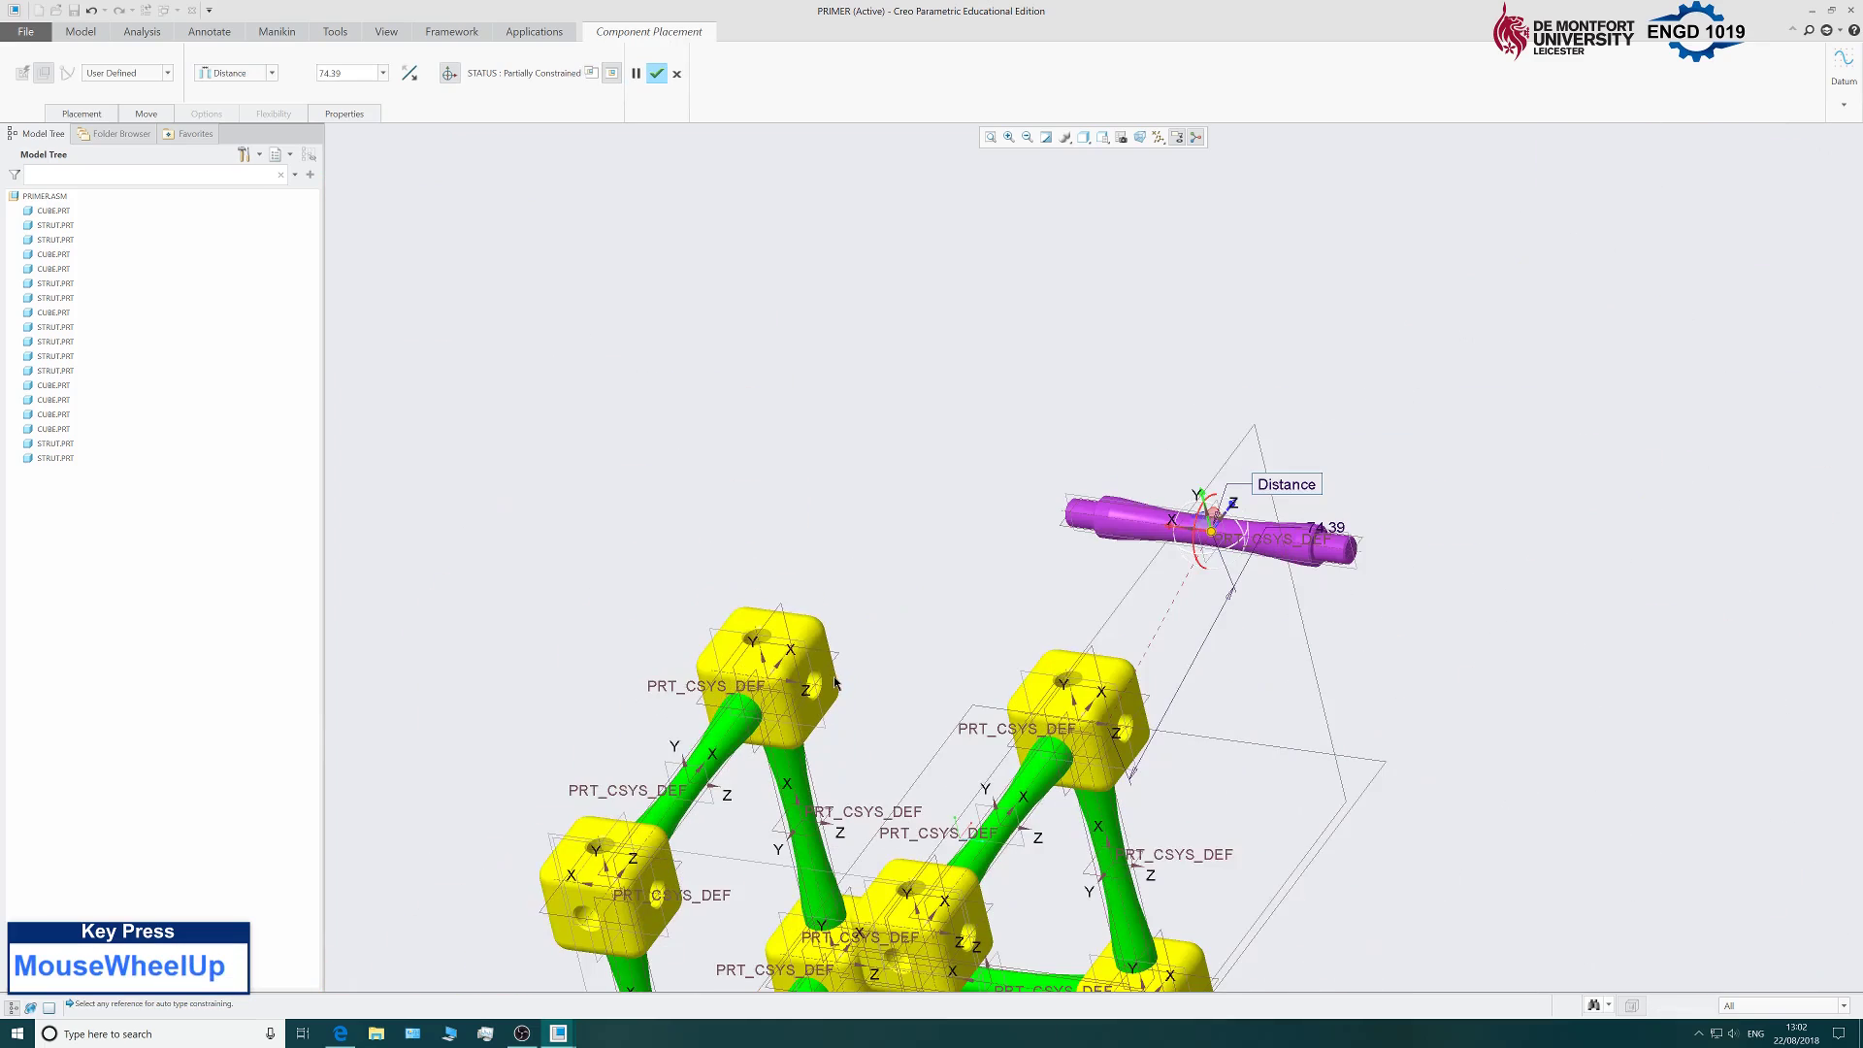
{"action": "left_click", "coordinate": [102, 112]}
{"action": "left_click", "coordinate": [261, 191]}
{"action": "left_click", "coordinate": [246, 247]}
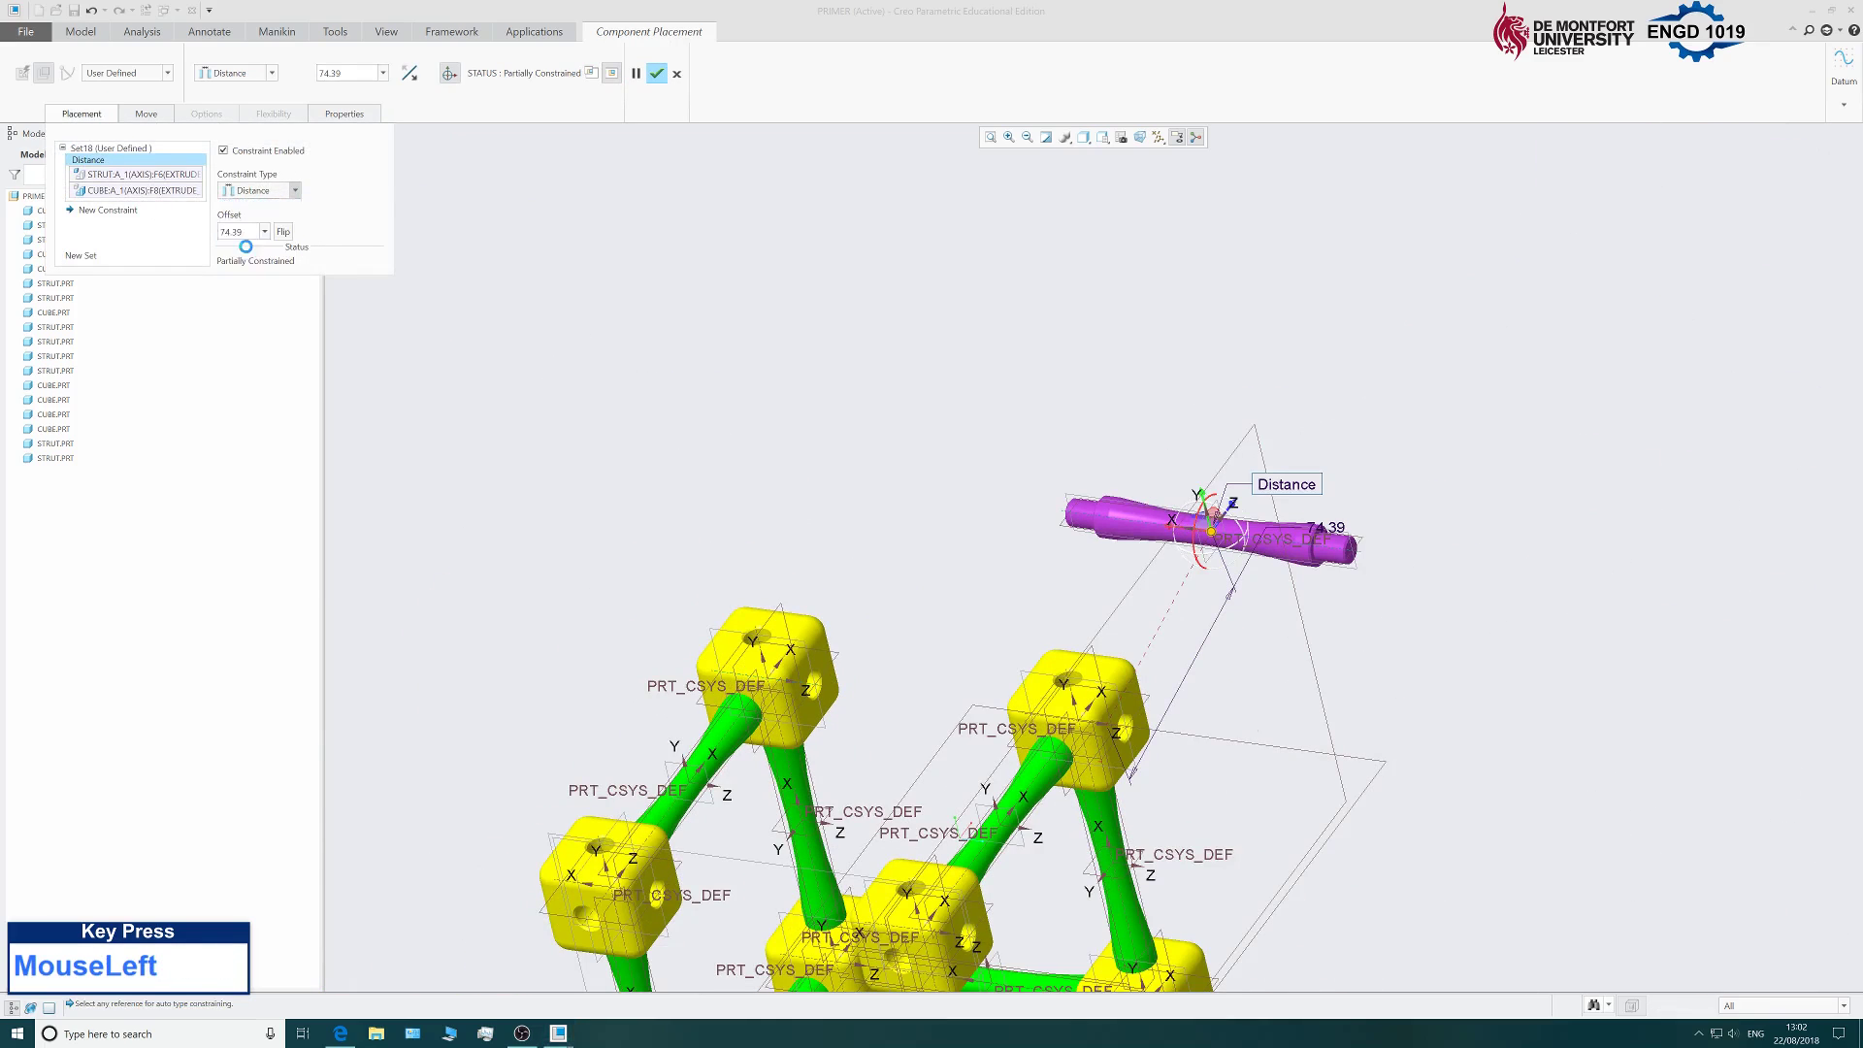
Make the strut's shoulder face coincident with the cube's side face.
{"action": "middle_click_drag", "start_coordinate": [814, 545], "coordinate": [742, 461]}
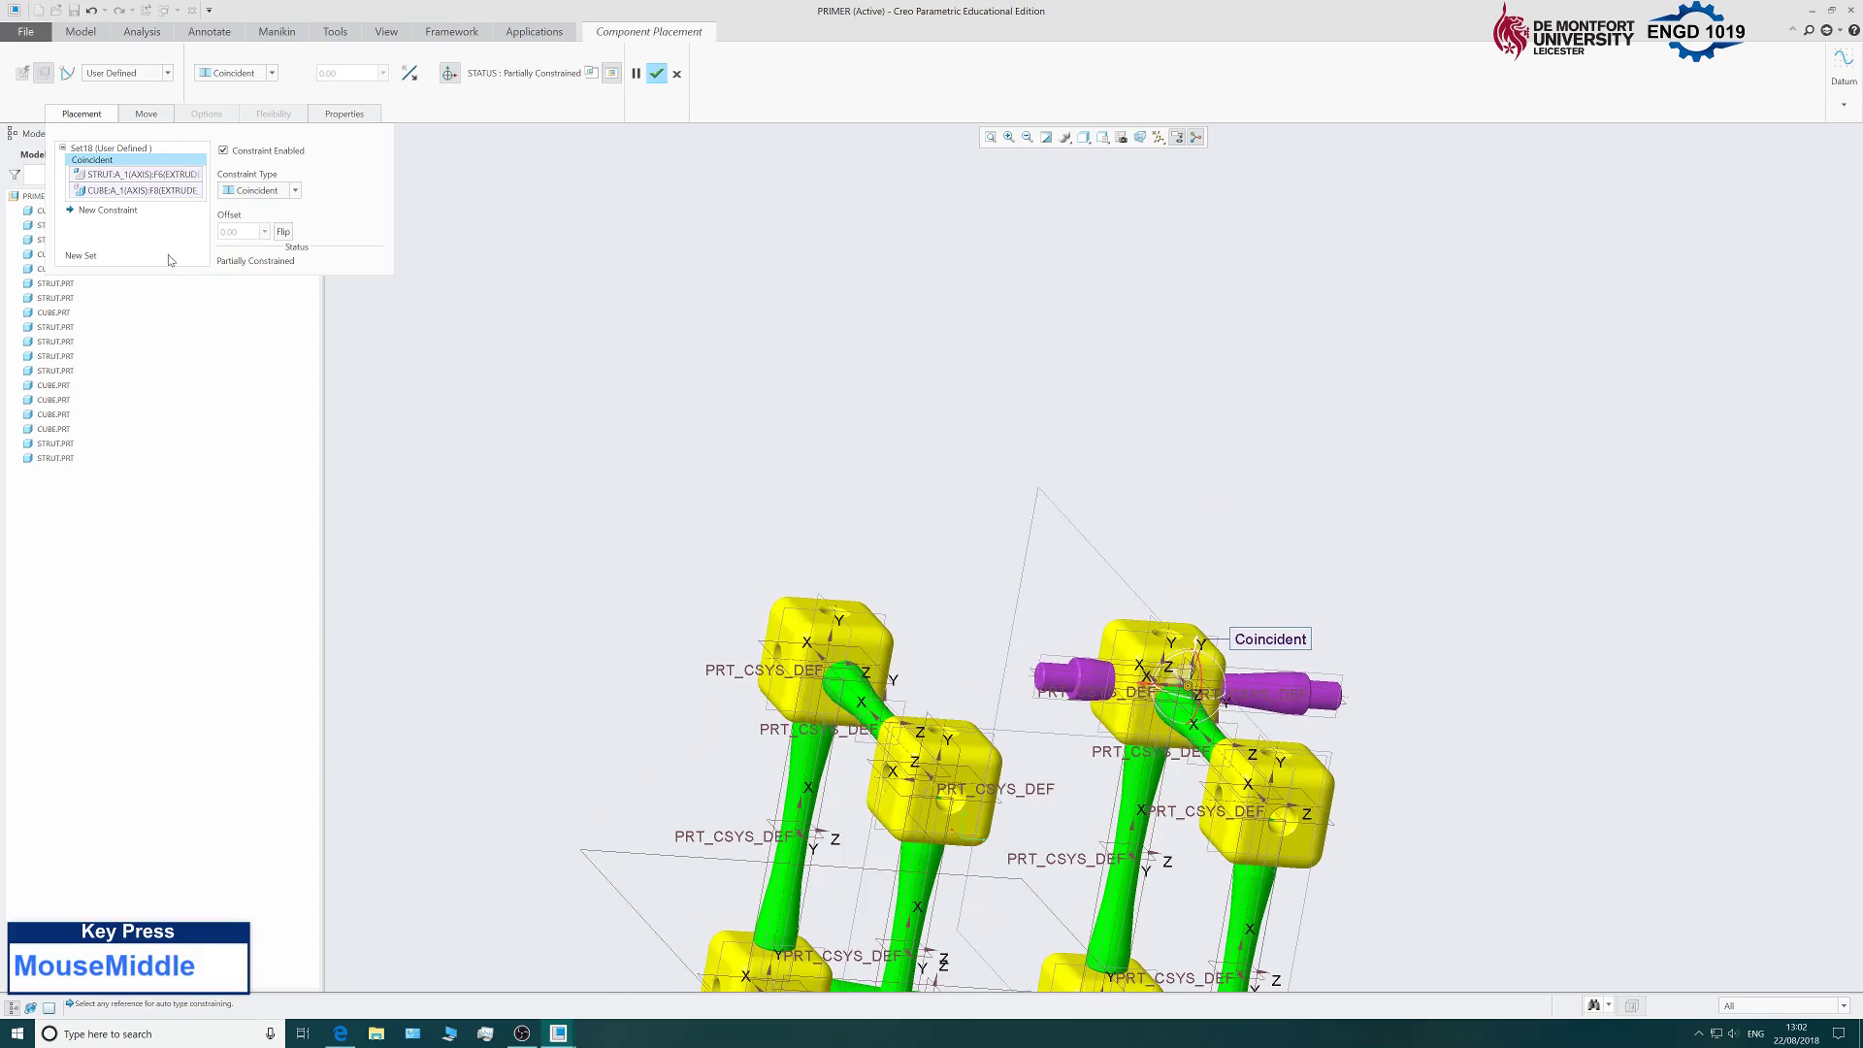
{"action": "left_click", "coordinate": [107, 210]}
{"action": "scroll", "coordinate": [1196, 649], "scroll_direction": "down", "scroll_amount": 5}
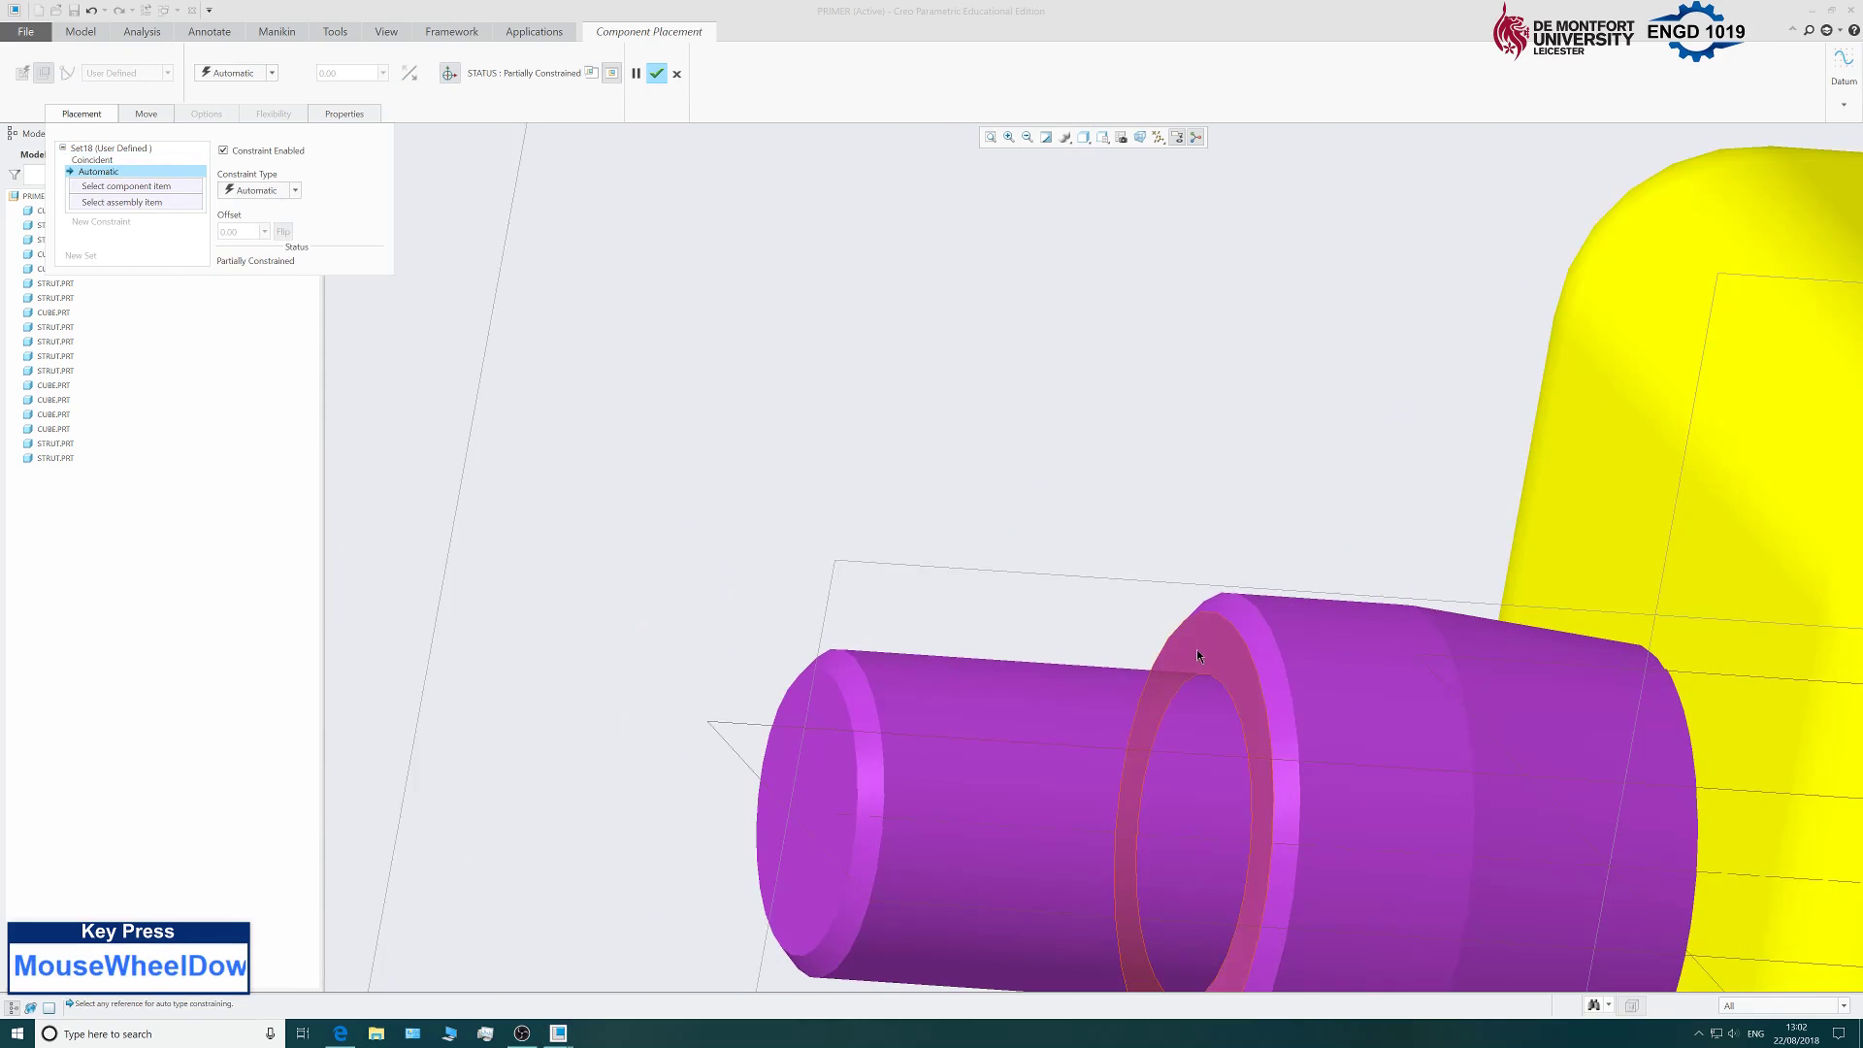
{"action": "left_click", "coordinate": [1218, 544]}
{"action": "scroll", "coordinate": [1228, 526], "scroll_direction": "up", "scroll_amount": 3}
{"action": "middle_click_drag", "start_coordinate": [1227, 526], "coordinate": [647, 494]}
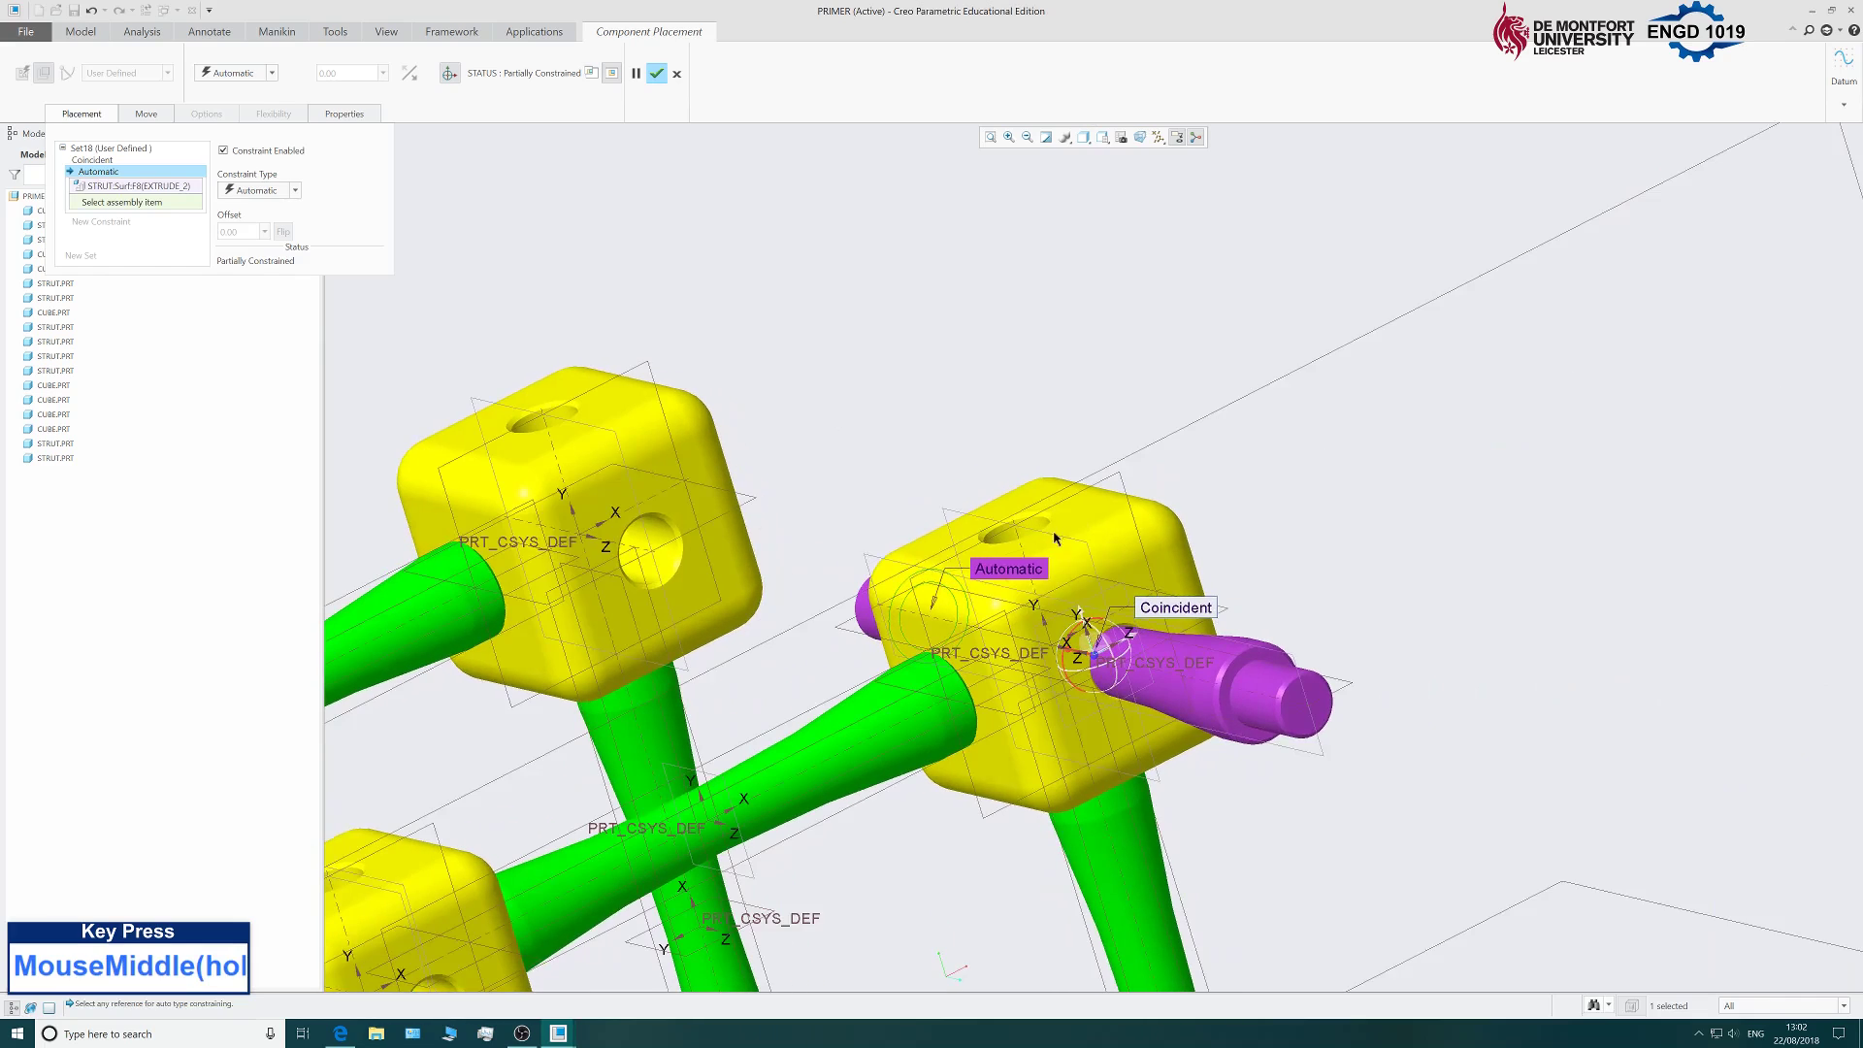
{"action": "left_click", "coordinate": [650, 487]}
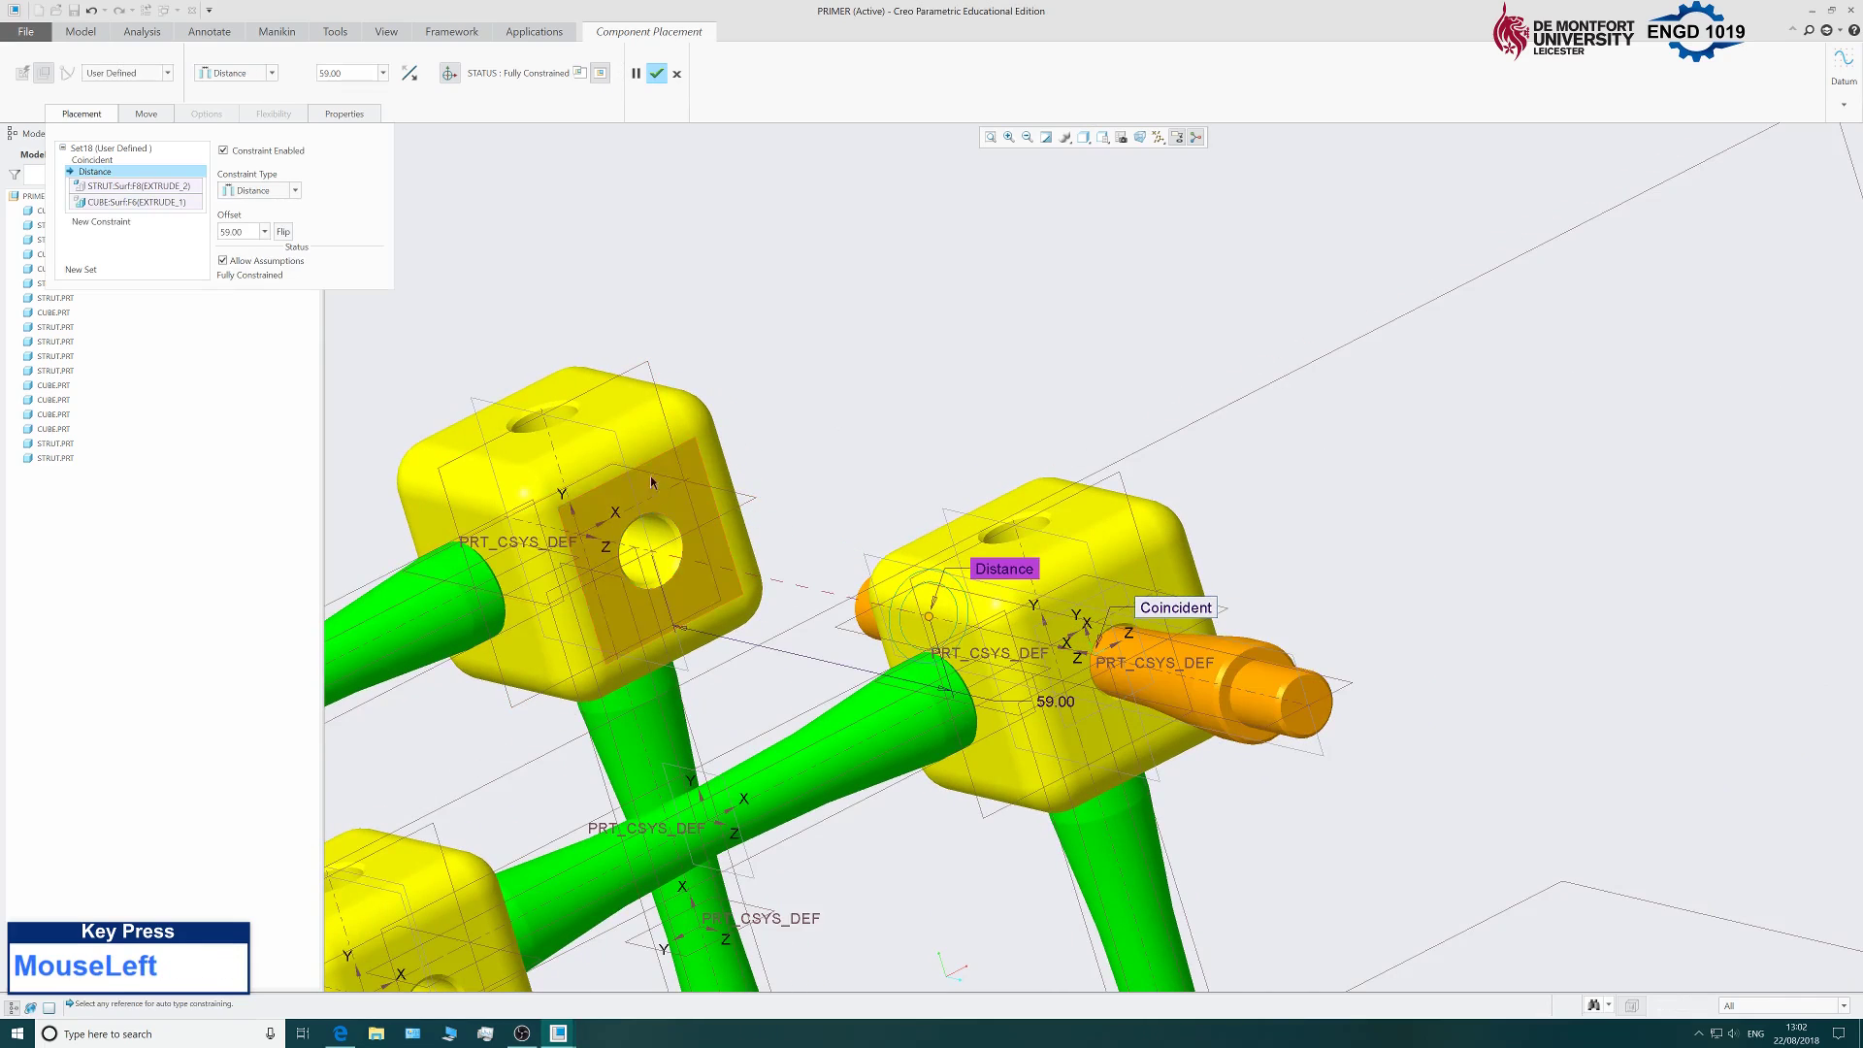
{"action": "left_click", "coordinate": [248, 191]}
{"action": "left_click", "coordinate": [255, 246]}
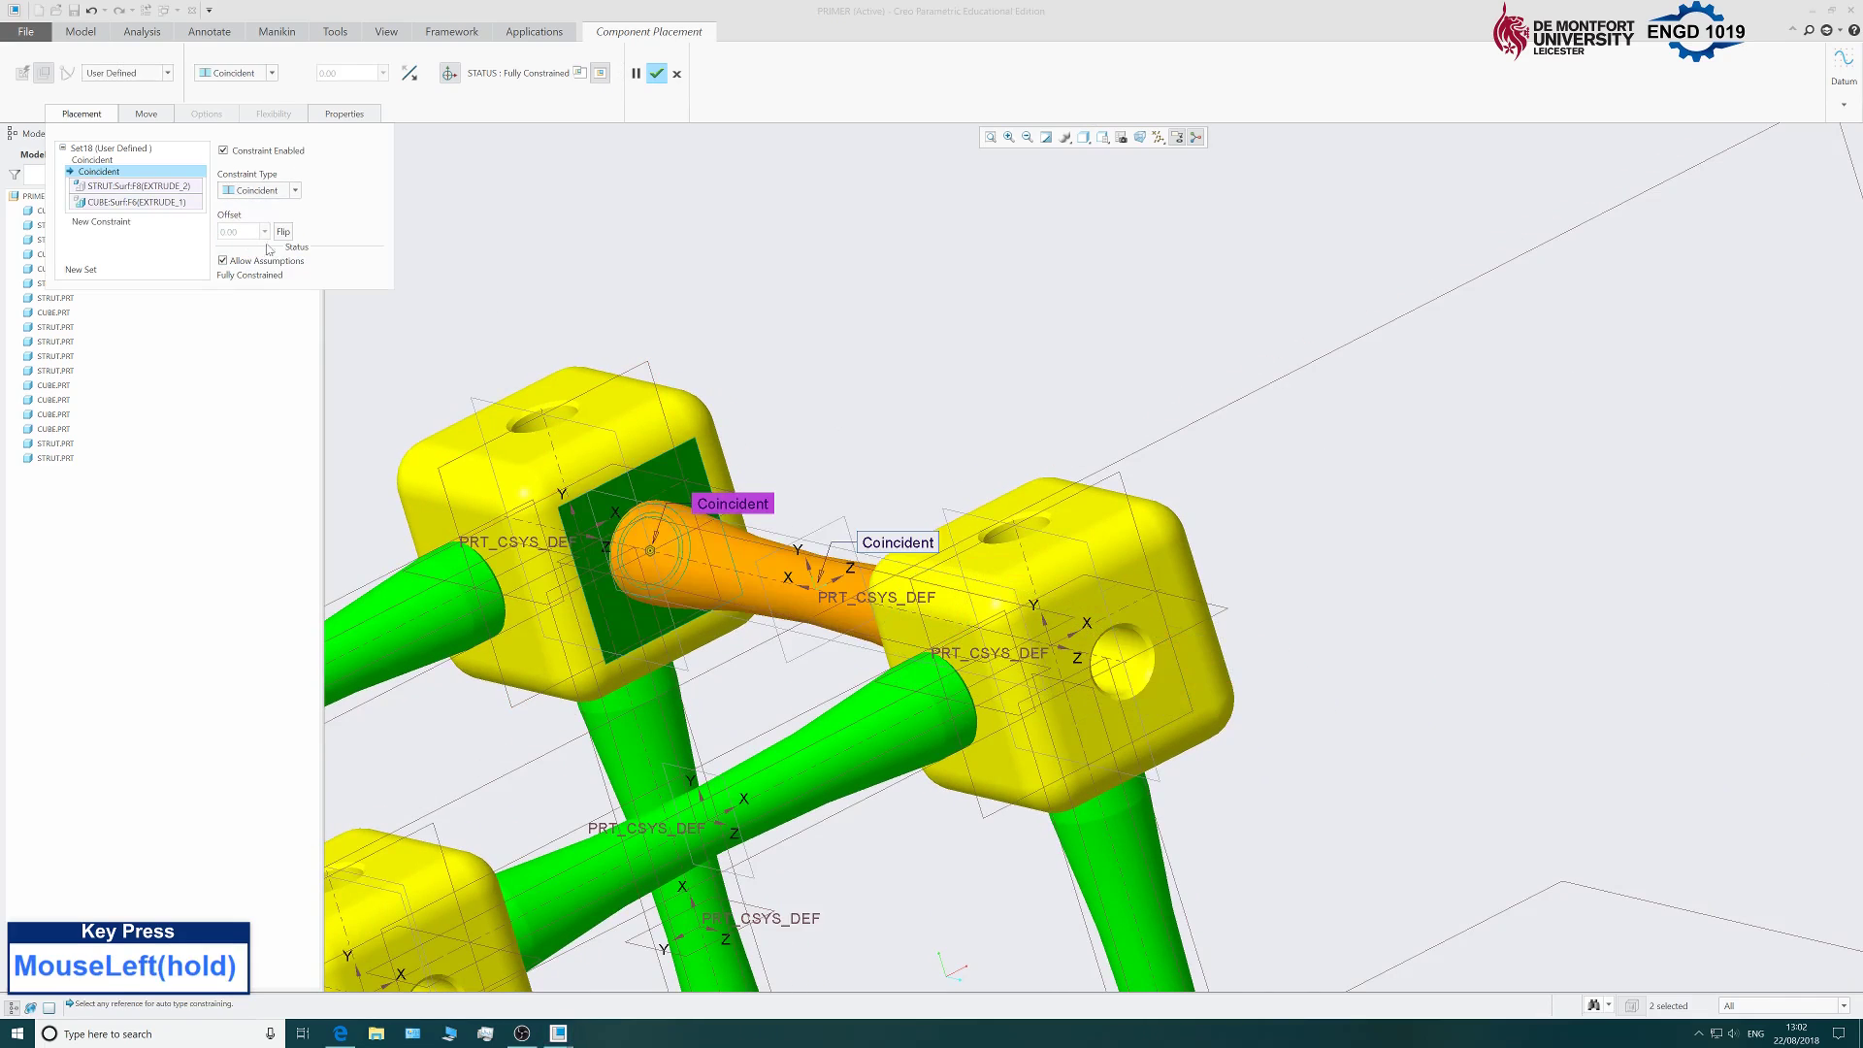
Confirm the strut's placement and inspect the completed cube frame.
{"action": "scroll", "coordinate": [652, 446], "scroll_direction": "up", "scroll_amount": 3}
{"action": "middle_click_drag", "start_coordinate": [660, 457], "coordinate": [715, 428]}
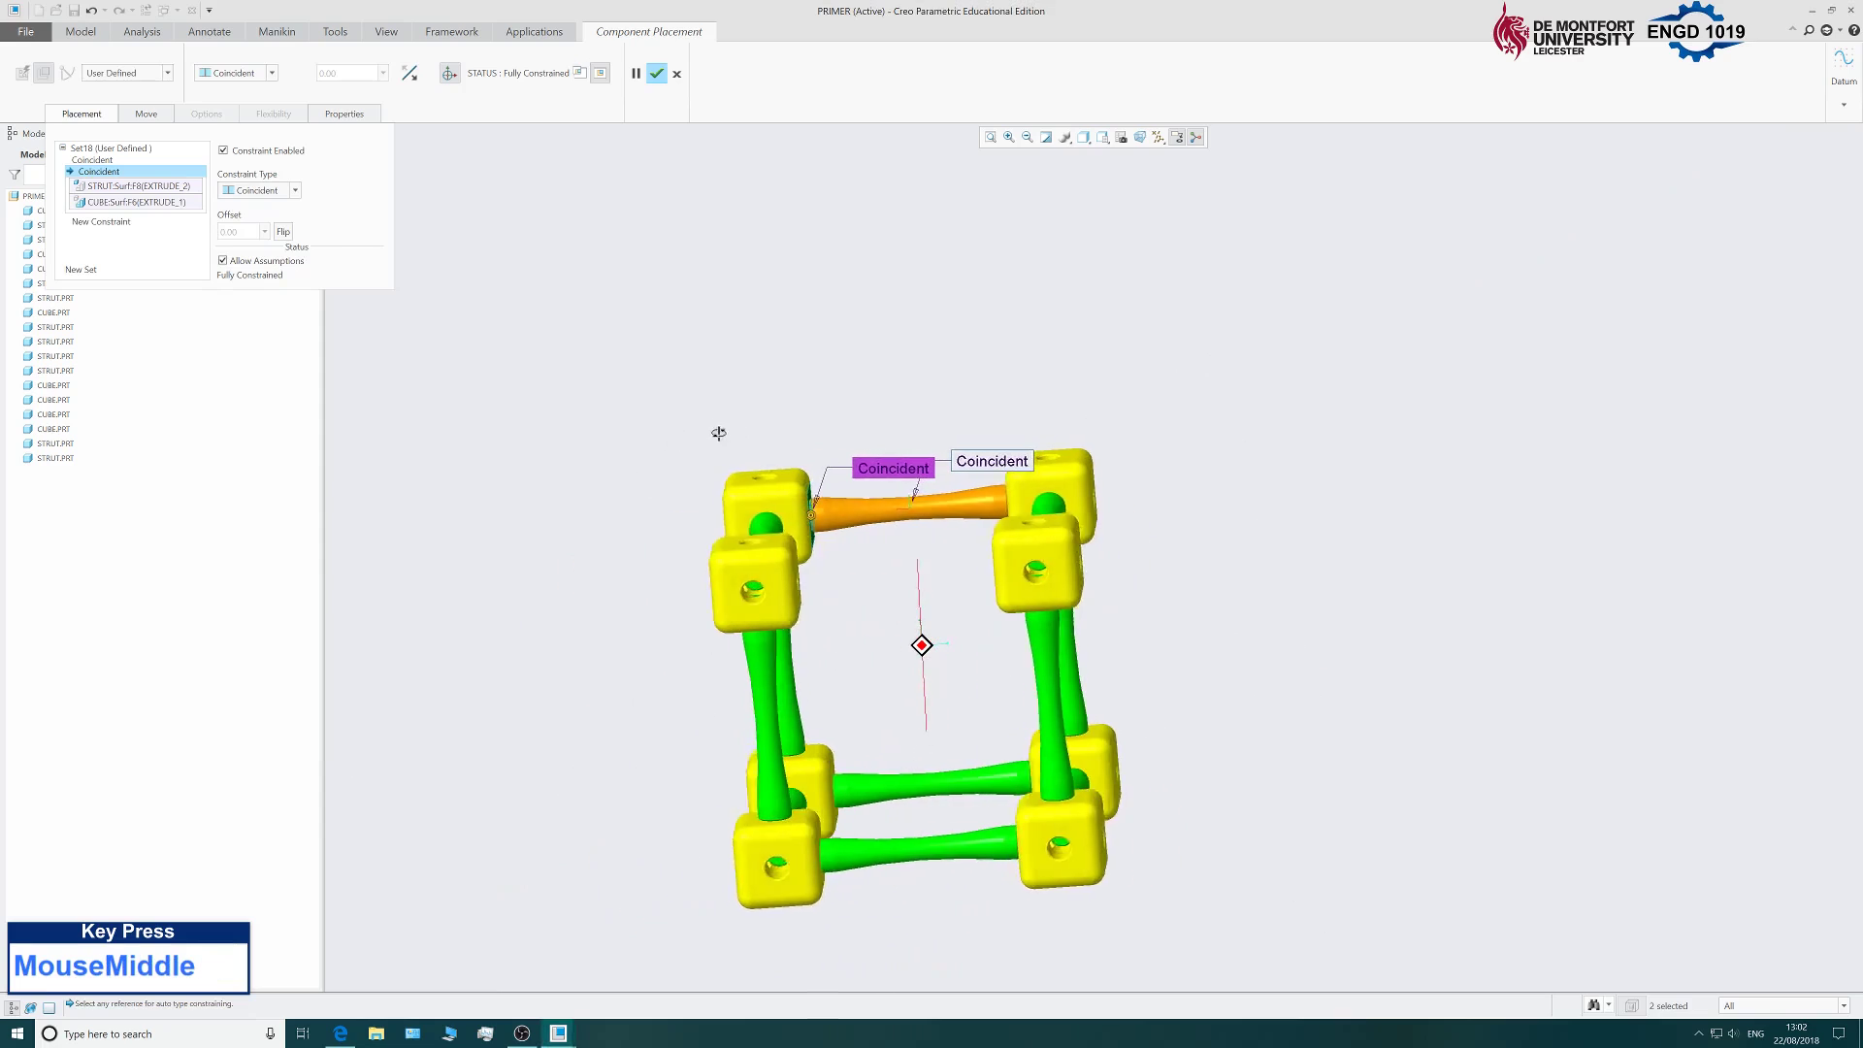
{"action": "left_click", "coordinate": [657, 73]}
{"action": "scroll", "coordinate": [954, 434], "scroll_direction": "up", "scroll_amount": 2}
{"action": "scroll", "coordinate": [954, 434], "scroll_direction": "down", "scroll_amount": 2}
{"action": "middle_click_drag", "start_coordinate": [954, 434], "coordinate": [966, 568]}
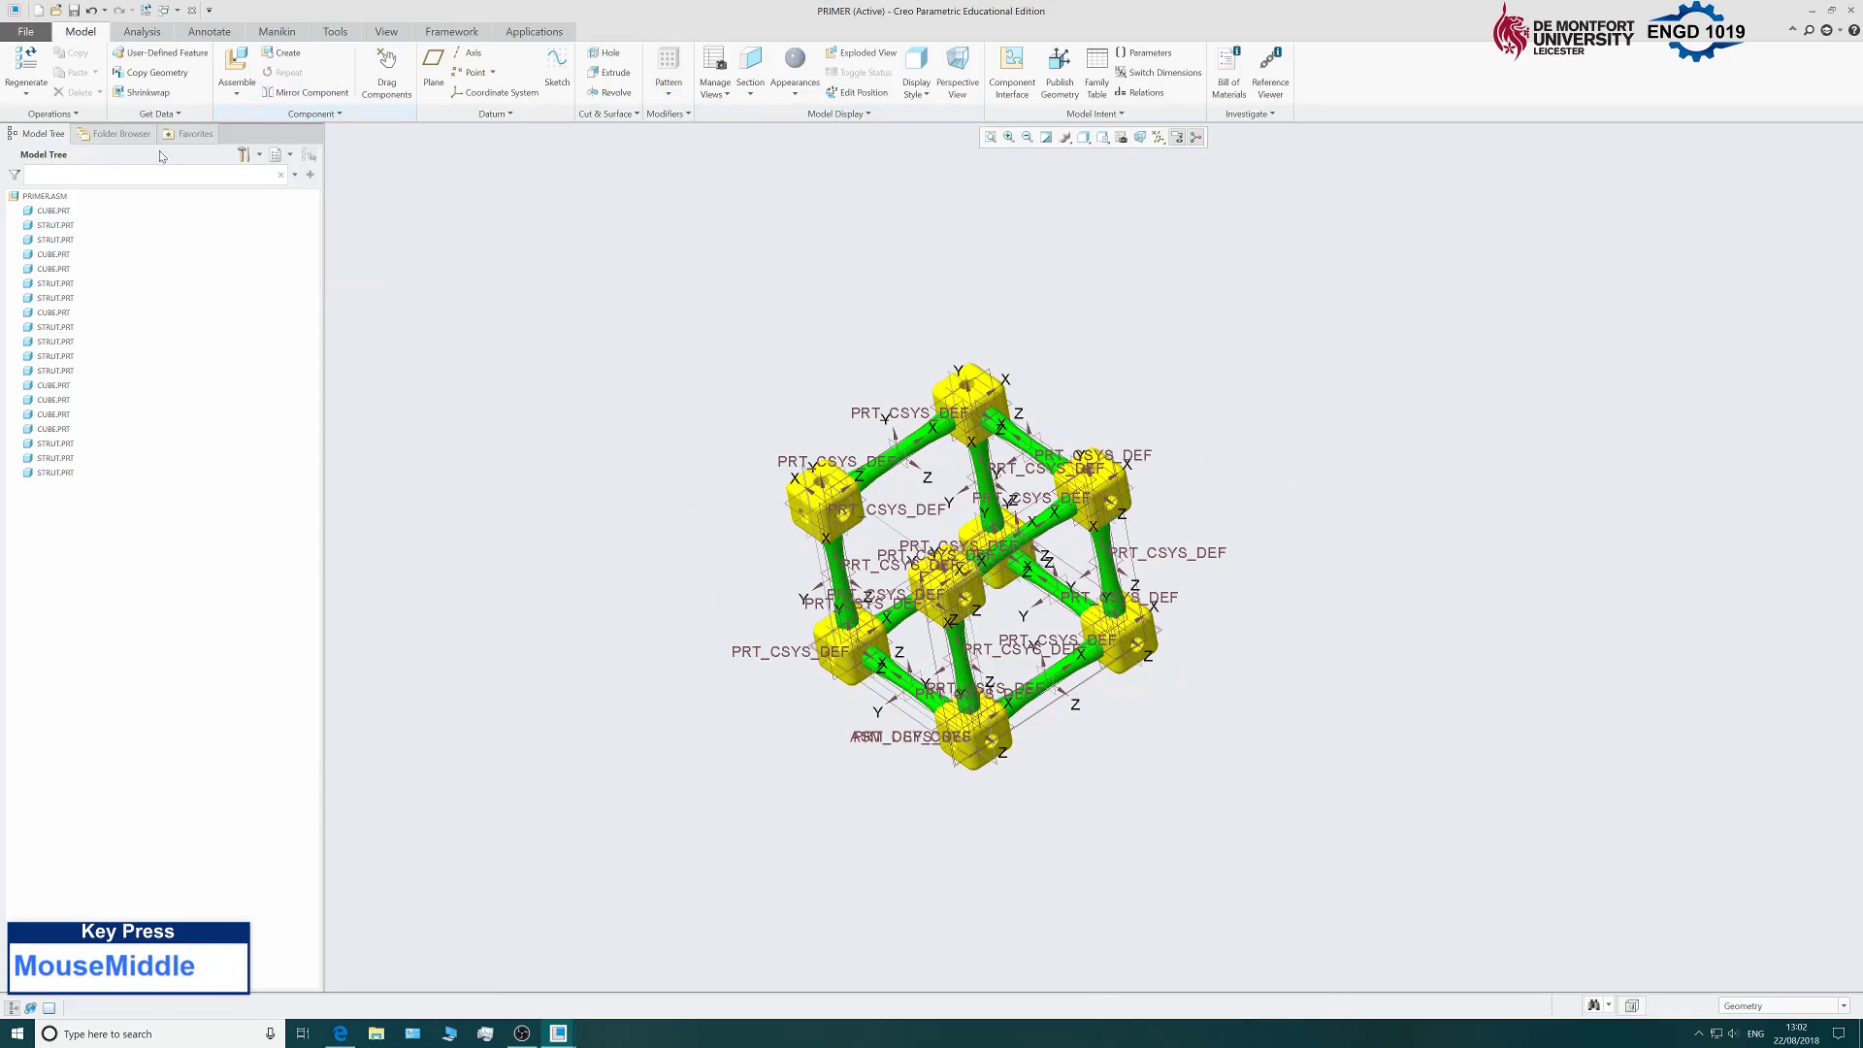
Load strut.prt into the assembly and drag it across the frame near its two cubes.
{"action": "left_click", "coordinate": [237, 68]}
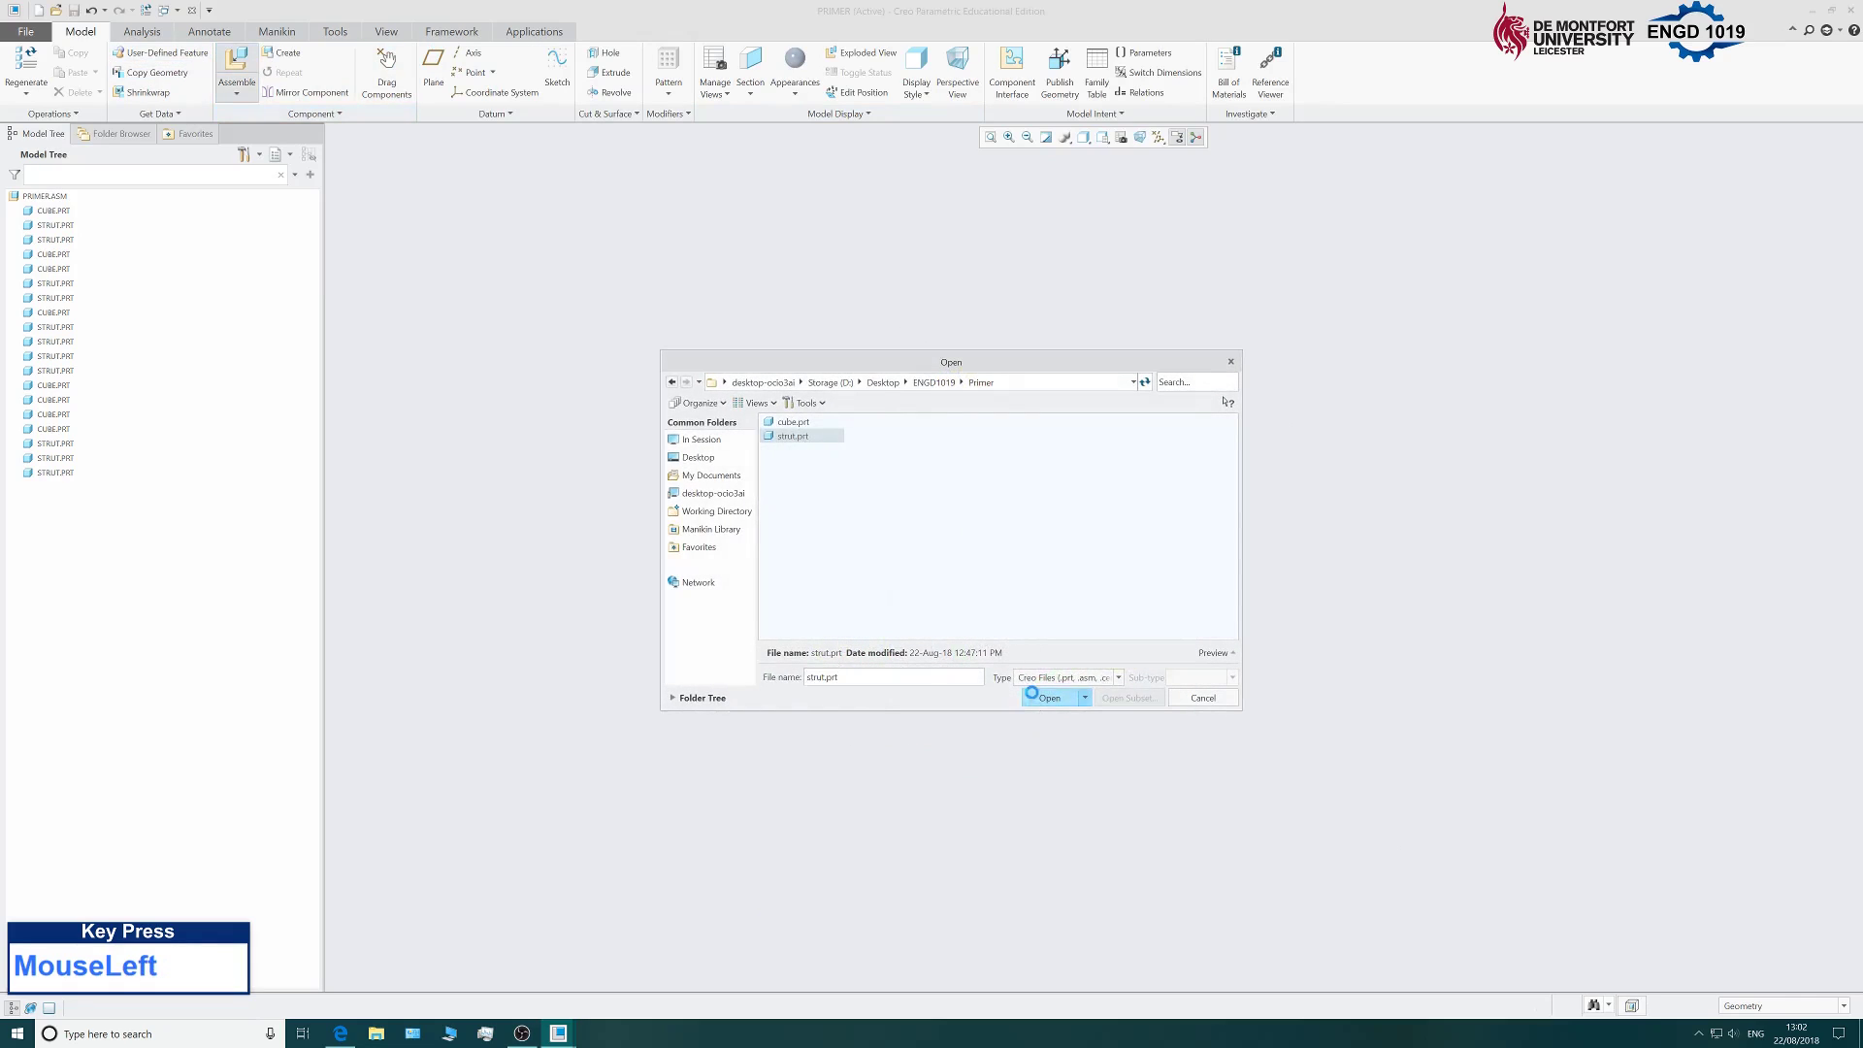
{"action": "left_click", "coordinate": [1049, 698]}
{"action": "scroll", "coordinate": [1092, 621], "scroll_direction": "down", "scroll_amount": 2}
{"action": "left_click_drag", "start_coordinate": [1157, 463], "coordinate": [594, 763]}
{"action": "scroll", "coordinate": [594, 763], "scroll_direction": "up", "scroll_amount": 3}
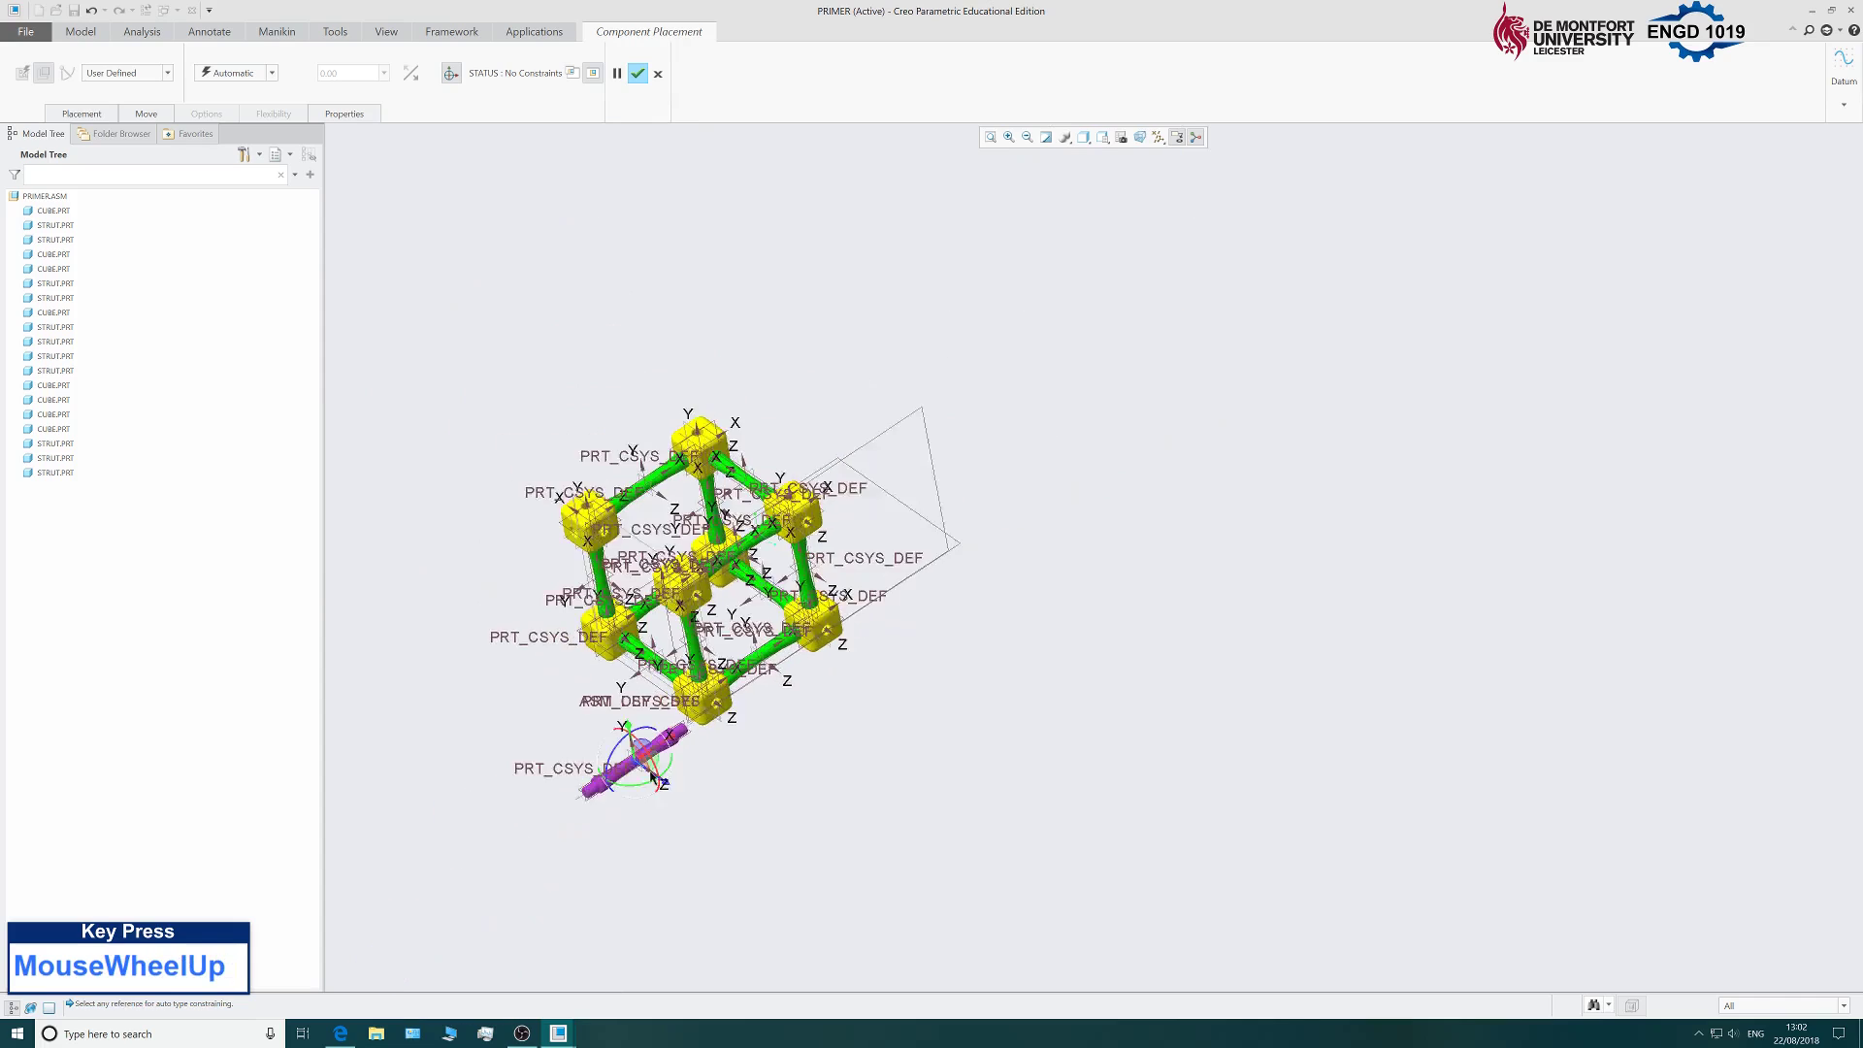
{"action": "scroll", "coordinate": [694, 735], "scroll_direction": "down", "scroll_amount": 5}
{"action": "left_click_drag", "start_coordinate": [755, 693], "coordinate": [570, 462]}
{"action": "middle_click_drag", "start_coordinate": [570, 462], "coordinate": [586, 535]}
{"action": "scroll", "coordinate": [602, 572], "scroll_direction": "up", "scroll_amount": 4}
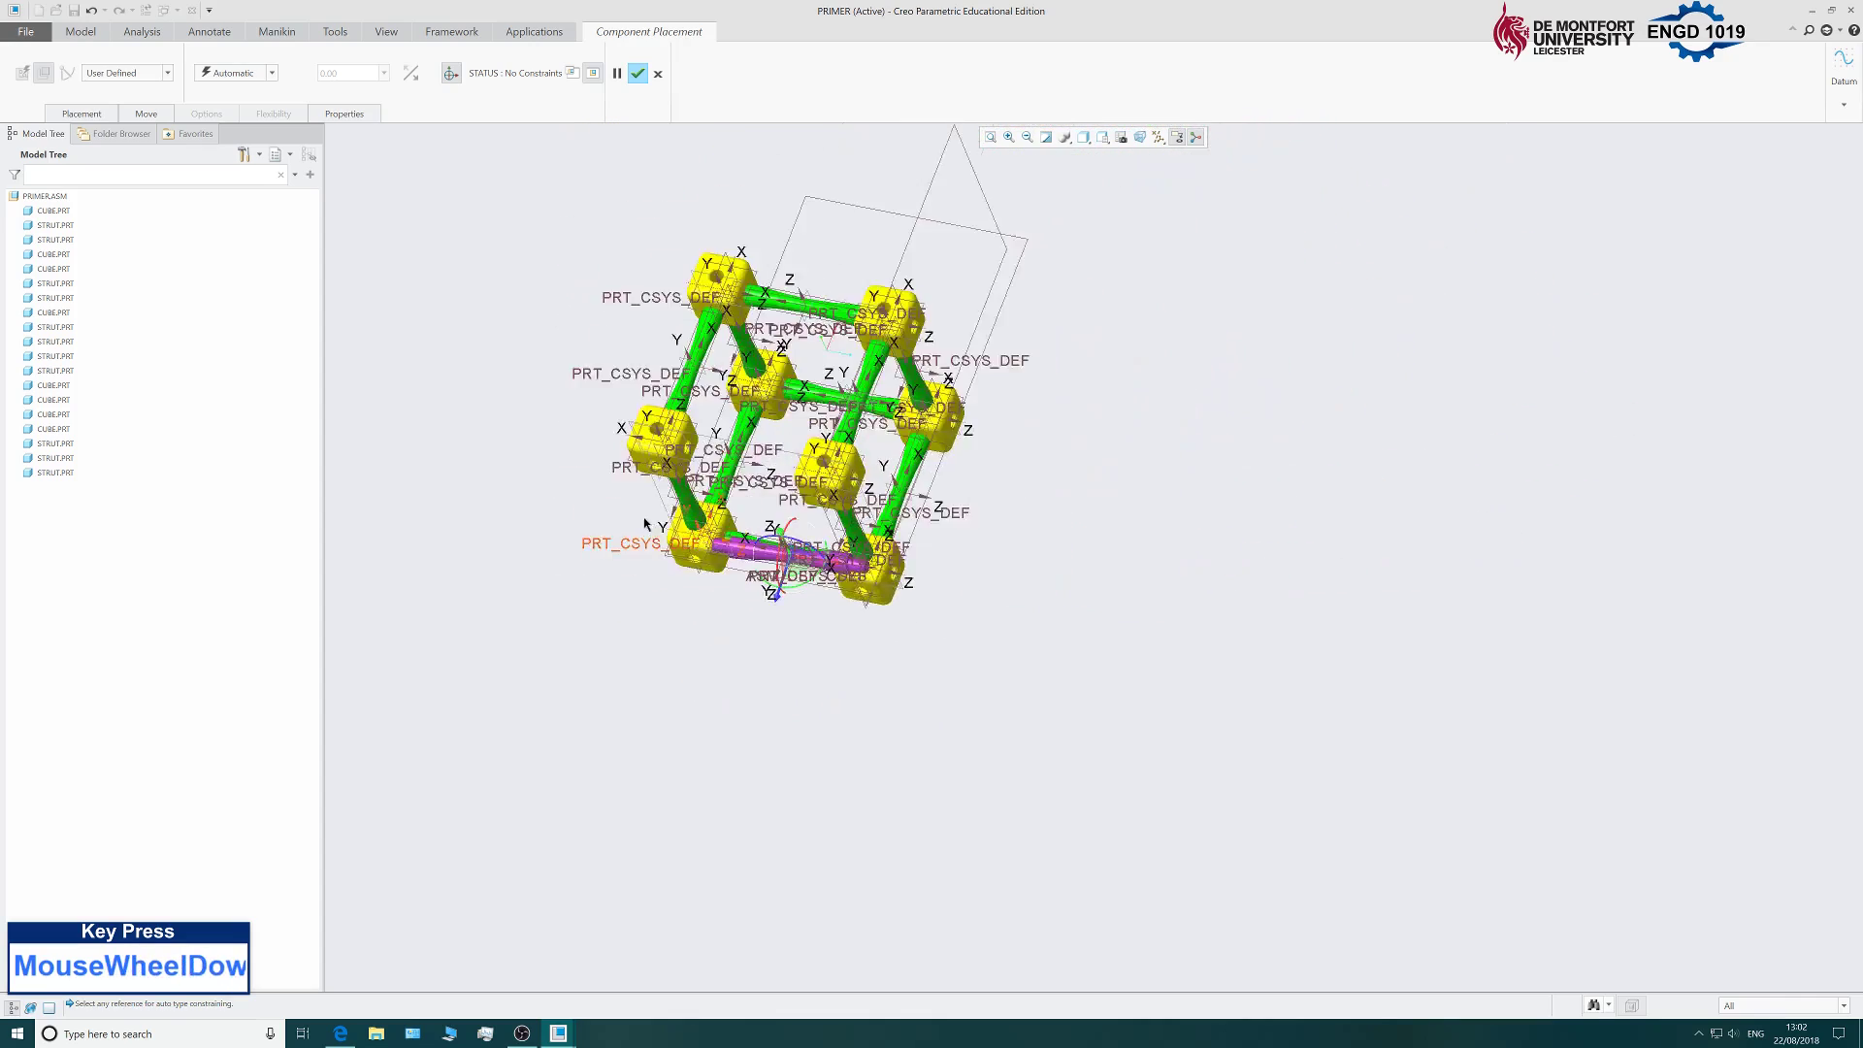
{"action": "scroll", "coordinate": [642, 524], "scroll_direction": "down", "scroll_amount": 6}
{"action": "scroll", "coordinate": [601, 430], "scroll_direction": "up", "scroll_amount": 5}
{"action": "scroll", "coordinate": [690, 472], "scroll_direction": "down", "scroll_amount": 3}
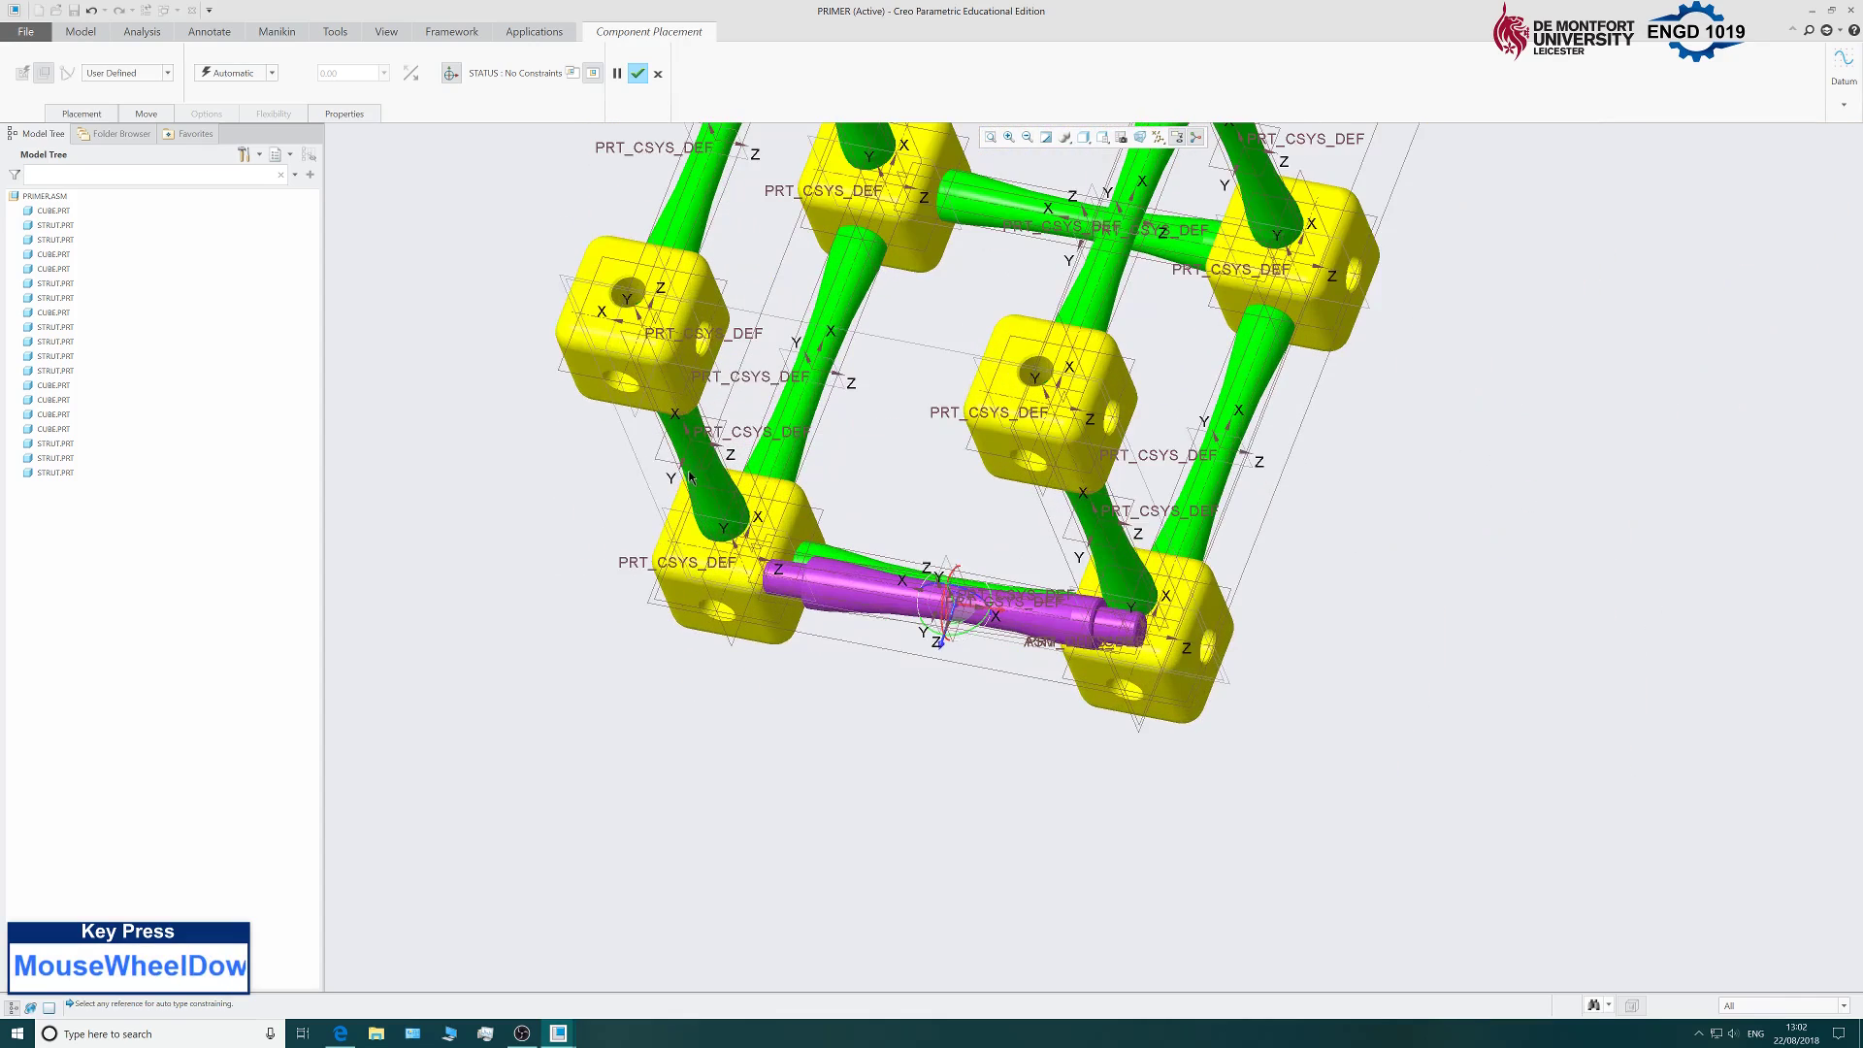
Make the strut axis and the cube hole axis Coincident.
{"action": "left_click", "coordinate": [102, 113]}
{"action": "scroll", "coordinate": [842, 638], "scroll_direction": "down", "scroll_amount": 5}
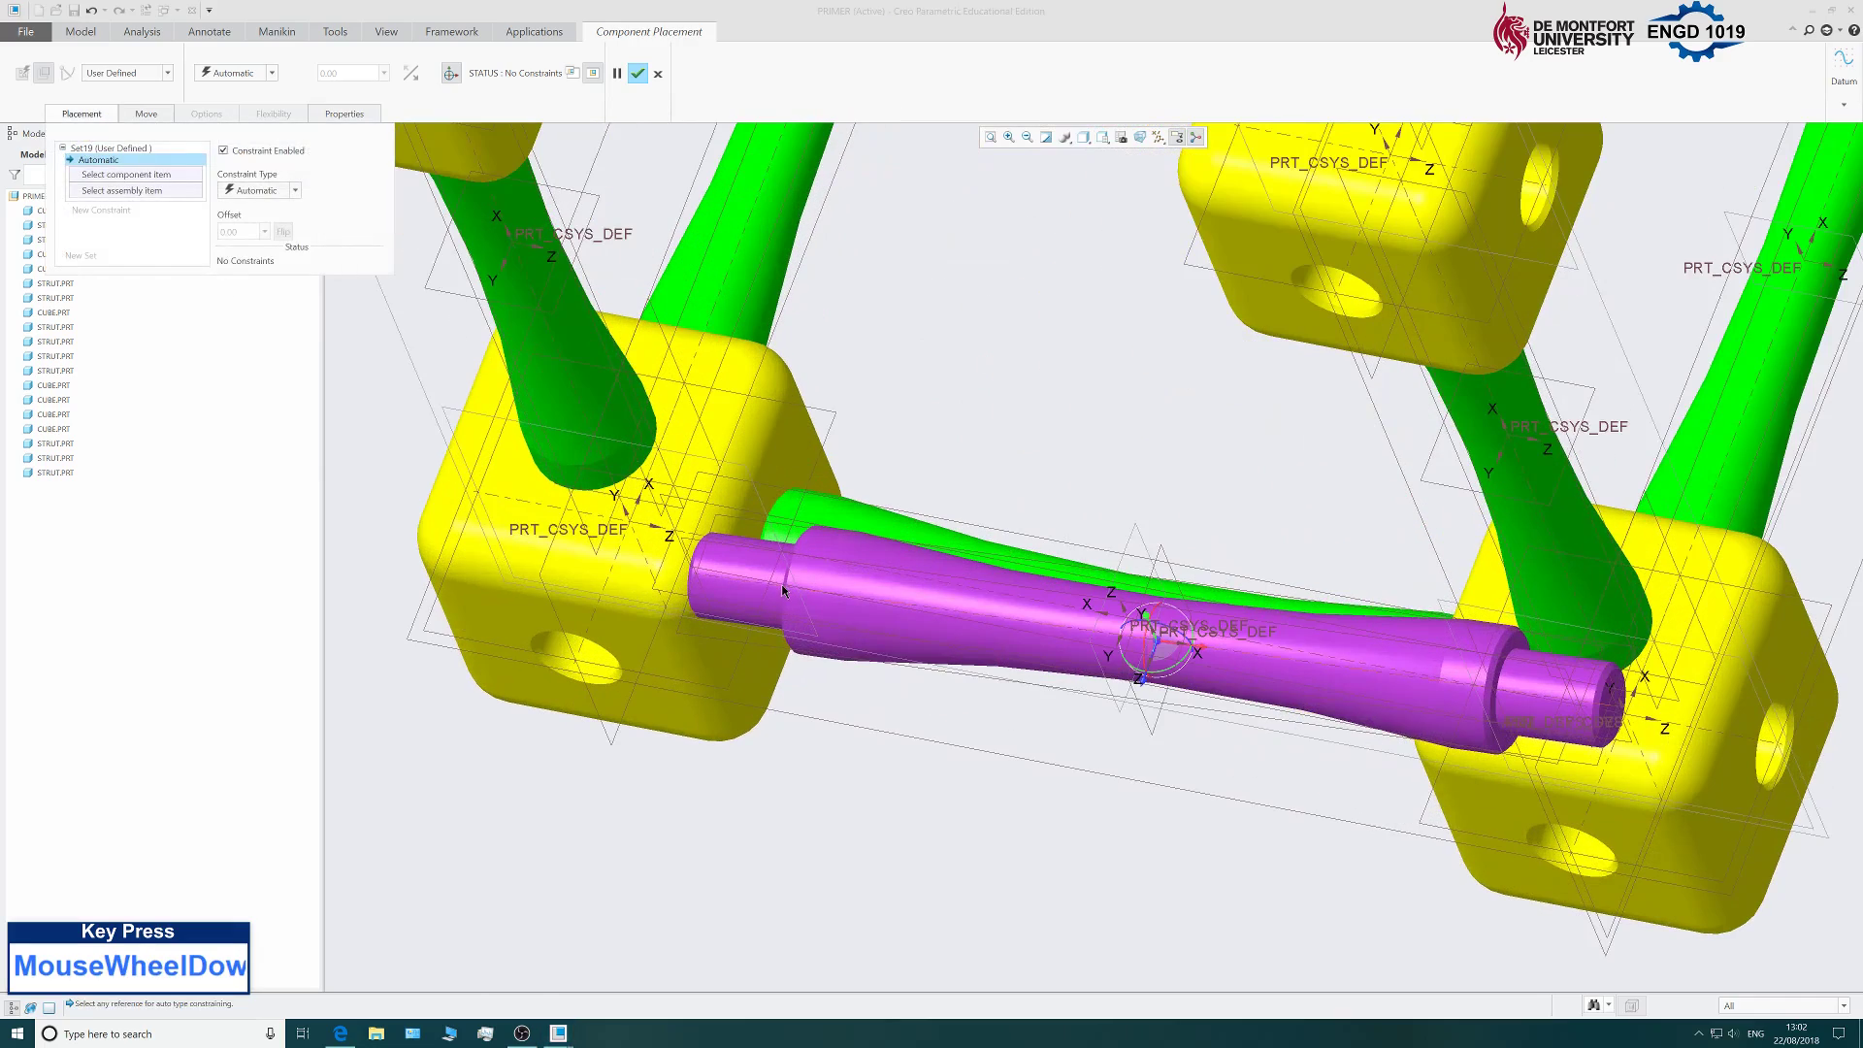
{"action": "left_click", "coordinate": [841, 637]}
{"action": "scroll", "coordinate": [810, 660], "scroll_direction": "up", "scroll_amount": 5}
{"action": "scroll", "coordinate": [695, 434], "scroll_direction": "down", "scroll_amount": 2}
{"action": "scroll", "coordinate": [696, 434], "scroll_direction": "down", "scroll_amount": 4}
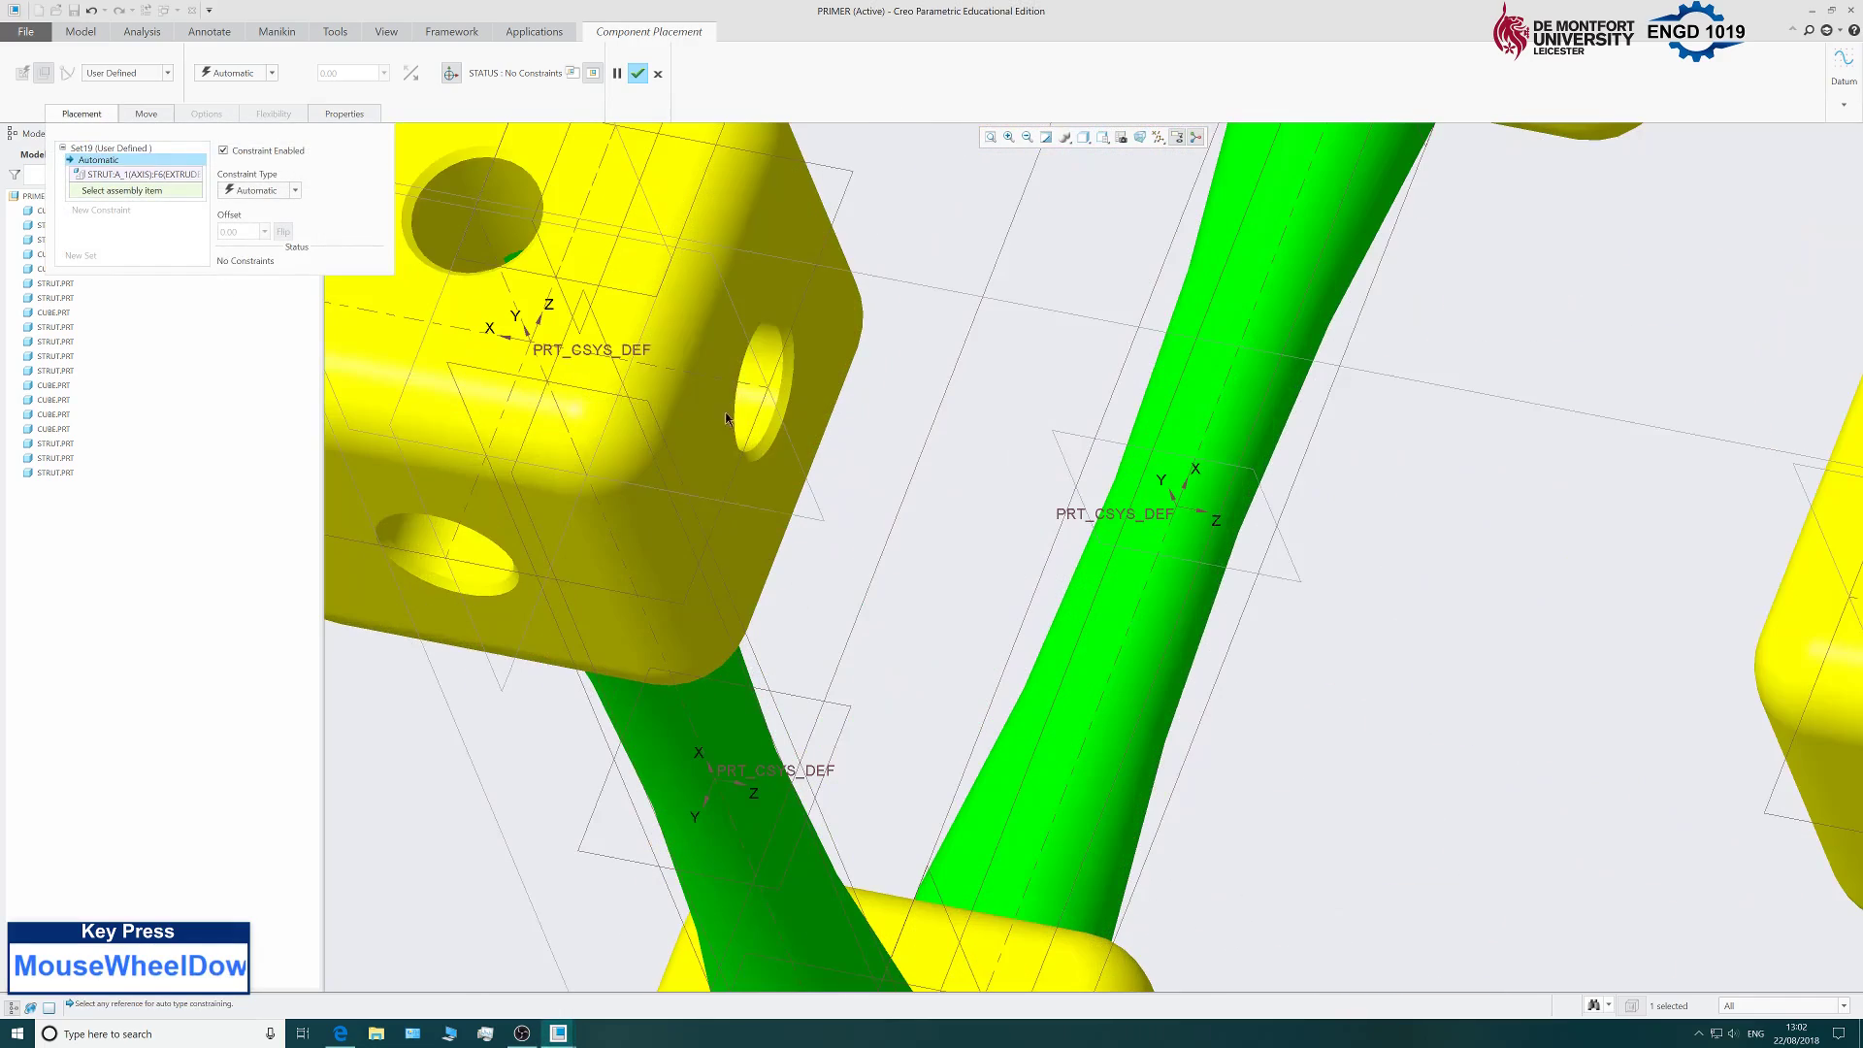
{"action": "left_click", "coordinate": [753, 383]}
{"action": "scroll", "coordinate": [681, 452], "scroll_direction": "up", "scroll_amount": 3}
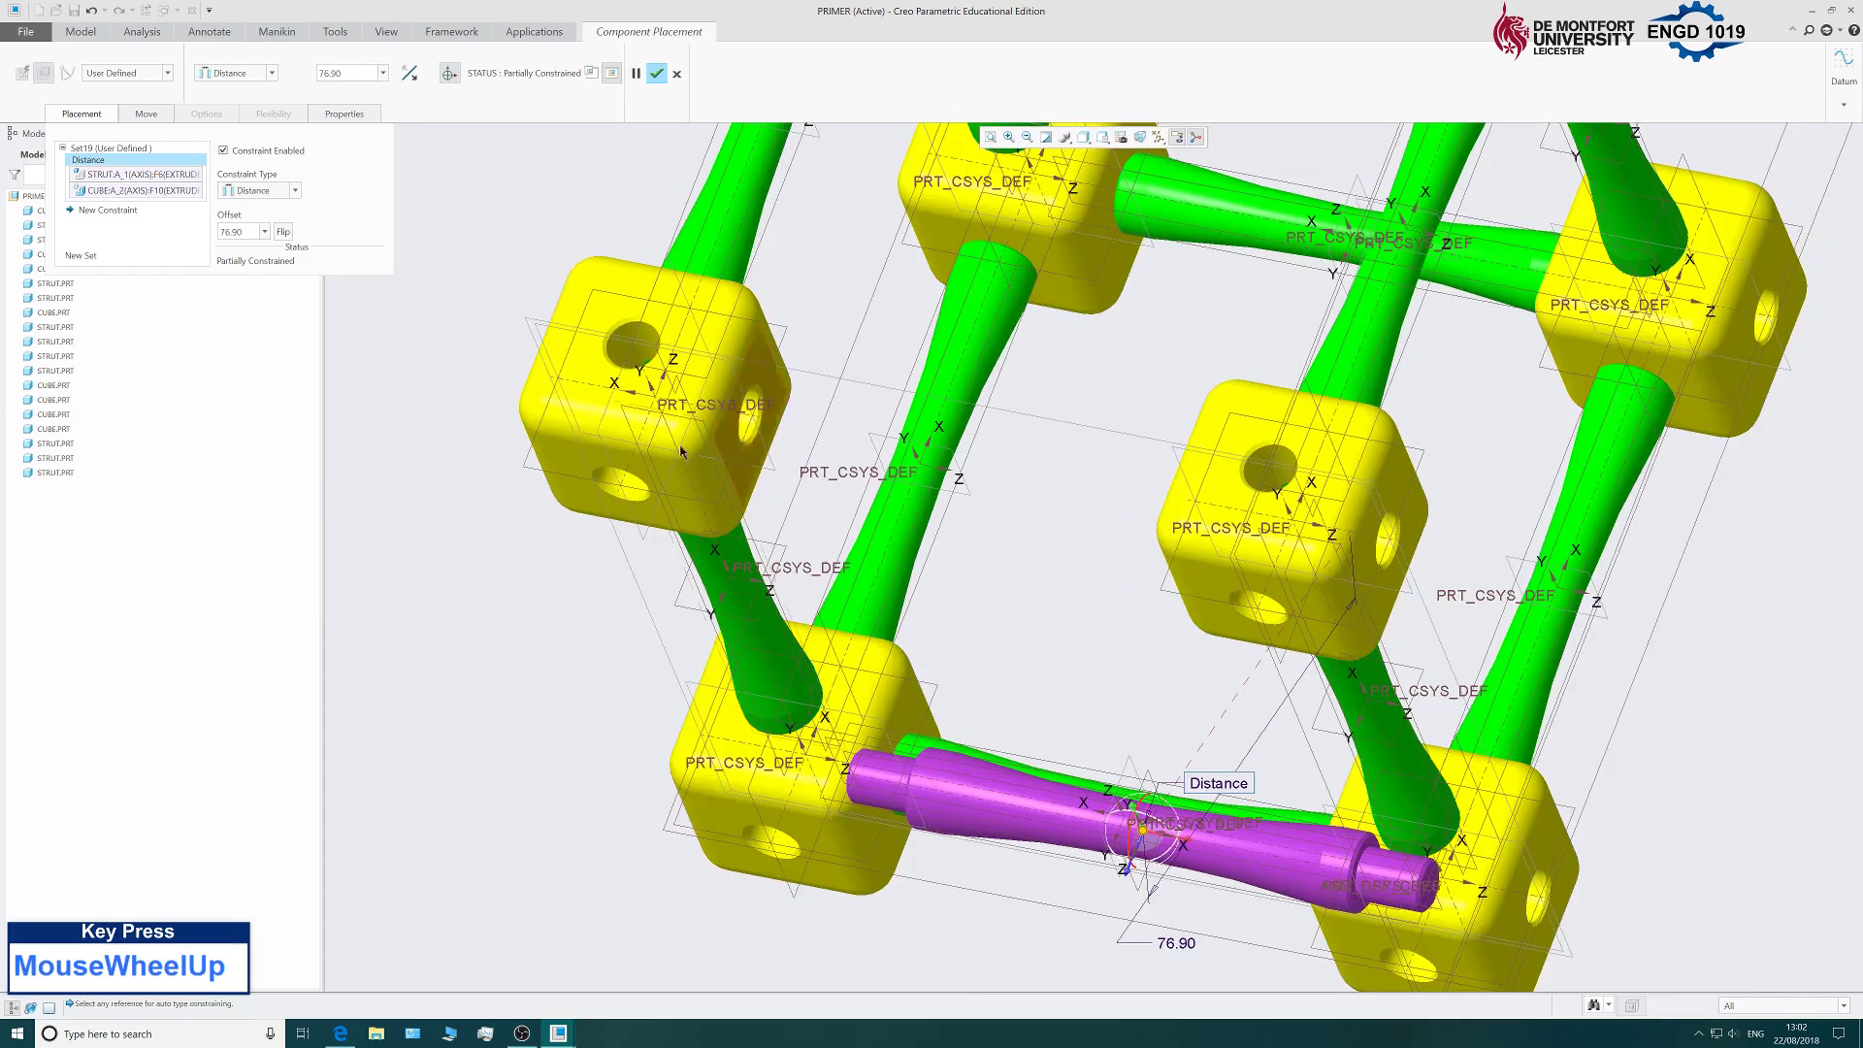
{"action": "left_click", "coordinate": [263, 192]}
{"action": "left_click", "coordinate": [282, 256]}
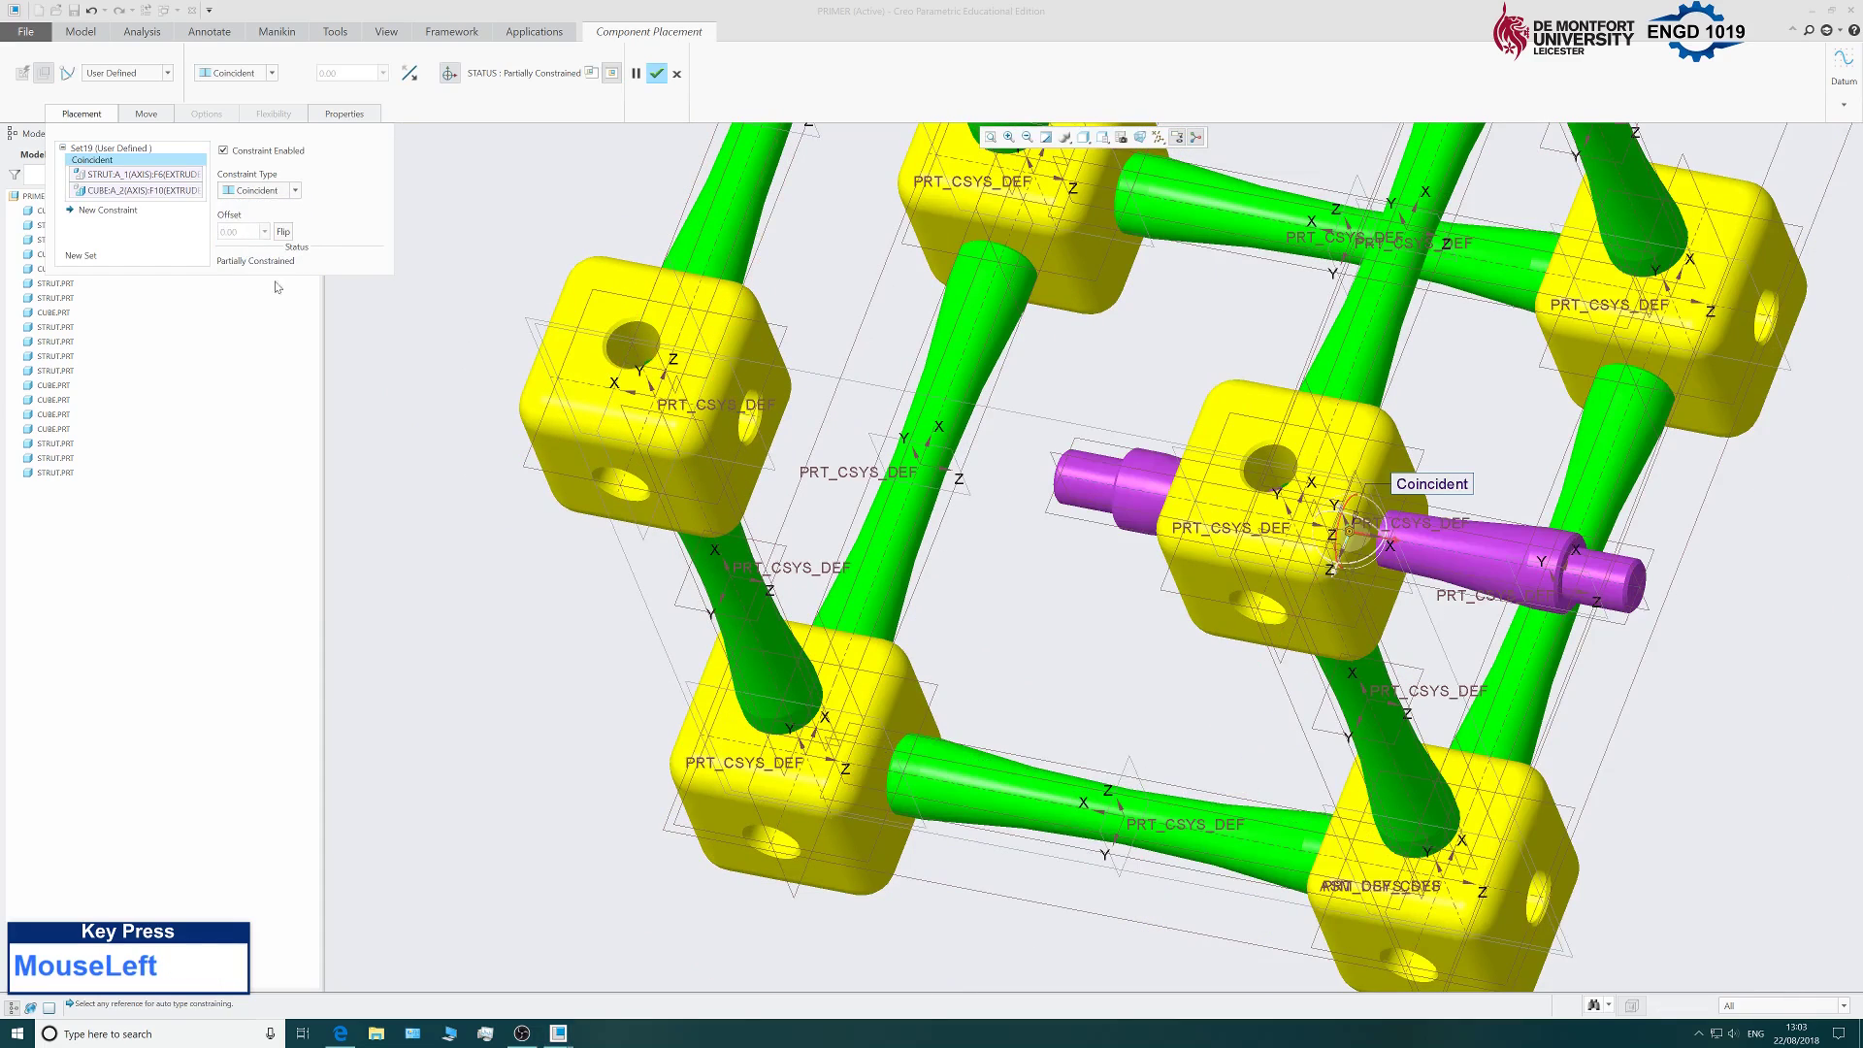
Add a Coincident constraint seating the strut shoulder on the cube face, and confirm the placement.
{"action": "left_click", "coordinate": [134, 212]}
{"action": "middle_click_drag", "start_coordinate": [626, 427], "coordinate": [983, 489]}
{"action": "scroll", "coordinate": [983, 488], "scroll_direction": "up", "scroll_amount": 5}
{"action": "scroll", "coordinate": [1004, 357], "scroll_direction": "down", "scroll_amount": 6}
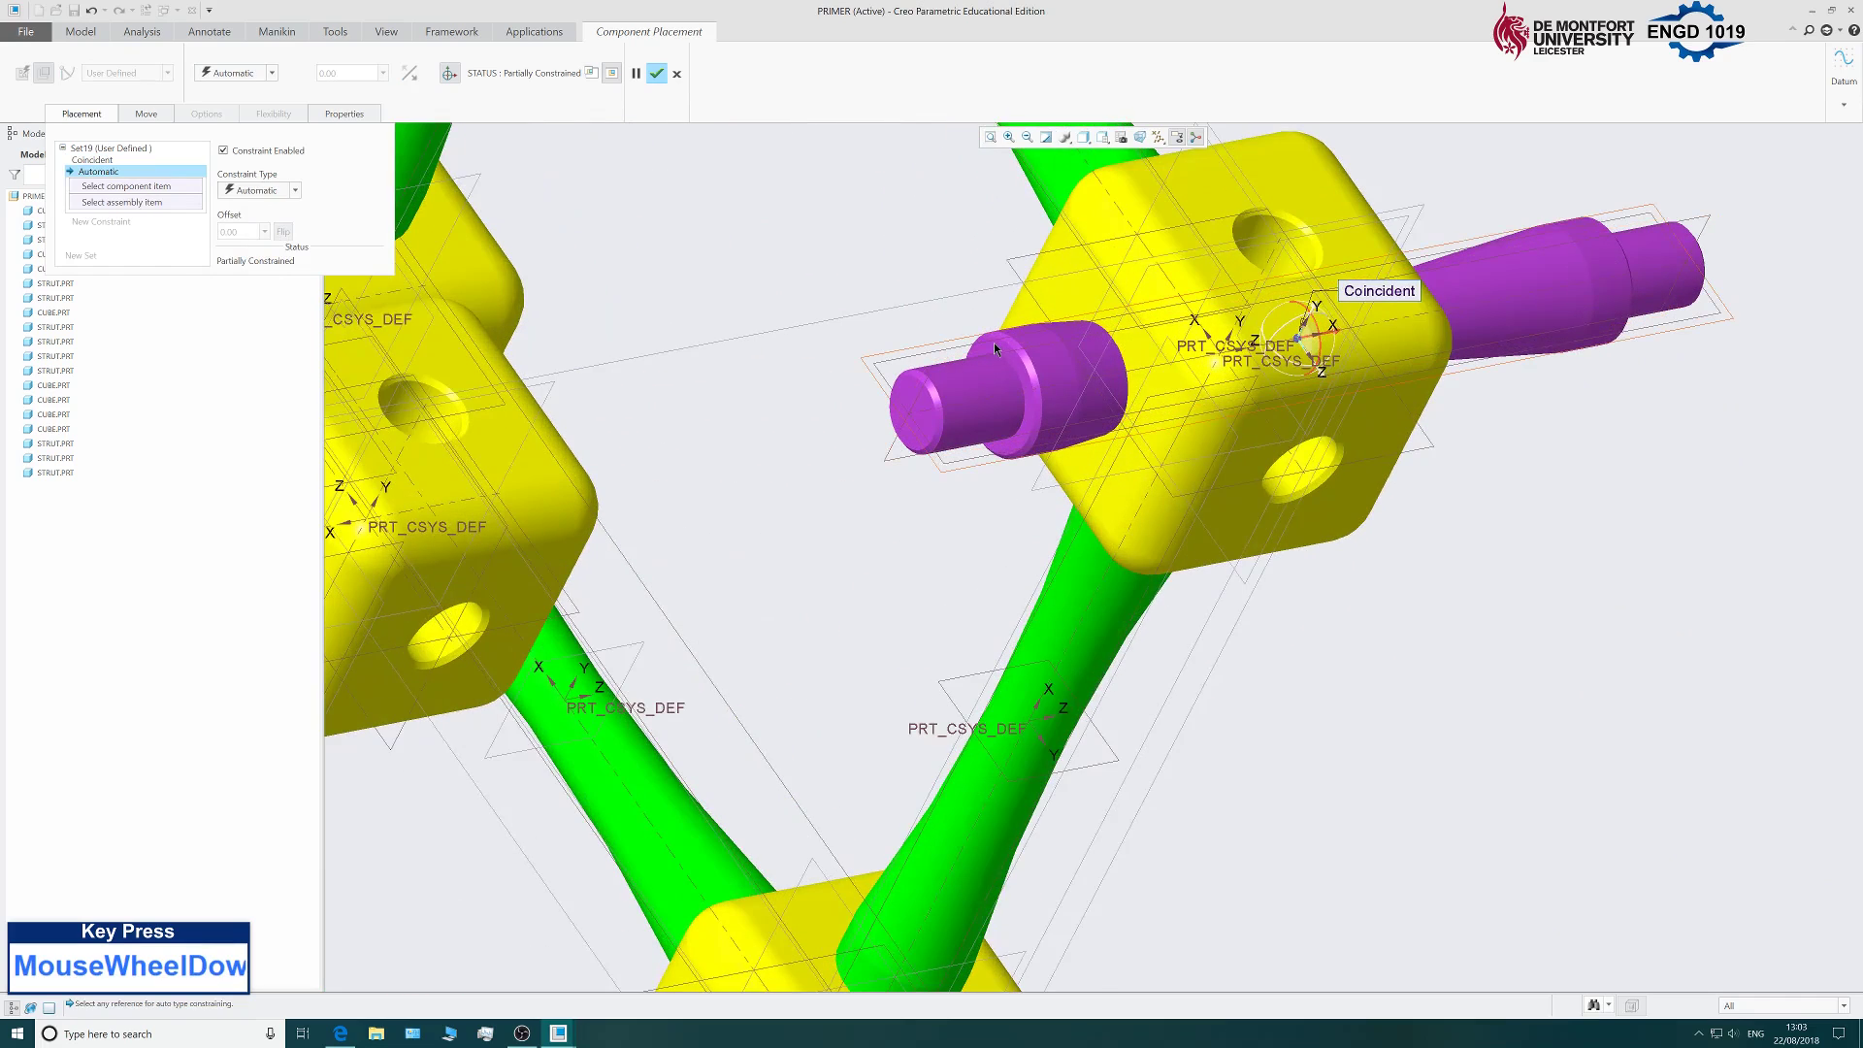
{"action": "scroll", "coordinate": [992, 344], "scroll_direction": "down", "scroll_amount": 2}
{"action": "left_click", "coordinate": [957, 435]}
{"action": "scroll", "coordinate": [957, 435], "scroll_direction": "up", "scroll_amount": 4}
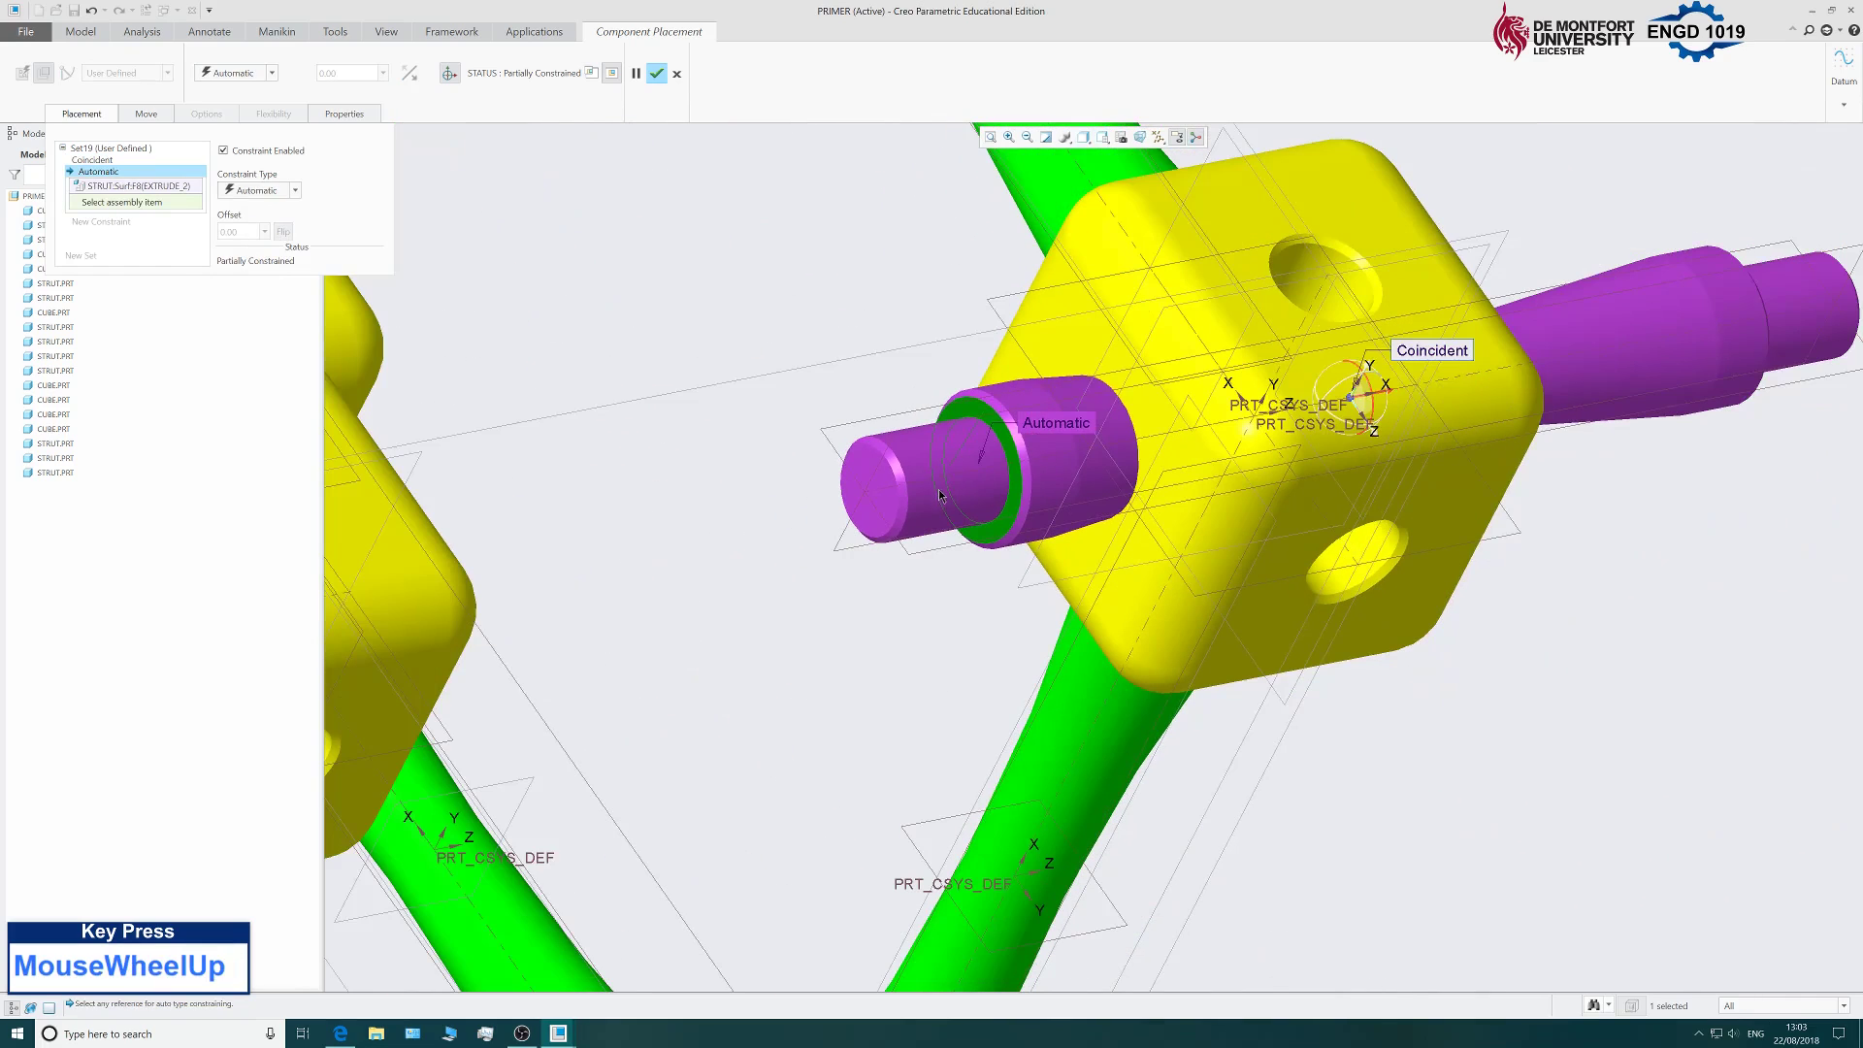
{"action": "middle_click_drag", "start_coordinate": [943, 498], "coordinate": [907, 612]}
{"action": "scroll", "coordinate": [906, 611], "scroll_direction": "up", "scroll_amount": 4}
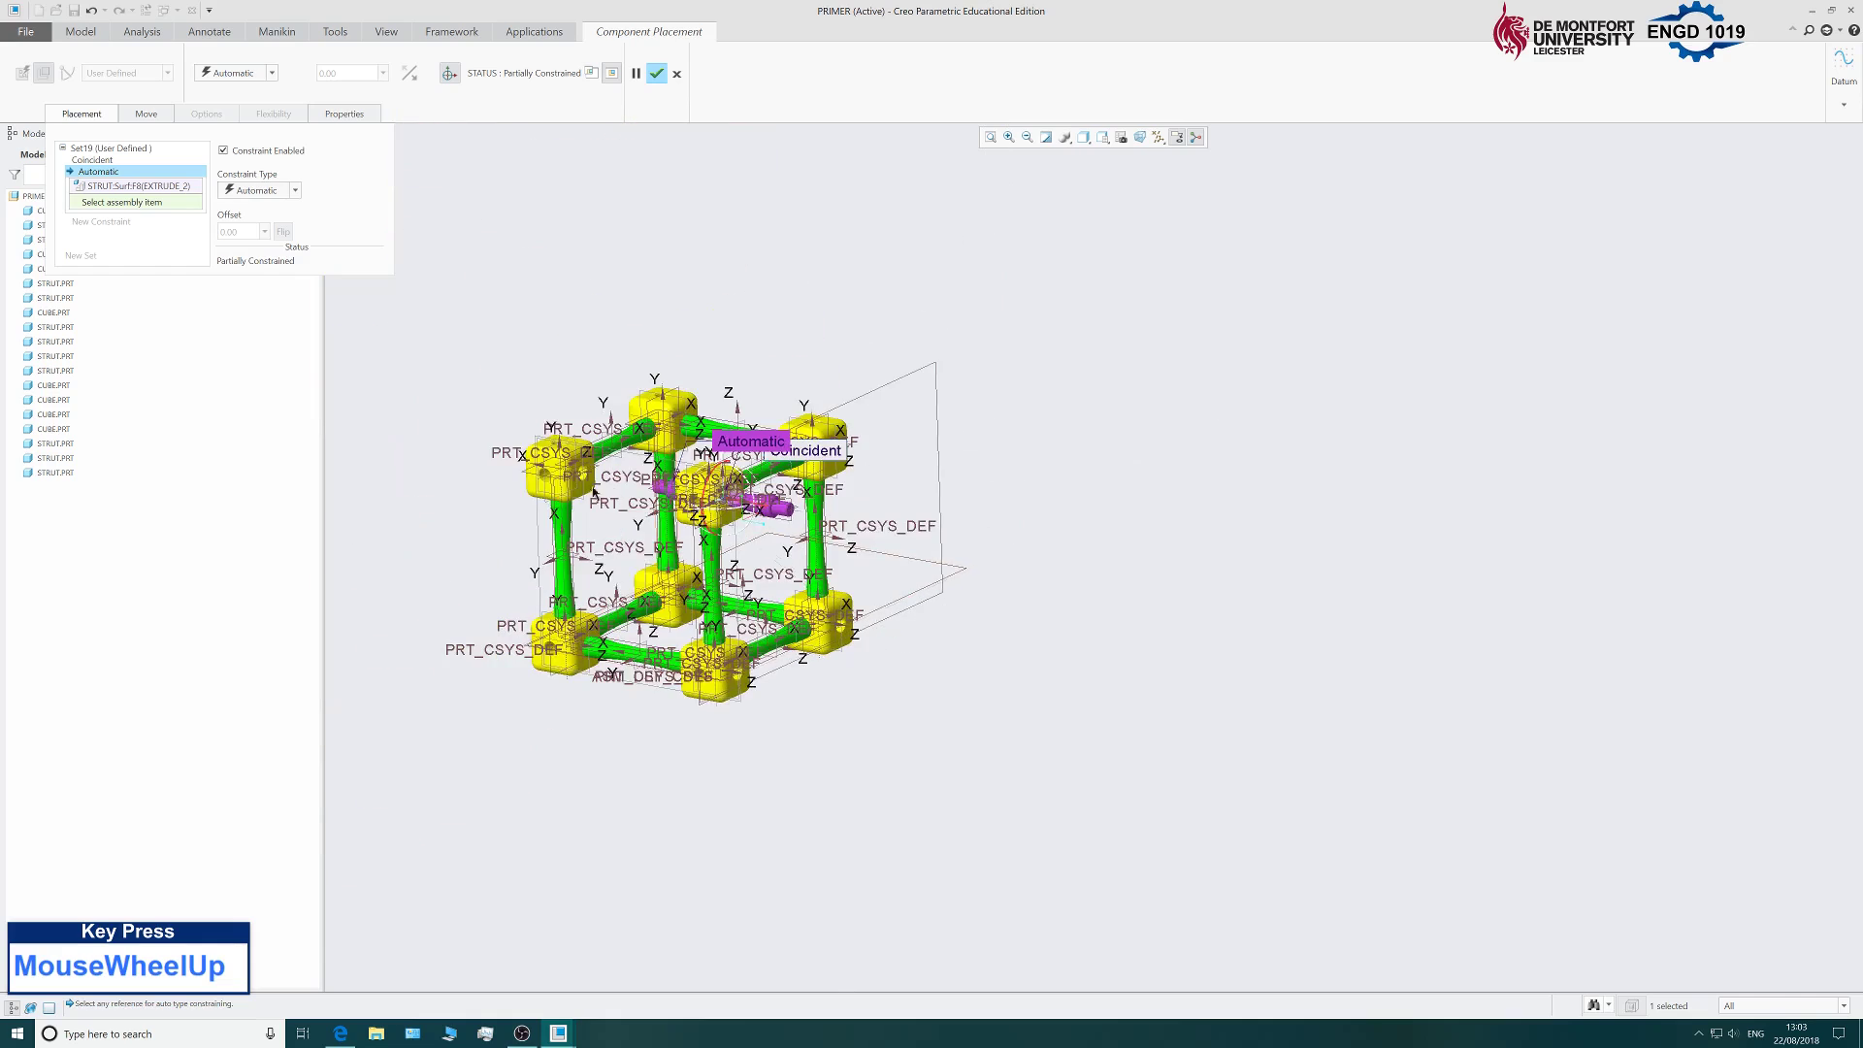
{"action": "scroll", "coordinate": [617, 451], "scroll_direction": "down", "scroll_amount": 3}
{"action": "scroll", "coordinate": [617, 451], "scroll_direction": "down", "scroll_amount": 5}
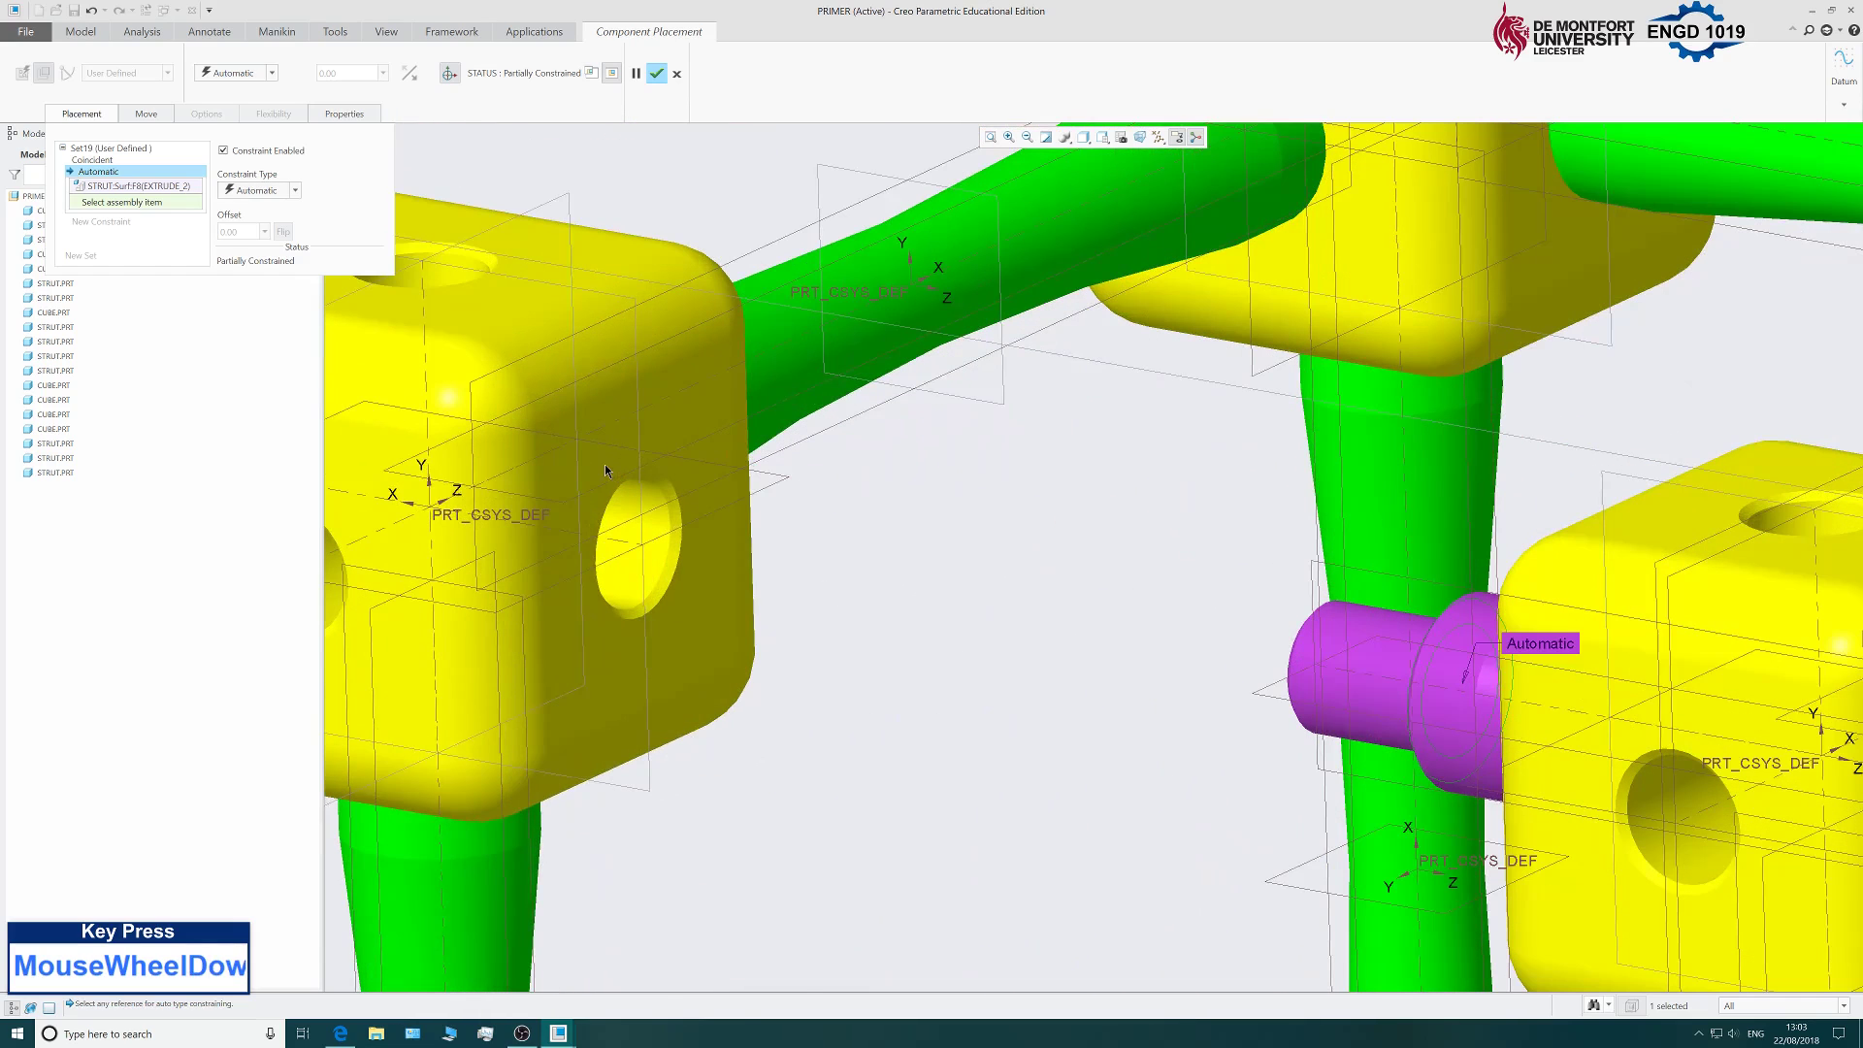
{"action": "left_click", "coordinate": [603, 458]}
{"action": "left_click", "coordinate": [277, 192]}
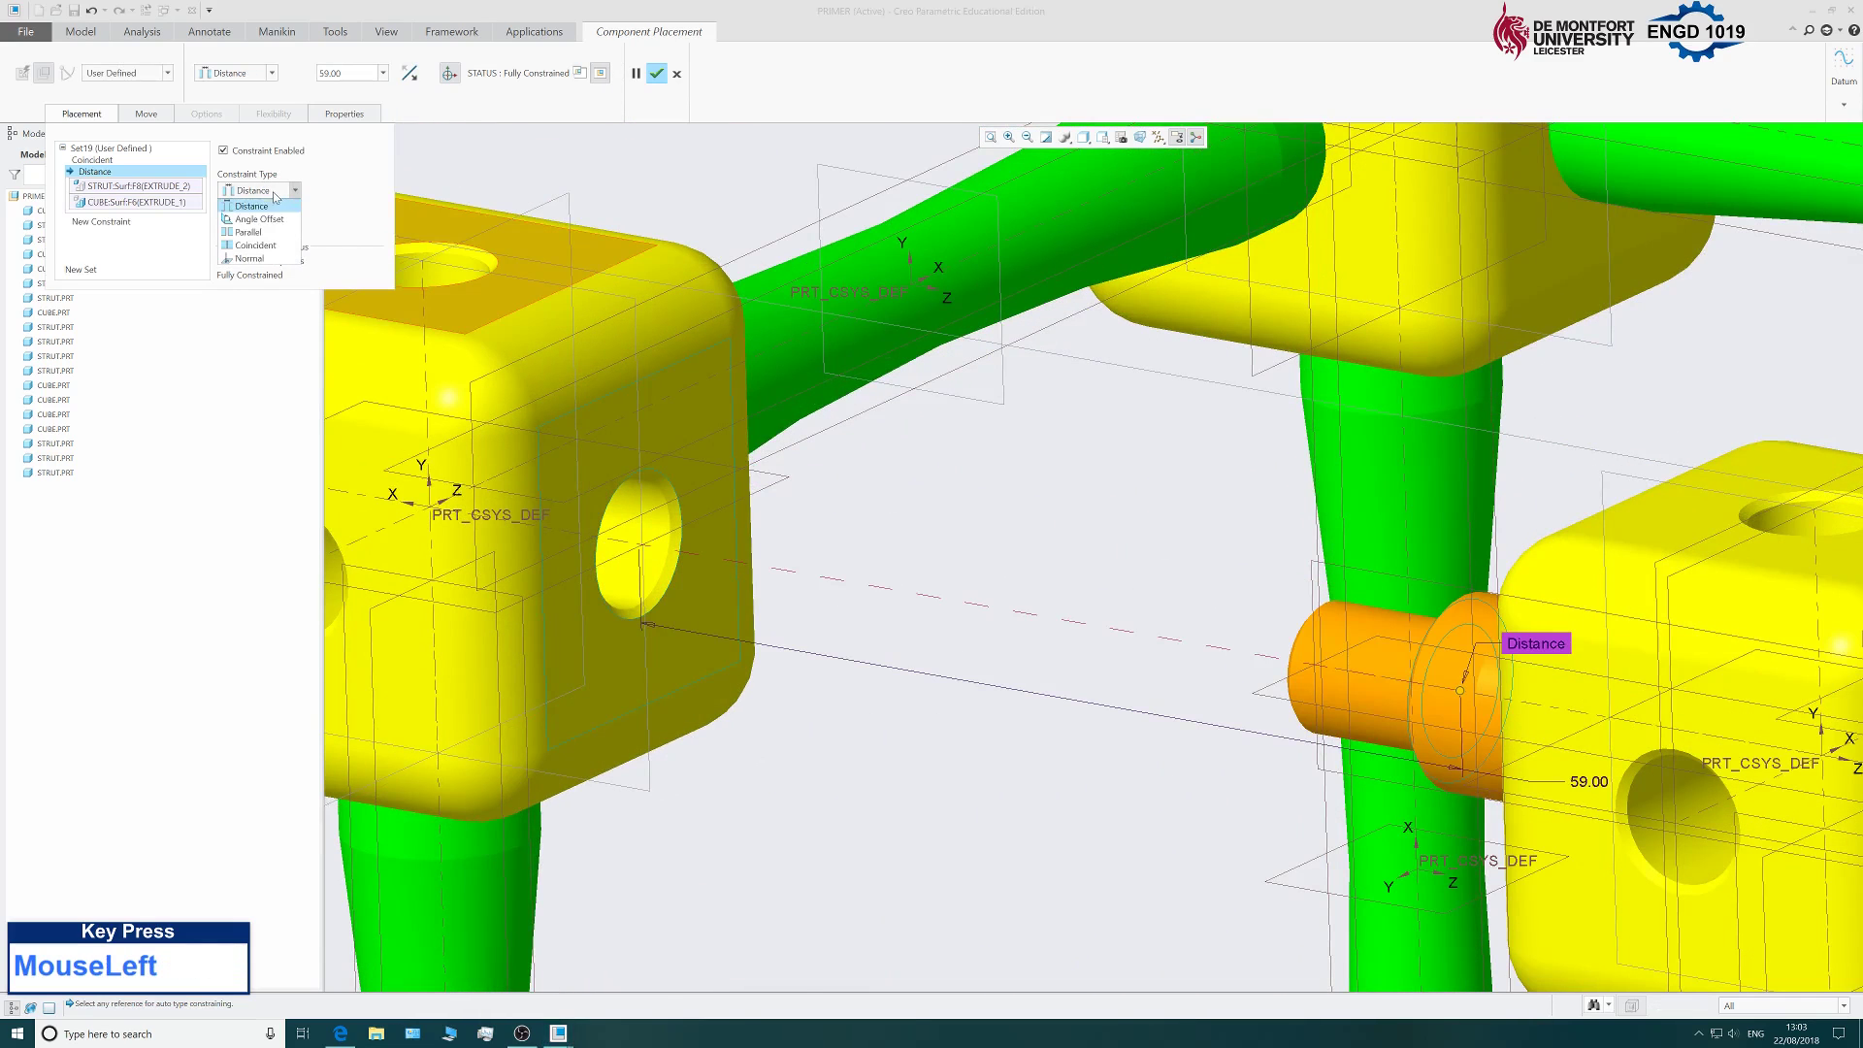
{"action": "left_click", "coordinate": [249, 246]}
{"action": "scroll", "coordinate": [869, 410], "scroll_direction": "up", "scroll_amount": 4}
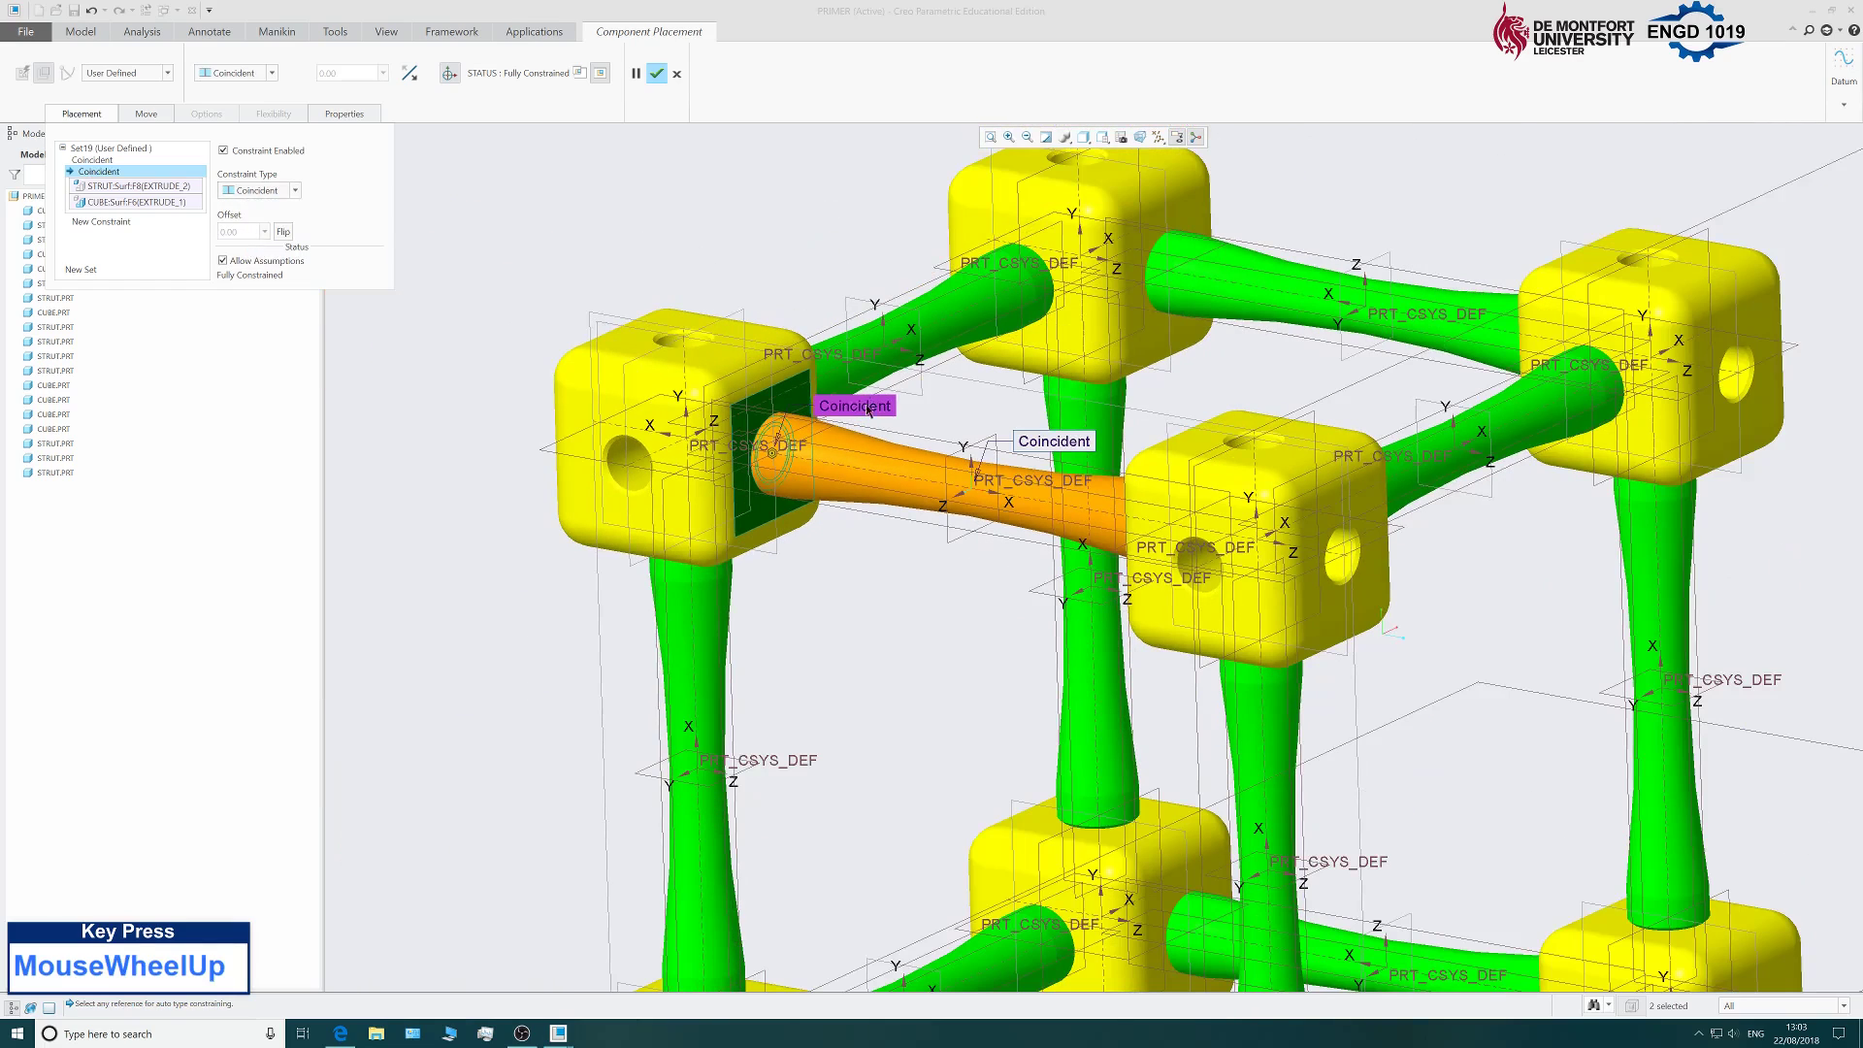
{"action": "left_click", "coordinate": [657, 72]}
{"action": "scroll", "coordinate": [730, 343], "scroll_direction": "up", "scroll_amount": 5}
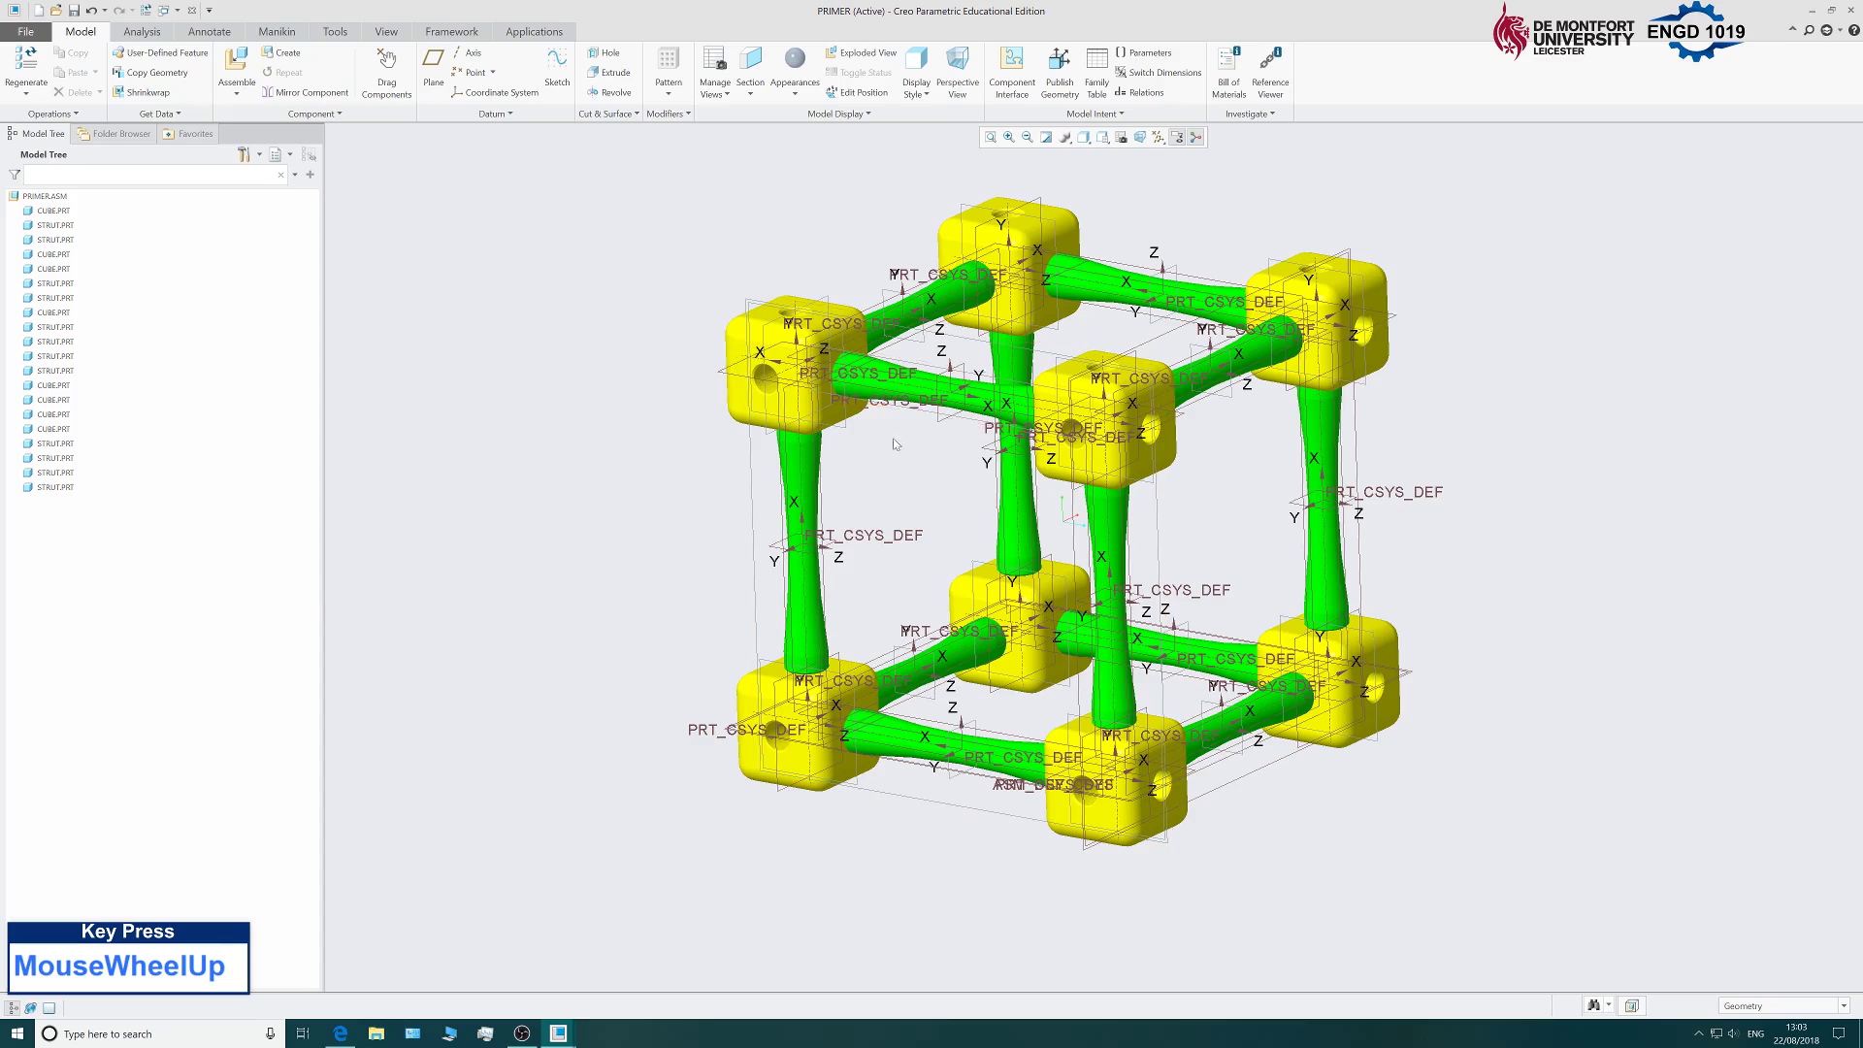
Save PRIMER.ASM with File > Save, accepting the Save Object dialog.
{"action": "scroll", "coordinate": [807, 395], "scroll_direction": "down", "scroll_amount": 2}
{"action": "mouse_move", "coordinate": [742, 449]}
{"action": "middle_mouse_down"}
{"action": "mouse_move", "coordinate": [841, 391]}
{"action": "mouse_move", "coordinate": [778, 487]}
{"action": "mouse_move", "coordinate": [705, 389]}
{"action": "mouse_move", "coordinate": [766, 462]}
{"action": "mouse_move", "coordinate": [748, 499]}
{"action": "middle_mouse_up"}
{"action": "scroll", "coordinate": [748, 498], "scroll_direction": "up", "scroll_amount": 1}
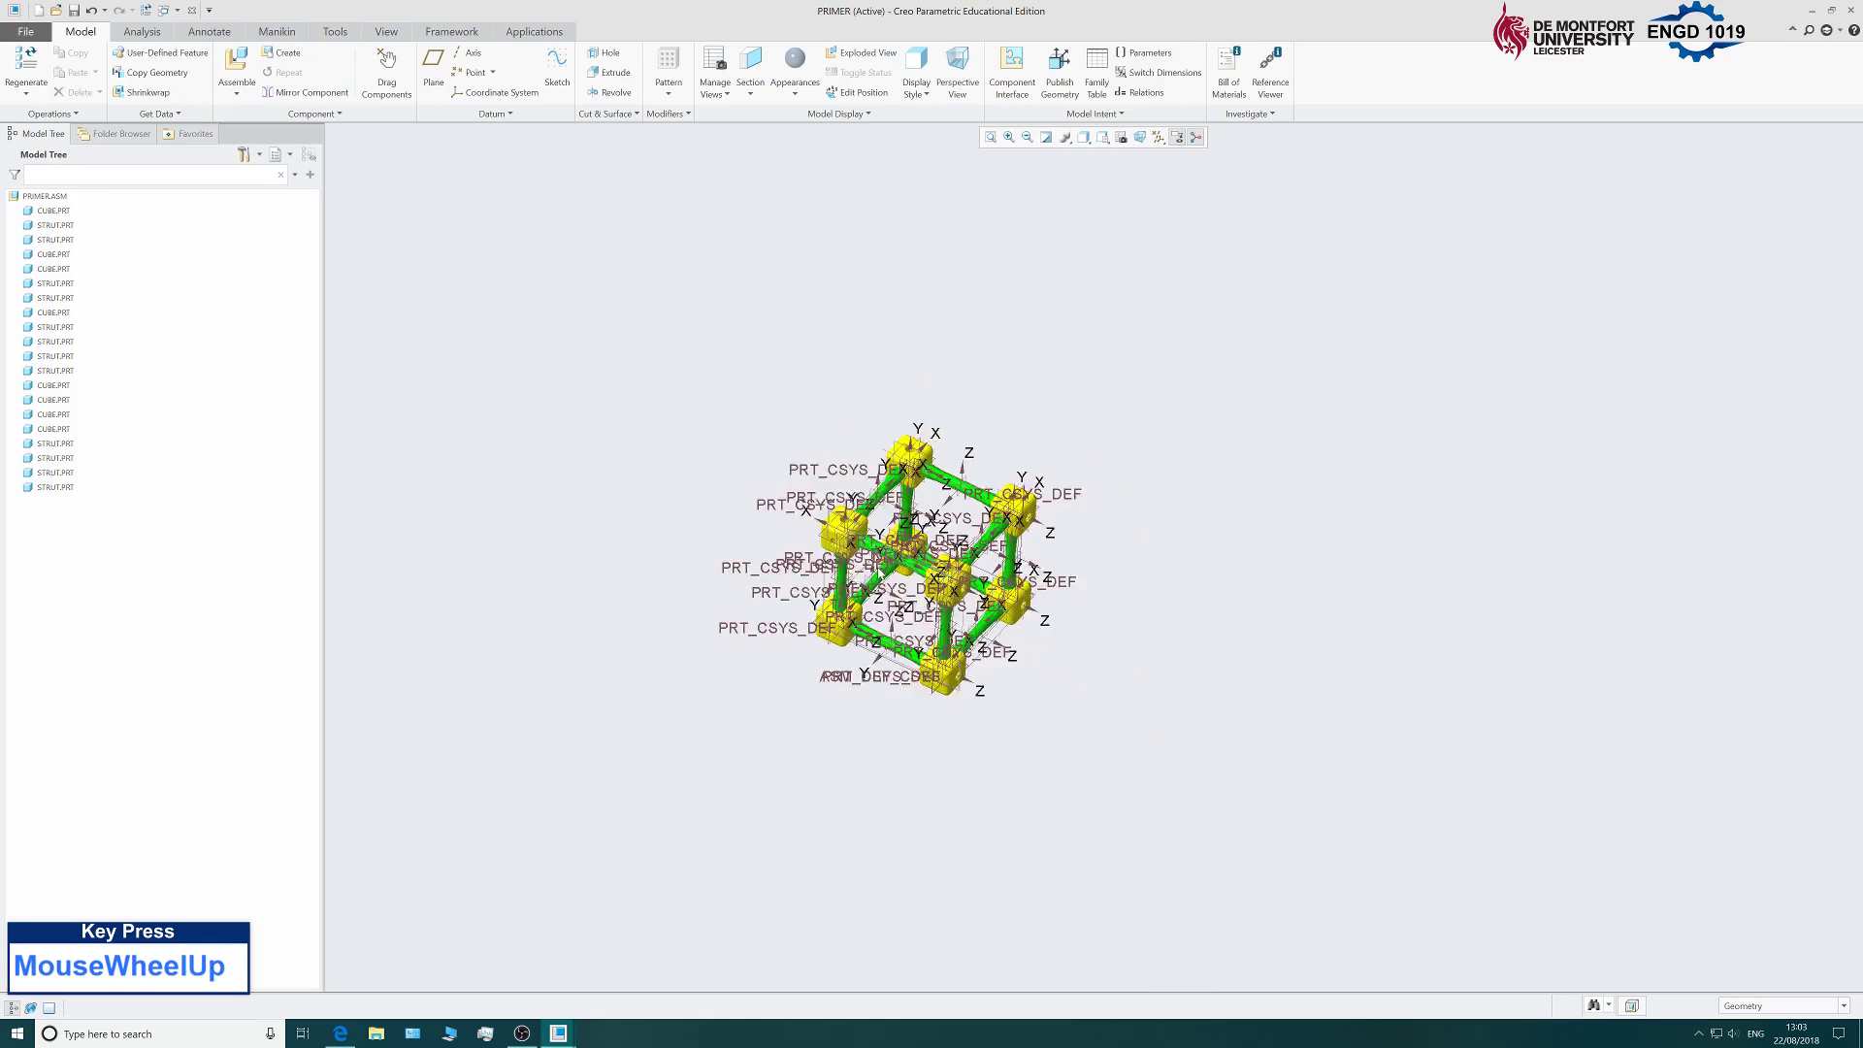
{"action": "scroll", "coordinate": [748, 498], "scroll_direction": "down", "scroll_amount": 3}
{"action": "left_click", "coordinate": [29, 30]}
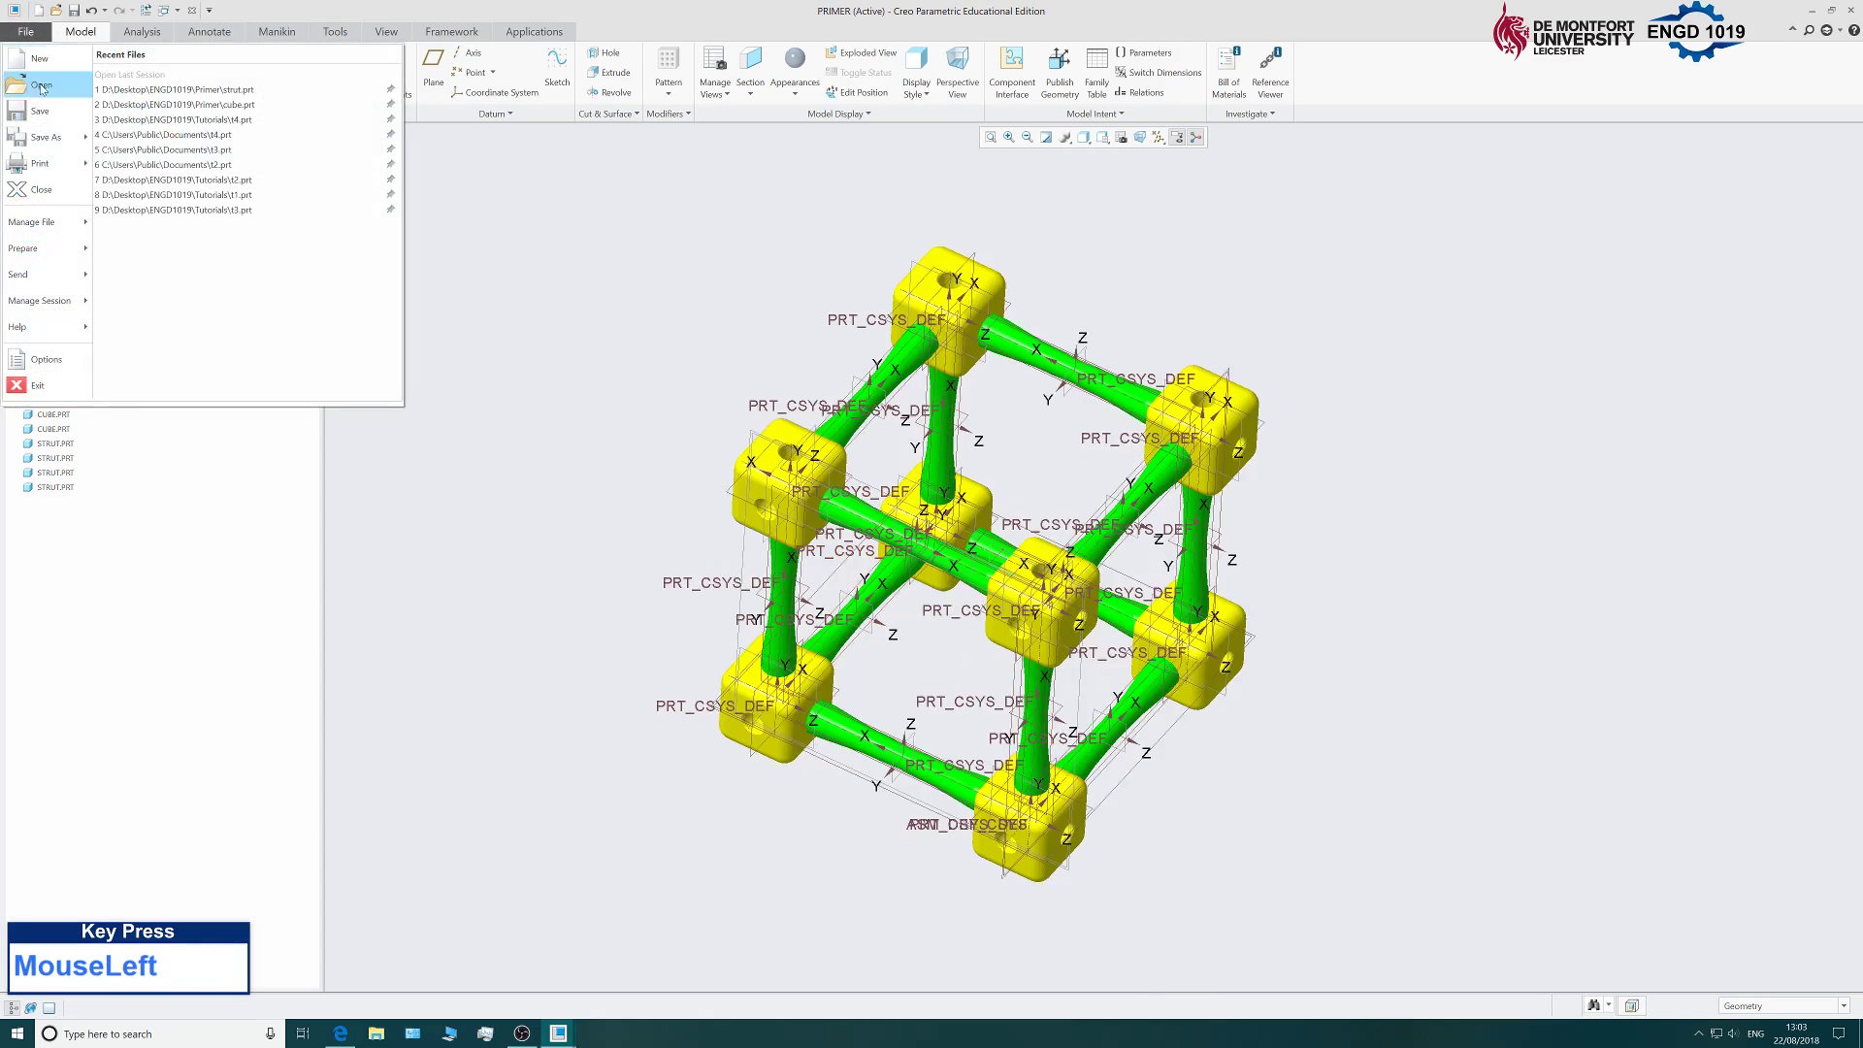
{"action": "left_click", "coordinate": [34, 84]}
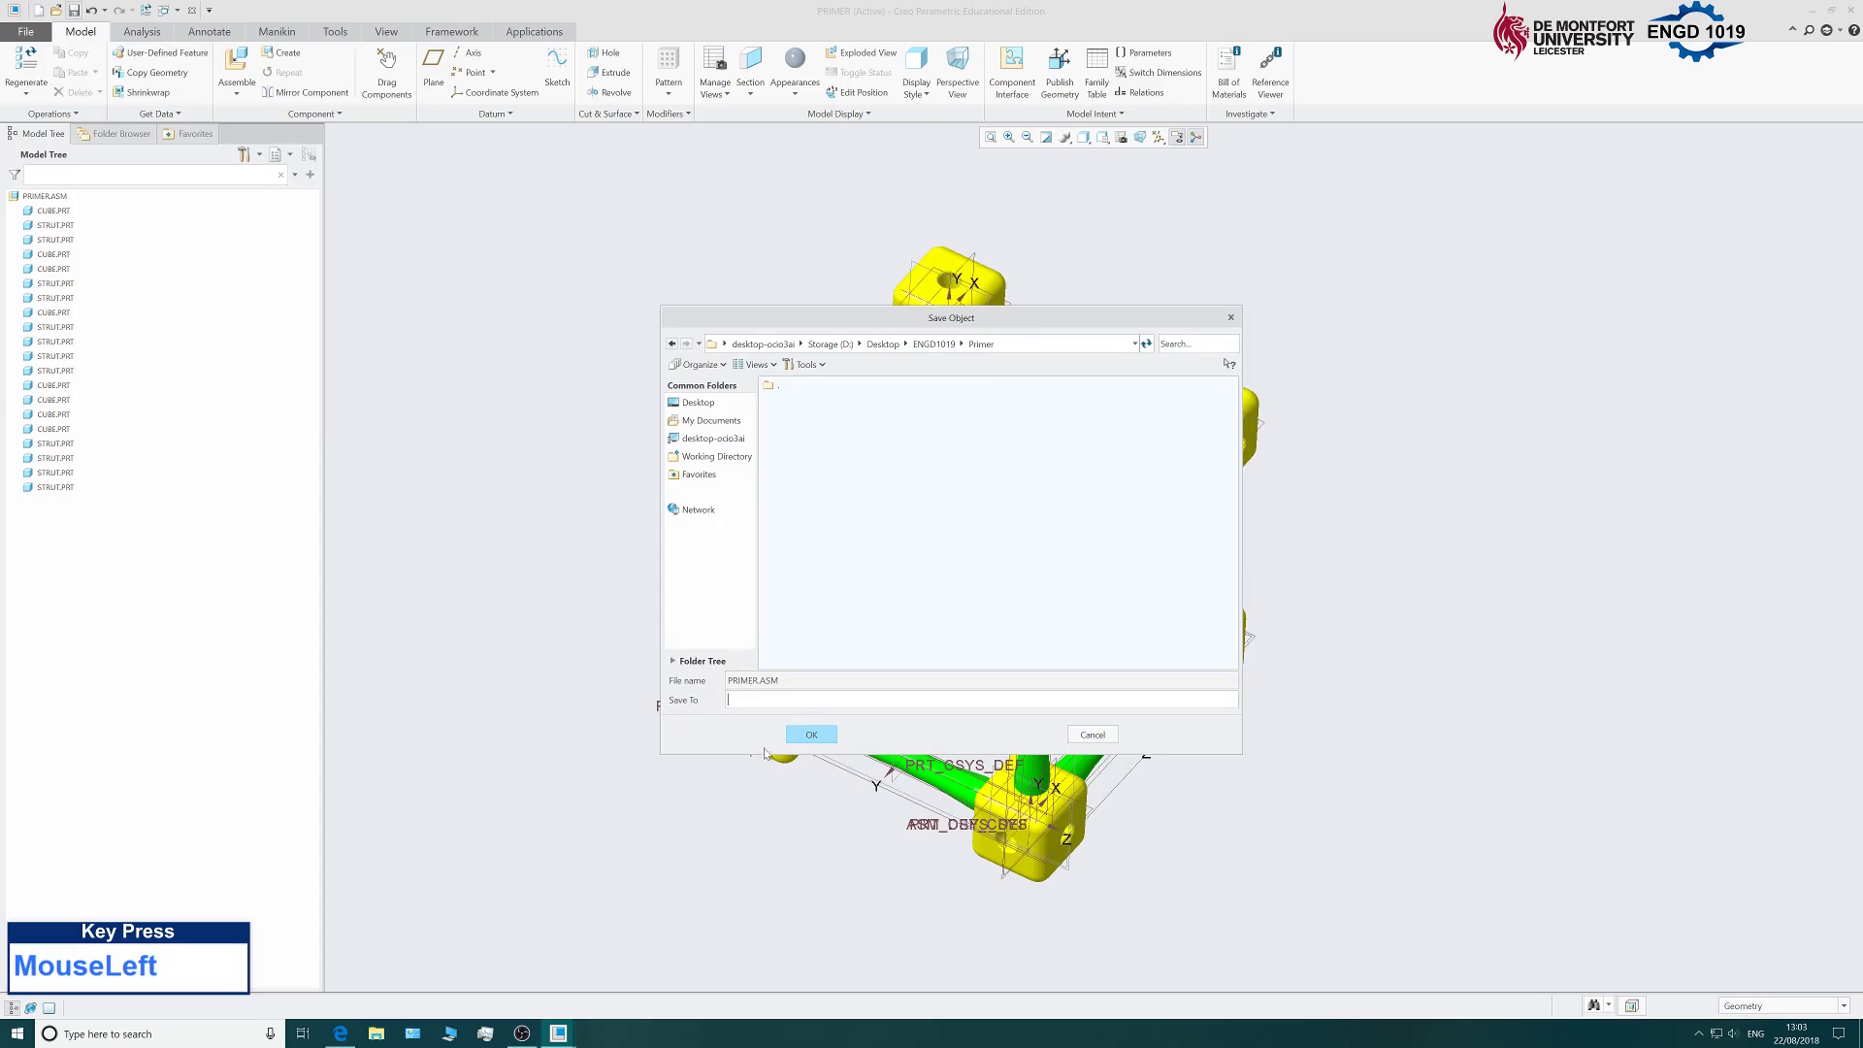
{"action": "left_click", "coordinate": [809, 732]}
{"action": "scroll", "coordinate": [692, 582], "scroll_direction": "up", "scroll_amount": 2}
{"action": "scroll", "coordinate": [692, 583], "scroll_direction": "down", "scroll_amount": 4}
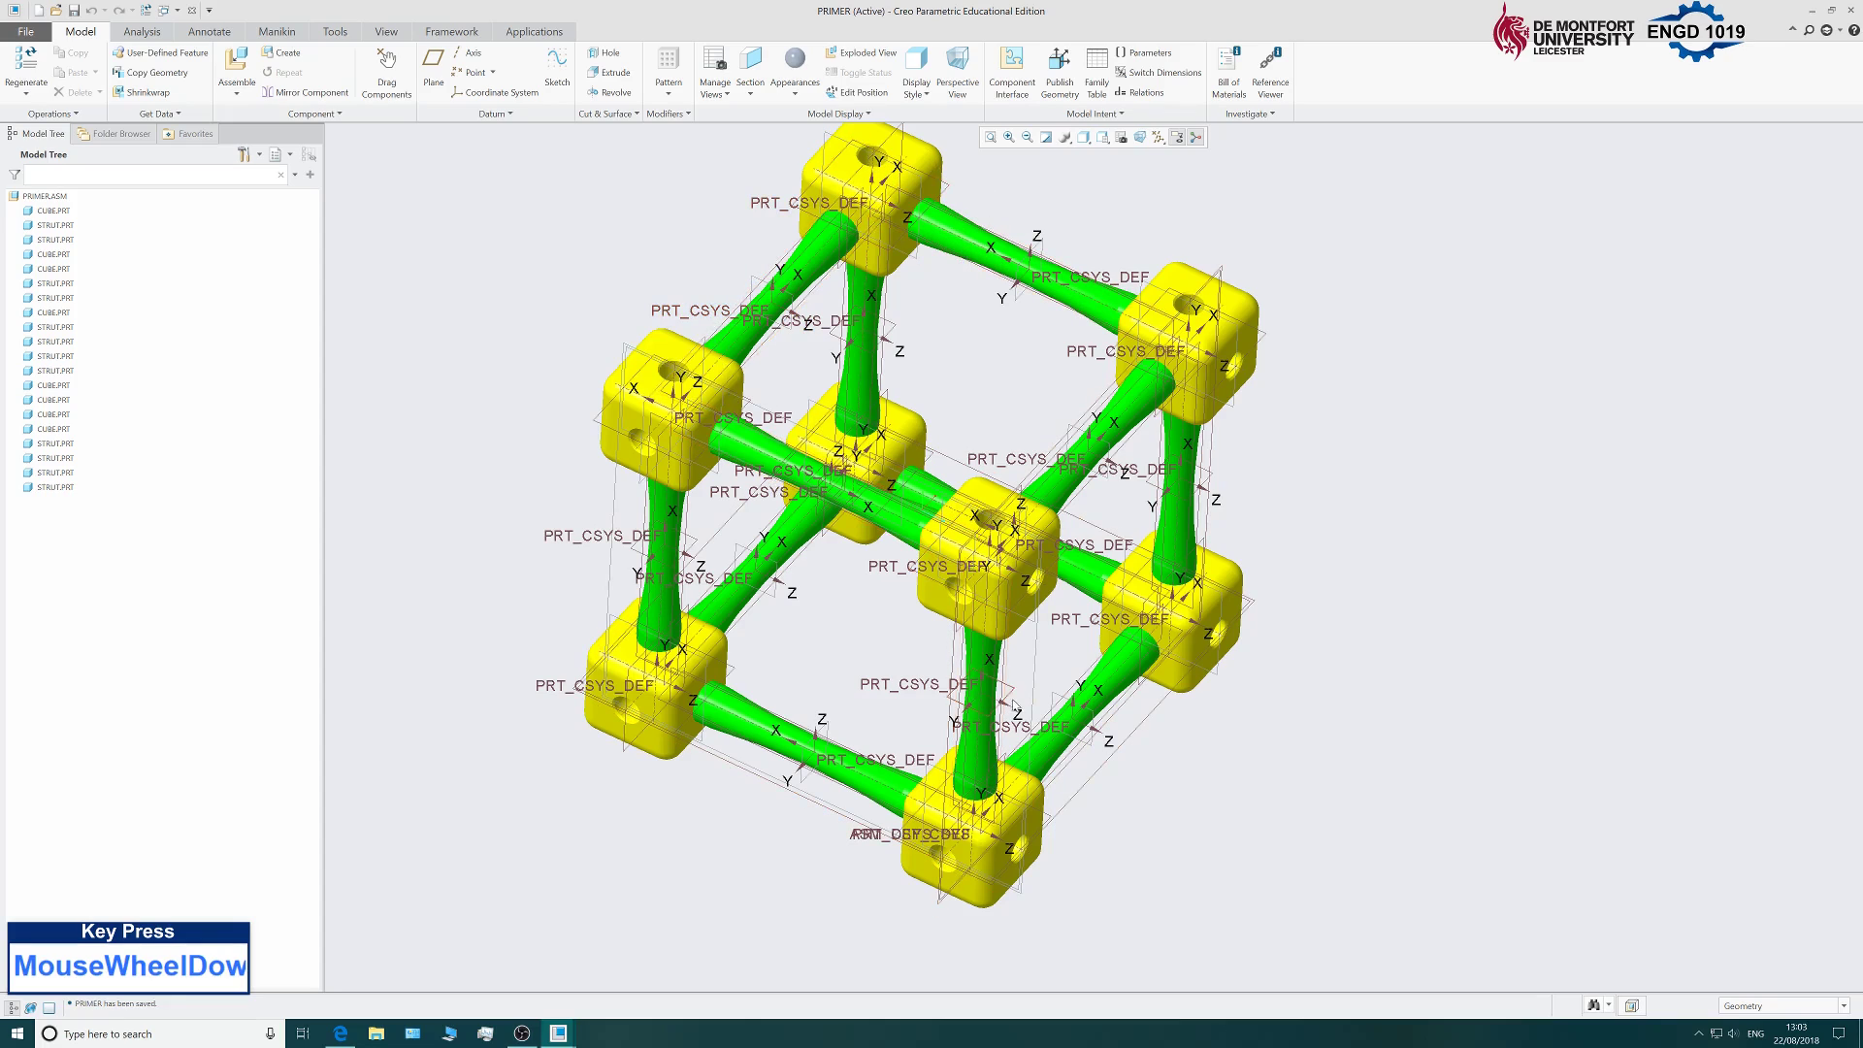
Hide all datum axes, points, coordinate systems and planes by clearing Select All.
{"action": "left_click", "coordinate": [1159, 138]}
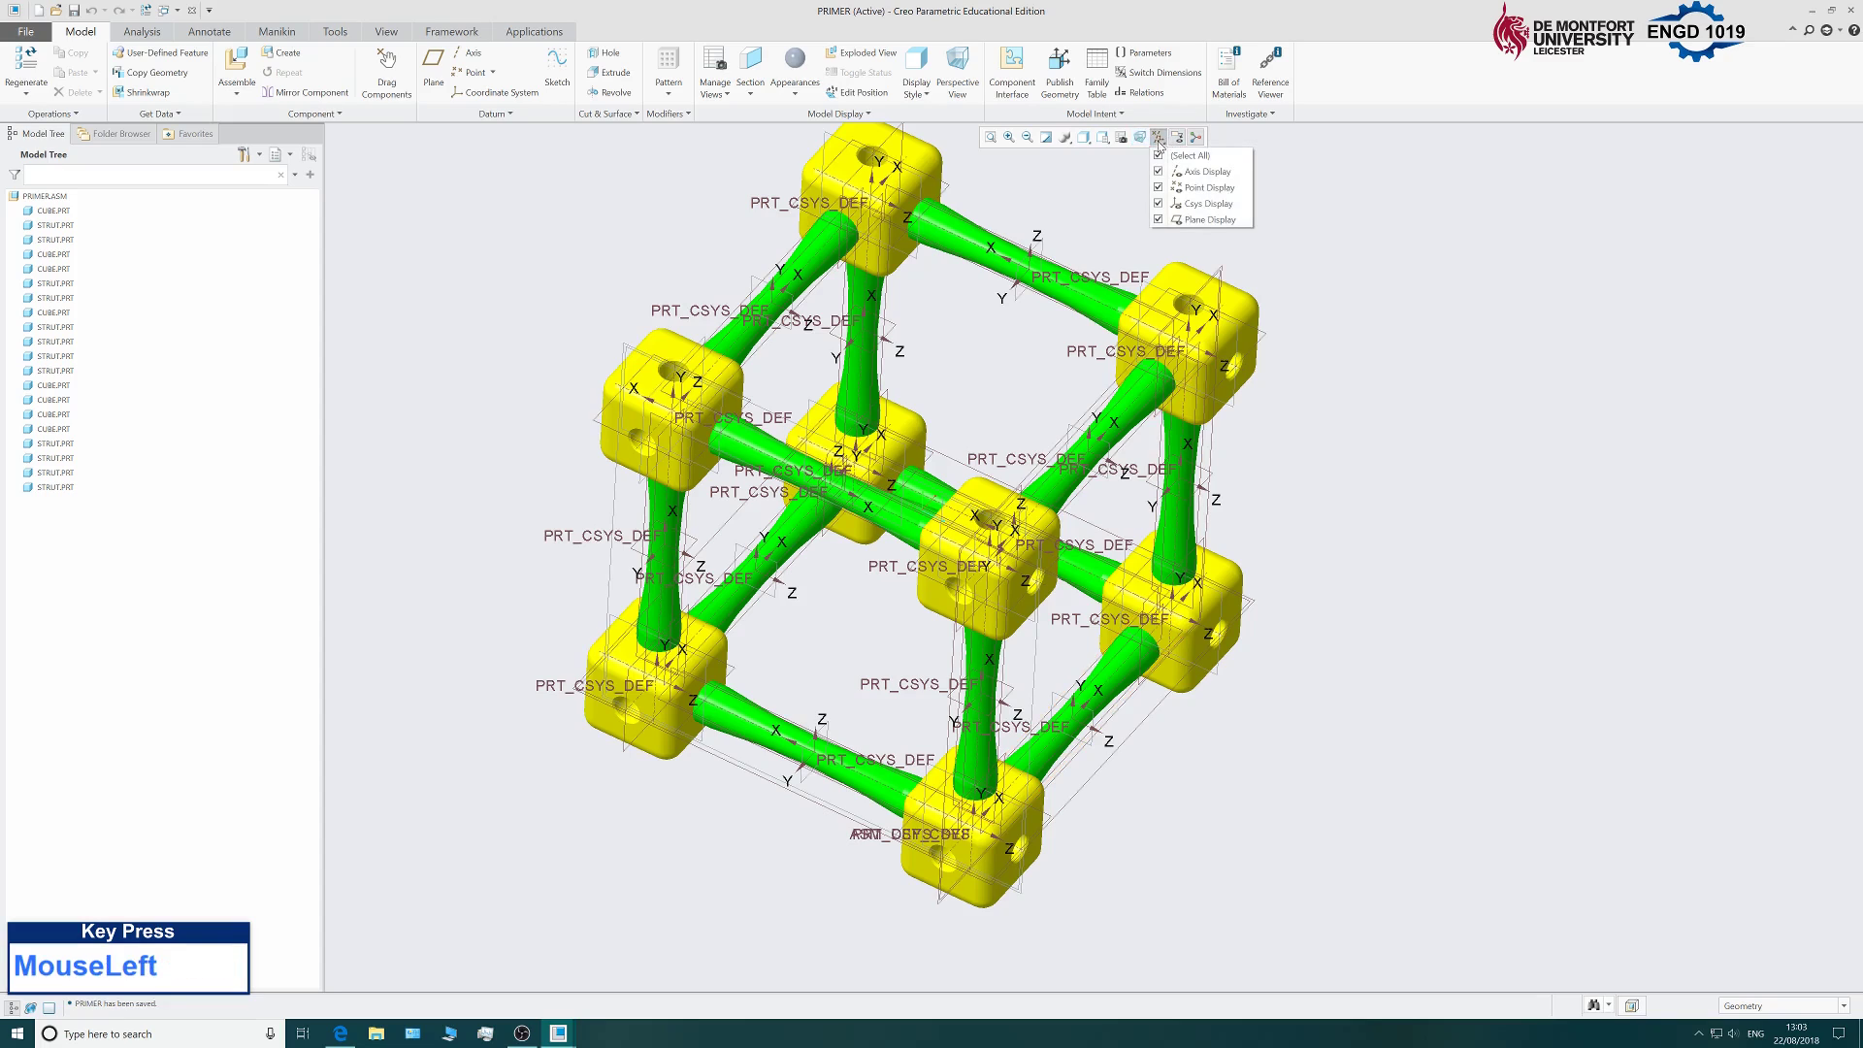
{"action": "left_click", "coordinate": [1159, 157]}
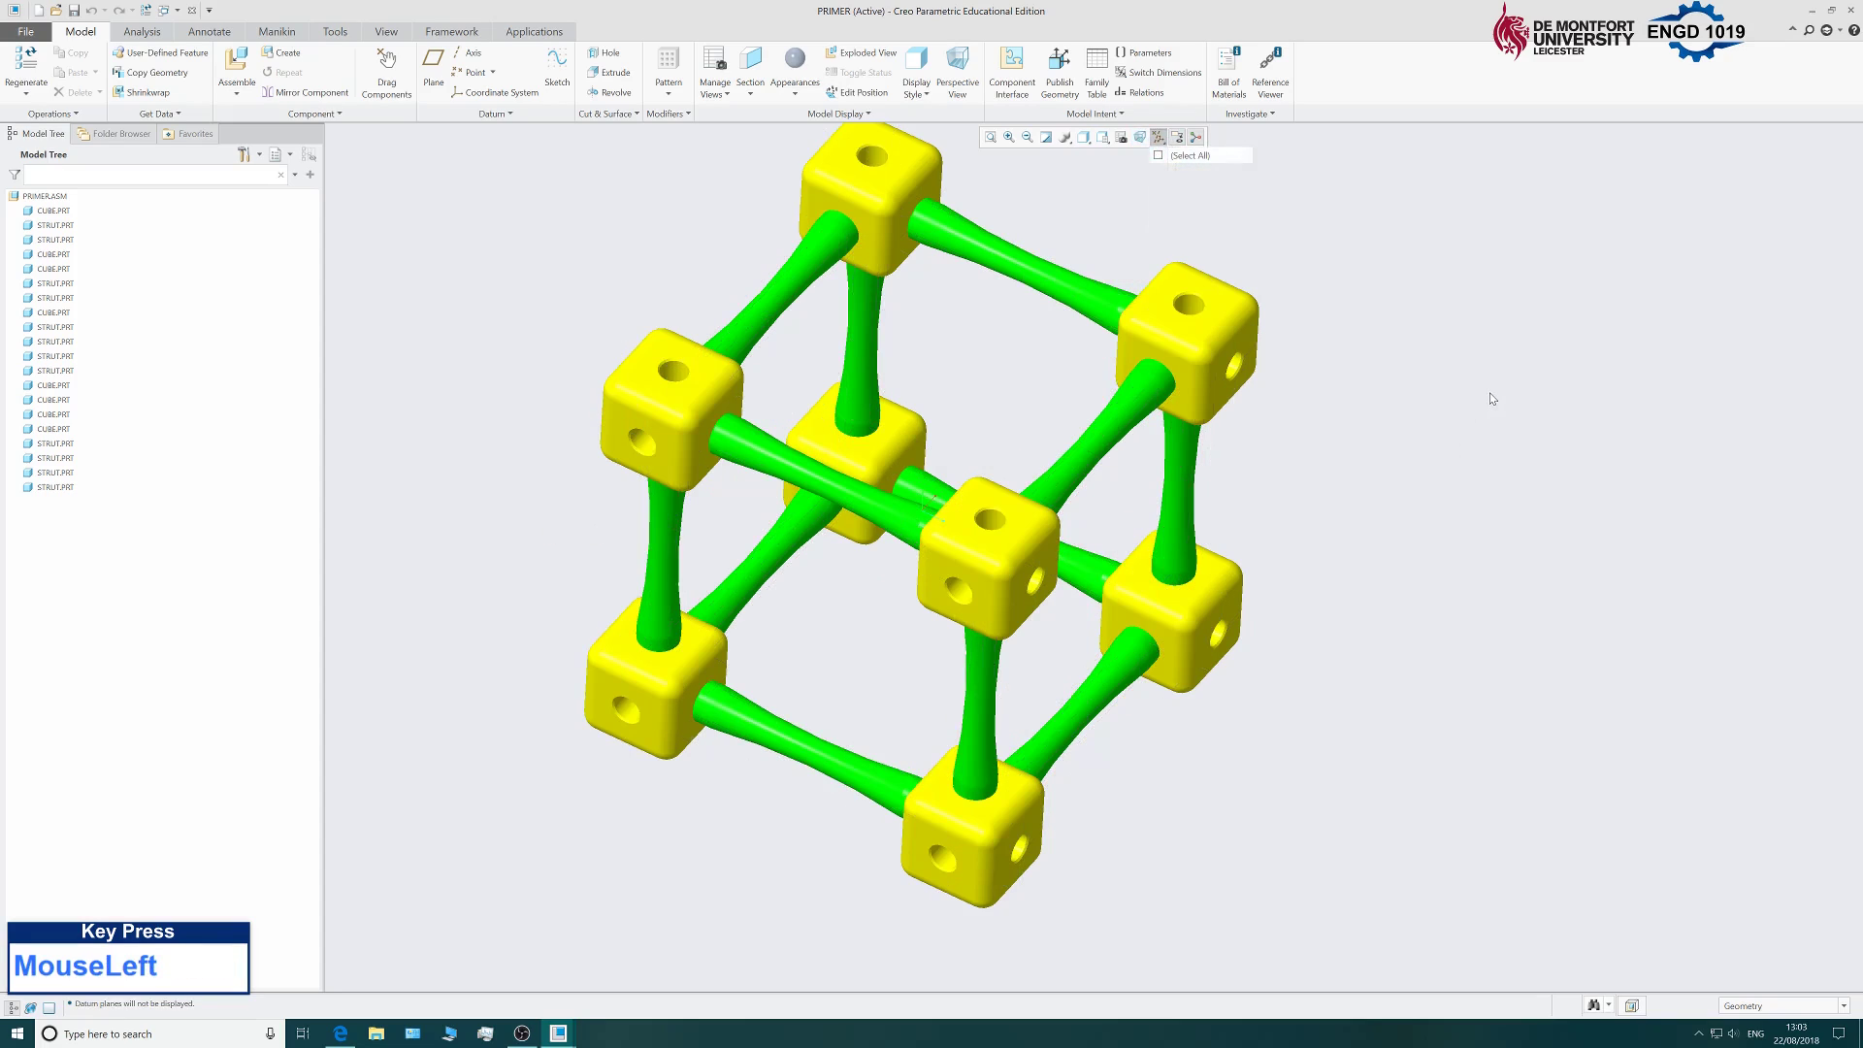
{"action": "scroll", "coordinate": [1358, 466], "scroll_direction": "down", "scroll_amount": 2}
{"action": "scroll", "coordinate": [1323, 457], "scroll_direction": "up", "scroll_amount": 3}
{"action": "scroll", "coordinate": [1296, 583], "scroll_direction": "down", "scroll_amount": 3}
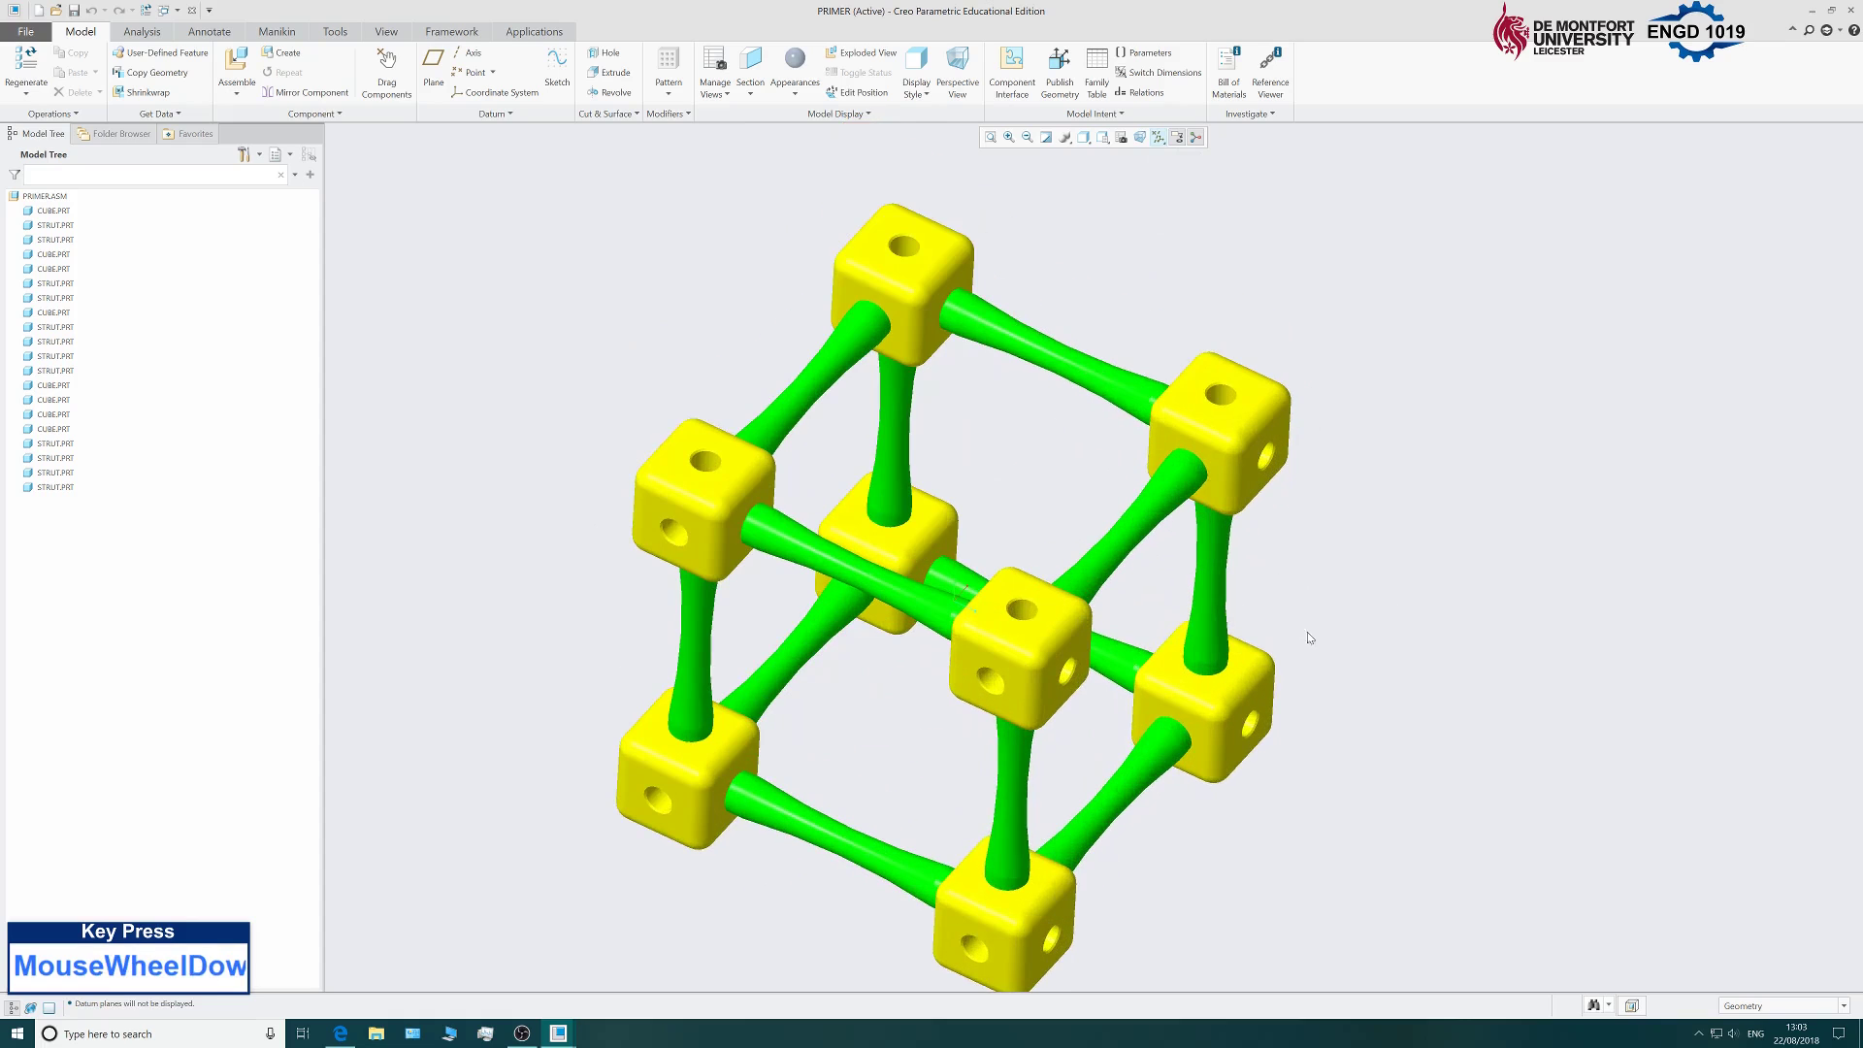
{"action": "mouse_move", "coordinate": [1314, 520]}
{"action": "middle_mouse_down"}
{"action": "mouse_move", "coordinate": [1369, 551]}
{"action": "mouse_move", "coordinate": [1381, 603]}
{"action": "mouse_move", "coordinate": [1393, 545]}
{"action": "mouse_move", "coordinate": [1386, 592]}
{"action": "mouse_move", "coordinate": [1371, 578]}
{"action": "middle_mouse_up"}
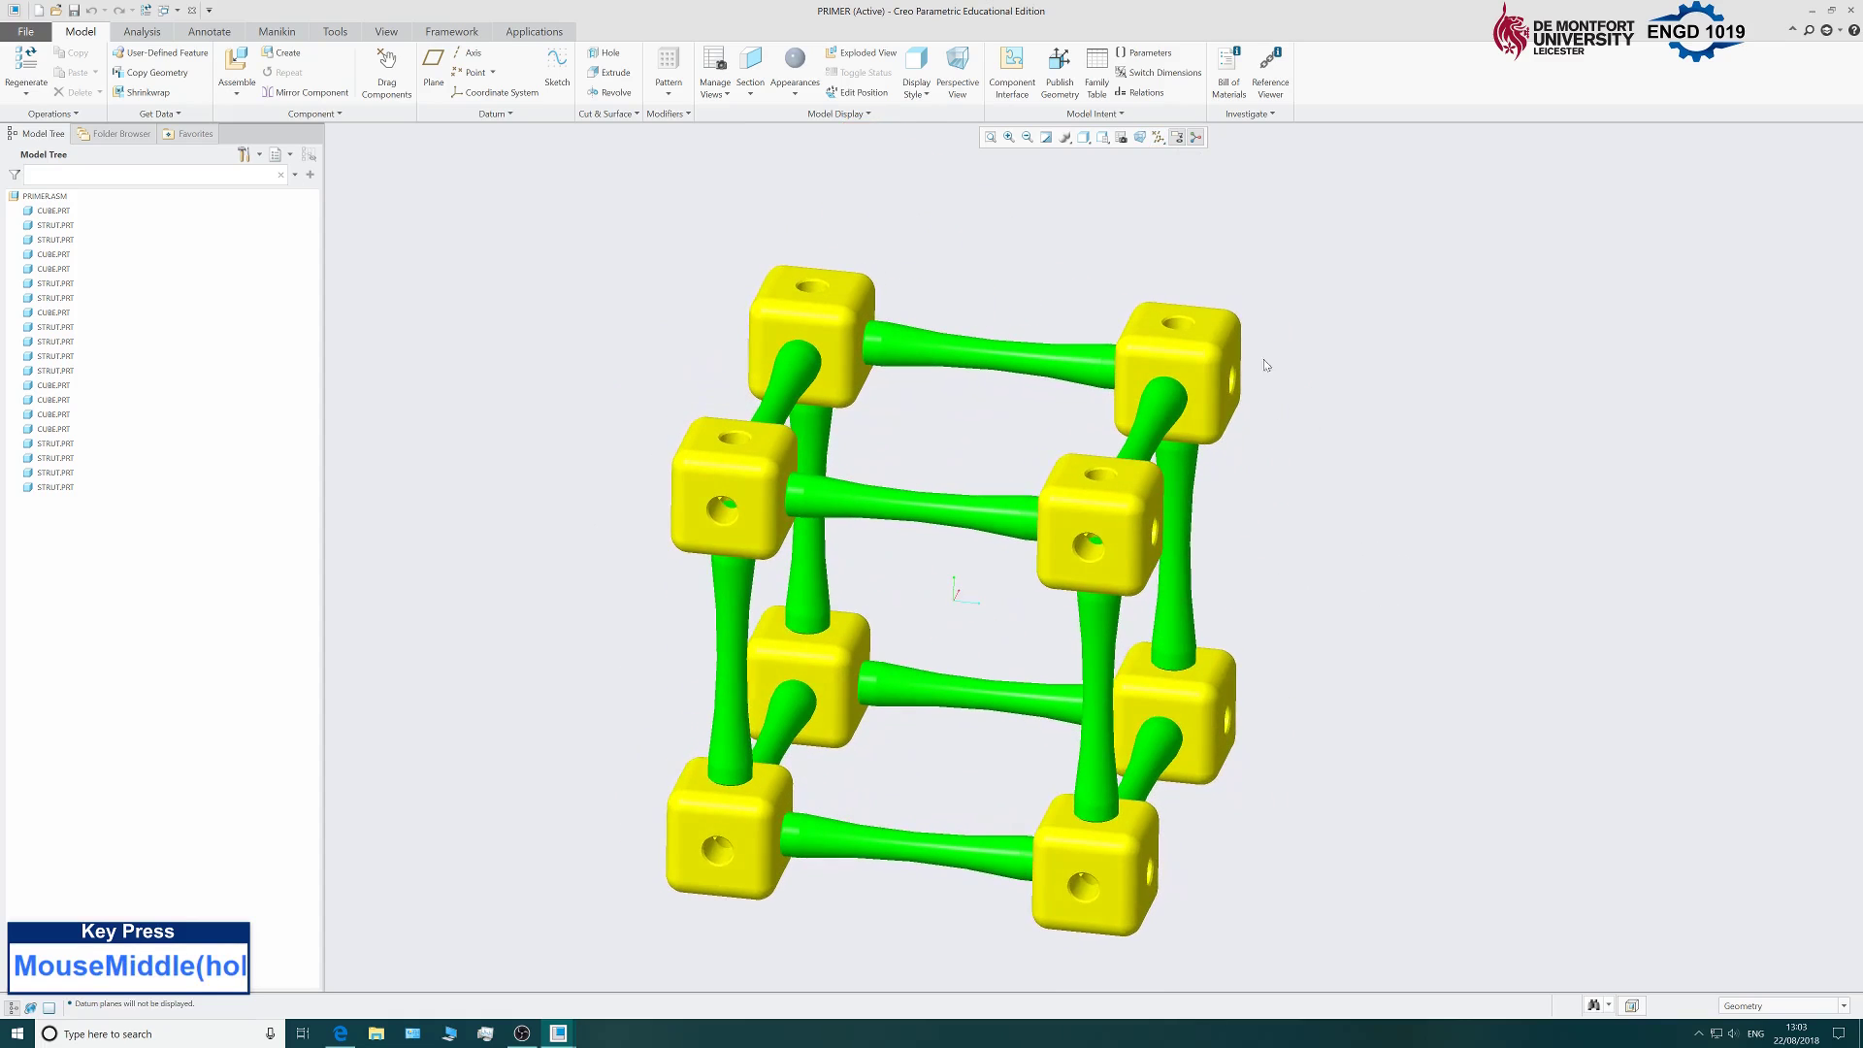
Set the display style to Shading With Edges.
{"action": "left_click", "coordinate": [1066, 137]}
{"action": "left_click", "coordinate": [1091, 140]}
{"action": "left_click", "coordinate": [1091, 141]}
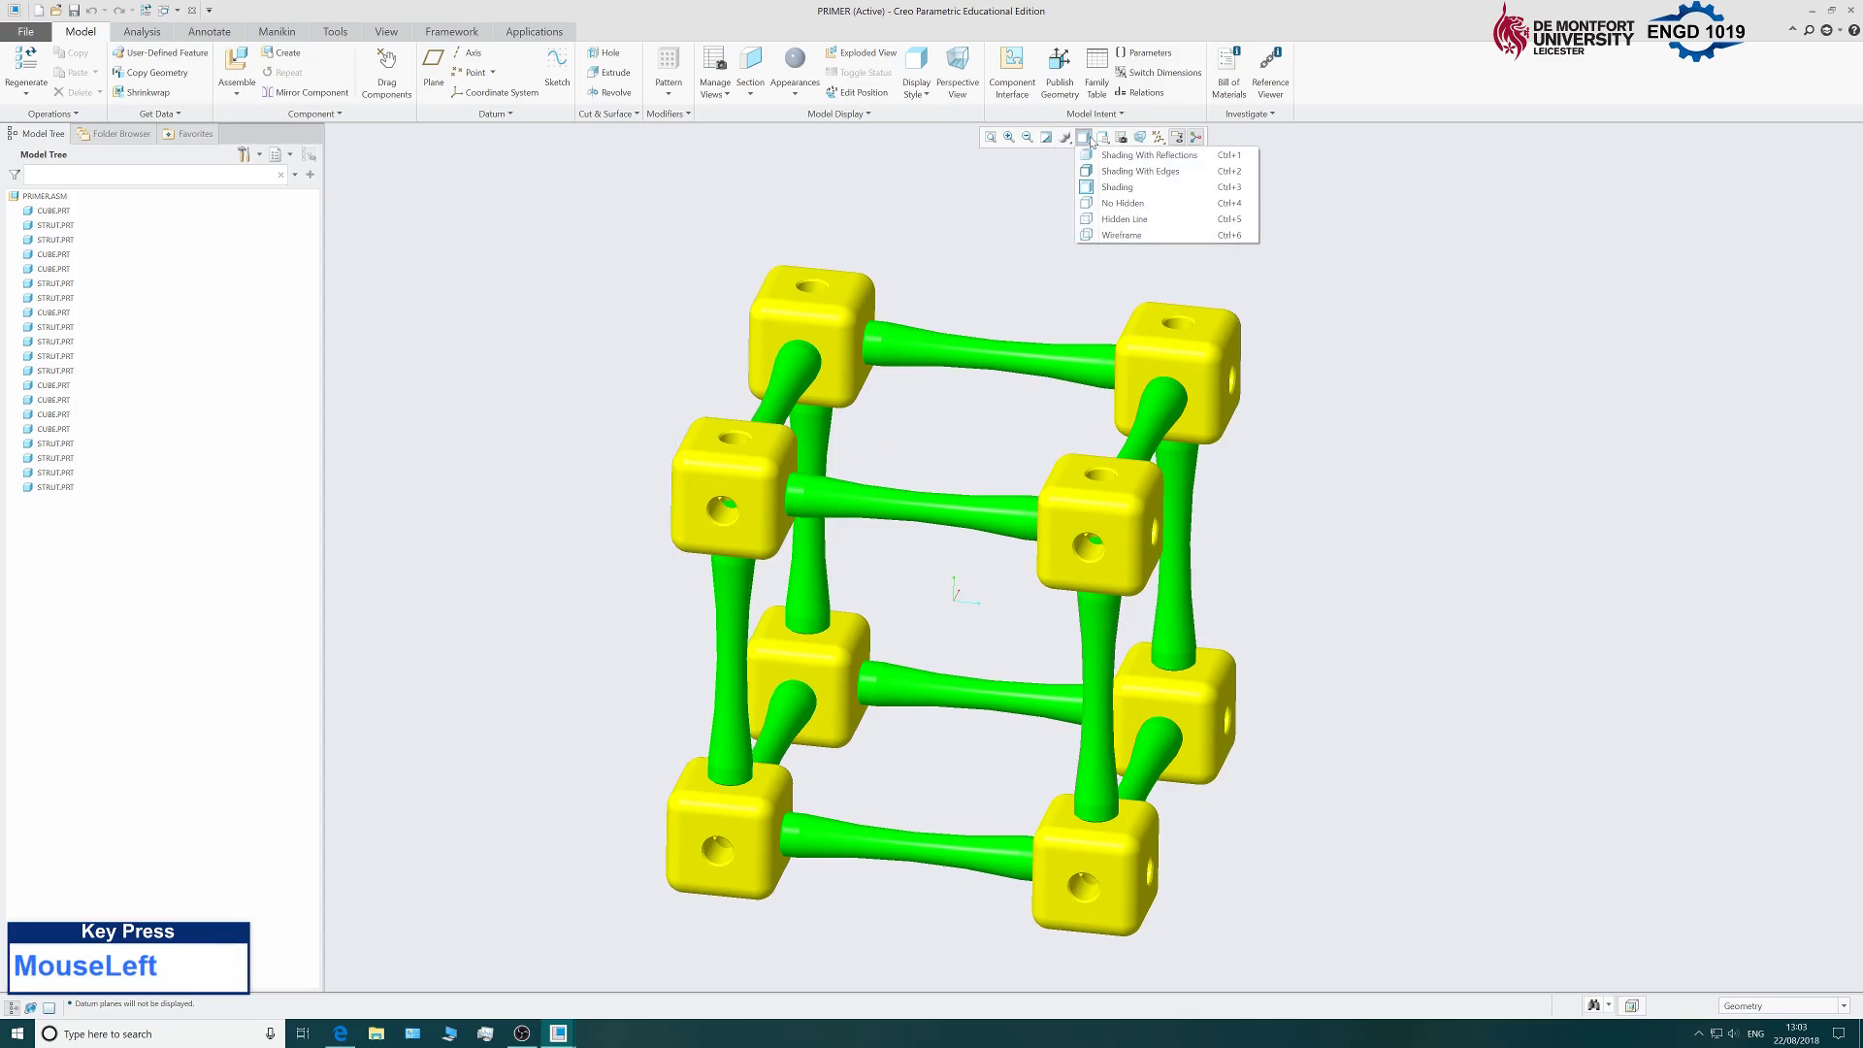
{"action": "left_click", "coordinate": [1150, 172]}
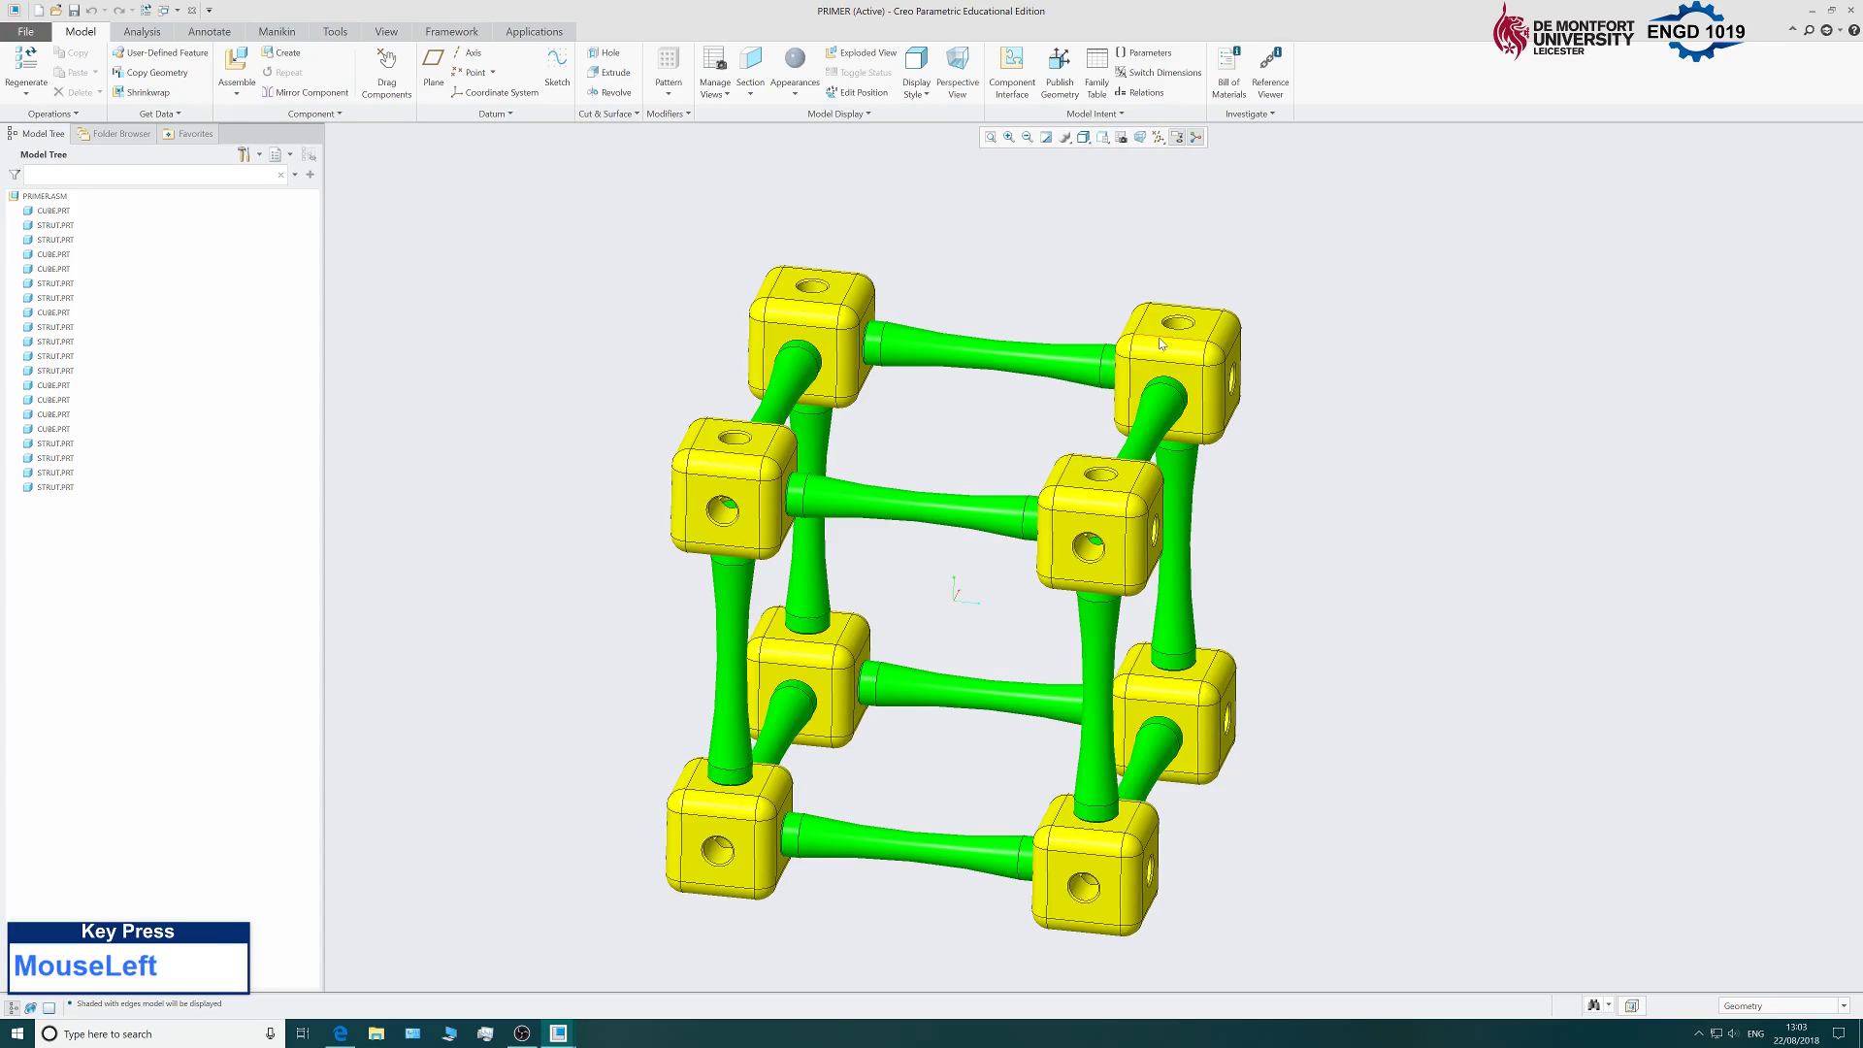
{"action": "scroll", "coordinate": [862, 509], "scroll_direction": "down", "scroll_amount": 2}
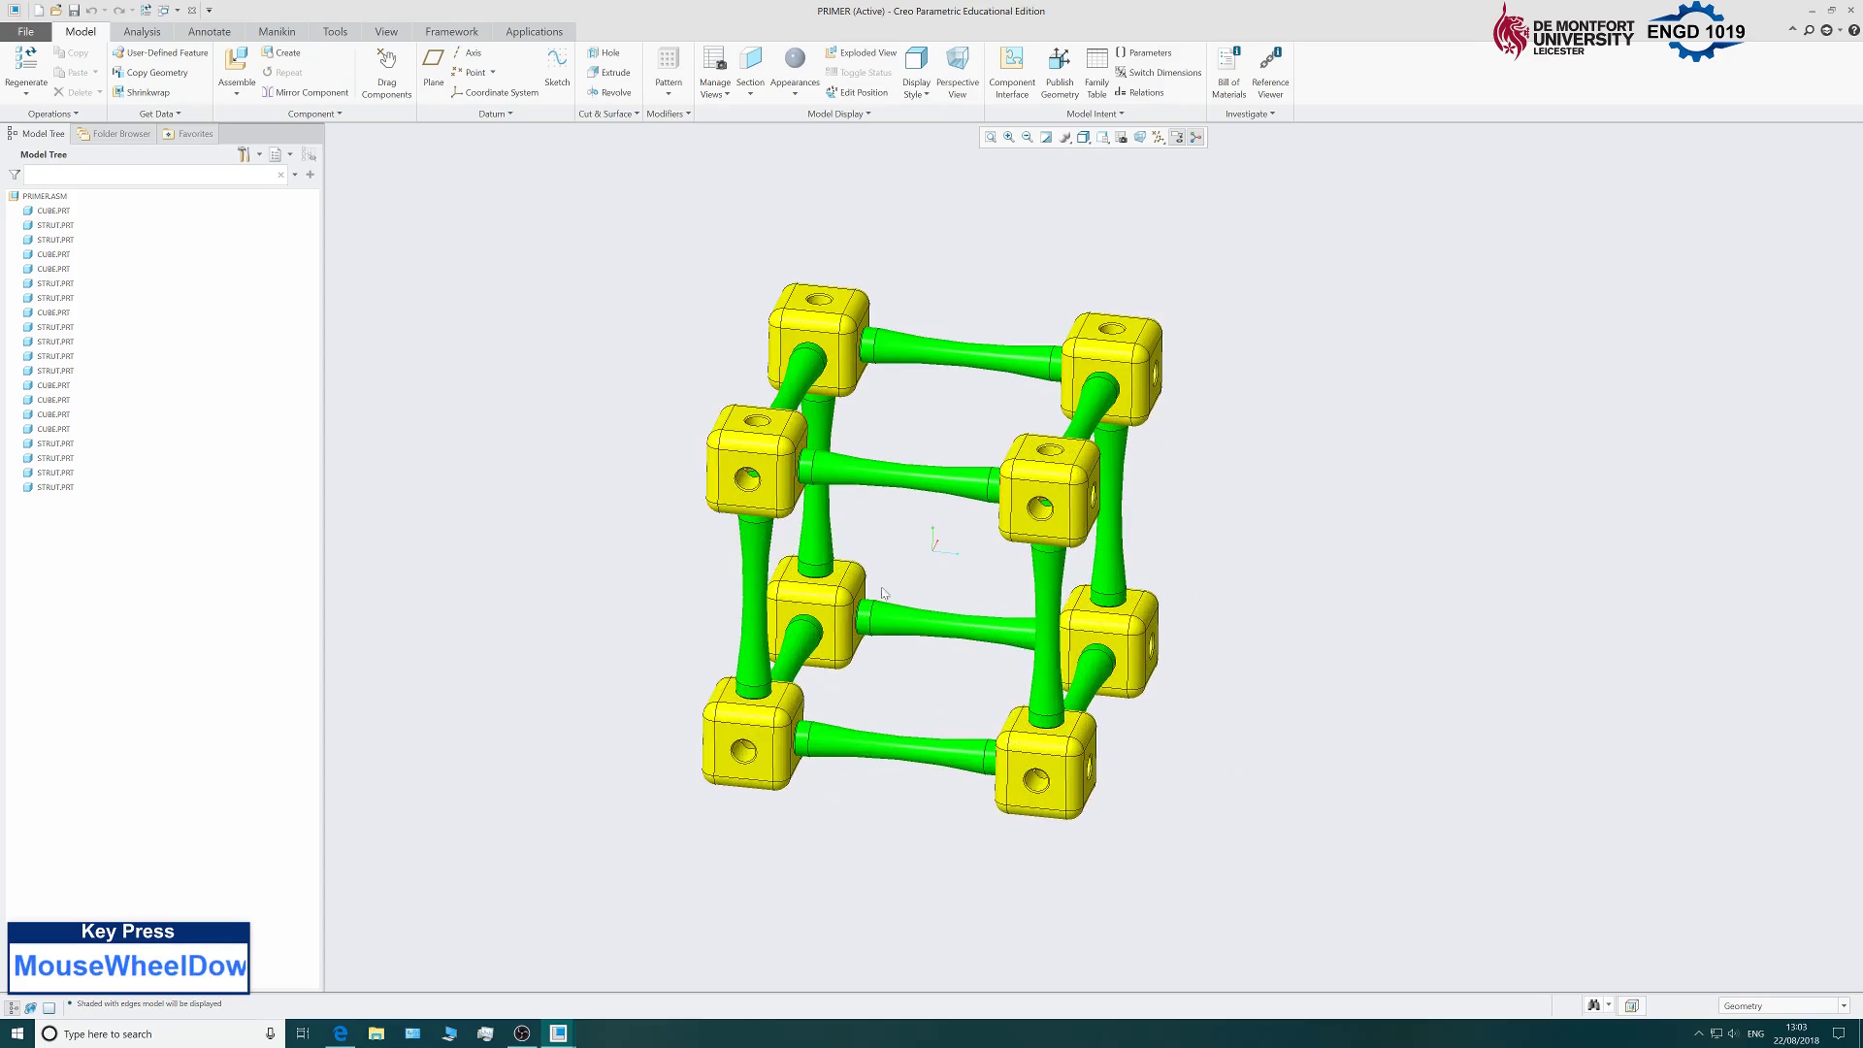
{"action": "middle_click_drag", "start_coordinate": [936, 529], "coordinate": [988, 561]}
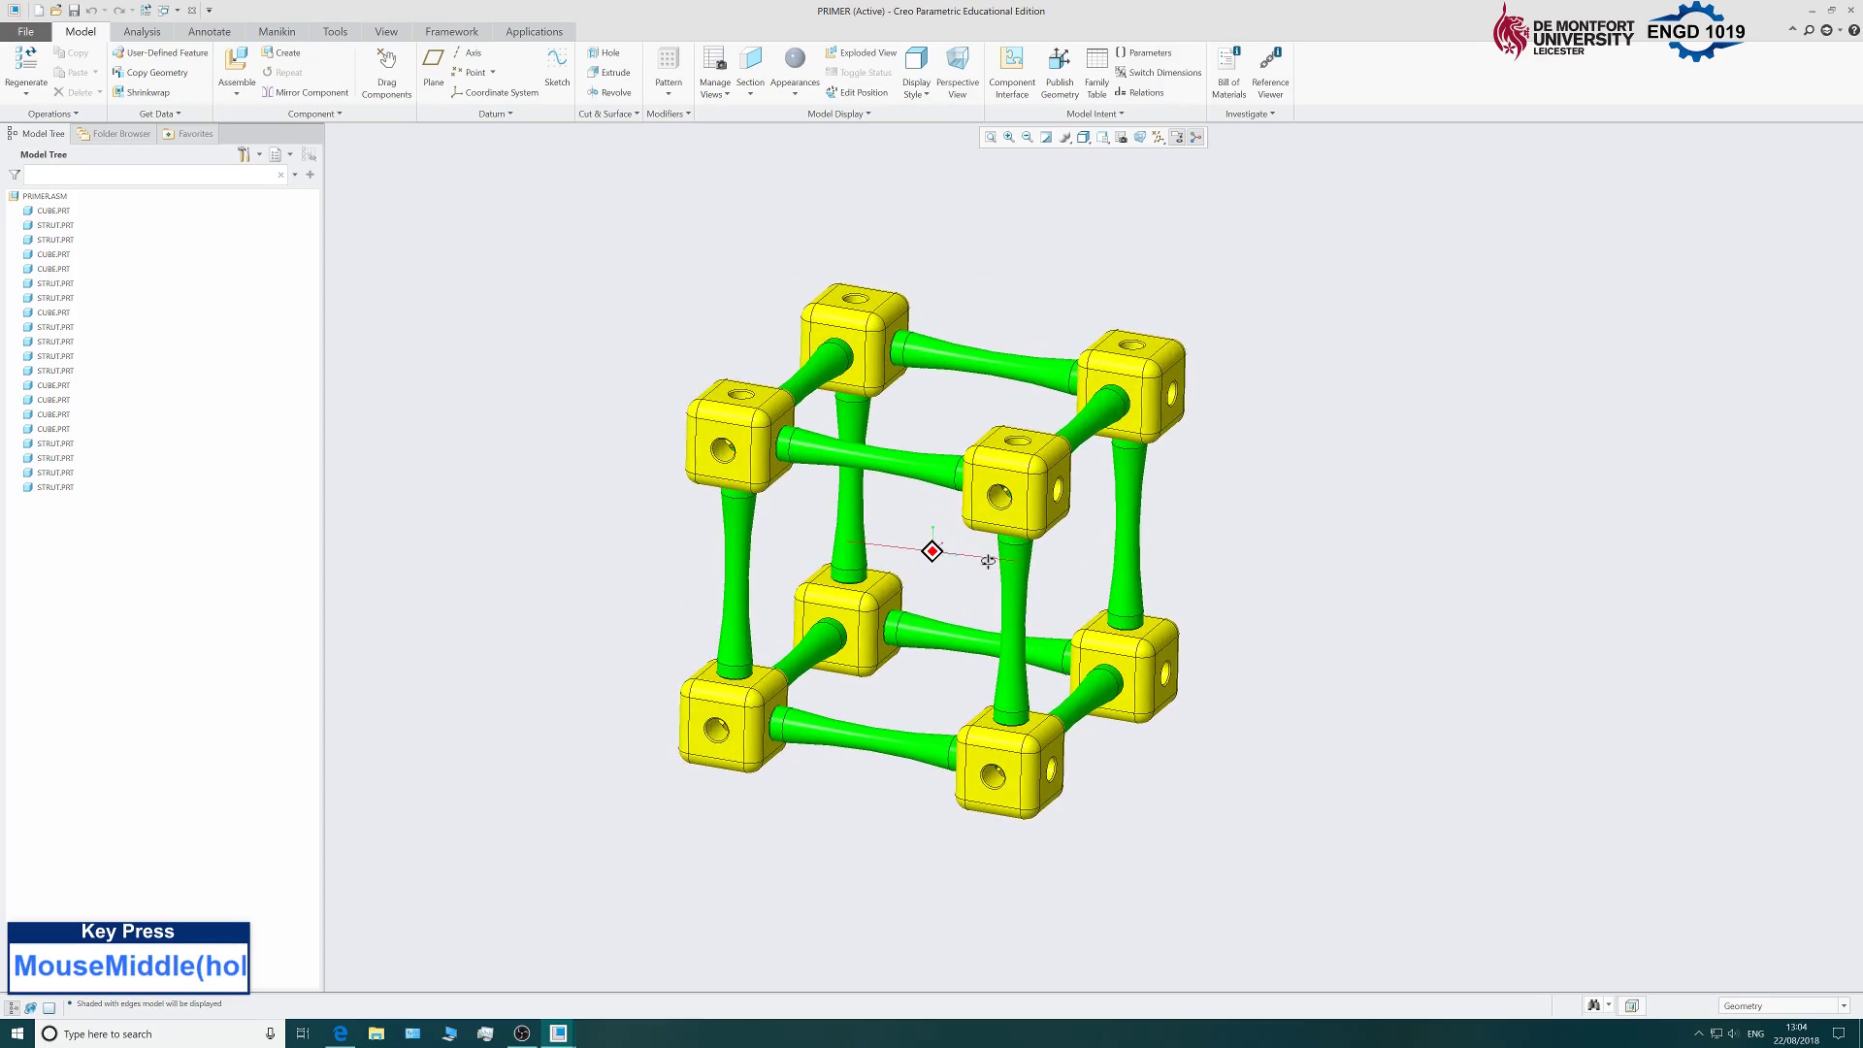